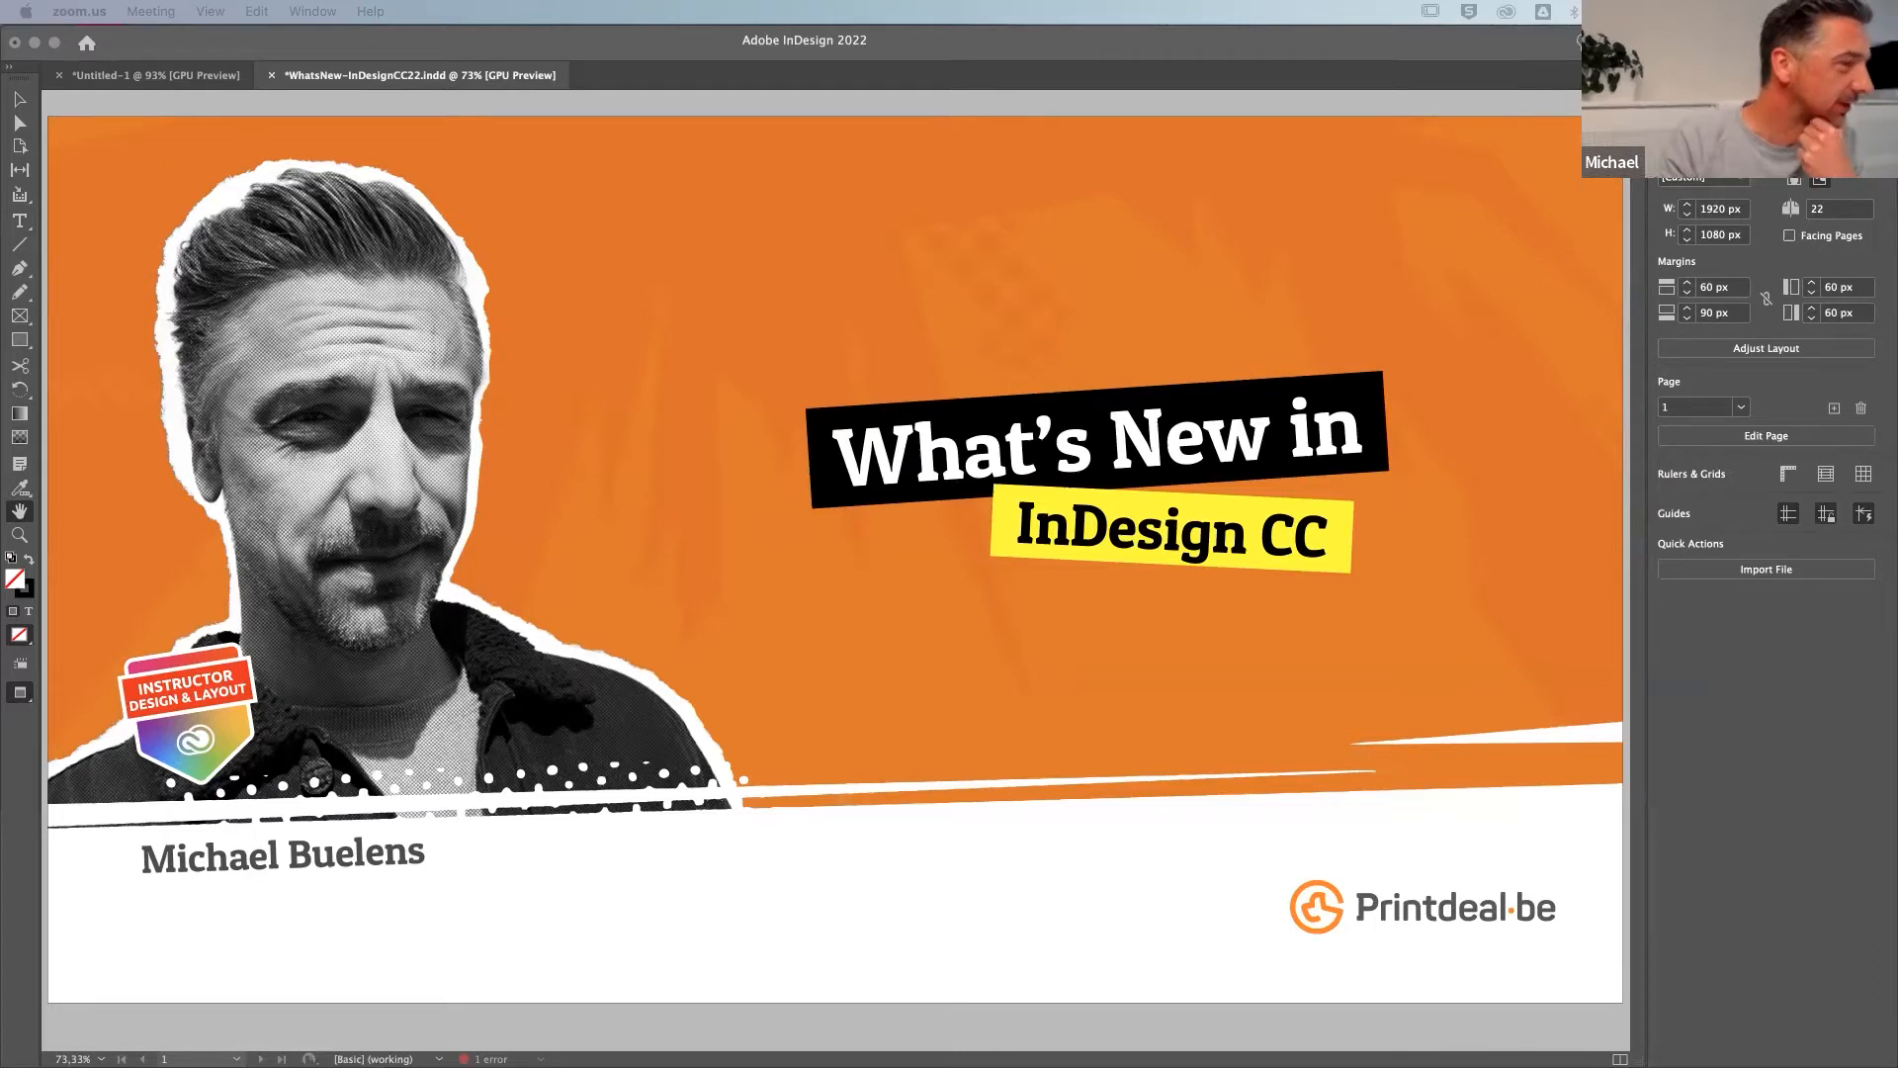
# Close the WhatsNew-InDesignCC22.indd document without saving its changes
pyautogui.click(396, 49)
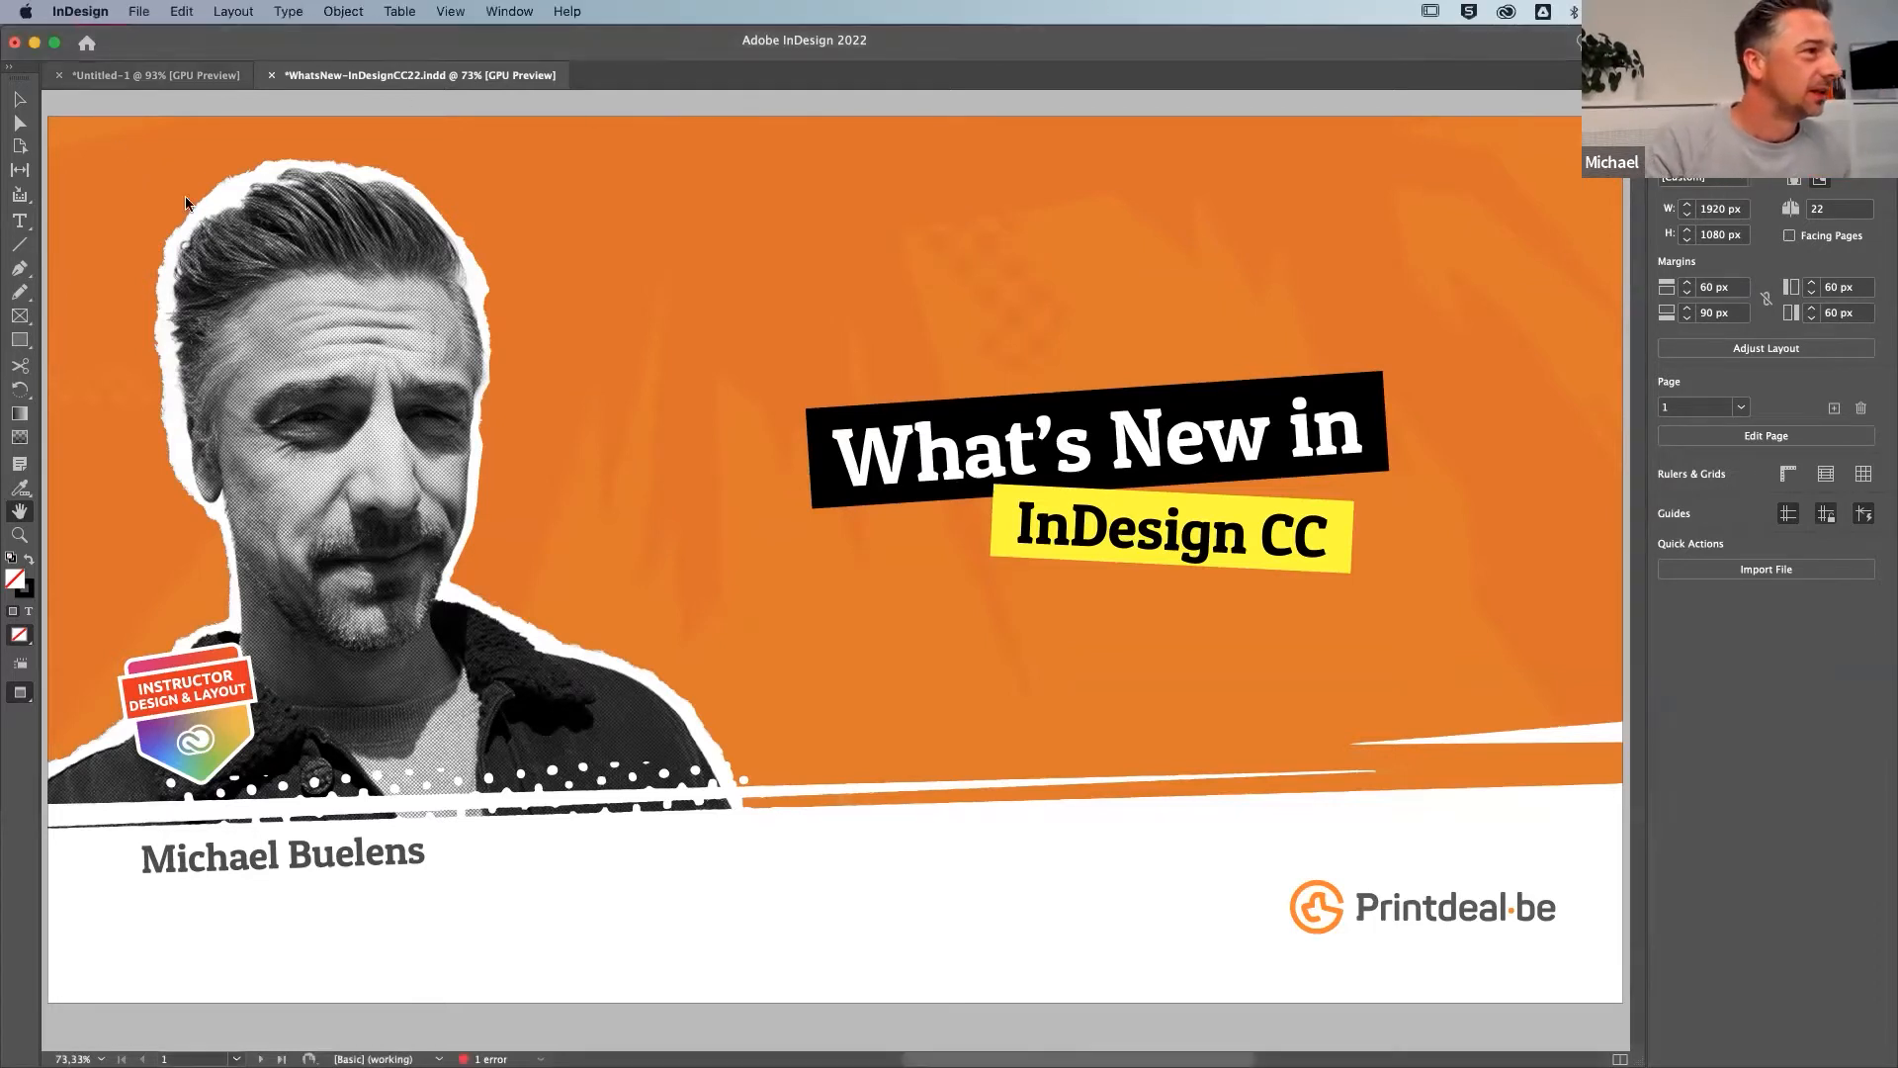
pyautogui.click(343, 11)
pyautogui.moveTo(344, 42)
pyautogui.click(278, 102)
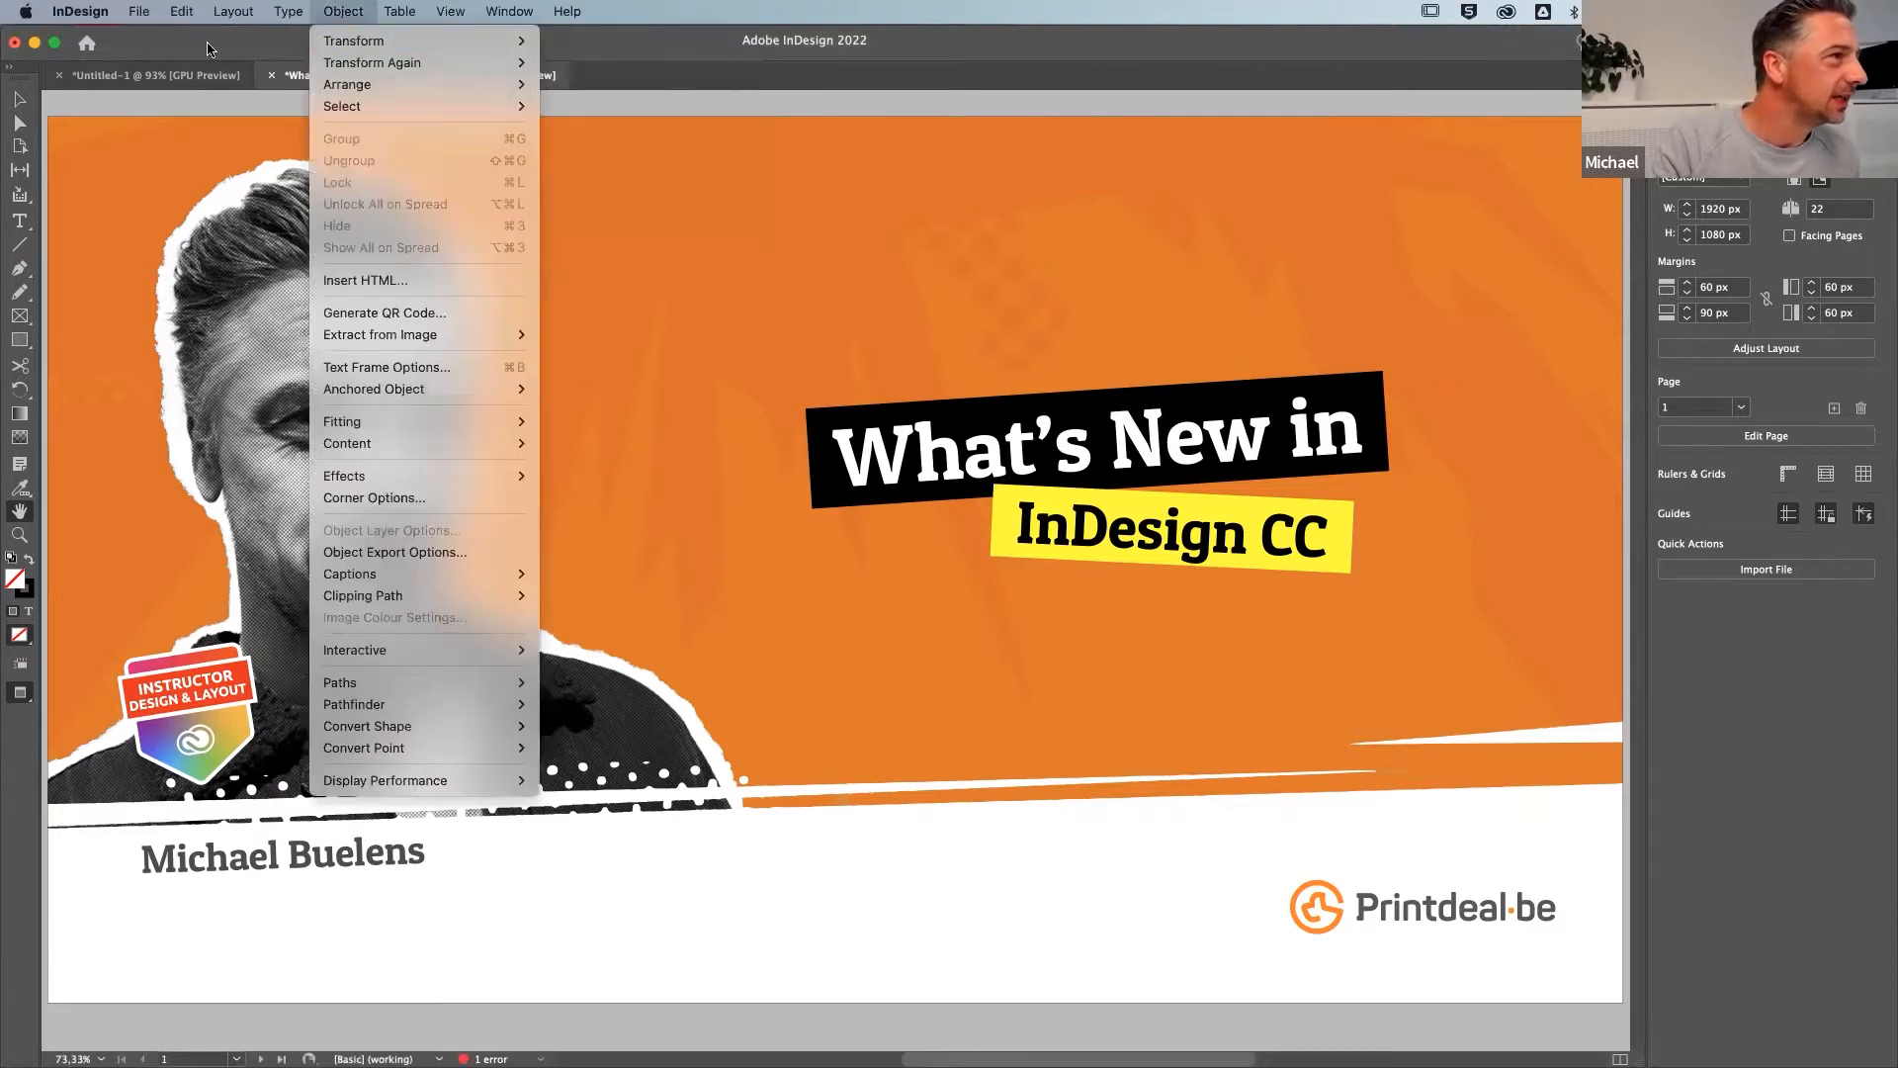
pyautogui.click(272, 76)
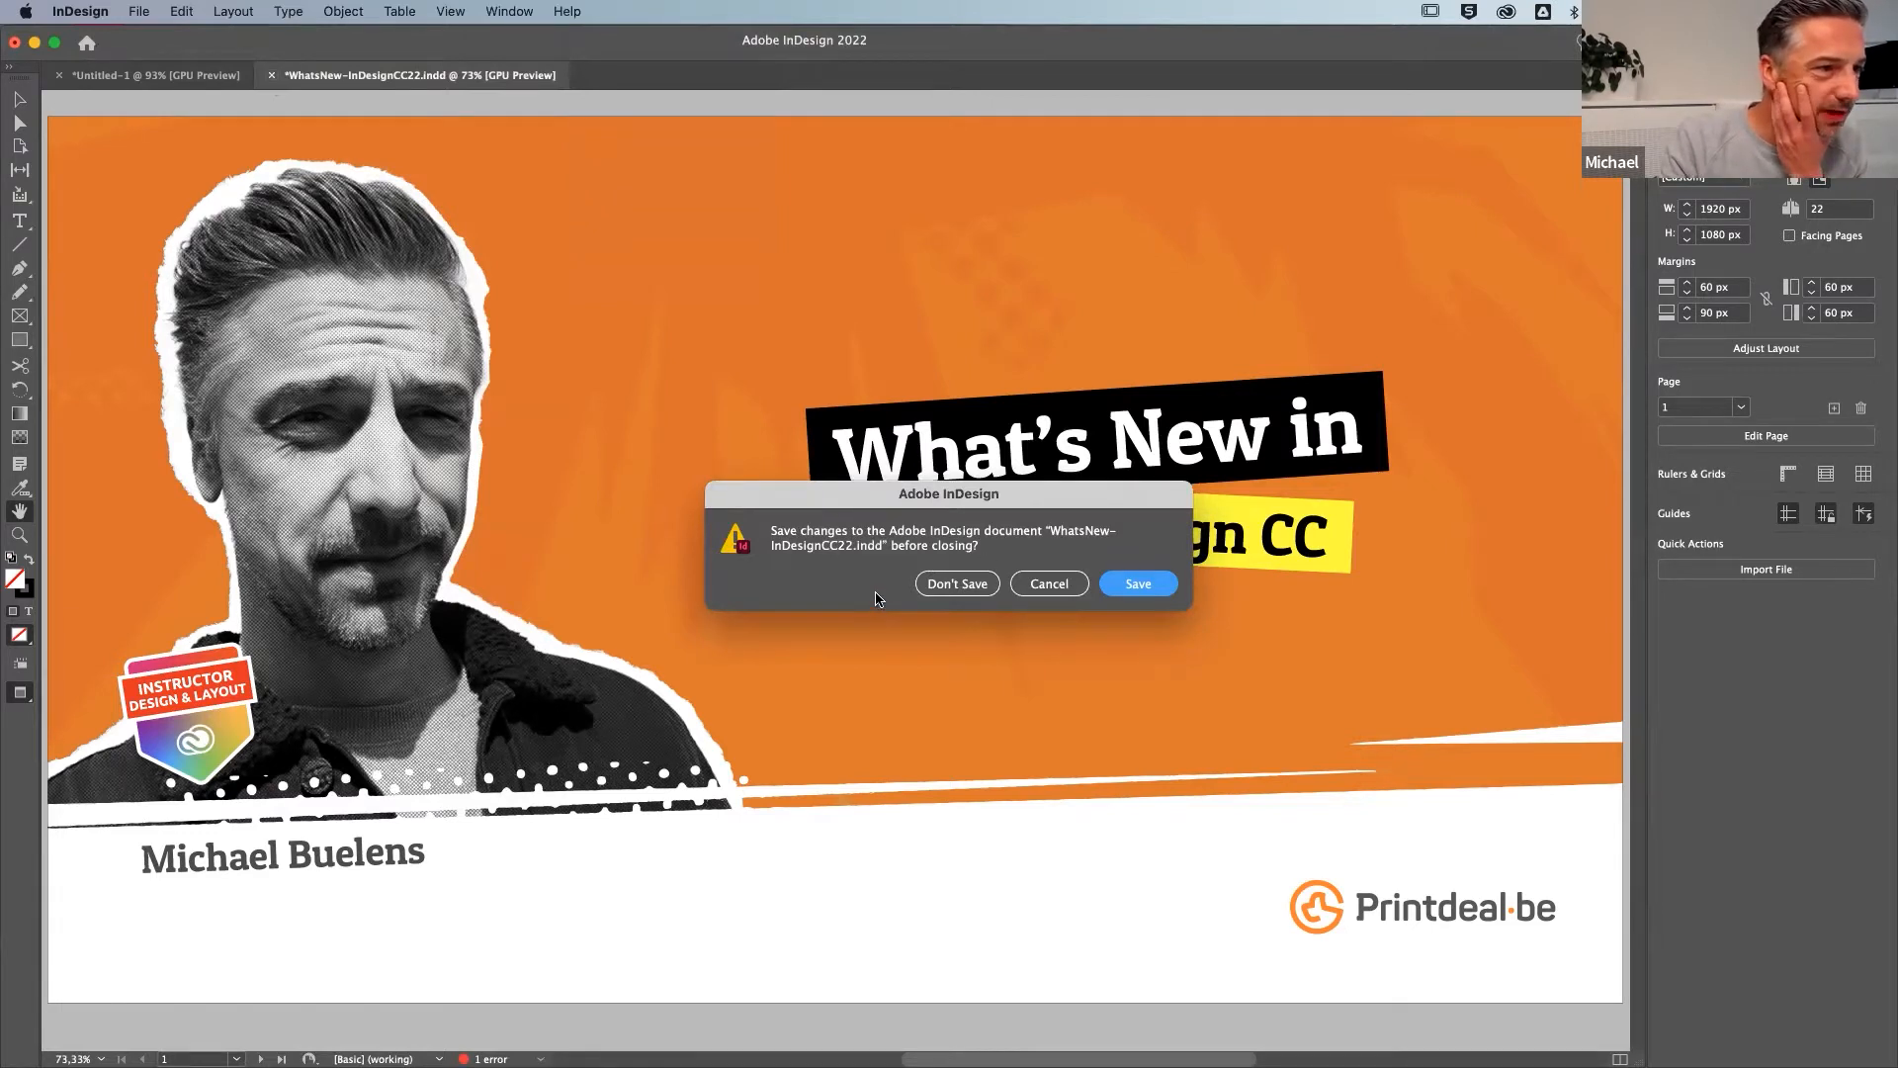
pyautogui.click(978, 584)
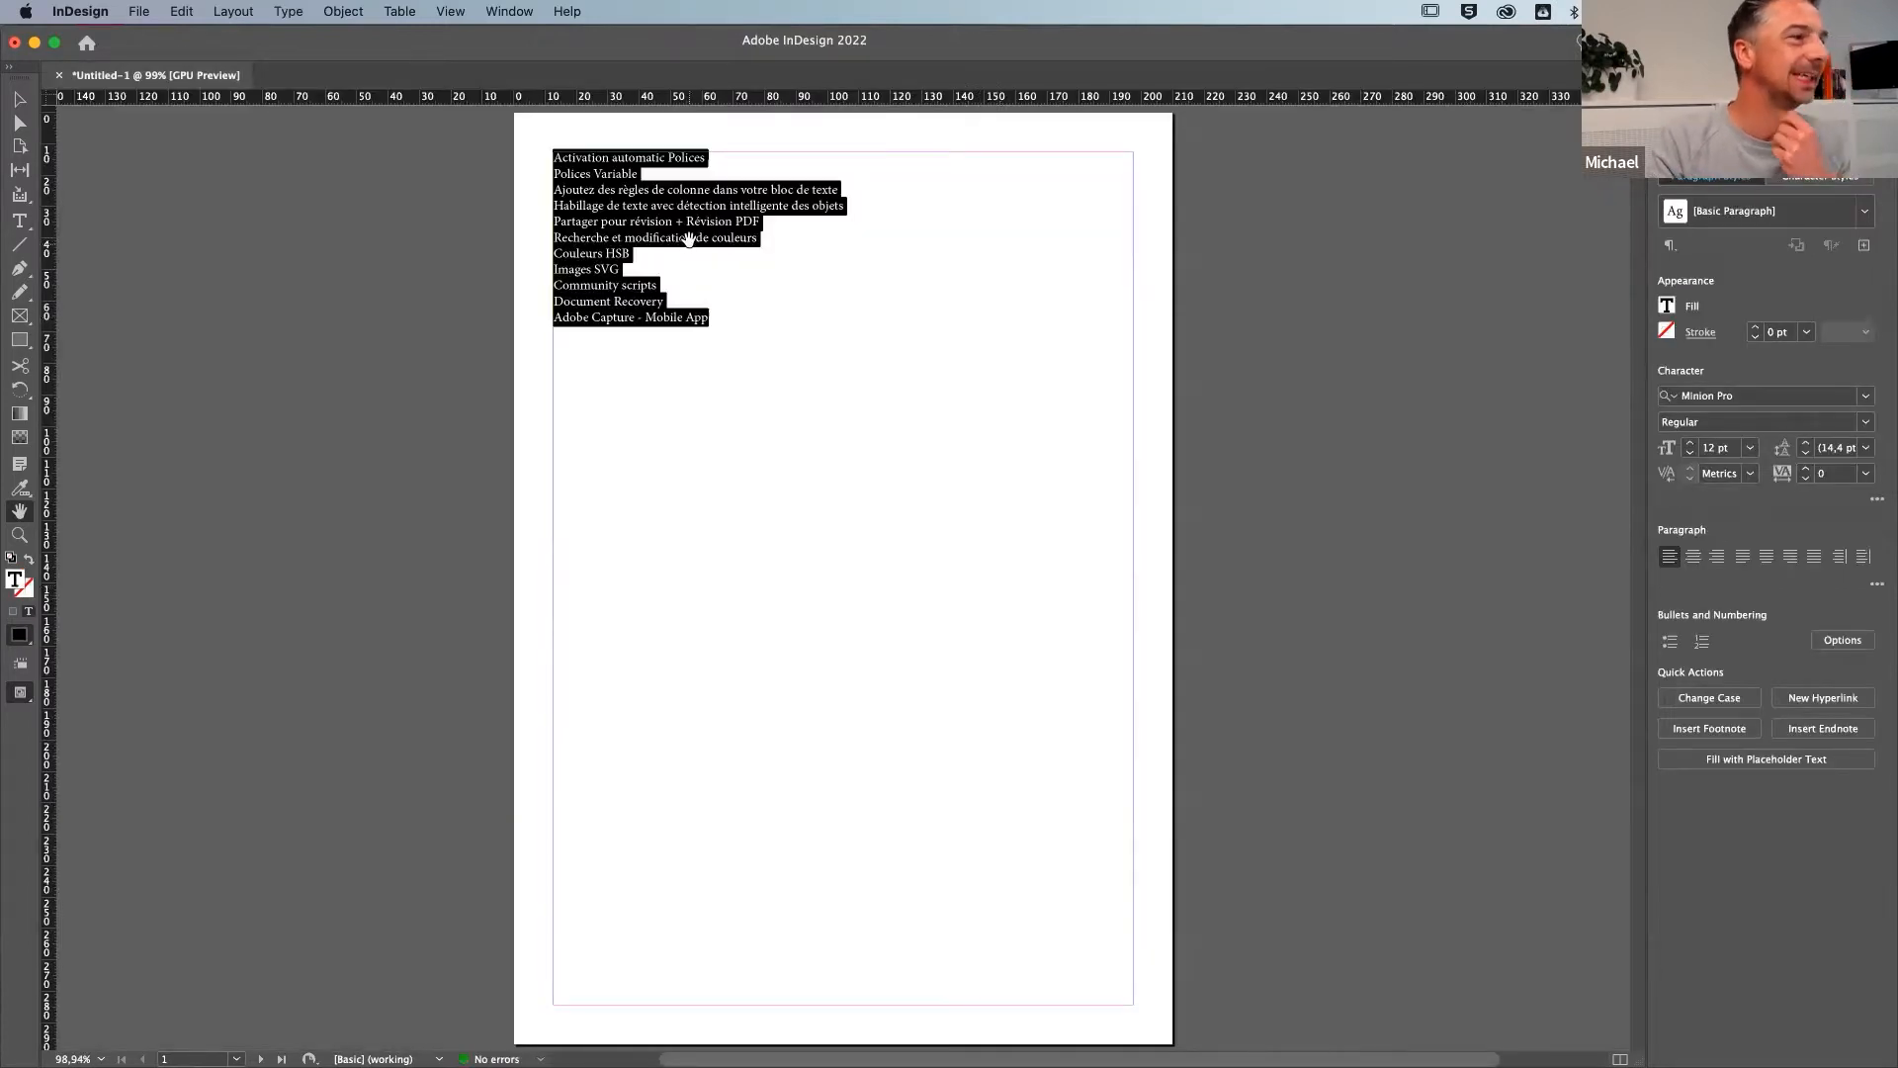
# Deselect the text in the untitled document and reopen WhatsNew-InDesignCC22.indd from the recent files
pyautogui.keyDown('super'); pyautogui.click(427, 294); pyautogui.keyUp('super')
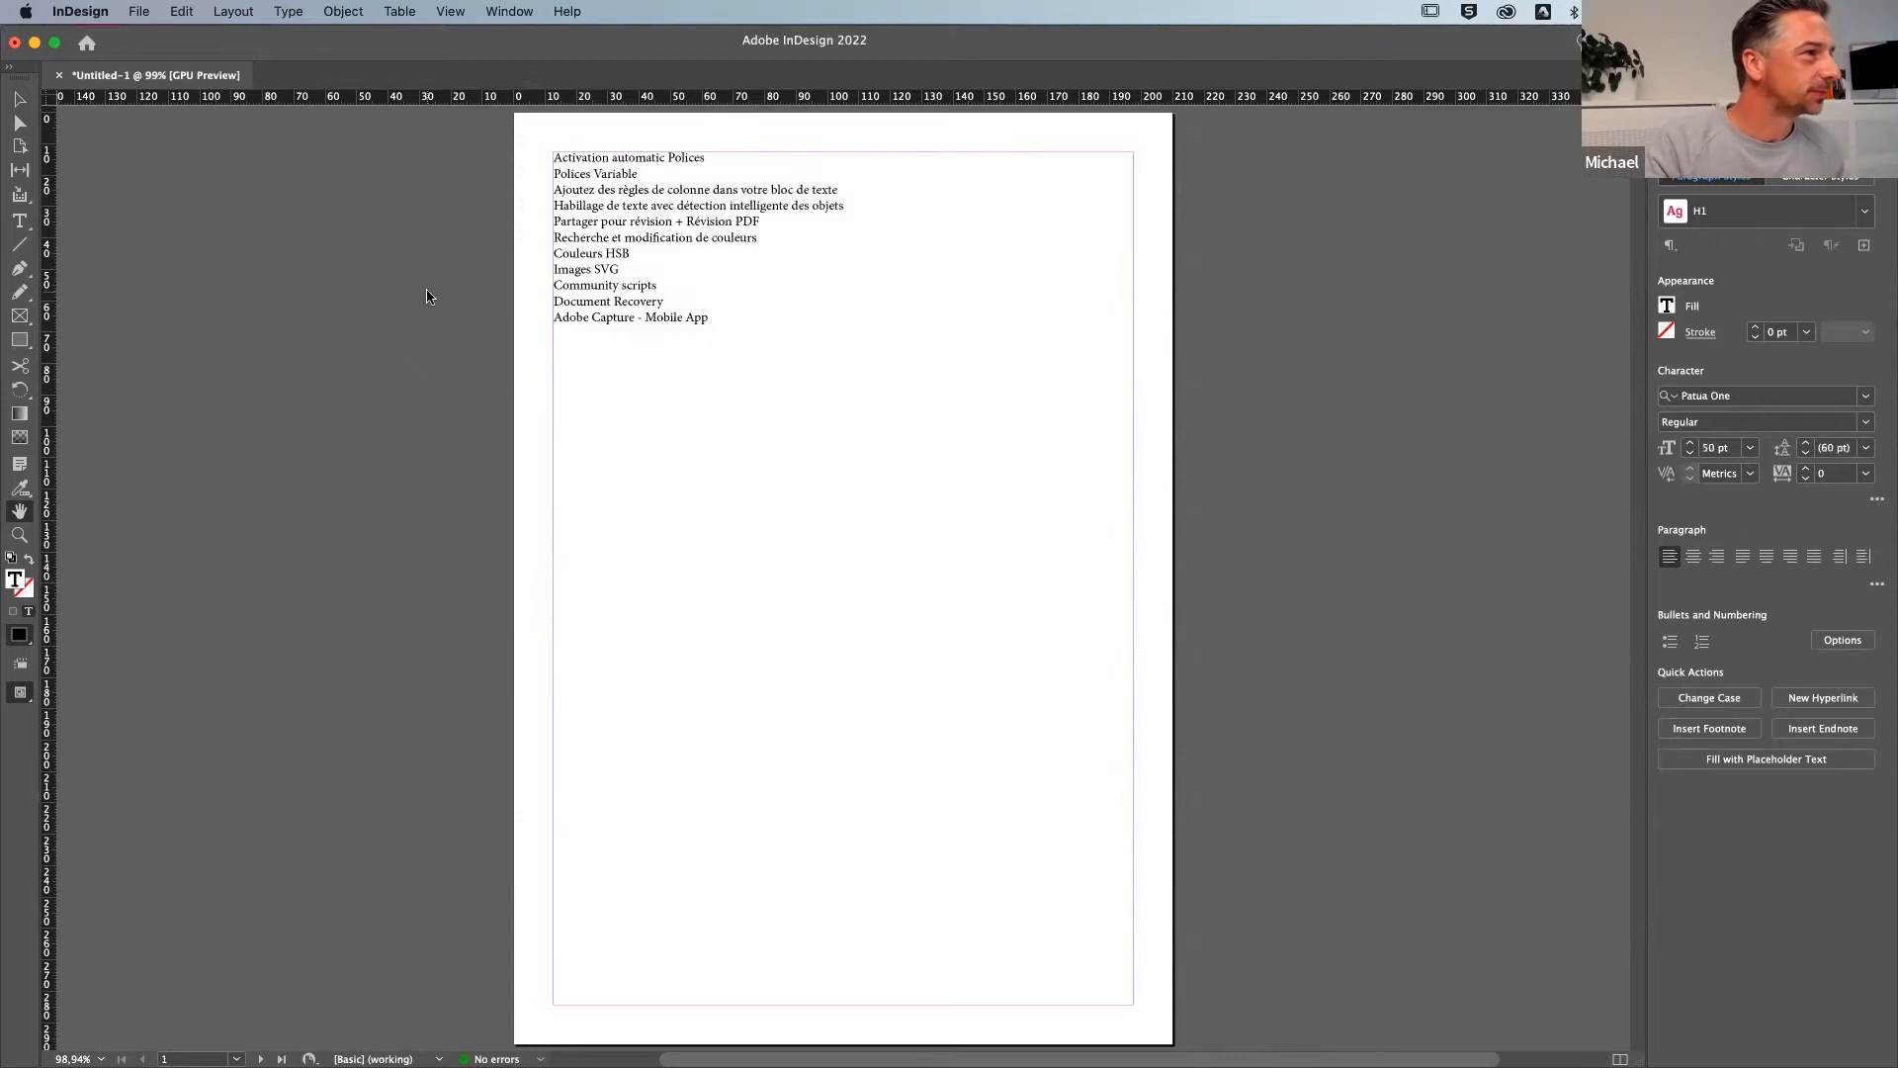
pyautogui.click(91, 46)
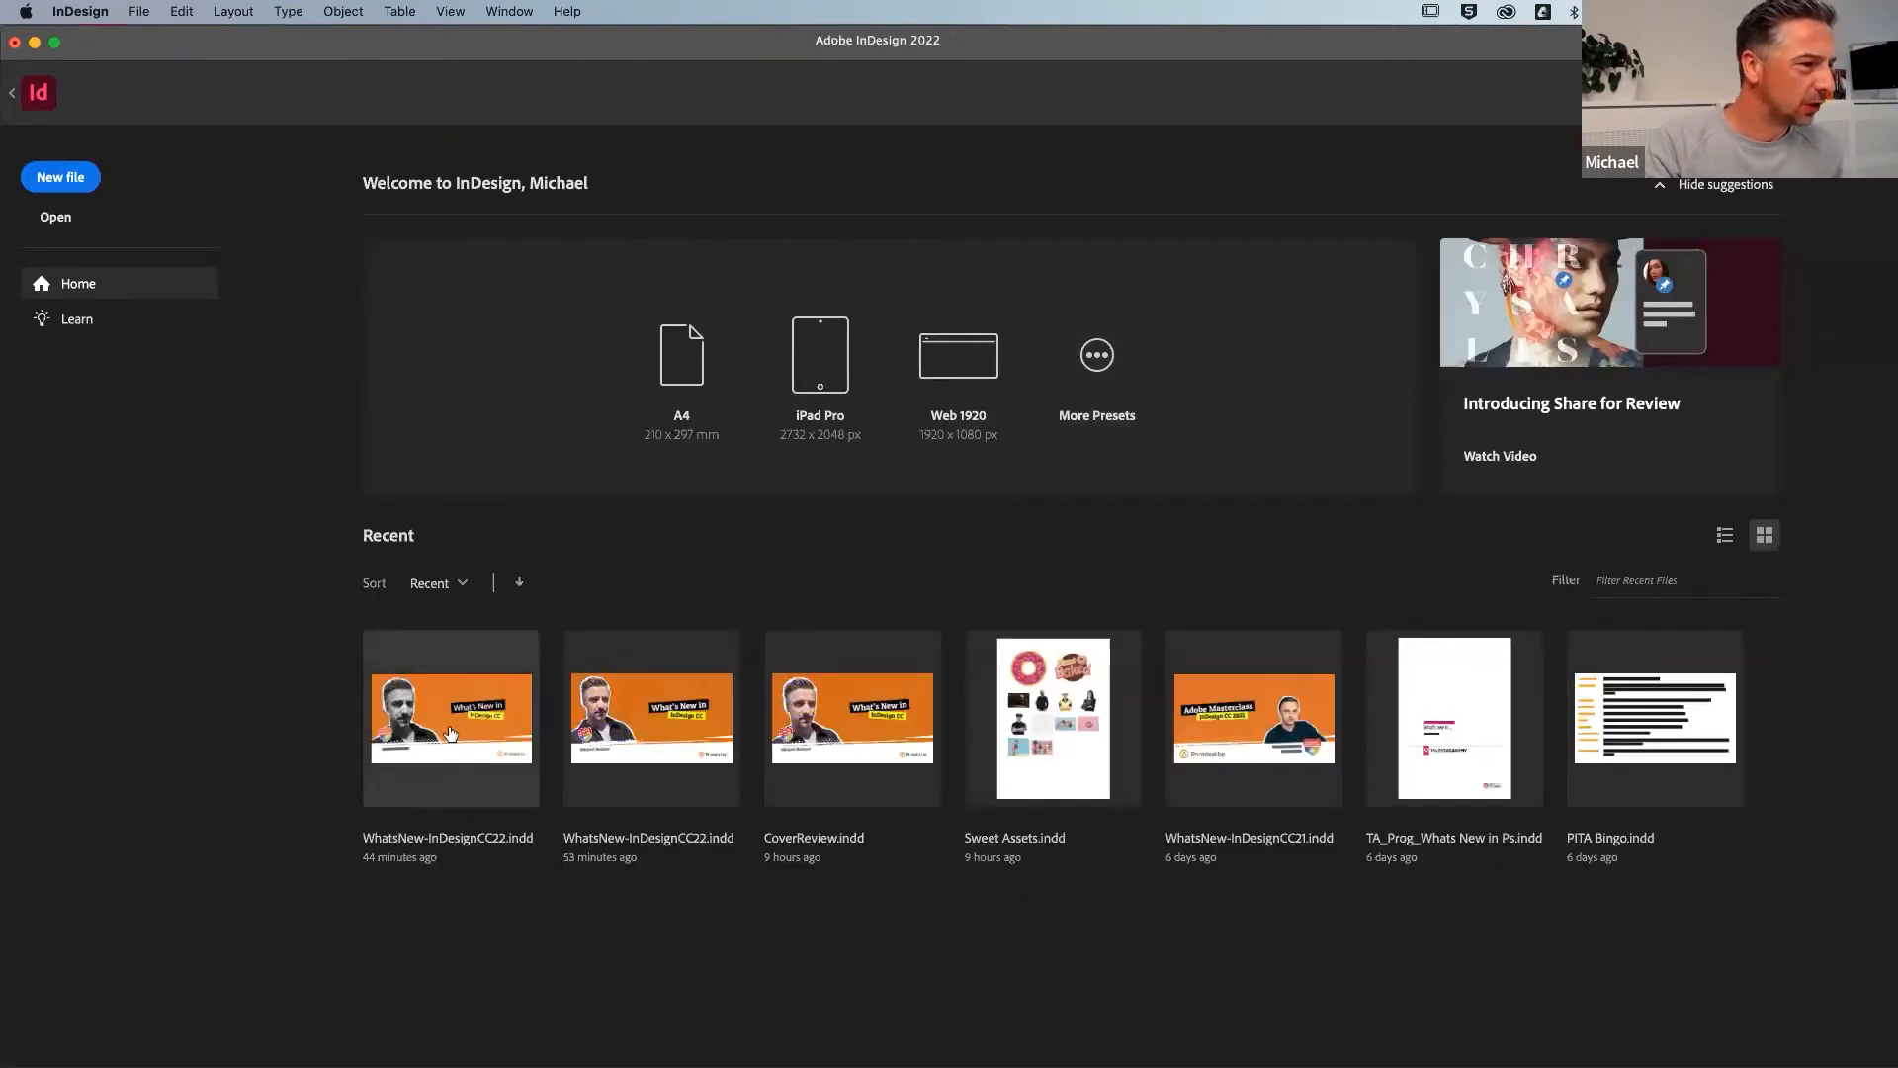
pyautogui.click(449, 732)
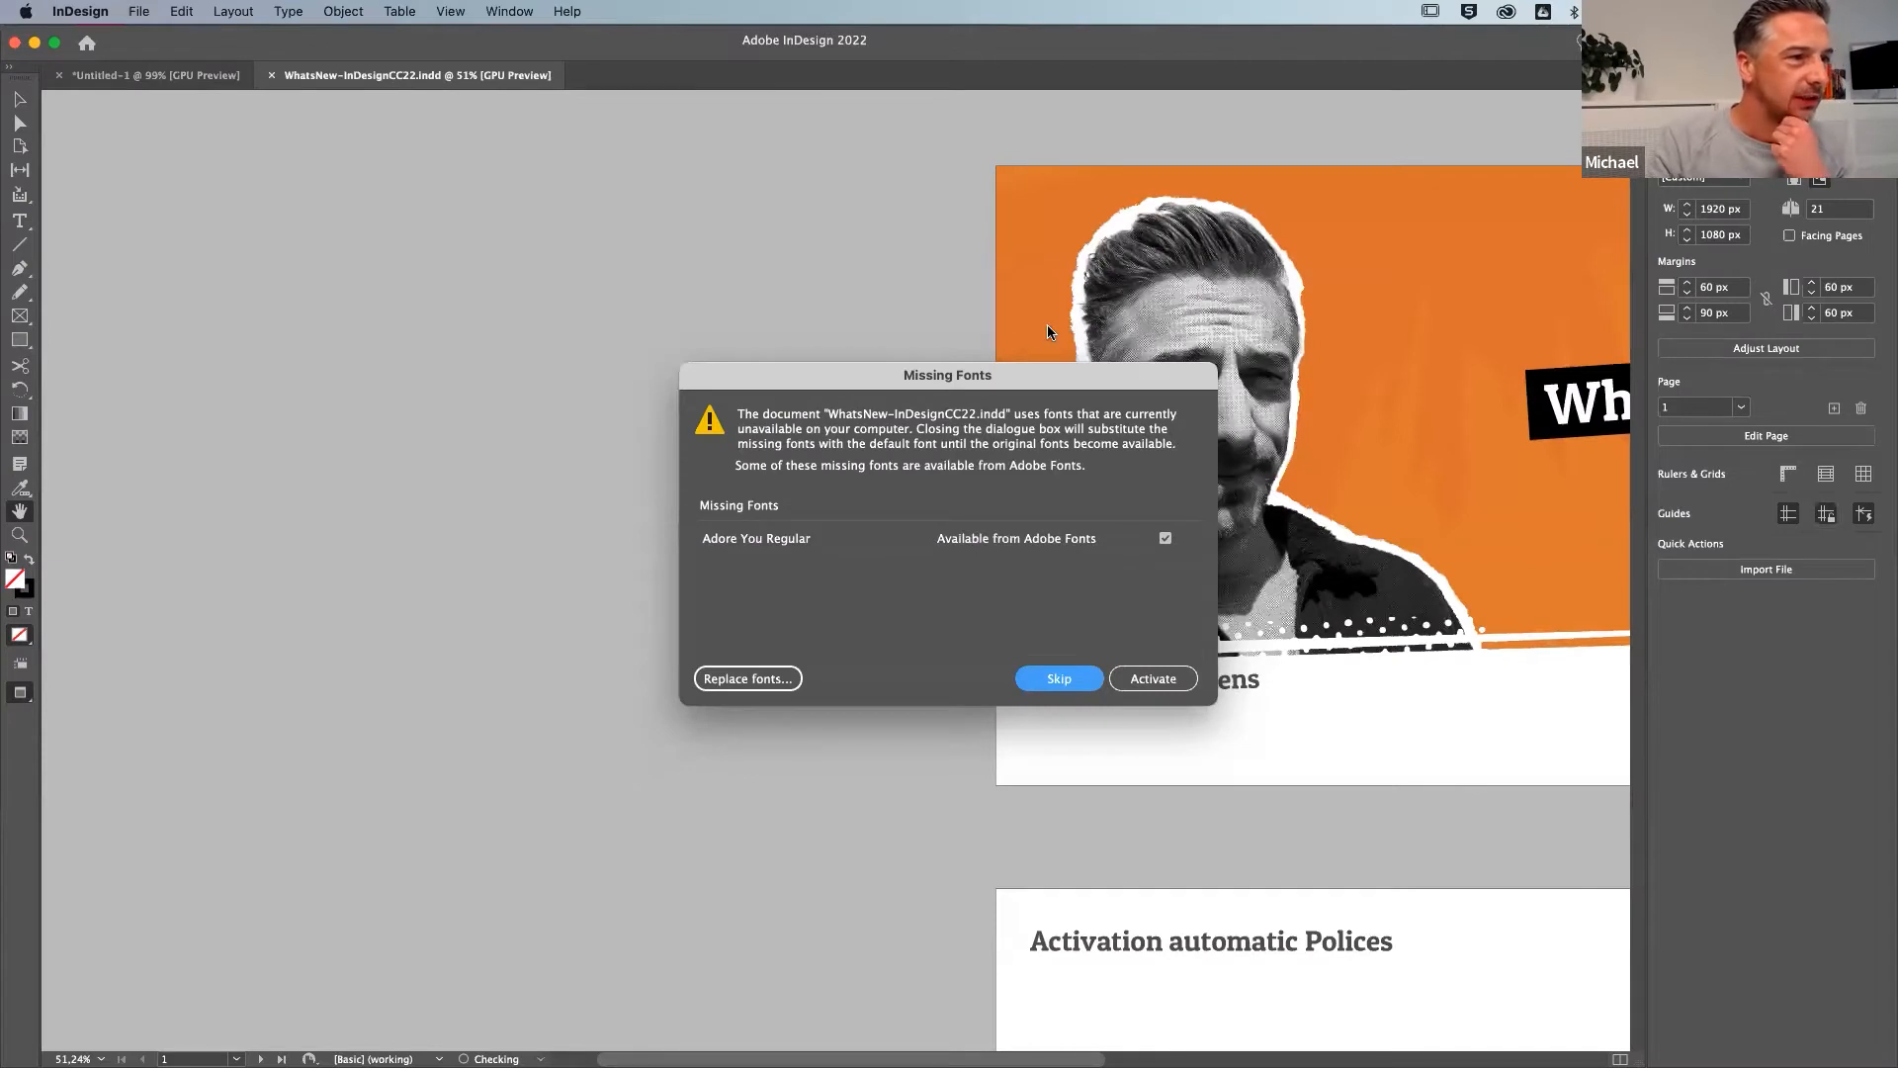
# Activate the missing Adore You Regular font from Adobe Fonts for the opened document
pyautogui.moveTo(1033, 382); pyautogui.dragTo(962, 332)
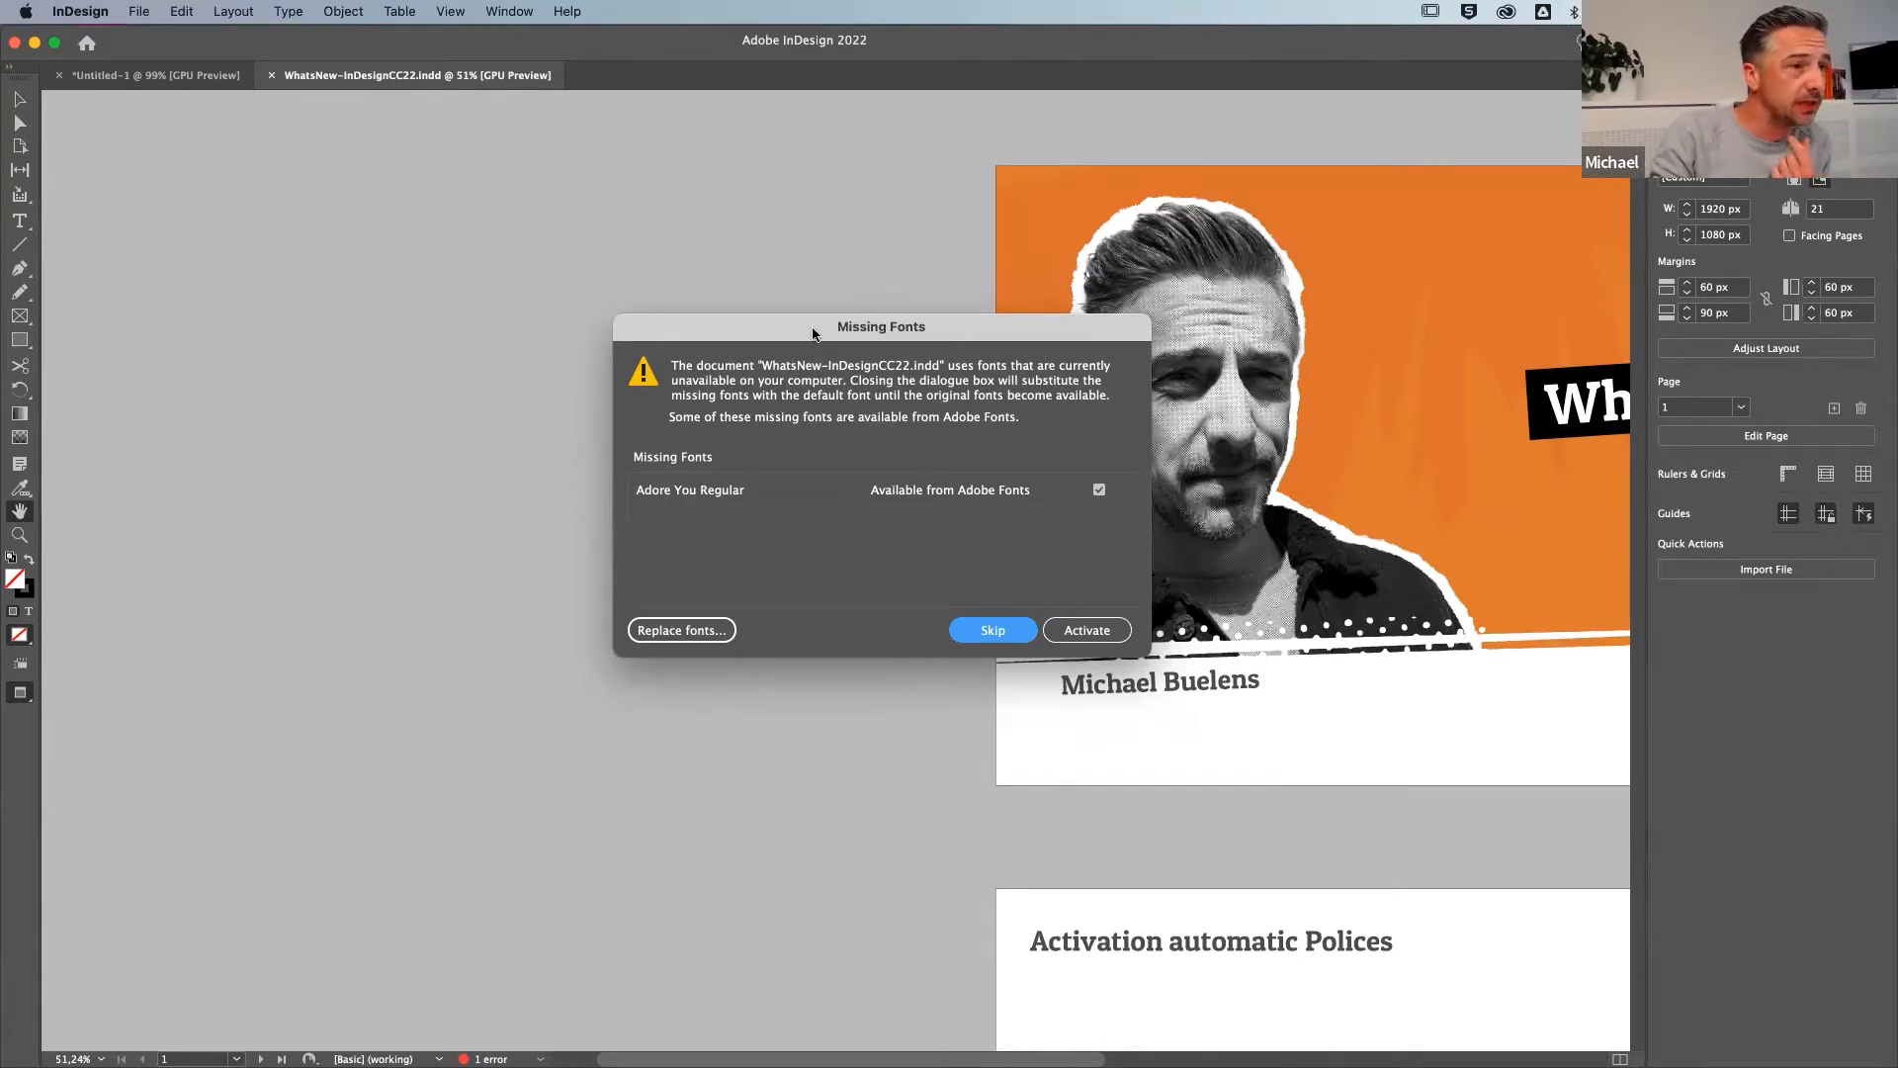
pyautogui.moveTo(814, 333); pyautogui.dragTo(774, 329)
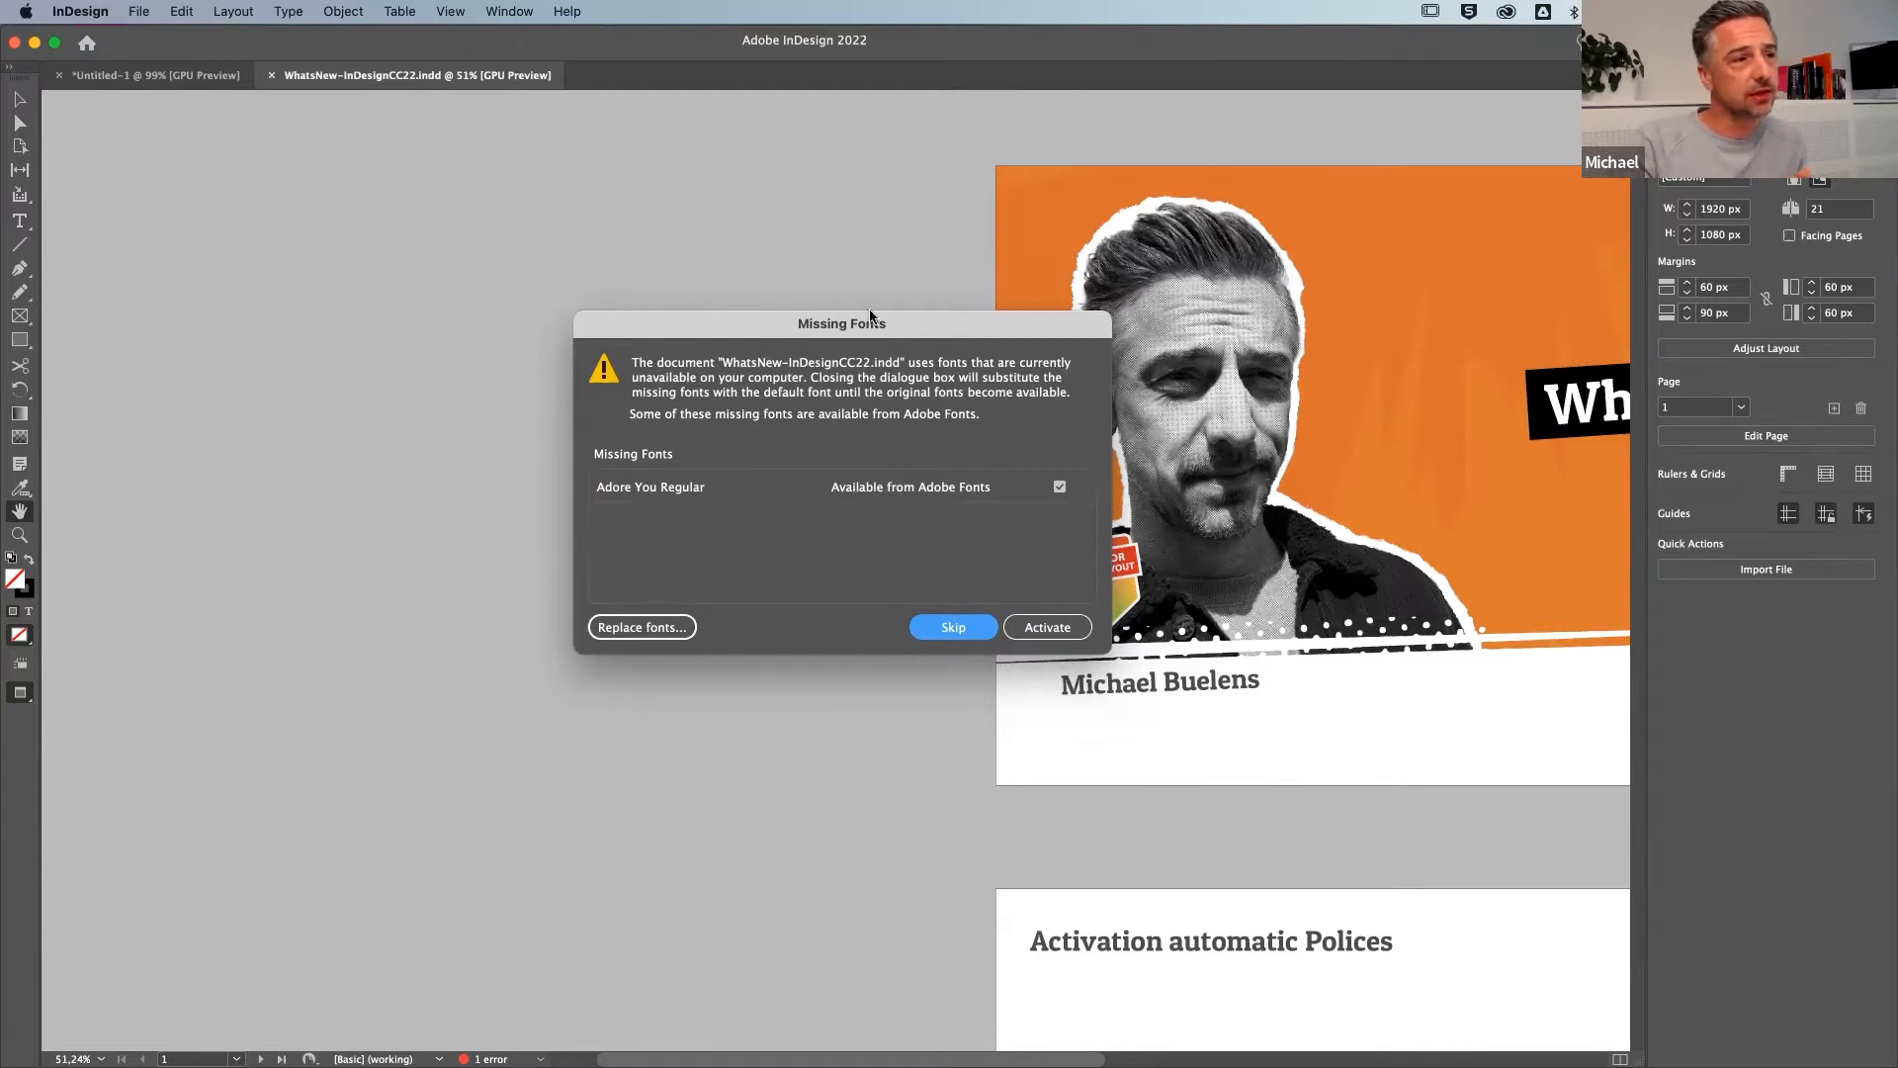
pyautogui.moveTo(941, 331); pyautogui.dragTo(967, 319)
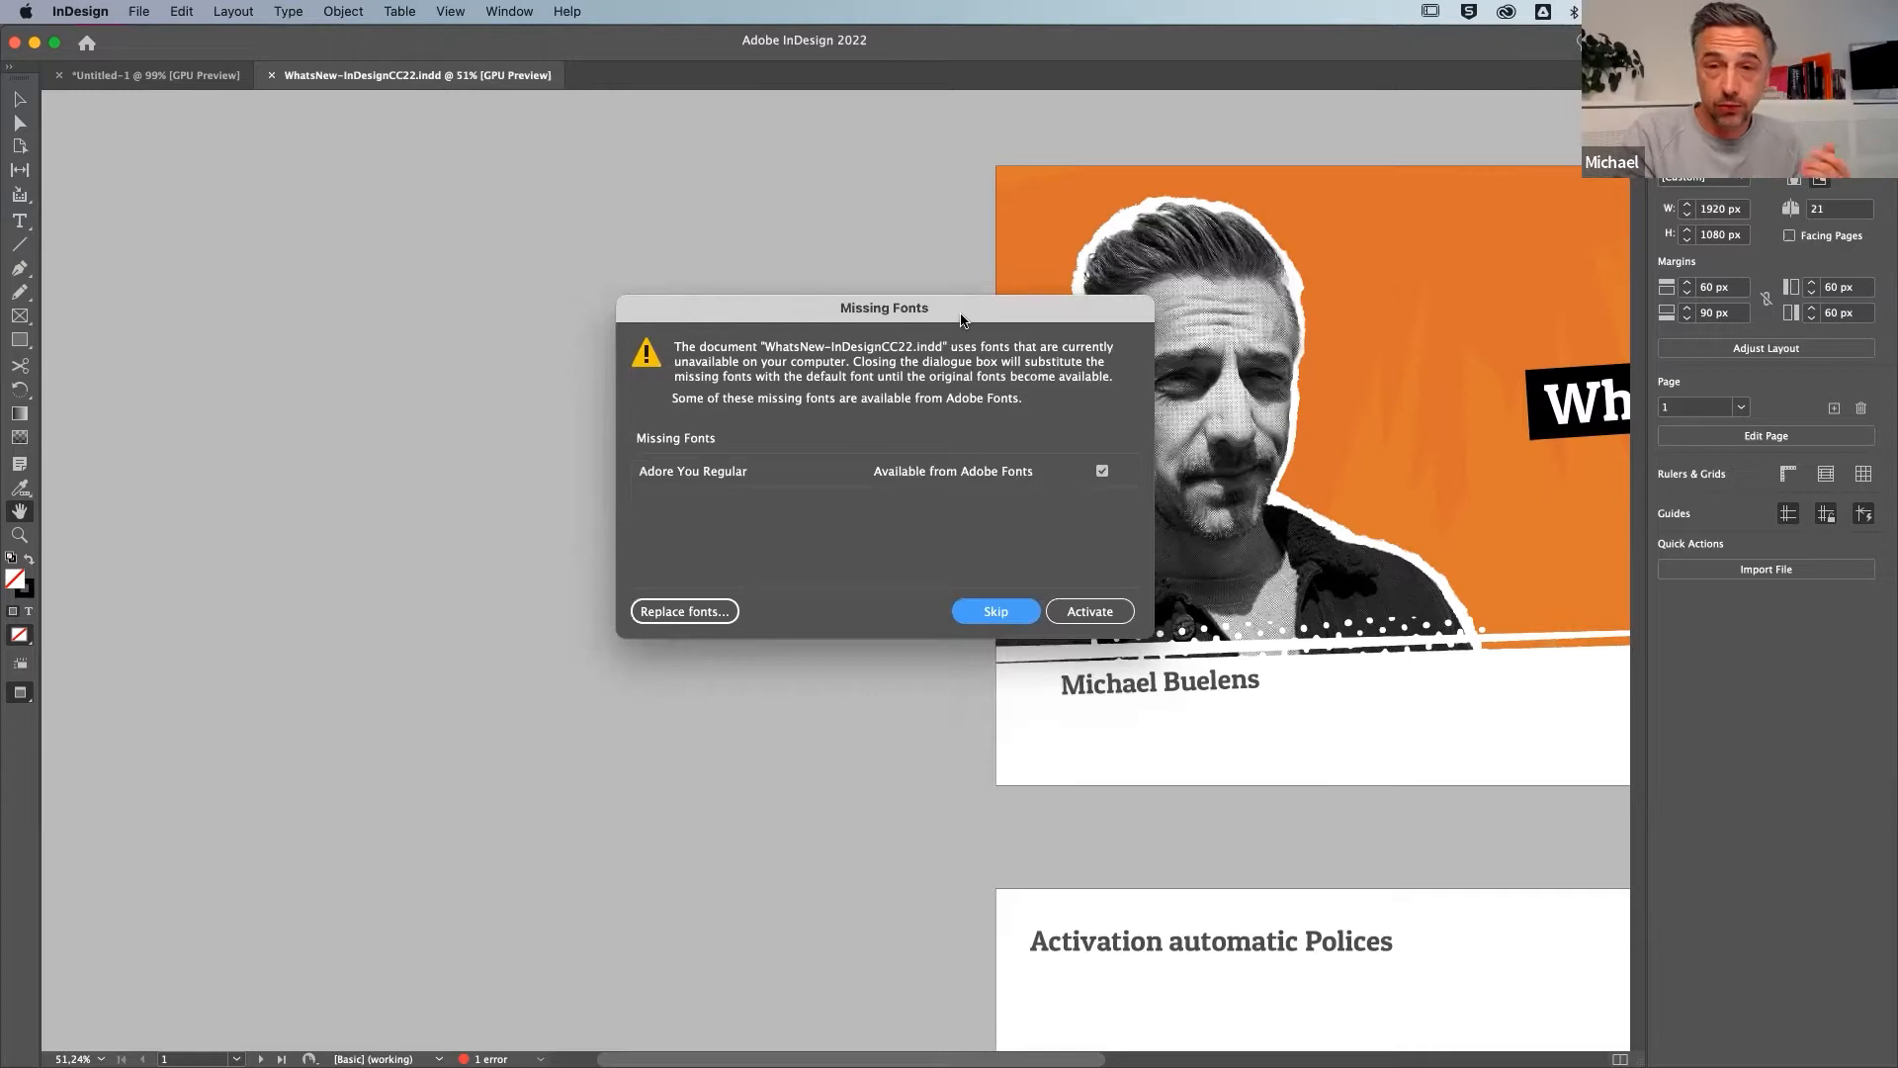
pyautogui.moveTo(946, 310); pyautogui.dragTo(1038, 321)
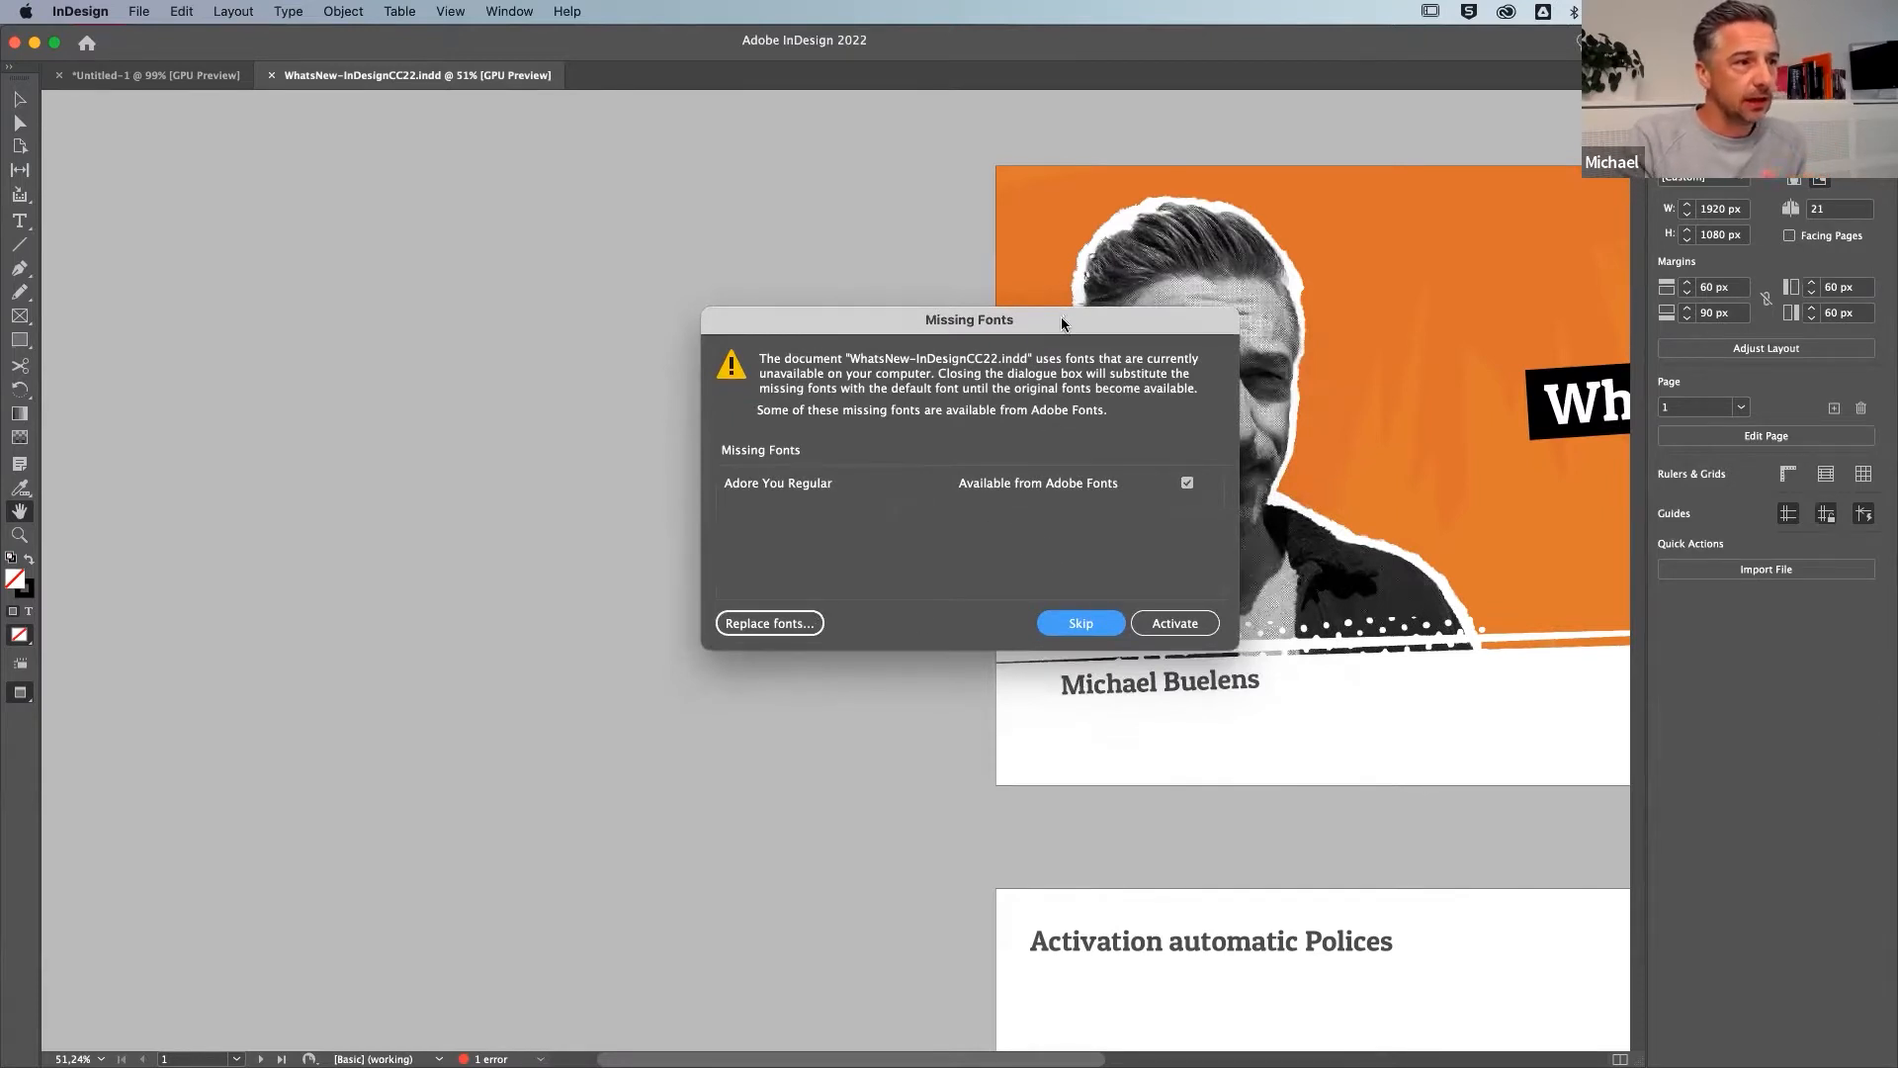
pyautogui.moveTo(1067, 323); pyautogui.dragTo(1051, 314)
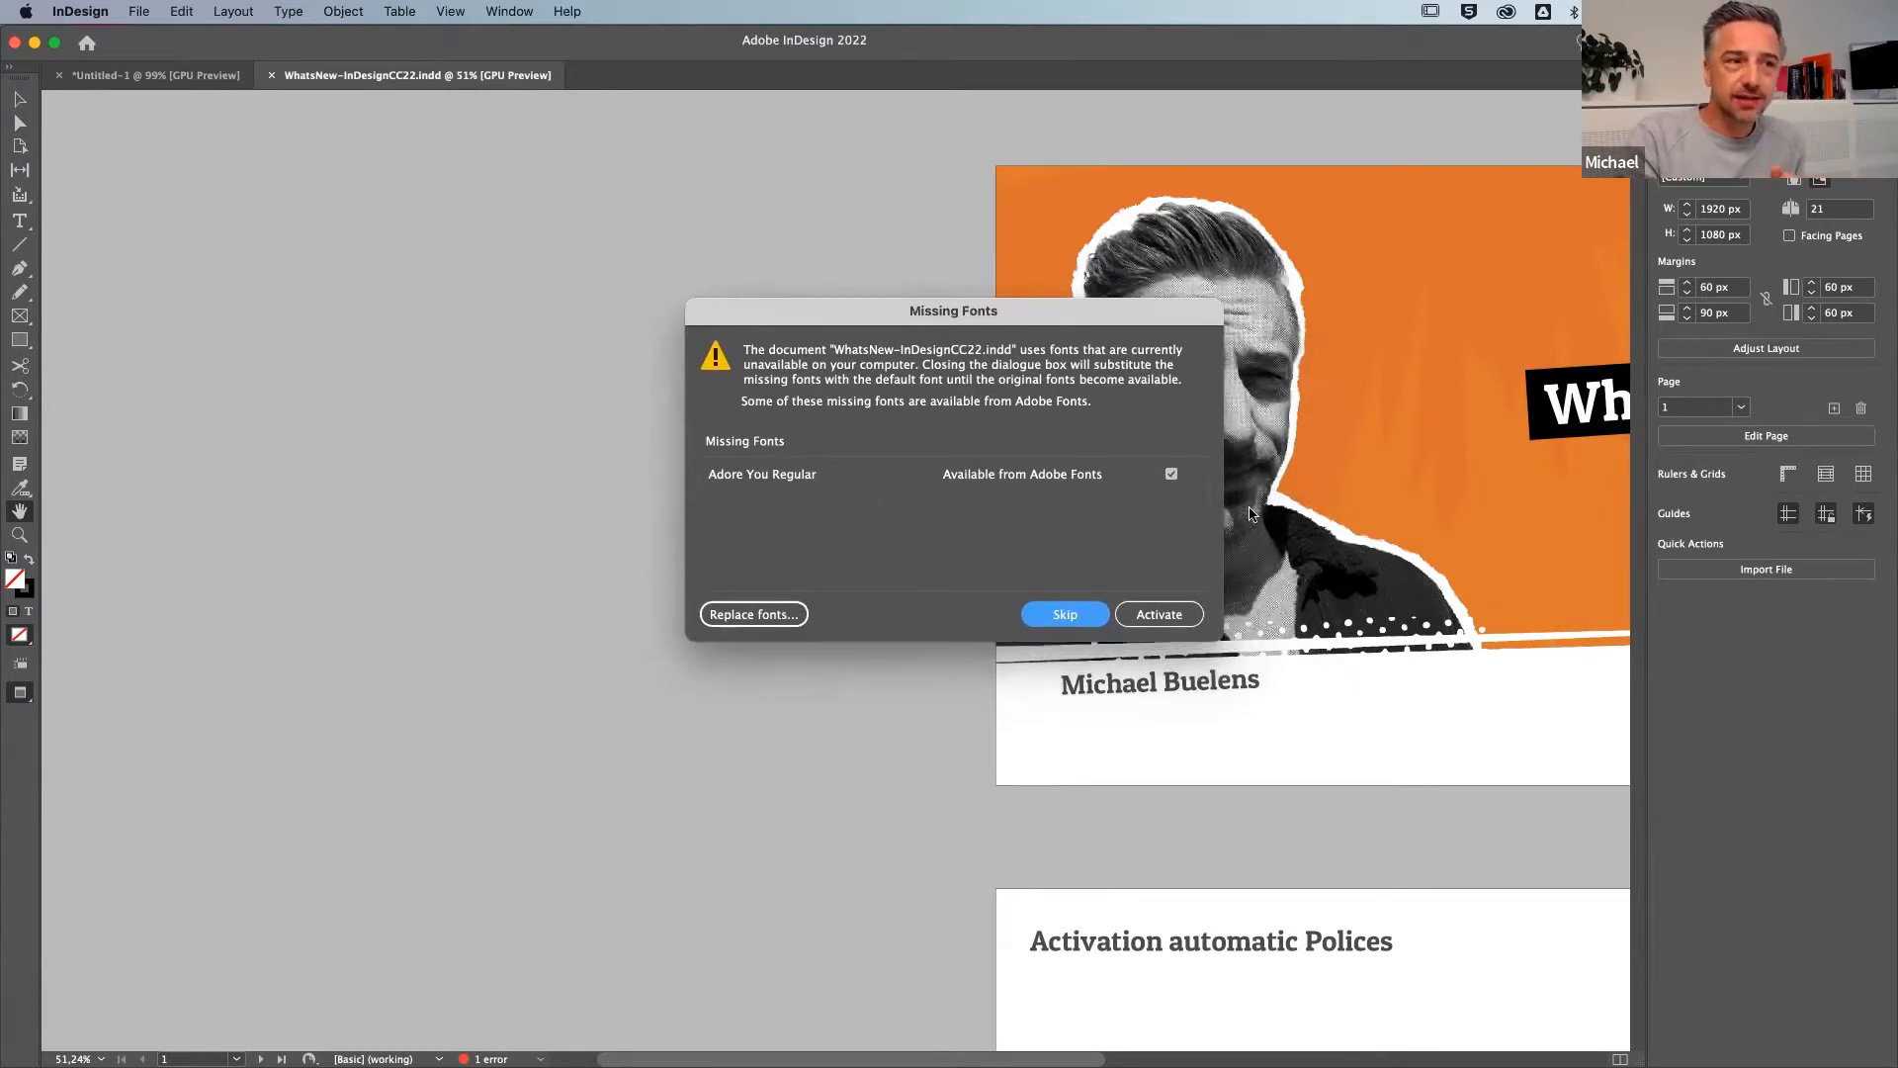
pyautogui.moveTo(1024, 311); pyautogui.dragTo(1027, 311)
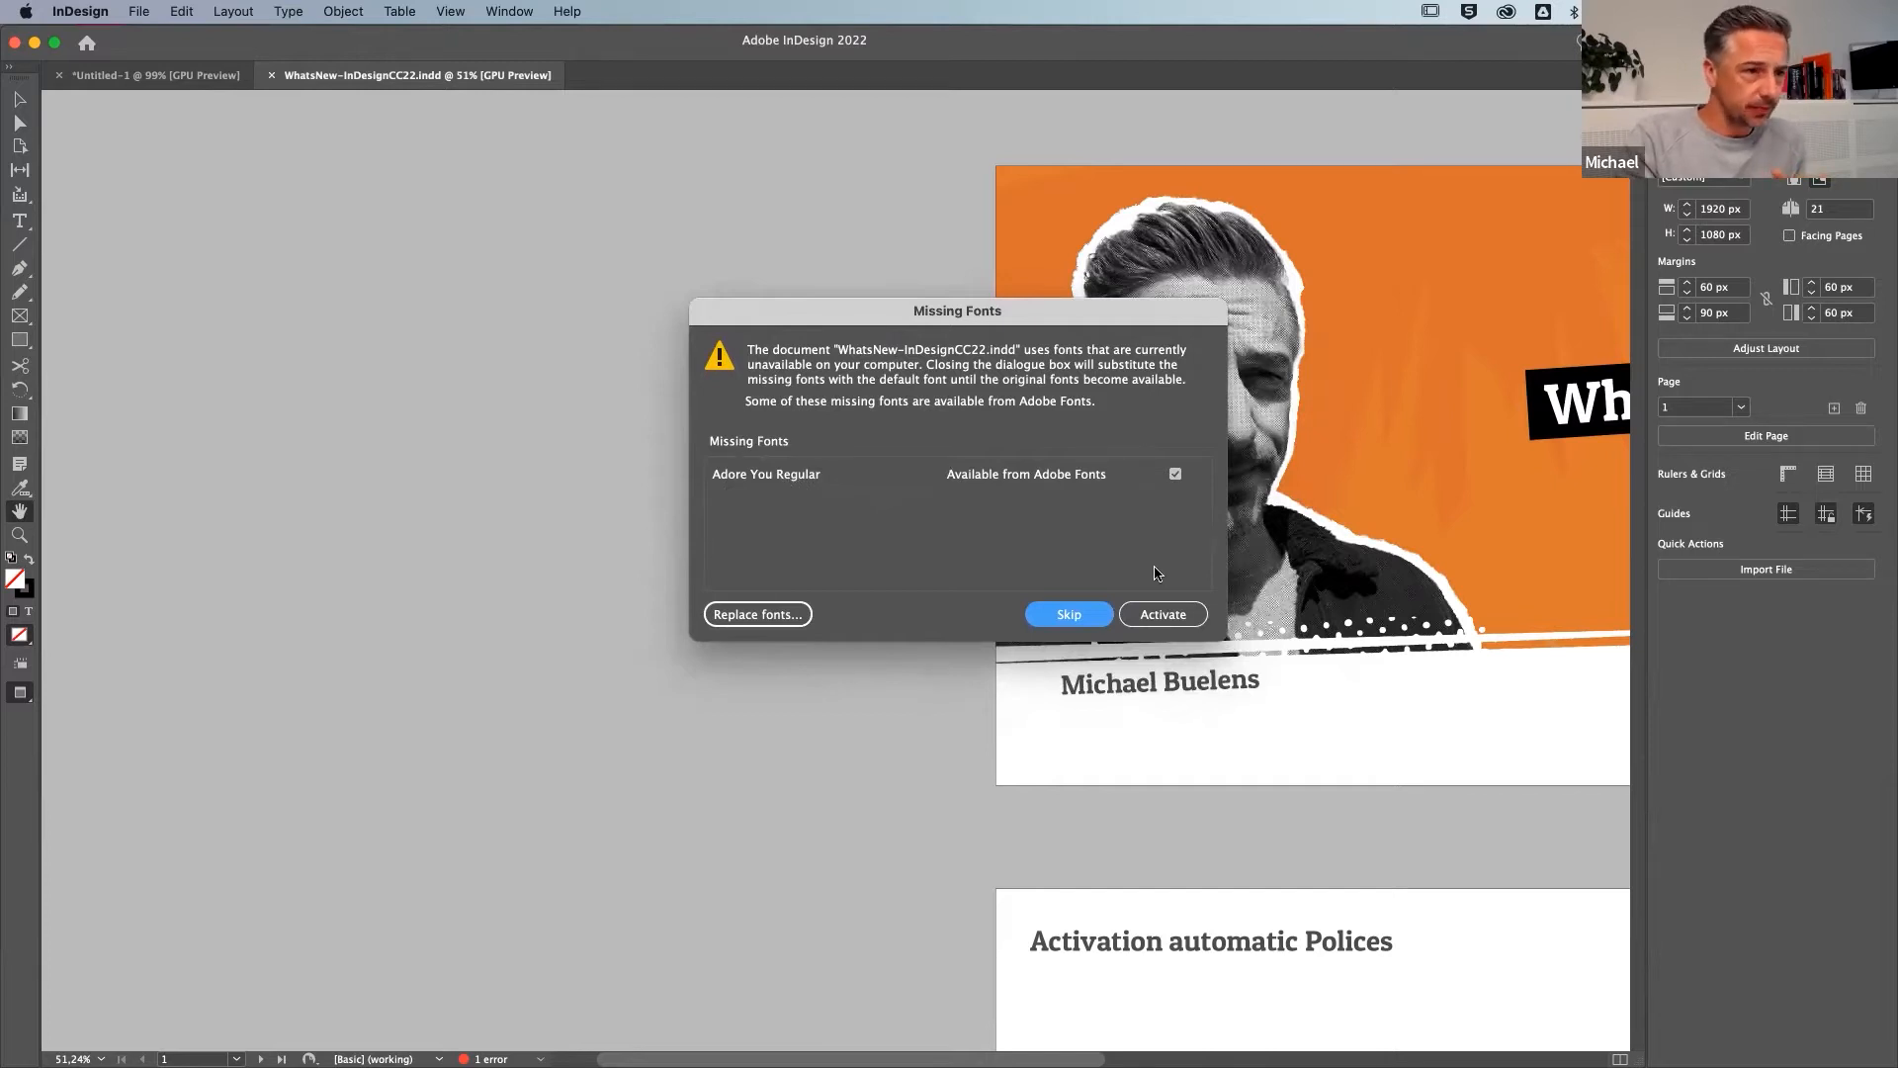
pyautogui.click(1167, 615)
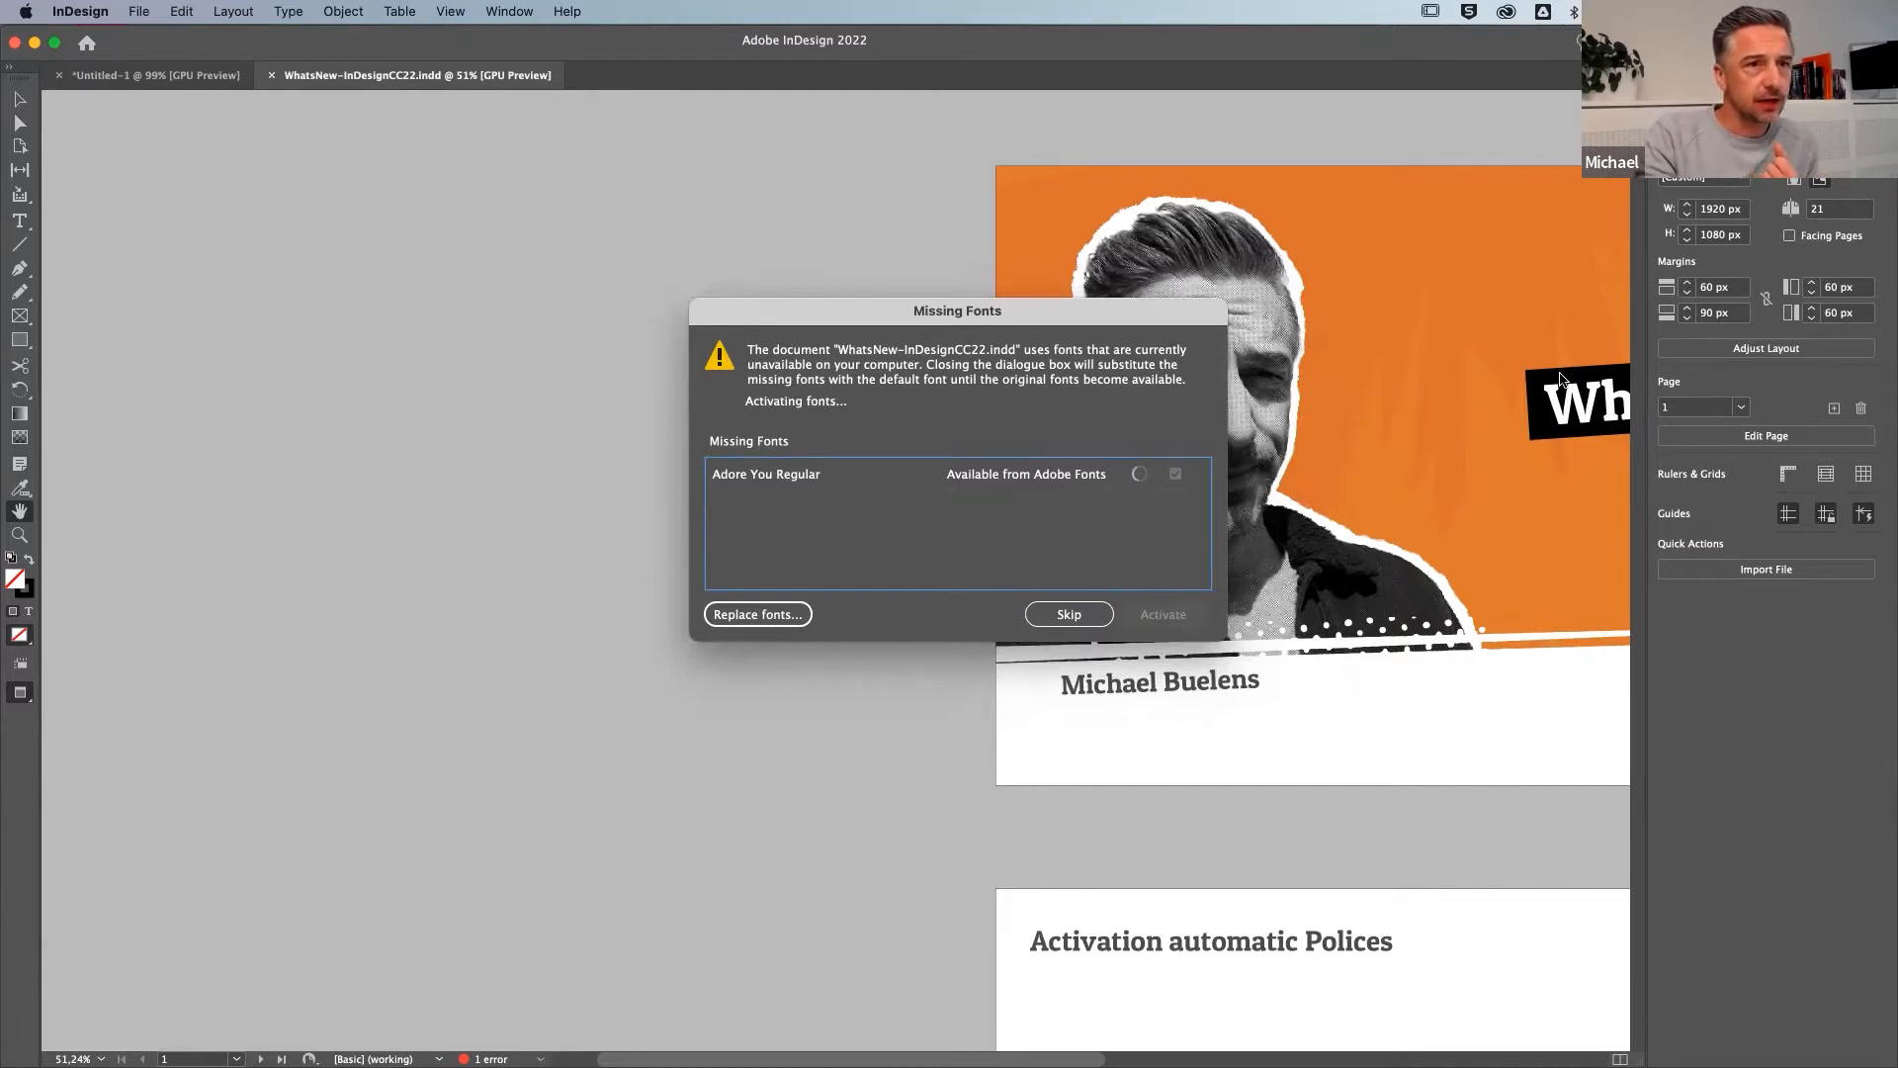
# Enable automatic activation of Adobe Fonts and set its notice not to show again
pyautogui.click(1507, 12)
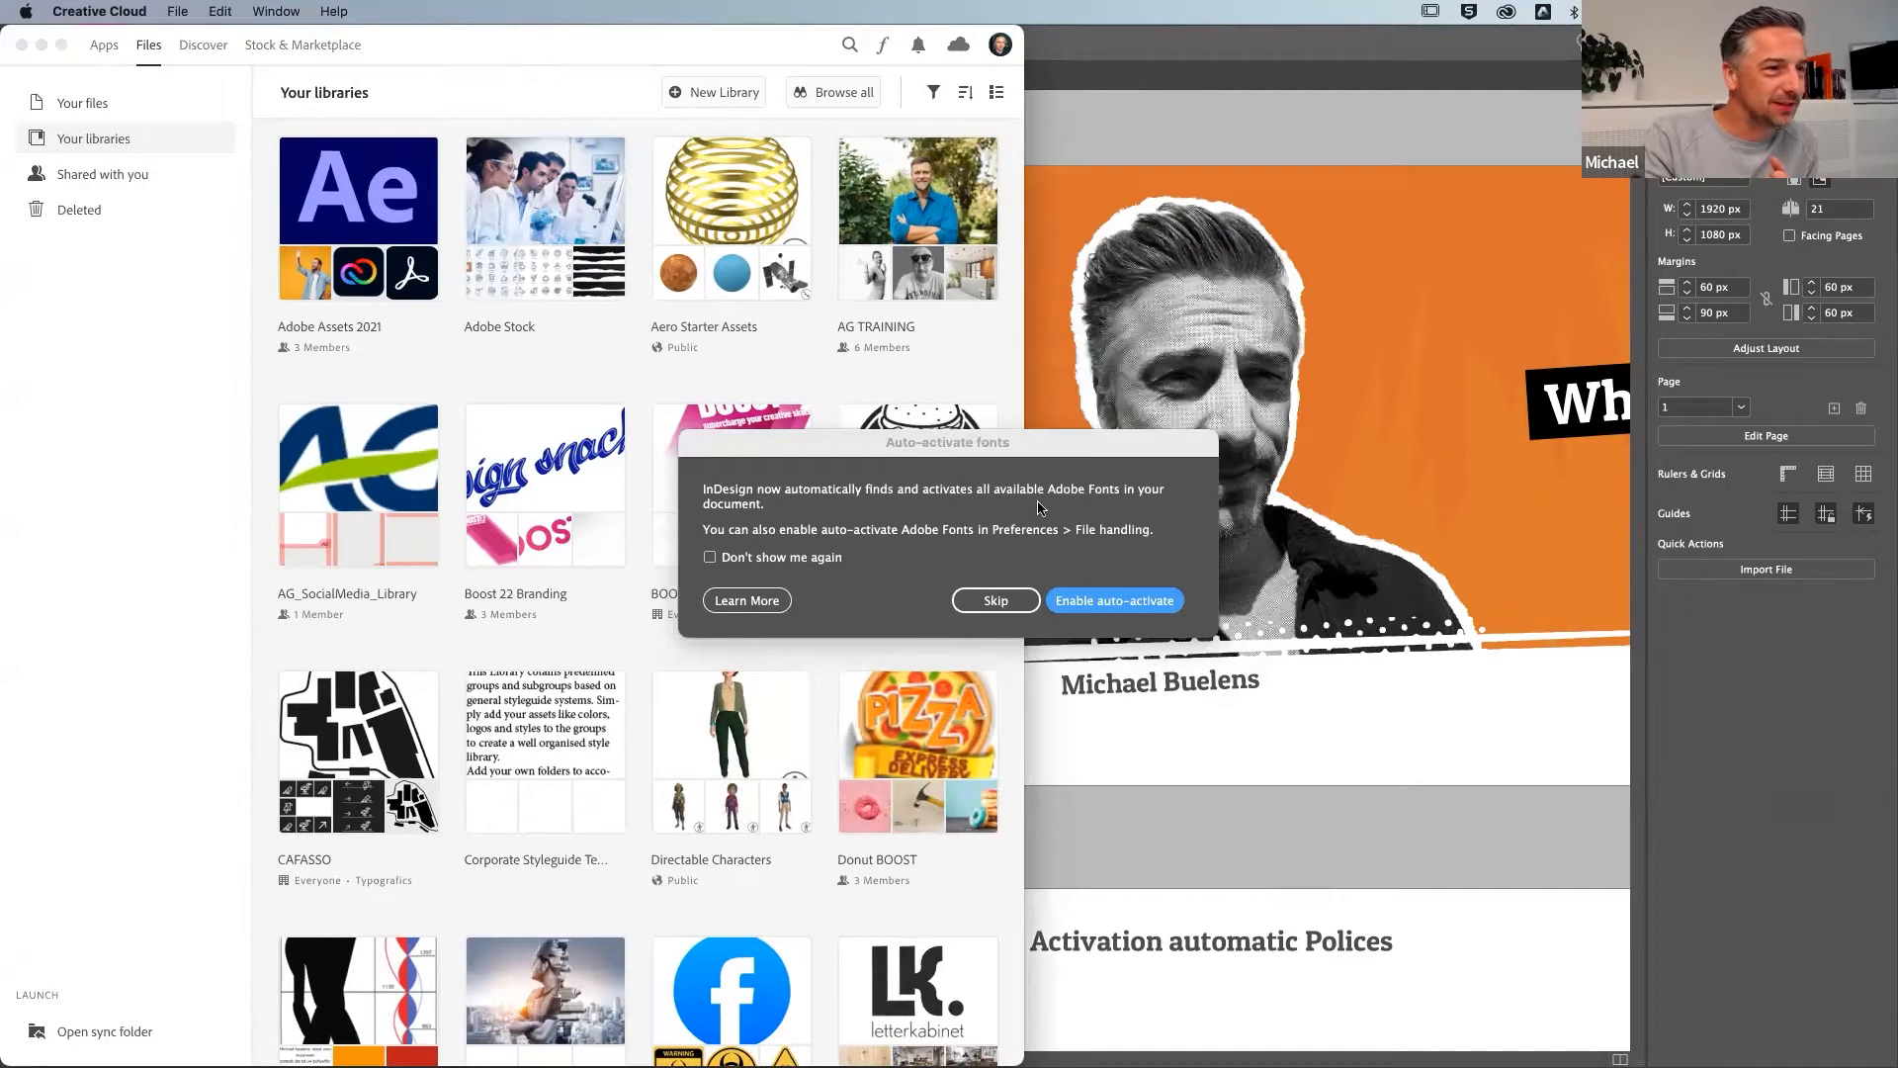
pyautogui.click(1050, 455)
pyautogui.moveTo(1050, 453); pyautogui.dragTo(1051, 343)
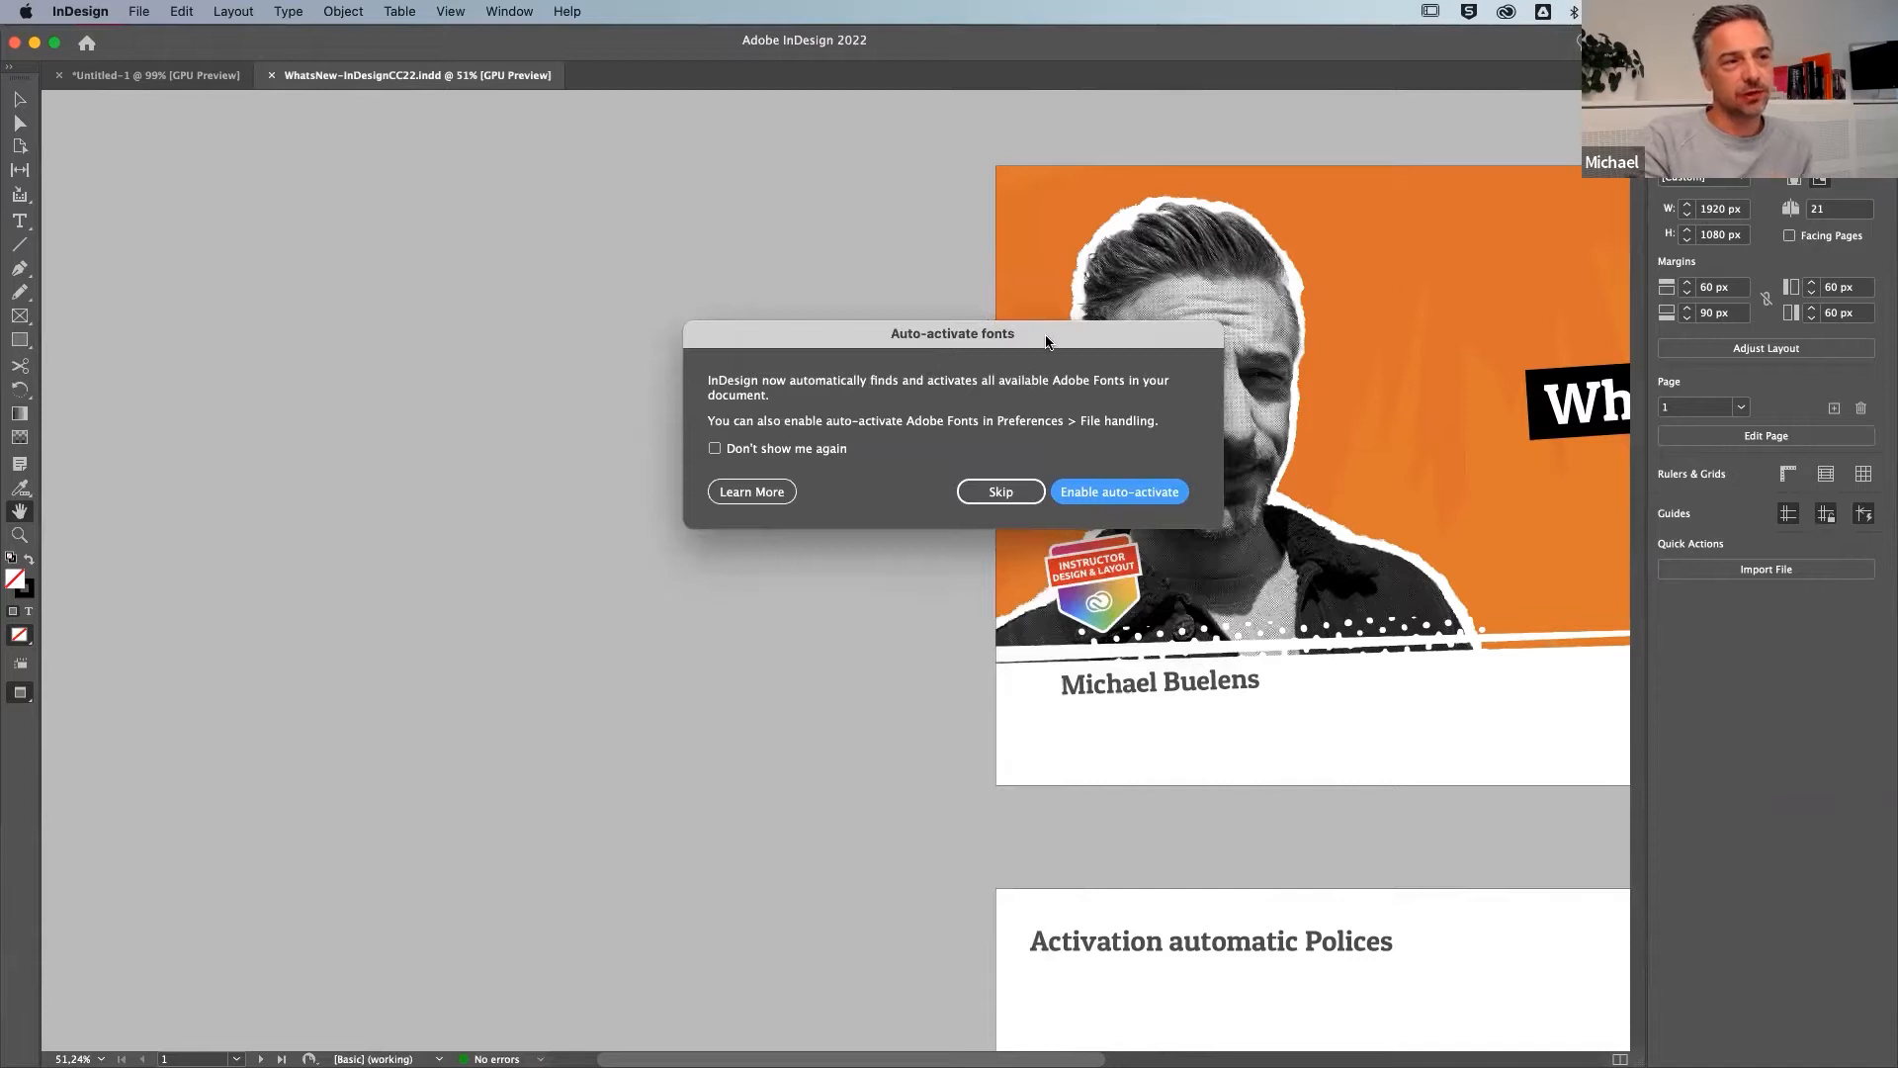
pyautogui.moveTo(1046, 344); pyautogui.dragTo(1020, 342)
pyautogui.click(764, 447)
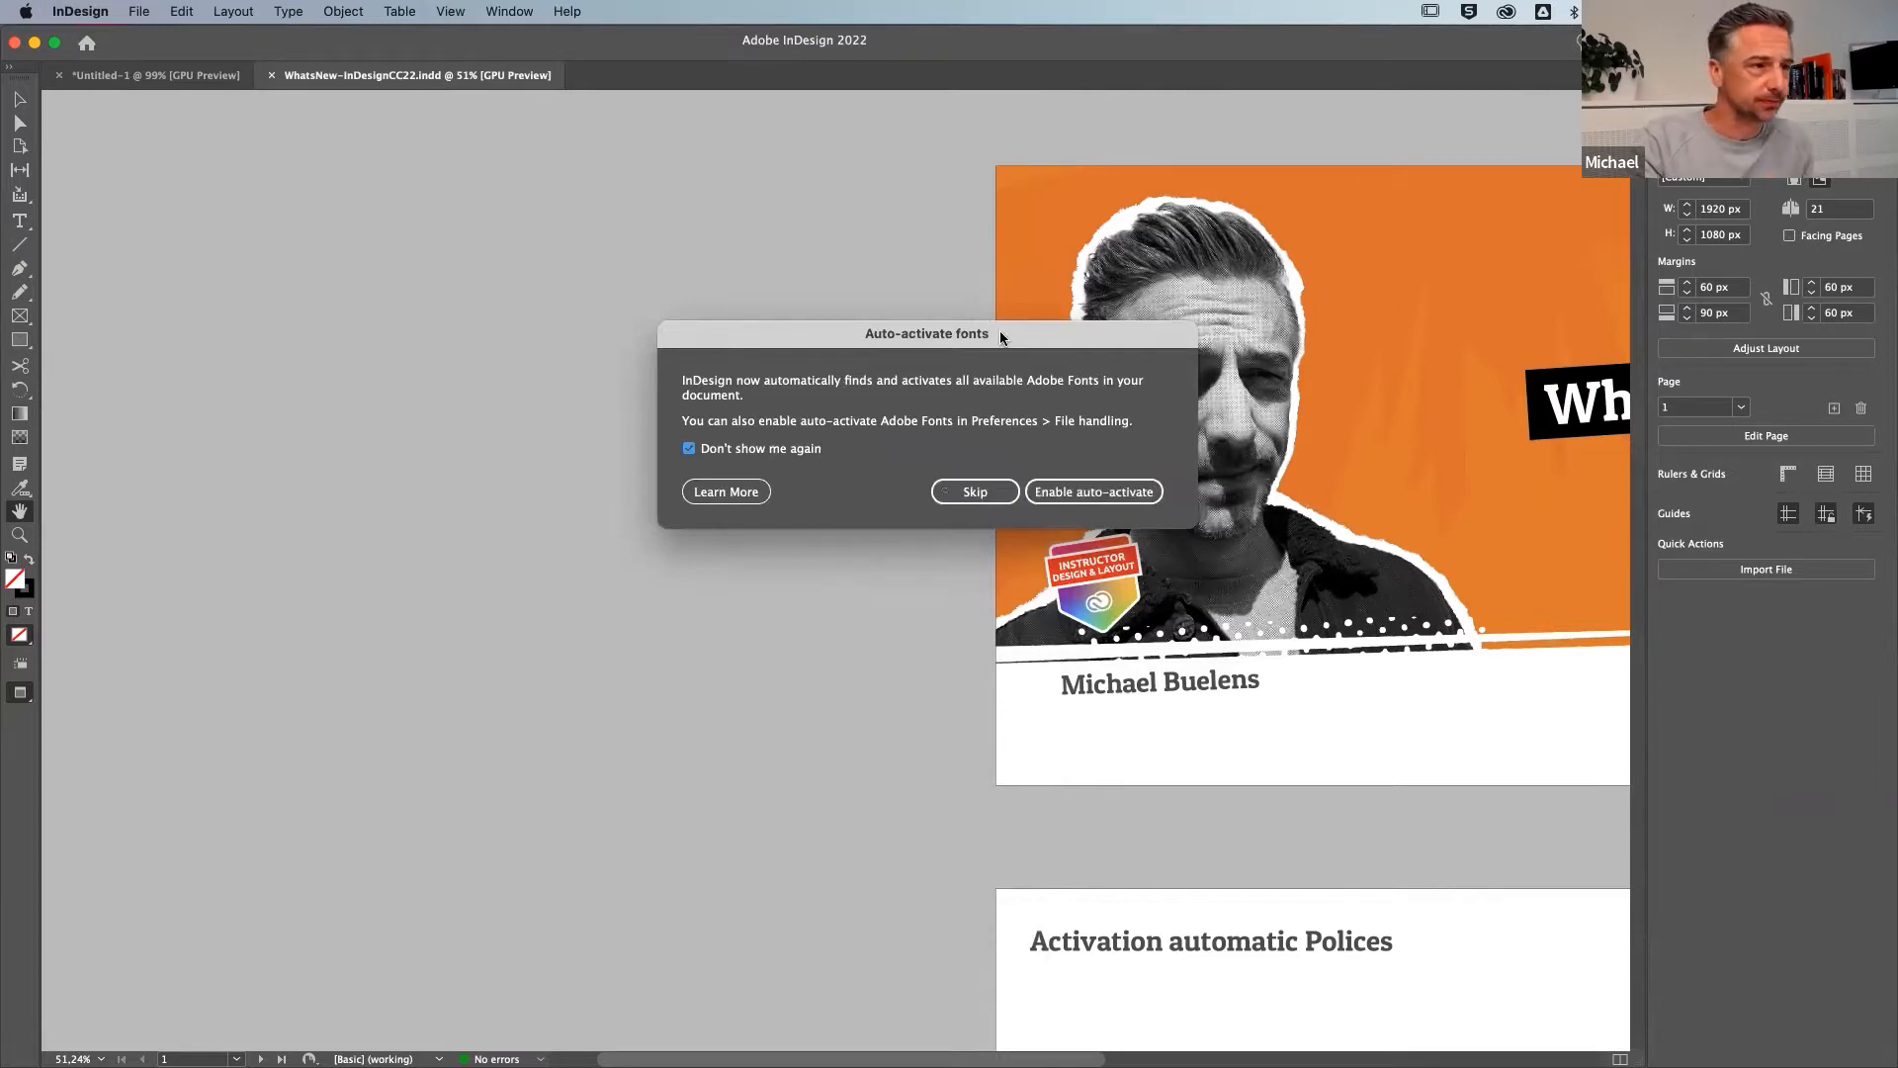
pyautogui.click(1084, 497)
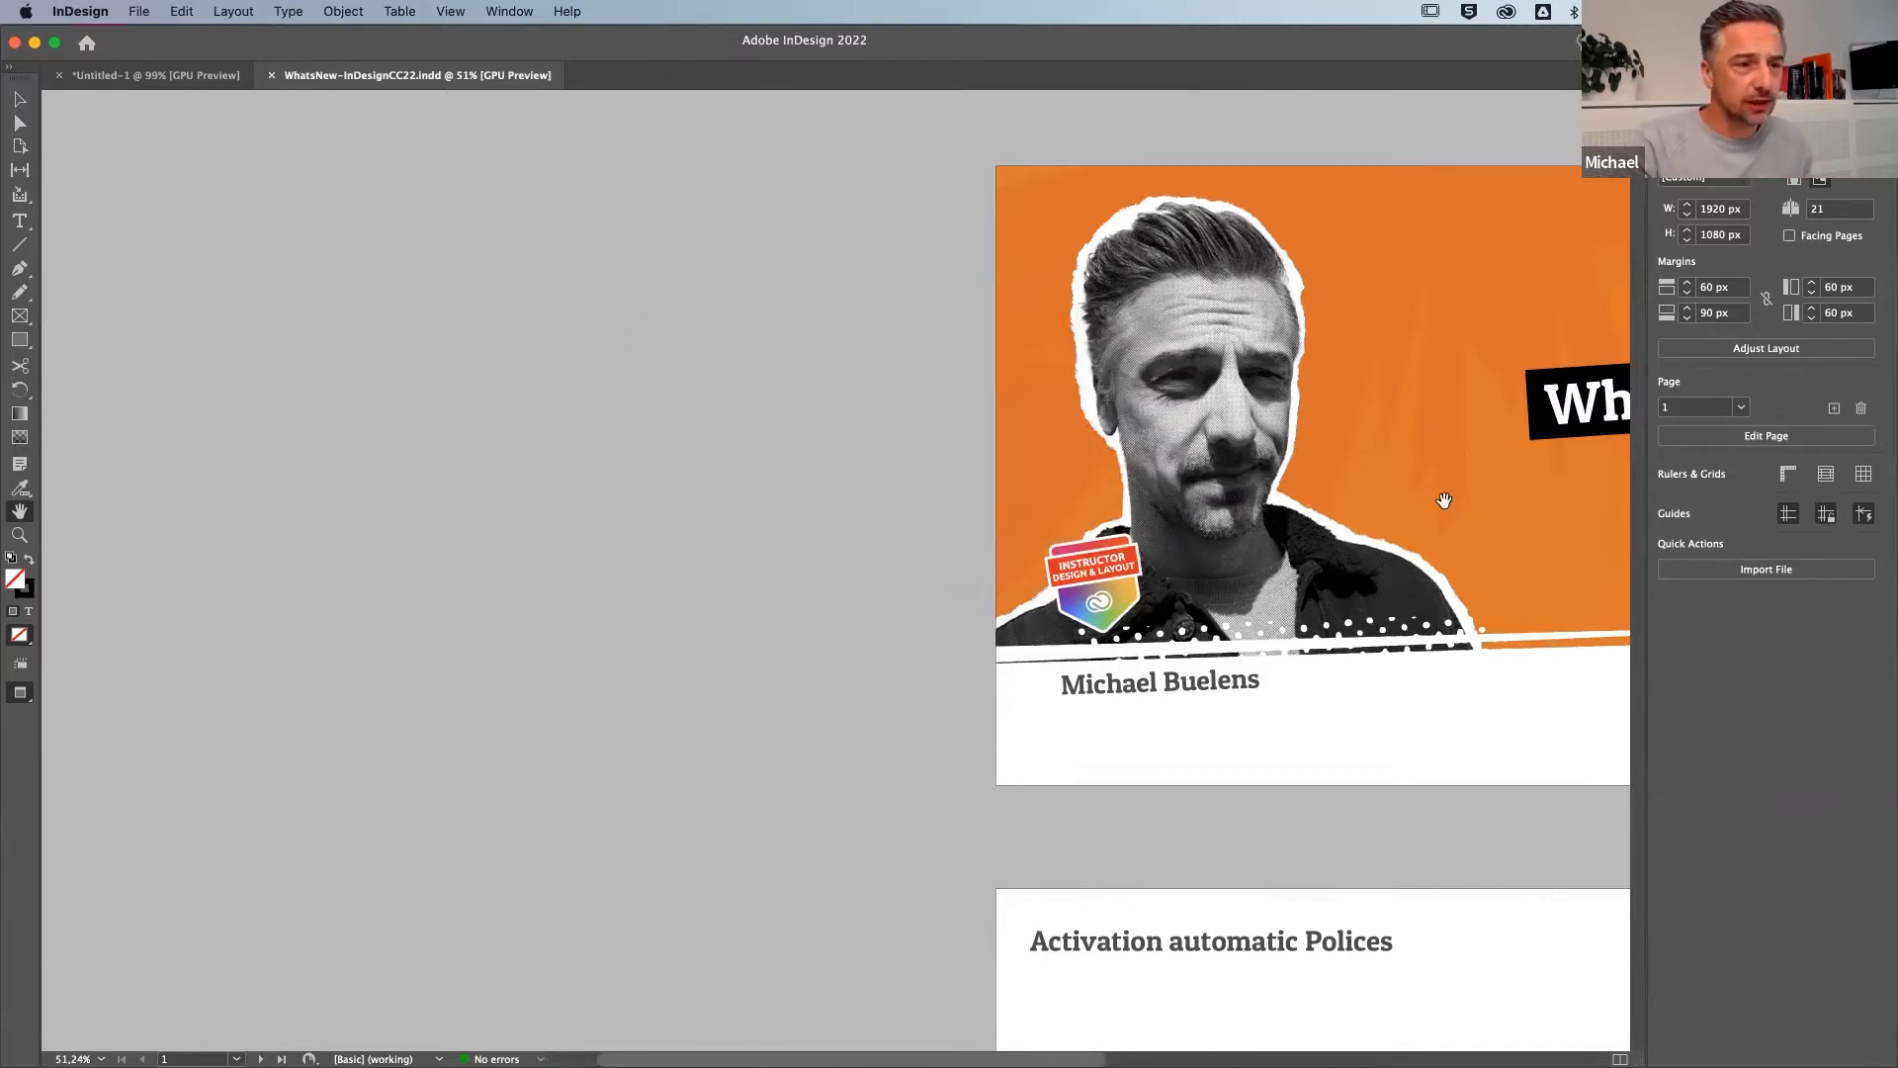
# Look through the preferences for the Adobe Fonts auto-activation setting under File Handling, and leave without changes
pyautogui.moveTo(1441, 496); pyautogui.dragTo(894, 452)
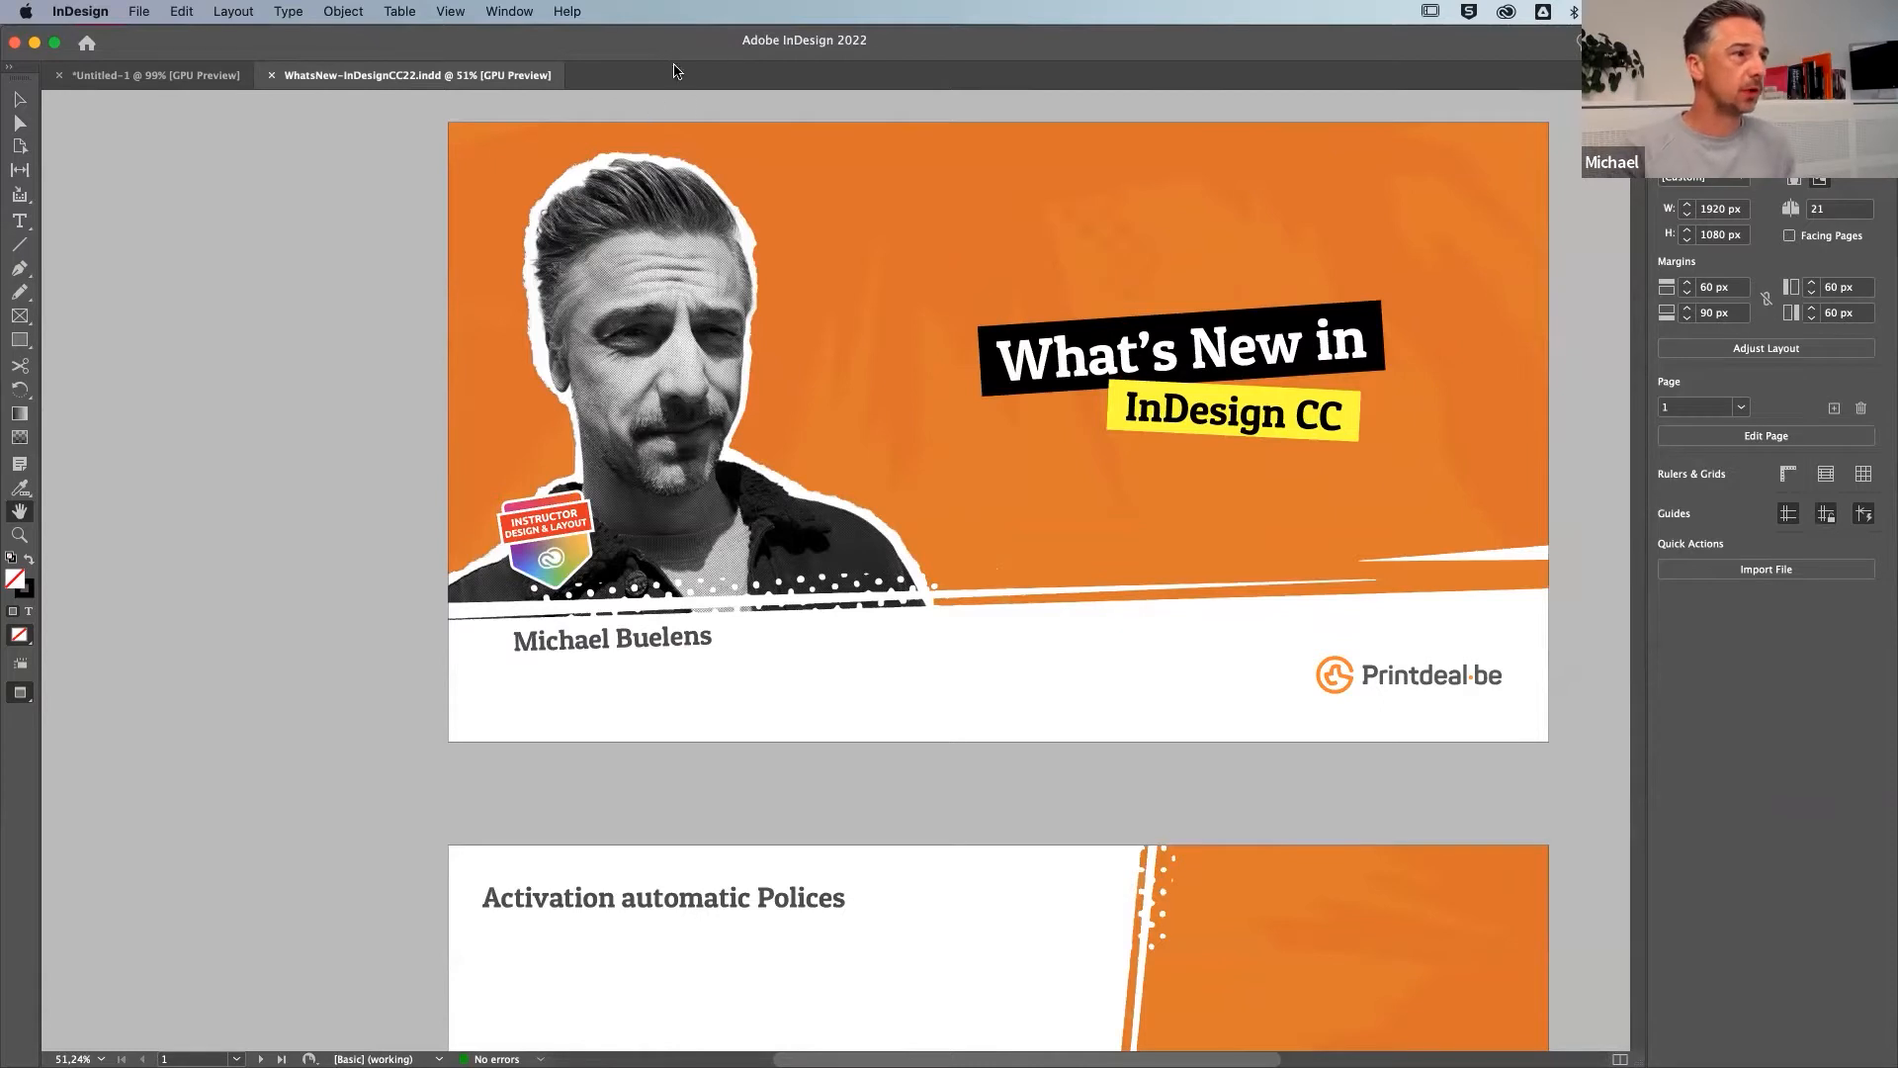
pyautogui.click(234, 12)
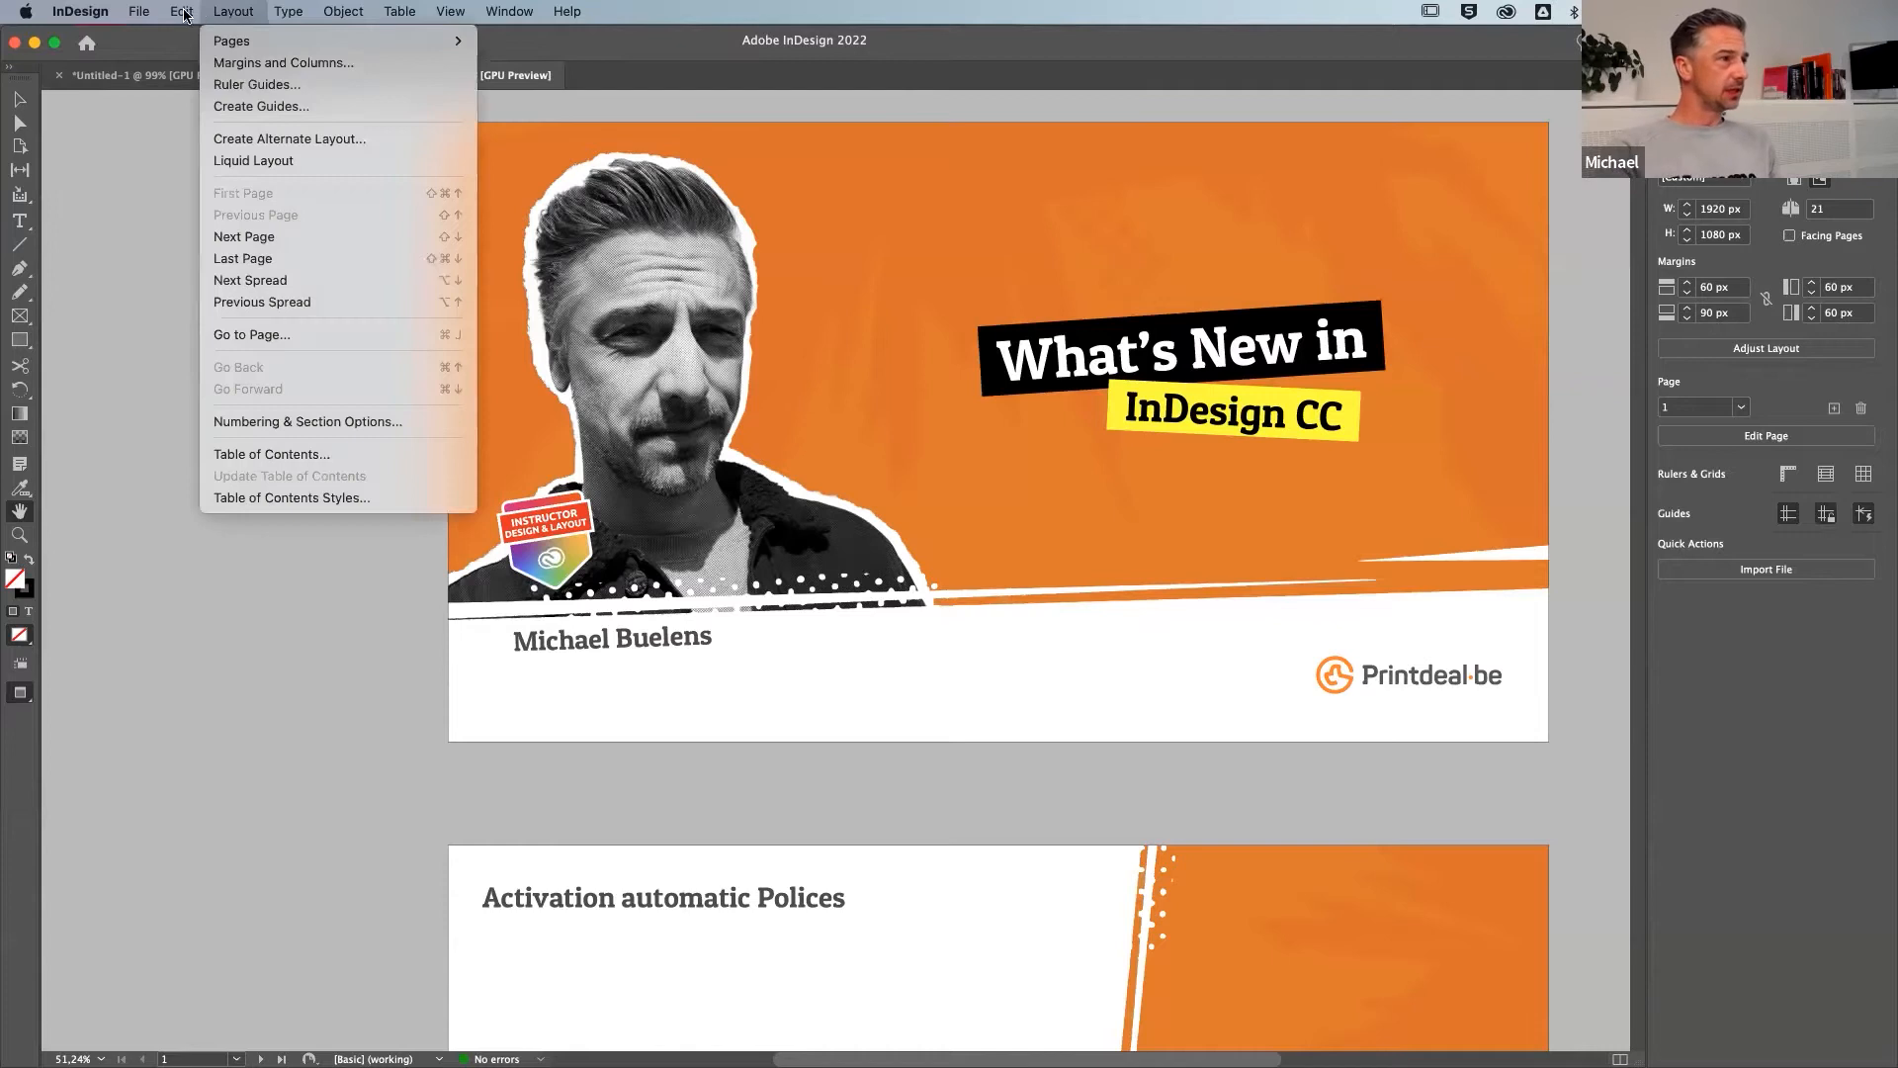
pyautogui.moveTo(99, 67)
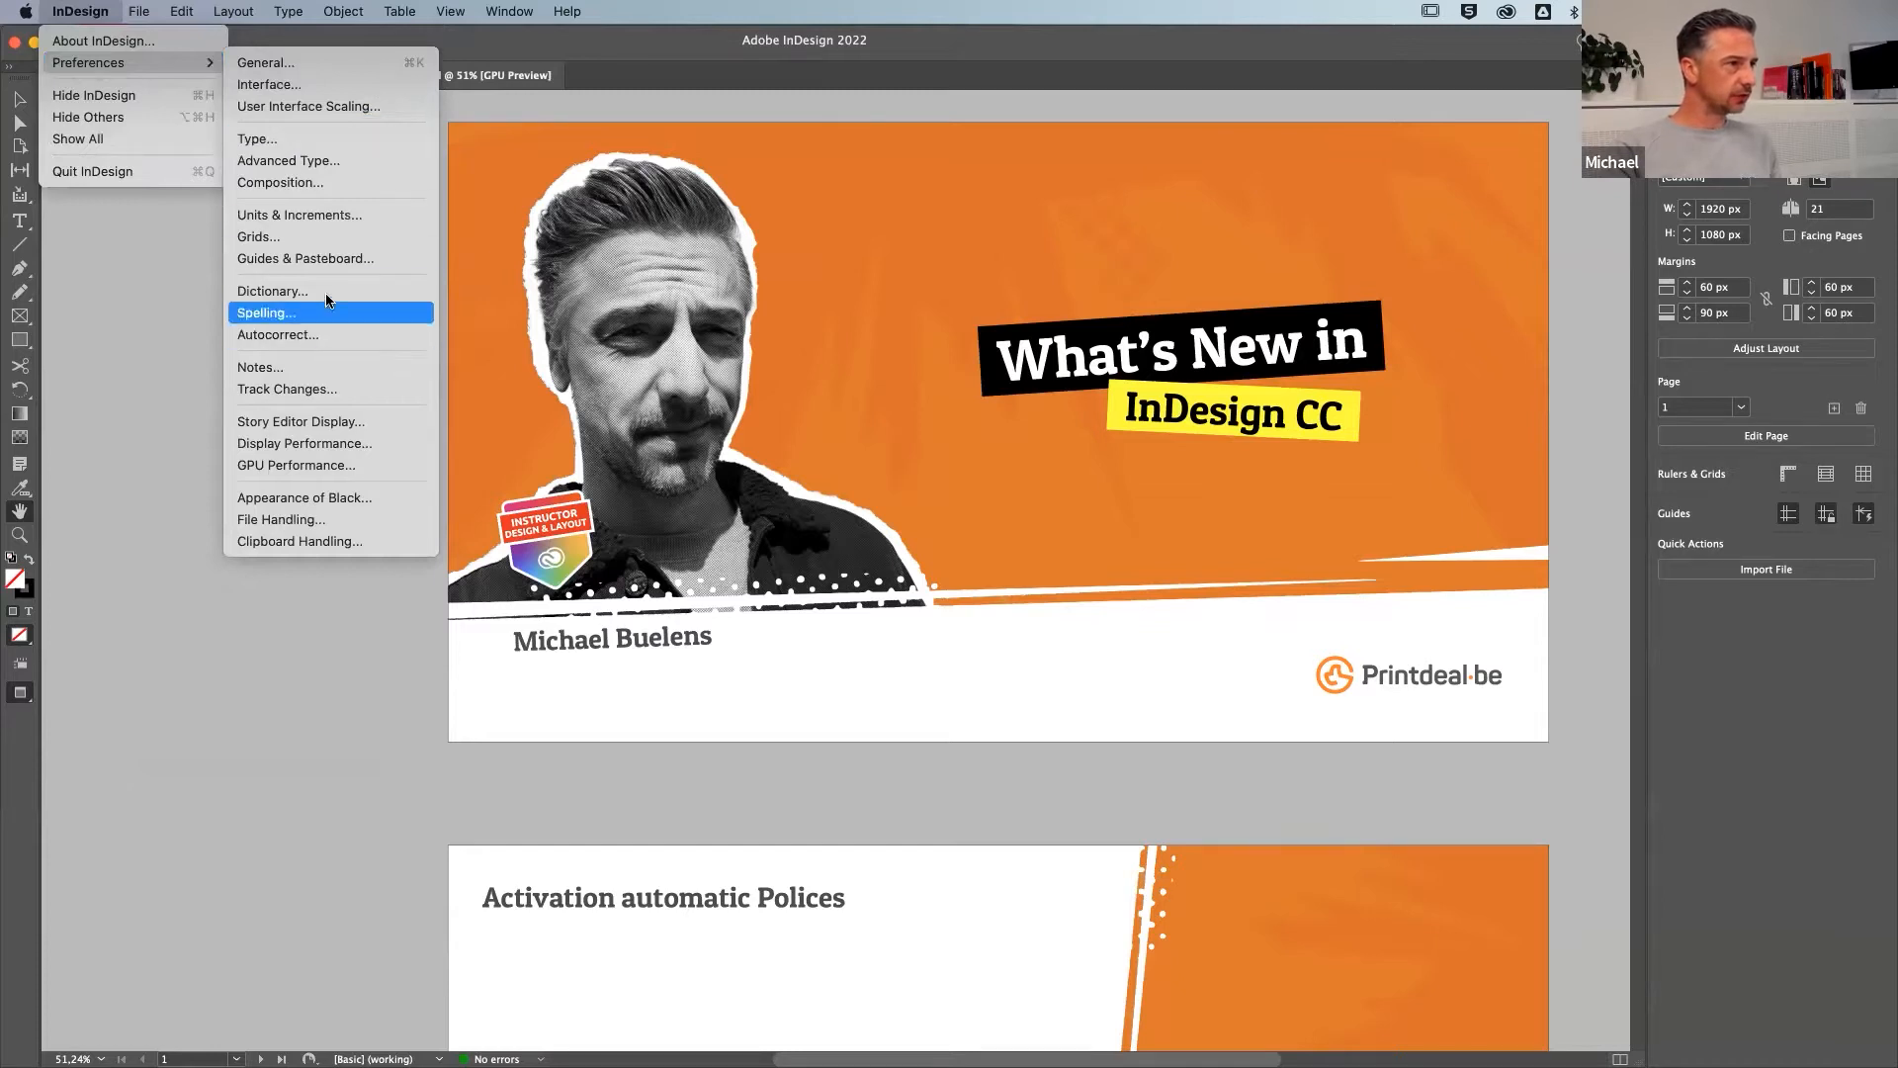
pyautogui.click(280, 138)
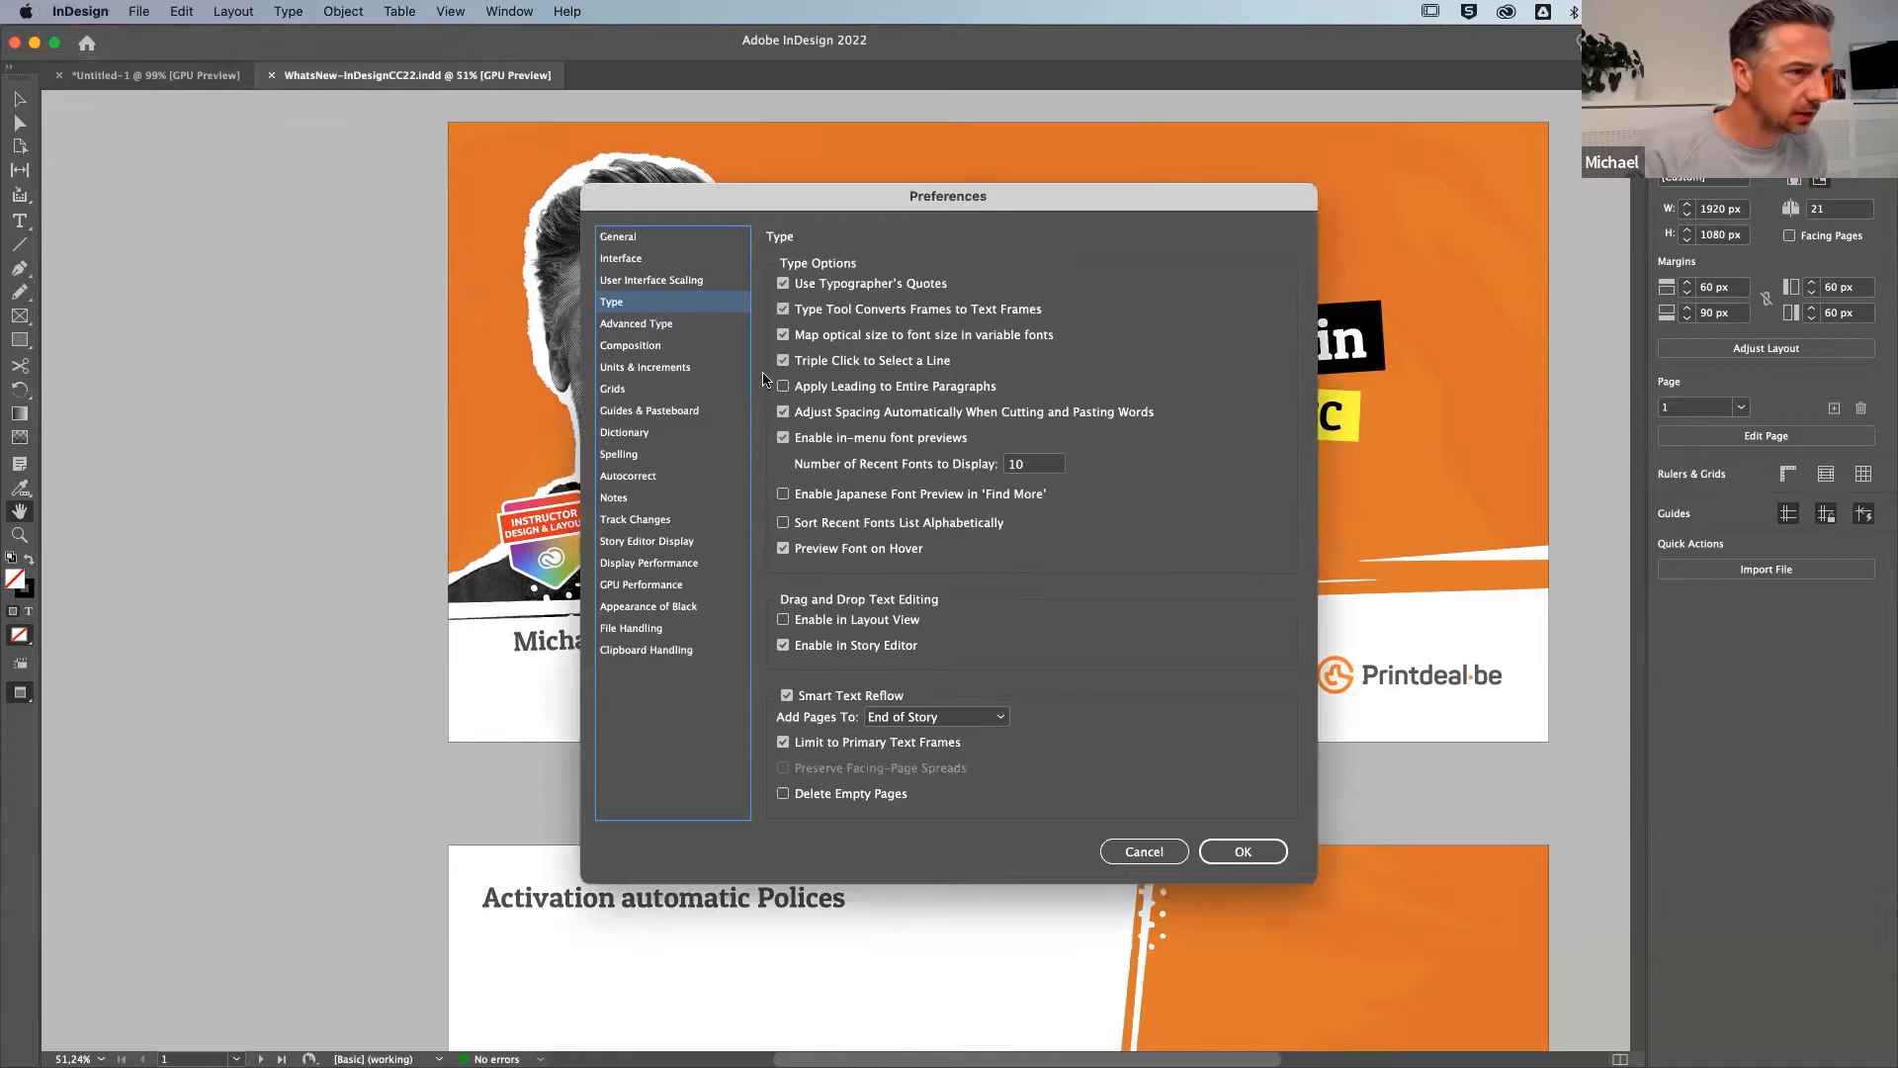
pyautogui.click(641, 333)
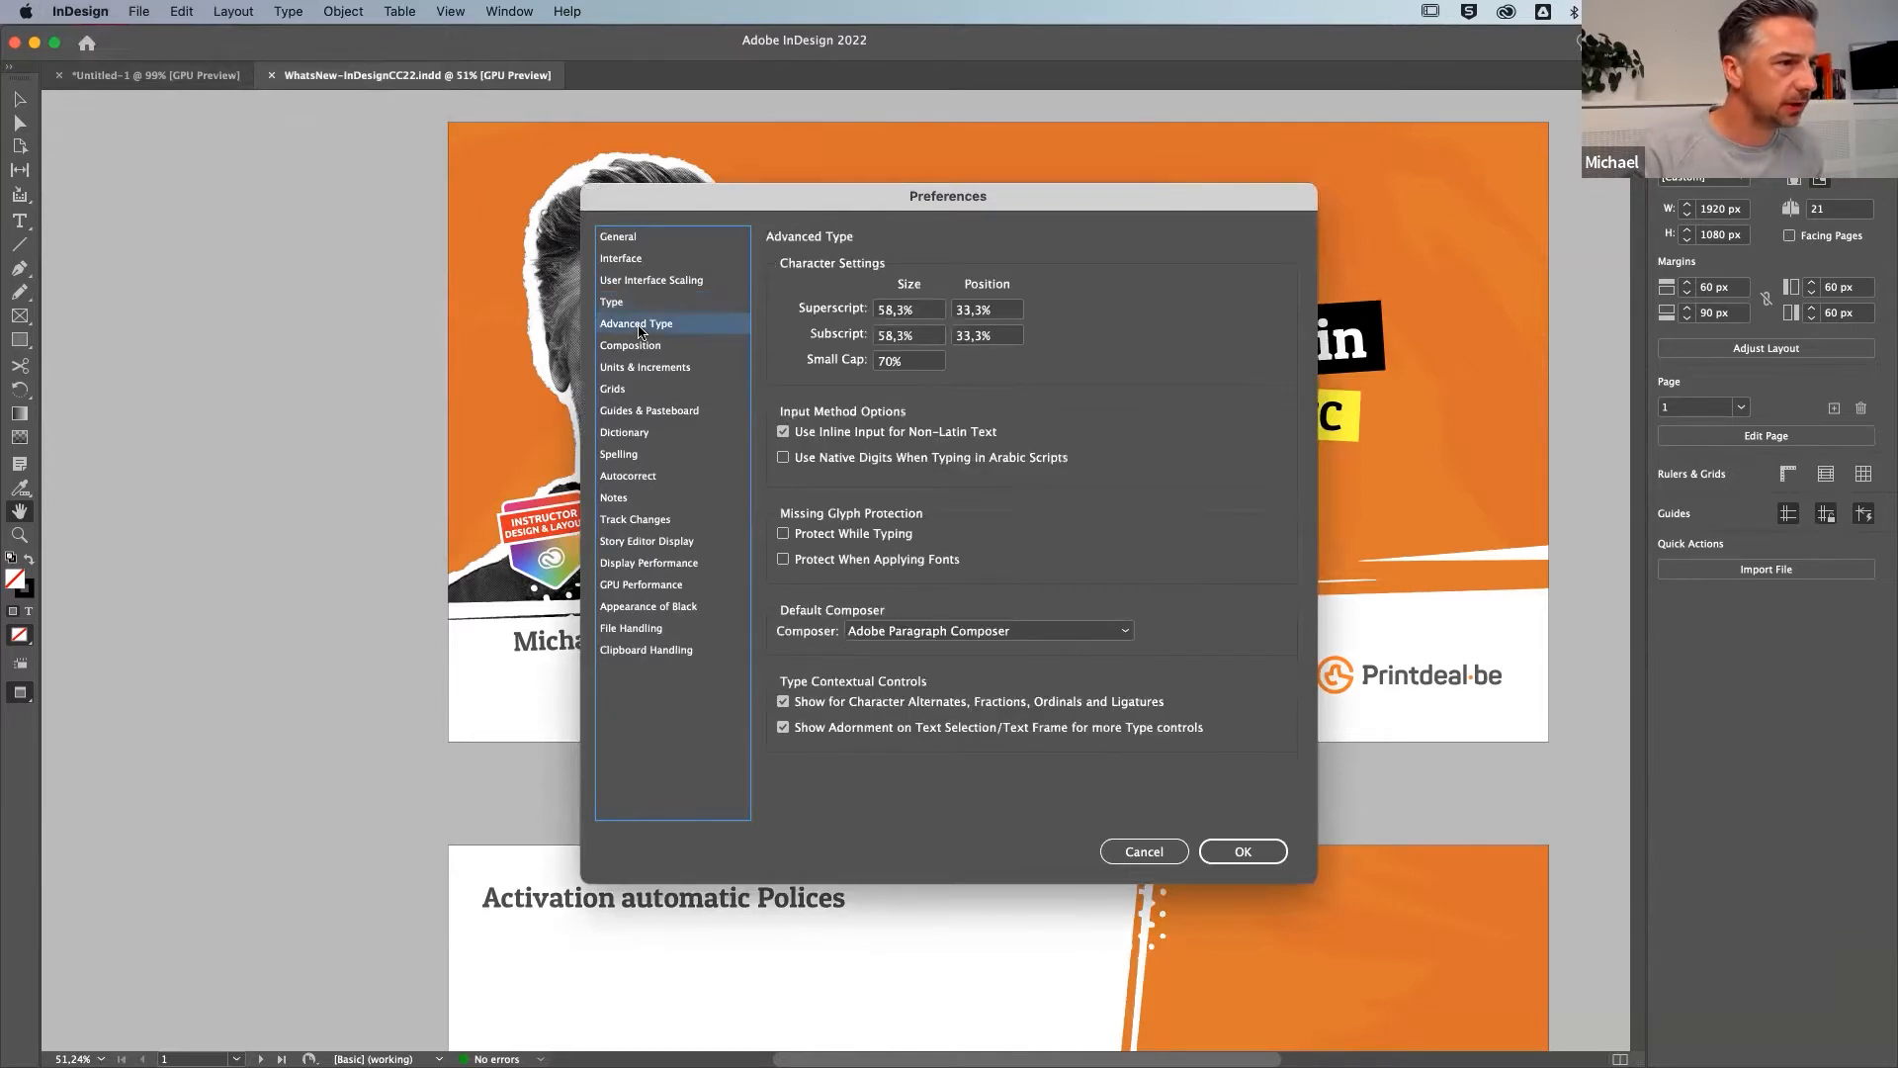
pyautogui.click(620, 241)
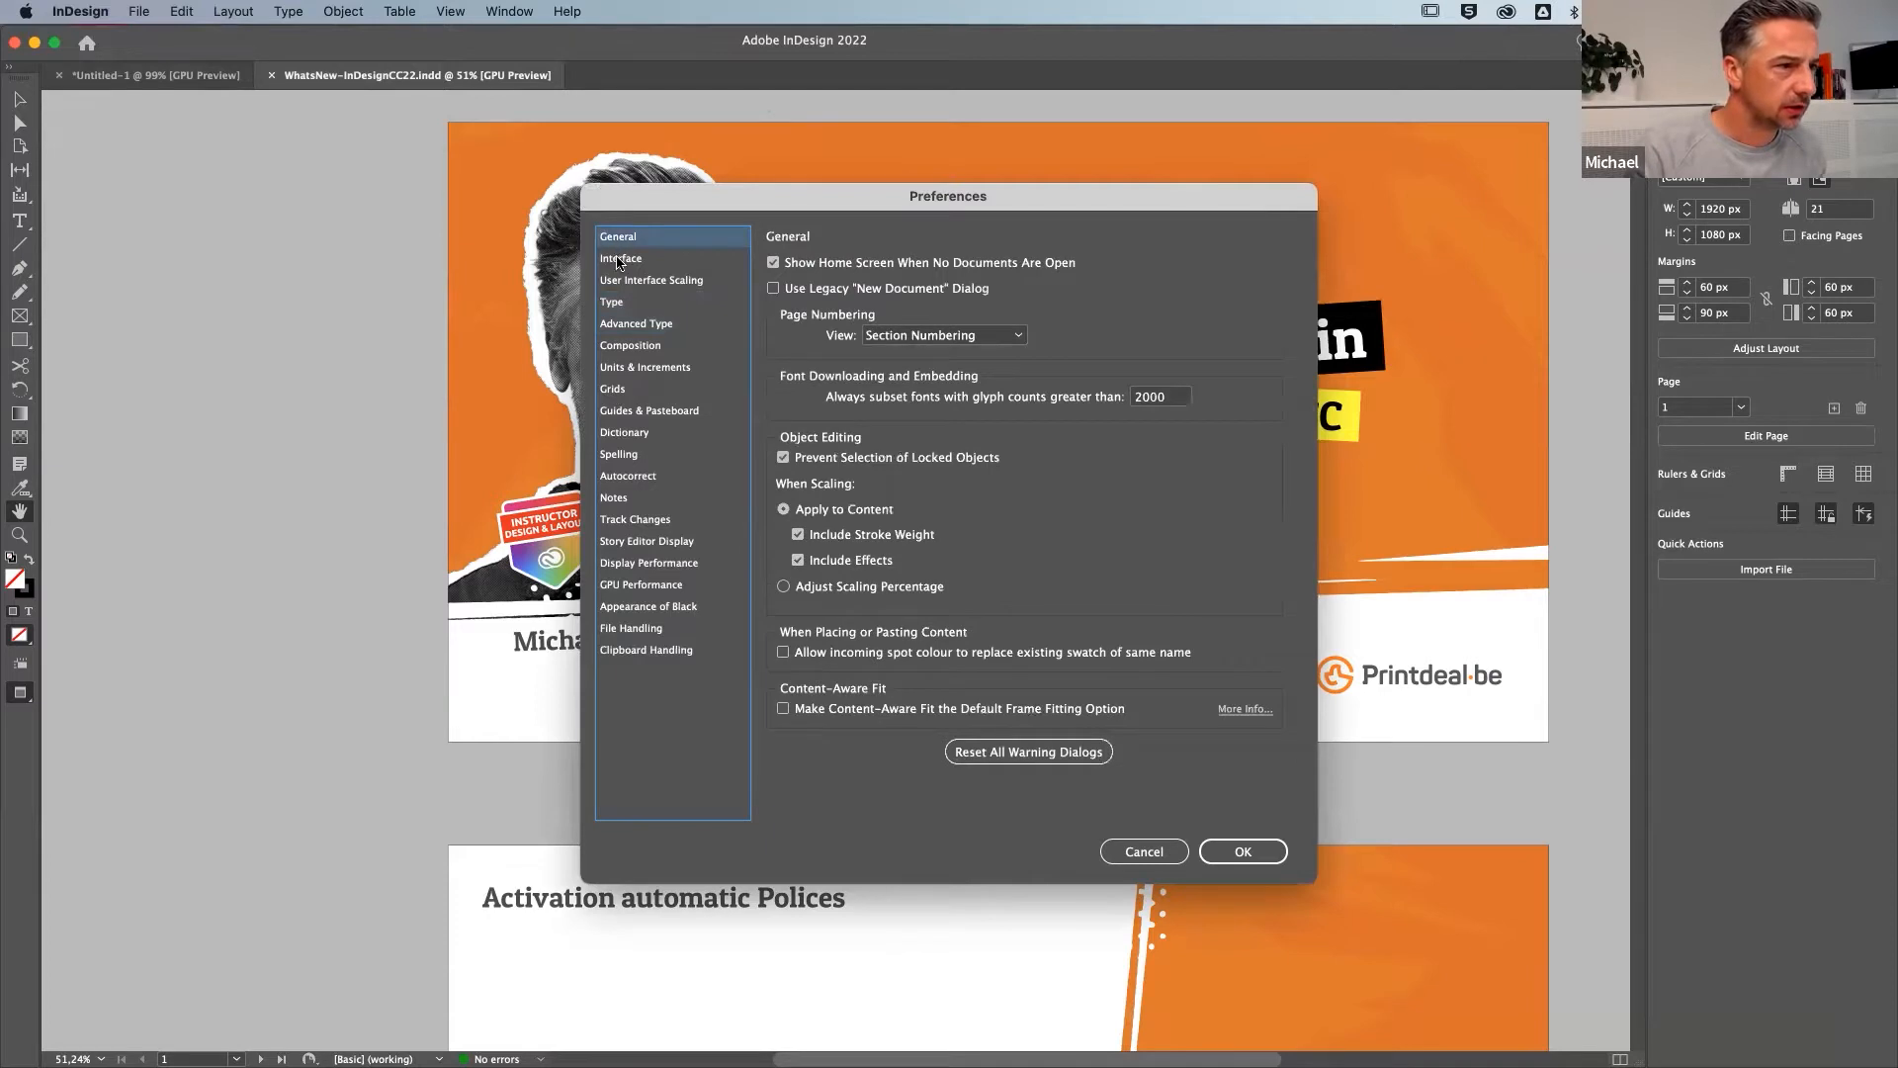
pyautogui.click(618, 260)
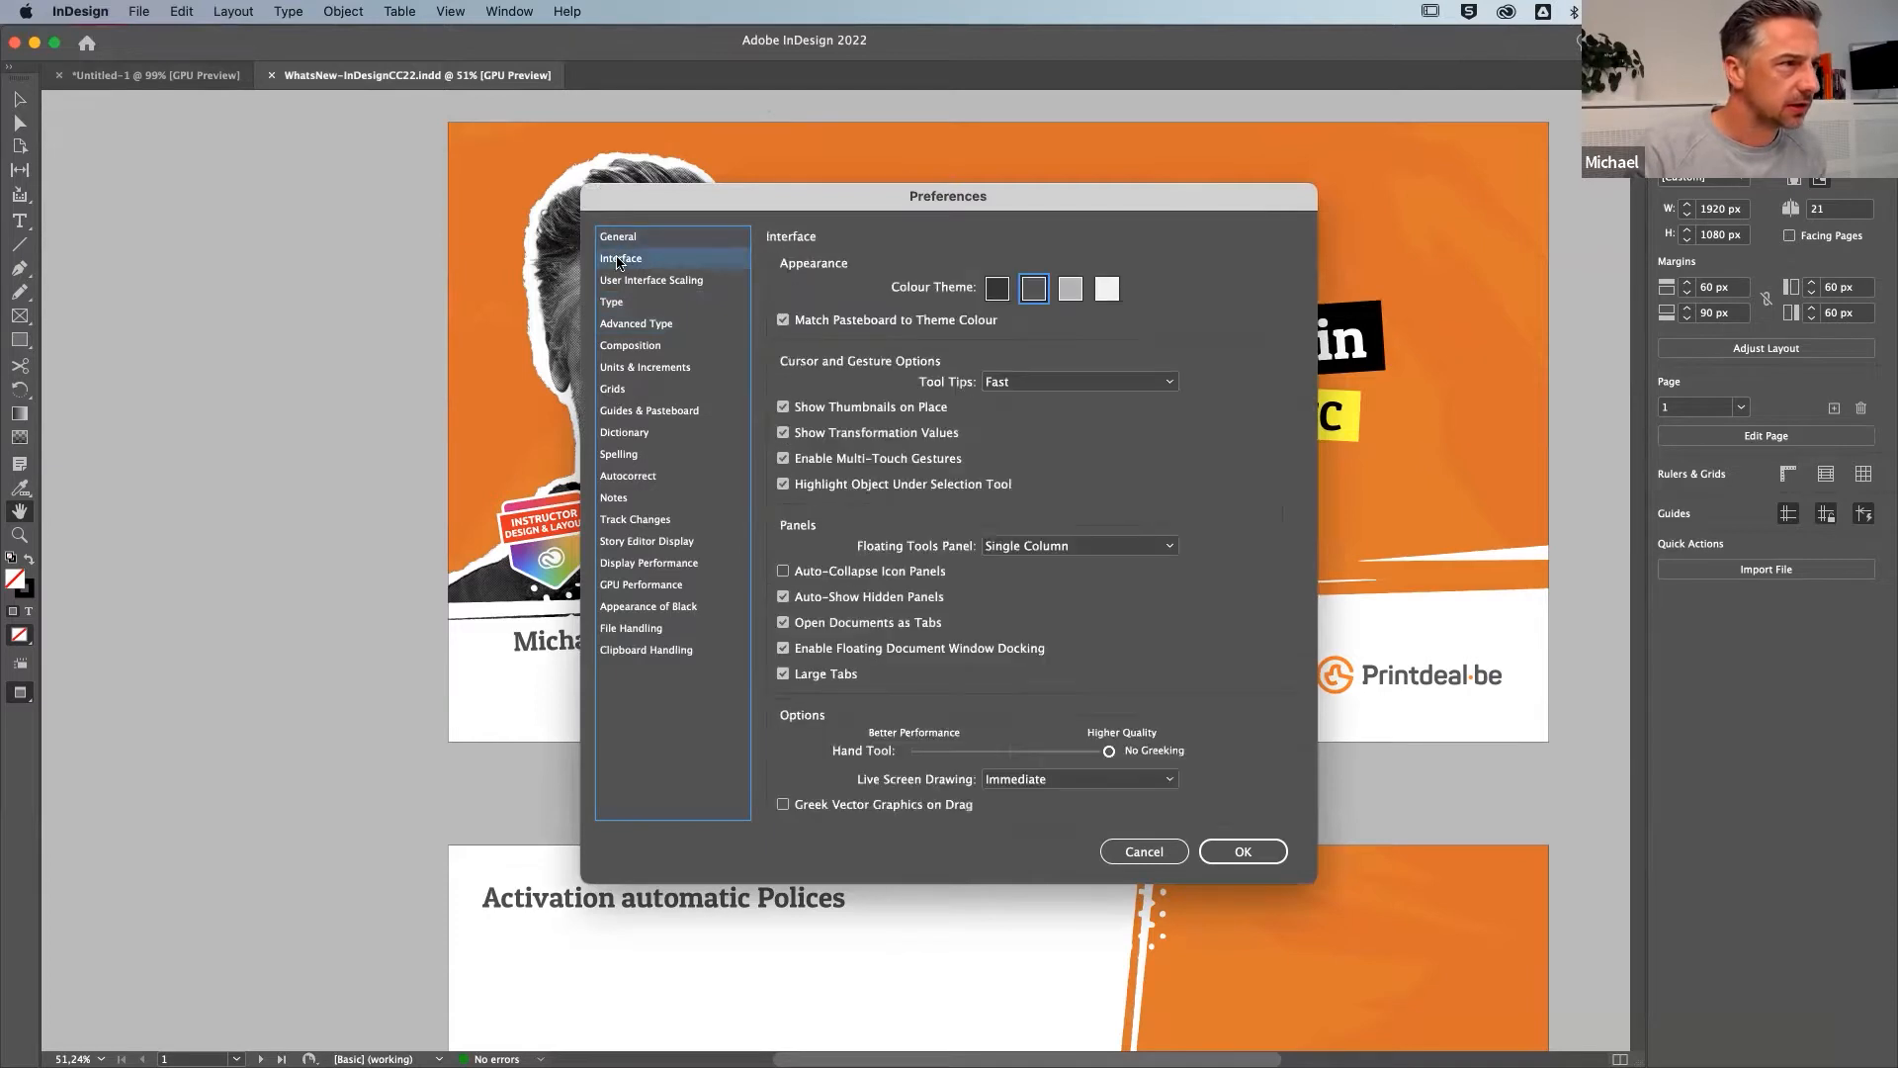
pyautogui.click(642, 652)
pyautogui.click(639, 633)
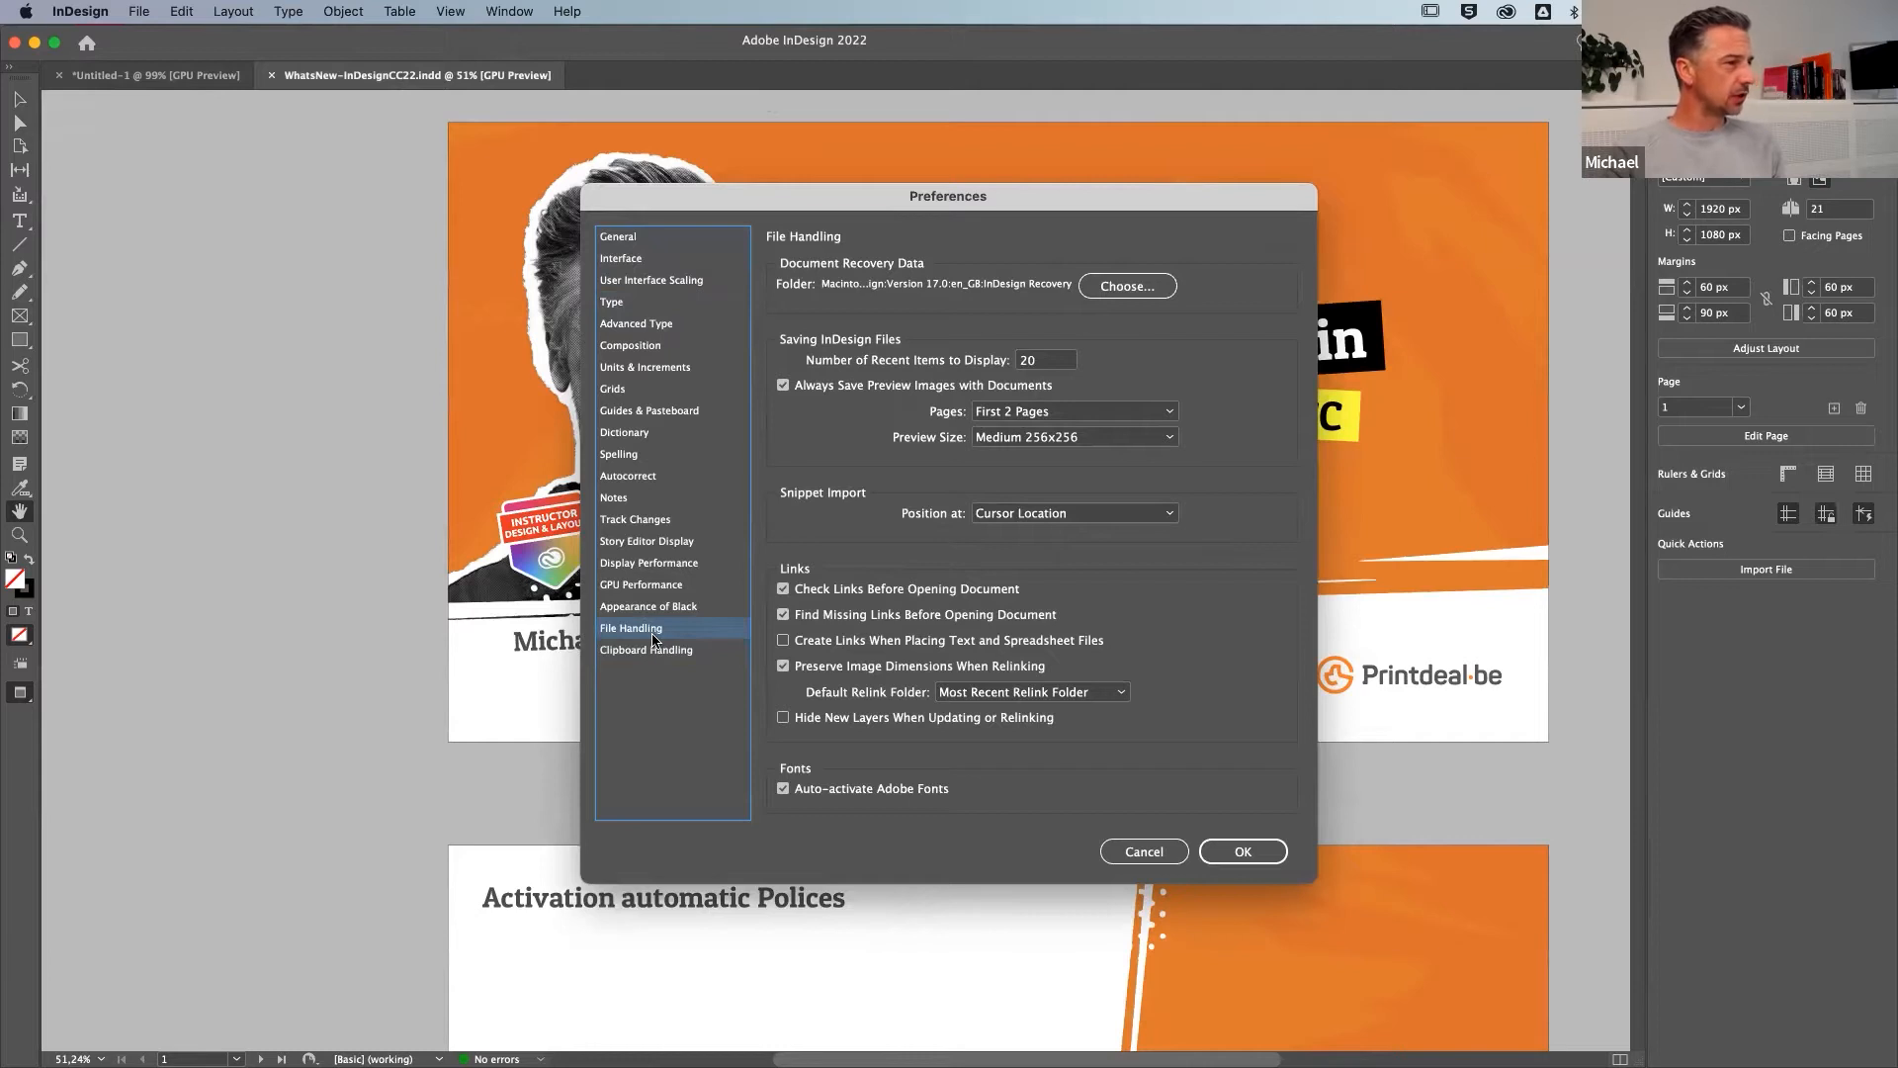
pyautogui.moveTo(792, 186); pyautogui.dragTo(716, 185)
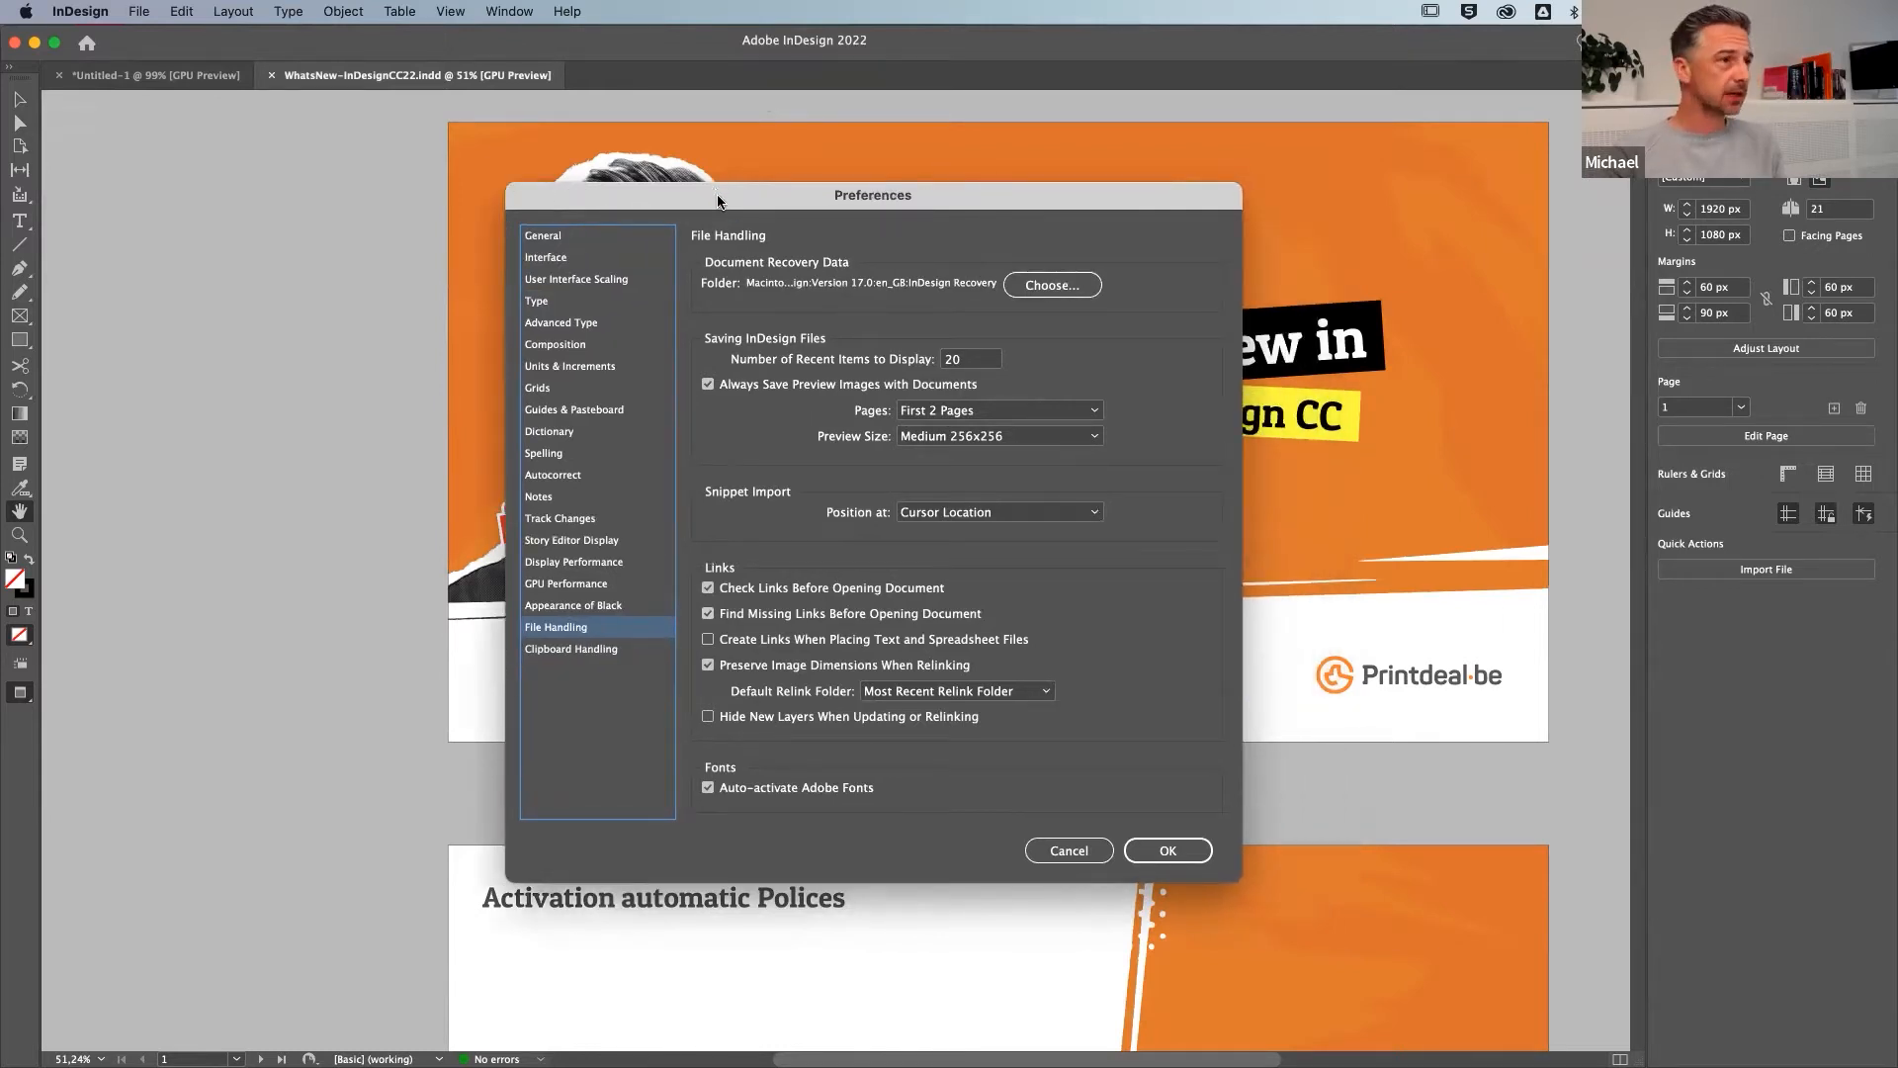
pyautogui.moveTo(723, 199); pyautogui.dragTo(807, 155)
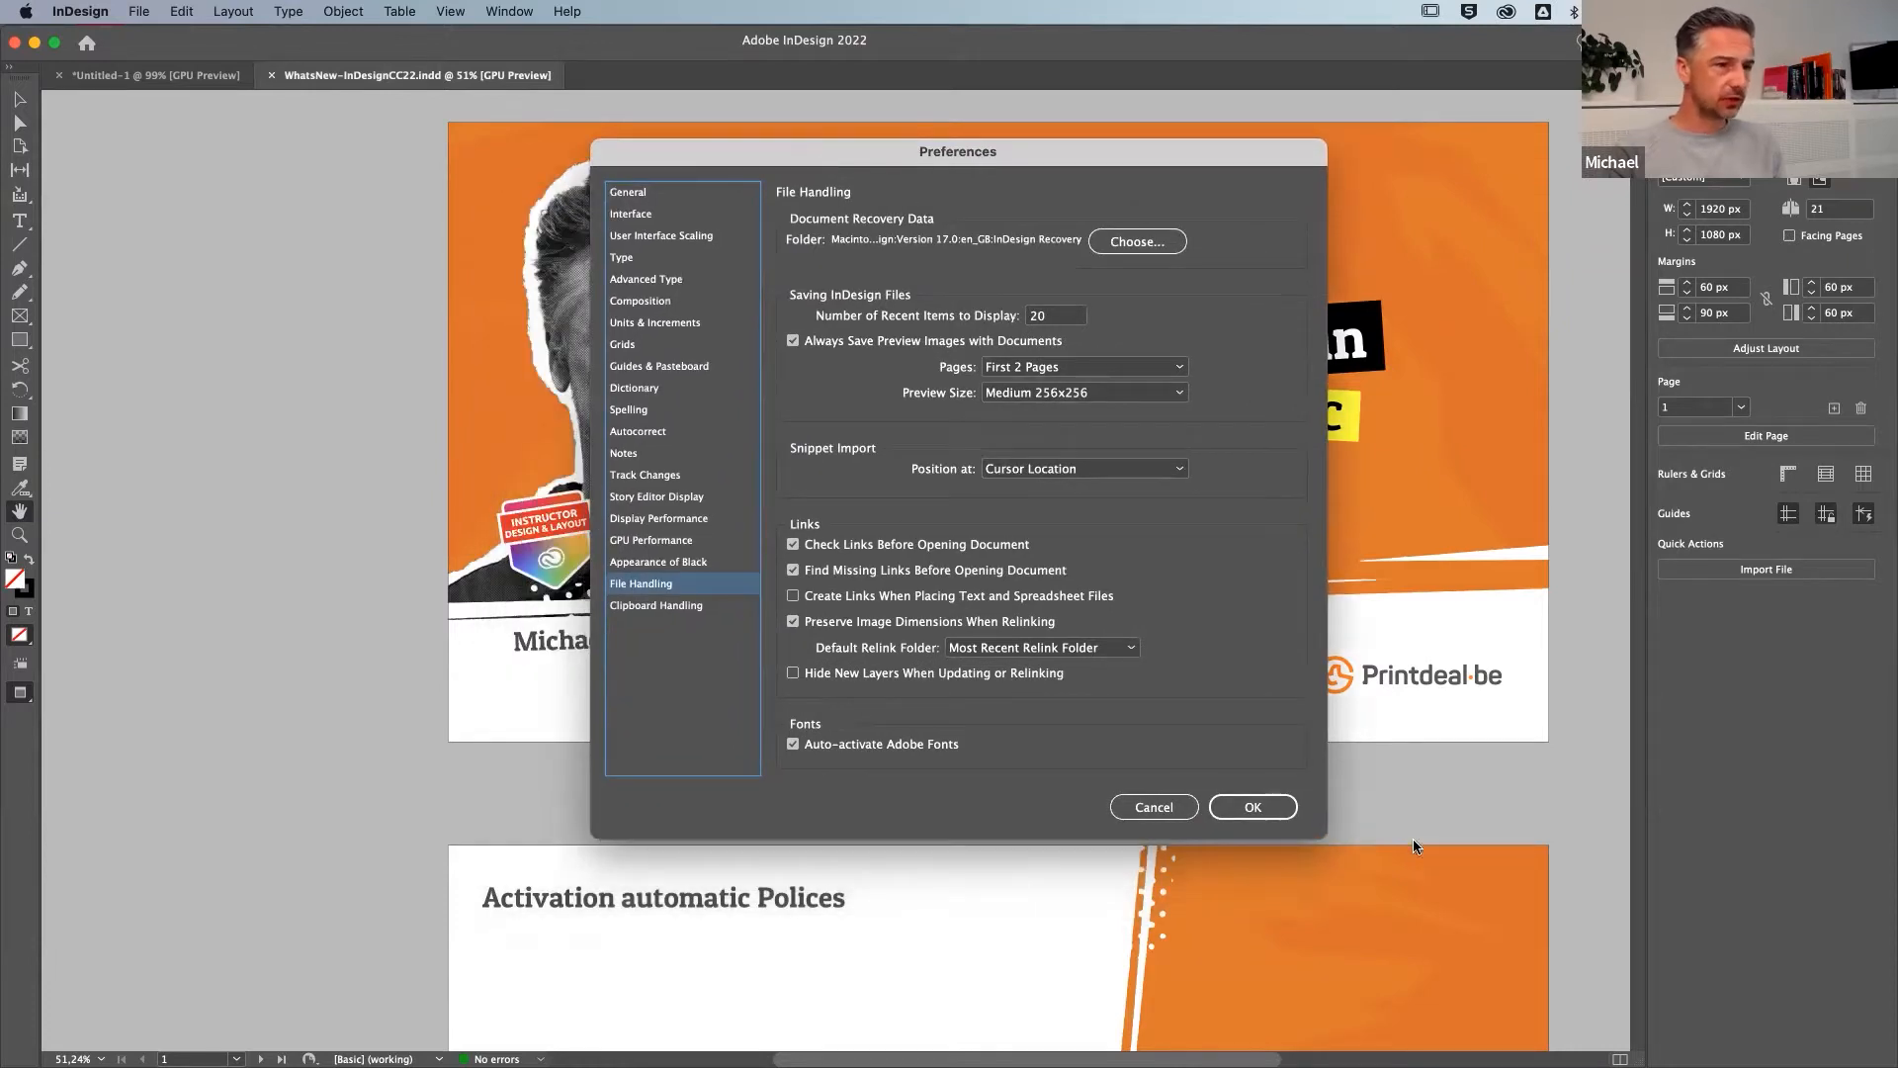
pyautogui.click(1162, 799)
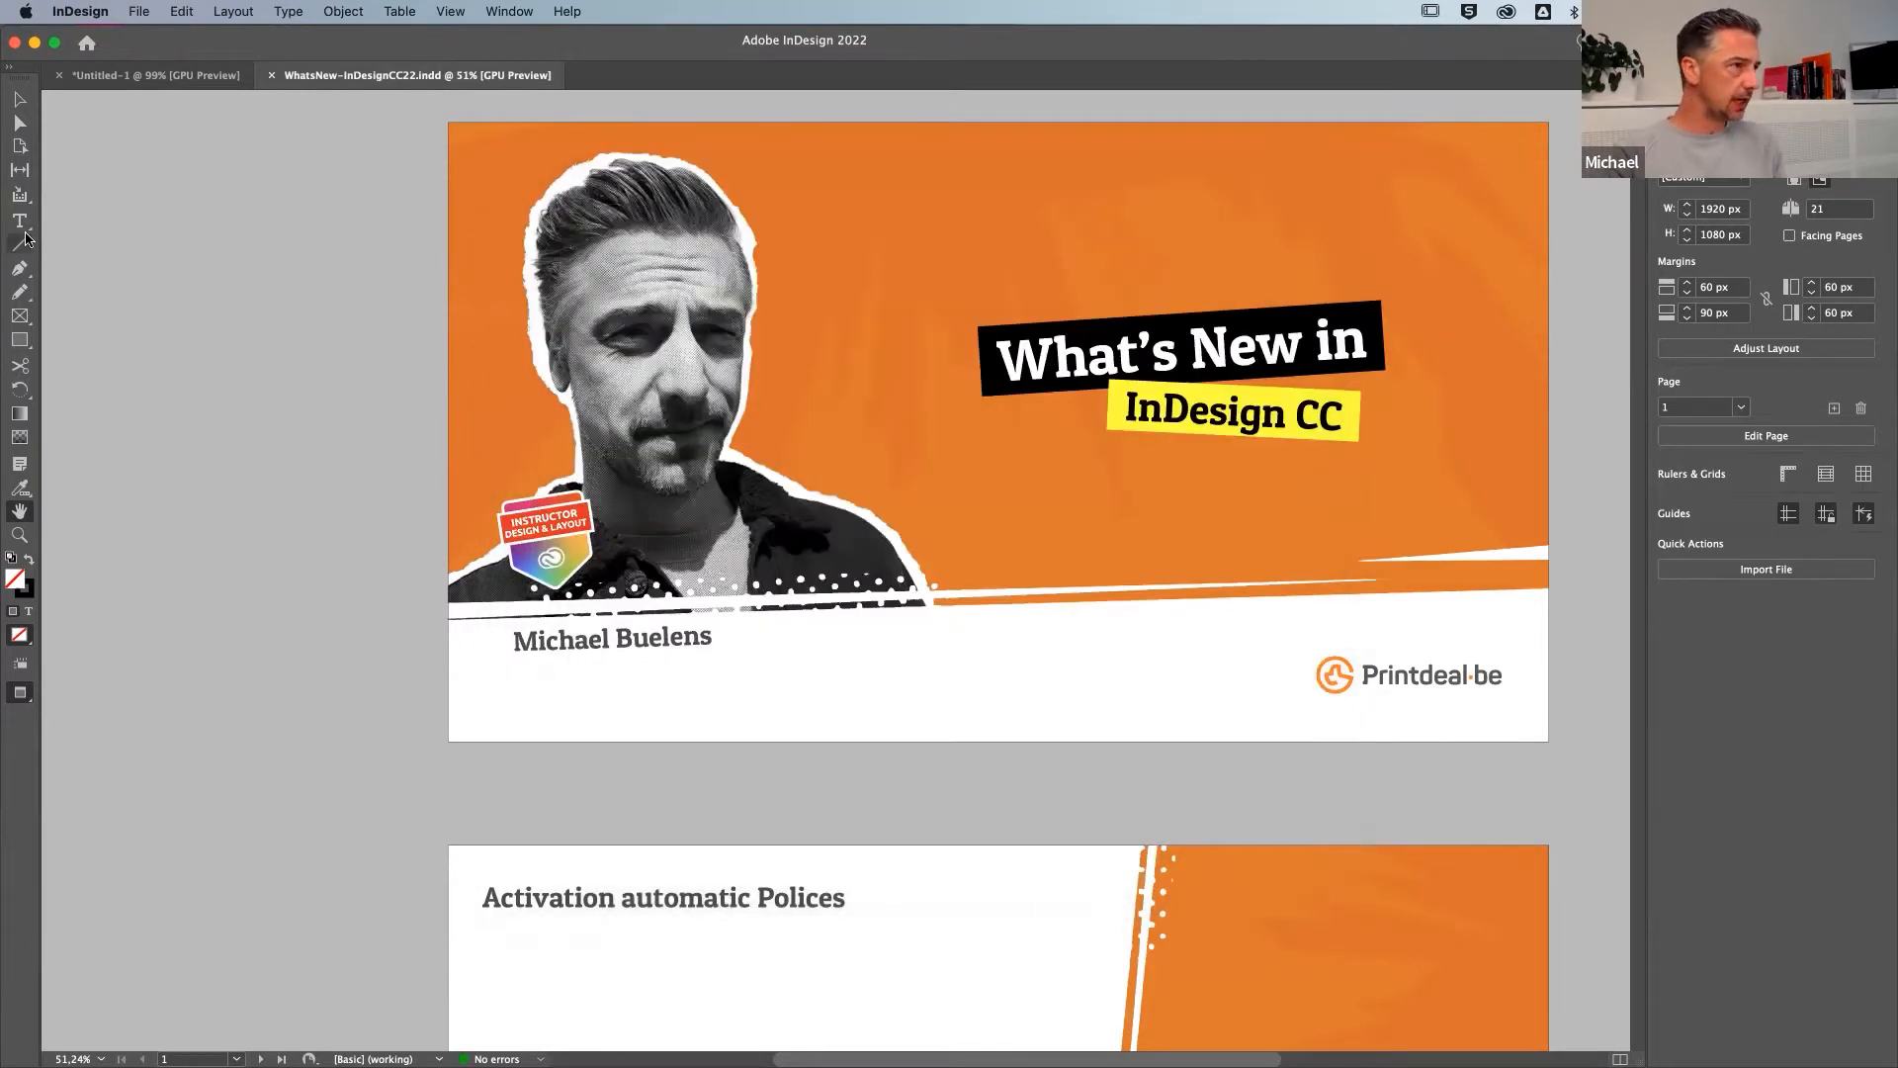
# Switch Auto-activate Adobe Fonts off and back on in the File Handling preferences, and accept the dialog
pyautogui.click(179, 14)
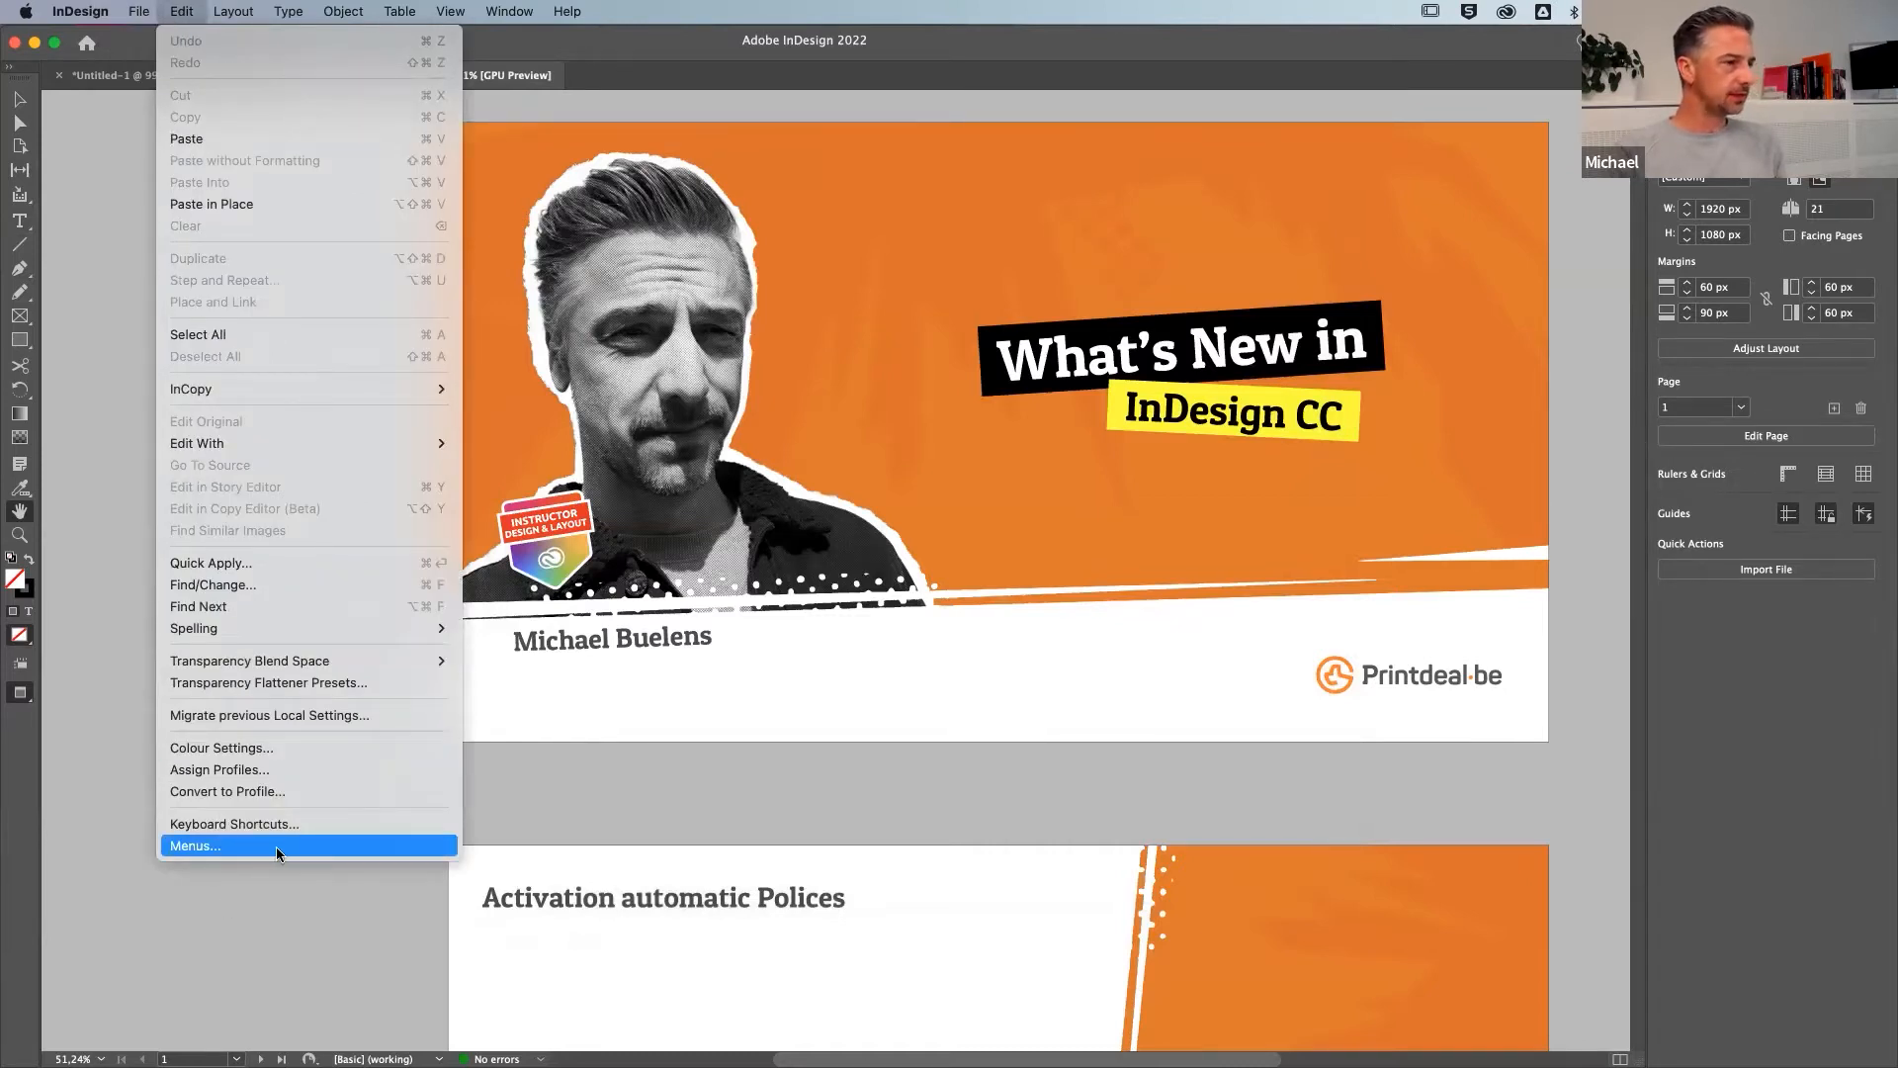
pyautogui.moveTo(85, 14)
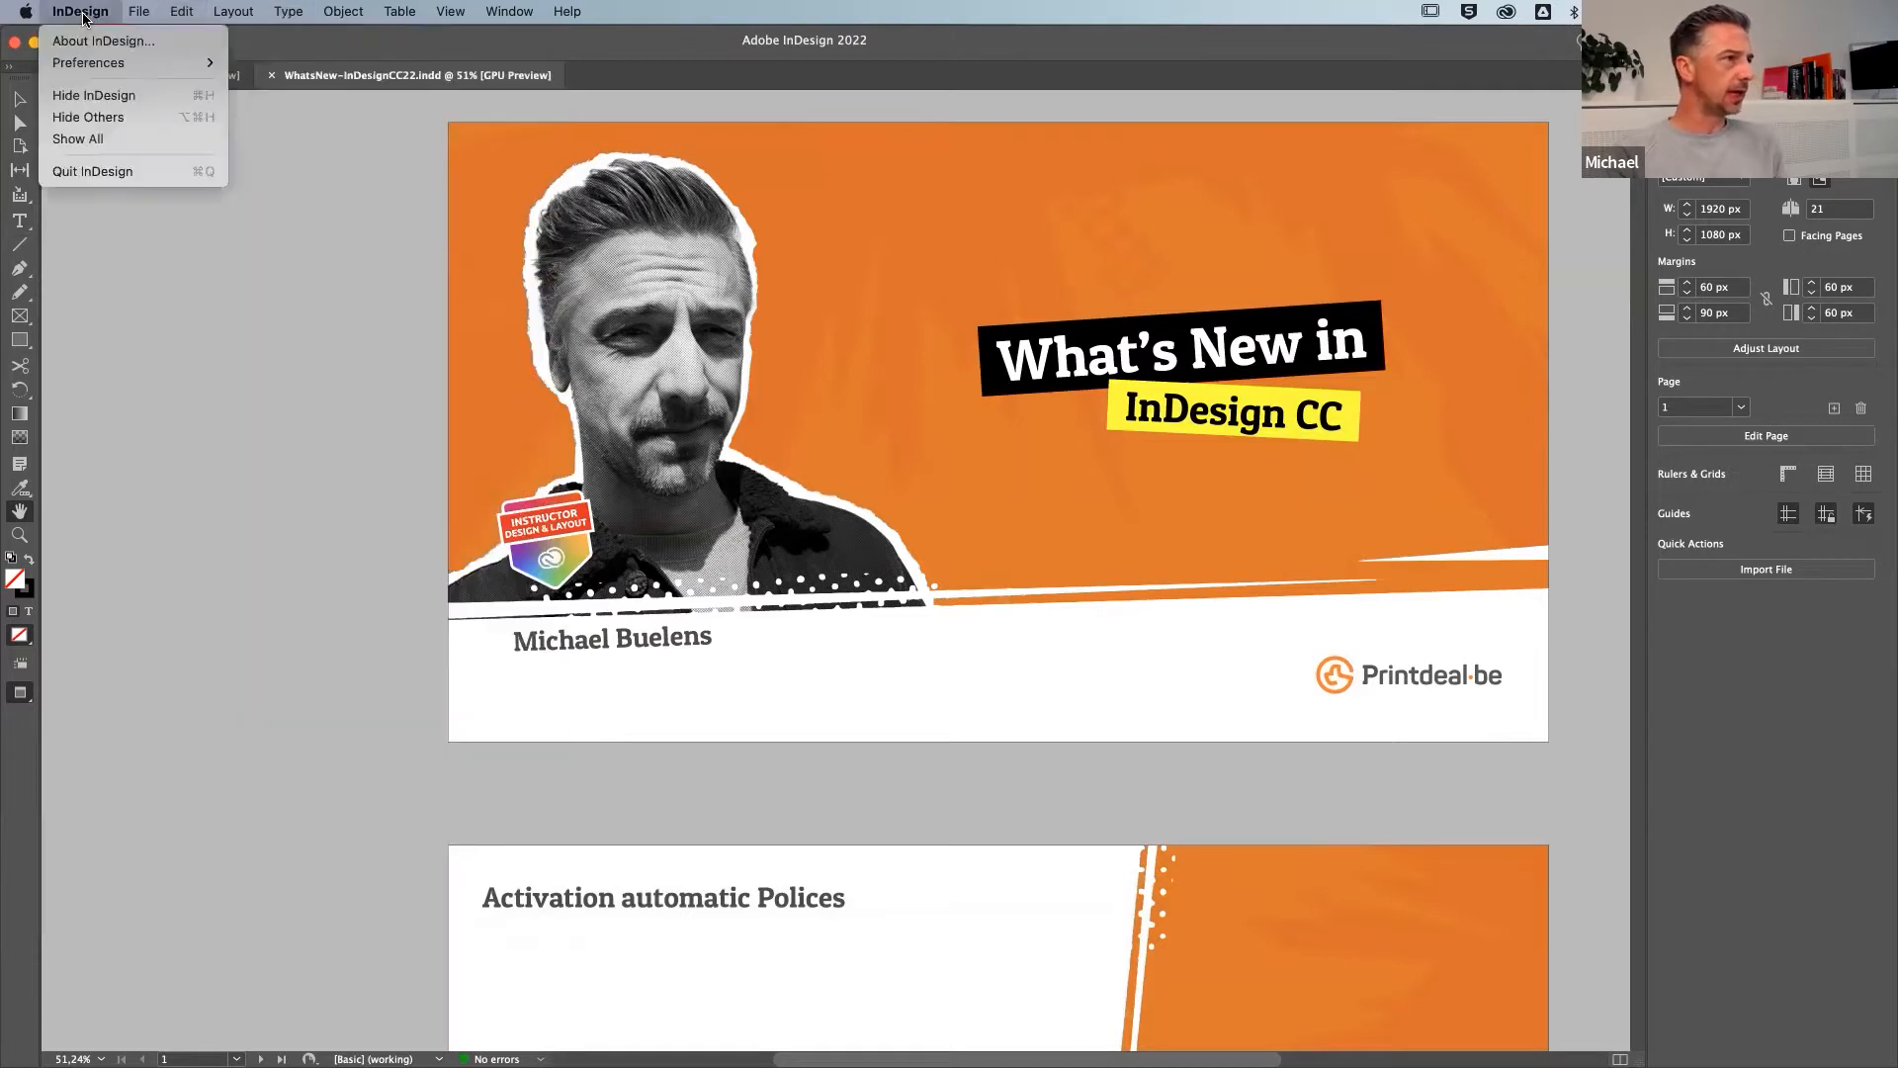
pyautogui.moveTo(95, 62)
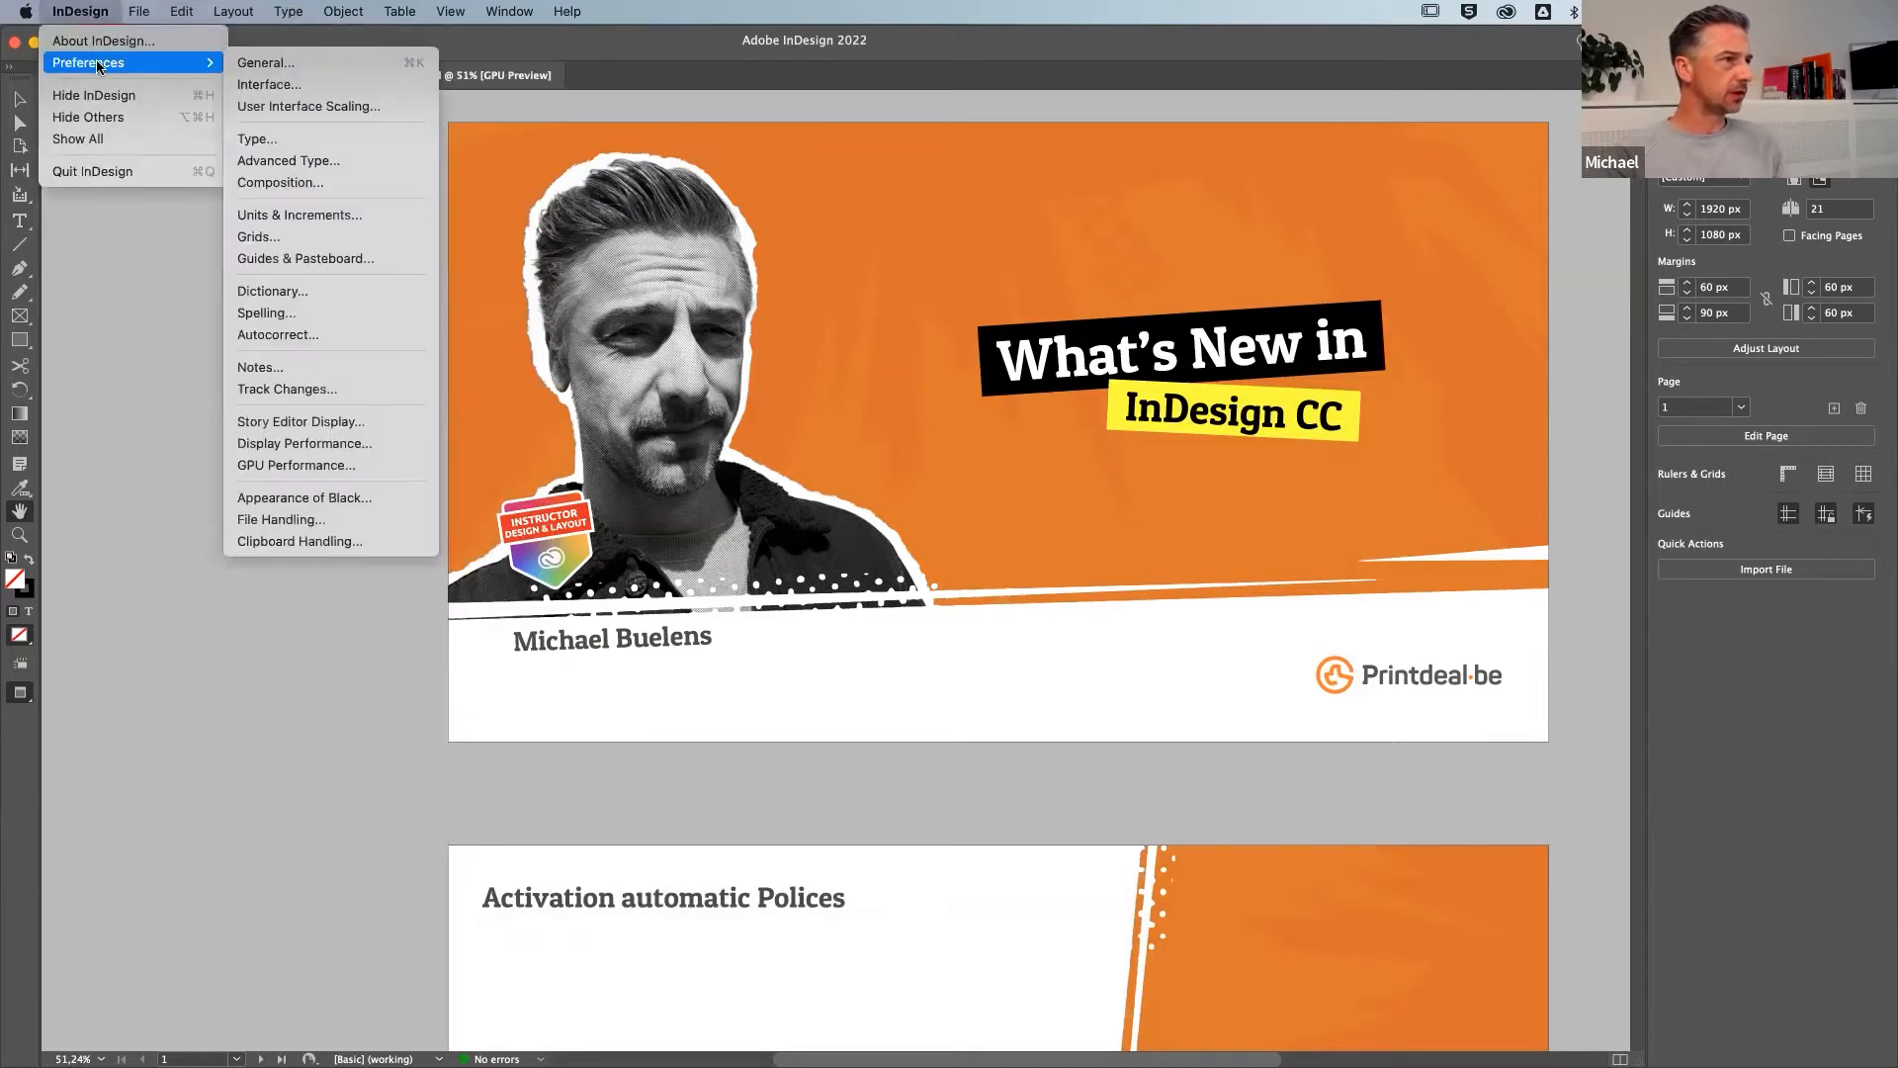
pyautogui.click(290, 521)
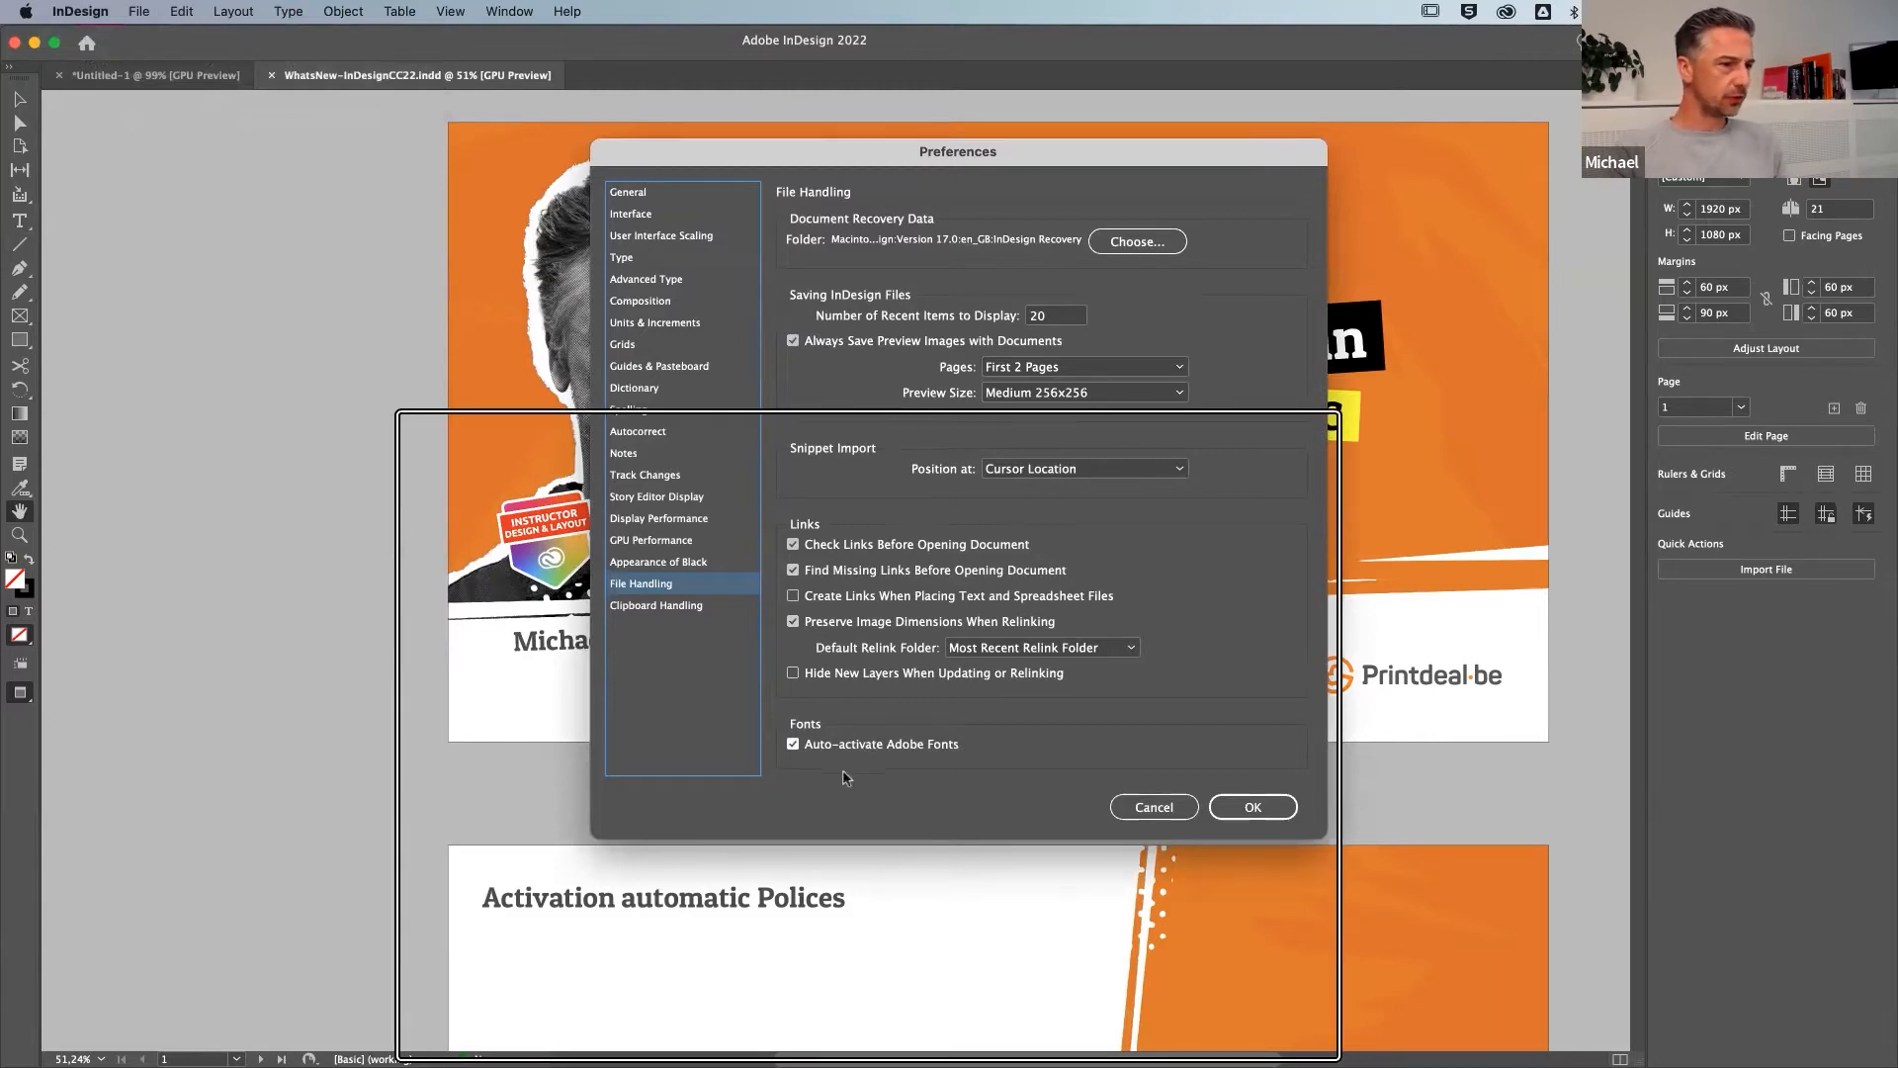
pyautogui.click(793, 745)
pyautogui.click(793, 745)
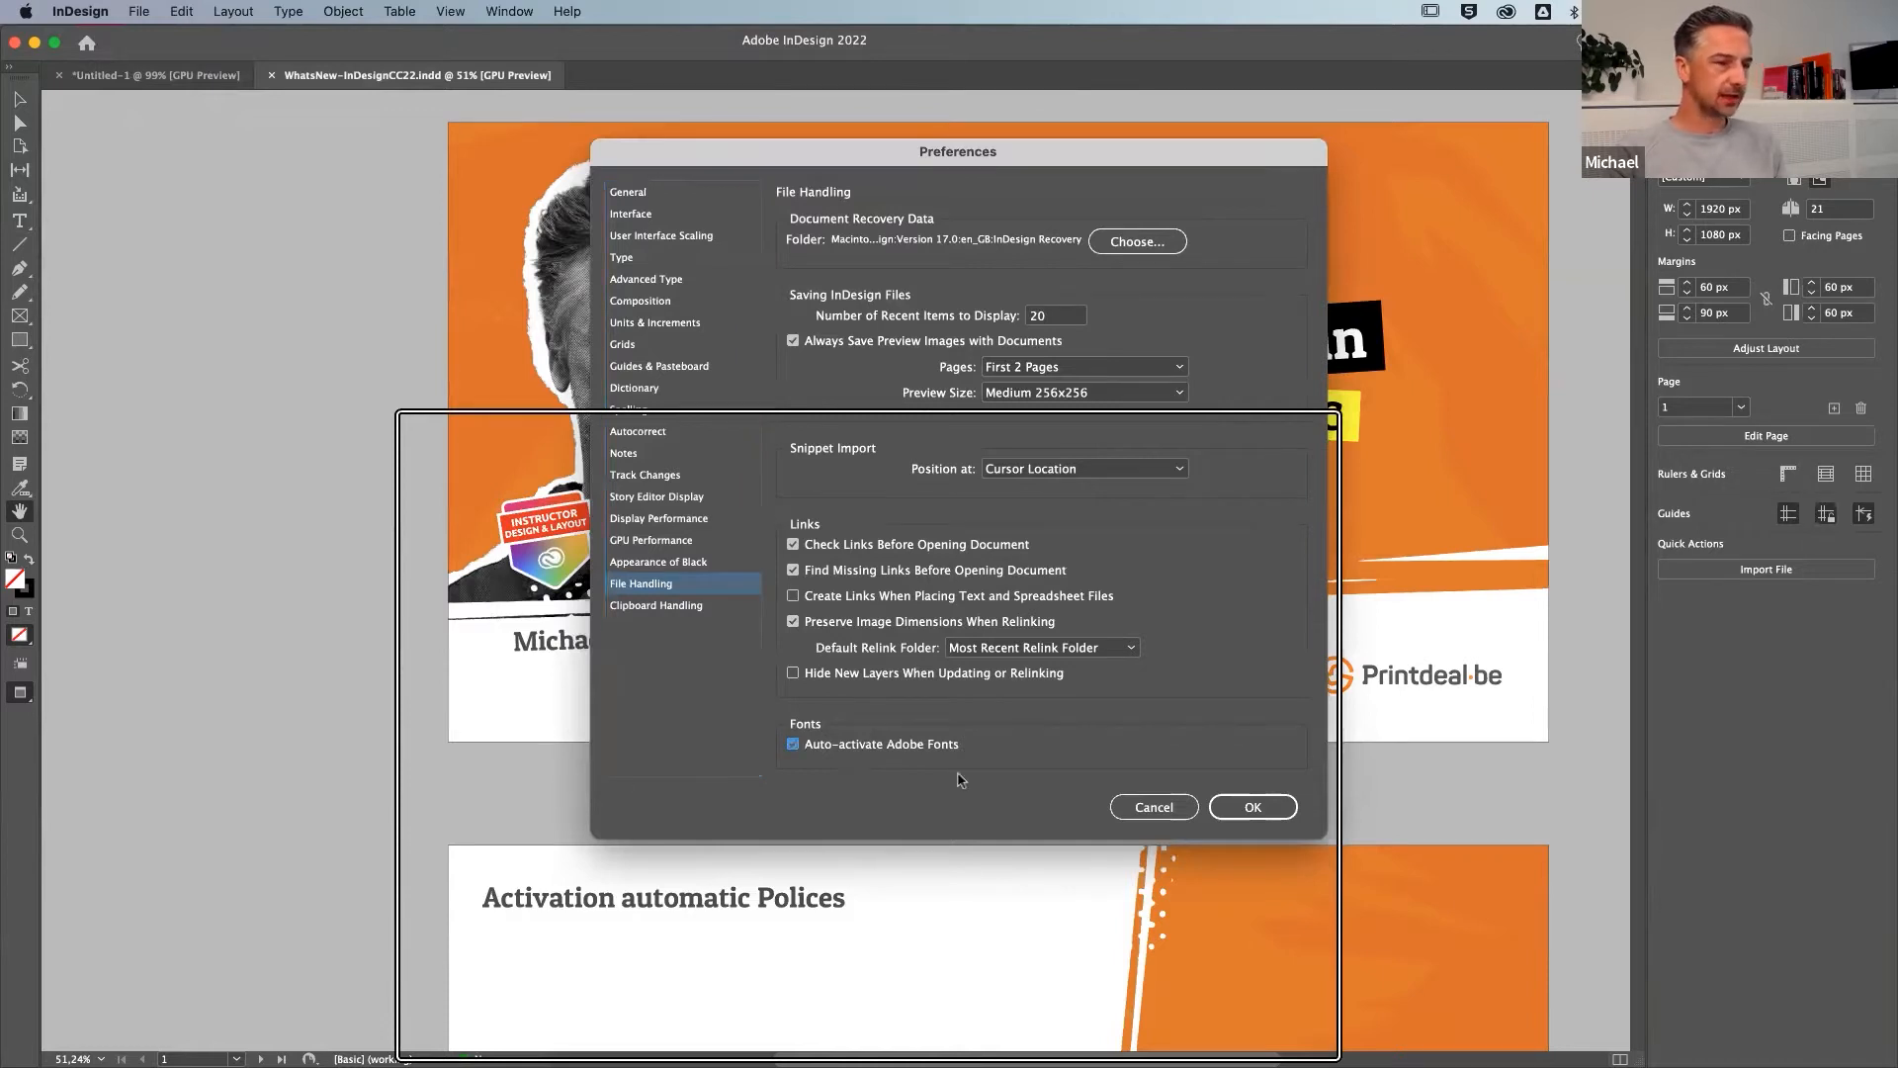
pyautogui.click(1253, 811)
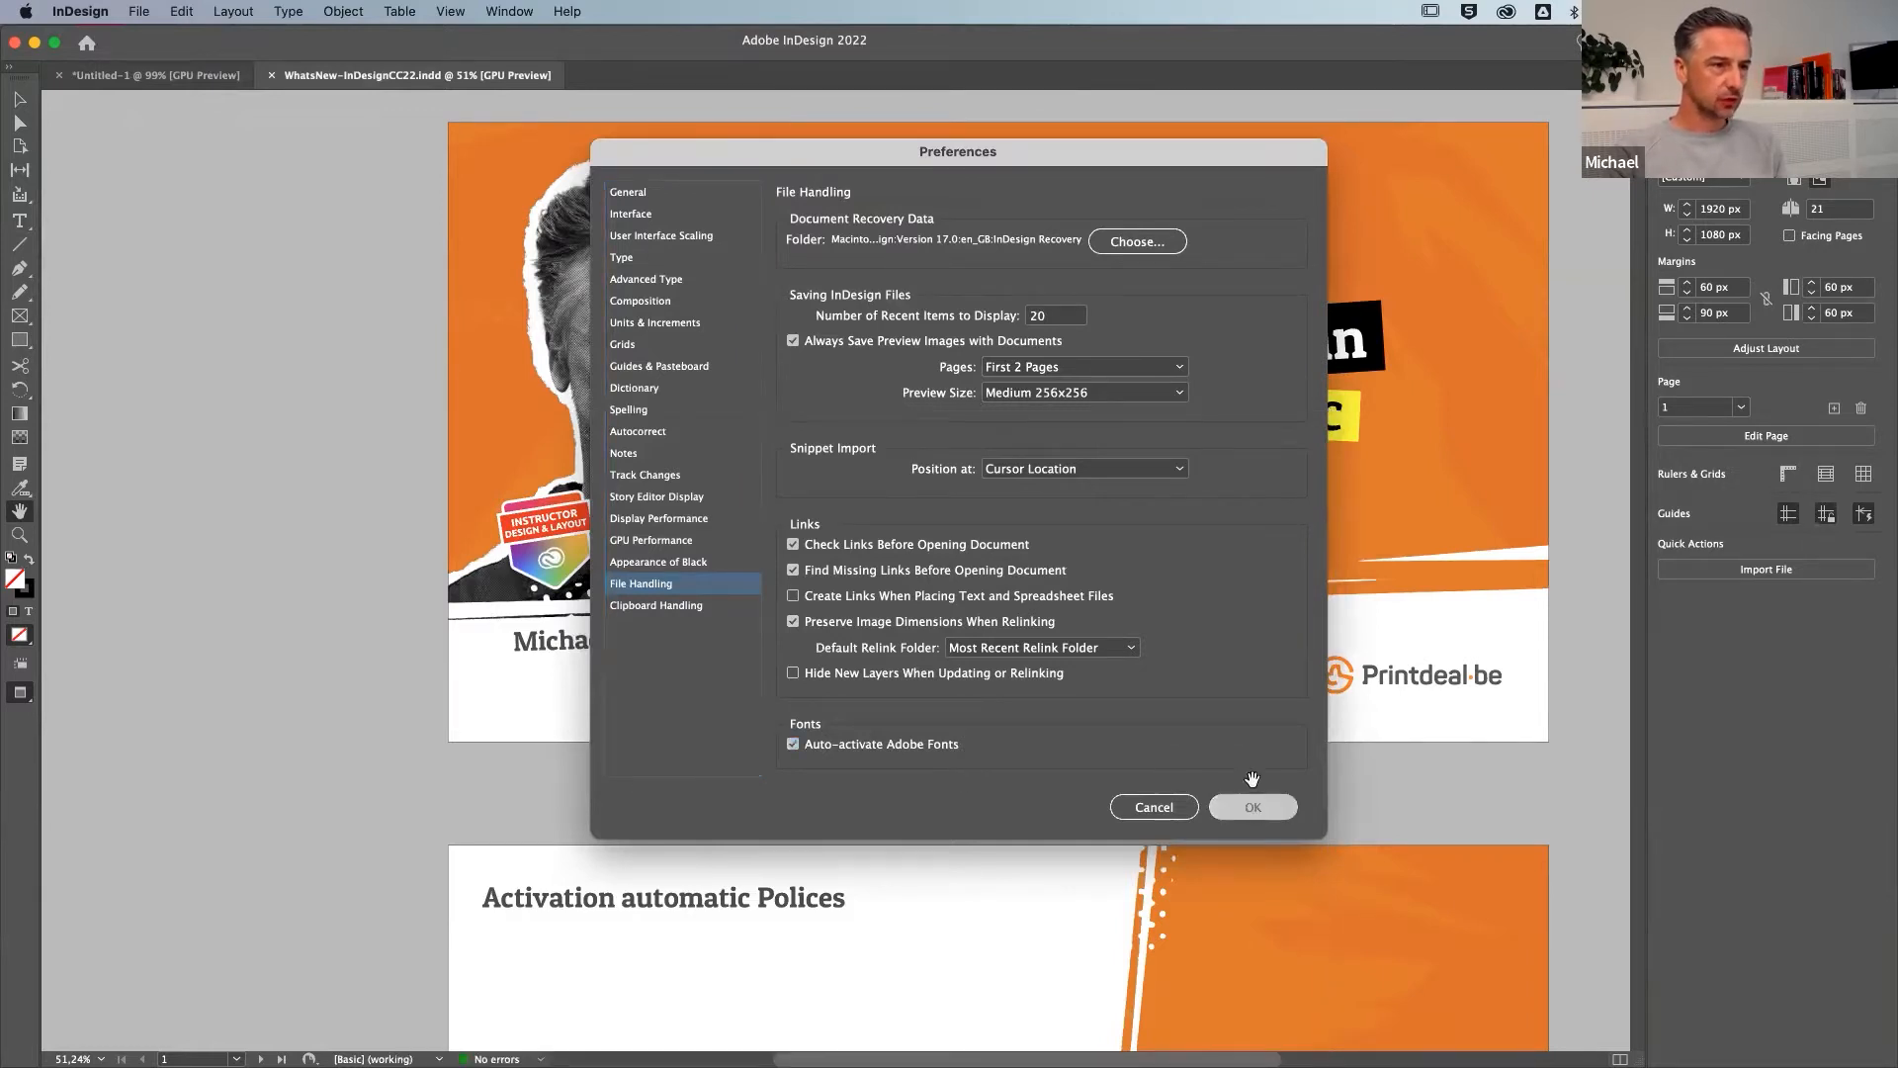
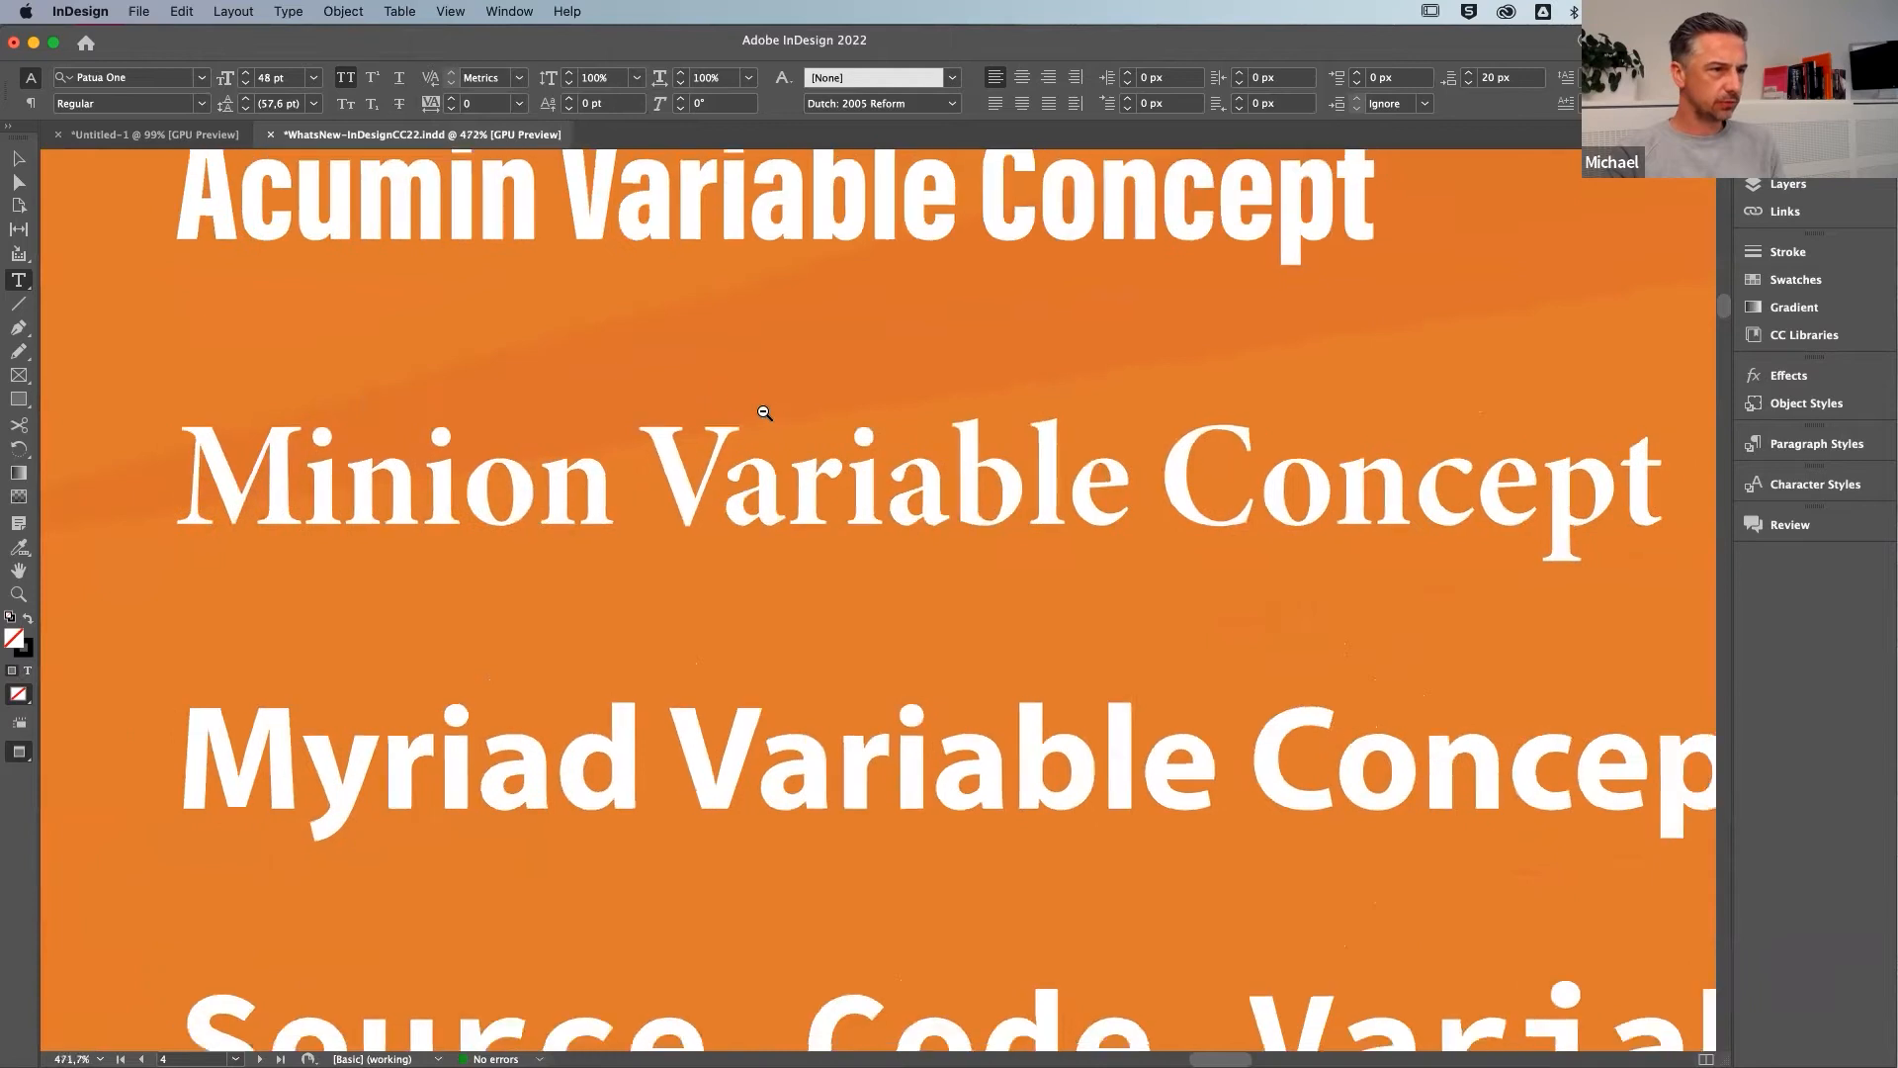
# Set the optical size of the word "Minion" in the Minion Variable Concept line to 36
pyautogui.tripleClick(394, 472)
pyautogui.click(469, 477)
pyautogui.doubleClick(468, 477)
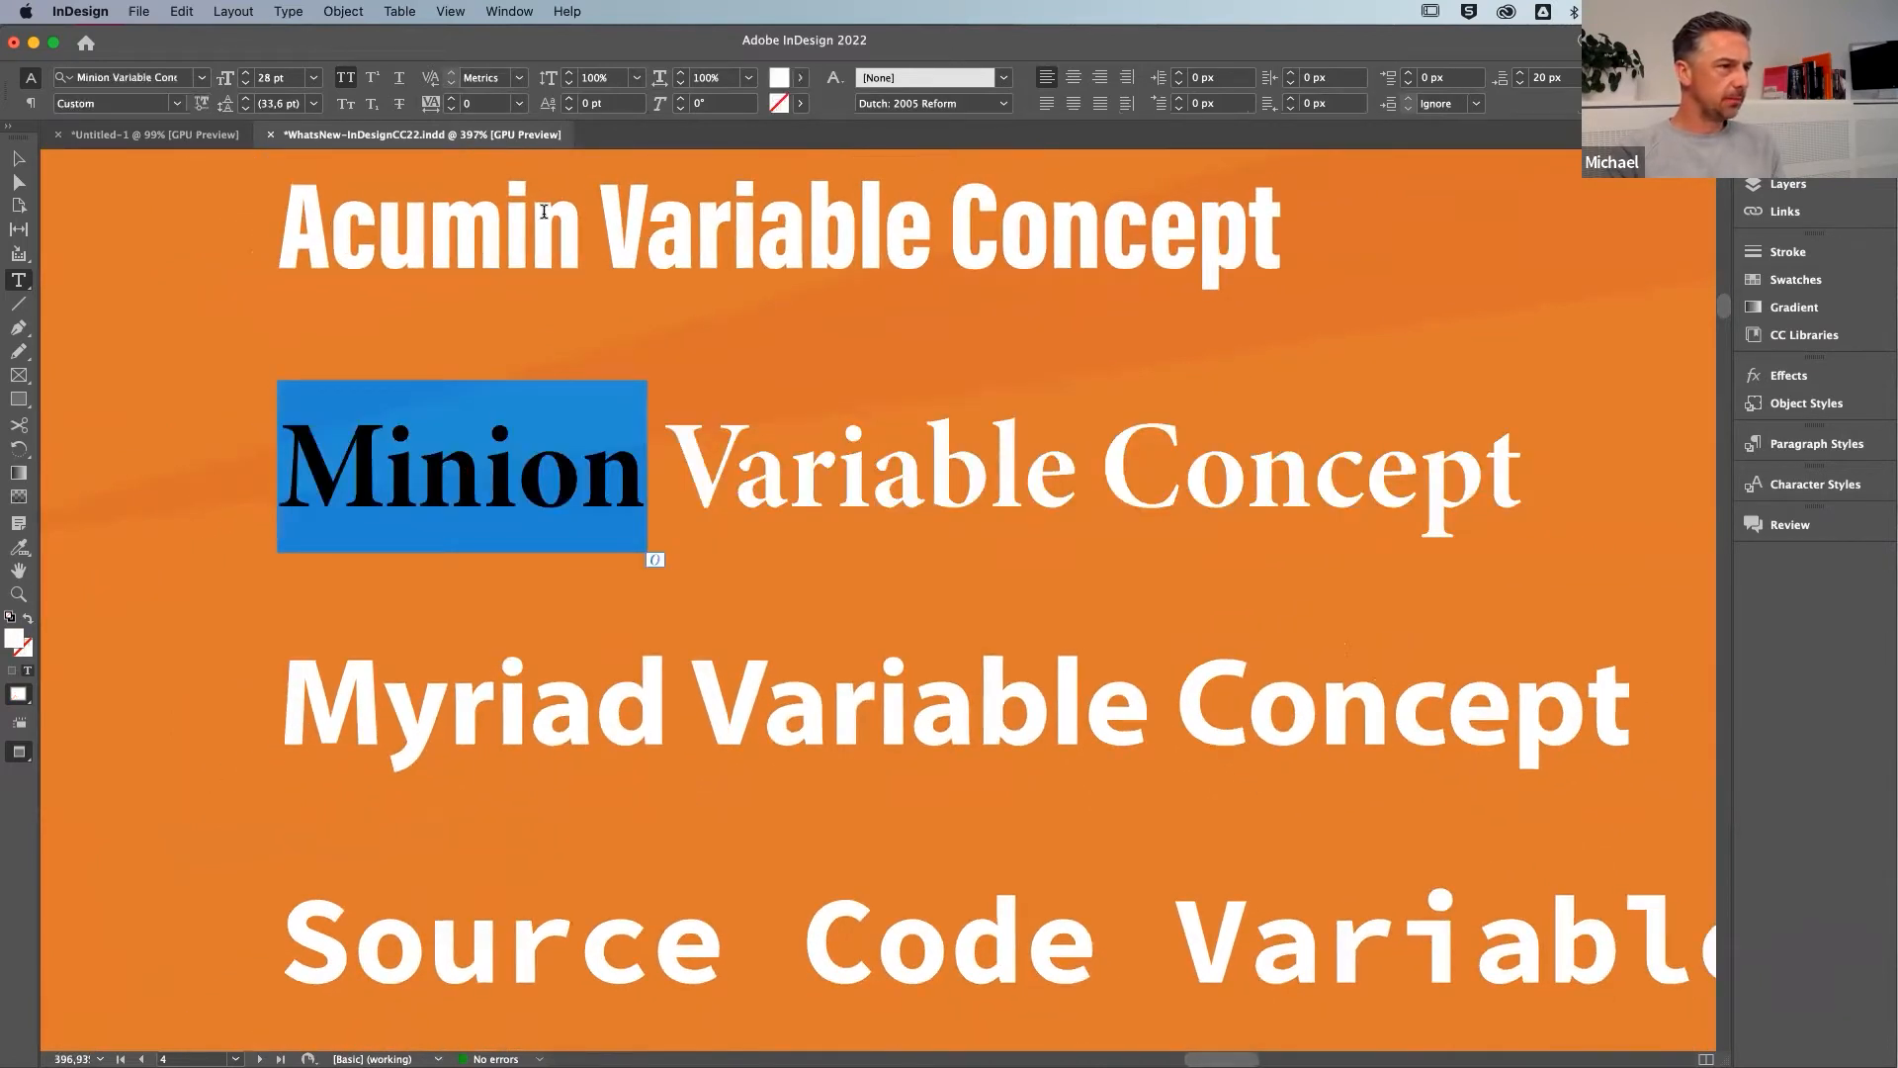
pyautogui.click(201, 103)
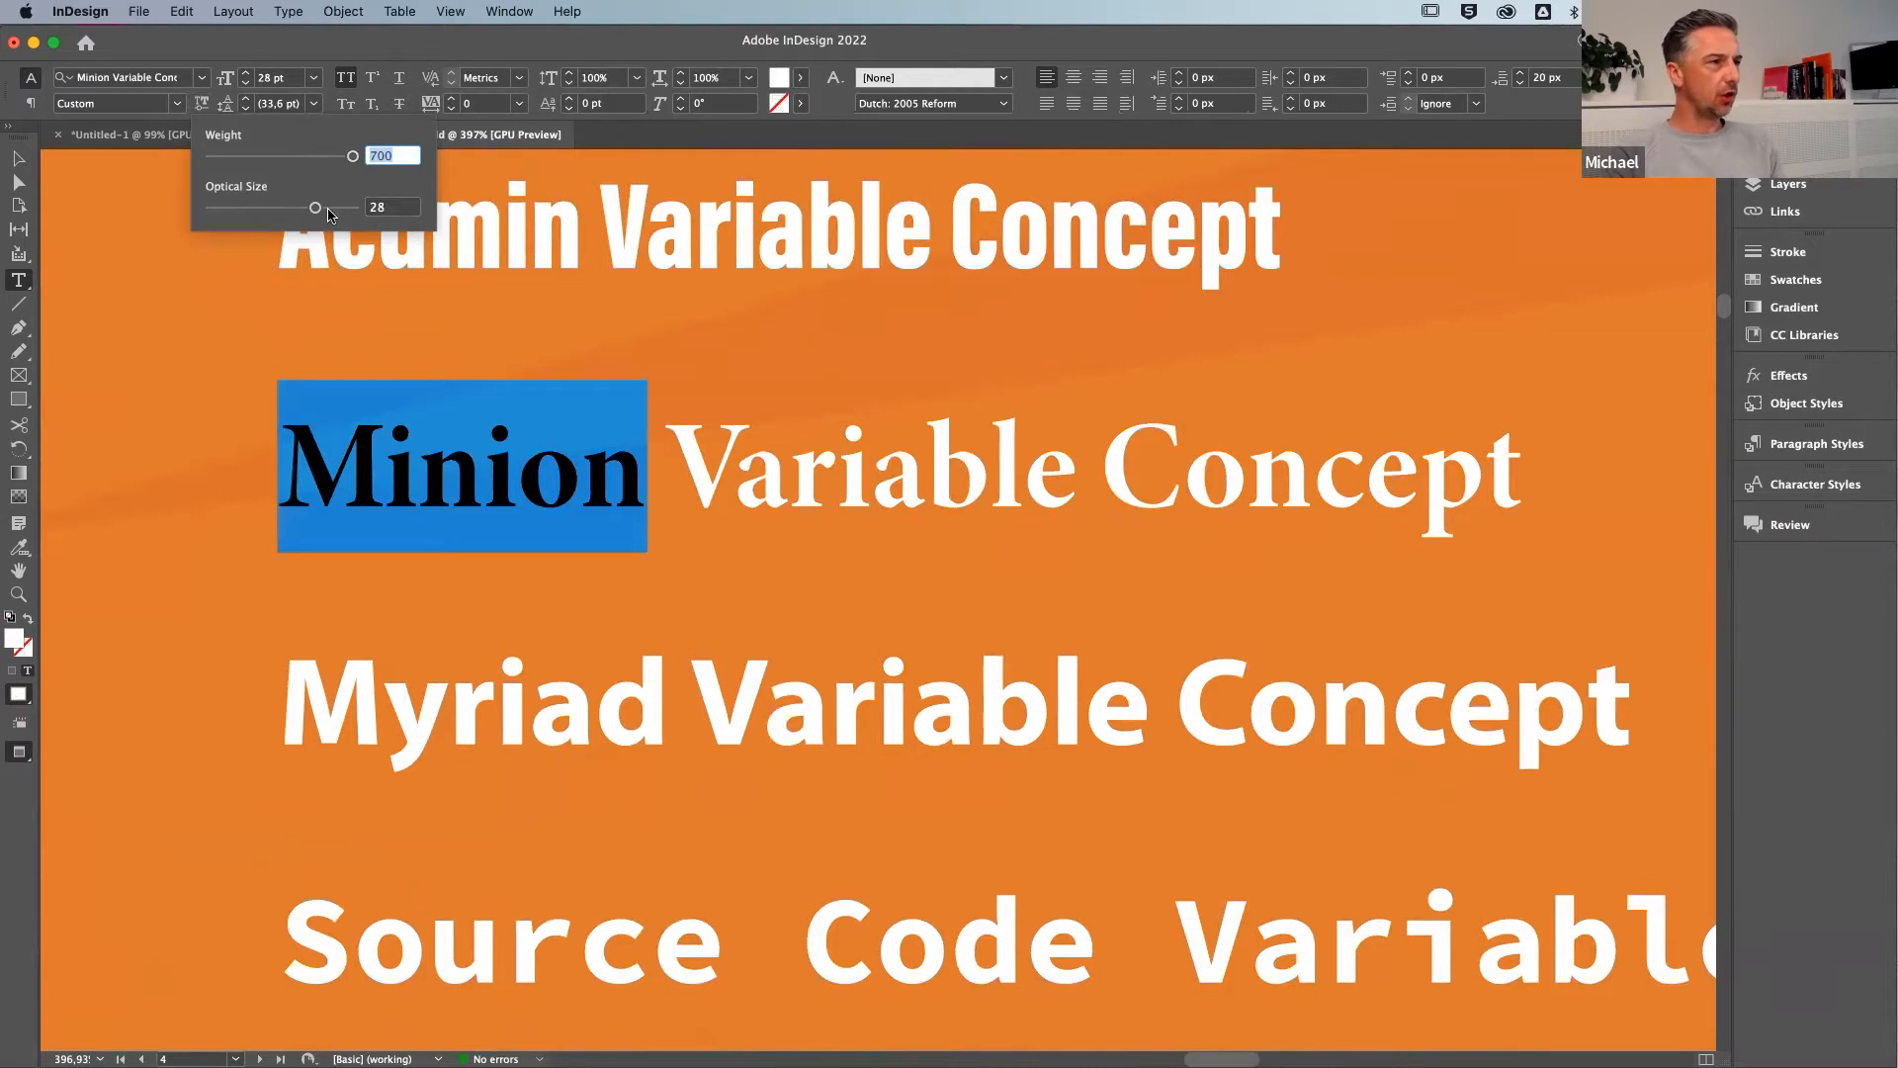
pyautogui.moveTo(315, 209); pyautogui.dragTo(441, 210)
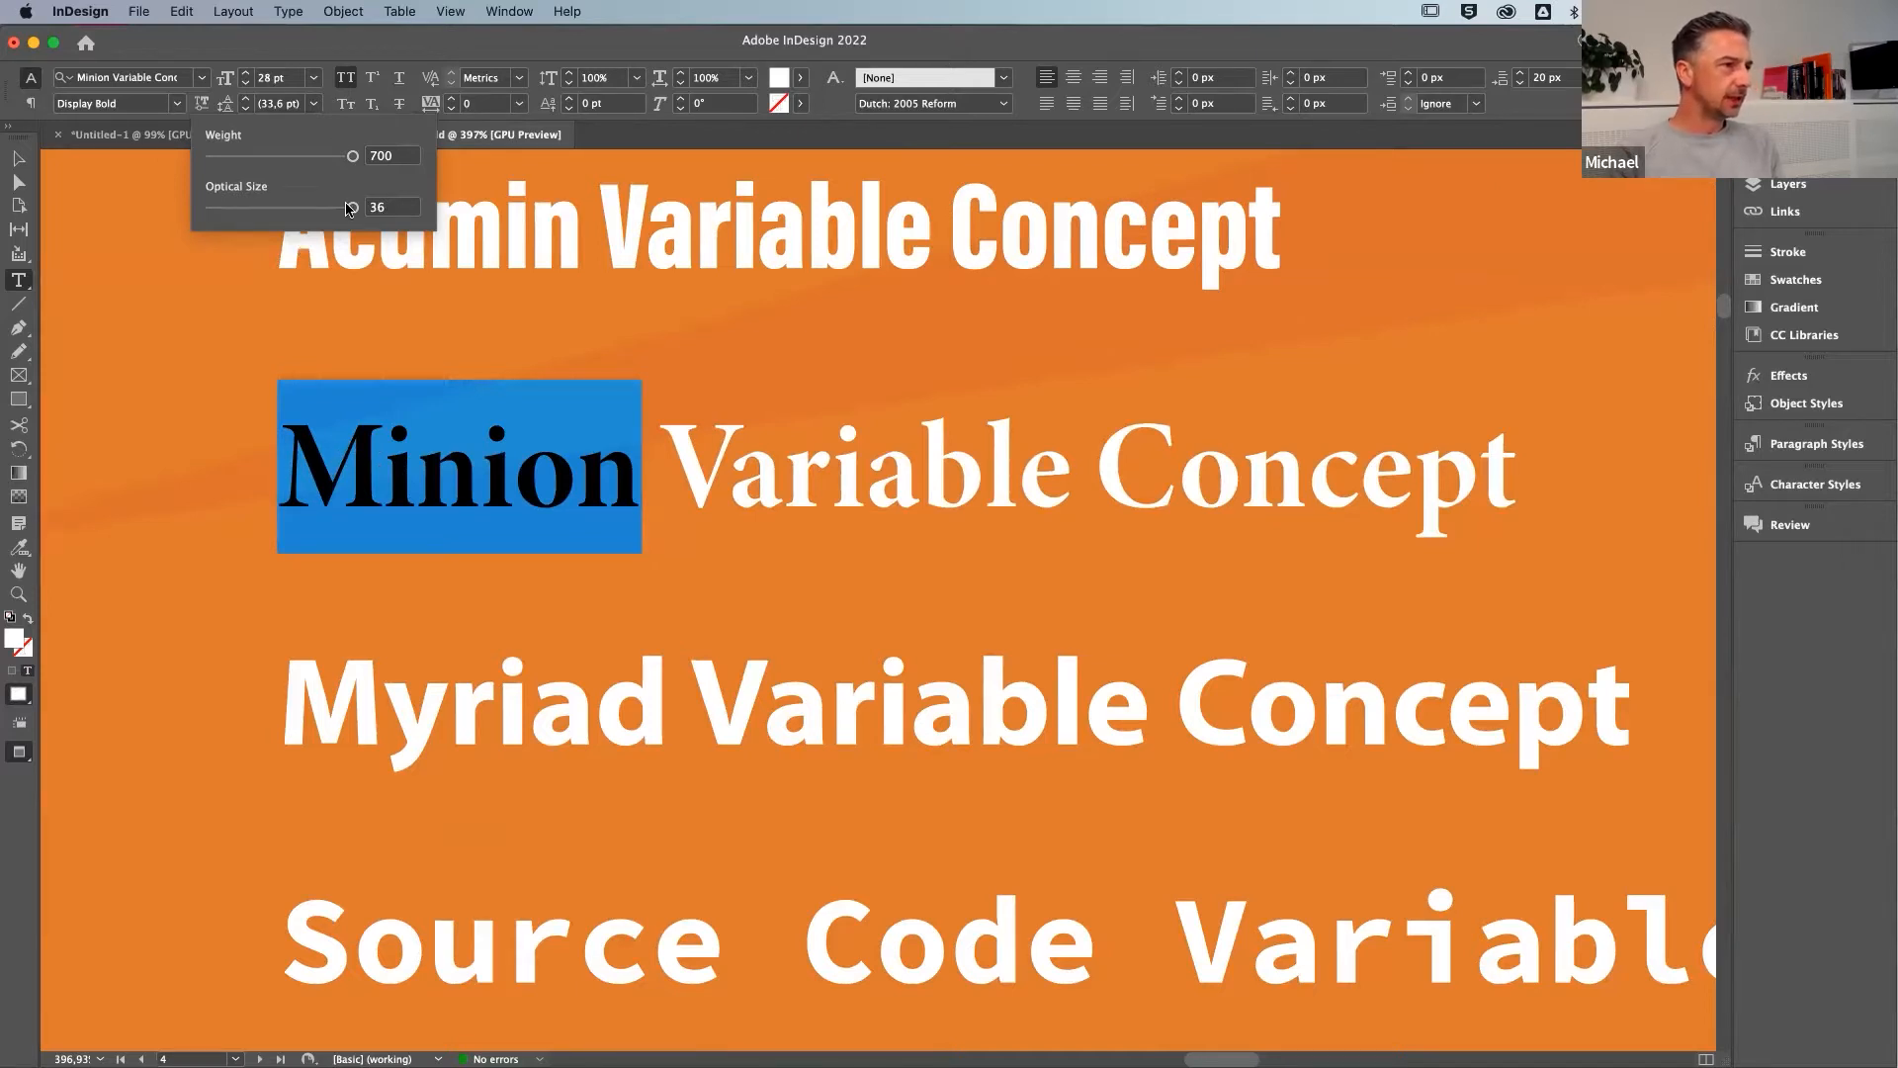
pyautogui.moveTo(352, 208); pyautogui.dragTo(398, 219)
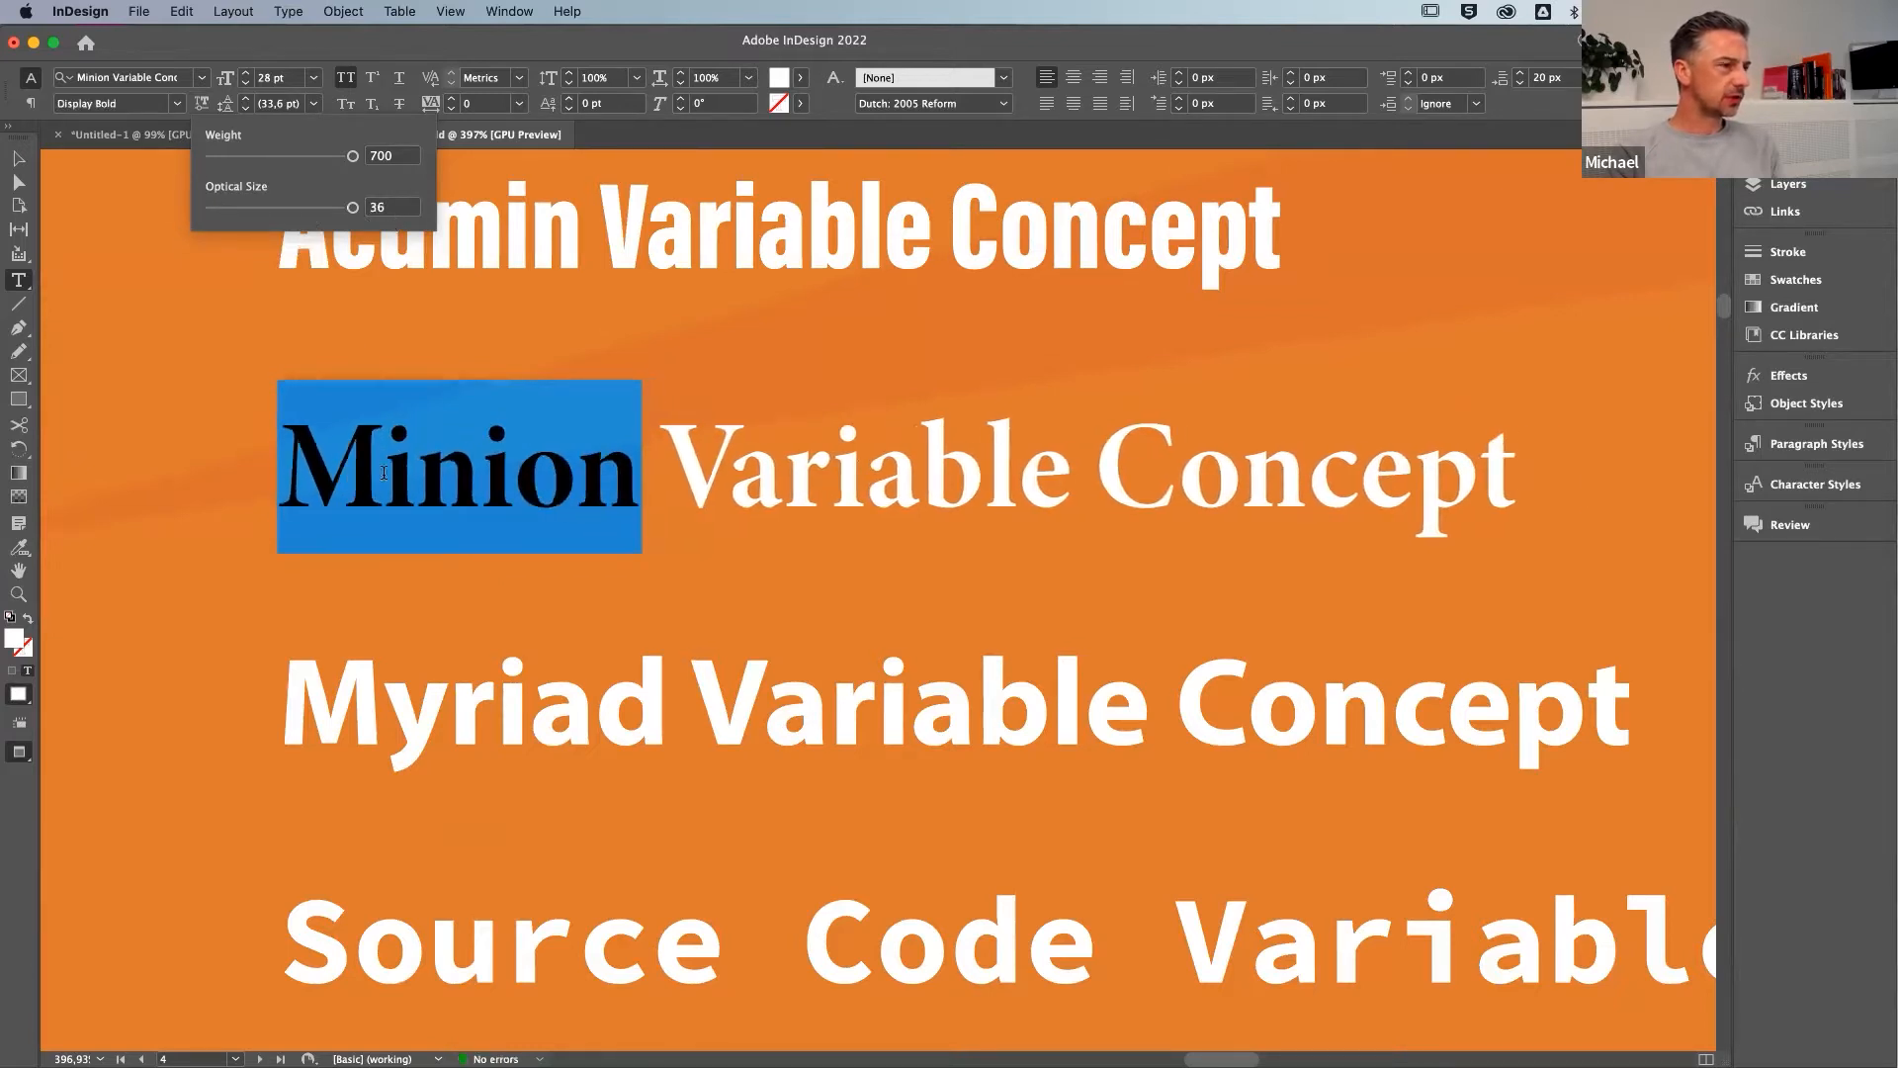
pyautogui.click(516, 491)
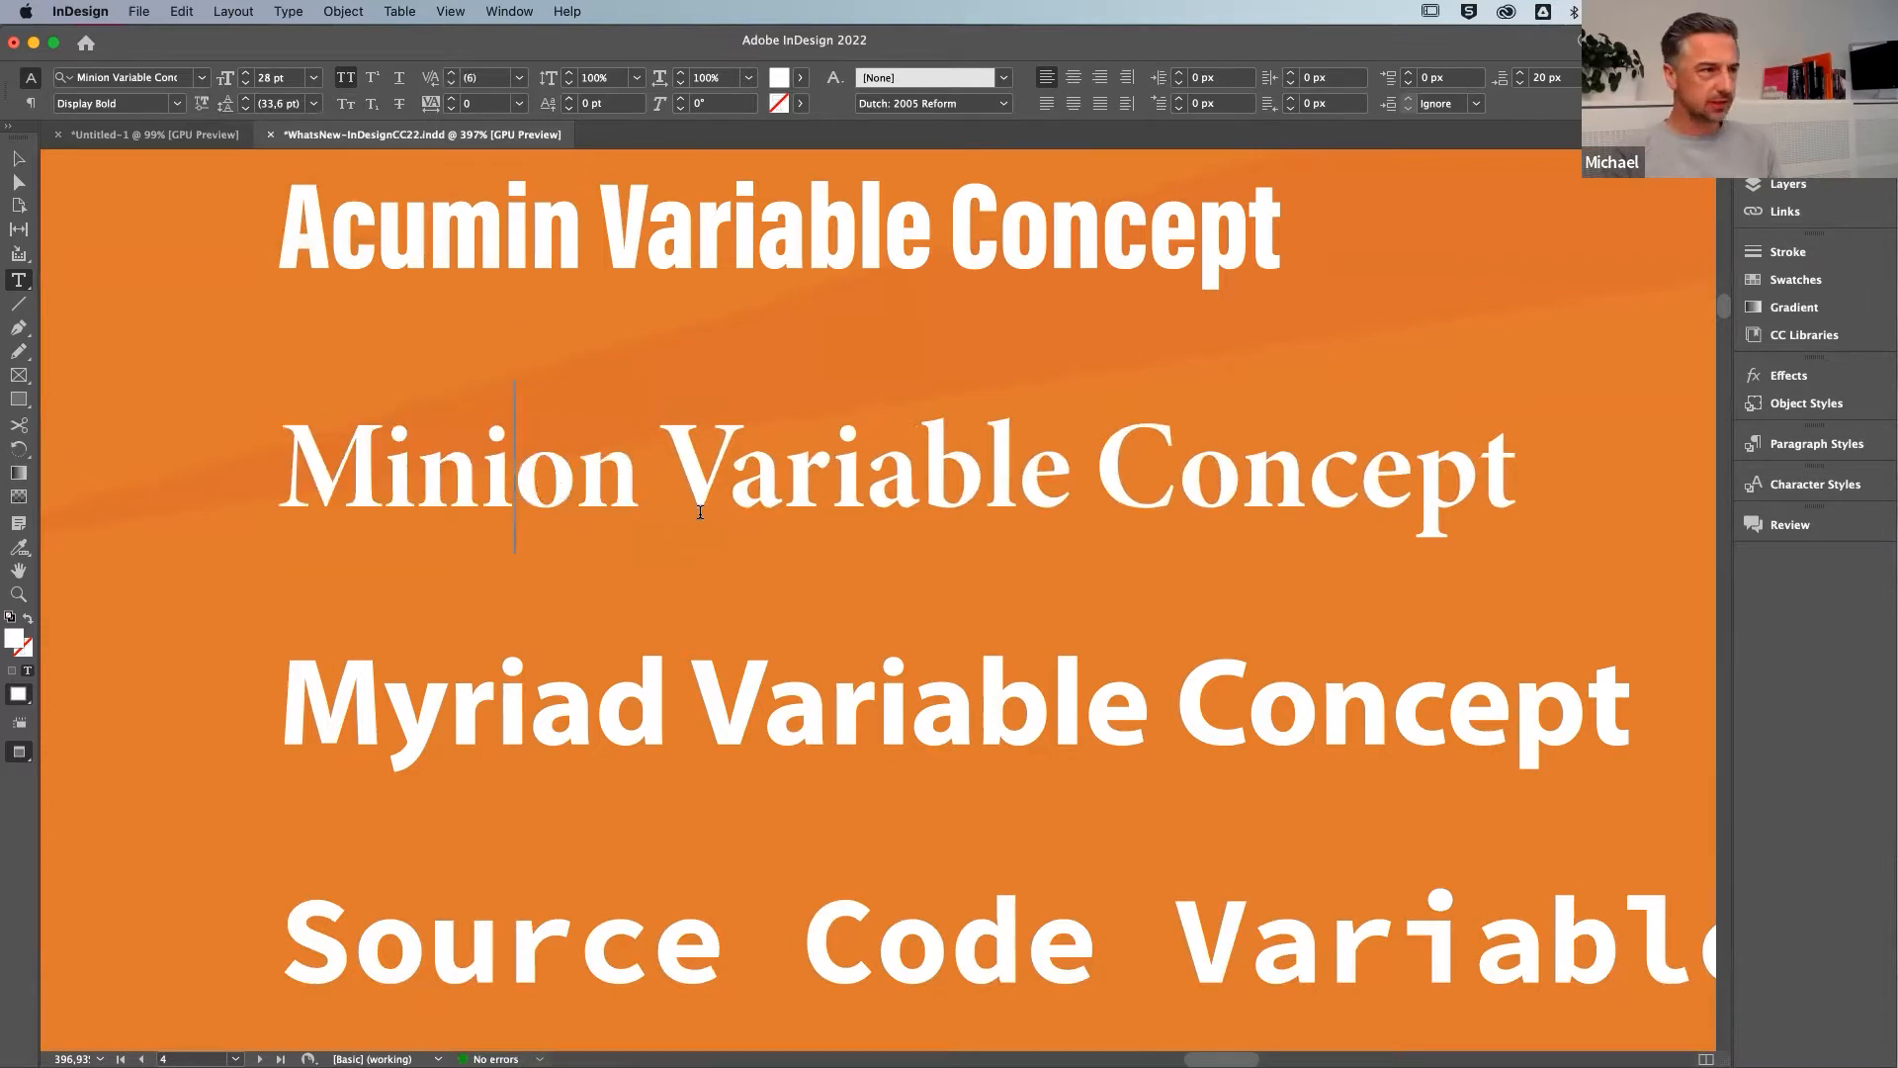
# Look through the list of variable fonts included with InDesign, from the Acumin sample down to Skia
pyautogui.scroll(6, 705, 512)
pyautogui.scroll(-6, 703, 512)
pyautogui.scroll(-10, 702, 511)
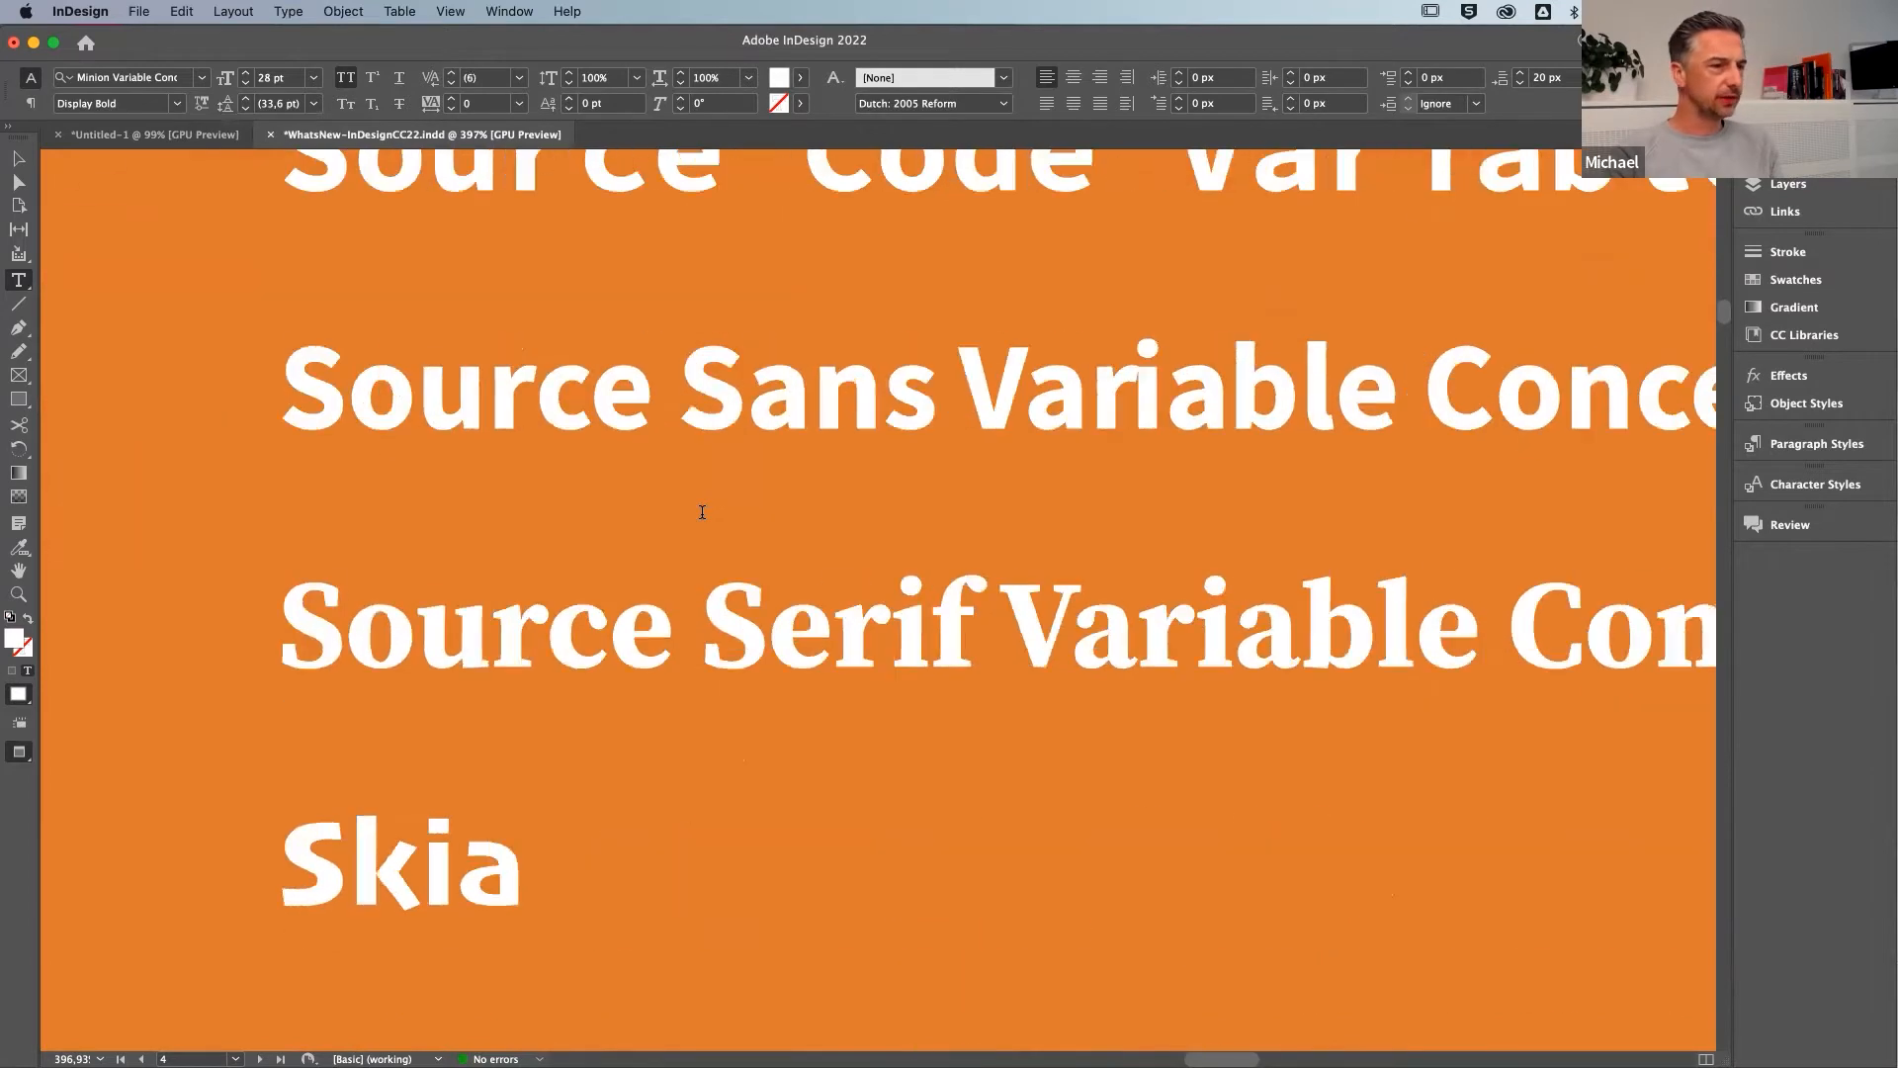
pyautogui.scroll(14, 702, 511)
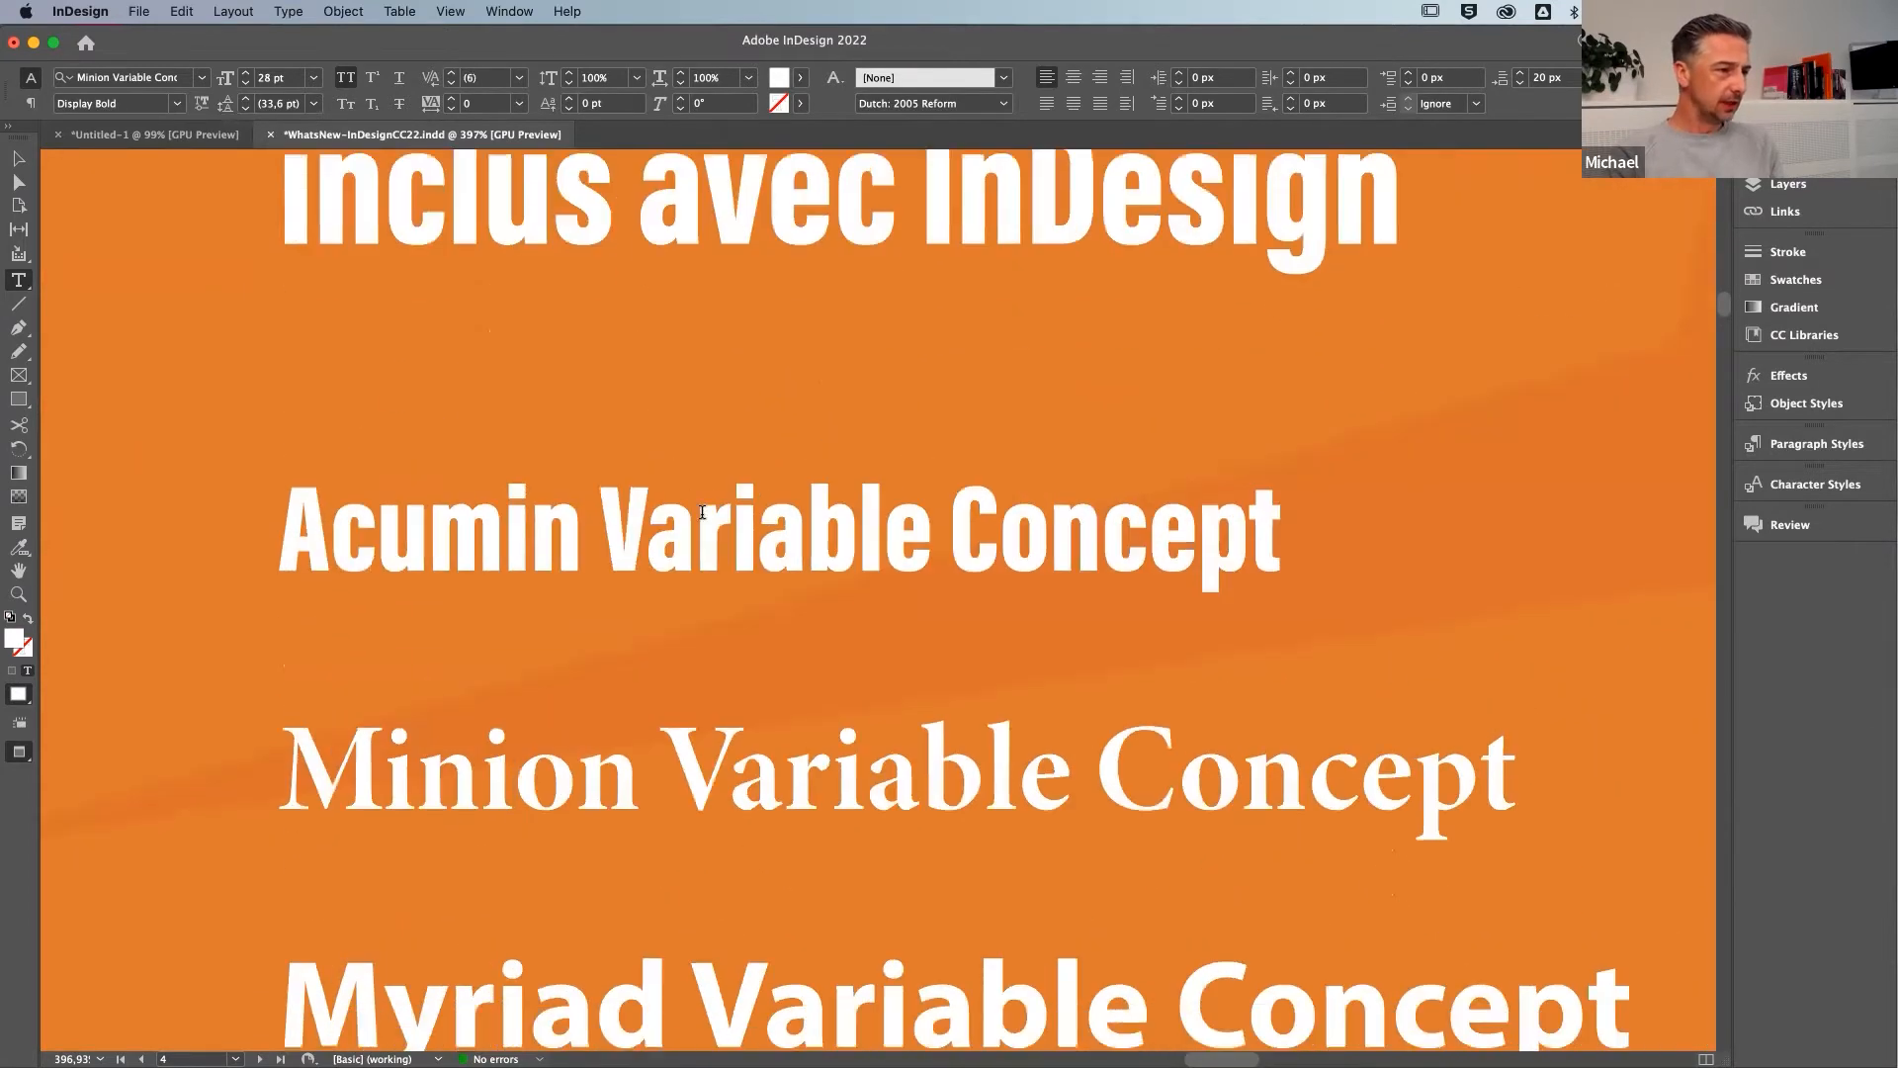
pyautogui.scroll(-2, 565, 500)
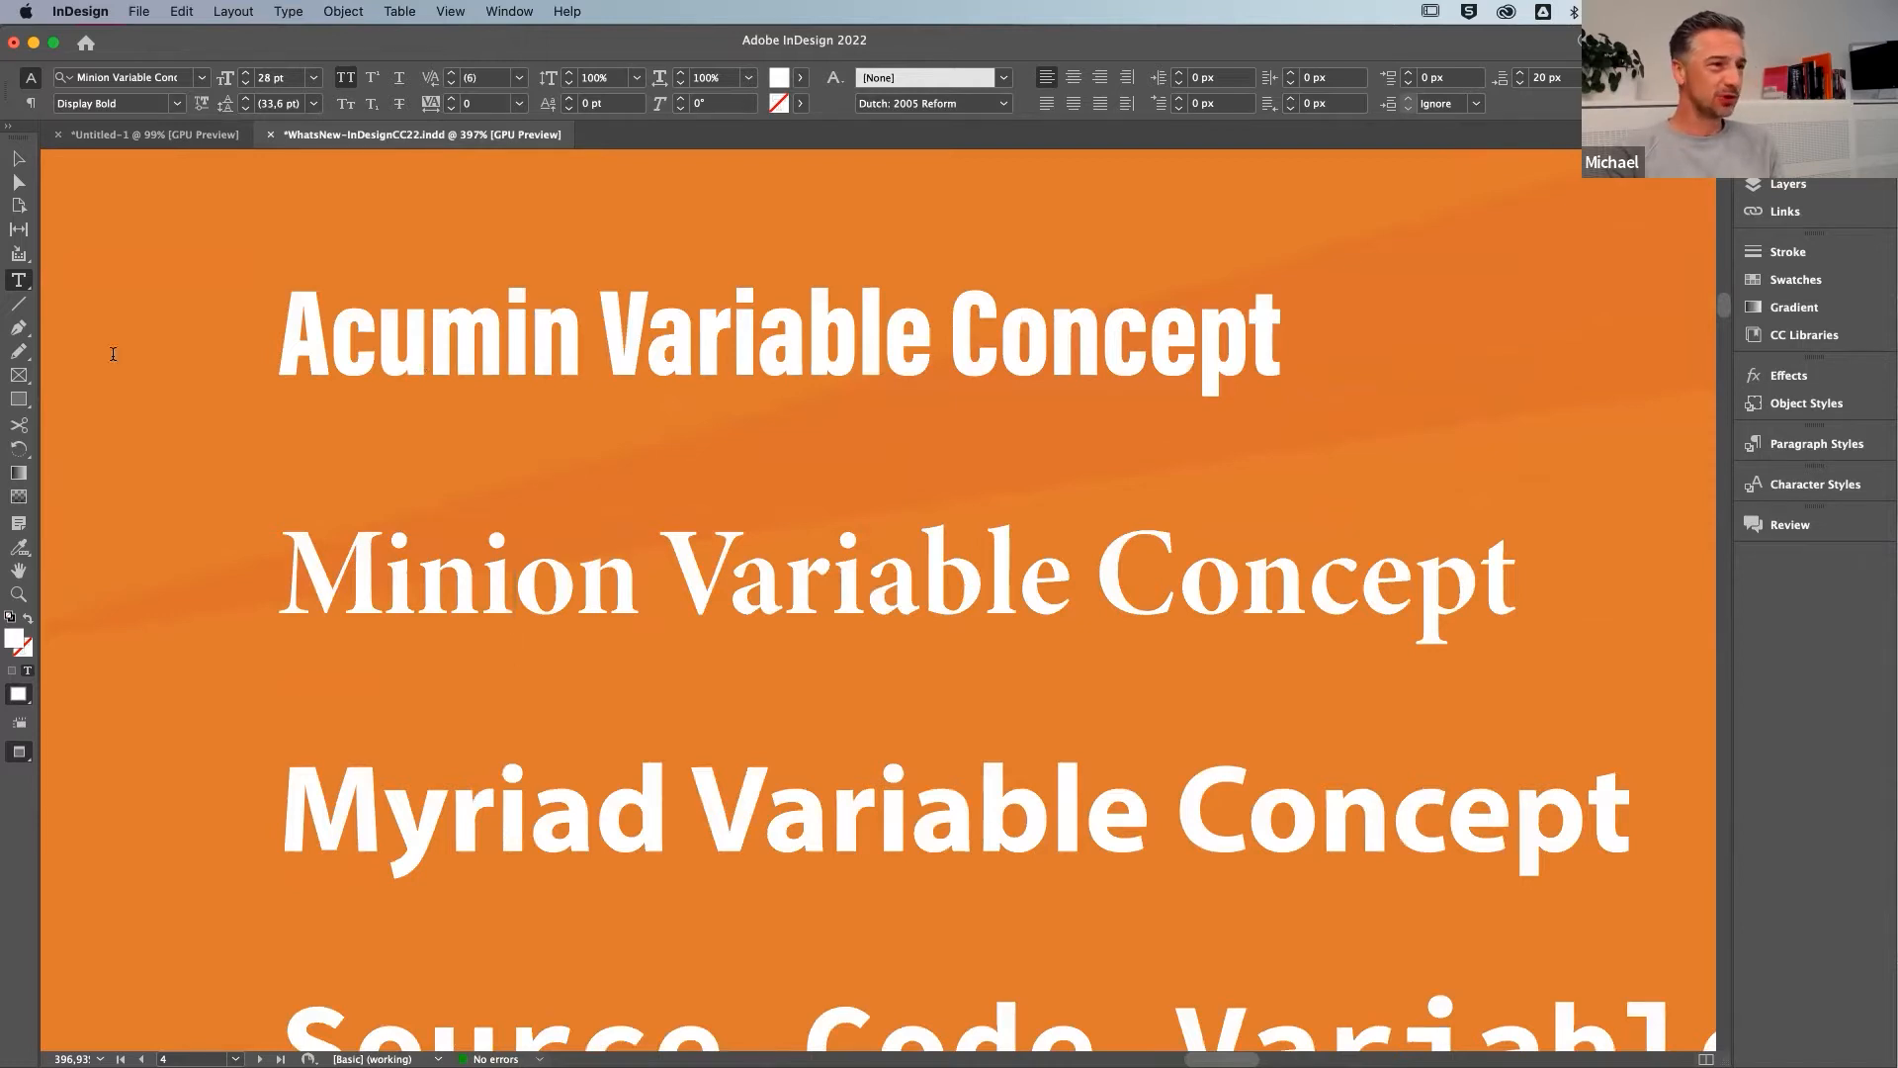
pyautogui.scroll(4, 606, 364)
pyautogui.scroll(-3, 605, 364)
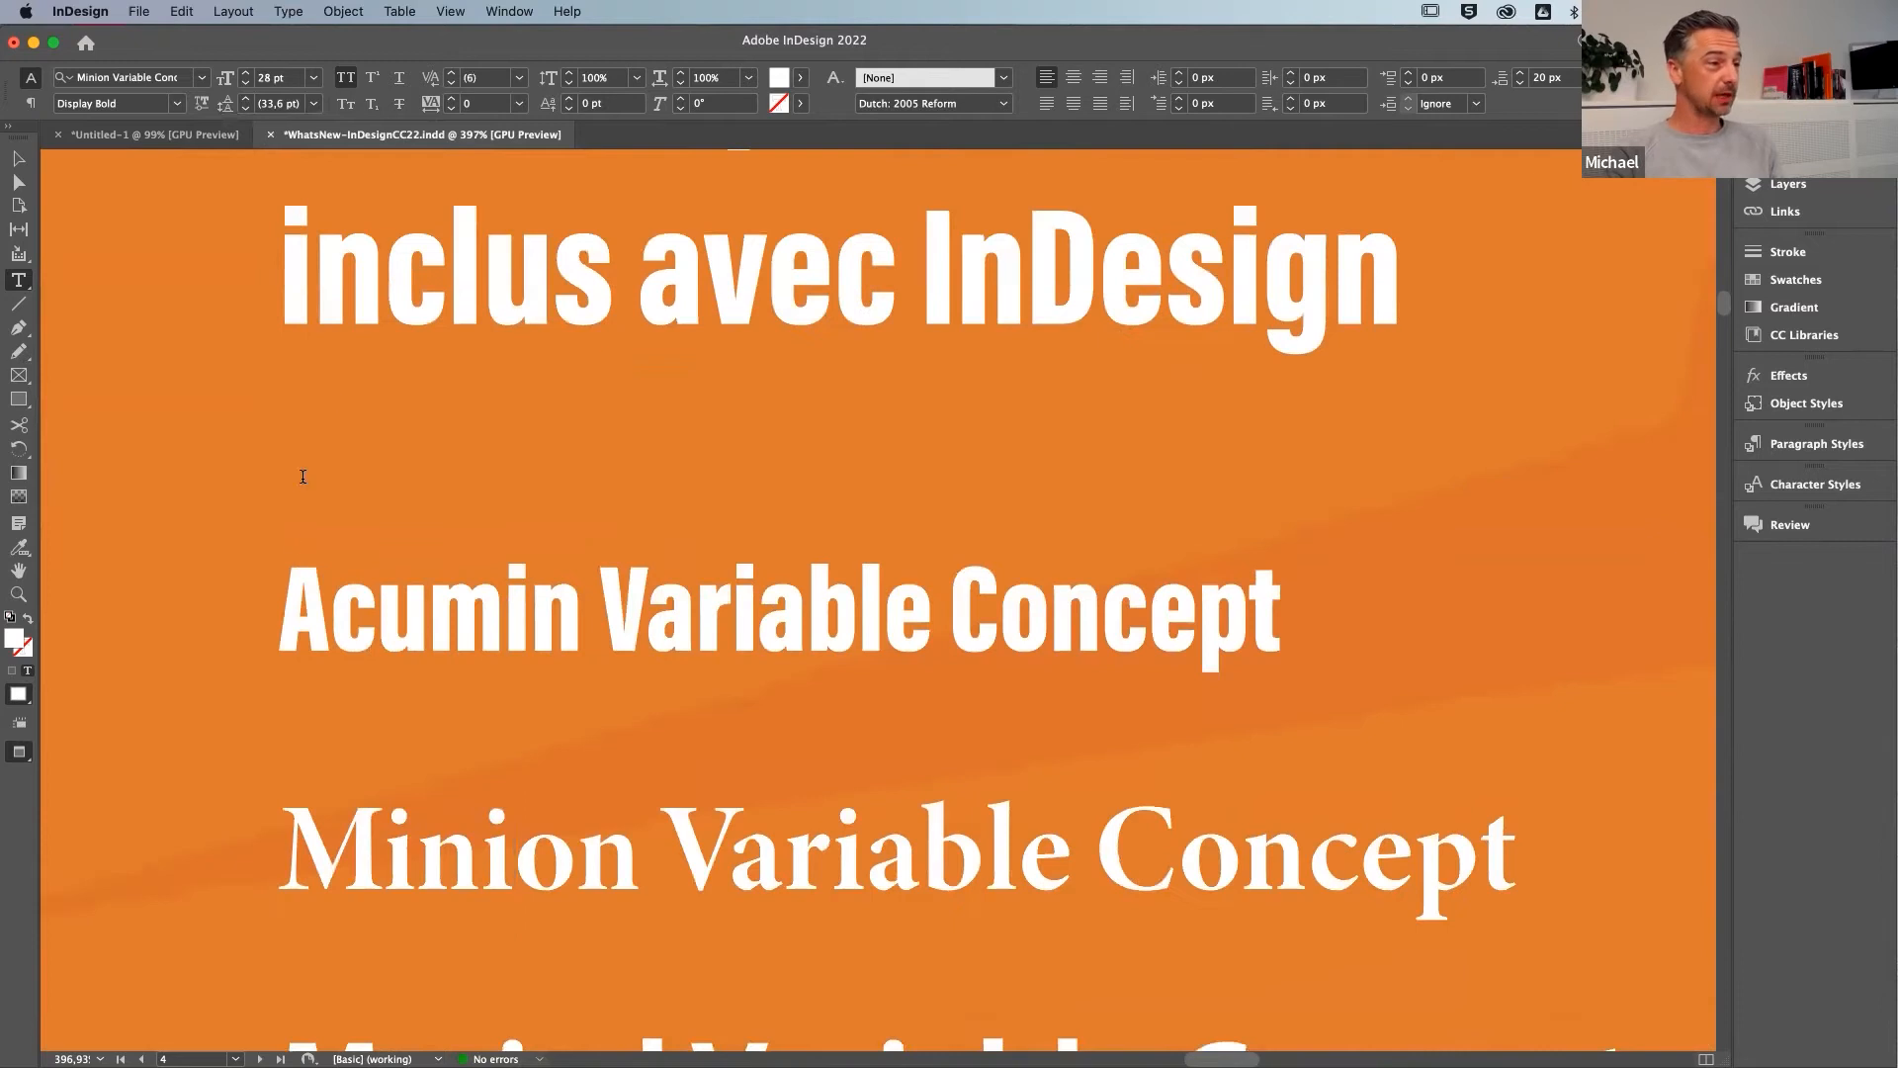
pyautogui.doubleClick(472, 633)
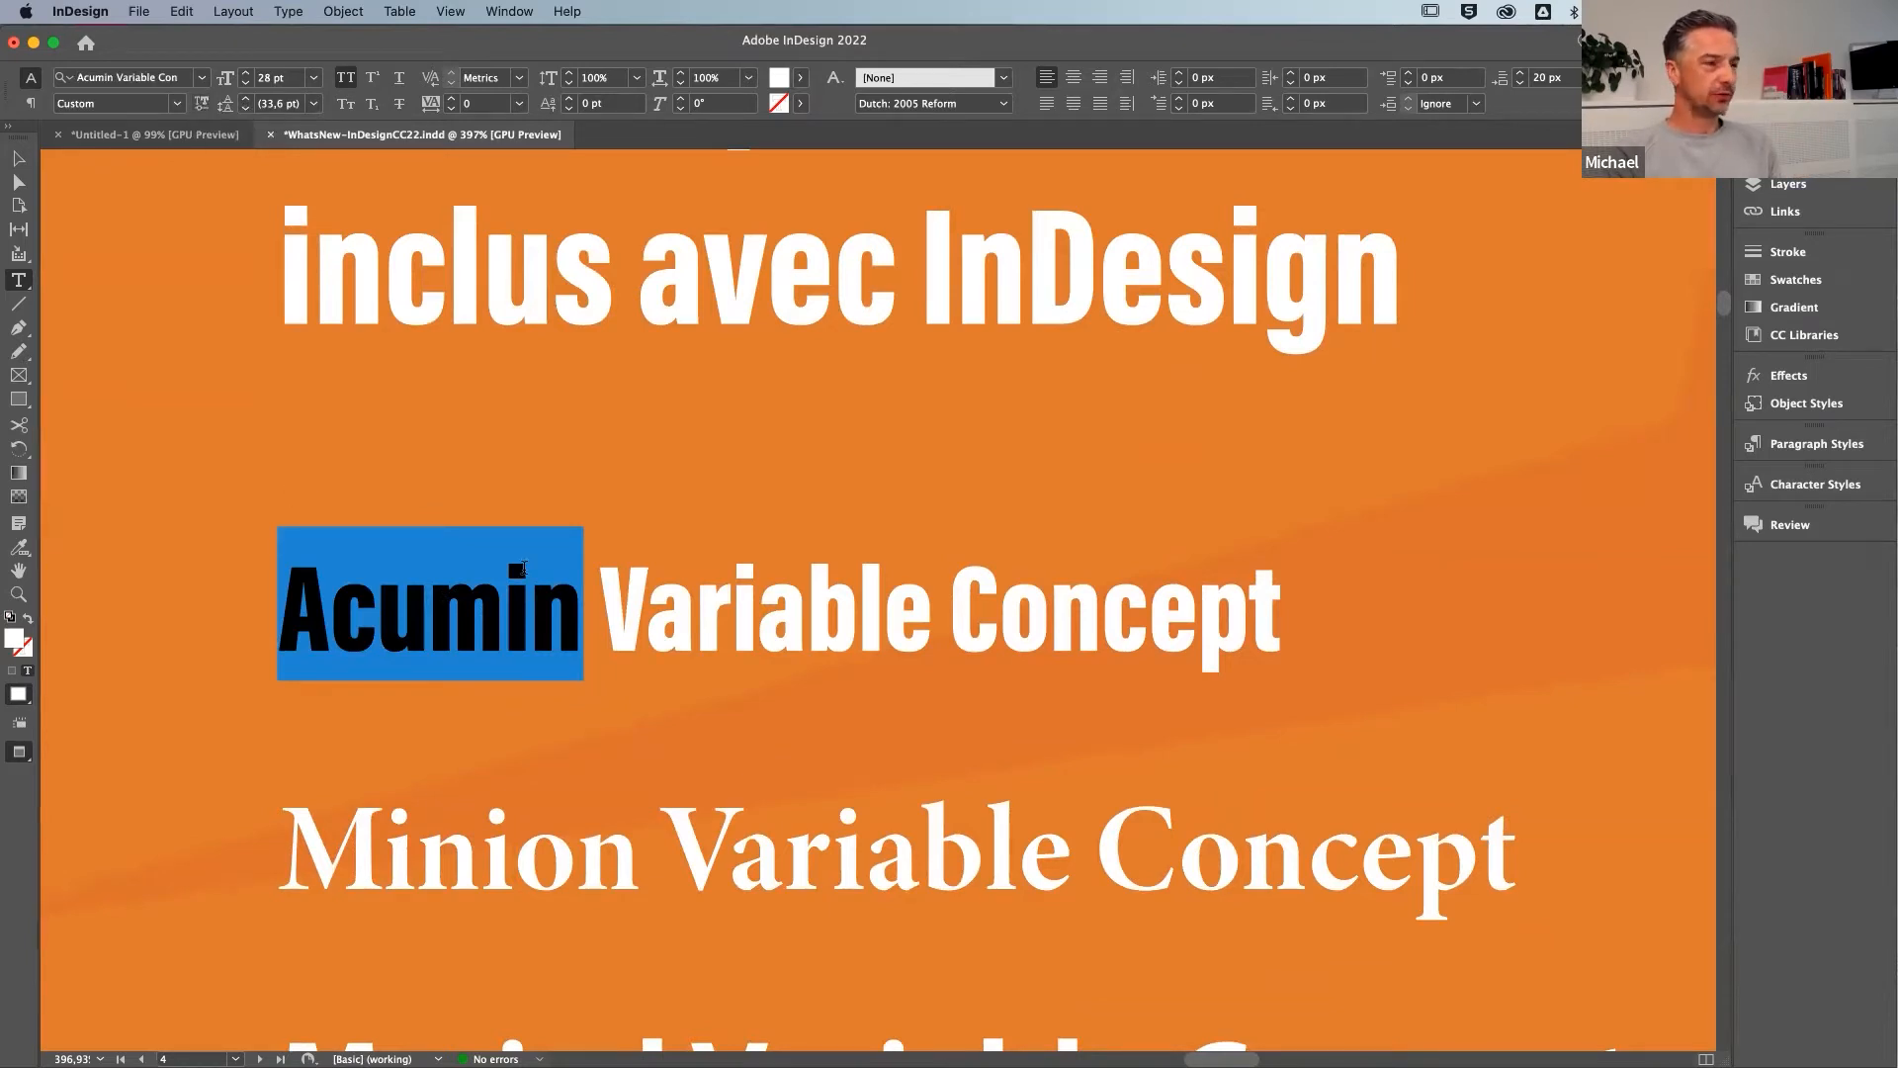
pyautogui.click(680, 567)
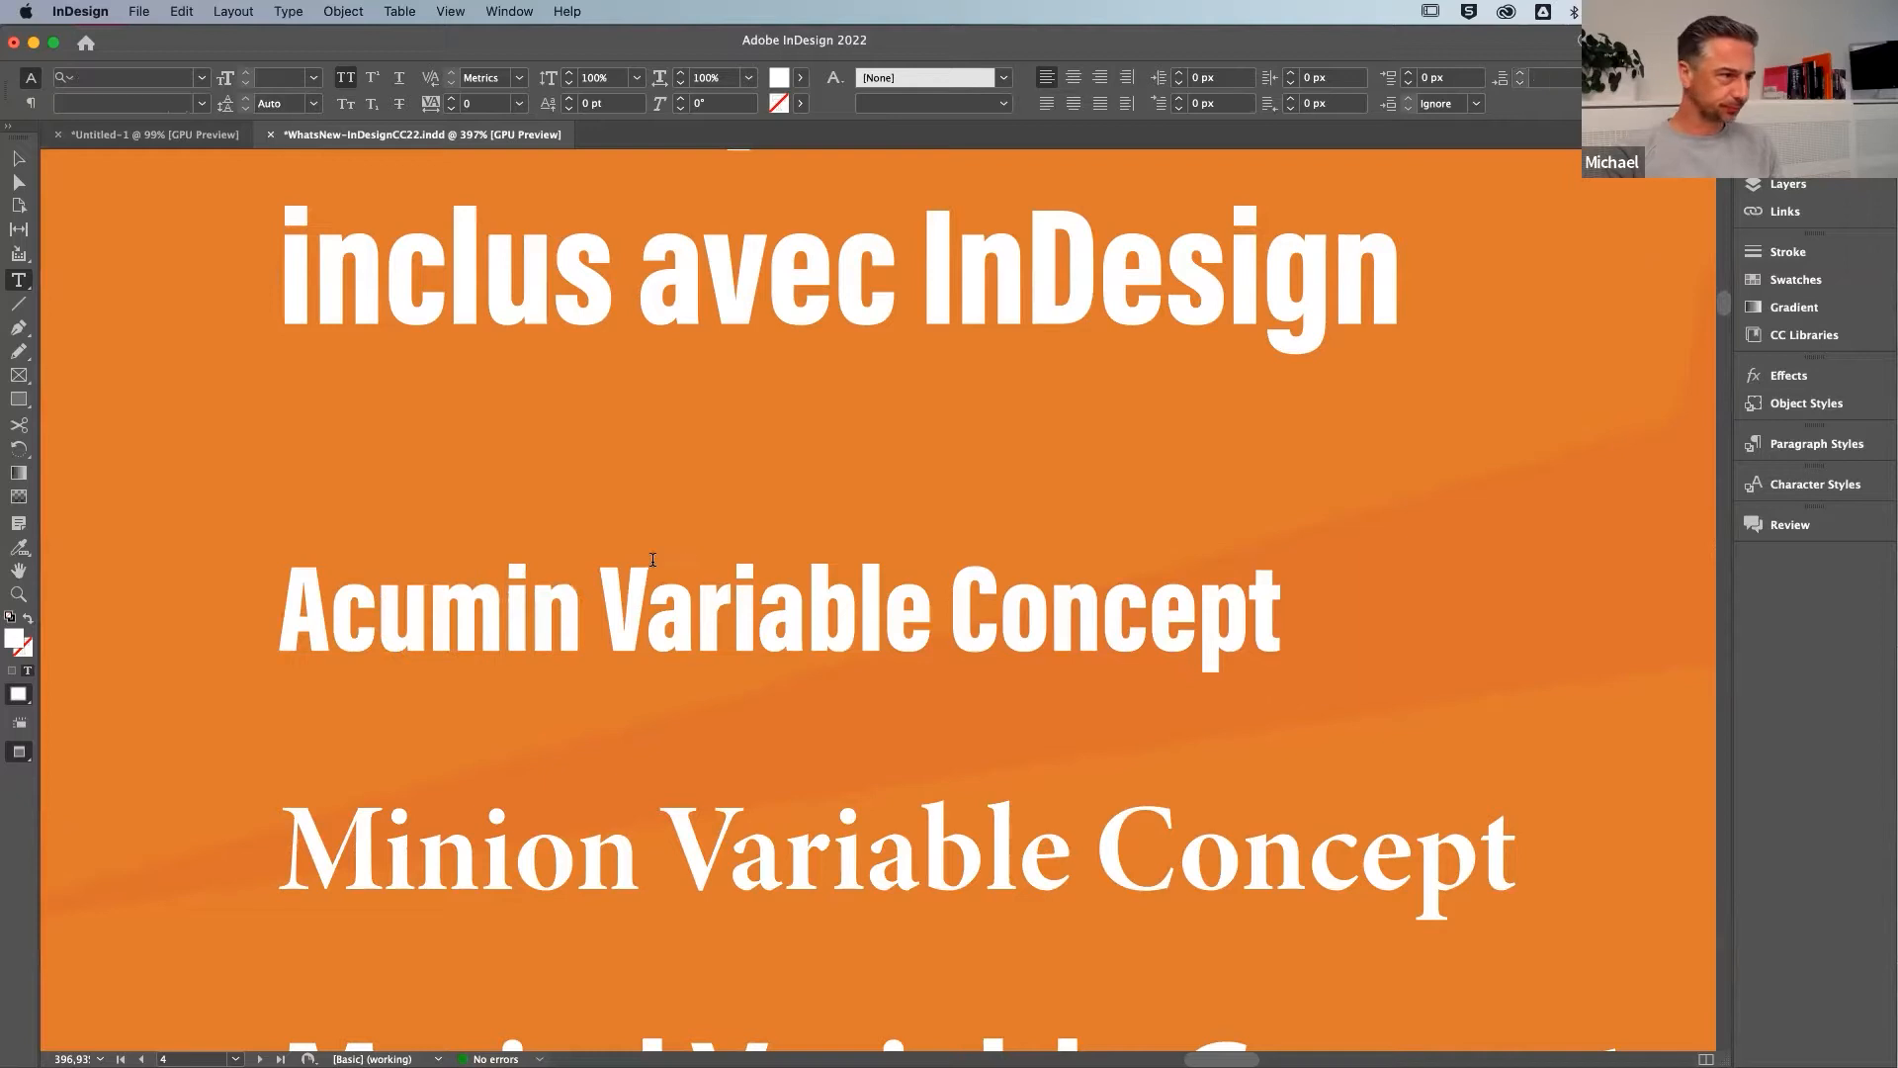
pyautogui.doubleClick(401, 613)
pyautogui.click(401, 613)
pyautogui.click(521, 615)
pyautogui.doubleClick(521, 615)
pyautogui.click(682, 423)
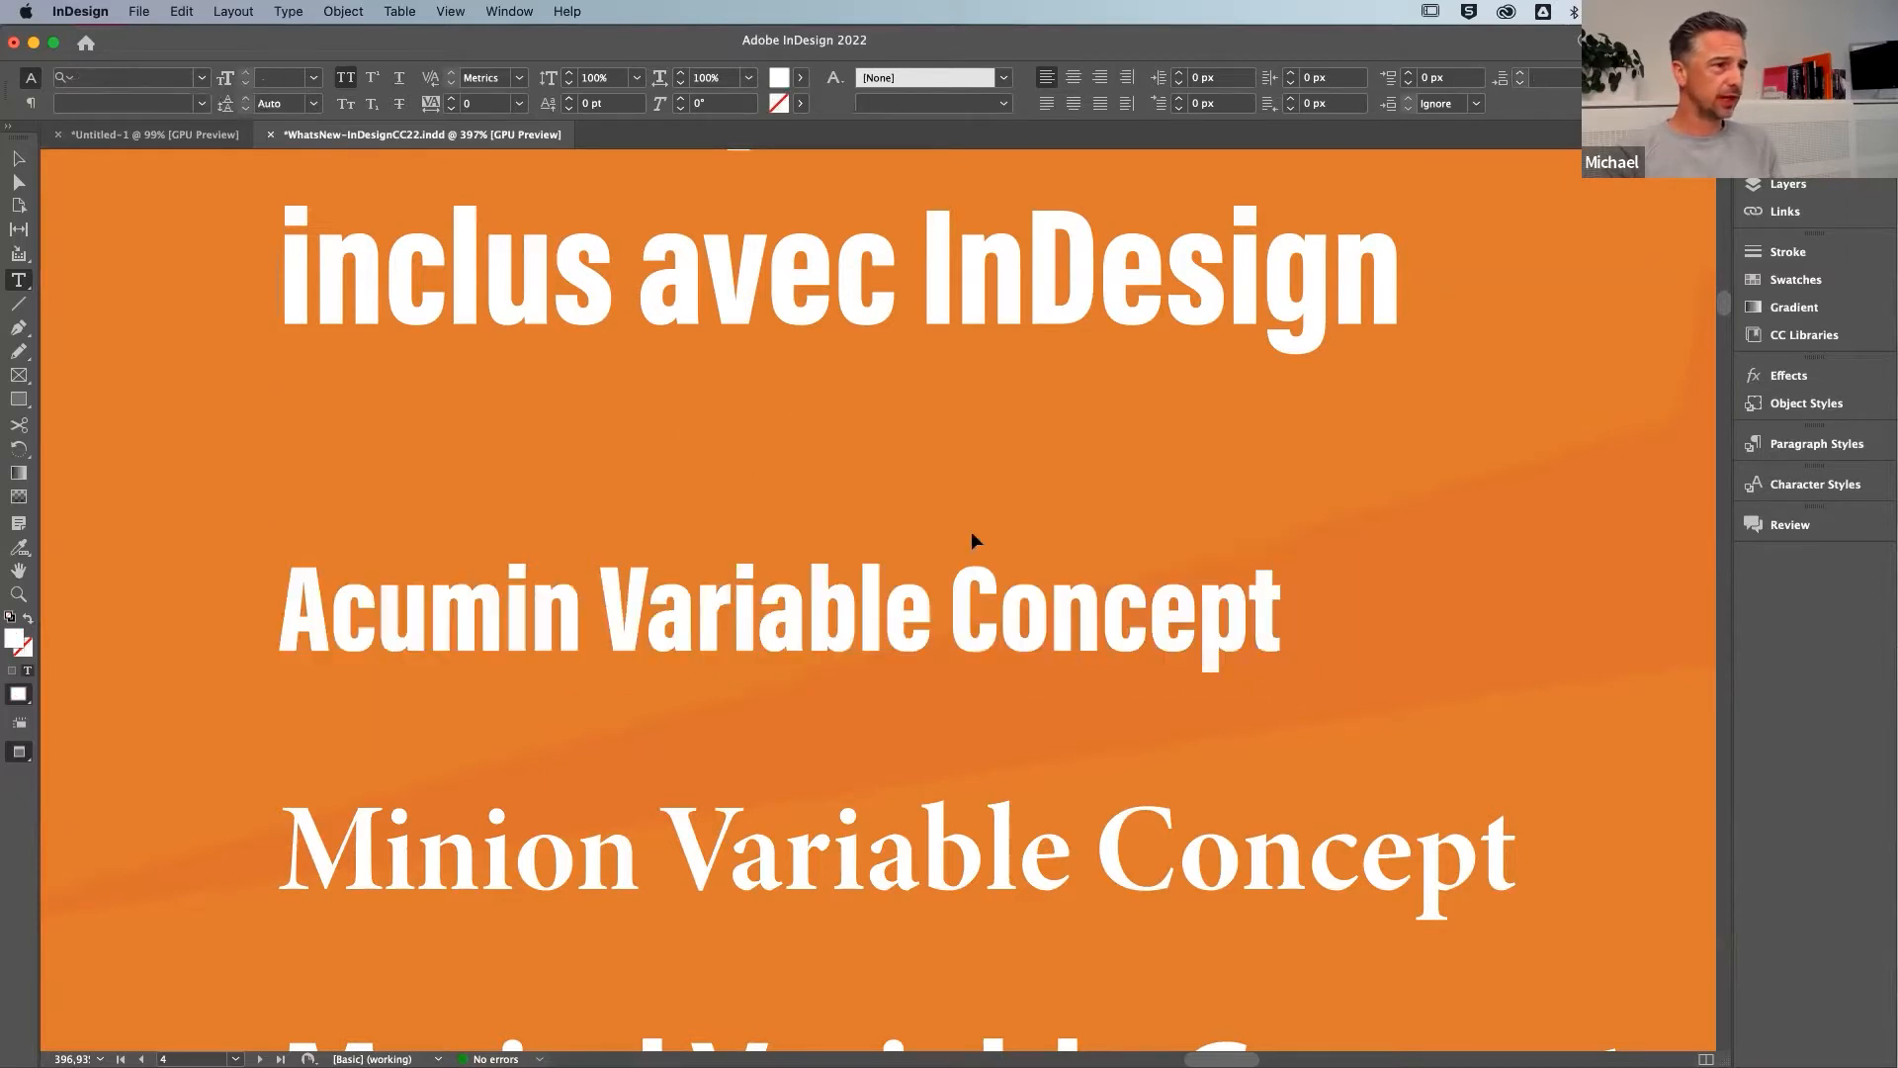
# Review the whole variable fonts page and the following page about adding your own fonts to the cloud
pyautogui.keyDown('alt'); pyautogui.keyDown('super'); pyautogui.click(908, 529); pyautogui.keyUp('super'); pyautogui.keyUp('alt')
pyautogui.keyDown('alt'); pyautogui.keyDown('super'); pyautogui.click(906, 531); pyautogui.keyUp('super'); pyautogui.keyUp('alt')
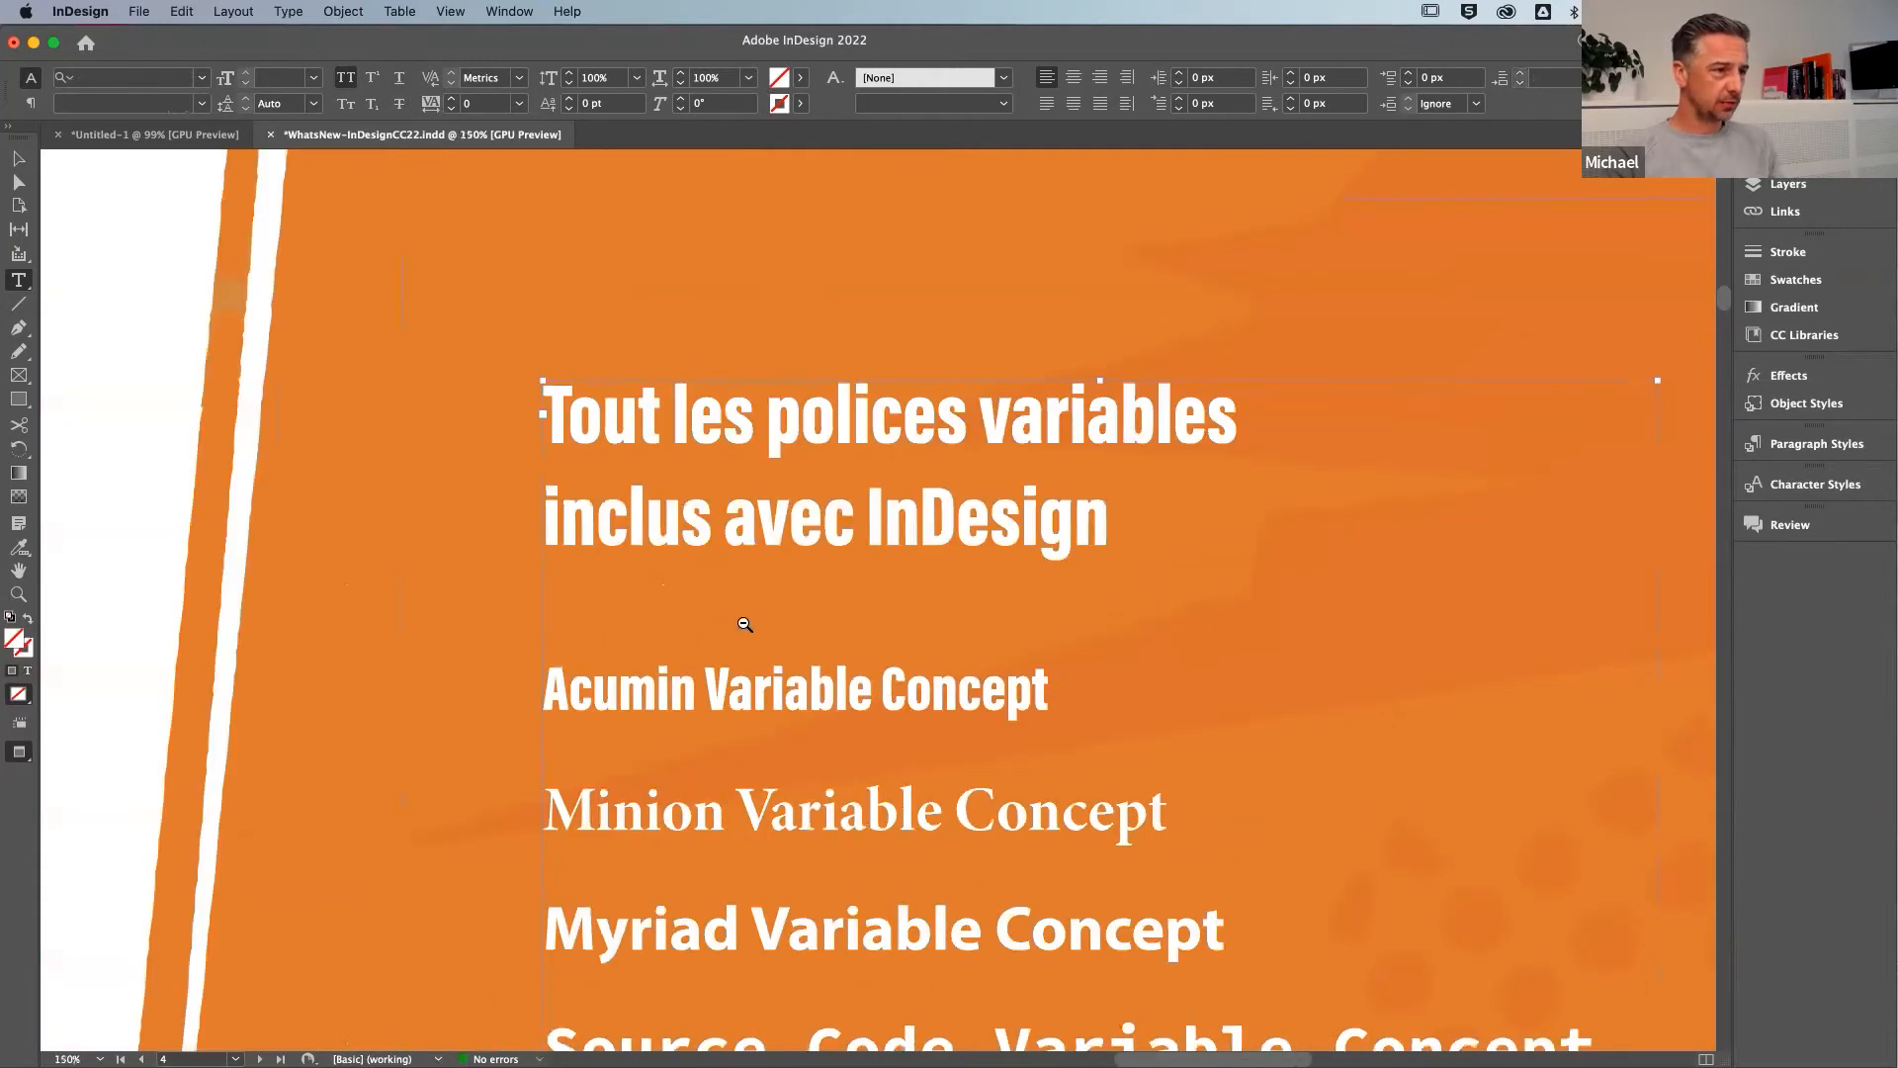
pyautogui.keyDown('alt'); pyautogui.keyDown('super'); pyautogui.click(745, 621); pyautogui.keyUp('super'); pyautogui.keyUp('alt')
pyautogui.moveTo(797, 628); pyautogui.dragTo(824, 413)
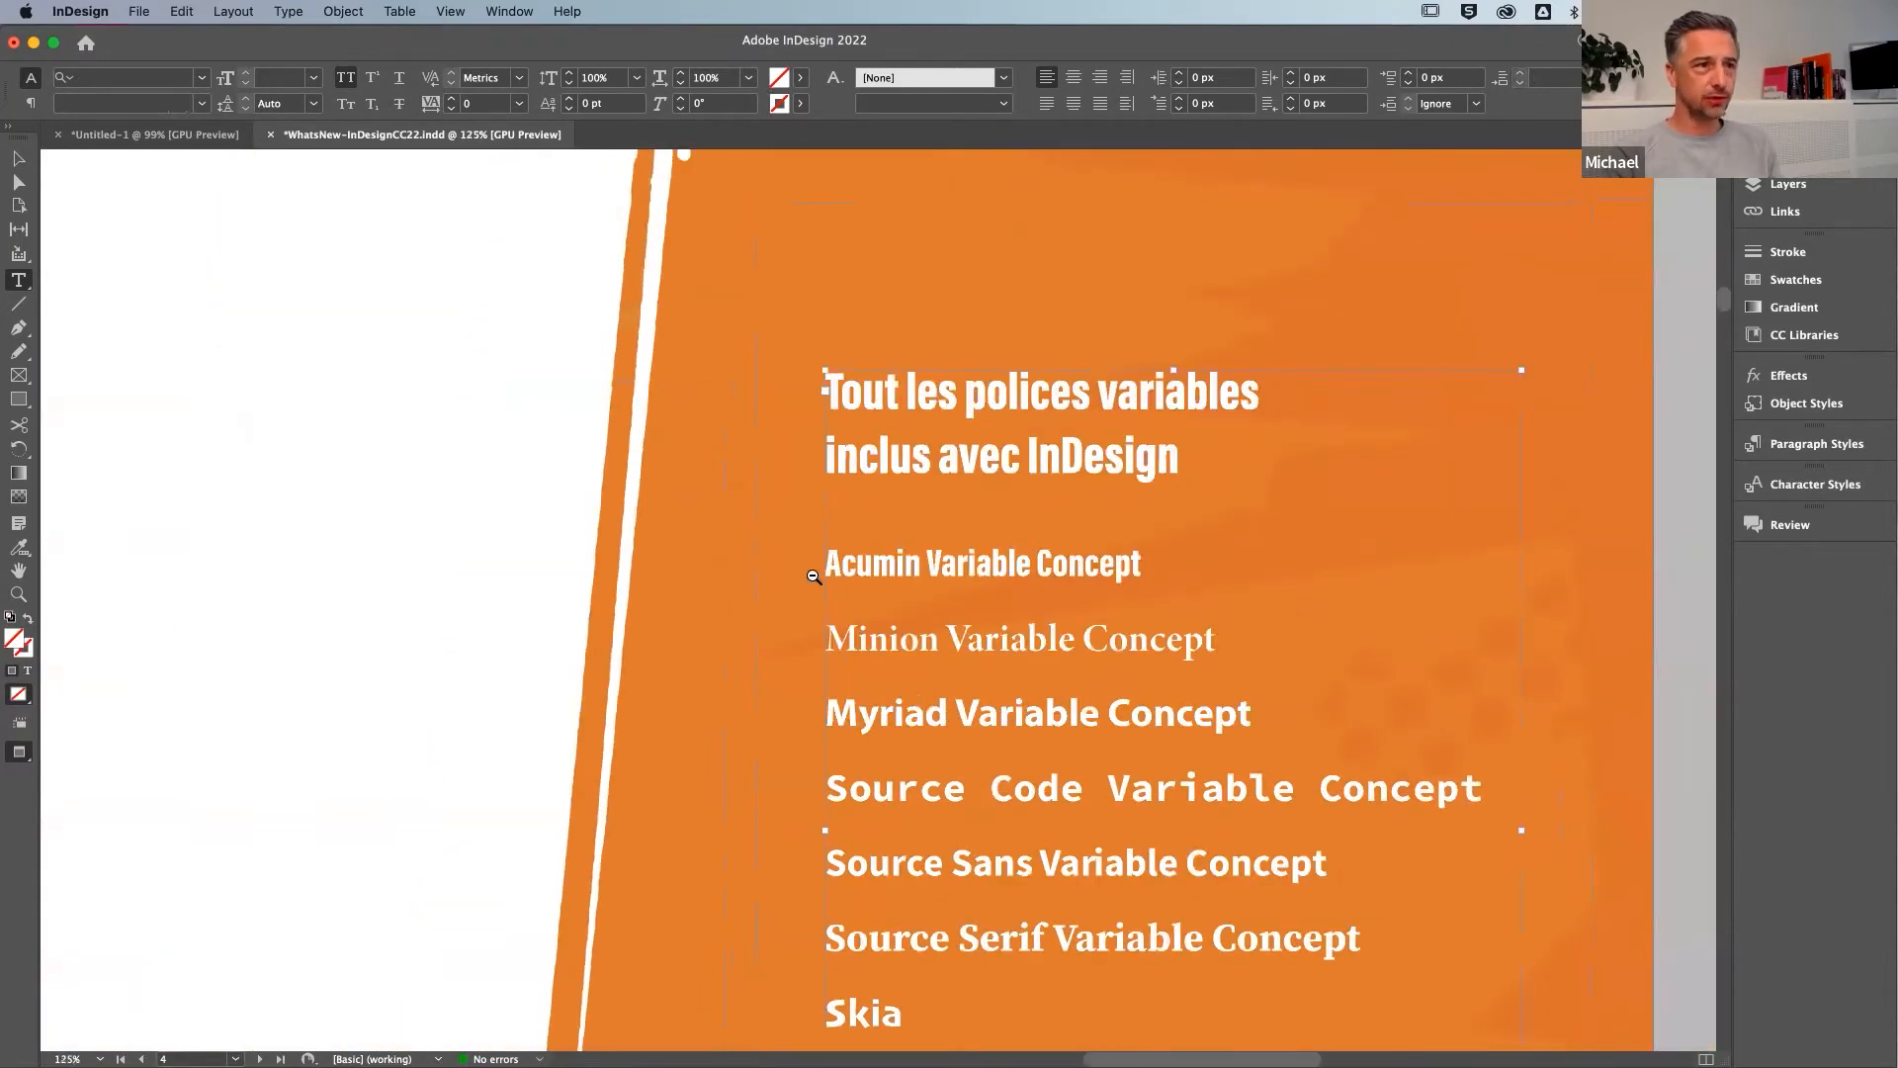
pyautogui.keyDown('alt'); pyautogui.keyDown('super'); pyautogui.click(811, 571); pyautogui.keyUp('super'); pyautogui.keyUp('alt')
pyautogui.moveTo(874, 608); pyautogui.dragTo(869, 436)
pyautogui.moveTo(672, 448); pyautogui.dragTo(1022, 450)
pyautogui.keyDown('alt'); pyautogui.keyDown('super'); pyautogui.click(719, 477); pyautogui.keyUp('super'); pyautogui.keyUp('alt')
pyautogui.scroll(-6, 868, 712)
pyautogui.hscroll(2, 868, 712)
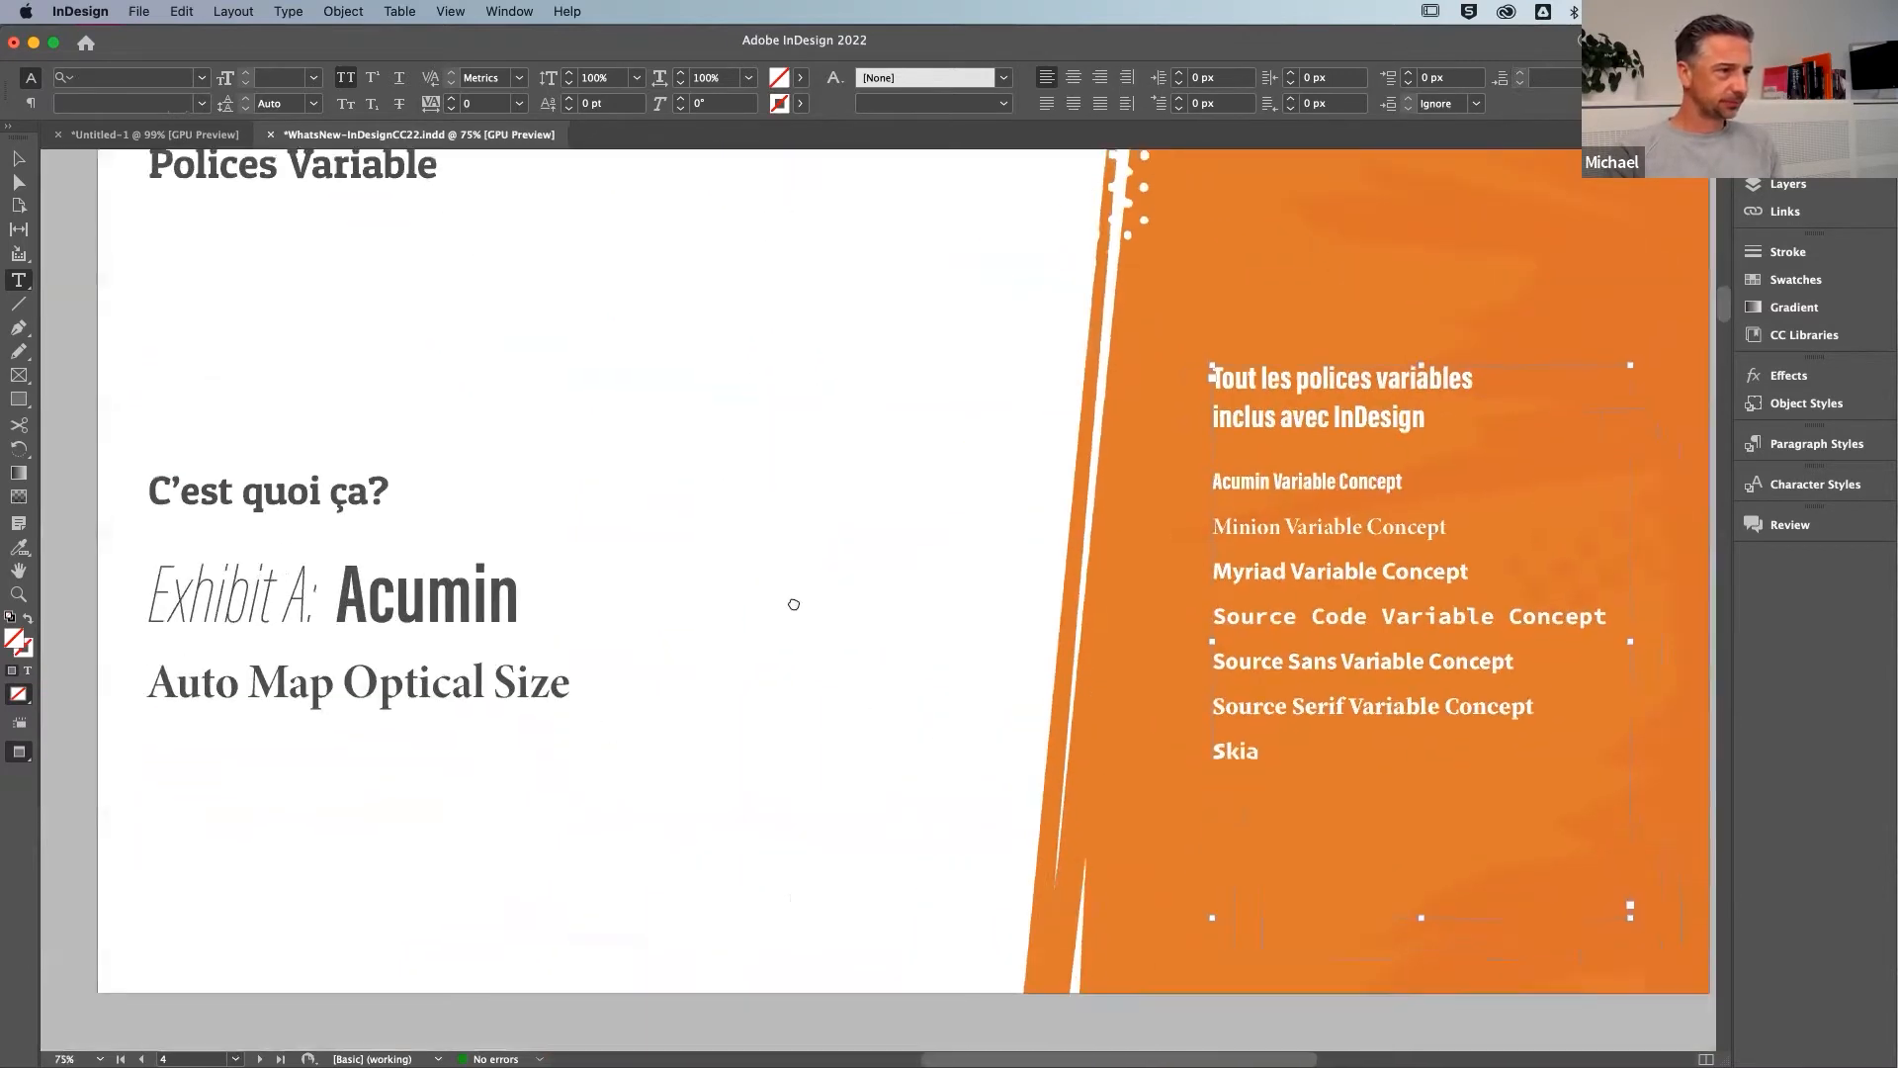
pyautogui.scroll(-10, 719, 700)
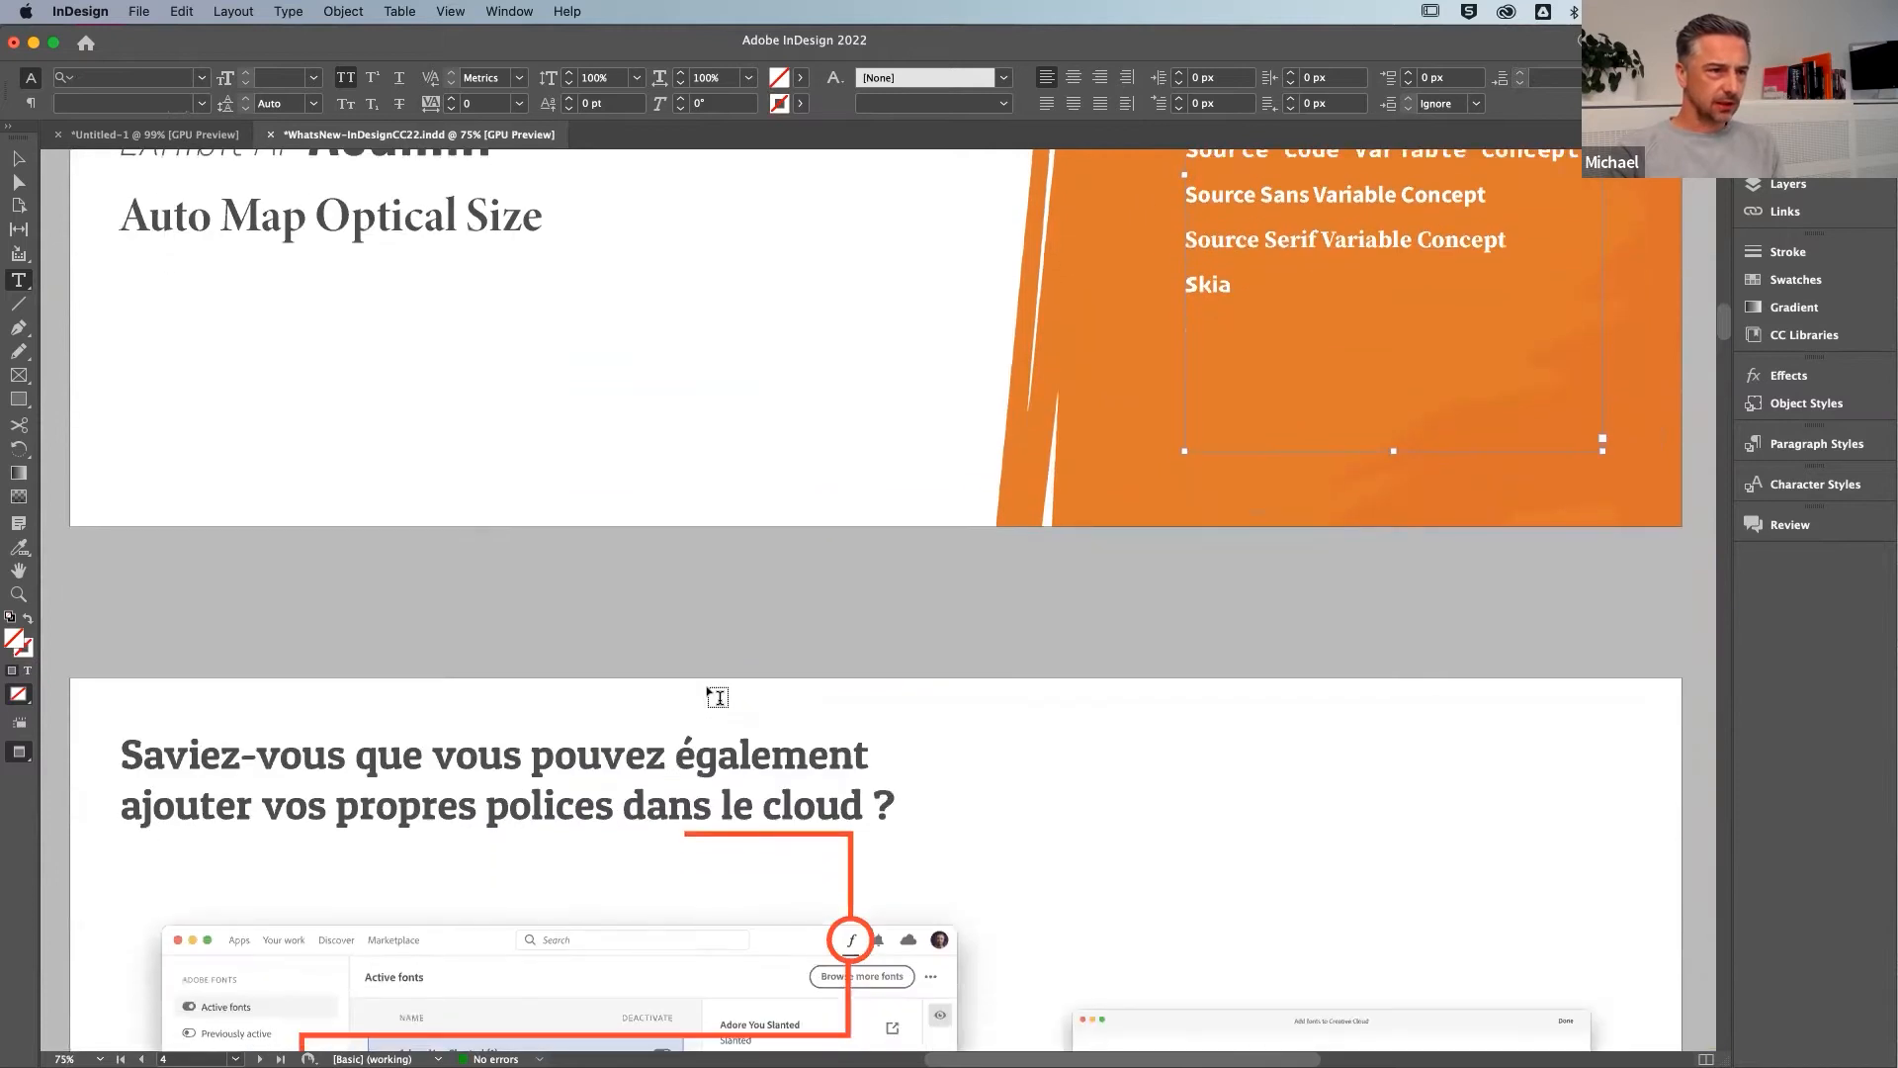
pyautogui.scroll(-2, 719, 698)
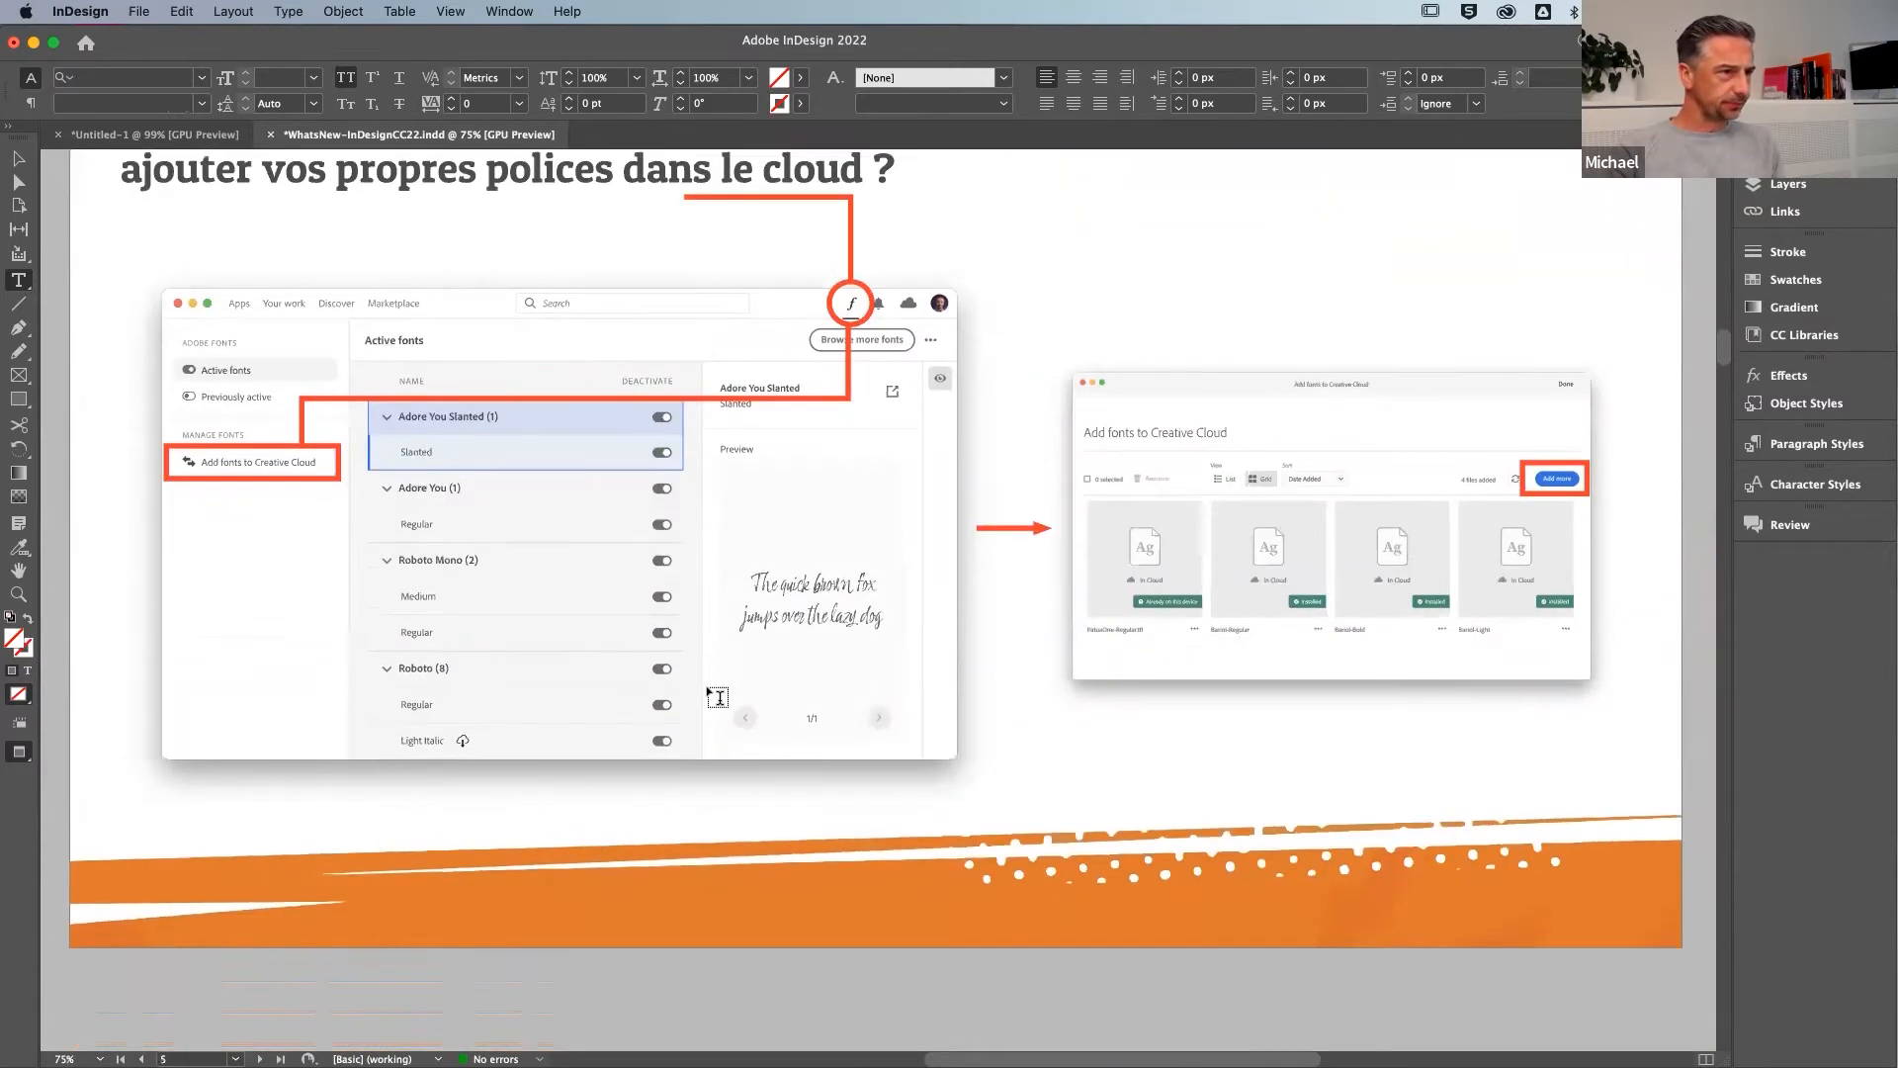
pyautogui.scroll(2, 719, 698)
pyautogui.scroll(1, 718, 698)
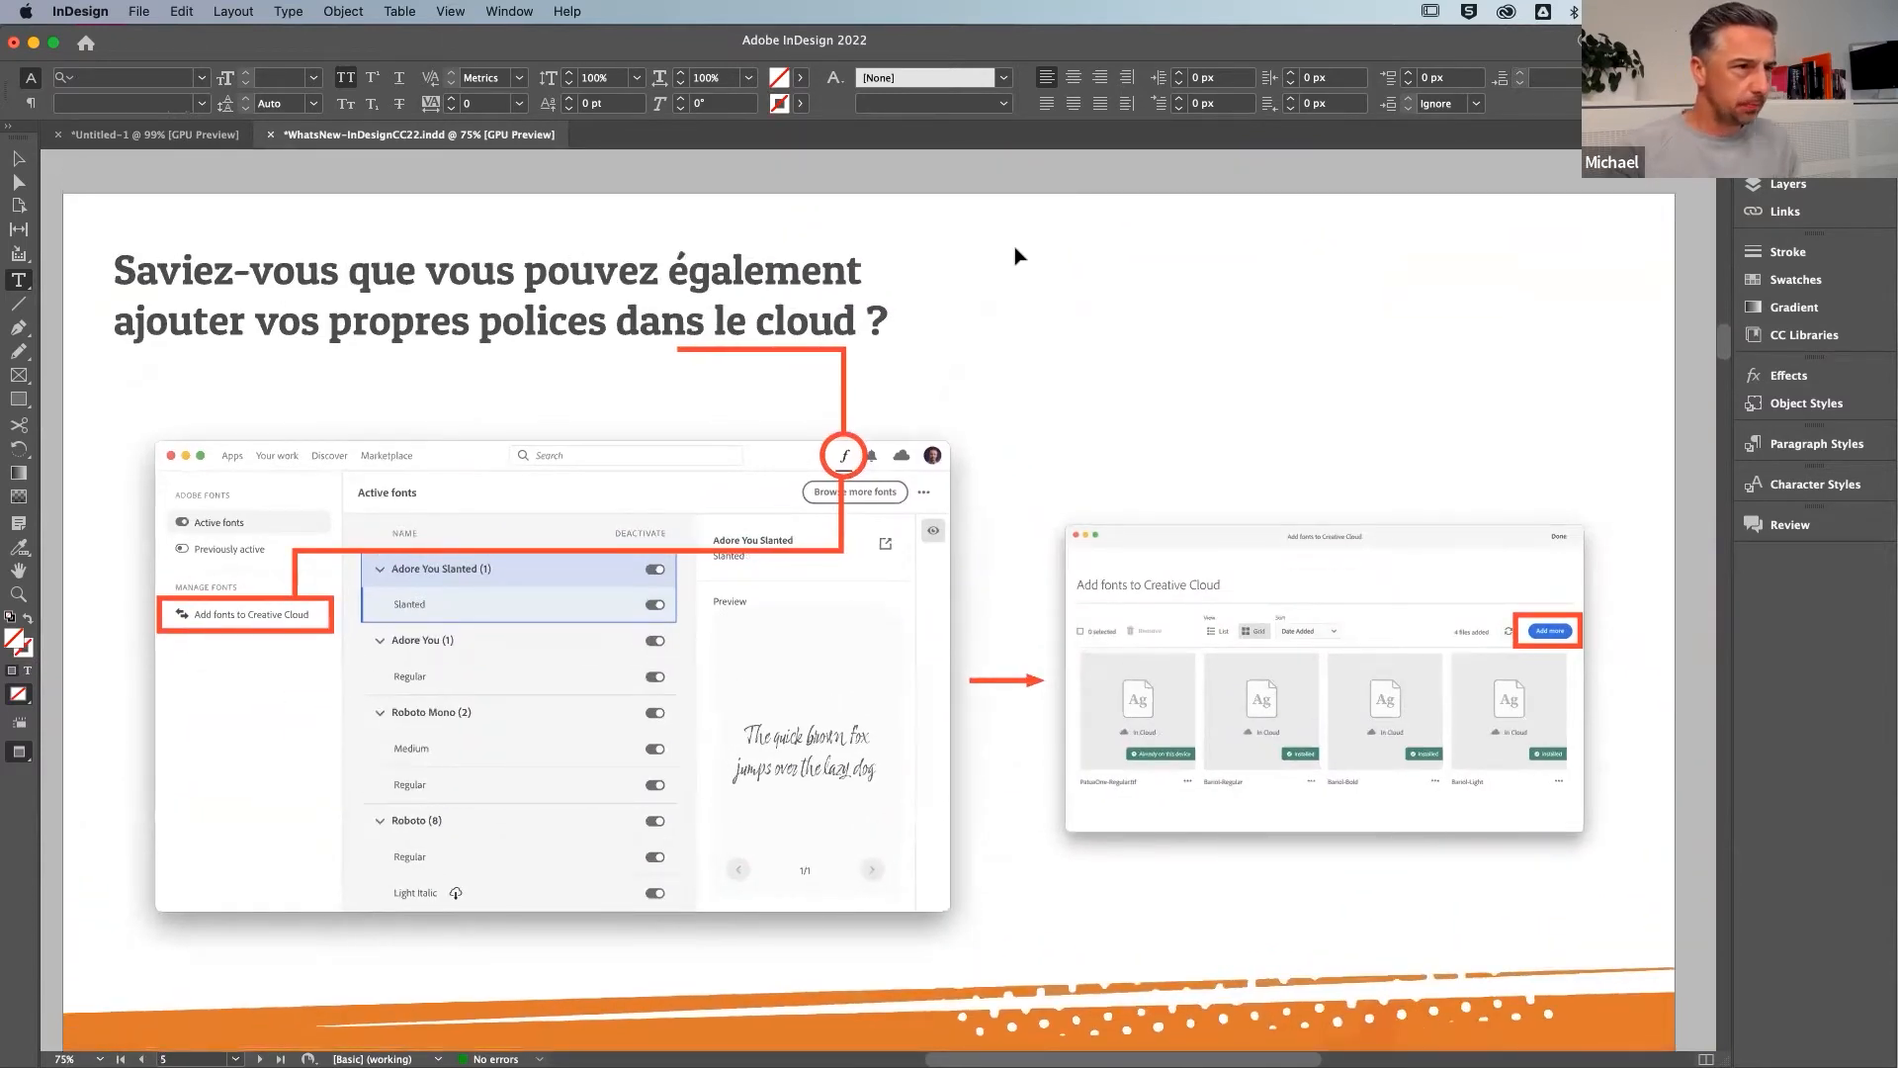
pyautogui.click(869, 202)
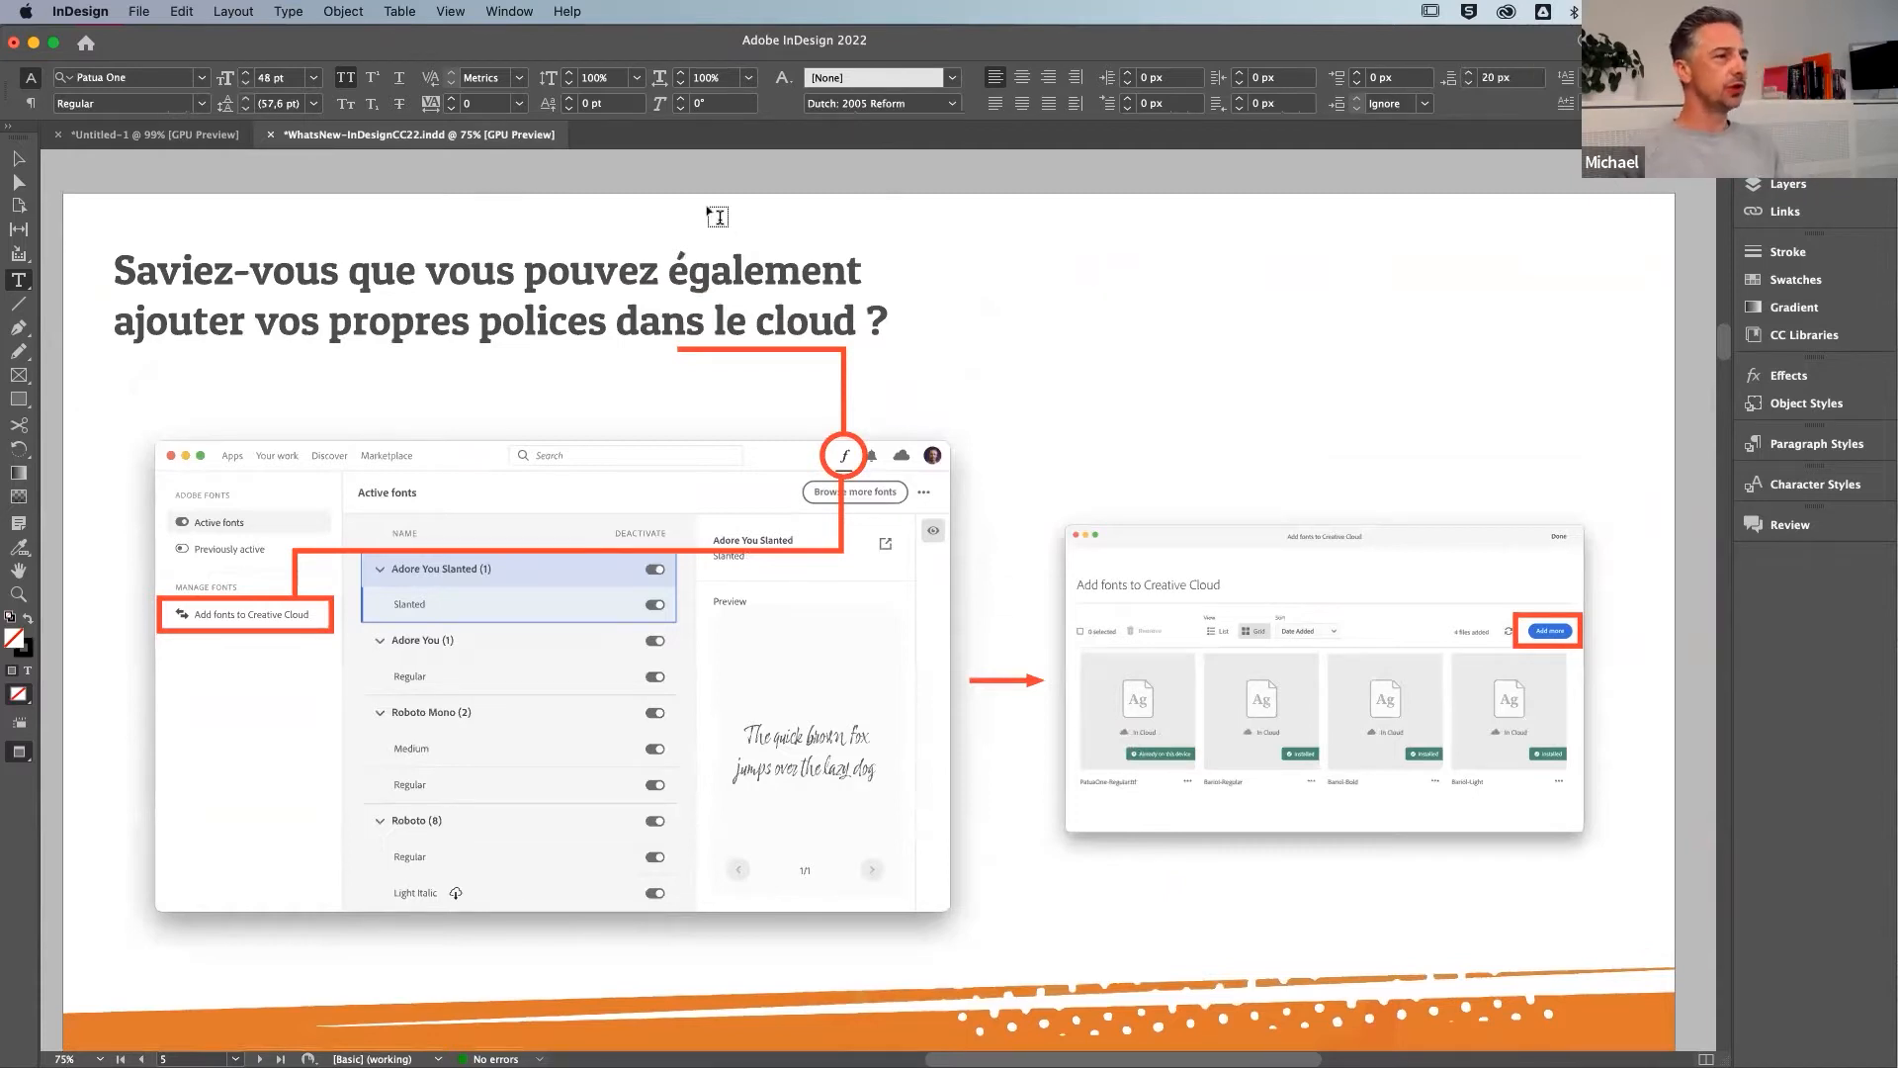
# Switch to the Creative Cloud desktop app and enlarge its window to fill the screen
pyautogui.click(1504, 14)
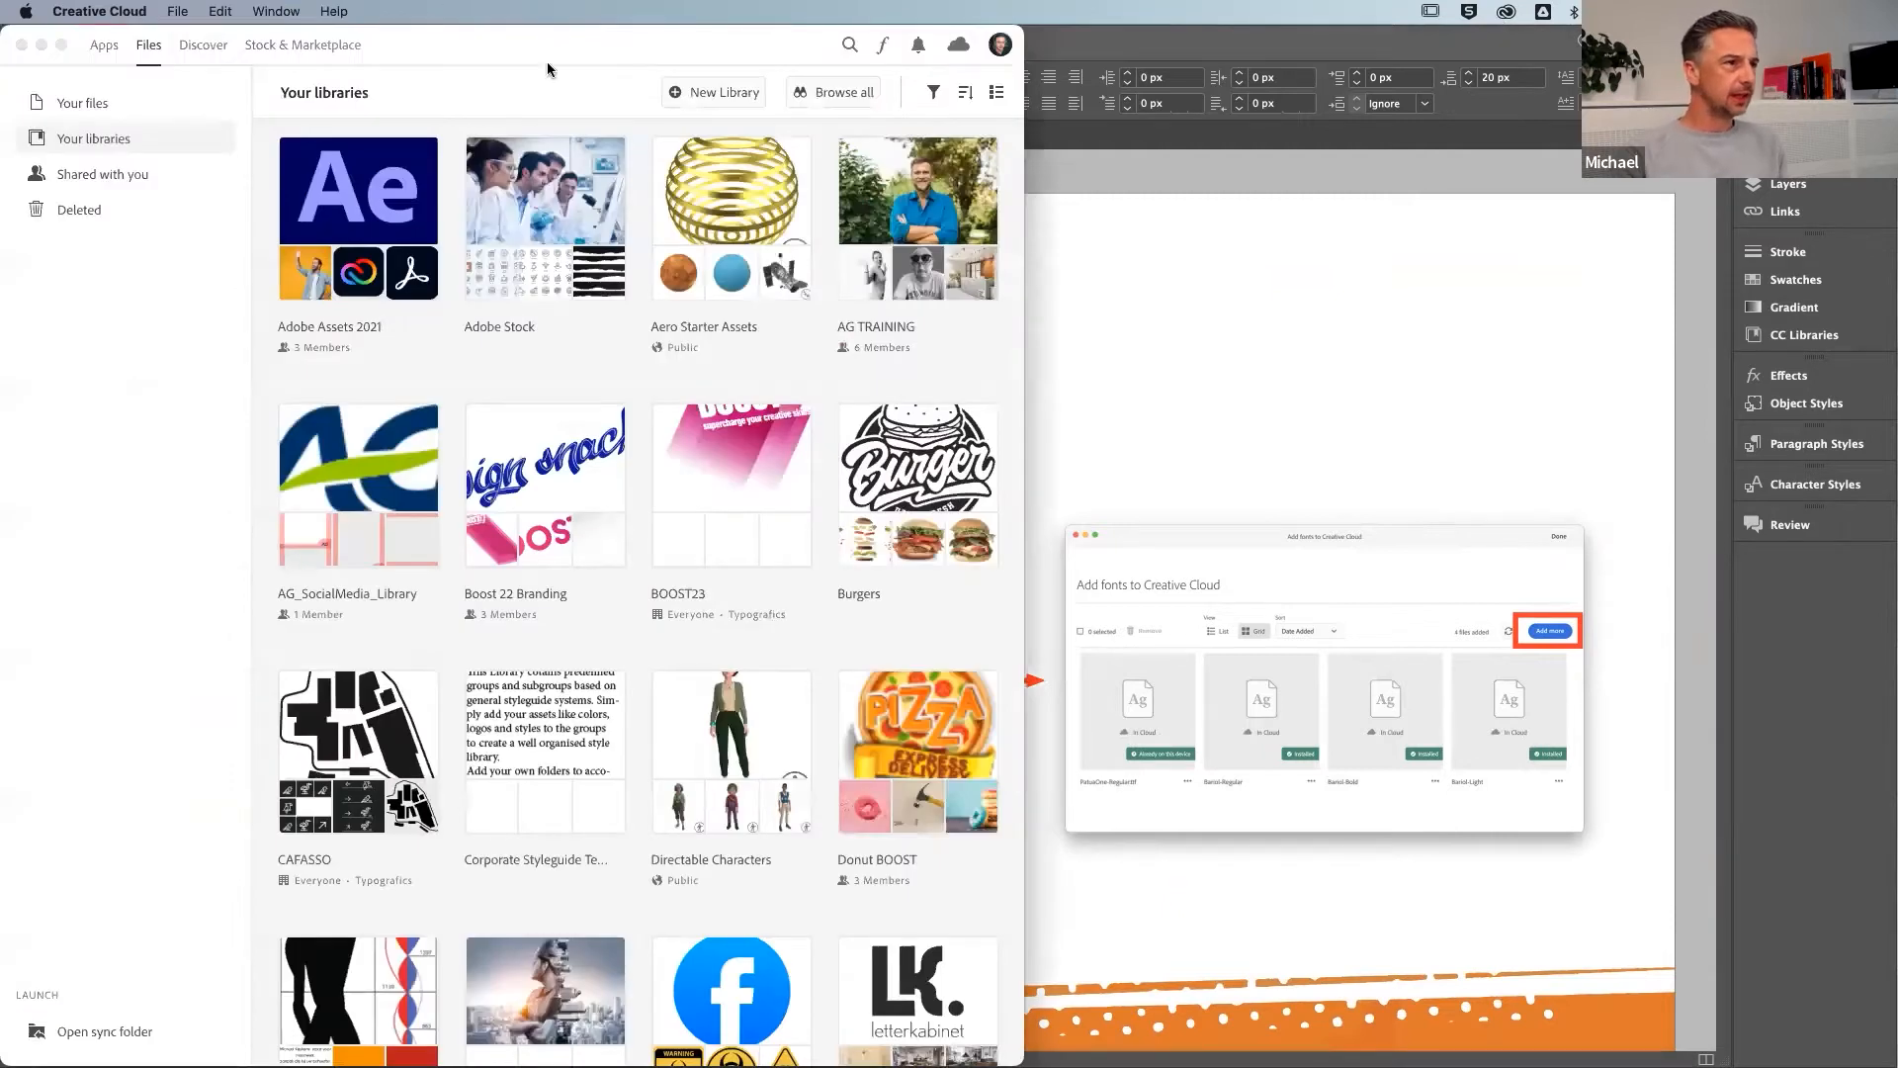
pyautogui.moveTo(513, 40); pyautogui.dragTo(596, 41)
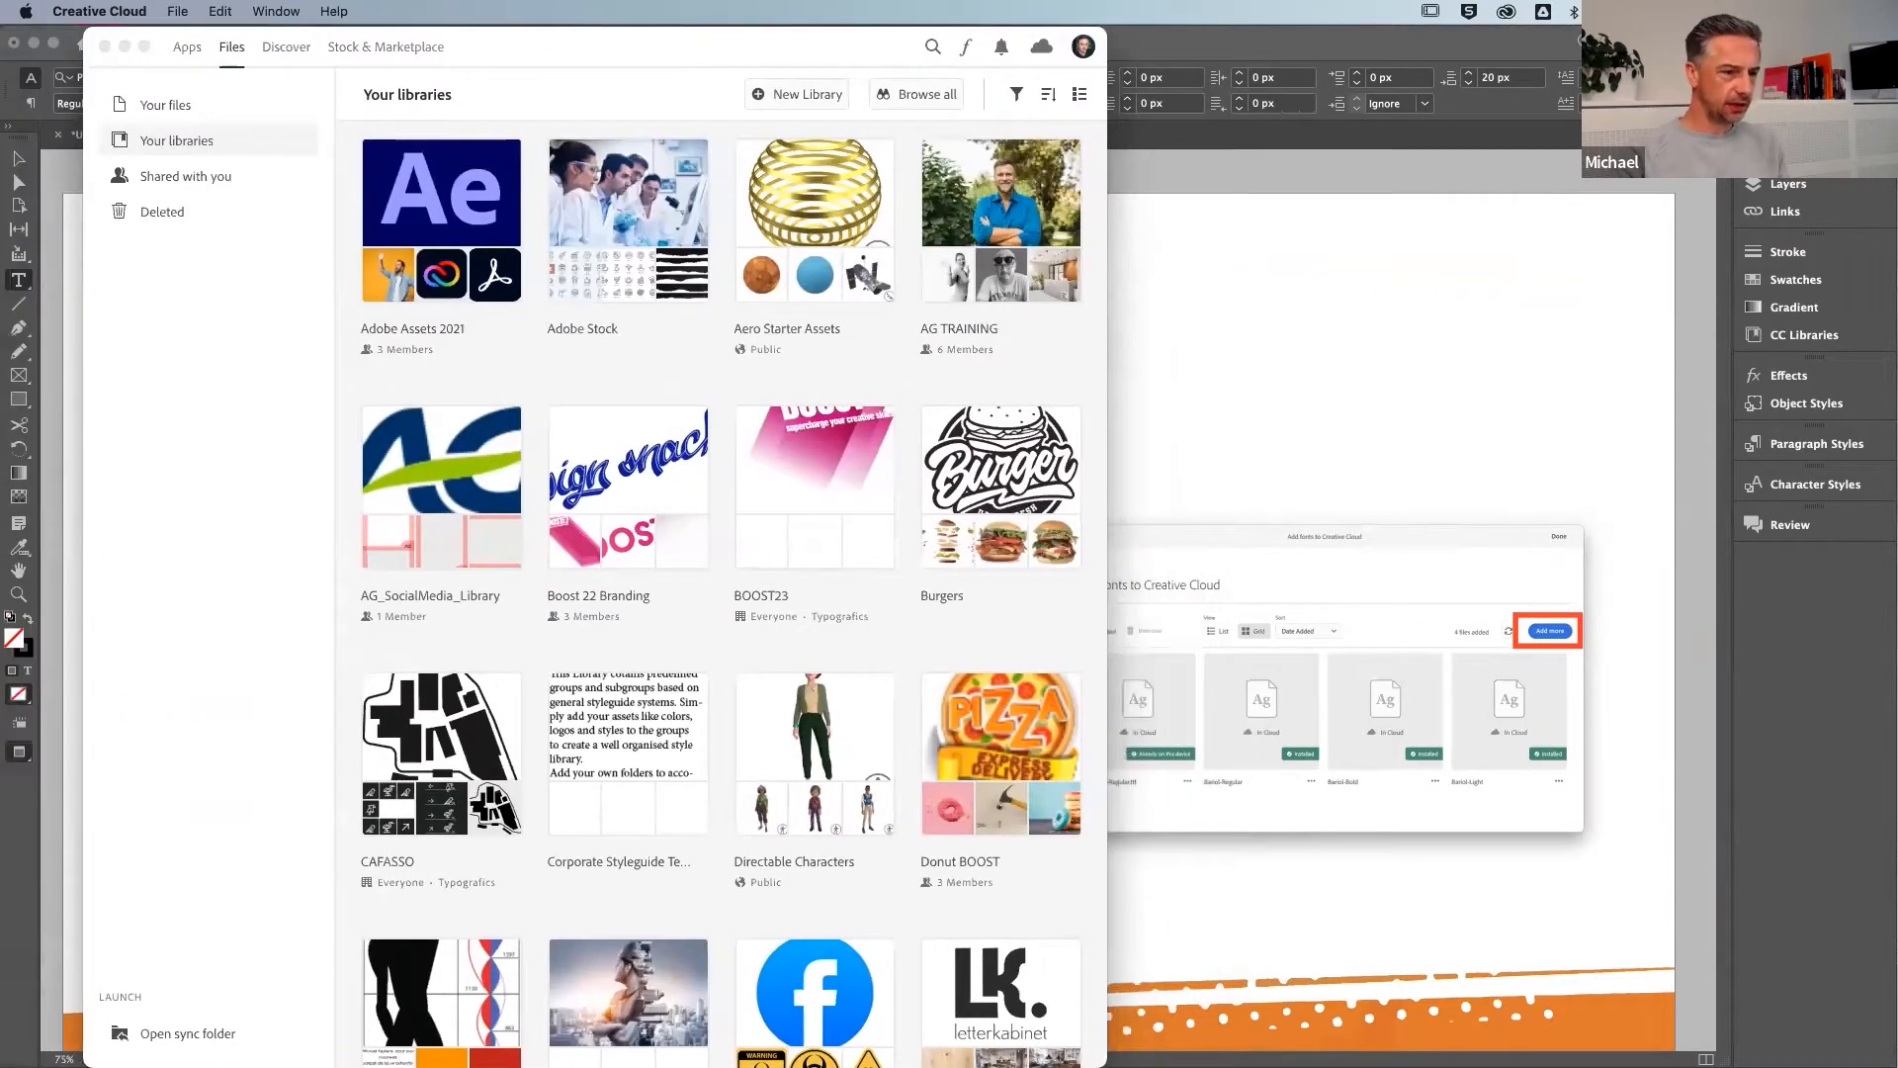
pyautogui.moveTo(1105, 1063); pyautogui.dragTo(1543, 894)
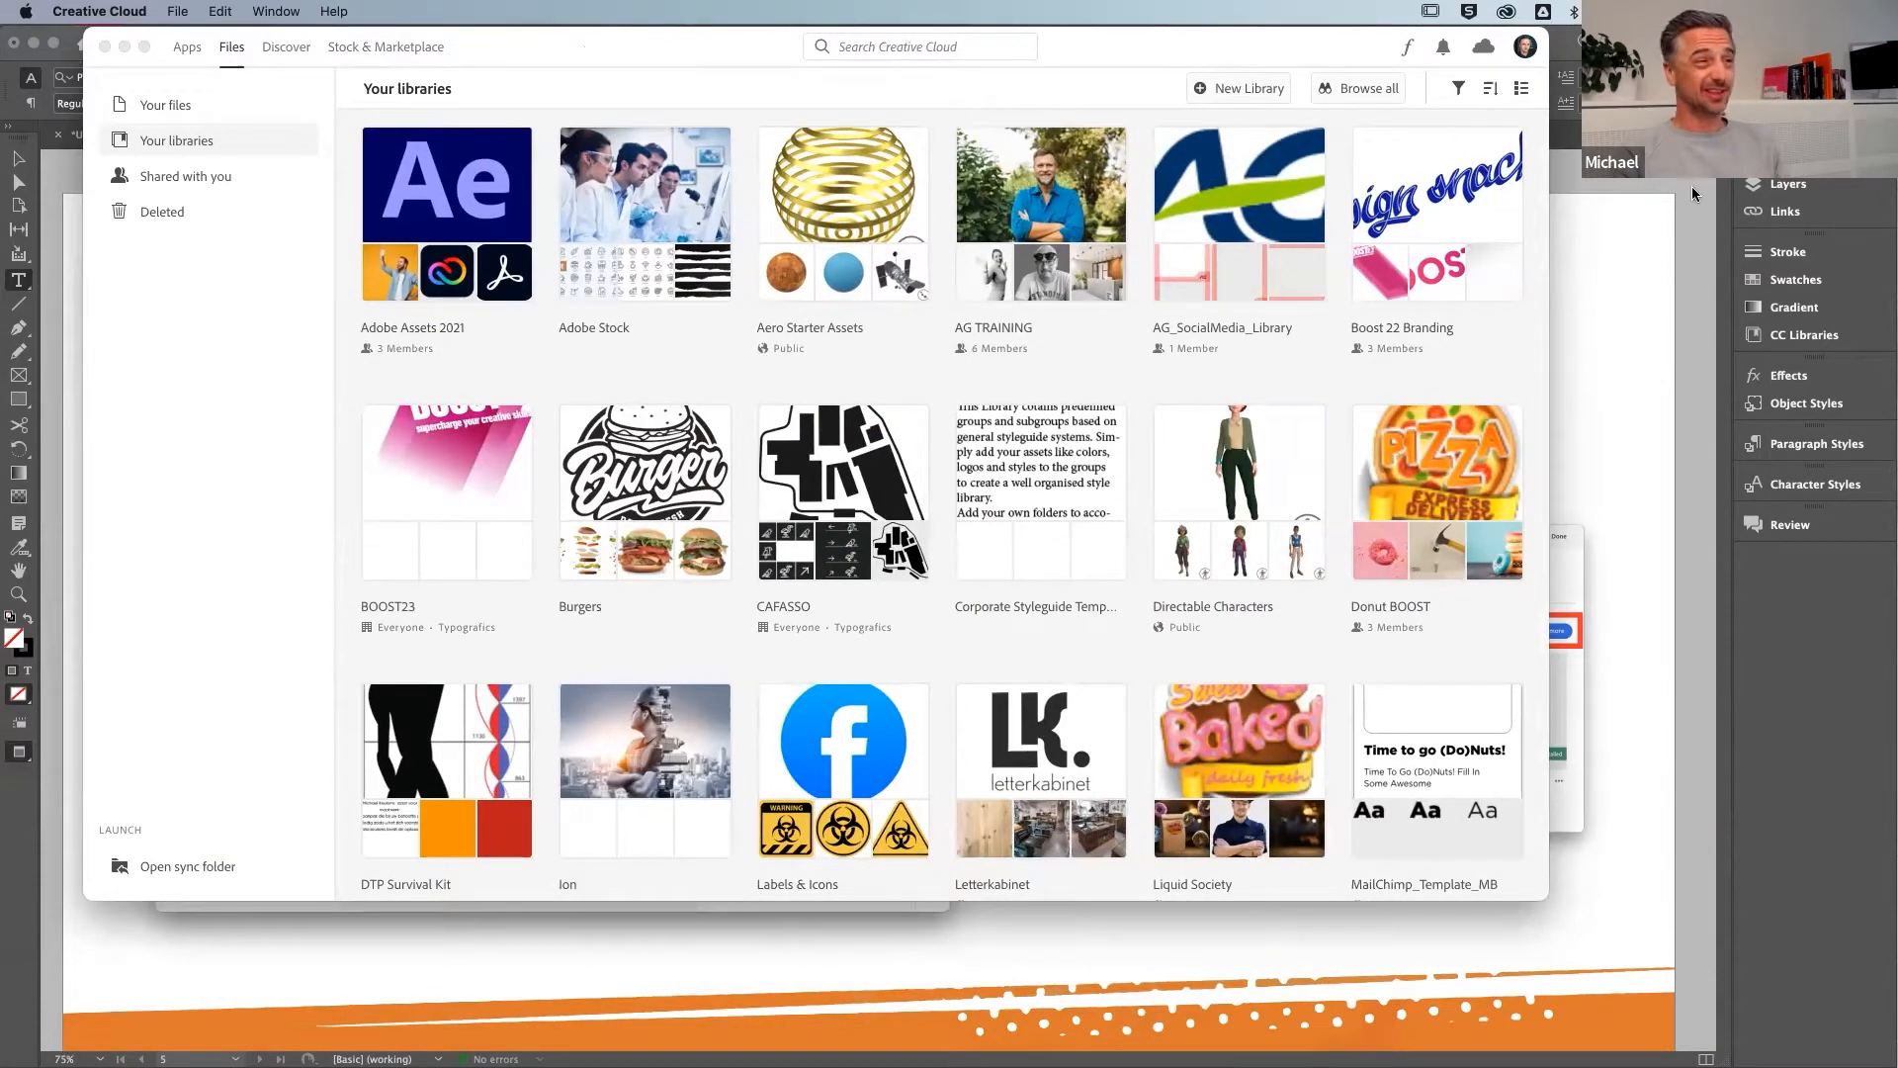
pyautogui.moveTo(465, 51)
pyautogui.mouseDown()
pyautogui.moveTo(529, 116)
pyautogui.moveTo(489, 74)
pyautogui.mouseUp()
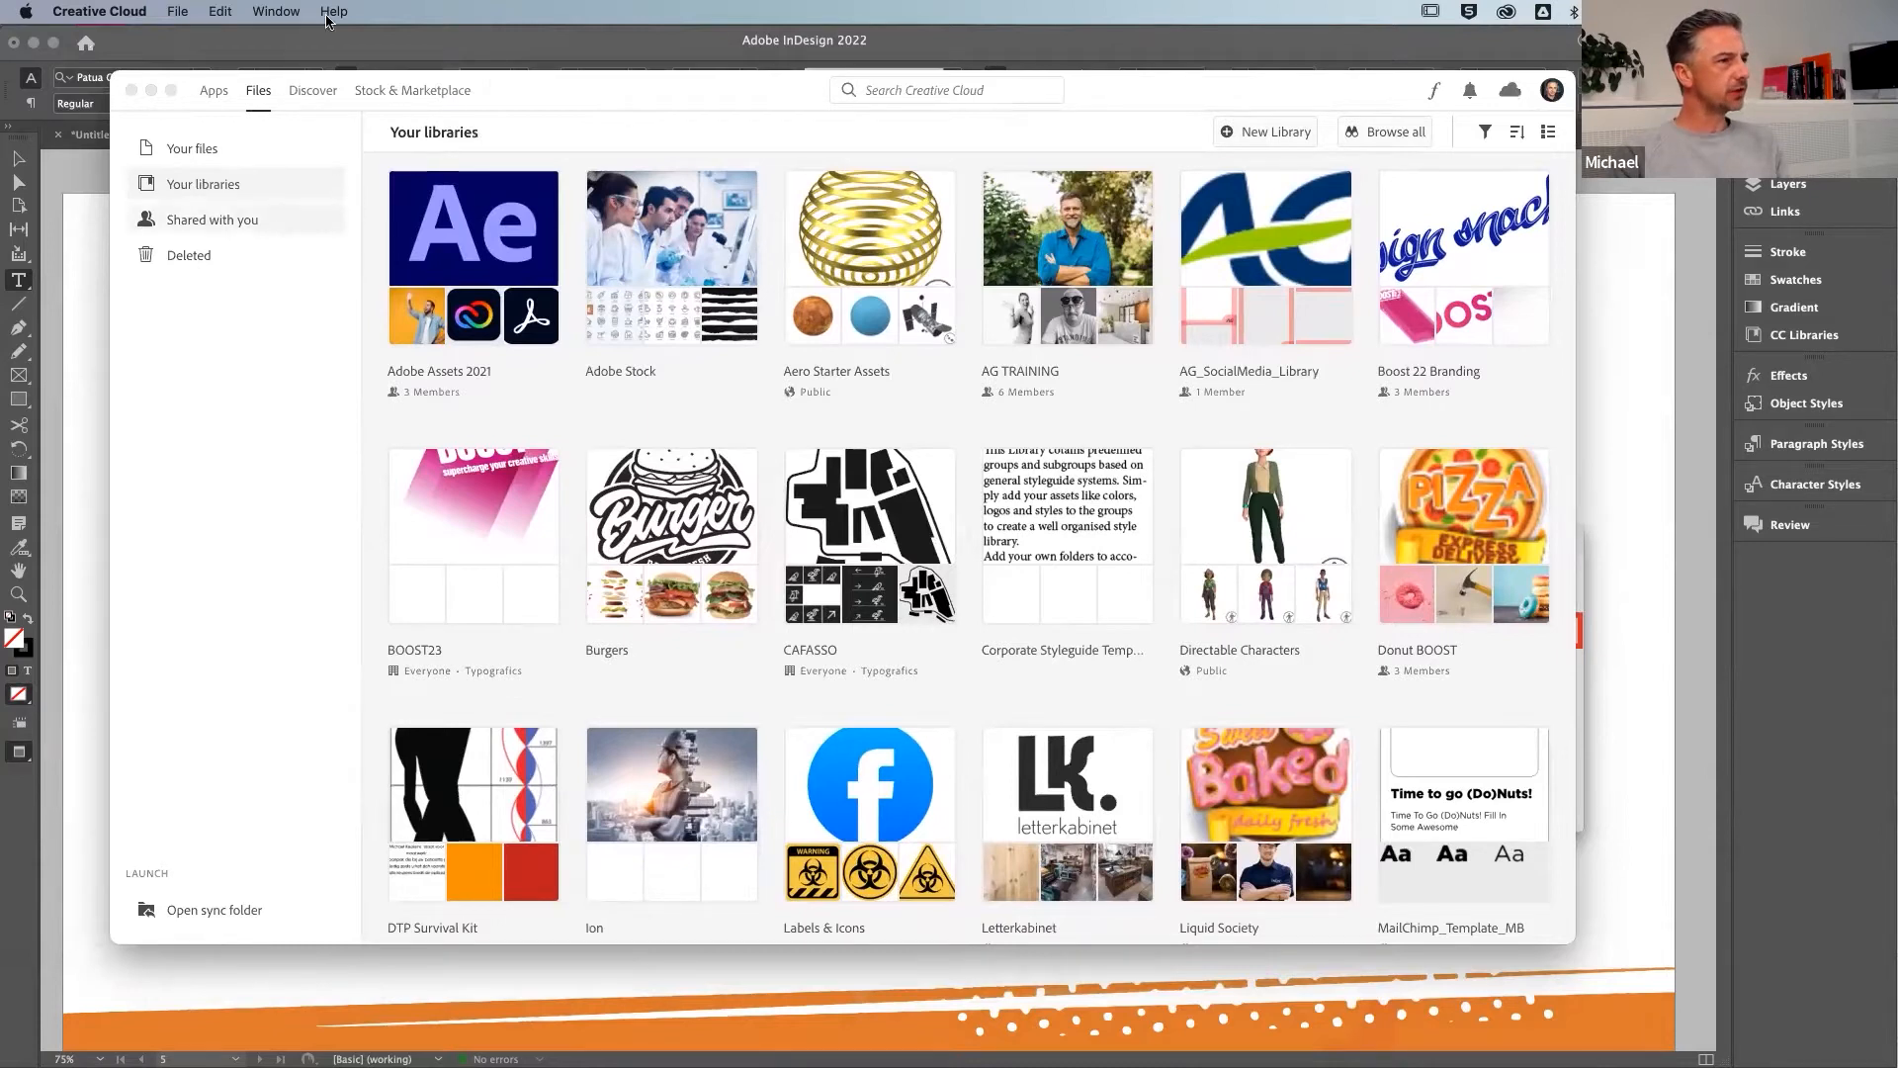
pyautogui.moveTo(650, 71); pyautogui.dragTo(669, 61)
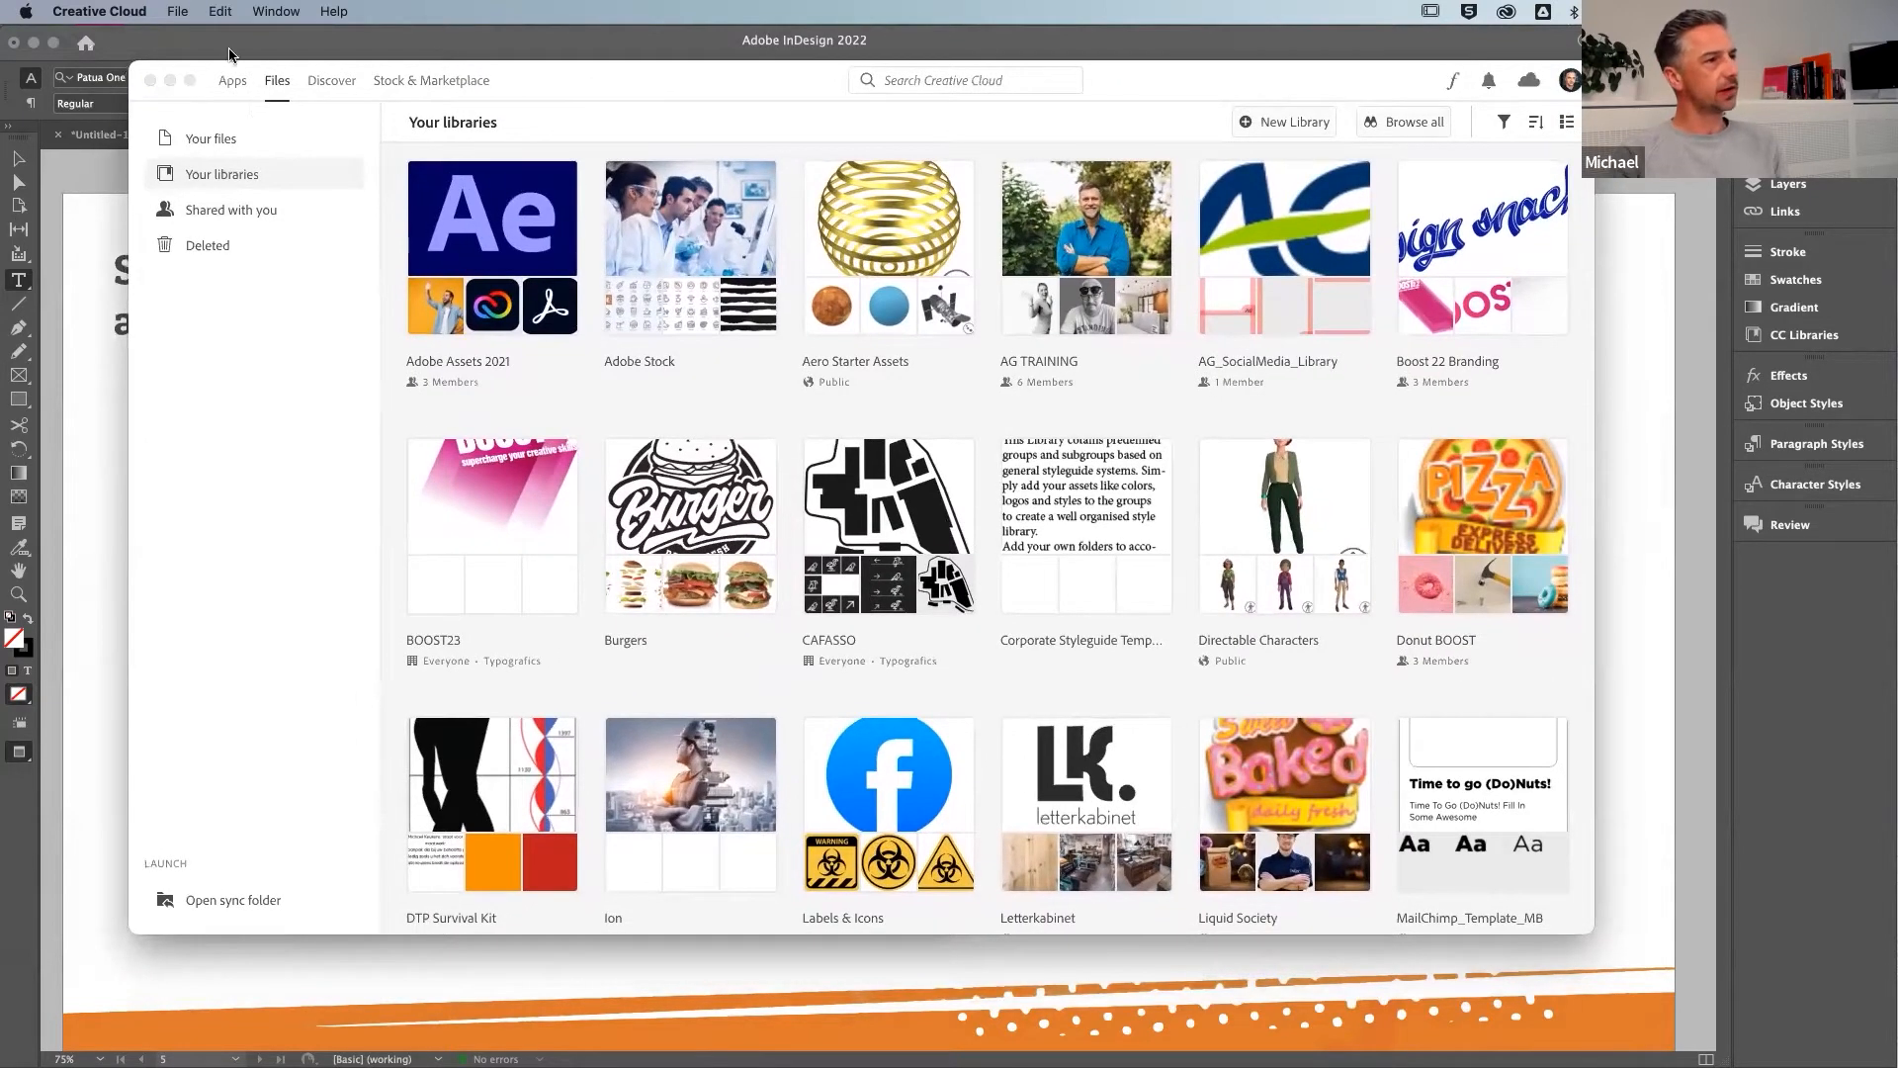
pyautogui.click(191, 84)
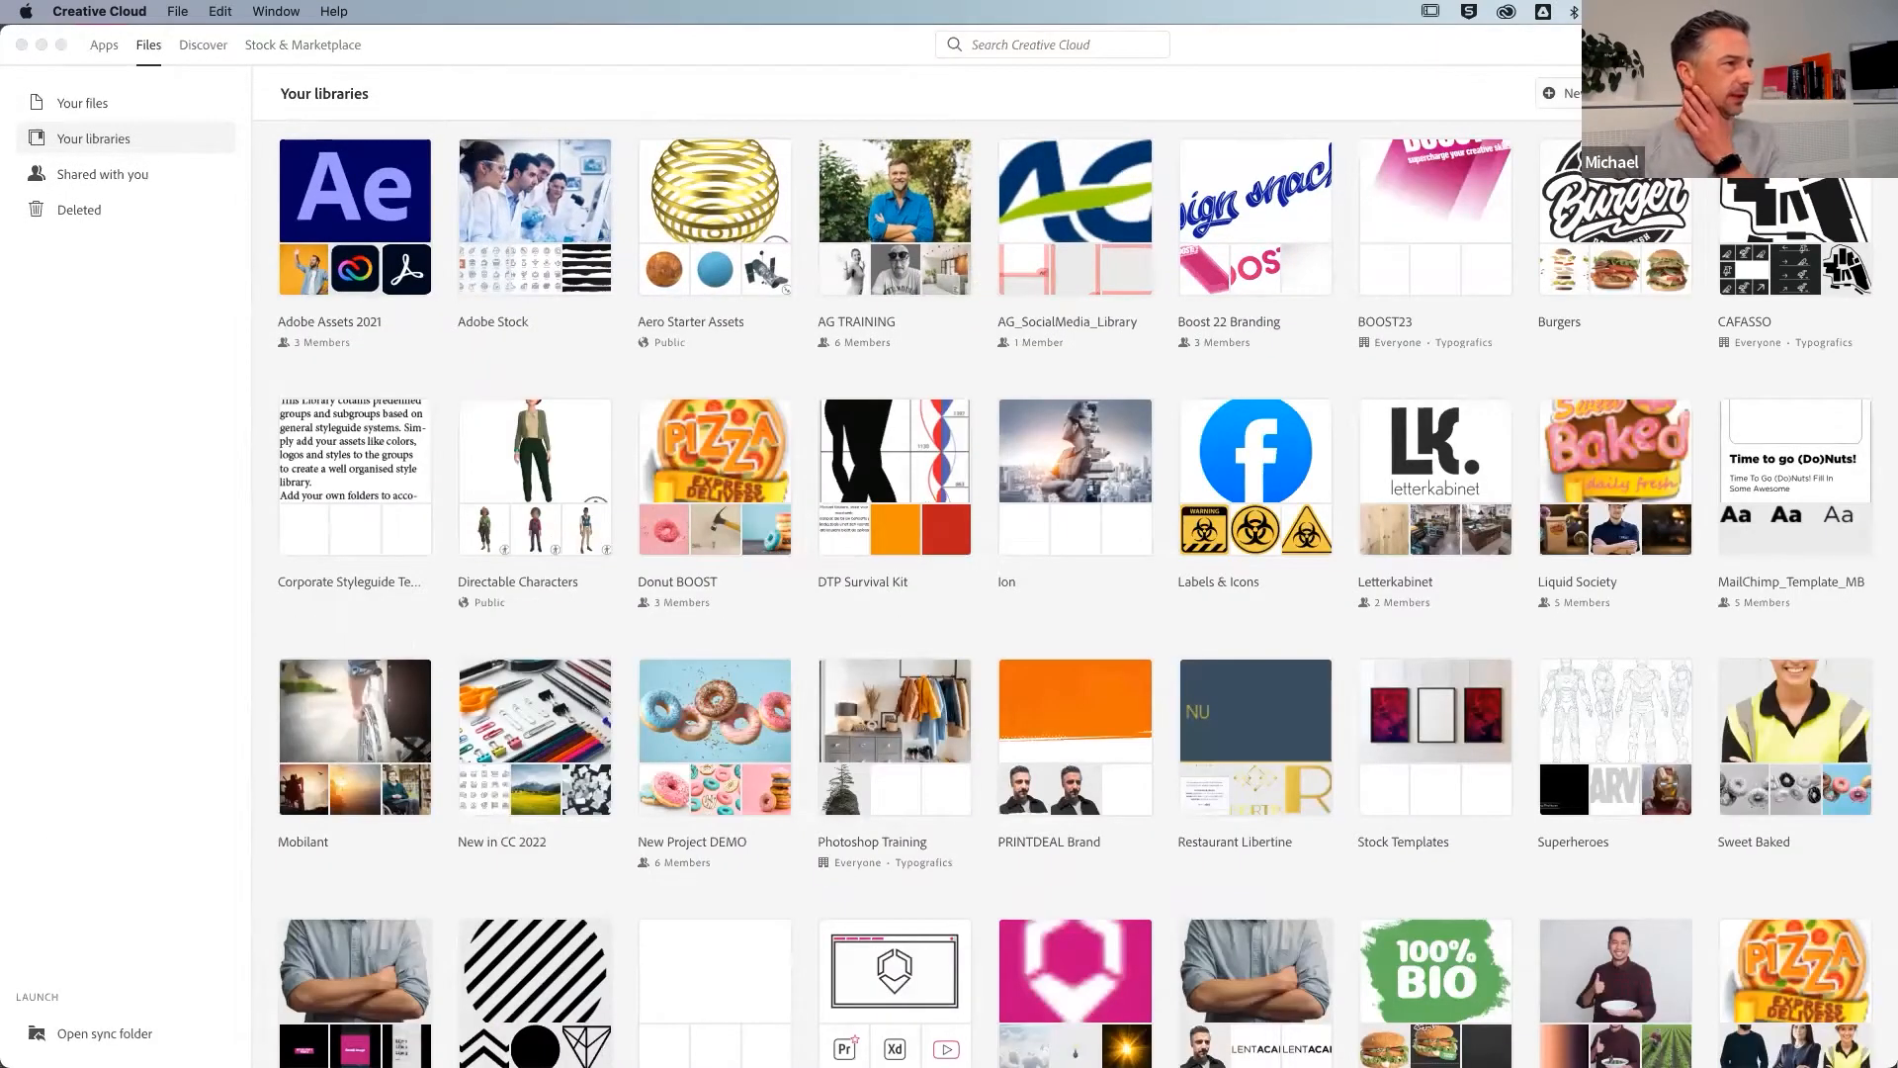
# Check the installed Creative Cloud apps and look through the new and recent updates
pyautogui.click(108, 48)
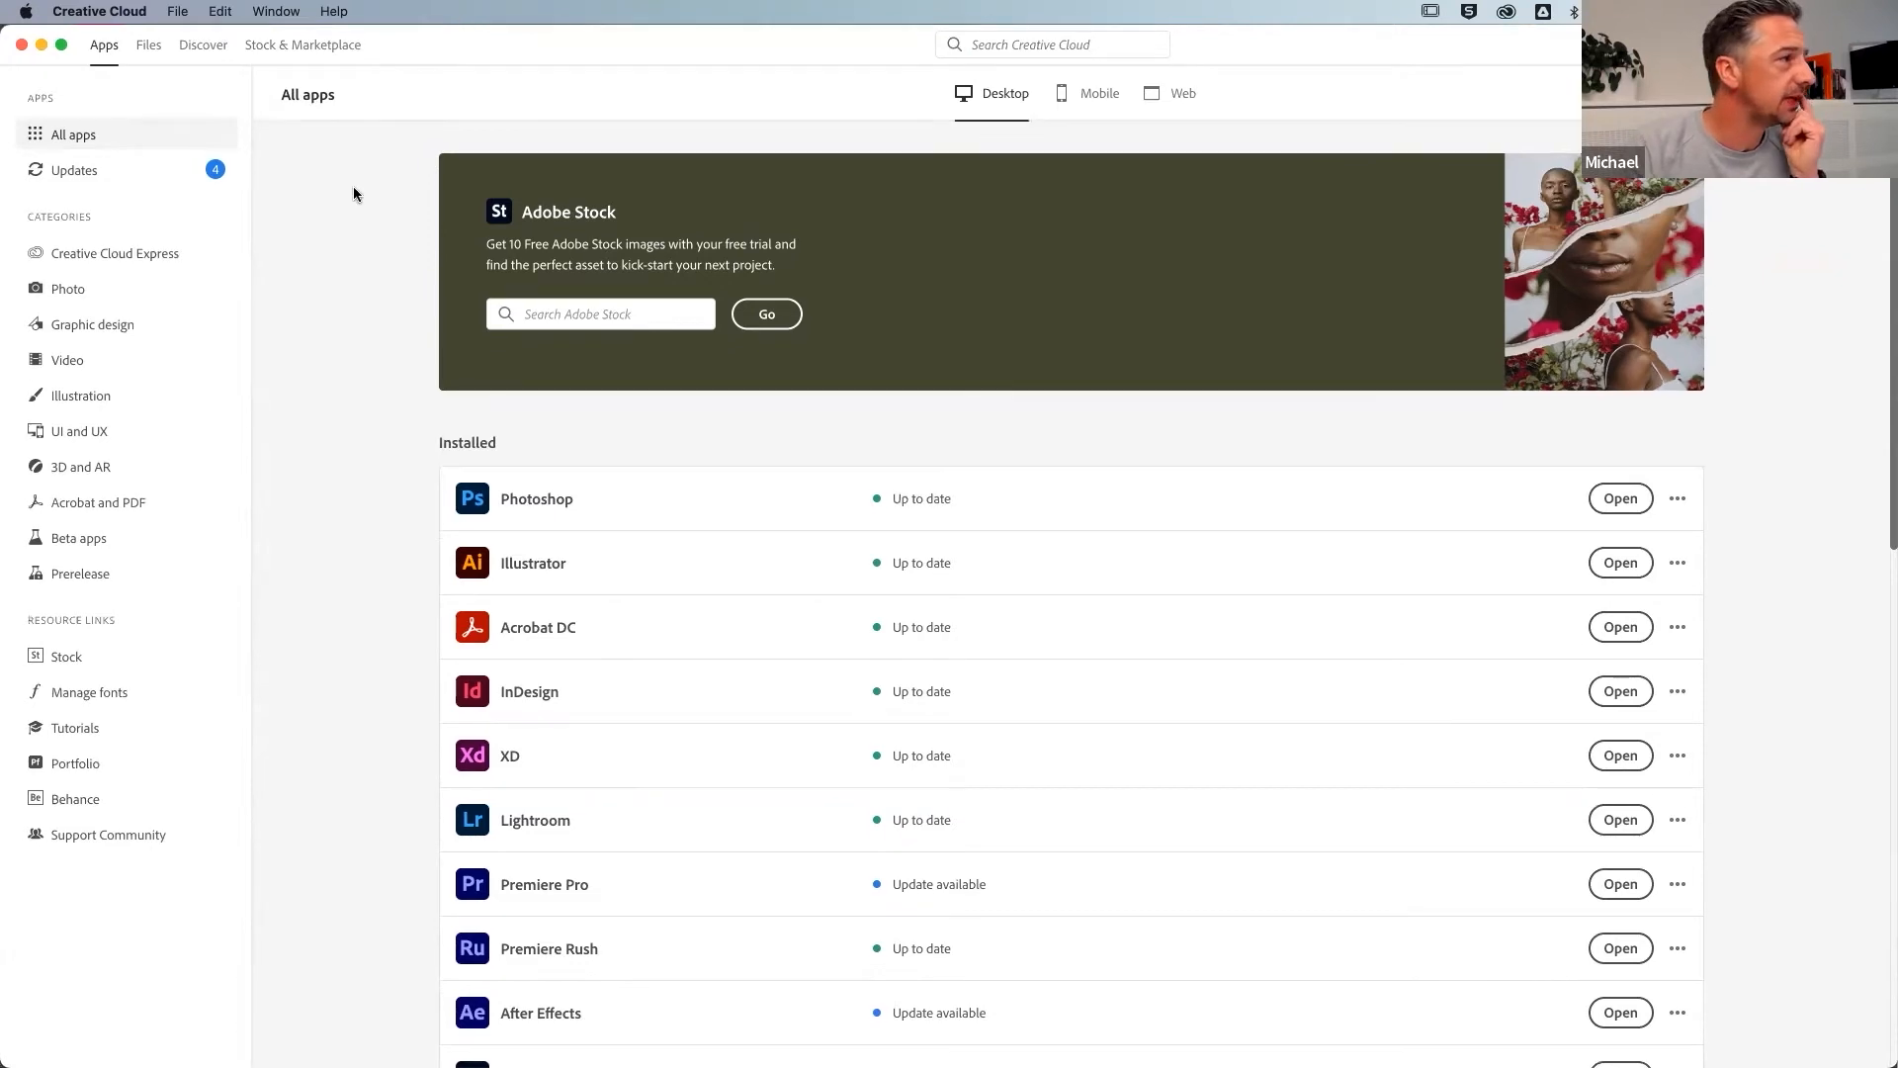
pyautogui.click(89, 168)
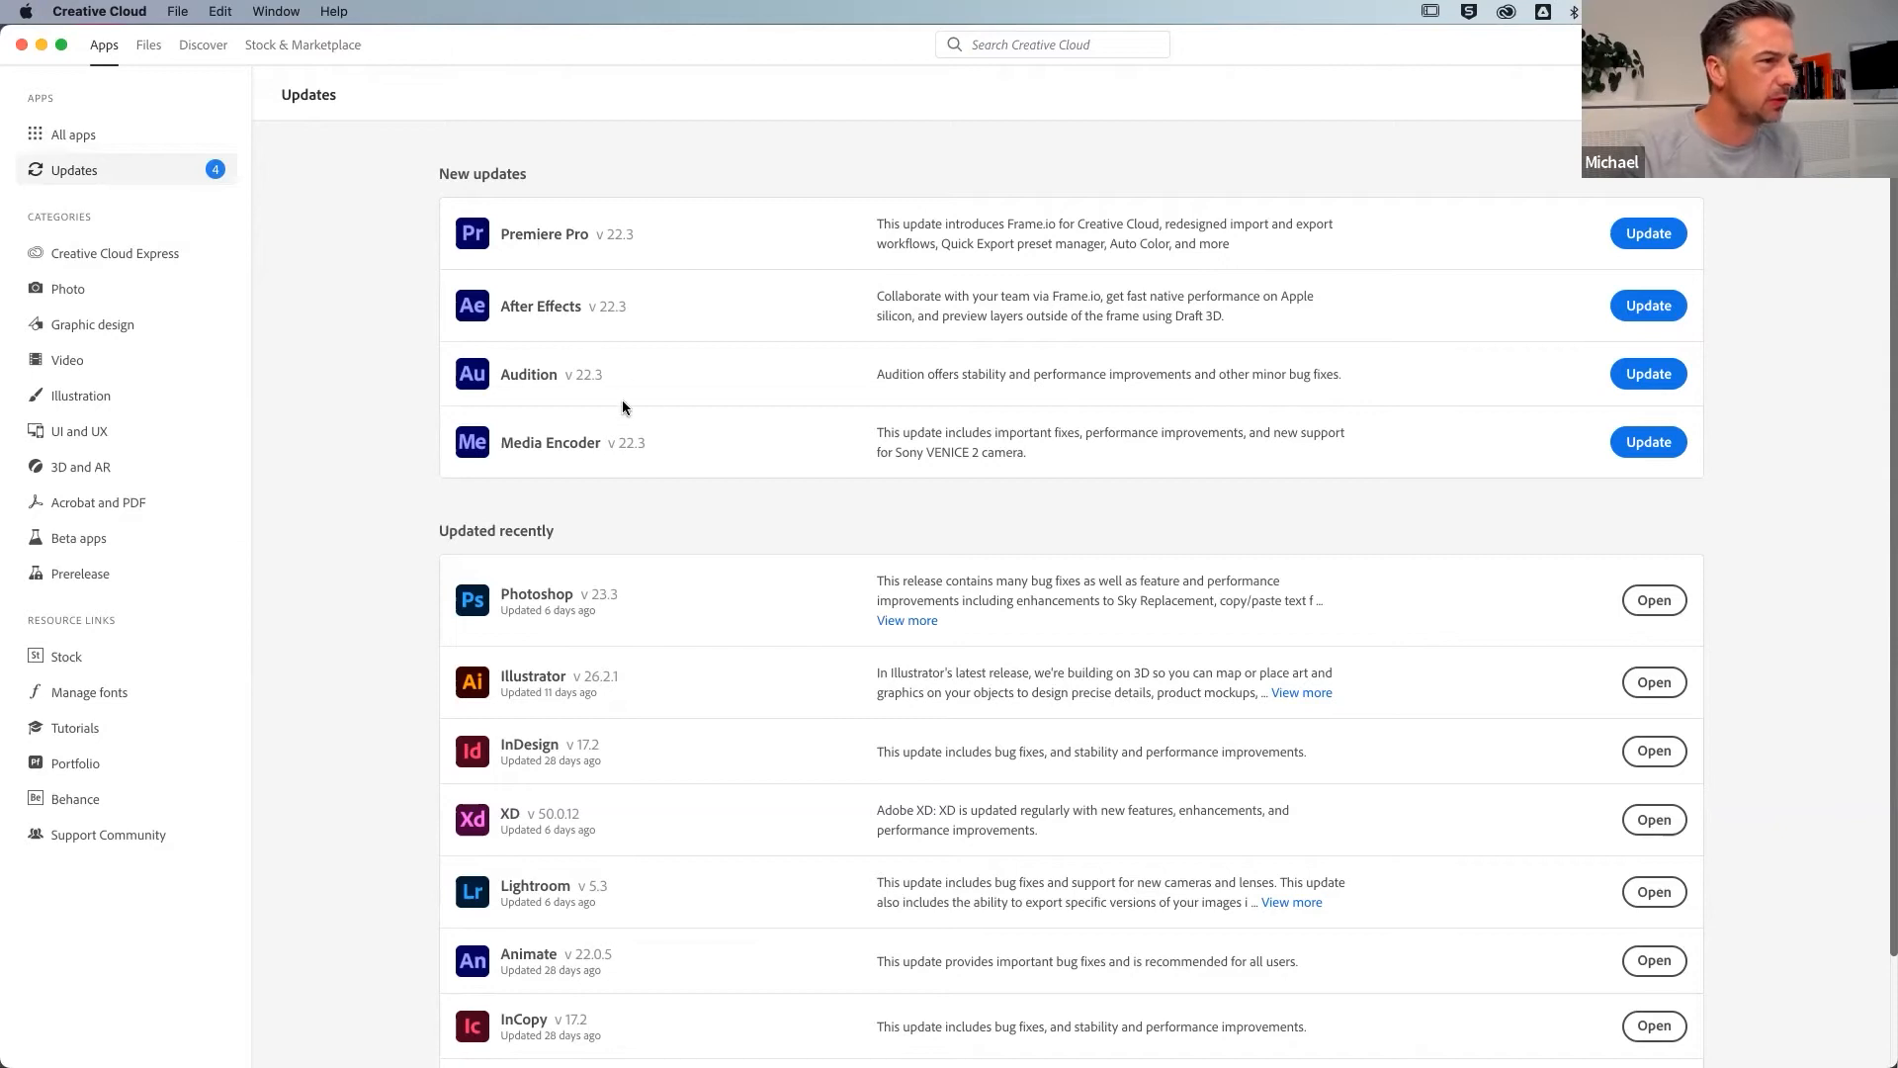
pyautogui.scroll(-3, 587, 468)
pyautogui.scroll(3, 589, 473)
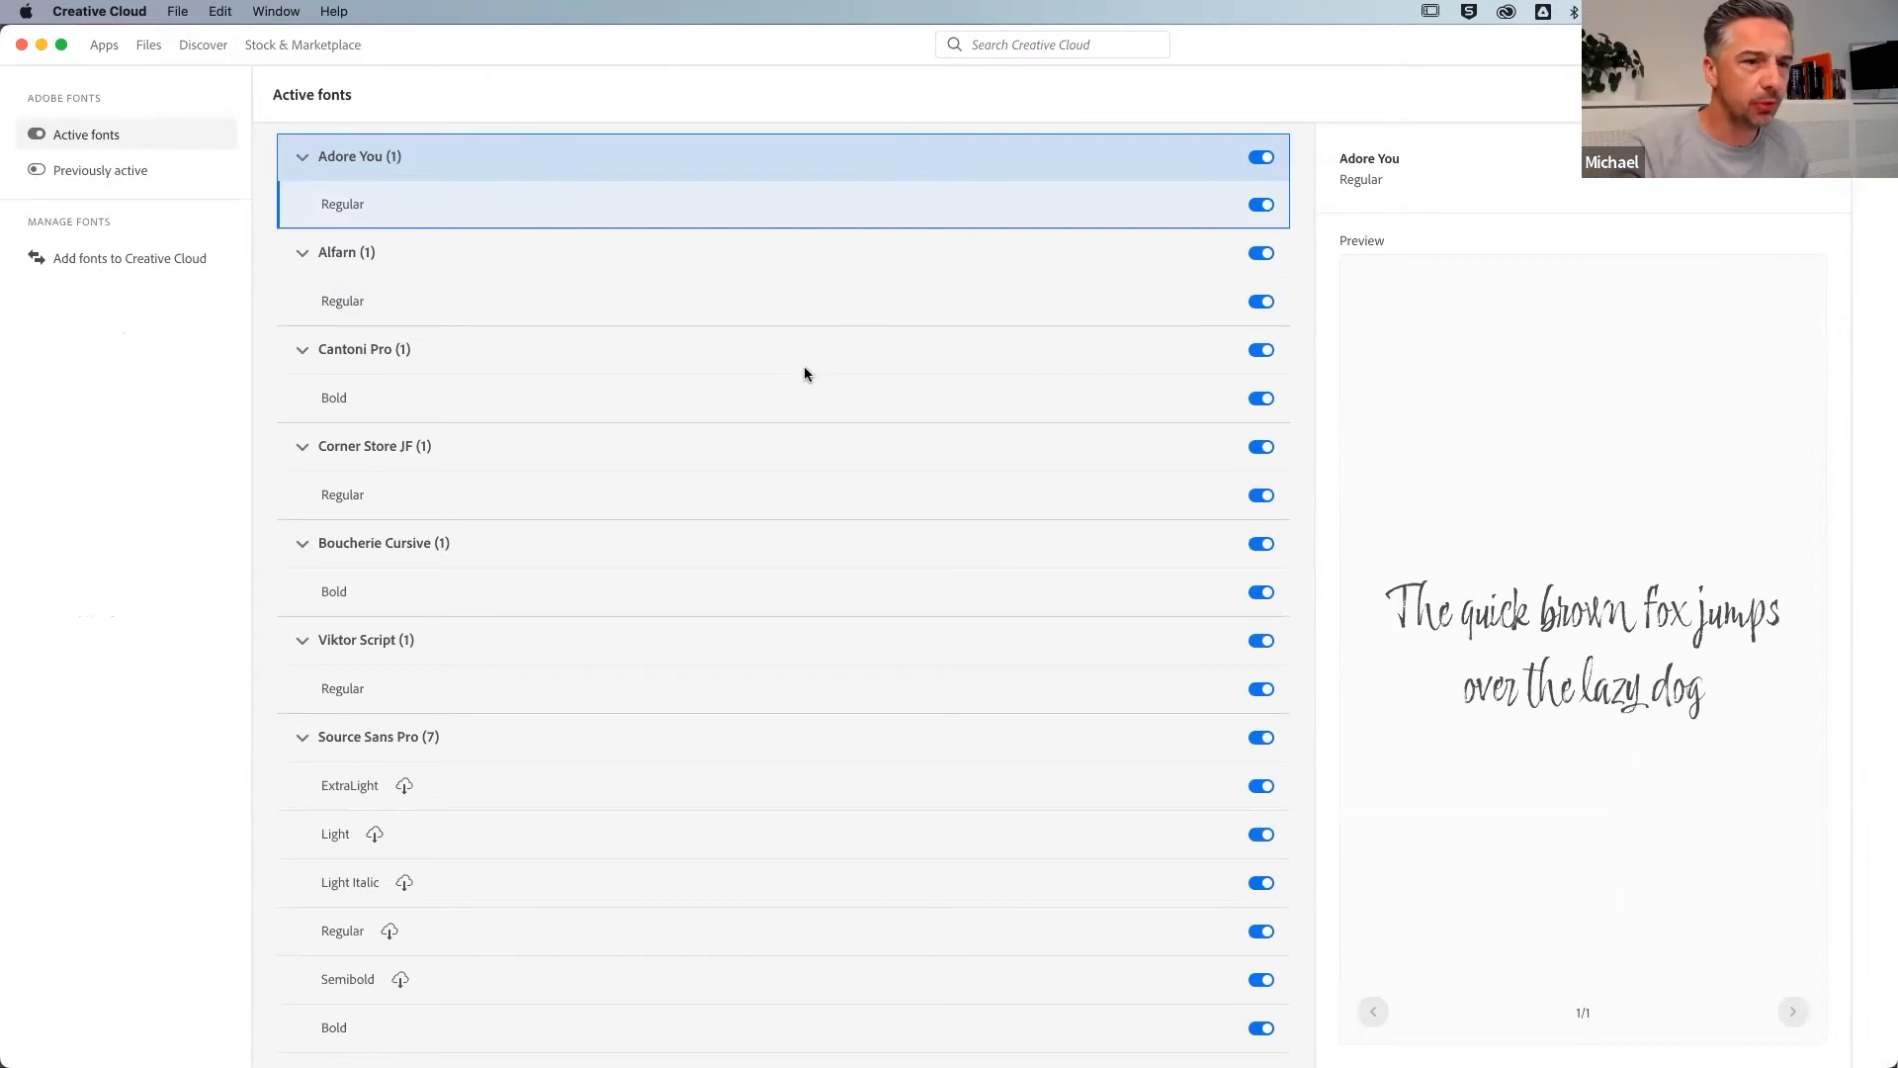
# Look through the list of active Adobe Fonts and return to its beginning
pyautogui.scroll(-20, 803, 373)
pyautogui.scroll(-5, 804, 366)
pyautogui.scroll(4, 796, 364)
pyautogui.scroll(20, 803, 372)
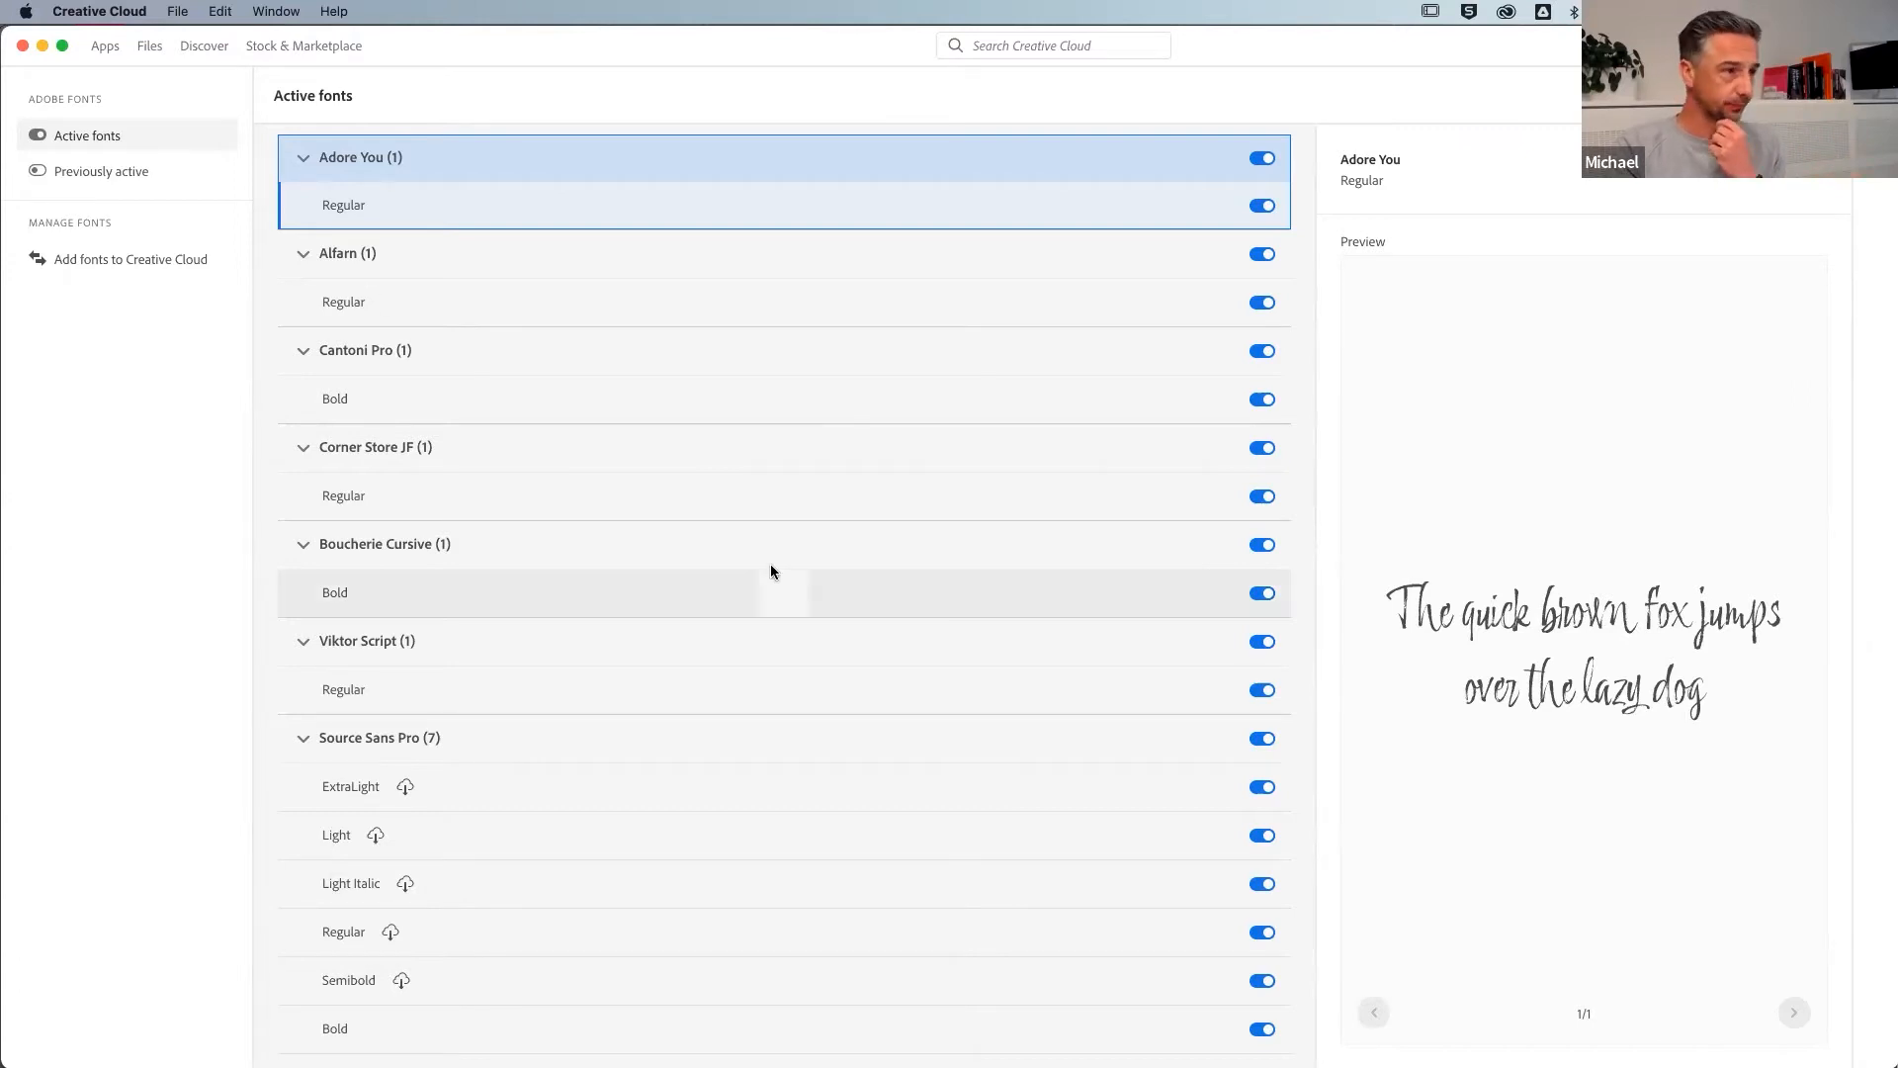
pyautogui.scroll(-20, 768, 563)
pyautogui.scroll(-10, 768, 564)
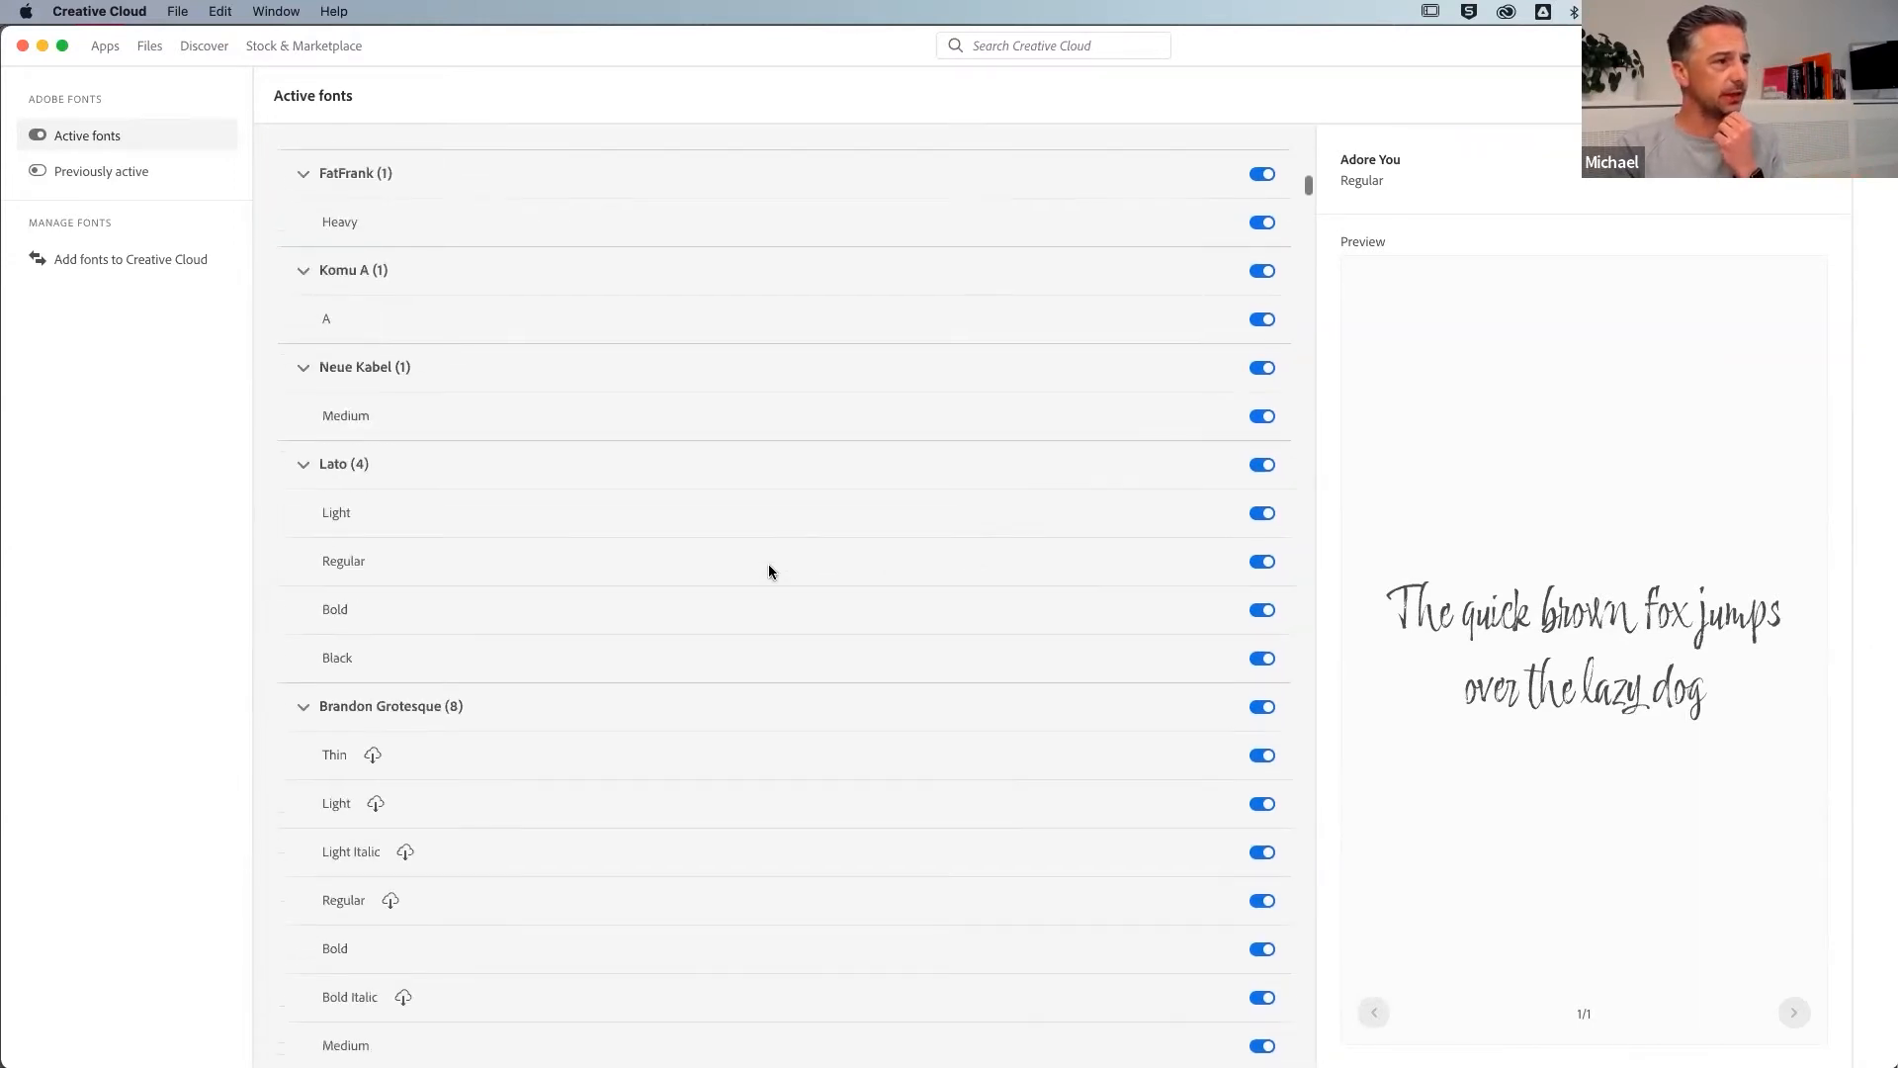
pyautogui.scroll(20, 826, 368)
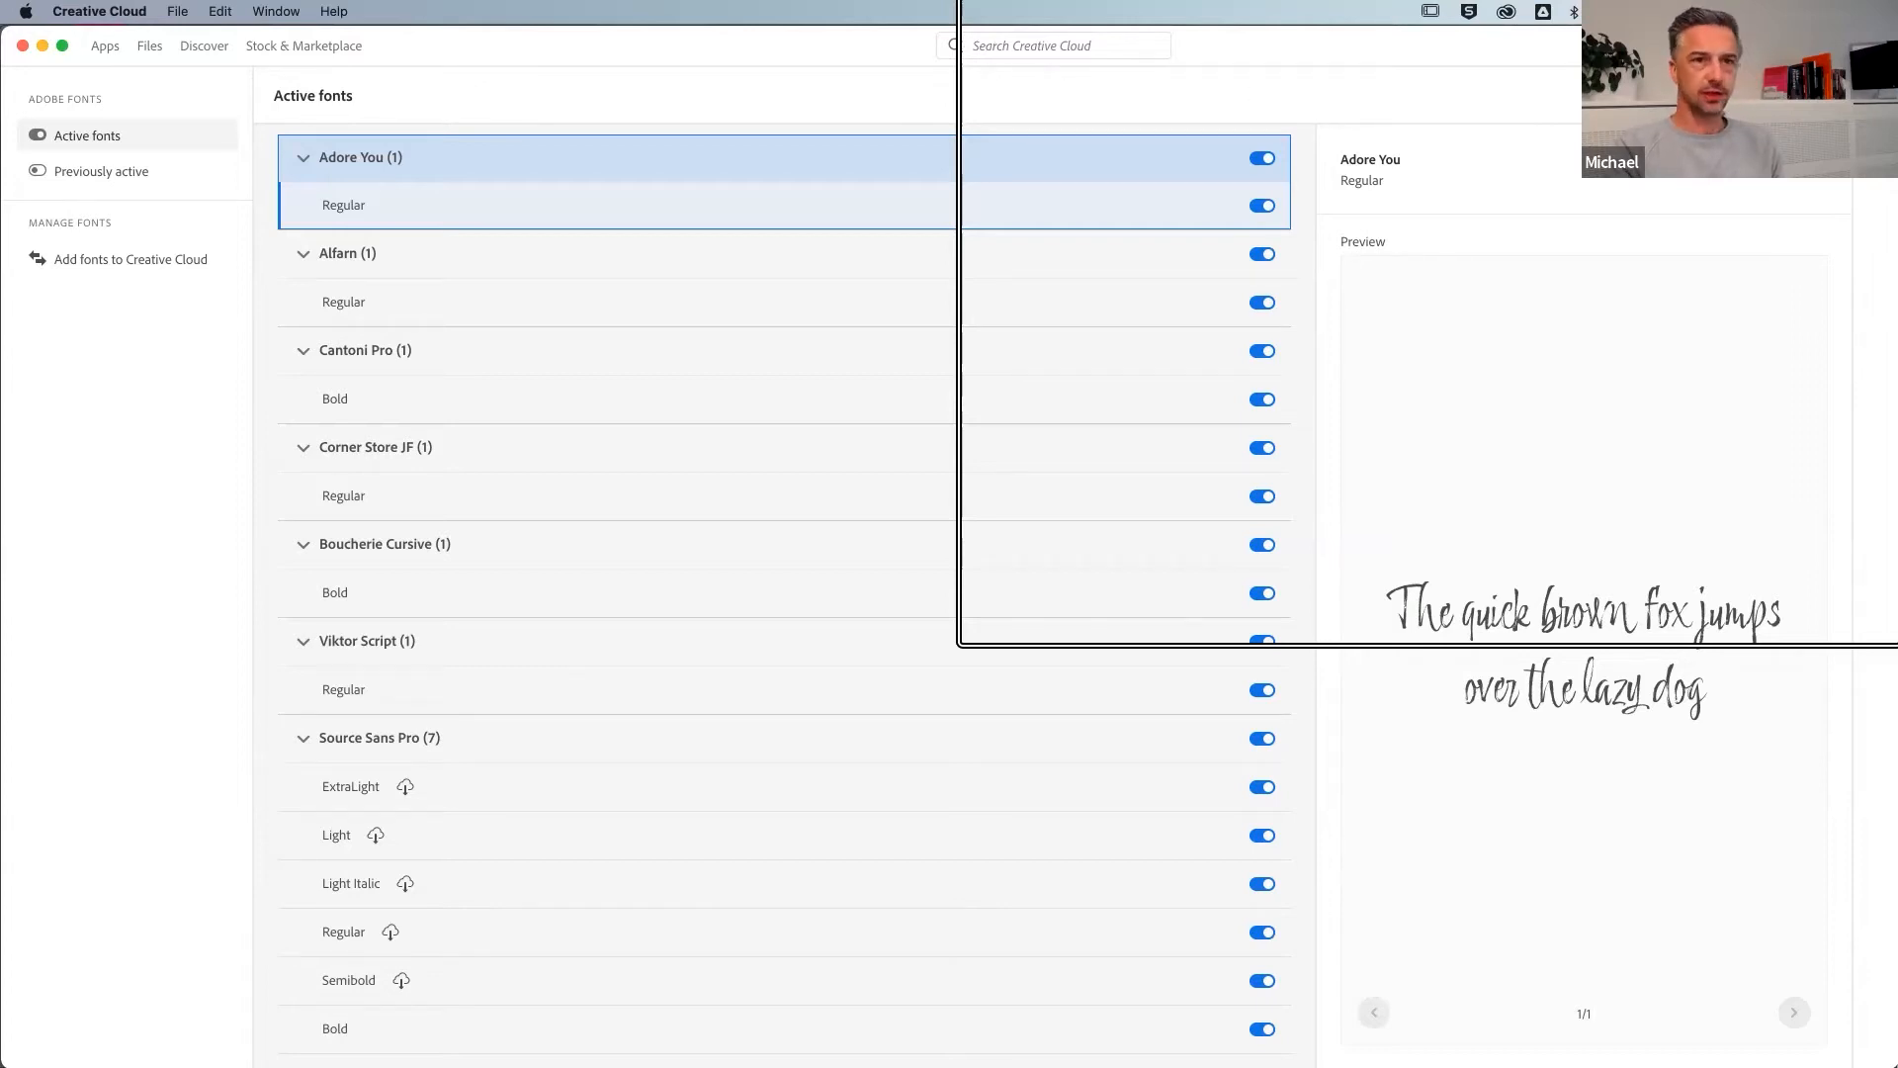
# Switch to the Adobe Fonts website in Chrome, widen the window, and set the sample text to "Printdeal"
pyautogui.press('super+Tab')
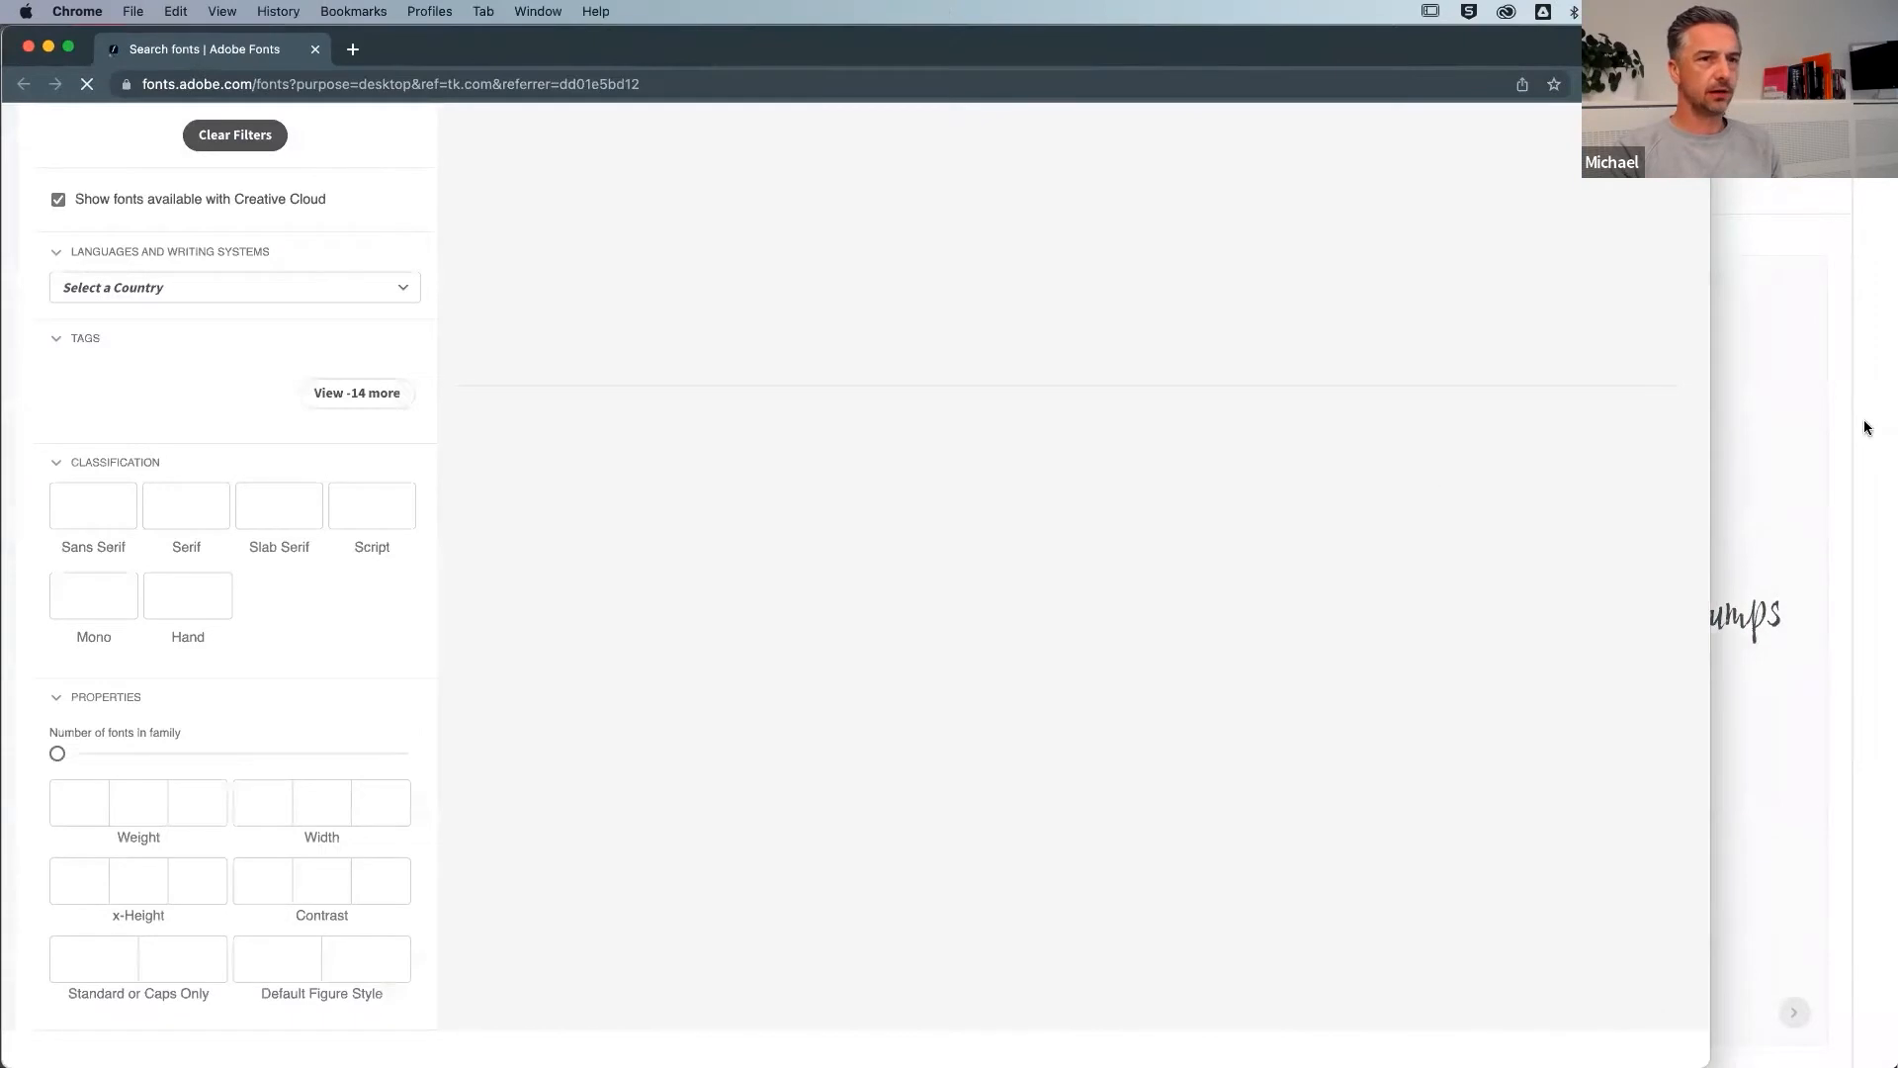
pyautogui.moveTo(1716, 295); pyautogui.dragTo(1893, 303)
pyautogui.click(902, 330)
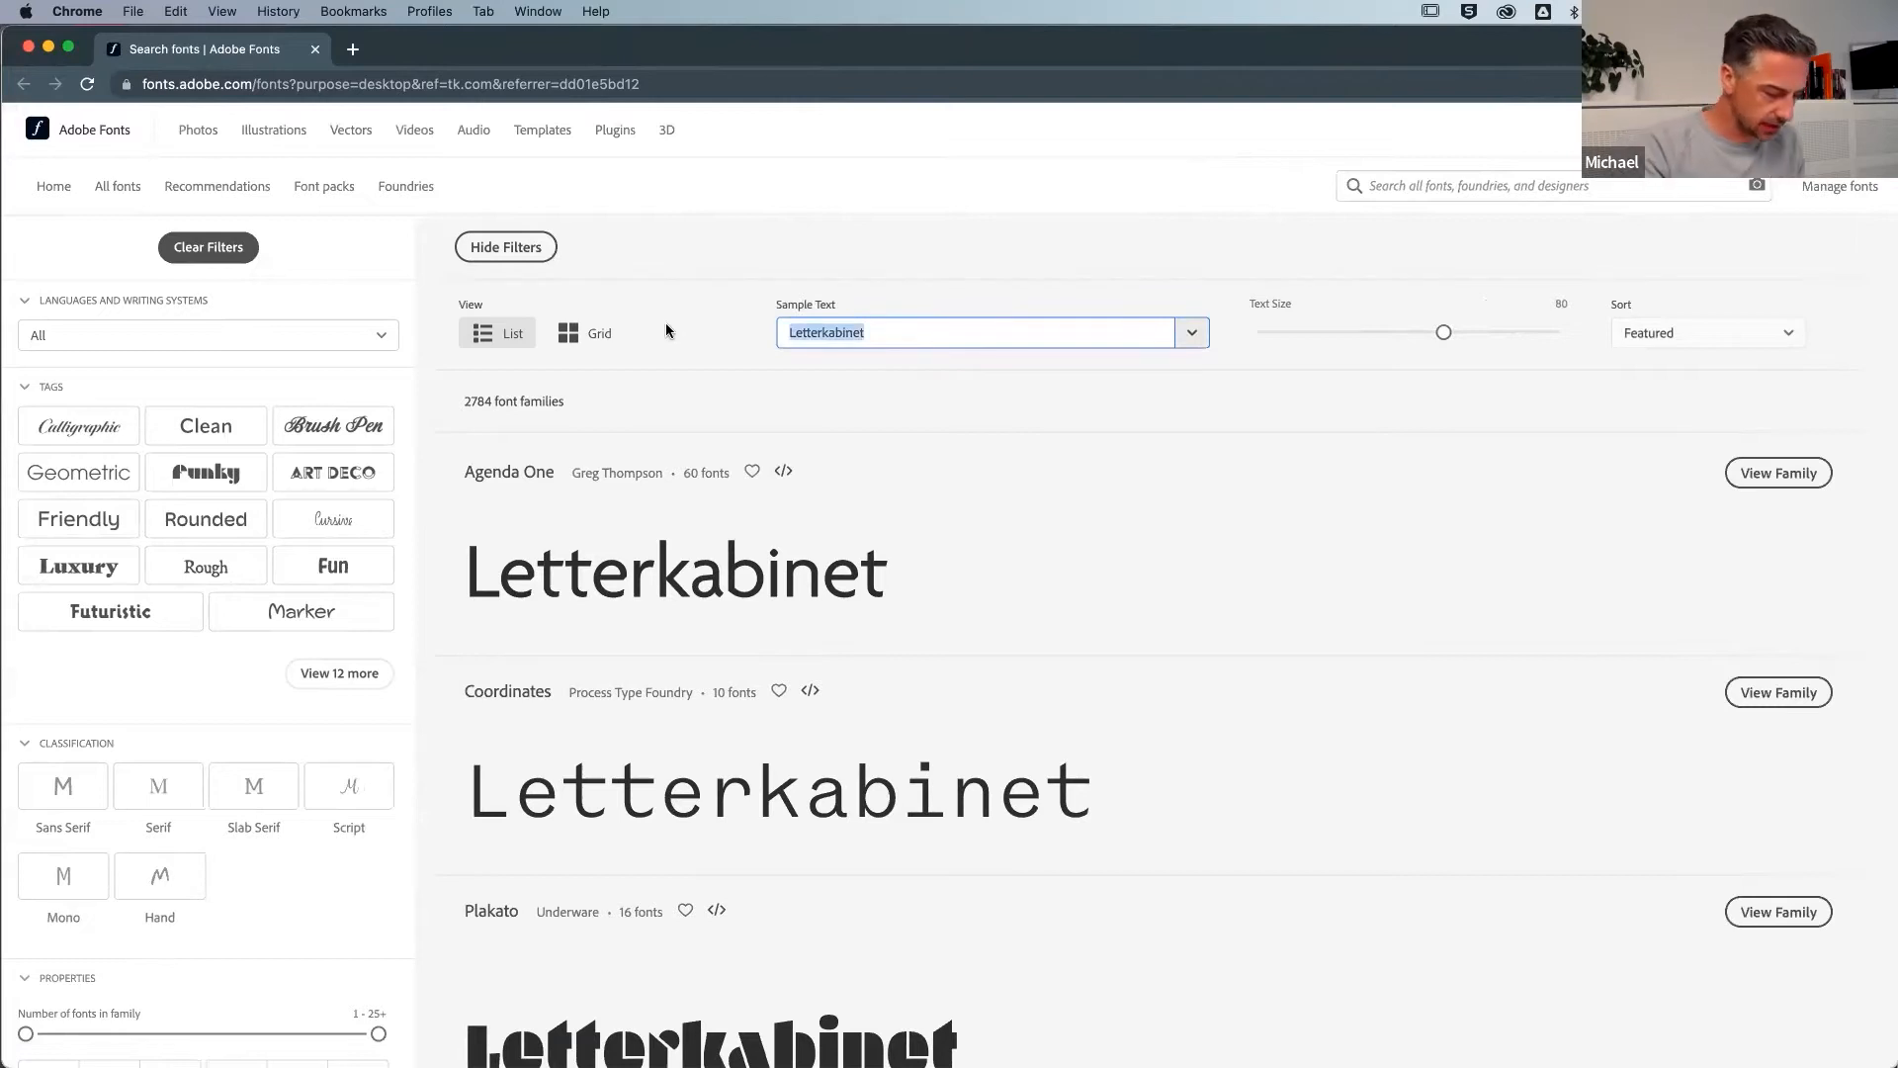
pyautogui.write('Printdeal')
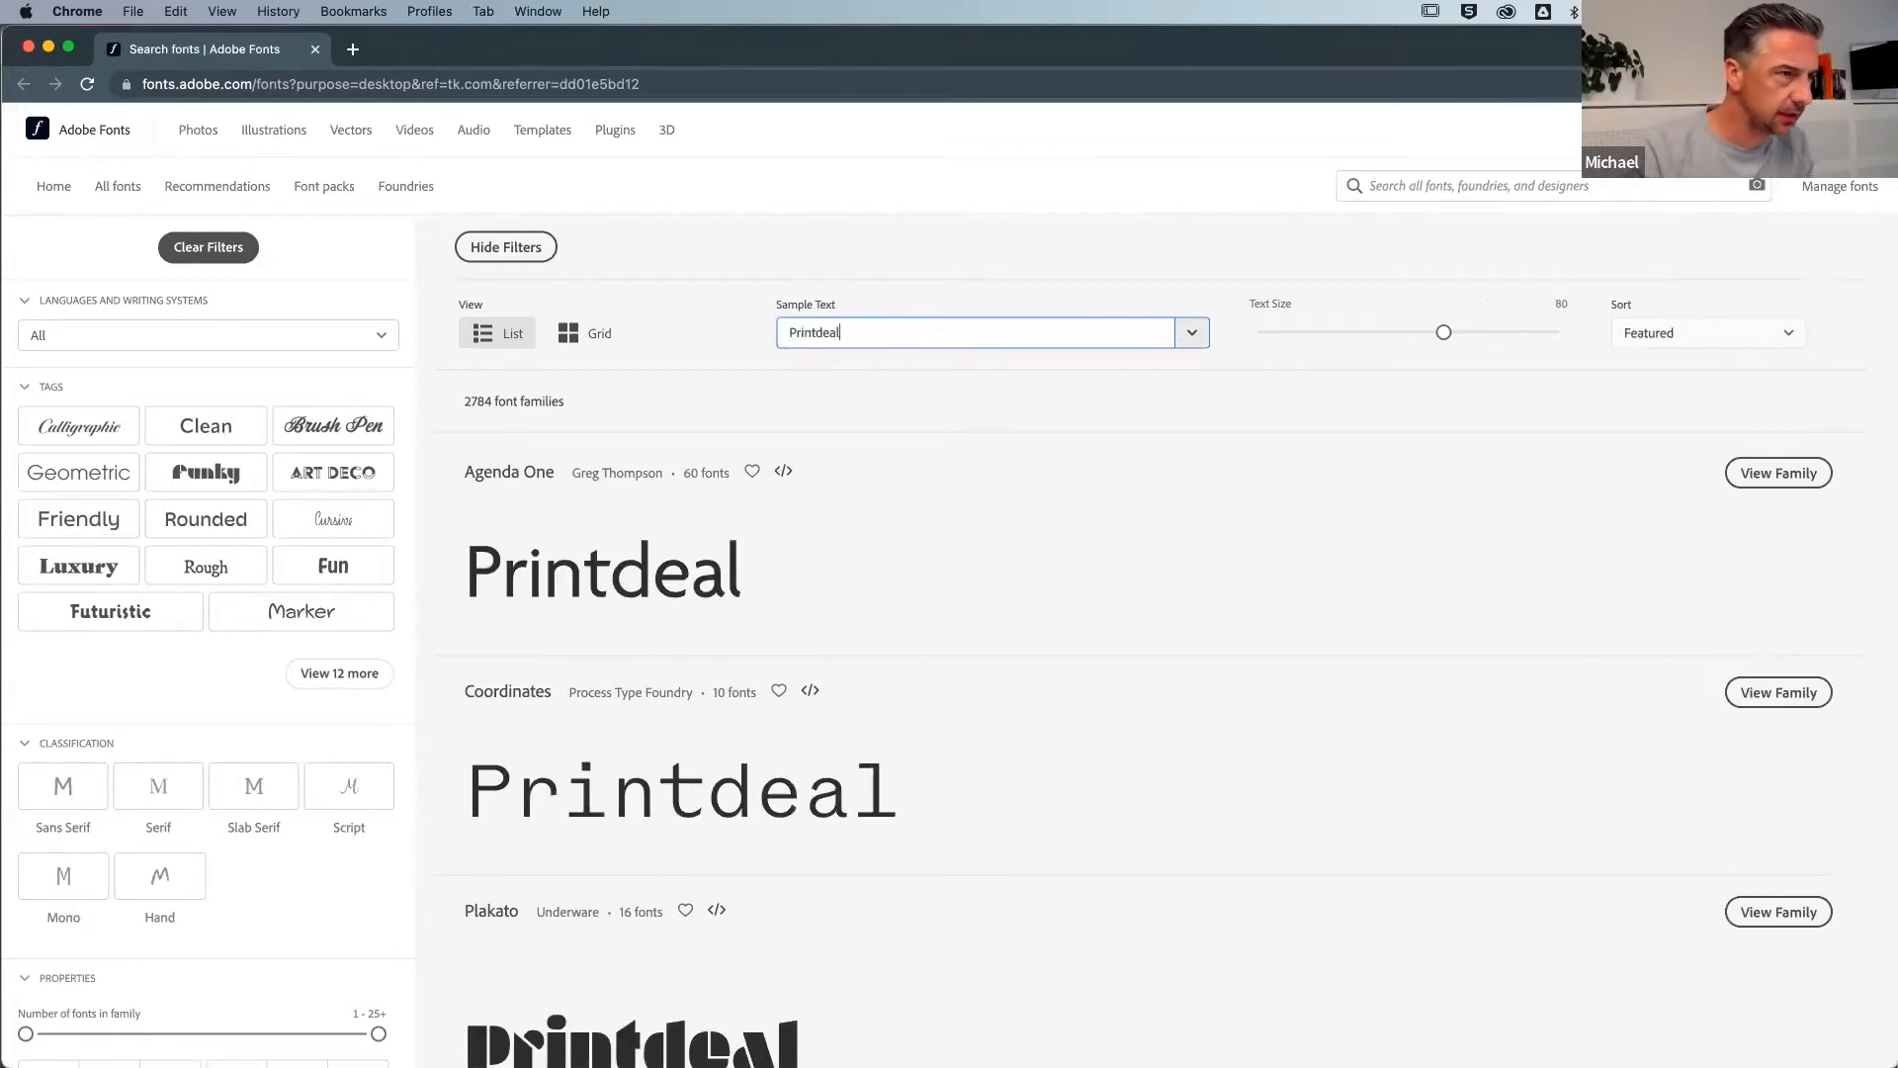
# Browse the font families previewed with the sample text and open the MVB Grenadine family
pyautogui.click(723, 172)
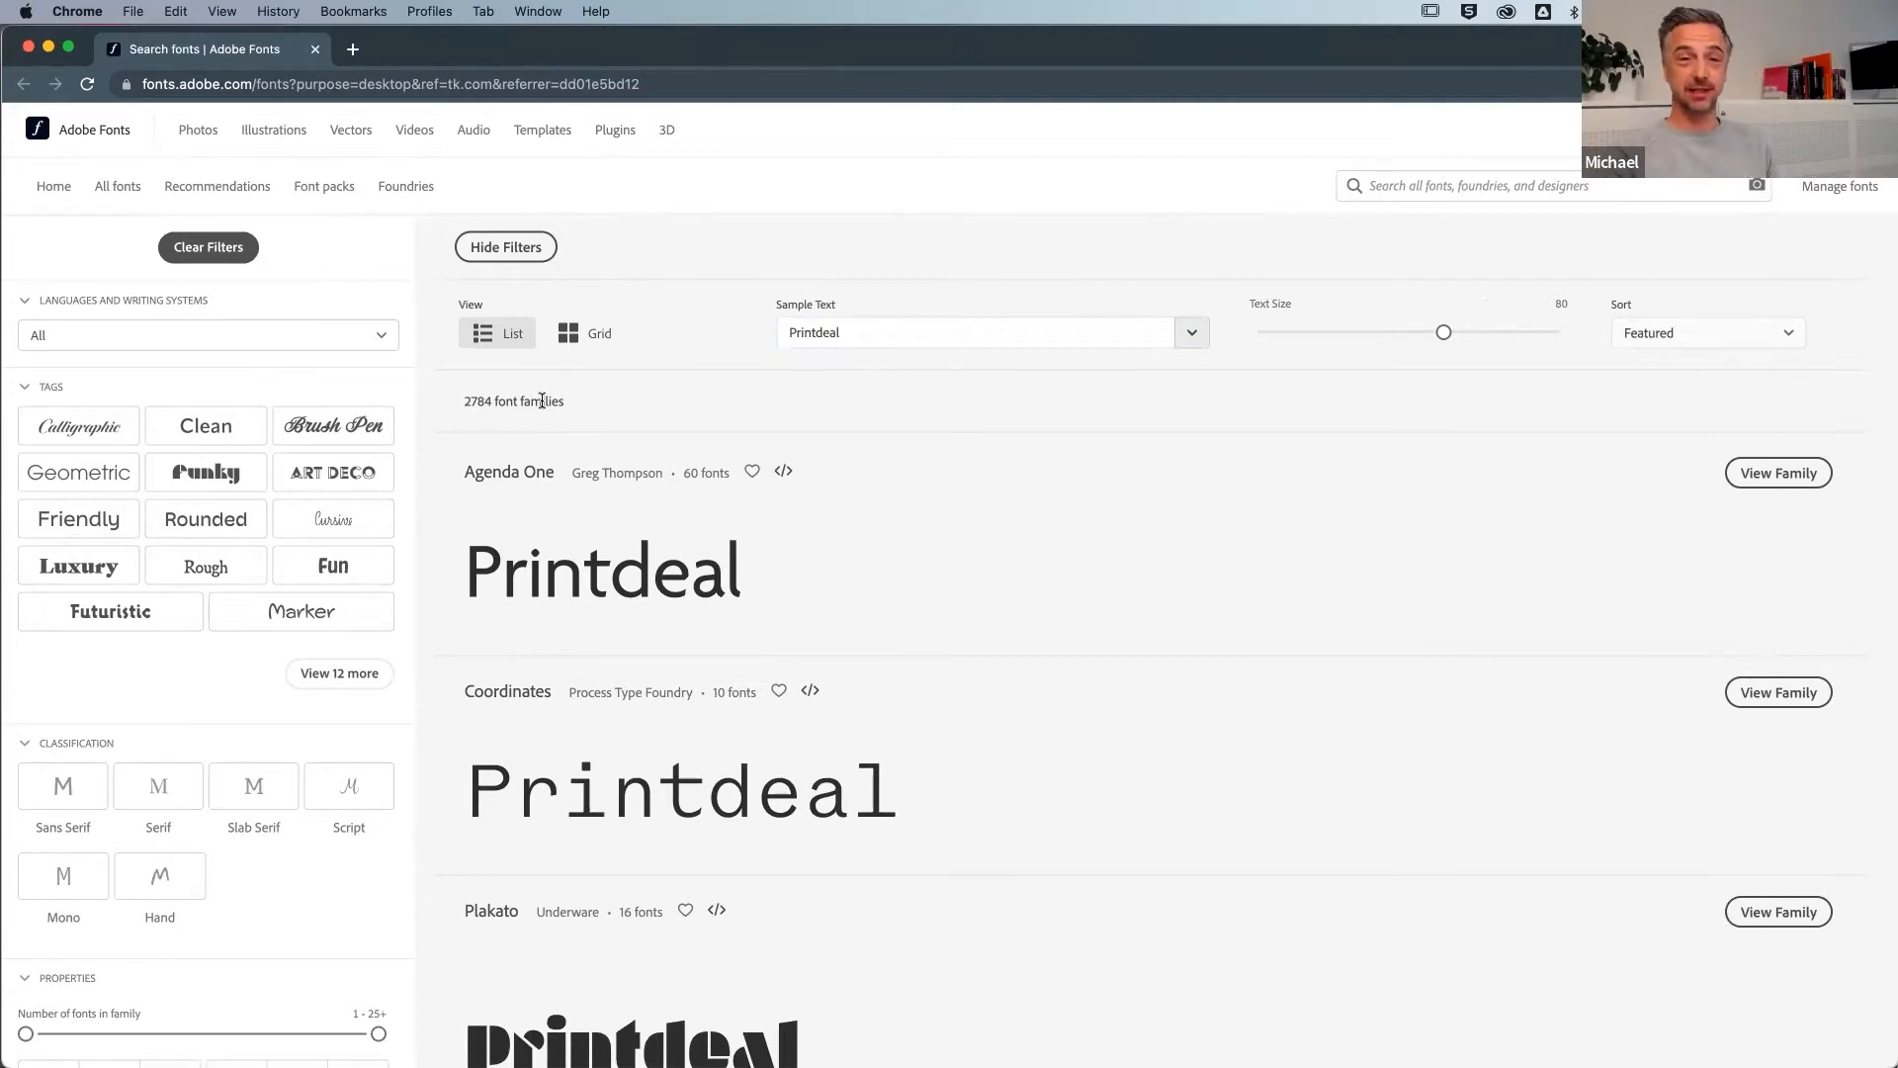
pyautogui.scroll(-5, 715, 645)
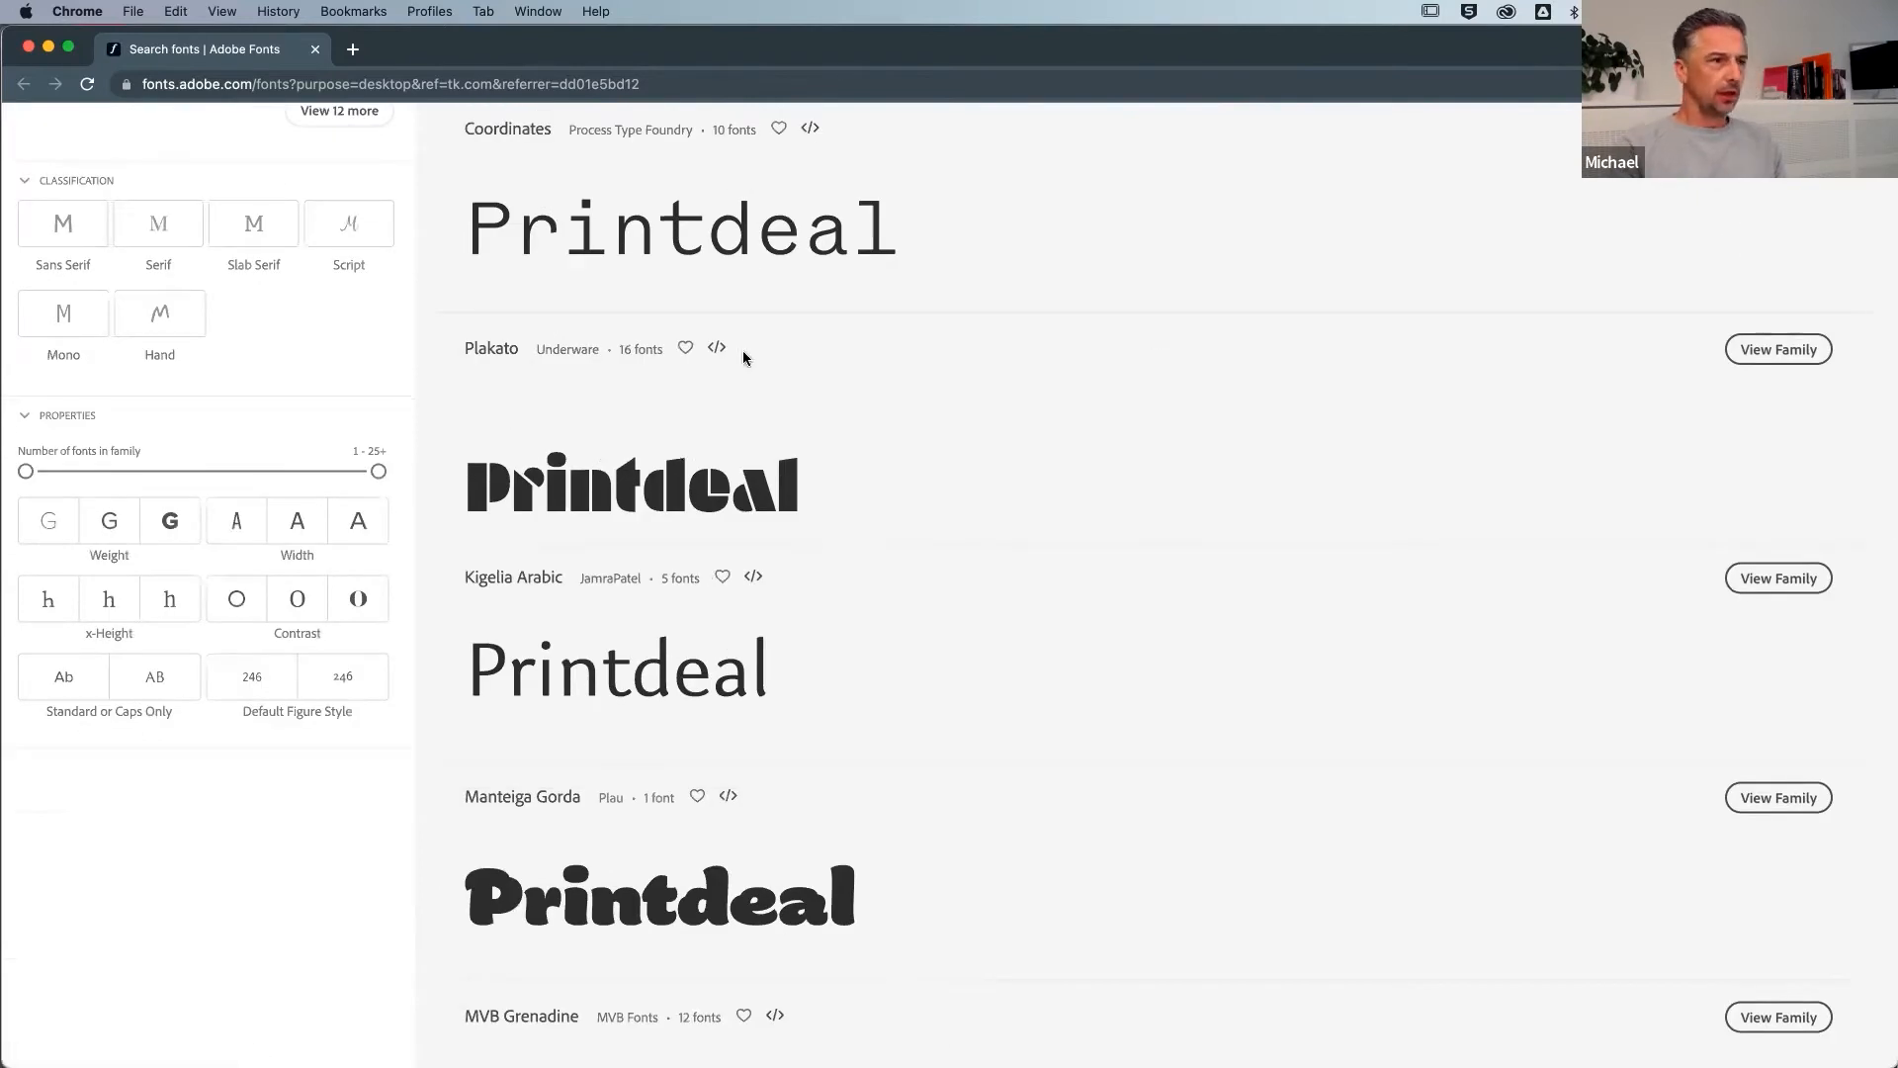
pyautogui.scroll(-7, 720, 597)
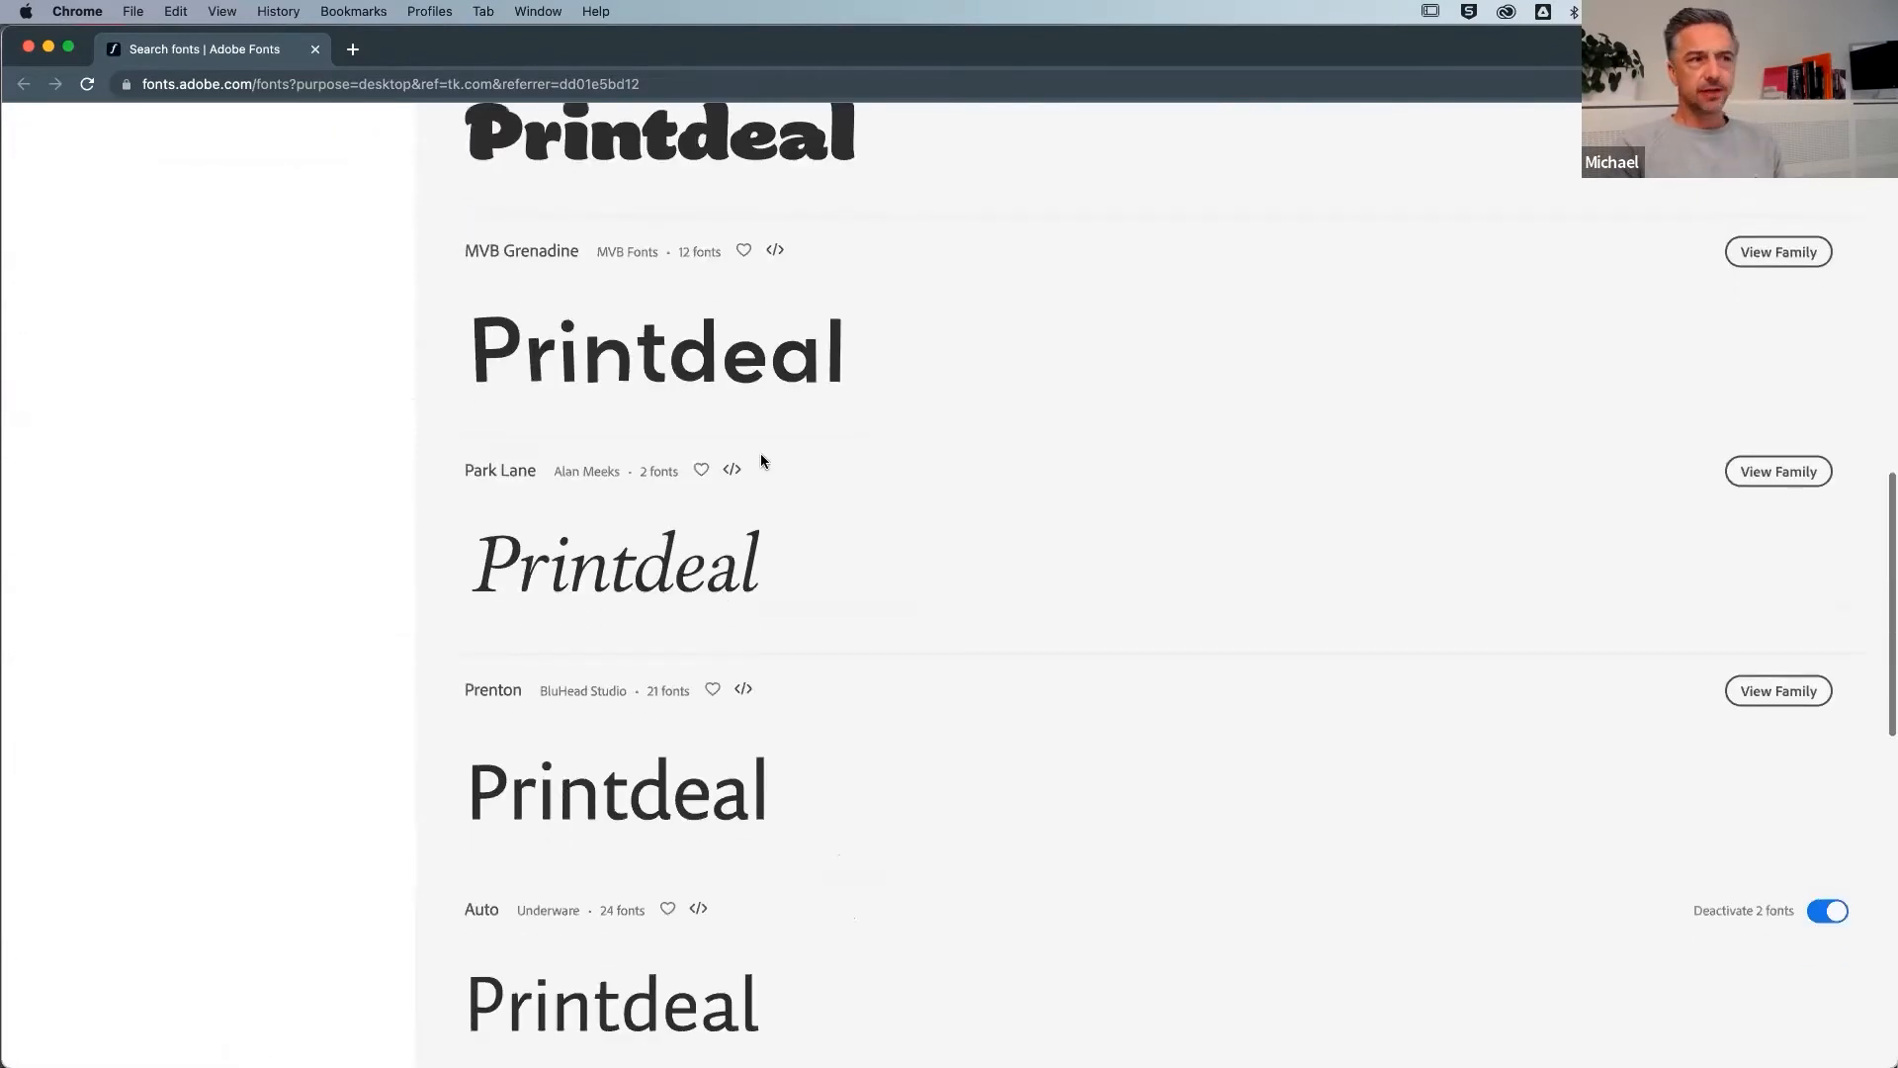
pyautogui.scroll(1, 761, 461)
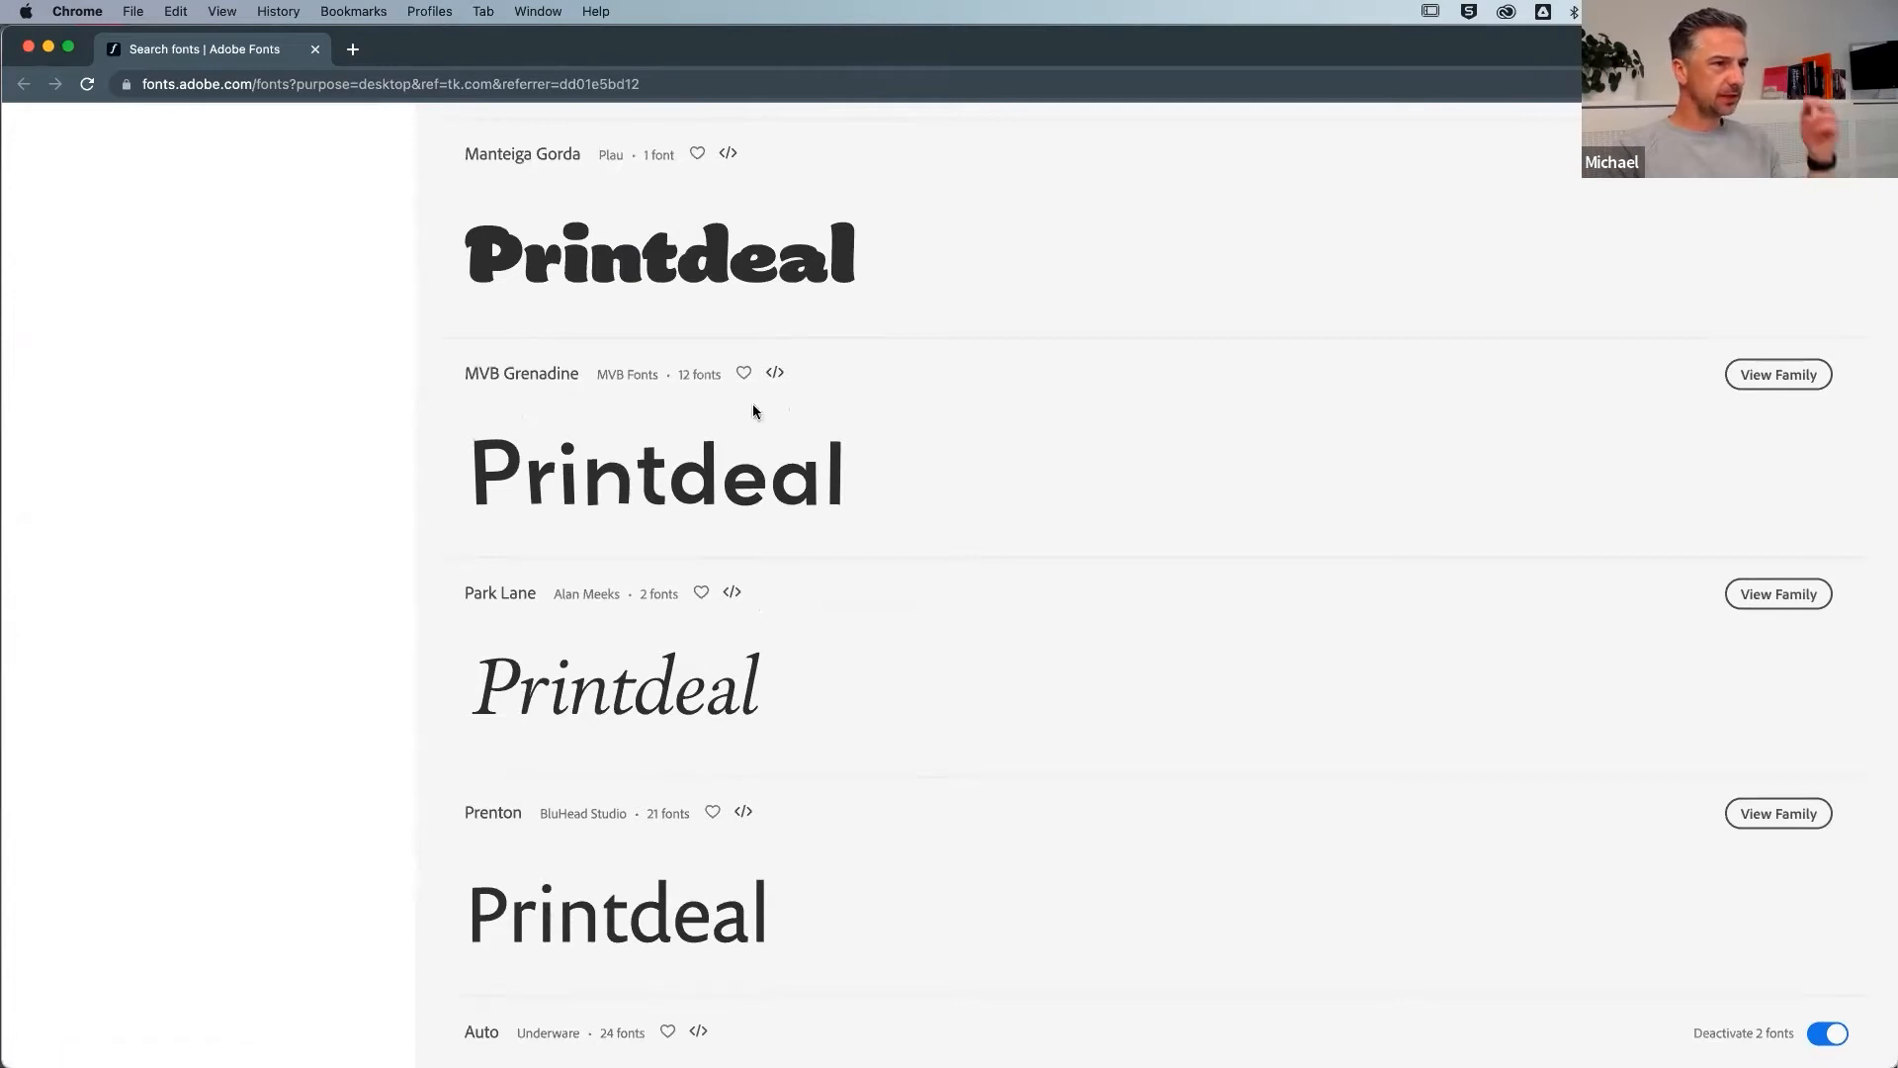
pyautogui.click(1794, 384)
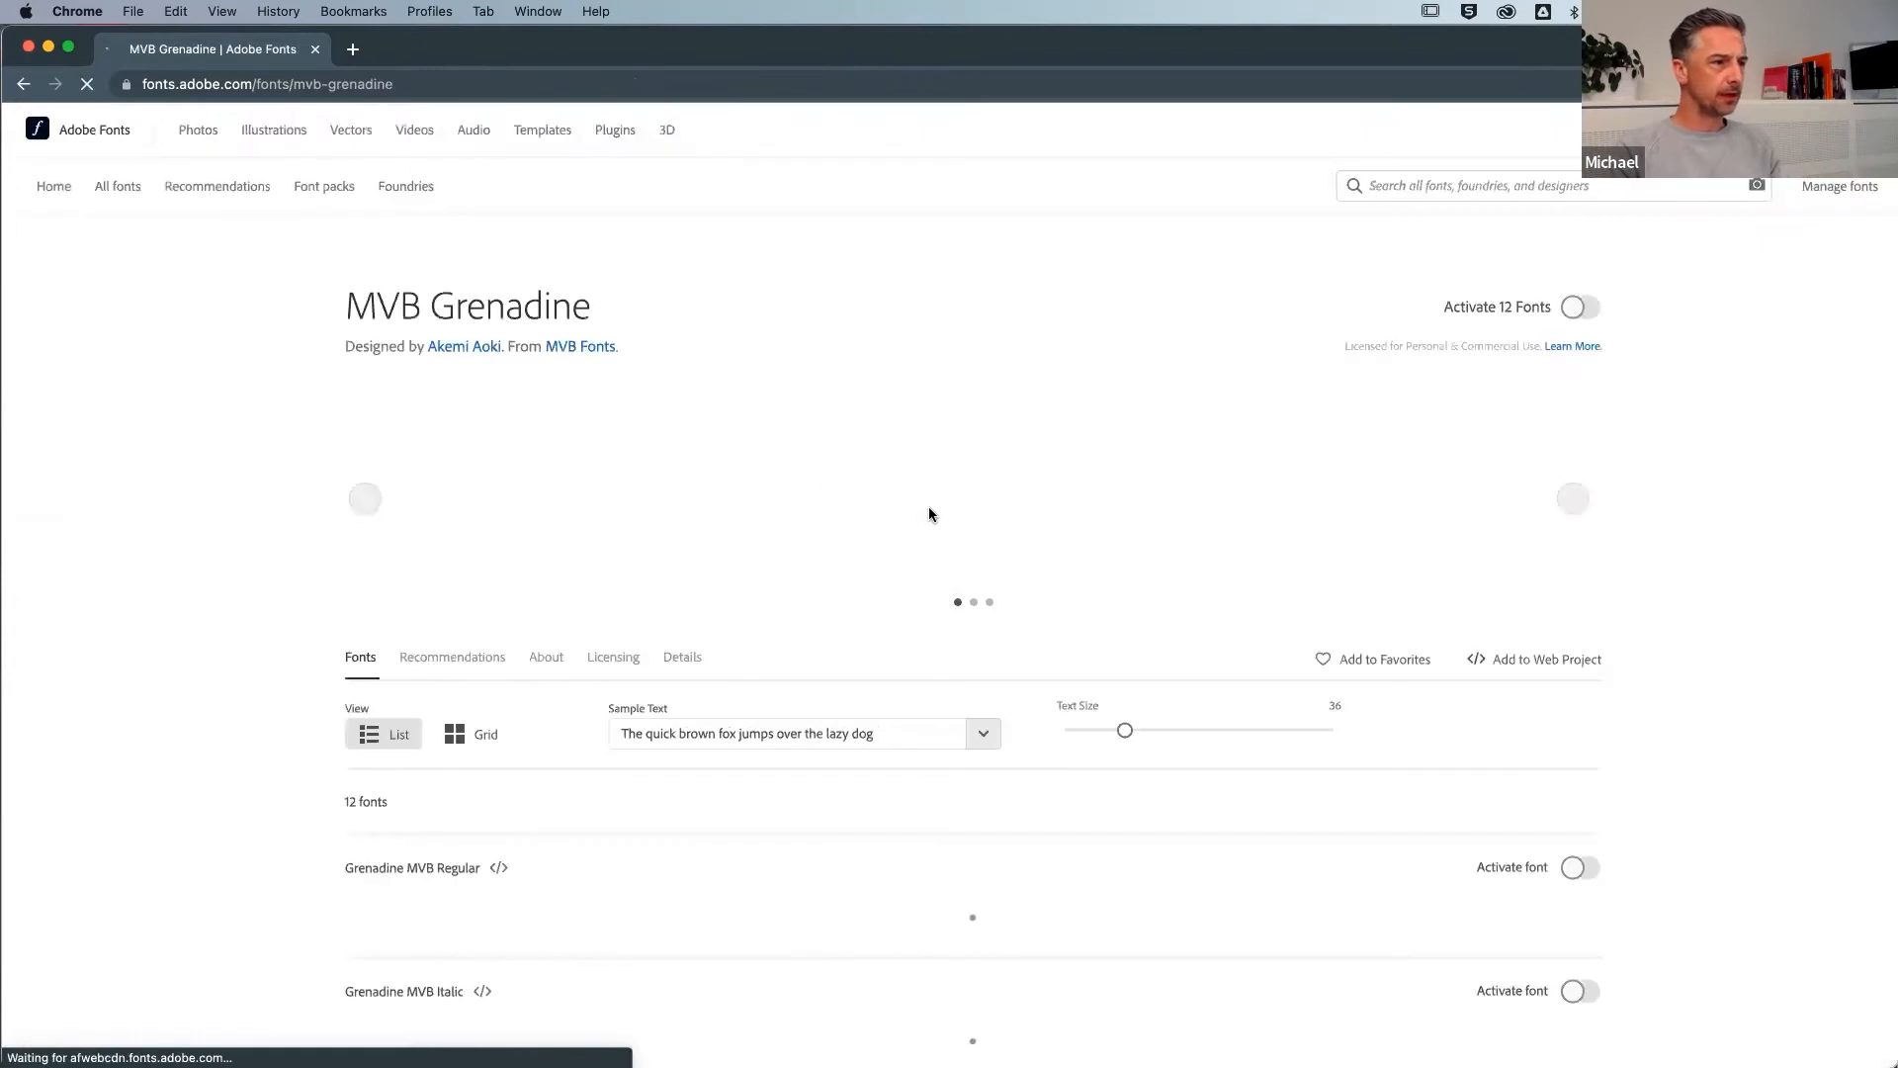
# Activate the Extra Bold, Bold, Regular and Italic fonts of the MVB Grenadine family
pyautogui.scroll(-5, 742, 769)
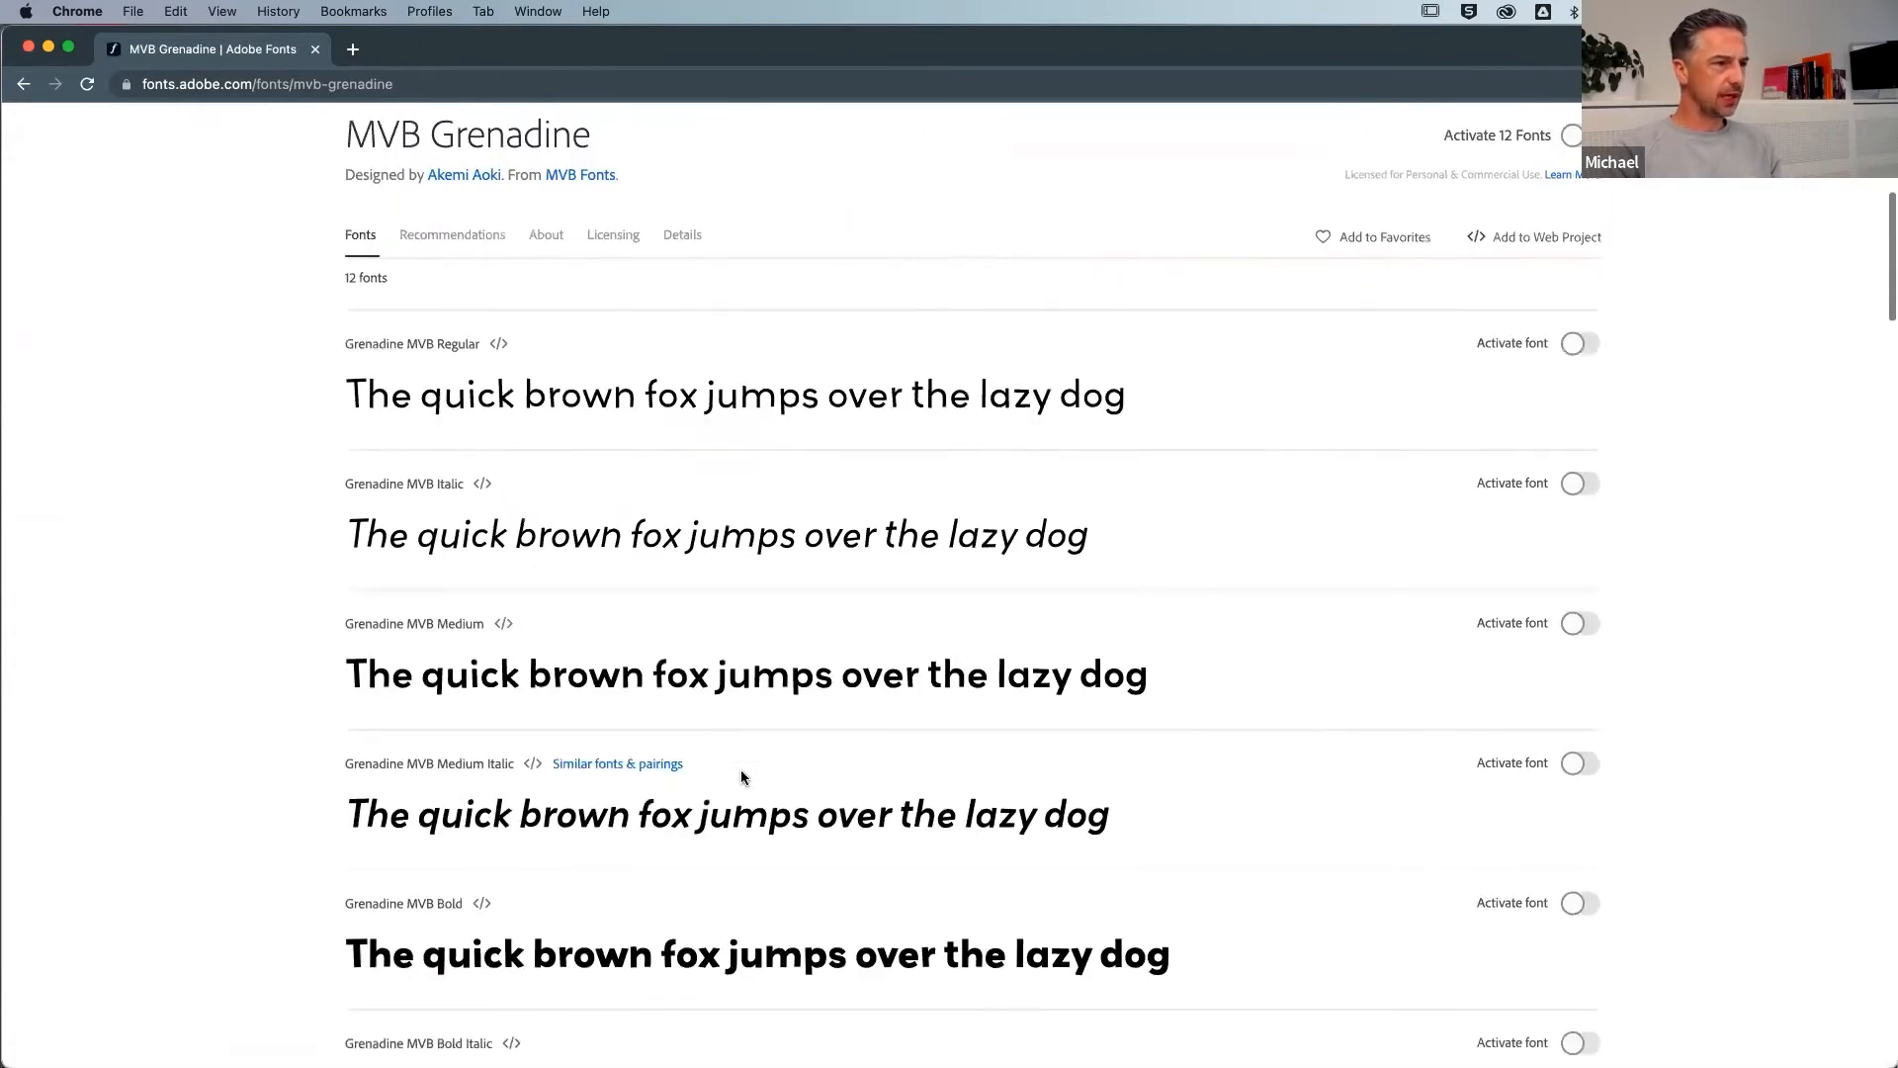
pyautogui.scroll(-3, 668, 633)
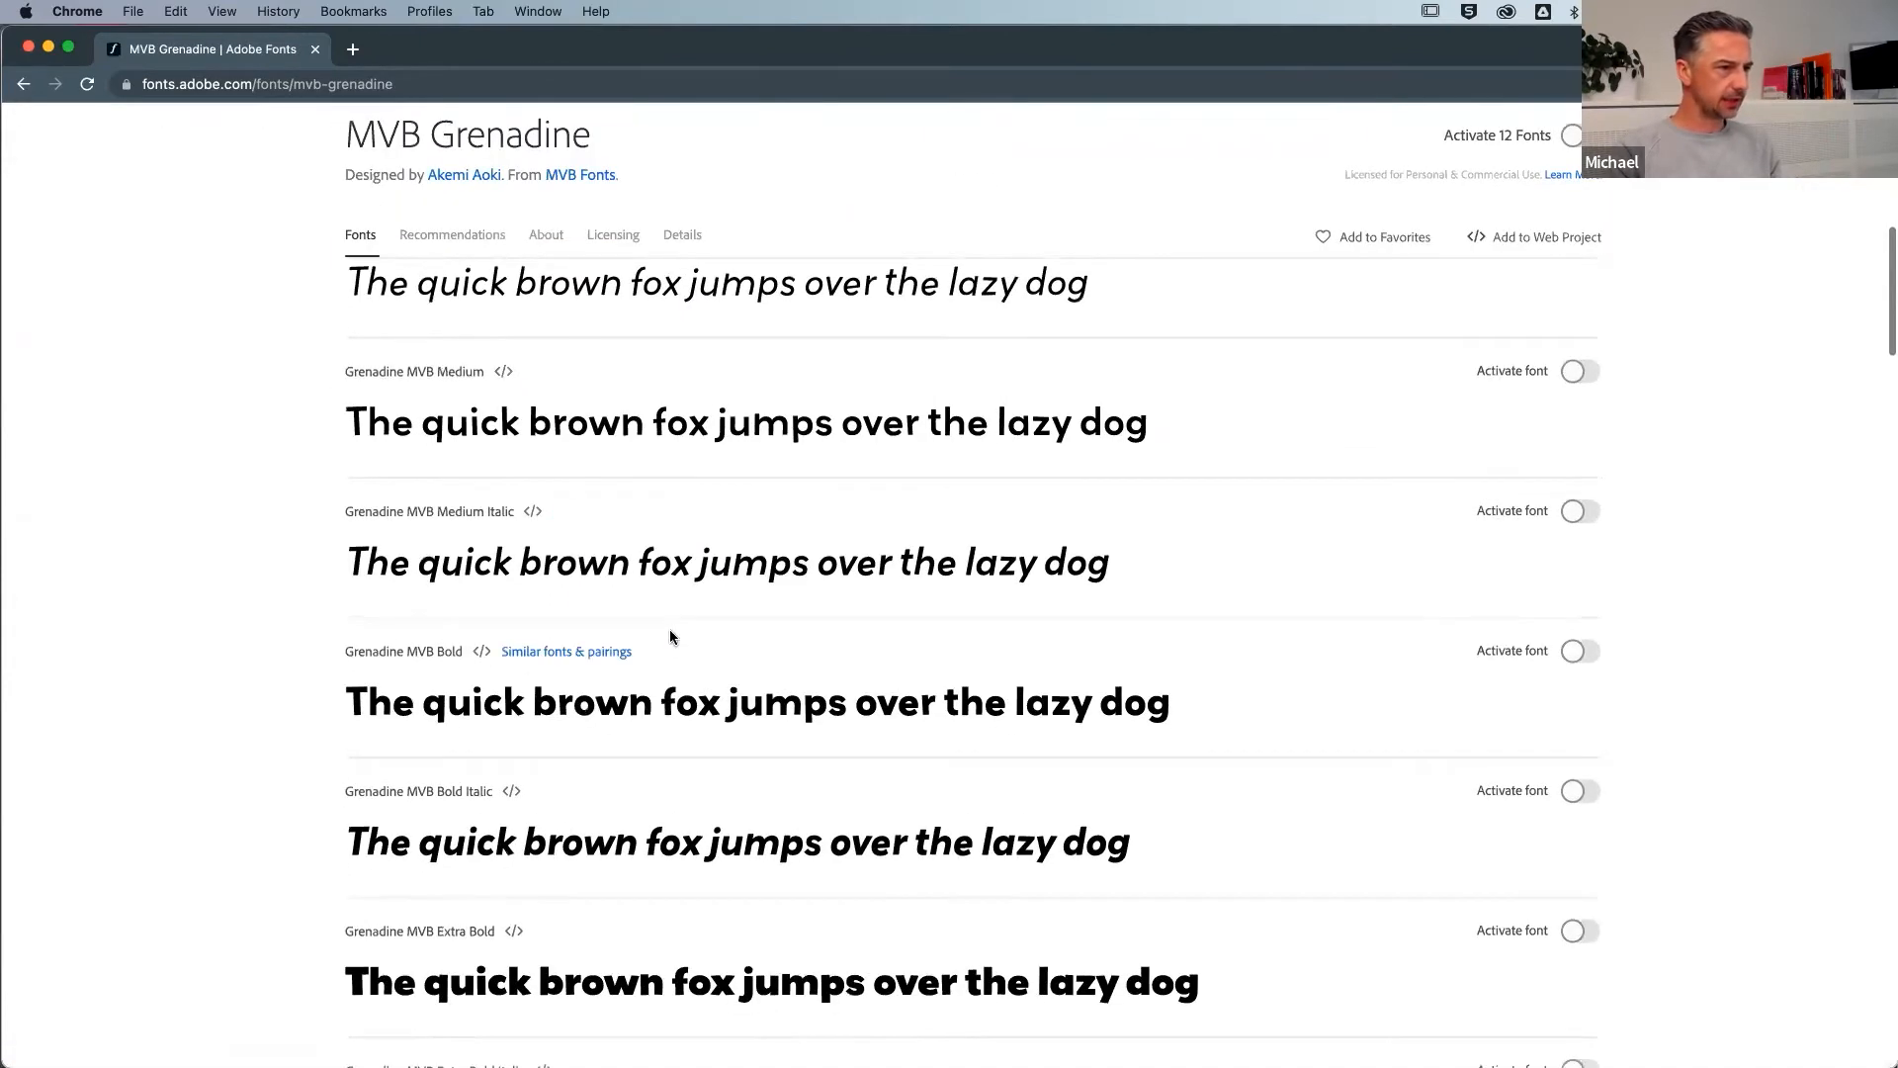
pyautogui.scroll(-3, 678, 692)
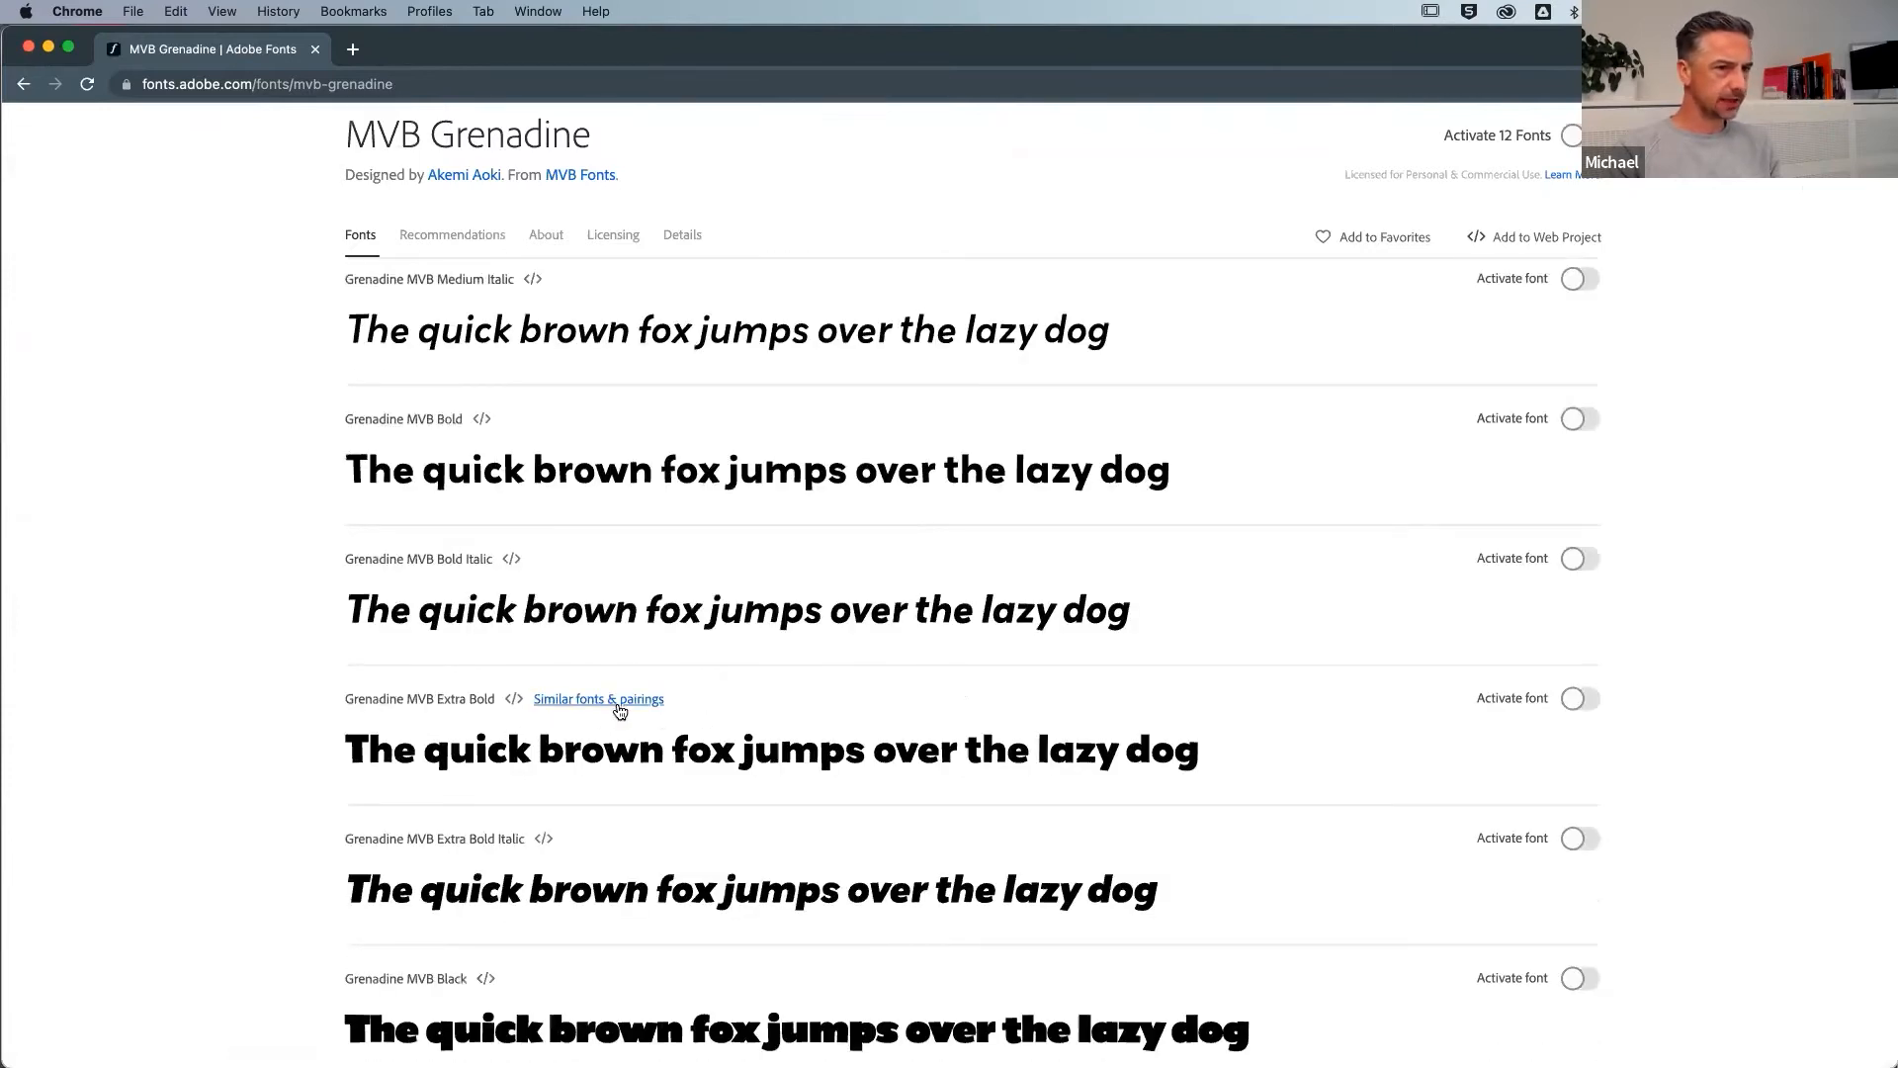
pyautogui.click(1576, 702)
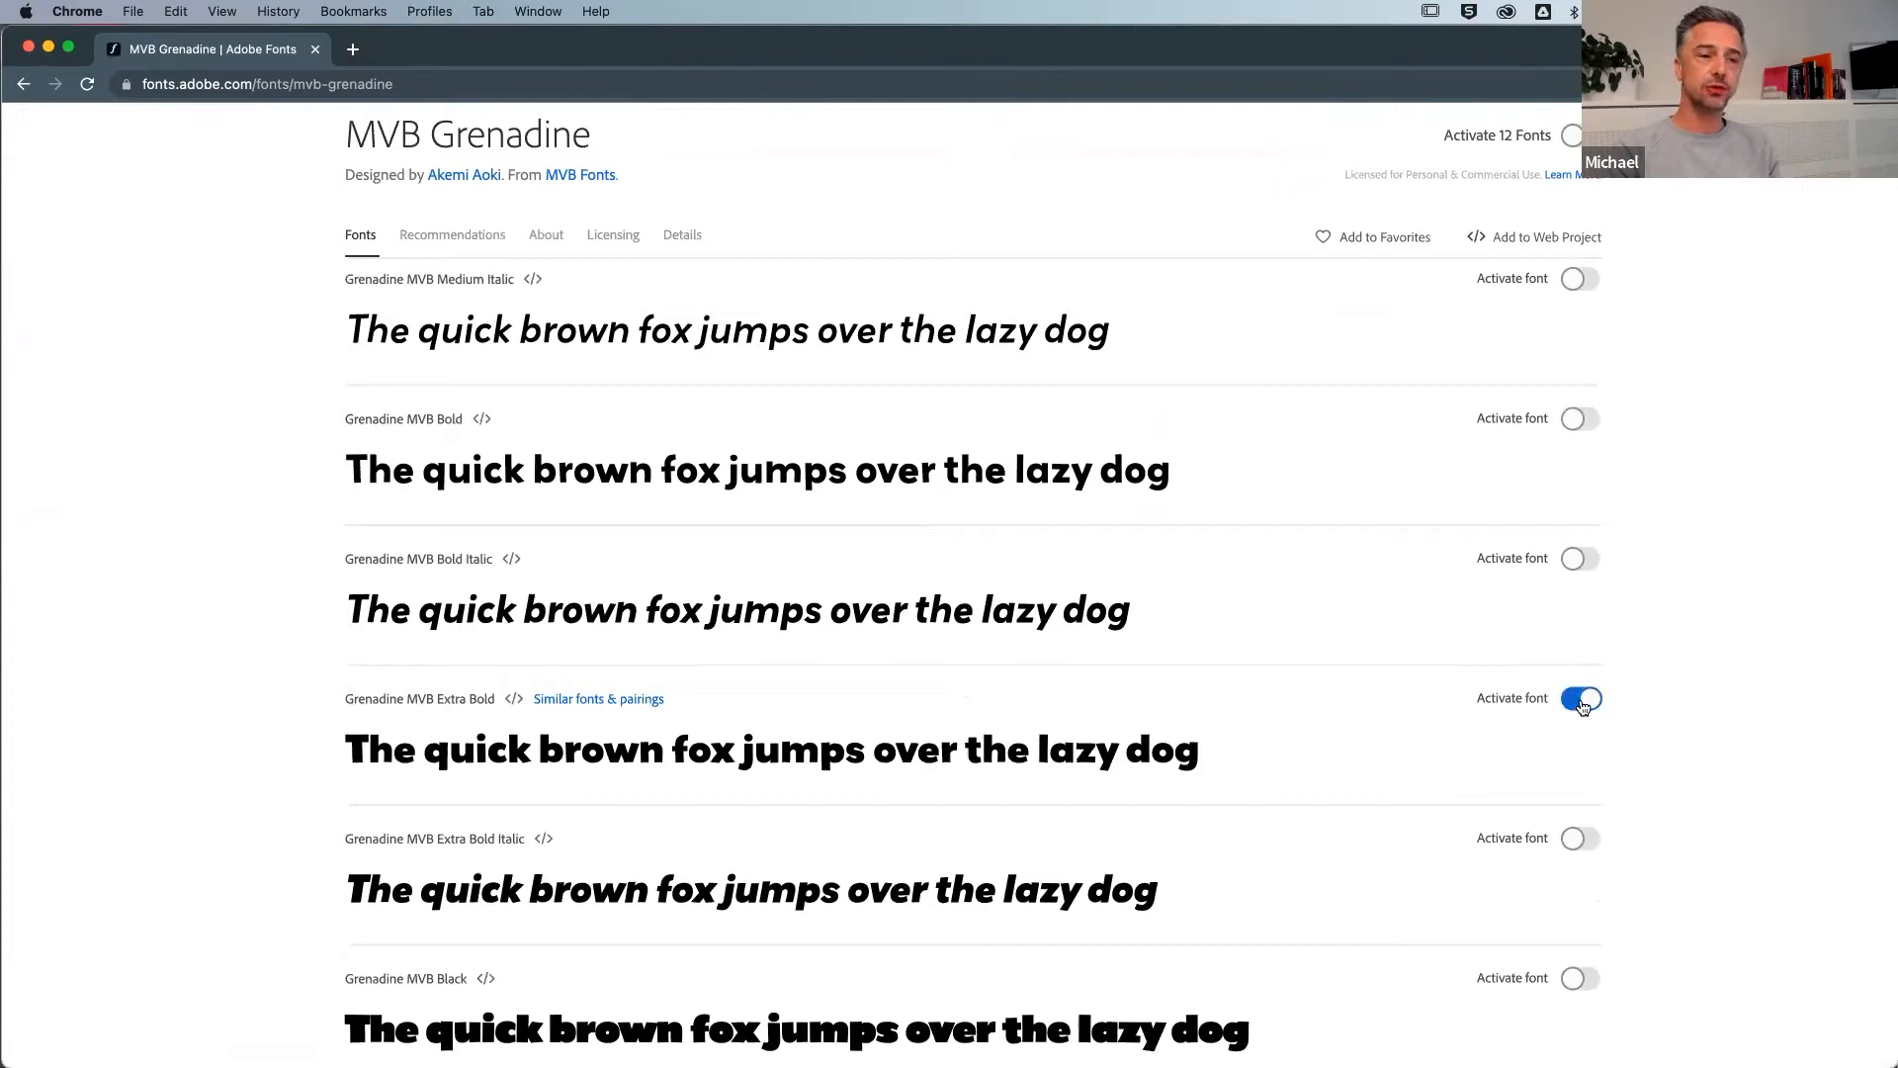
pyautogui.scroll(2, 1456, 589)
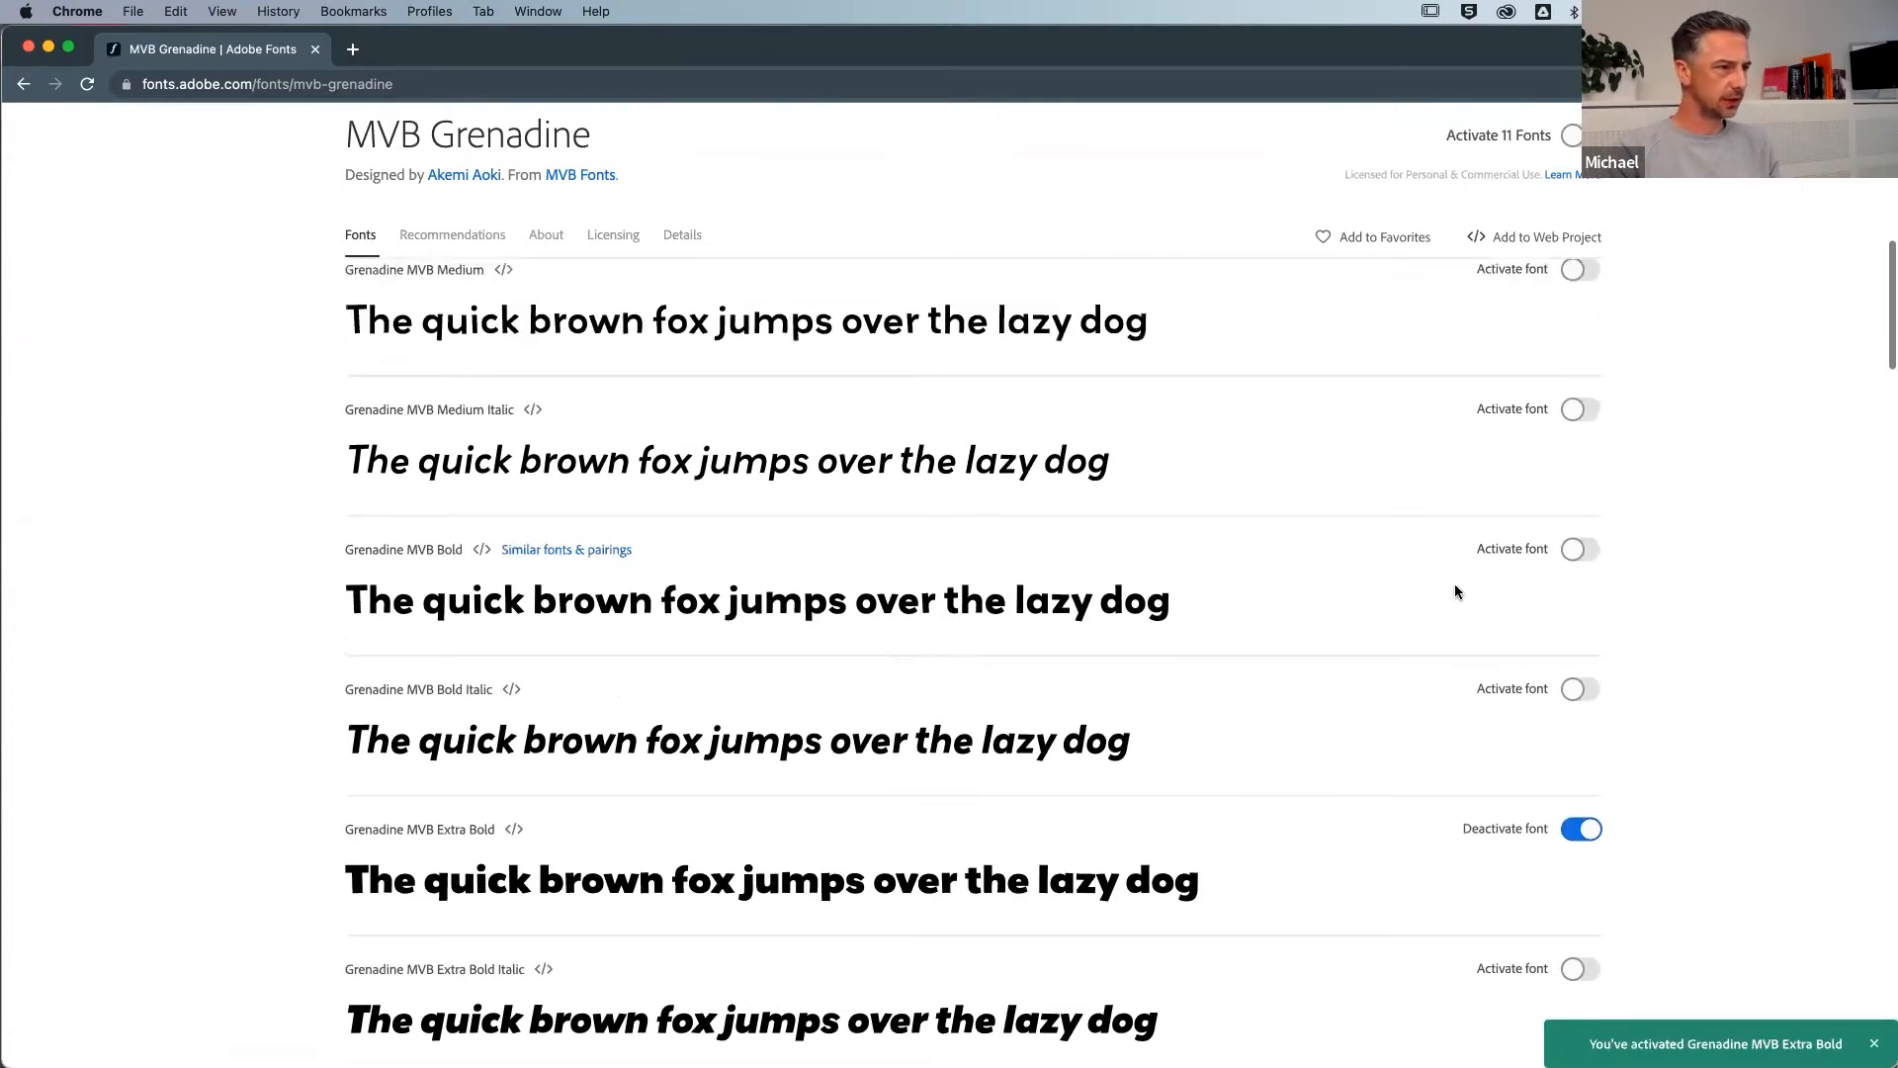
pyautogui.click(1578, 551)
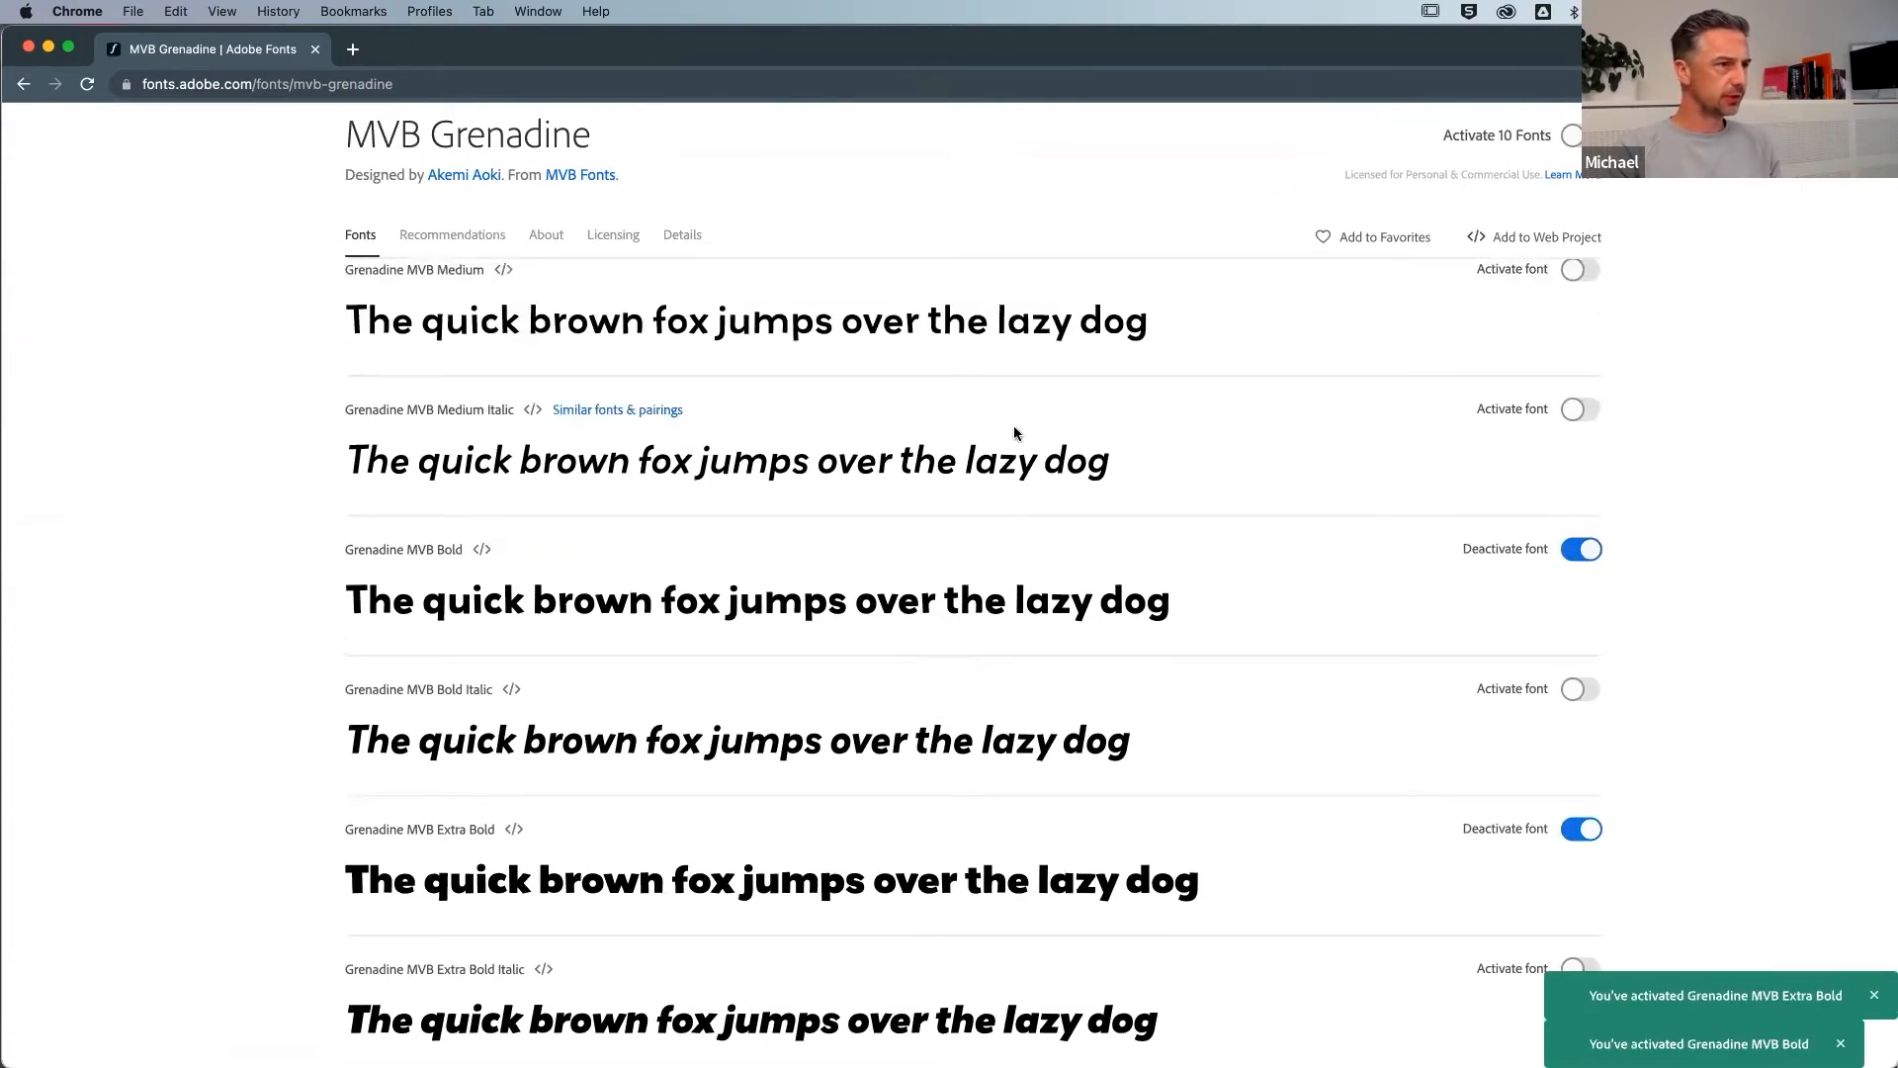
pyautogui.scroll(5, 1023, 425)
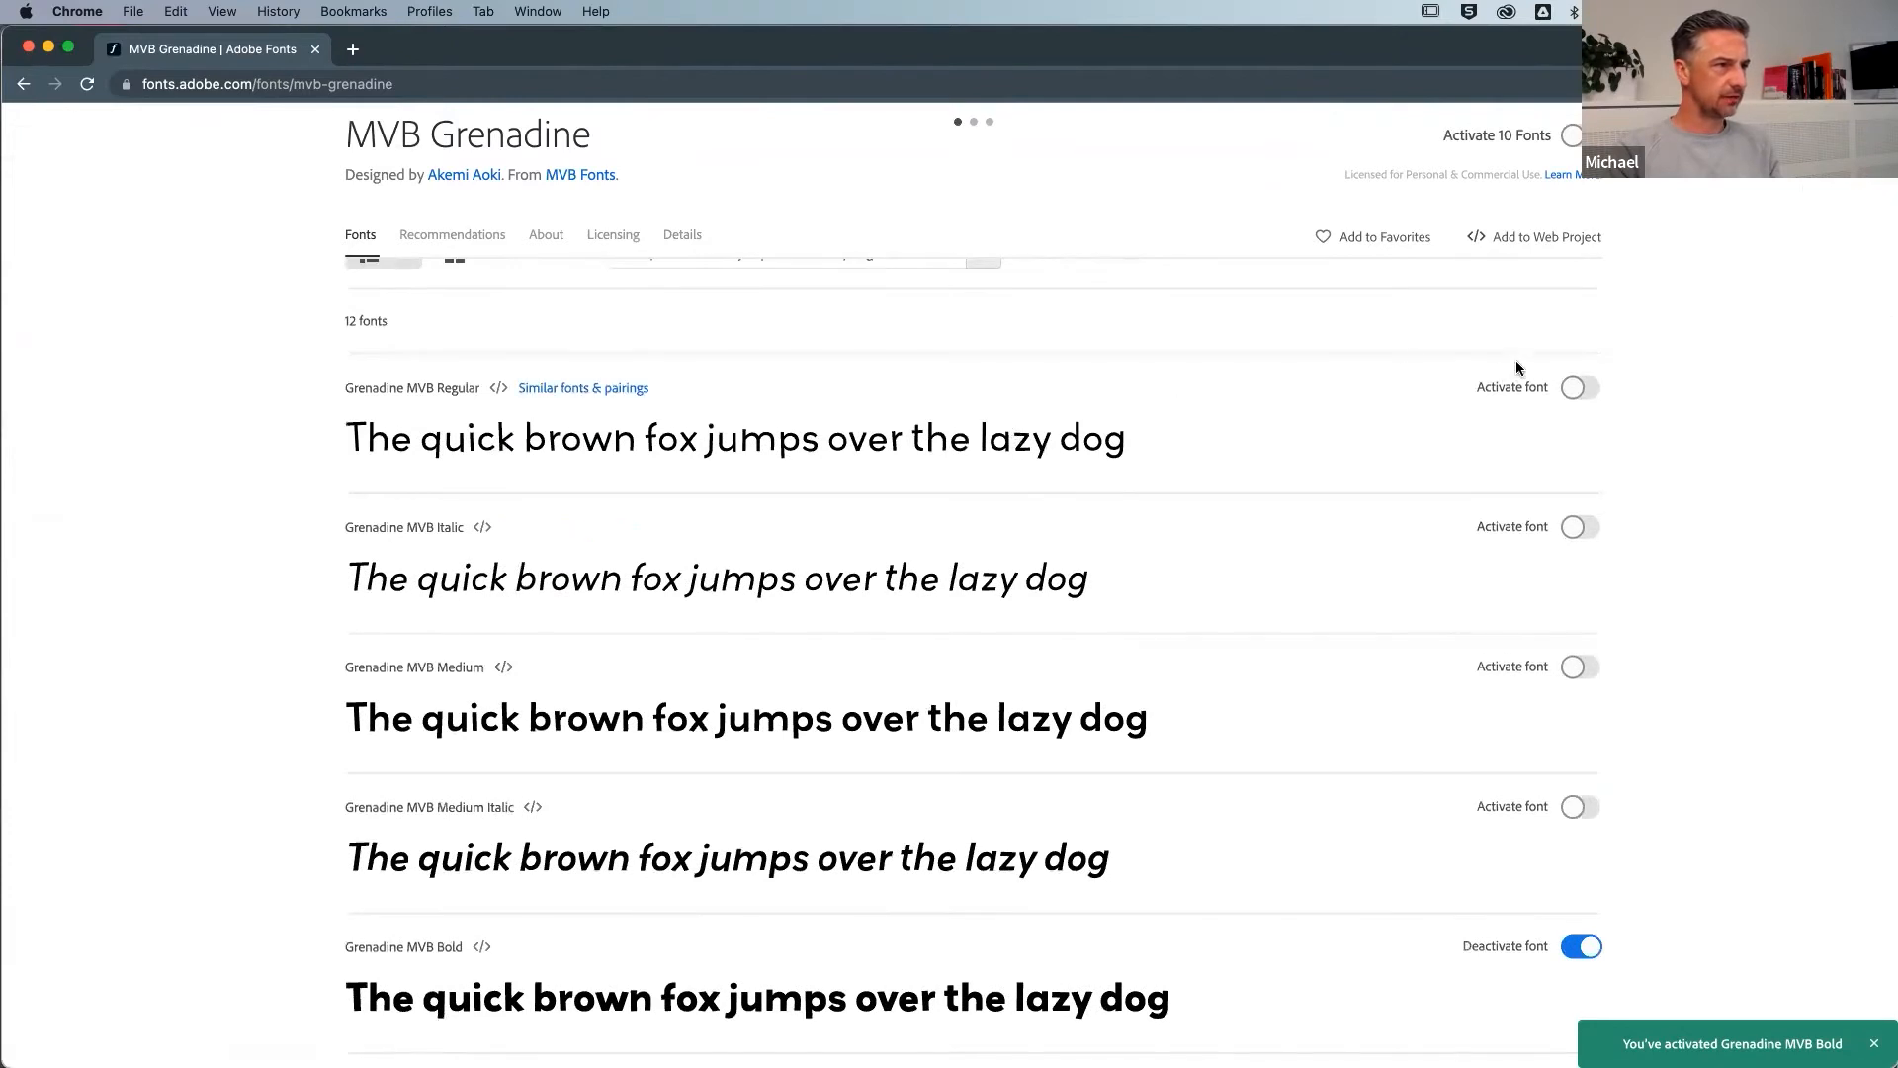
pyautogui.click(1579, 388)
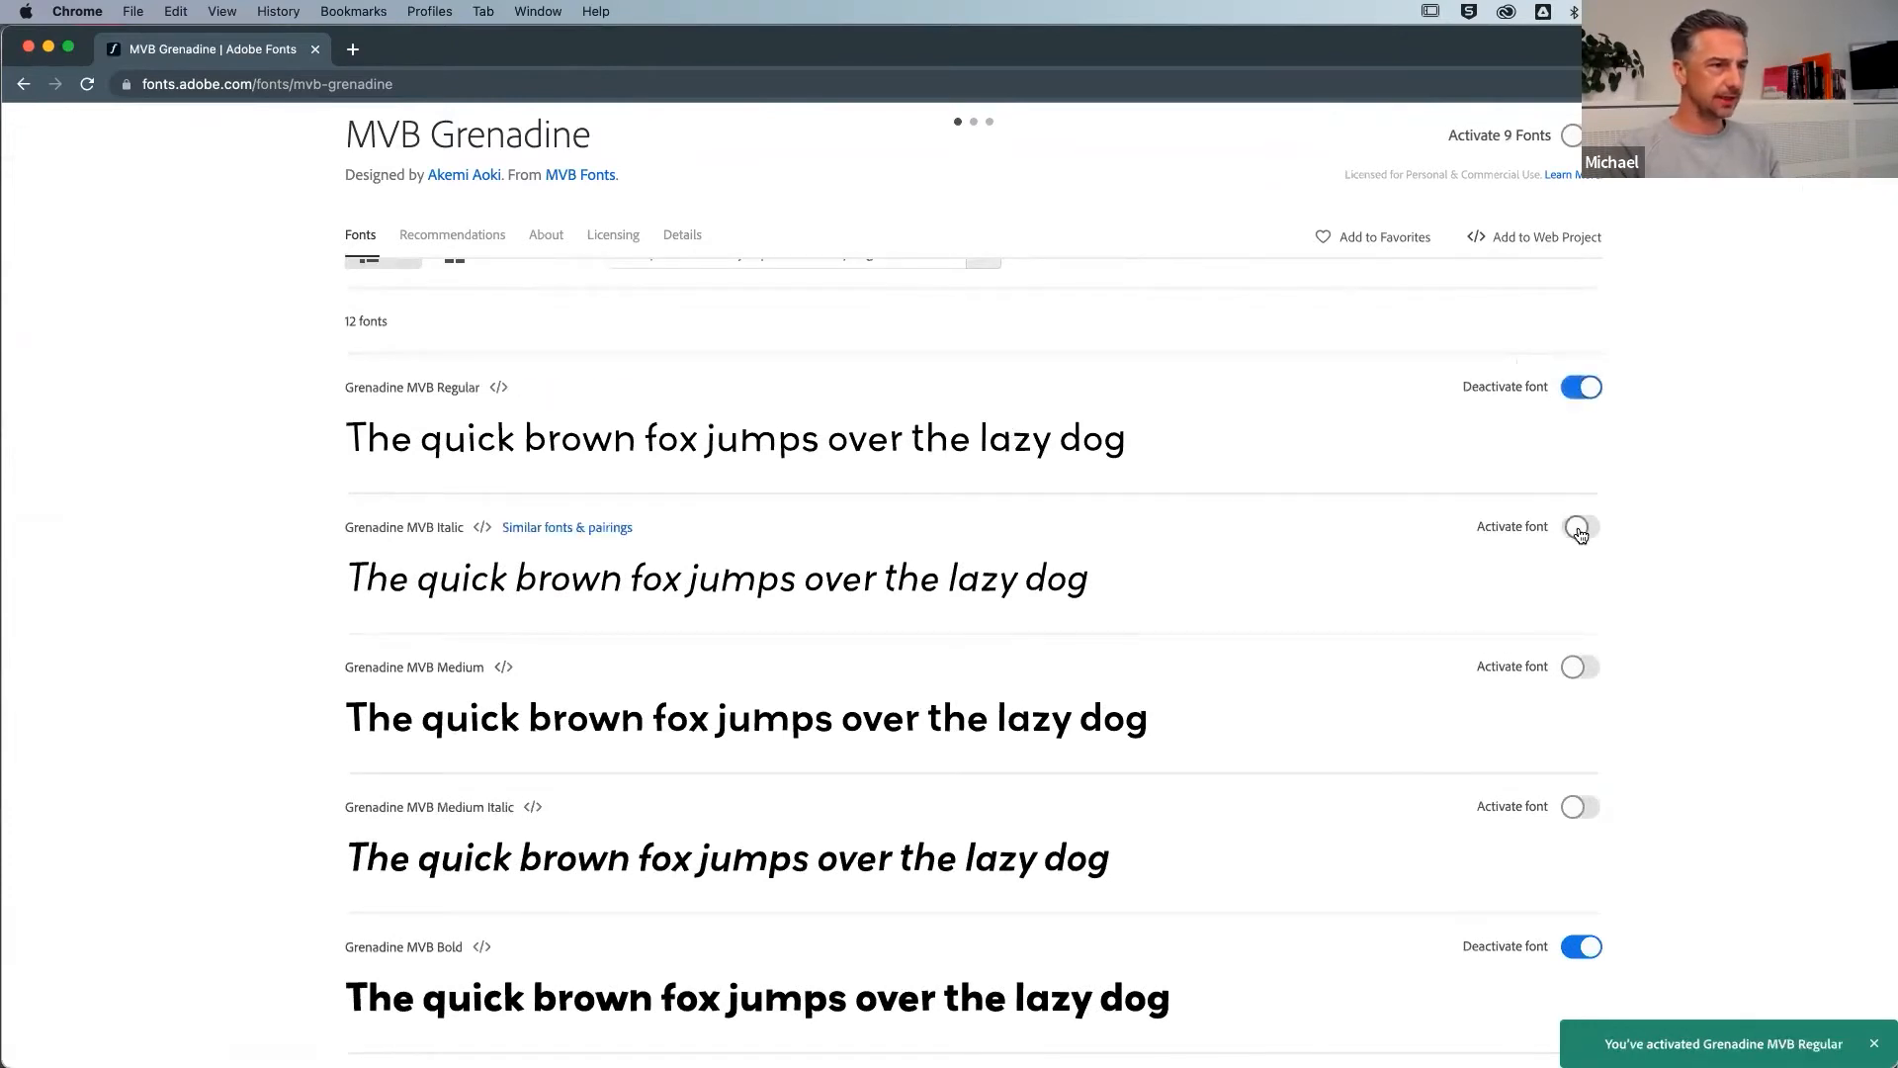
pyautogui.click(1580, 528)
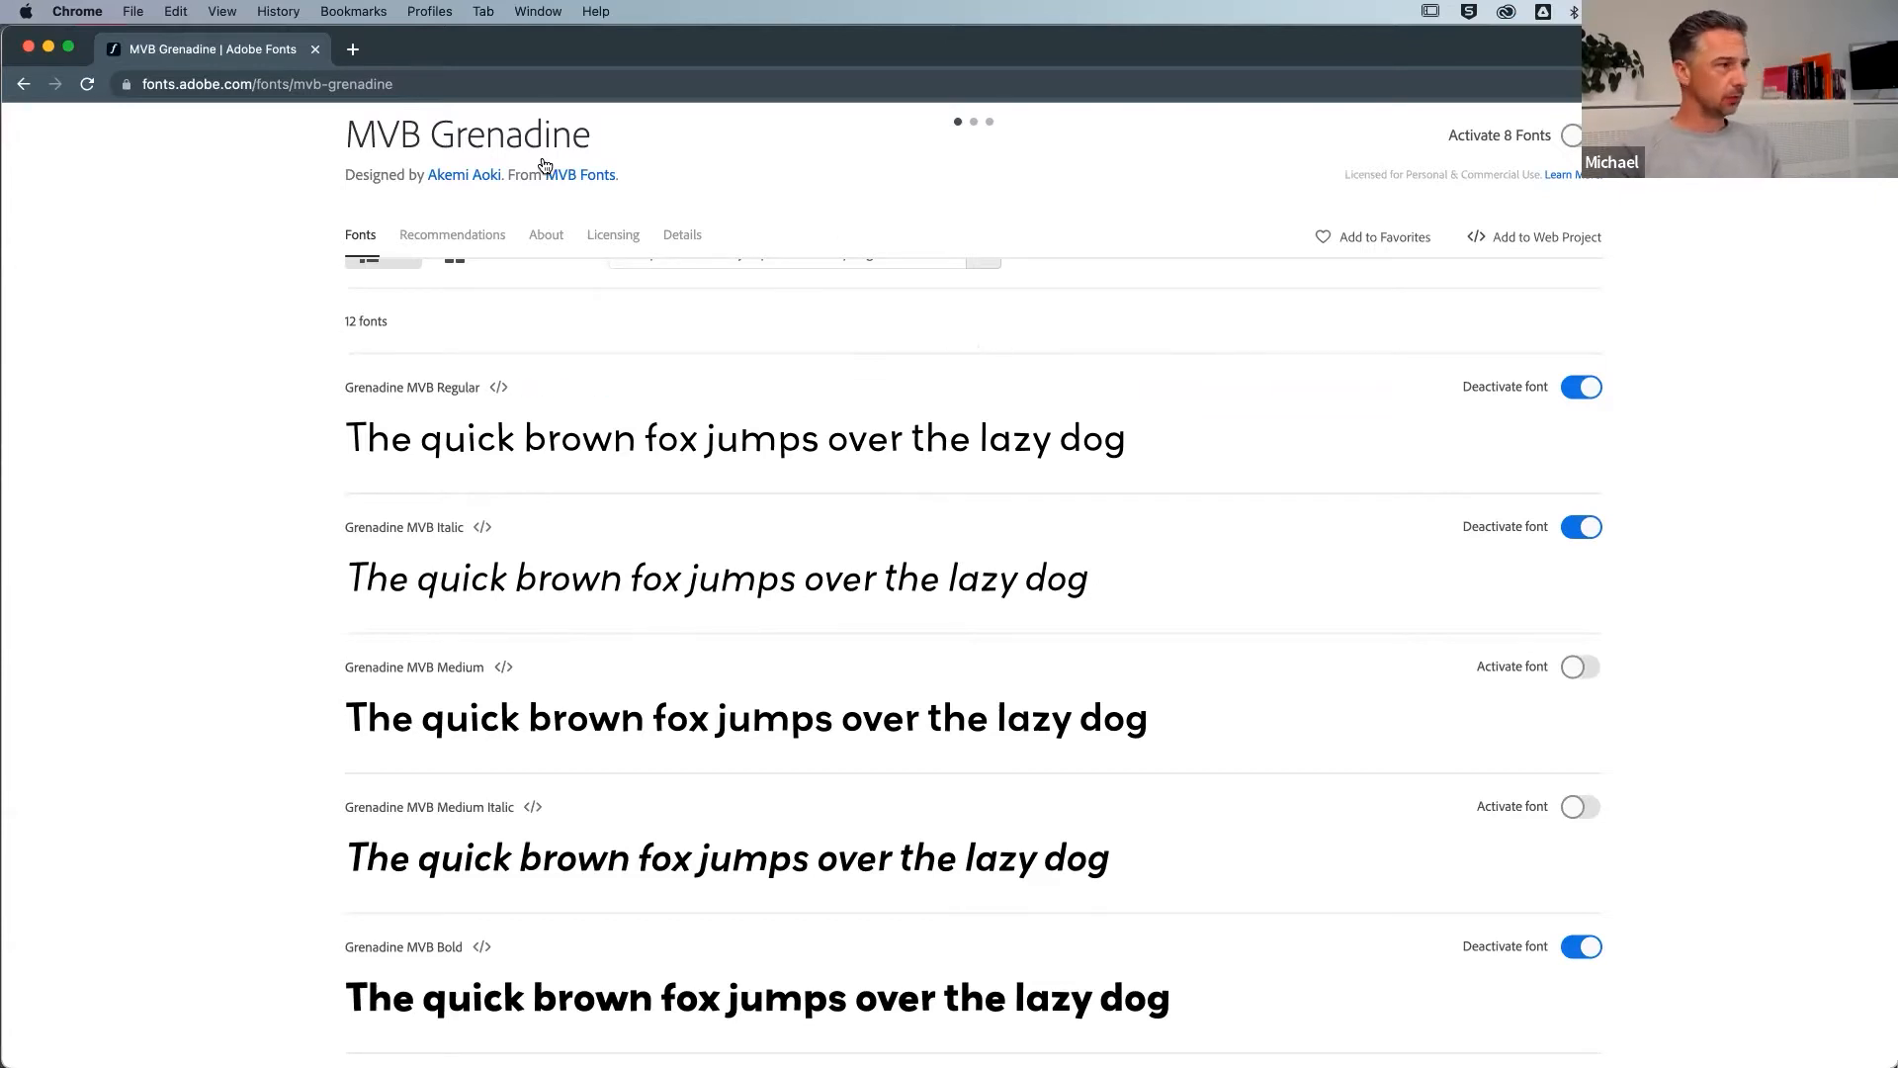
# Switch to InDesign and set the whole "Saviez-vous que vous pouvez également…" heading in Grenadine MVB Extra Bold
pyautogui.press('super+Tab')
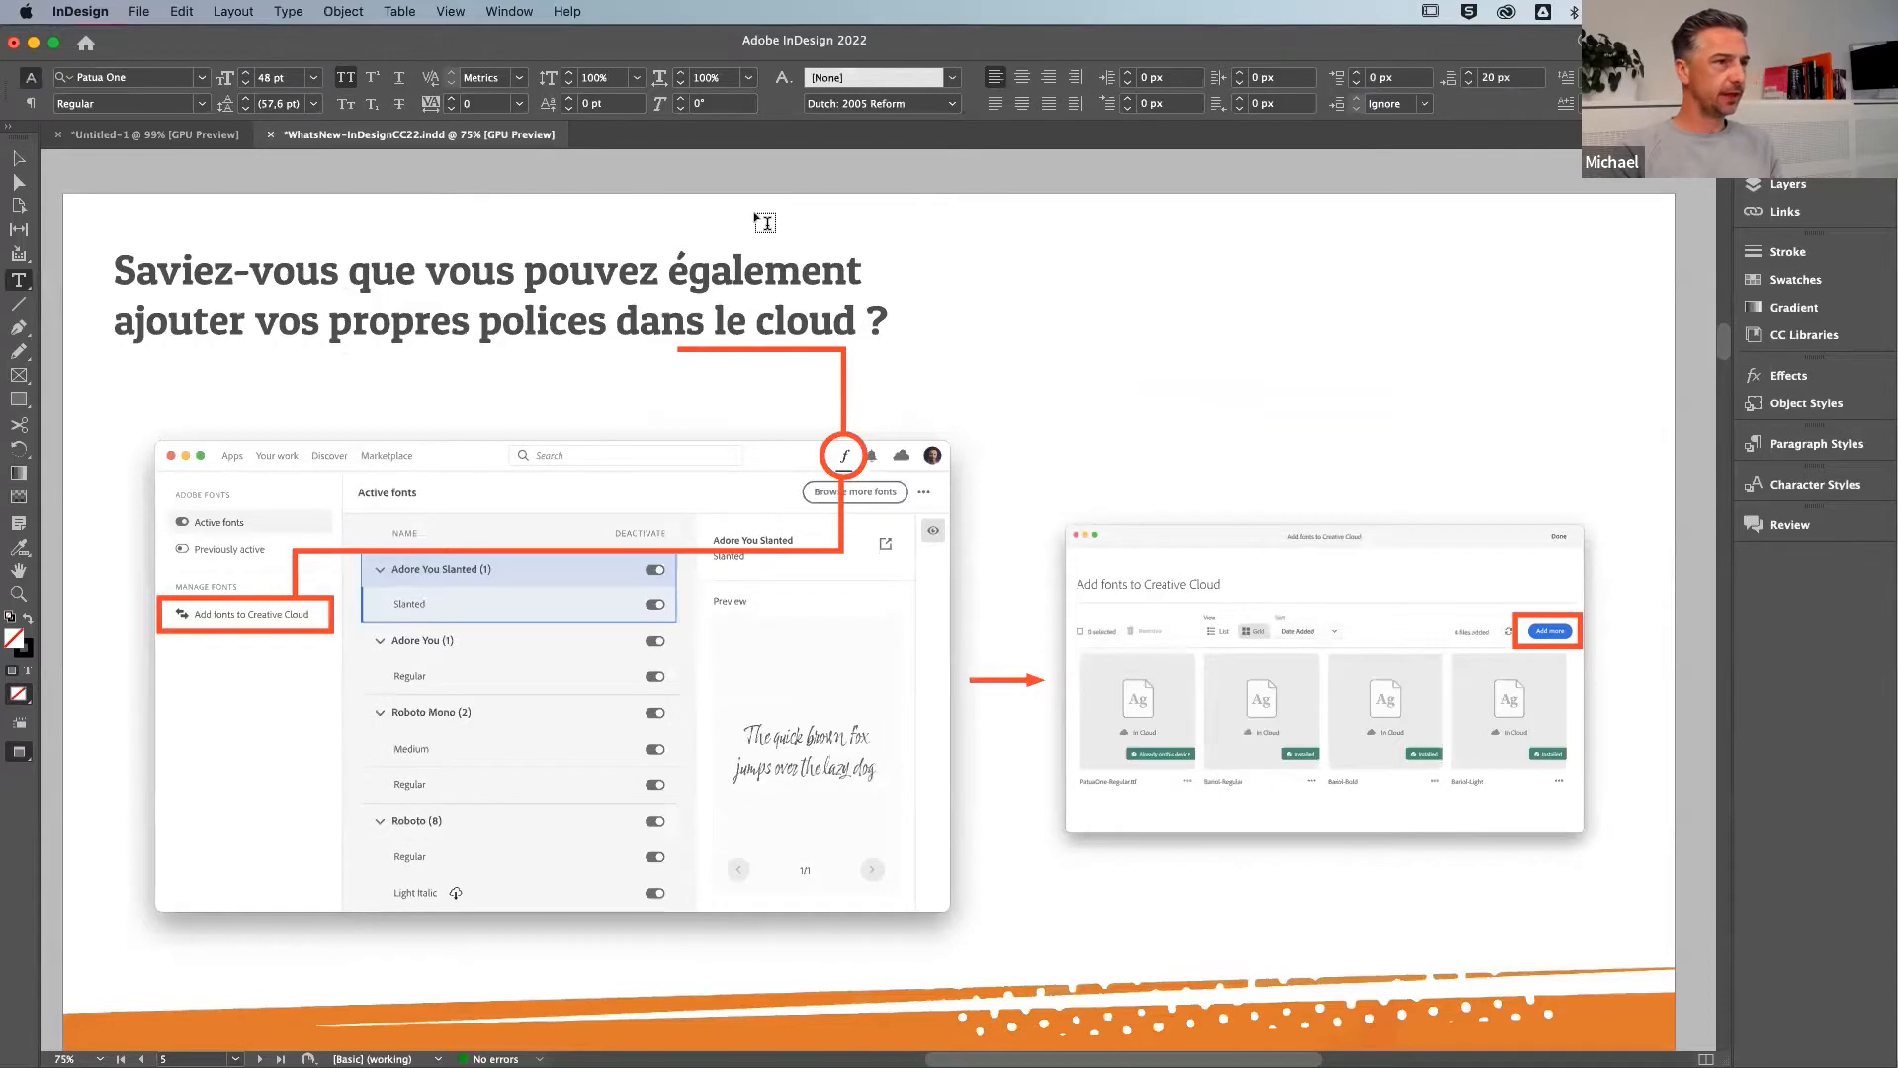
pyautogui.tripleClick(400, 279)
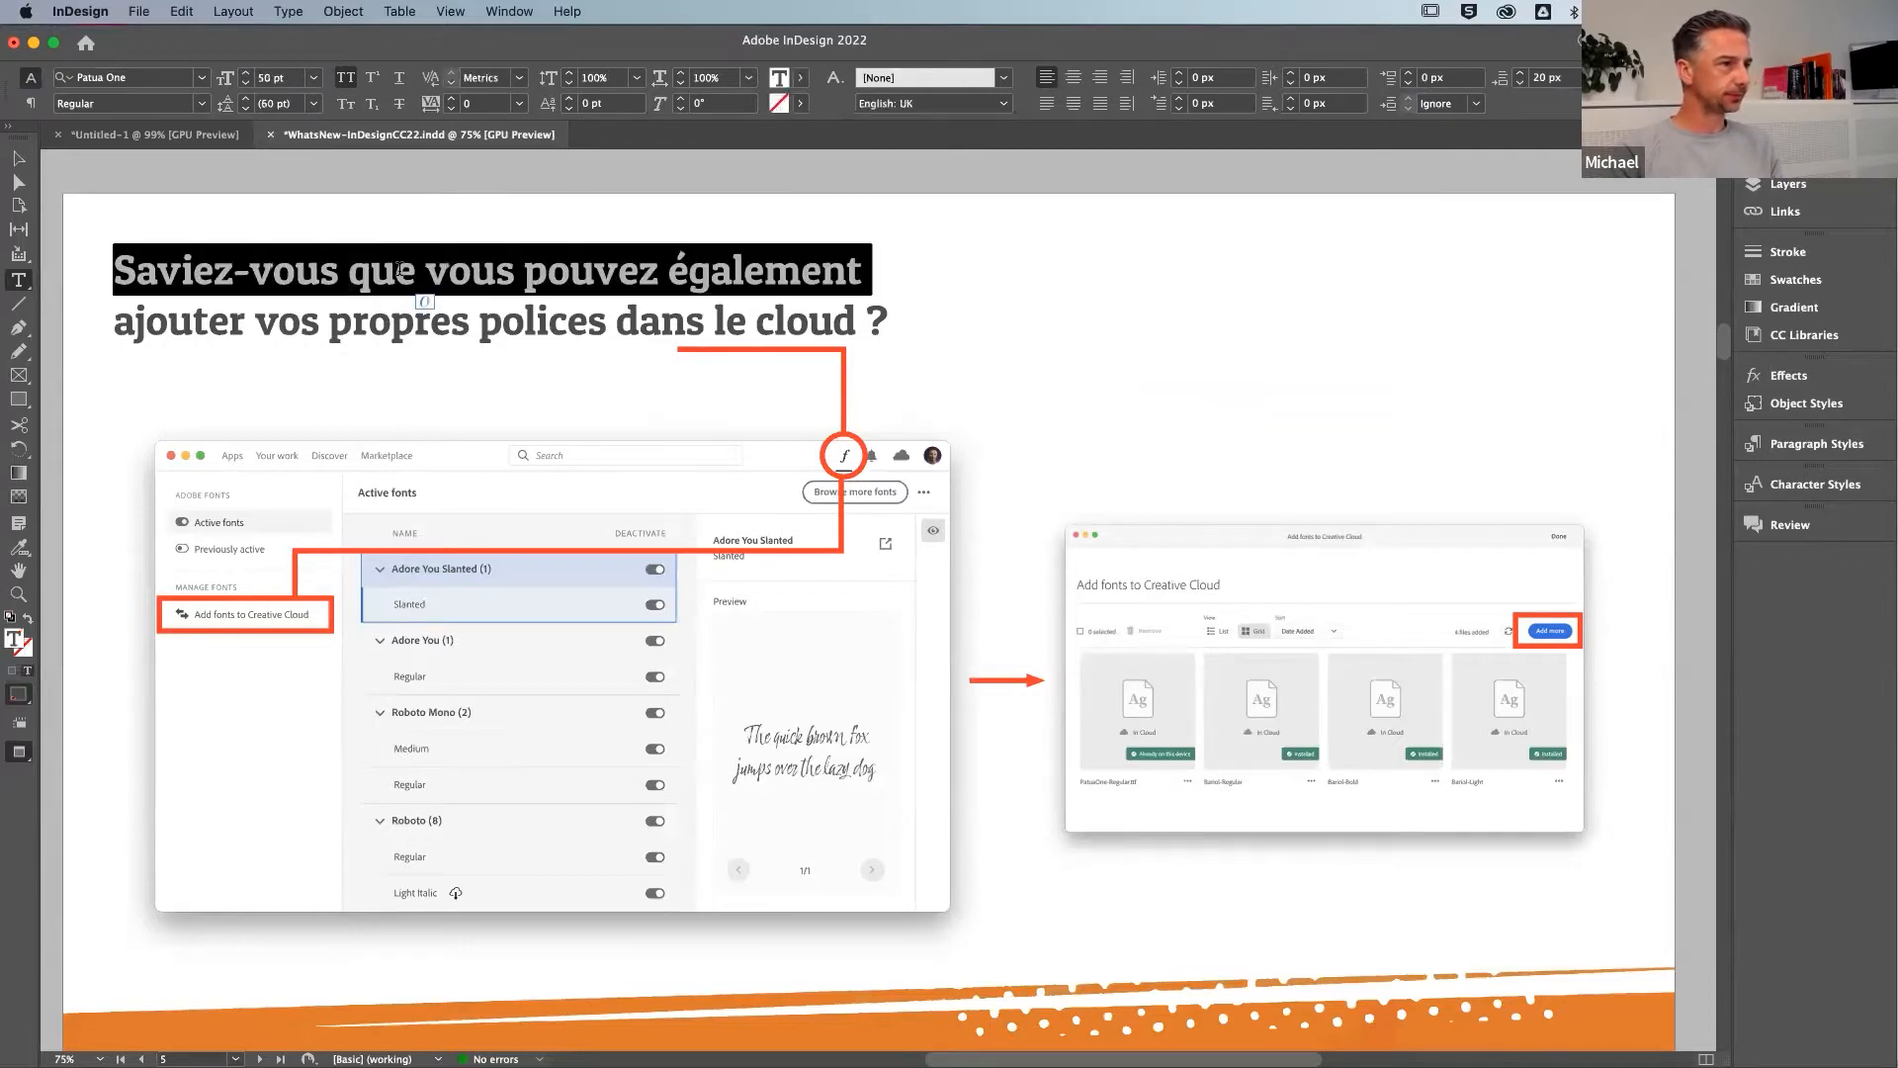
pyautogui.click(400, 280)
pyautogui.click(140, 79)
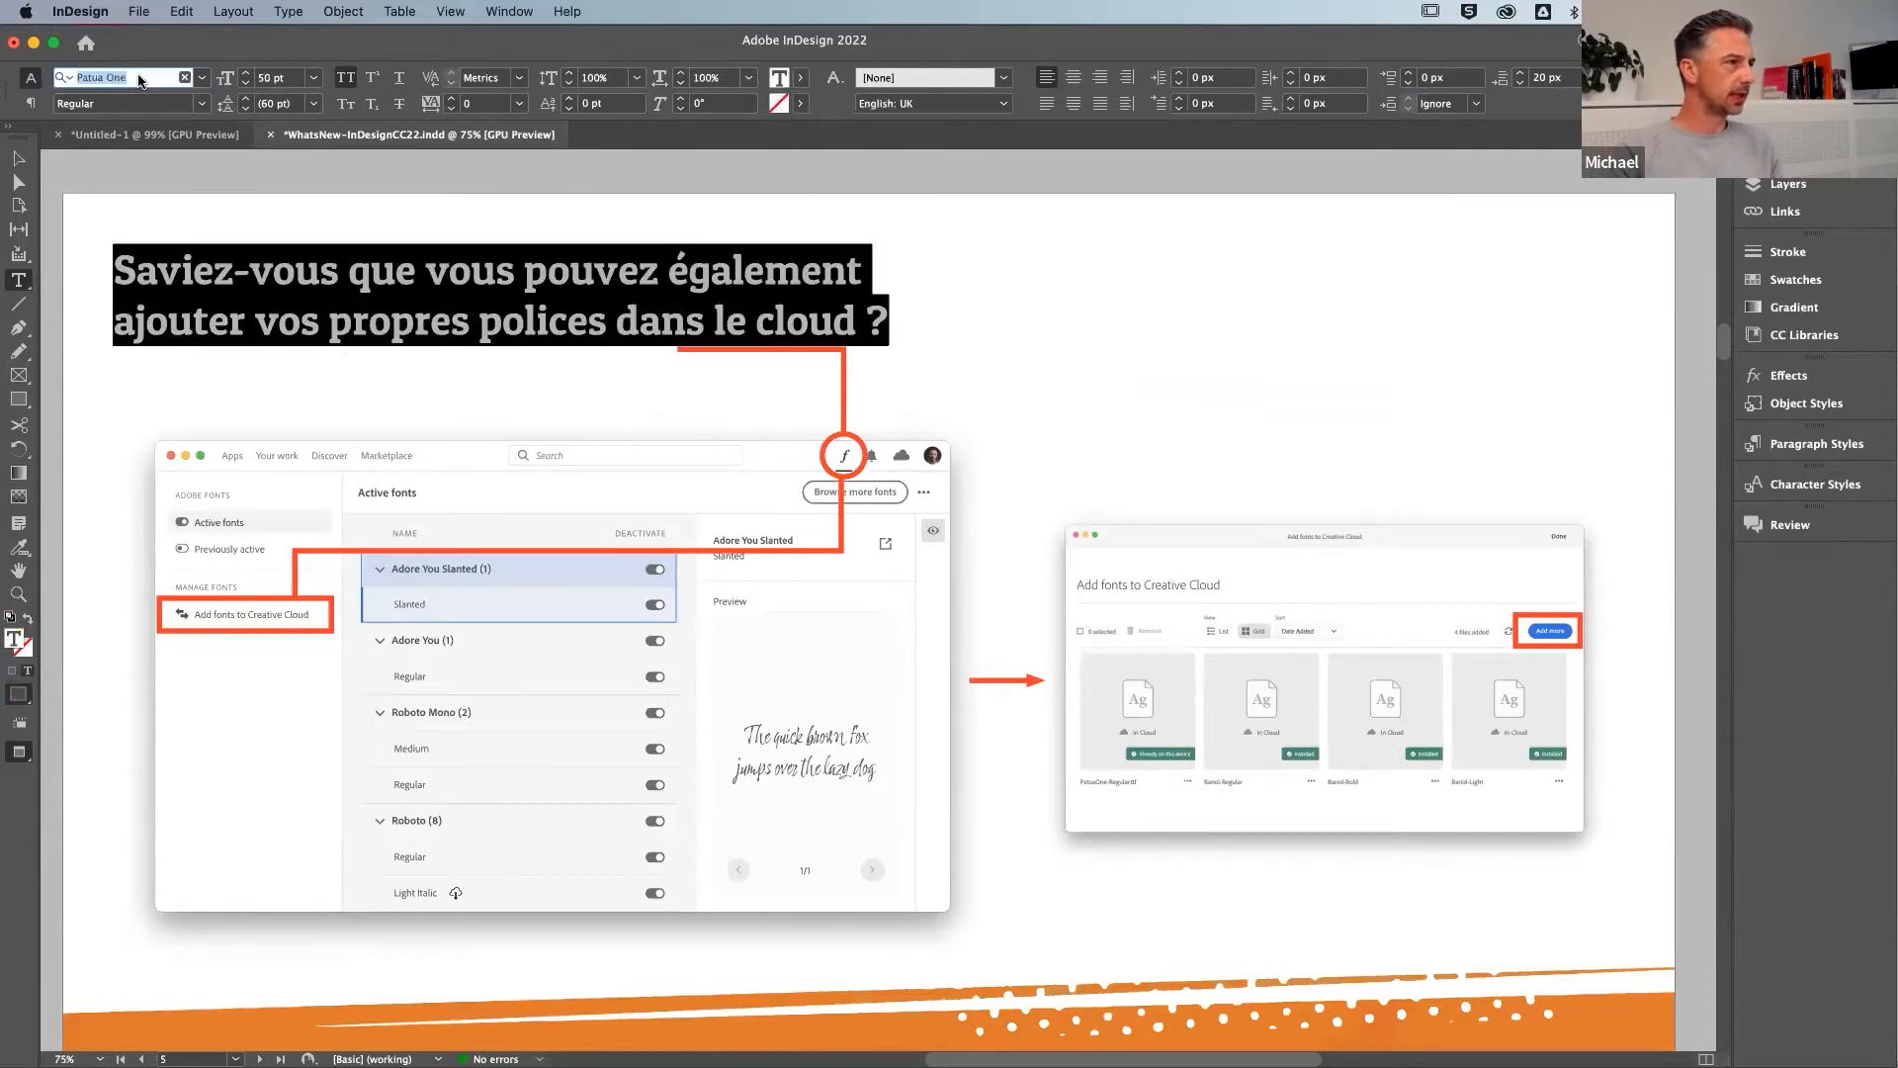
pyautogui.write('grend')
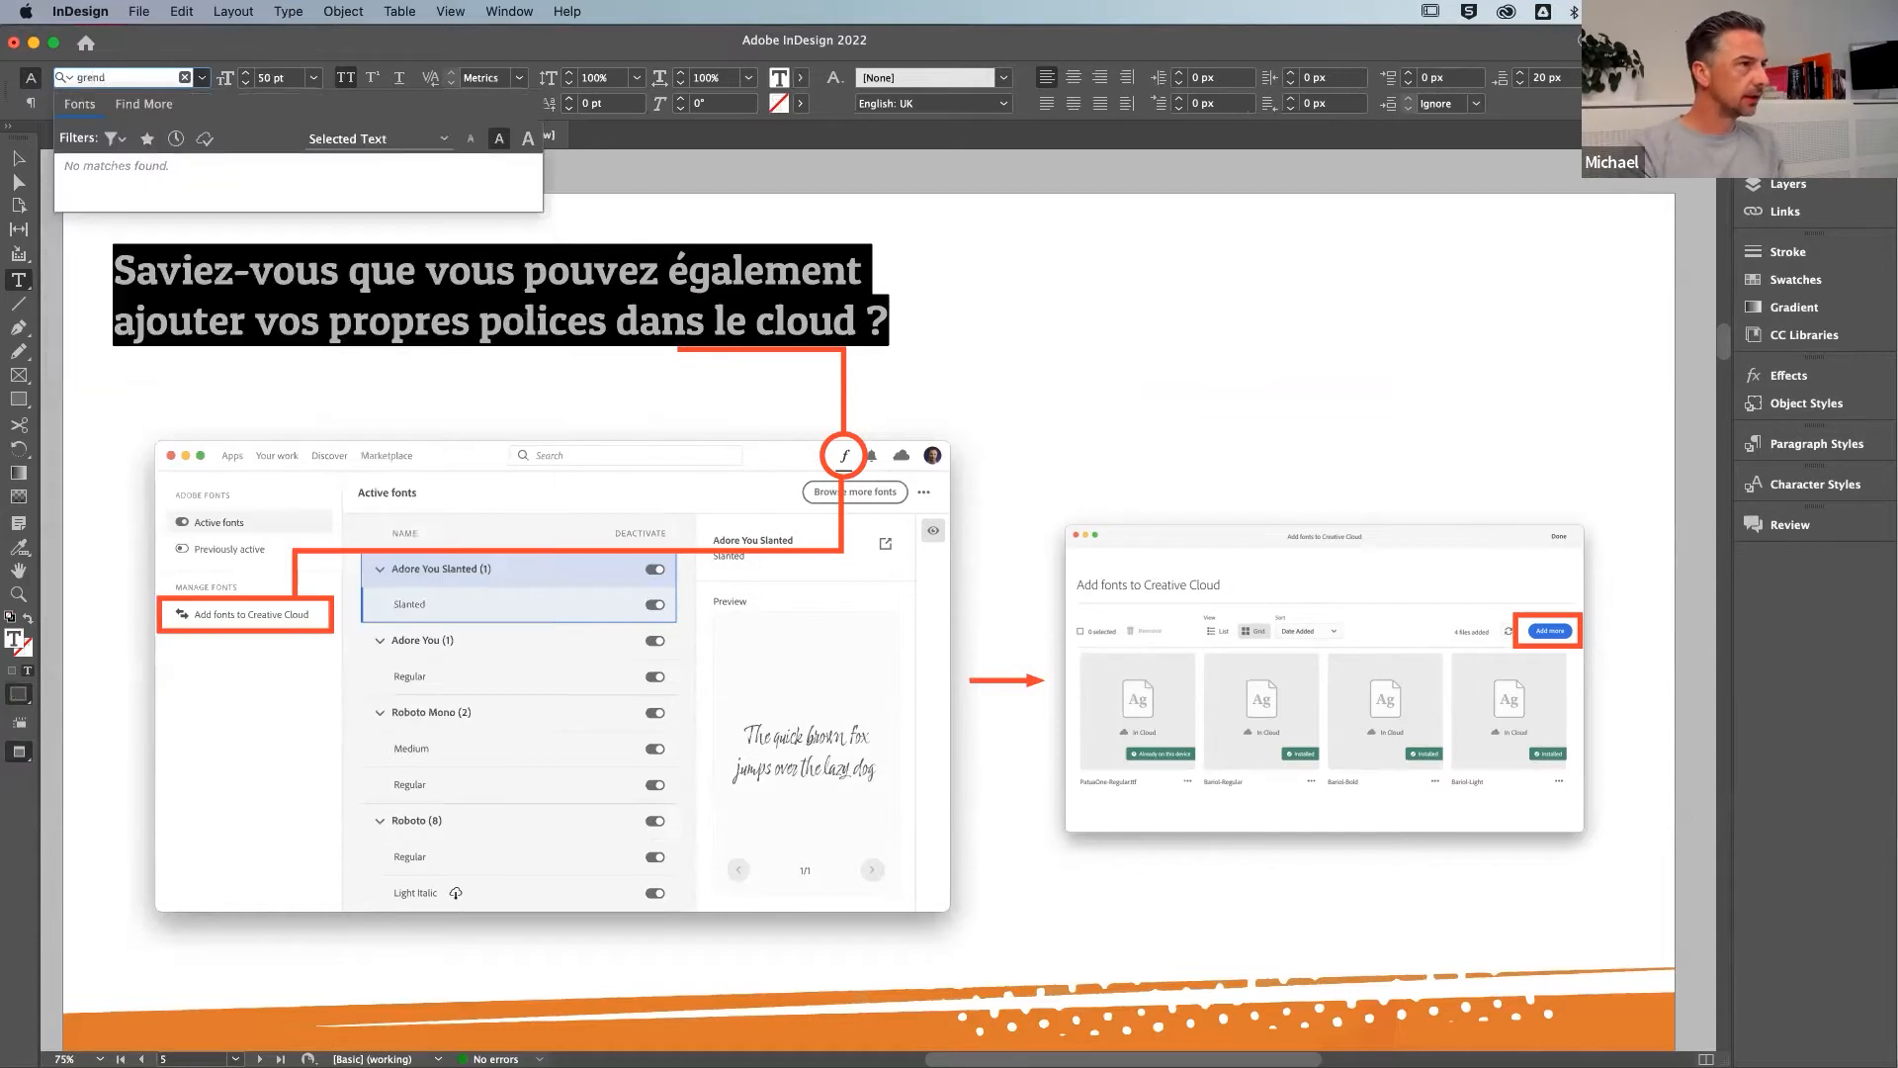
pyautogui.press('BackSpace')
pyautogui.write('a')
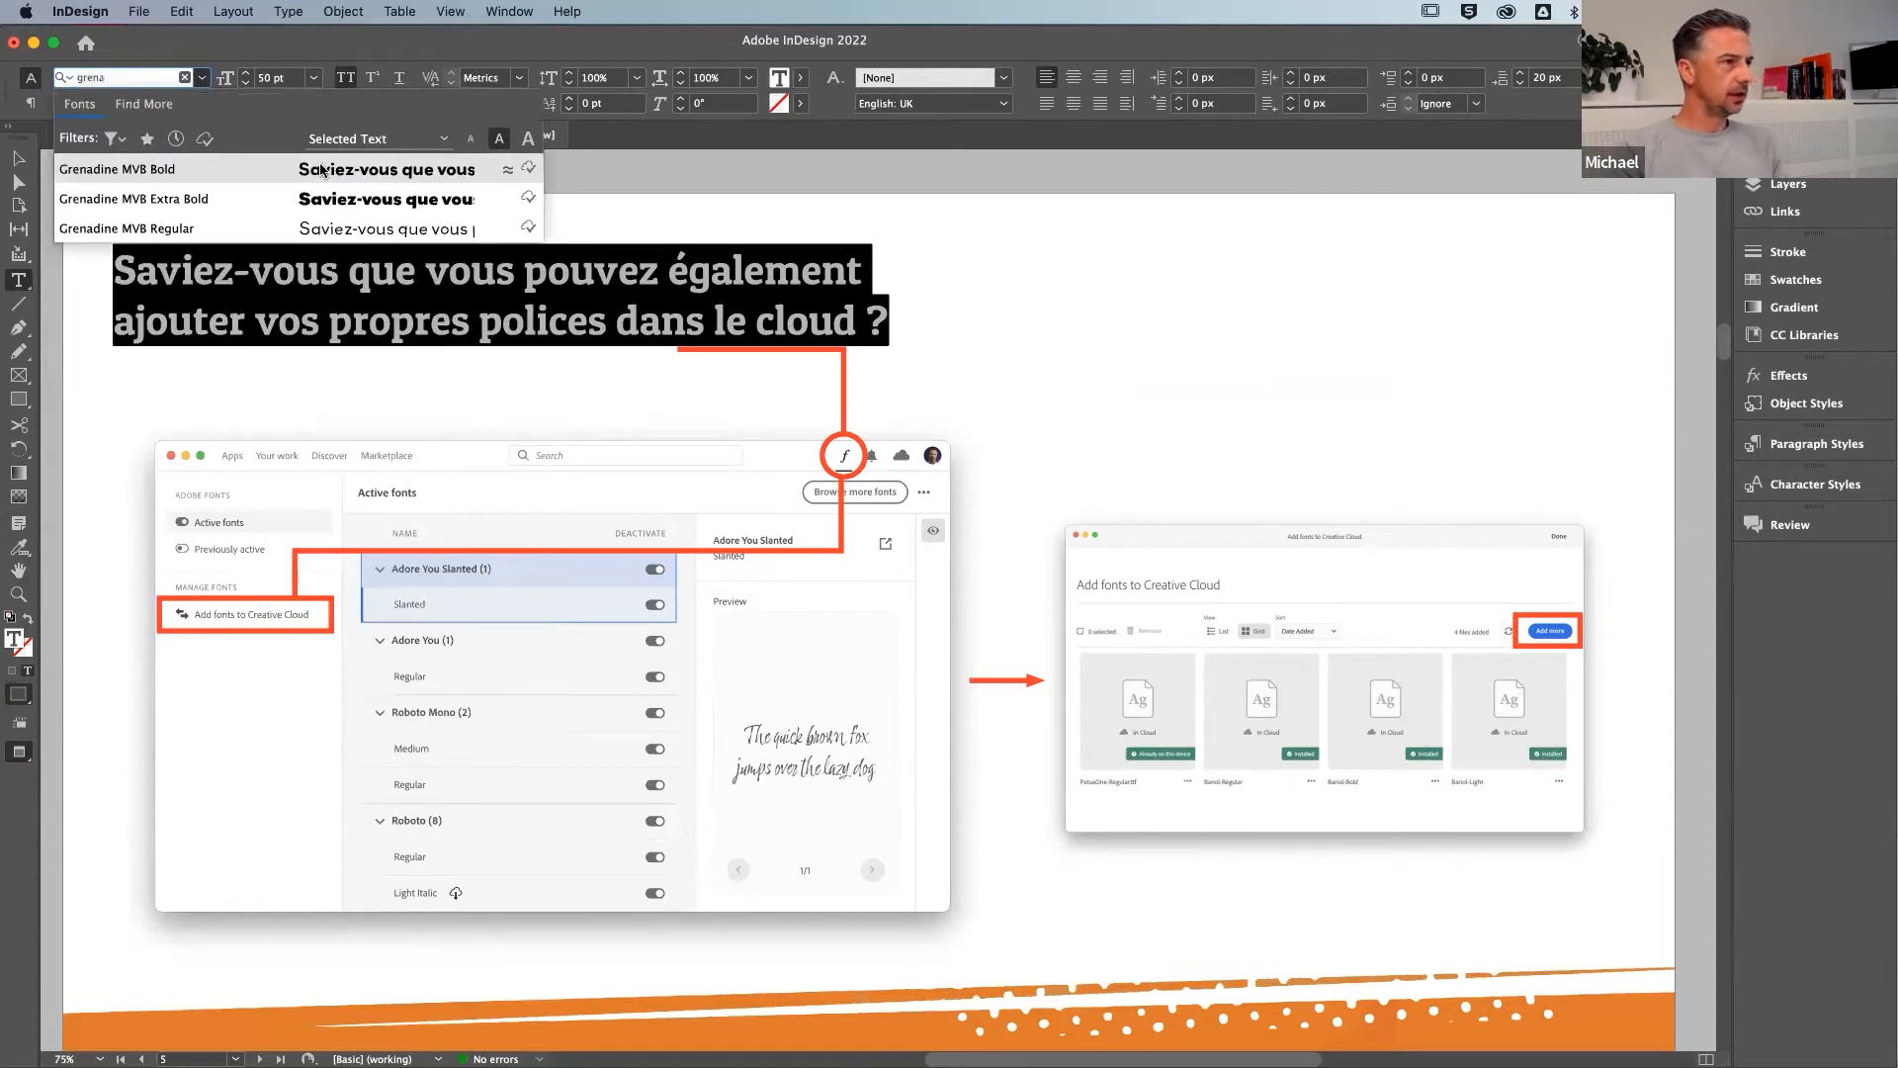
pyautogui.click(397, 212)
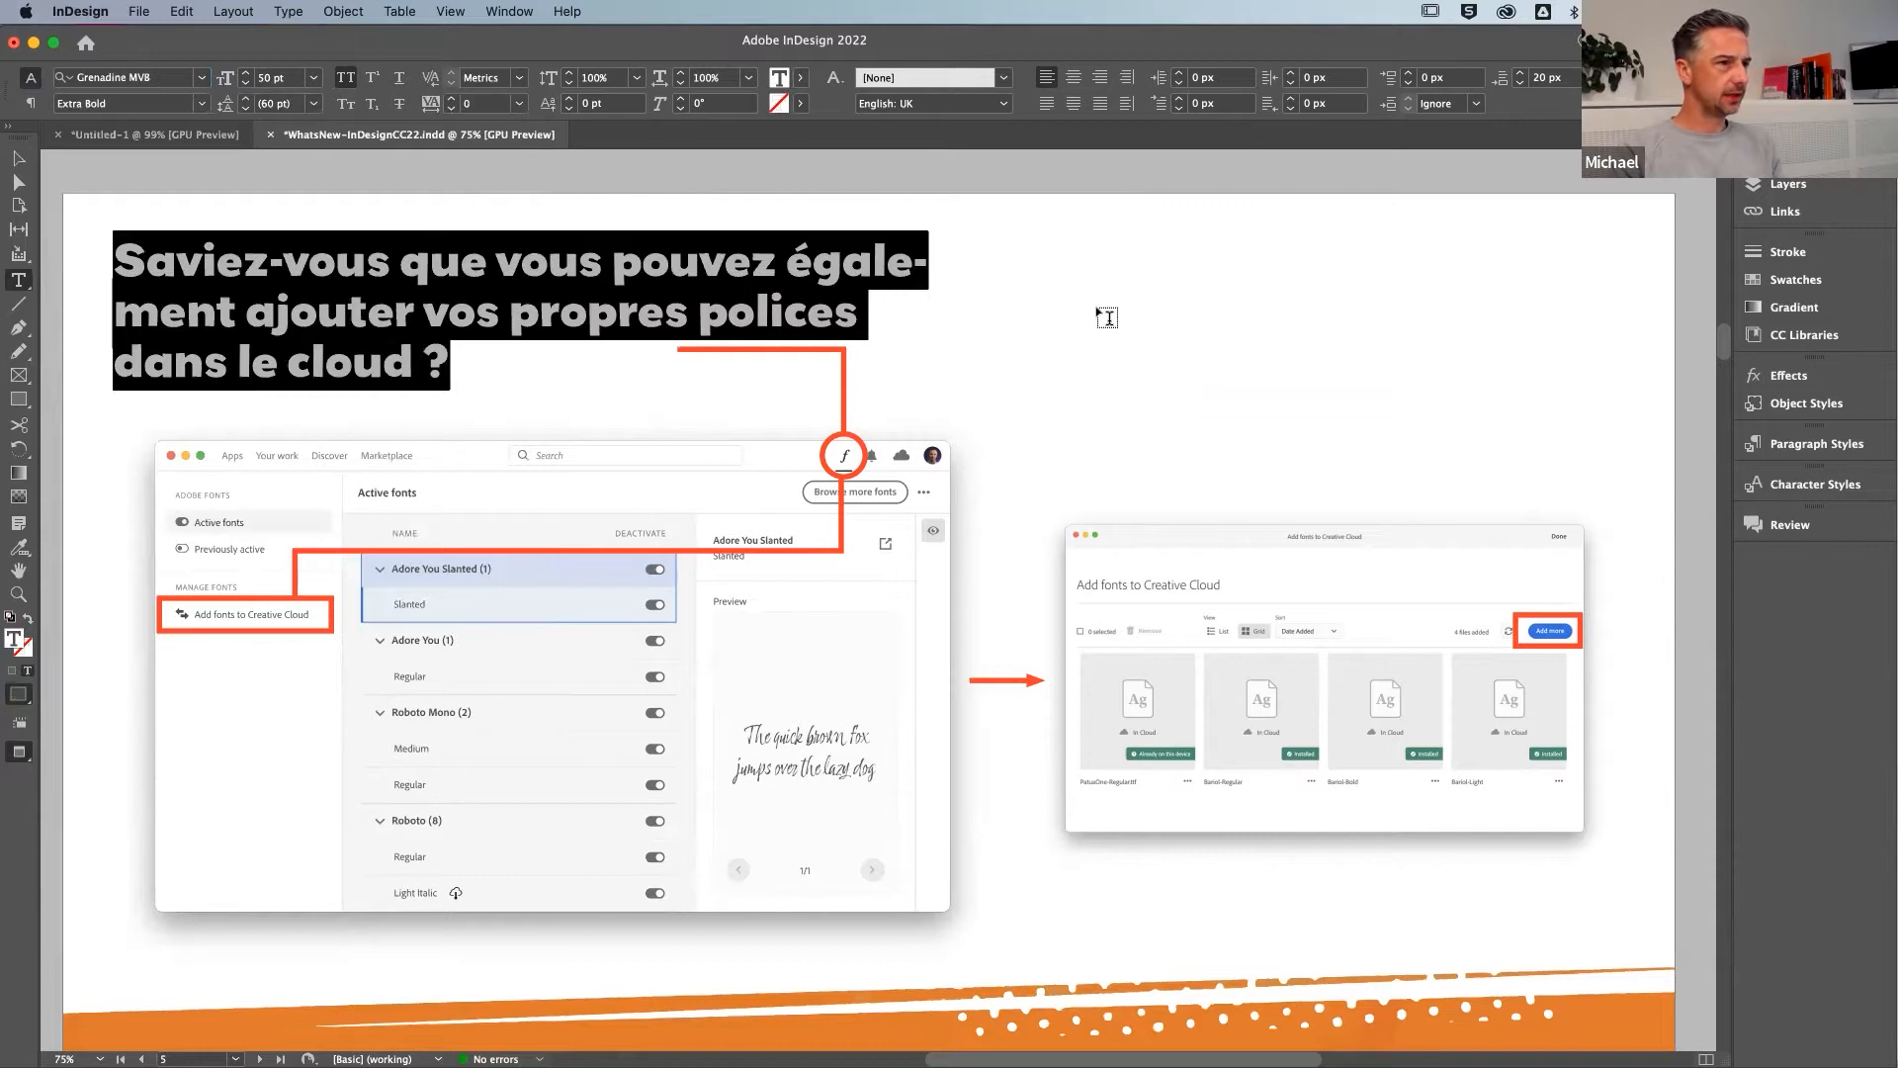
# Reduce the heading's font size until the text fits on two lines, and deselect it
pyautogui.click(246, 86)
pyautogui.click(246, 86)
pyautogui.click(246, 86)
pyautogui.click(246, 86)
pyautogui.click(246, 86)
pyautogui.click(246, 86)
pyautogui.click(246, 86)
pyautogui.click(246, 86)
pyautogui.click(1144, 359)
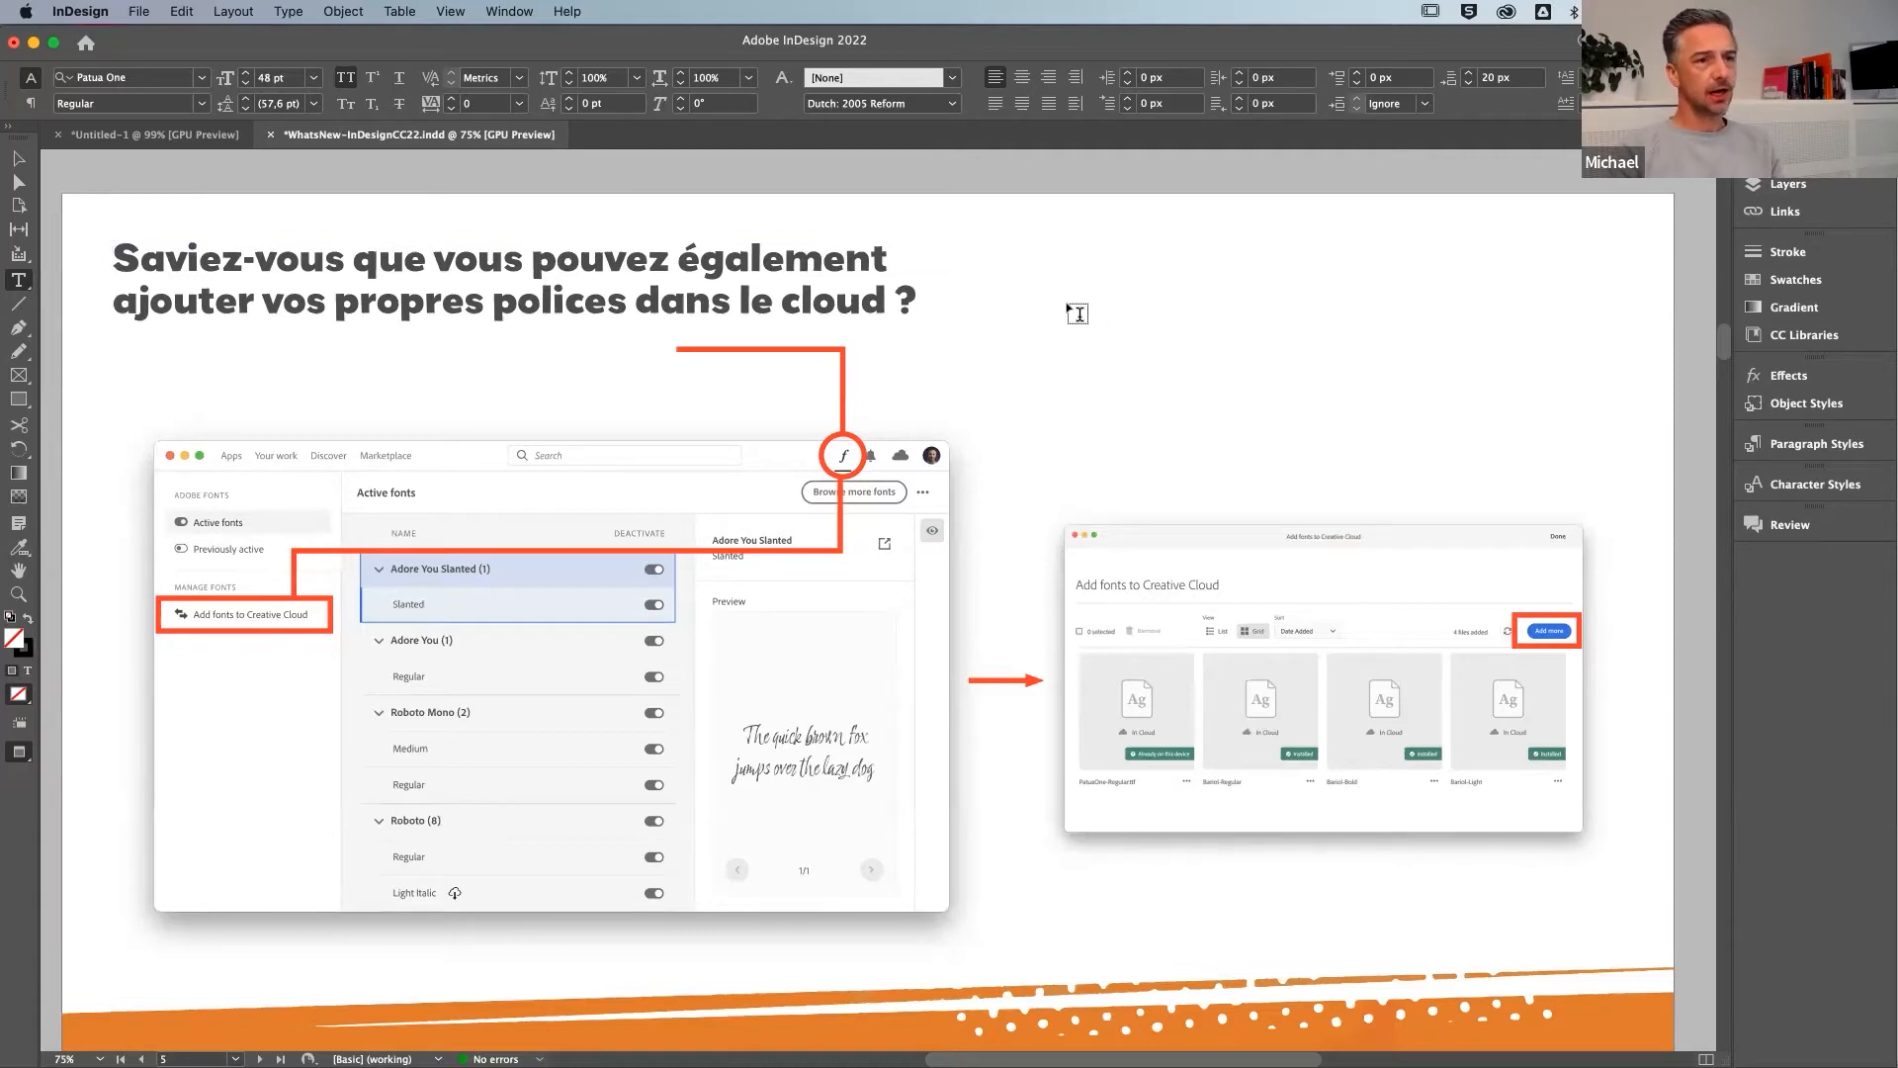
pyautogui.scroll(1, 1078, 313)
pyautogui.scroll(-2, 1075, 314)
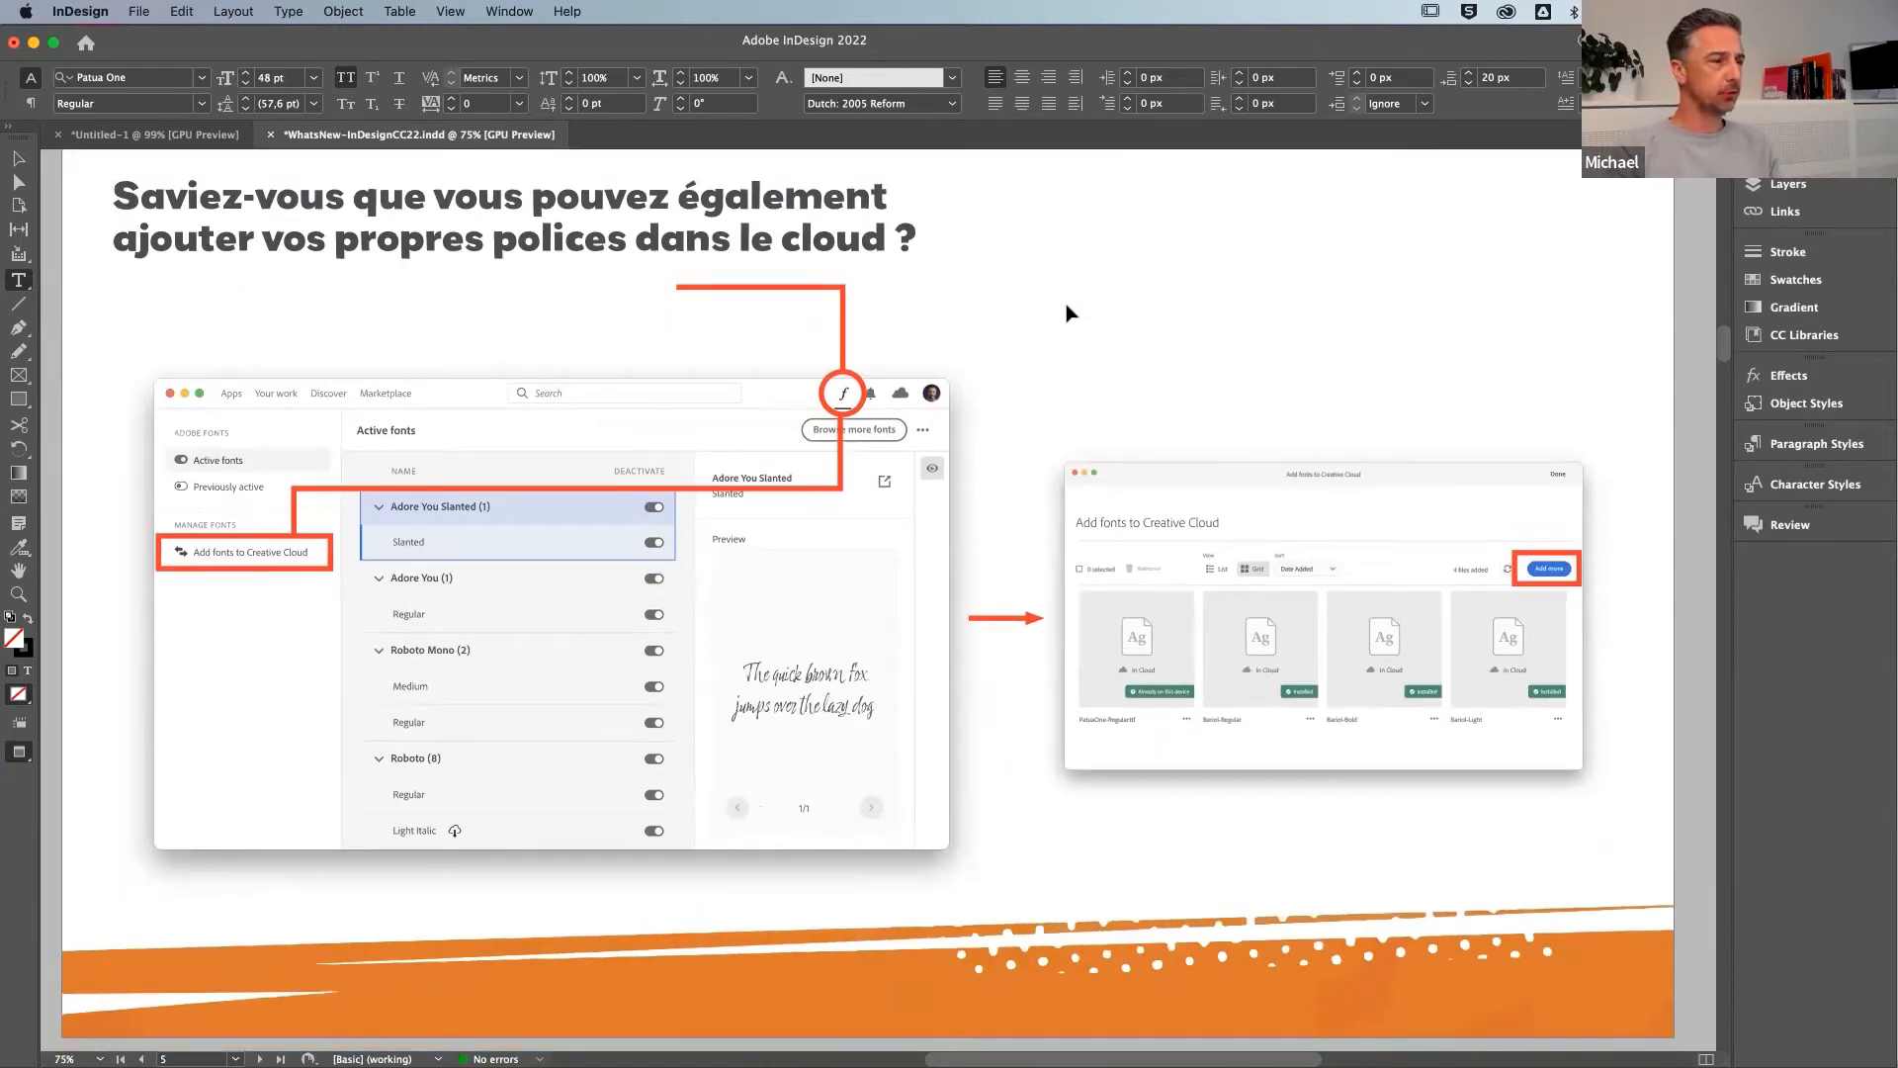
# Switch back to Chrome and look through MVB Grenadine's font samples, pairings, description and foundry information
pyautogui.press('super+Tab')
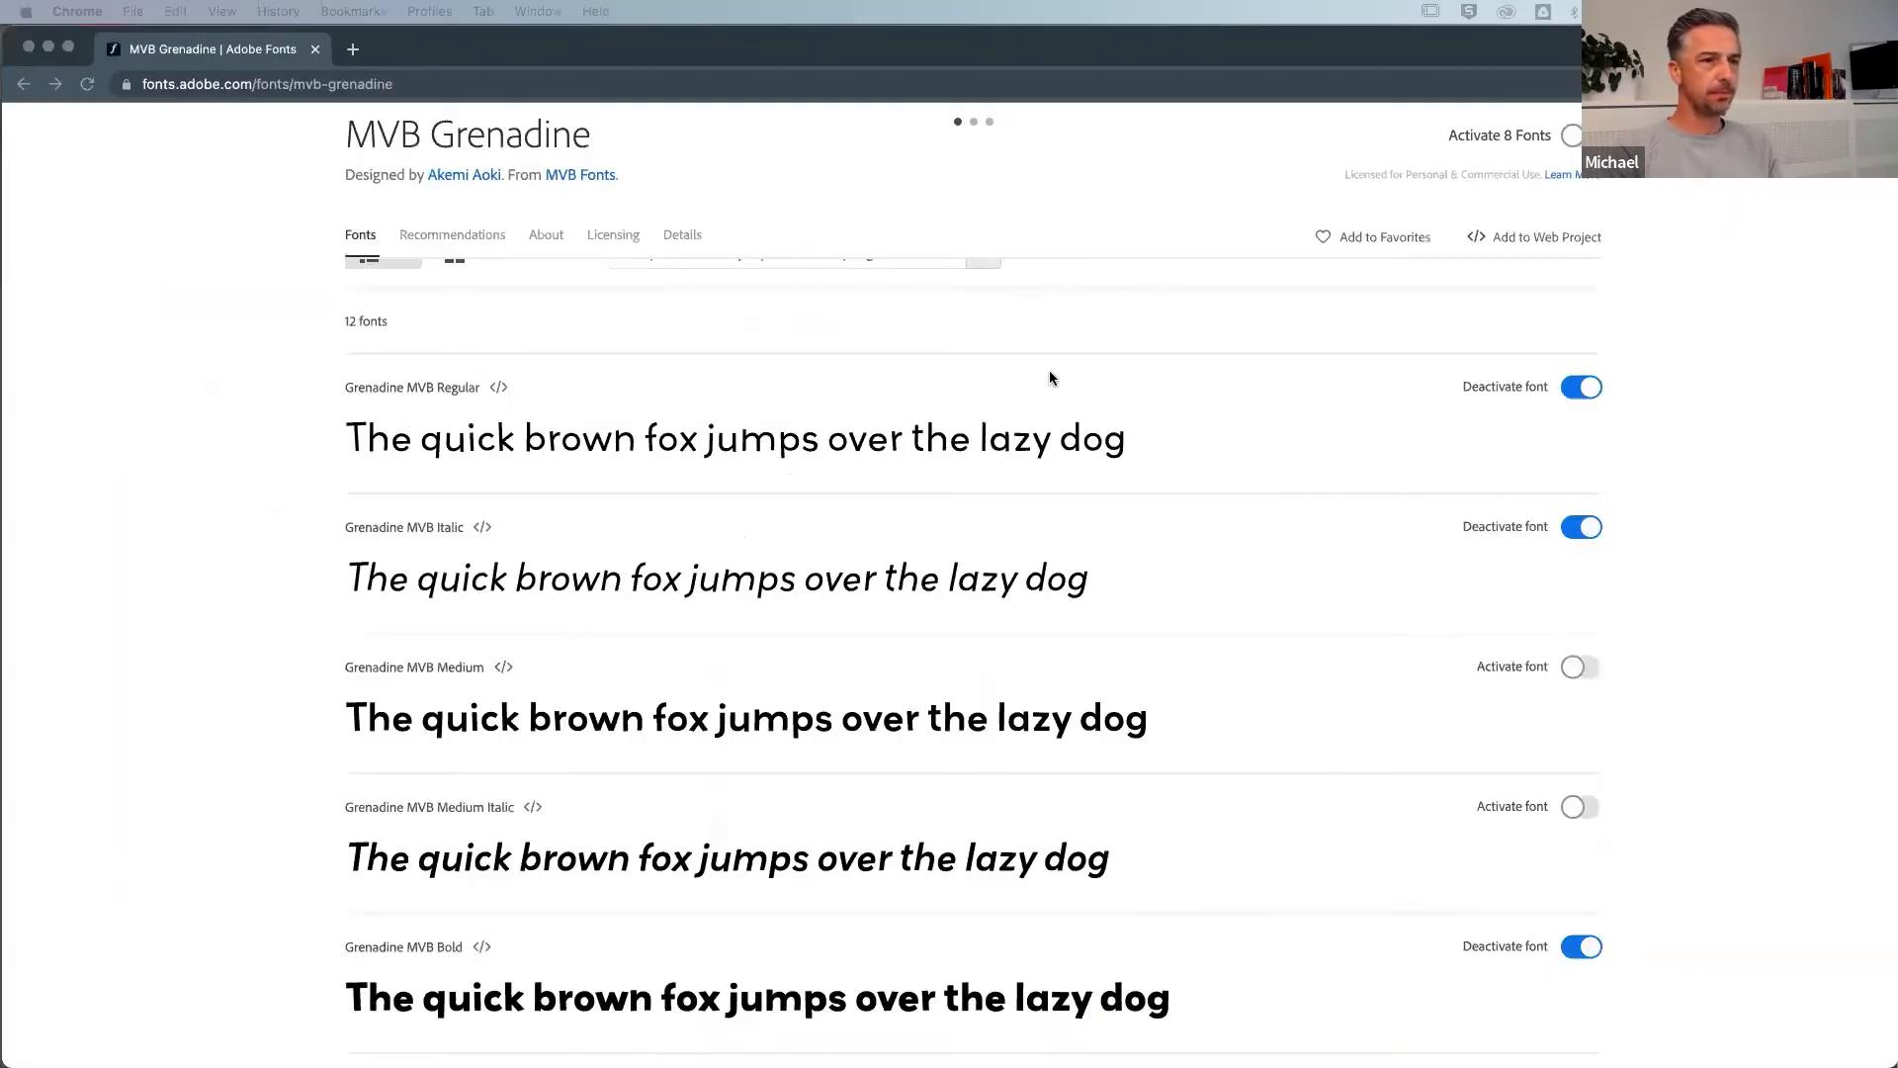
pyautogui.click(1653, 431)
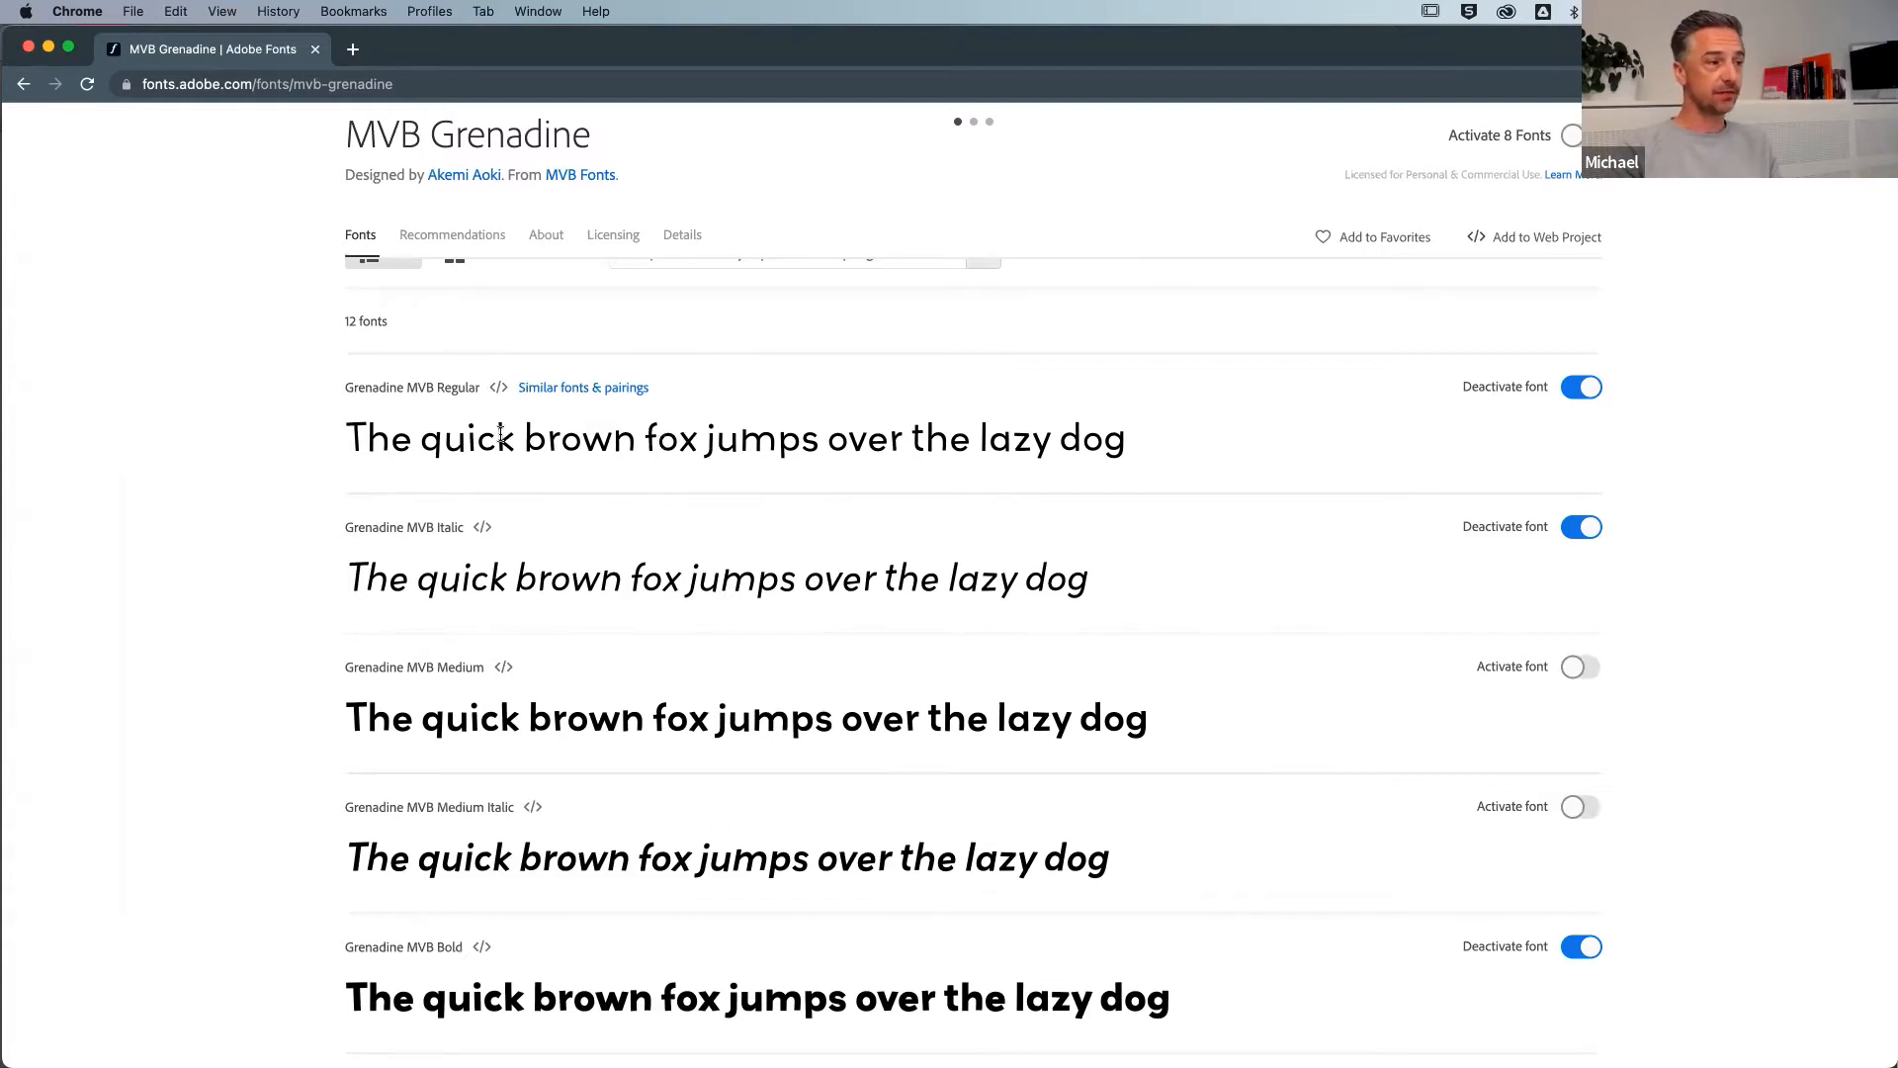
pyautogui.moveTo(346, 436); pyautogui.dragTo(1129, 445)
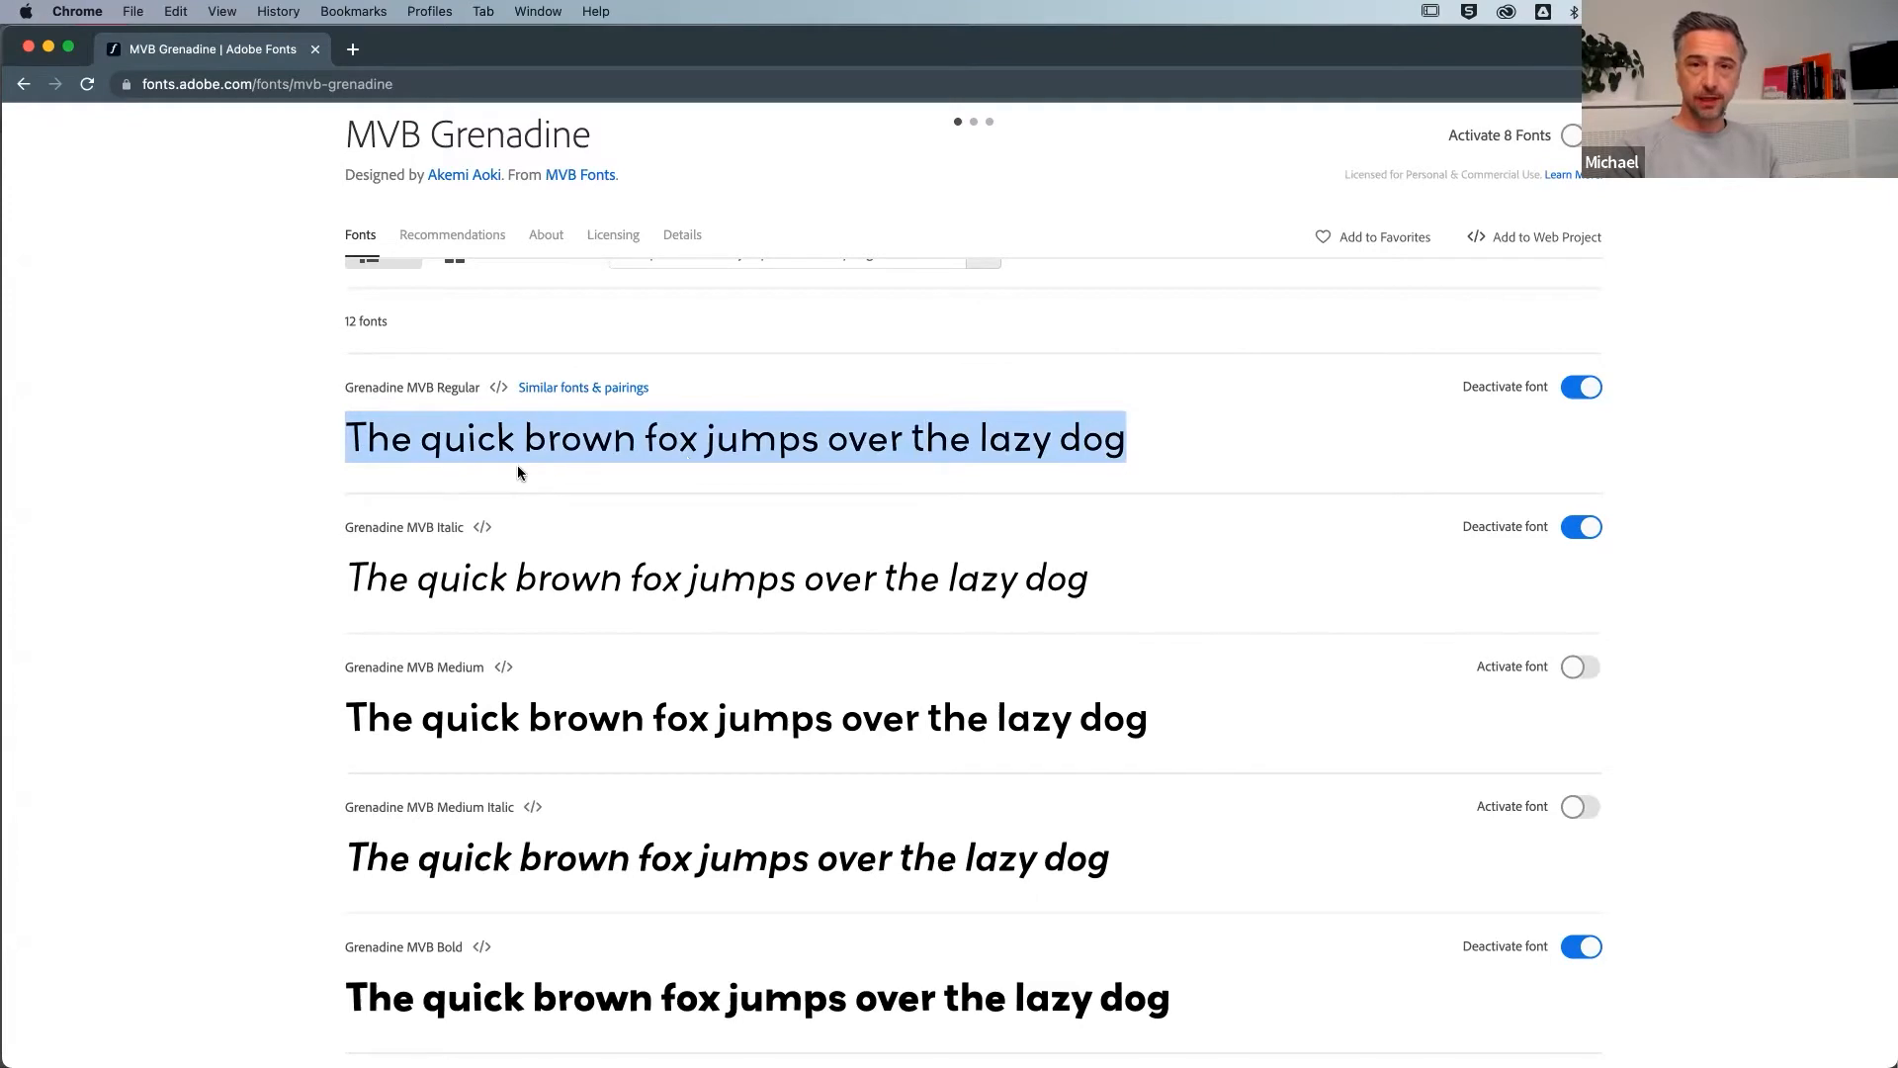
pyautogui.click(466, 440)
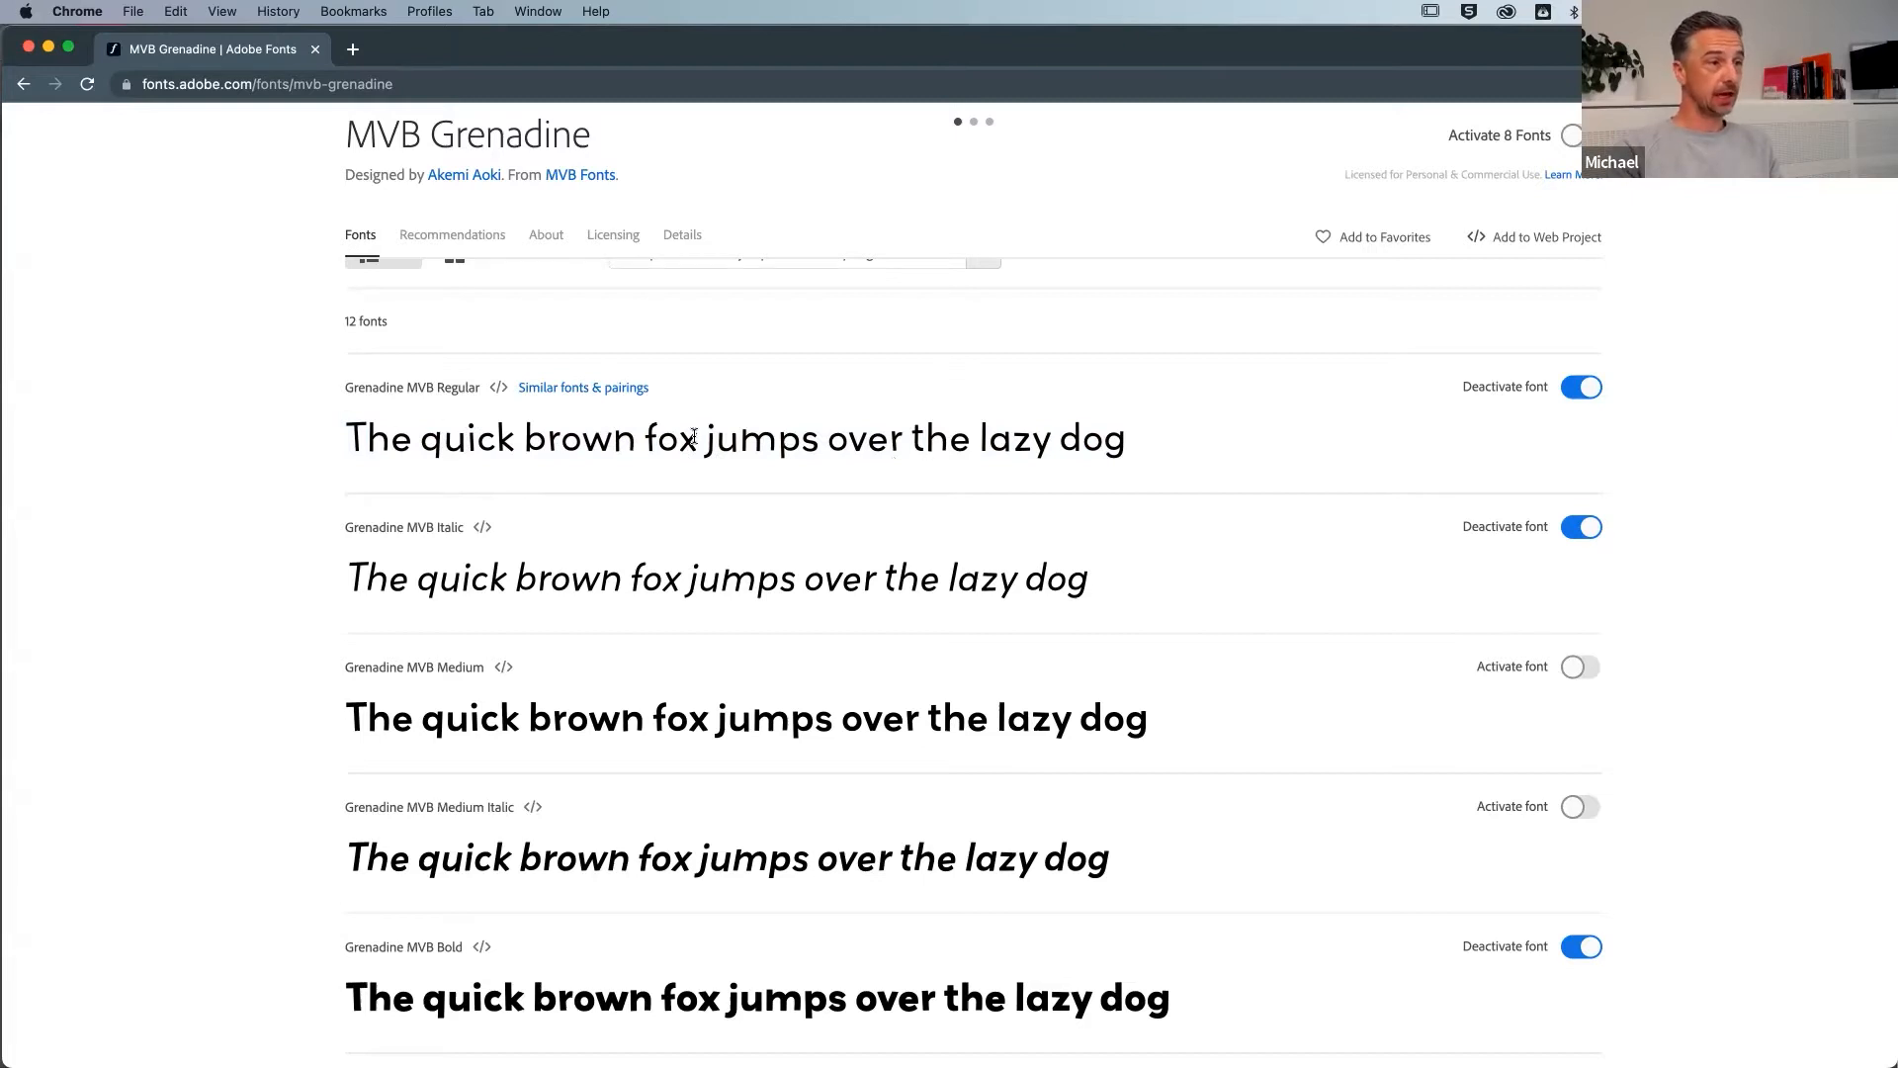
pyautogui.scroll(-20, 633, 440)
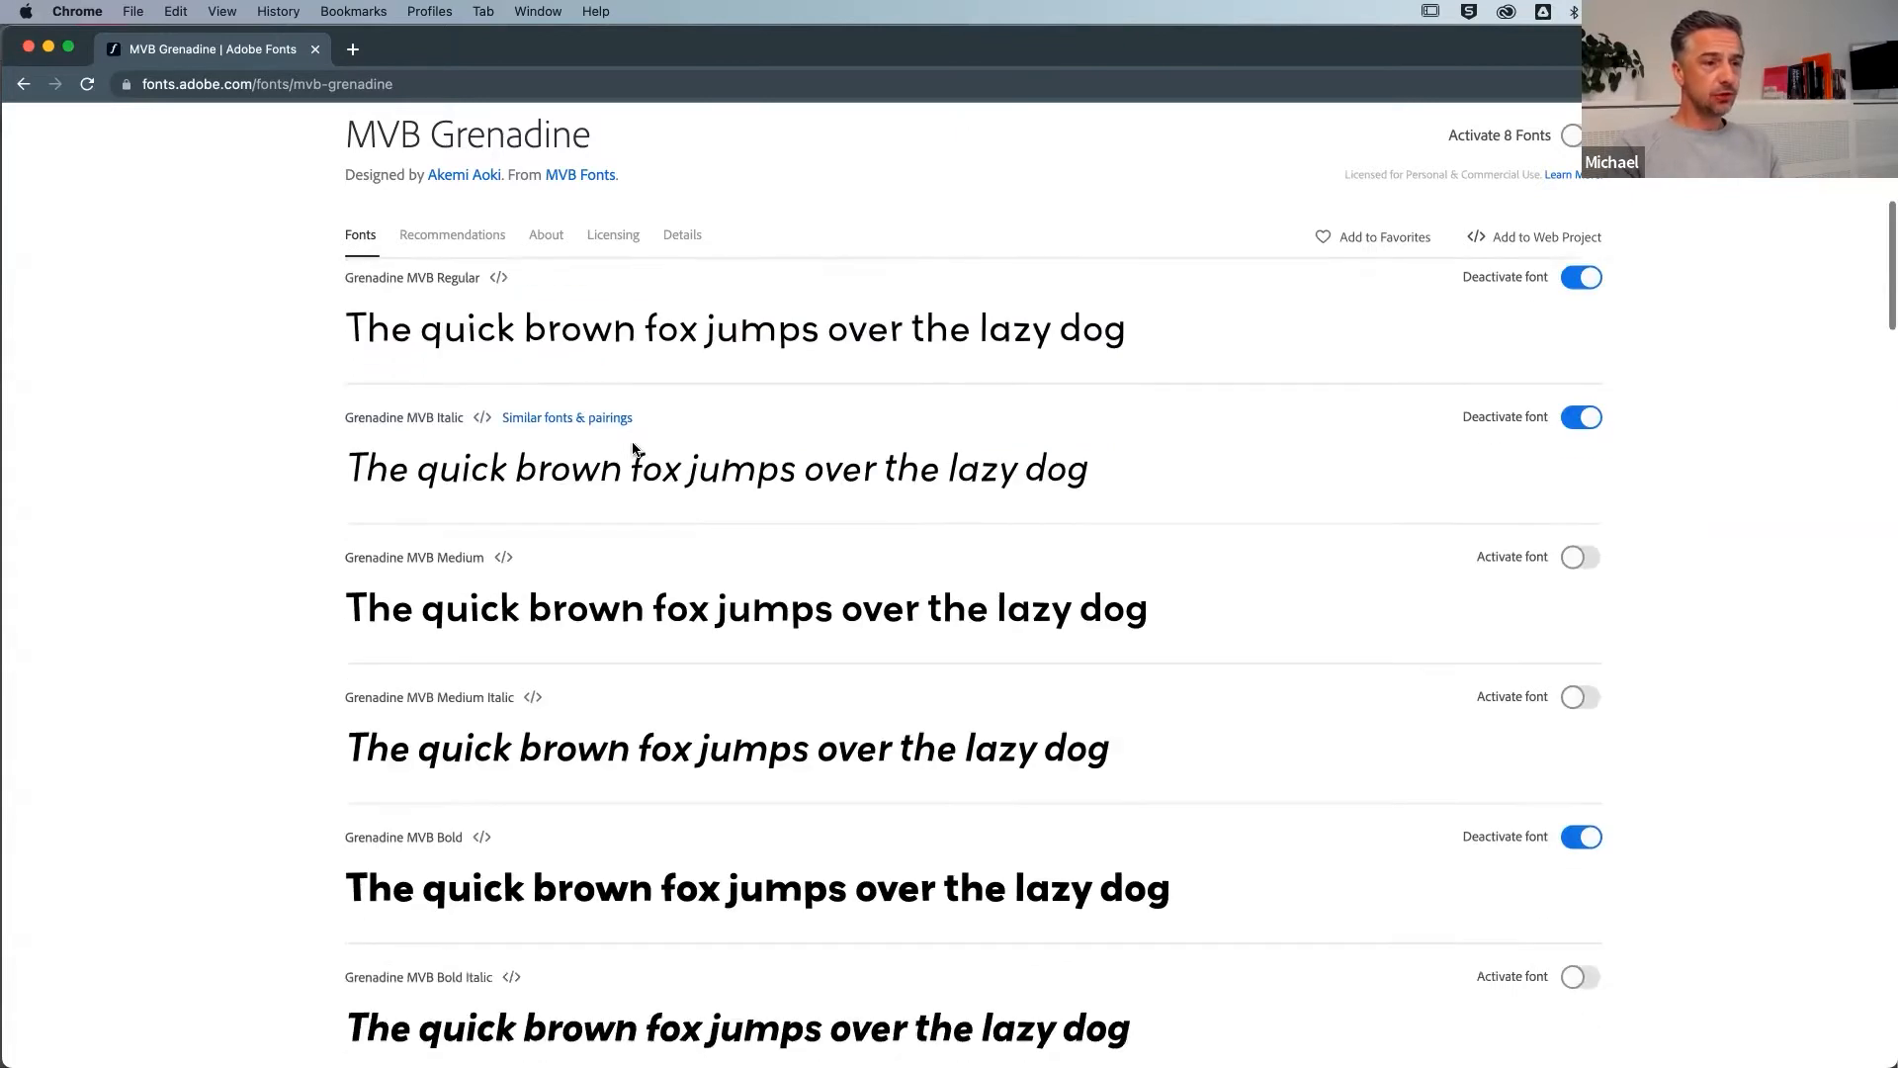
pyautogui.scroll(-10, 633, 448)
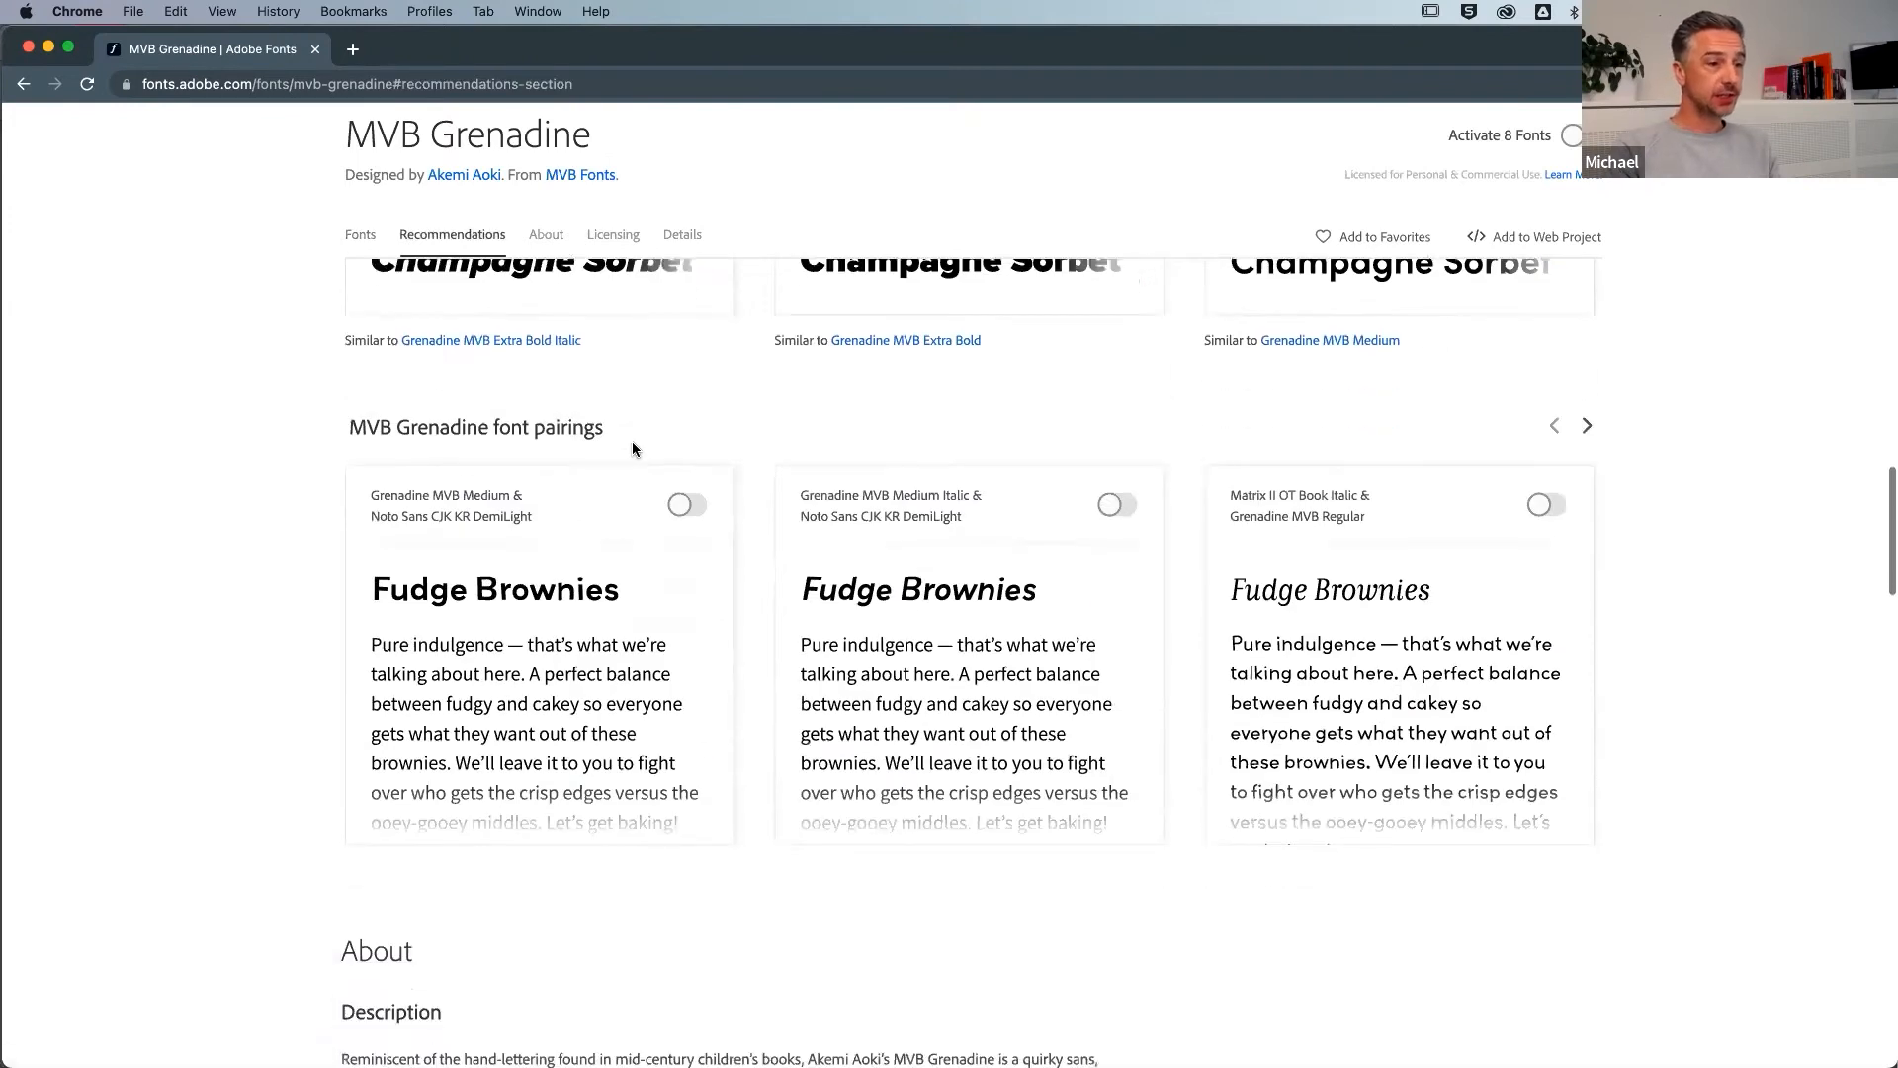
pyautogui.scroll(-4, 633, 445)
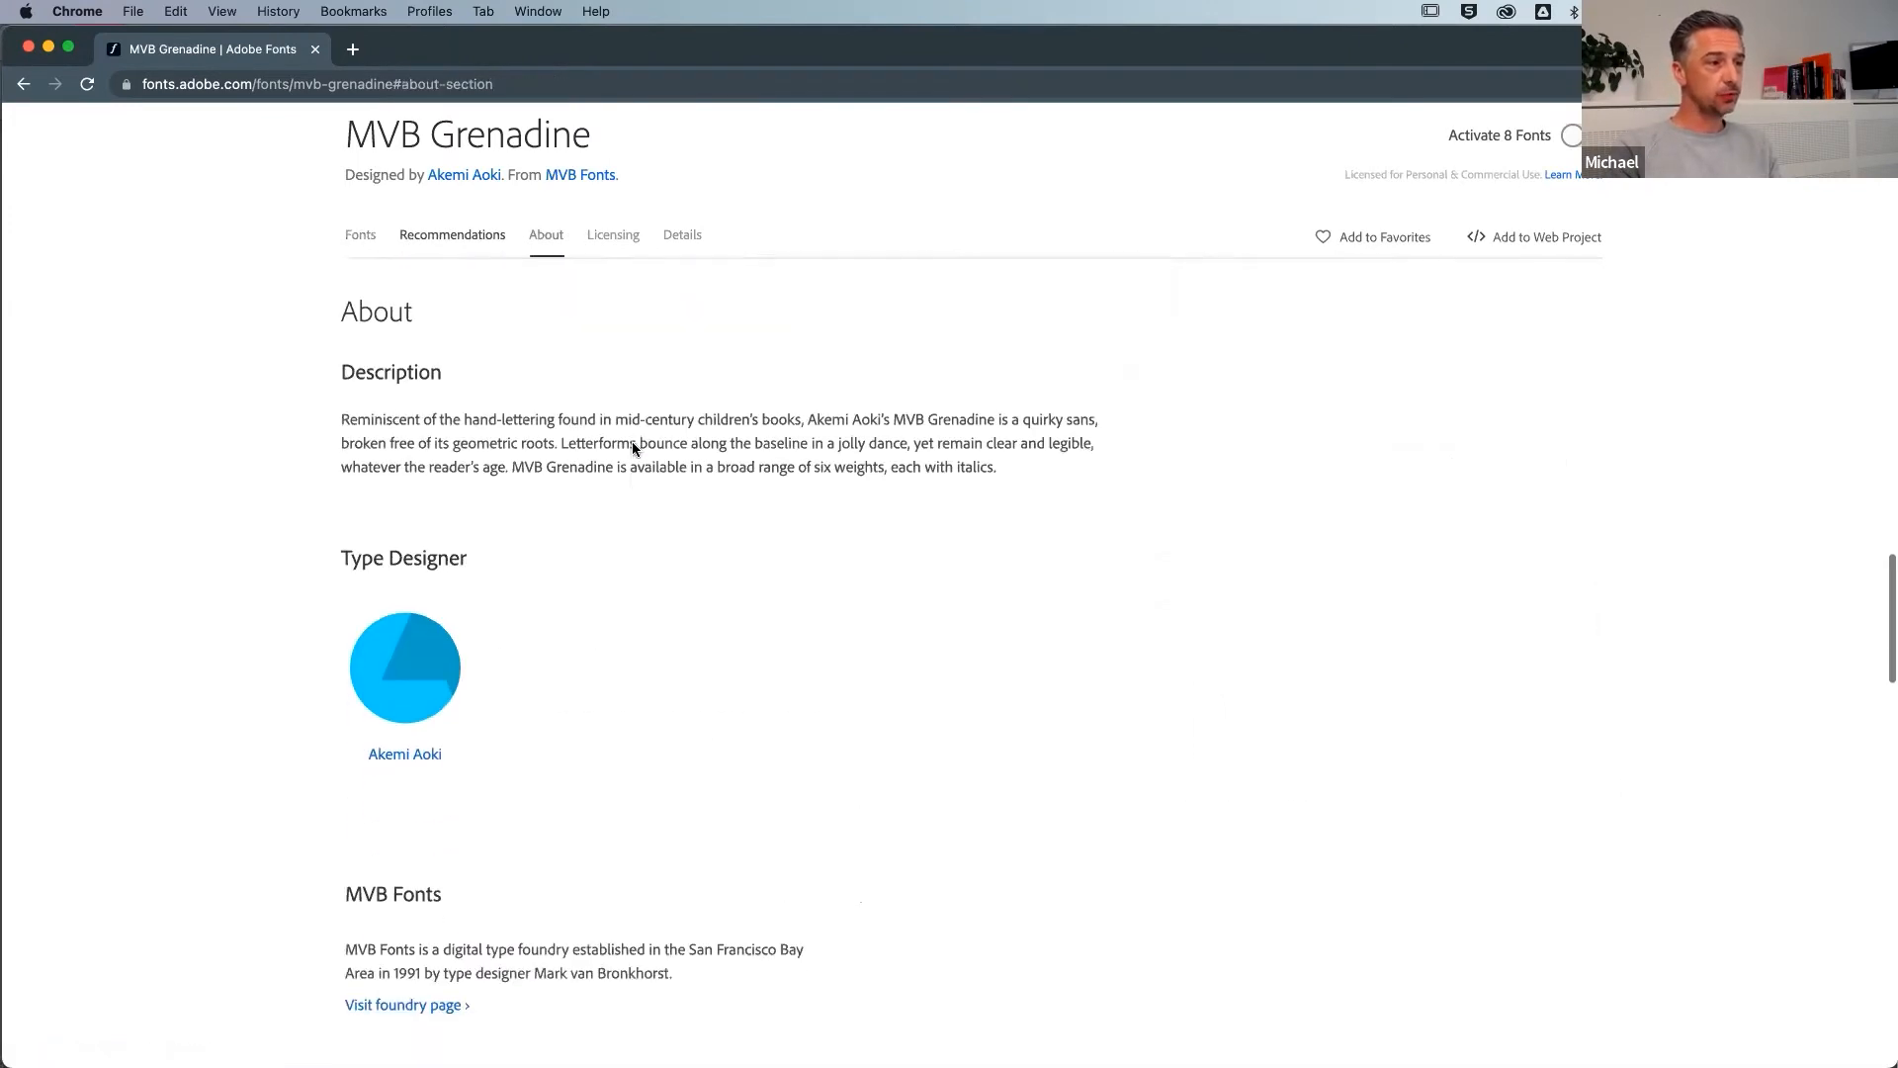
pyautogui.scroll(-2, 583, 470)
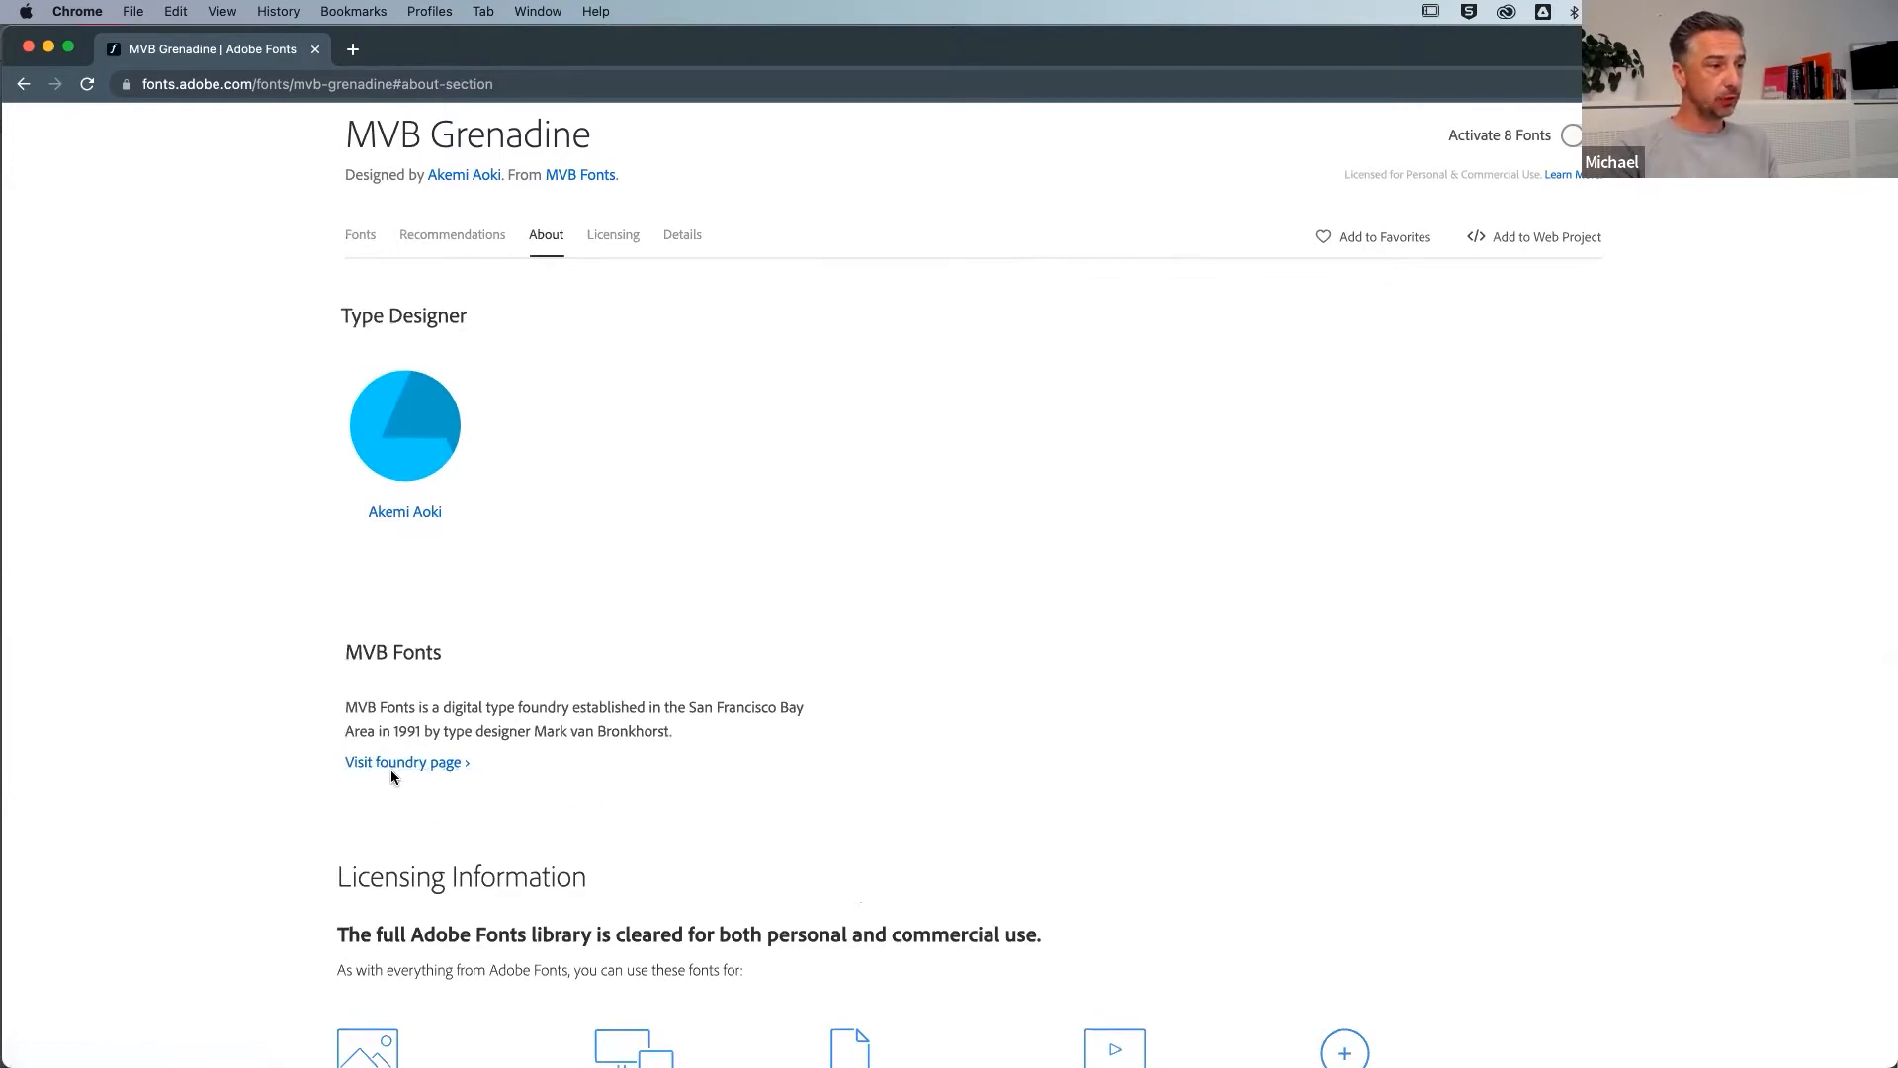
# Visit the MVB Fonts foundry page on Adobe Fonts and look at the foundry's own website
pyautogui.click(426, 770)
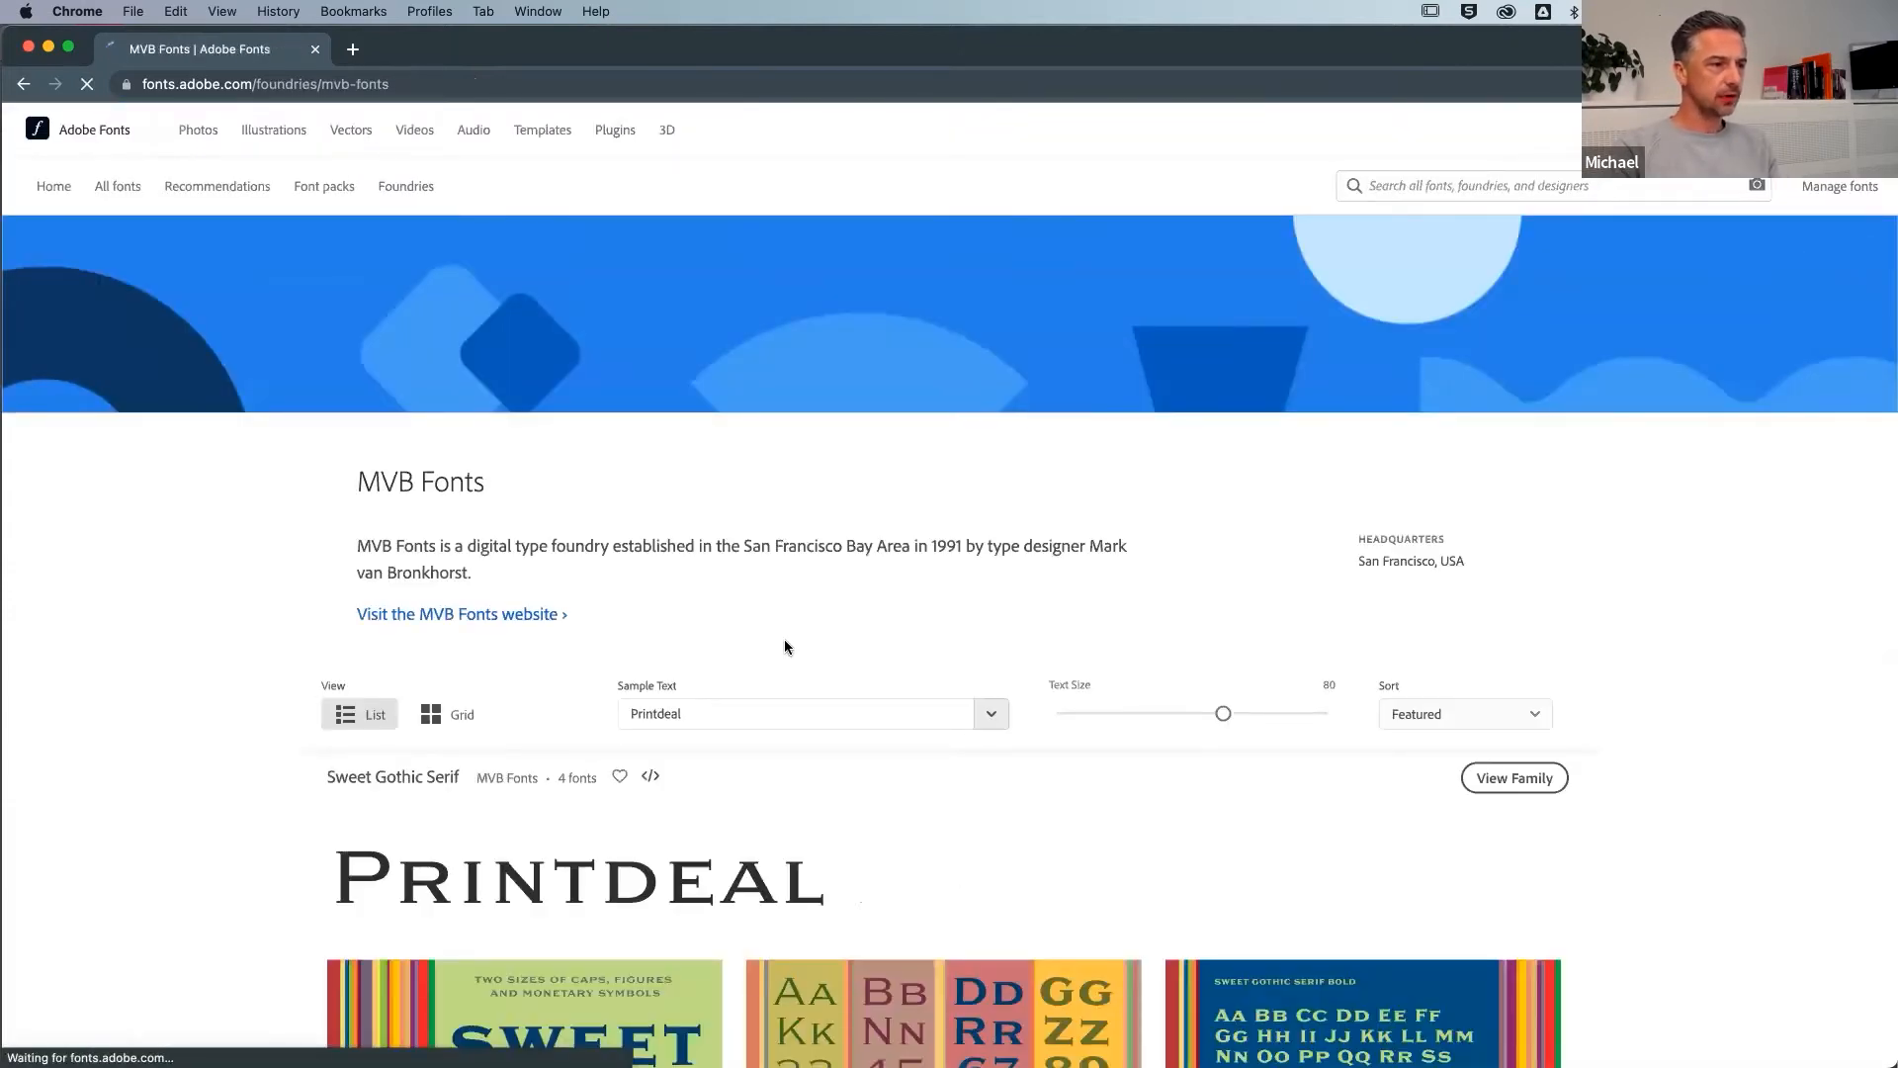
pyautogui.scroll(-4, 785, 643)
pyautogui.scroll(2, 952, 645)
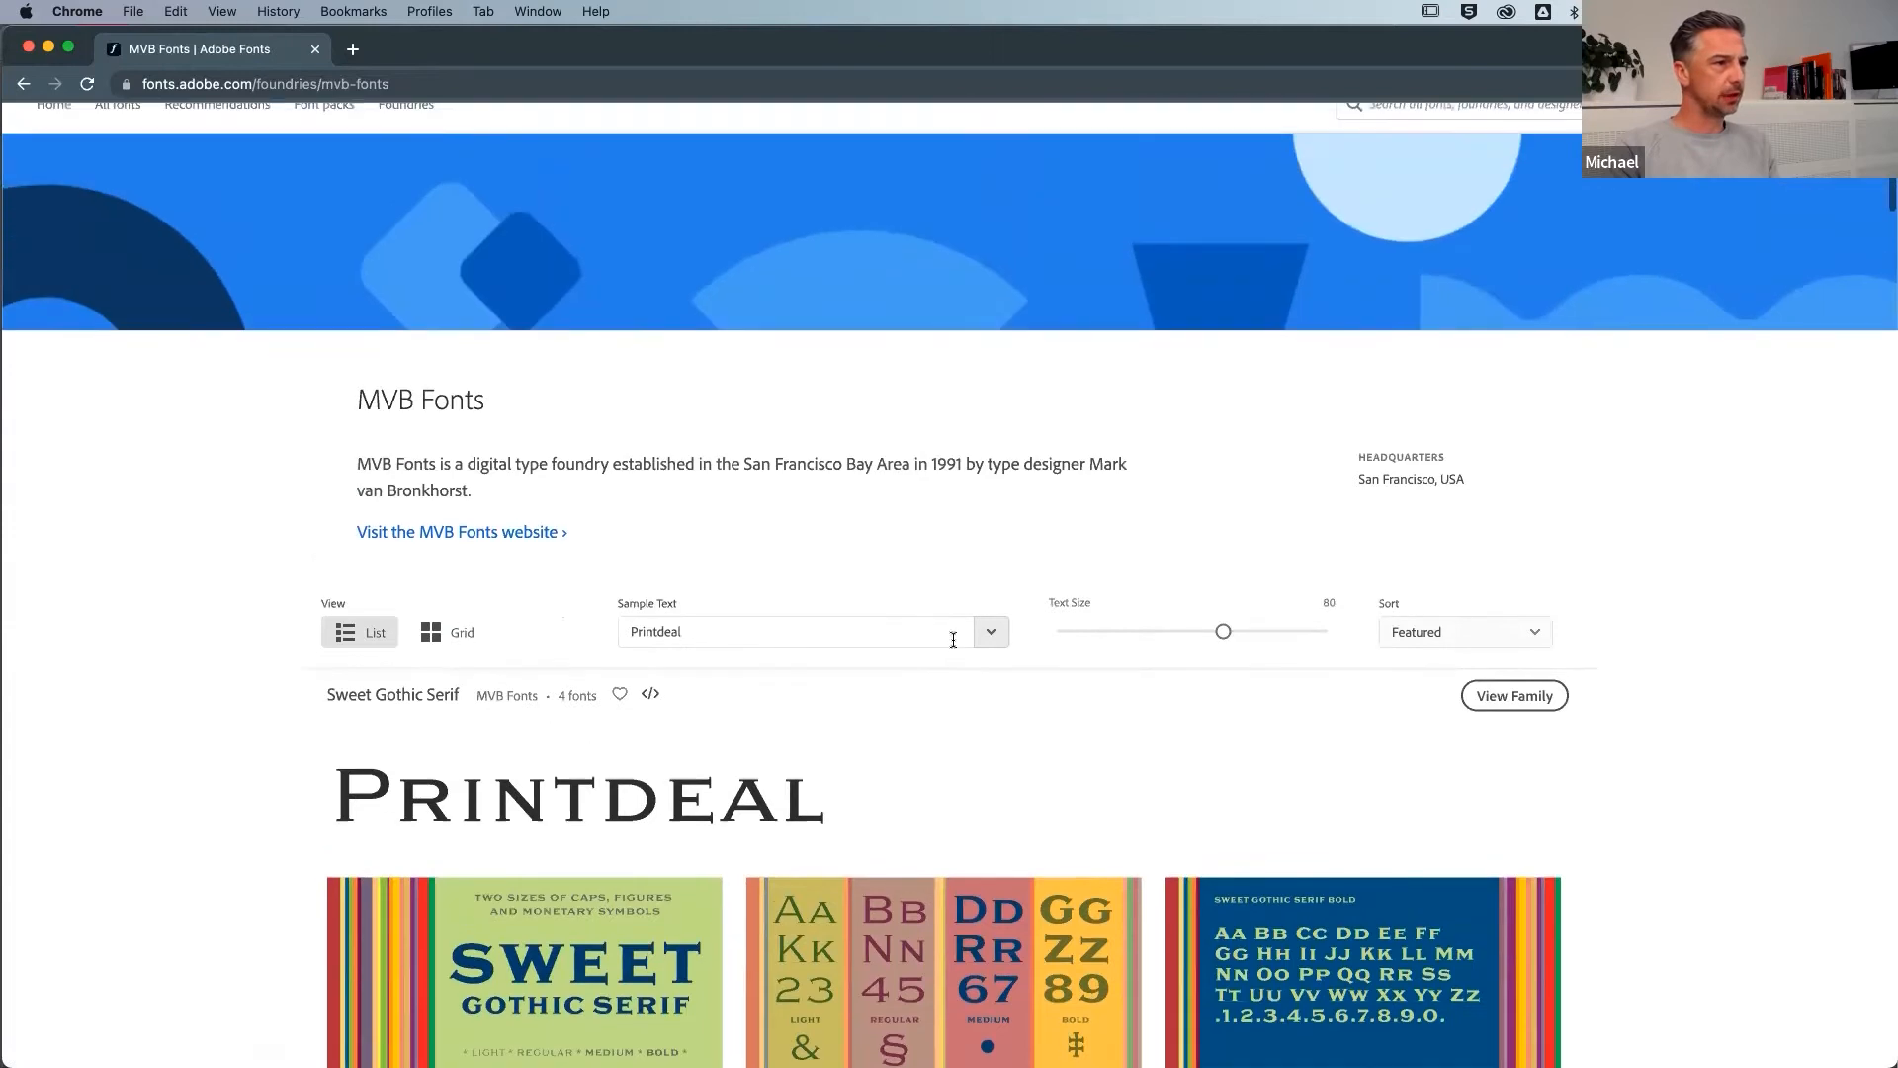
pyautogui.click(512, 535)
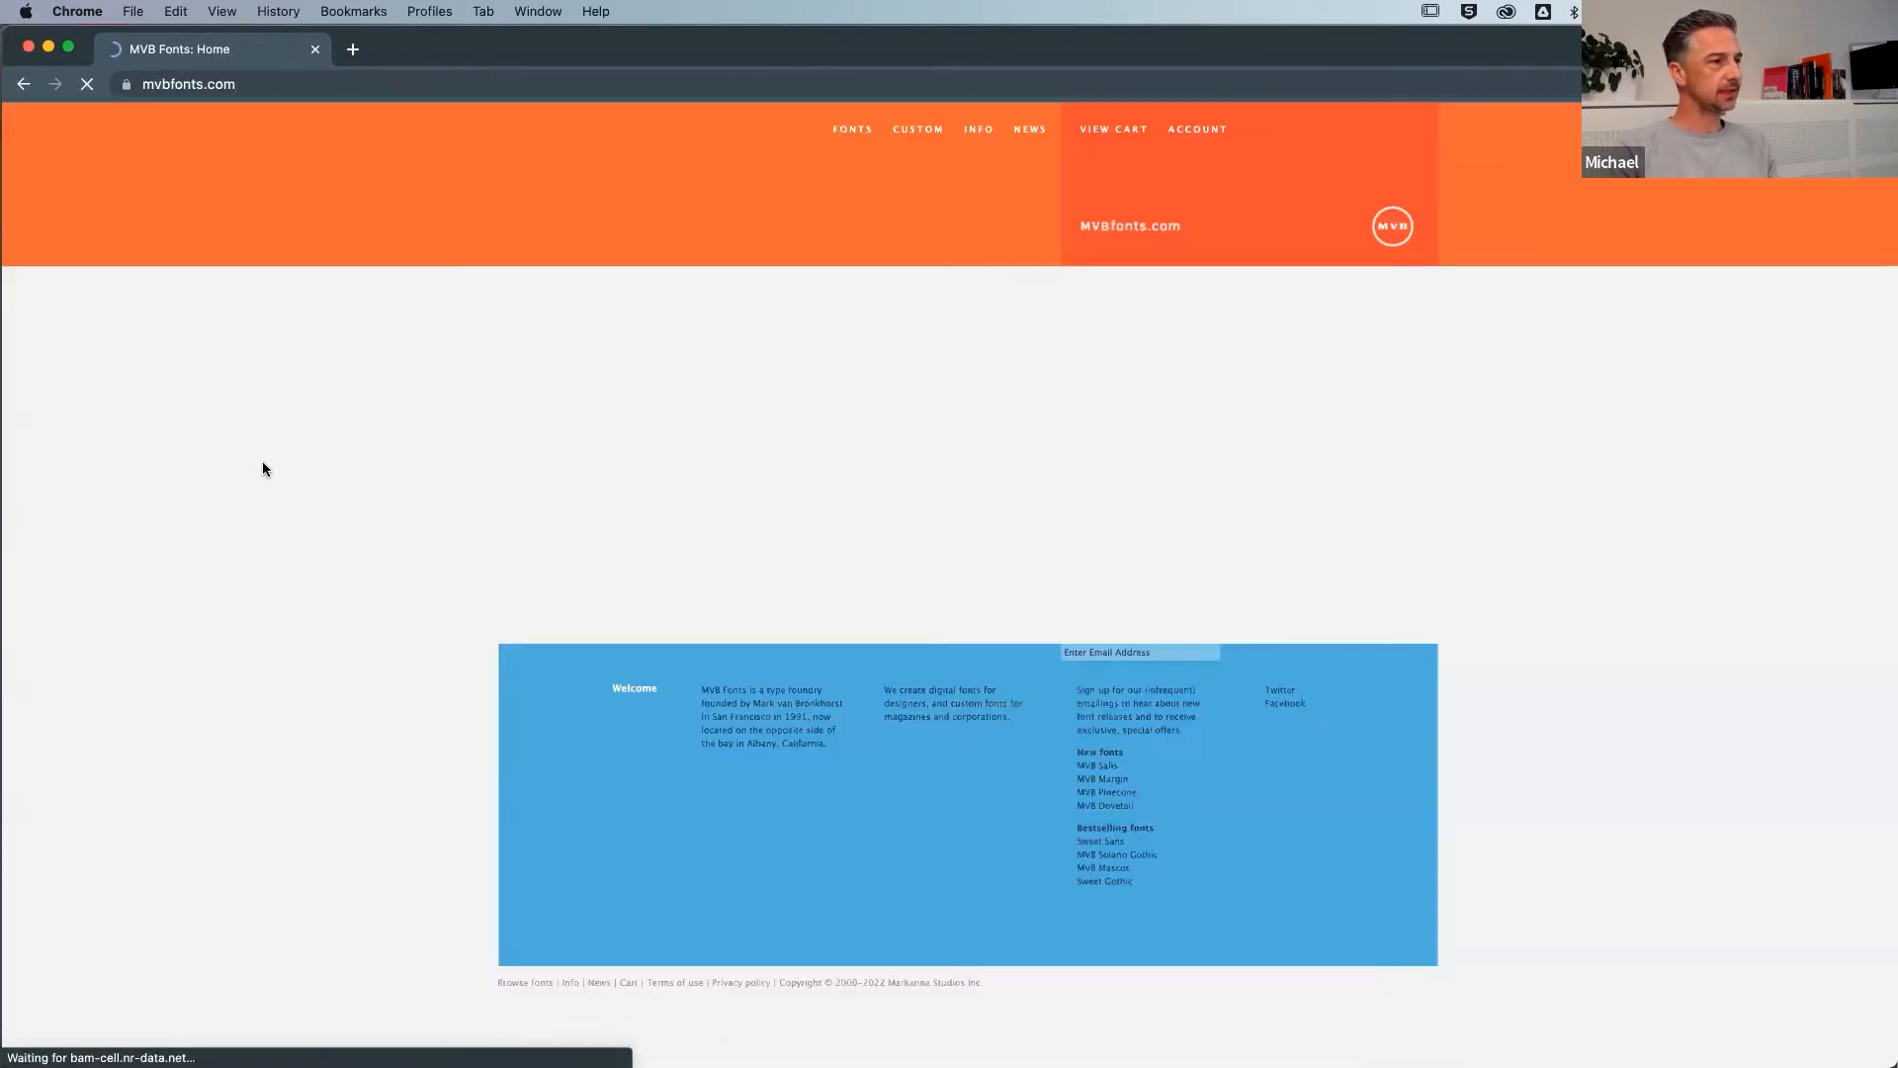
pyautogui.scroll(-1, 264, 461)
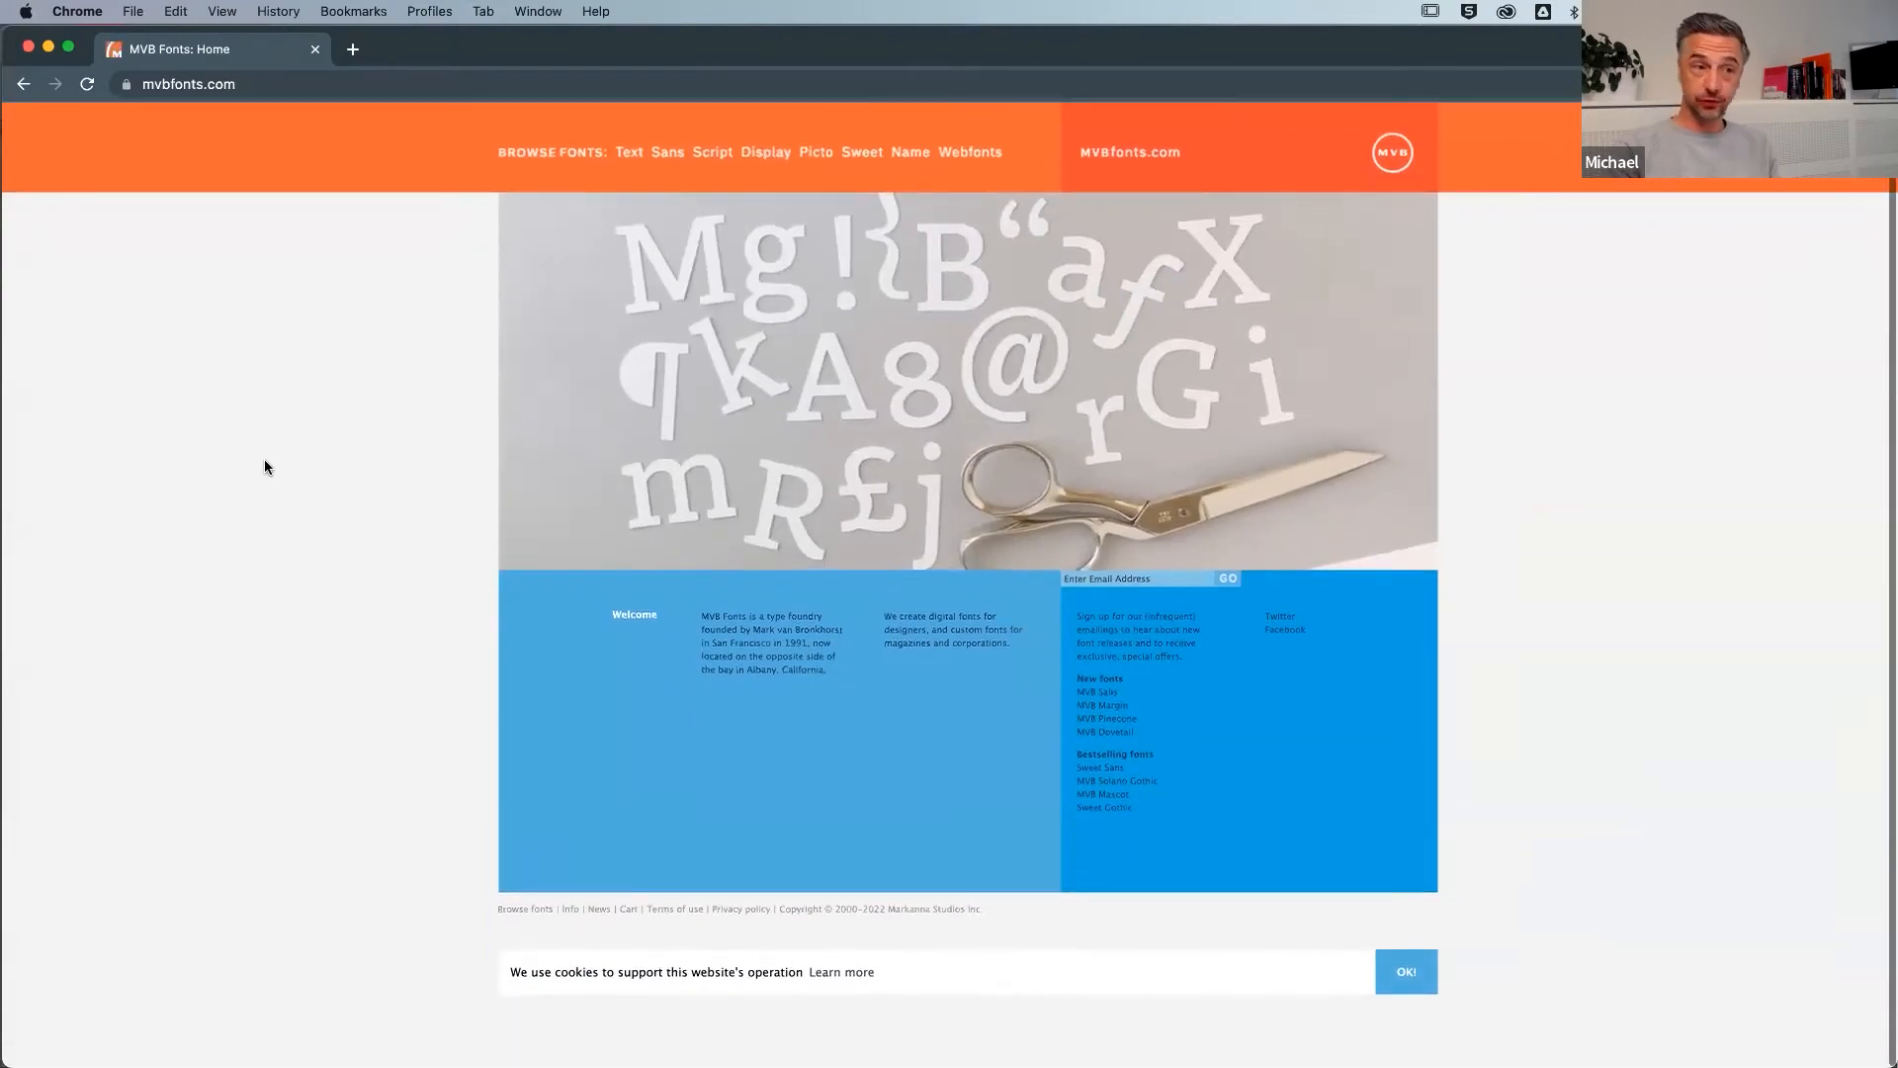
pyautogui.scroll(1, 264, 461)
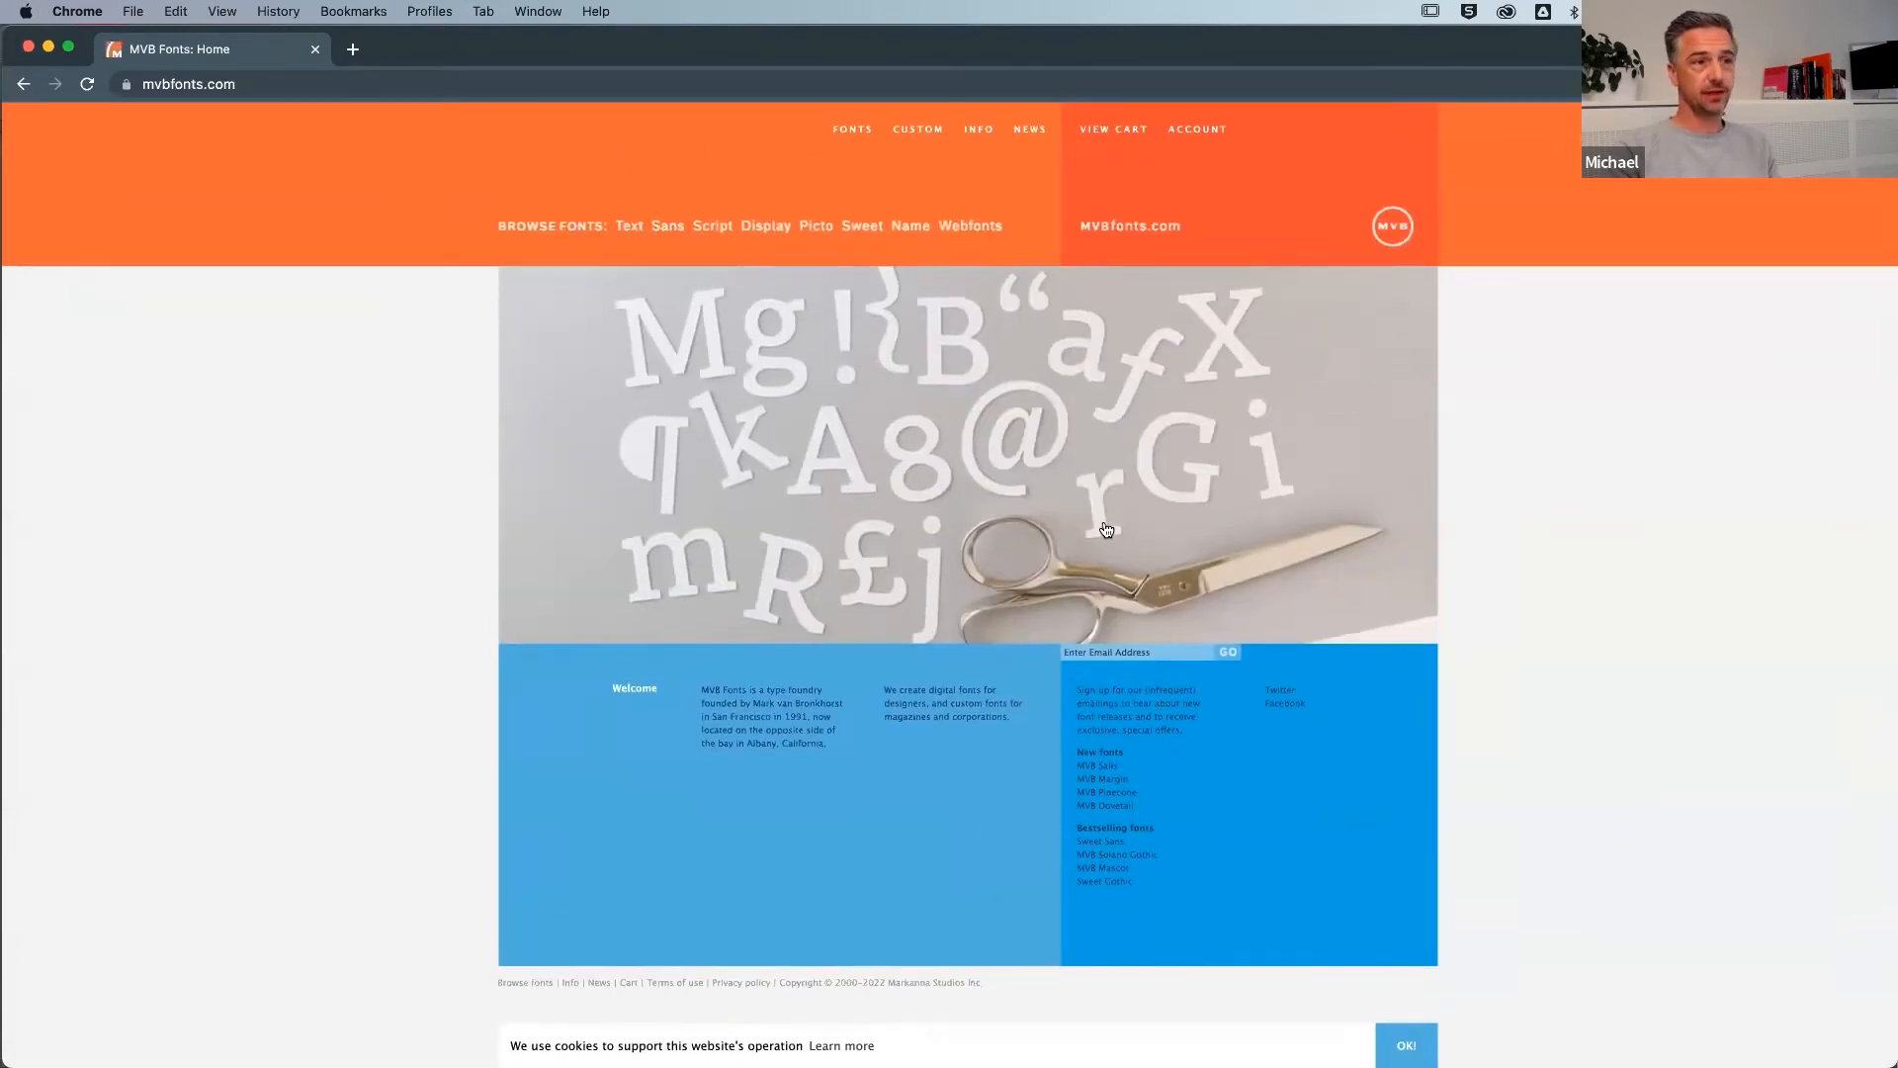
# Look over the MVB Fonts home page and browse the foundry's Text typefaces
pyautogui.scroll(-1, 742, 583)
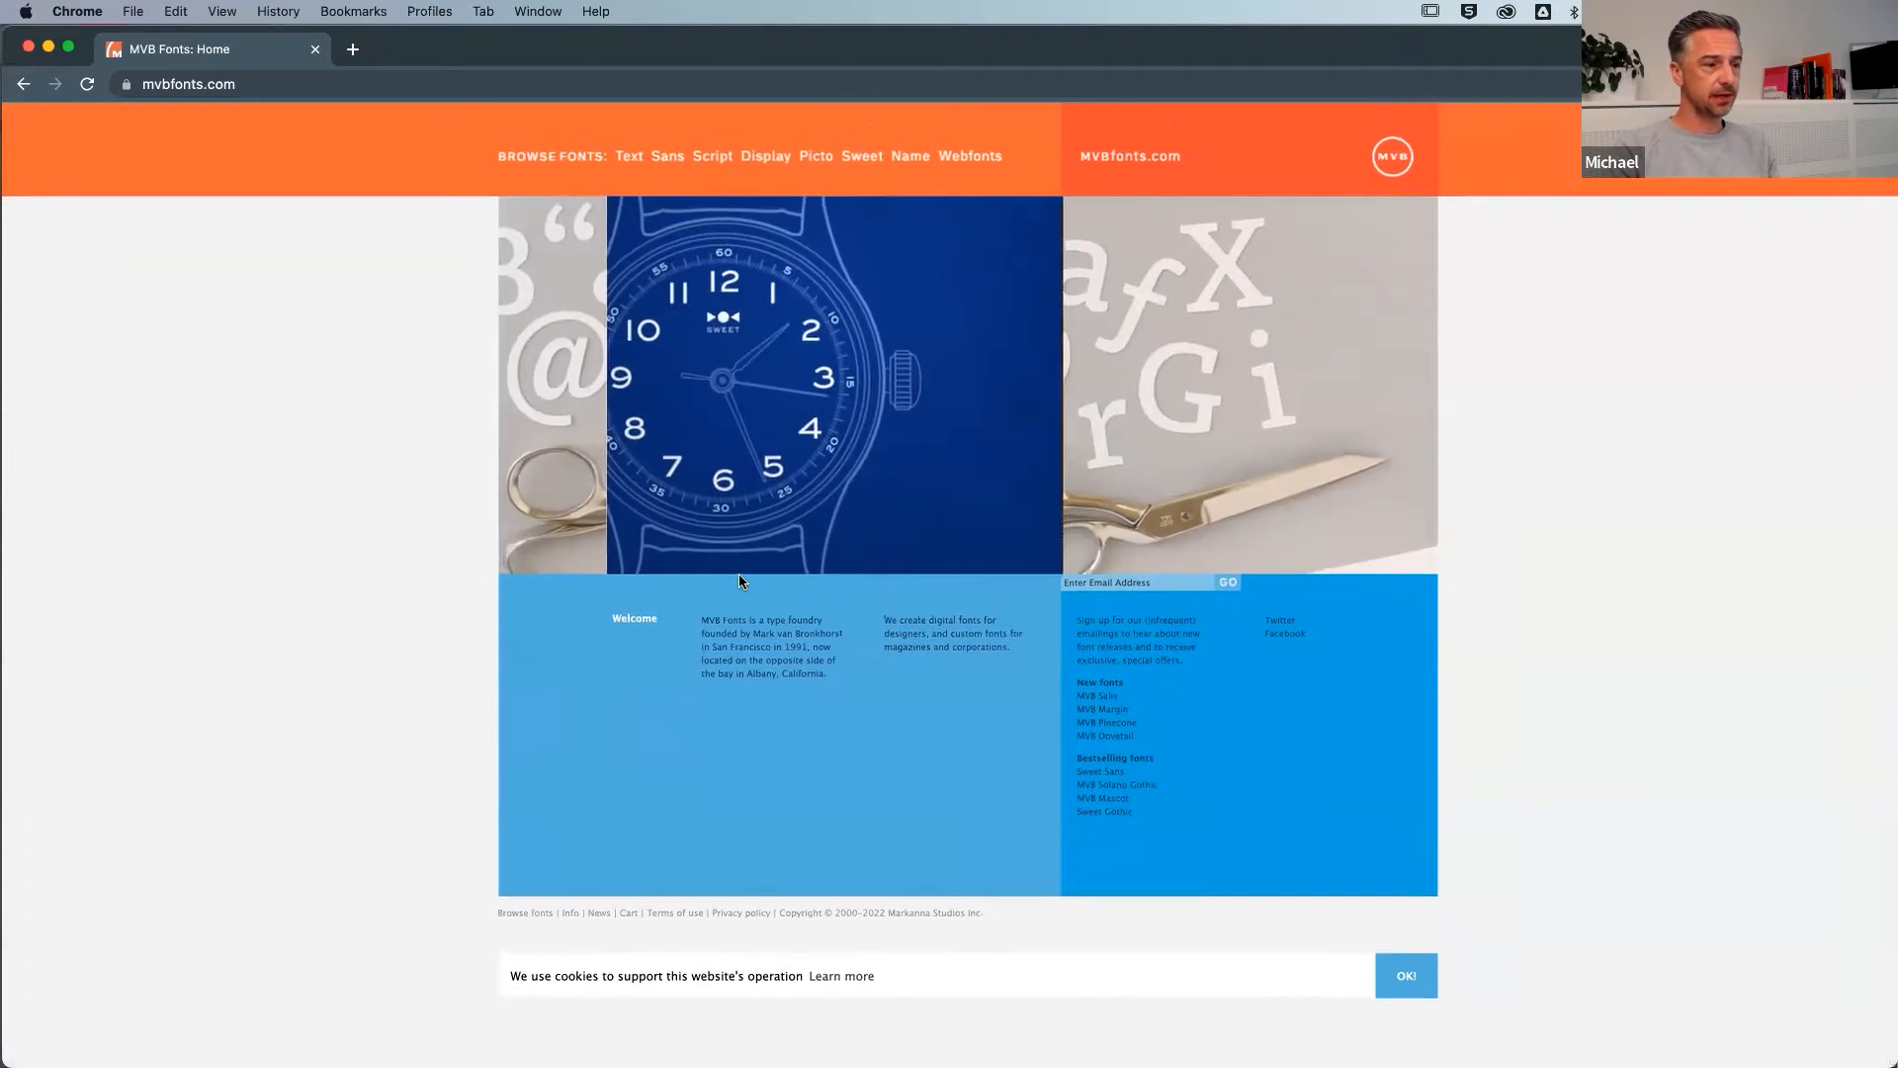
pyautogui.scroll(1, 742, 580)
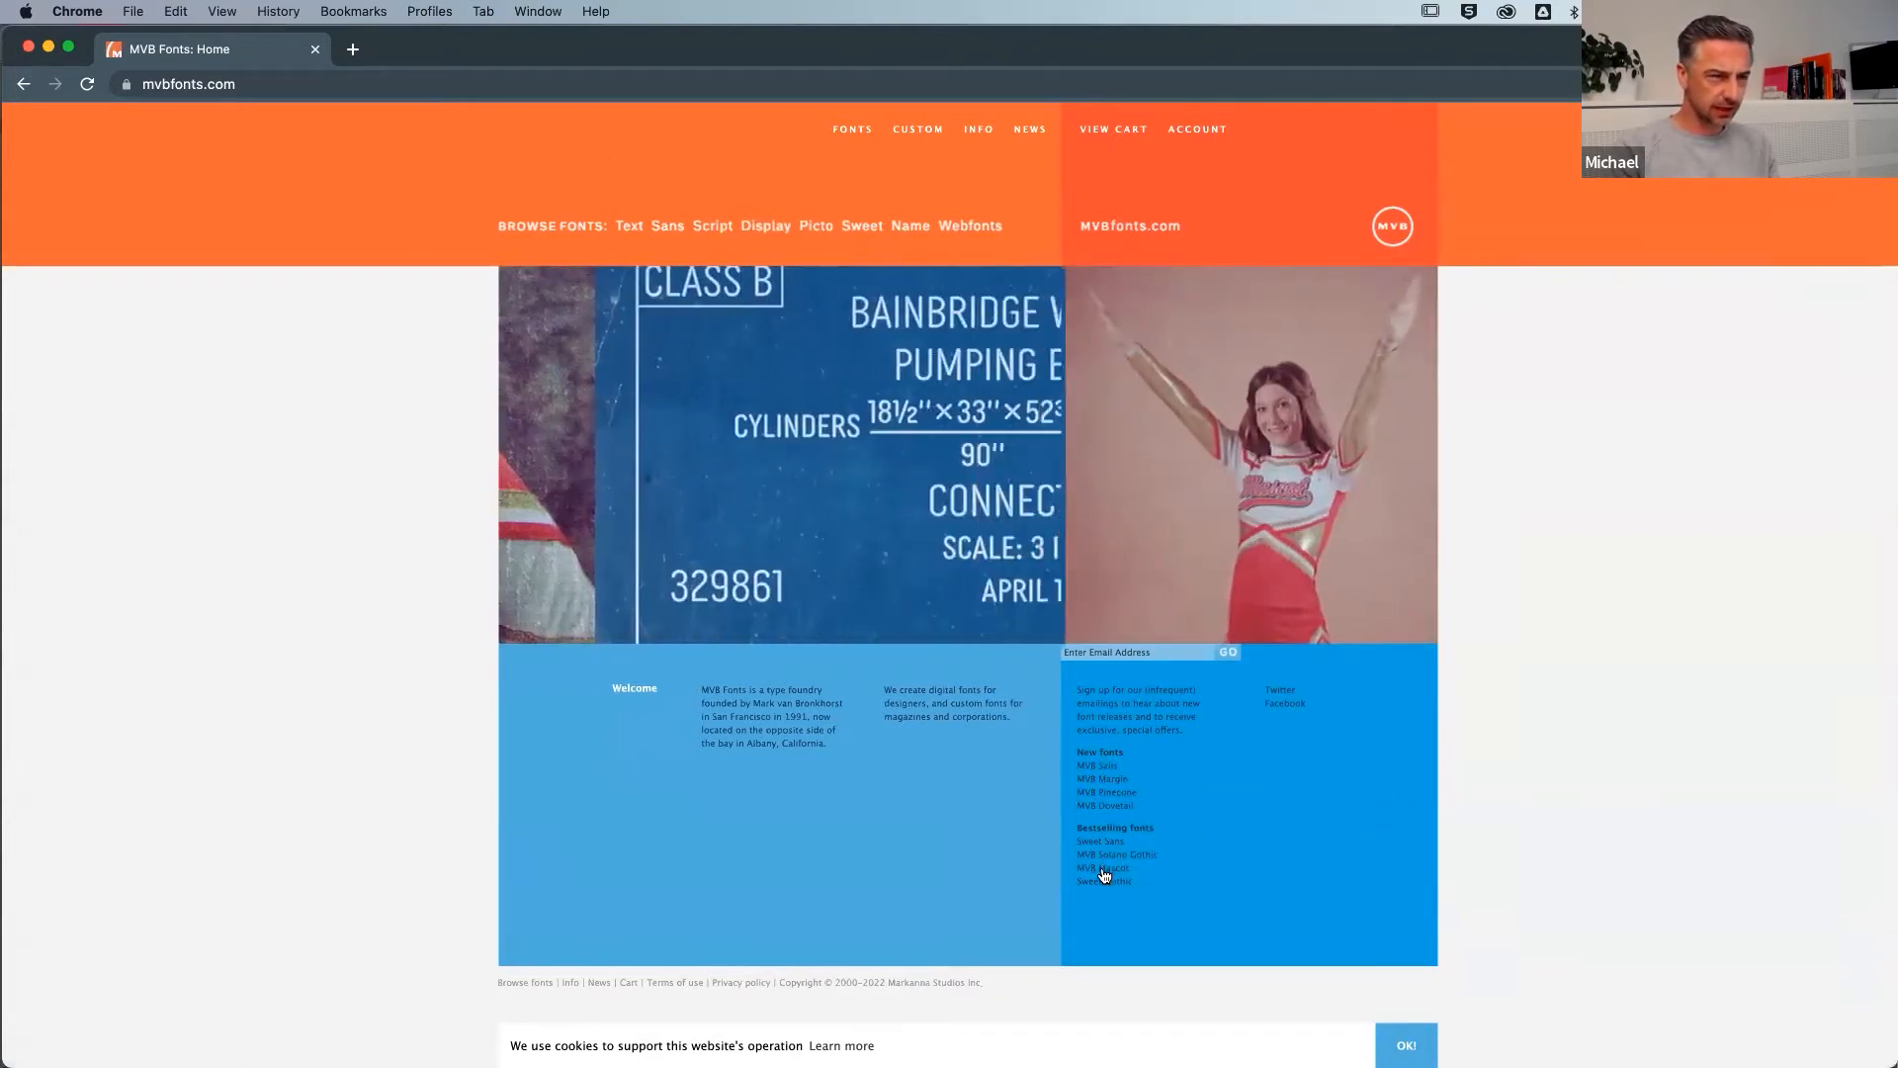
pyautogui.scroll(-2, 717, 759)
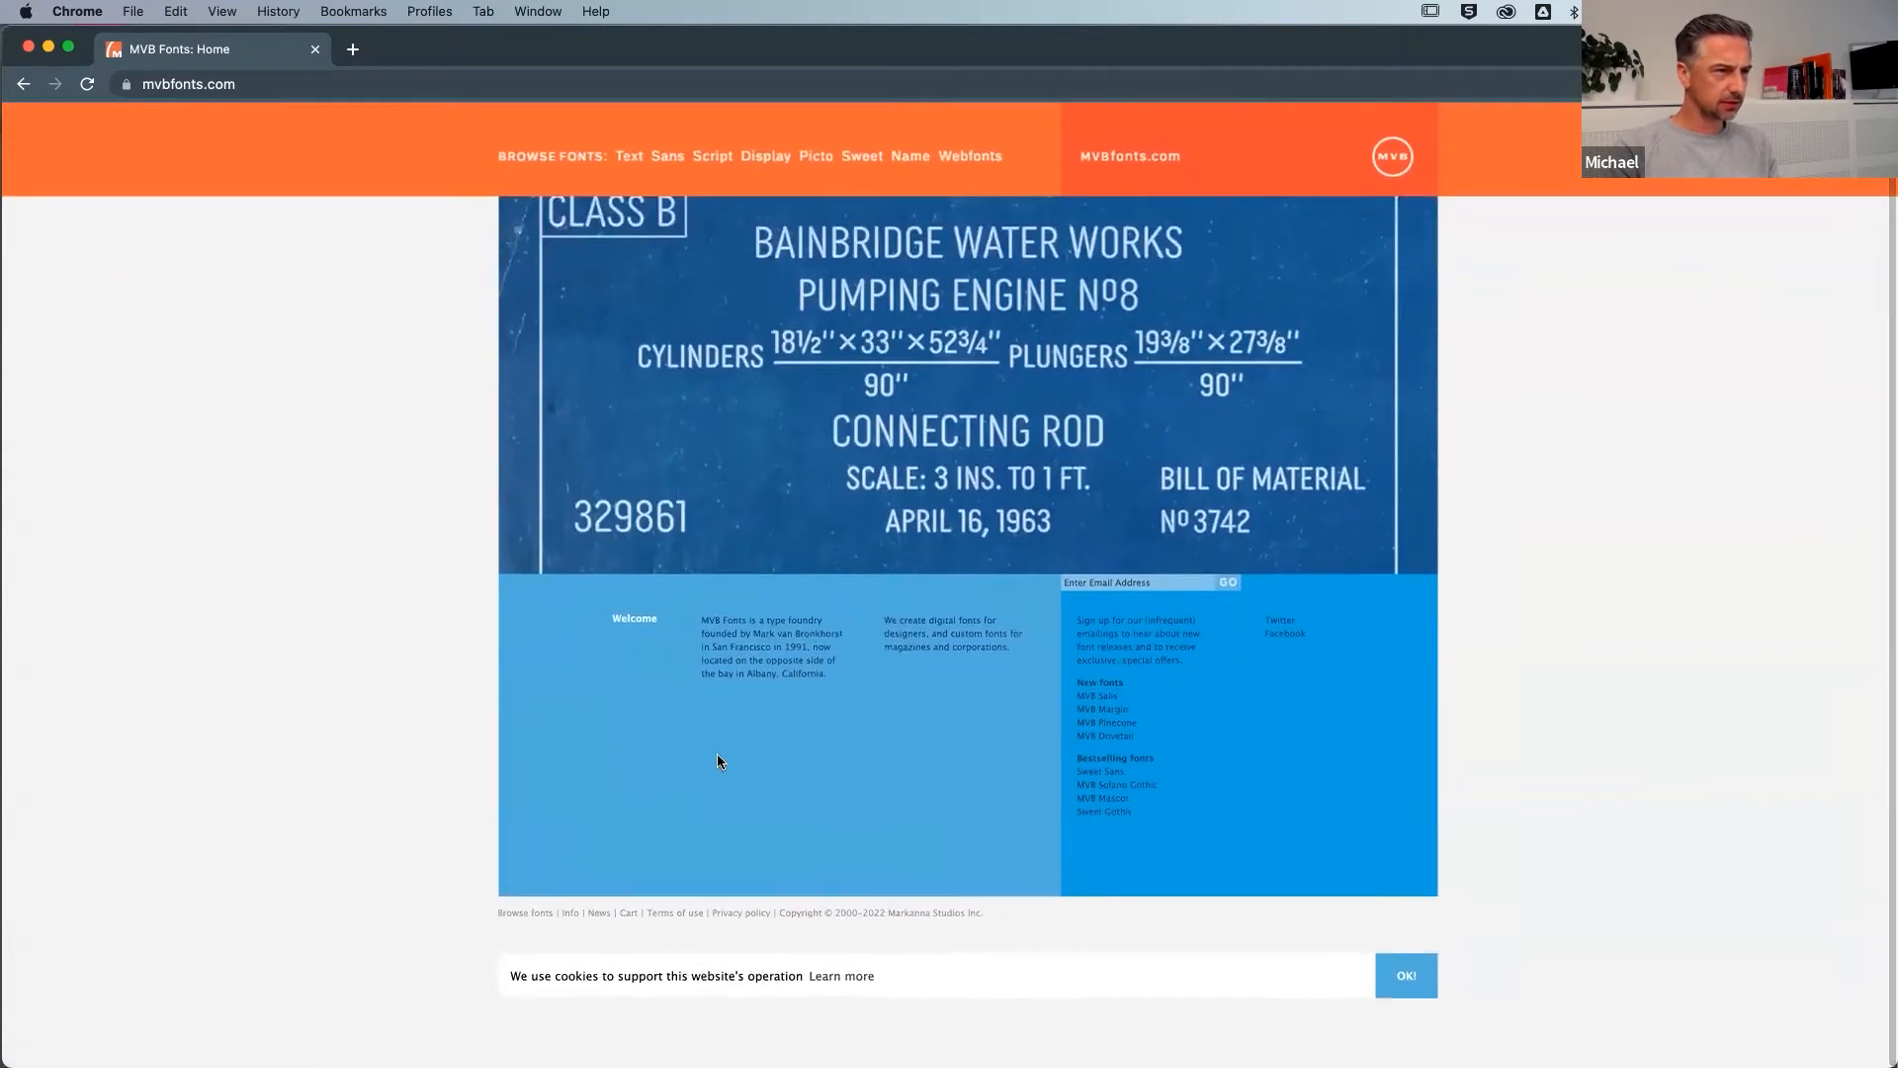
pyautogui.scroll(2, 718, 760)
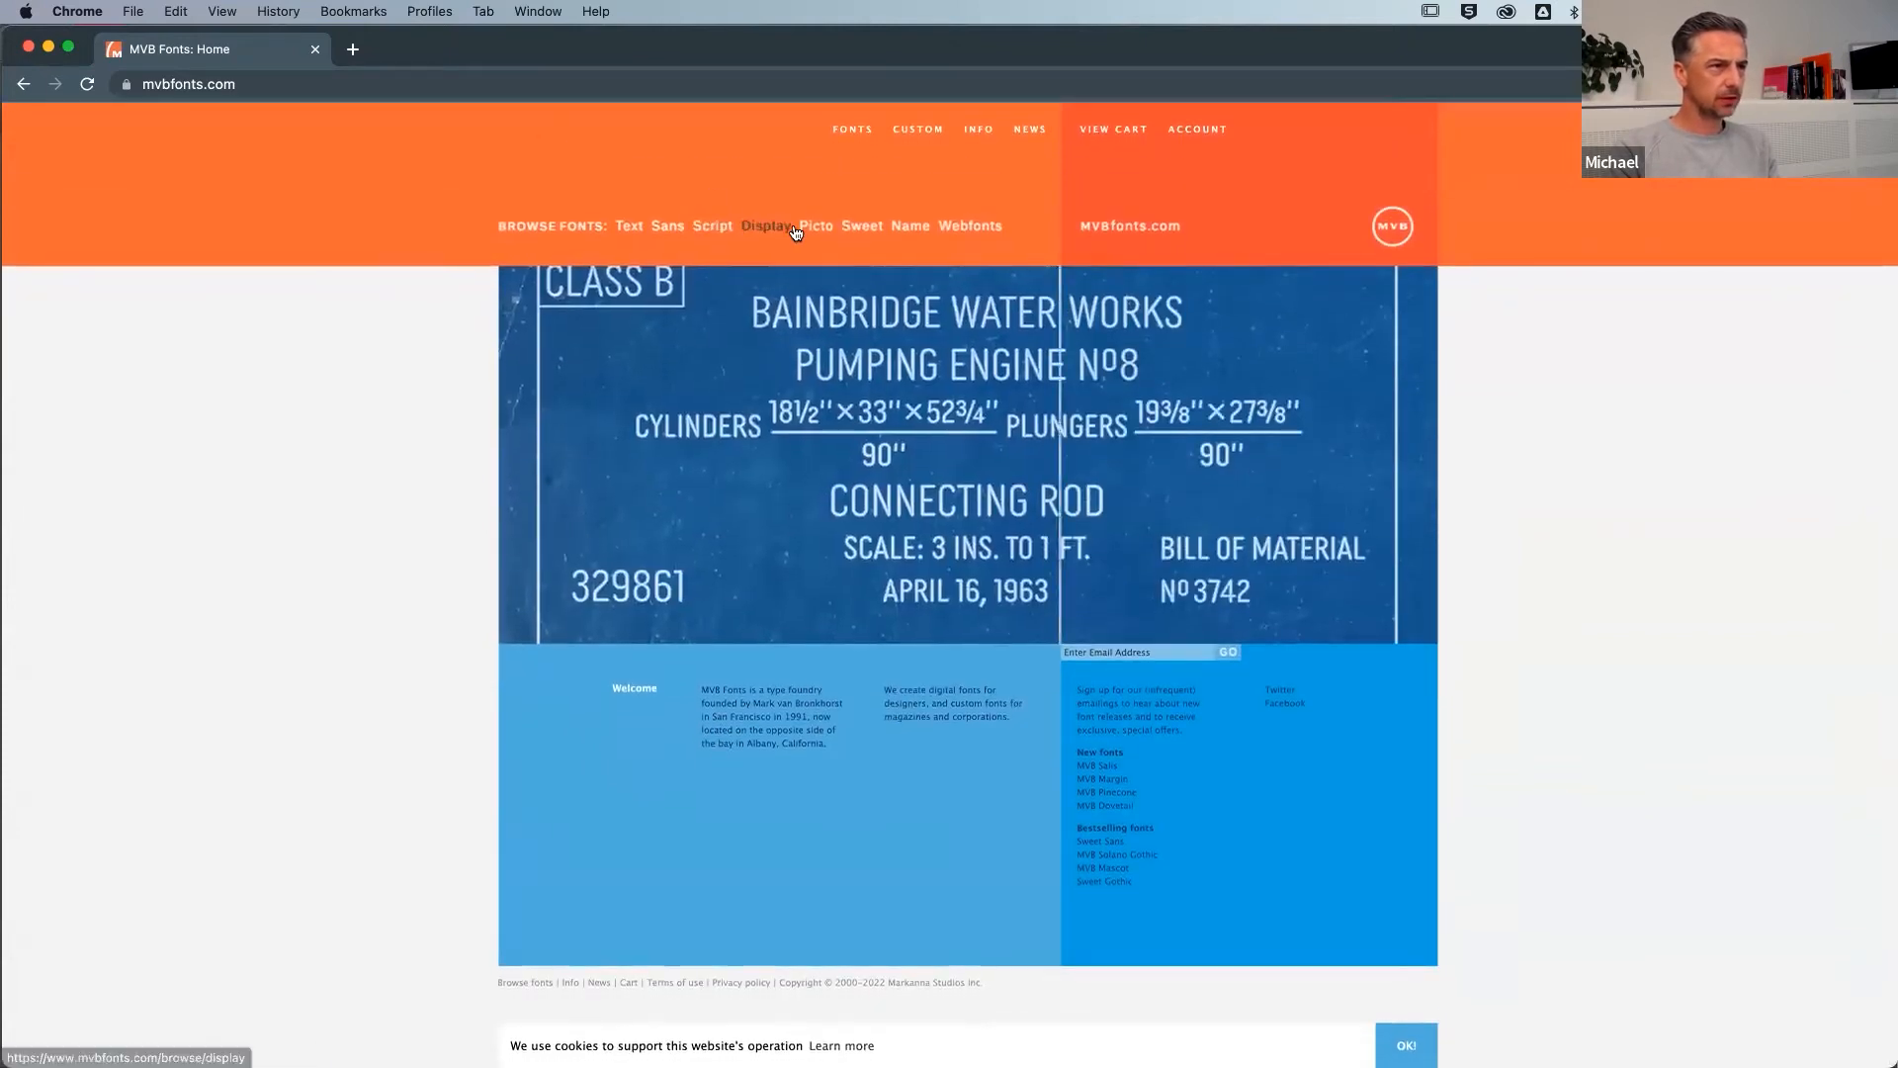
pyautogui.click(628, 226)
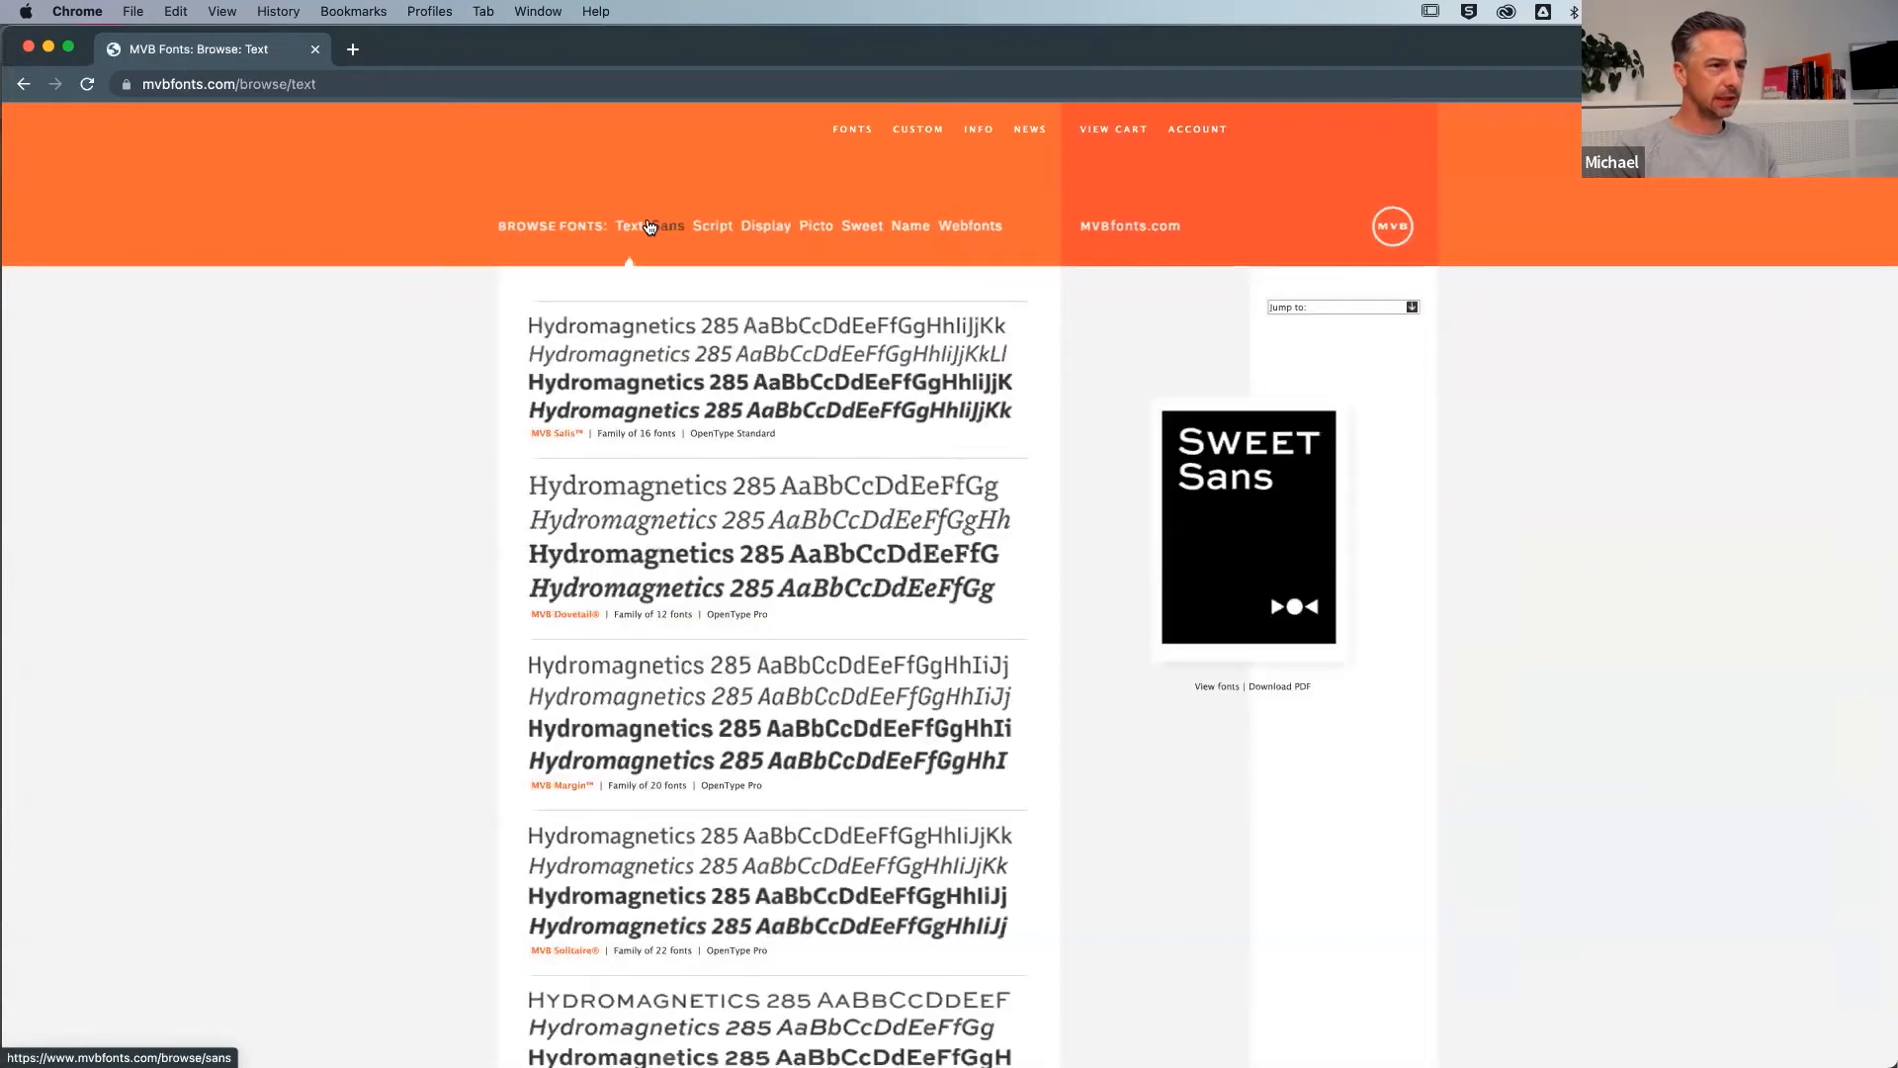
pyautogui.scroll(-2, 786, 428)
pyautogui.scroll(-3, 779, 425)
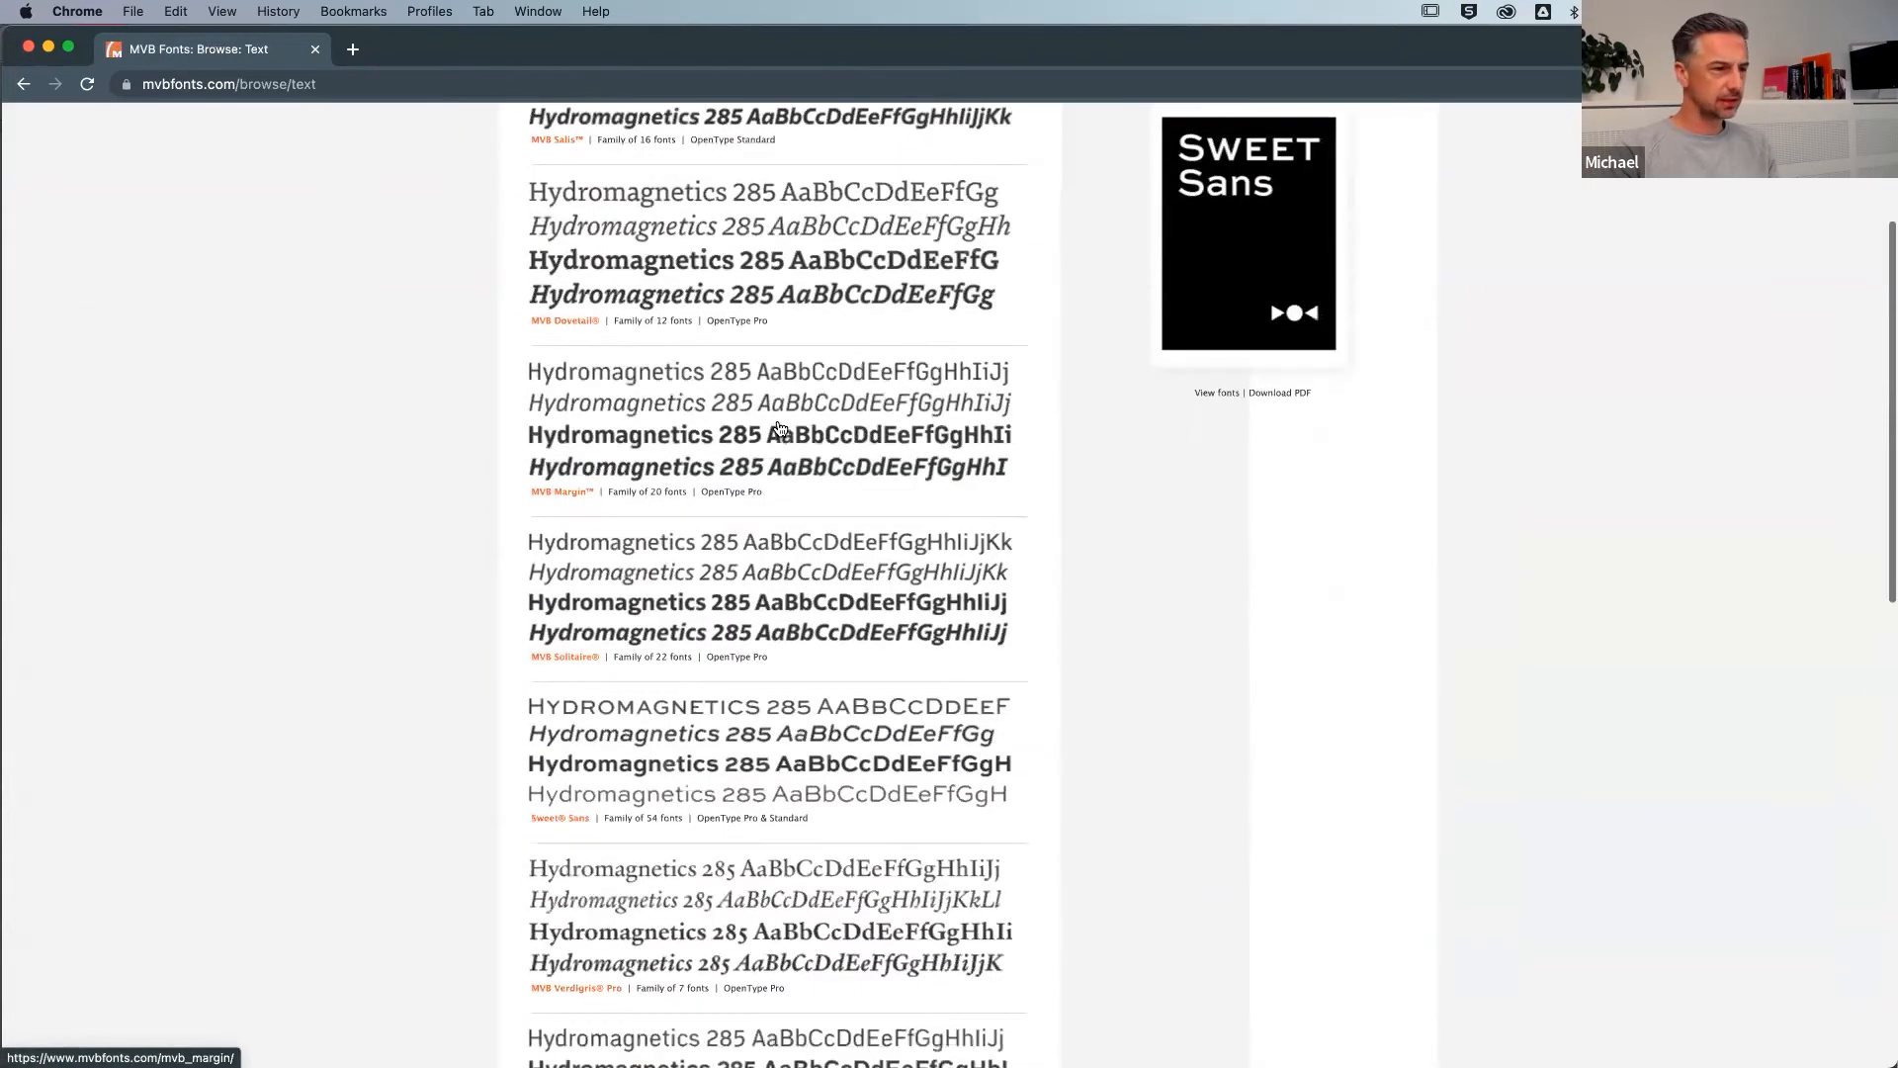
pyautogui.scroll(5, 791, 415)
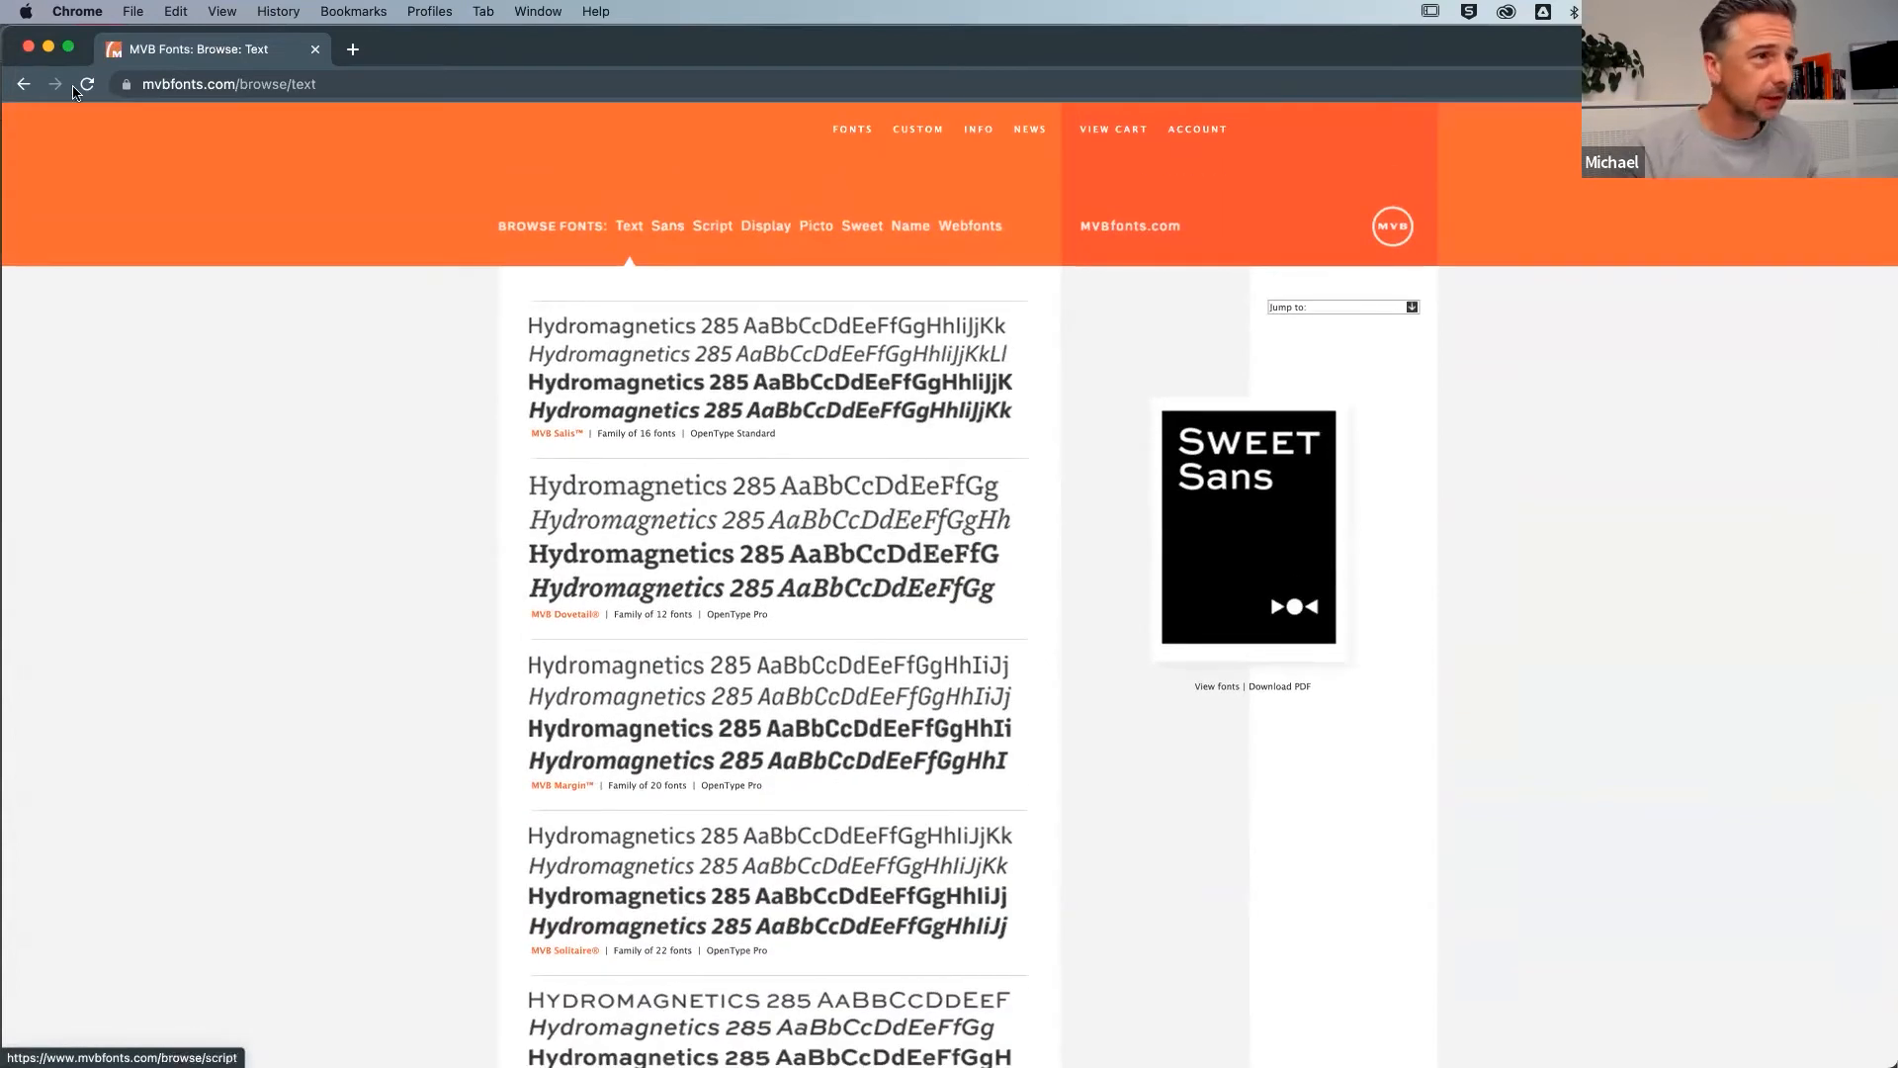
# Switch to Creative Cloud, open the Add fonts to Creative Cloud page and look through the uploaded custom fonts
pyautogui.click(28, 47)
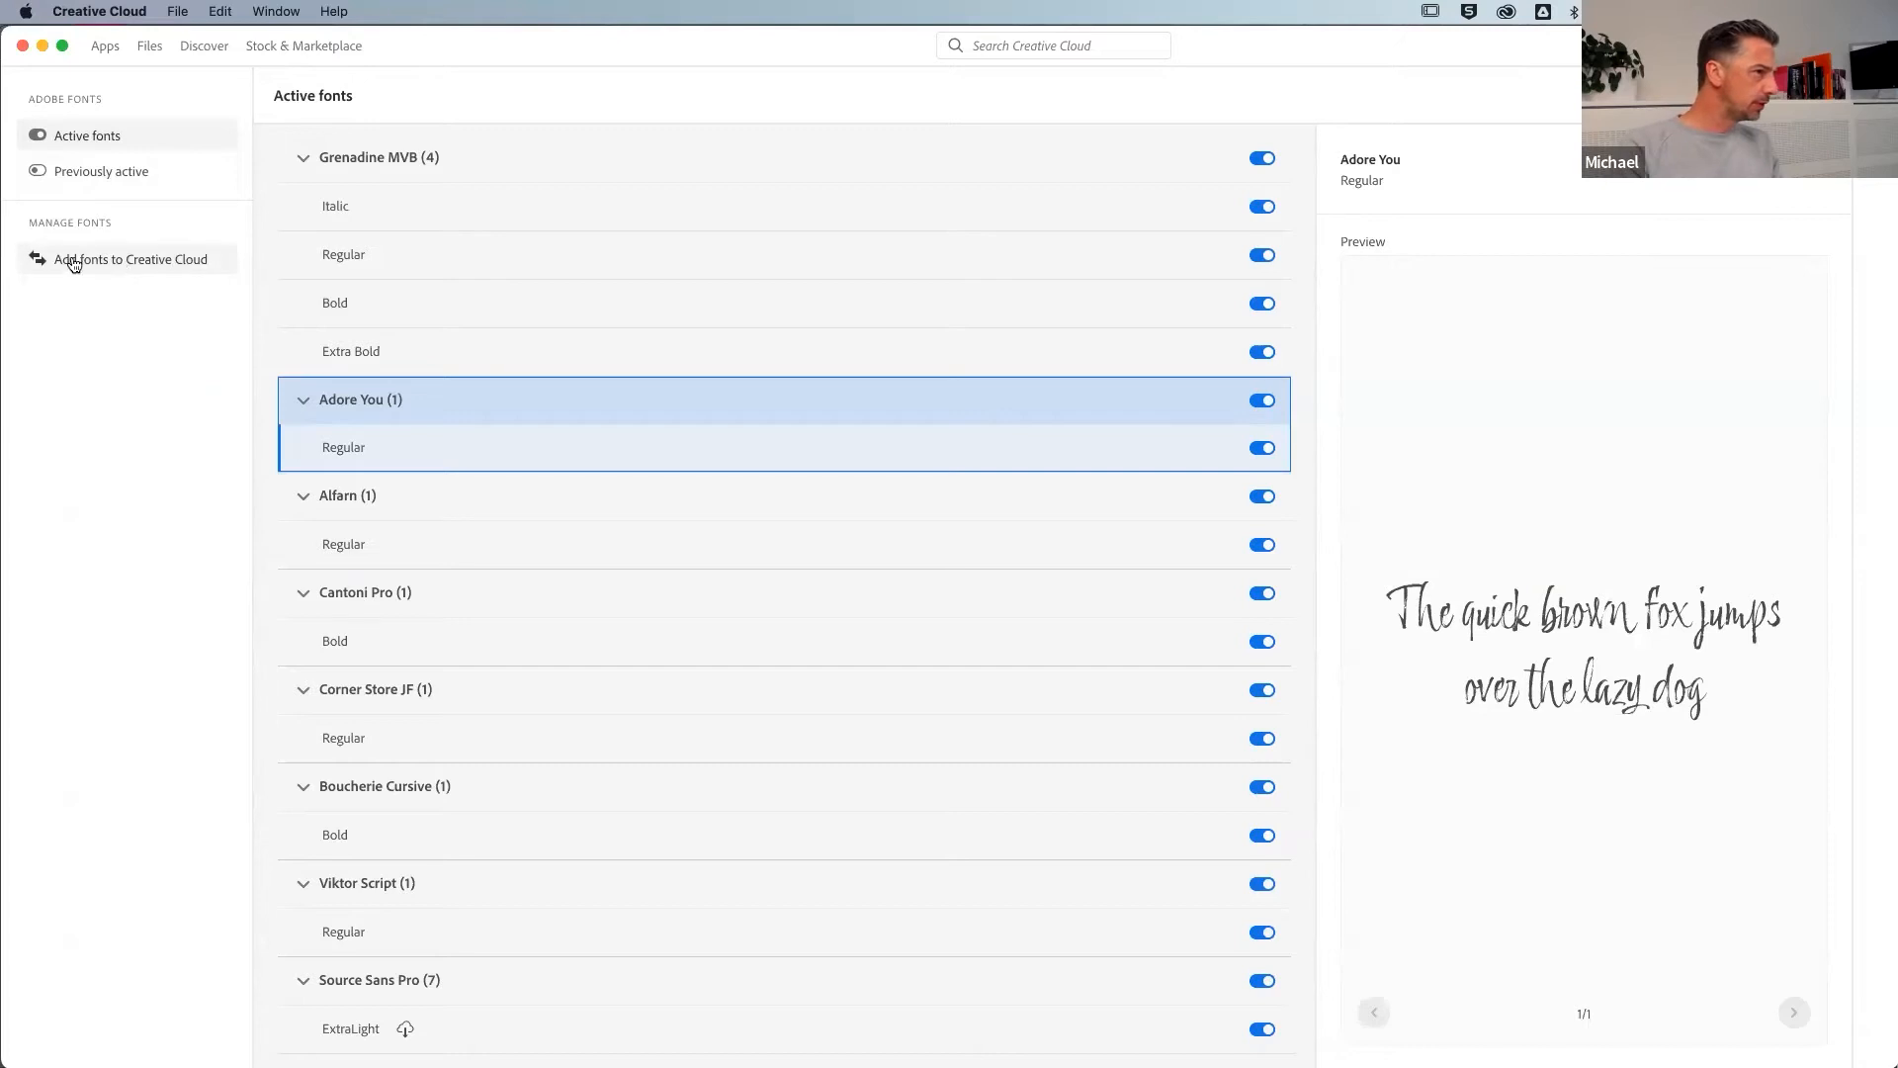
pyautogui.click(117, 261)
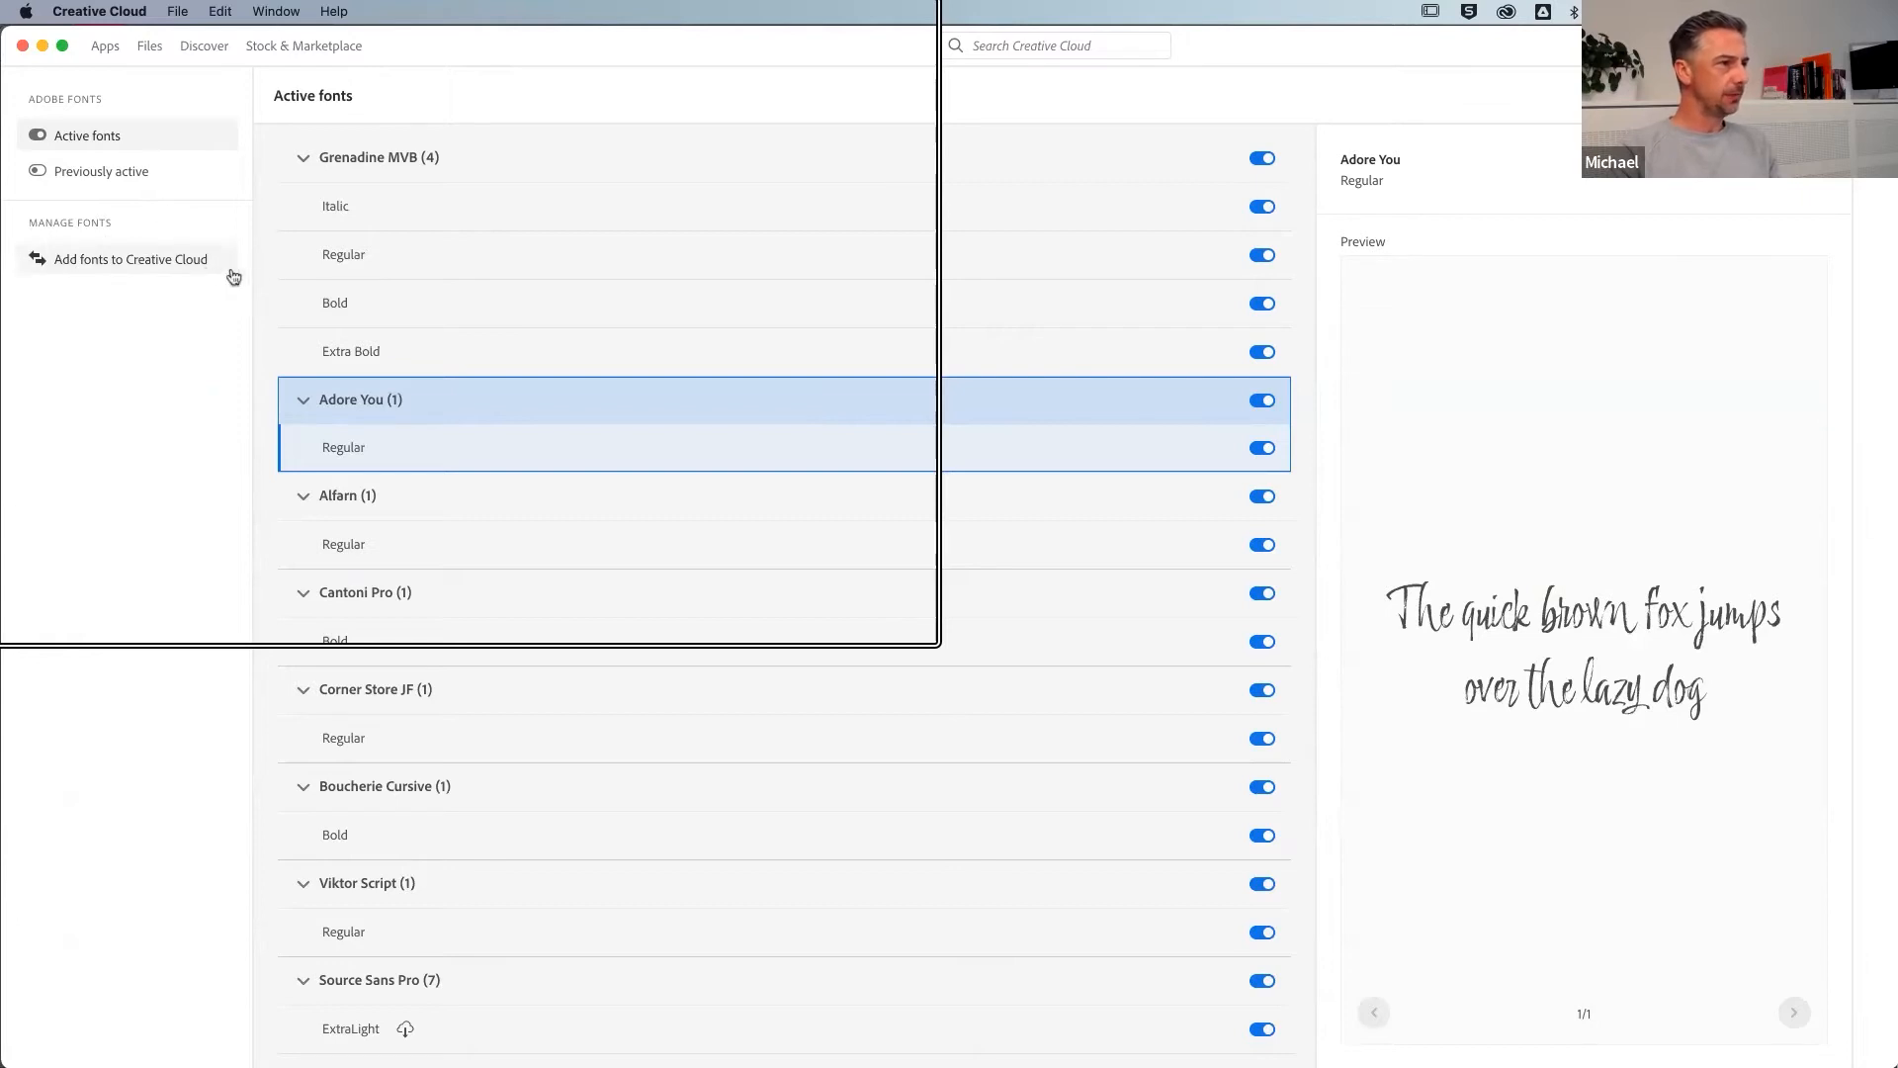
pyautogui.click(89, 265)
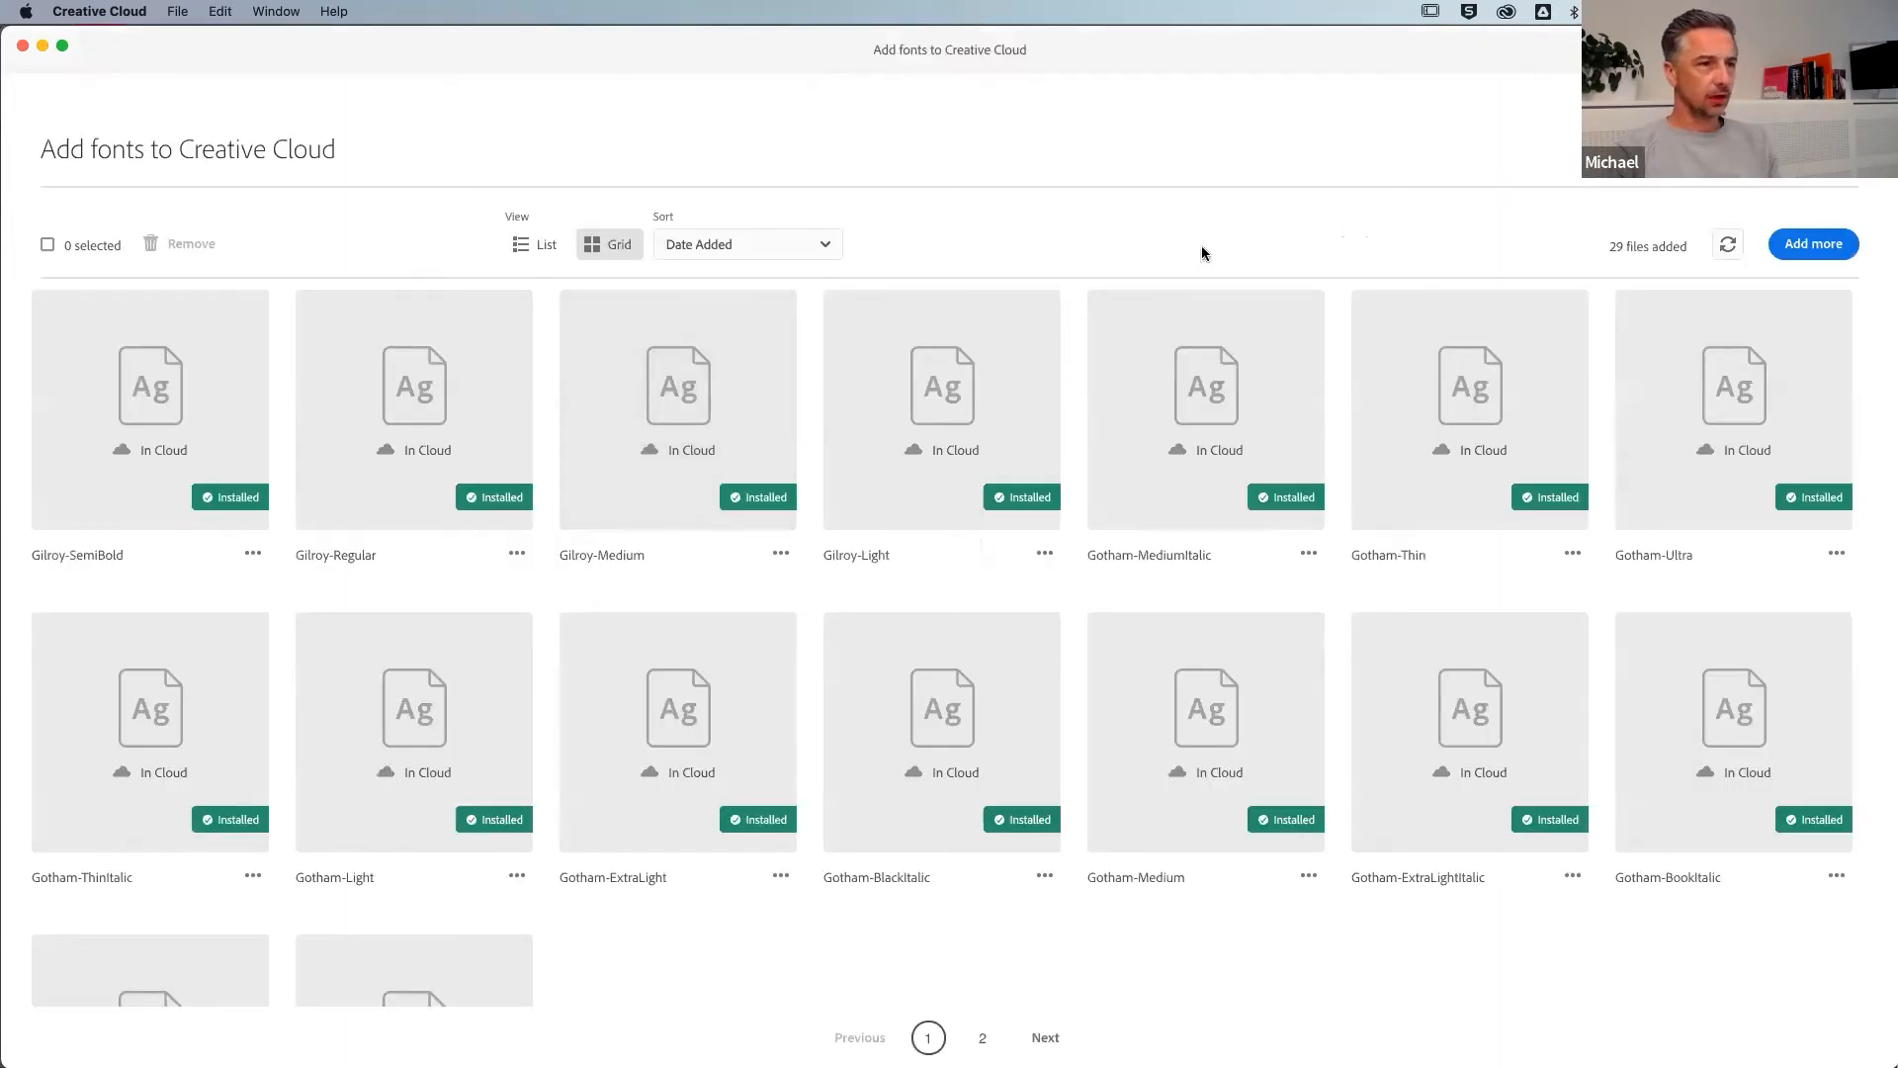
pyautogui.scroll(-3, 821, 561)
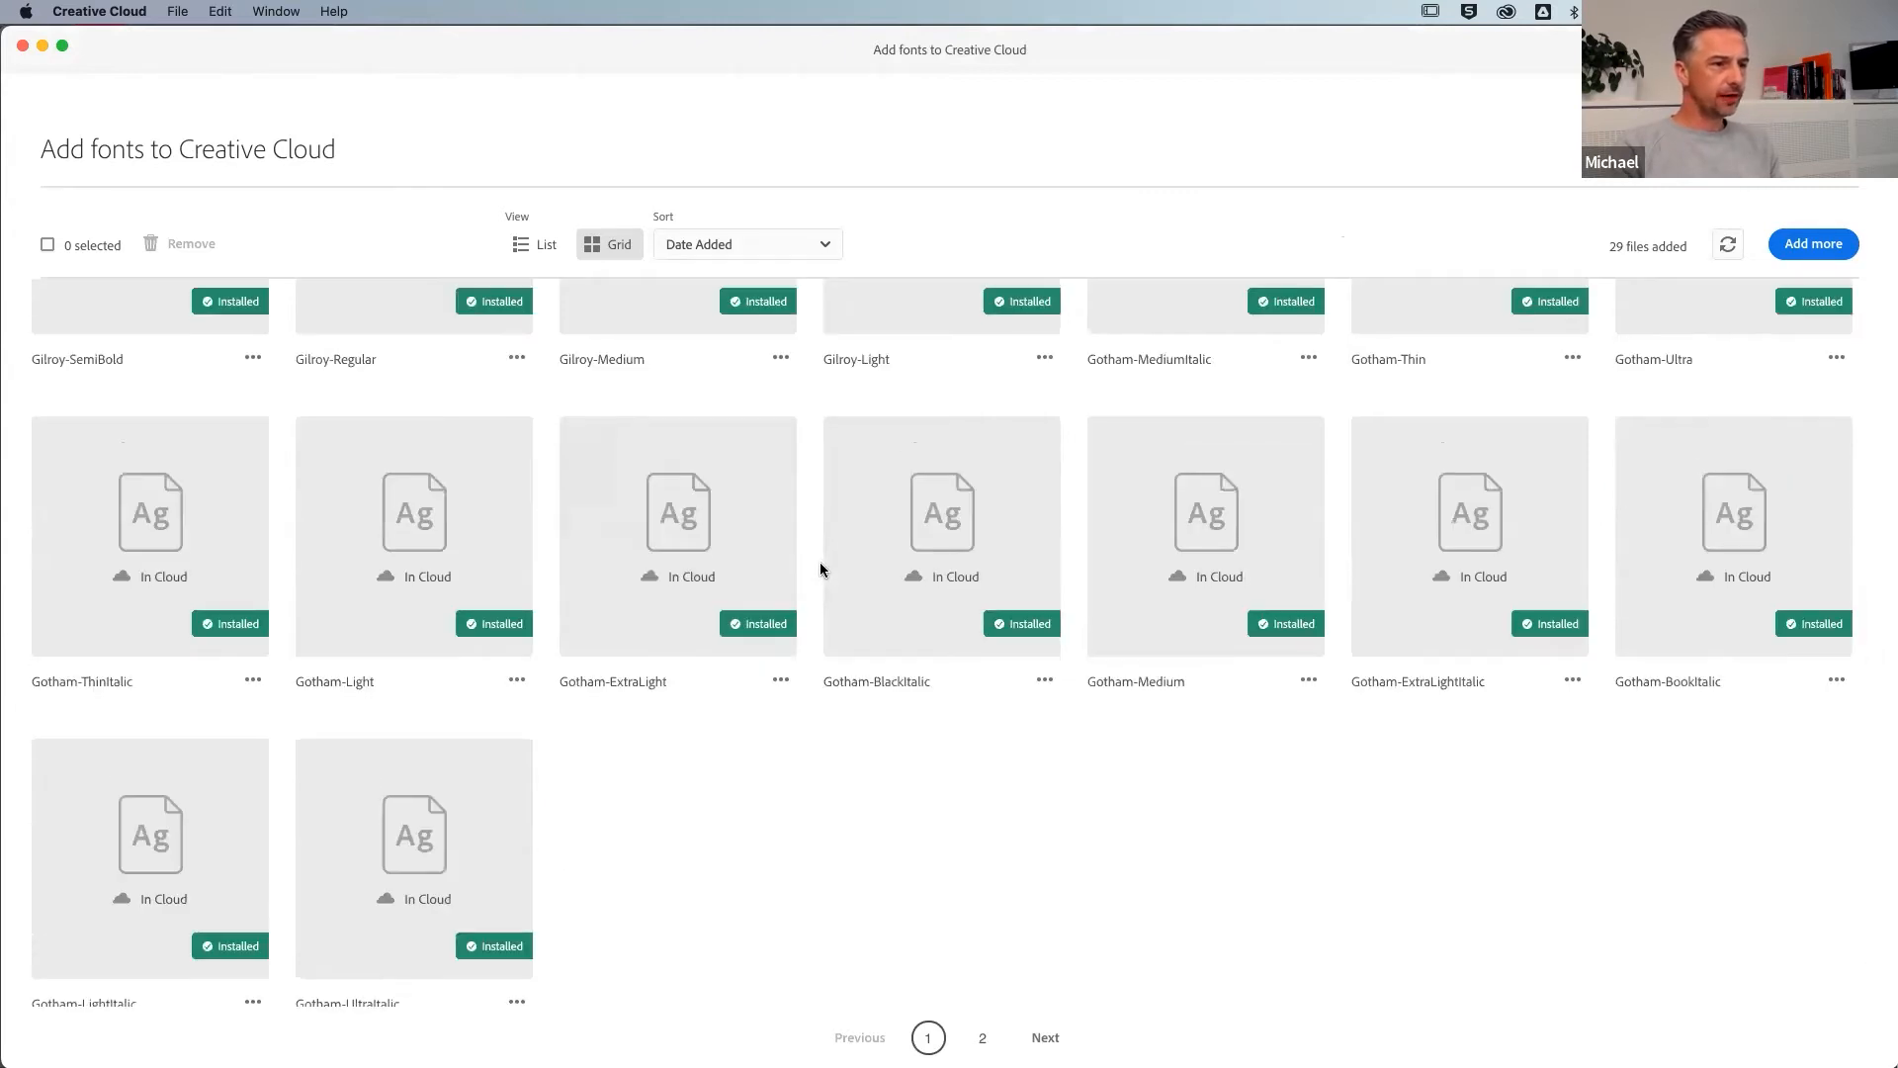
pyautogui.scroll(3, 821, 562)
pyautogui.scroll(-1, 821, 561)
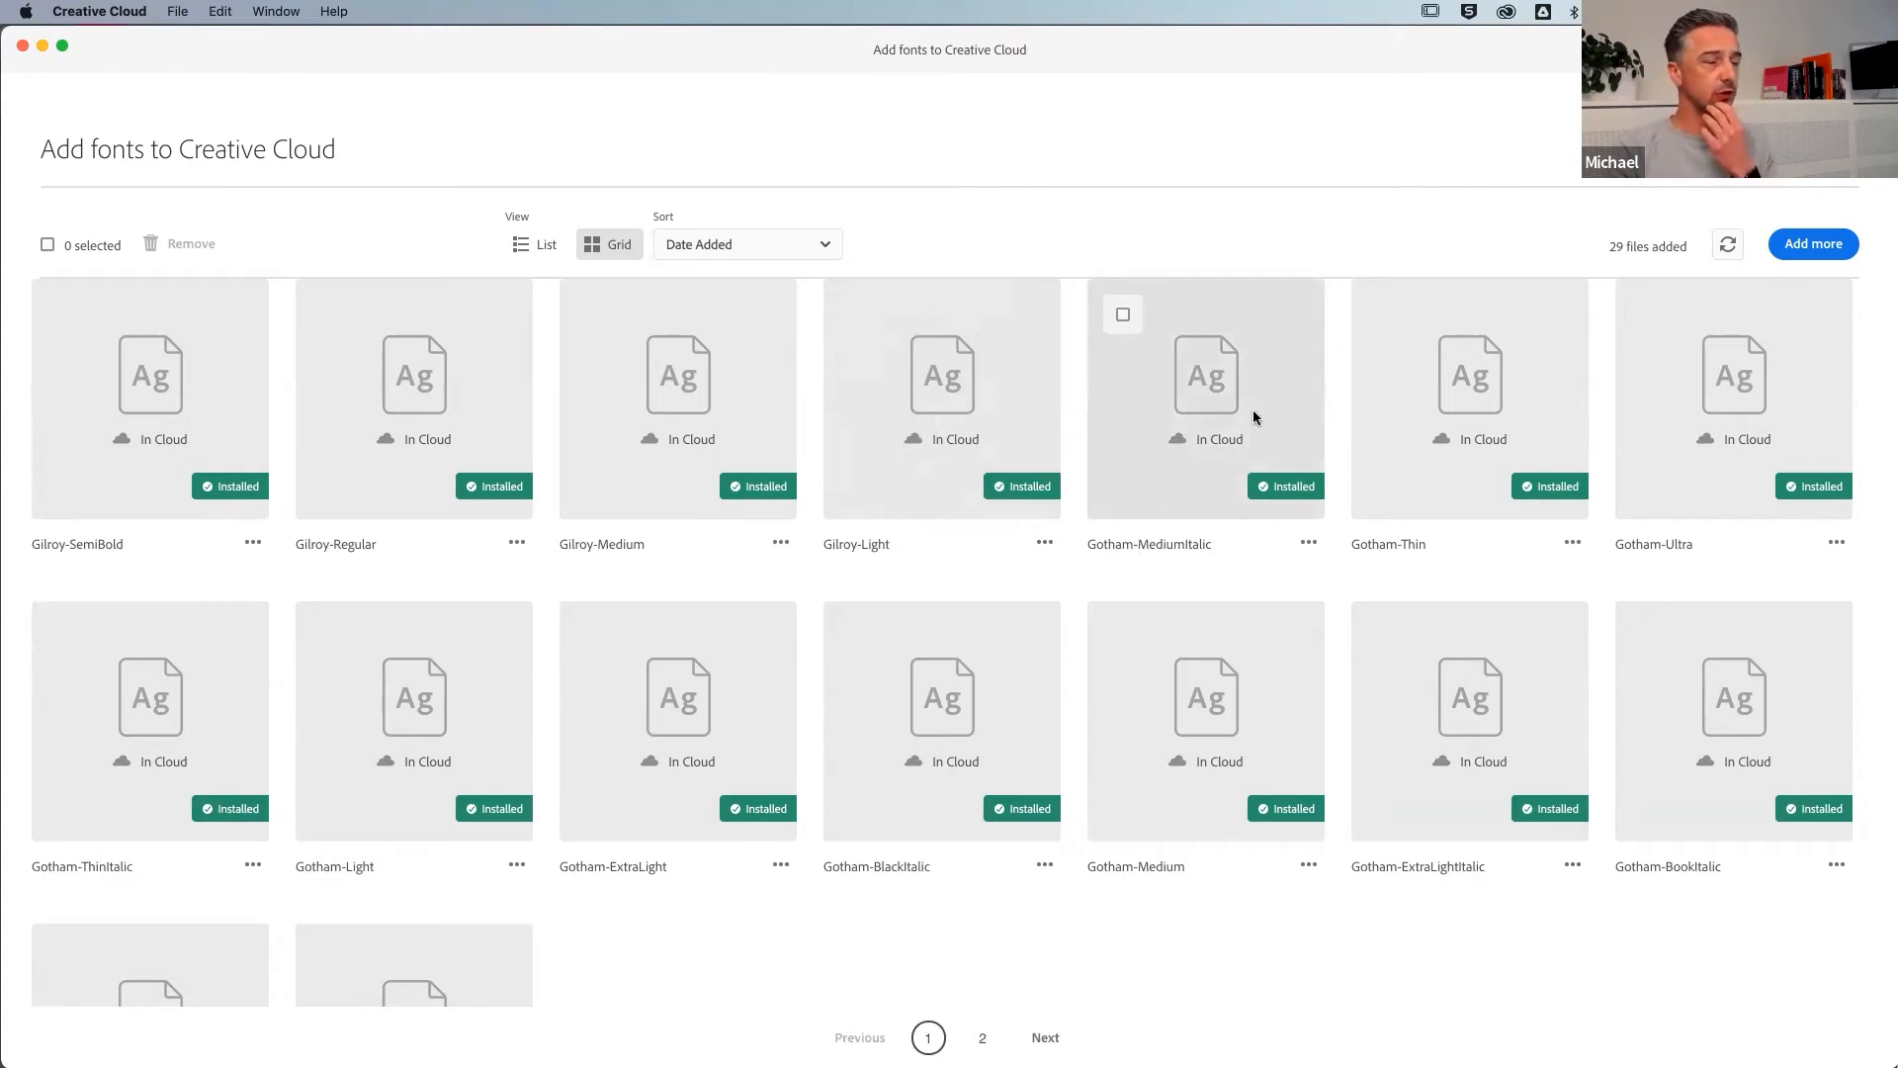
# View the dialog for adding more font files, cancel it, and return to look through the active fonts
pyautogui.click(1800, 253)
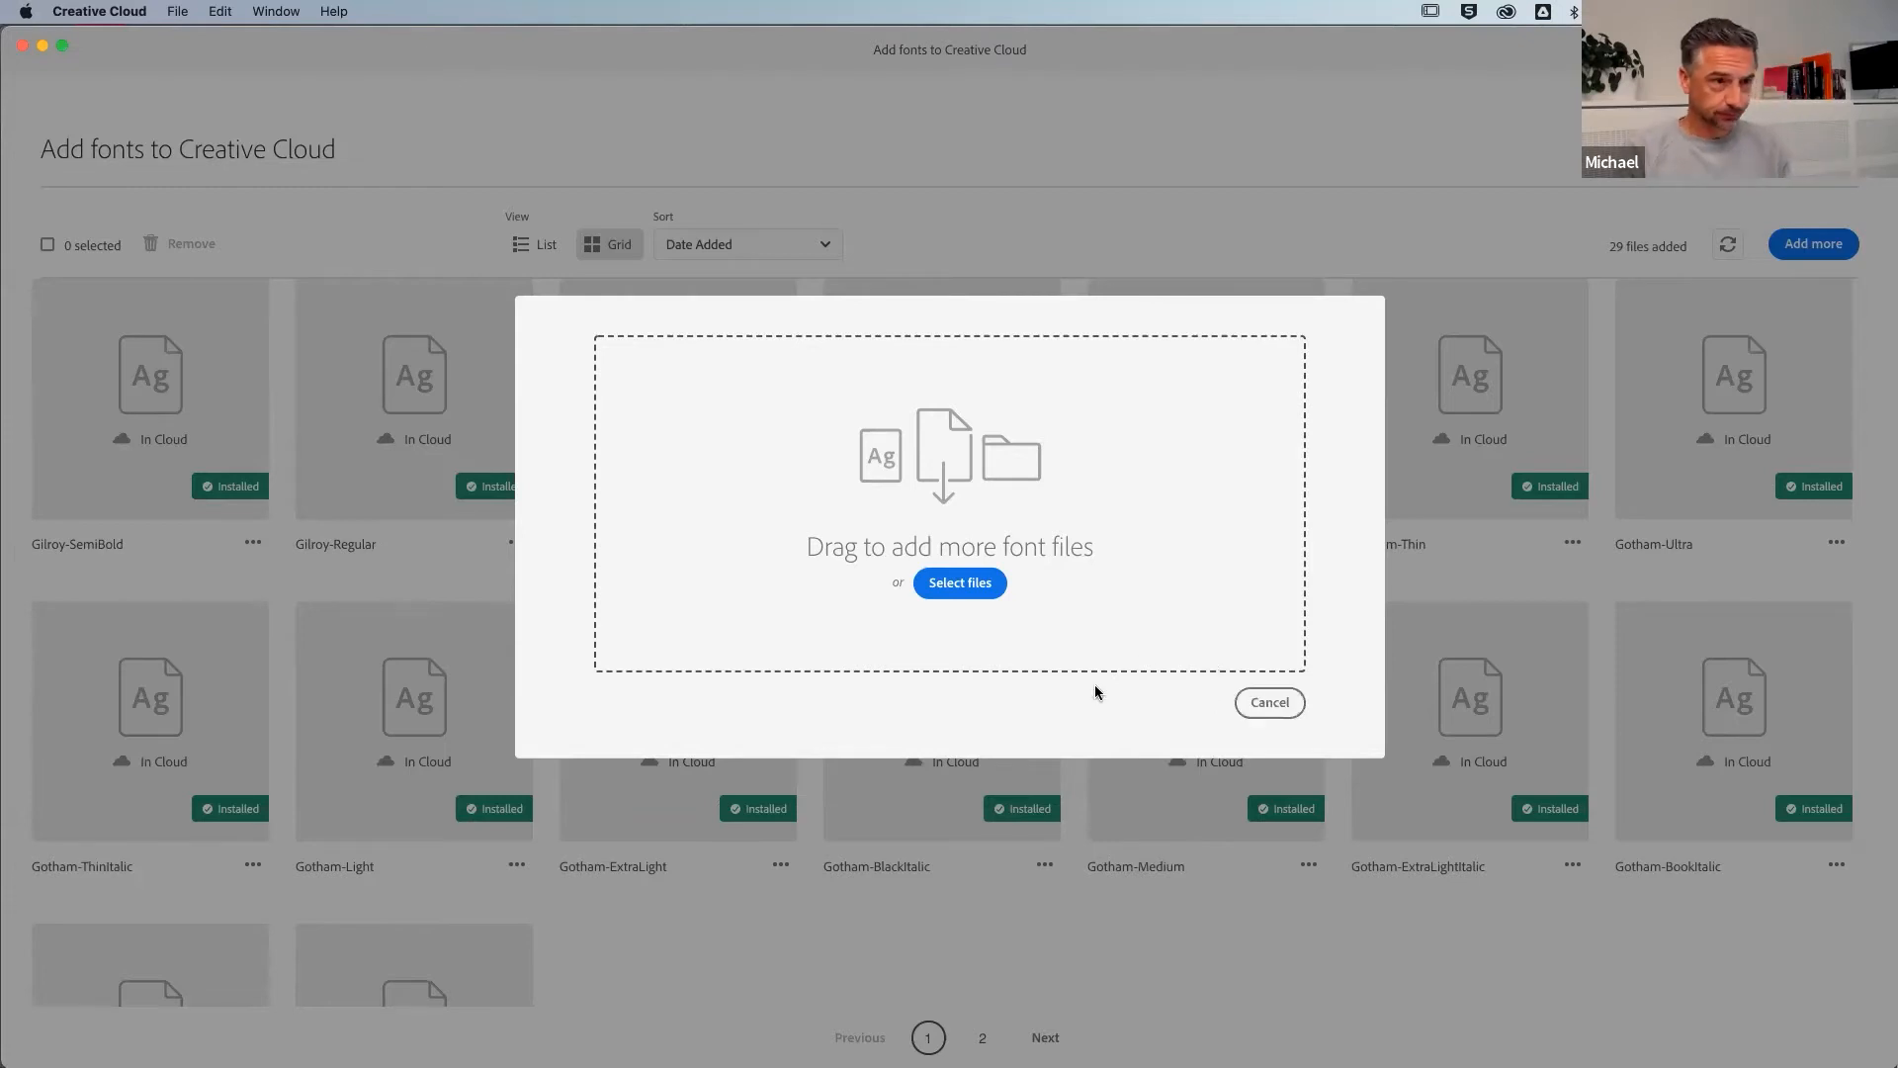
pyautogui.click(1289, 705)
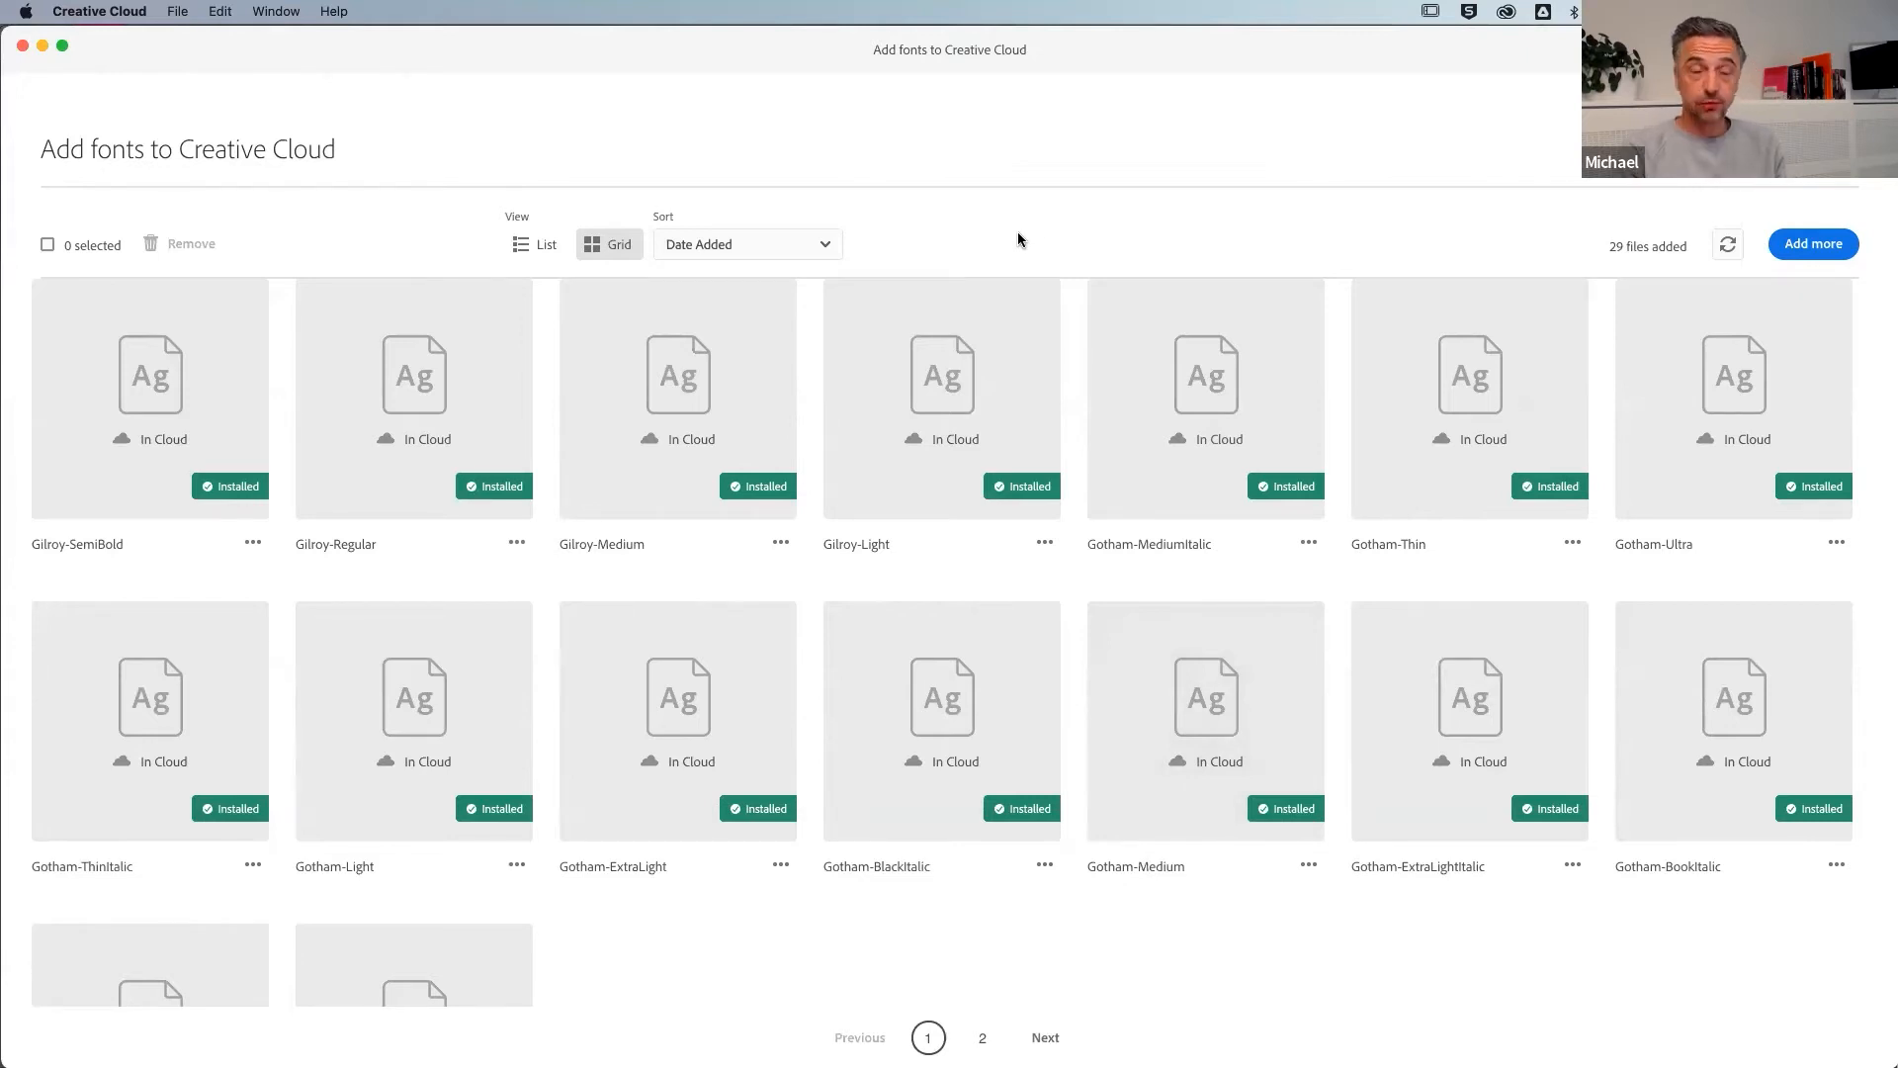
pyautogui.click(1811, 245)
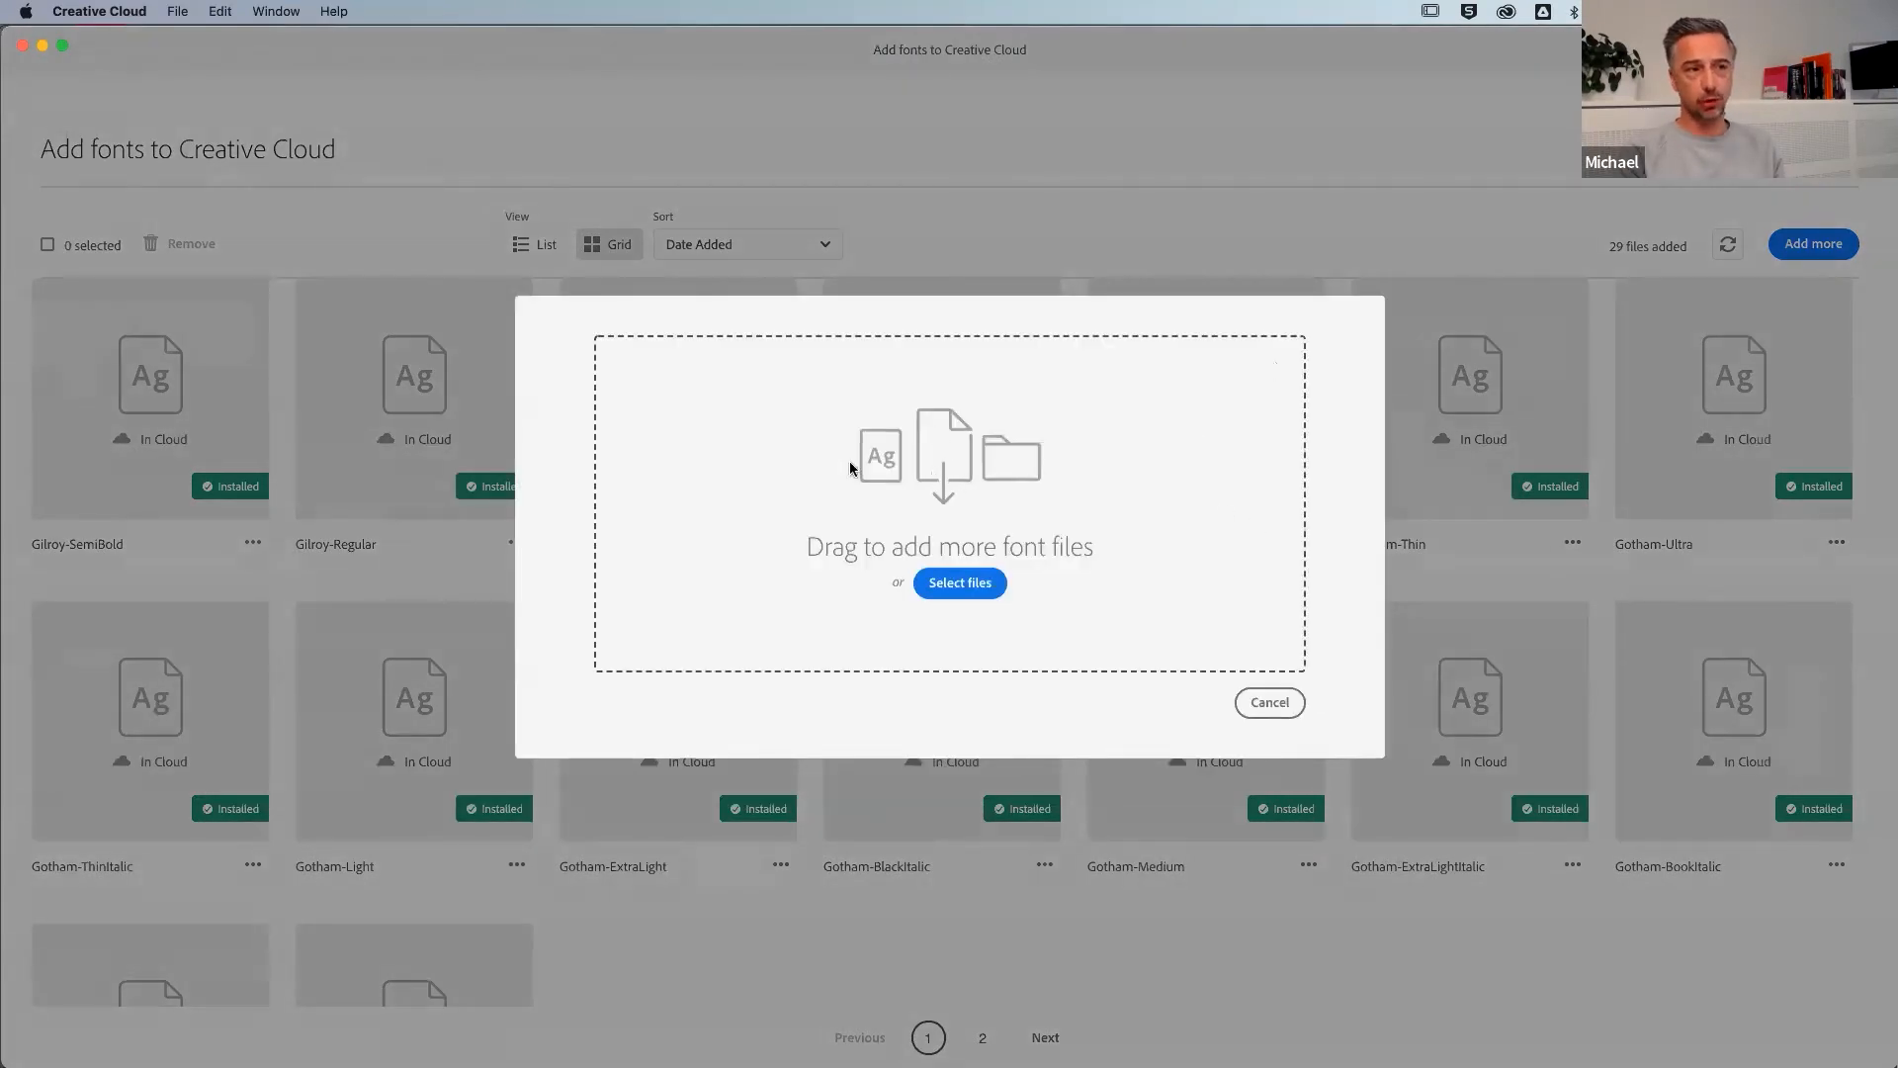
pyautogui.click(1288, 707)
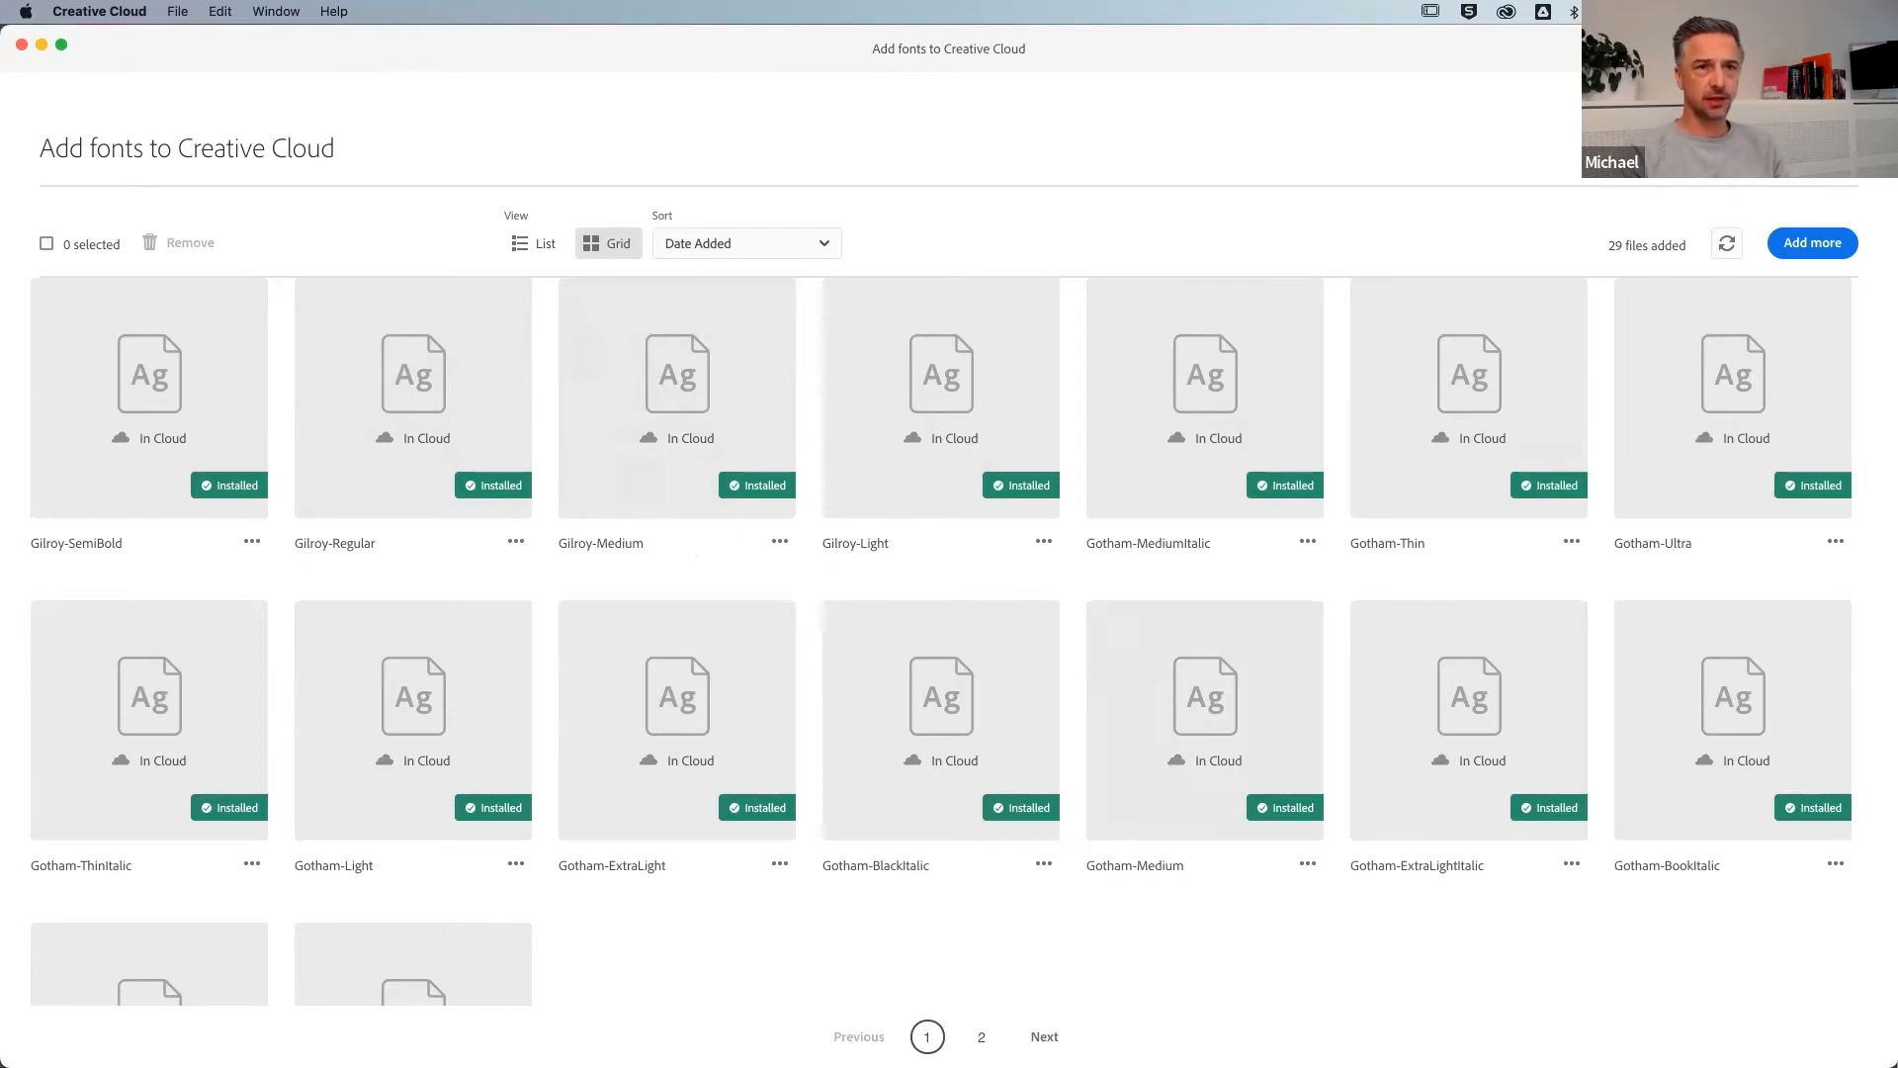
pyautogui.click(1825, 149)
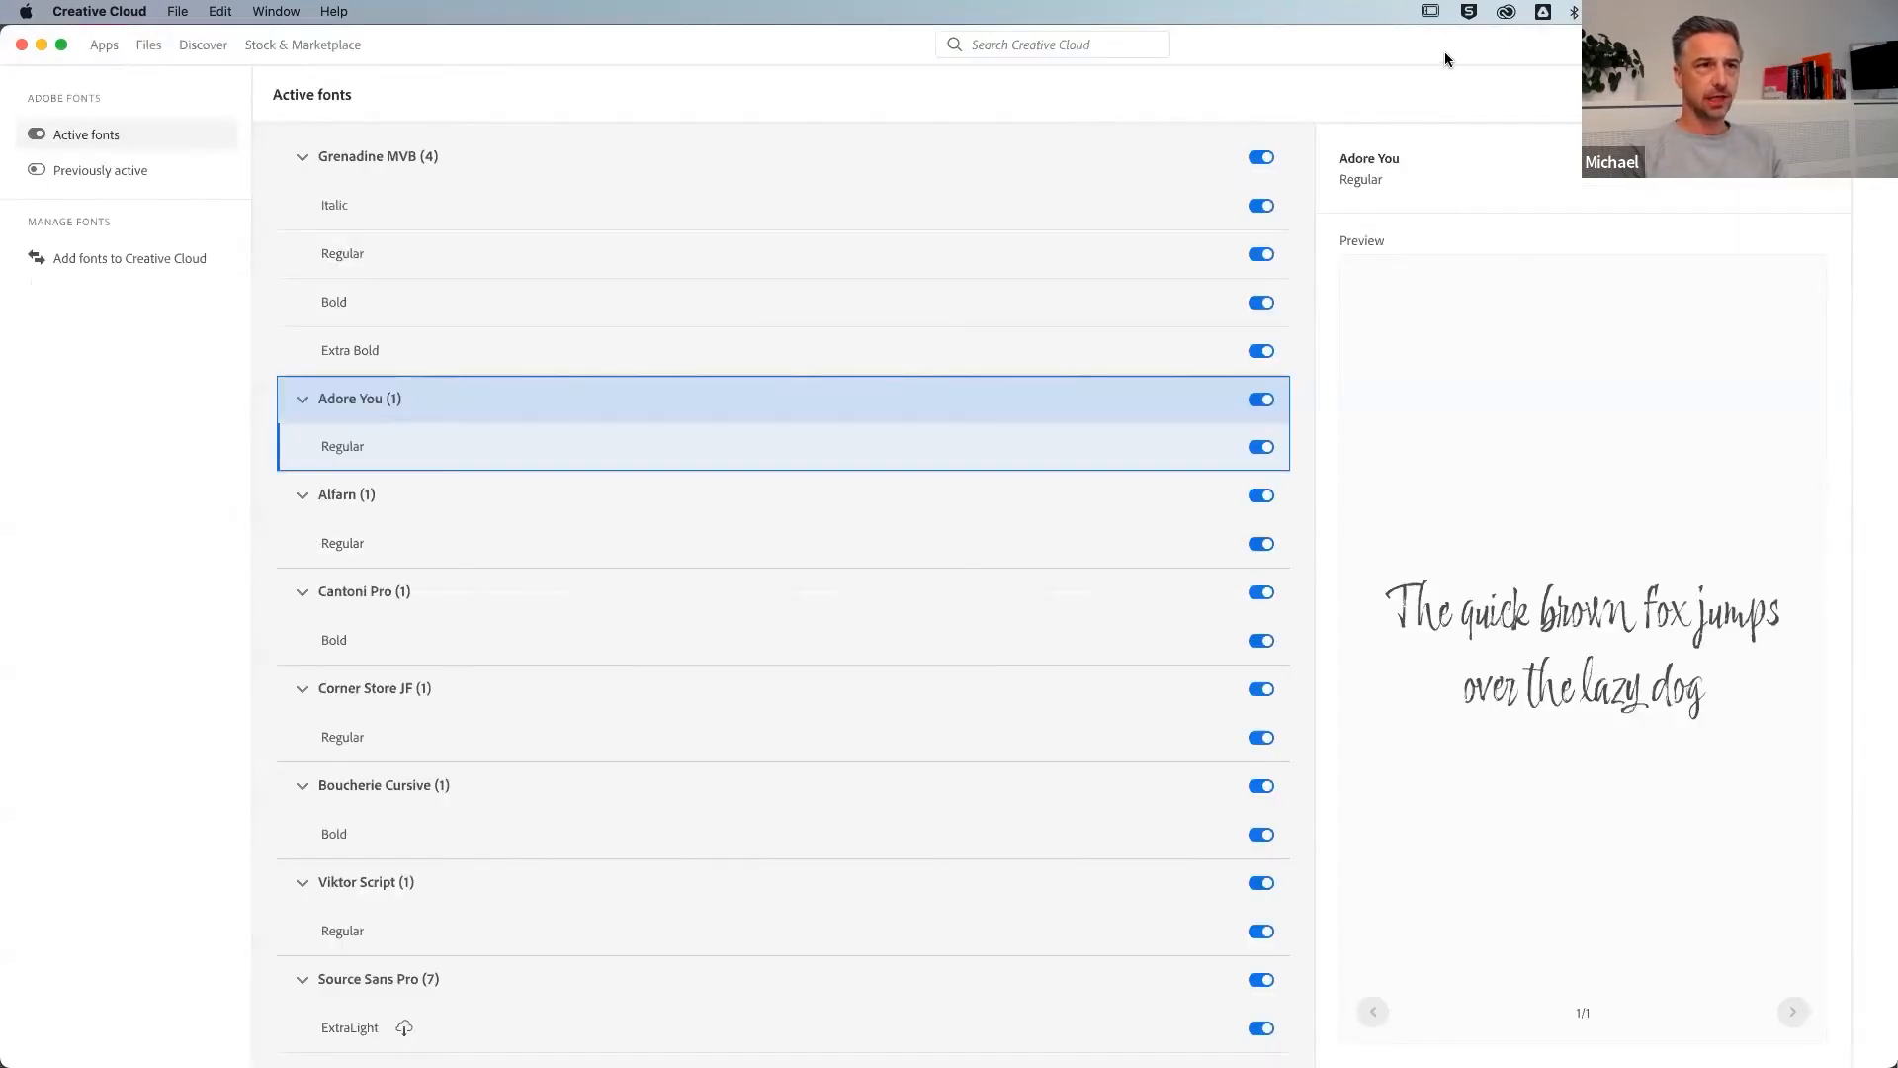
pyautogui.scroll(-3, 569, 307)
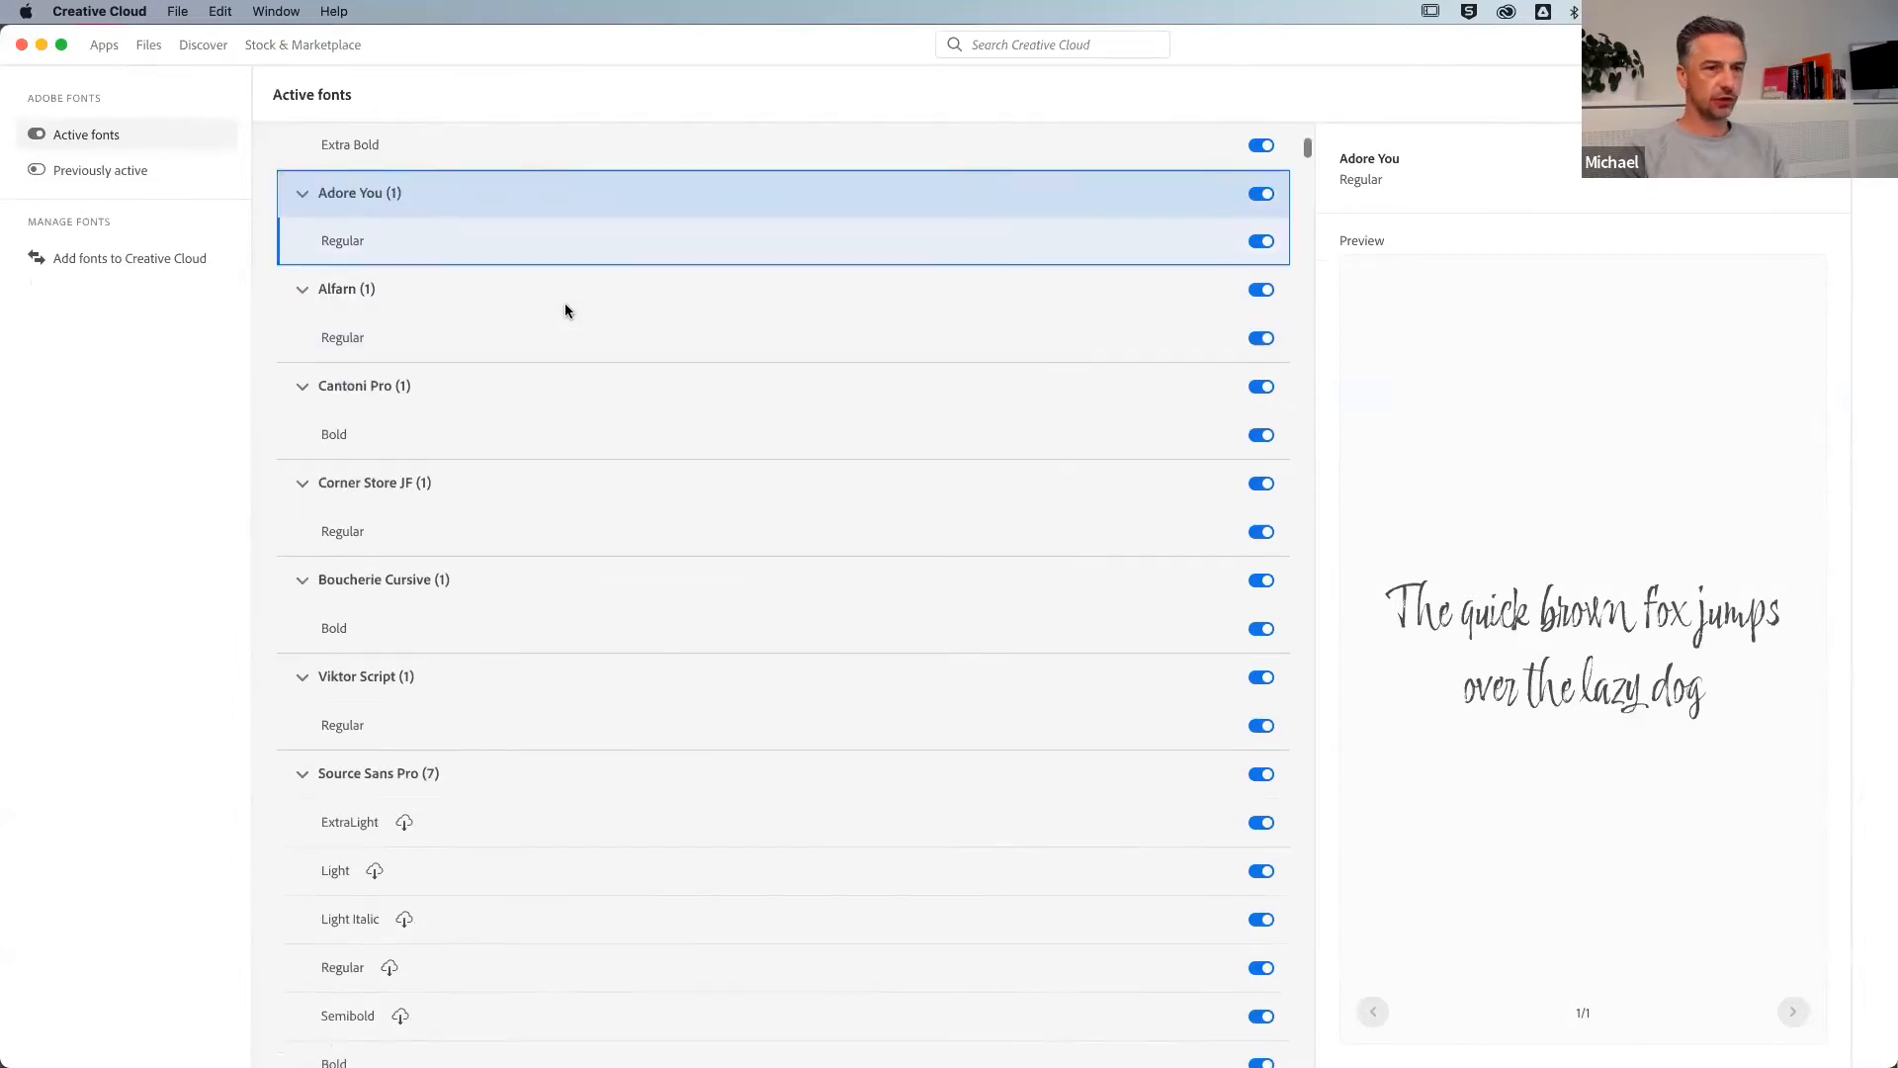
pyautogui.scroll(3, 571, 308)
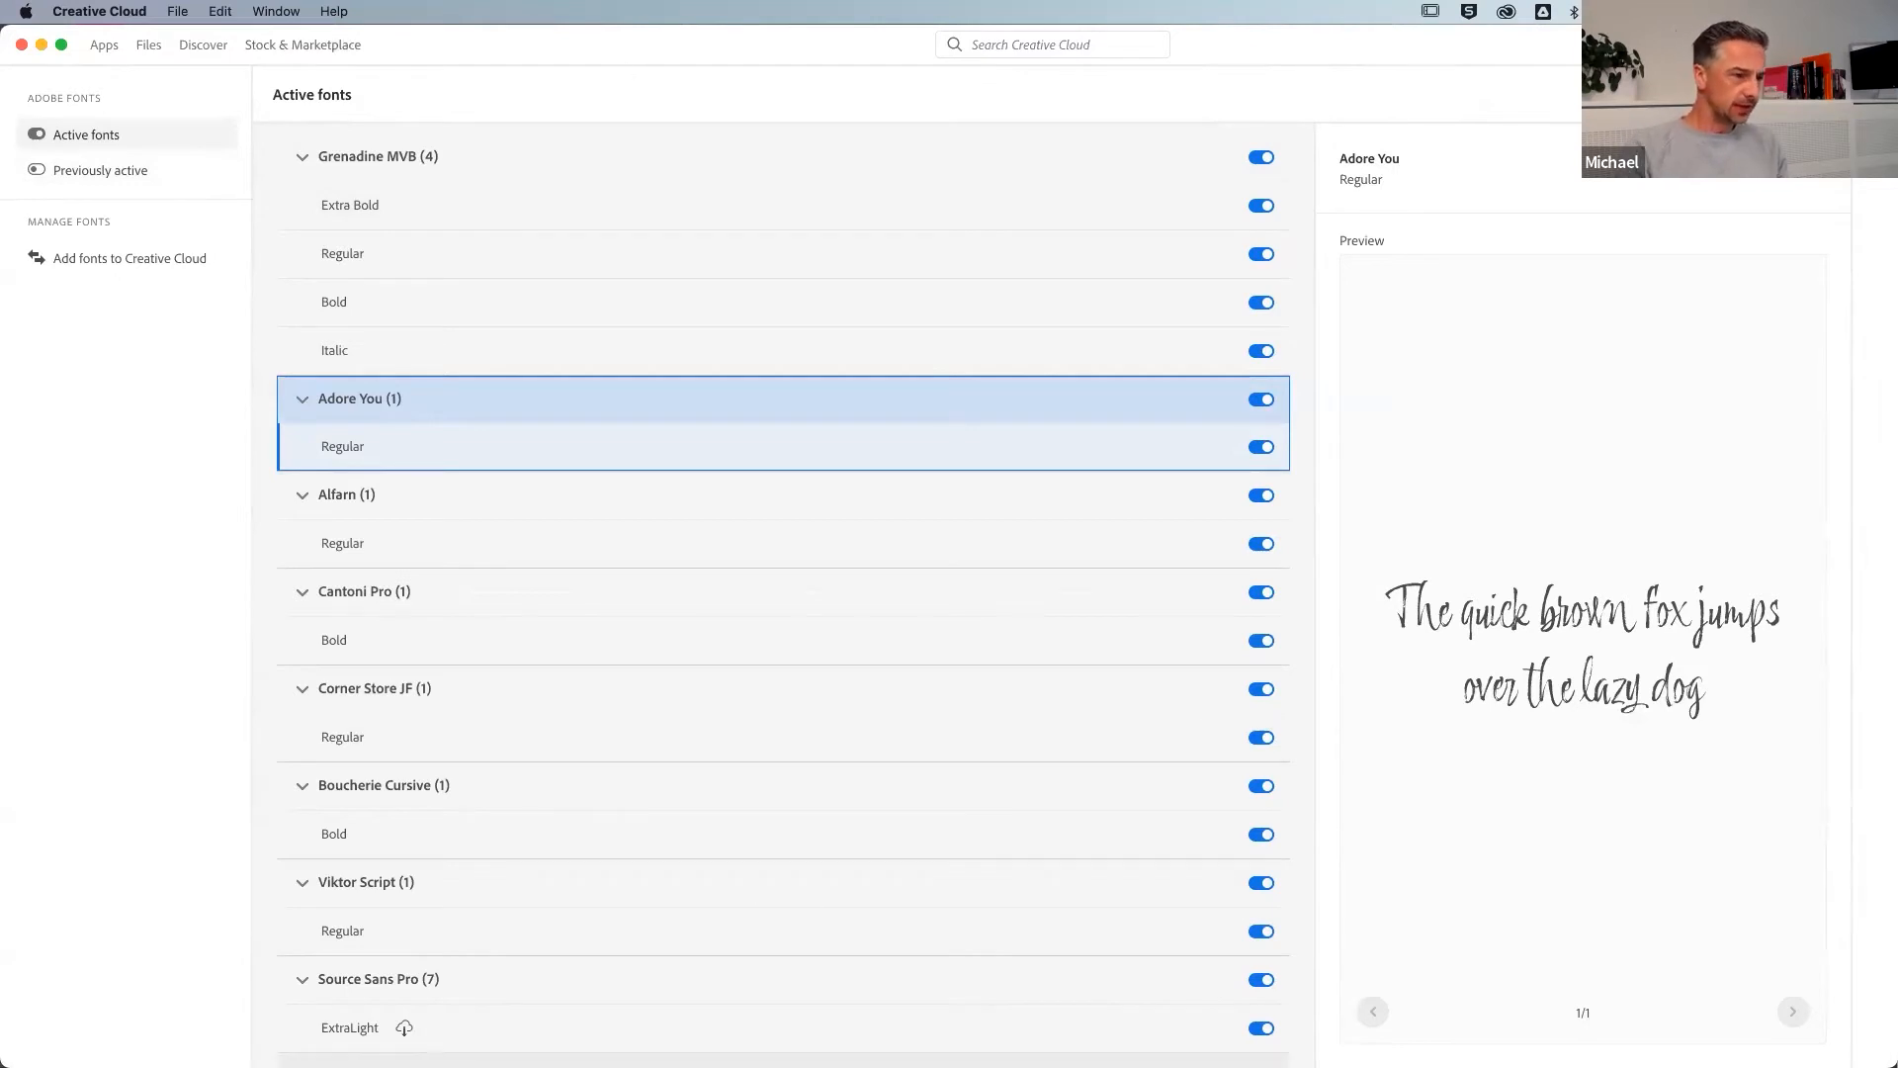
# Switch to InDesign and select the whole "Saviez-vous que vous pouvez également…" heading
pyautogui.moveTo(806, 1038)
pyautogui.click(457, 1035)
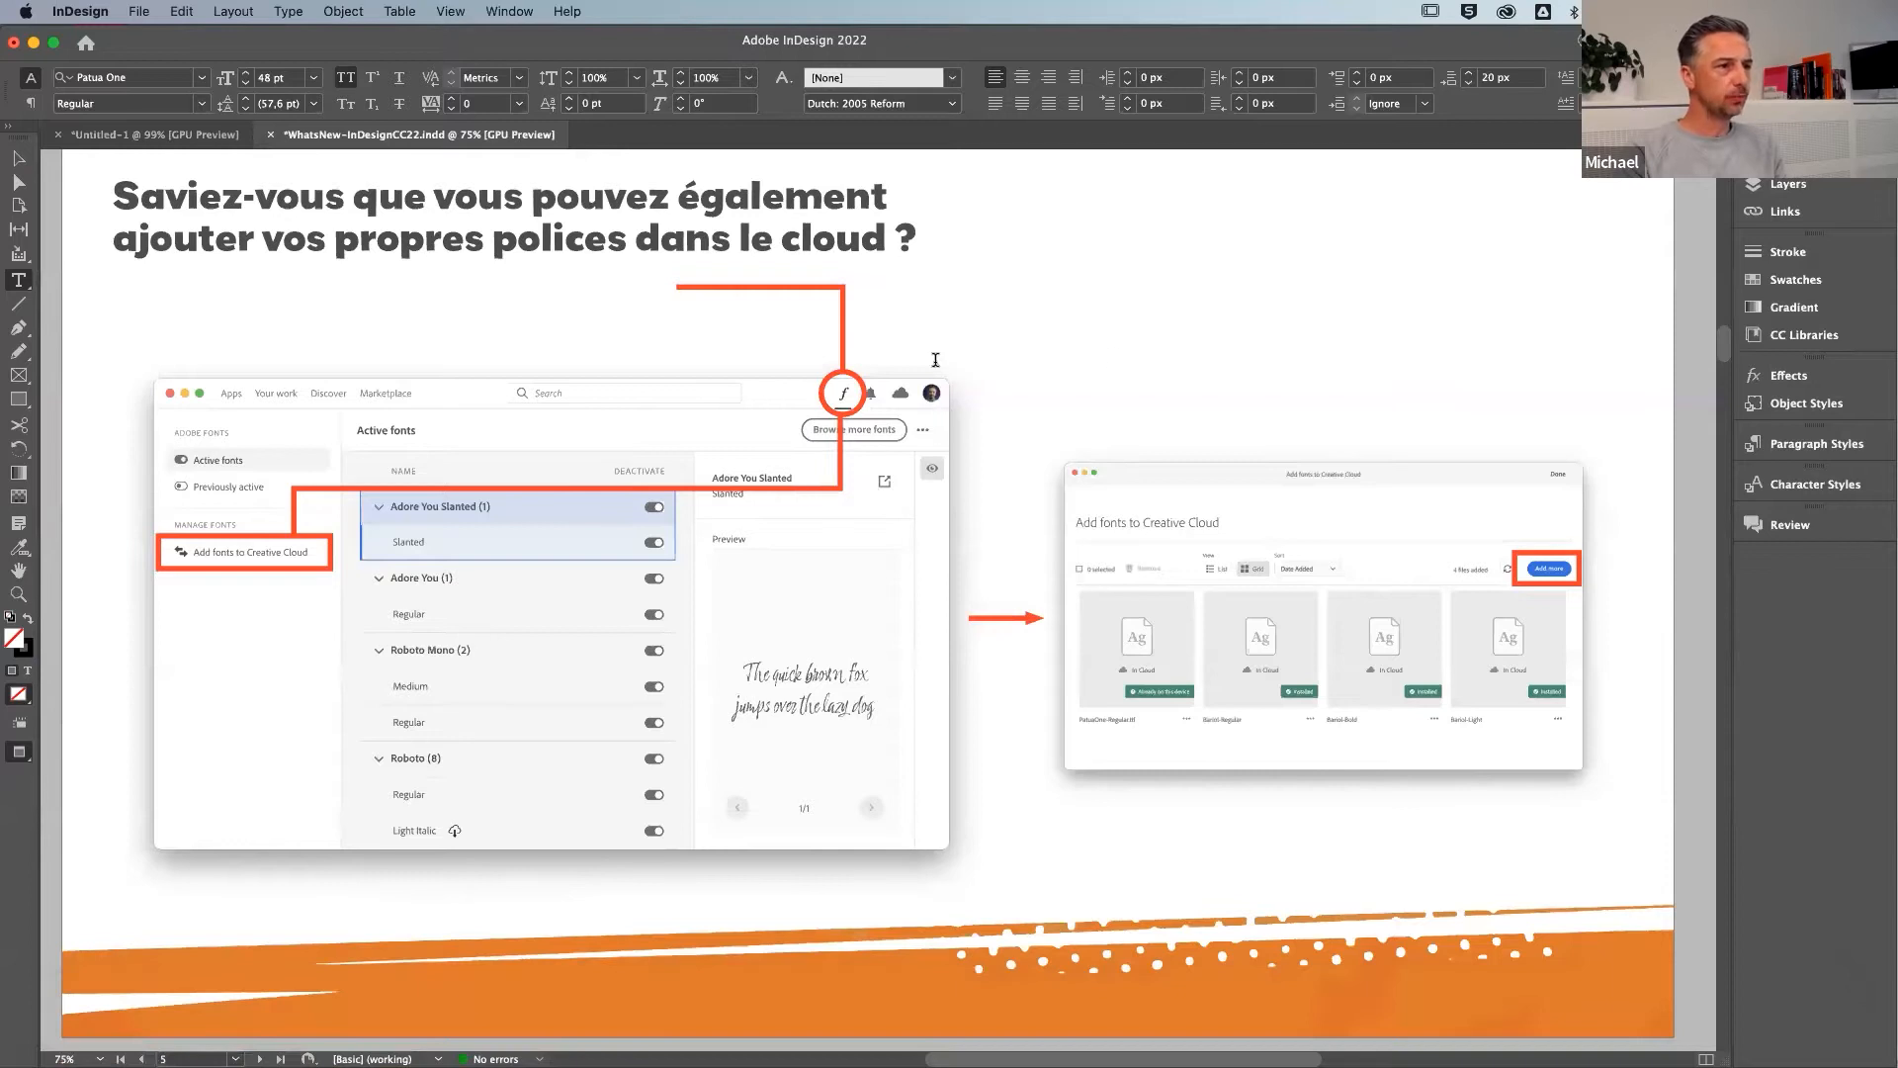
pyautogui.click(117, 193)
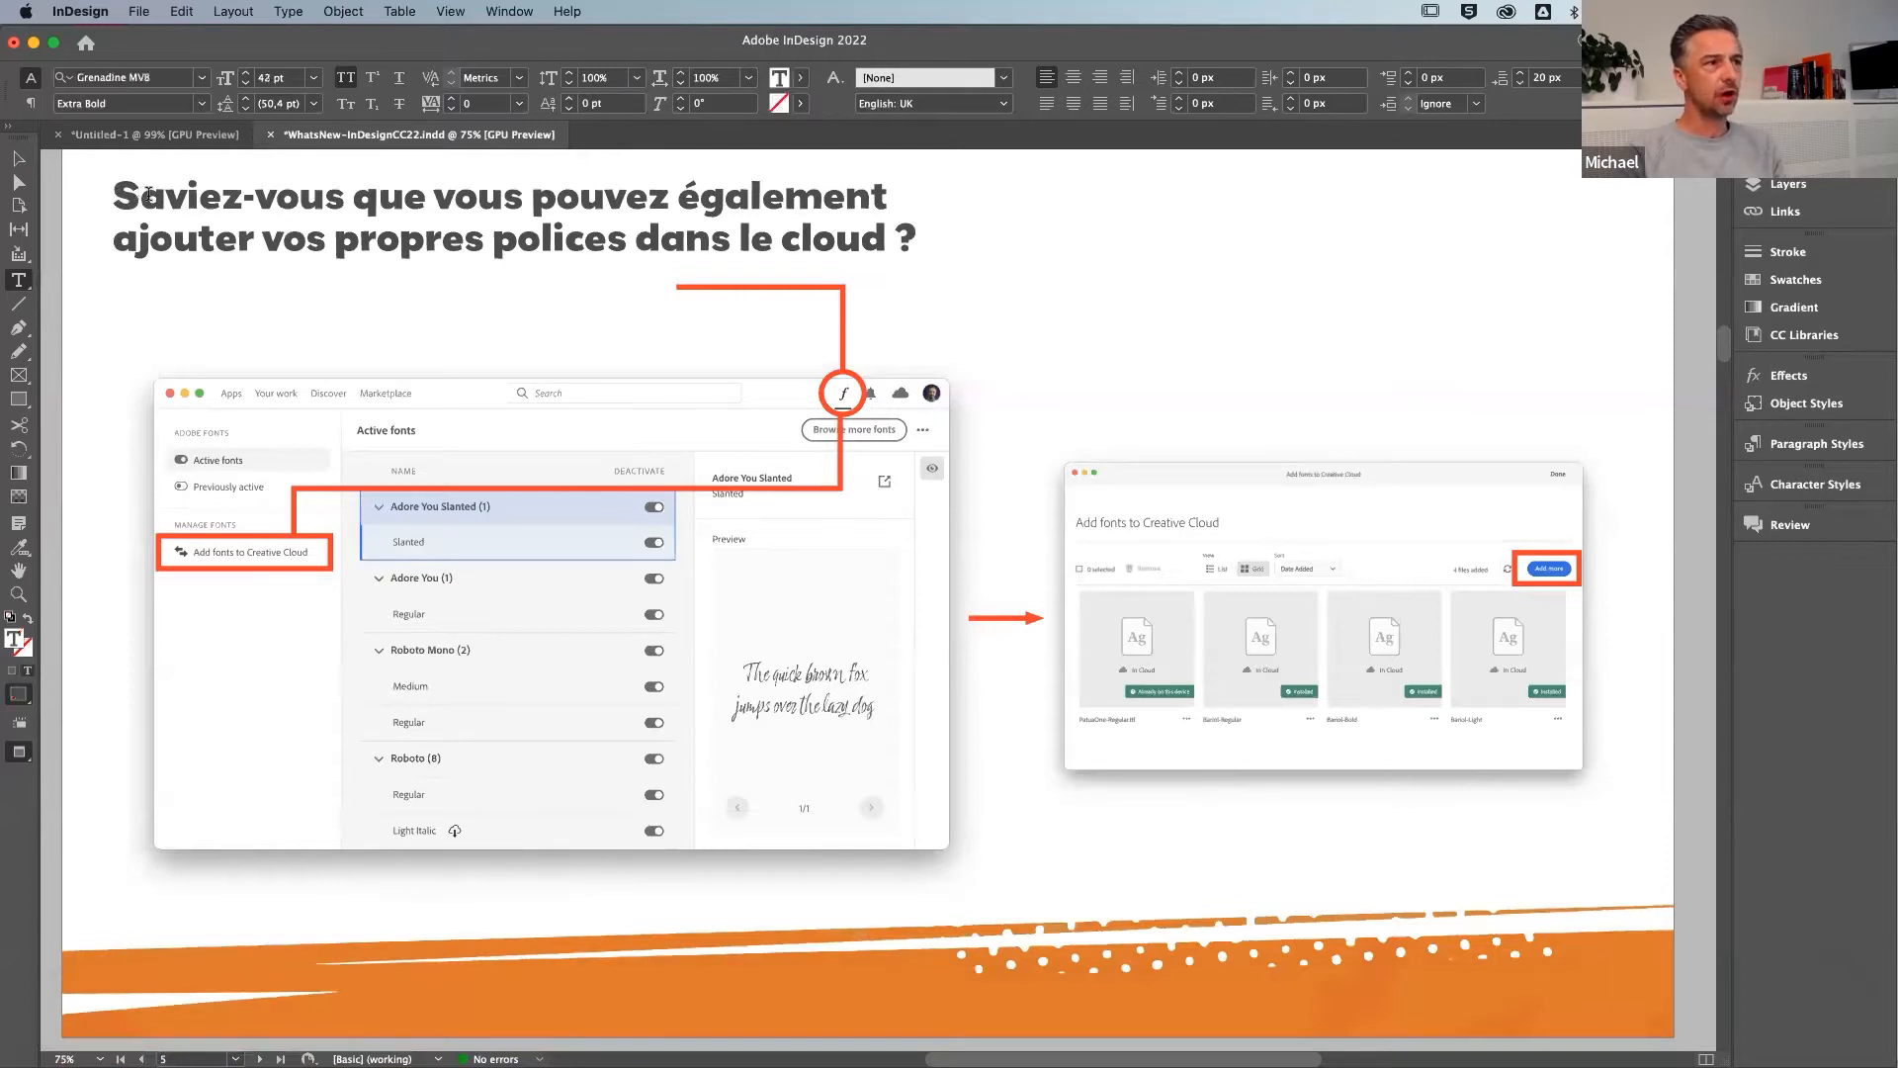
pyautogui.keyDown('shift'); pyautogui.click(921, 243); pyautogui.keyUp('shift')
pyautogui.moveTo(921, 242)
pyautogui.mouseDown()
pyautogui.moveTo(742, 242)
pyautogui.moveTo(923, 238)
pyautogui.mouseUp()
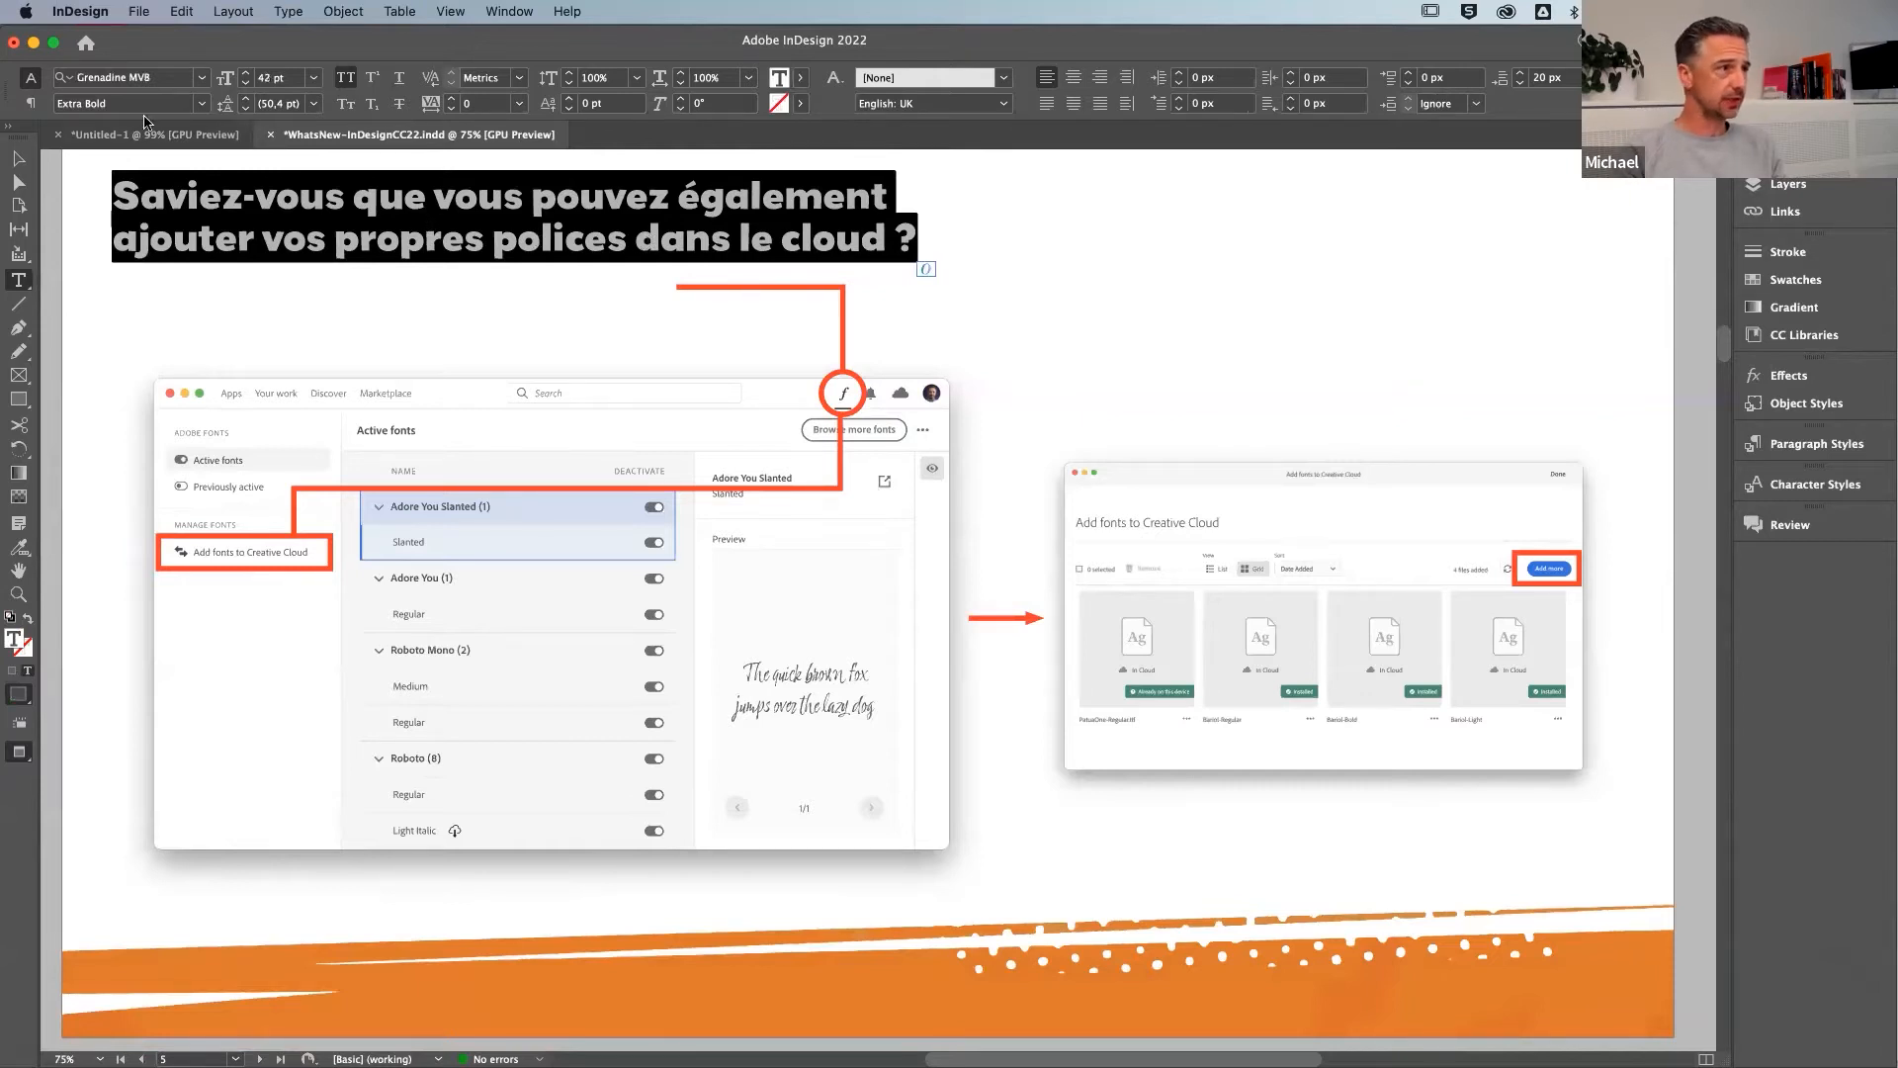
# Find BD Jupiter among the online Adobe Fonts and activate its Bold style, turning off future activation prompts
pyautogui.click(203, 78)
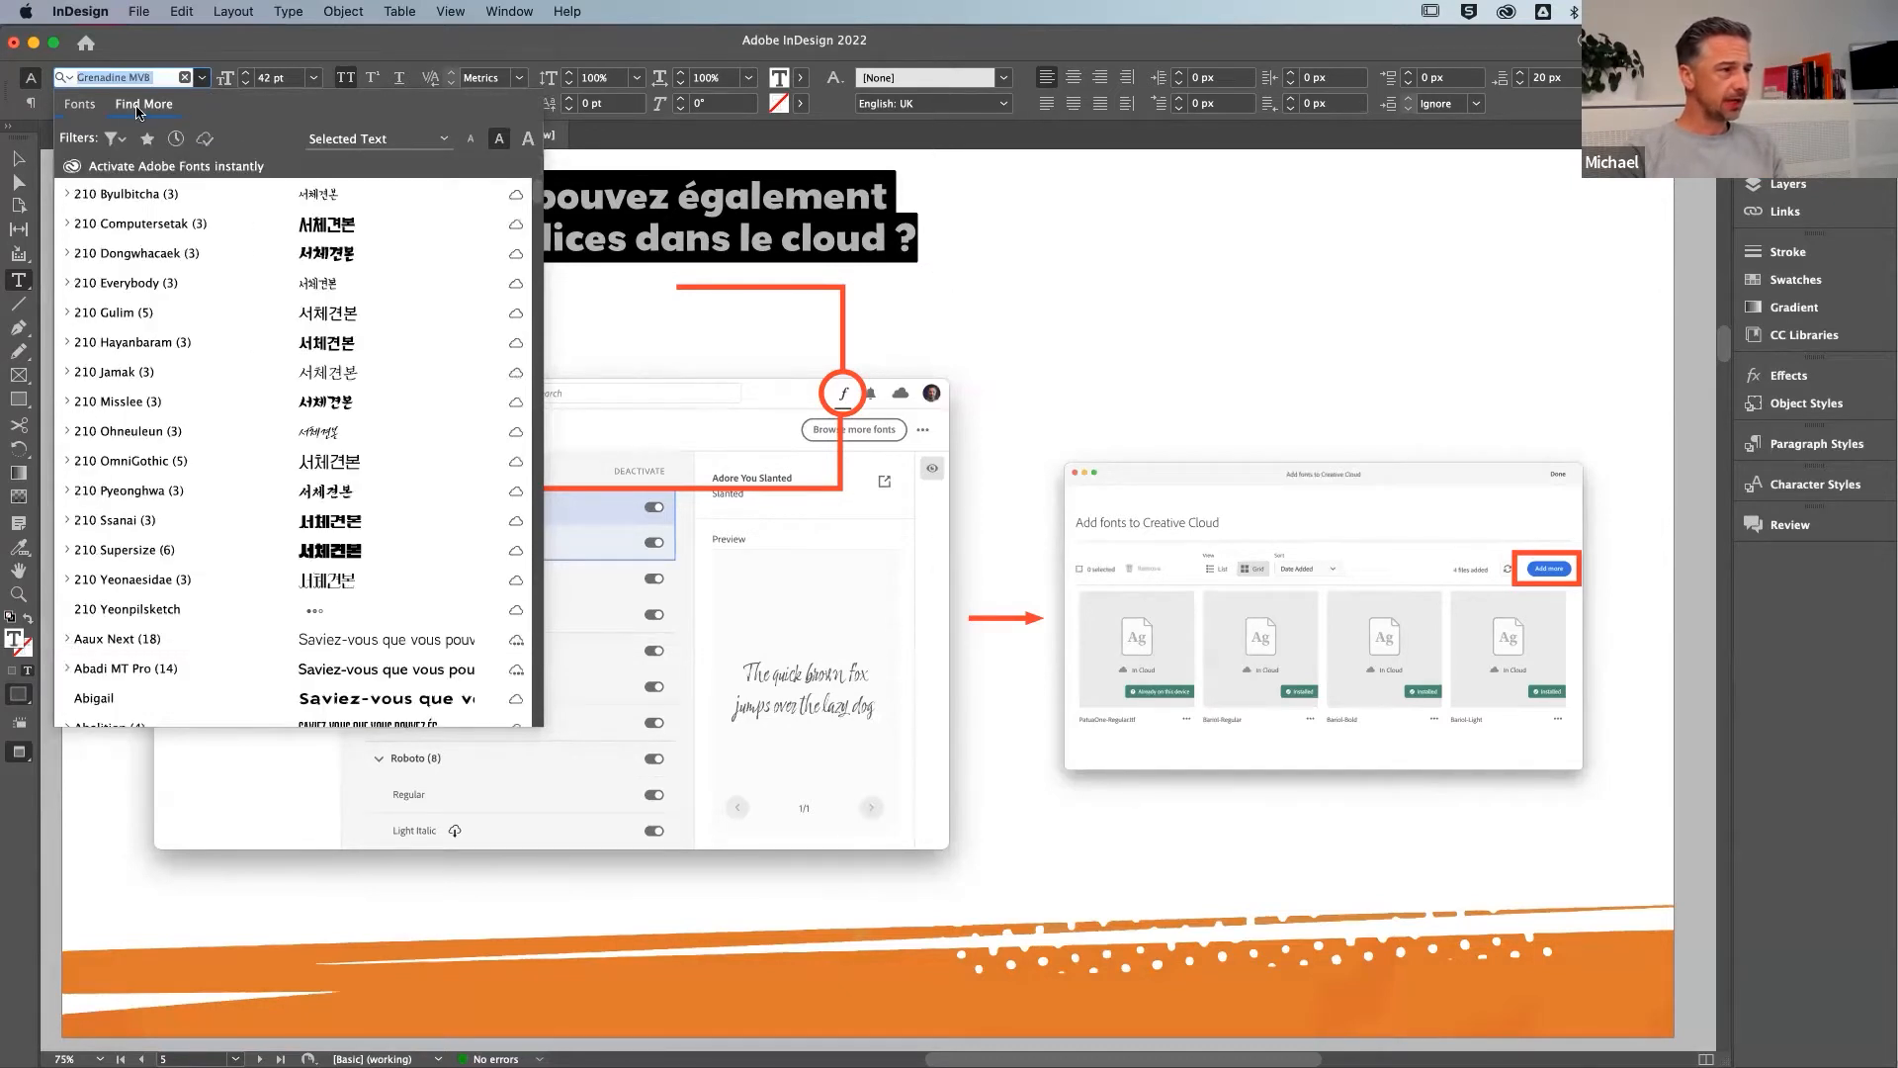
pyautogui.scroll(-15, 225, 332)
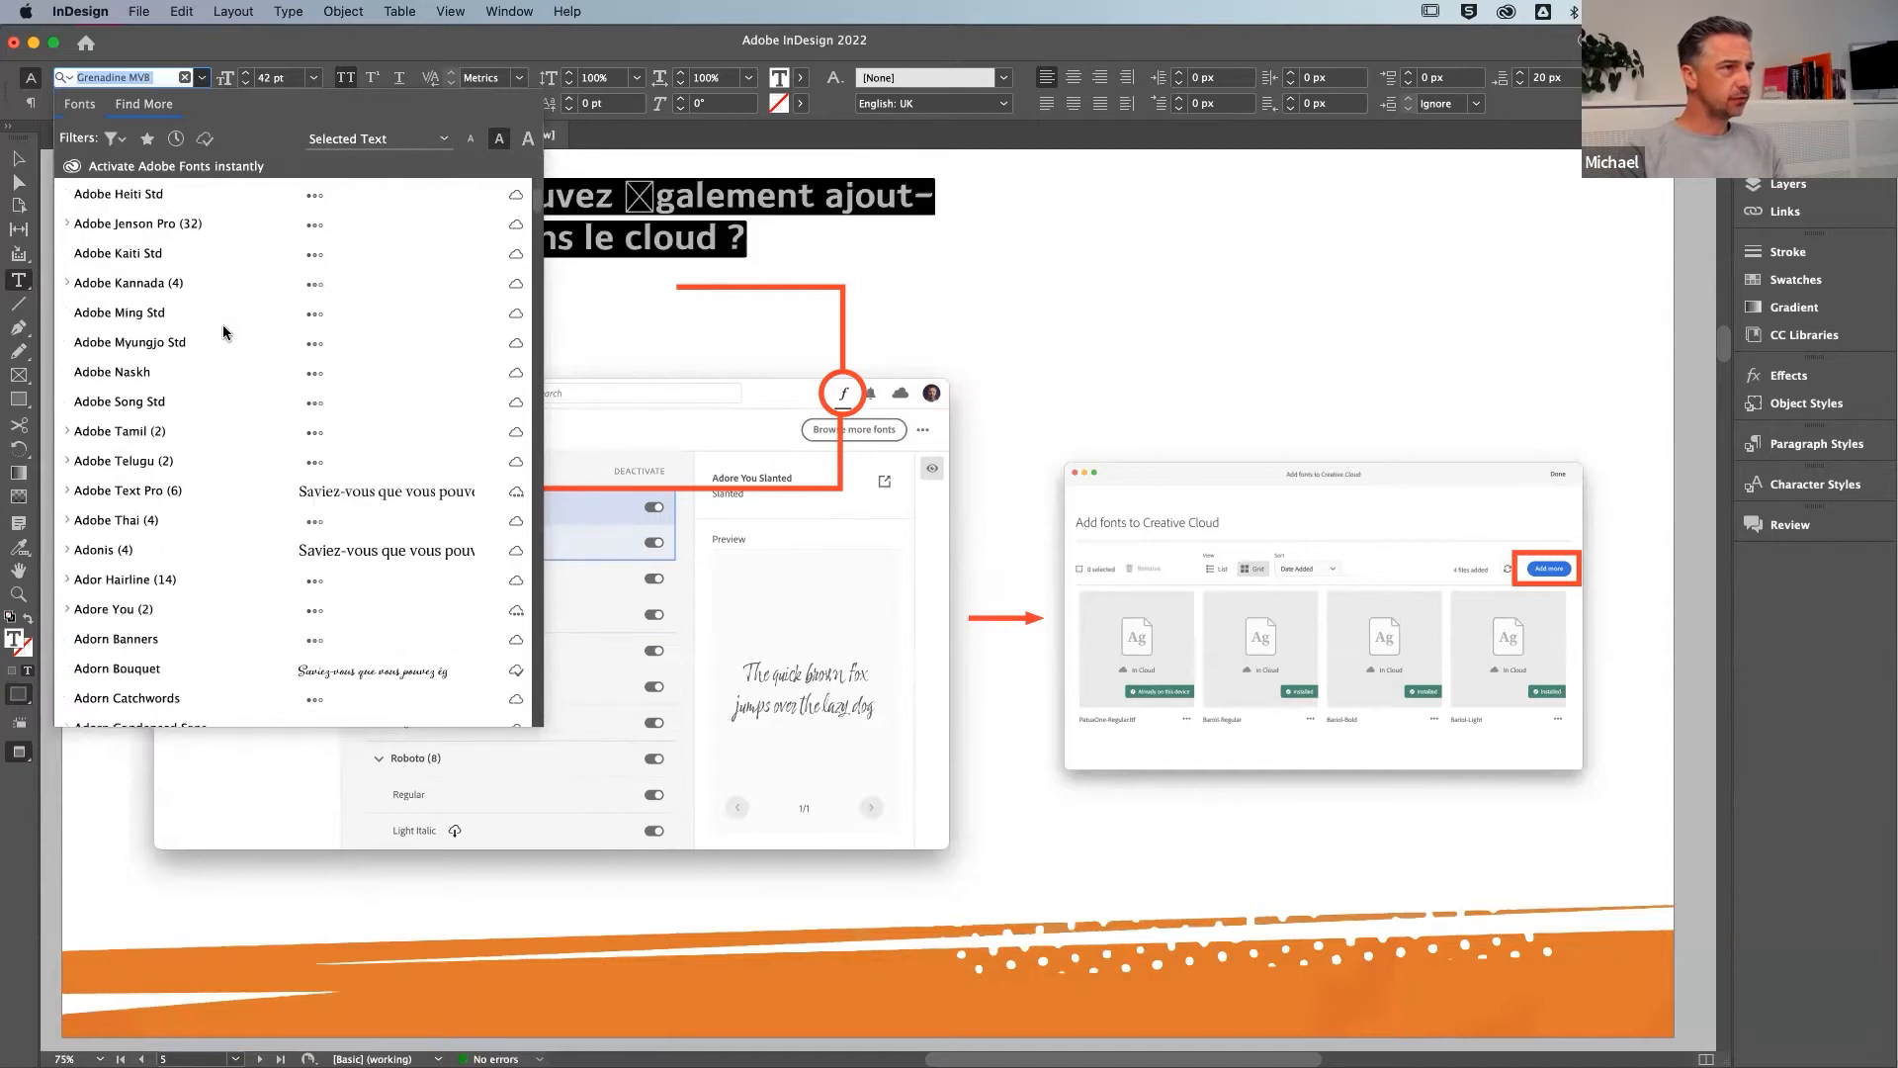
pyautogui.scroll(-10, 225, 332)
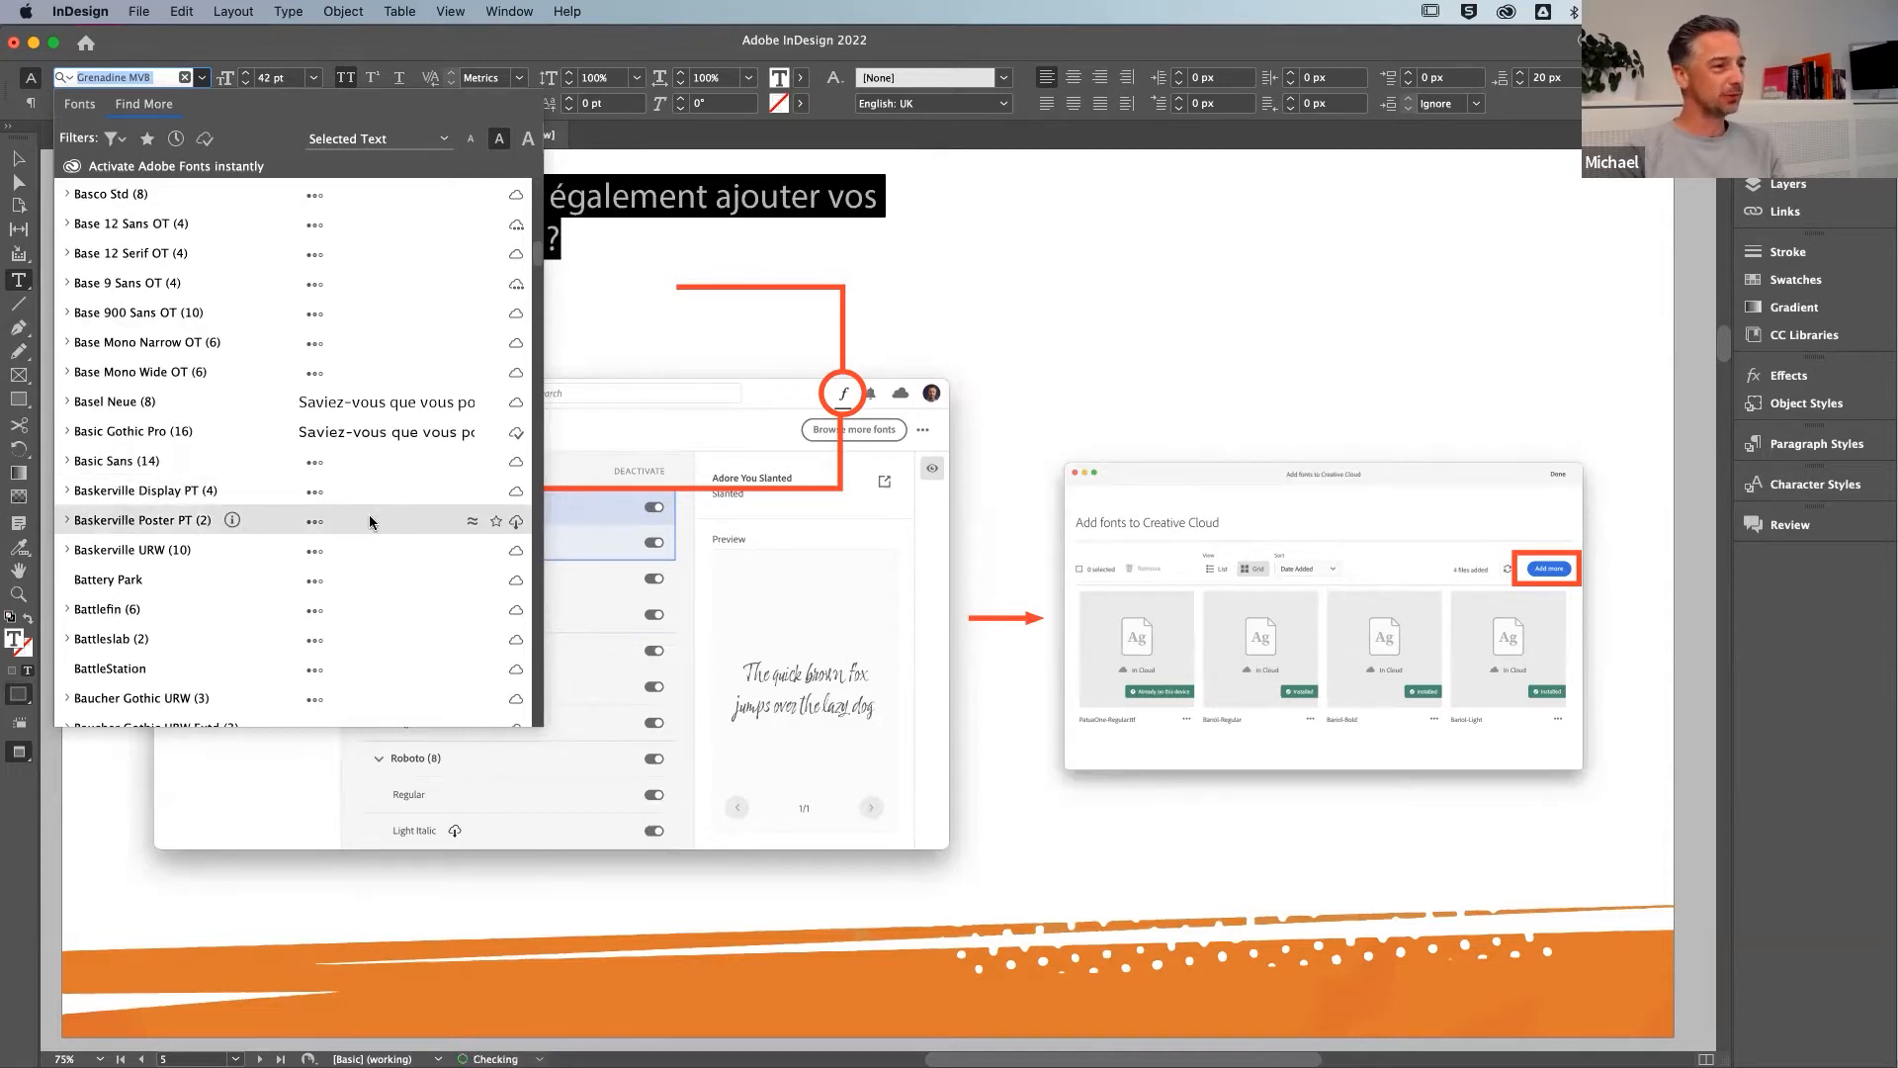
pyautogui.scroll(-5, 356, 518)
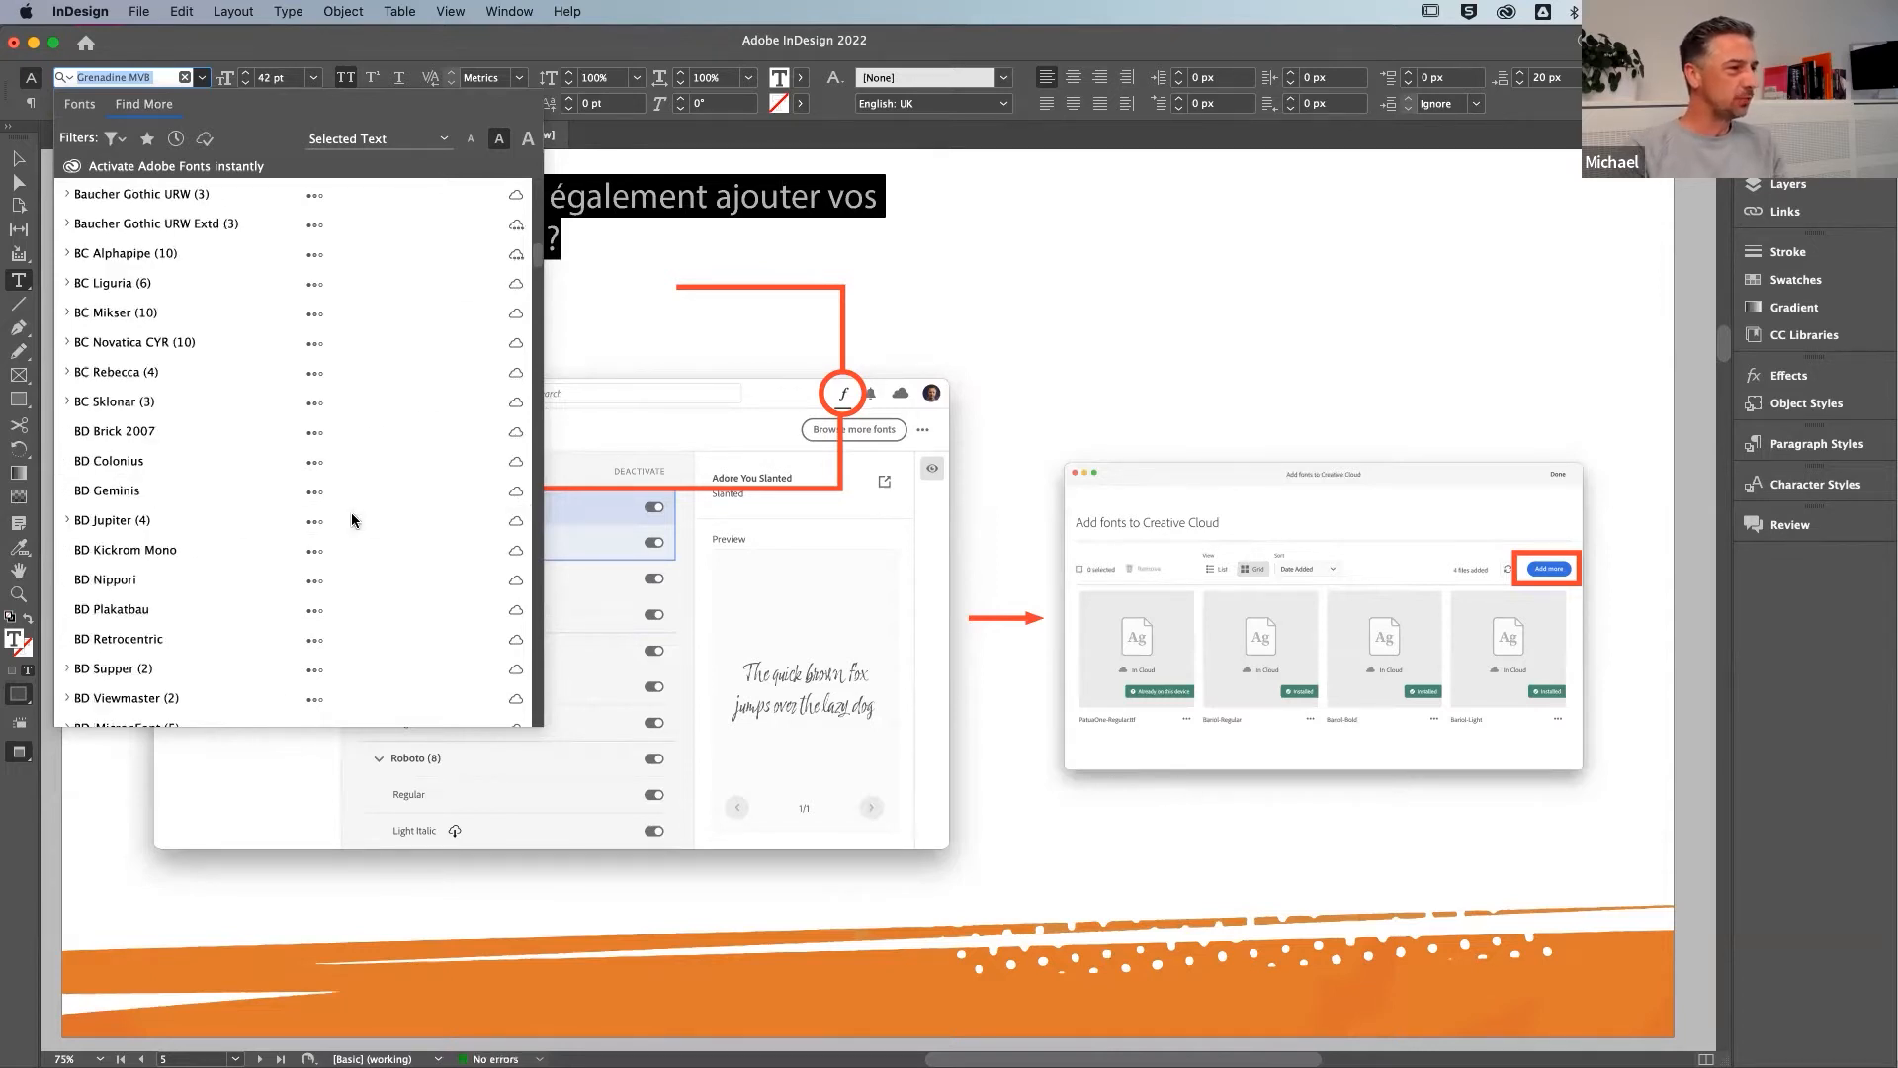
pyautogui.click(67, 521)
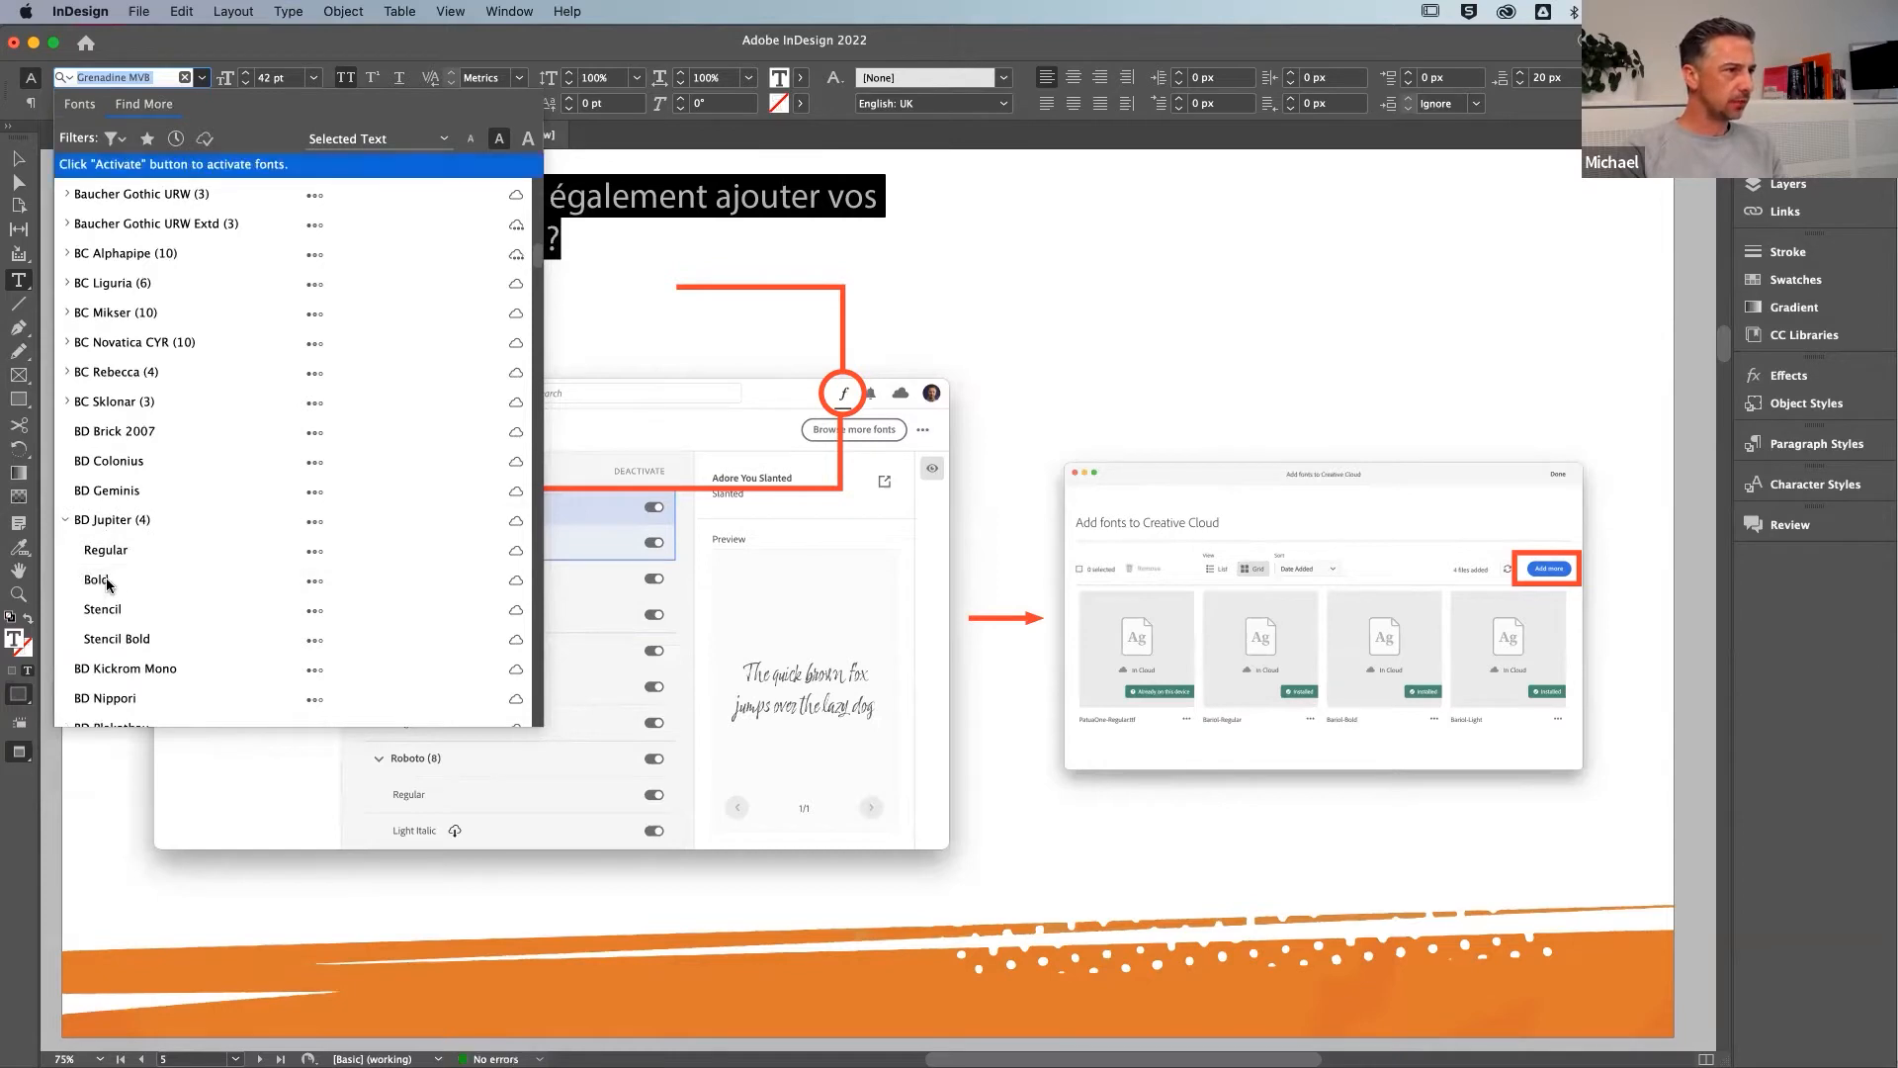
pyautogui.click(505, 583)
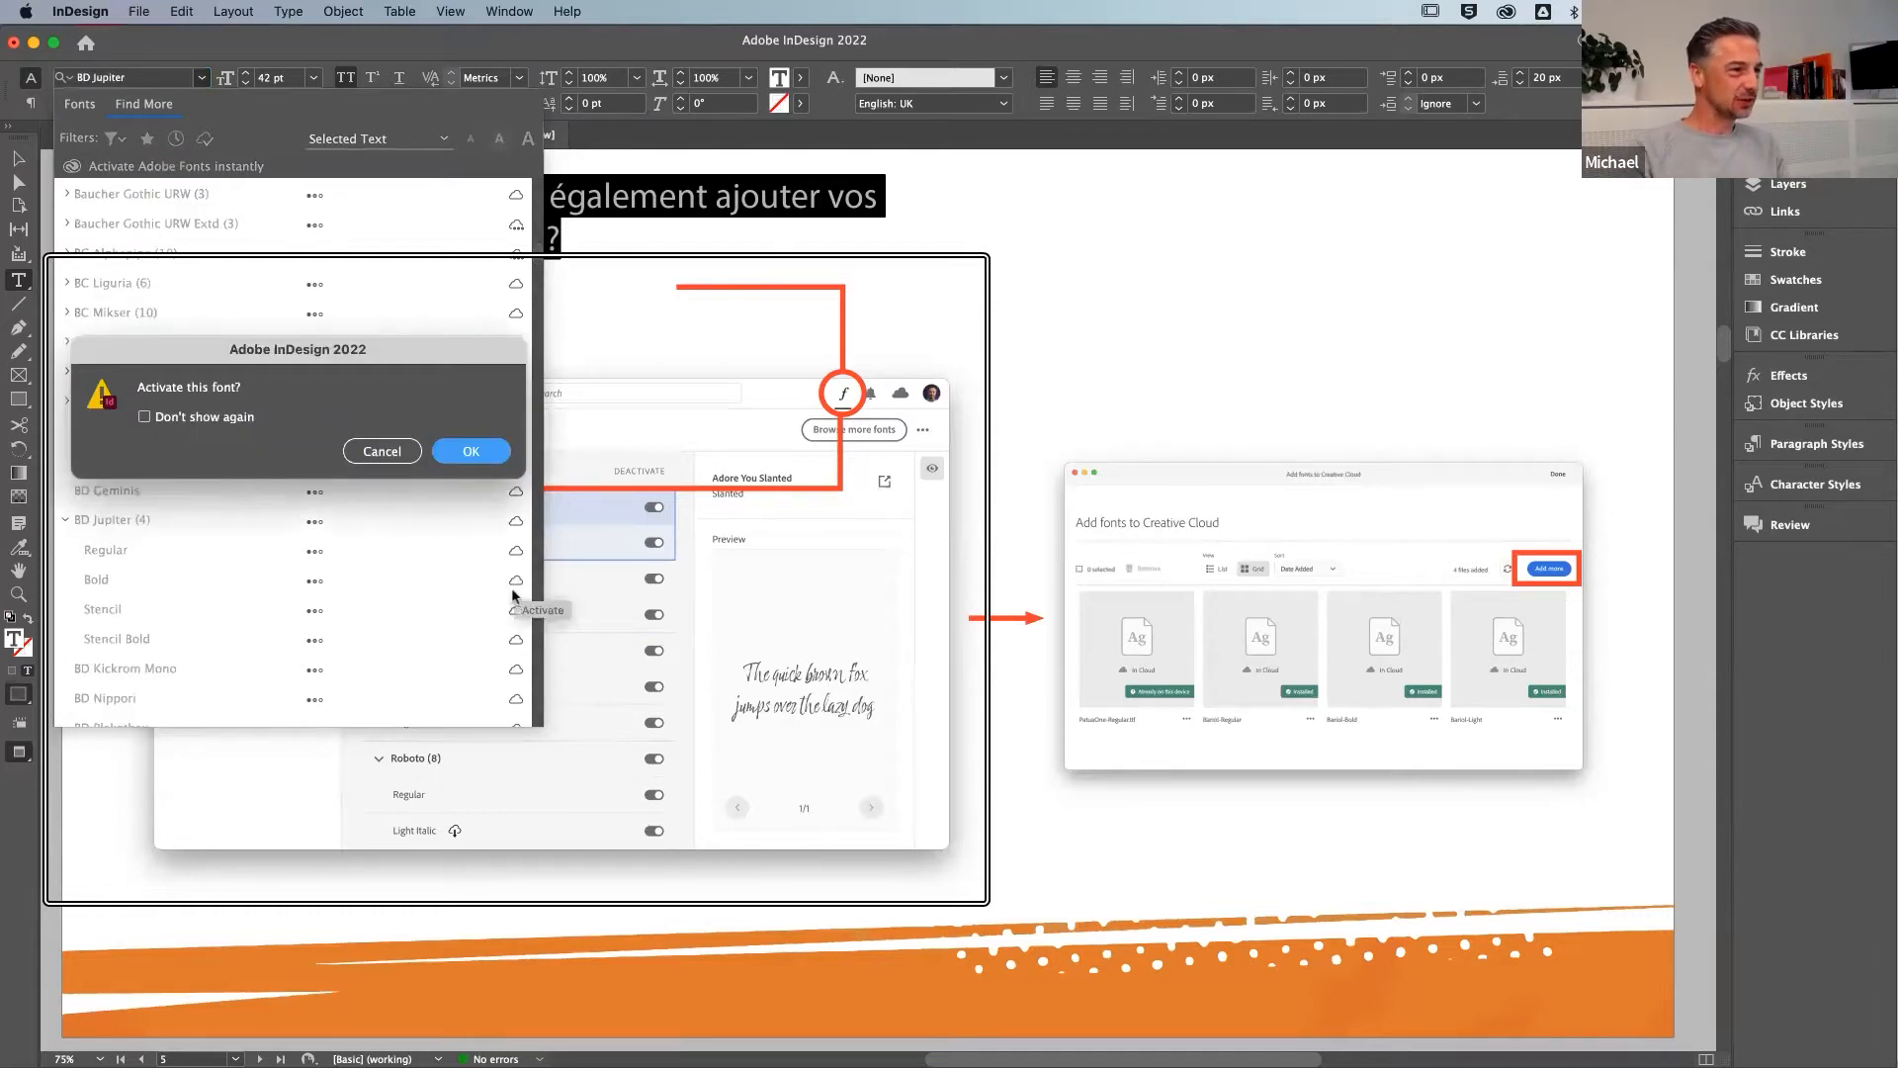
pyautogui.click(156, 423)
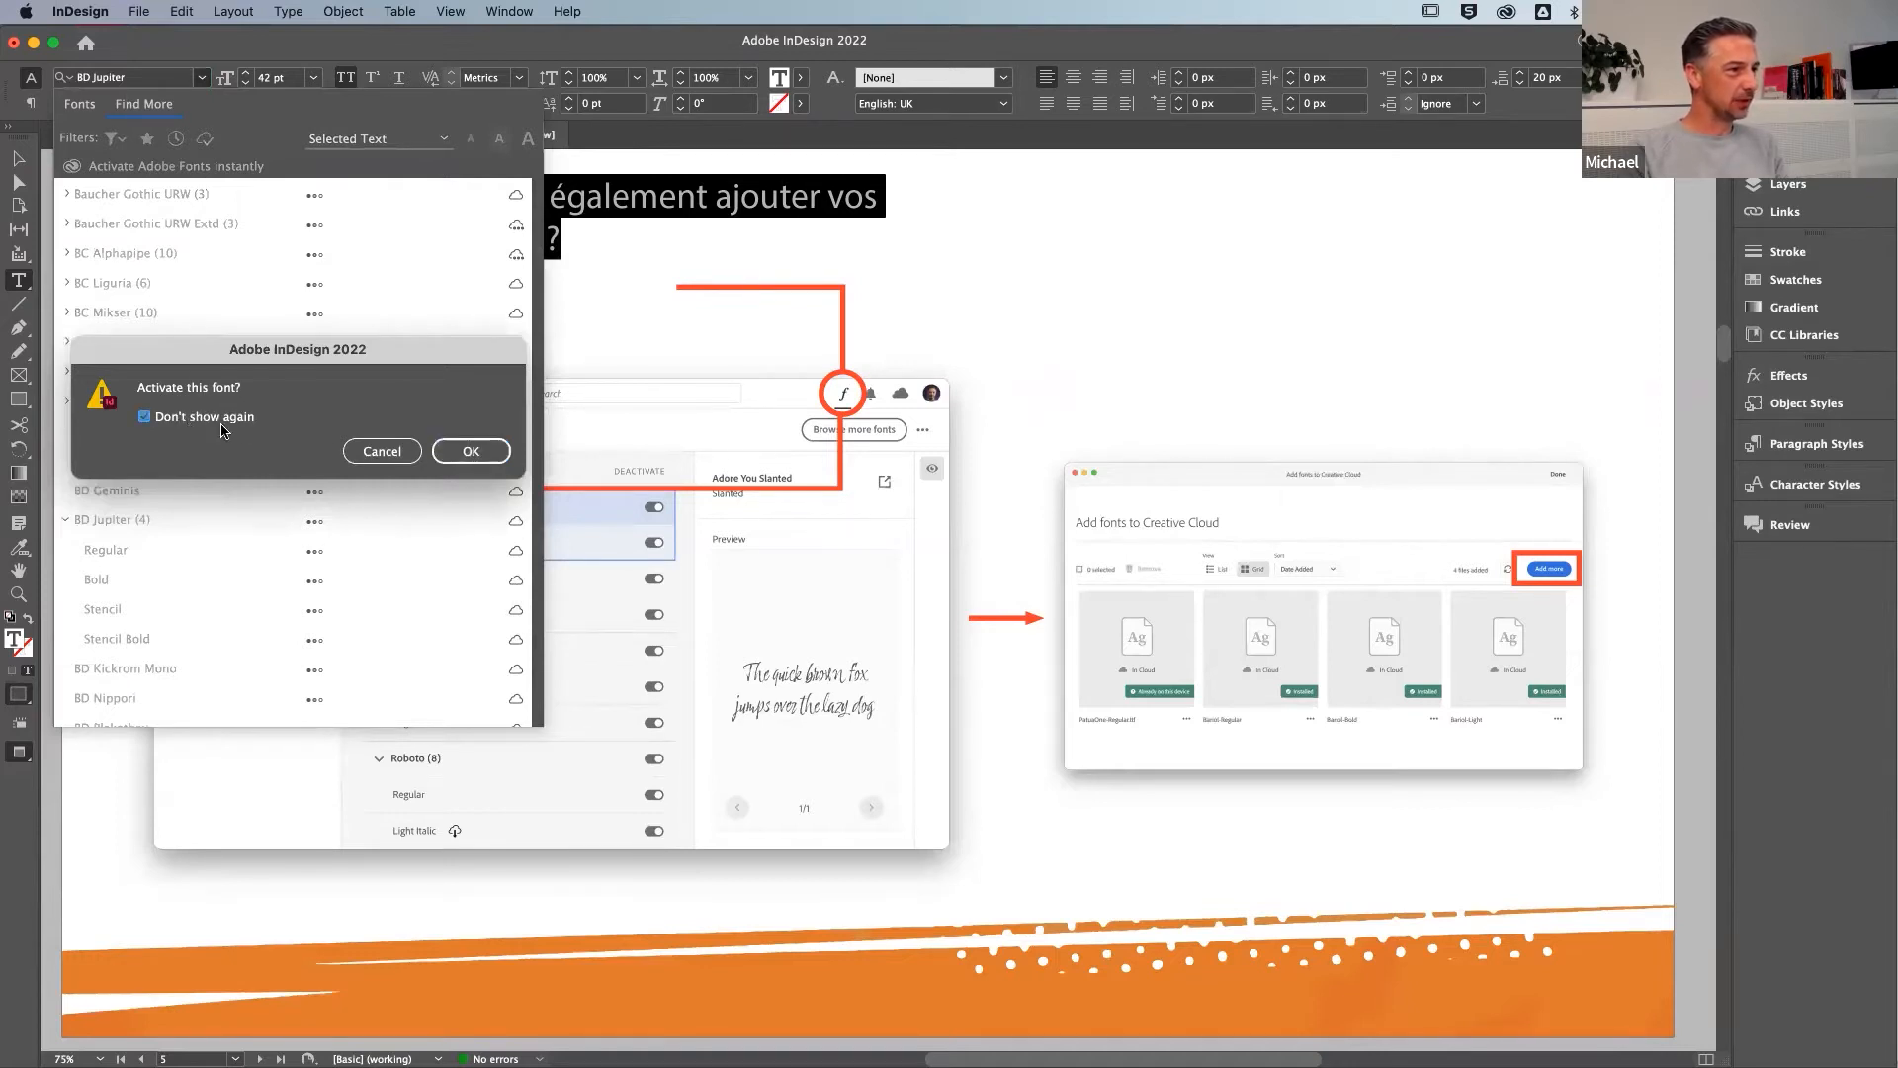
pyautogui.click(472, 451)
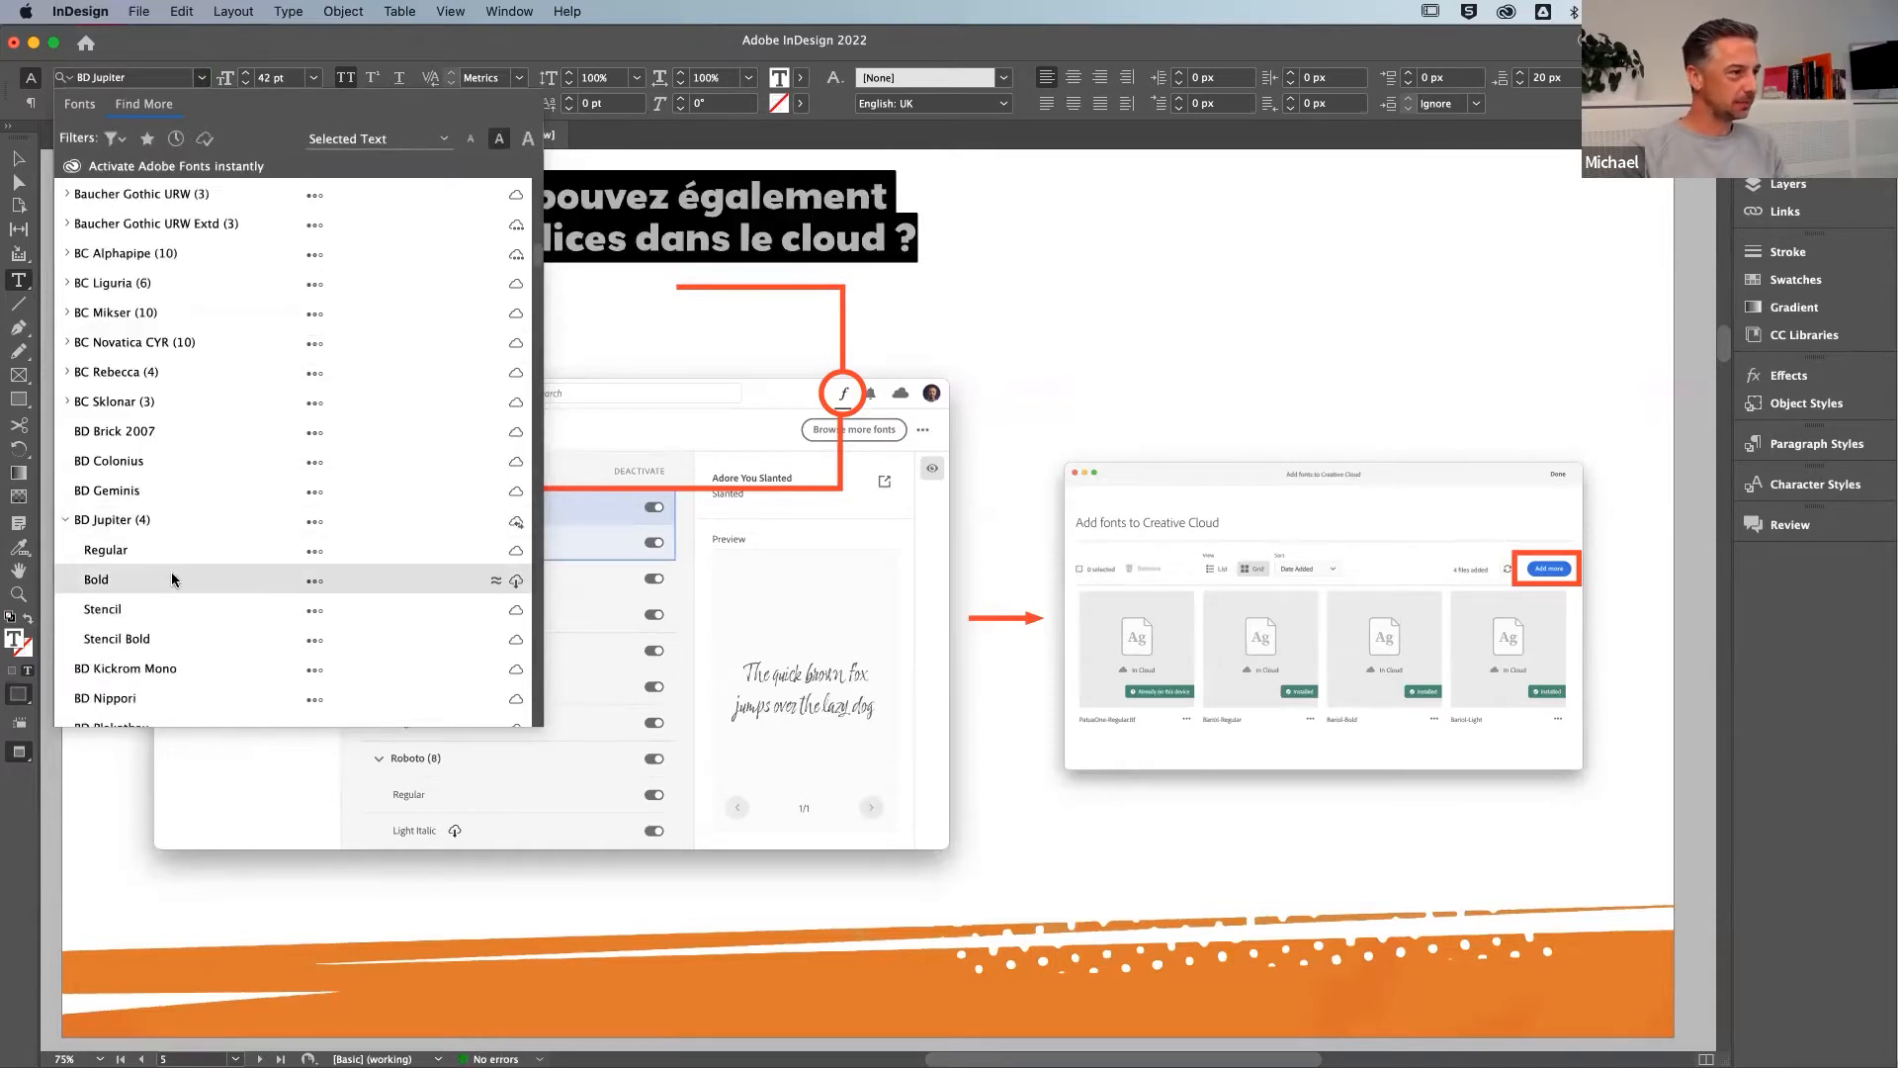
pyautogui.click(168, 573)
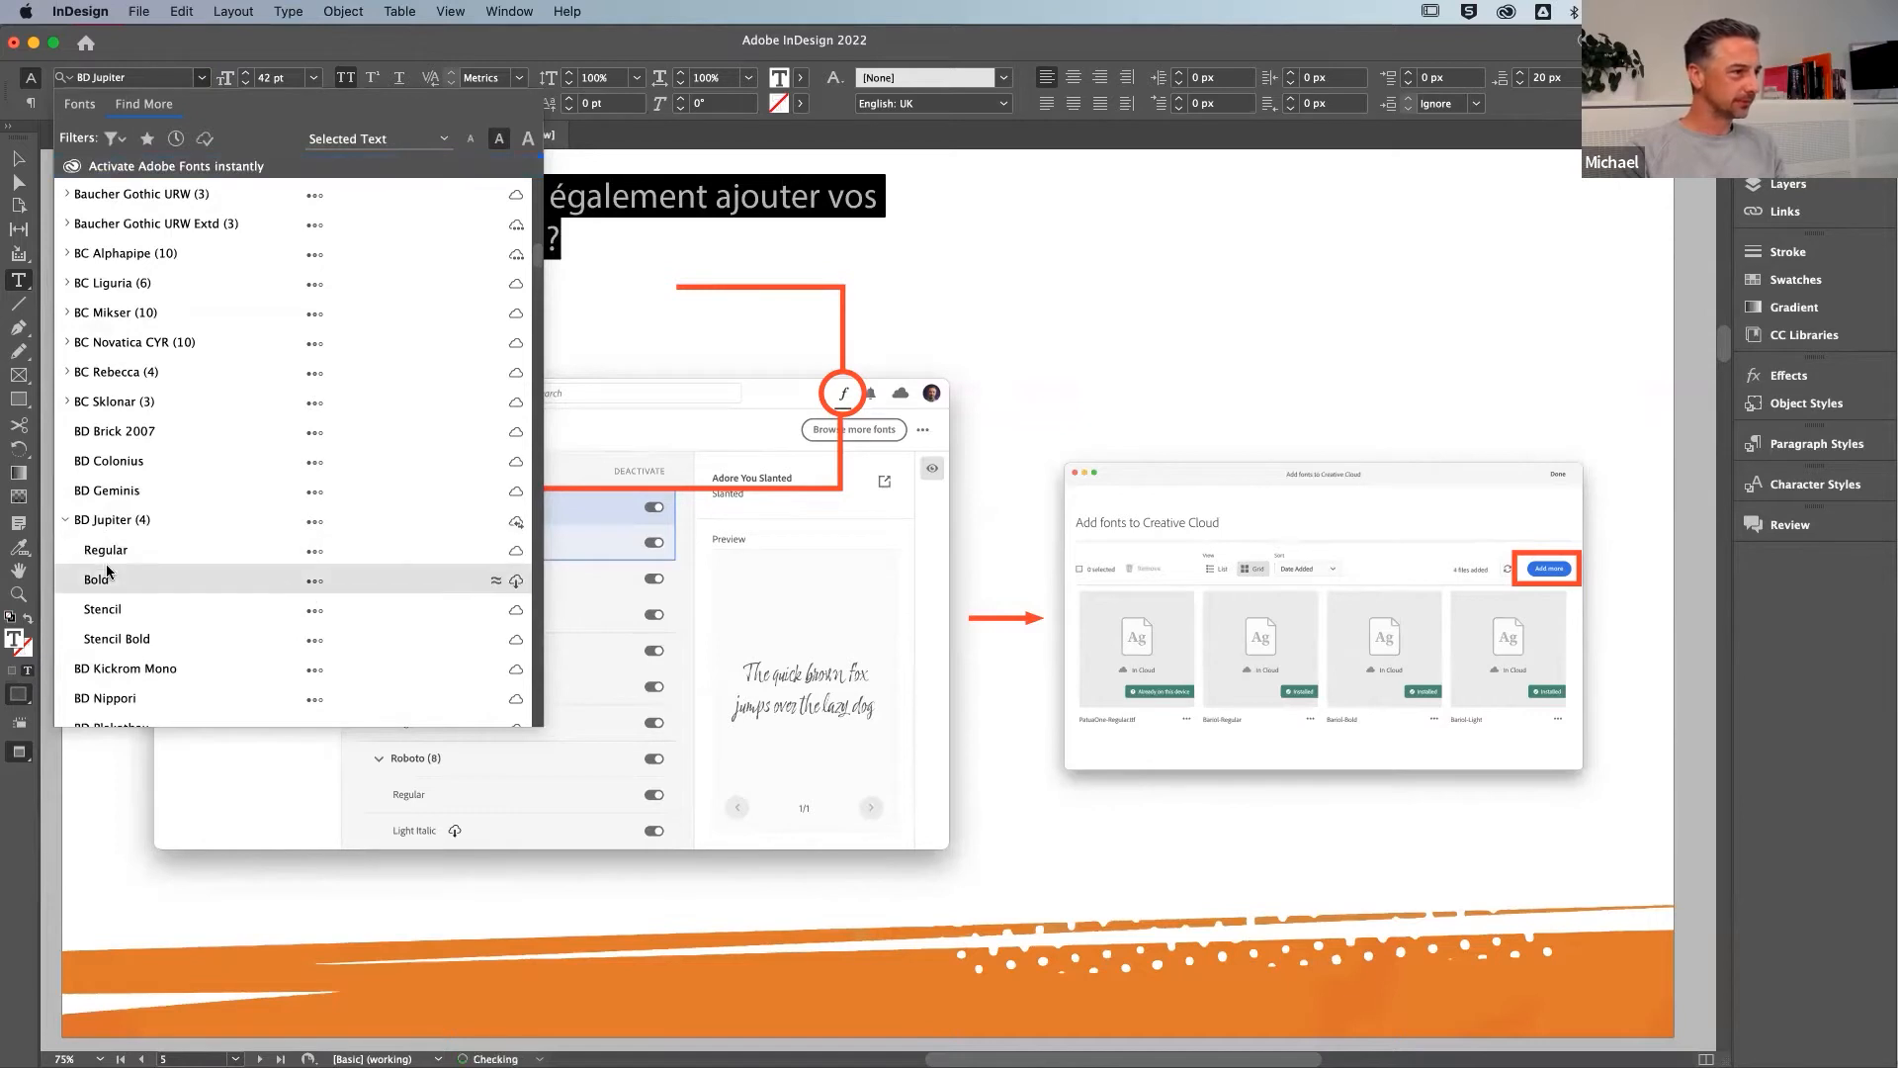
# Find Baskerville URW among the online Adobe Fonts, expand the family and activate its Extra Bold style
pyautogui.scroll(6, 91, 579)
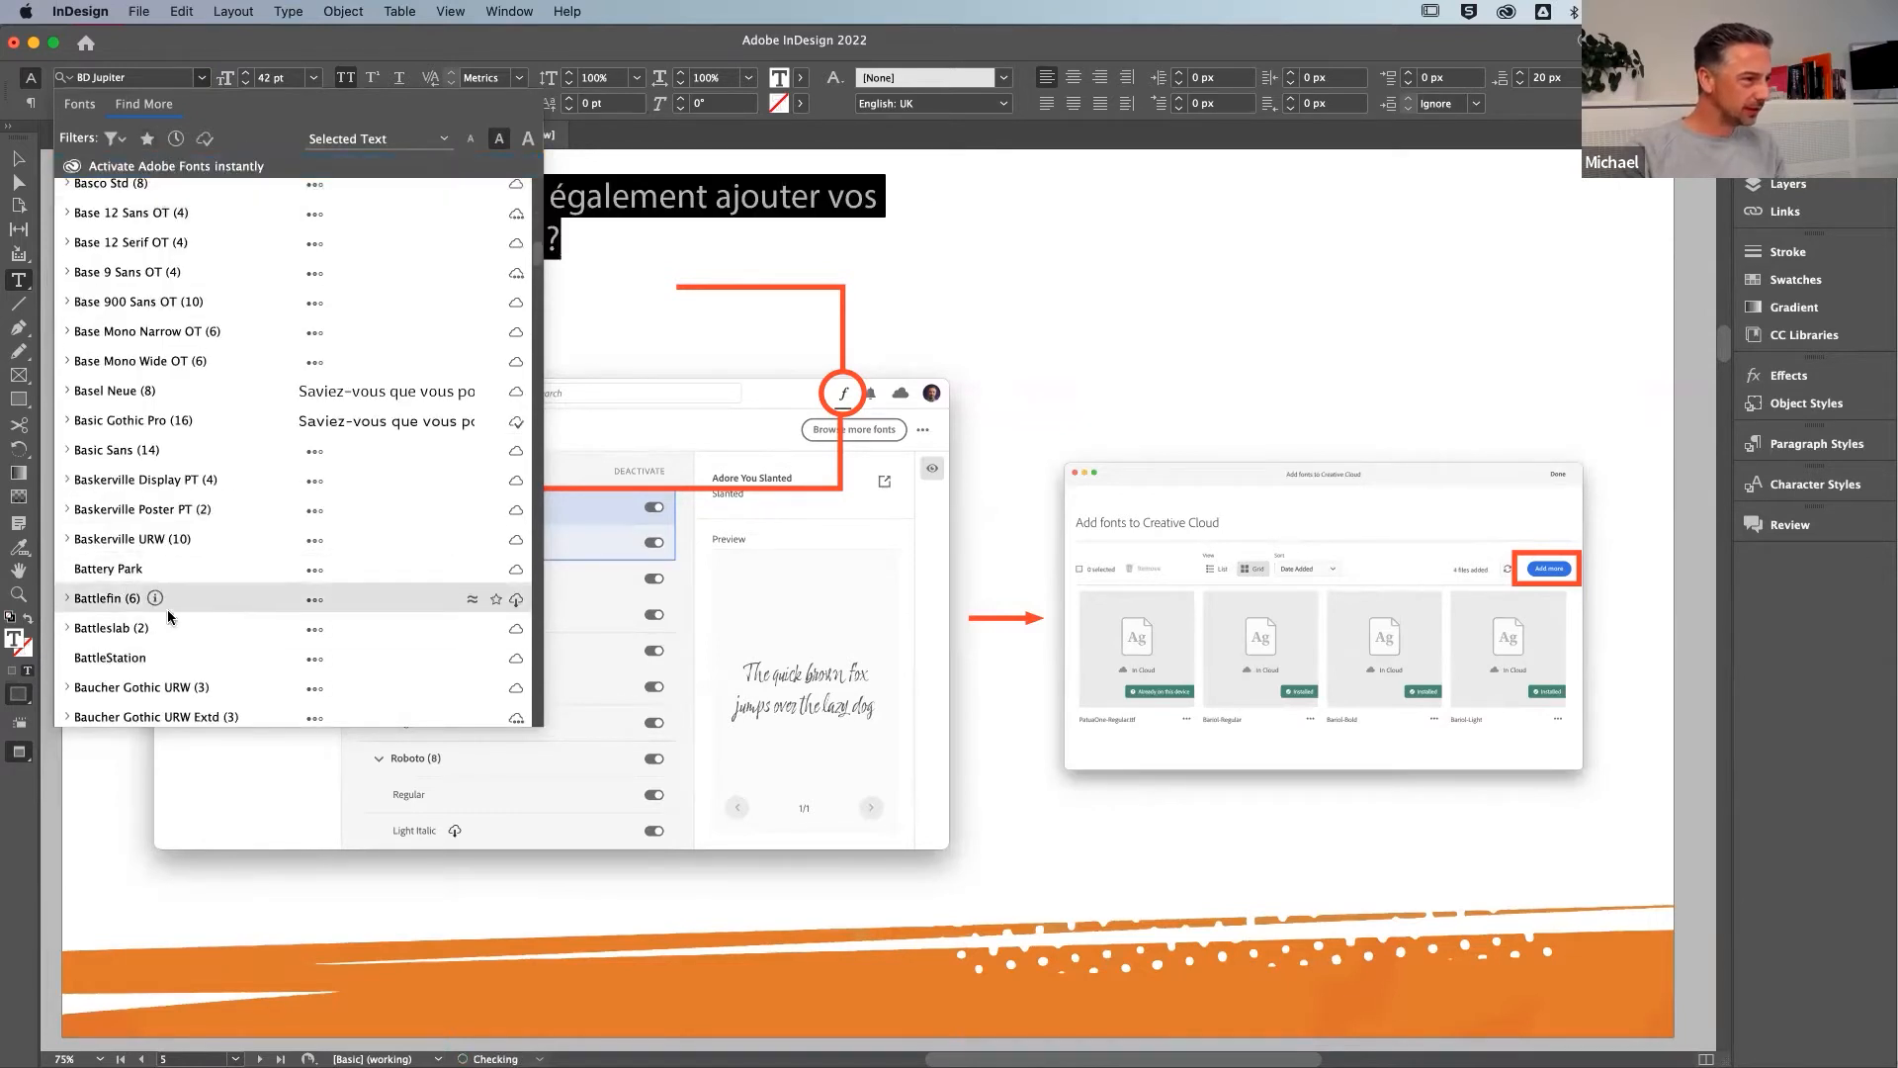
pyautogui.scroll(3, 184, 506)
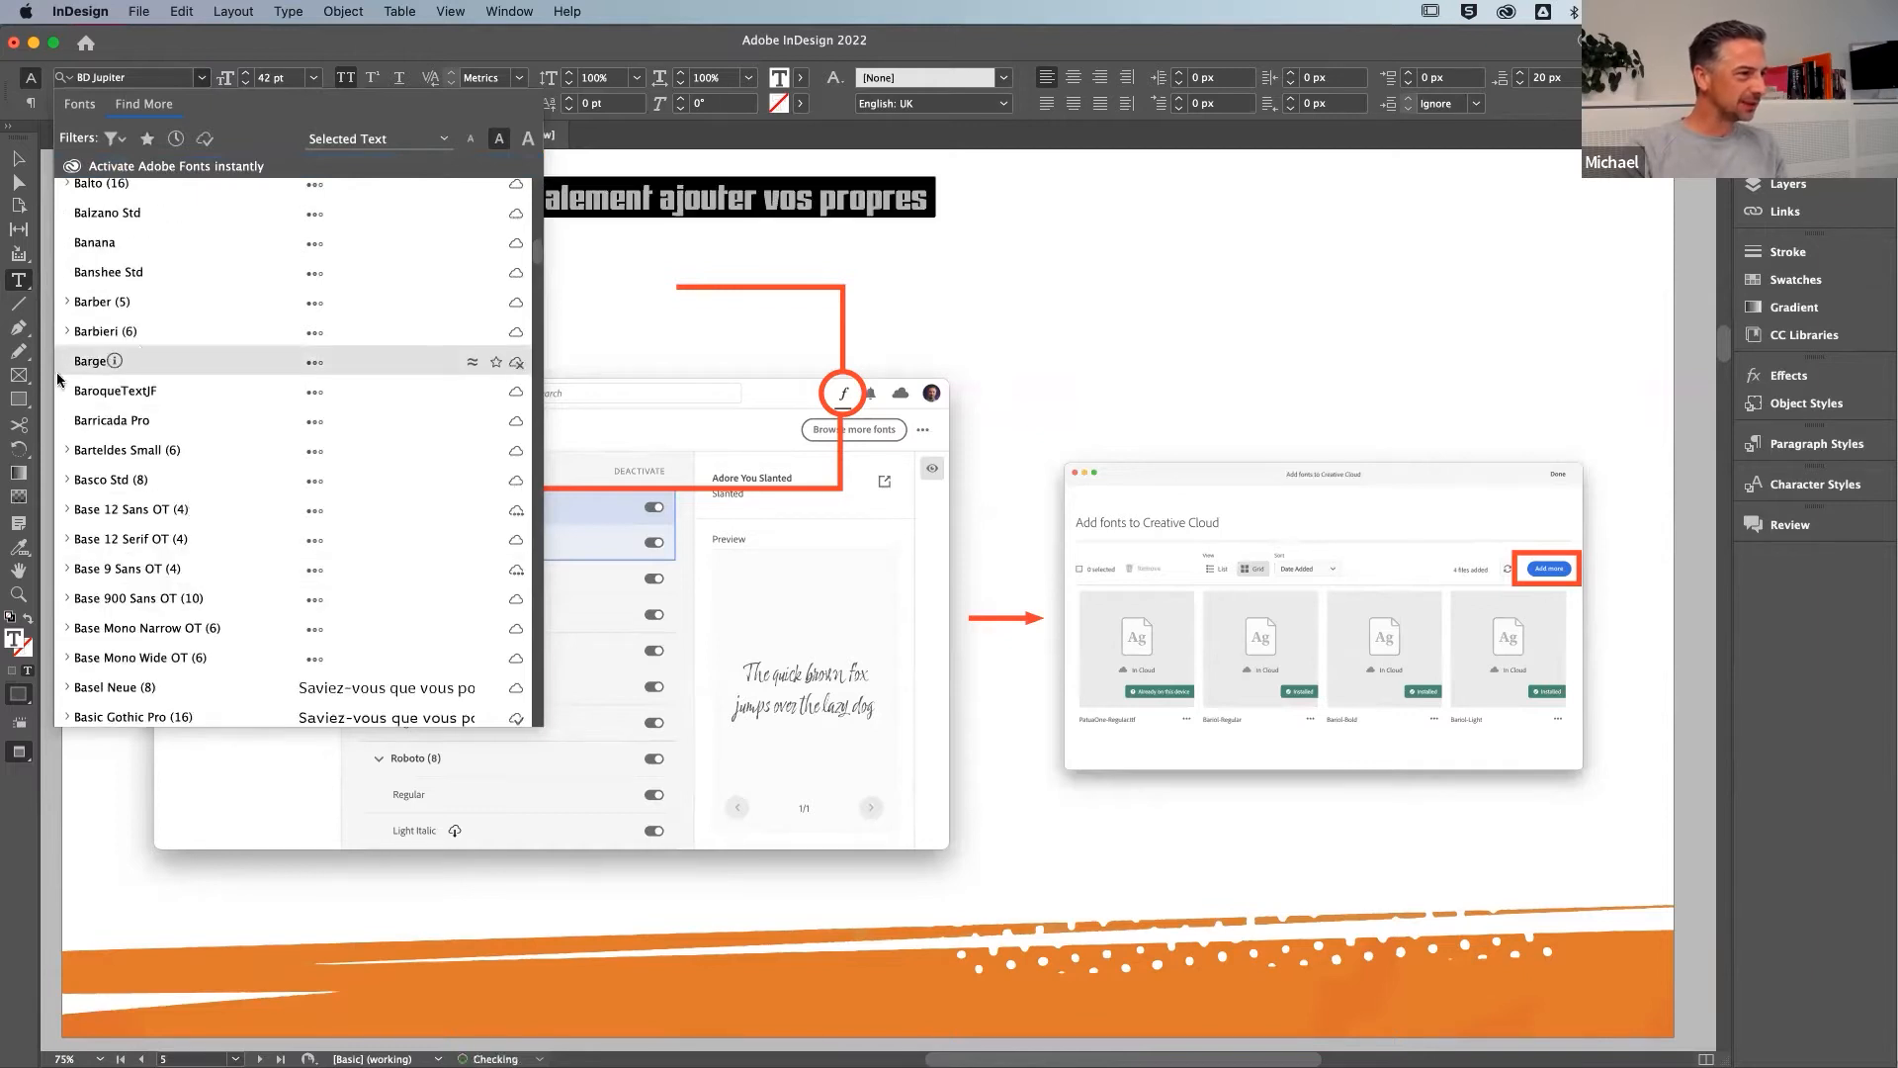
pyautogui.scroll(-3, 246, 597)
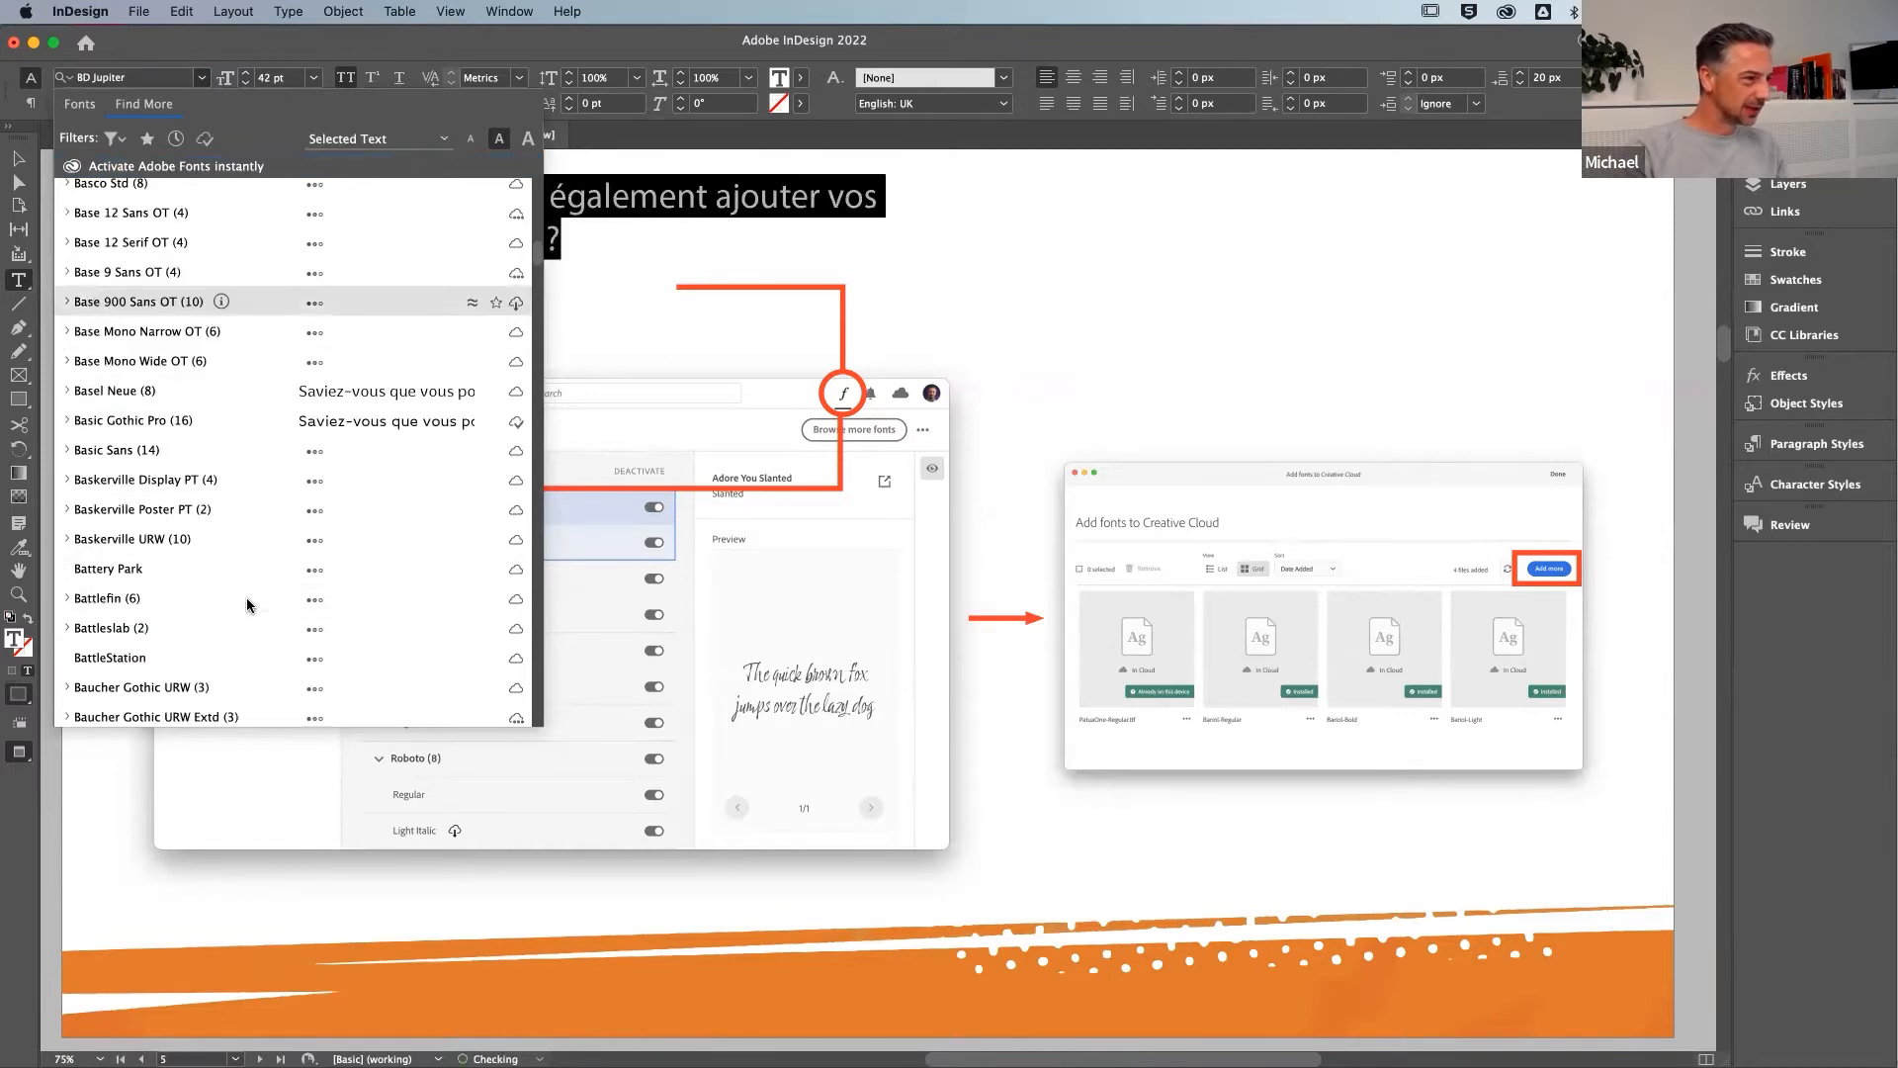
pyautogui.click(66, 539)
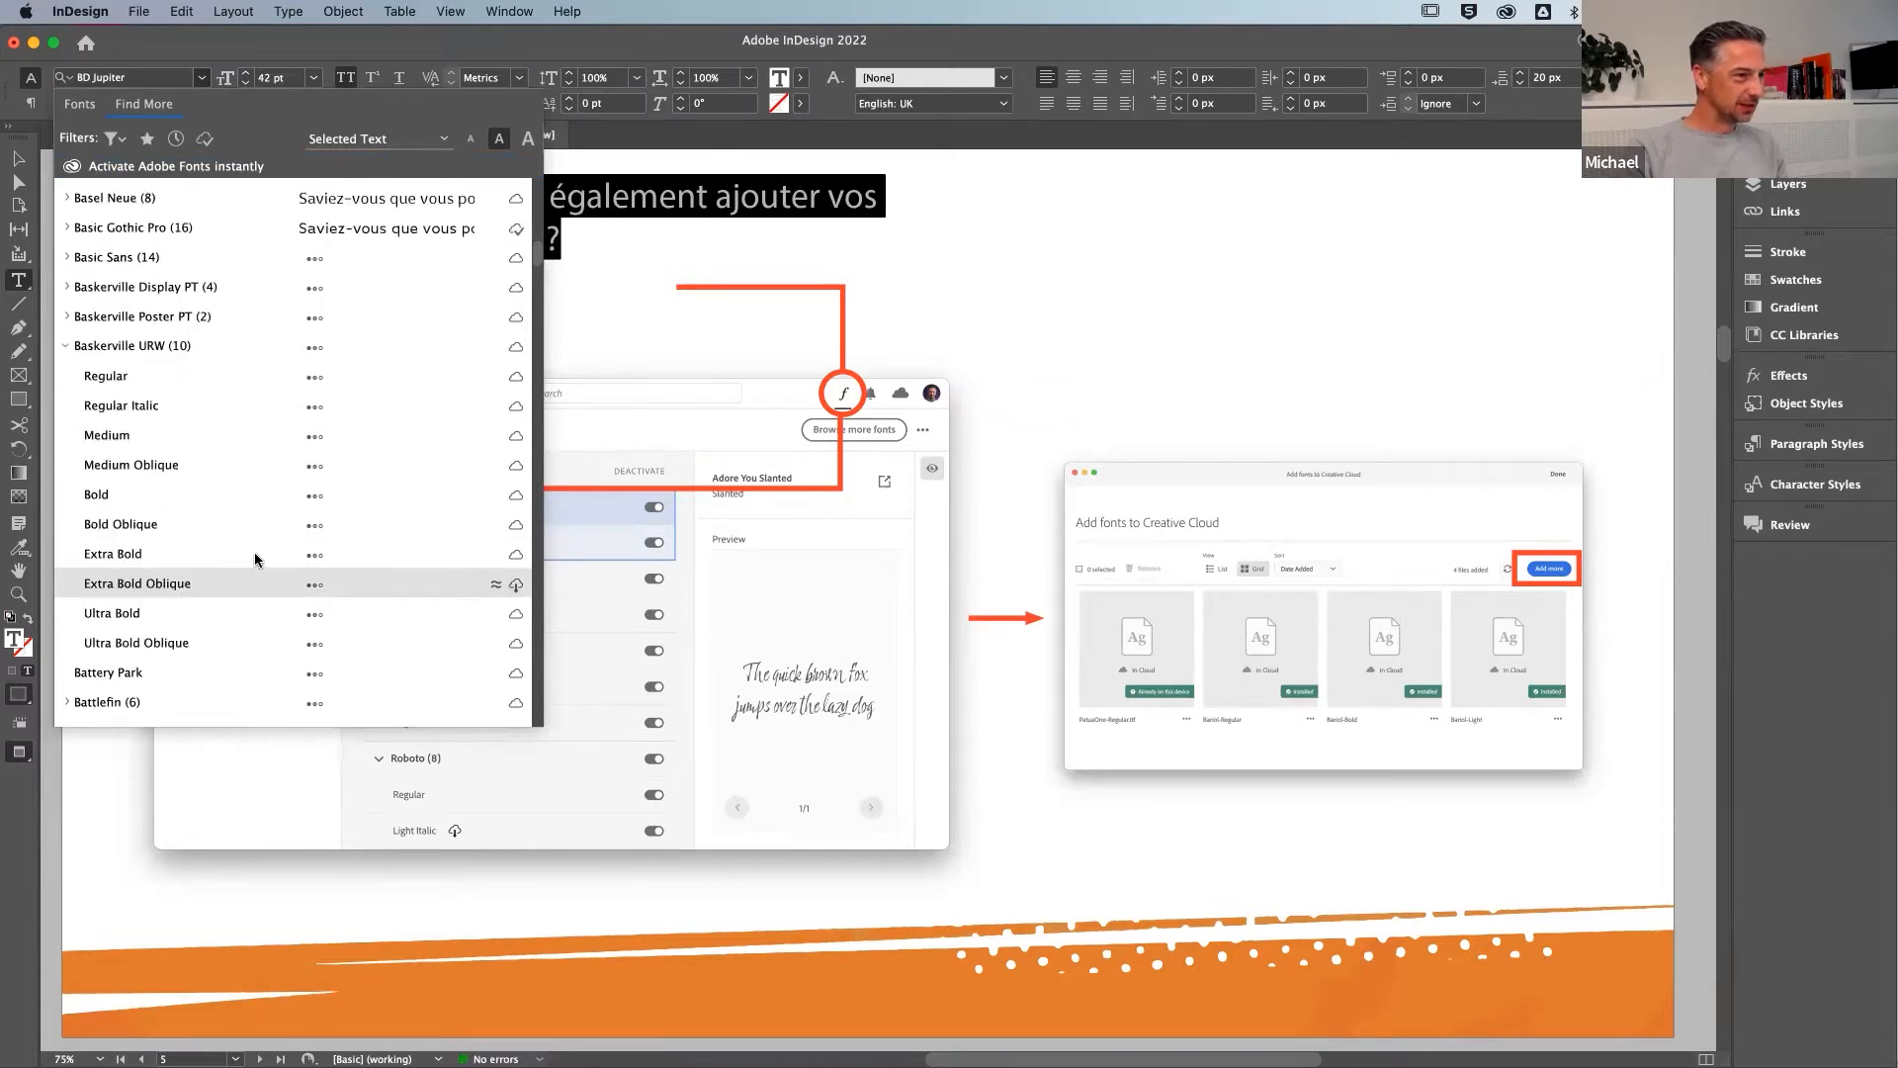
pyautogui.click(516, 556)
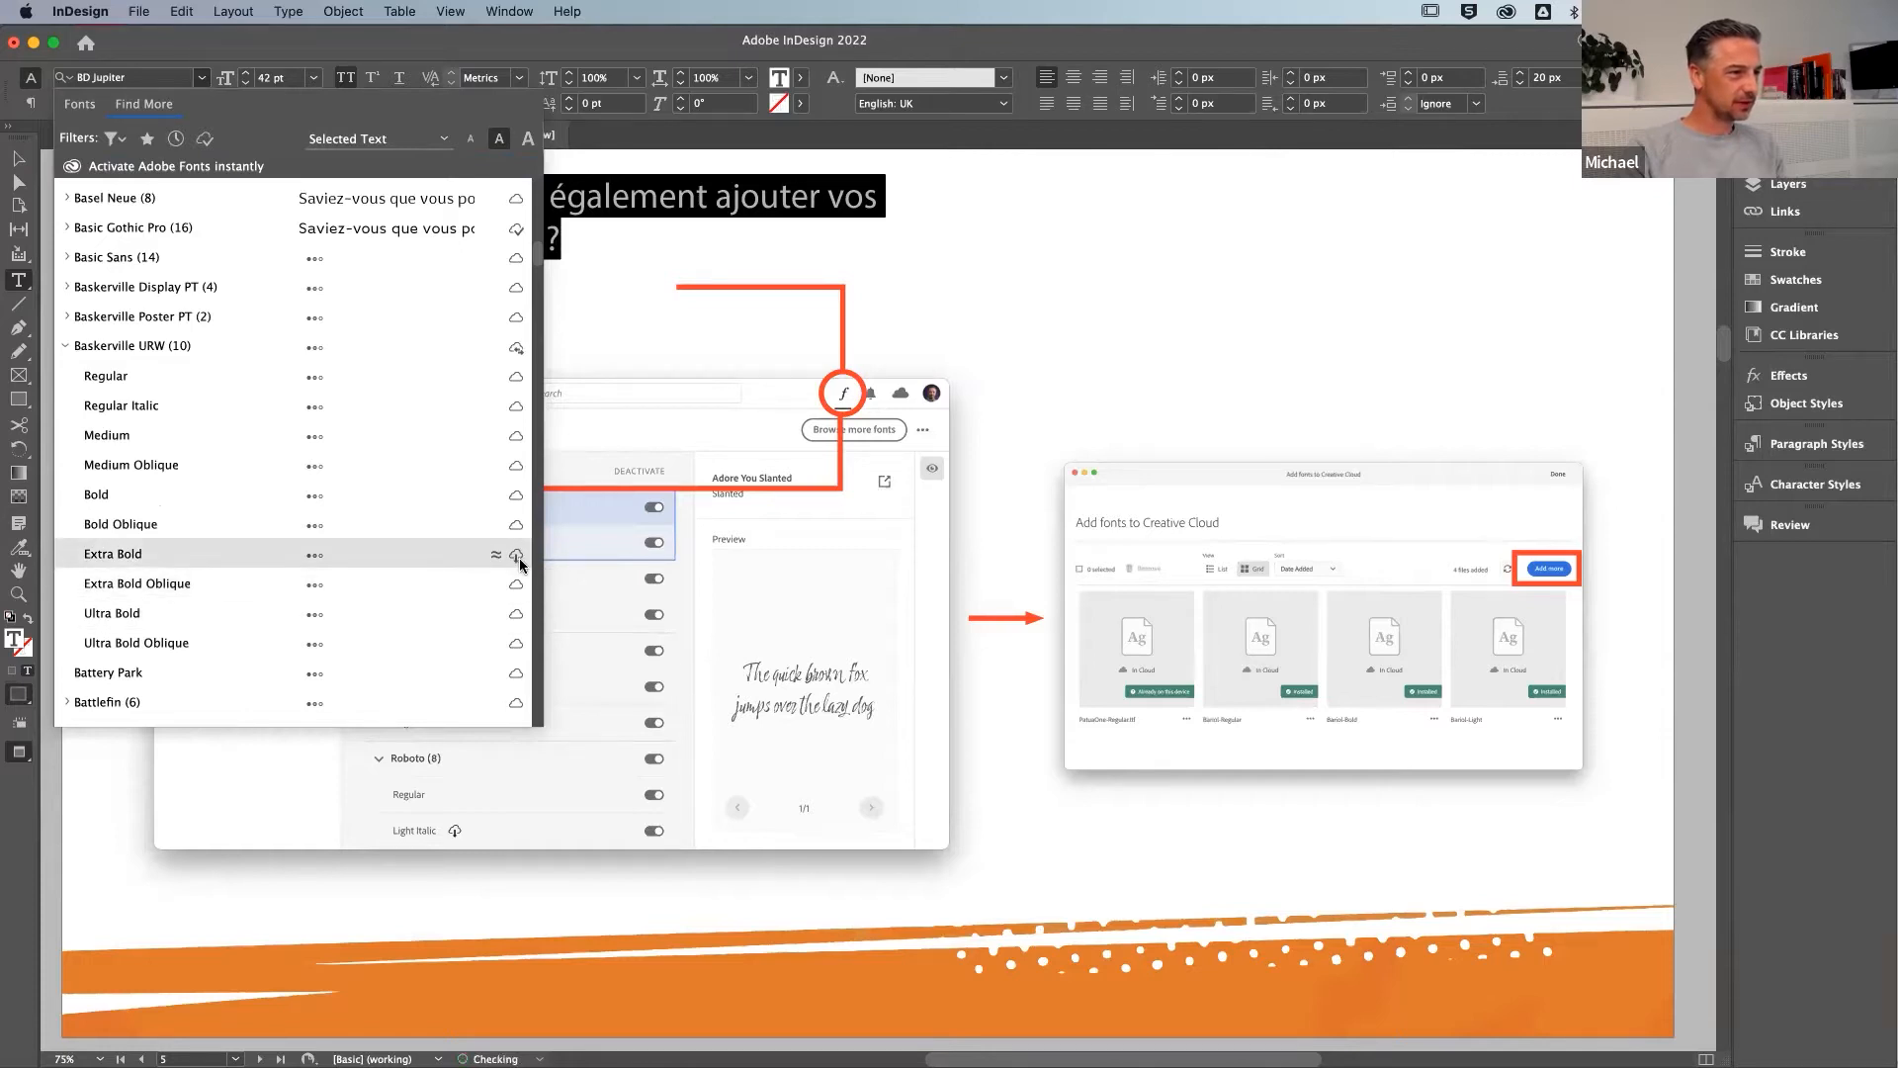
# Search the installed fonts for "basker", apply Baskerville Bold to the selected heading and deselect the text
pyautogui.click(79, 104)
pyautogui.click(166, 74)
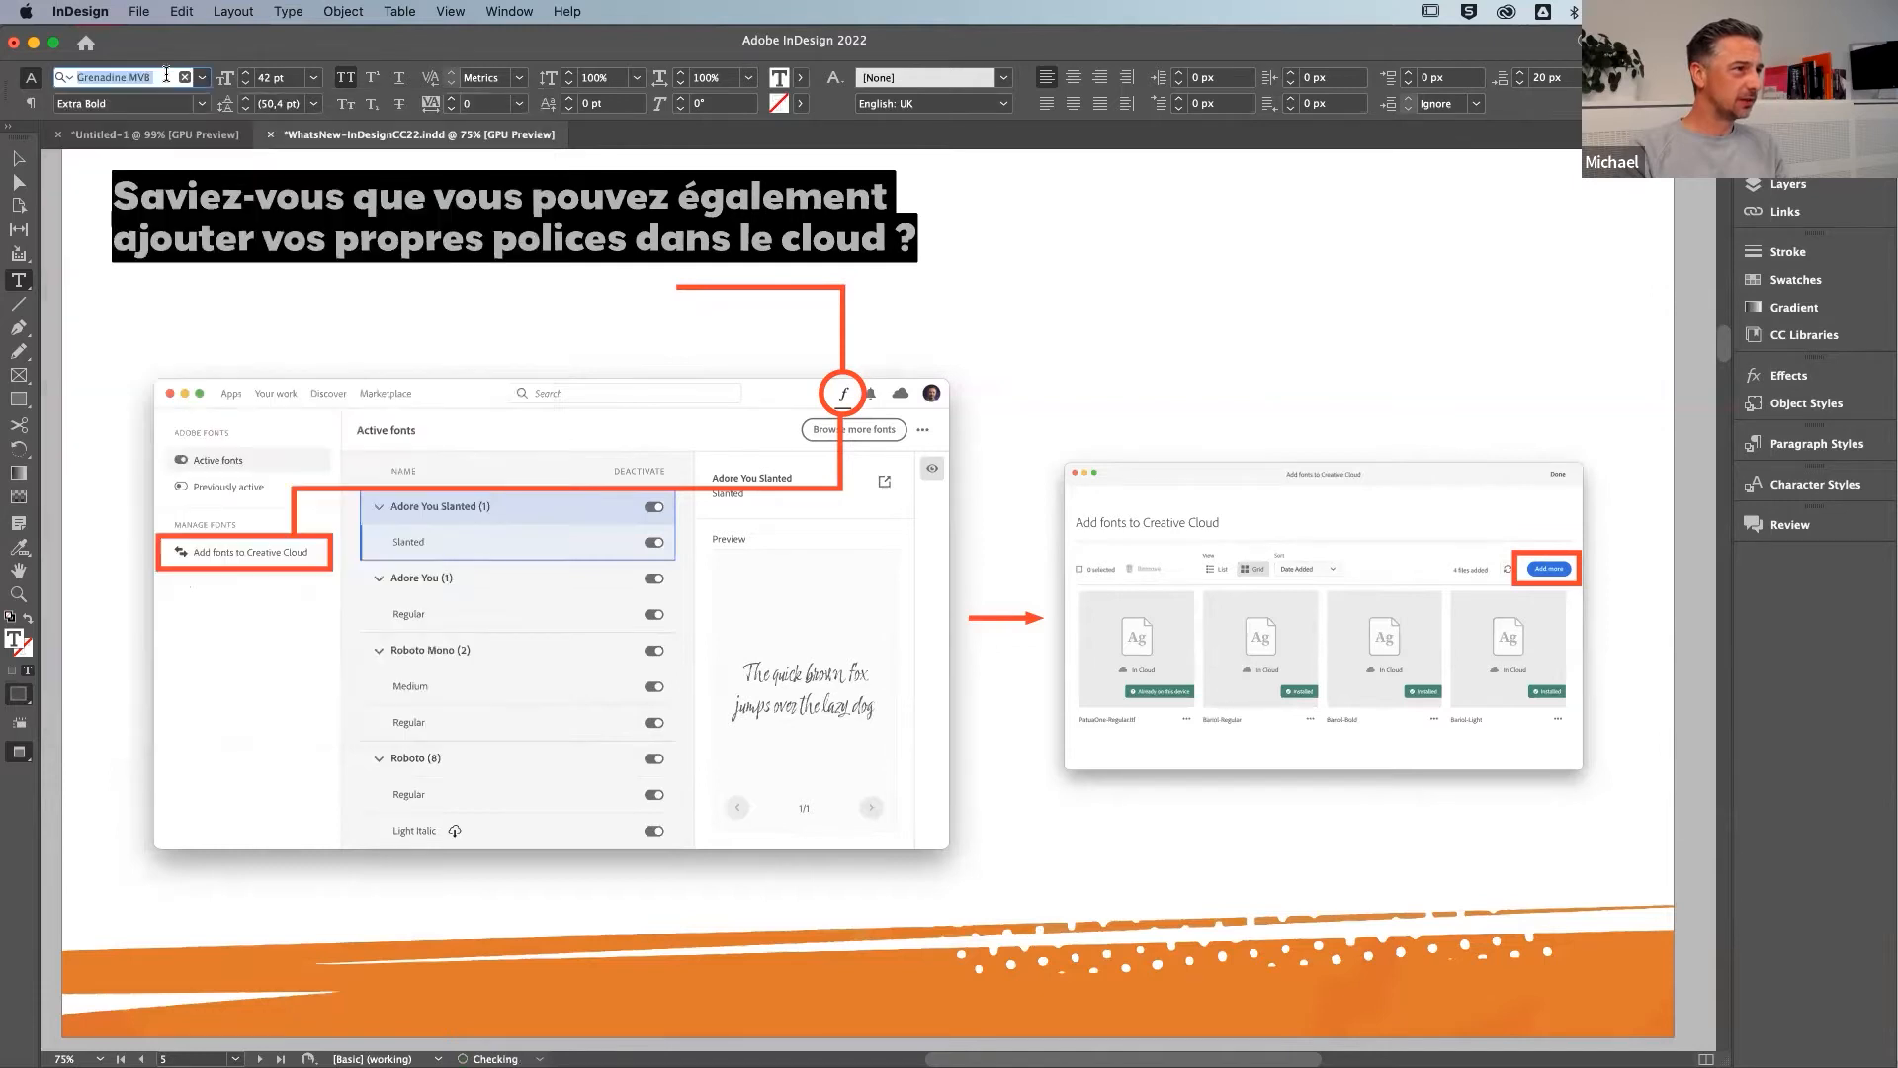
pyautogui.write('basker')
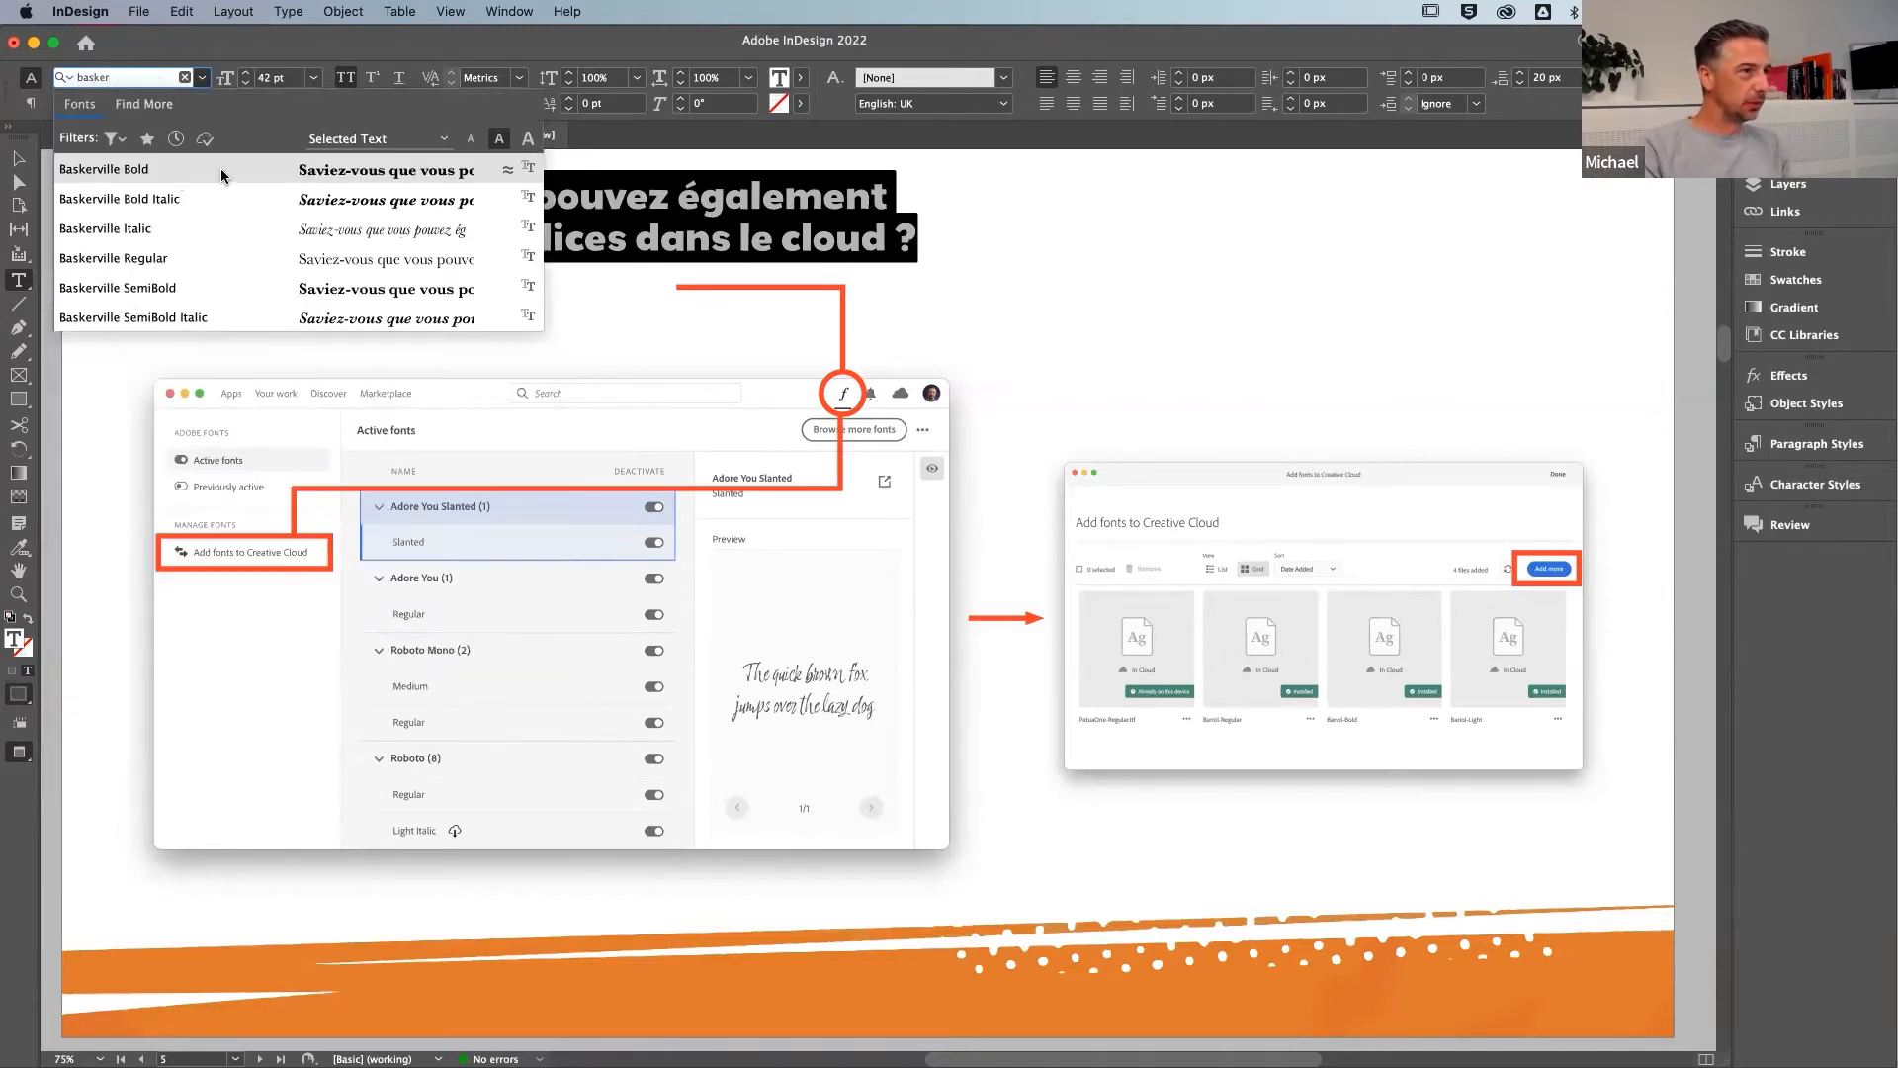
pyautogui.press('Return')
pyautogui.click(699, 249)
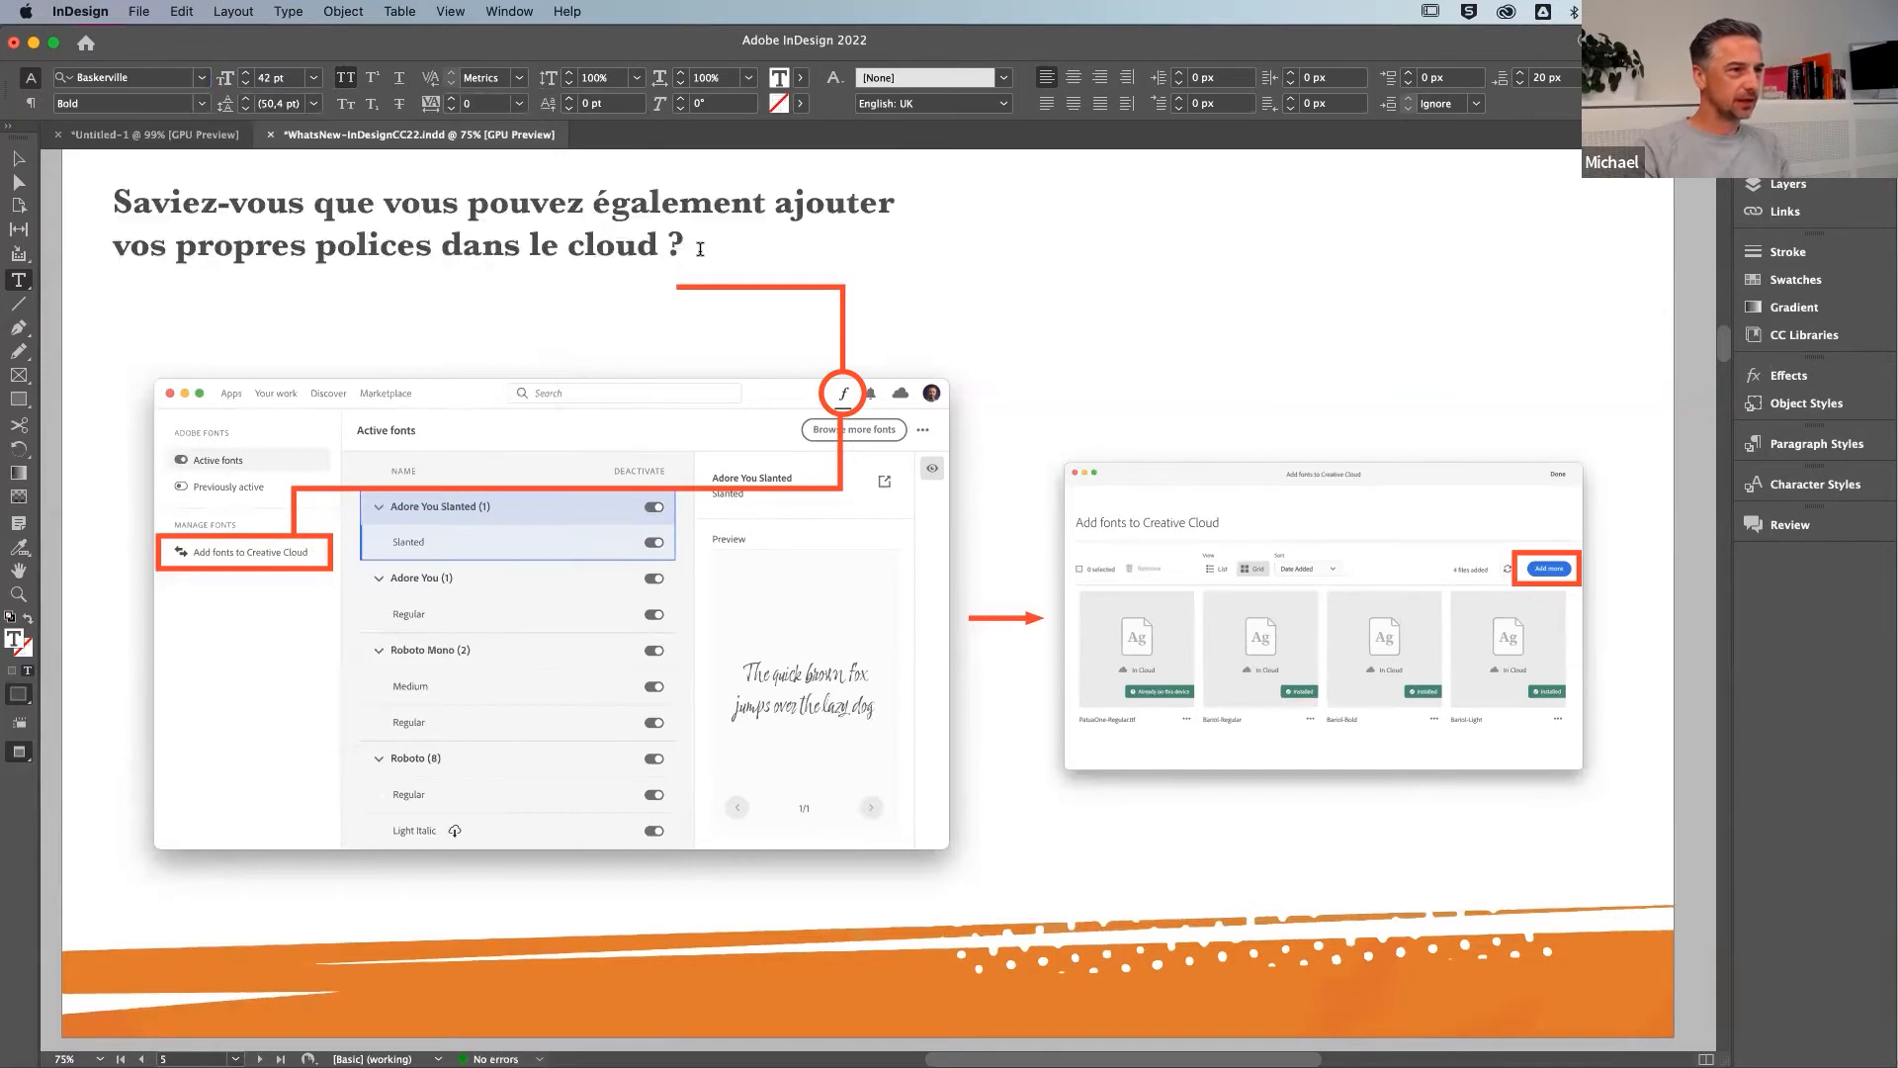
pyautogui.keyDown('super'); pyautogui.click(1169, 256); pyautogui.keyUp('super')
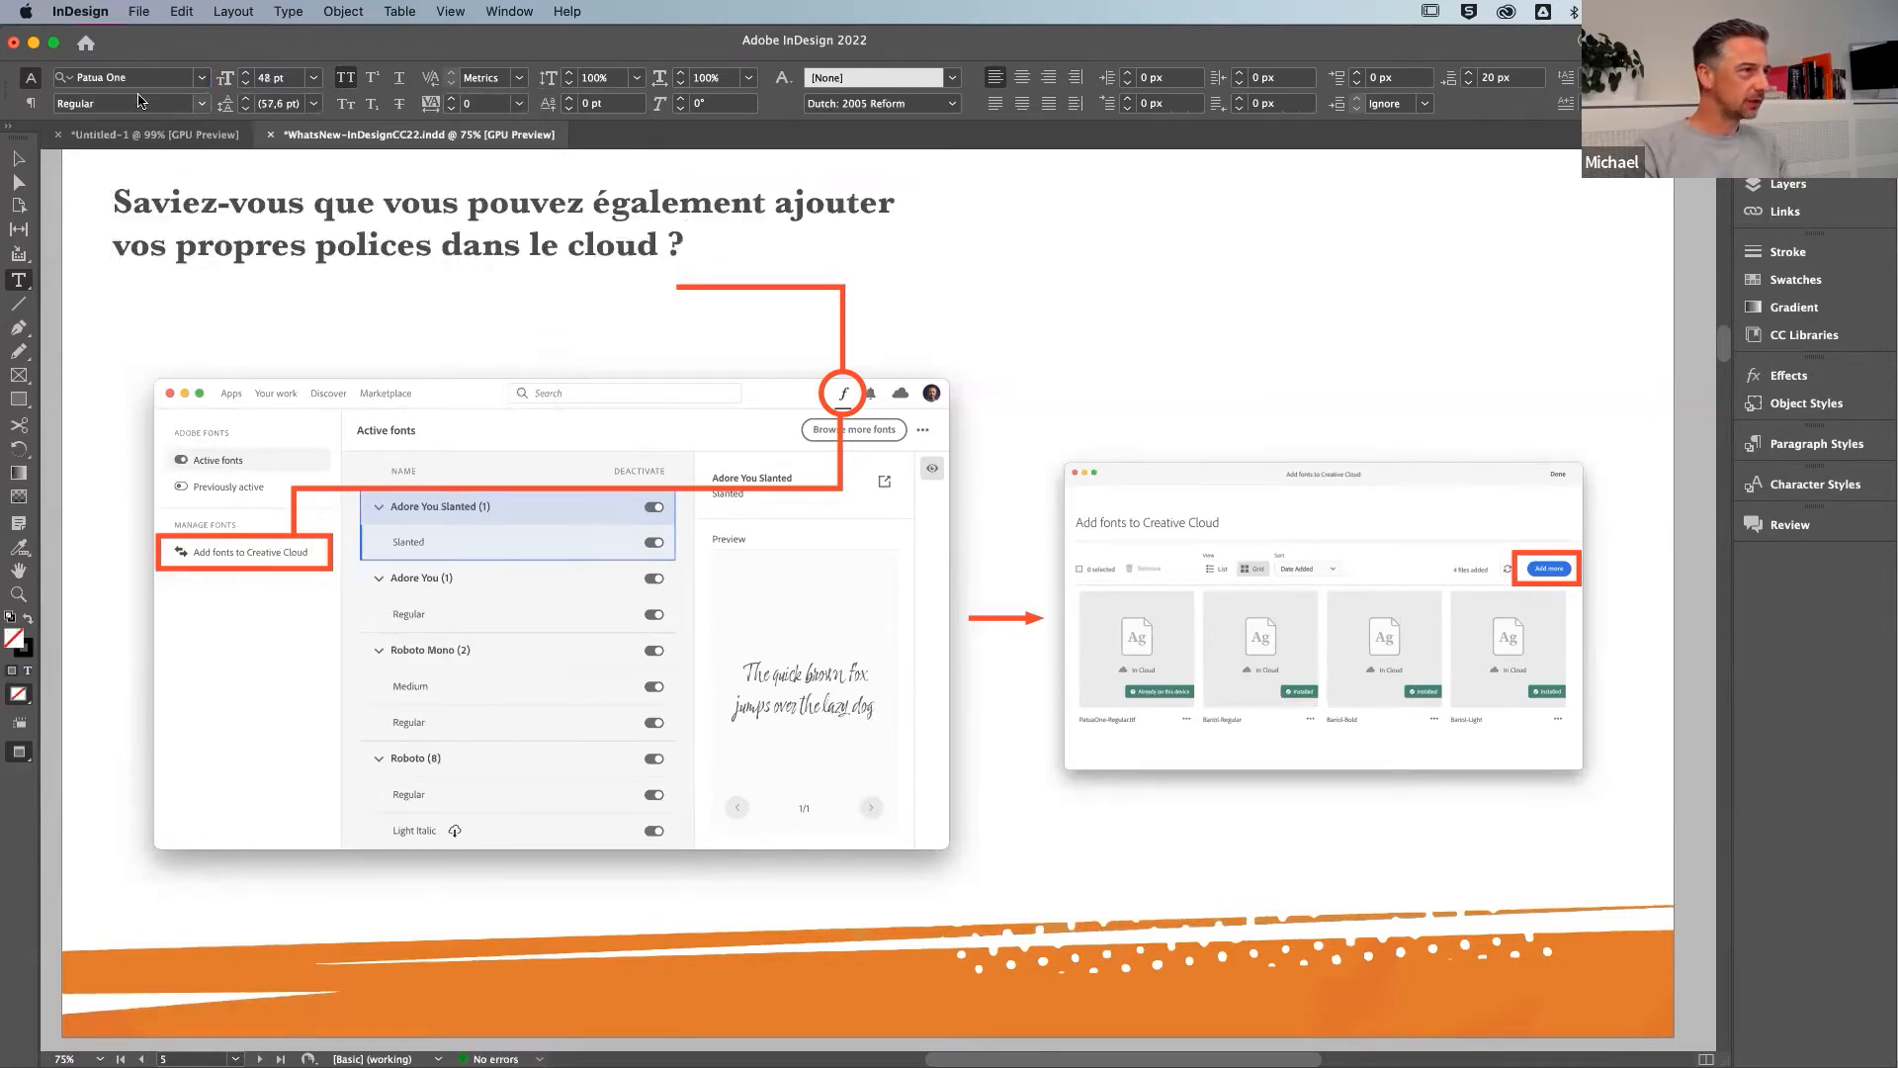
# Open the font list, filter it by the Decorative classification and clear the filter
pyautogui.click(200, 81)
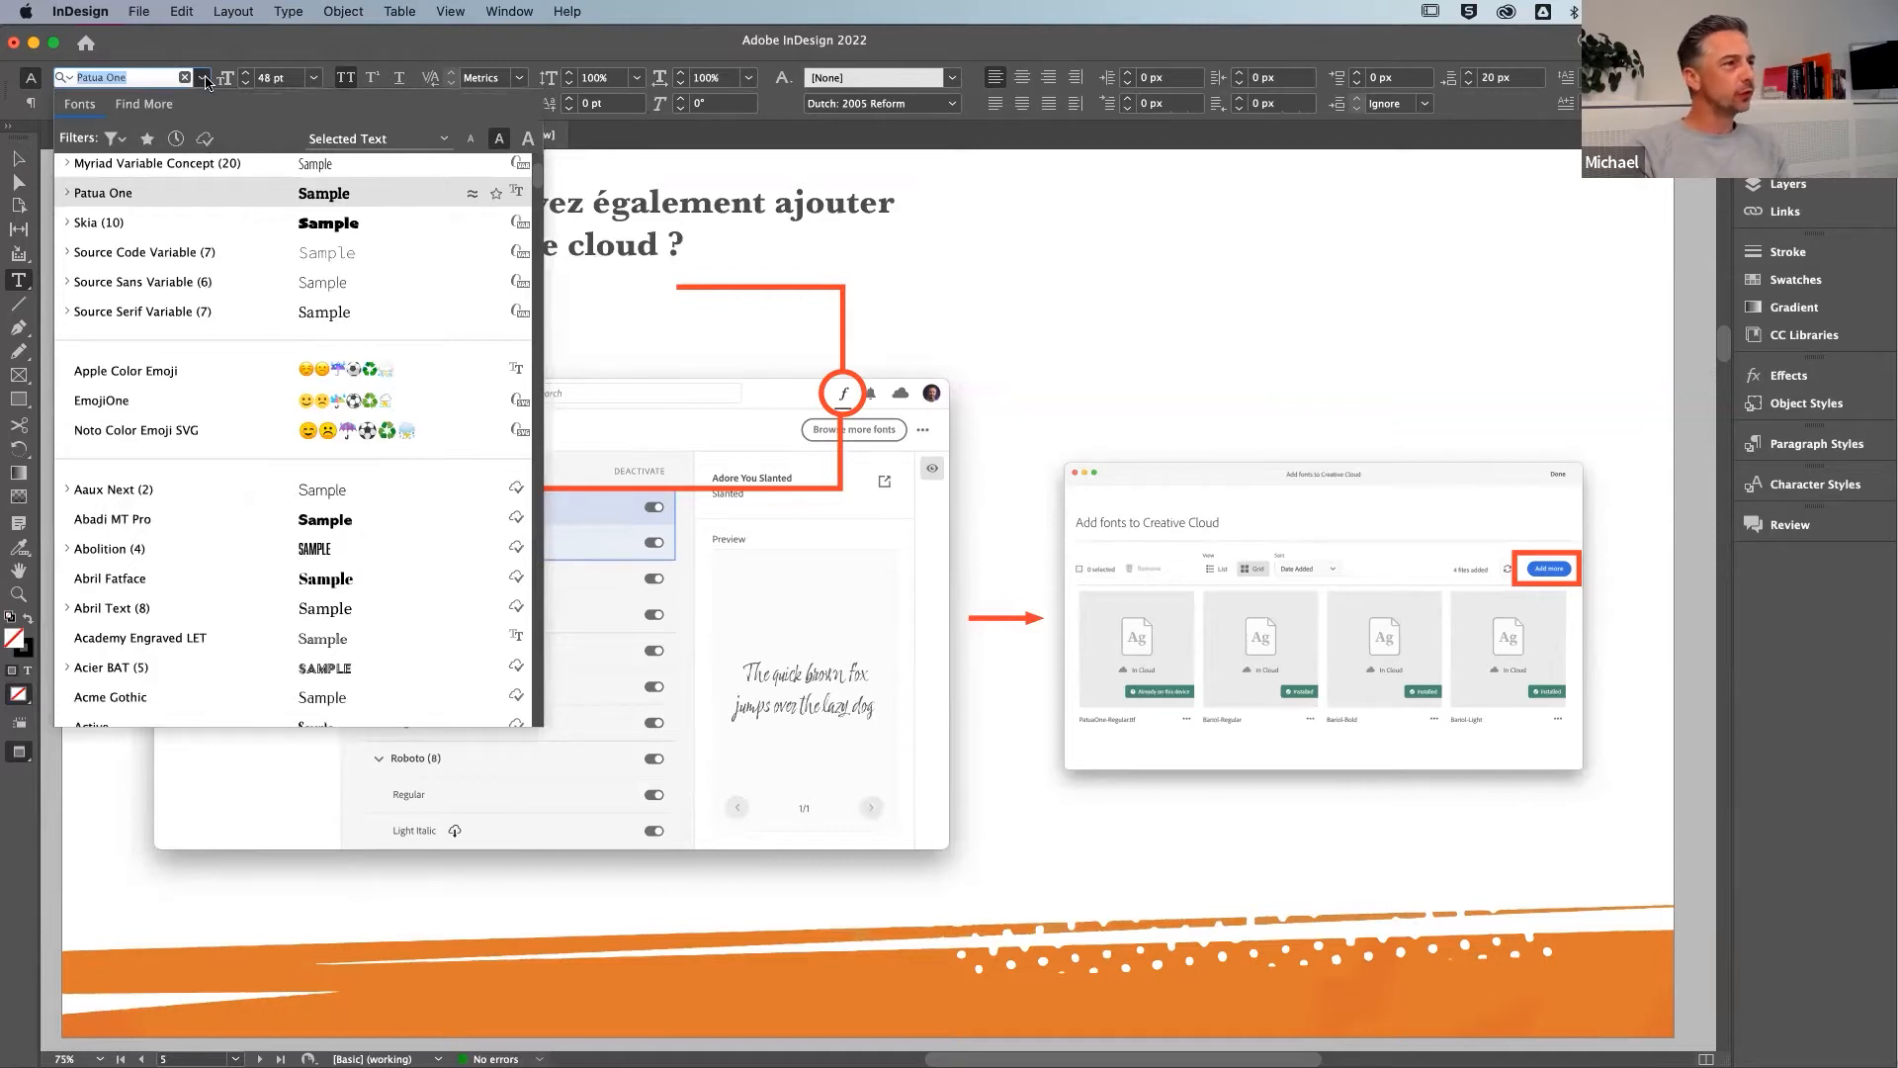
pyautogui.click(203, 79)
pyautogui.click(204, 79)
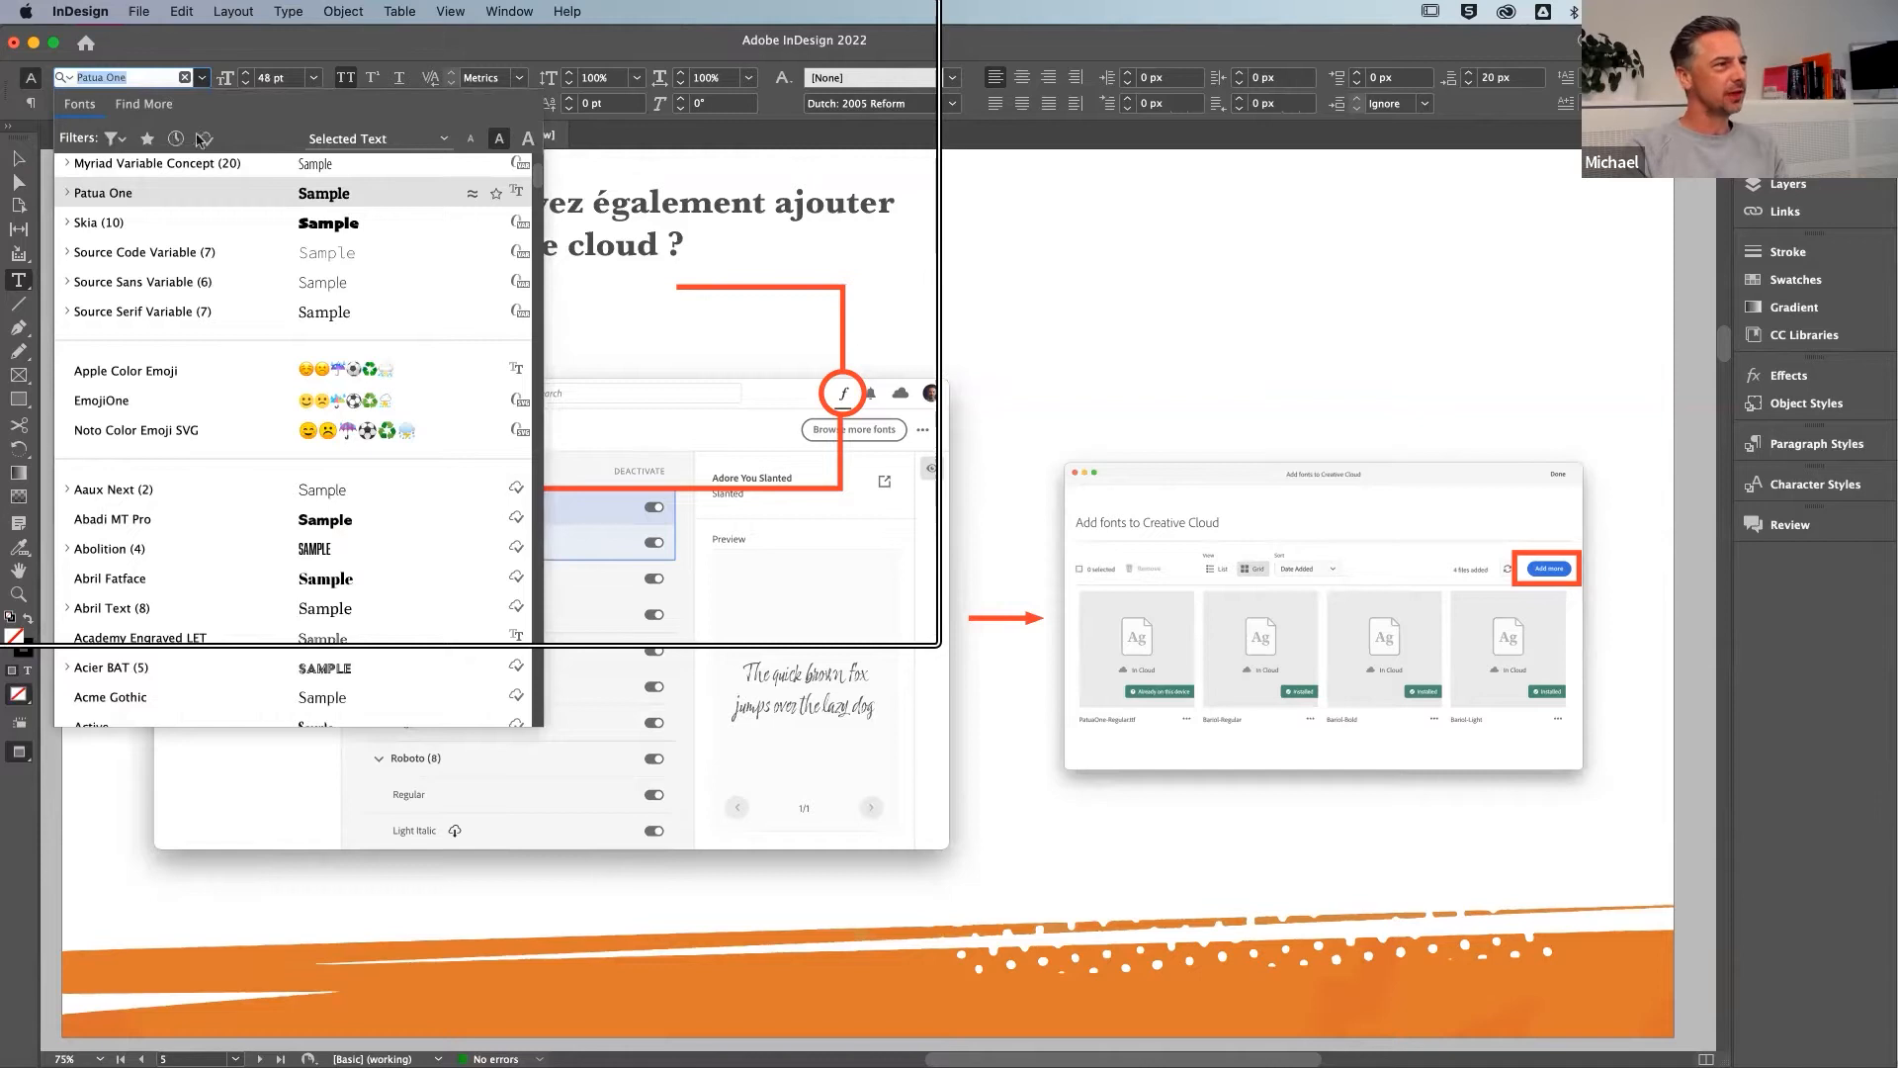
pyautogui.click(115, 139)
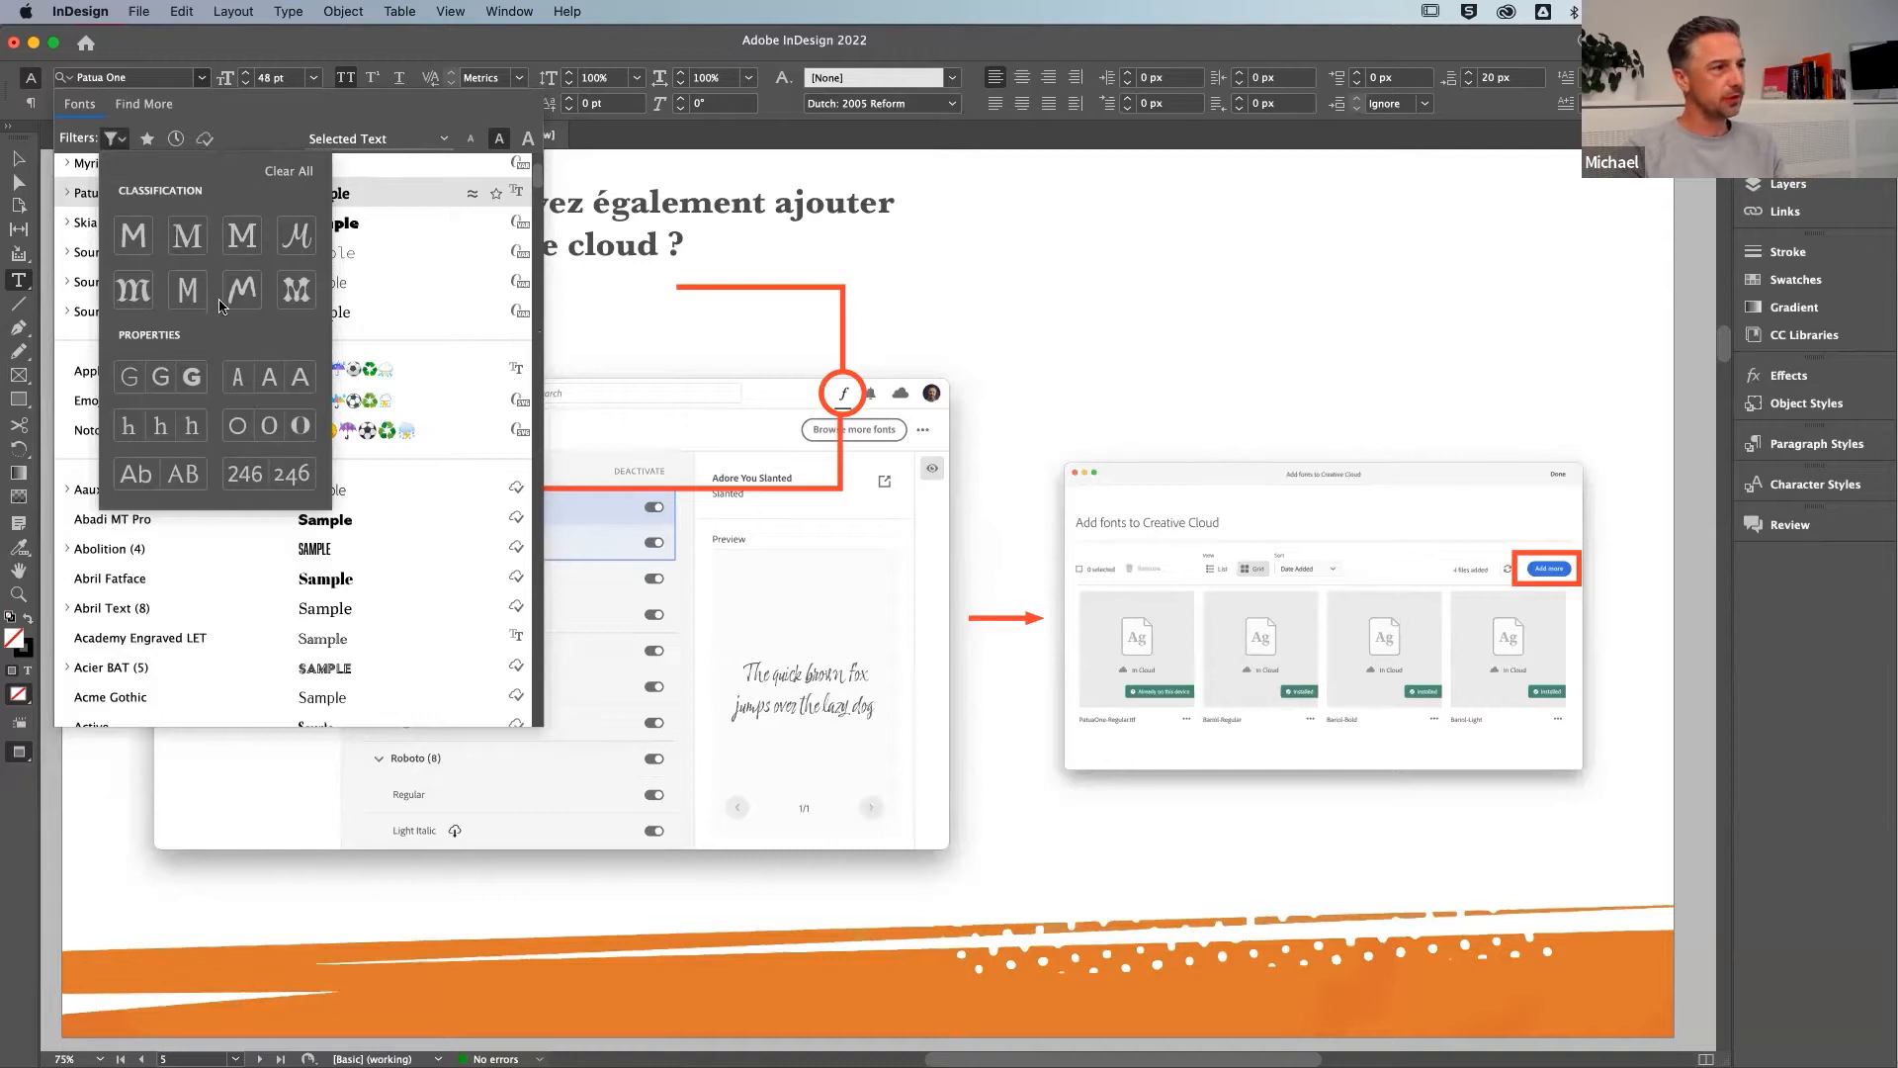
pyautogui.click(297, 294)
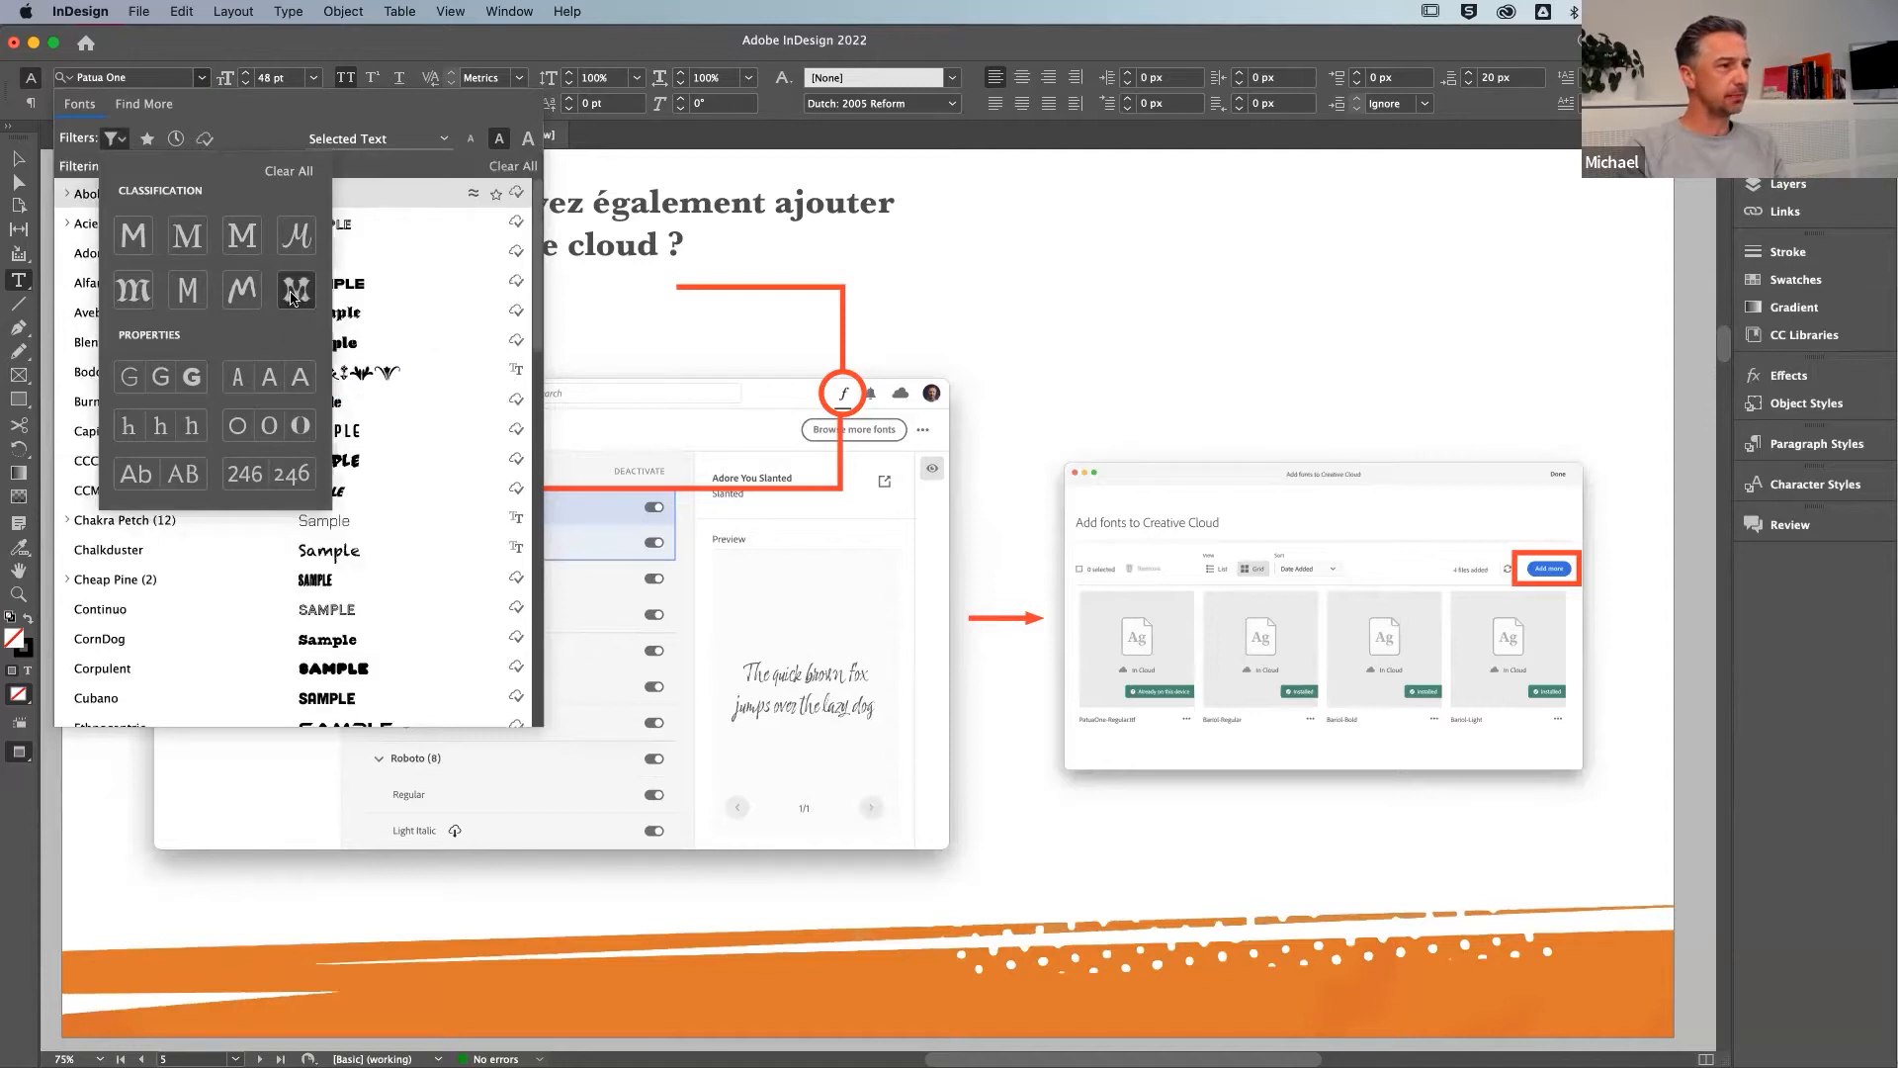
pyautogui.click(496, 171)
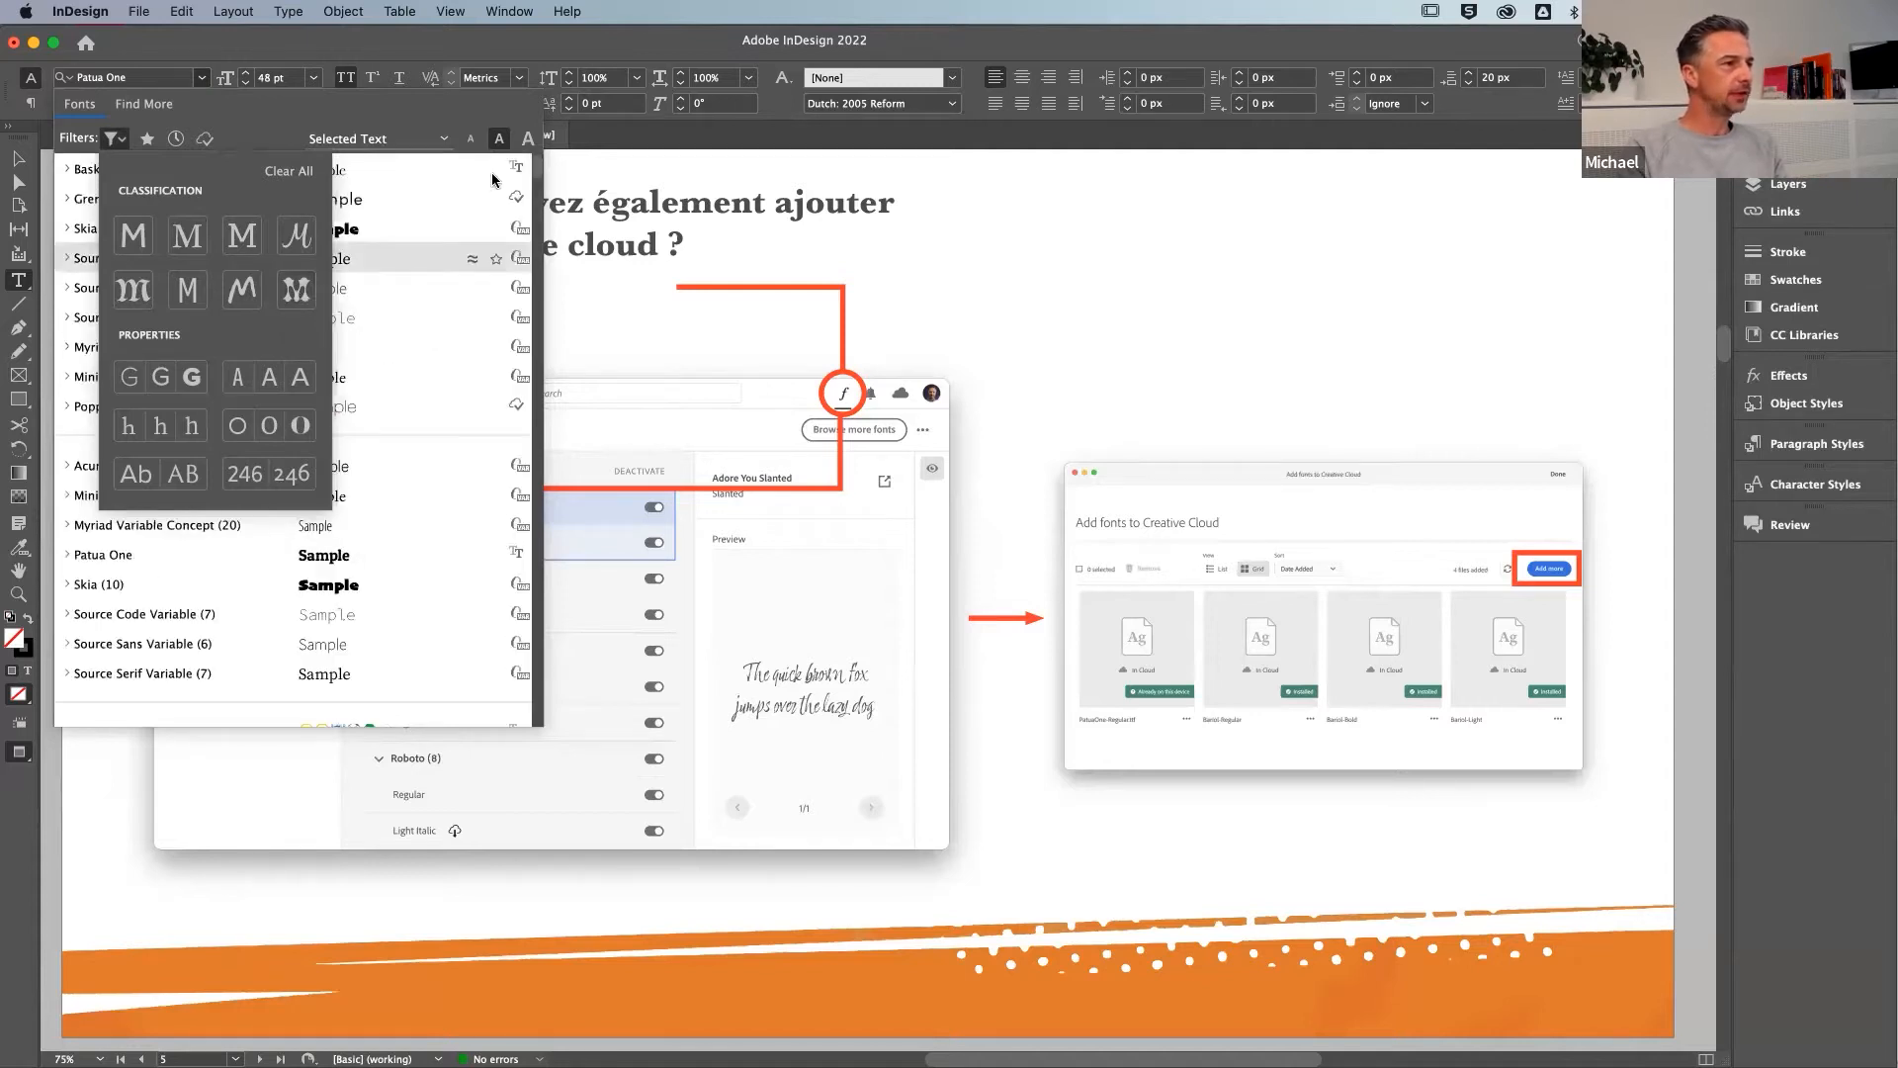
# Filter the font list by Decorative again, look through the matching fonts and remove the filter
pyautogui.click(291, 291)
pyautogui.click(105, 138)
pyautogui.scroll(-10, 376, 352)
pyautogui.scroll(10, 386, 346)
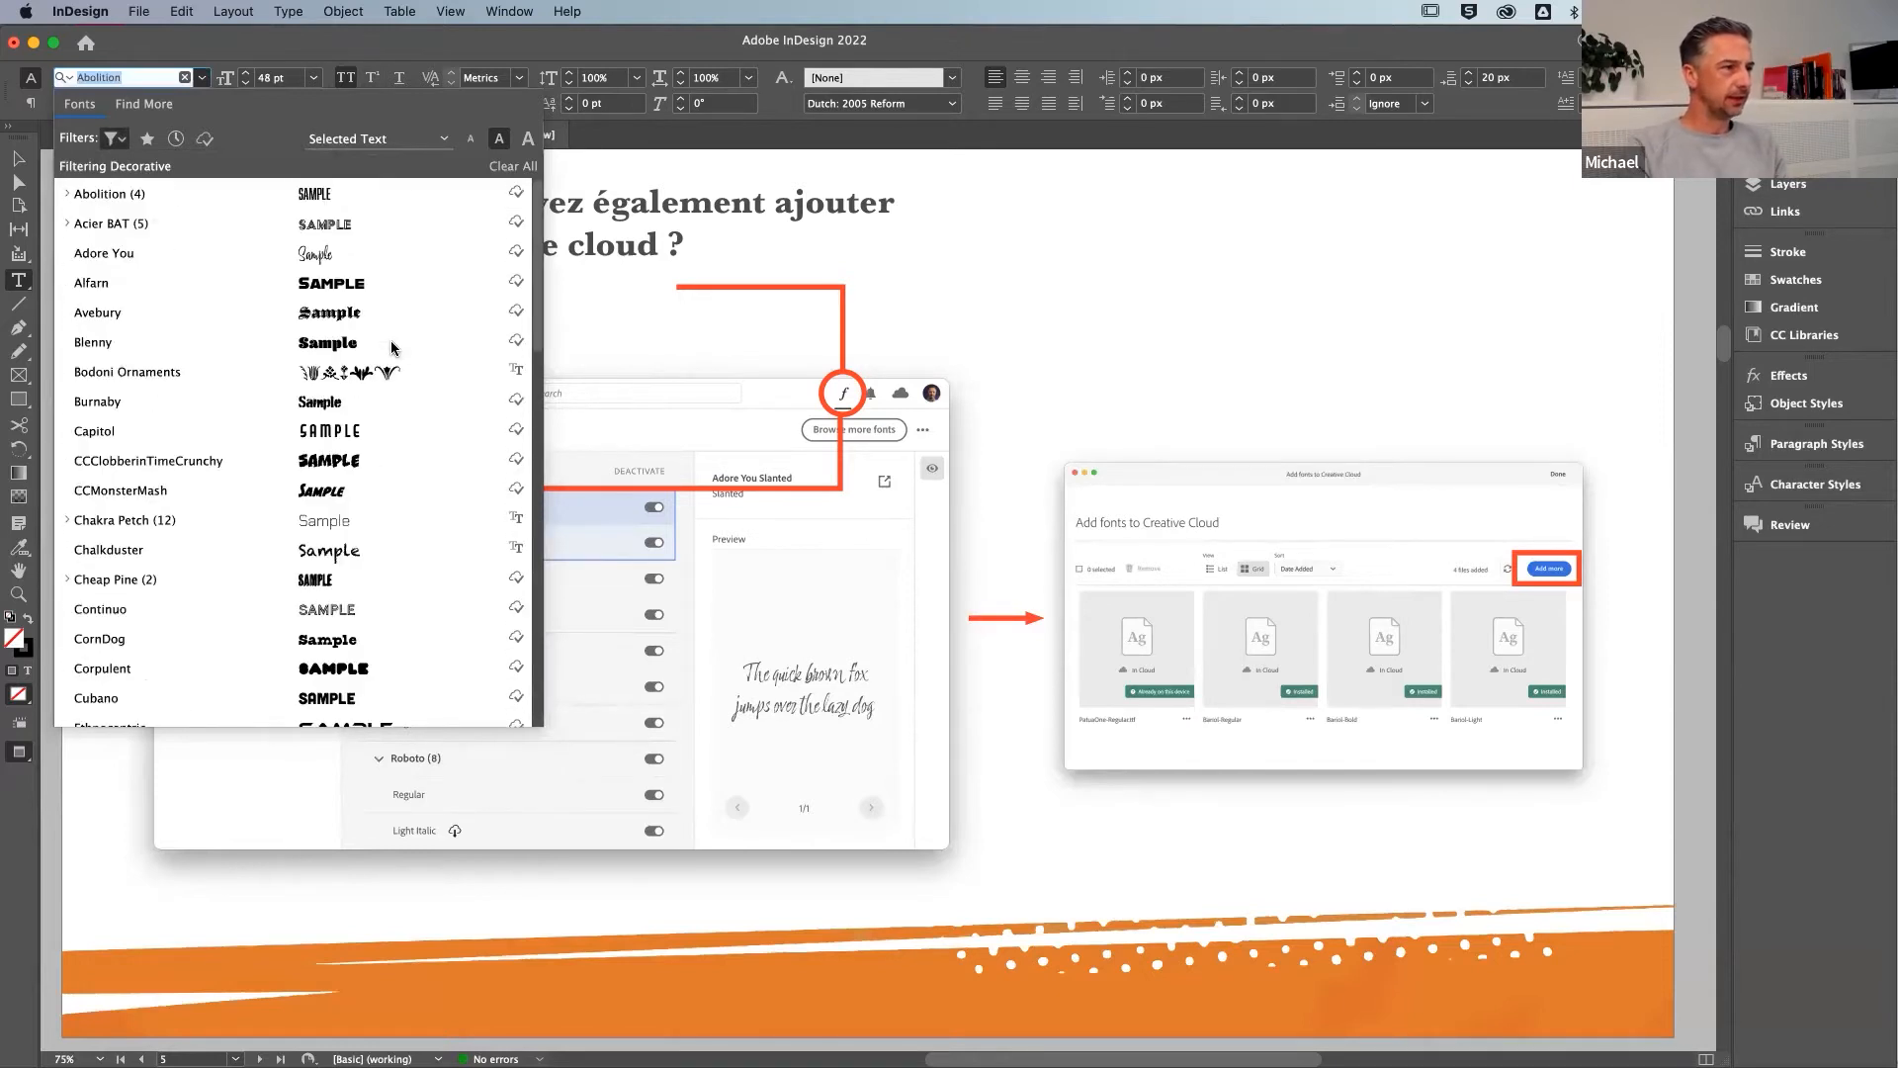
pyautogui.click(115, 138)
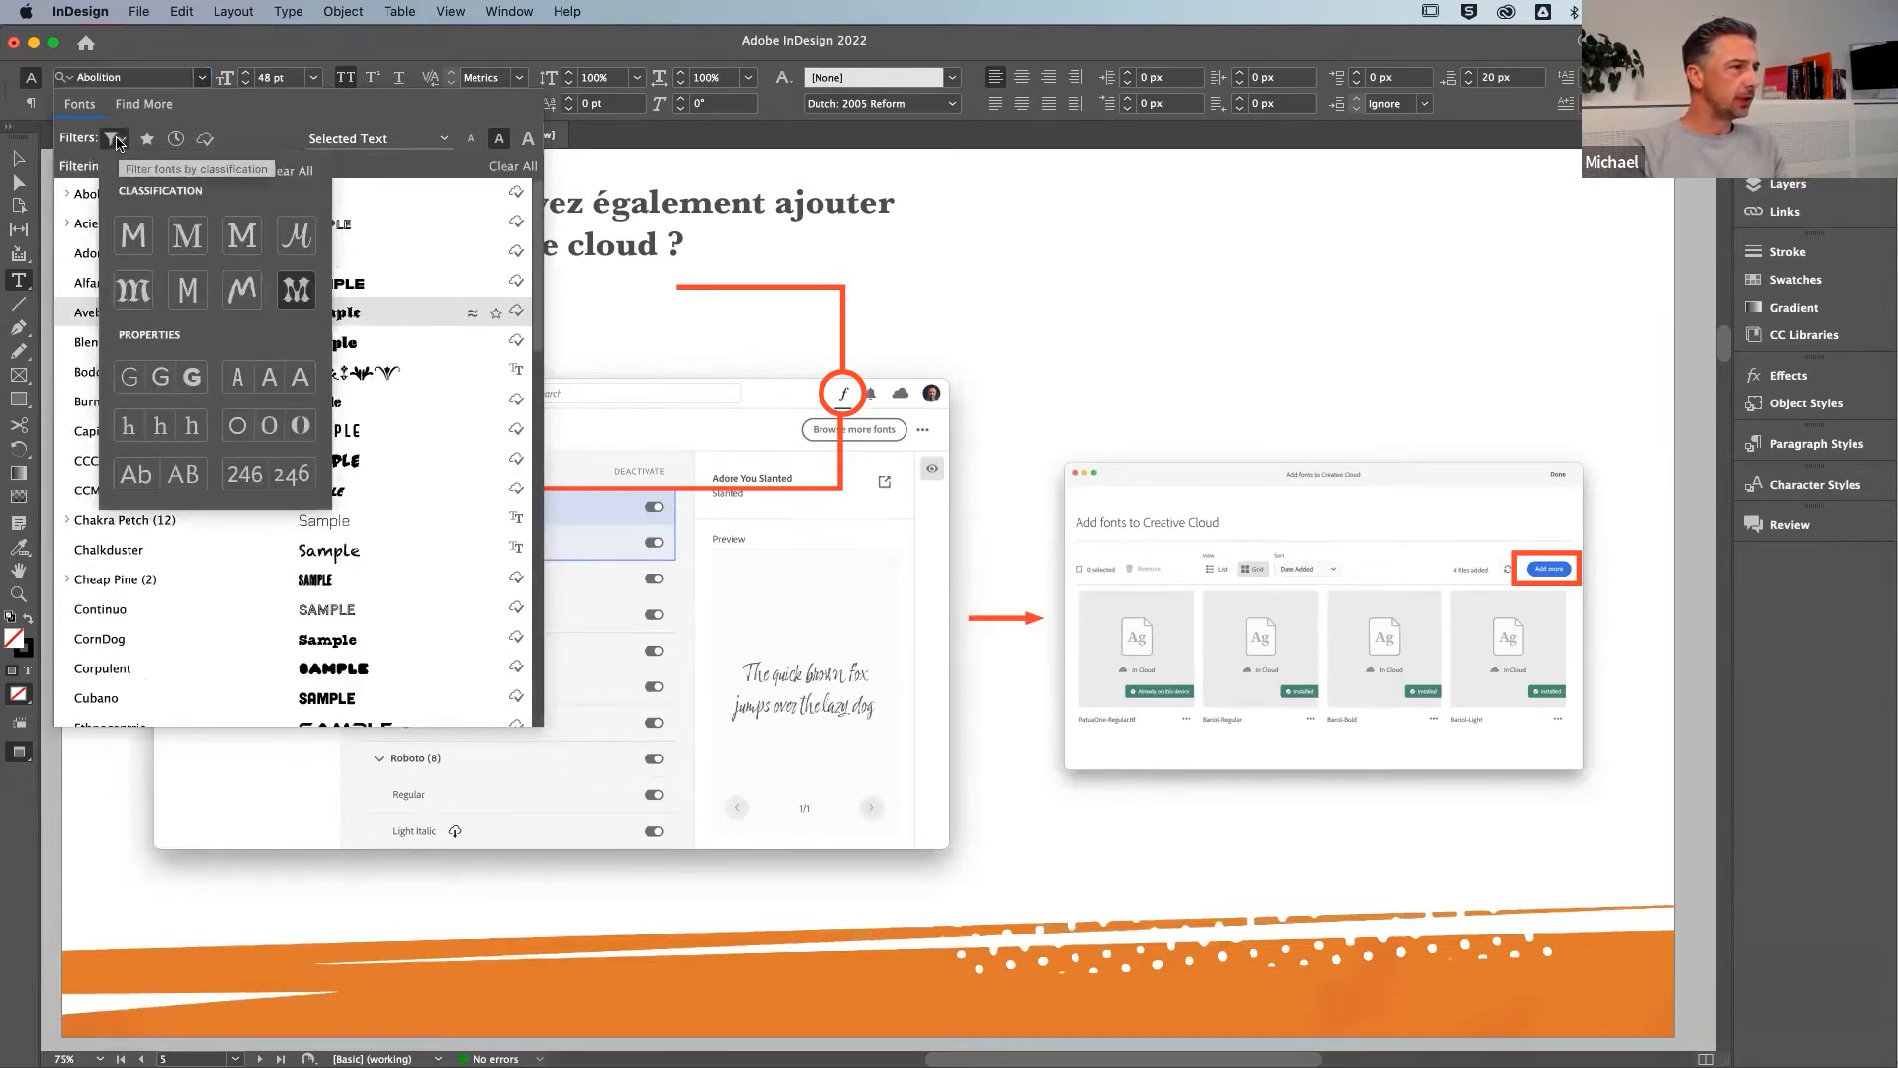
pyautogui.click(296, 290)
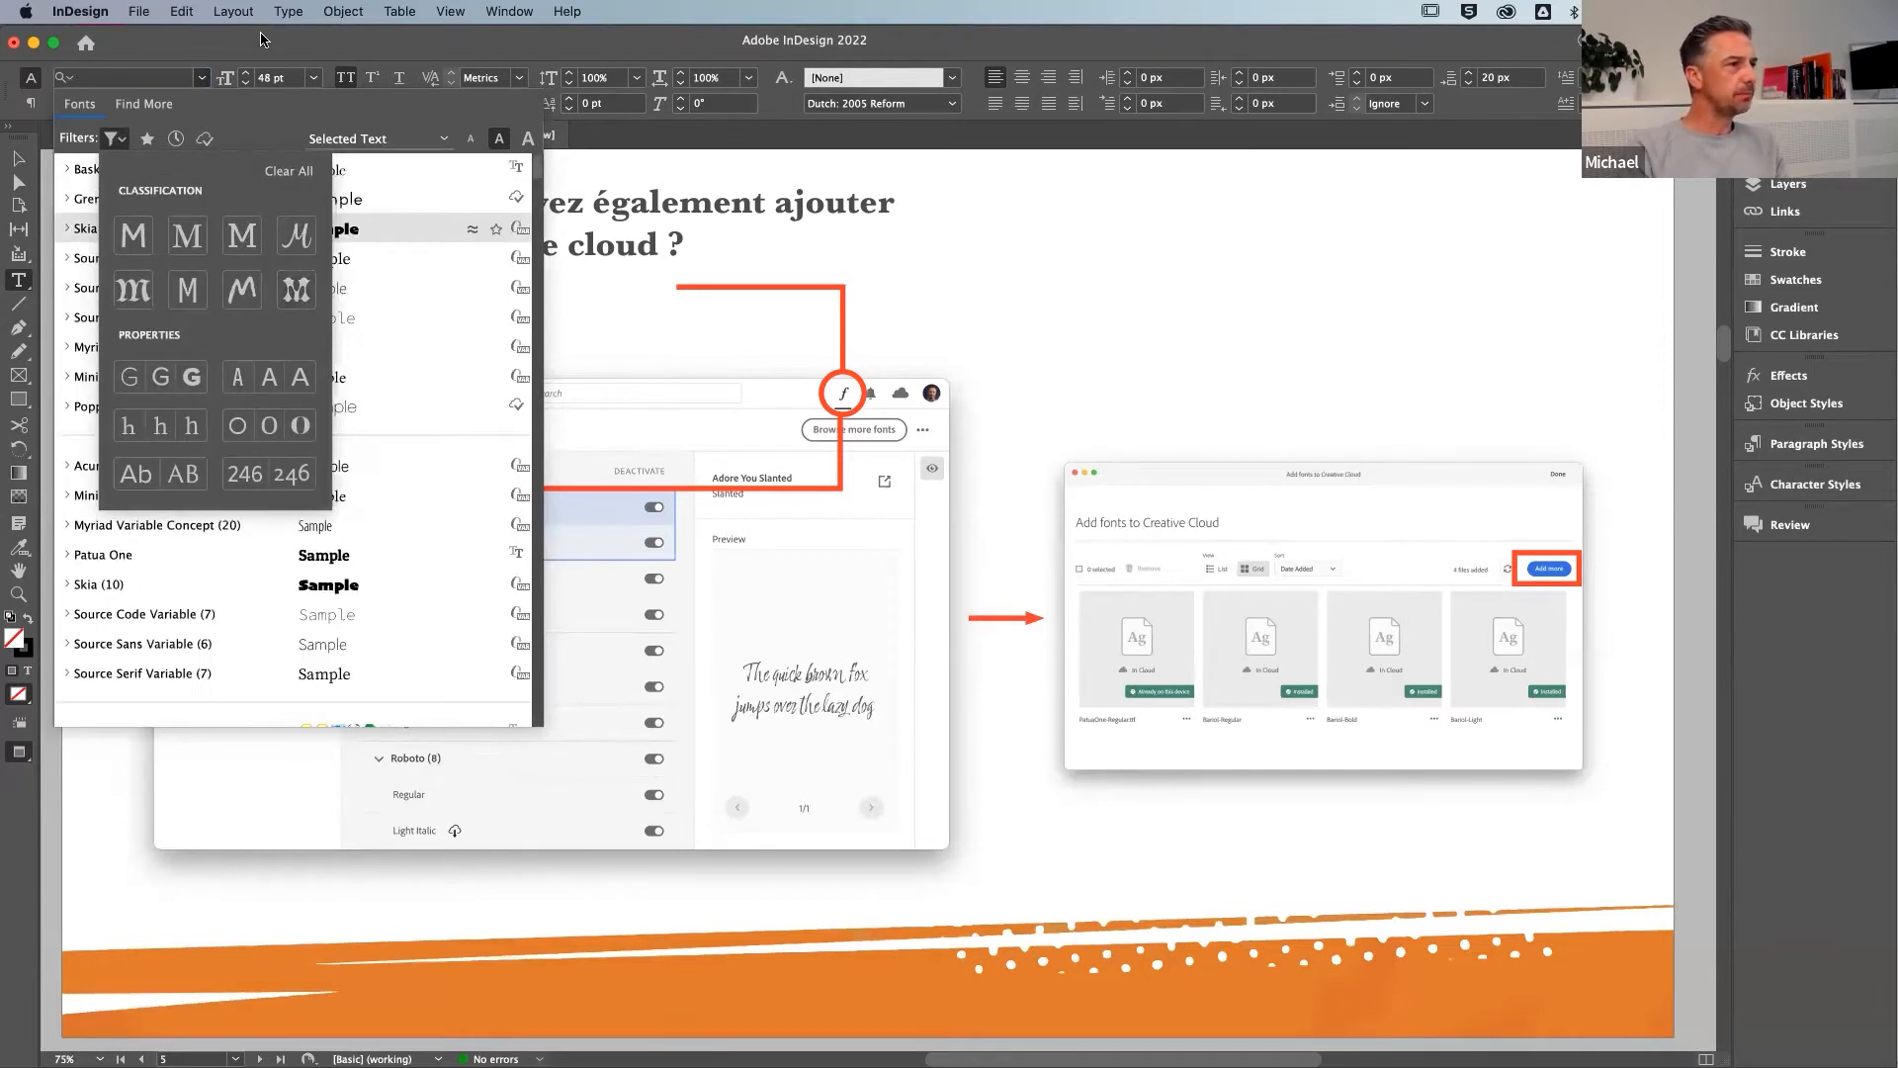
pyautogui.click(114, 139)
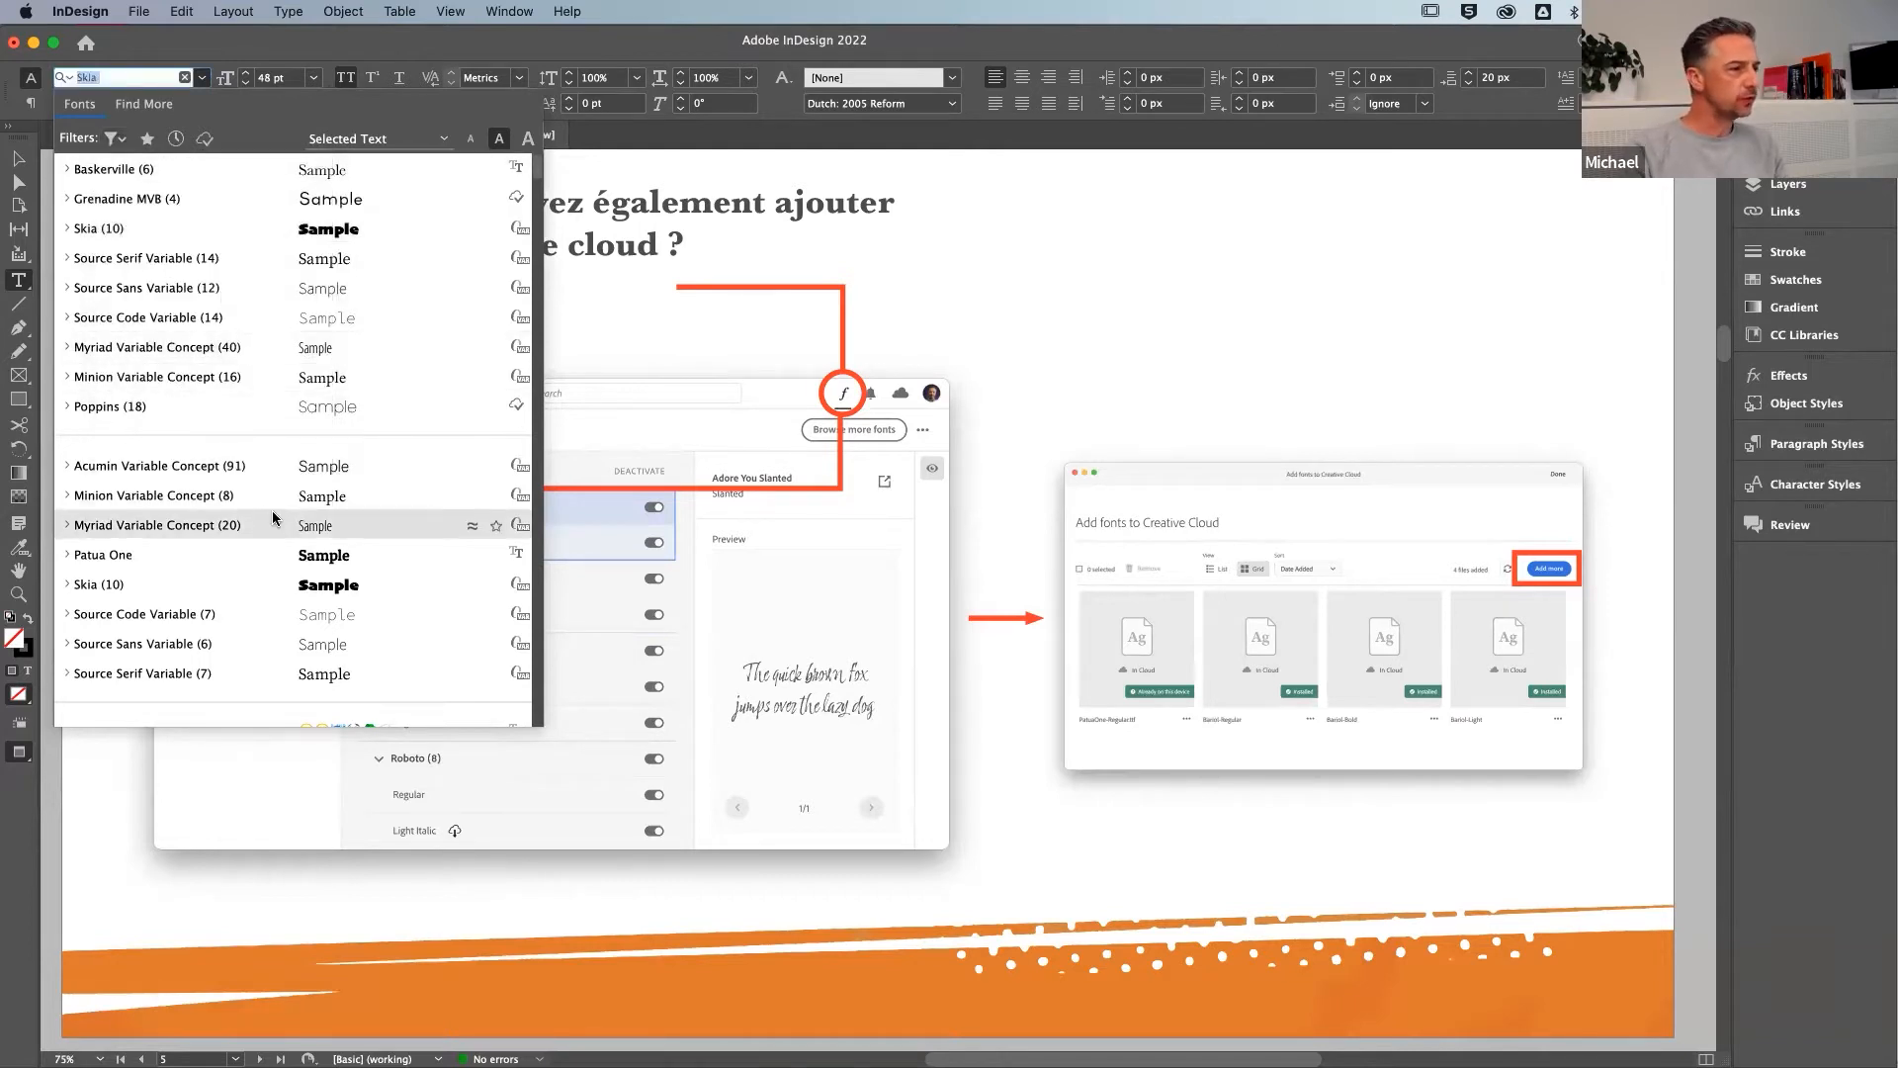
# Find Futura PT in the full font list and mark the family as a favourite
pyautogui.scroll(-10, 272, 519)
pyautogui.scroll(-10, 271, 517)
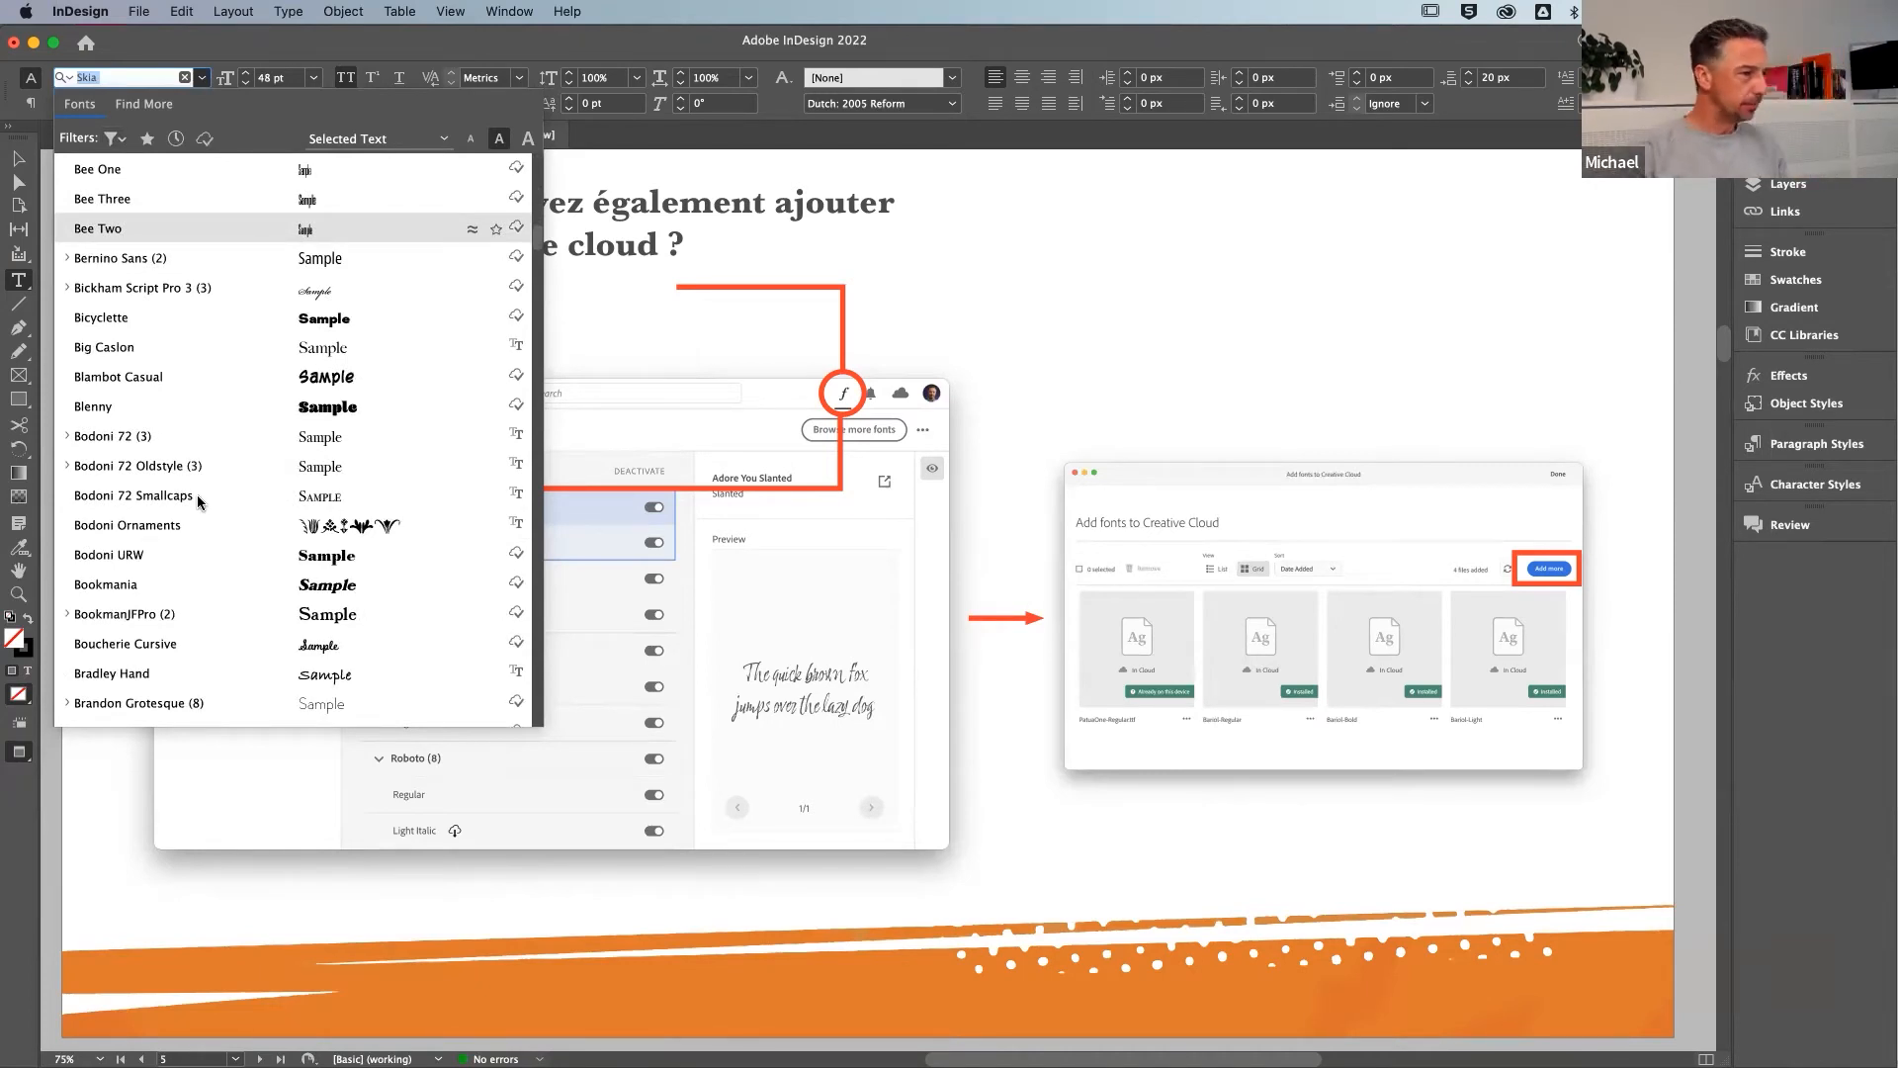
pyautogui.scroll(-3, 194, 495)
pyautogui.scroll(-20, 193, 496)
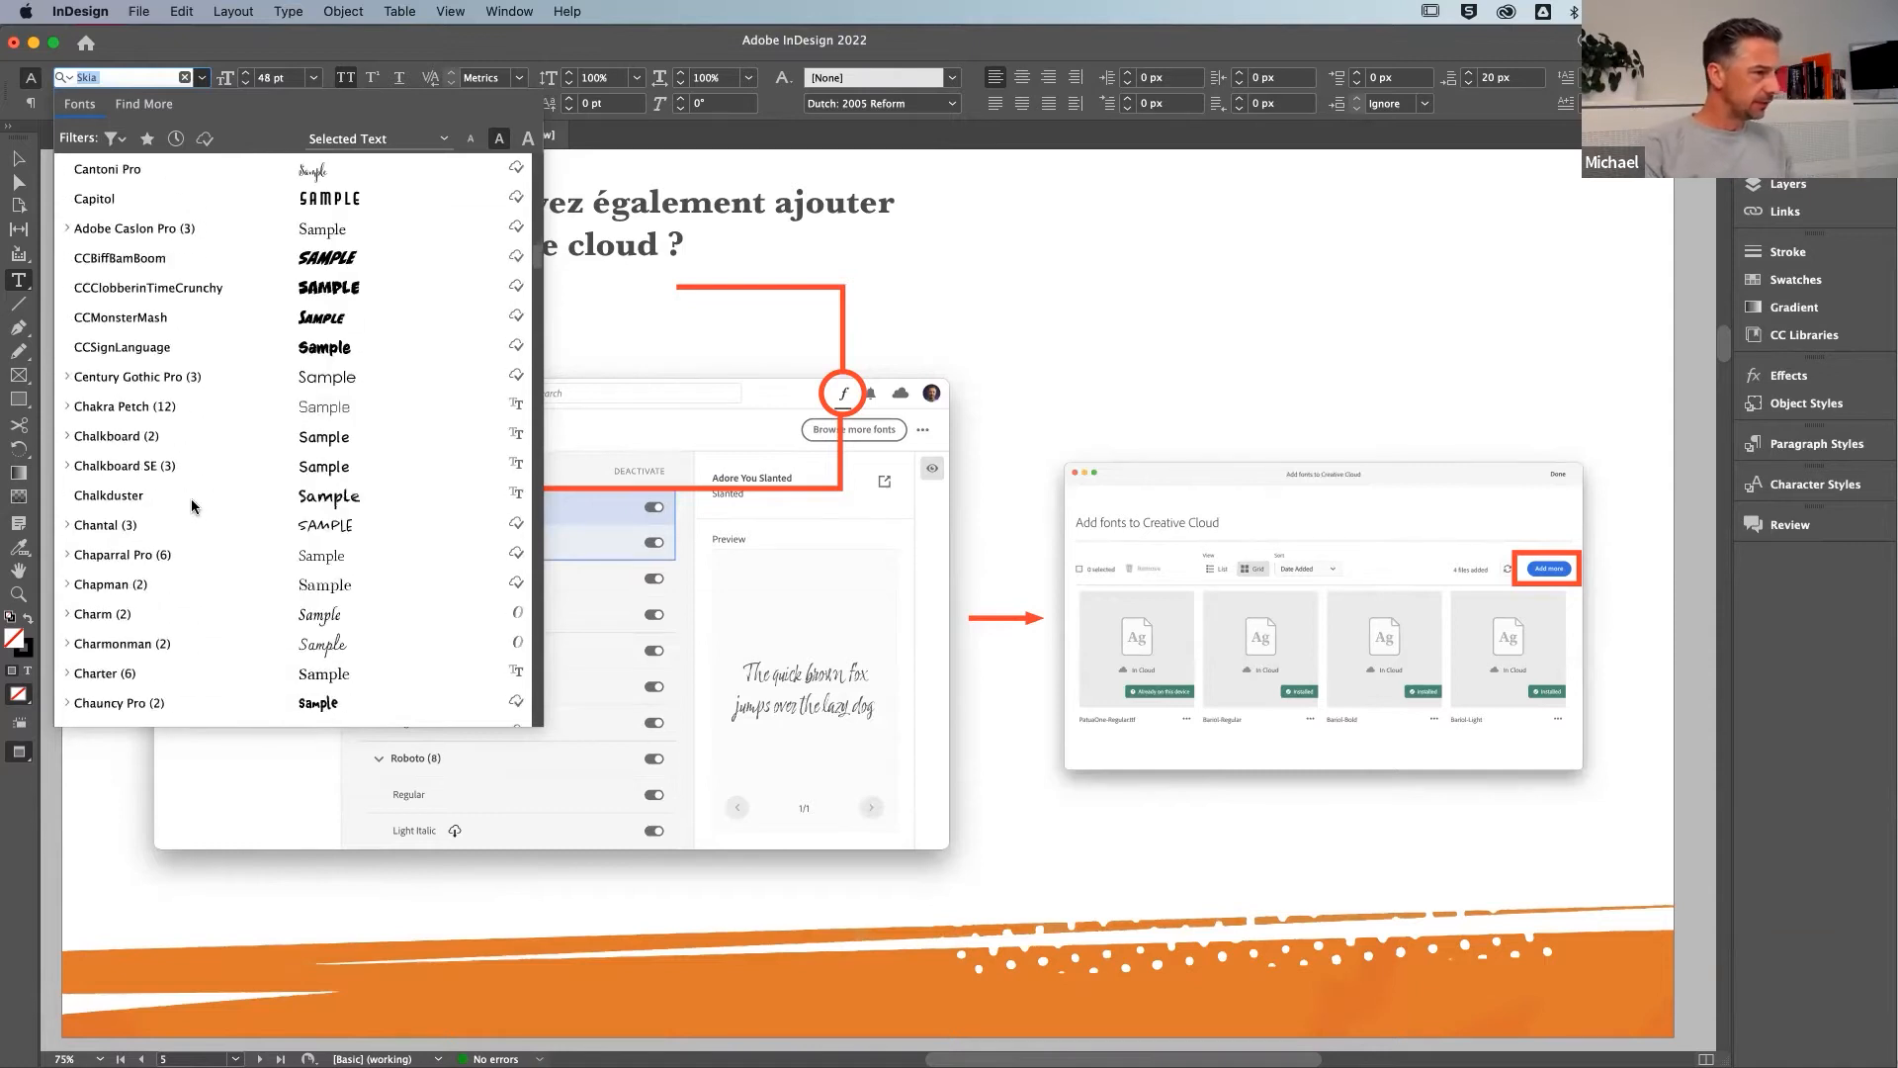
pyautogui.scroll(-8, 188, 499)
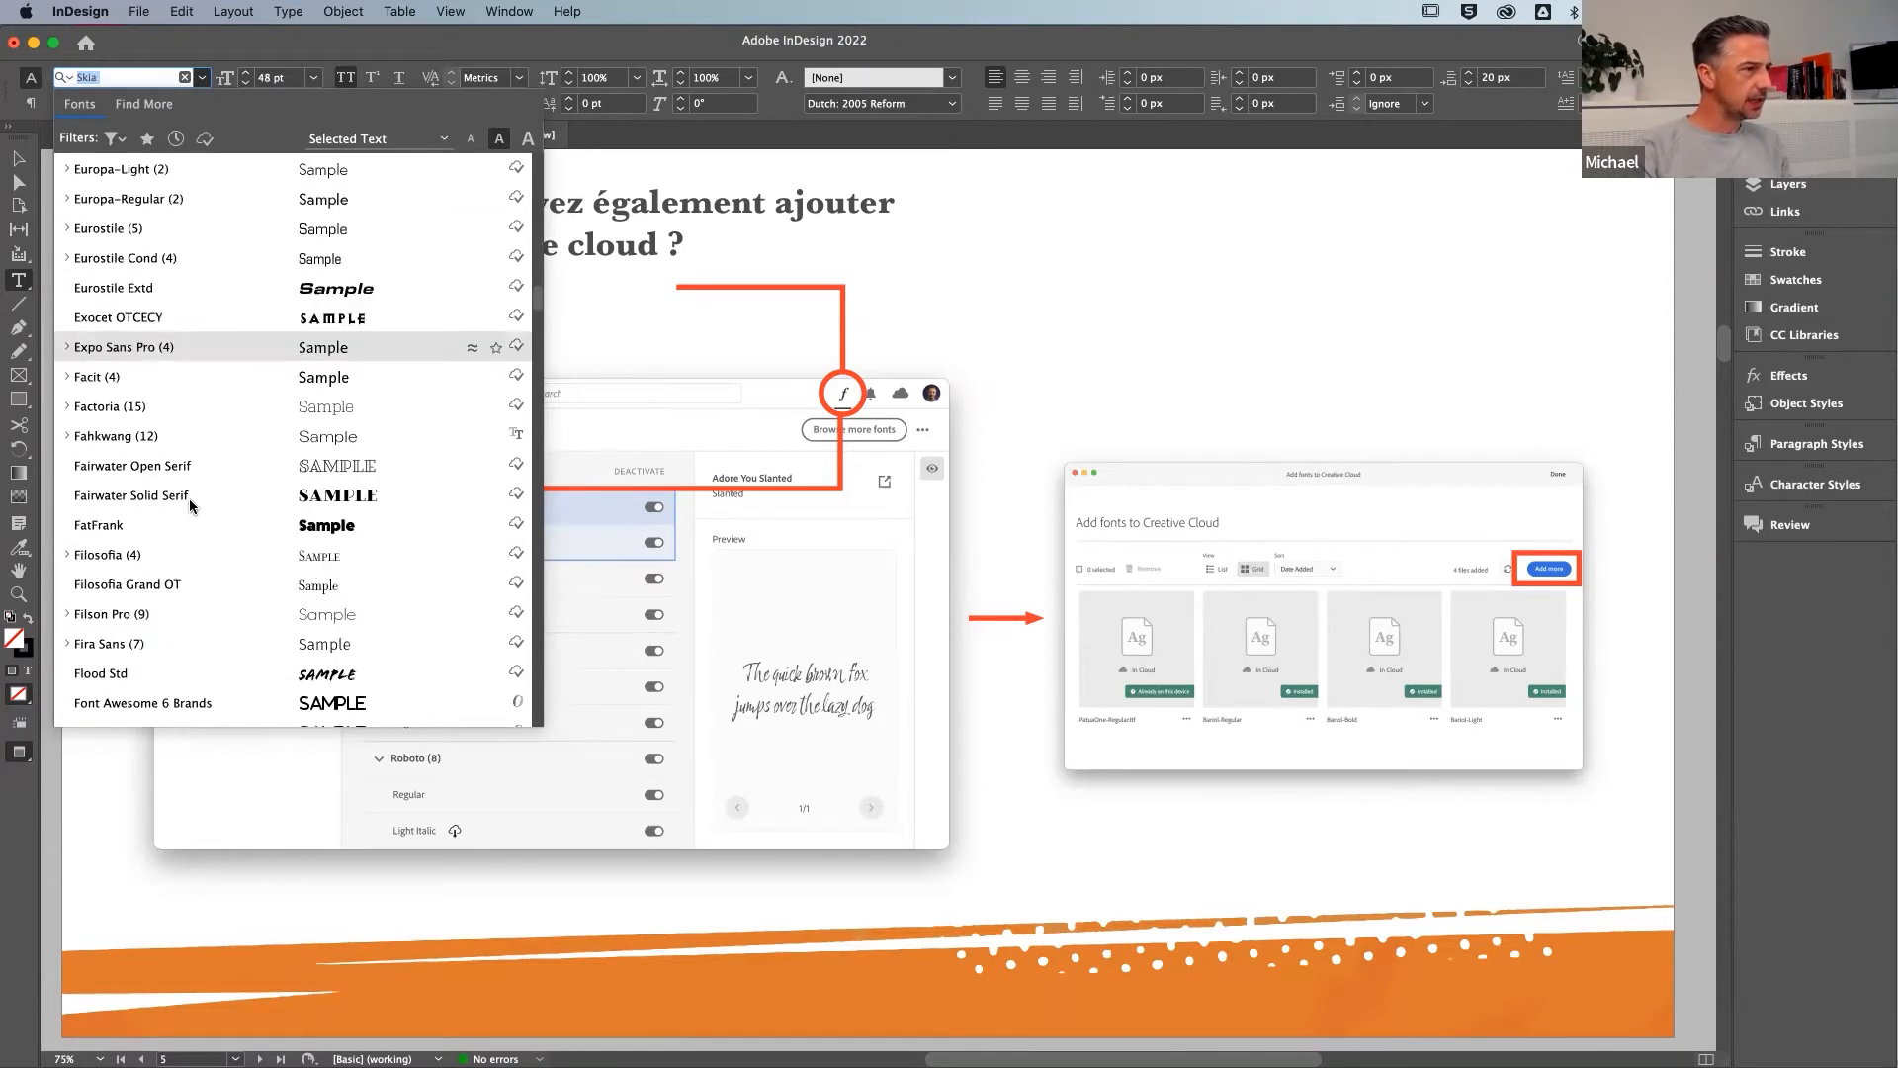
pyautogui.scroll(-3, 103, 587)
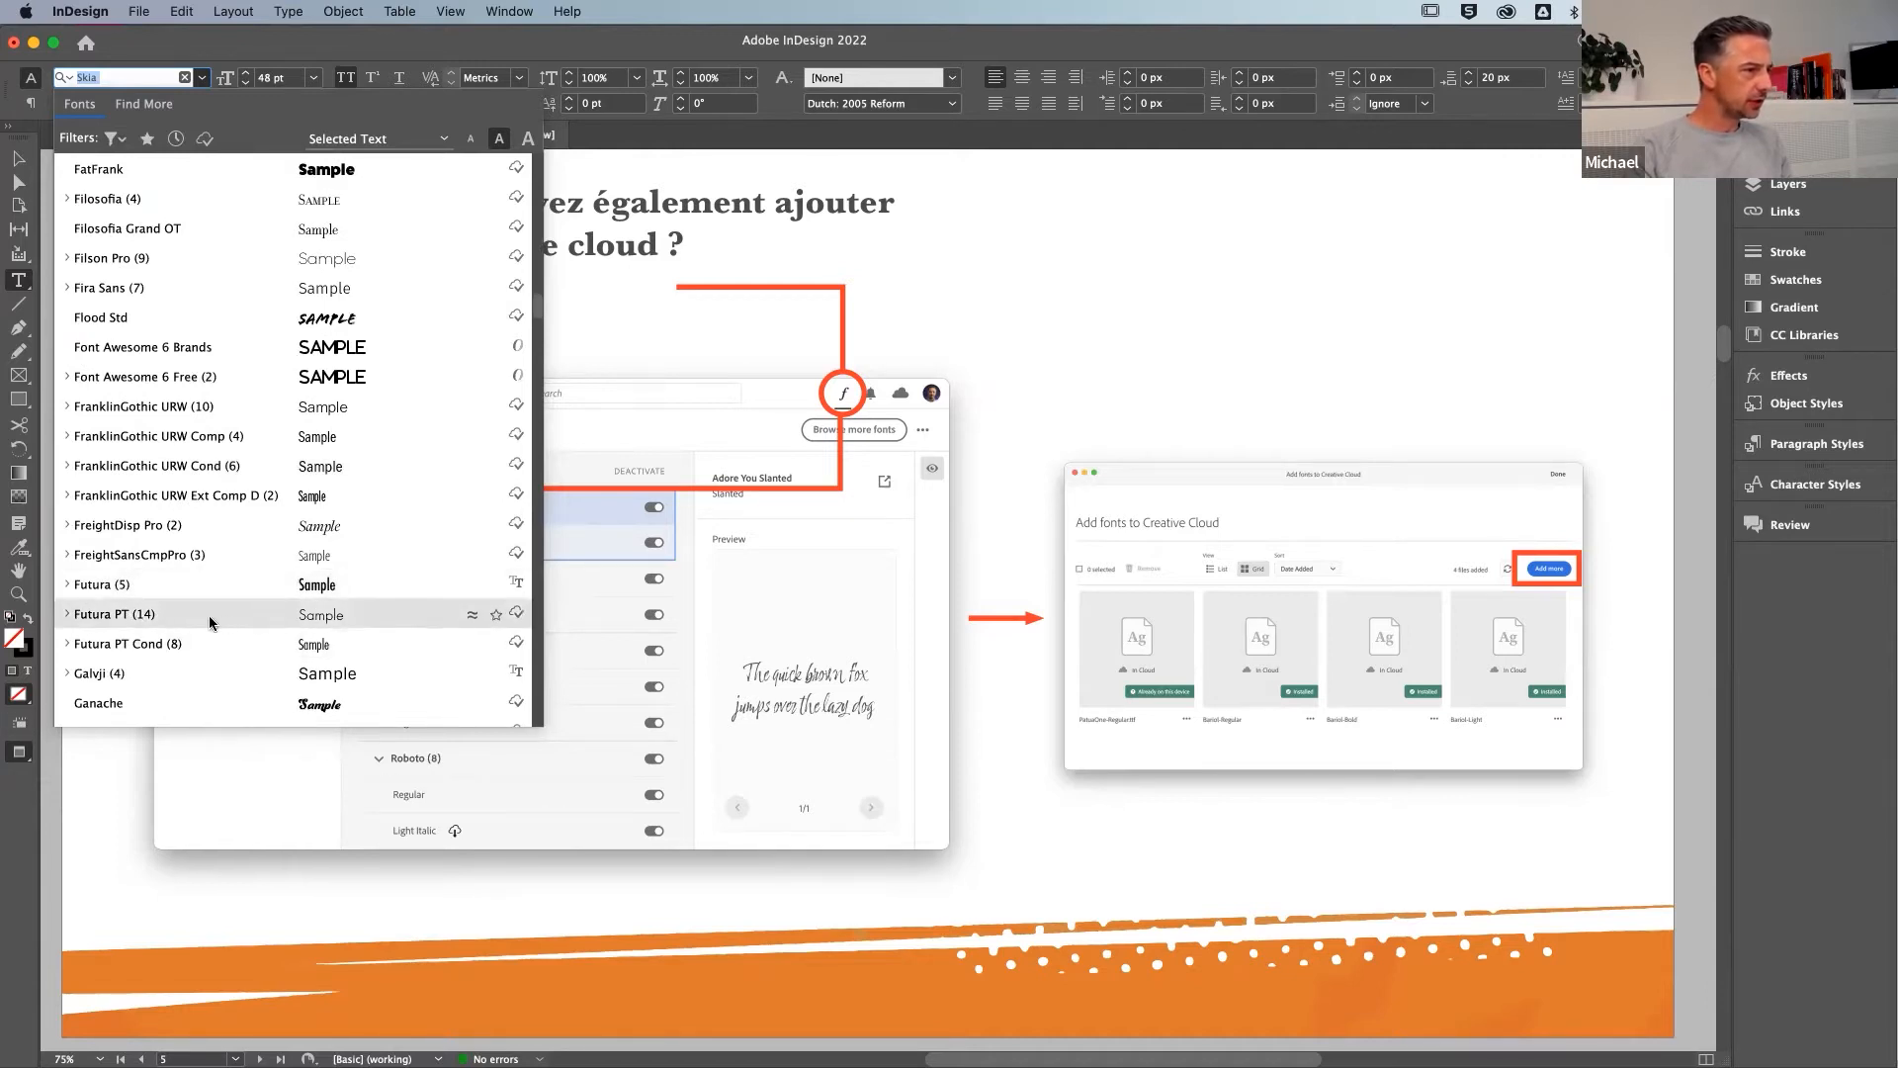
pyautogui.click(491, 618)
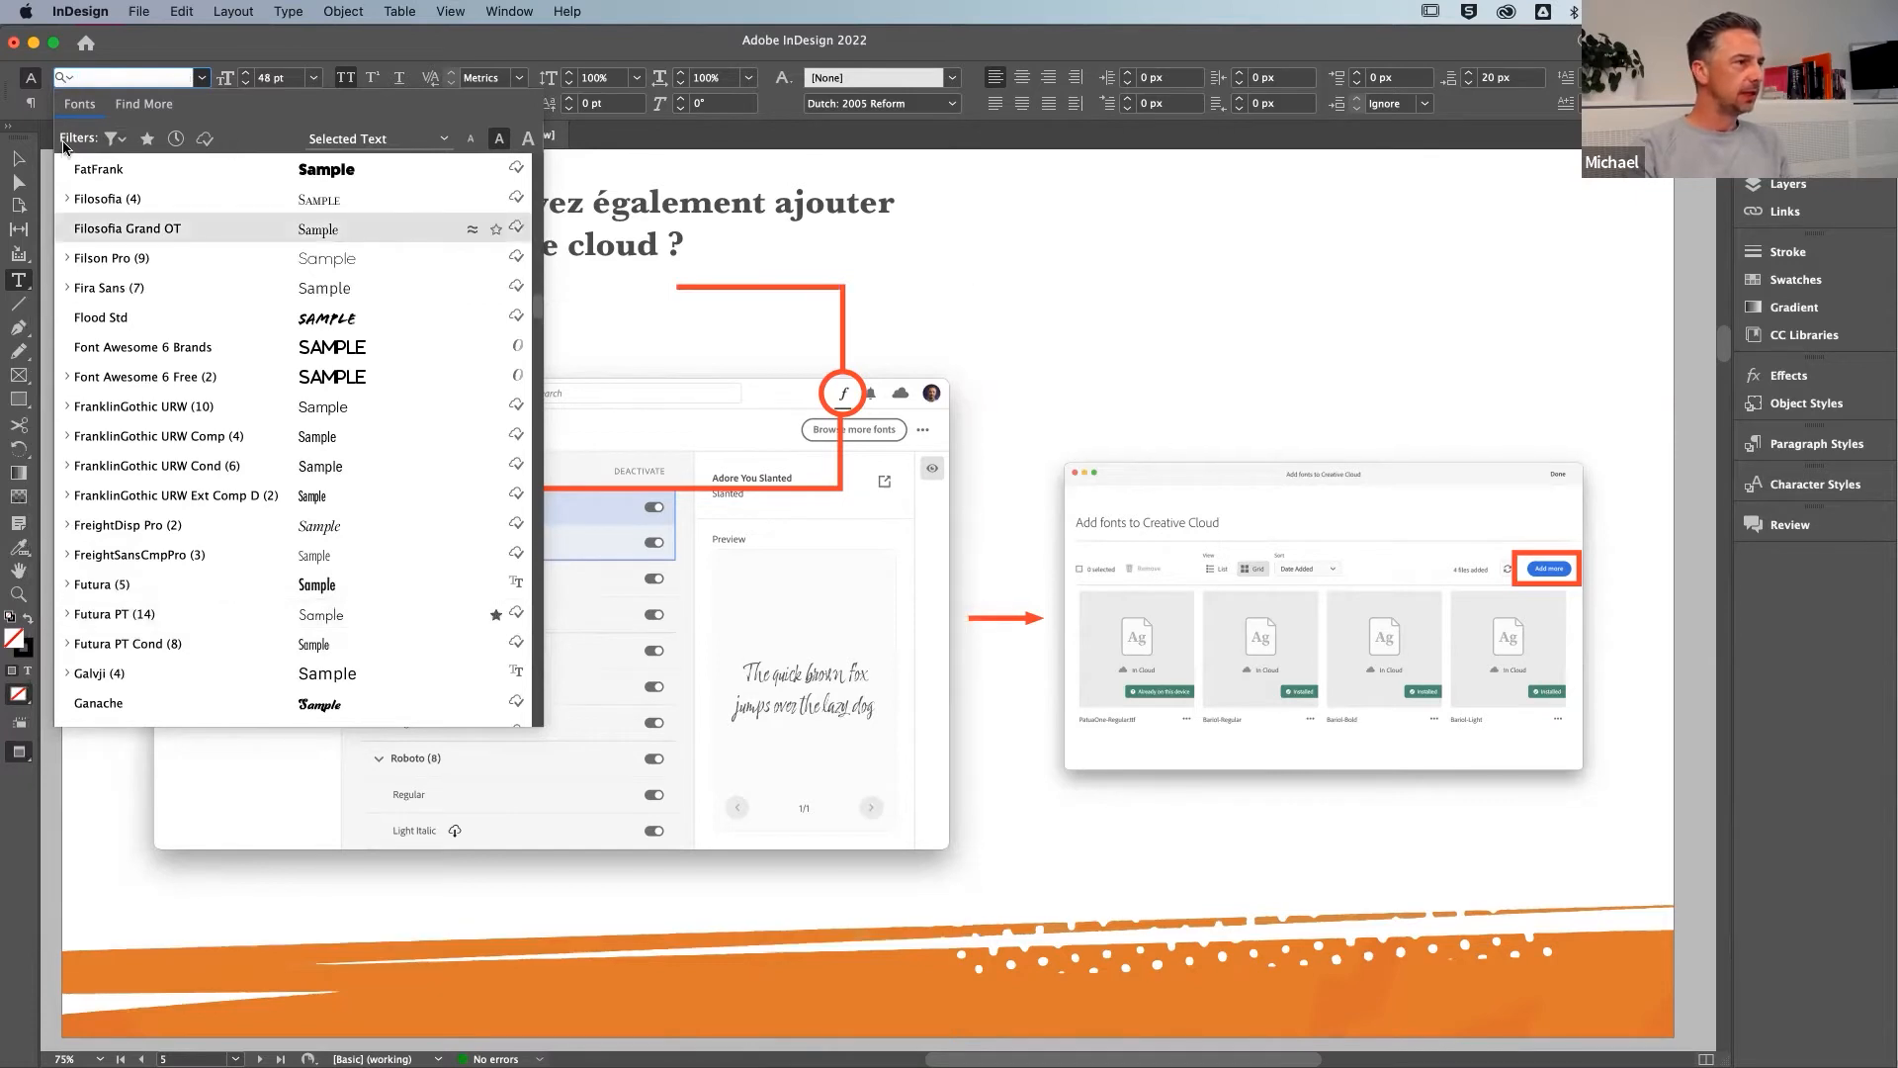
# Show only the favourite fonts, turn the favourites filter off again and leave the font list with nothing selected
pyautogui.click(148, 141)
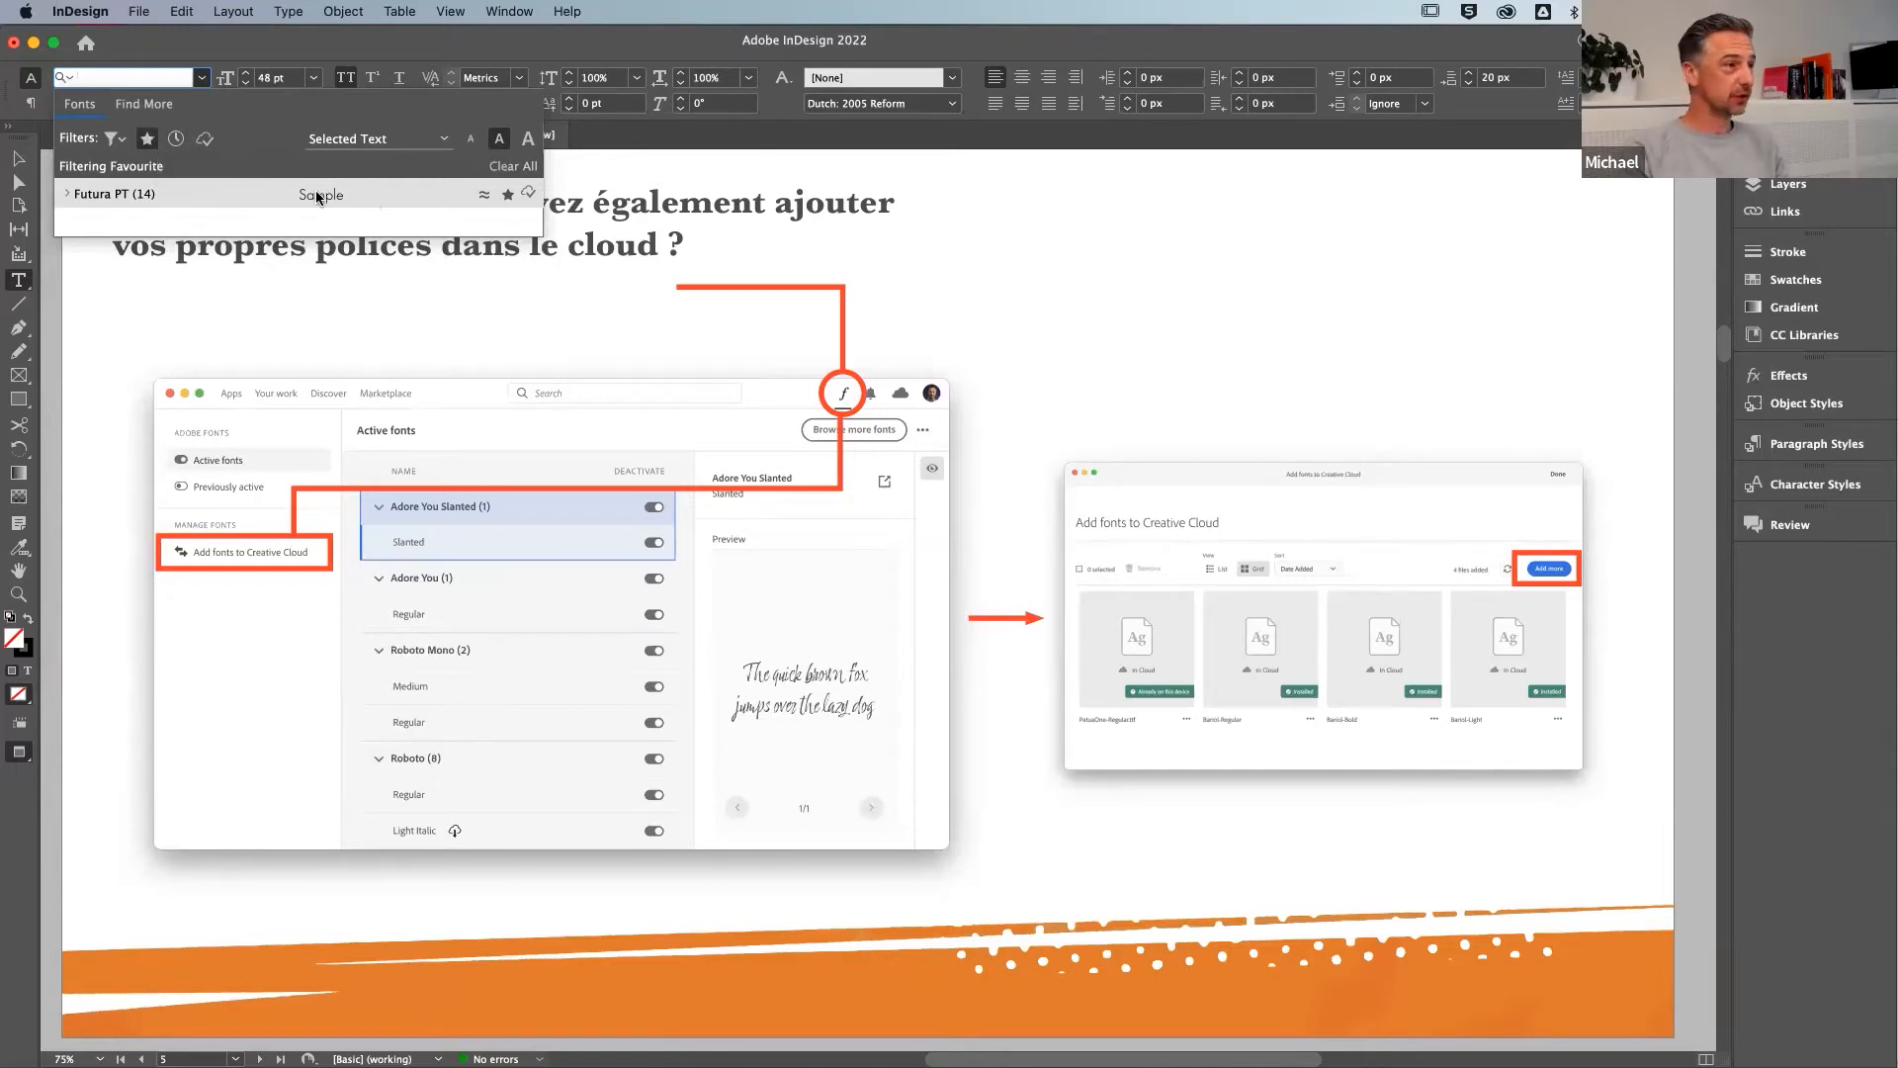
pyautogui.click(145, 144)
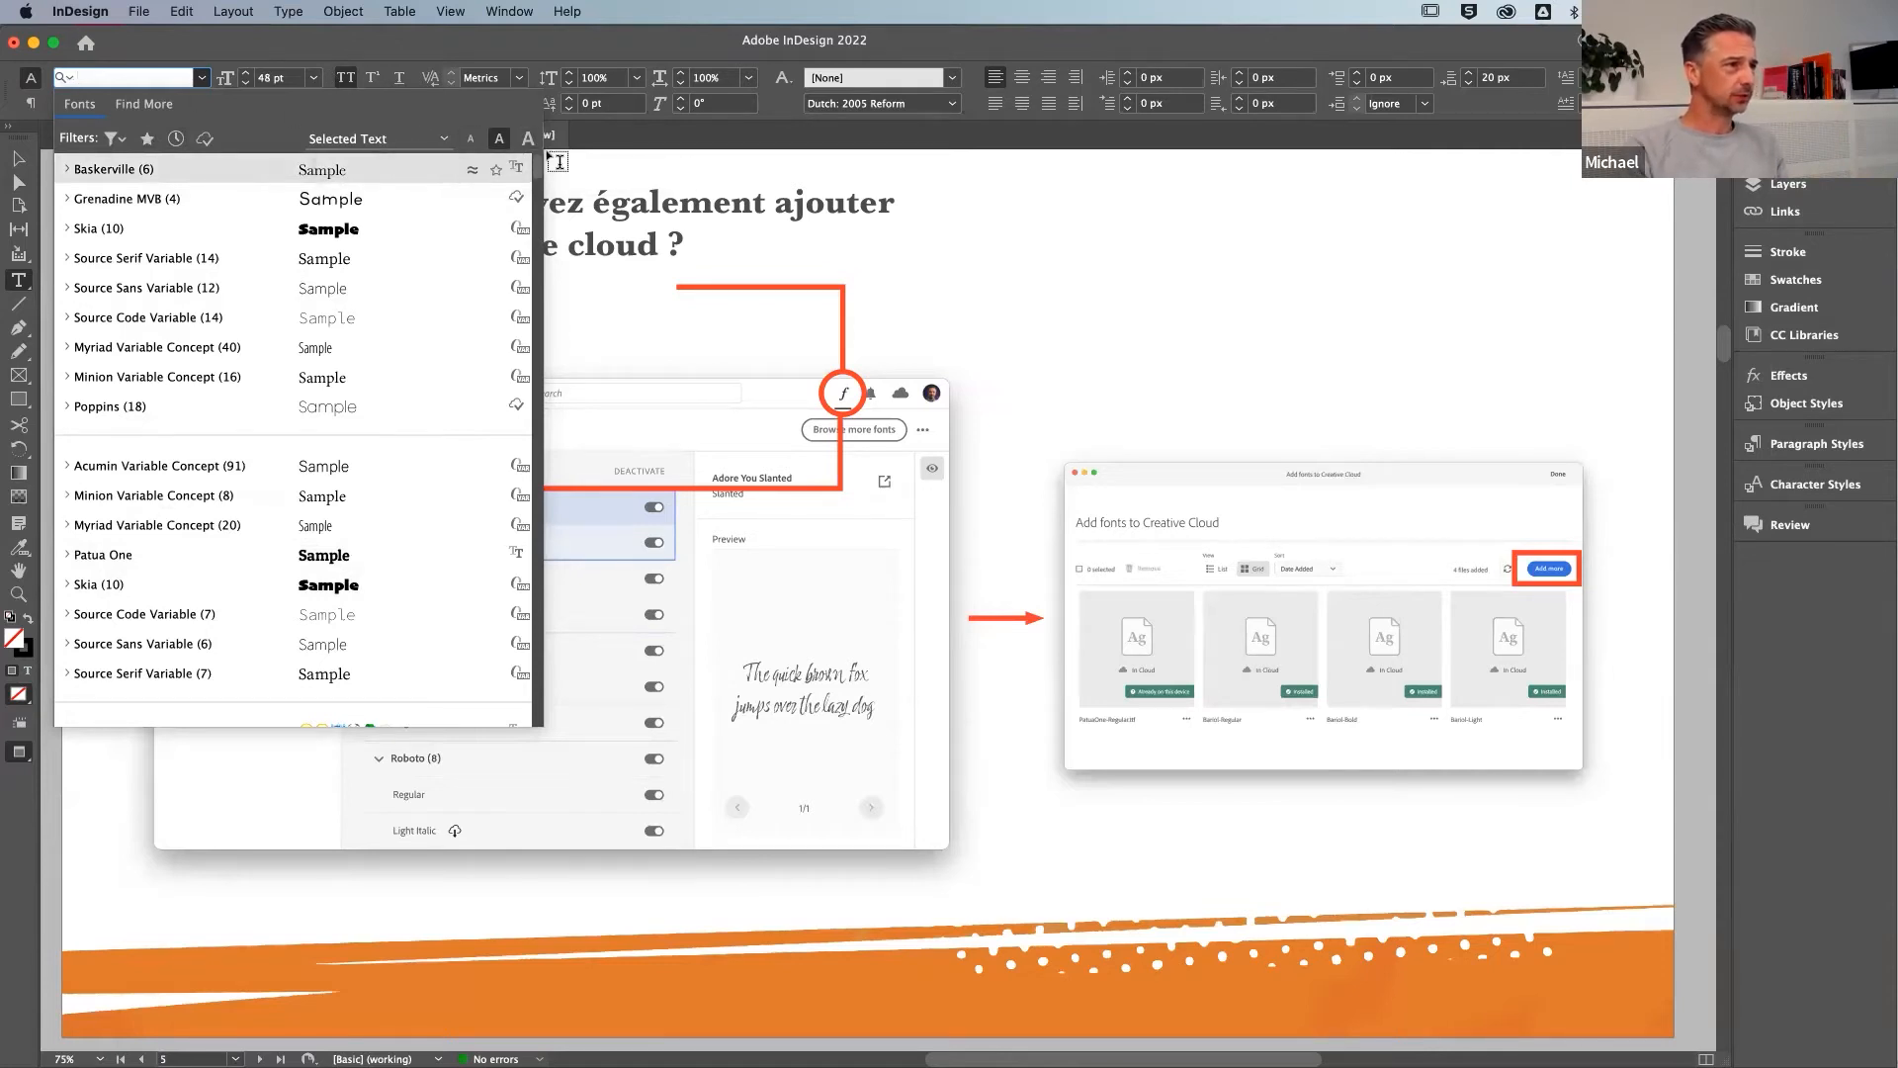
pyautogui.click(202, 78)
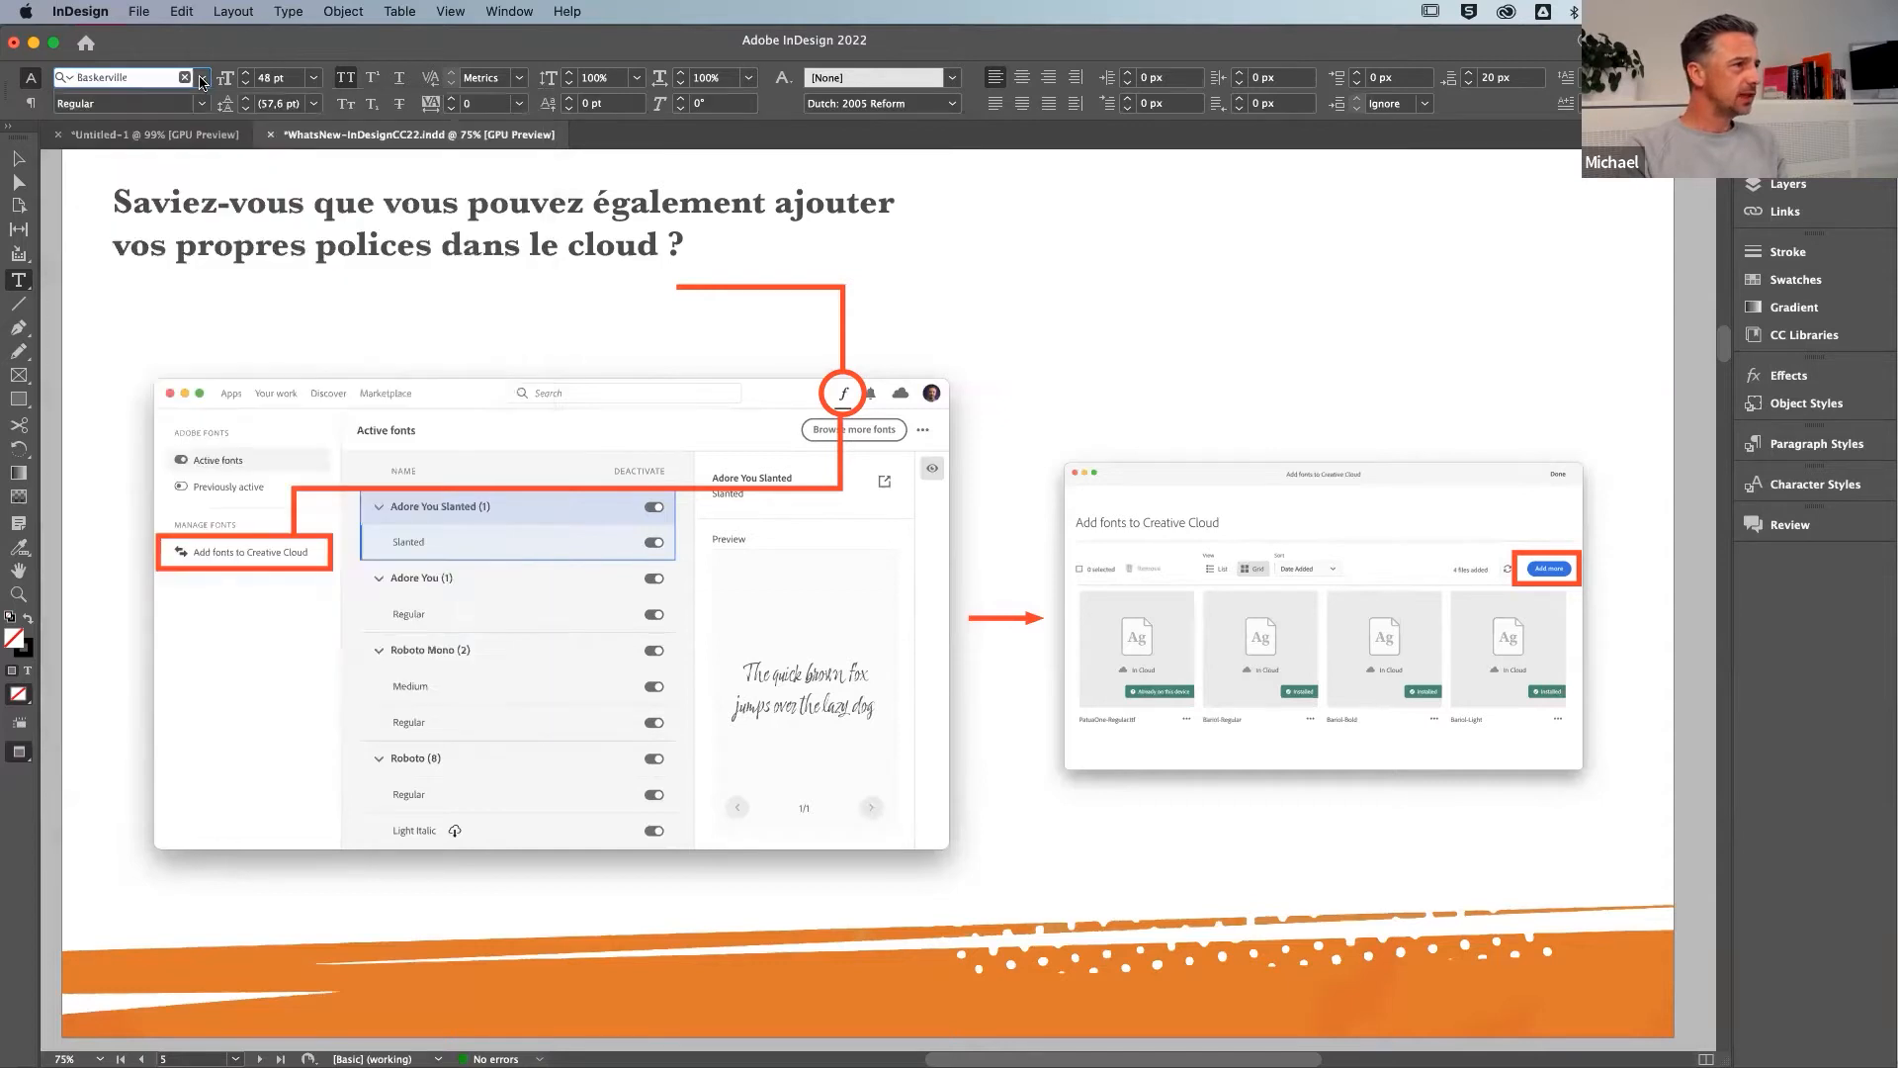
pyautogui.click(1065, 251)
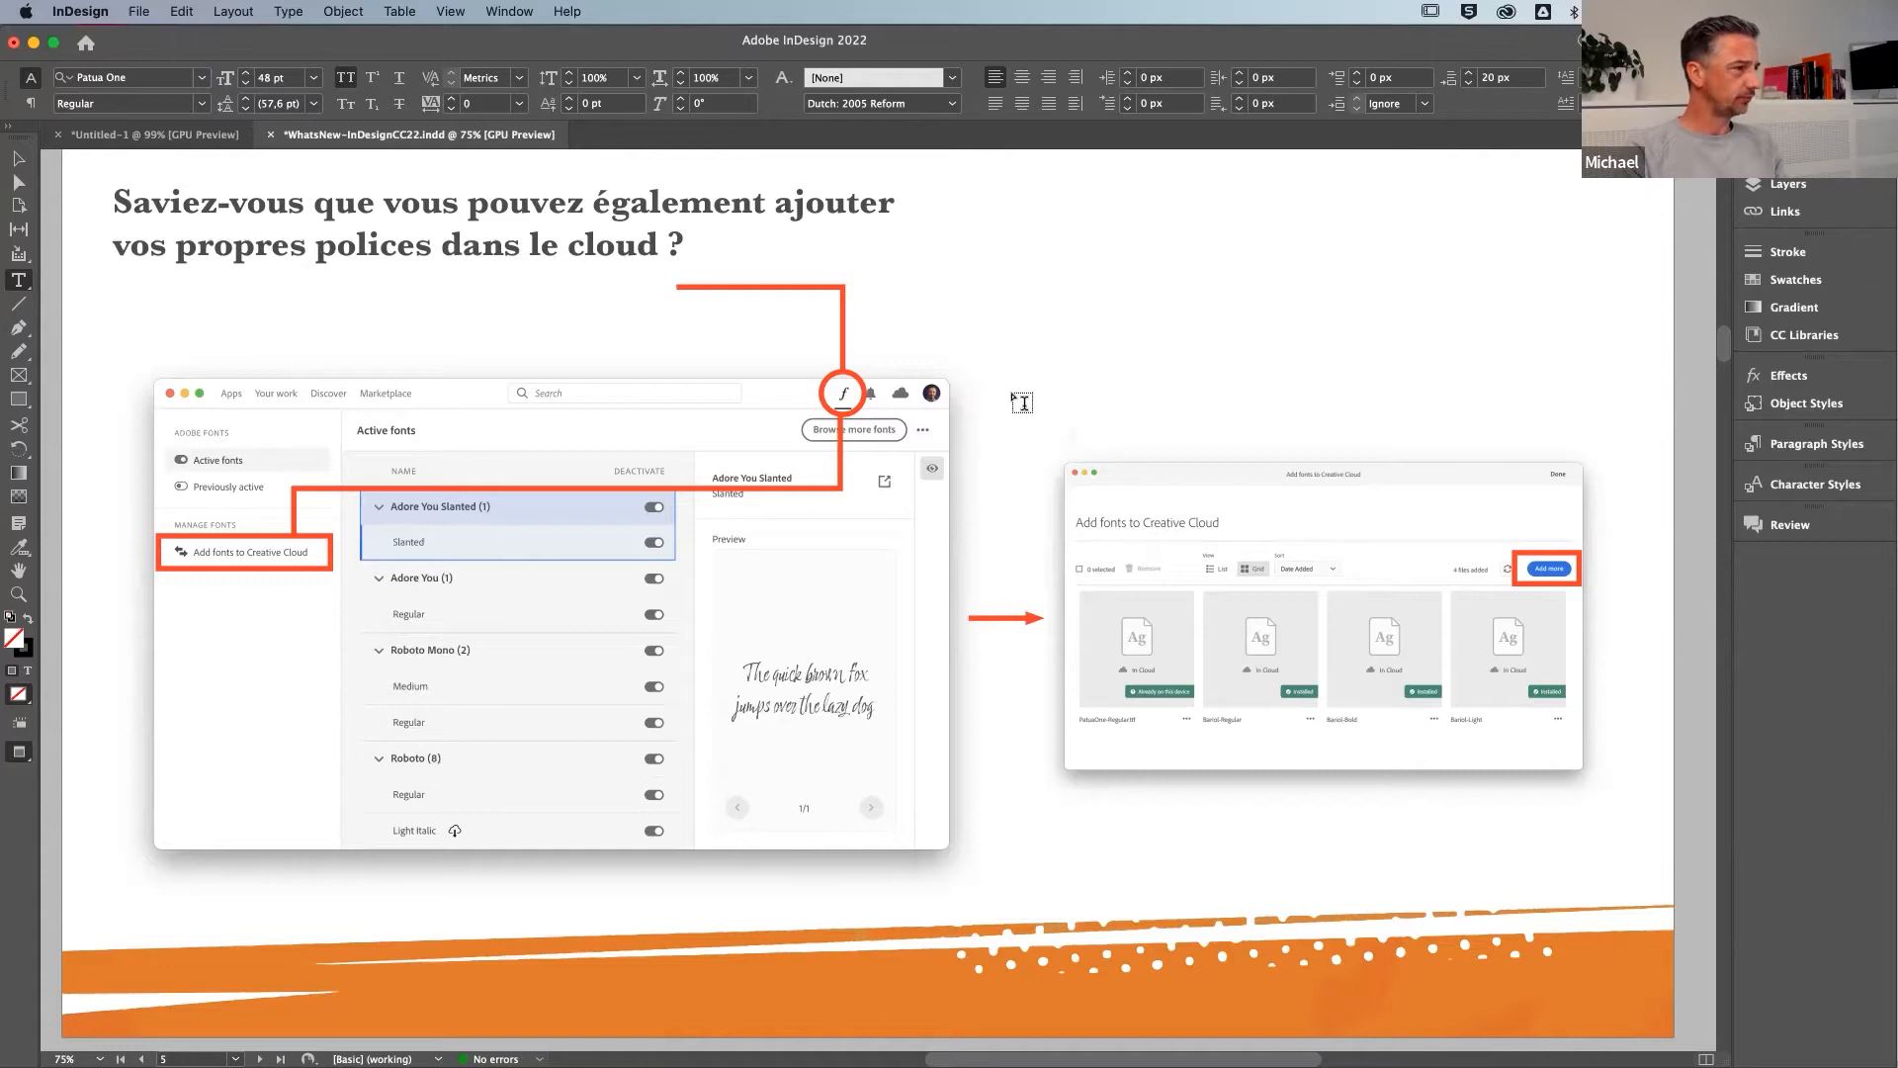
pyautogui.click(899, 210)
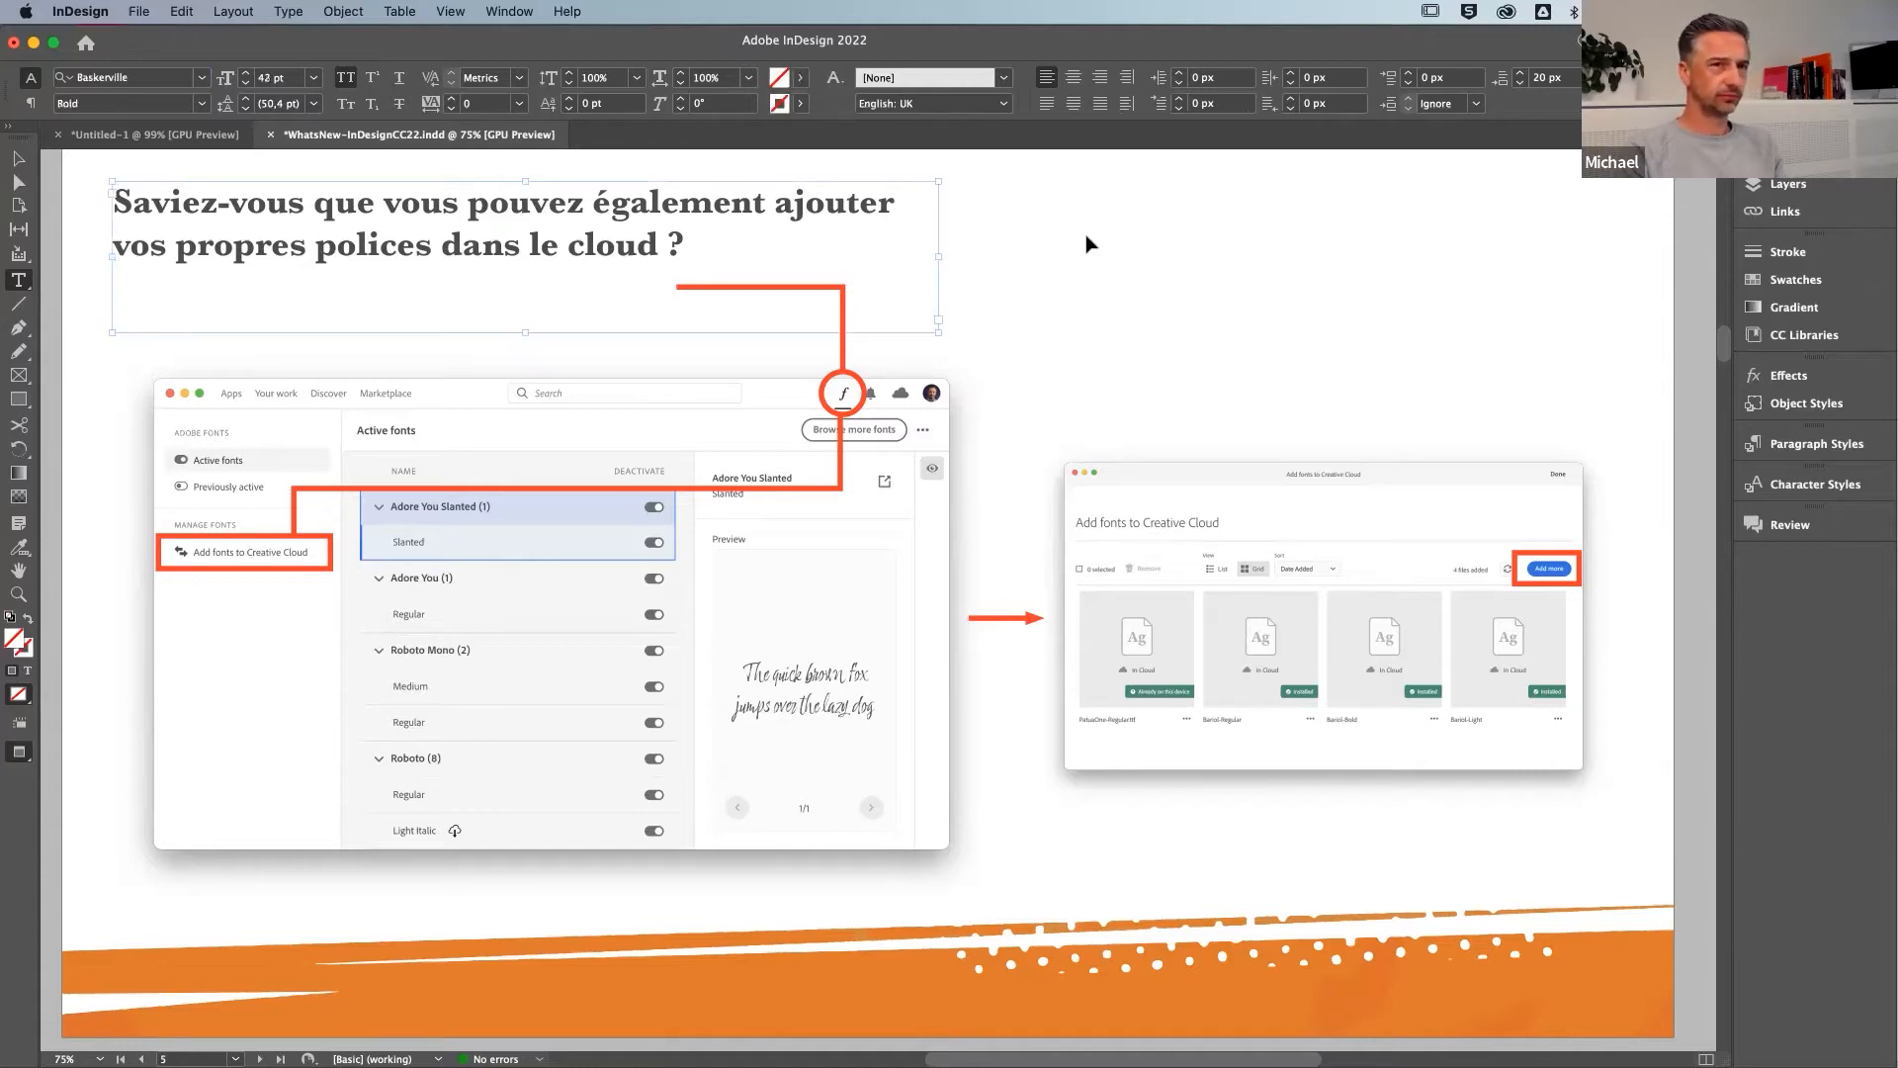
pyautogui.keyDown('super'); pyautogui.click(801, 309); pyautogui.keyUp('super')
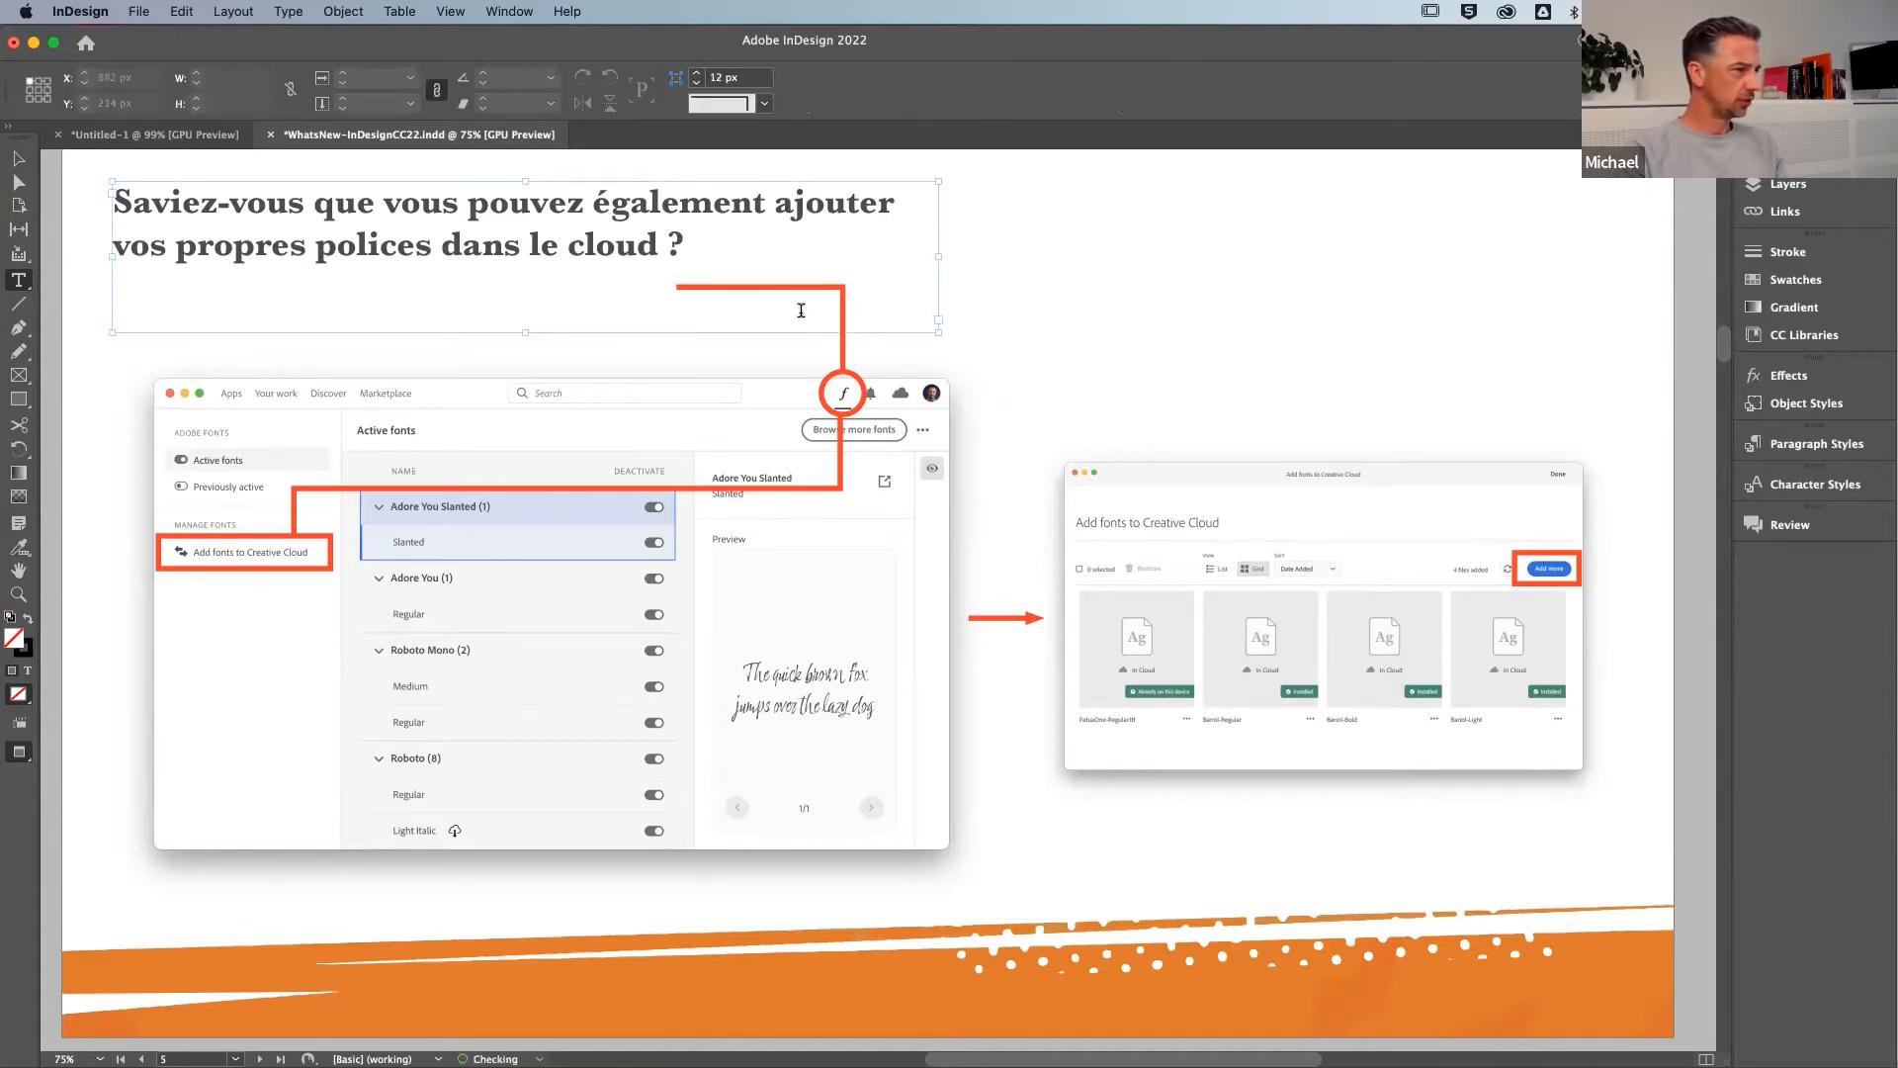
# Go to page 6 and look over the "Ajoutez des règles de colonne dans votre bloc de texte" text layout
pyautogui.scroll(-5, 801, 310)
pyautogui.scroll(-3, 805, 316)
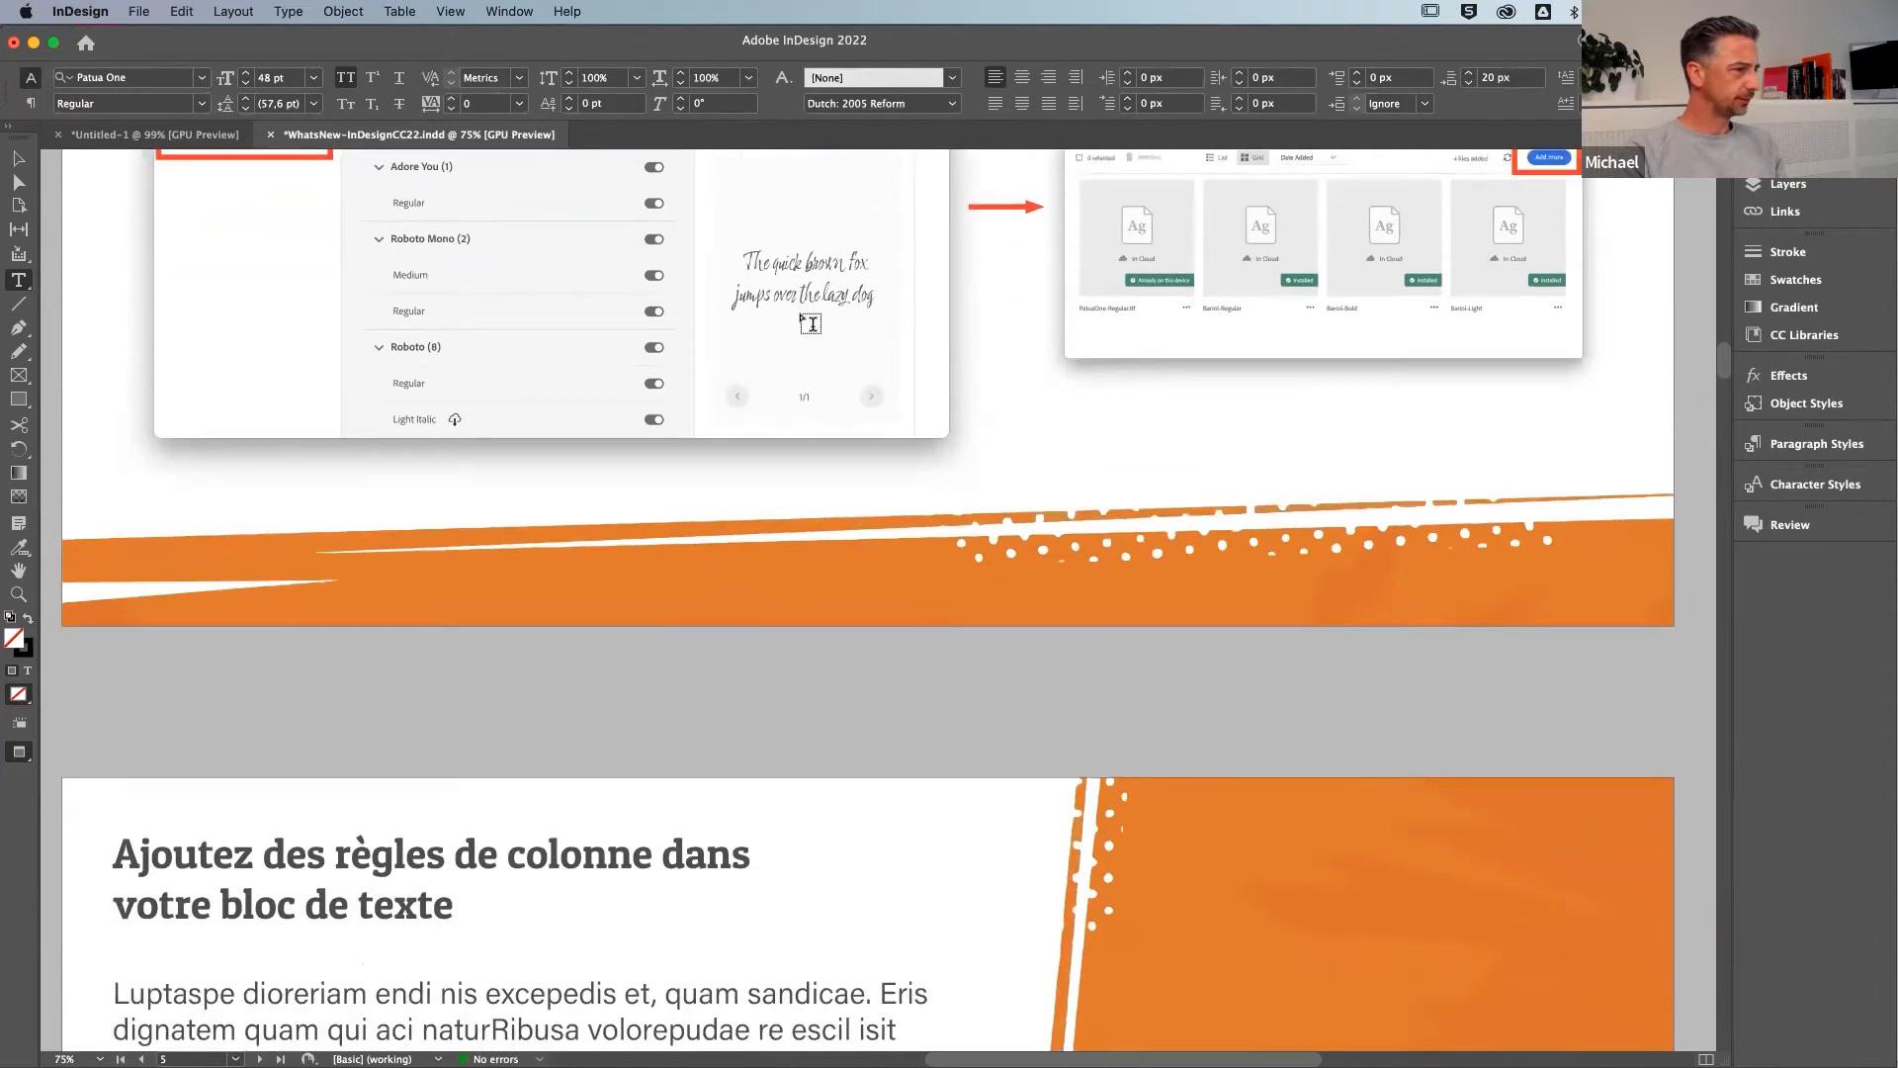
pyautogui.scroll(-10, 809, 323)
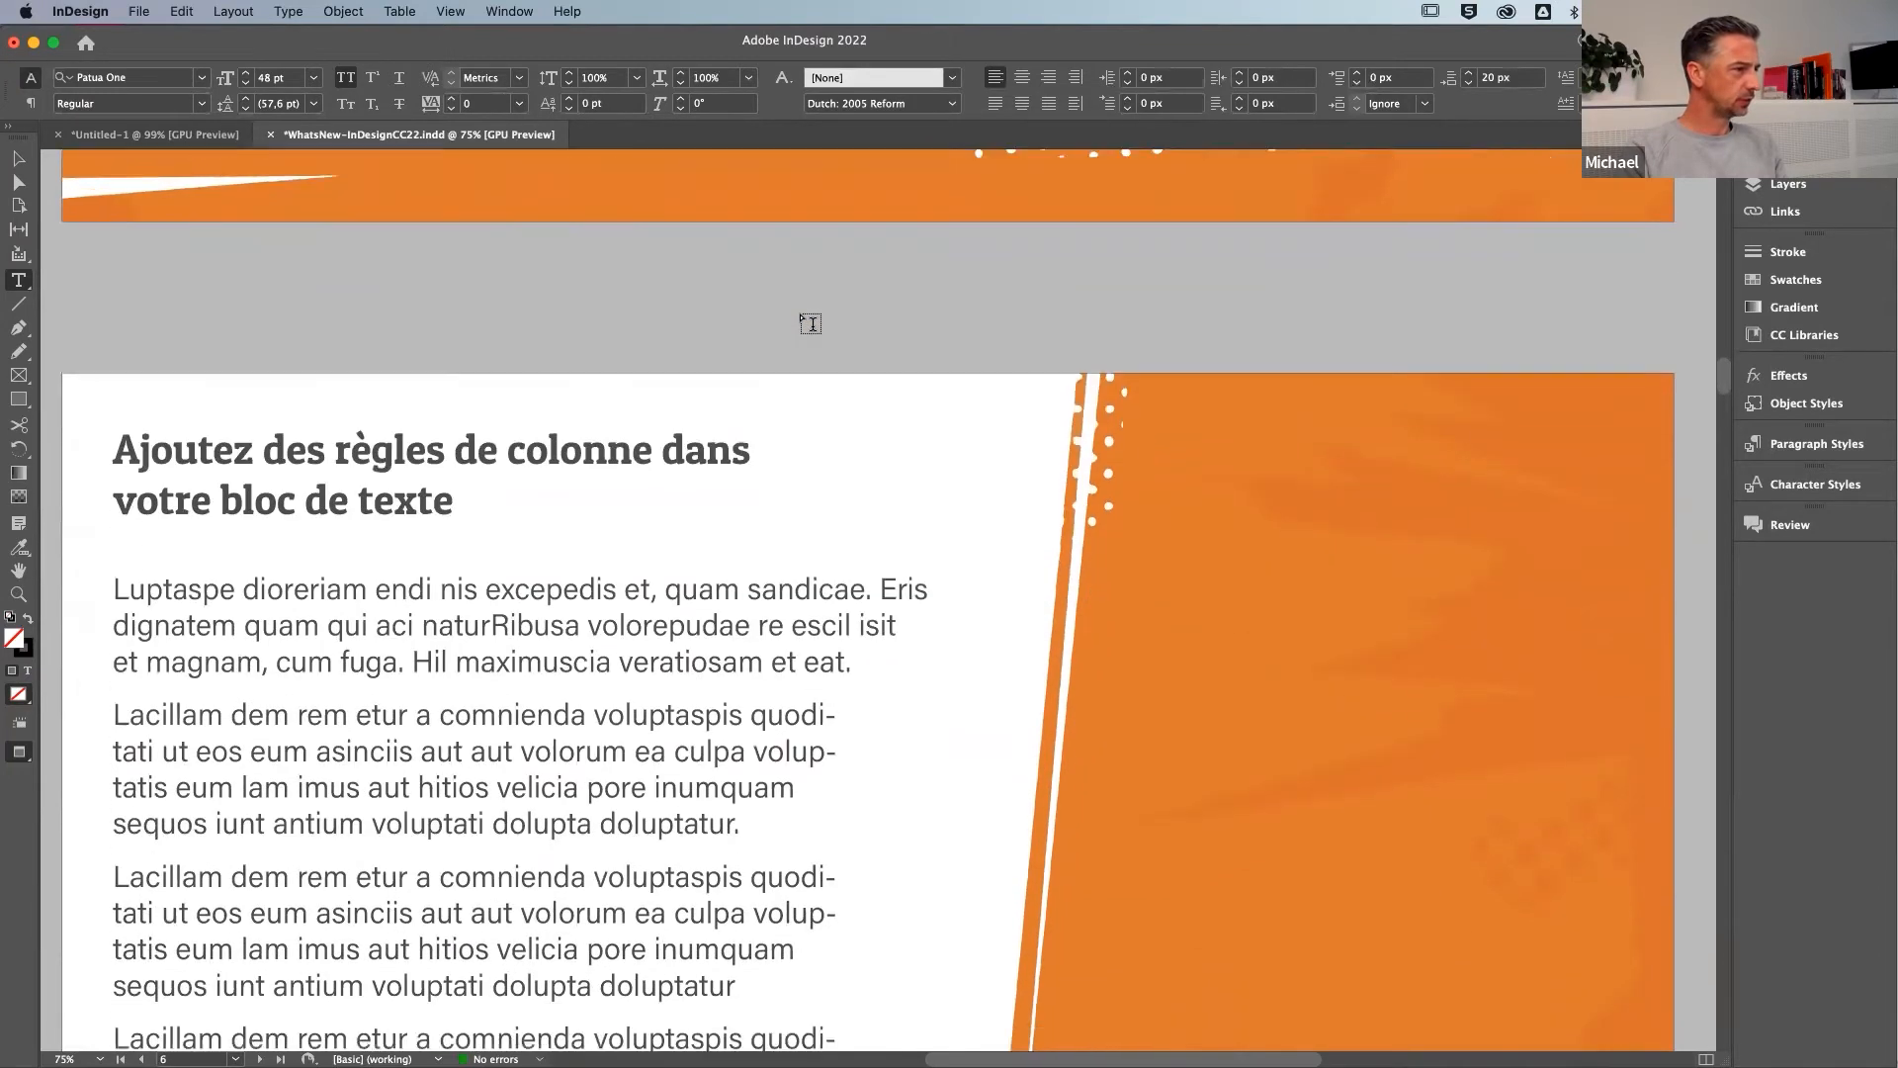
pyautogui.scroll(-2, 808, 323)
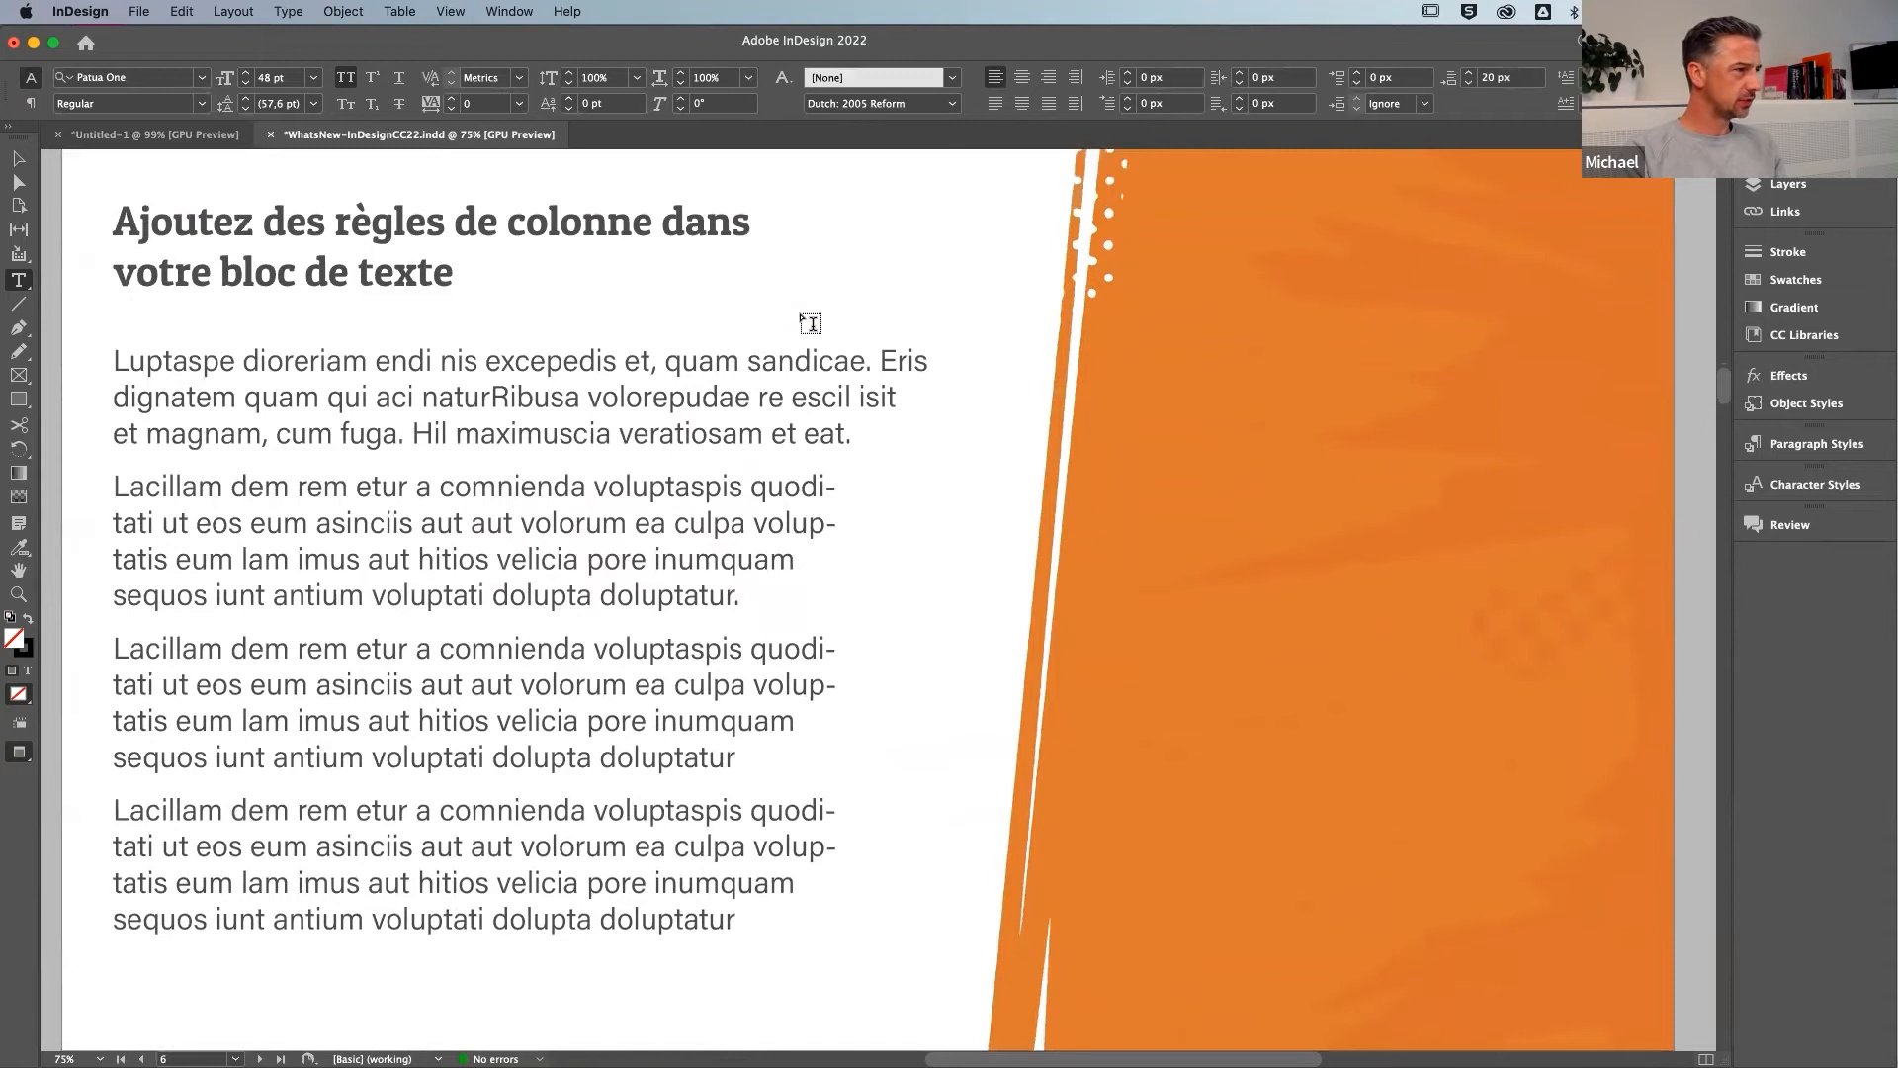
pyautogui.scroll(-2, 810, 323)
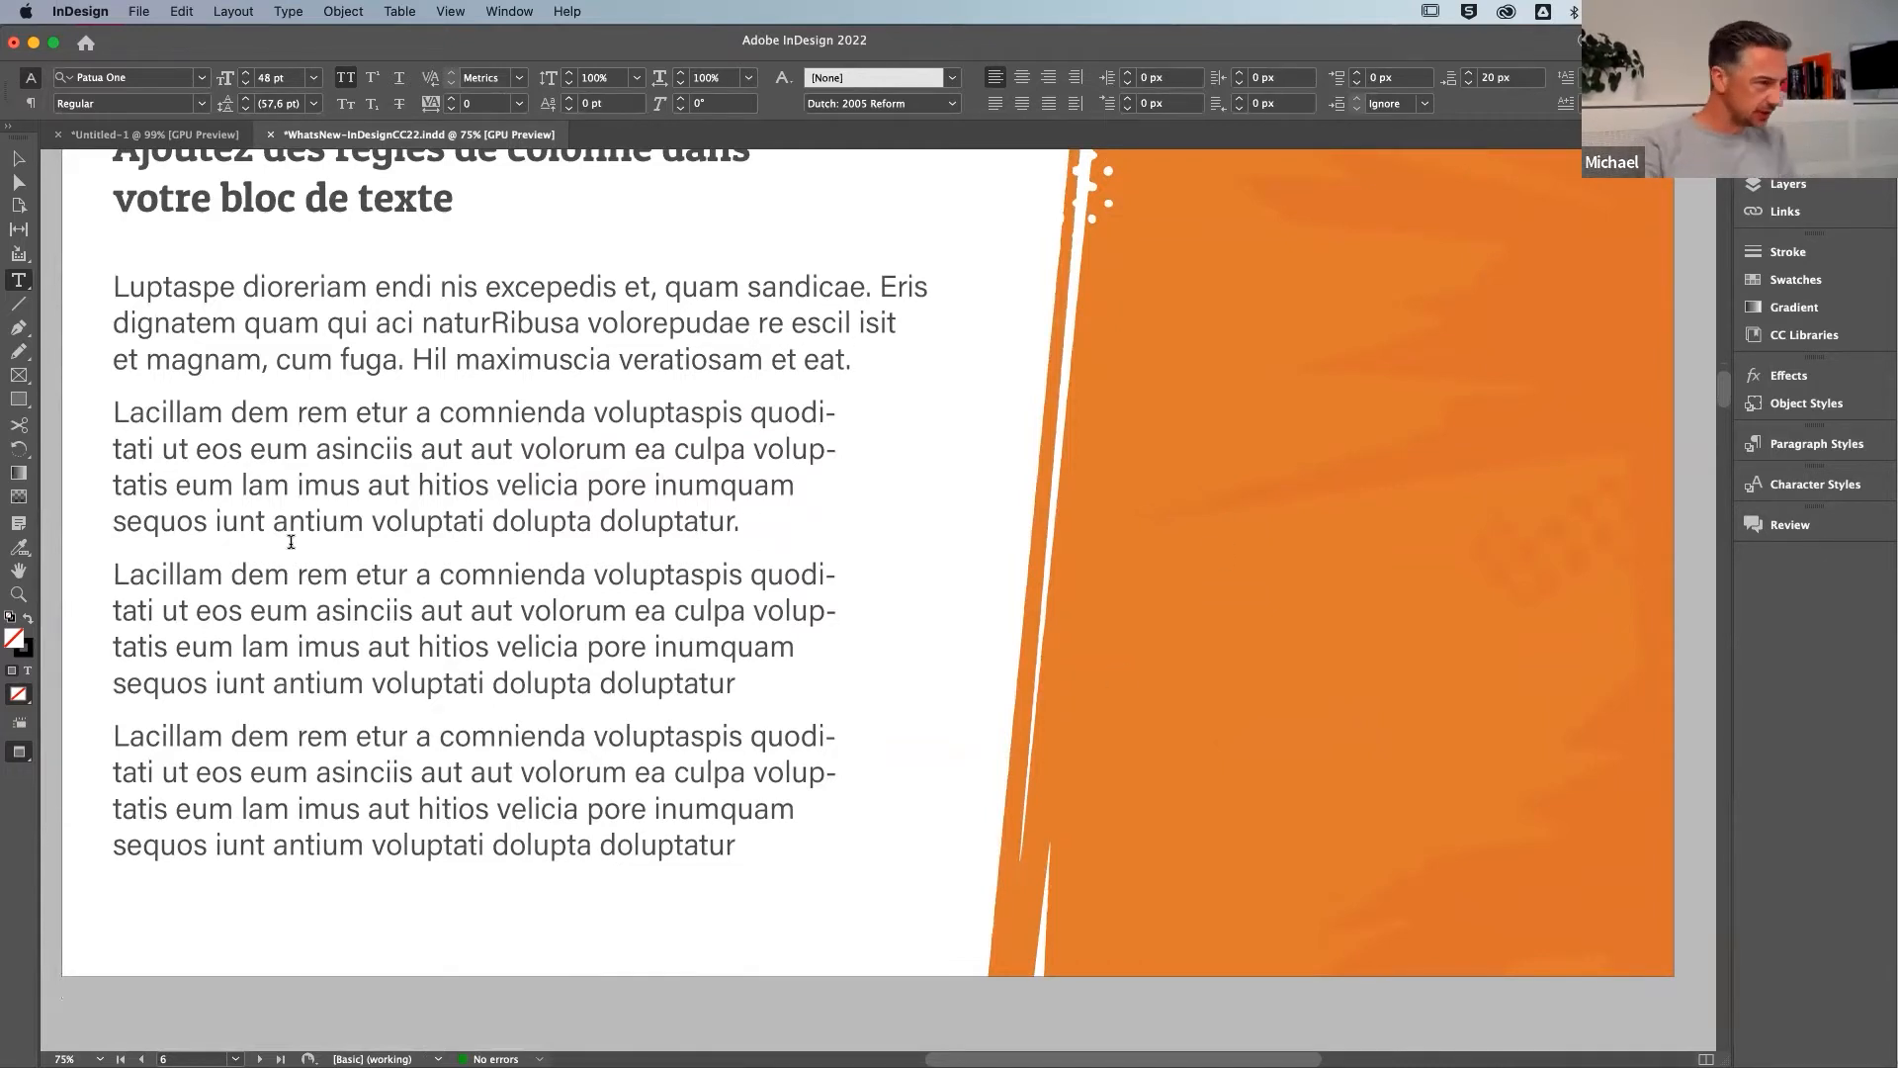
pyautogui.scroll(2, 656, 457)
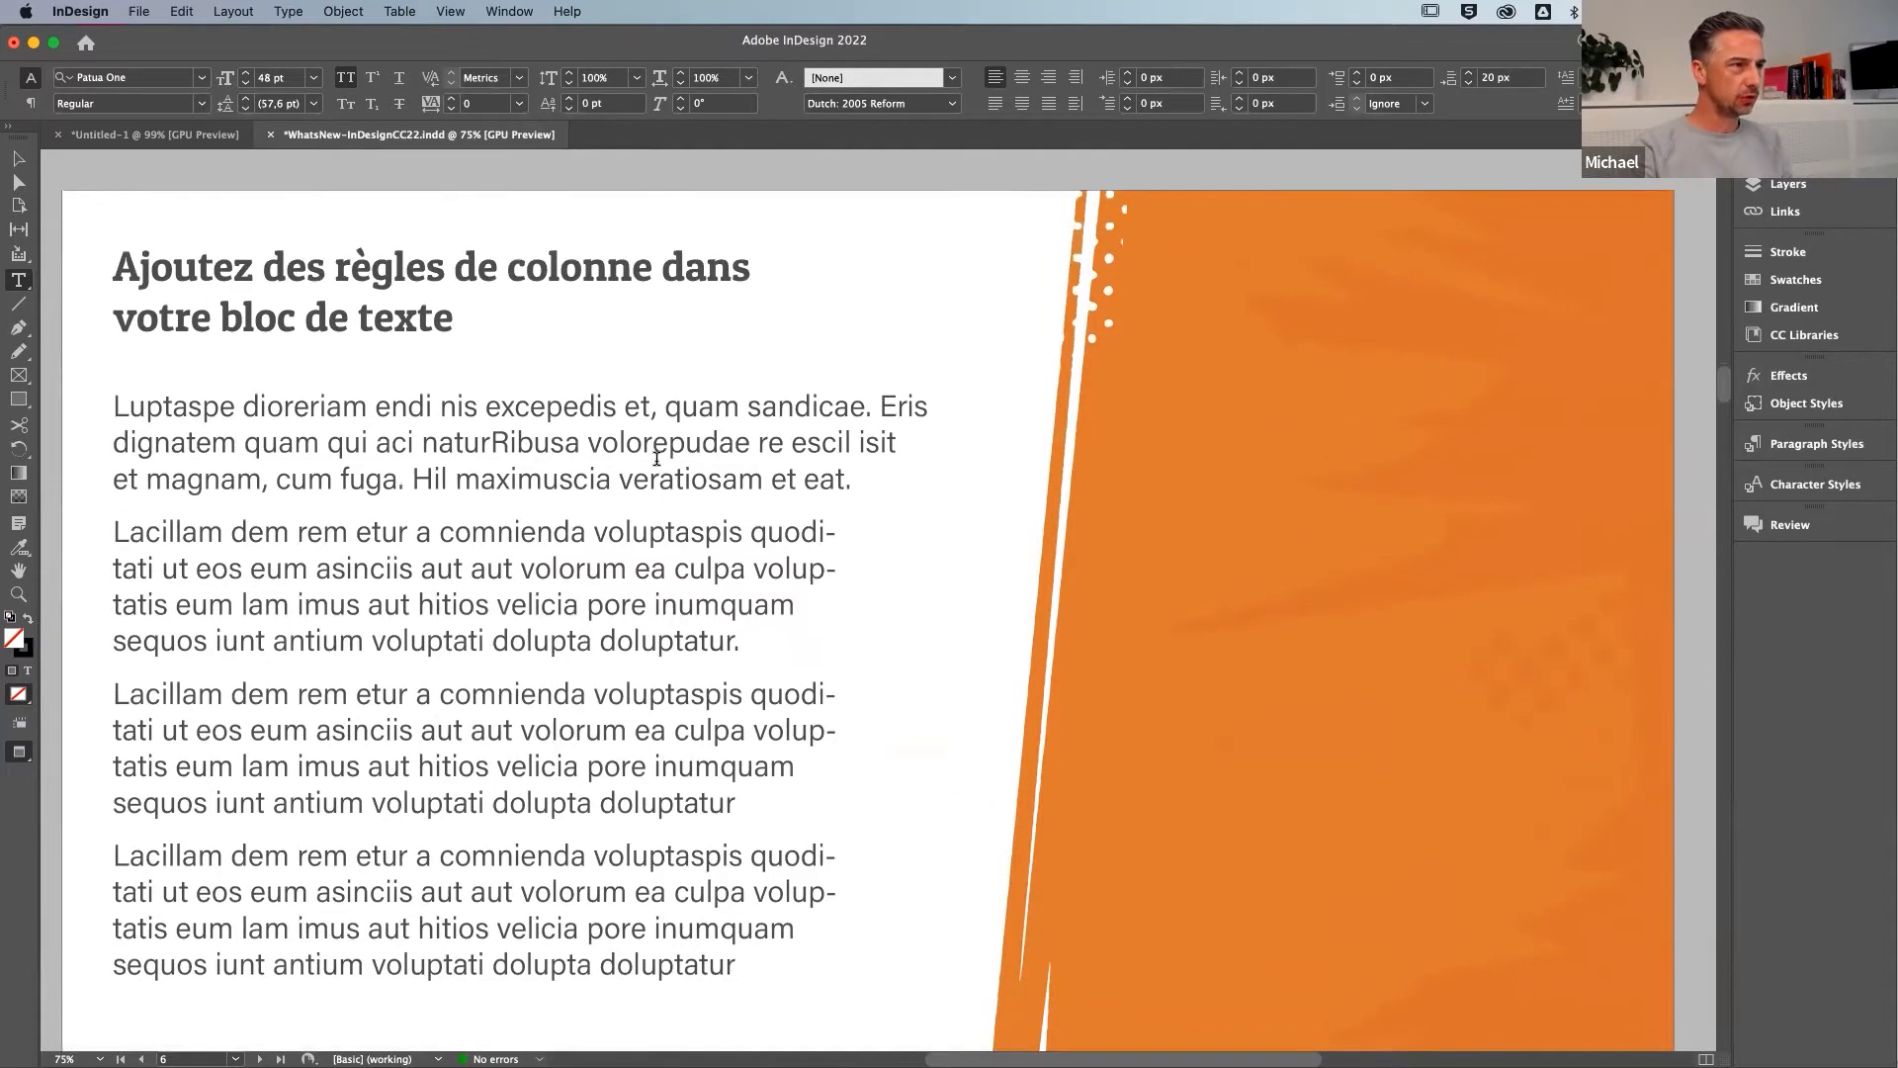
pyautogui.hscroll(-2, 657, 457)
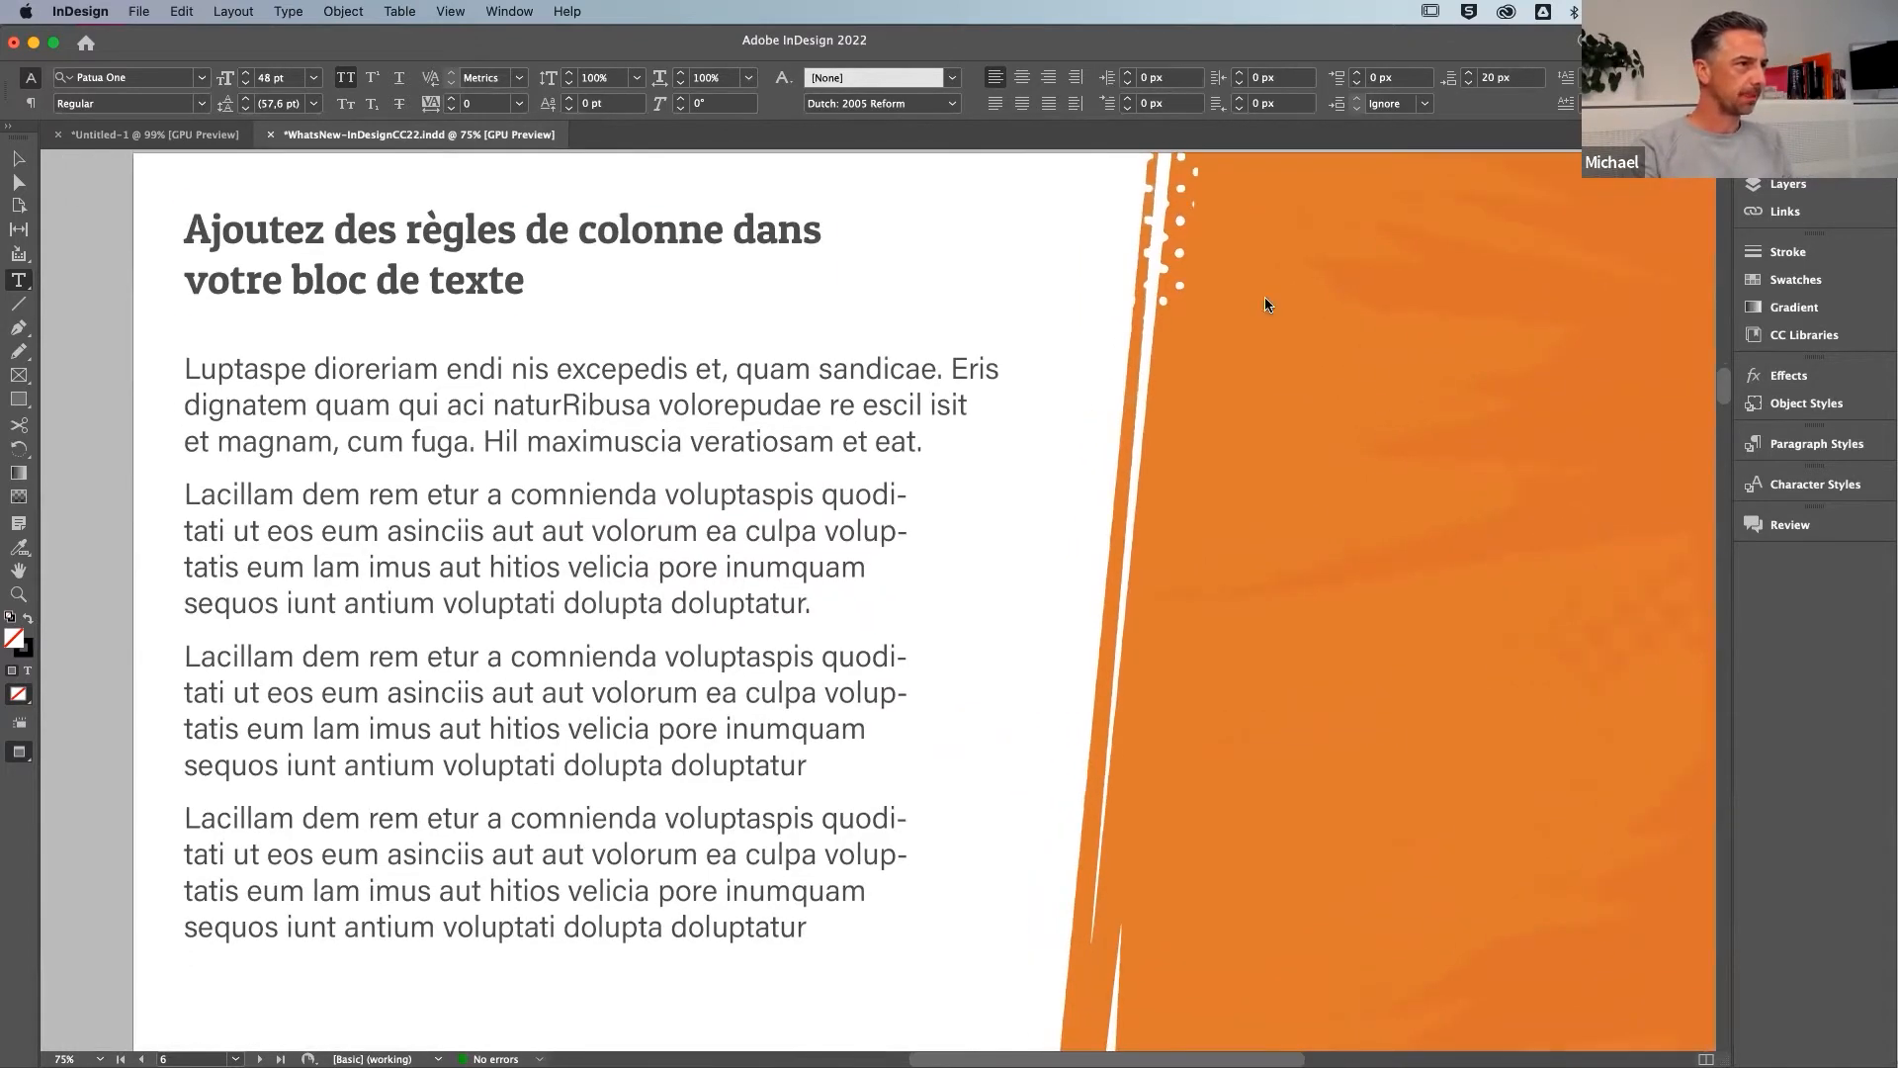
# Move the body text frame below the heading to X 48 px, Y 202 px and deselect it
pyautogui.click(15, 158)
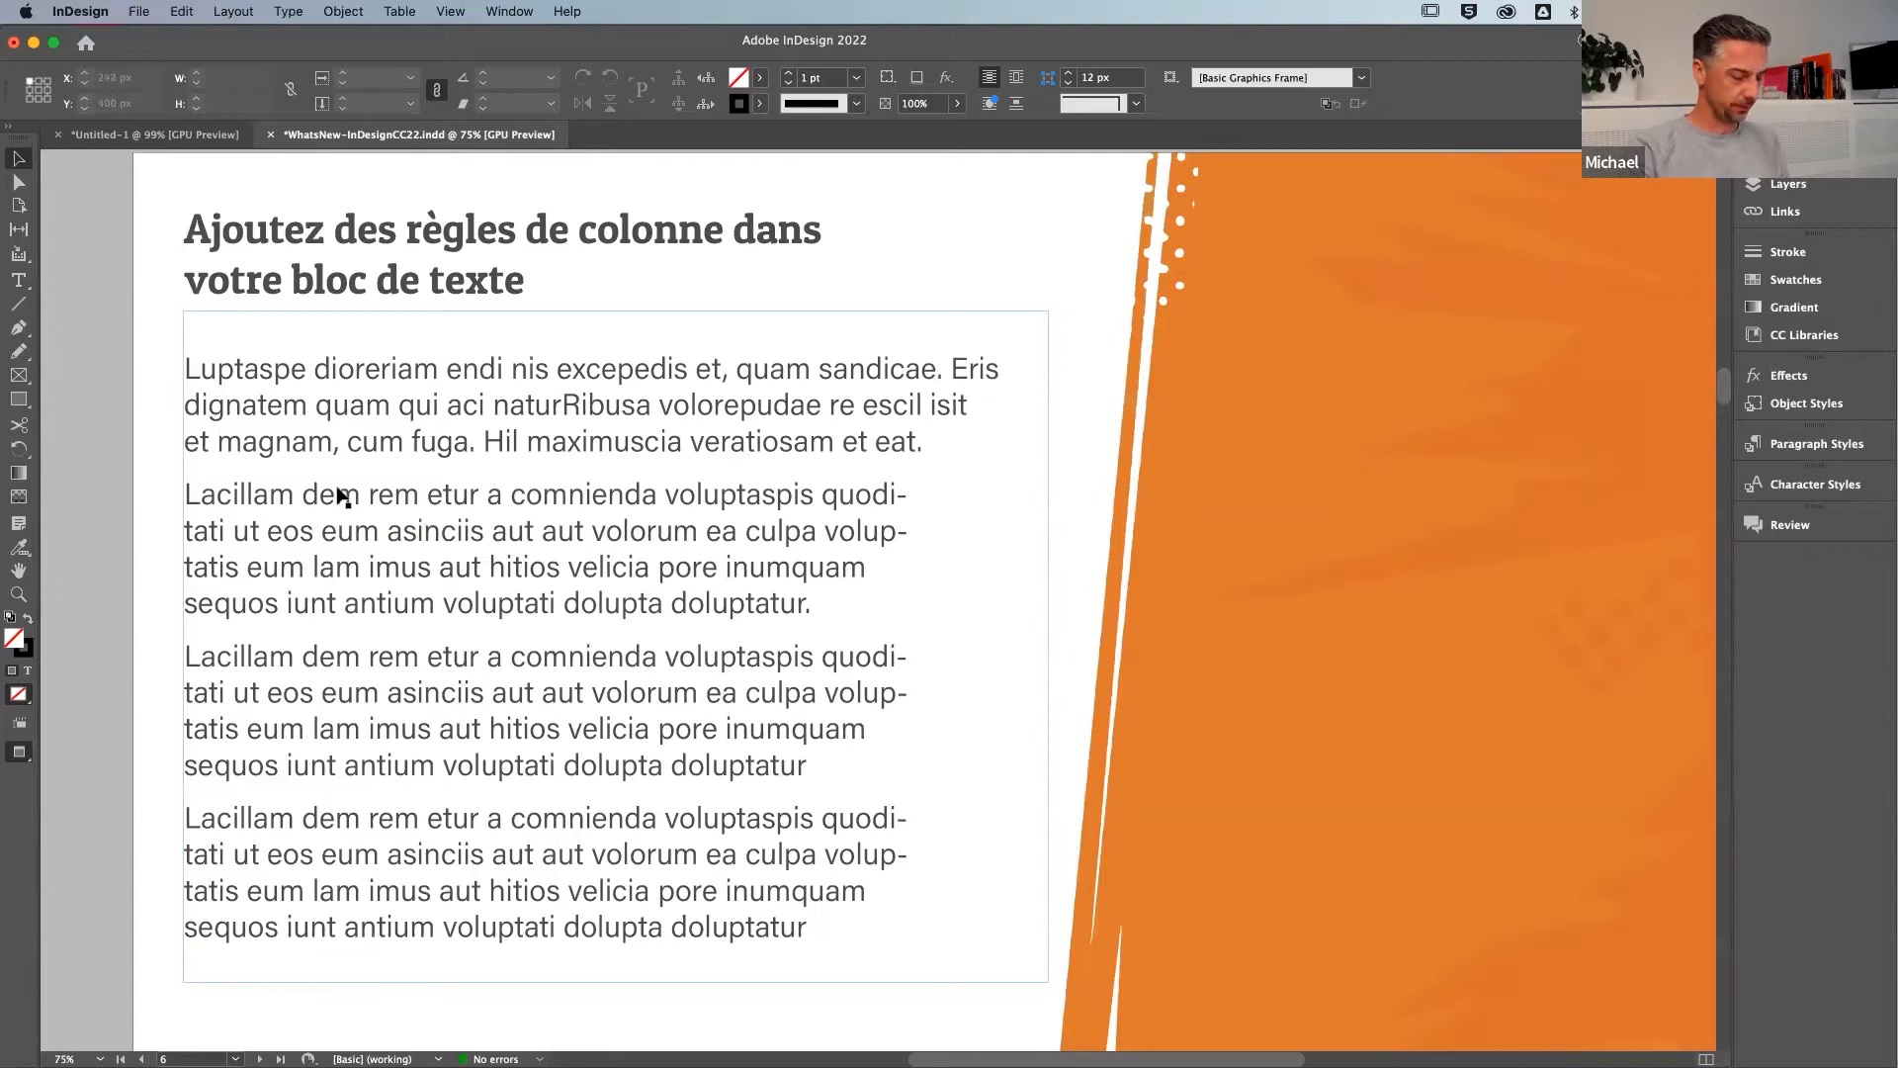
pyautogui.click(620, 541)
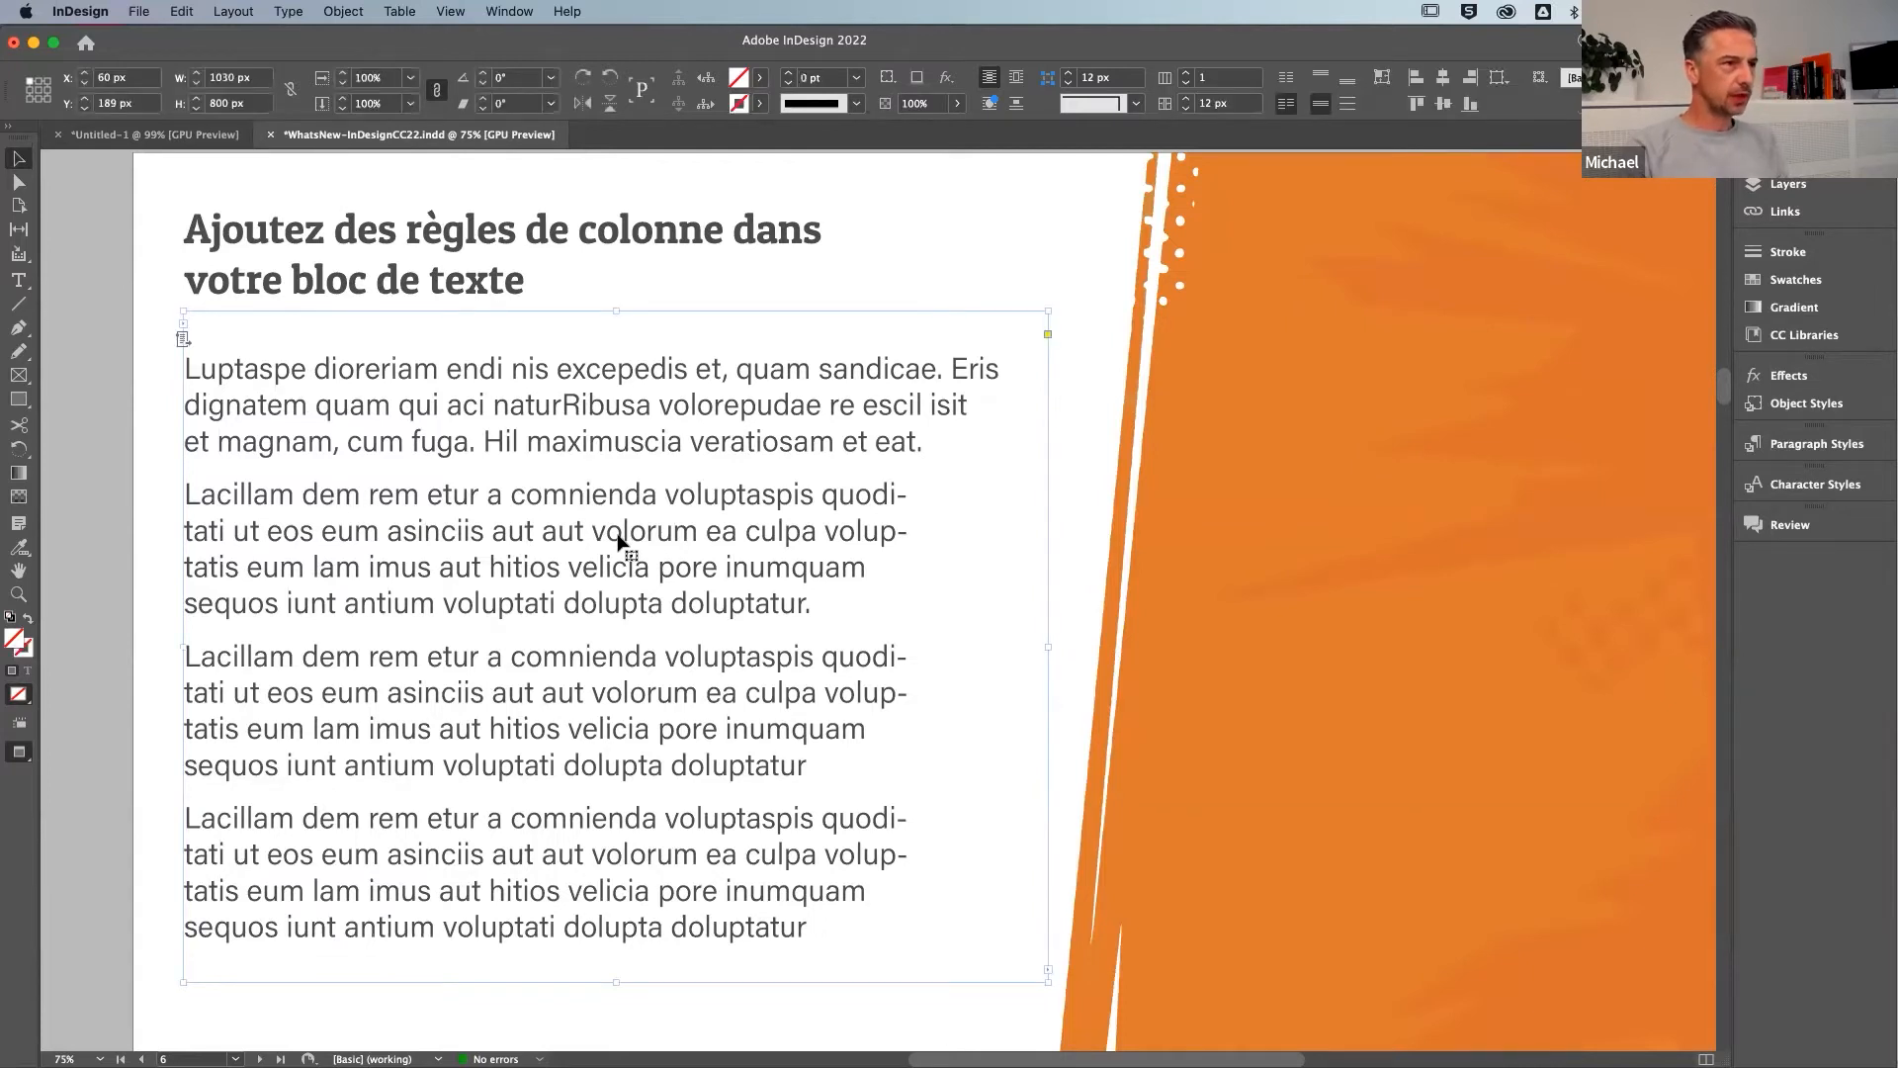
pyautogui.moveTo(469, 540)
pyautogui.mouseDown()
pyautogui.moveTo(512, 544)
pyautogui.moveTo(459, 551)
pyautogui.mouseUp()
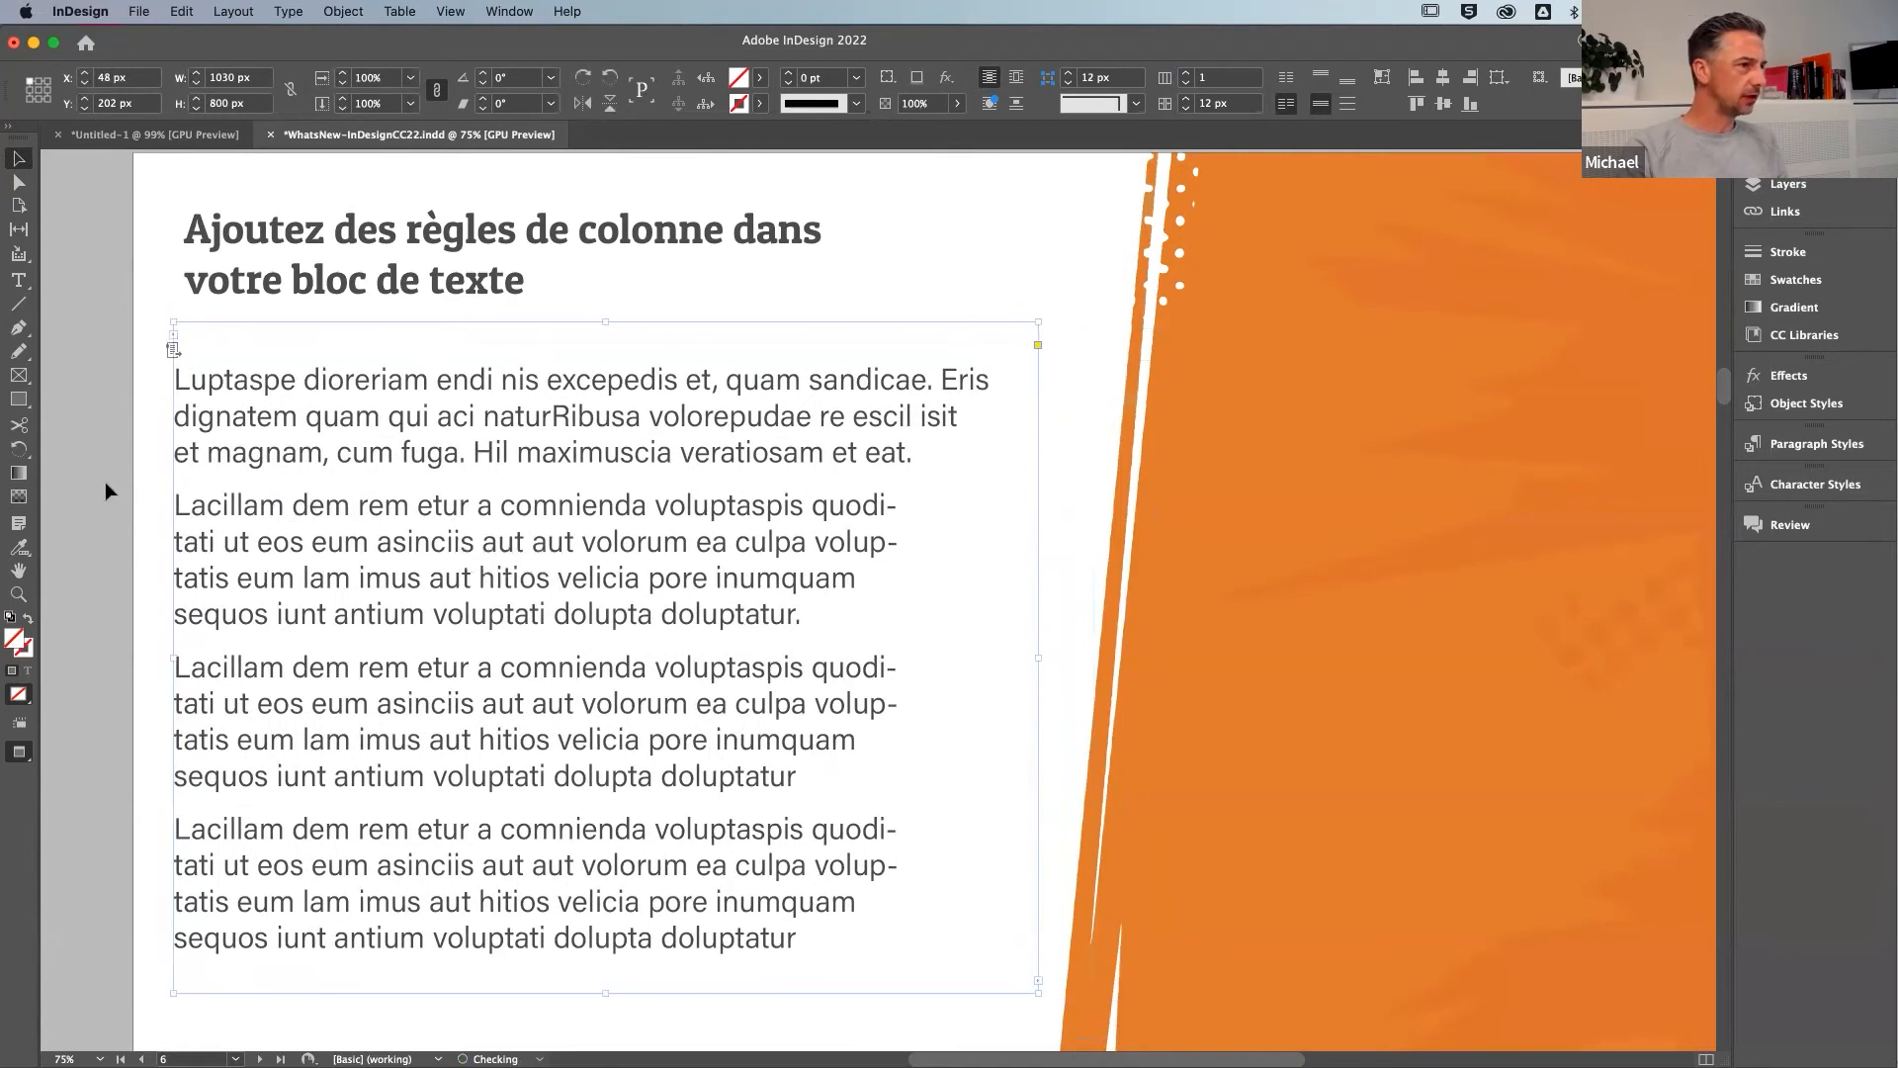
pyautogui.click(164, 480)
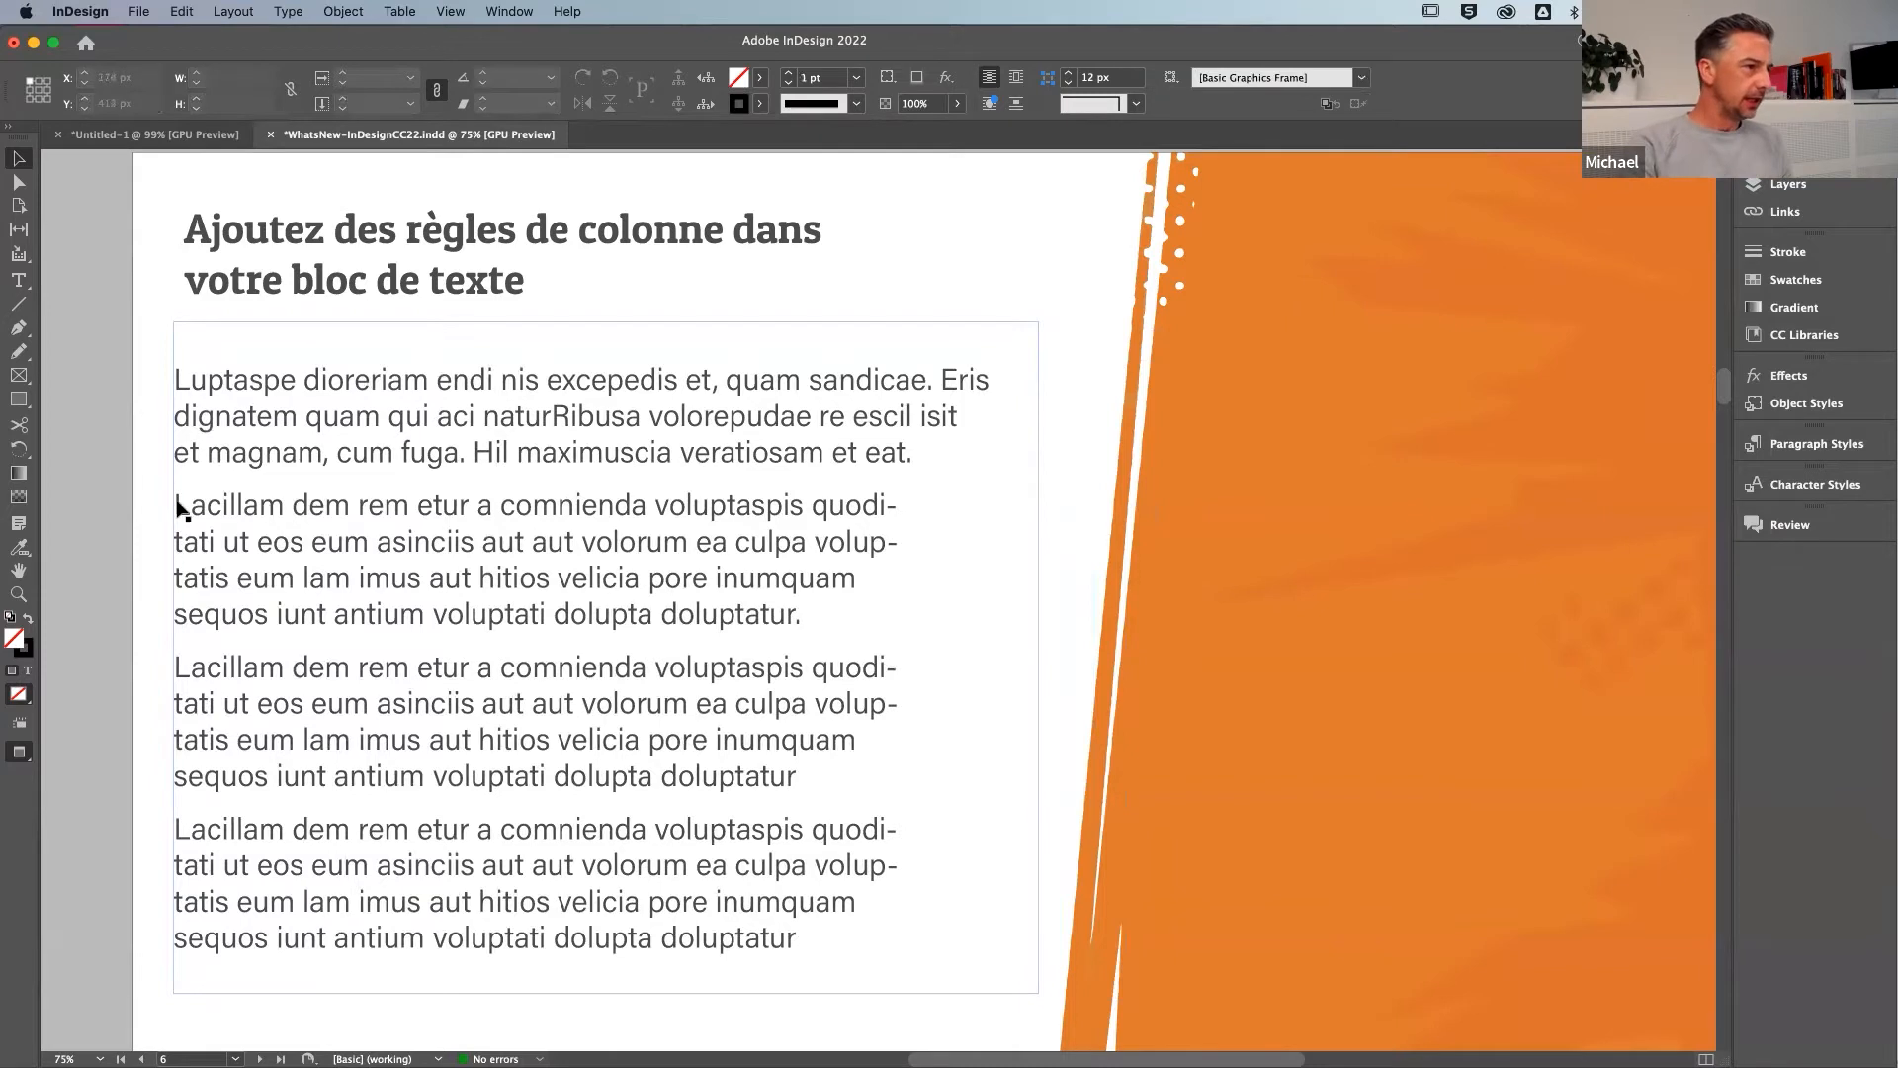
# Split the body text frame into 3 columns with a 20 px gutter
pyautogui.click(521, 534)
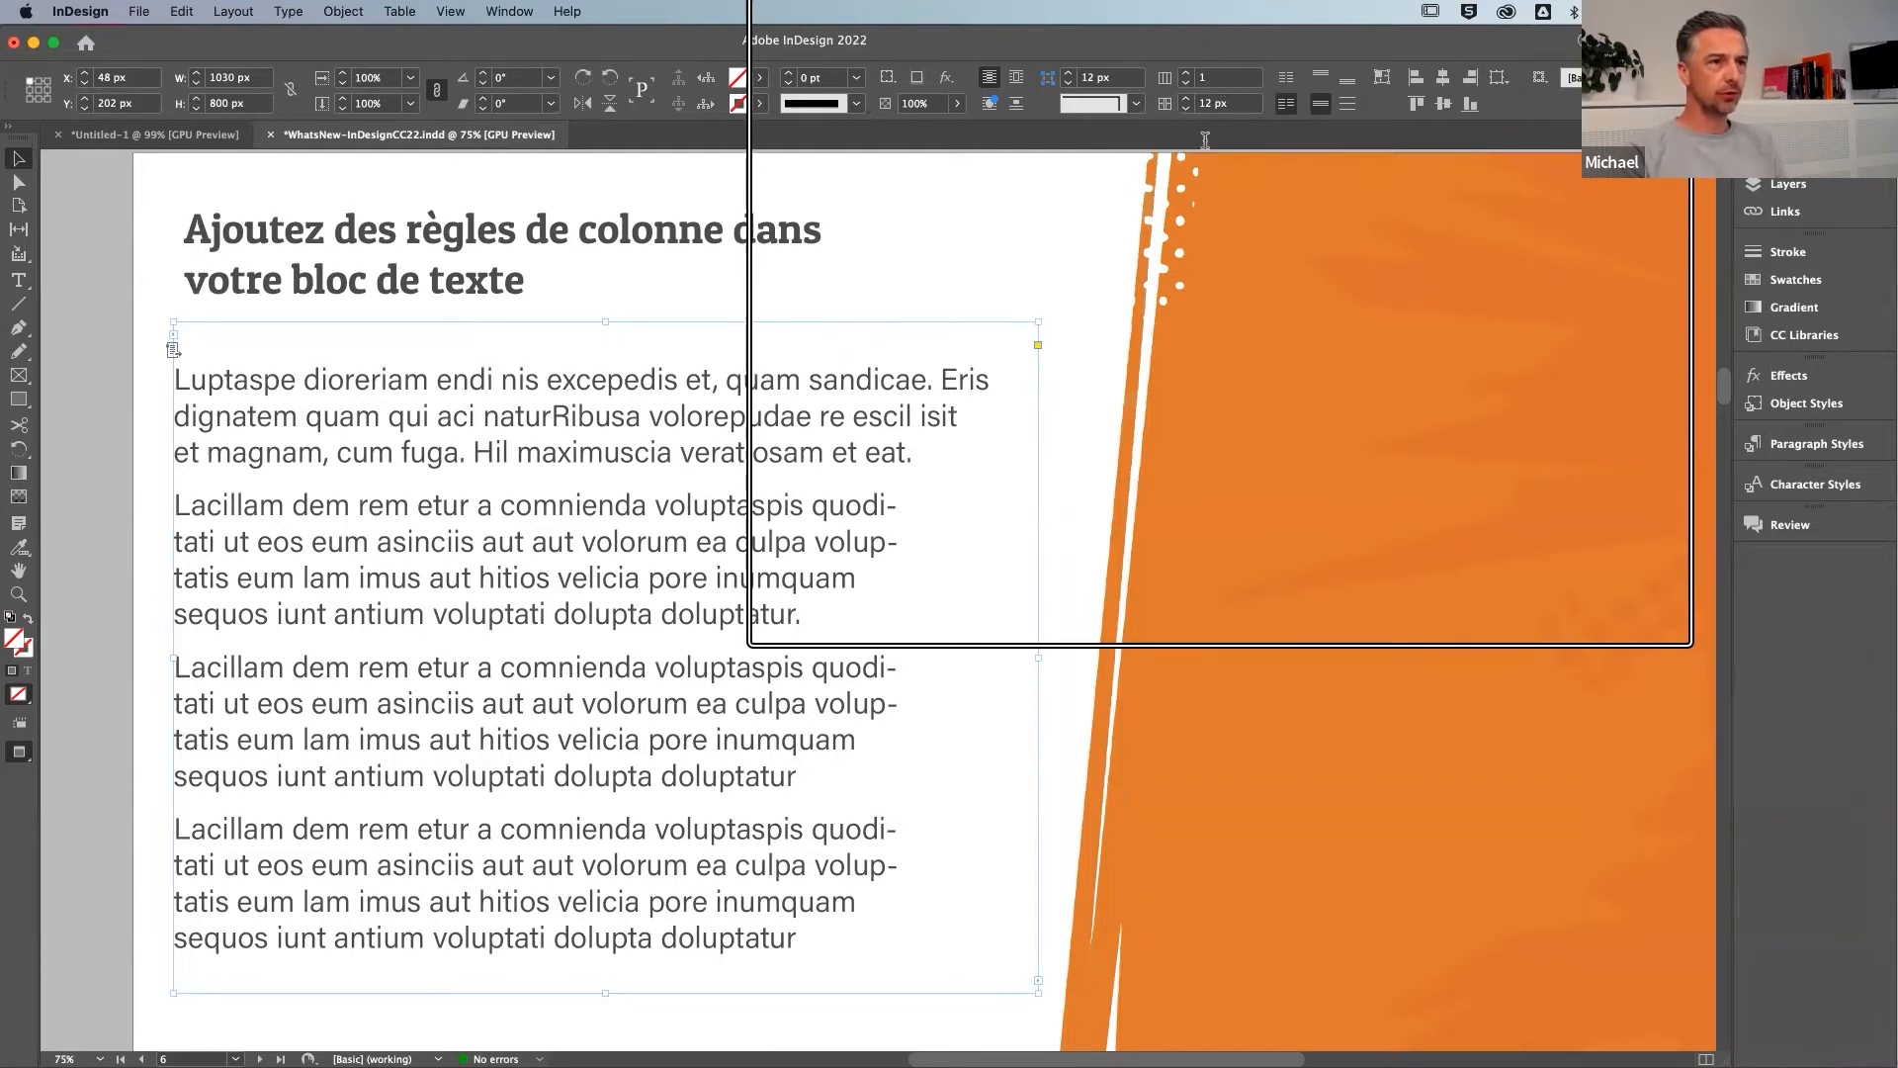
pyautogui.click(1185, 73)
pyautogui.click(1185, 74)
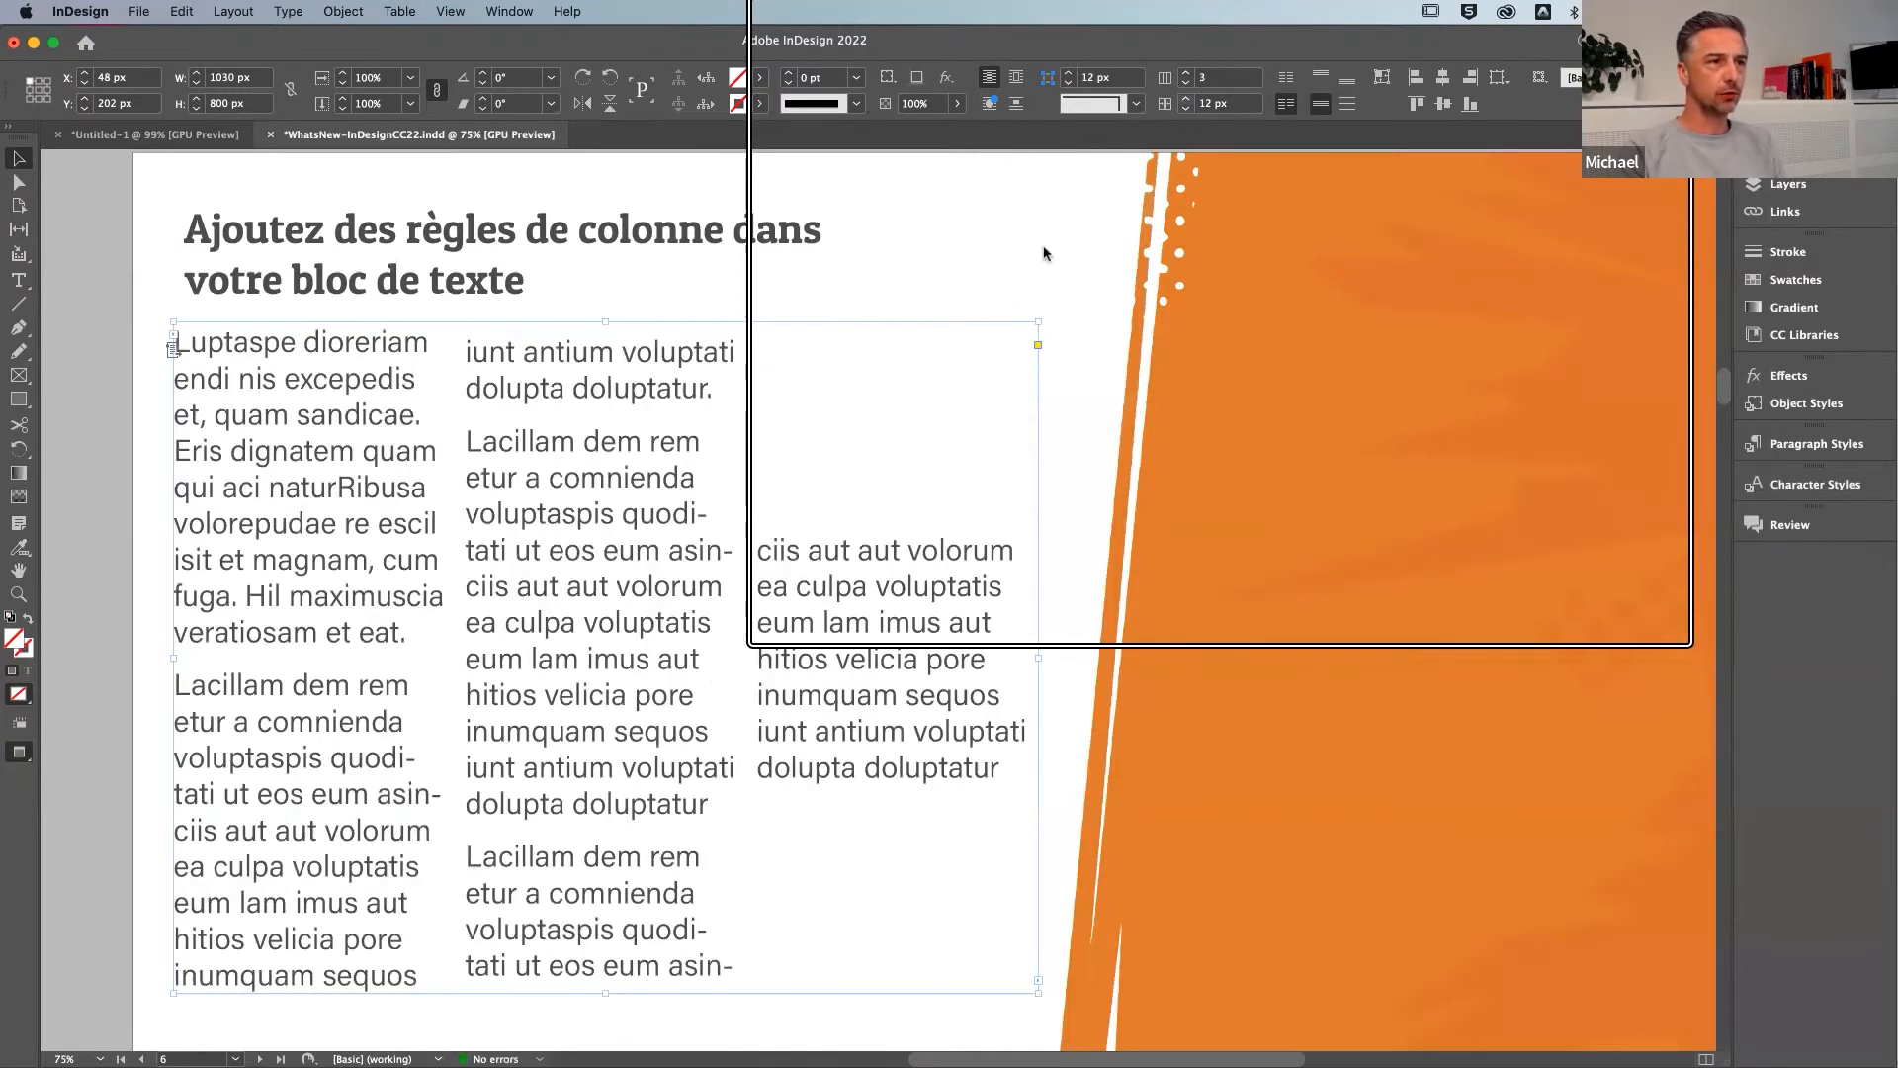
pyautogui.press('Tab')
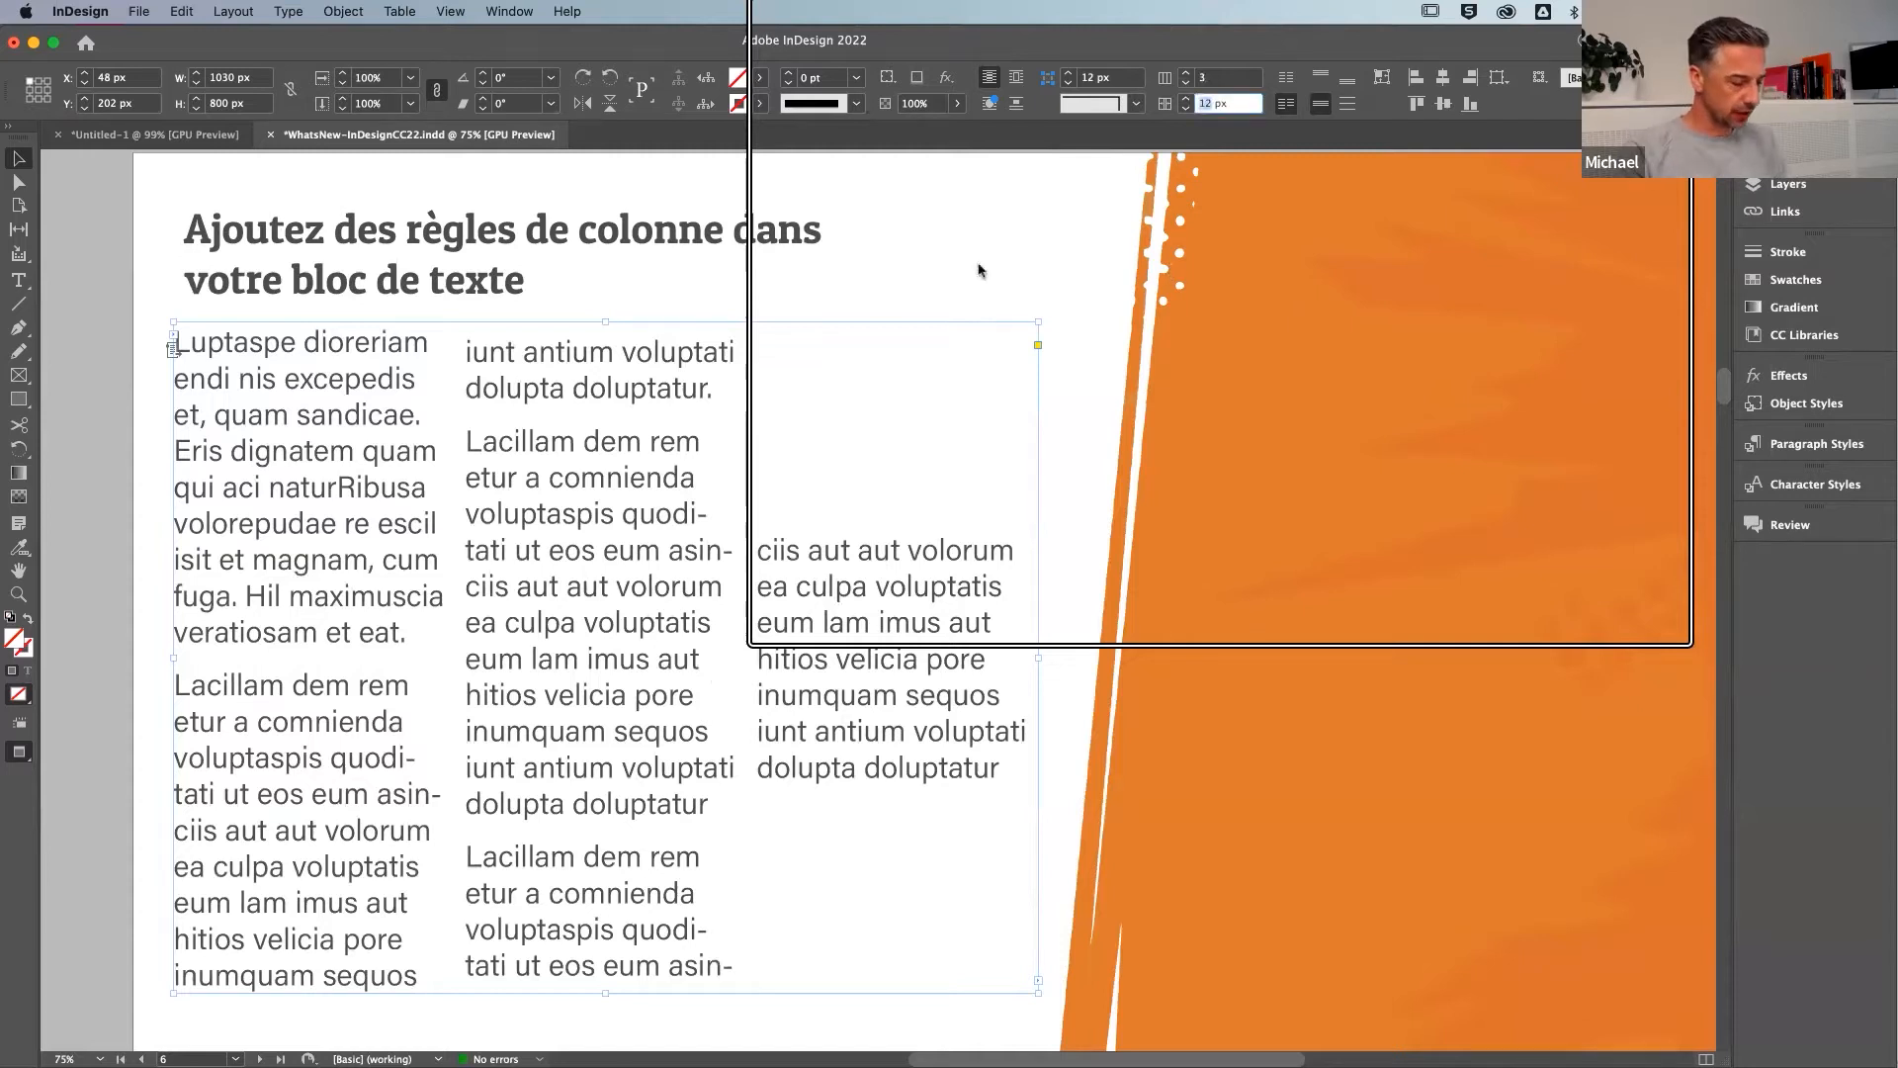
pyautogui.write('2')
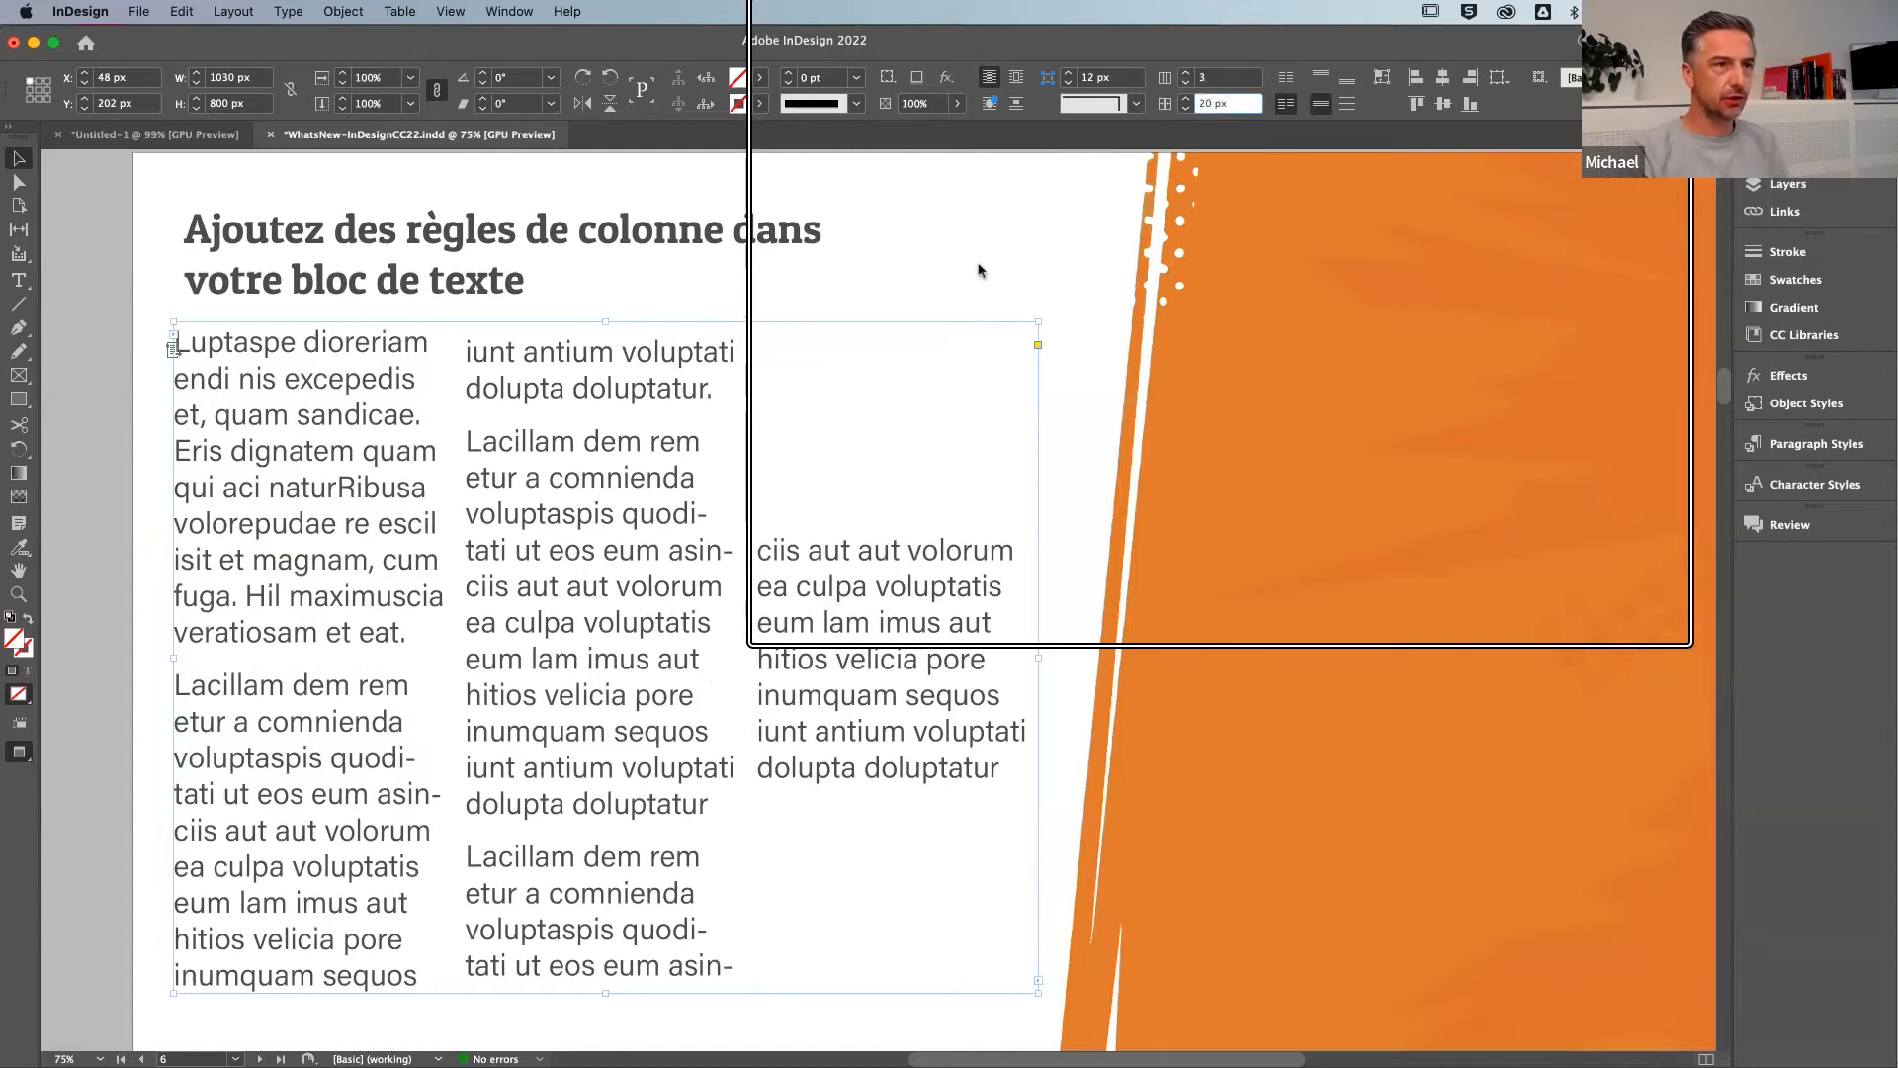
pyautogui.write('0')
pyautogui.press('Return')
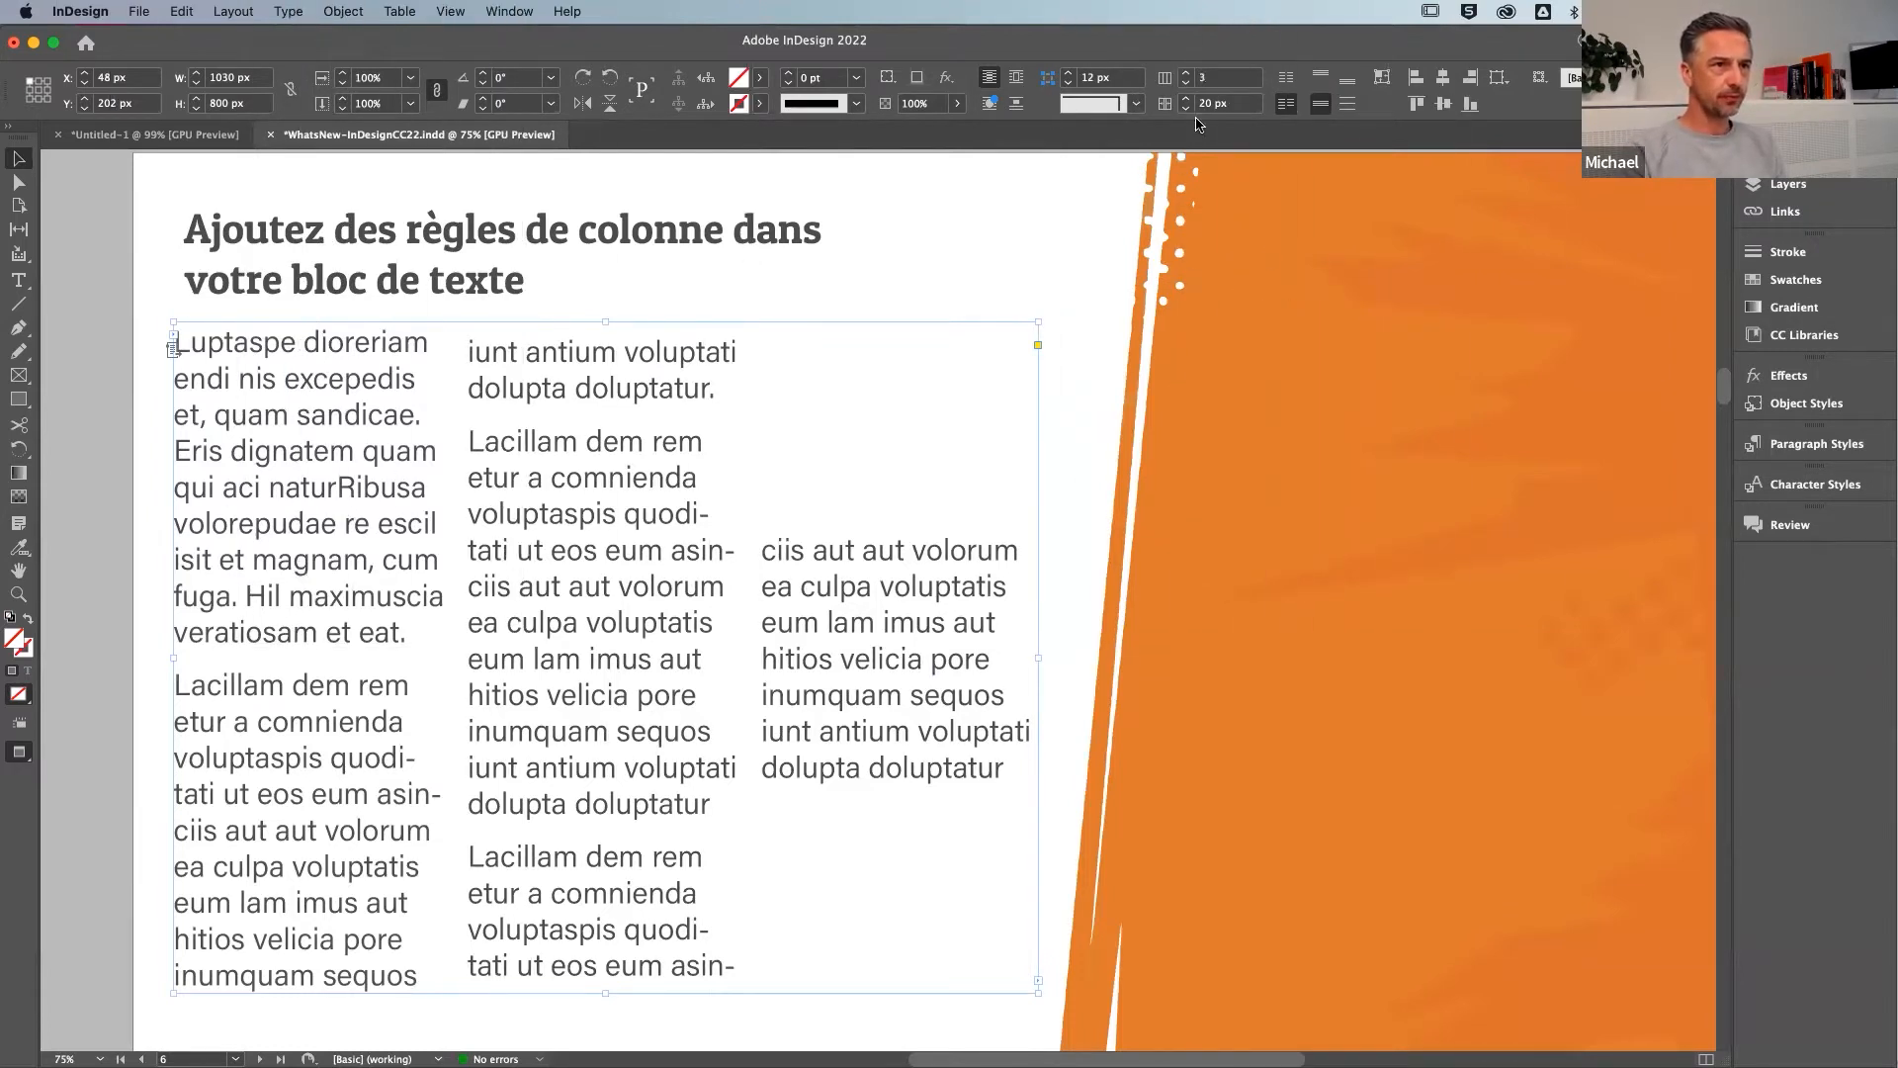
pyautogui.click(19, 159)
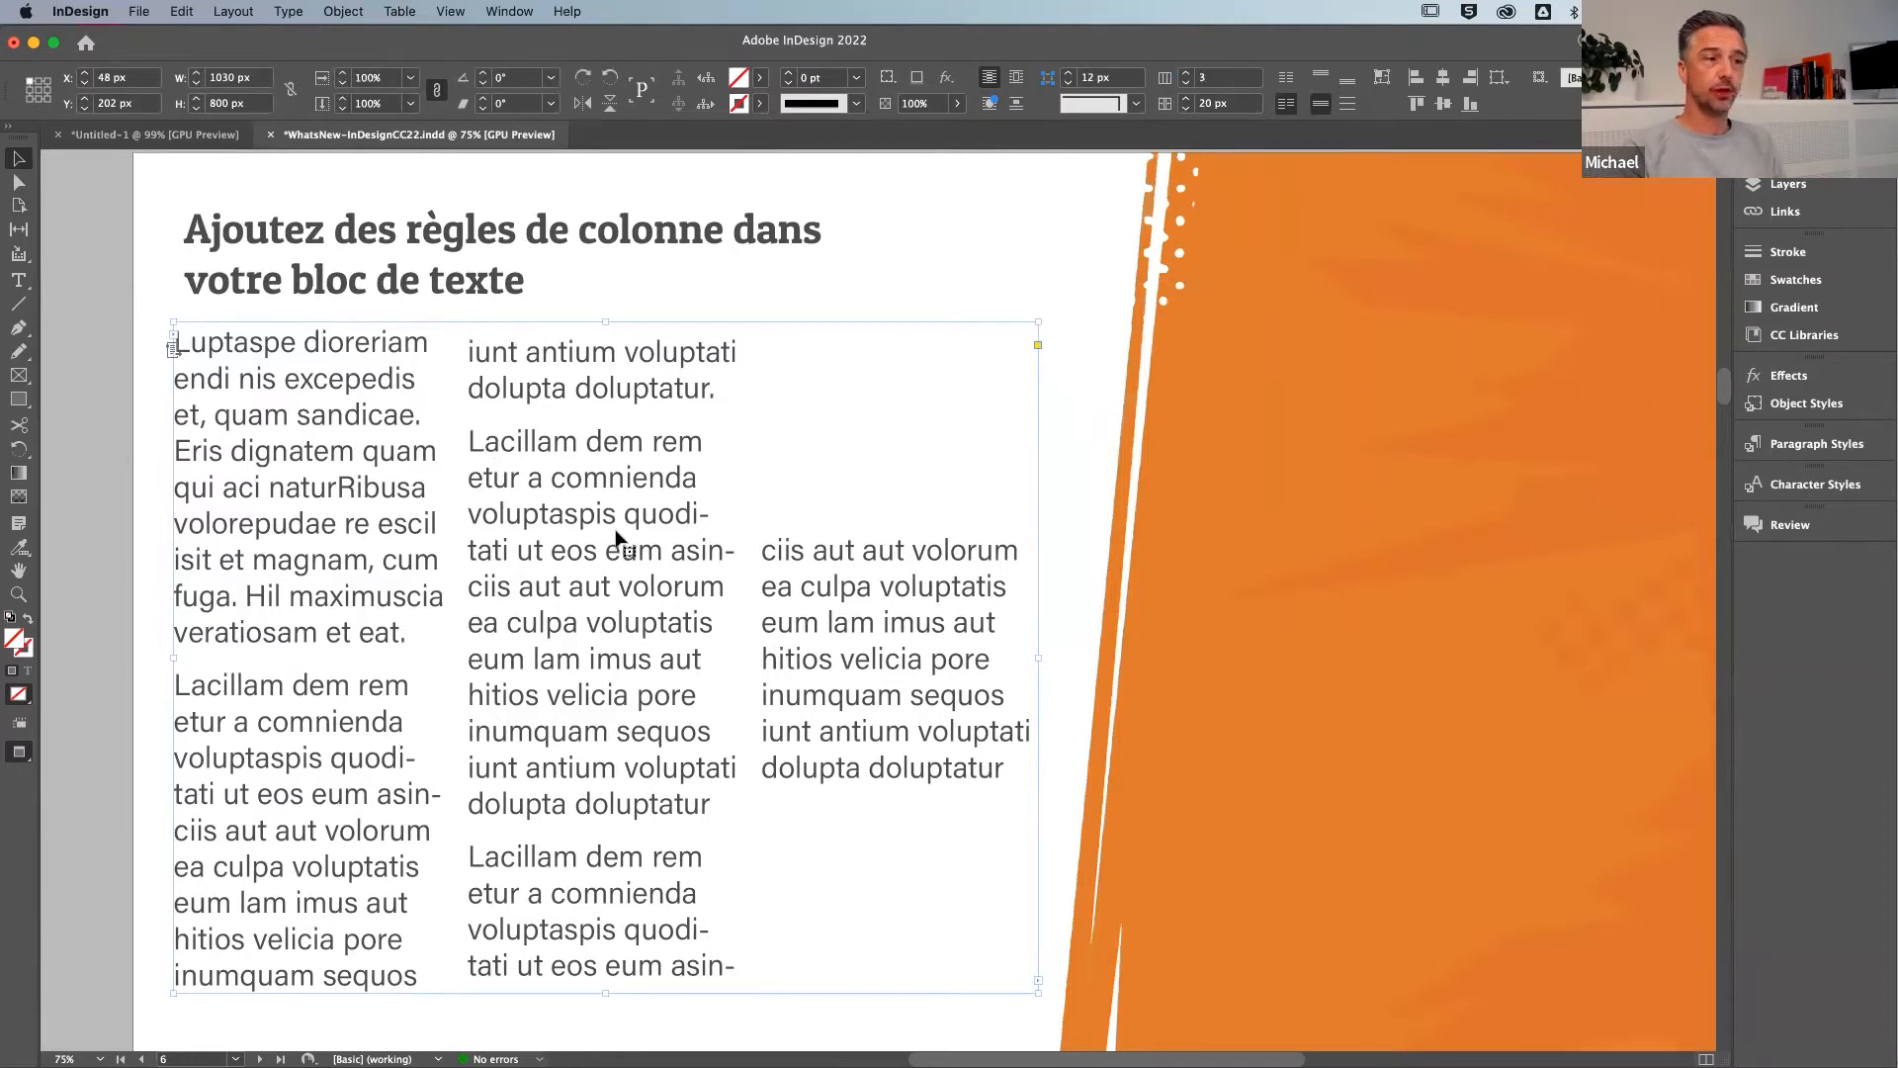
pyautogui.rightClick(613, 451)
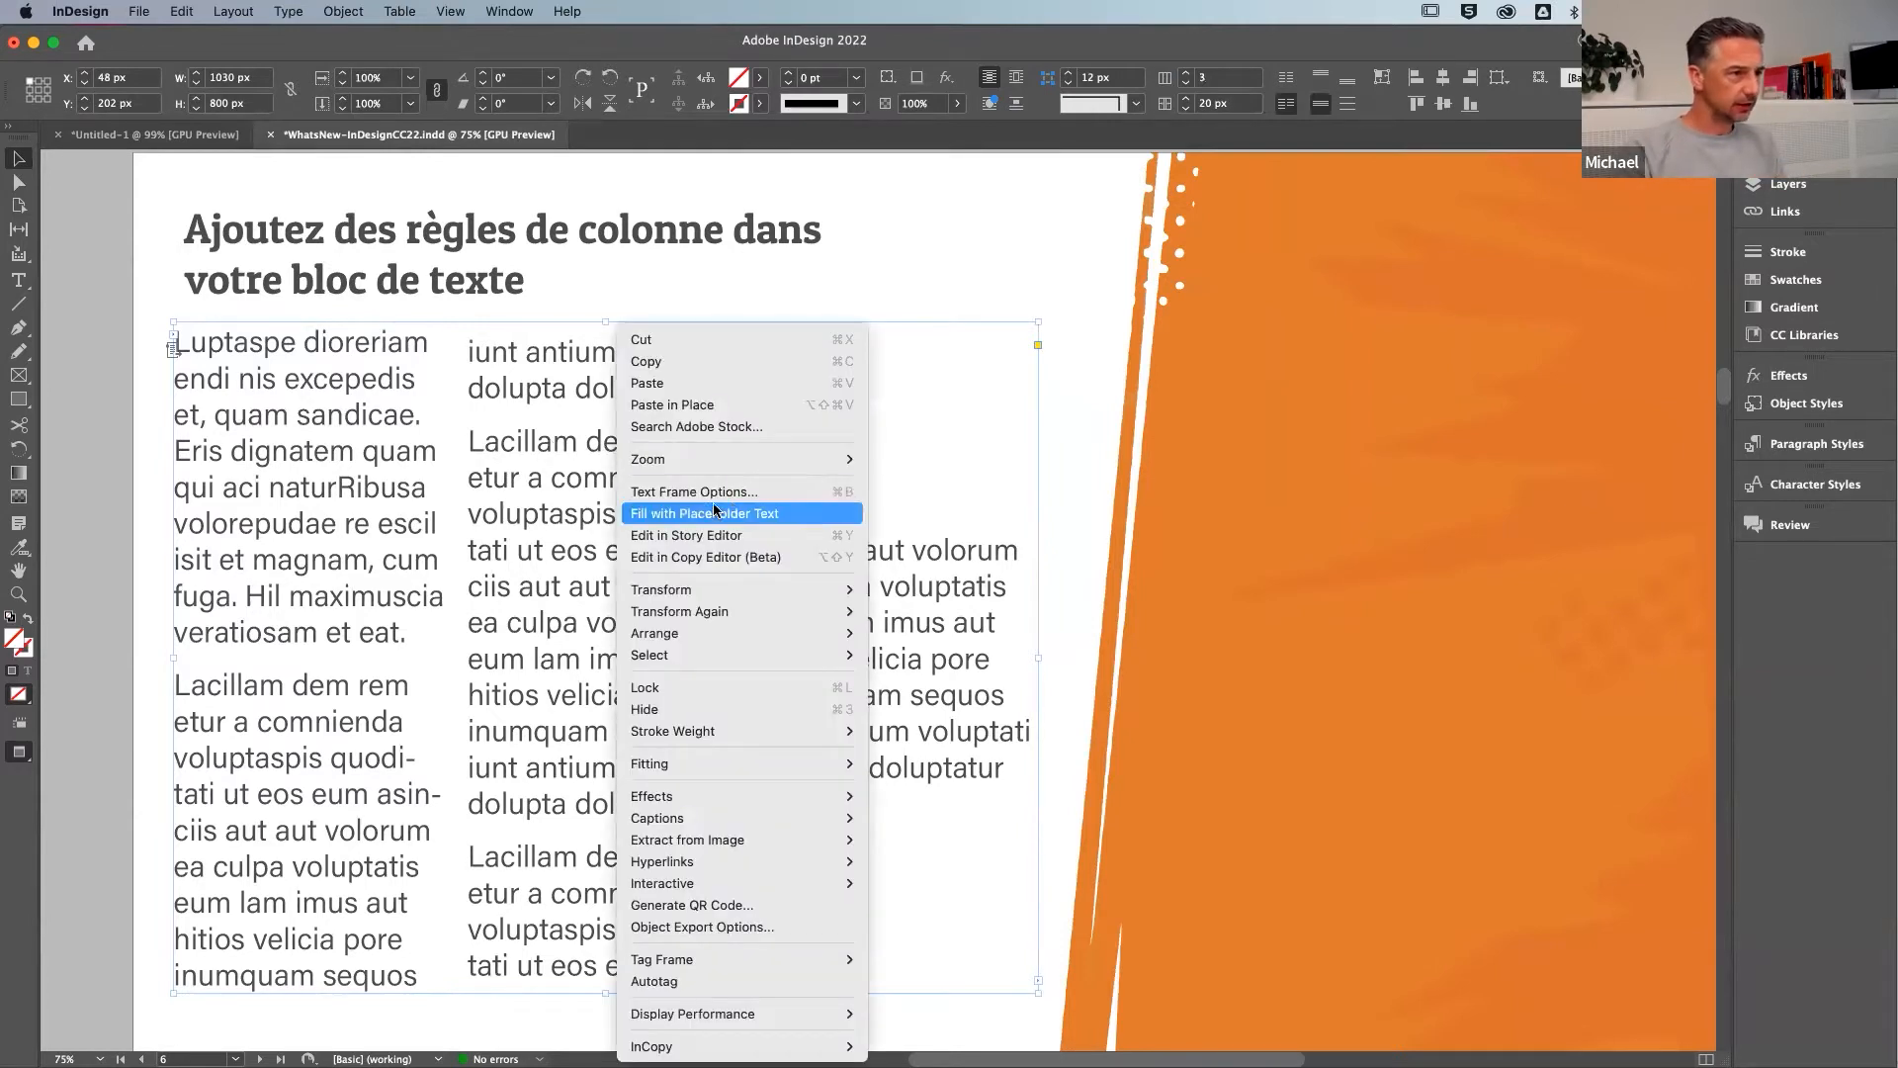
pyautogui.click(540, 454)
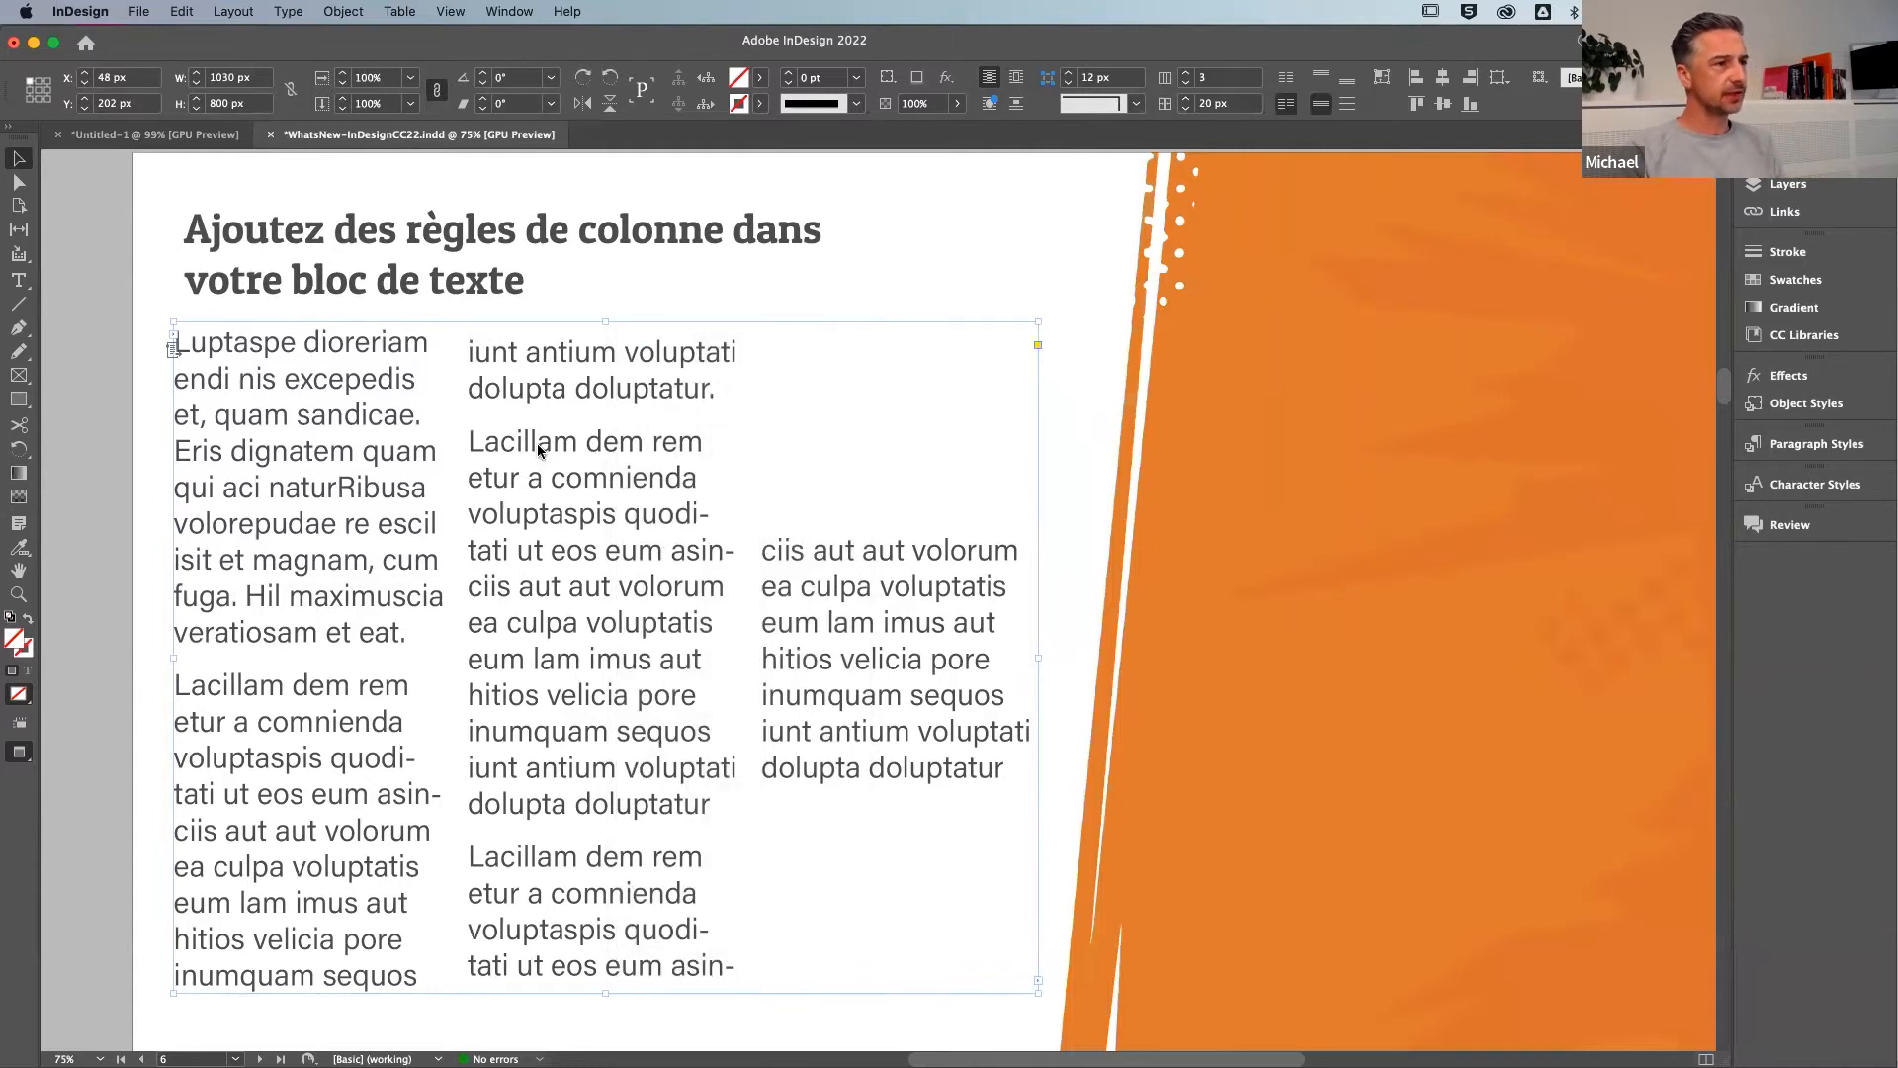
pyautogui.rightClick(540, 453)
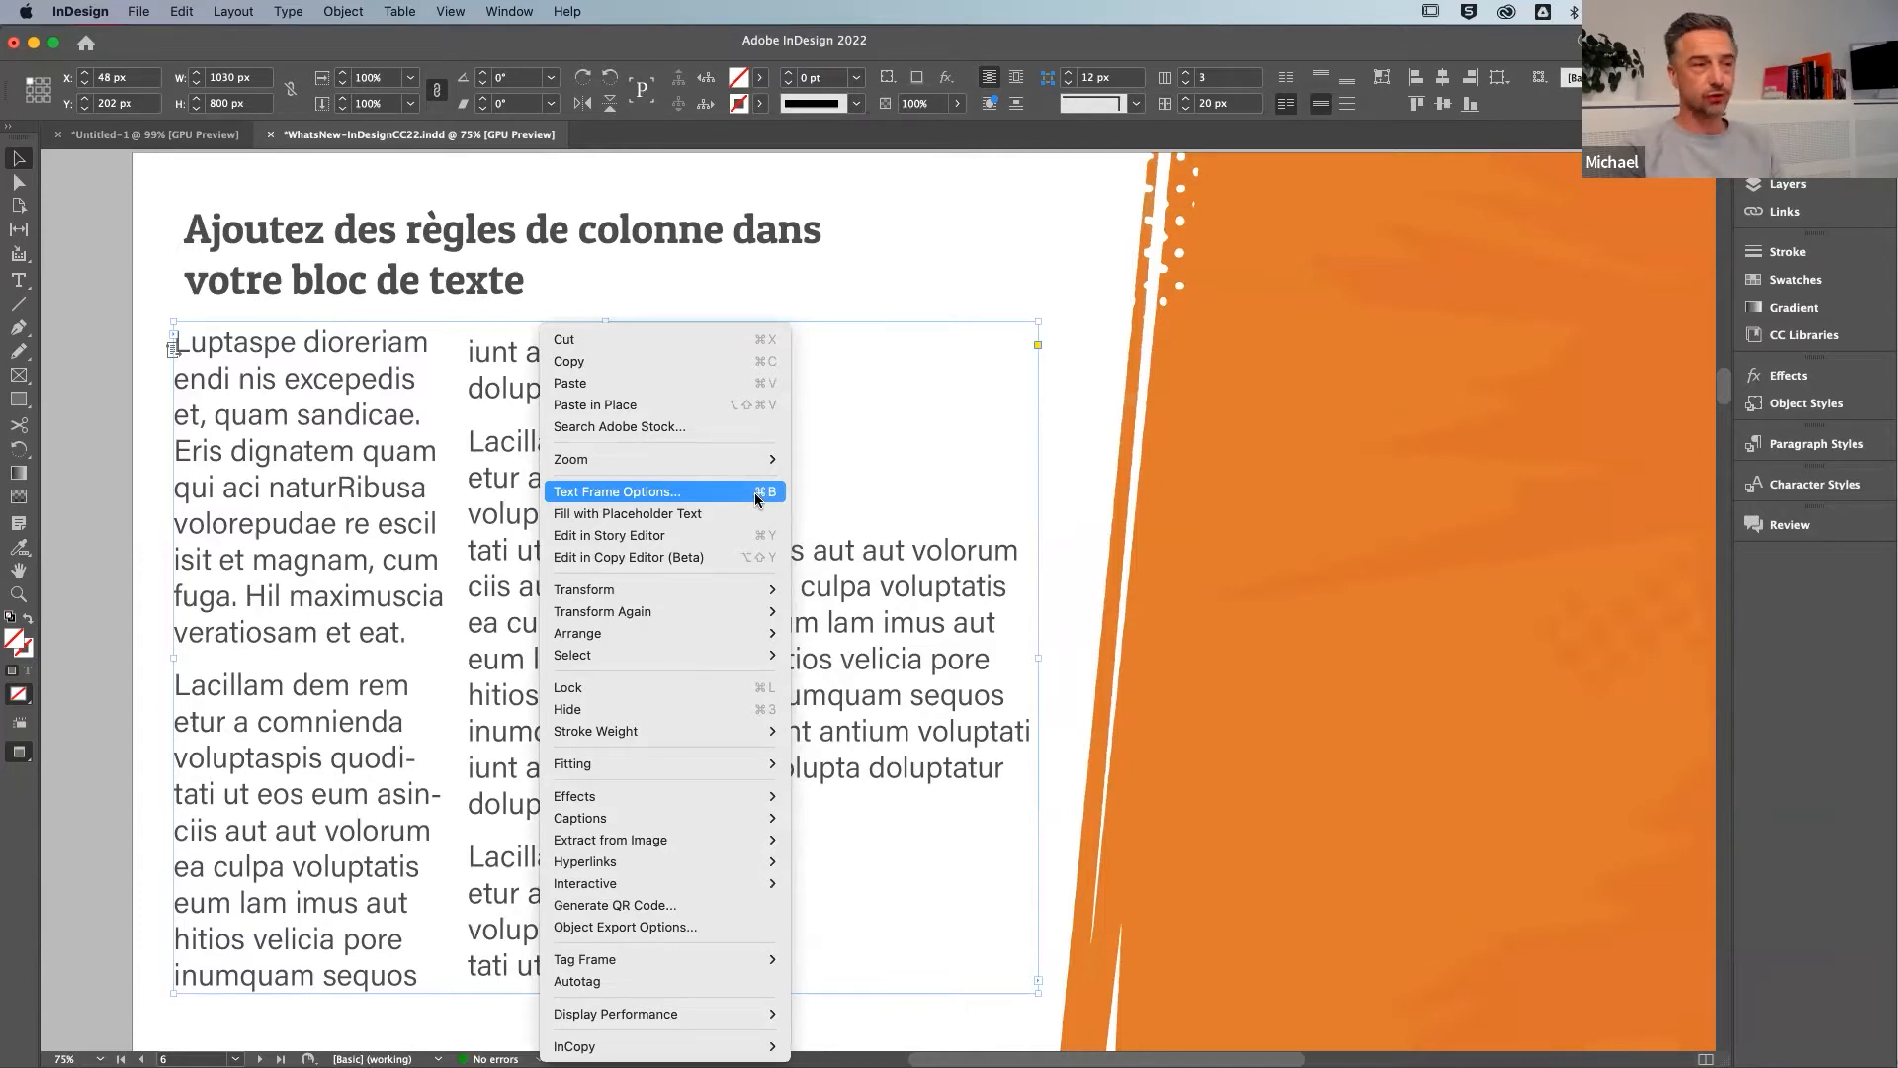
pyautogui.click(317, 455)
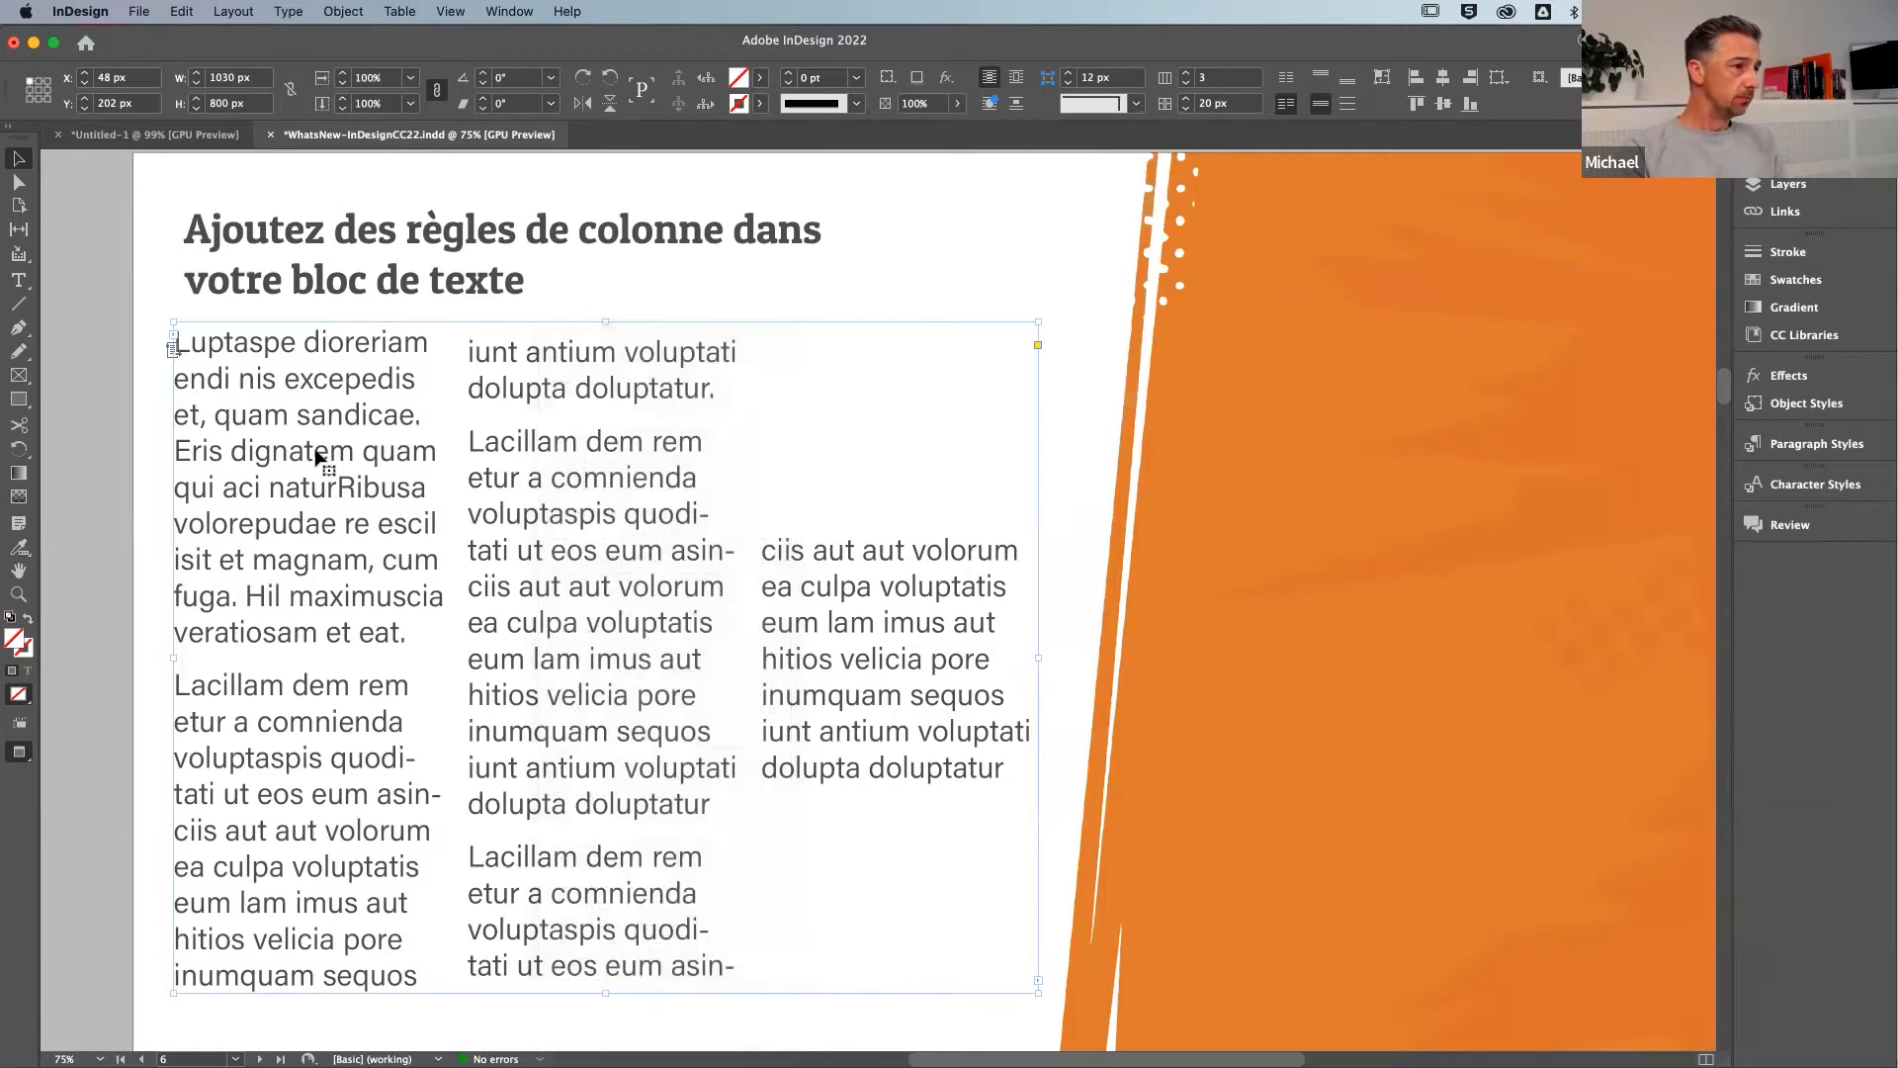
pyautogui.click(155, 453)
pyautogui.click(275, 462)
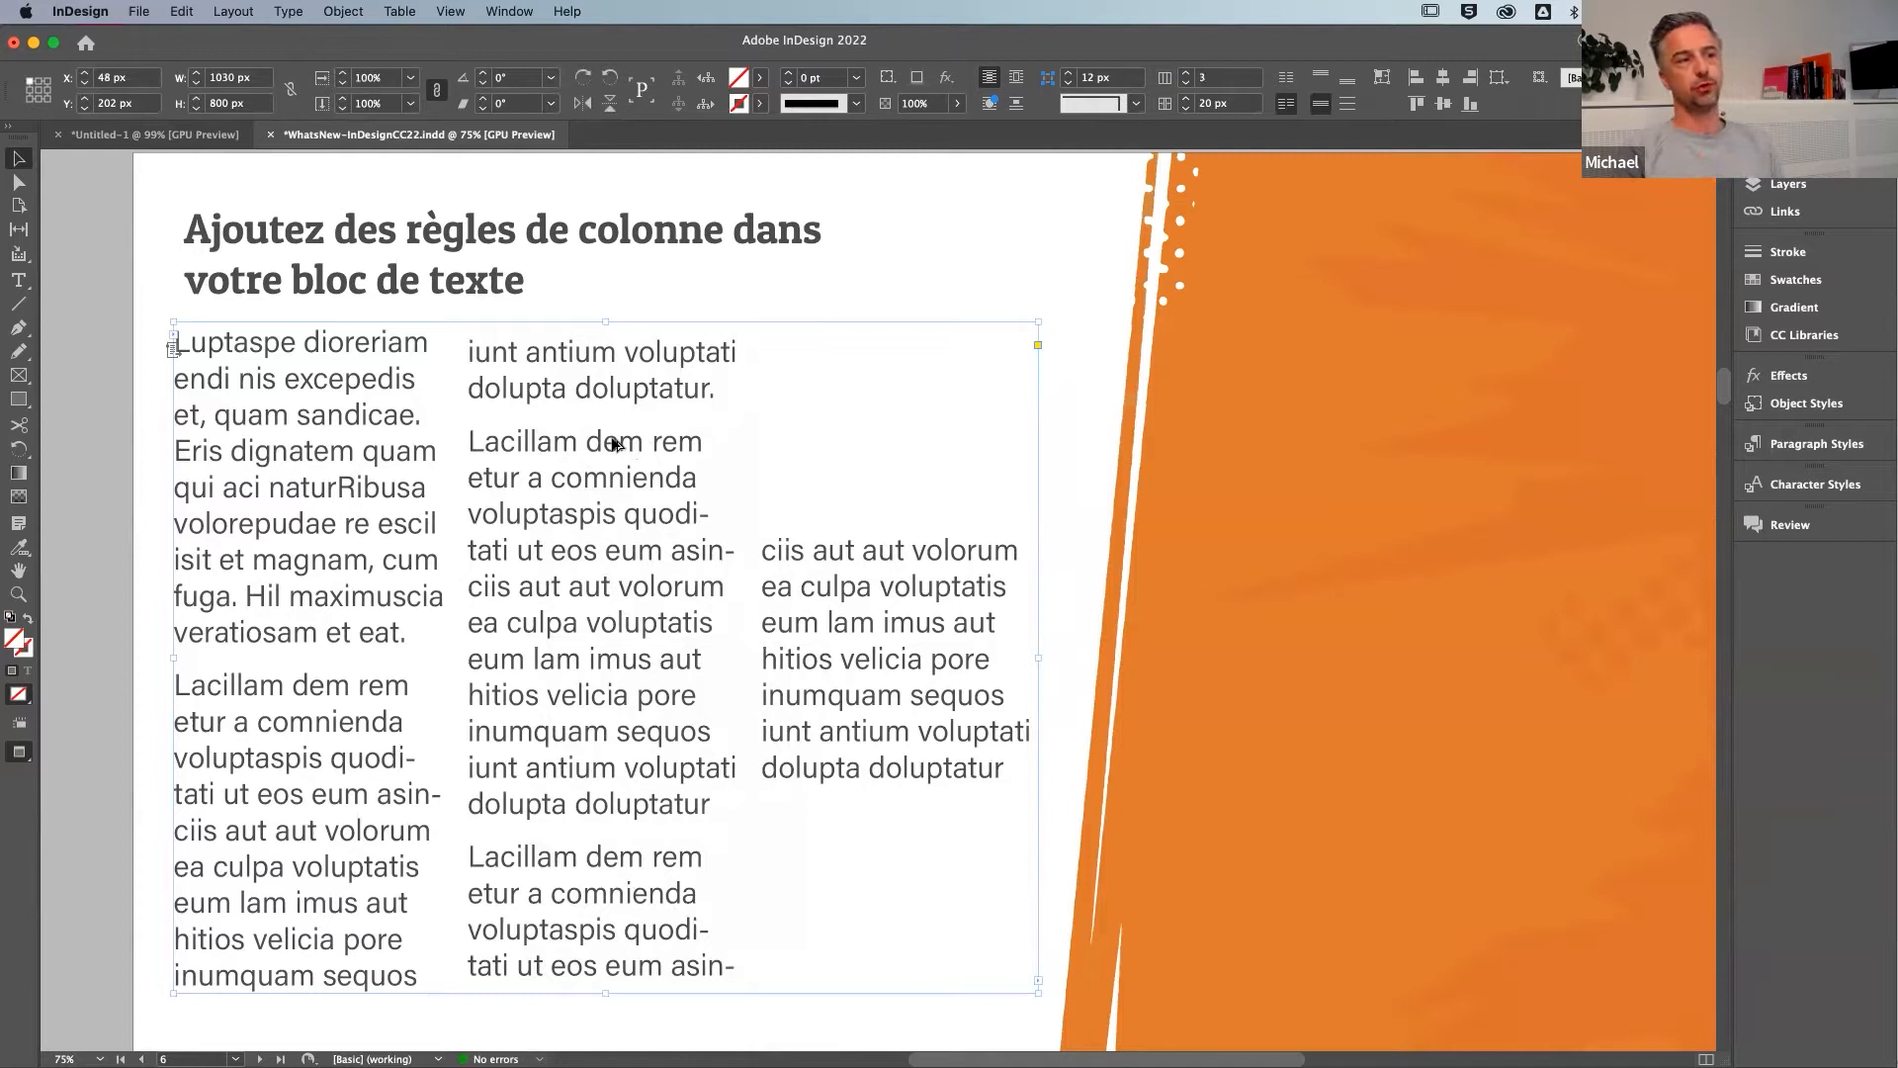
pyautogui.press('super+b')
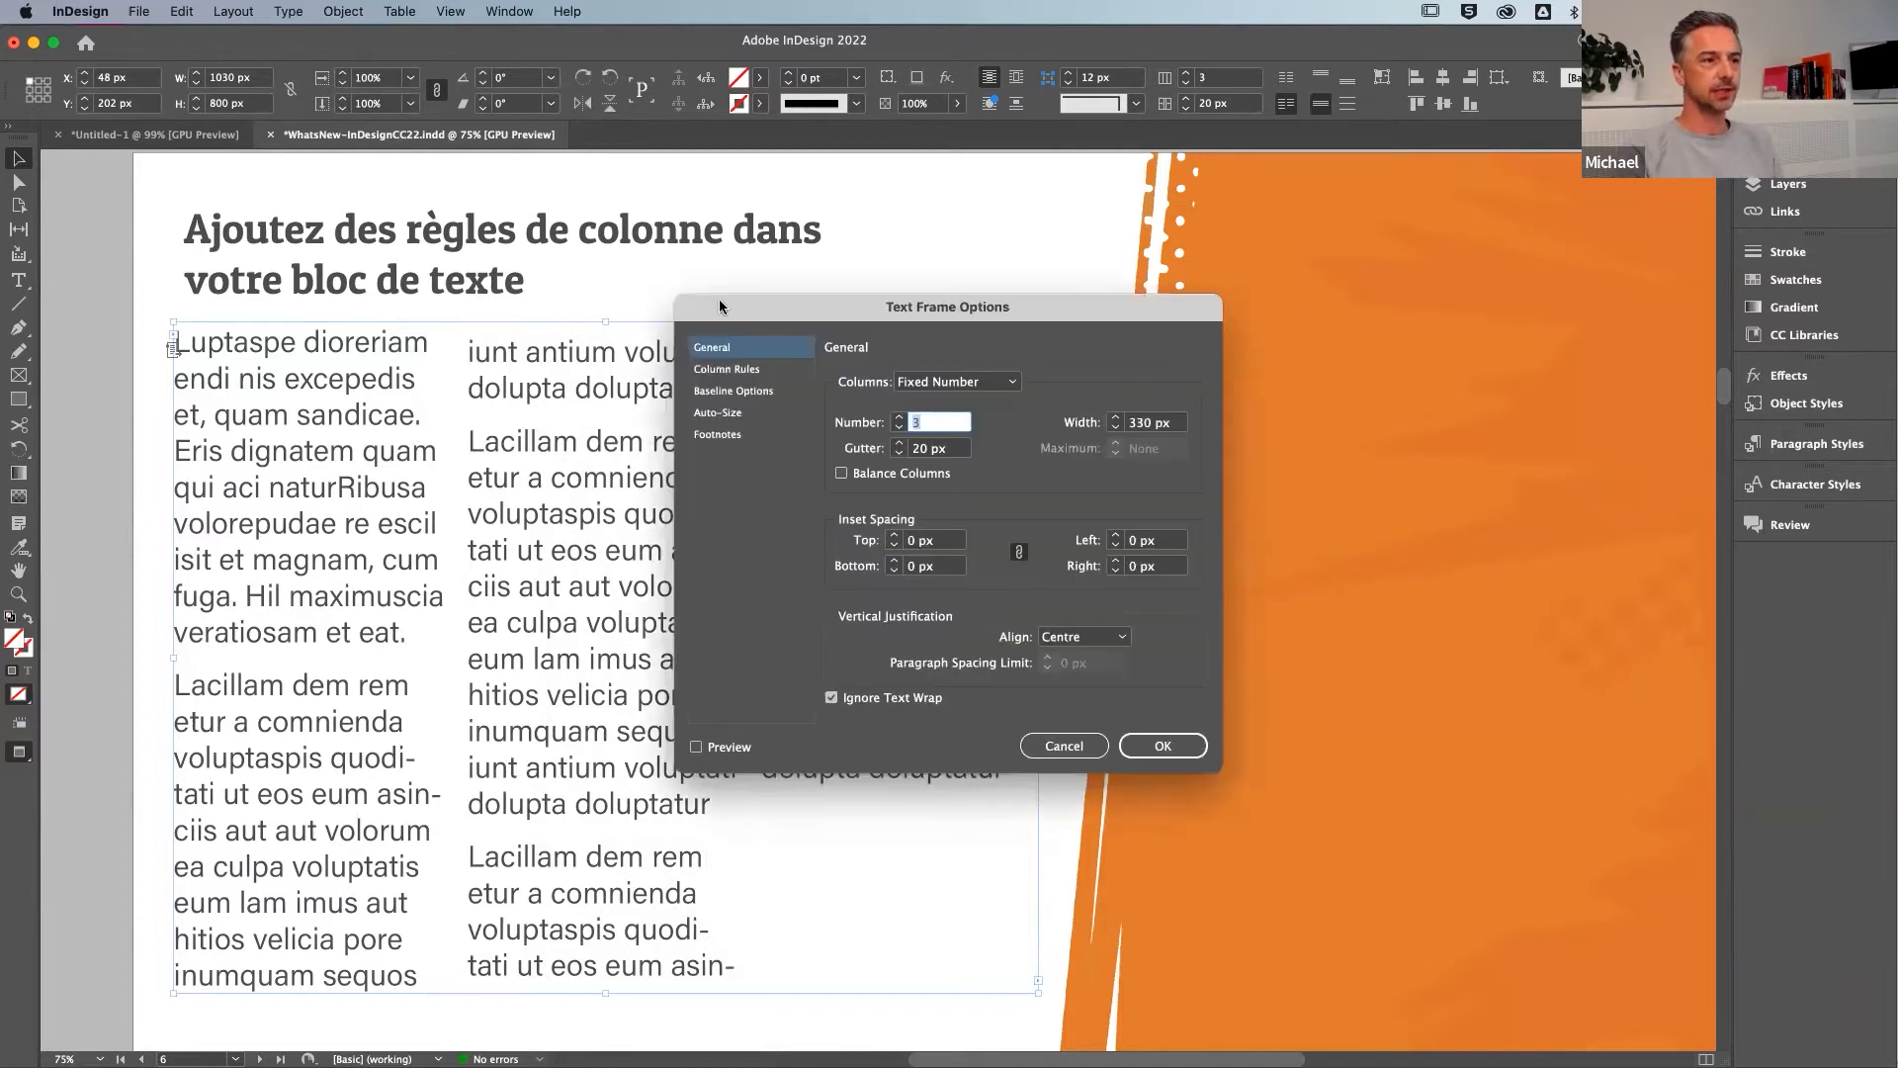
pyautogui.moveTo(1127, 318); pyautogui.dragTo(1043, 308)
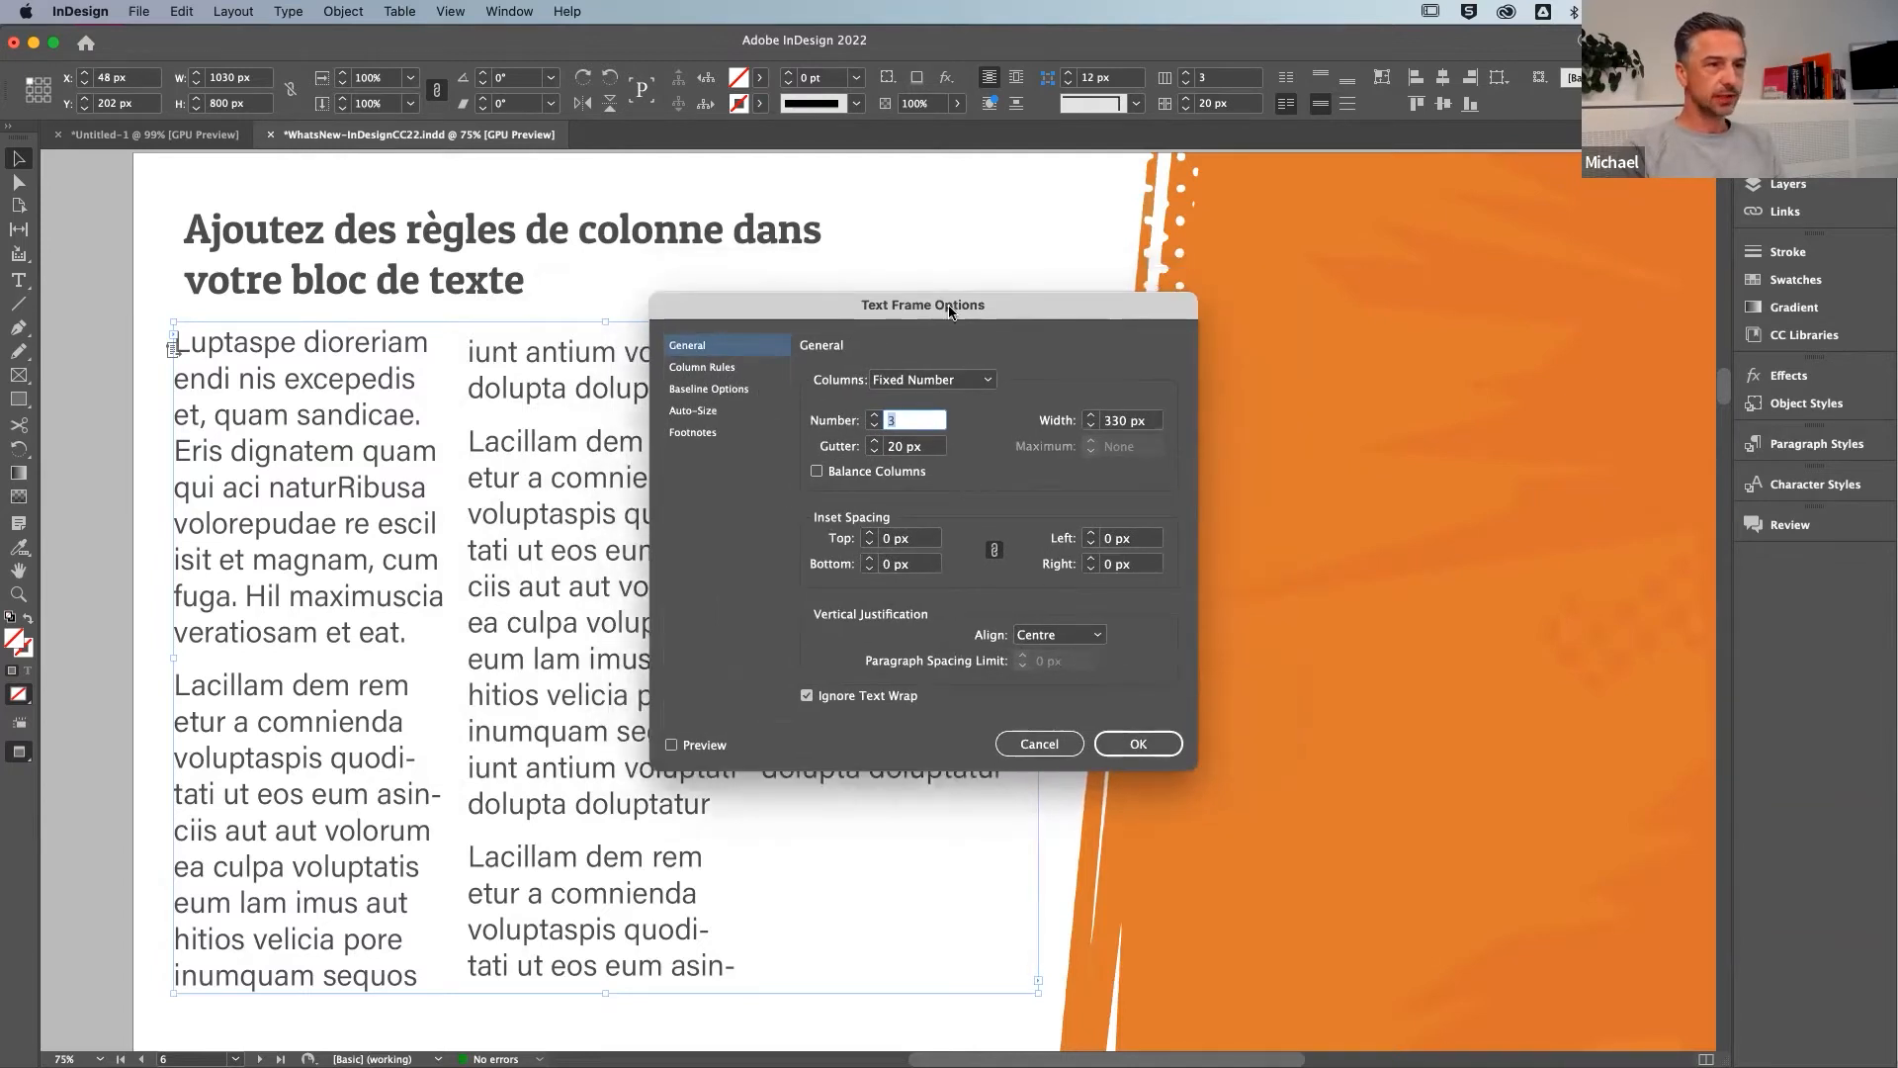
pyautogui.moveTo(1043, 309); pyautogui.dragTo(1046, 303)
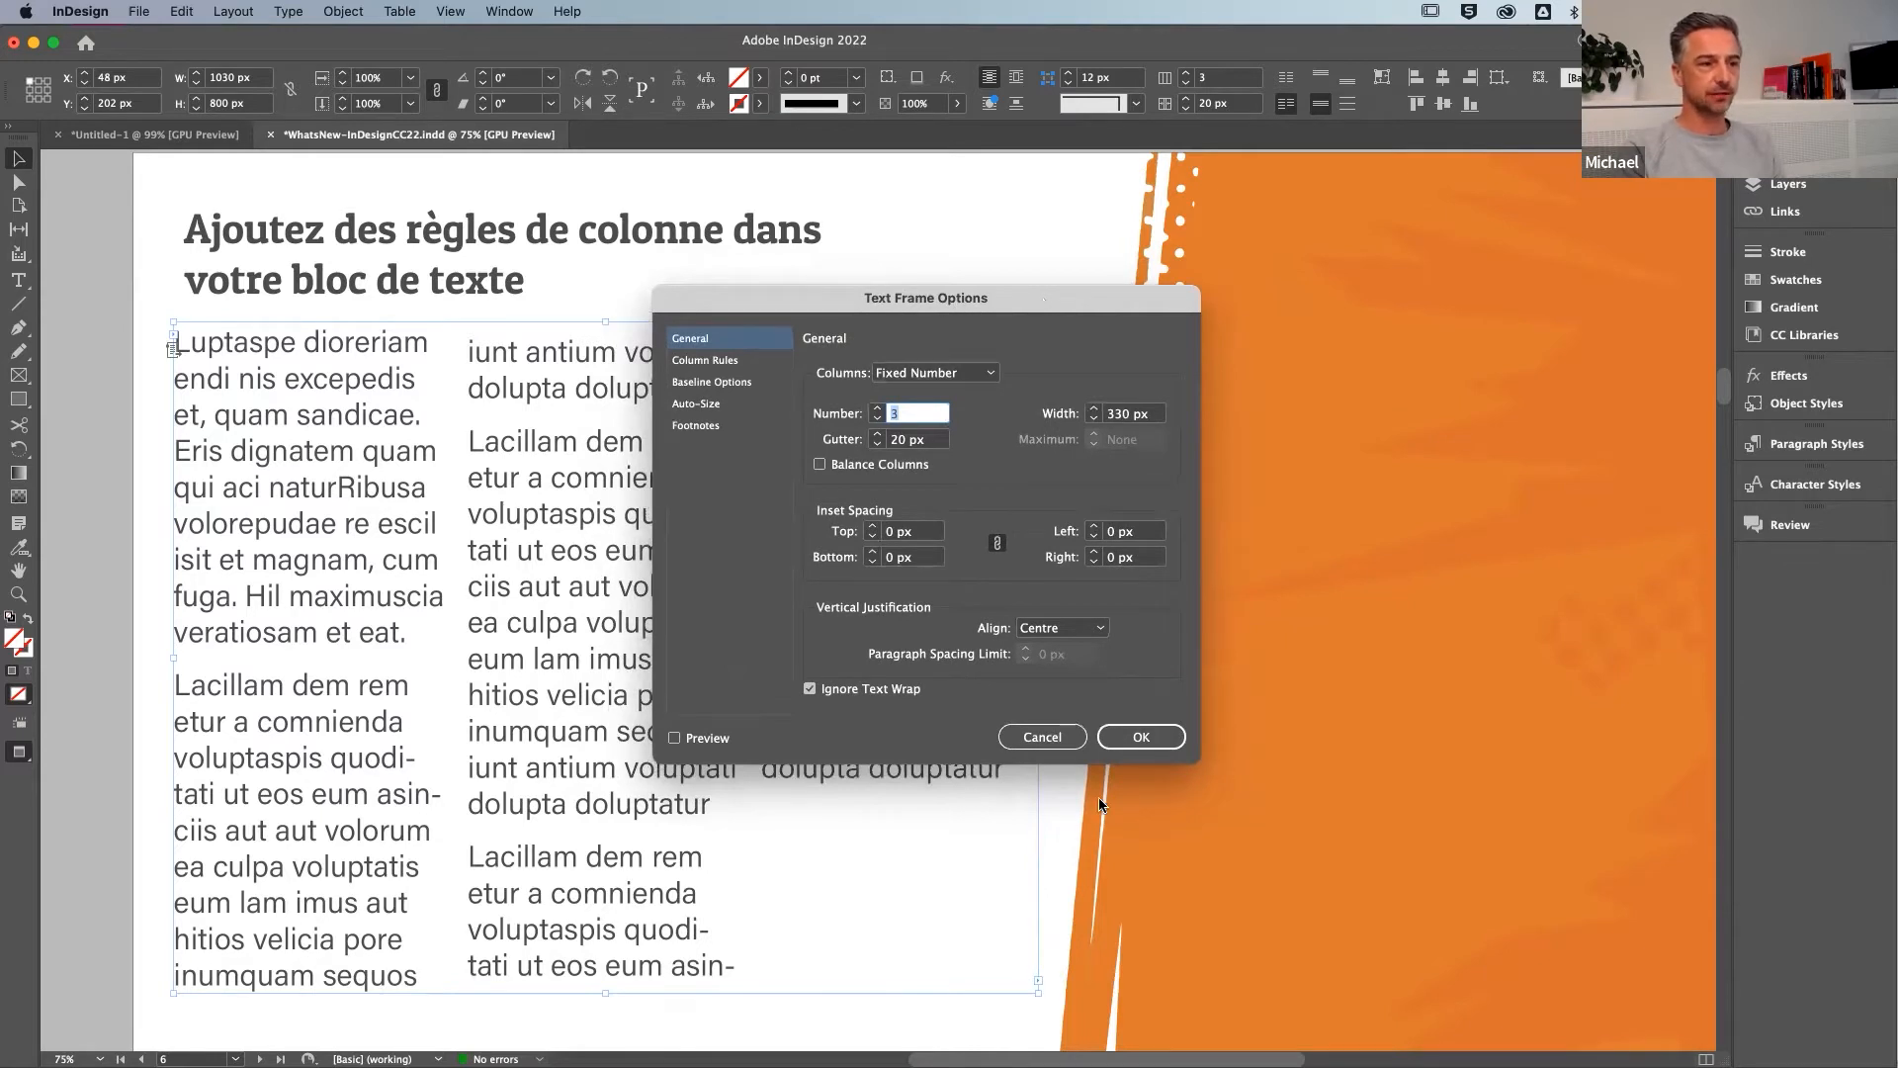
pyautogui.click(1043, 738)
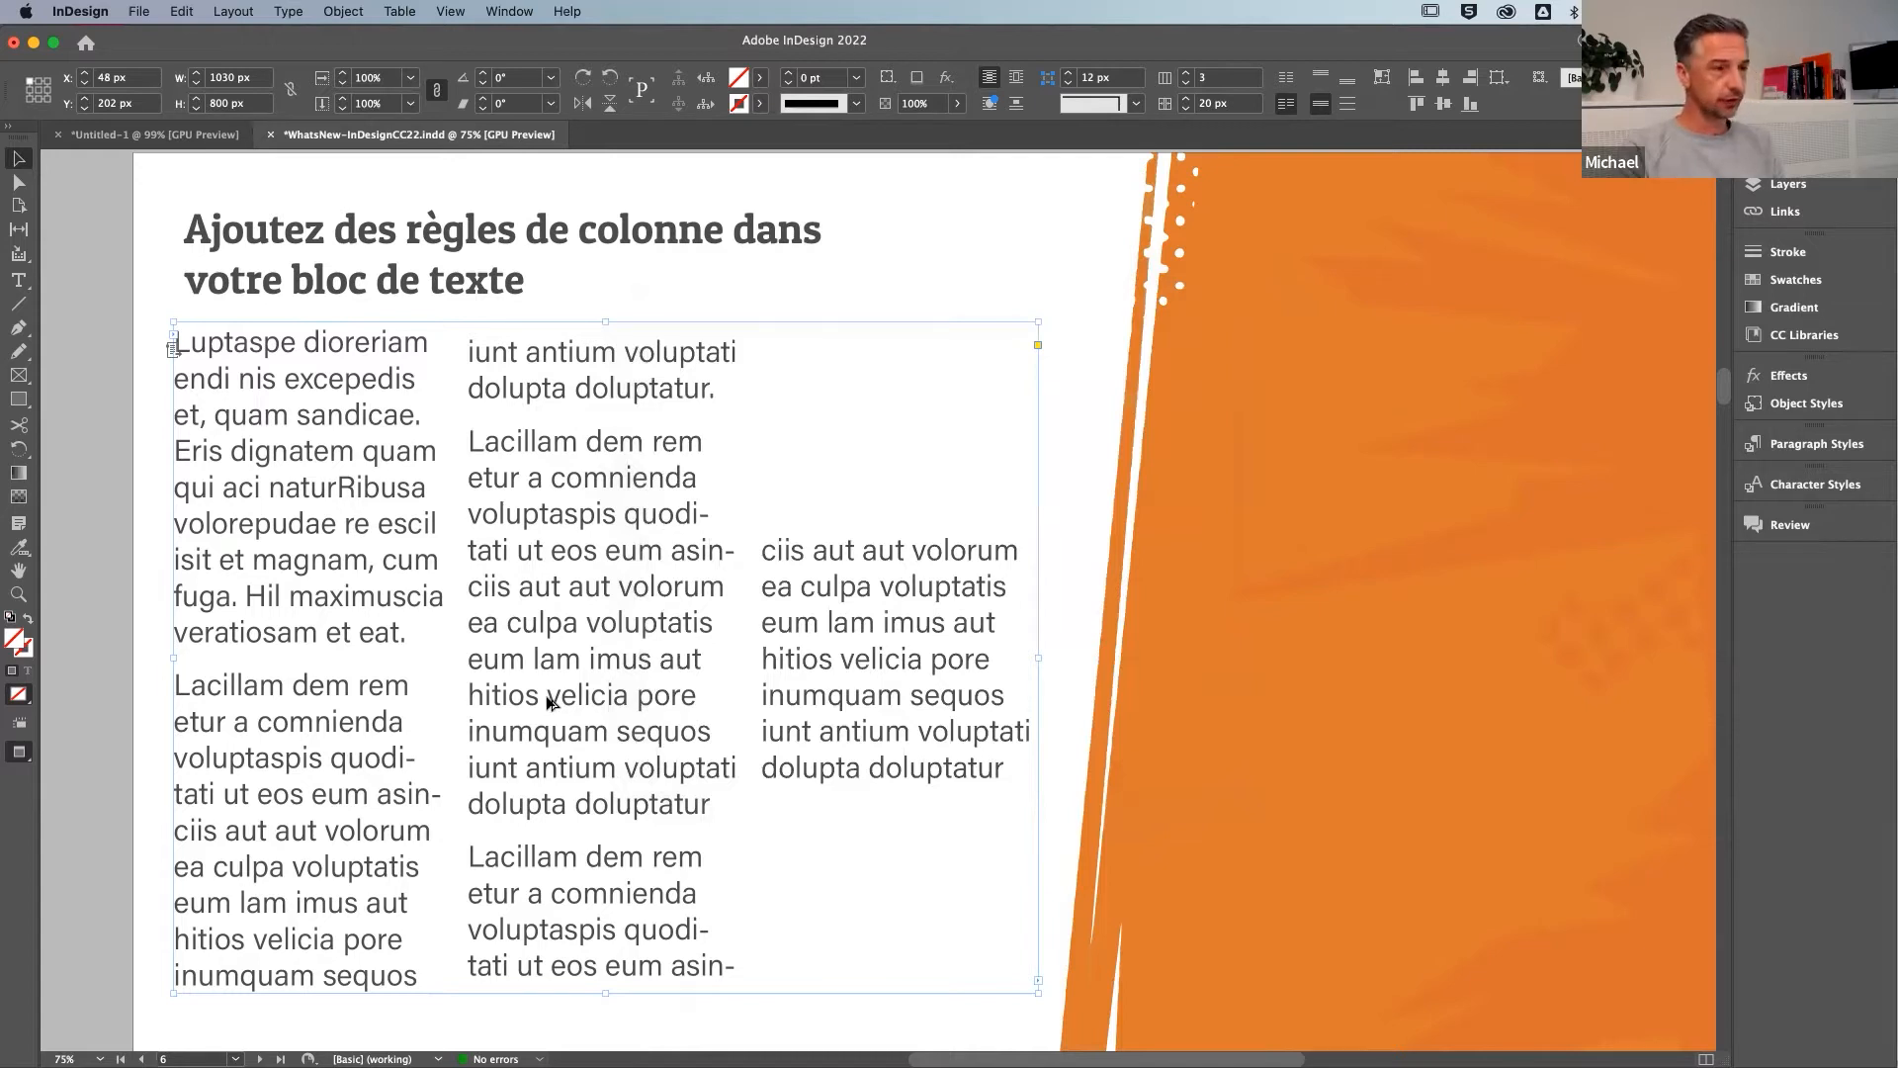
# Open the Text Frame Options for the three-column frame and show its Column Rules settings
pyautogui.press('super+b')
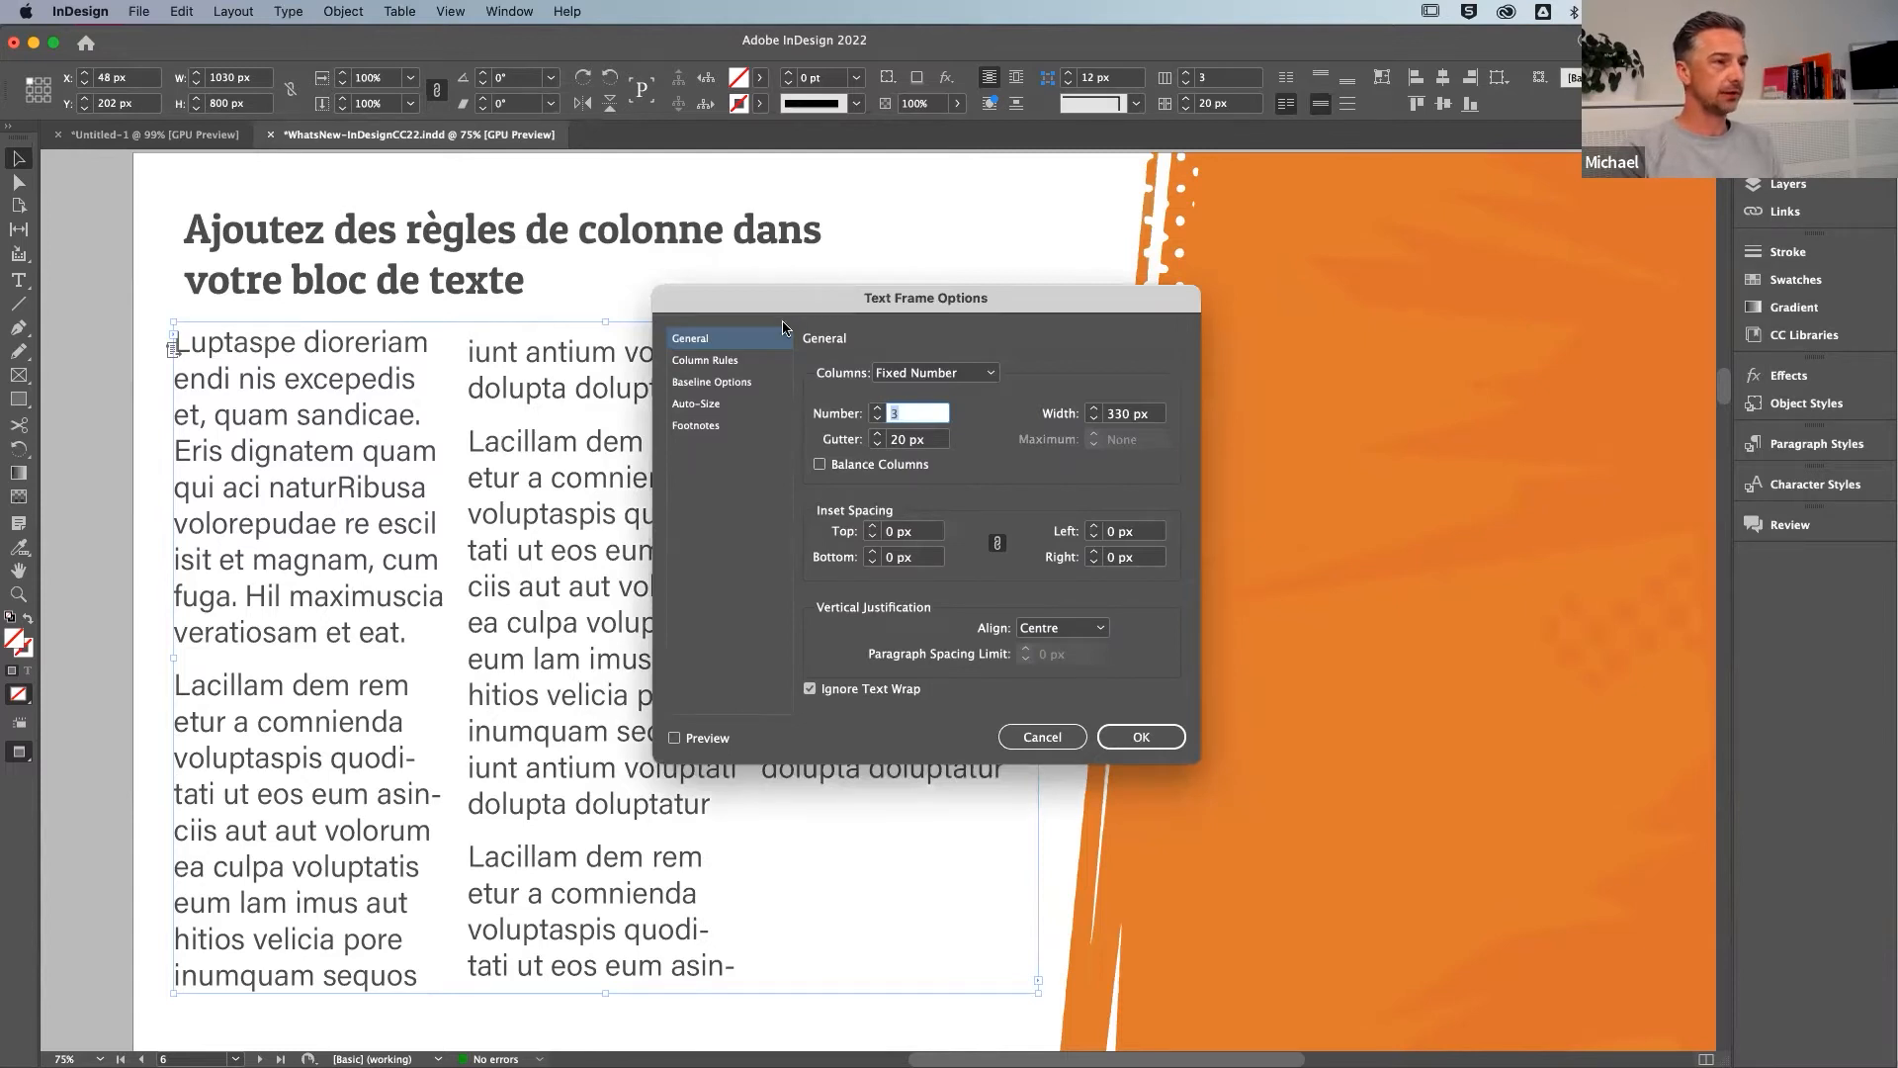
pyautogui.moveTo(839, 306); pyautogui.dragTo(1056, 253)
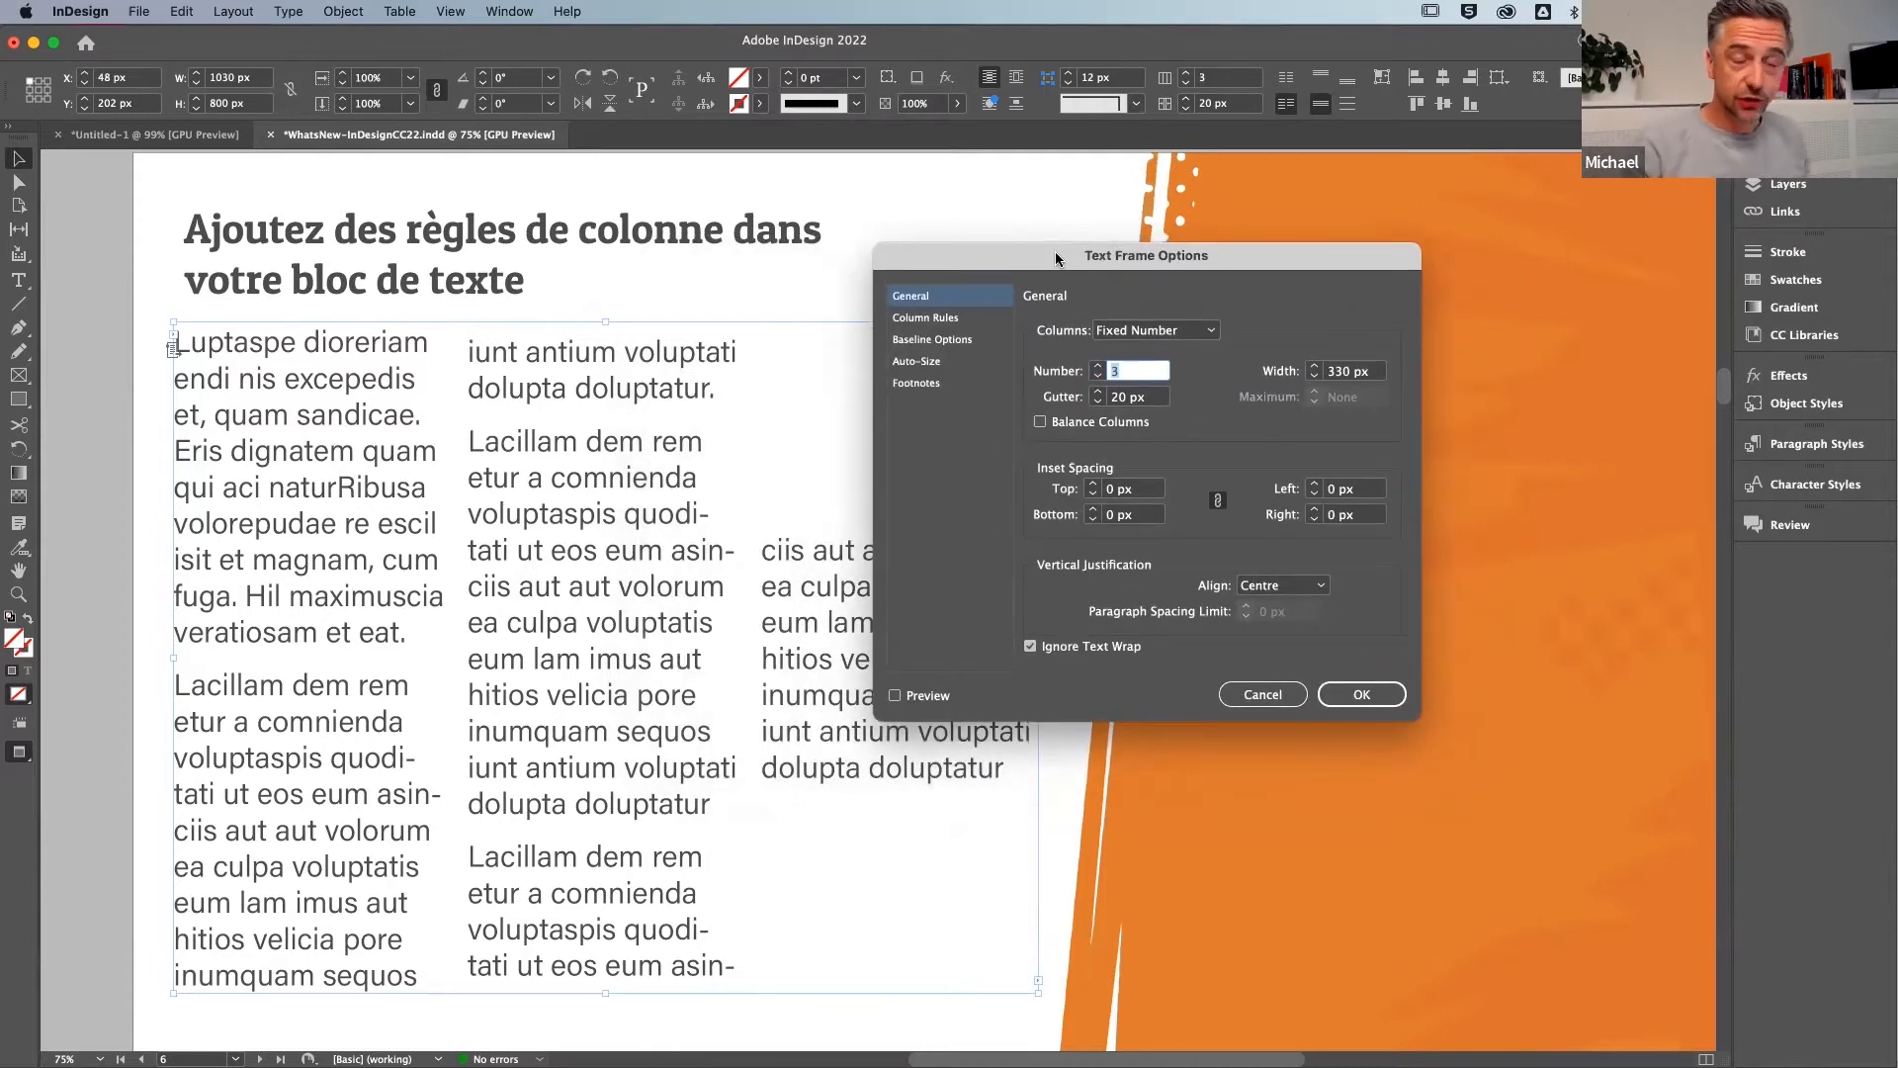
pyautogui.moveTo(1057, 250); pyautogui.dragTo(1026, 255)
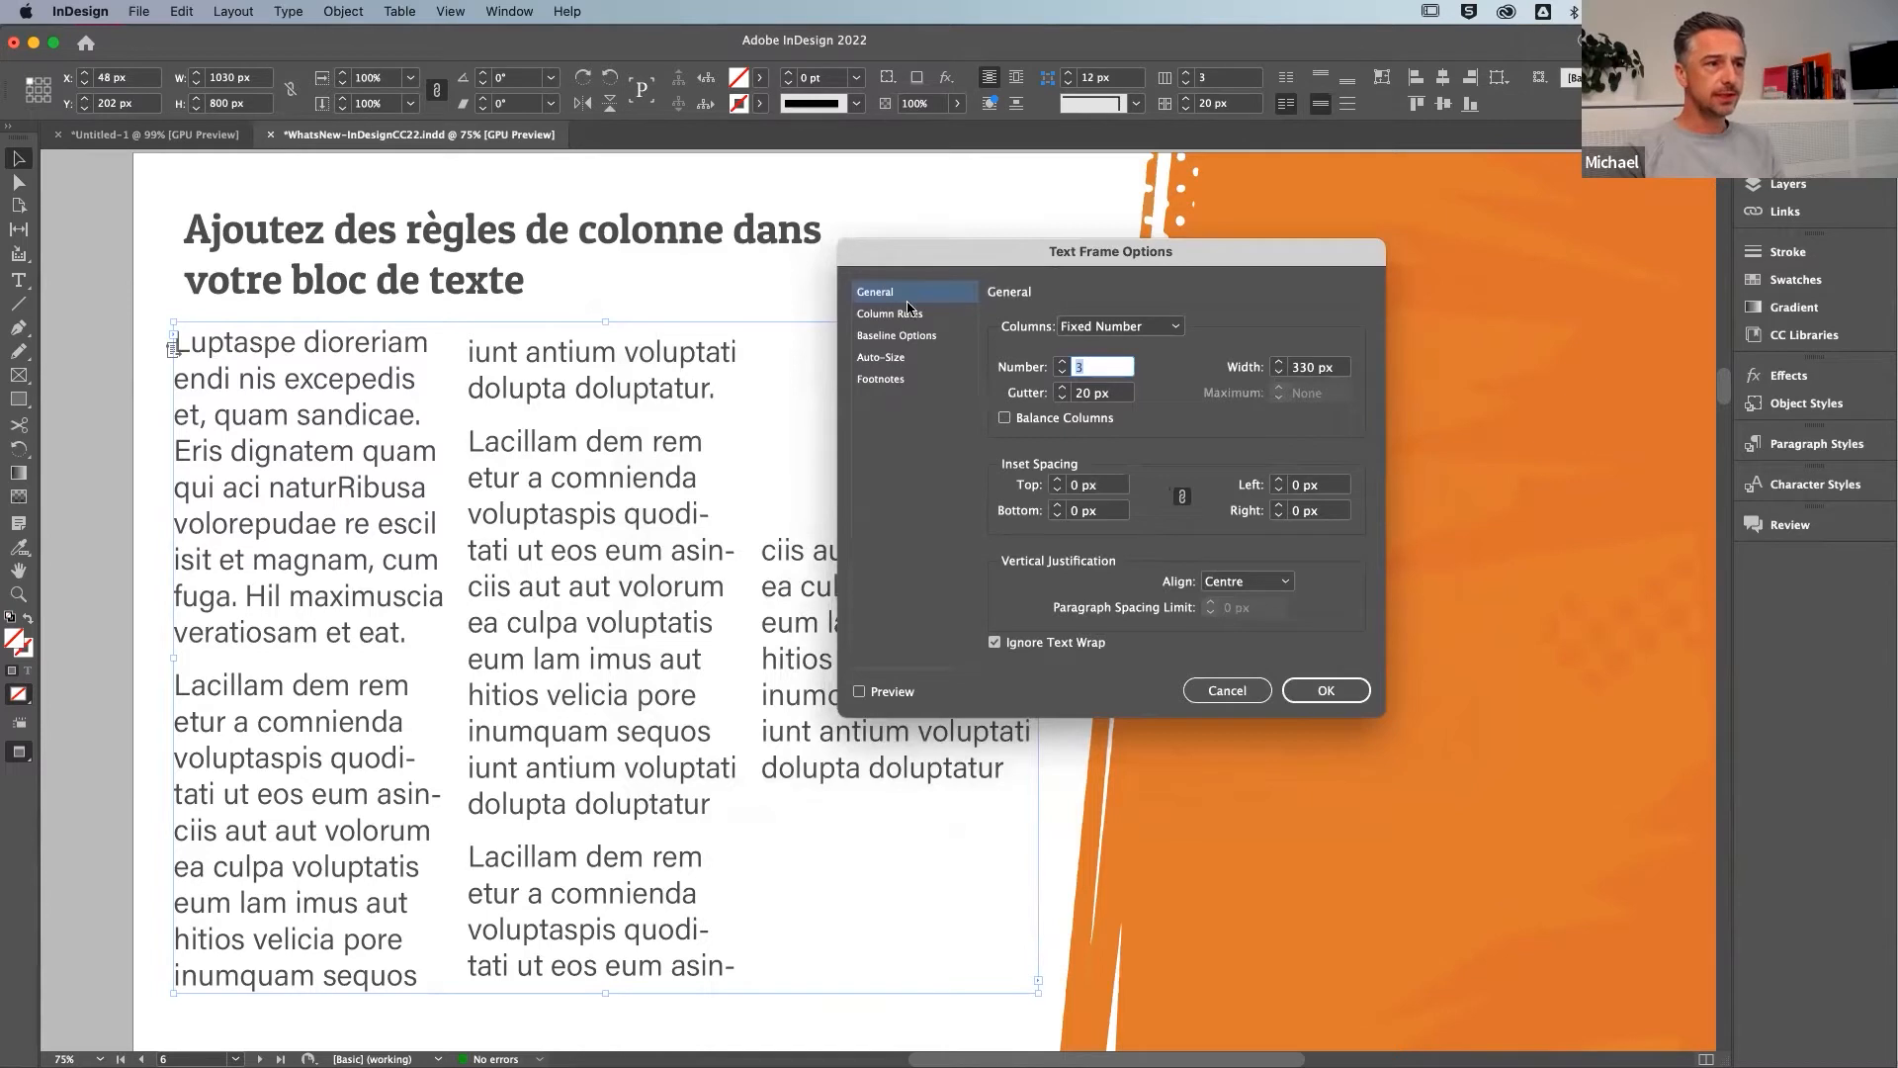
pyautogui.moveTo(988, 259); pyautogui.dragTo(956, 256)
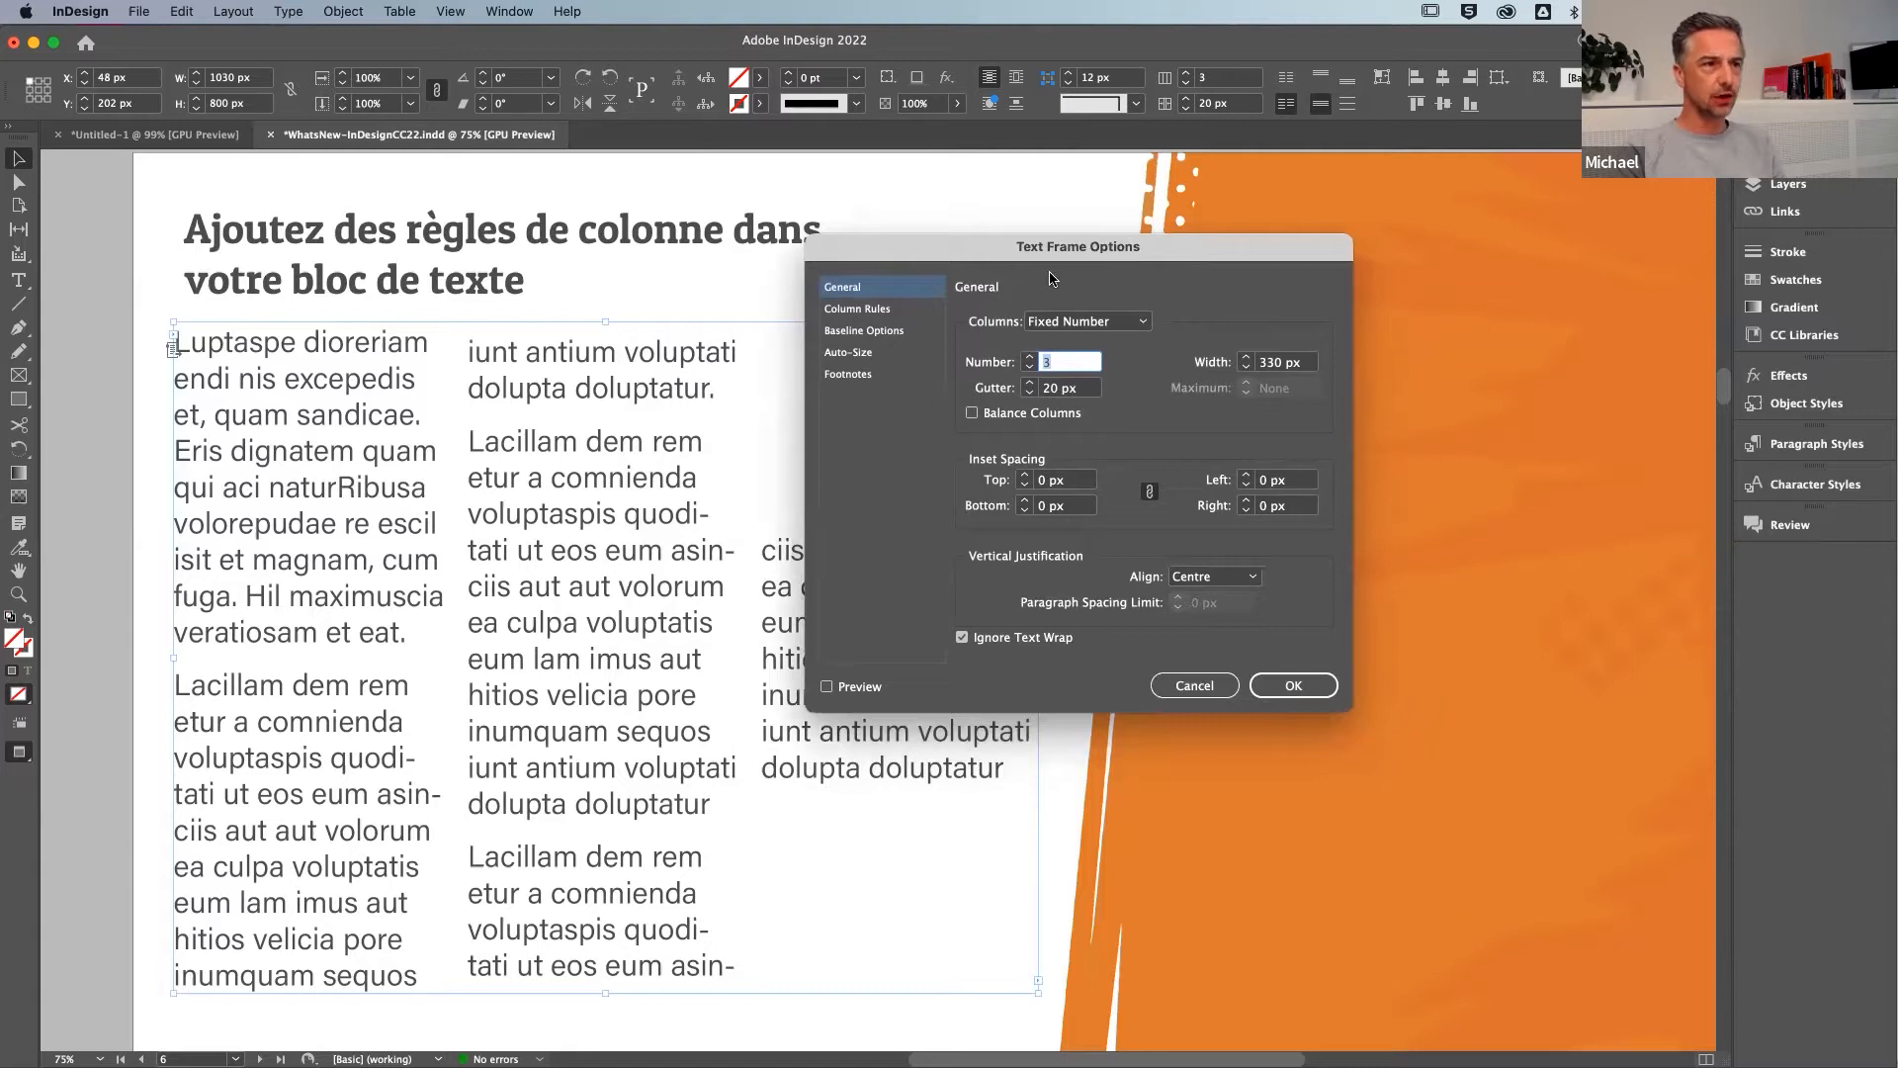
pyautogui.moveTo(980, 248); pyautogui.dragTo(1002, 242)
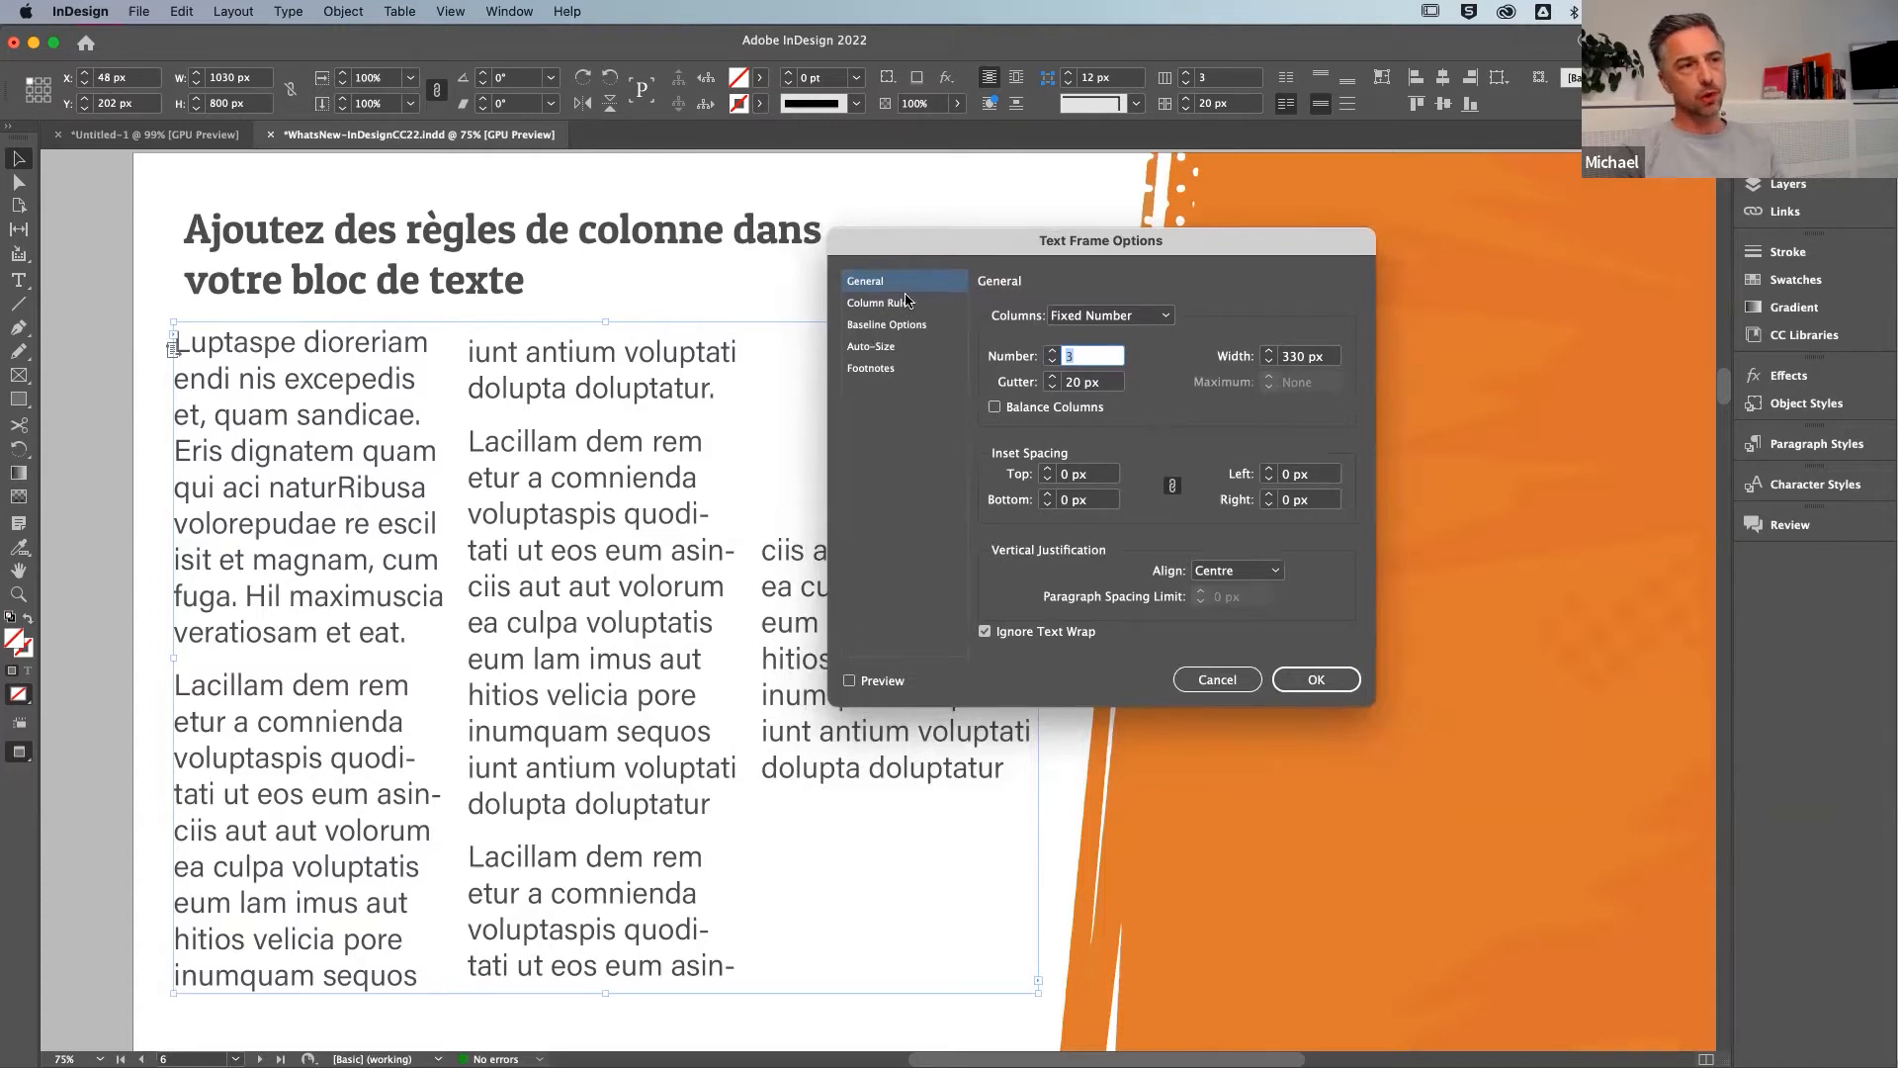
pyautogui.moveTo(906, 246); pyautogui.dragTo(895, 244)
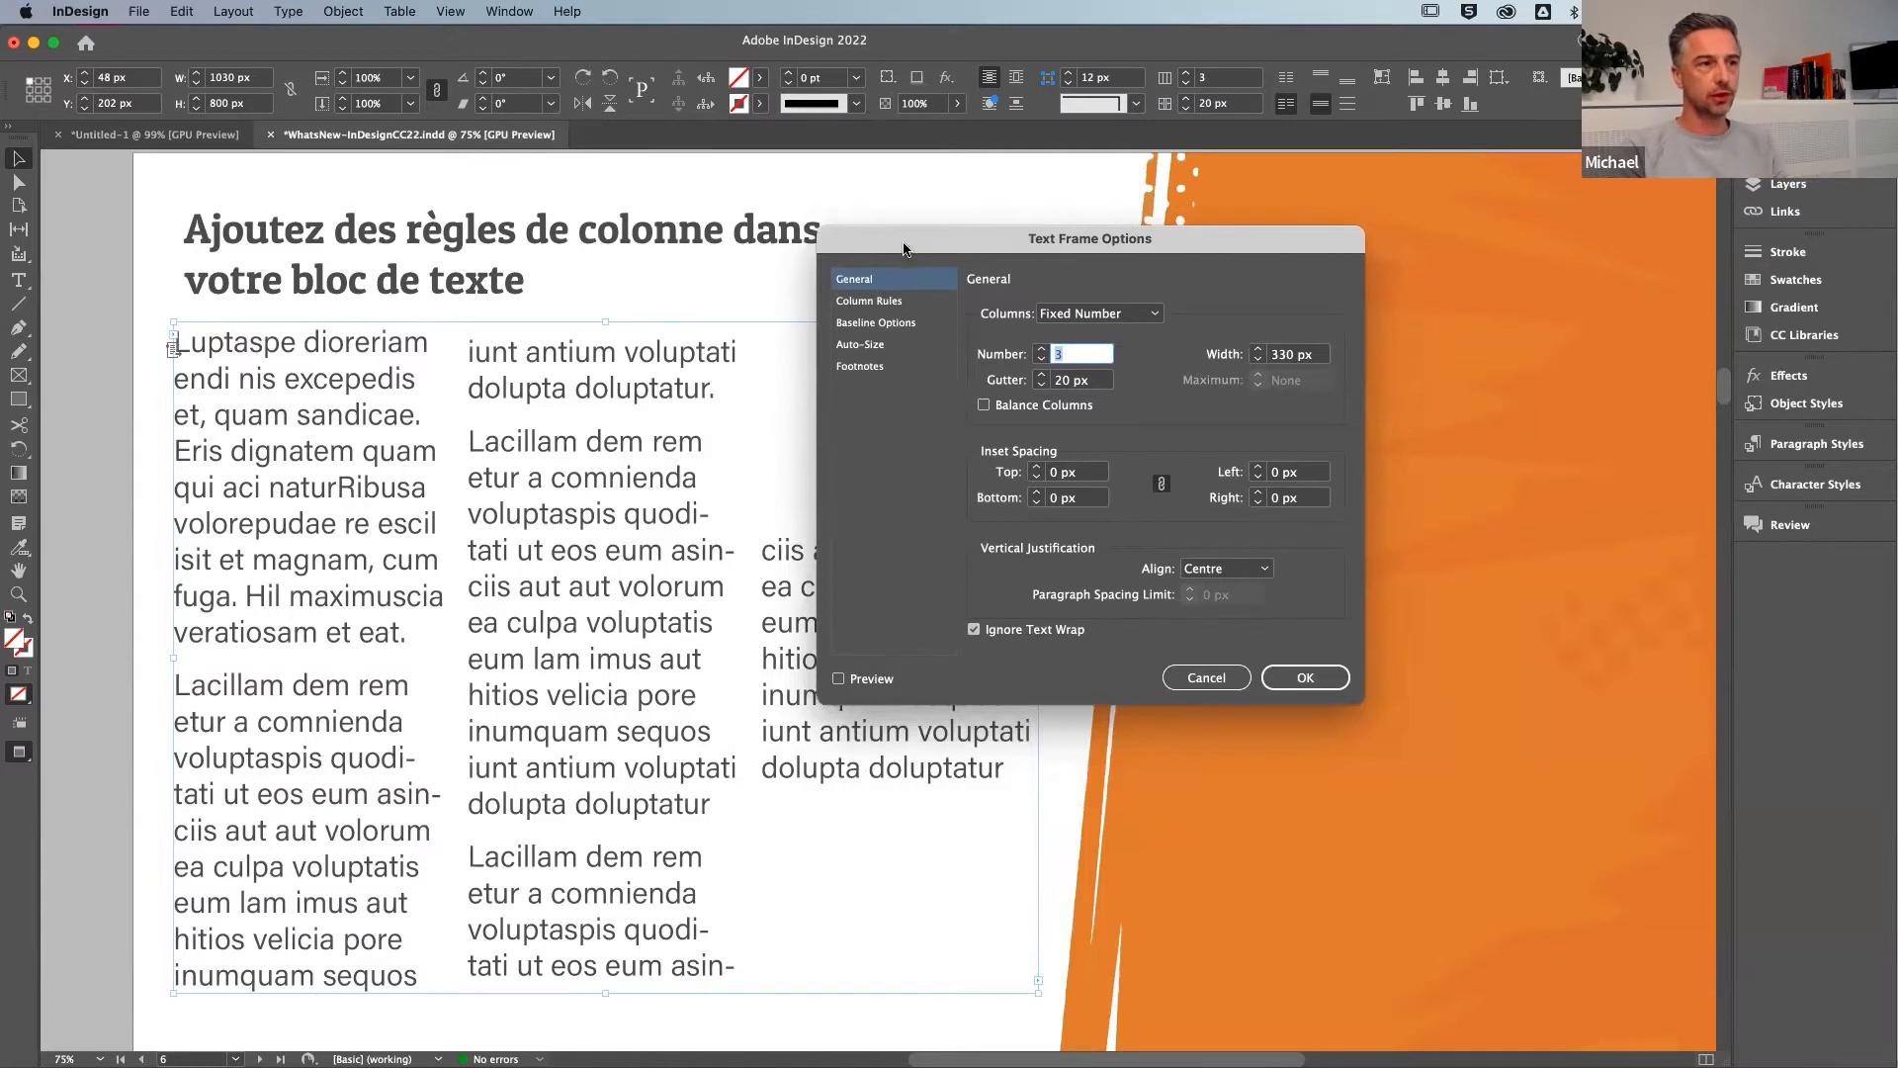
pyautogui.moveTo(904, 248); pyautogui.dragTo(892, 245)
pyautogui.click(847, 300)
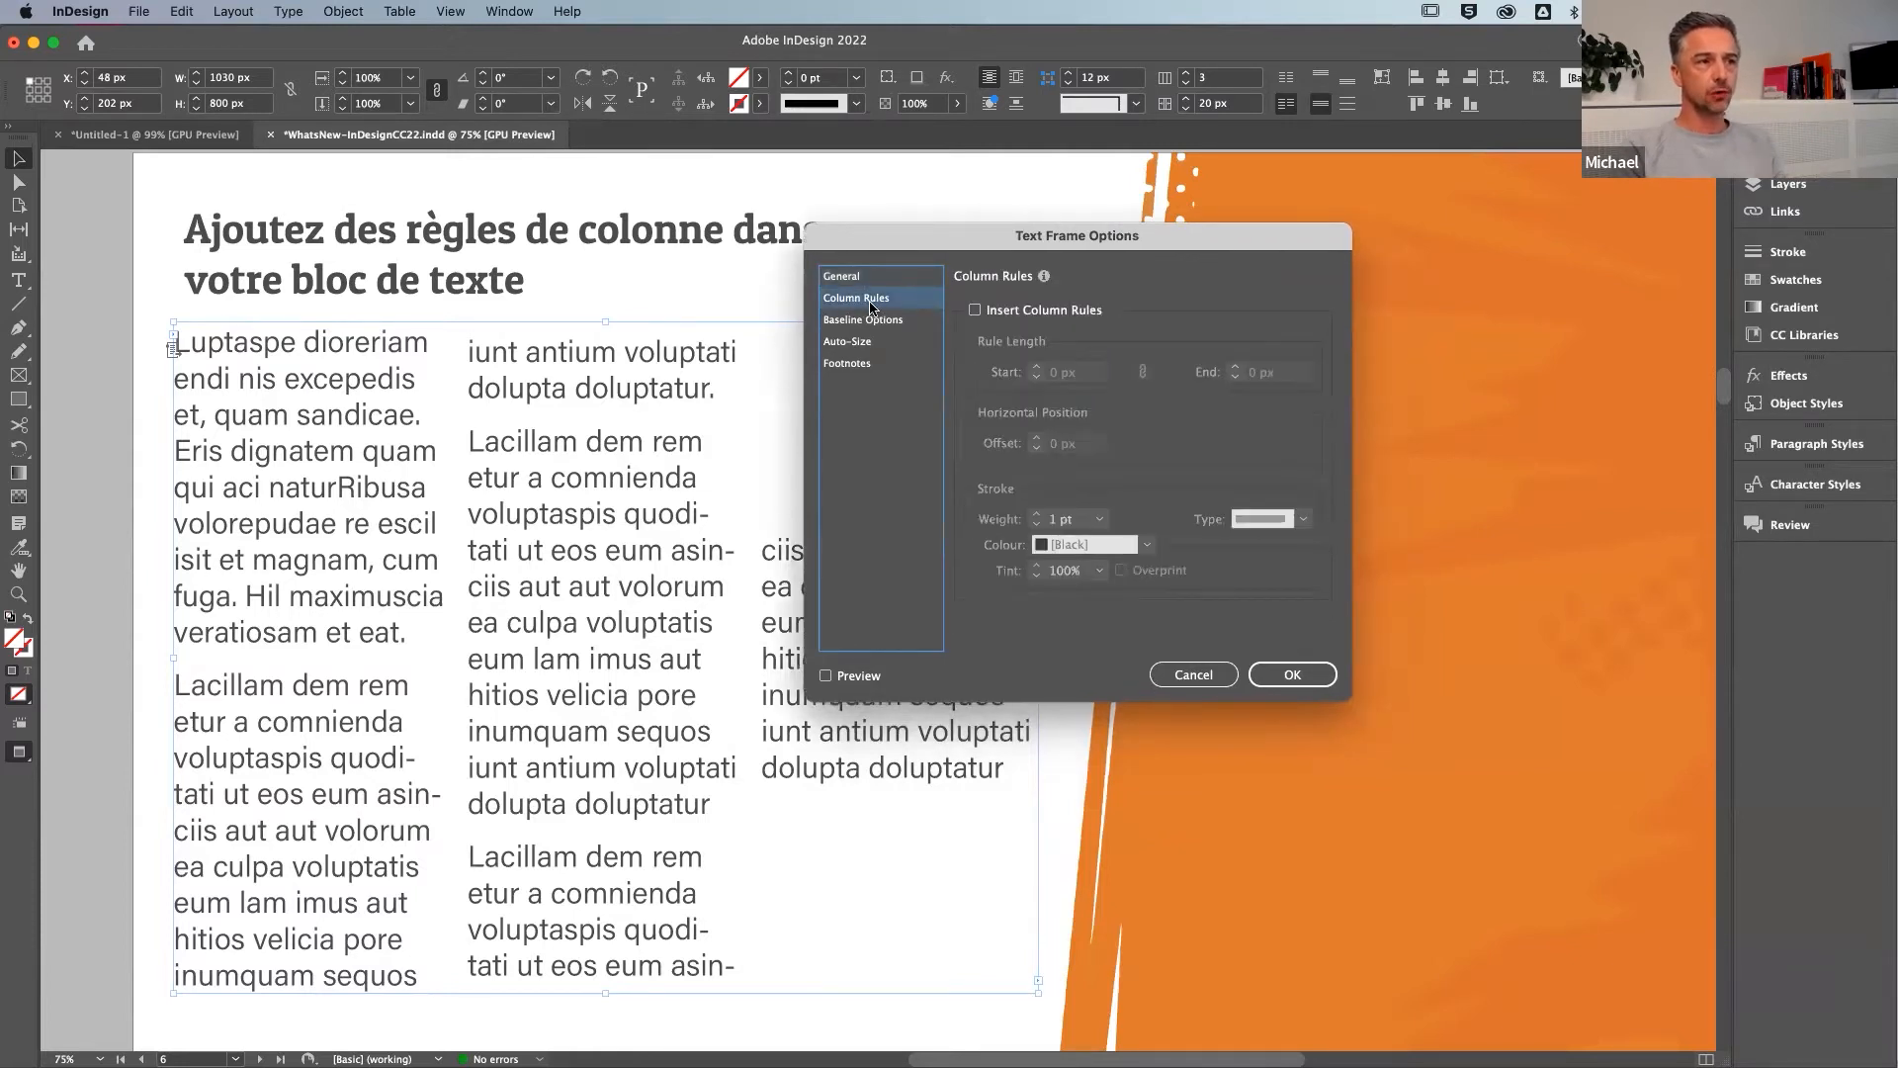
pyautogui.click(849, 364)
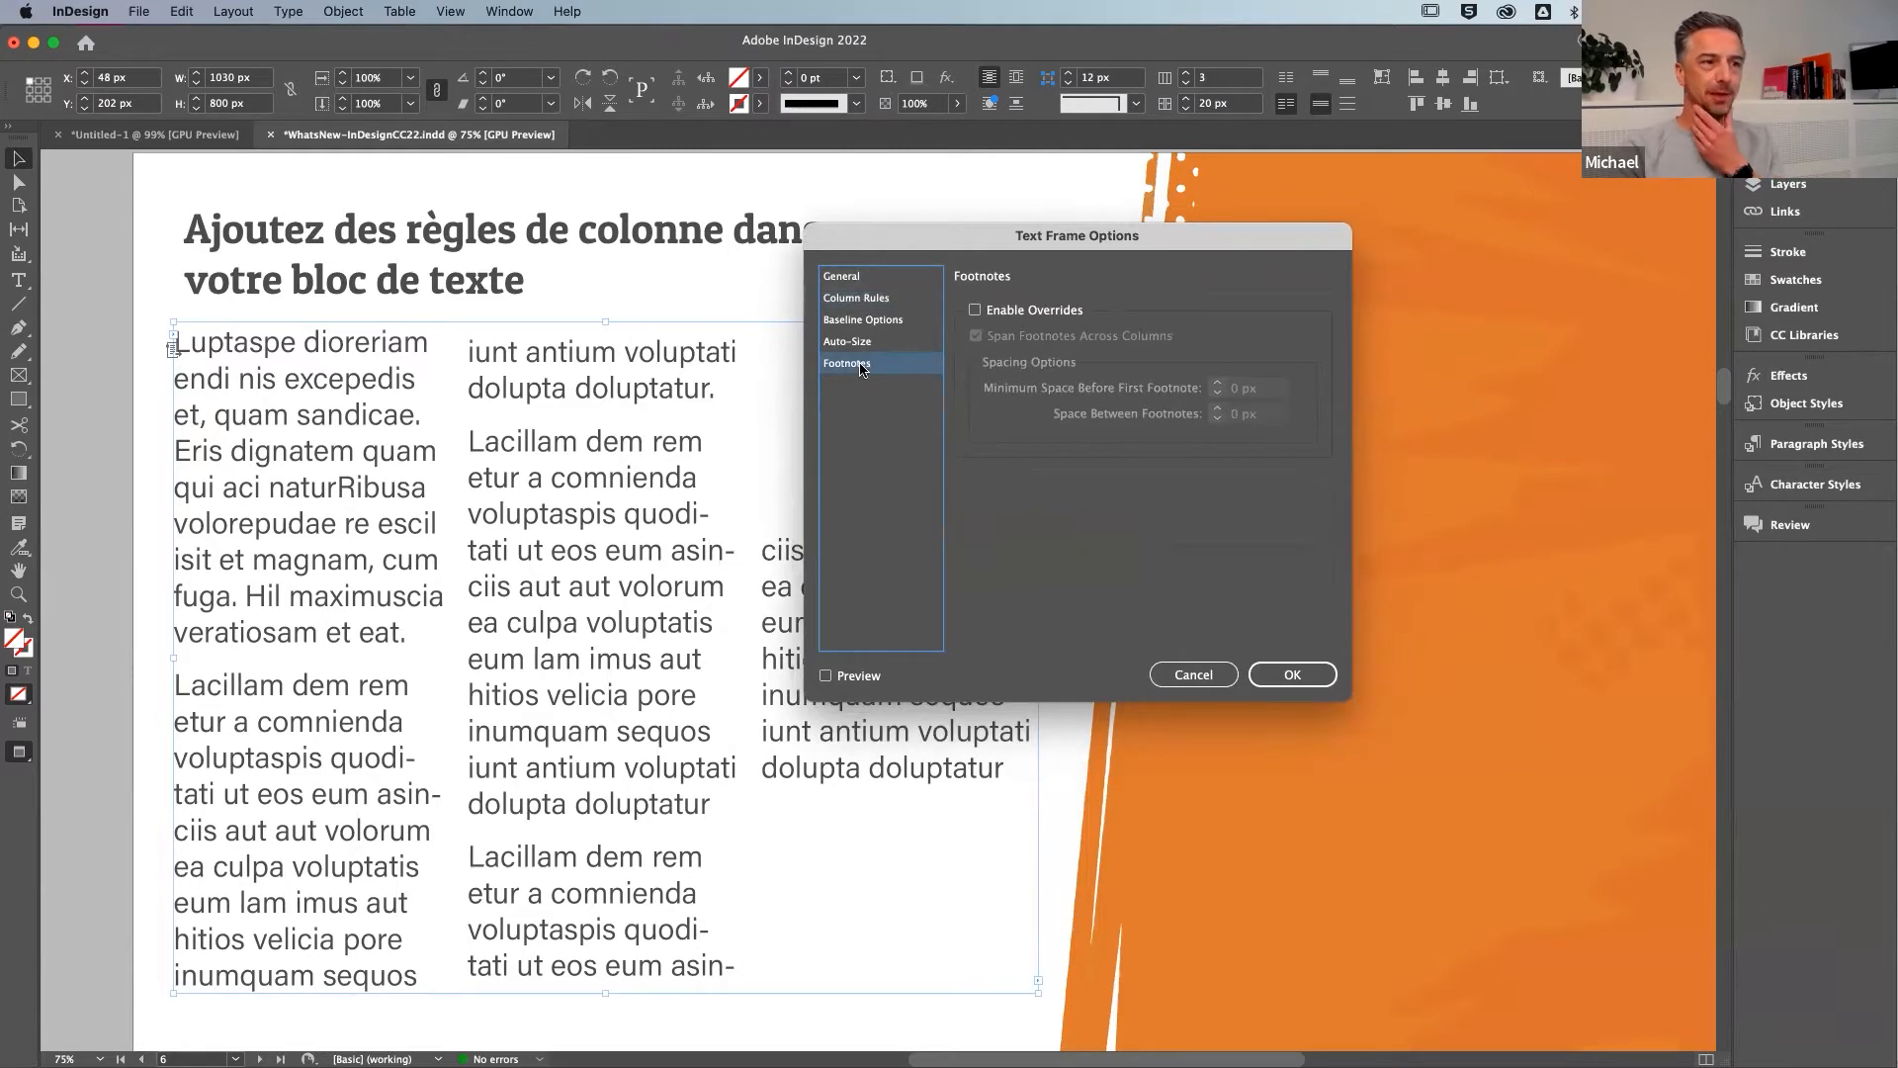
pyautogui.click(852, 301)
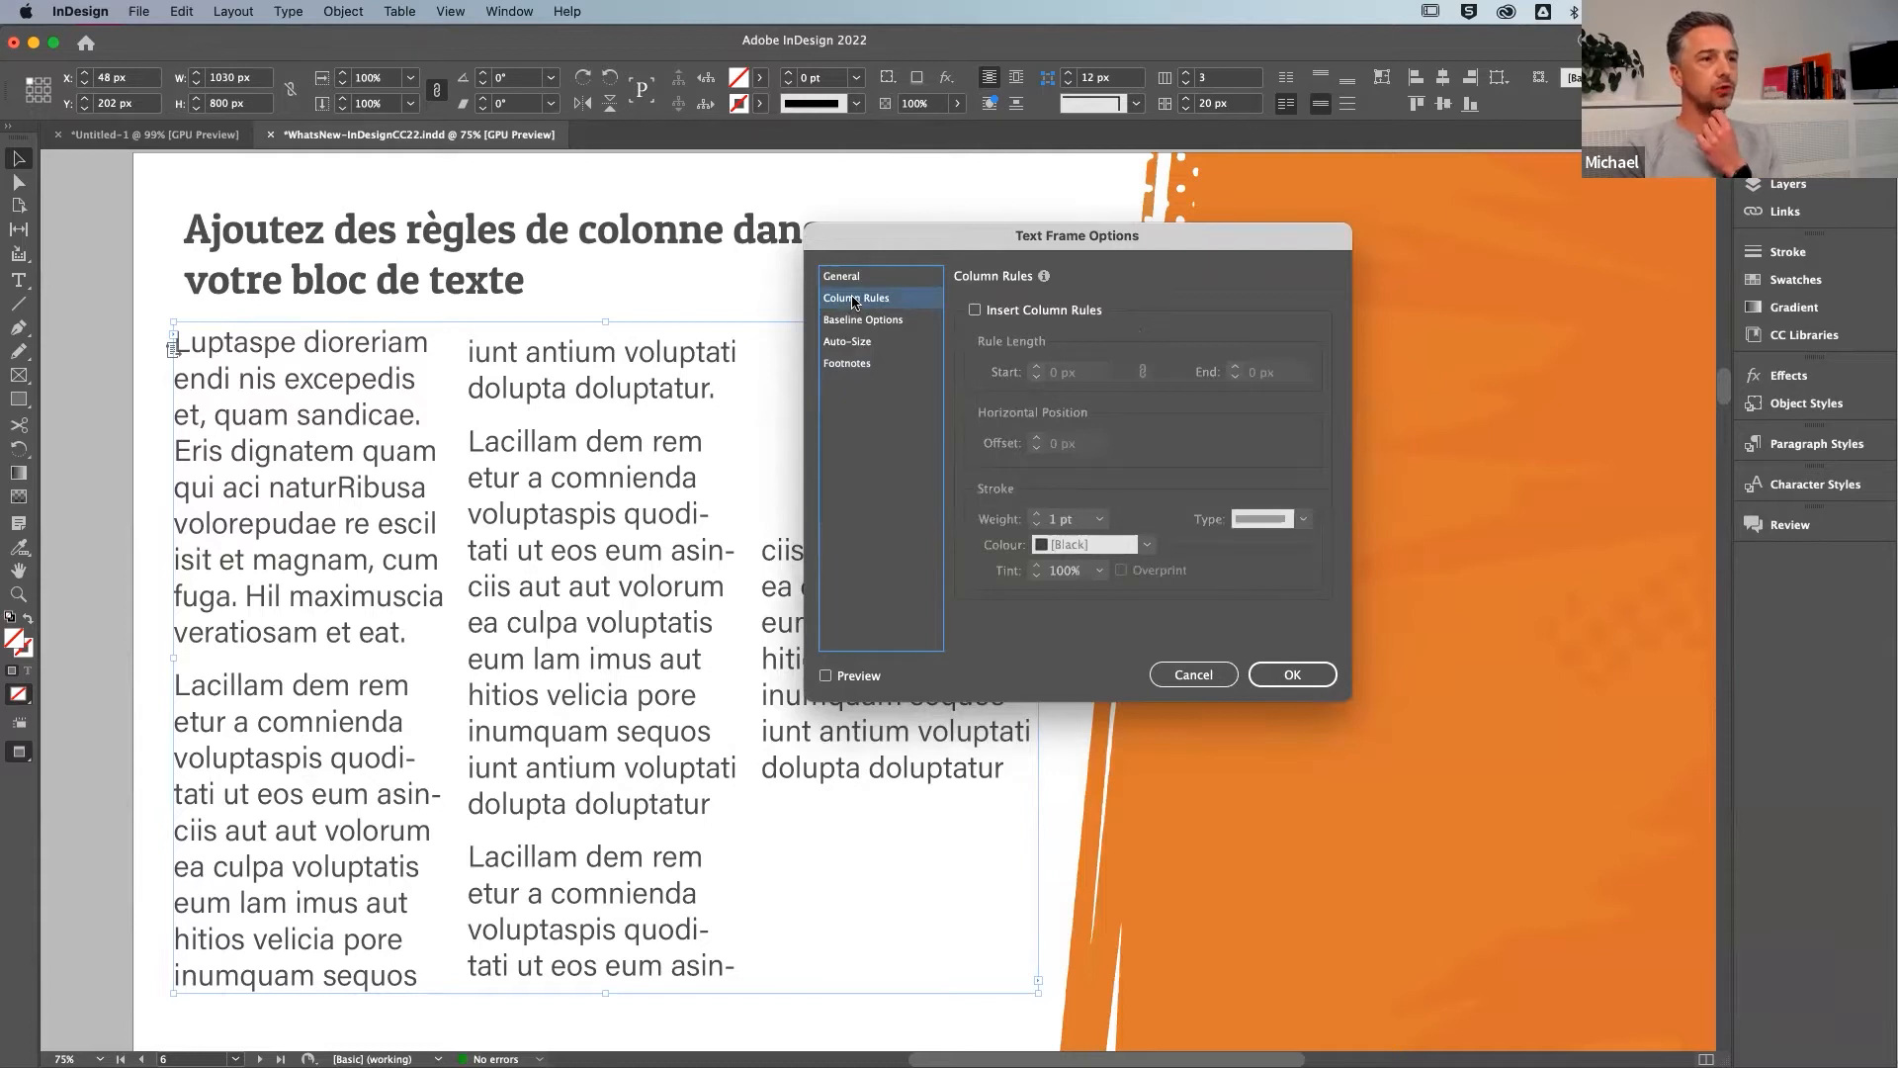
# Enable the preview and insert column rules in the text frame, keeping the dialog clear of the columns
pyautogui.moveTo(953, 229); pyautogui.dragTo(1148, 227)
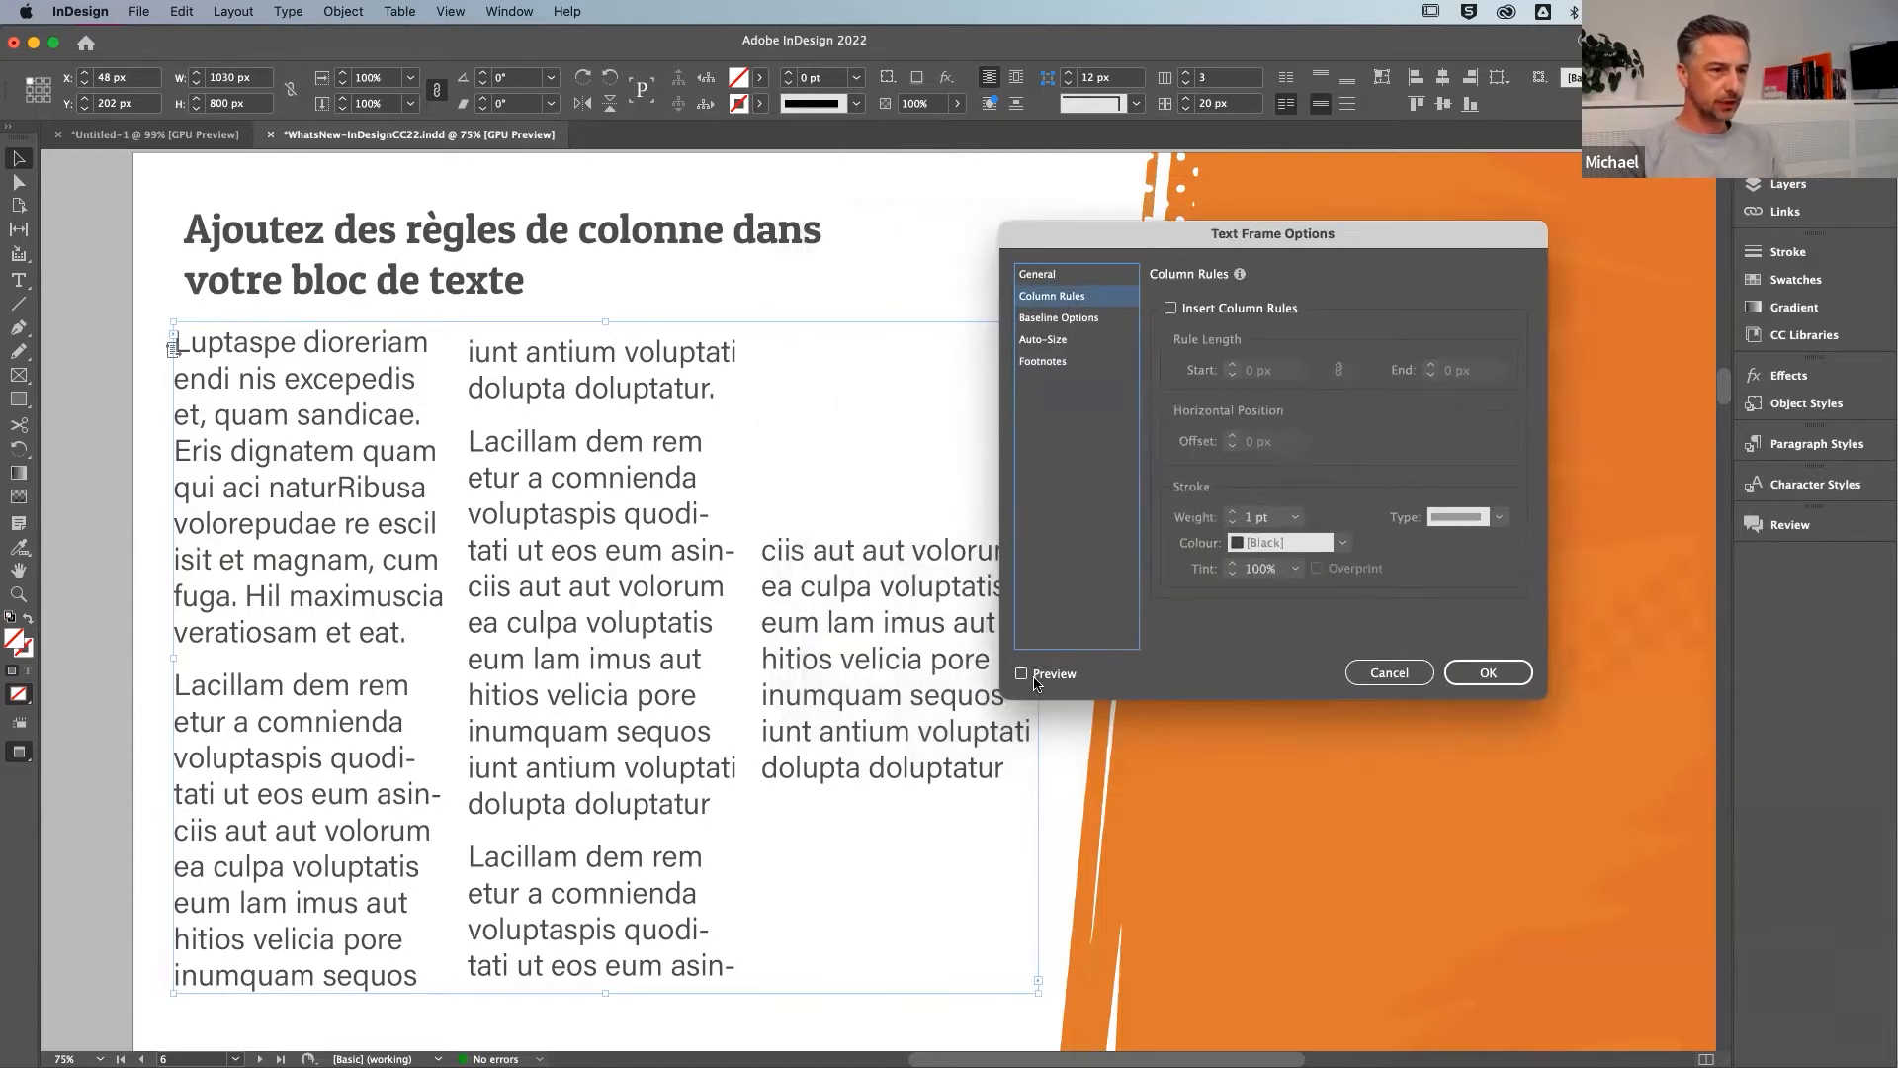
pyautogui.click(1035, 680)
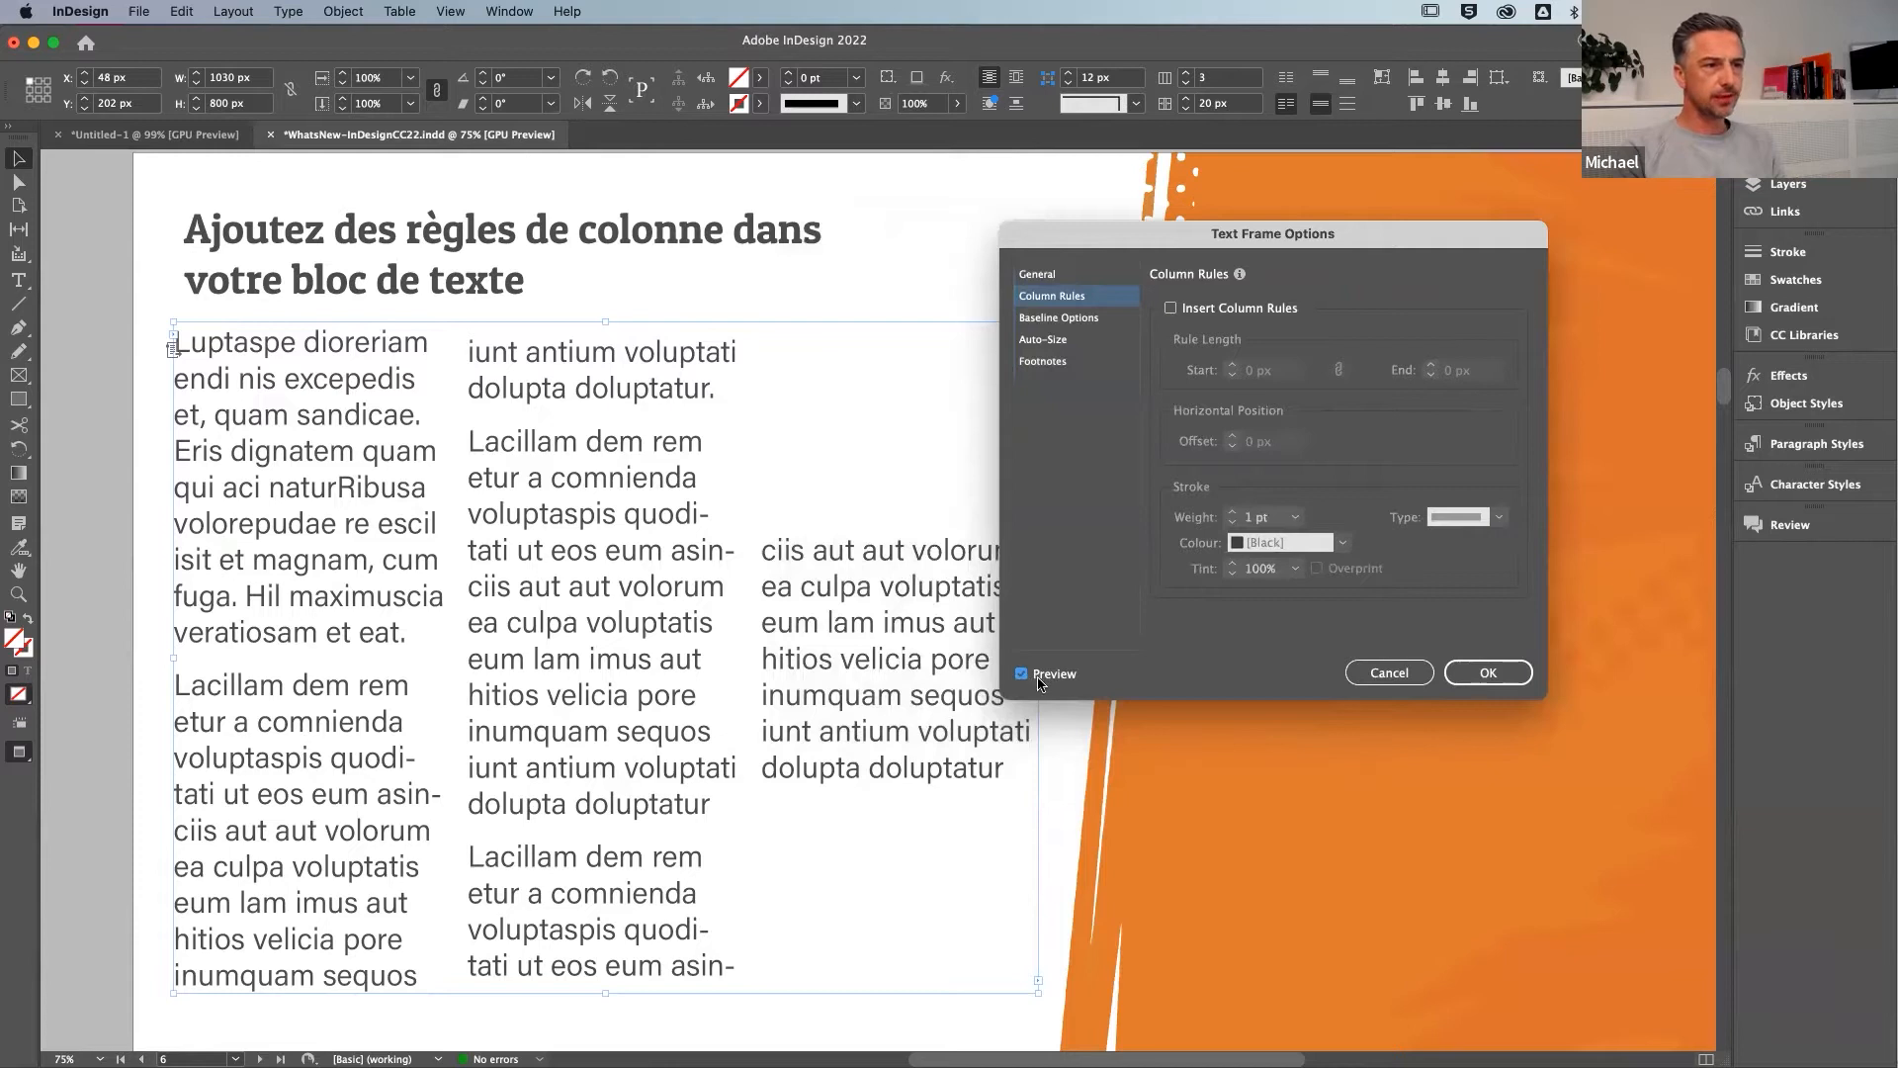
pyautogui.click(1200, 312)
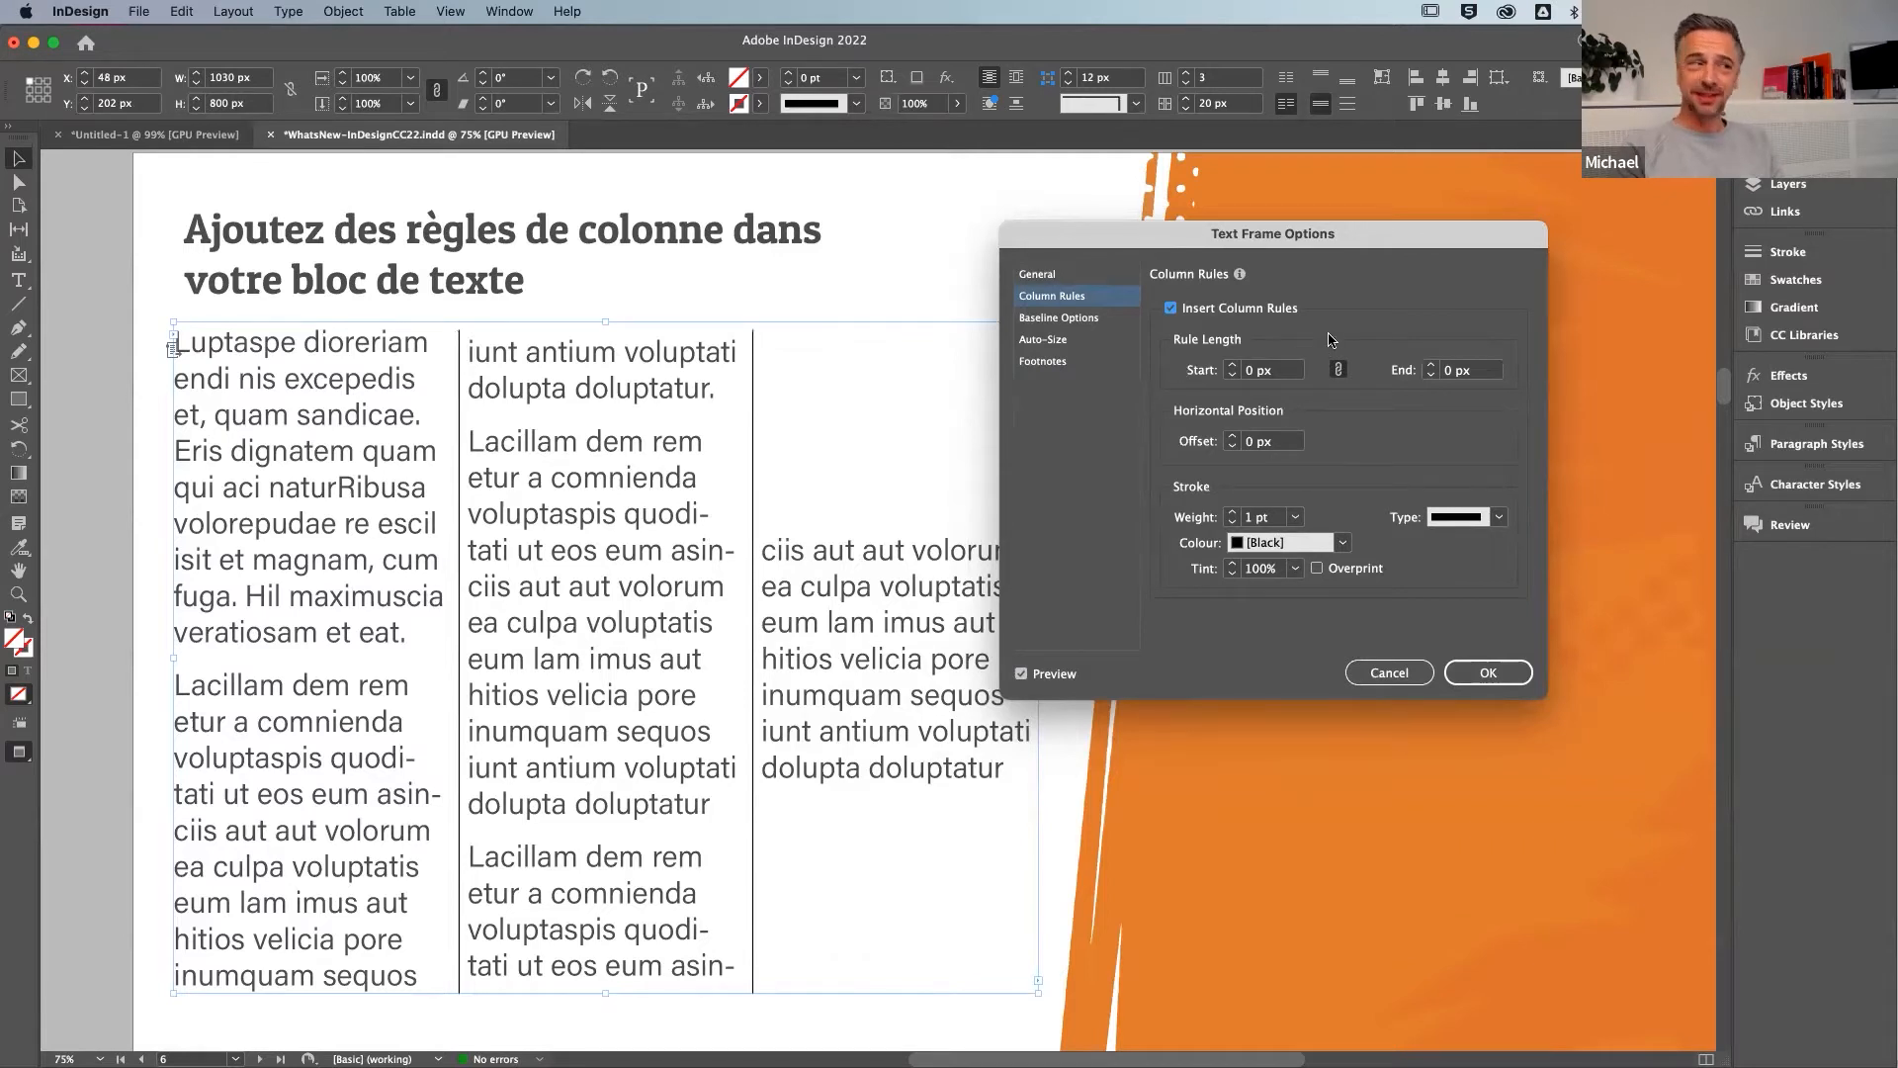
pyautogui.moveTo(1335, 238); pyautogui.dragTo(1422, 305)
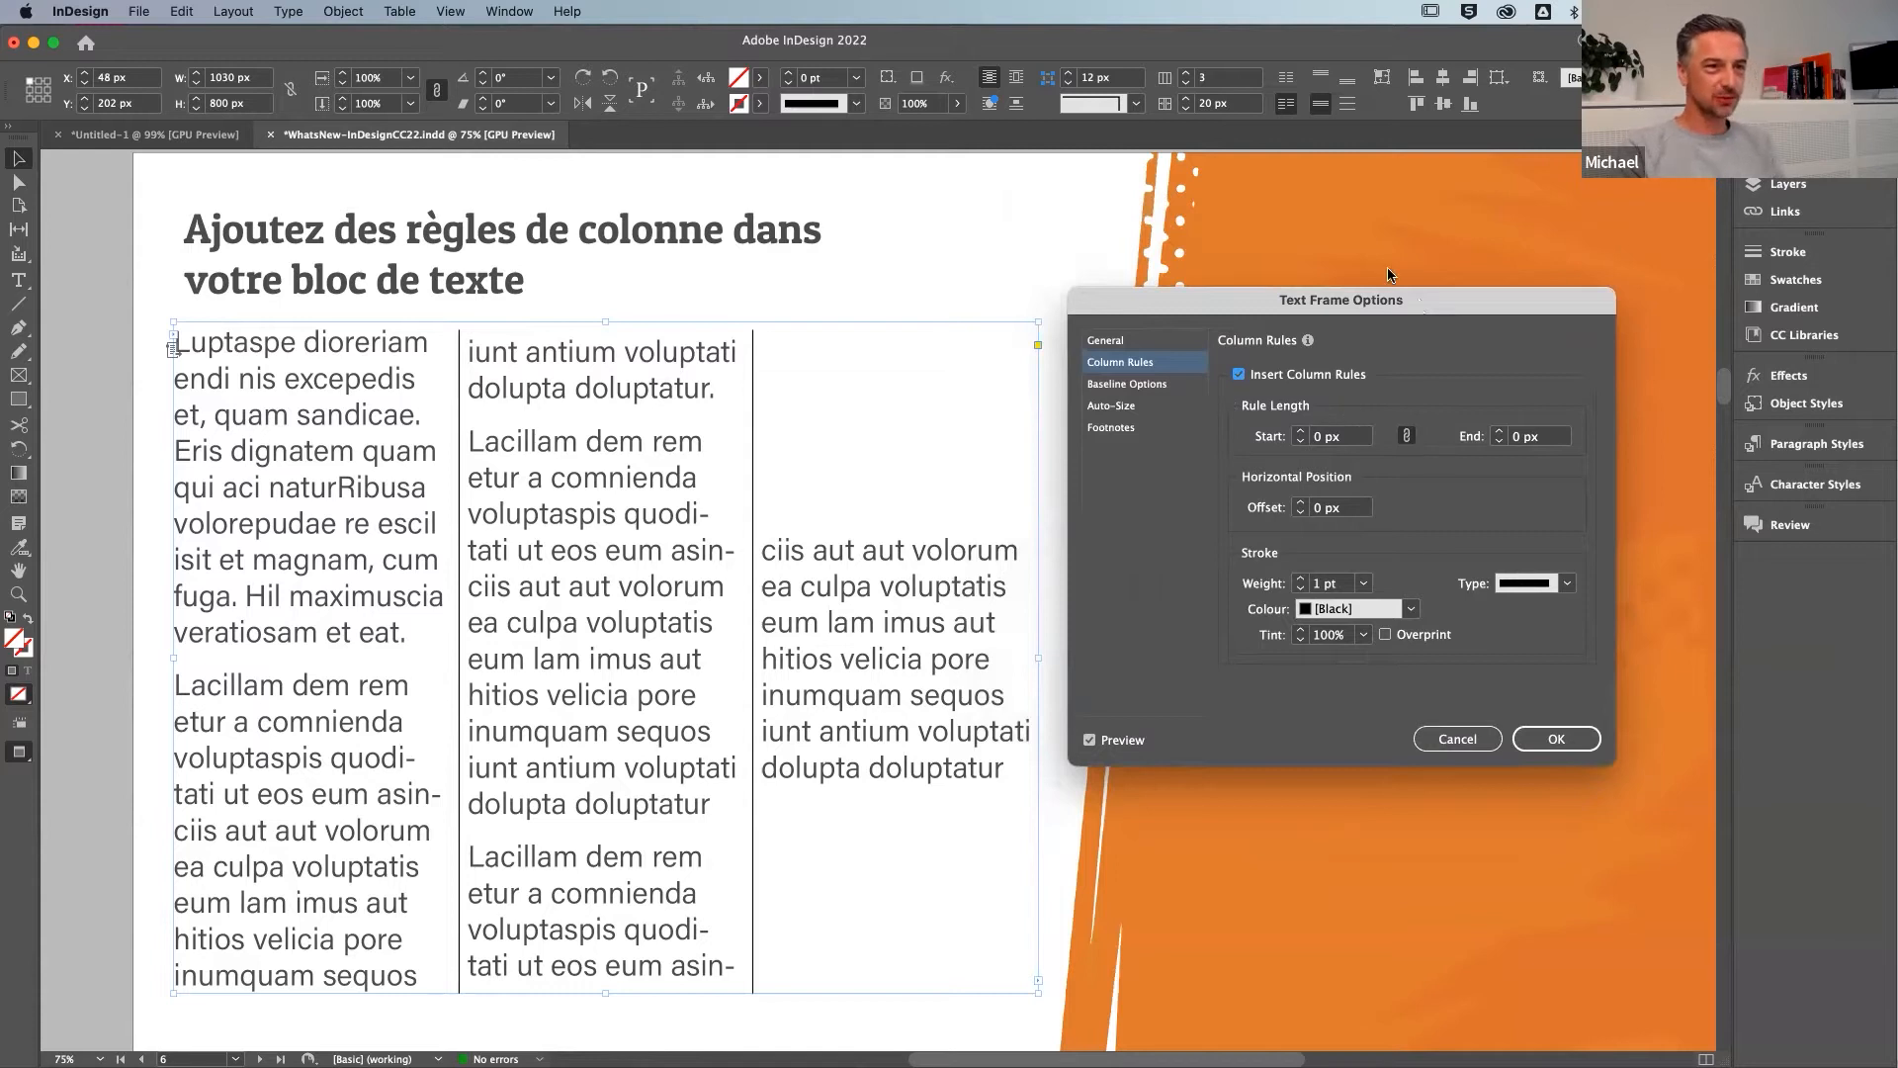
pyautogui.moveTo(1408, 315); pyautogui.dragTo(1414, 272)
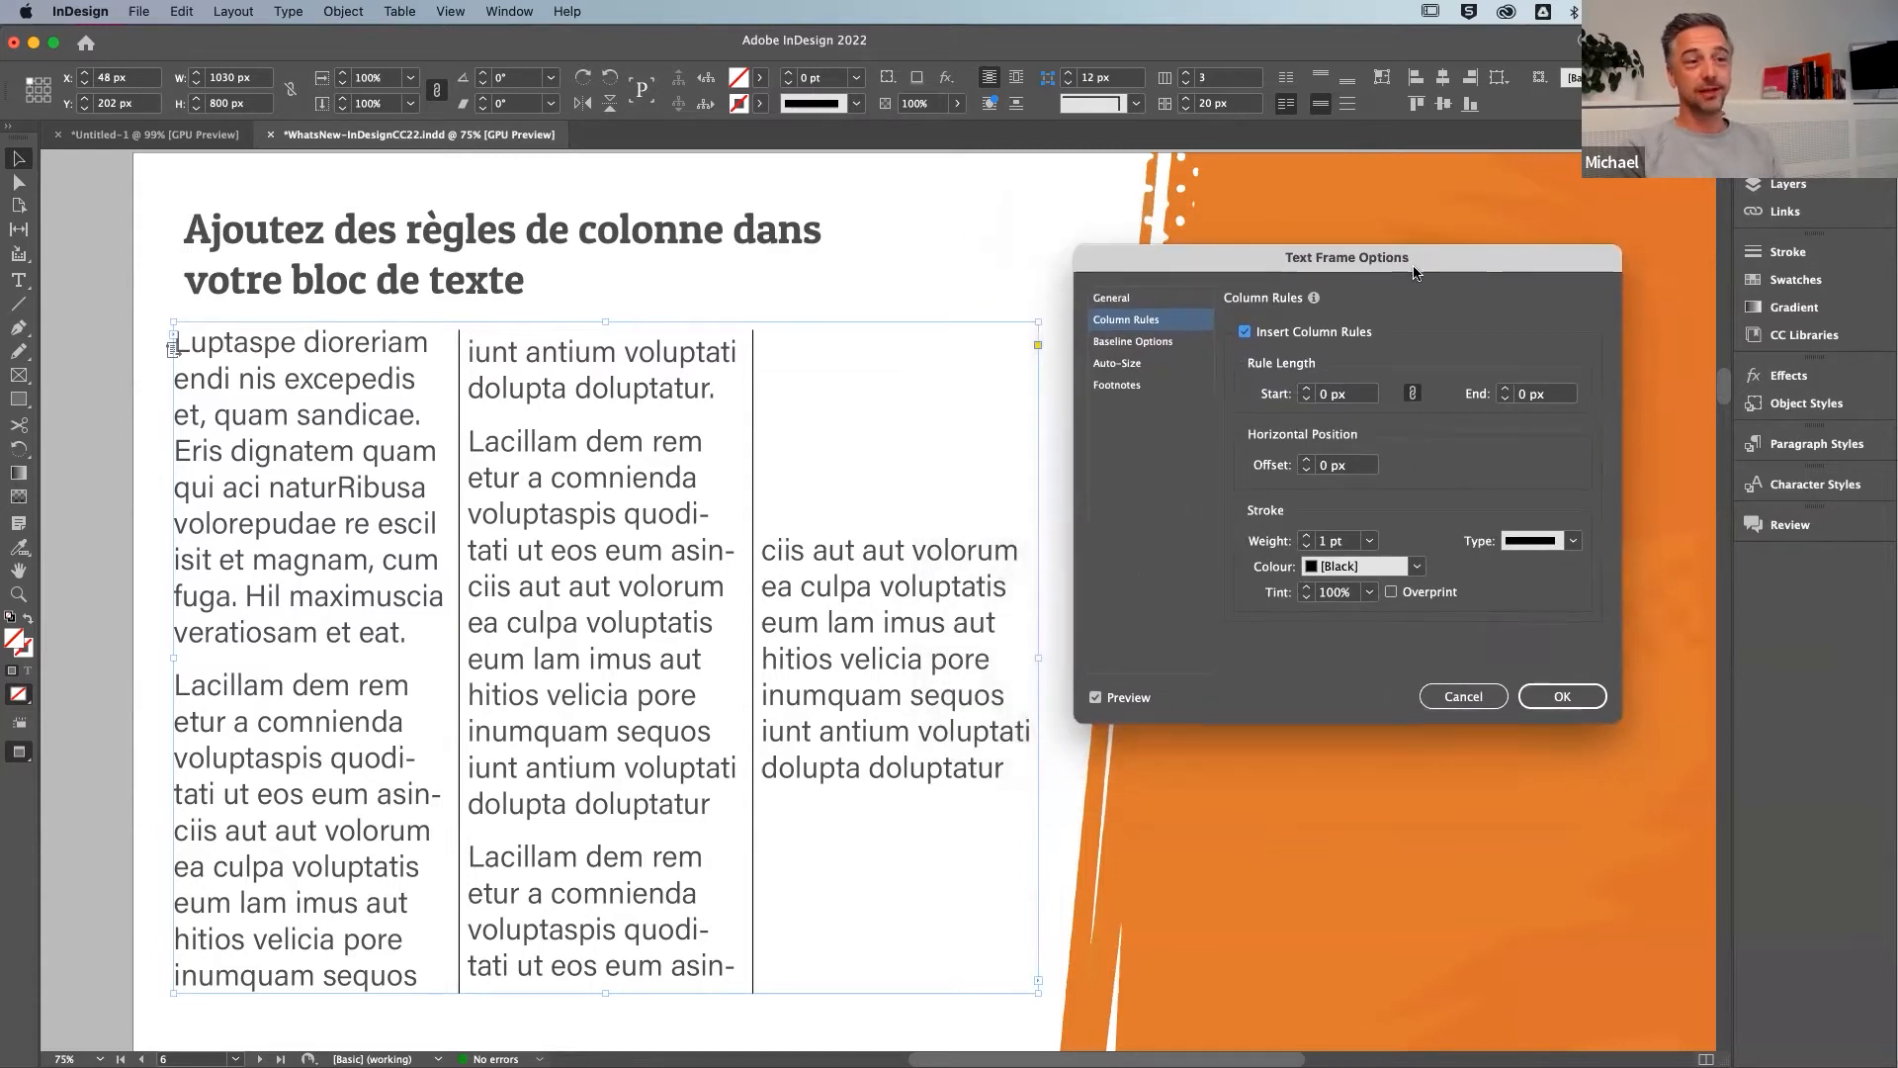
# Set the linked start and end values of the column rule length to 25 px
pyautogui.click(1307, 391)
pyautogui.click(1307, 390)
pyautogui.click(1307, 391)
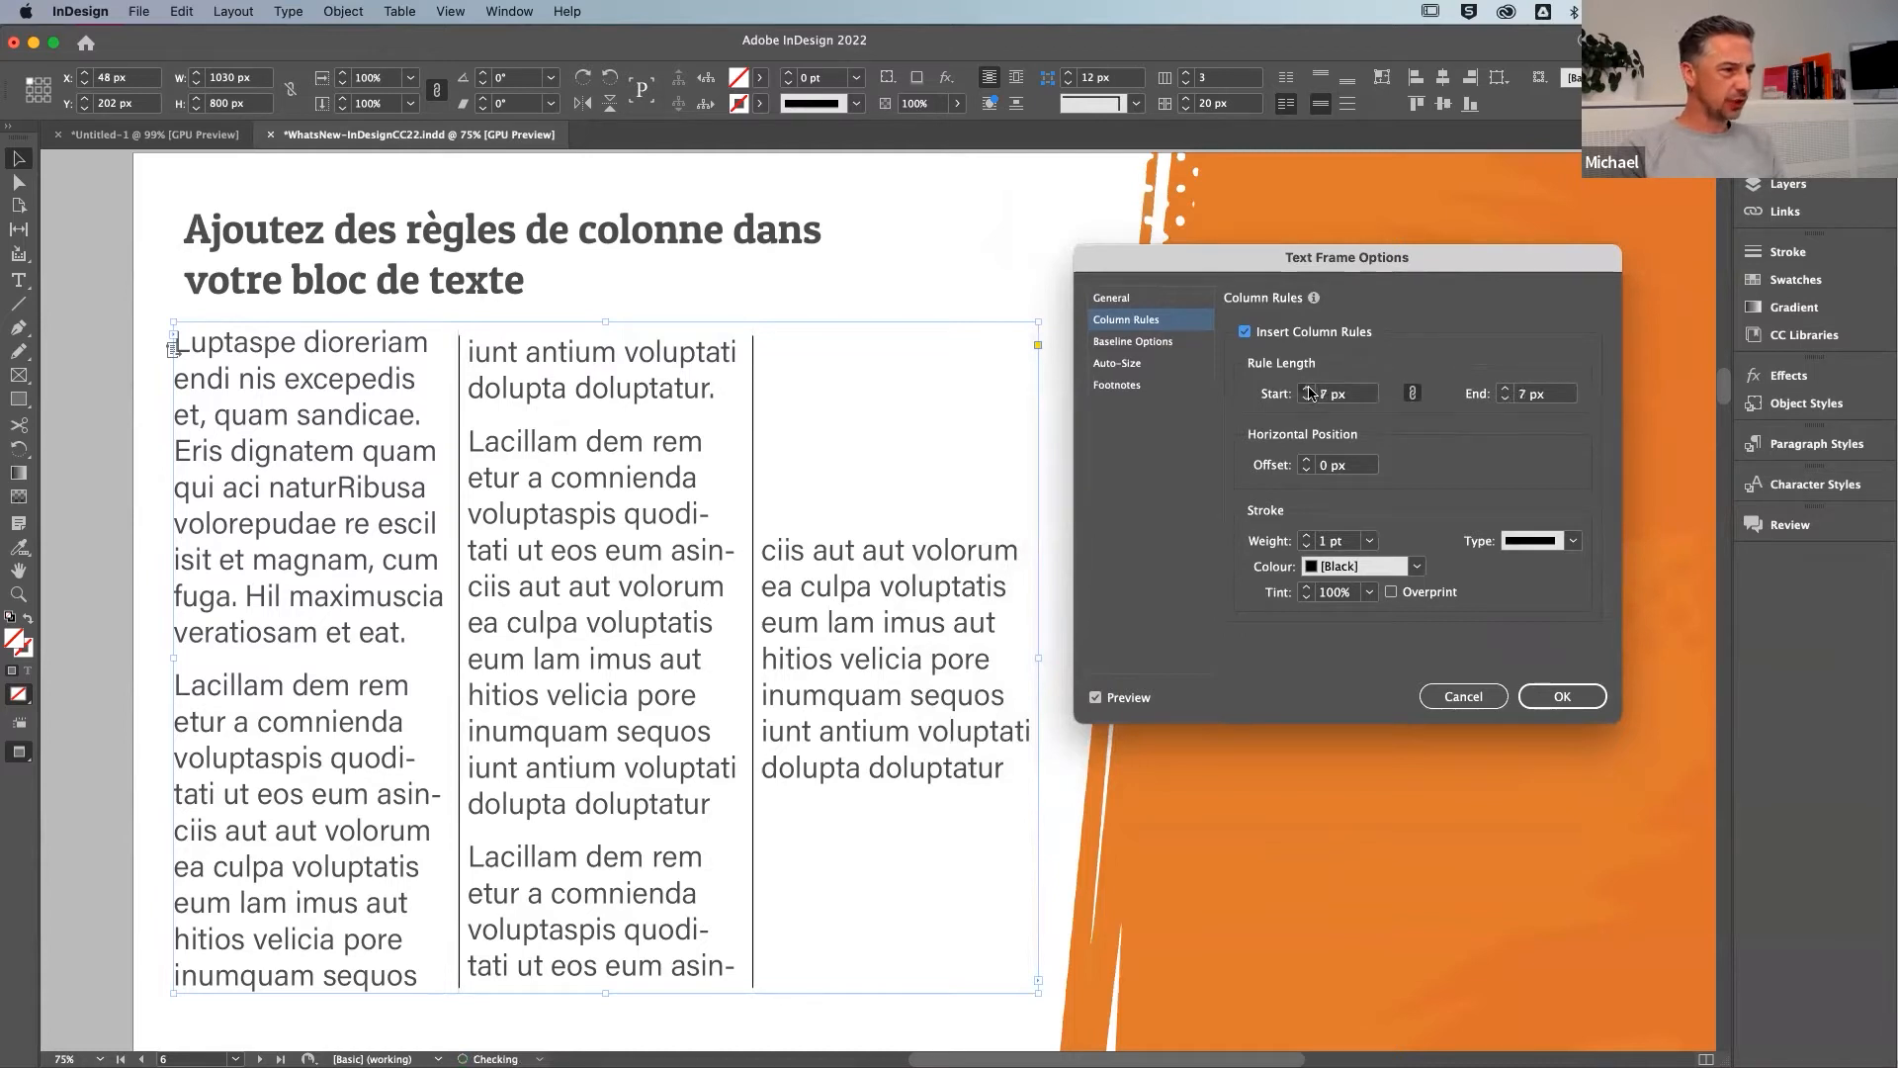
pyautogui.click(1307, 390)
pyautogui.click(1307, 390)
pyautogui.click(1307, 391)
pyautogui.click(1307, 390)
pyautogui.click(1307, 391)
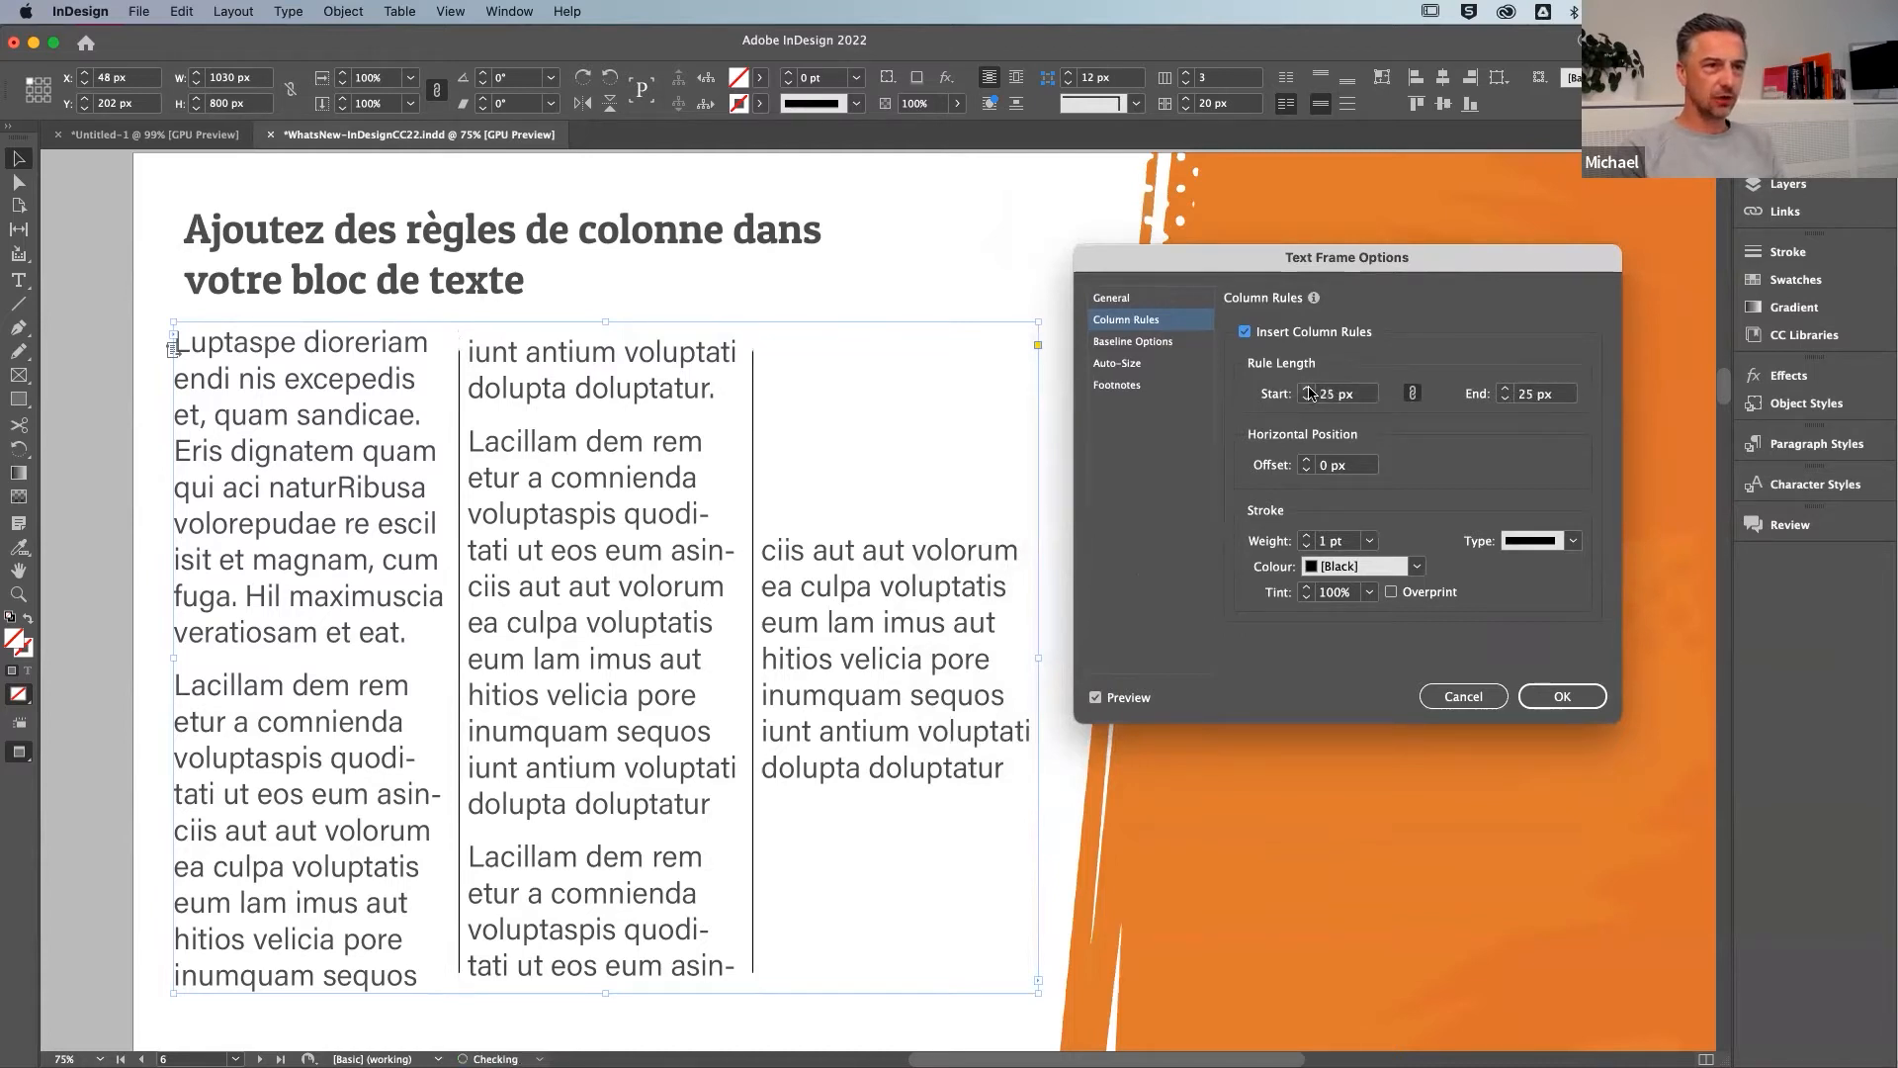
# Raise the linked start and end rule lengths of the column rules to 55 px
pyautogui.click(1308, 389)
pyautogui.click(1308, 389)
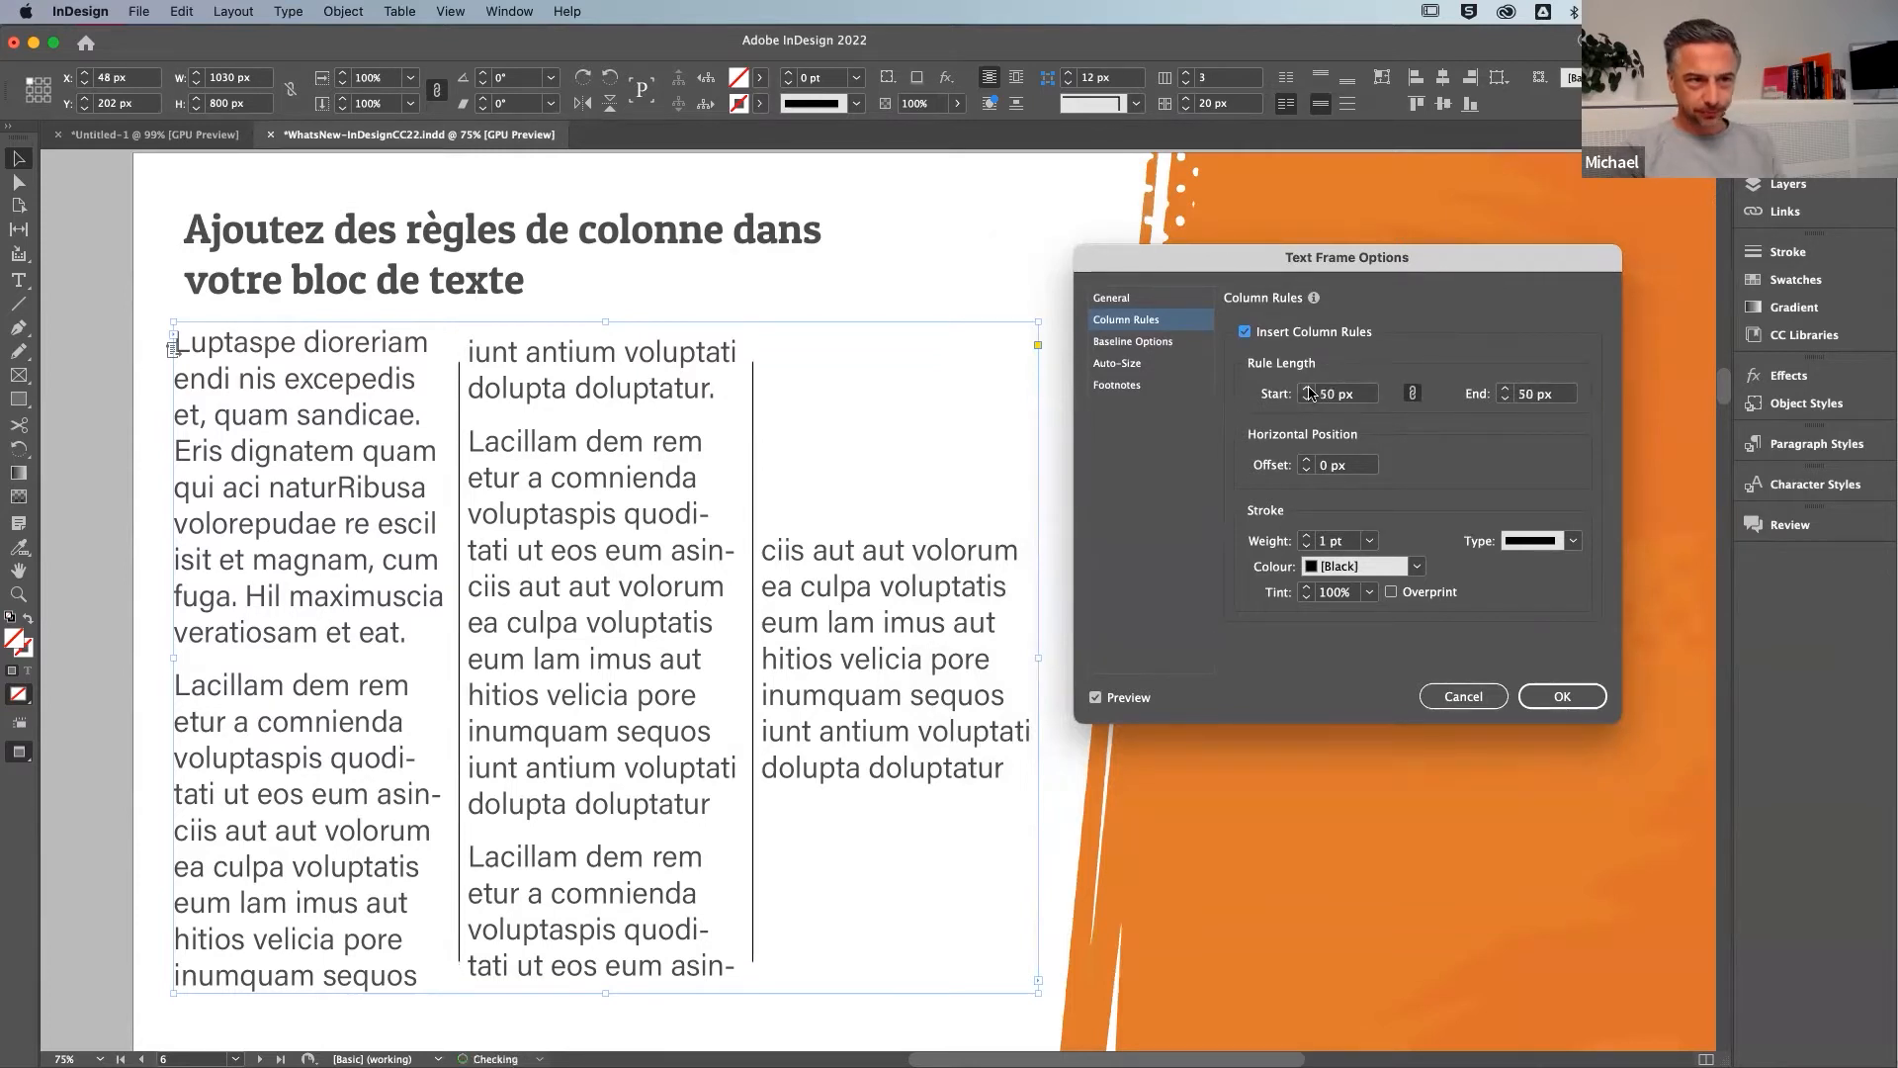
pyautogui.click(1307, 390)
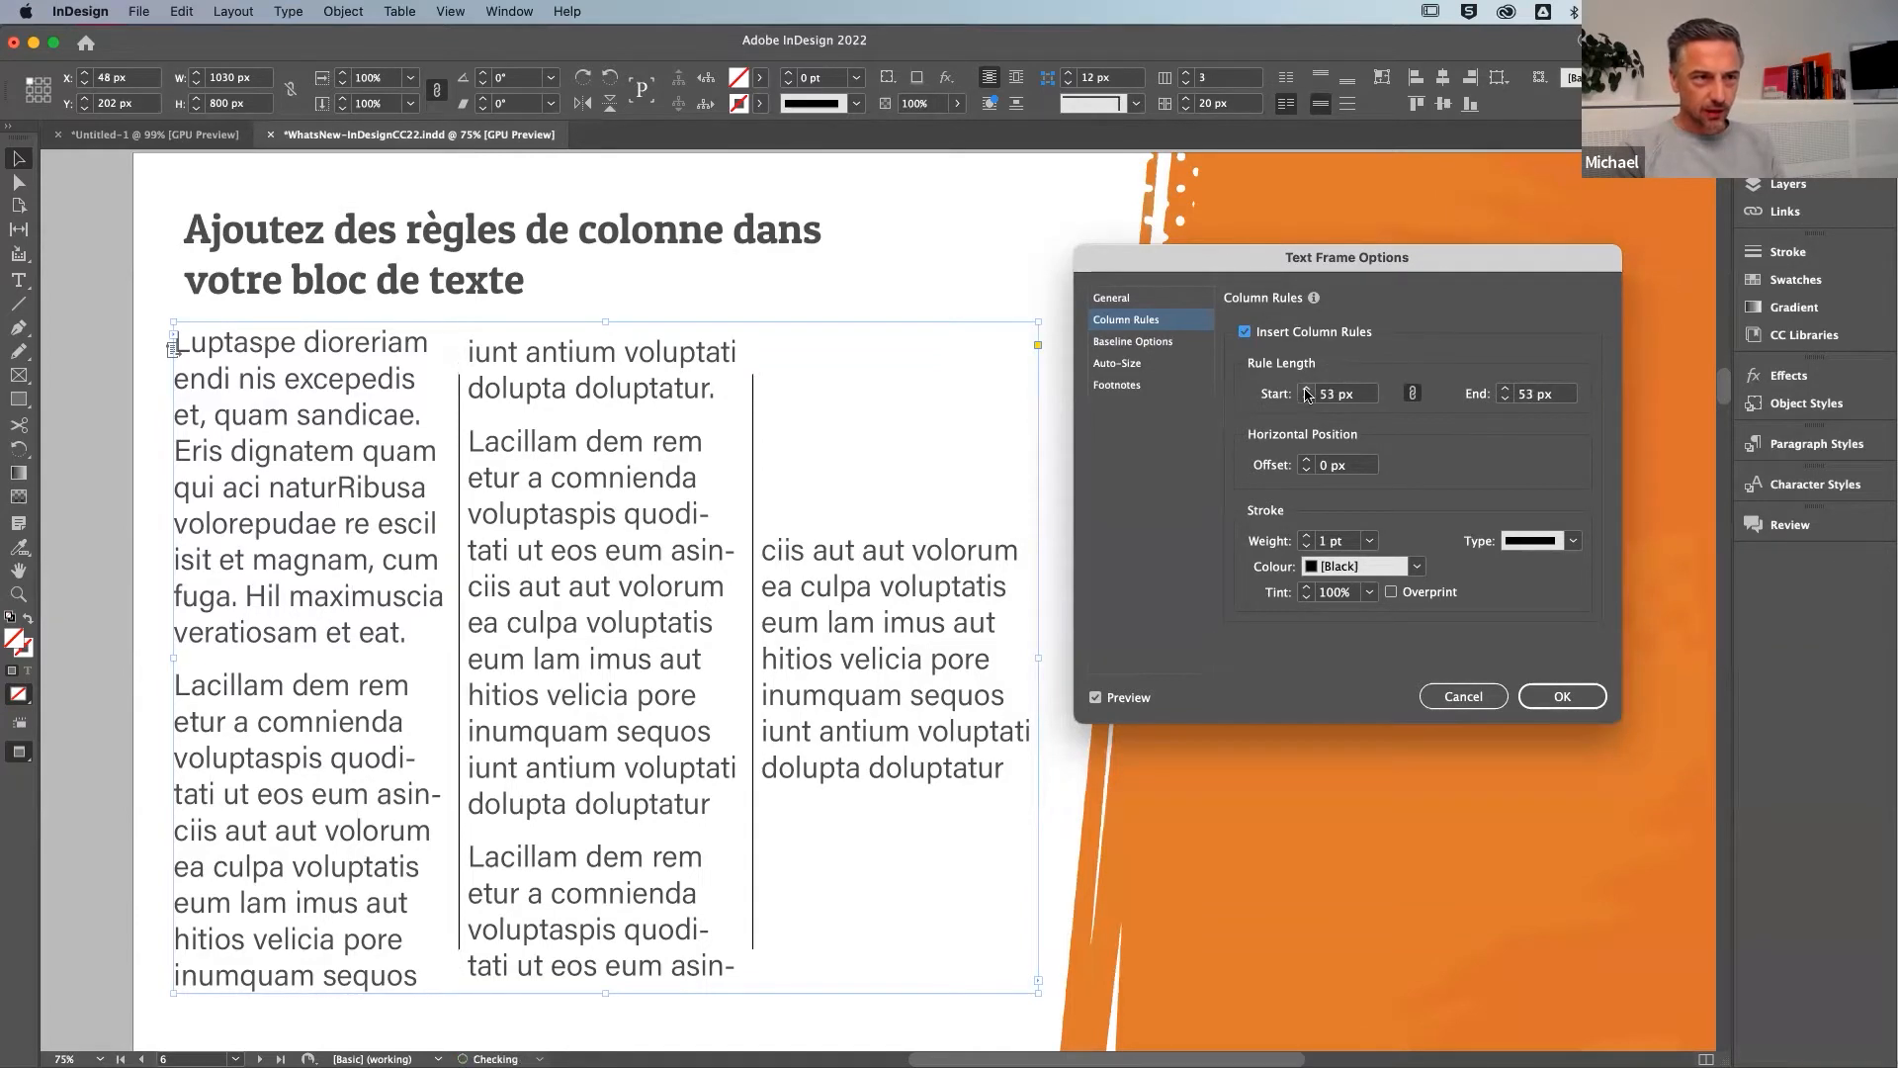
pyautogui.click(1307, 389)
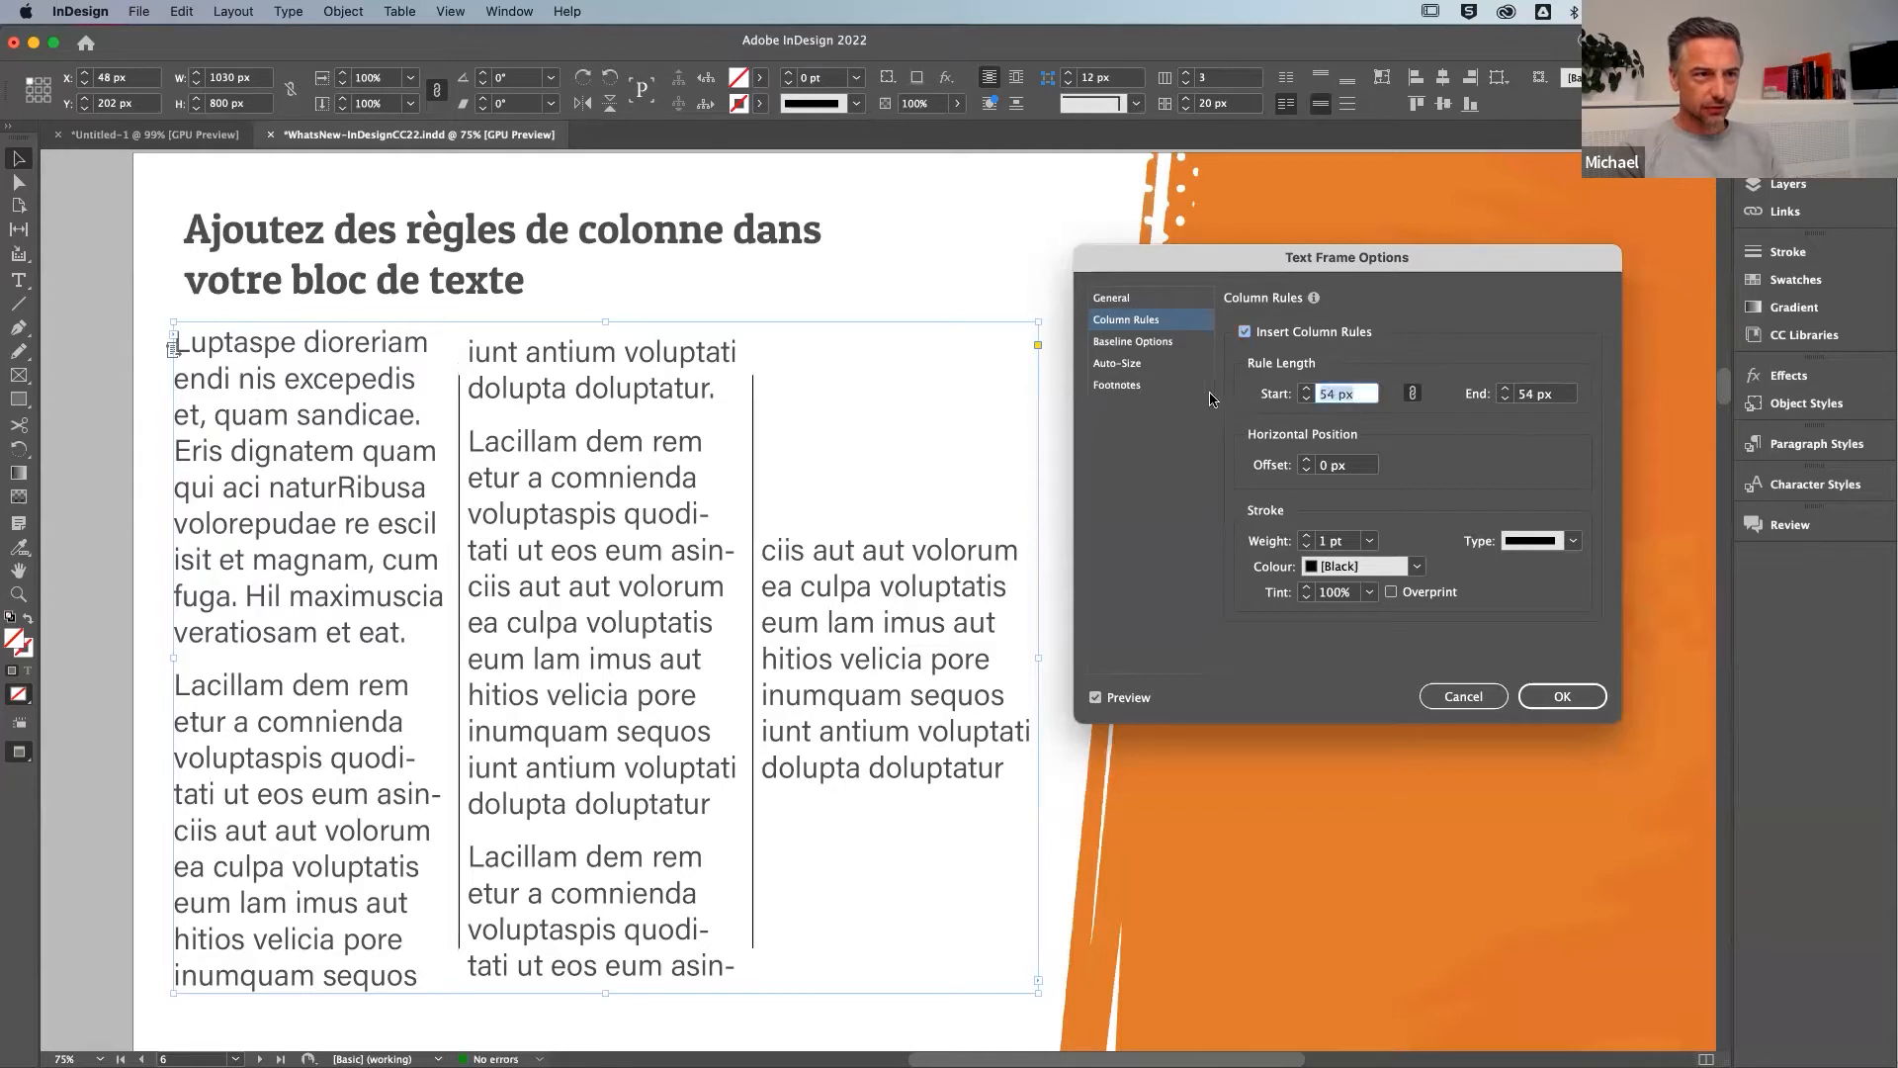
pyautogui.click(1307, 388)
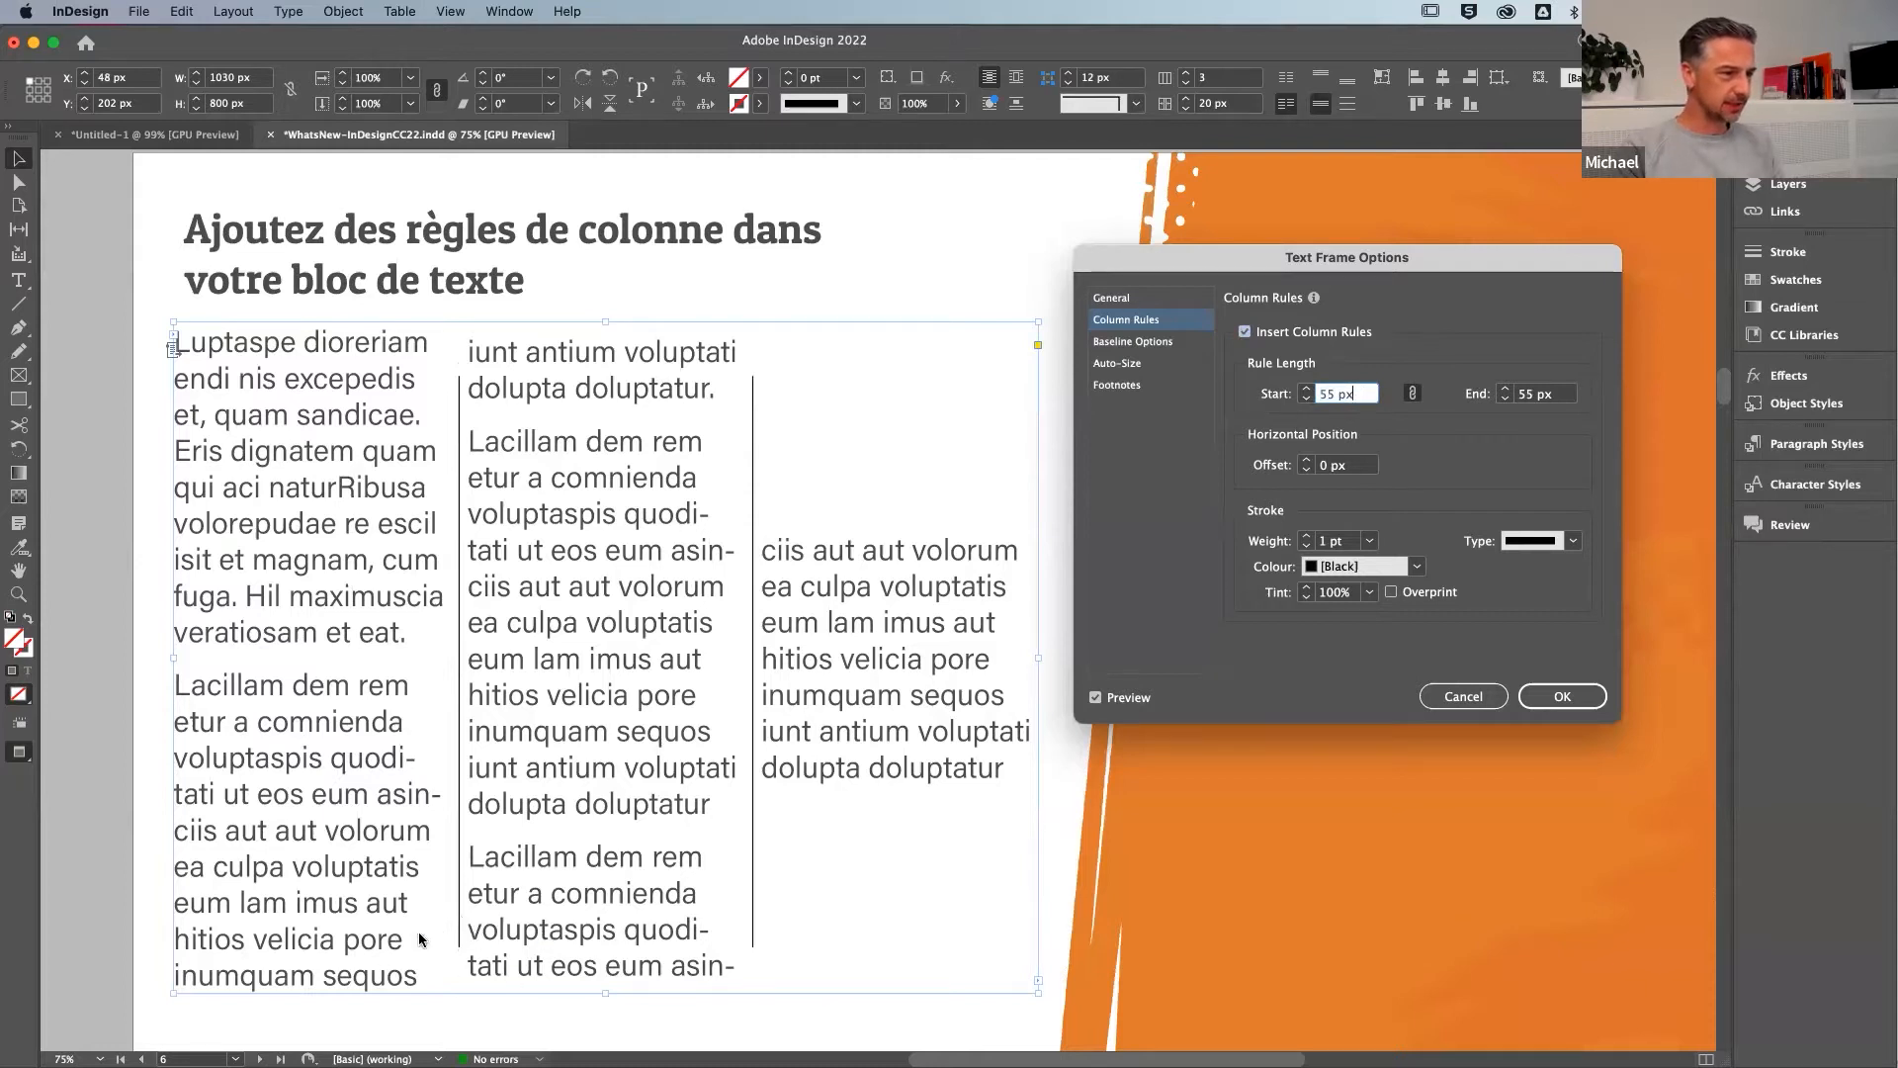
# Set the linked start and end values of the column rule length to 0 px
pyautogui.moveTo(1362, 397); pyautogui.dragTo(1207, 406)
pyautogui.write('0')
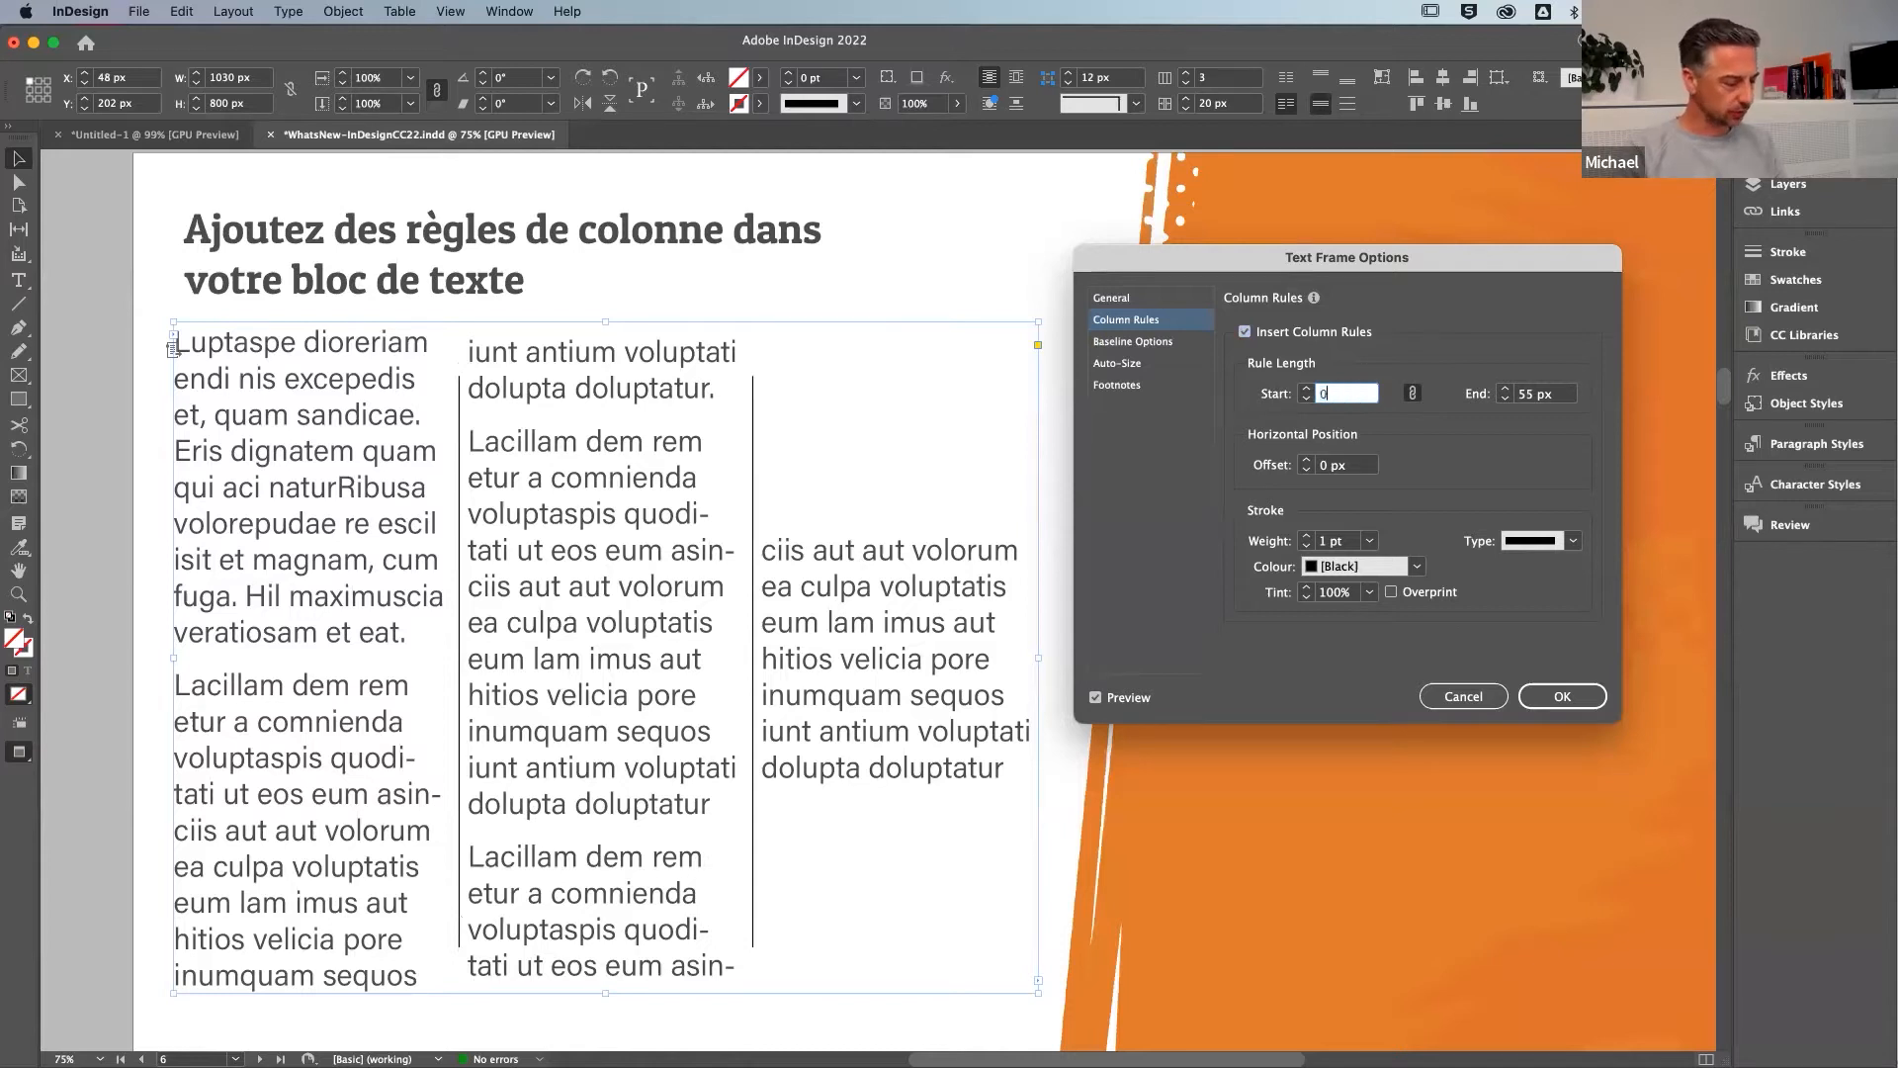
pyautogui.press('Tab')
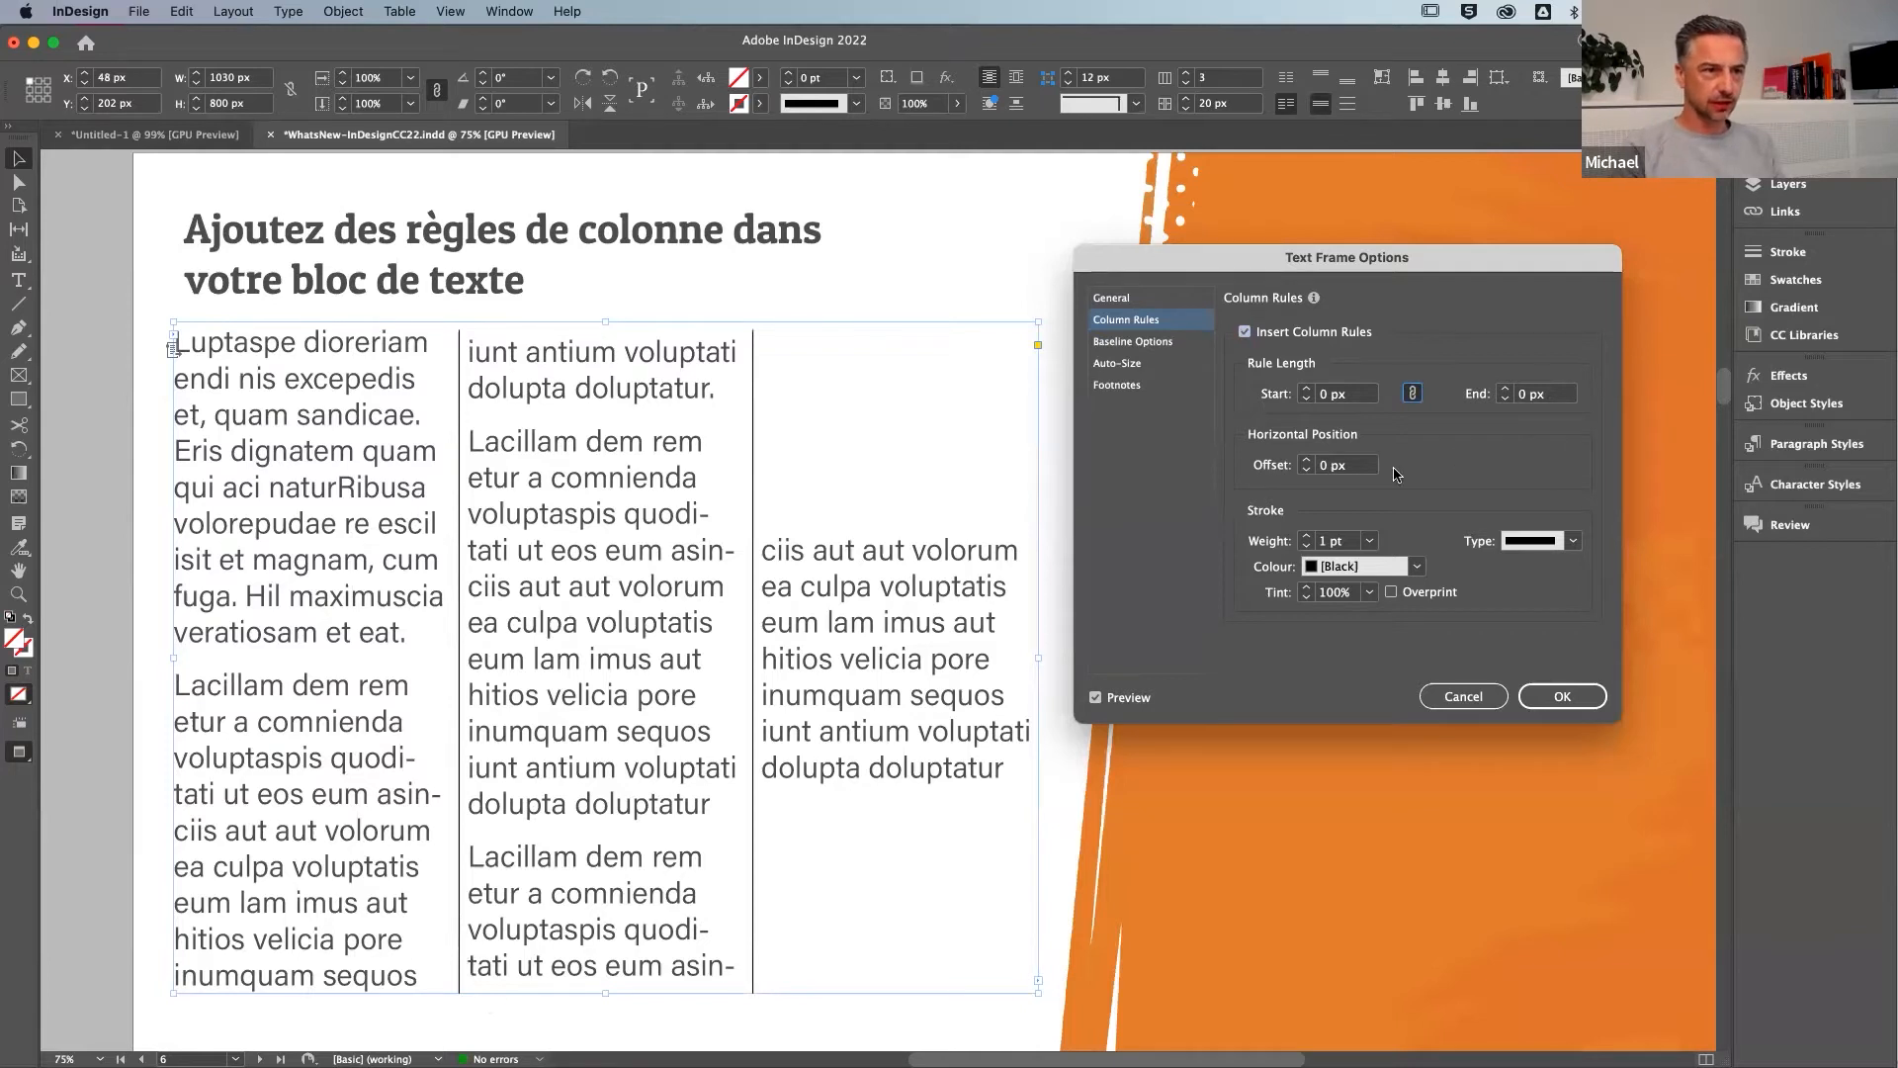
# Try positive and negative horizontal offsets for the column rules, settling on an offset of -10 px
pyautogui.click(1308, 460)
pyautogui.click(1308, 459)
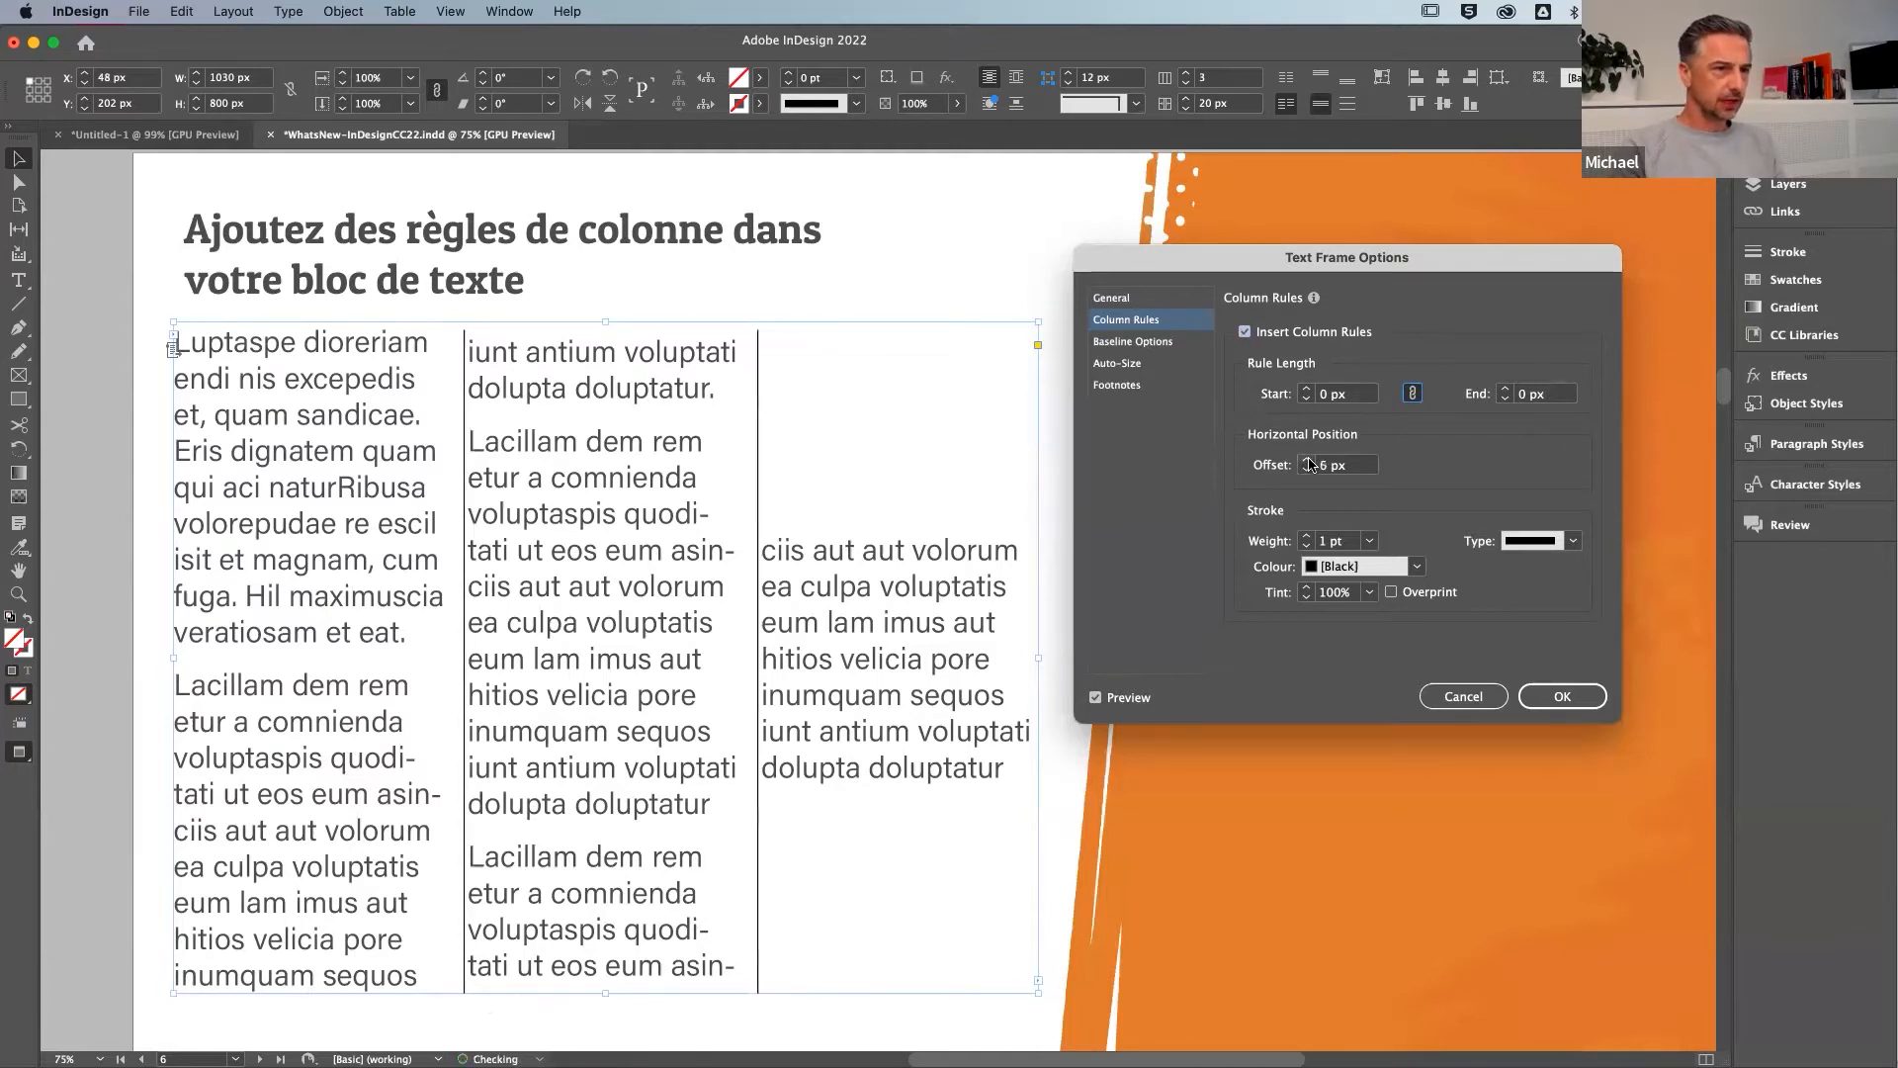
pyautogui.click(1307, 461)
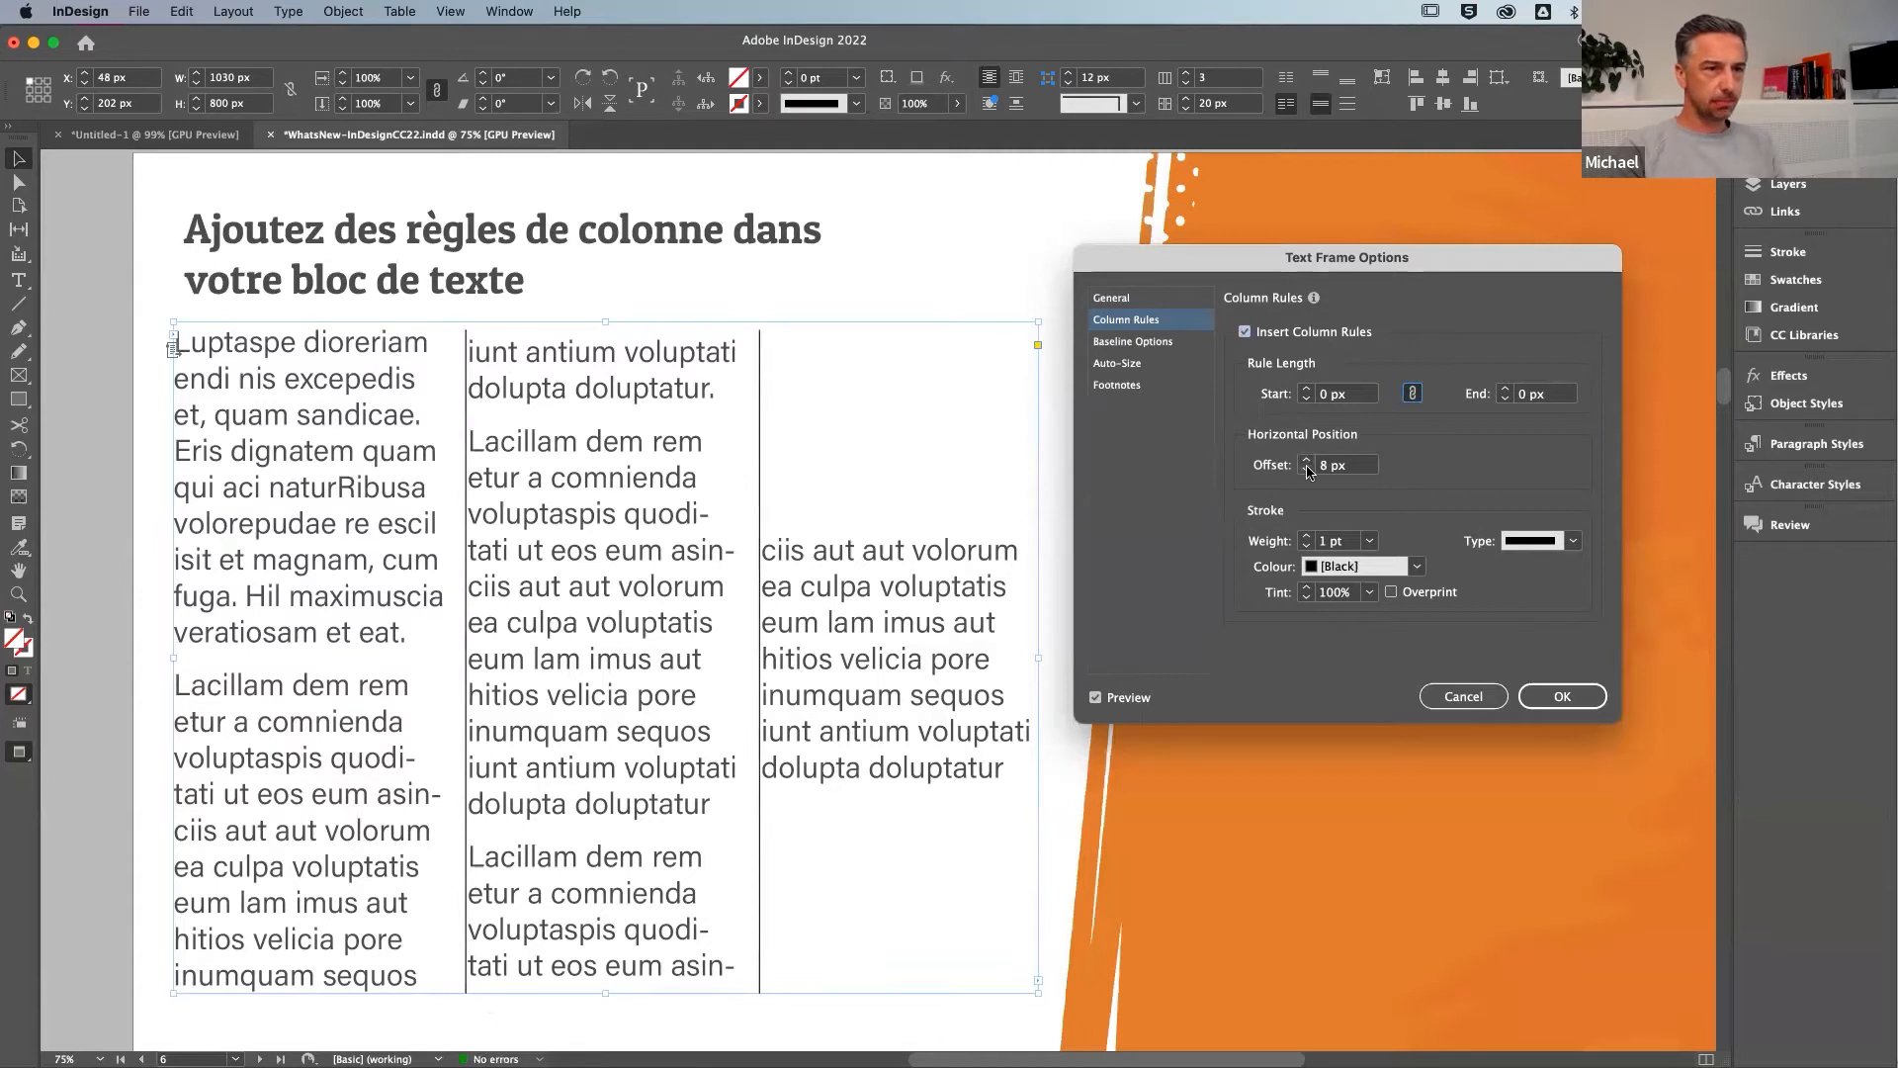
pyautogui.click(1308, 471)
pyautogui.click(1308, 473)
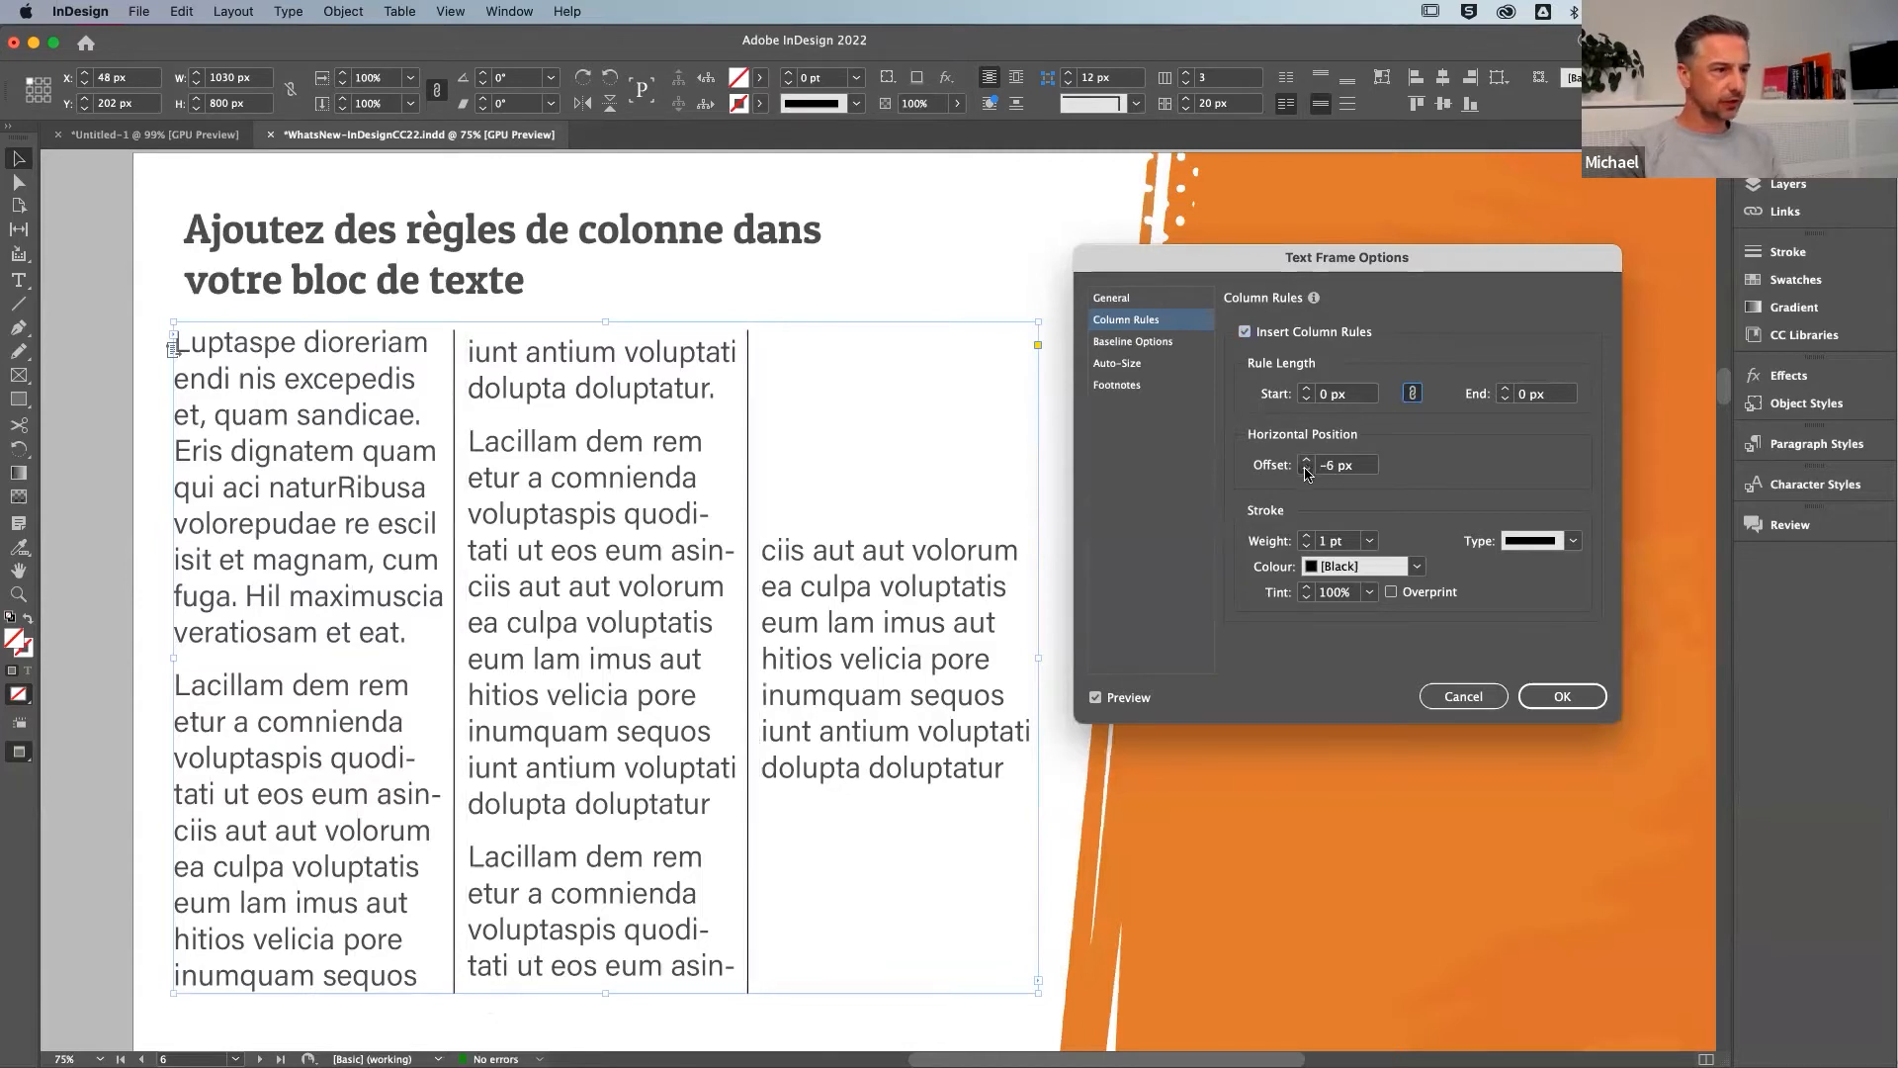
pyautogui.click(1305, 462)
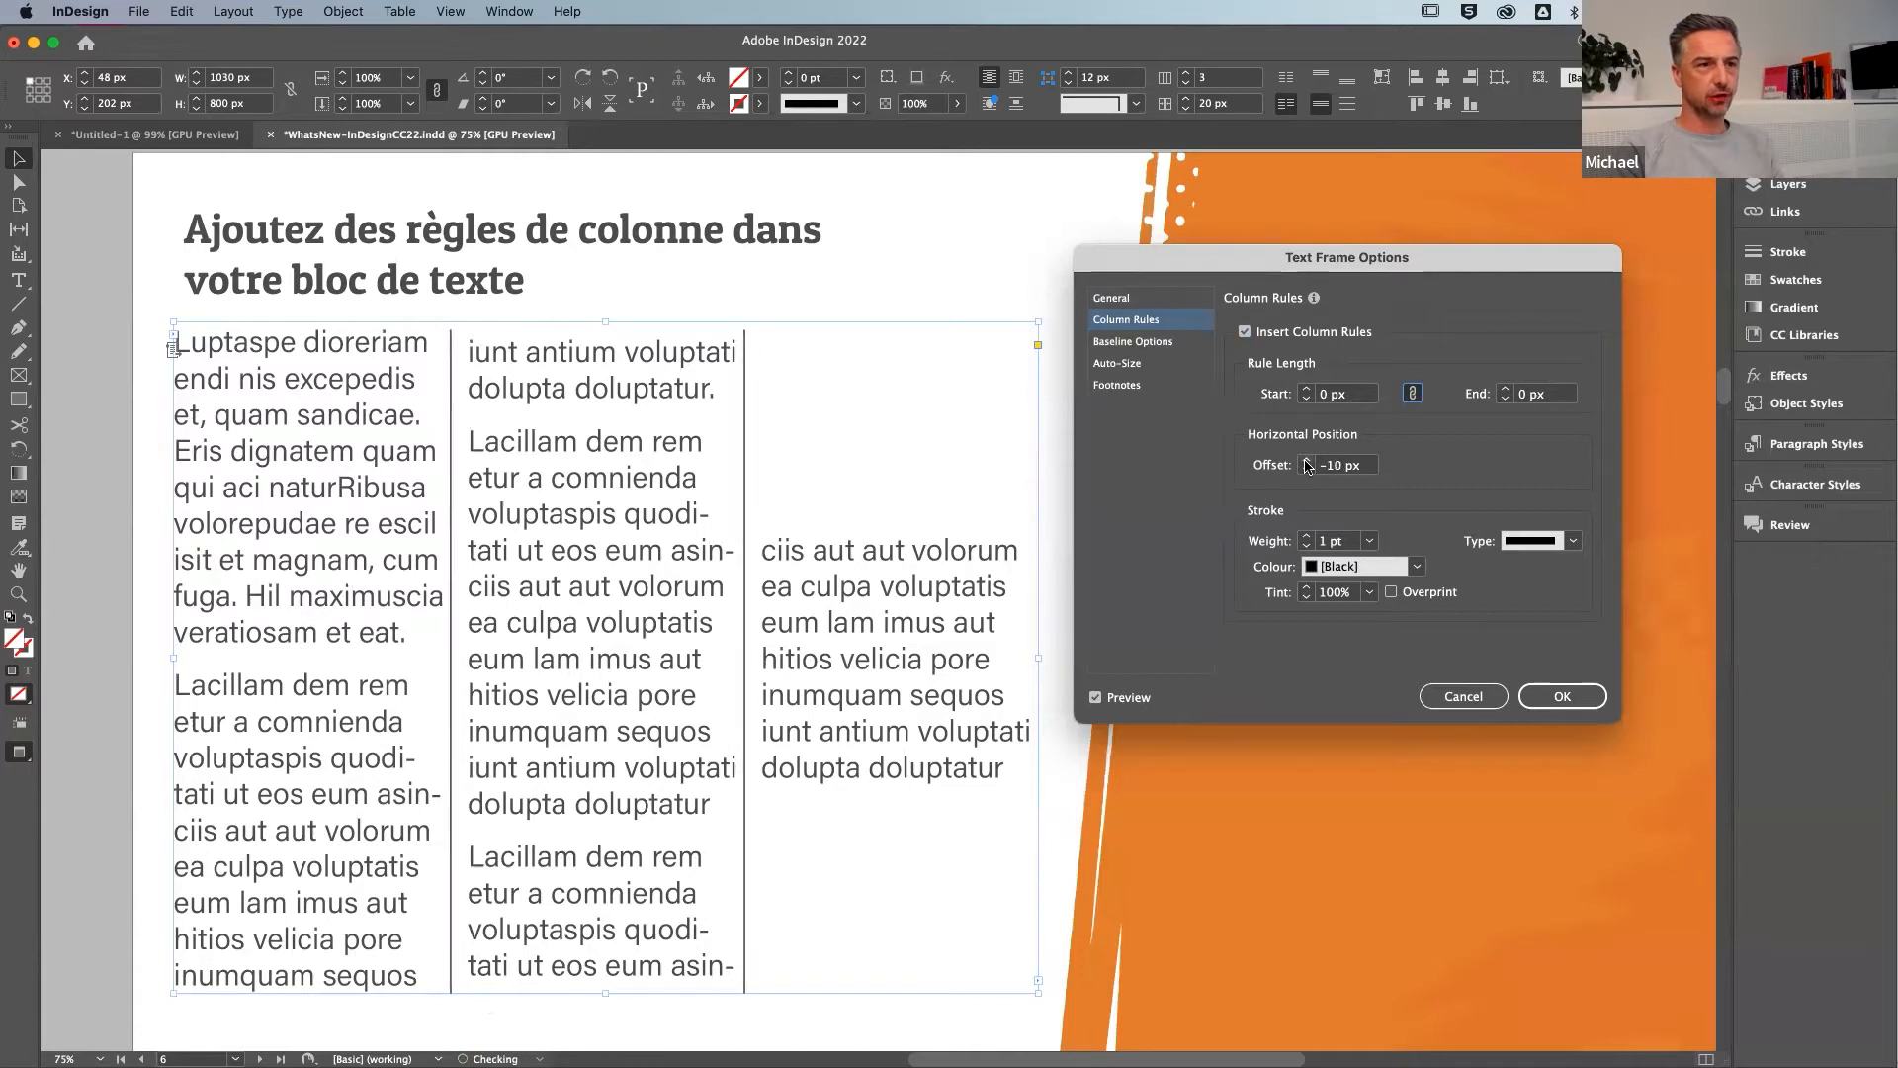
# Set the column rules' stroke weight to 6 pt and their colour to RGB Red
pyautogui.click(1308, 537)
pyautogui.click(1308, 537)
pyautogui.click(1308, 537)
pyautogui.click(1308, 537)
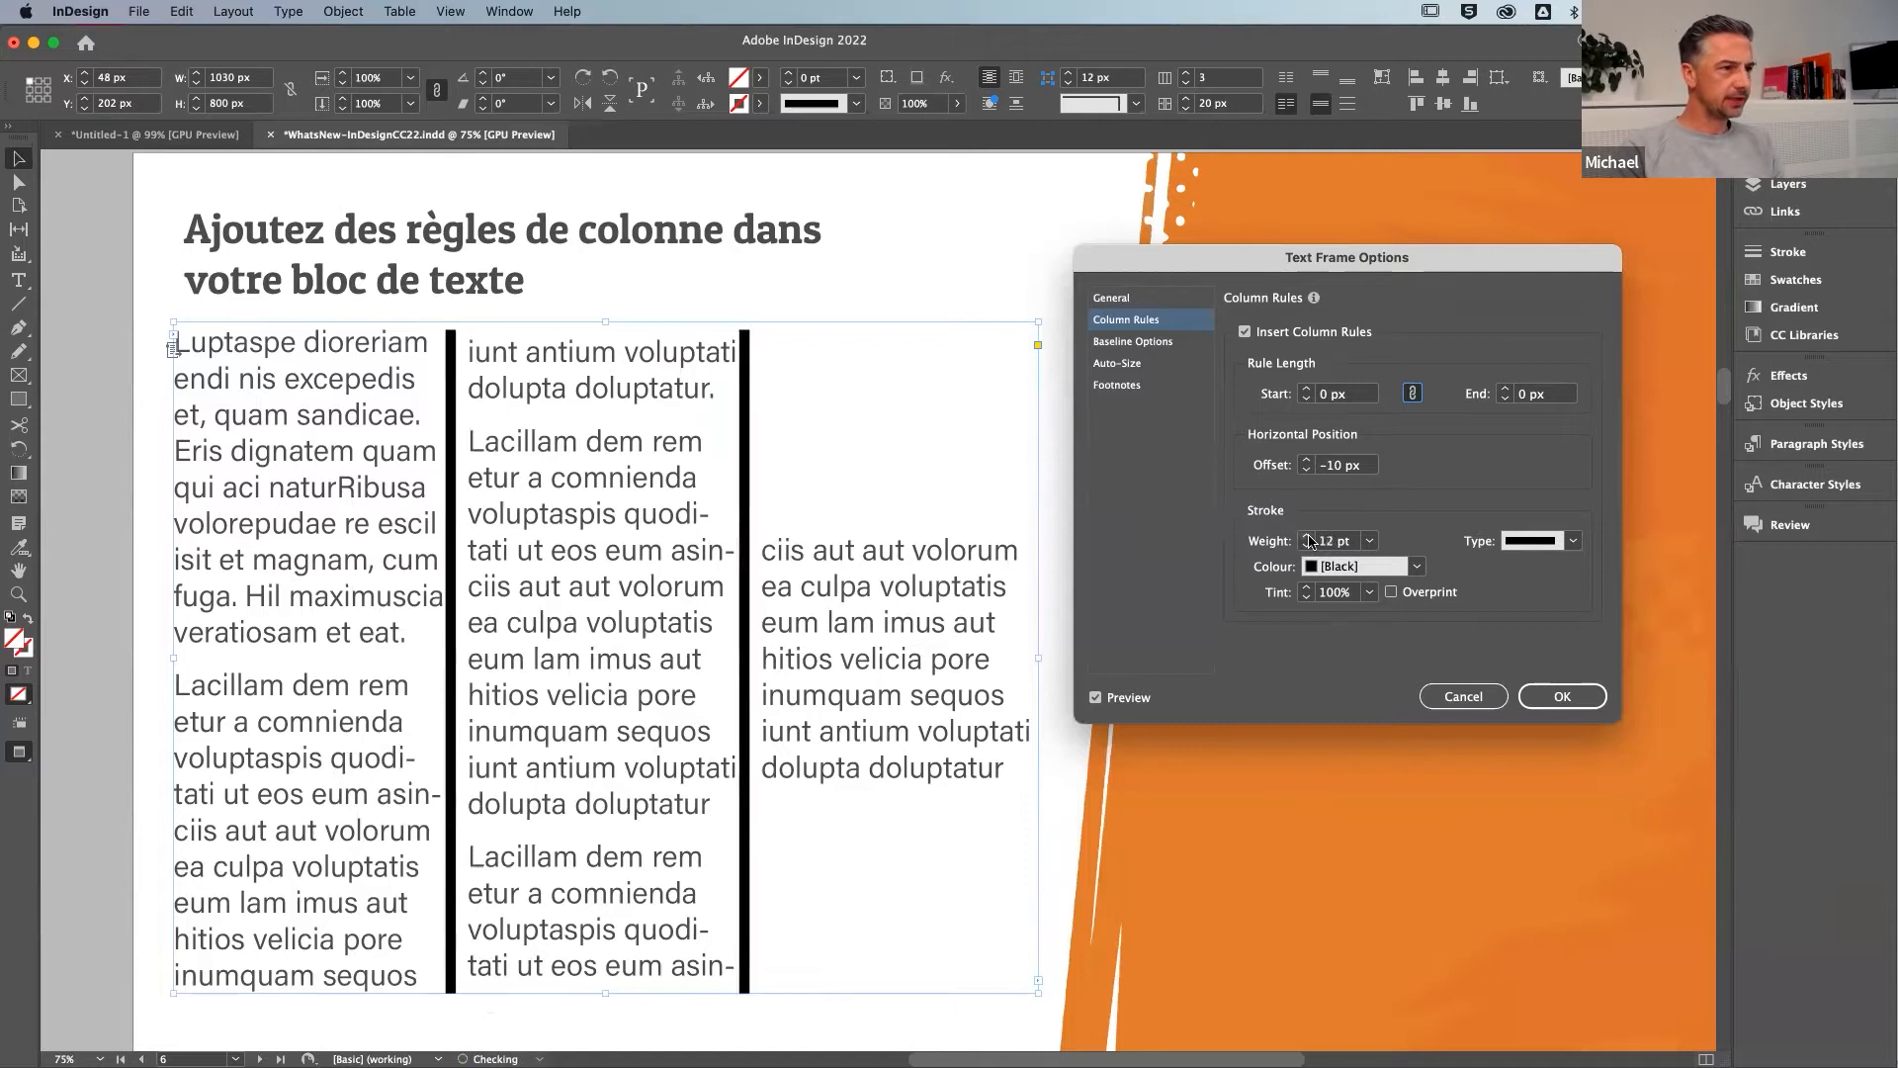
pyautogui.click(1306, 545)
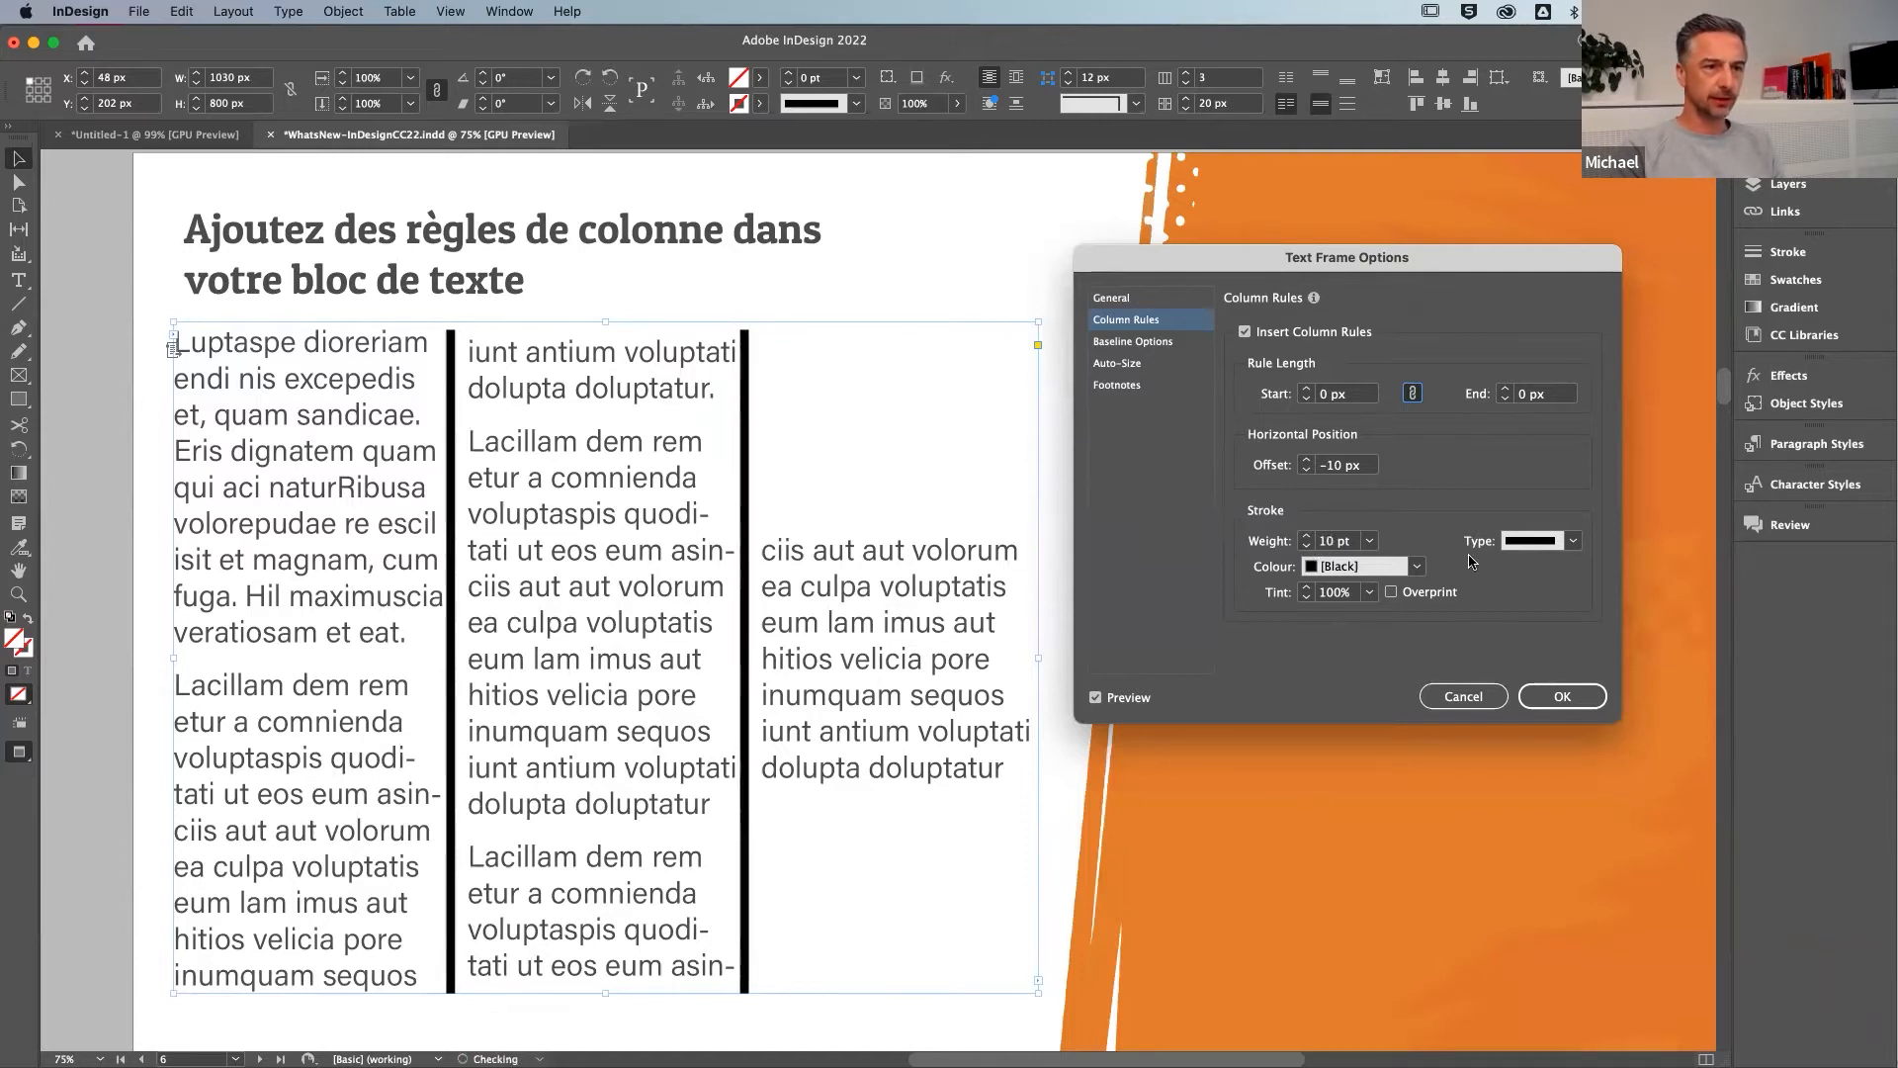
pyautogui.click(1308, 545)
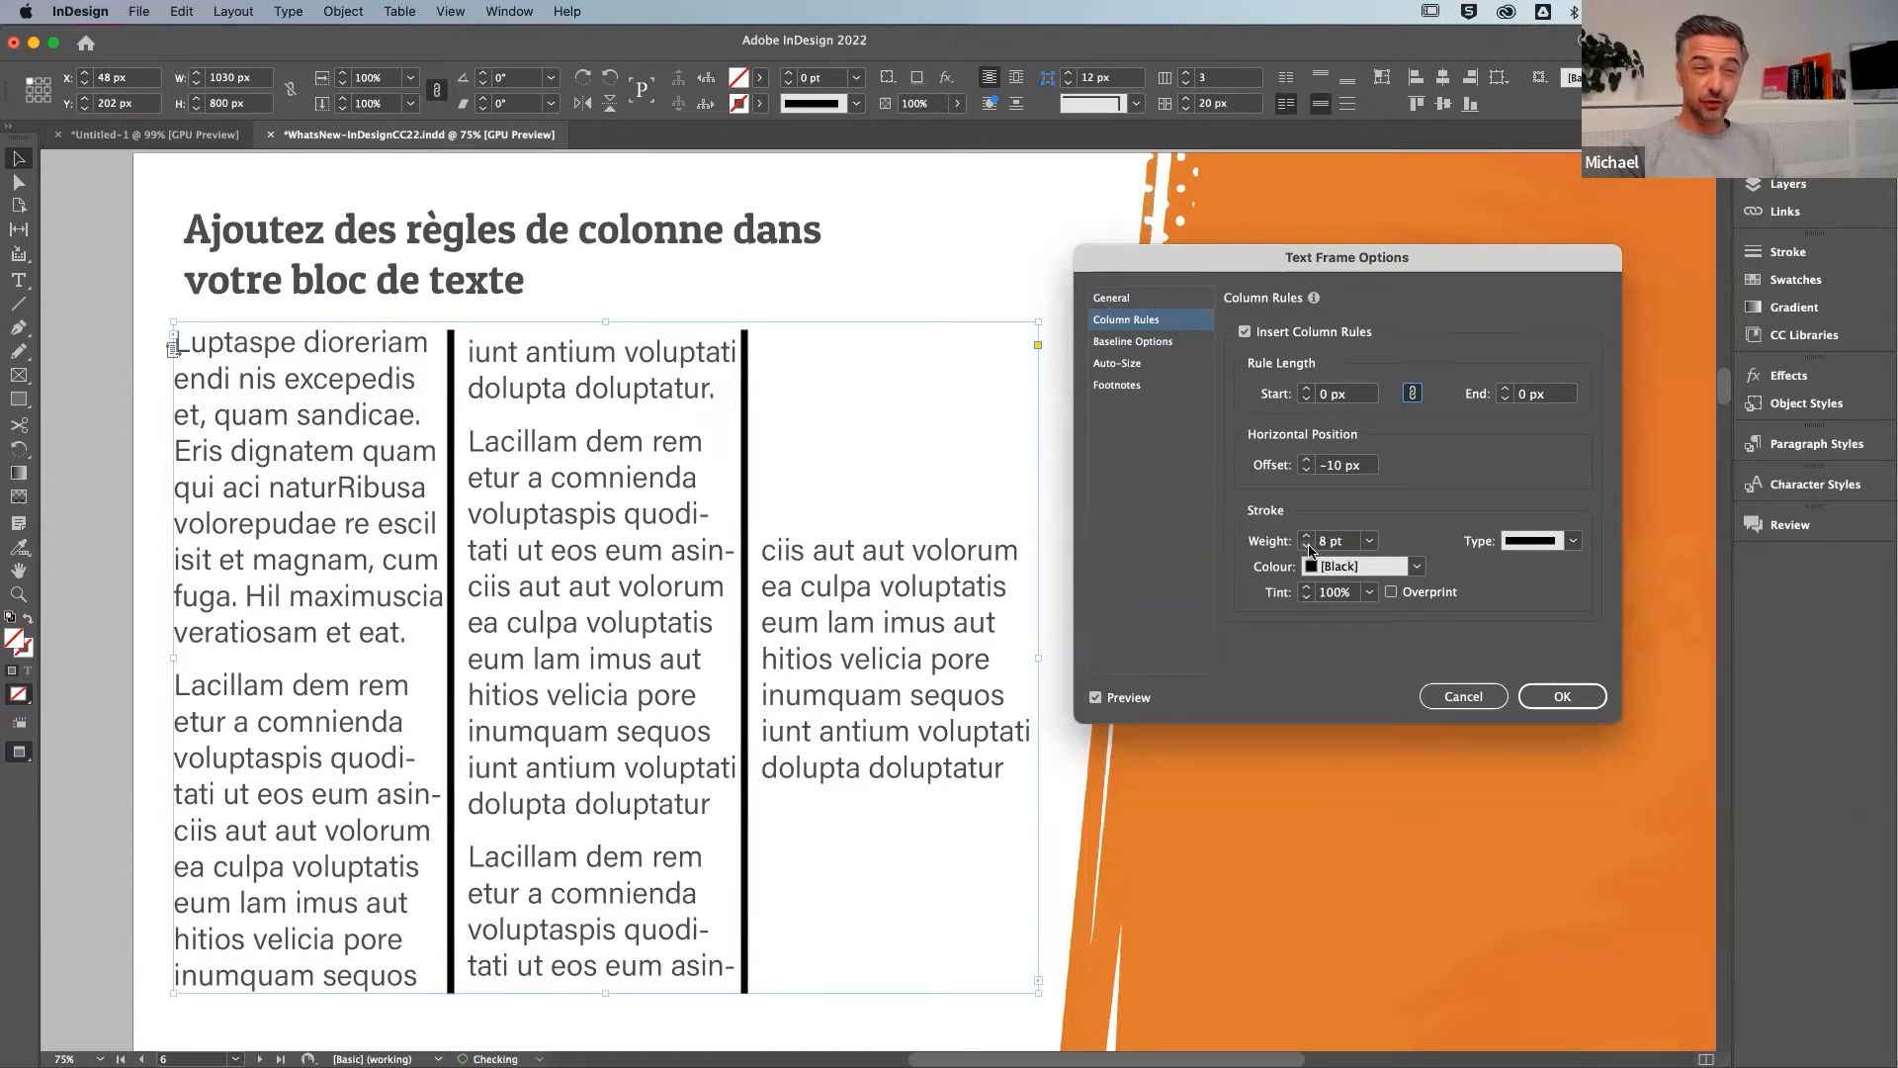
pyautogui.click(1306, 546)
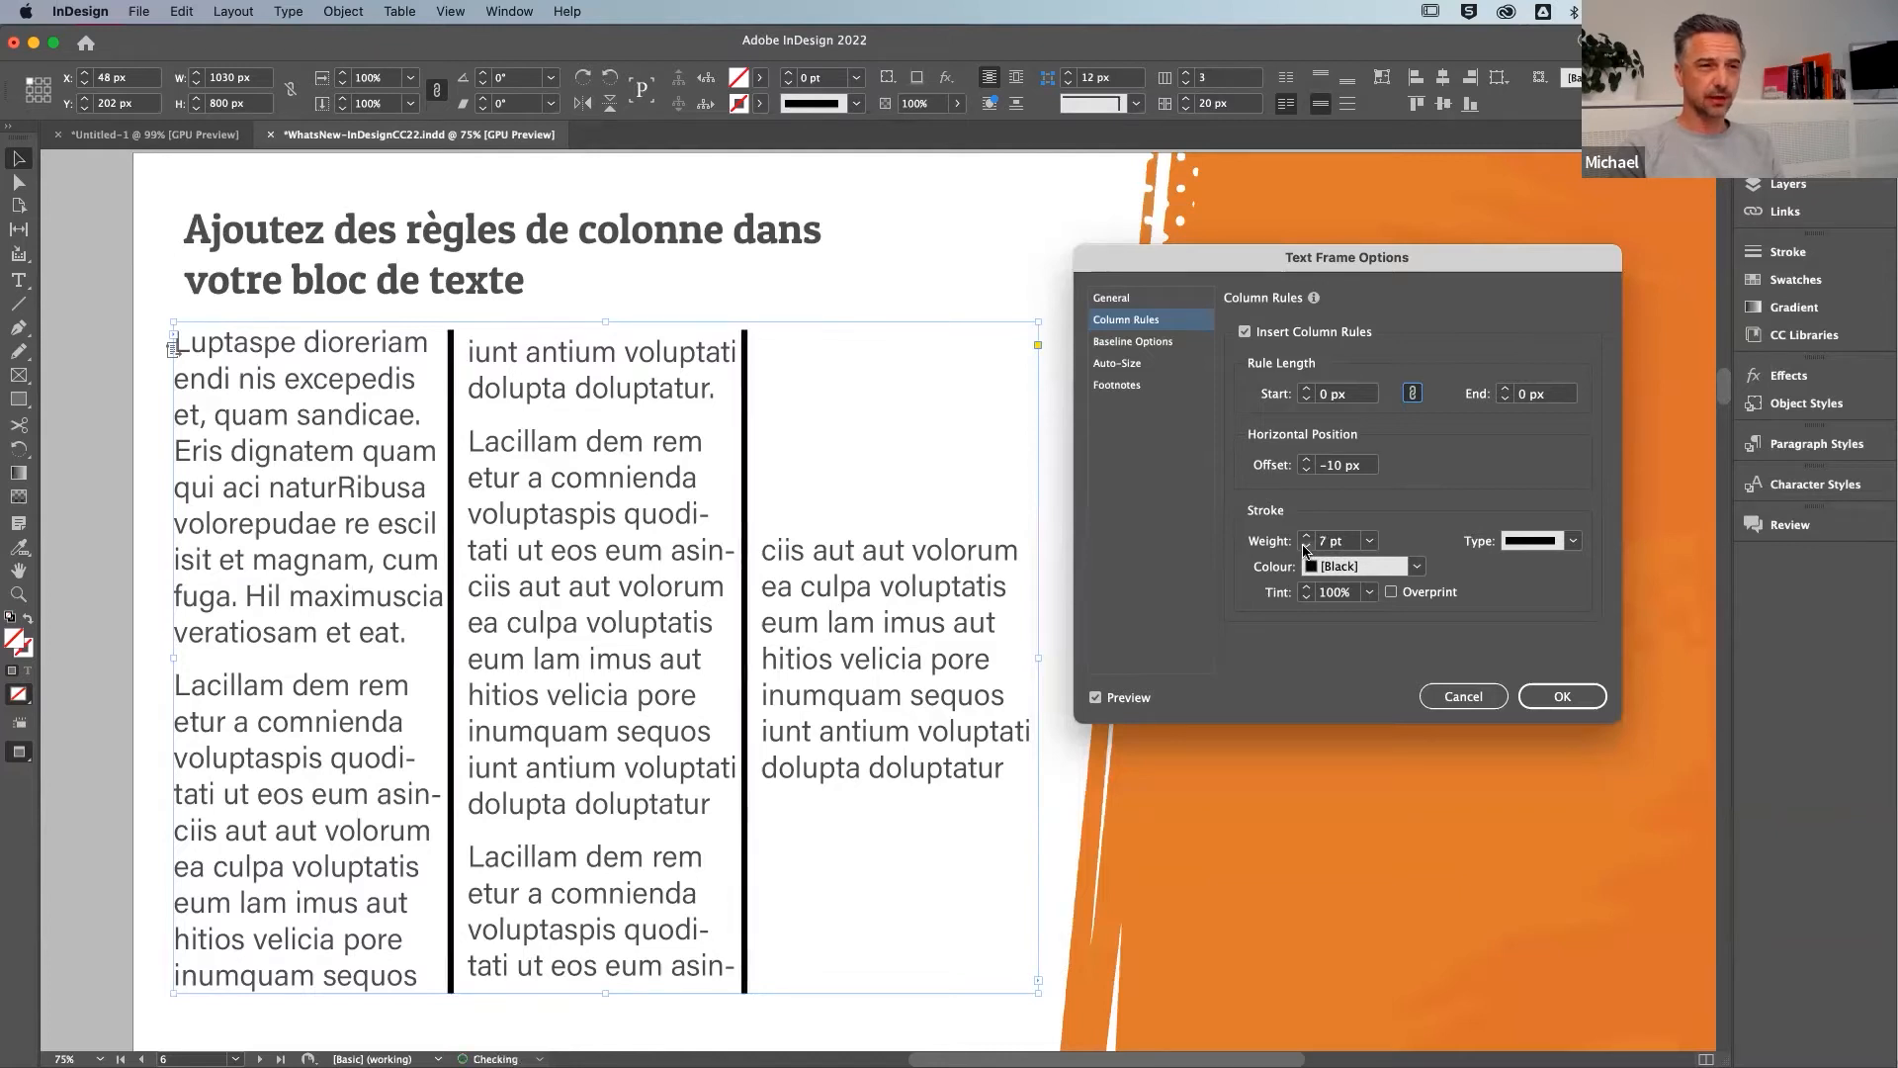
pyautogui.click(1417, 566)
pyautogui.click(1330, 733)
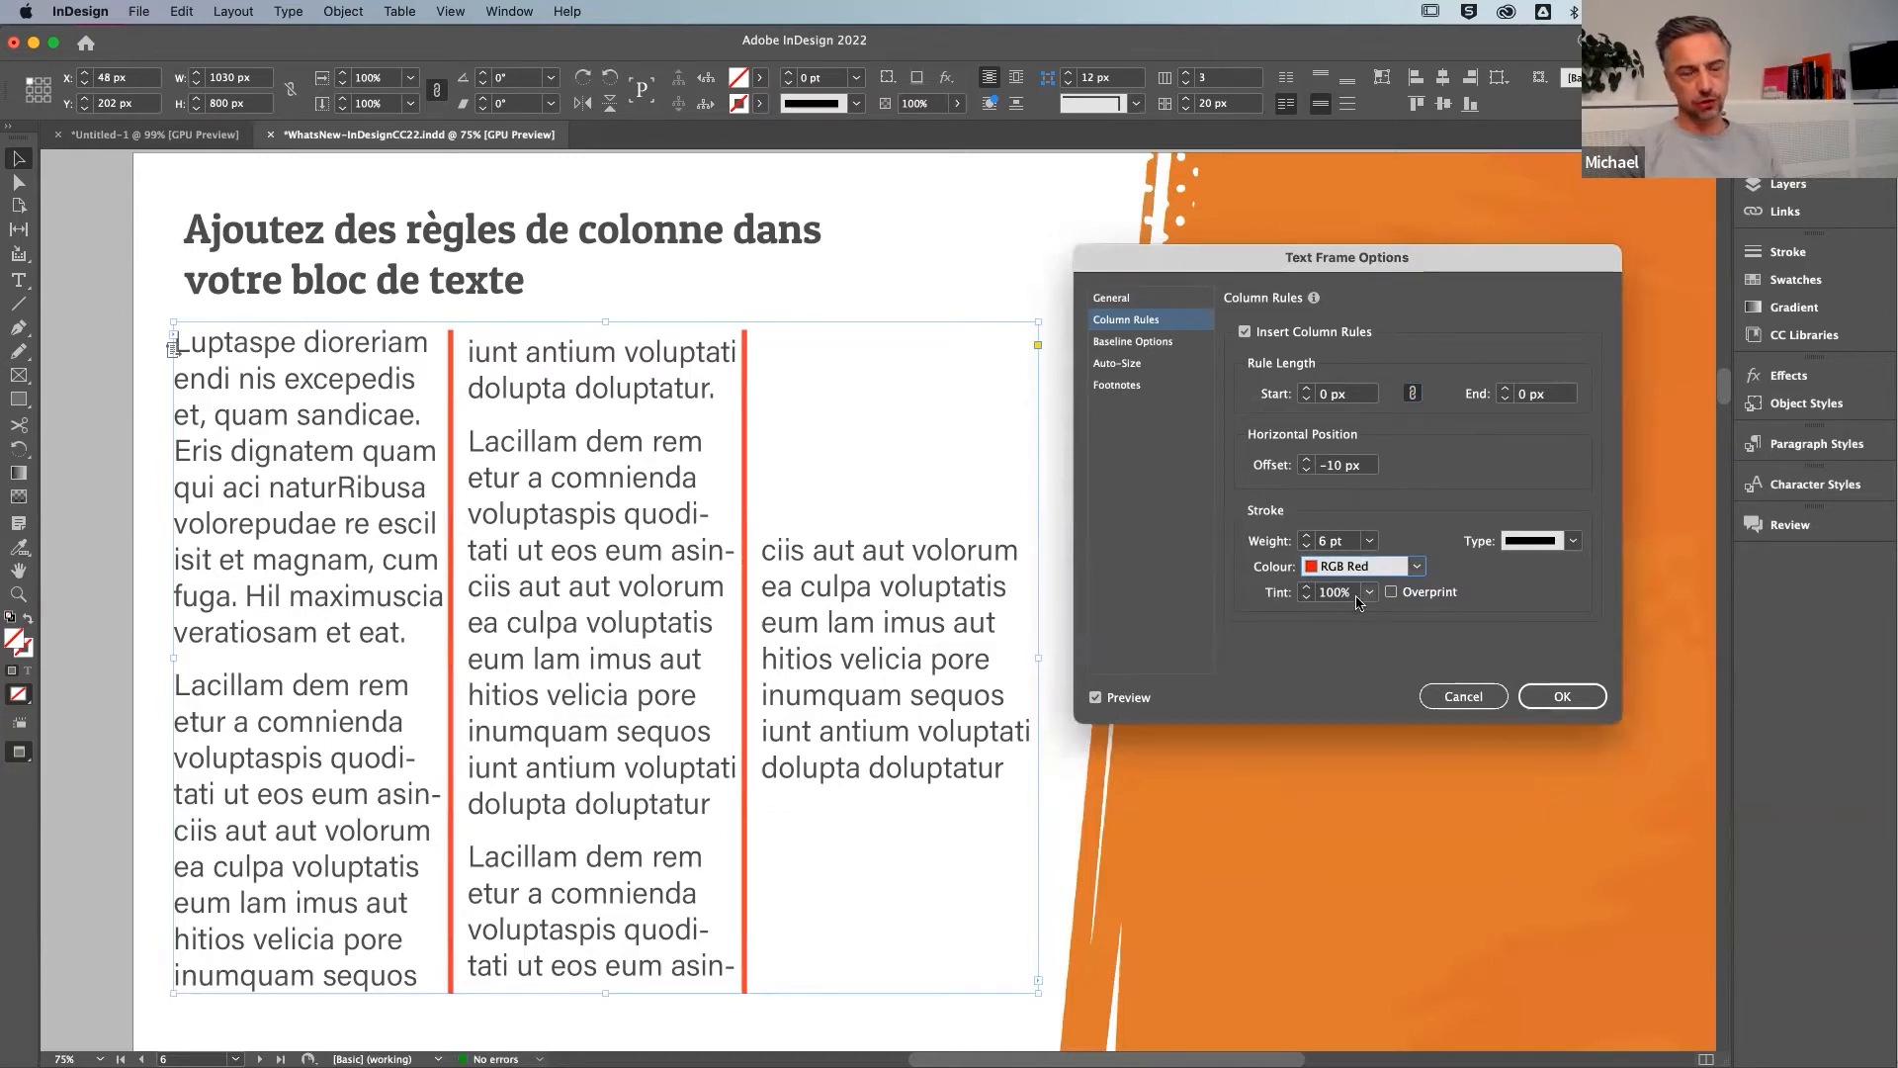
# Try the Japanese Dots and Thin - Thin stroke types on the column rules
pyautogui.click(1574, 541)
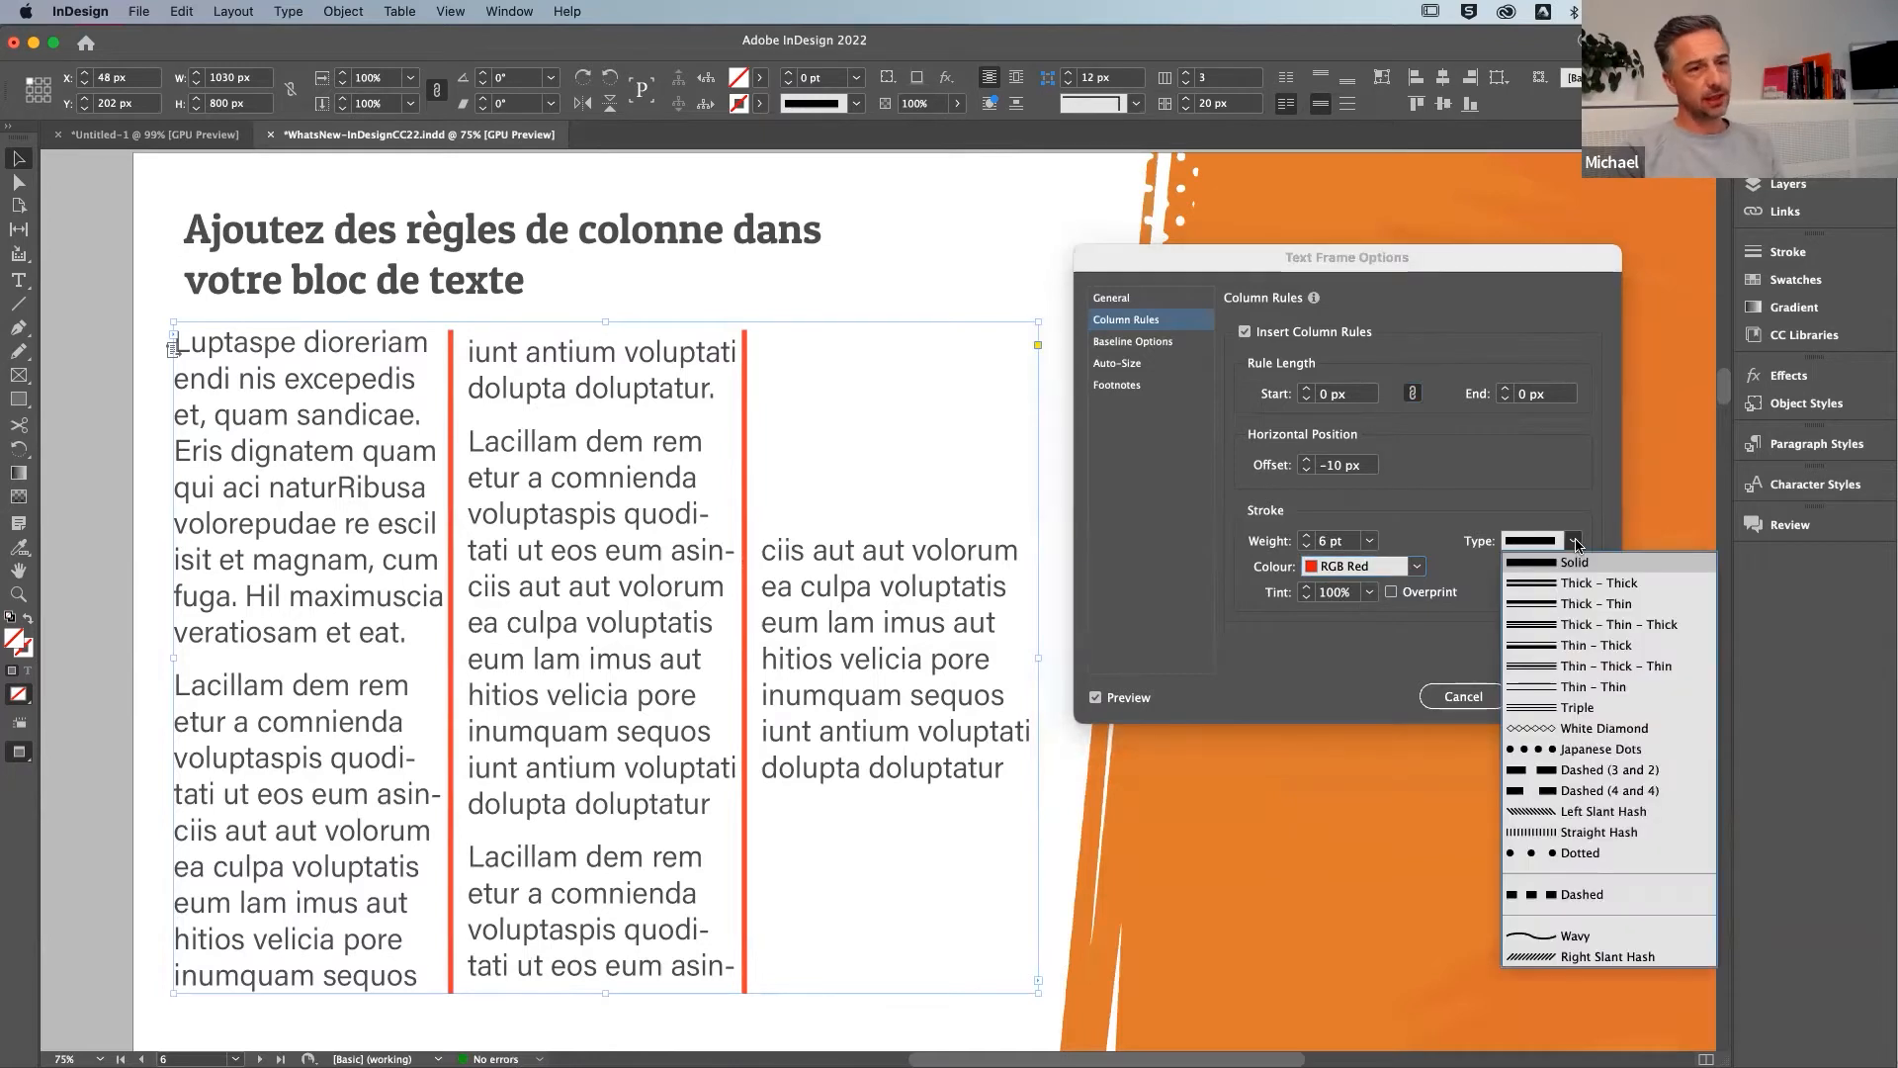
pyautogui.click(1550, 751)
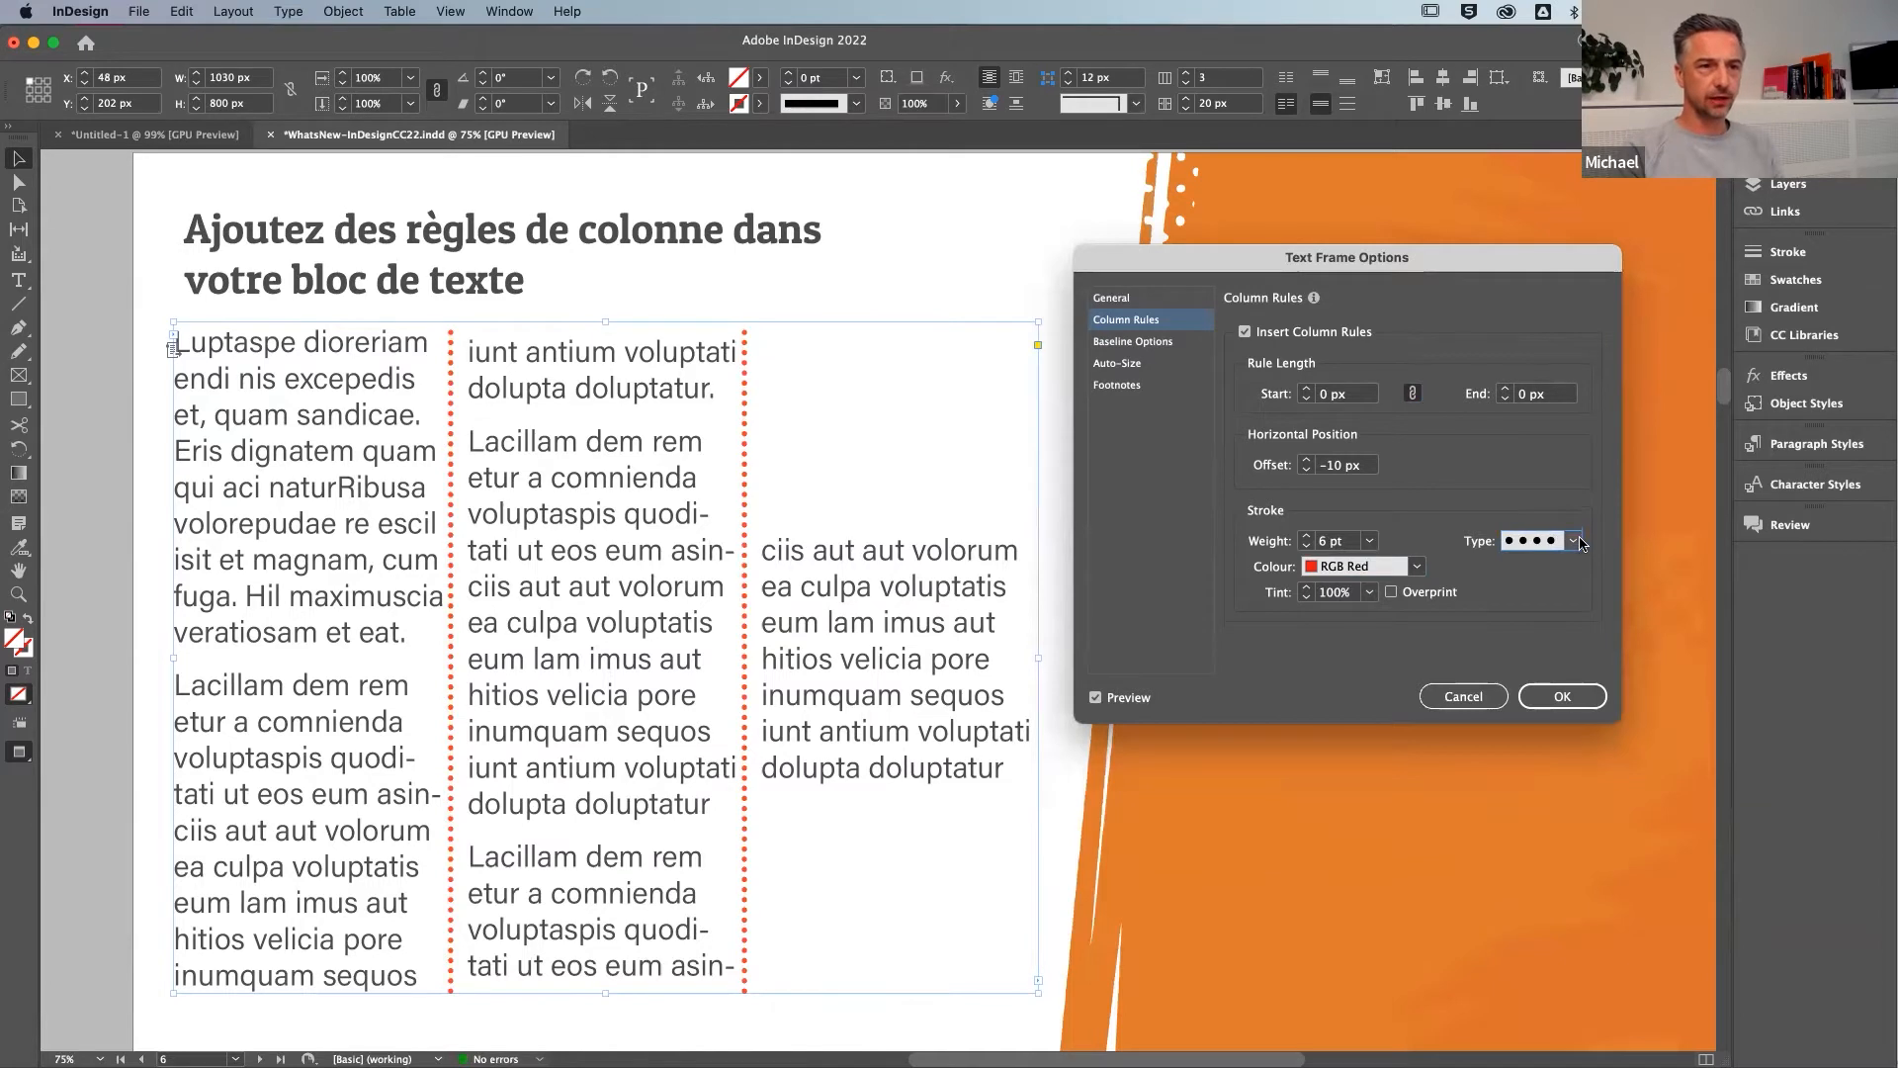
pyautogui.click(1574, 541)
pyautogui.click(1547, 685)
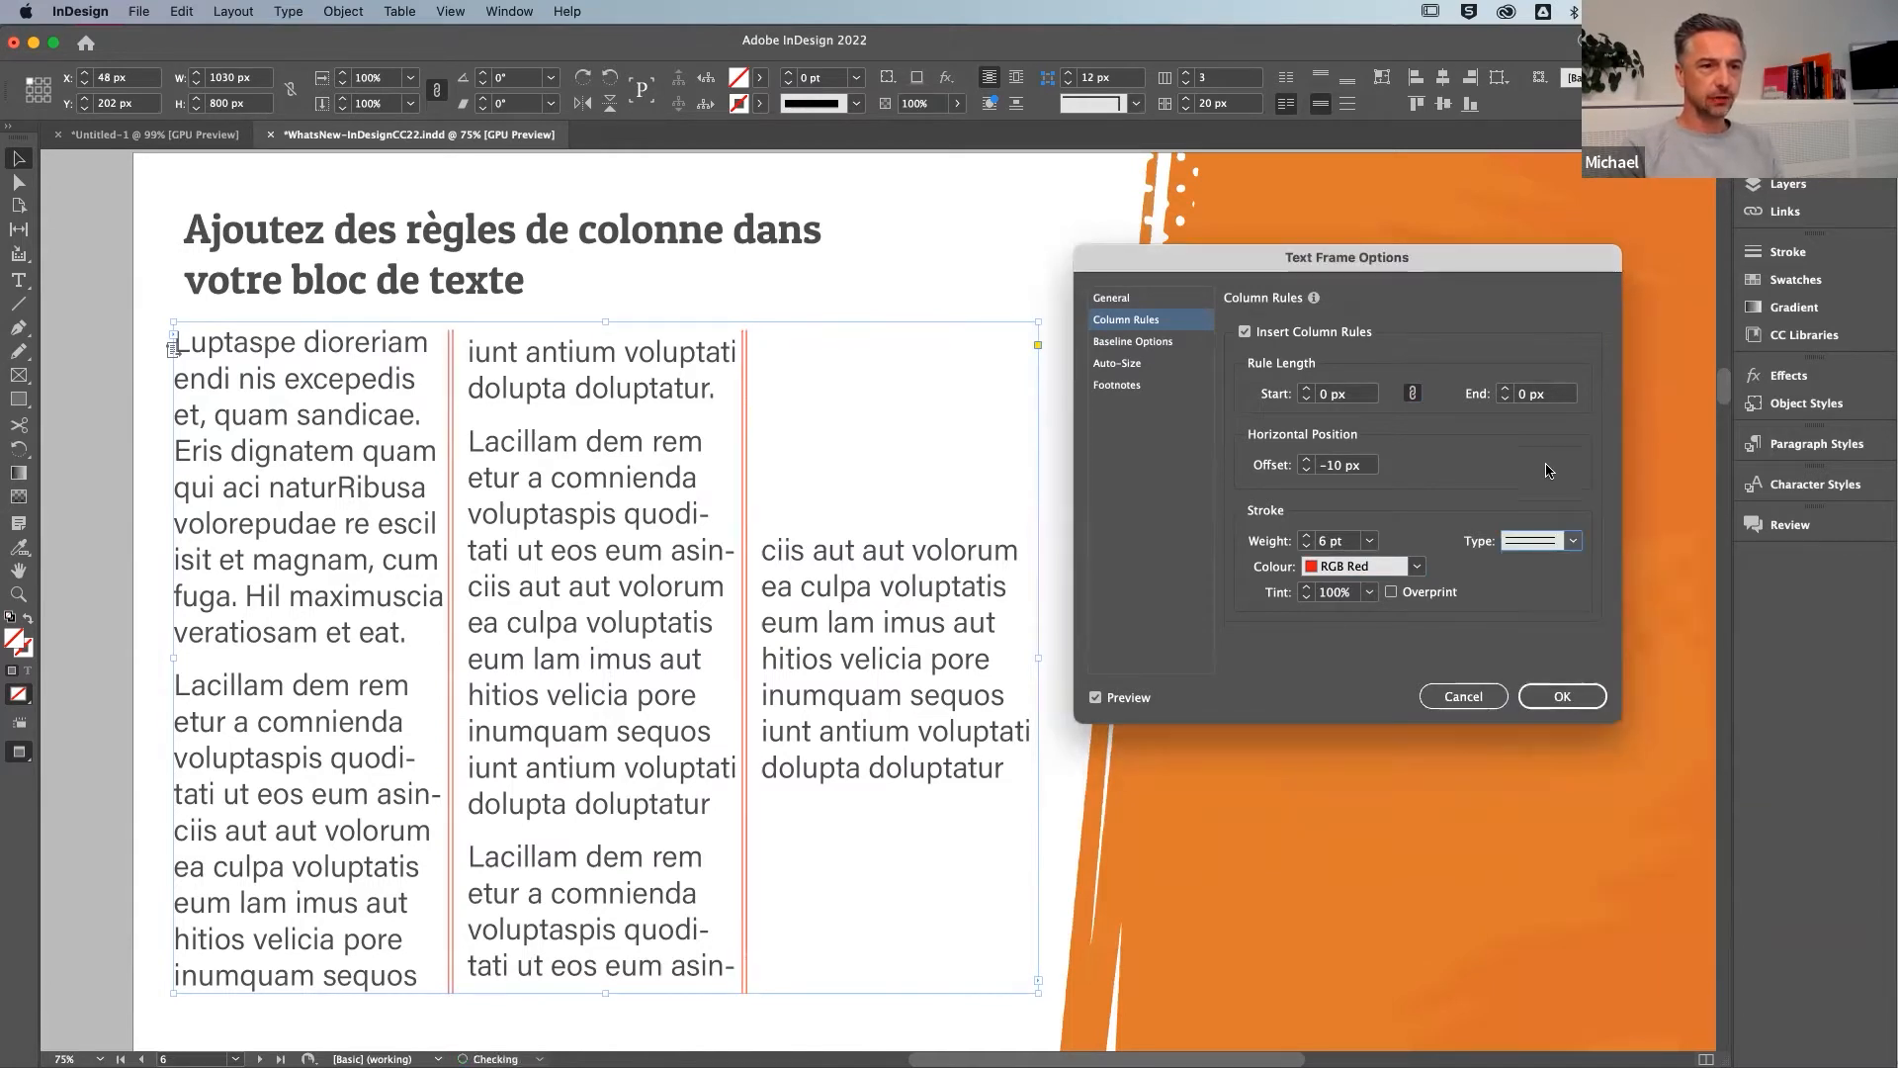
# Set the column rules' stroke type to Solid and apply the text frame options
pyautogui.click(1574, 544)
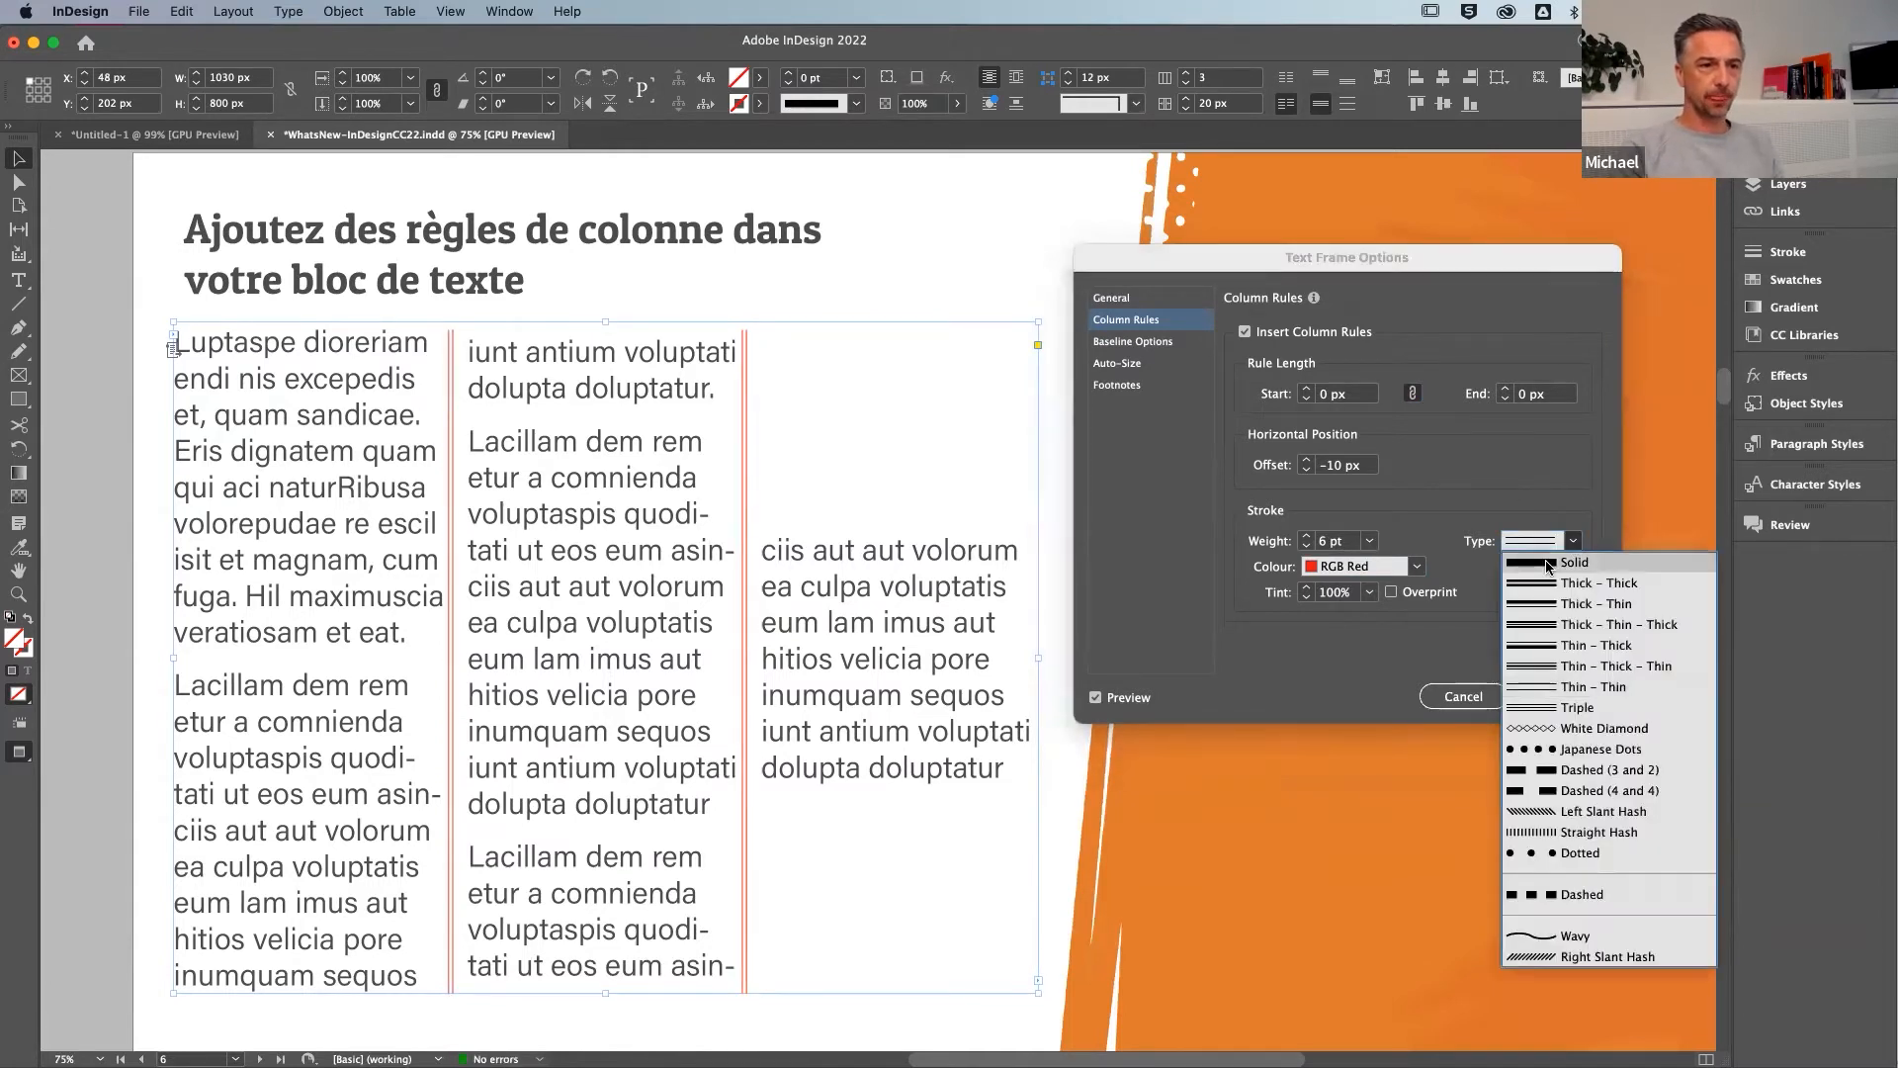
pyautogui.click(1546, 567)
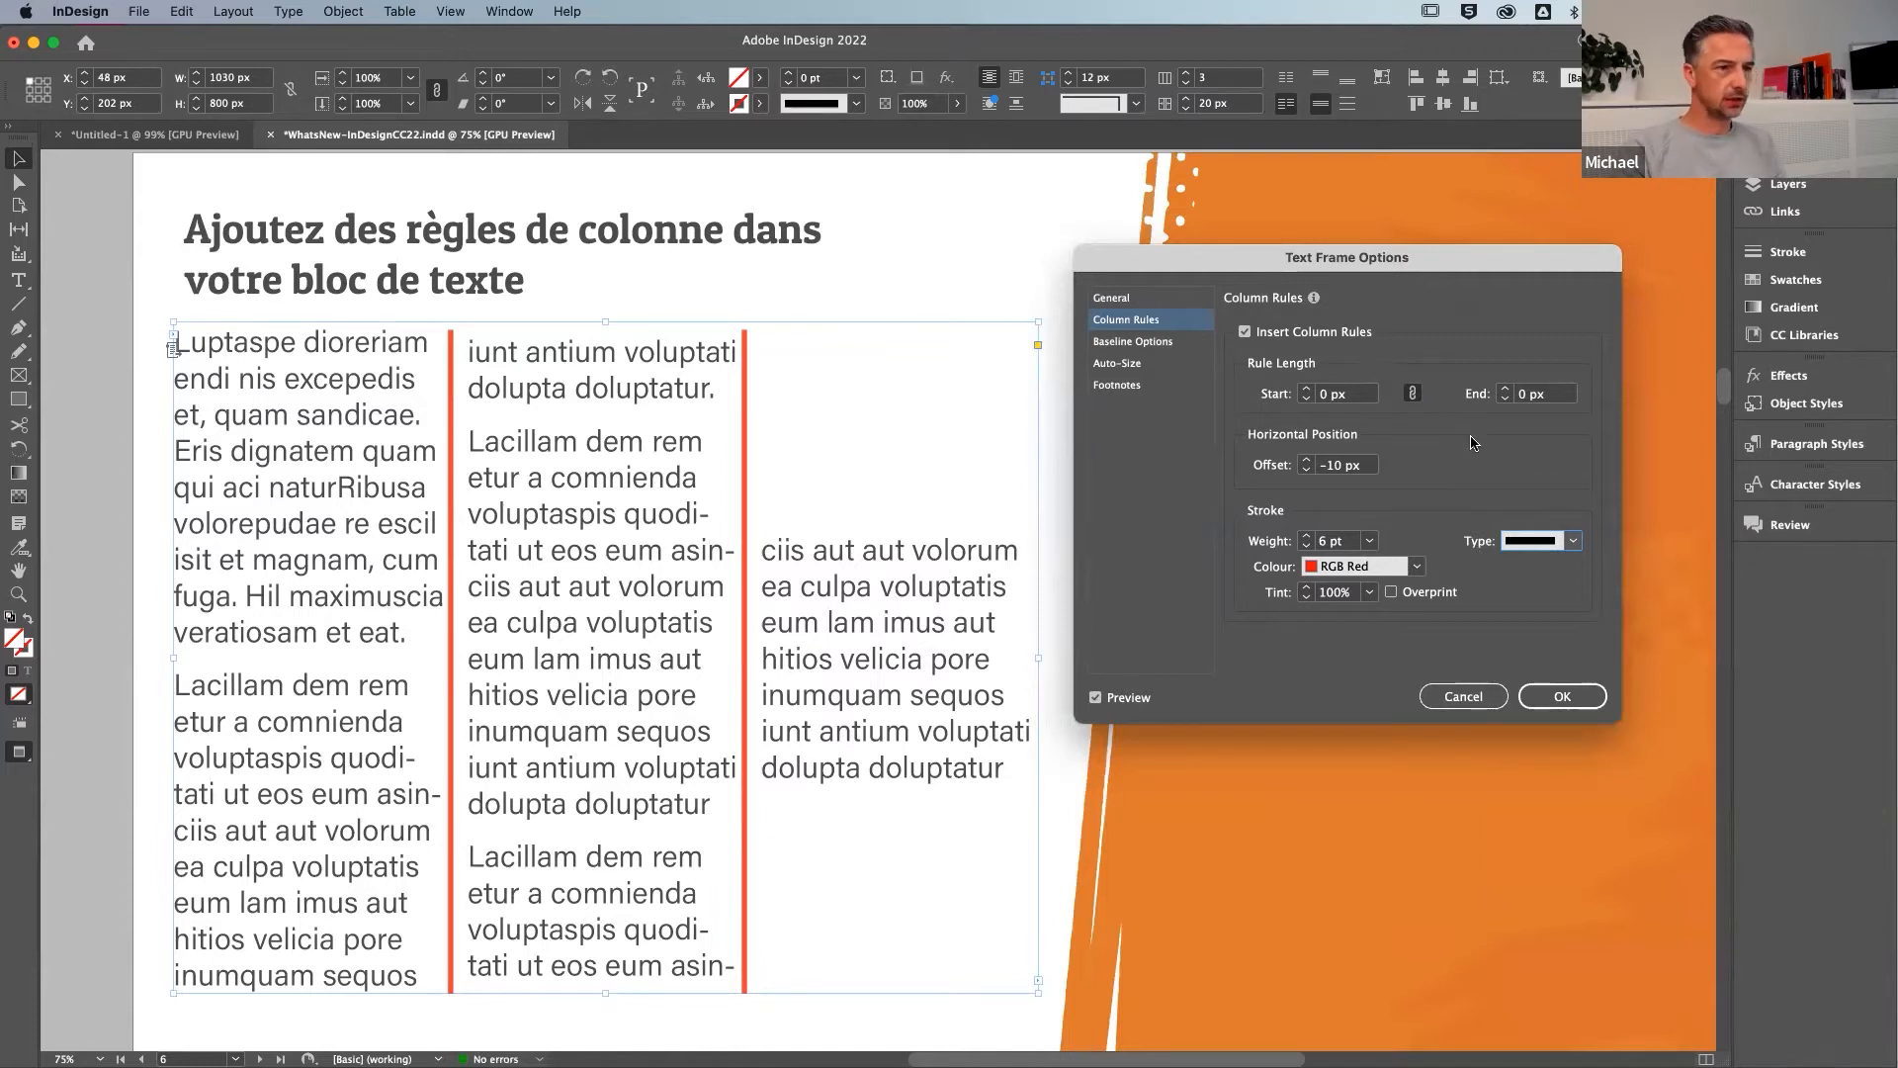
pyautogui.click(1590, 698)
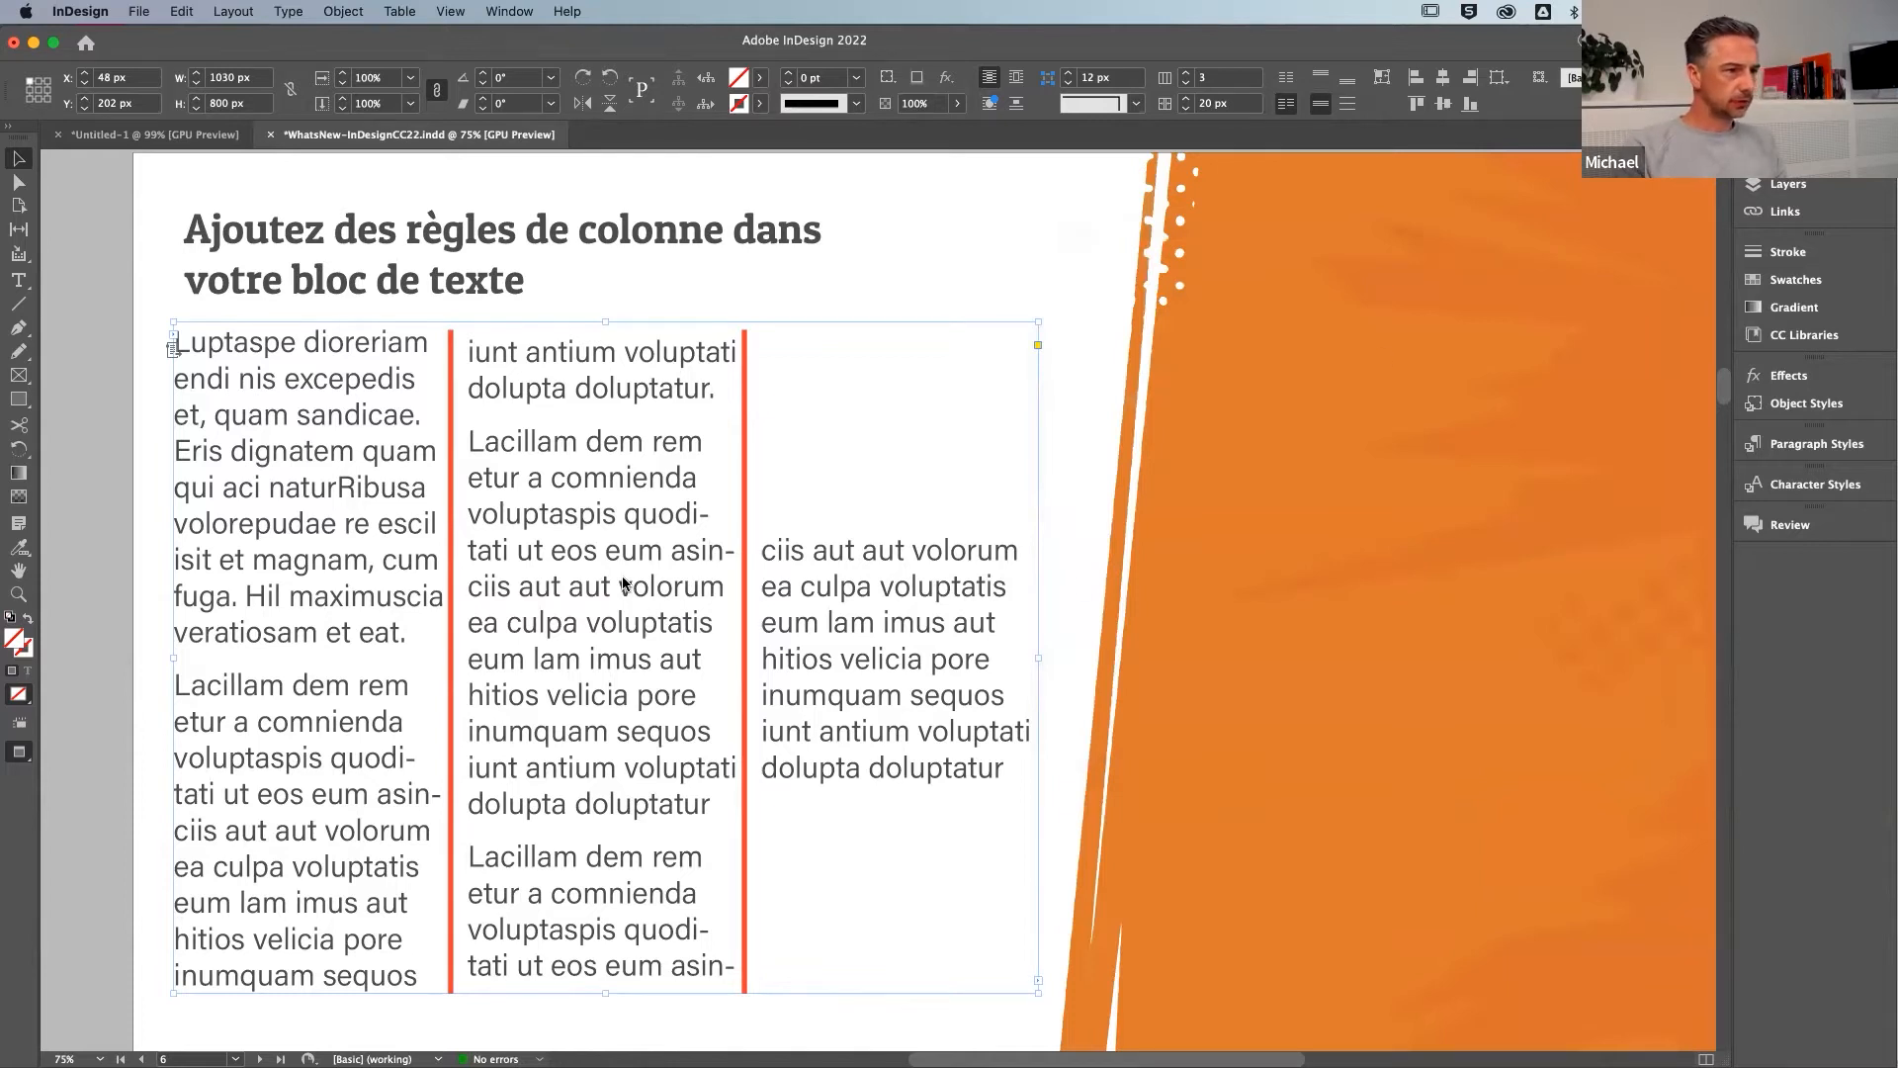
# Reopen the Text Frame Options to review the frame's general column settings beside the text, and close the dialog
pyautogui.press('super+b')
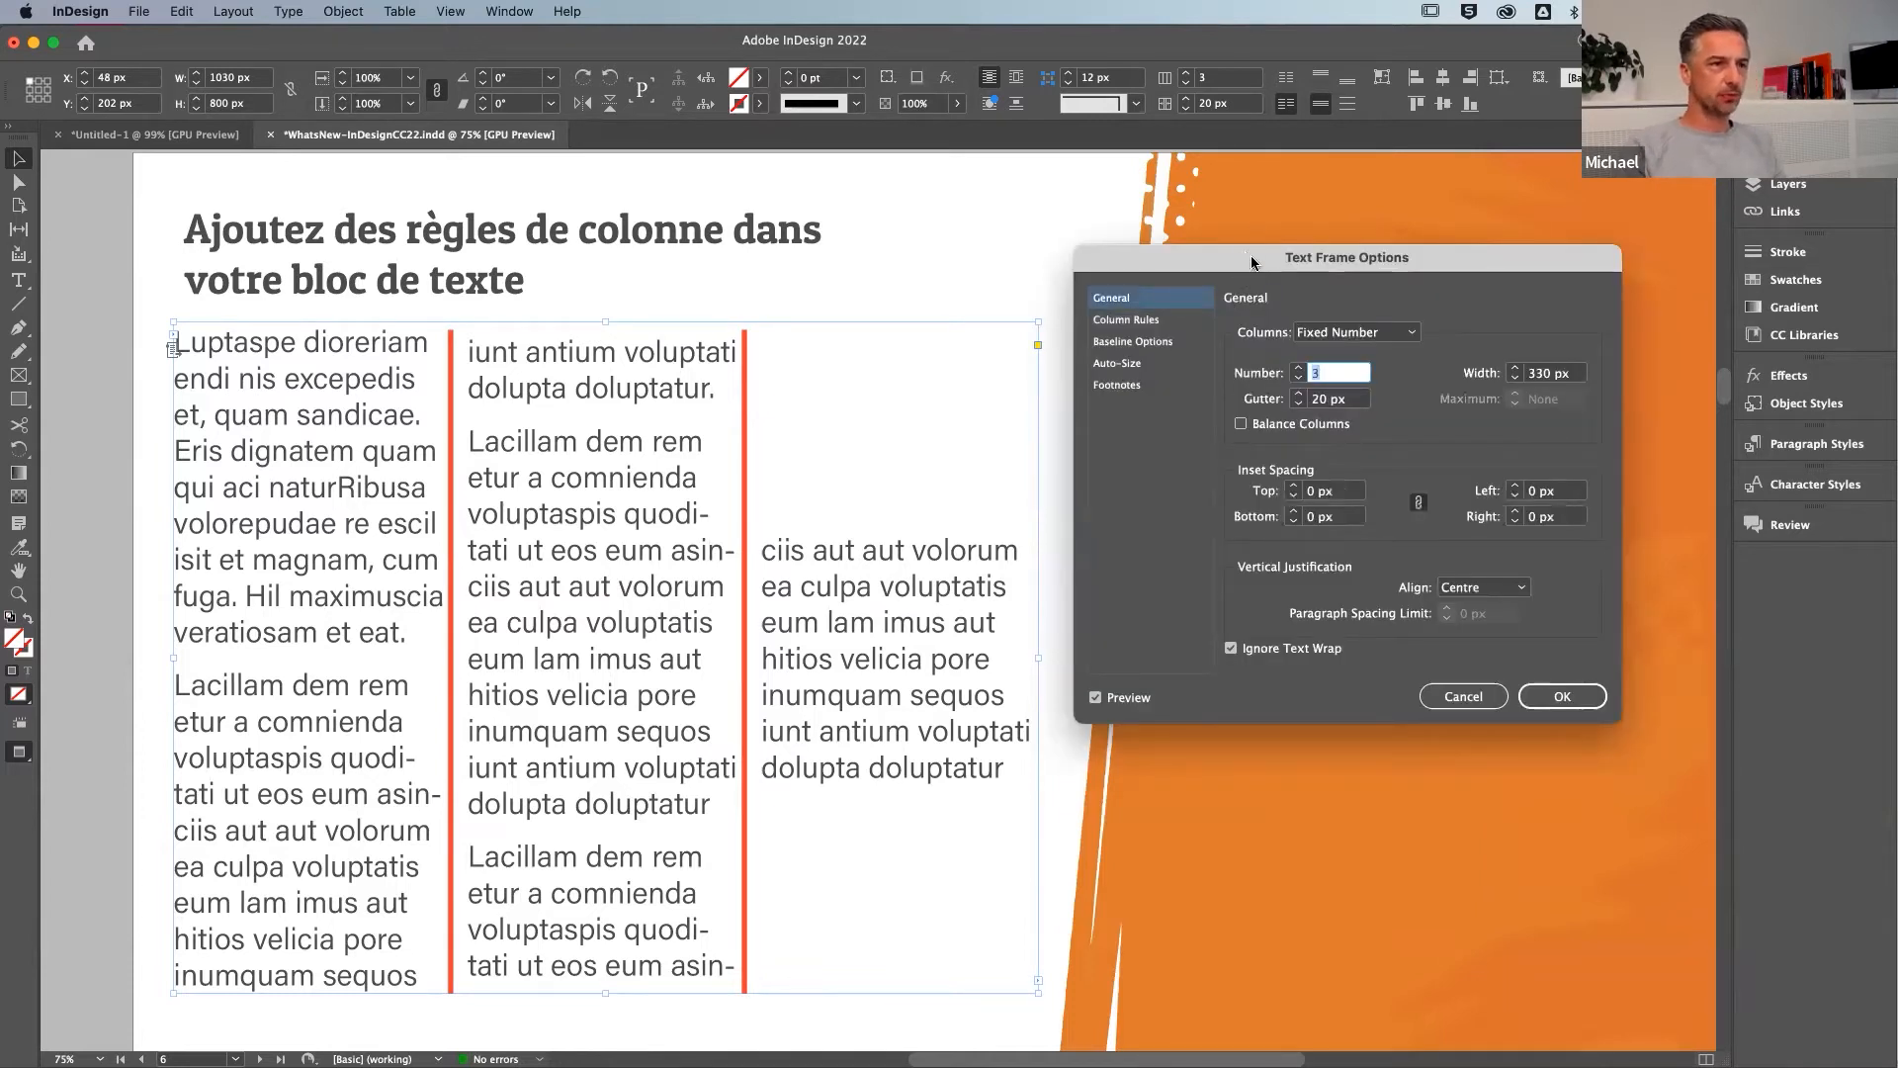
pyautogui.moveTo(1252, 262); pyautogui.dragTo(1213, 262)
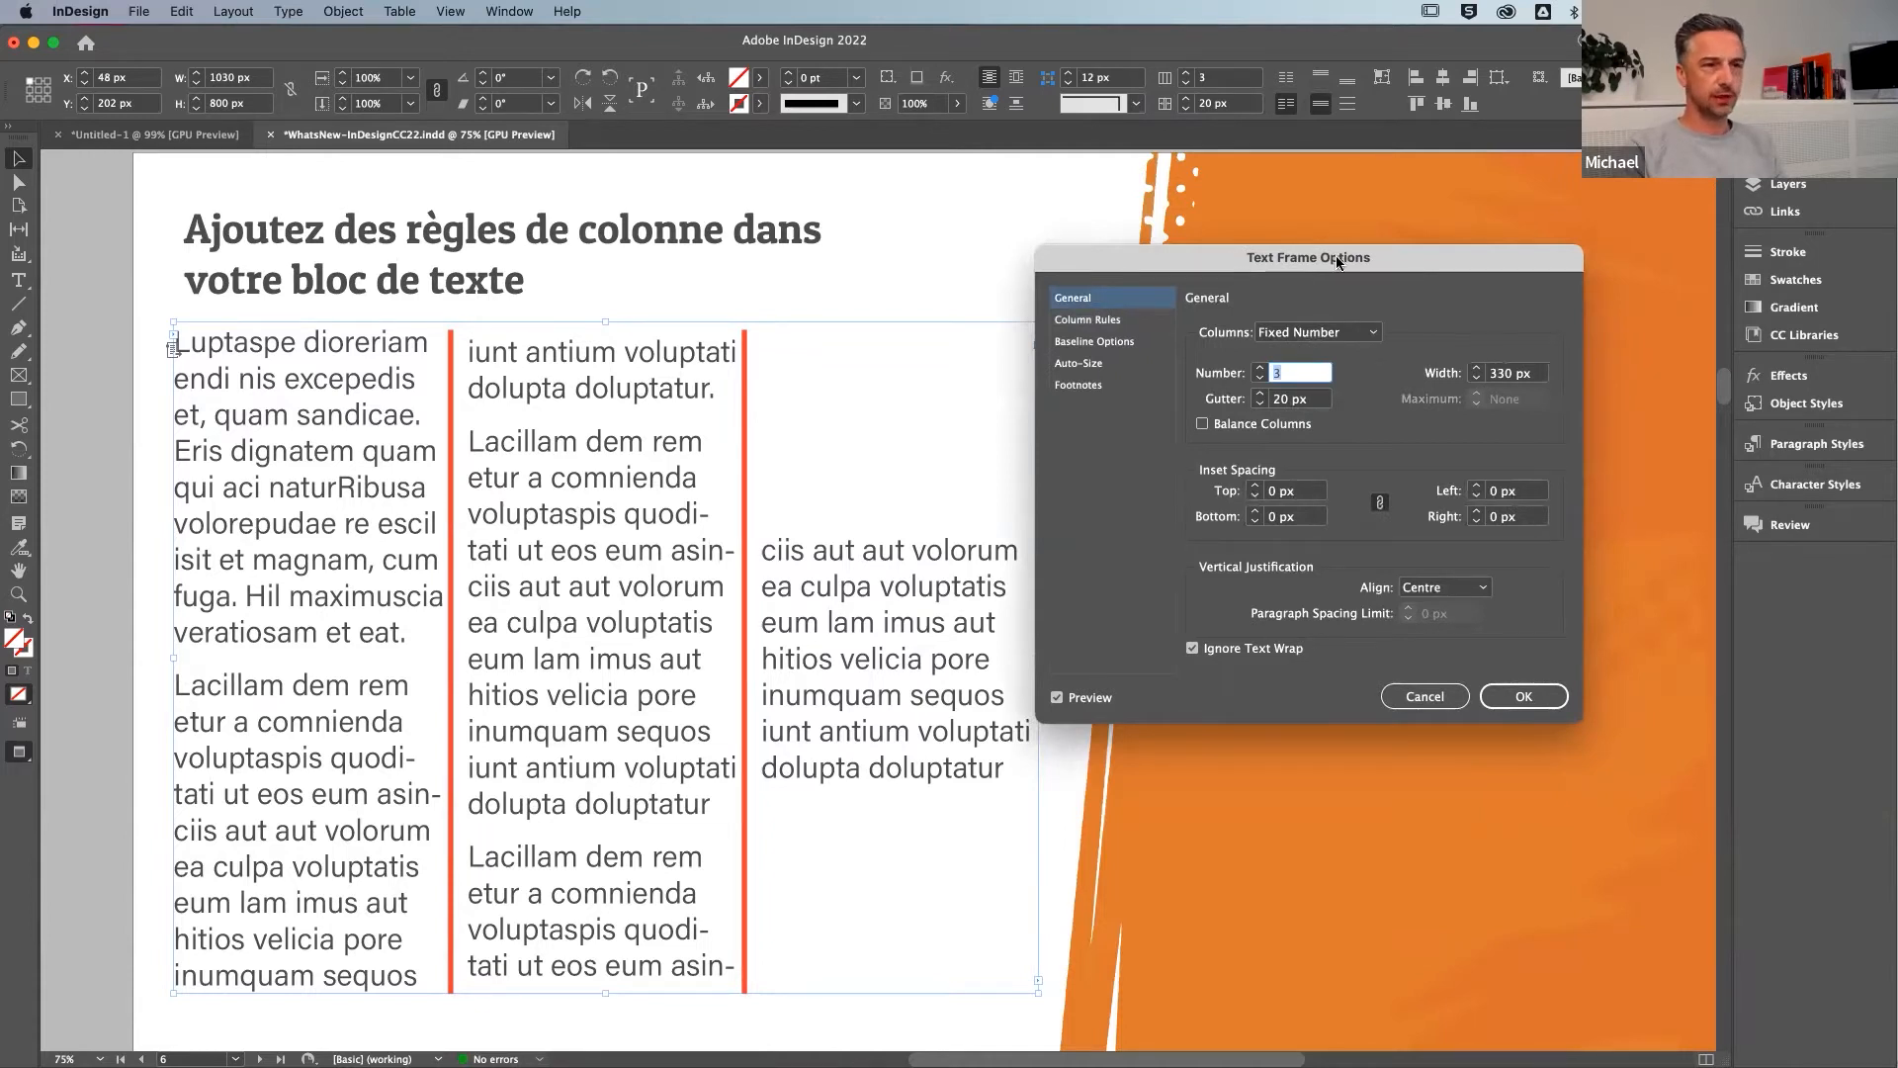
pyautogui.moveTo(1339, 260); pyautogui.dragTo(1262, 271)
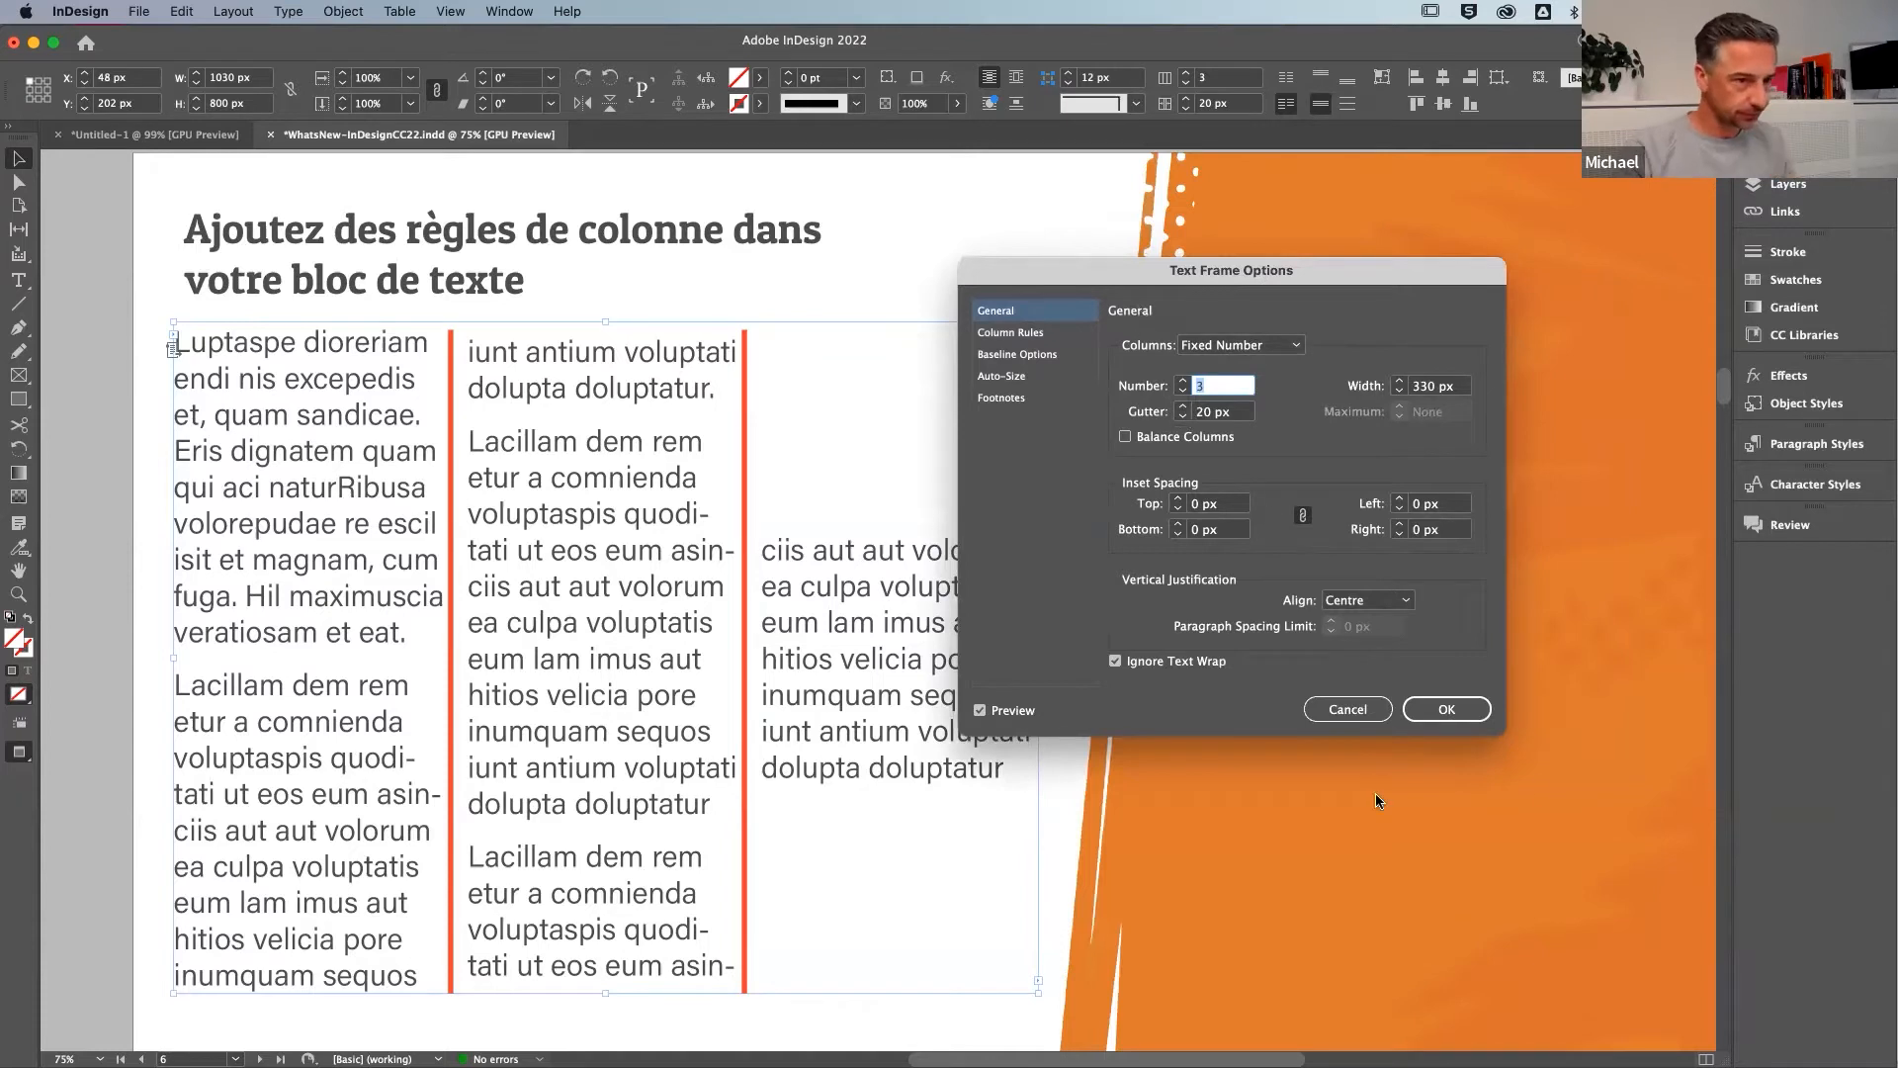
pyautogui.click(1454, 710)
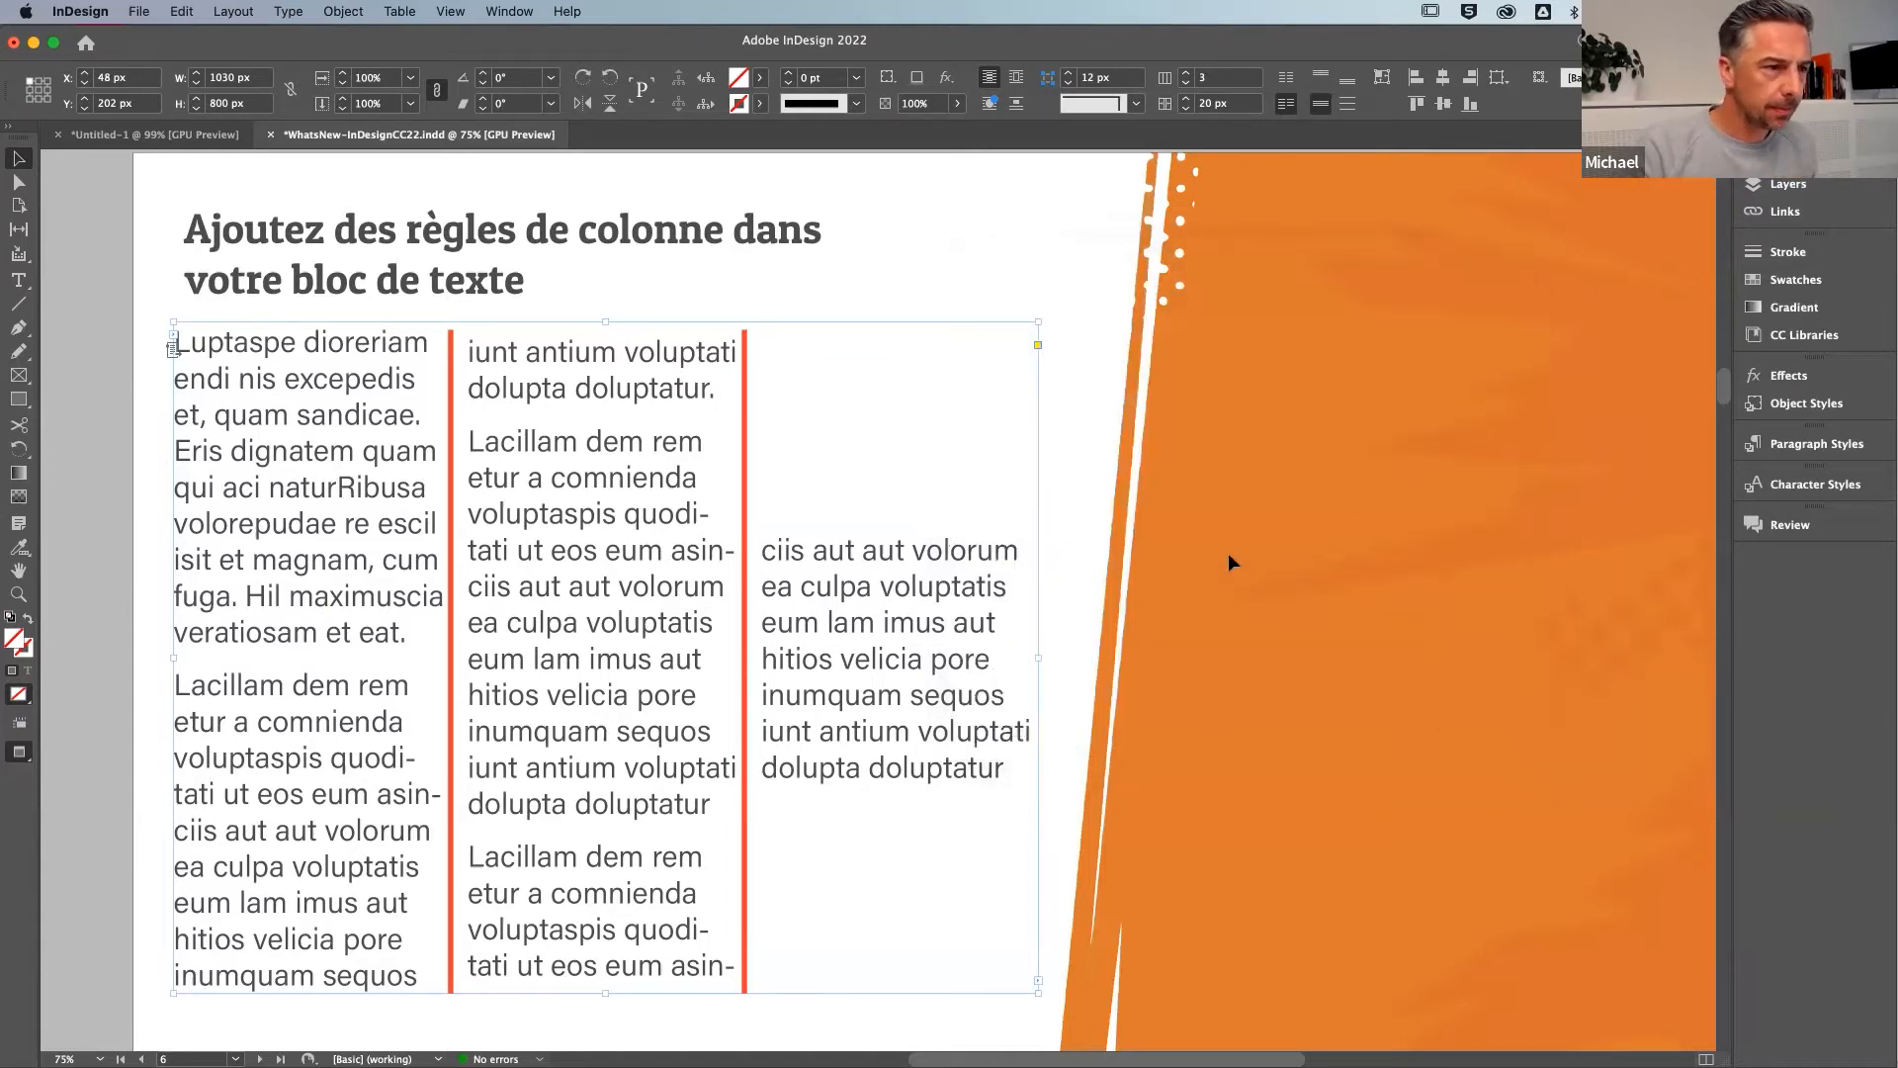
# Select all the body text in the three-column frame and reduce its font size to 29 pt
pyautogui.click(906, 280)
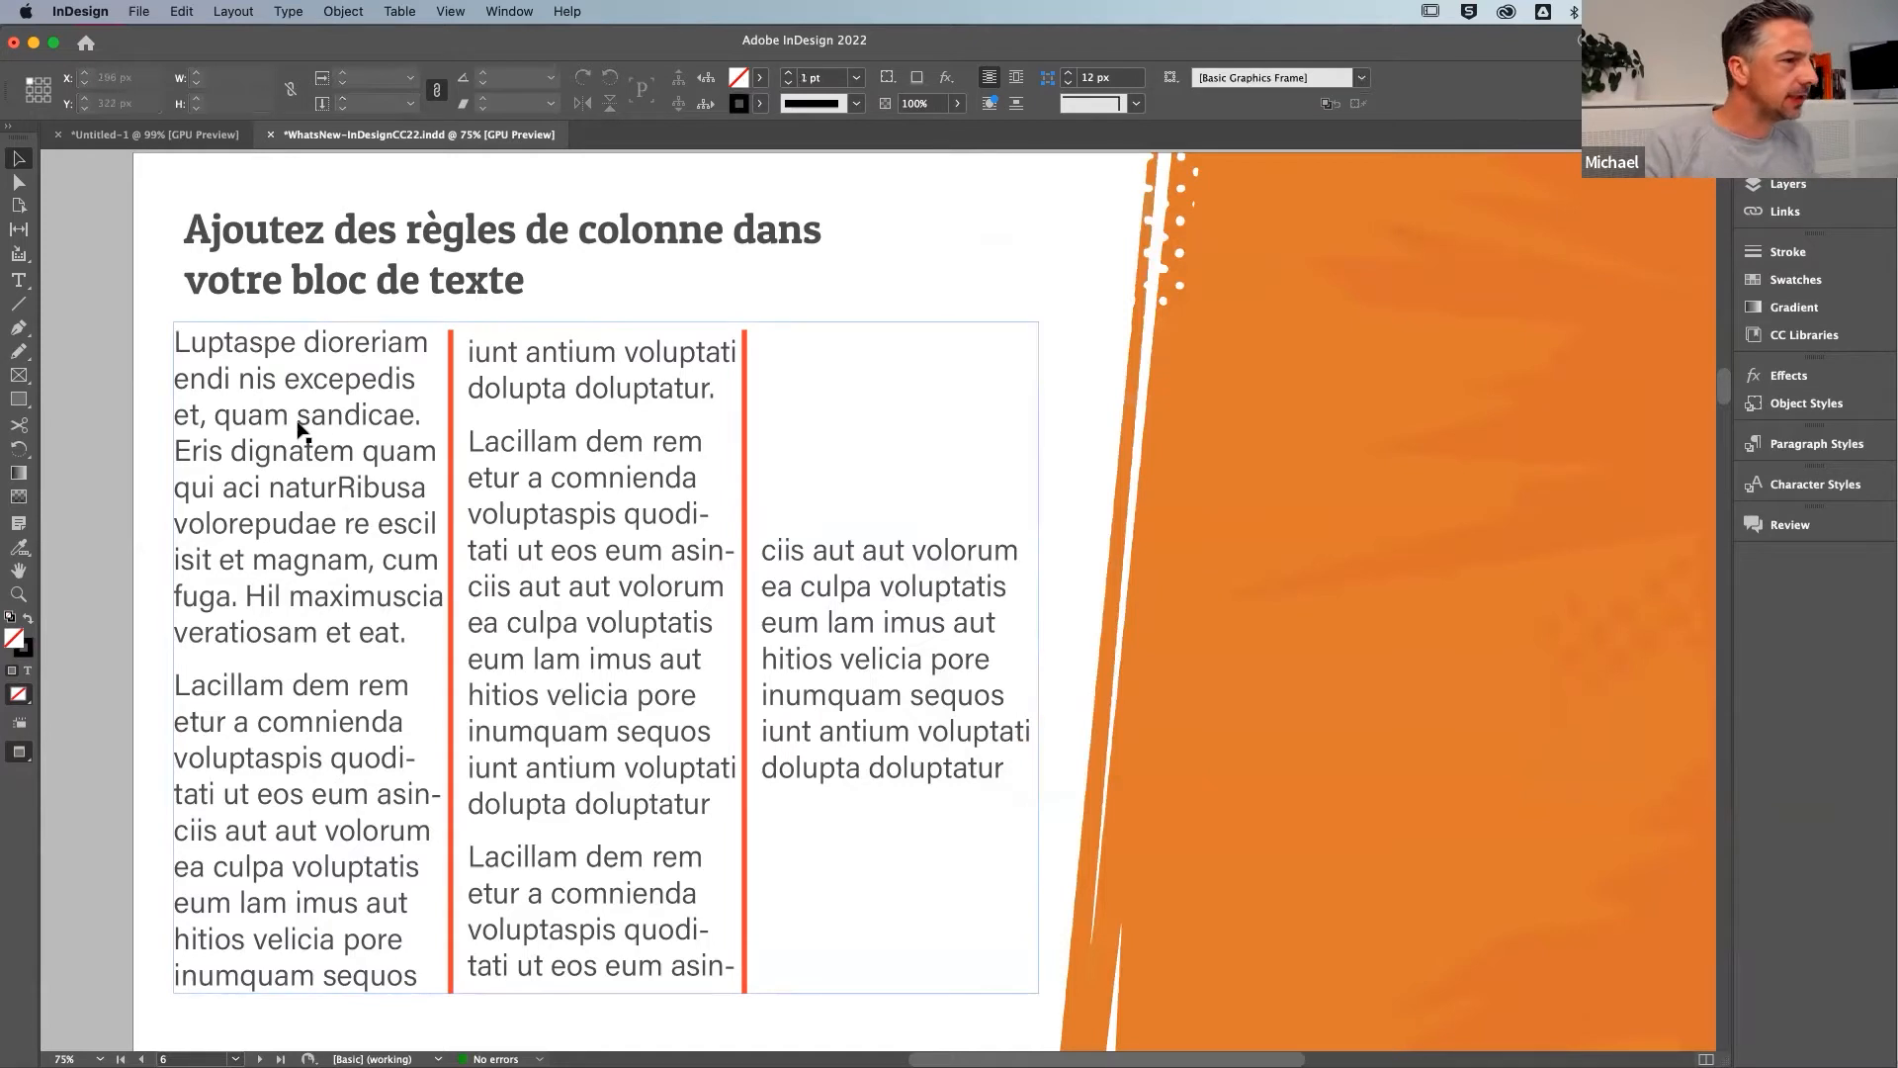
pyautogui.click(554, 641)
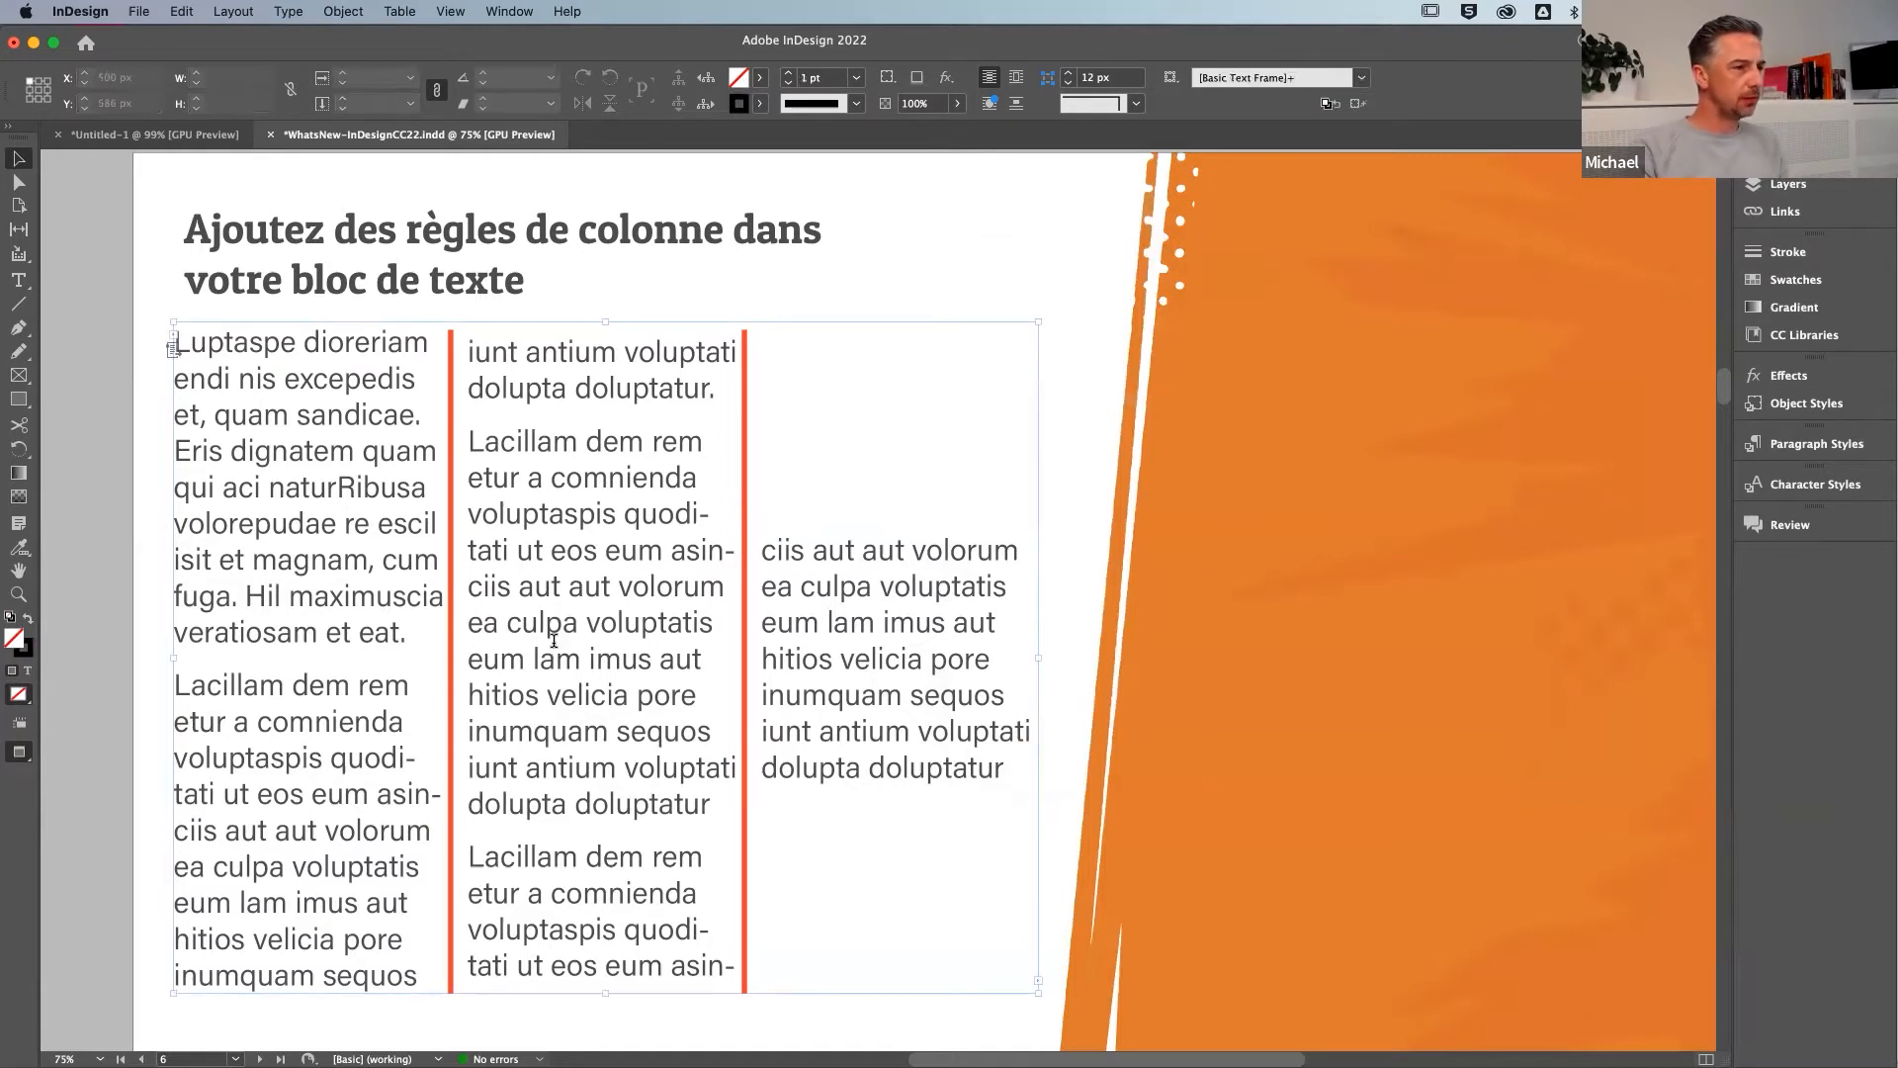
pyautogui.doubleClick(512, 644)
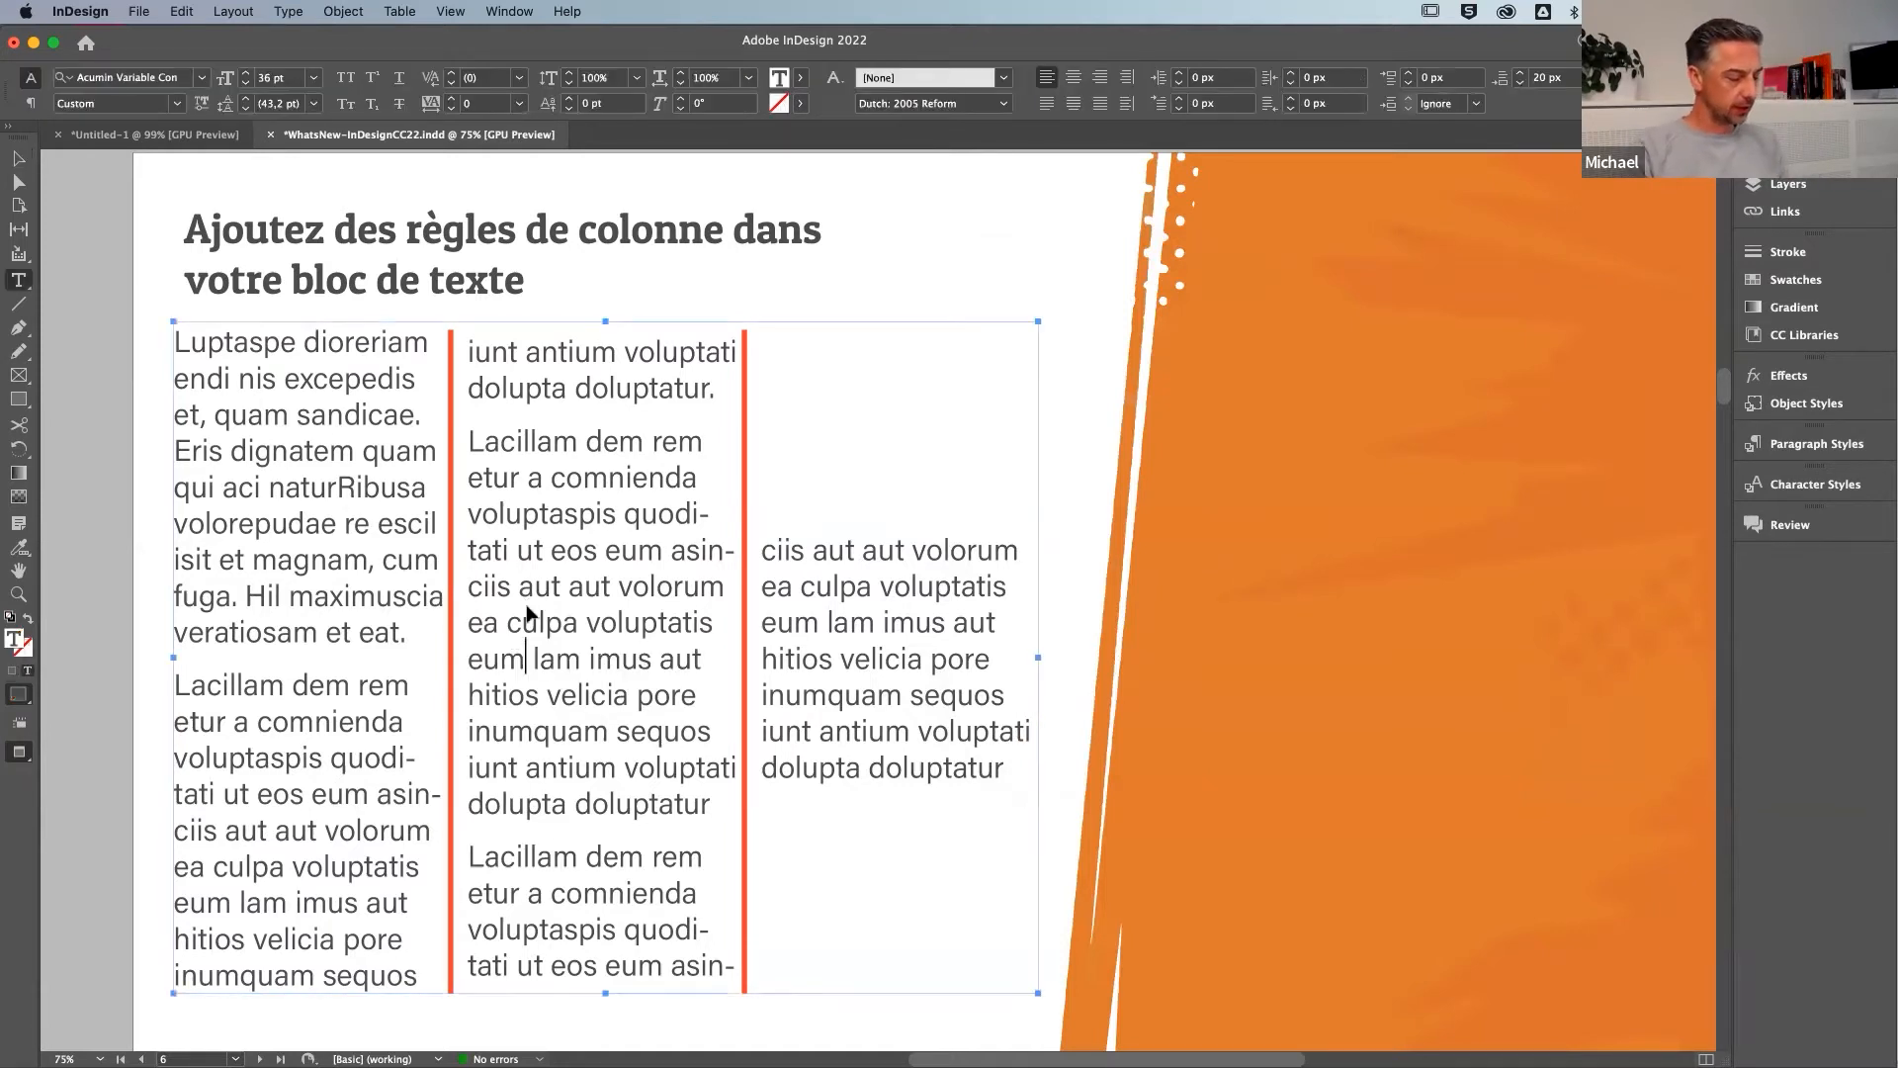
pyautogui.press('super+a')
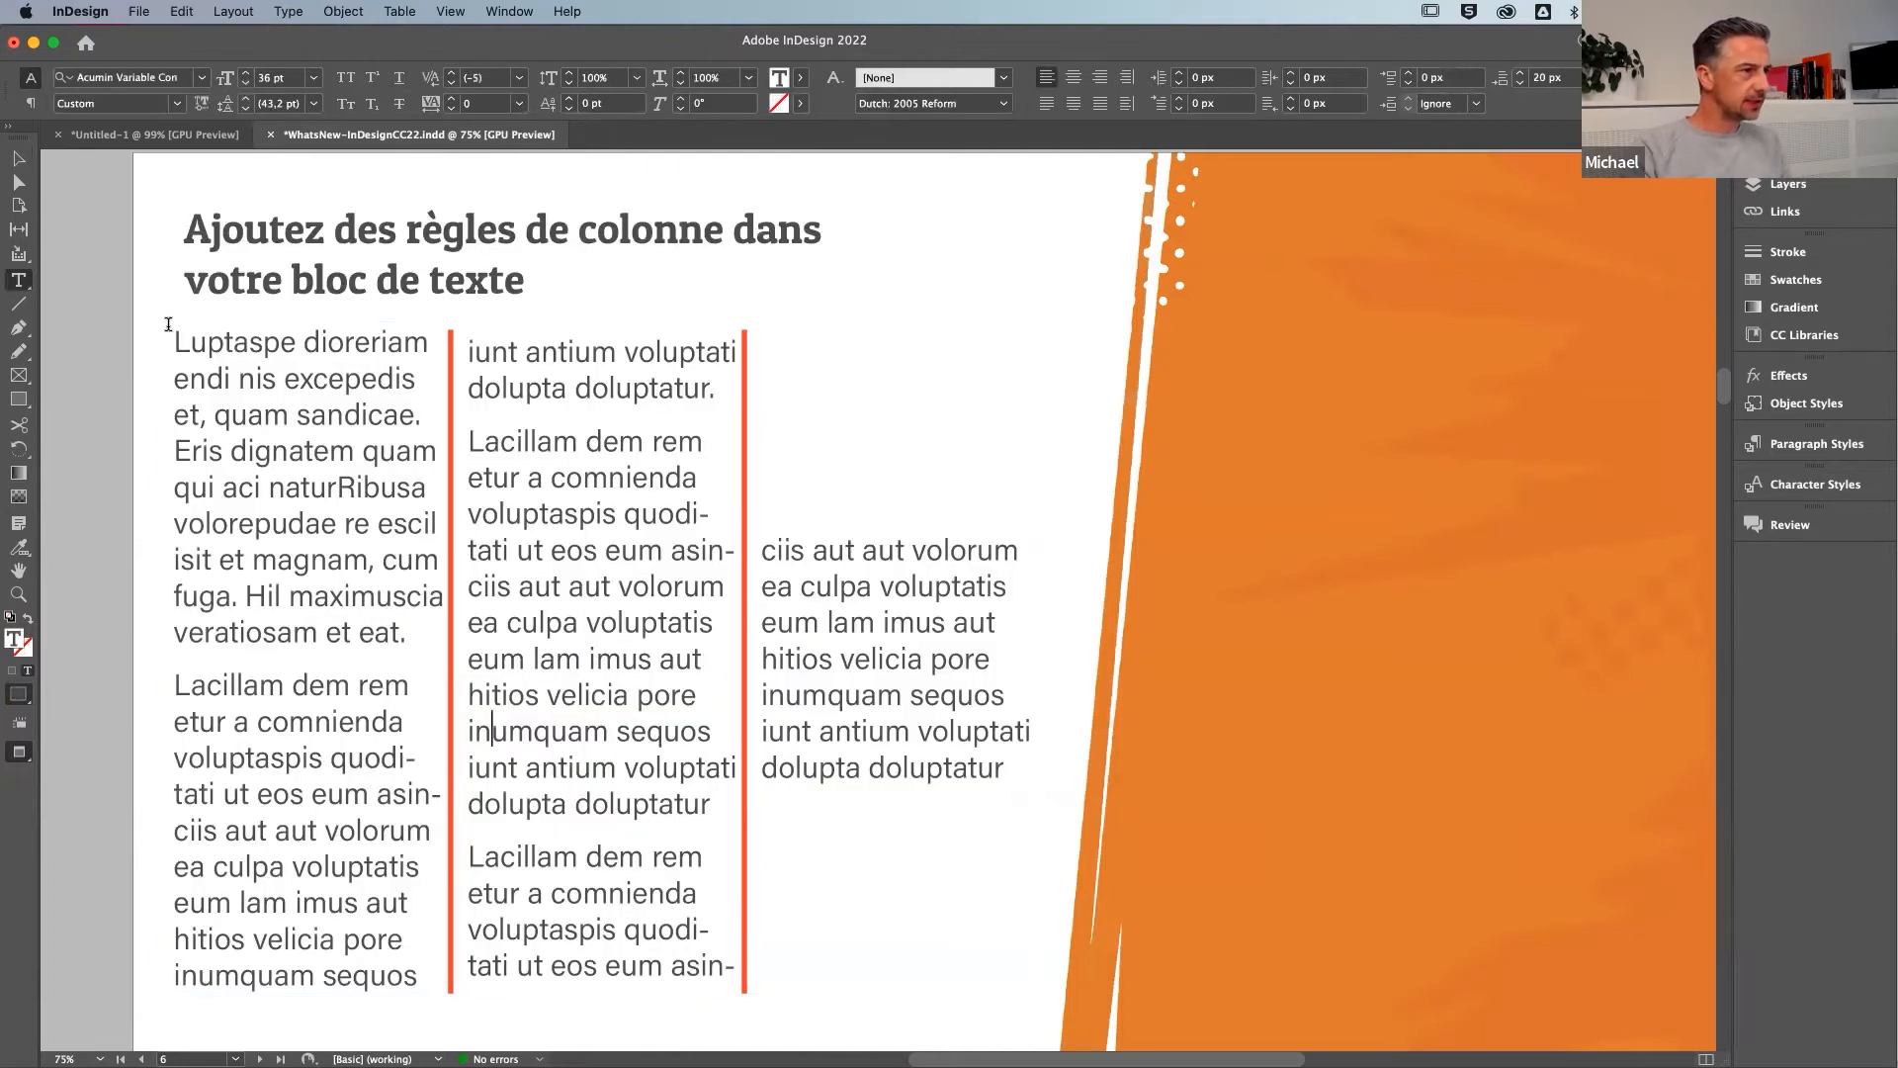
pyautogui.moveTo(175, 336); pyautogui.dragTo(1034, 783)
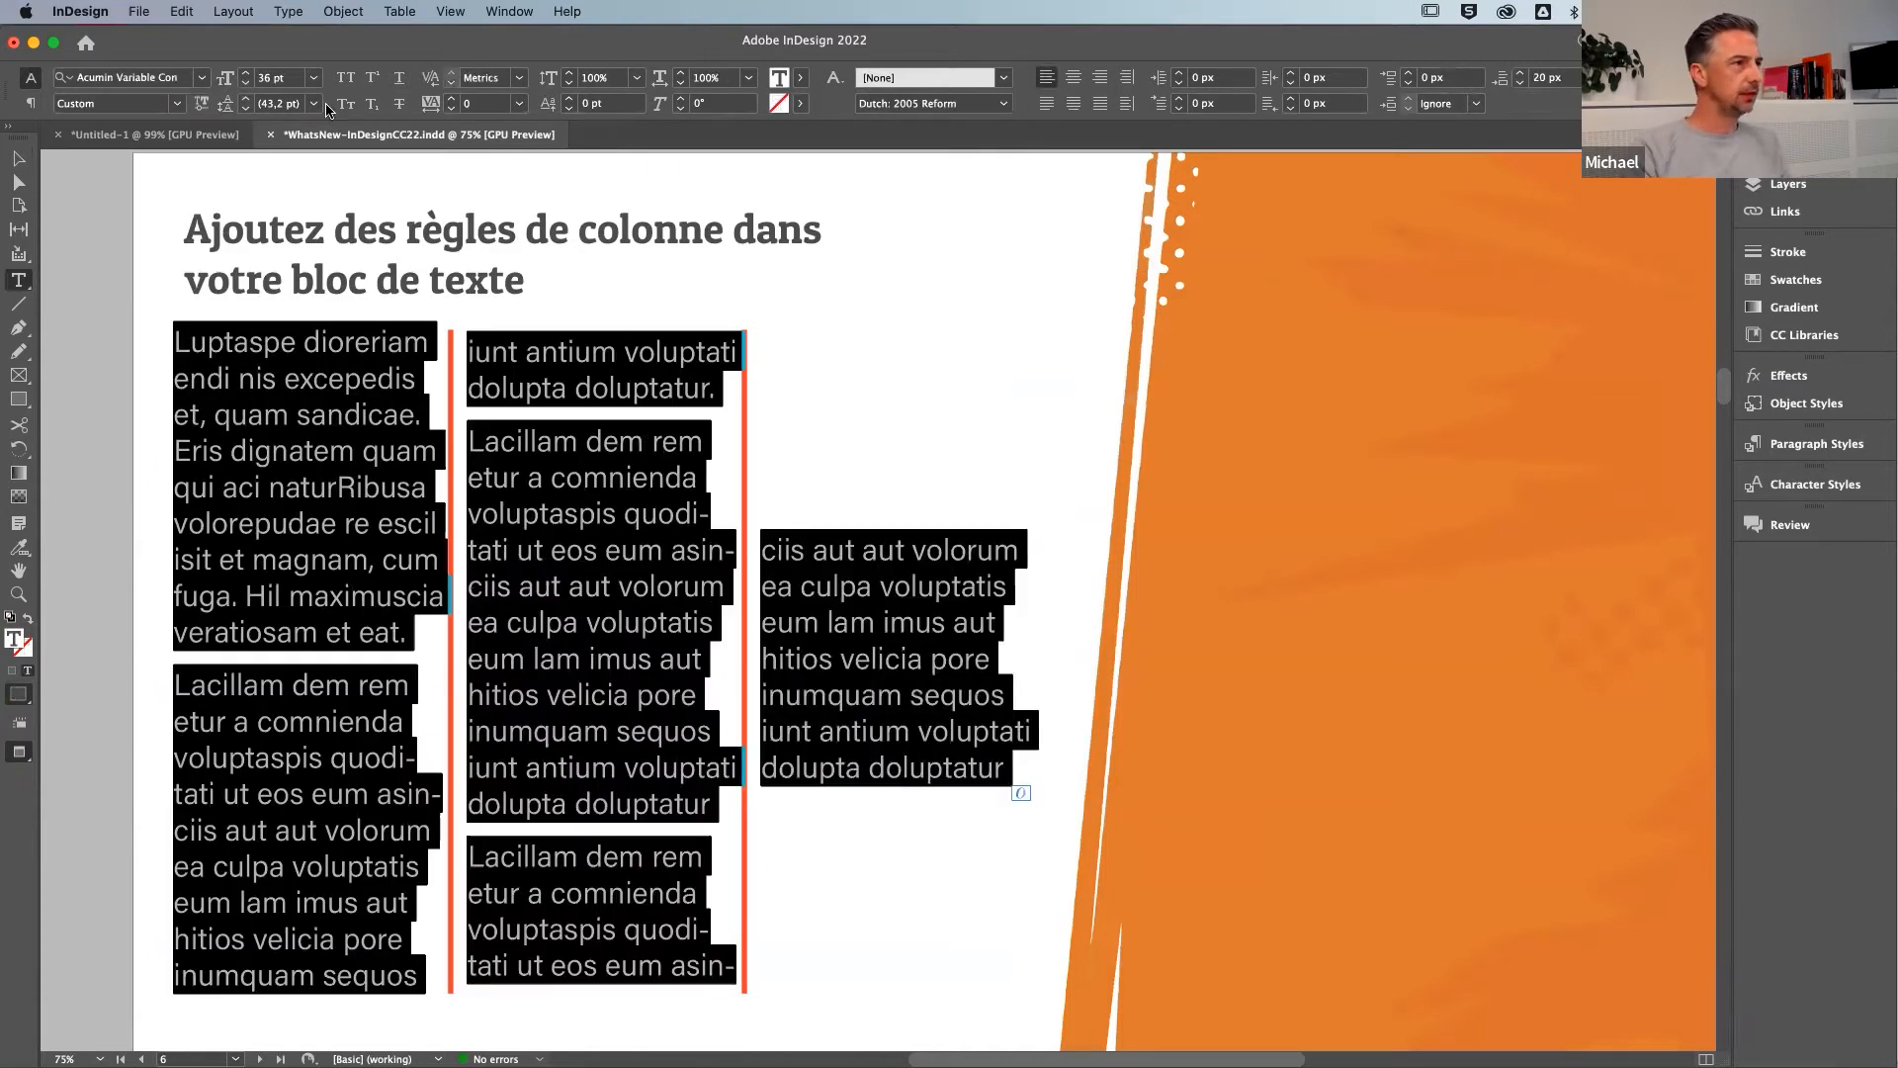
pyautogui.click(247, 85)
pyautogui.click(247, 85)
pyautogui.click(246, 85)
pyautogui.click(246, 85)
pyautogui.click(246, 85)
pyautogui.click(246, 85)
pyautogui.click(247, 85)
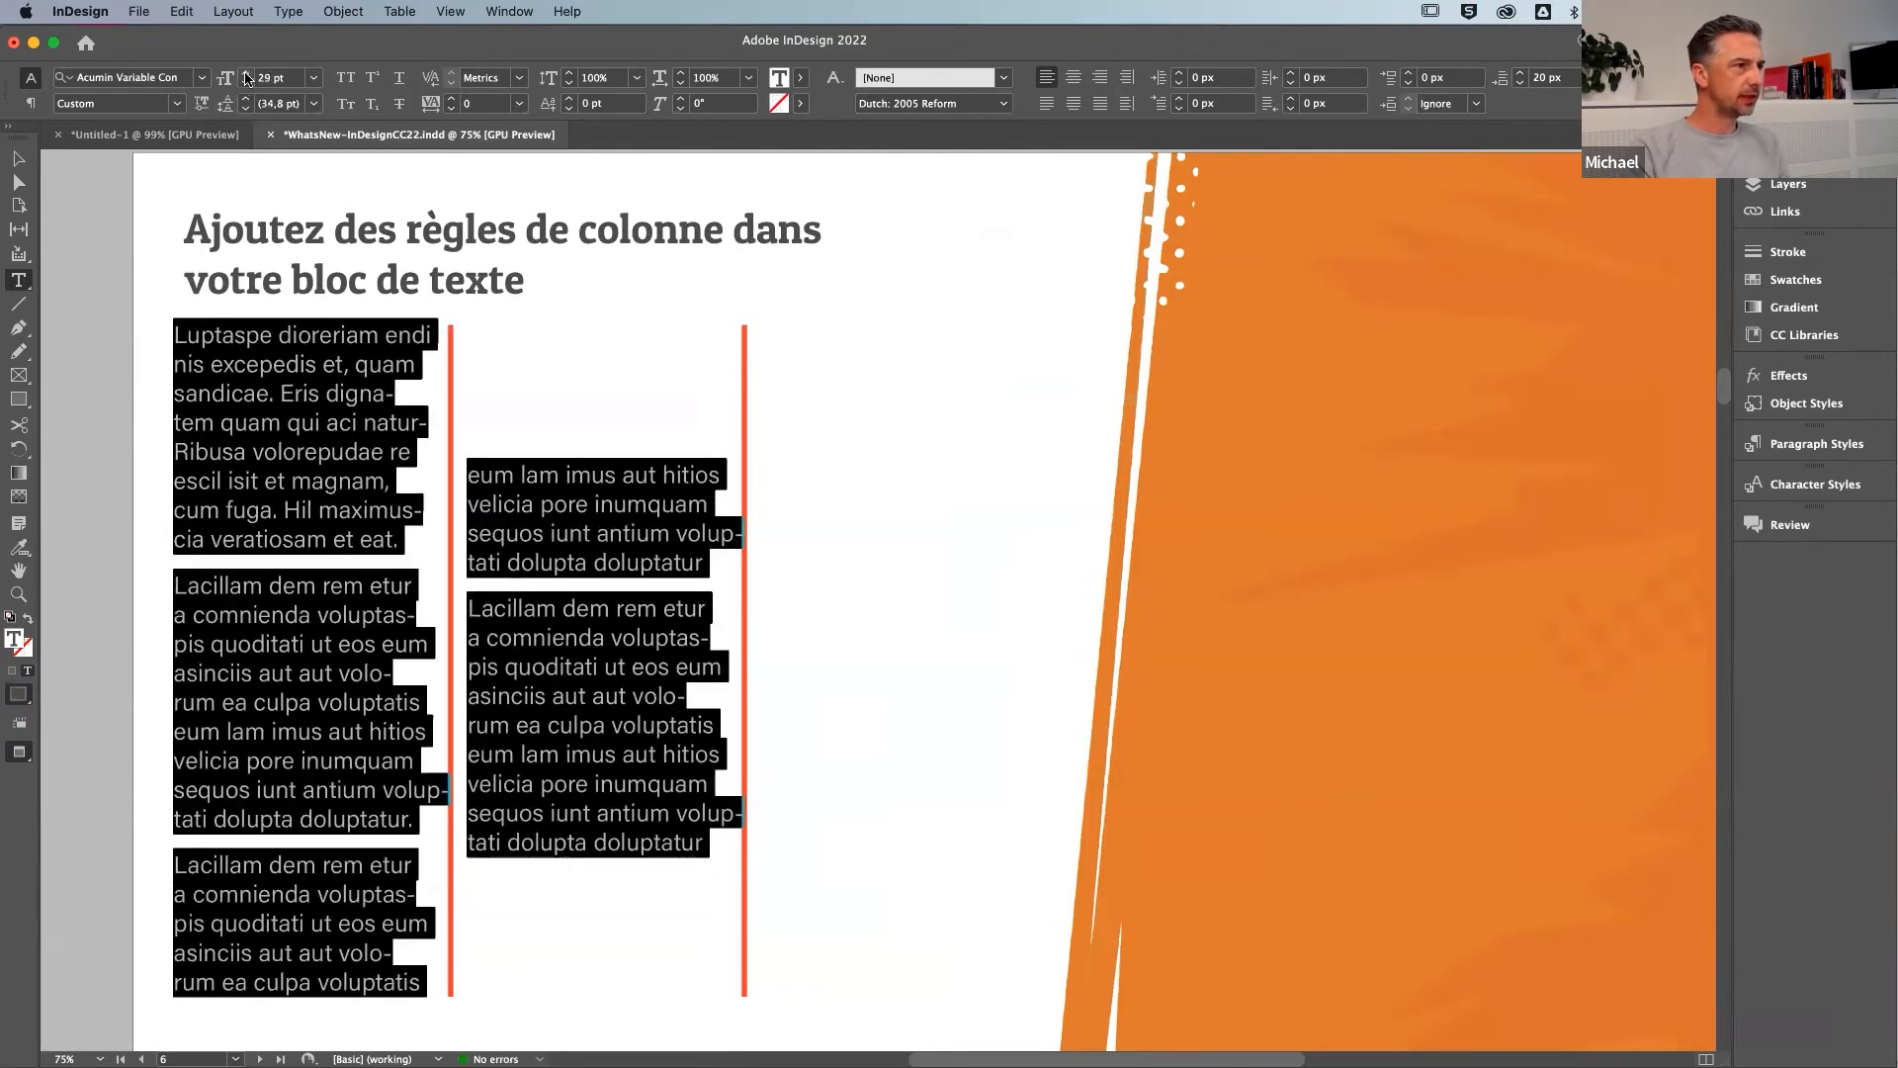
# Adjust the selected body text's font size up and down, ending at 21 pt
pyautogui.click(246, 77)
pyautogui.click(246, 77)
pyautogui.click(246, 77)
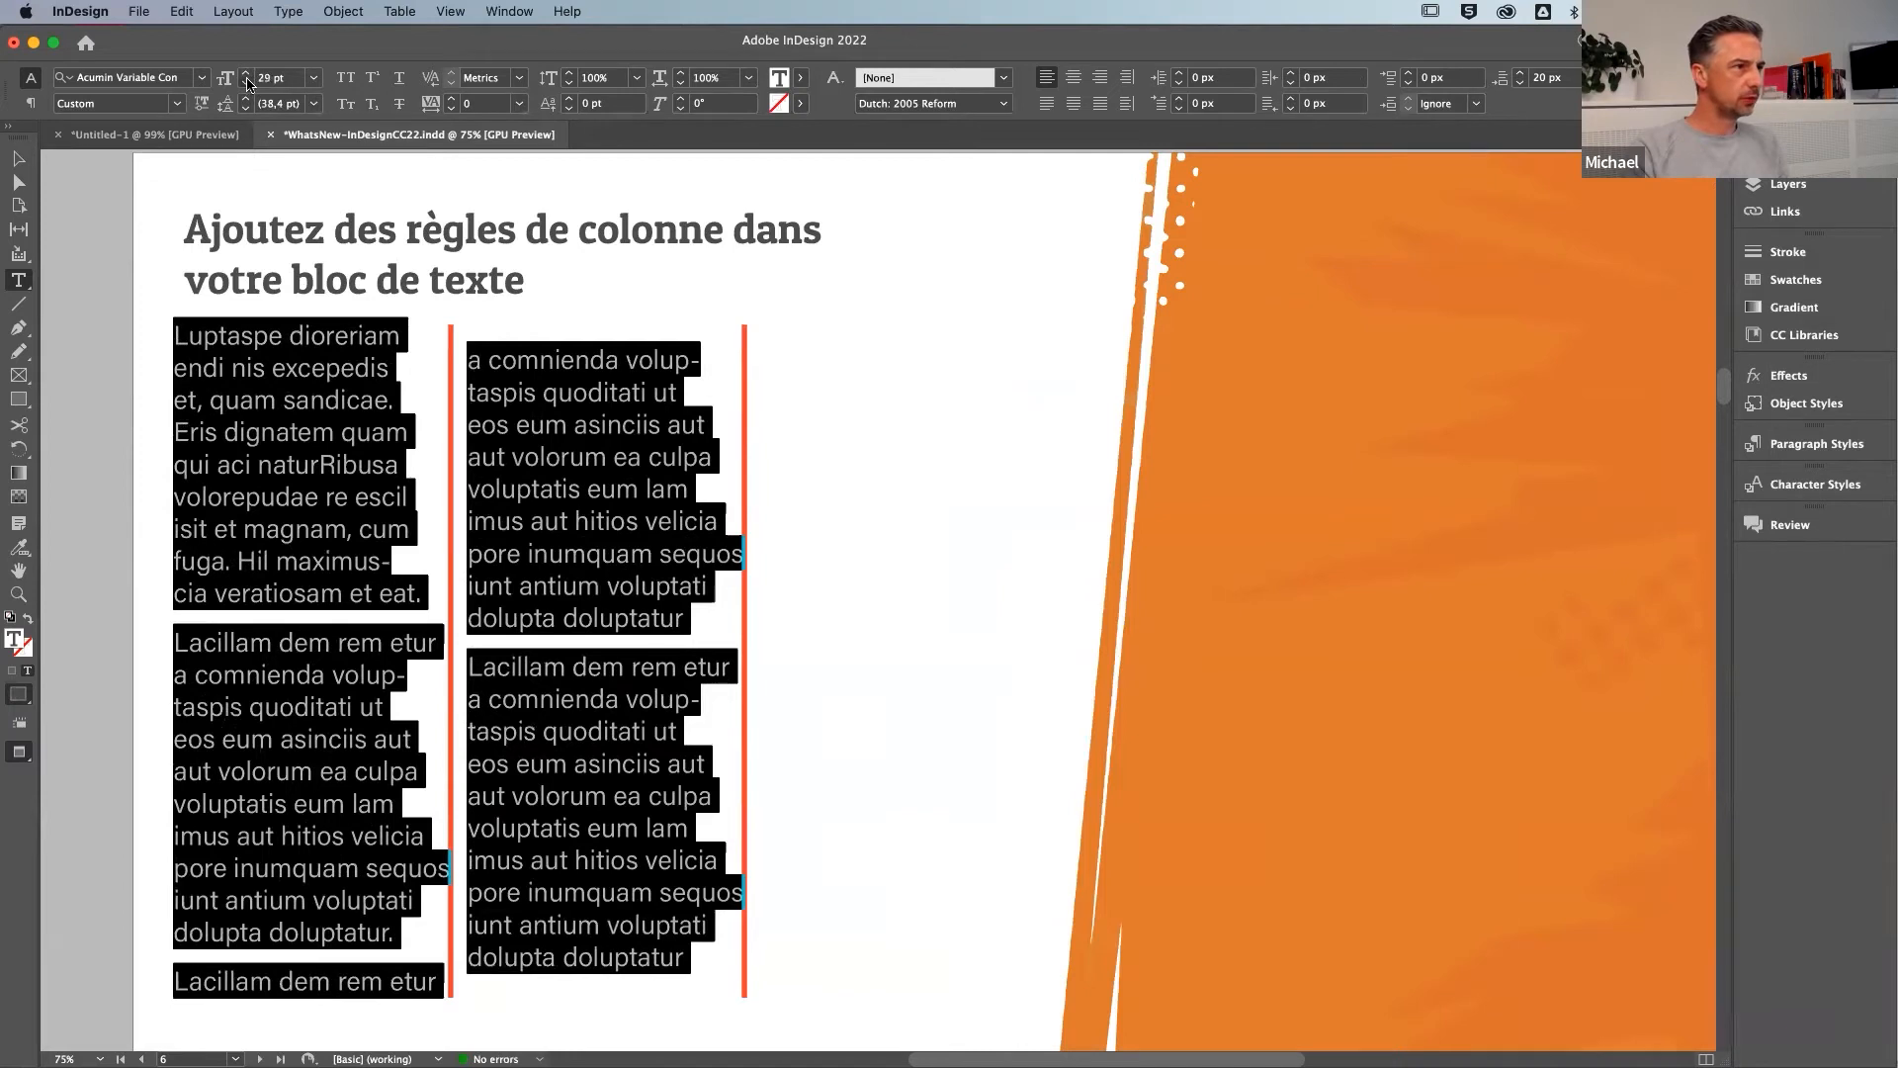
pyautogui.click(246, 85)
pyautogui.click(246, 85)
pyautogui.click(246, 85)
pyautogui.click(246, 85)
pyautogui.click(246, 85)
pyautogui.click(246, 85)
pyautogui.click(246, 85)
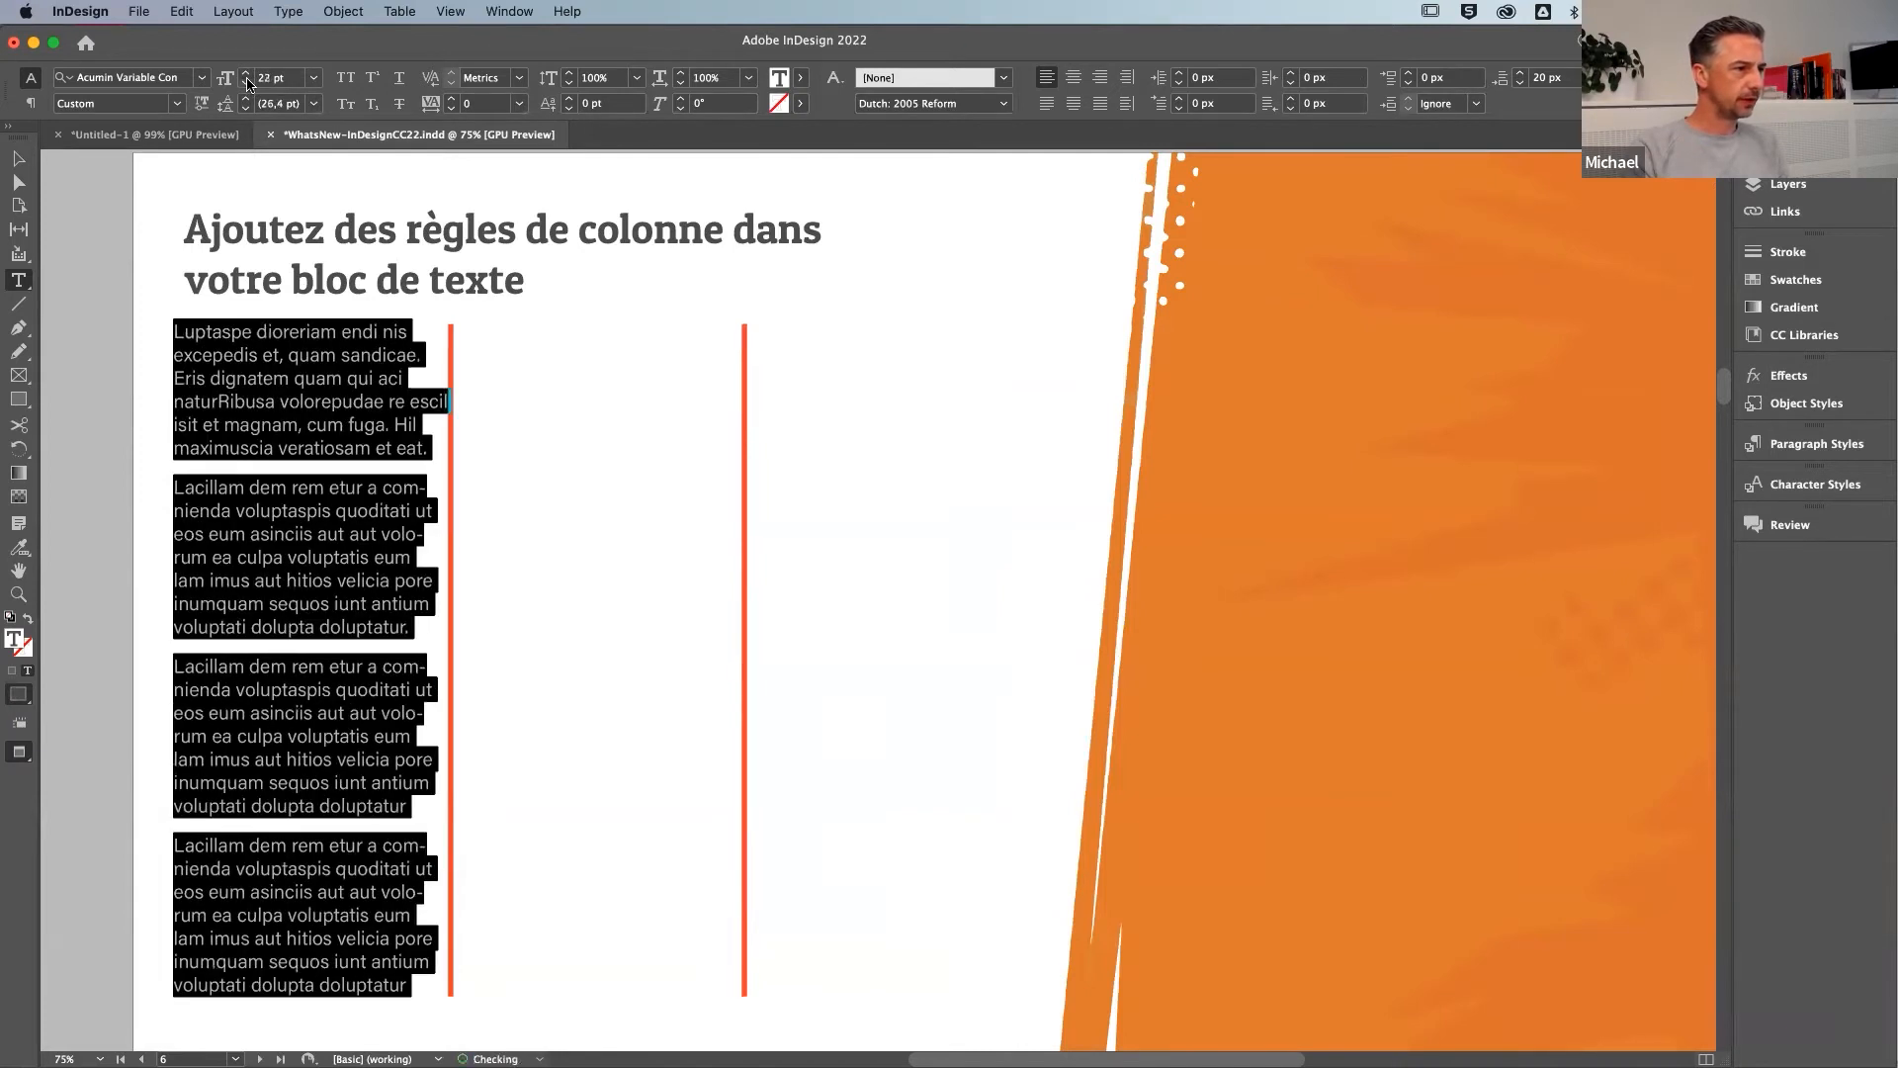
pyautogui.click(246, 85)
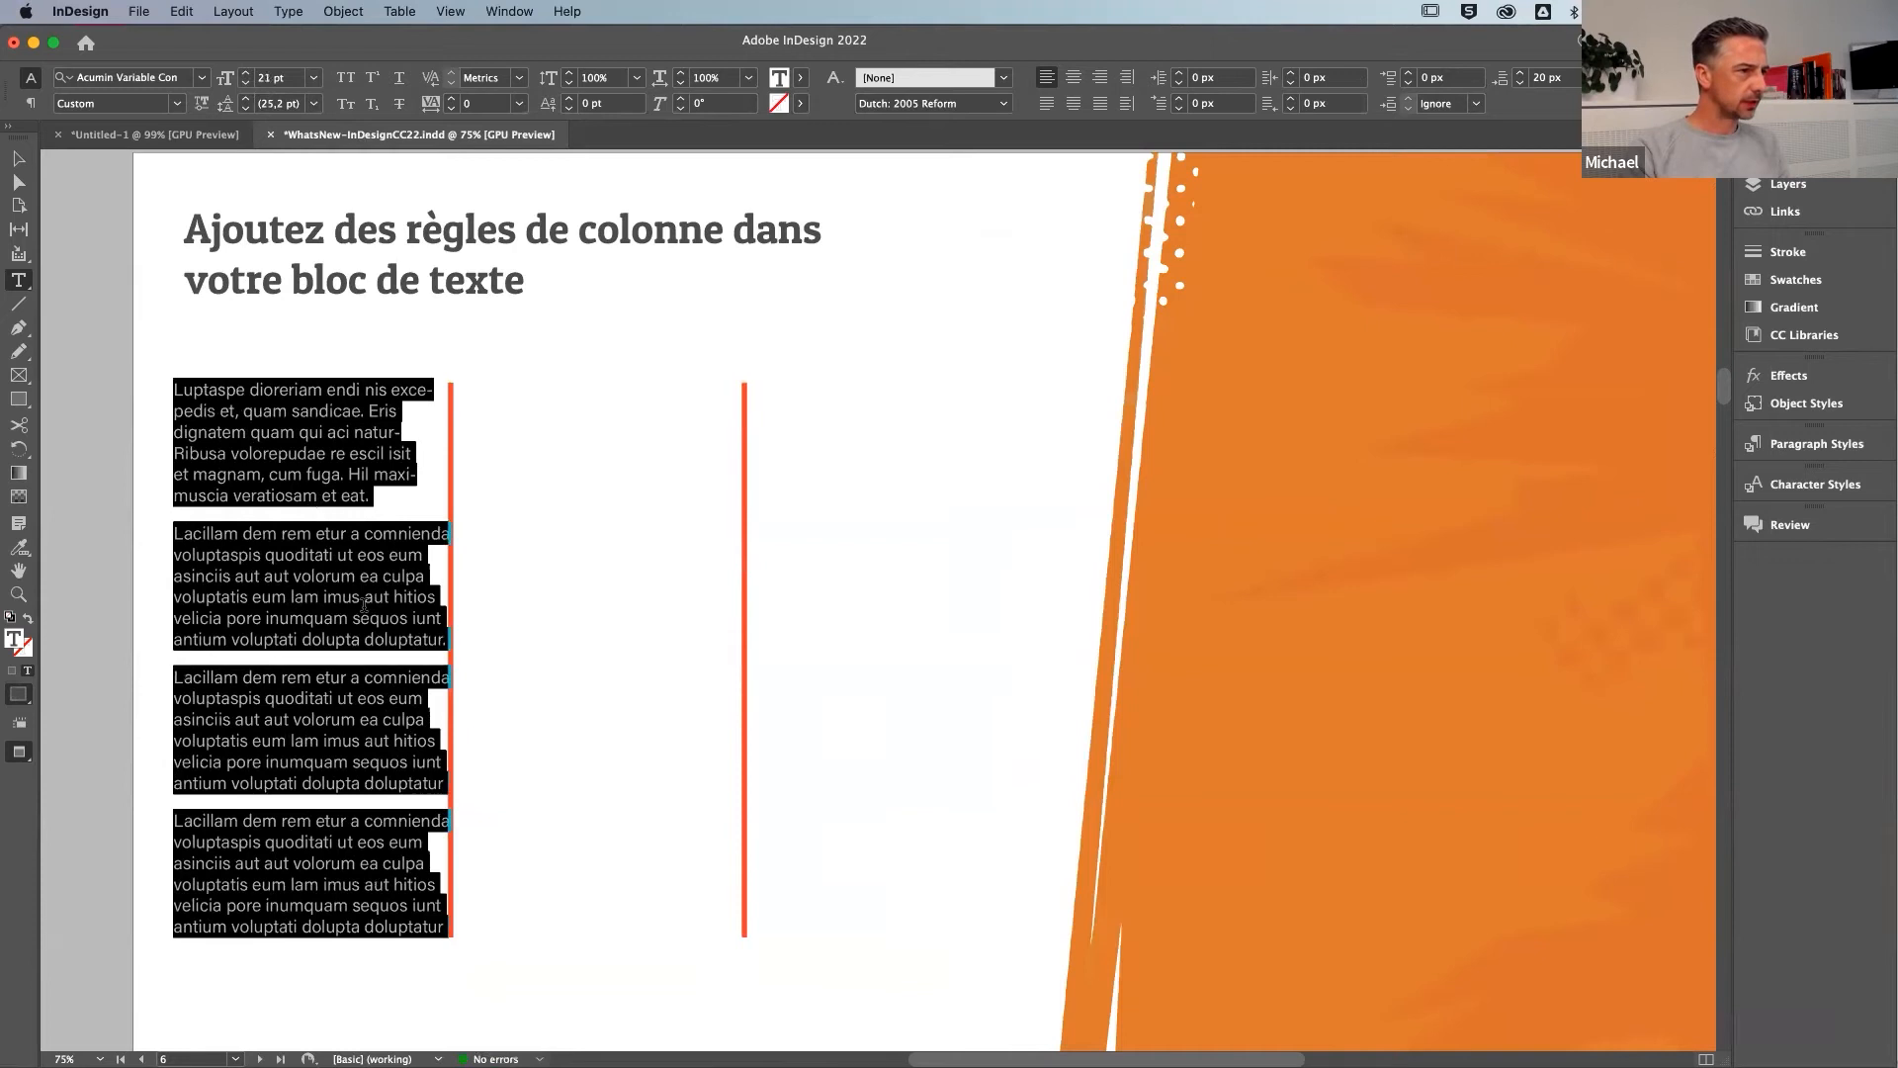
# Select the second paragraph in the first column and show the paragraph styles inside the Body group
pyautogui.click(247, 575)
pyautogui.tripleClick(247, 575)
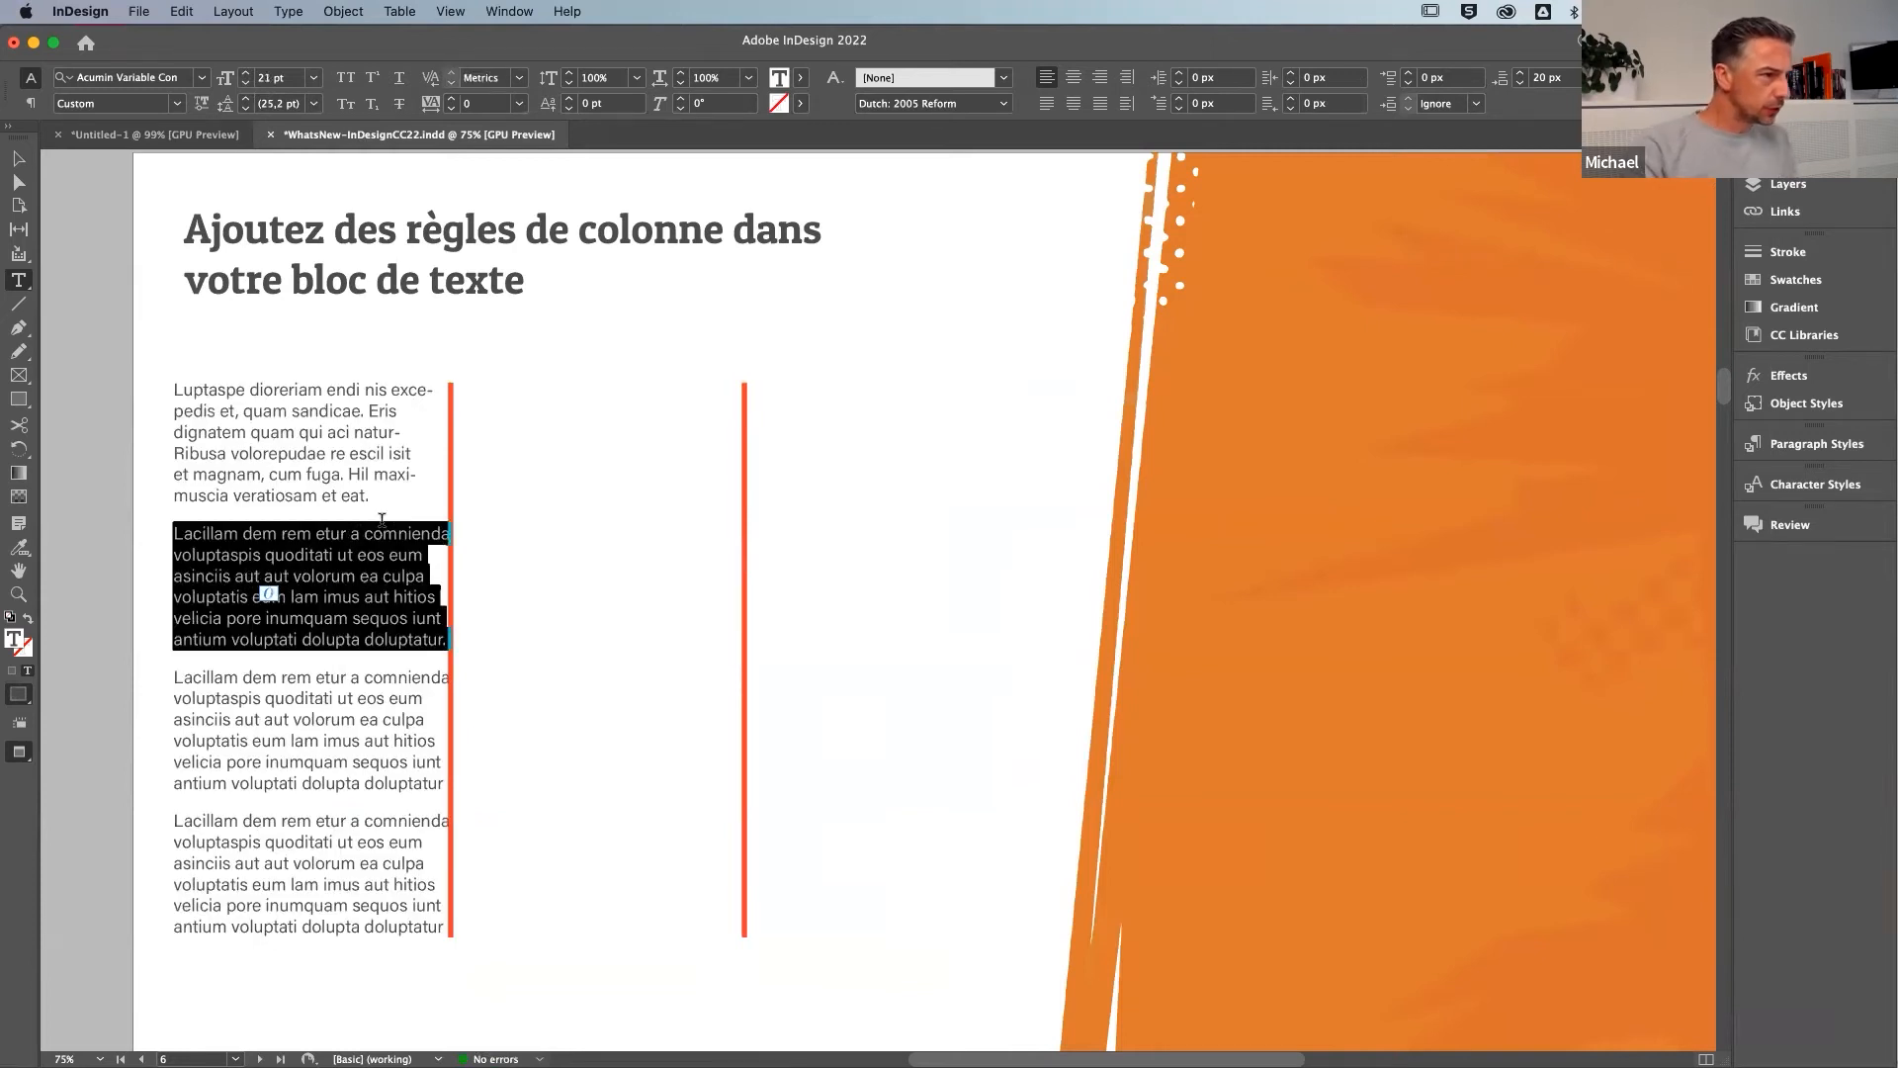
pyautogui.click(134, 496)
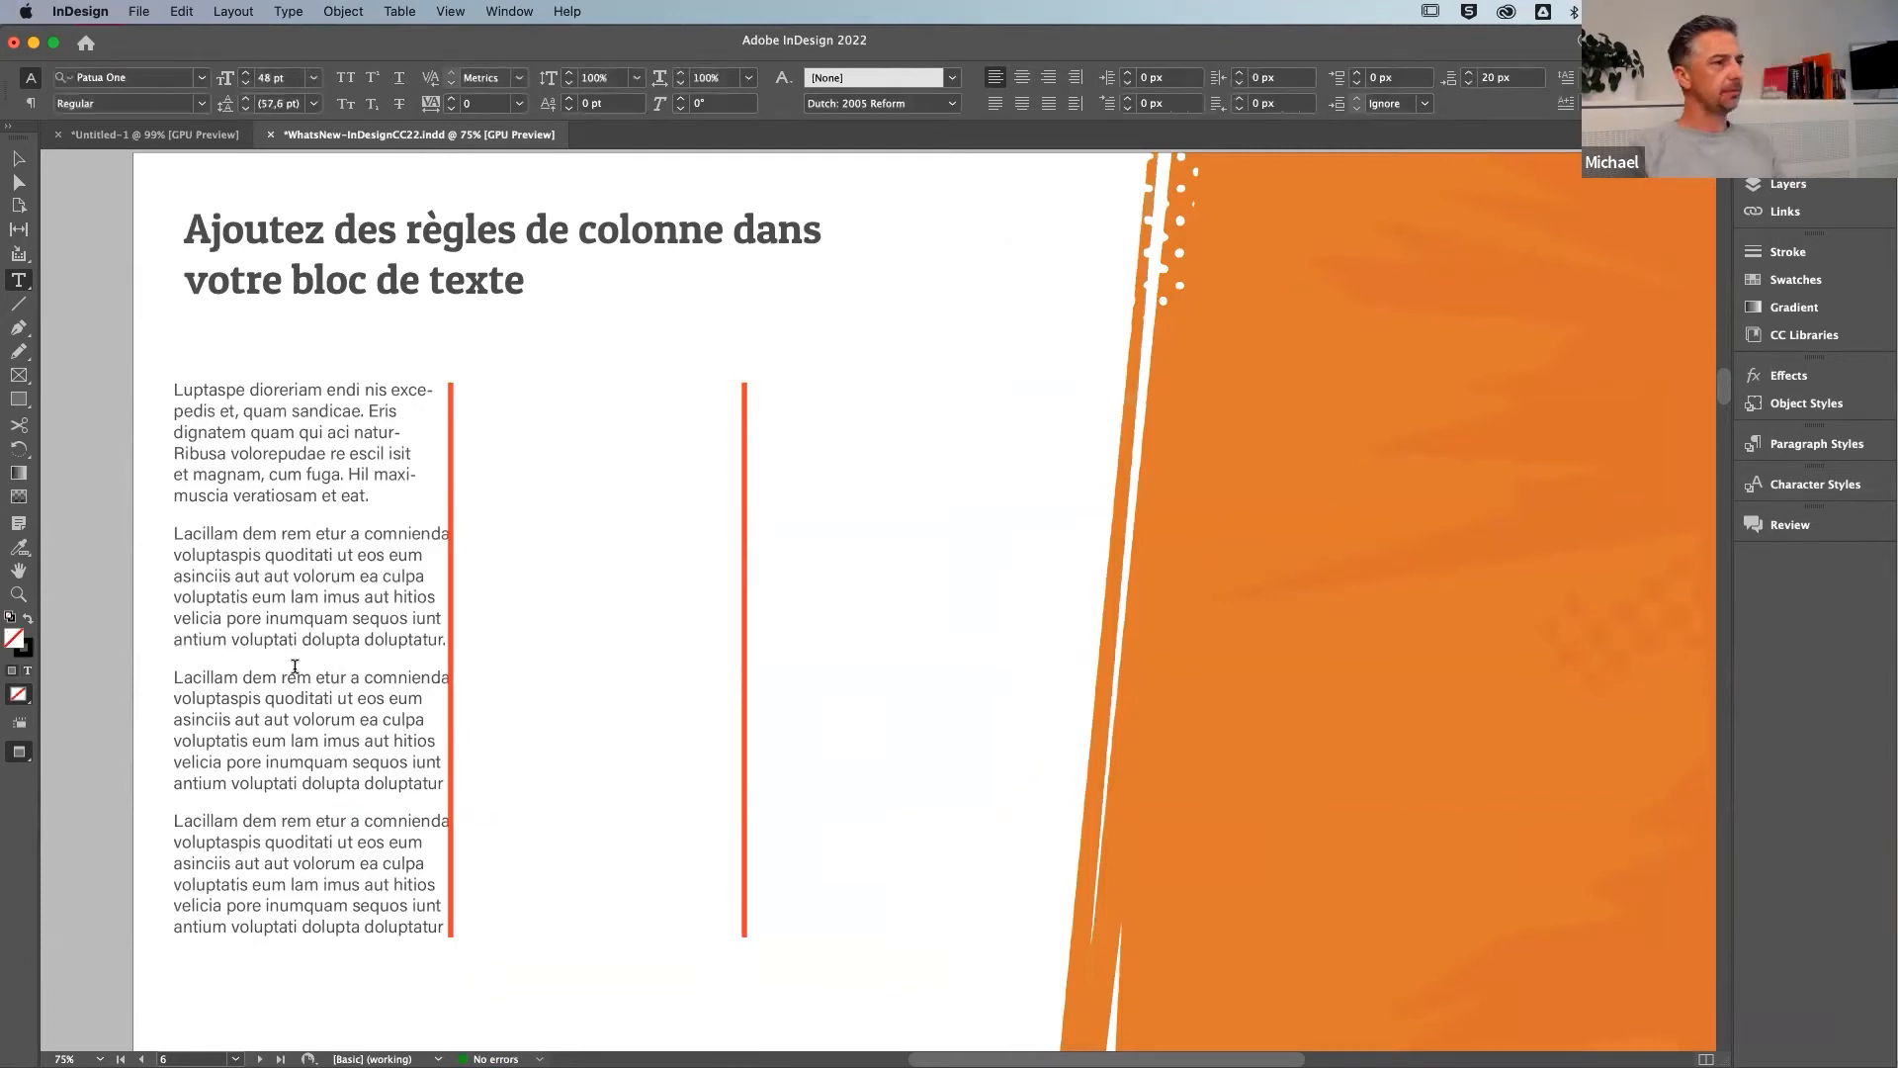
pyautogui.tripleClick(271, 588)
pyautogui.tripleClick(267, 575)
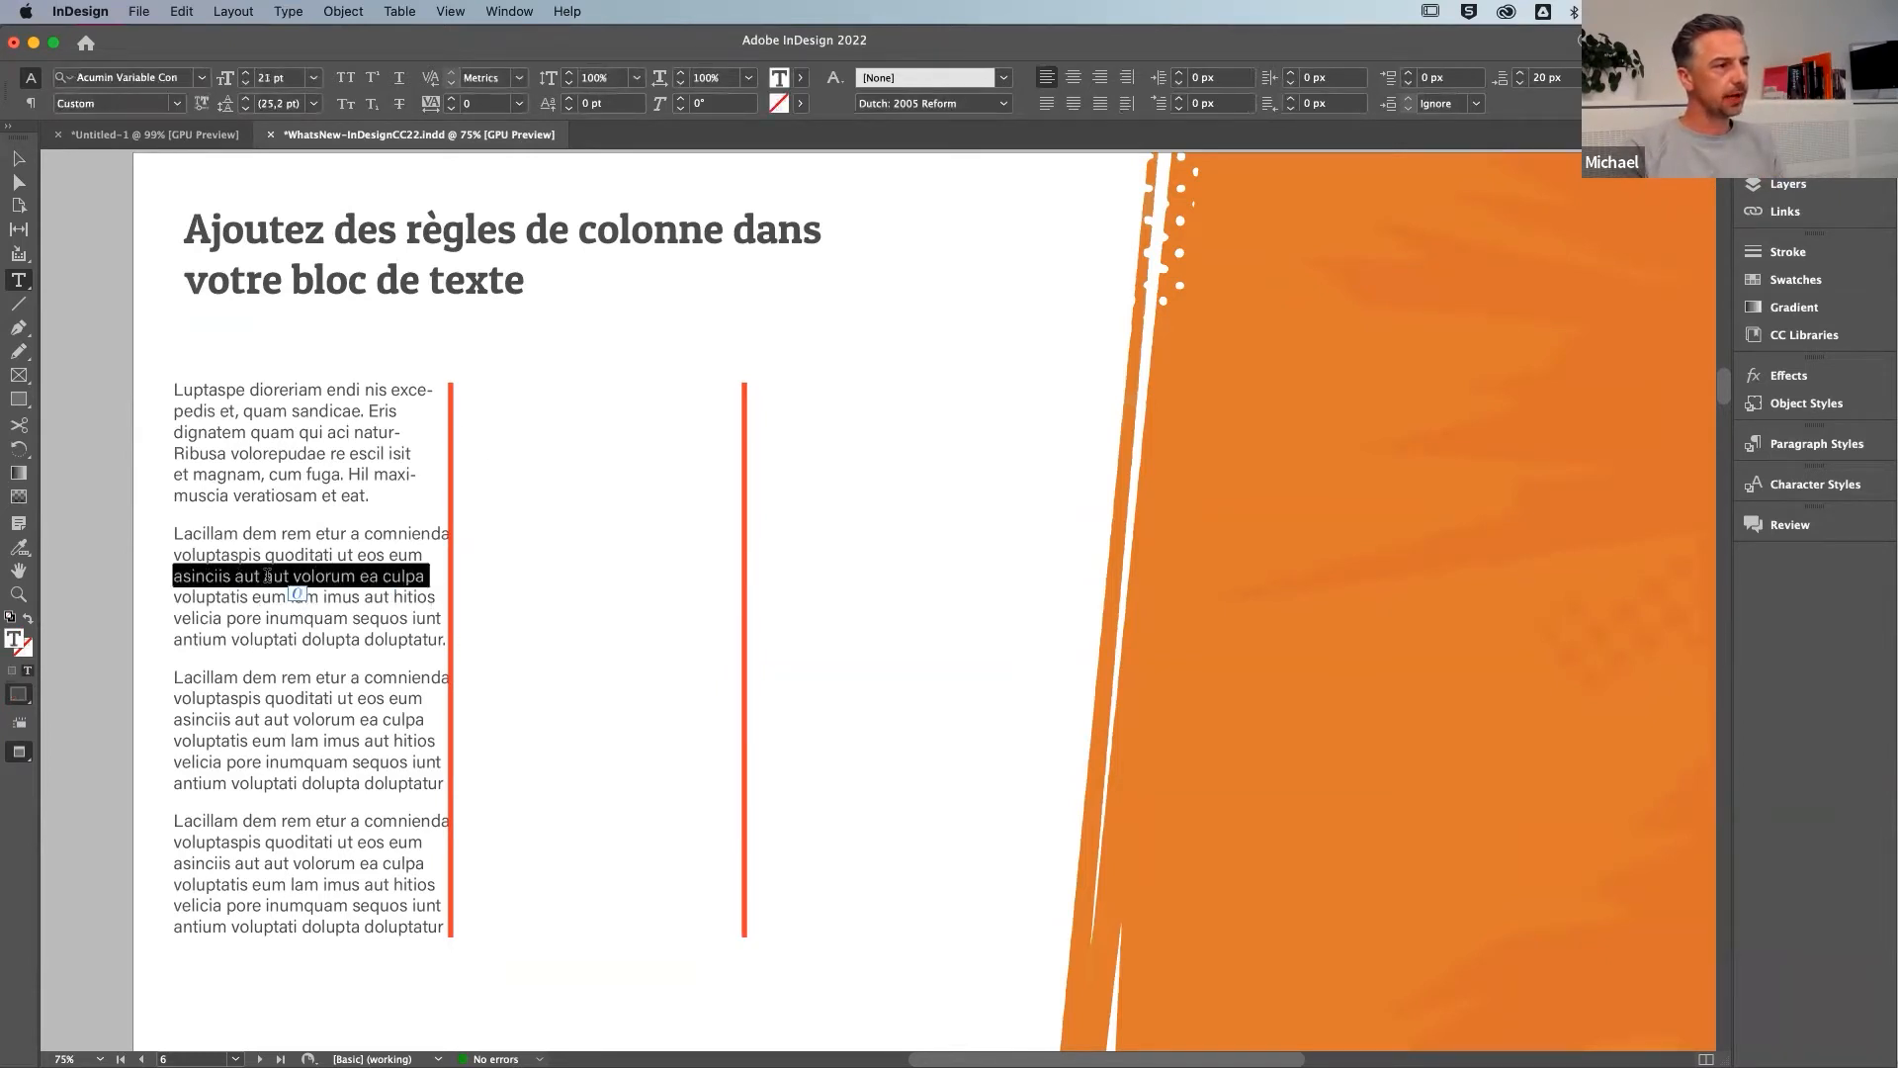
pyautogui.click(267, 575)
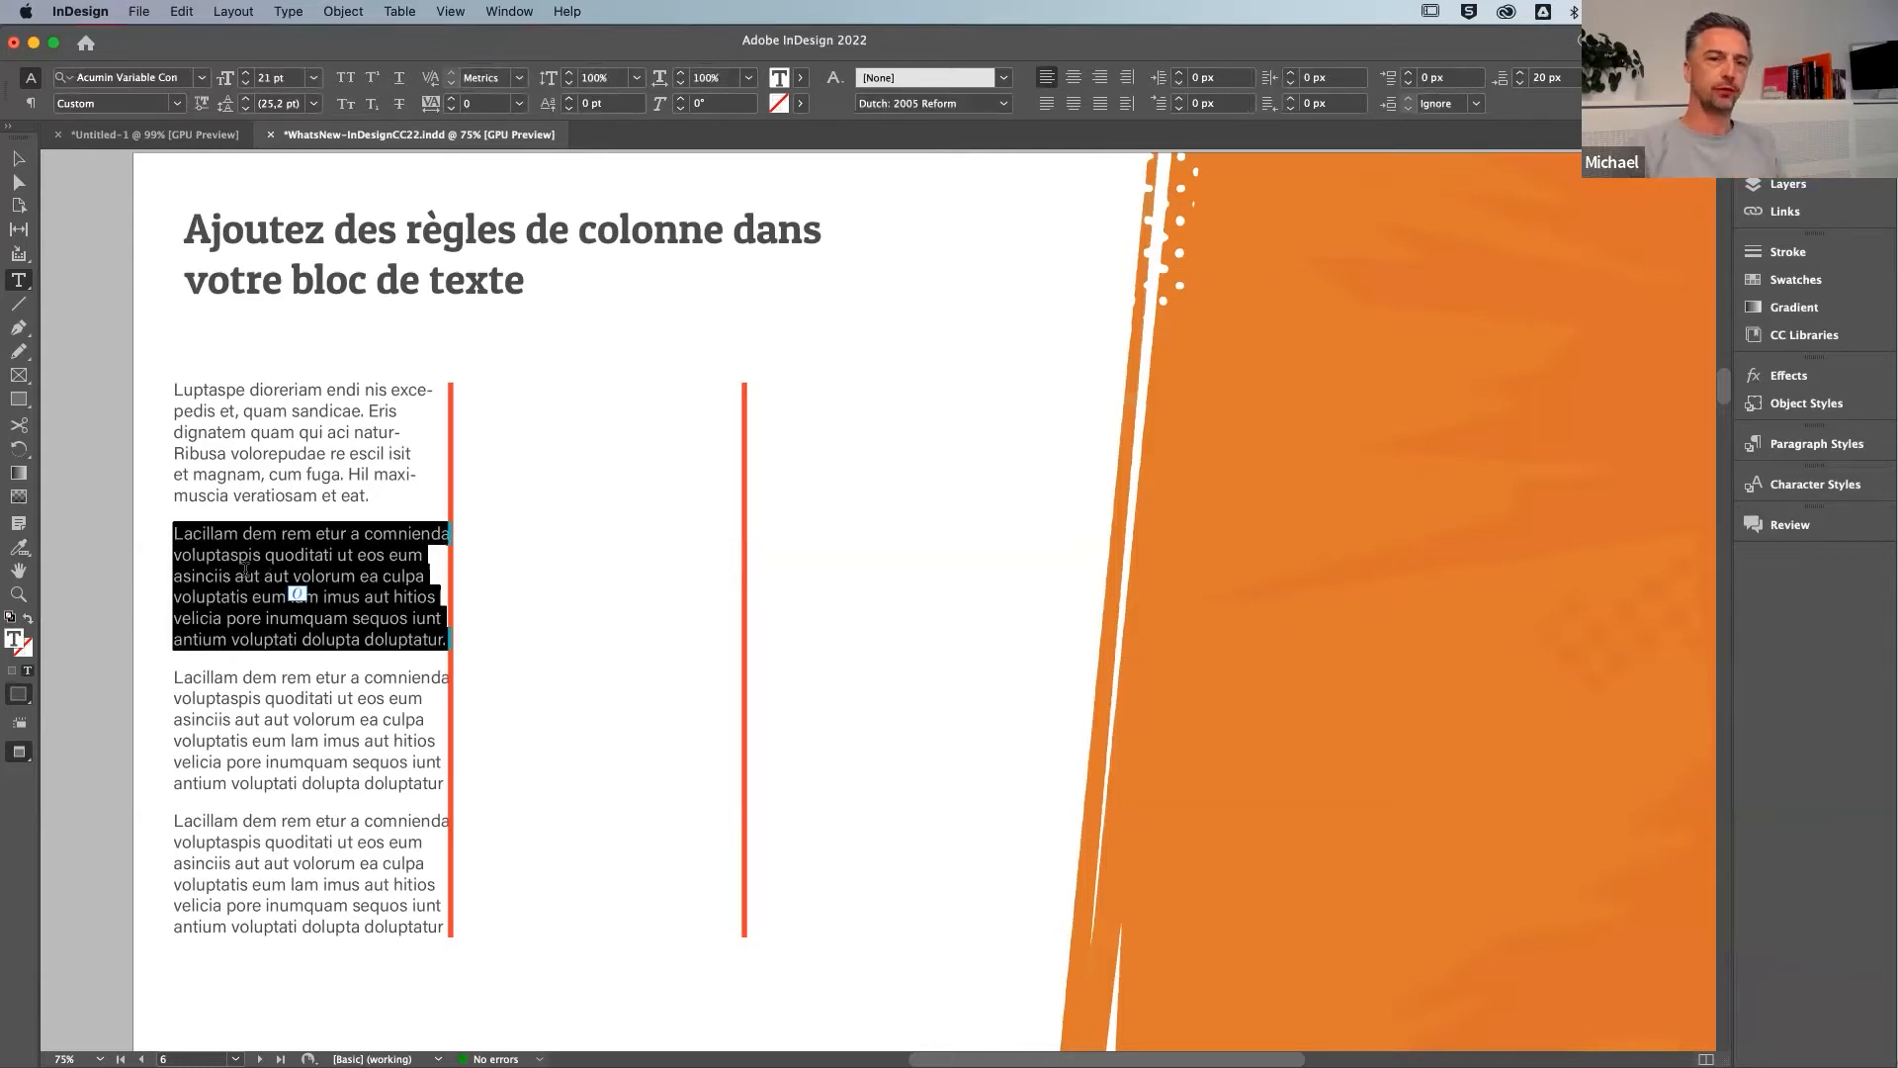
pyautogui.scroll(-1, 245, 568)
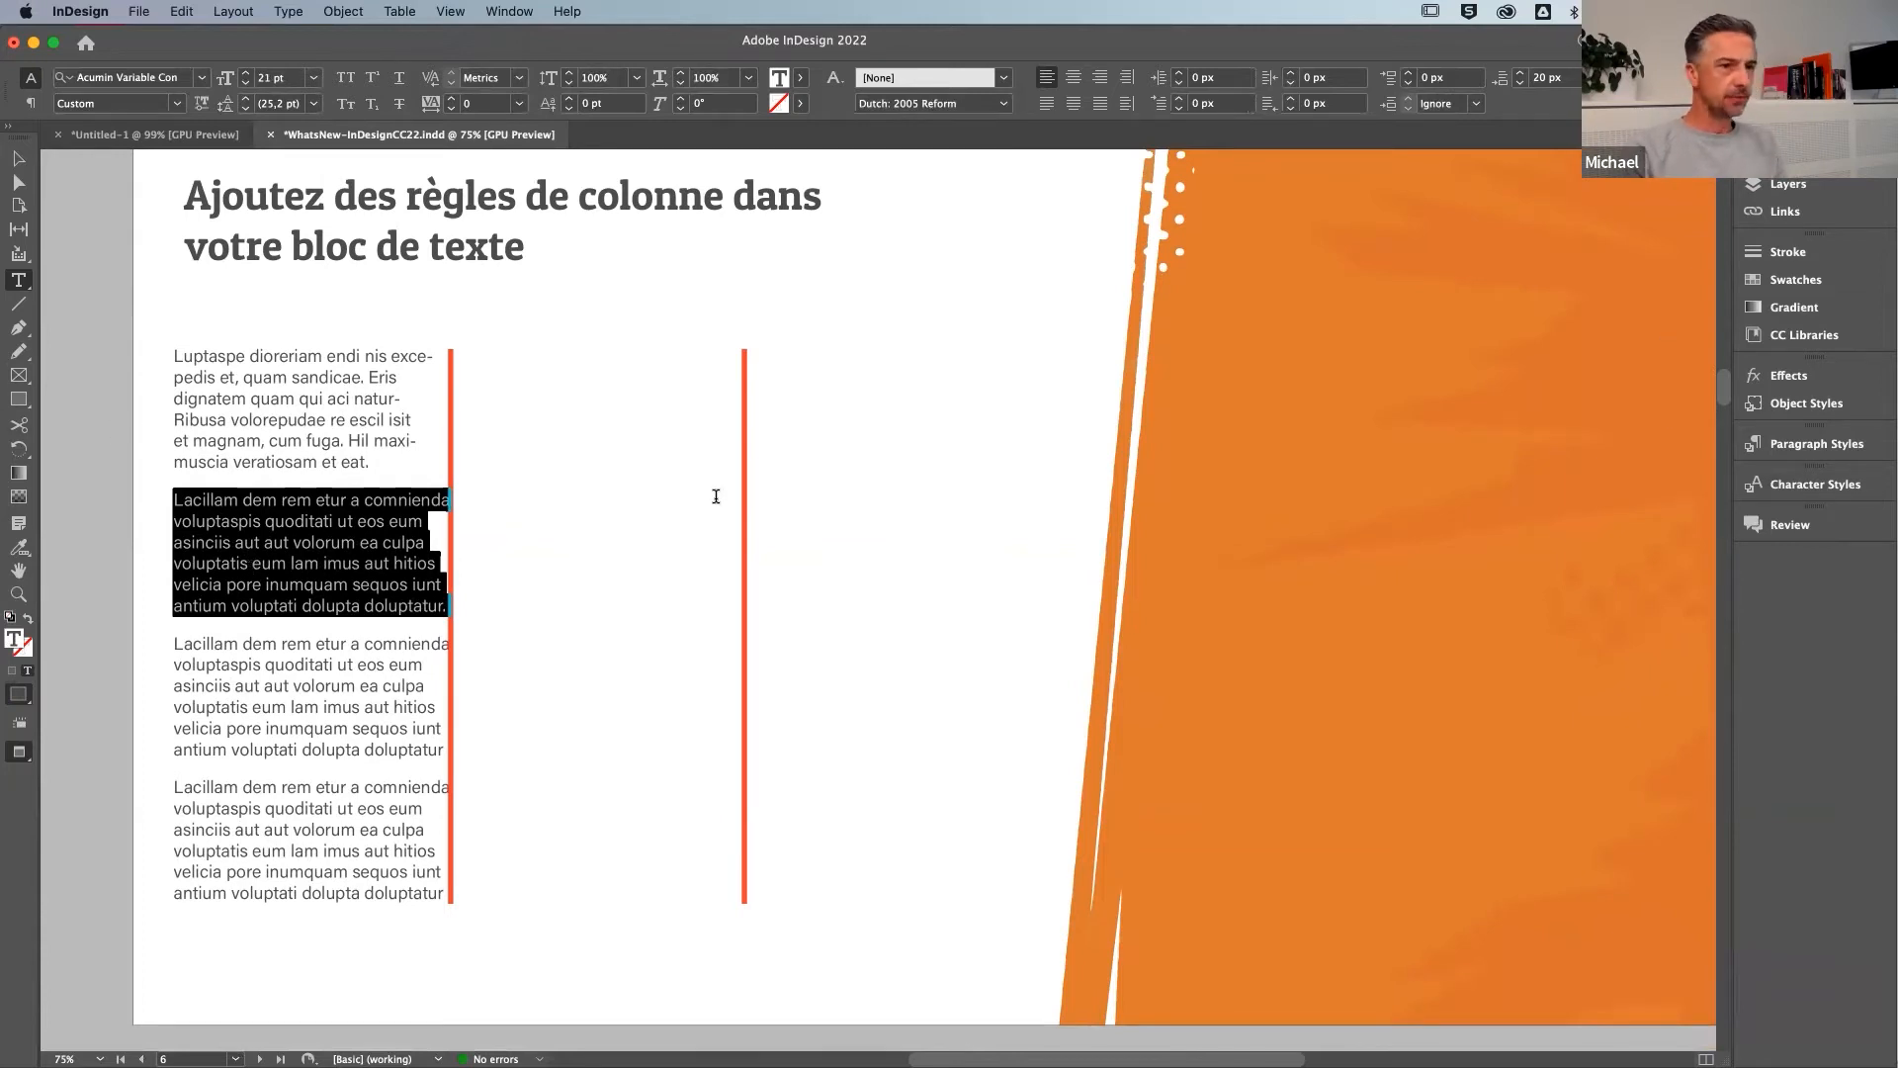
pyautogui.click(1805, 449)
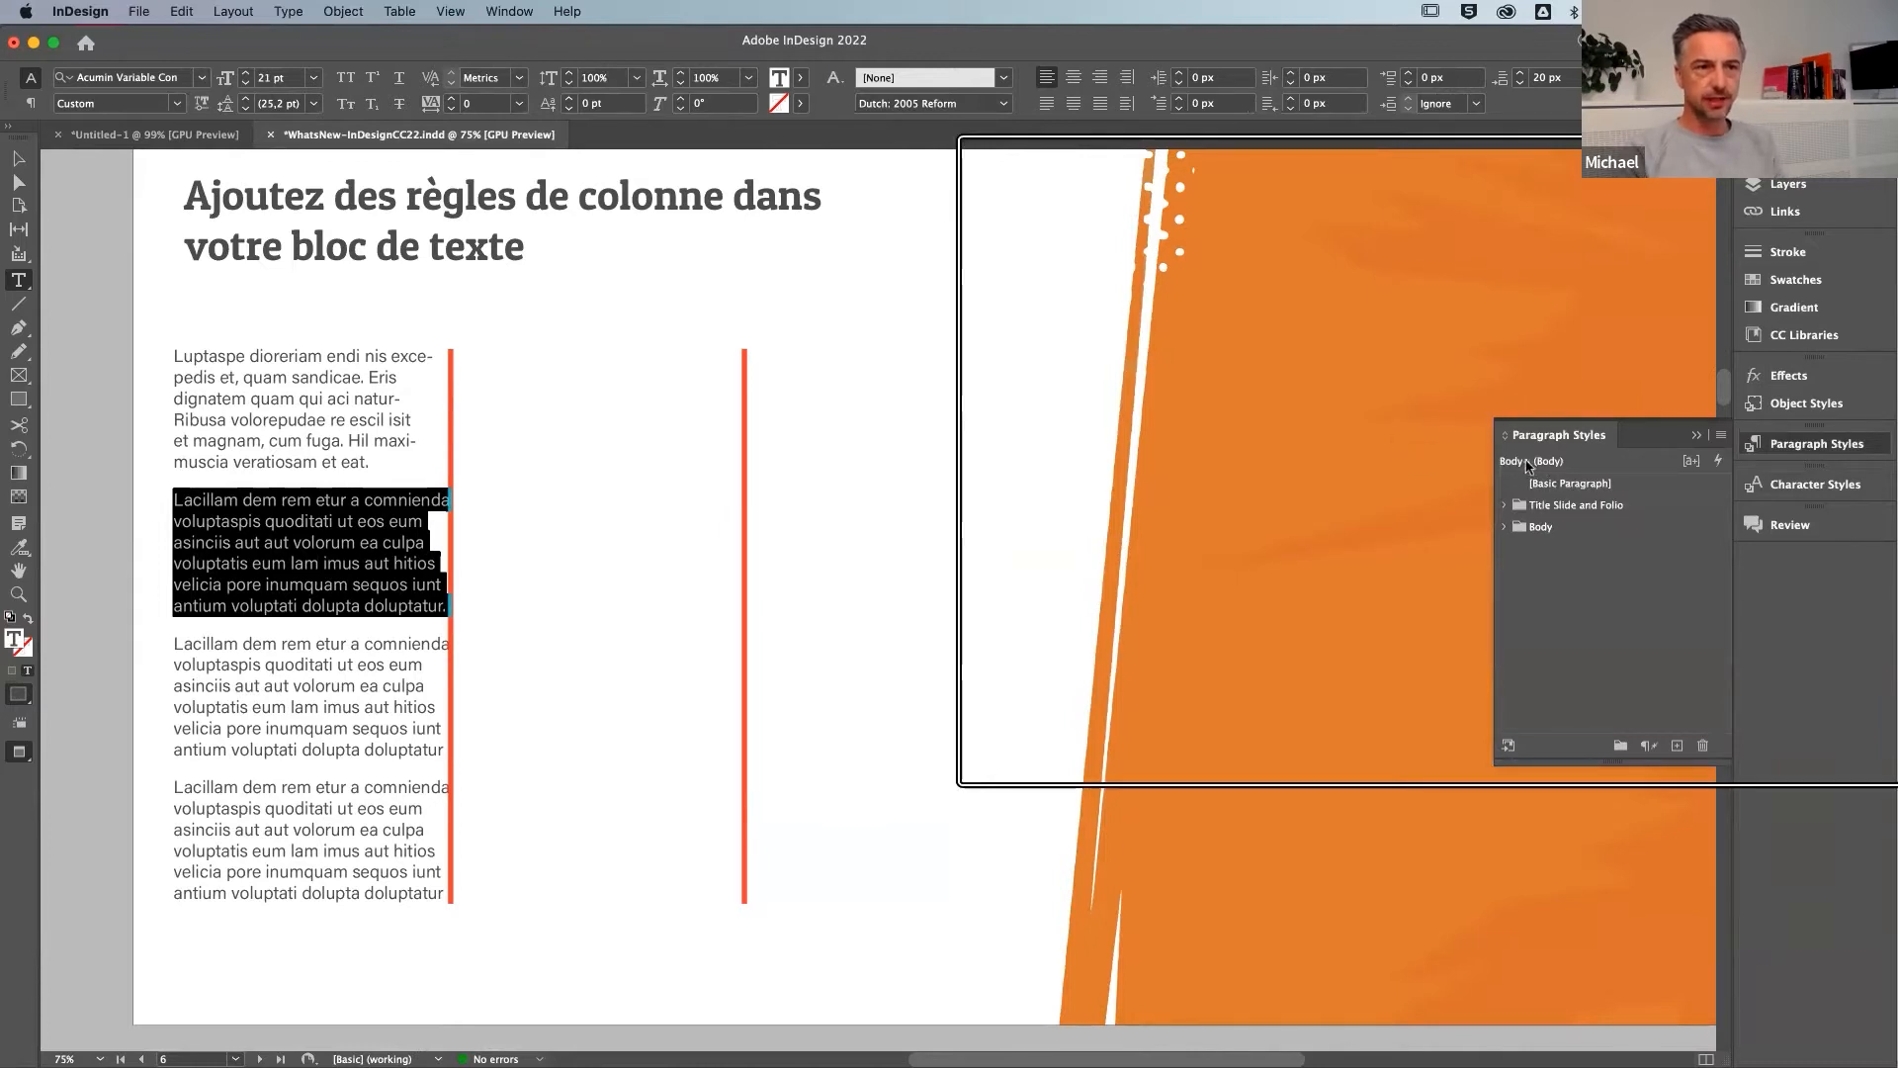
pyautogui.click(1504, 529)
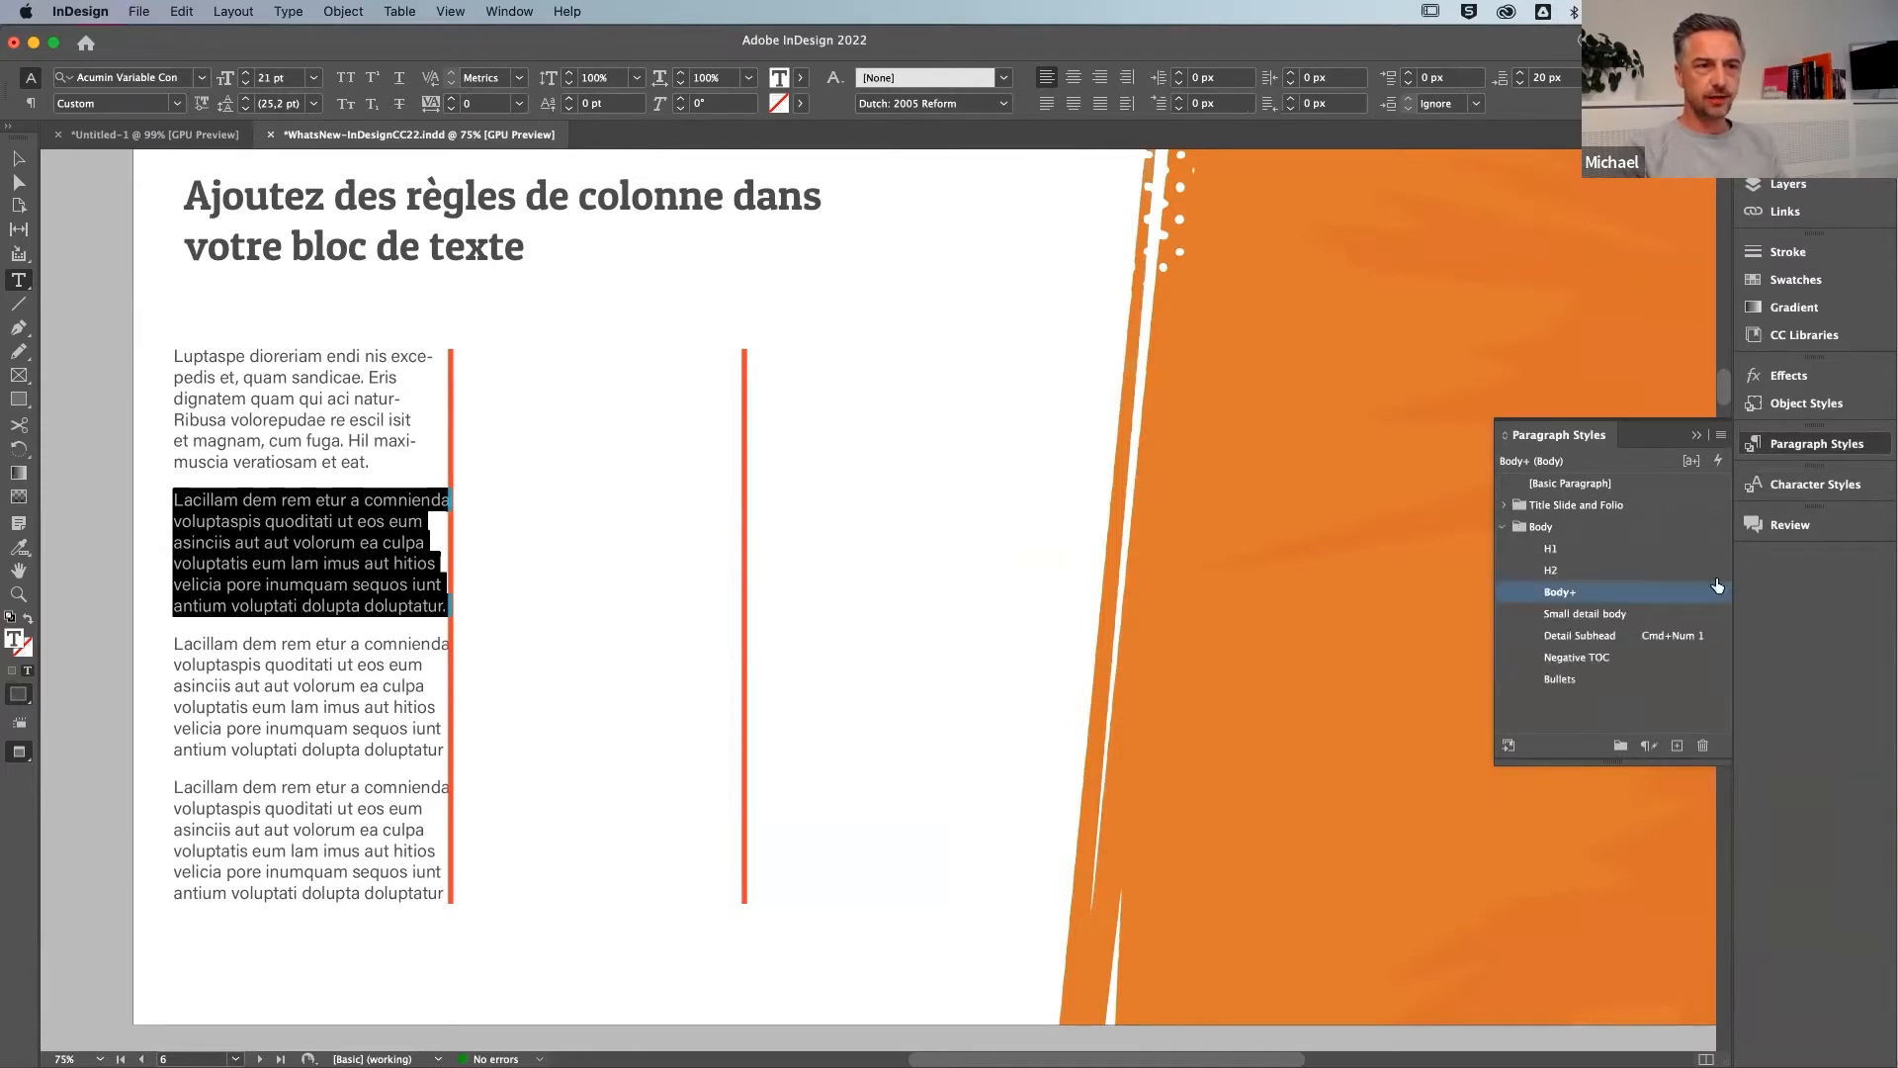
pyautogui.doubleClick(1619, 592)
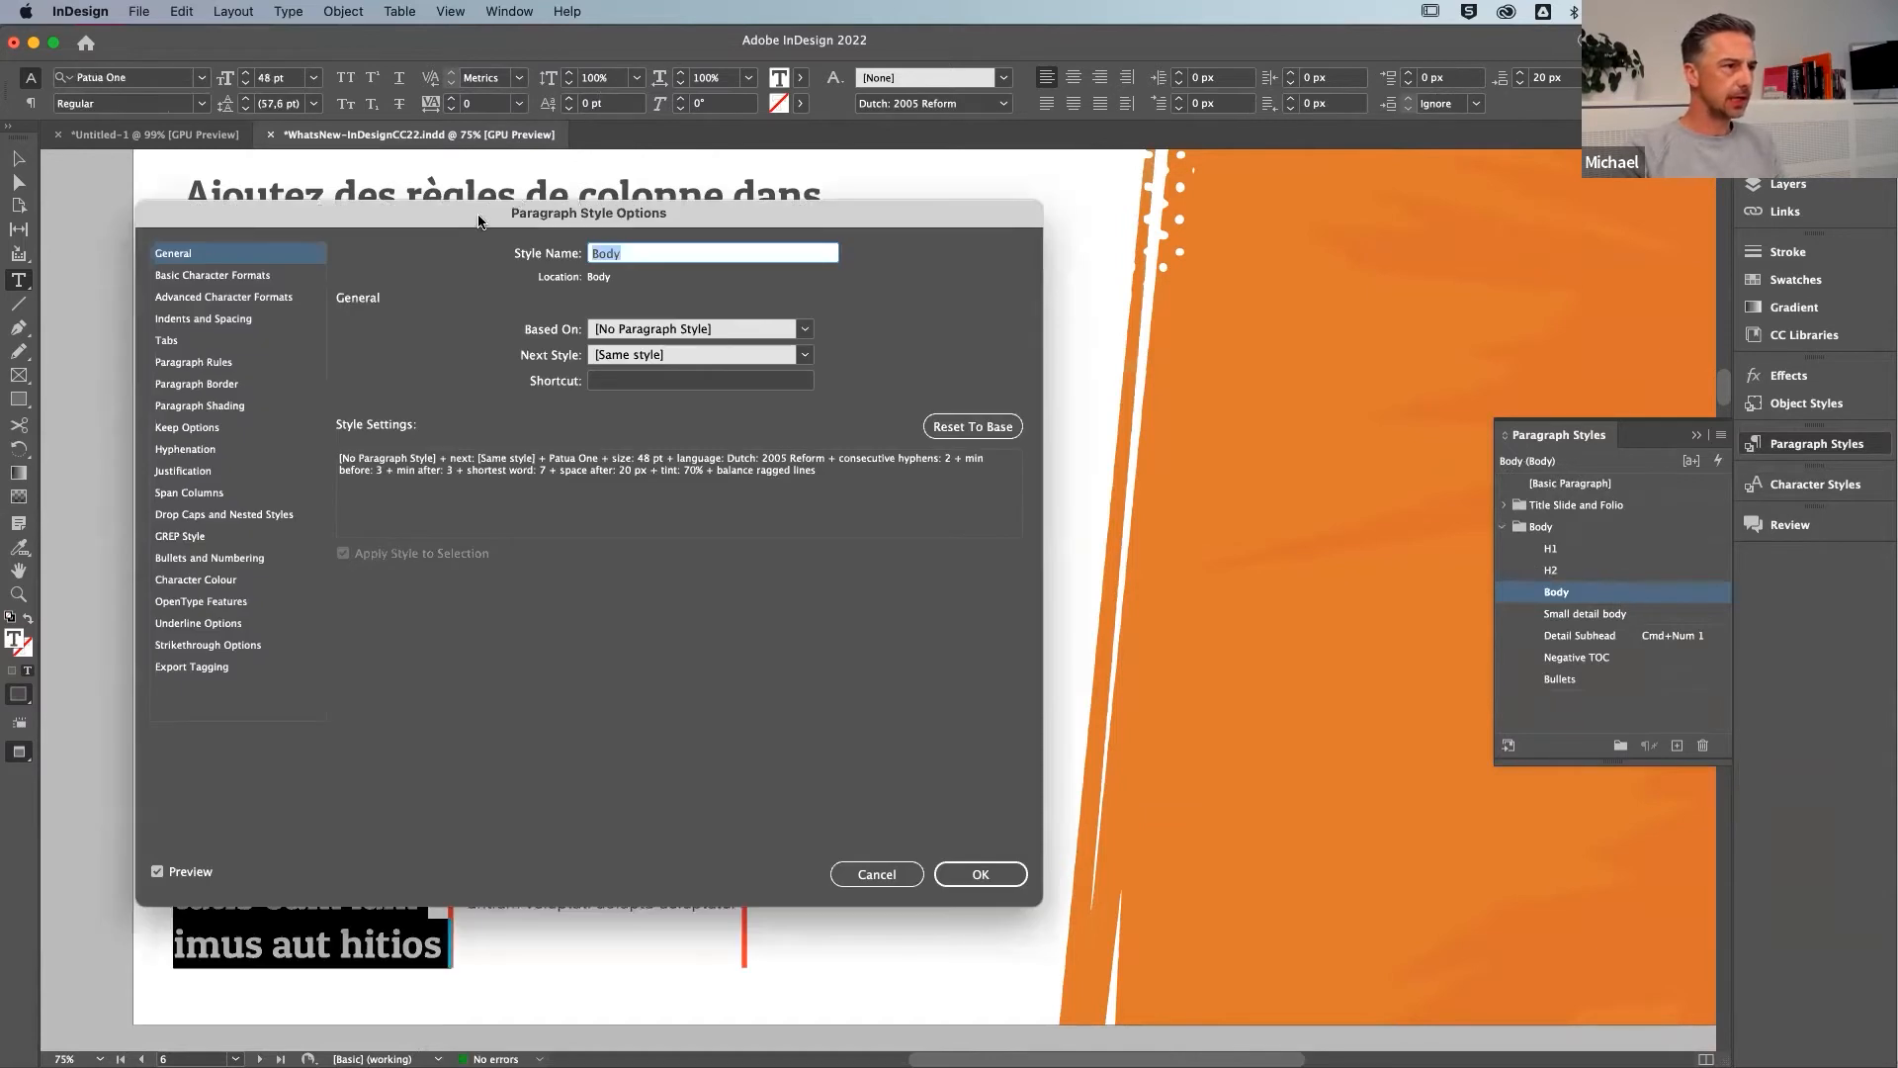
pyautogui.moveTo(479, 224); pyautogui.dragTo(867, 176)
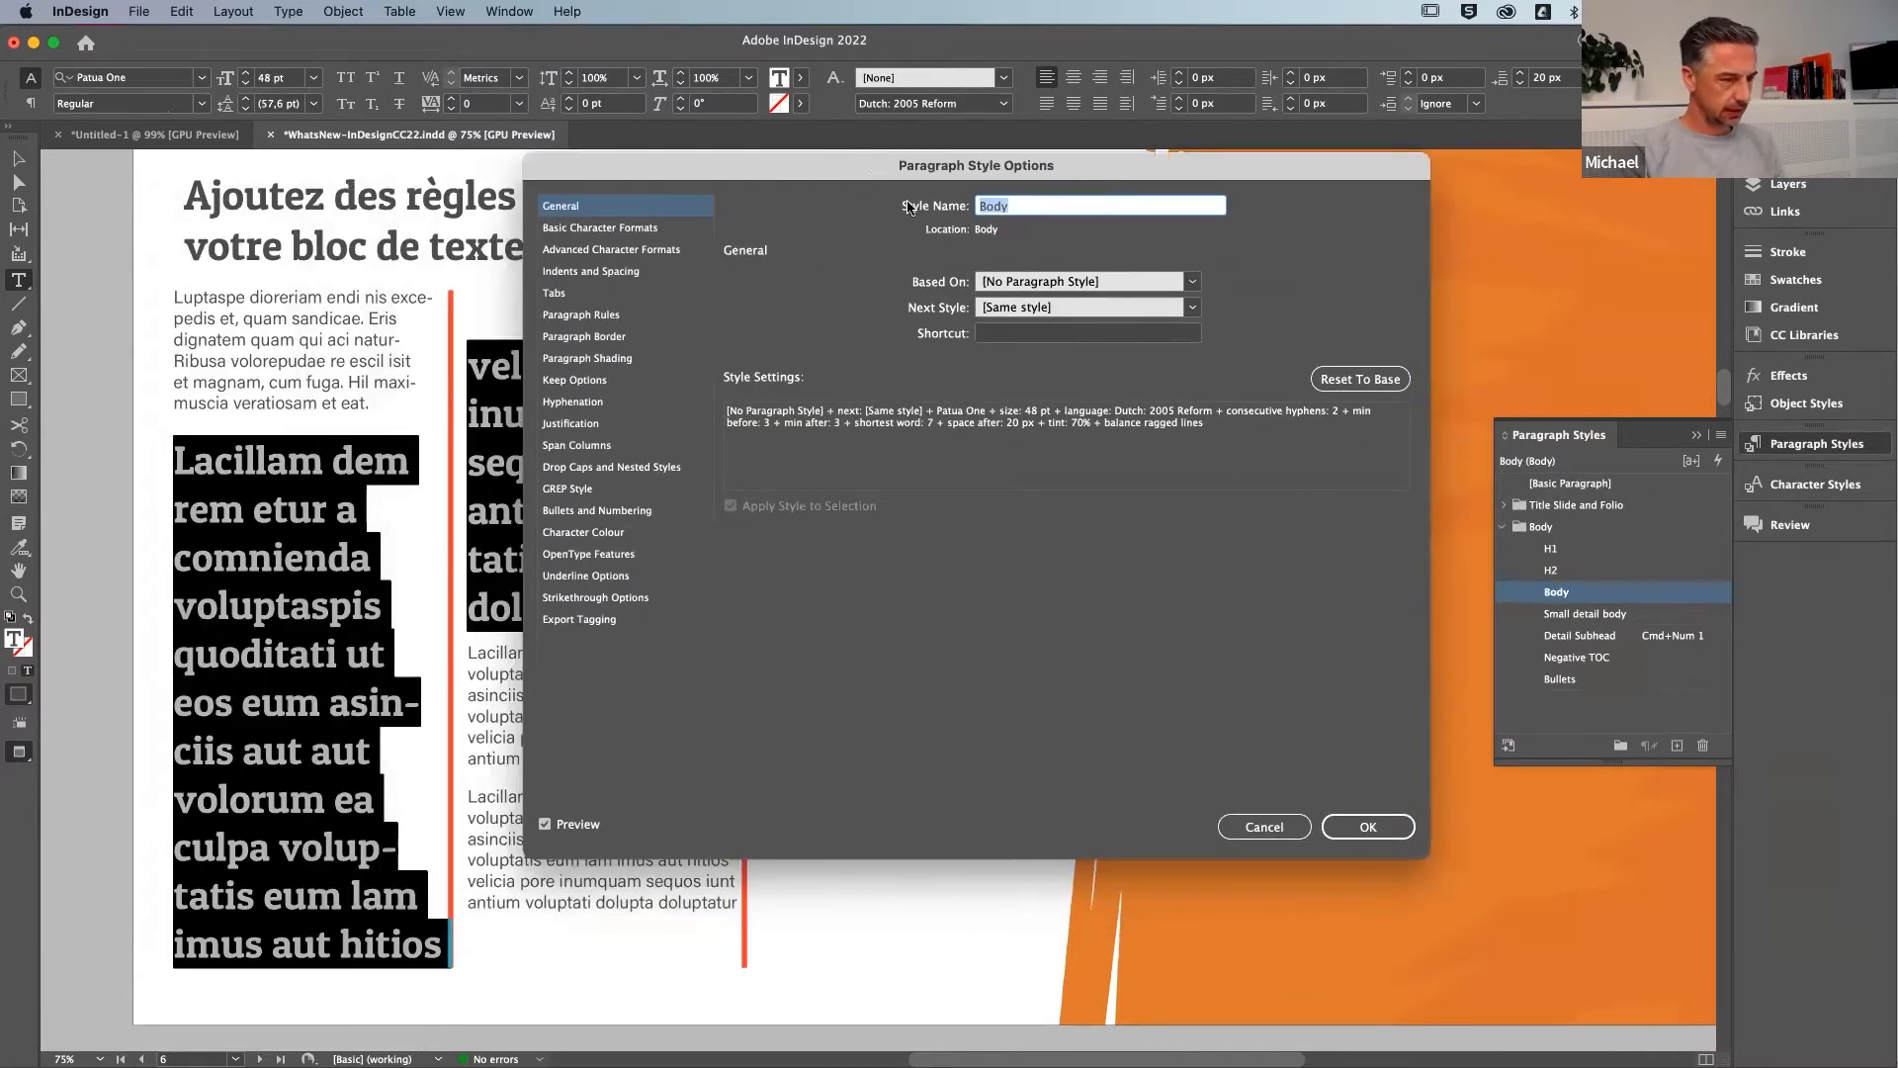
pyautogui.click(1368, 826)
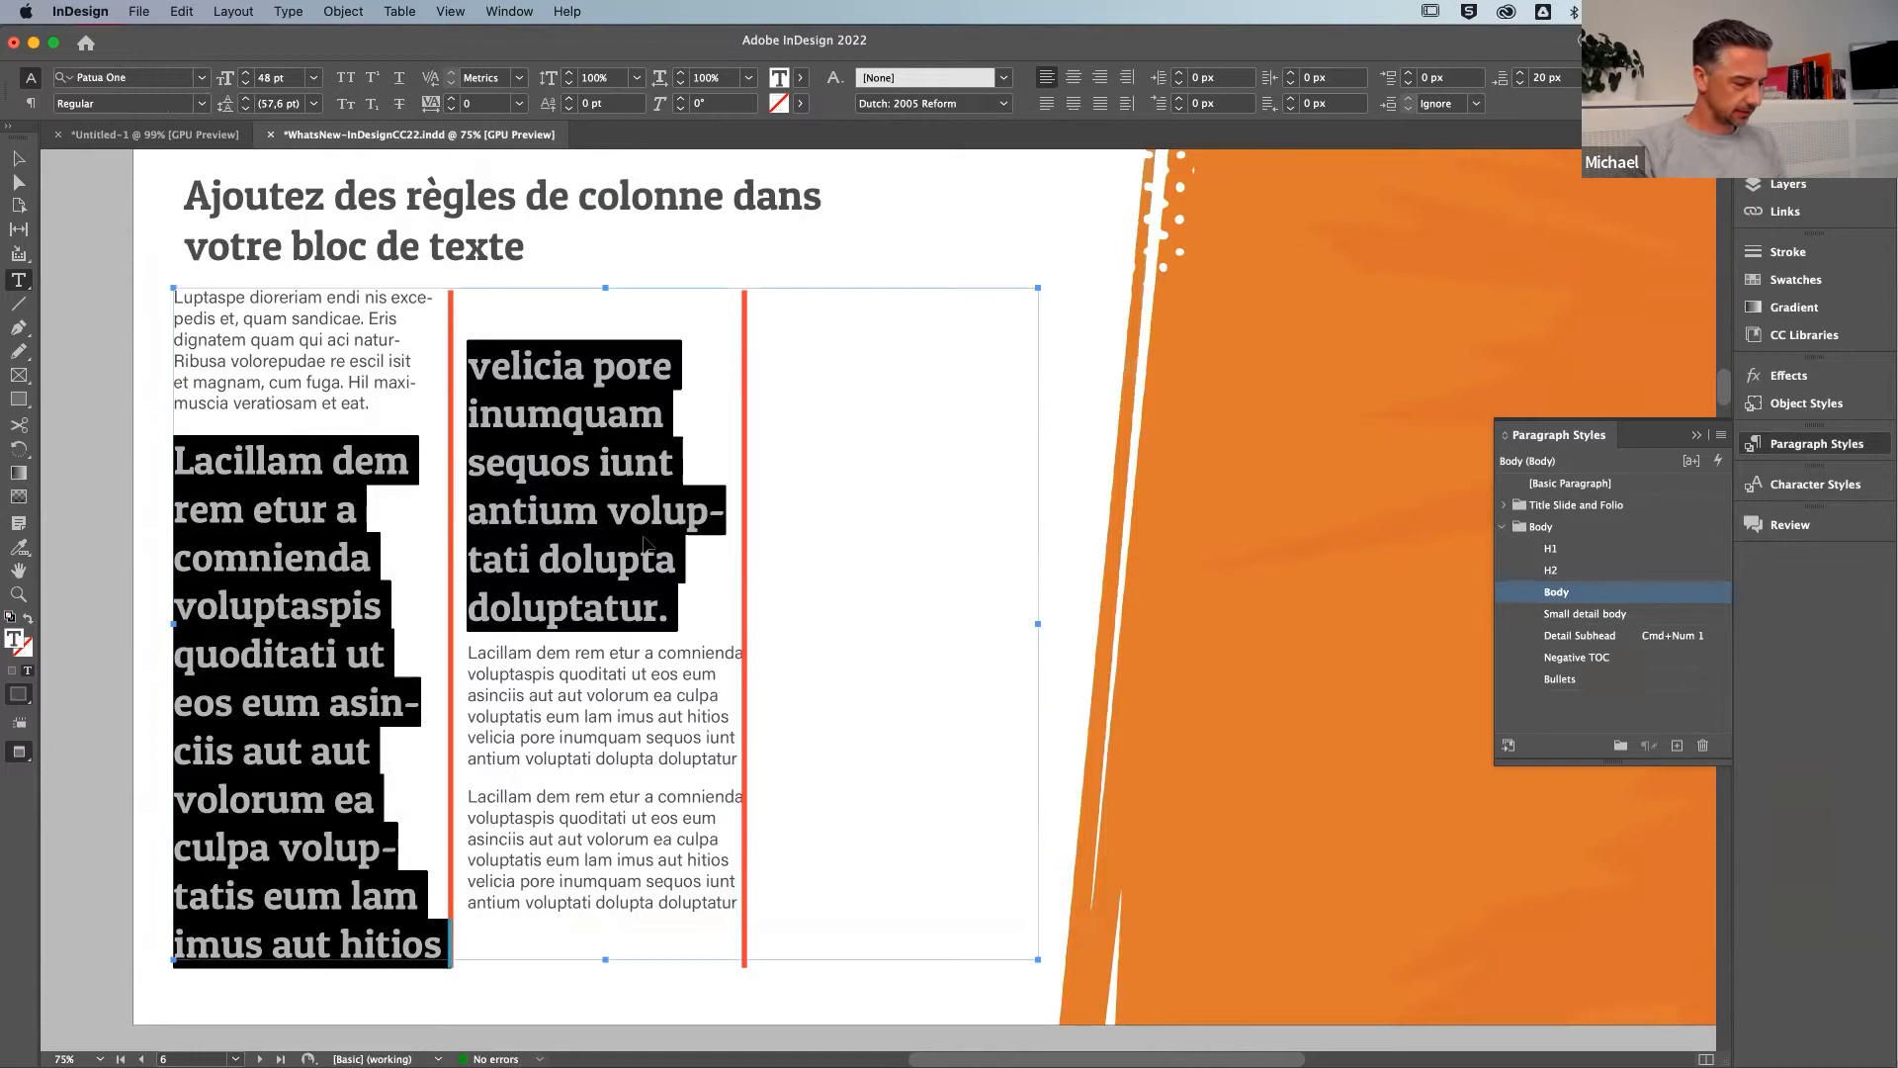
pyautogui.press('super+z')
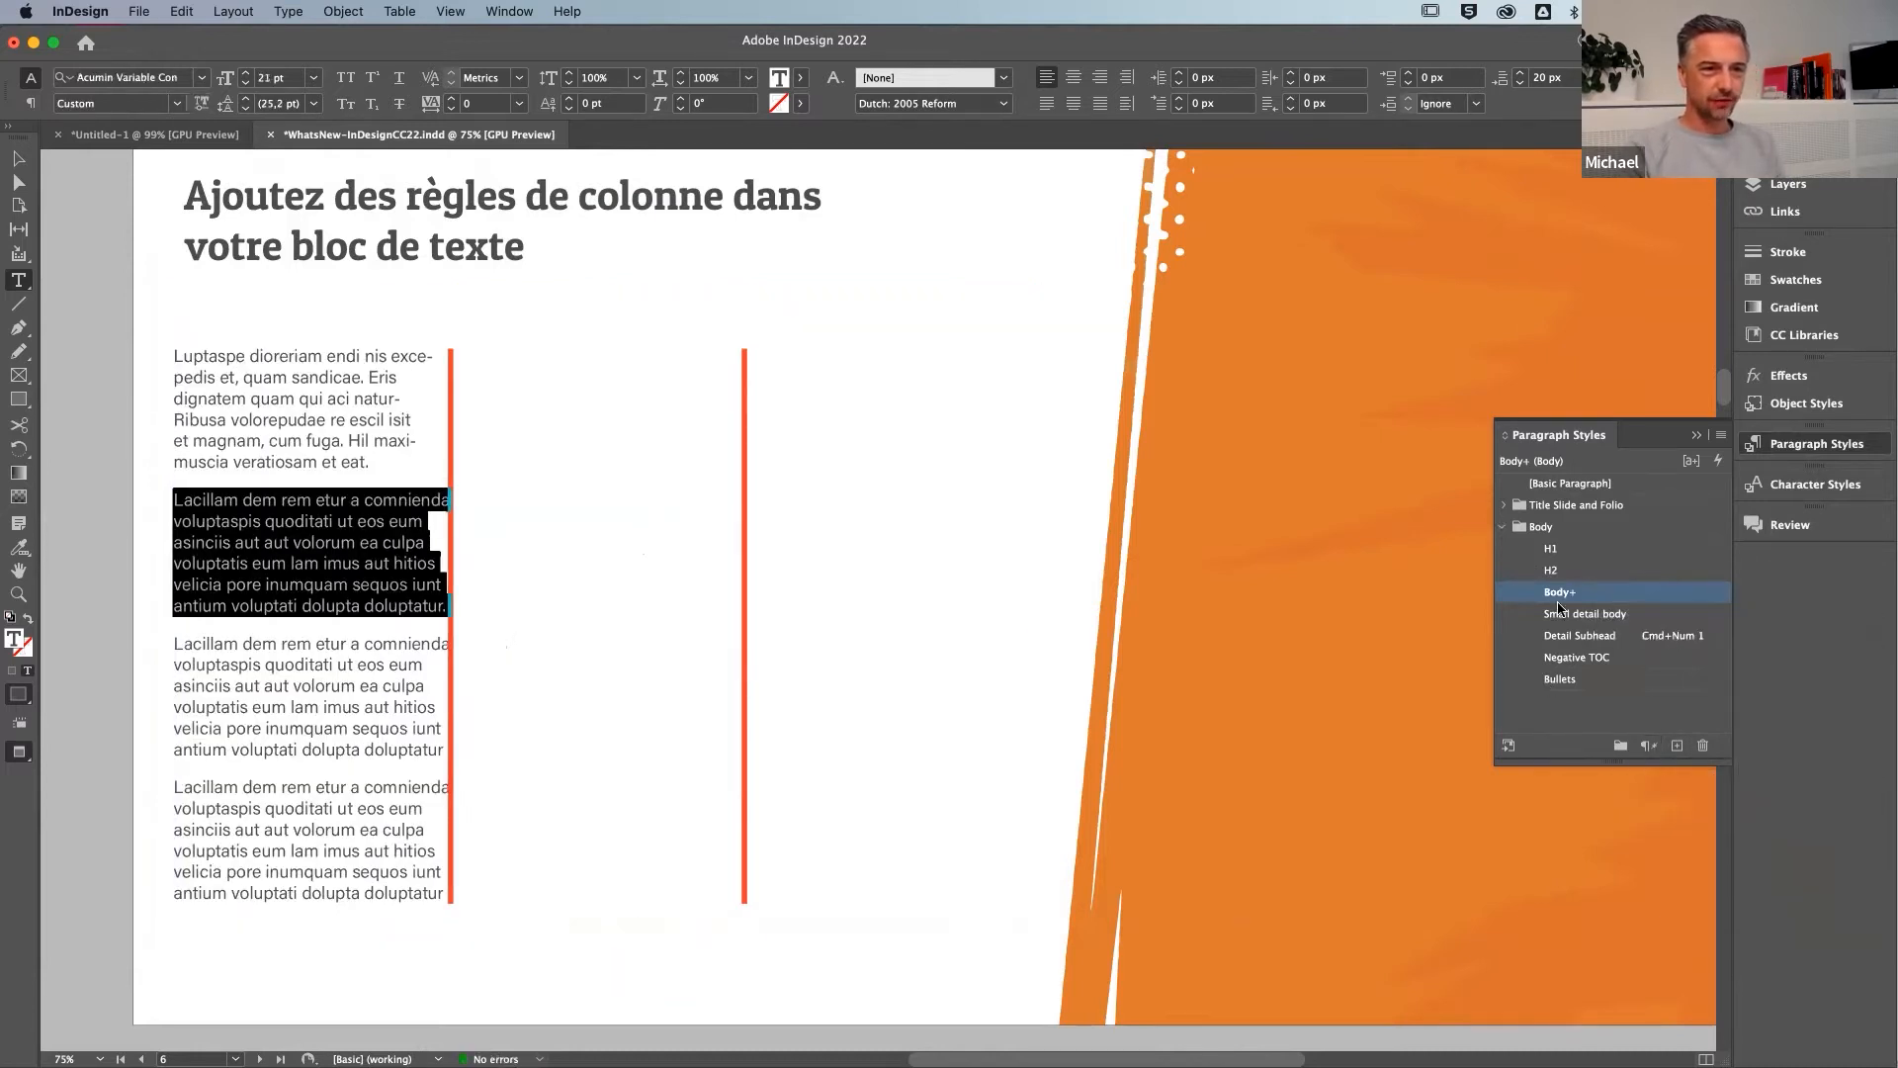
# Redefine the Body paragraph style from the selected paragraph's formatting
pyautogui.rightClick(1580, 589)
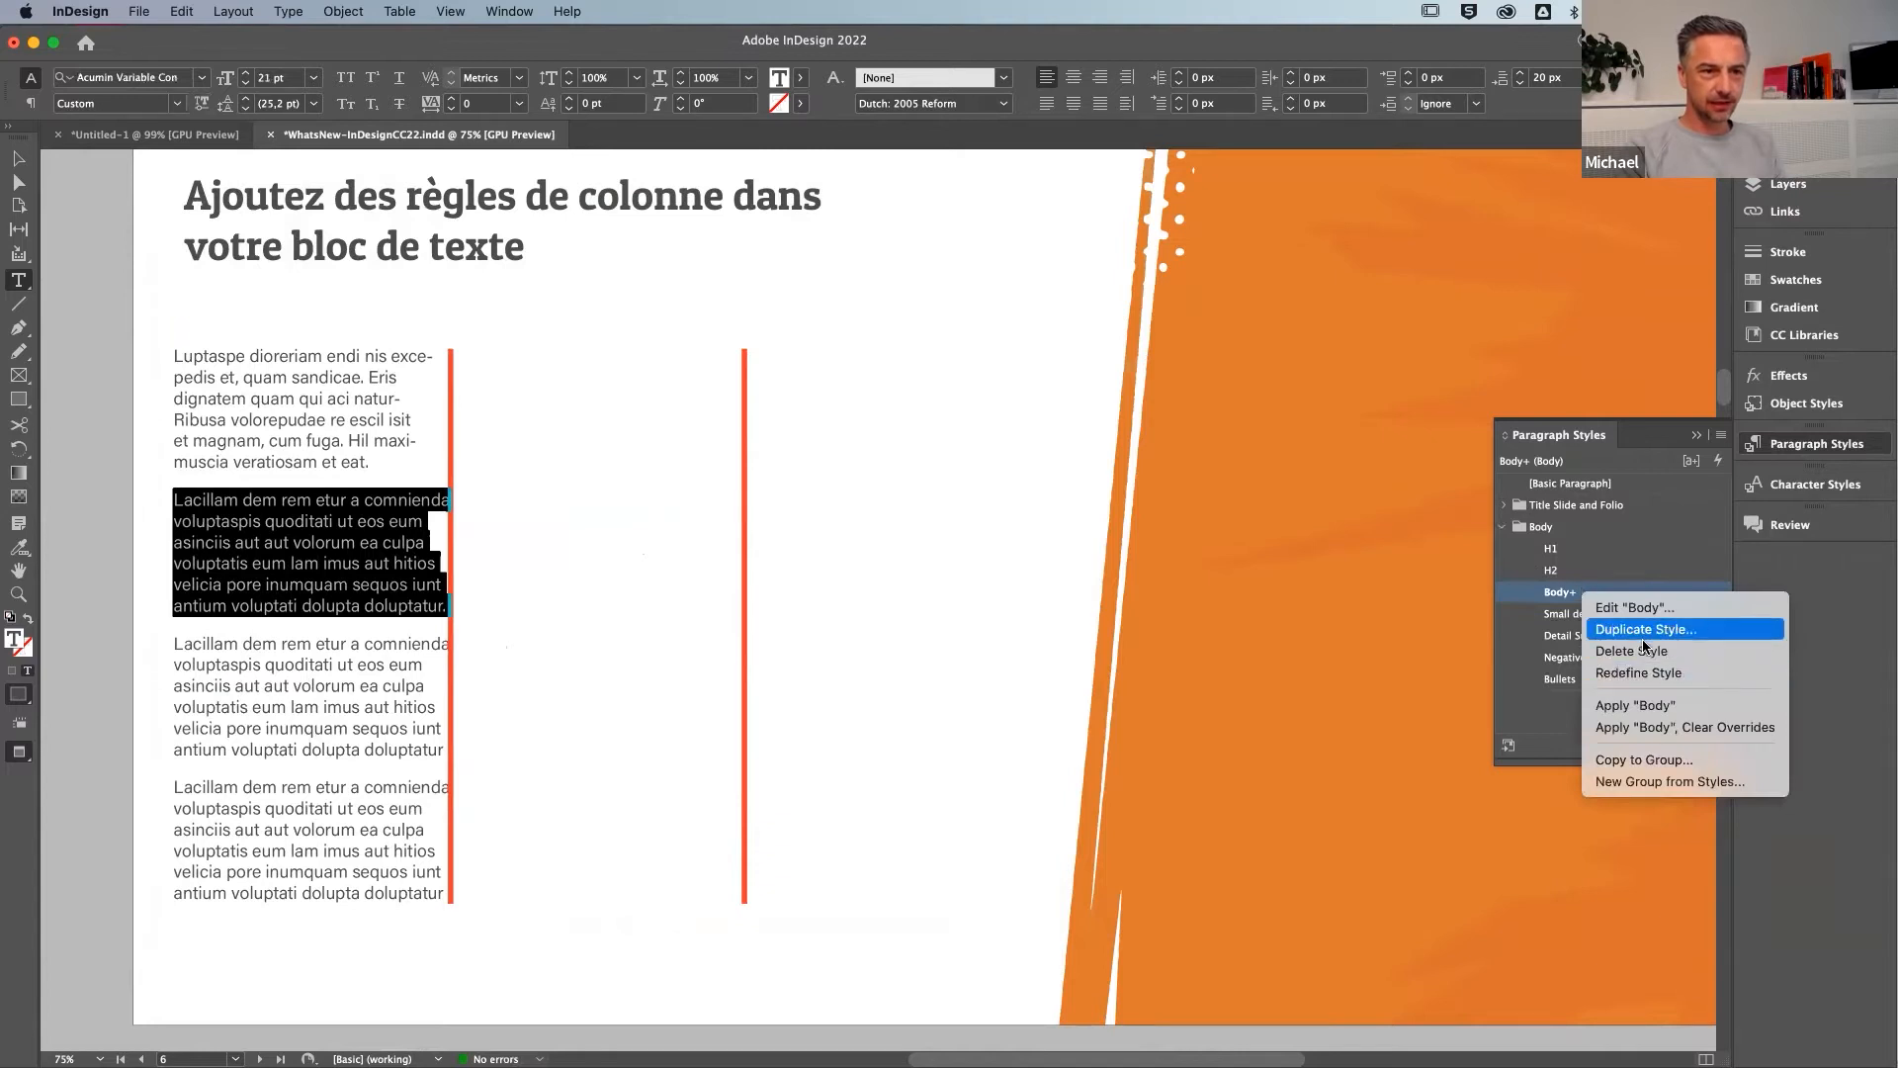
pyautogui.click(1649, 672)
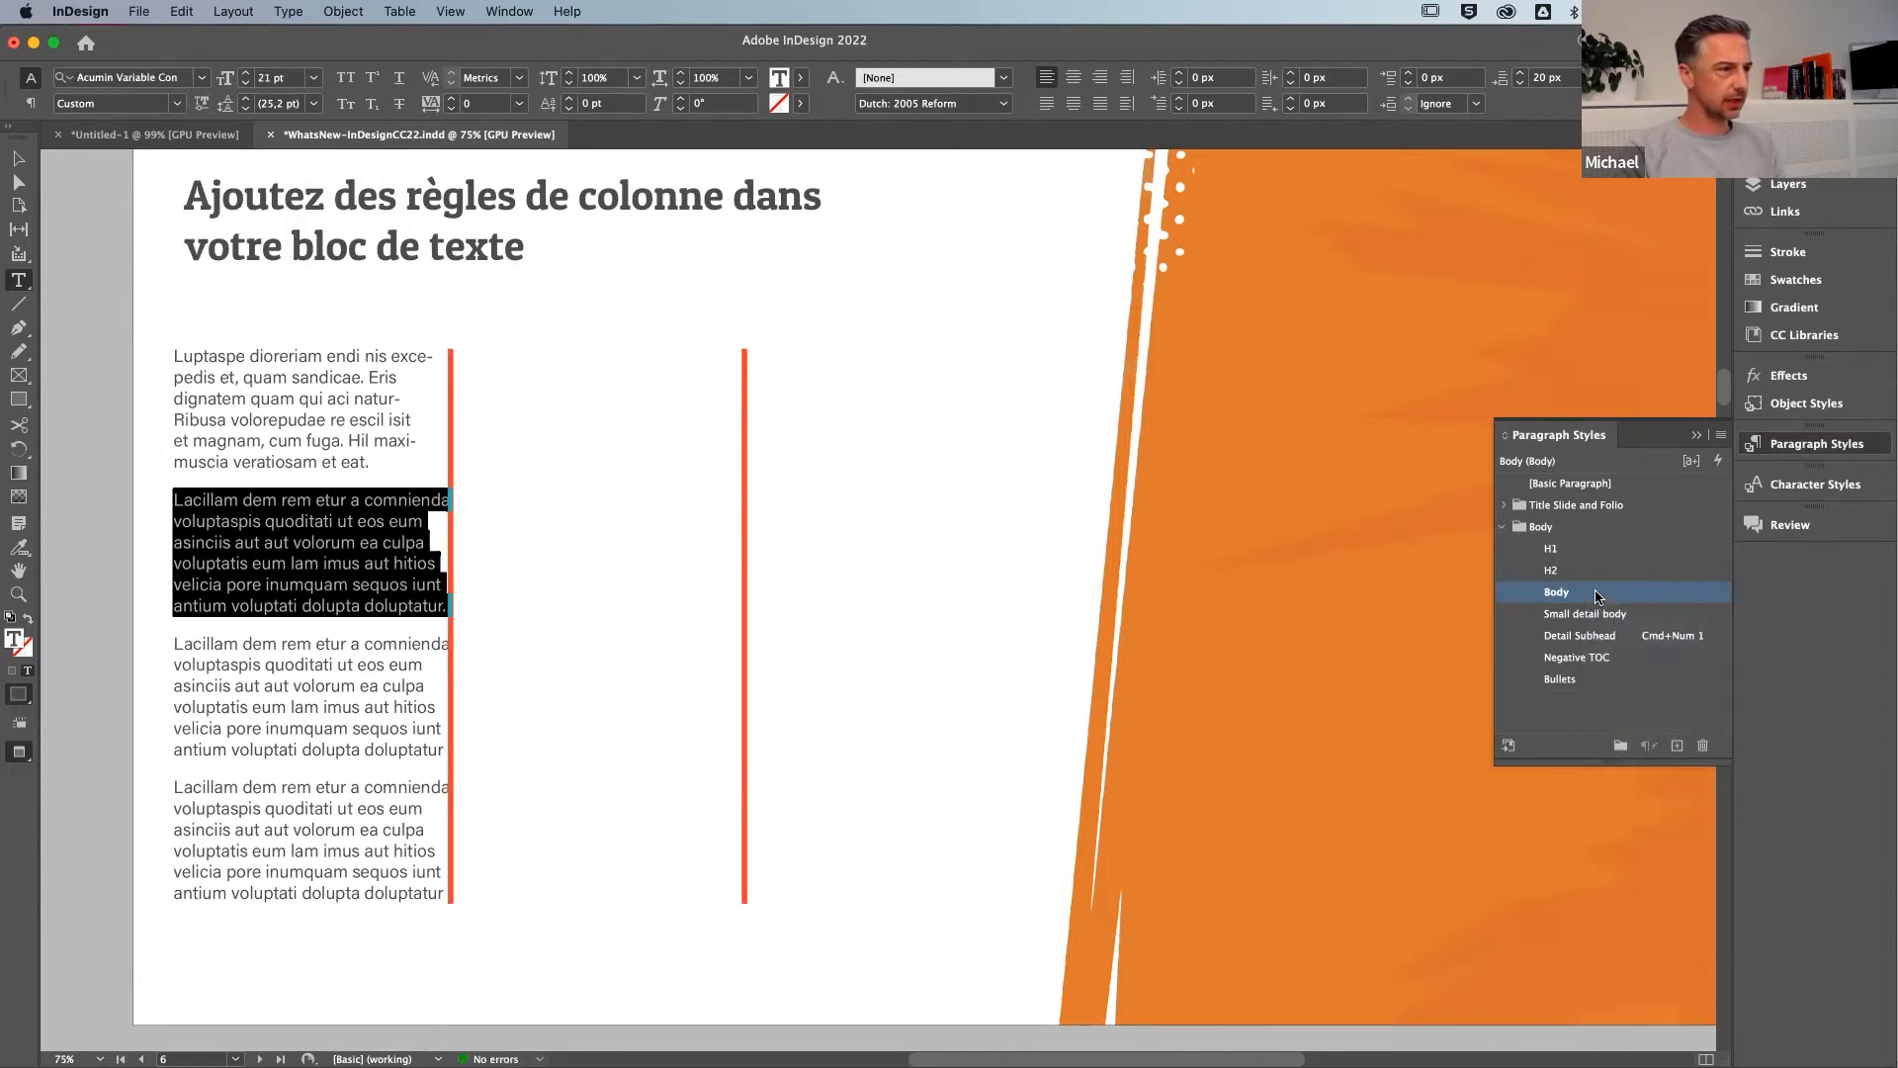
pyautogui.doubleClick(1599, 593)
pyautogui.moveTo(825, 163); pyautogui.dragTo(818, 223)
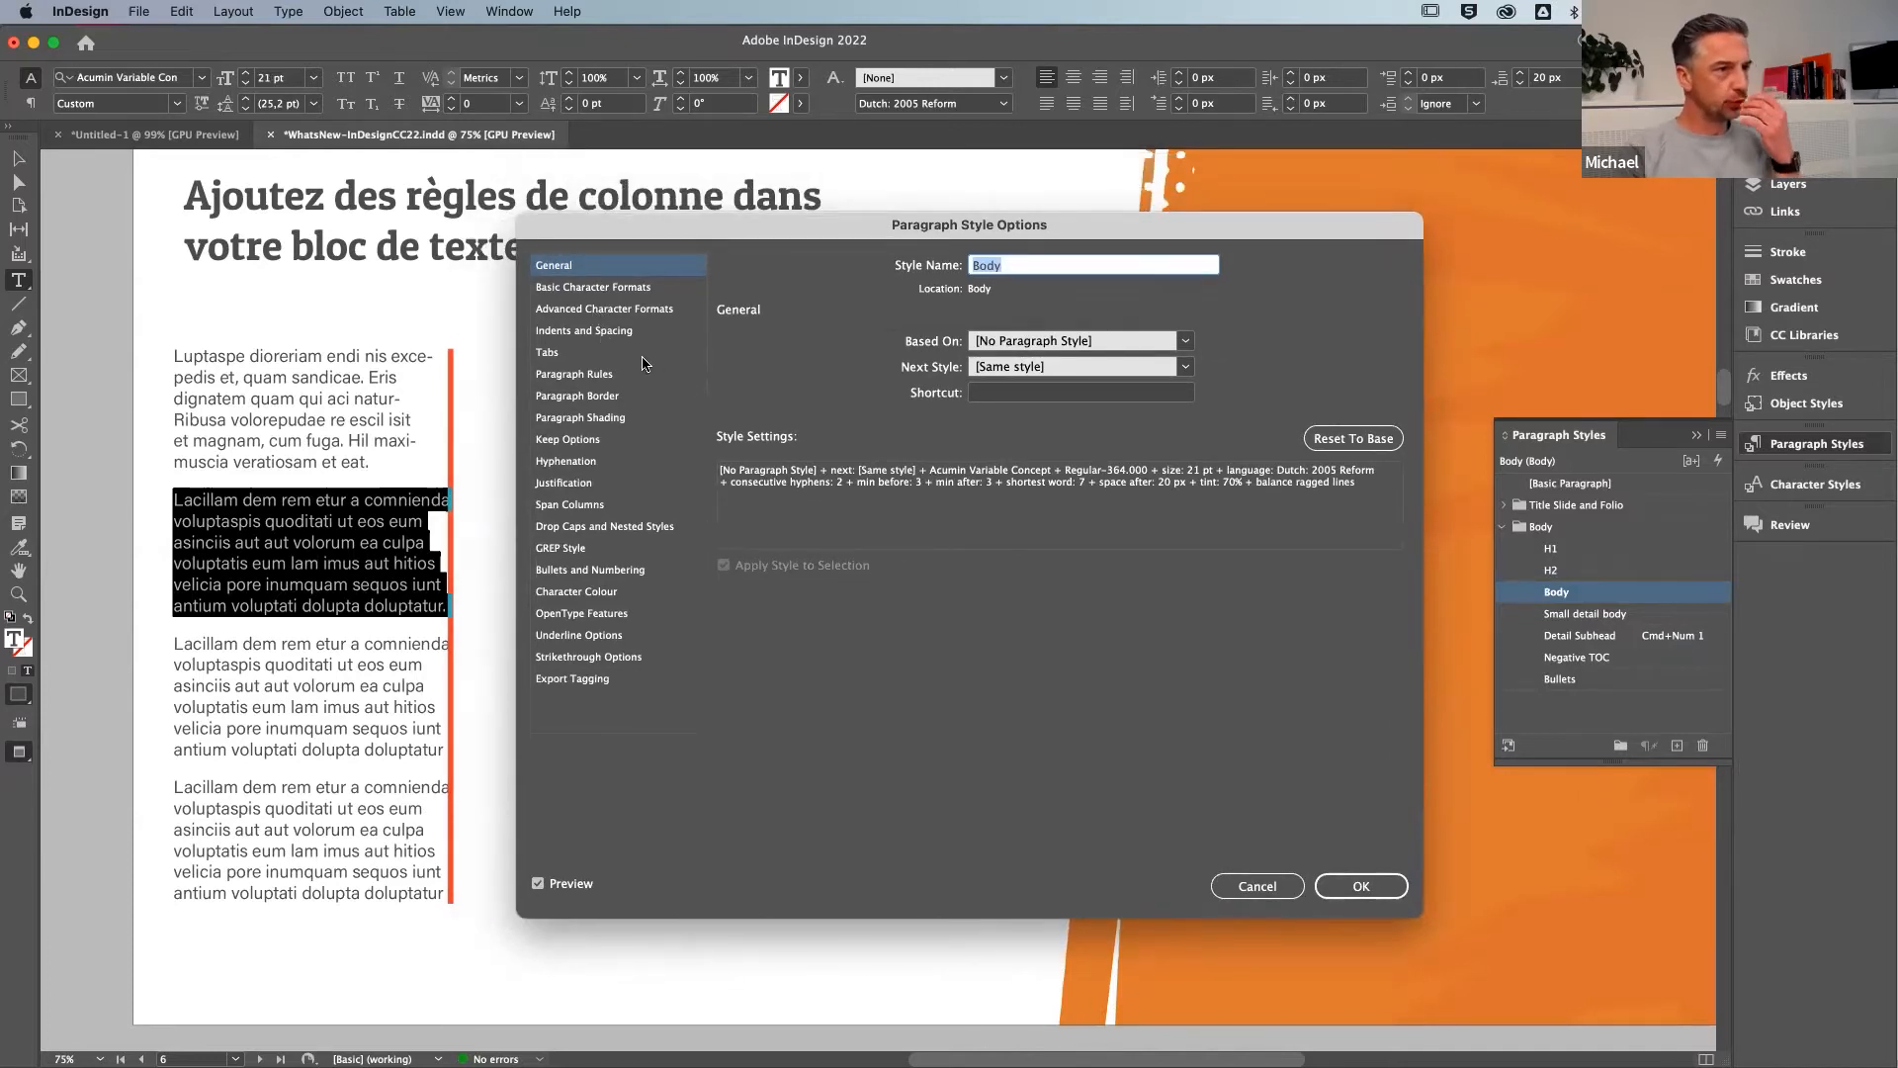
pyautogui.click(576, 399)
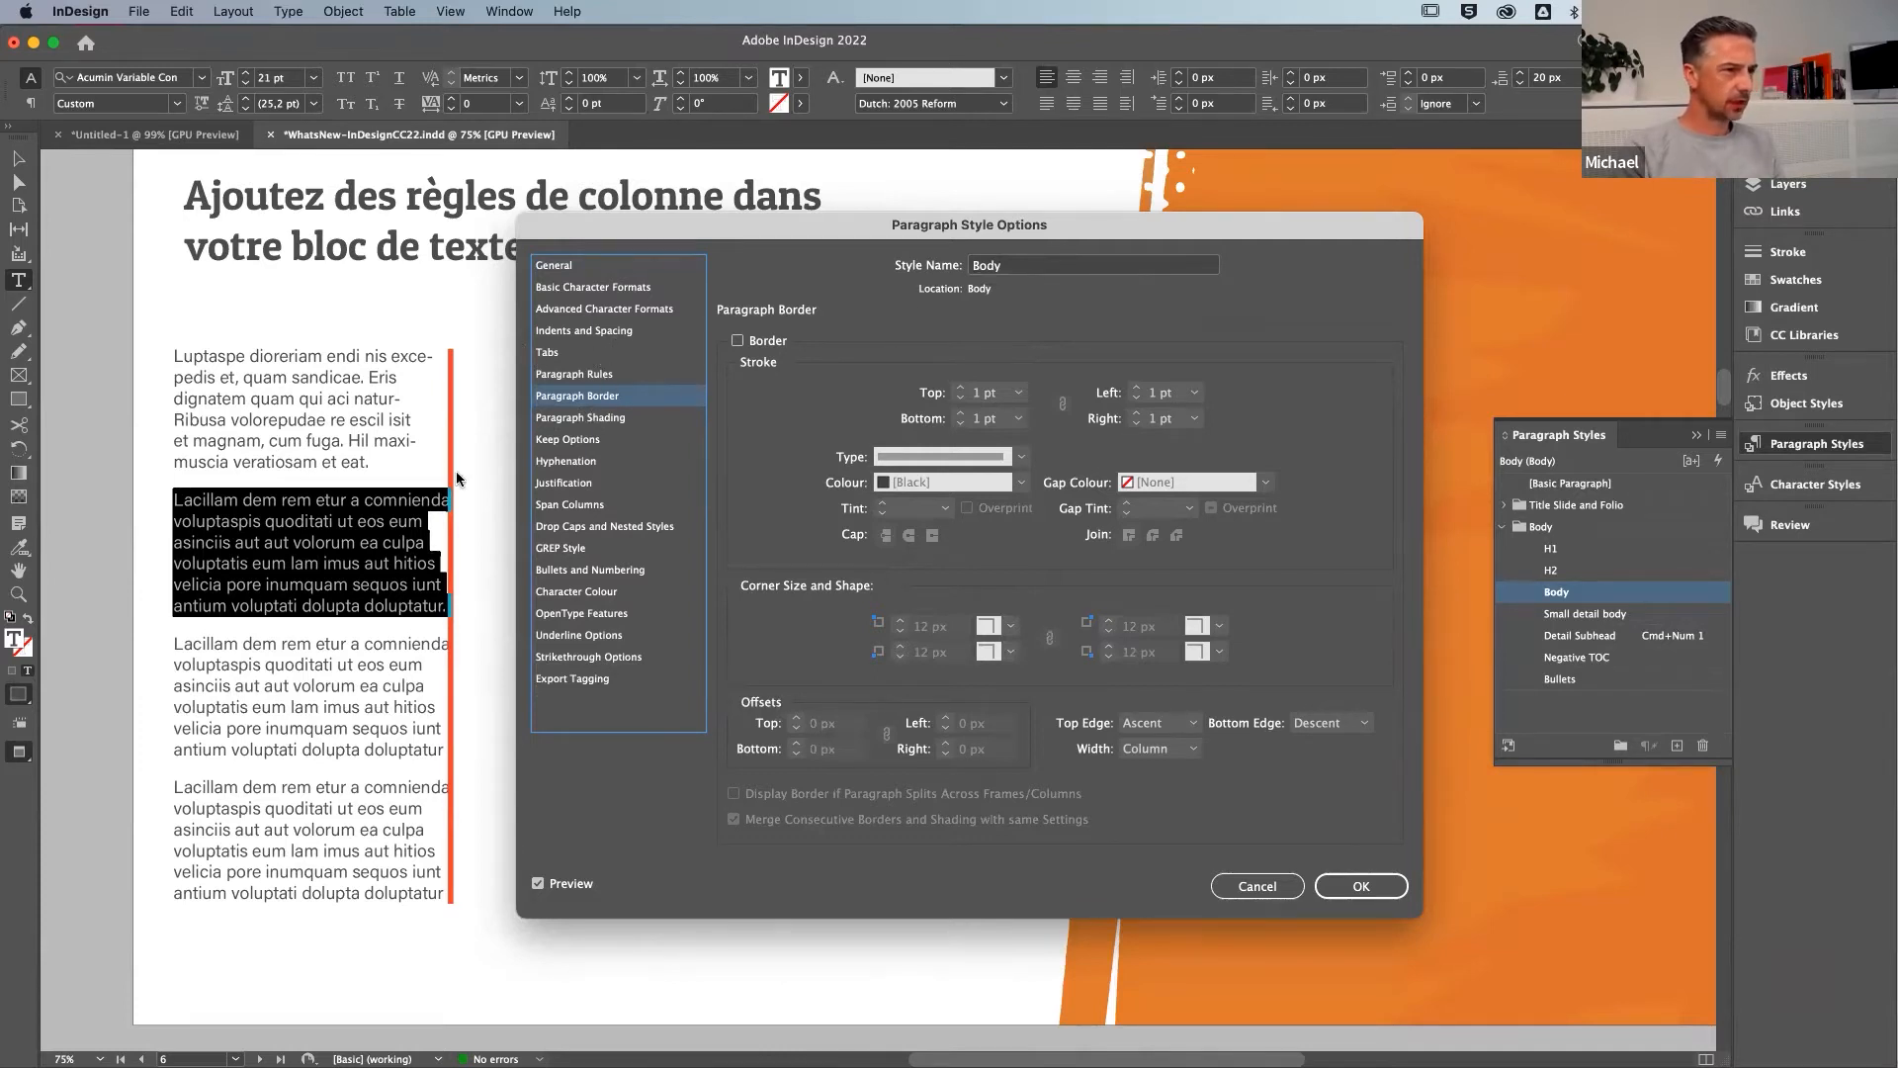
pyautogui.click(582, 417)
pyautogui.click(596, 398)
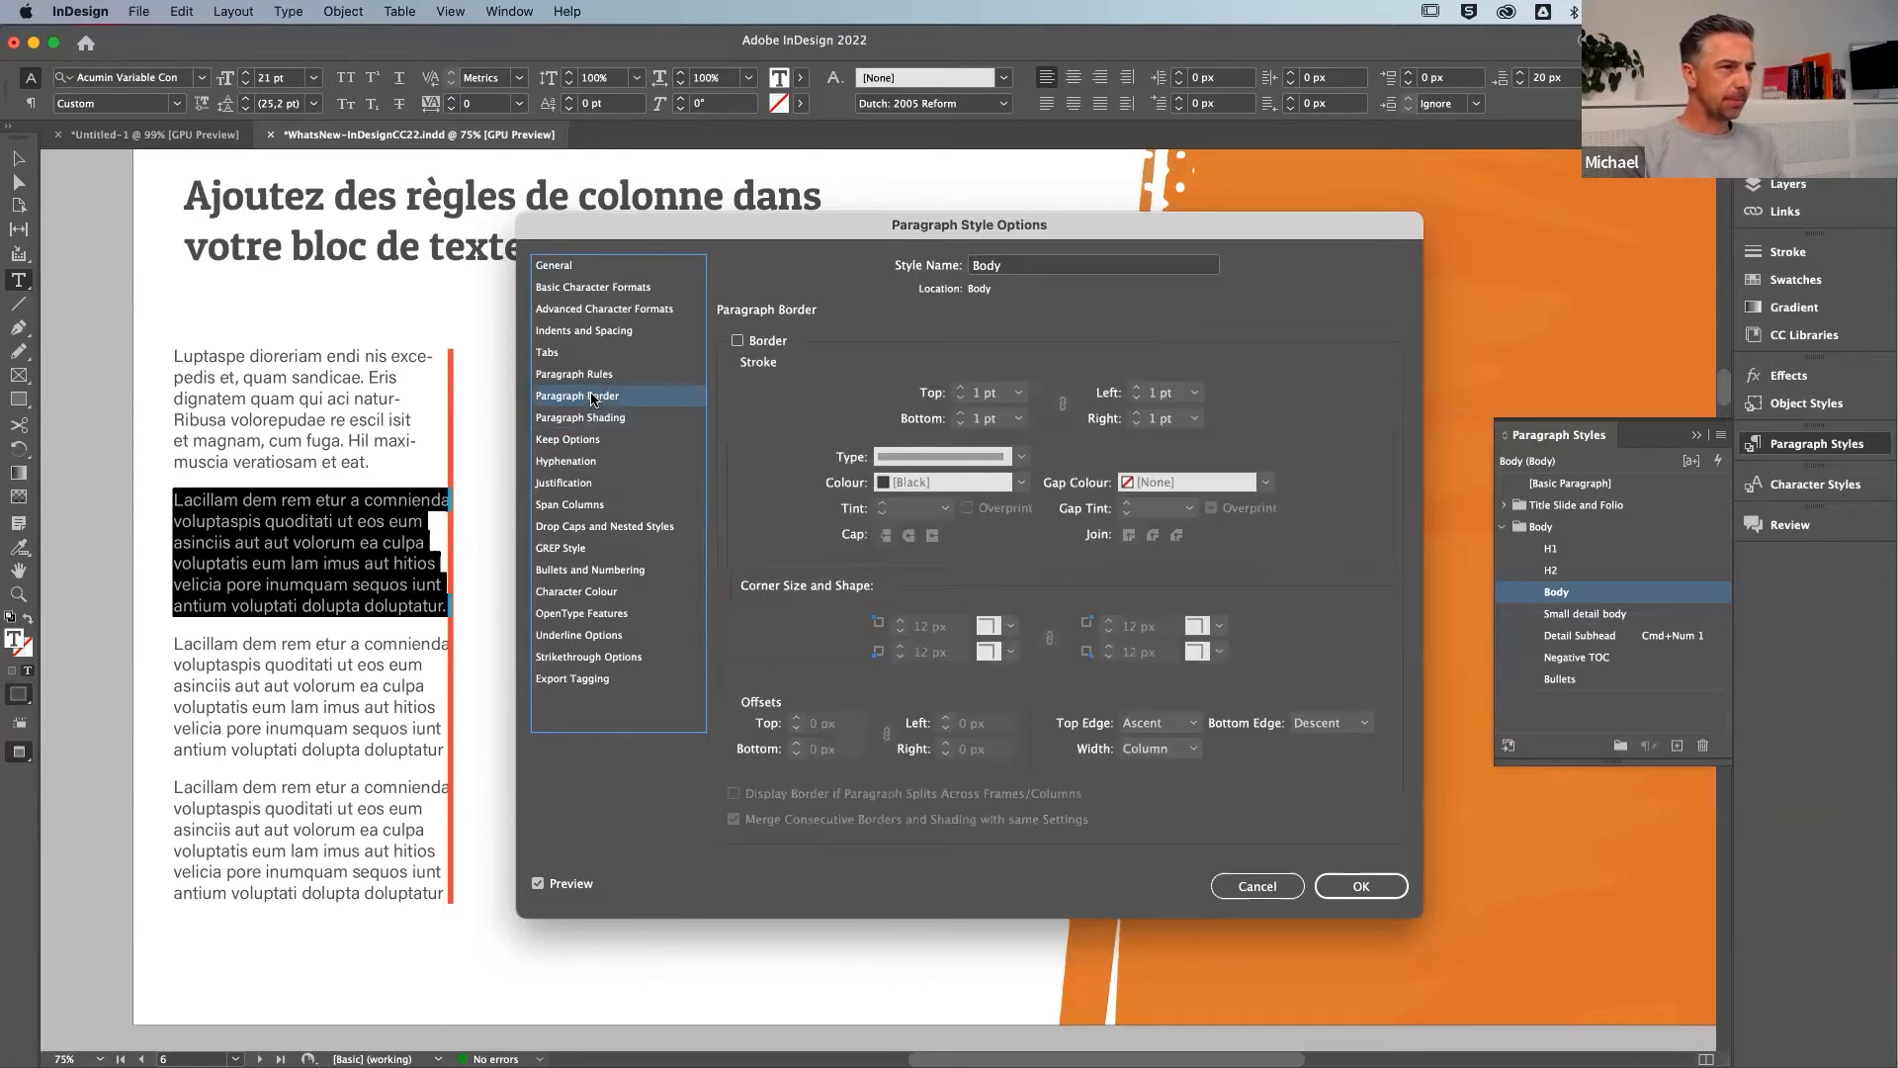
pyautogui.click(737, 340)
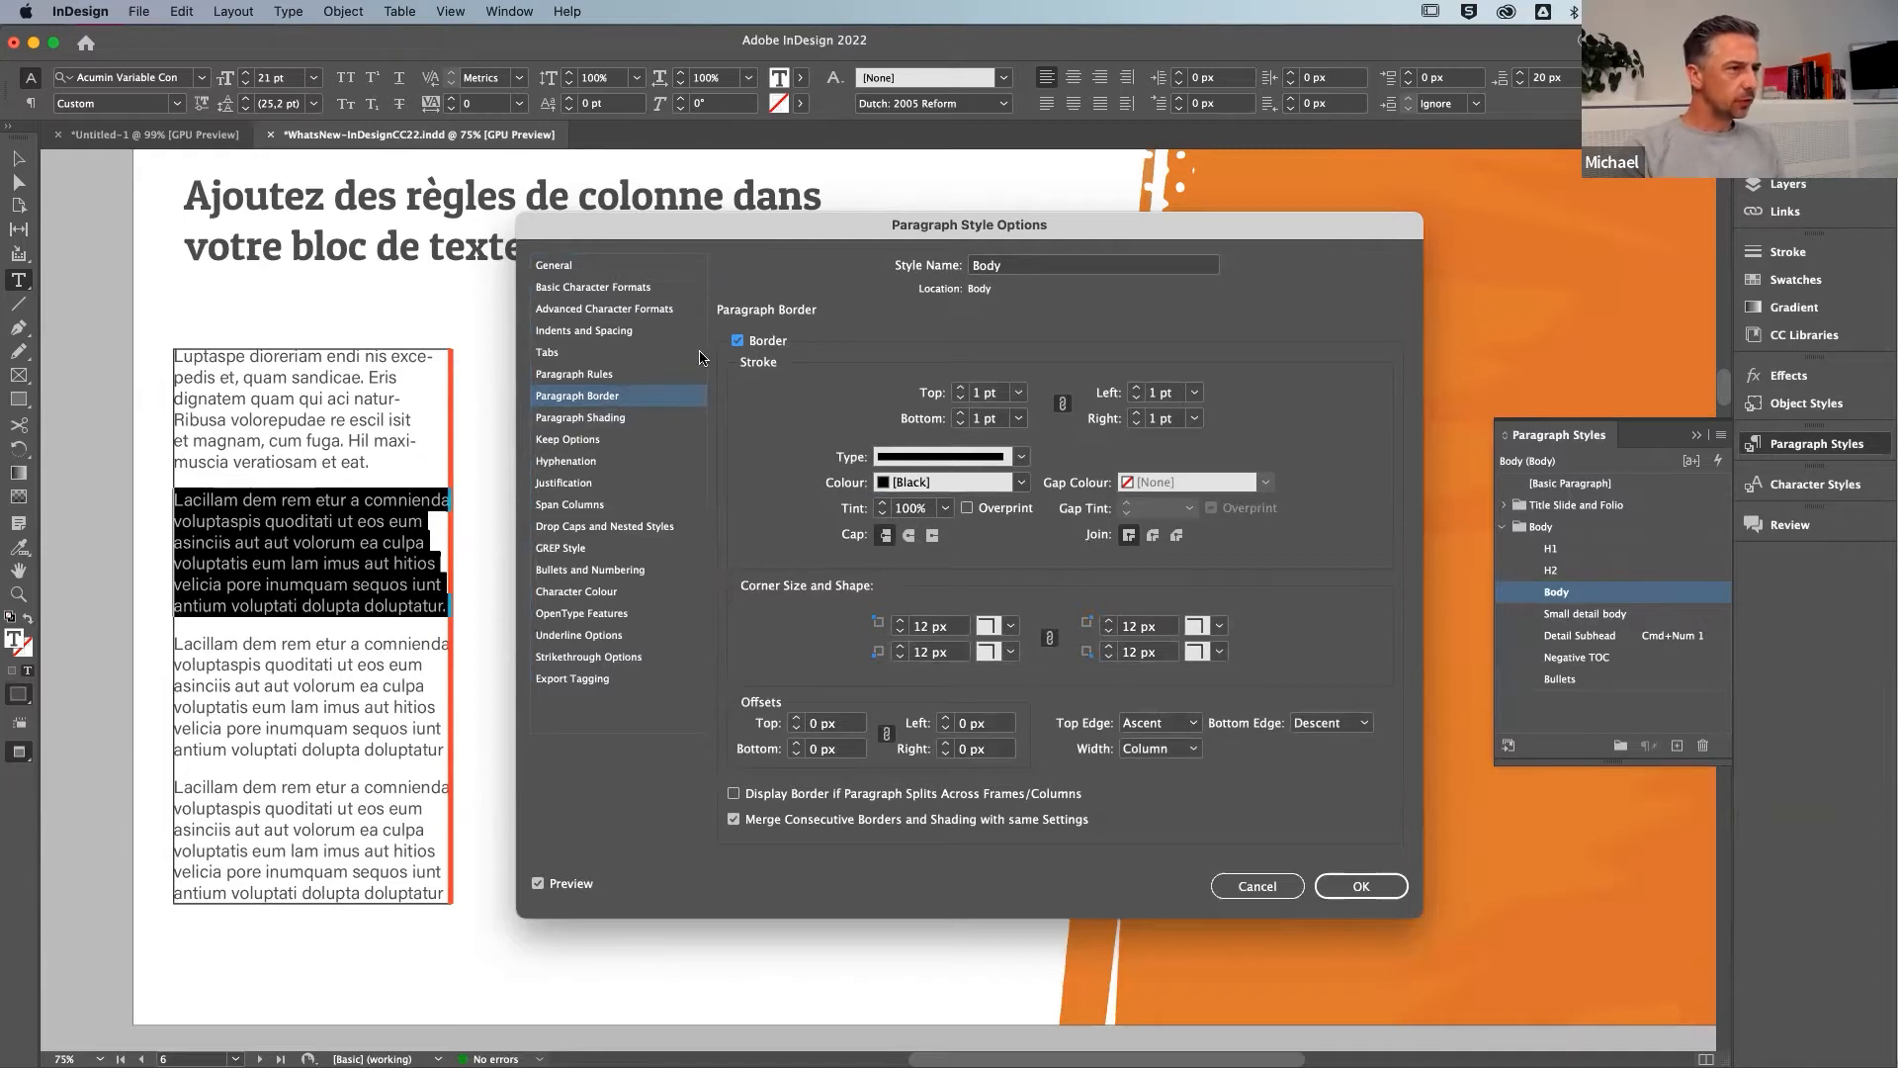
pyautogui.click(1265, 885)
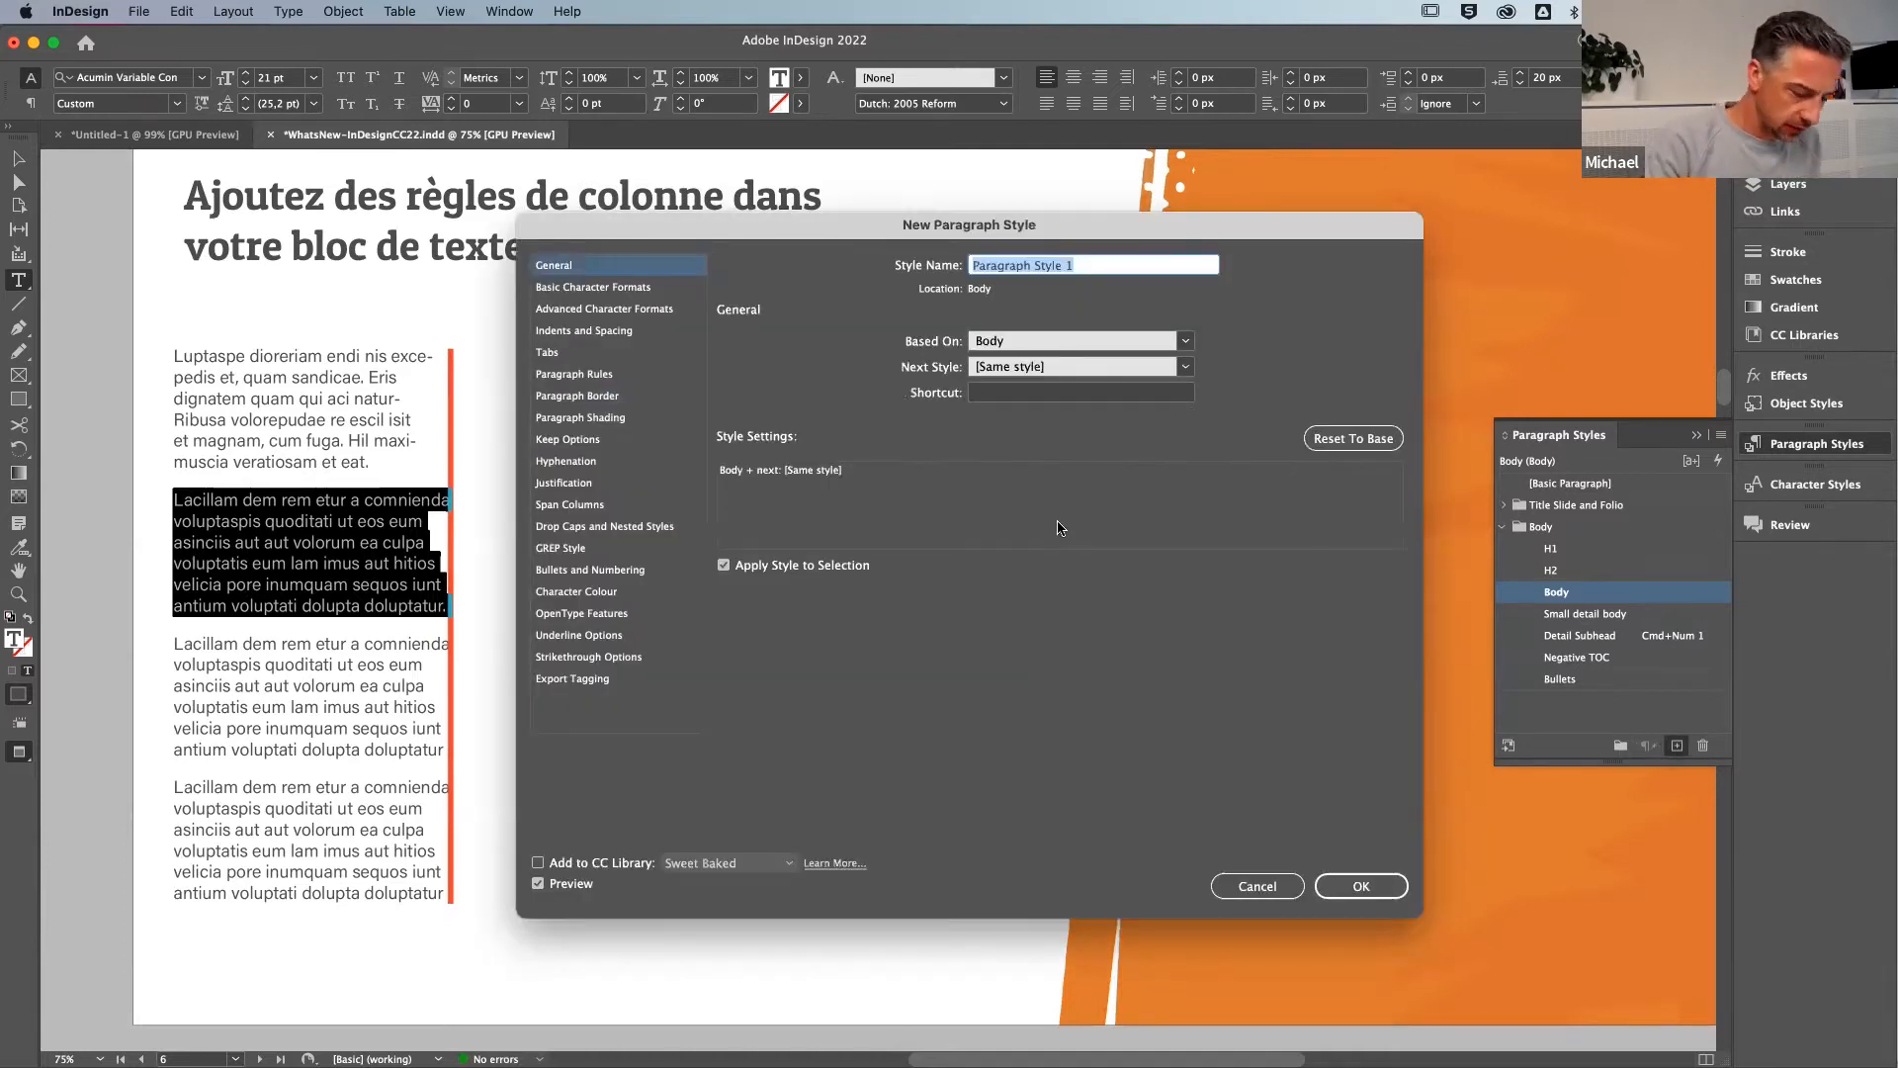
# Create a paragraph style named Paragraph Borders, based on Body with a border turned on, and apply it to the selected paragraph
pyautogui.write('Paragraph Borders')
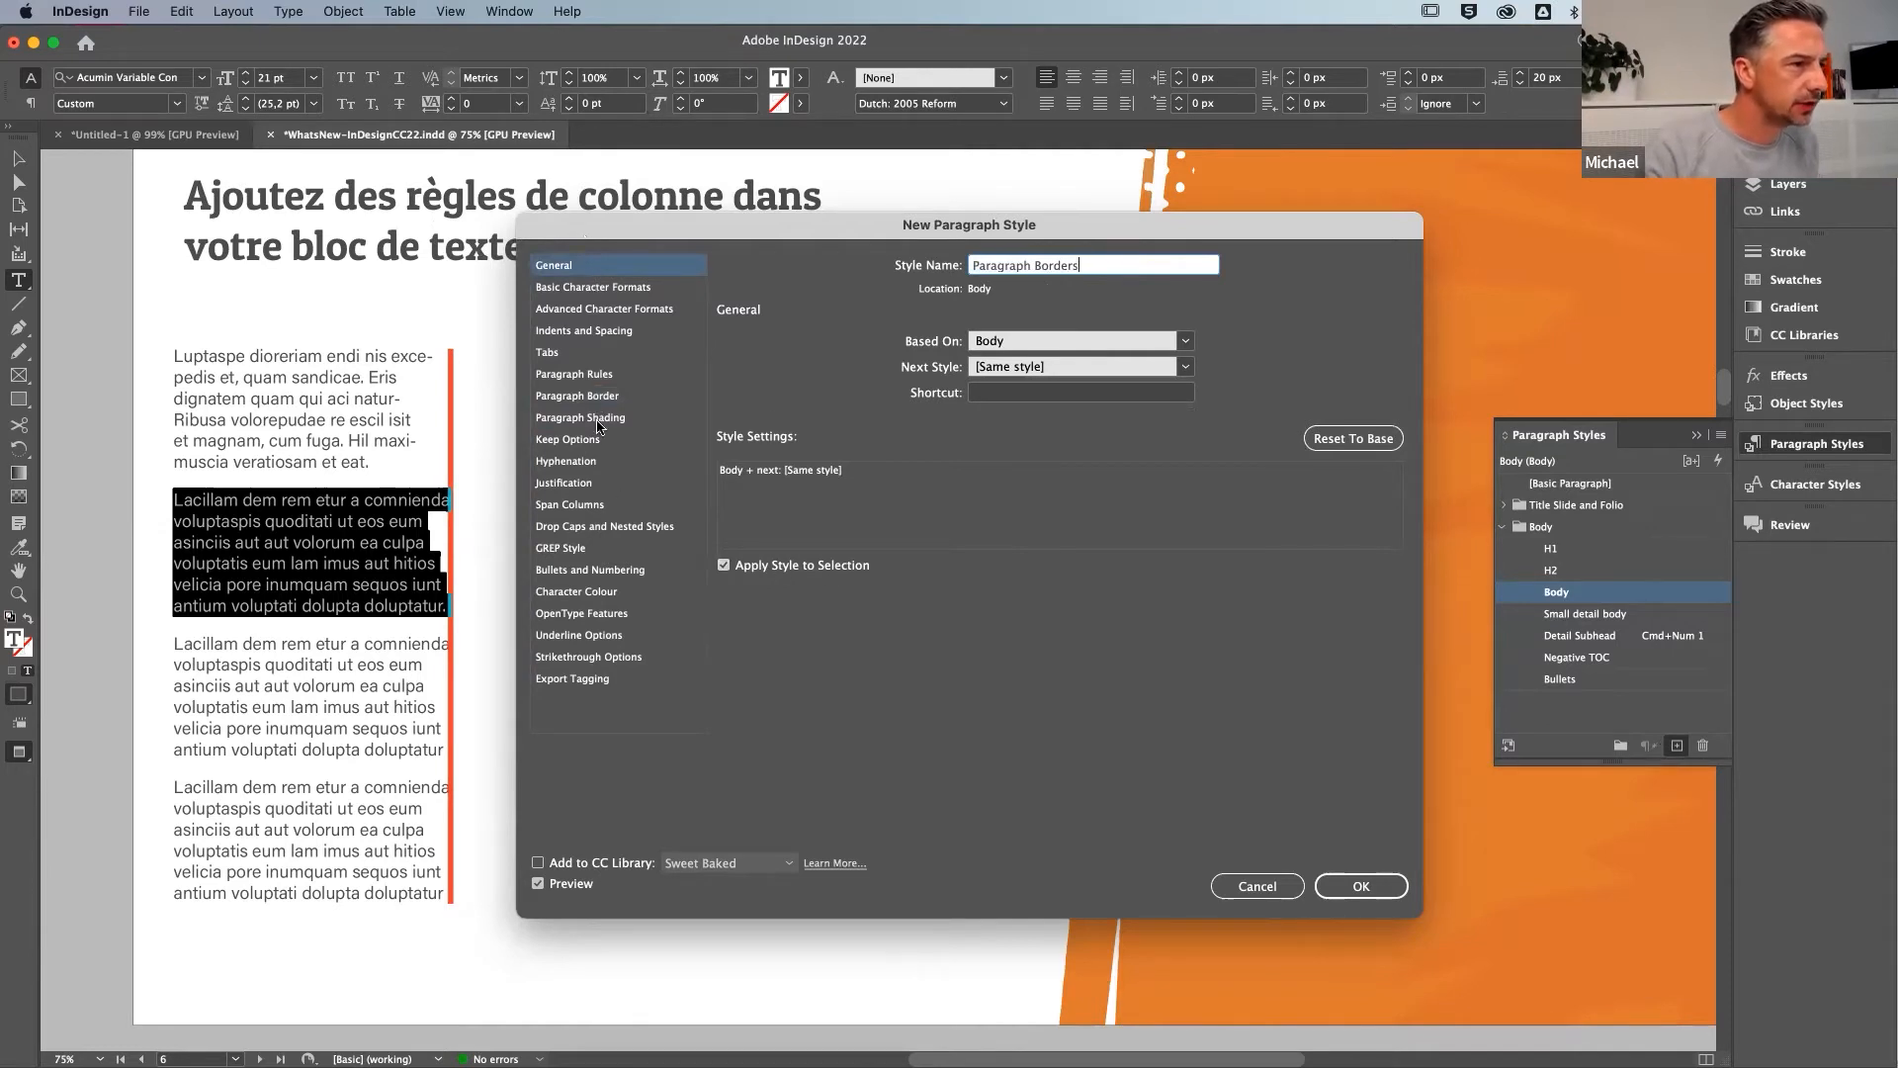
pyautogui.click(576, 396)
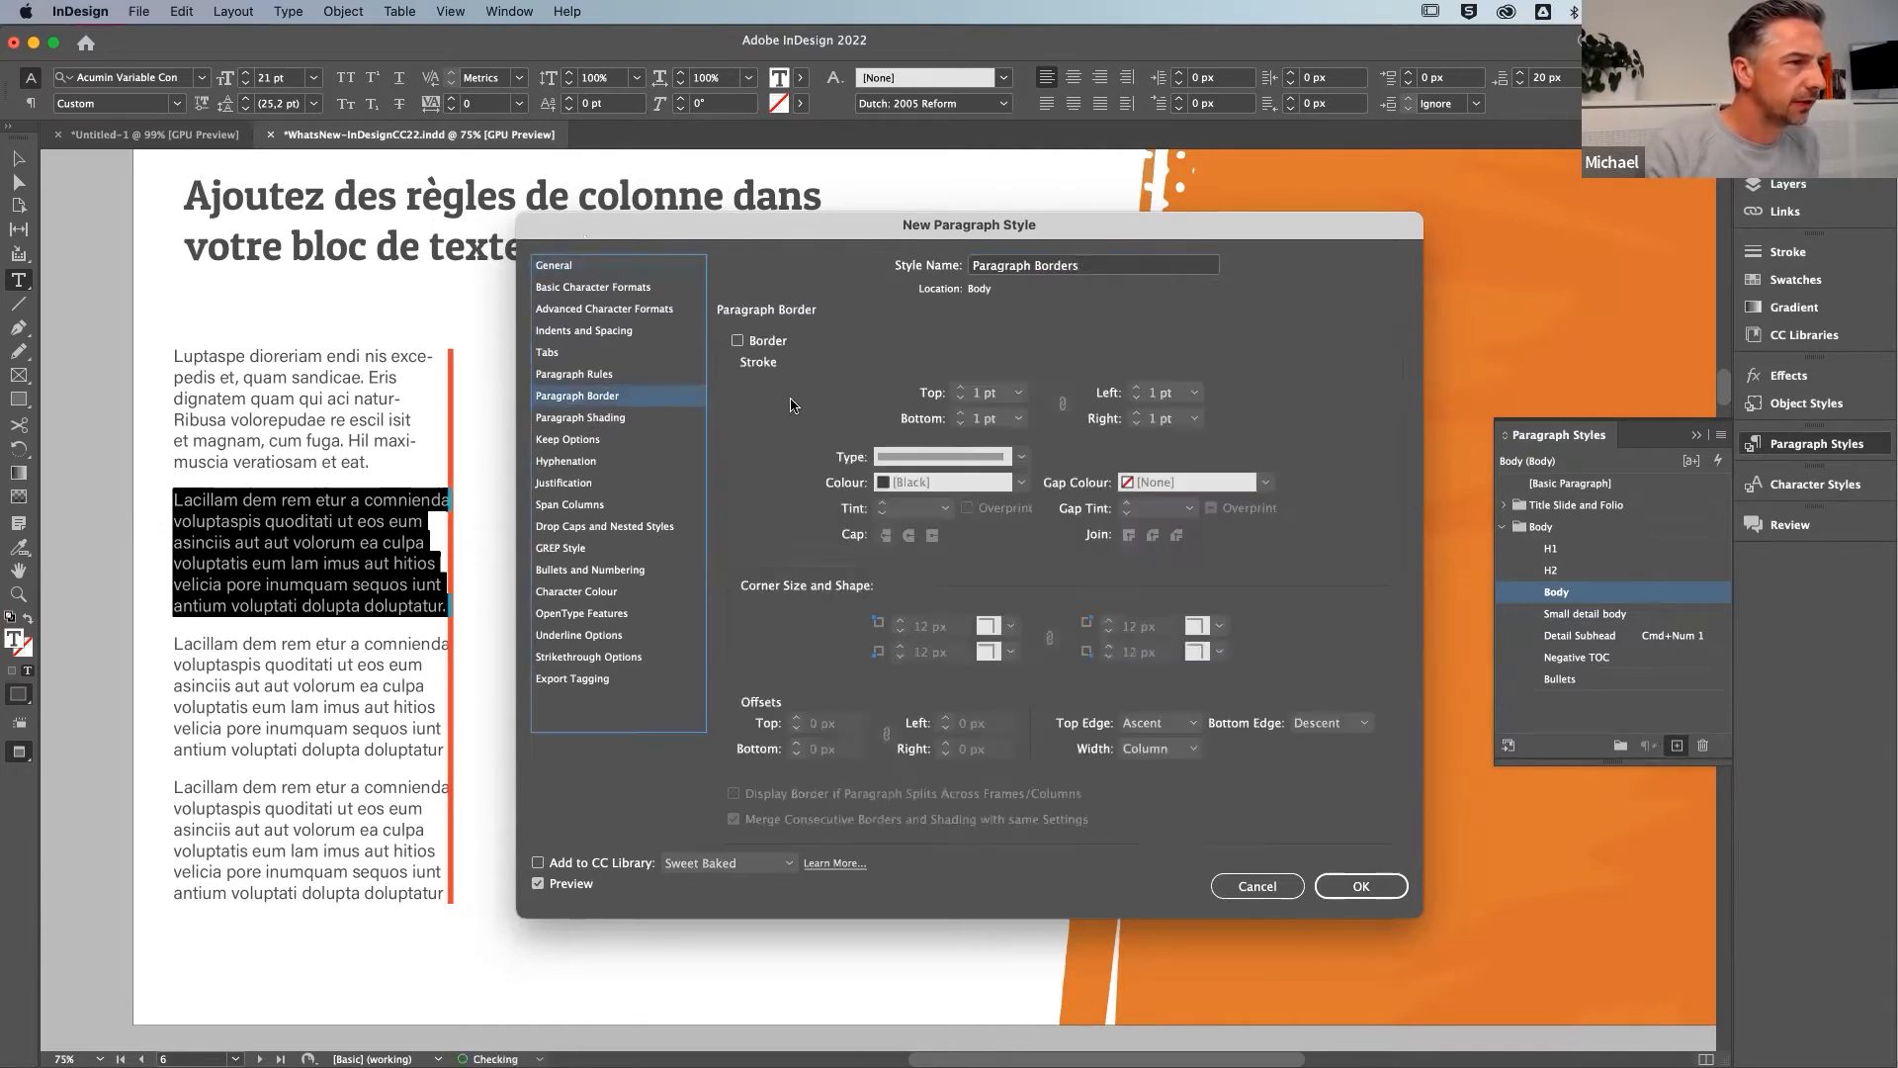
pyautogui.click(737, 340)
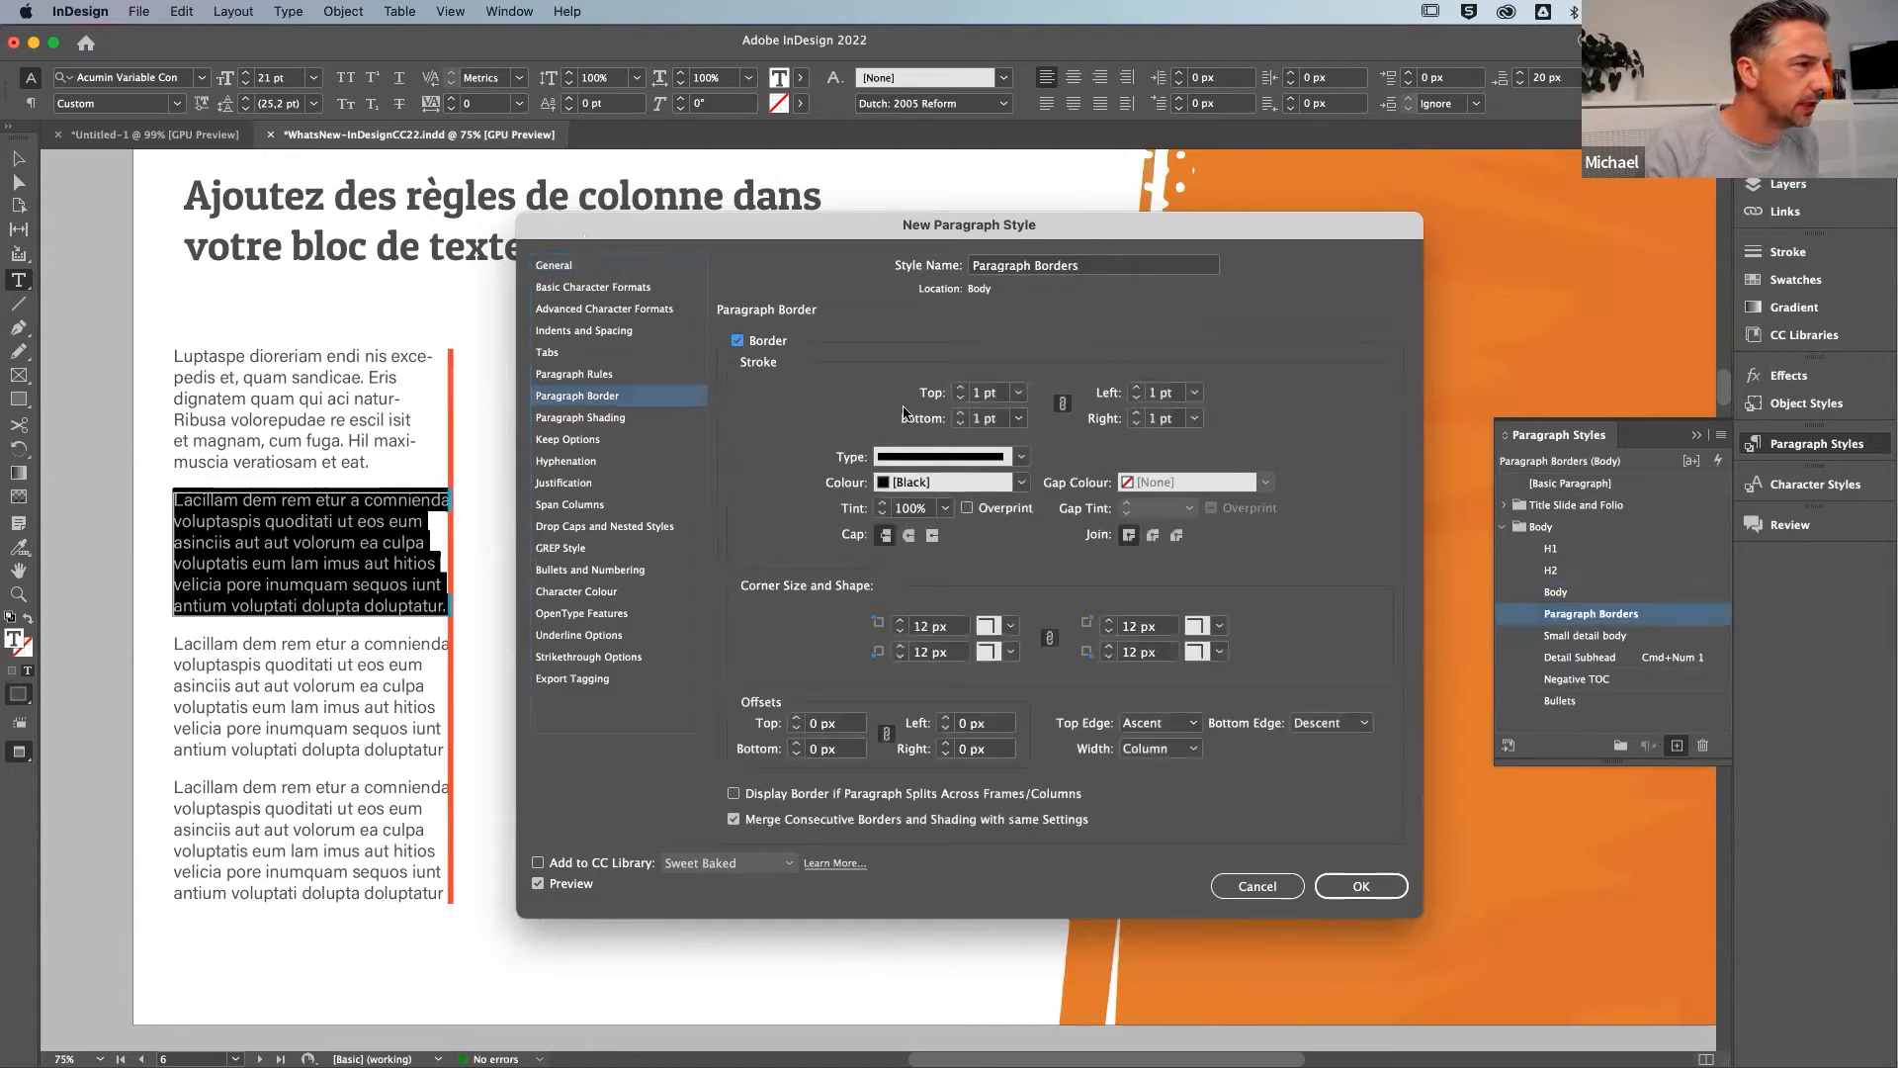
pyautogui.click(1362, 886)
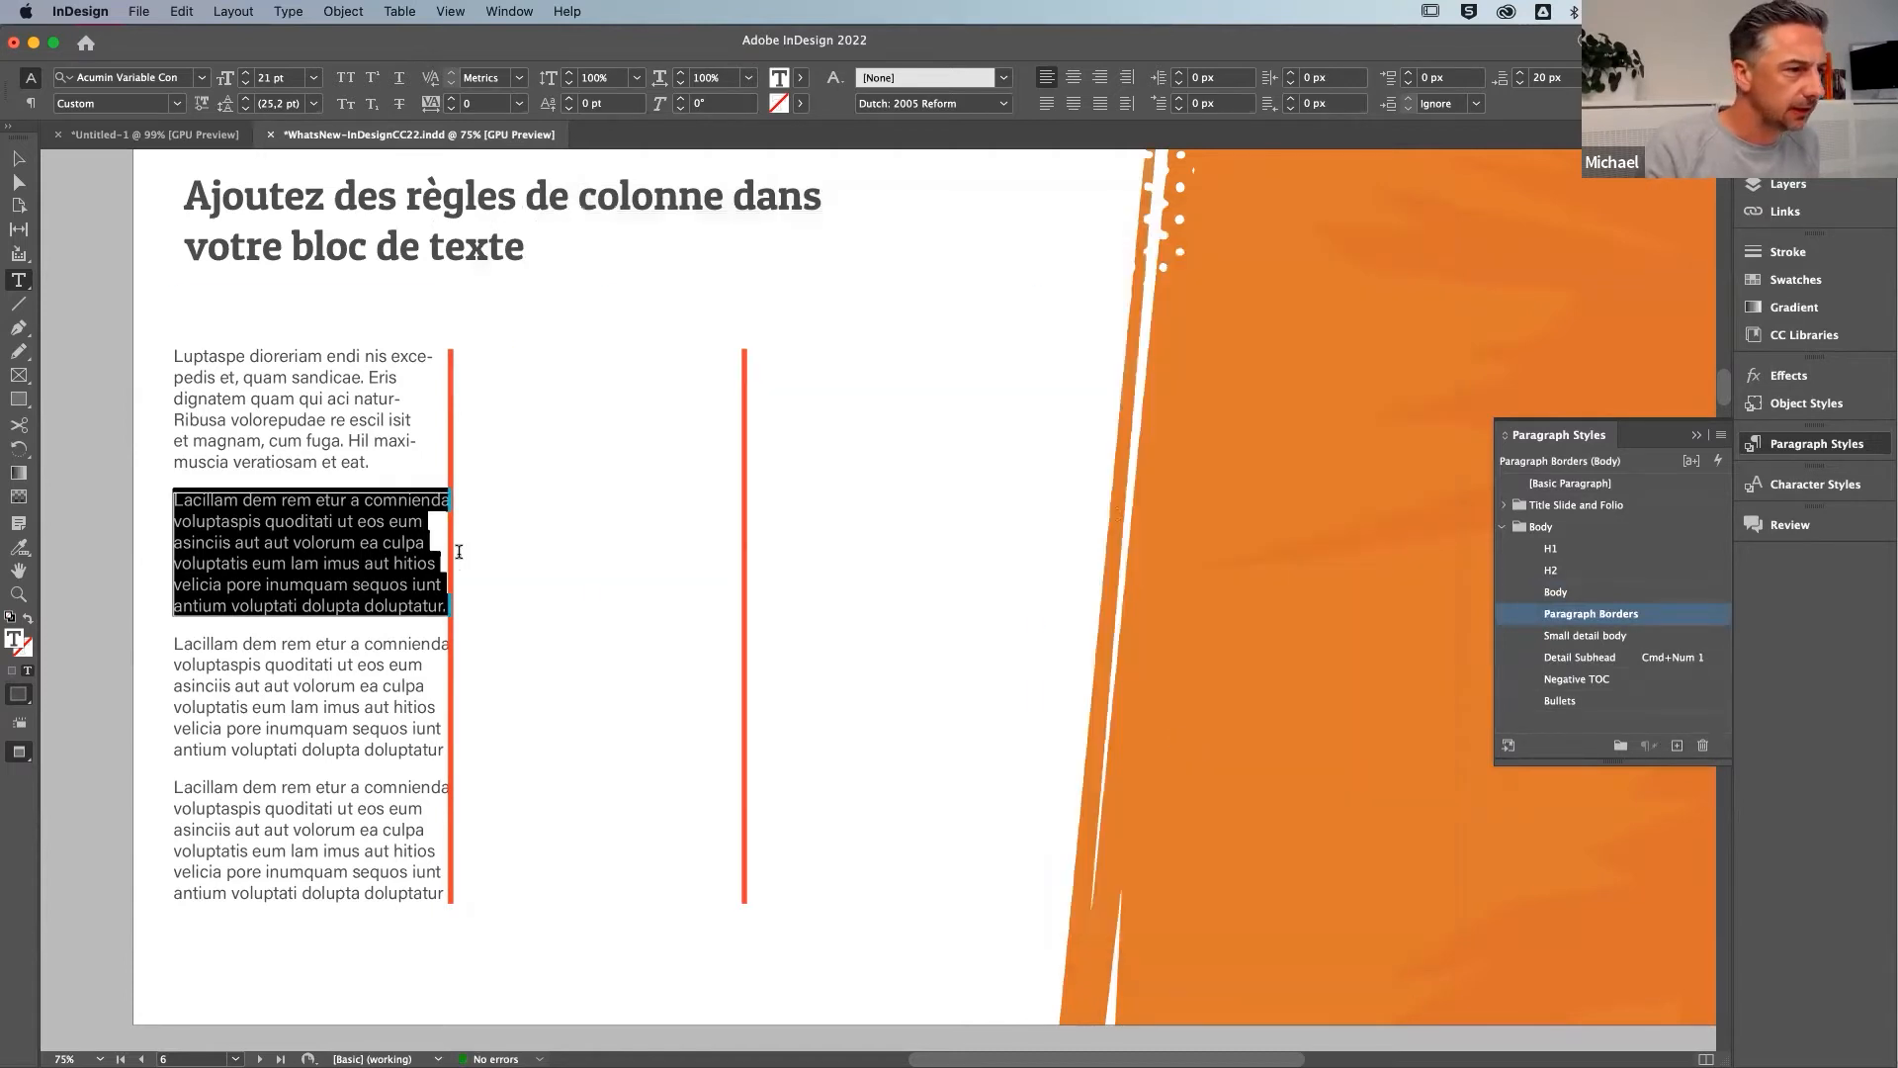
pyautogui.click(312, 549)
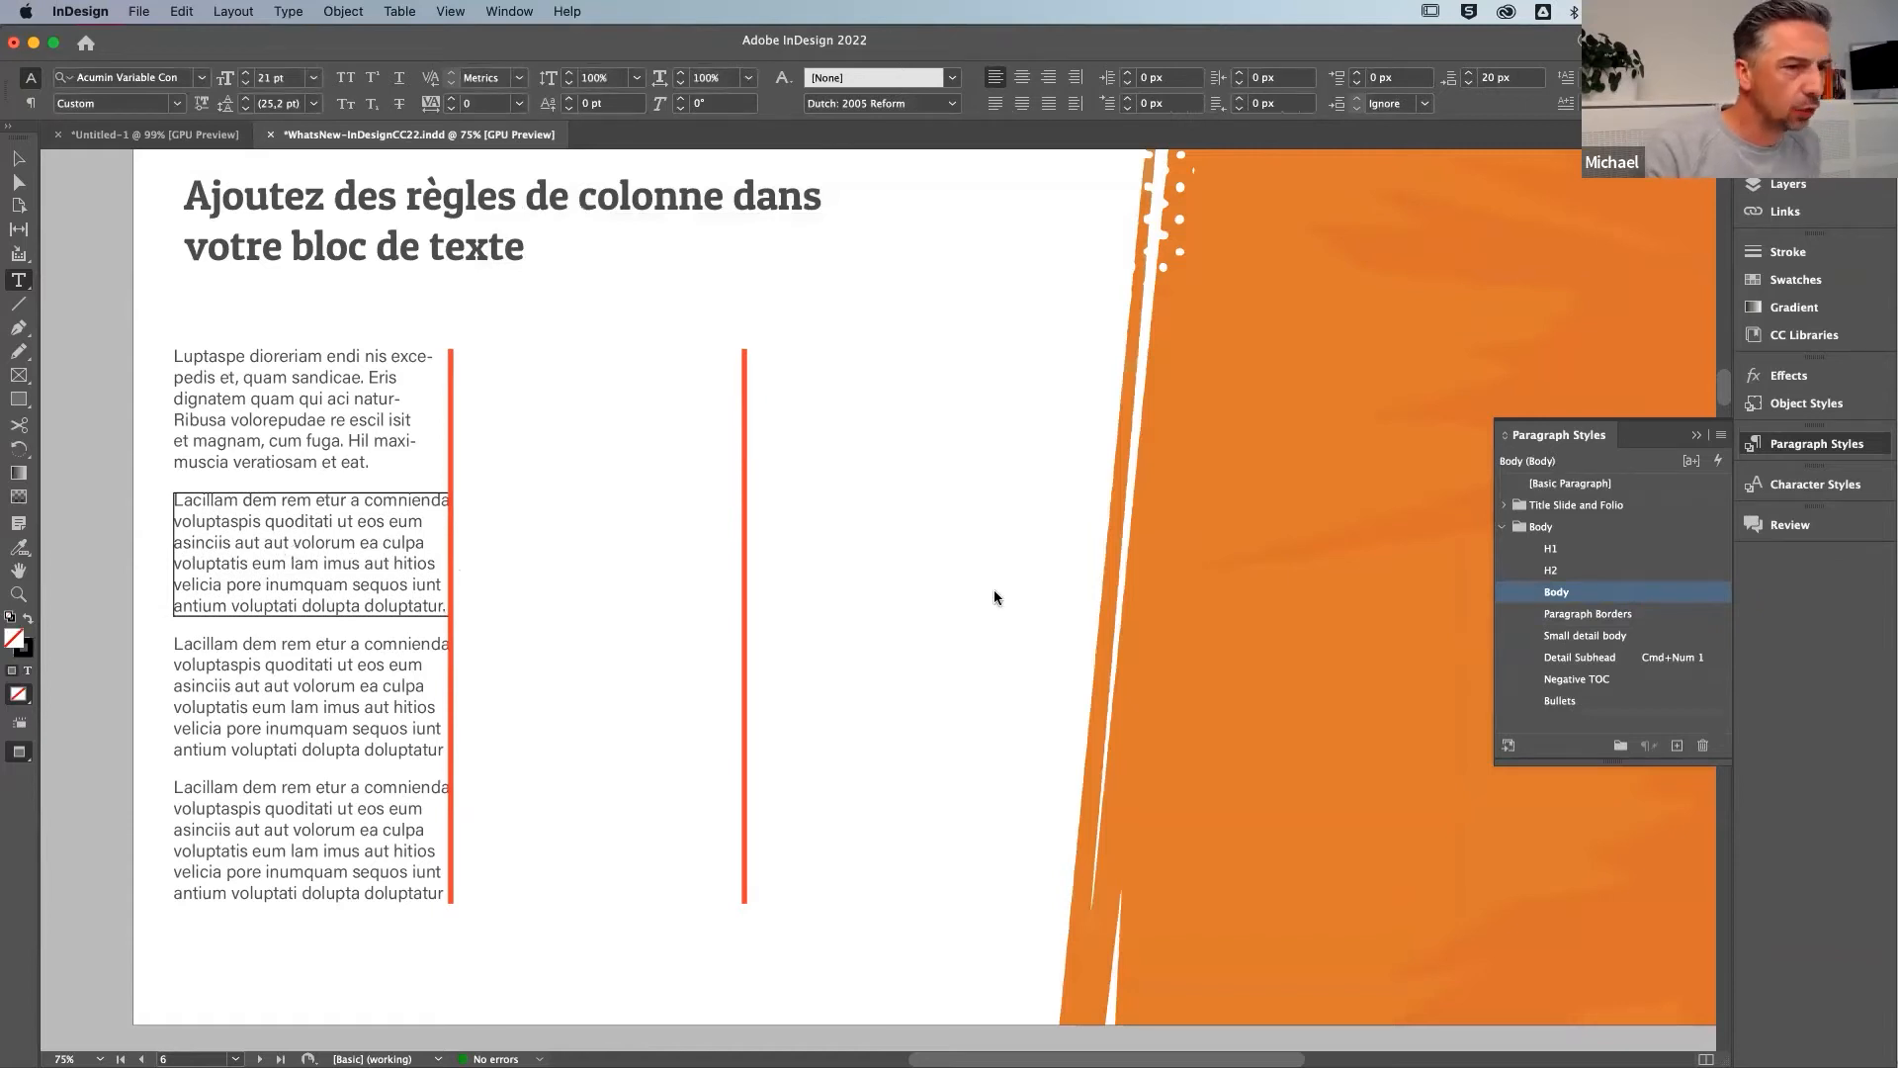
# Edit the Paragraph Borders style with preview beside the text and set its right indent to 16 px
pyautogui.doubleClick(1644, 617)
pyautogui.moveTo(751, 220); pyautogui.dragTo(848, 254)
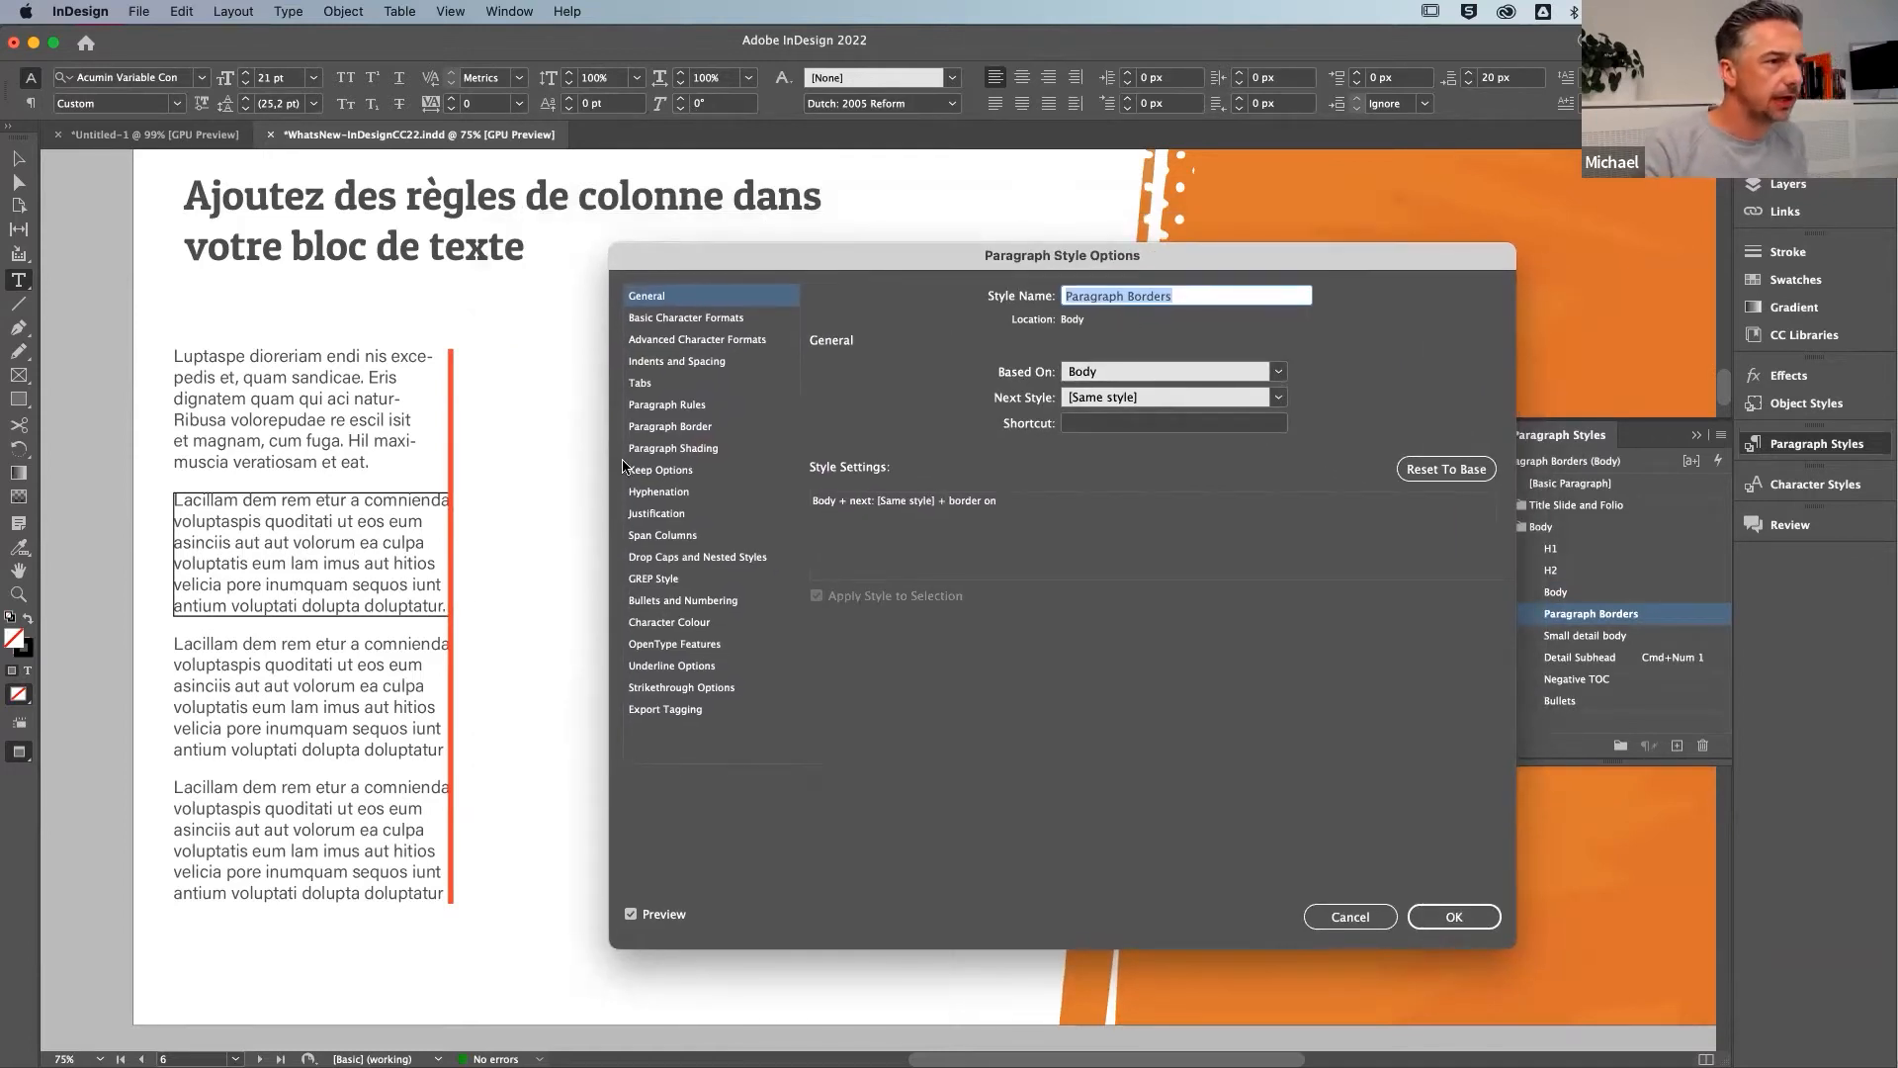
pyautogui.click(669, 318)
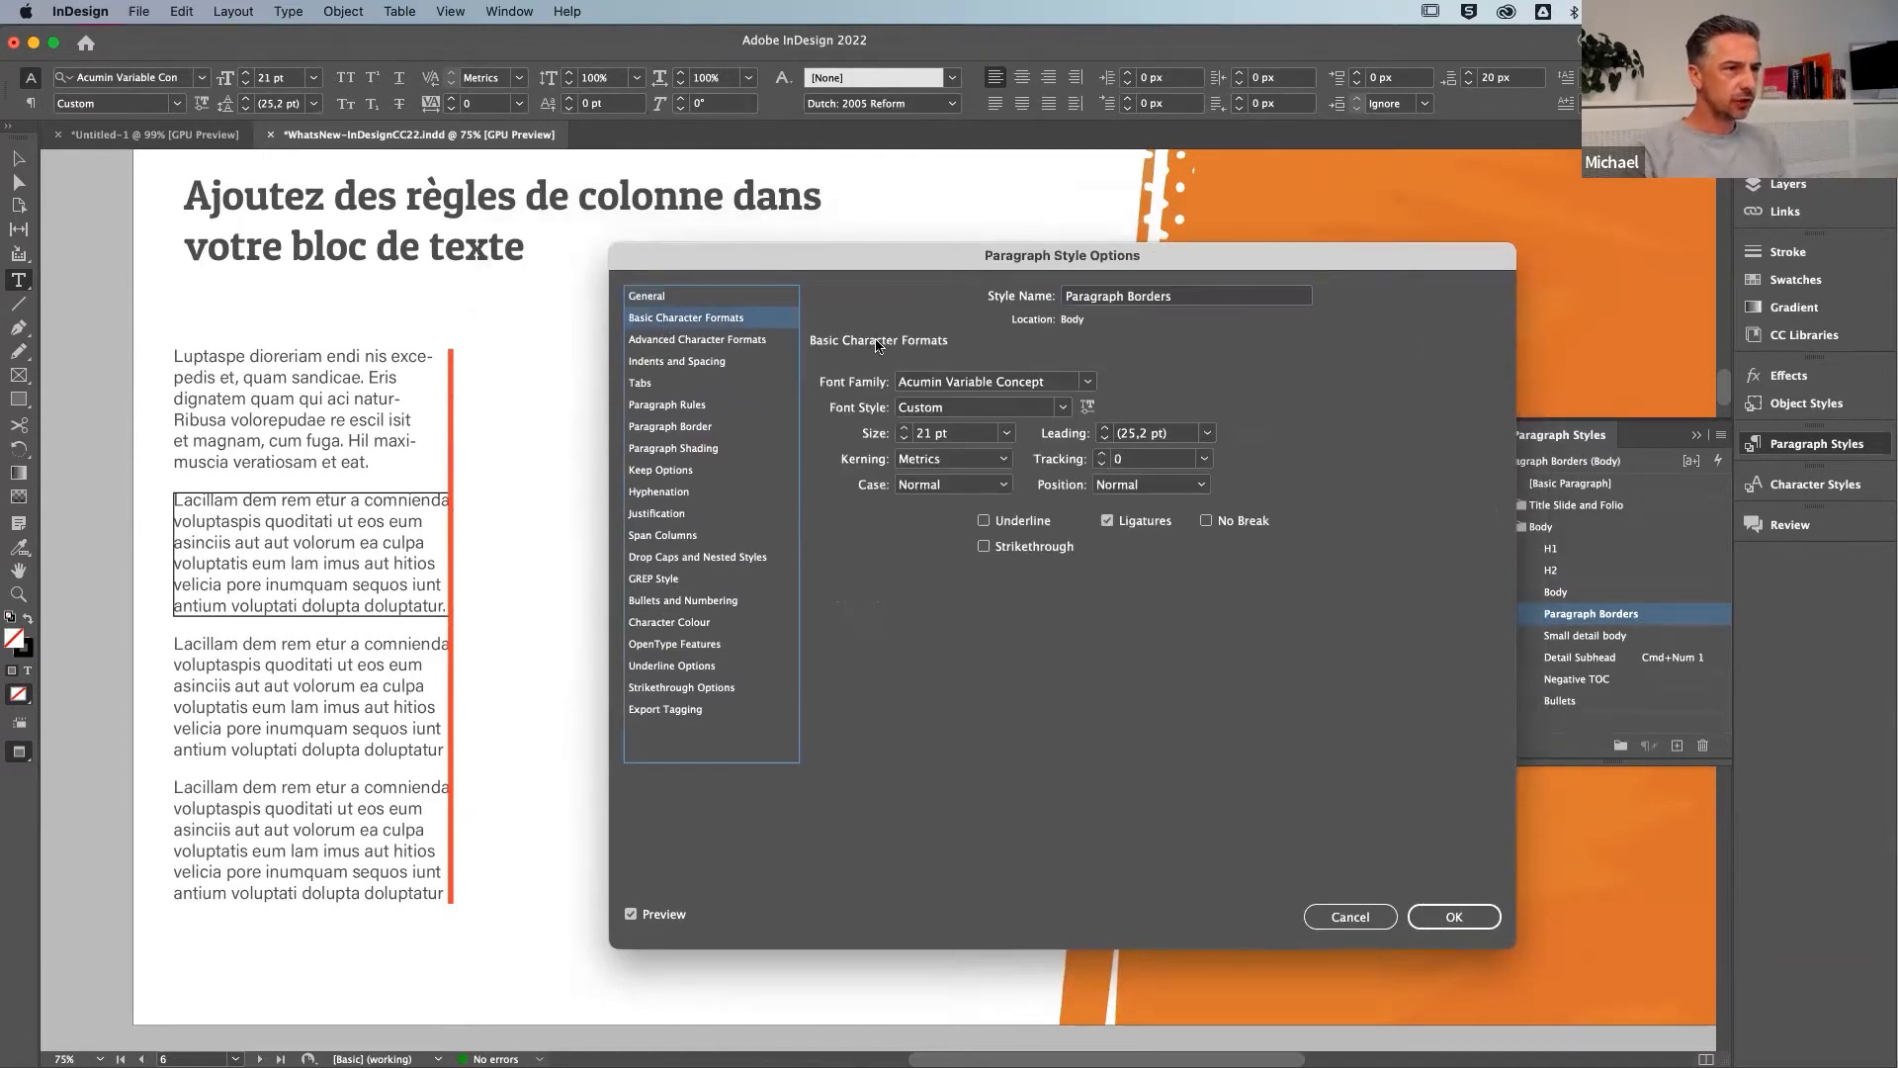
pyautogui.click(669, 340)
pyautogui.click(692, 362)
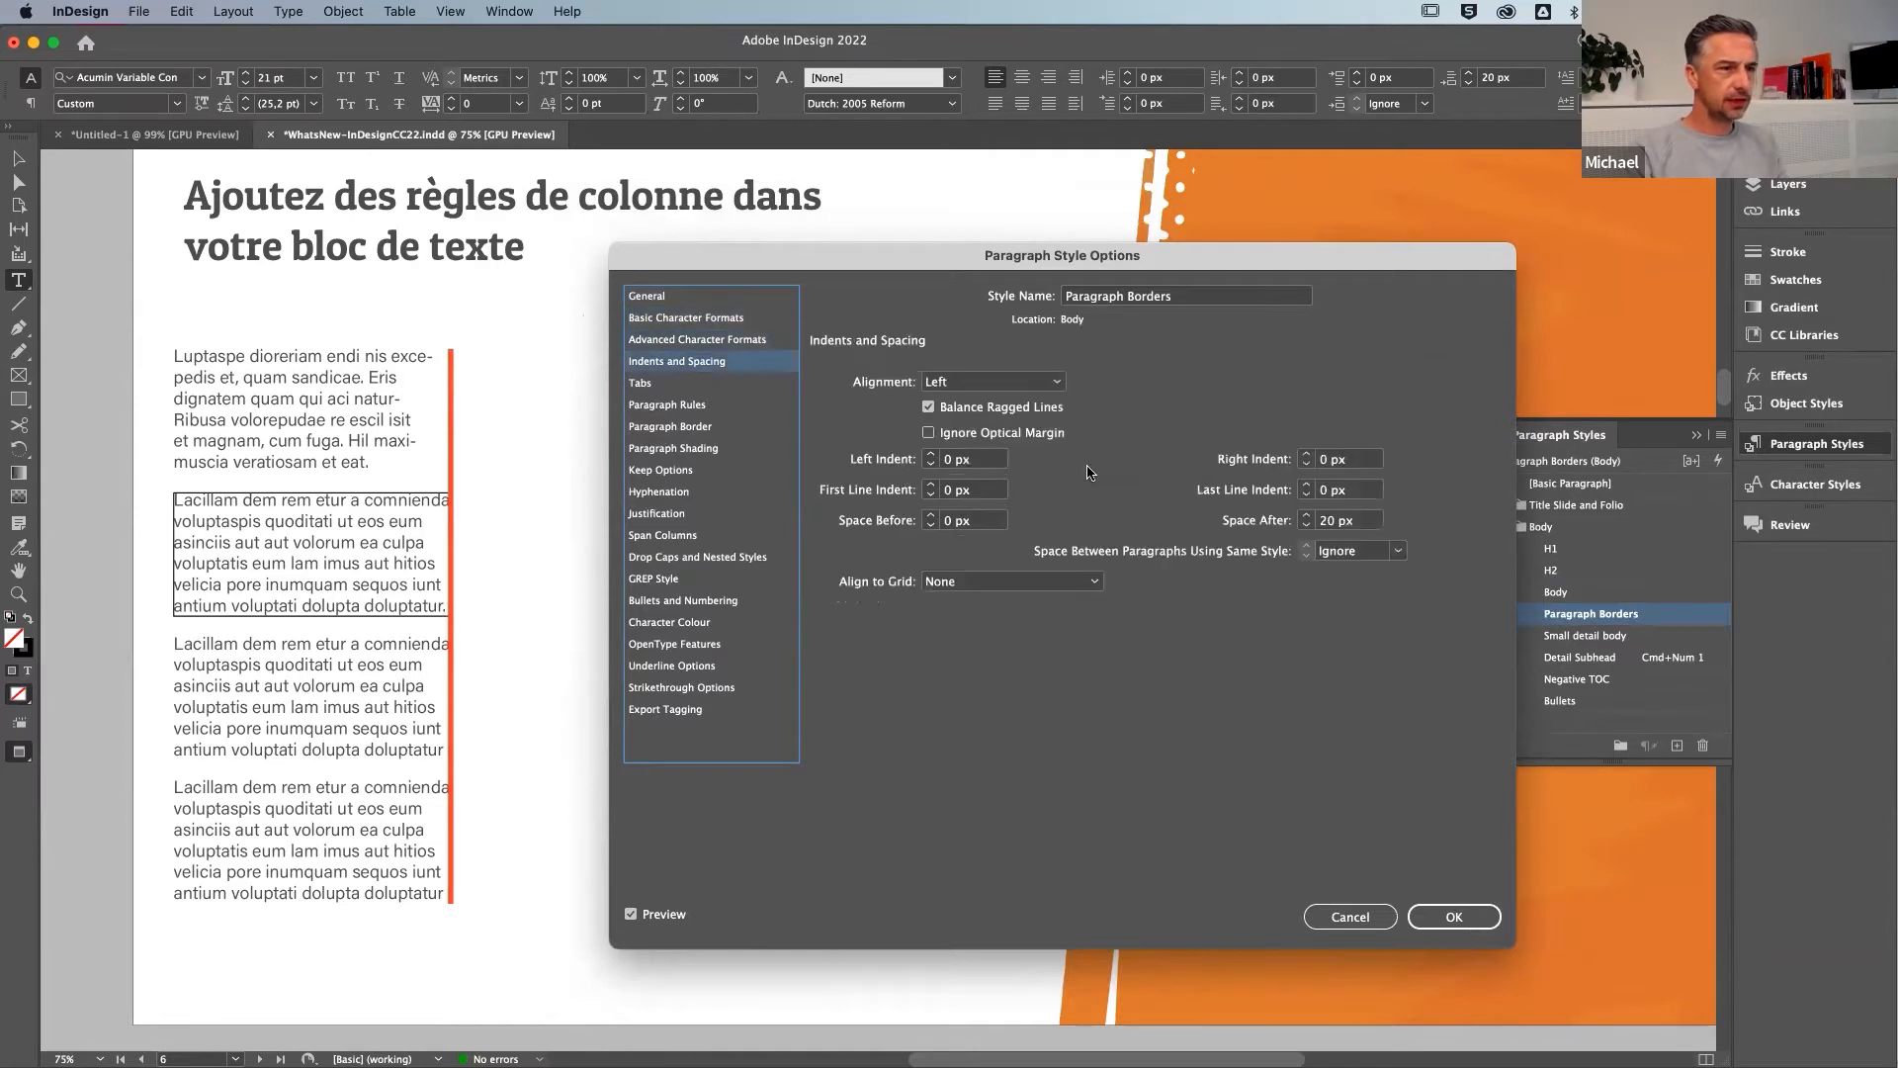
pyautogui.click(1307, 455)
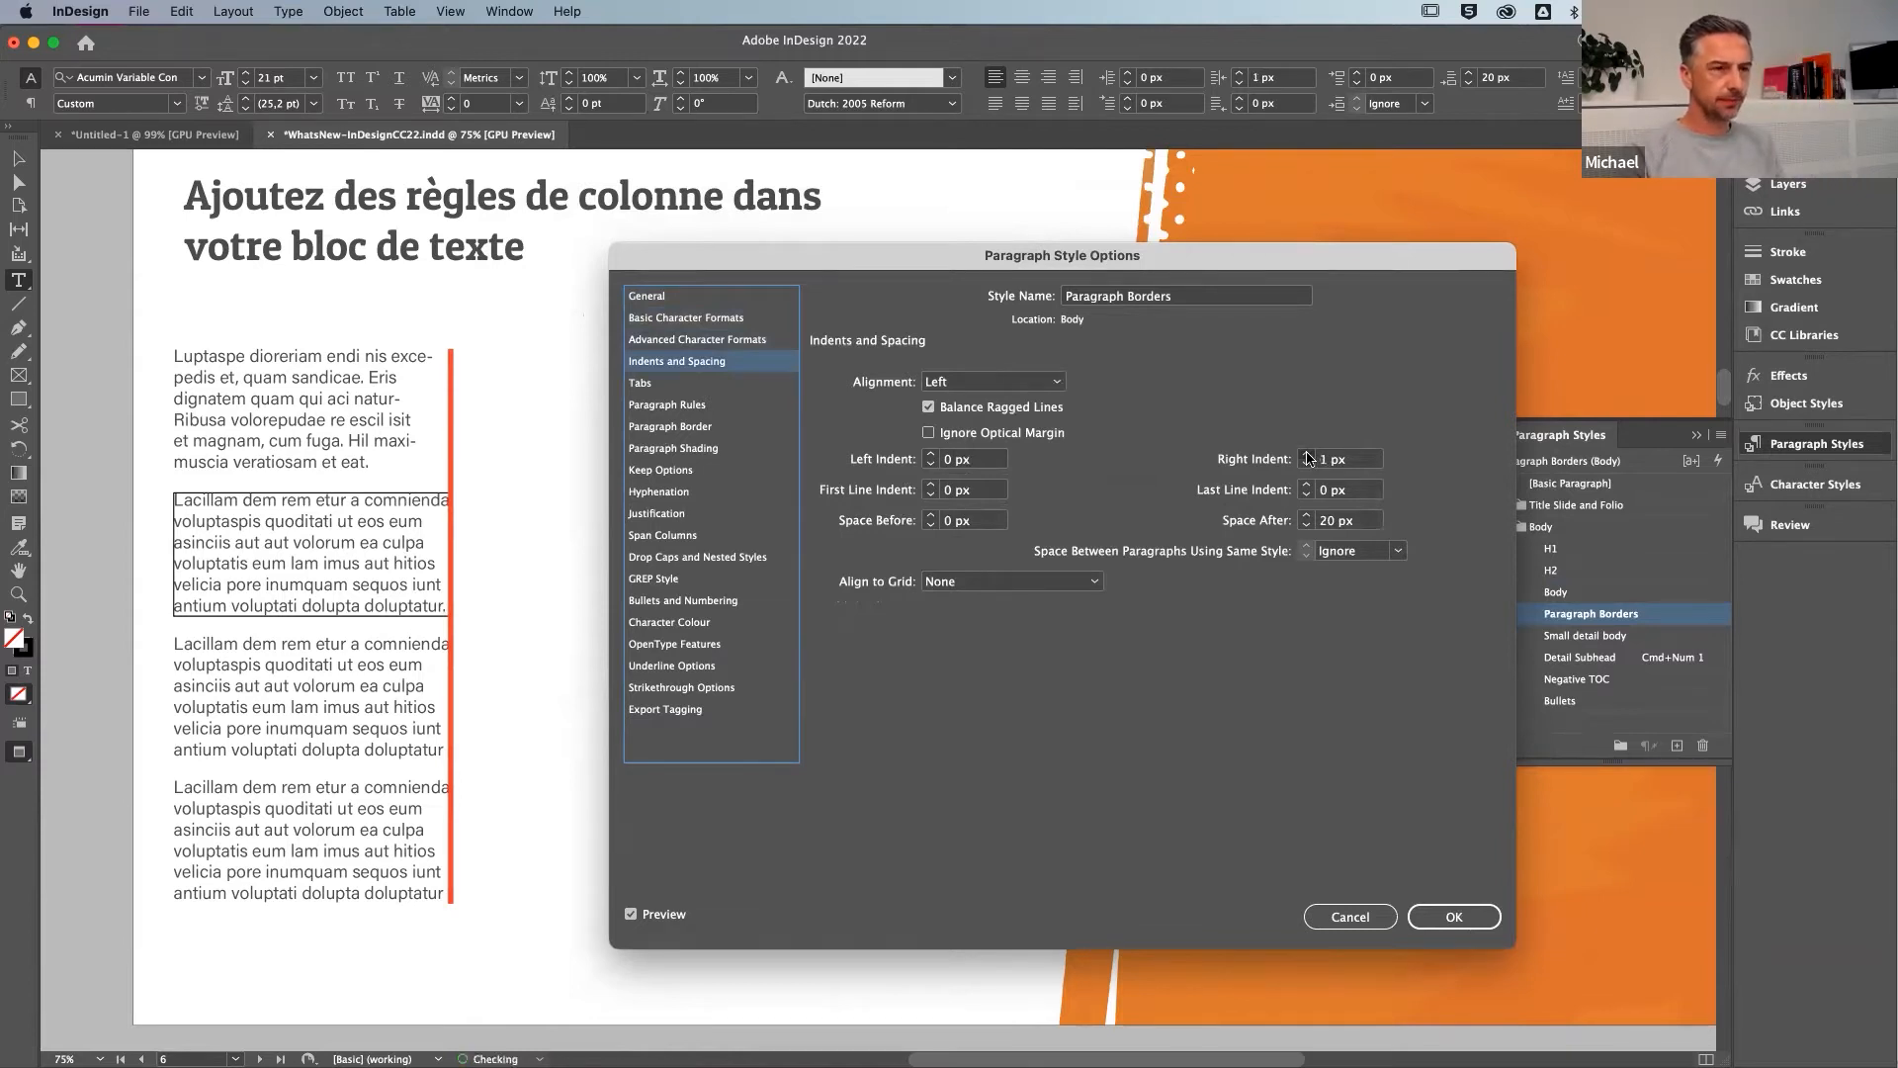
pyautogui.click(1307, 455)
pyautogui.click(1307, 455)
pyautogui.click(1307, 454)
pyautogui.click(1307, 455)
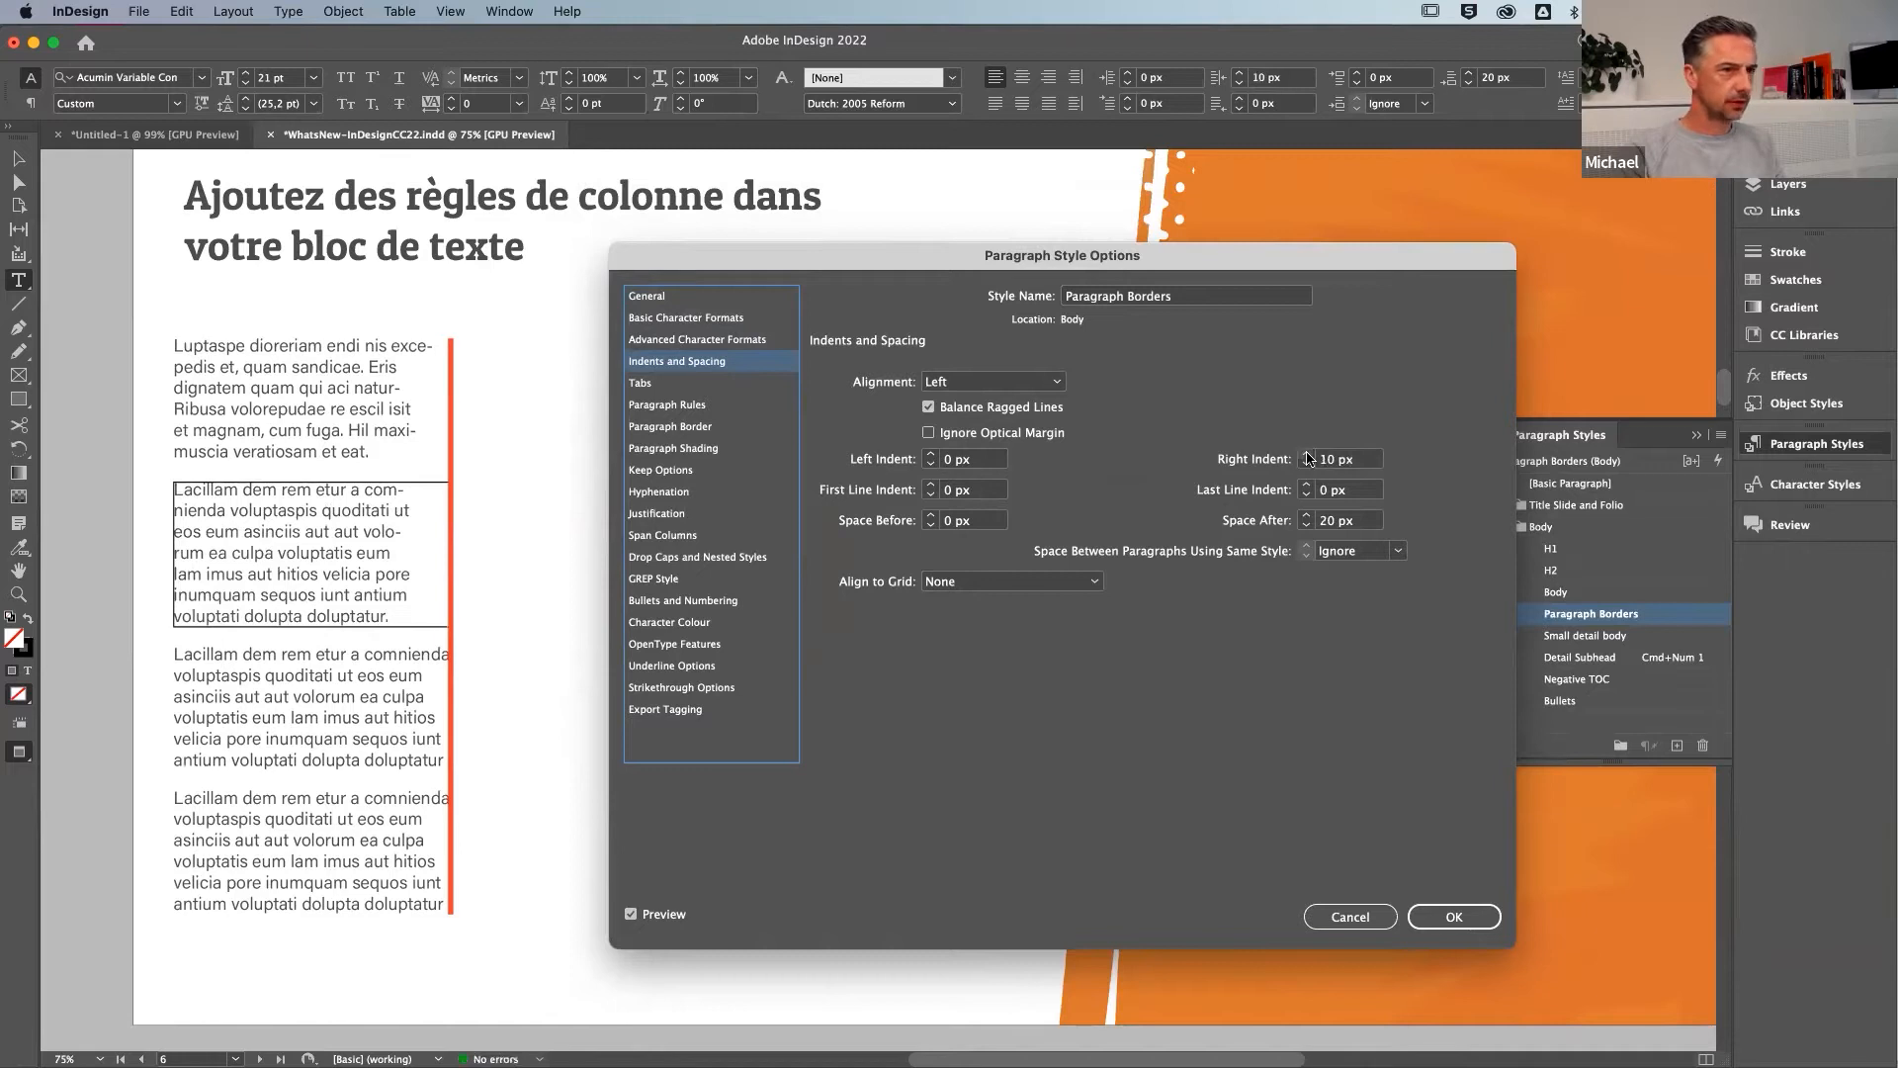
pyautogui.click(1307, 455)
pyautogui.click(1307, 455)
pyautogui.click(1307, 455)
pyautogui.click(1307, 455)
pyautogui.click(1307, 455)
# Unlink the paragraph border's offsets in the Paragraph Borders style and set the right offset to -12 px
pyautogui.click(689, 426)
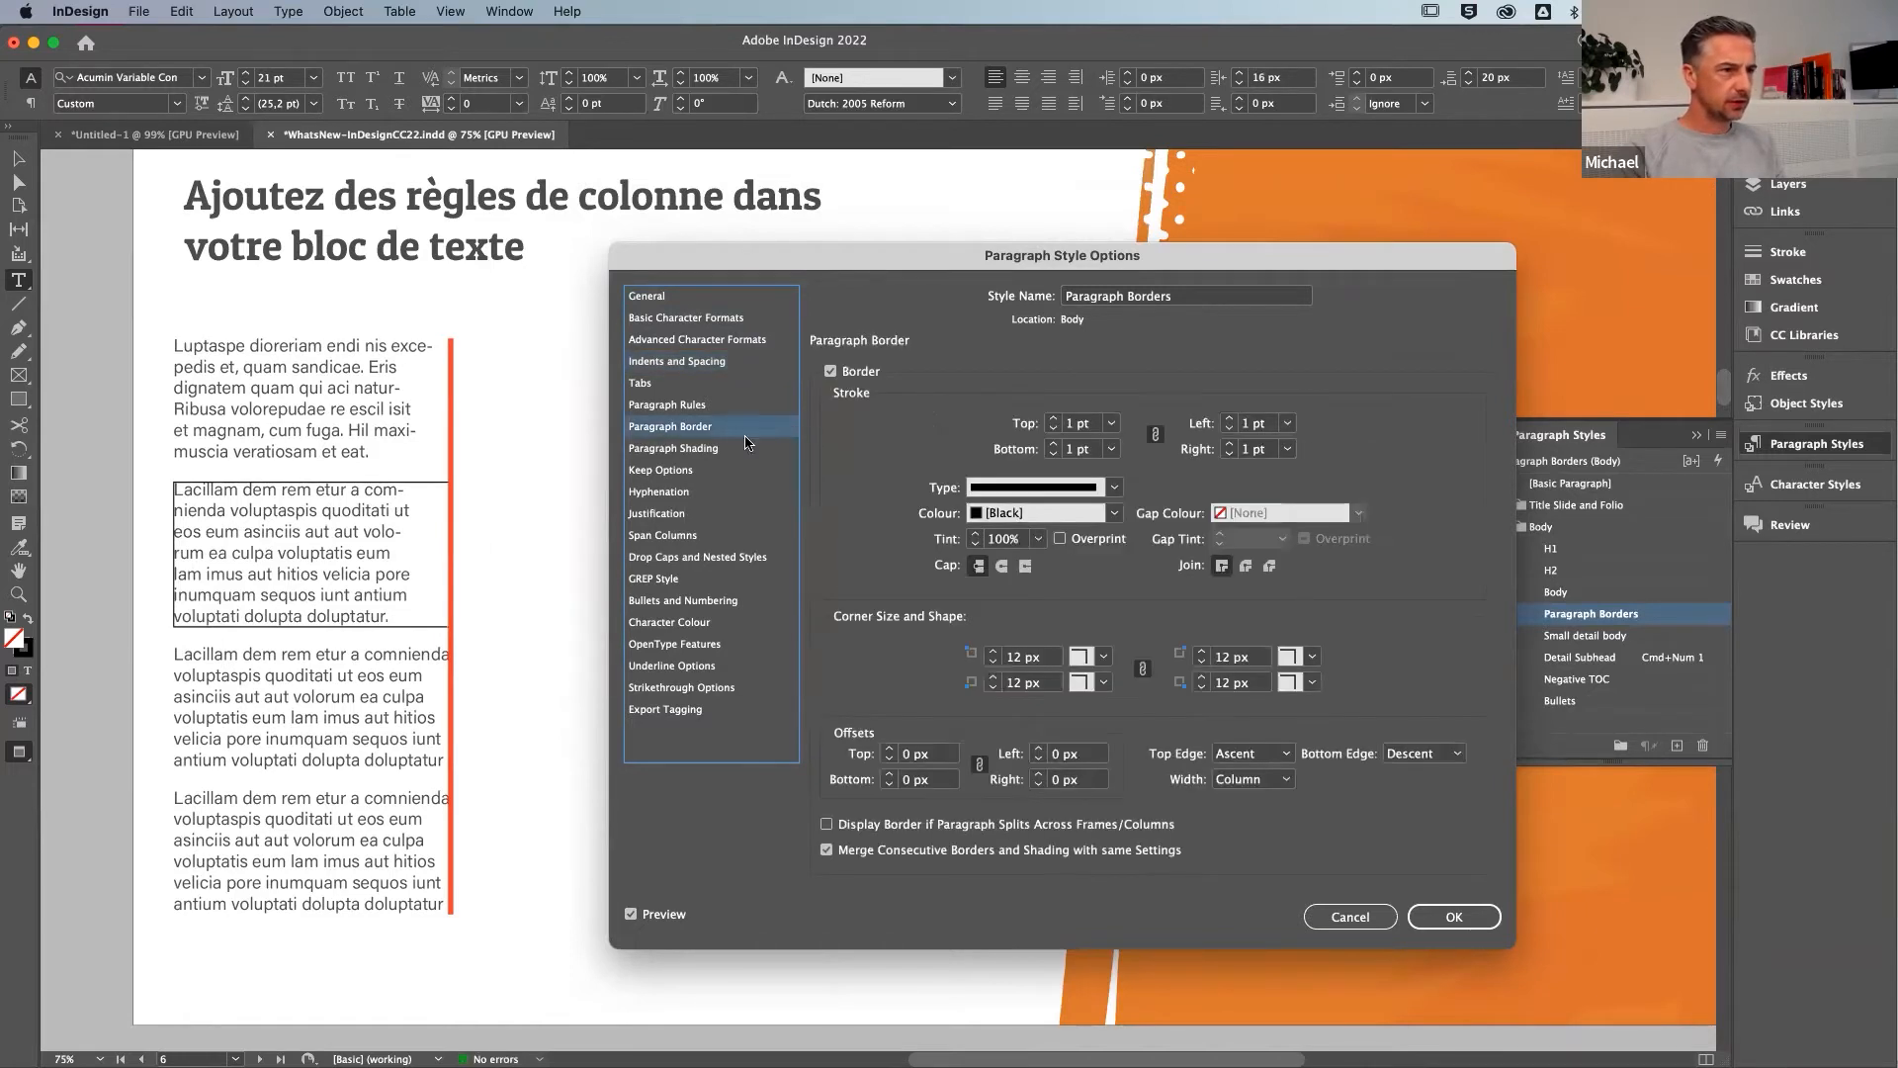
pyautogui.click(979, 764)
pyautogui.click(1039, 774)
pyautogui.click(1040, 774)
pyautogui.click(1039, 774)
pyautogui.click(1039, 774)
pyautogui.click(1040, 775)
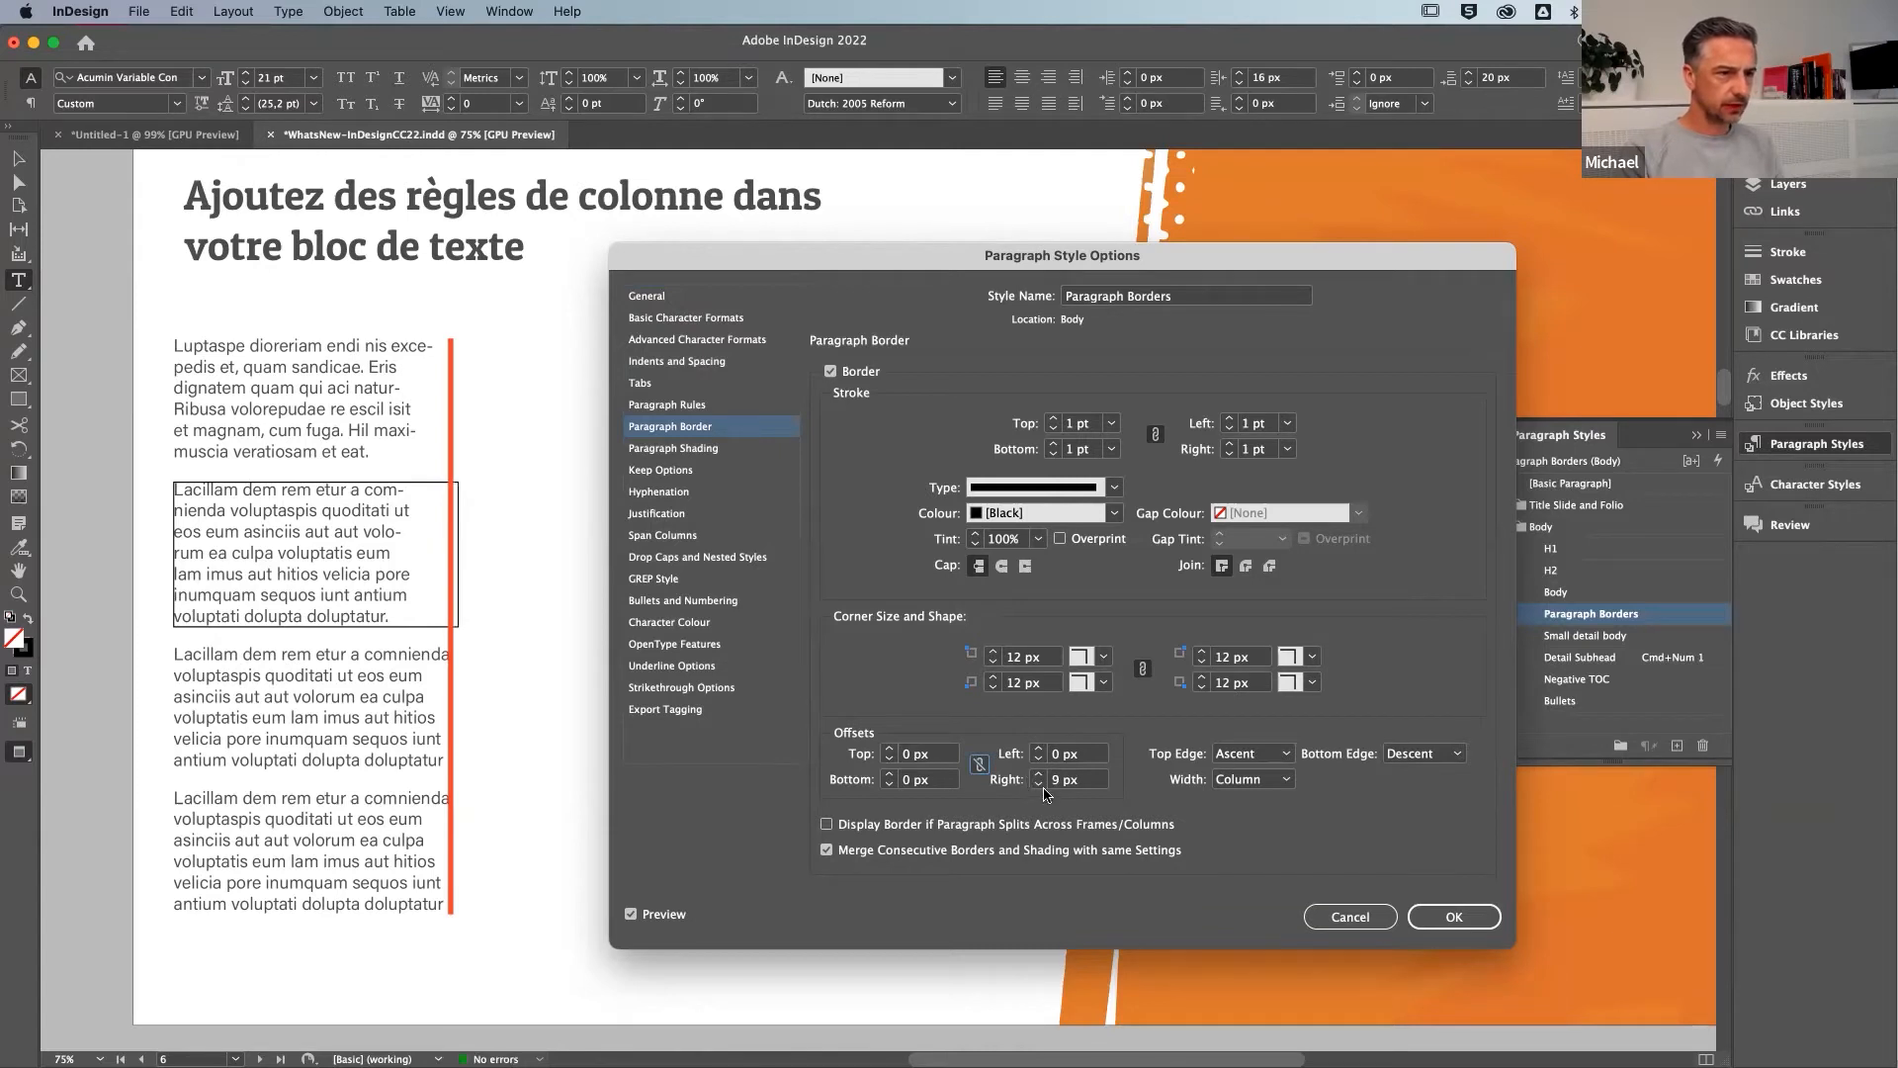
pyautogui.keyDown('shift'); pyautogui.click(1039, 785); pyautogui.keyUp('shift')
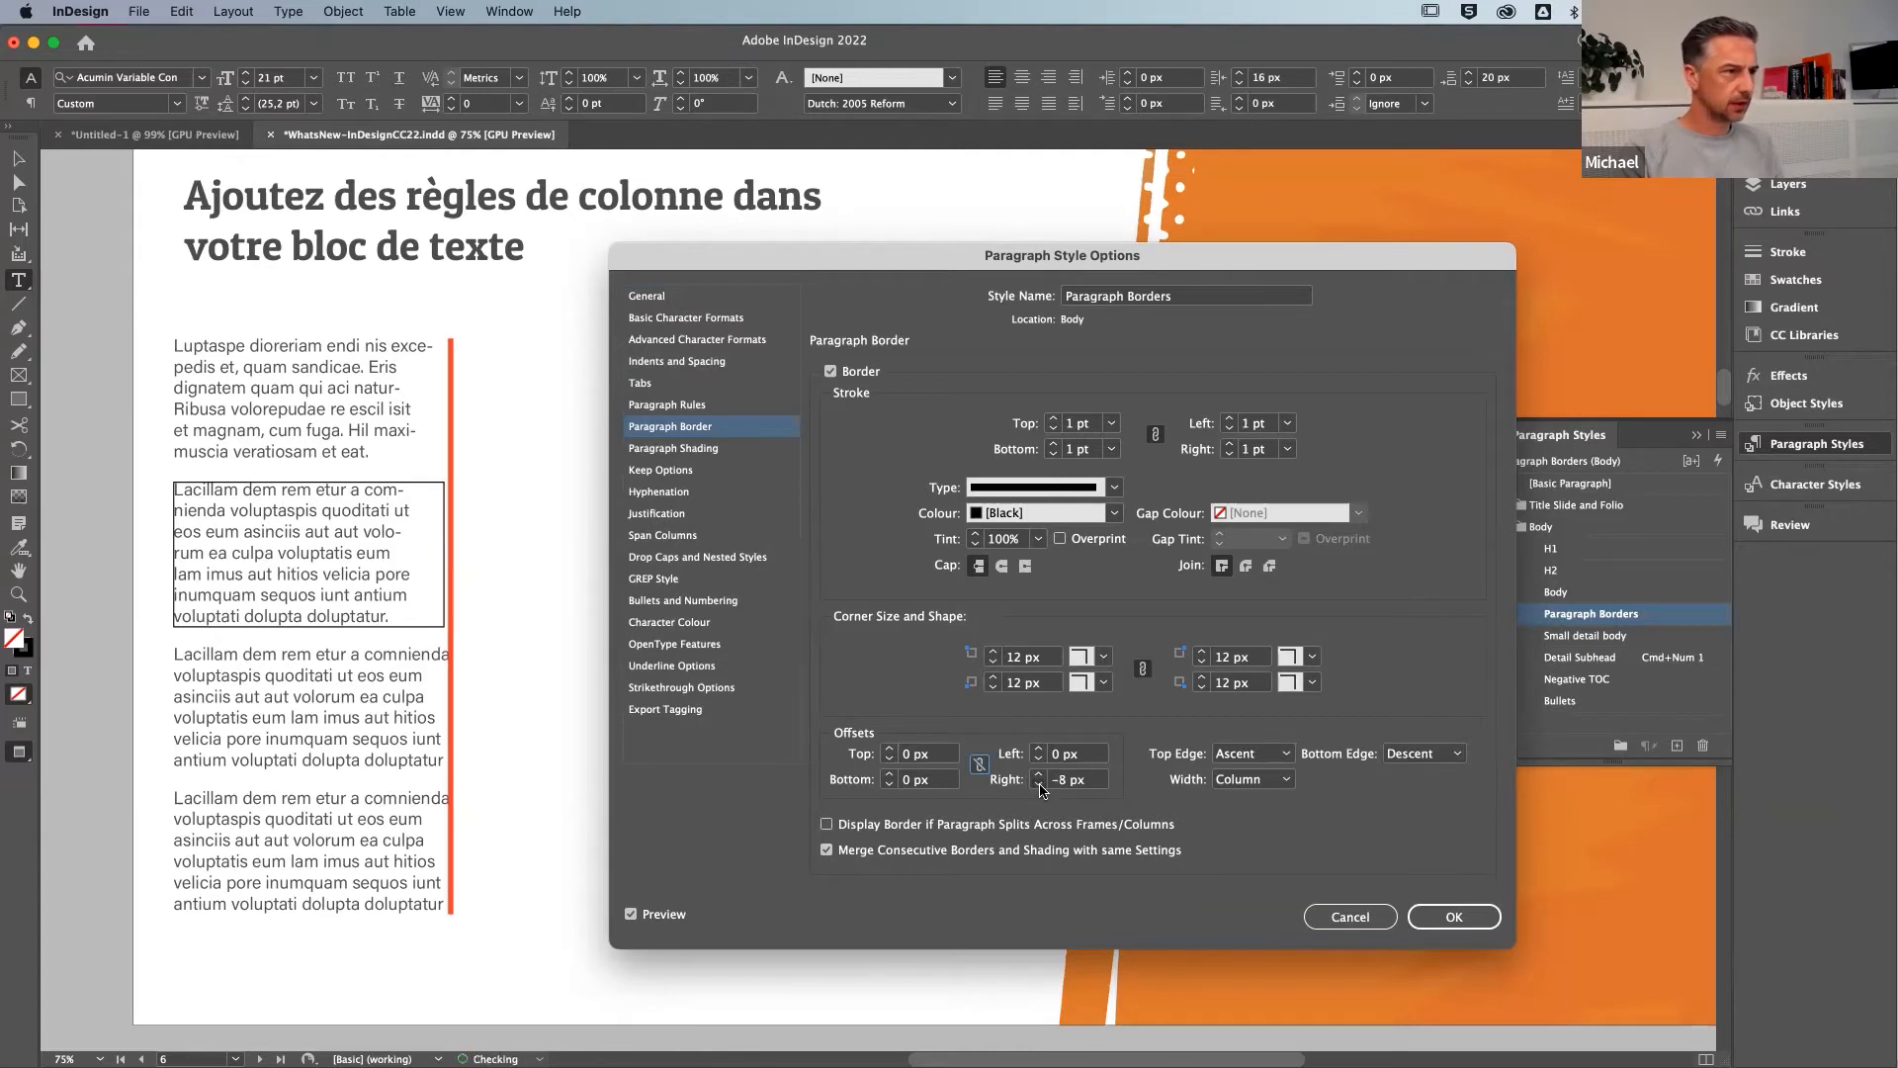
pyautogui.click(1040, 786)
pyautogui.click(1040, 786)
pyautogui.click(1040, 786)
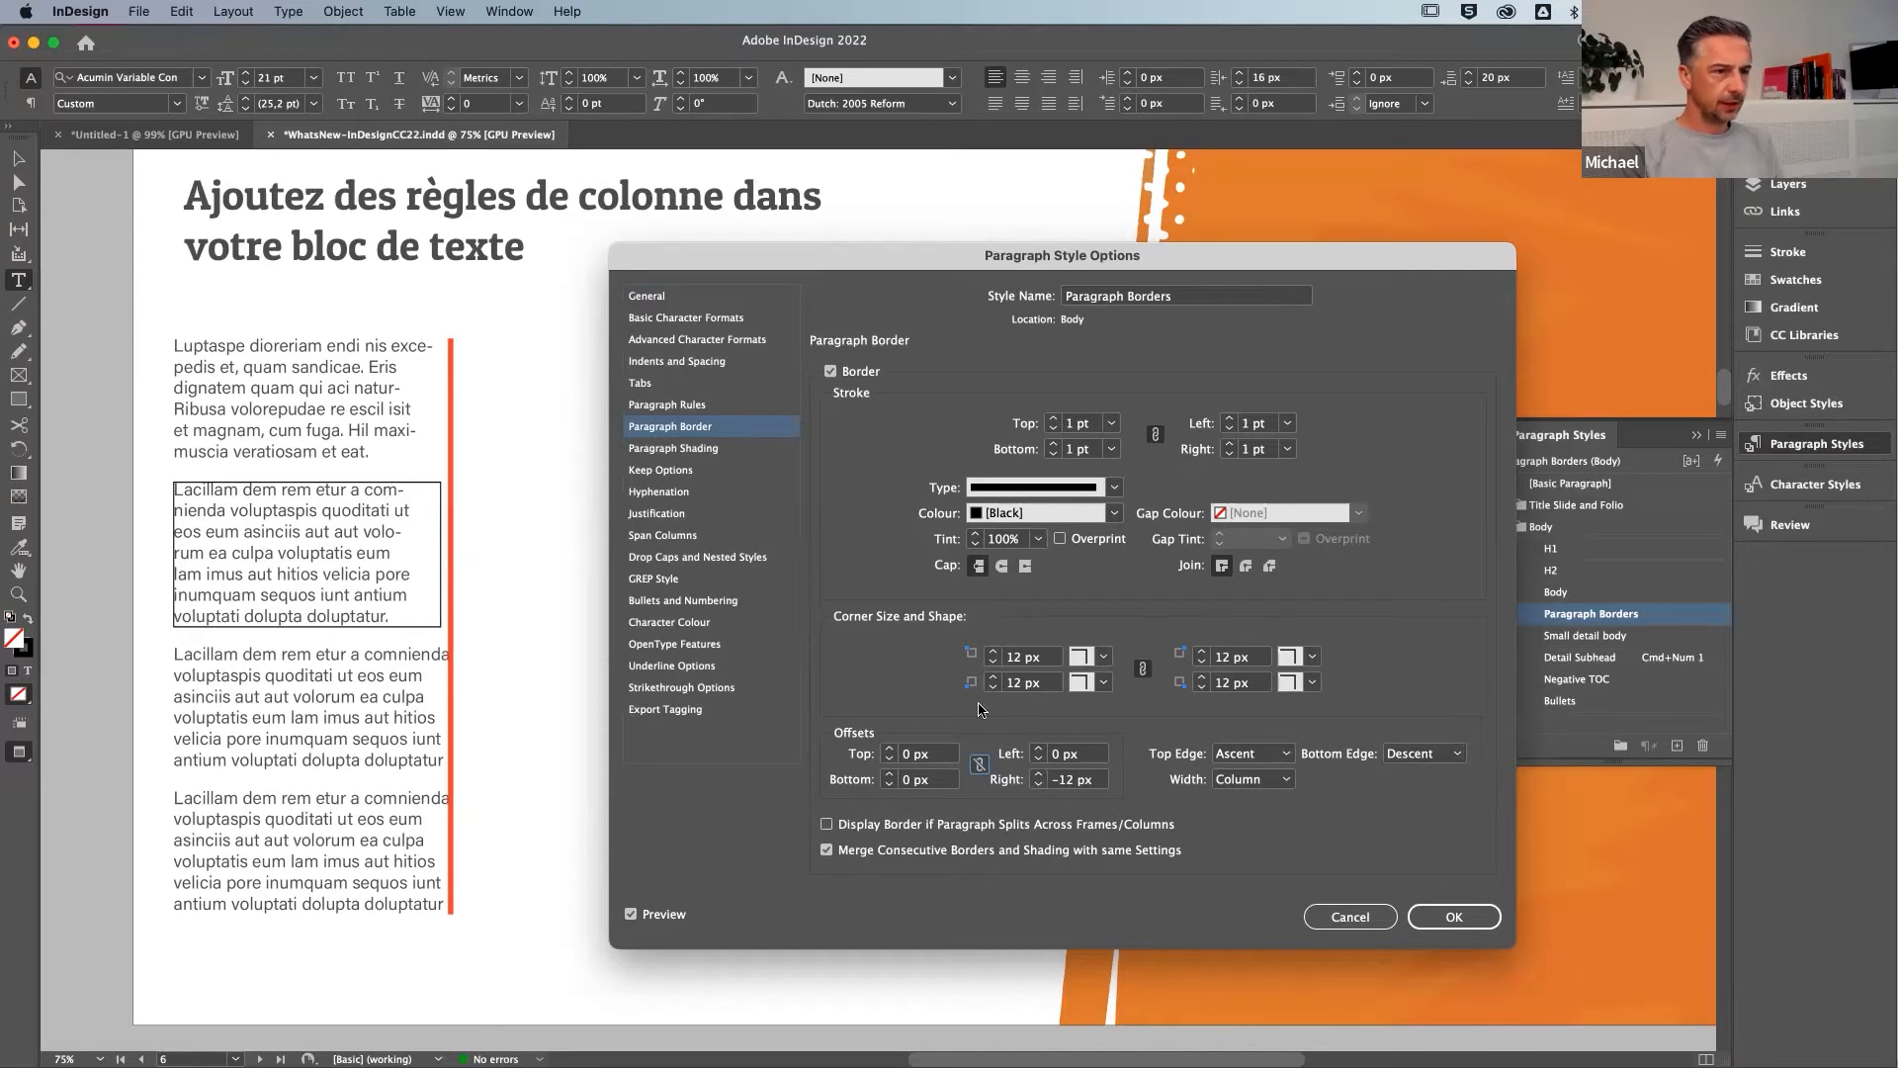
# Set the paragraph border's top offset to 5 px
pyautogui.click(889, 750)
pyautogui.click(890, 749)
pyautogui.click(890, 750)
pyautogui.click(890, 750)
pyautogui.click(890, 750)
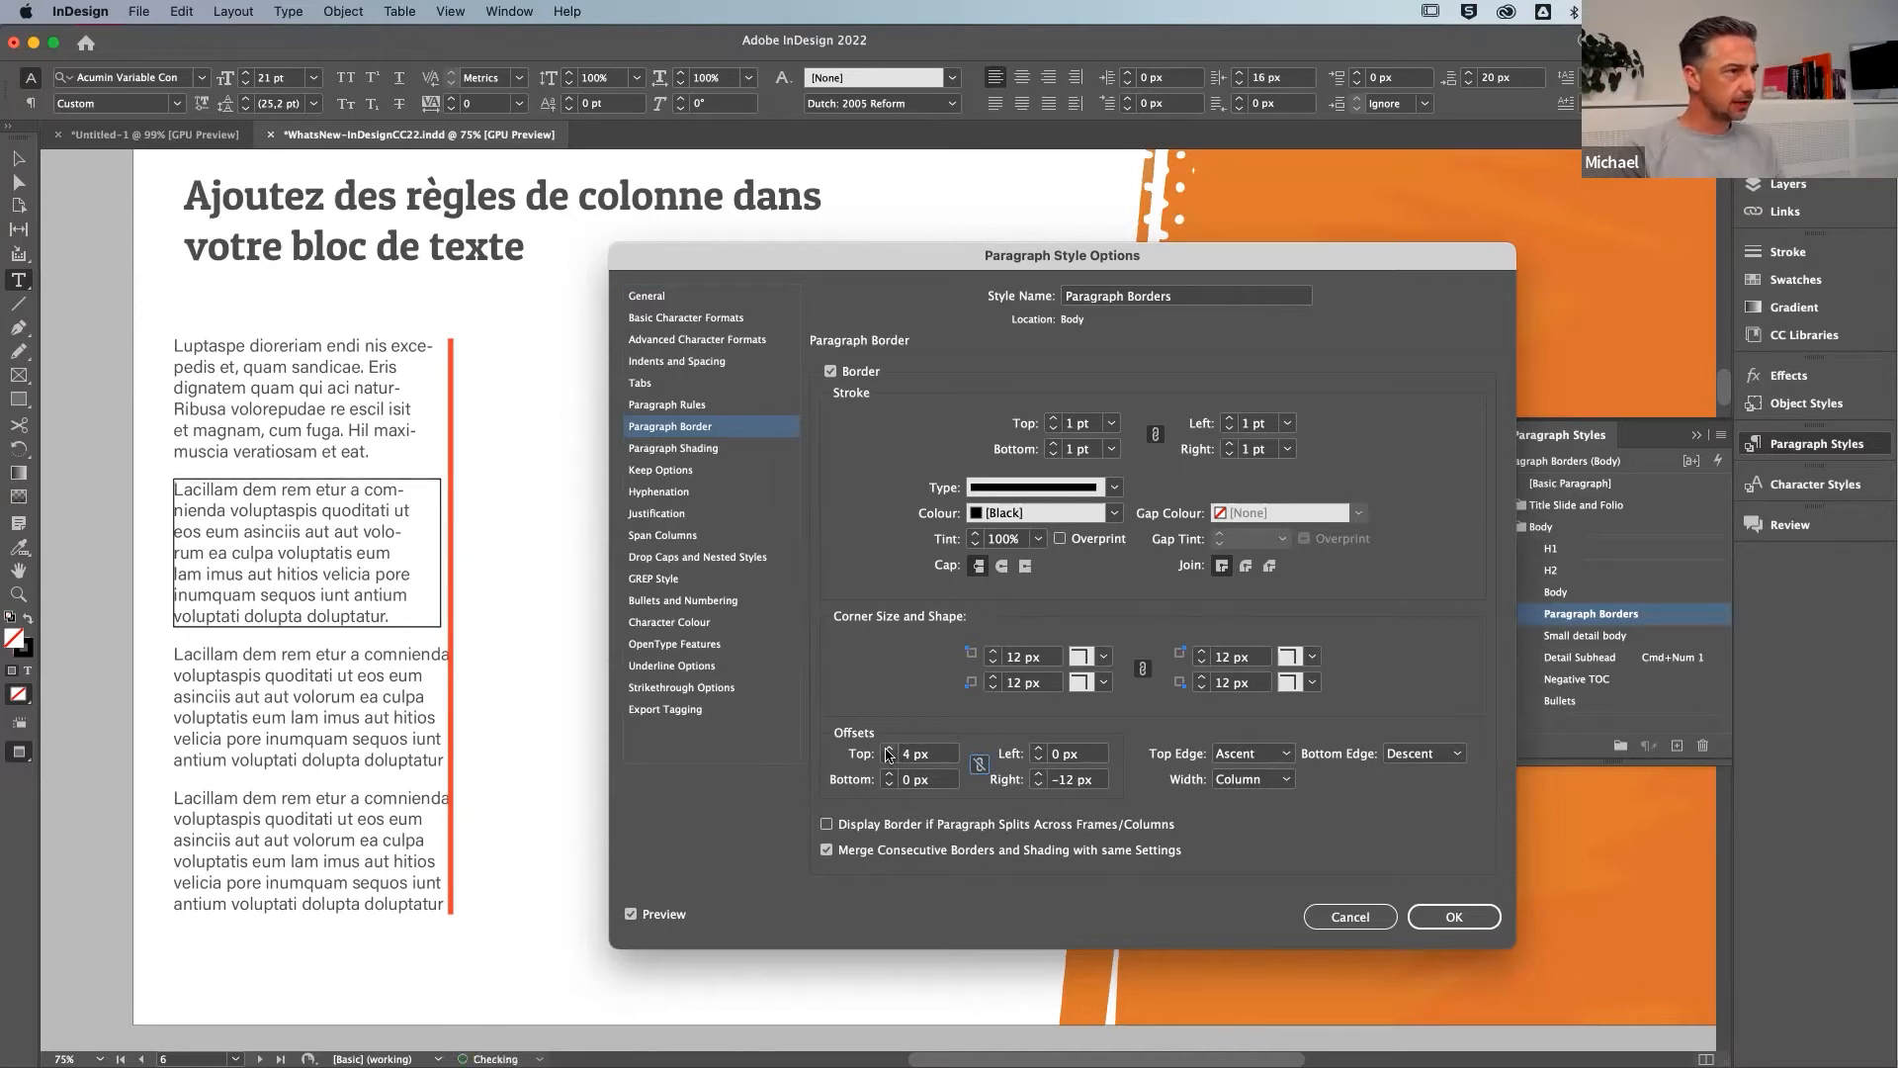
# Set the paragraph border's left offset to 12 px
pyautogui.click(1038, 748)
pyautogui.click(1038, 749)
pyautogui.click(1038, 749)
pyautogui.click(1038, 749)
pyautogui.click(1038, 748)
pyautogui.click(1038, 748)
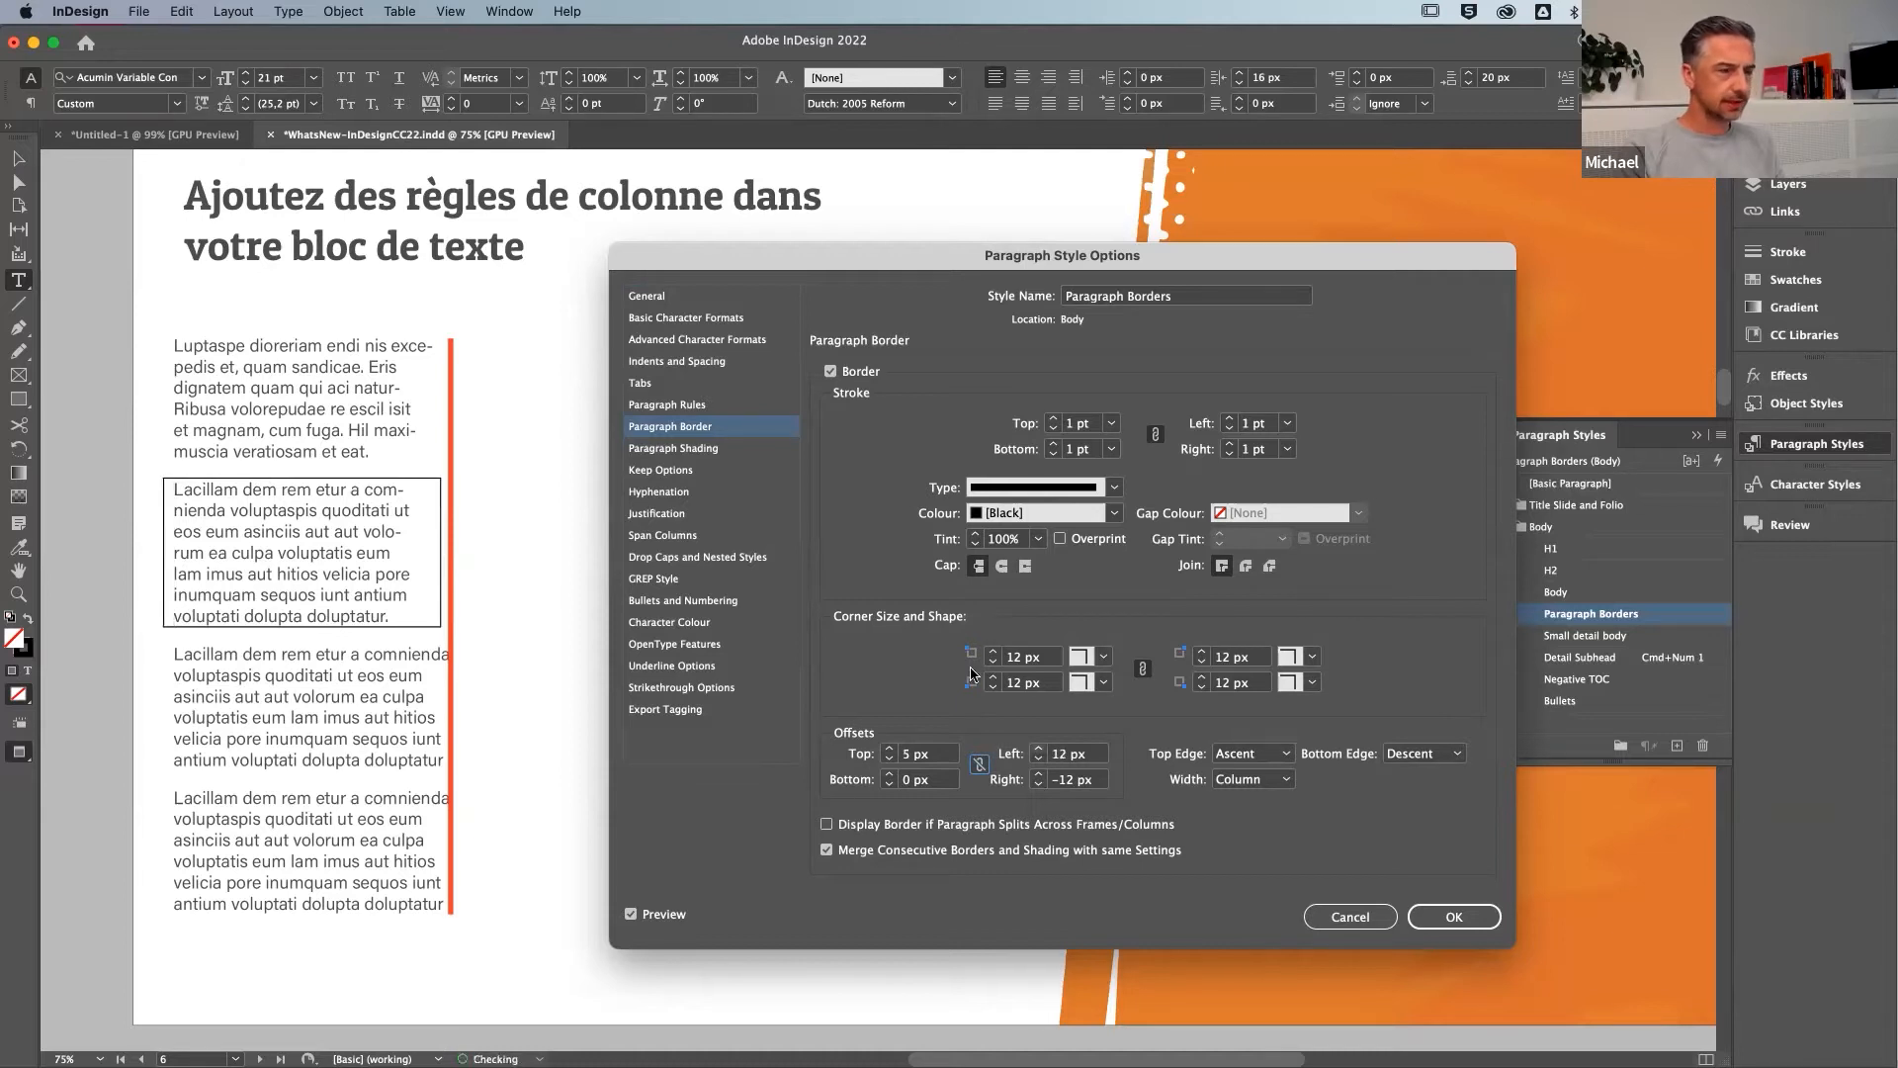
# Set the paragraph border's bottom offset to 3 px
pyautogui.click(889, 774)
pyautogui.click(889, 774)
pyautogui.click(889, 774)
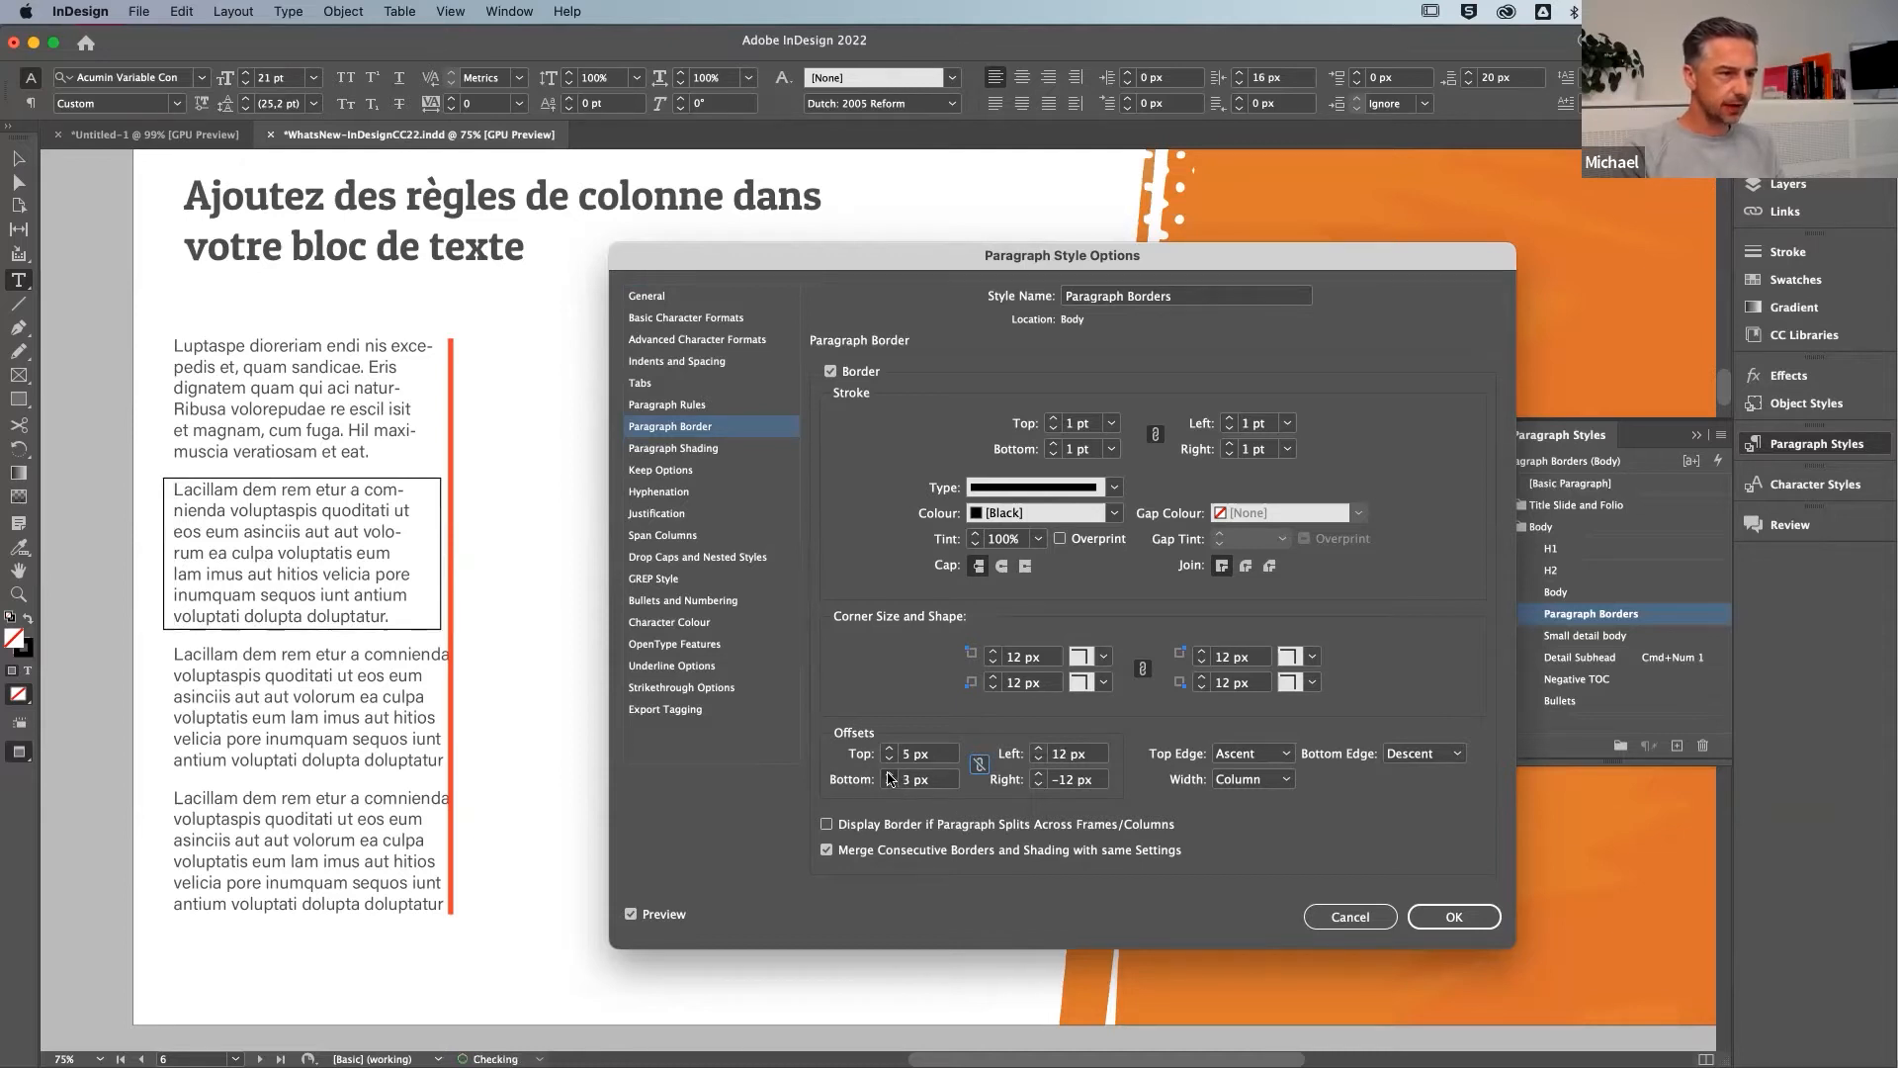
# Set the paragraph border's left offset to 13 px and give all its corners the Rounded shape
pyautogui.click(1038, 748)
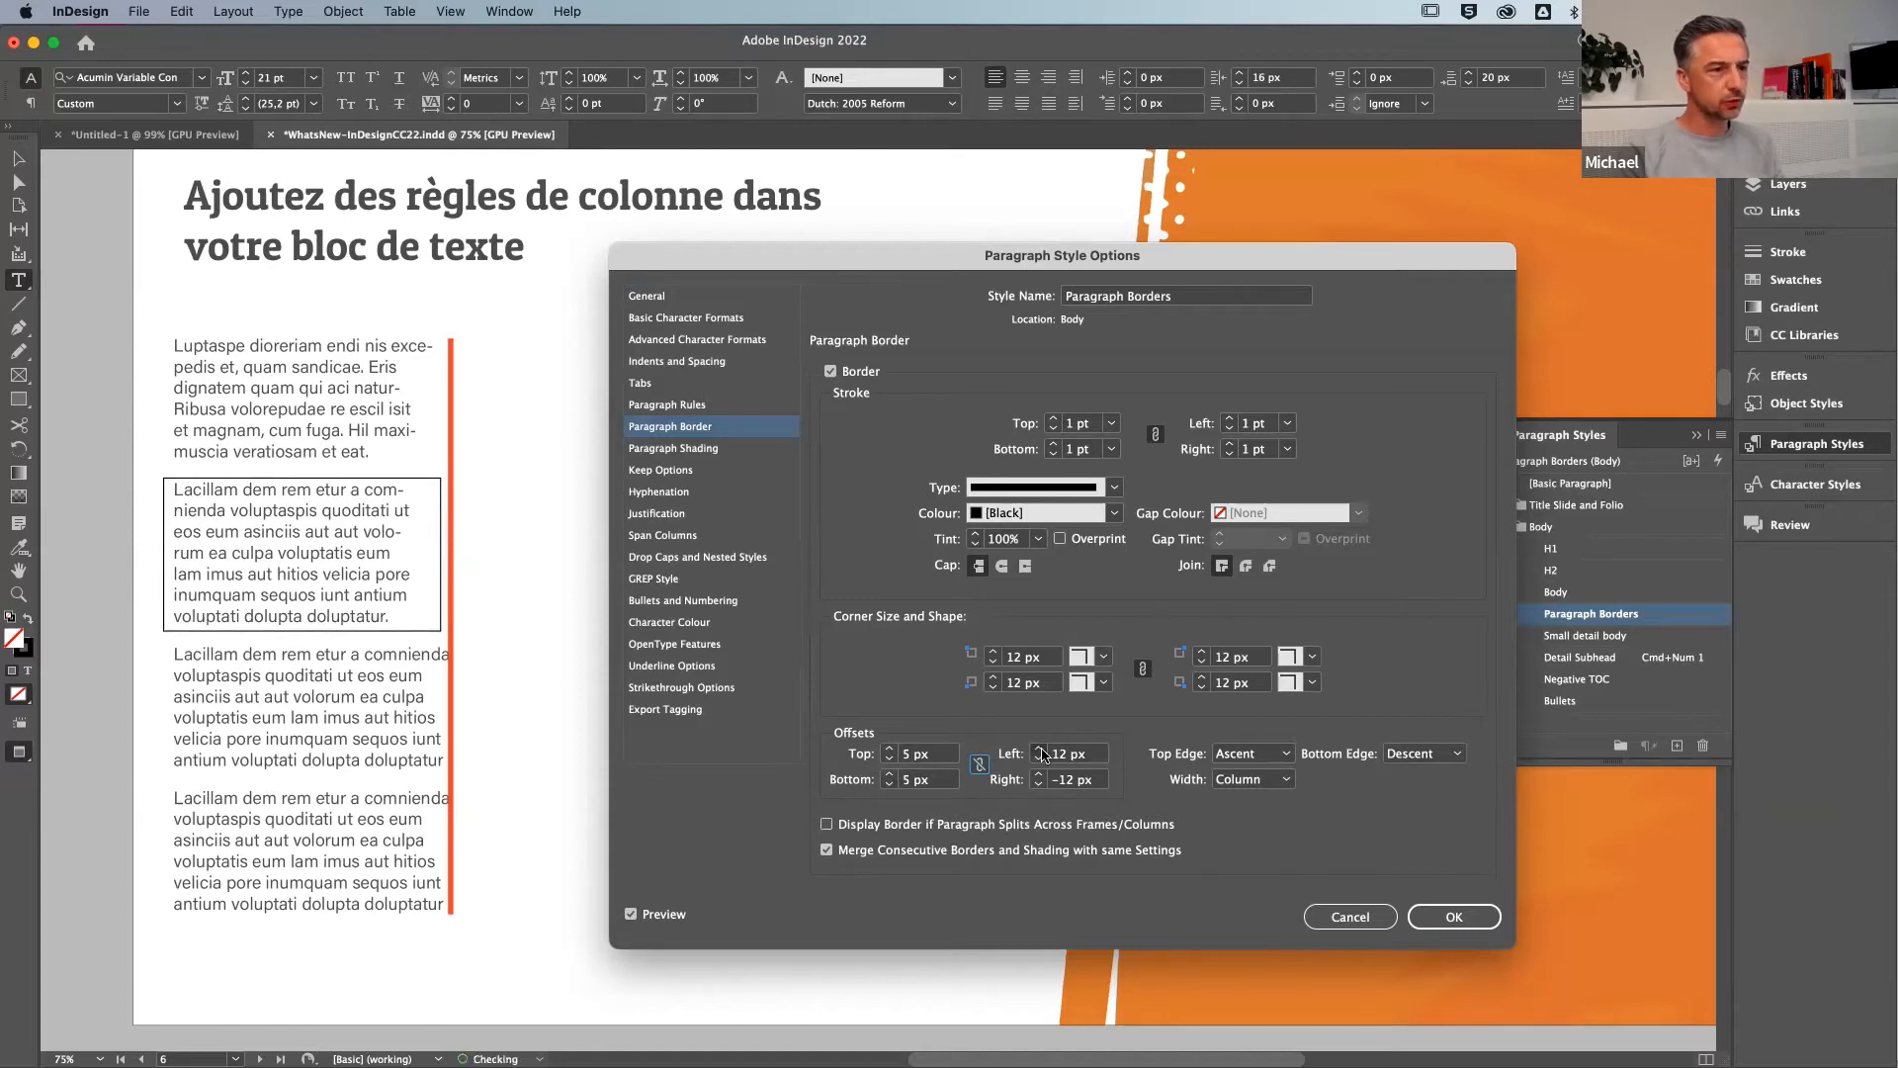
pyautogui.click(1104, 657)
pyautogui.click(1123, 782)
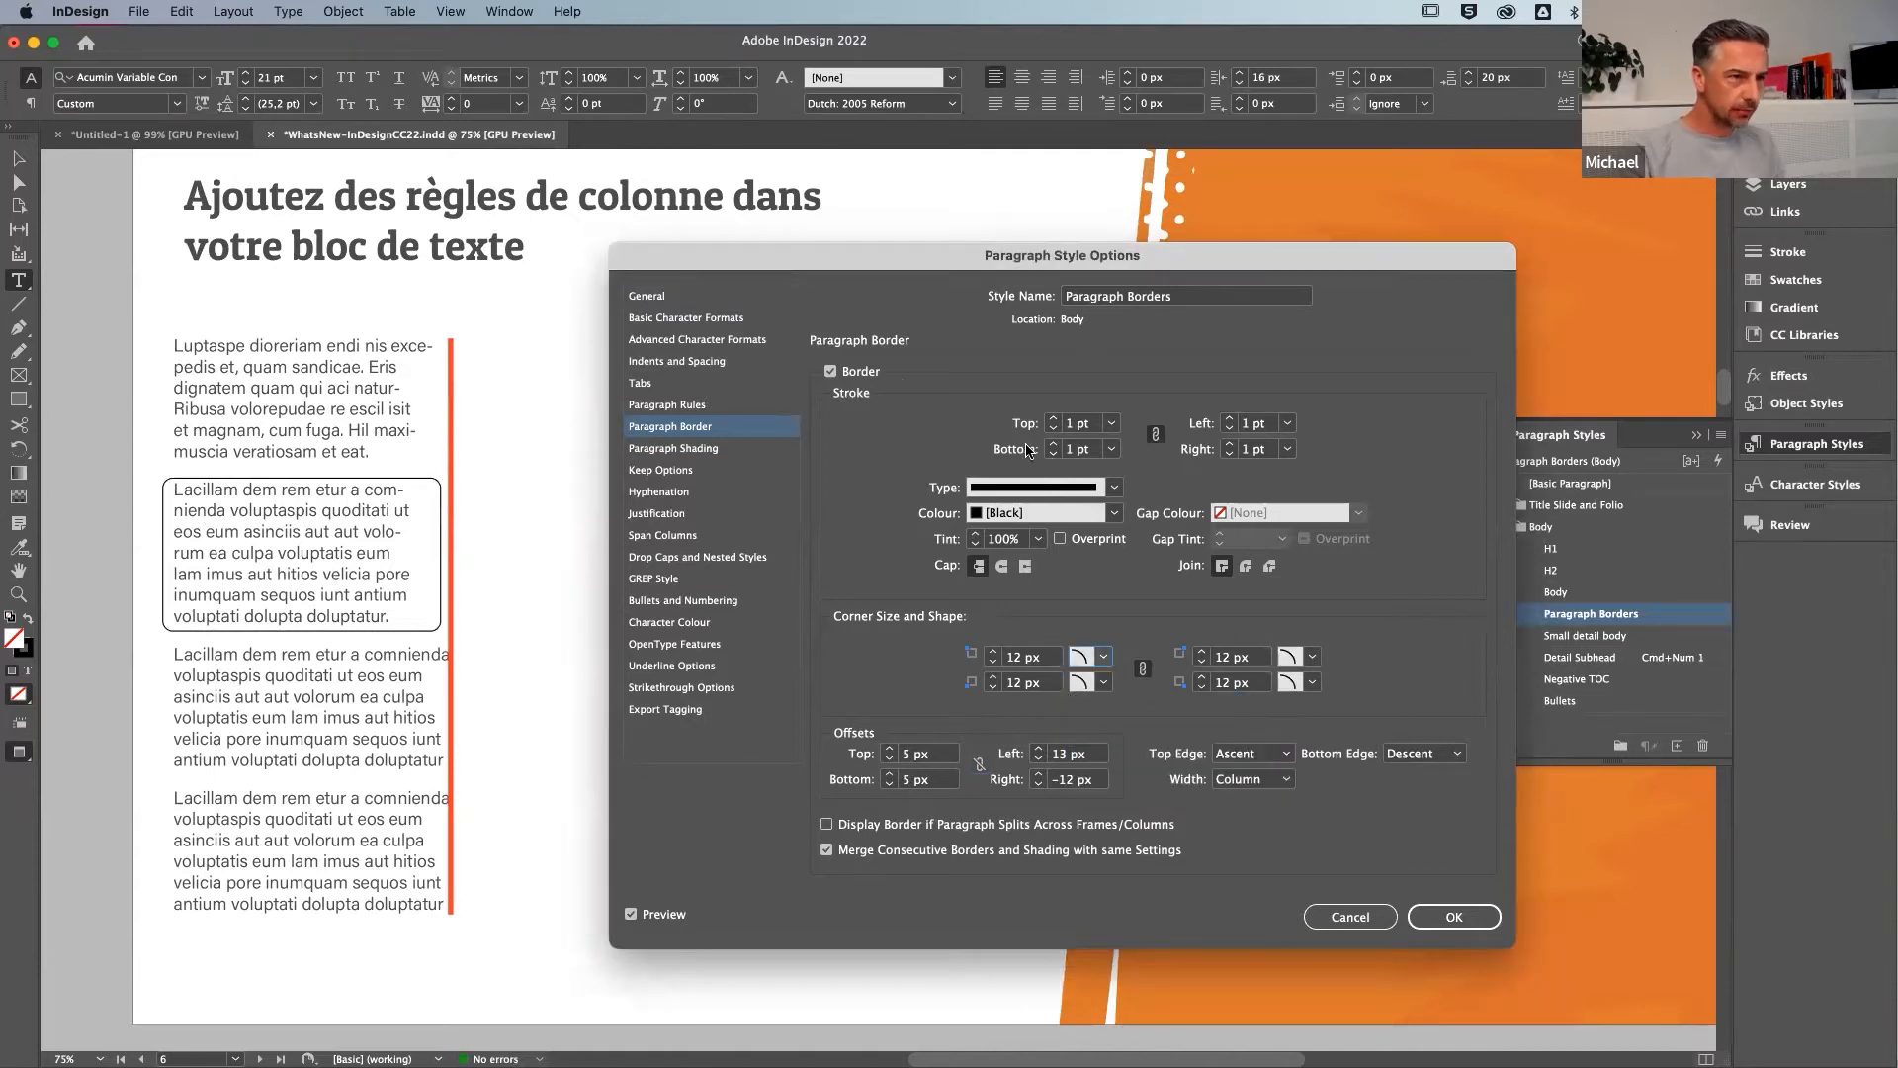
# Increase the paragraph border's linked stroke weight to 4 pt on all sides
pyautogui.click(1055, 420)
pyautogui.click(1055, 420)
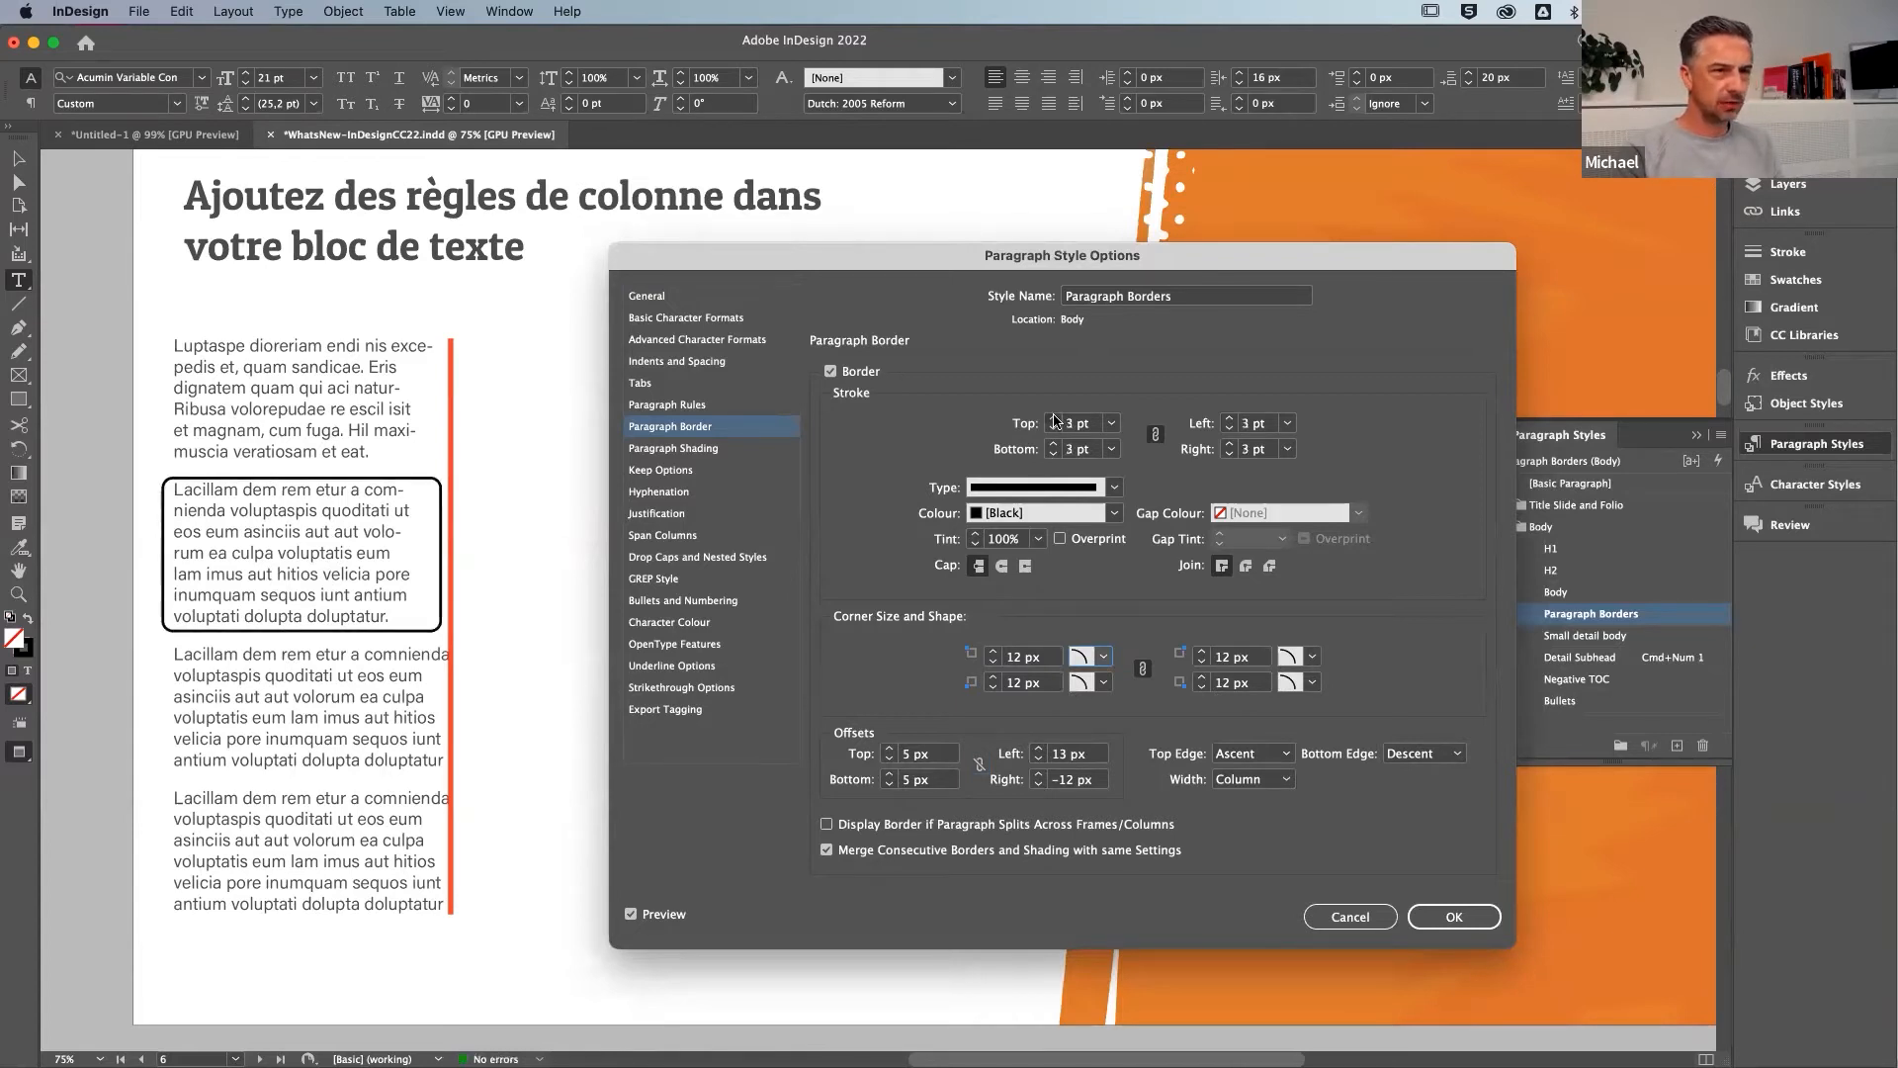
pyautogui.click(1054, 421)
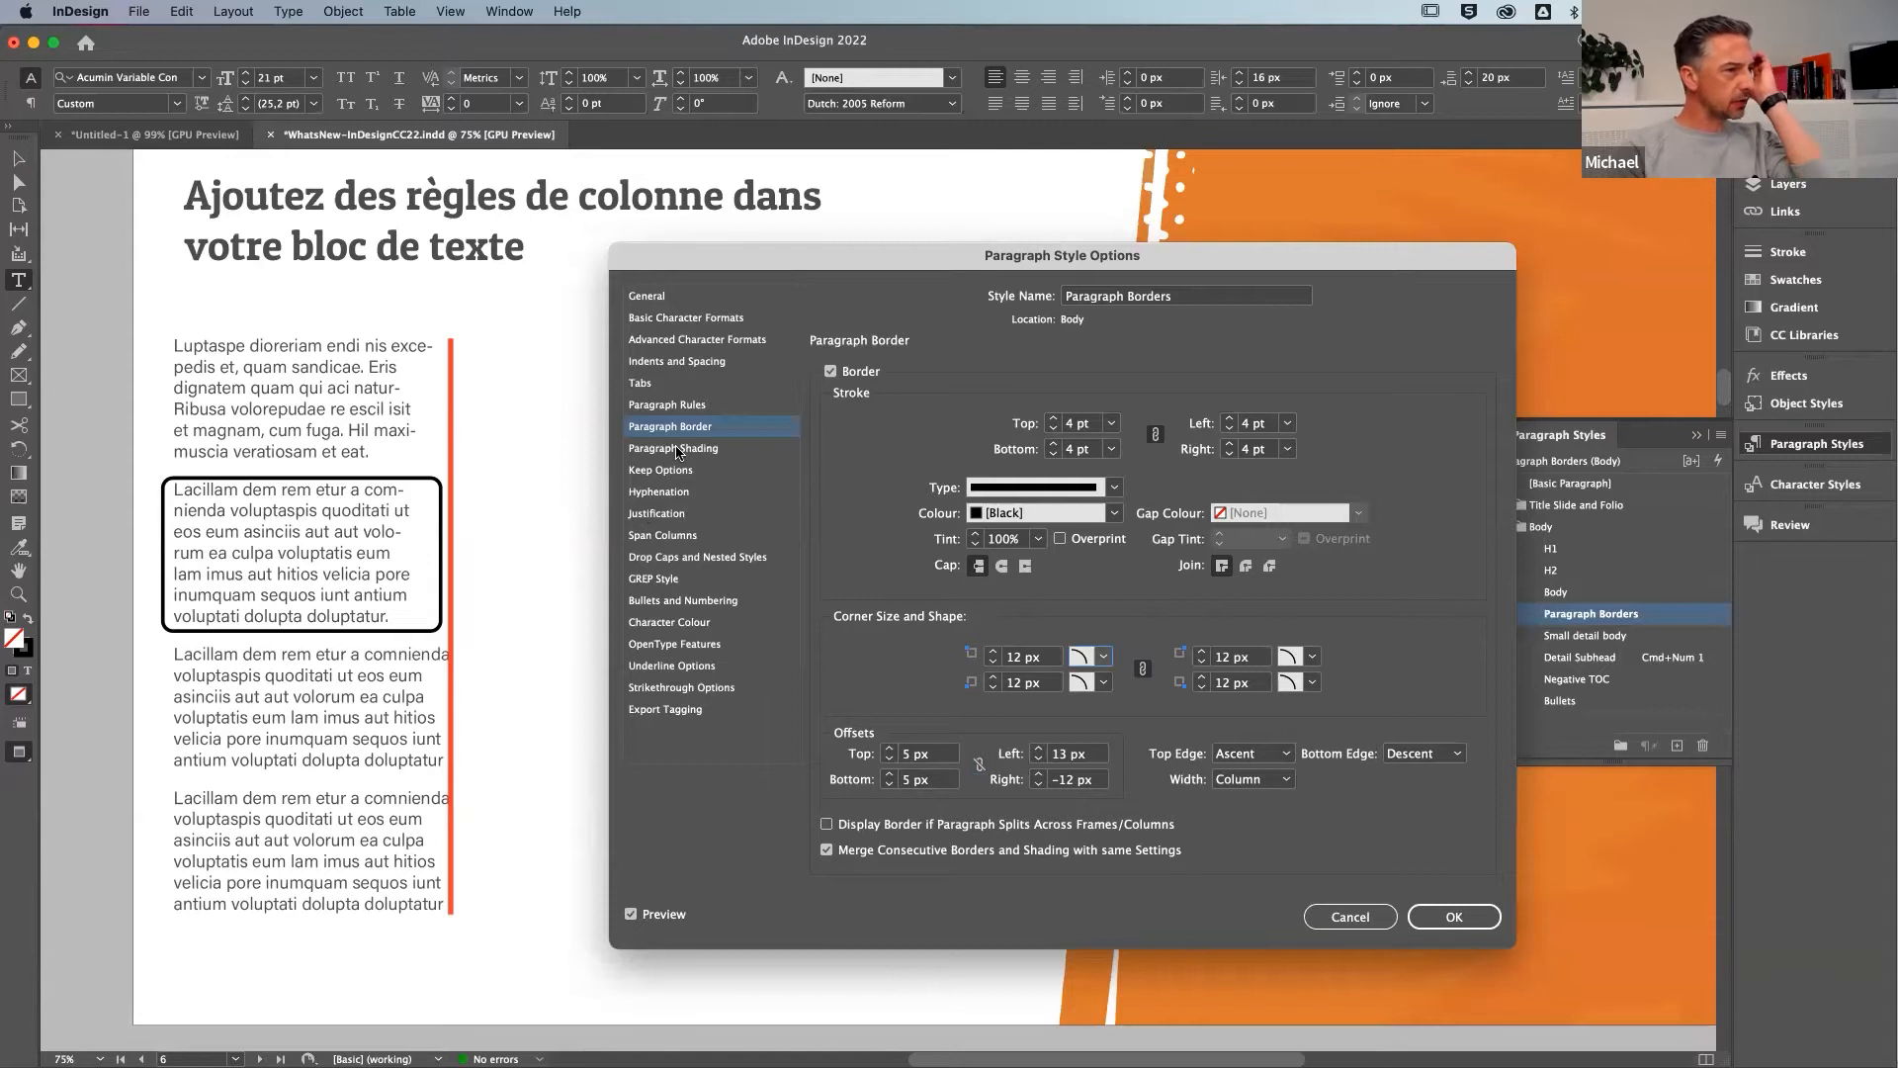
# Increase the paragraph border's top offset to 13 px
pyautogui.click(888, 750)
pyautogui.click(888, 750)
pyautogui.click(888, 749)
pyautogui.click(888, 750)
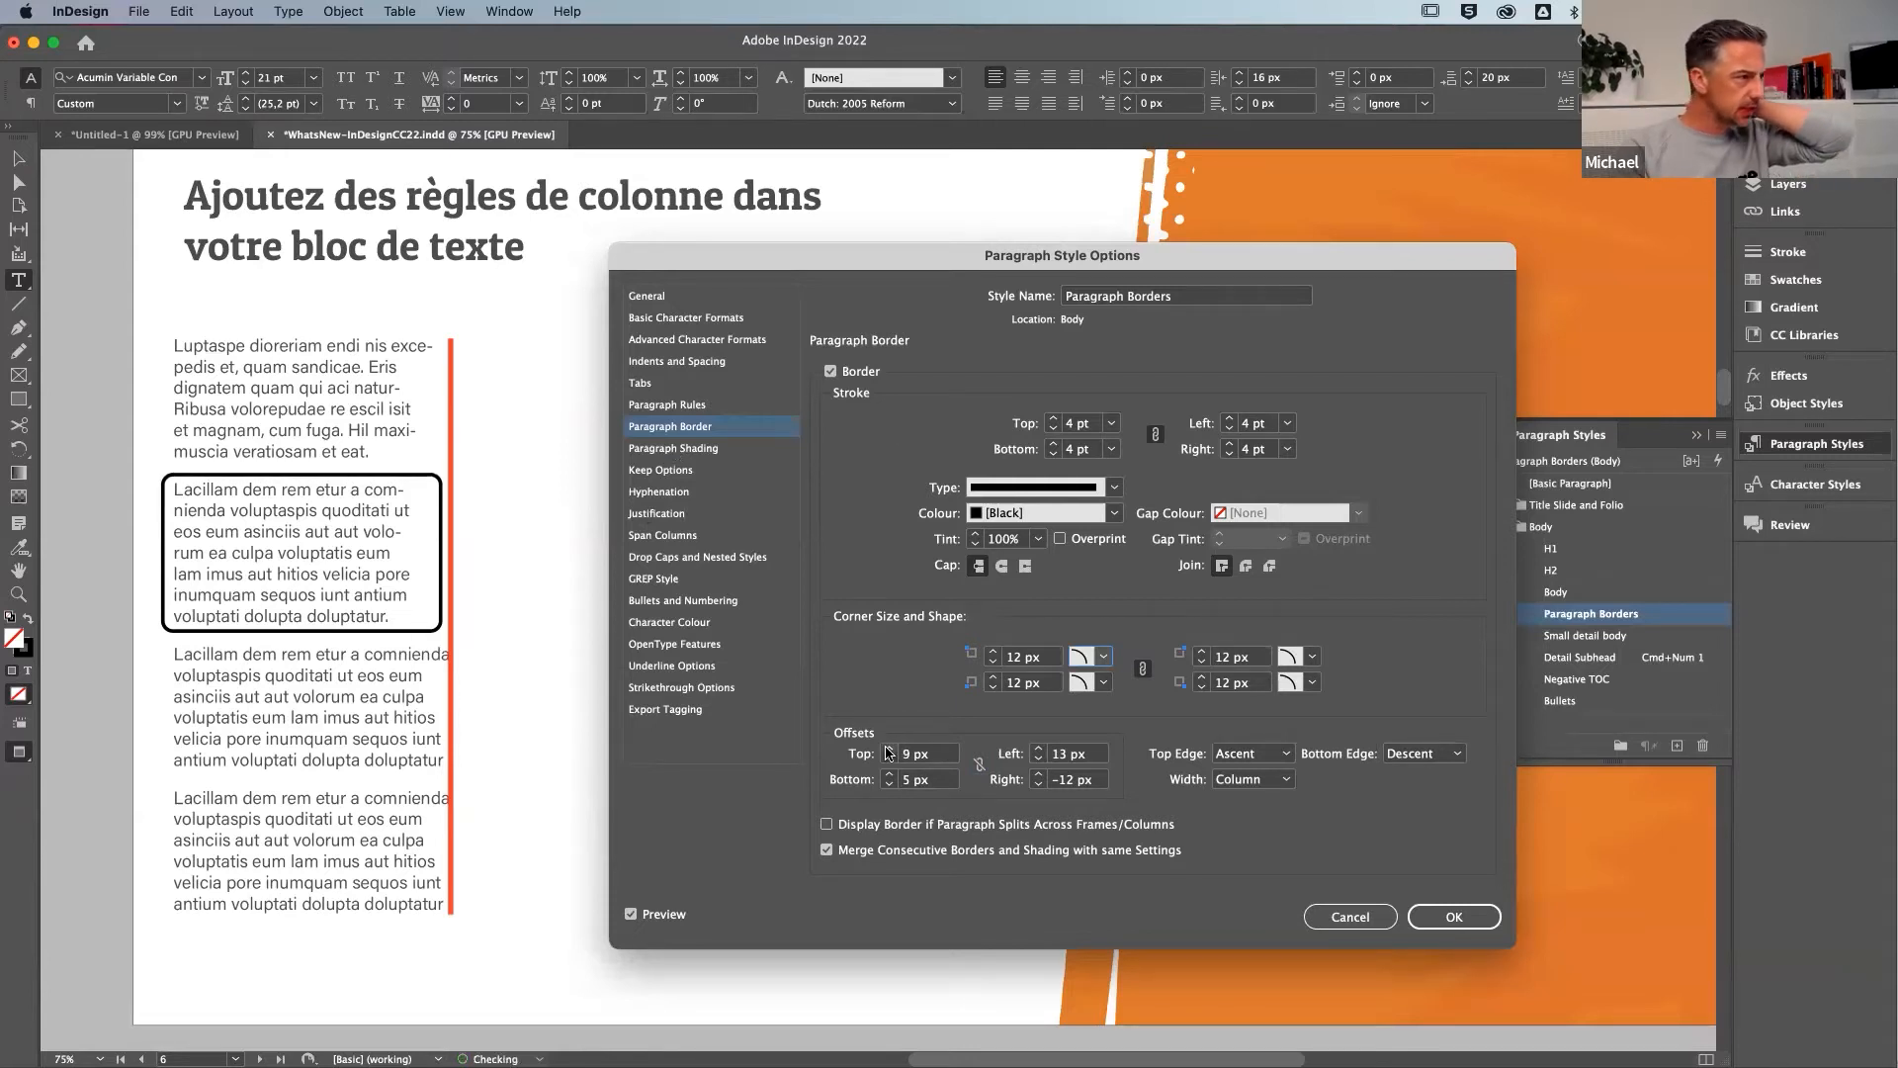
pyautogui.click(888, 749)
pyautogui.click(888, 750)
pyautogui.click(886, 748)
pyautogui.click(886, 748)
# Increase the paragraph border's bottom offset to 12 px
pyautogui.click(890, 775)
pyautogui.click(889, 775)
pyautogui.click(890, 775)
pyautogui.click(890, 775)
pyautogui.click(890, 785)
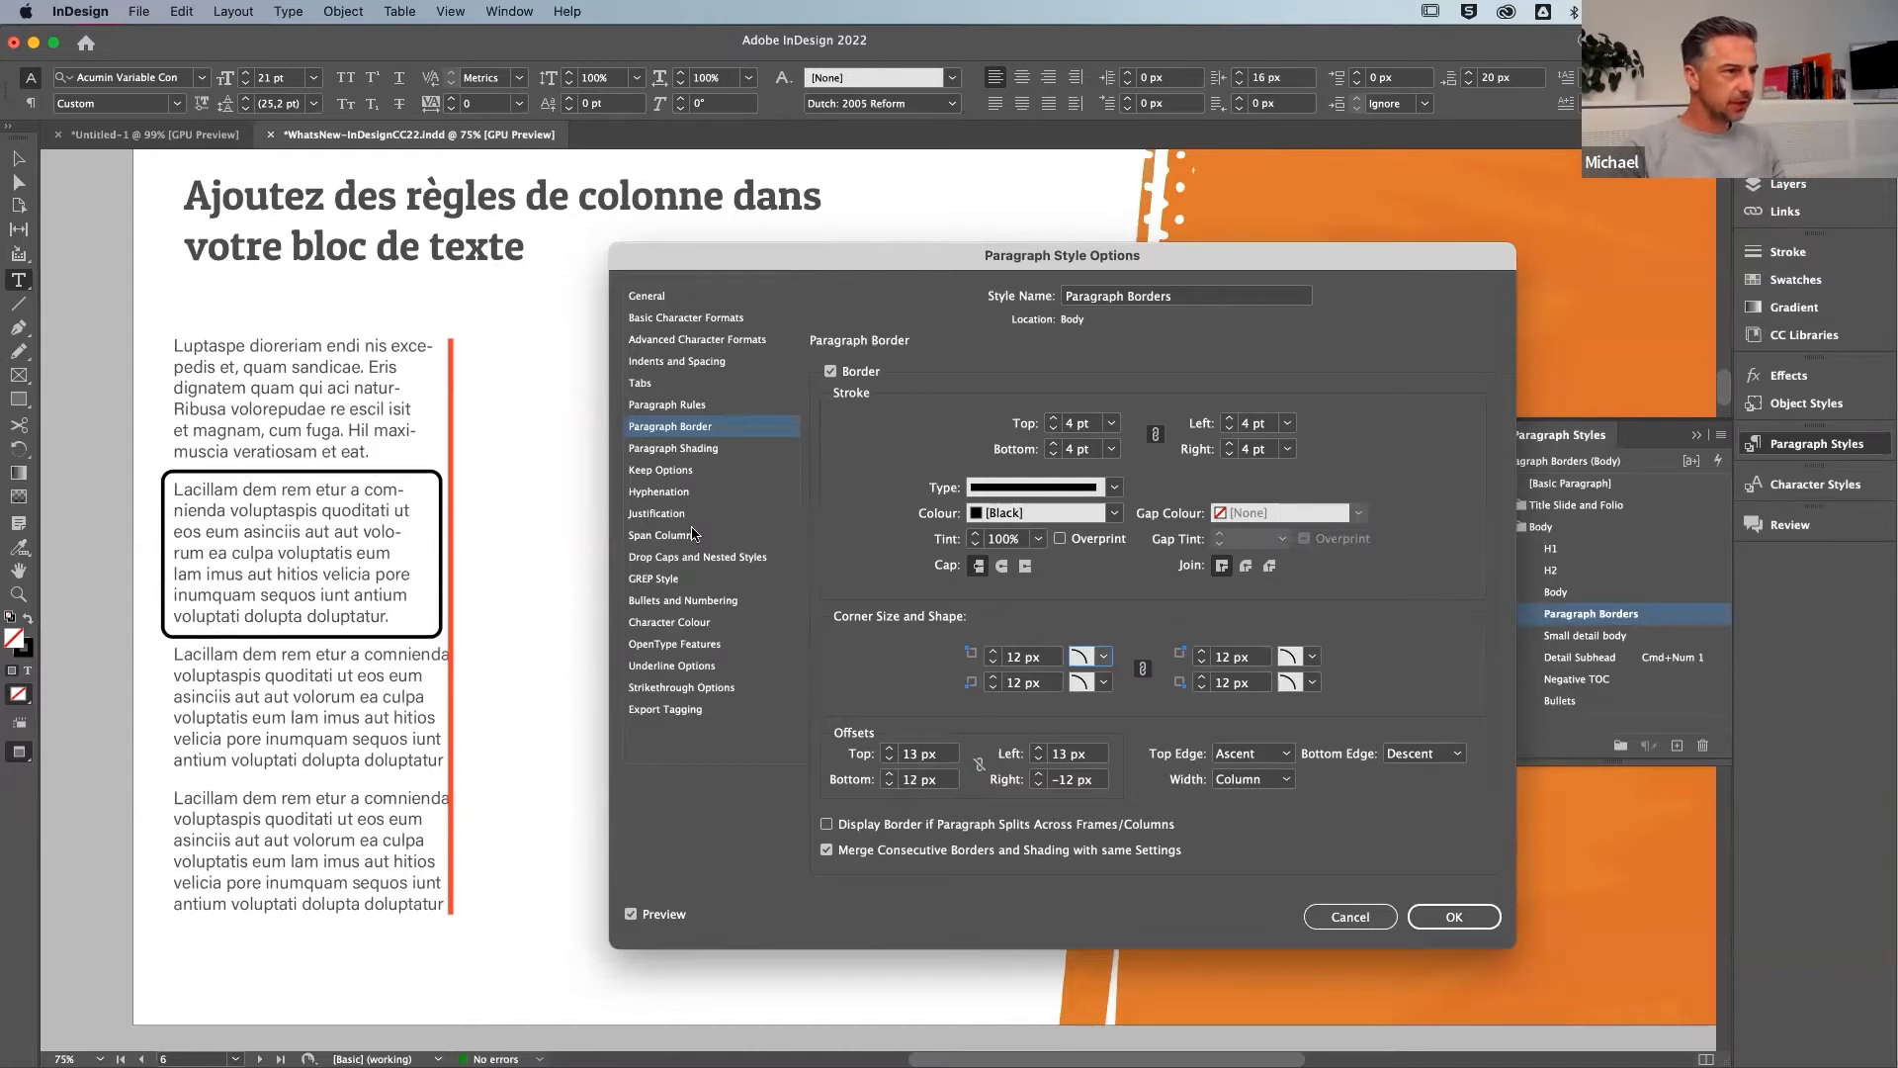
# Turn on paragraph shading in the Paragraph Borders style
pyautogui.click(671, 449)
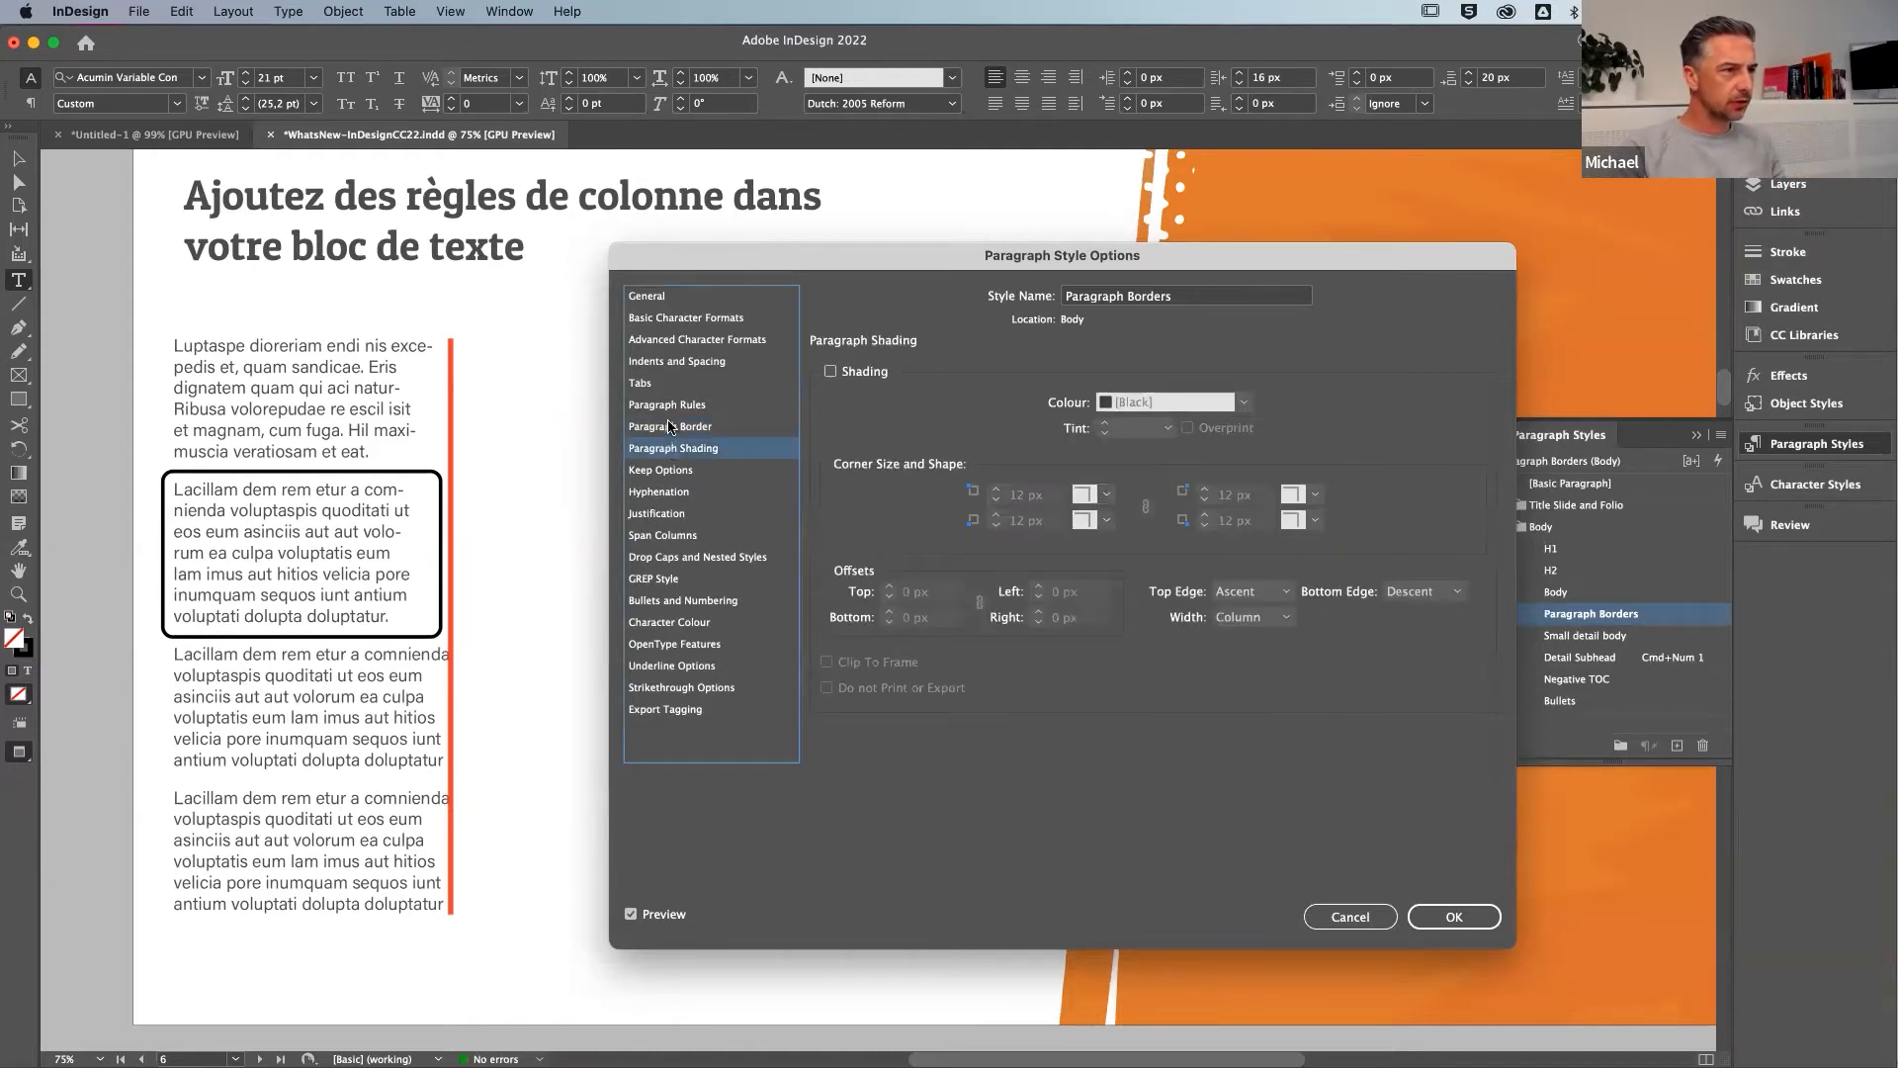
pyautogui.click(670, 426)
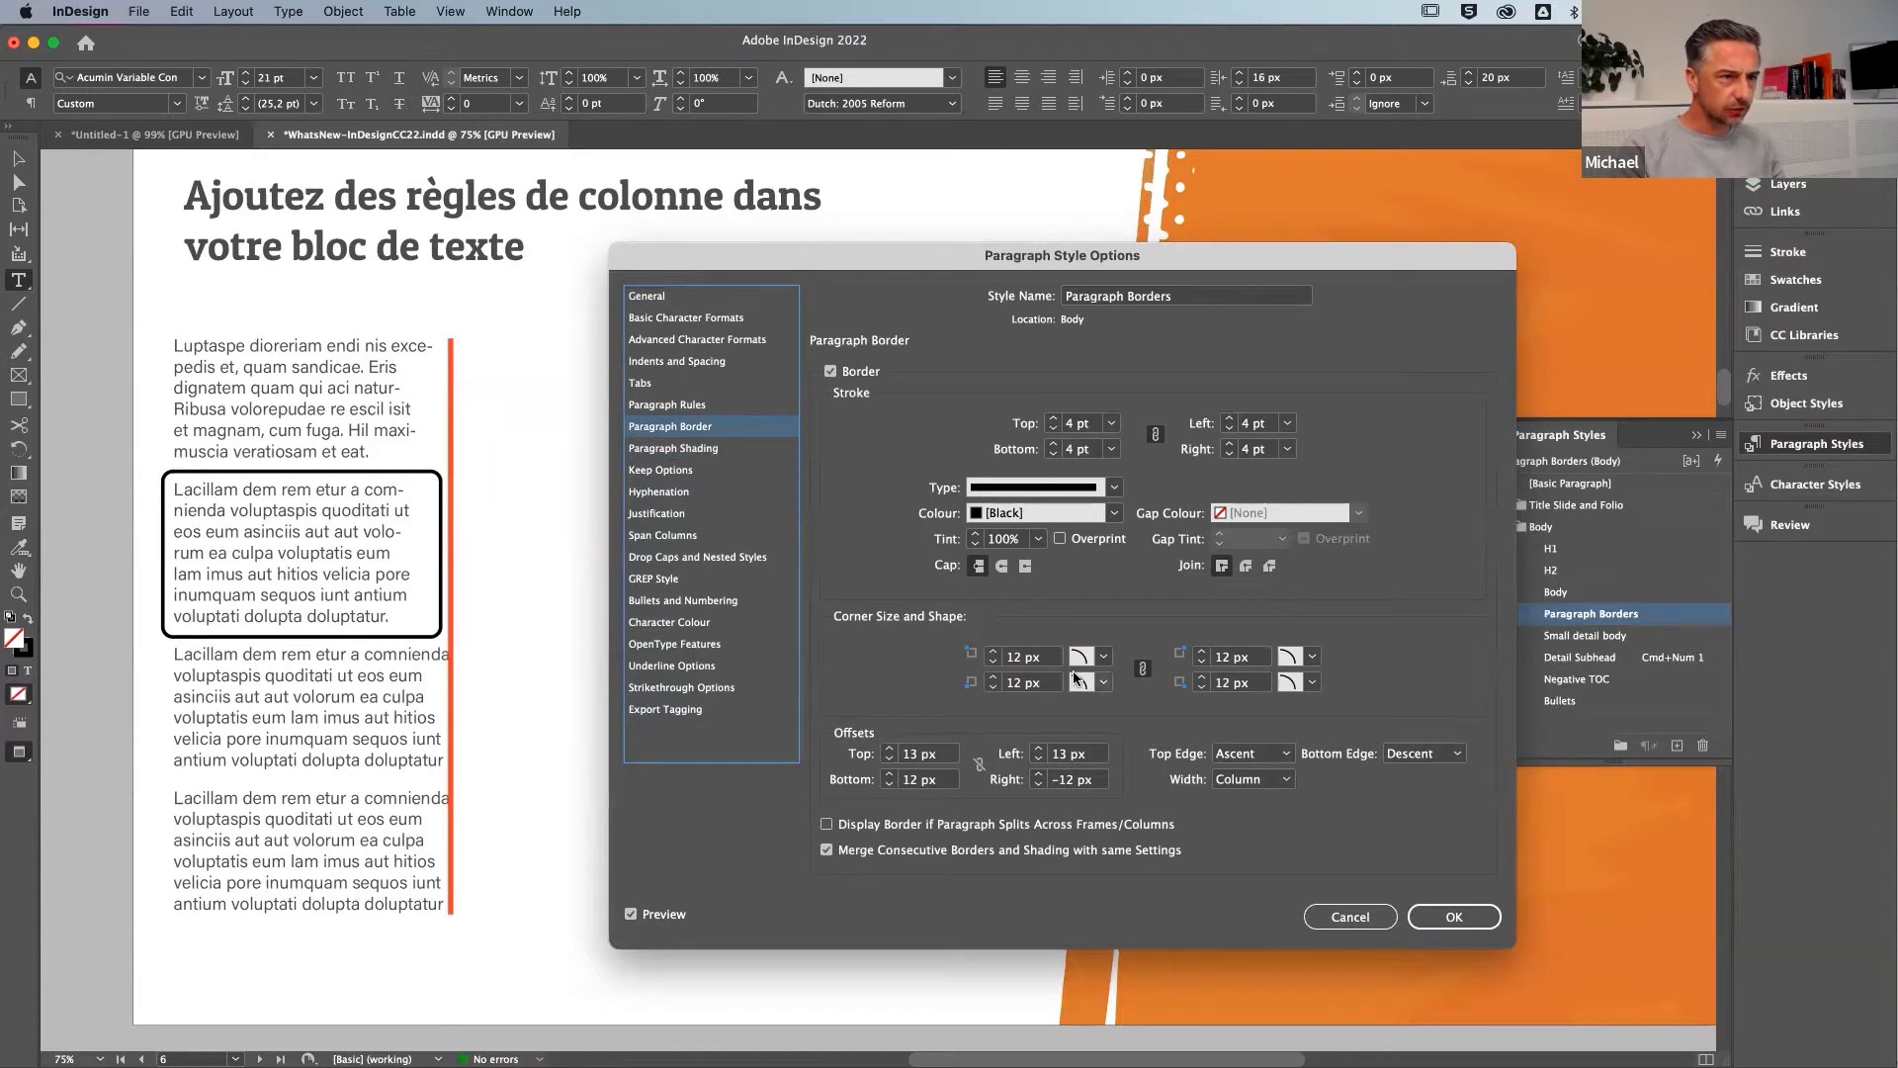
pyautogui.click(673, 449)
pyautogui.click(830, 371)
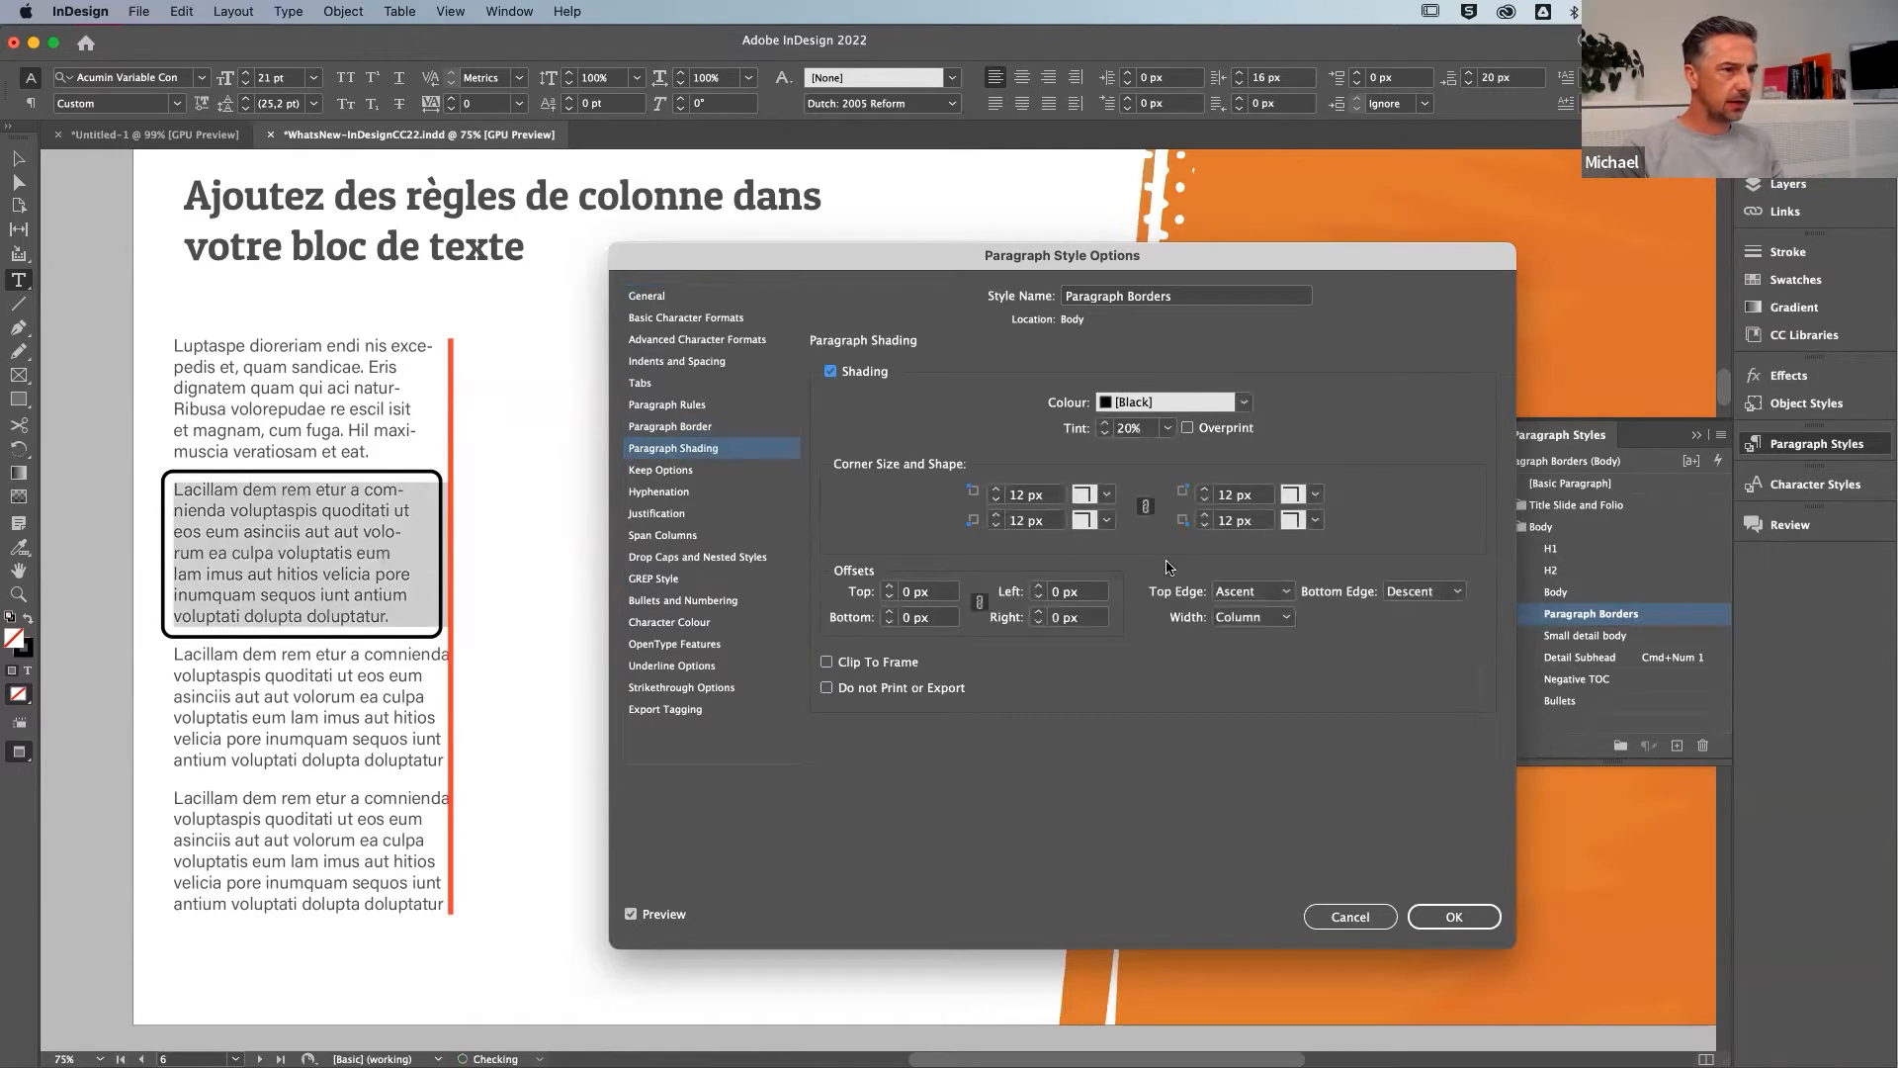
# Give the paragraph shading Rounded corners and set their linked size to 10 px
pyautogui.click(1107, 494)
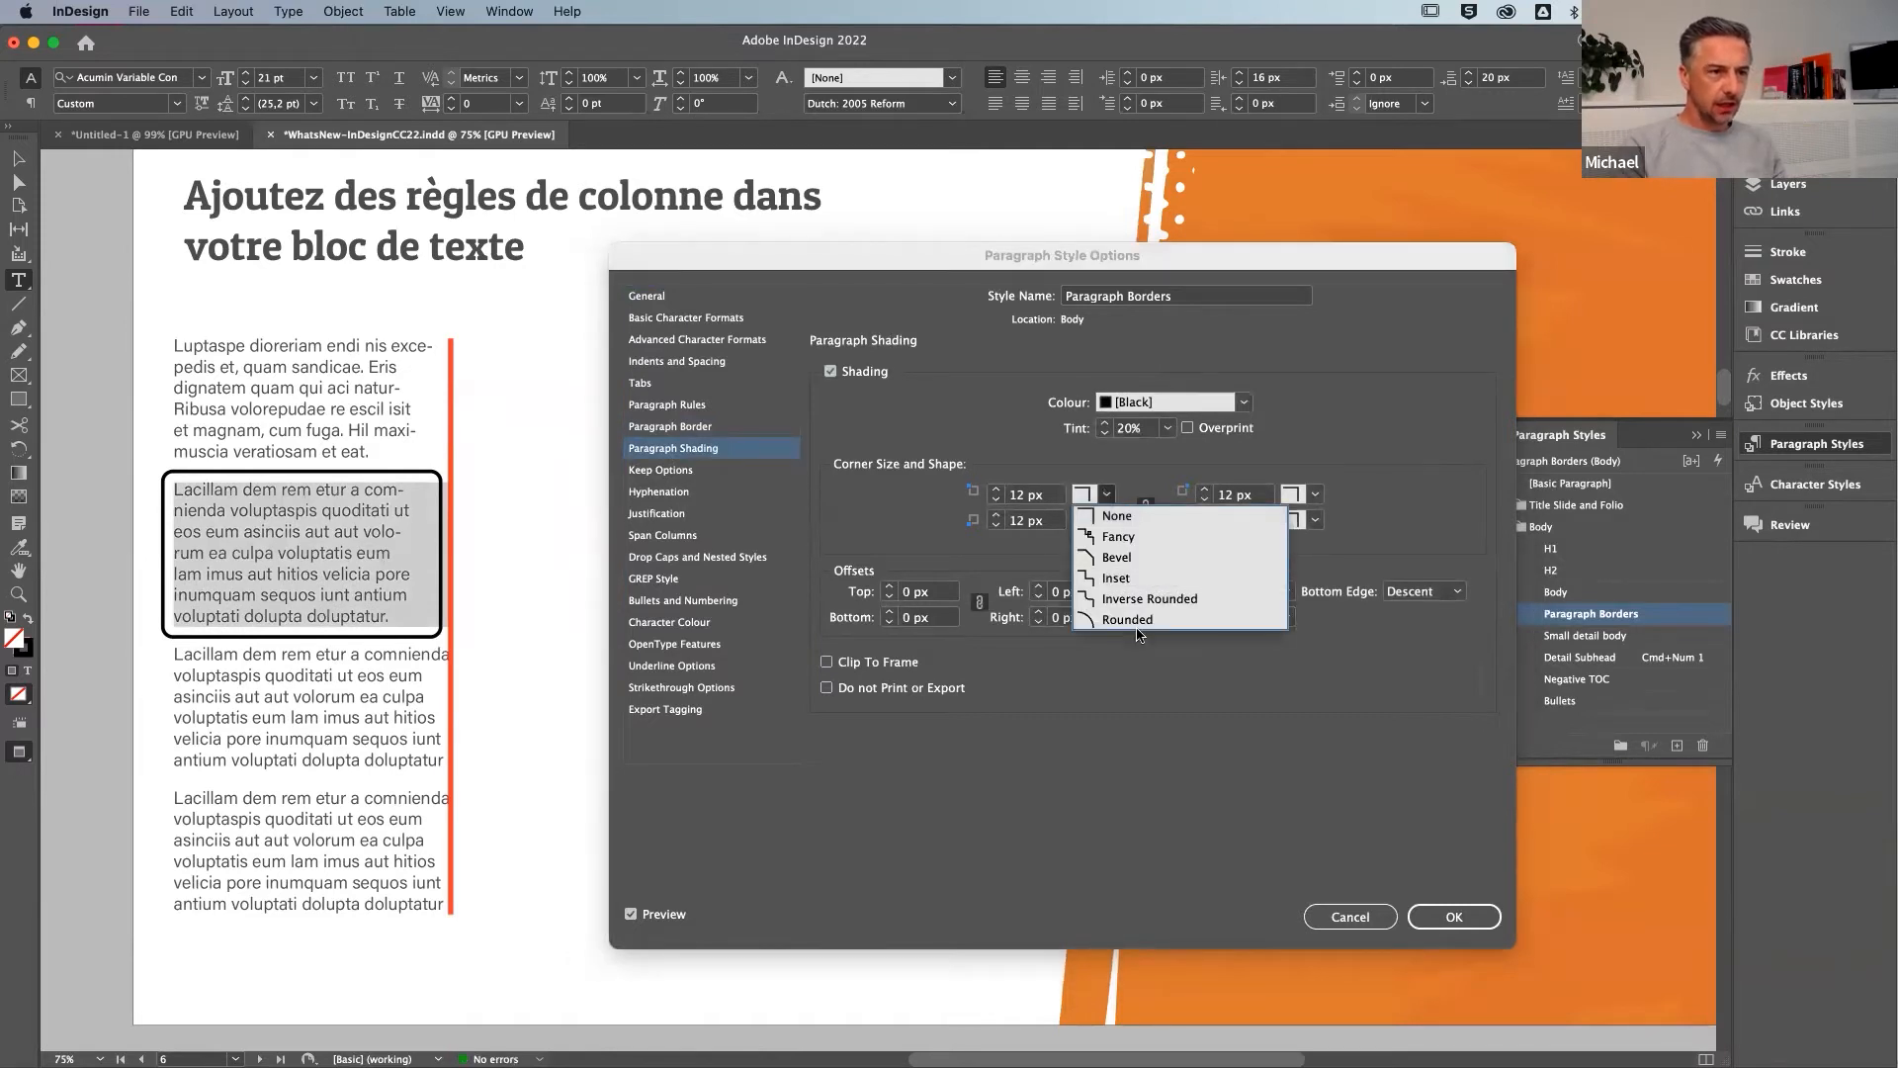
pyautogui.press('Return')
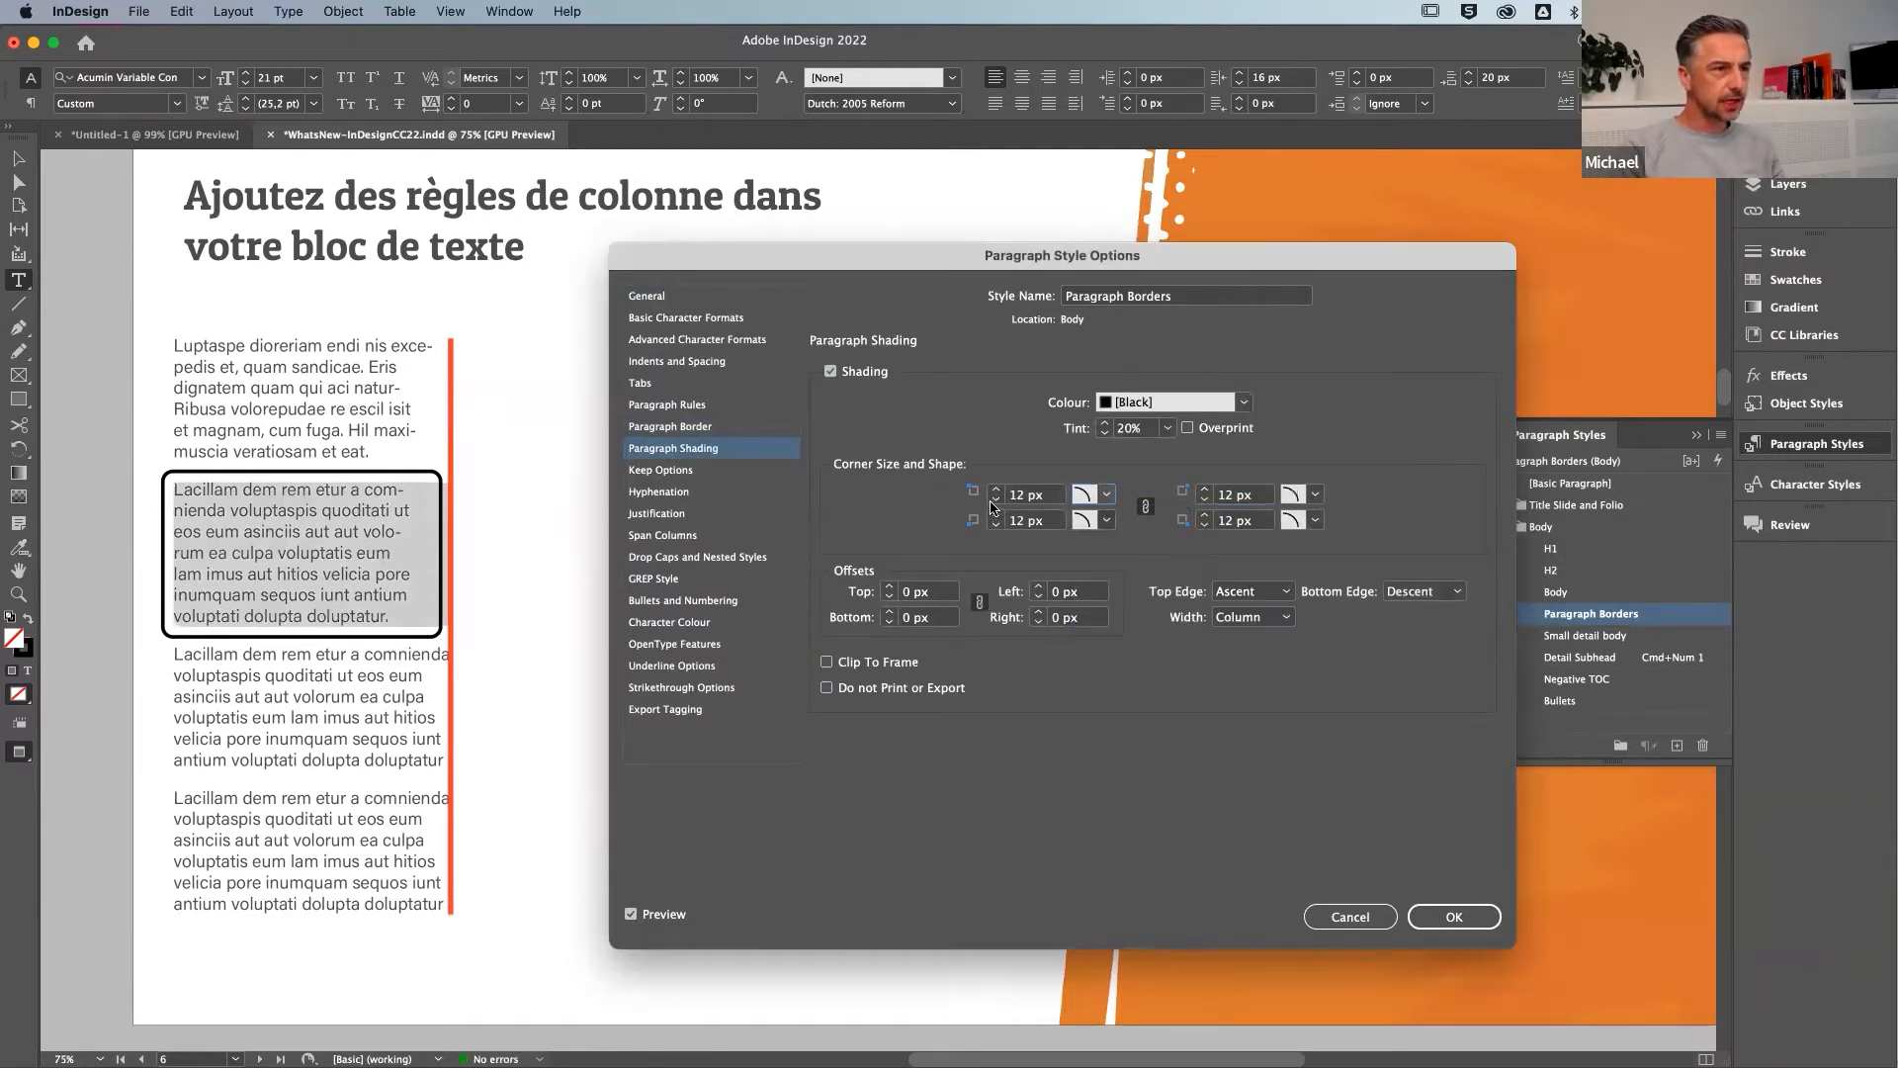
pyautogui.click(994, 503)
pyautogui.click(995, 502)
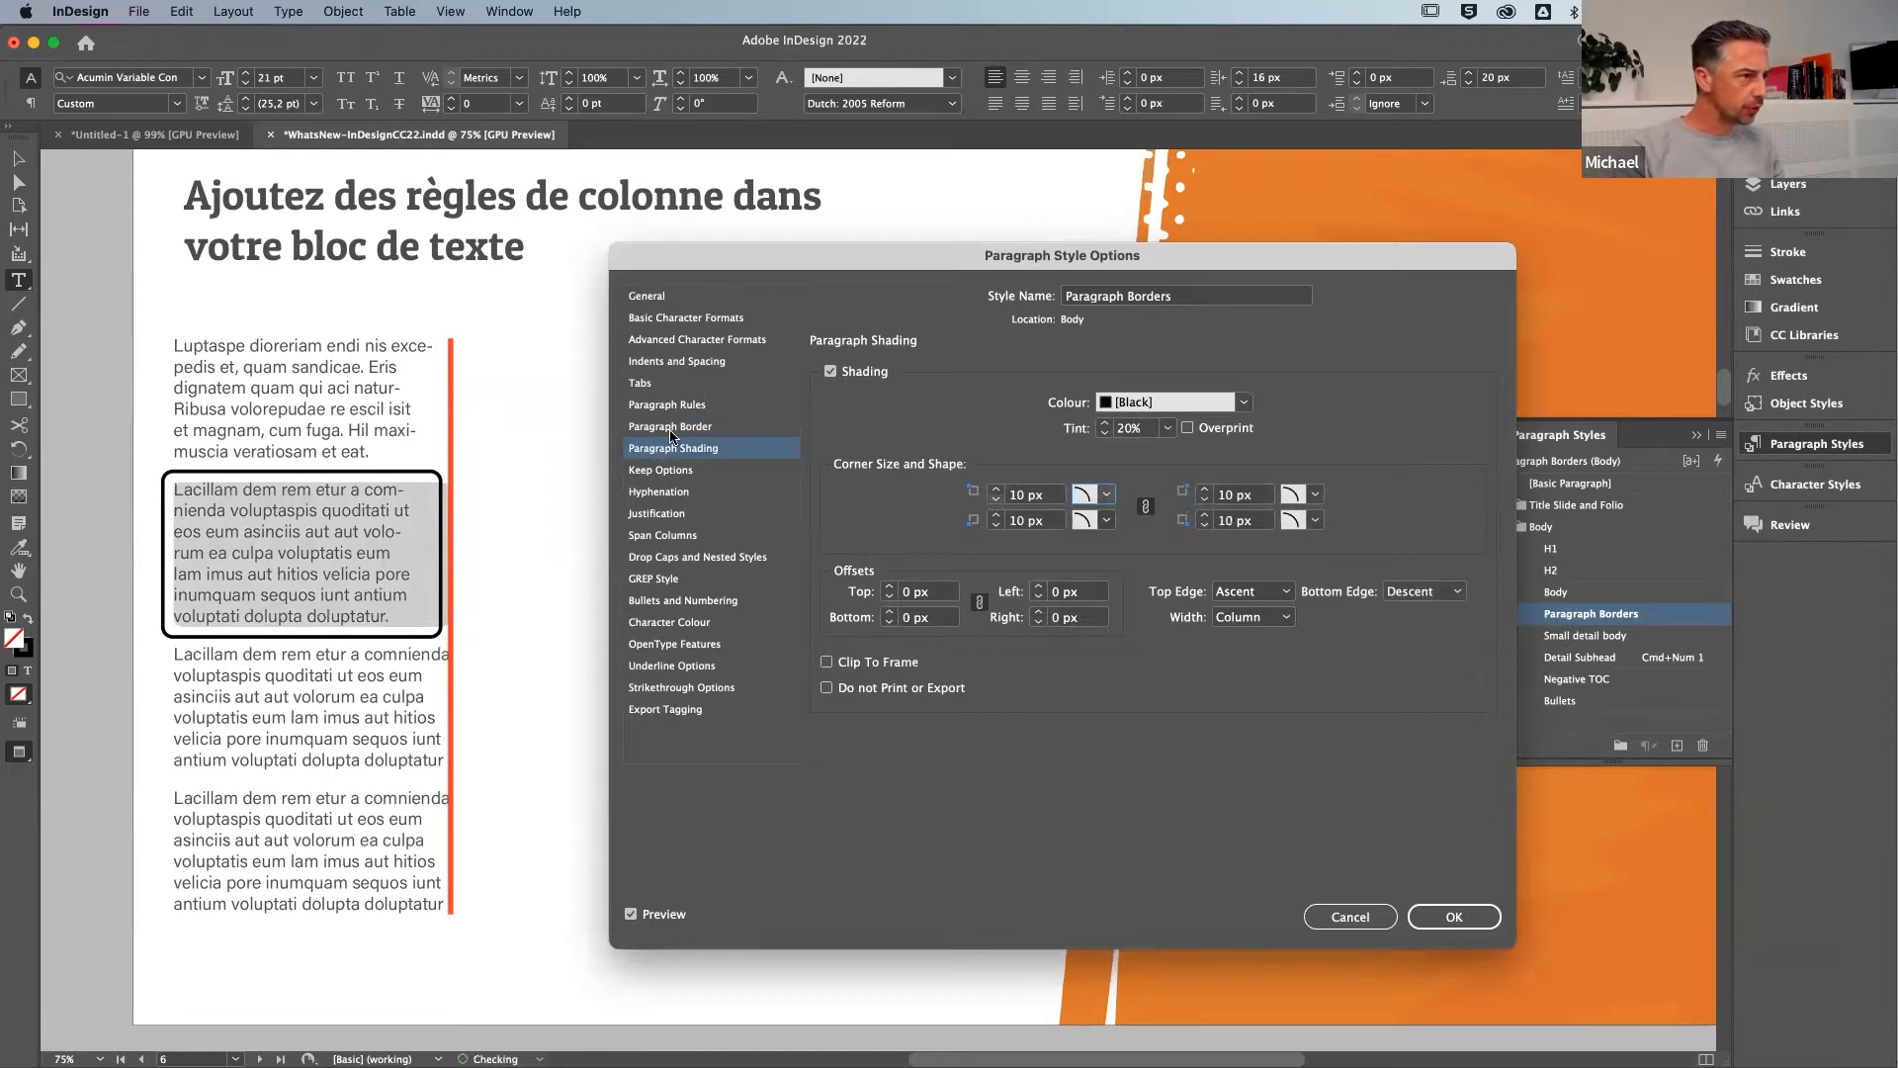
# Adjust the paragraph shading's linked offsets to 8 px on all sides
pyautogui.click(889, 587)
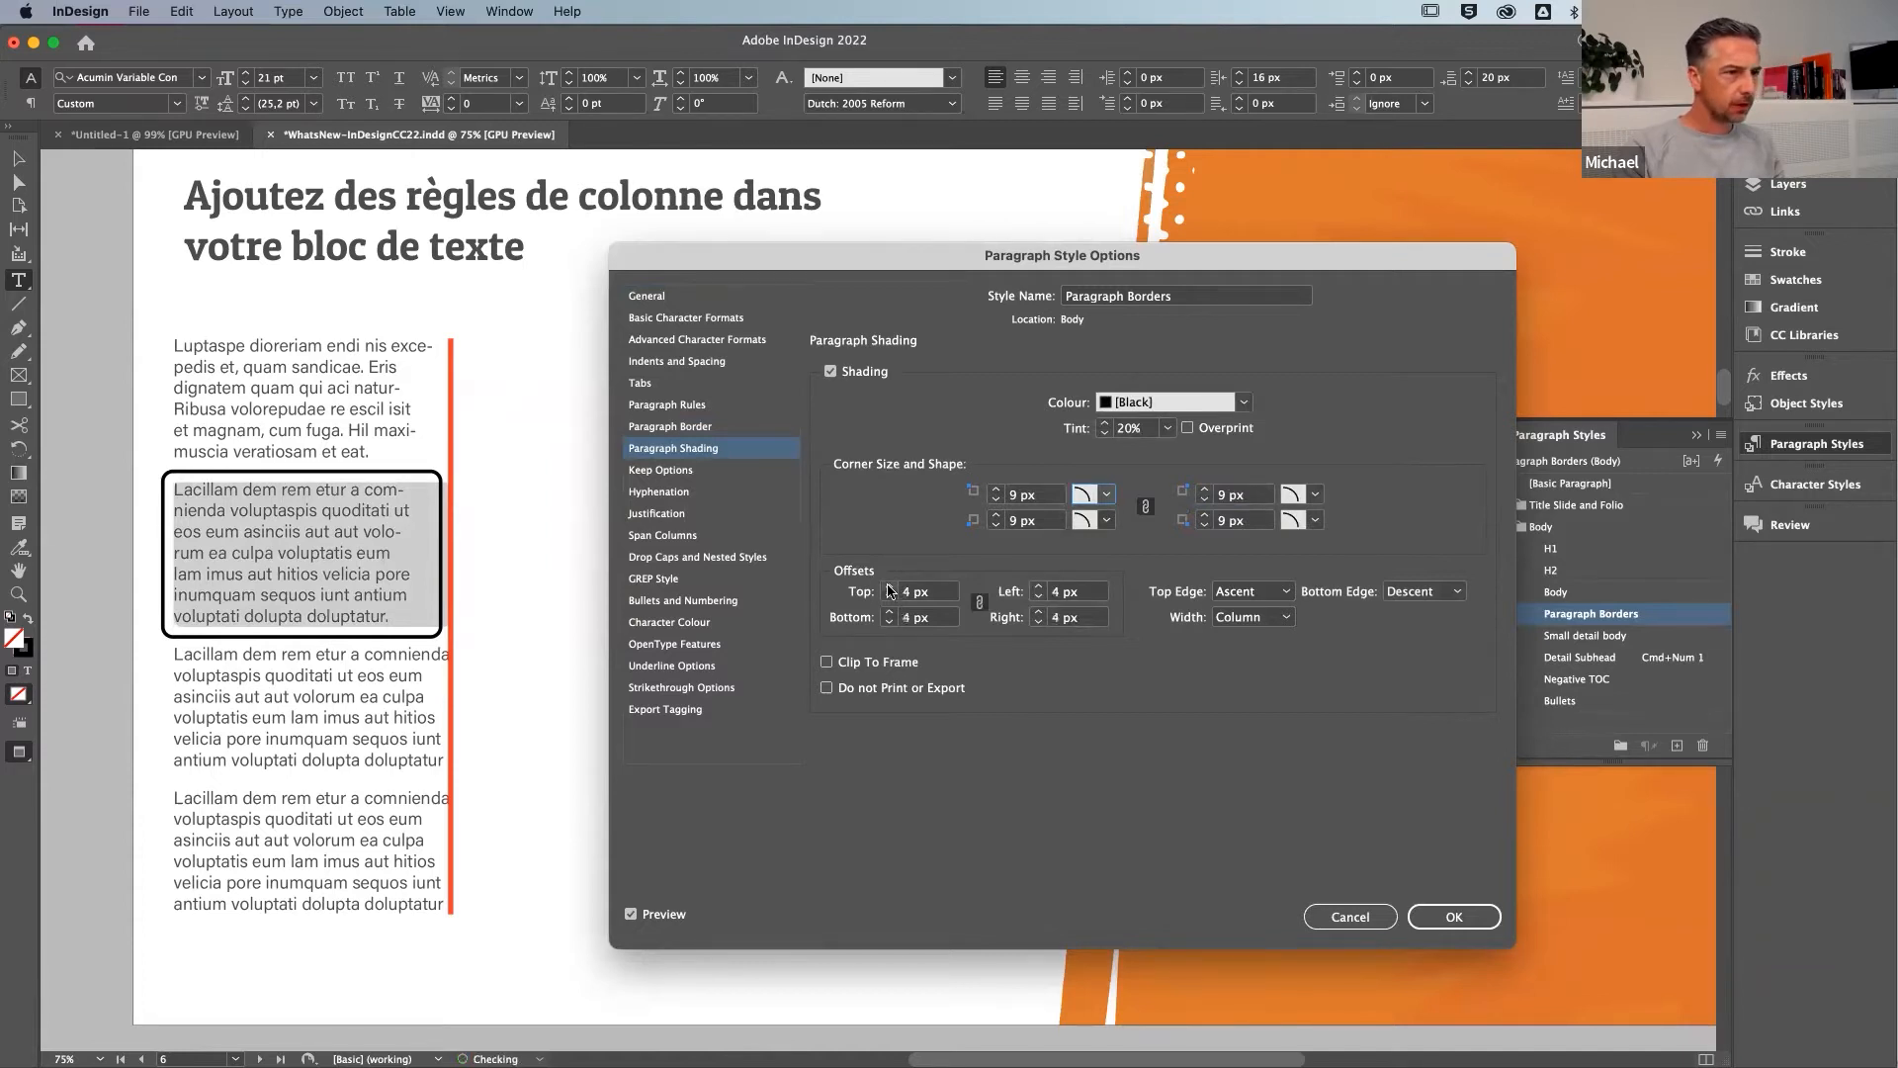
pyautogui.click(889, 587)
pyautogui.click(889, 588)
pyautogui.click(888, 587)
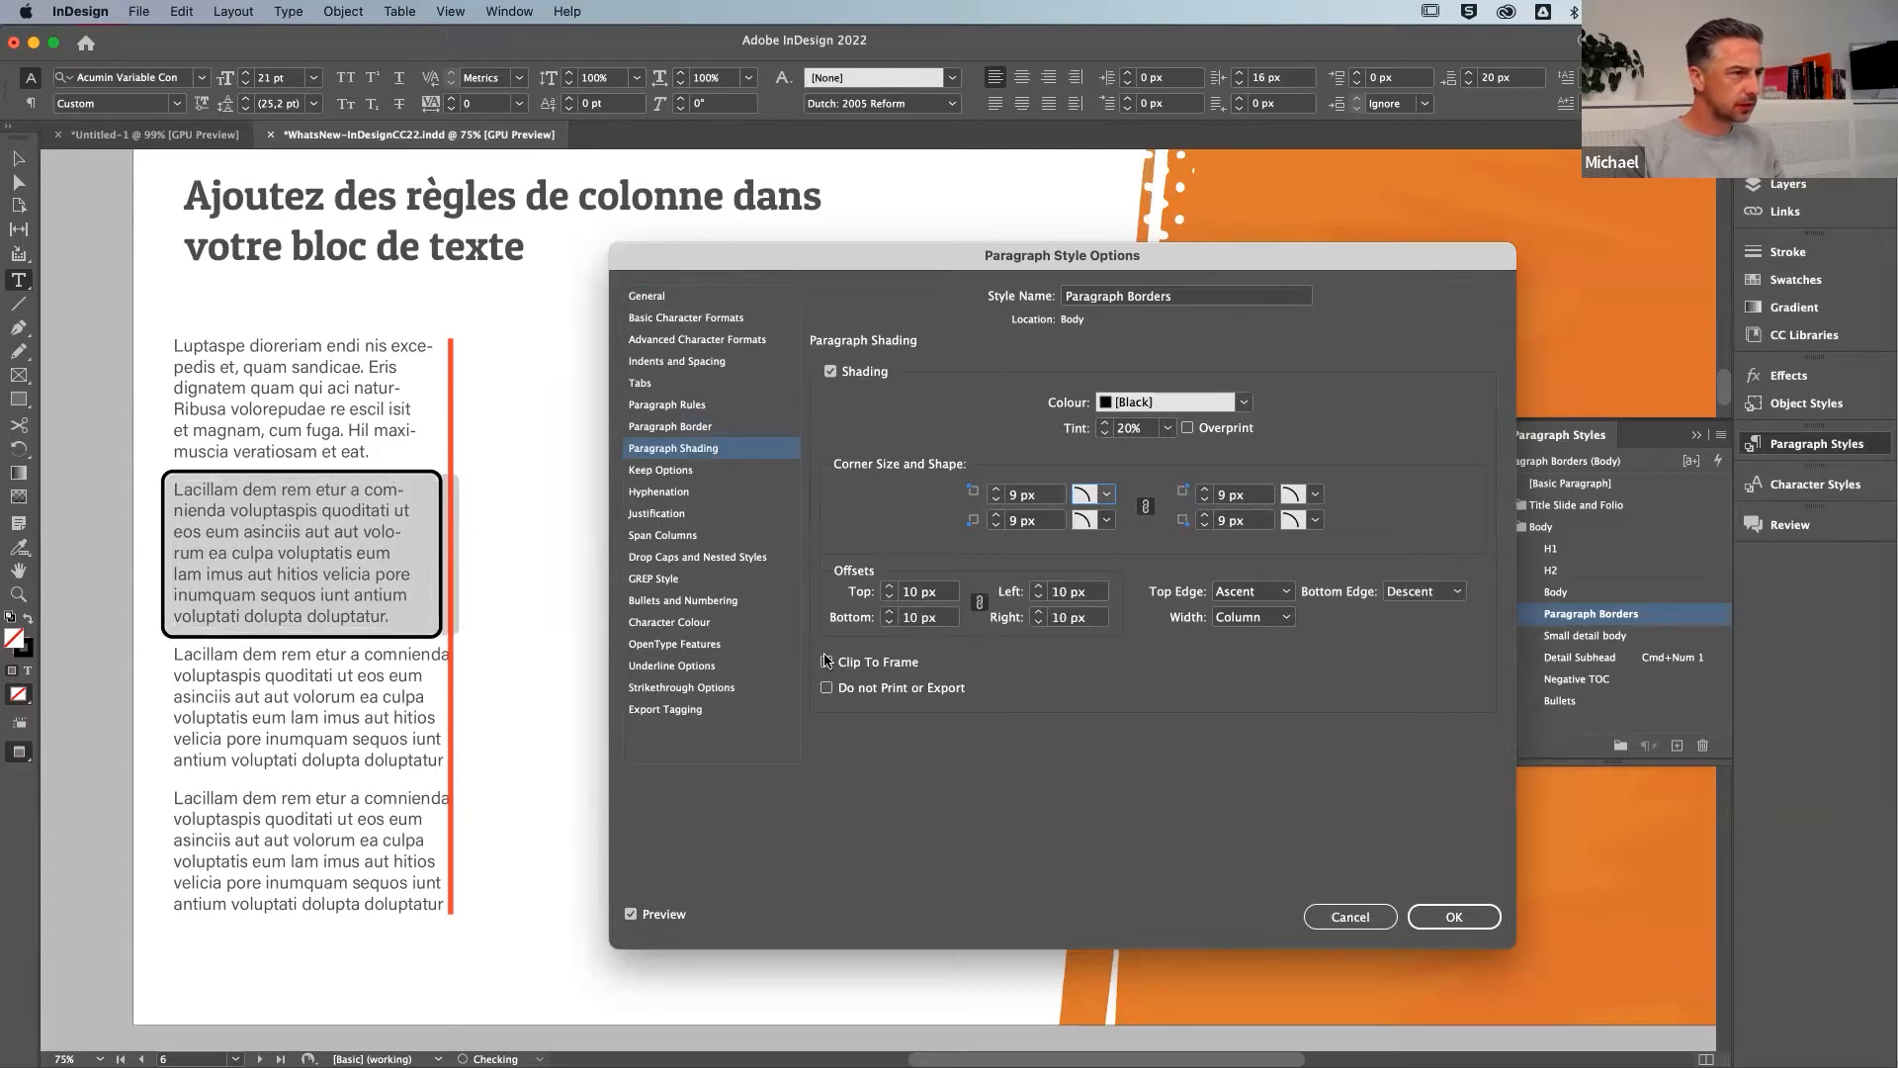
pyautogui.click(889, 598)
pyautogui.click(889, 598)
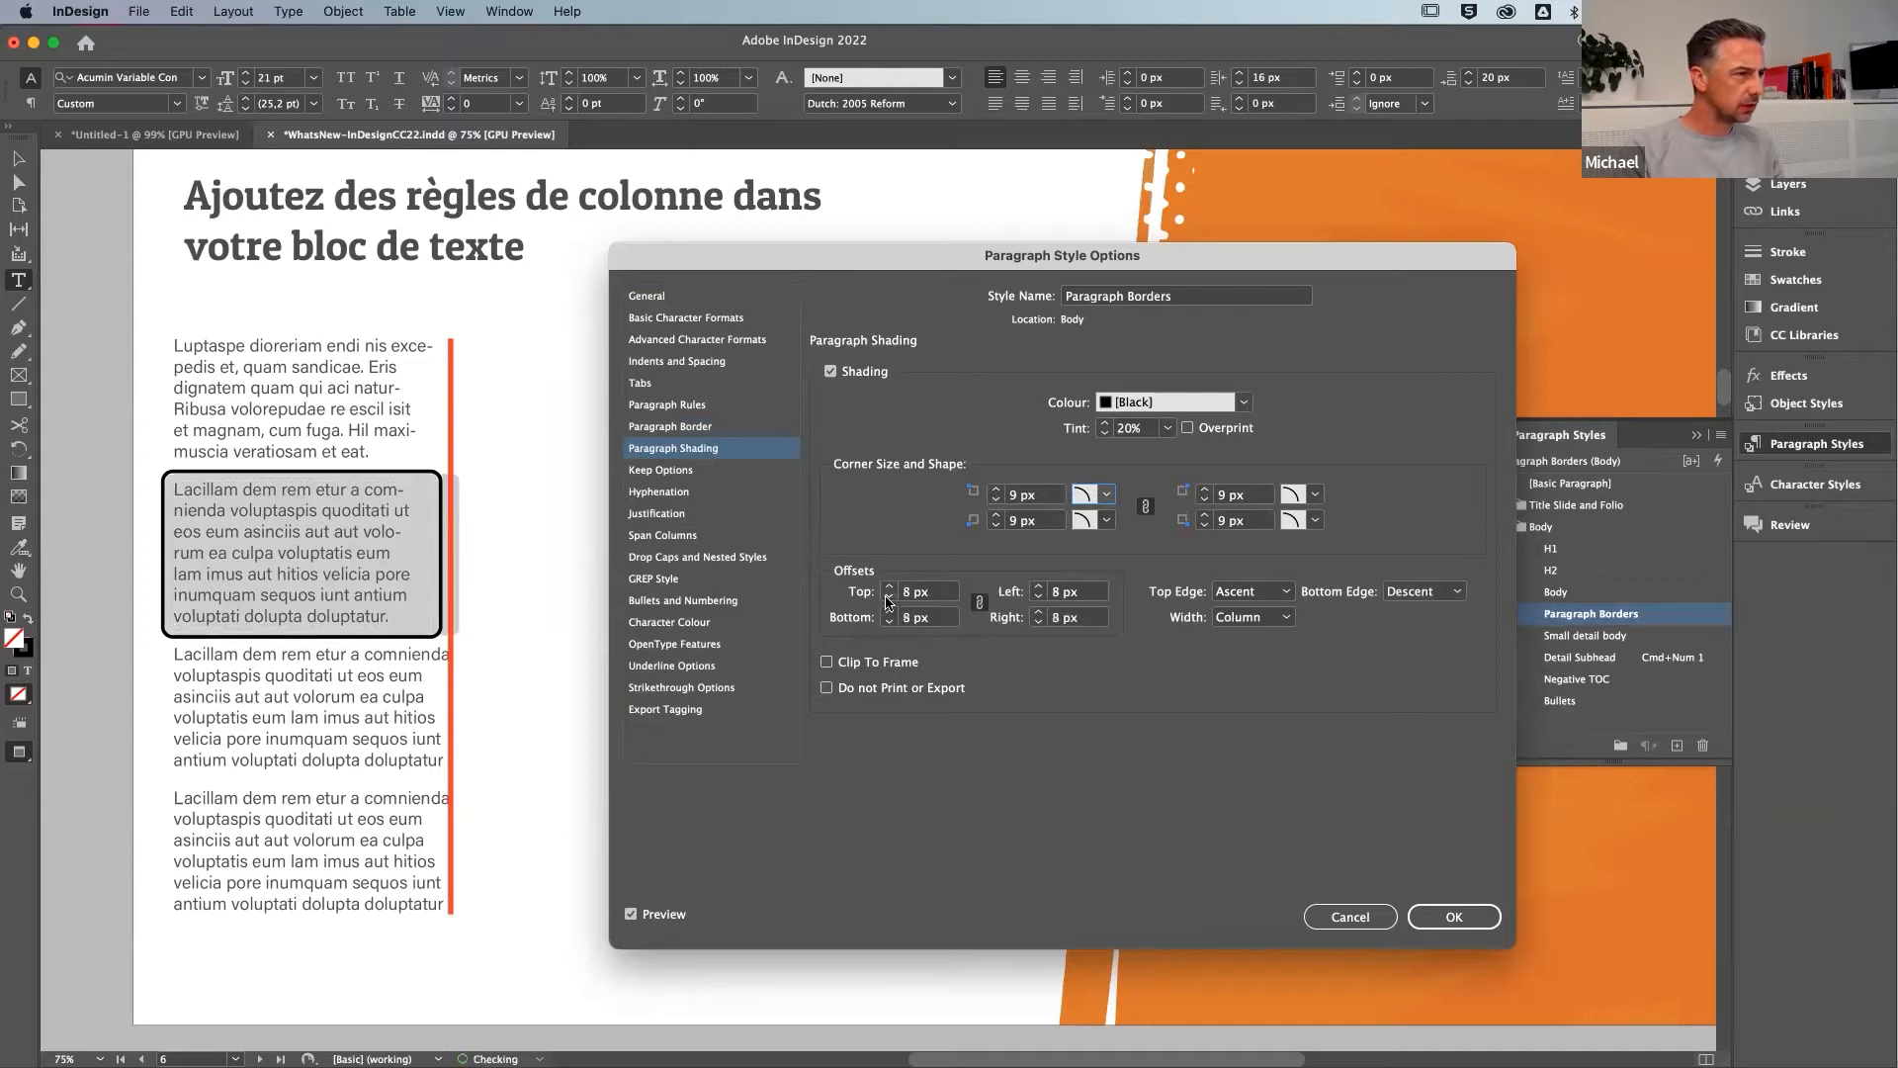
pyautogui.click(888, 600)
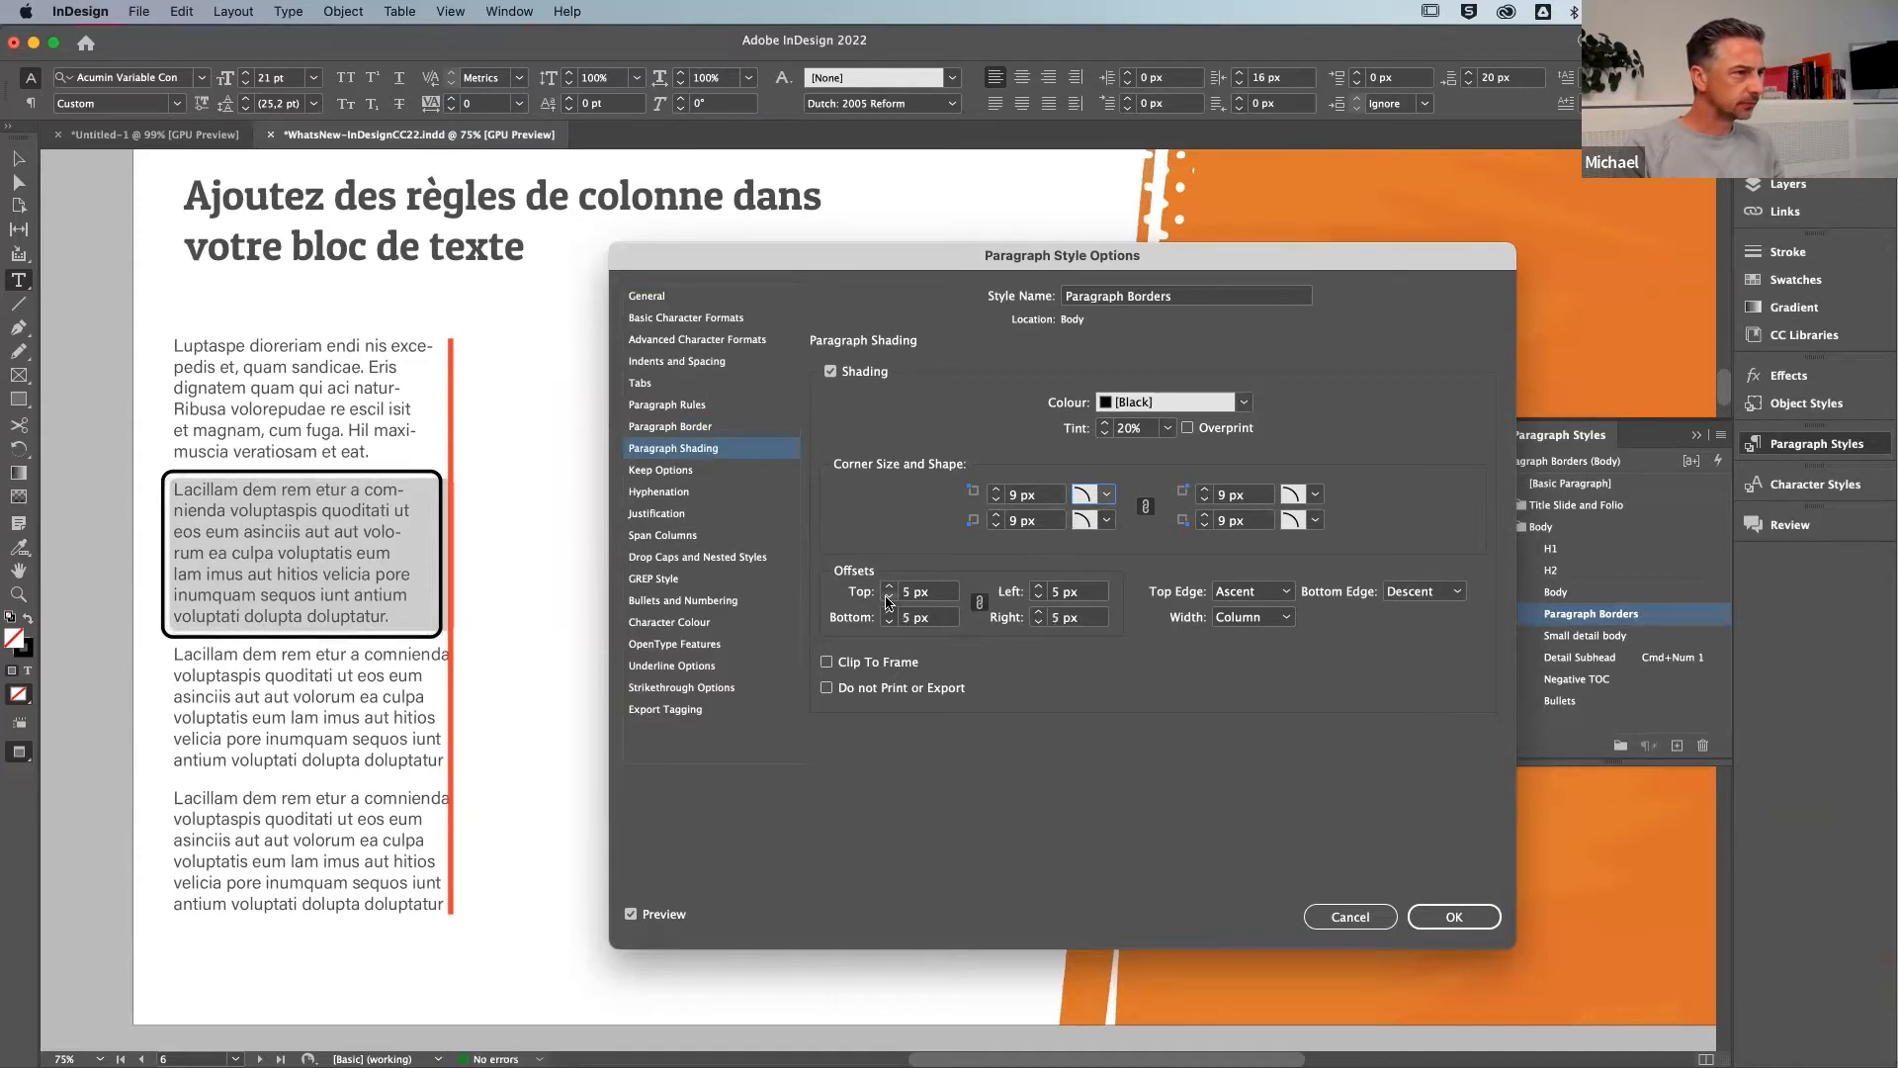
pyautogui.click(1042, 613)
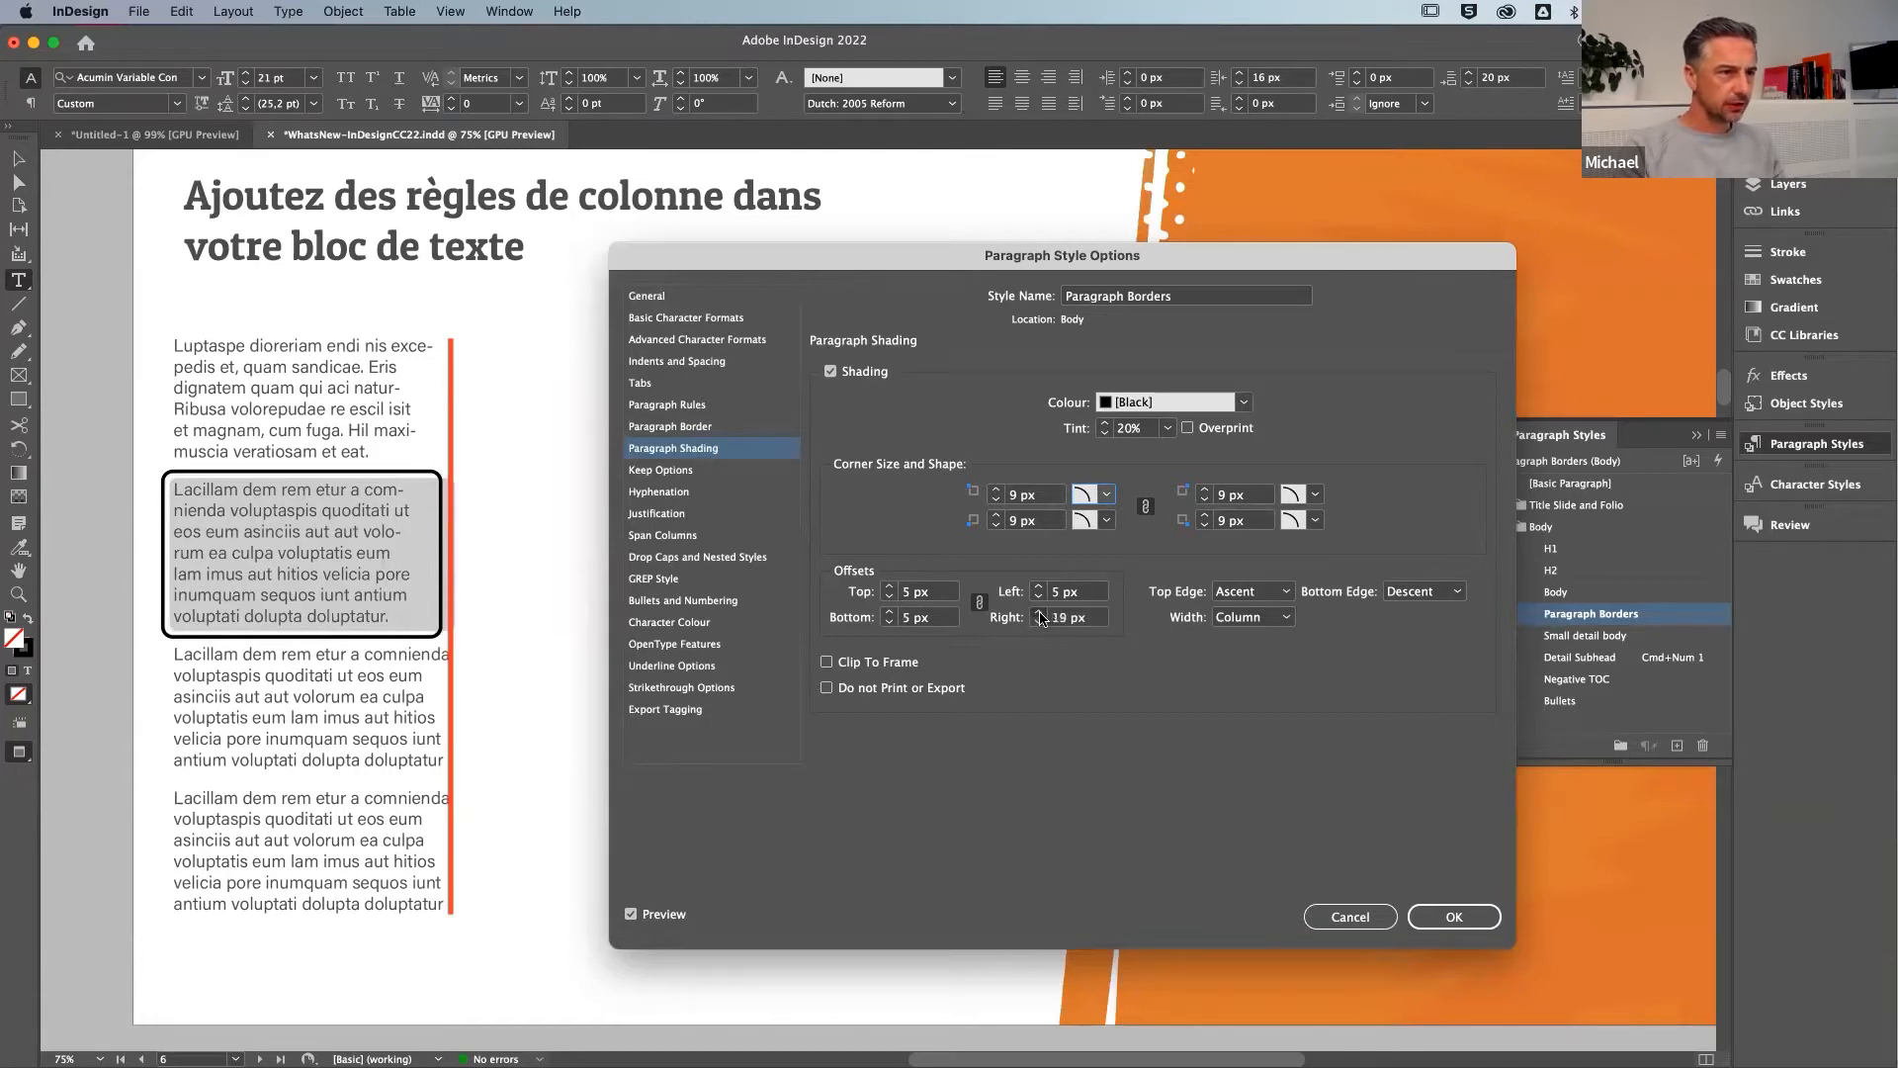
pyautogui.click(1039, 623)
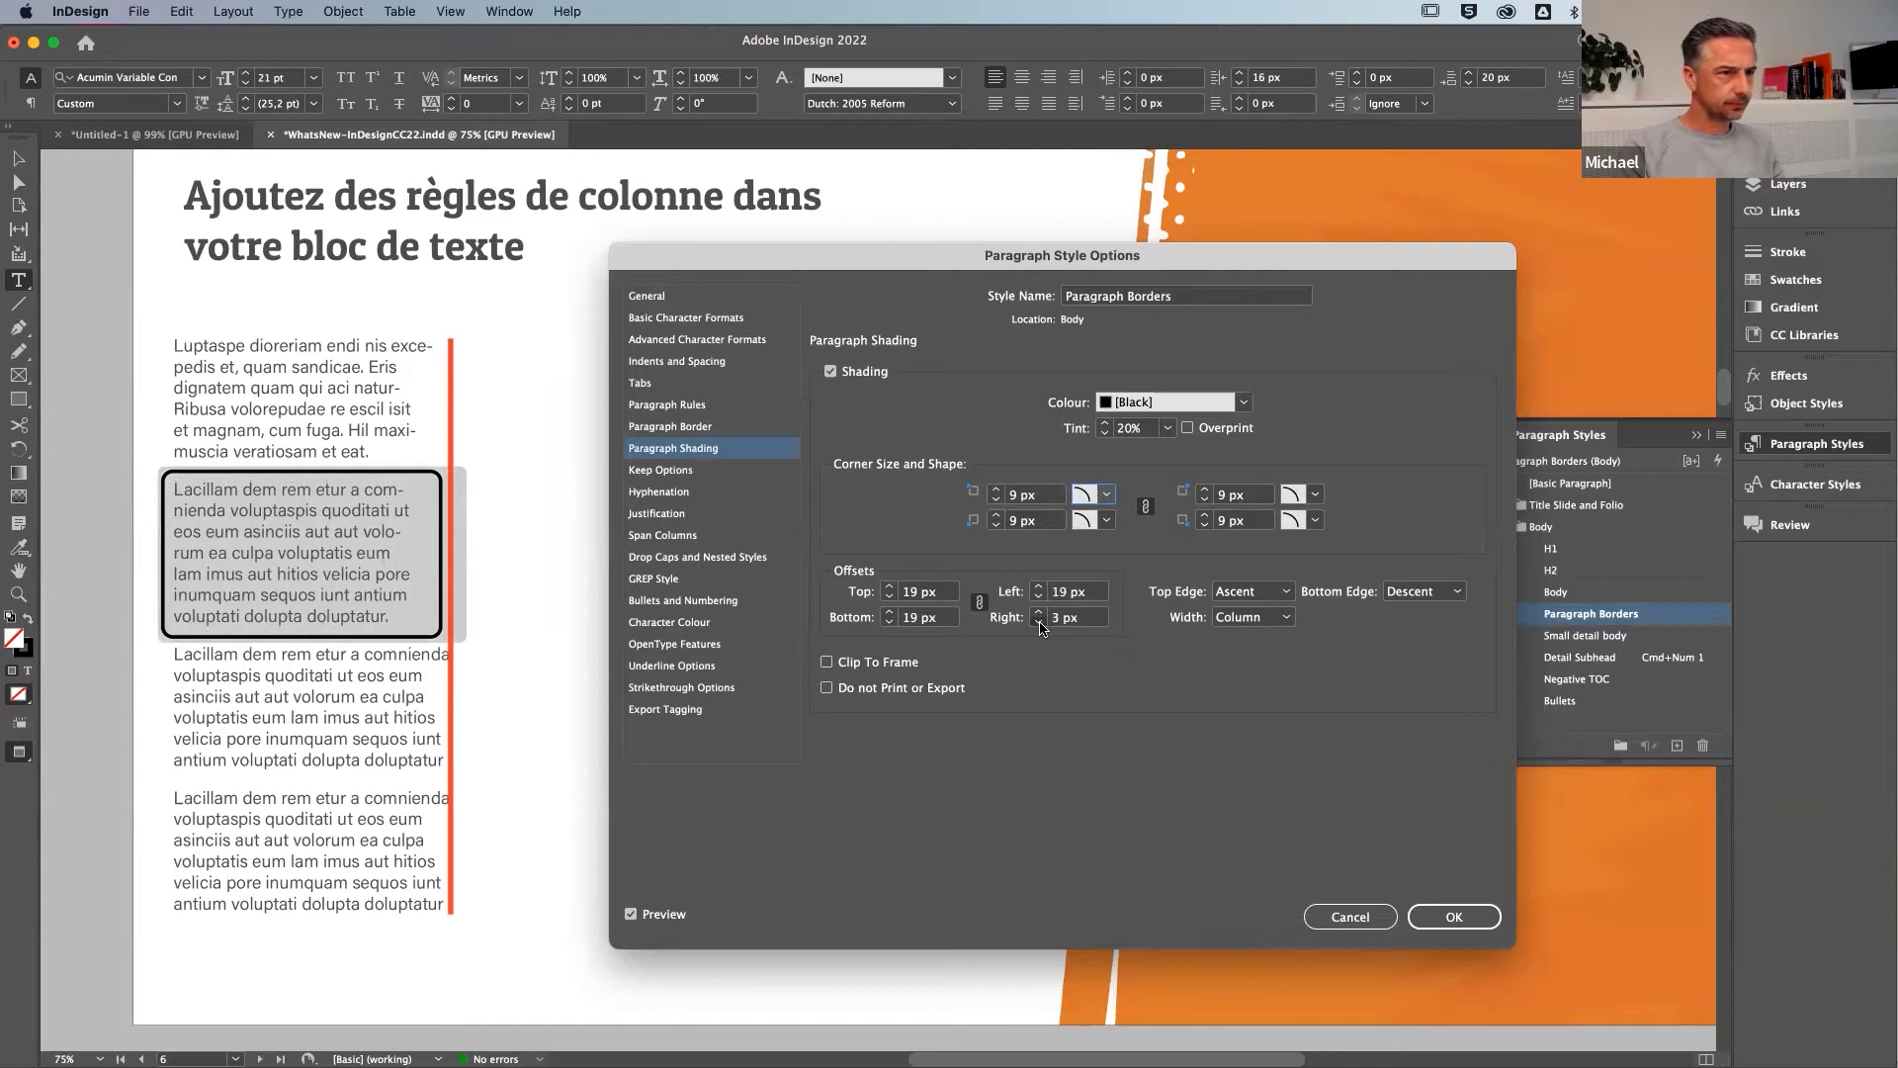
pyautogui.click(893, 594)
pyautogui.click(892, 586)
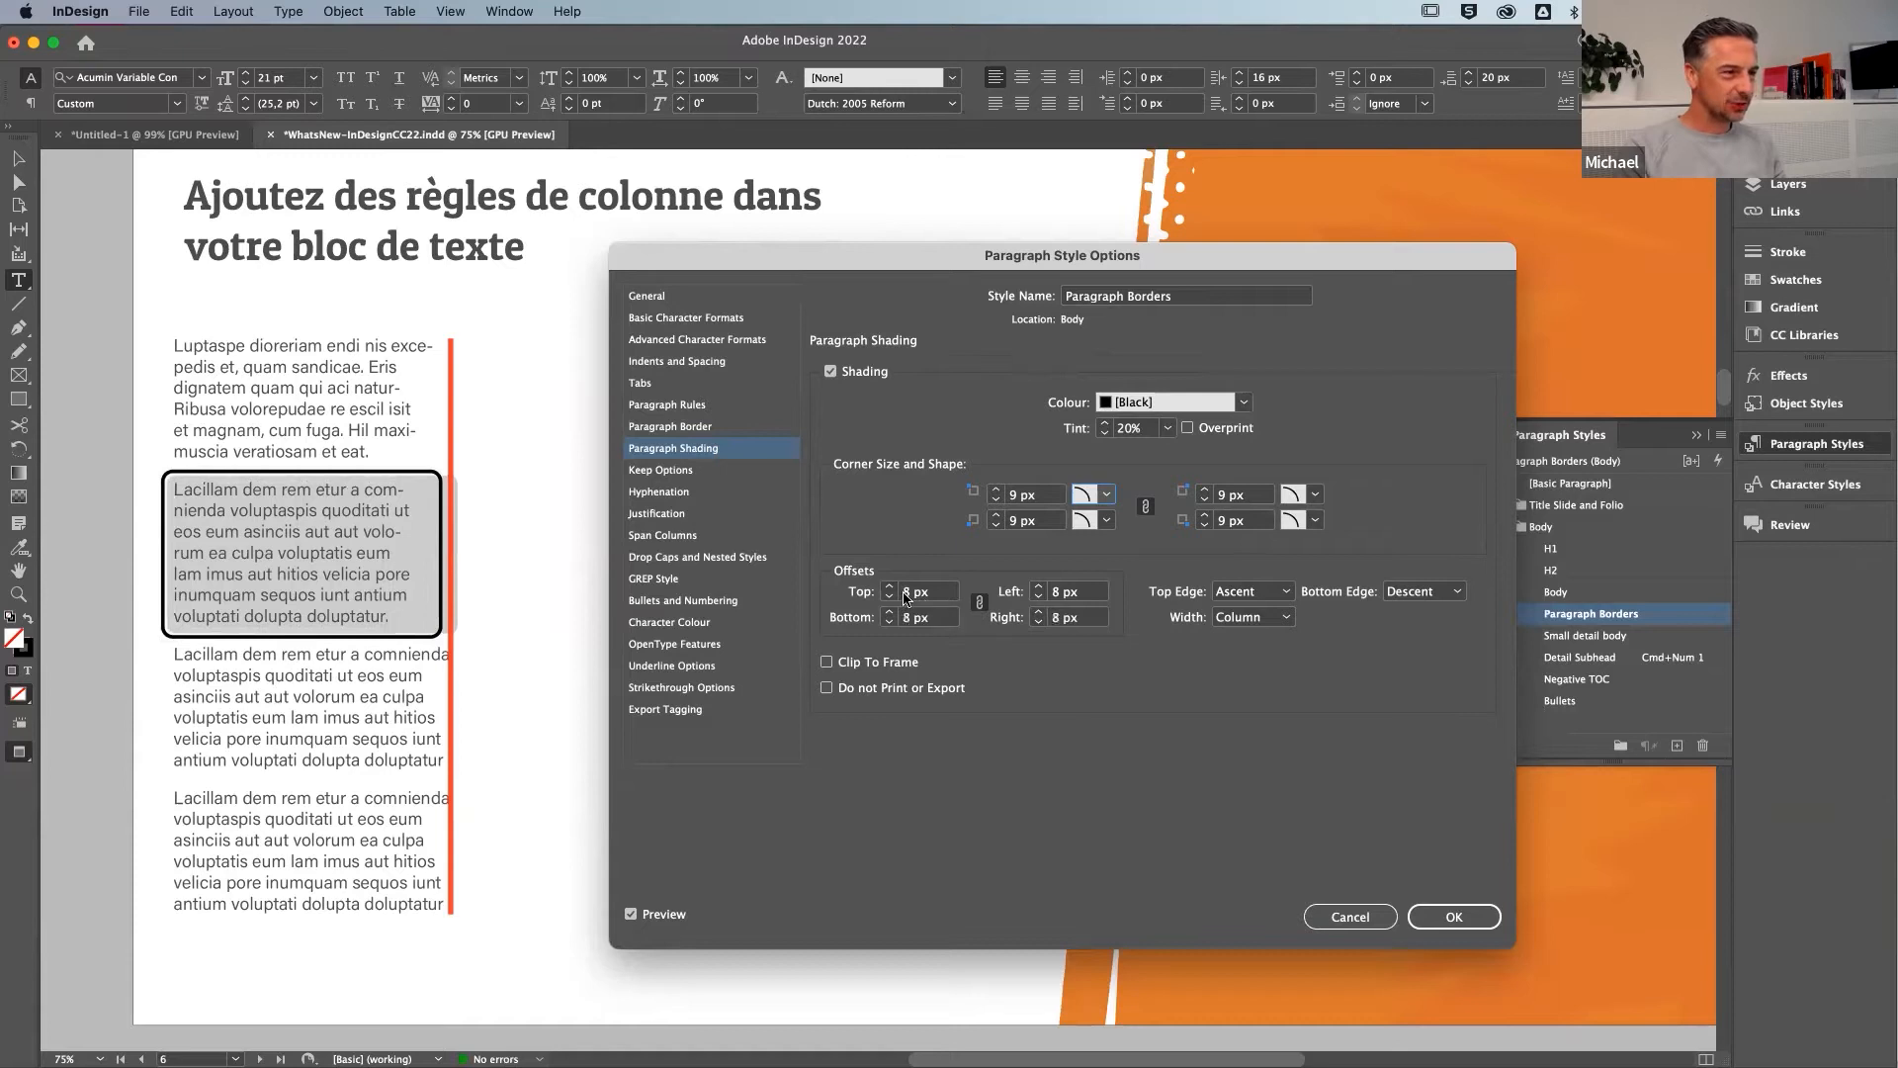
# Unlink the paragraph shading's offsets and set the right offset to -17 px
pyautogui.click(978, 602)
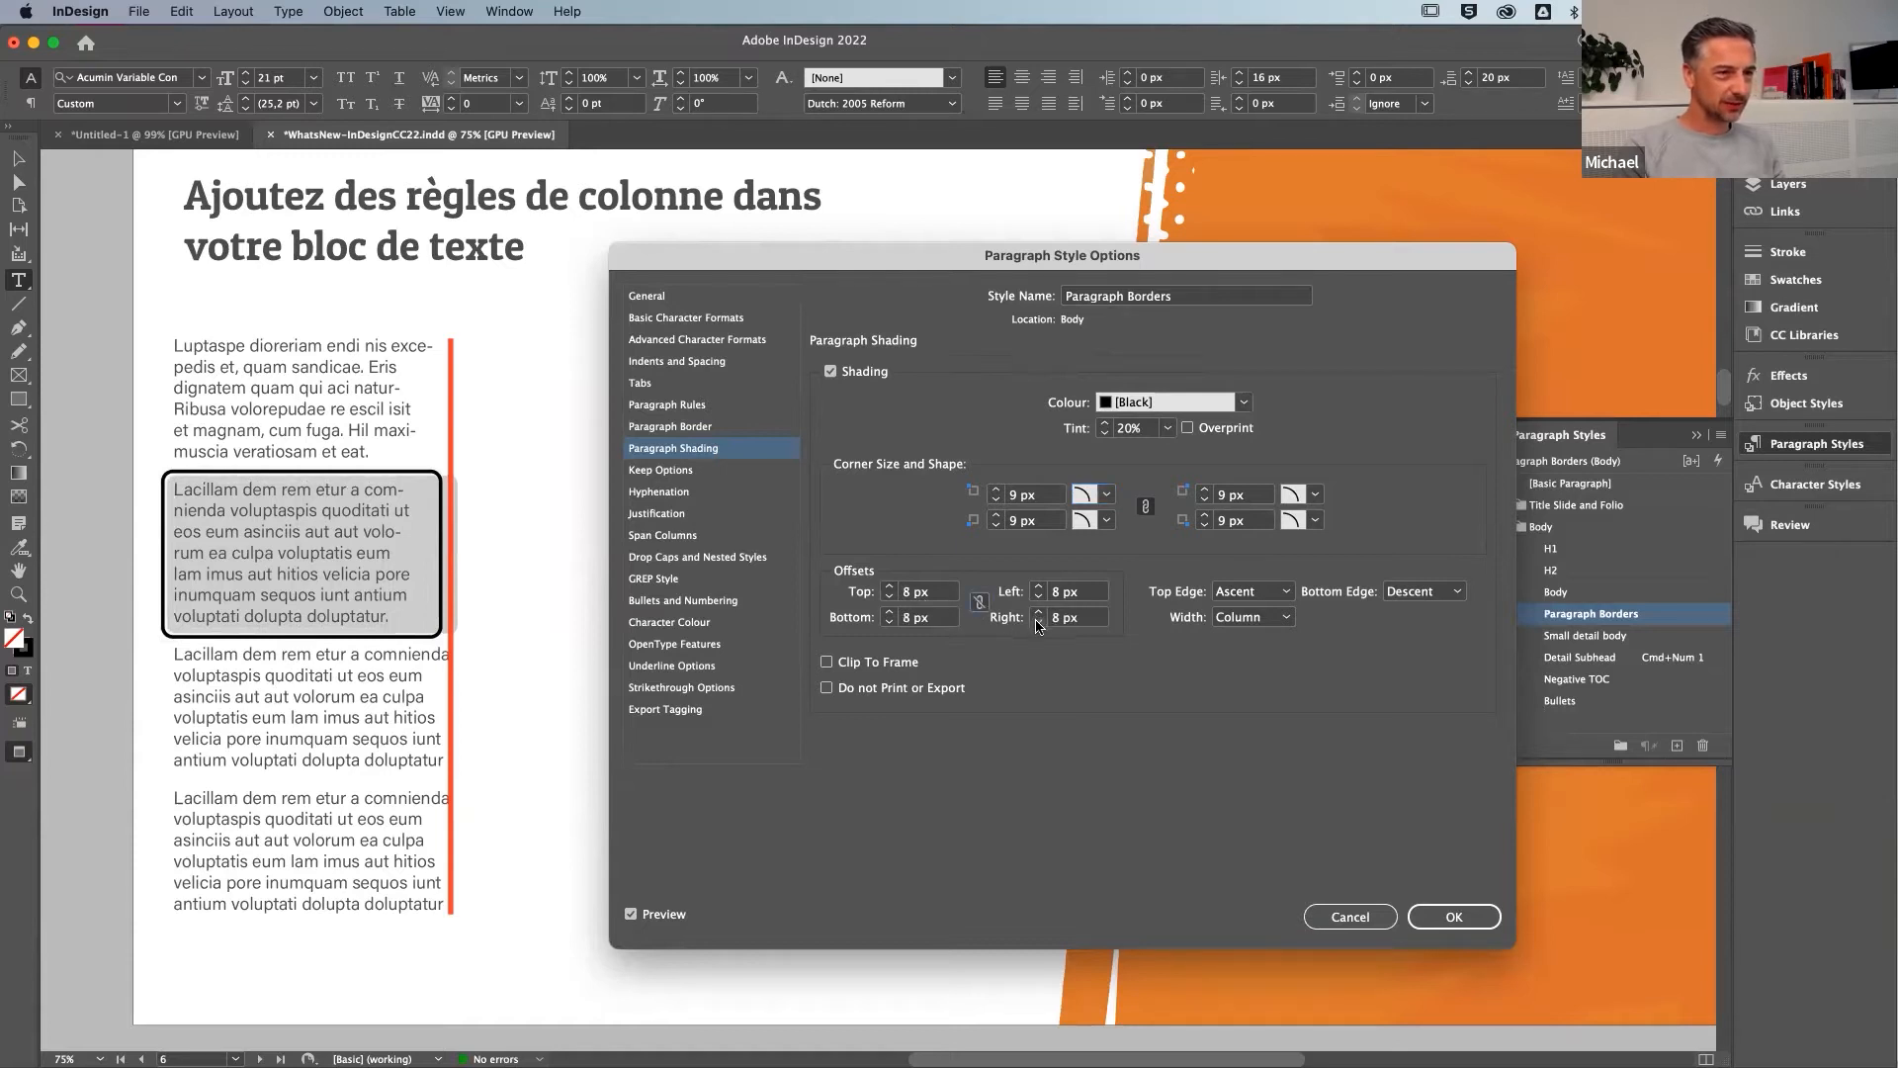
pyautogui.click(1038, 622)
pyautogui.click(1038, 623)
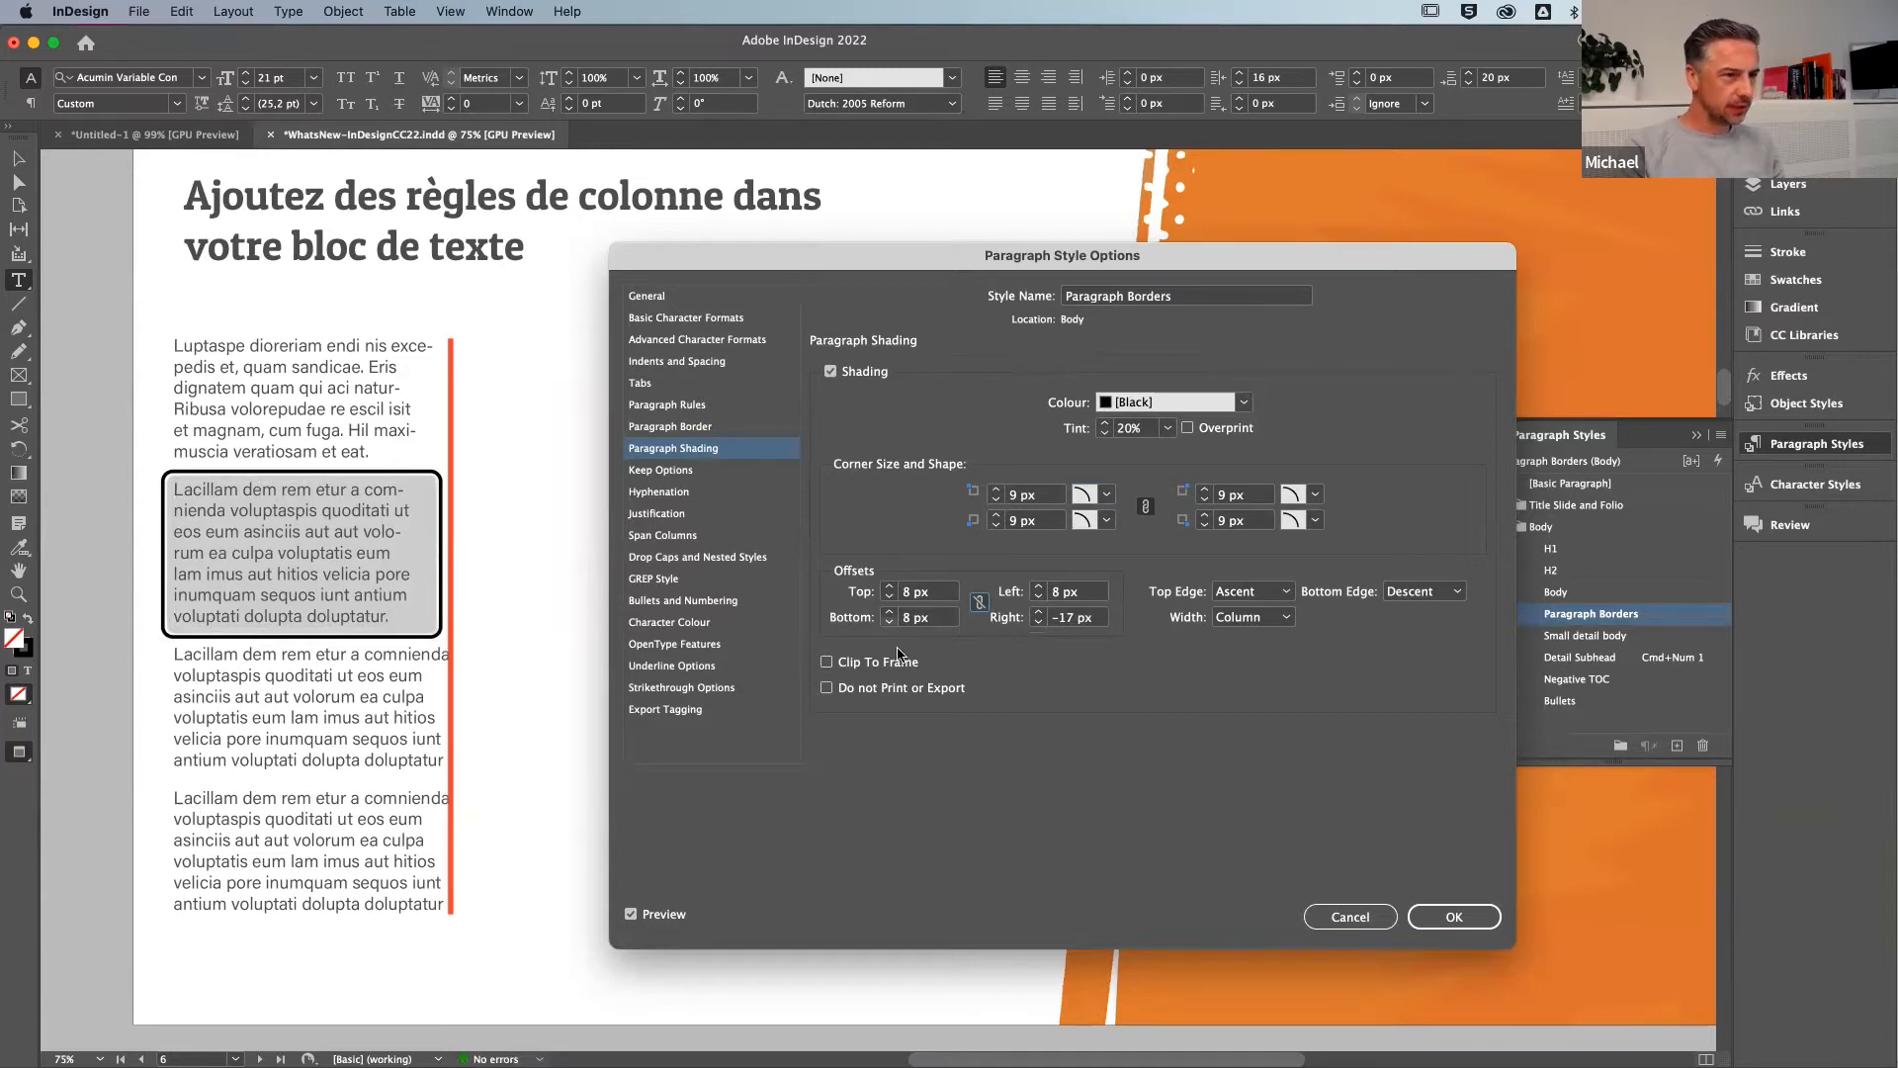
# Set the shading's linked corner size to 7 px and confirm the paragraph style options
pyautogui.click(996, 491)
pyautogui.click(997, 491)
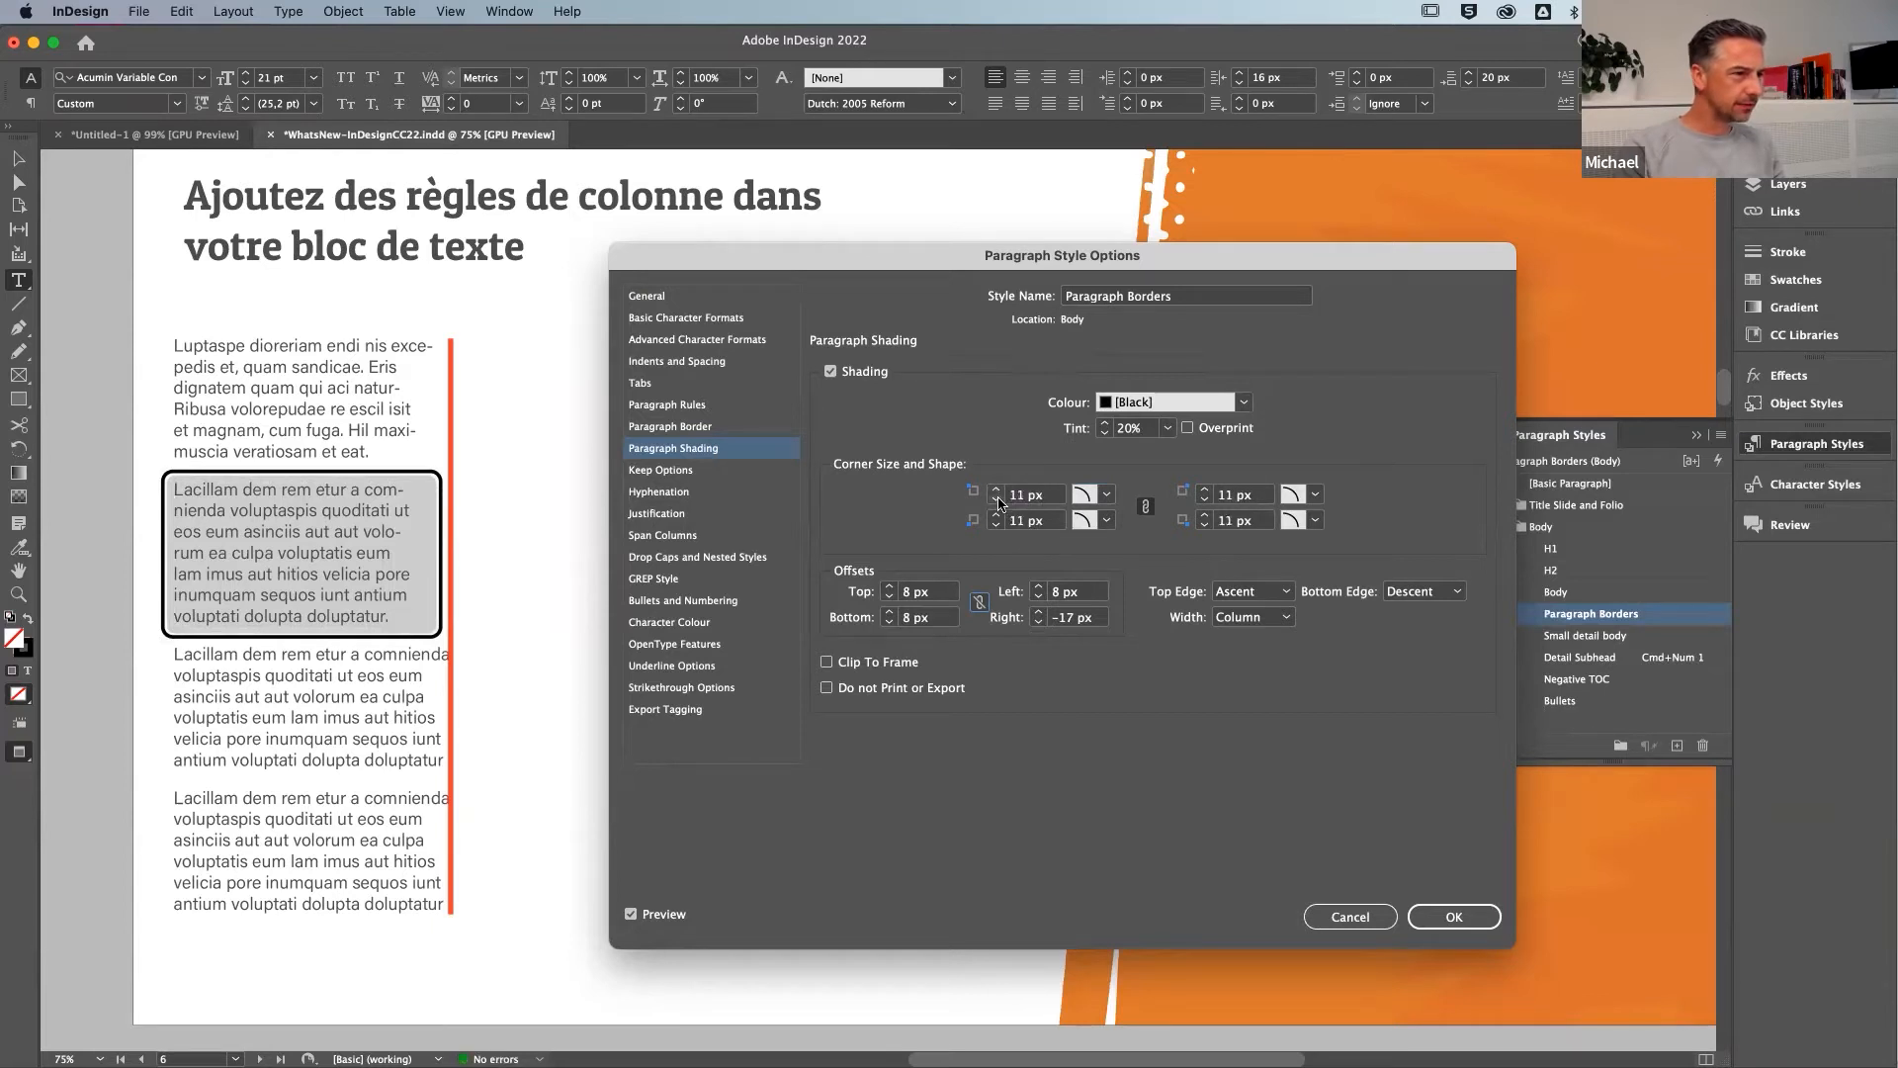
pyautogui.click(998, 500)
pyautogui.click(998, 501)
pyautogui.click(998, 500)
pyautogui.click(998, 500)
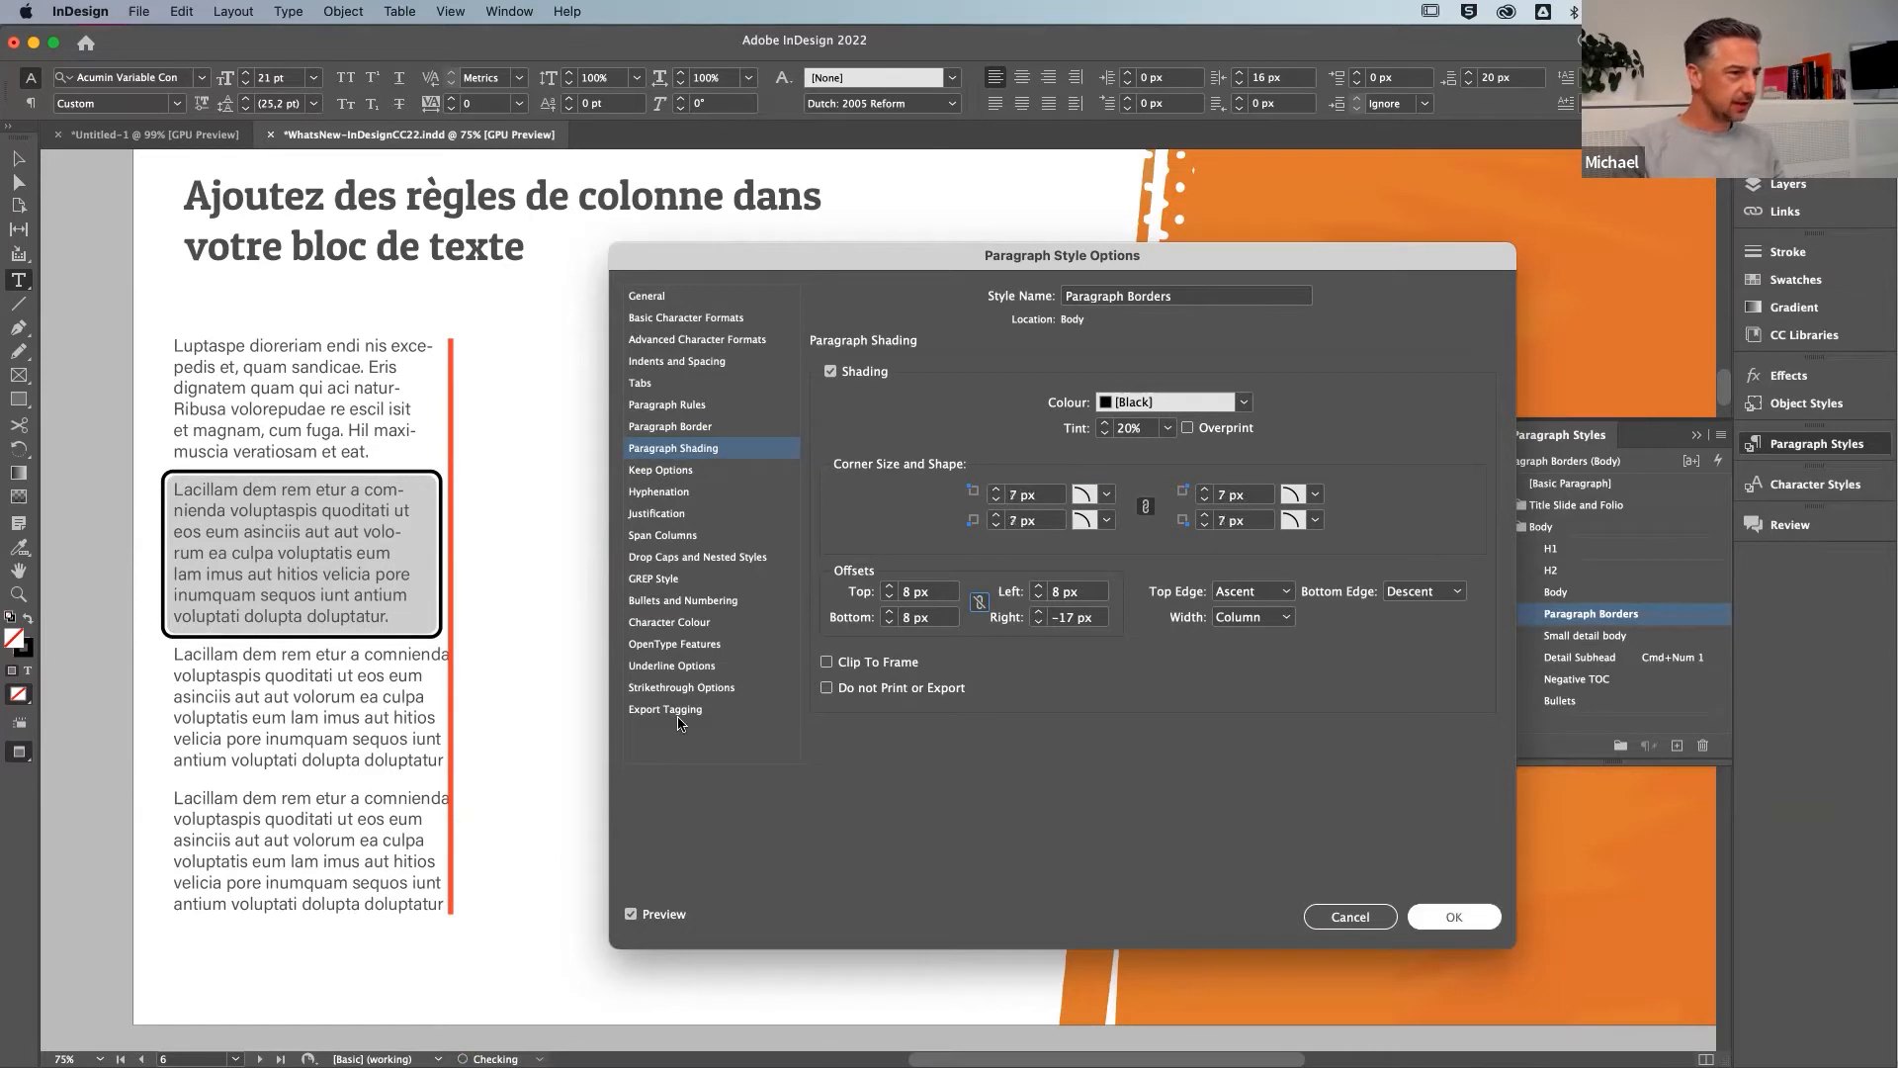
# Apply the Paragraph Borders style to the last paragraph and delete the text of the unstyled paragraph above it
pyautogui.click(261, 833)
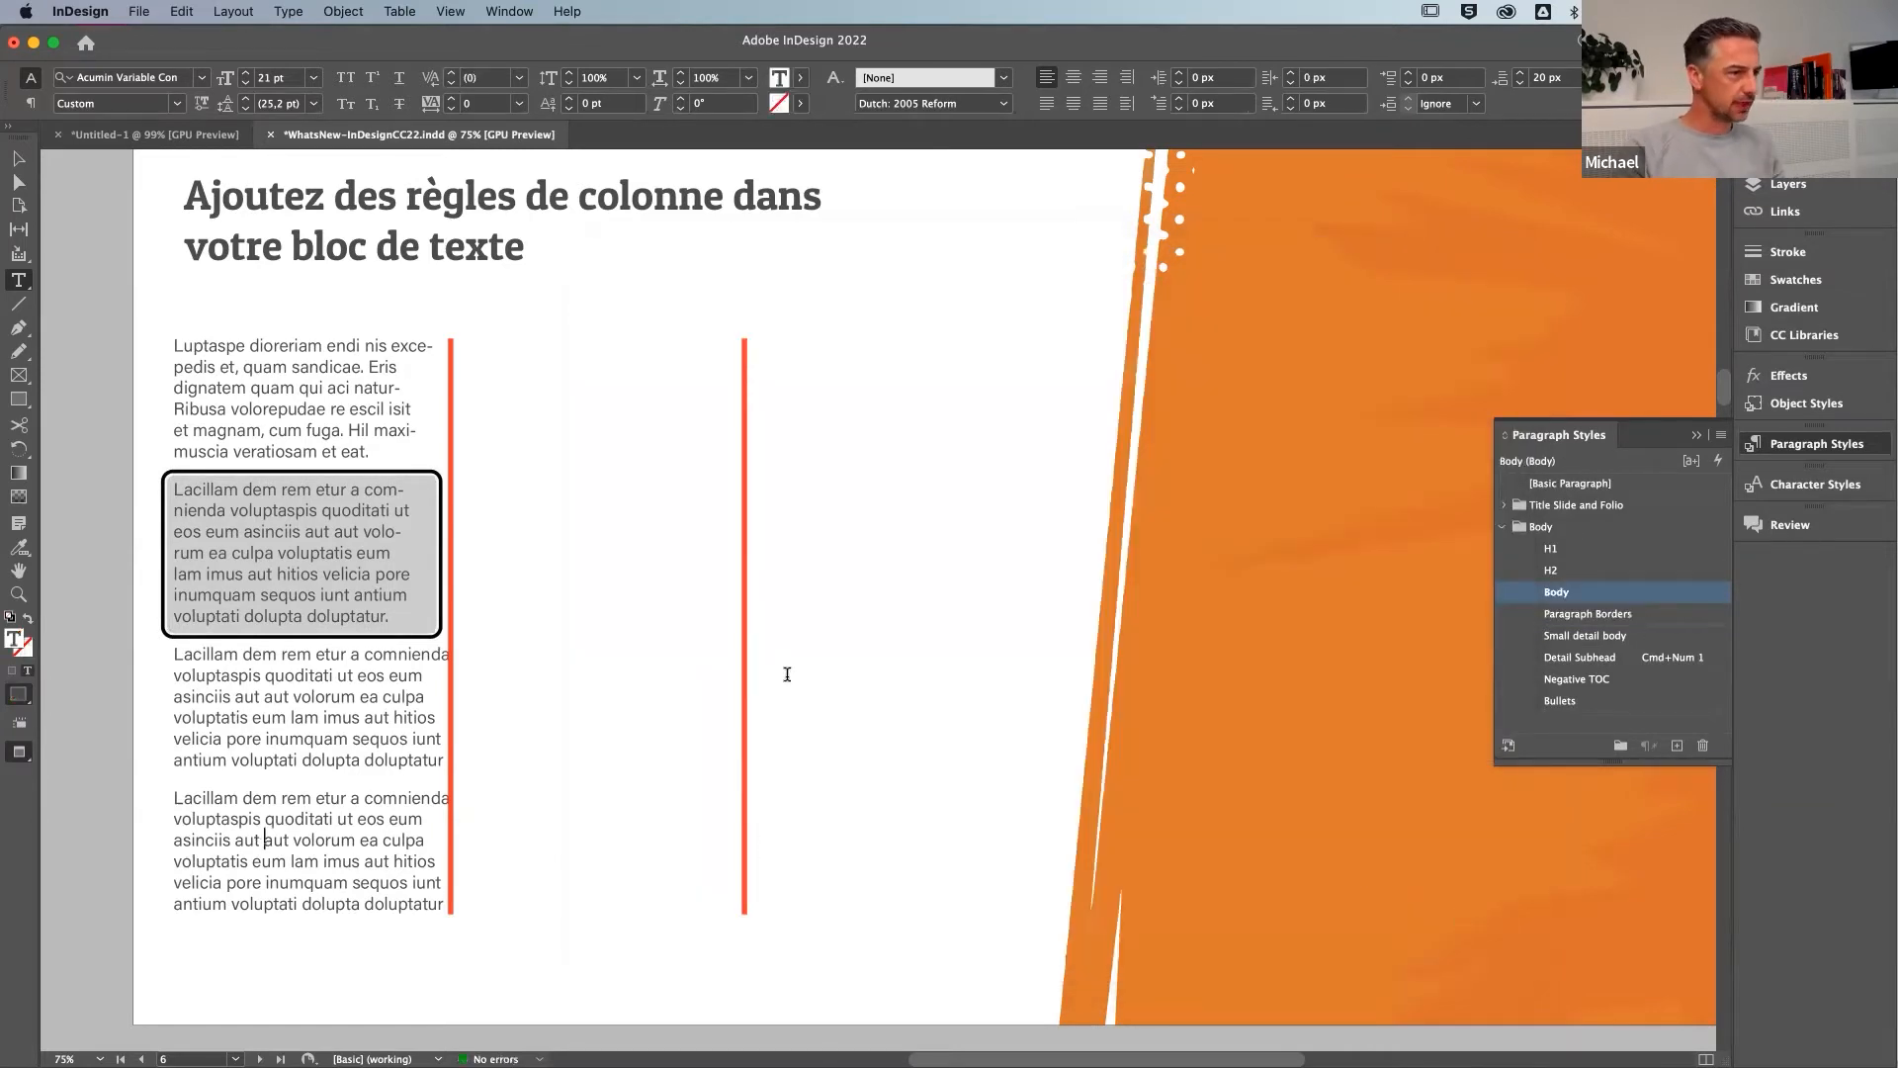
pyautogui.click(1592, 614)
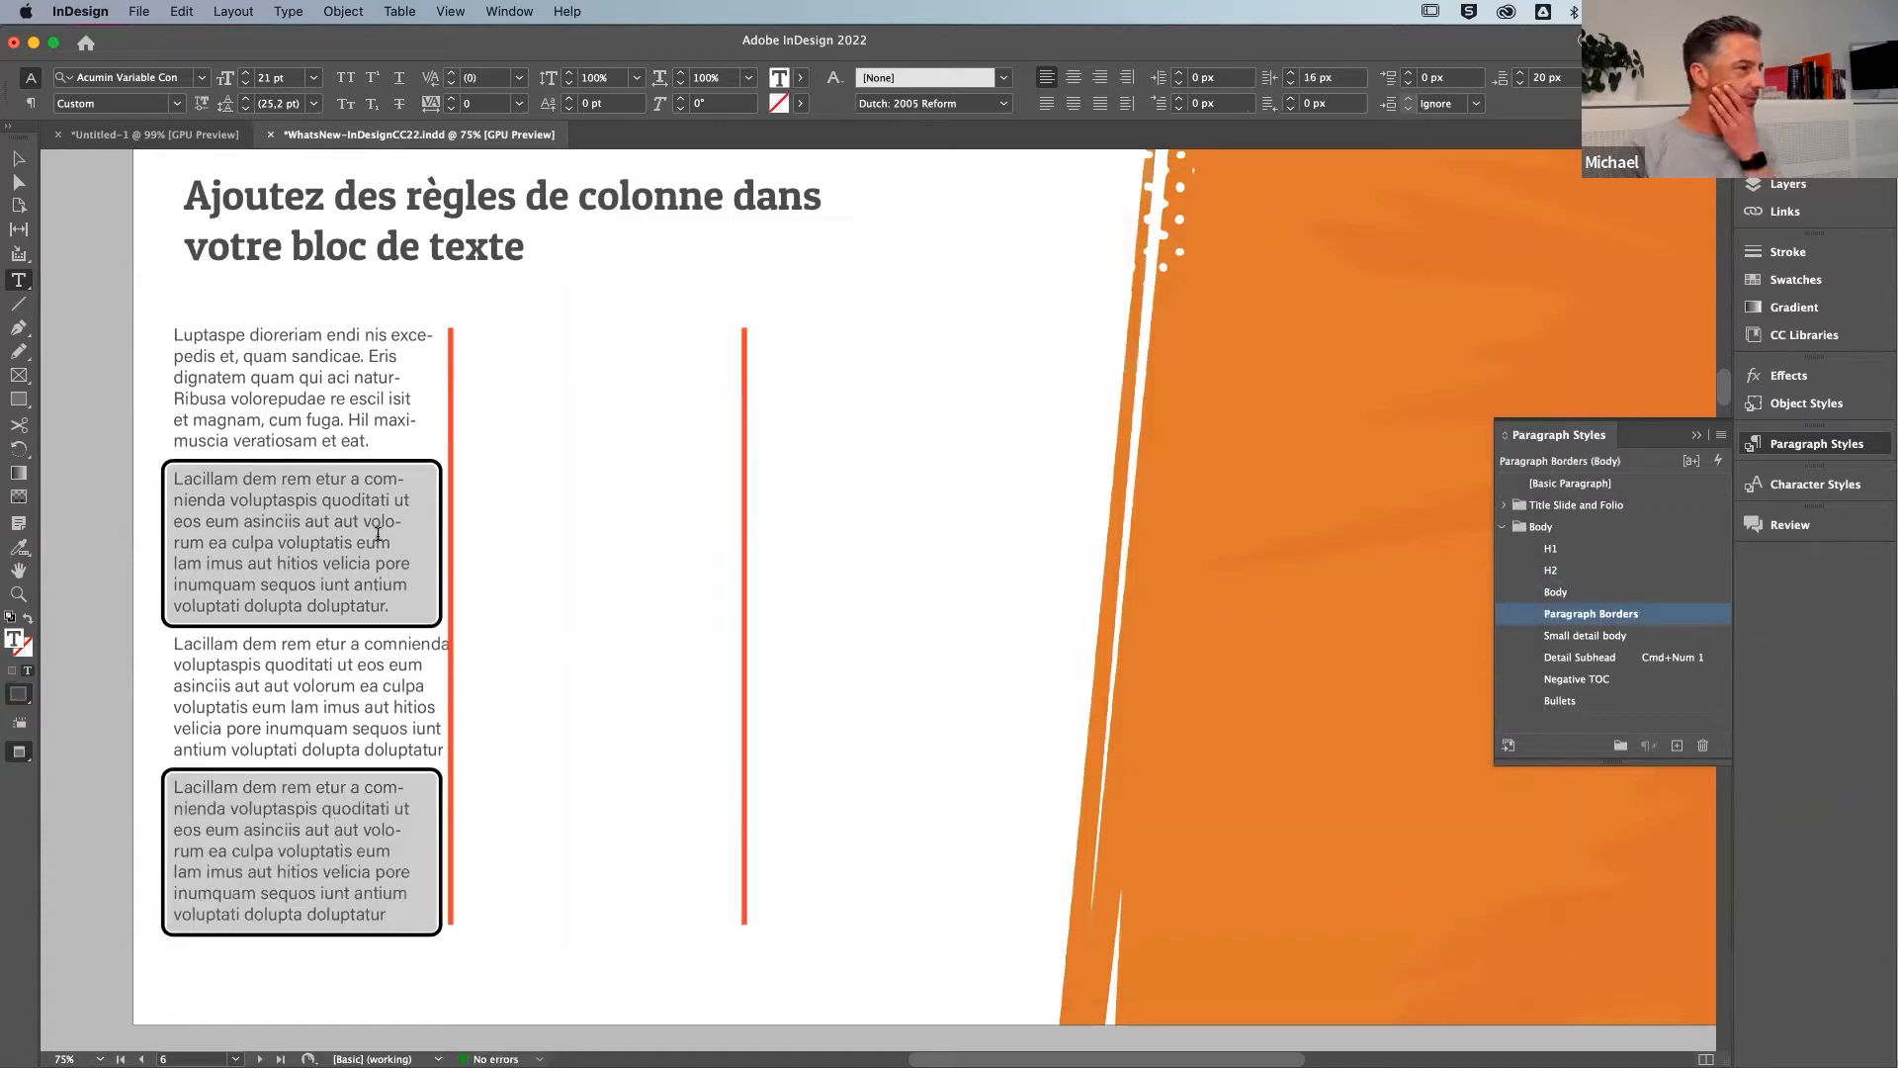
pyautogui.tripleClick(271, 705)
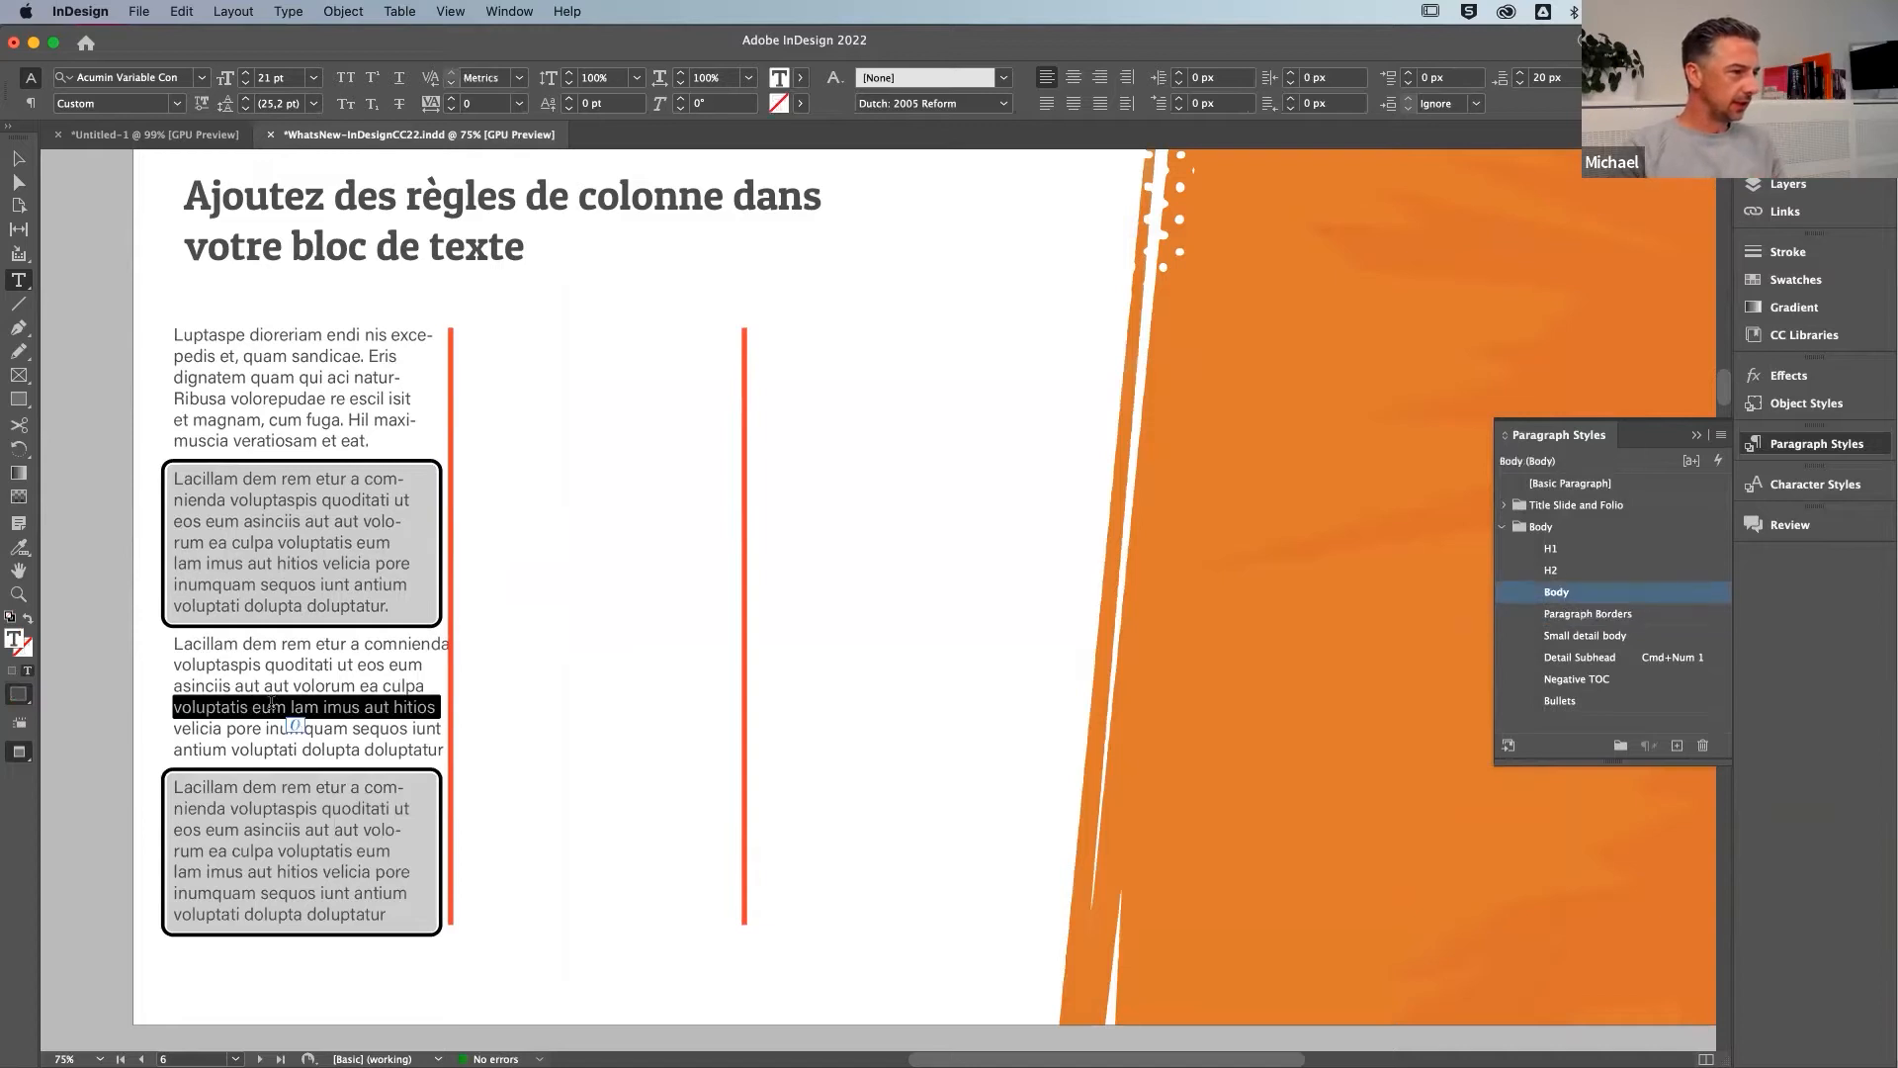
pyautogui.moveTo(170, 641); pyautogui.dragTo(442, 748)
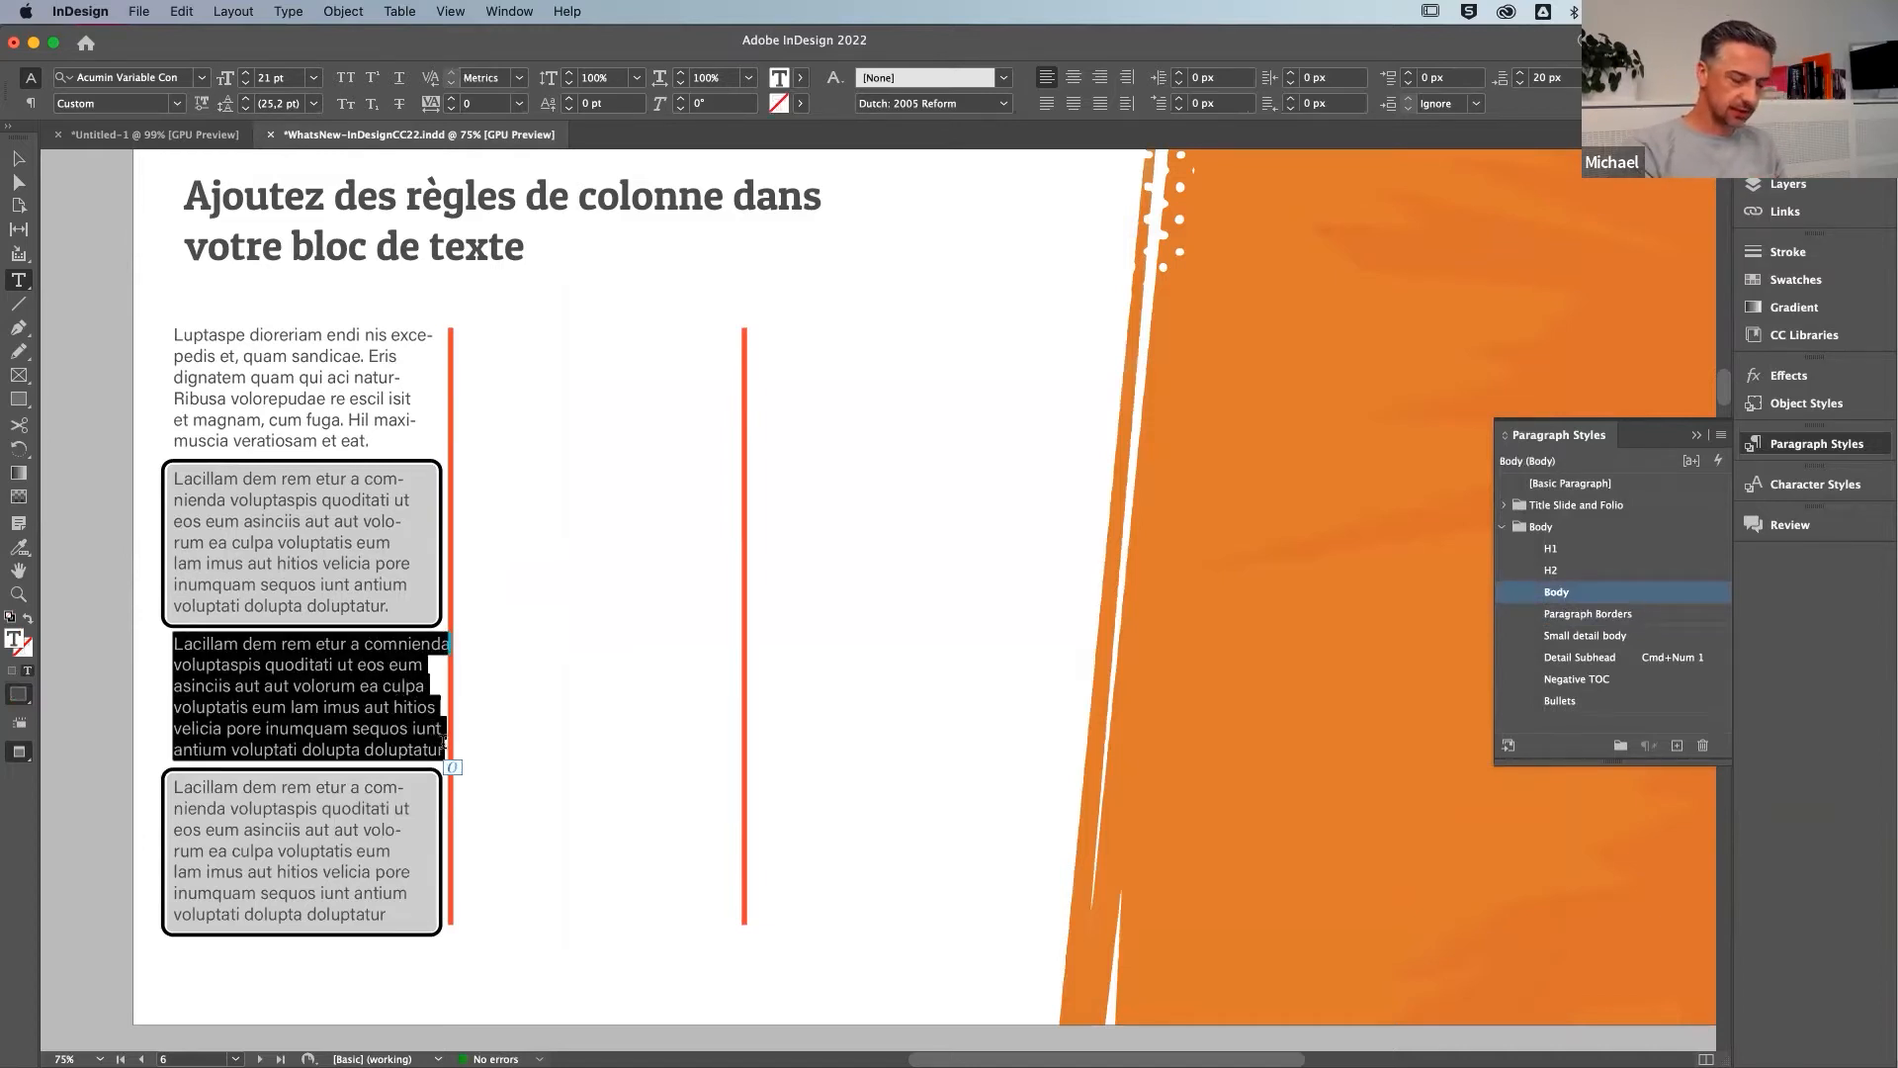
pyautogui.press('BackSpace')
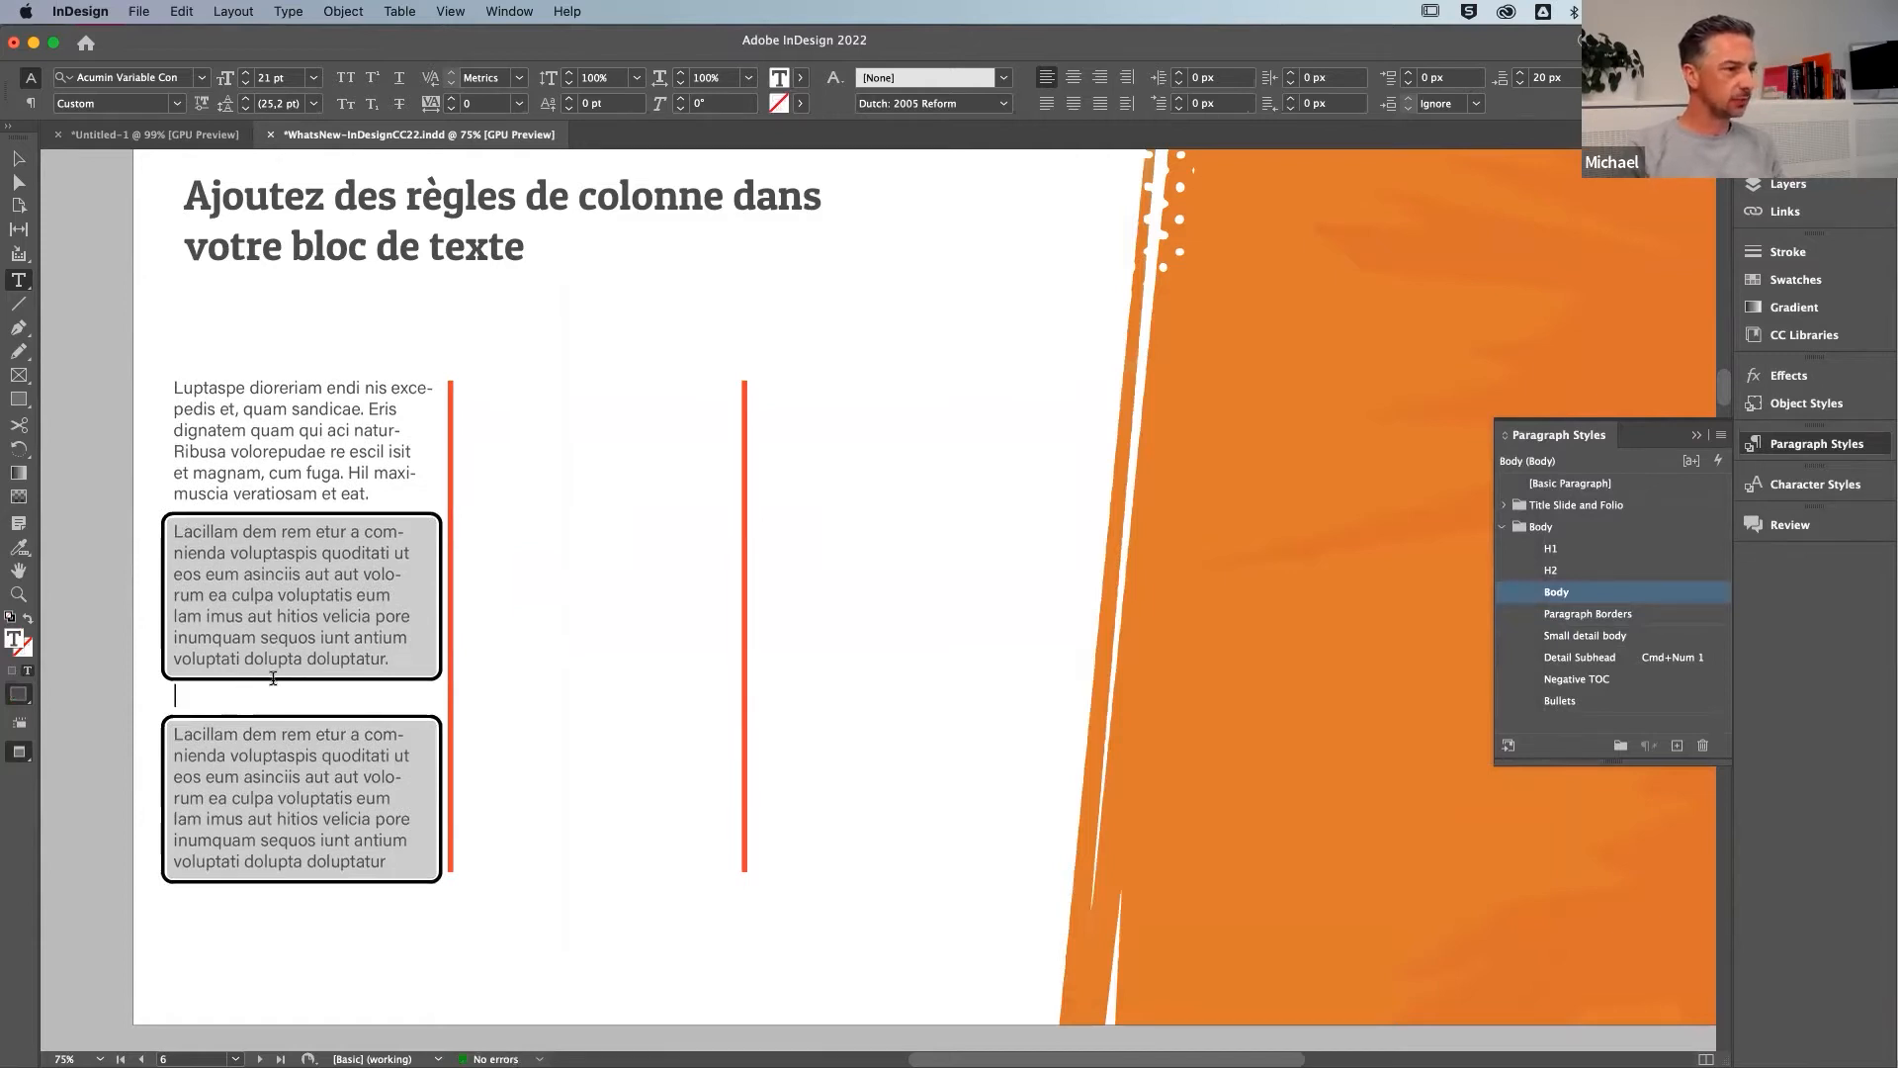
pyautogui.press('Escape')
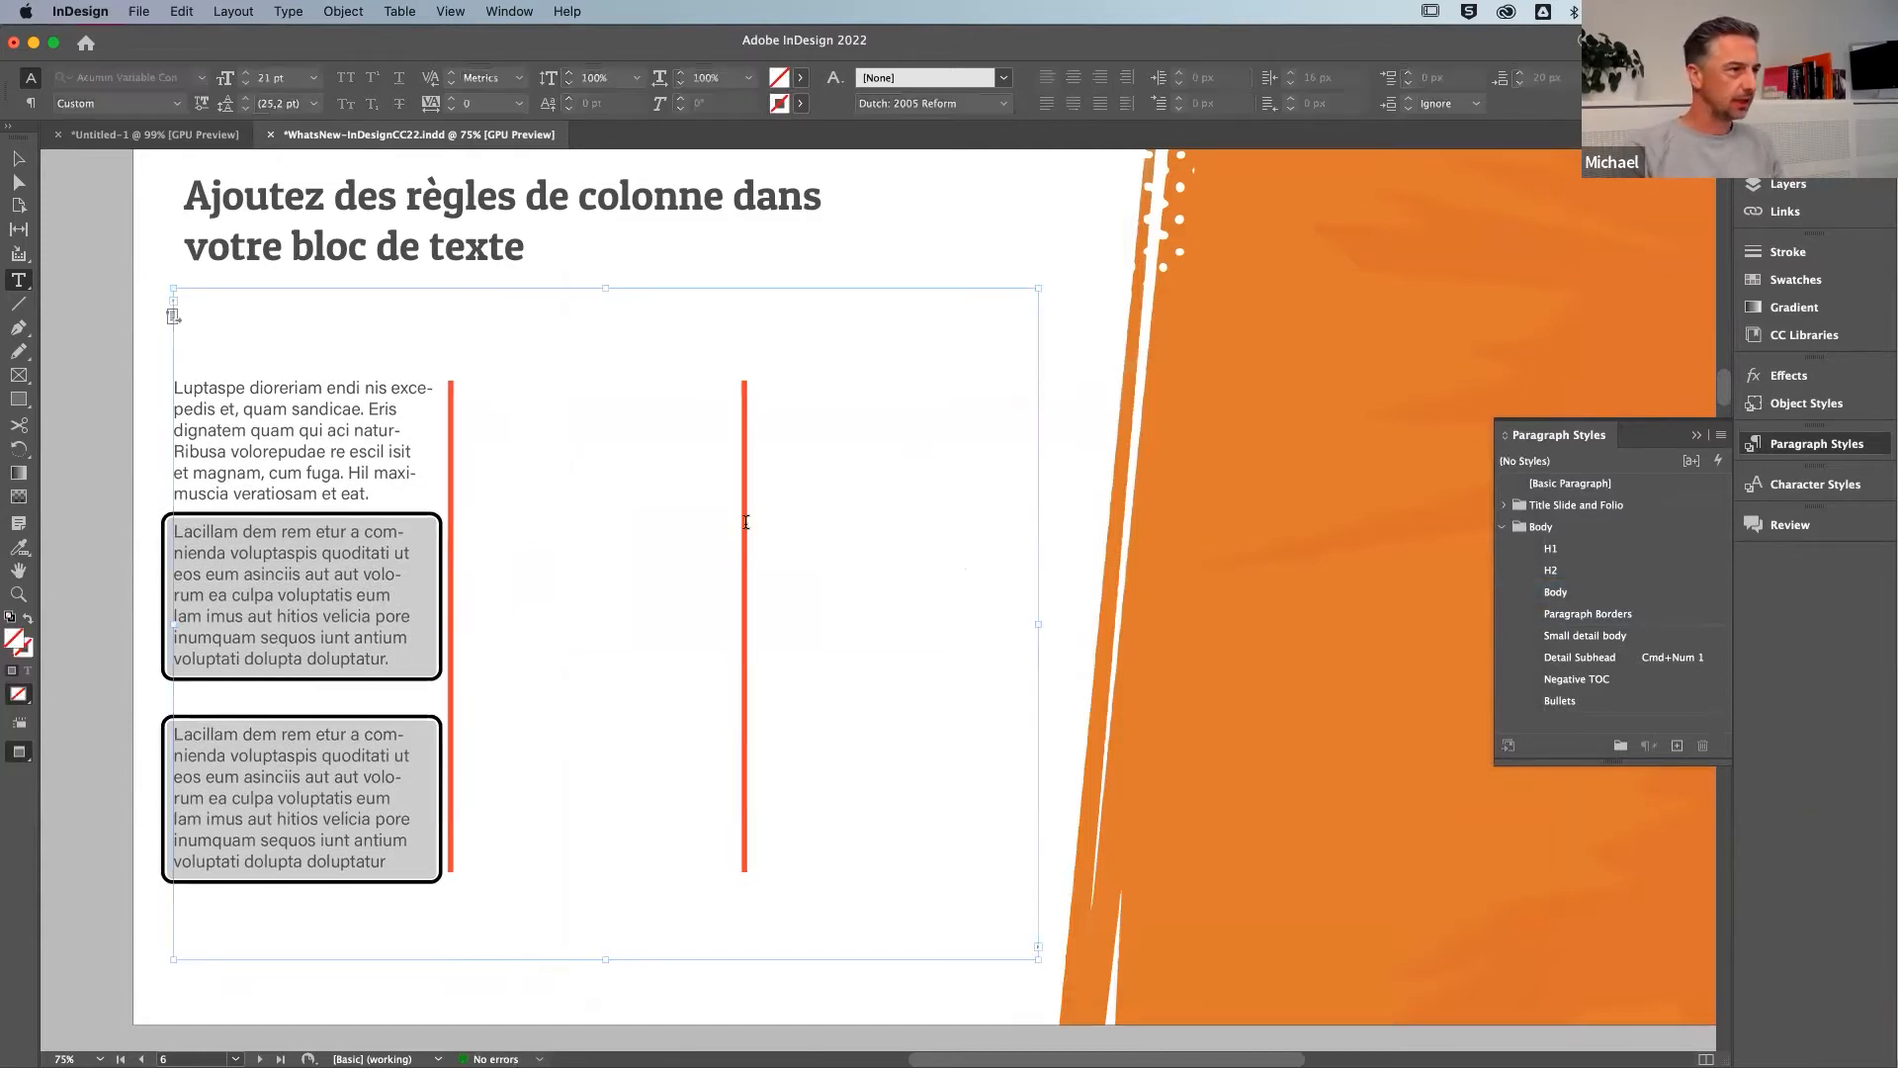
pyautogui.scroll(-4, 755, 438)
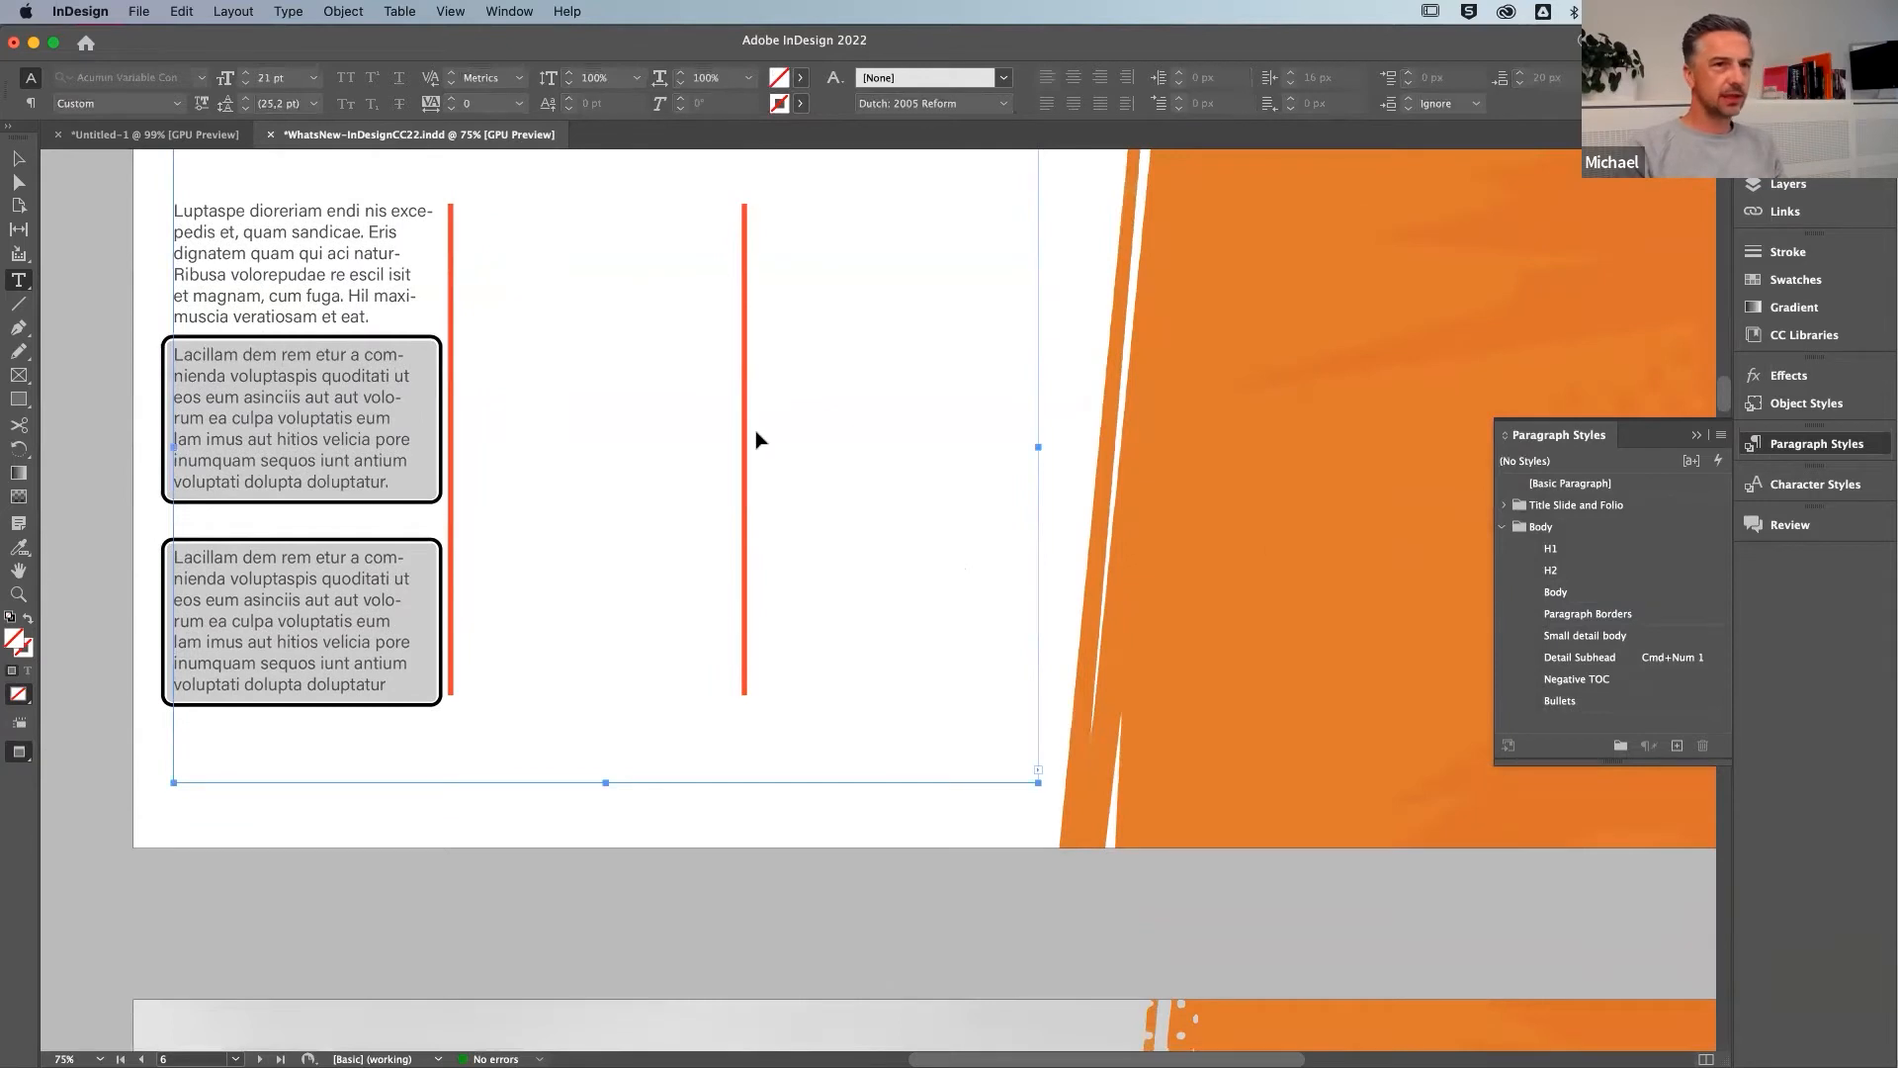
pyautogui.hscroll(-2, 756, 438)
pyautogui.scroll(5, 756, 438)
pyautogui.hscroll(3, 756, 438)
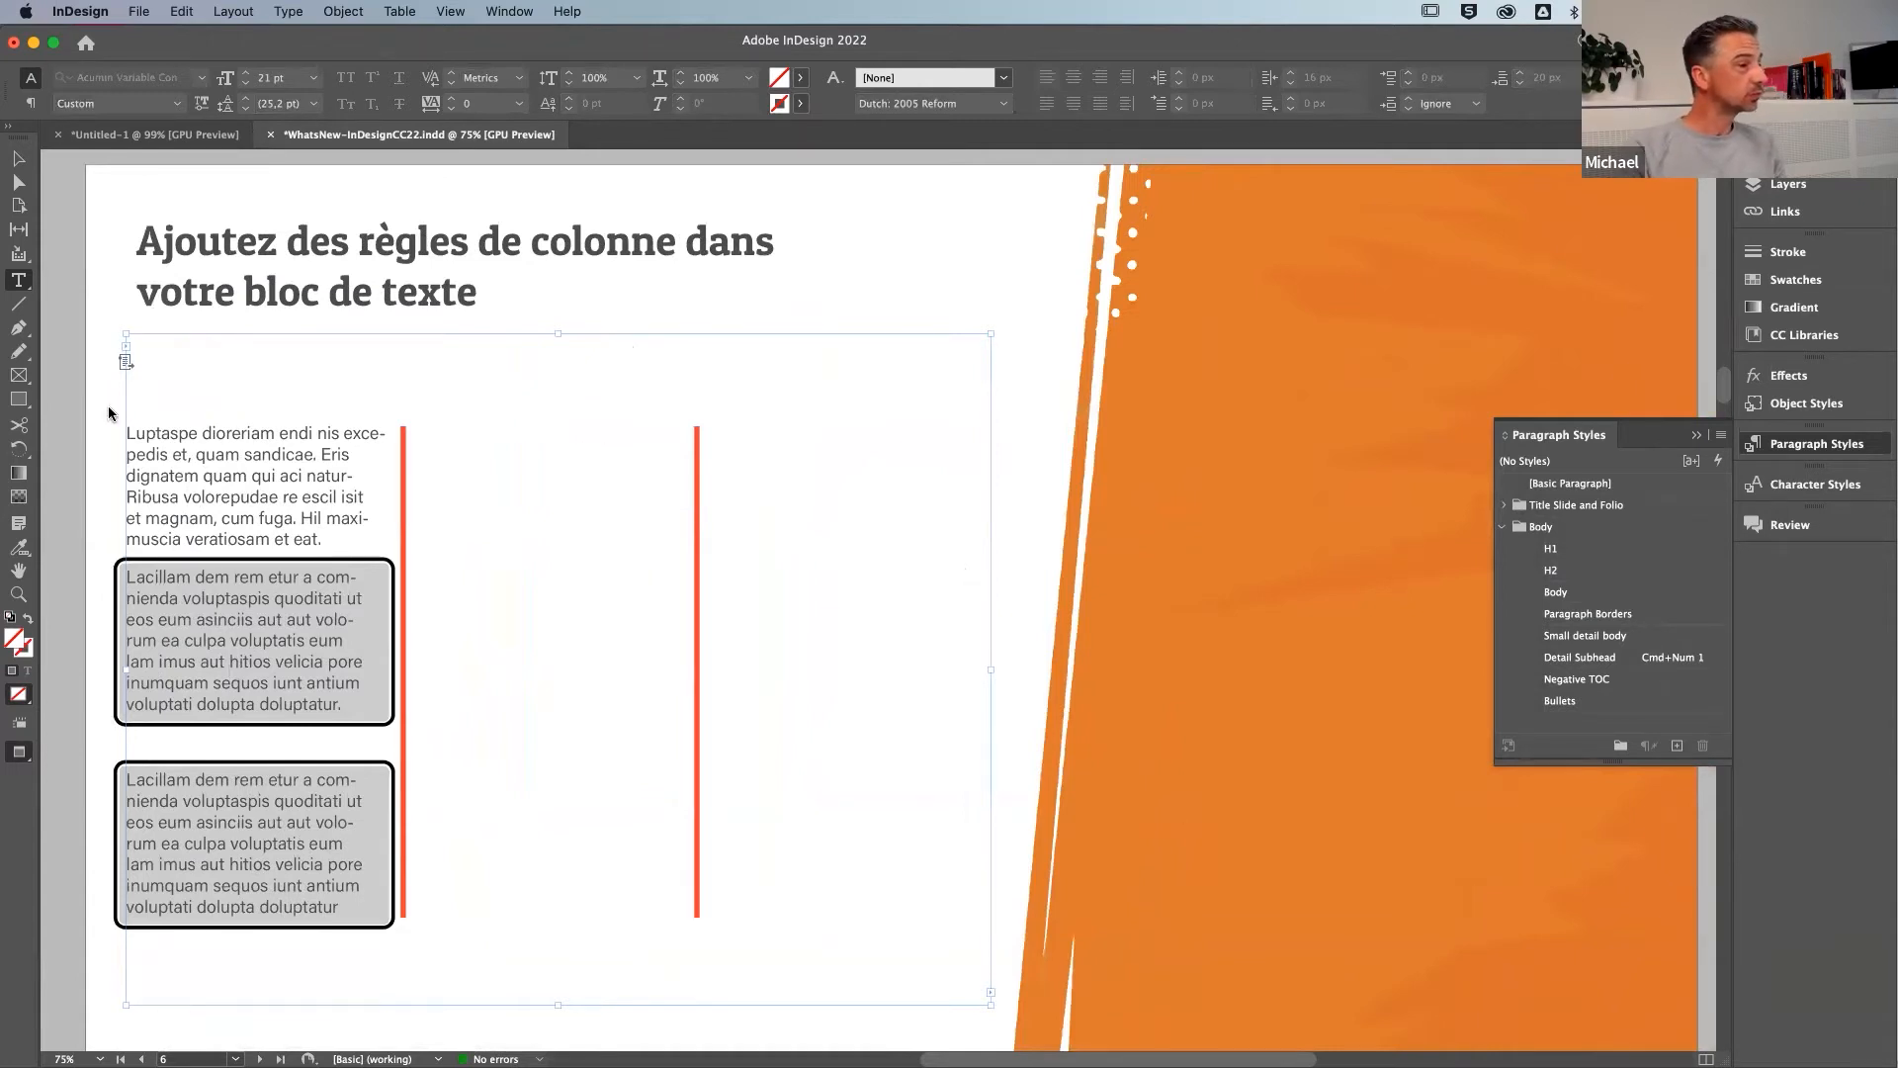
pyautogui.click(458, 527)
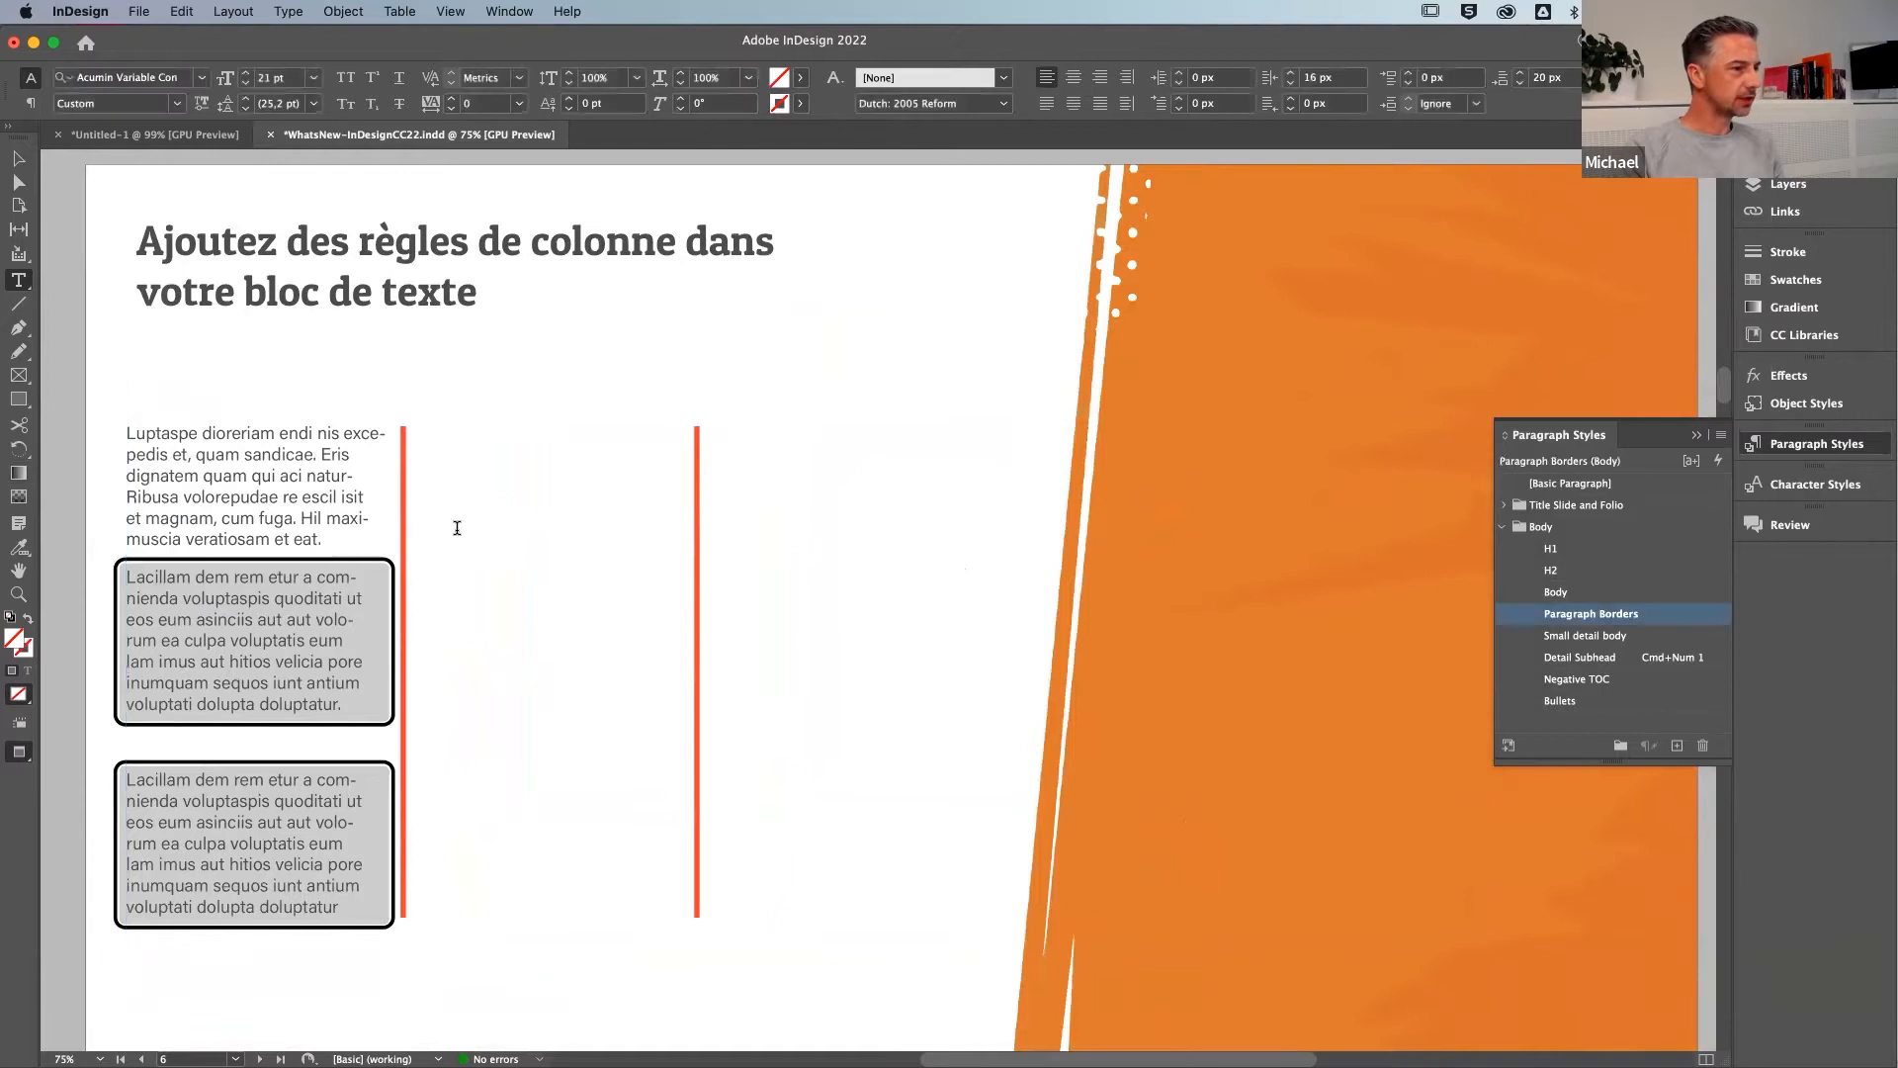
pyautogui.keyDown('super'); pyautogui.click(305, 525); pyautogui.keyUp('super')
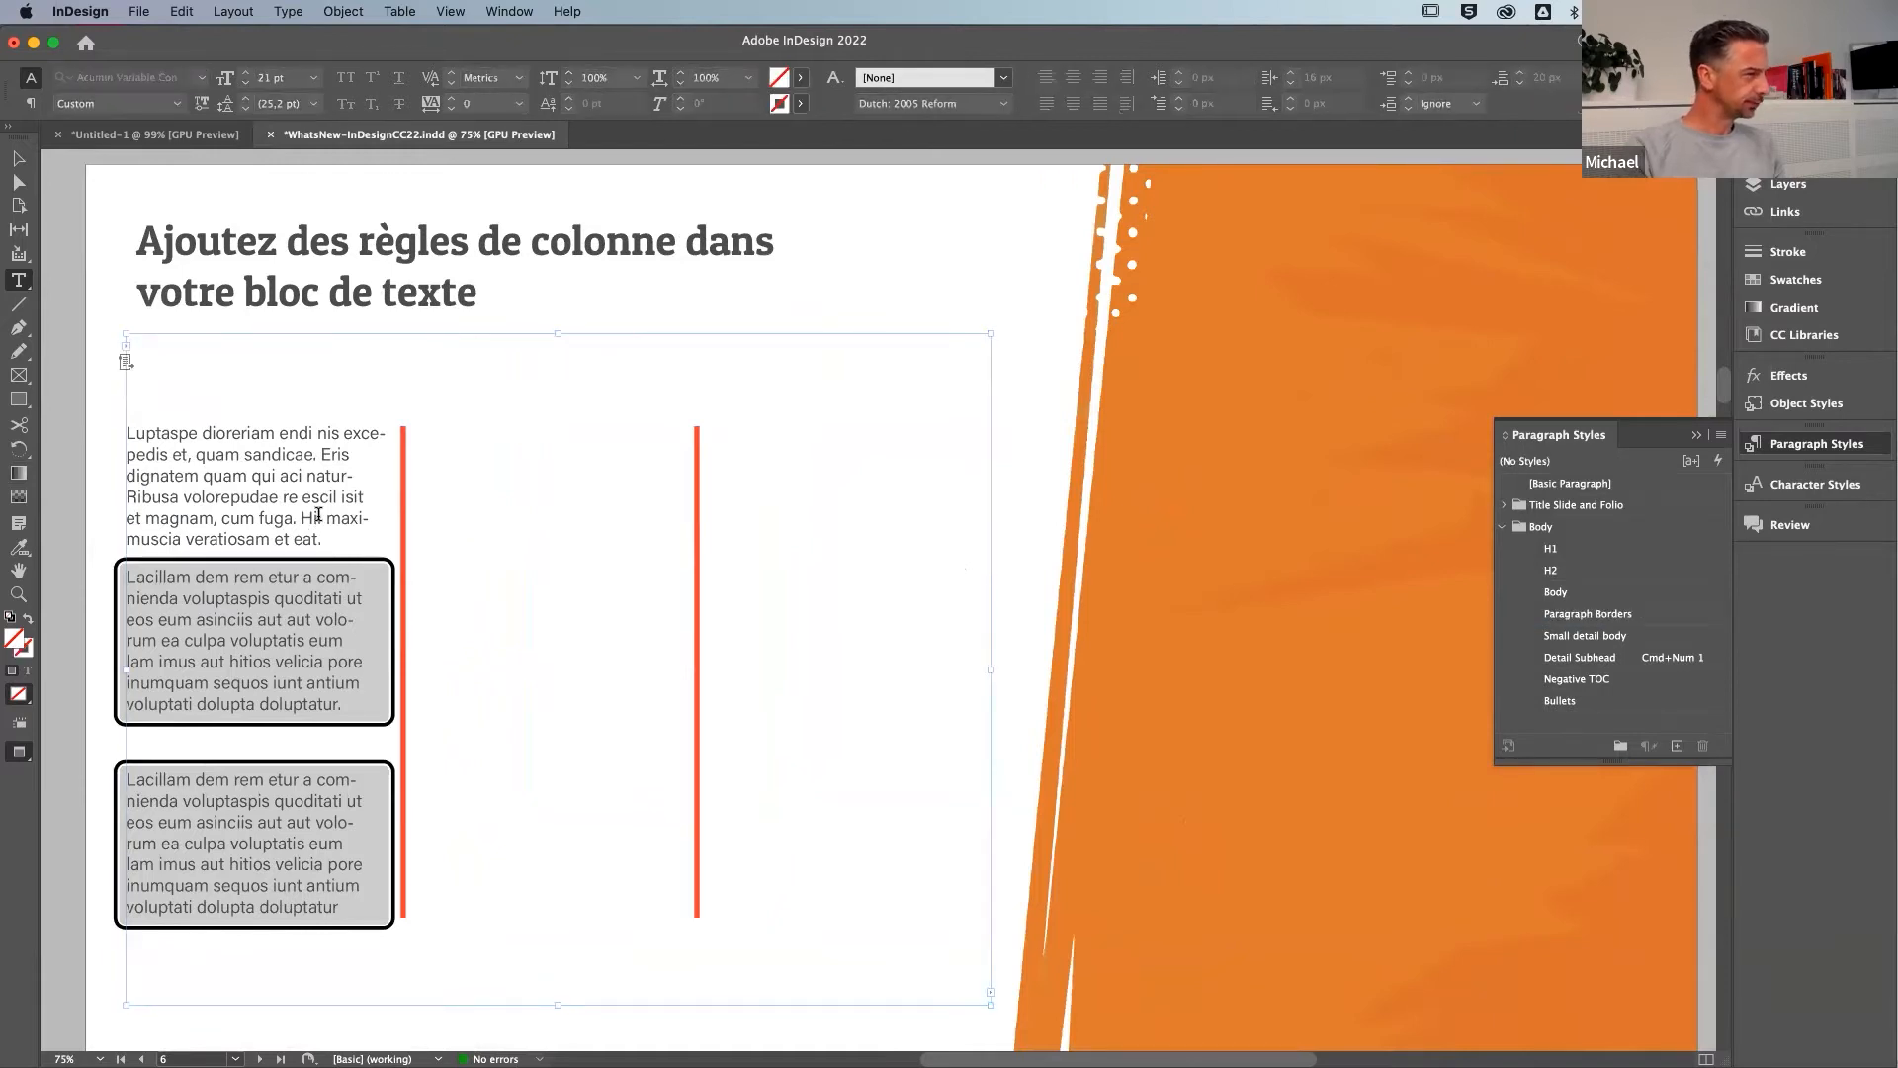
# Move the three-column text frame with the column rules to X 60 px, Y 206 px
pyautogui.scroll(-10, 392, 628)
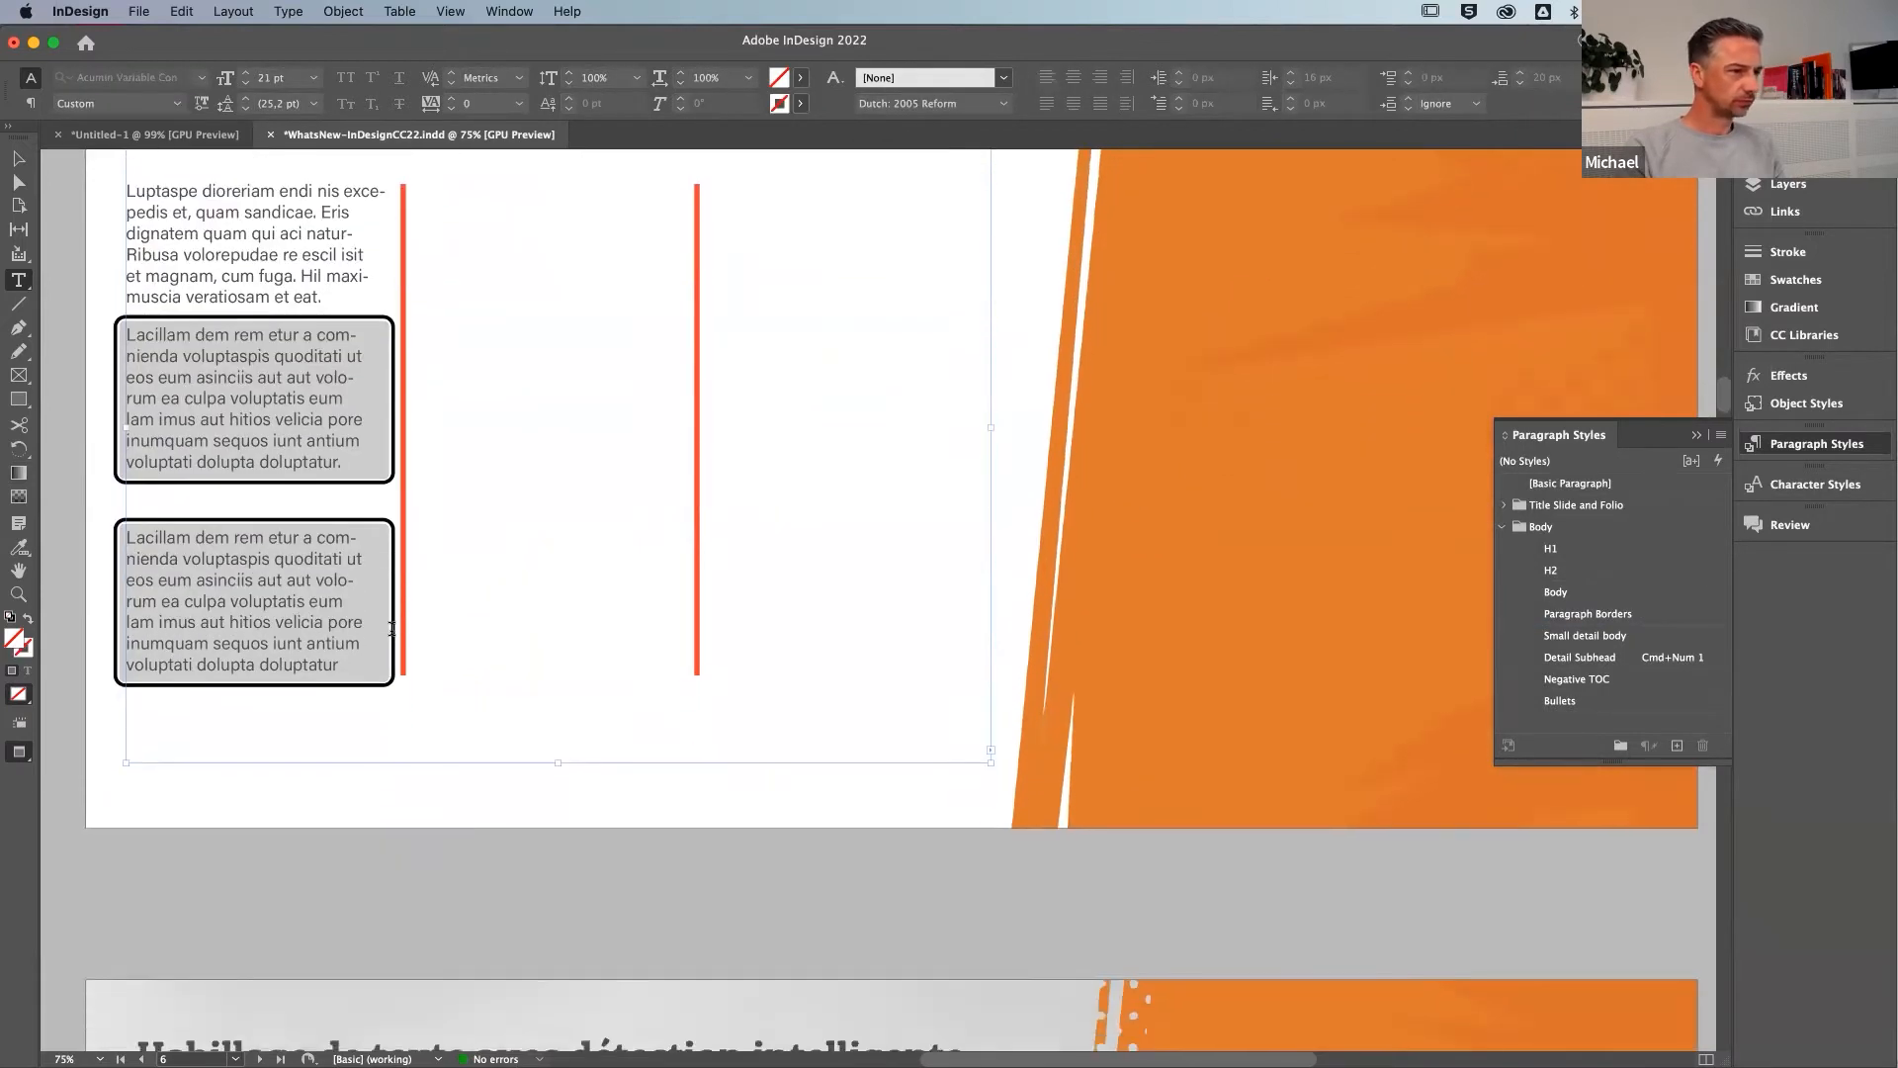
pyautogui.scroll(-1, 392, 629)
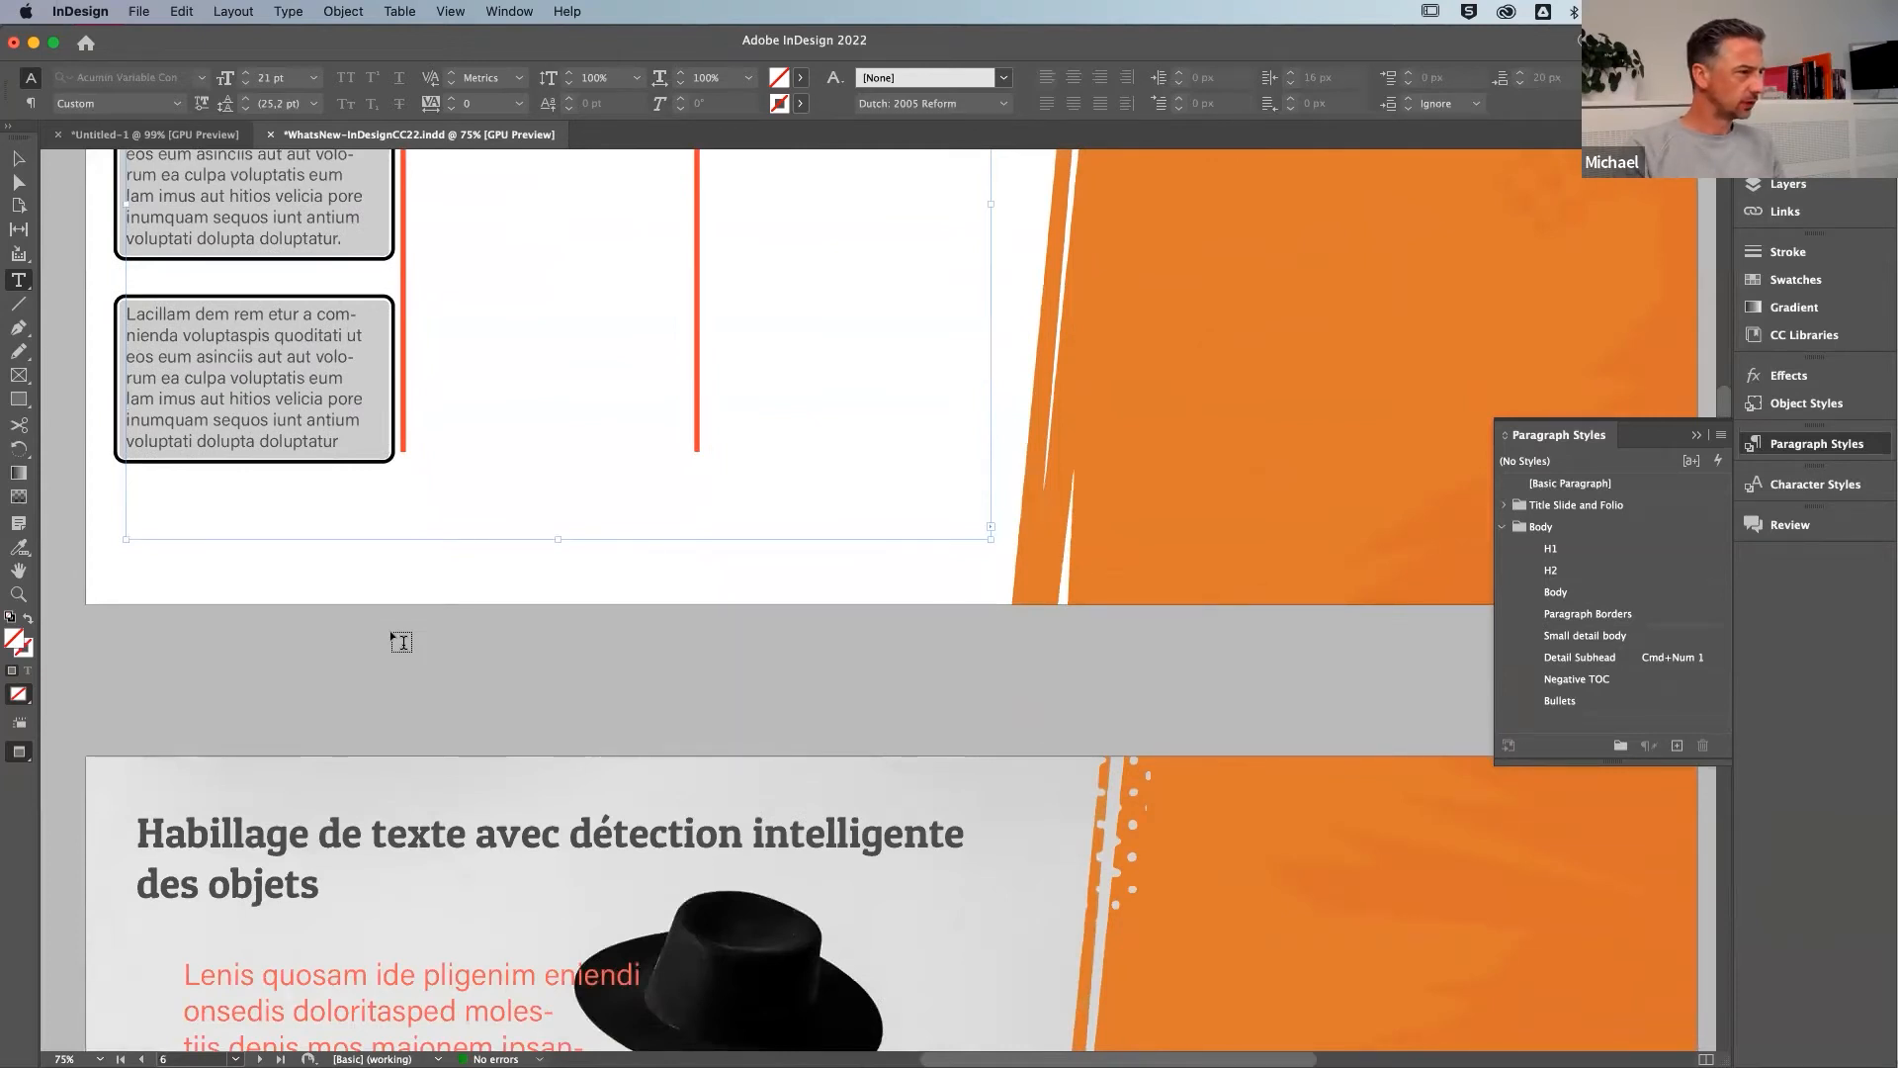
pyautogui.scroll(8, 401, 642)
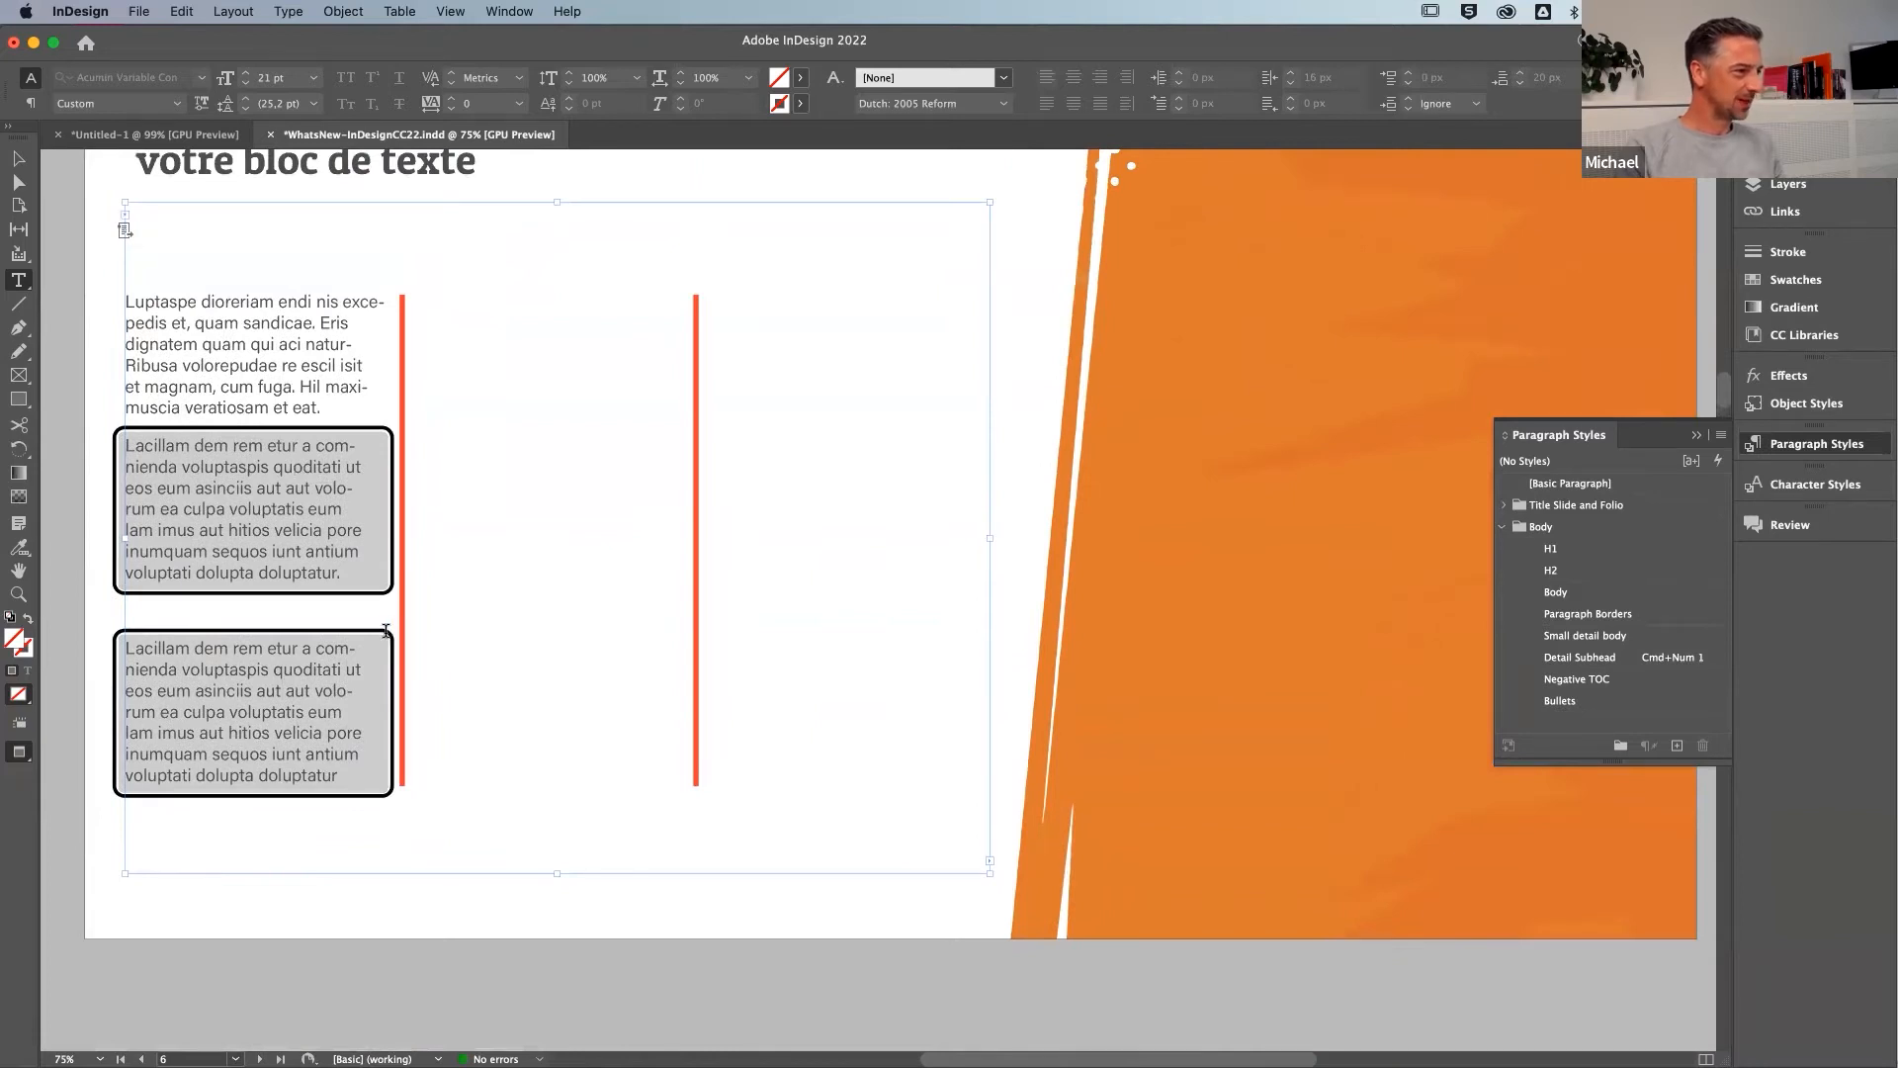
pyautogui.scroll(3, 378, 617)
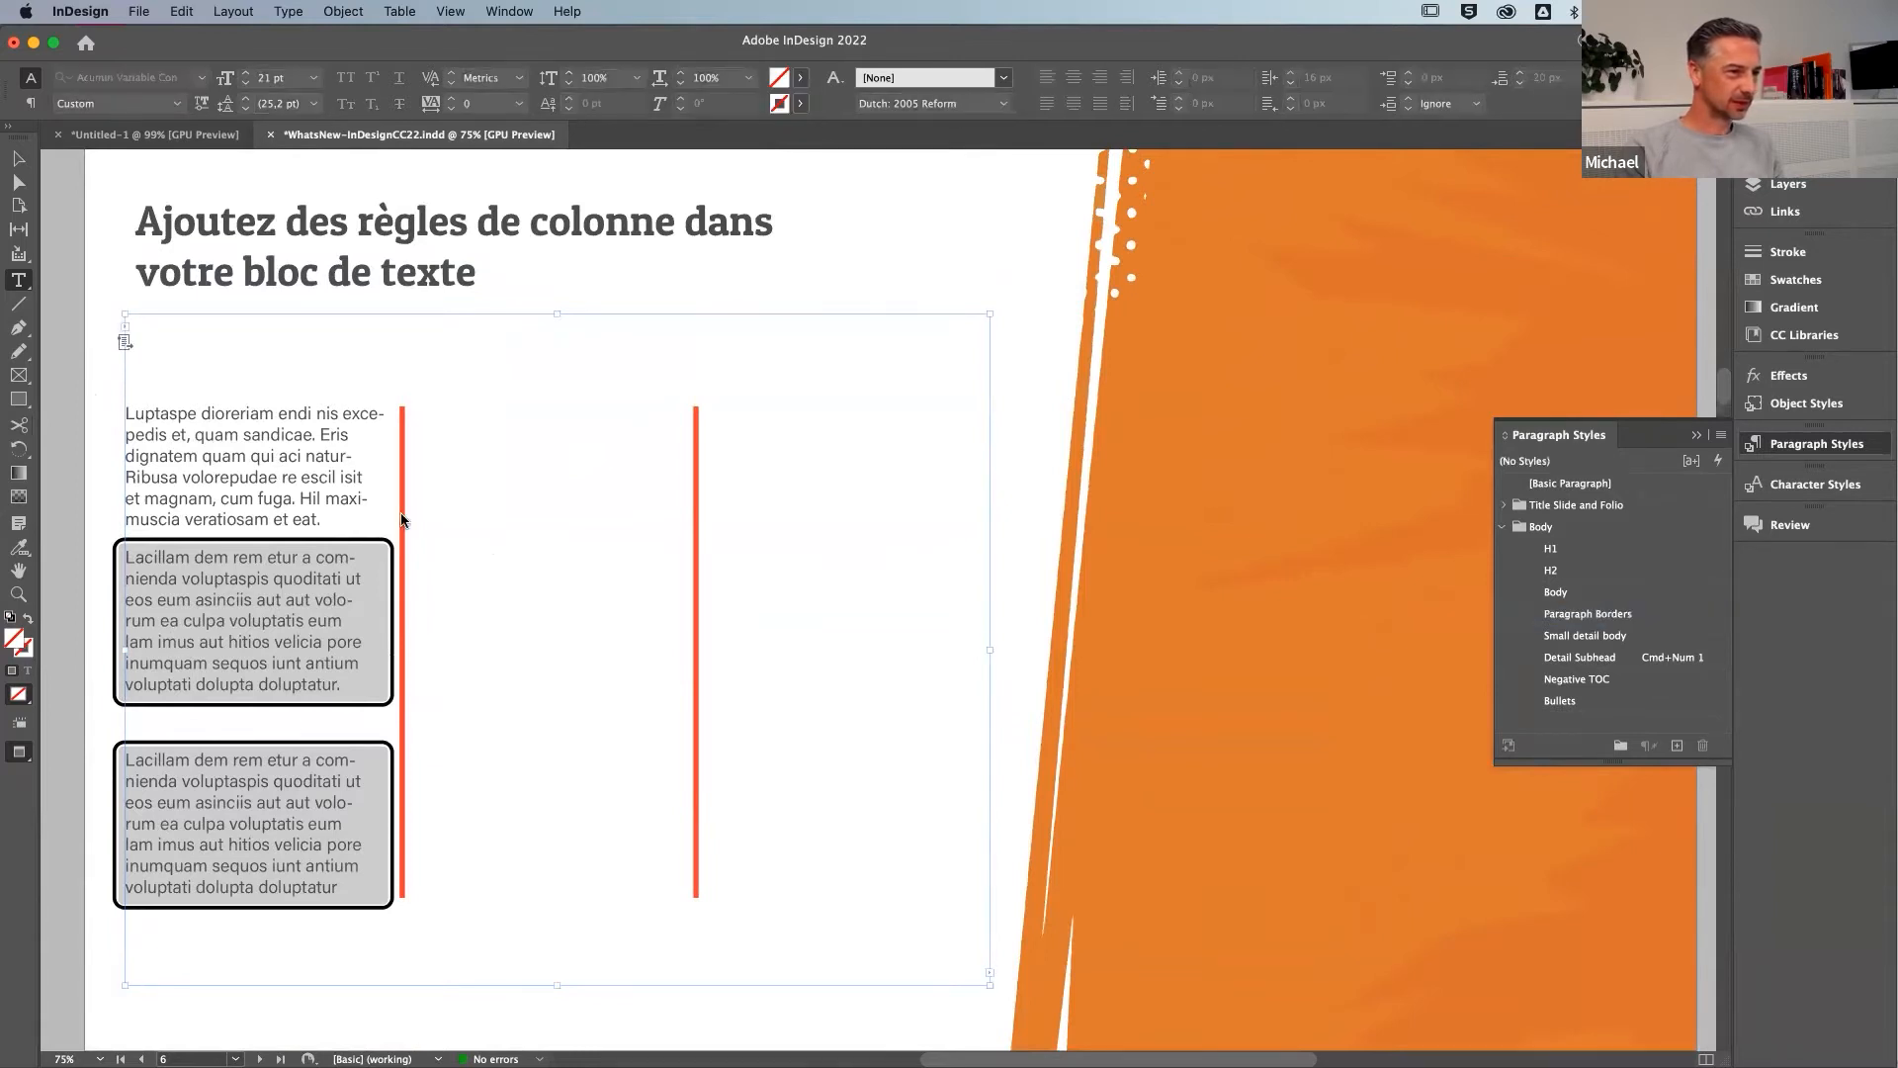
pyautogui.scroll(-3, 243, 695)
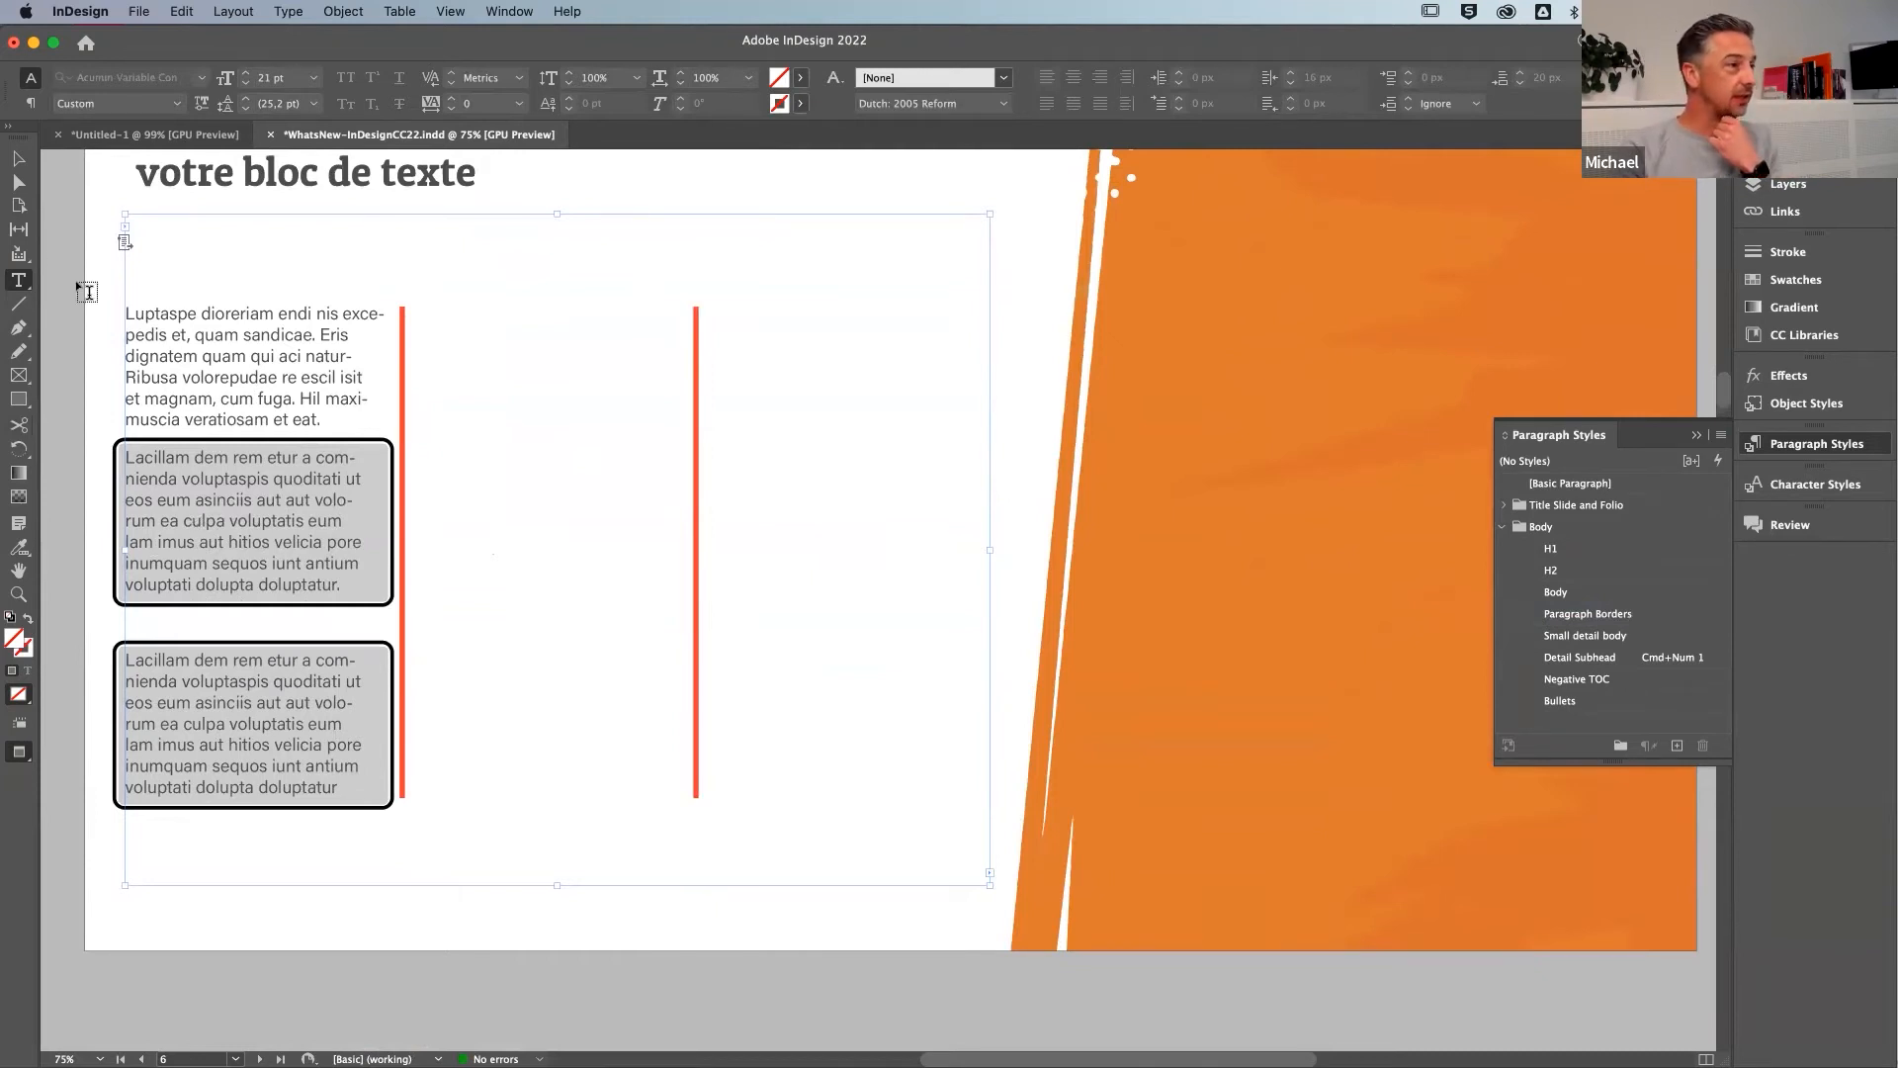
pyautogui.click(20, 162)
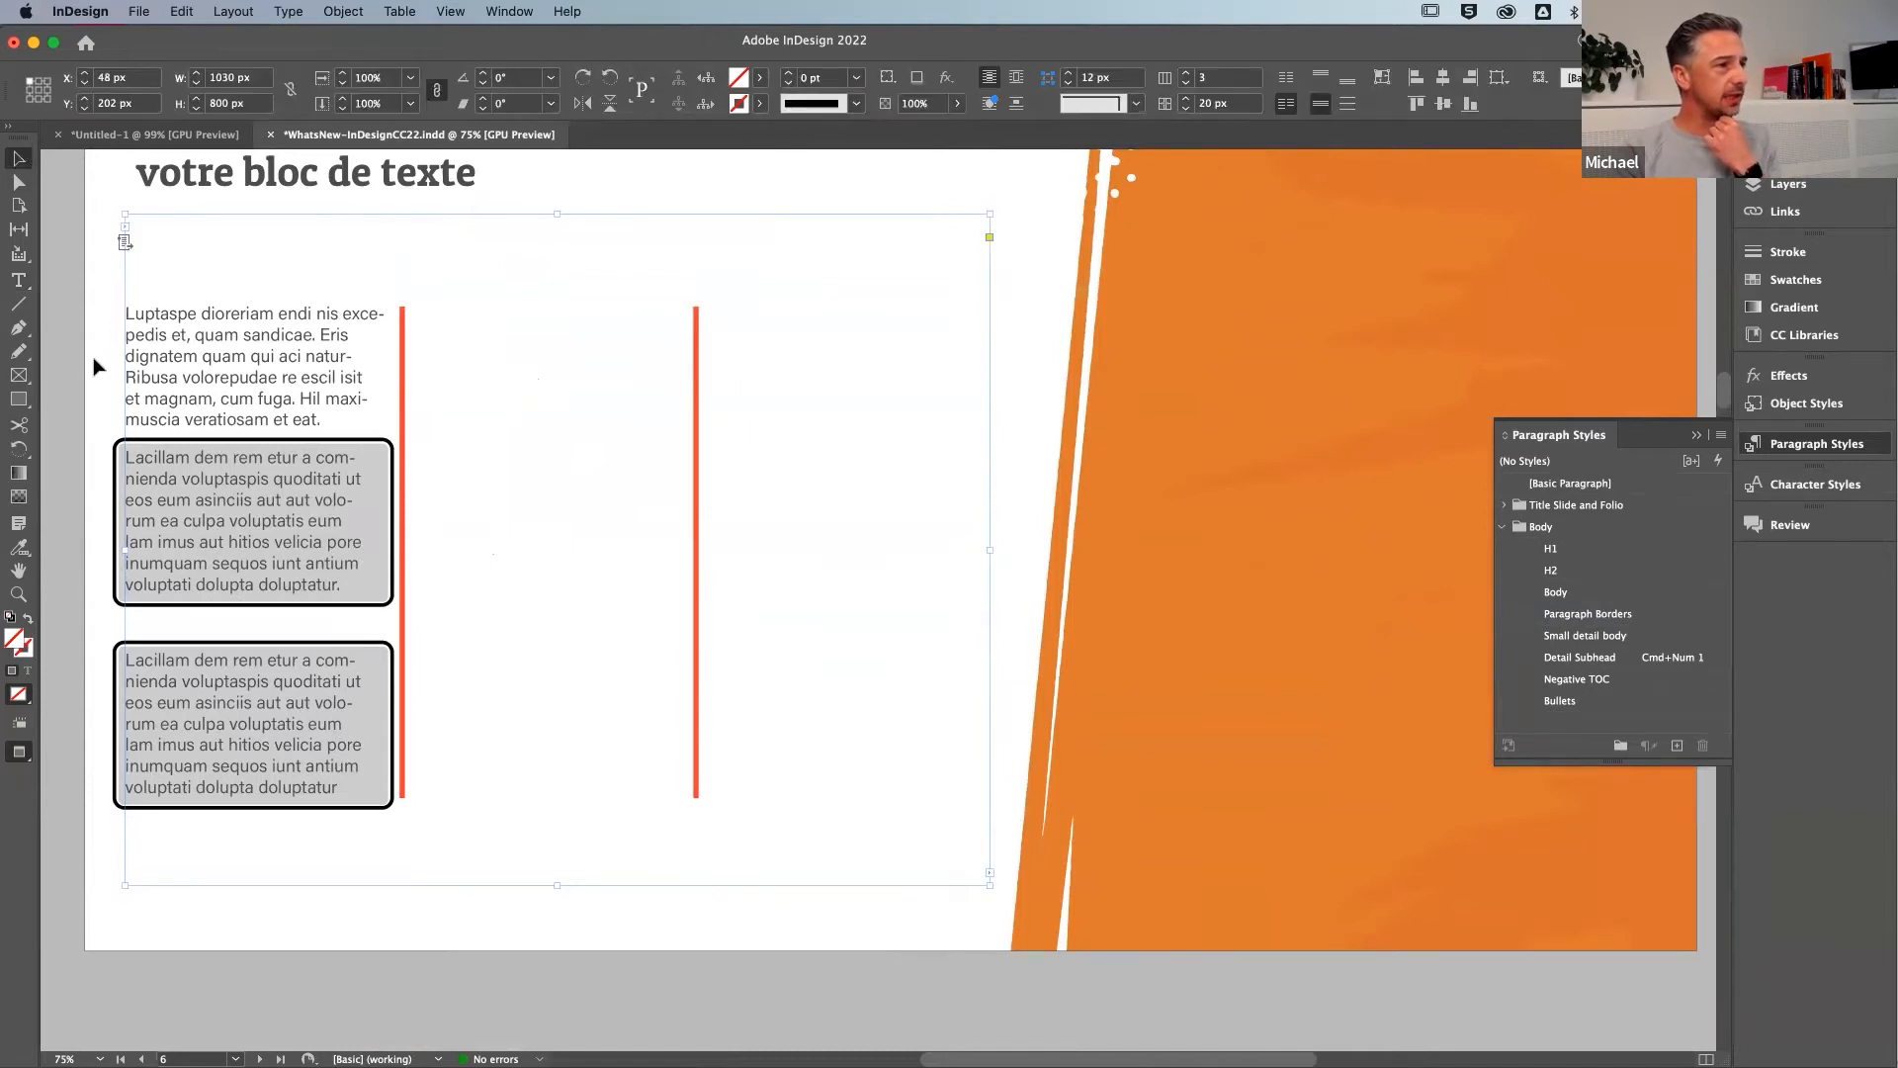
pyautogui.moveTo(205, 314)
pyautogui.mouseDown()
pyautogui.moveTo(411, 376)
pyautogui.moveTo(188, 313)
pyautogui.moveTo(216, 325)
pyautogui.mouseUp()
# Go to the page about text wrap with object detection and select the red text frame over the photo
pyautogui.scroll(-4, 451, 702)
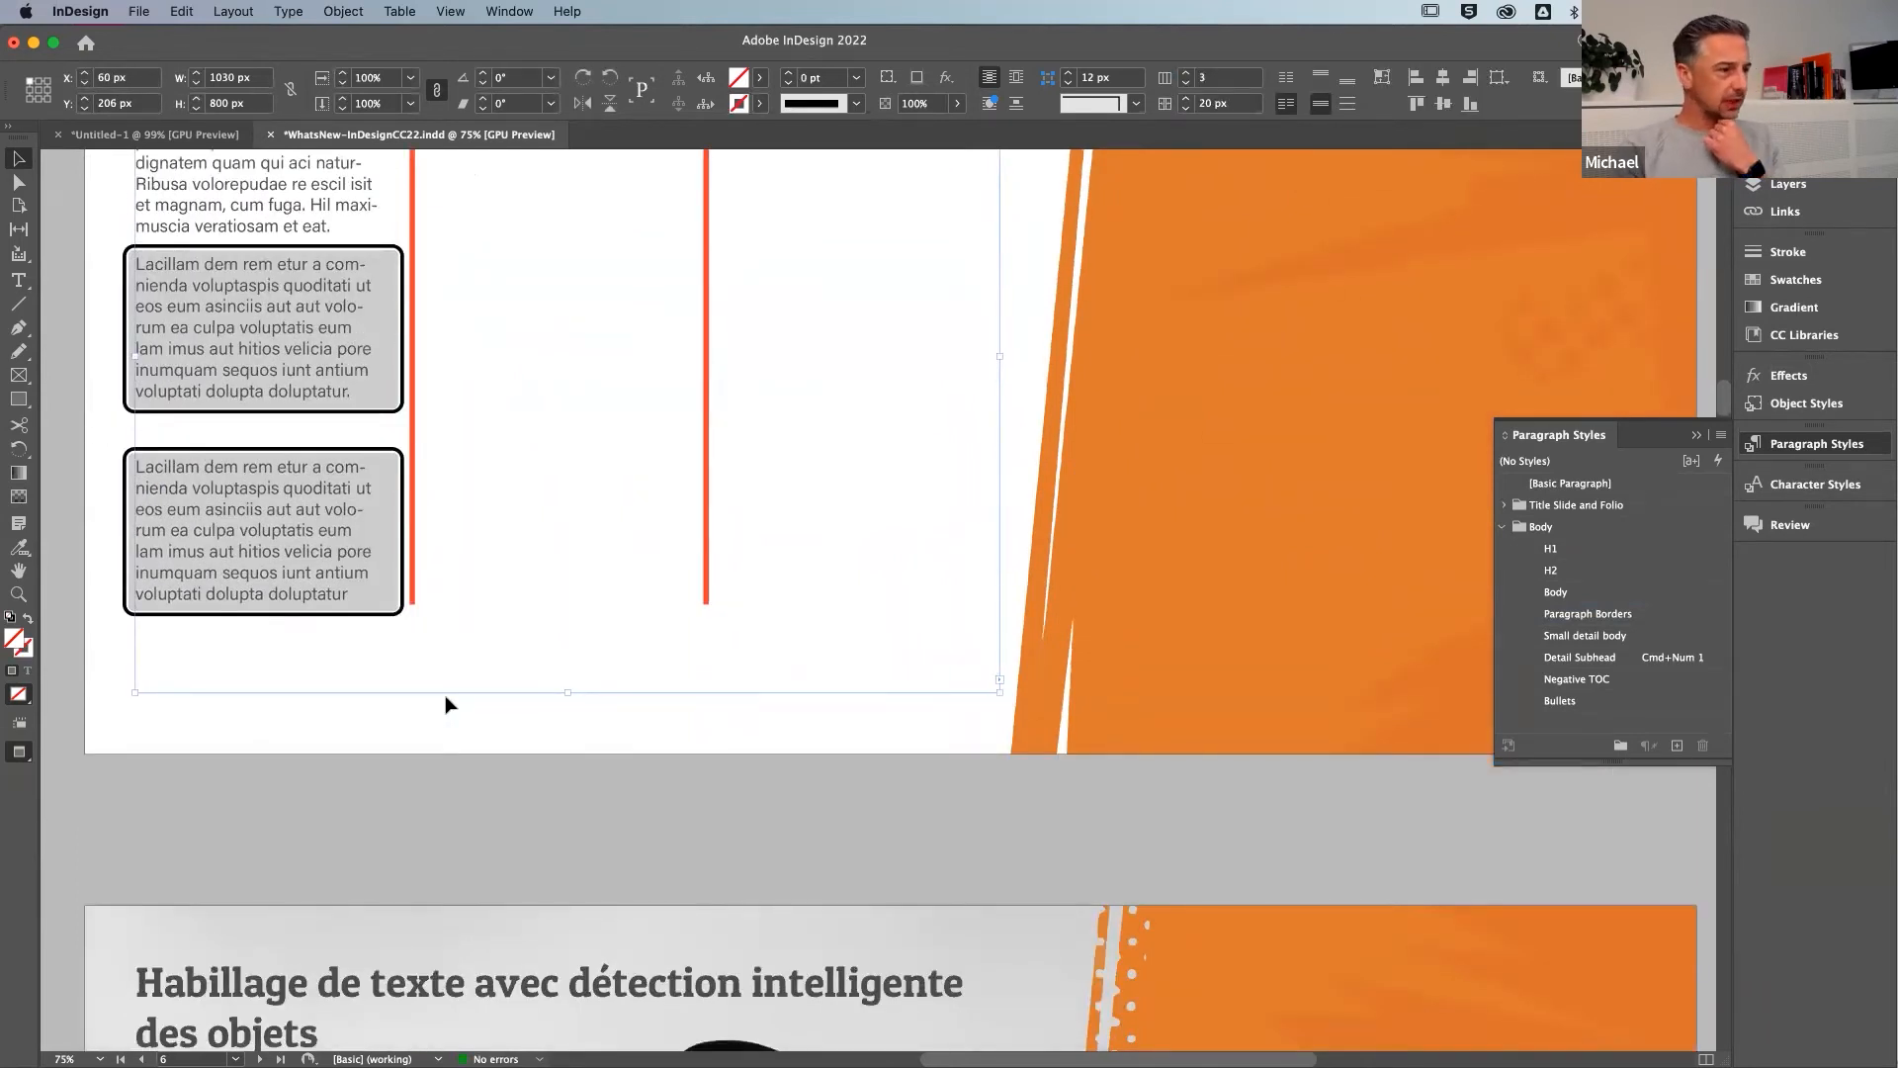
pyautogui.scroll(-12, 445, 704)
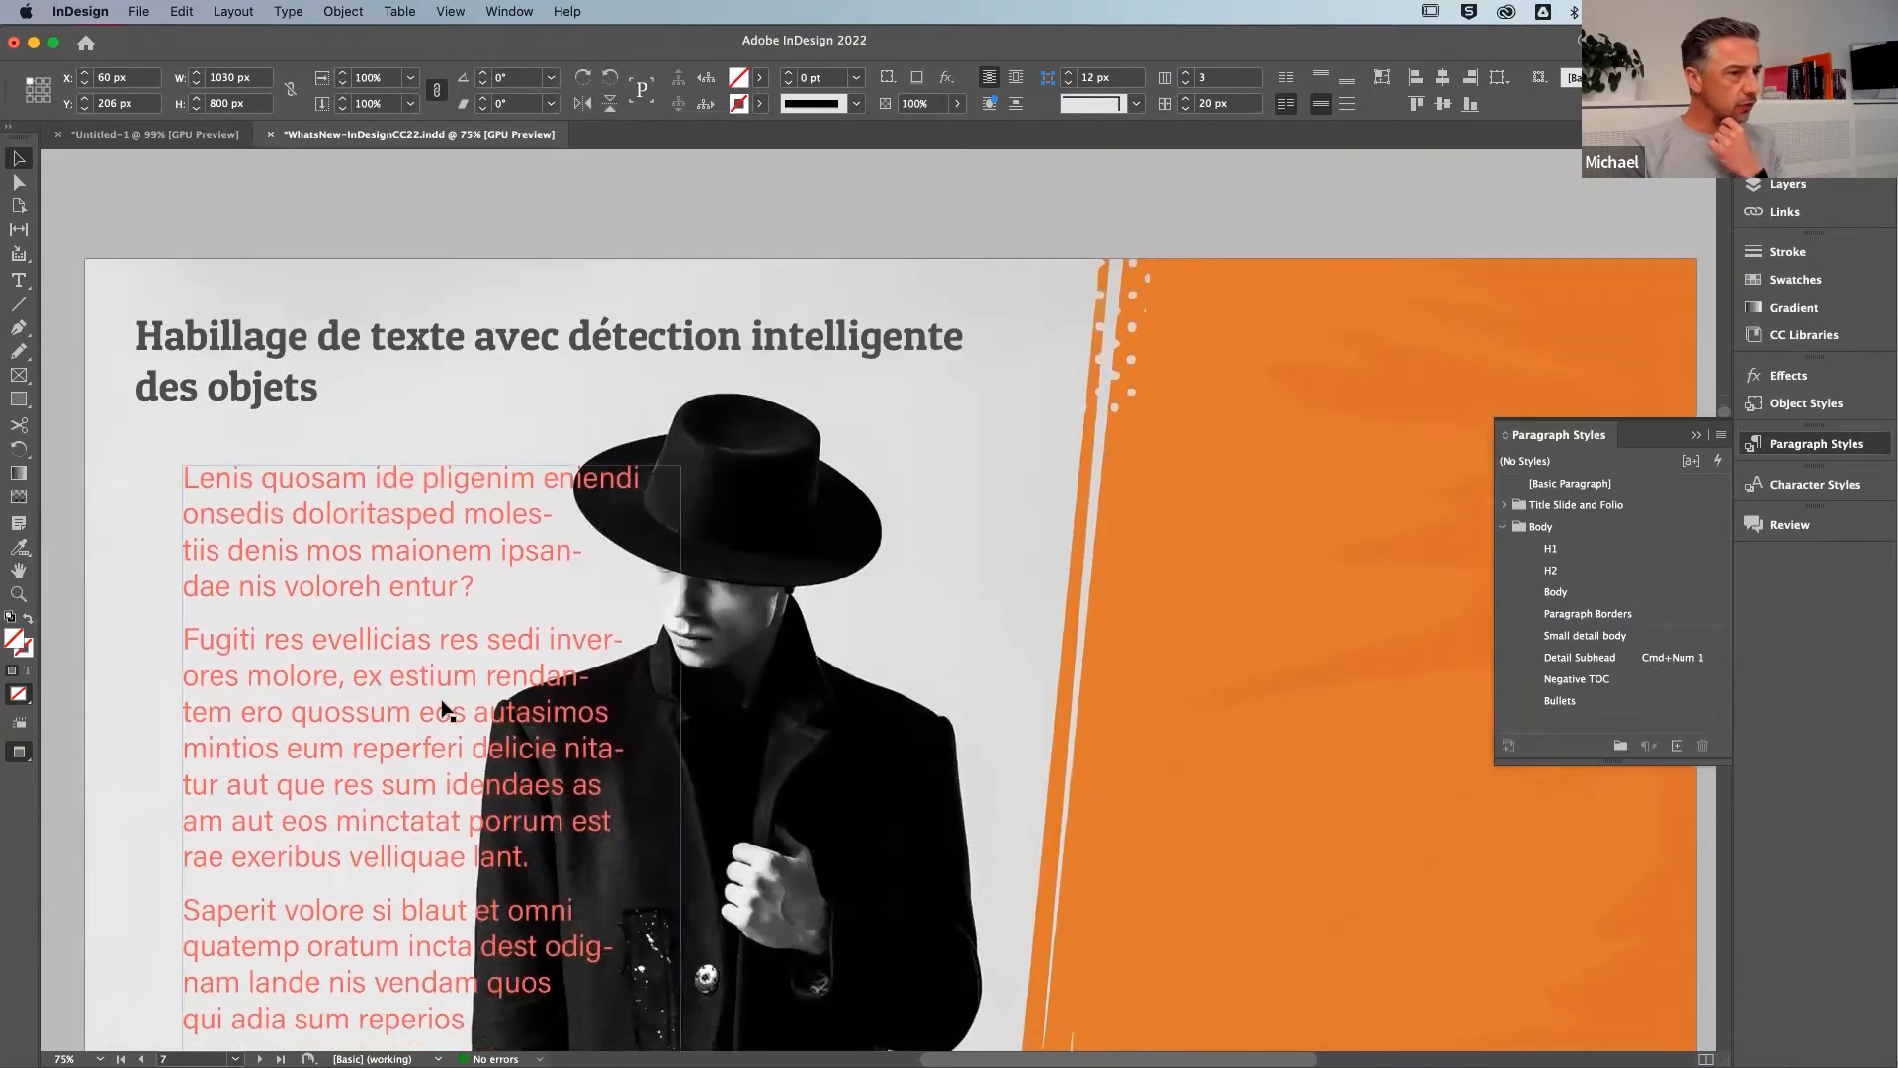
pyautogui.scroll(-3, 445, 705)
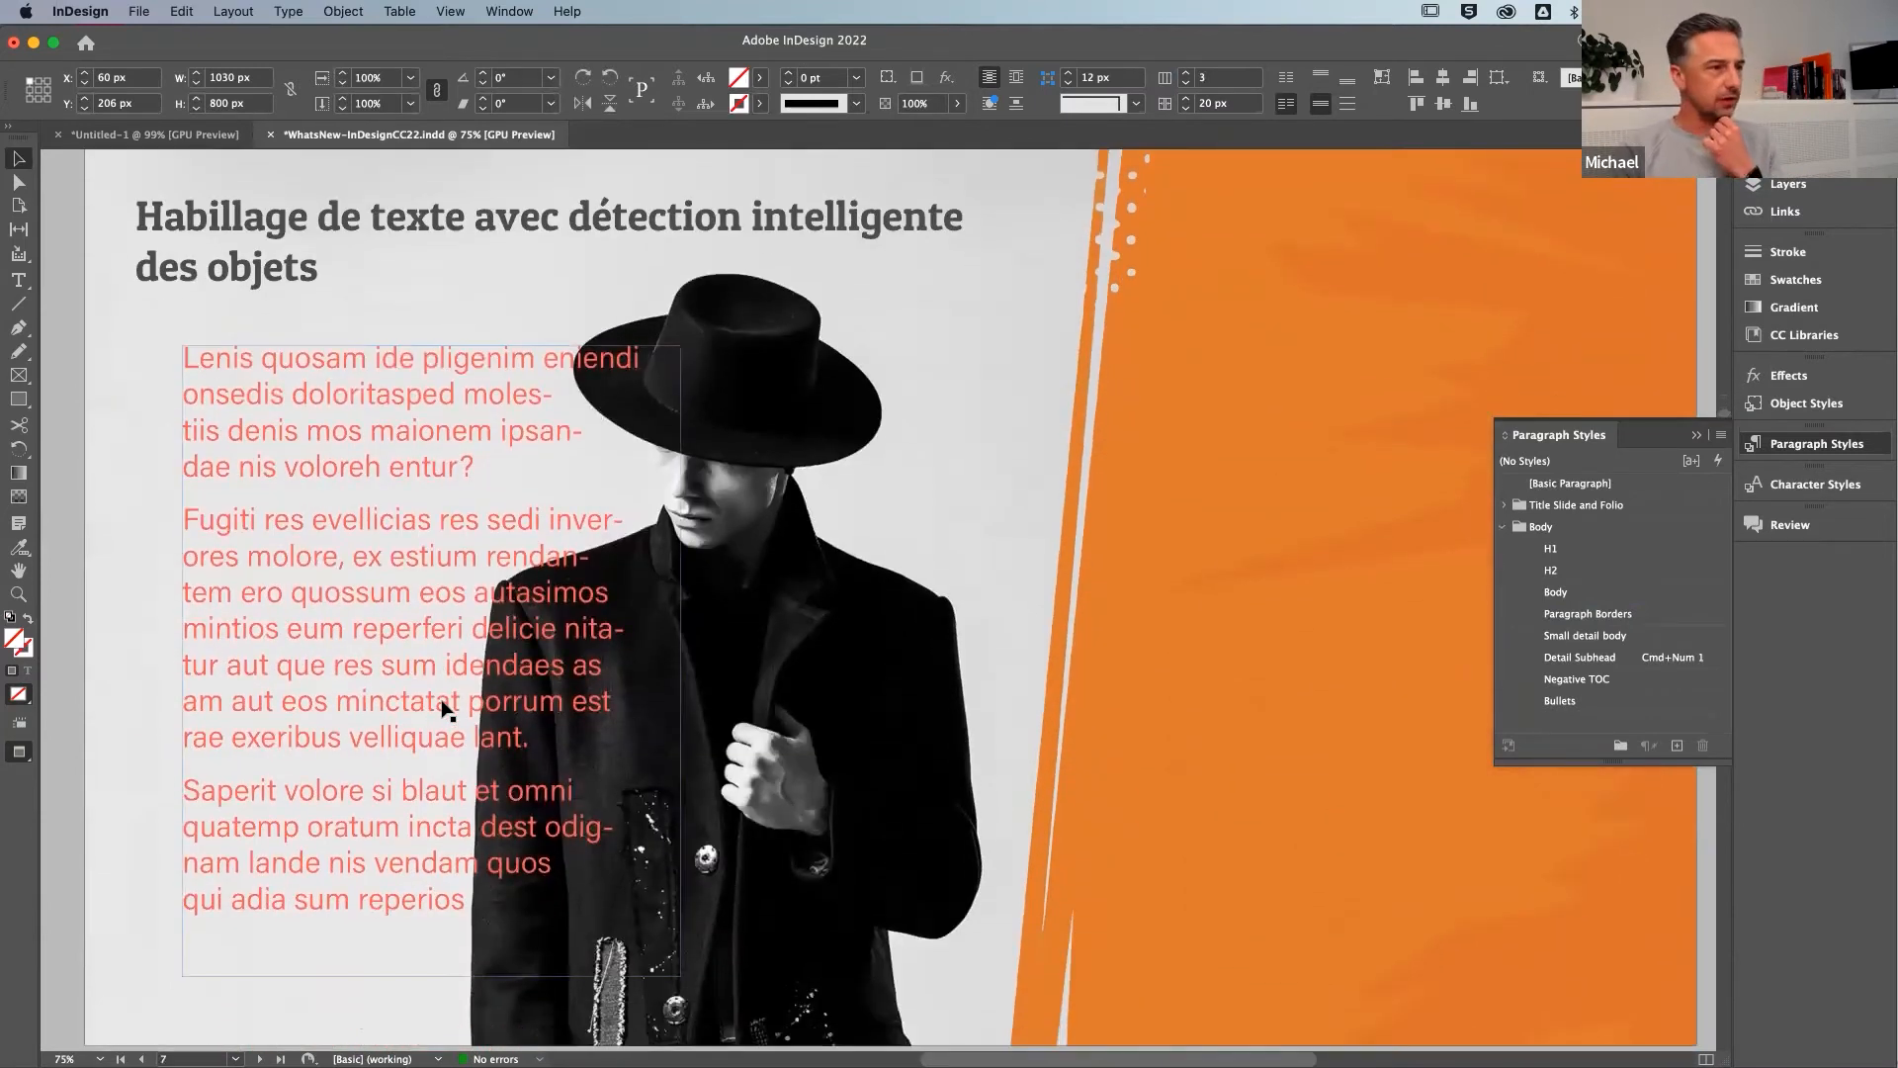
pyautogui.scroll(-1, 443, 704)
pyautogui.scroll(-1, 443, 710)
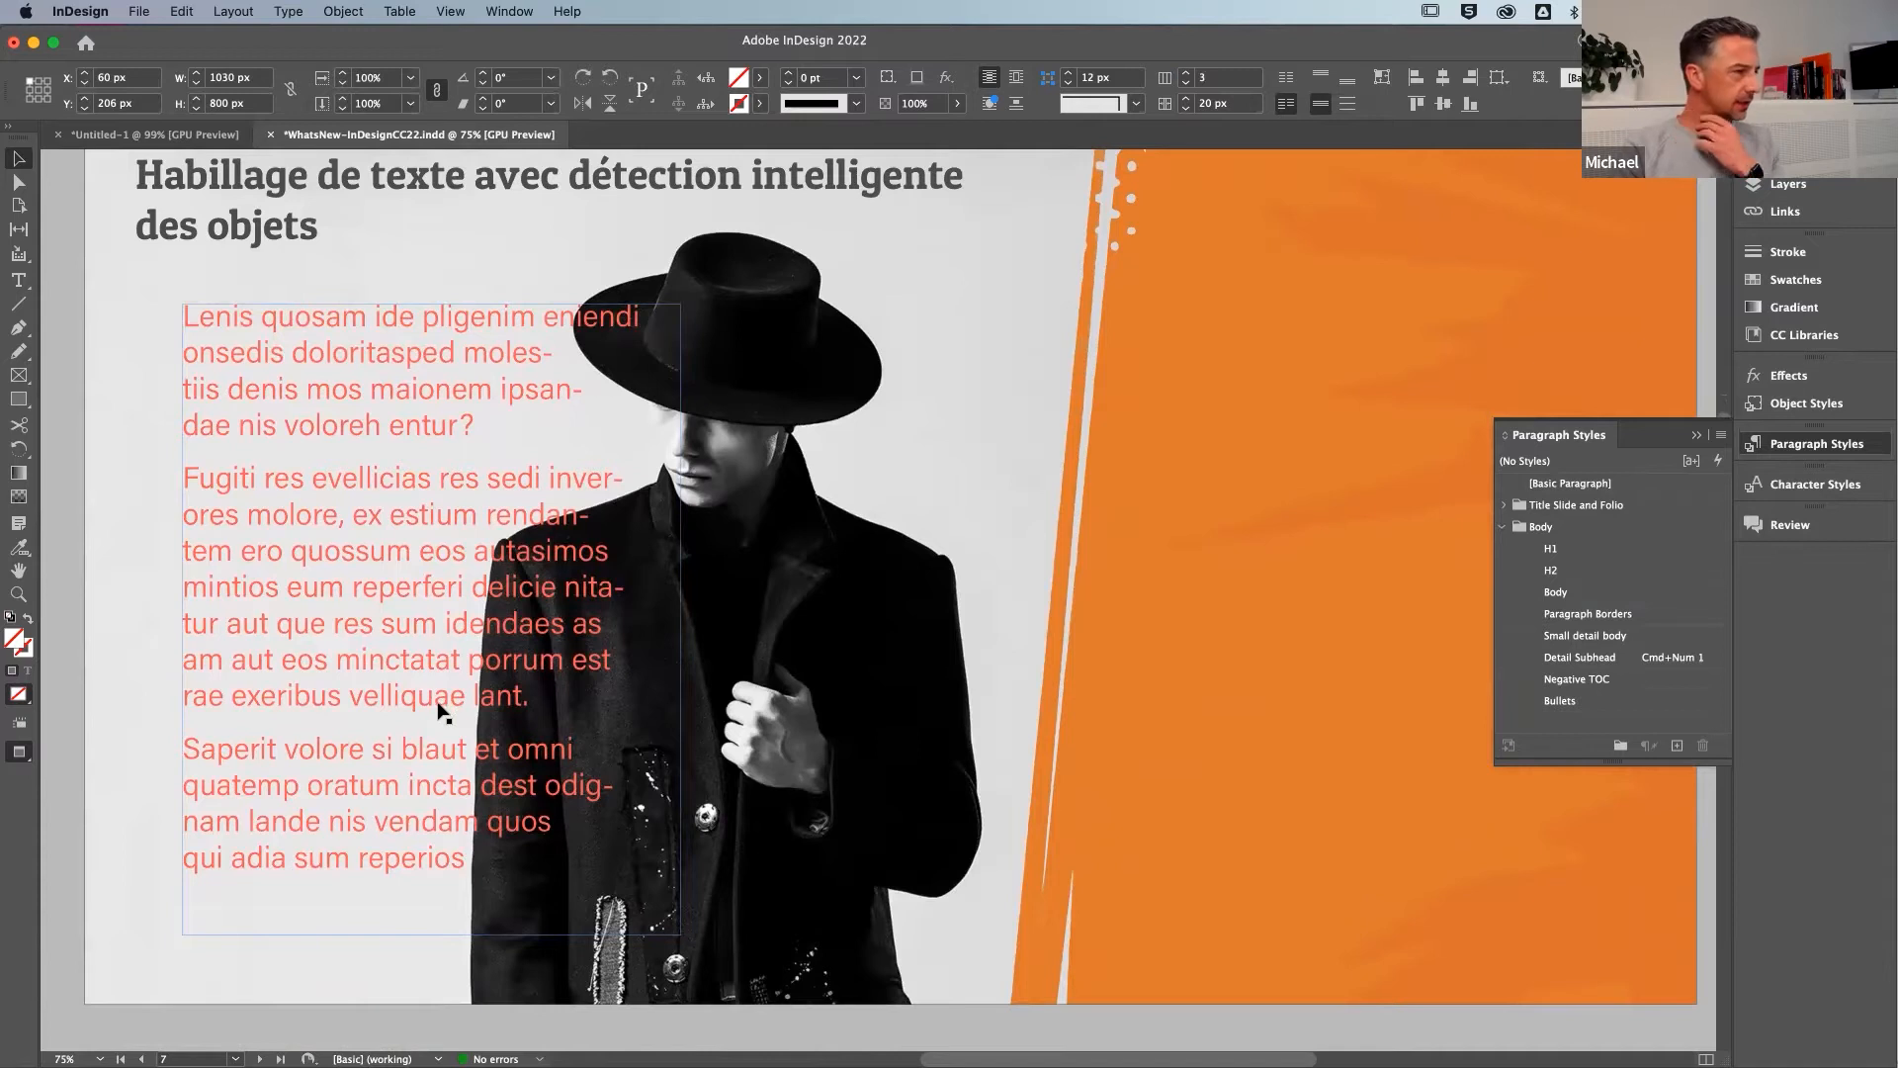
pyautogui.click(373, 689)
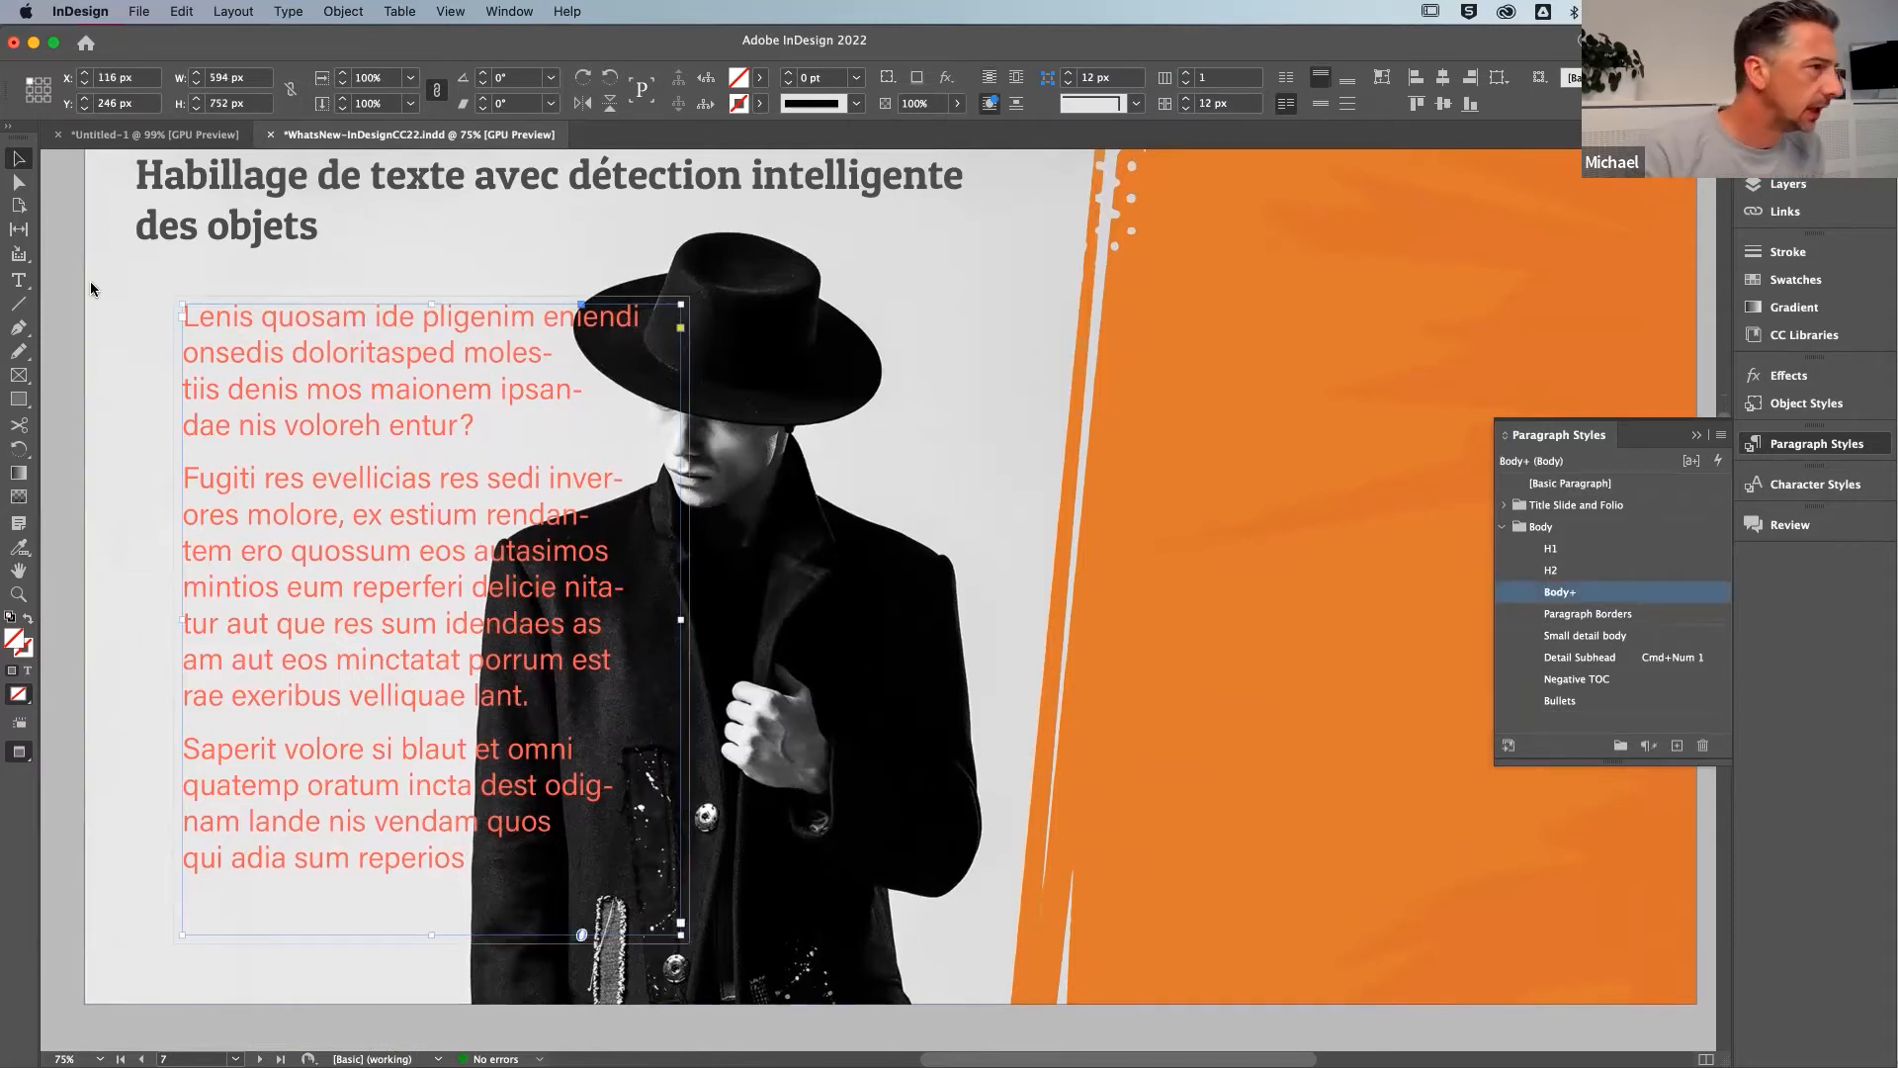
# Reselect the red text frame over the man's photo and move it to about X 126 px, Y 244 px
pyautogui.hscroll(-1, 50, 404)
pyautogui.click(58, 404)
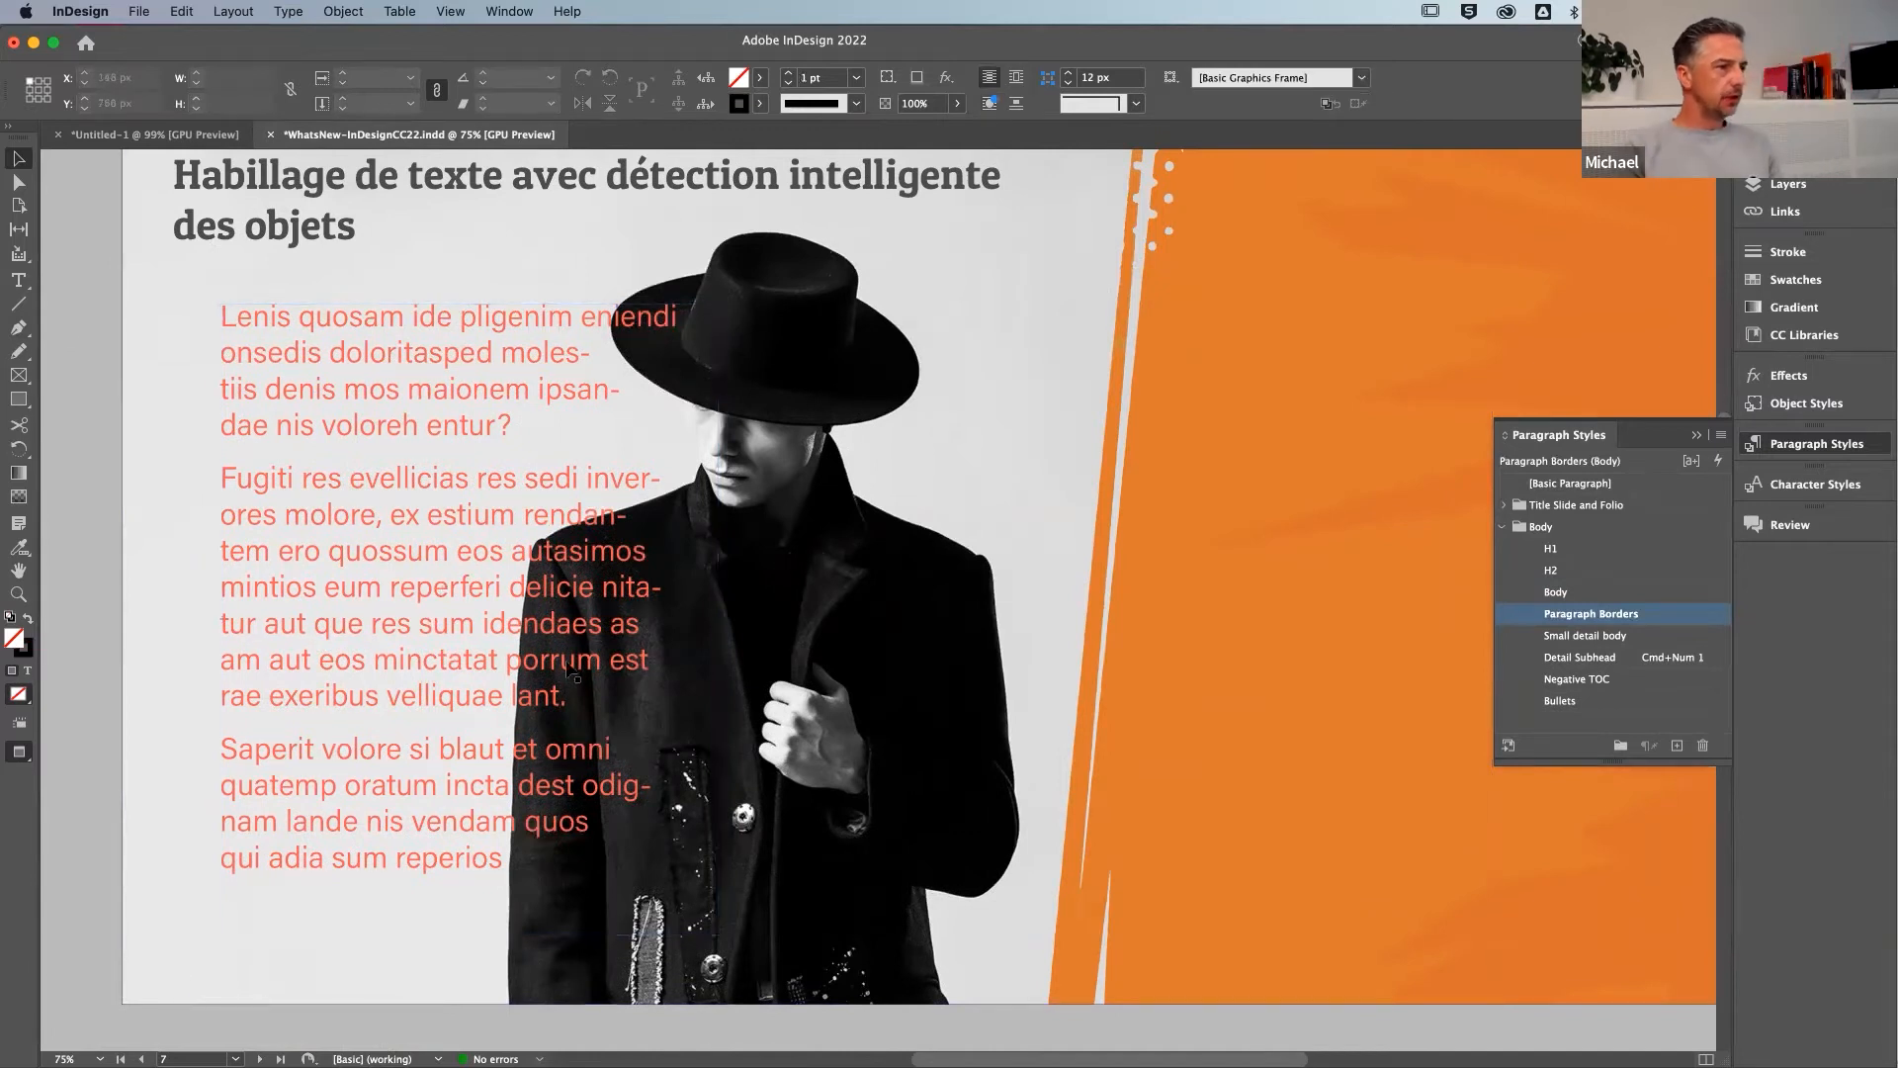
pyautogui.click(482, 649)
pyautogui.scroll(1, 487, 649)
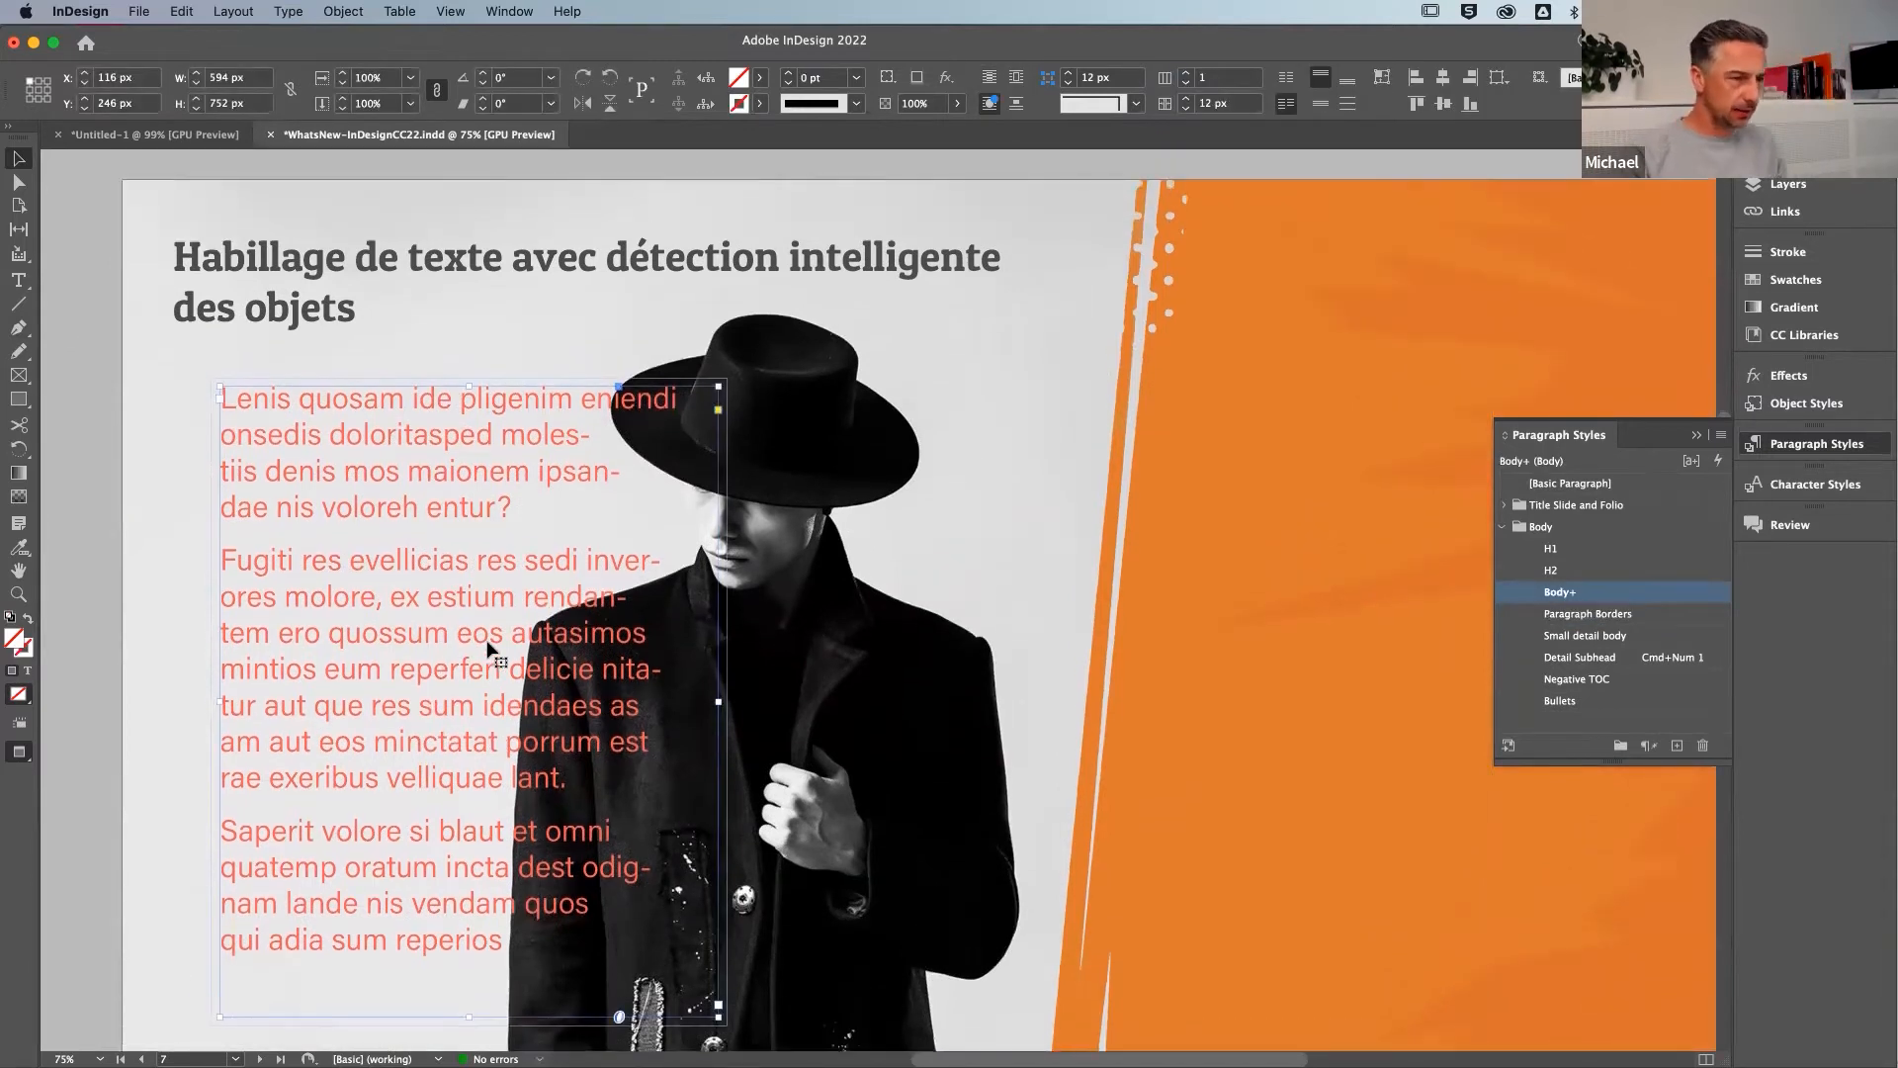
pyautogui.scroll(-2, 488, 649)
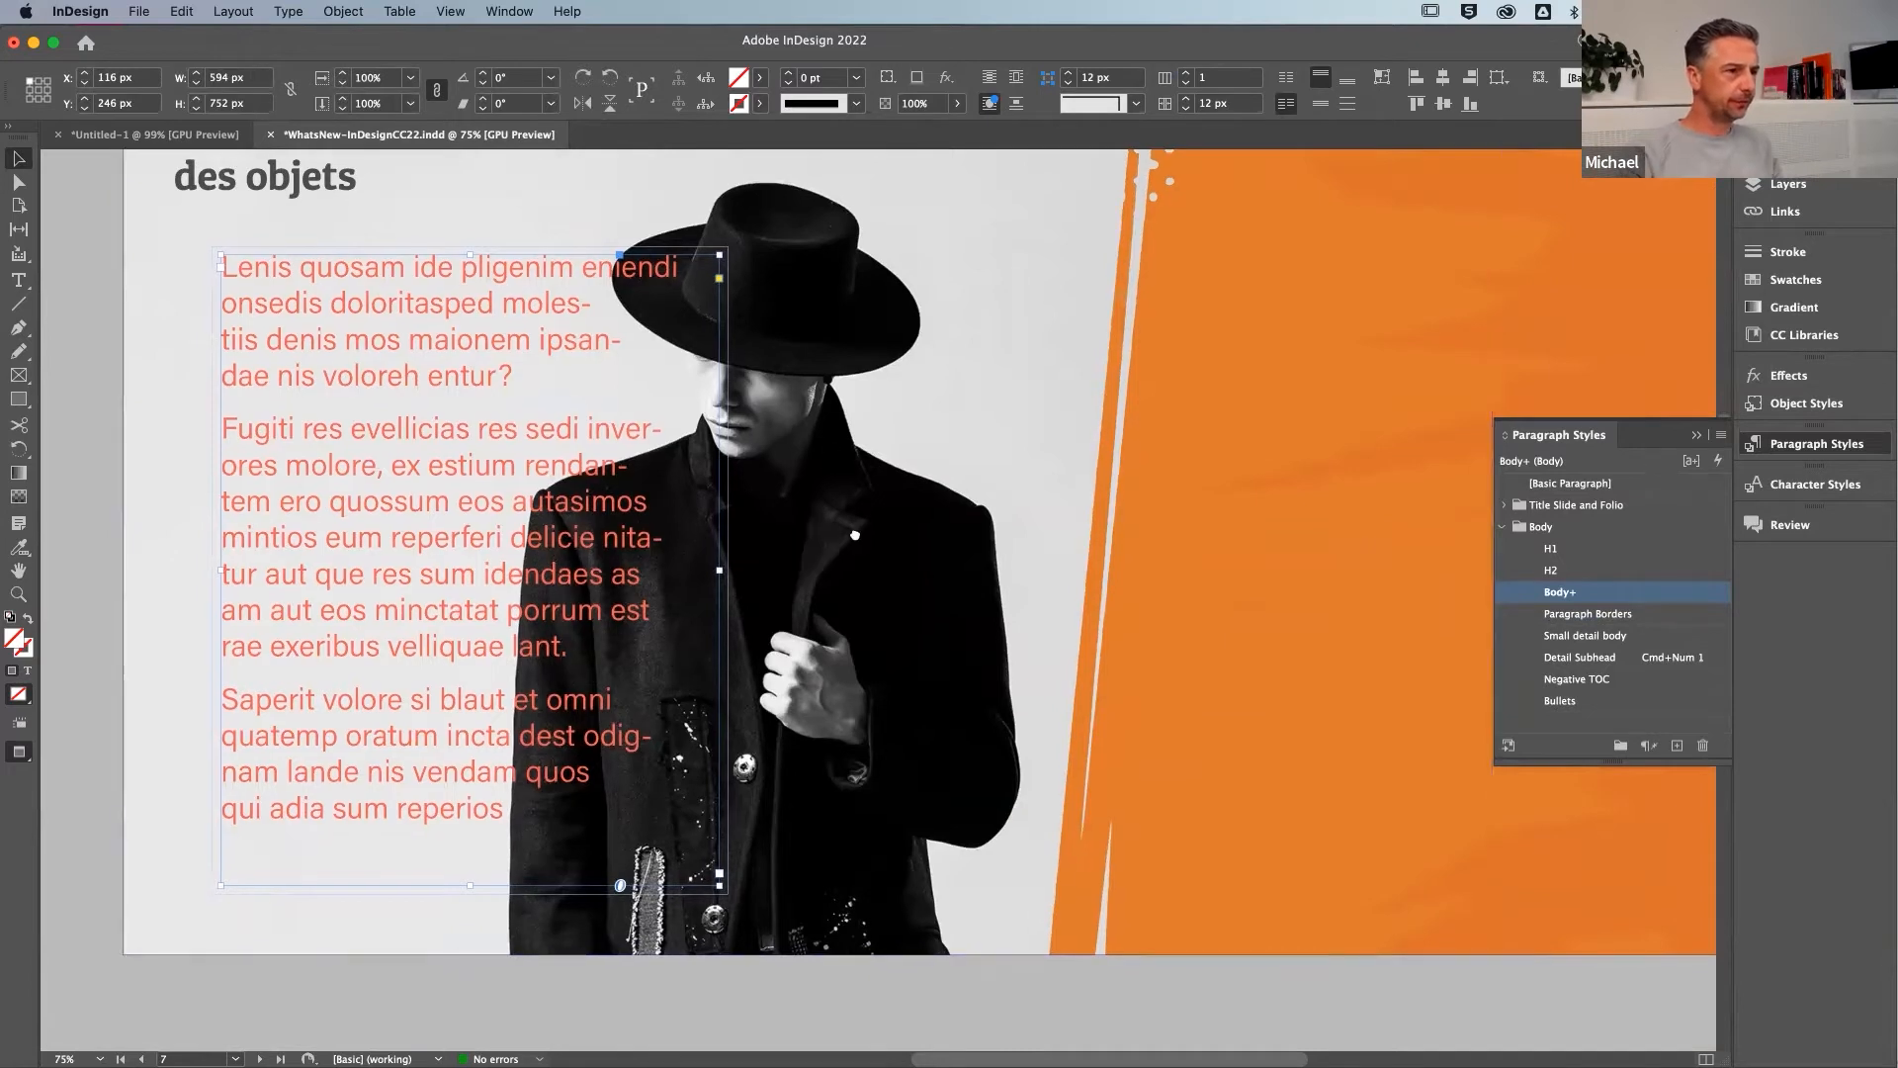
pyautogui.scroll(1, 862, 559)
pyautogui.scroll(-2, 863, 559)
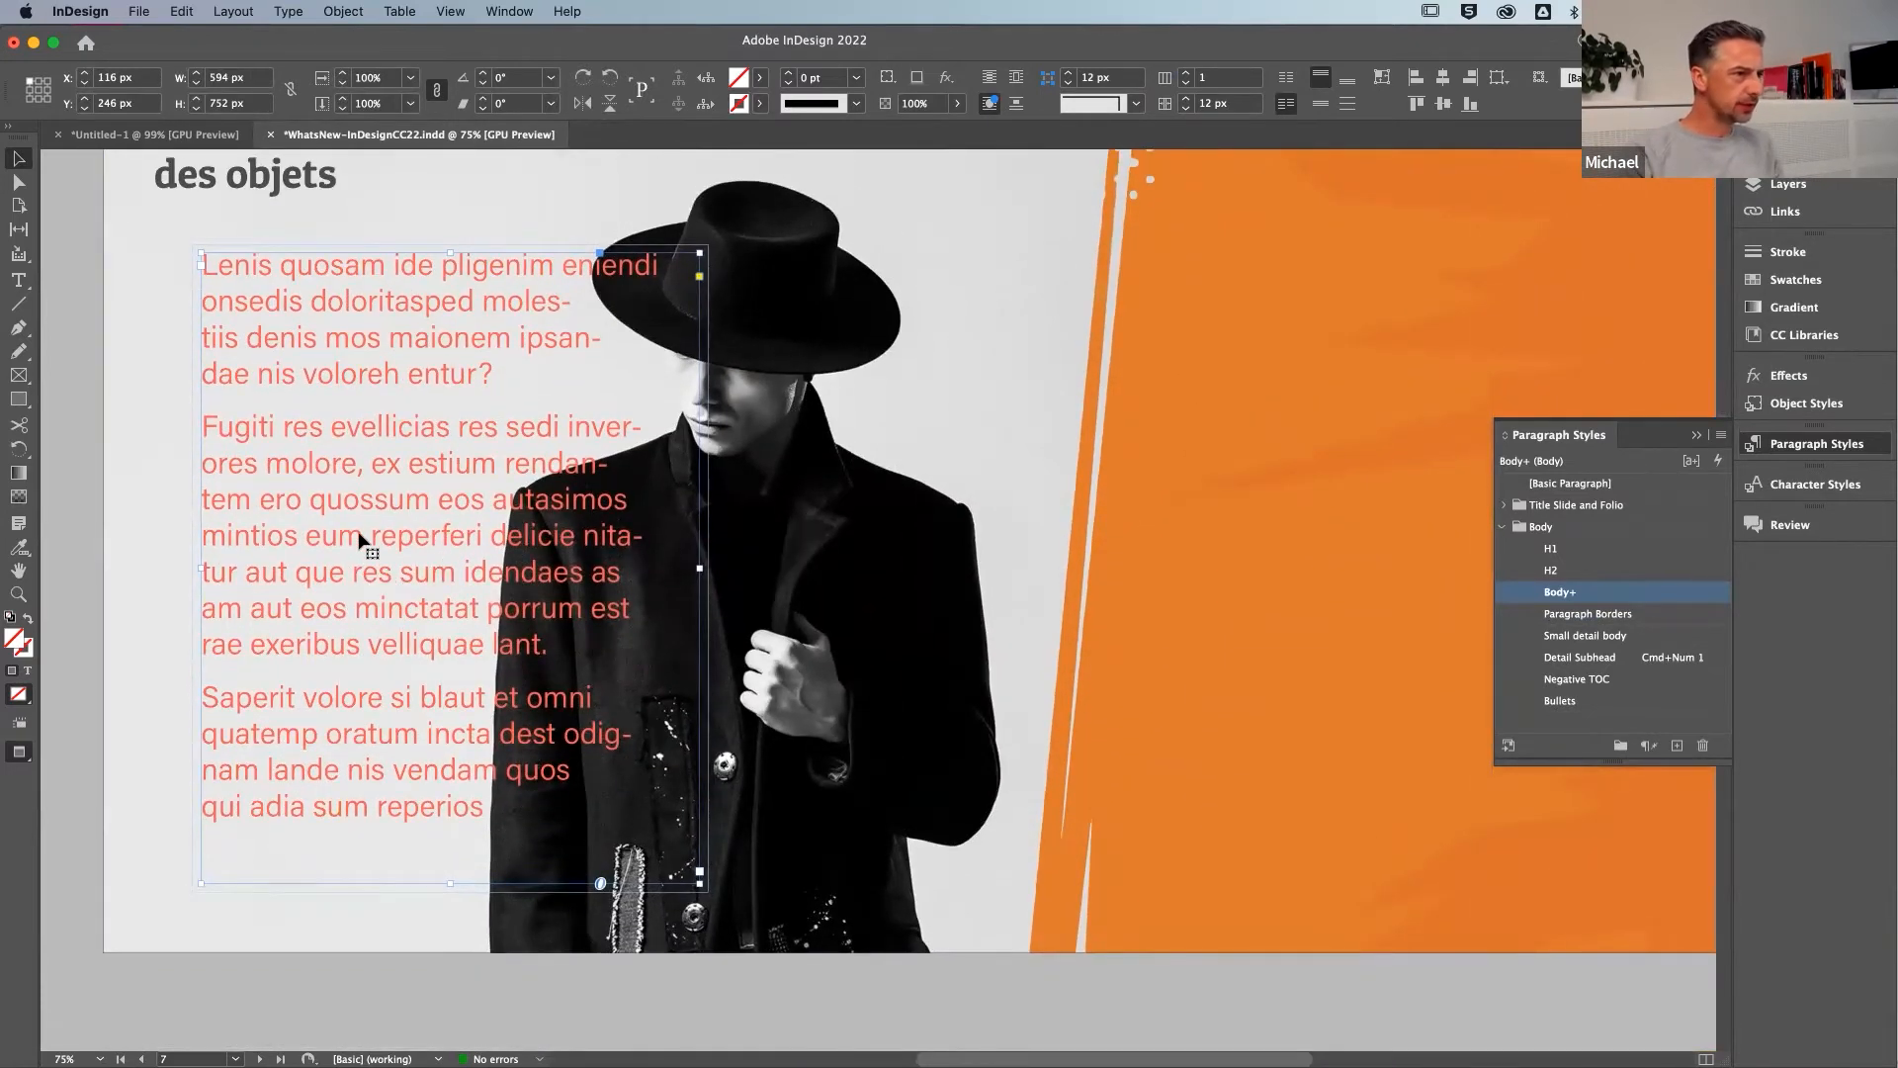
pyautogui.moveTo(357, 520)
pyautogui.mouseDown()
pyautogui.moveTo(356, 488)
pyautogui.moveTo(386, 504)
pyautogui.moveTo(368, 500)
pyautogui.mouseUp()
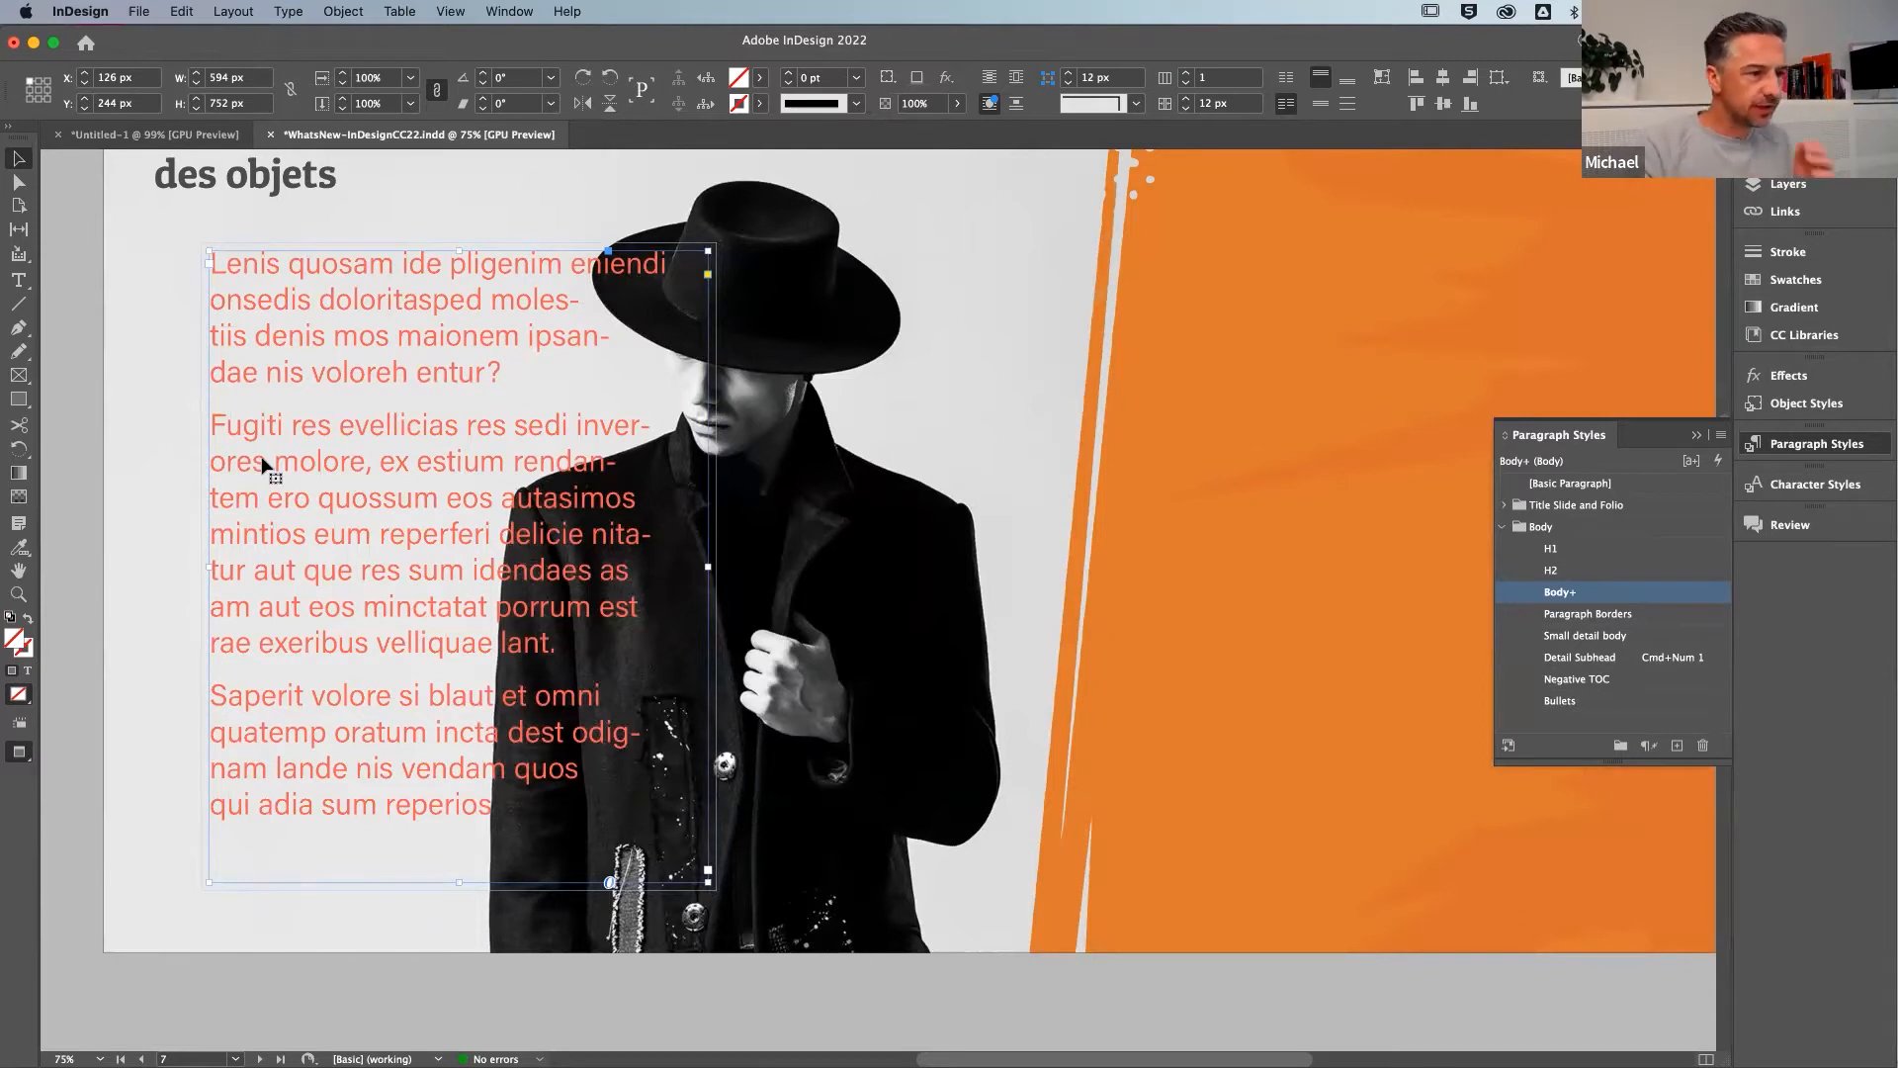
# Set the red text frame to wrap around its bounding box and toggle its Ignore Text Wrap option on and off
pyautogui.hscroll(2, 292, 450)
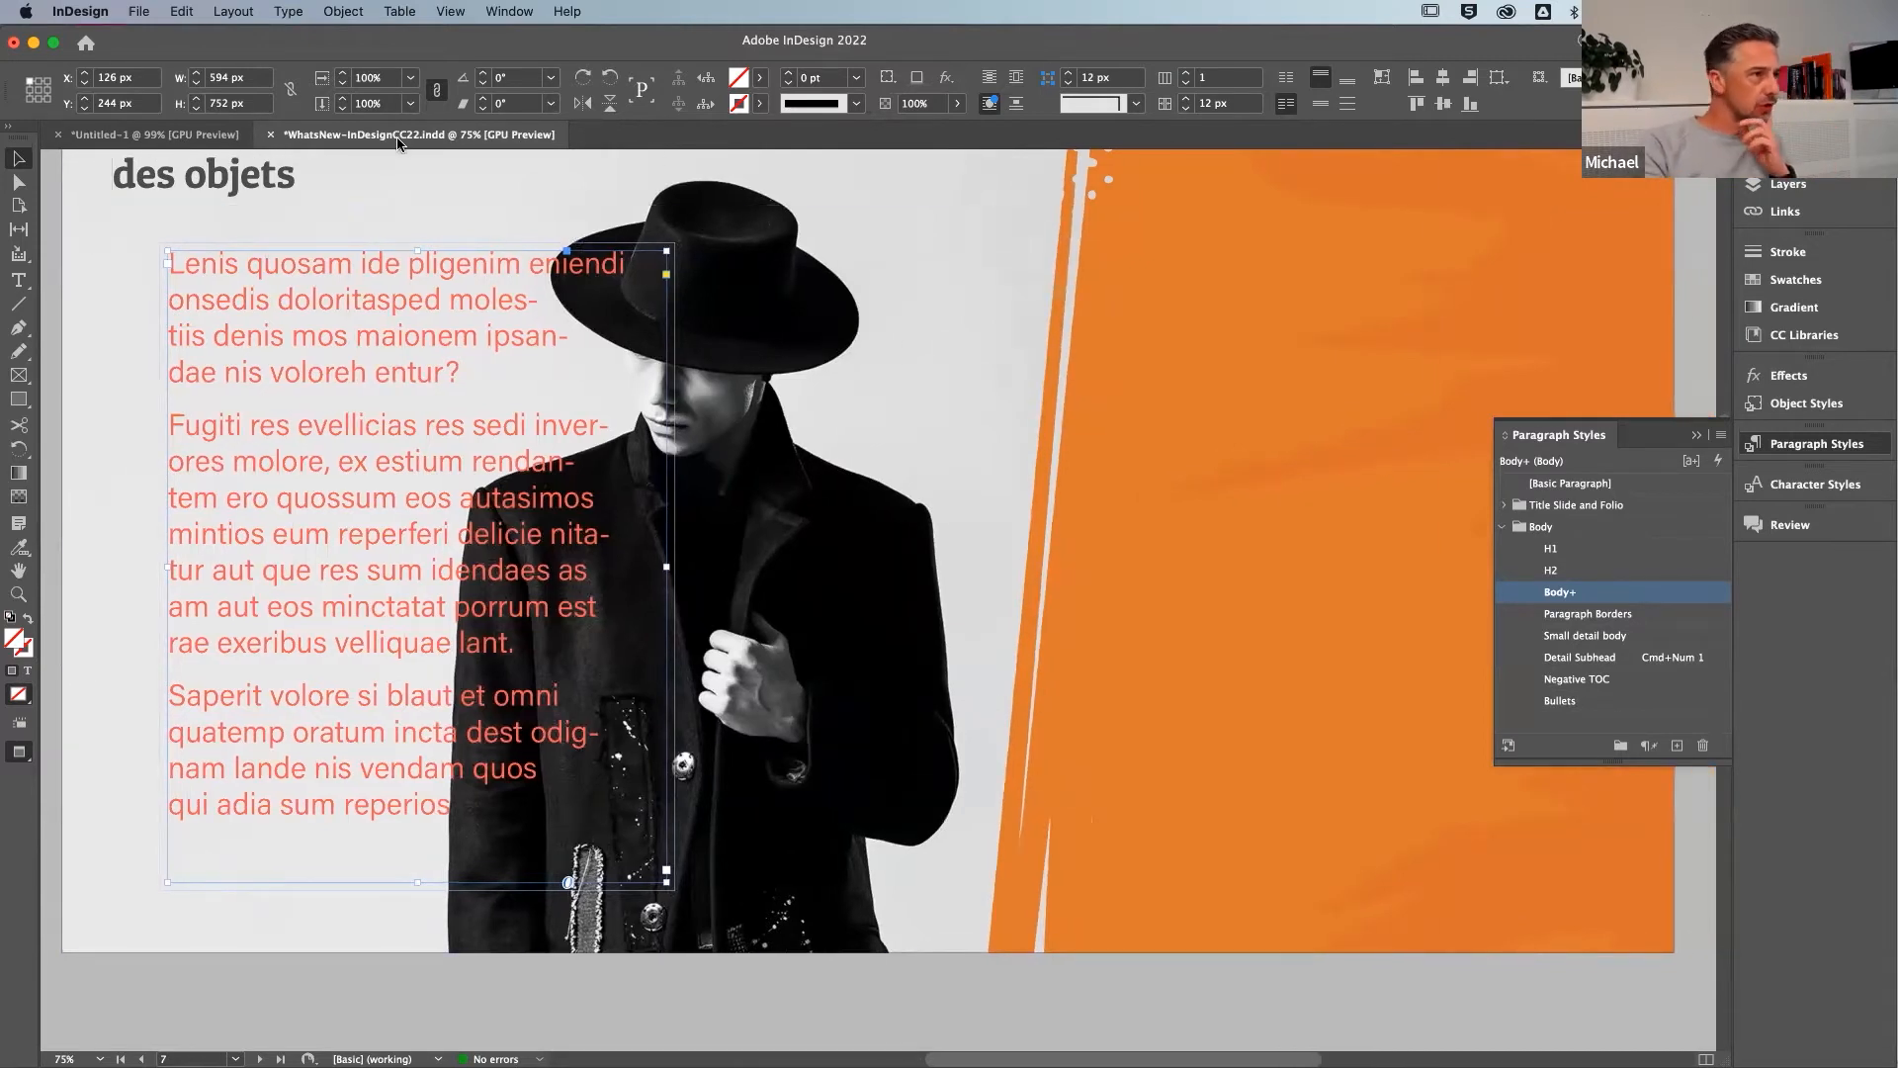
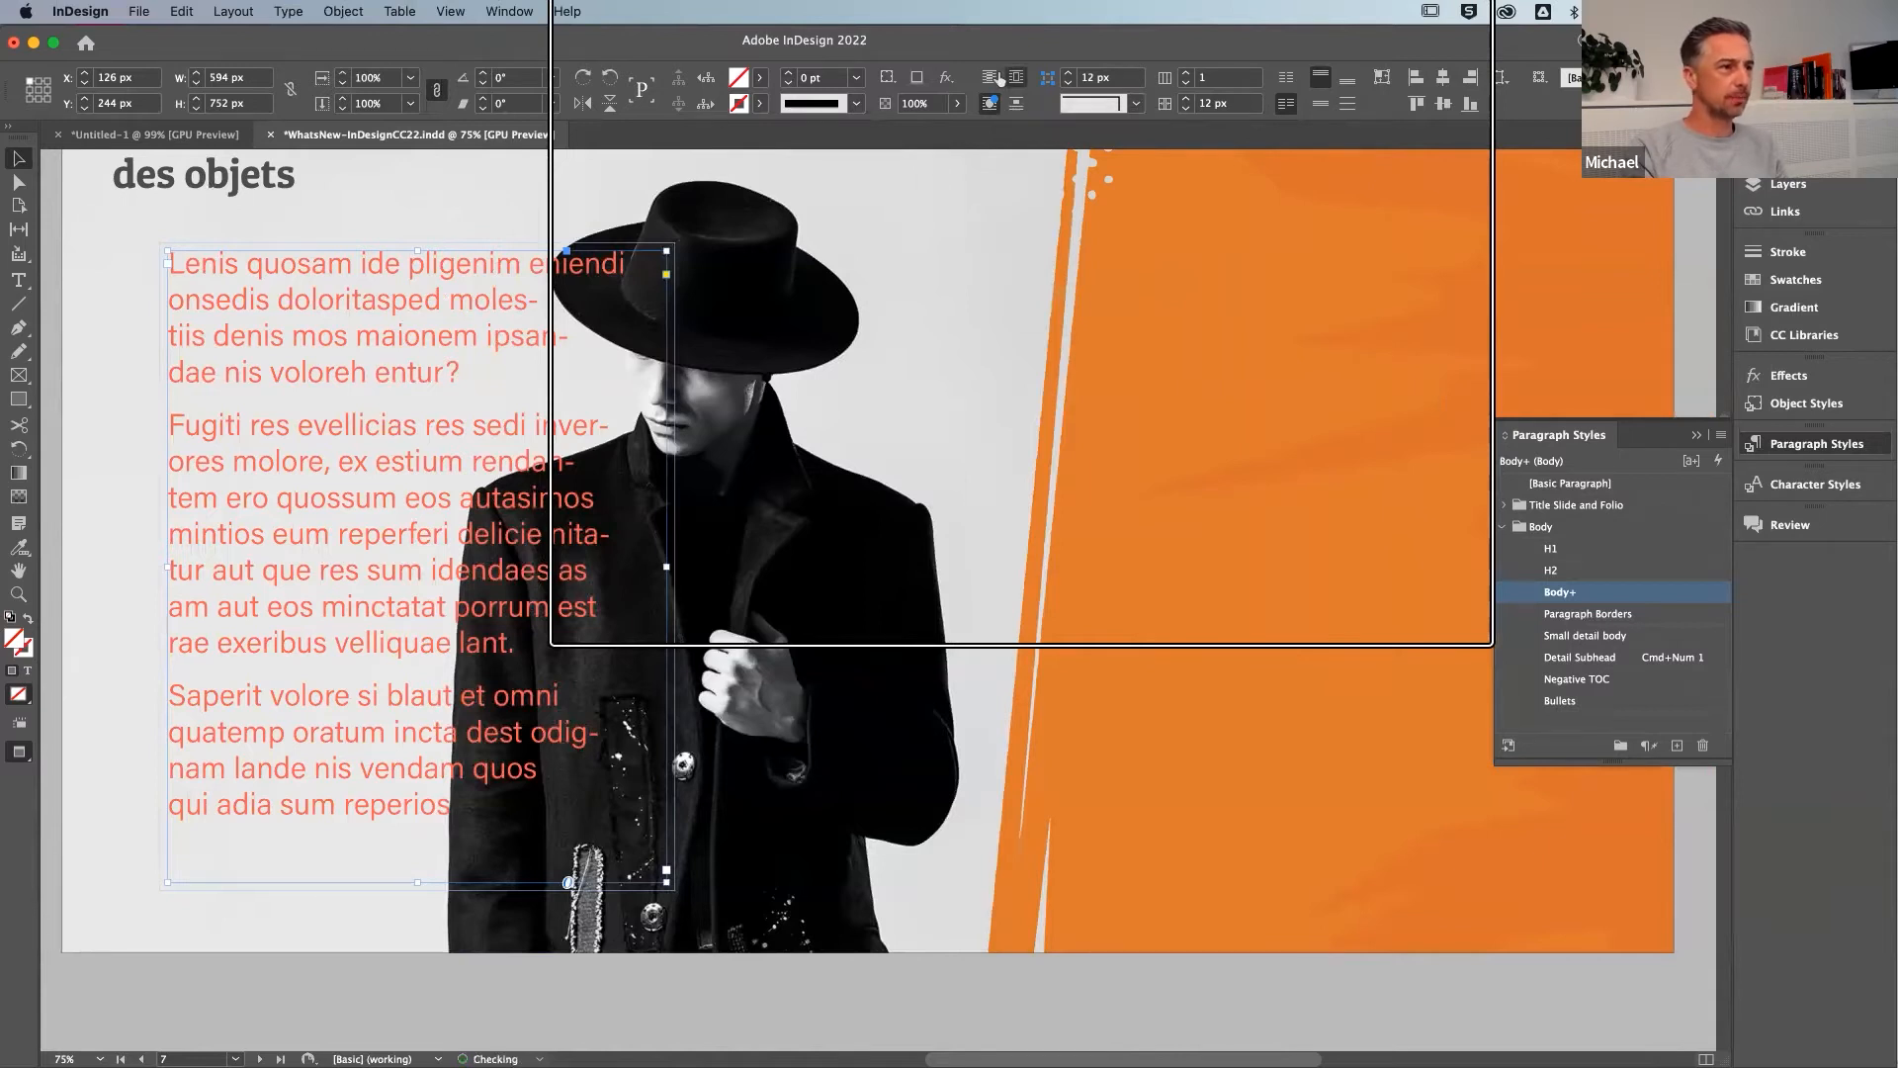
pyautogui.click(746, 551)
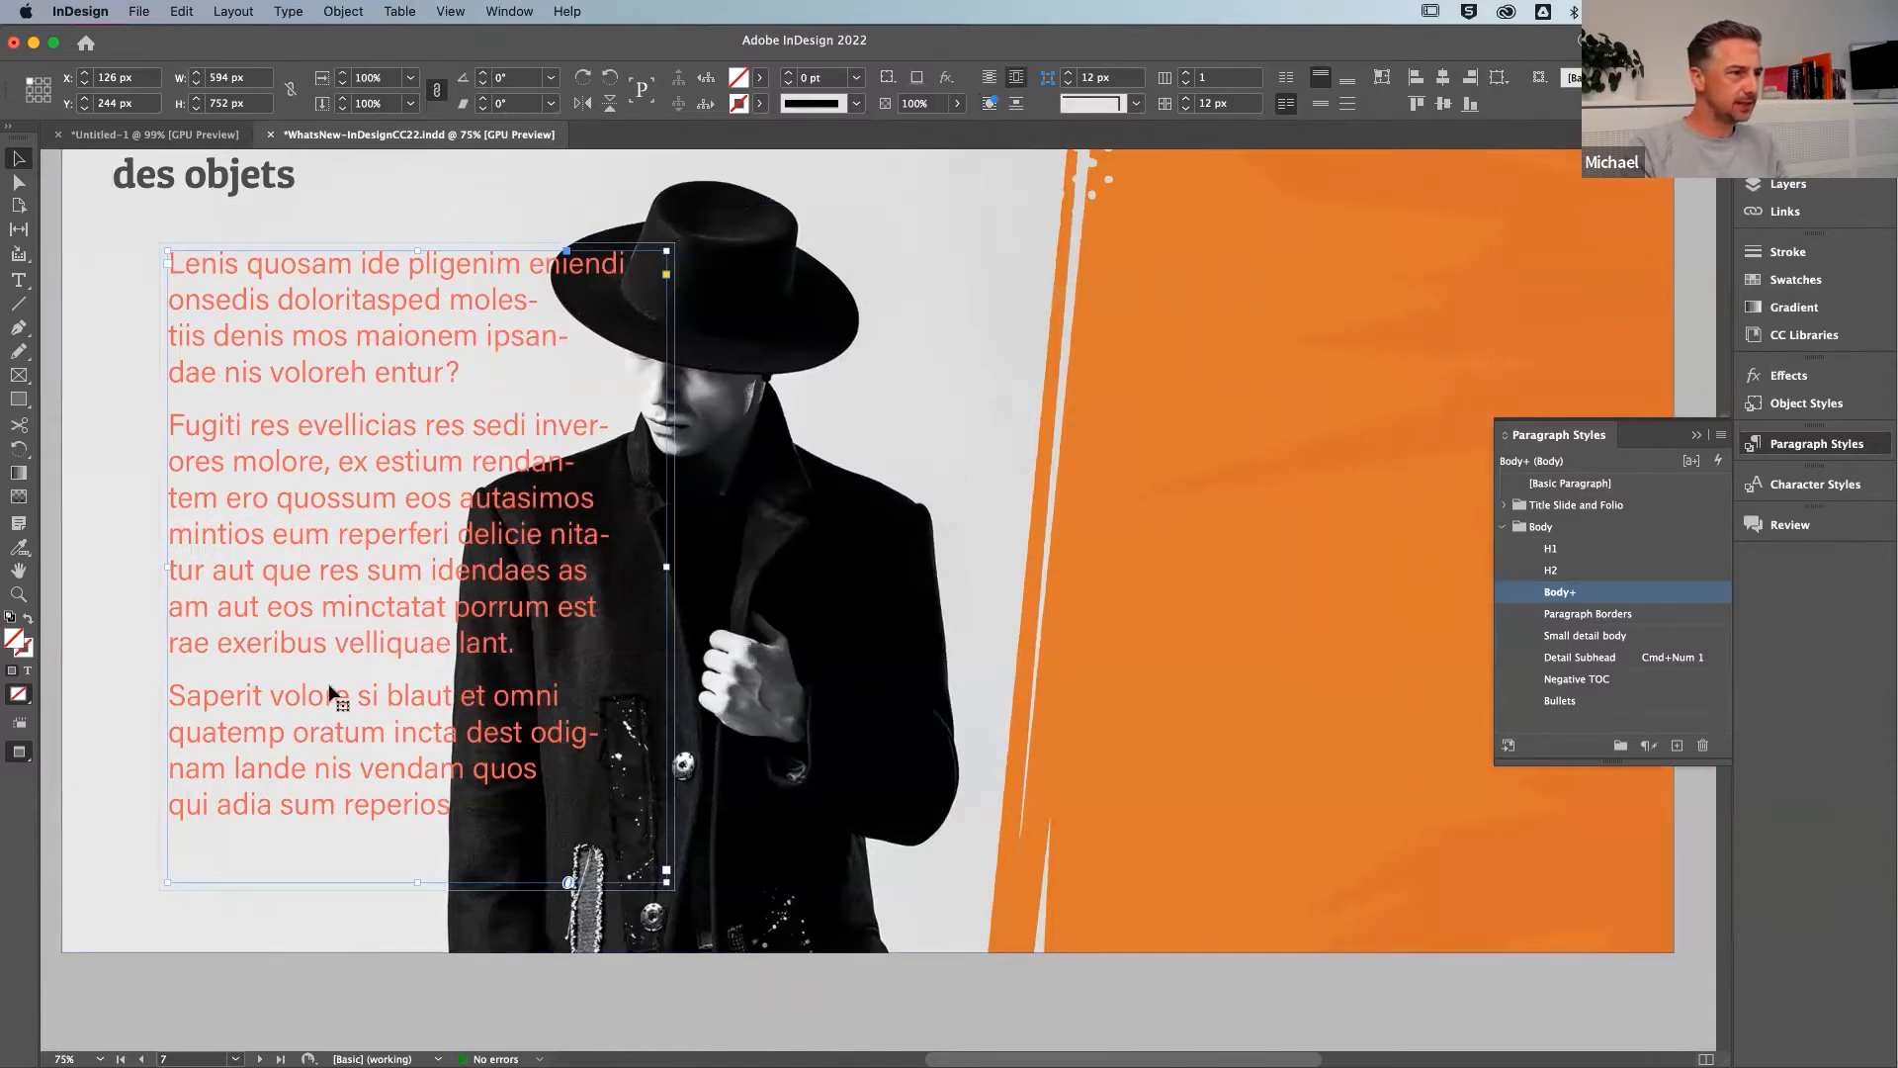
pyautogui.press('super+b')
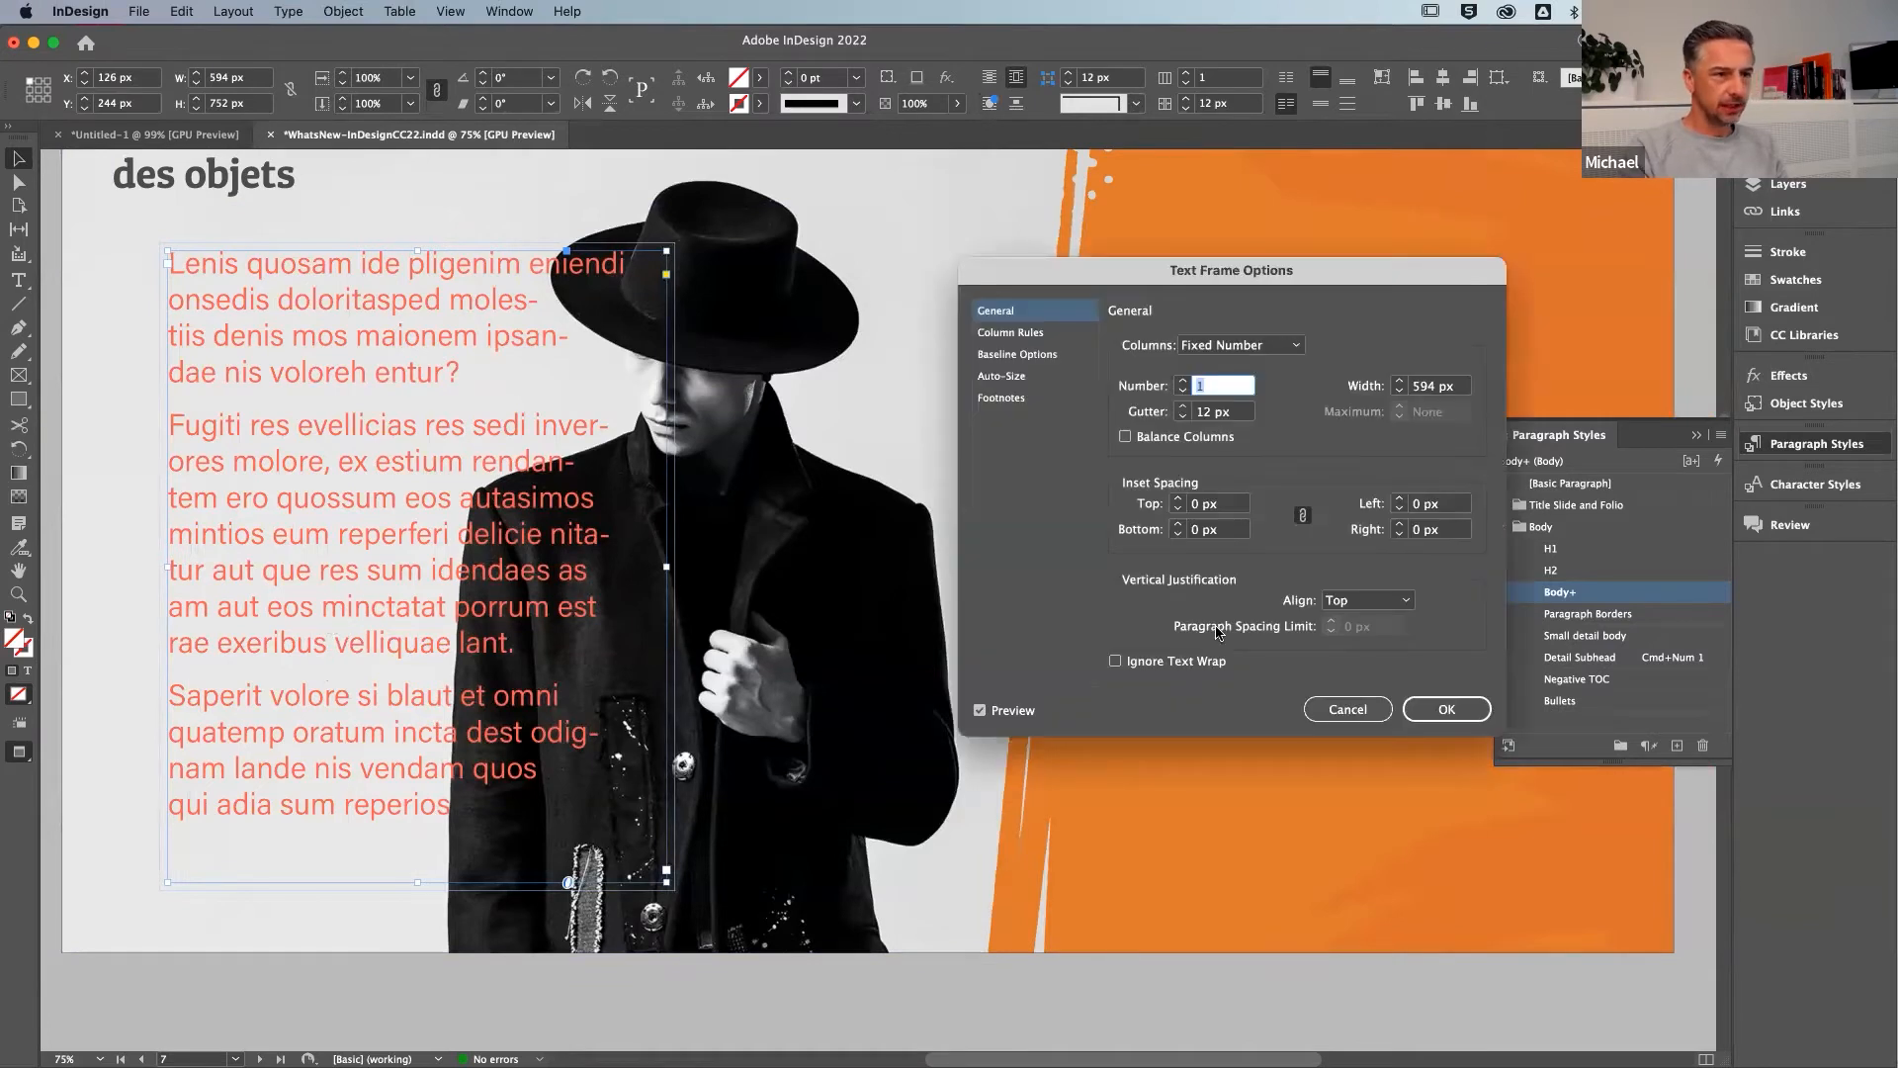
pyautogui.click(1178, 661)
pyautogui.click(1142, 660)
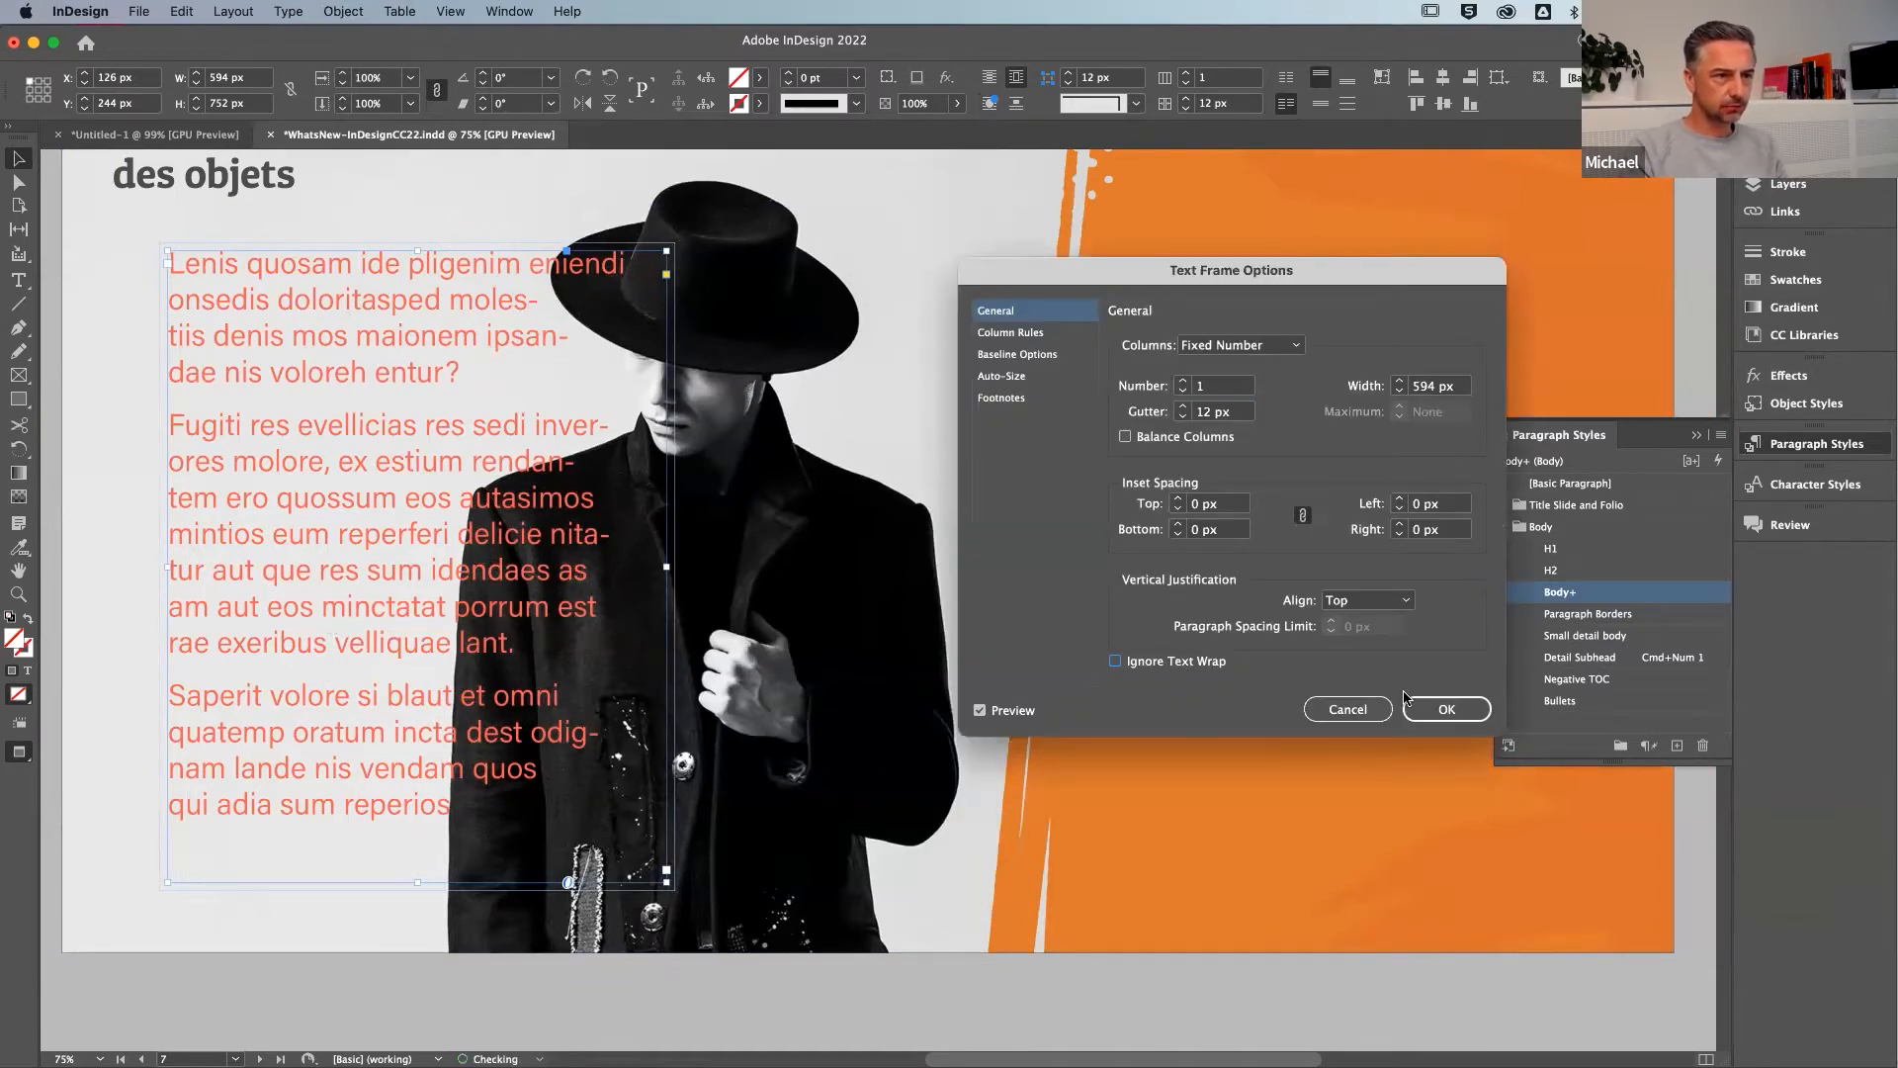
pyautogui.click(1433, 709)
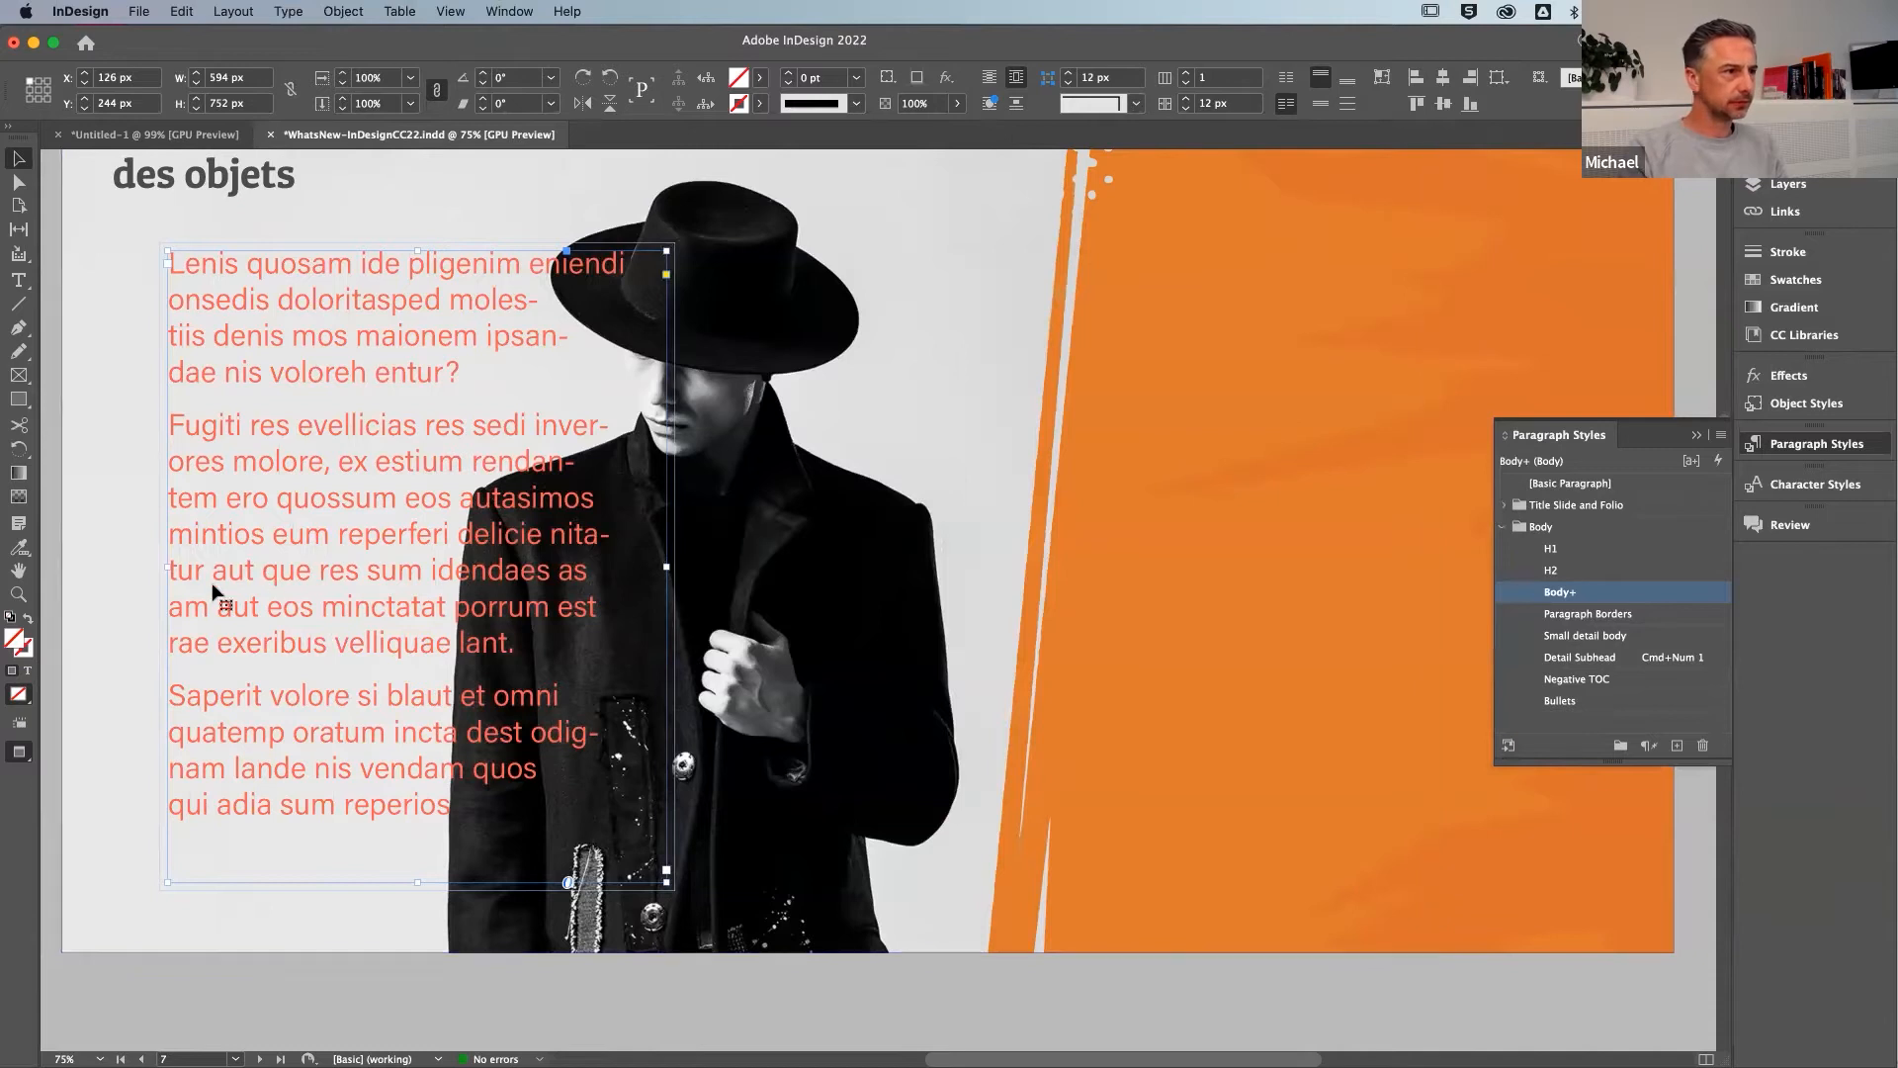
# Set the red text frame back to no text wrap
pyautogui.click(72, 647)
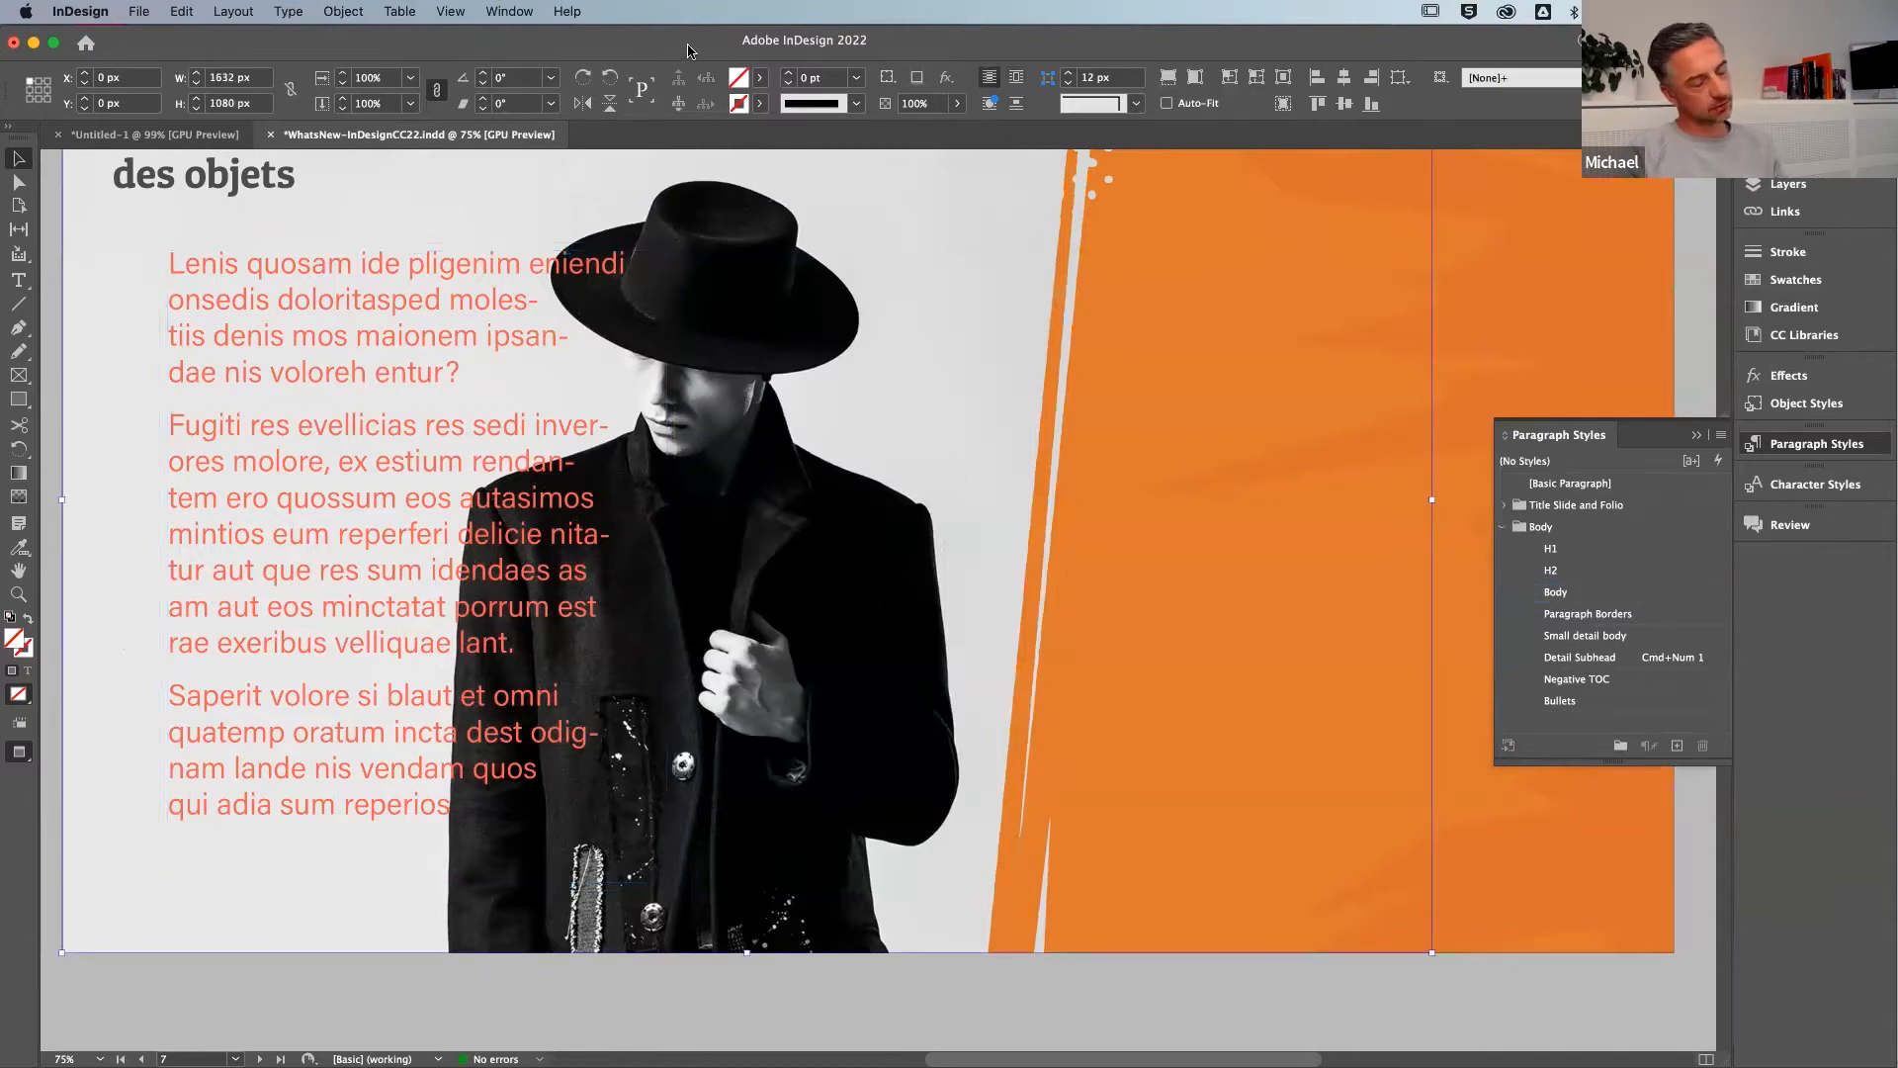
pyautogui.click(491, 642)
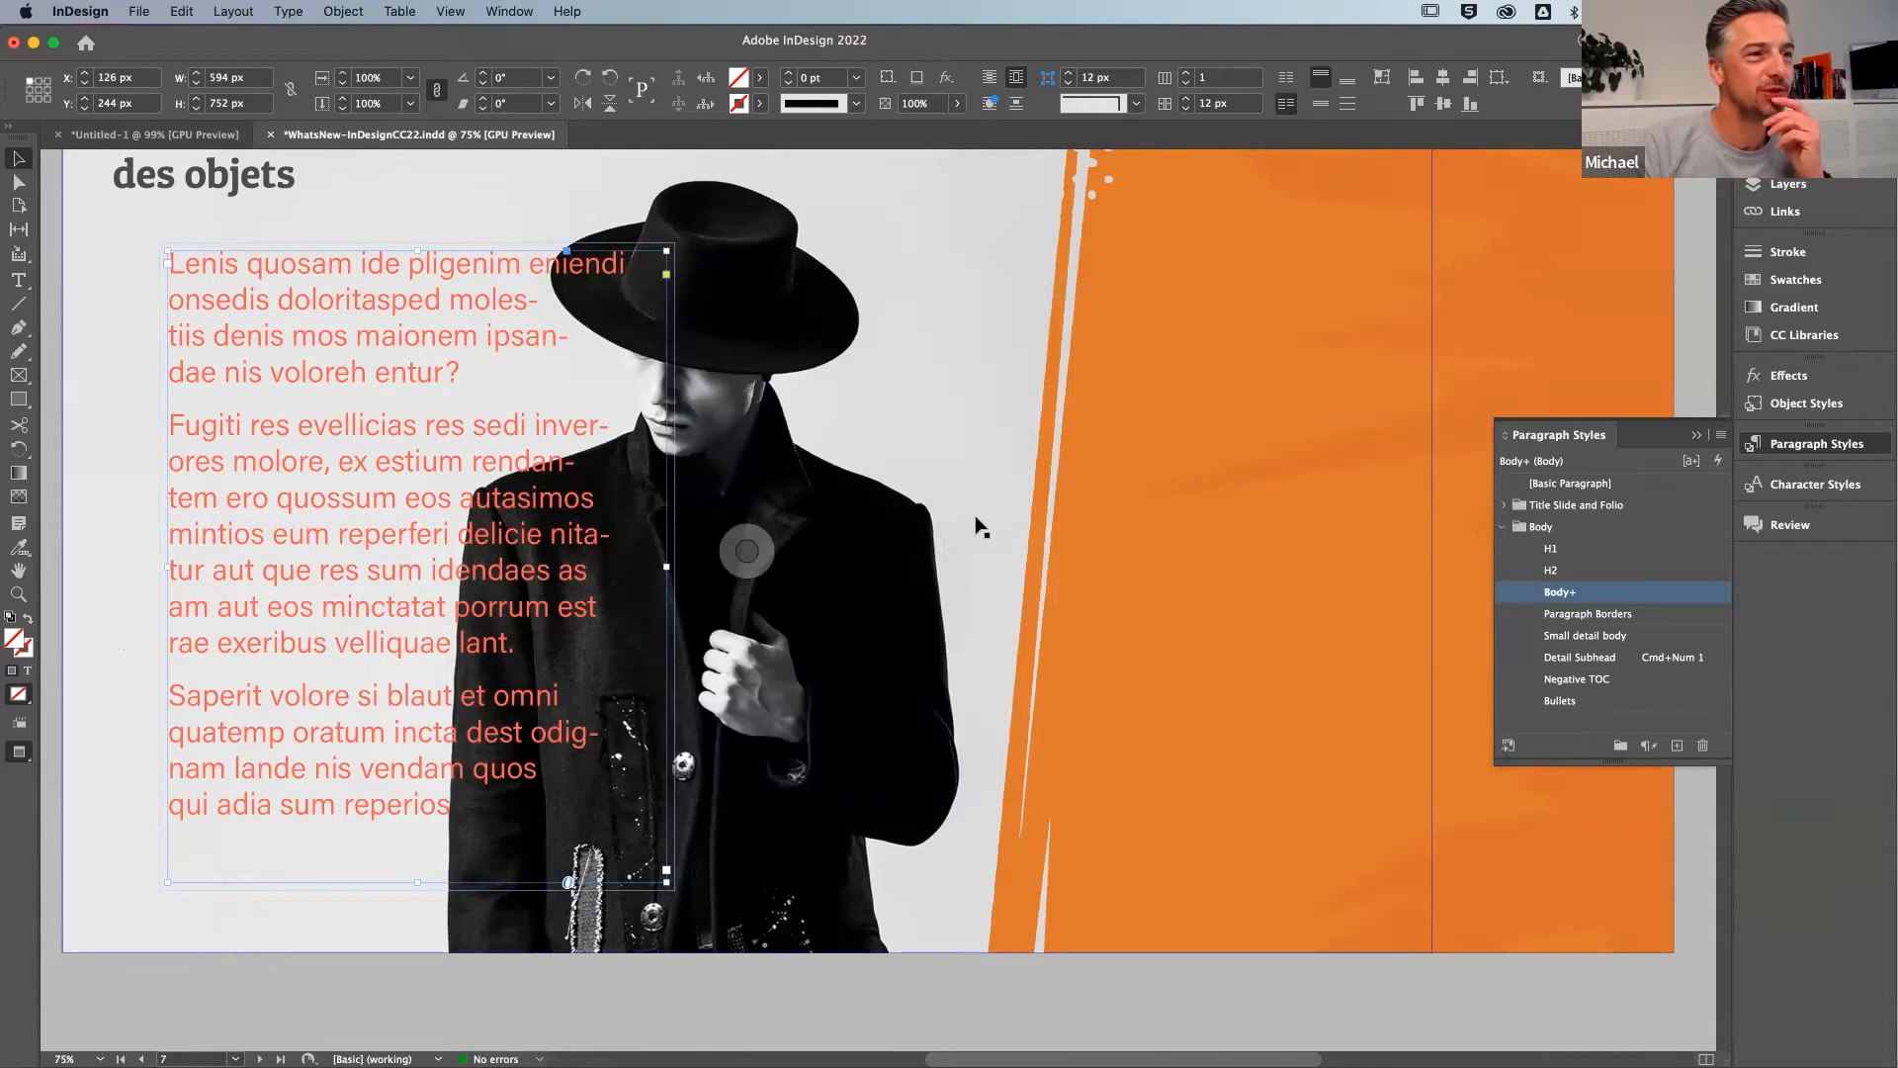
pyautogui.click(991, 82)
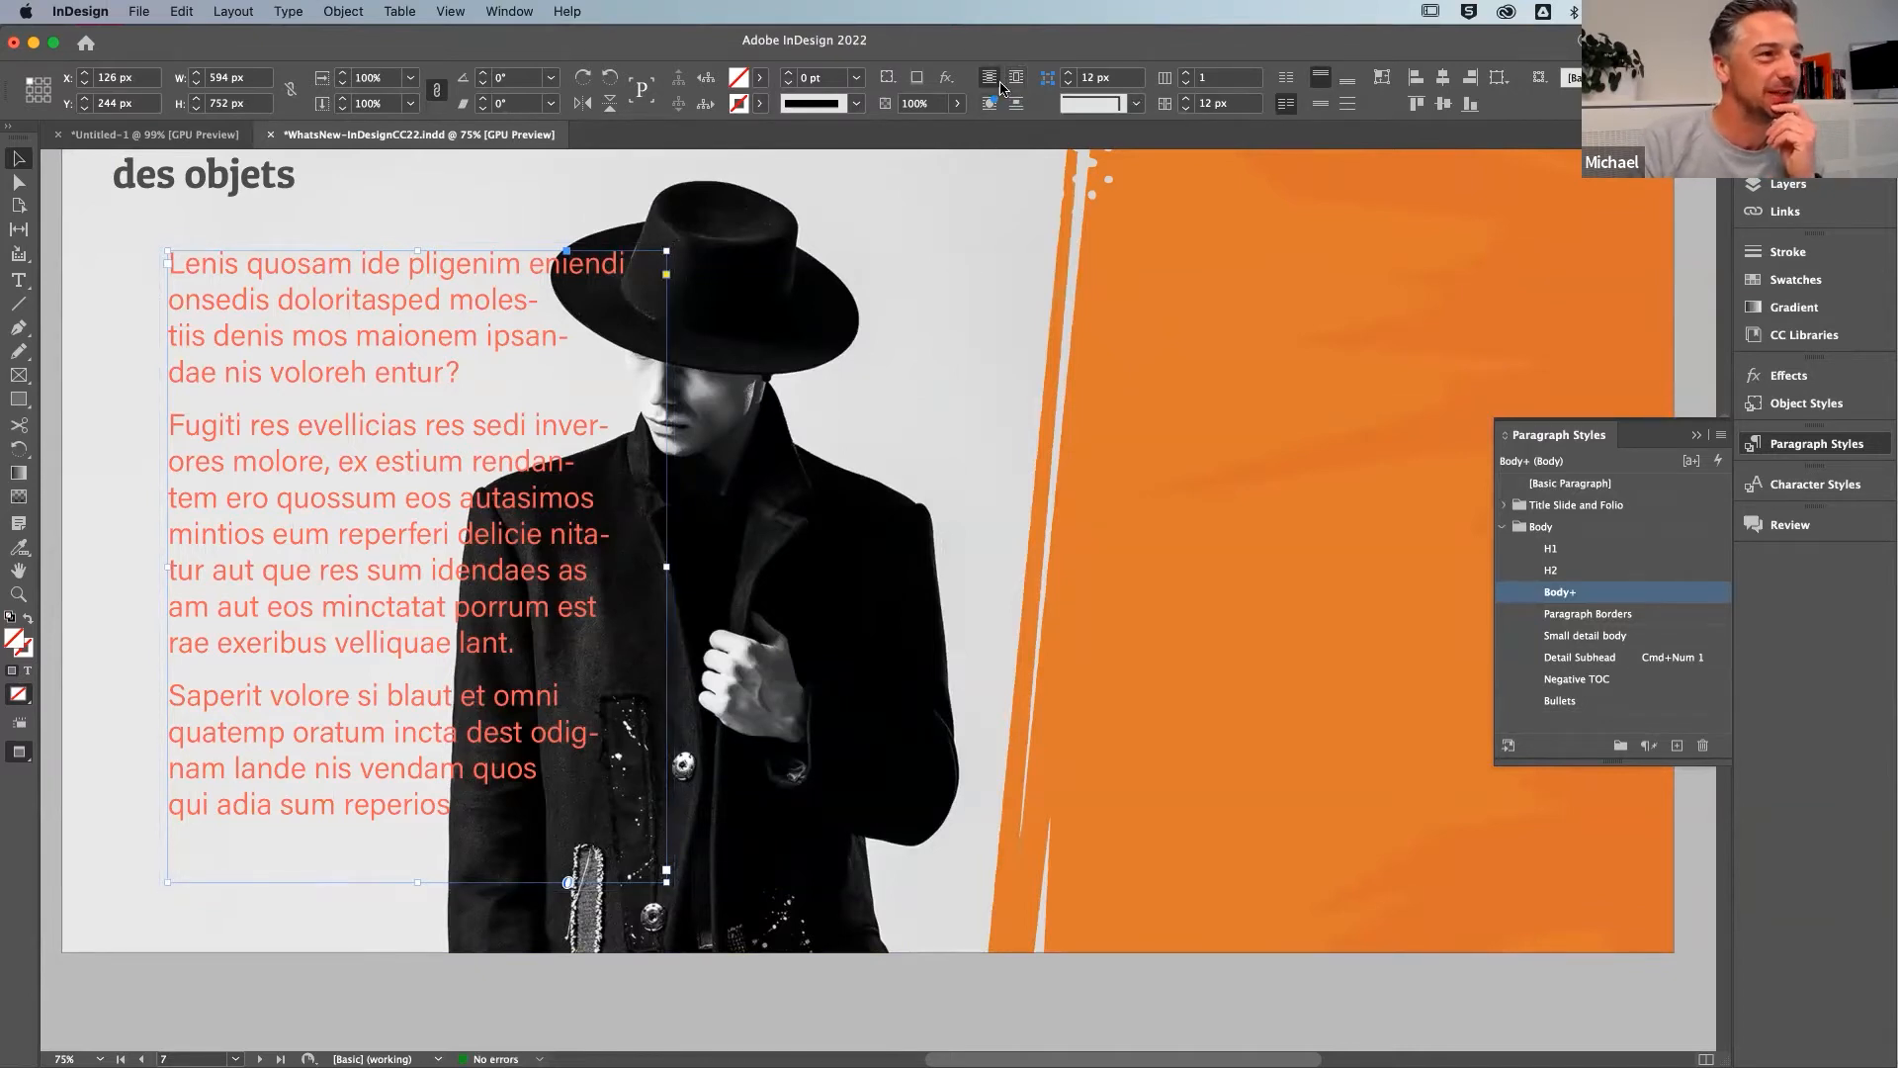
# Apply text wrap around the bounding box to the photo of the man in the hat
pyautogui.click(951, 706)
pyautogui.hscroll(2, 958, 692)
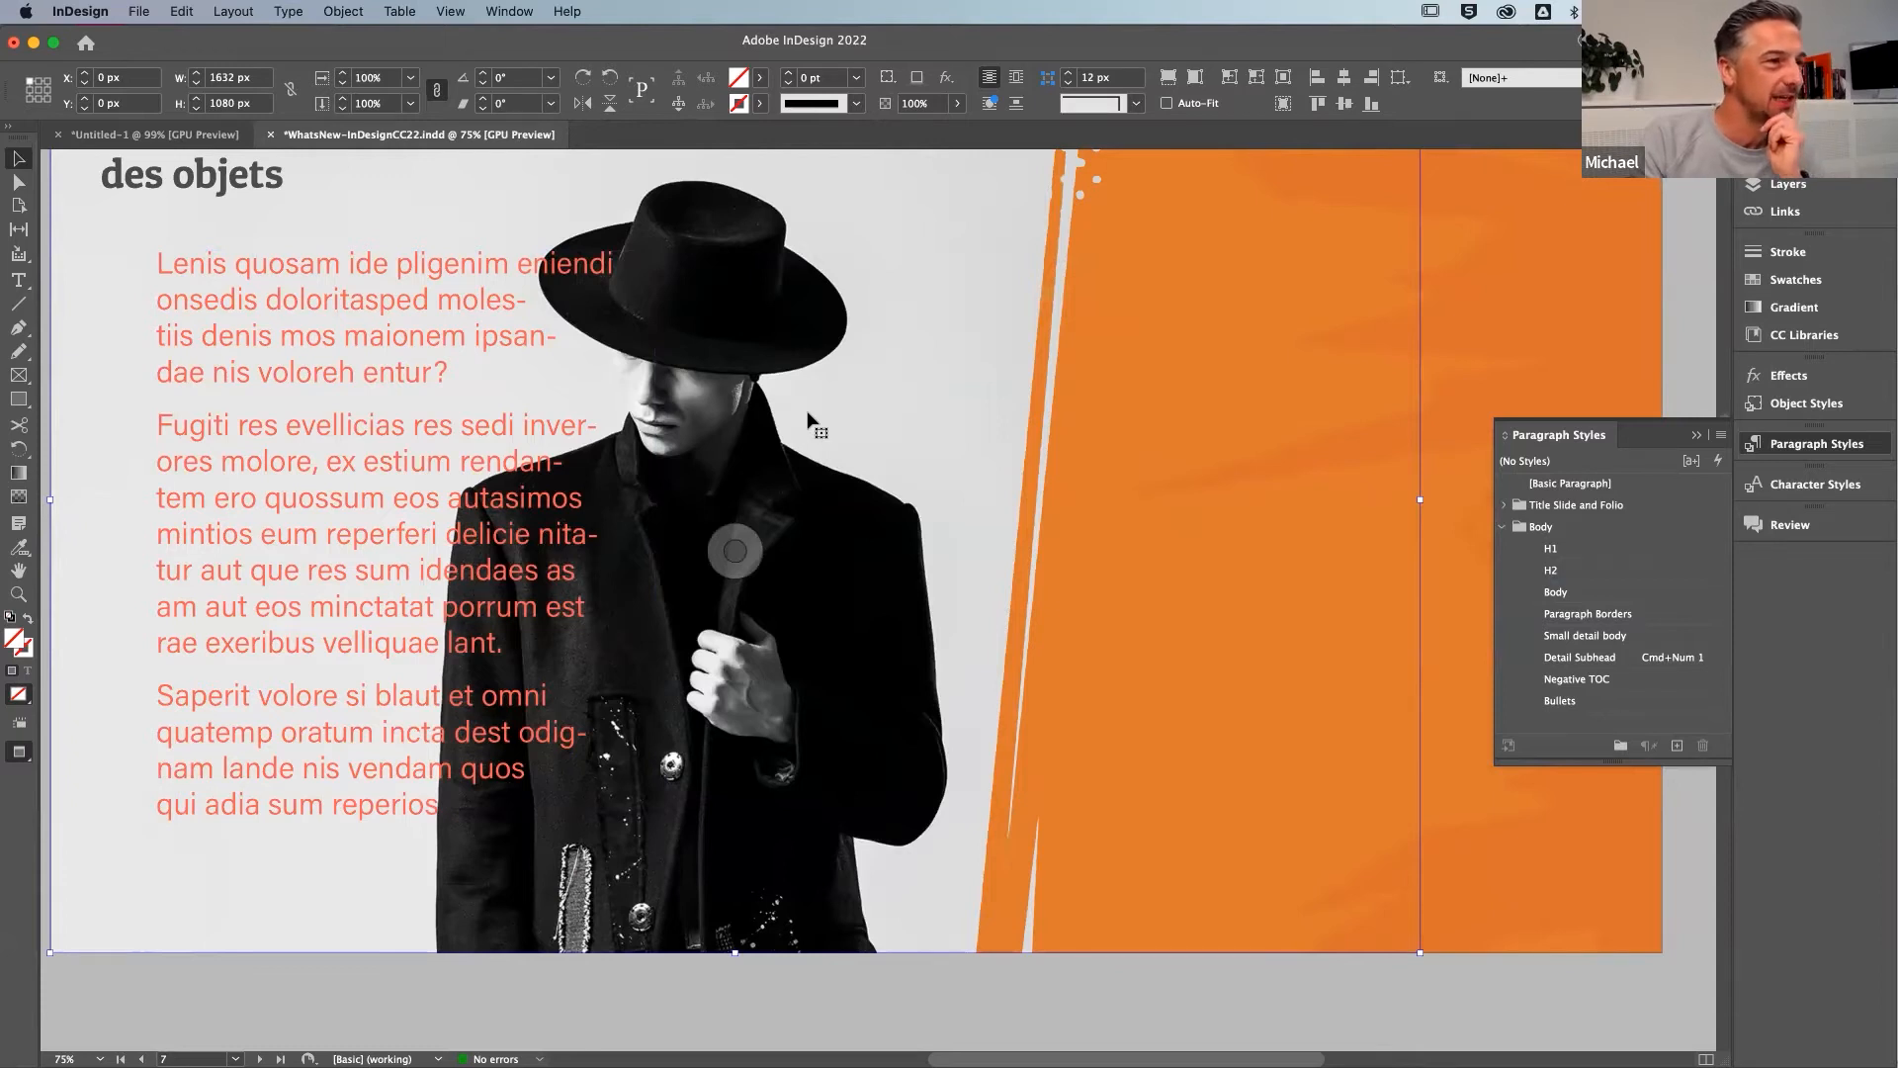
pyautogui.click(1017, 81)
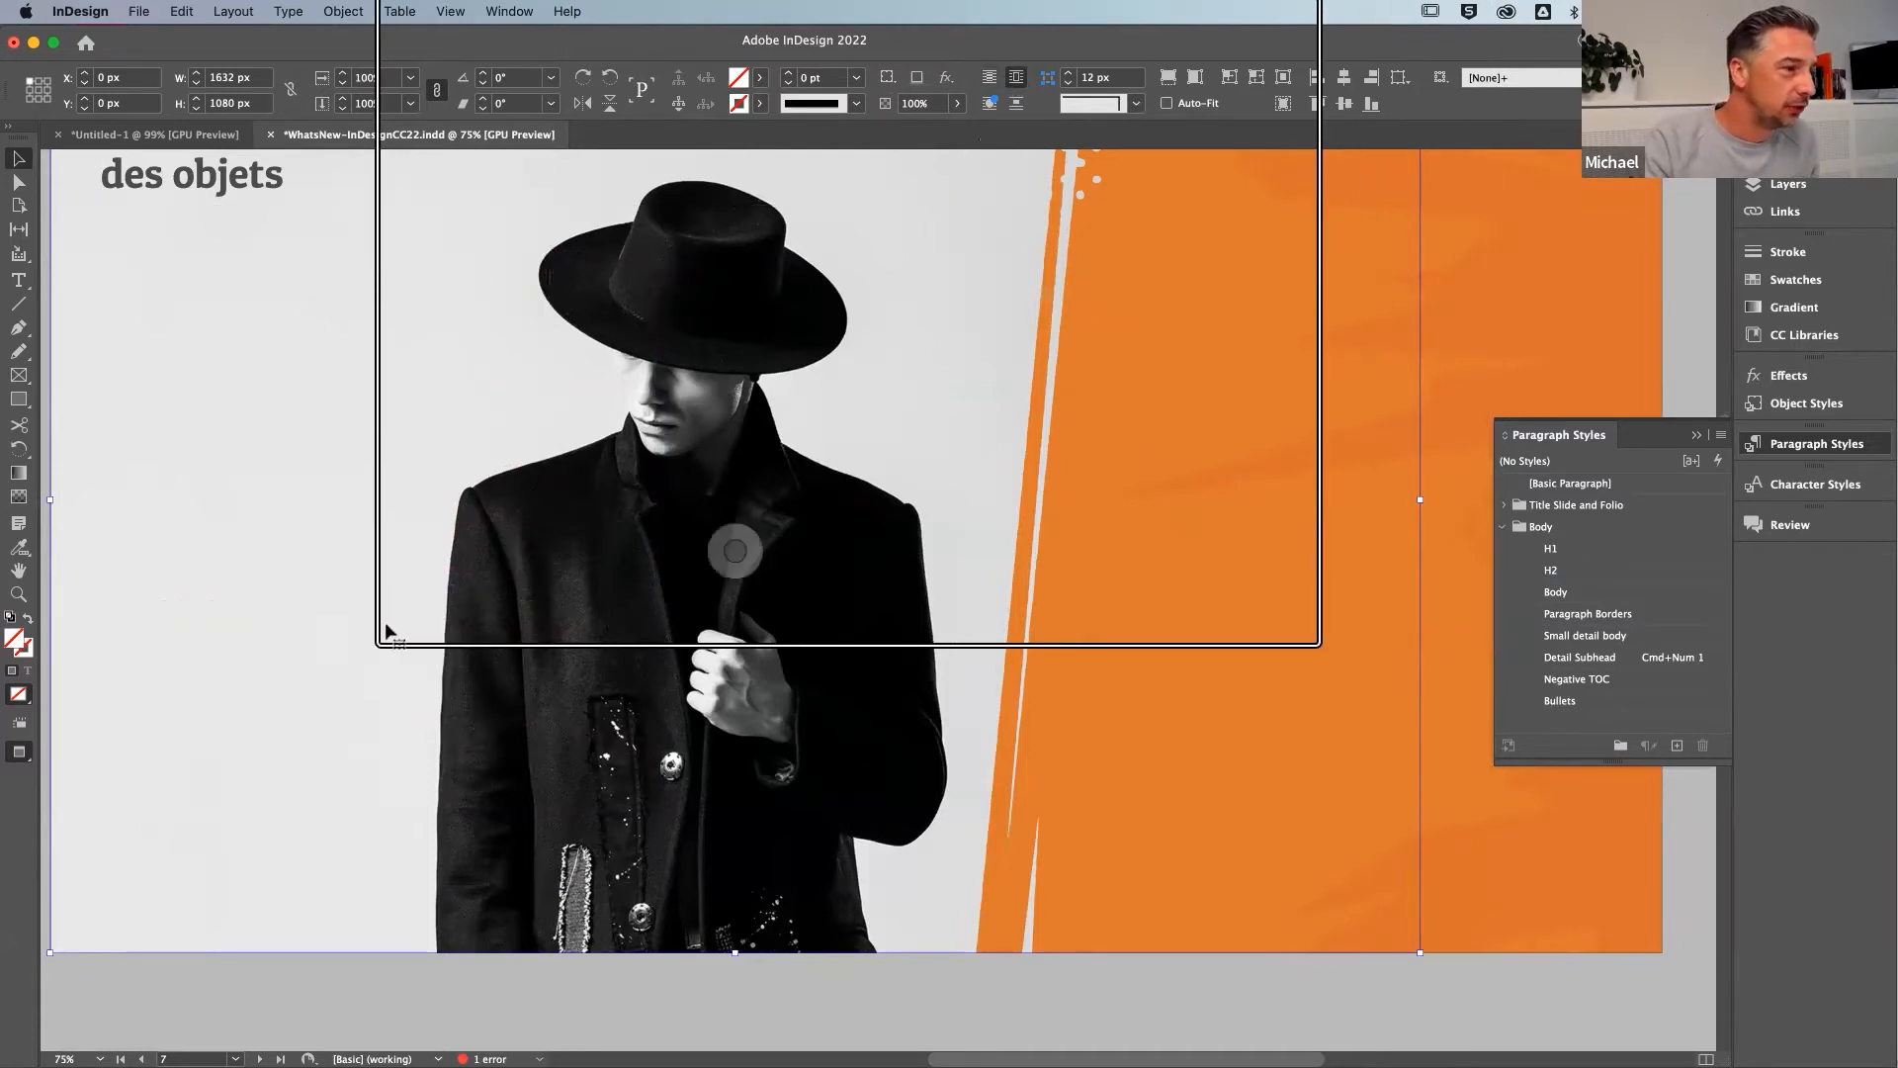
# Move the red text frame on the photo to about X 108 px, Y 238 px
pyautogui.click(394, 526)
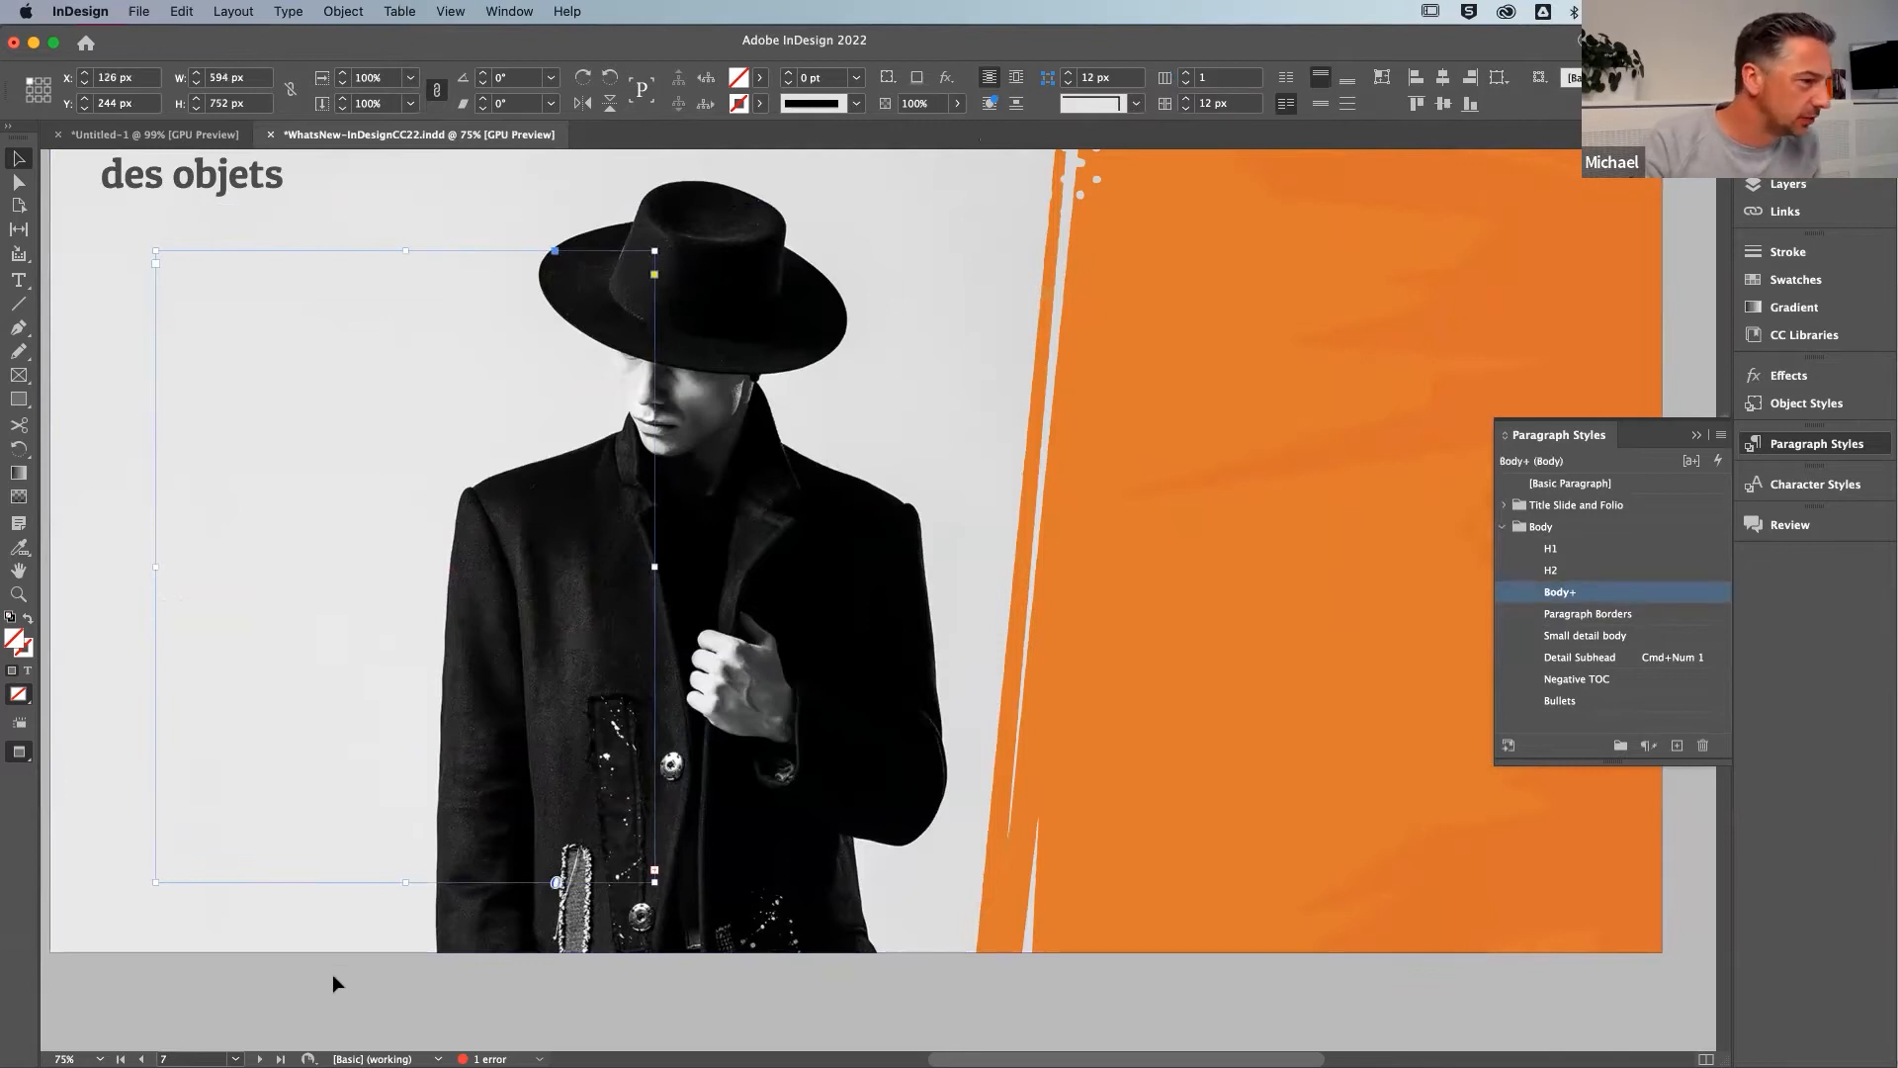
pyautogui.click(330, 981)
pyautogui.click(401, 534)
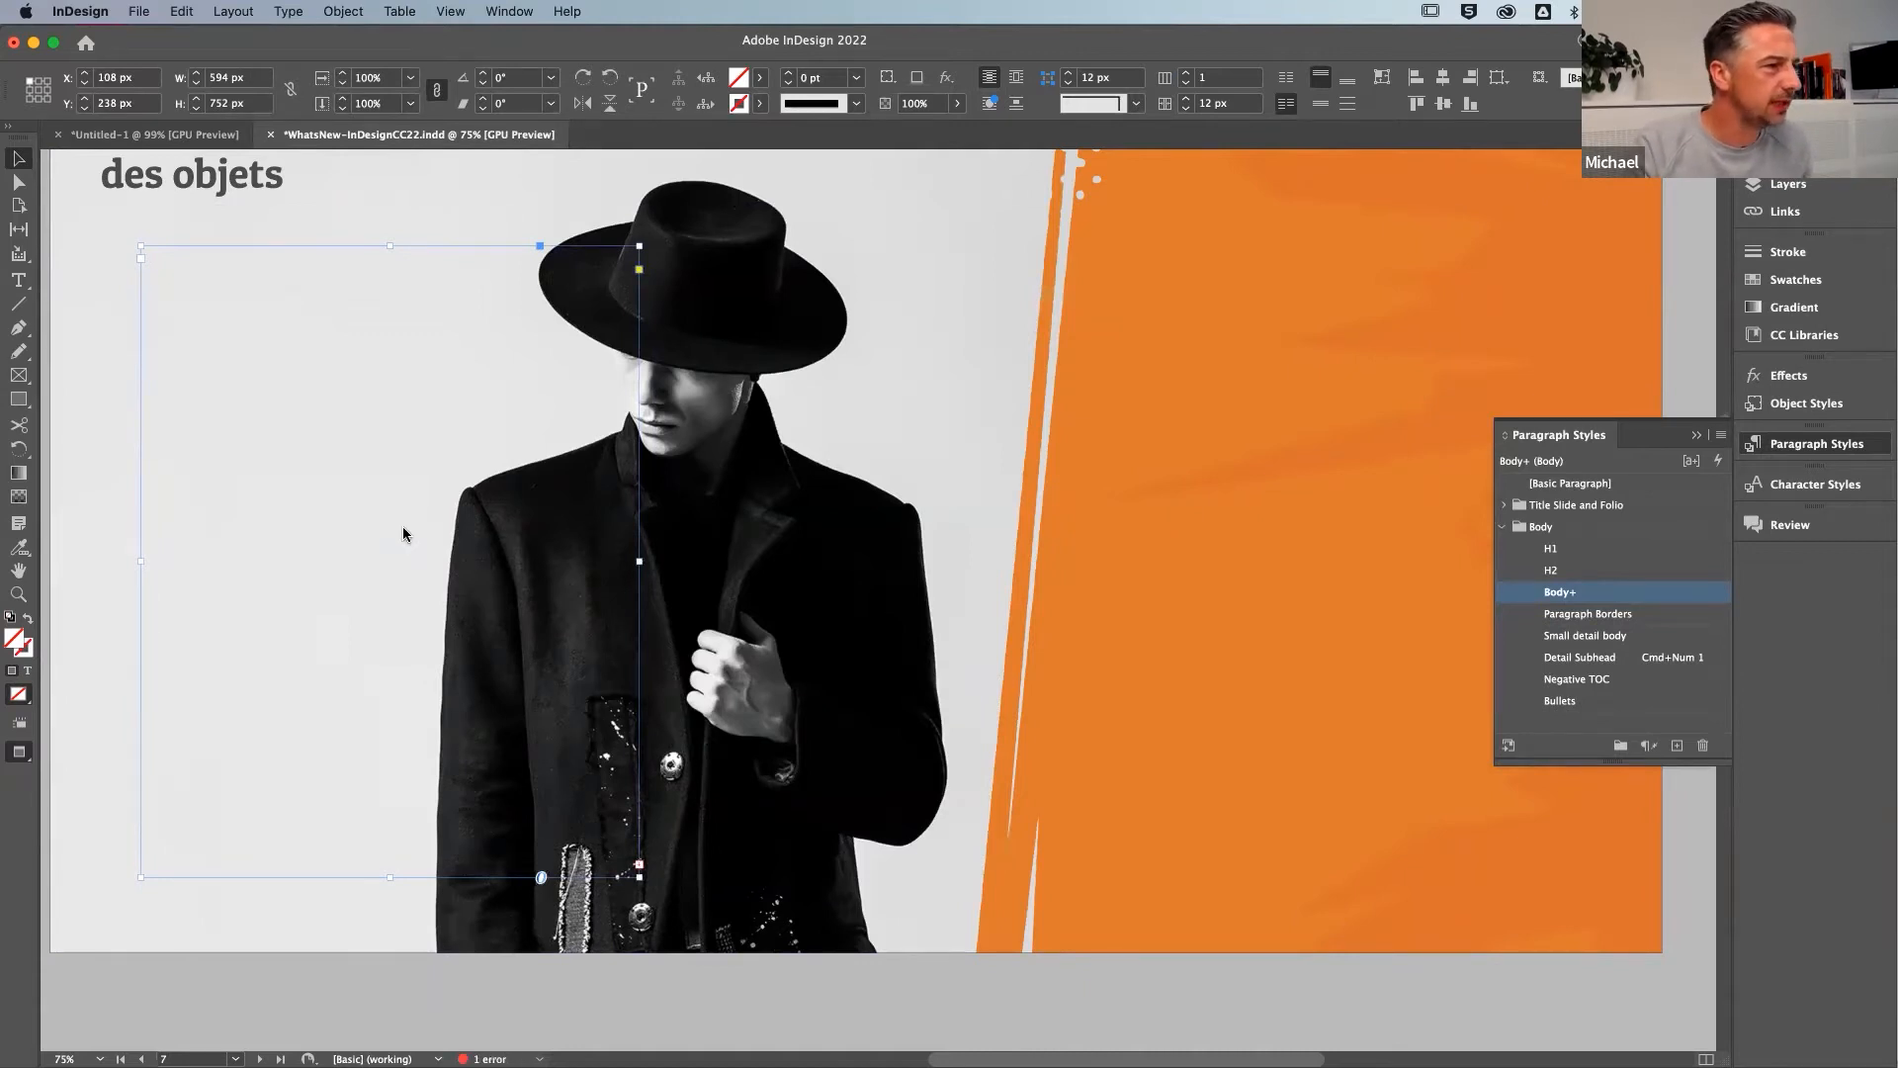
# Turn the text frame's Ignore Text Wrap option on and off again in the text frame options, keeping it off
pyautogui.press('super+b')
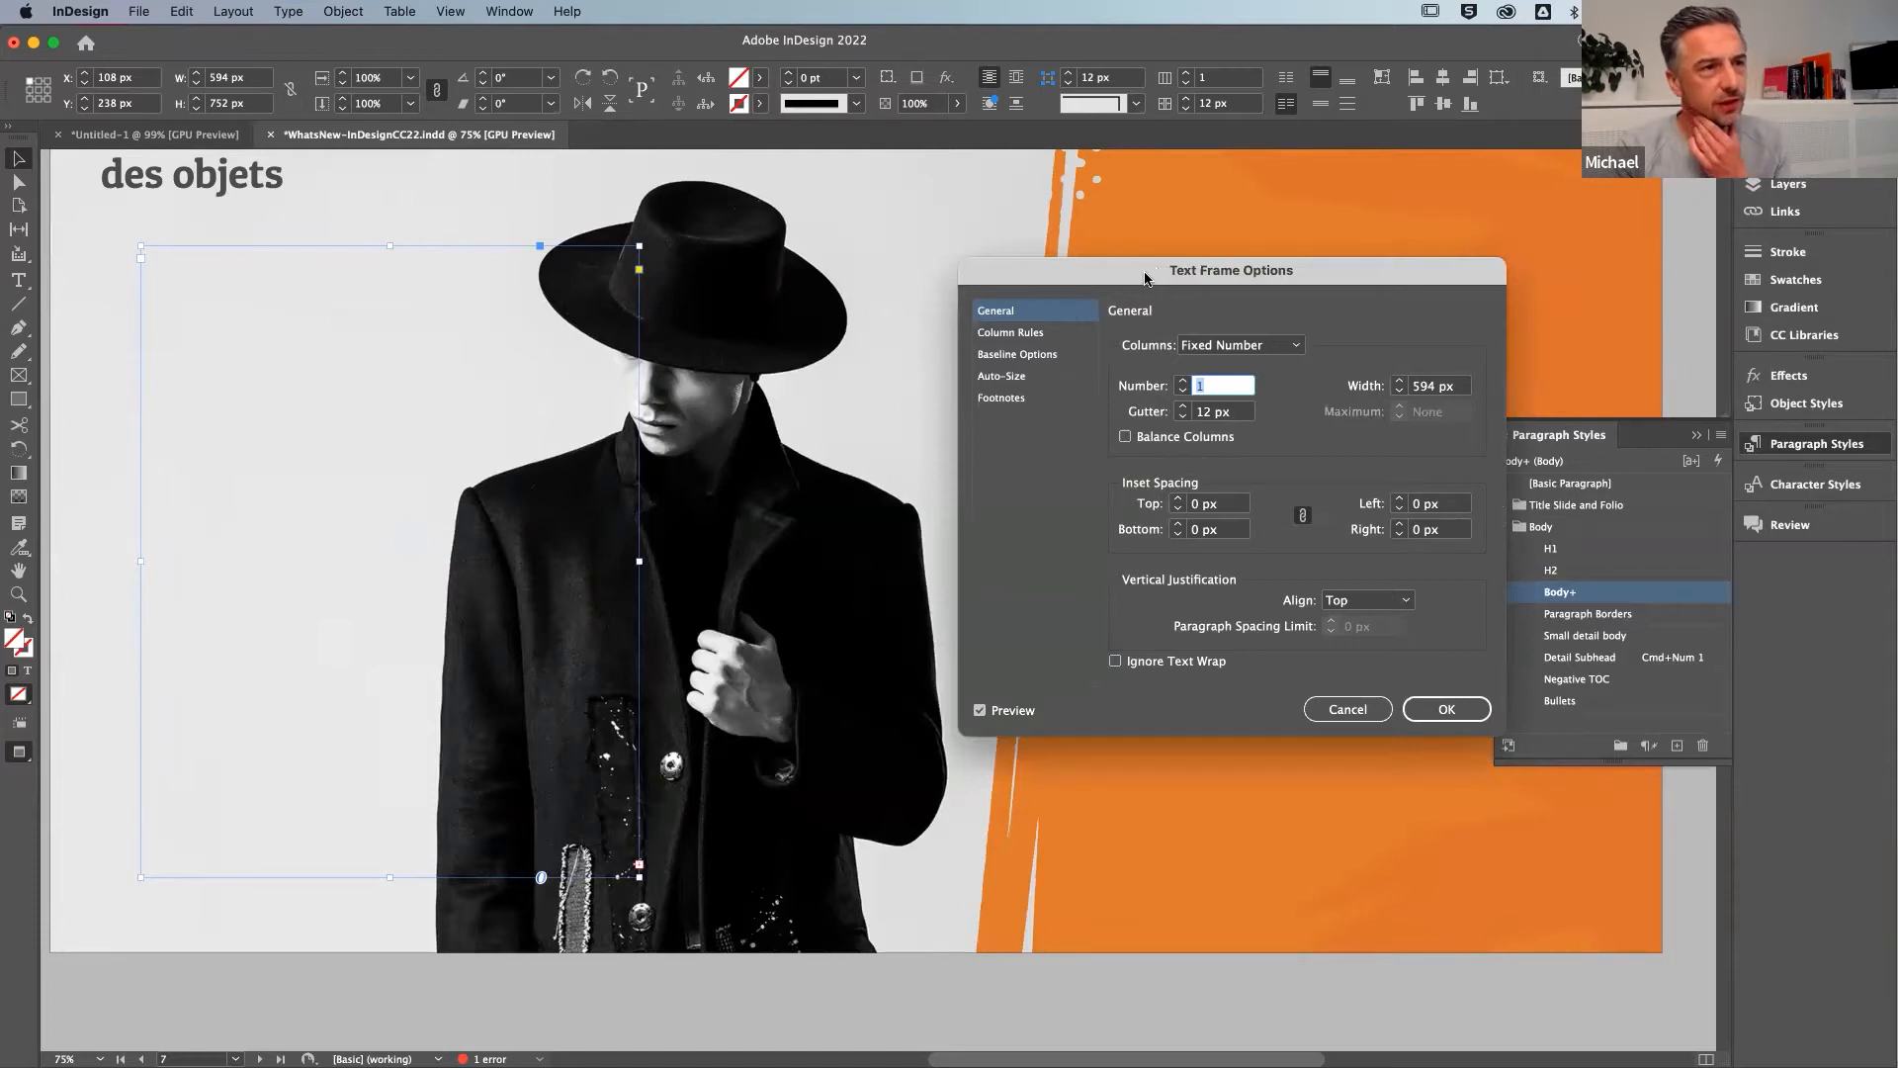
pyautogui.moveTo(1145, 277); pyautogui.dragTo(984, 284)
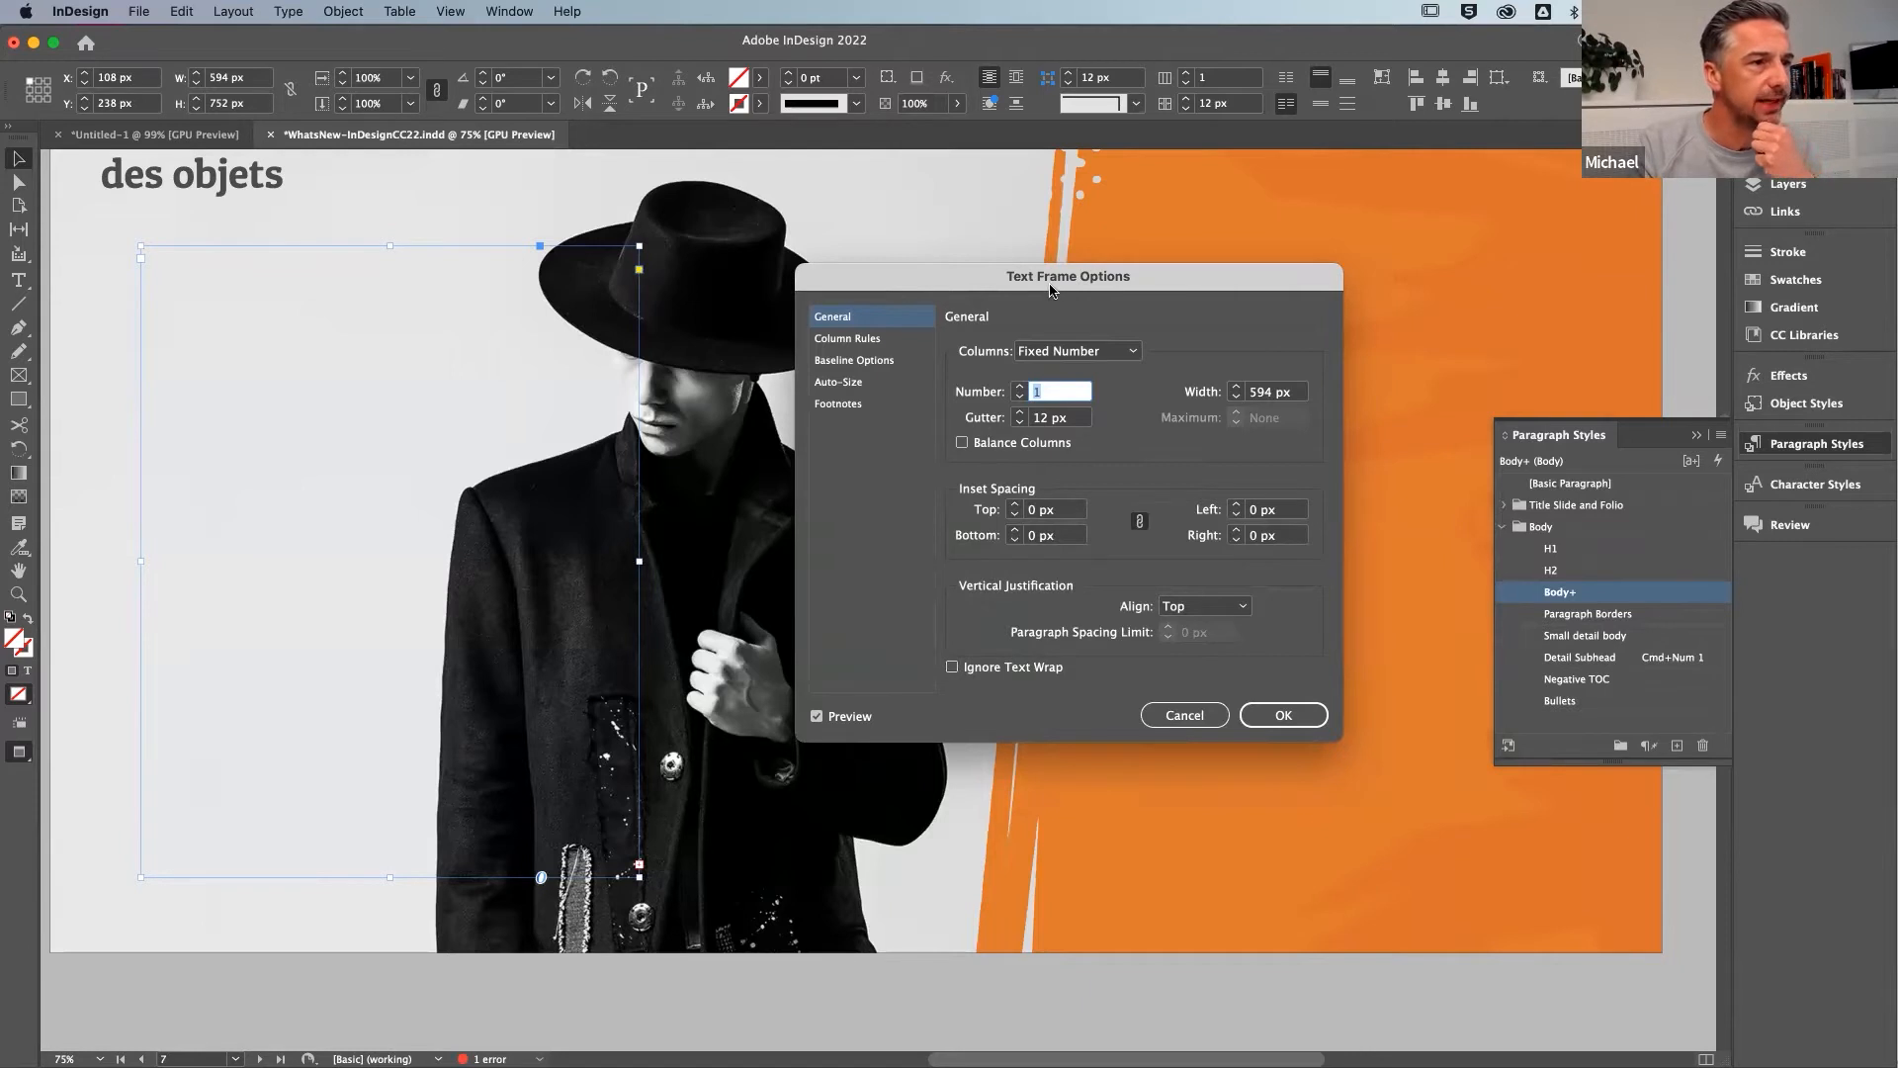
pyautogui.click(987, 673)
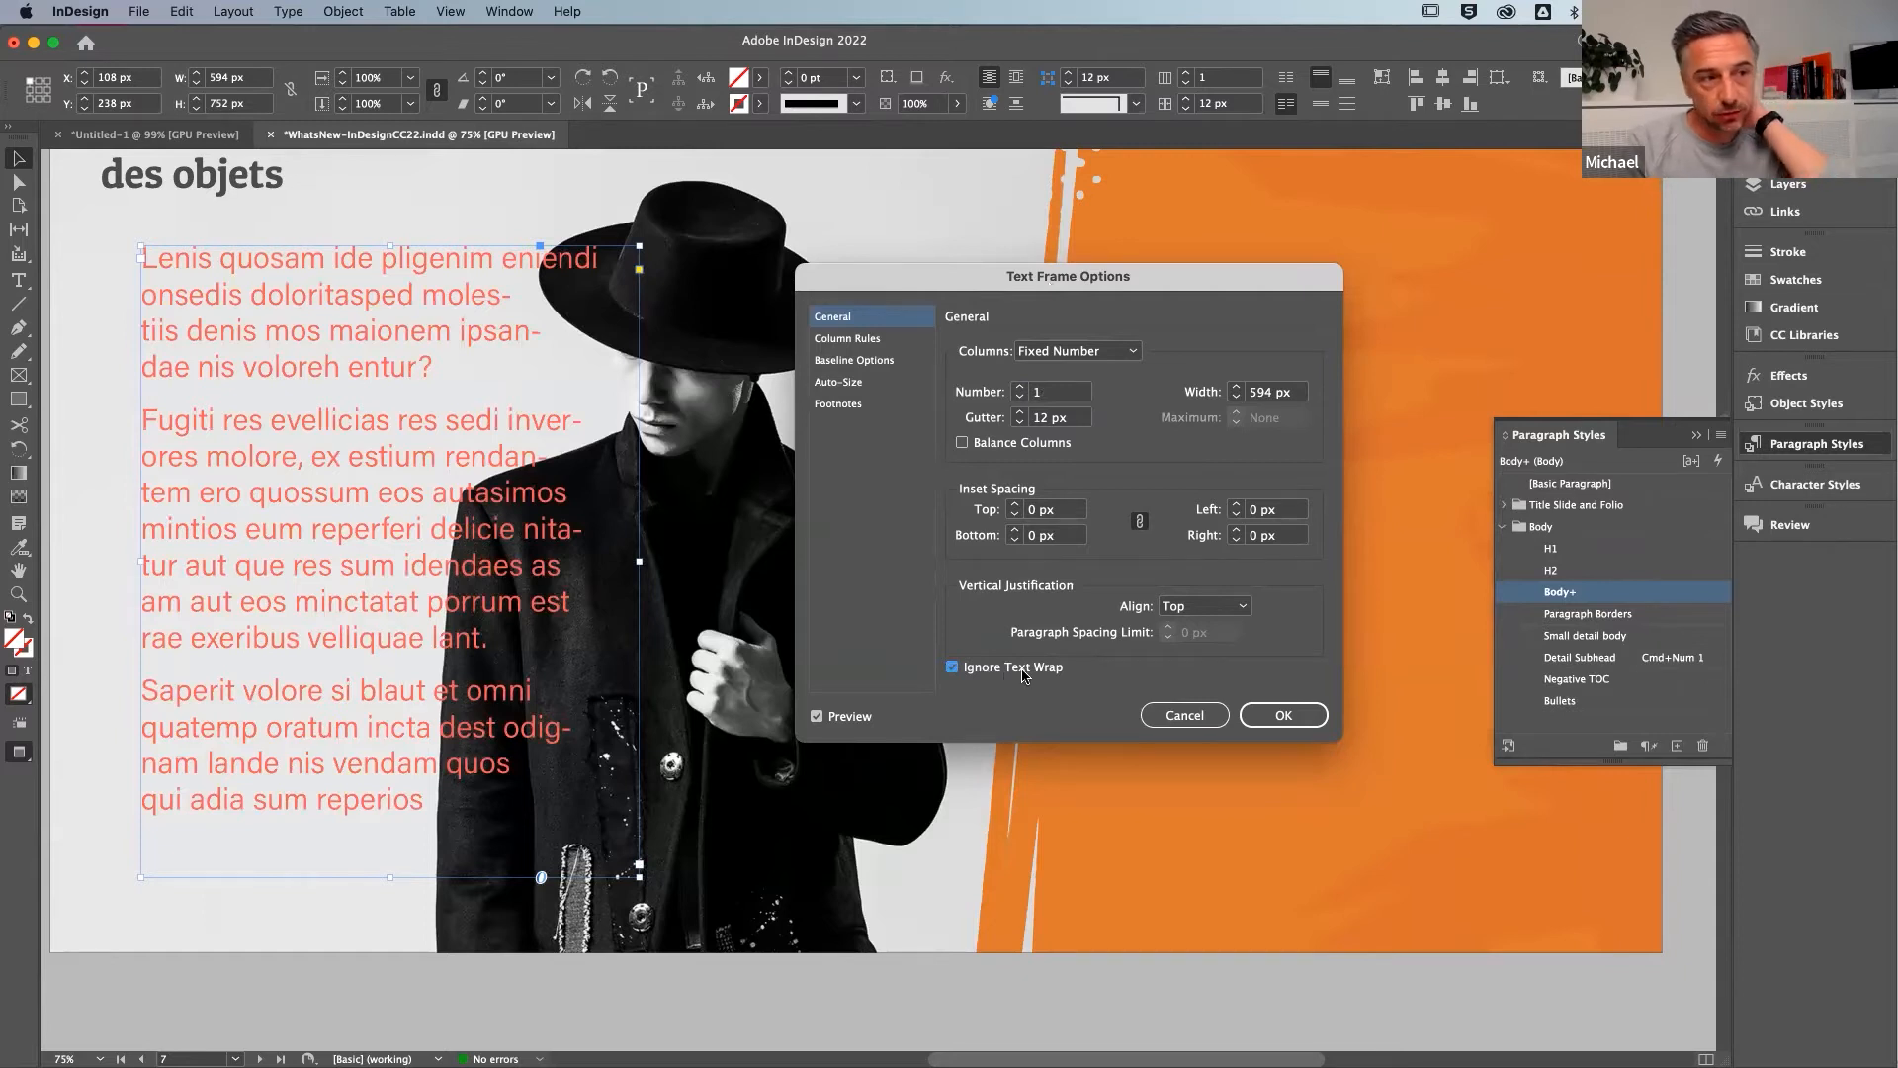
pyautogui.click(953, 667)
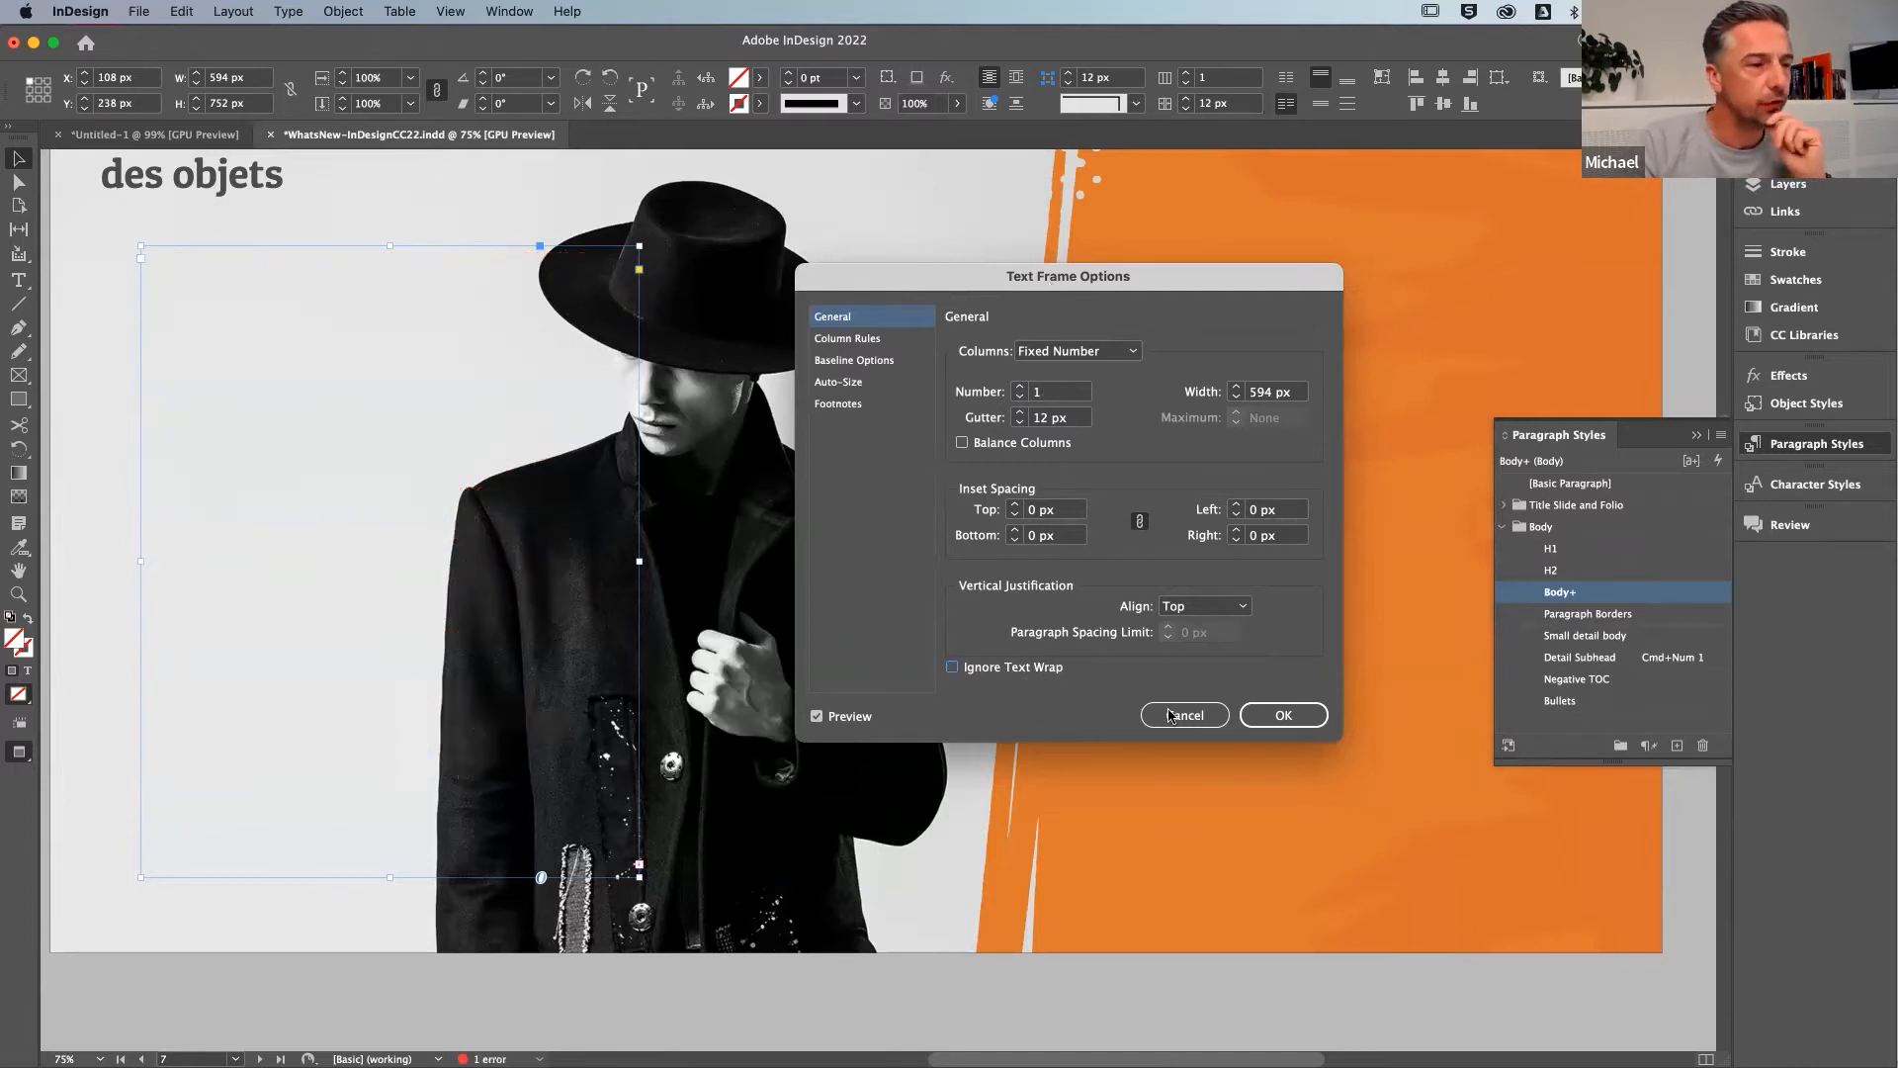
pyautogui.click(1275, 720)
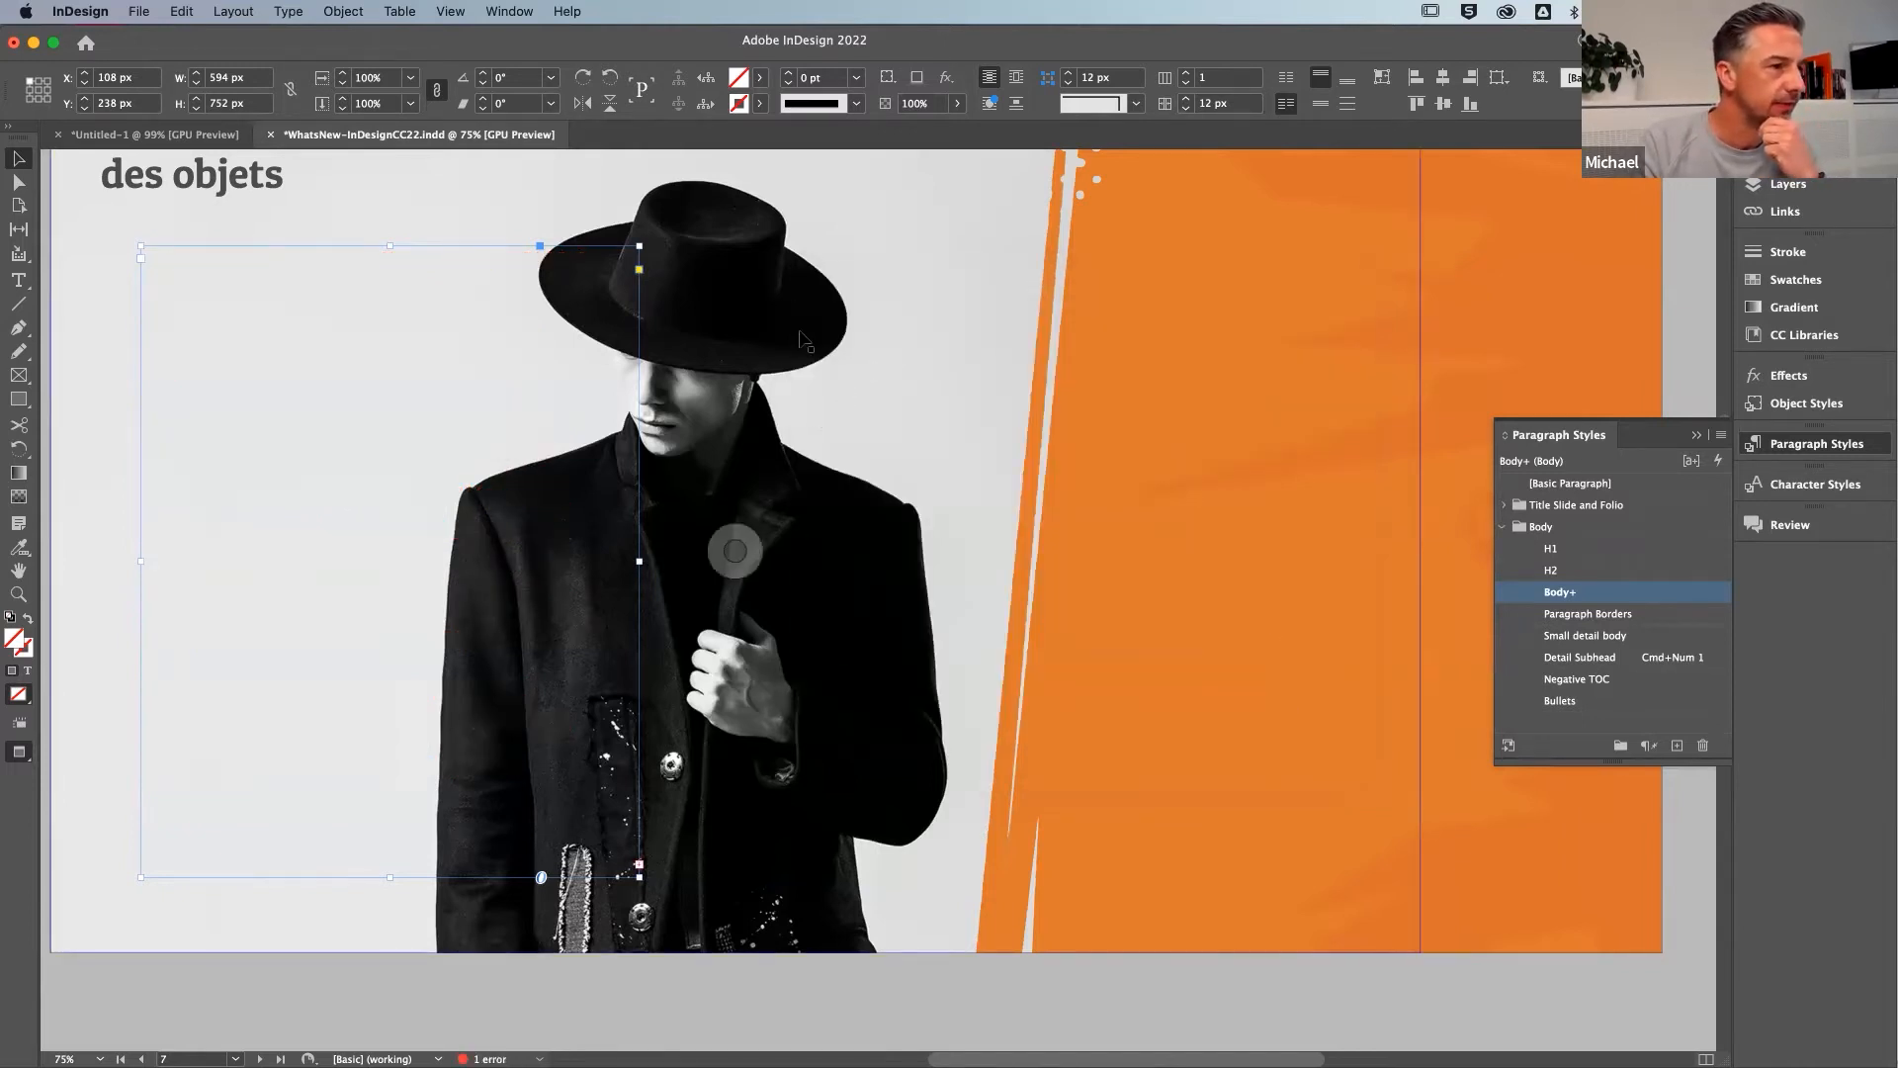
# Wrap the text around the object shape in the photo of the man, with the contour type set to Select subject
pyautogui.click(904, 640)
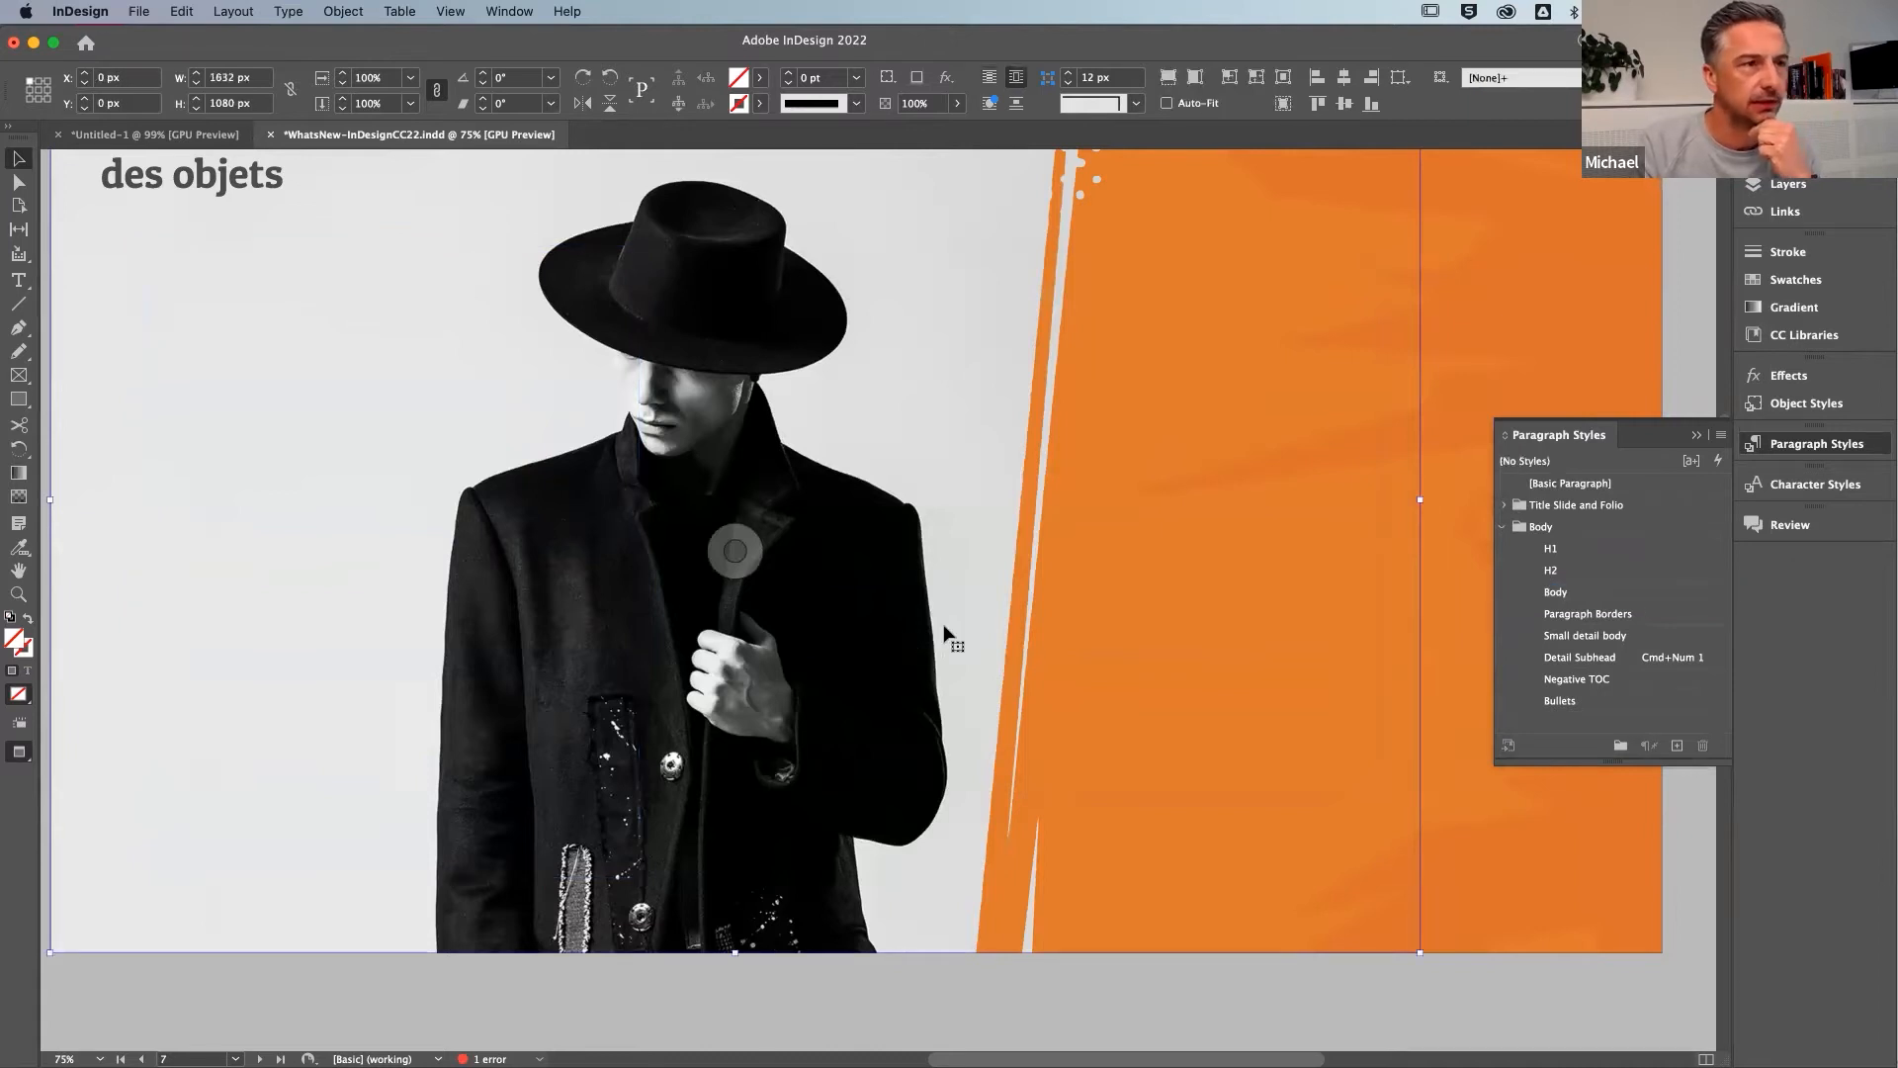
pyautogui.click(990, 105)
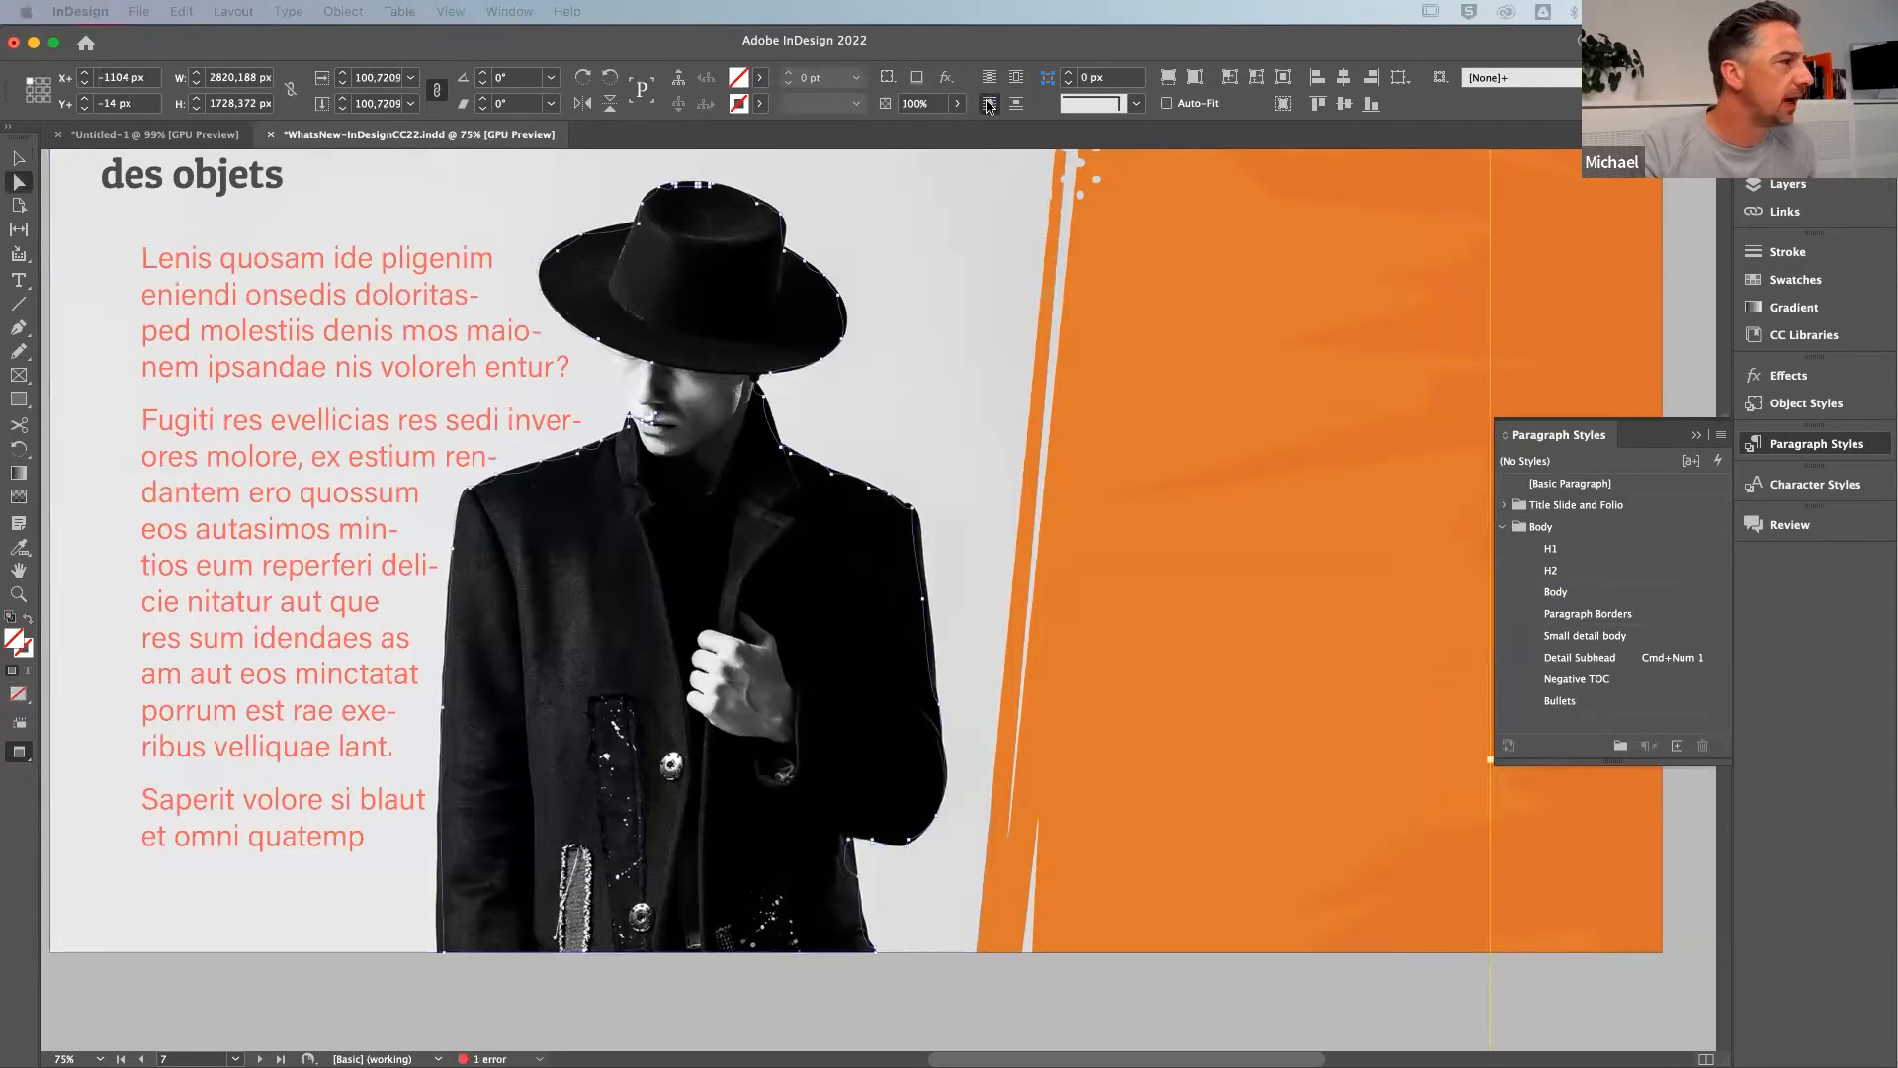
pyautogui.press('alt+super+w')
pyautogui.moveTo(789, 378); pyautogui.dragTo(1225, 337)
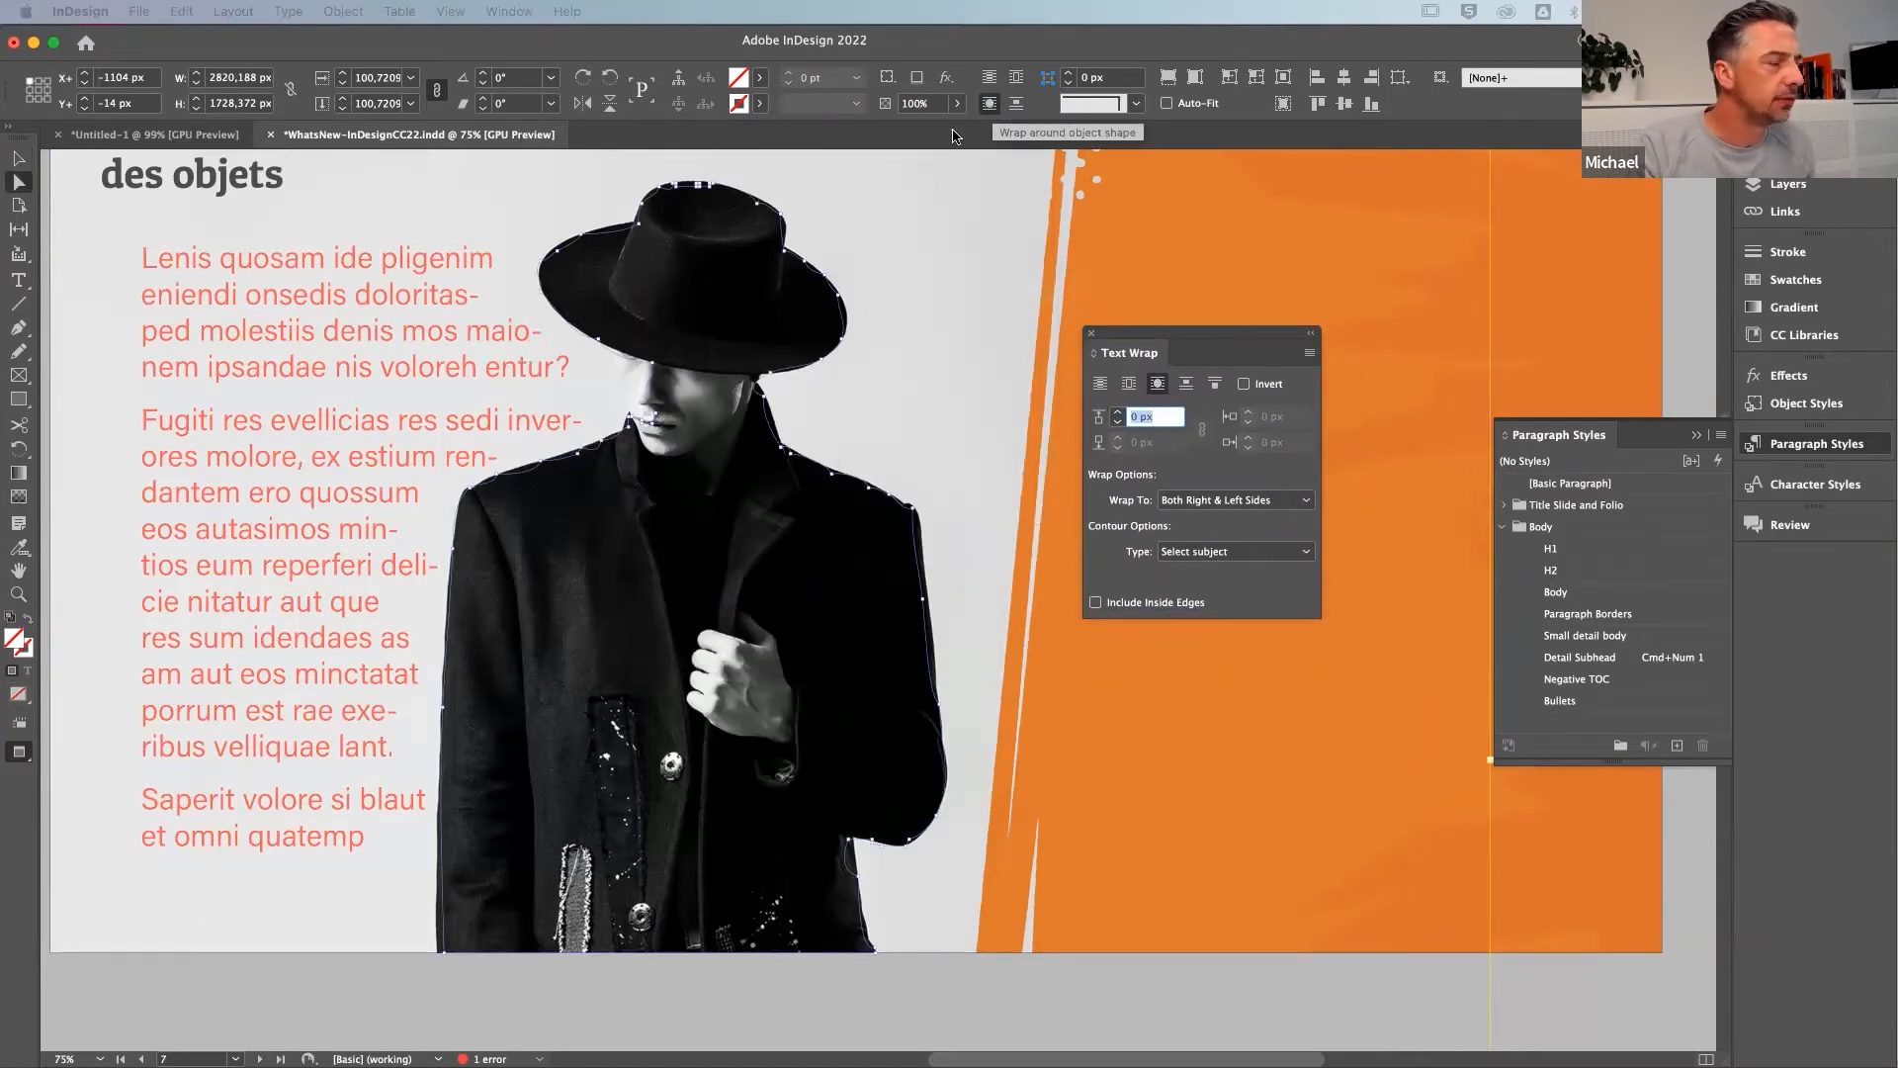
pyautogui.moveTo(1177, 343)
pyautogui.mouseDown()
pyautogui.moveTo(1133, 333)
pyautogui.moveTo(1151, 329)
pyautogui.mouseUp()
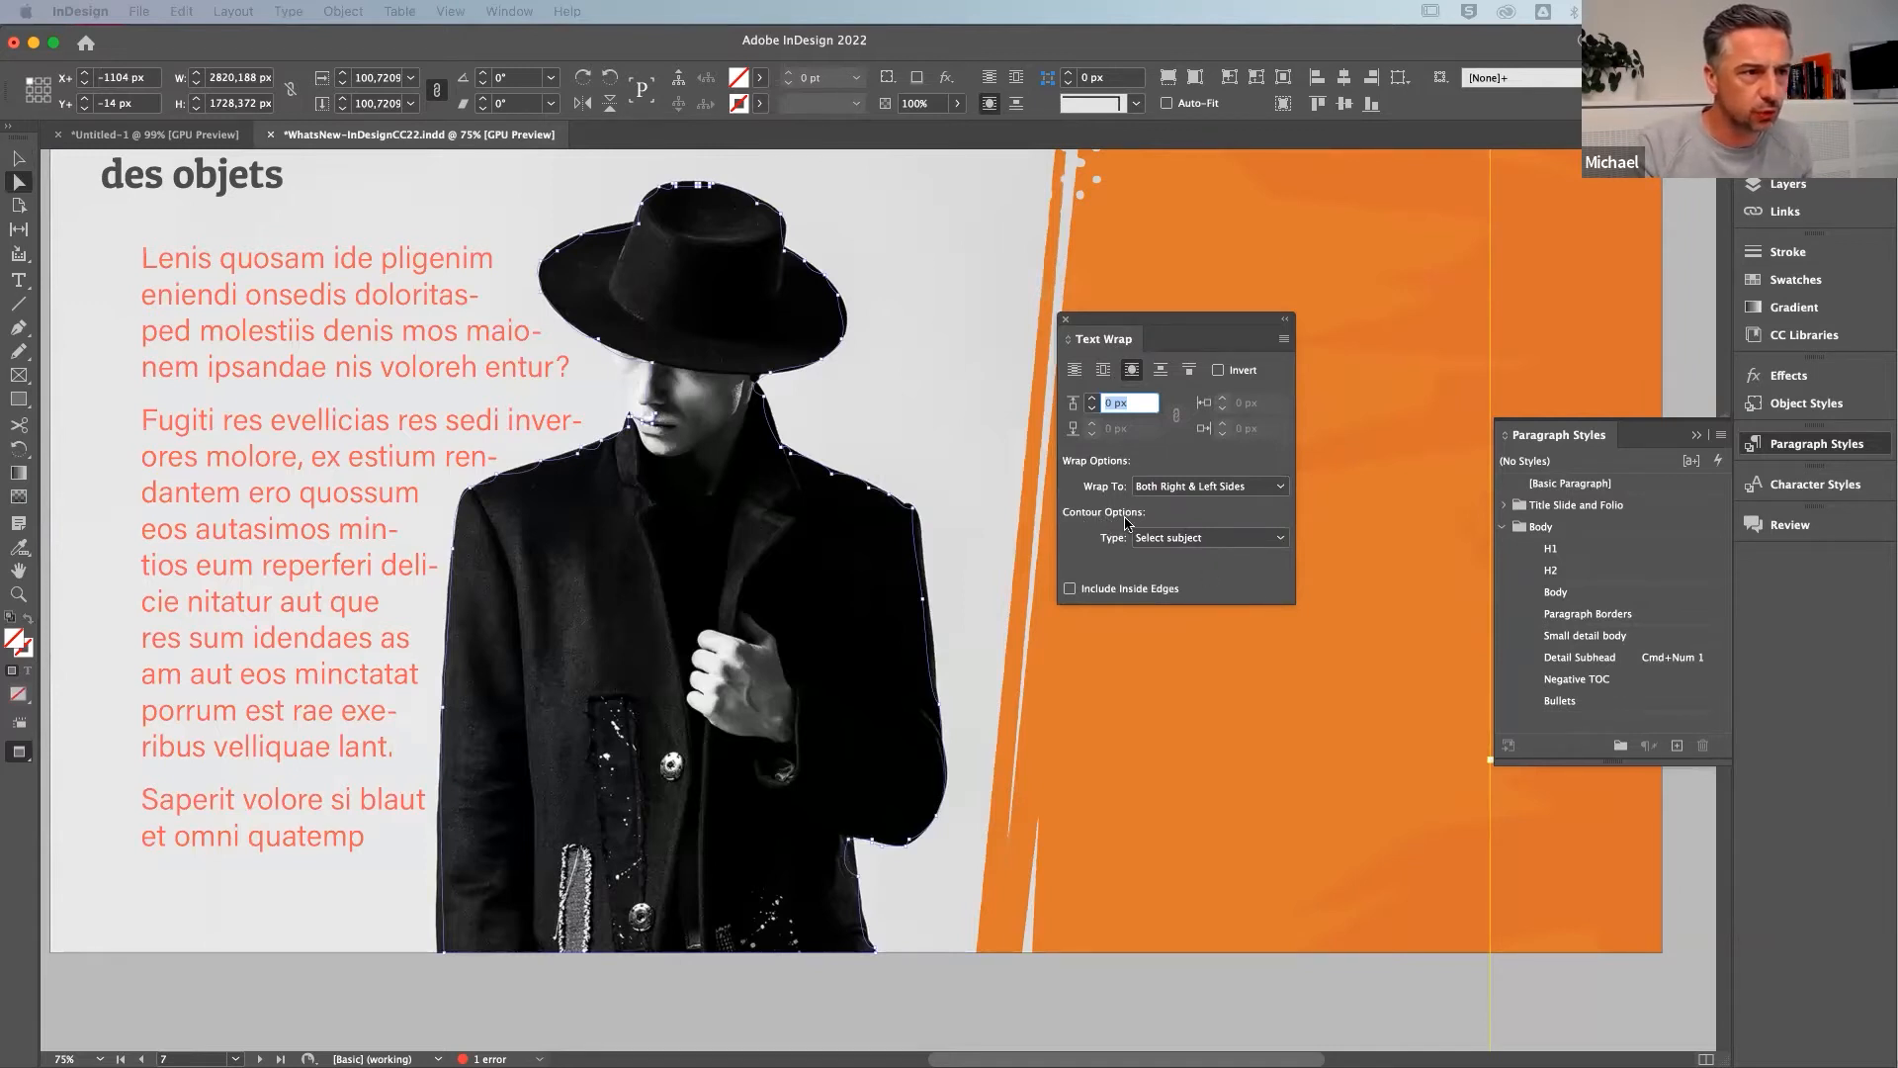
pyautogui.click(1190, 541)
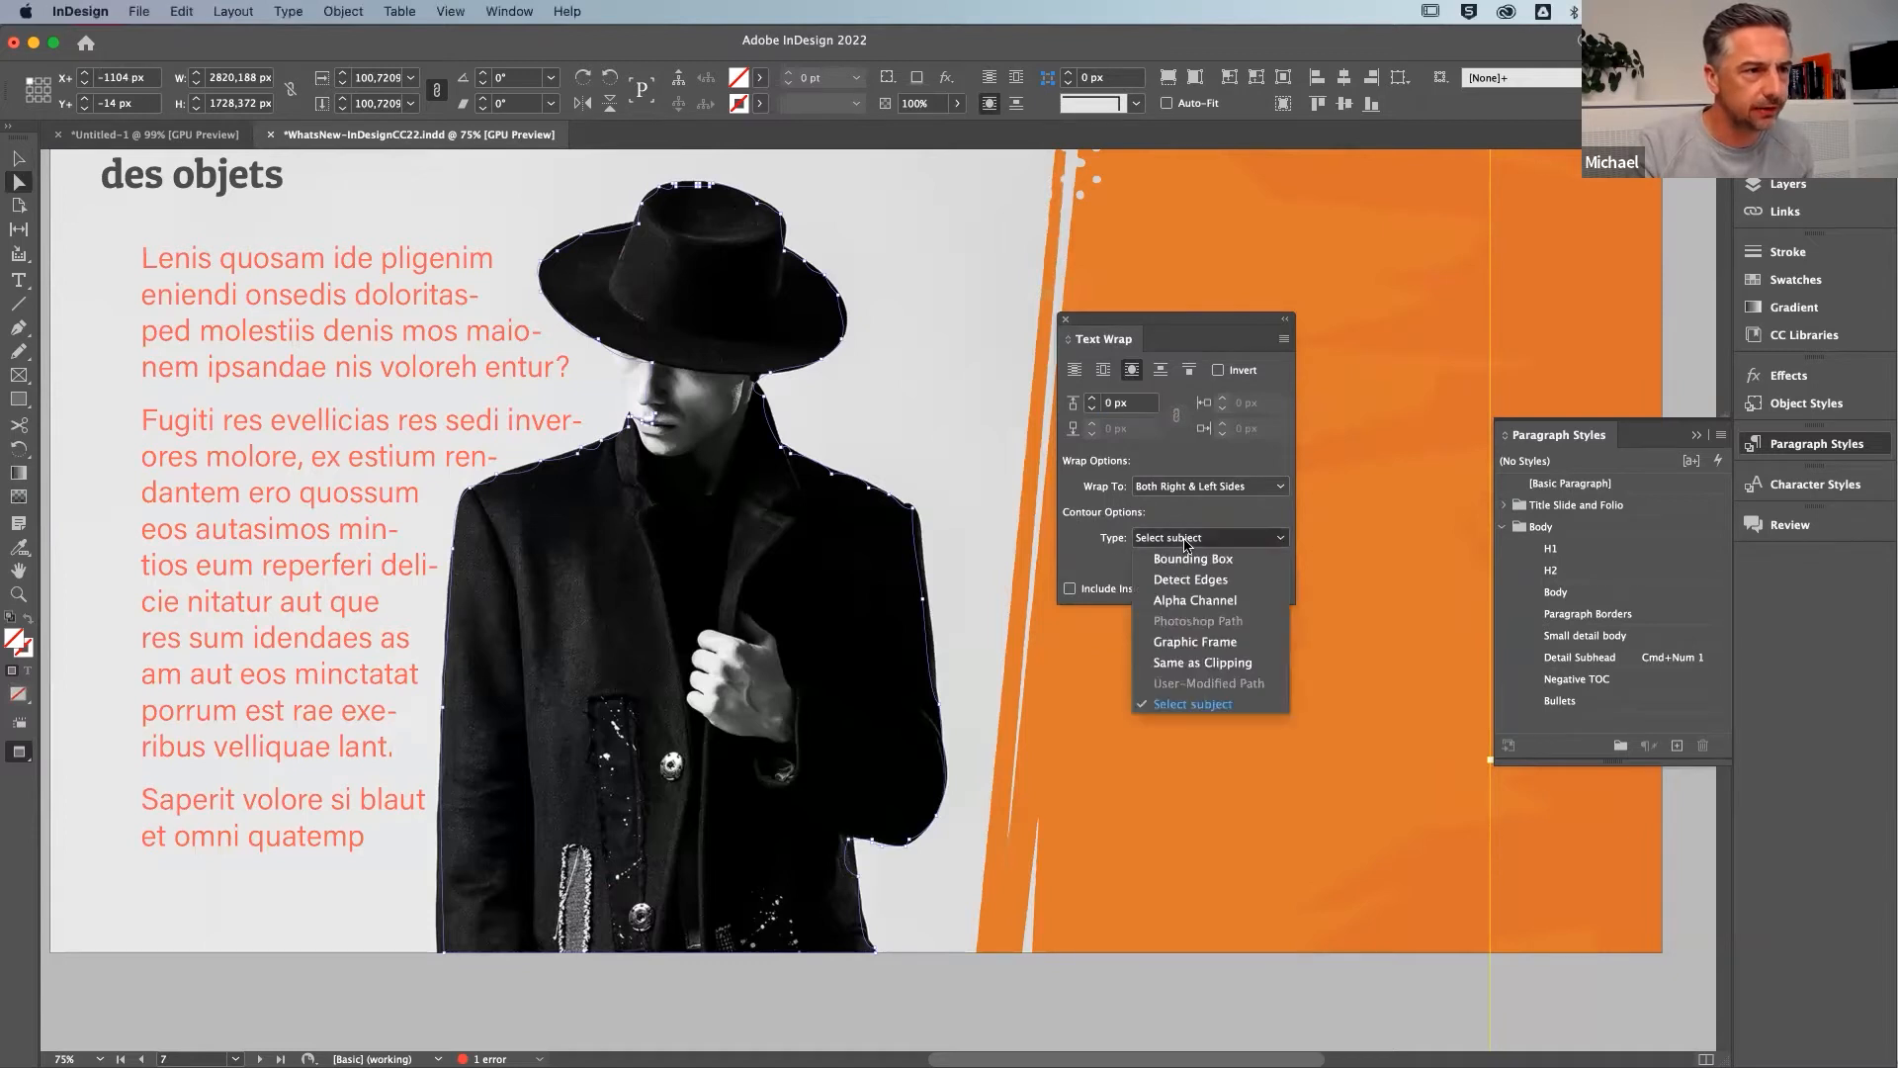
pyautogui.click(1206, 706)
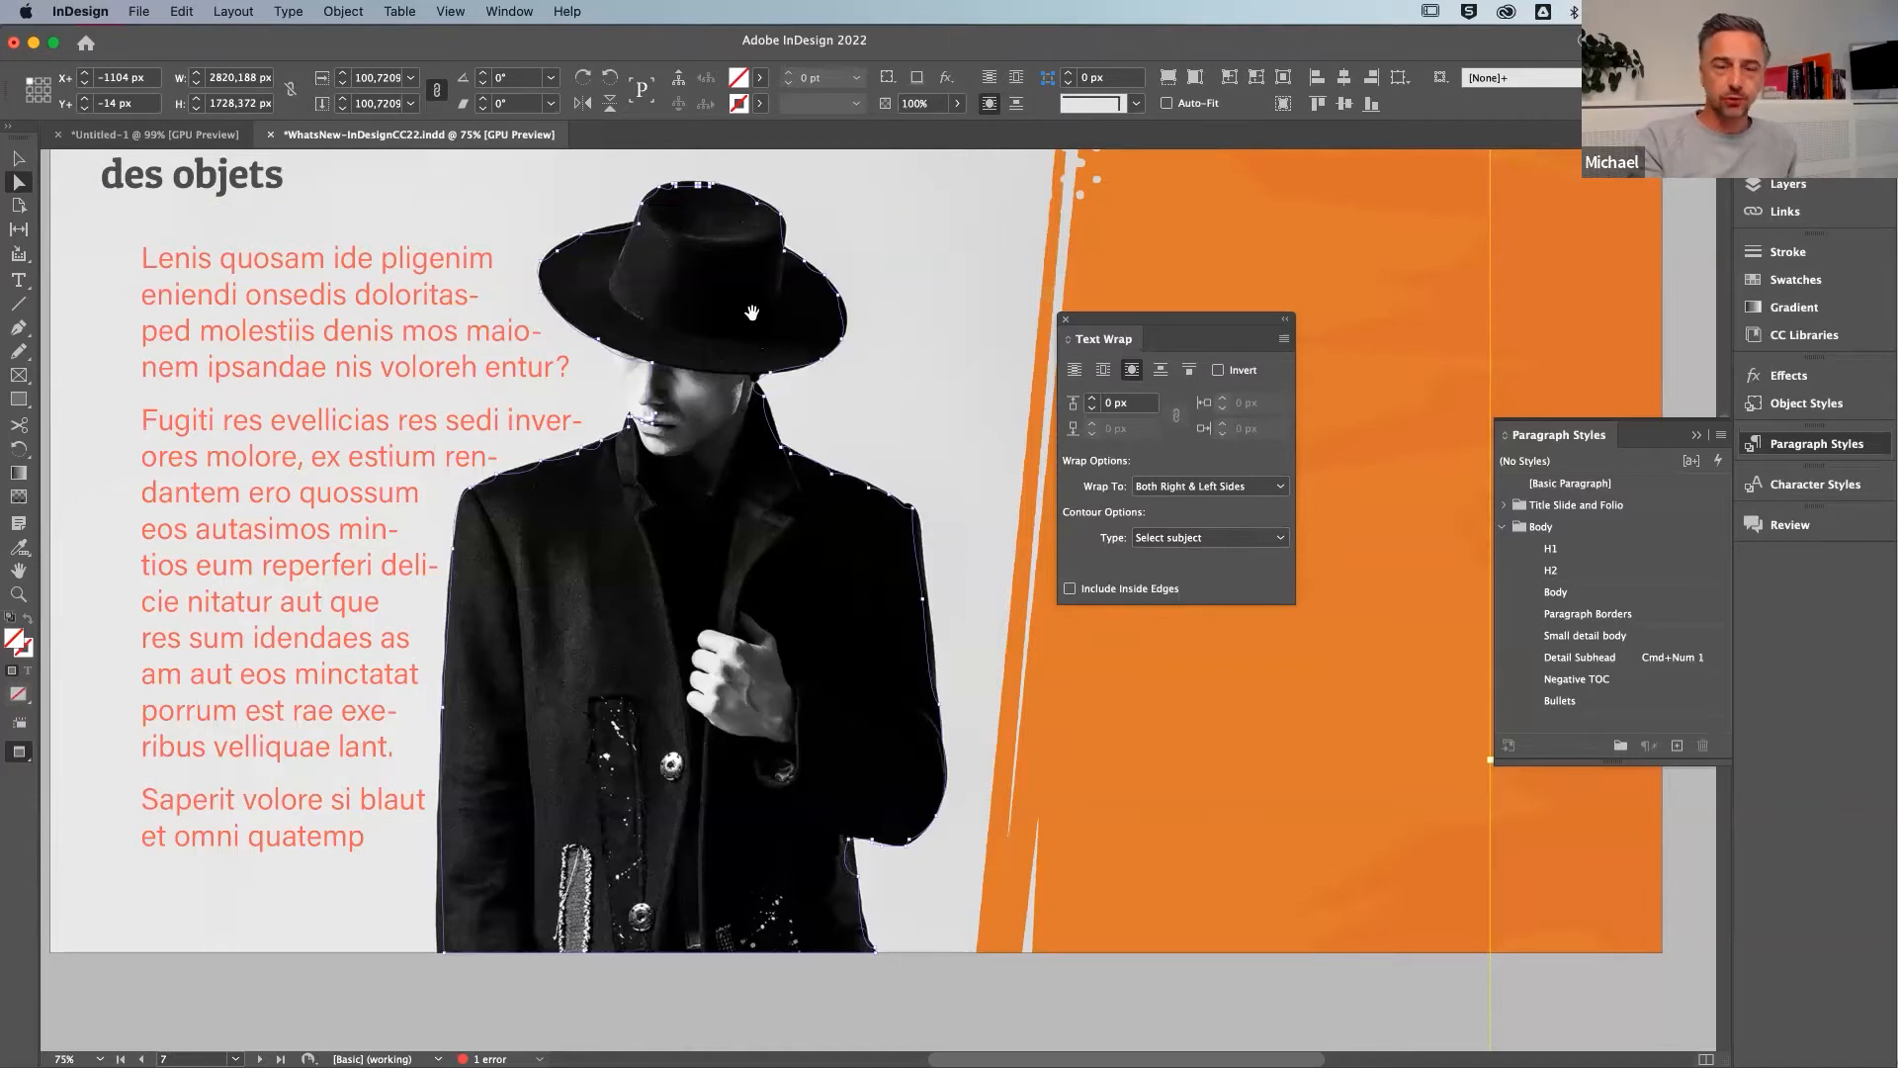
# Set the text wrap offset around the man to 40 px
pyautogui.moveTo(766, 318); pyautogui.dragTo(764, 316)
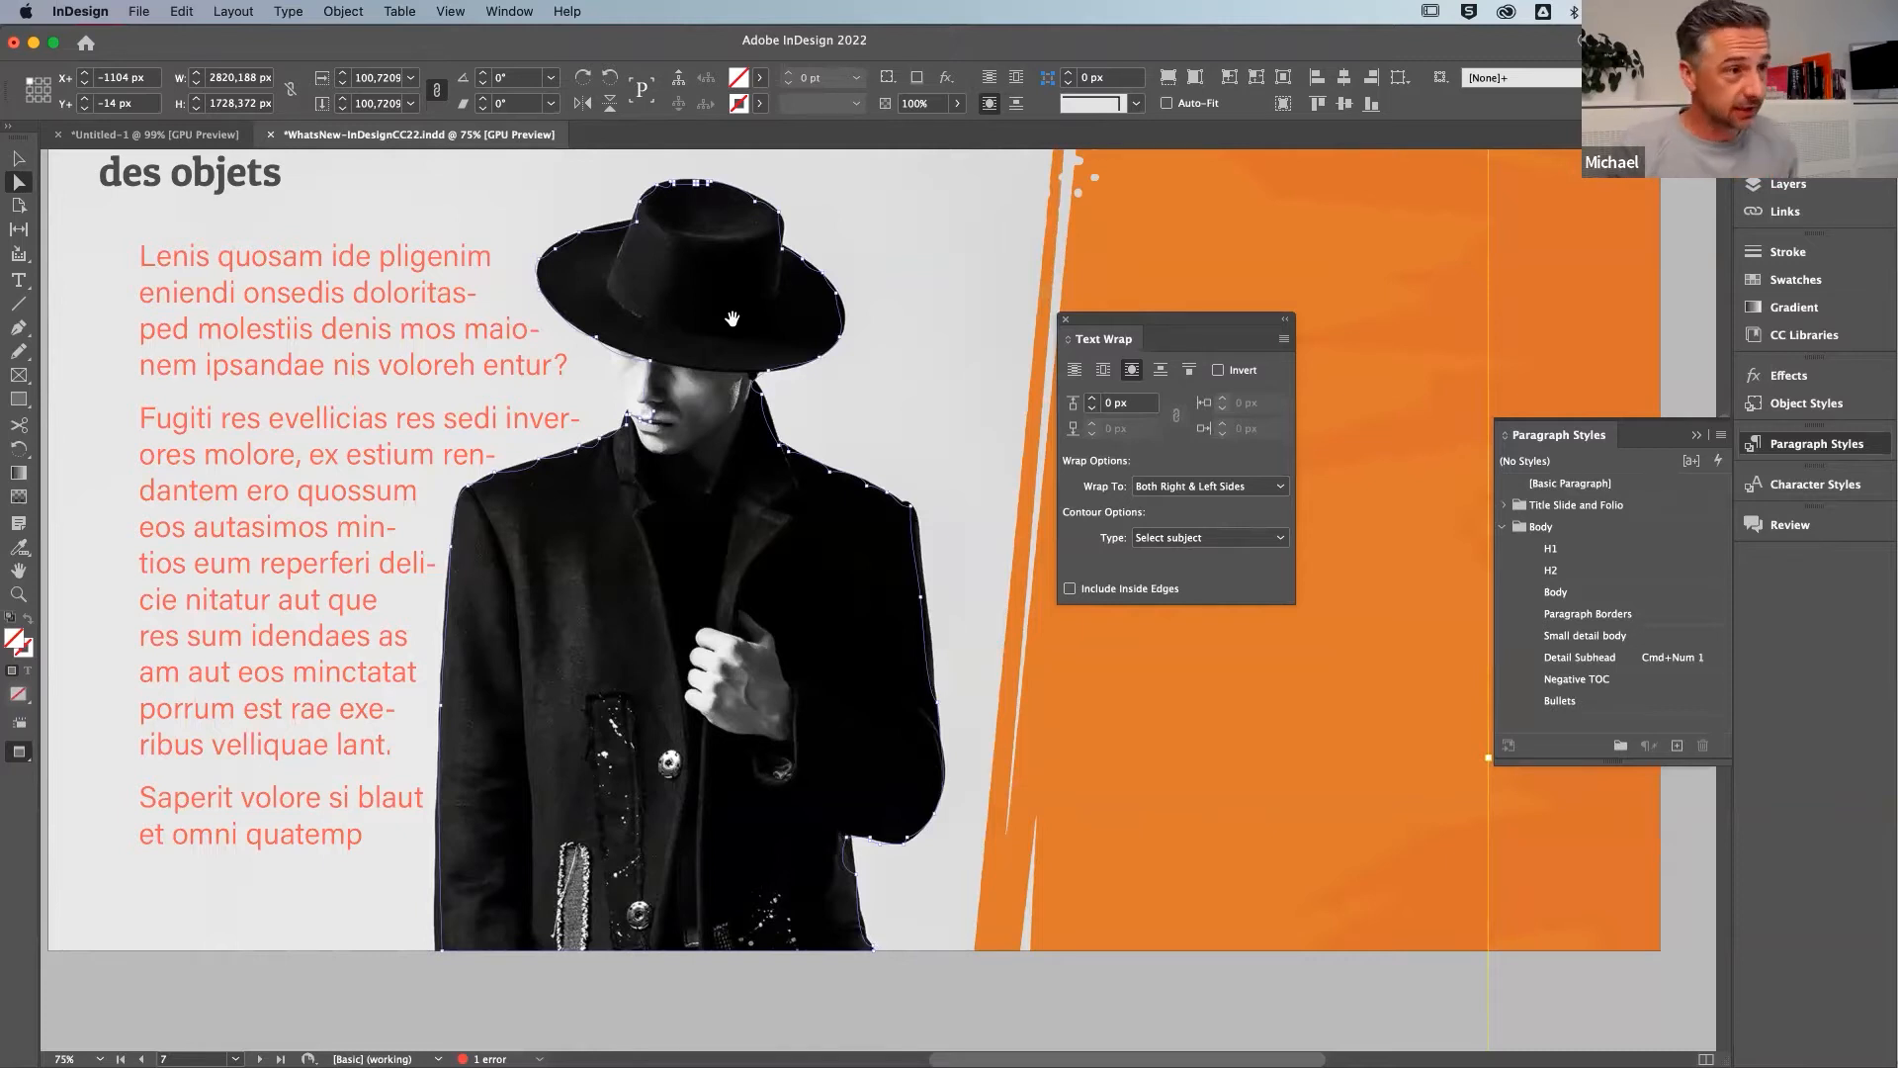
pyautogui.hscroll(1, 735, 343)
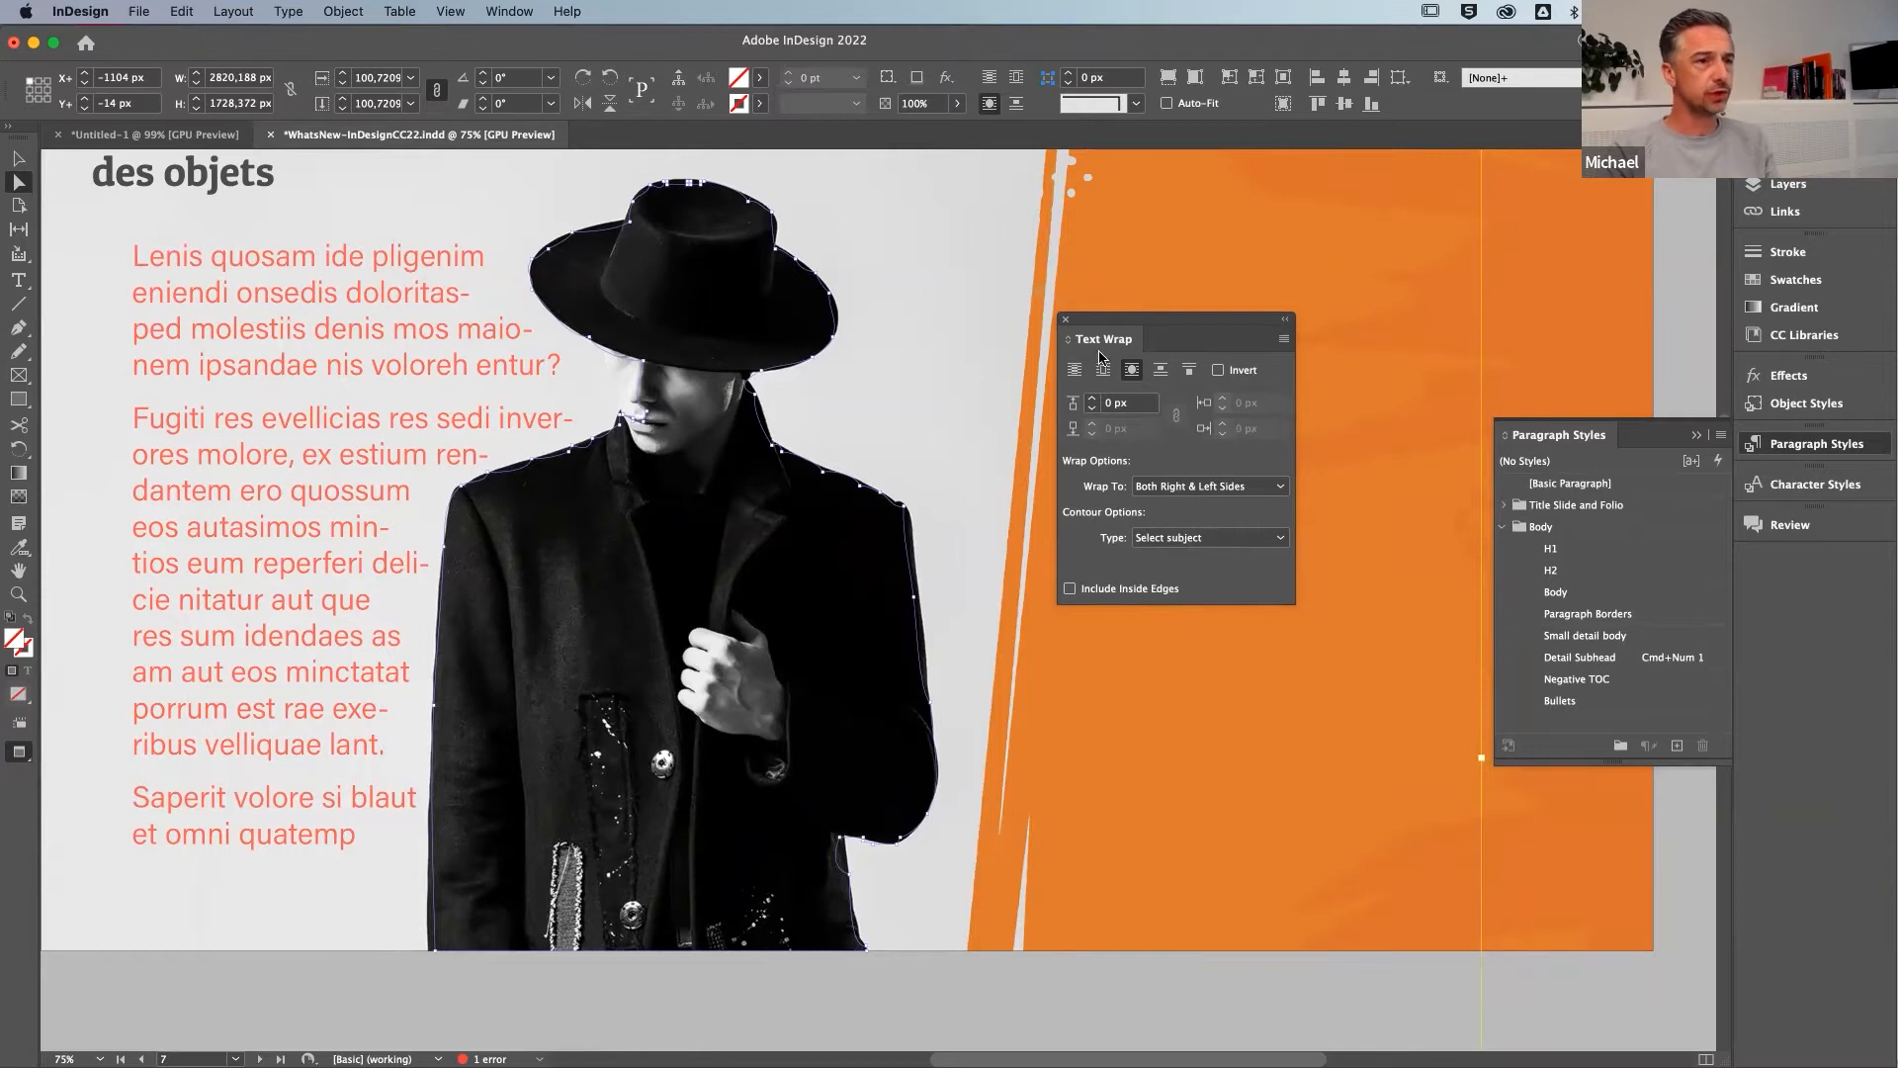
pyautogui.click(1093, 398)
pyautogui.click(1092, 399)
pyautogui.click(1093, 399)
pyautogui.click(1092, 399)
pyautogui.click(1092, 399)
pyautogui.click(1093, 399)
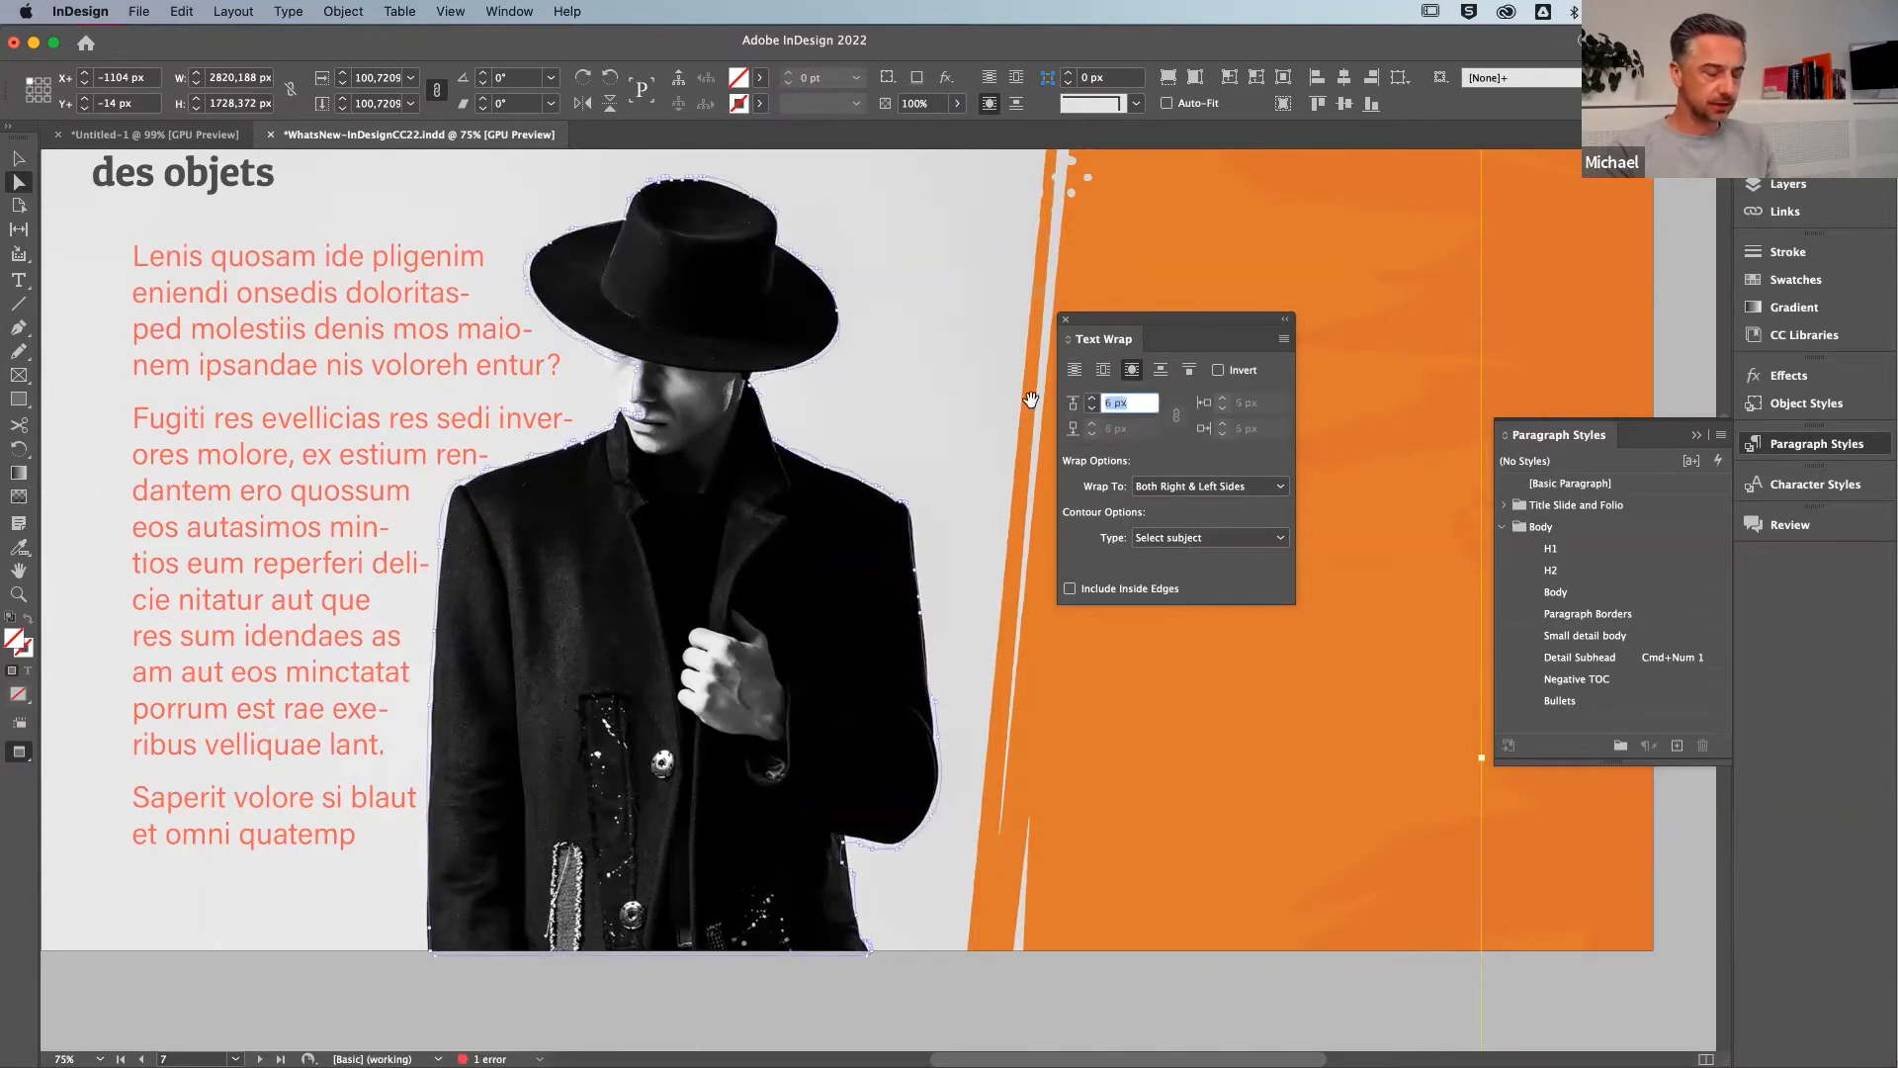
pyautogui.write('40')
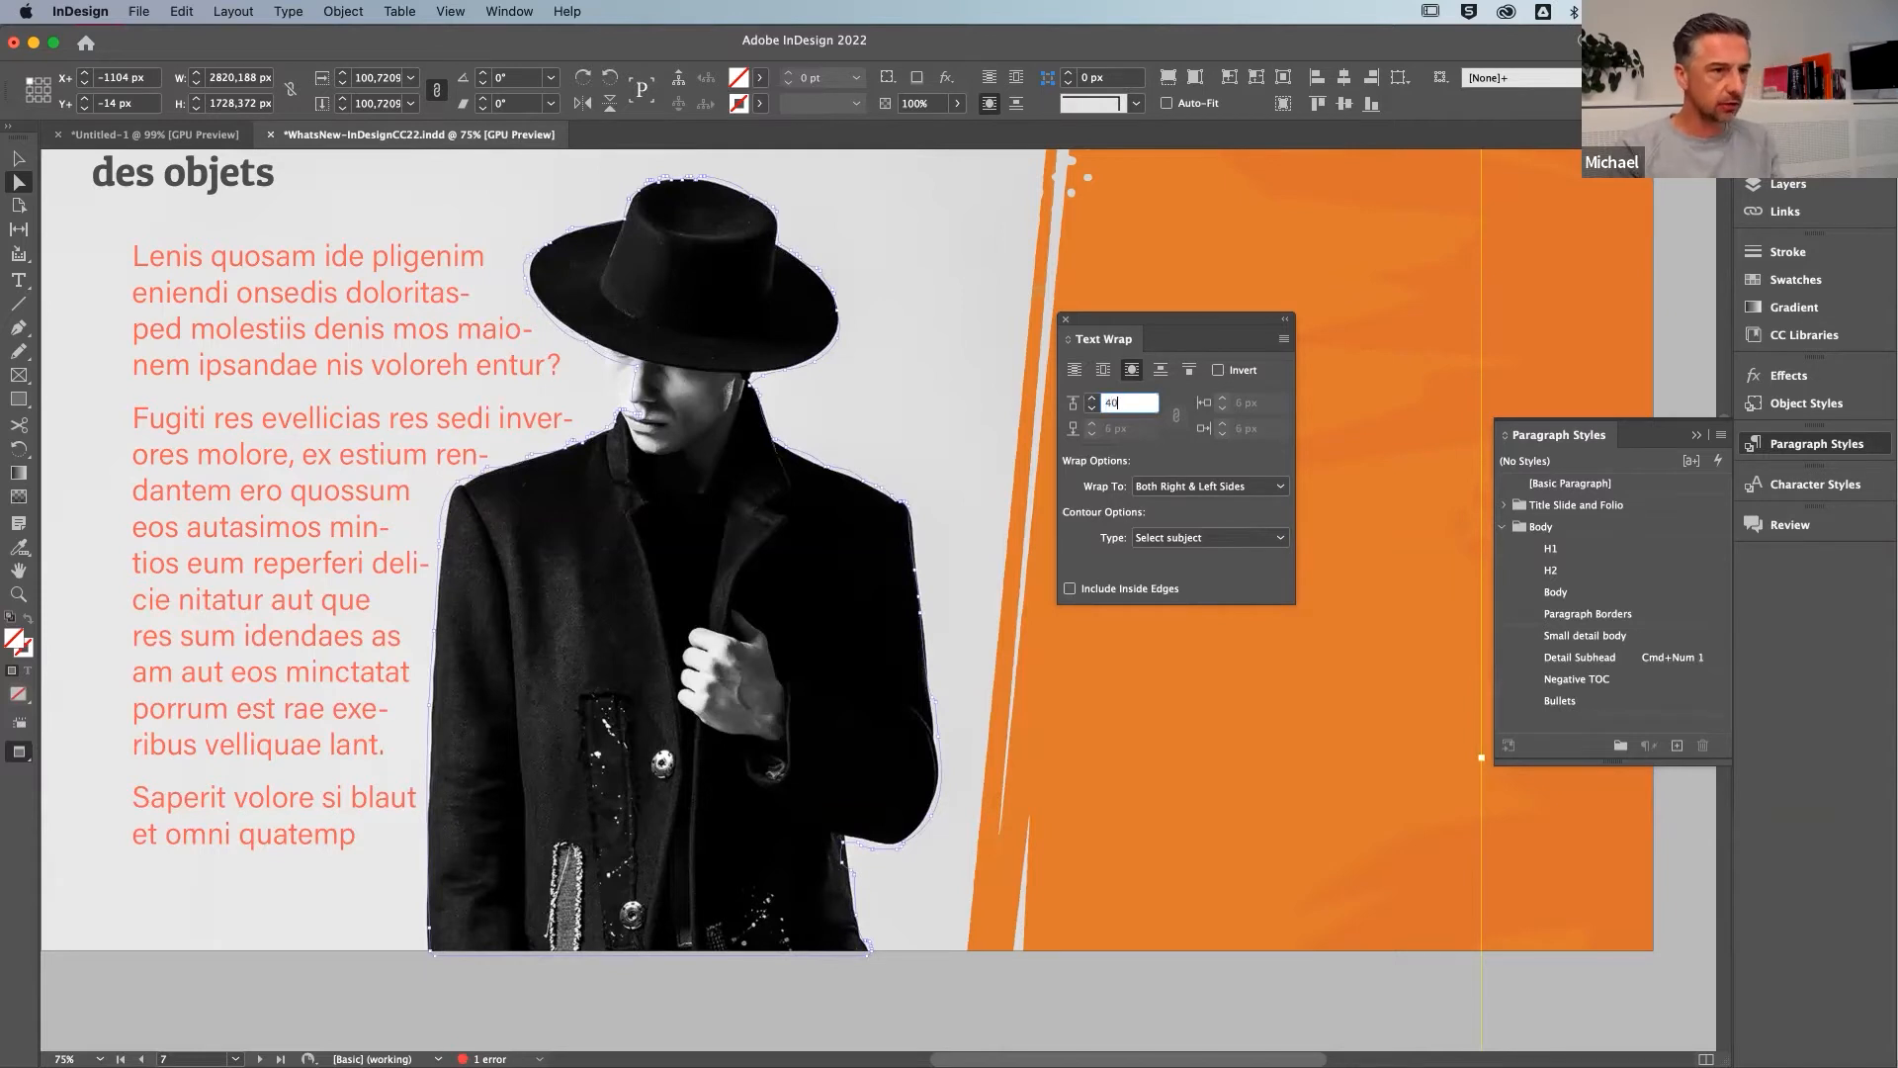
pyautogui.press('Return')
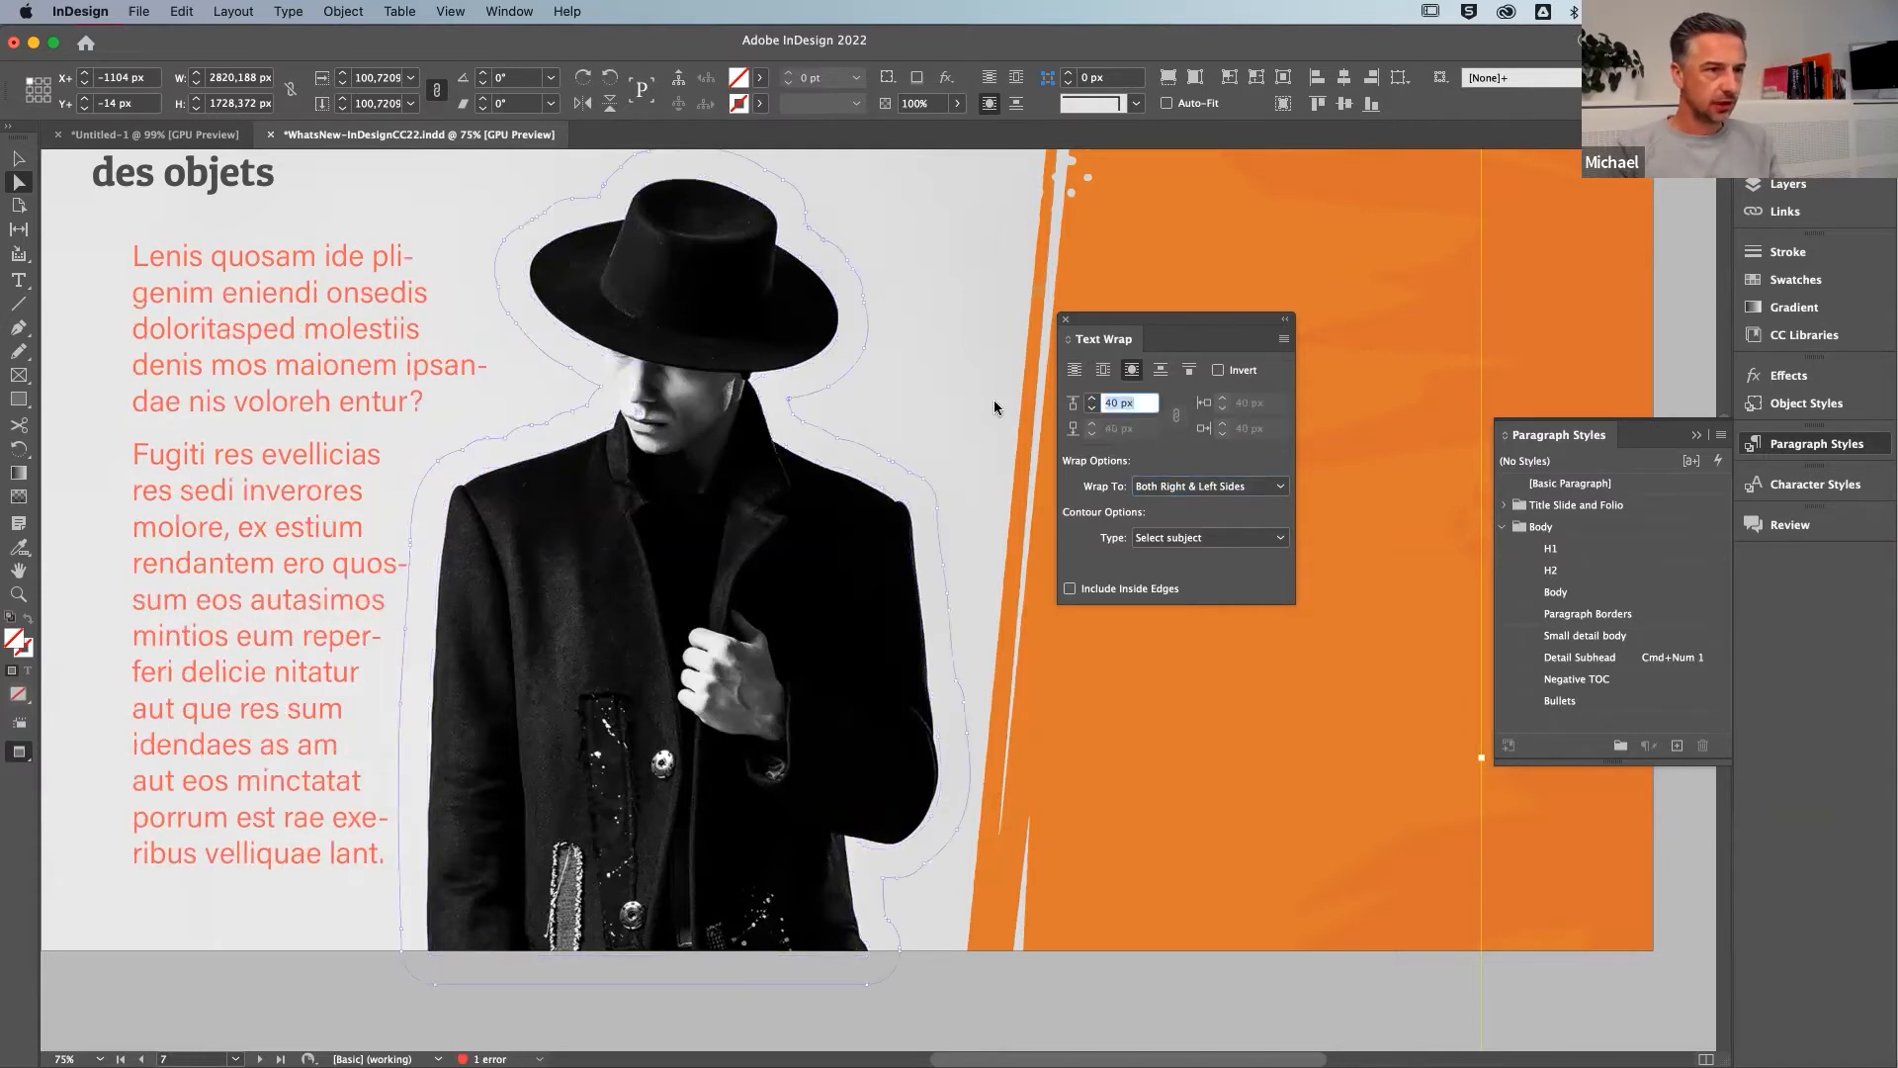
# Set the text wrap offset around the man to 20 px
pyautogui.write('20')
pyautogui.press('Tab')
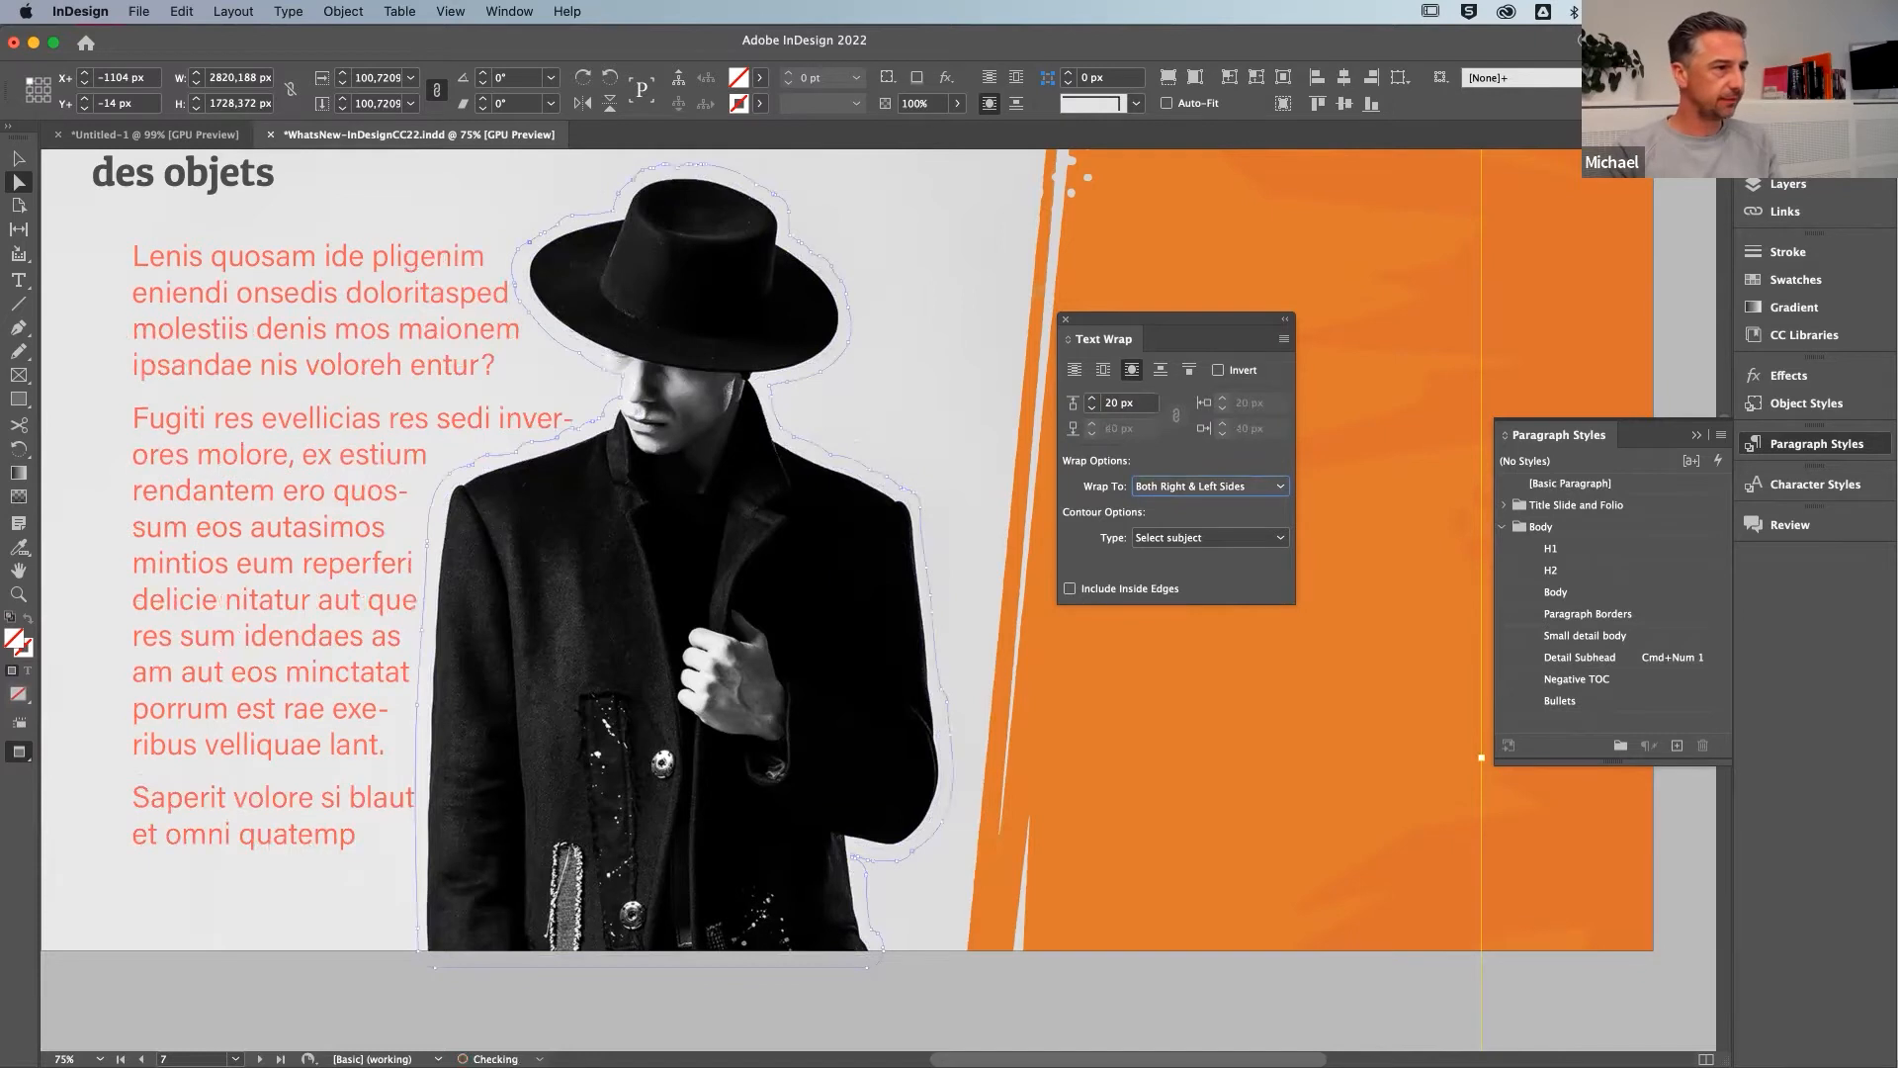
pyautogui.hscroll(1, 484, 375)
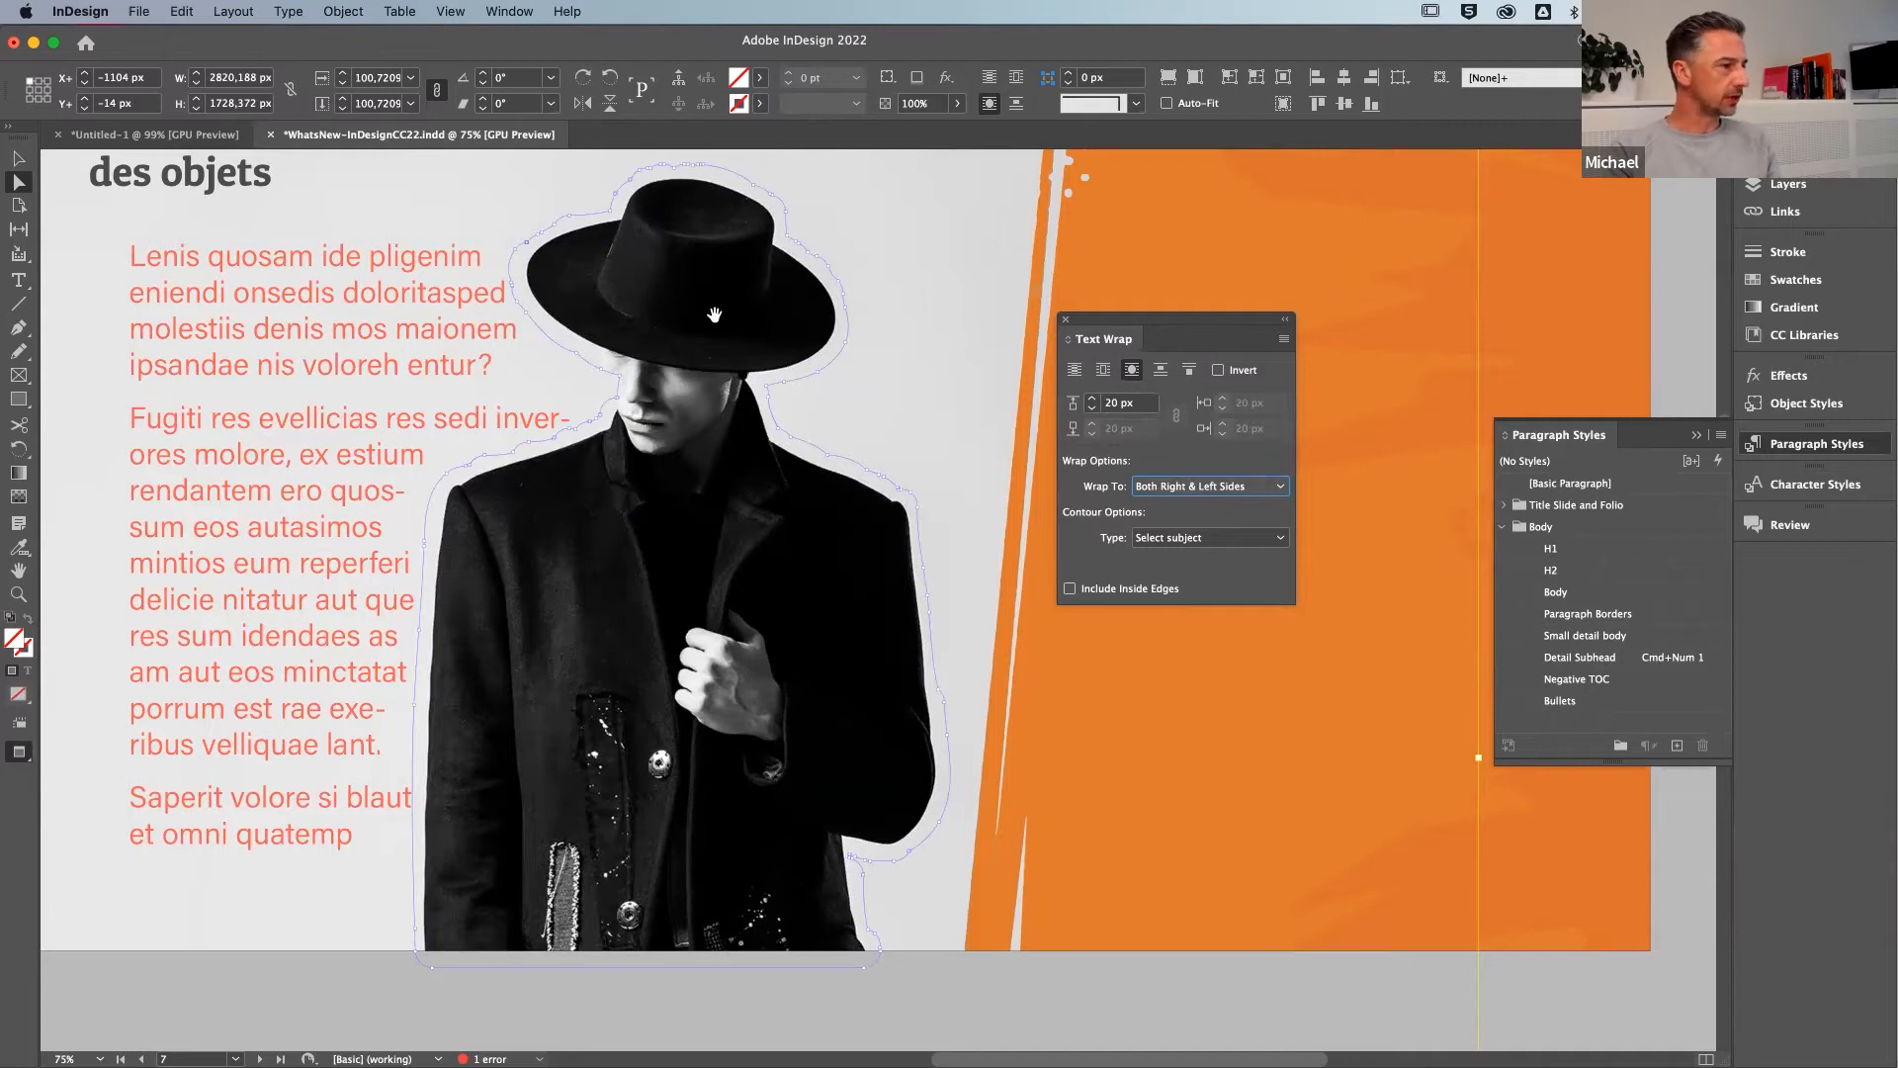
# Move the red text frame across the man and back to about X 102 px, and widen it to 1200 px
pyautogui.click(18, 158)
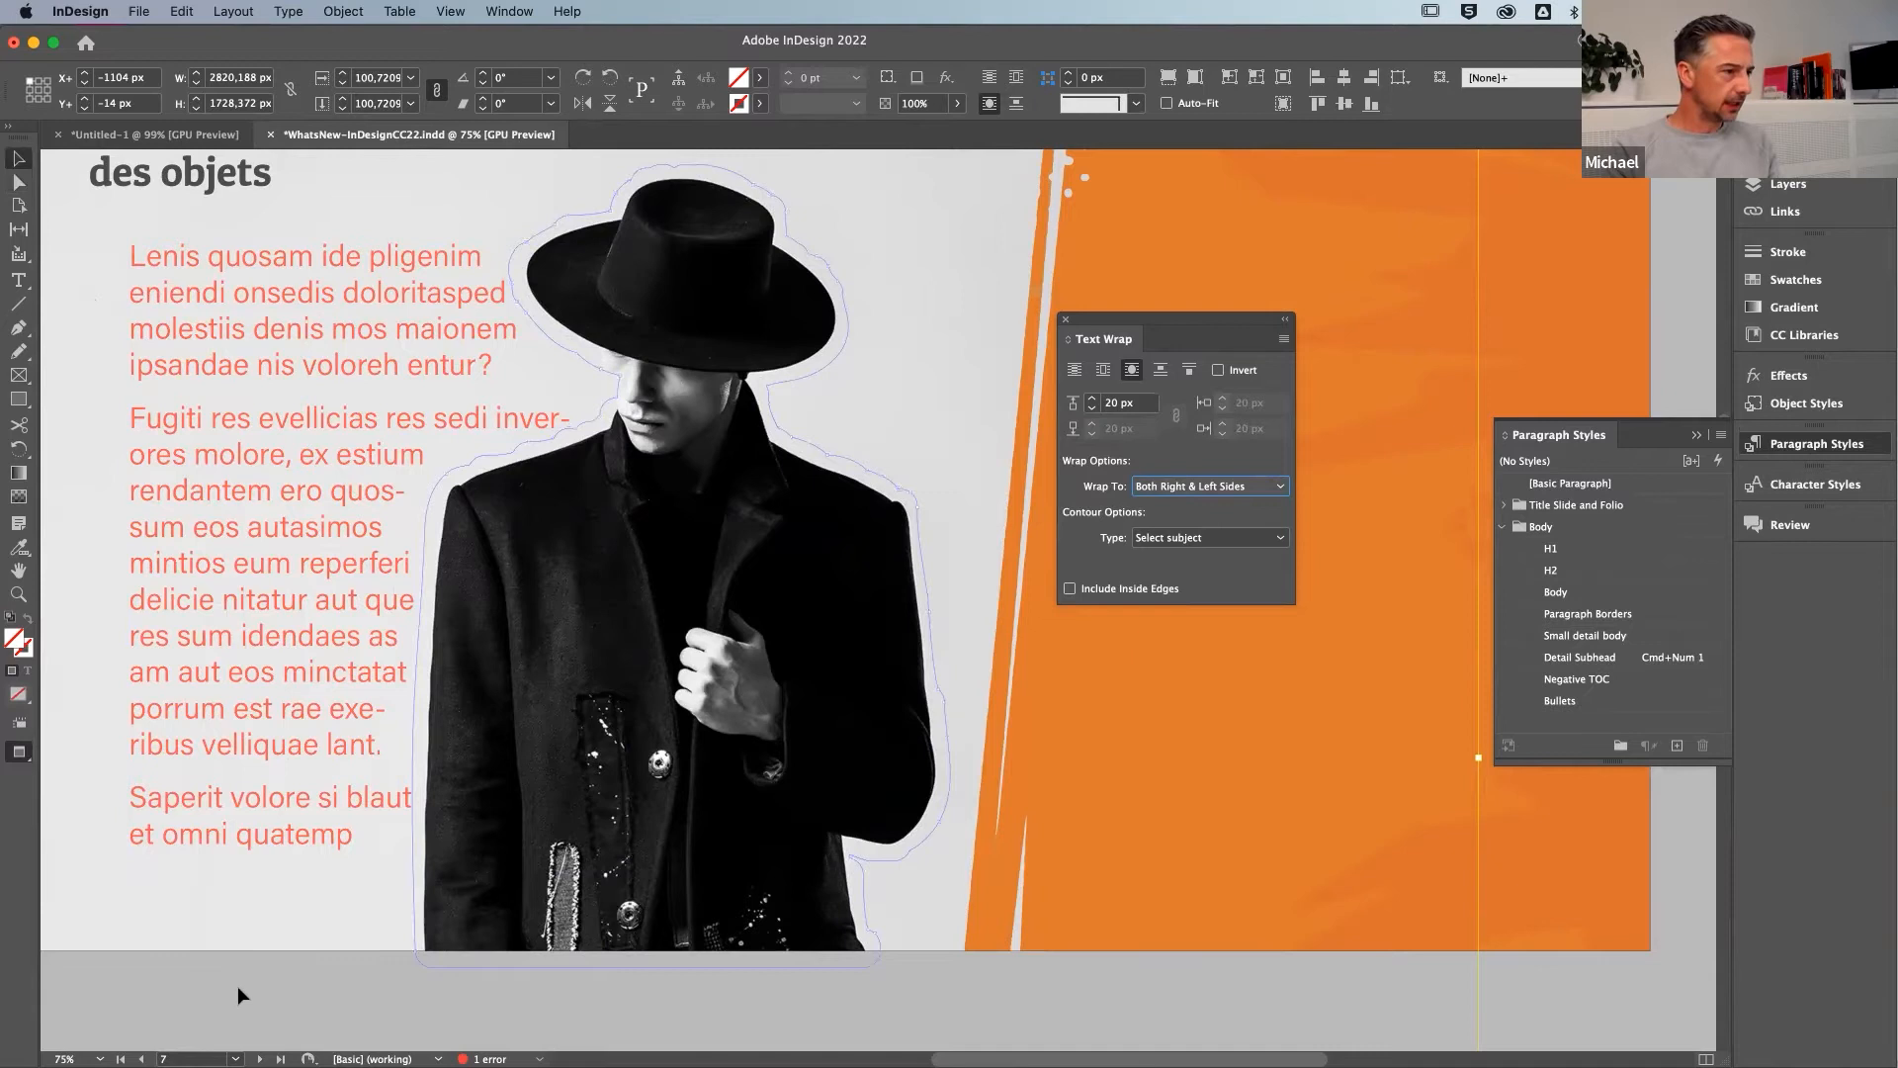
pyautogui.moveTo(263, 496); pyautogui.dragTo(887, 509)
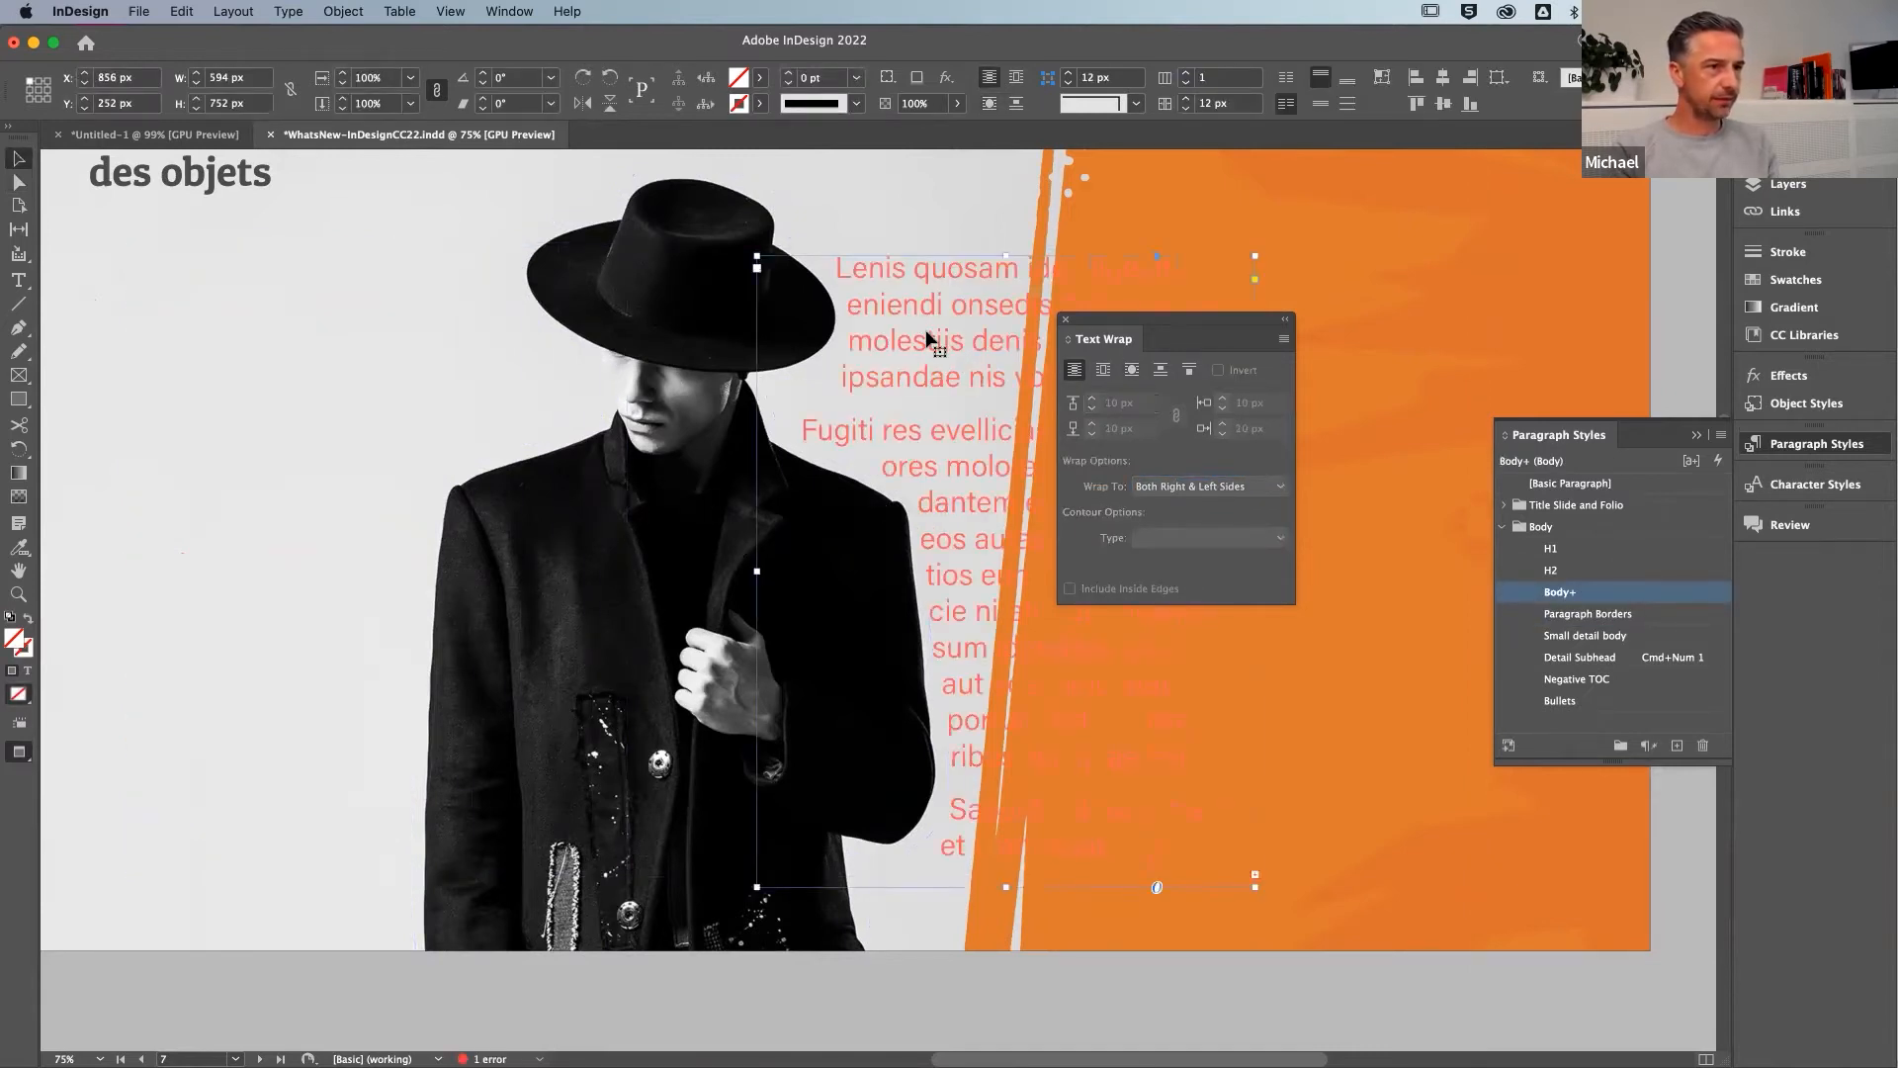
pyautogui.moveTo(872, 329); pyautogui.dragTo(294, 329)
pyautogui.moveTo(623, 560); pyautogui.dragTo(1131, 562)
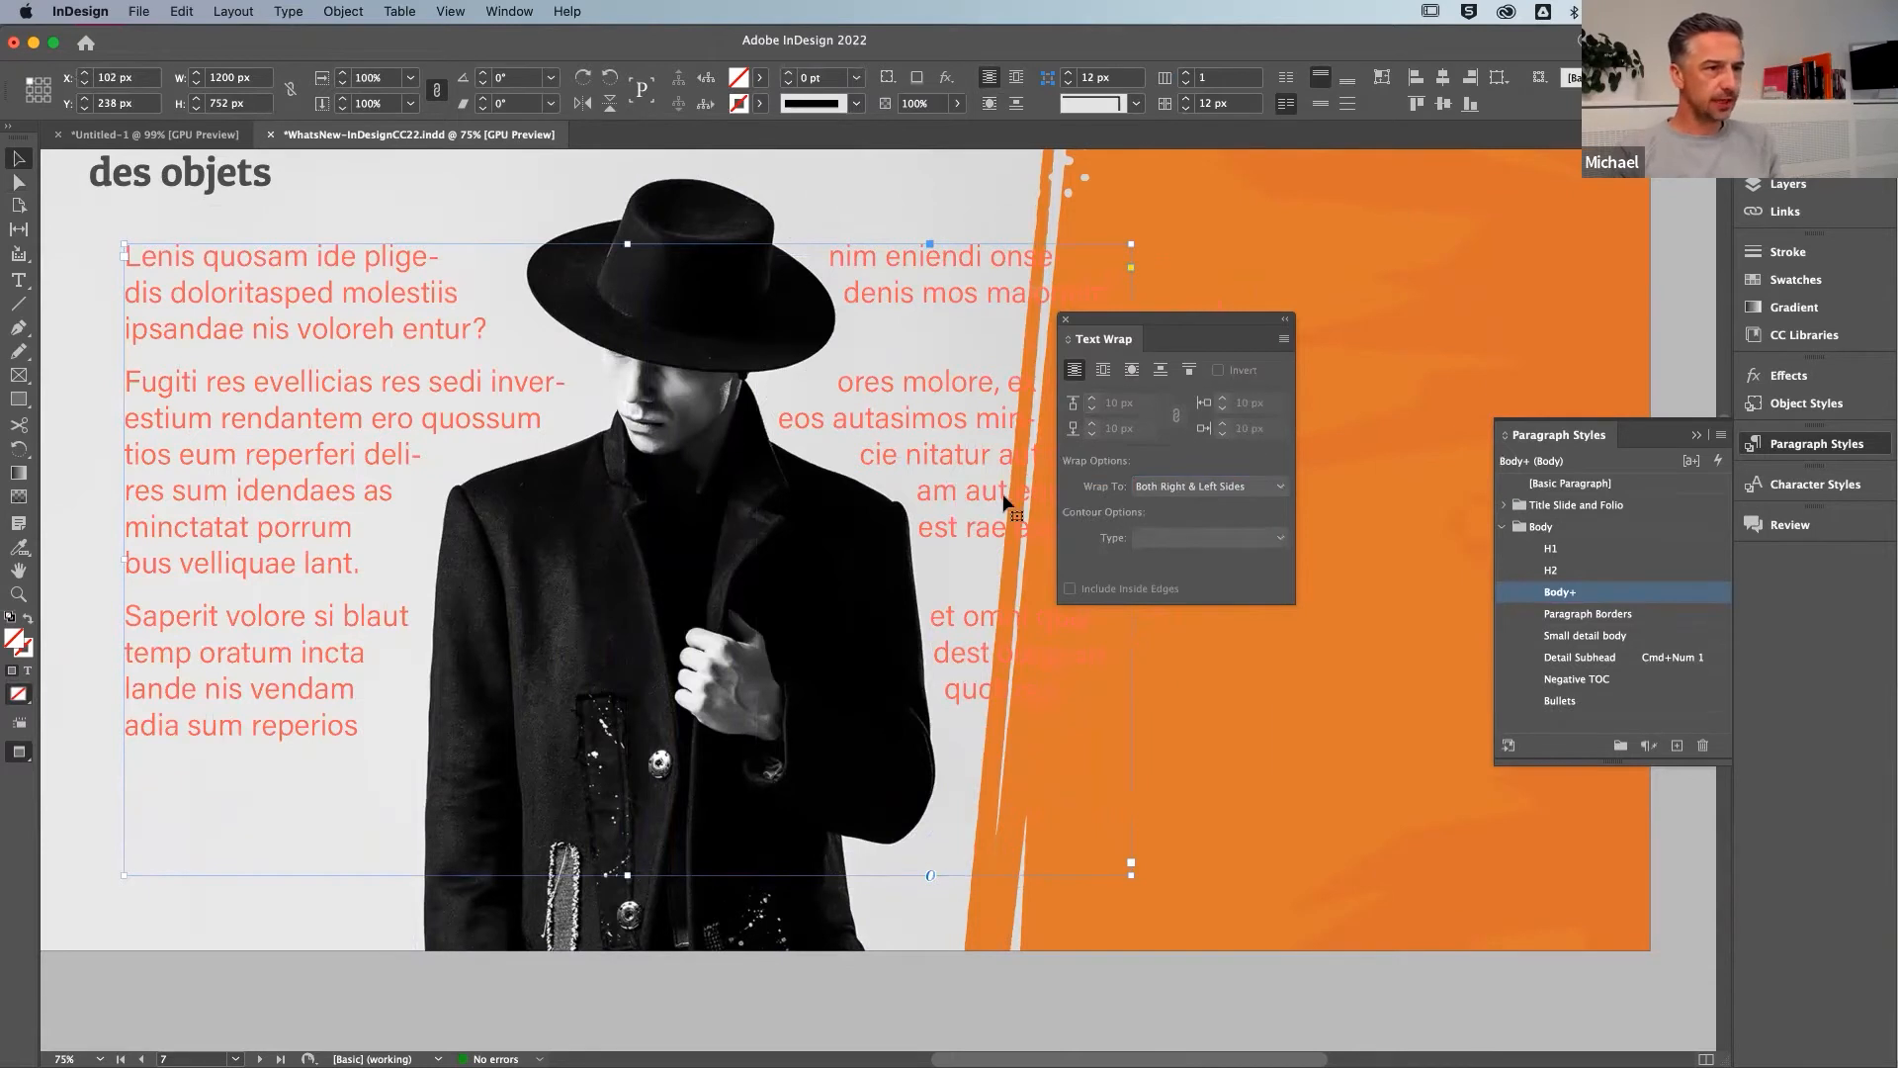
# Examine the Wrap To choices and the contour types available for the photo's text wrap
pyautogui.moveTo(1181, 319); pyautogui.dragTo(1364, 247)
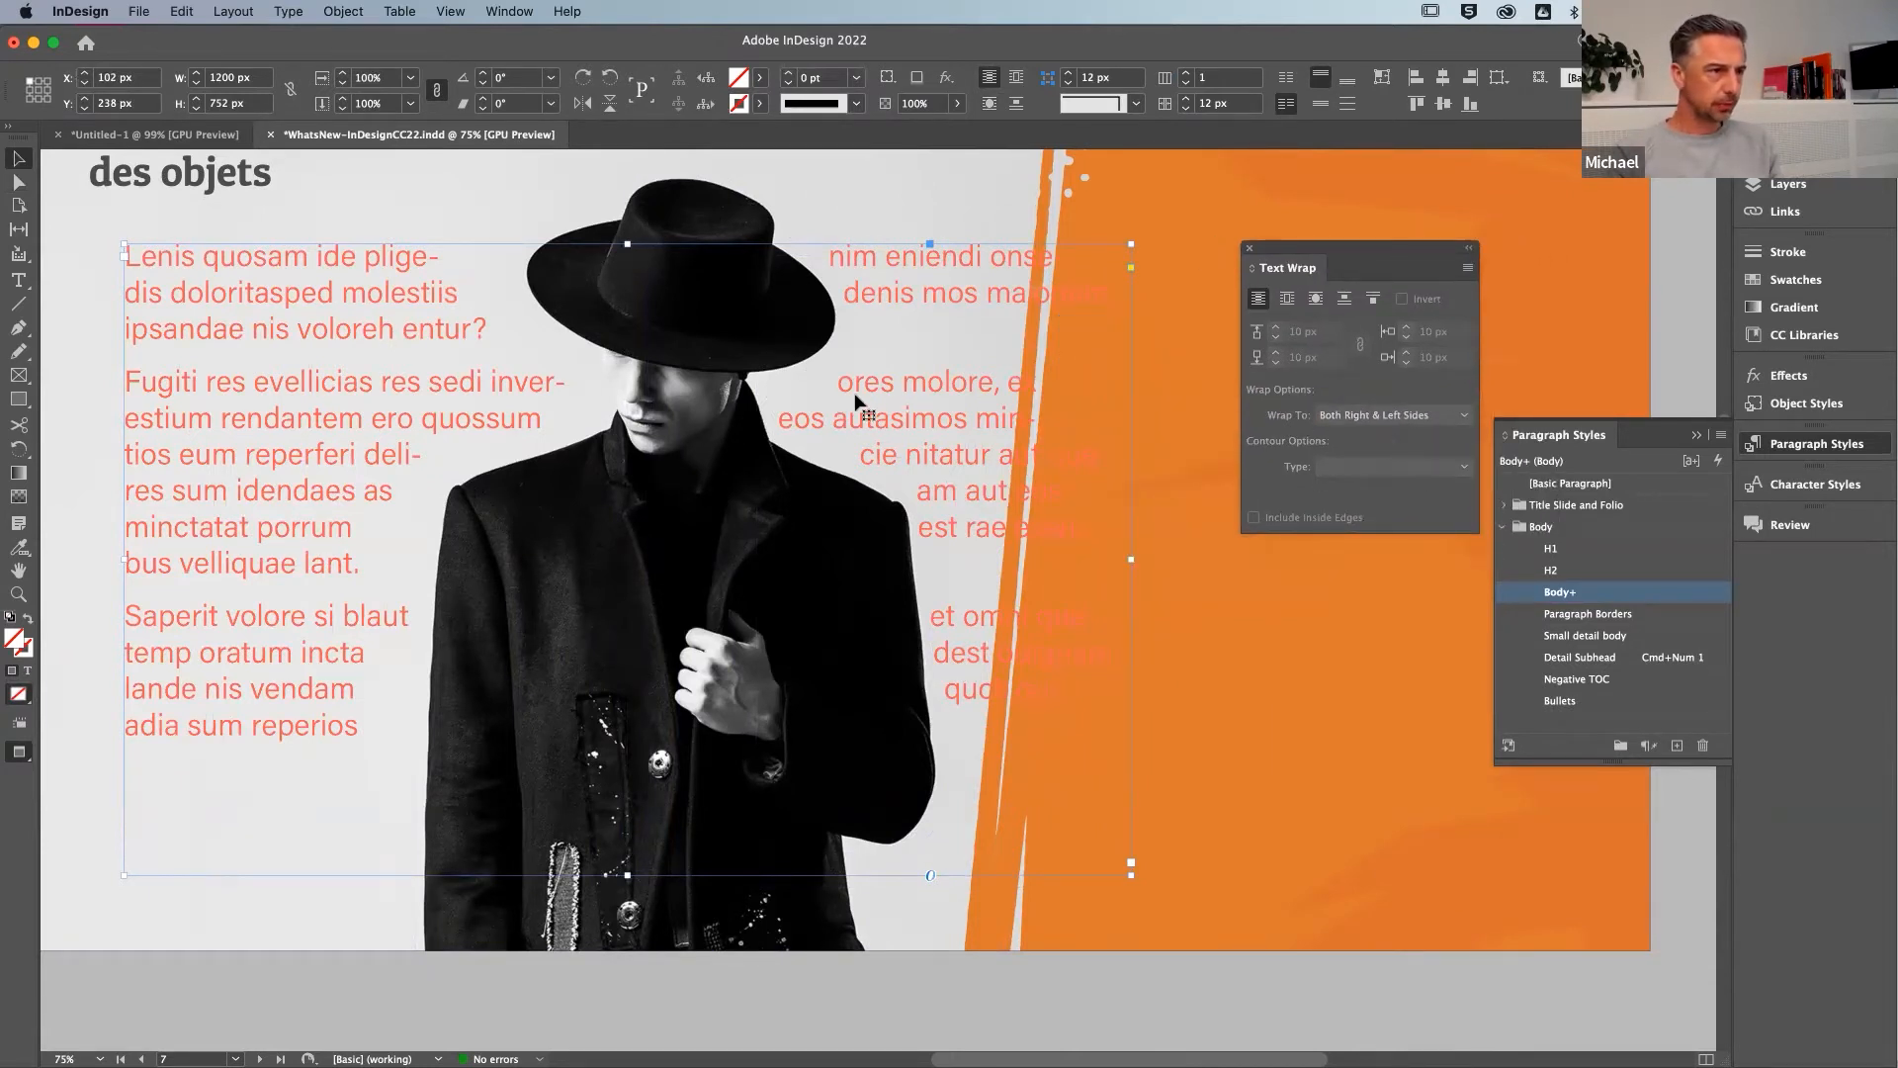
pyautogui.click(922, 175)
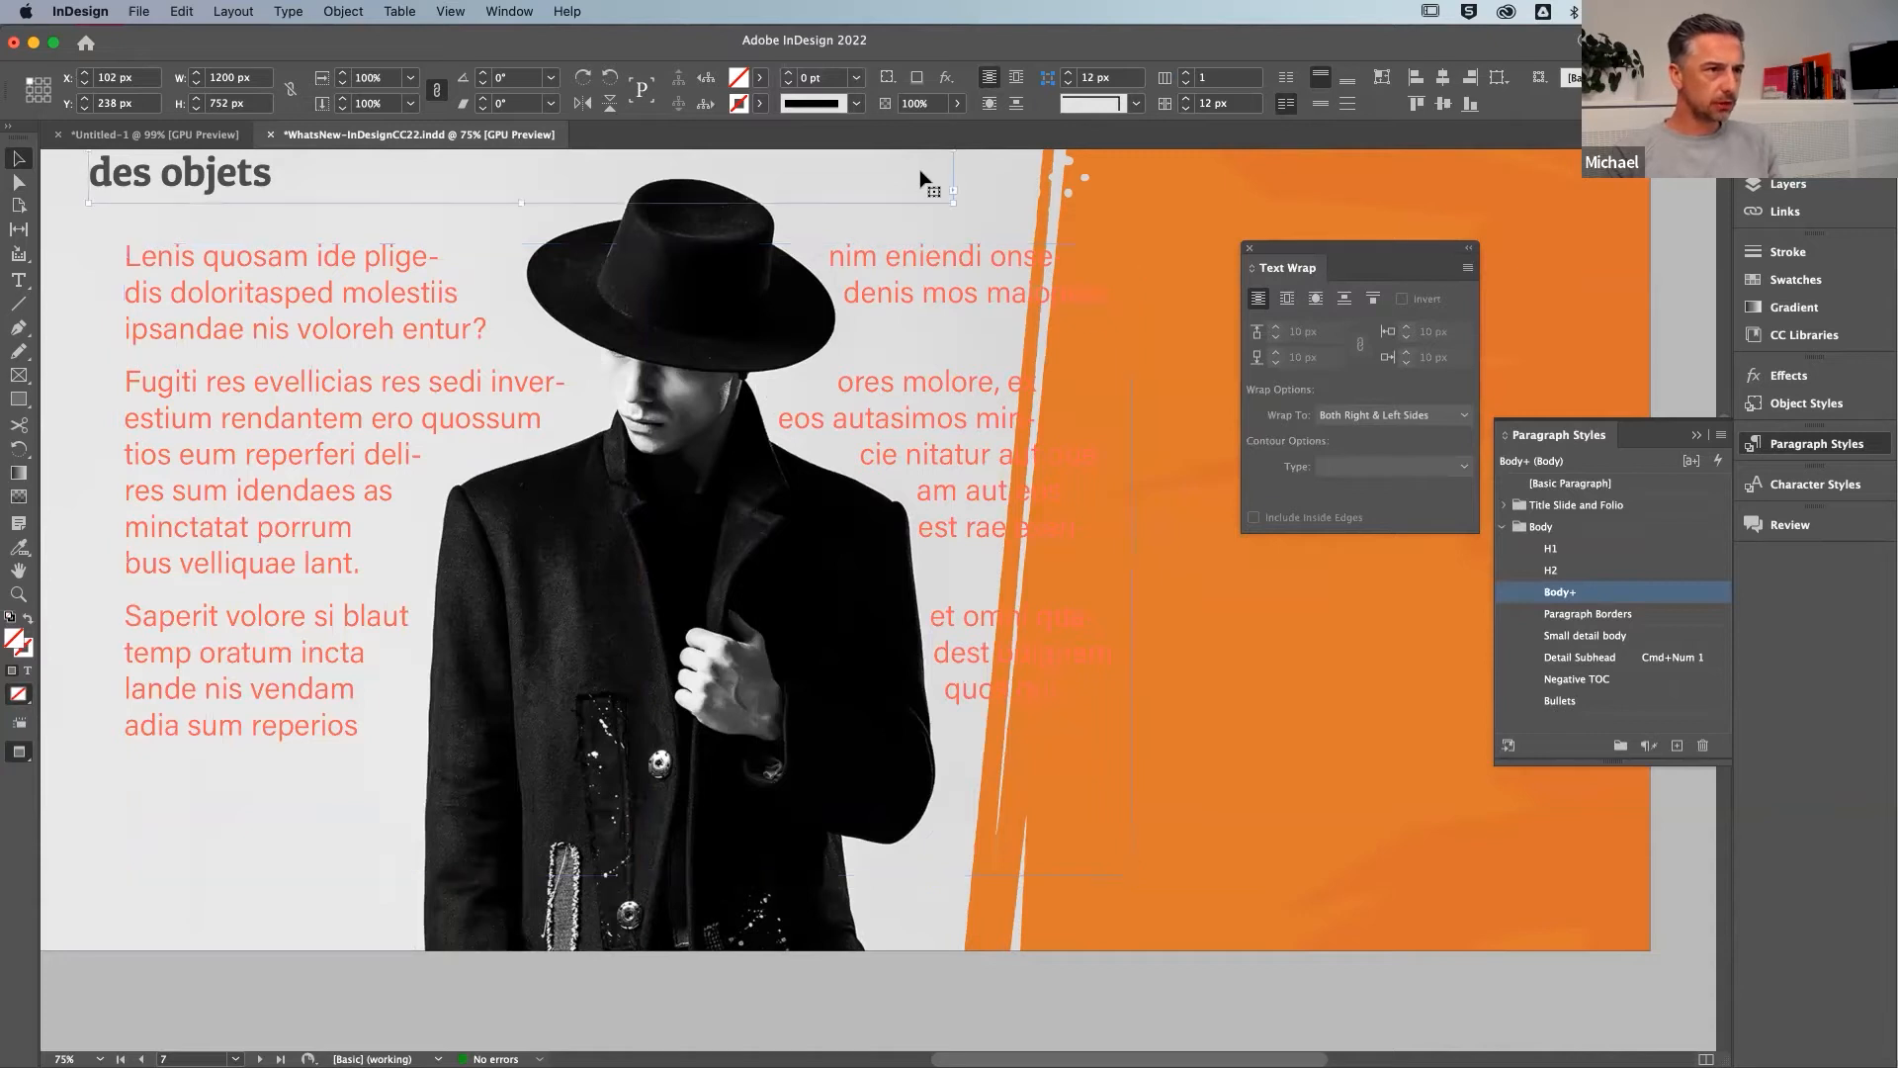
pyautogui.click(993, 183)
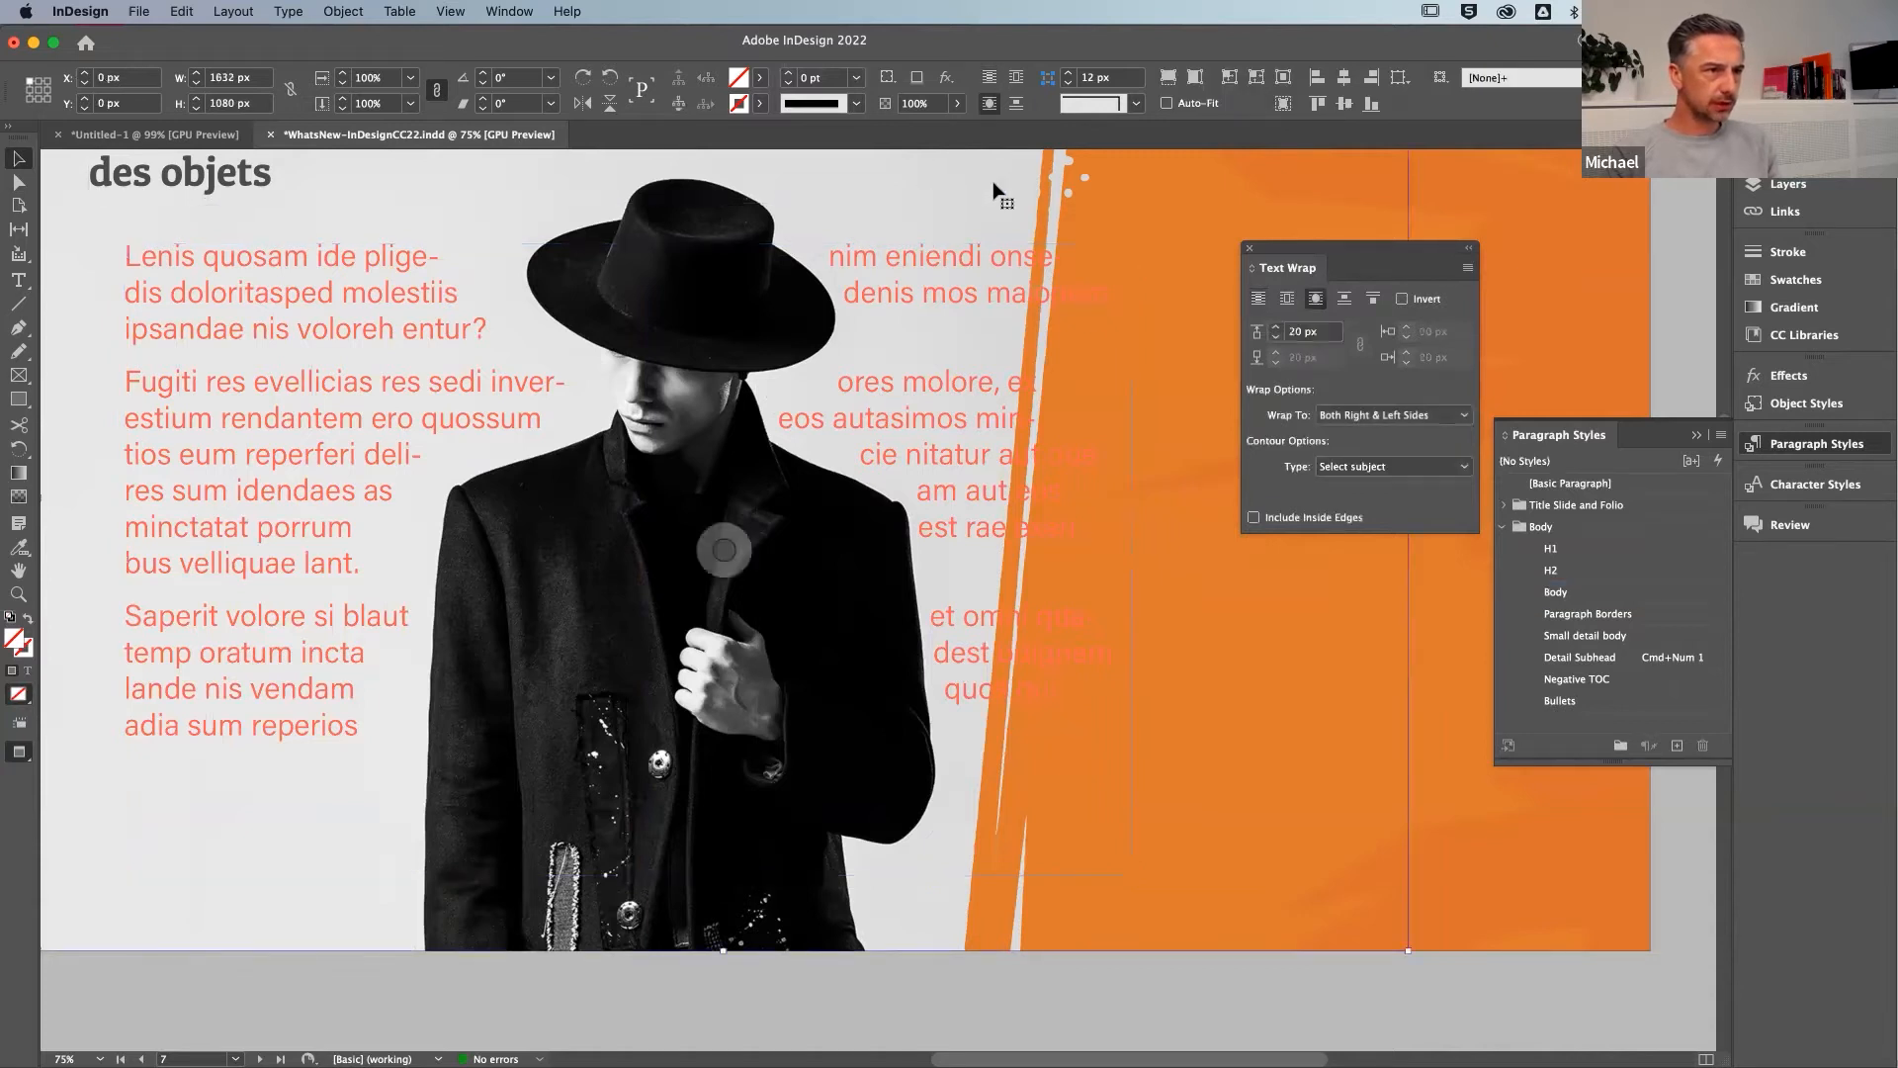
pyautogui.click(1367, 415)
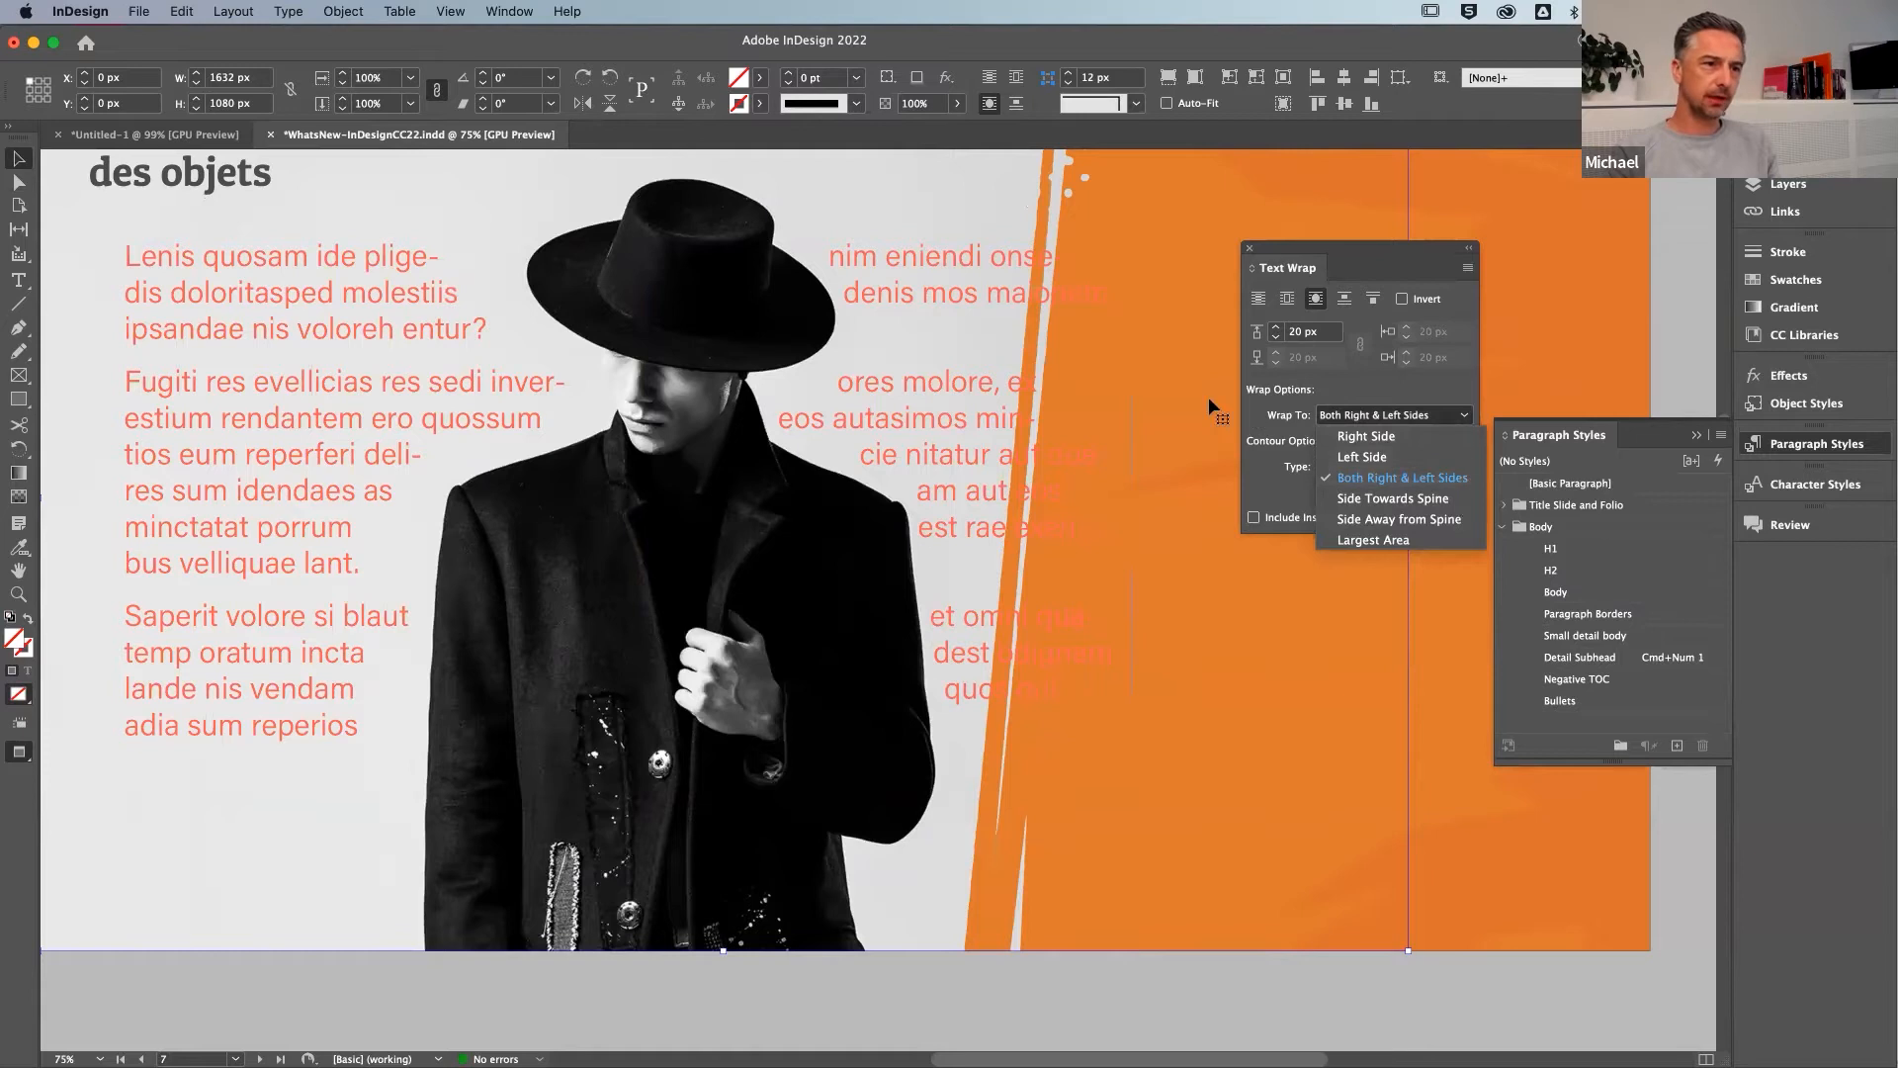
pyautogui.click(1357, 478)
pyautogui.click(1347, 465)
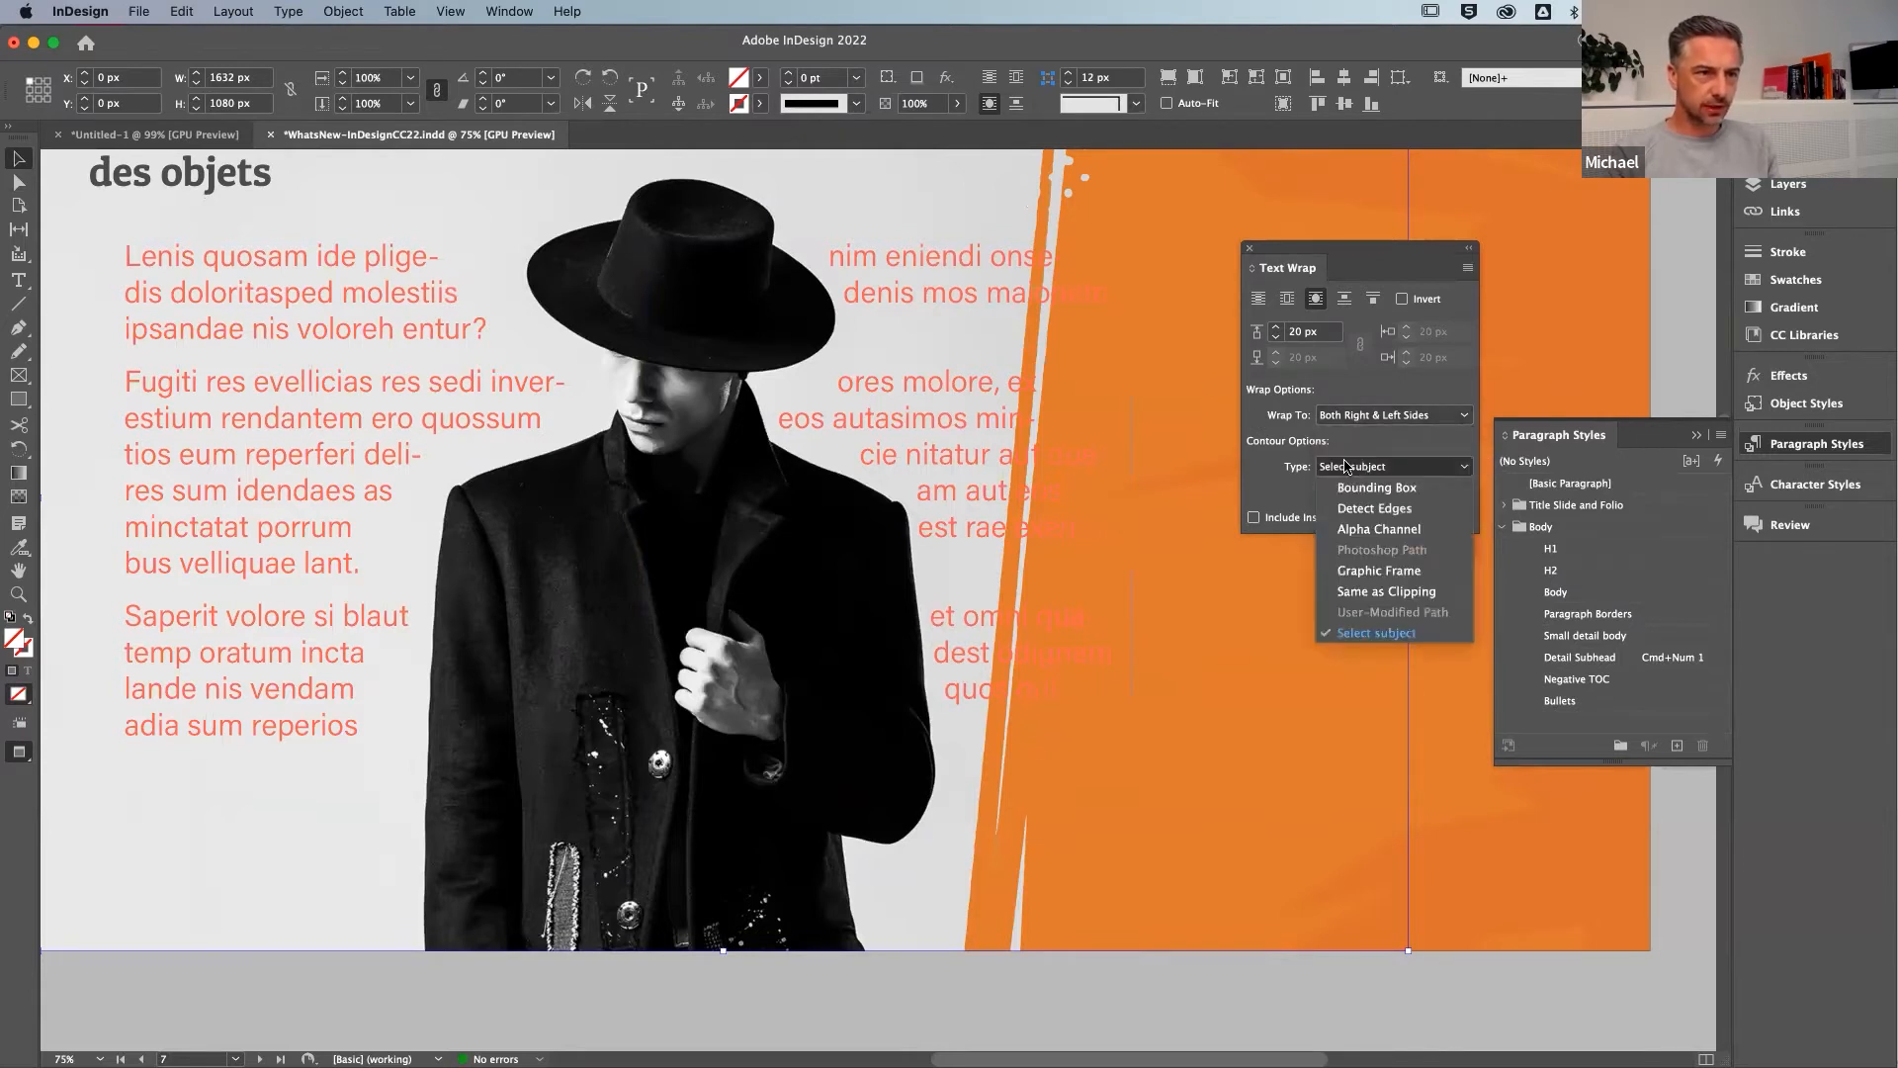
pyautogui.click(1301, 443)
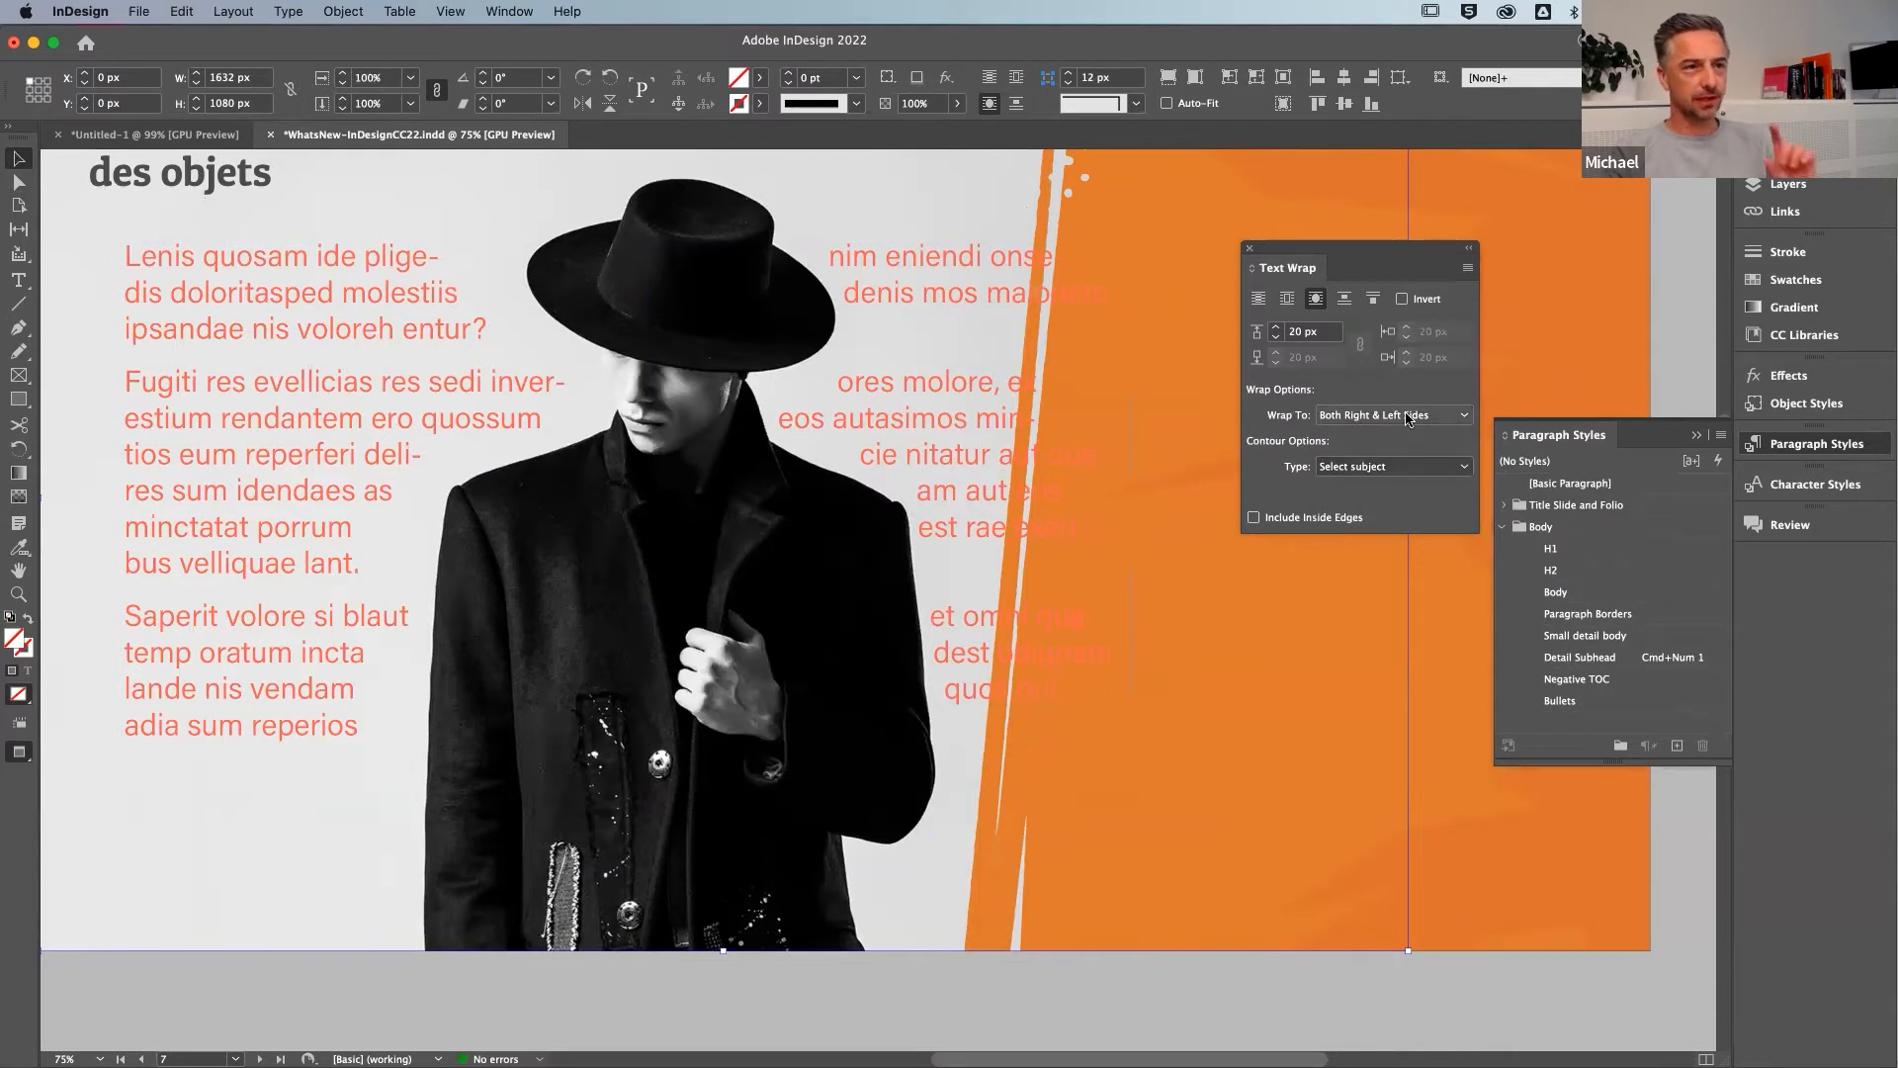
# Turn the photo's inverted text wrap on and off again, and wrap the text only to the Right Side of the man
pyautogui.click(1401, 298)
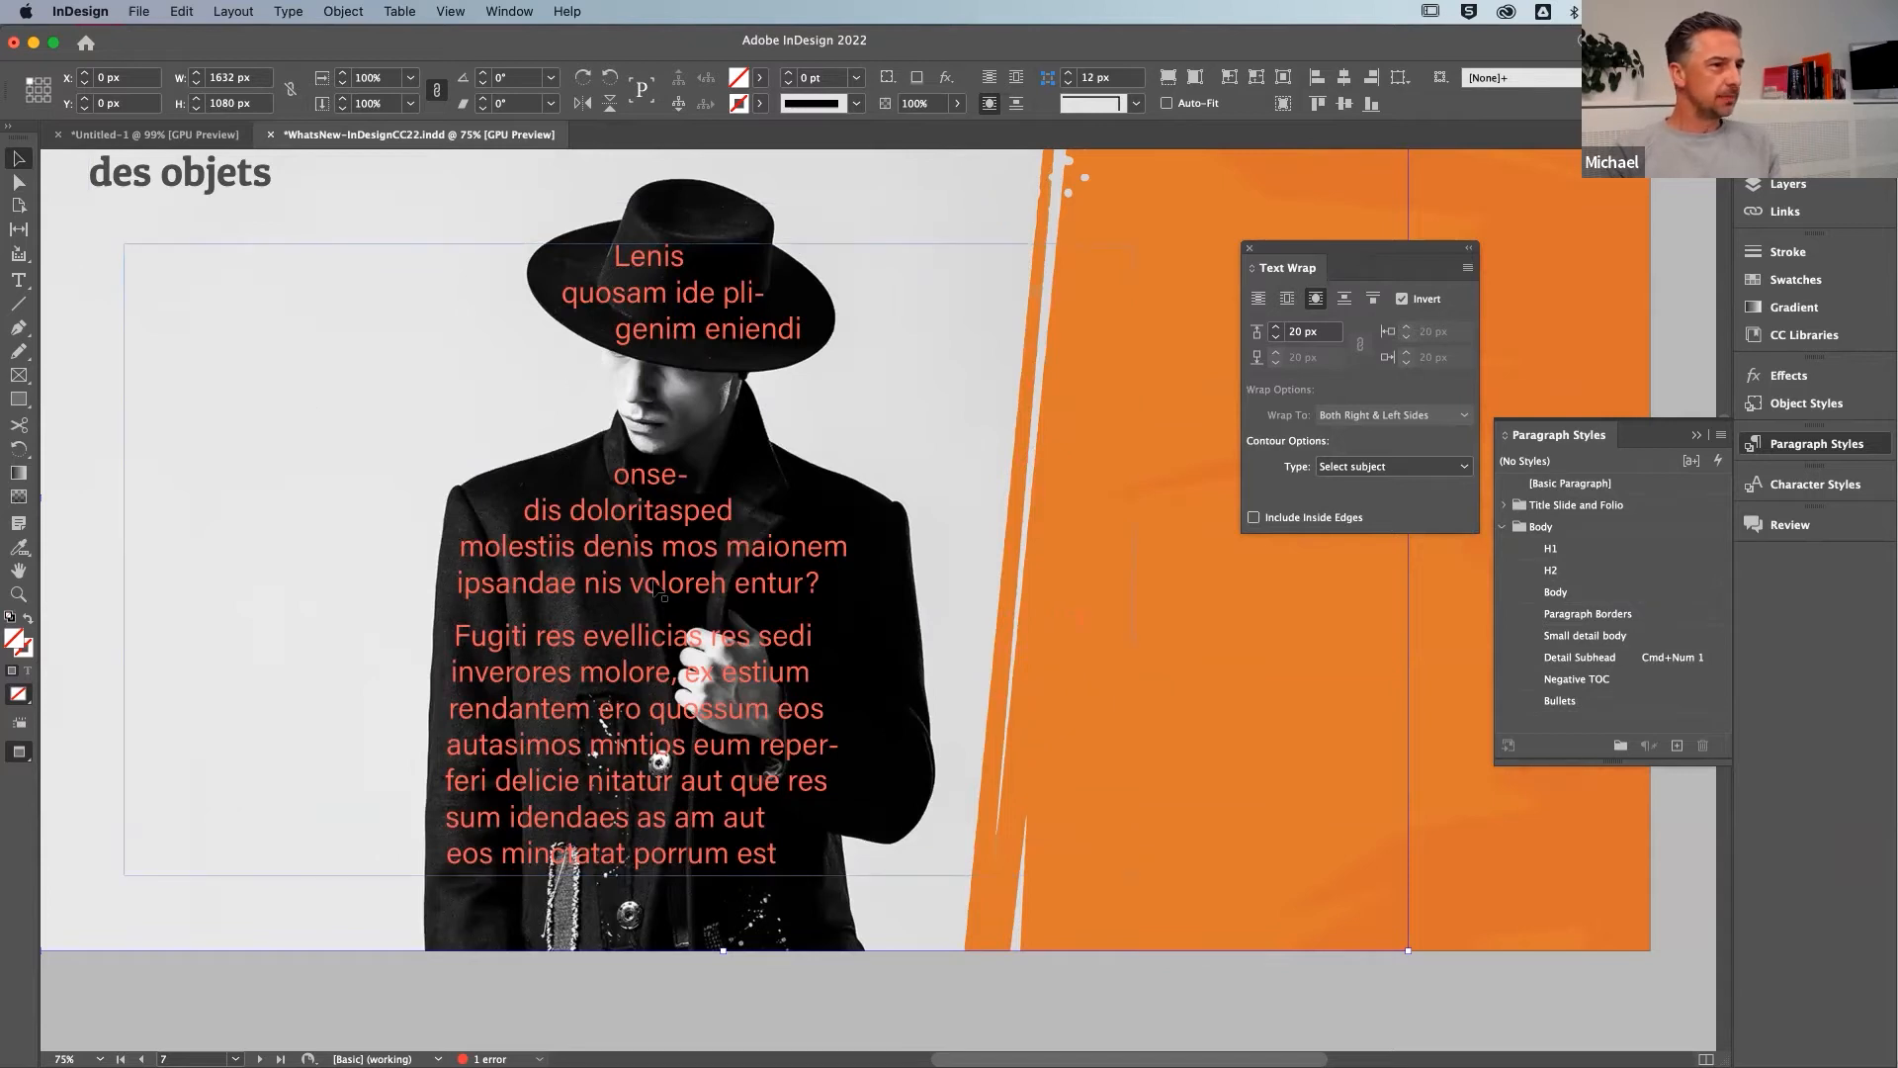
pyautogui.click(1402, 299)
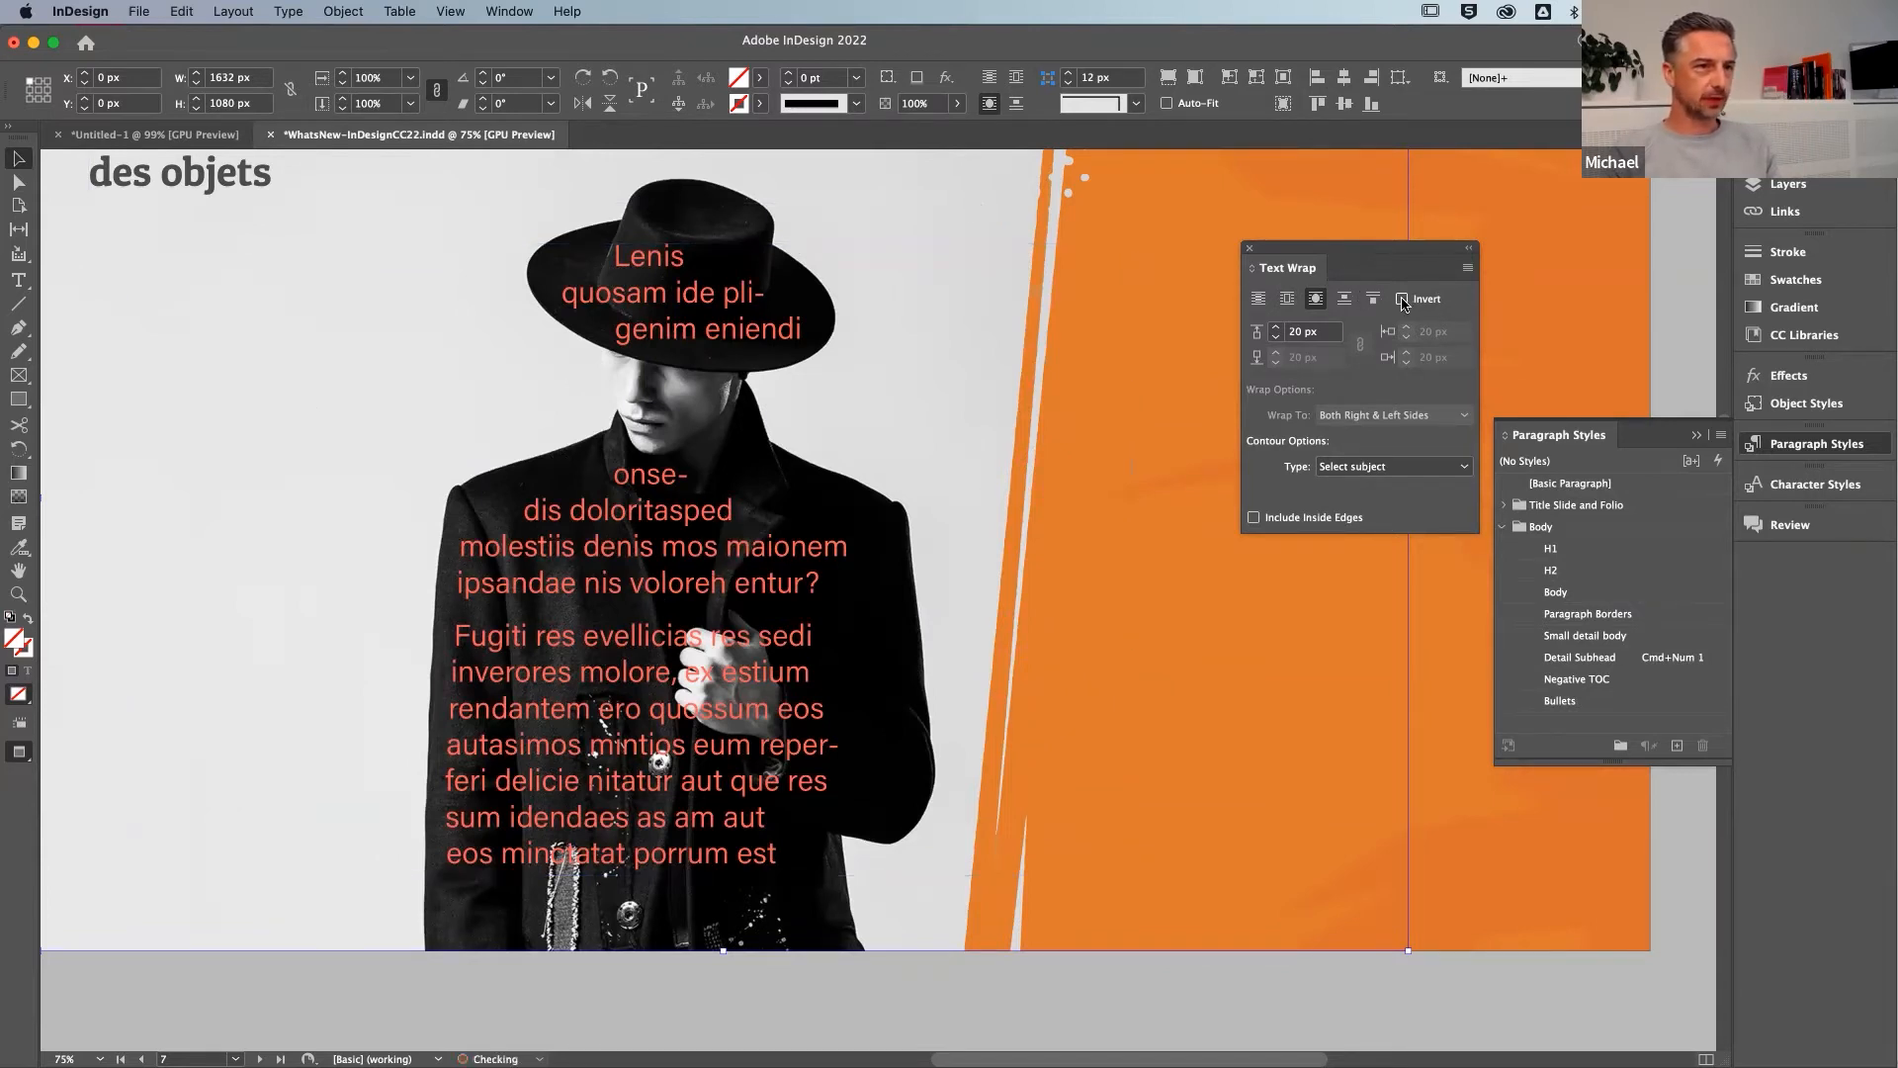
pyautogui.click(1330, 415)
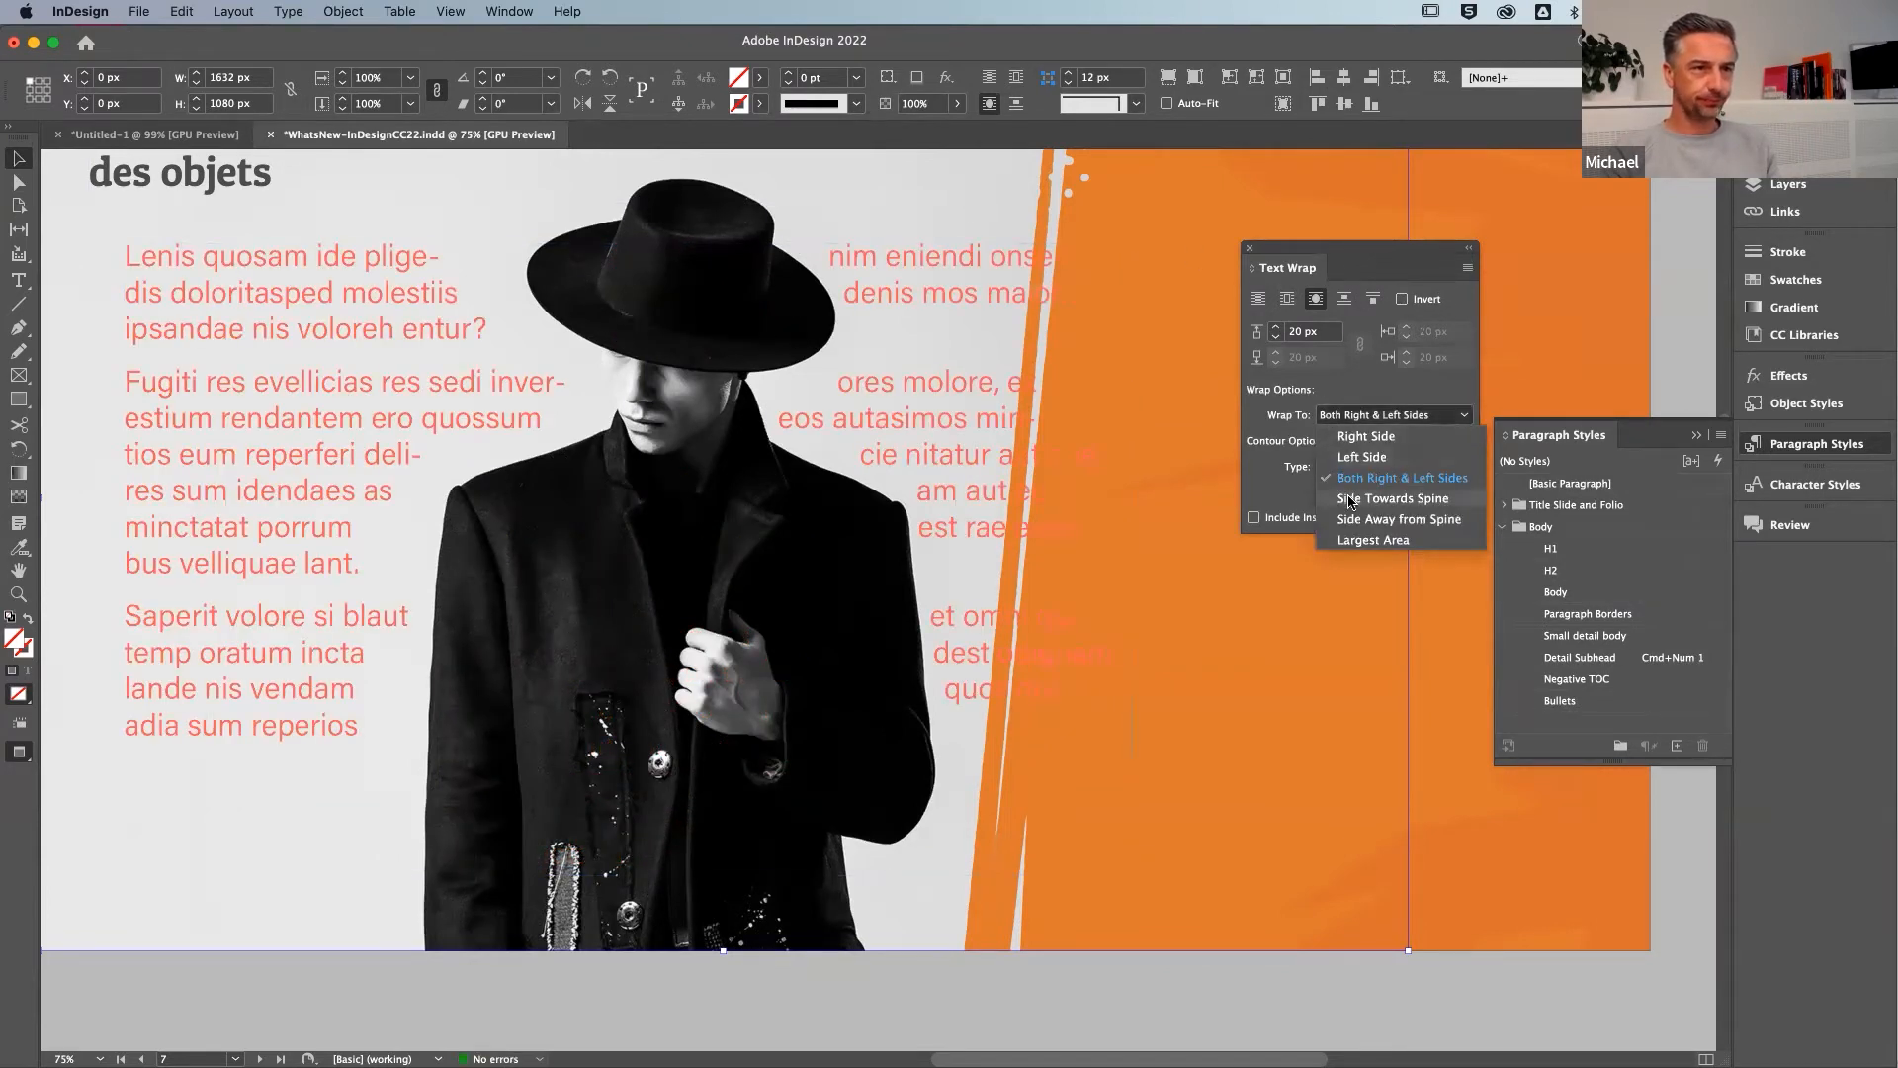
pyautogui.click(1338, 438)
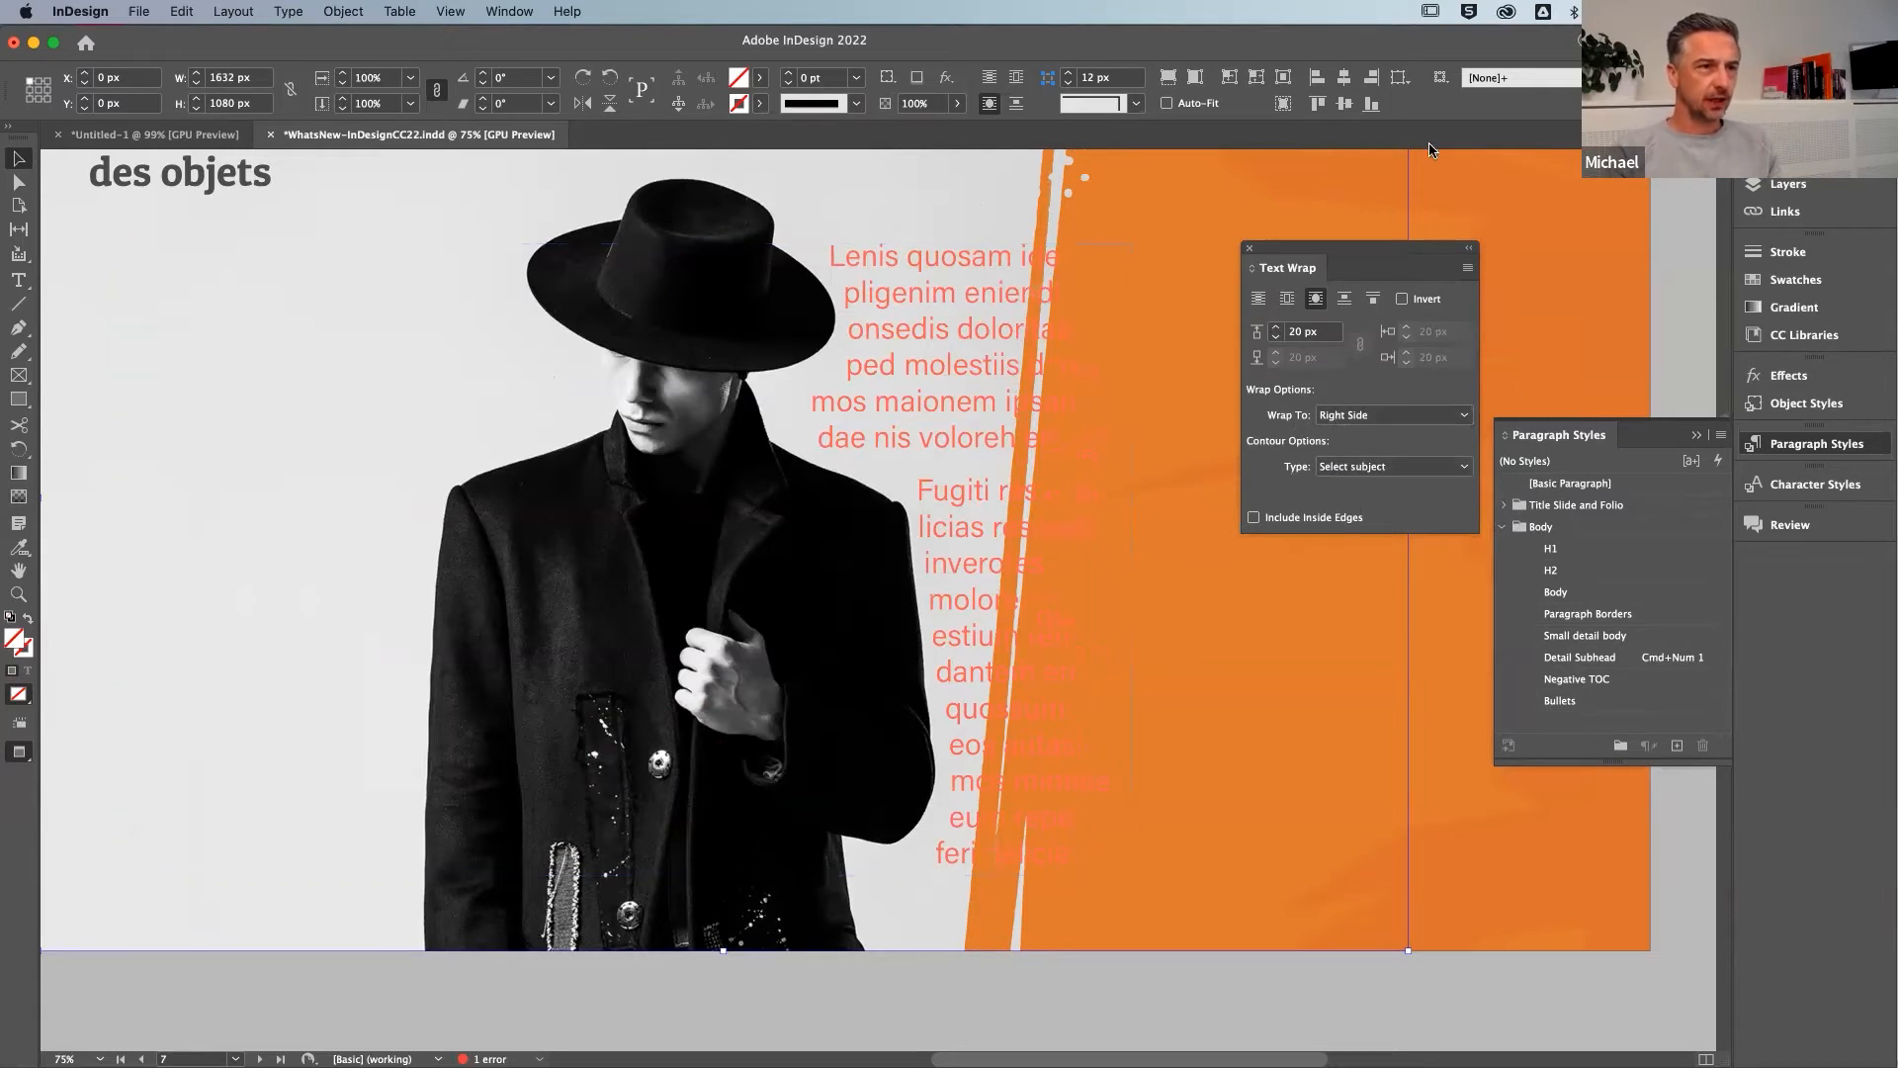
# Remove the text wrap from the photo and select the red text frame
pyautogui.click(1262, 300)
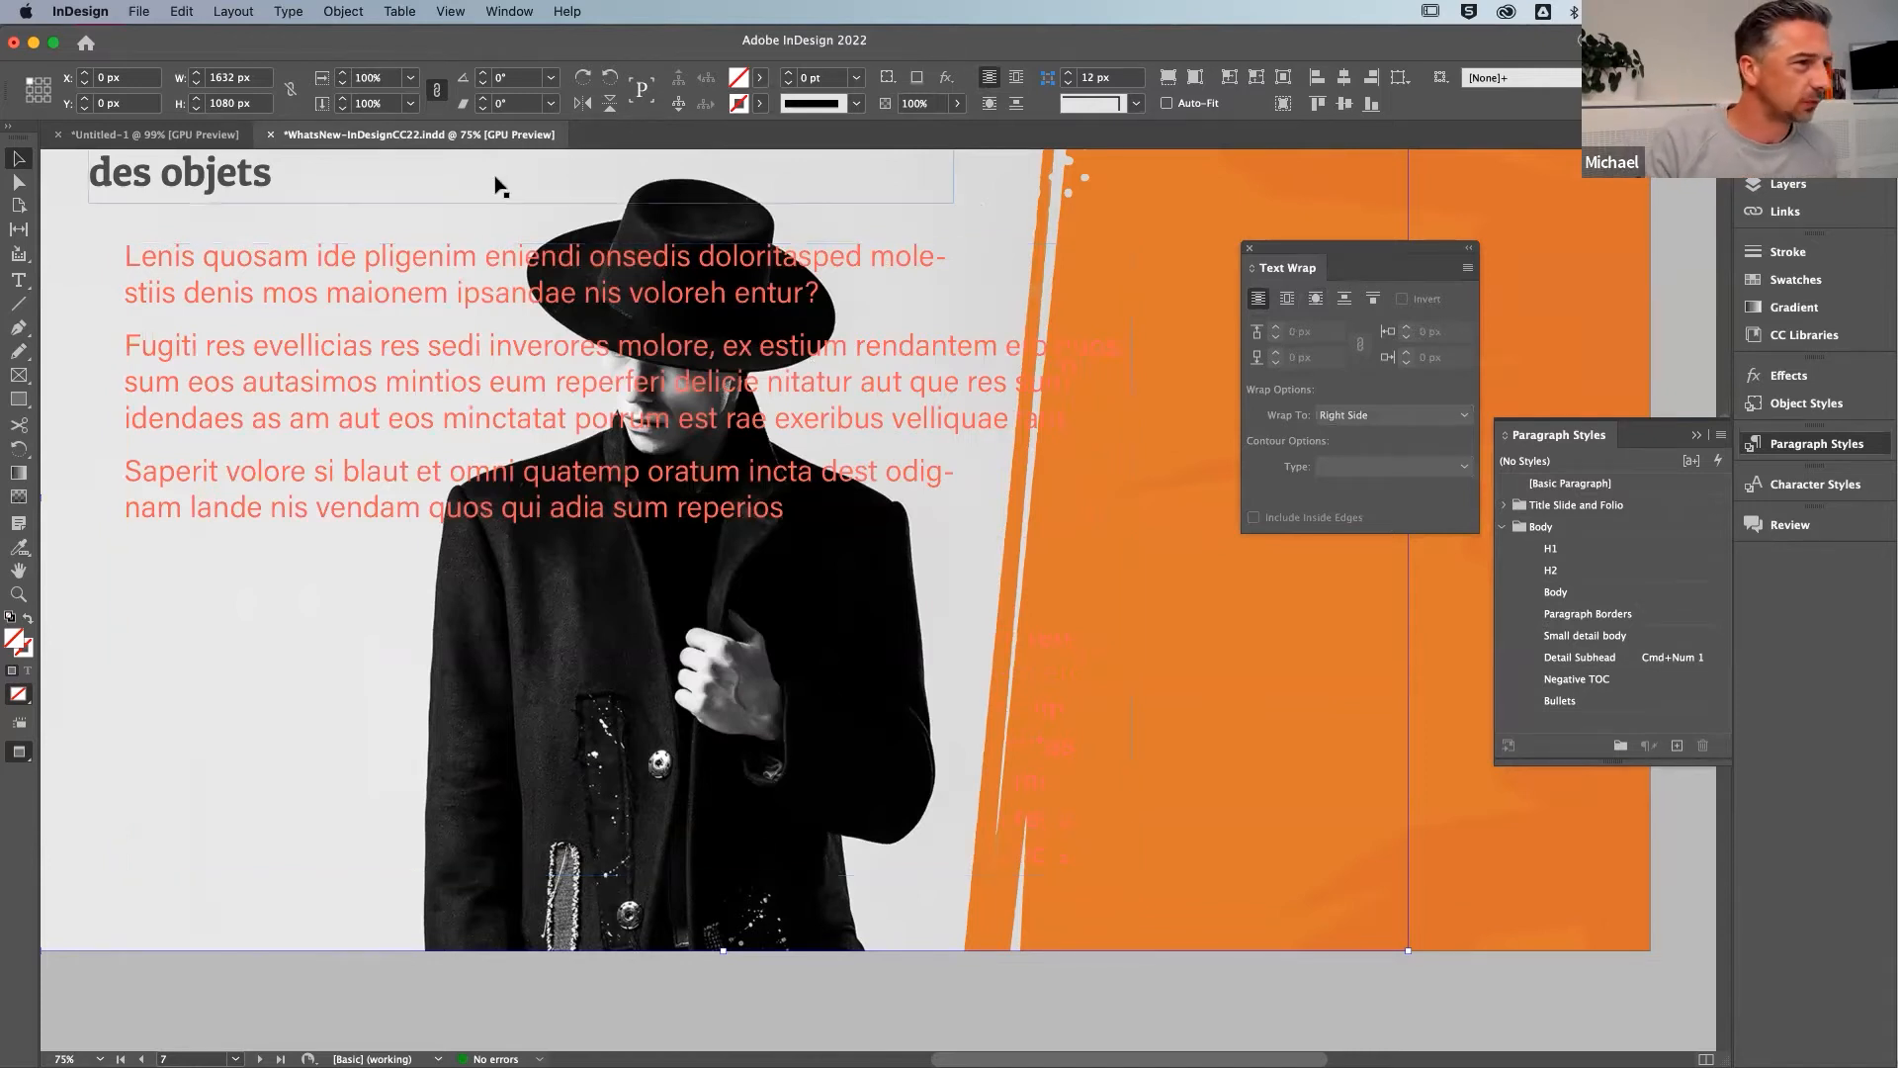
pyautogui.click(505, 427)
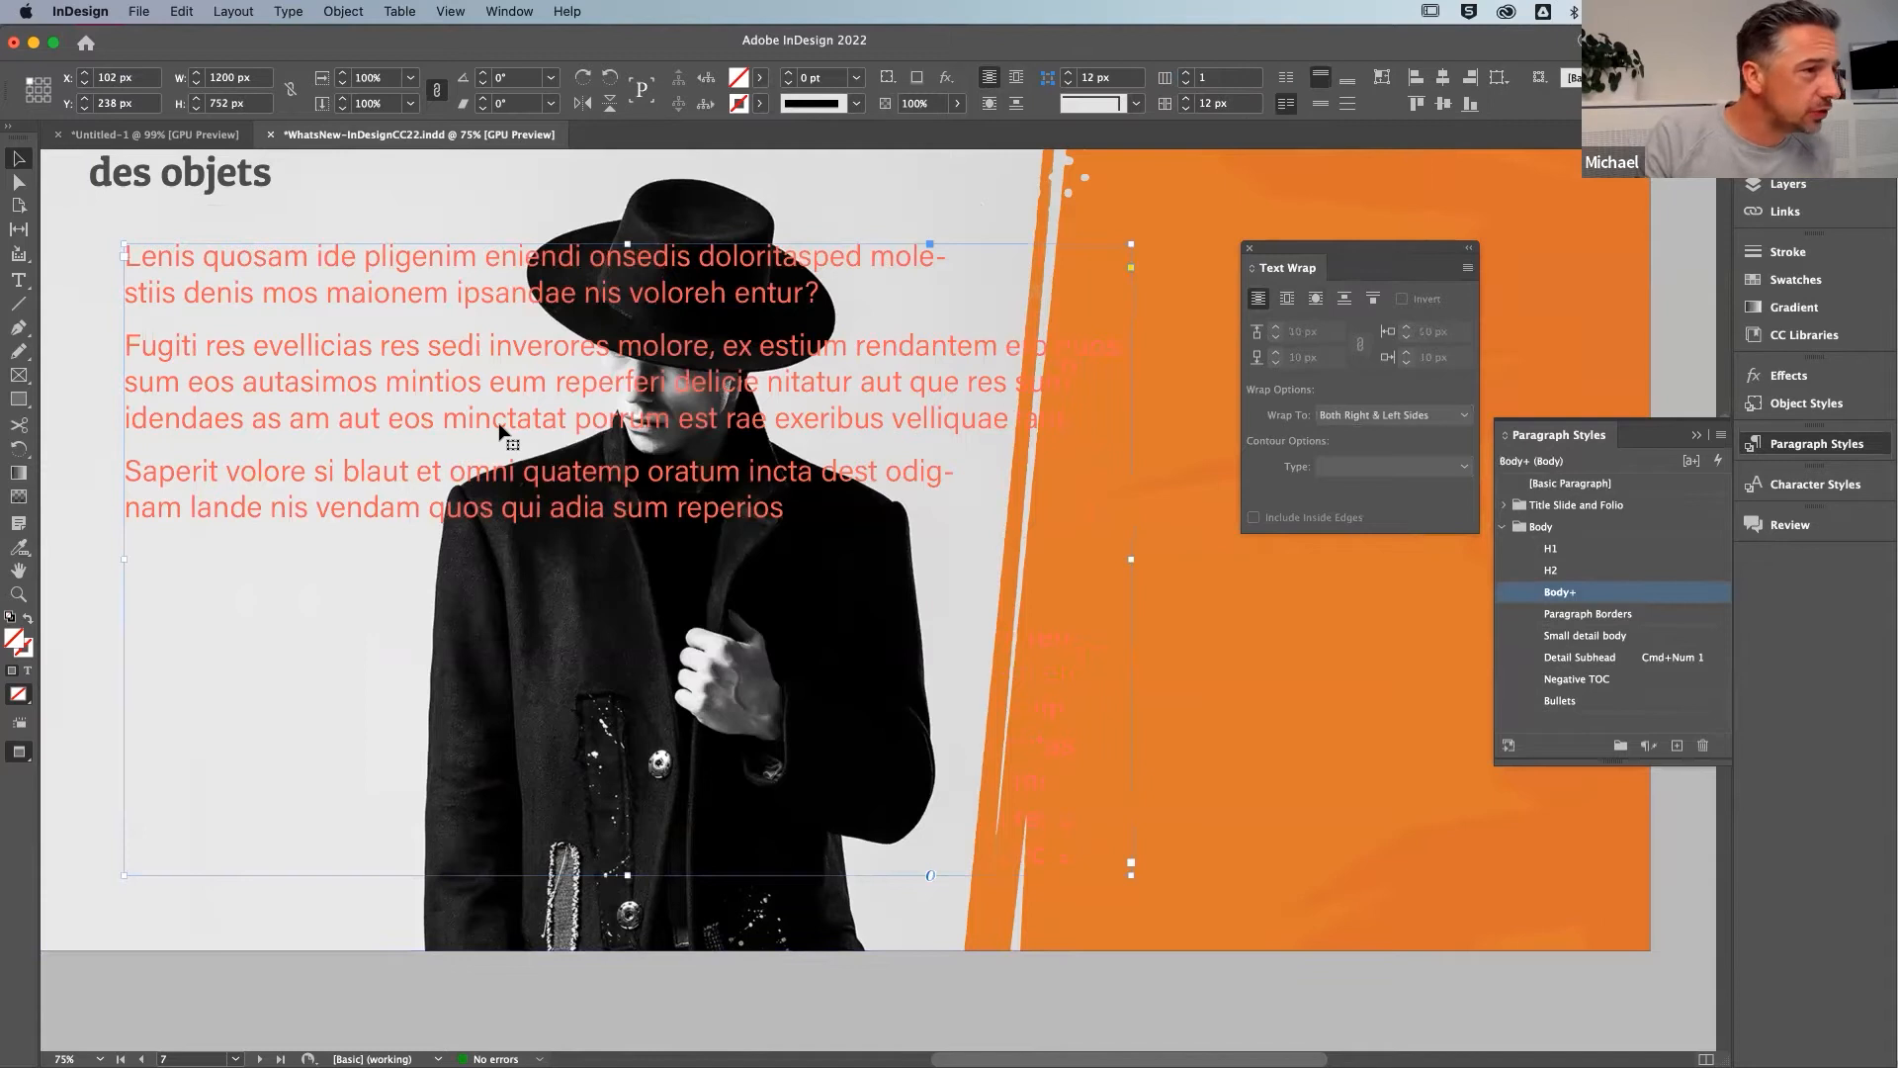
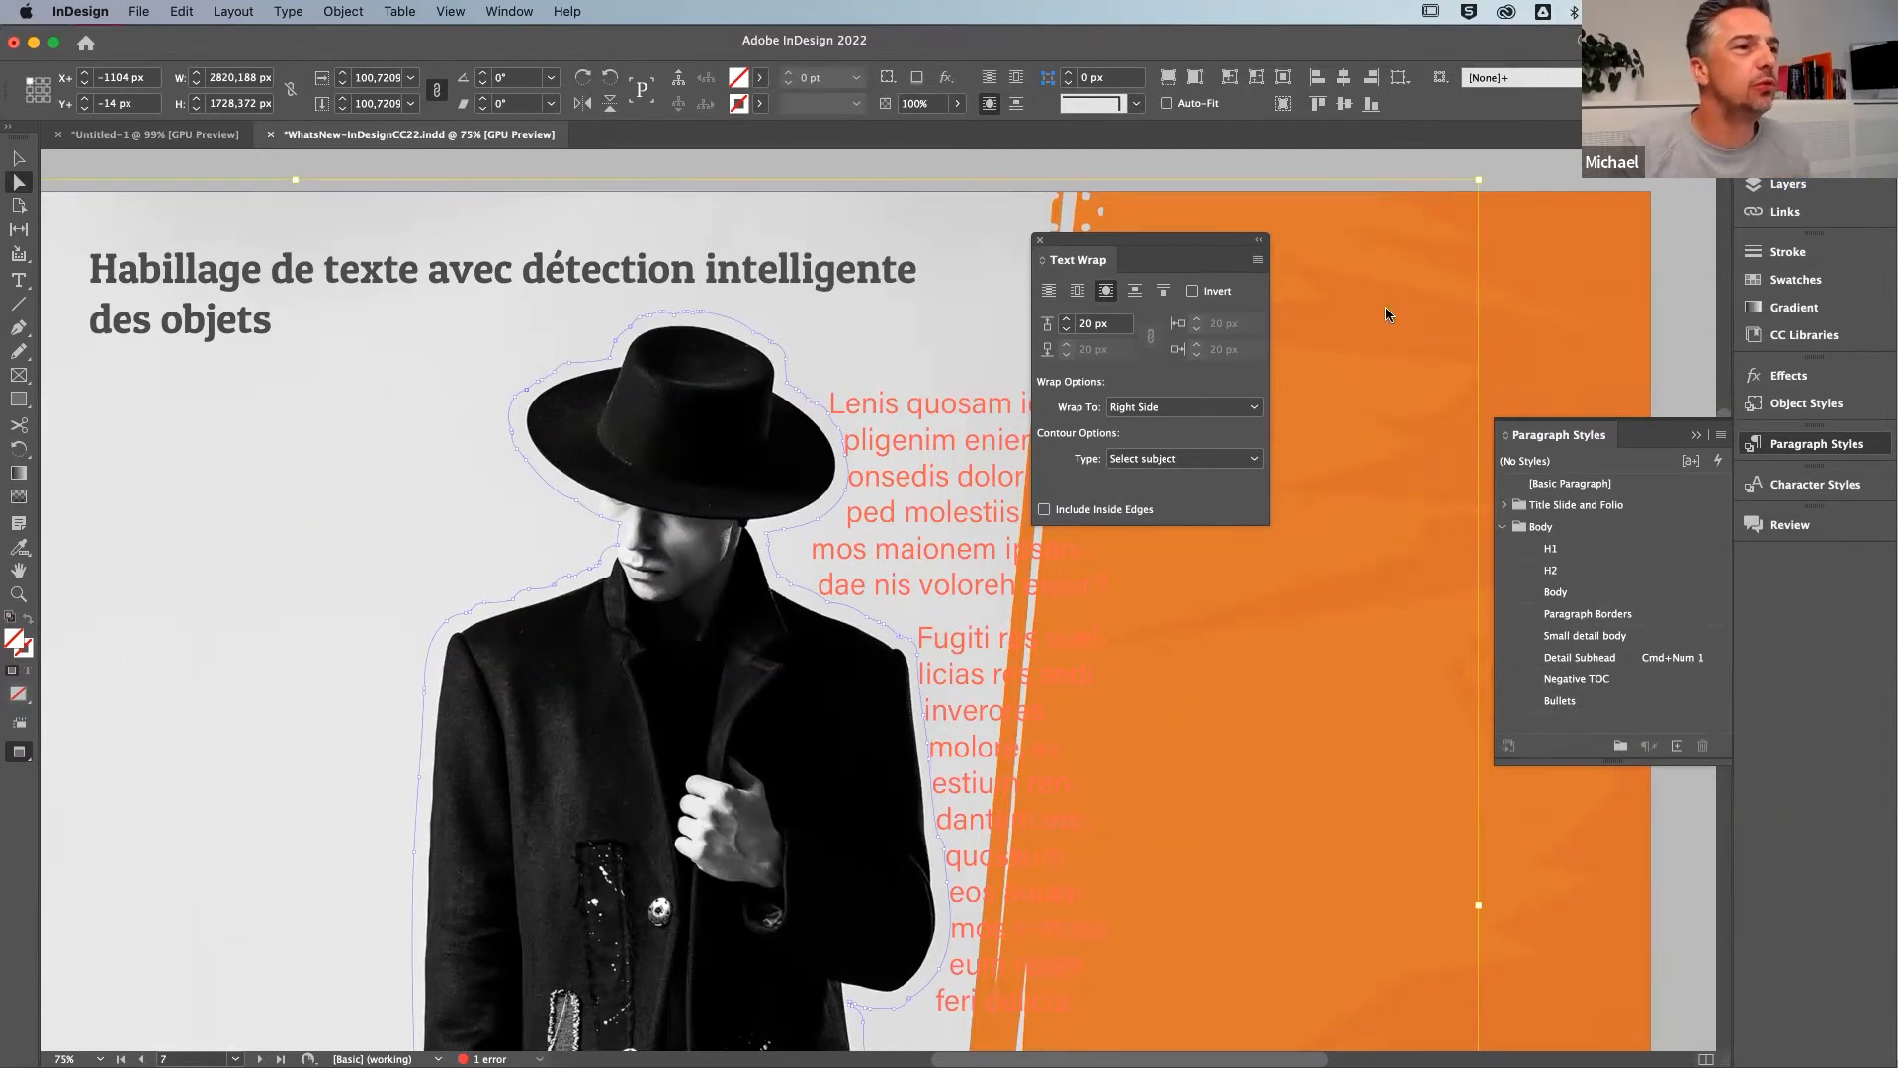
# Close and reopen the photo's Text Wrap options twice
pyautogui.click(1036, 243)
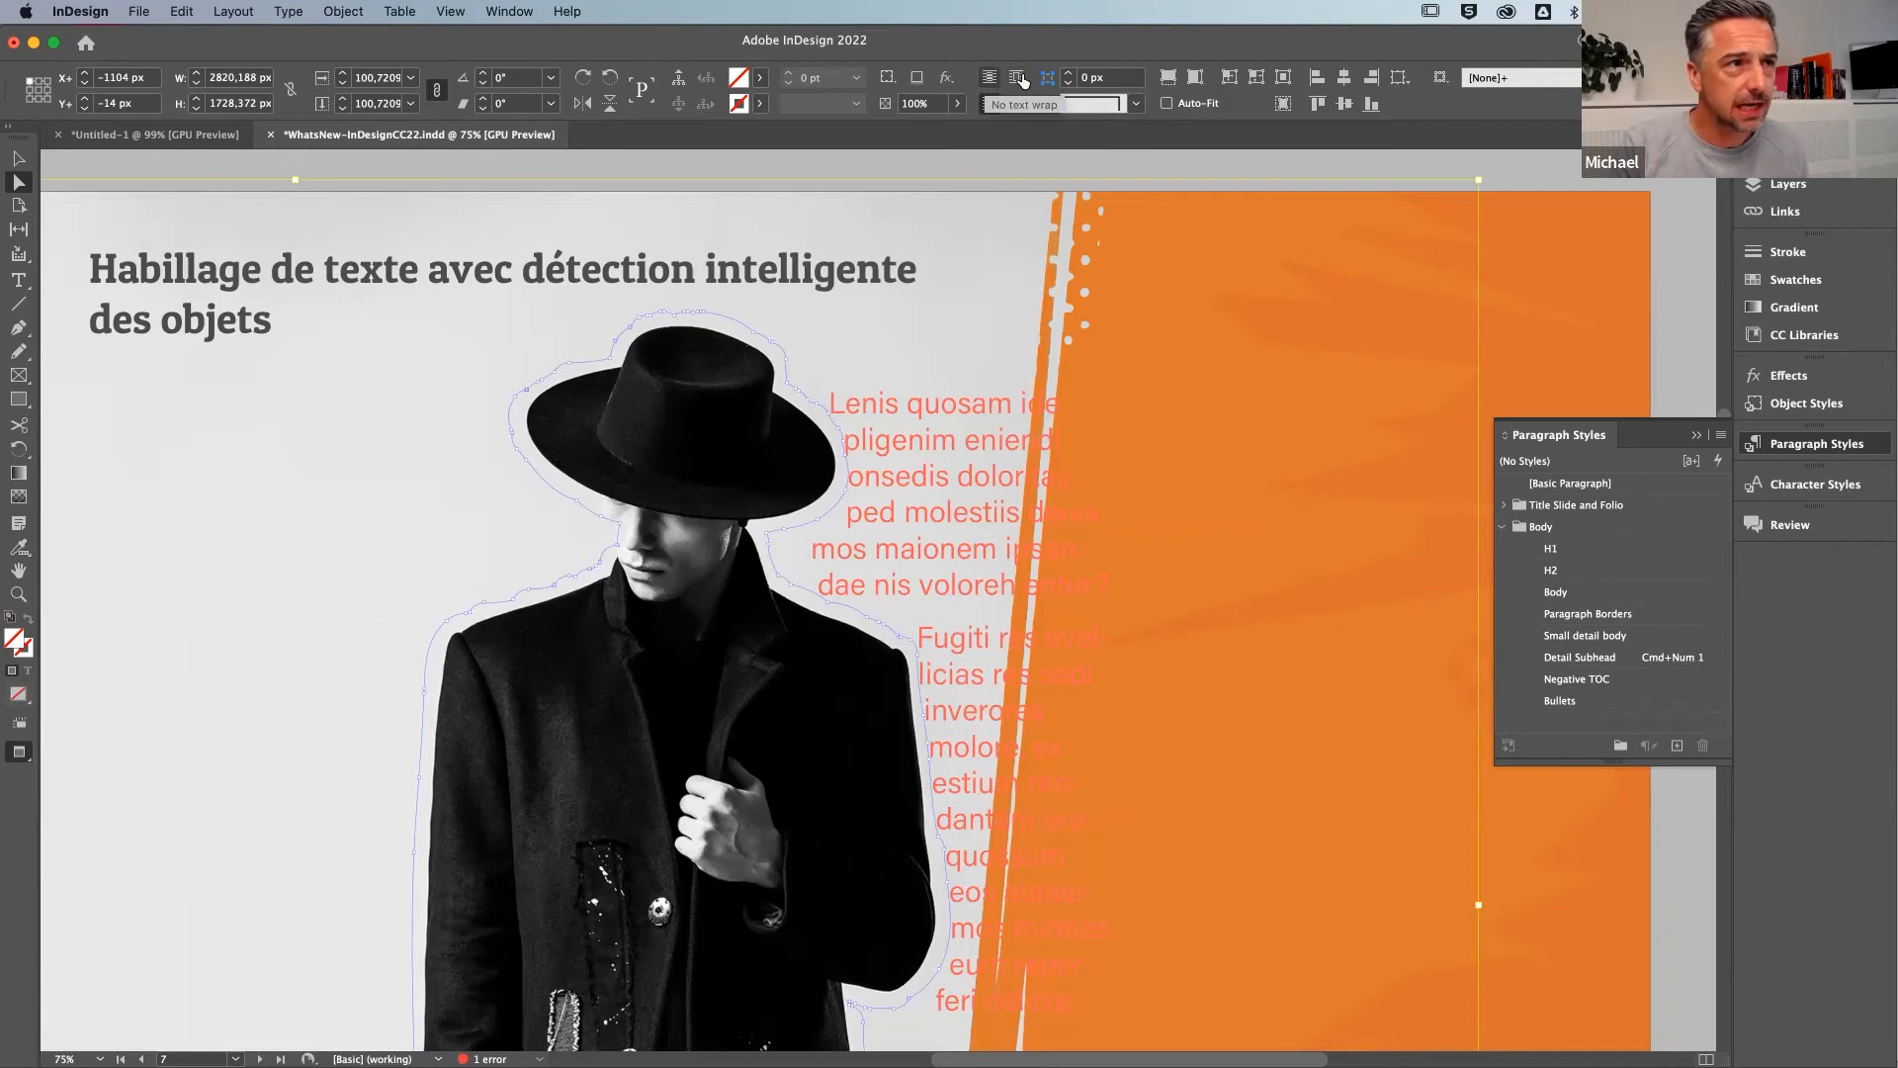
pyautogui.keyDown('alt'); pyautogui.click(1014, 79); pyautogui.keyUp('alt')
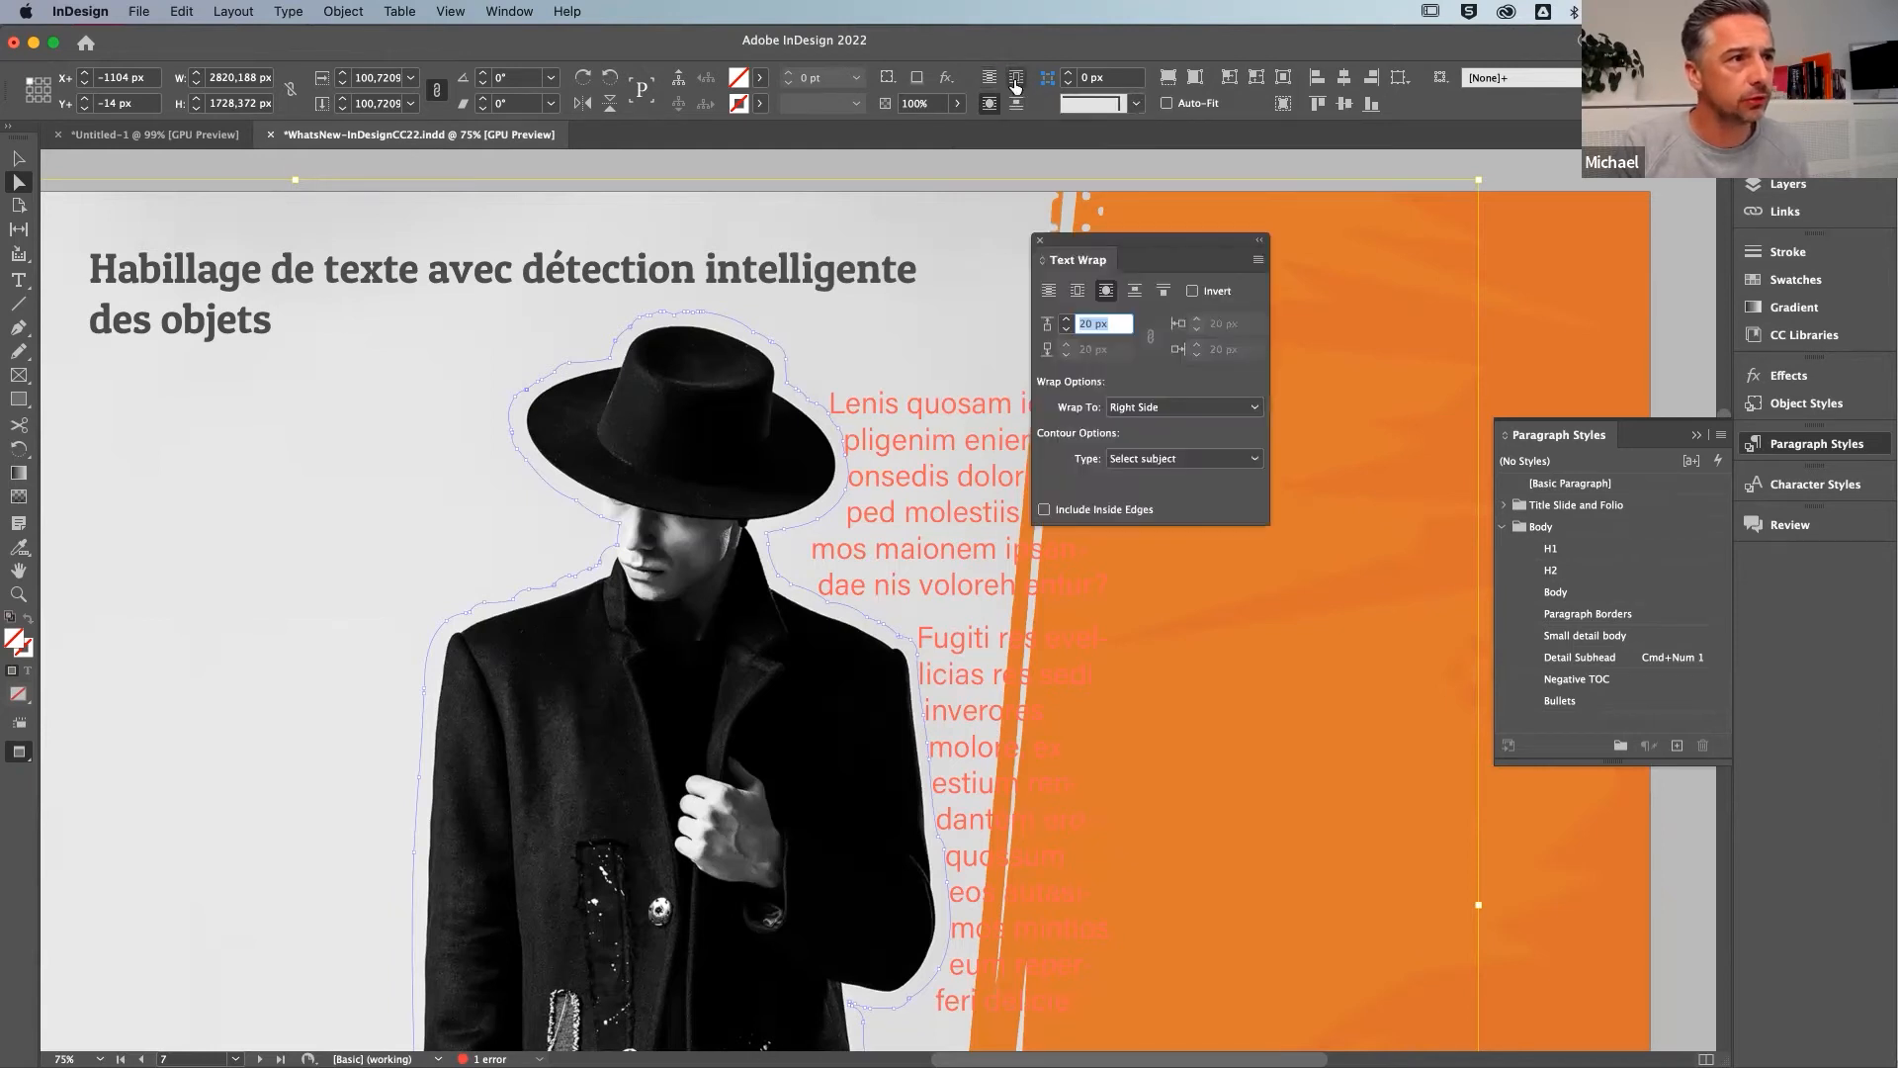
pyautogui.moveTo(1126, 244); pyautogui.dragTo(1165, 268)
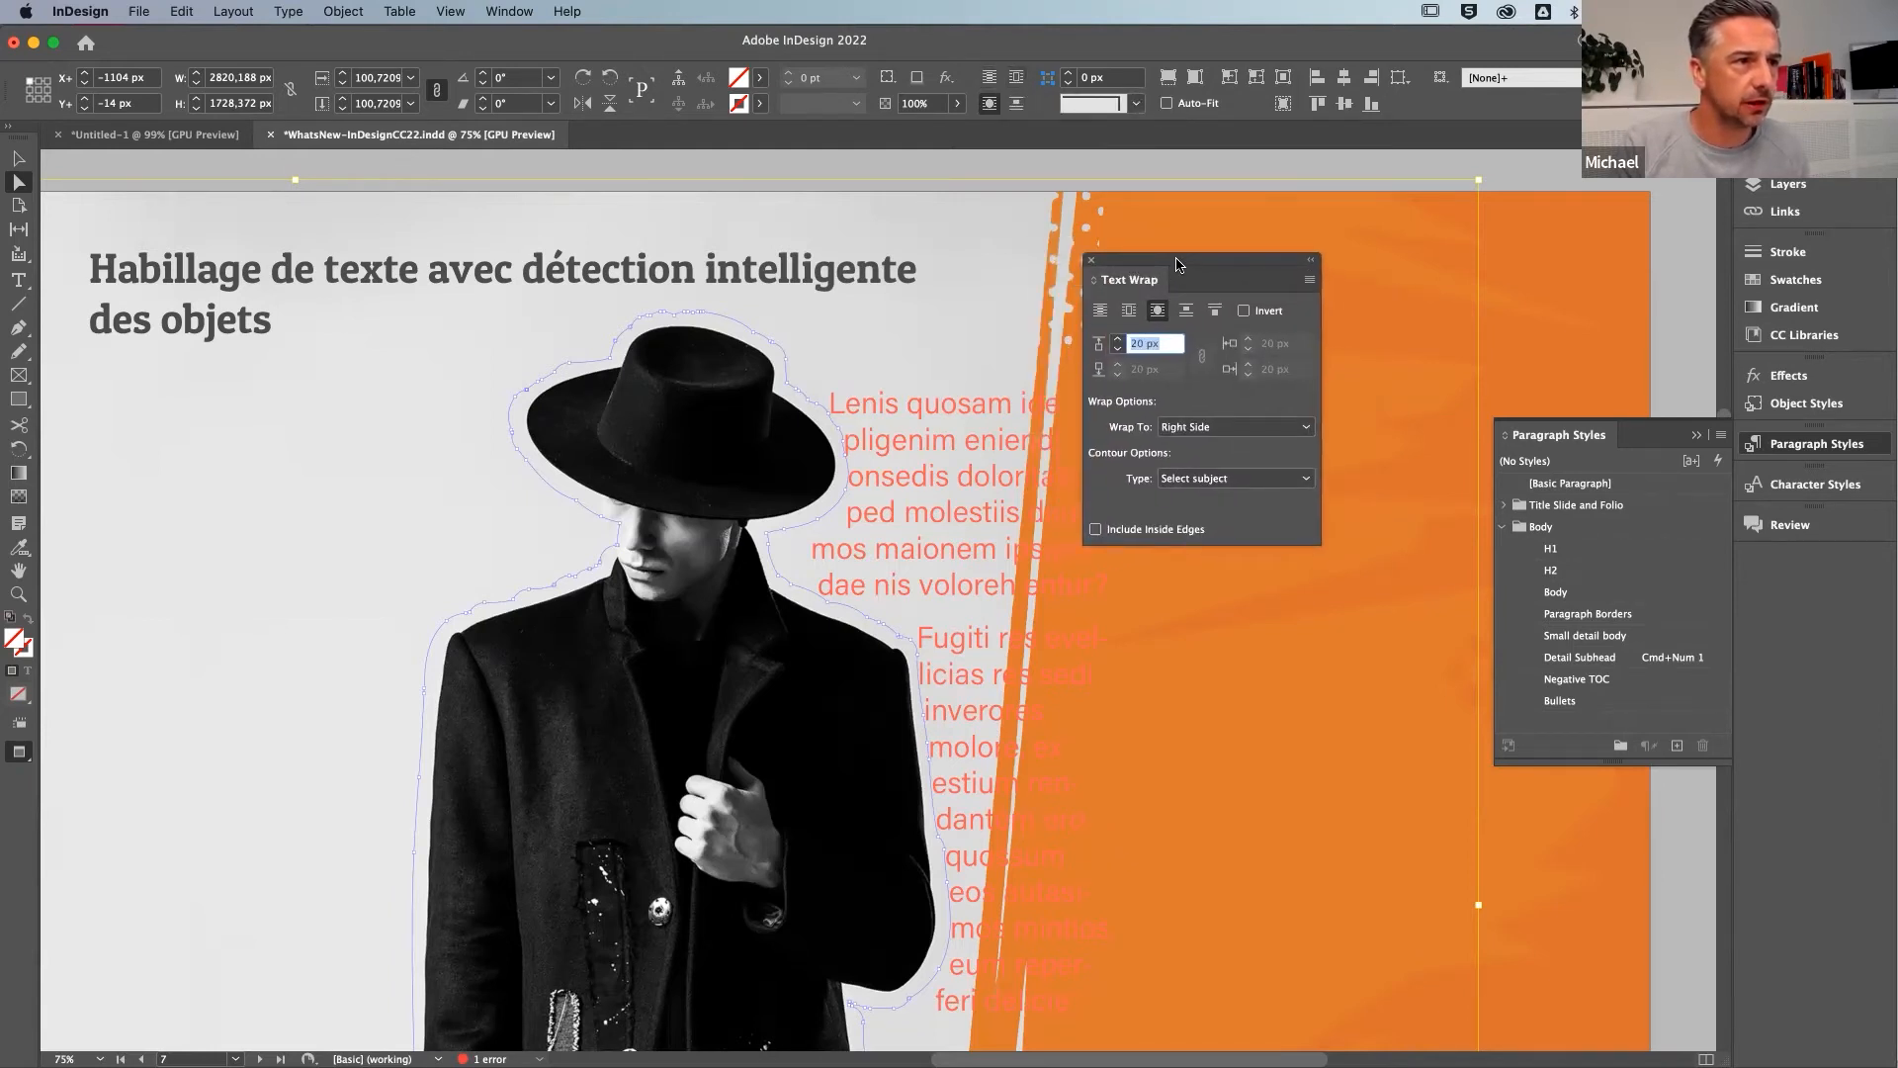
pyautogui.click(1079, 264)
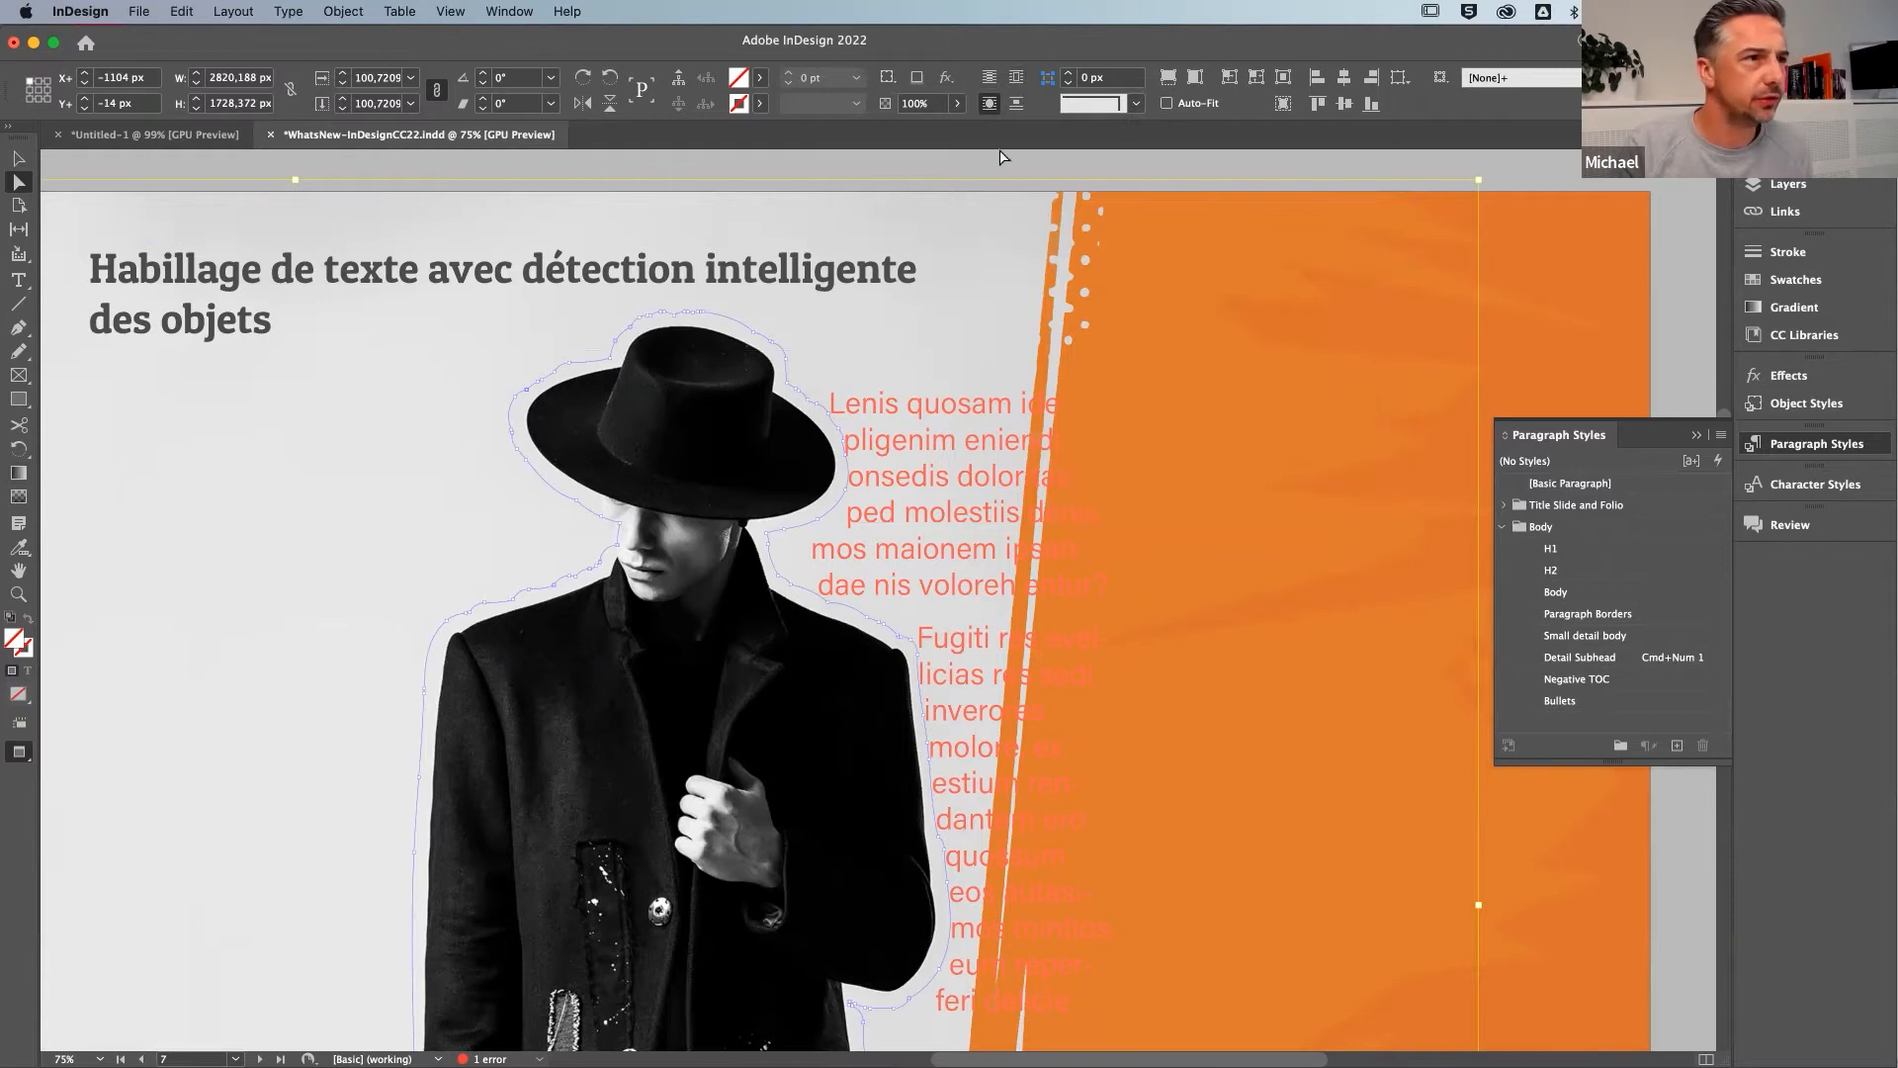
pyautogui.keyDown('alt'); pyautogui.click(988, 85); pyautogui.keyUp('alt')
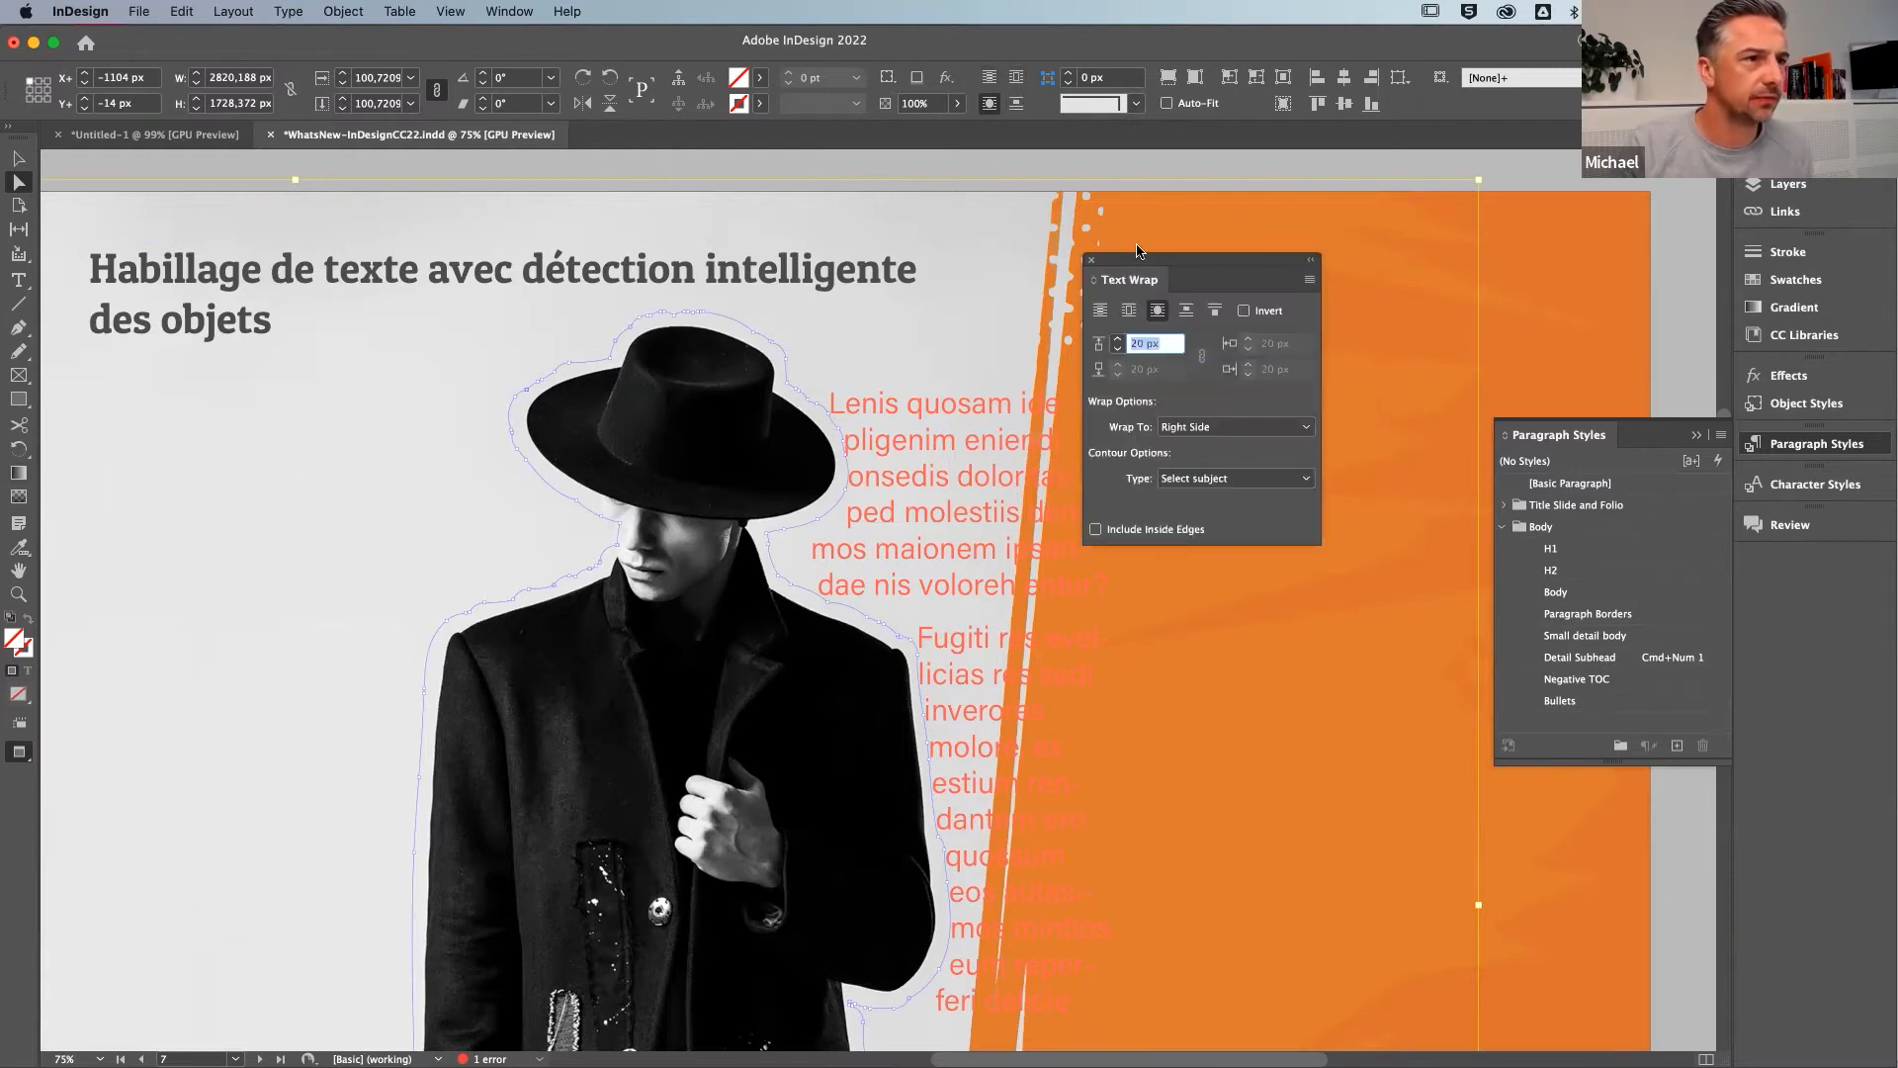
pyautogui.moveTo(1140, 265)
pyautogui.mouseDown()
pyautogui.moveTo(1135, 207)
pyautogui.moveTo(1129, 243)
pyautogui.mouseUp()
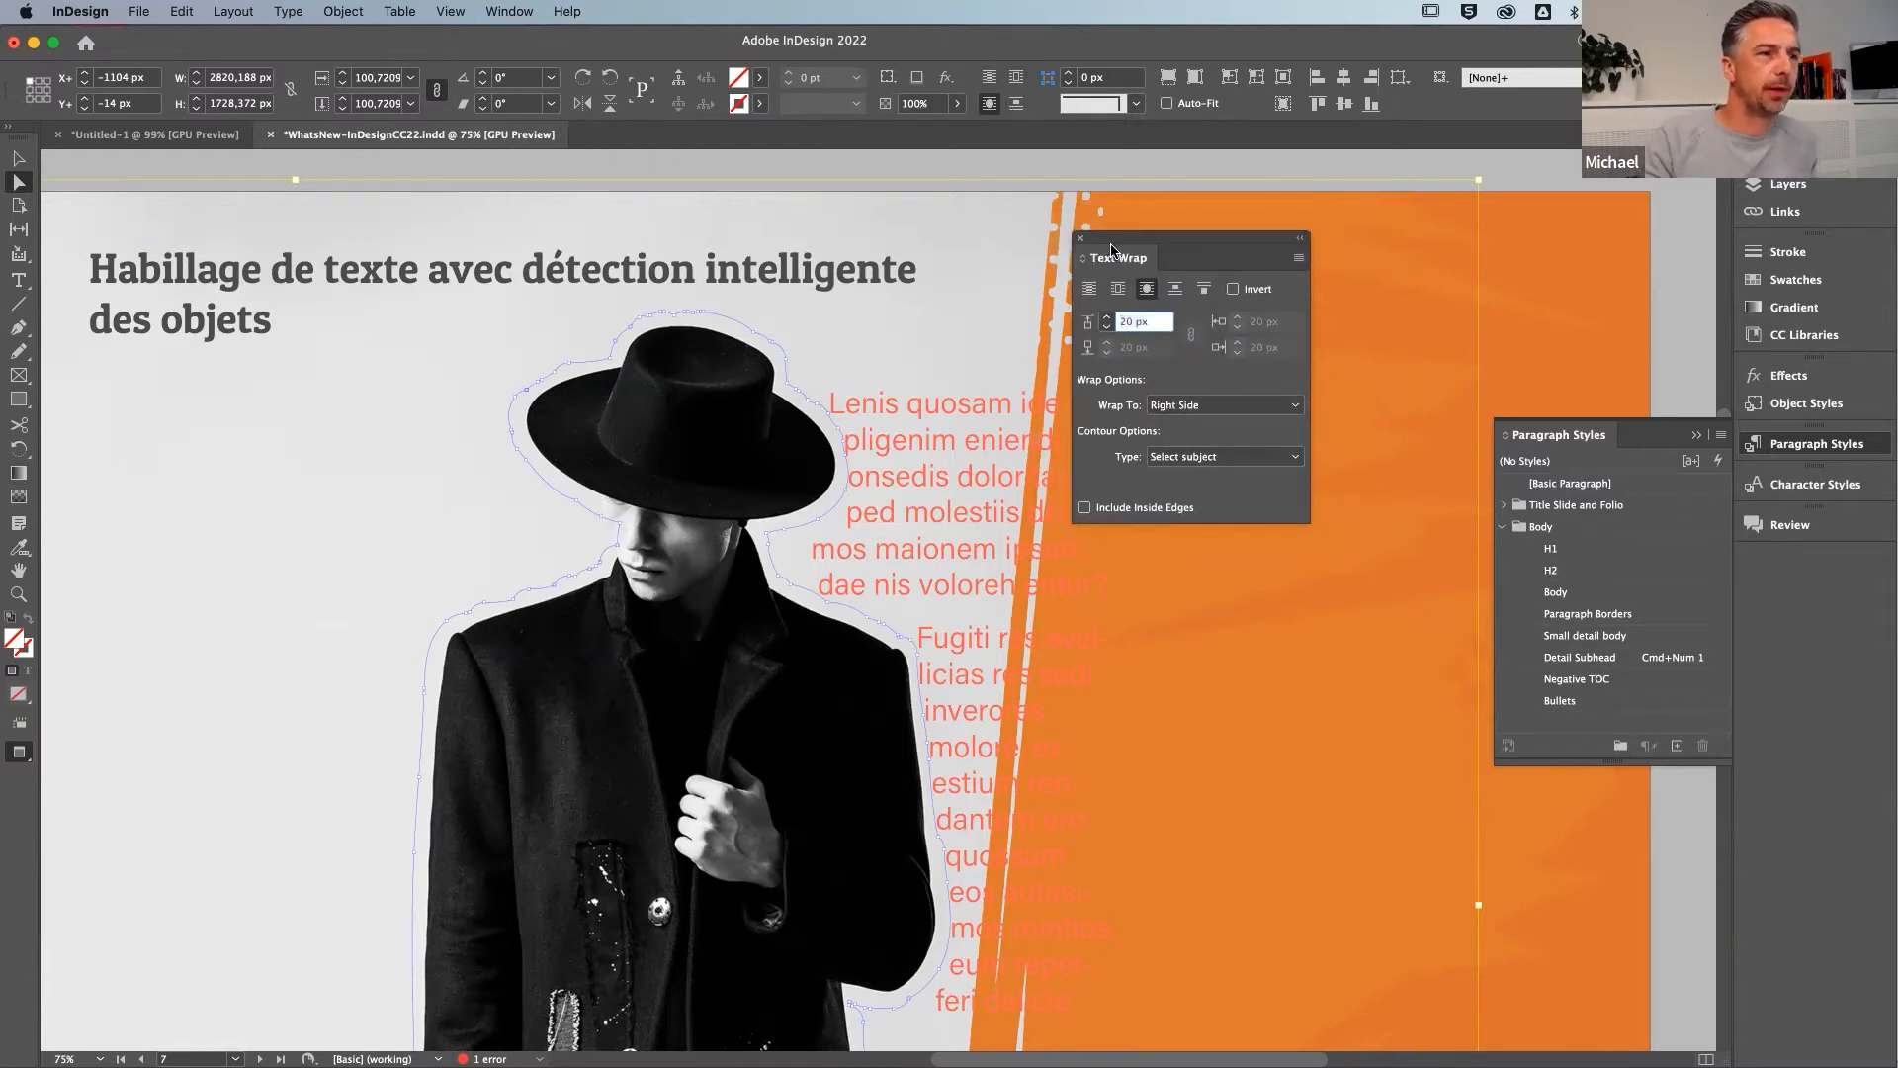
# Close the Text Wrap options and go to the "Partager pour révision + Révision PDF" page
pyautogui.click(1078, 237)
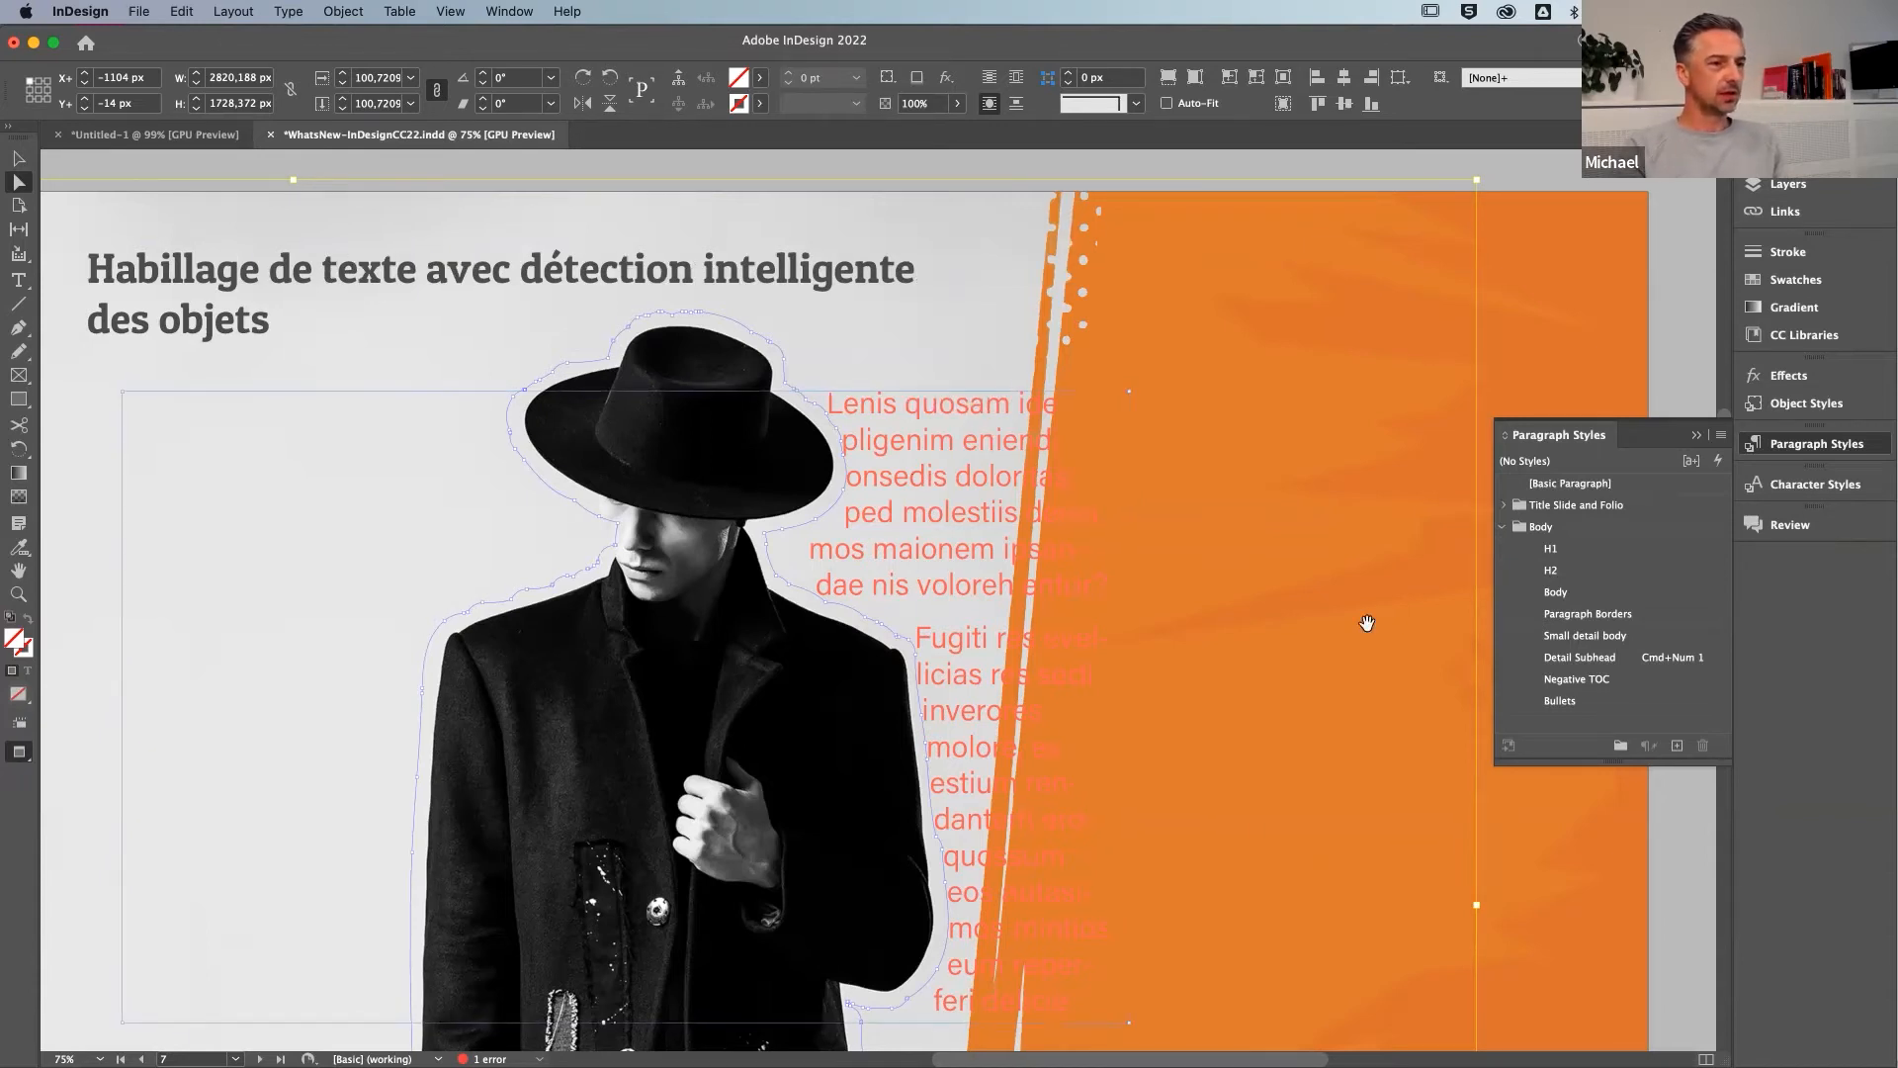
pyautogui.scroll(-10, 912, 616)
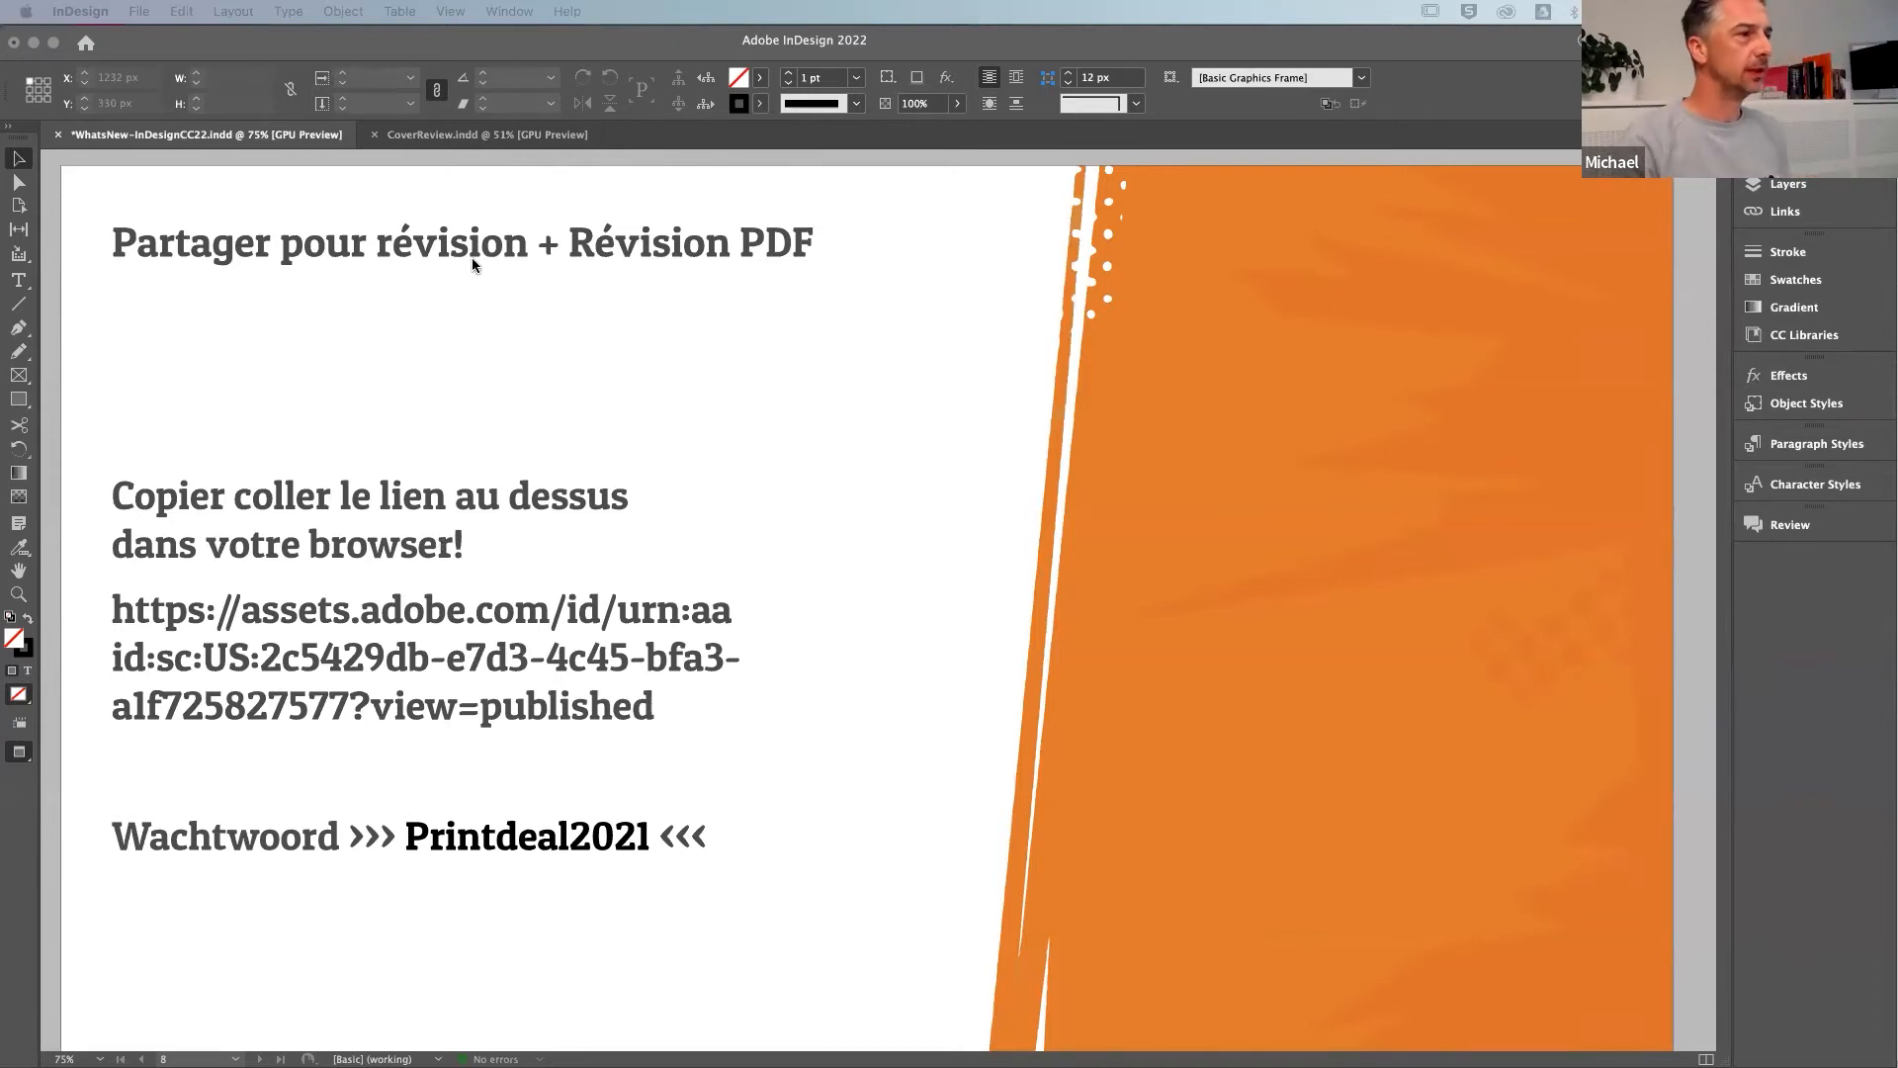
pyautogui.click(1111, 37)
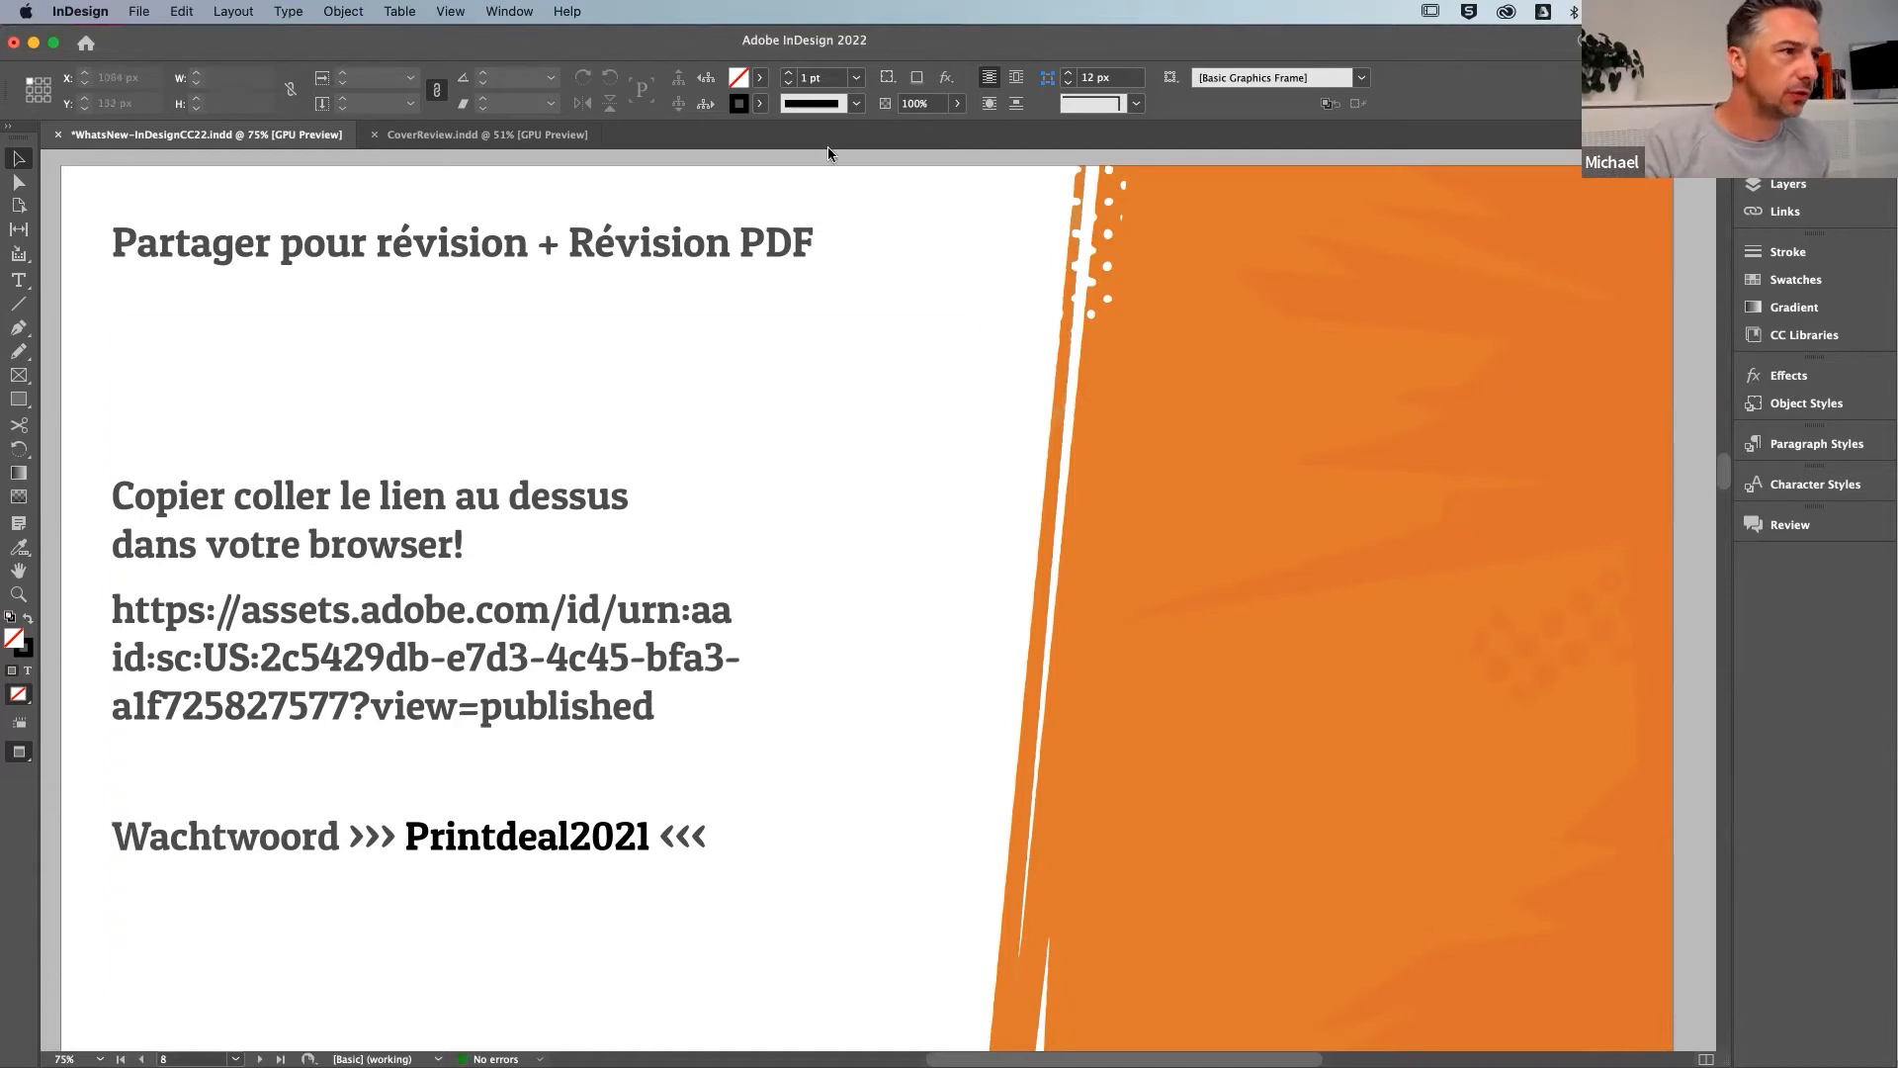
# Copy the full assets.adobe.com review link from the text frame on the "Partager pour révision + Révision PDF" page
pyautogui.moveTo(742, 582); pyautogui.dragTo(585, 570)
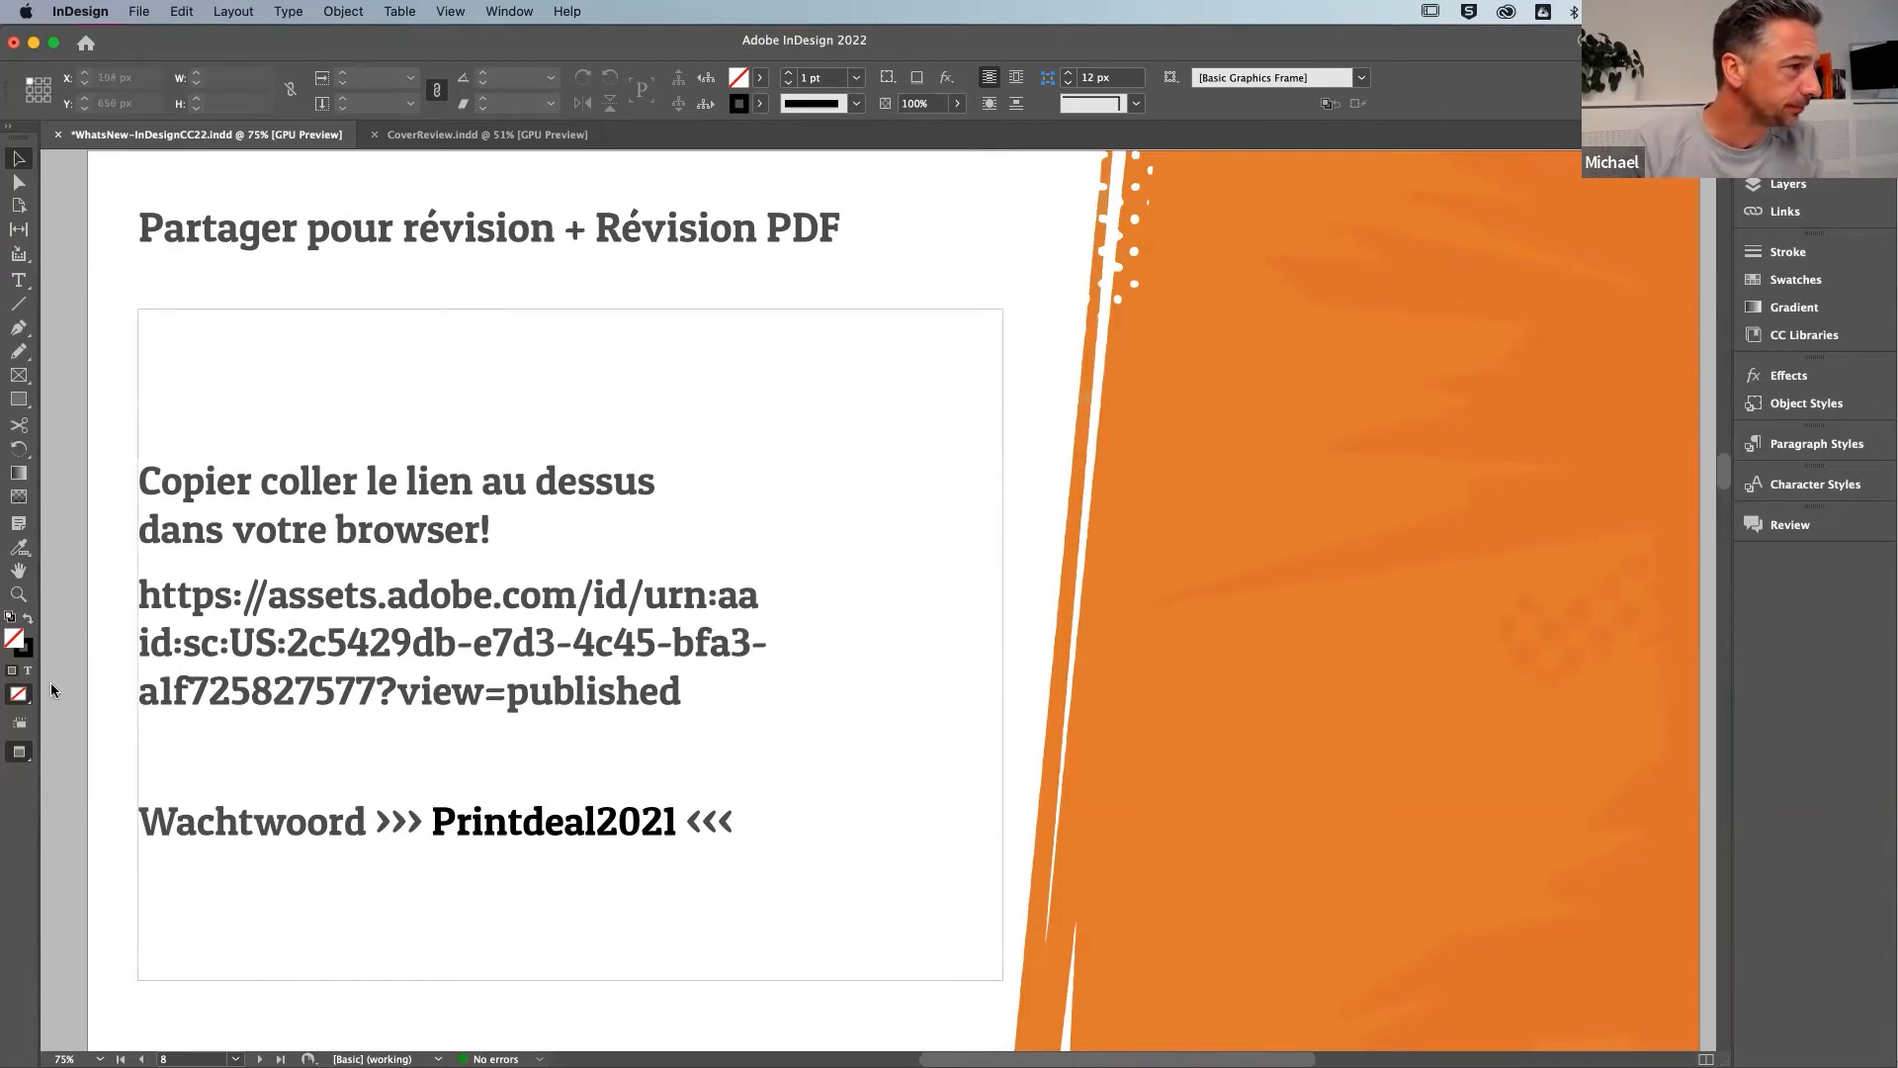
pyautogui.click(148, 605)
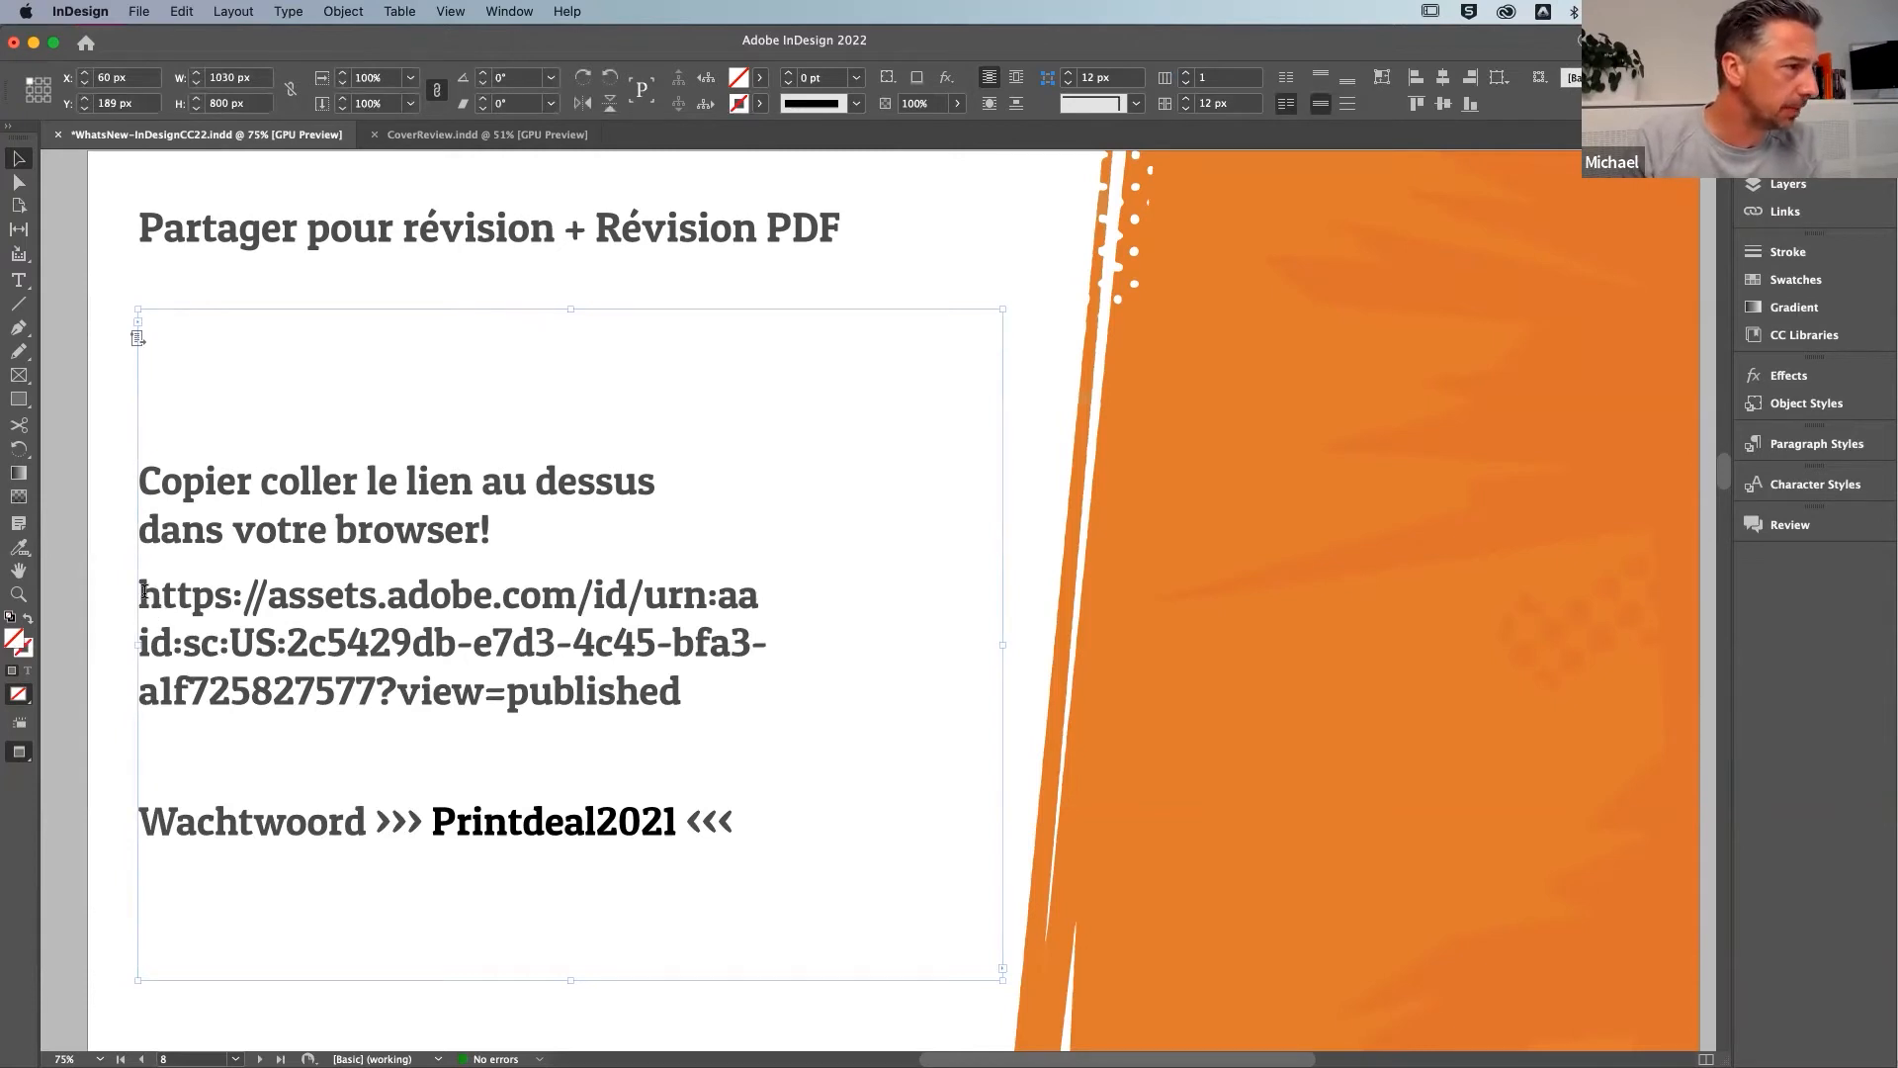
pyautogui.doubleClick(144, 592)
pyautogui.moveTo(143, 592); pyautogui.dragTo(771, 684)
pyautogui.press('super+c')
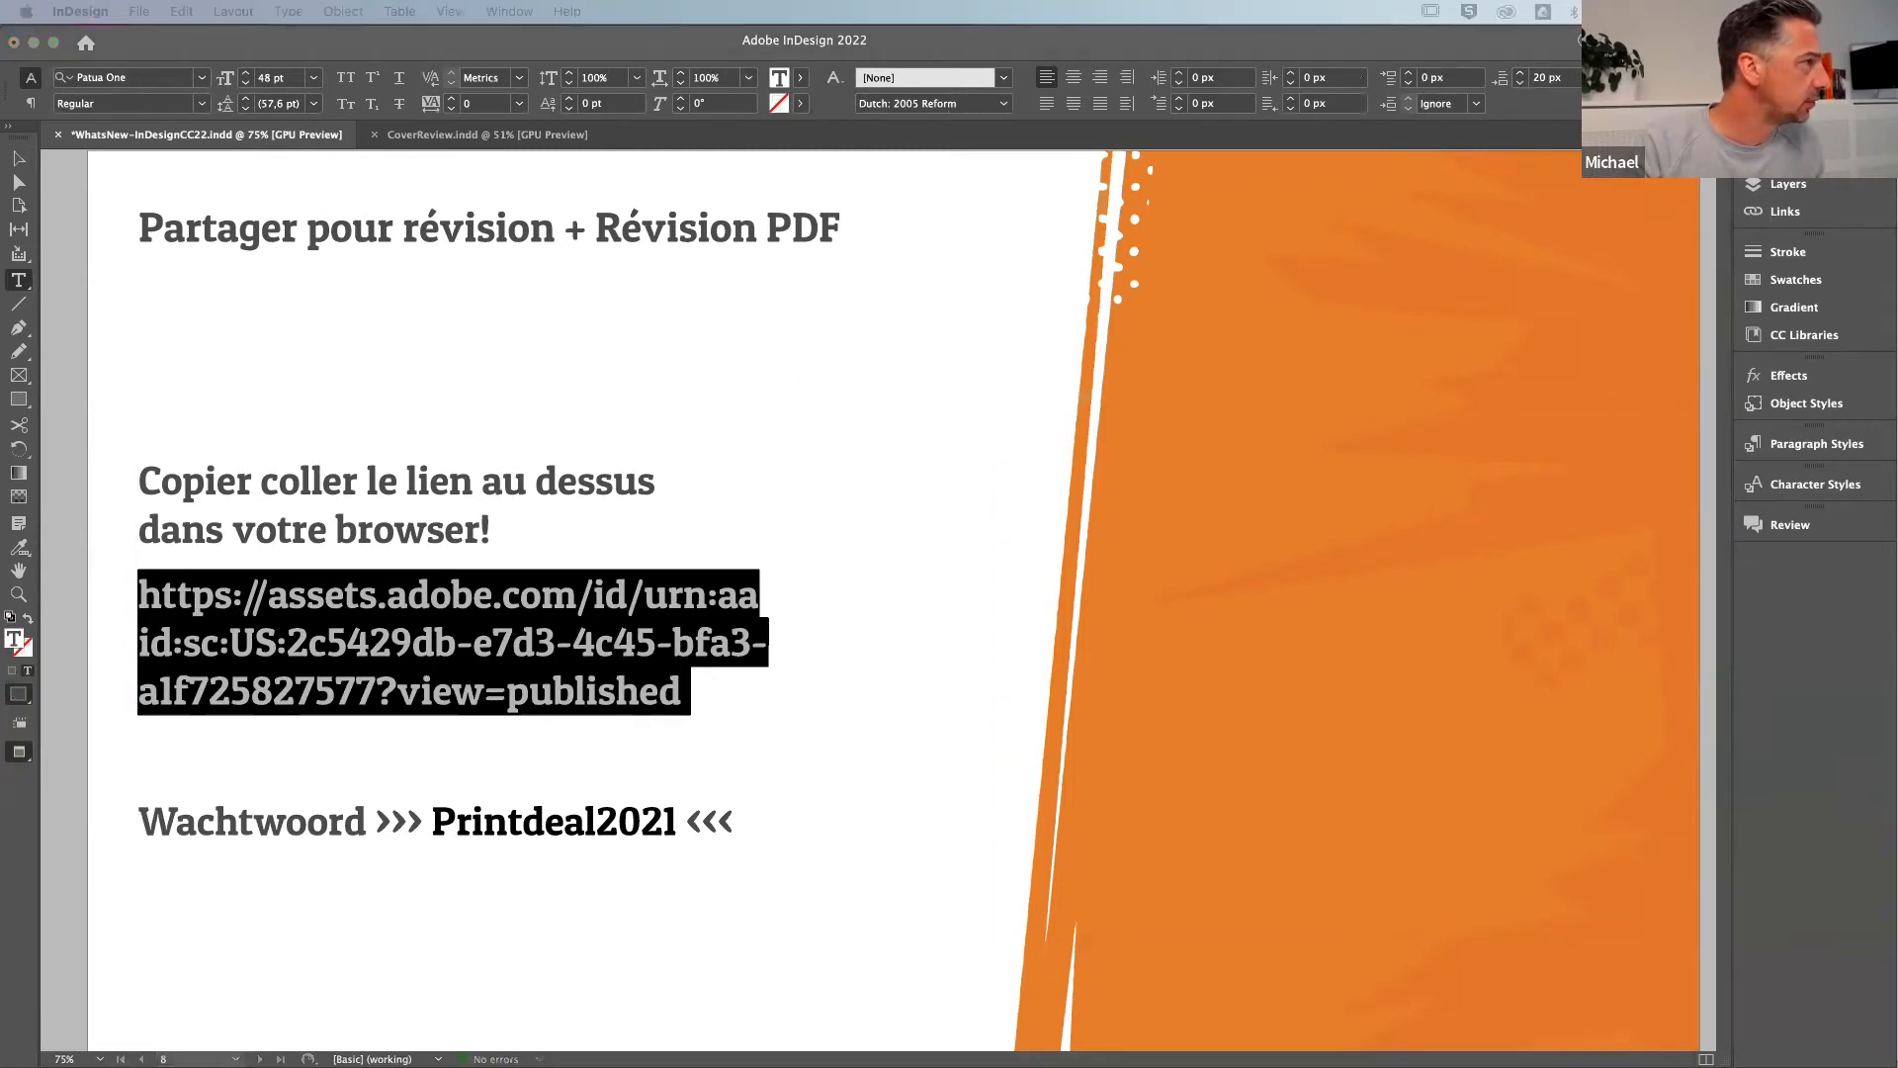
# Switch to a Chrome Incognito window, open the copied assets.adobe.com review link and confirm the site's cookie settings
pyautogui.moveTo(0, 458); pyautogui.dragTo(0, 458)
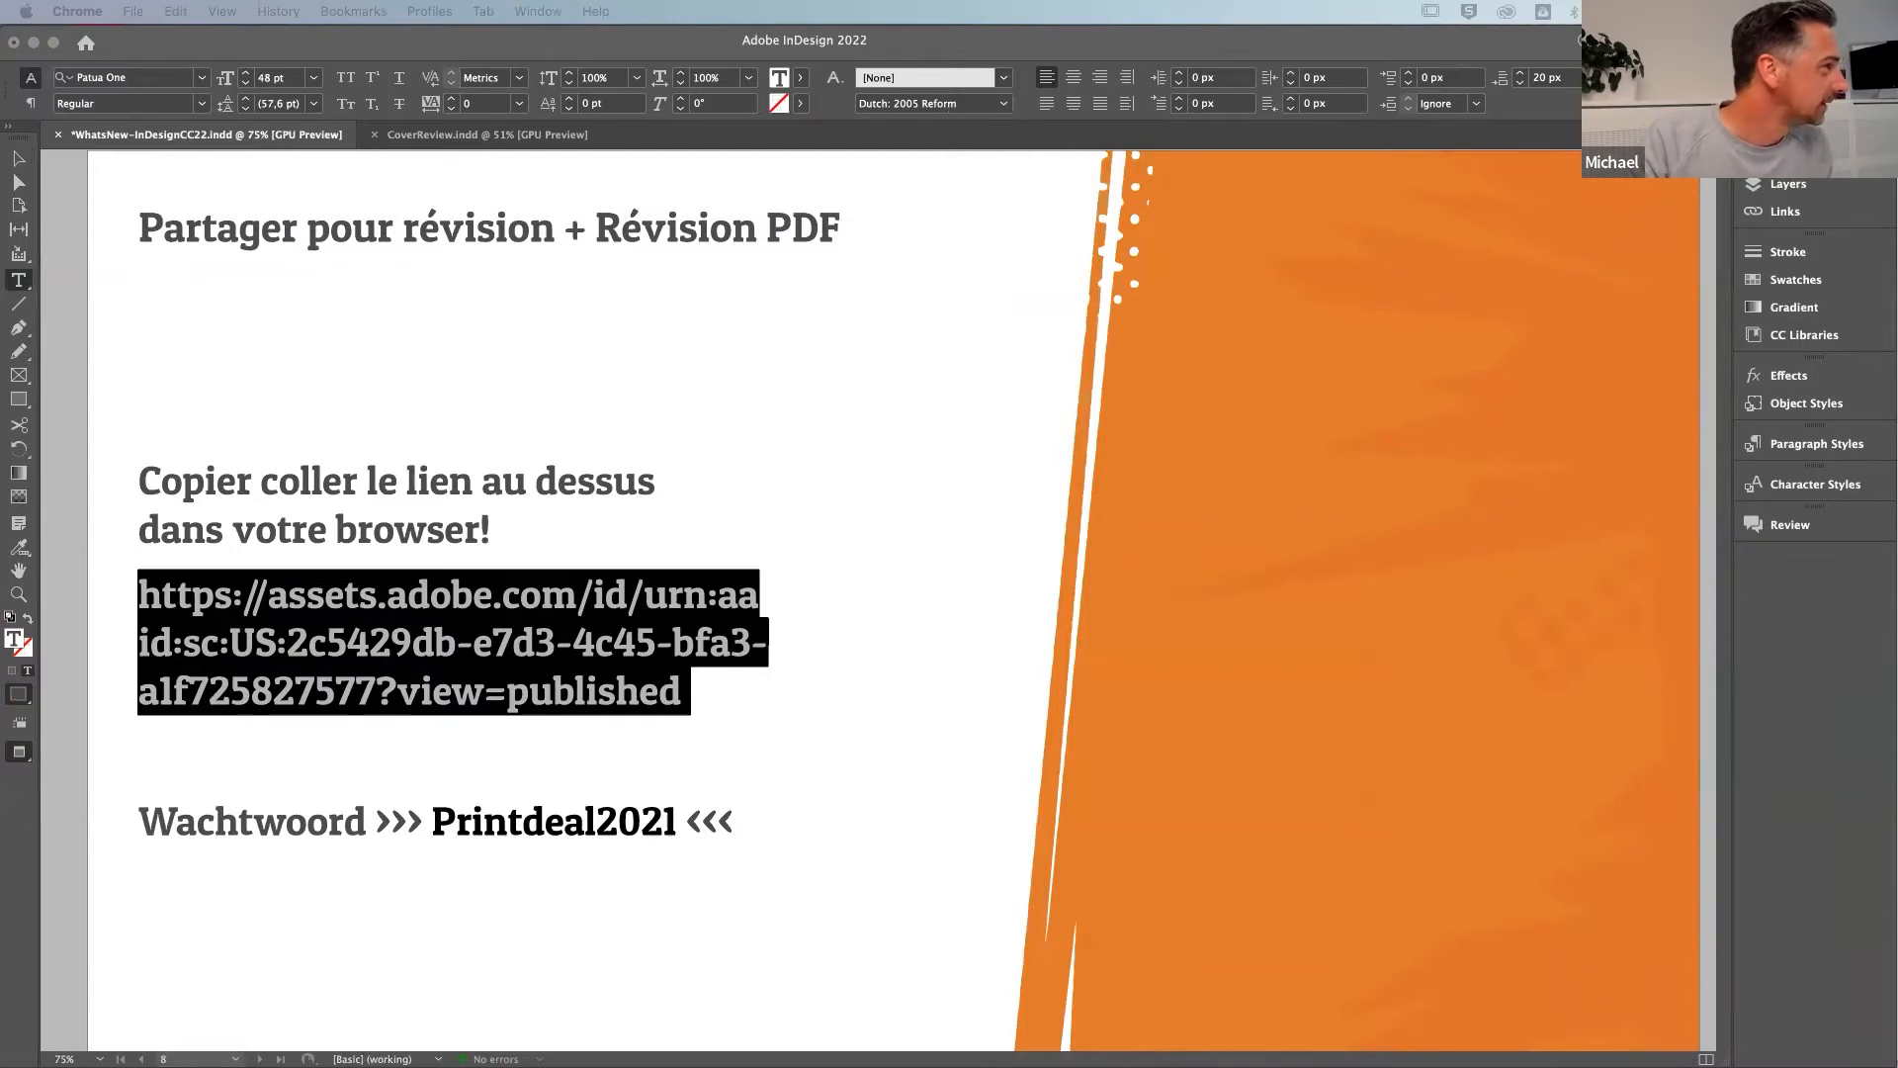
pyautogui.moveTo(0, 210); pyautogui.dragTo(537, 7)
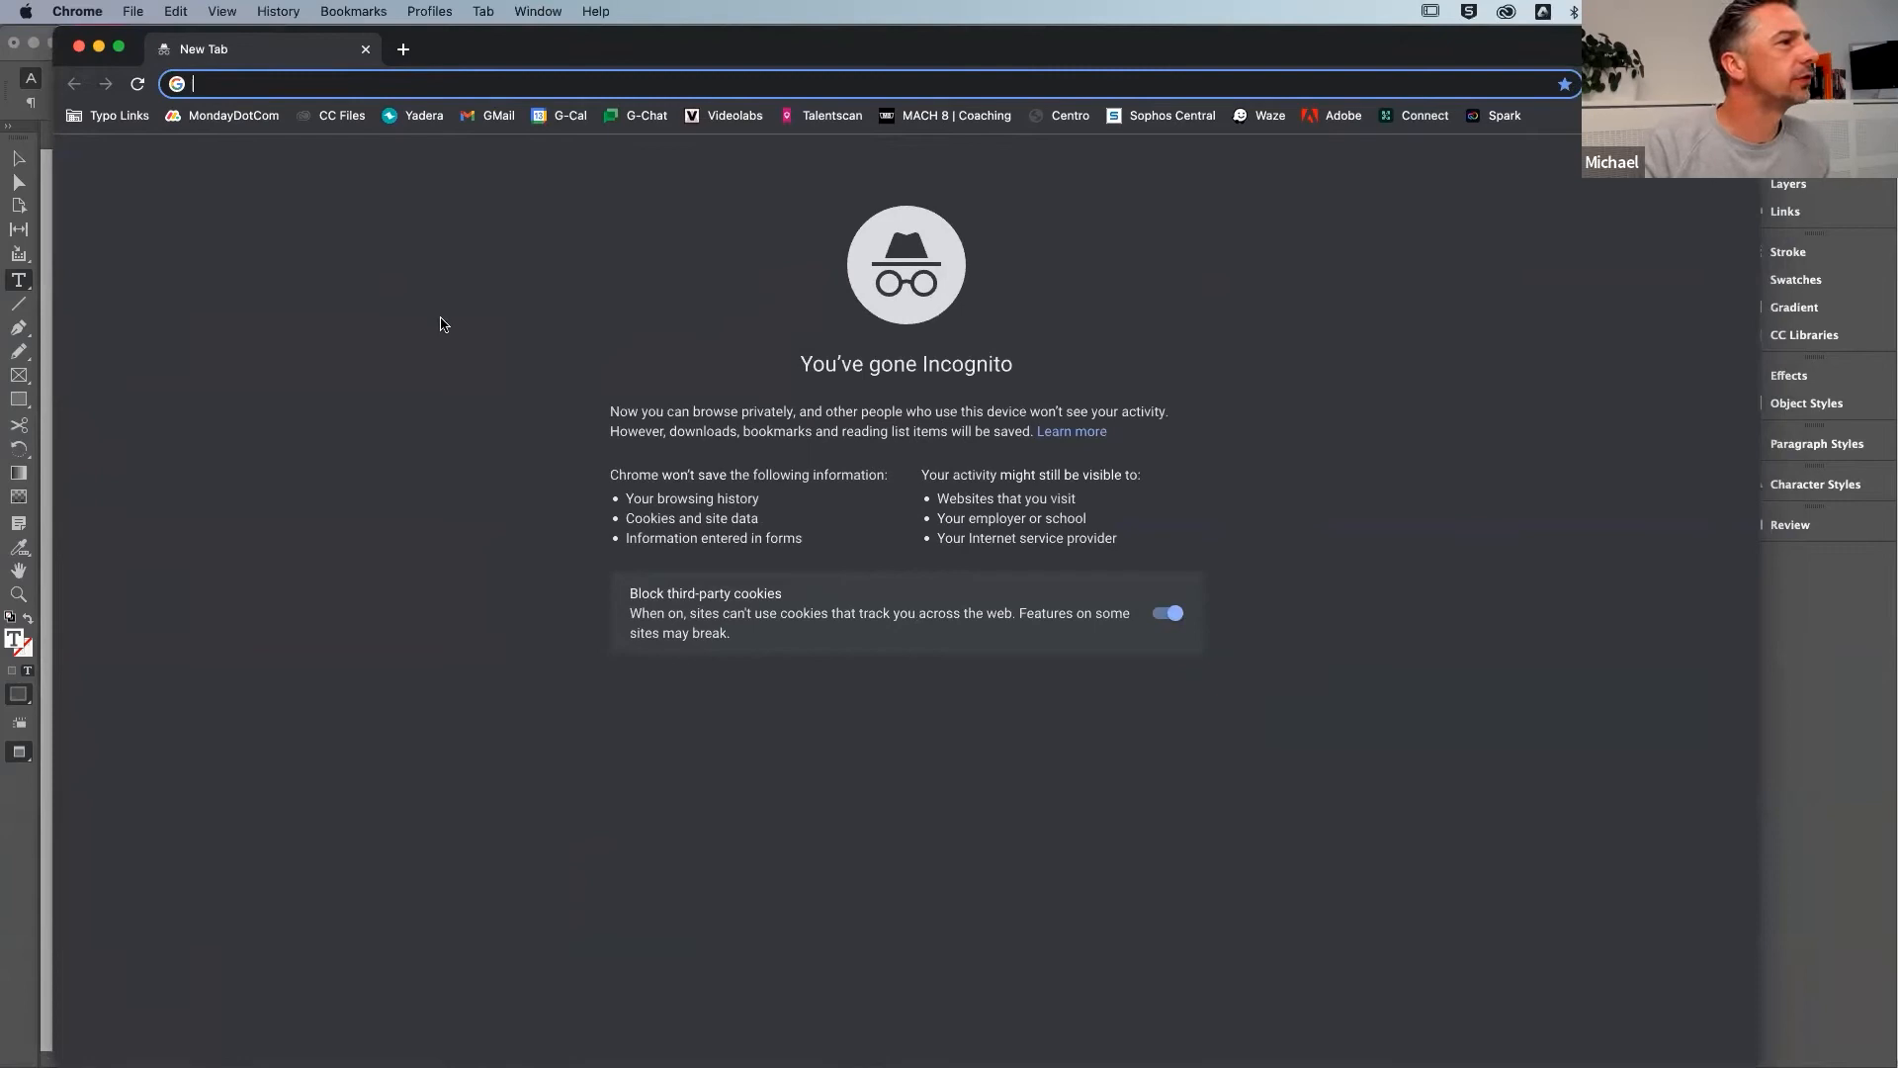
pyautogui.press('super+v')
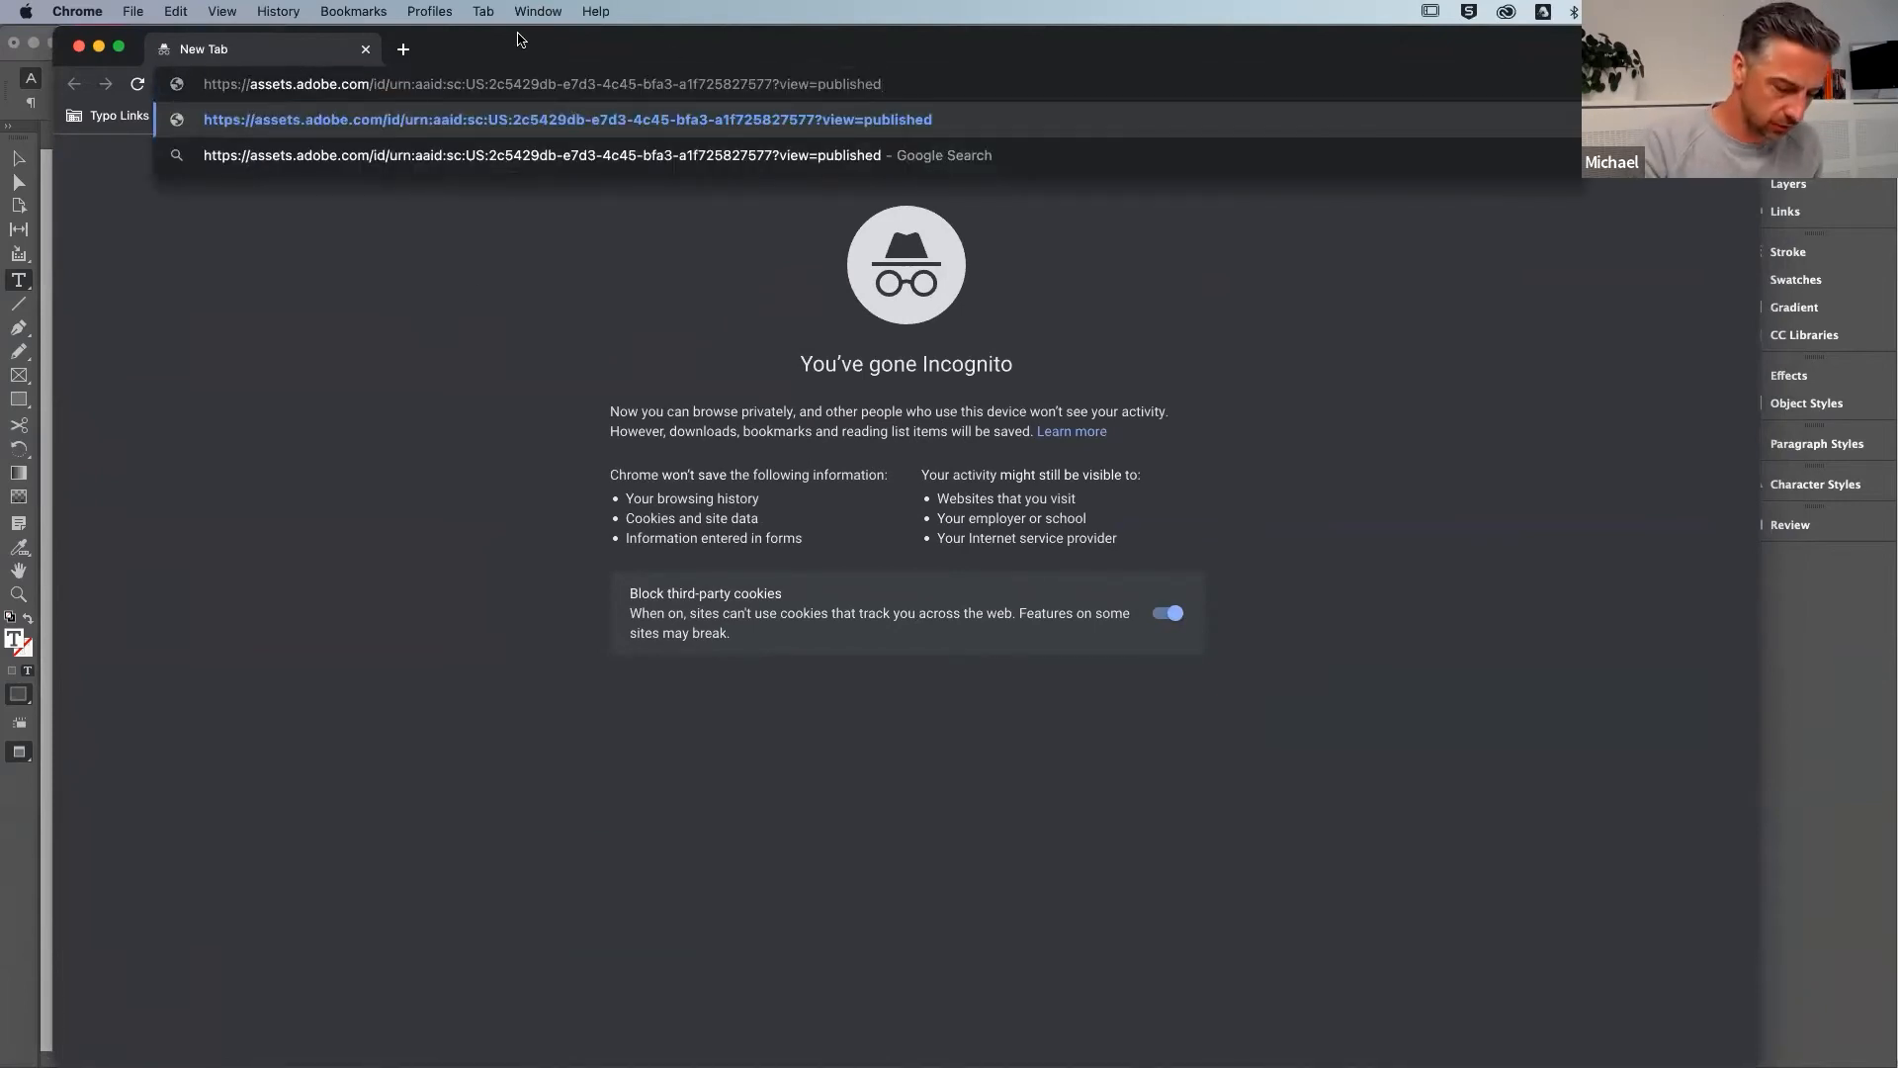
pyautogui.press('Return')
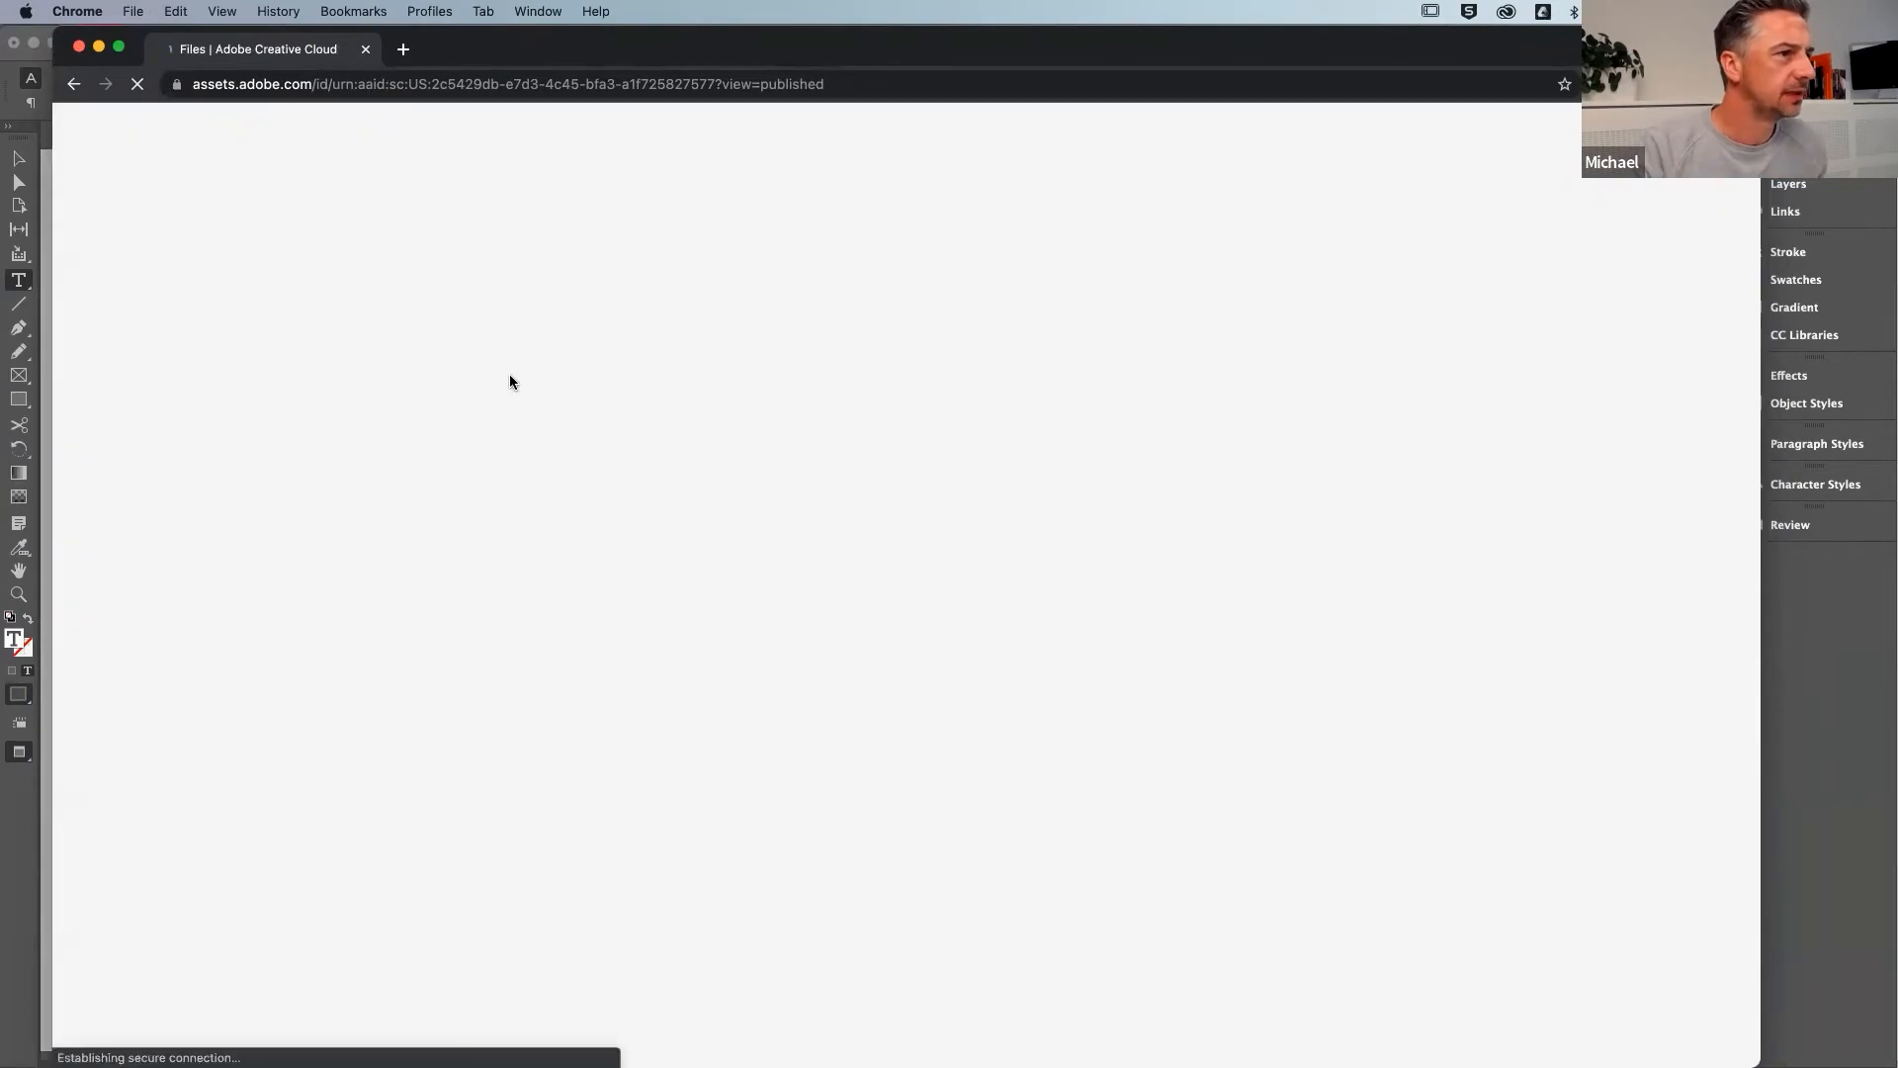
pyautogui.click(1562, 1044)
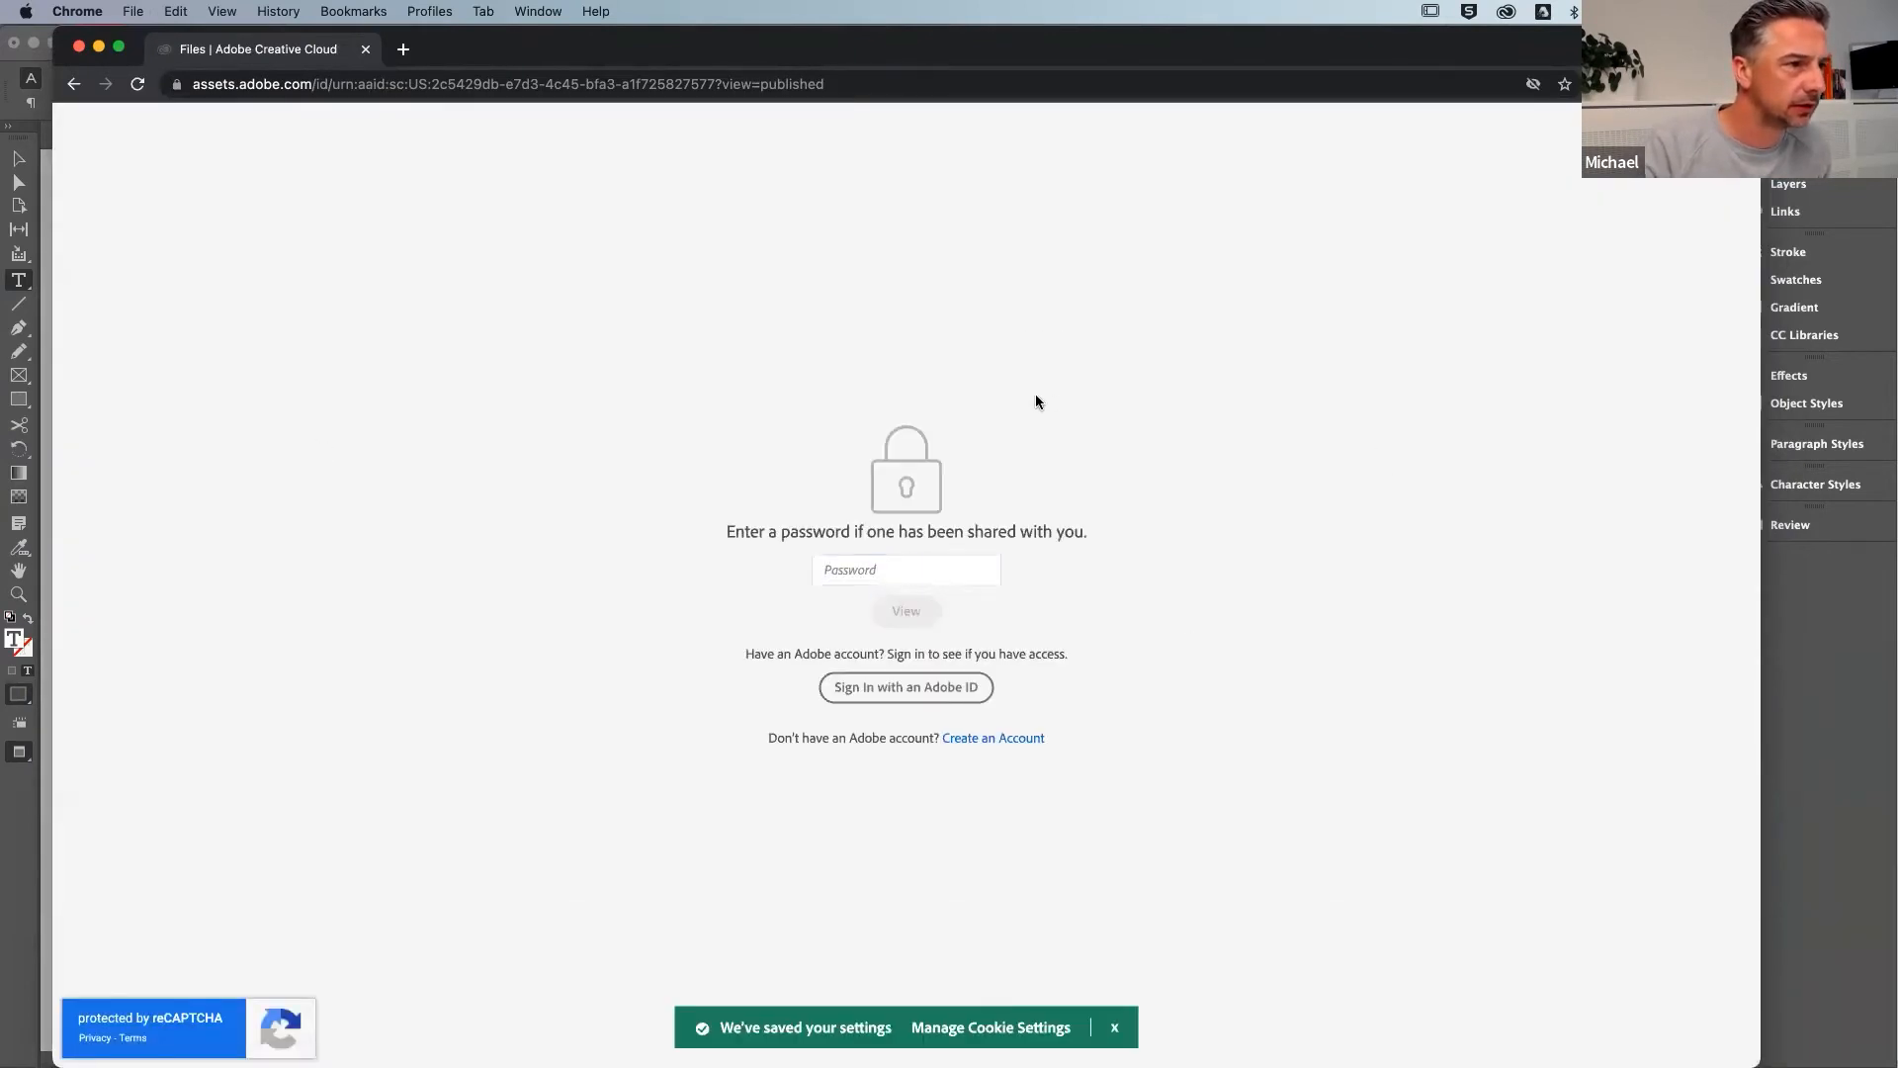
pyautogui.click(905, 566)
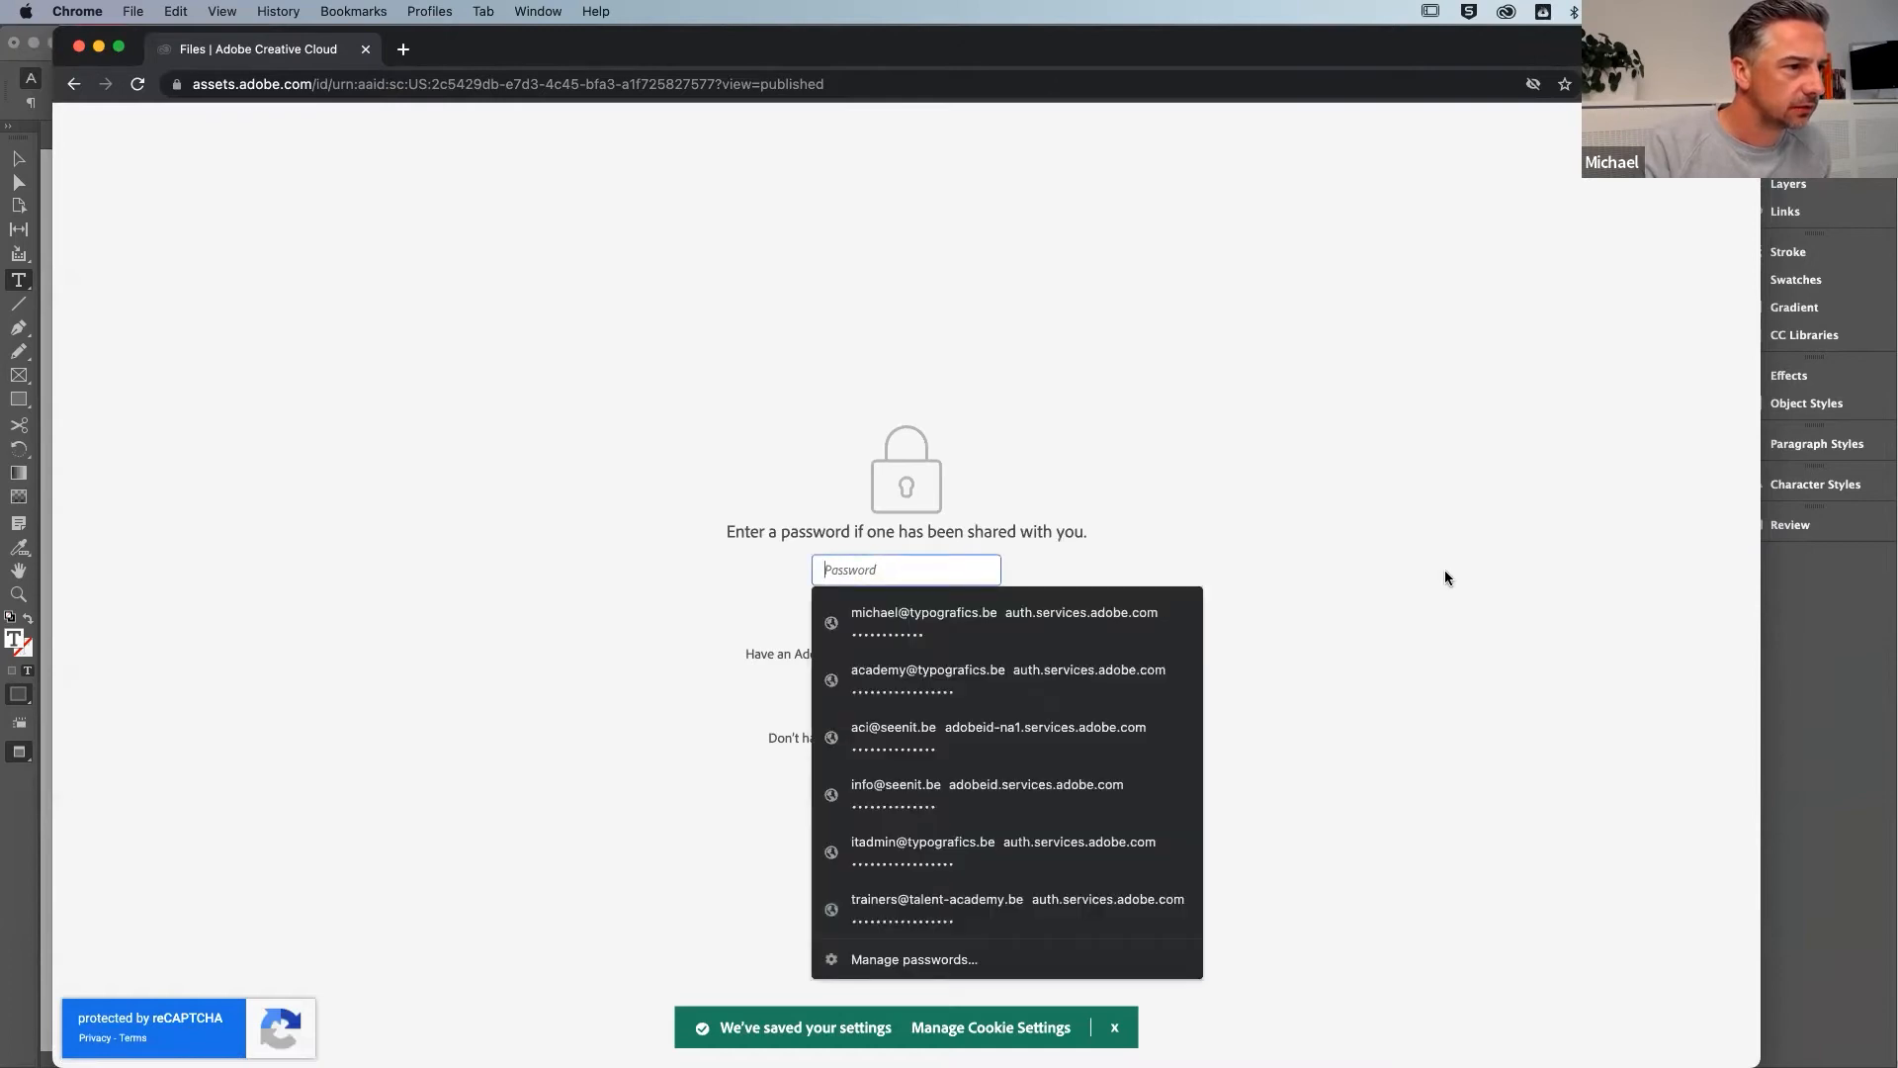
pyautogui.click(644, 416)
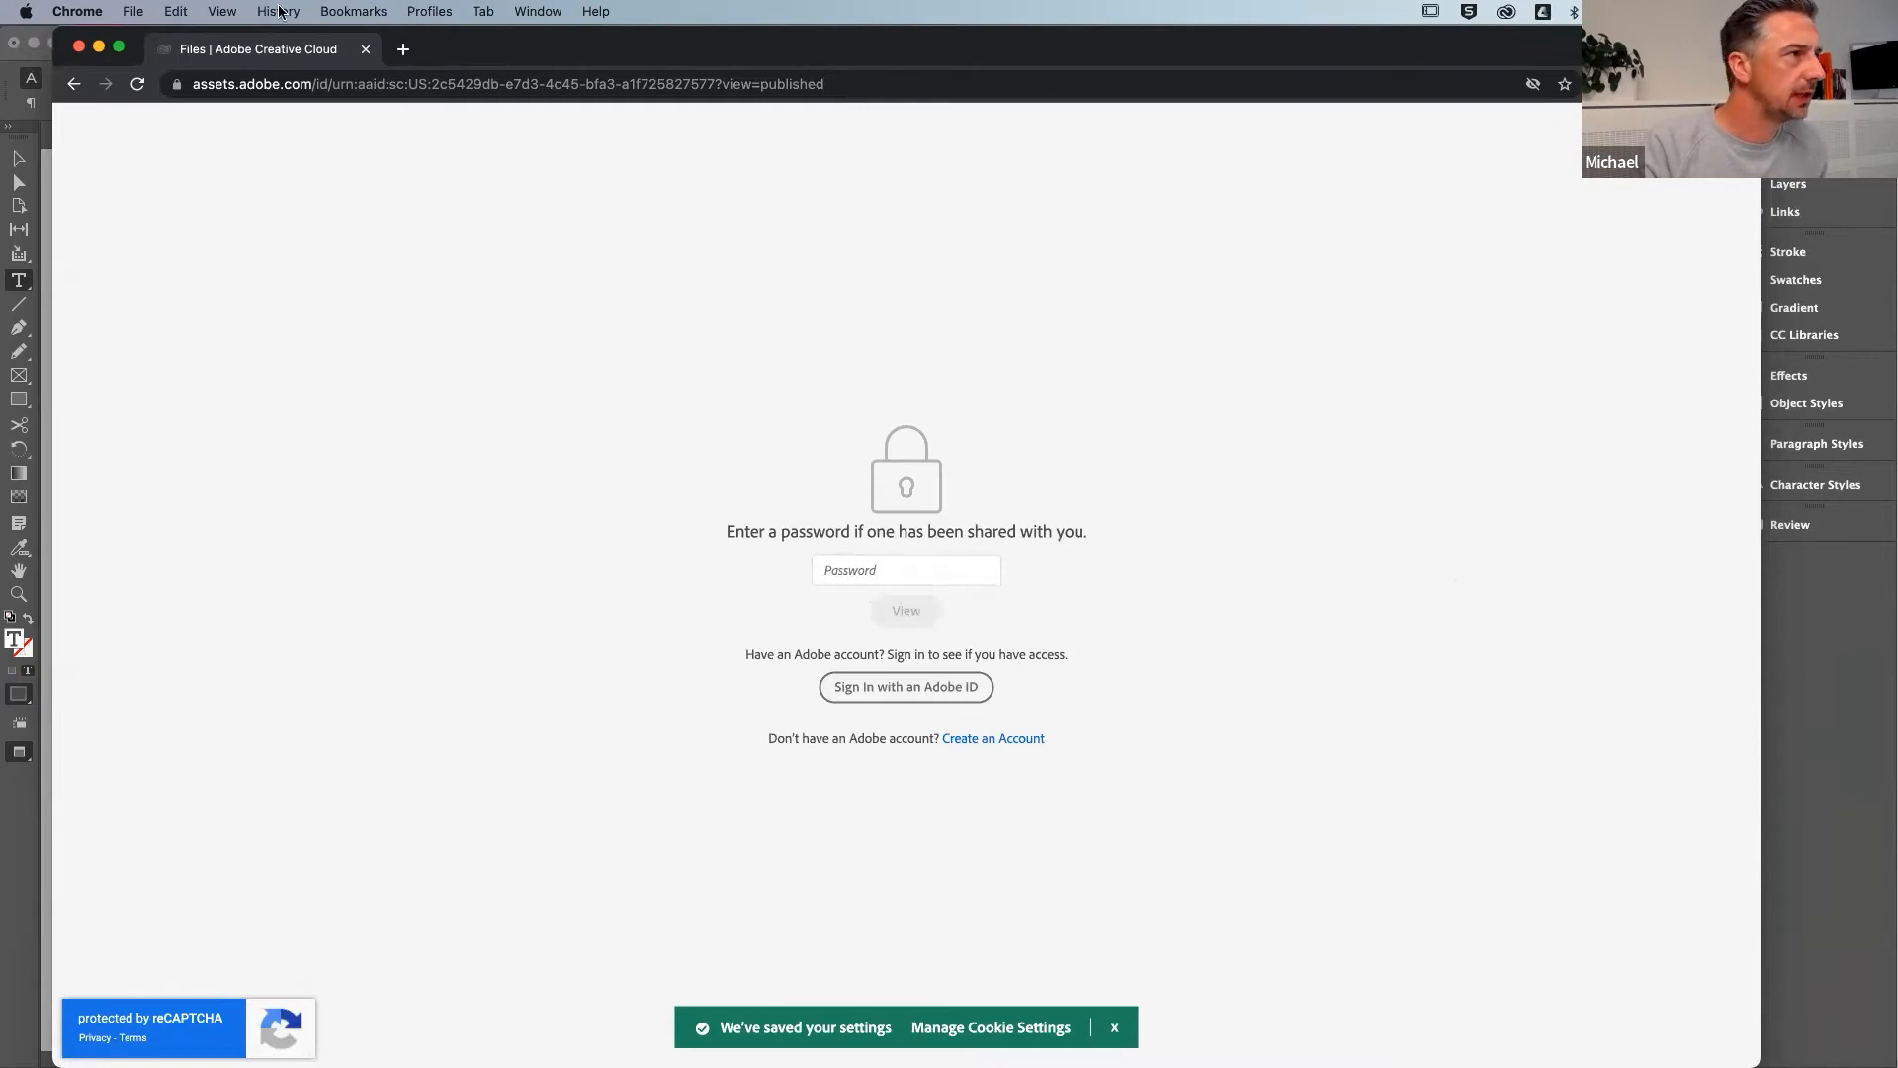
# Switch to InDesign, bring up CoverReview.indd, and copy its public review link from Share for Review
pyautogui.click(41, 264)
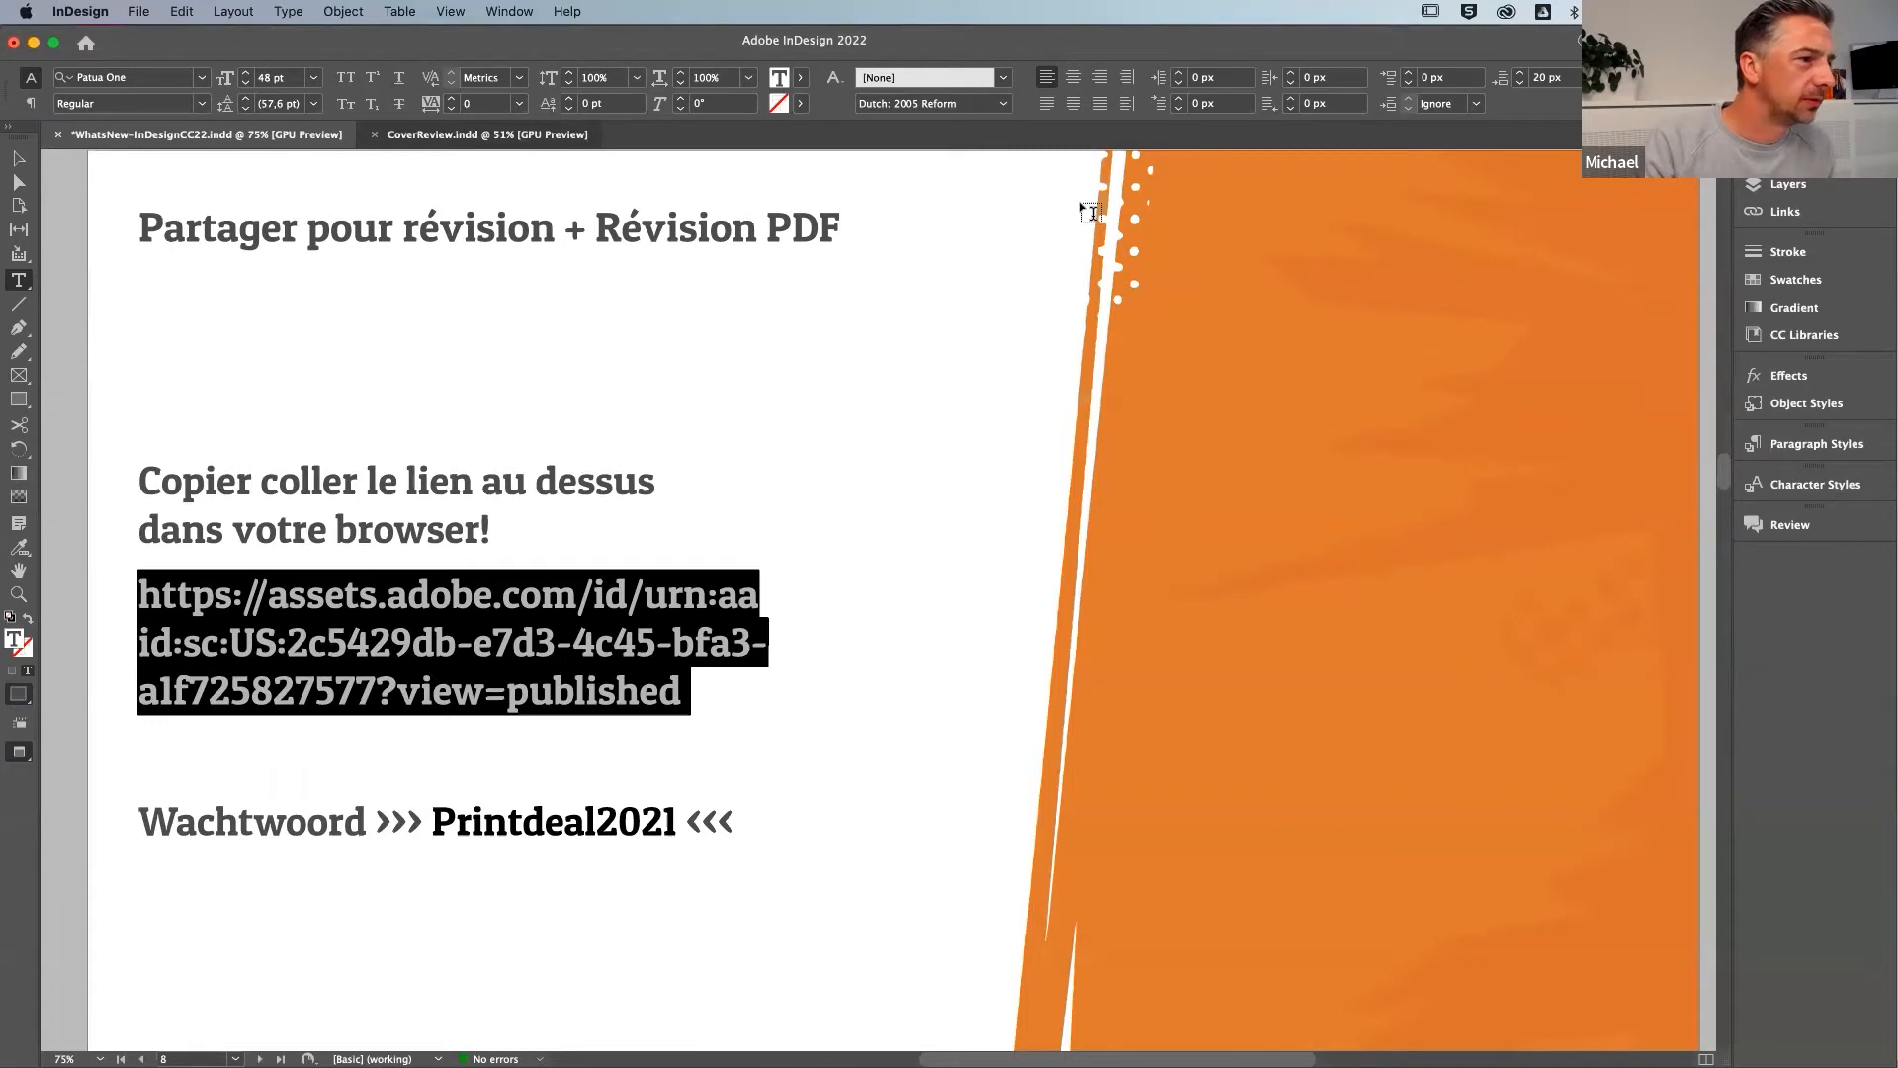
pyautogui.click(488, 134)
pyautogui.click(1704, 41)
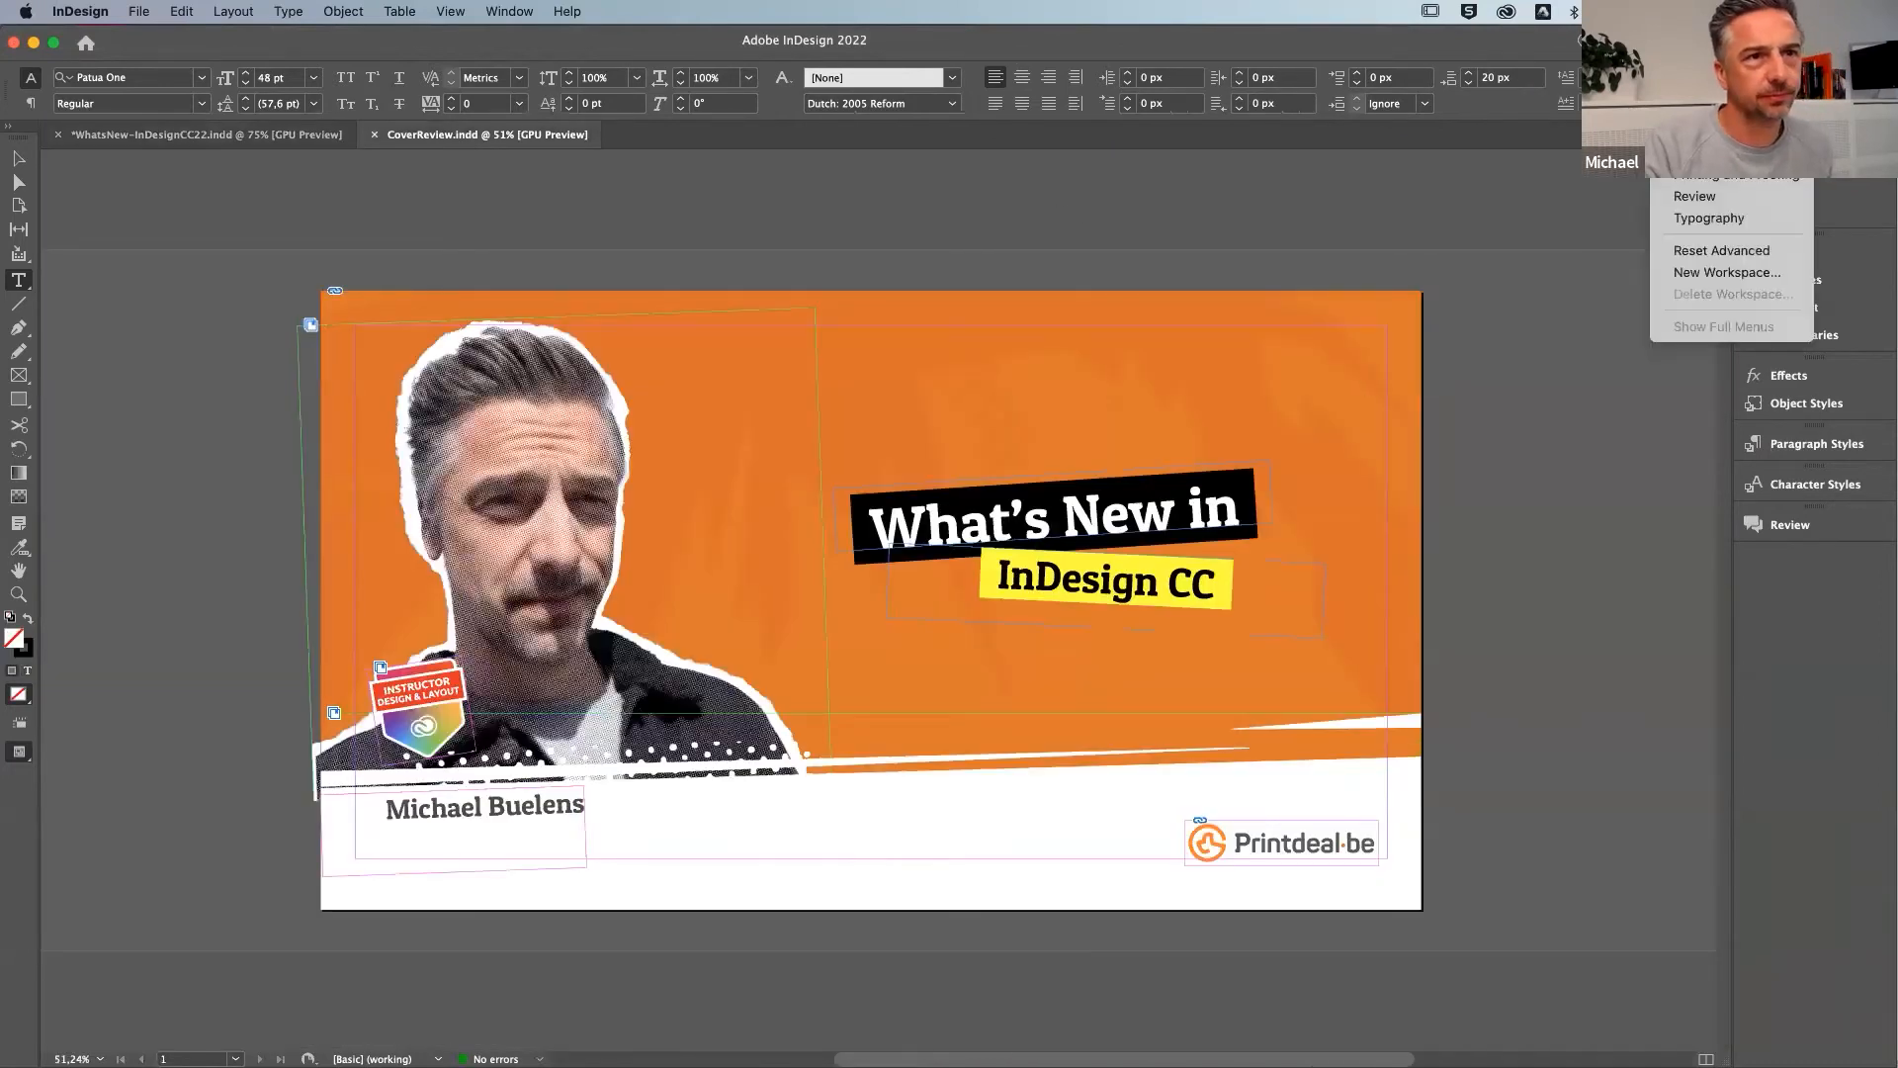
pyautogui.click(1400, 43)
pyautogui.click(1611, 42)
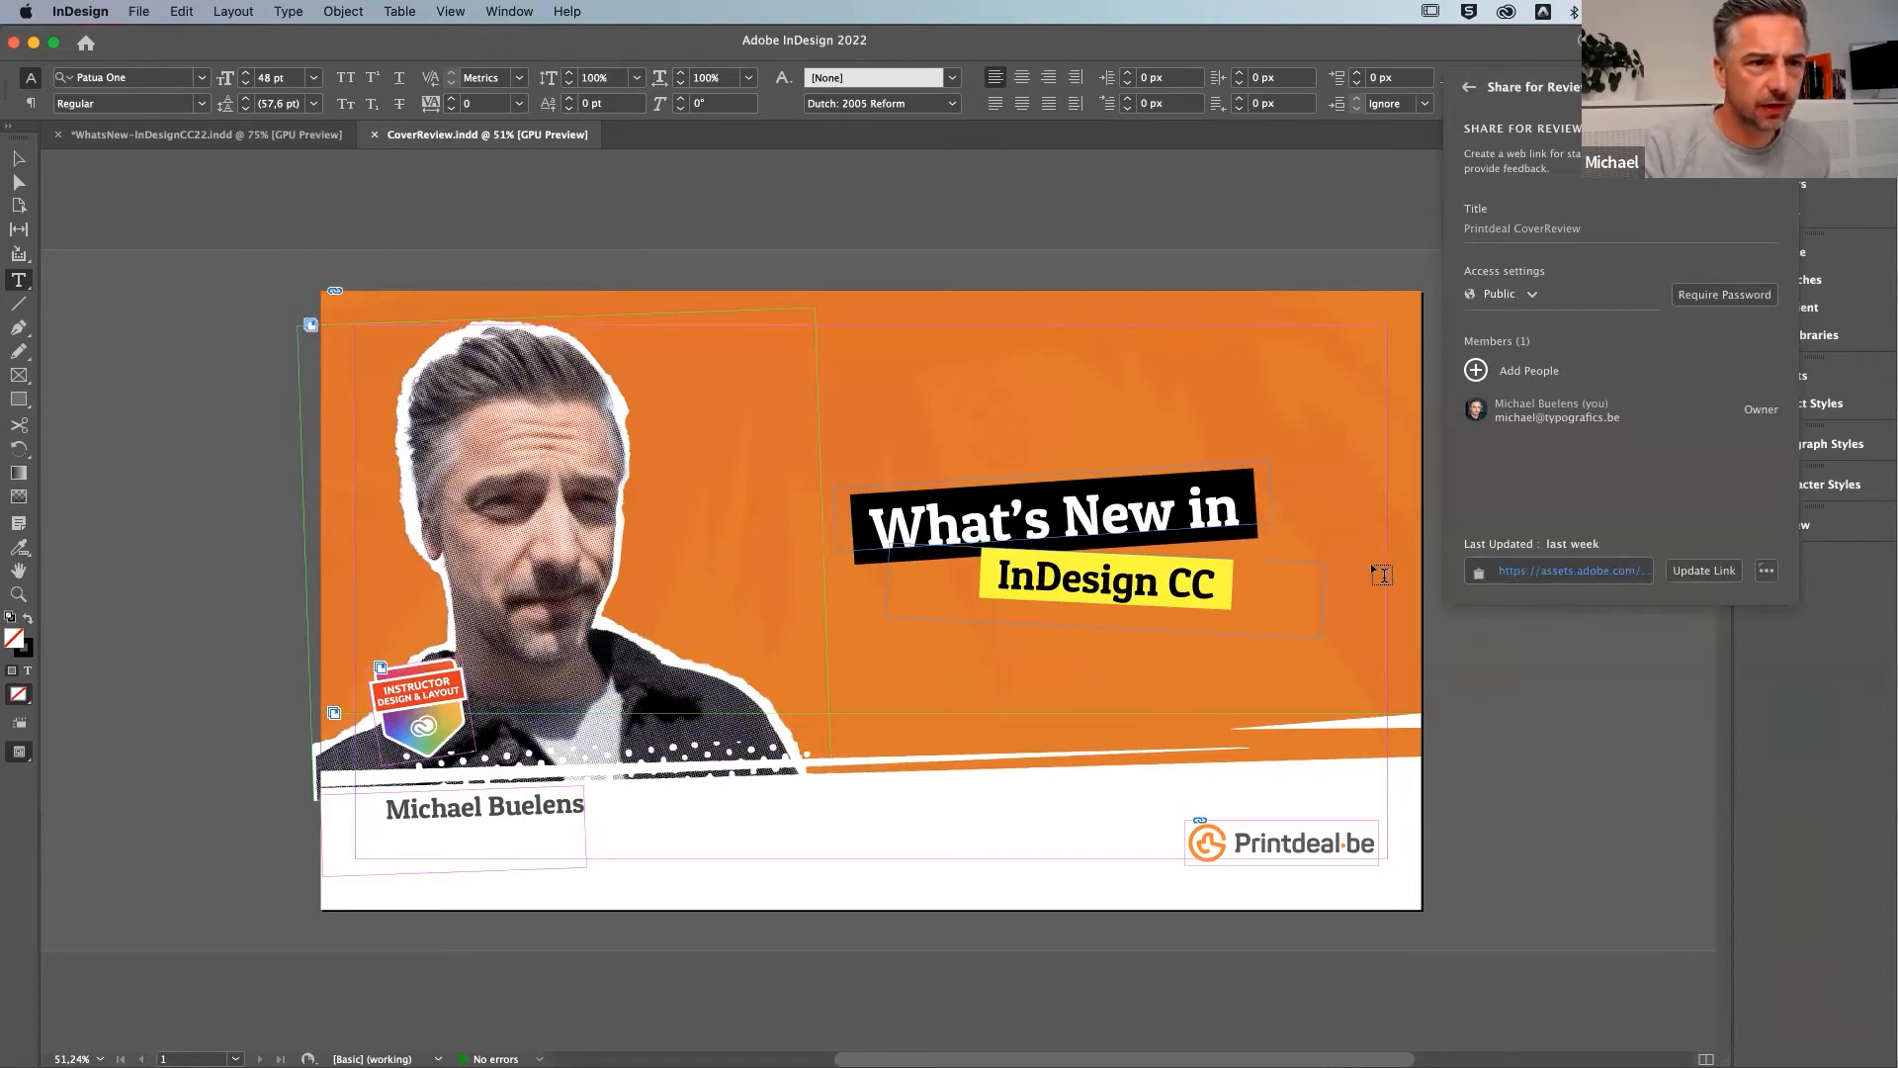
pyautogui.click(1478, 573)
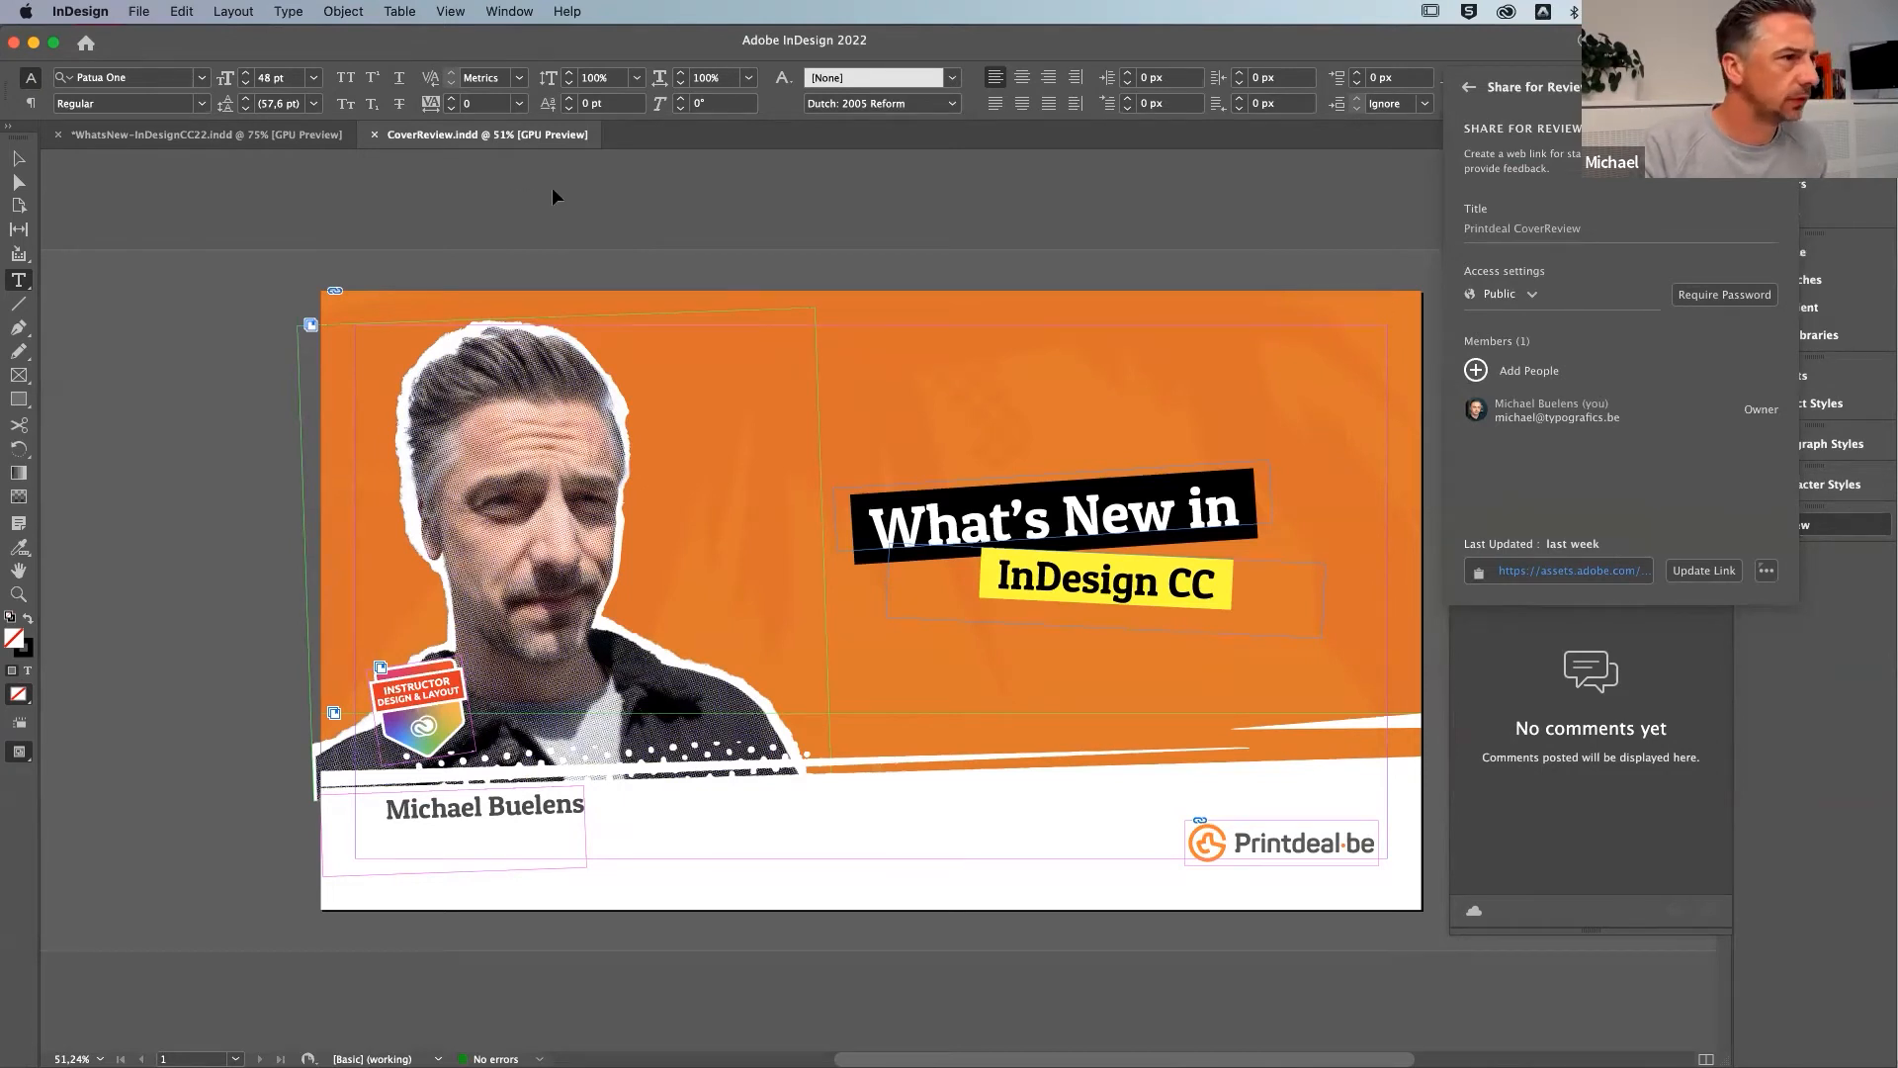
# Open the copied review link in a new browser tab in Chrome
pyautogui.press('super+Tab')
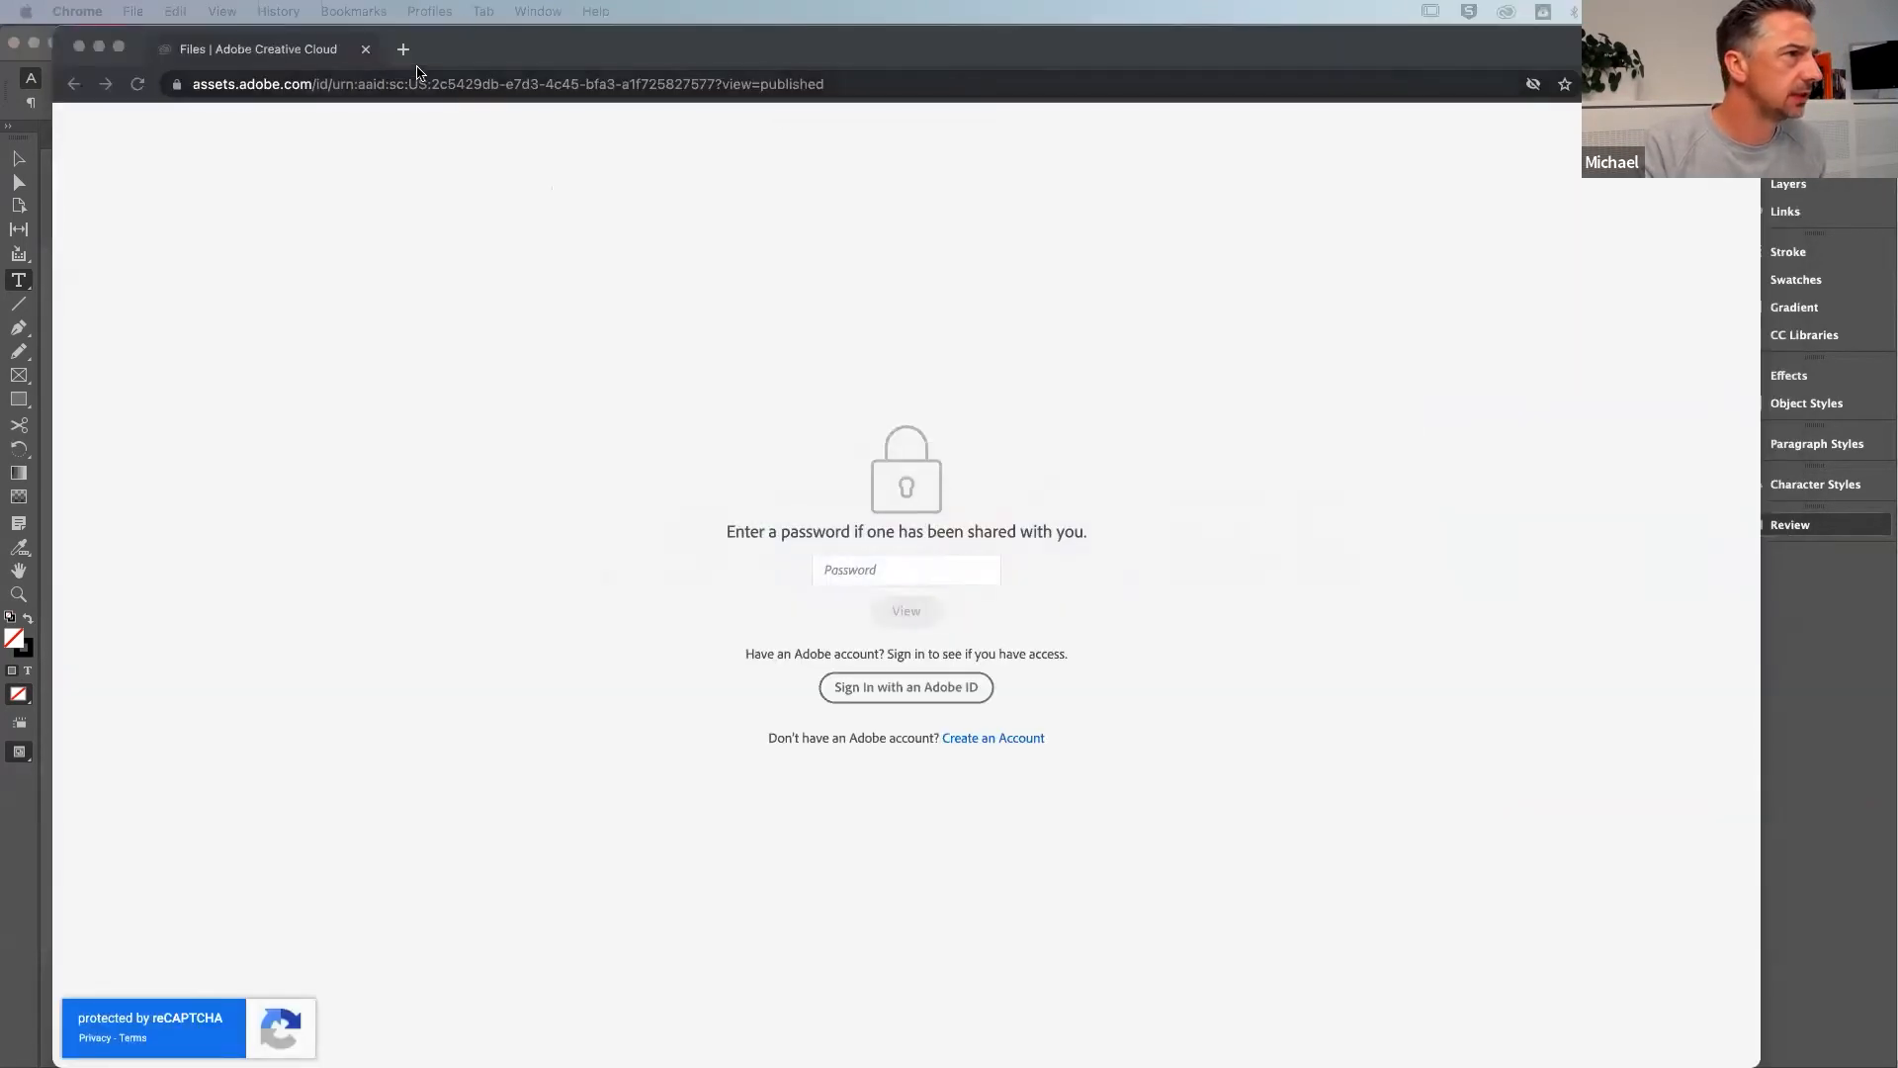
pyautogui.press('super+shift+n')
pyautogui.press('super+v')
pyautogui.press('Return')
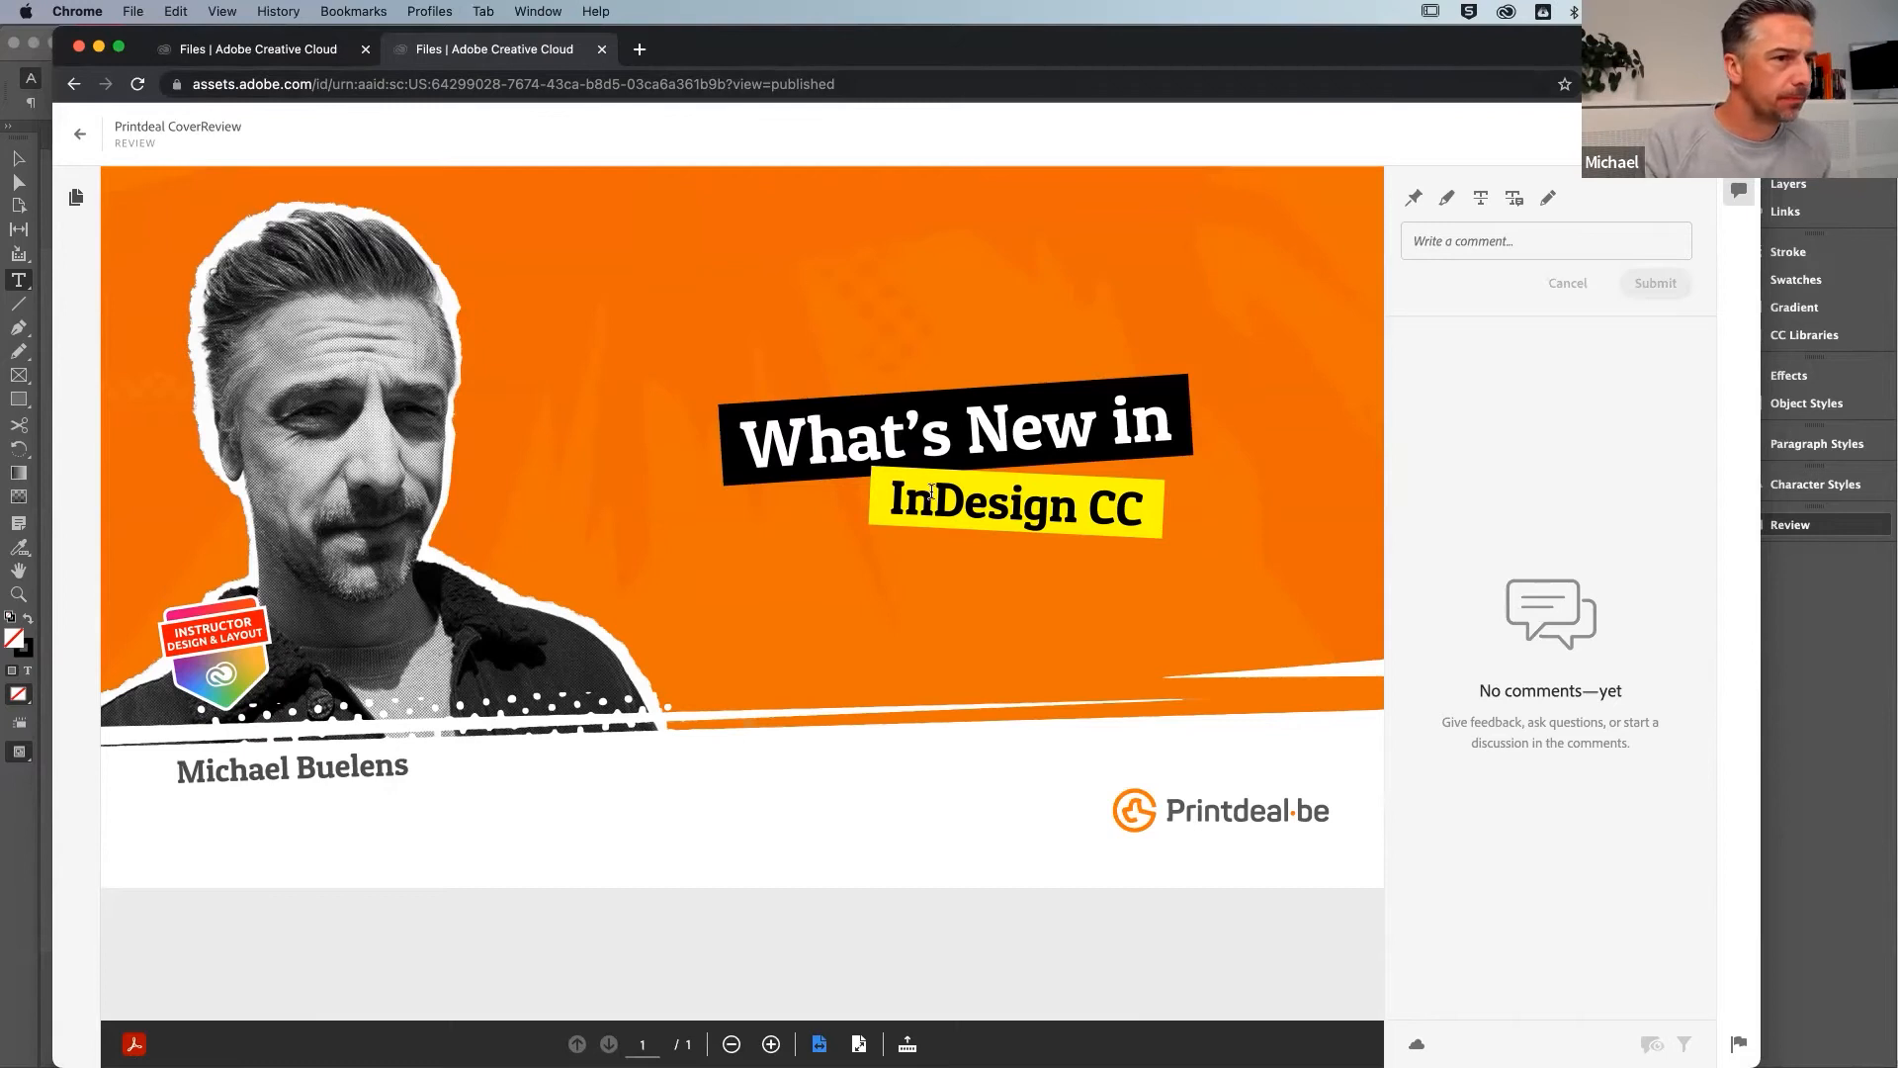
# Switch back to InDesign and create a new blank portrait document, keeping it as the active document
pyautogui.press('super+Tab')
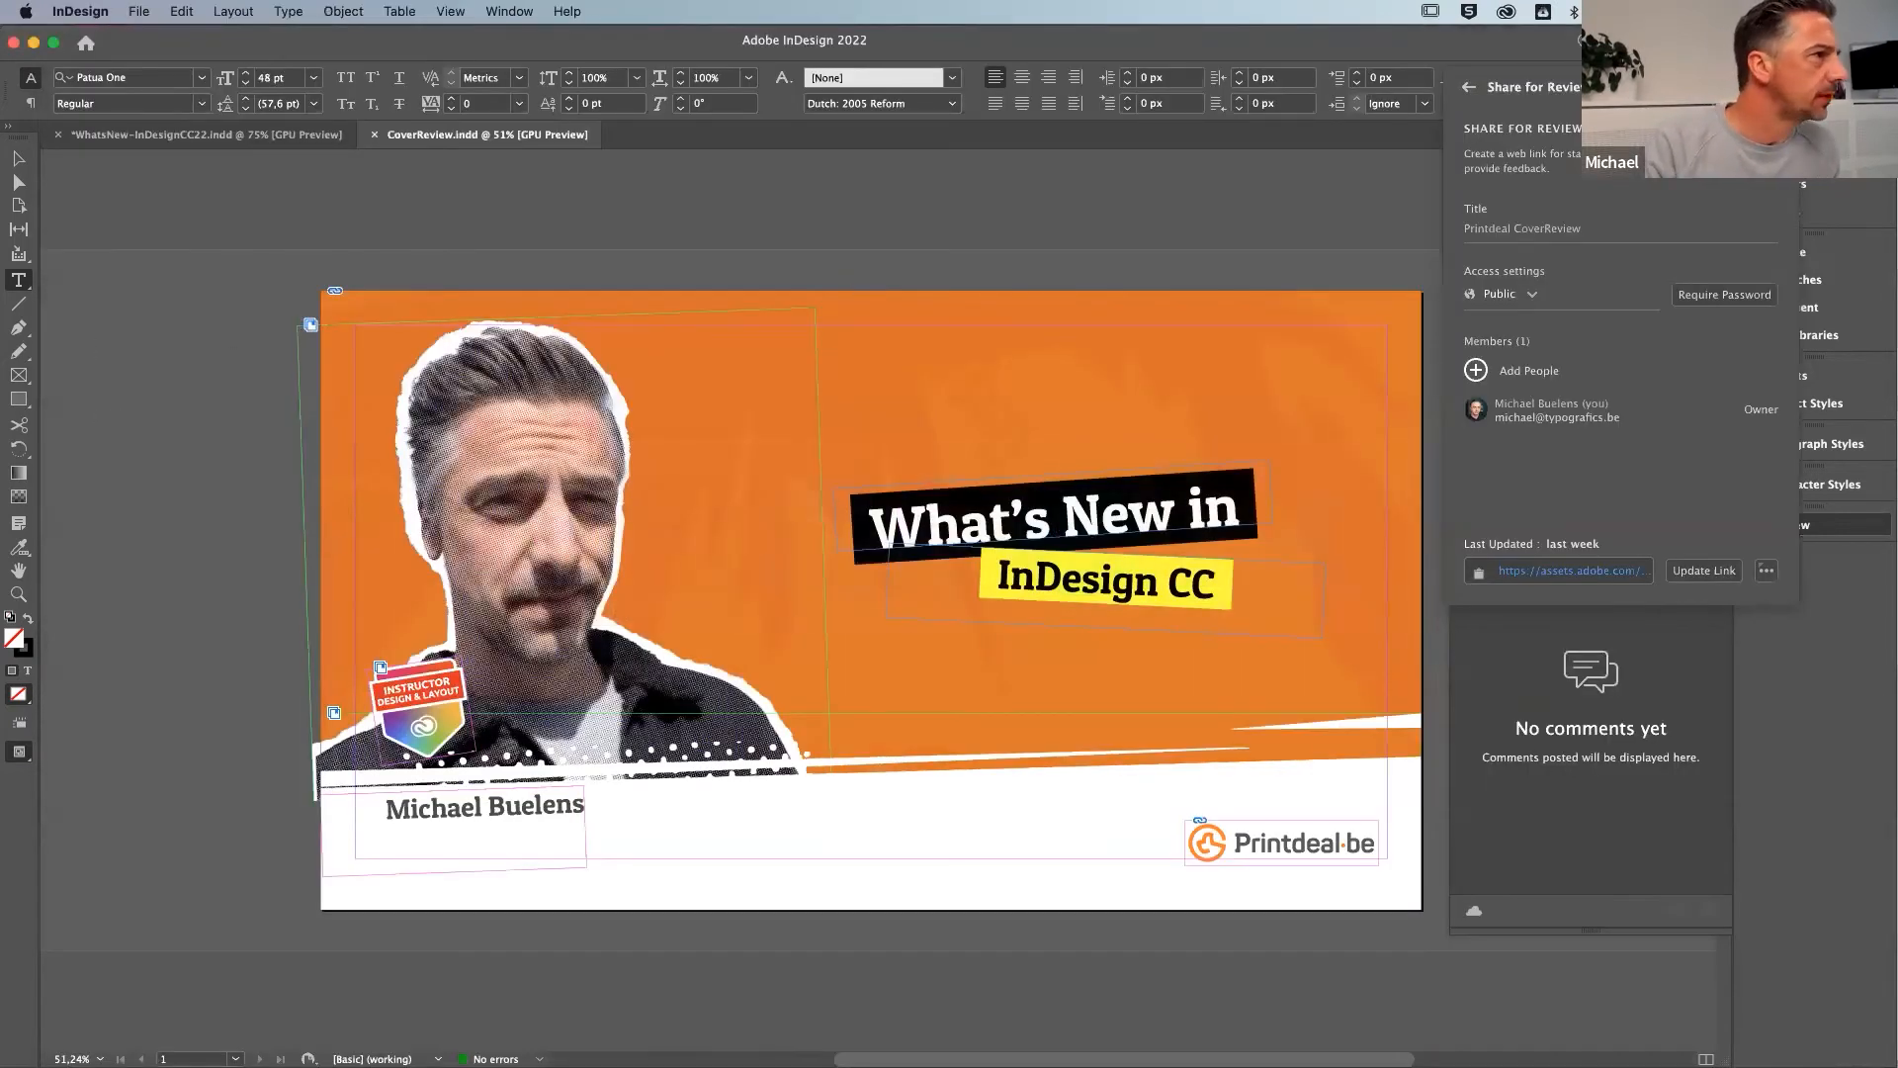
pyautogui.click(19, 159)
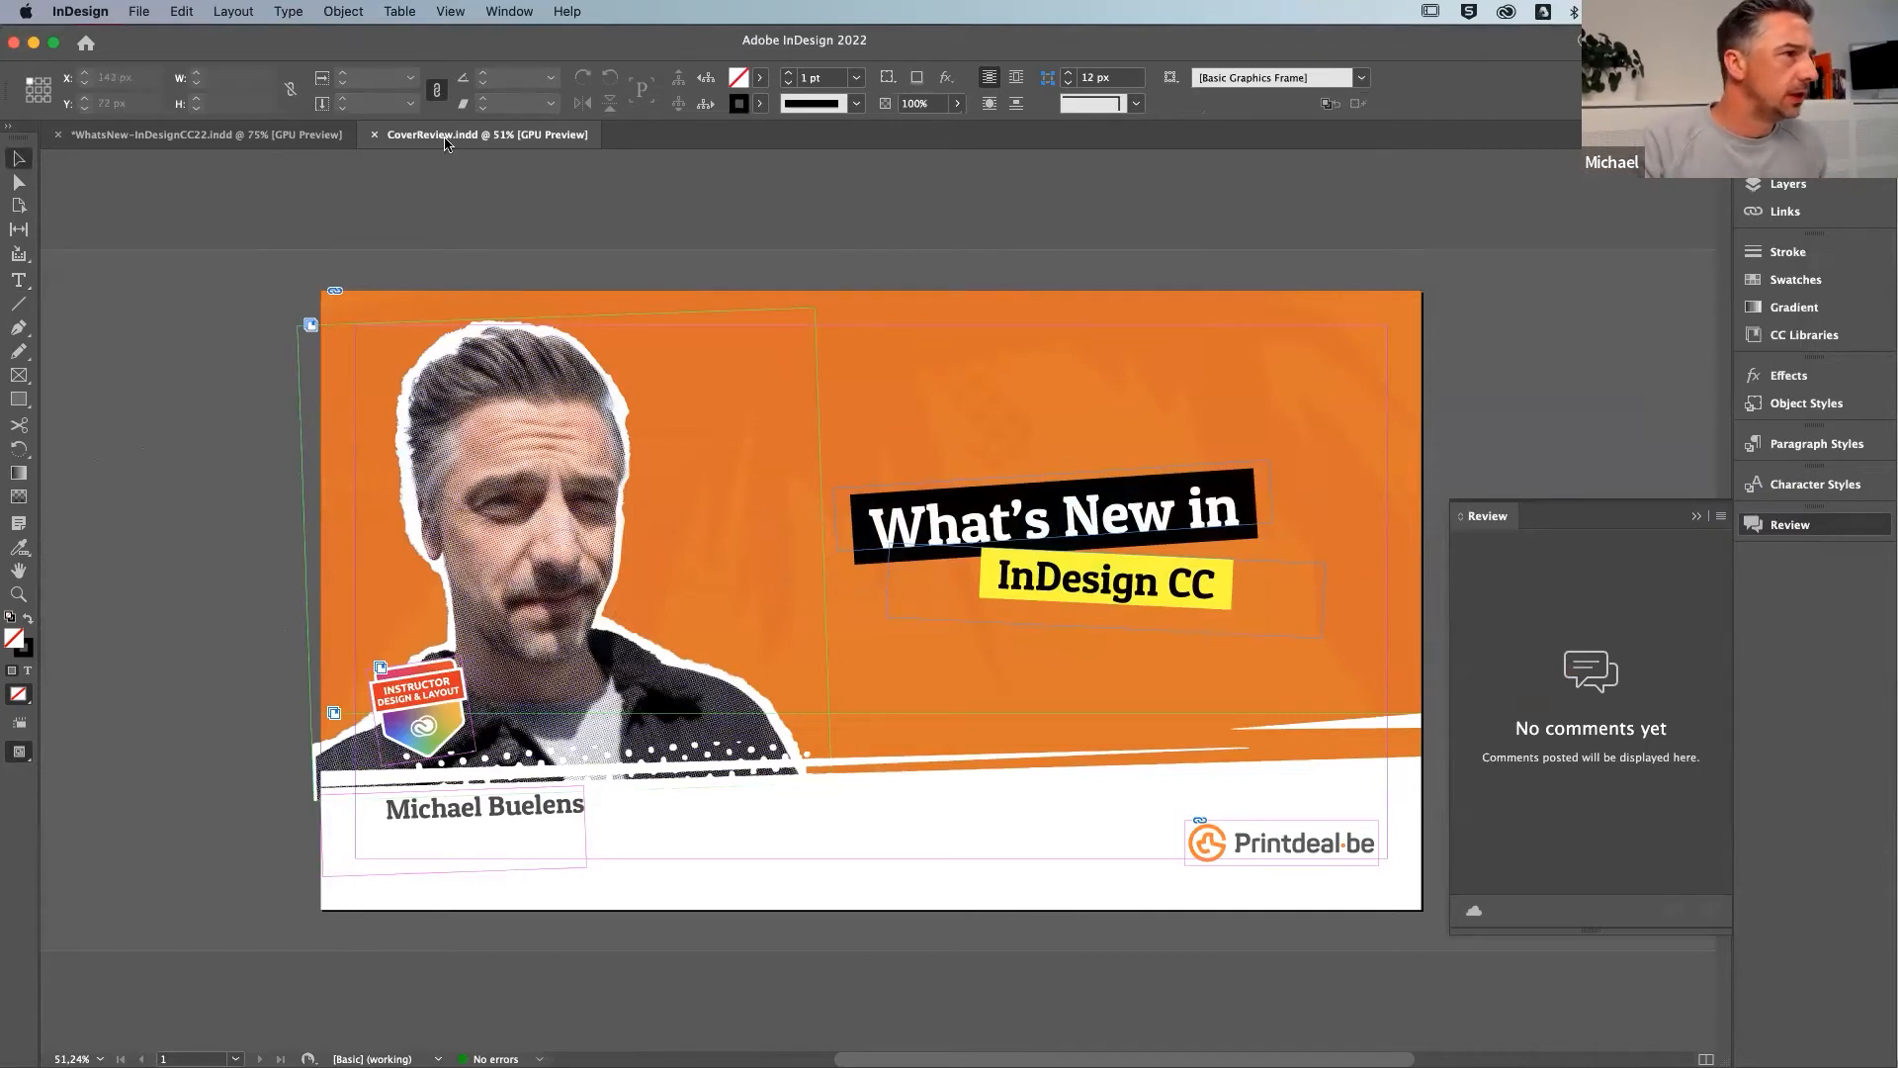
pyautogui.press('ctrl')
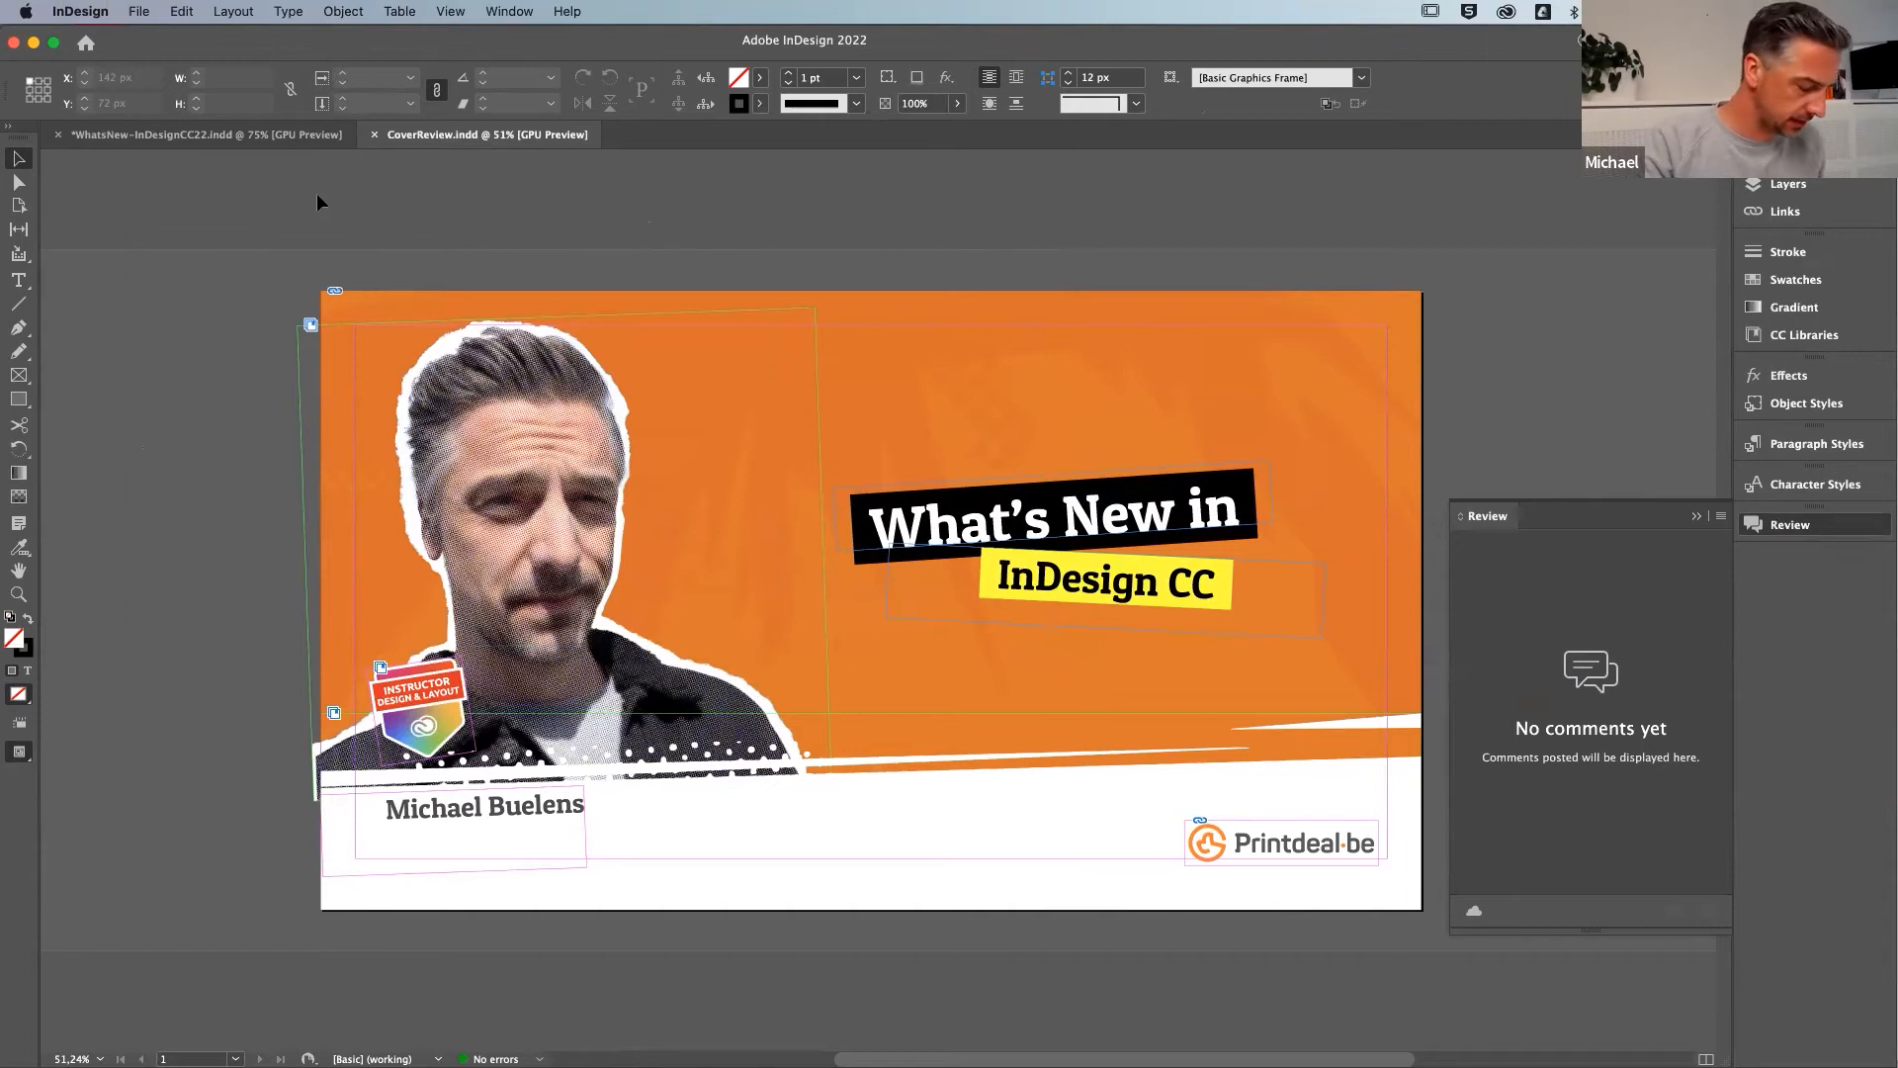
pyautogui.press('super+Tab')
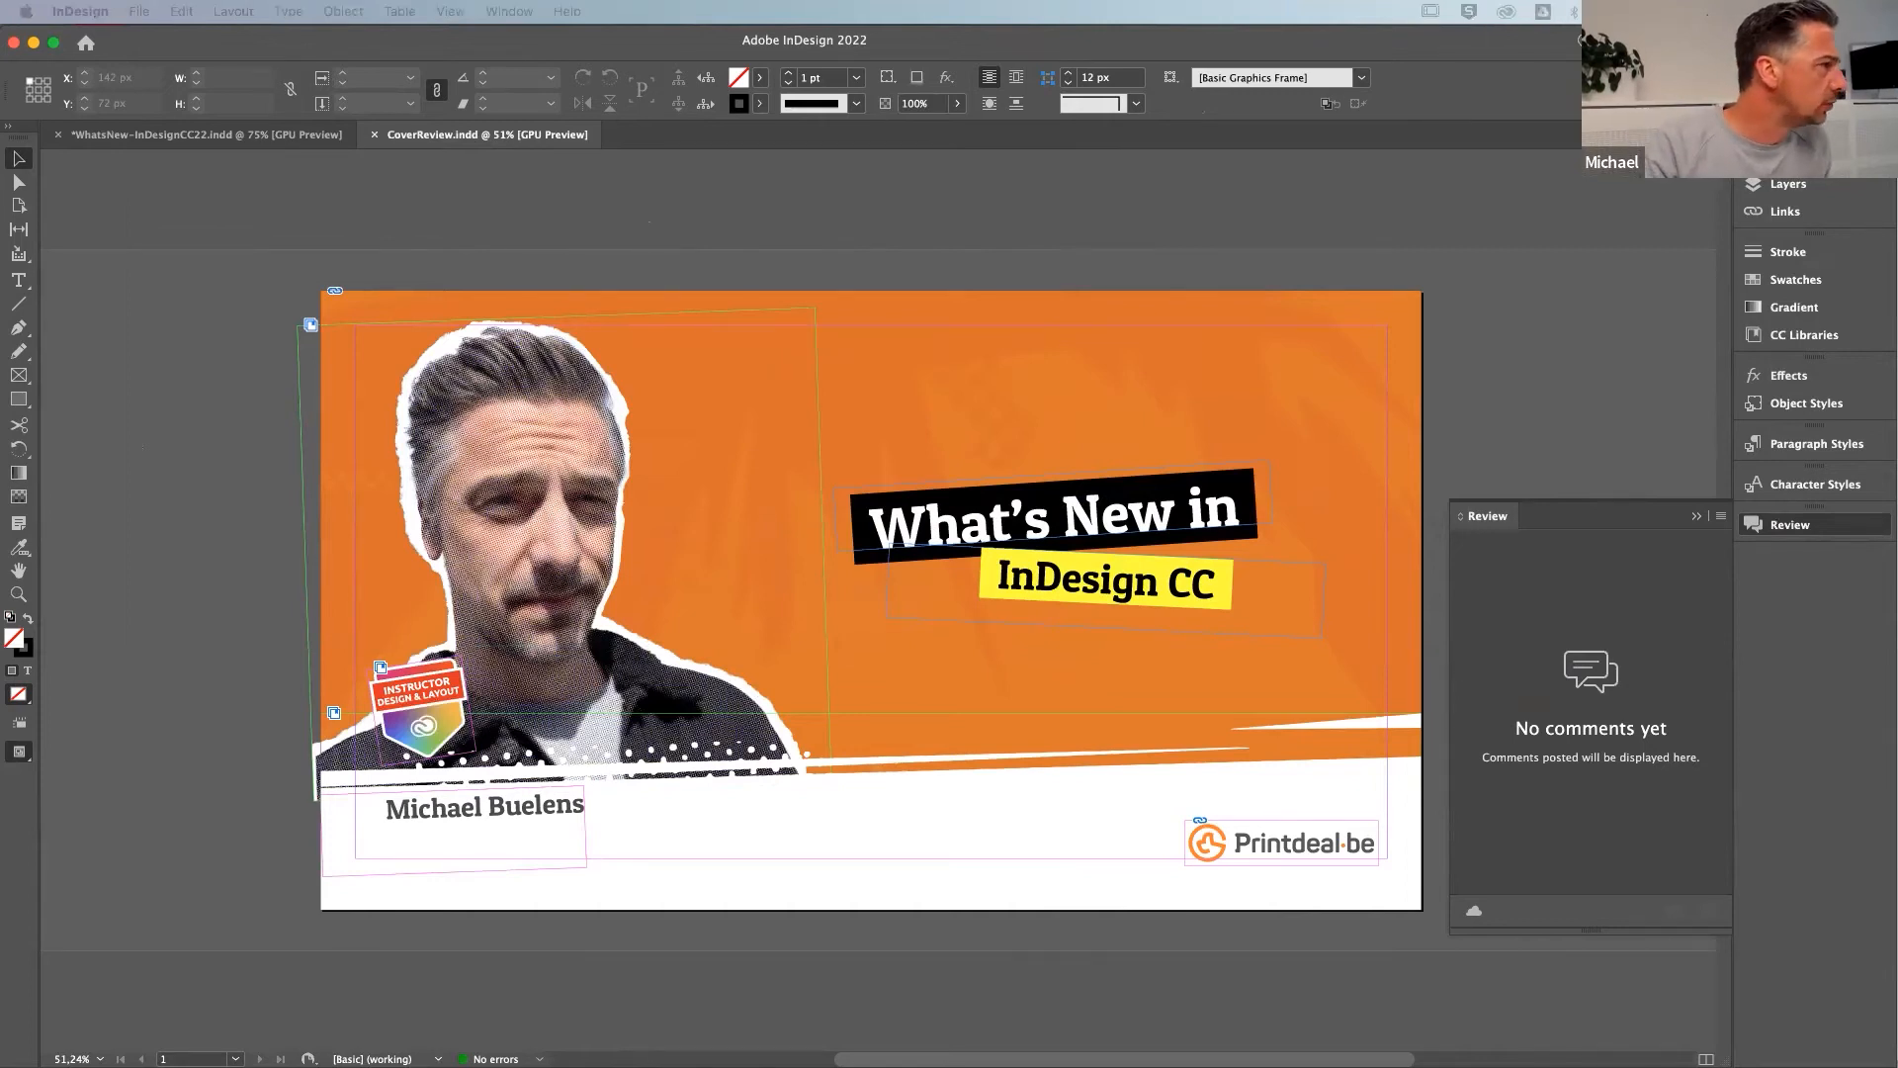
pyautogui.press('Return')
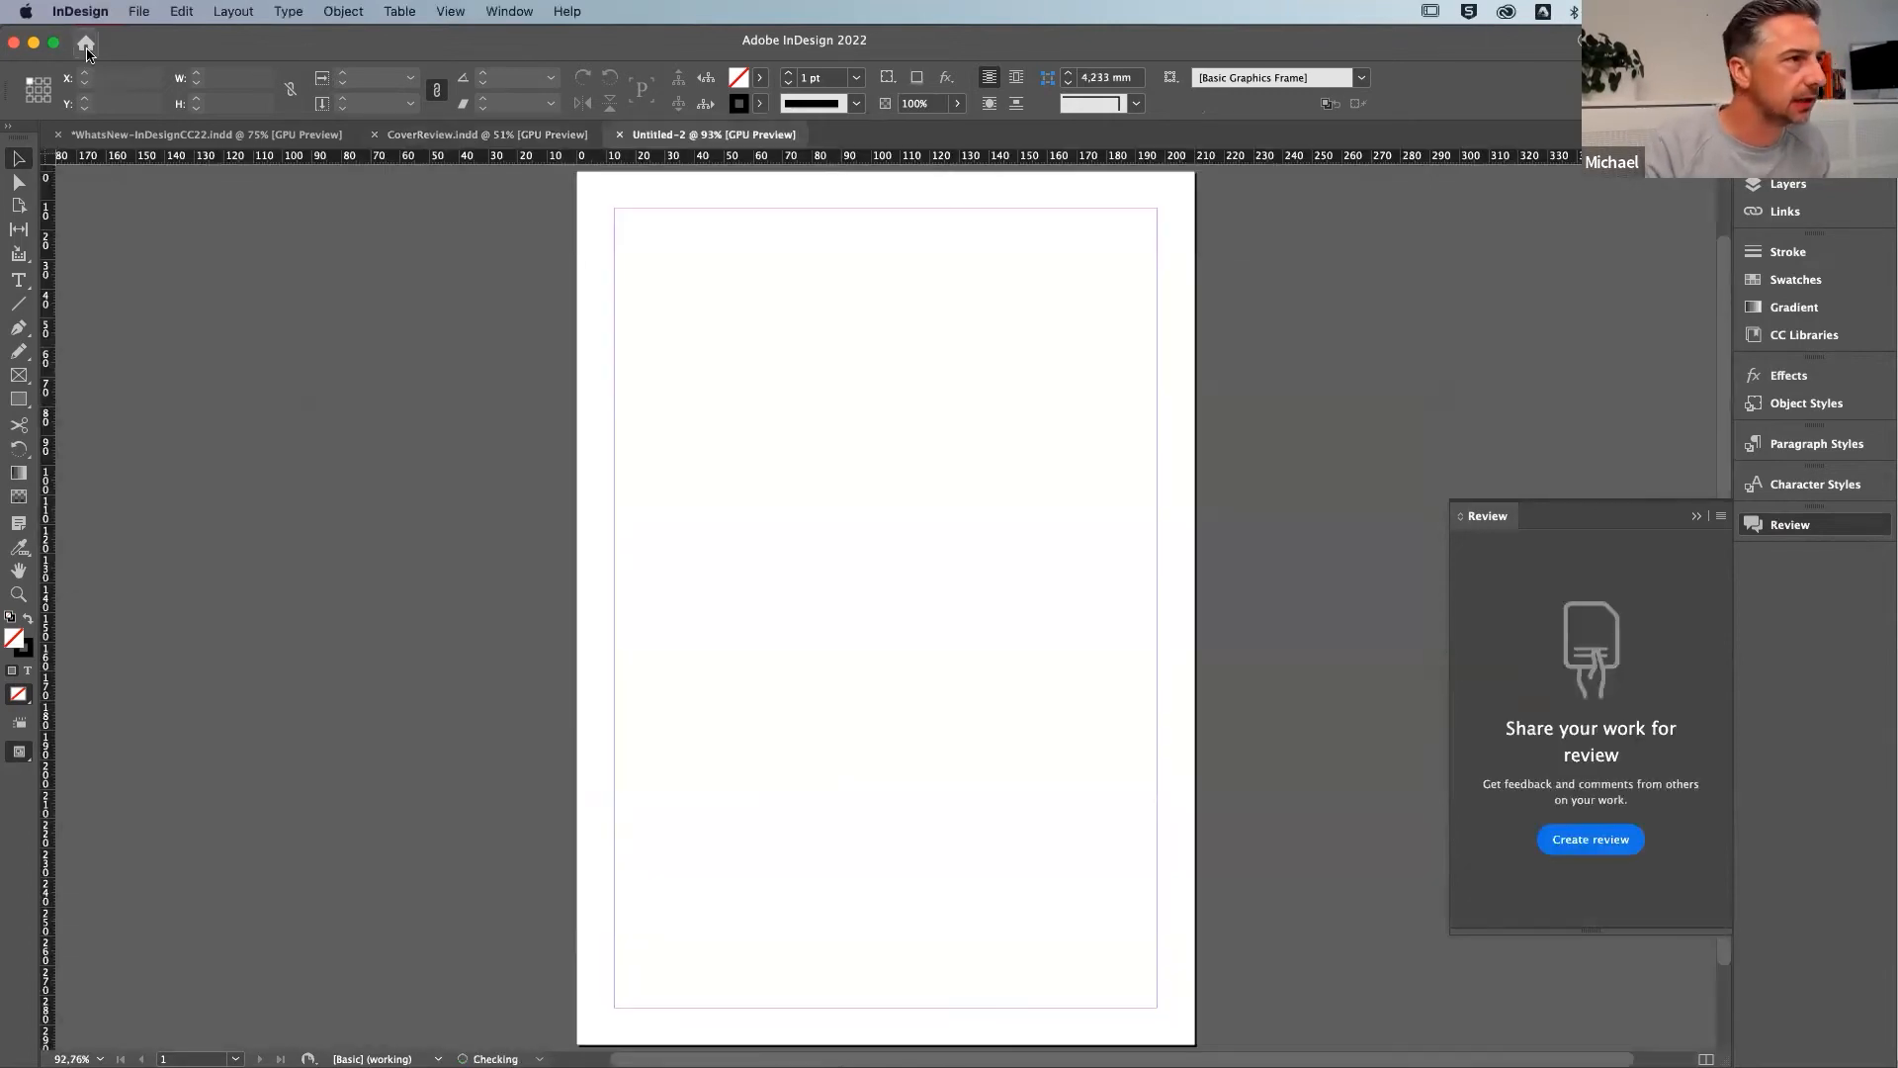
pyautogui.click(484, 135)
pyautogui.click(662, 137)
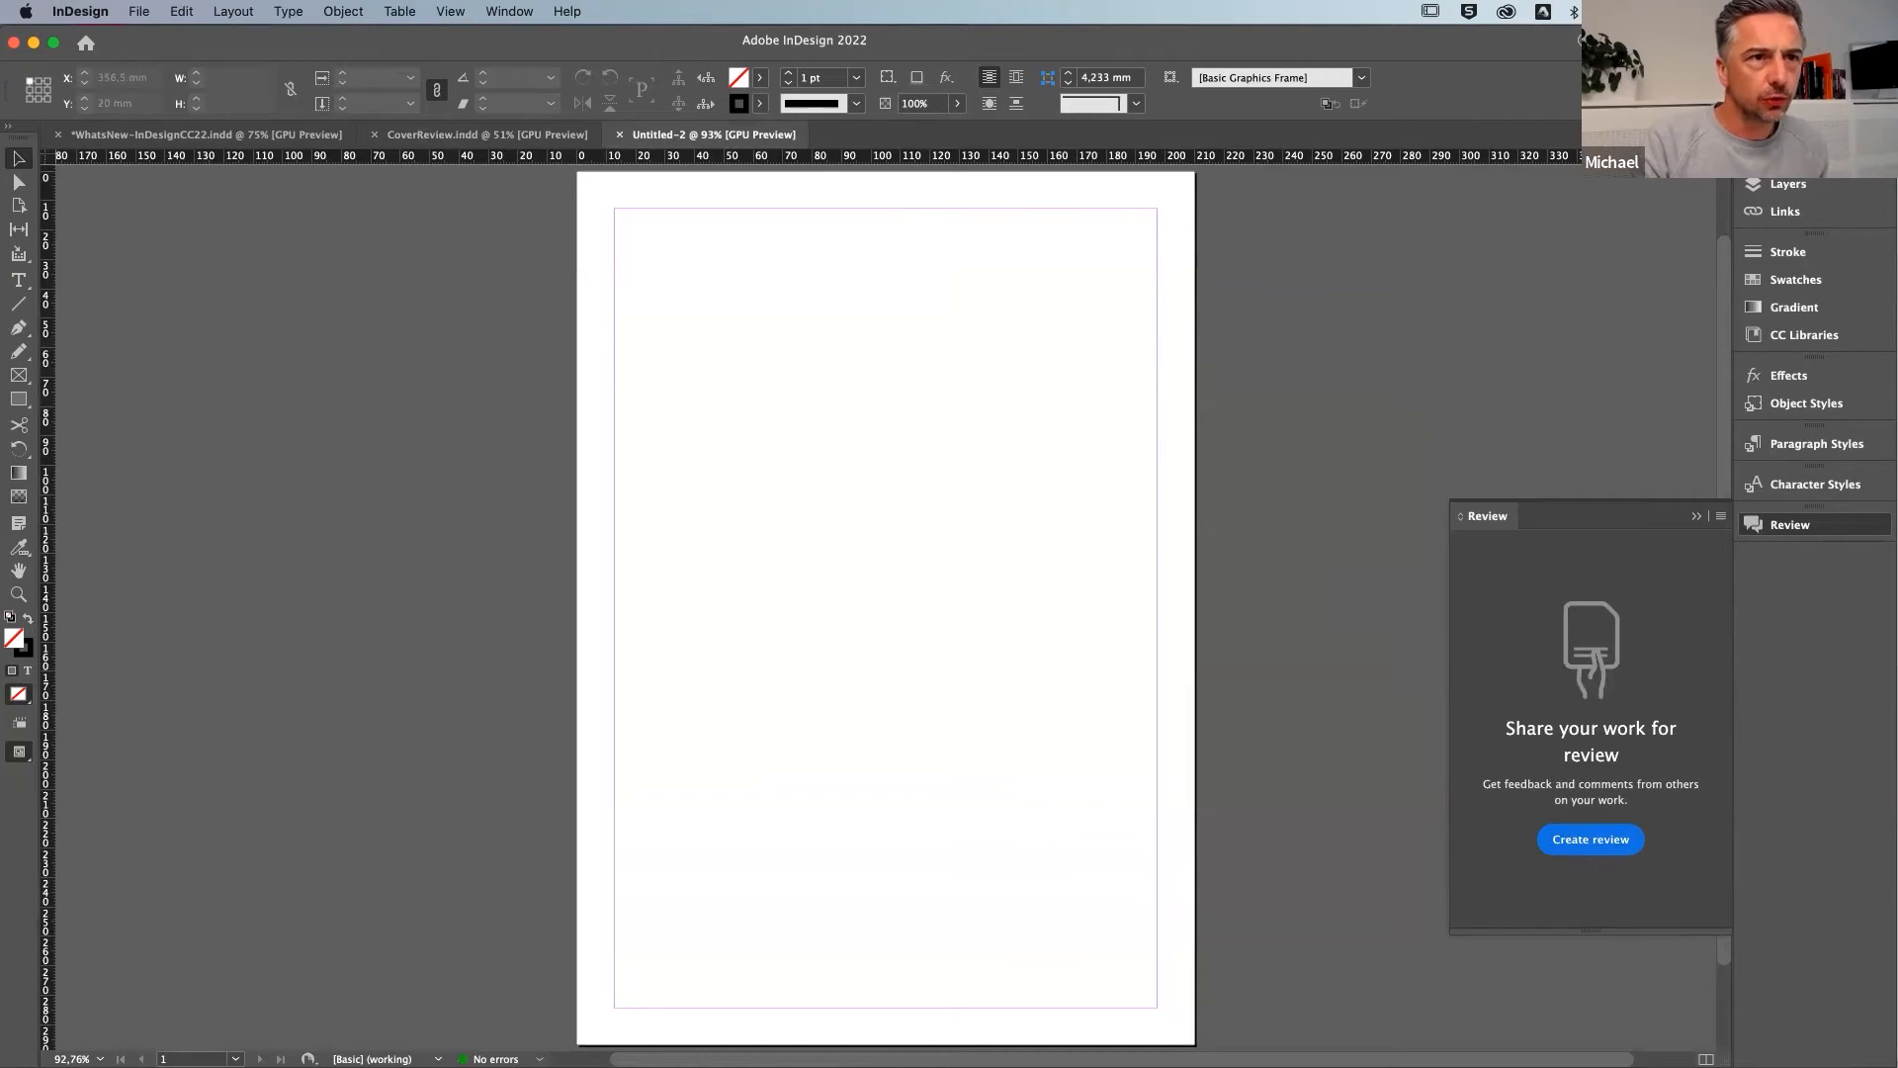
# Create a Share for Review link titled "Nom" for the blank document
pyautogui.press('alt+super+8')
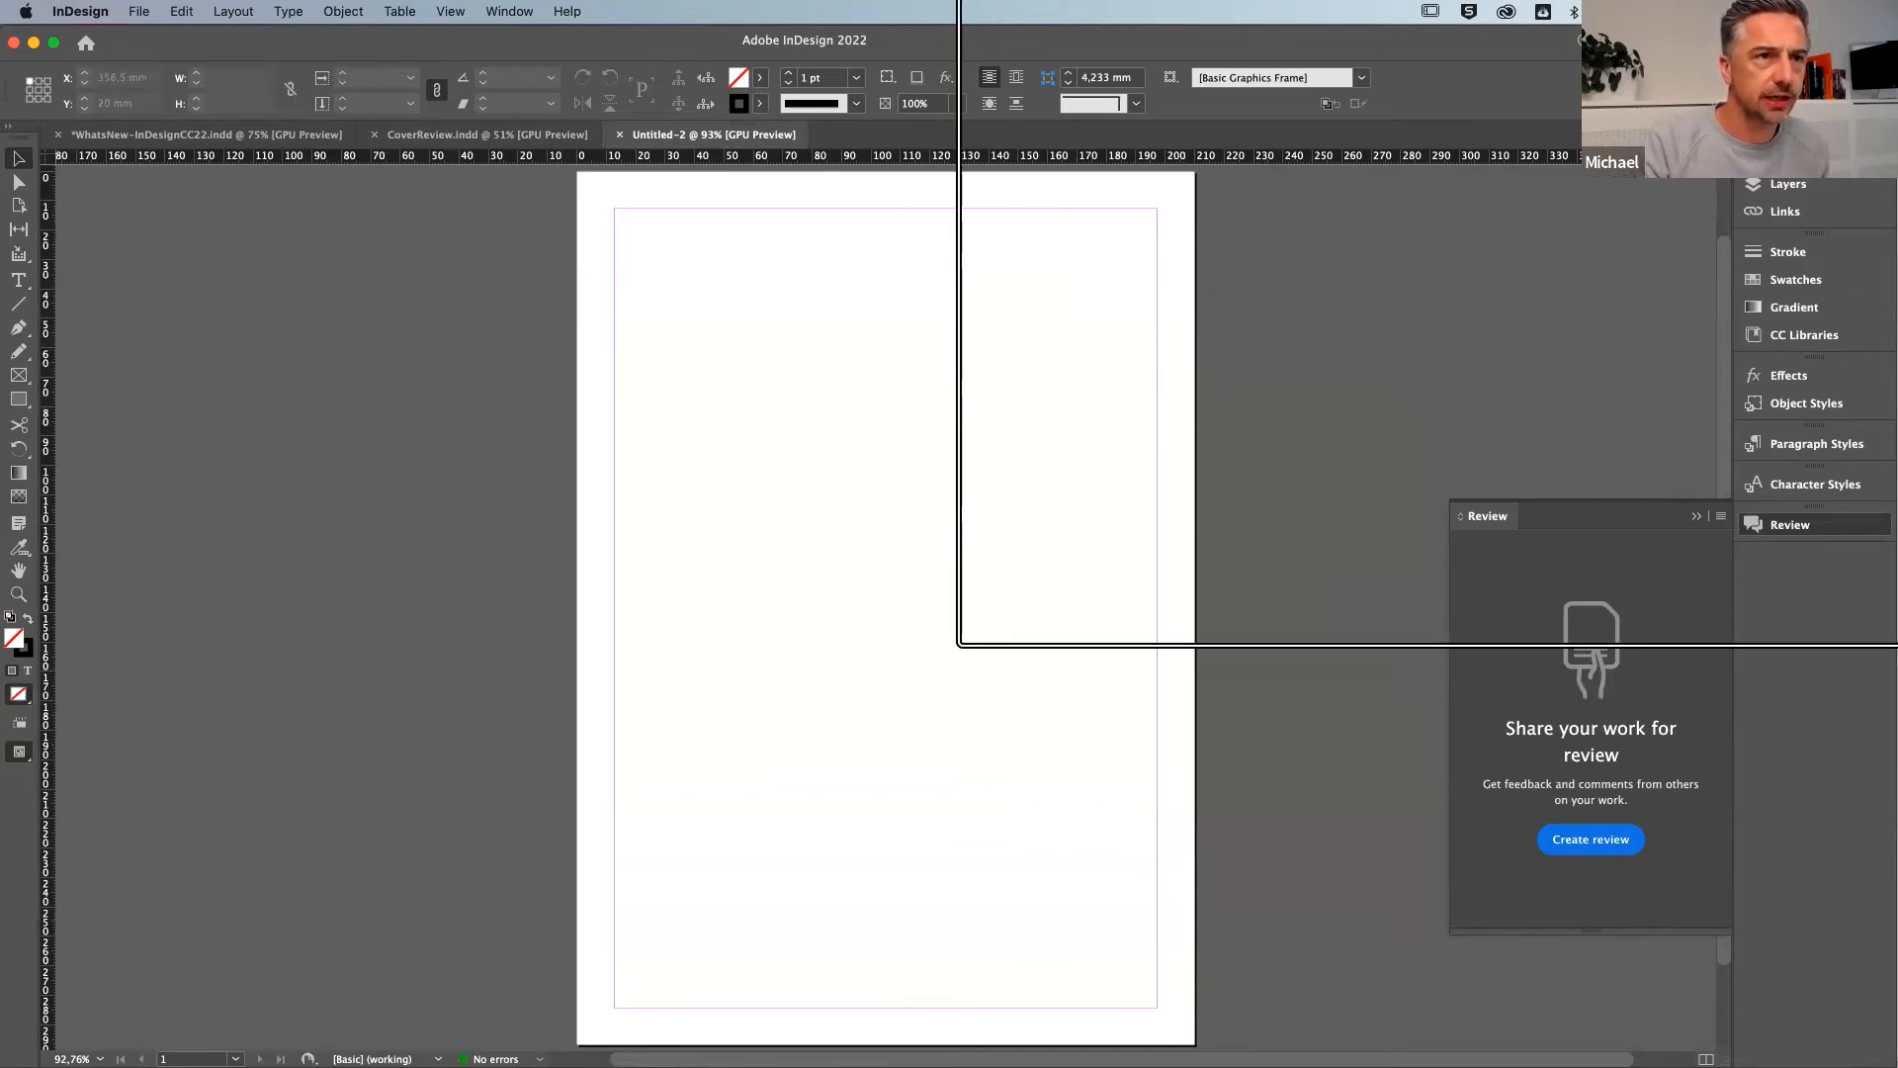
pyautogui.click(1591, 839)
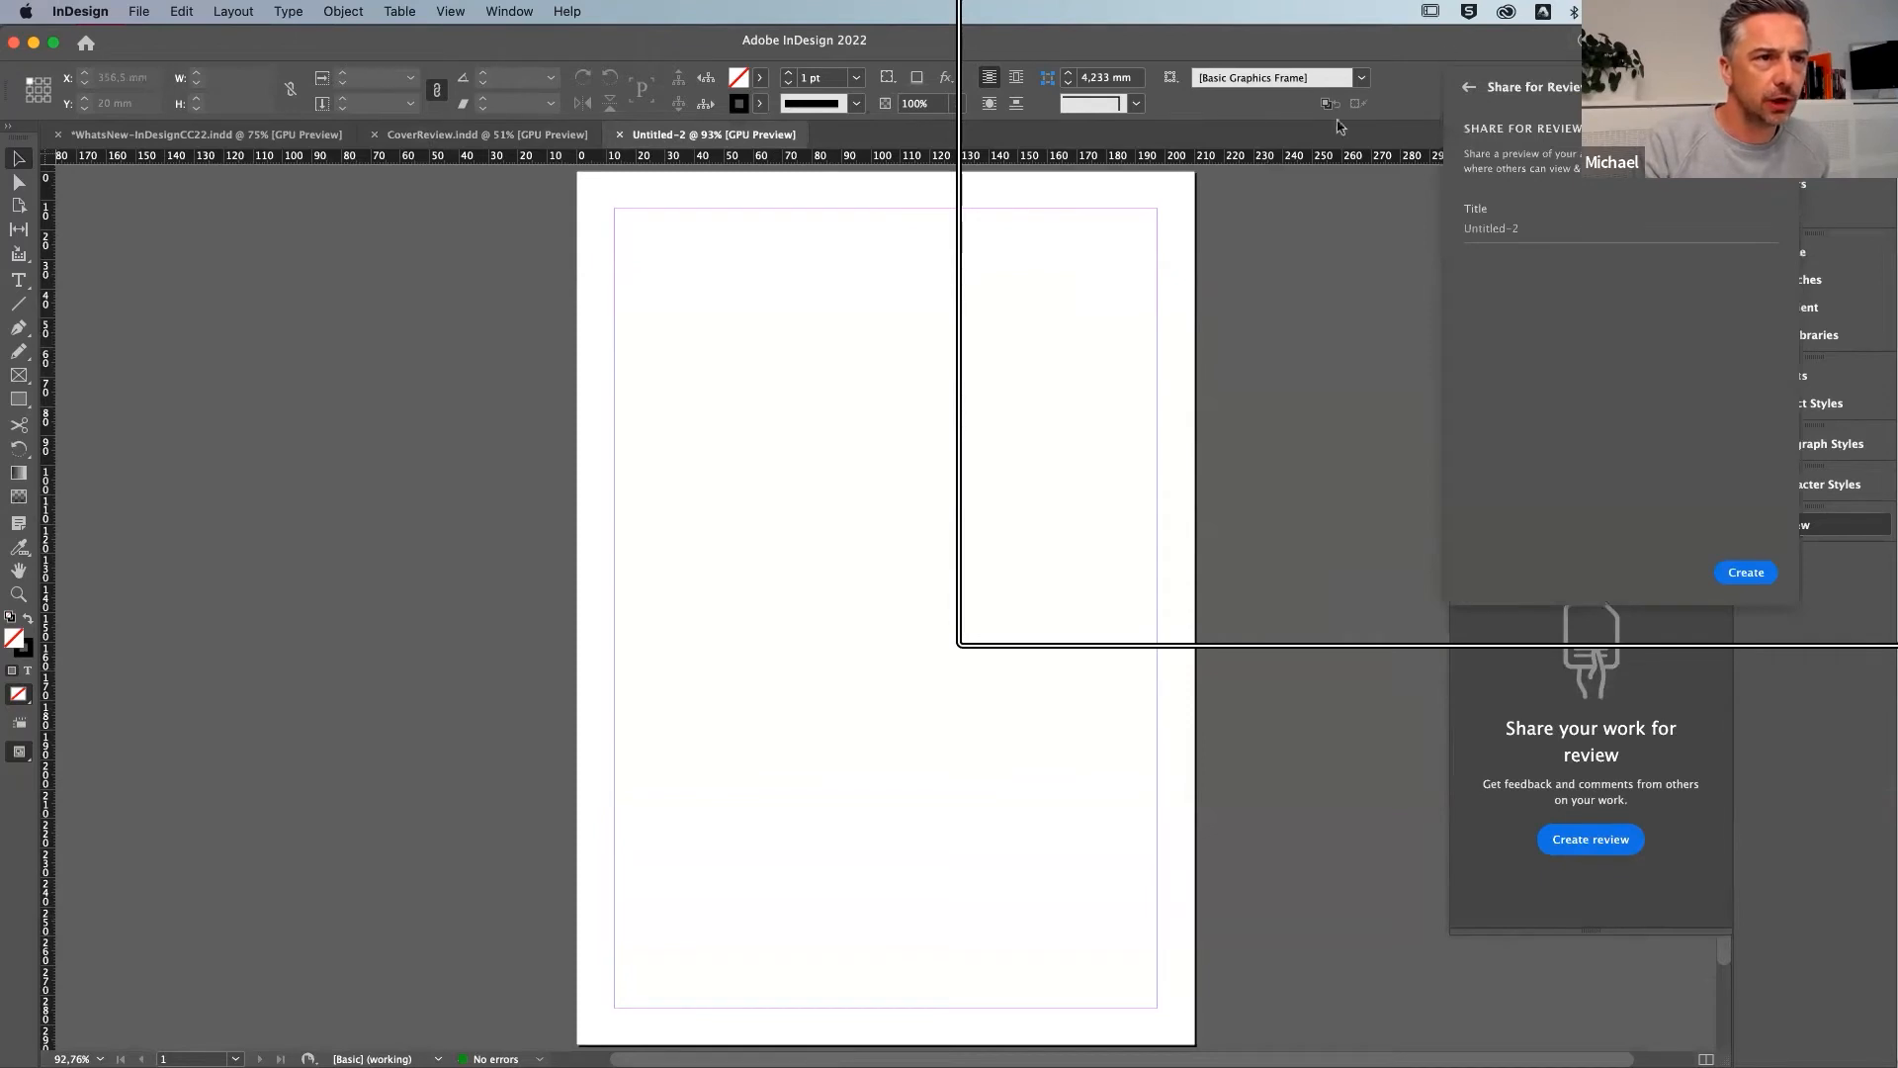
pyautogui.click(1470, 87)
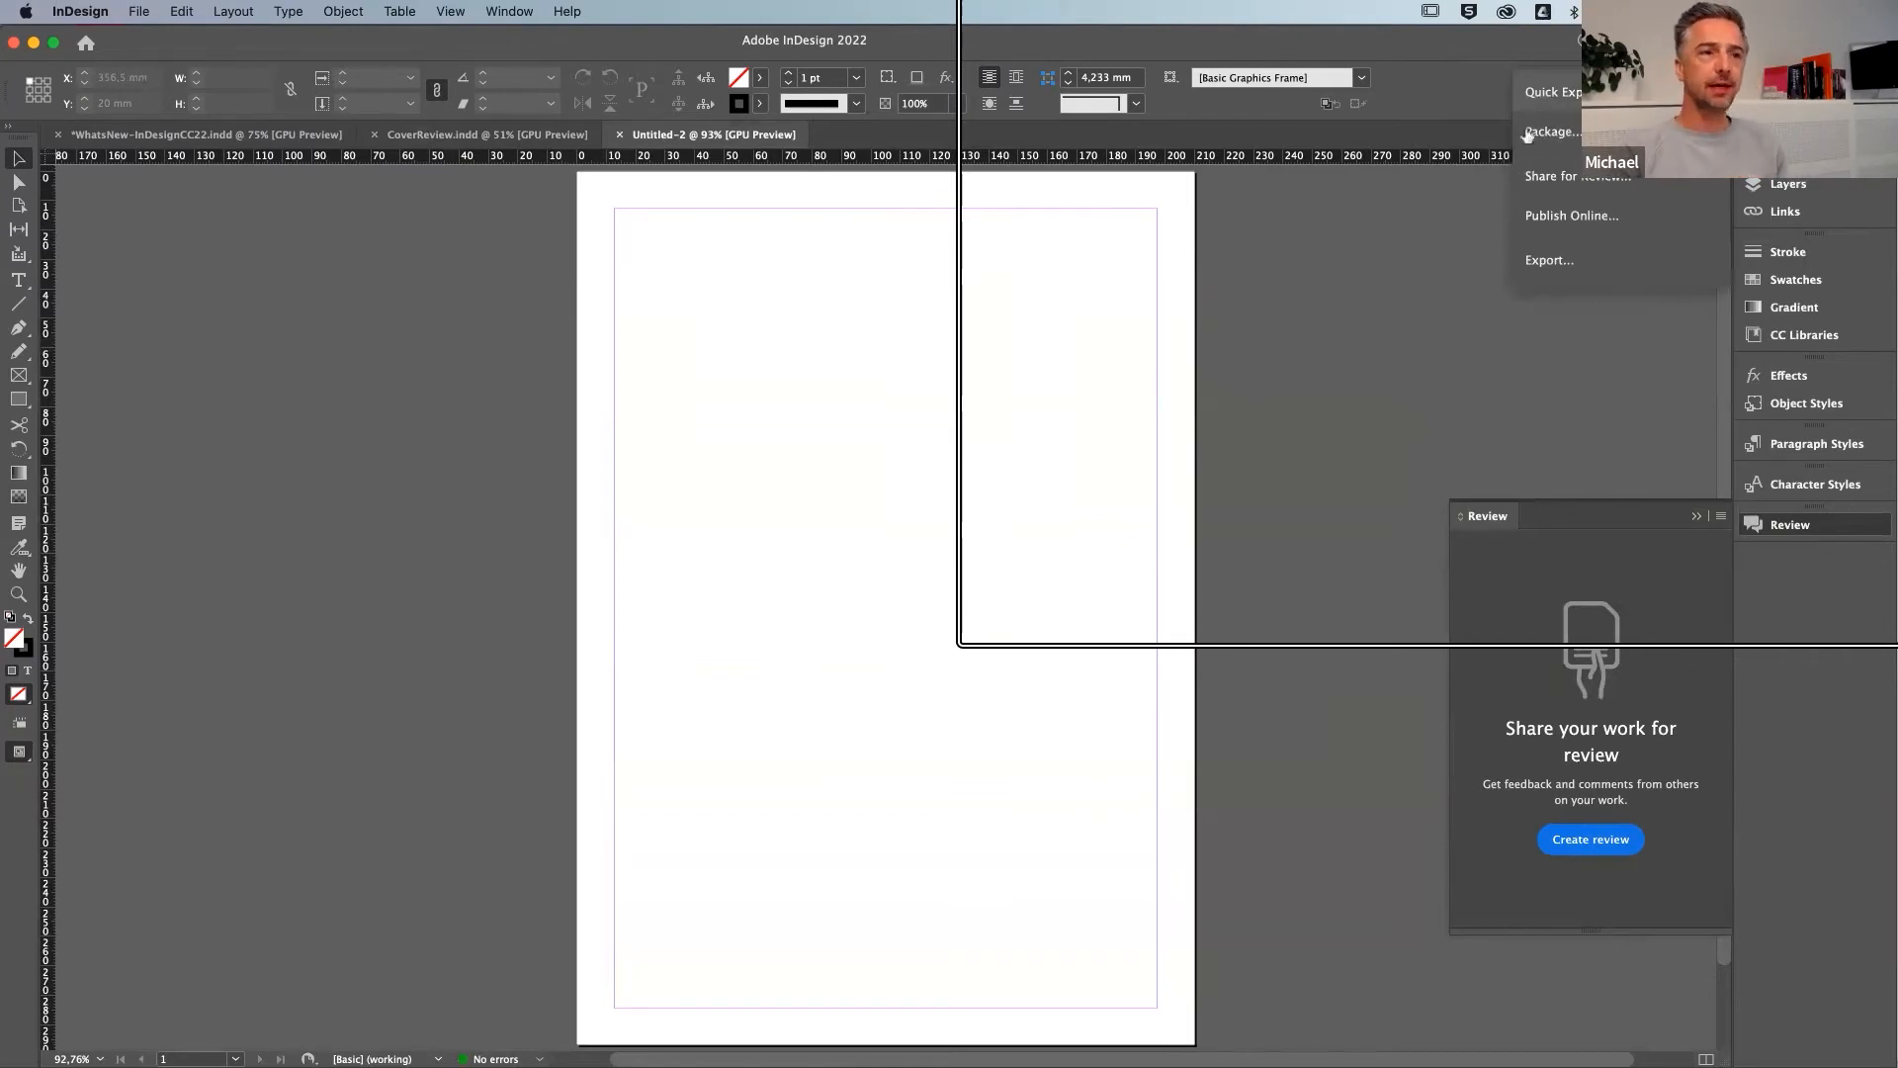
pyautogui.click(1558, 255)
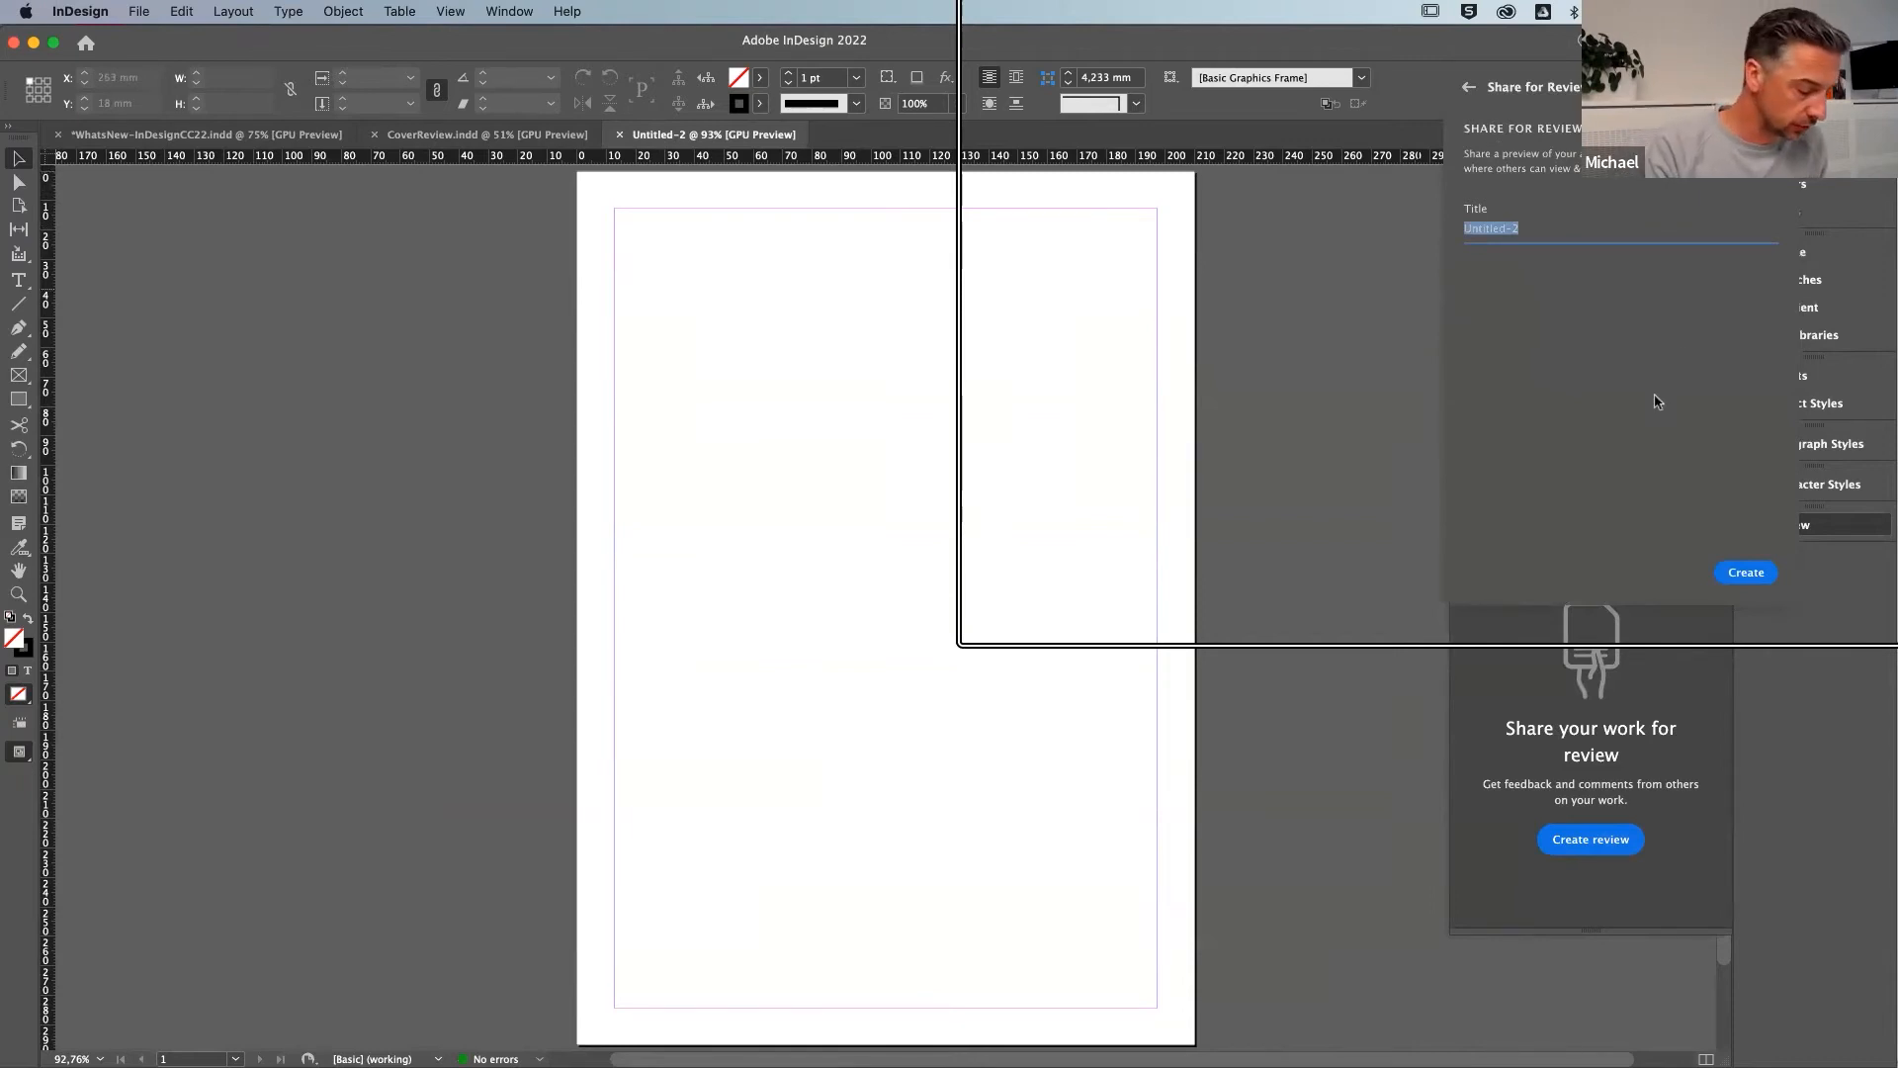
pyautogui.write('No')
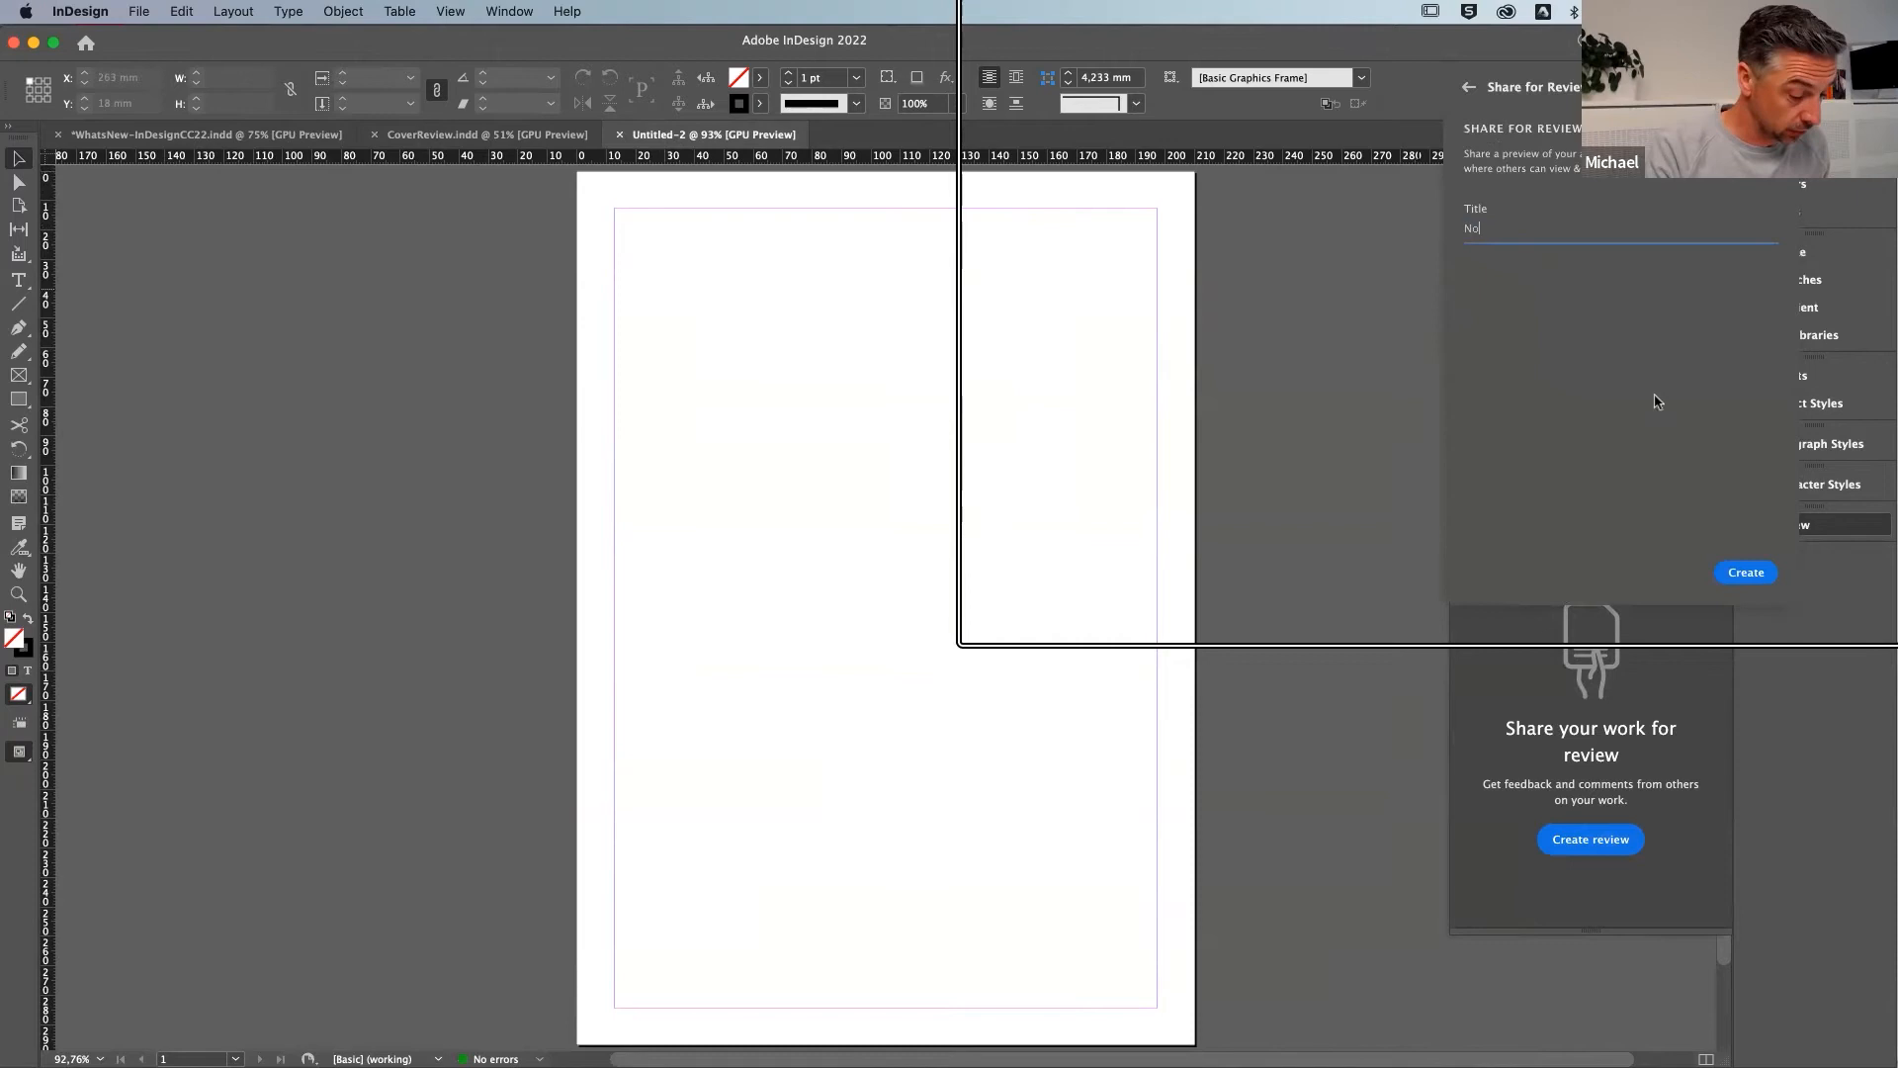
pyautogui.write('m')
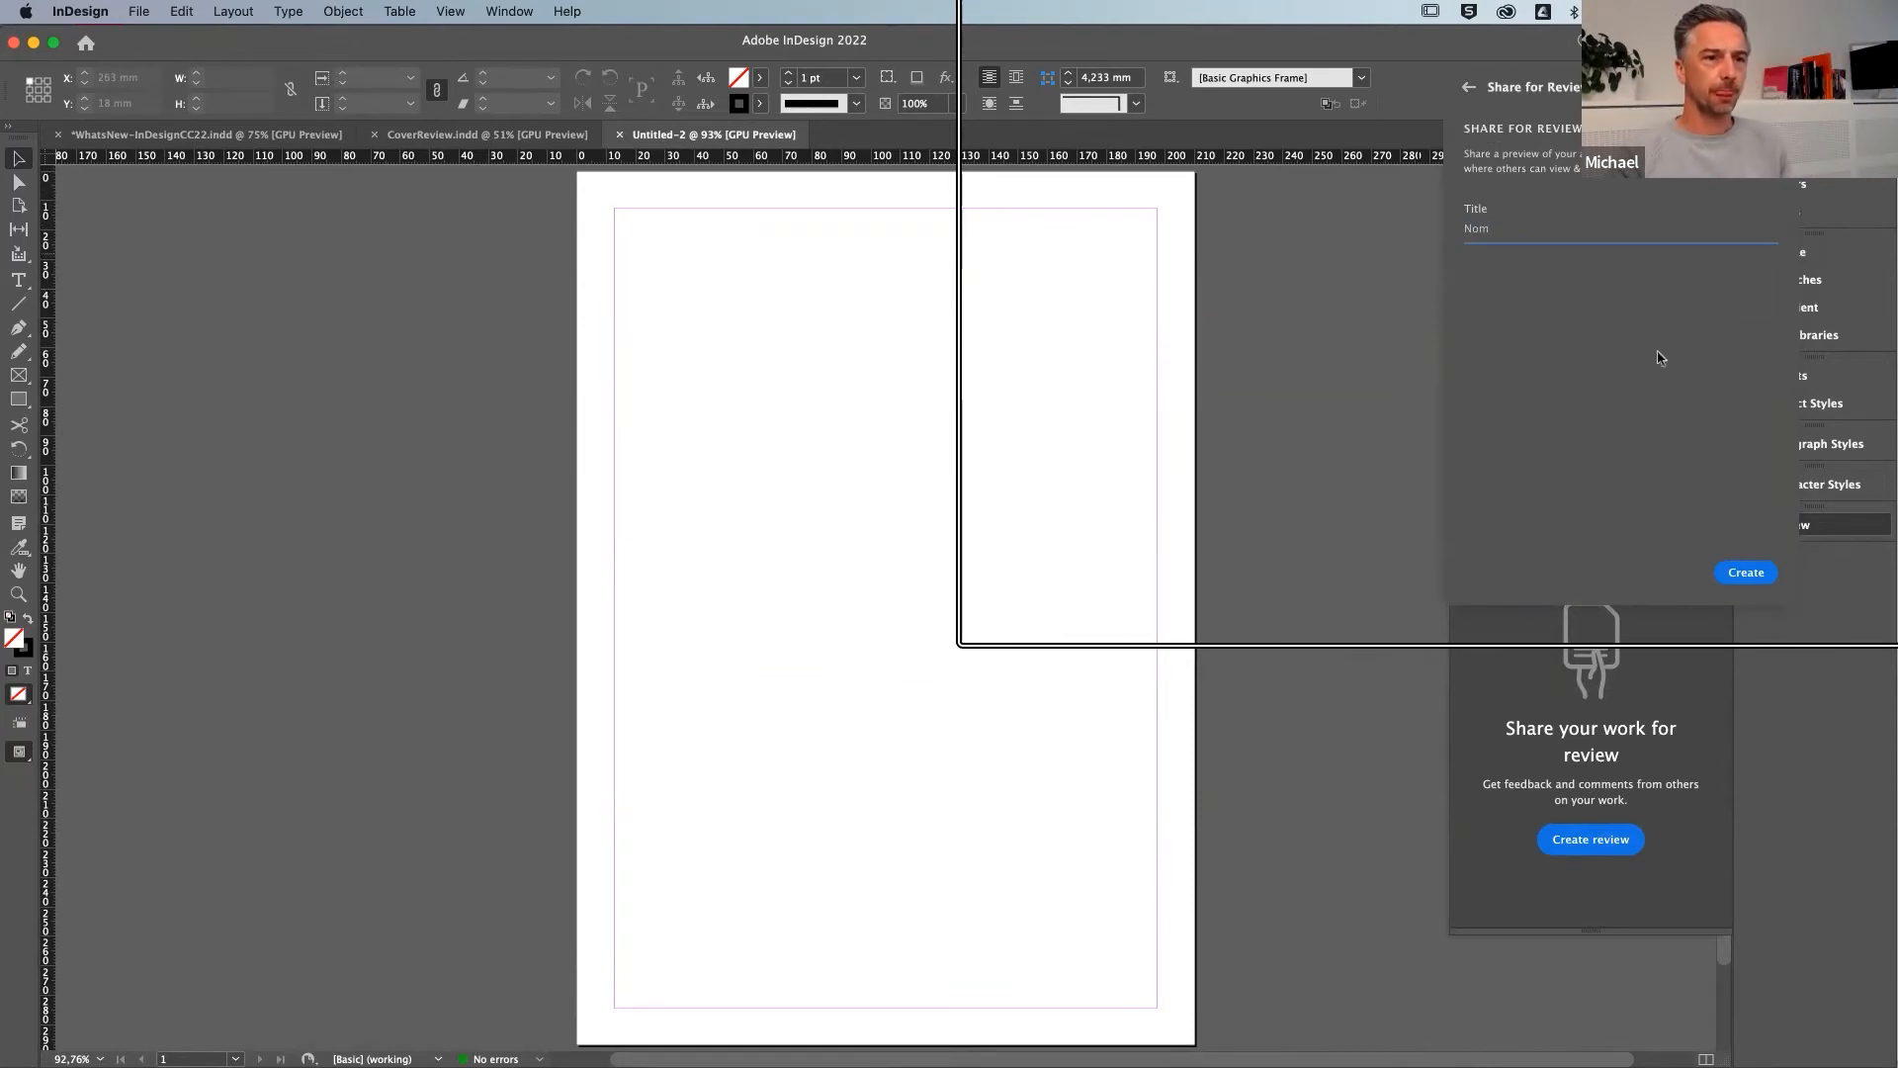
pyautogui.click(1744, 574)
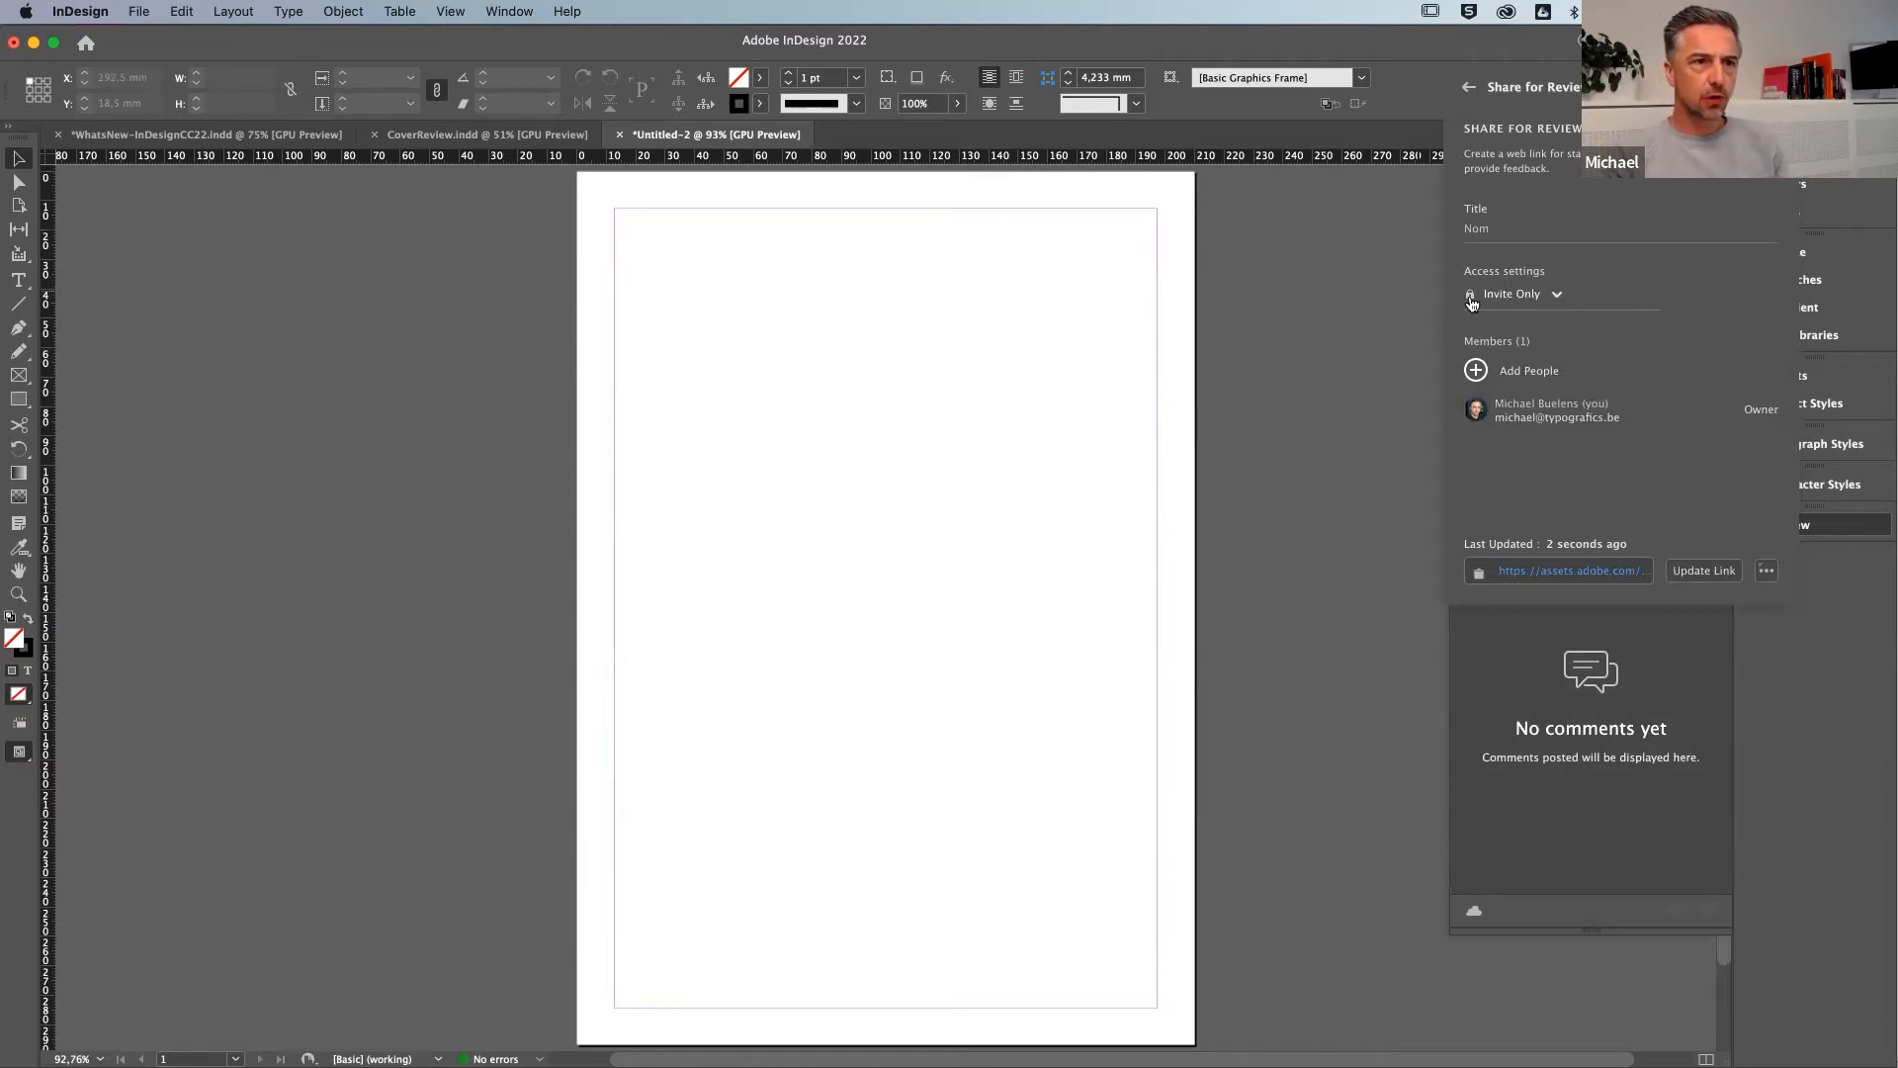
# Set the review's access to Public and copy its link
pyautogui.click(1522, 296)
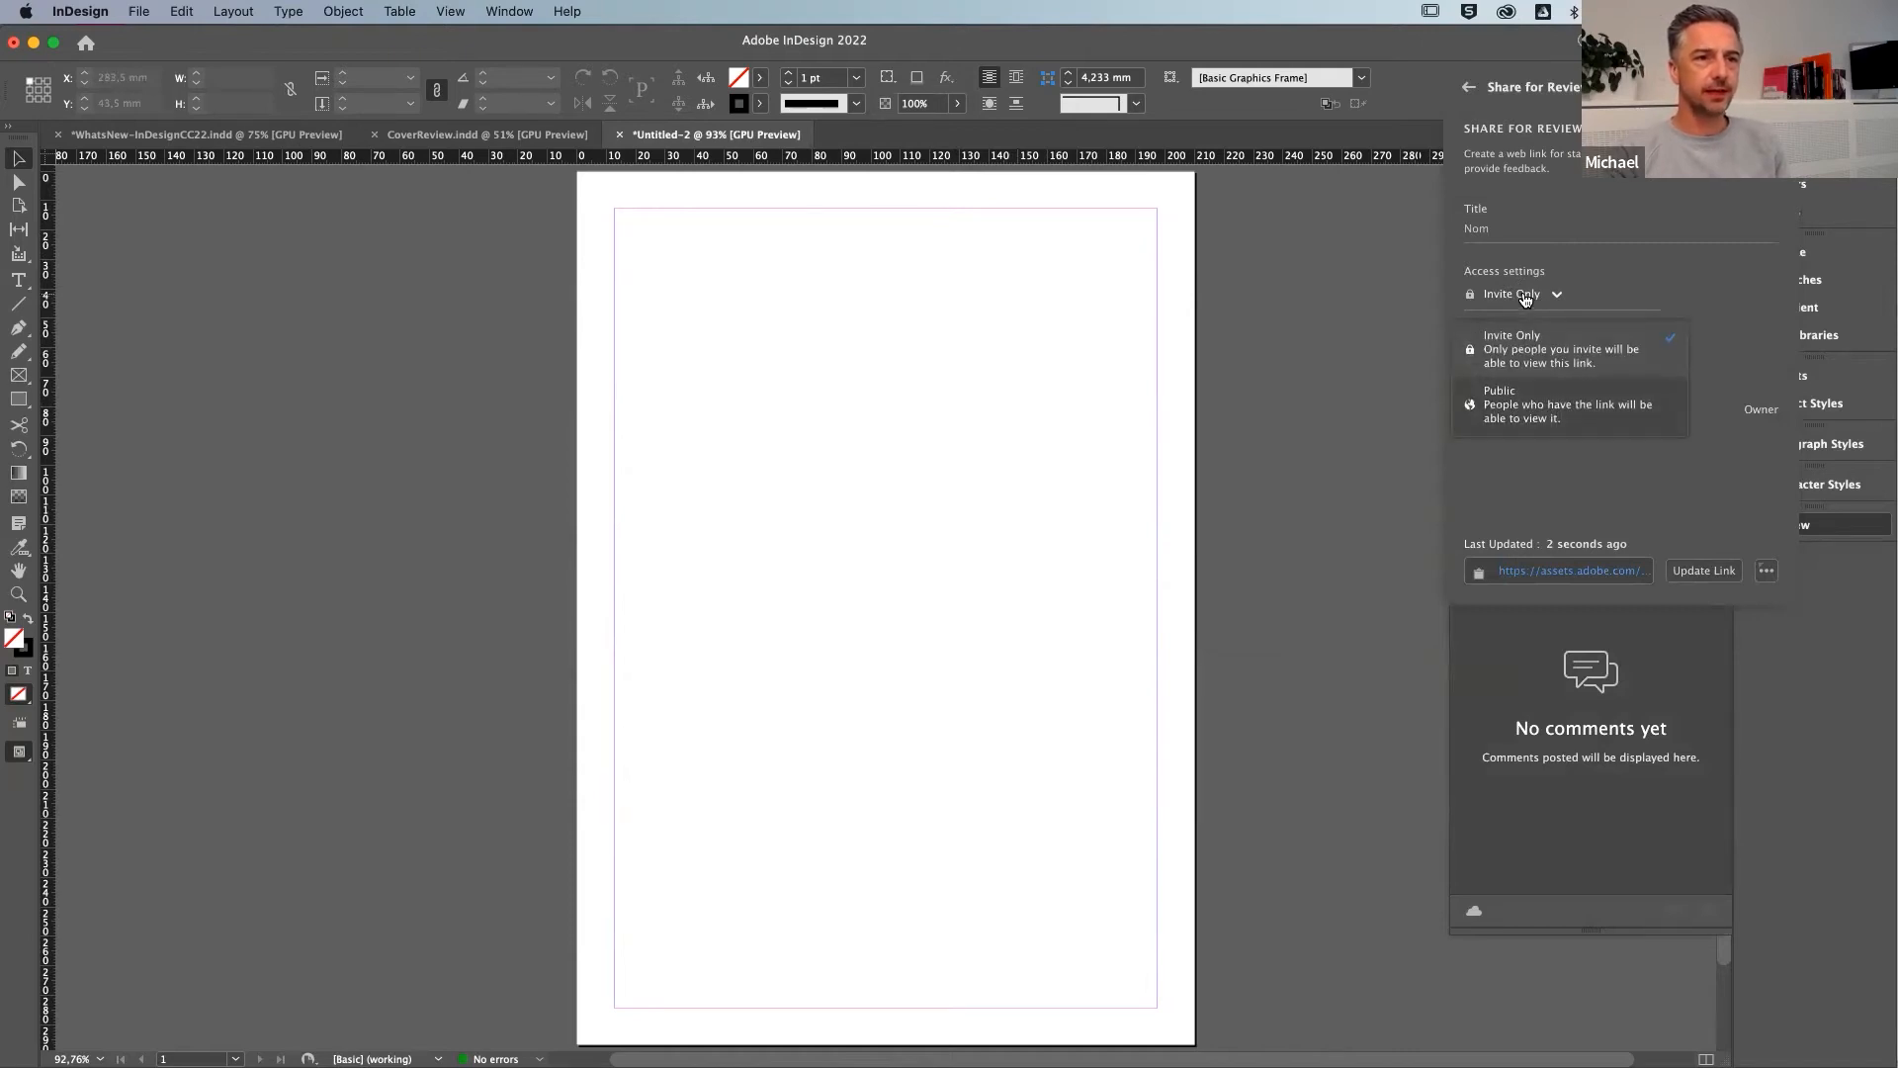
pyautogui.click(1533, 412)
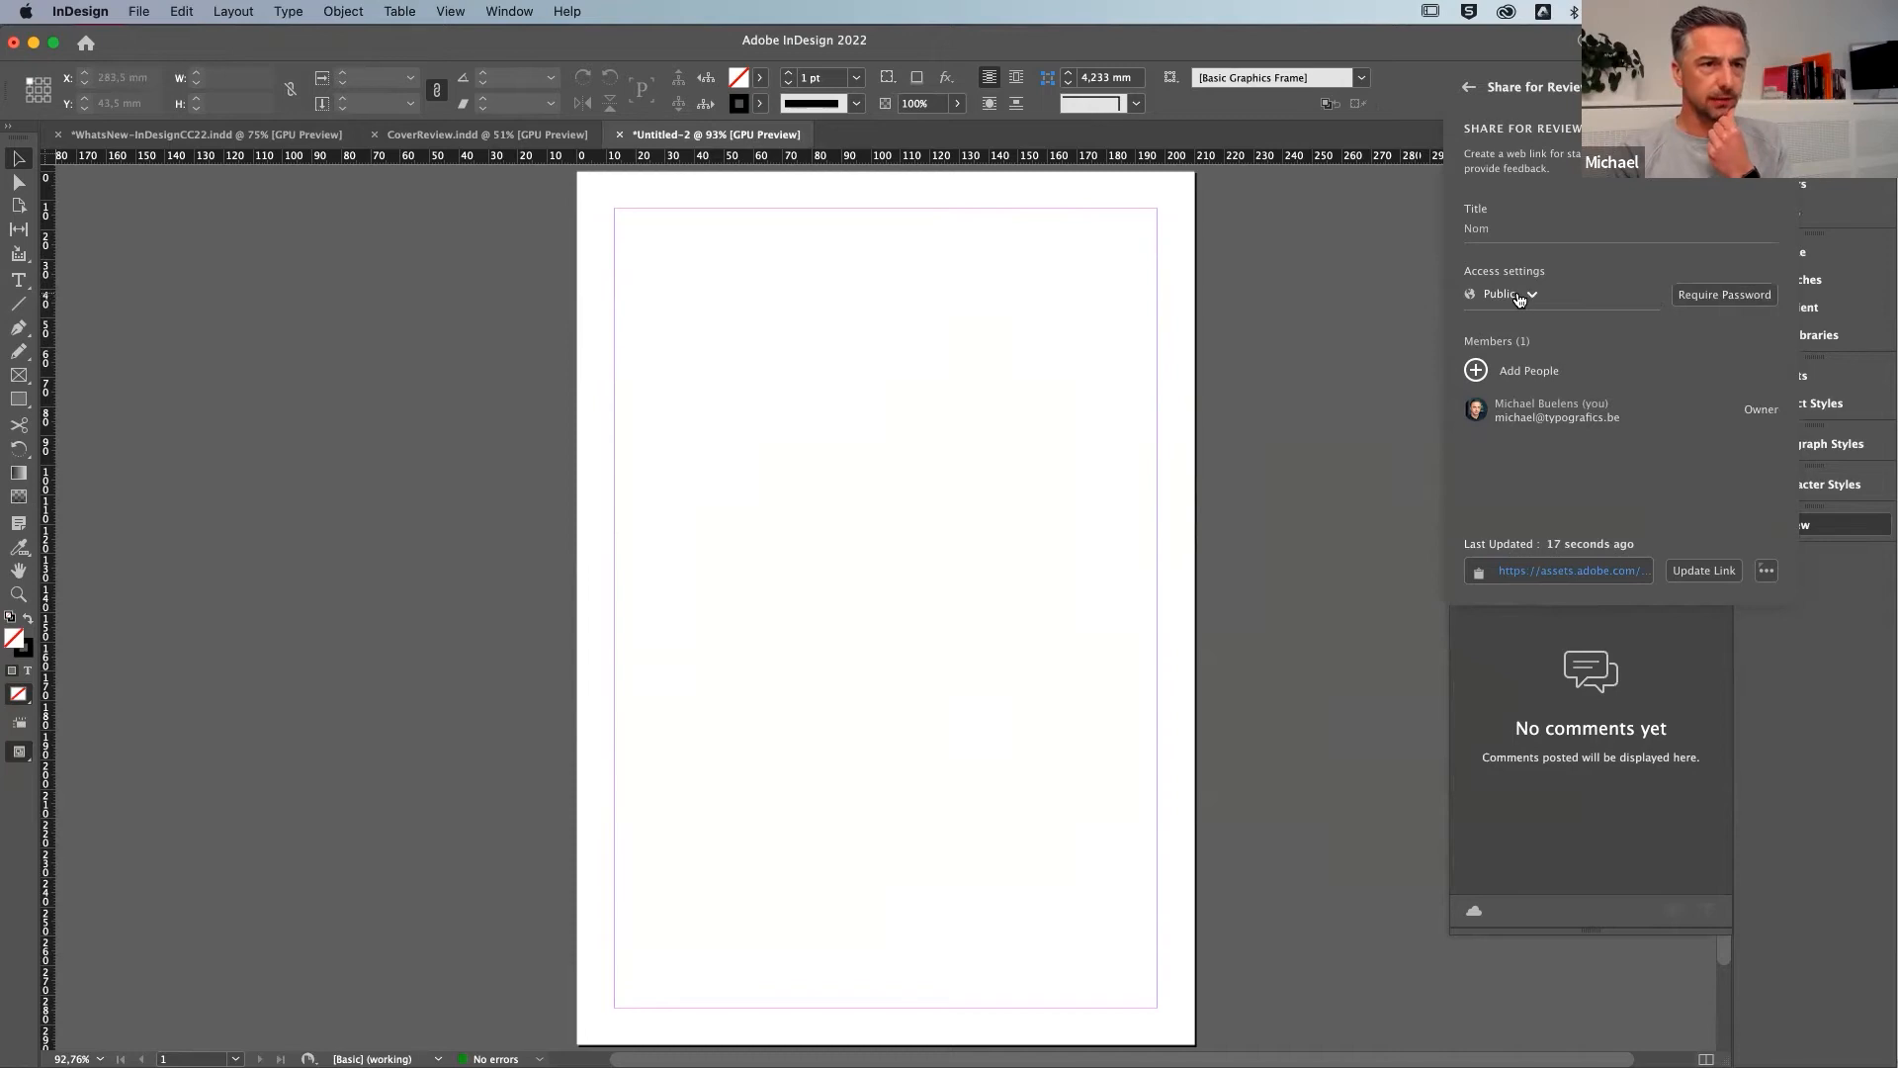
pyautogui.click(1535, 578)
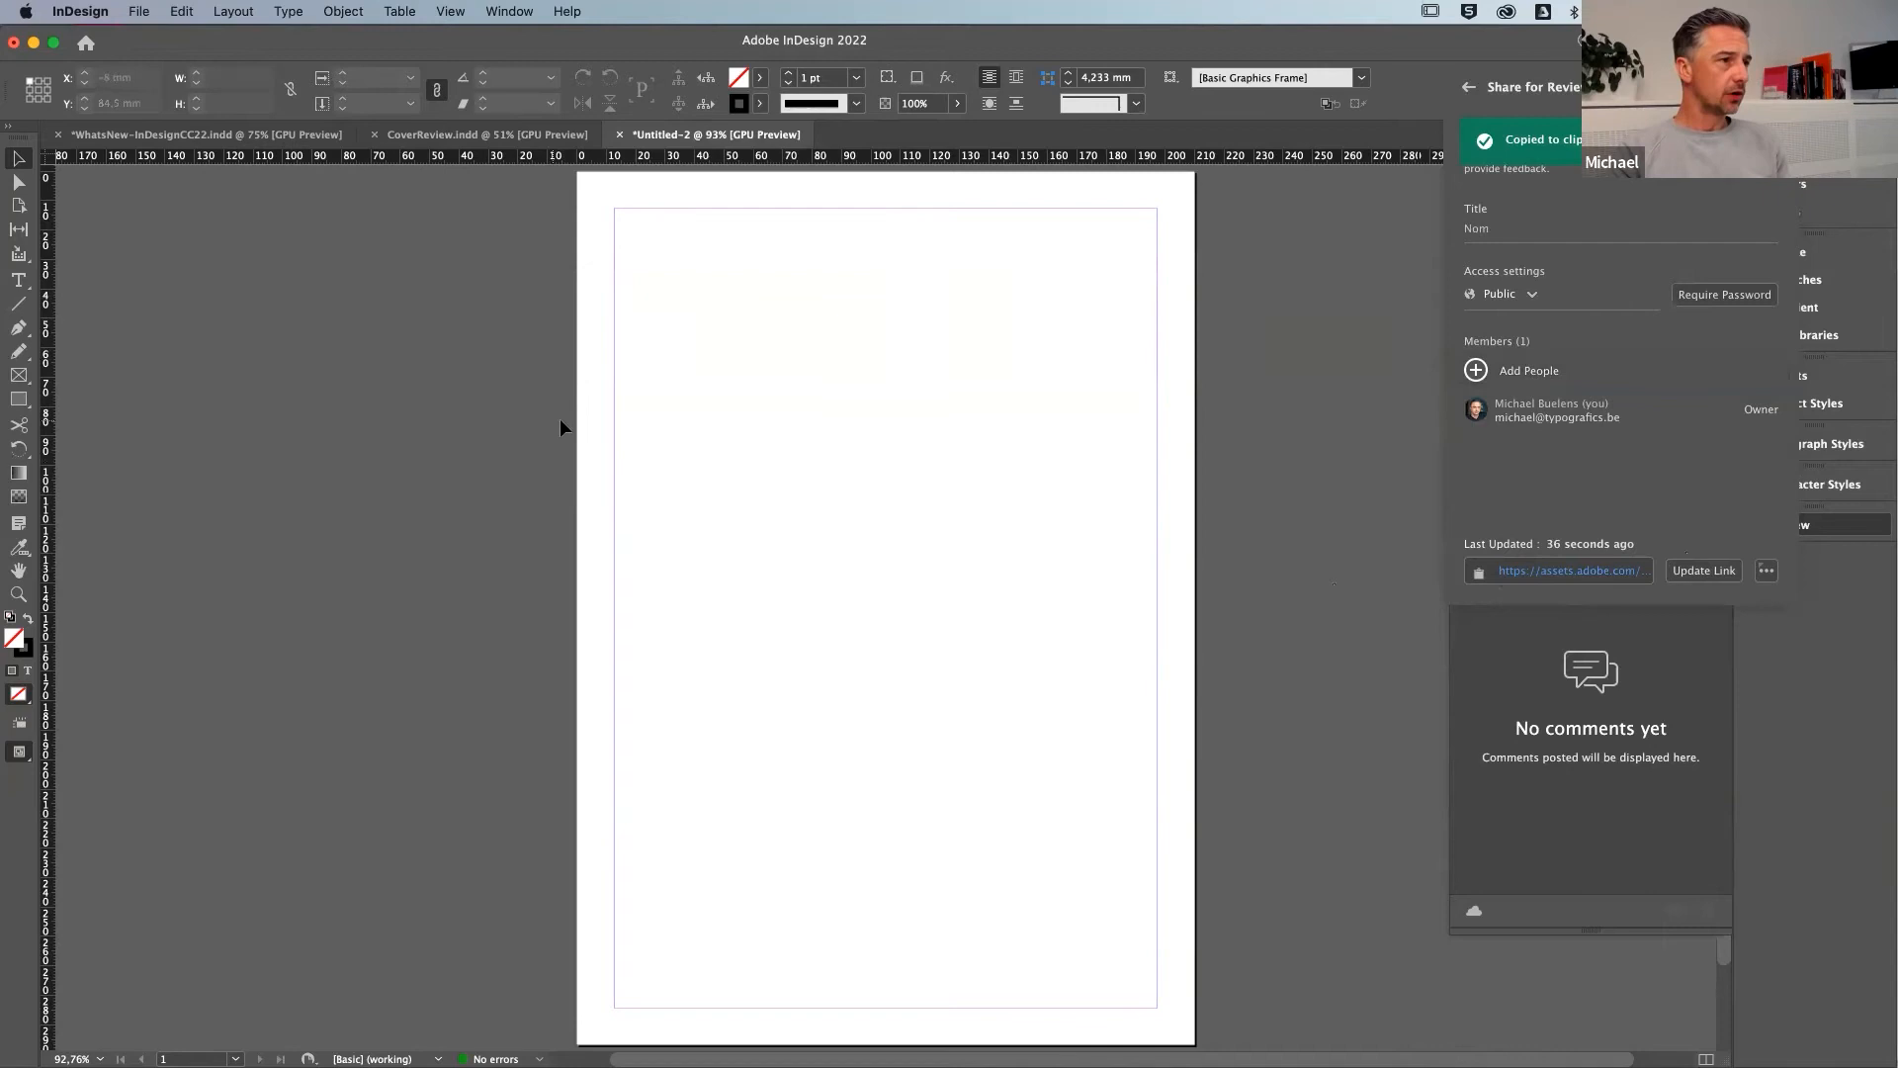
# Close the blank untitled document without saving it
pyautogui.click(620, 135)
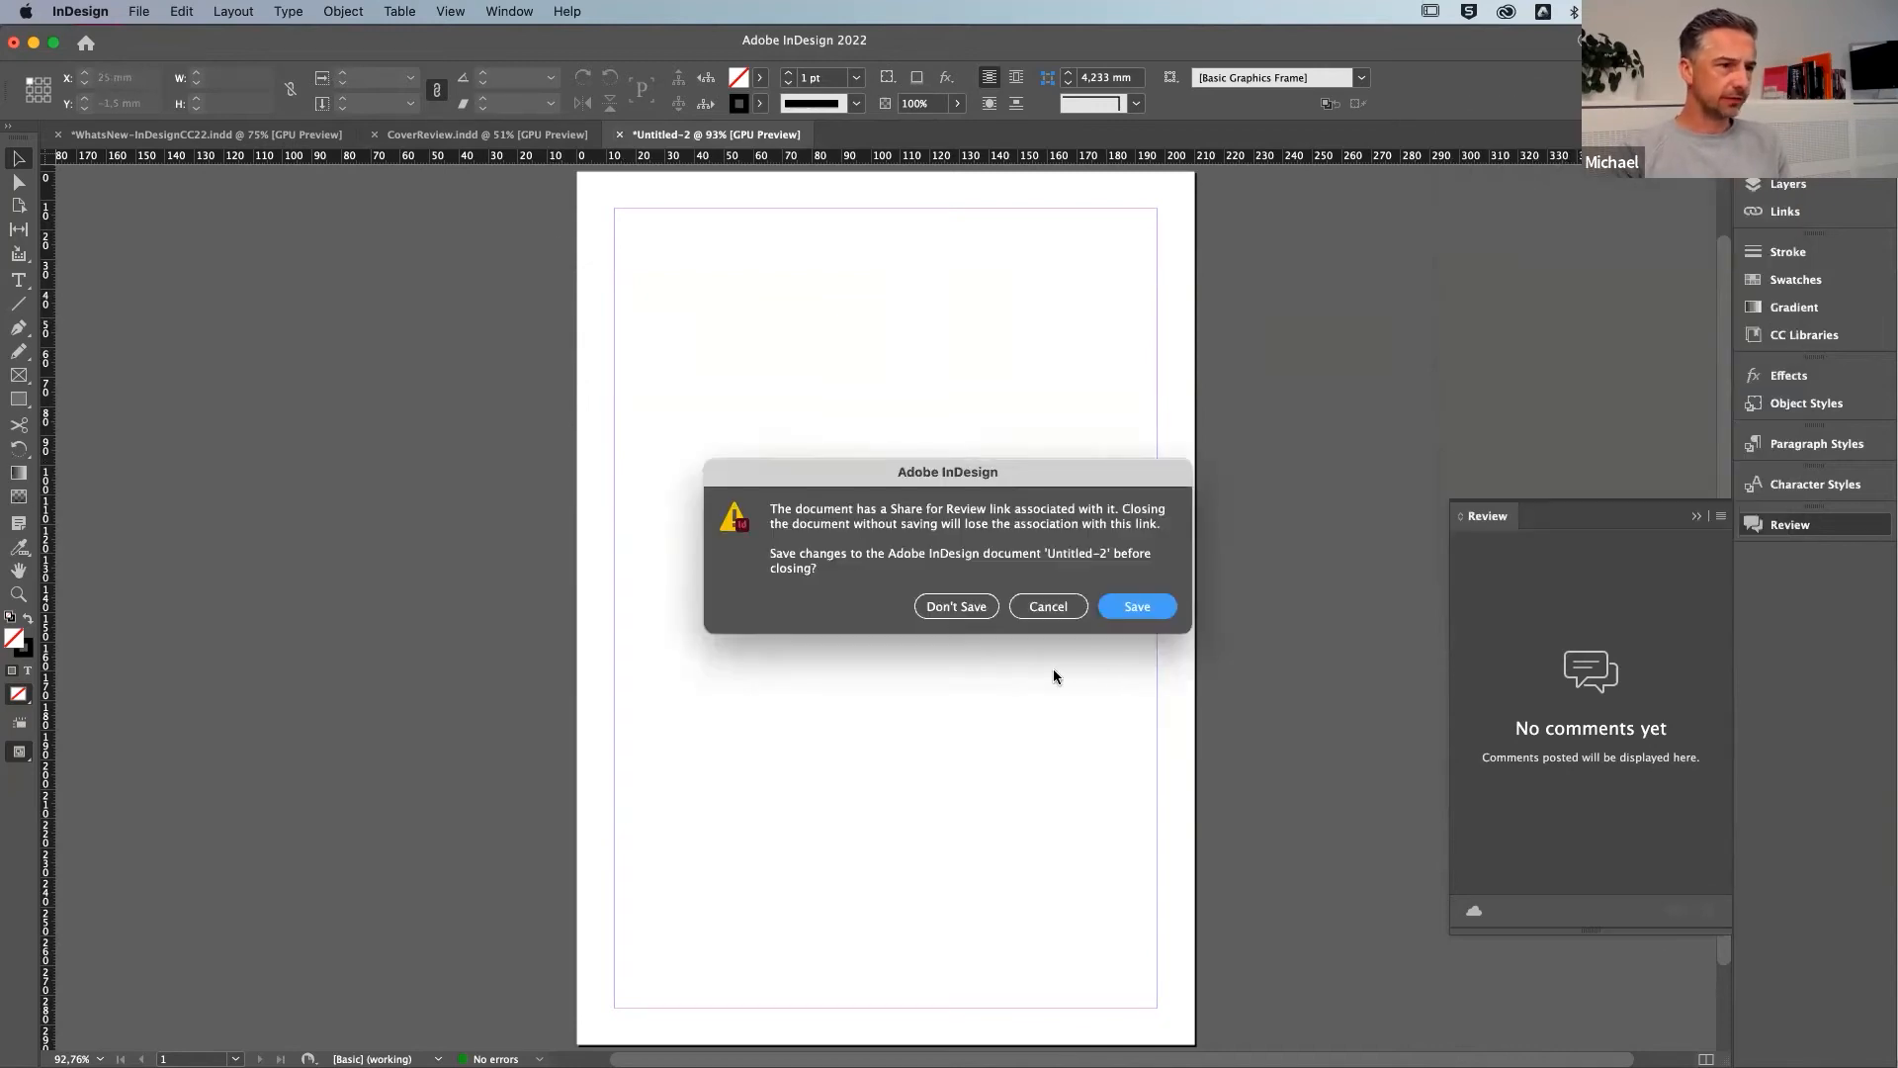
pyautogui.click(956, 607)
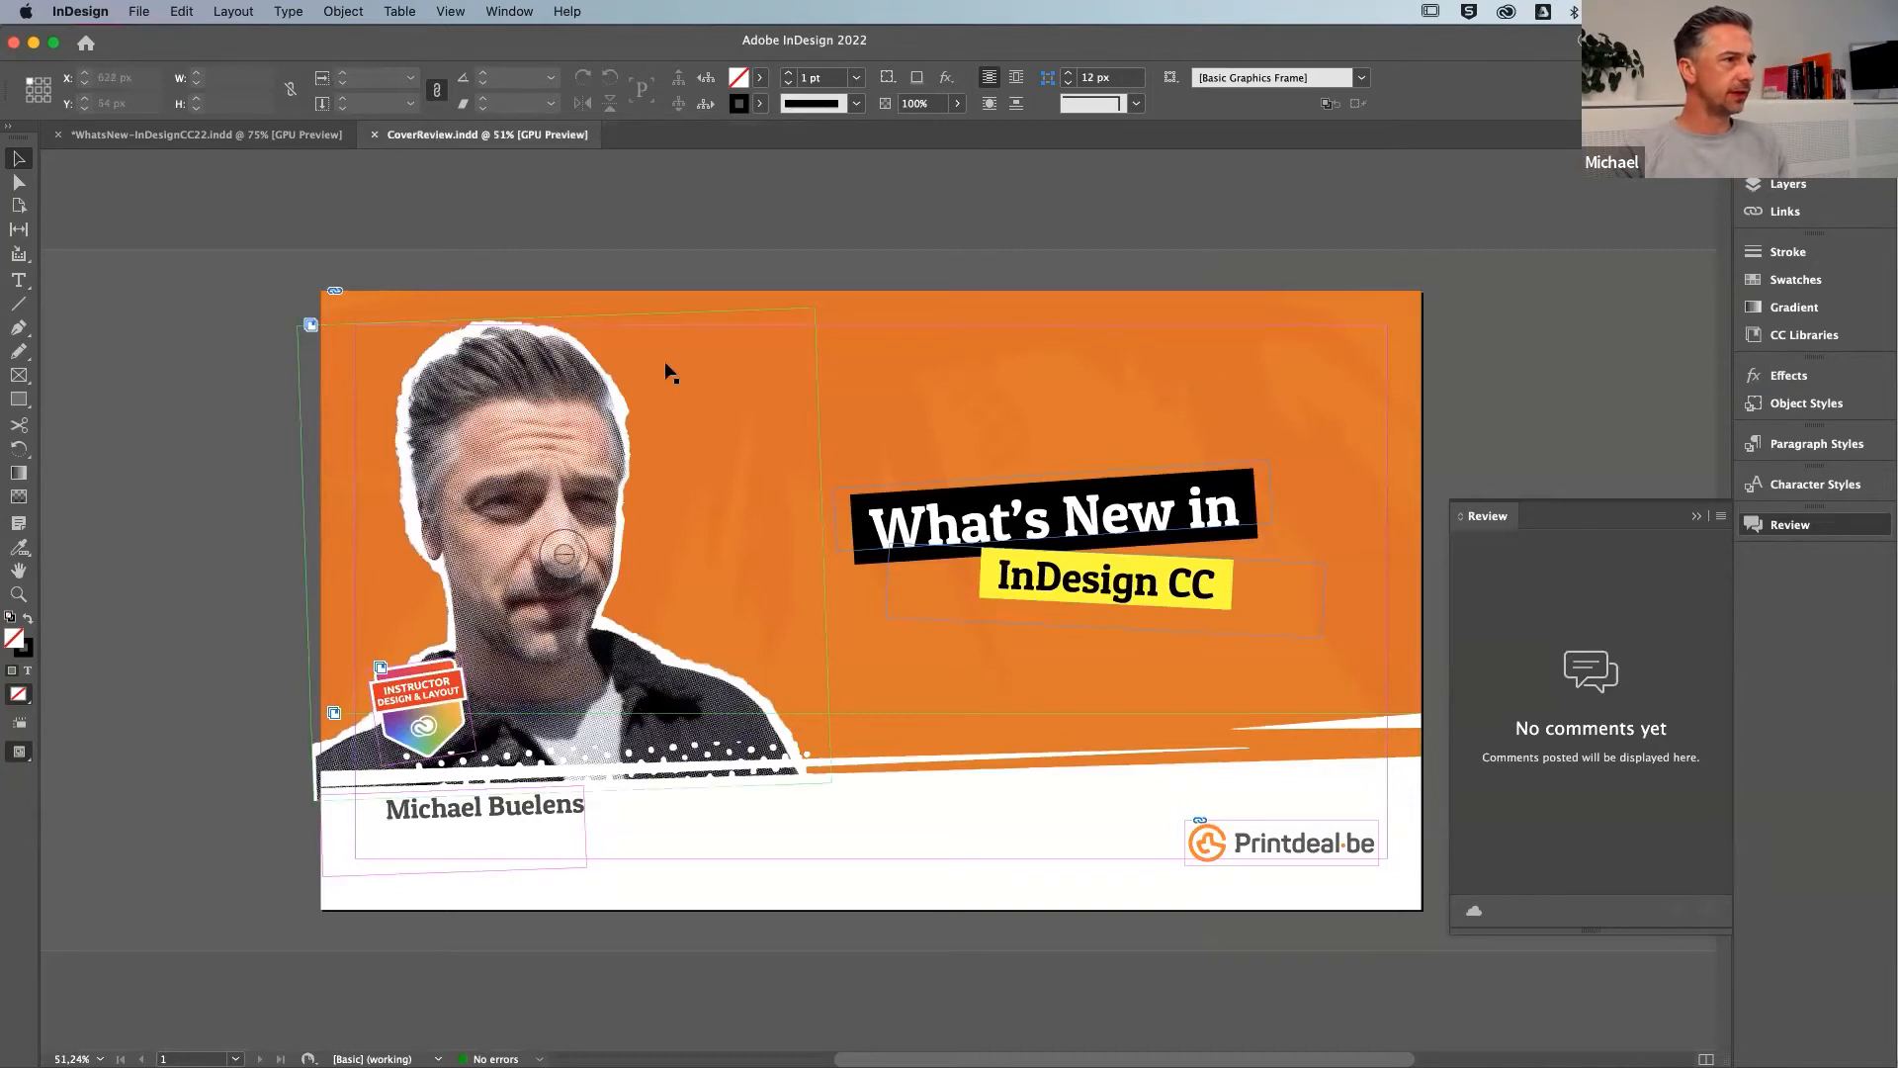
# Switch to the CoverReview page in Chrome and place a yellow comment pin near the eyes of the portrait
pyautogui.press('super+Tab')
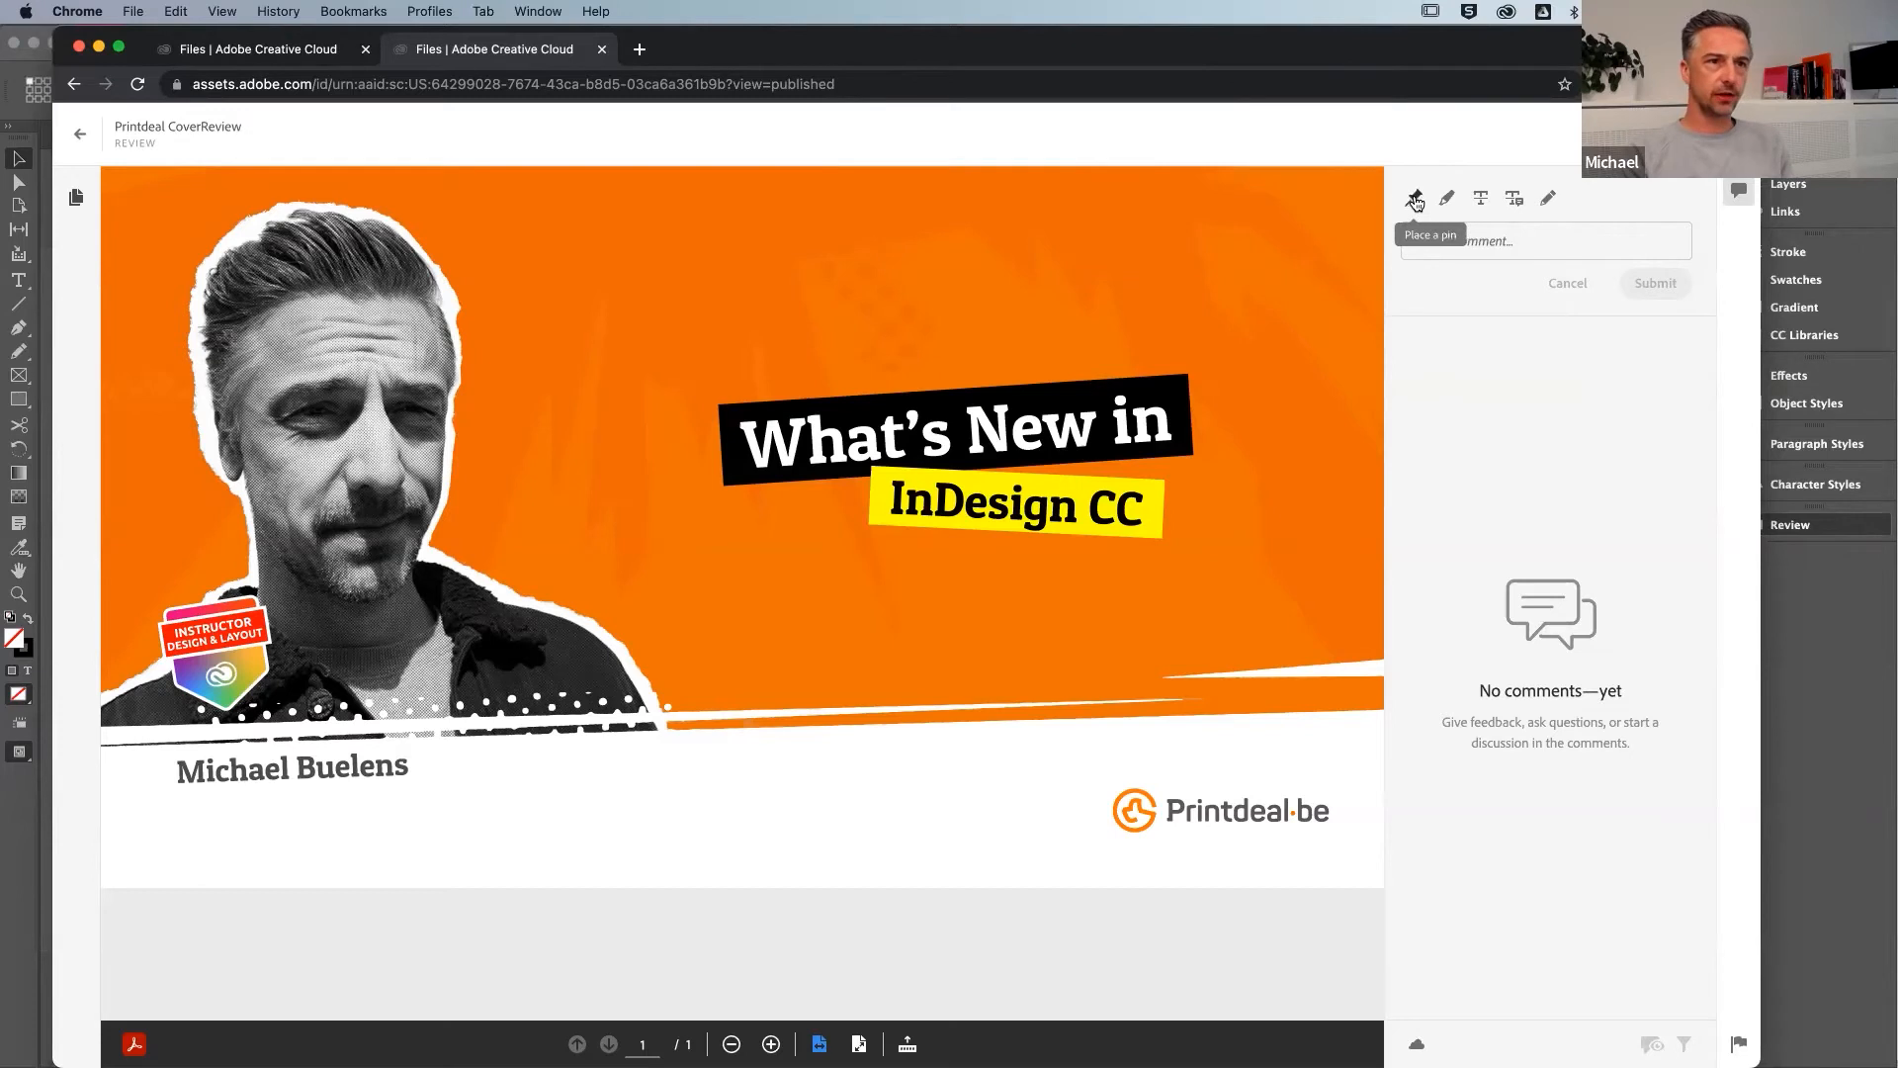
pyautogui.click(1415, 201)
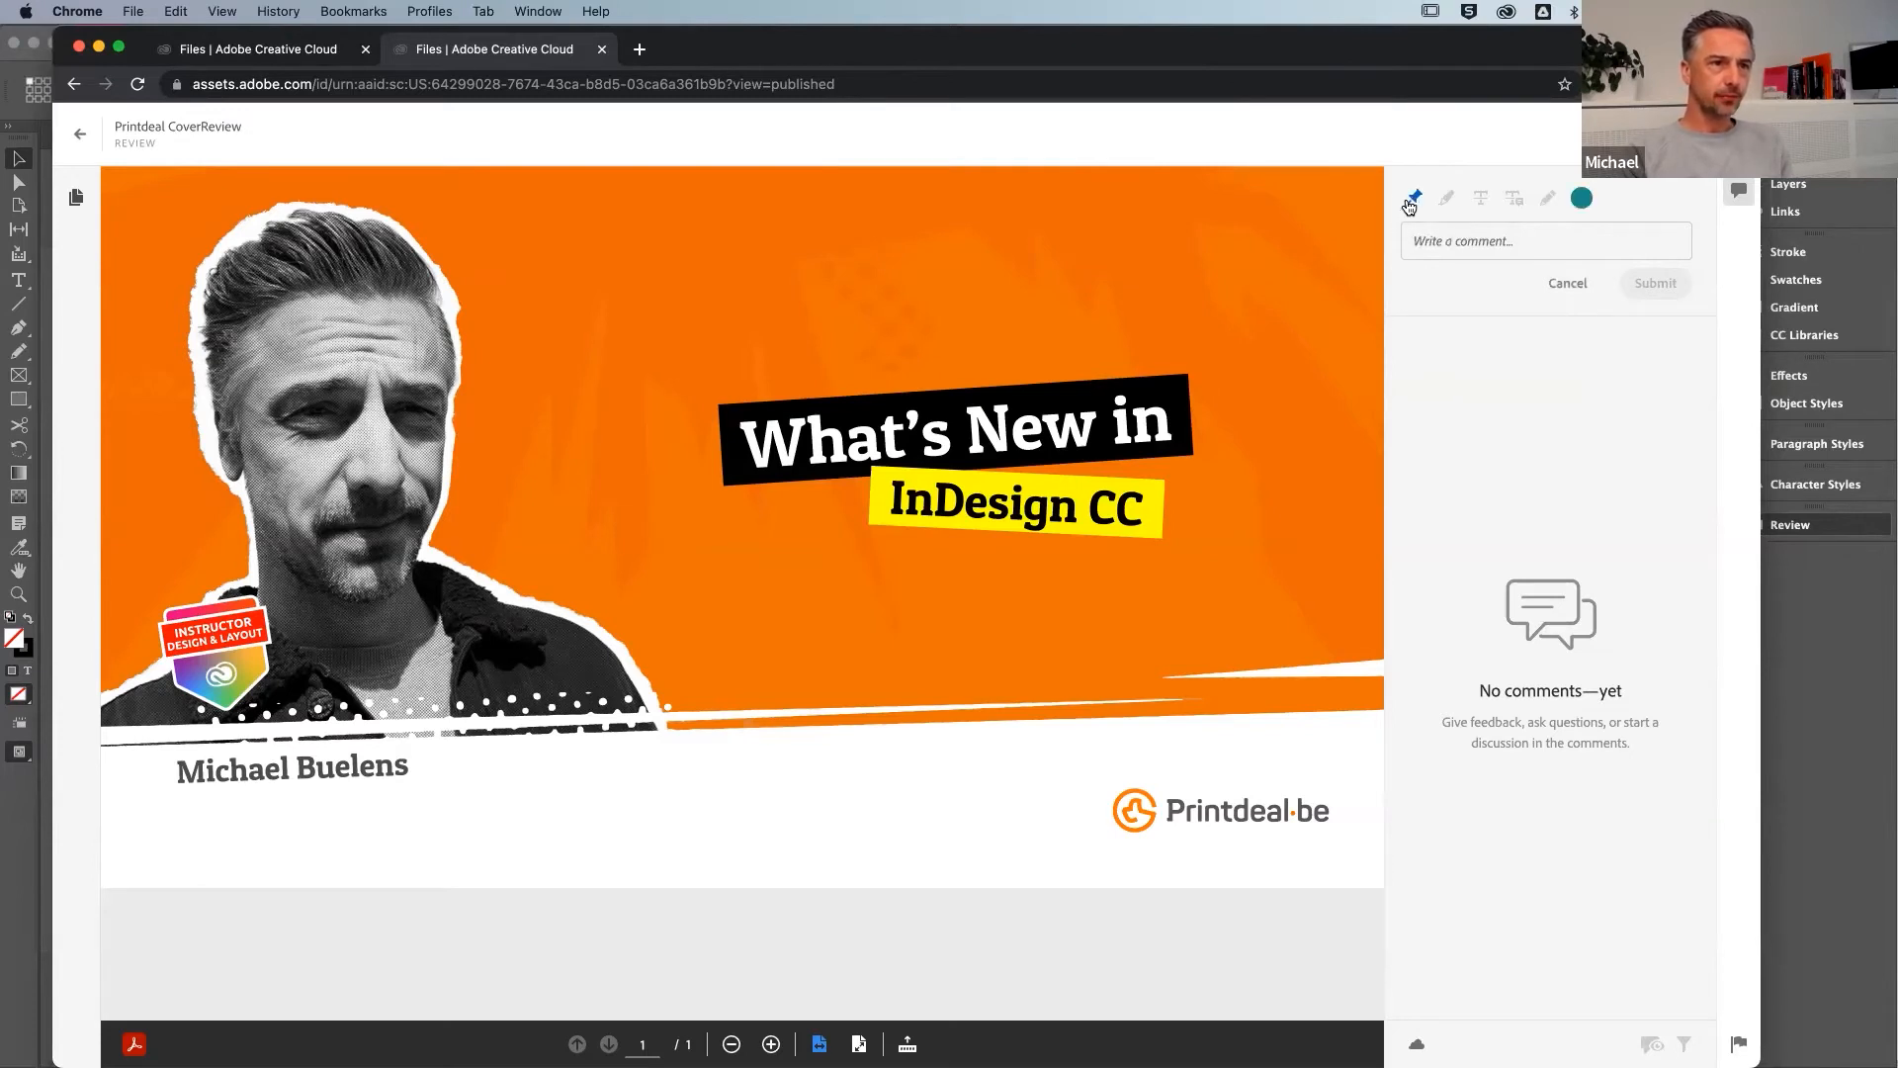
pyautogui.click(1585, 200)
pyautogui.click(1544, 249)
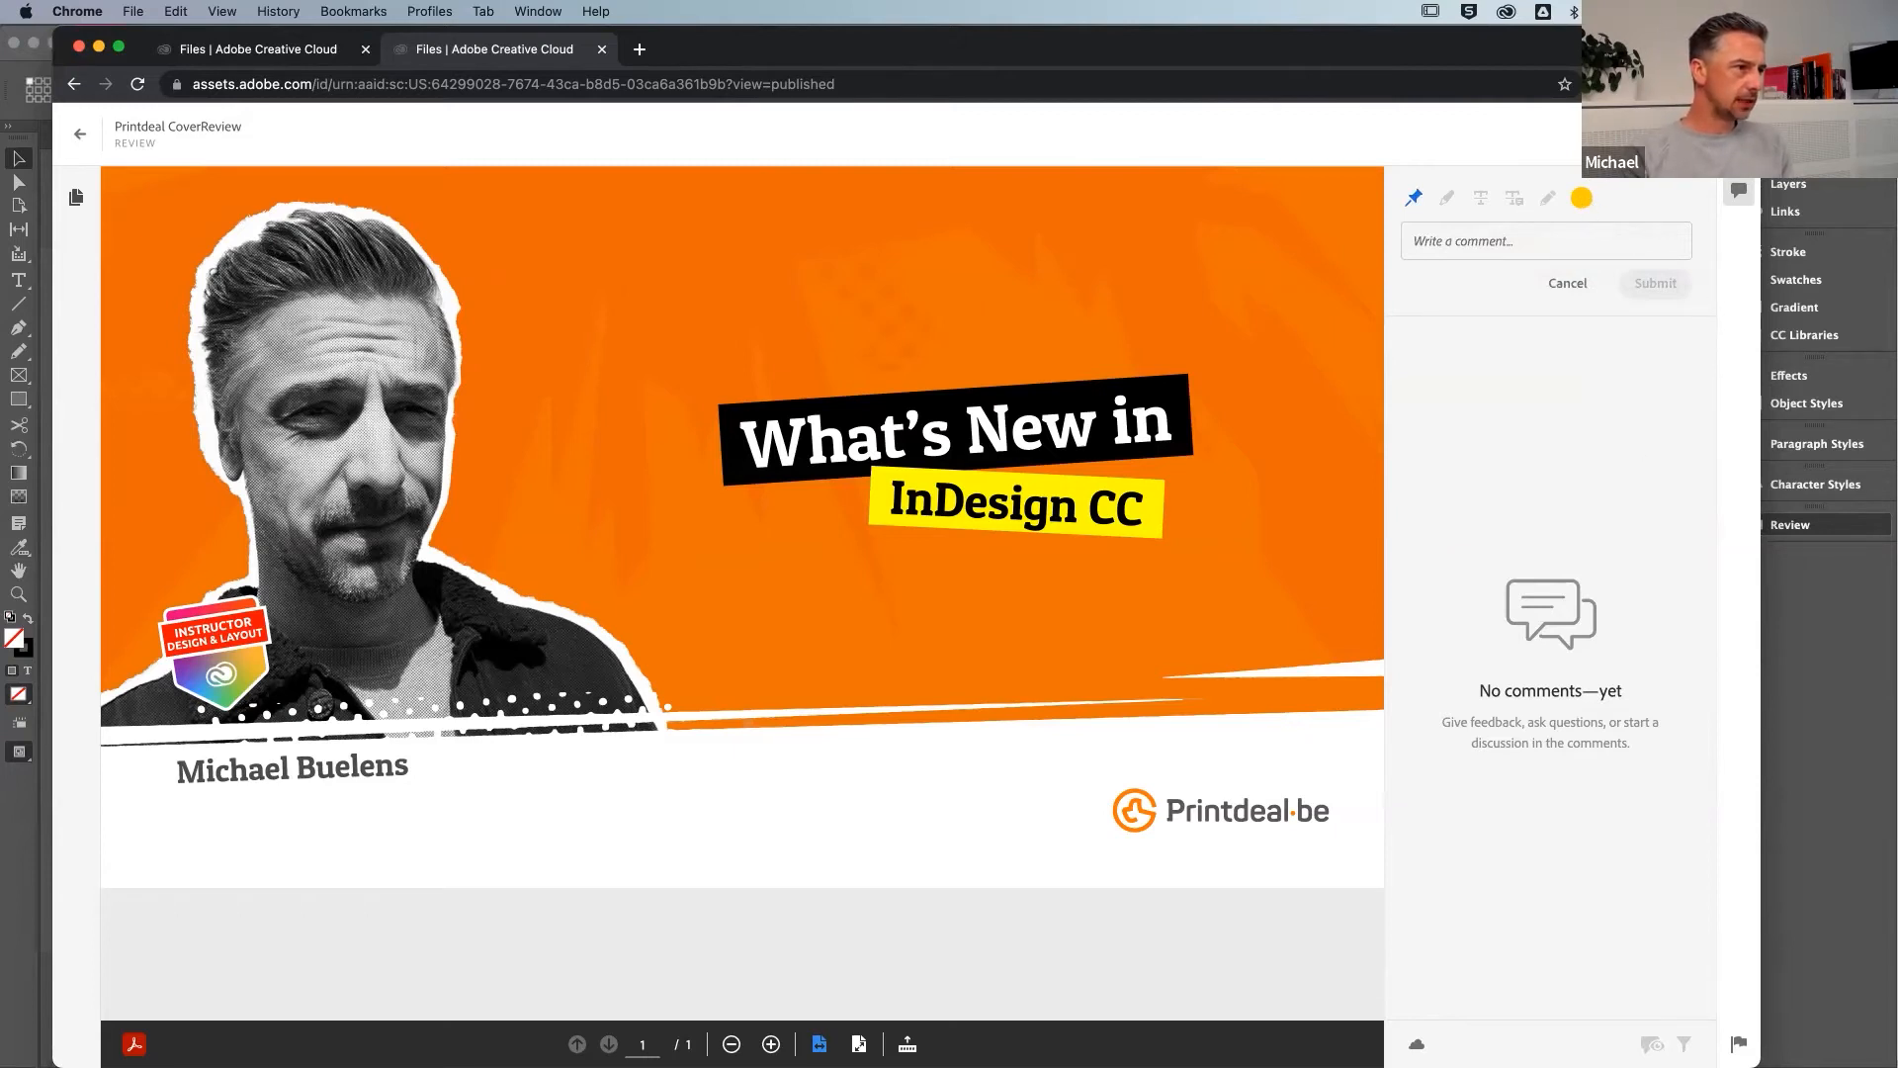
pyautogui.click(328, 439)
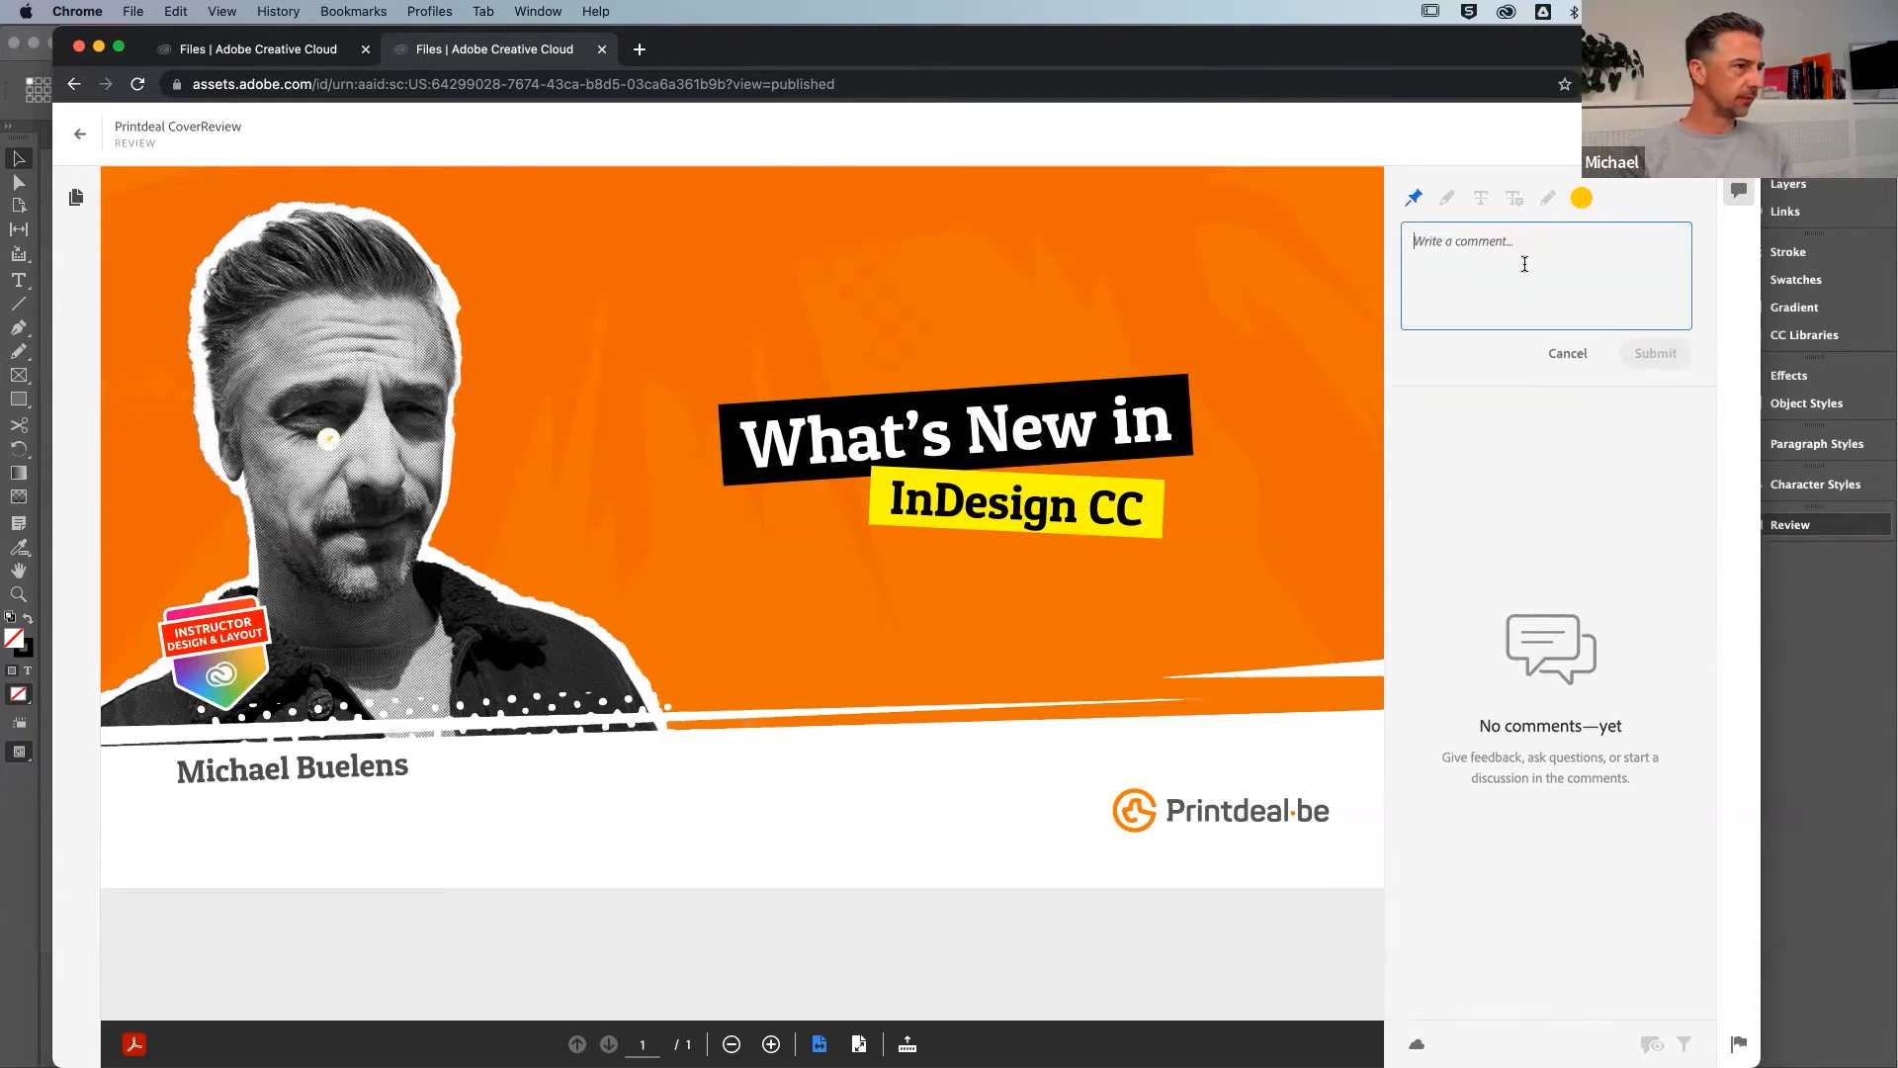
# Write the comment "C'est bien comme ça?" for the pin near the portrait's eyes and submit it
pyautogui.write('c')
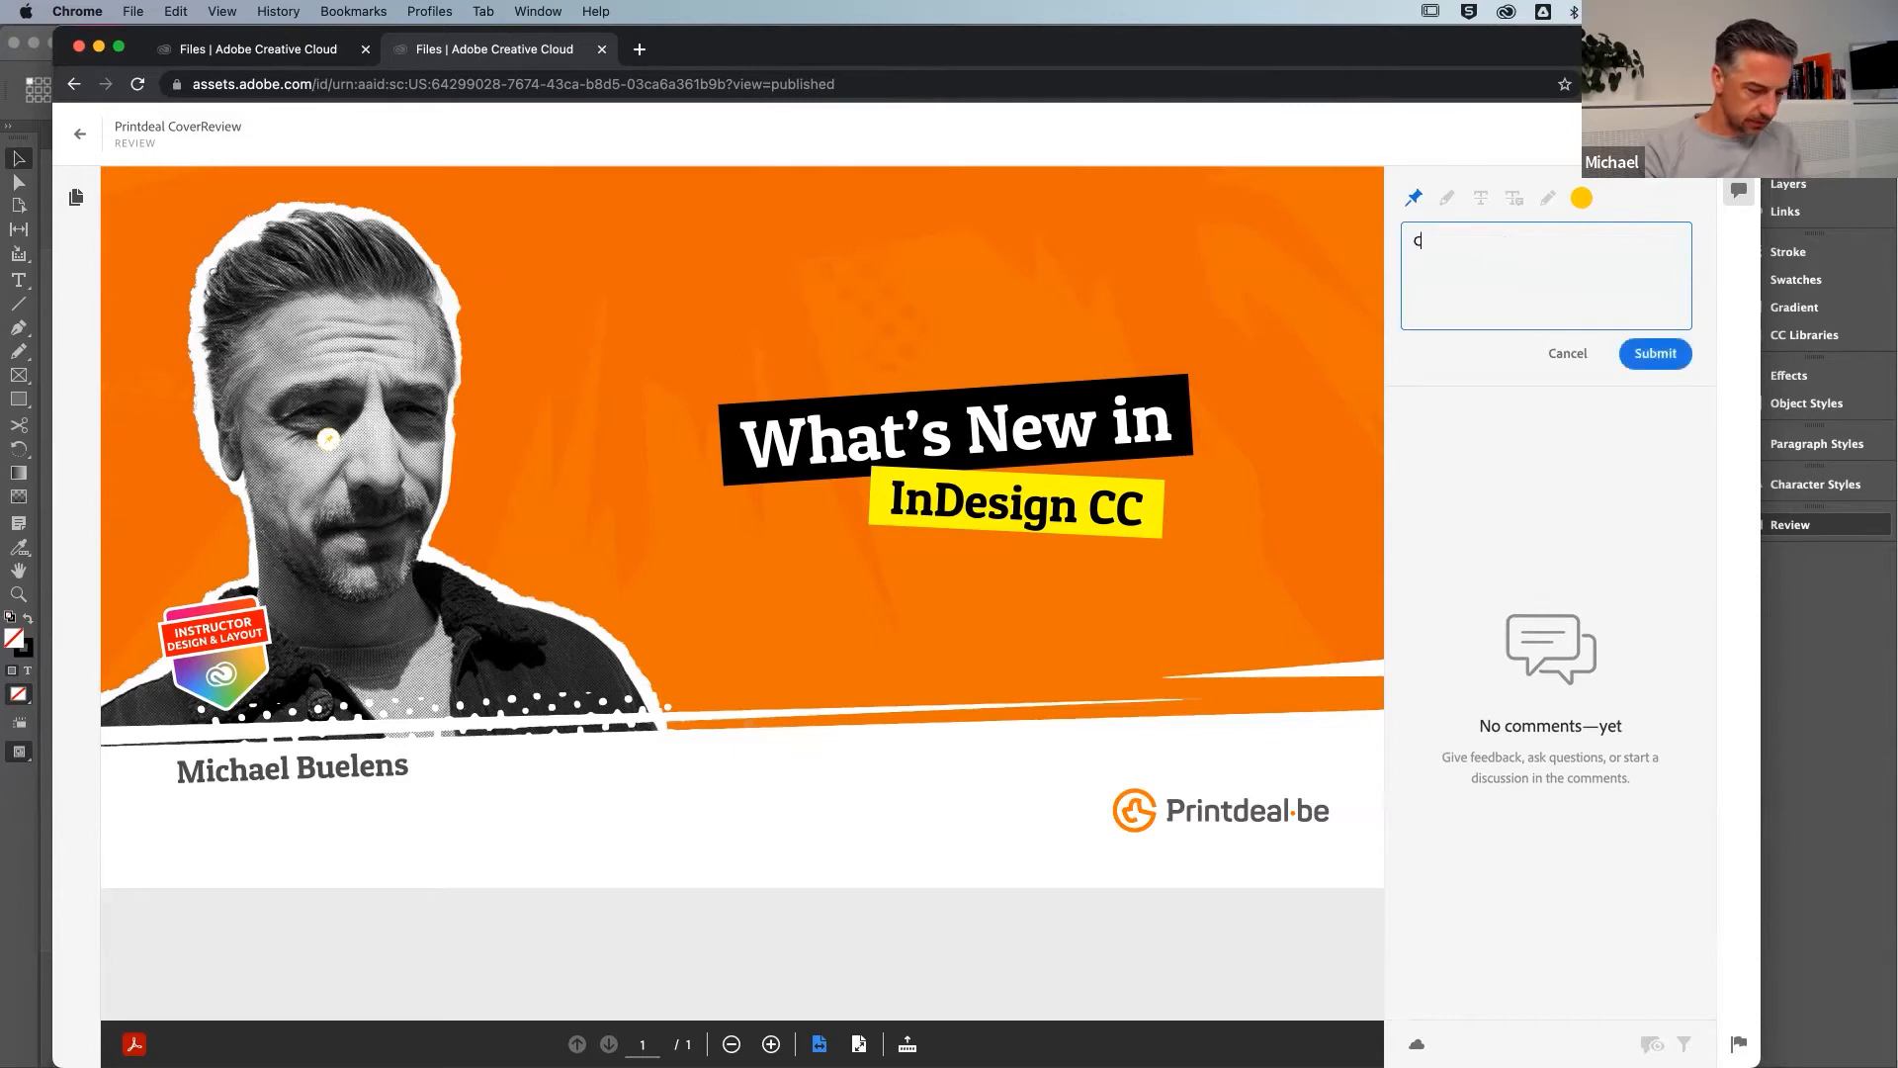
pyautogui.write("'est")
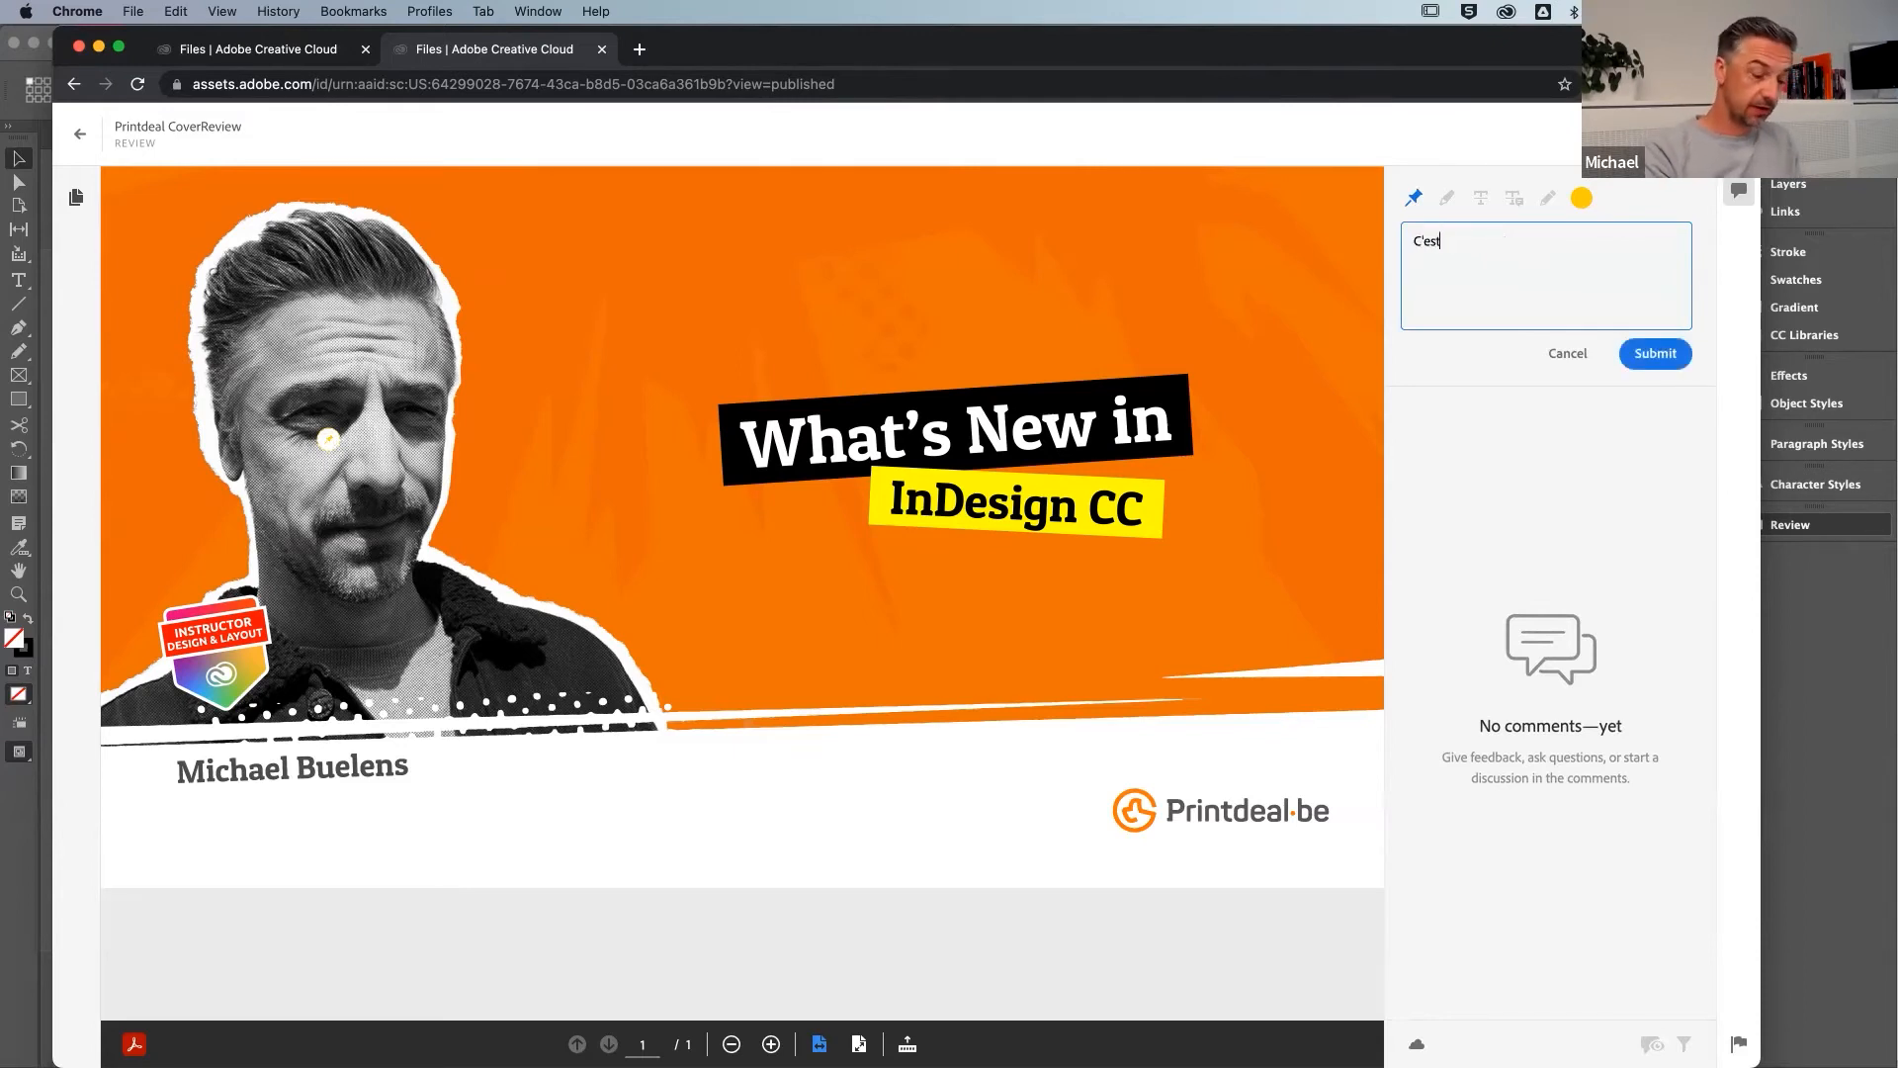
pyautogui.write(' bi')
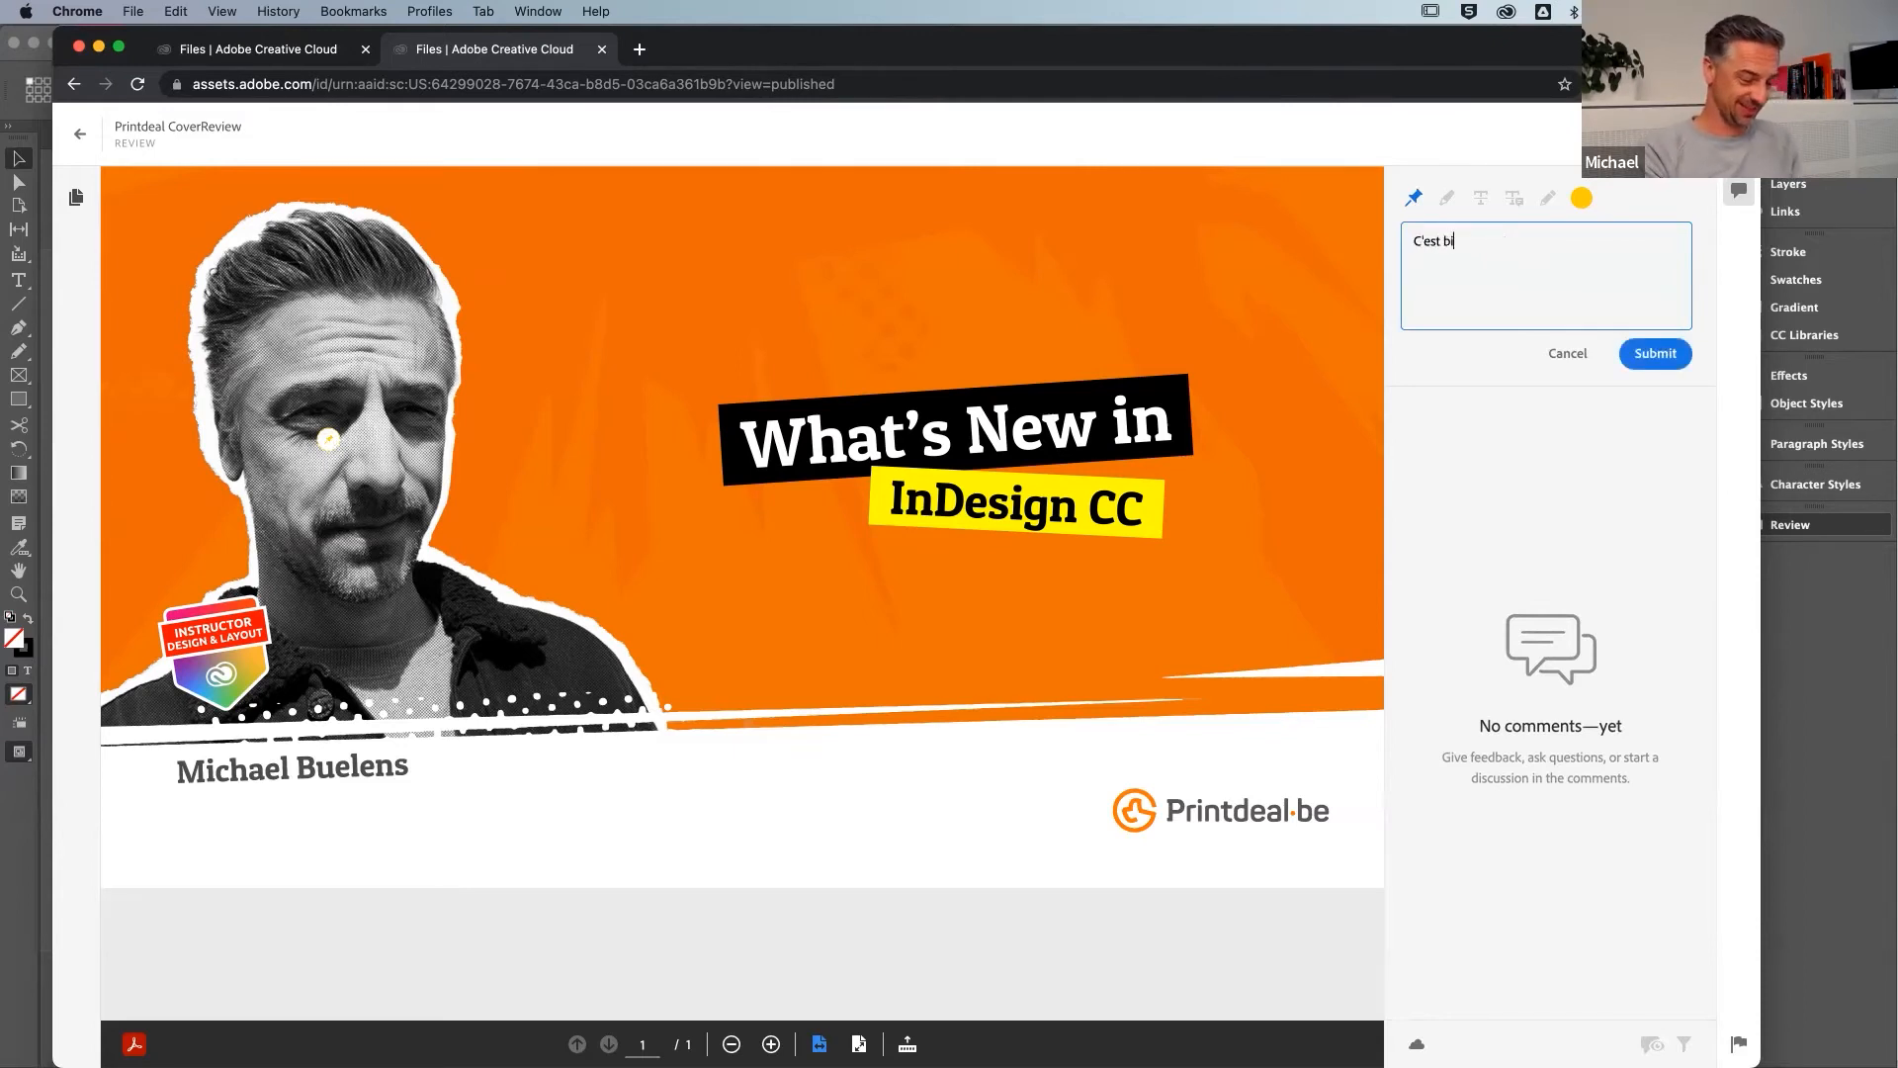
pyautogui.write('en comme ')
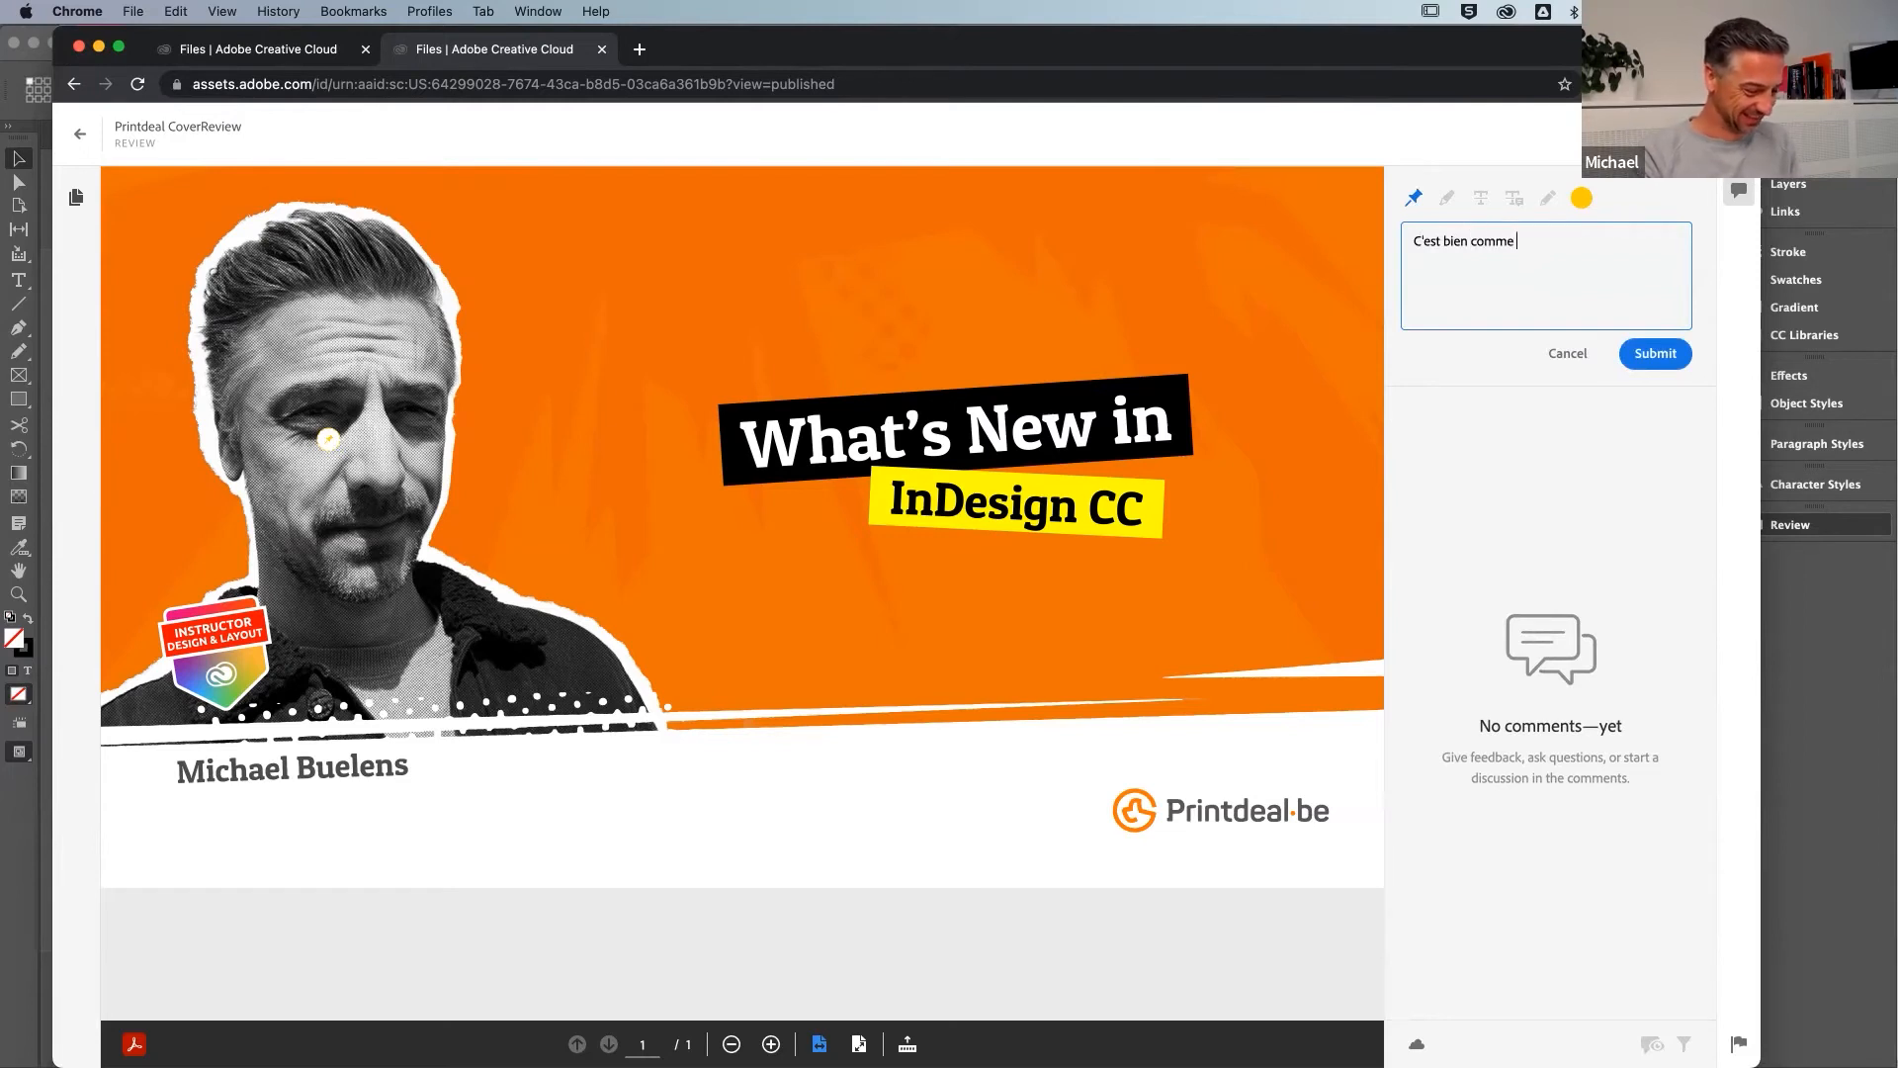
pyautogui.write('ça')
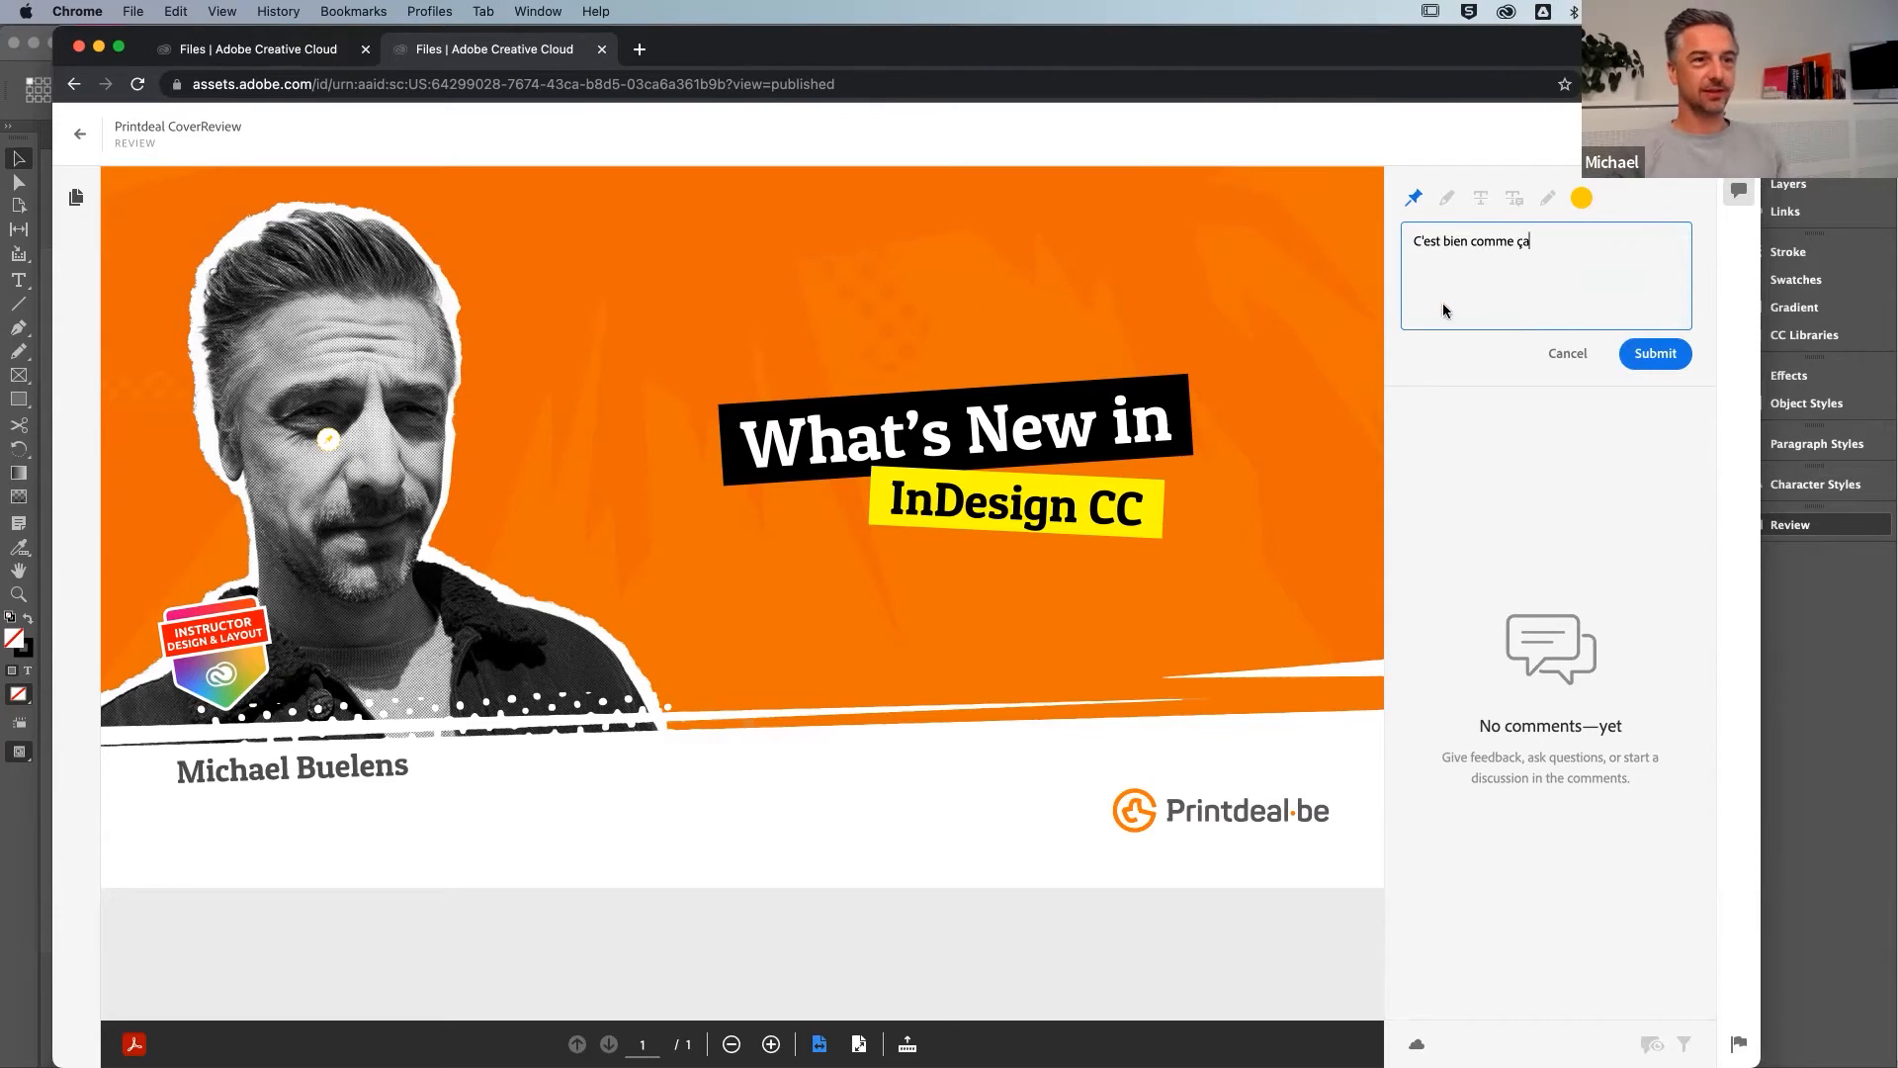
pyautogui.write('?')
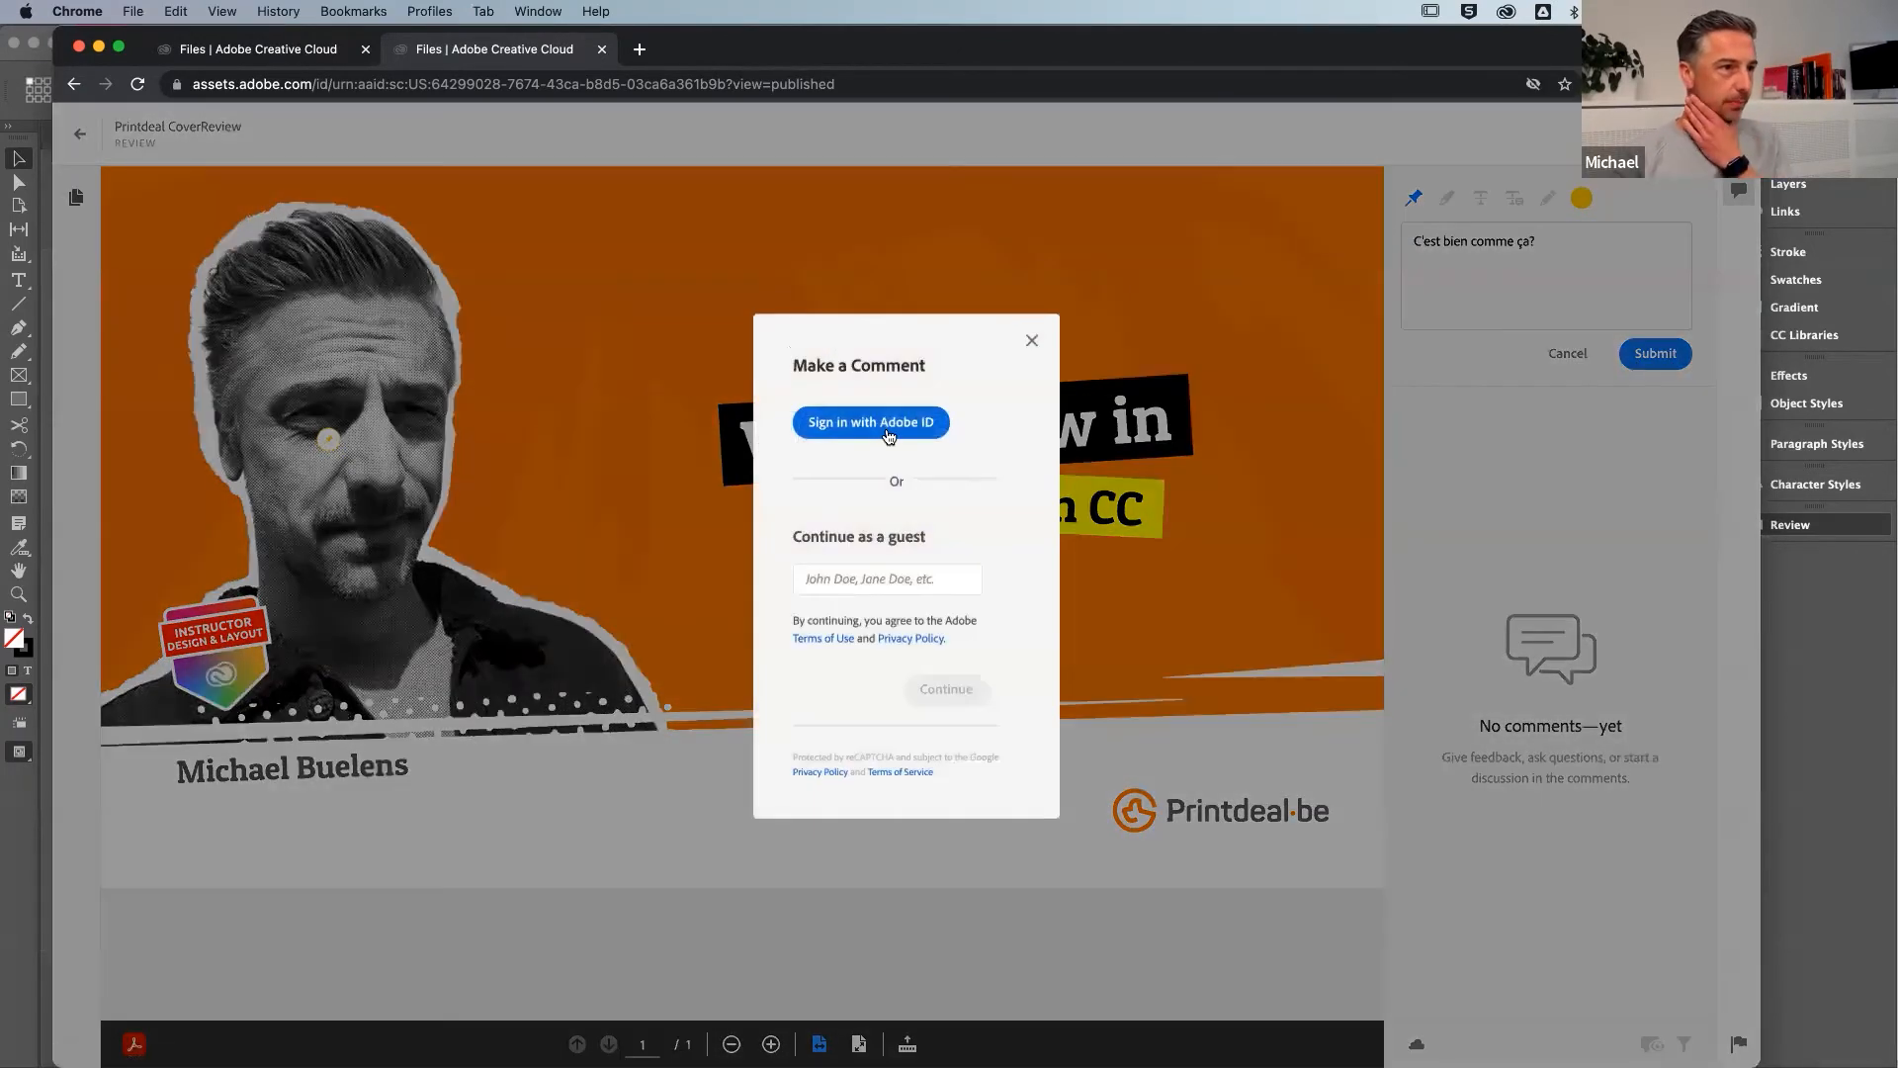
# Continue as a guest, entering a guest name, to post the pinned comment
pyautogui.click(830, 580)
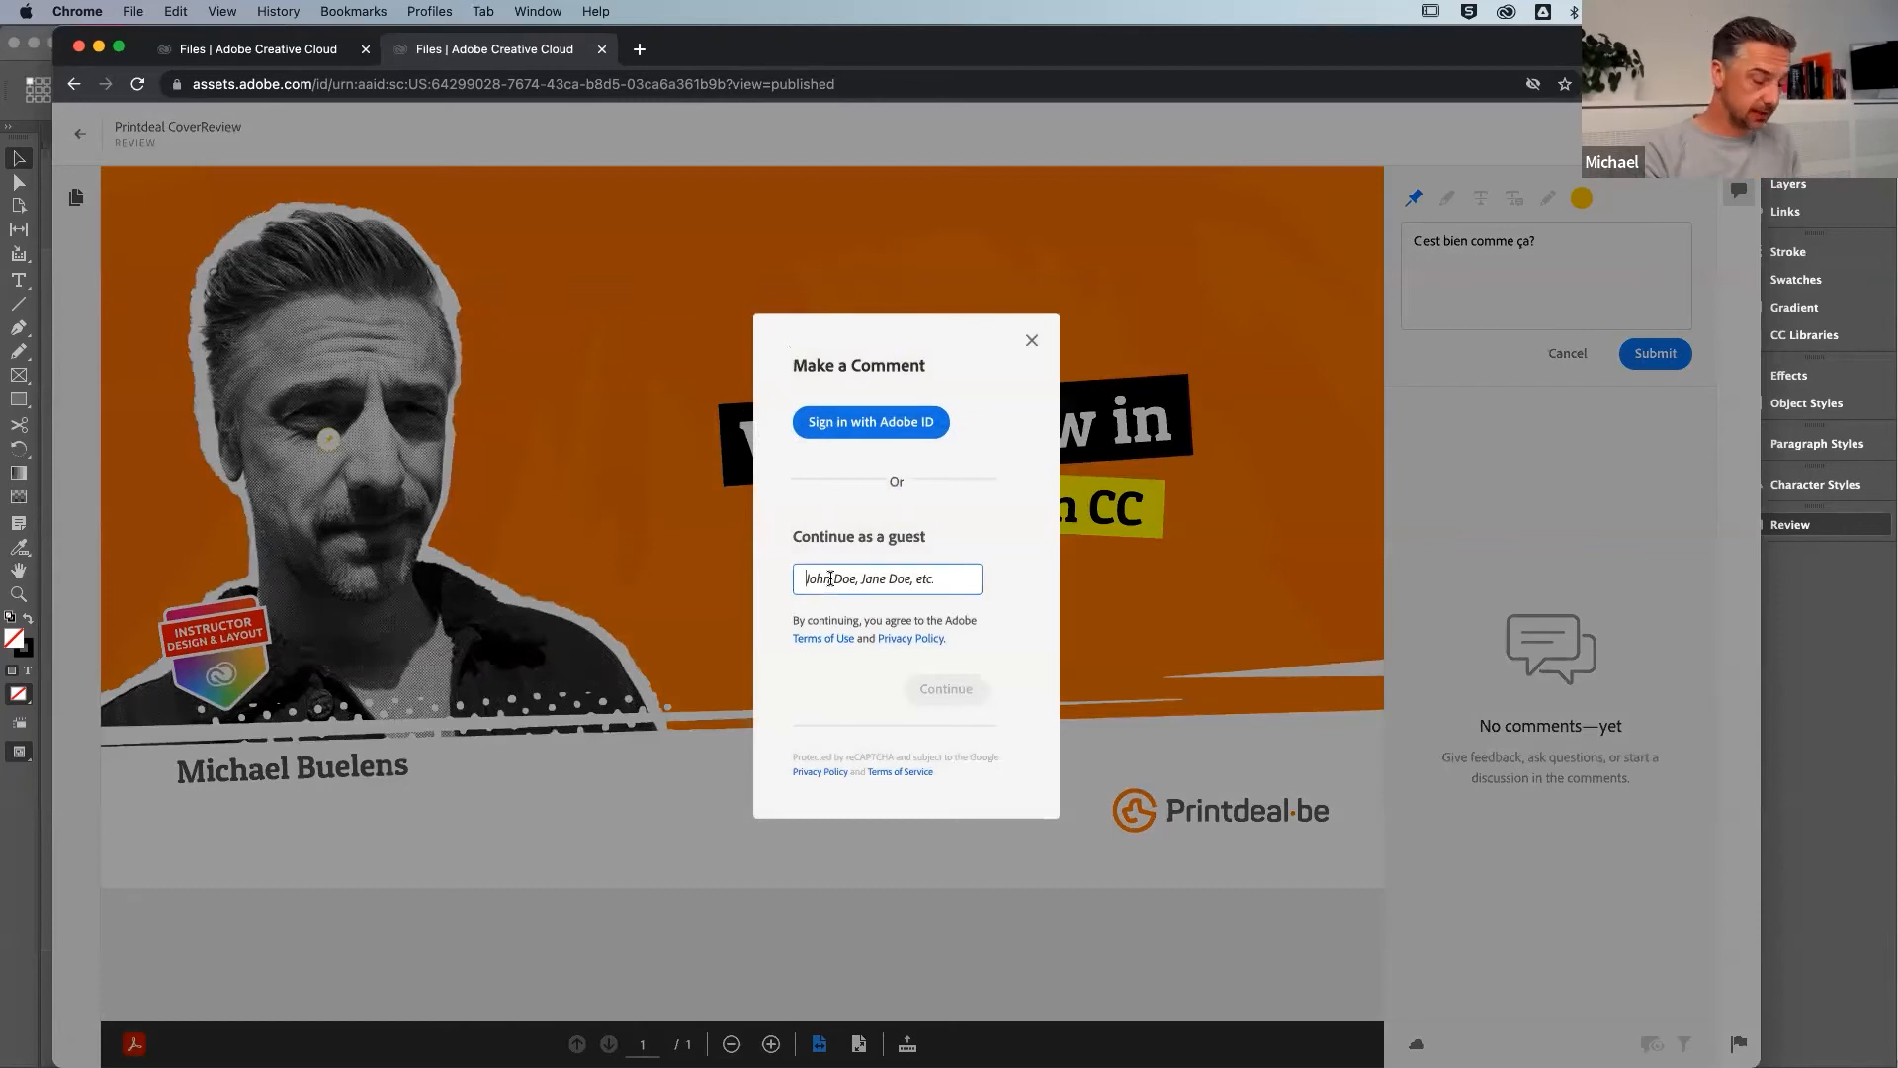
pyautogui.write('Michae')
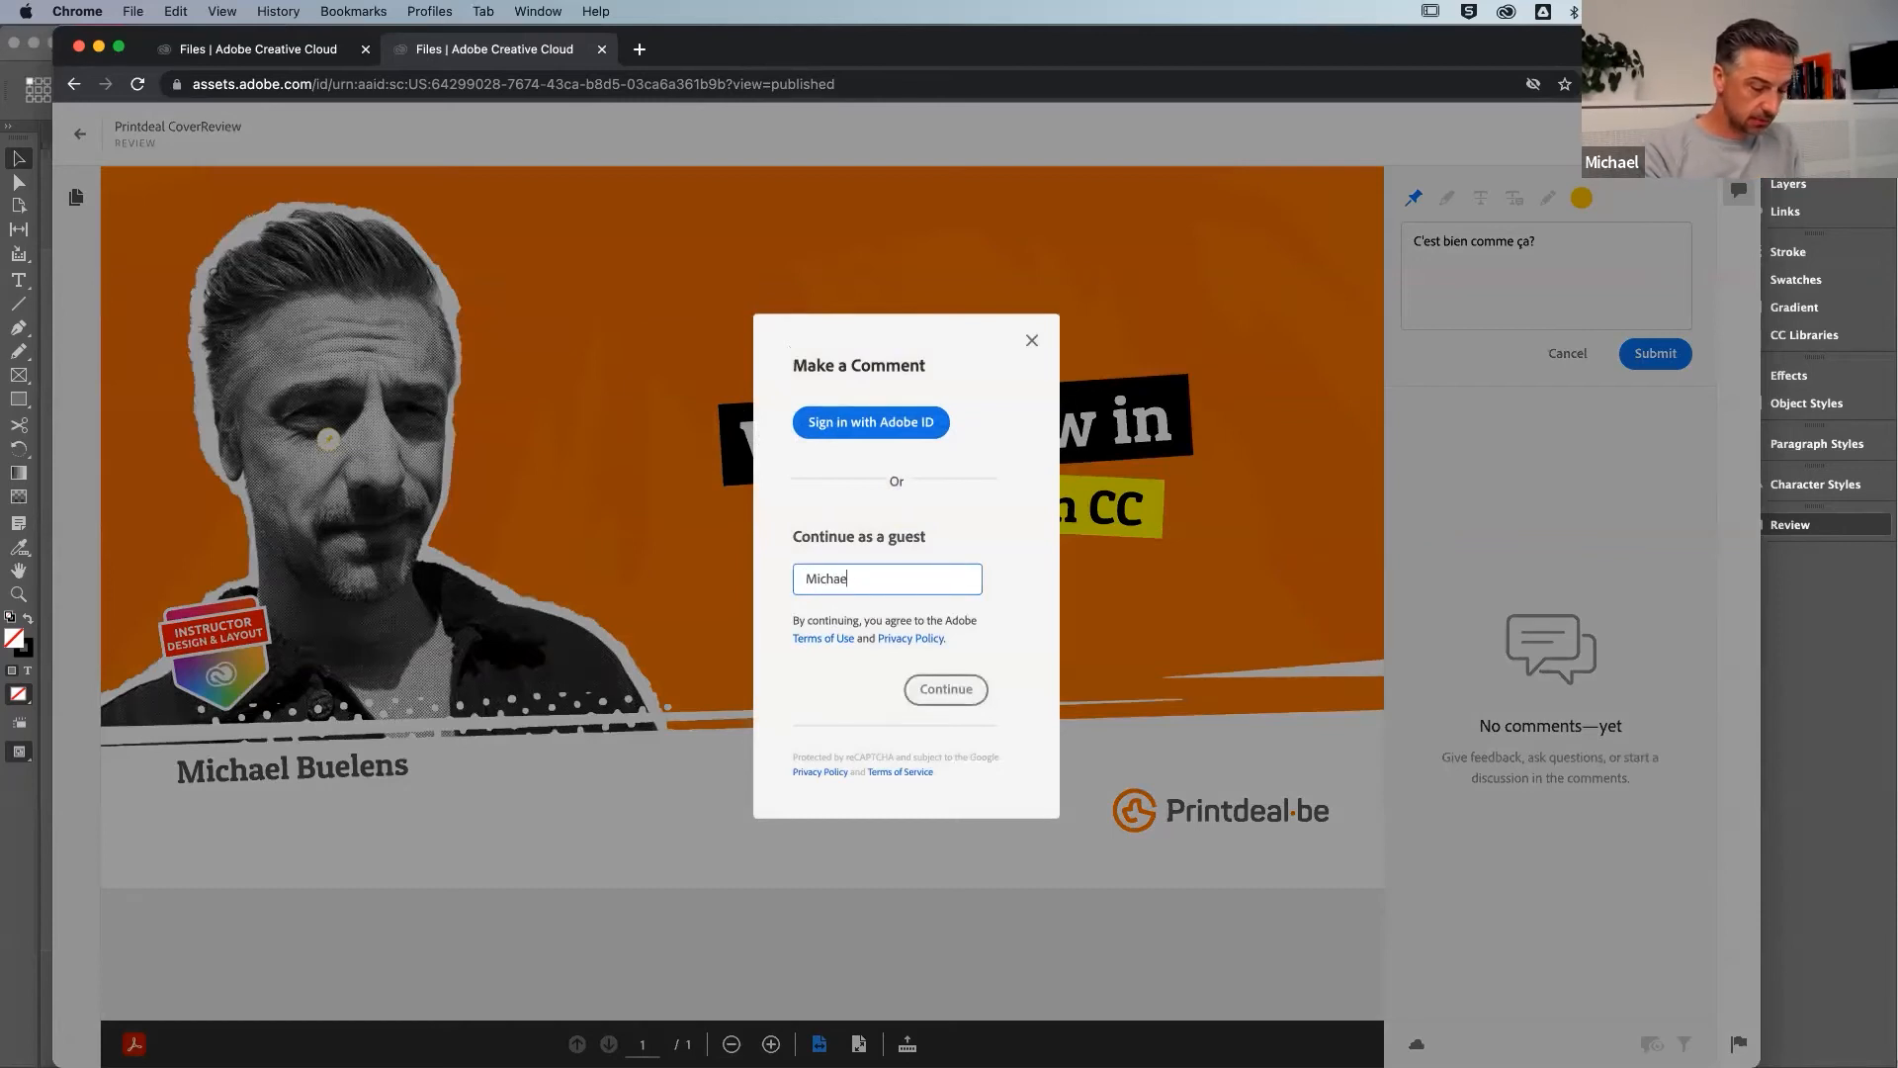
pyautogui.write('l guest')
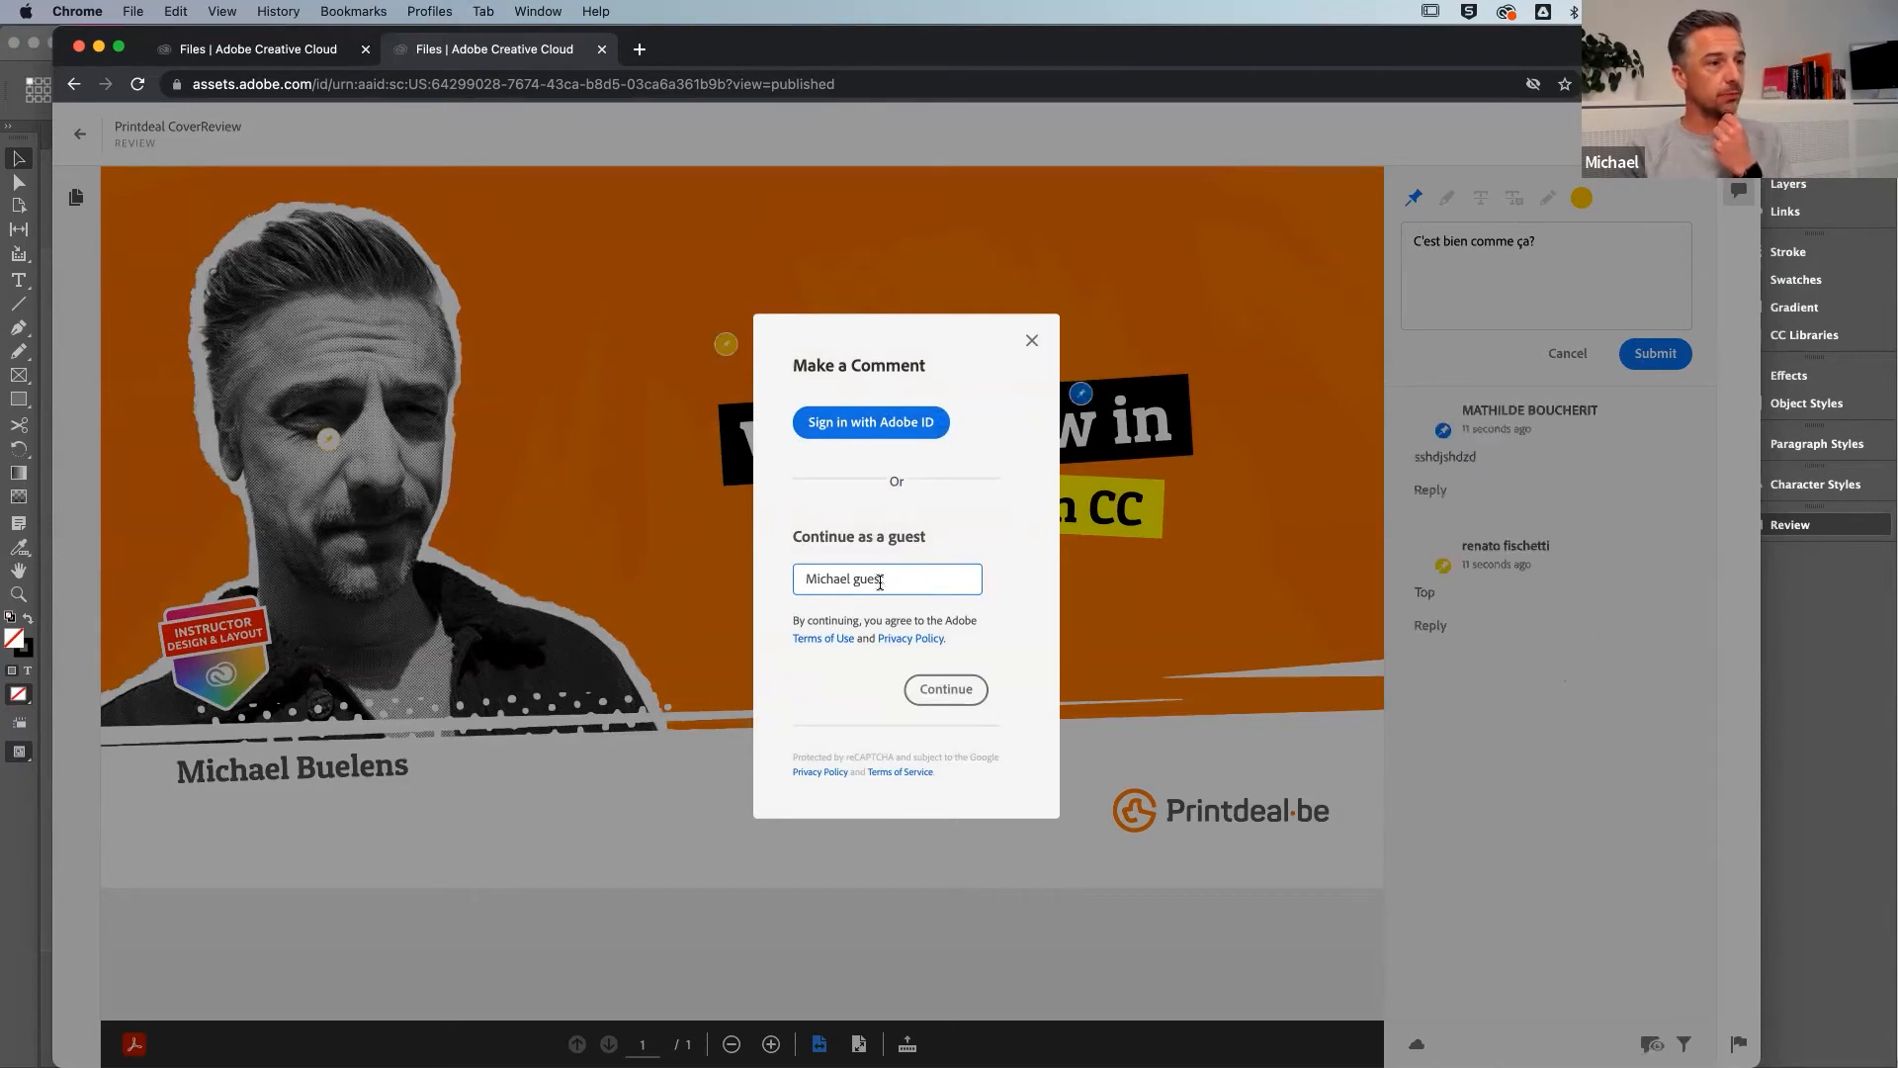
pyautogui.click(944, 689)
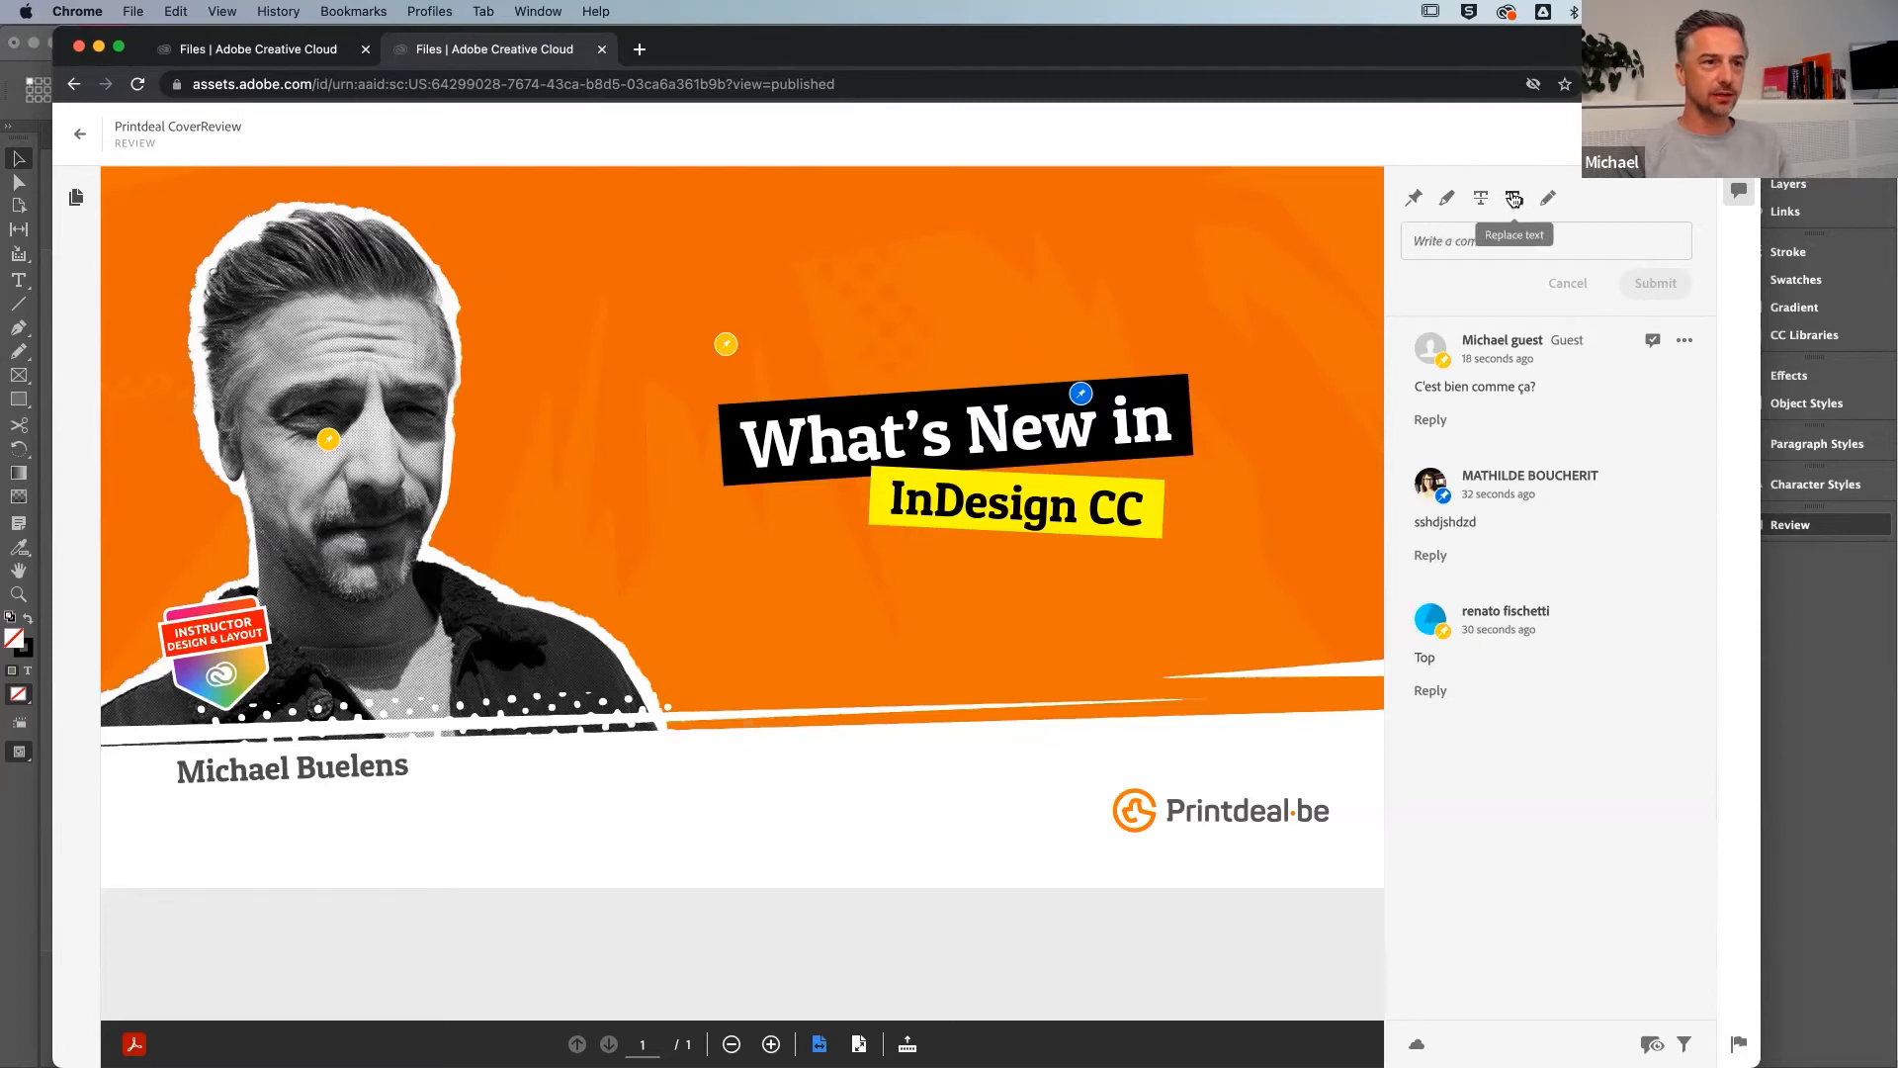
# Add a Replace text comment on the word "InDesign" in the yellow subtitle, with "Photoshop" as its replacement
pyautogui.click(1514, 198)
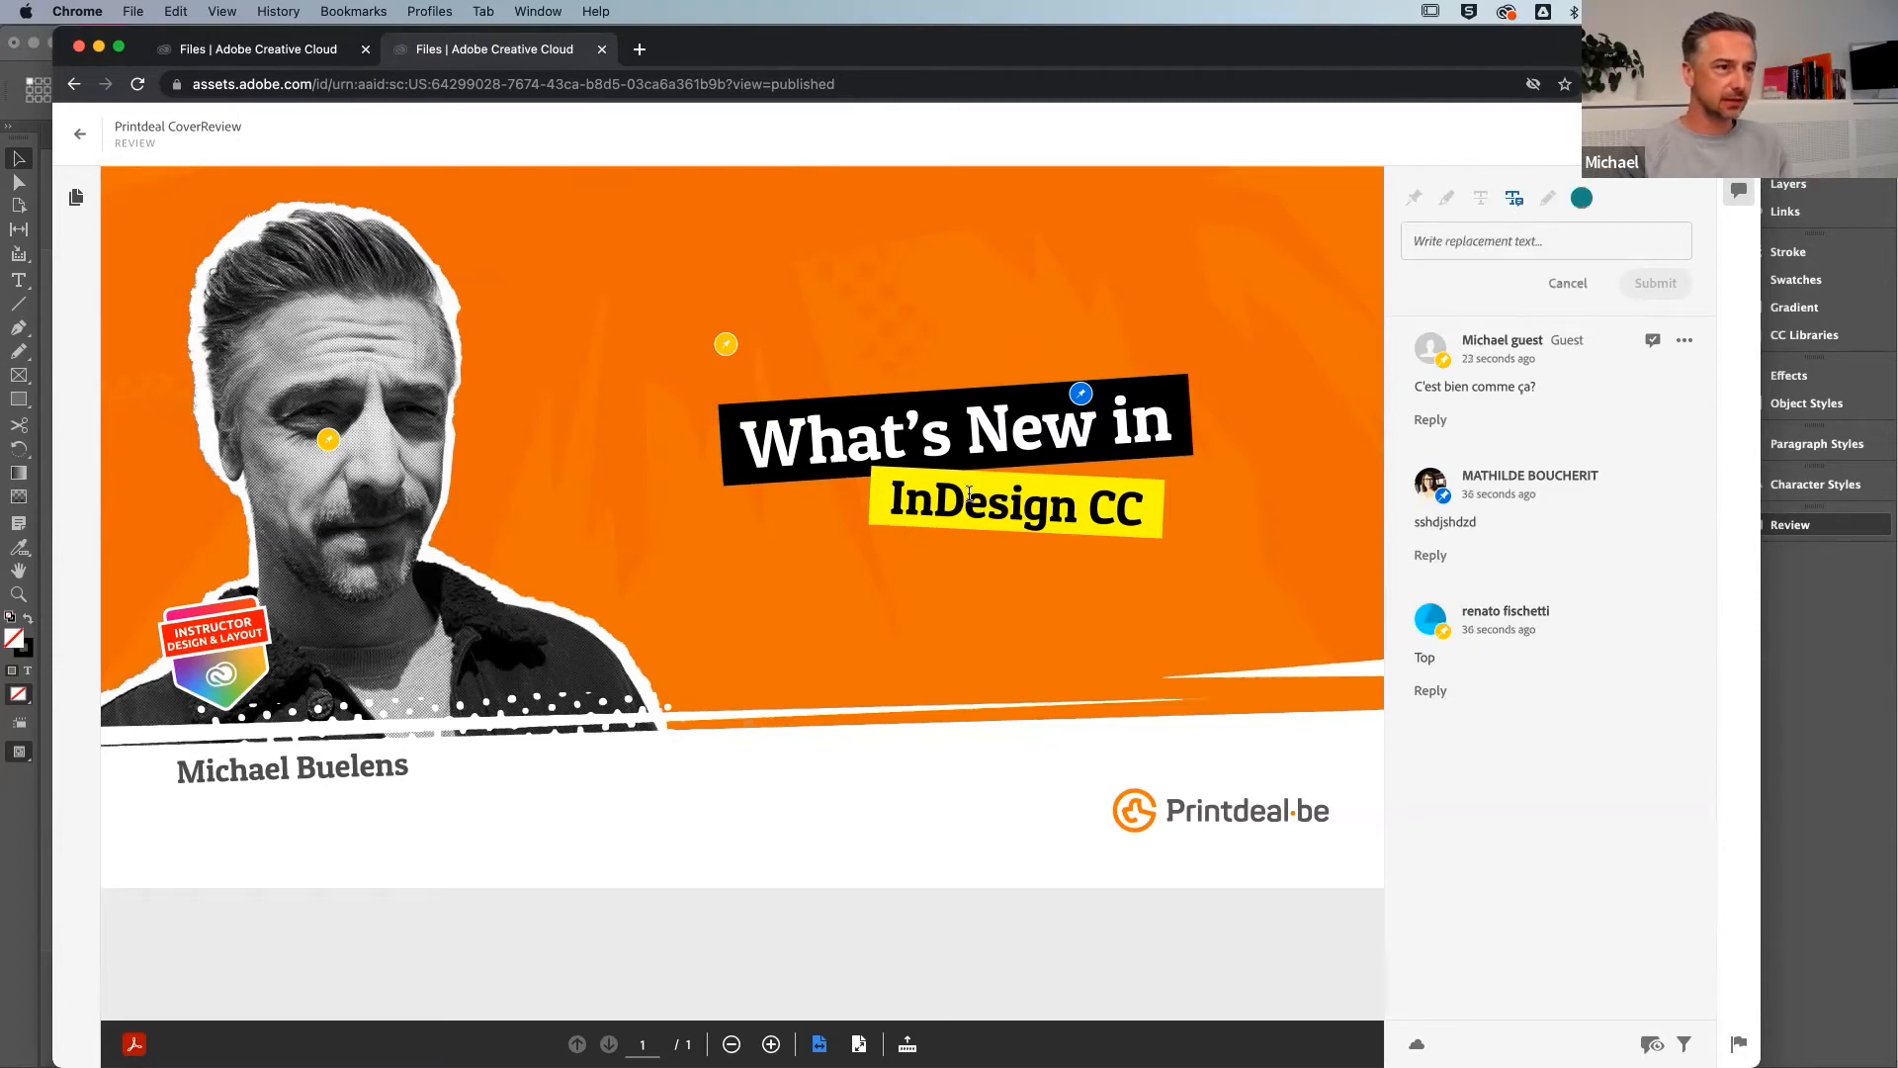
pyautogui.moveTo(1078, 507); pyautogui.dragTo(890, 509)
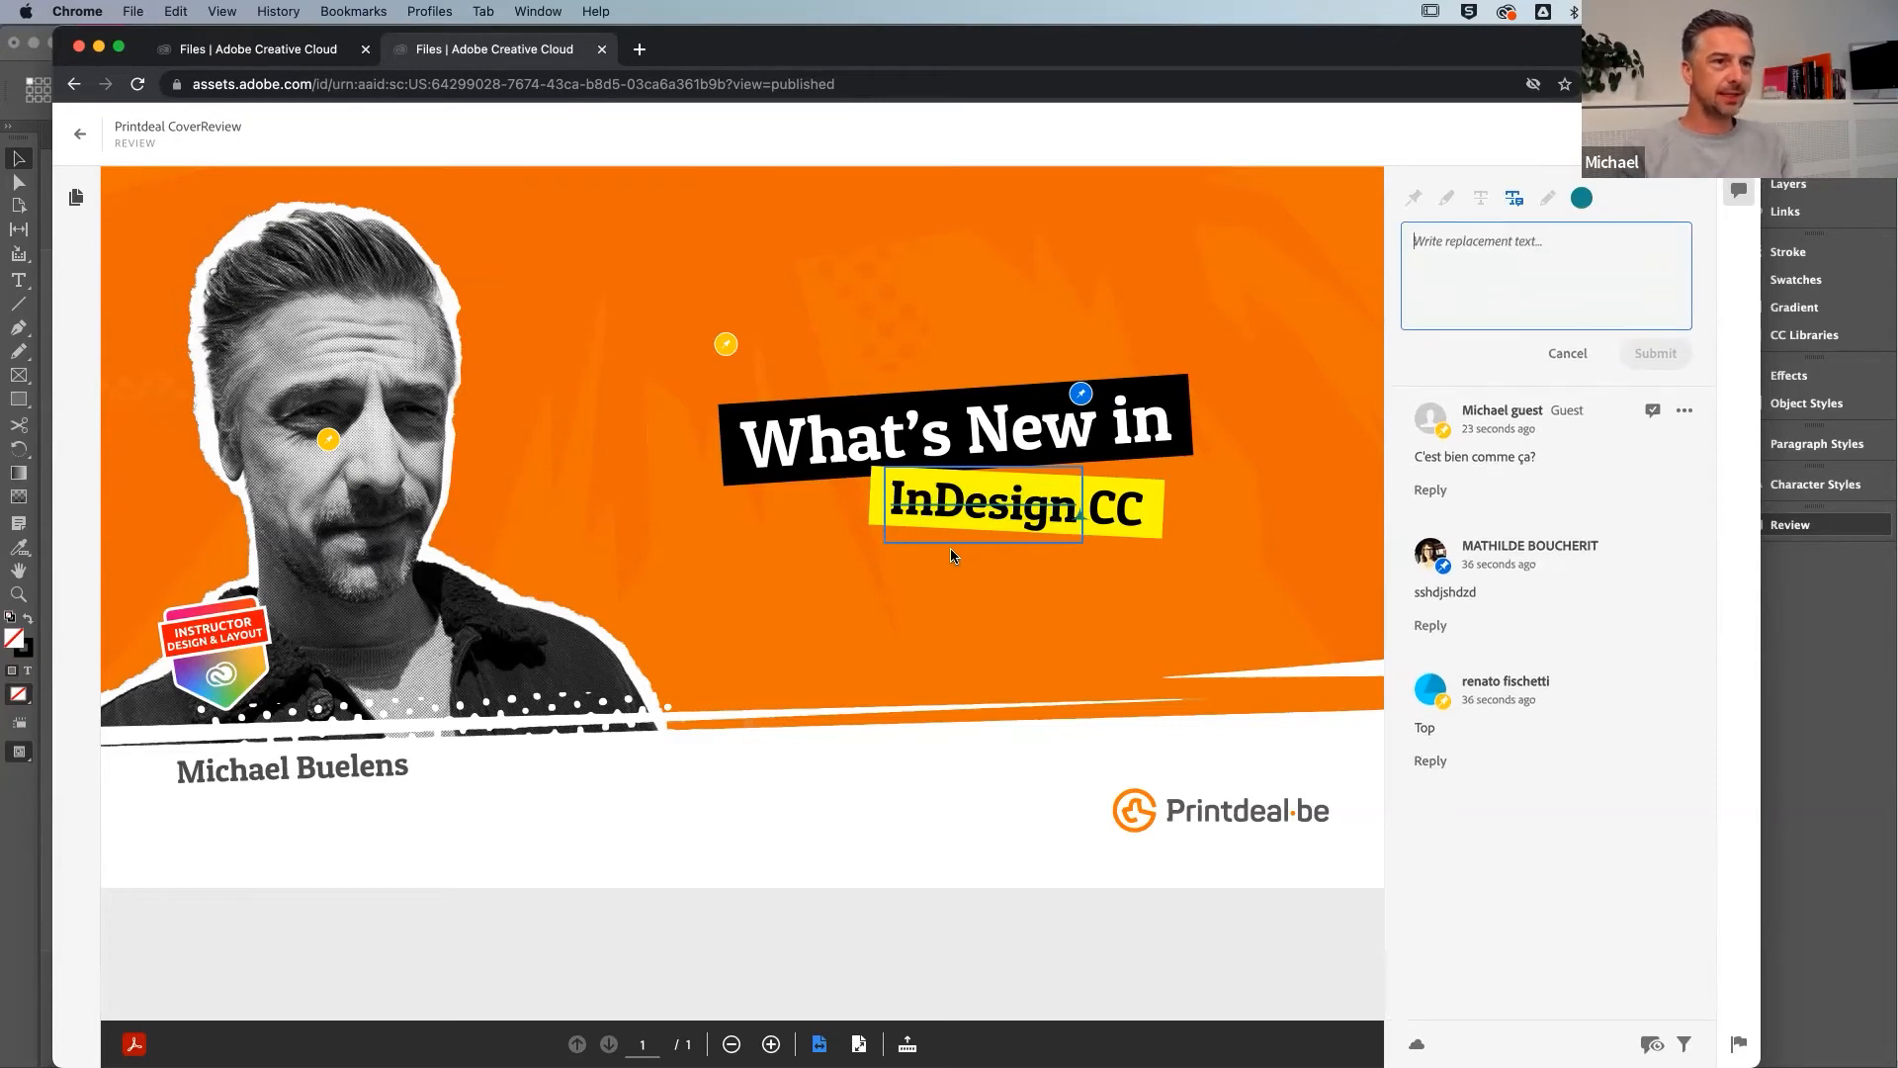
pyautogui.write('Photoshop')
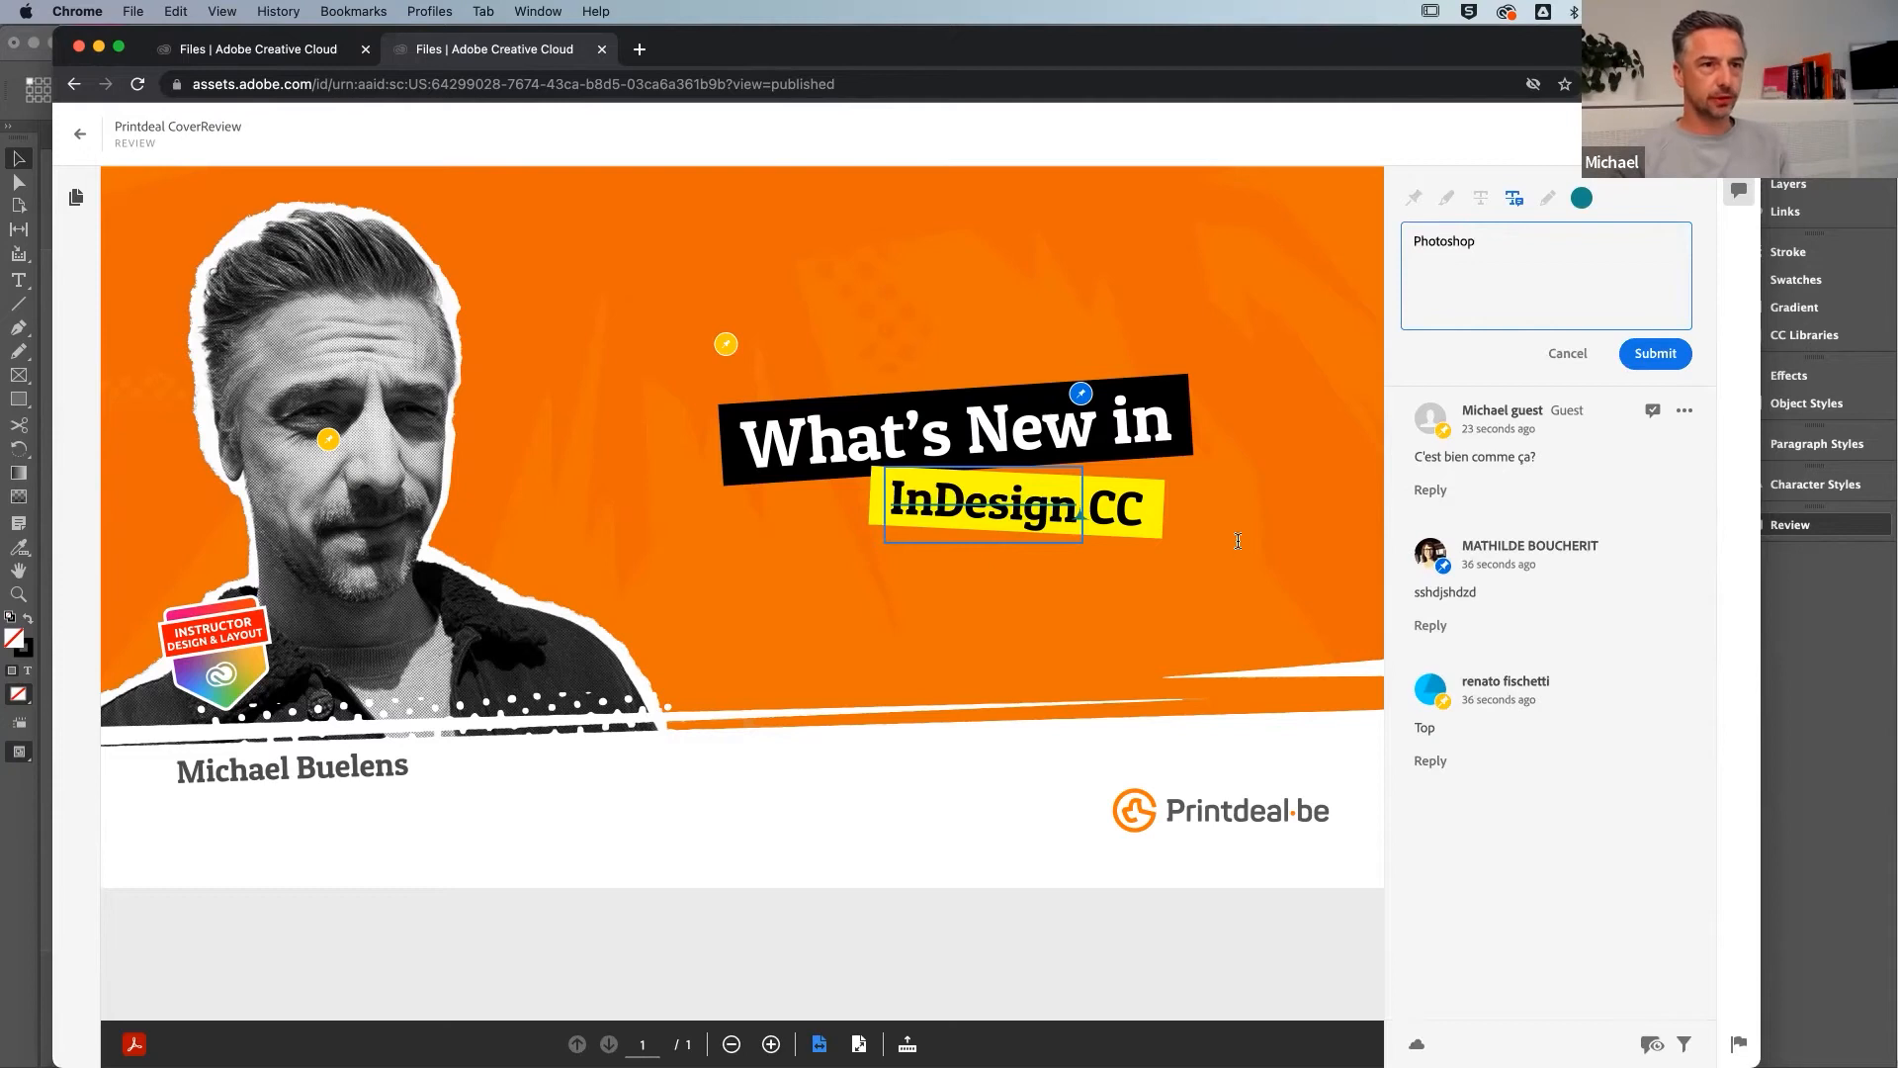
pyautogui.click(1646, 356)
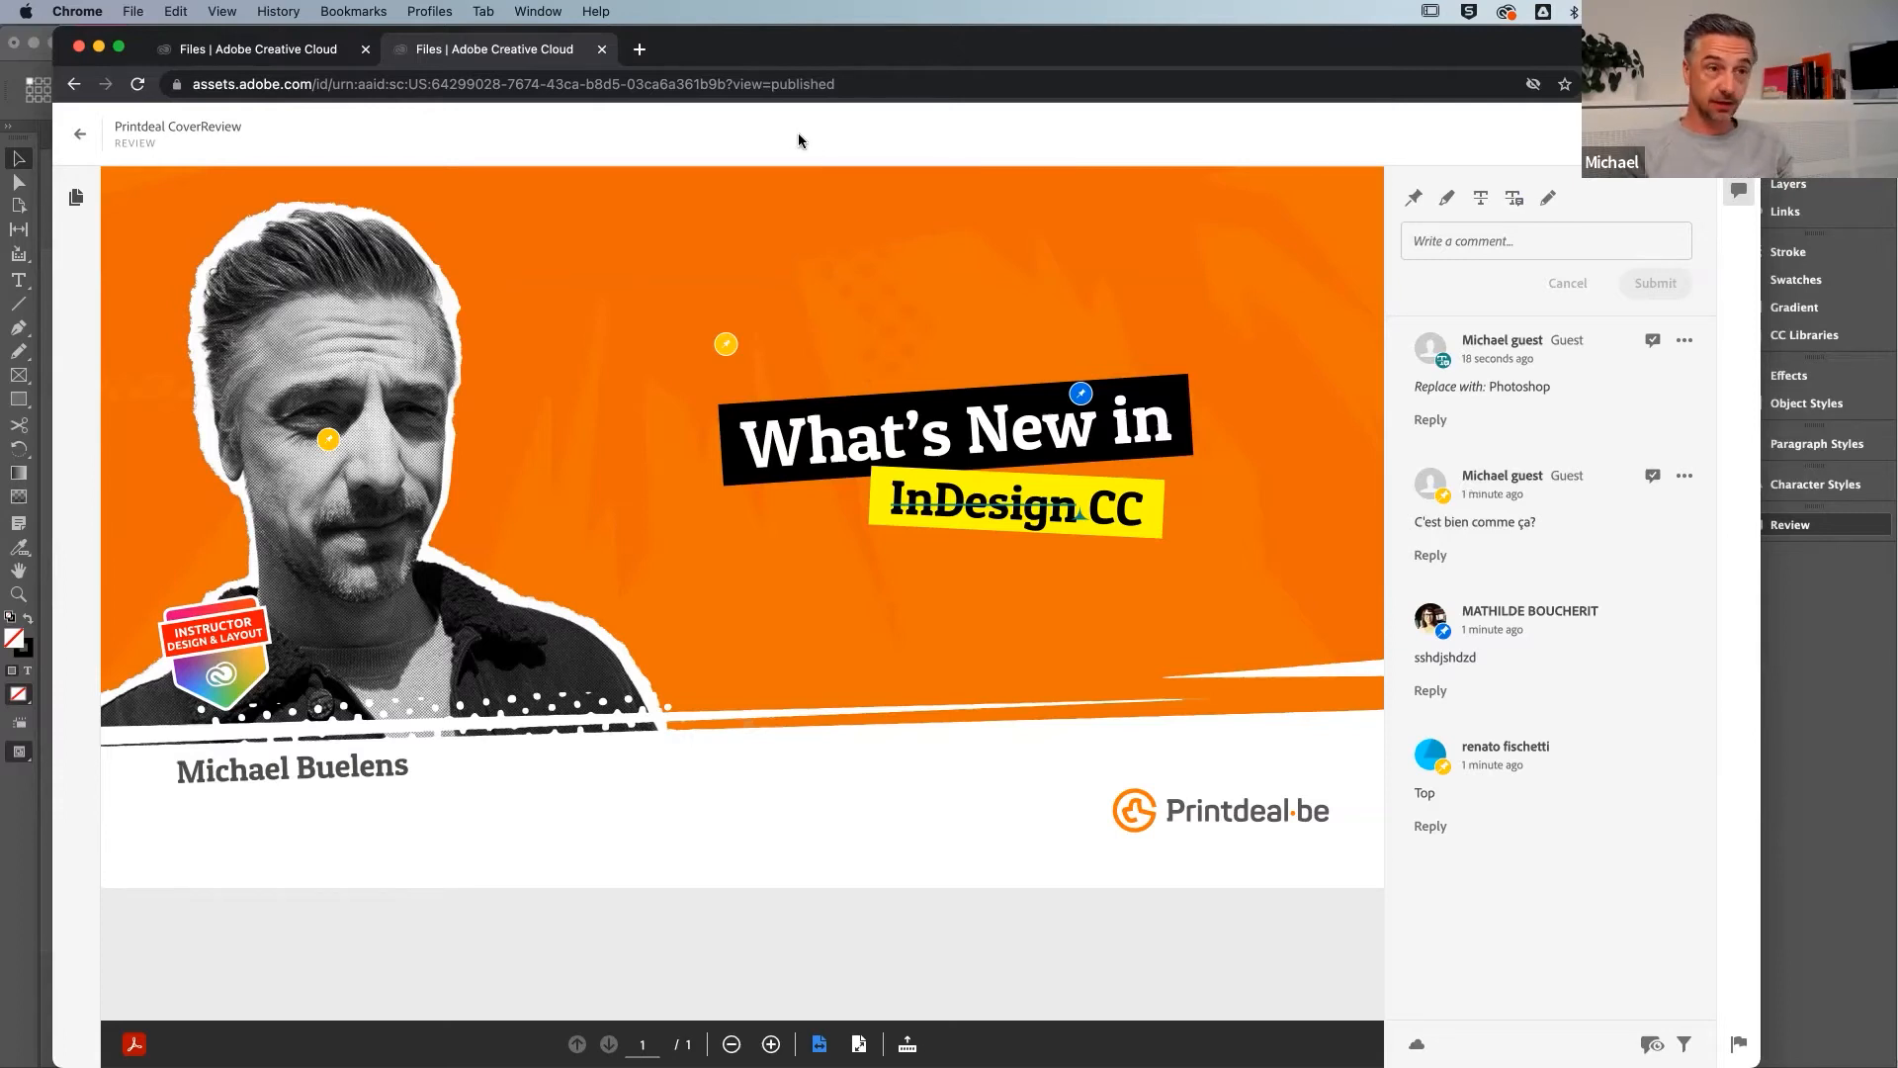
# Switch to InDesign, detach the Review panel from the dock as a floating panel, and dismiss the Share for Review pop-up
pyautogui.press('super+Tab')
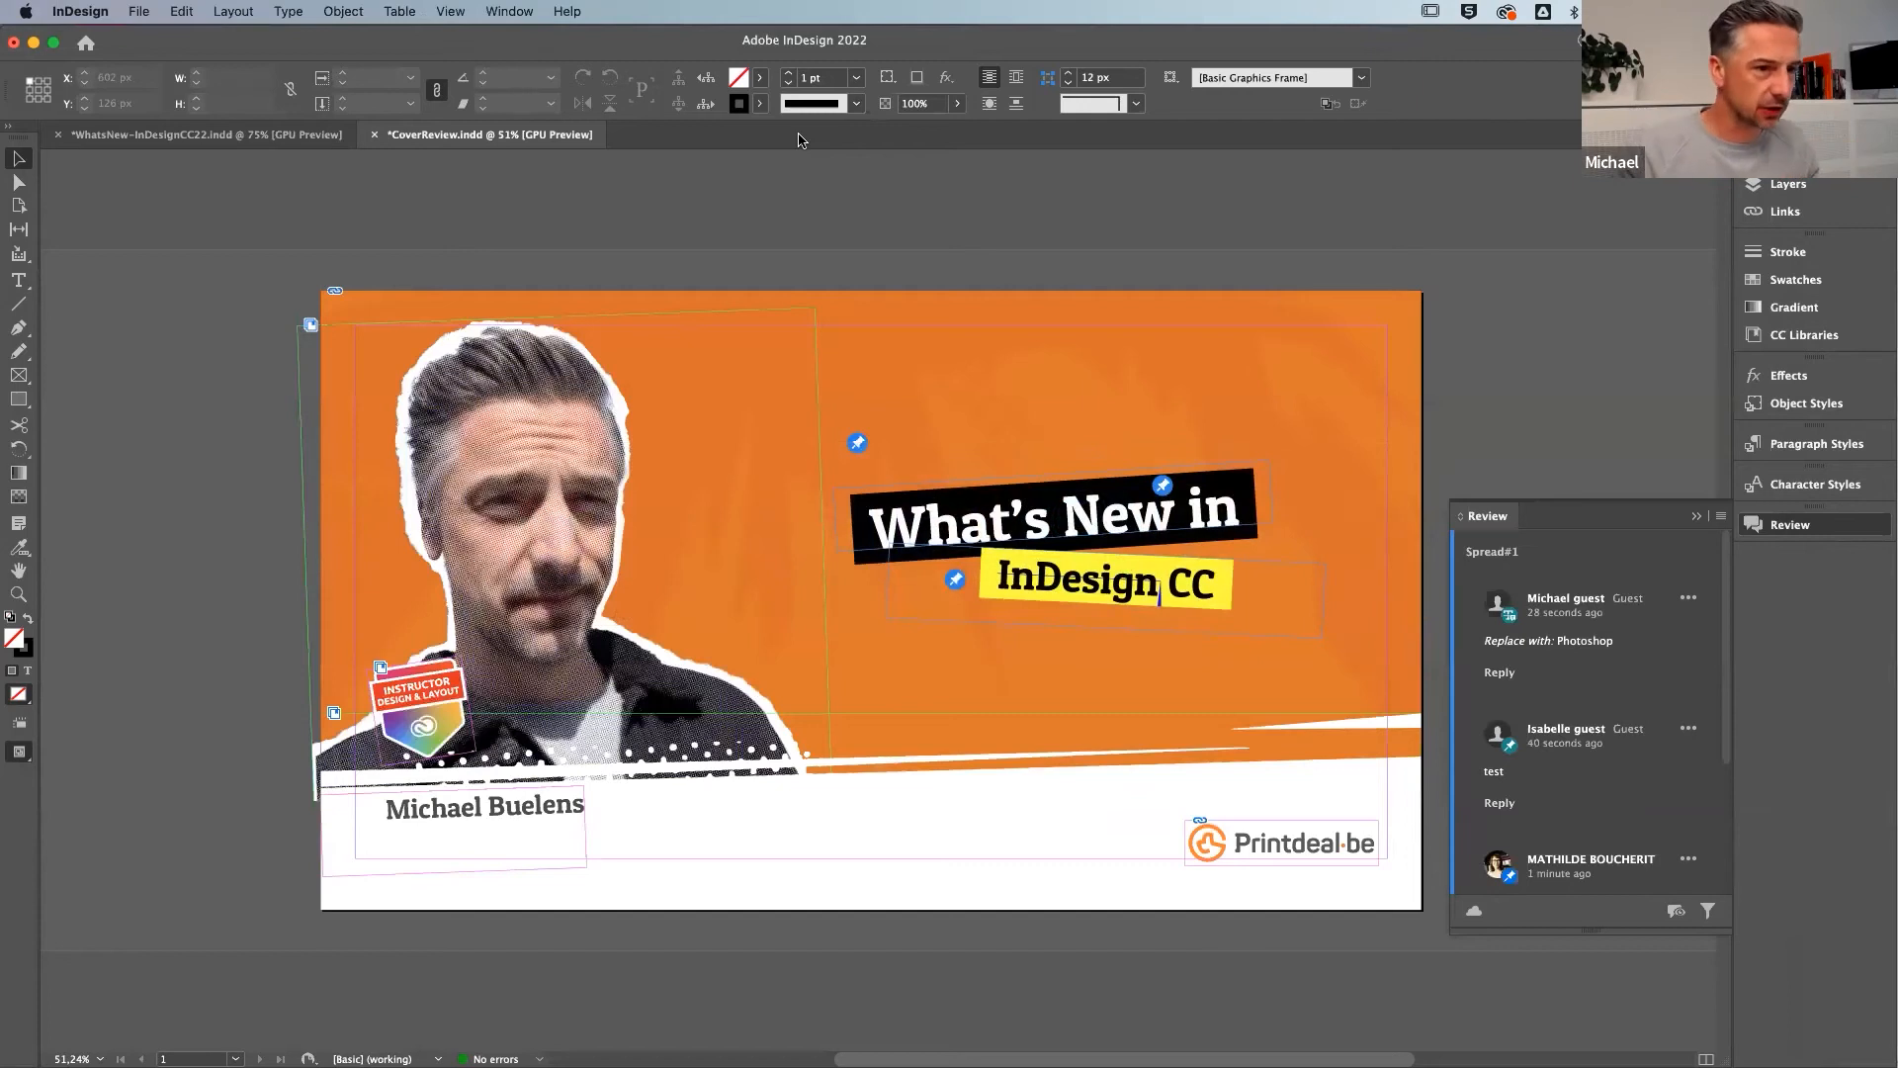
pyautogui.moveTo(1491, 516); pyautogui.dragTo(1438, 234)
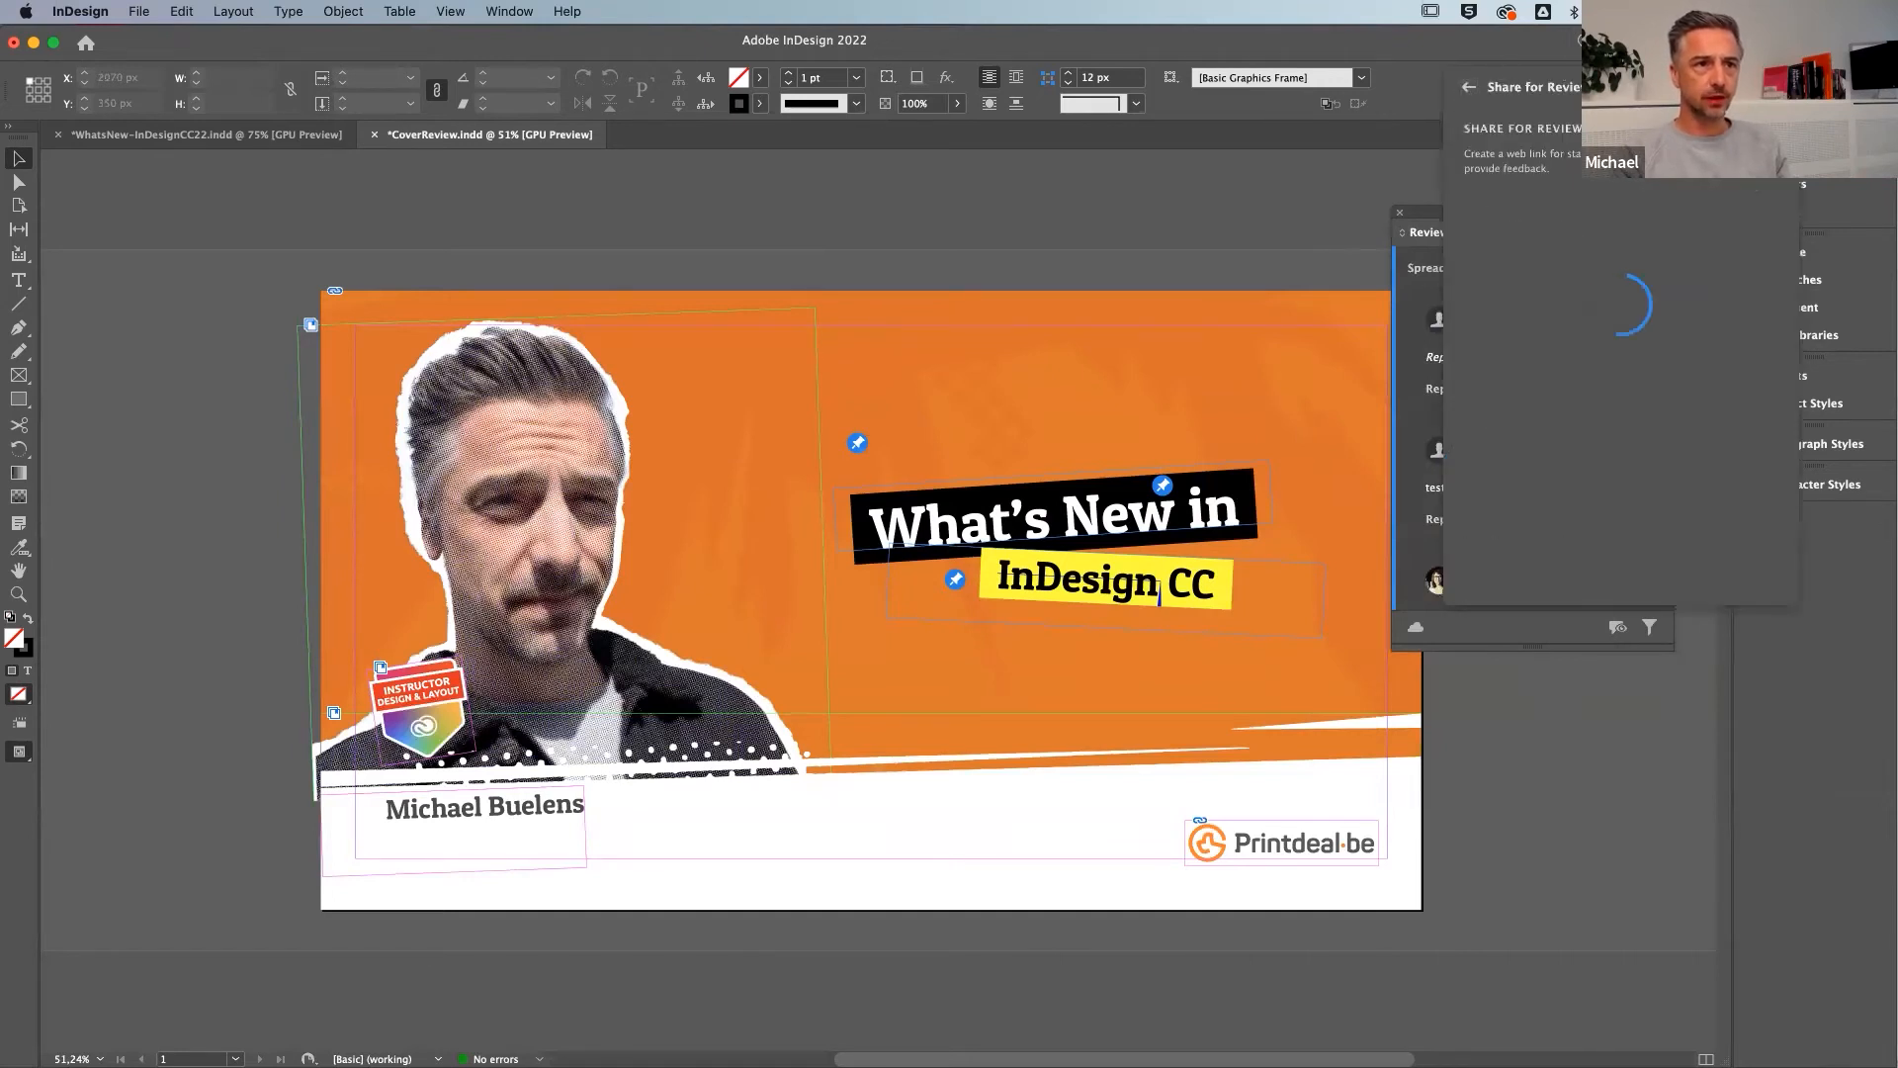
pyautogui.click(1470, 85)
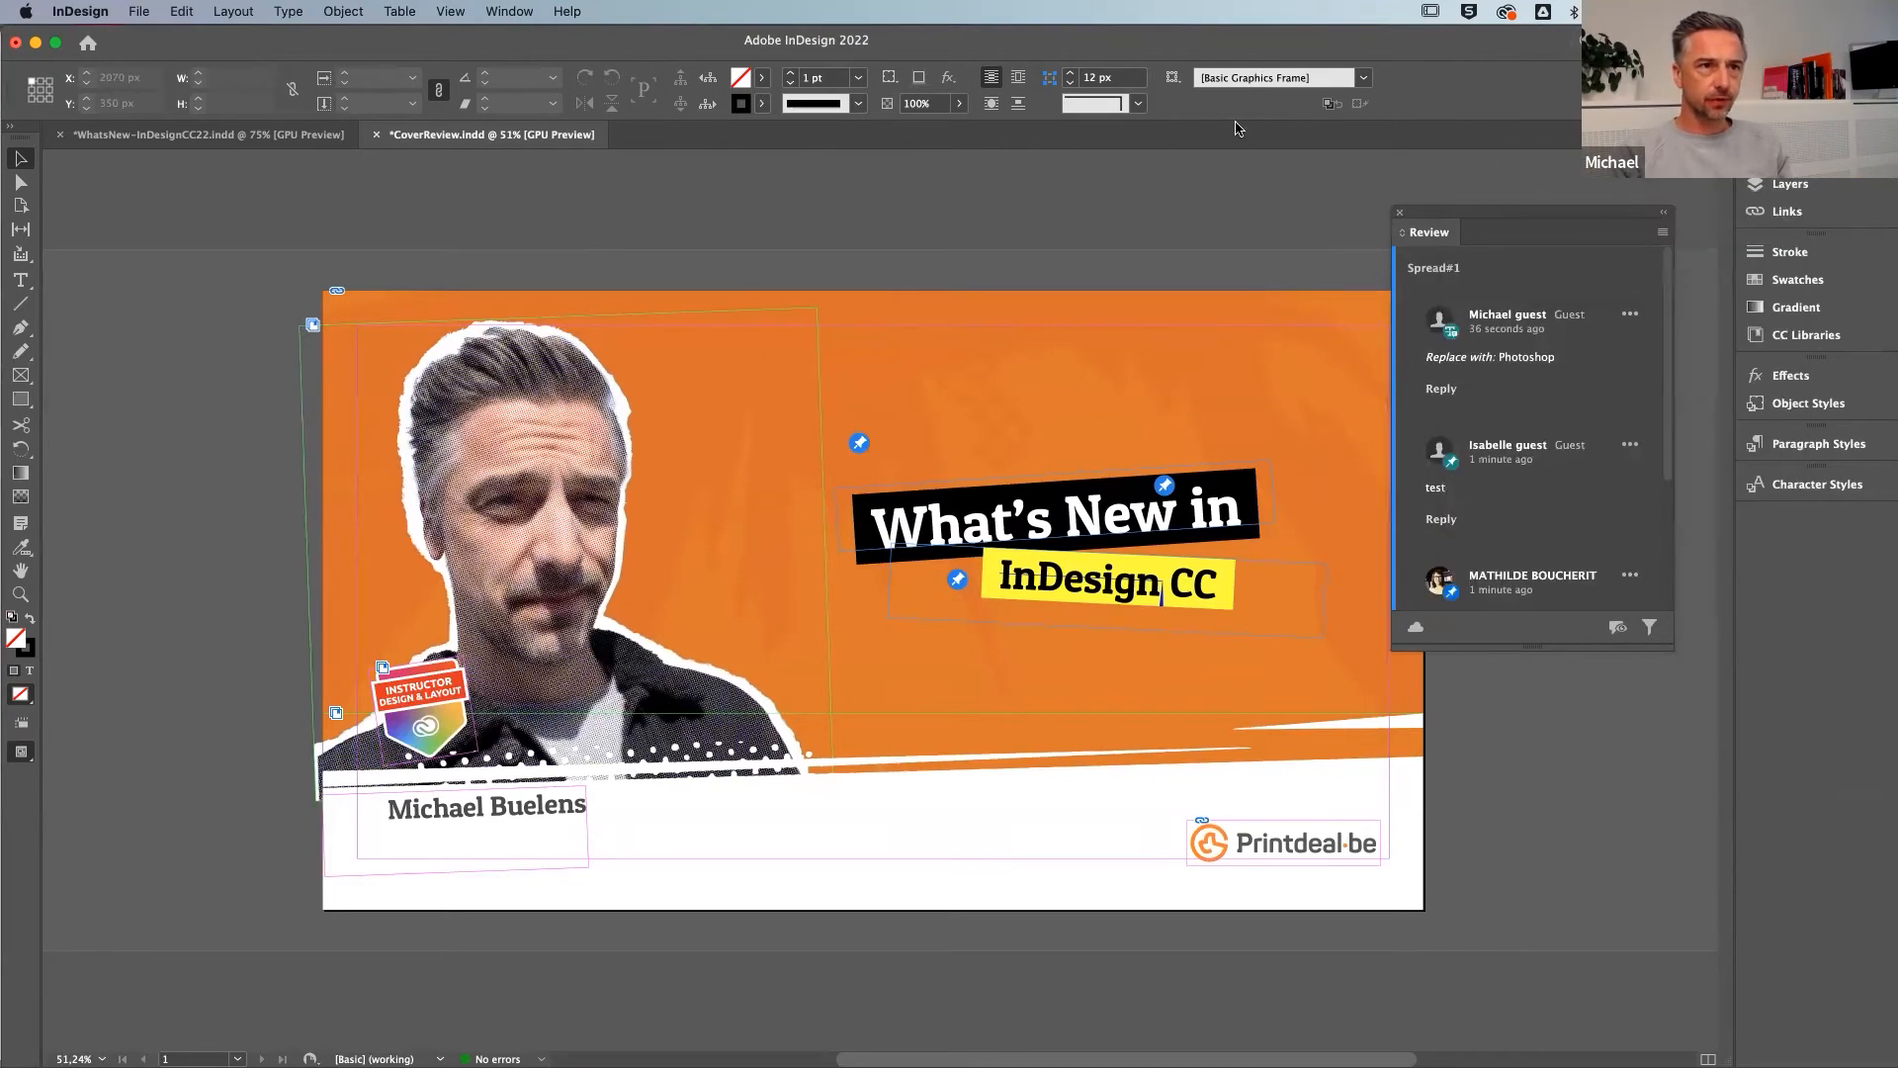
pyautogui.moveTo(1565, 228); pyautogui.dragTo(1480, 178)
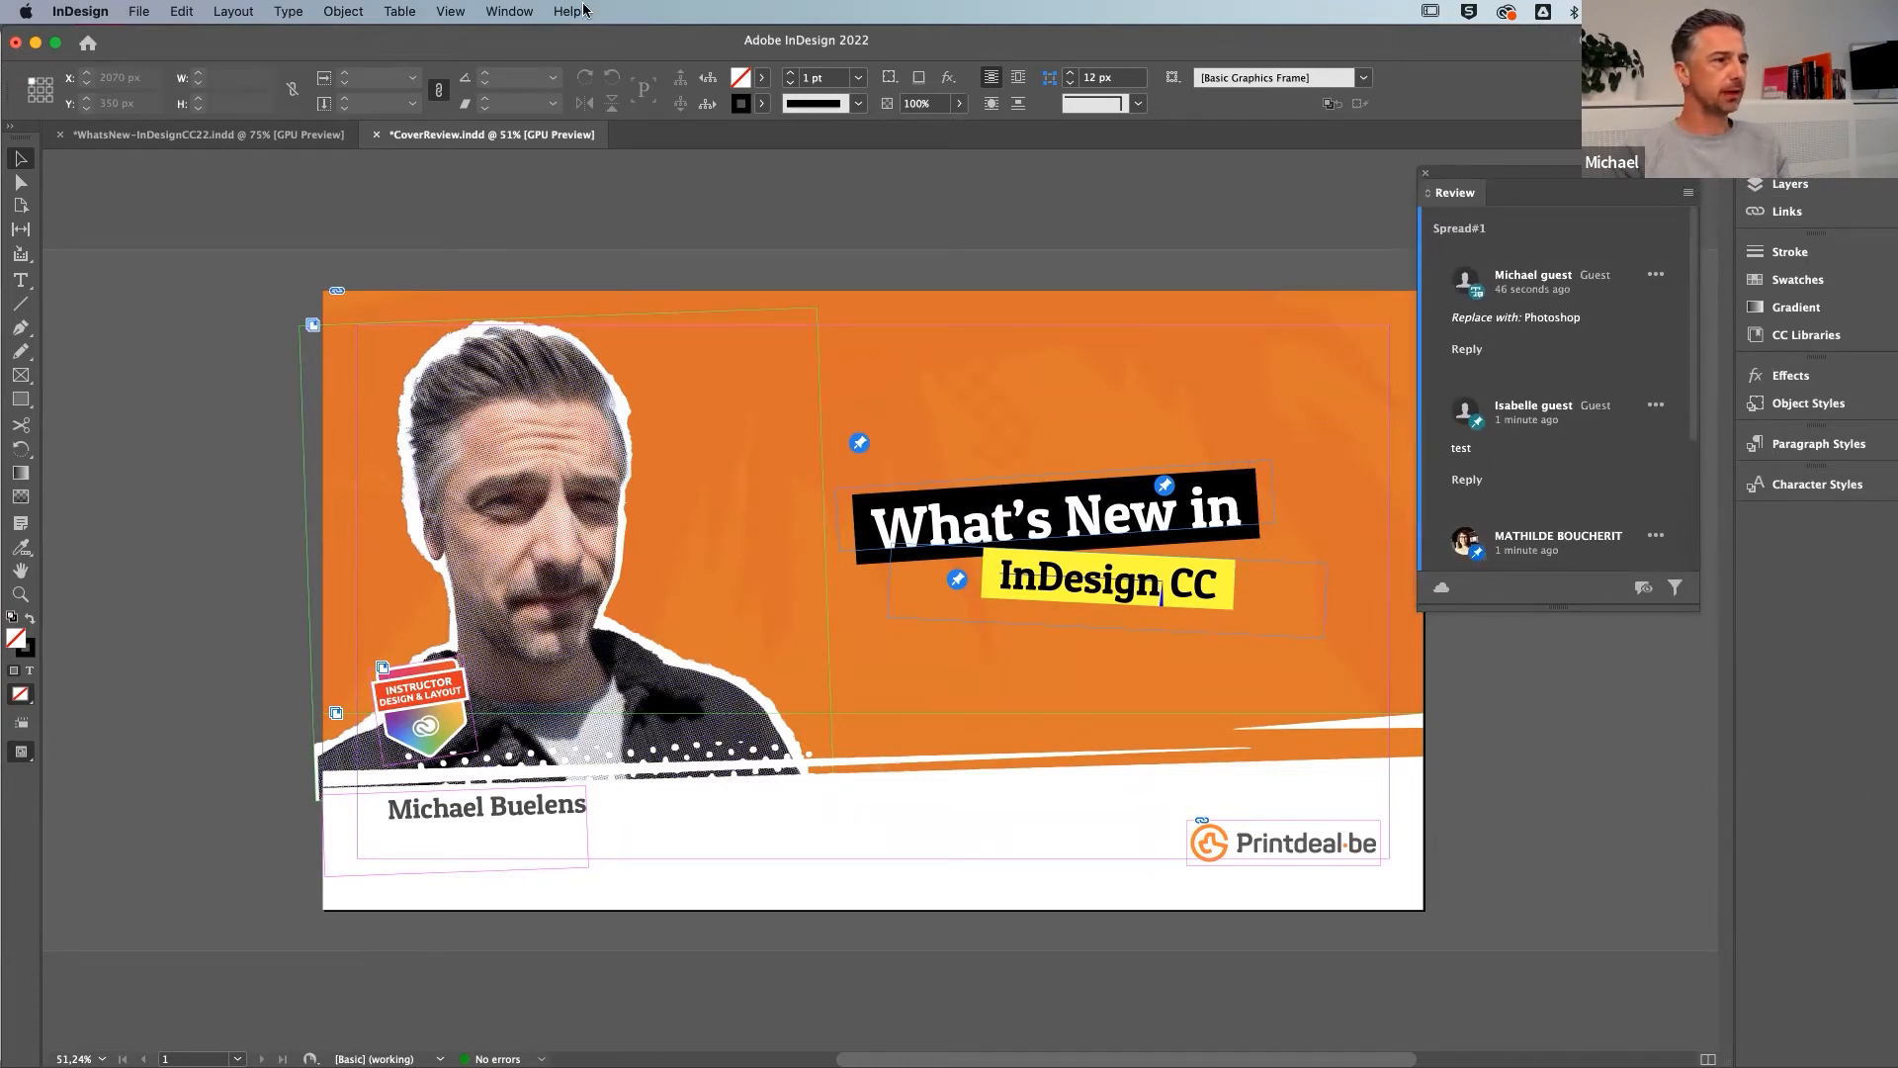
pyautogui.click(505, 13)
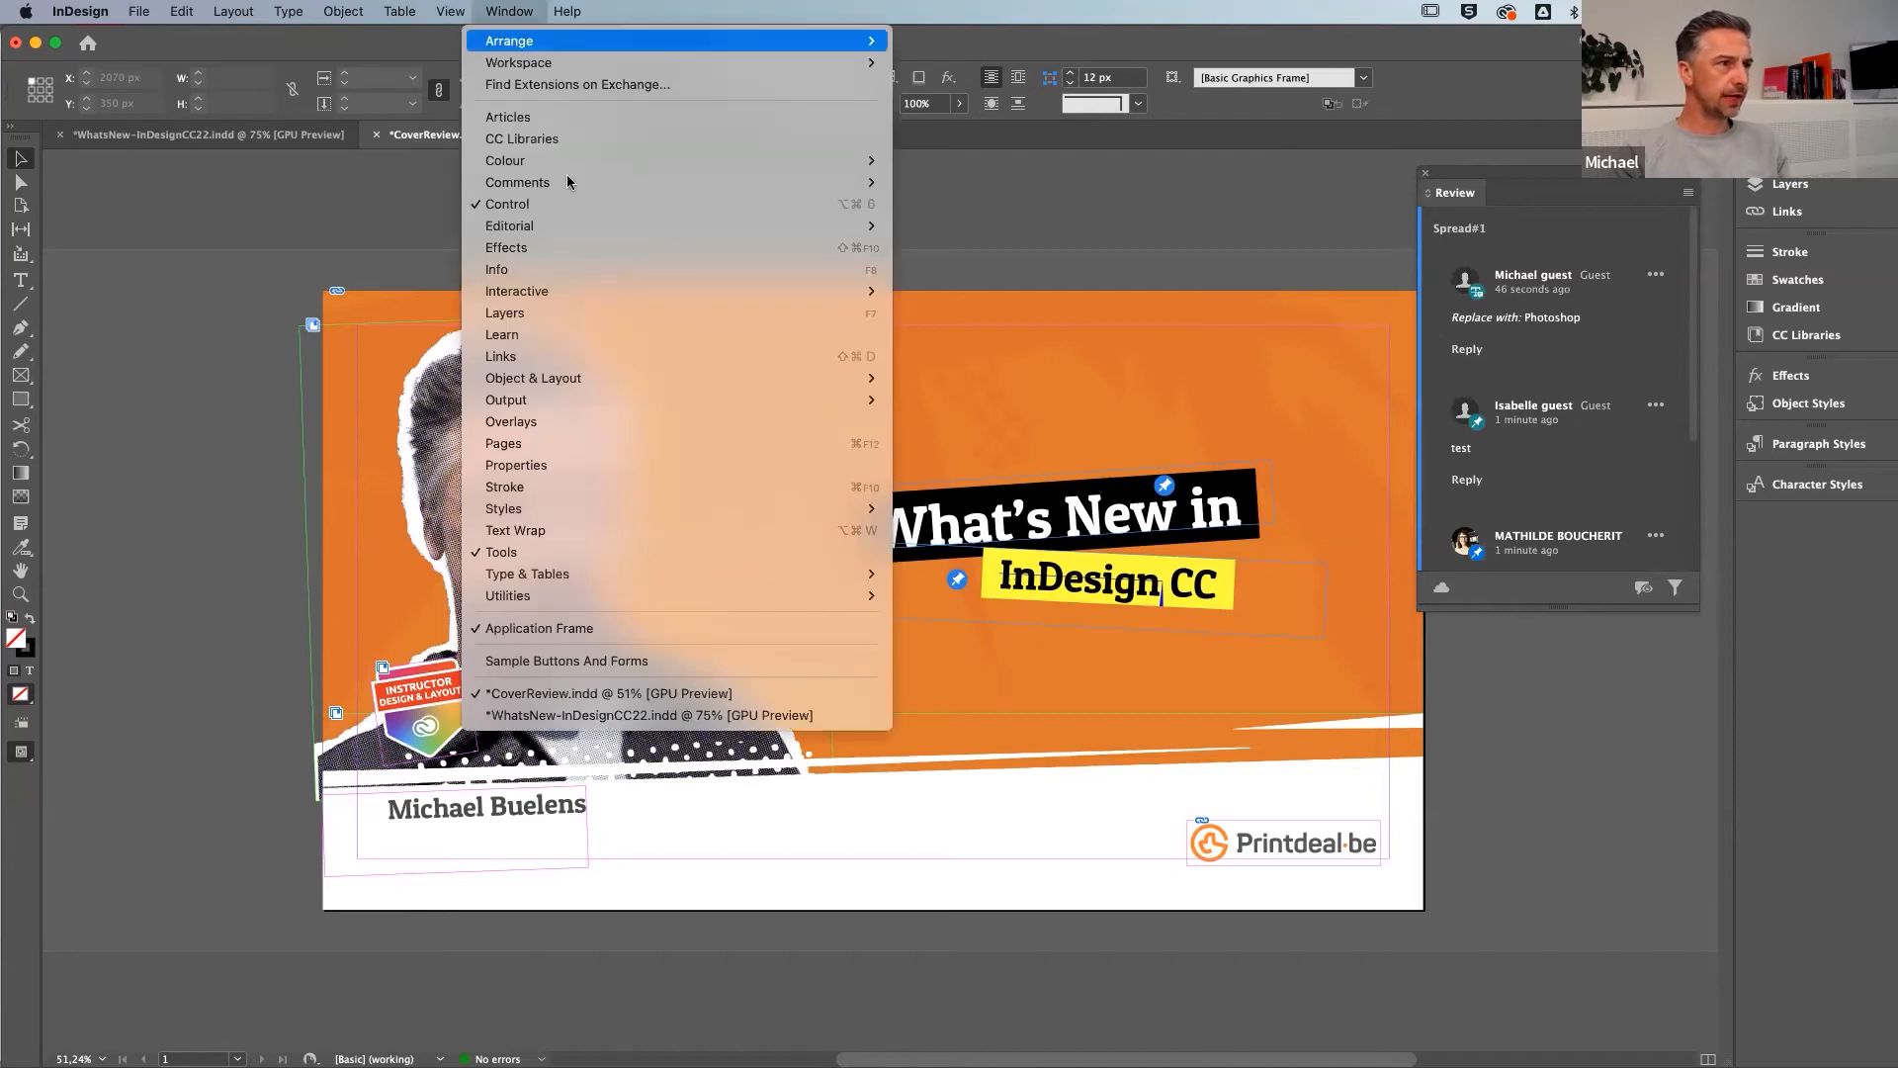
pyautogui.moveTo(554, 179)
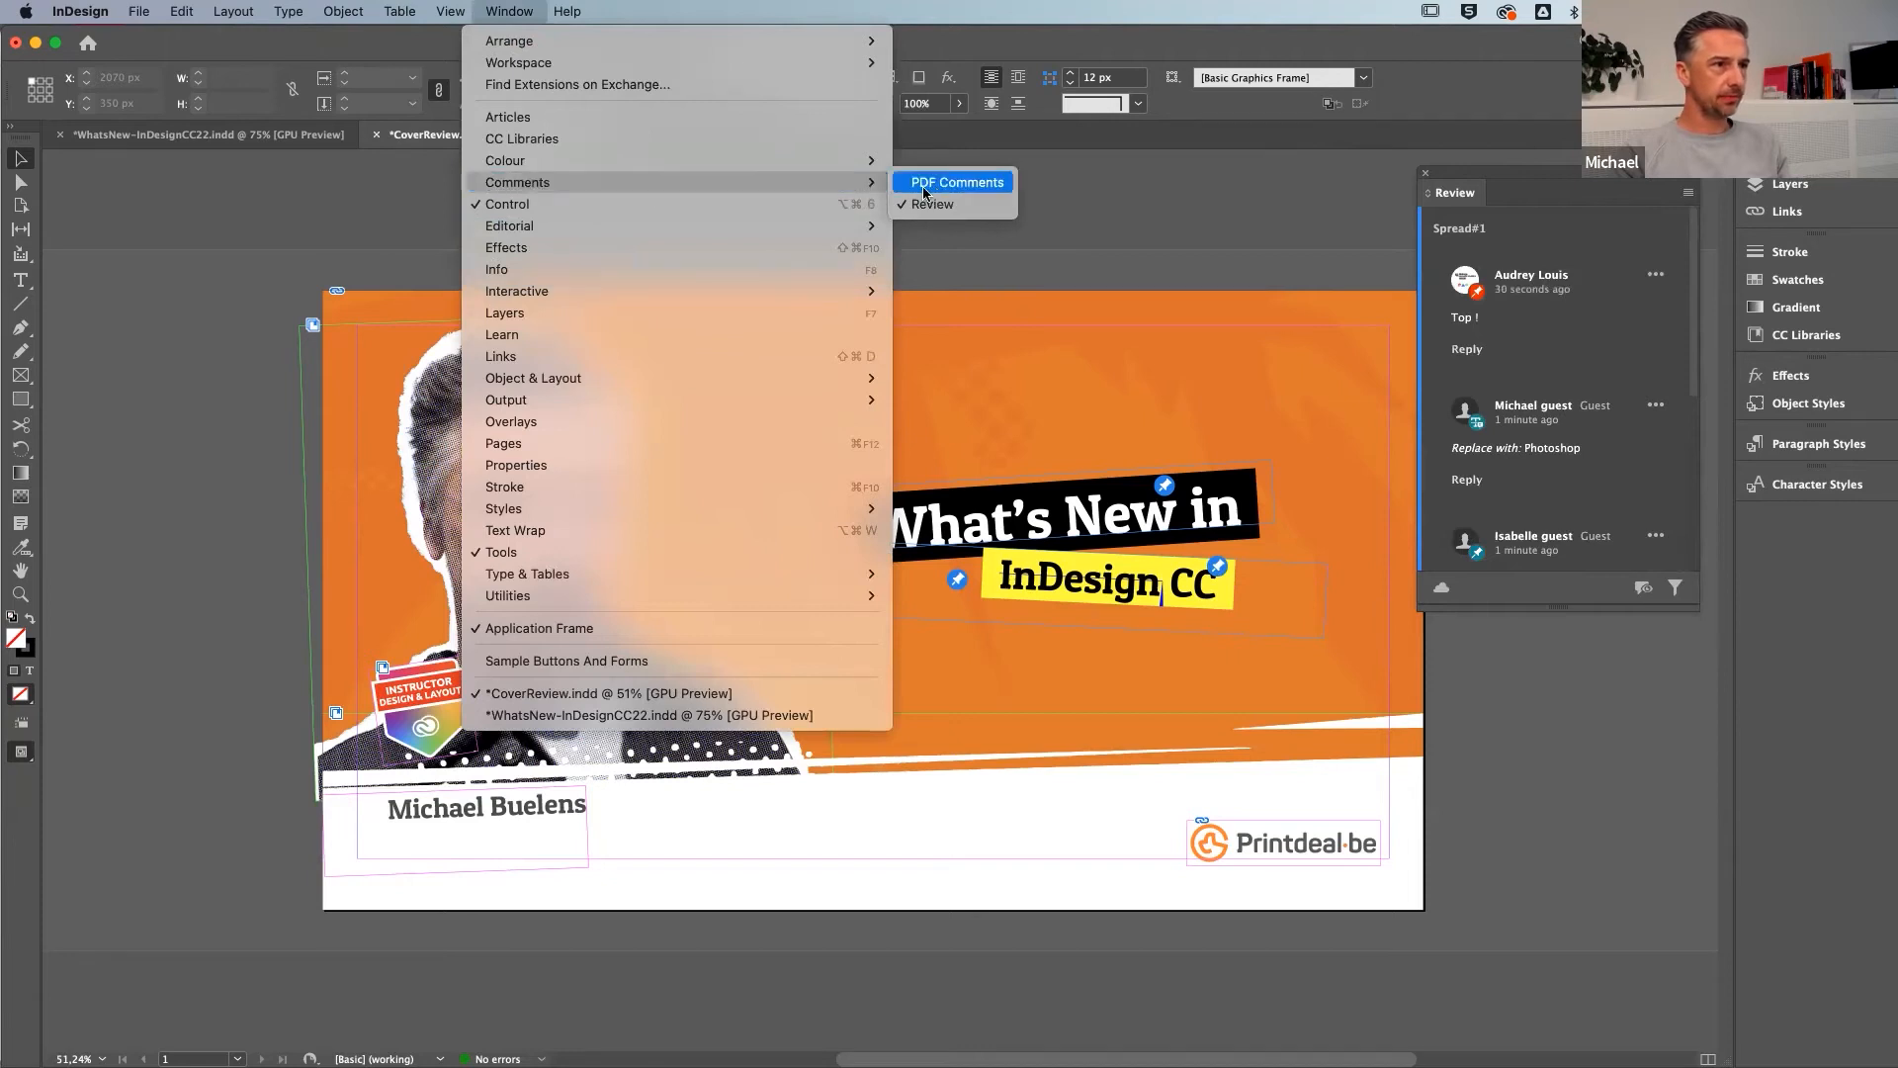
pyautogui.click(199, 360)
pyautogui.hscroll(3, 912, 556)
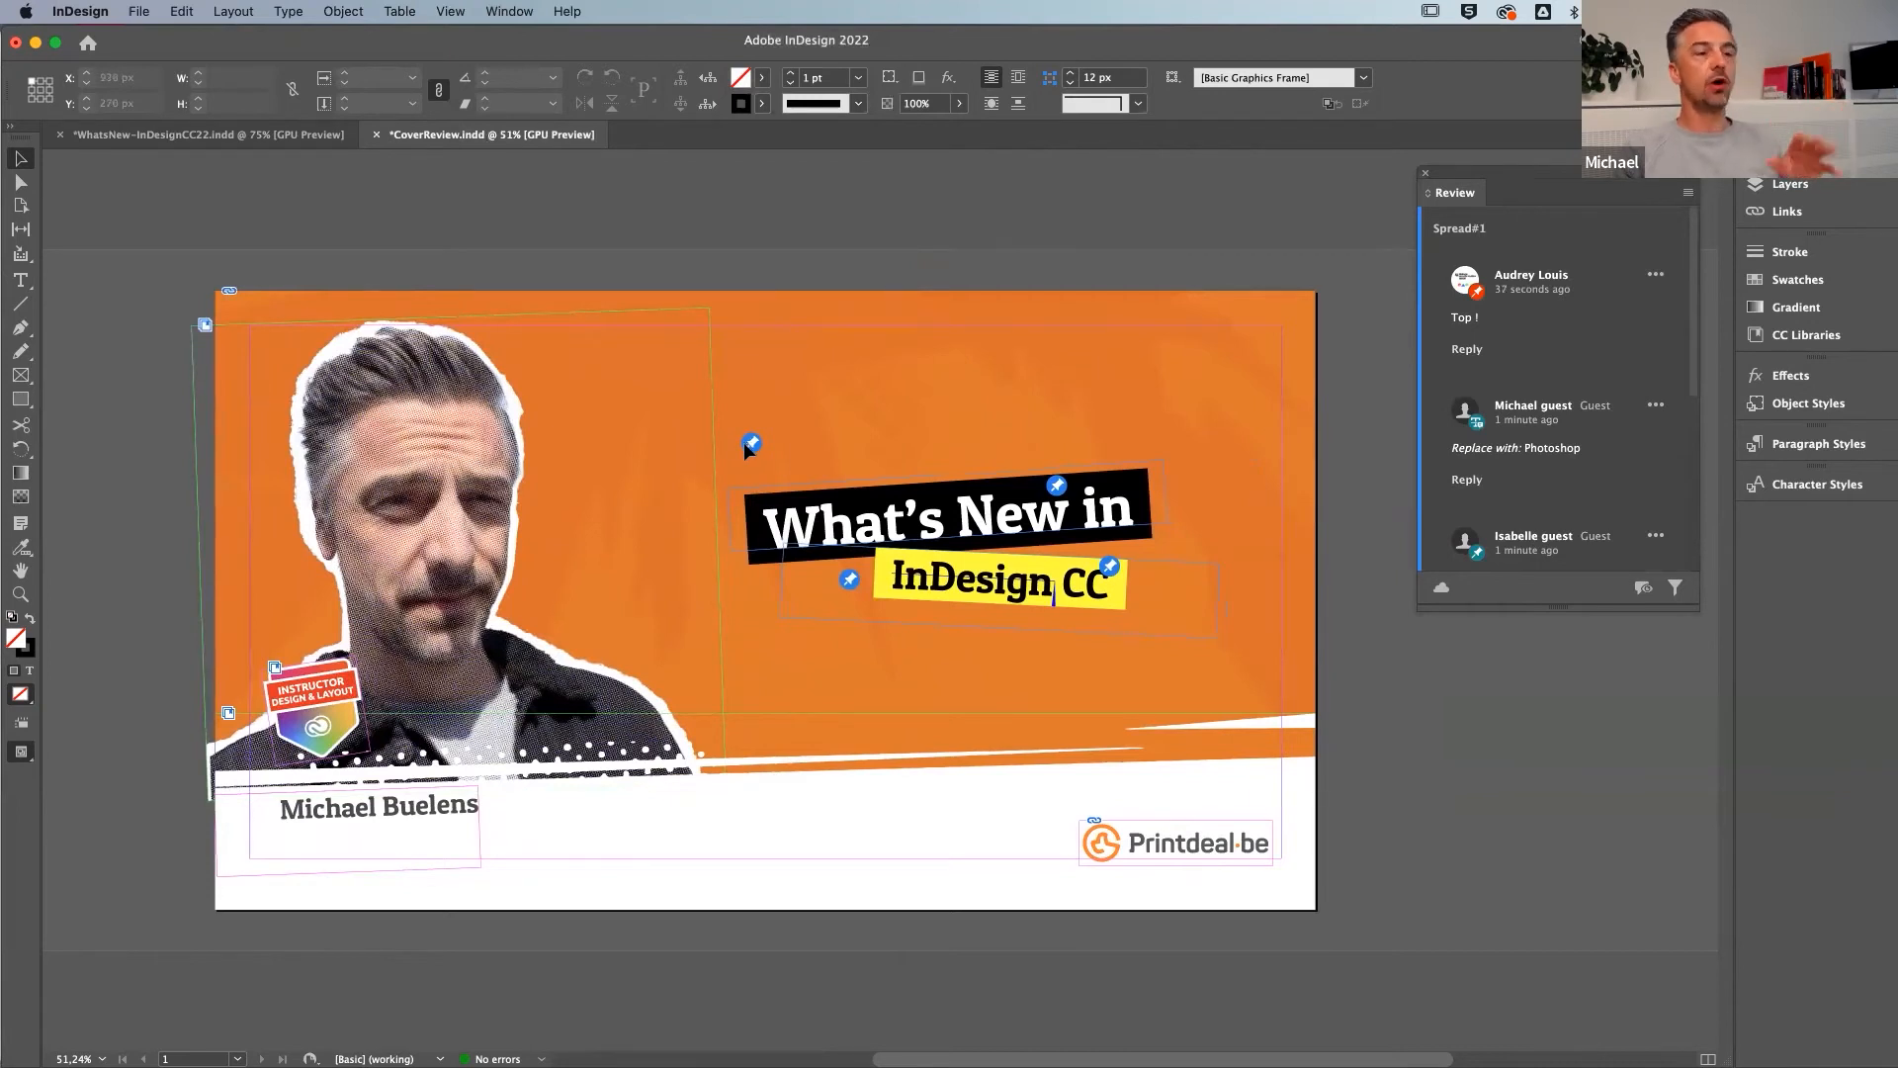
# Lengthen the Review panel and go through the individual review comments to locate their pins and marked text on the page
pyautogui.moveTo(1551, 611); pyautogui.dragTo(1555, 911)
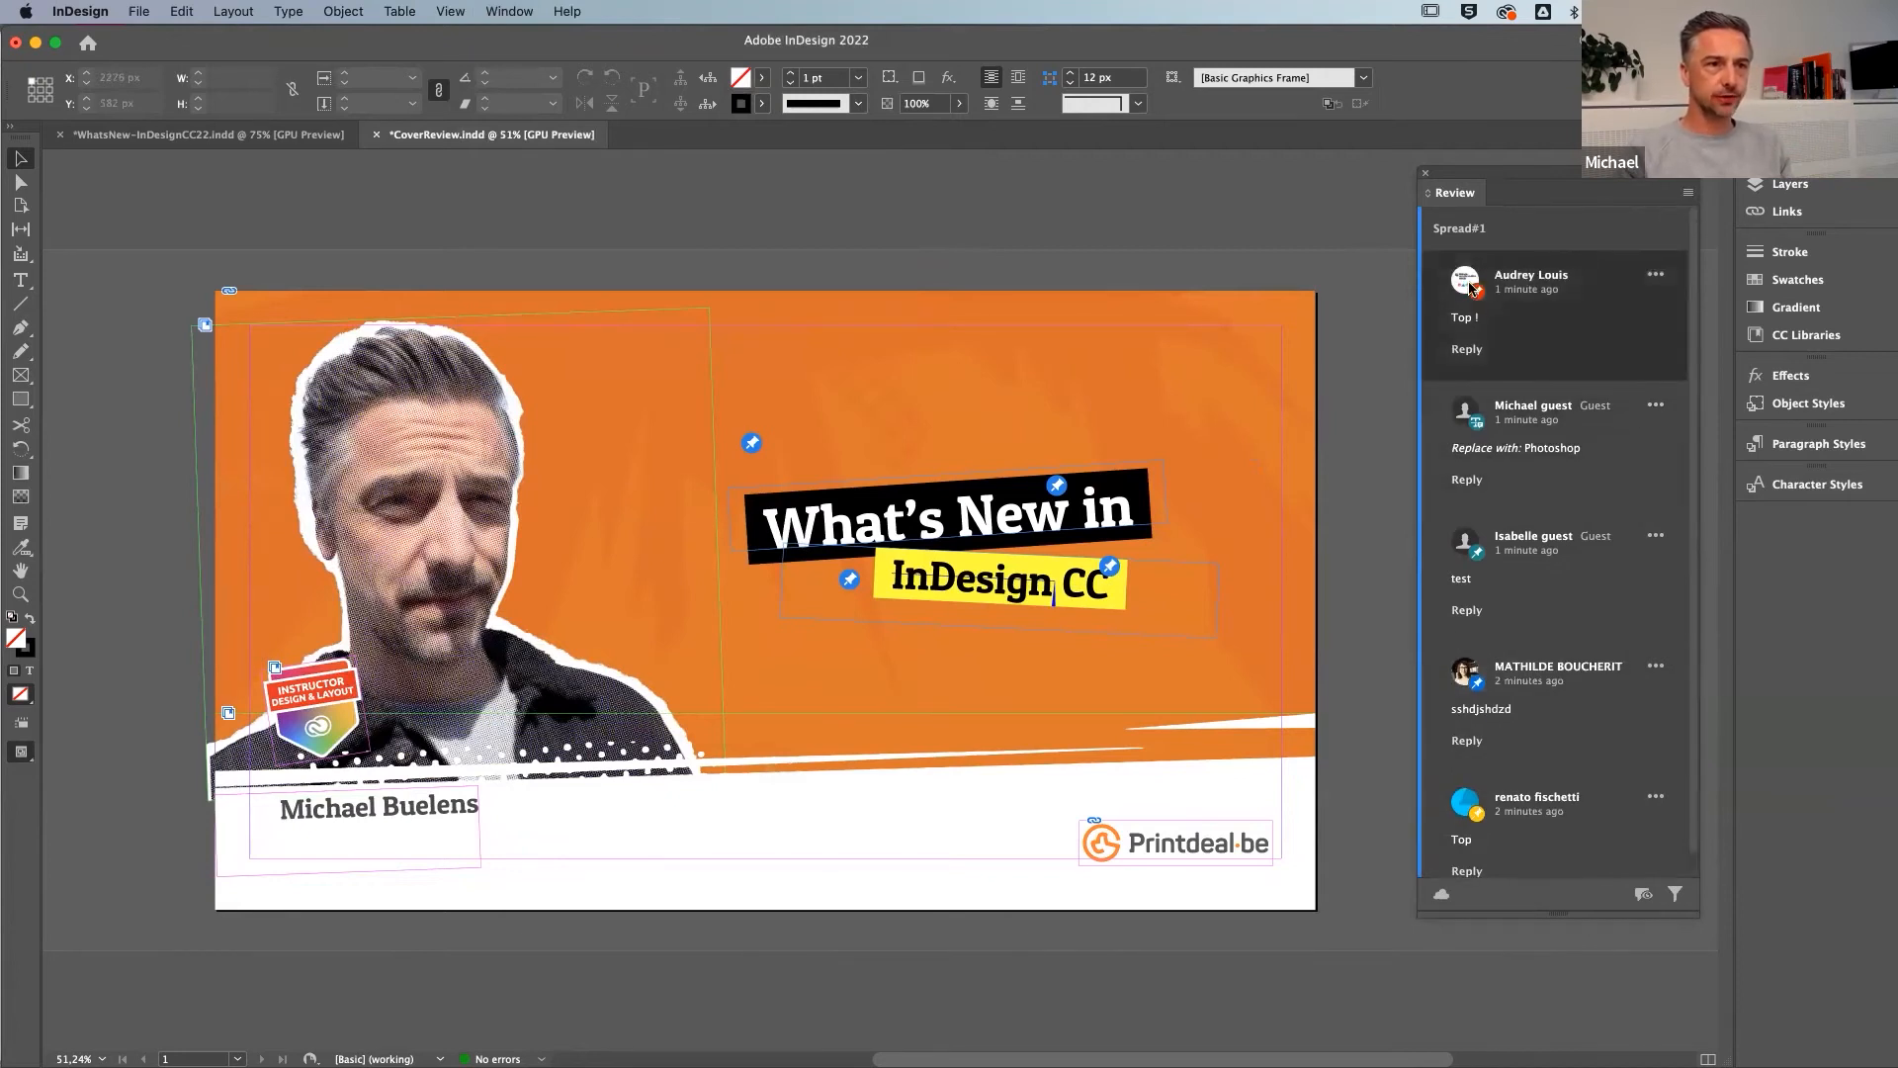
pyautogui.click(1568, 336)
pyautogui.click(1570, 474)
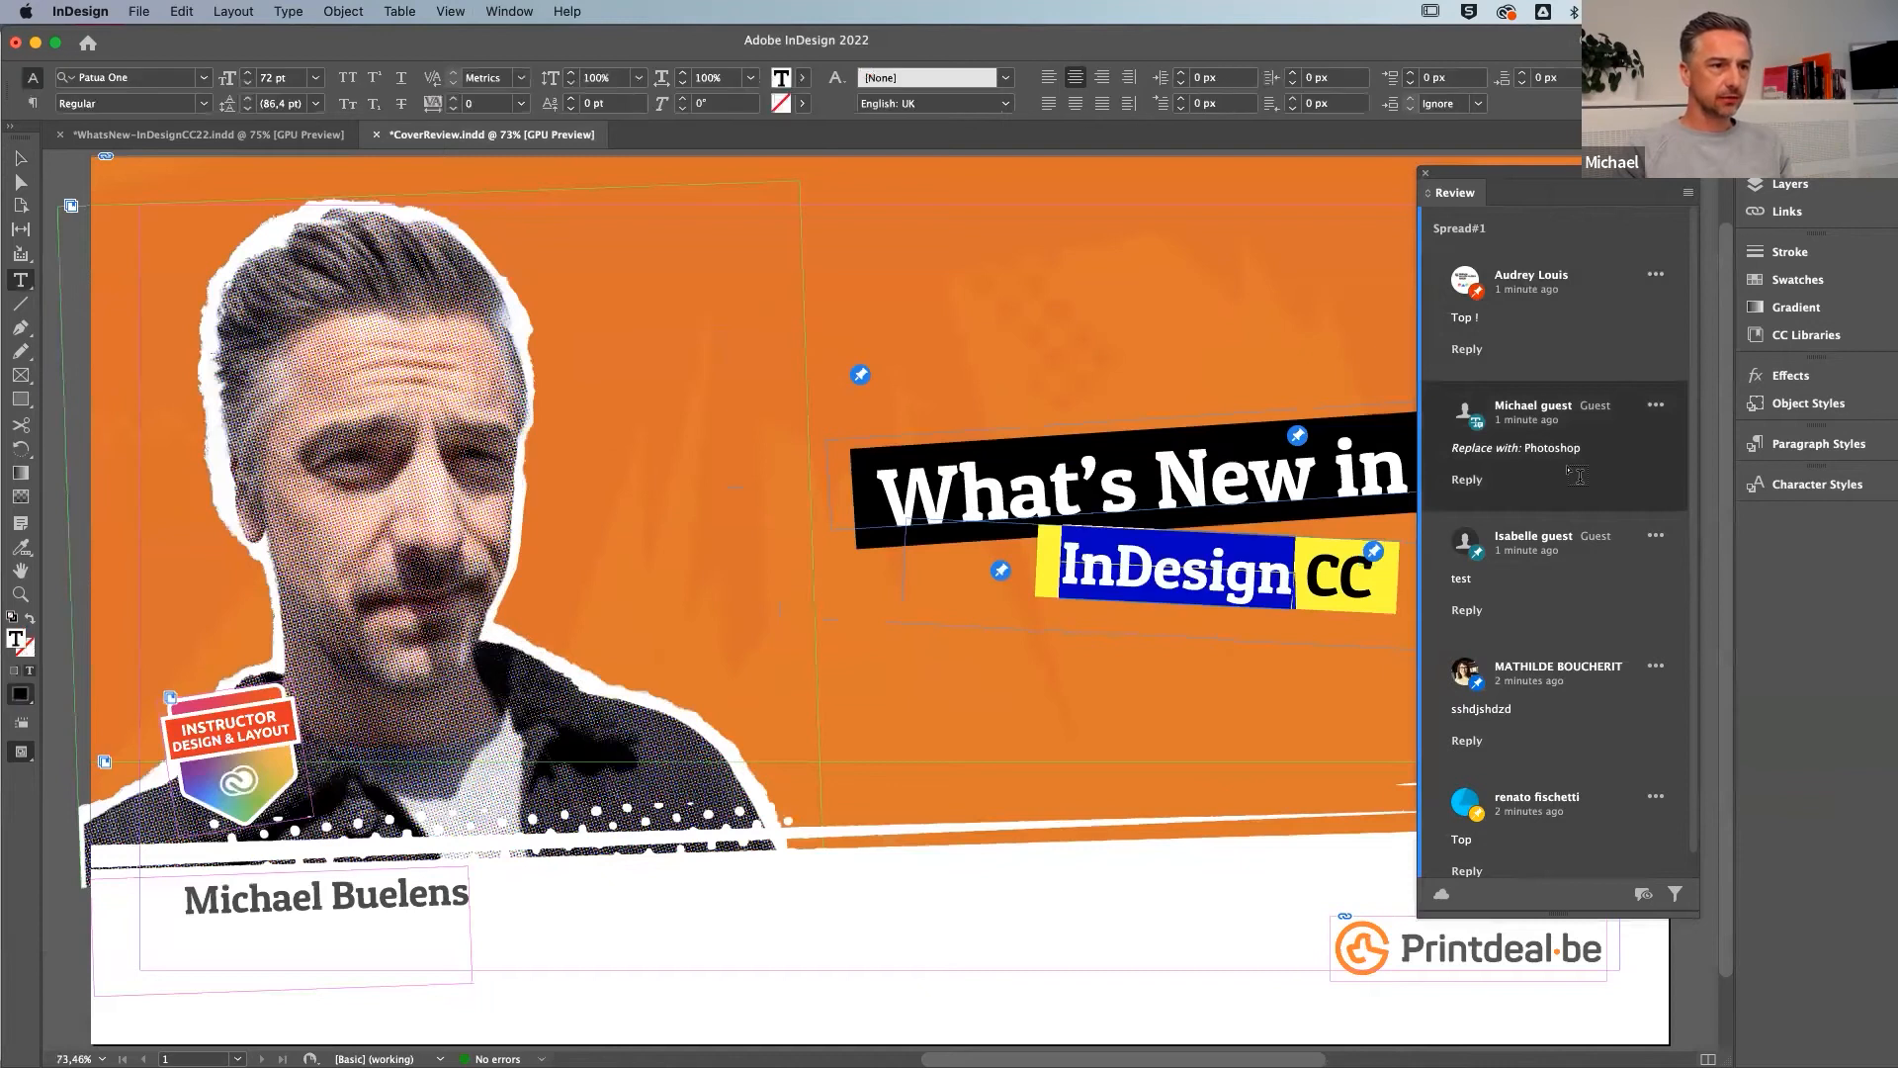
pyautogui.click(1548, 595)
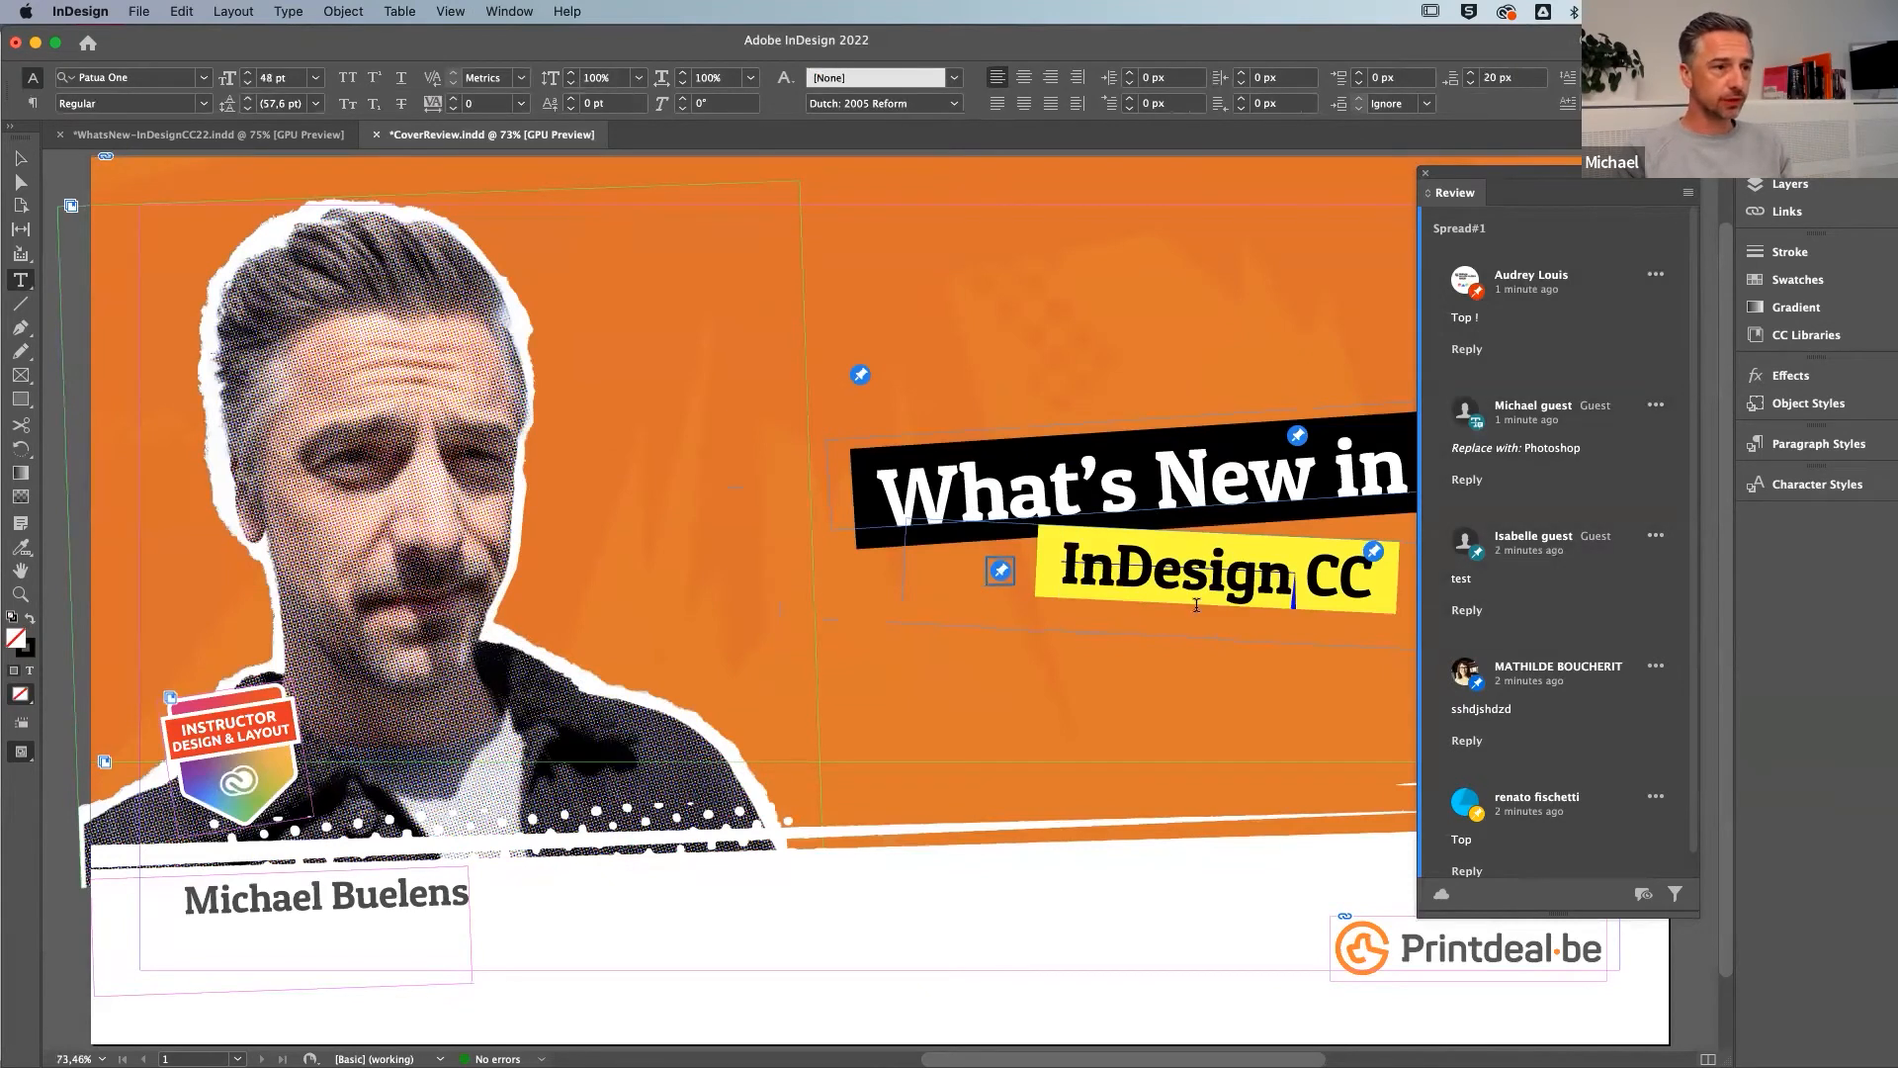
pyautogui.click(1587, 730)
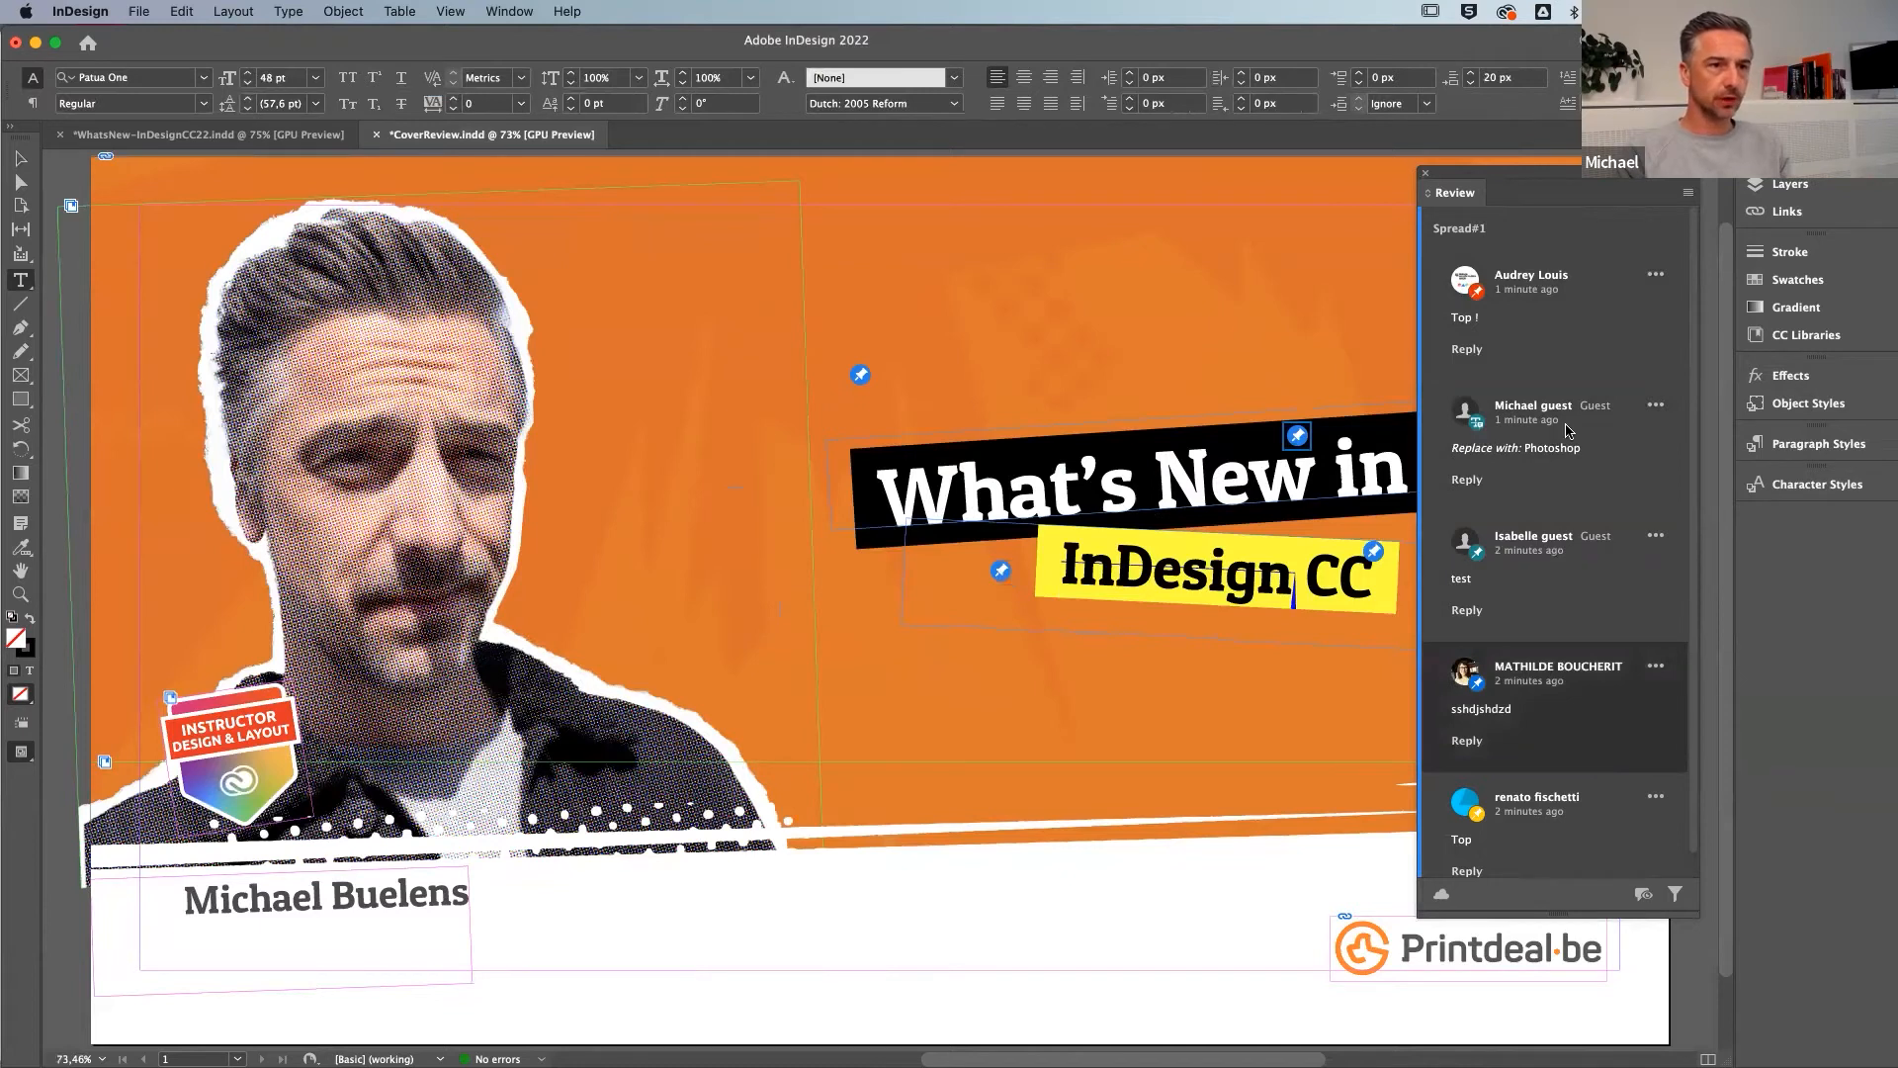
pyautogui.click(1527, 265)
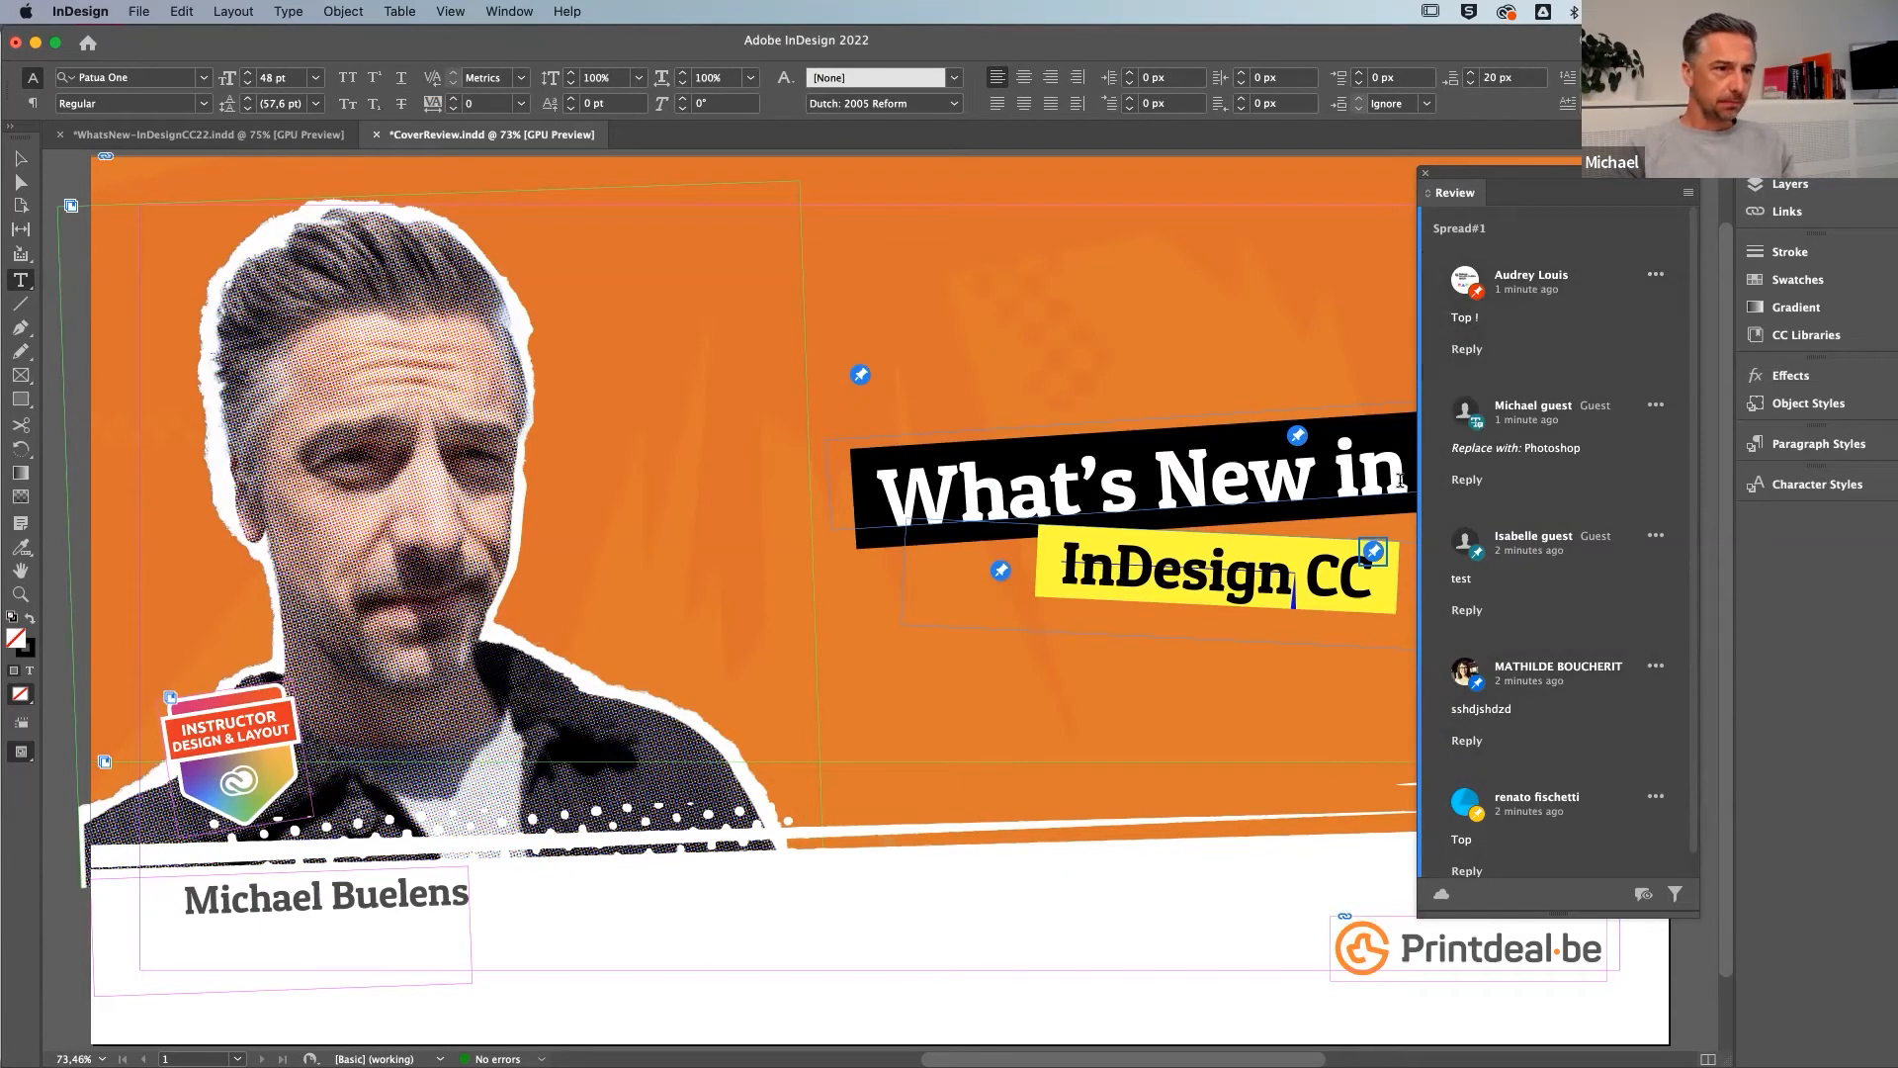
# Replace the word "InDesign" in the yellow subtitle with "Photoshop", copied from the replacement comment
pyautogui.click(1547, 488)
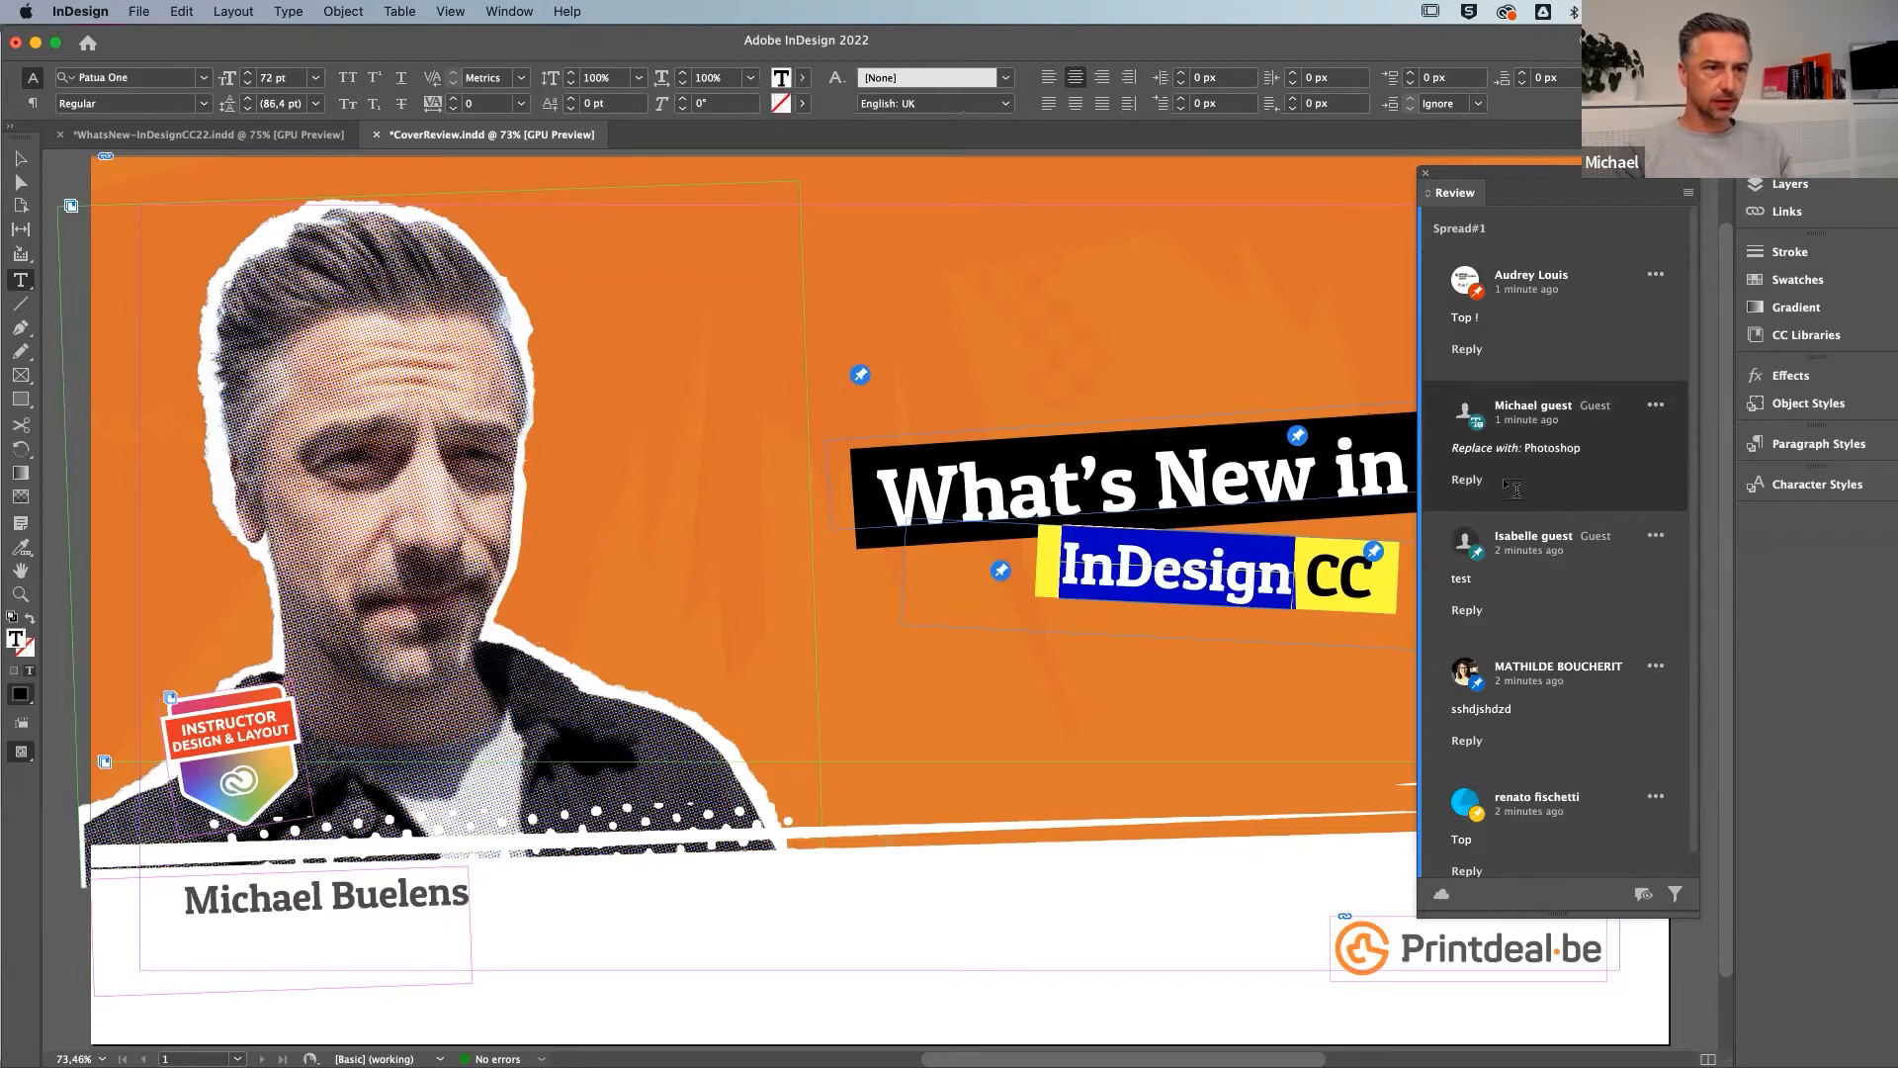
pyautogui.doubleClick(1558, 448)
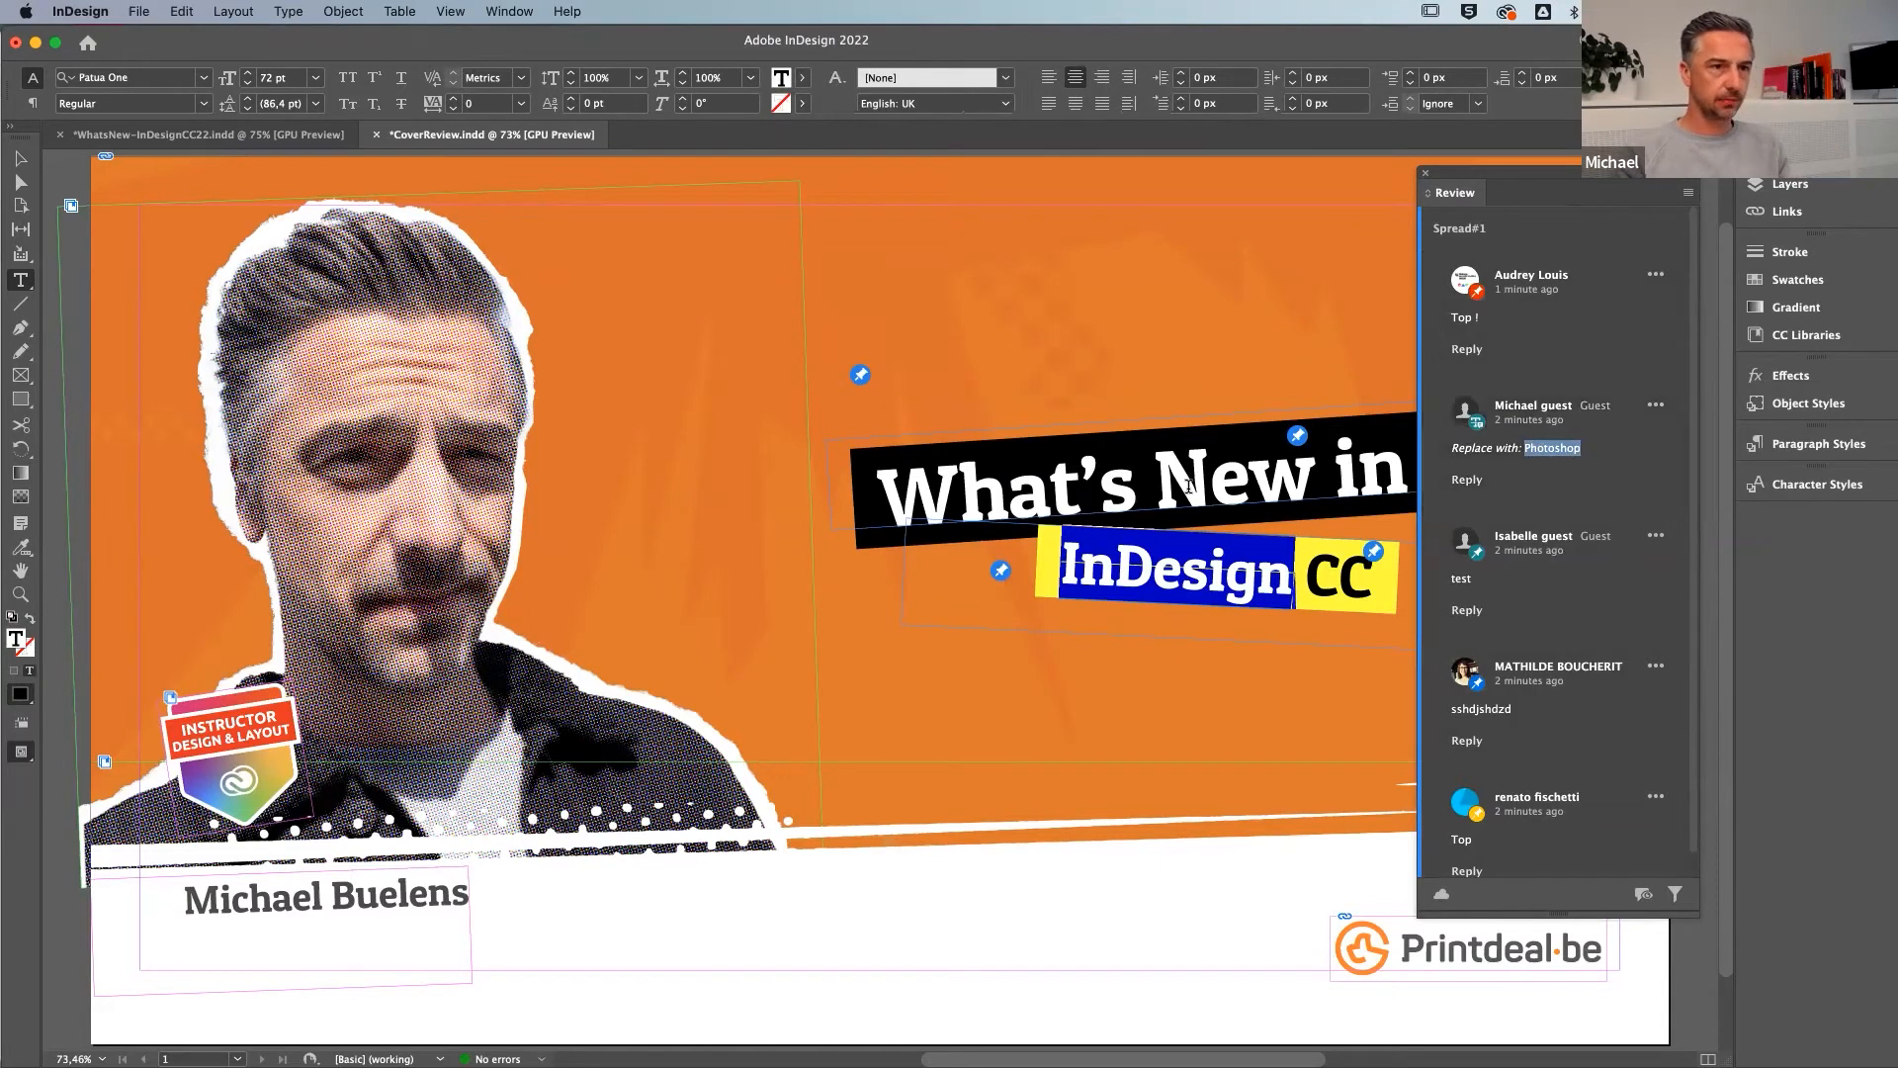
pyautogui.click(1638, 473)
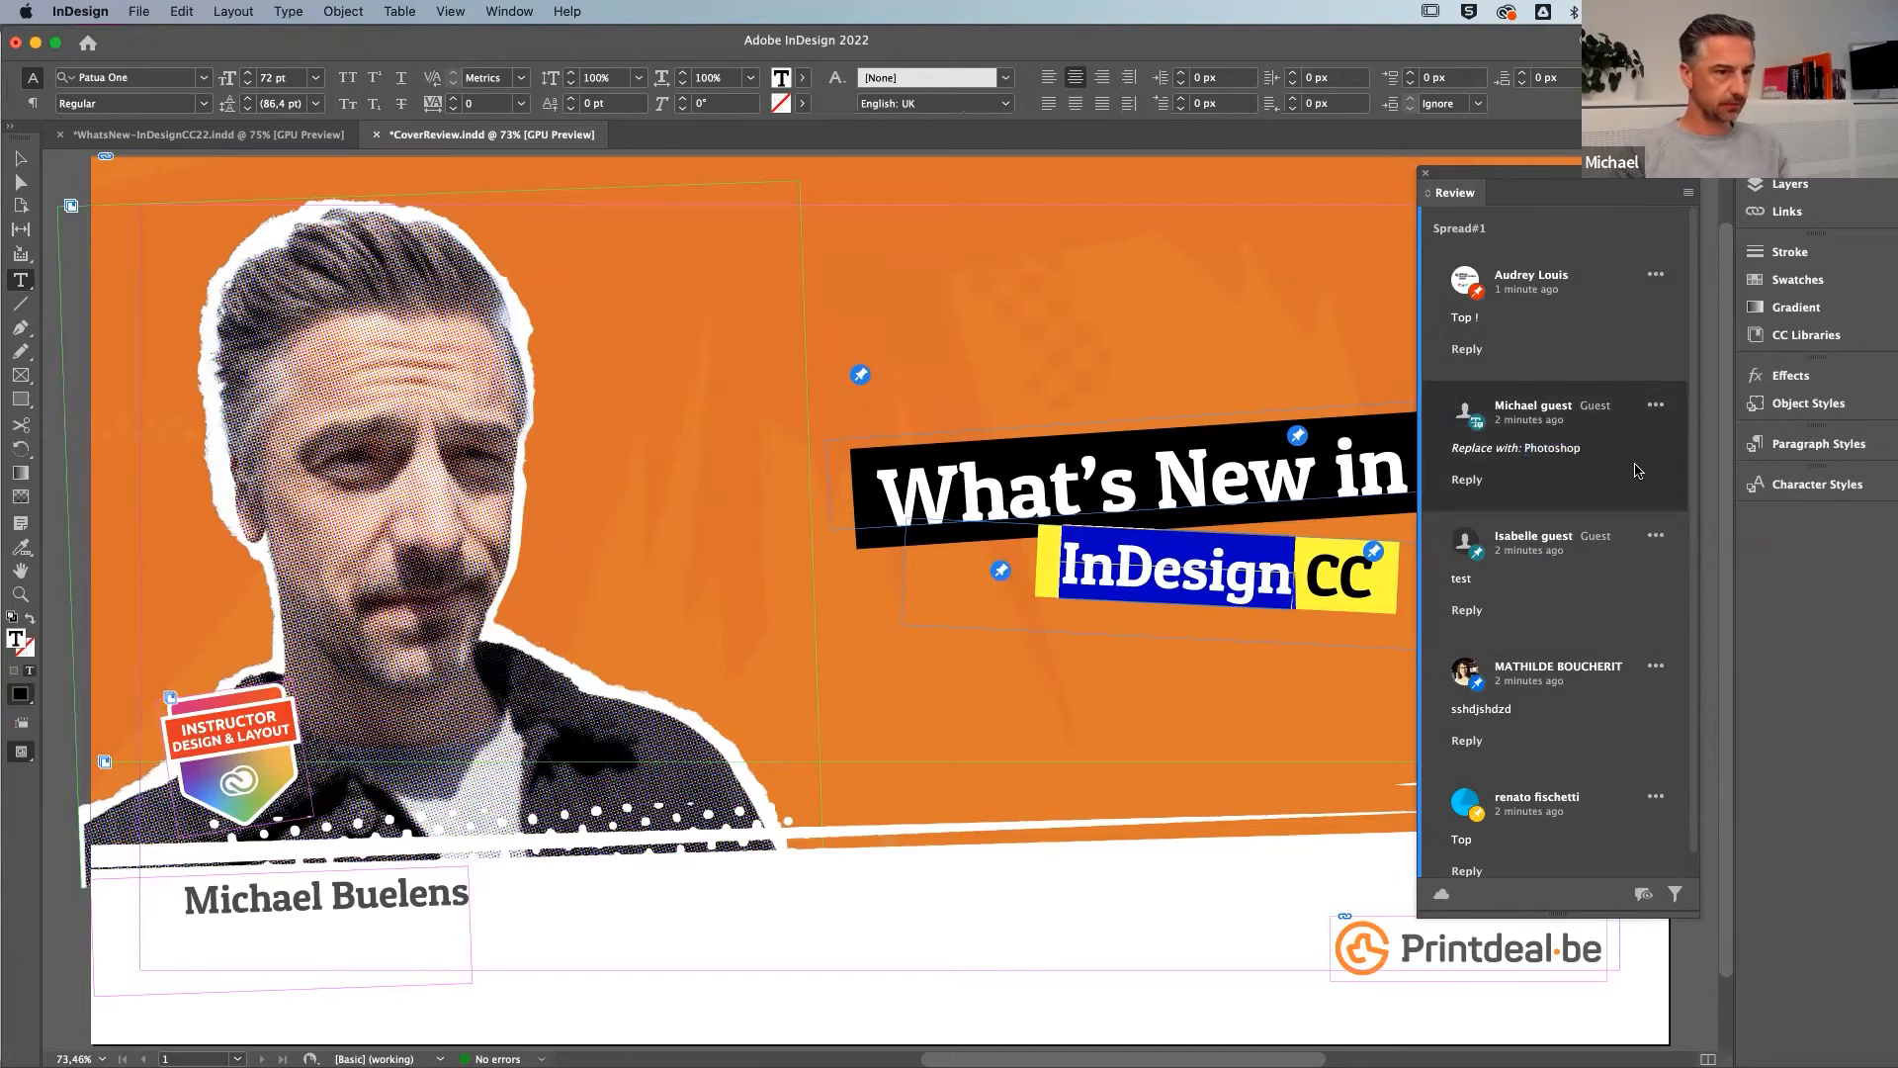
pyautogui.click(1636, 470)
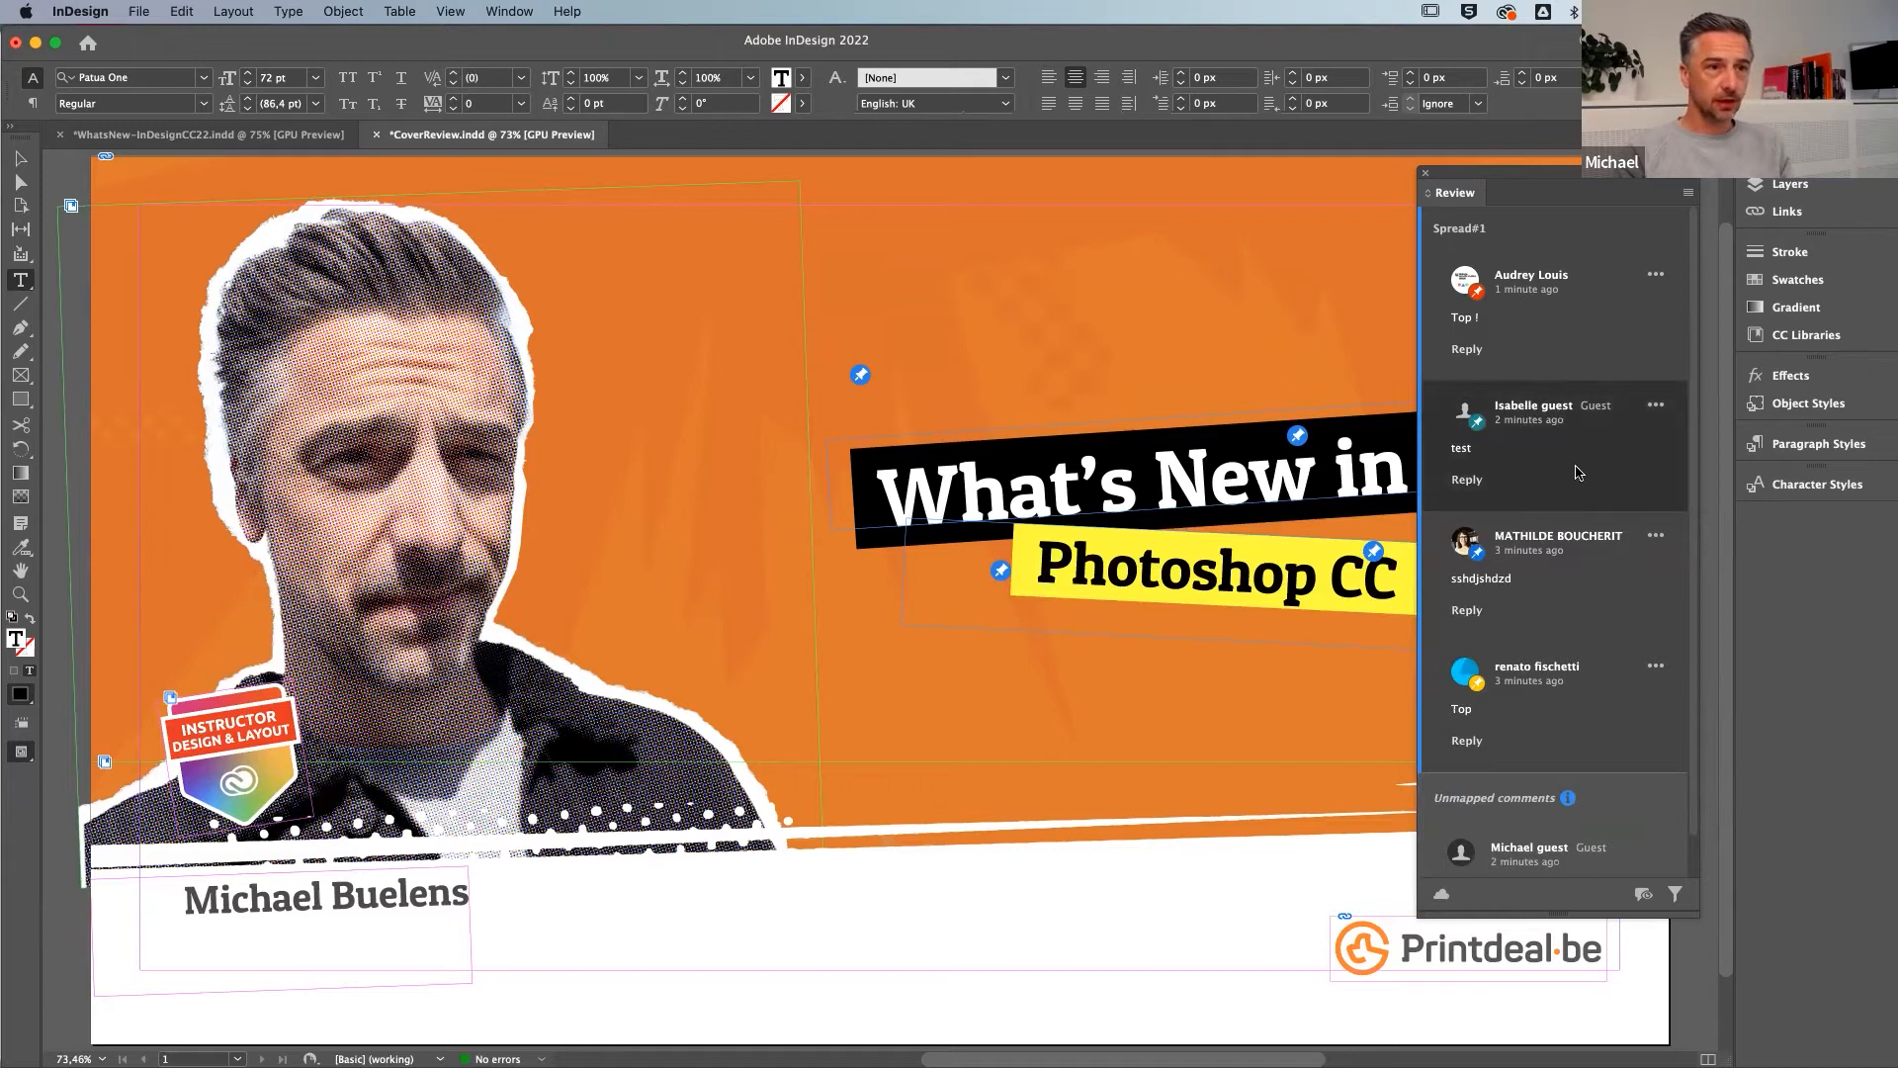
# Post the reply "merci" to the "Top !" comment in the review
pyautogui.scroll(-1, 1579, 473)
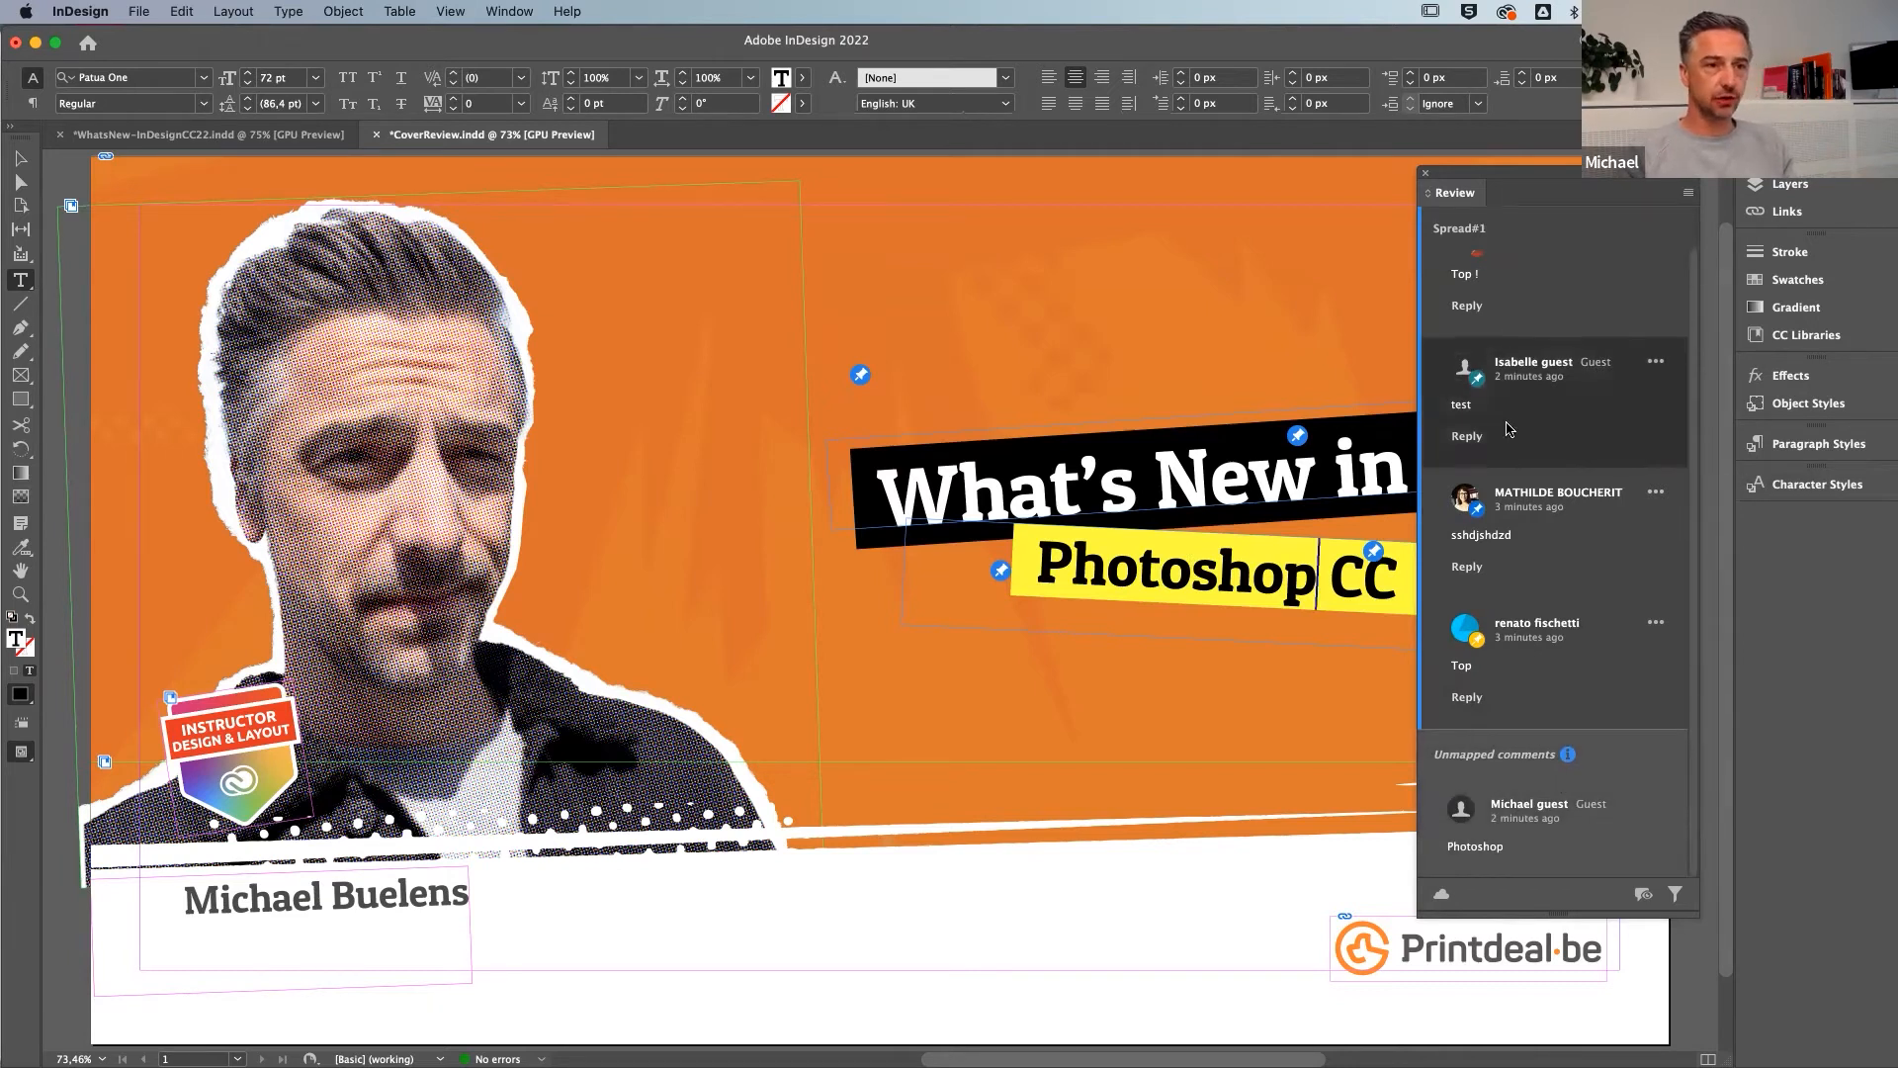
pyautogui.click(1552, 332)
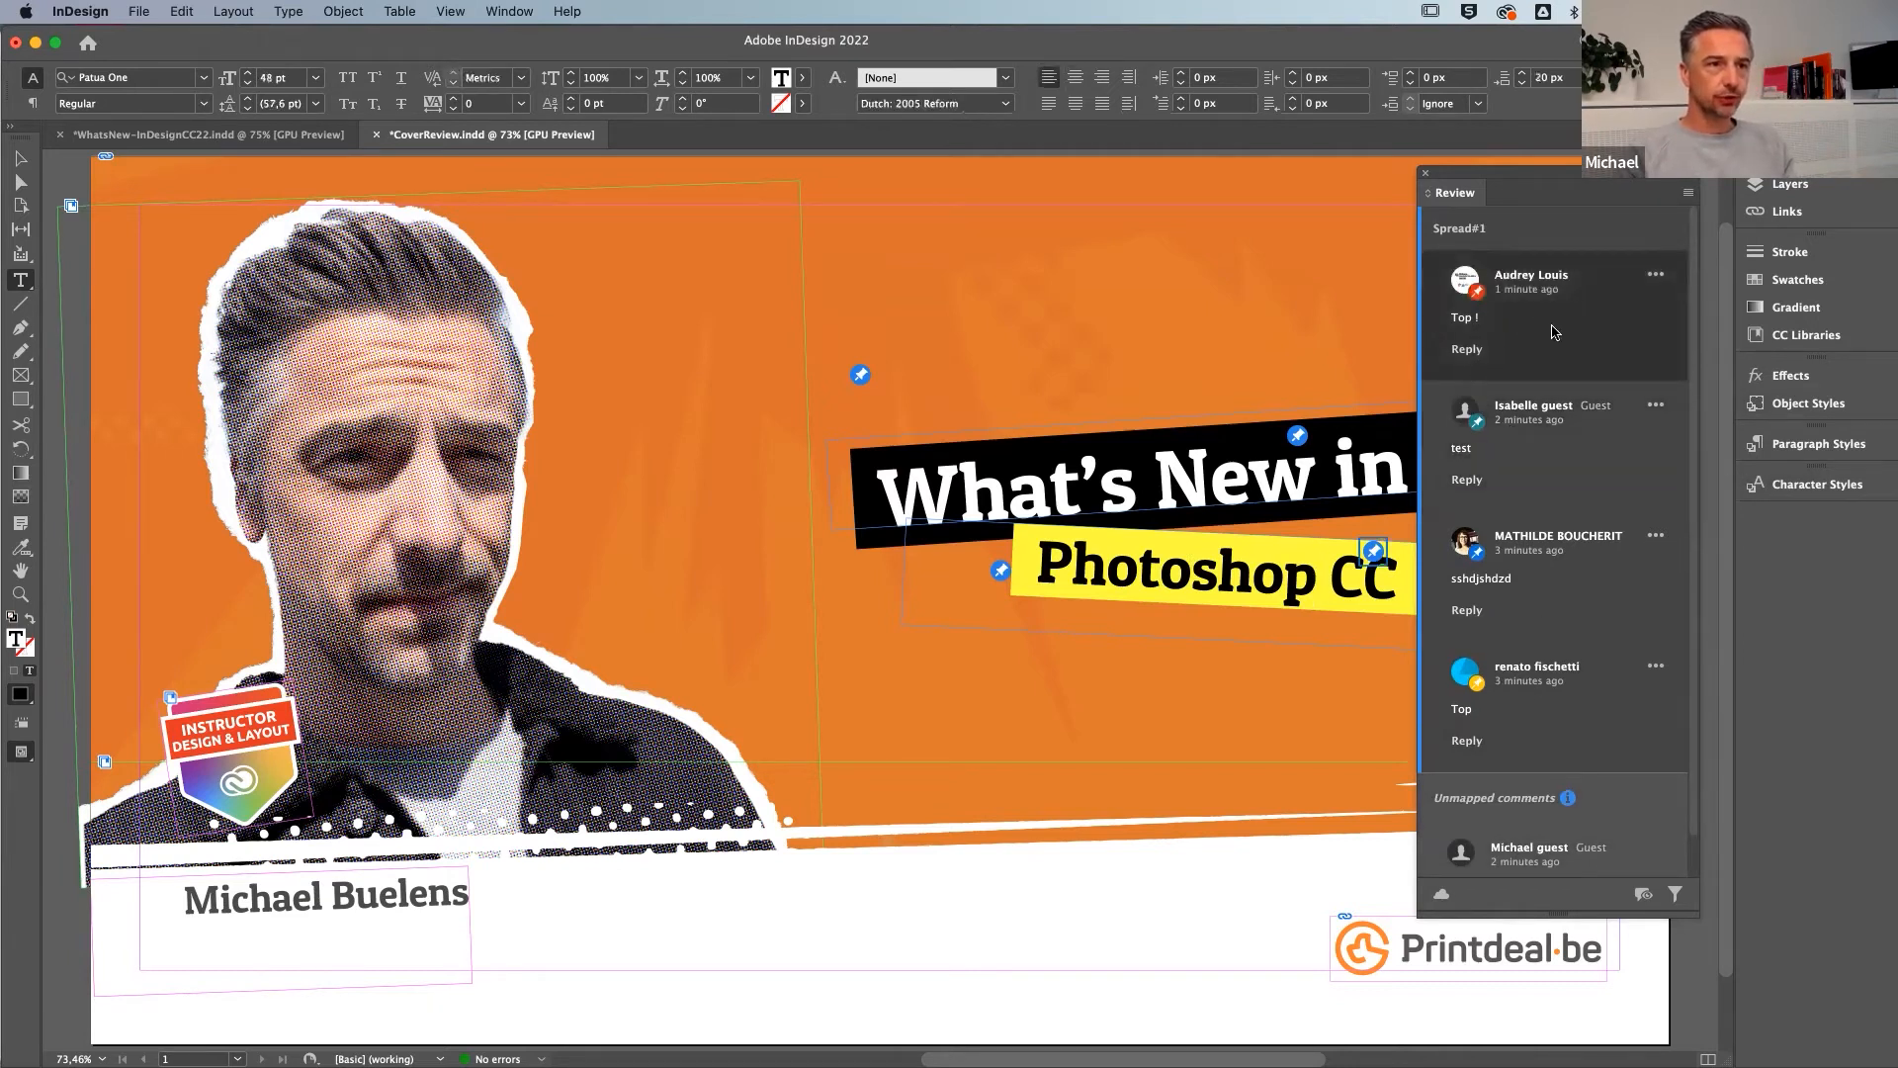
pyautogui.click(1466, 349)
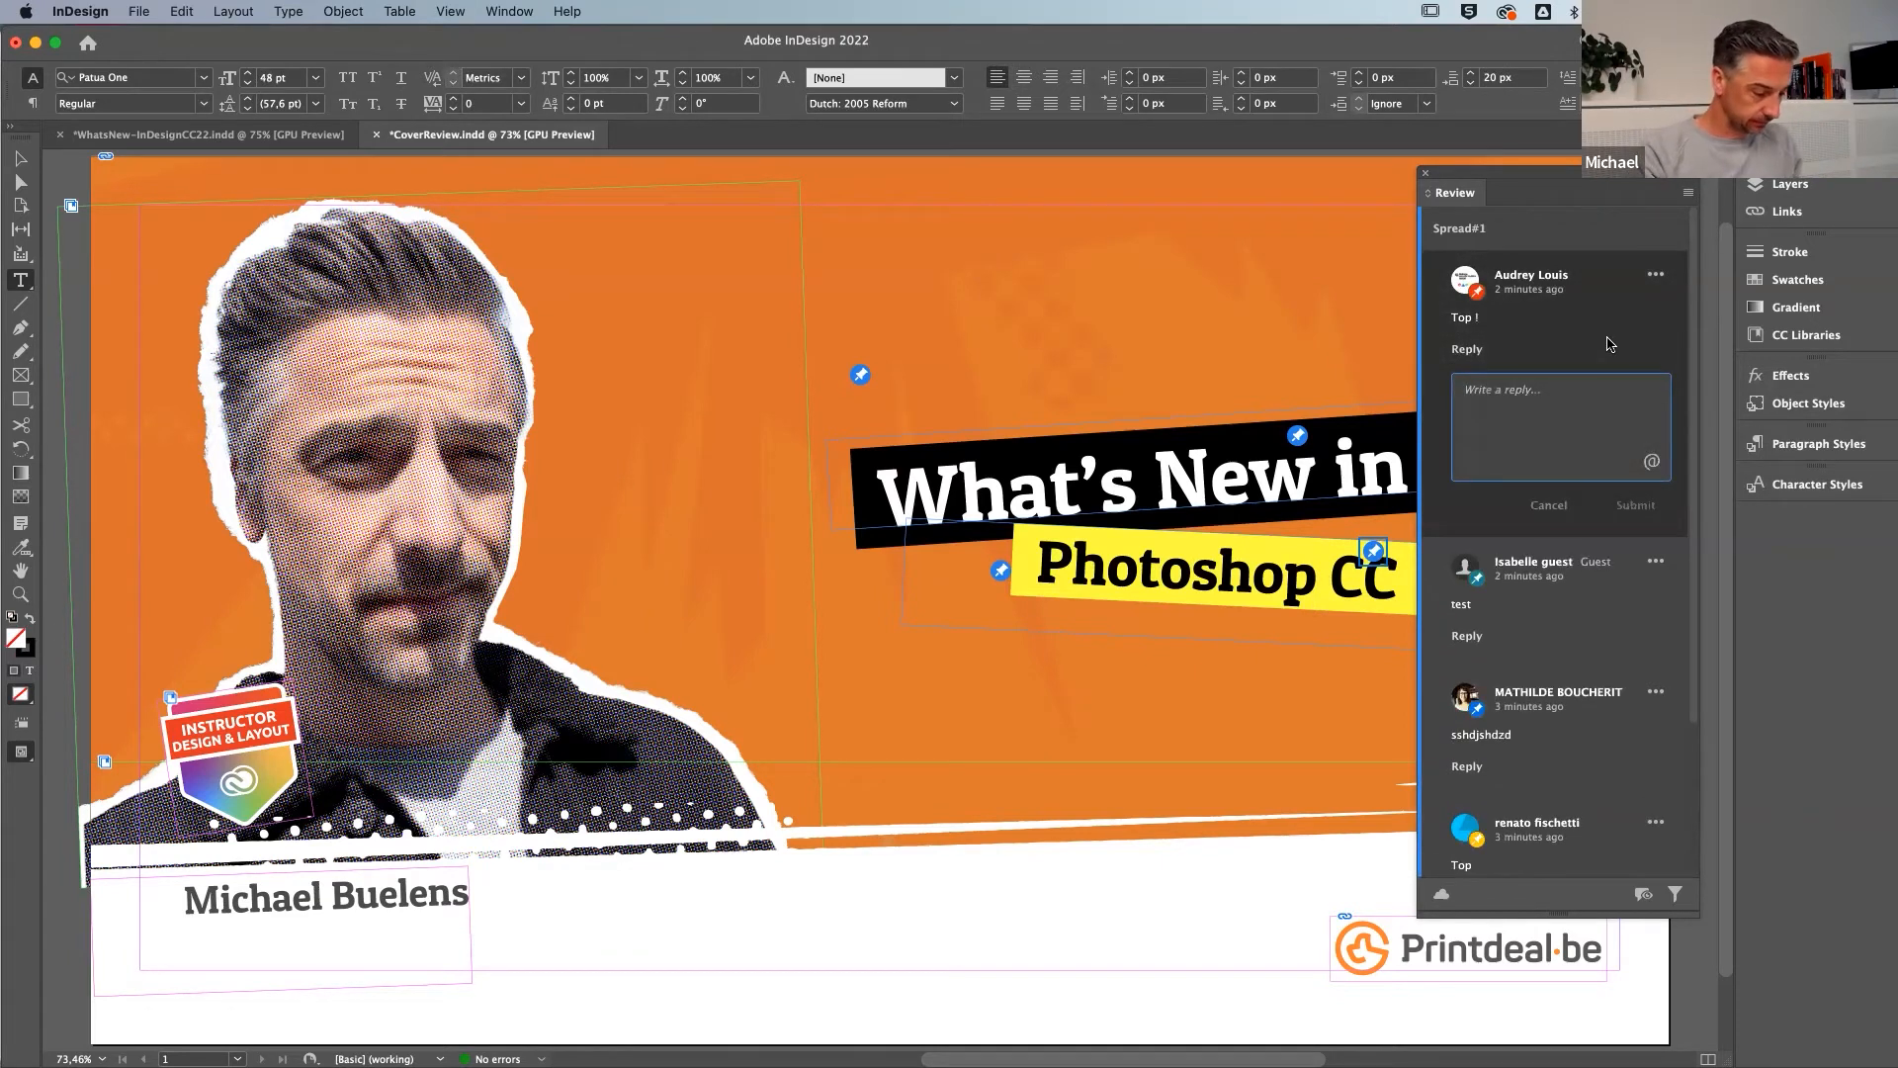
pyautogui.write('merci')
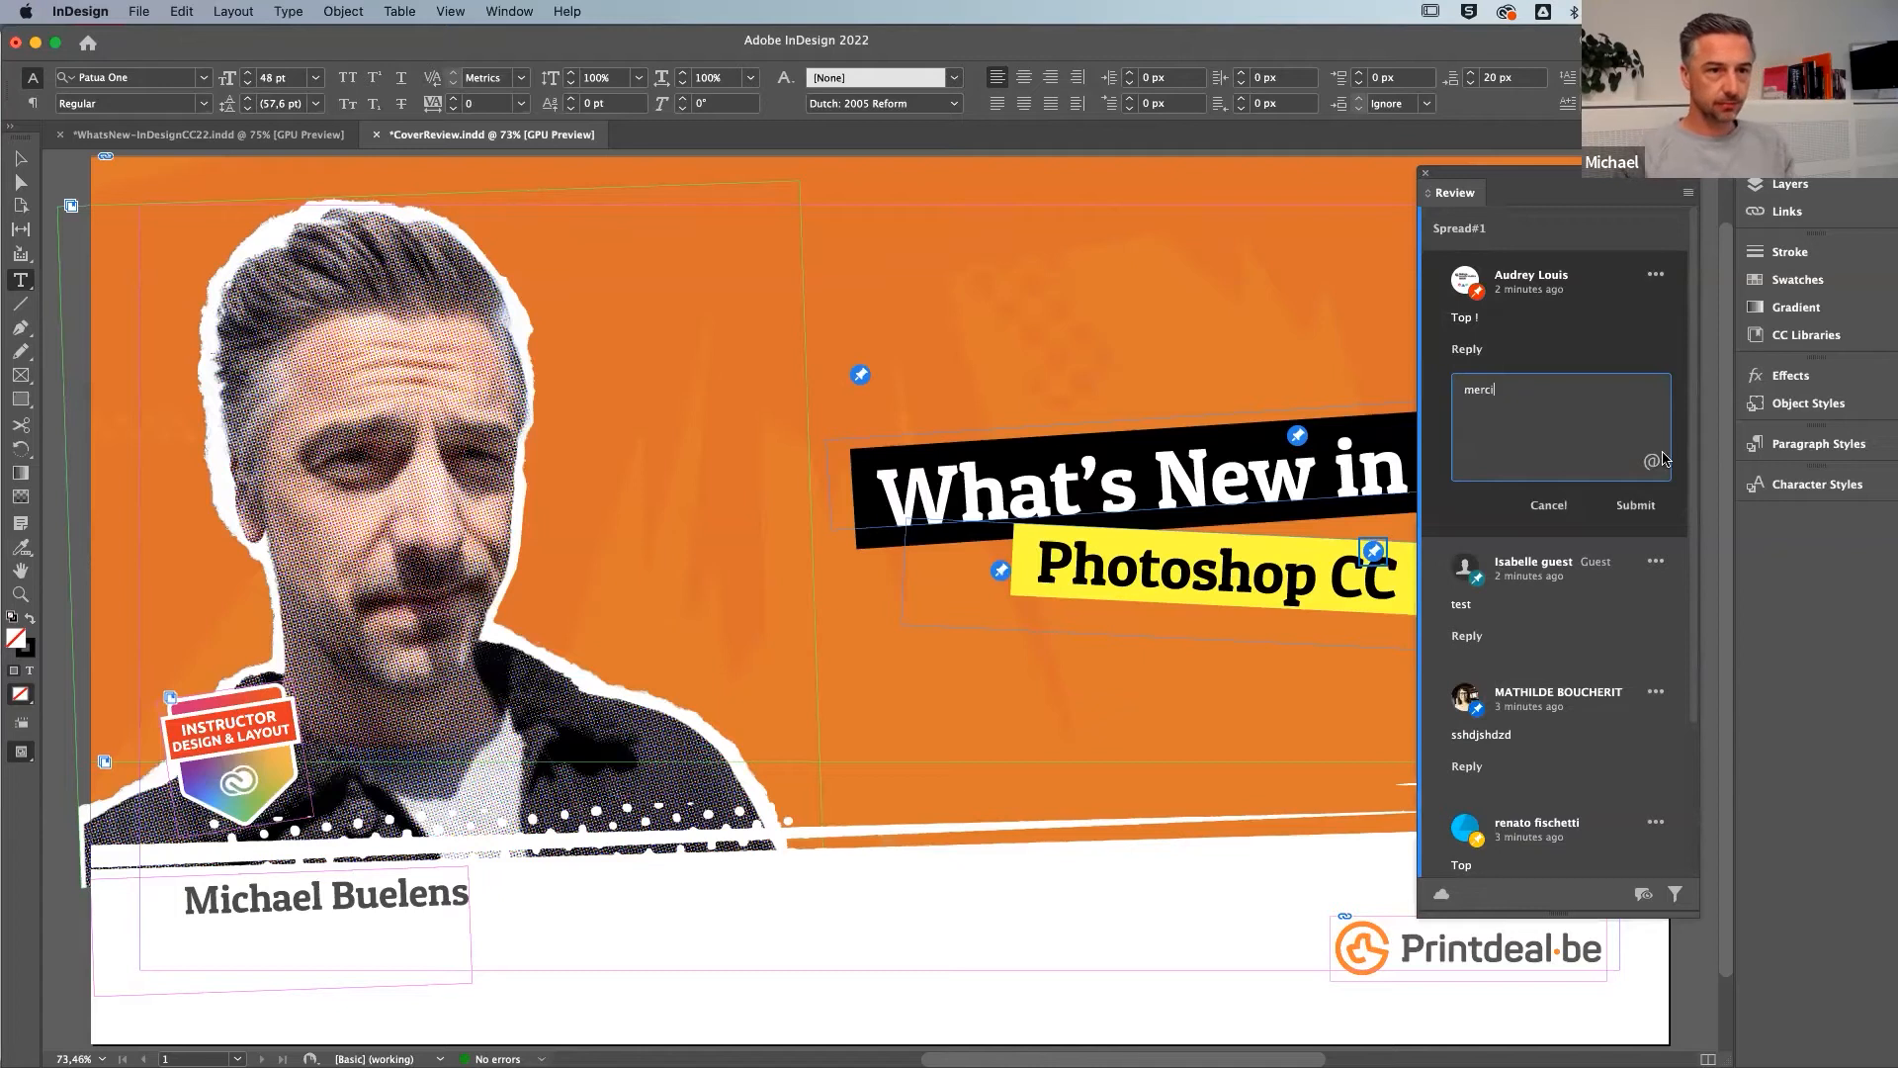
pyautogui.click(1631, 507)
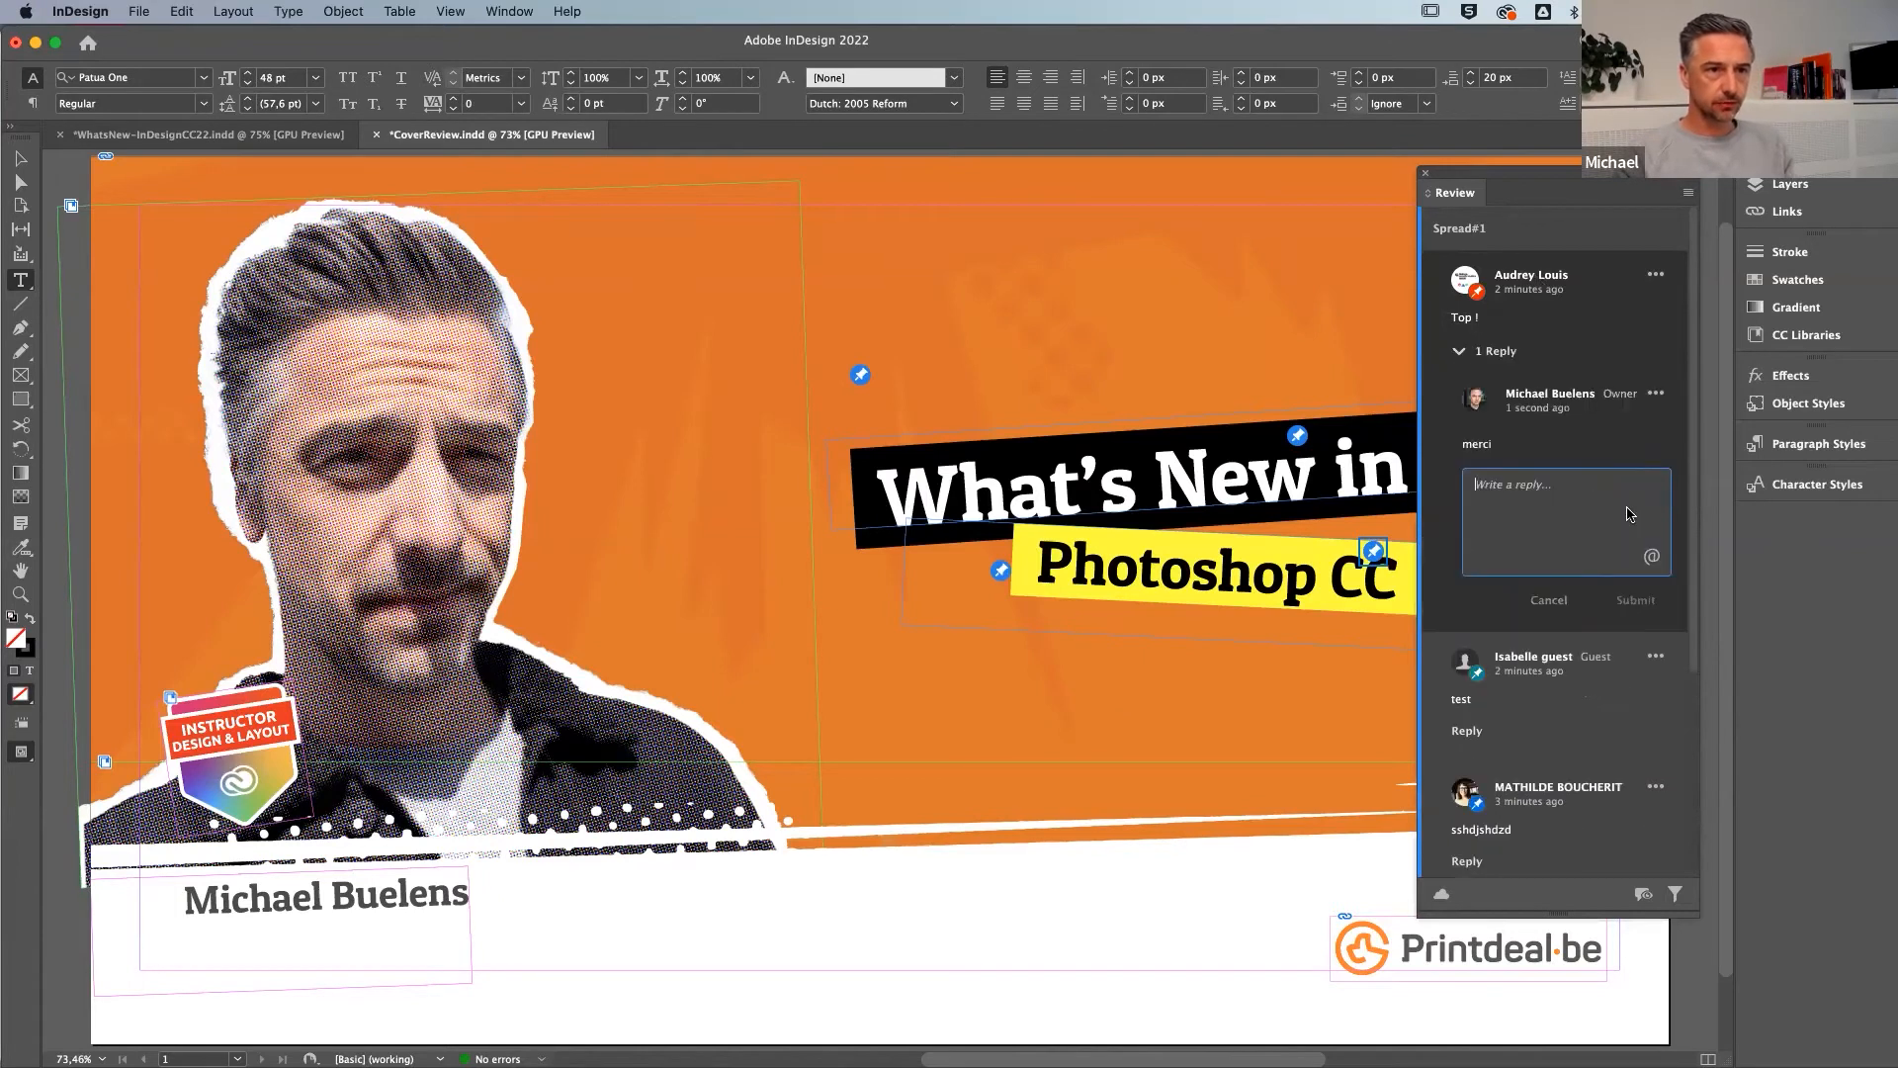
# Resolve the "Top !", "test", "sshdjshdzd" and "Top" comments on Spread#1 in the review
pyautogui.click(1656, 276)
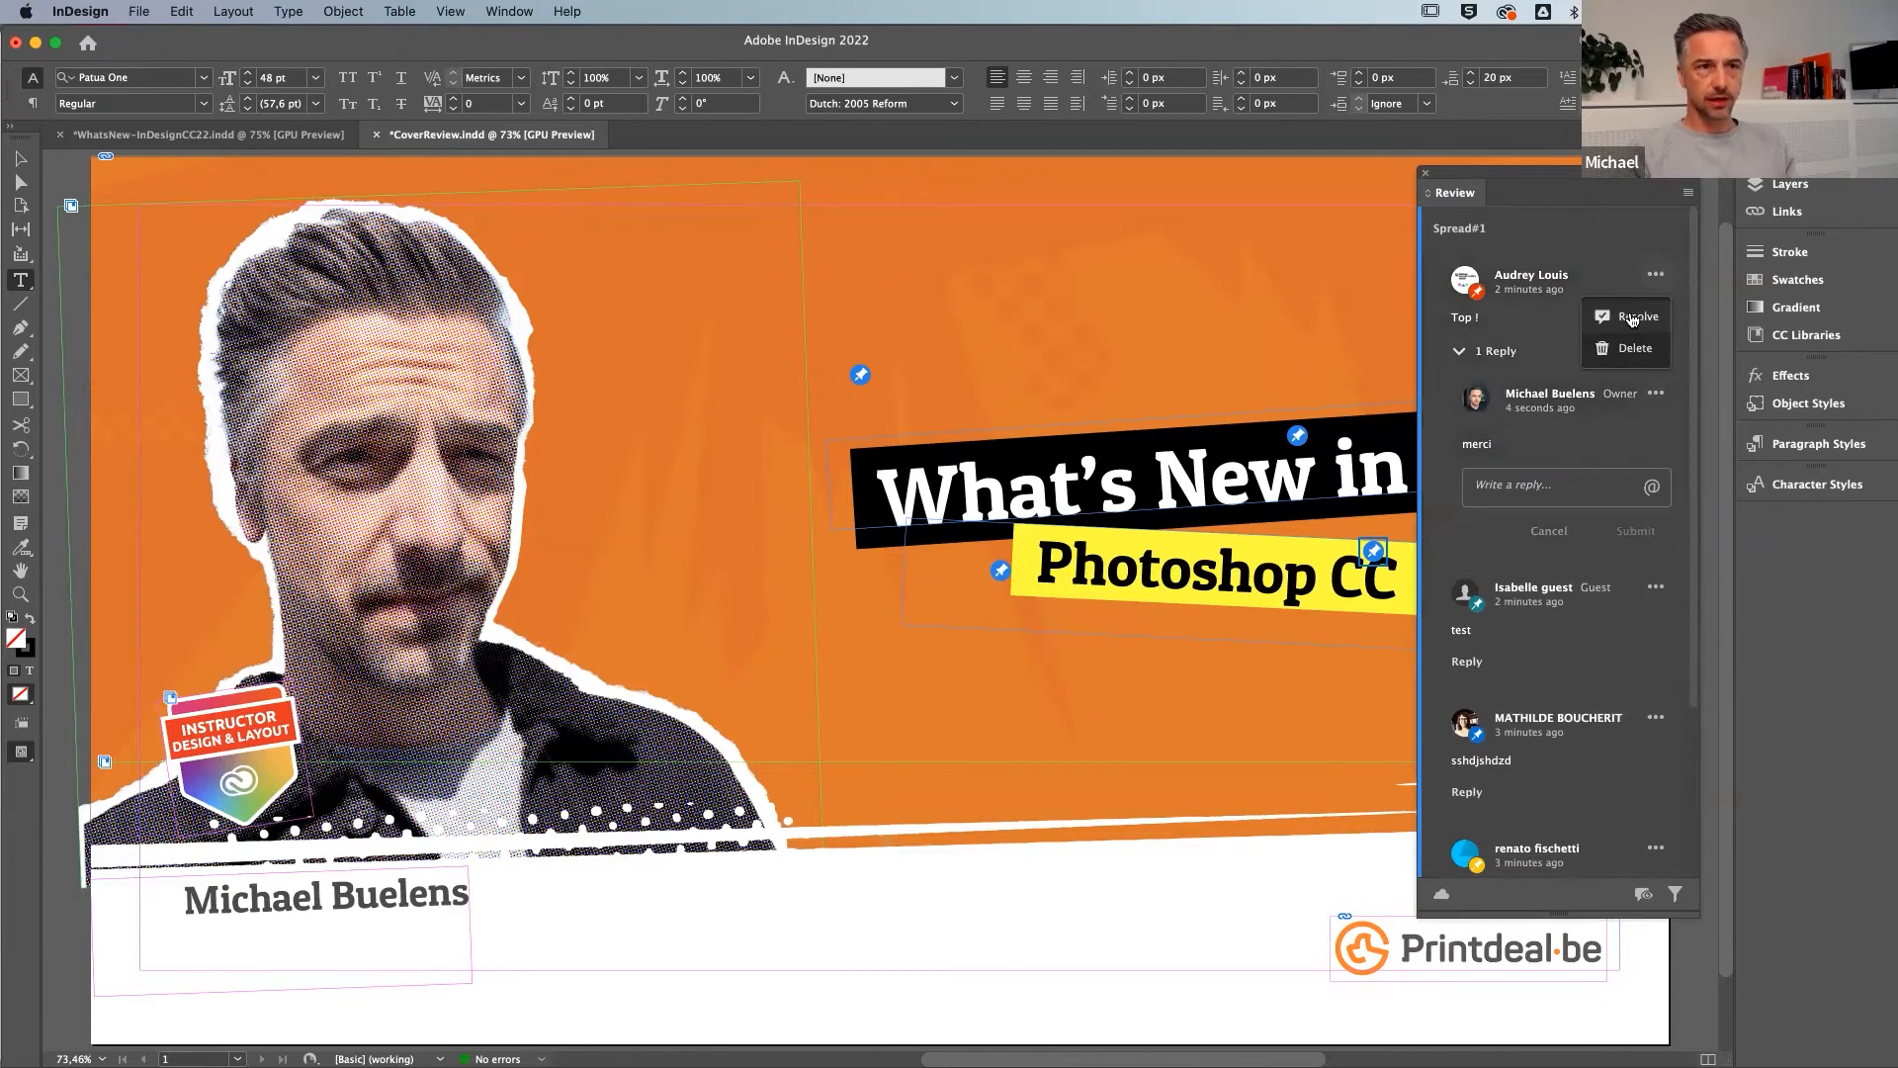
pyautogui.click(1633, 318)
pyautogui.click(1668, 274)
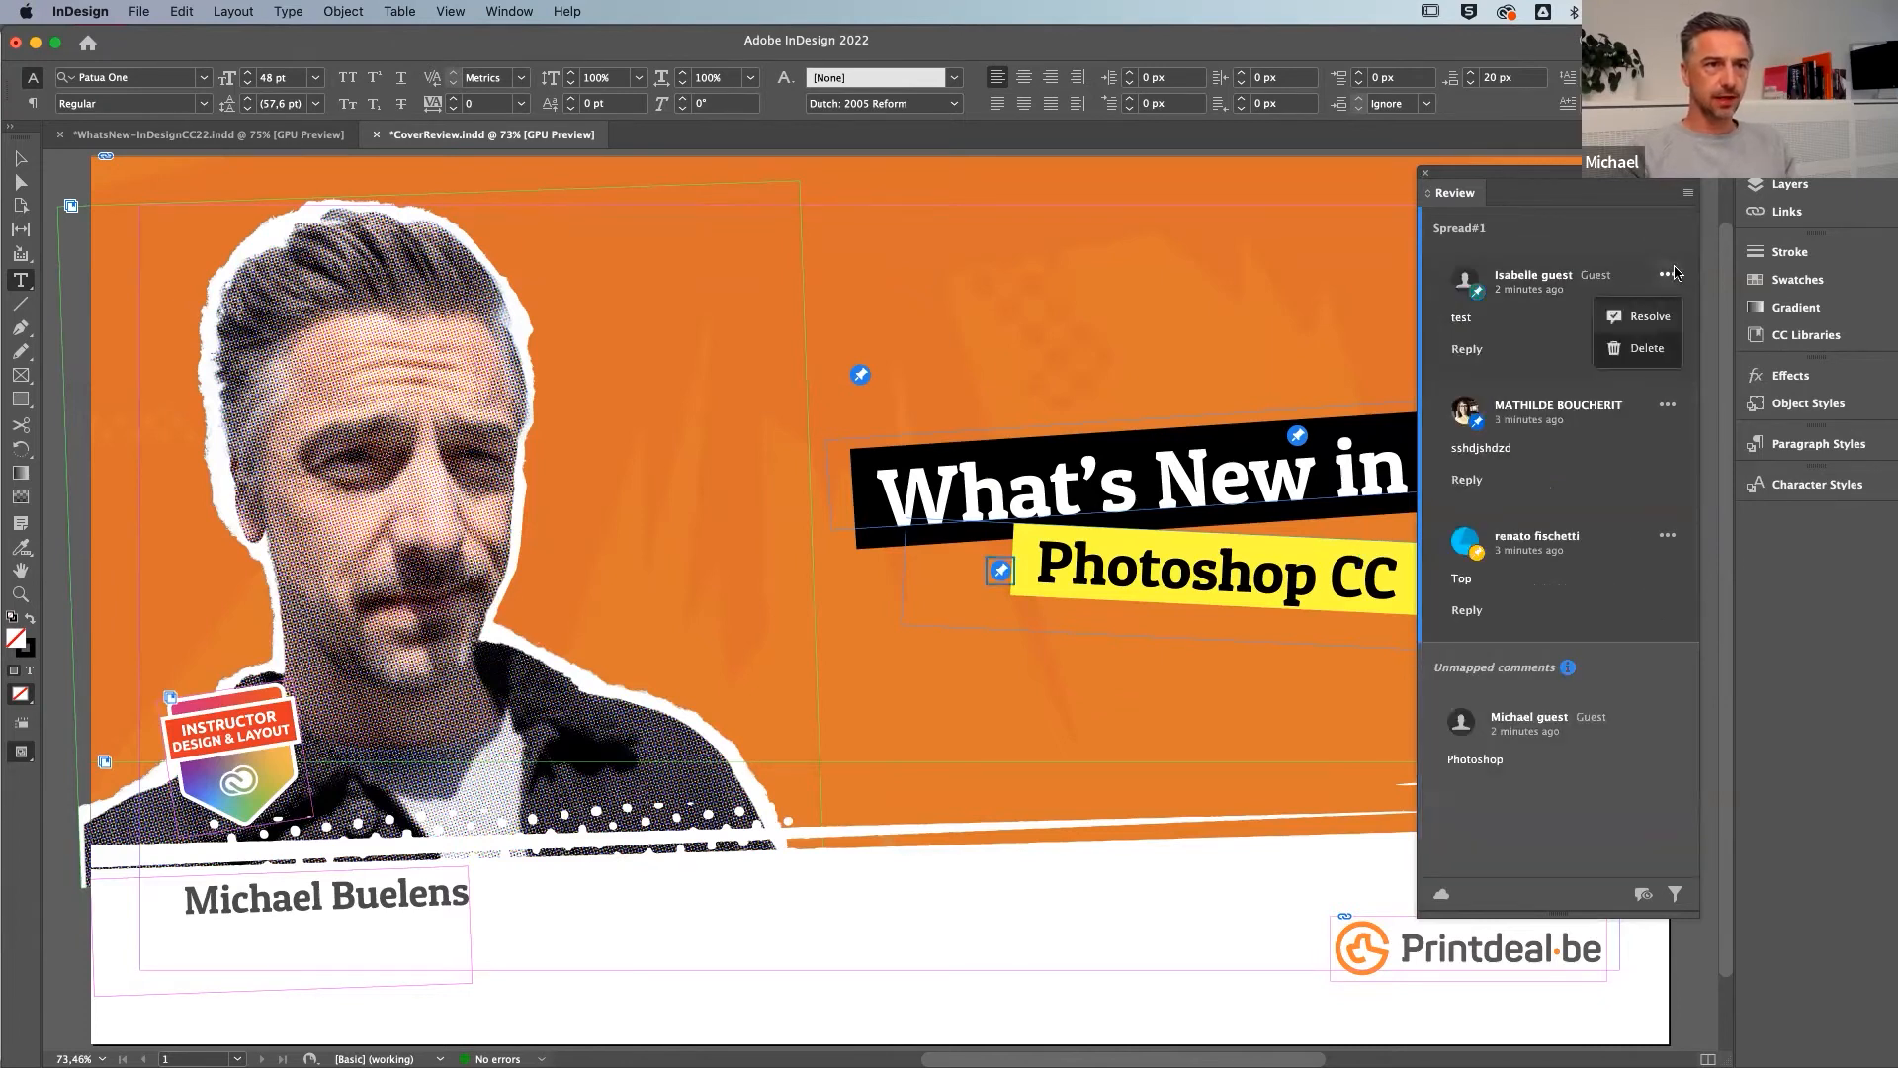
pyautogui.click(1633, 318)
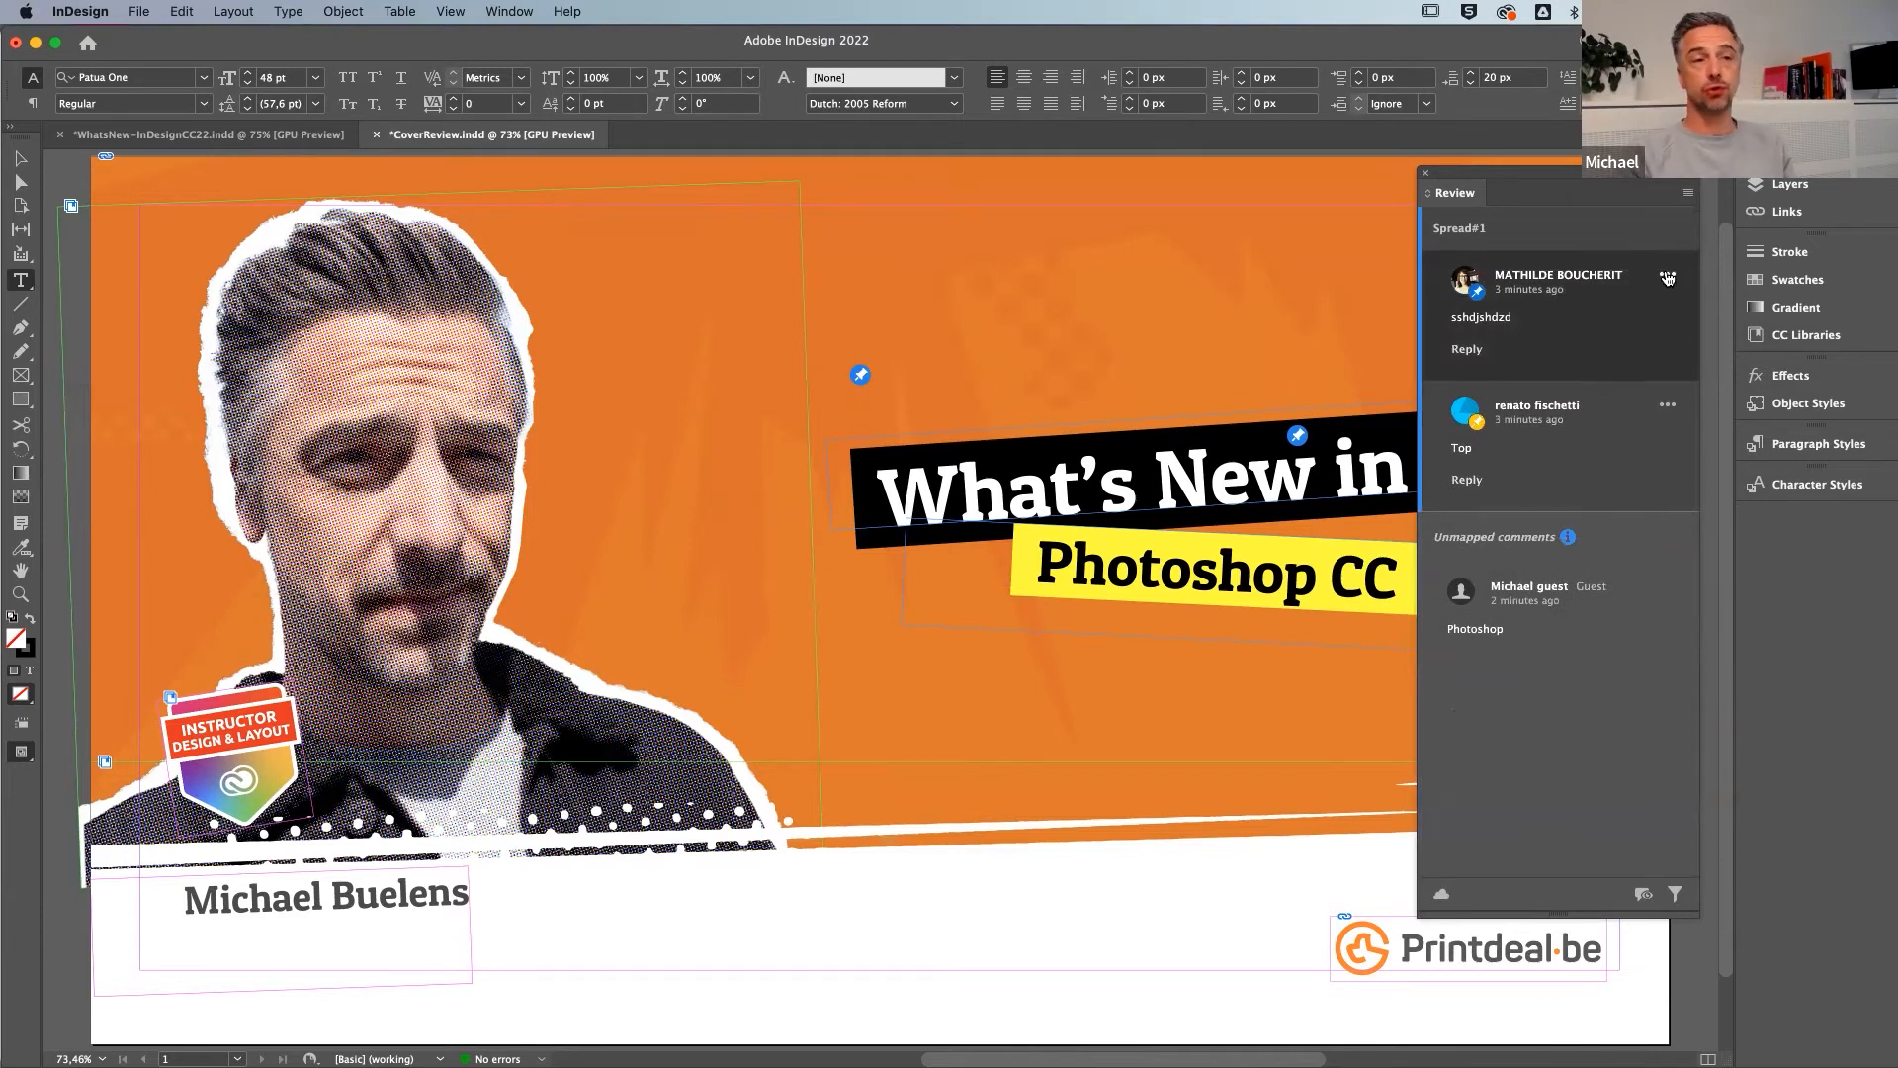
pyautogui.click(1668, 278)
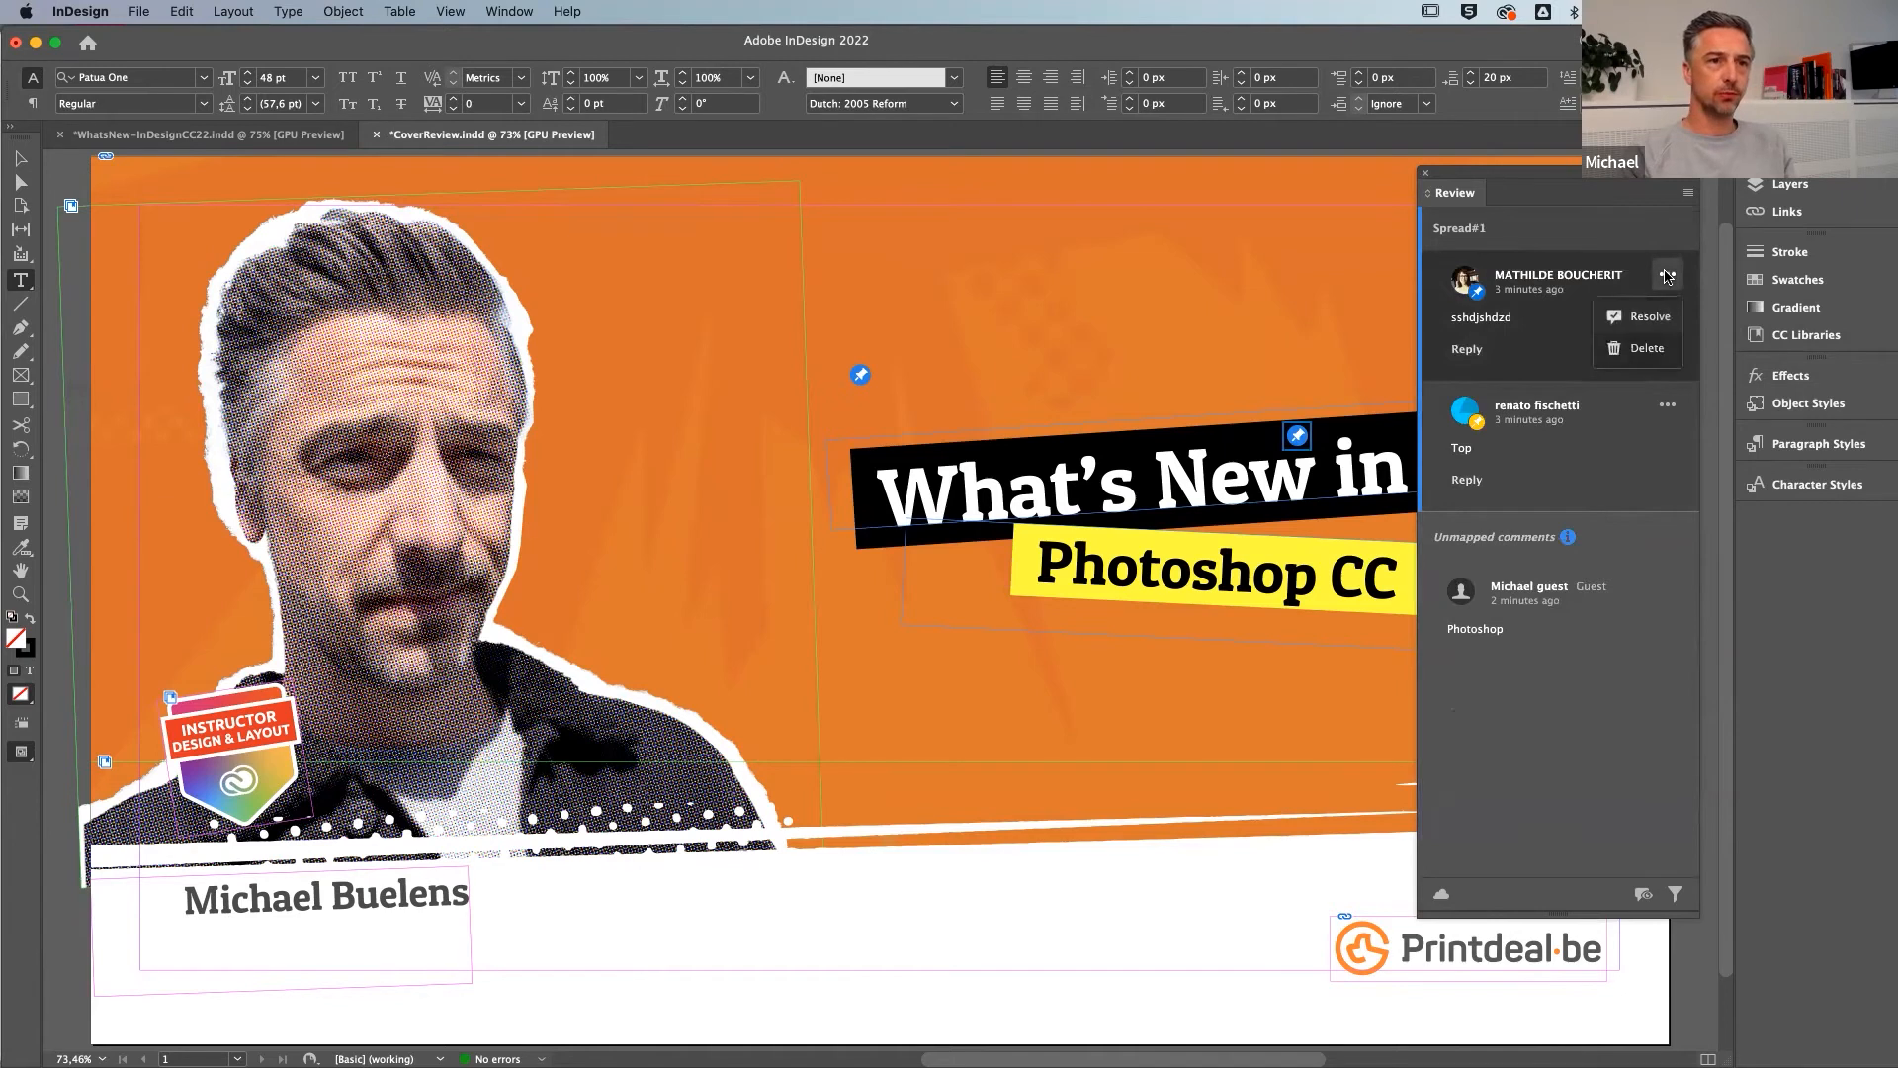
pyautogui.click(1634, 319)
pyautogui.click(1668, 275)
pyautogui.click(1641, 318)
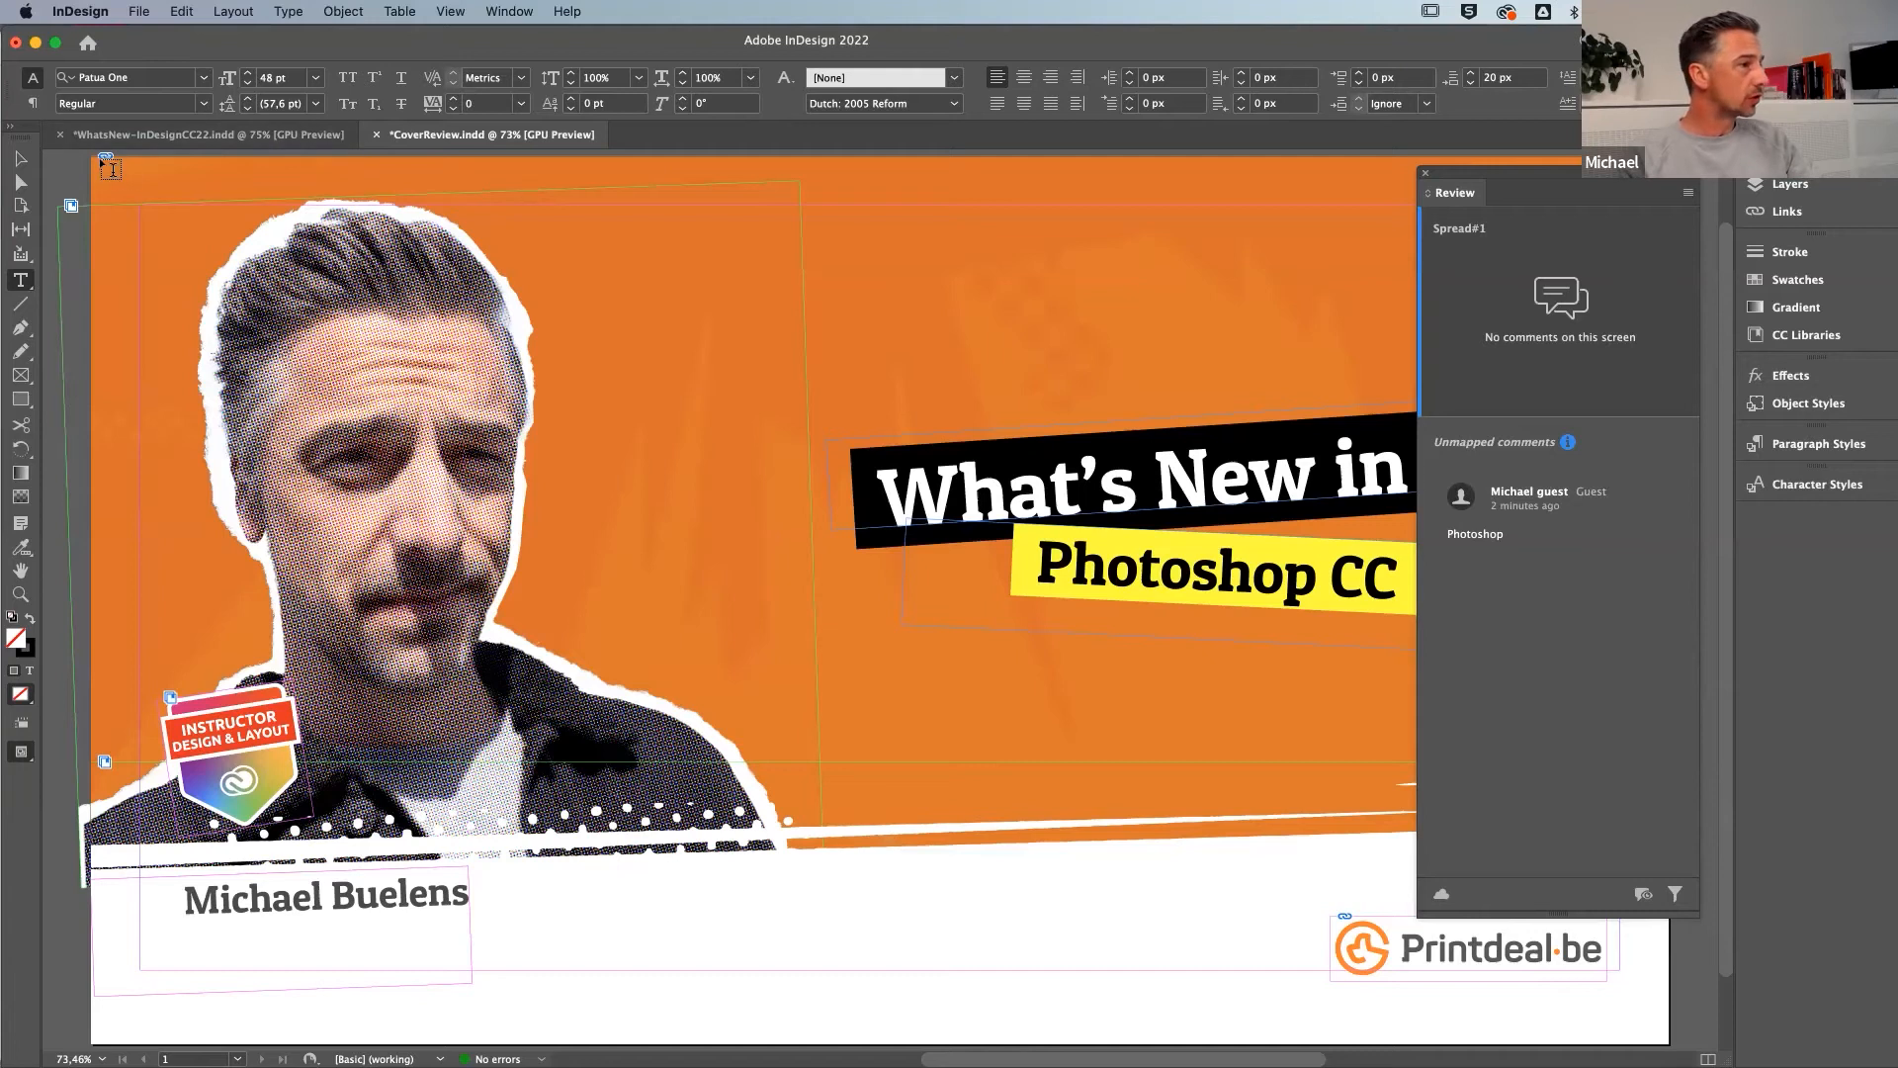
pyautogui.click(21, 162)
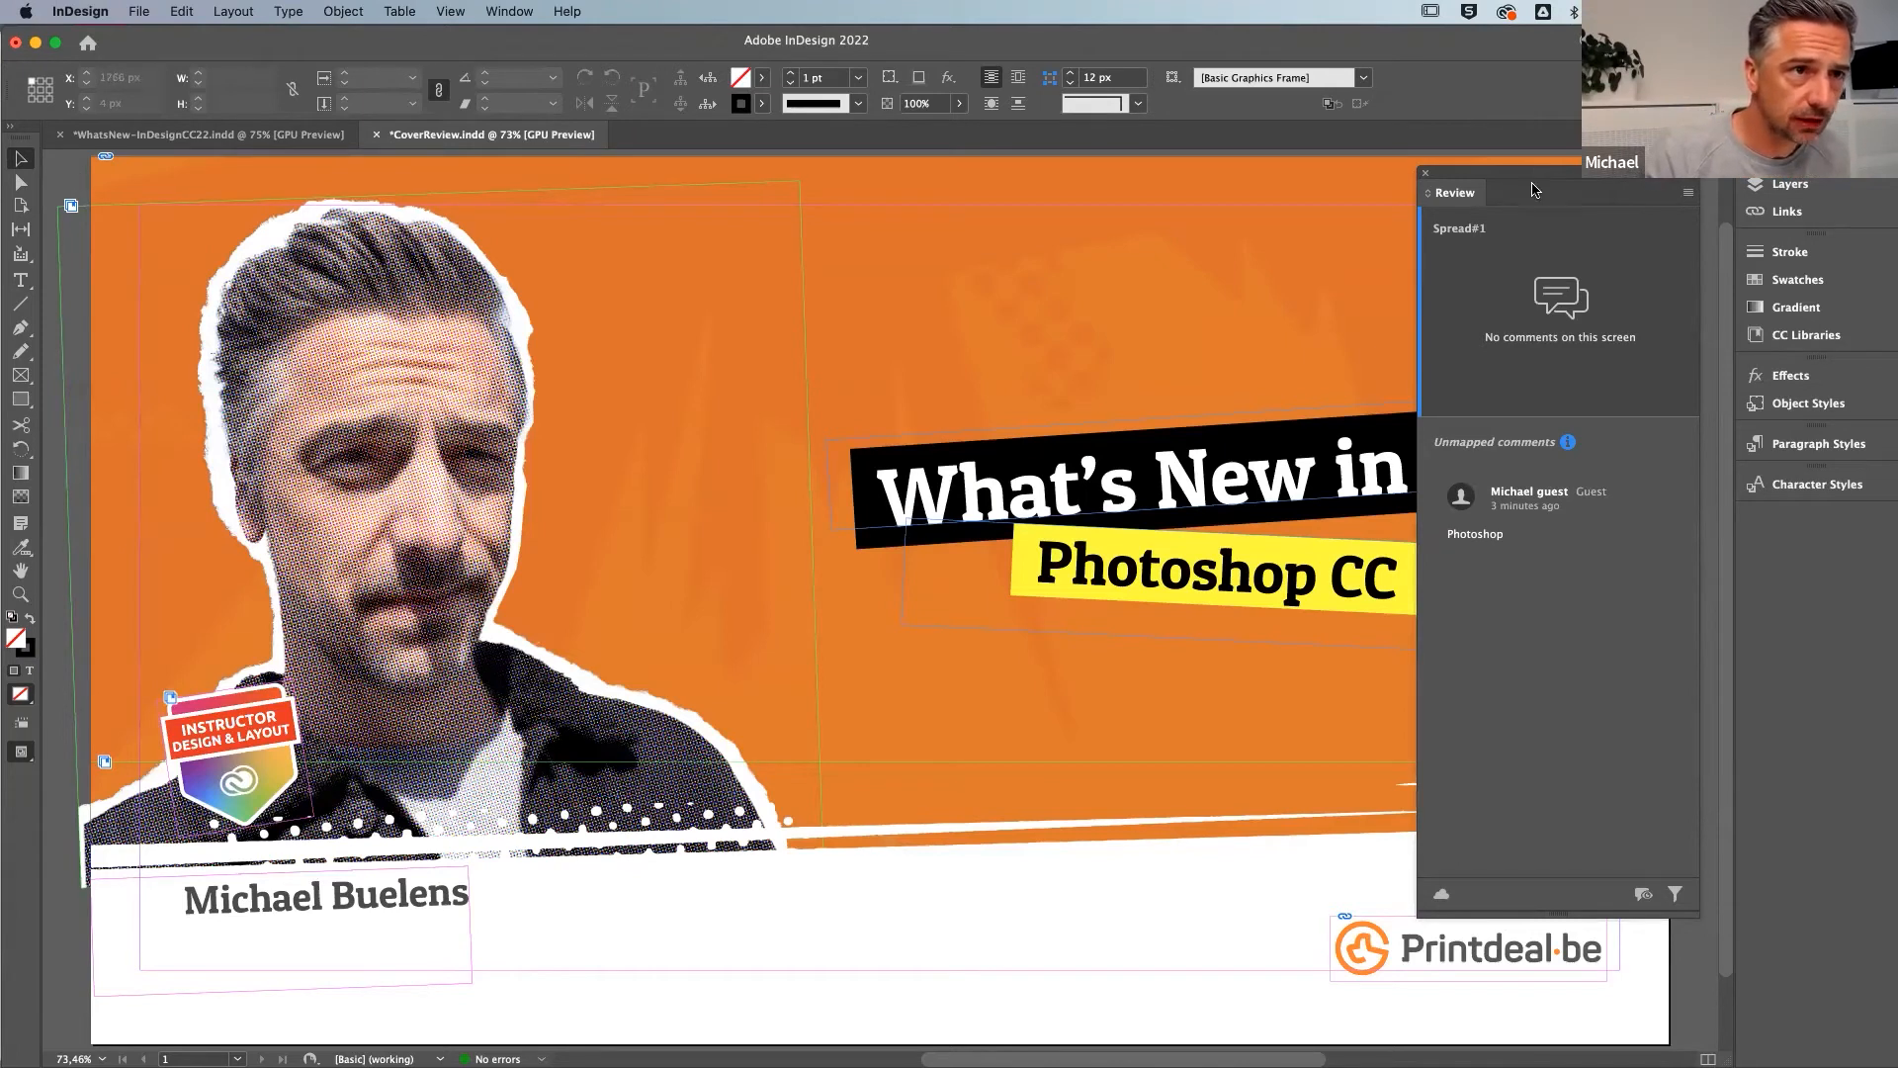
pyautogui.moveTo(1544, 166)
pyautogui.mouseDown()
pyautogui.moveTo(1681, 198)
pyautogui.moveTo(1611, 204)
pyautogui.moveTo(1574, 190)
pyautogui.moveTo(1759, 195)
pyautogui.moveTo(1563, 188)
pyautogui.mouseUp()
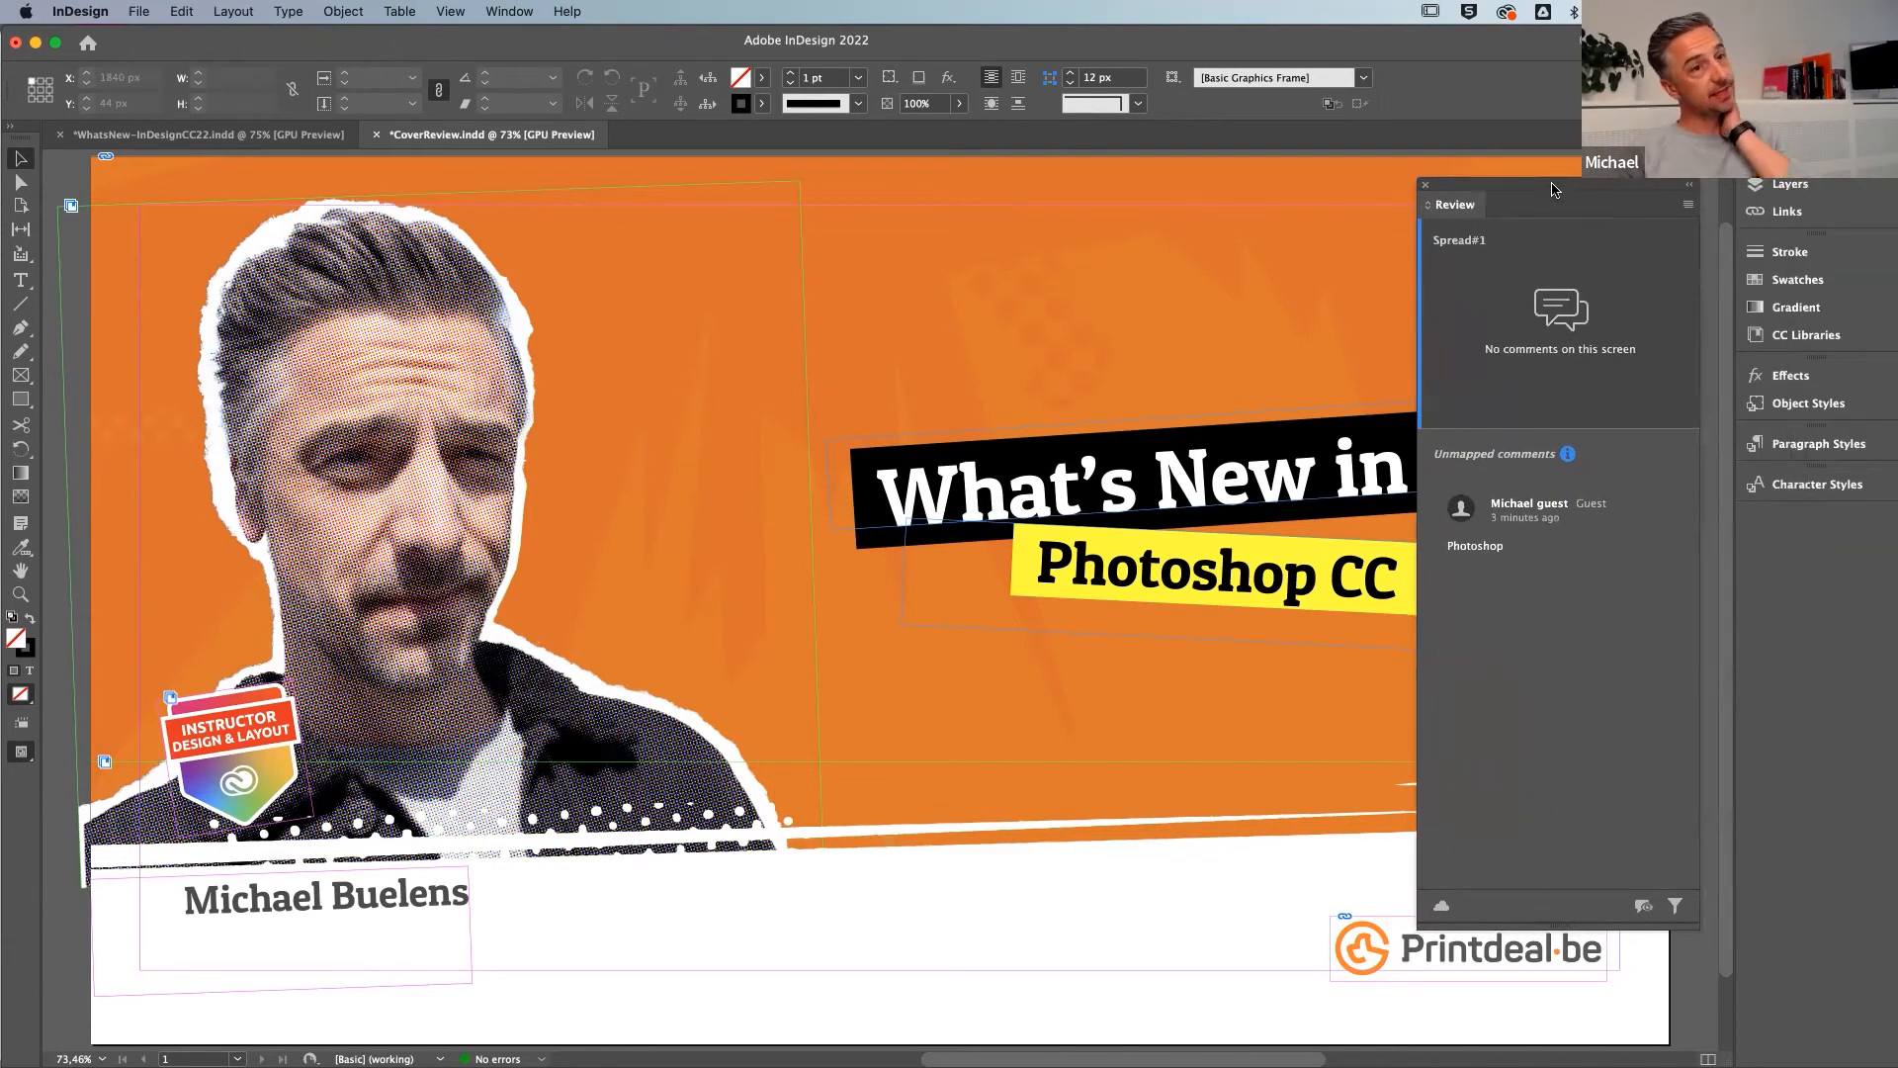
pyautogui.moveTo(1563, 189); pyautogui.dragTo(1553, 197)
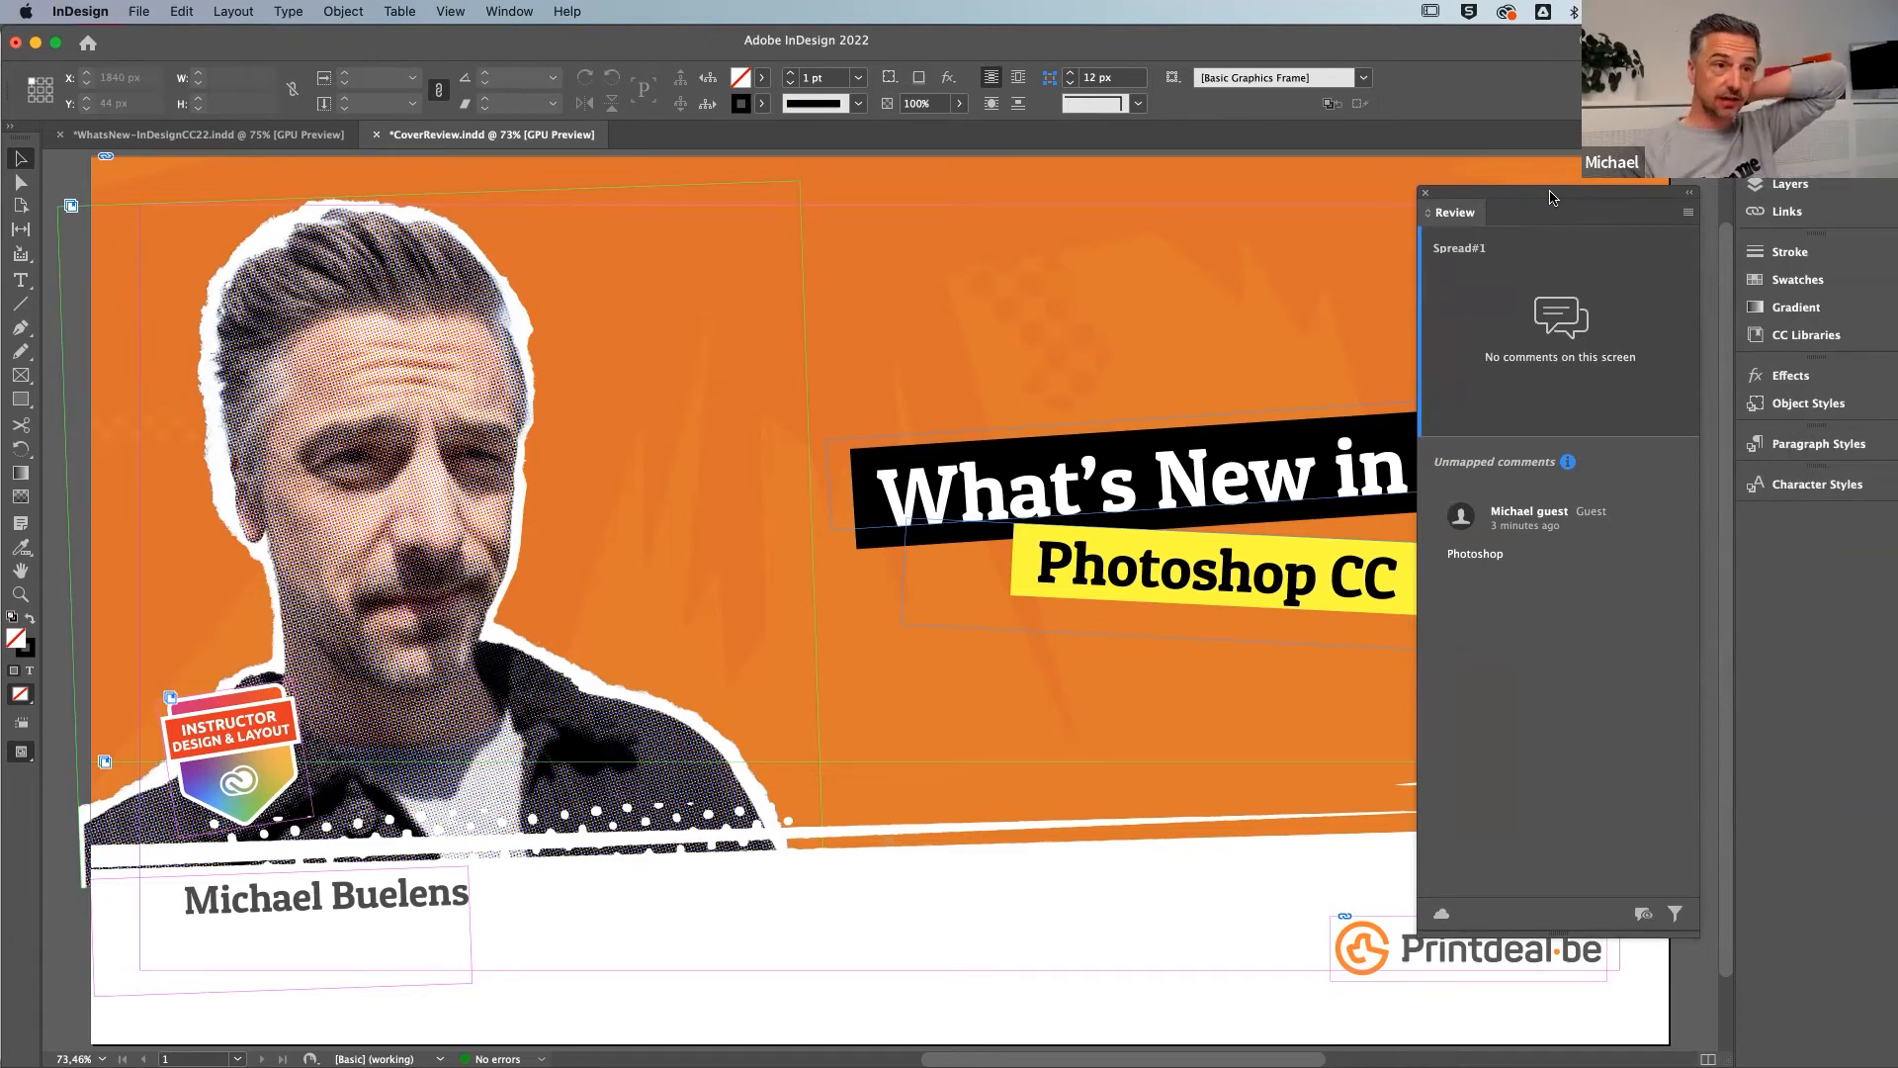
pyautogui.moveTo(1550, 198); pyautogui.dragTo(1542, 198)
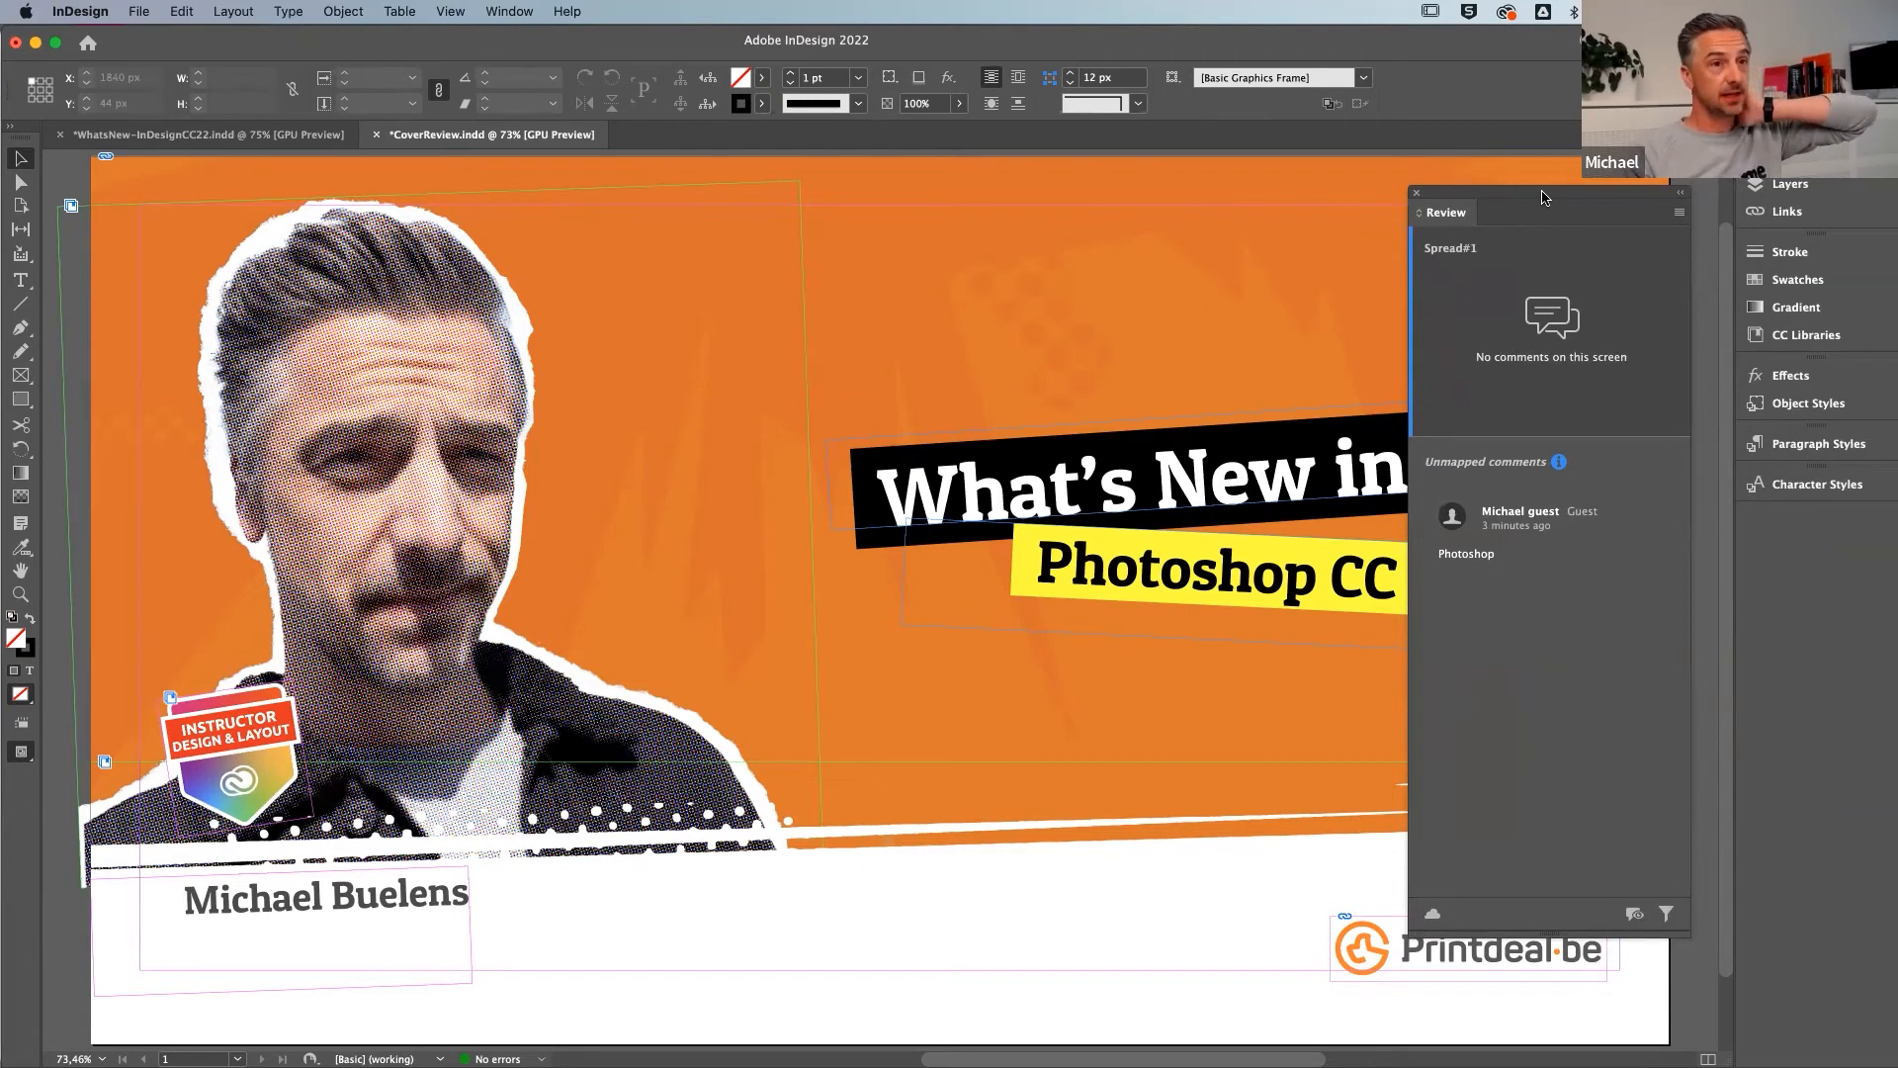
pyautogui.moveTo(1545, 197)
pyautogui.mouseDown()
pyautogui.moveTo(1527, 194)
pyautogui.moveTo(1551, 199)
pyautogui.mouseUp()
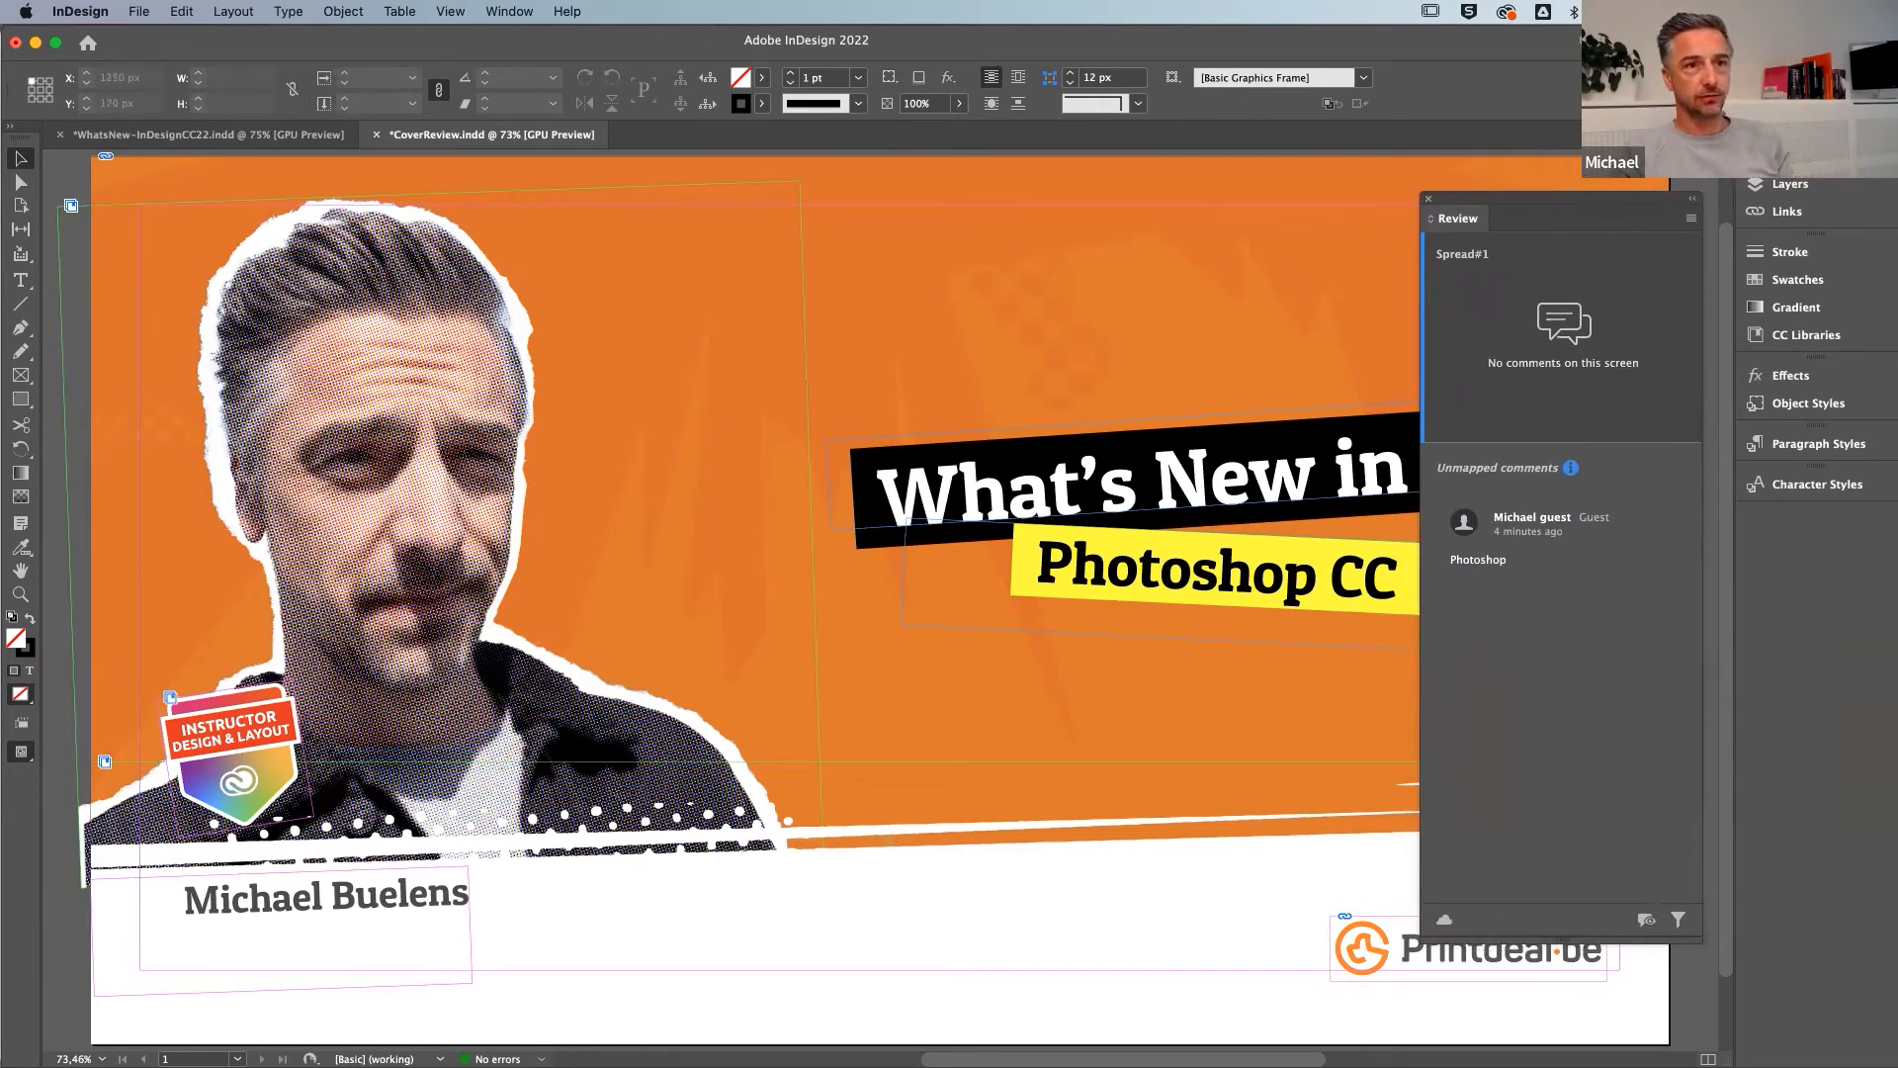
pyautogui.click(1625, 41)
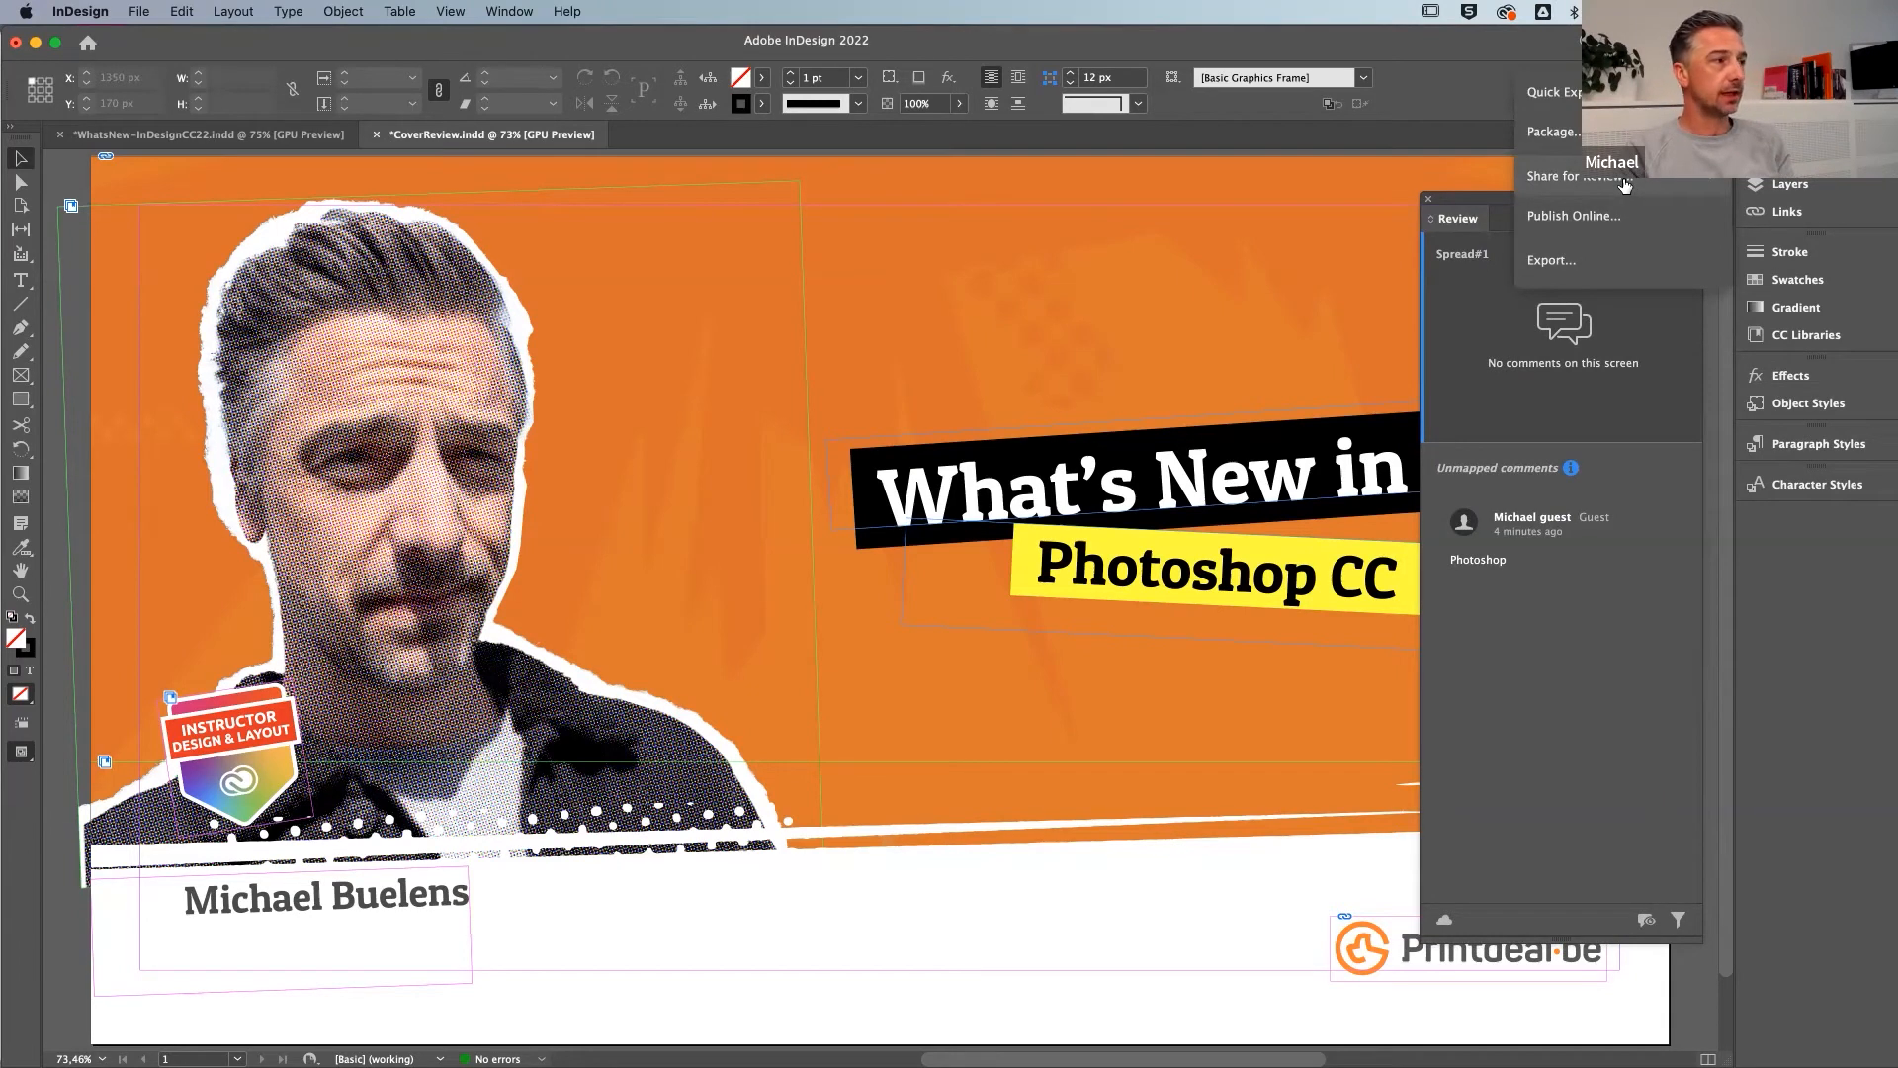
pyautogui.click(1050, 526)
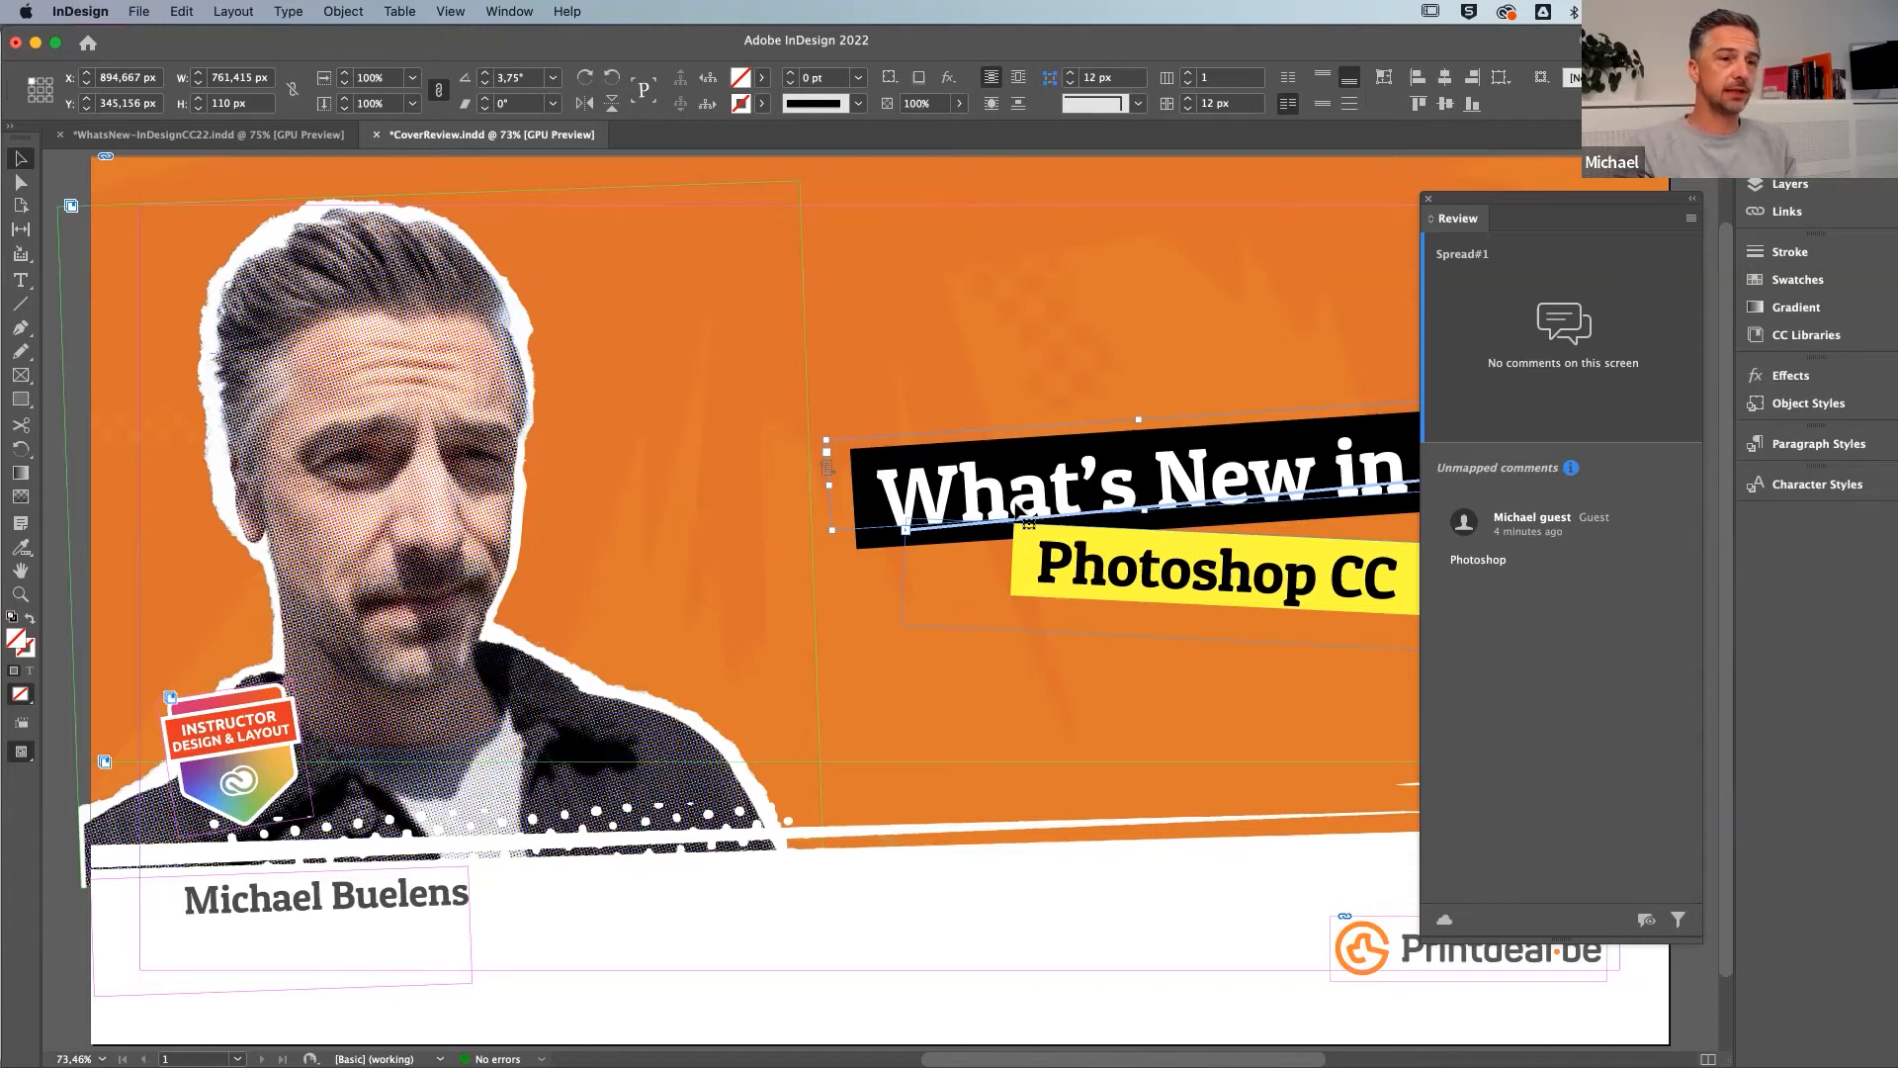
pyautogui.moveTo(1539, 202)
pyautogui.mouseDown()
pyautogui.moveTo(1508, 199)
pyautogui.moveTo(1536, 188)
pyautogui.mouseUp()
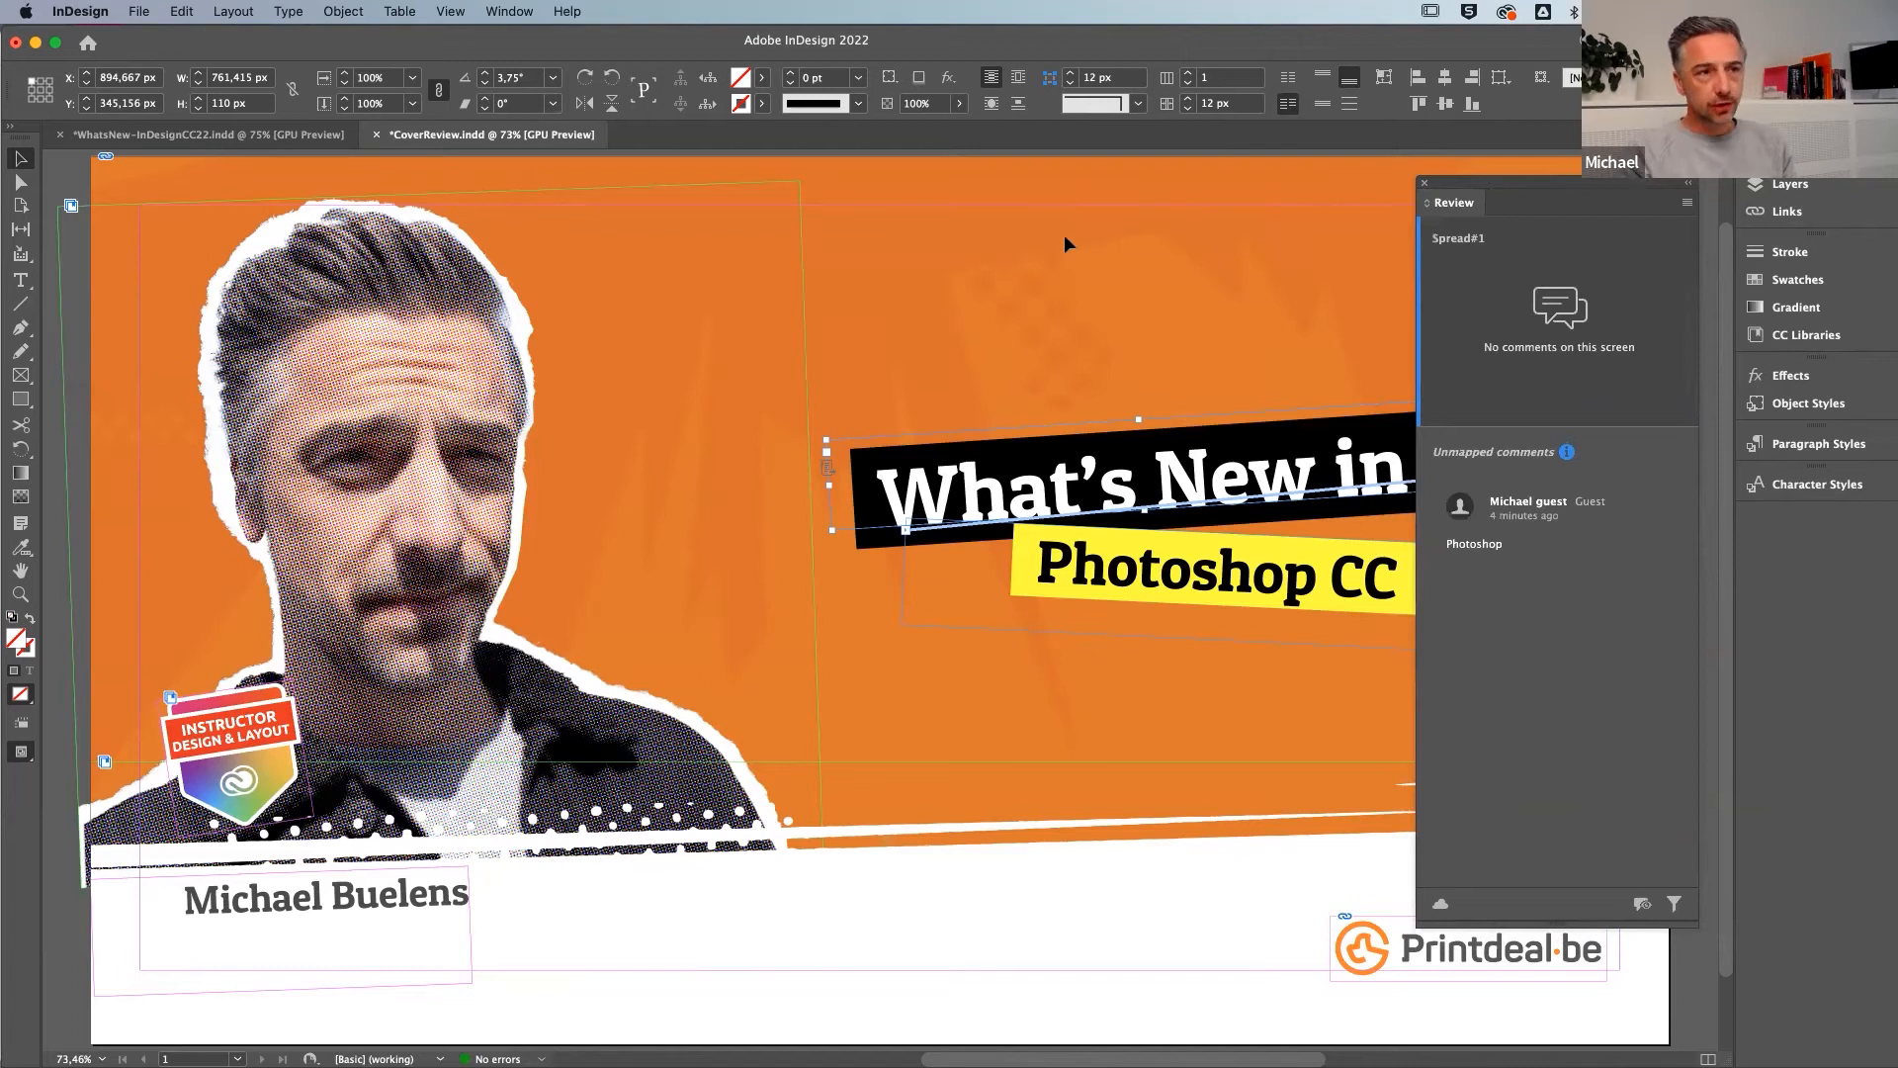
pyautogui.click(935, 591)
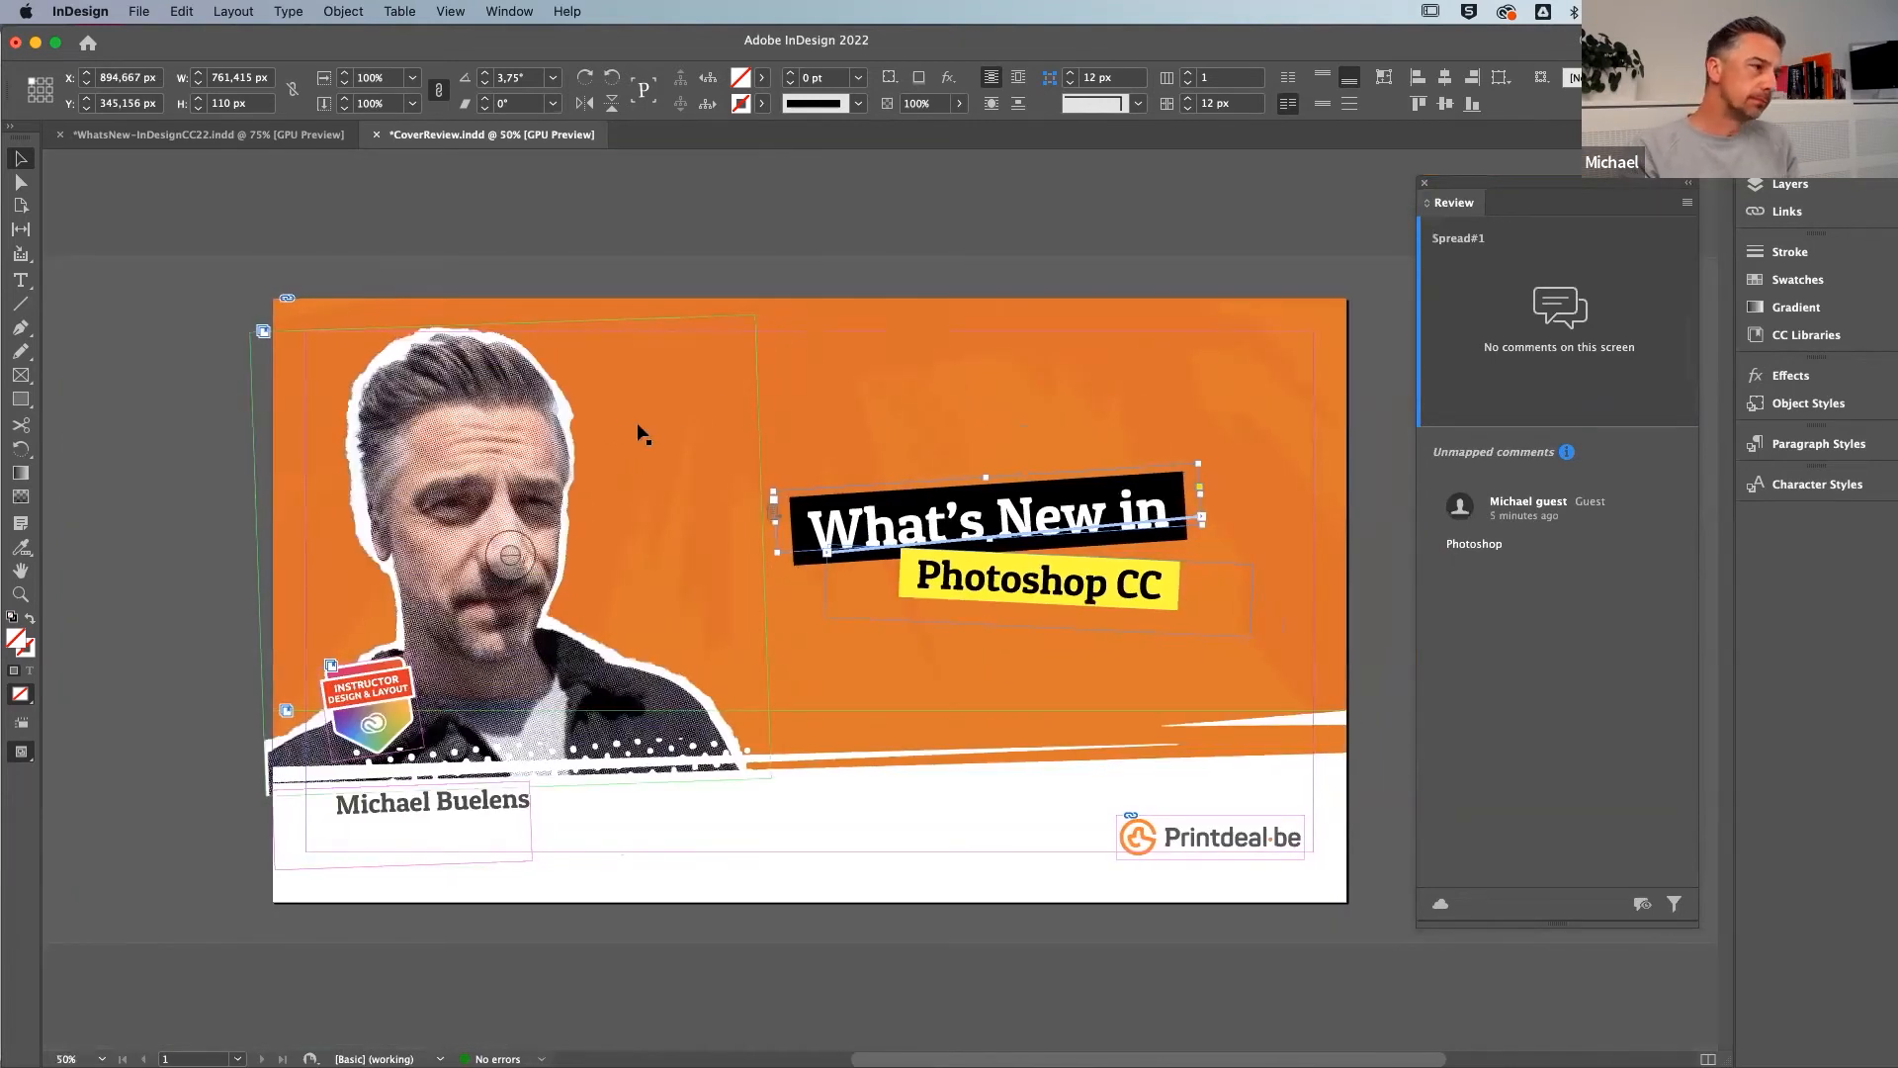
pyautogui.click(126, 392)
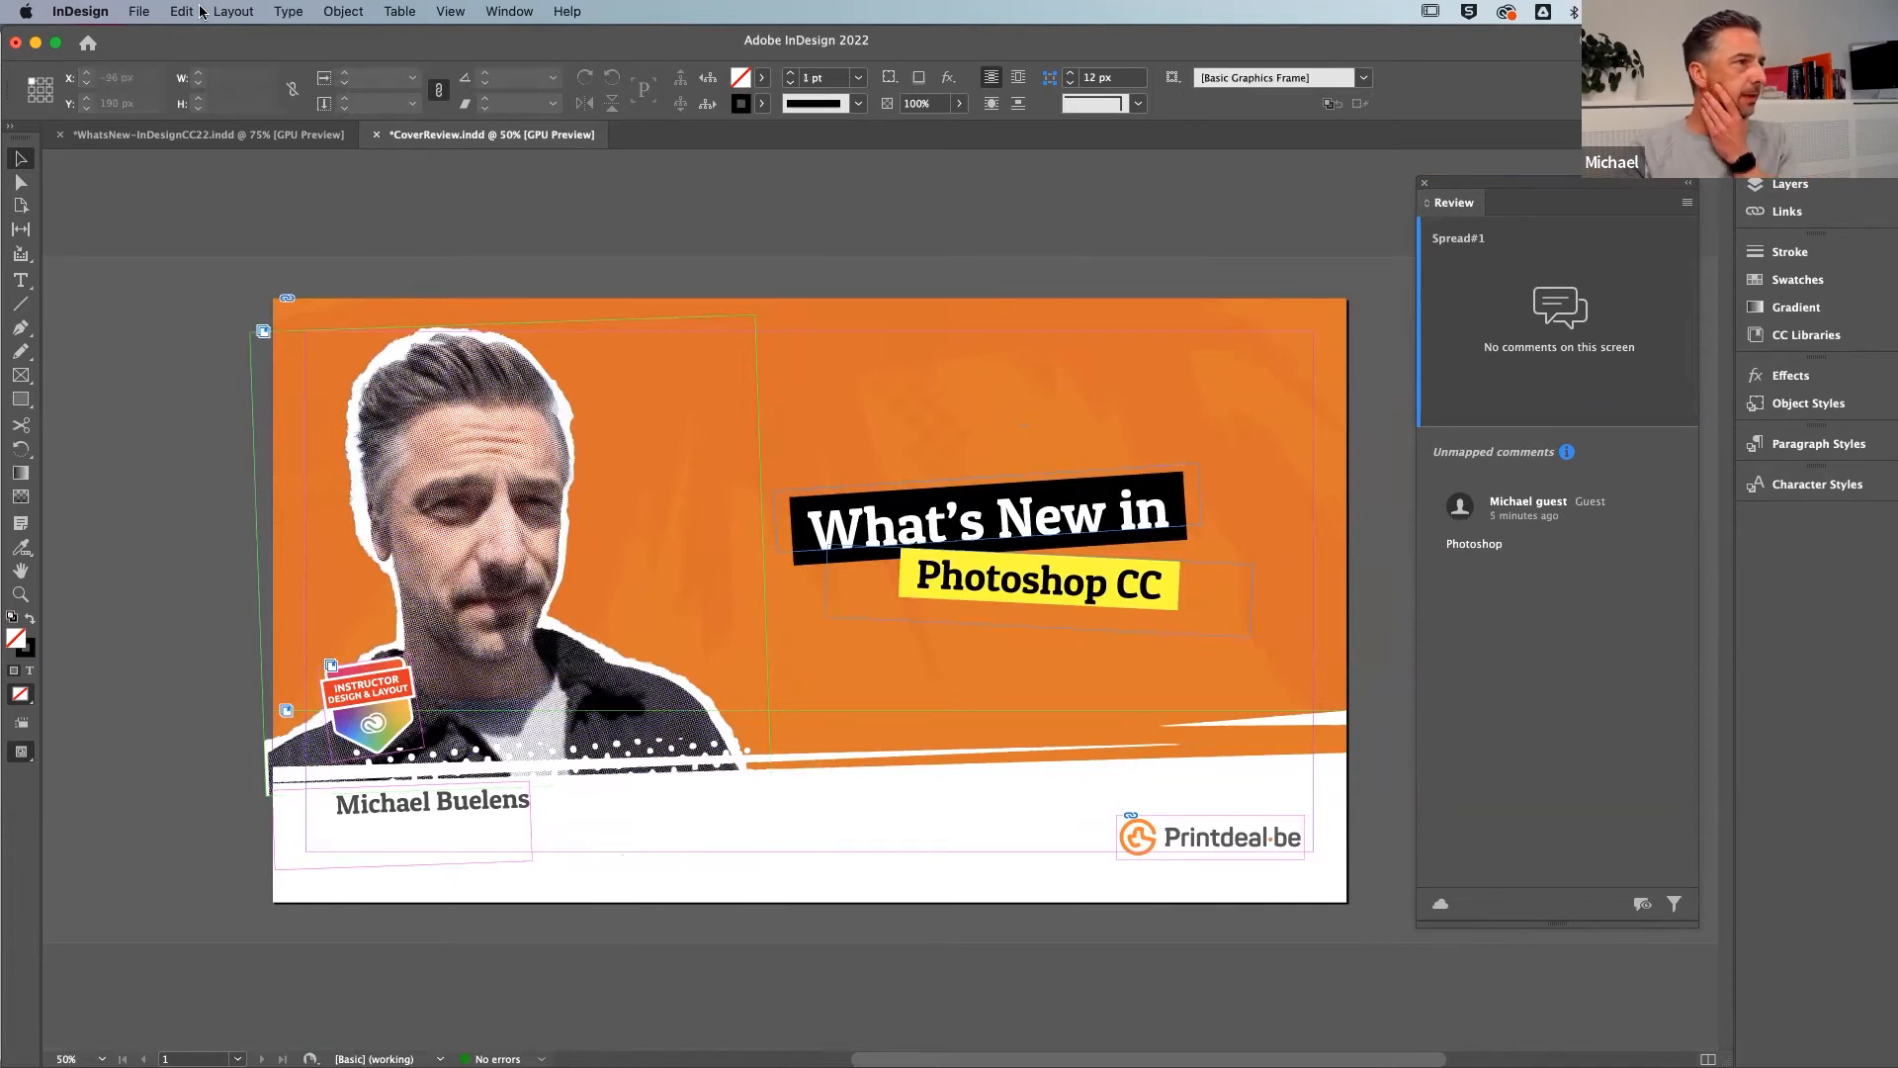
pyautogui.click(139, 14)
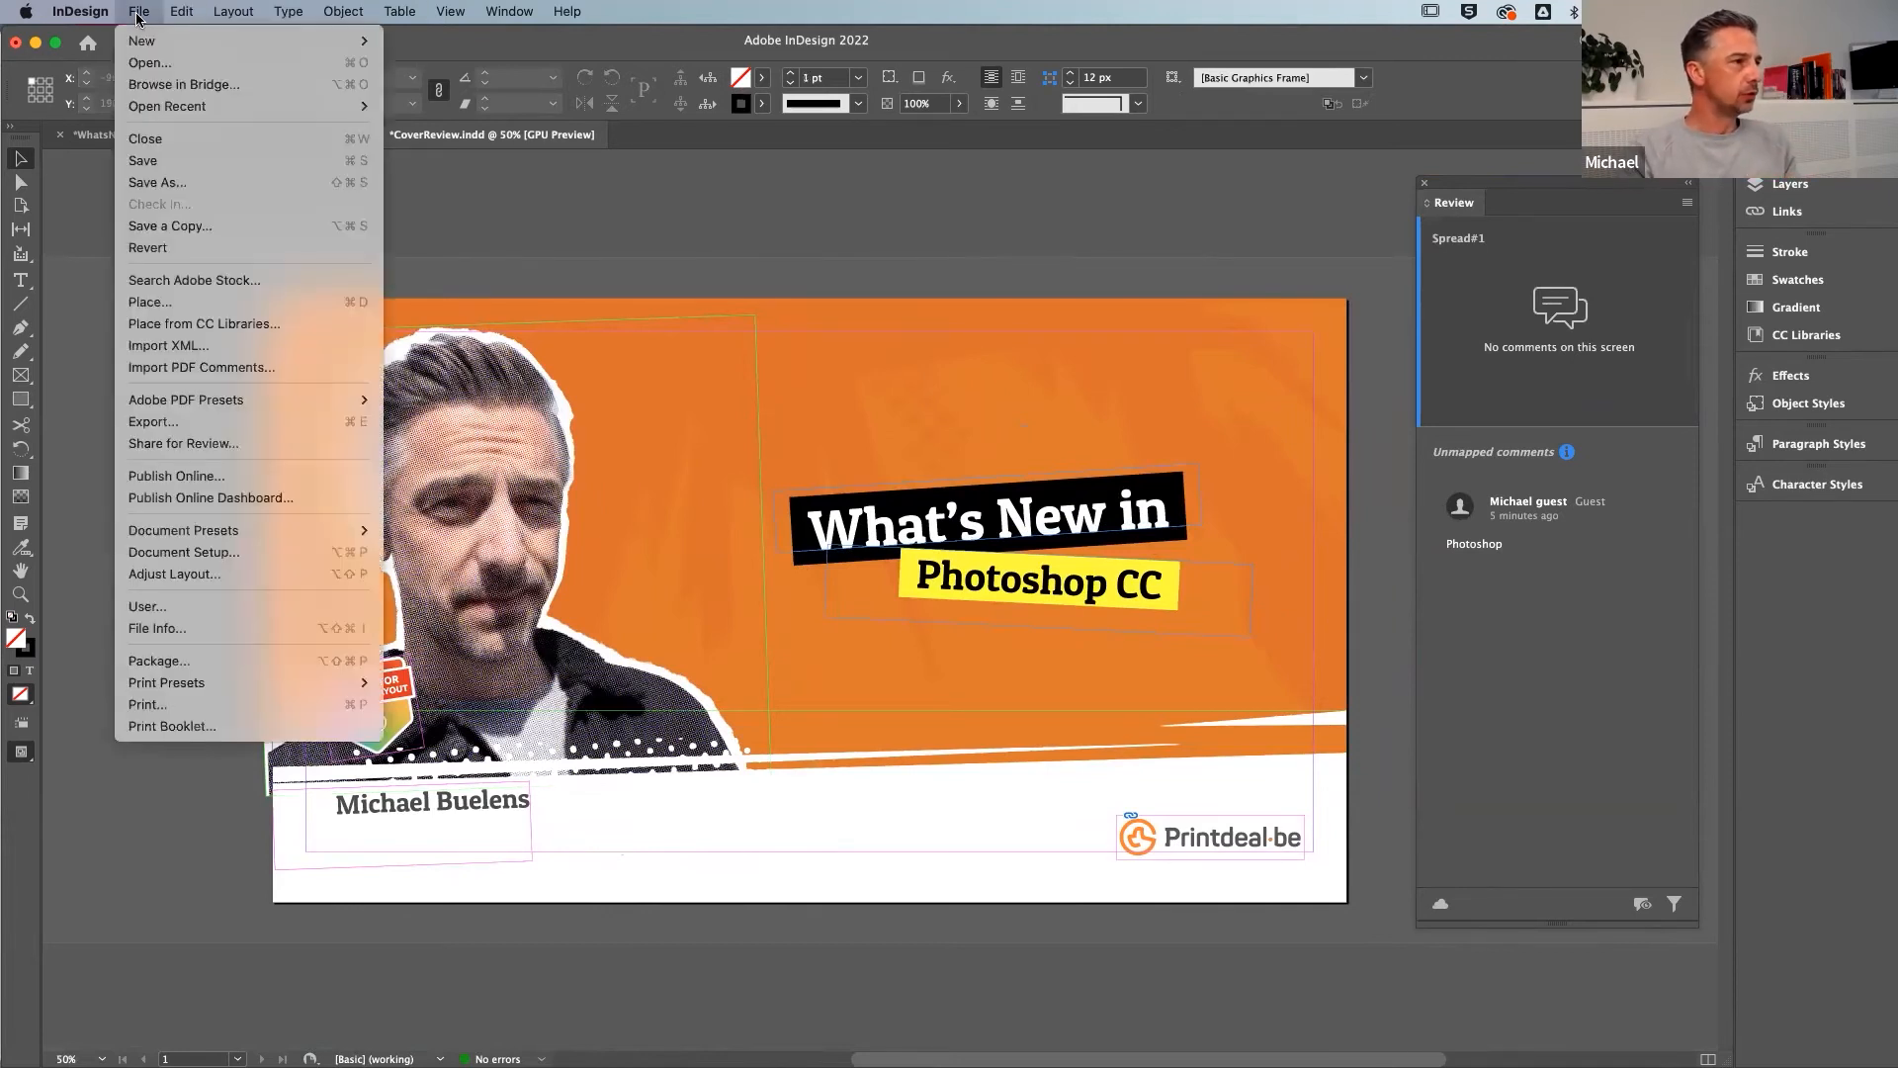
pyautogui.click(138, 14)
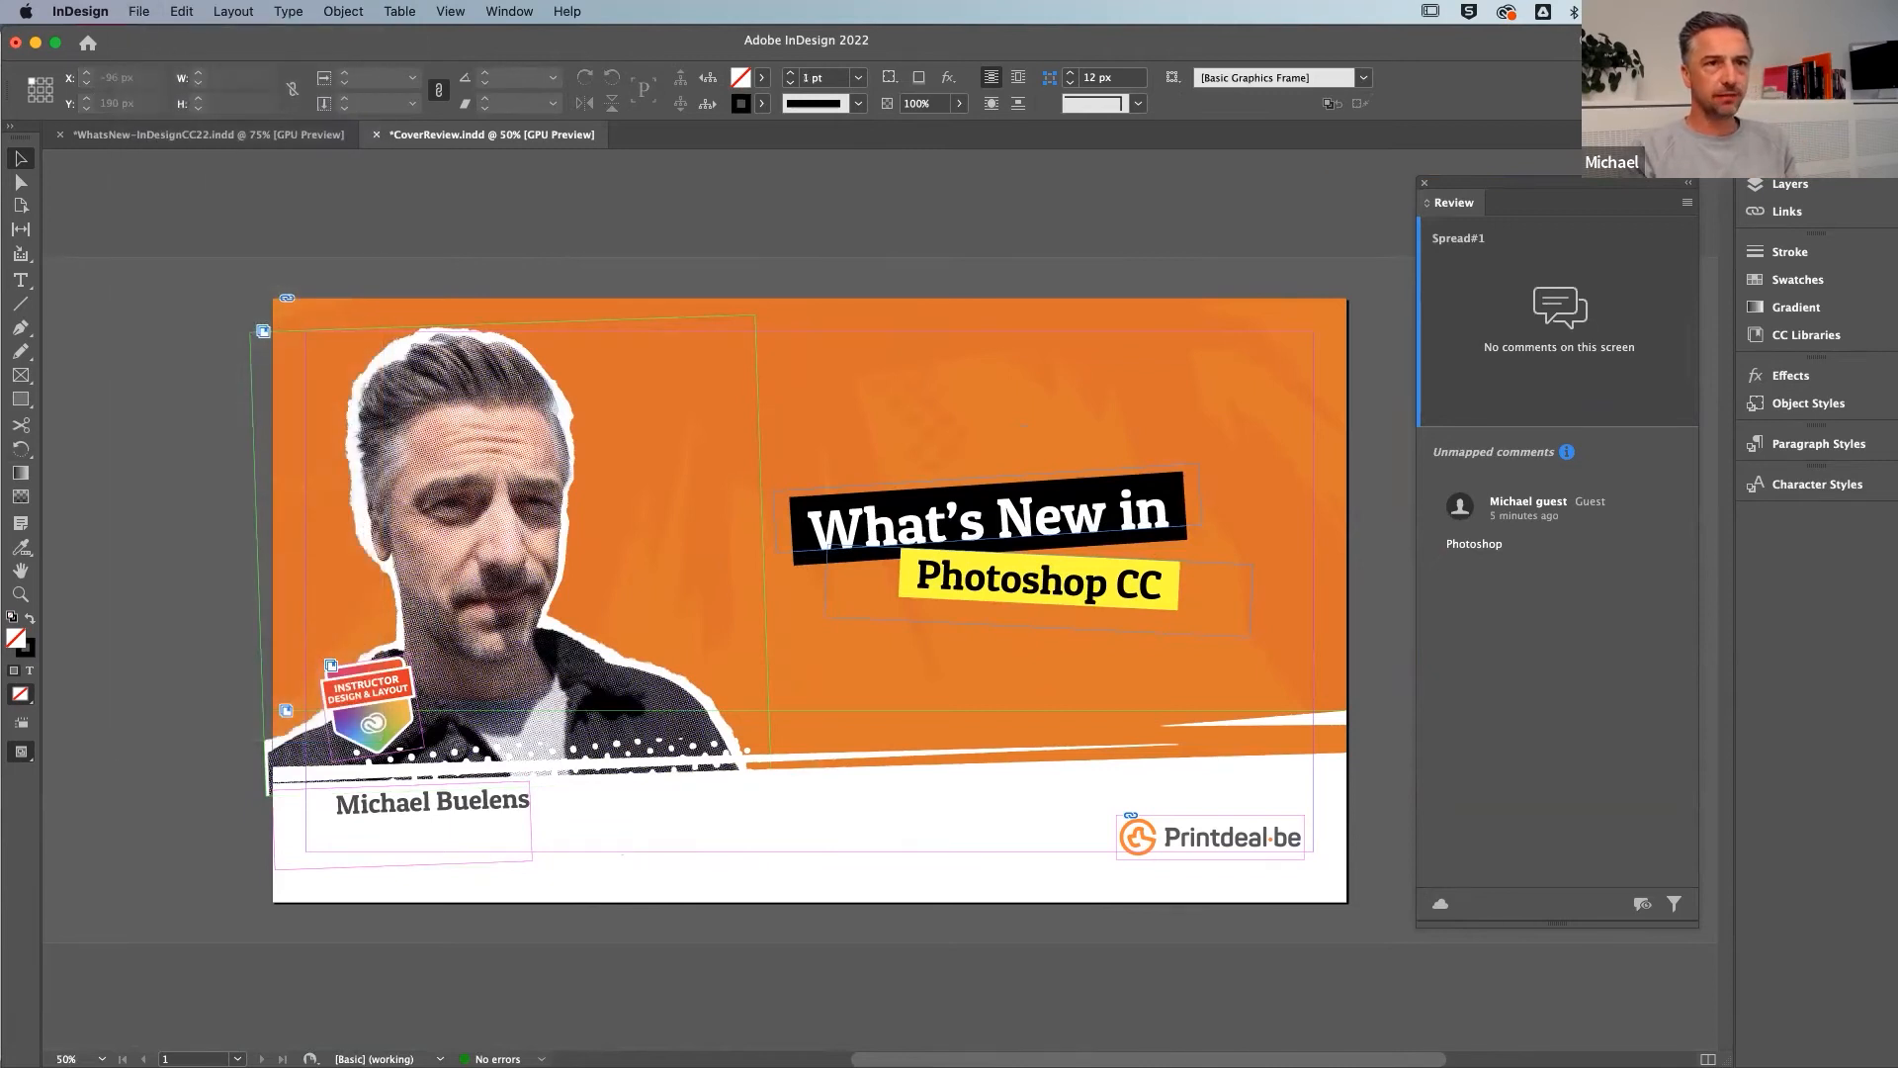
# Quick-export CoverReview to the Desktop as a single PDF using the [Smallest File Size] preset
pyautogui.click(1590, 41)
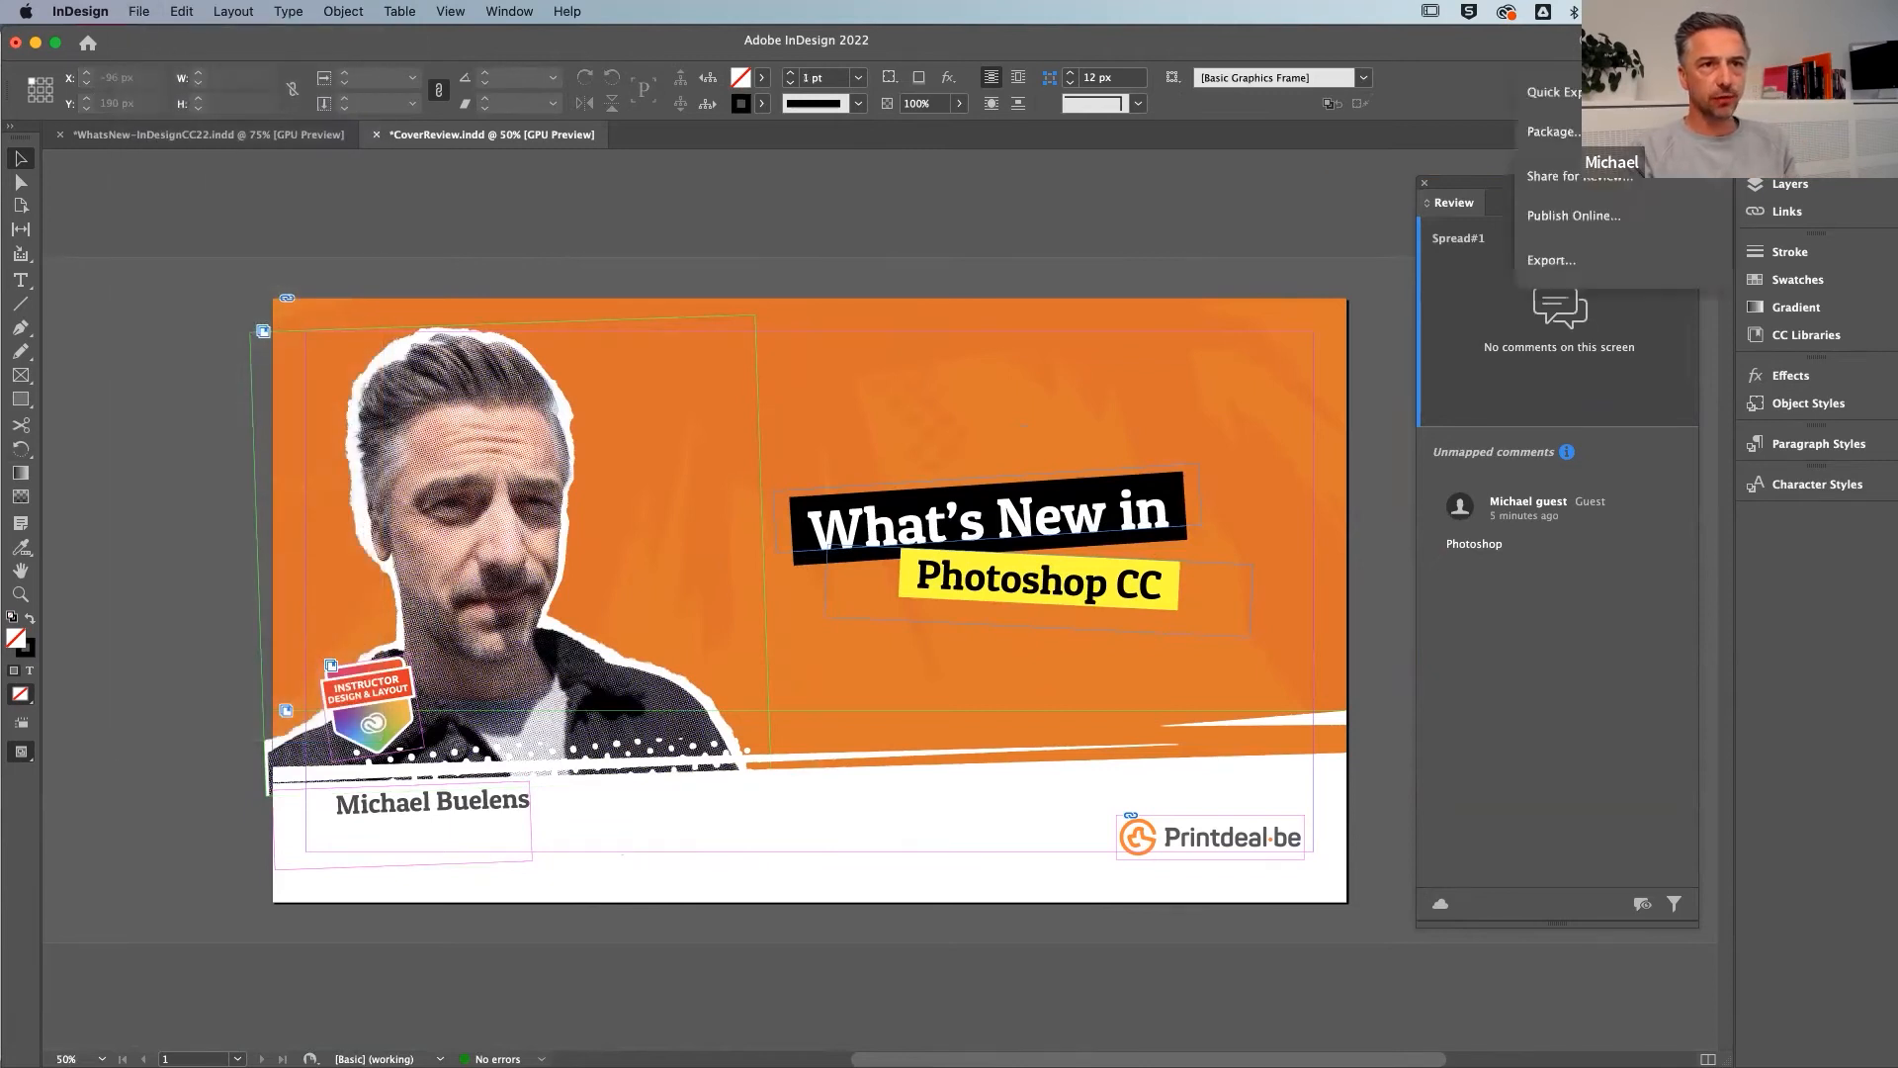
pyautogui.click(1572, 97)
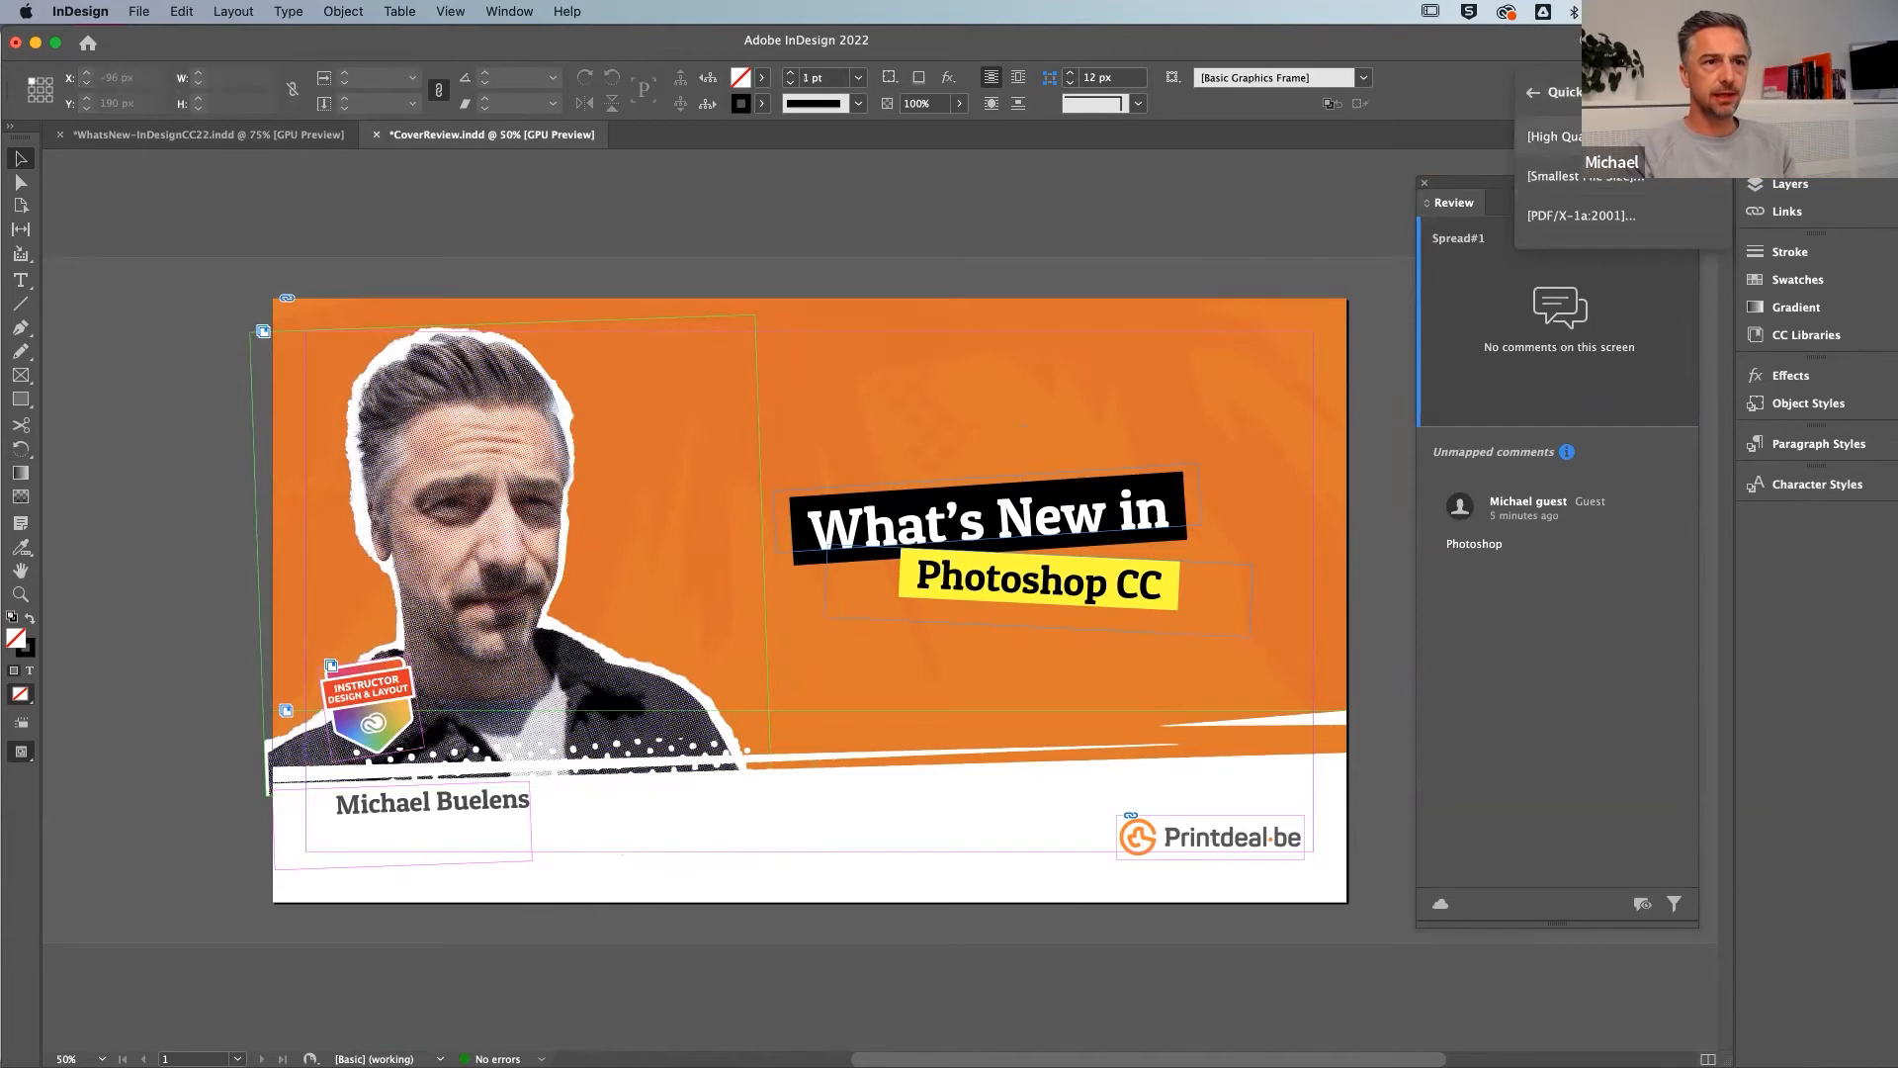
pyautogui.click(1591, 178)
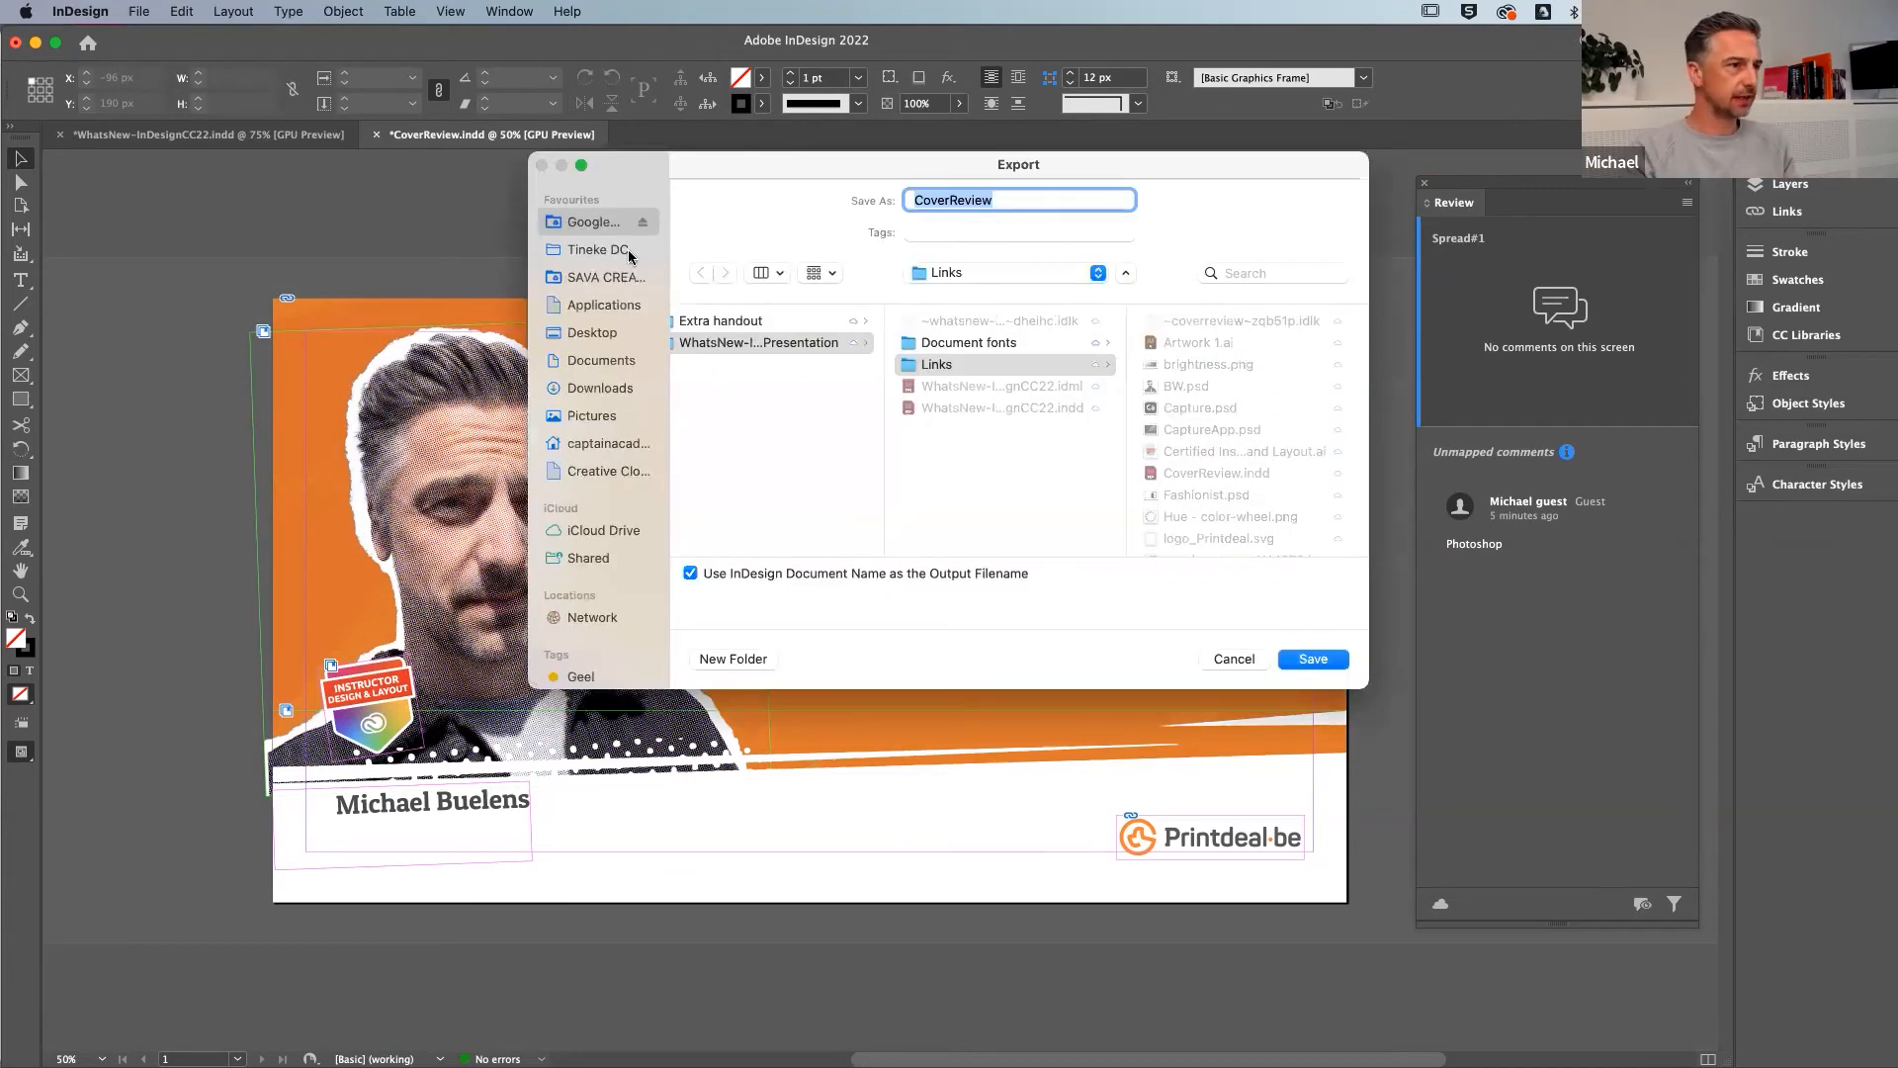
pyautogui.click(594, 336)
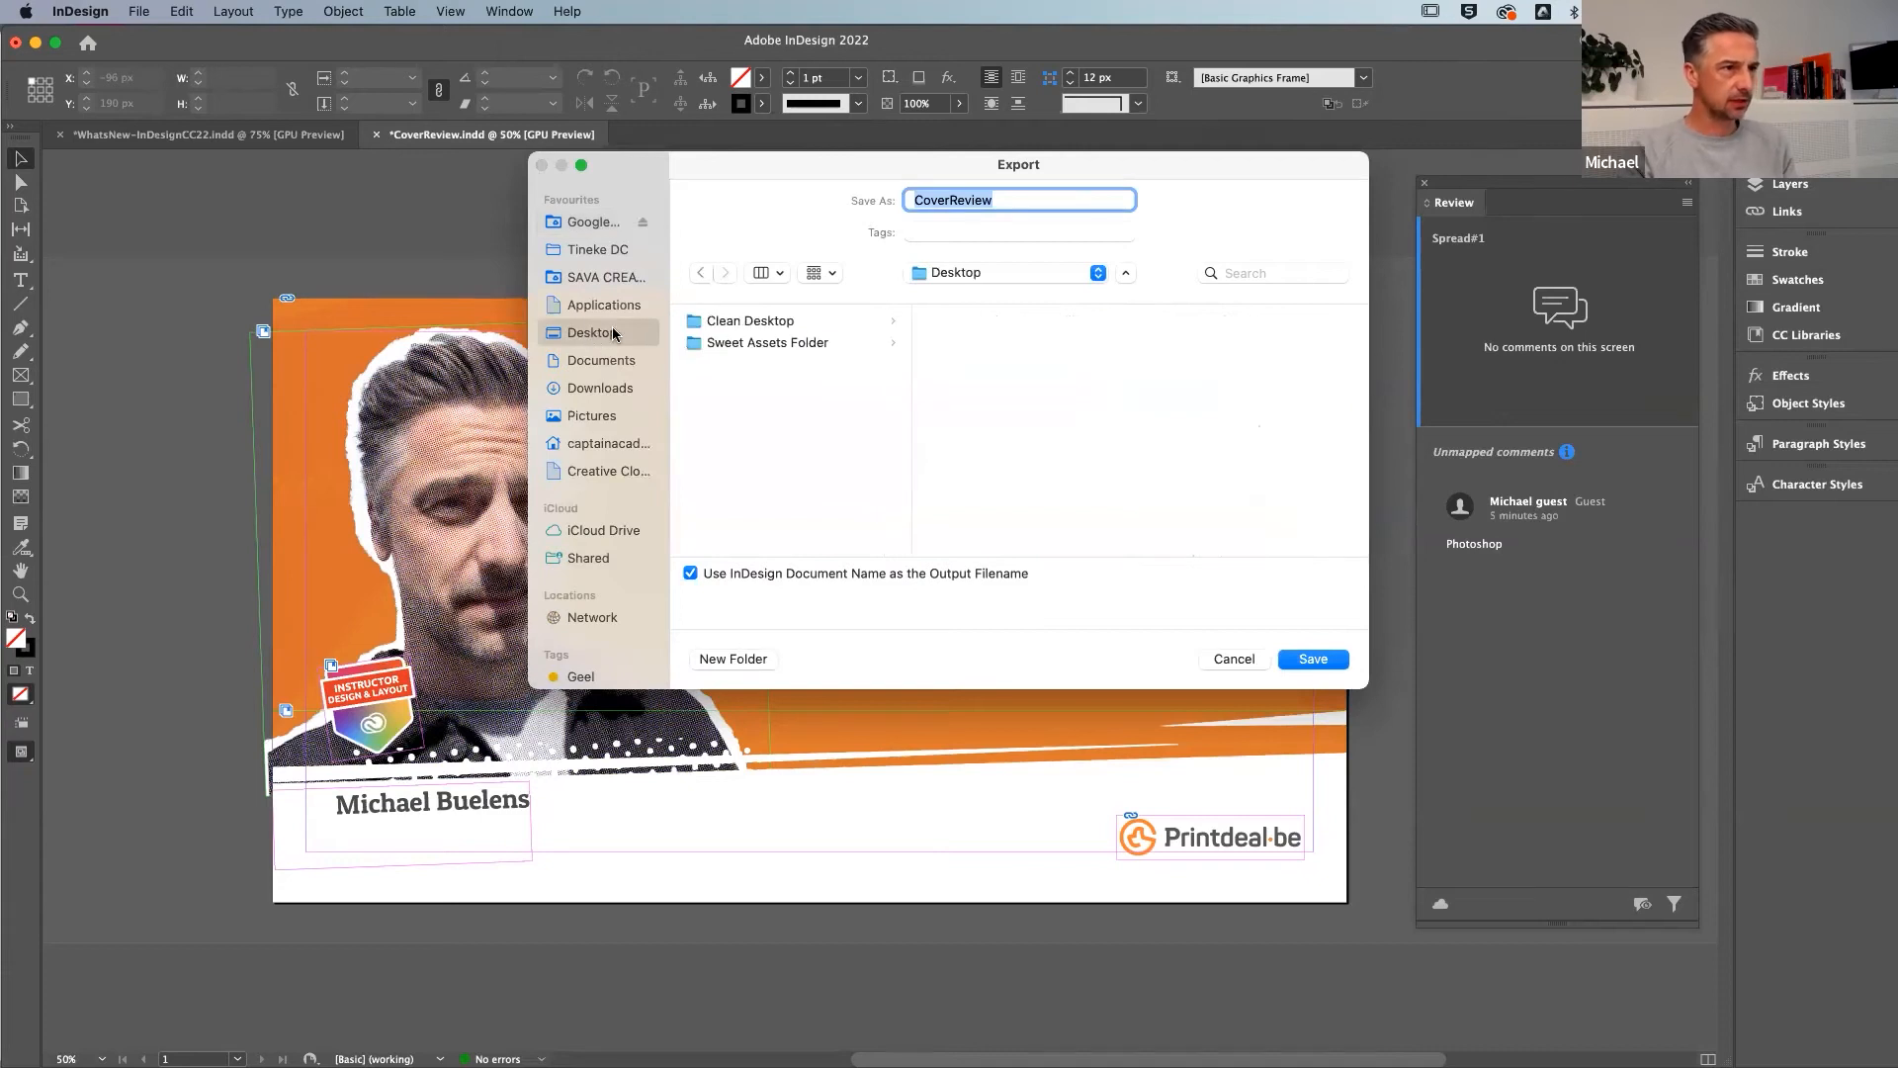
pyautogui.click(1313, 659)
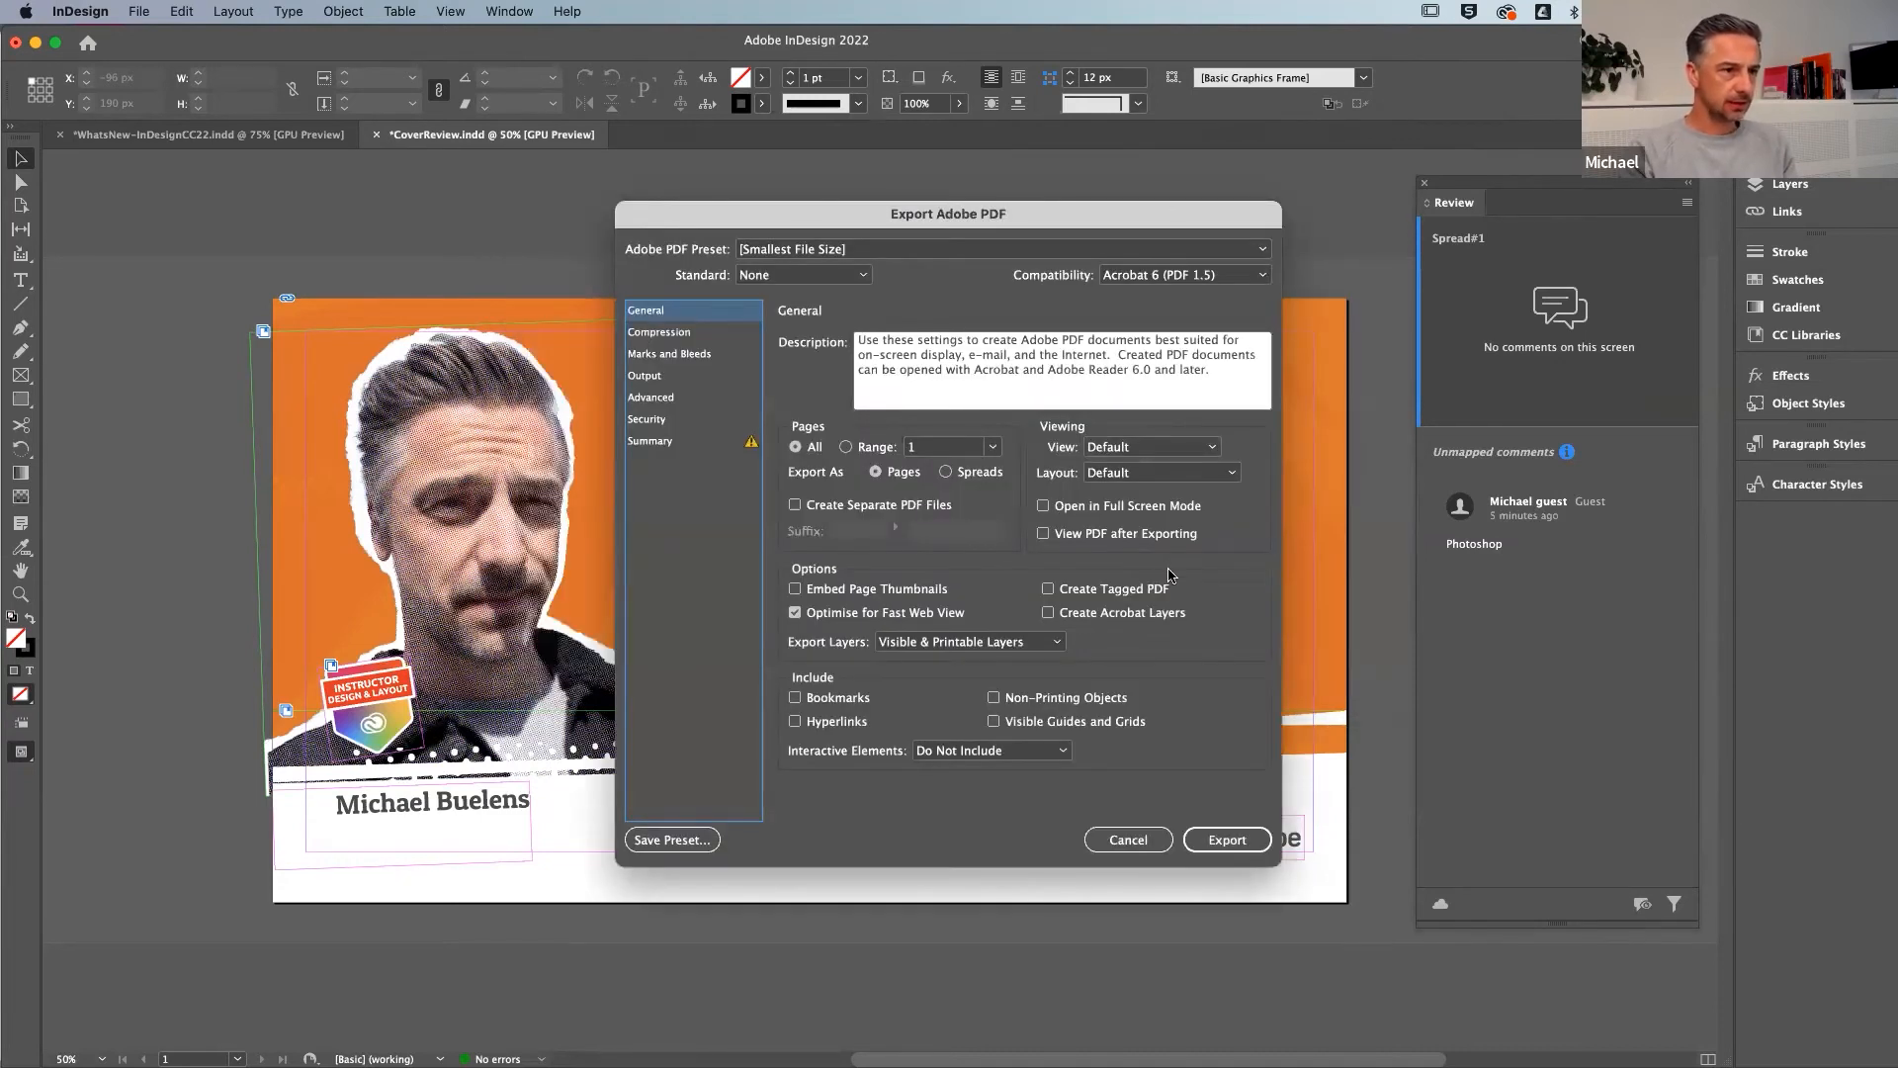
pyautogui.click(1102, 535)
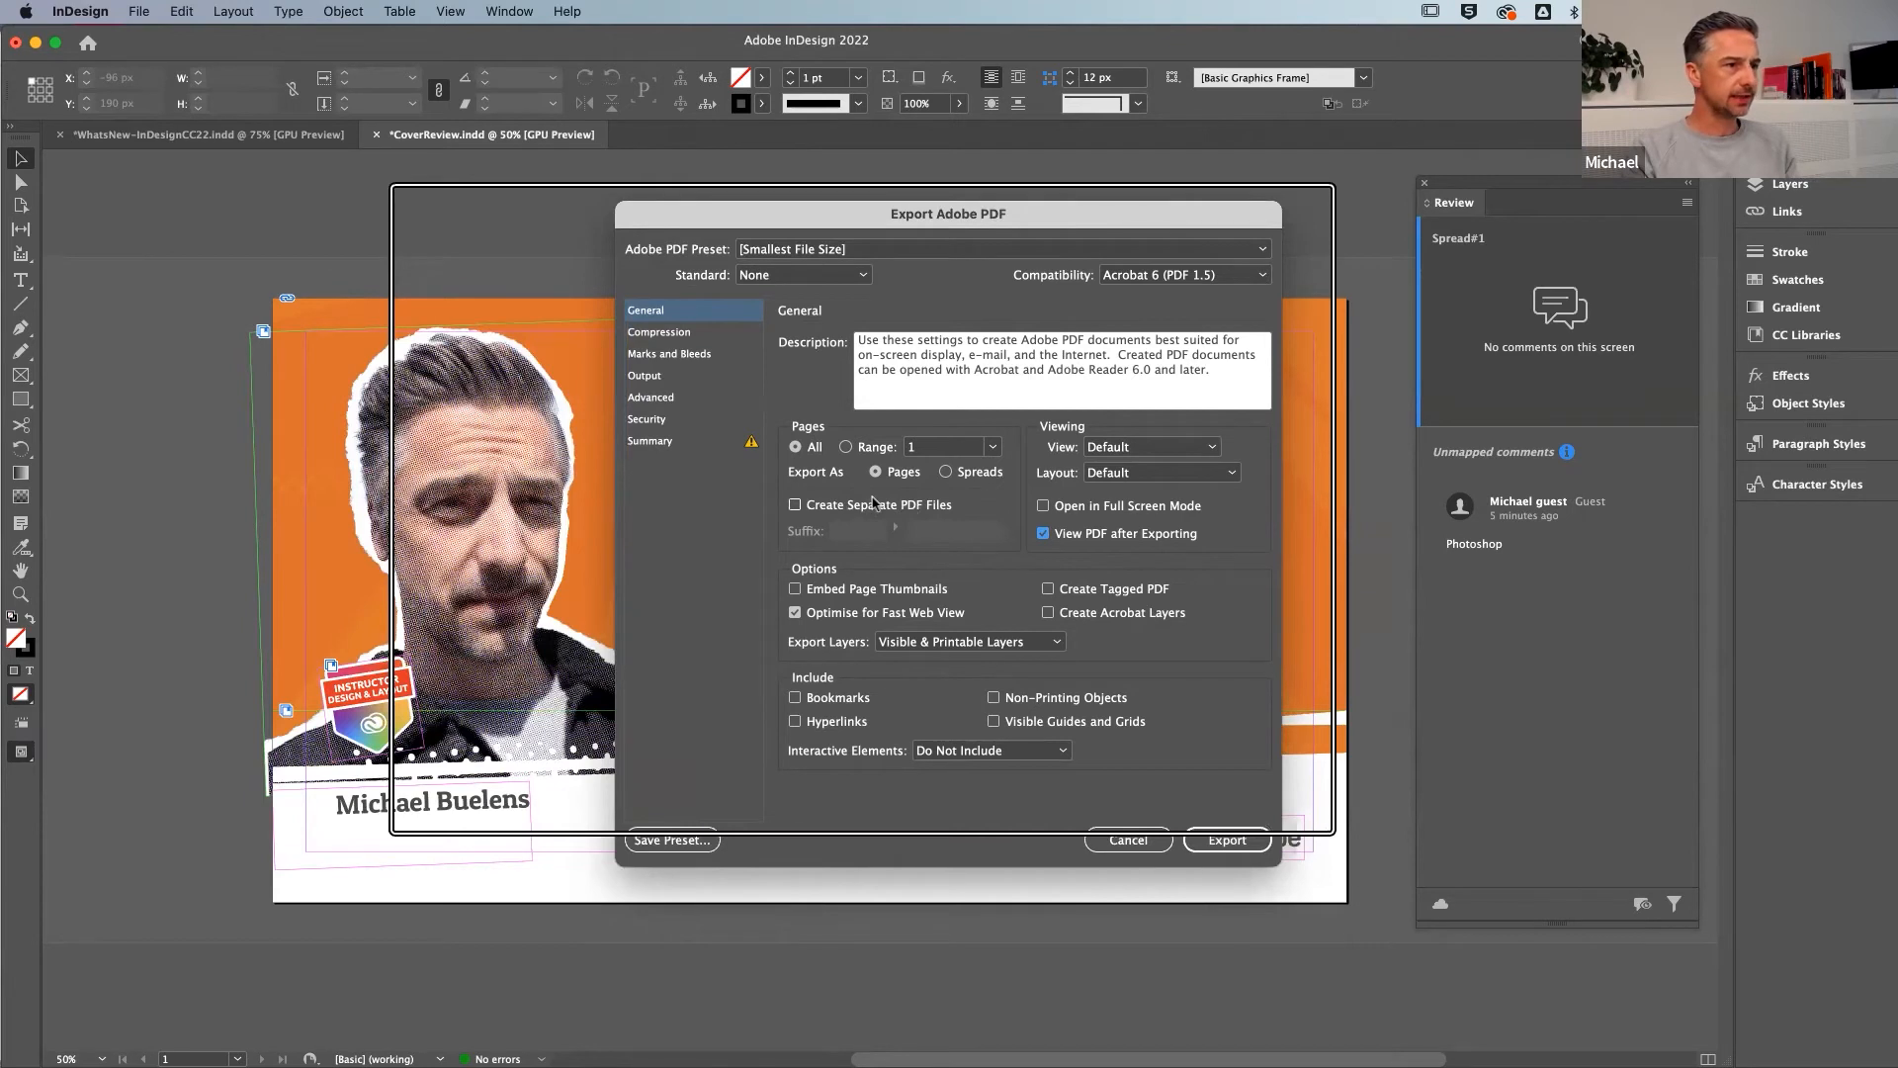
pyautogui.click(857, 508)
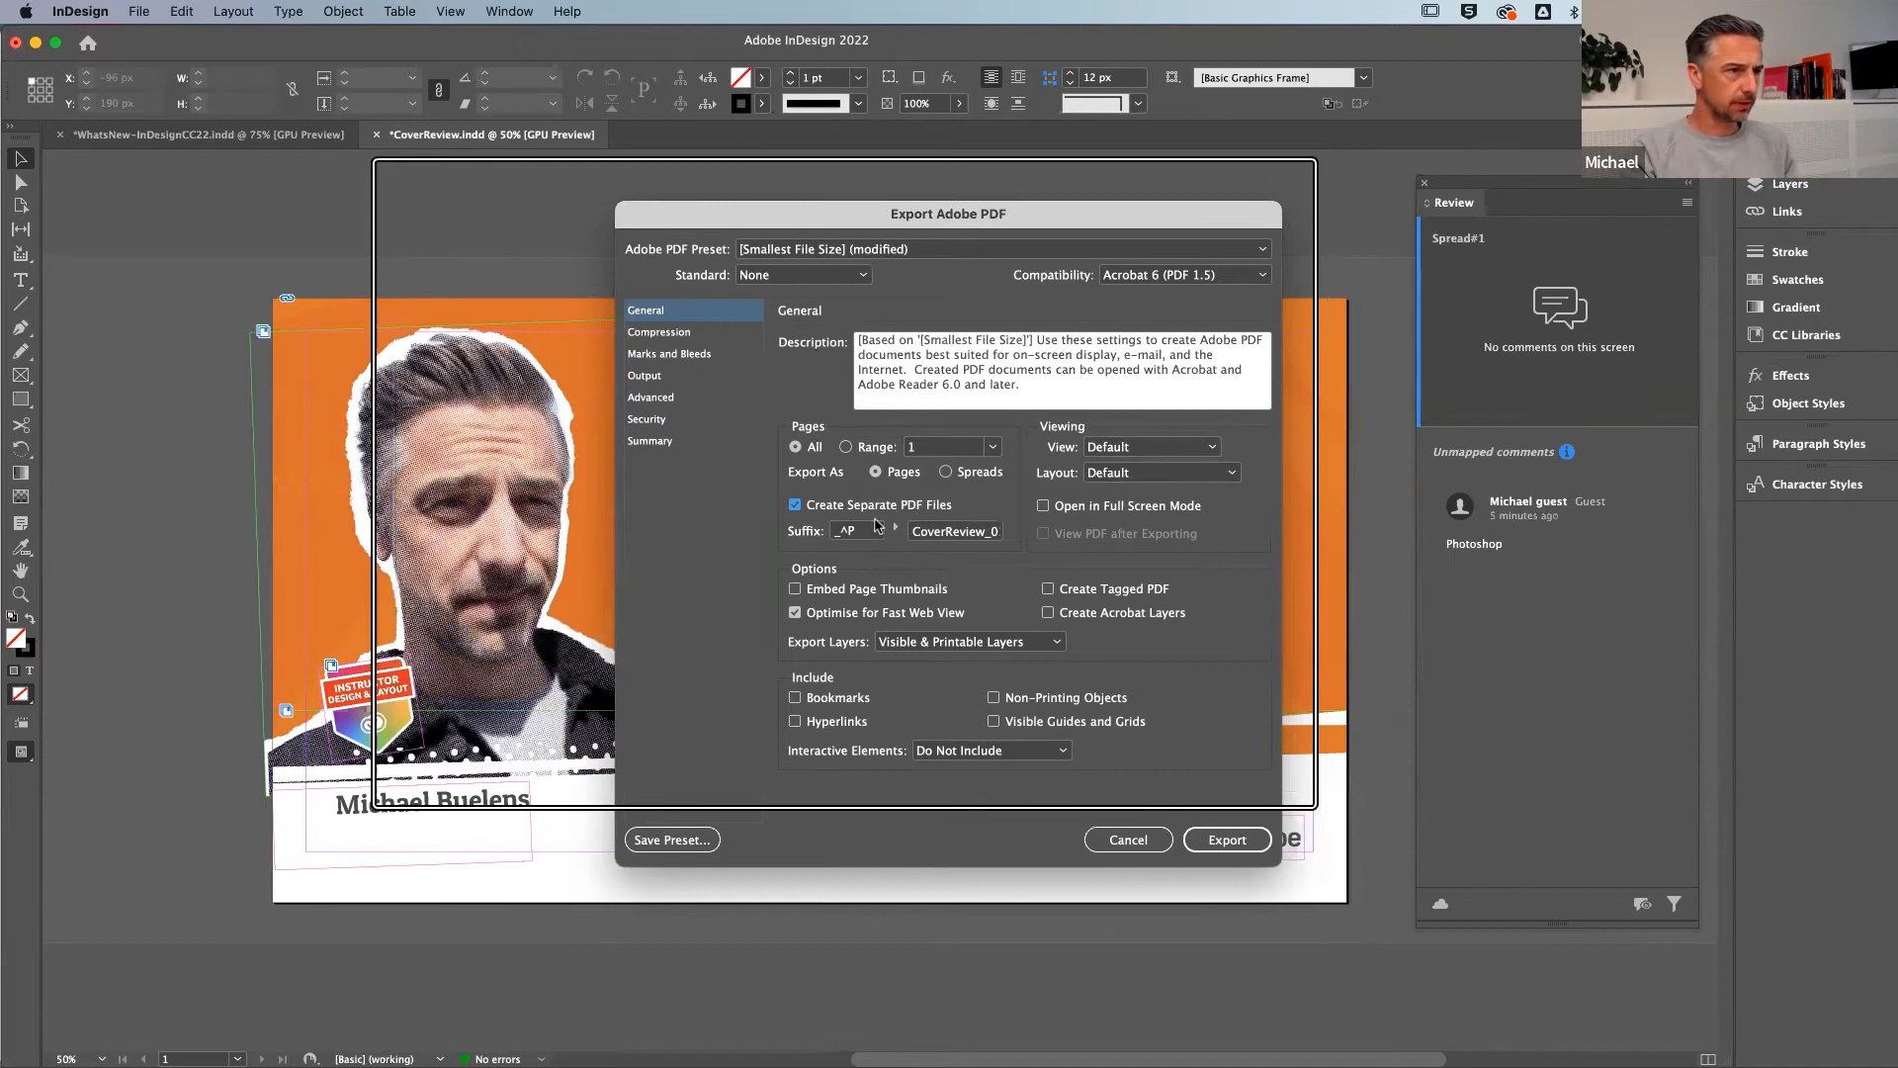
pyautogui.click(793, 506)
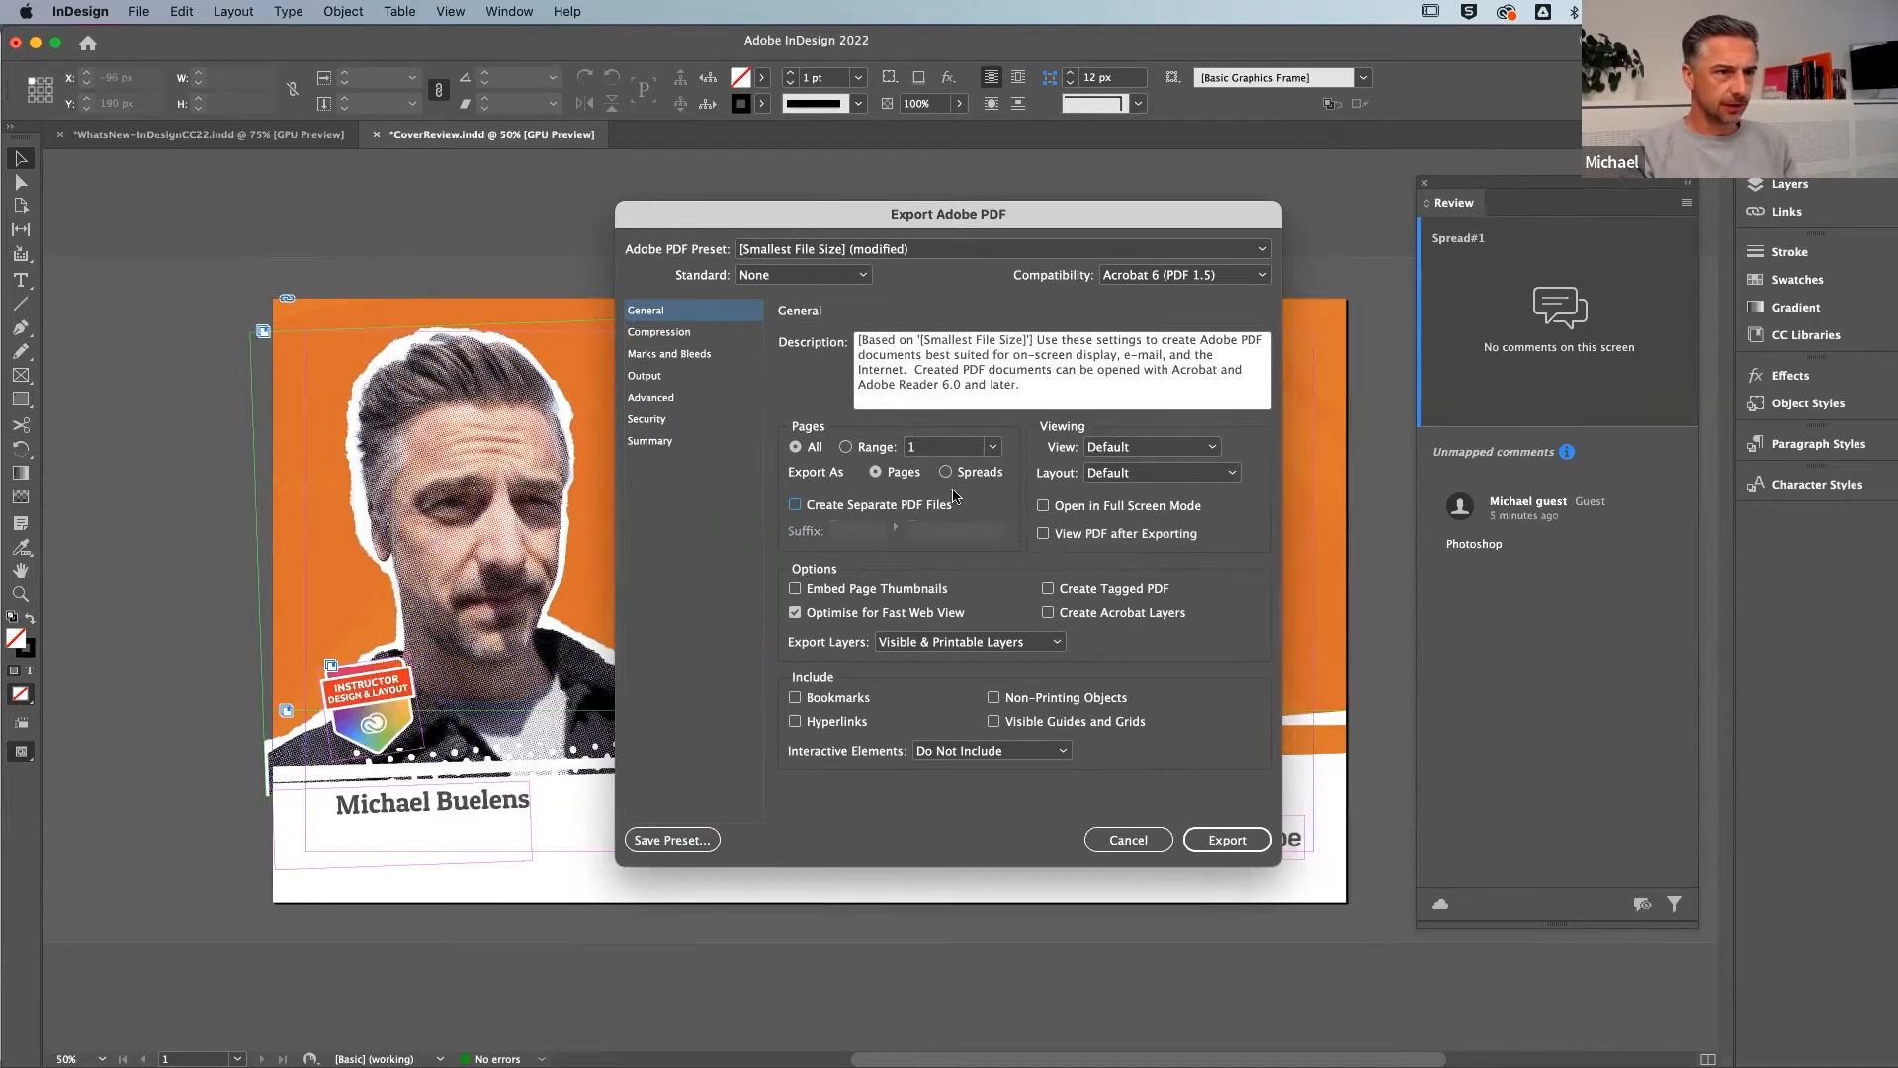
pyautogui.click(1223, 839)
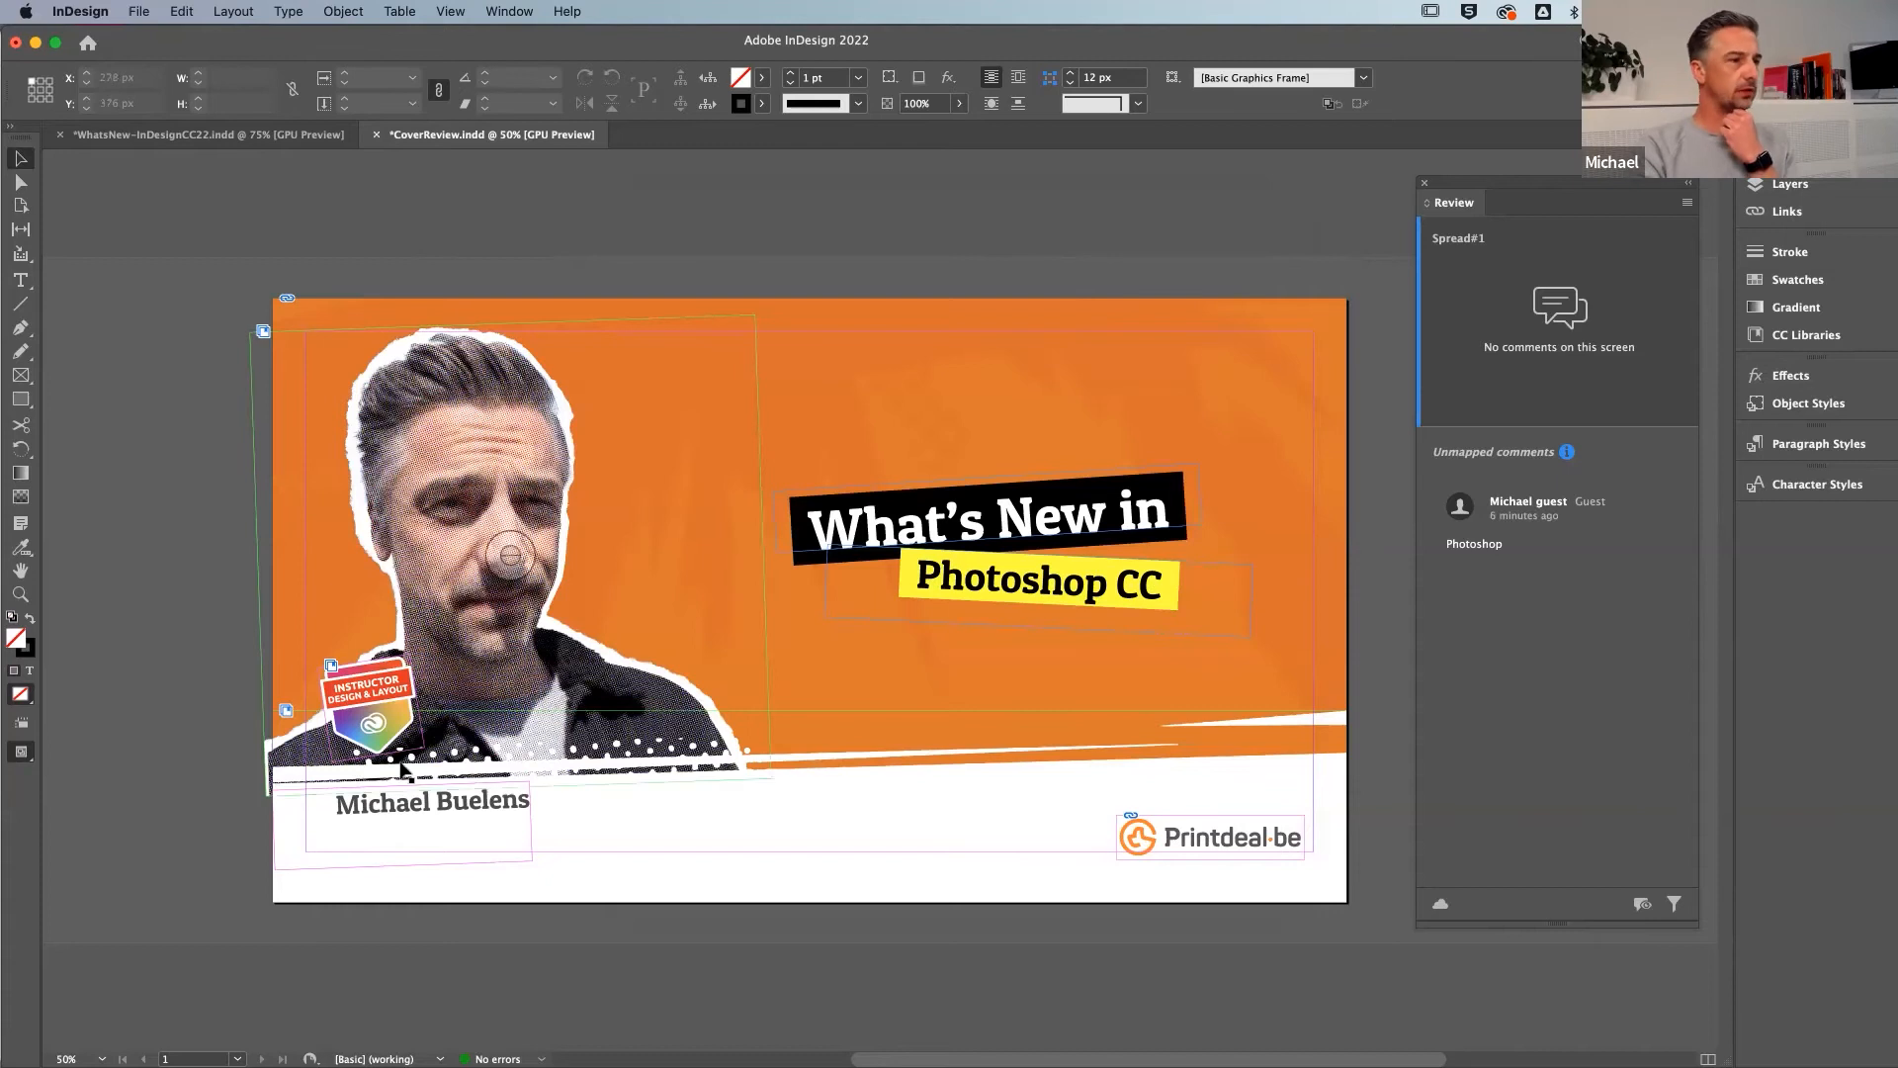
# Export the cover again as Adobe PDF (Print), replacing CoverReview.pdf on the Desktop, with View PDF after Exporting enabled
pyautogui.moveTo(427, 1060)
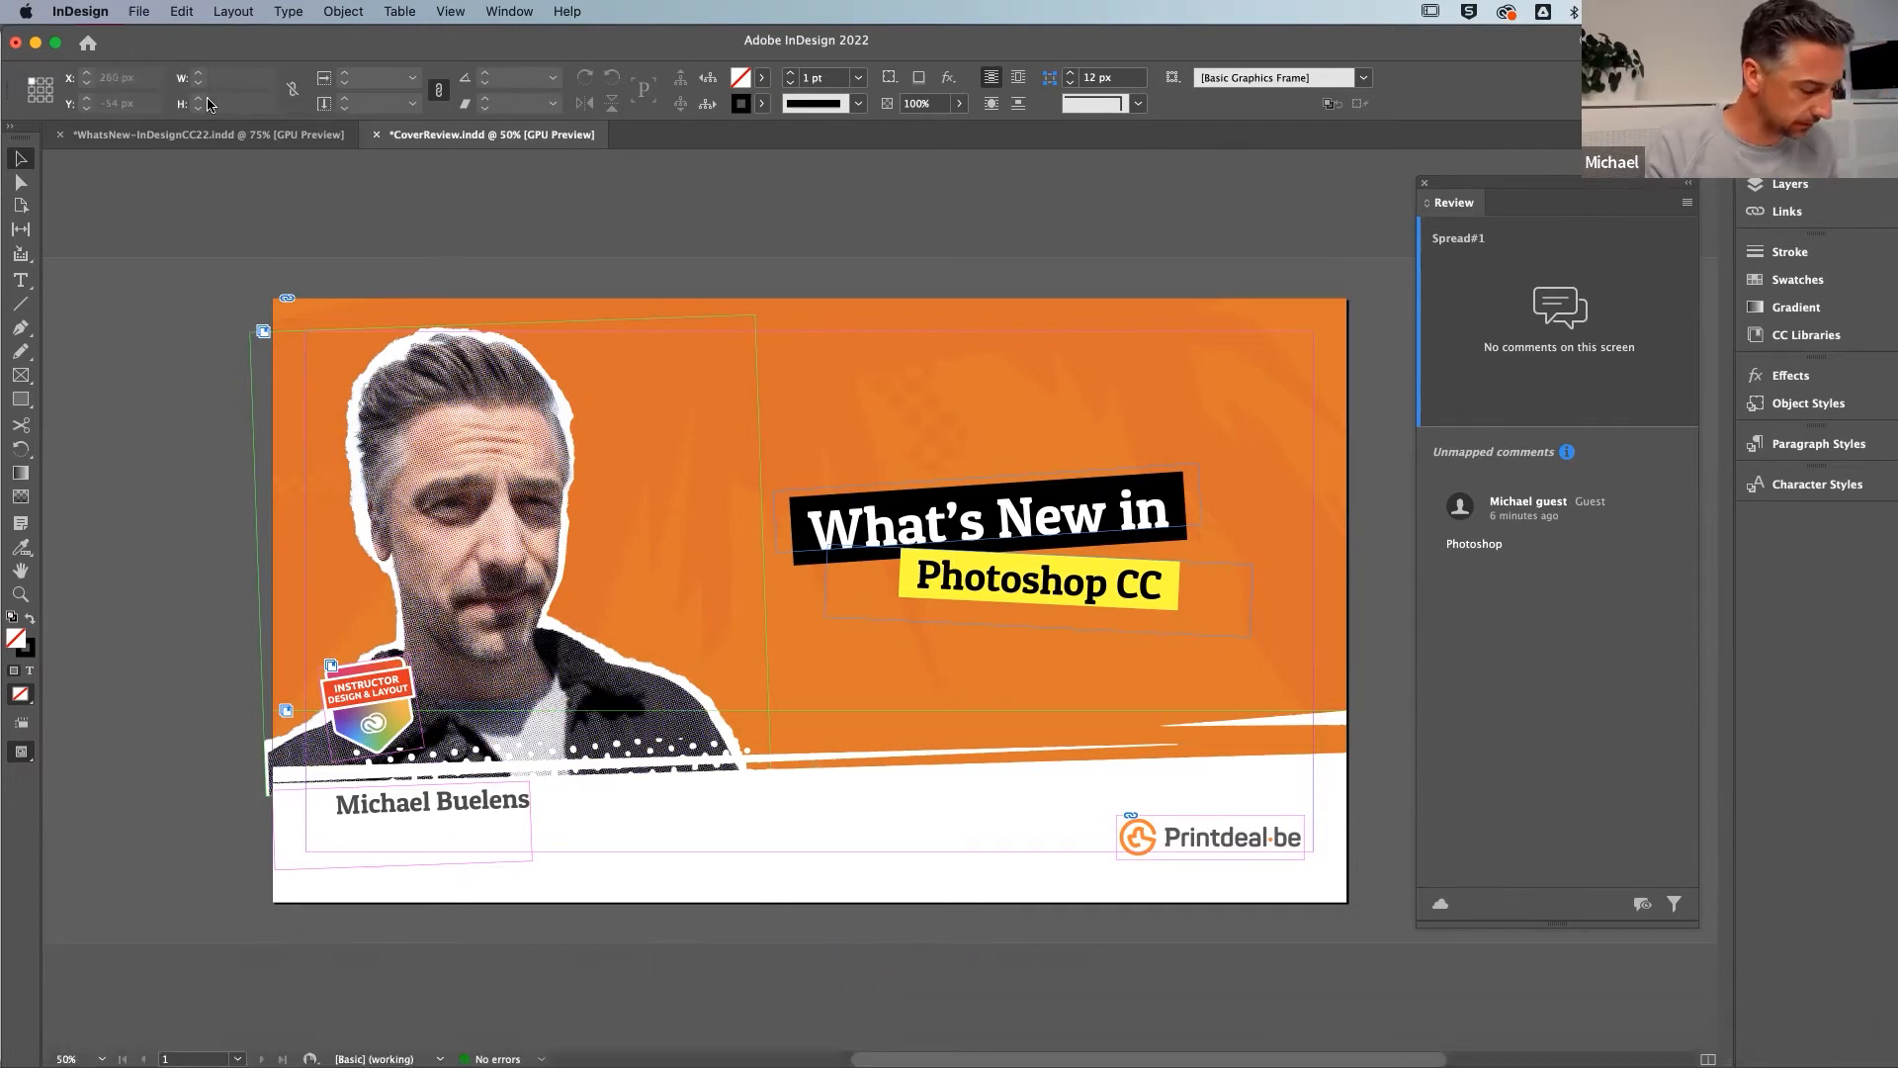
pyautogui.press('super+e')
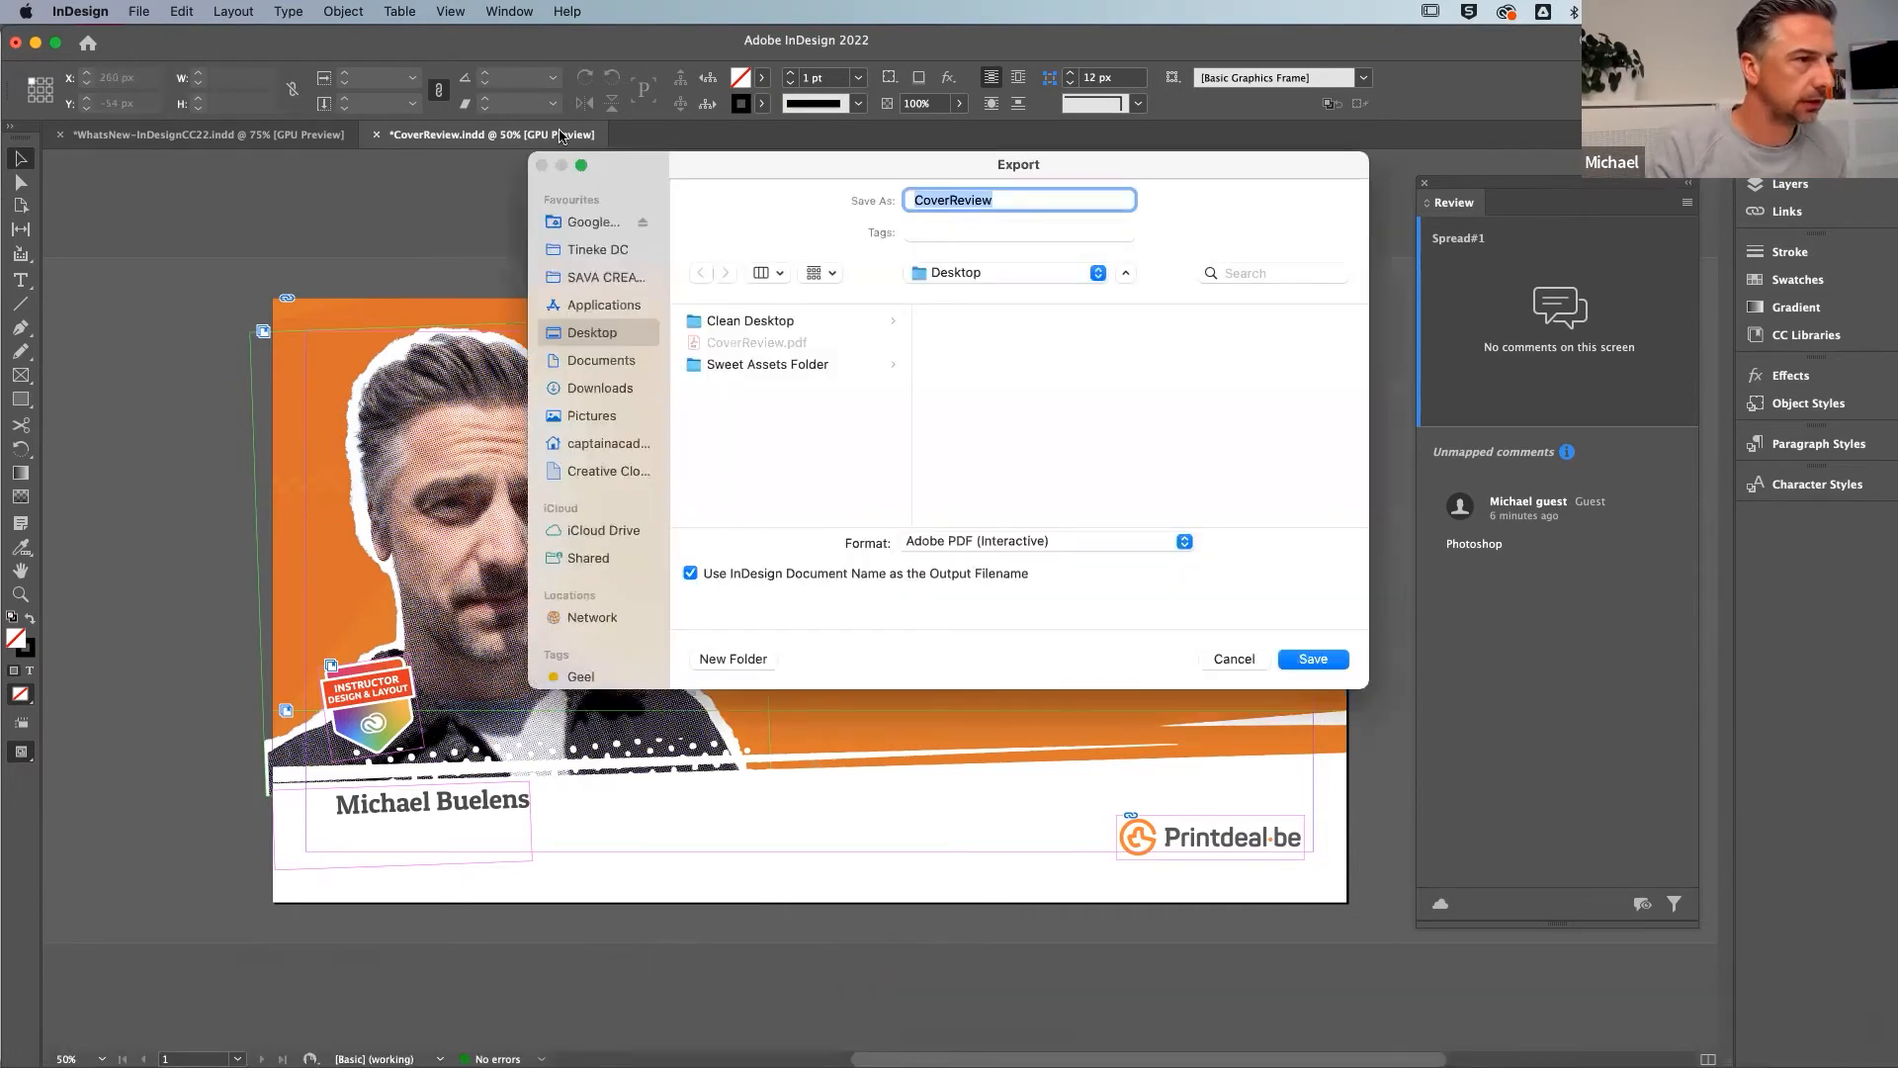
pyautogui.click(1079, 542)
pyautogui.click(1056, 561)
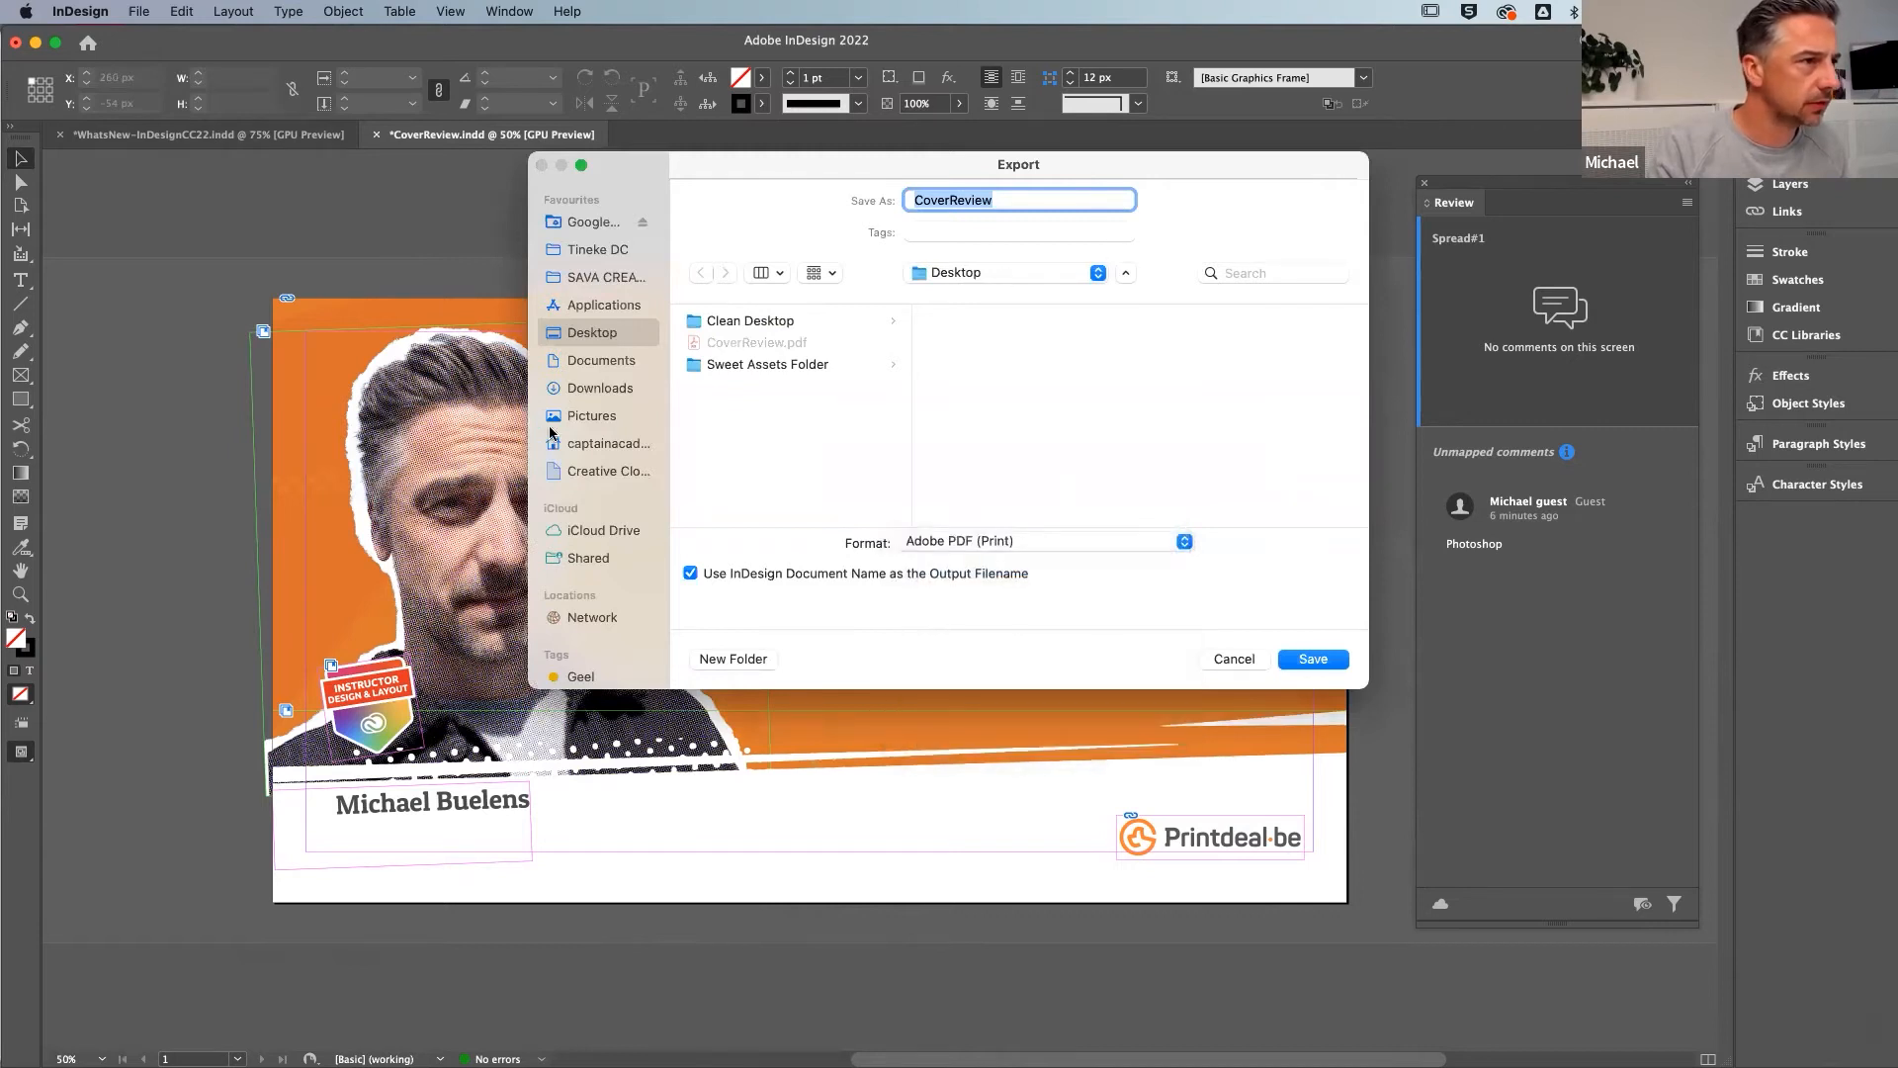
pyautogui.click(1309, 661)
pyautogui.click(1006, 518)
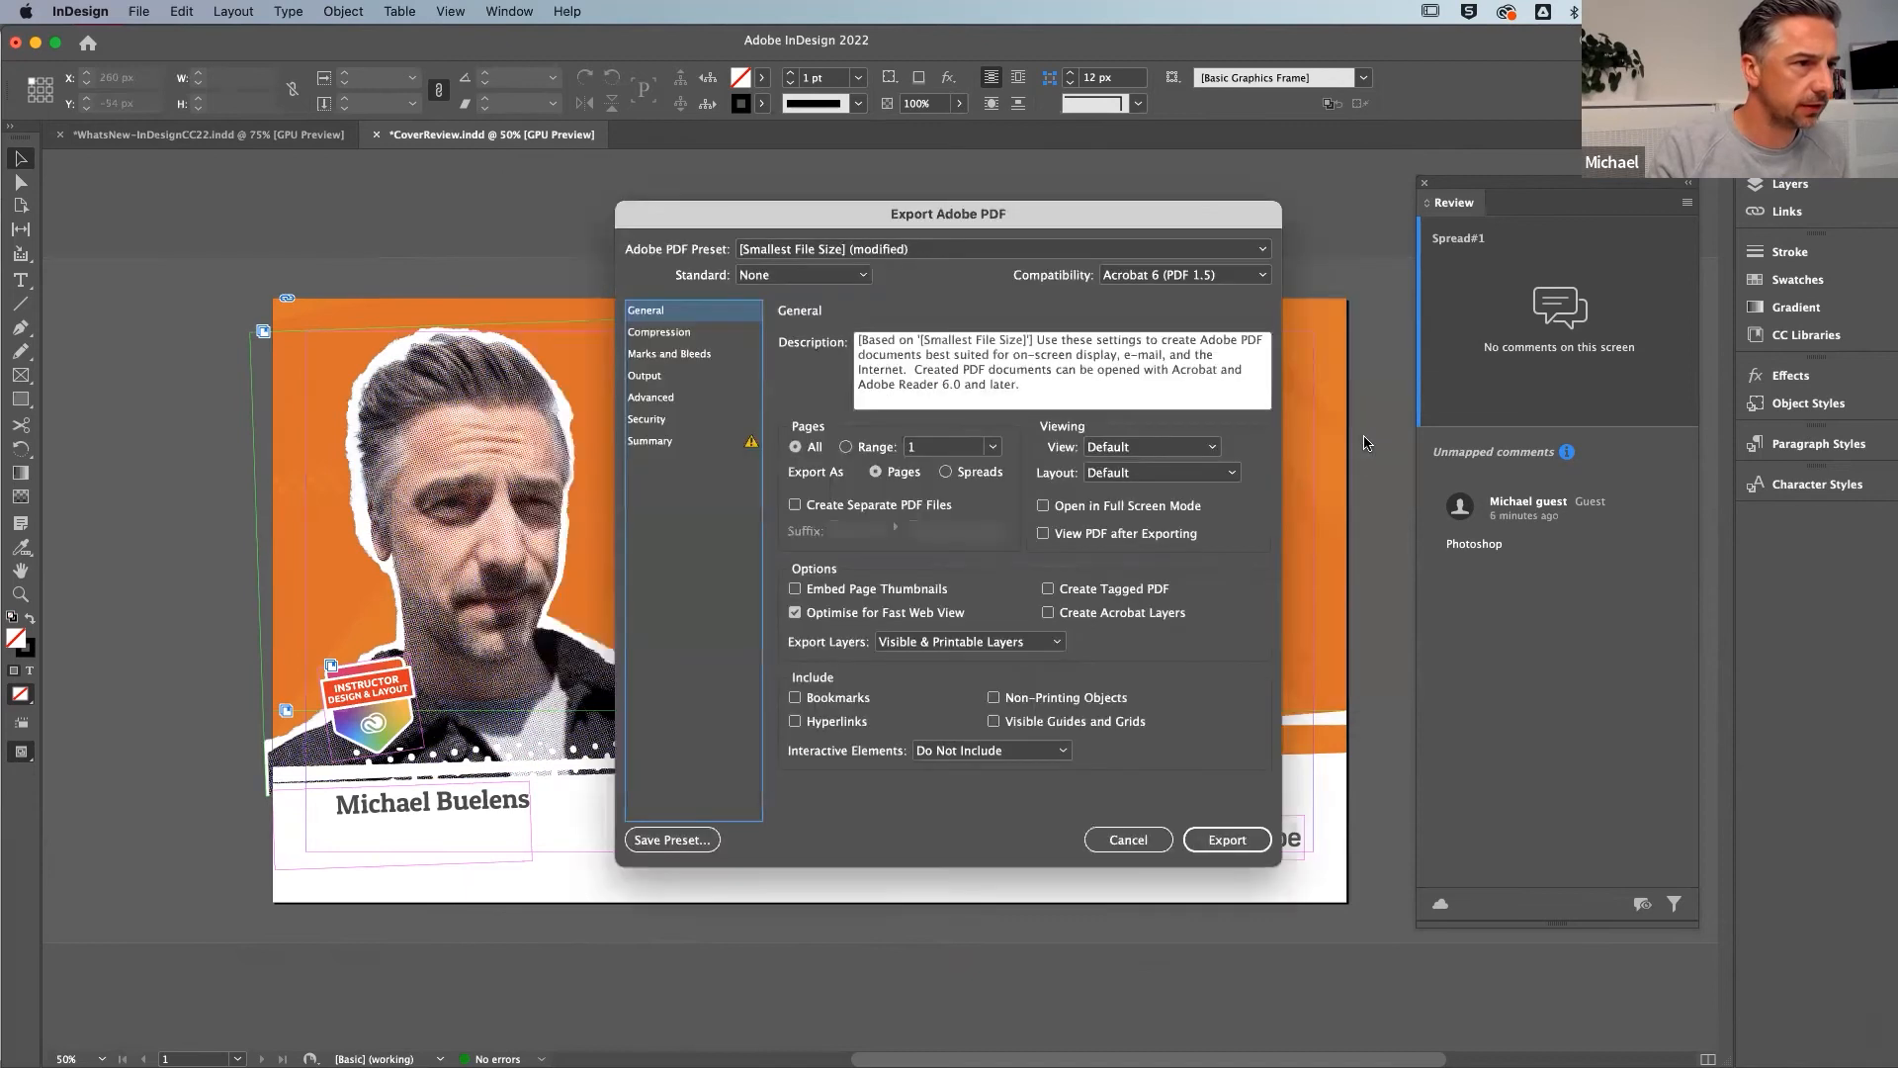
pyautogui.click(1085, 535)
pyautogui.click(1226, 840)
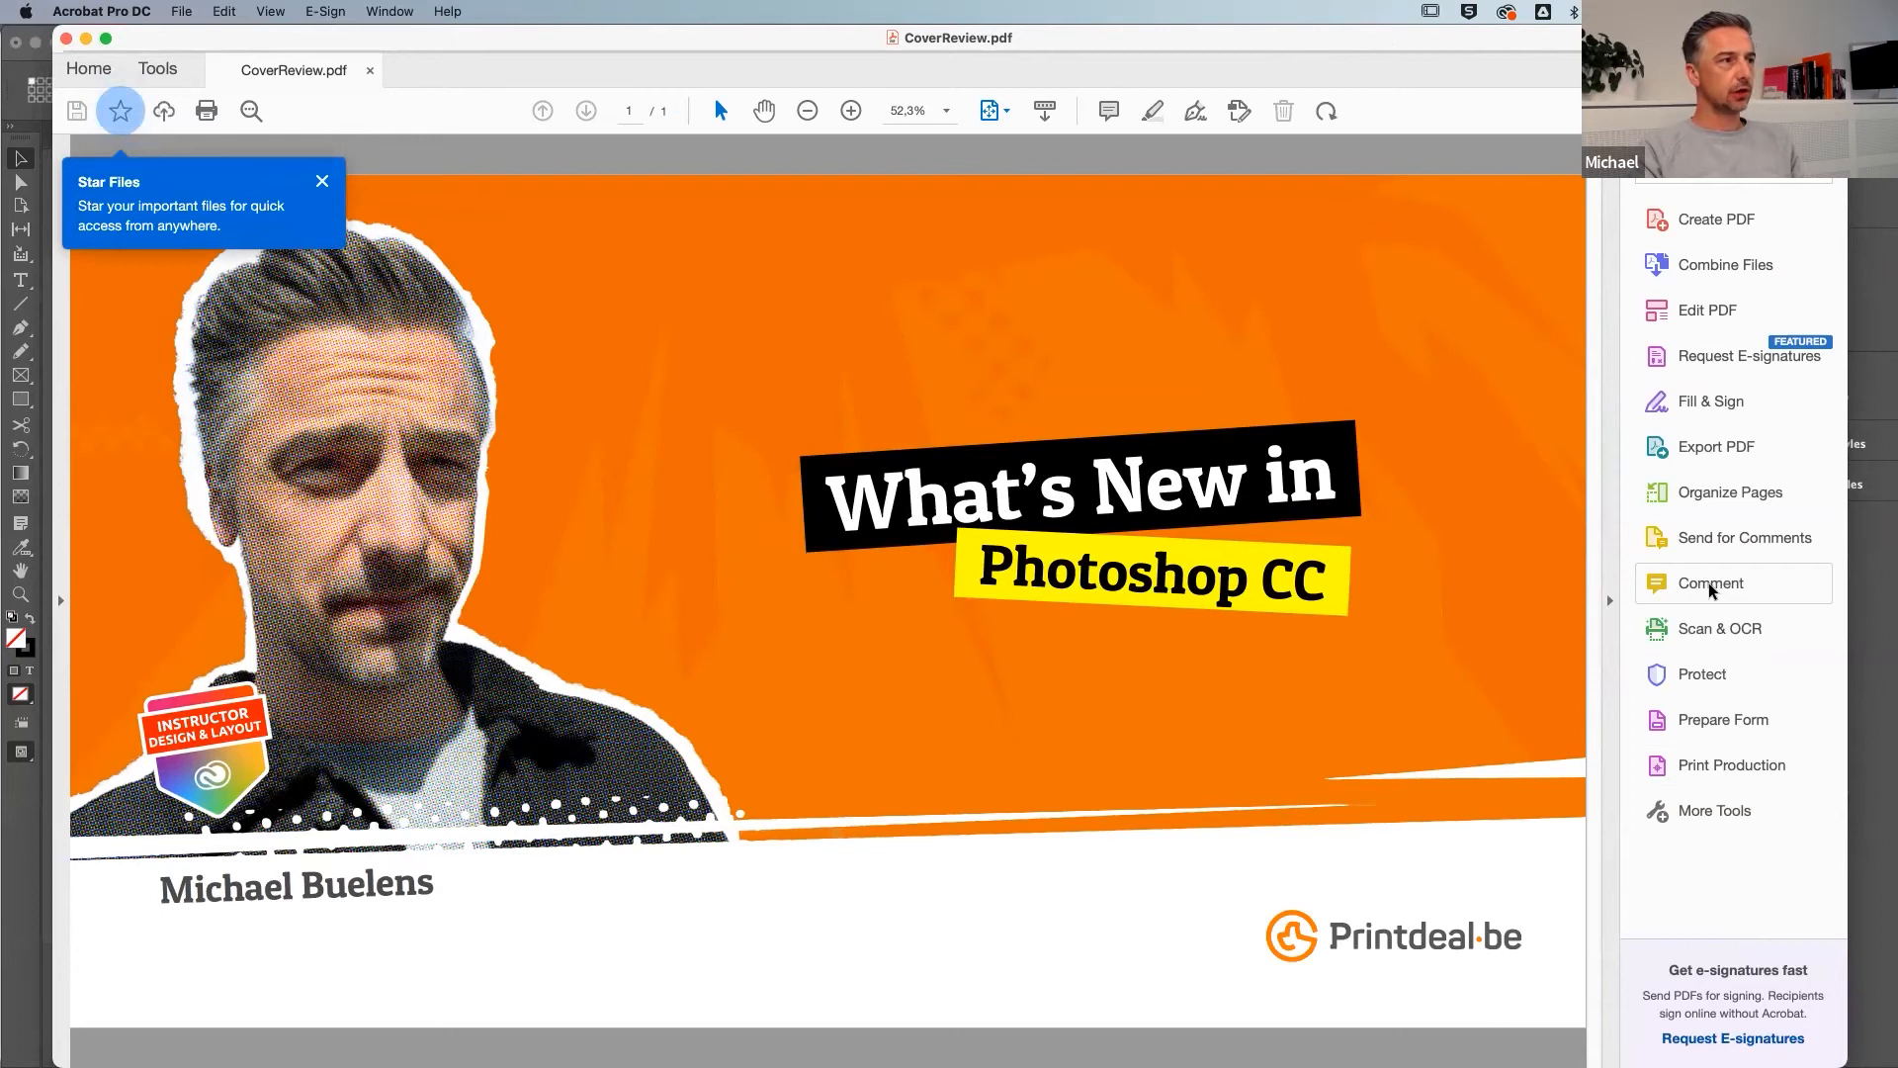
# Open the commenting tools for CoverReview.pdf and look through the Save as Other formats, including Reader Extended PDF
pyautogui.click(1712, 585)
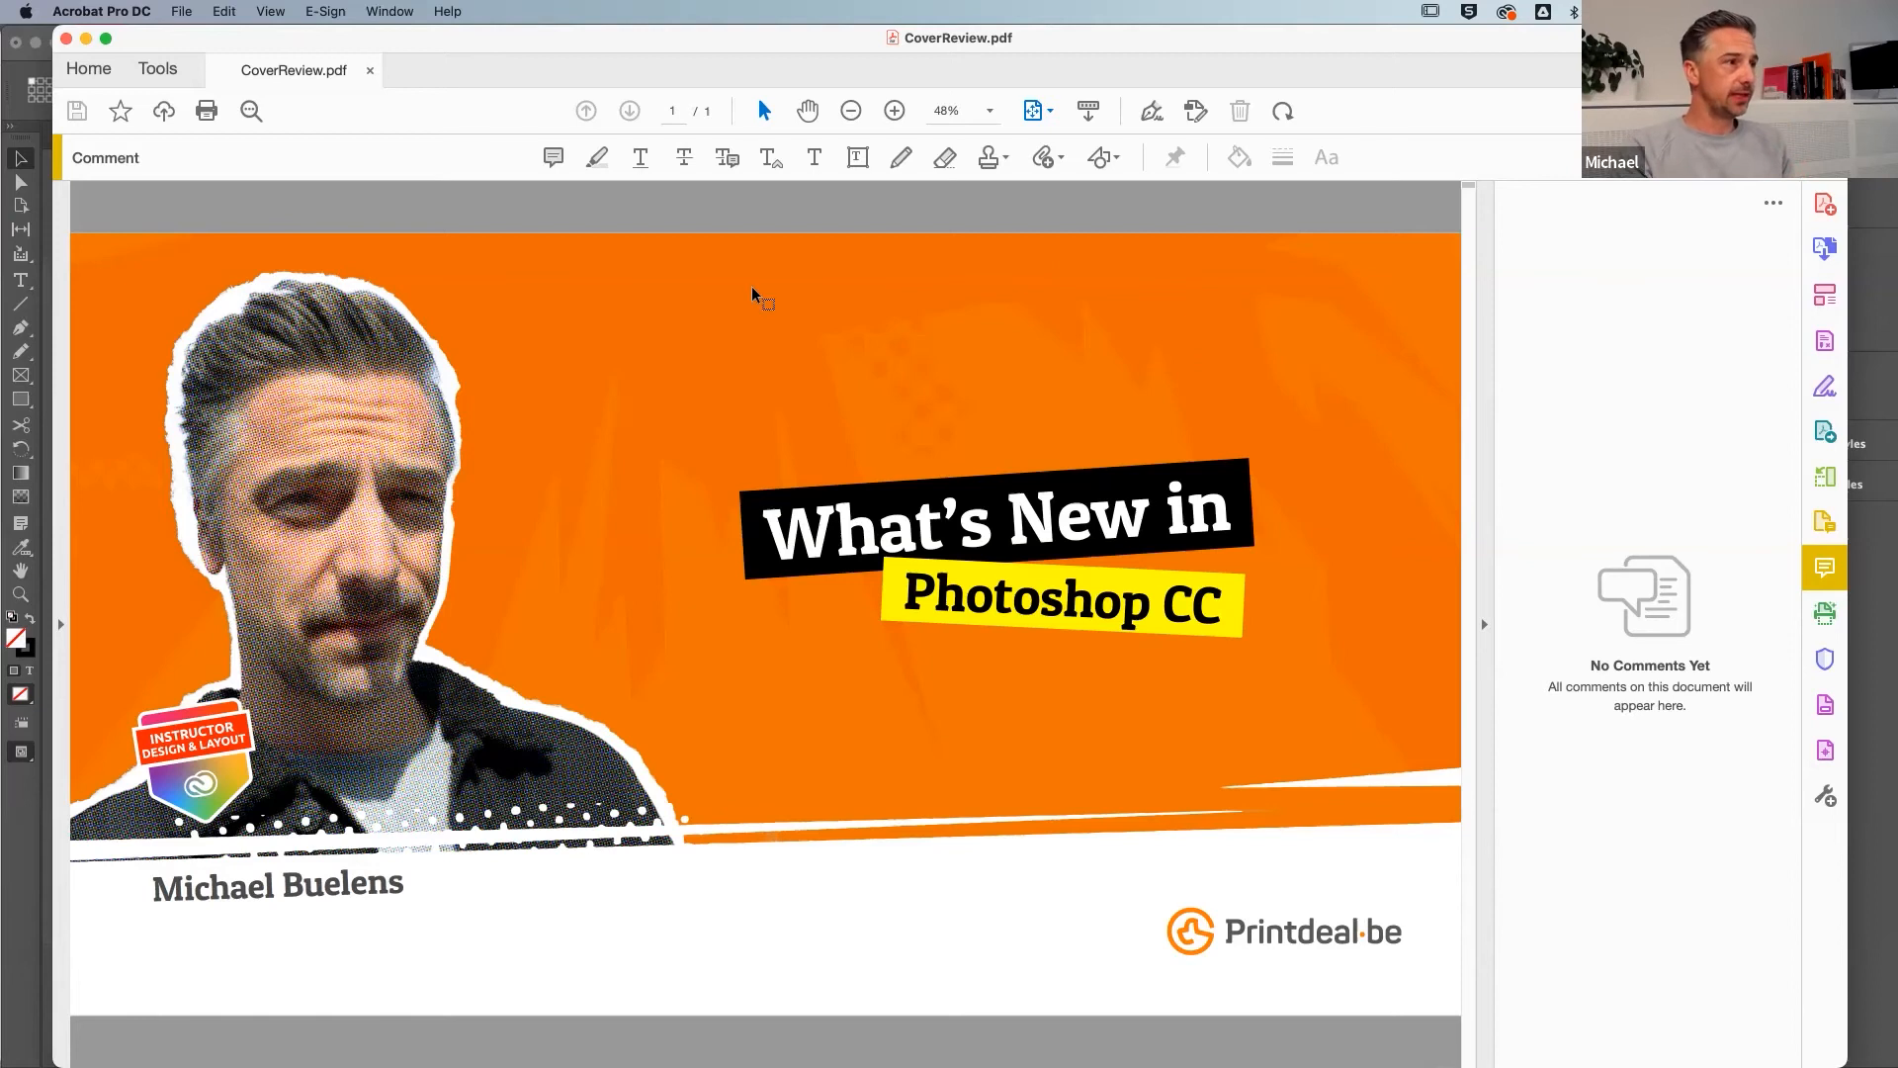
pyautogui.moveTo(168, 45); pyautogui.dragTo(143, 45)
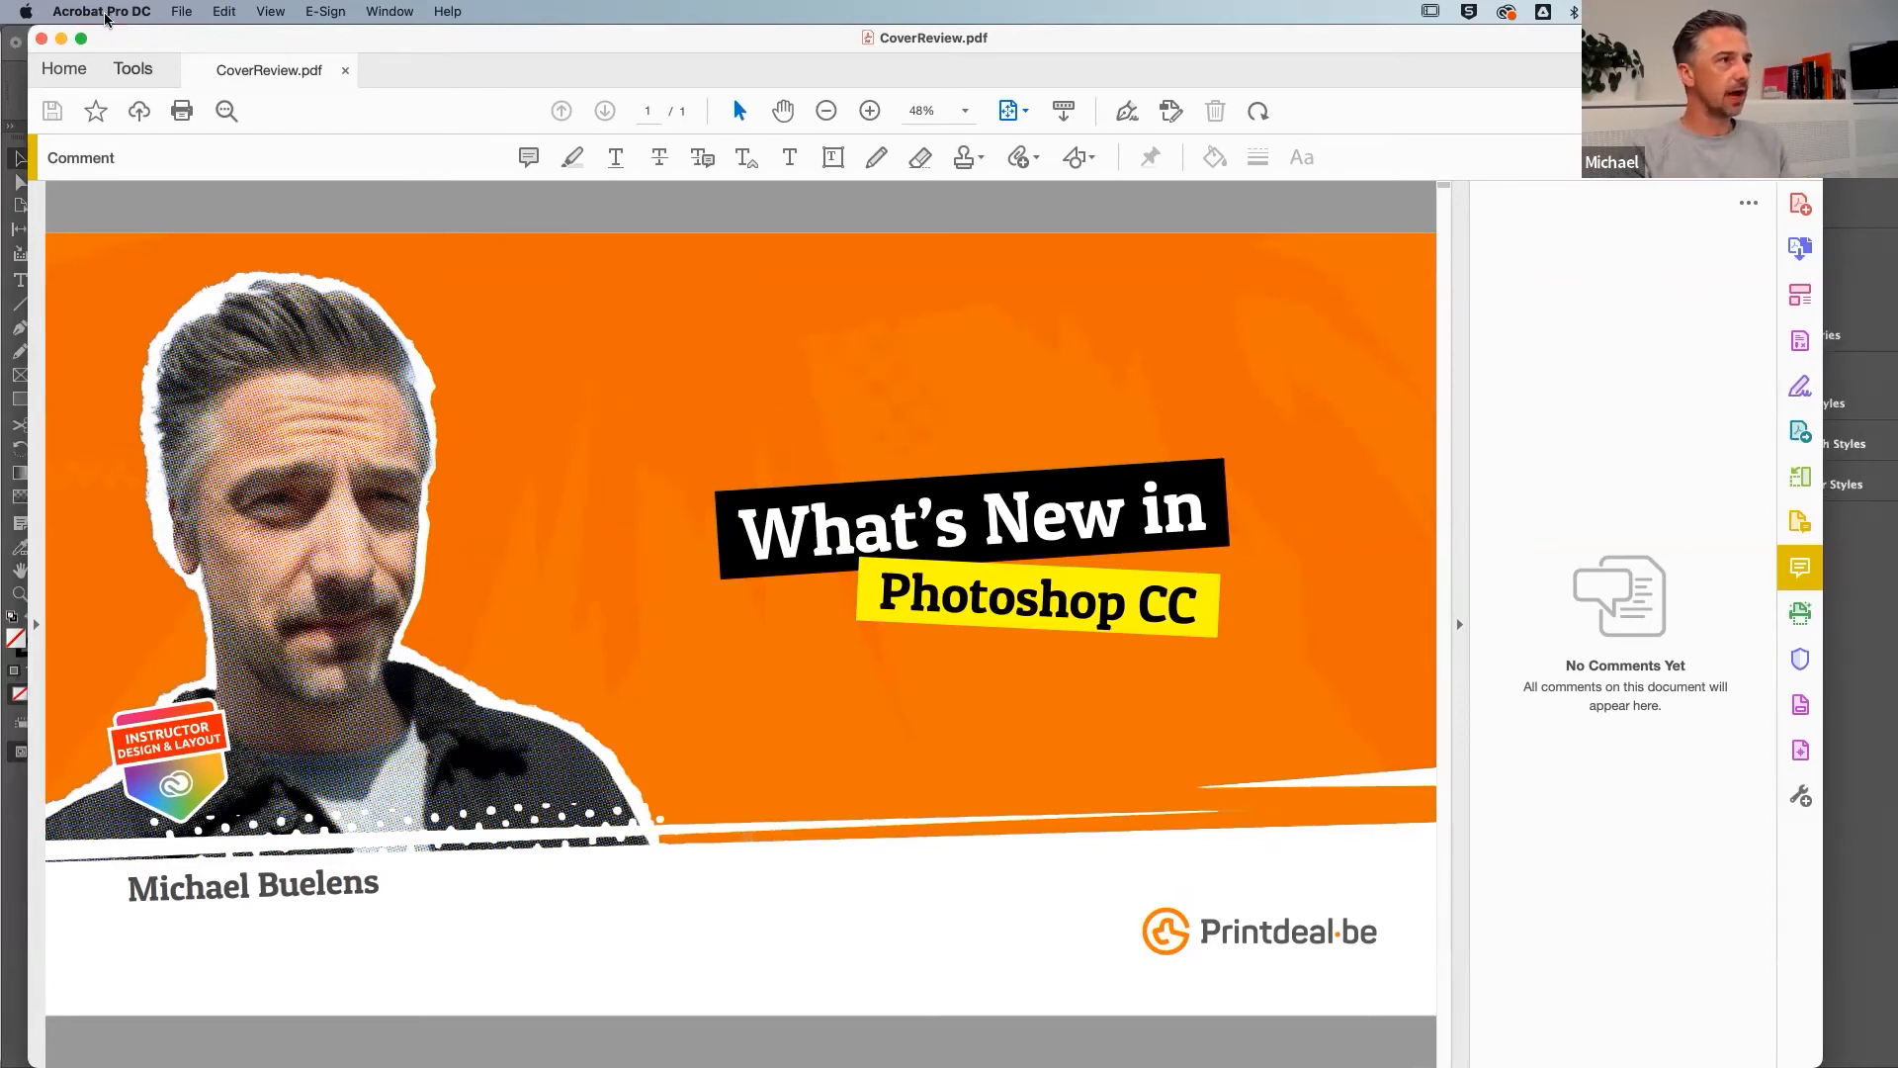
pyautogui.click(180, 12)
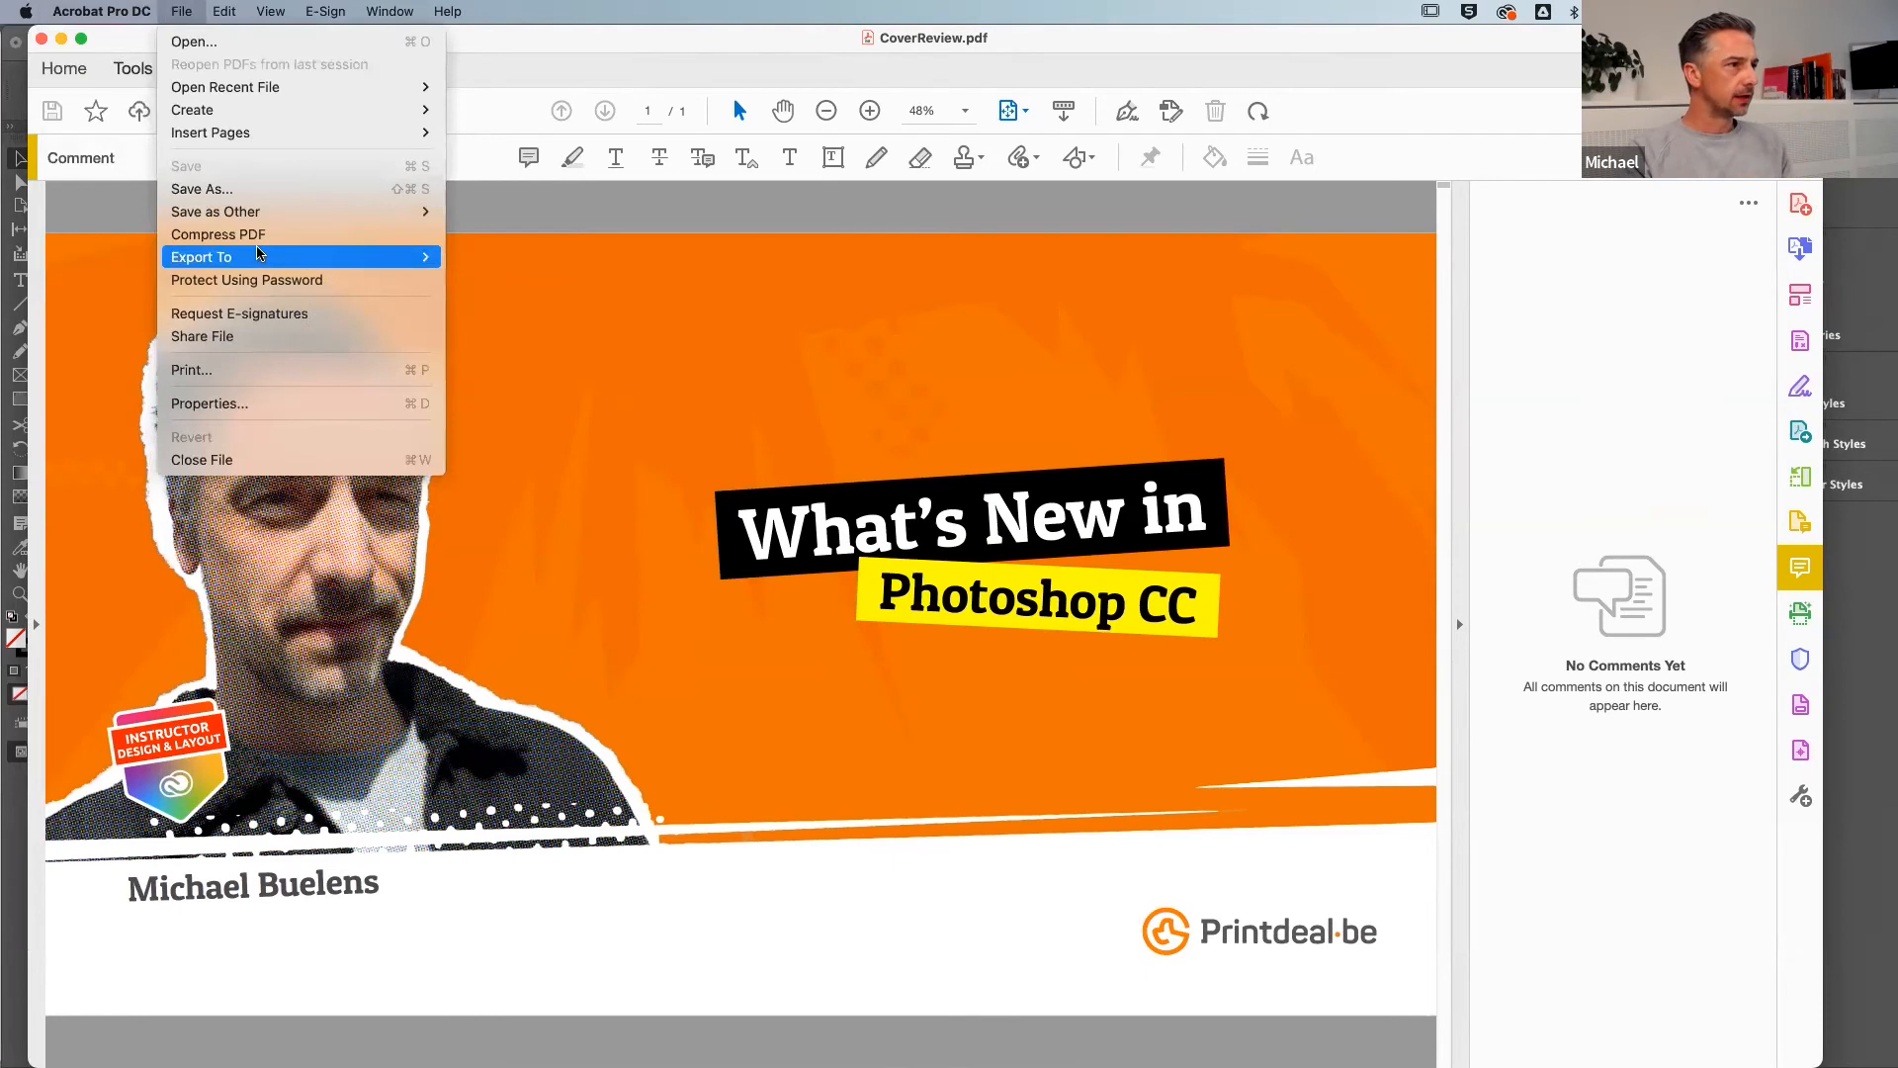
pyautogui.moveTo(269, 213)
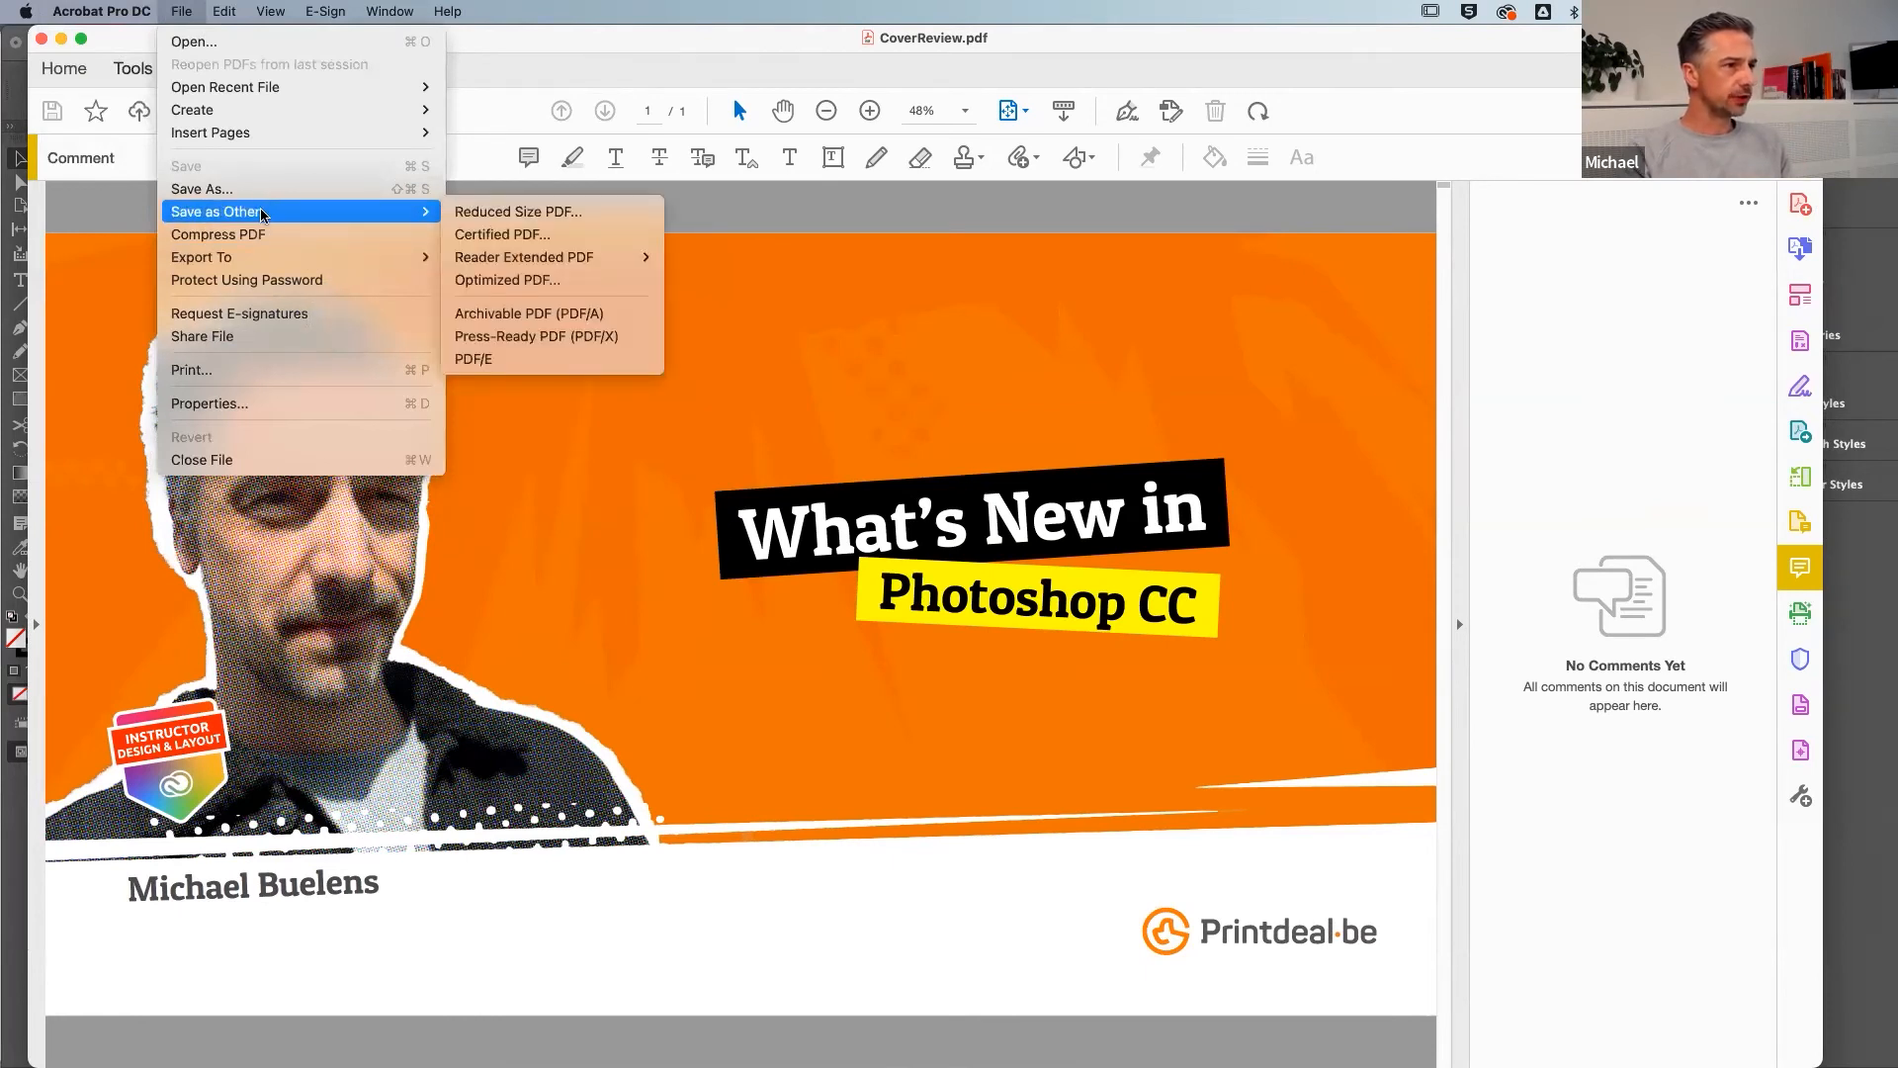
pyautogui.moveTo(547, 262)
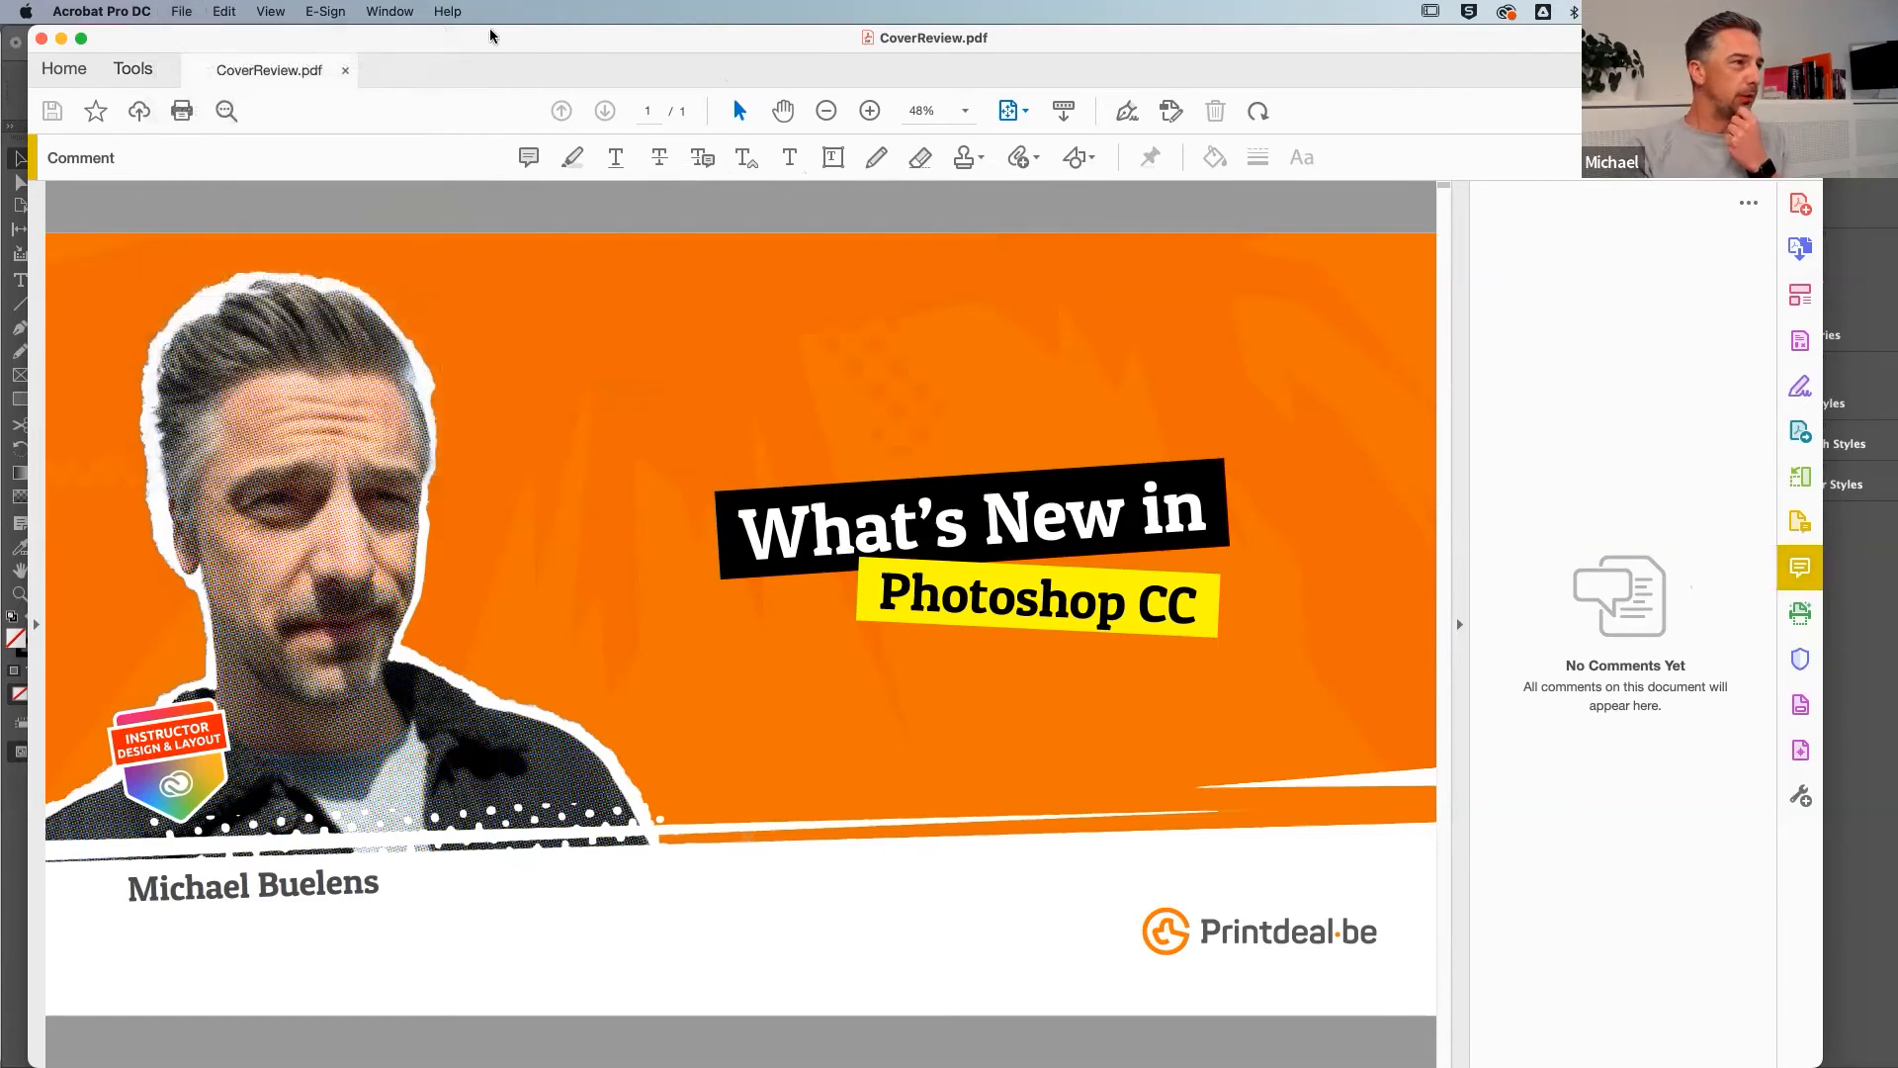
pyautogui.moveTo(506, 41); pyautogui.dragTo(486, 42)
pyautogui.click(506, 161)
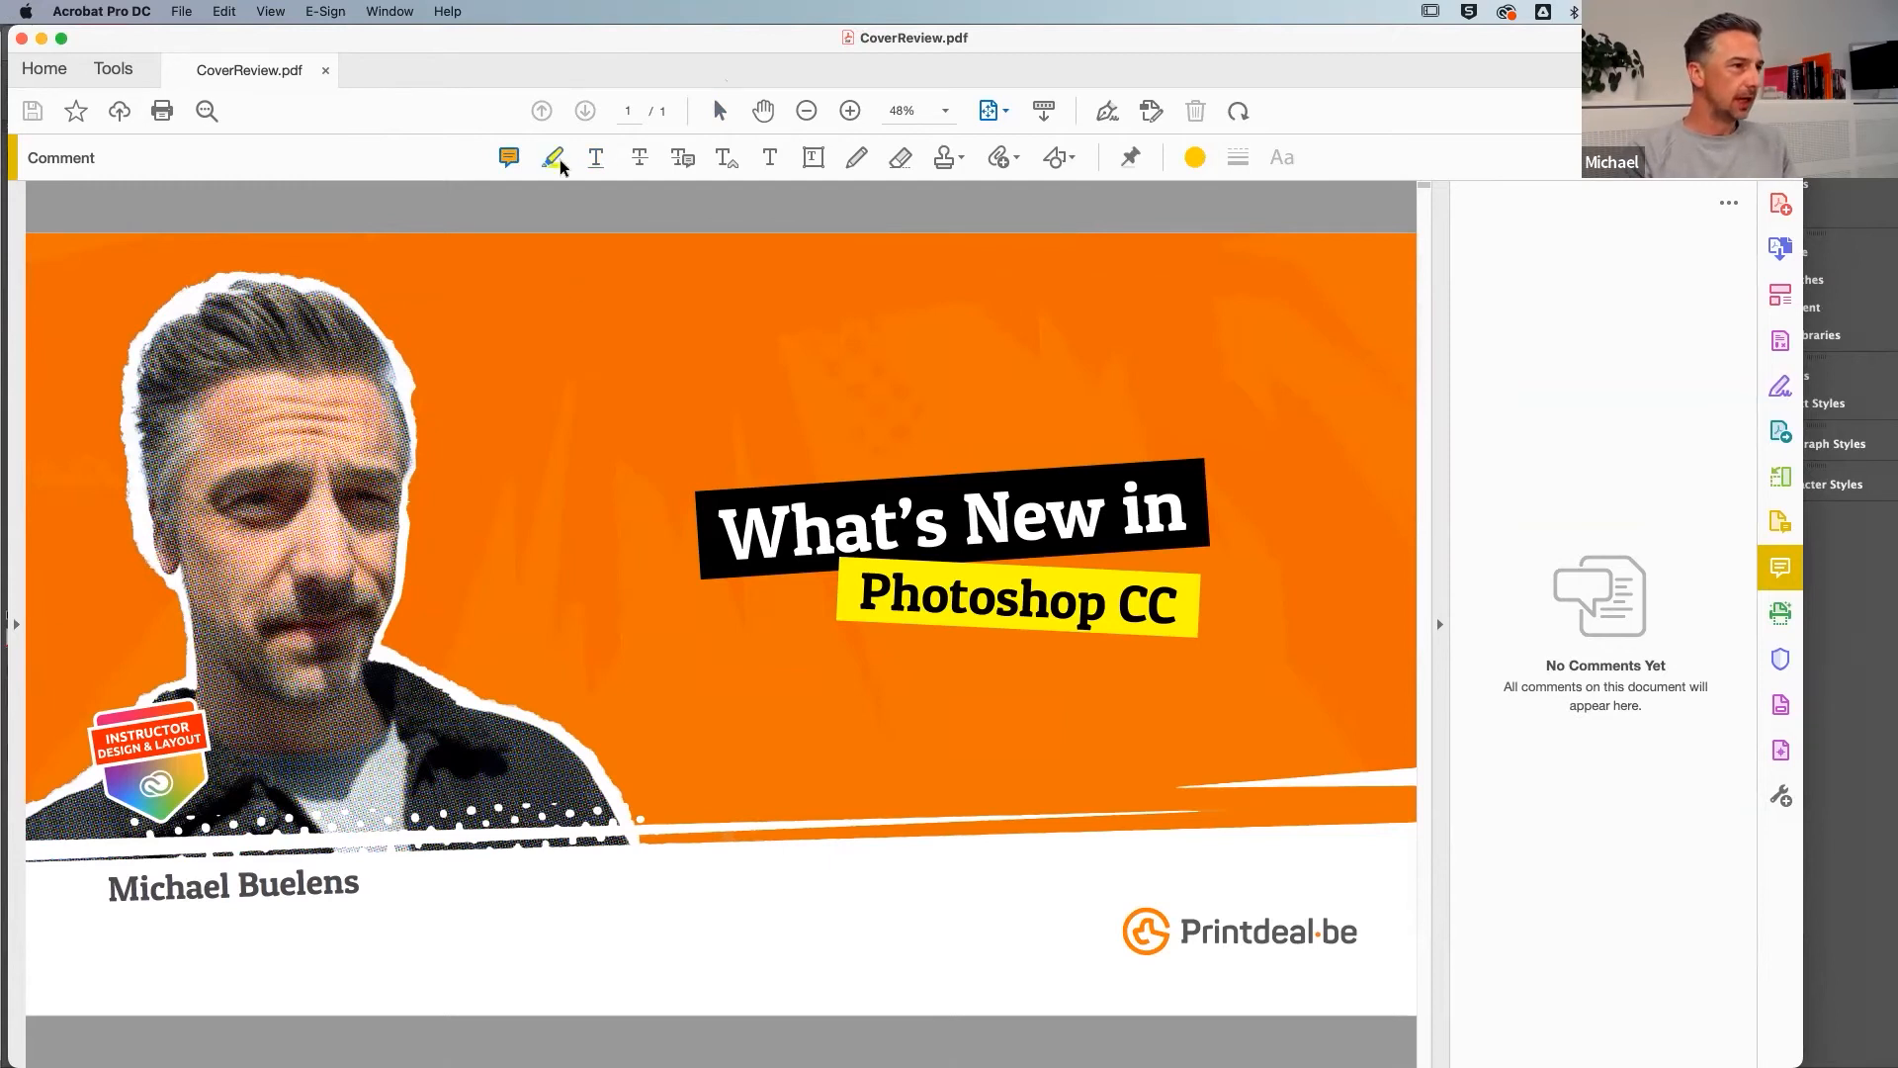
pyautogui.click(770, 157)
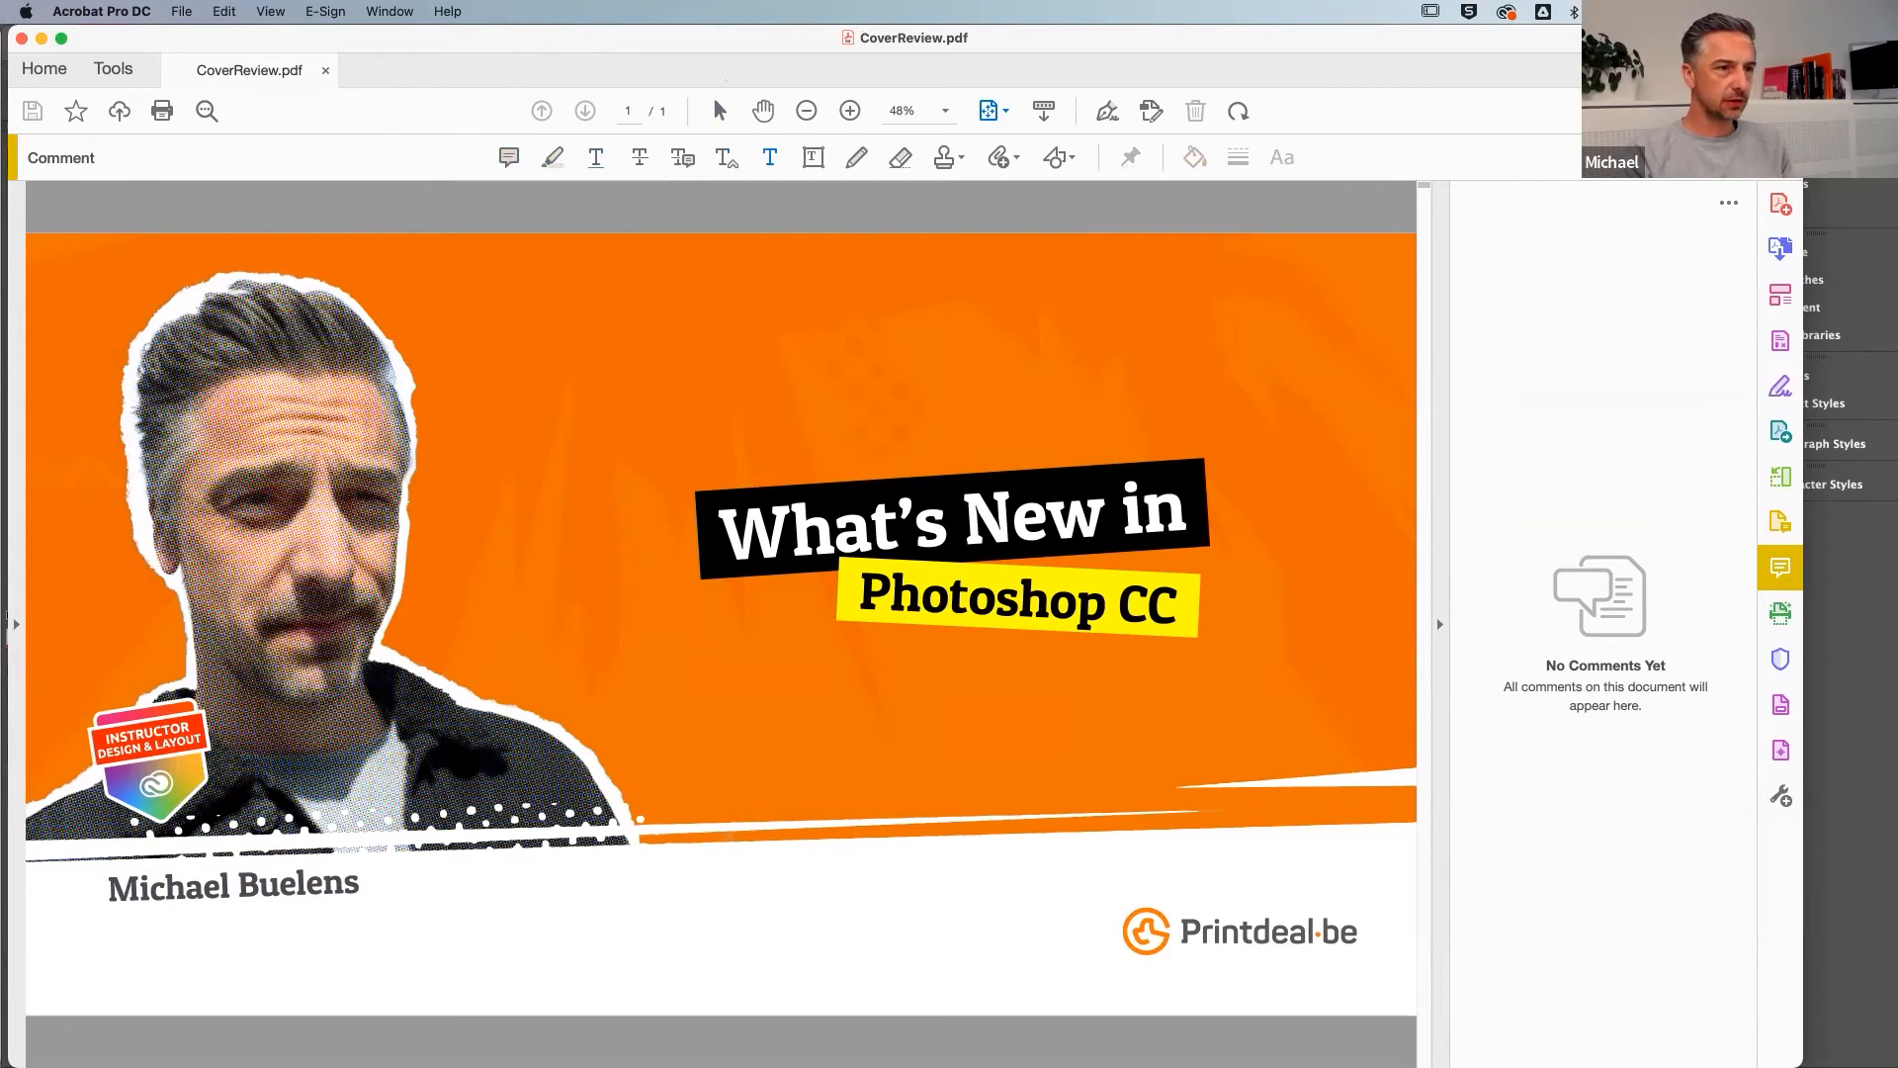
pyautogui.click(1058, 520)
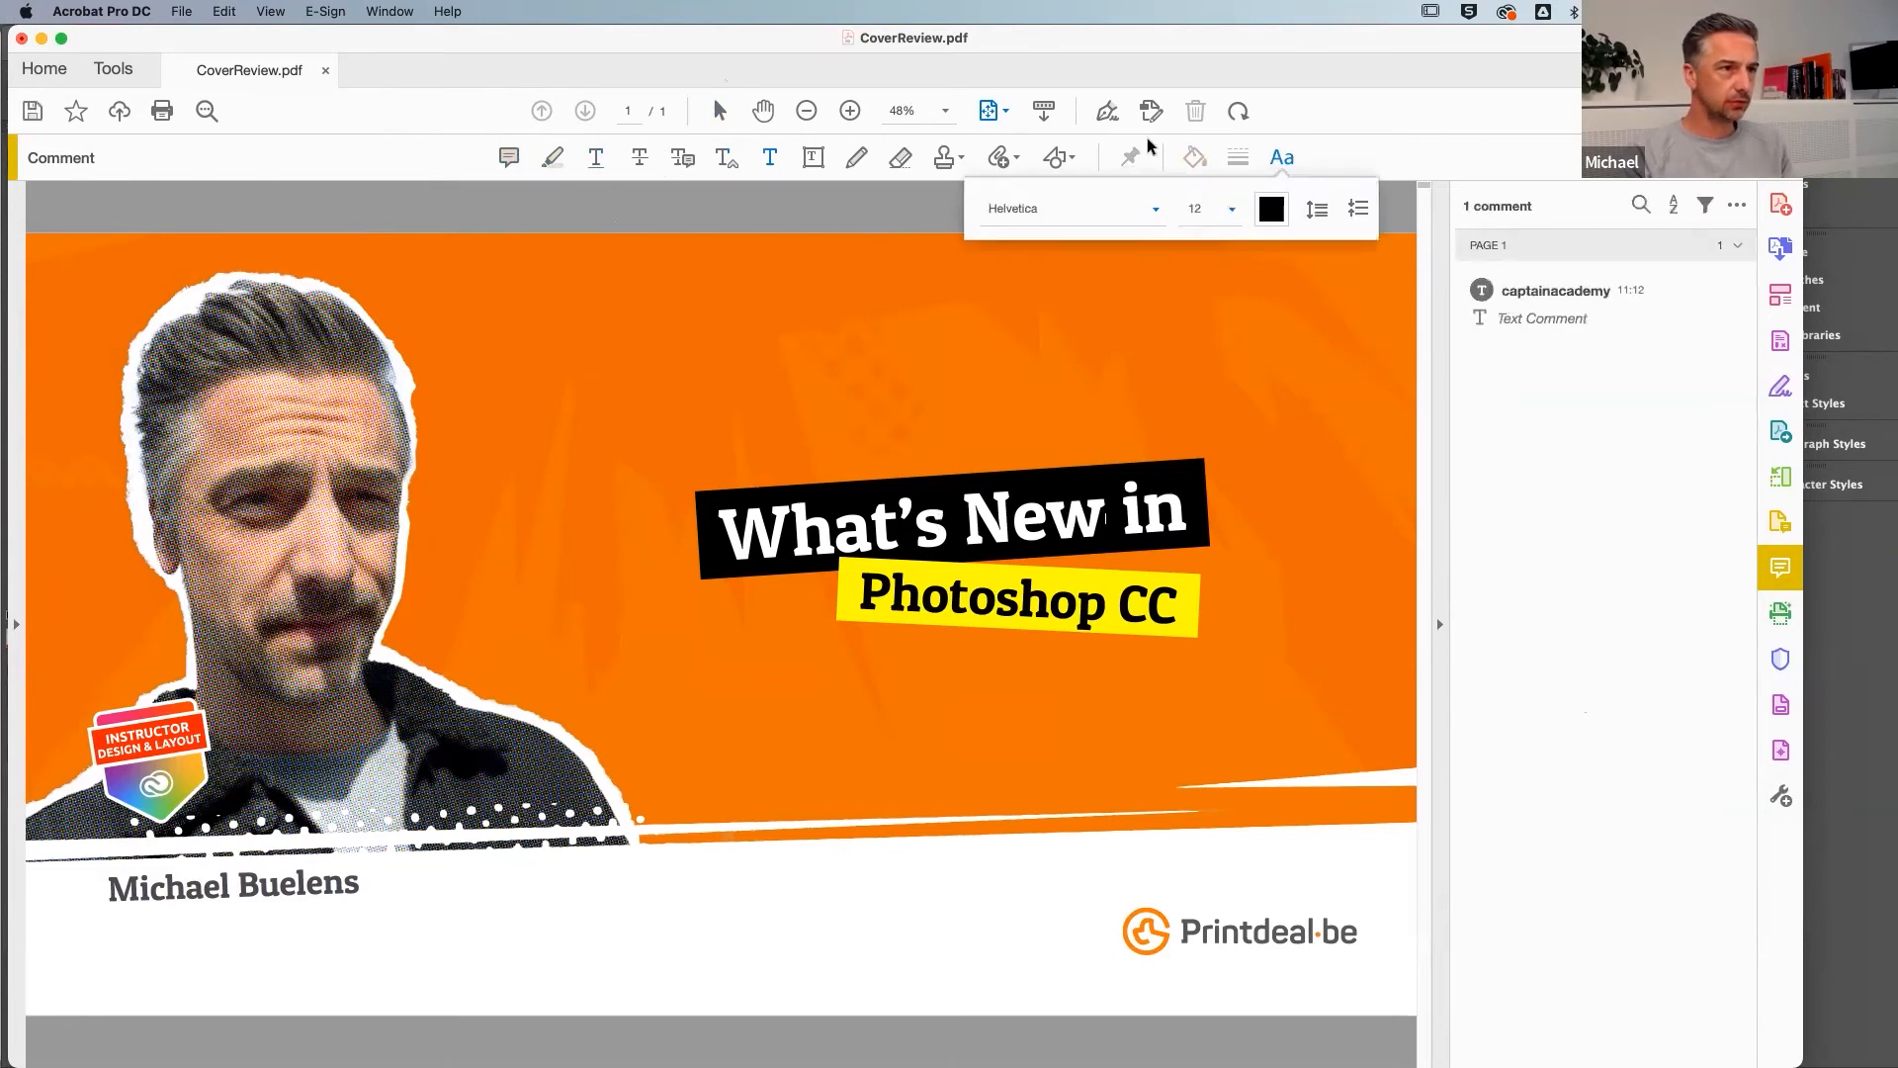
pyautogui.click(766, 160)
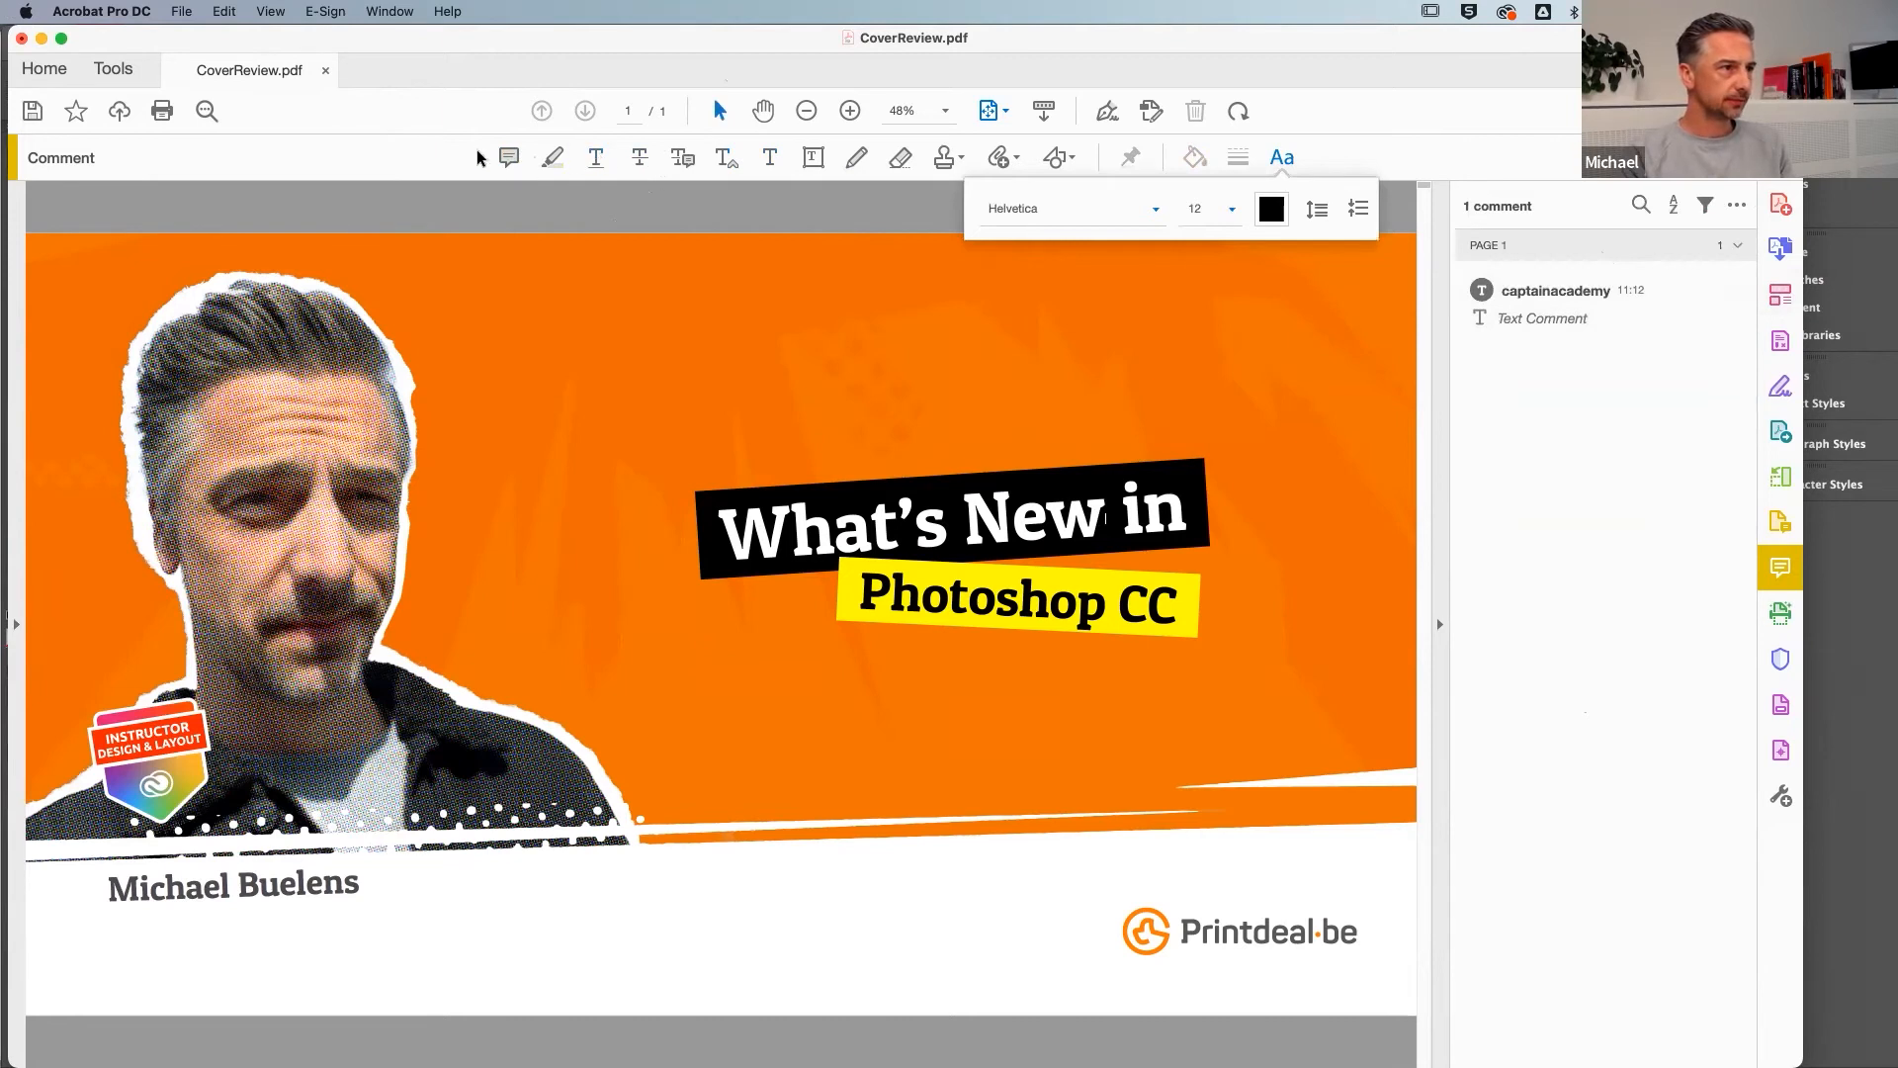
pyautogui.click(596, 158)
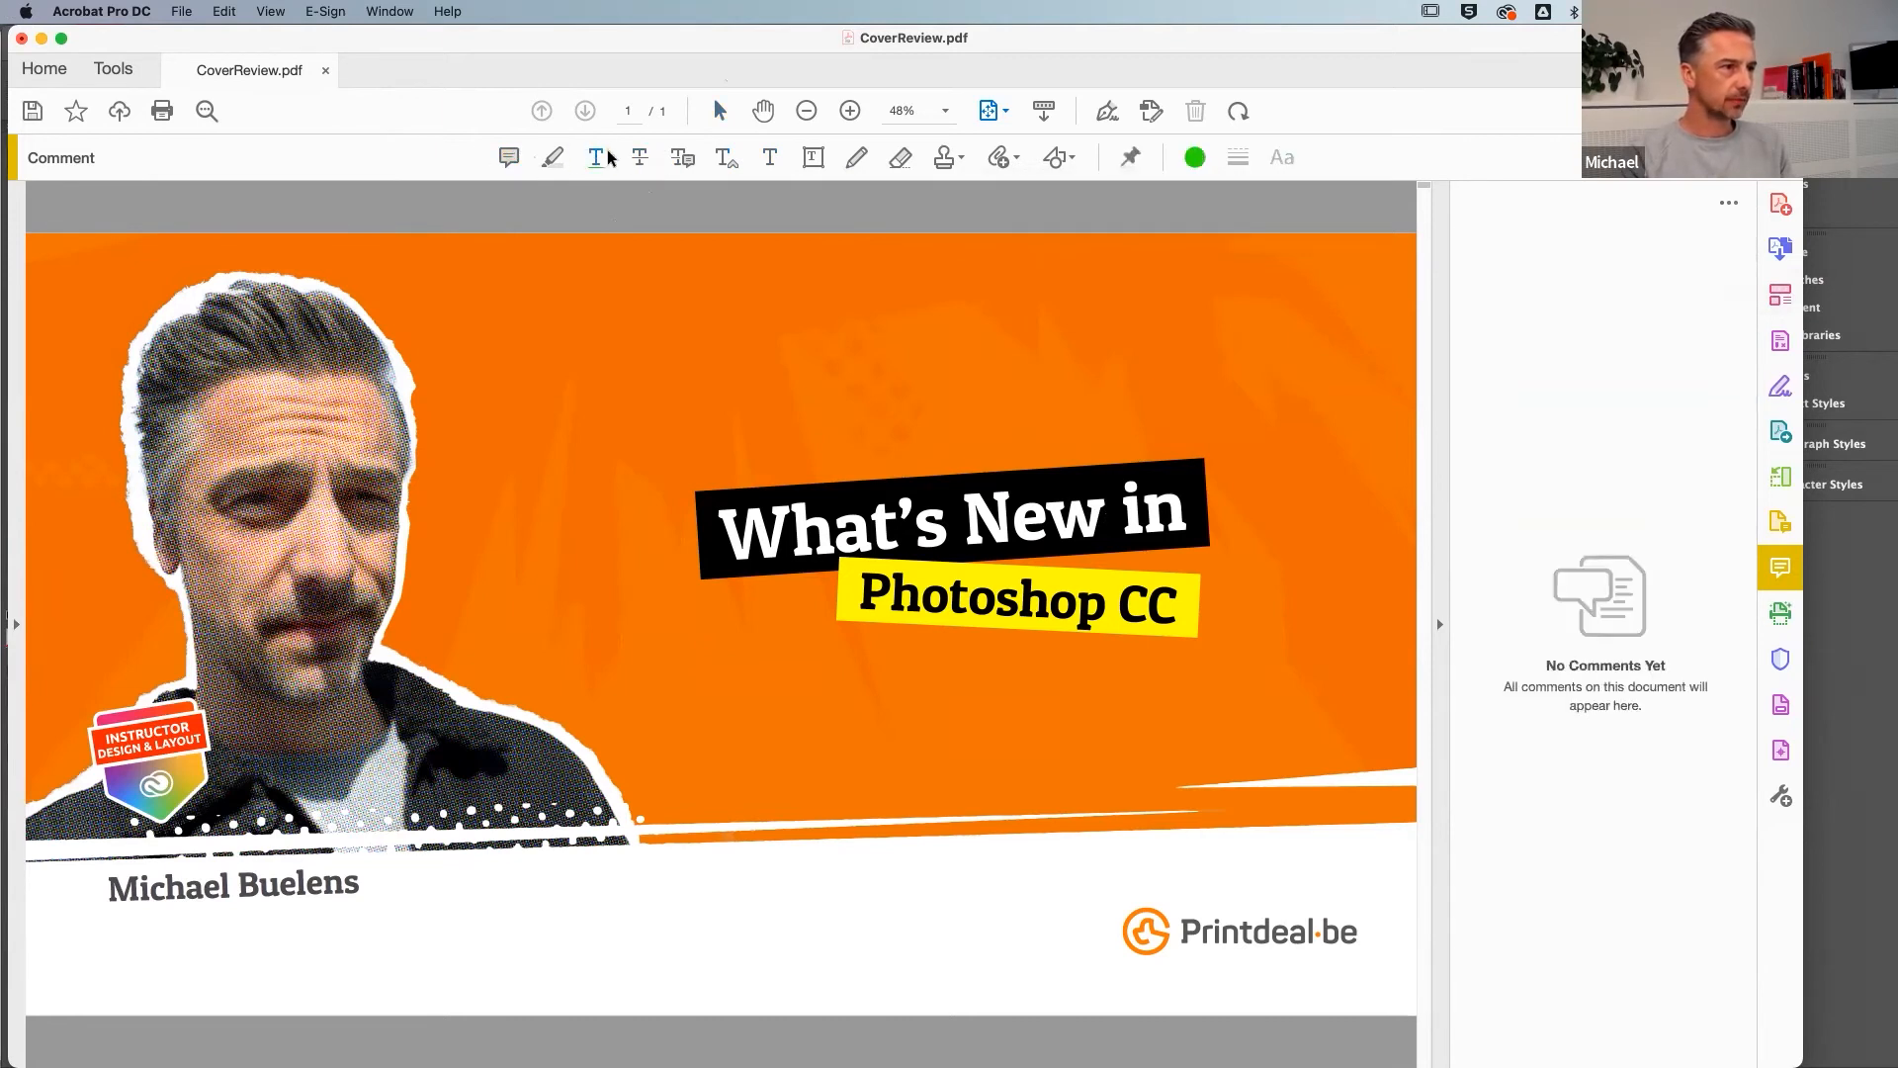
# Mark the word "New" in the cover title for text replacement and post "Nouveau" as the replacement
pyautogui.click(684, 160)
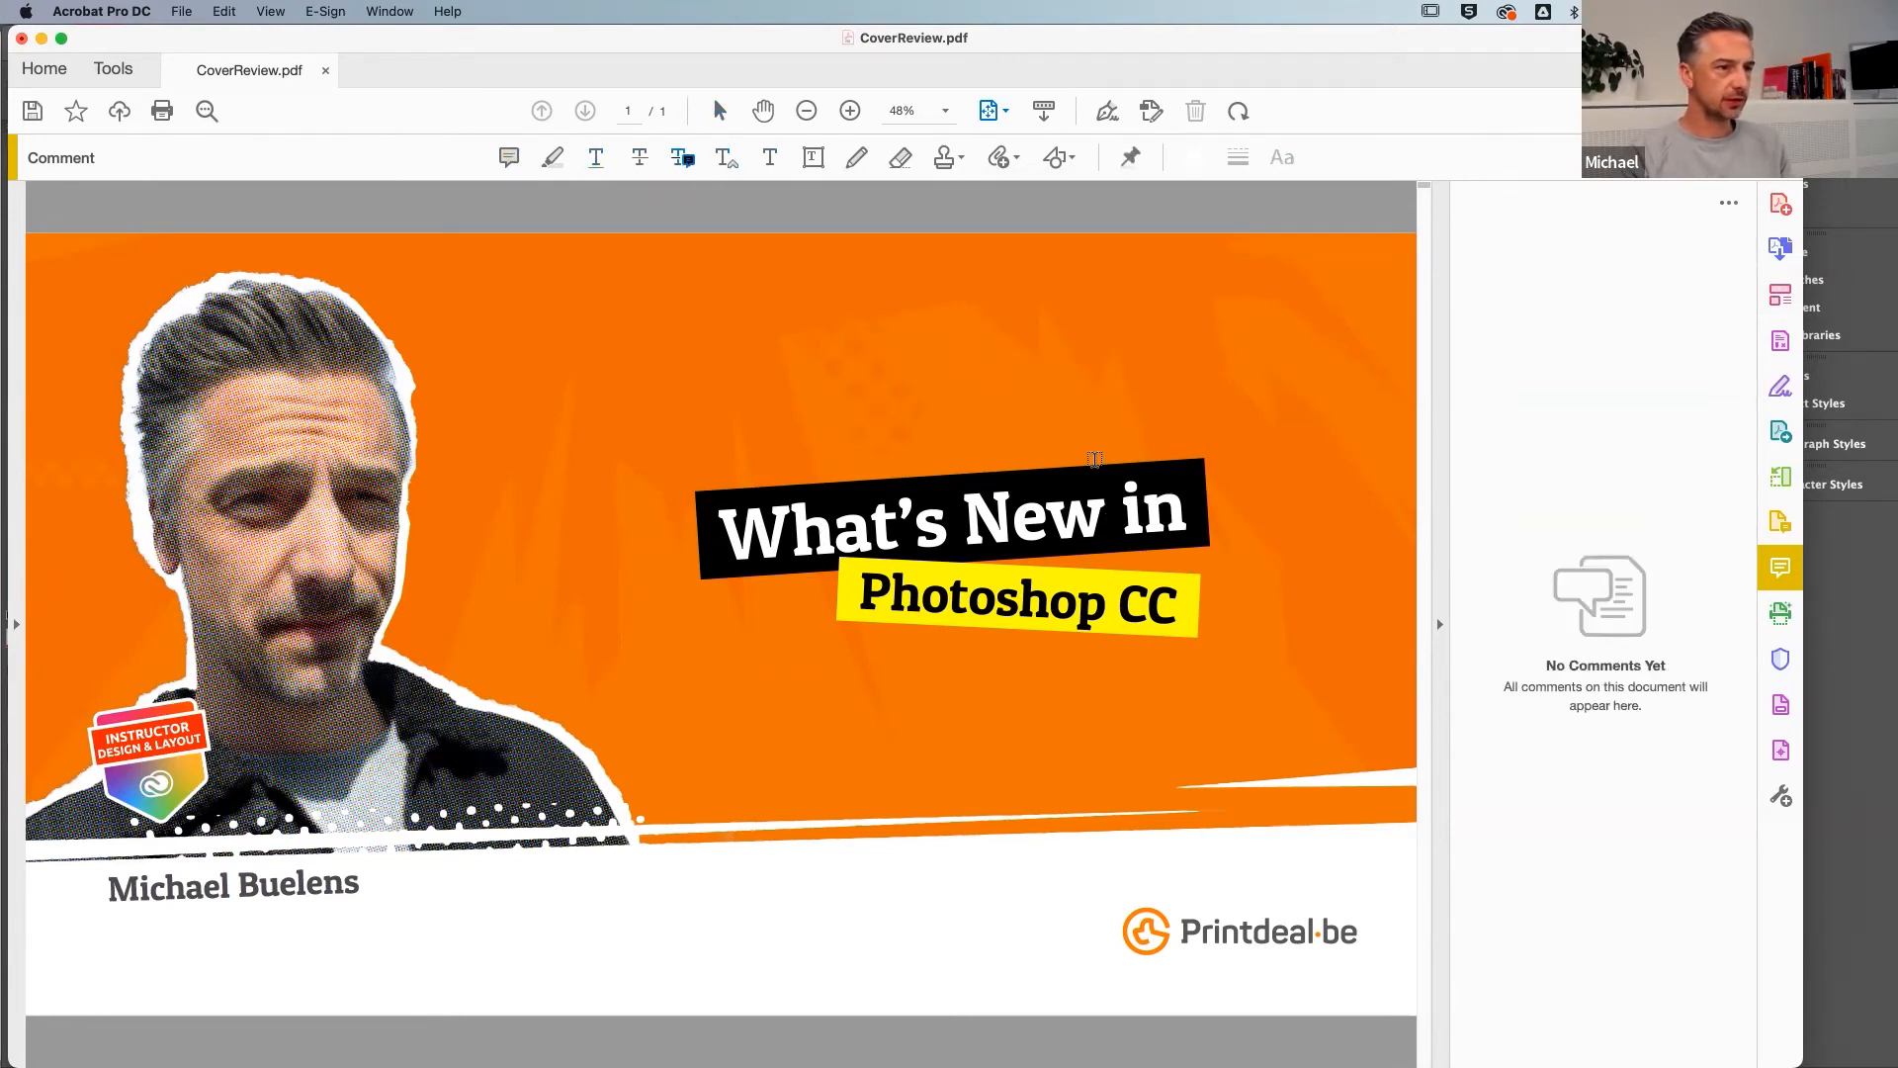
pyautogui.moveTo(1104, 516); pyautogui.dragTo(960, 524)
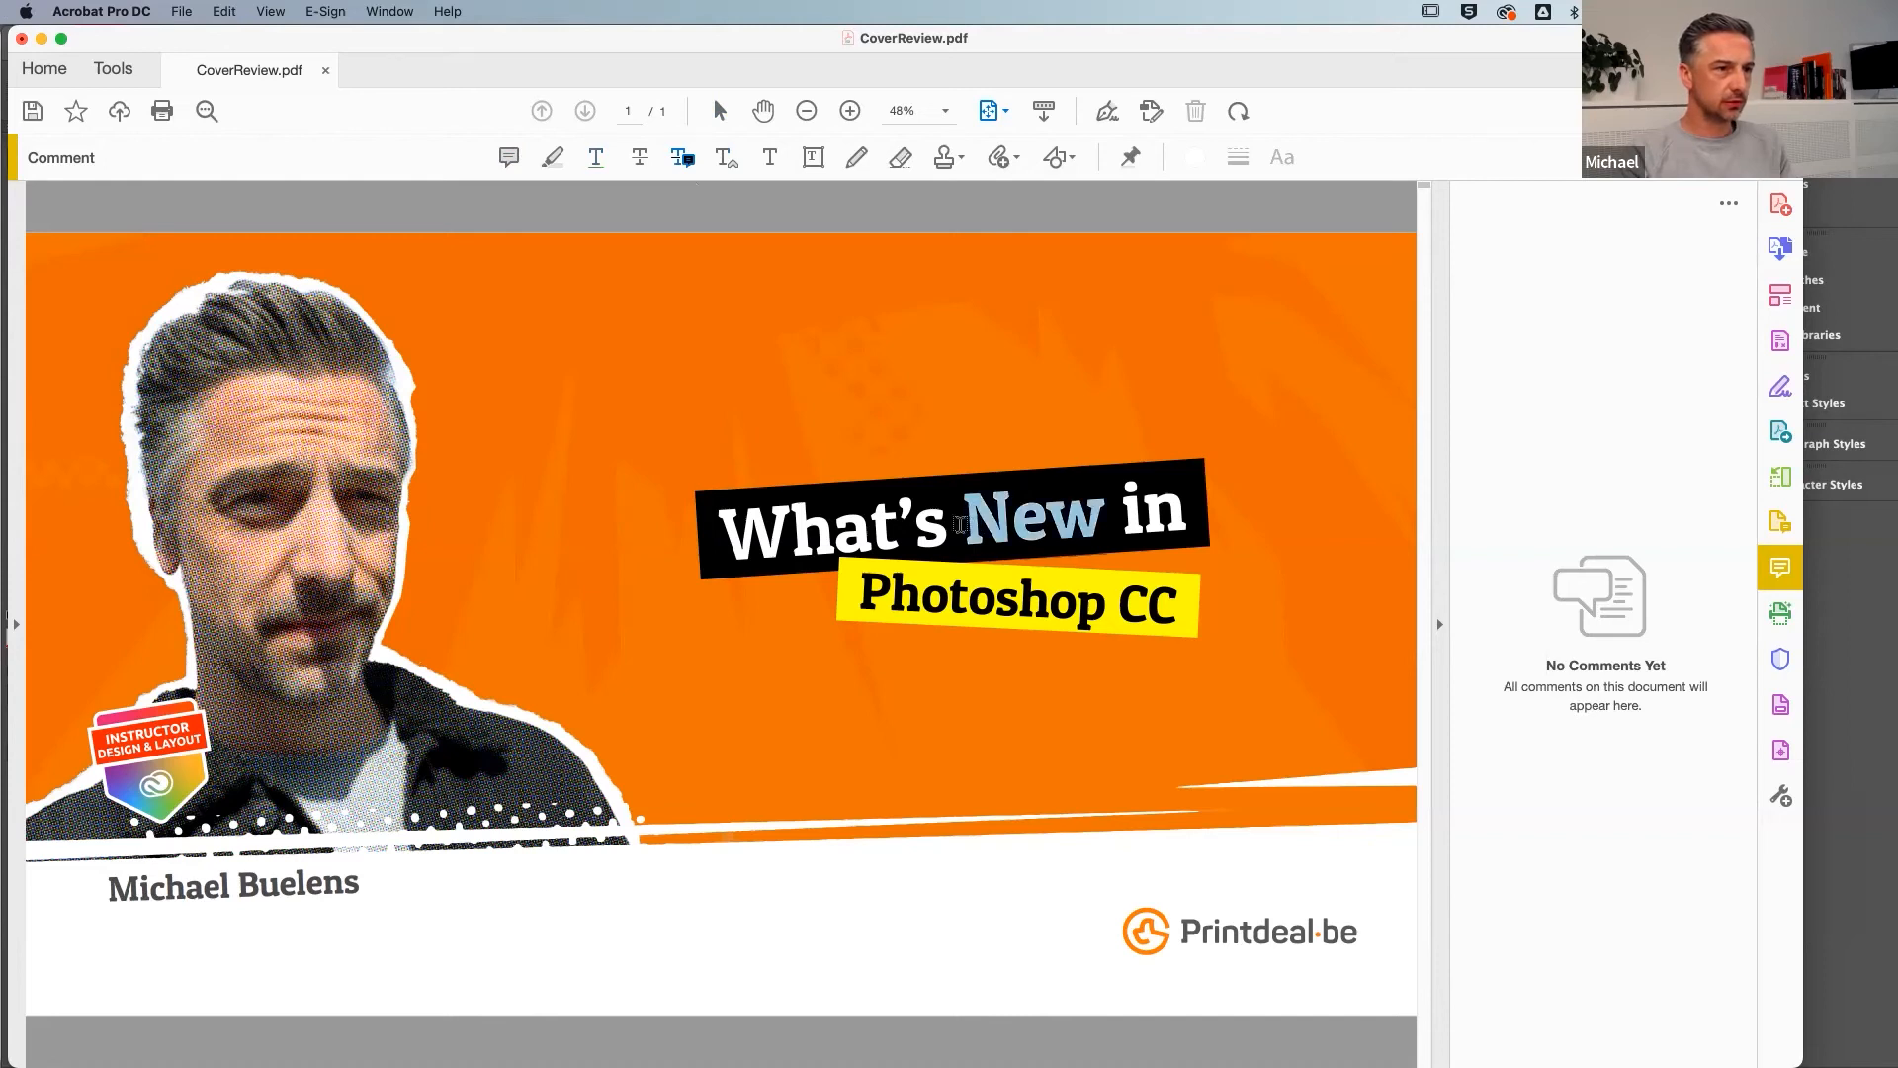
pyautogui.moveTo(1102, 488); pyautogui.dragTo(1101, 489)
pyautogui.write('Nou')
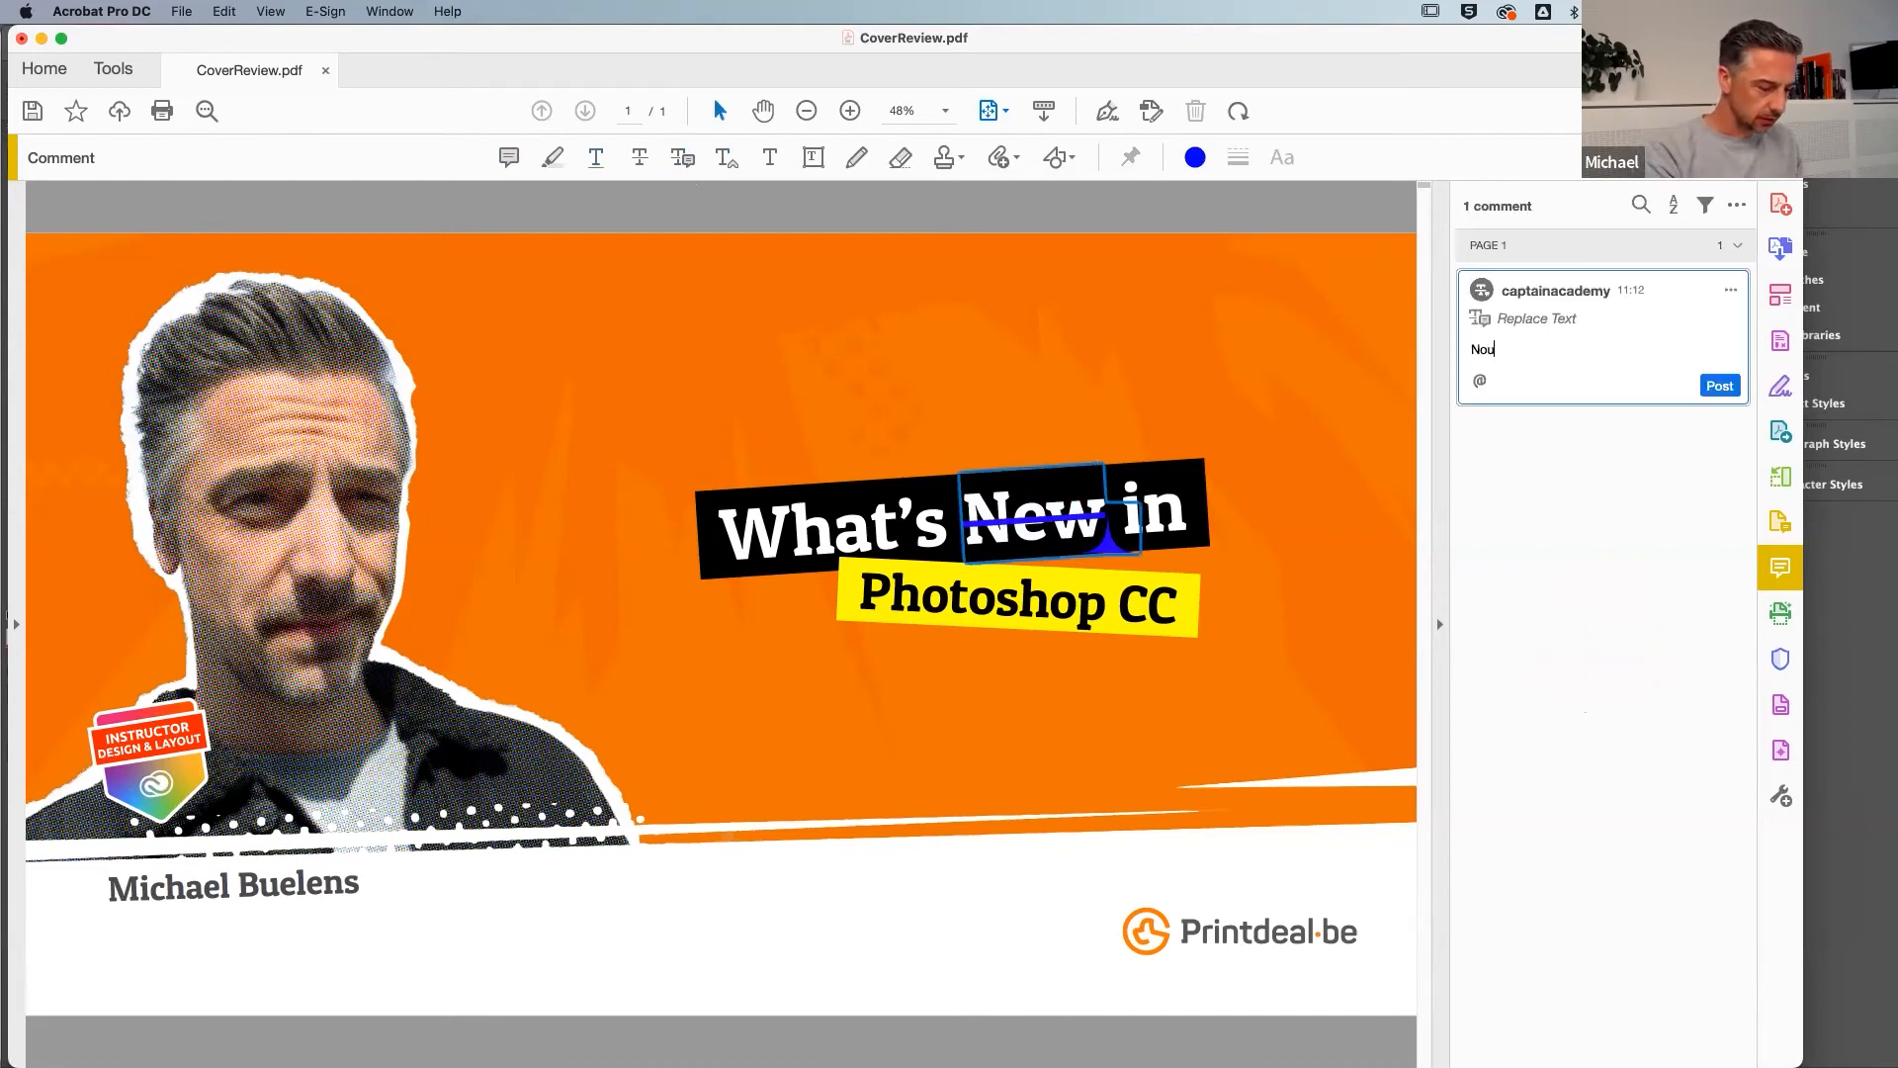
pyautogui.write('veau')
pyautogui.click(1720, 385)
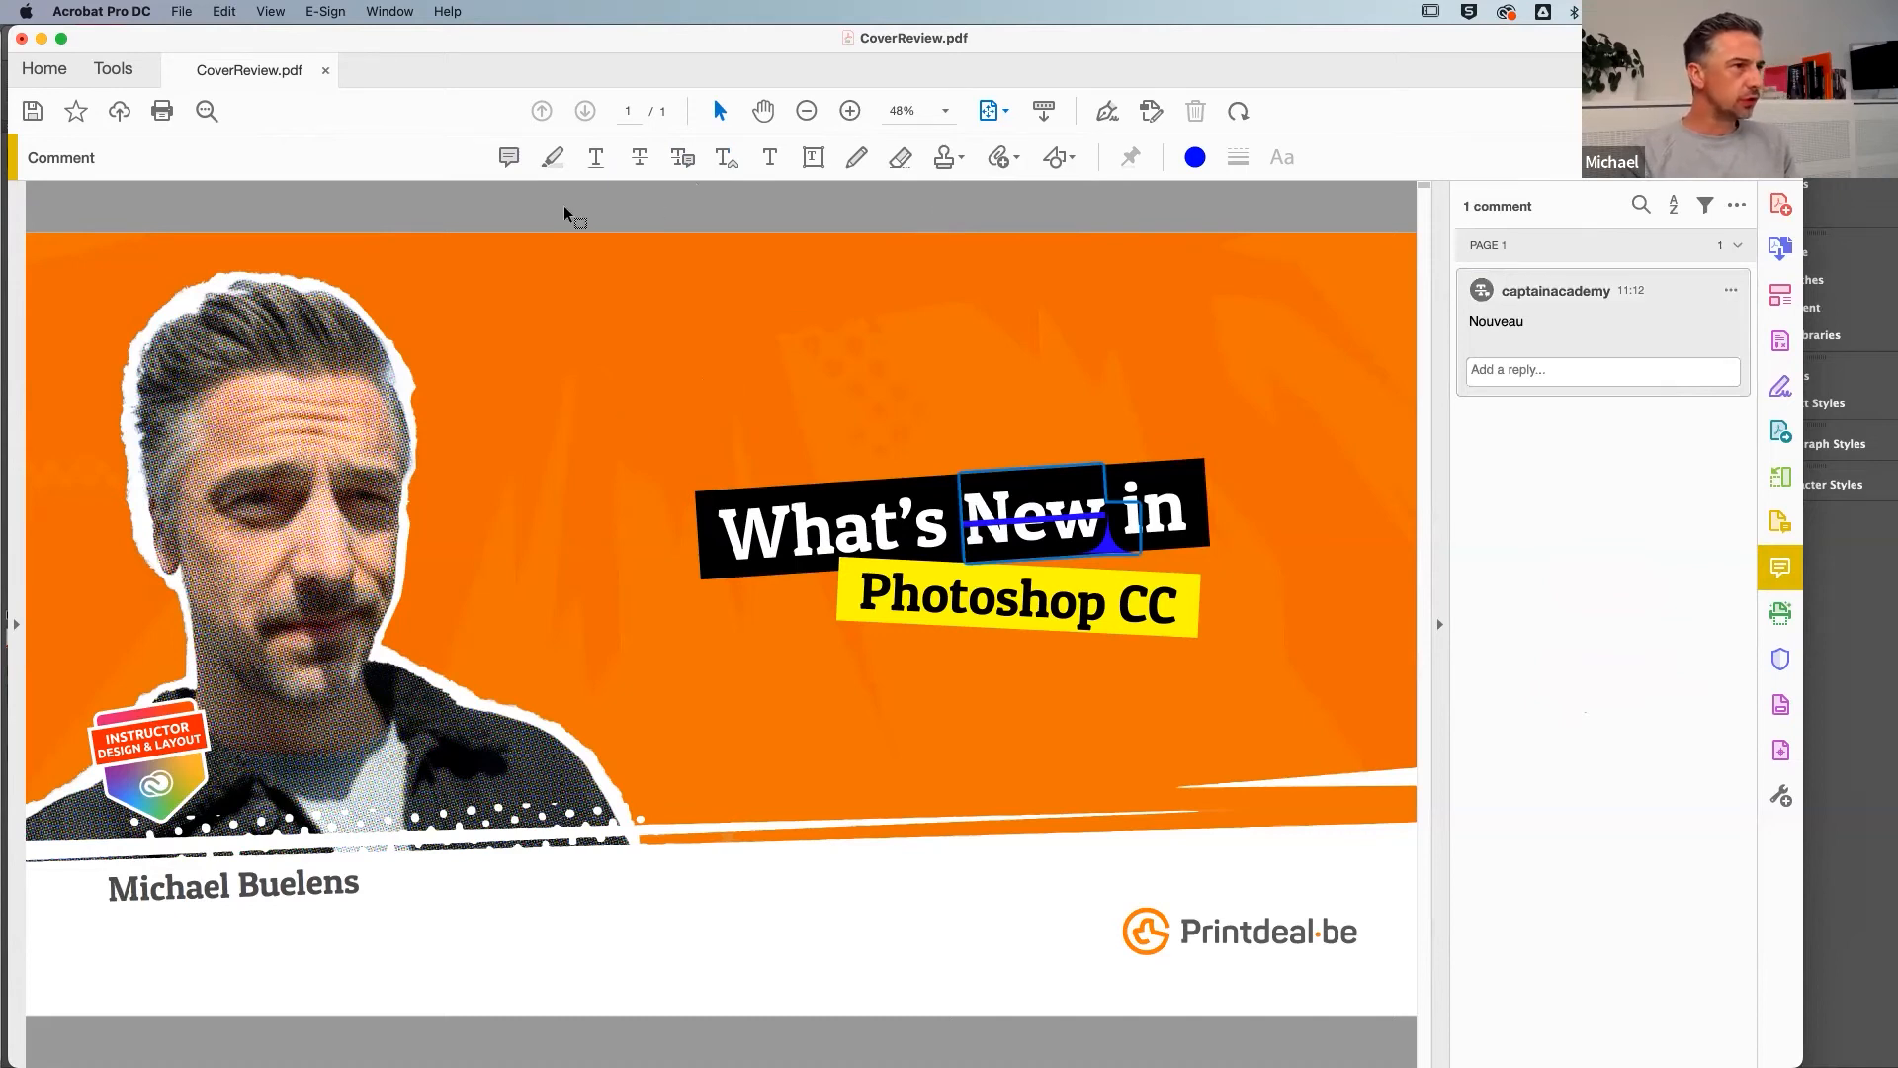
# Place a sticky note on the portrait's face and post the comment "noir e blanc svp"
pyautogui.click(516, 163)
pyautogui.click(303, 478)
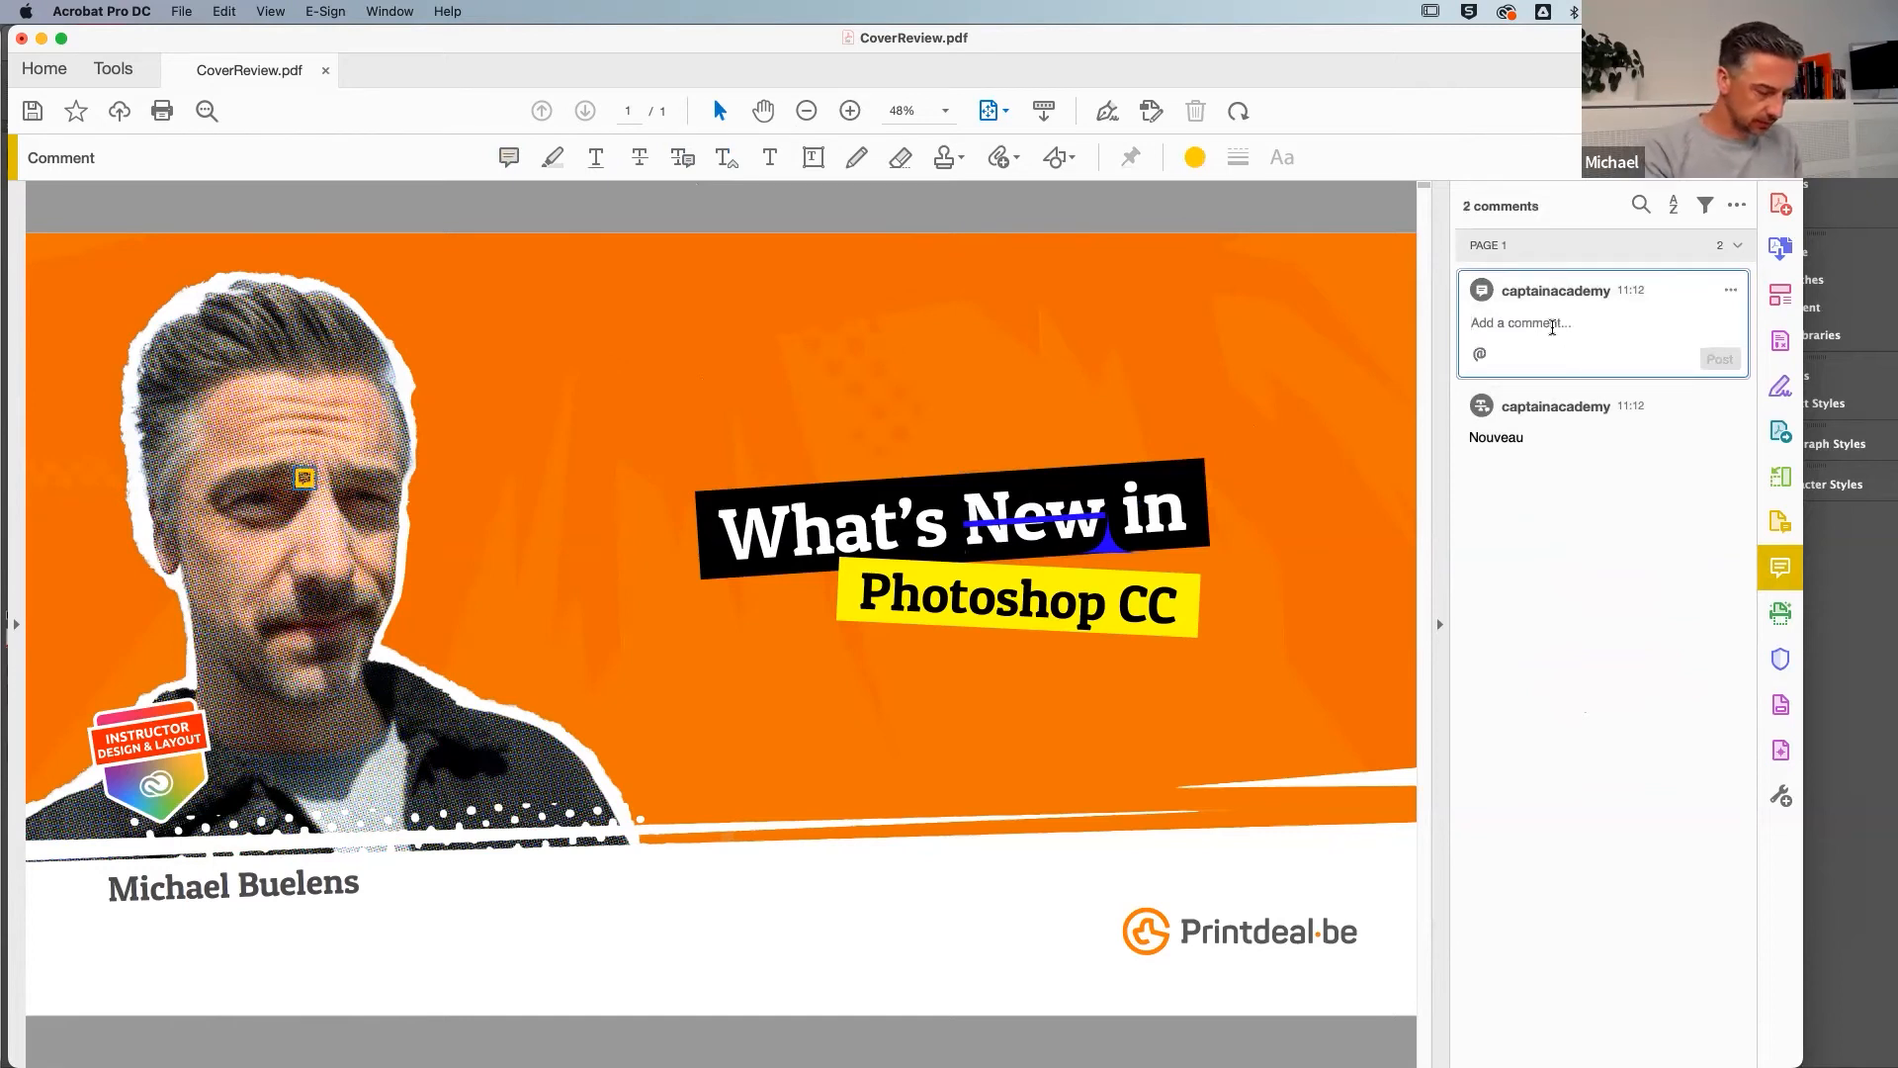
pyautogui.write('noir e blanc svp')
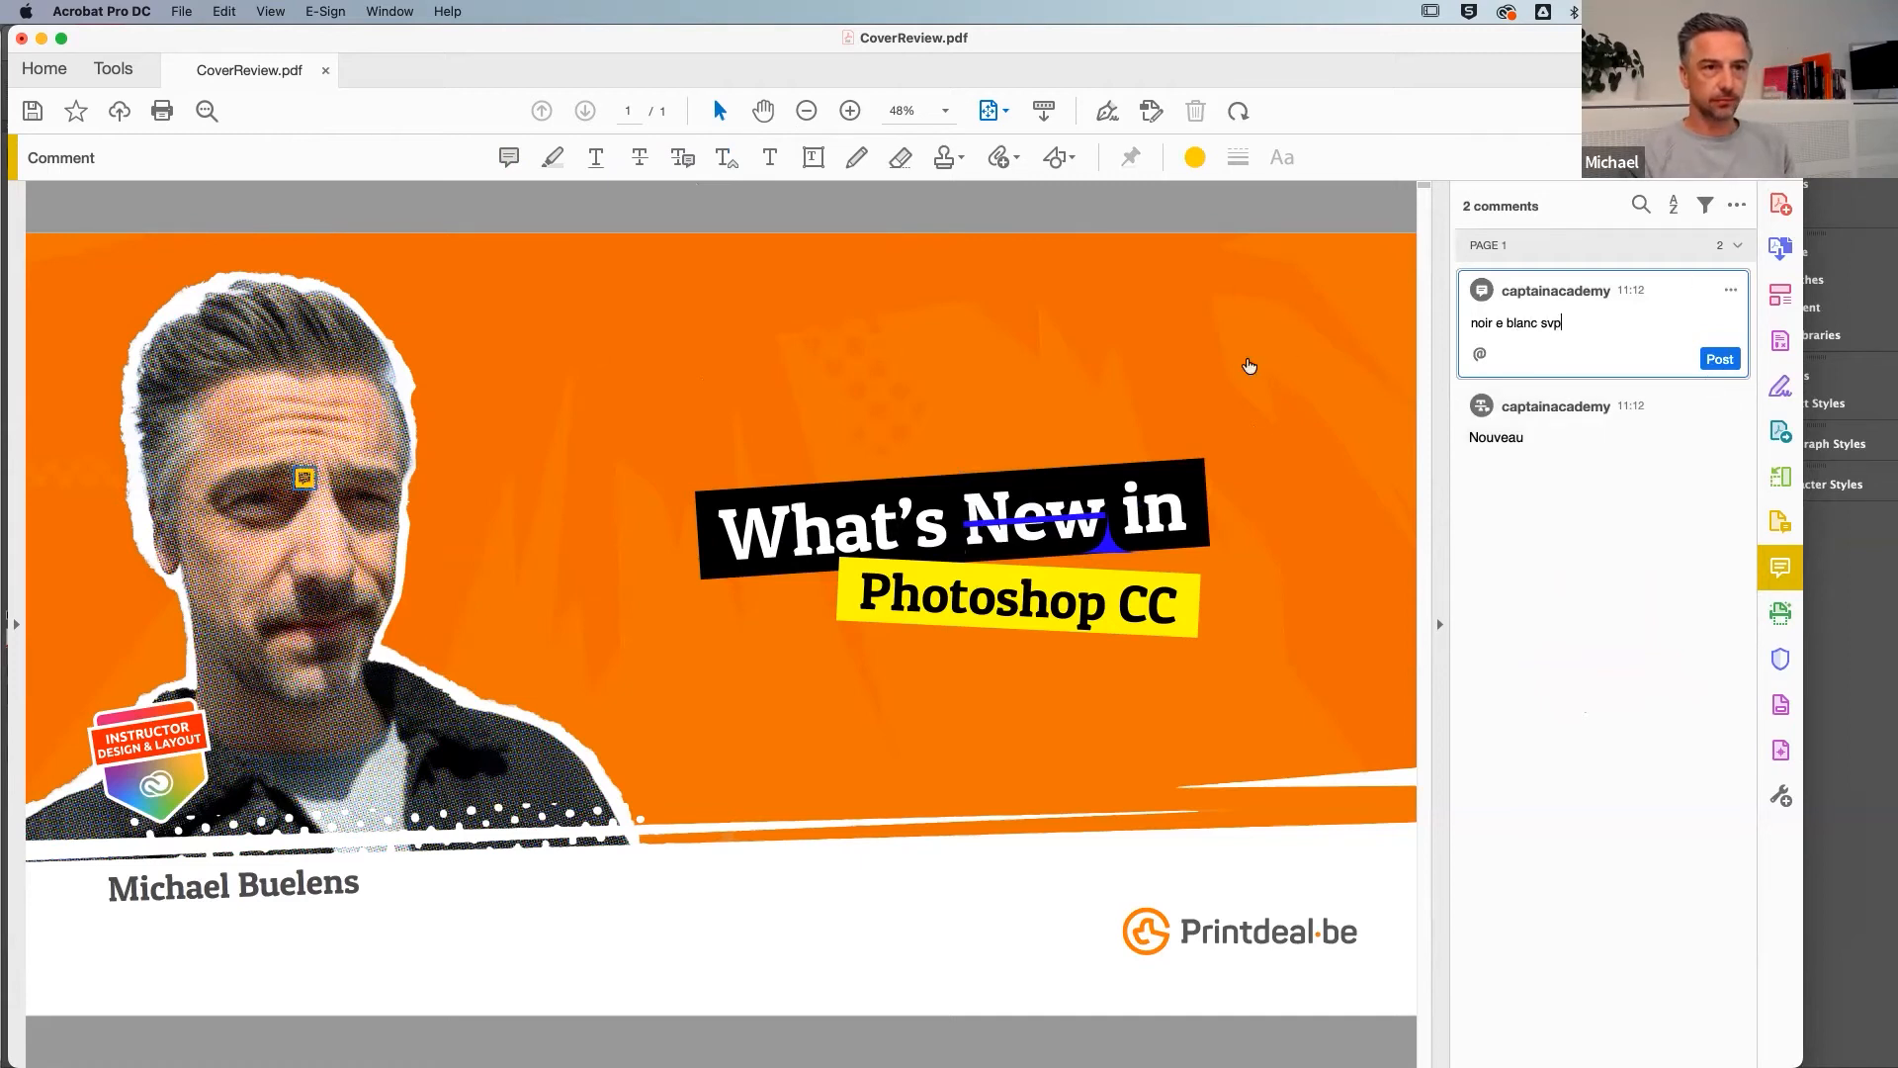
pyautogui.click(1719, 359)
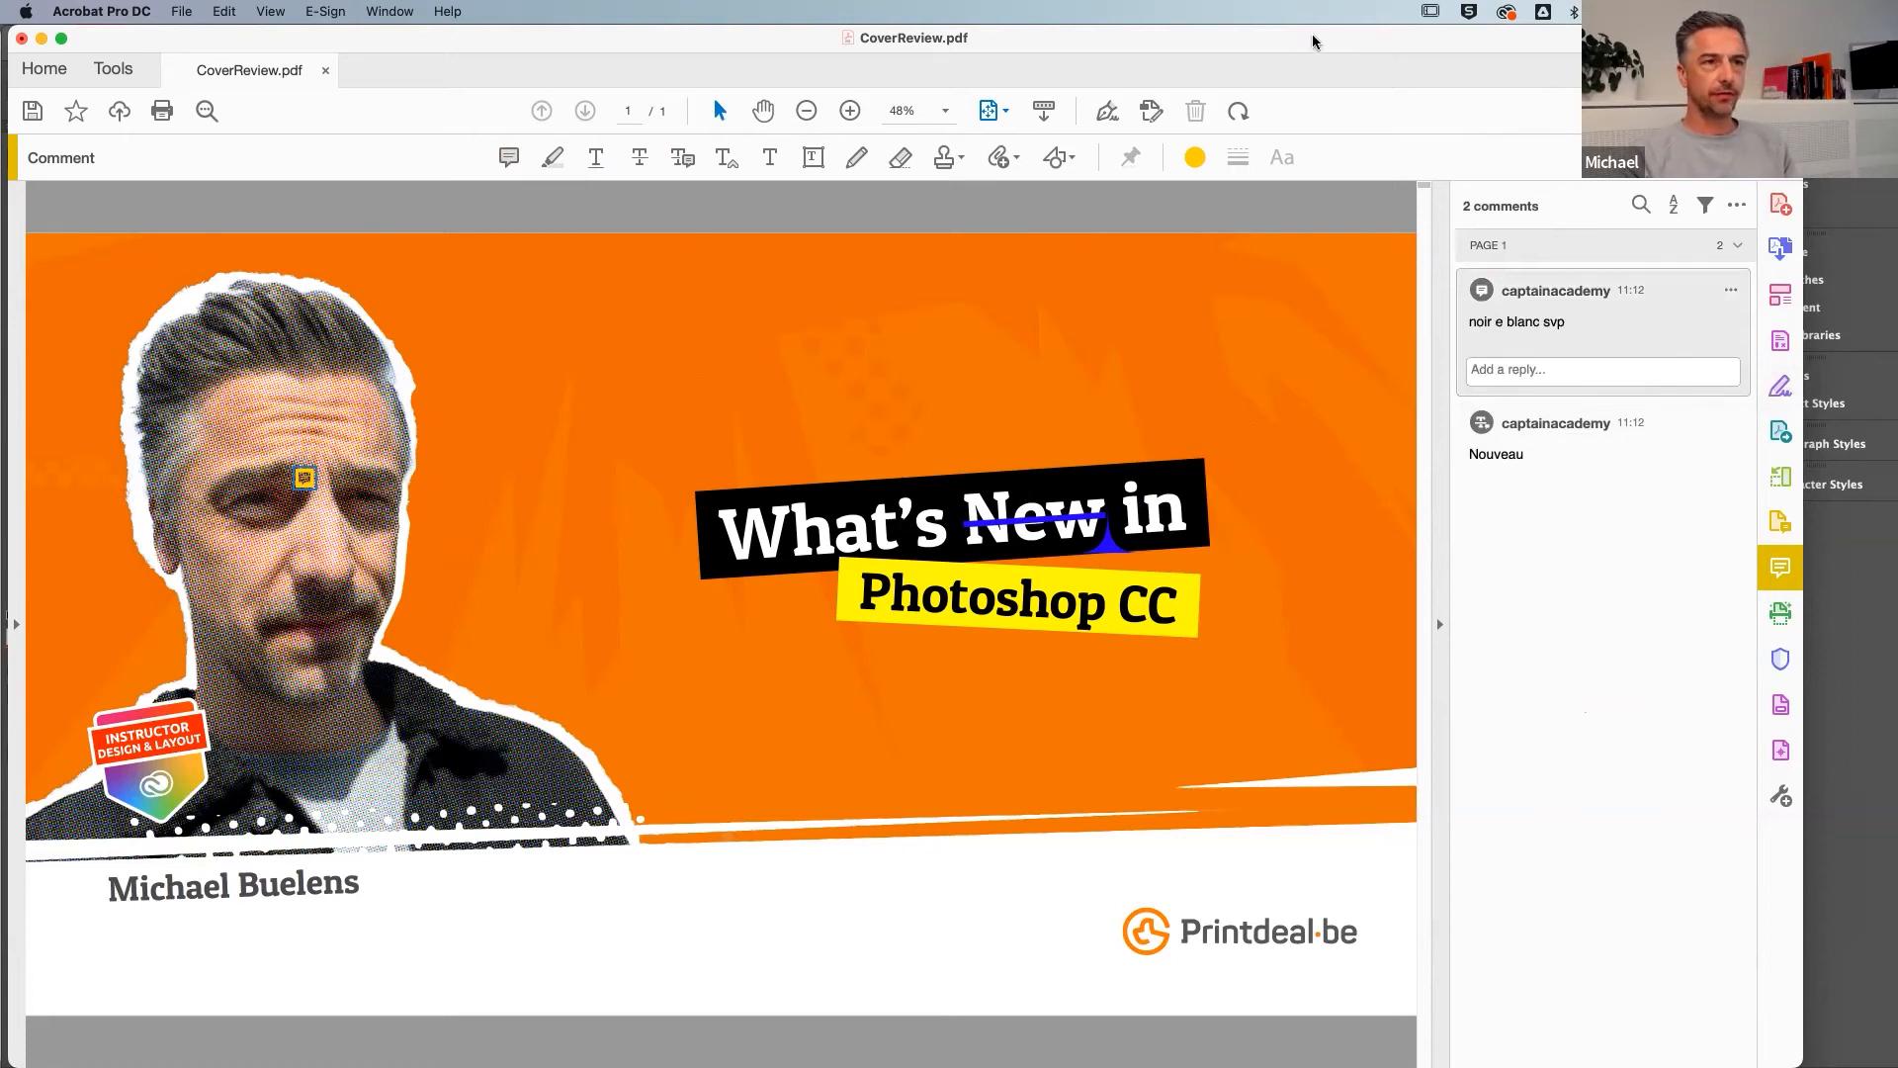
pyautogui.click(835, 334)
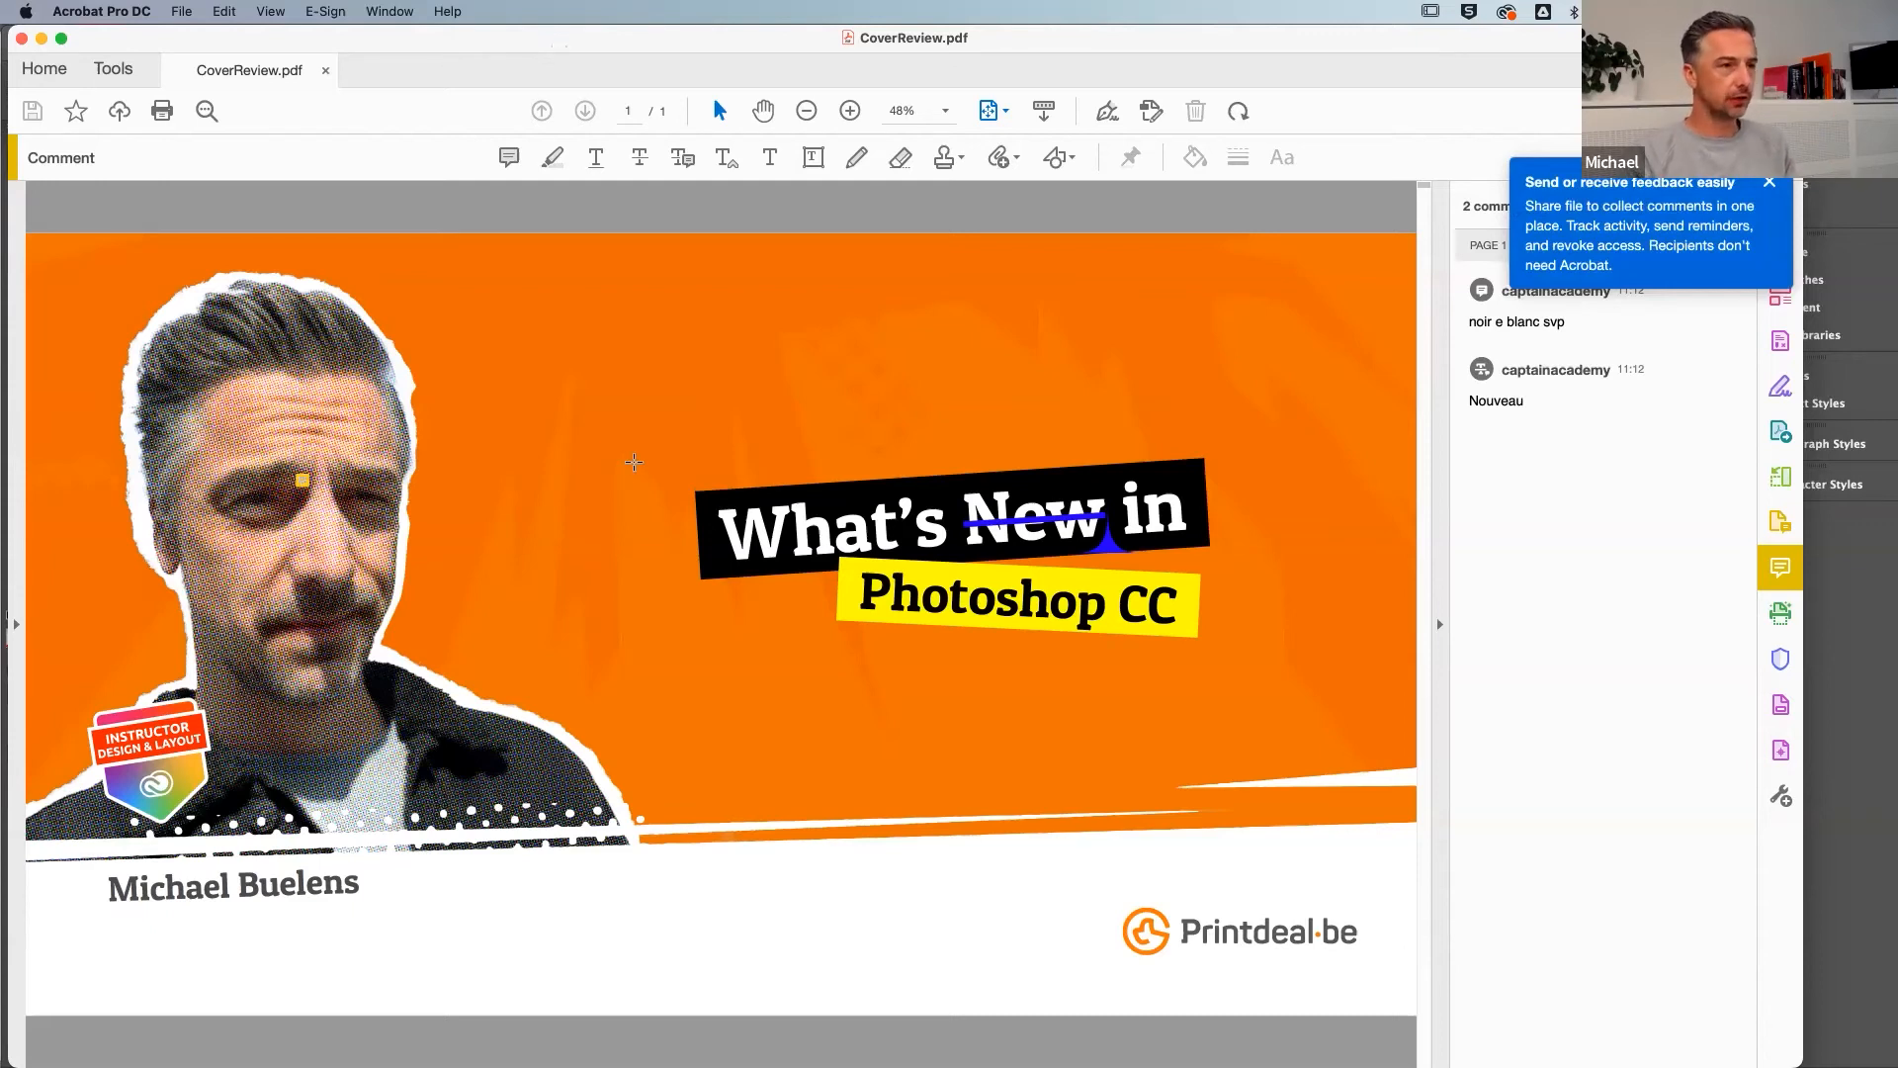
# Close CoverReview.pdf, switch to InDesign and dismiss the Review comments
pyautogui.press('super+w')
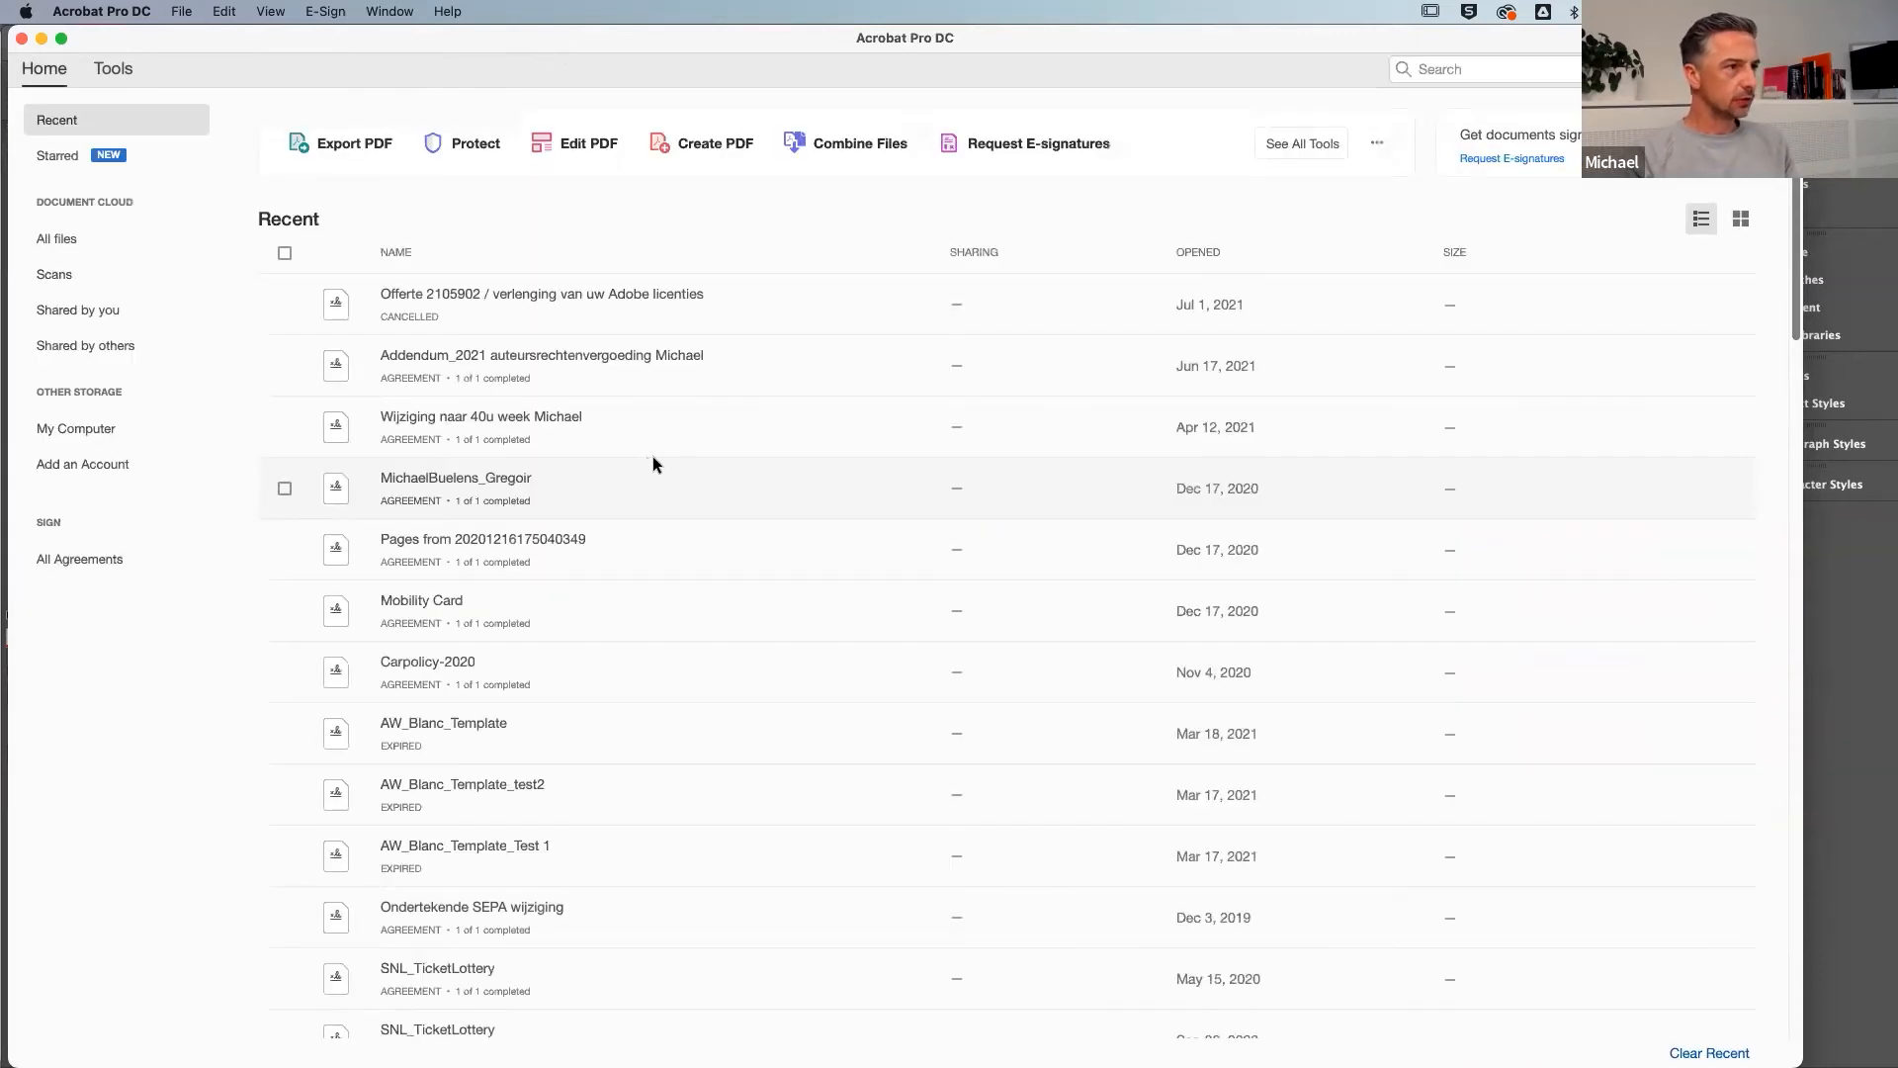
pyautogui.press('super+Tab')
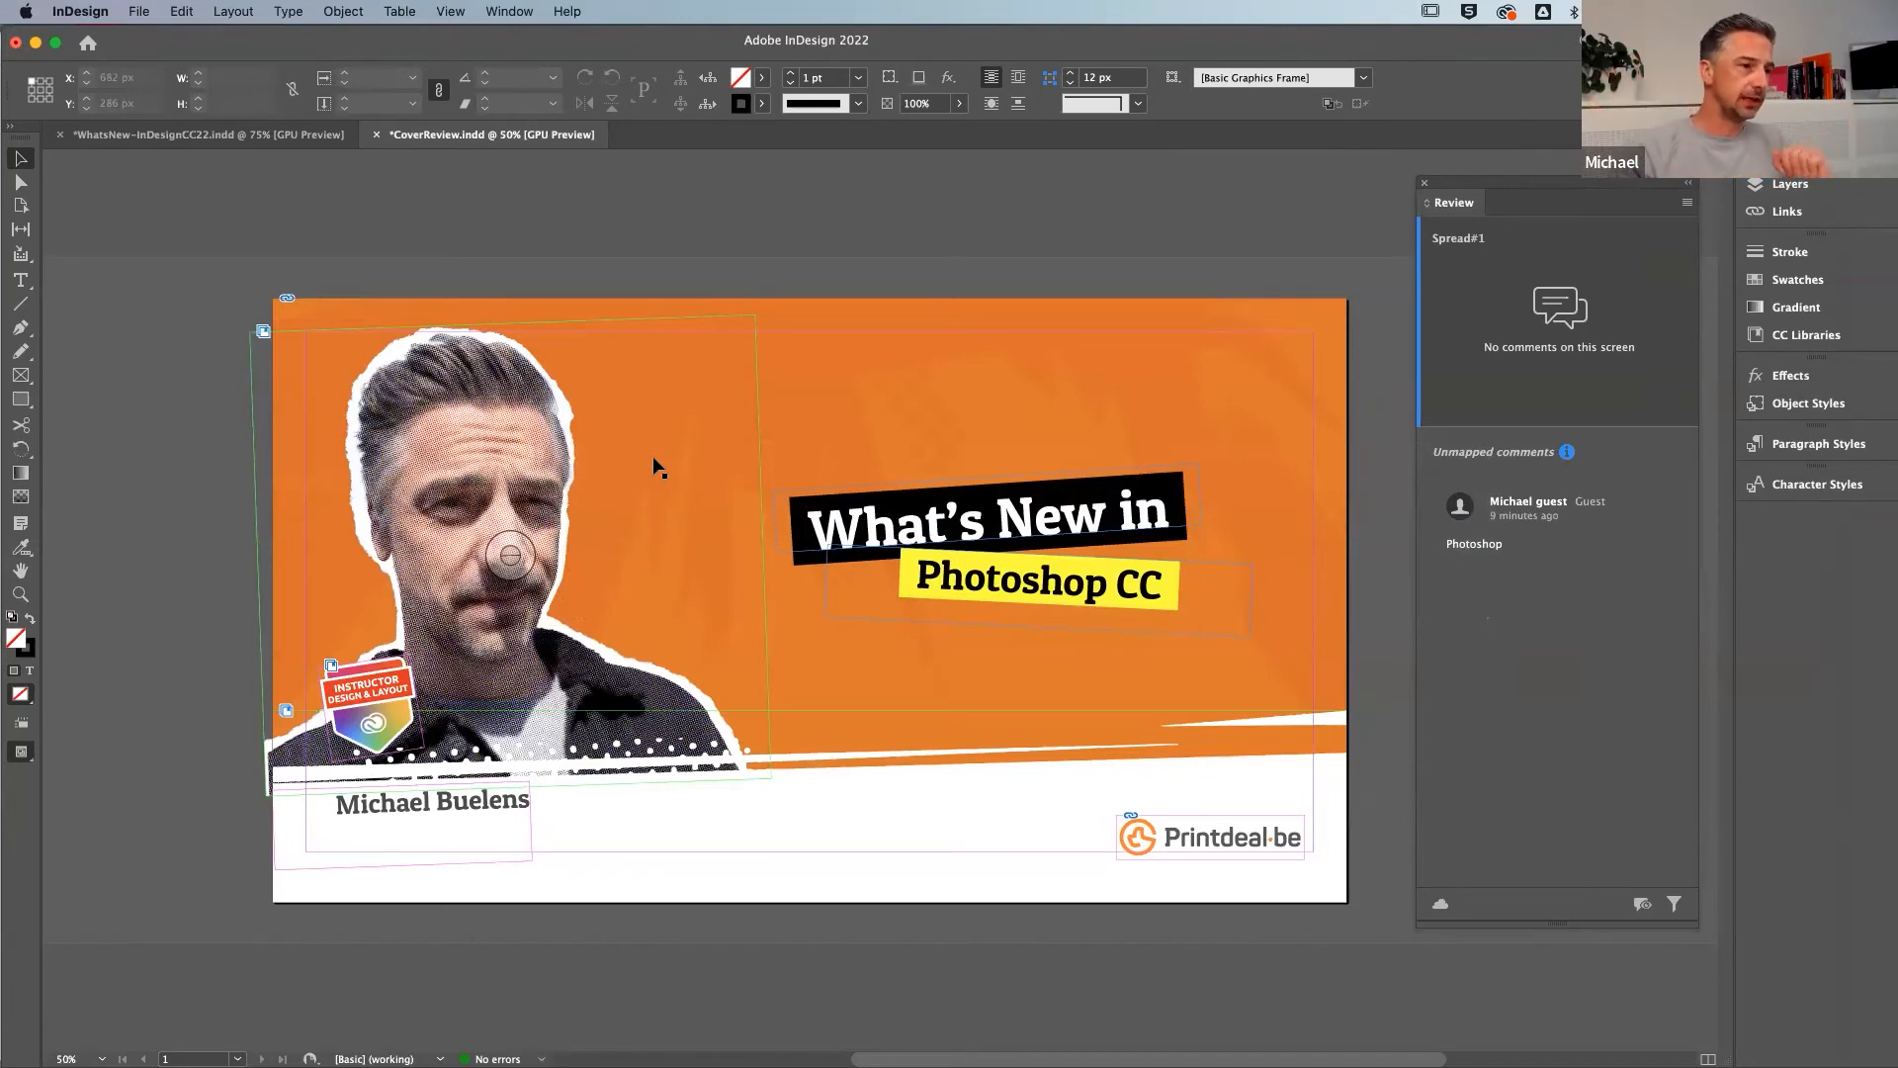
pyautogui.click(1424, 183)
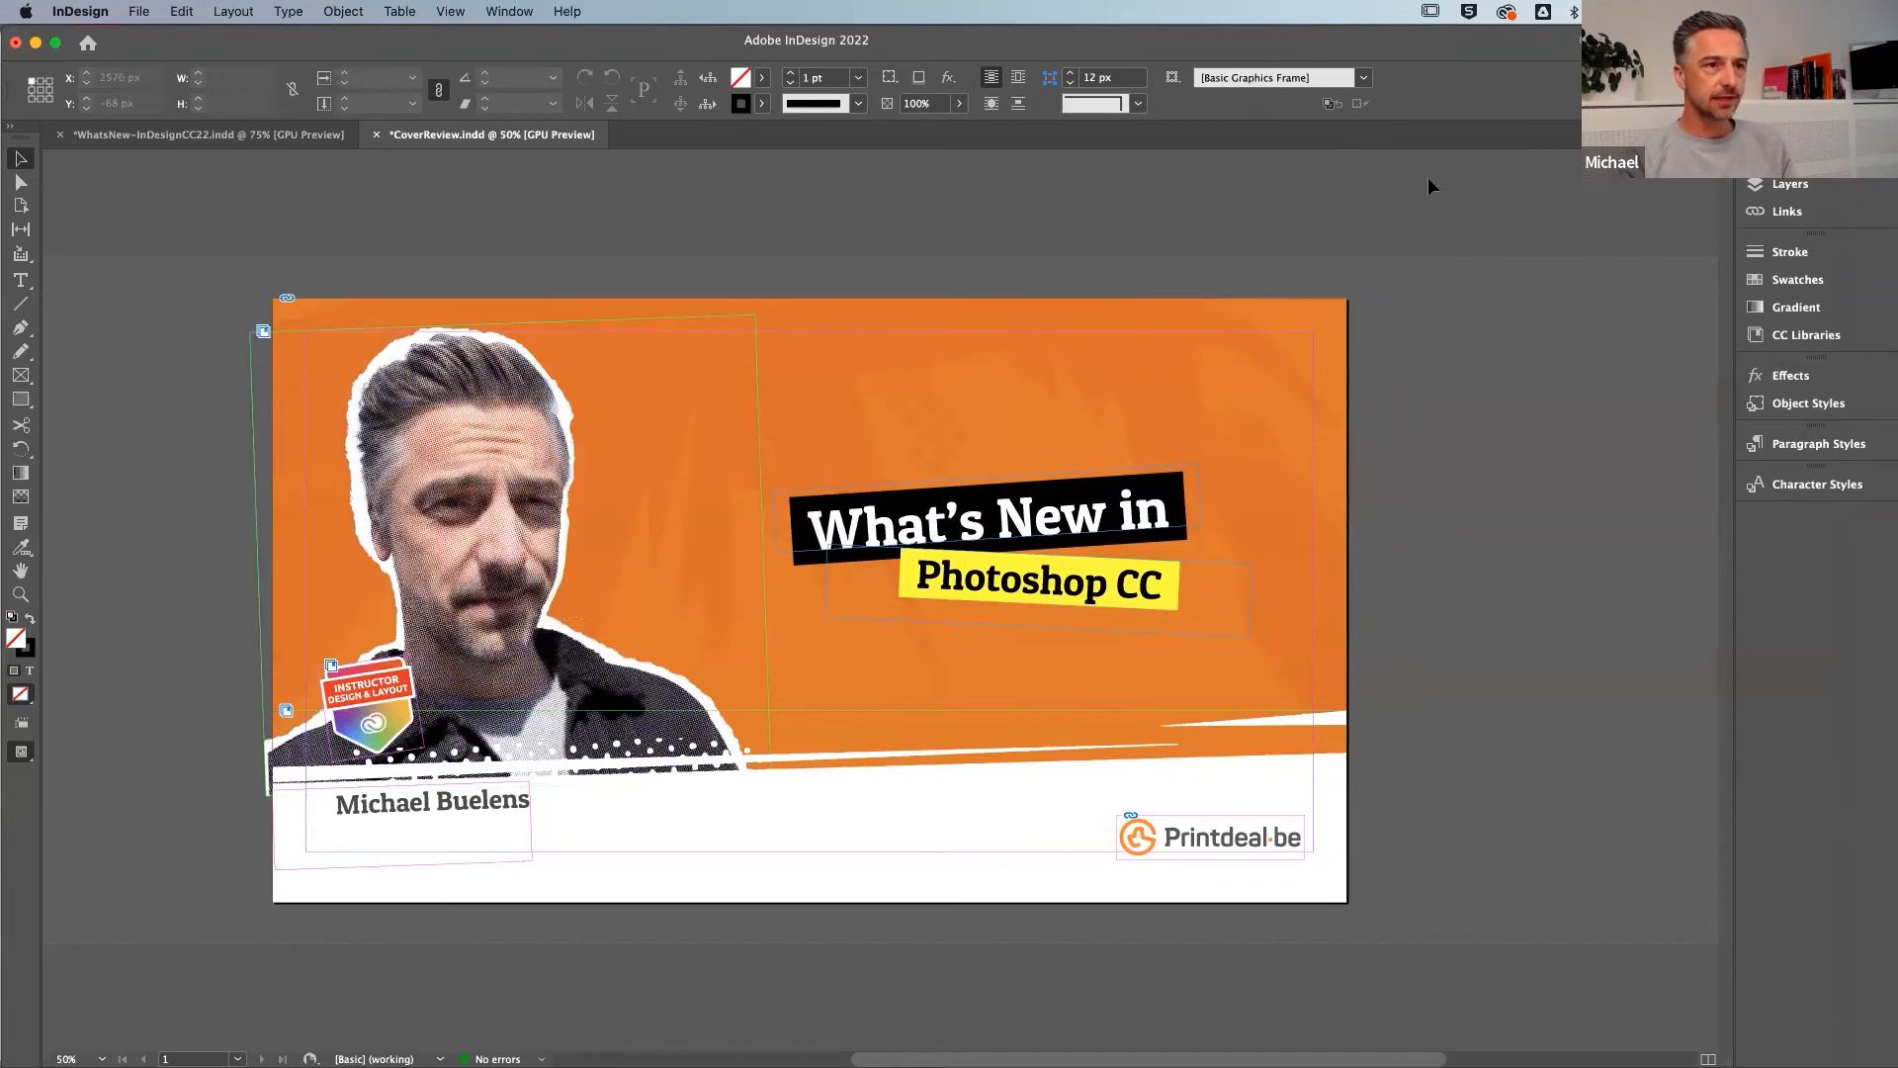
# Display PDF Comments for the cover document and place them just beside the page
pyautogui.click(509, 12)
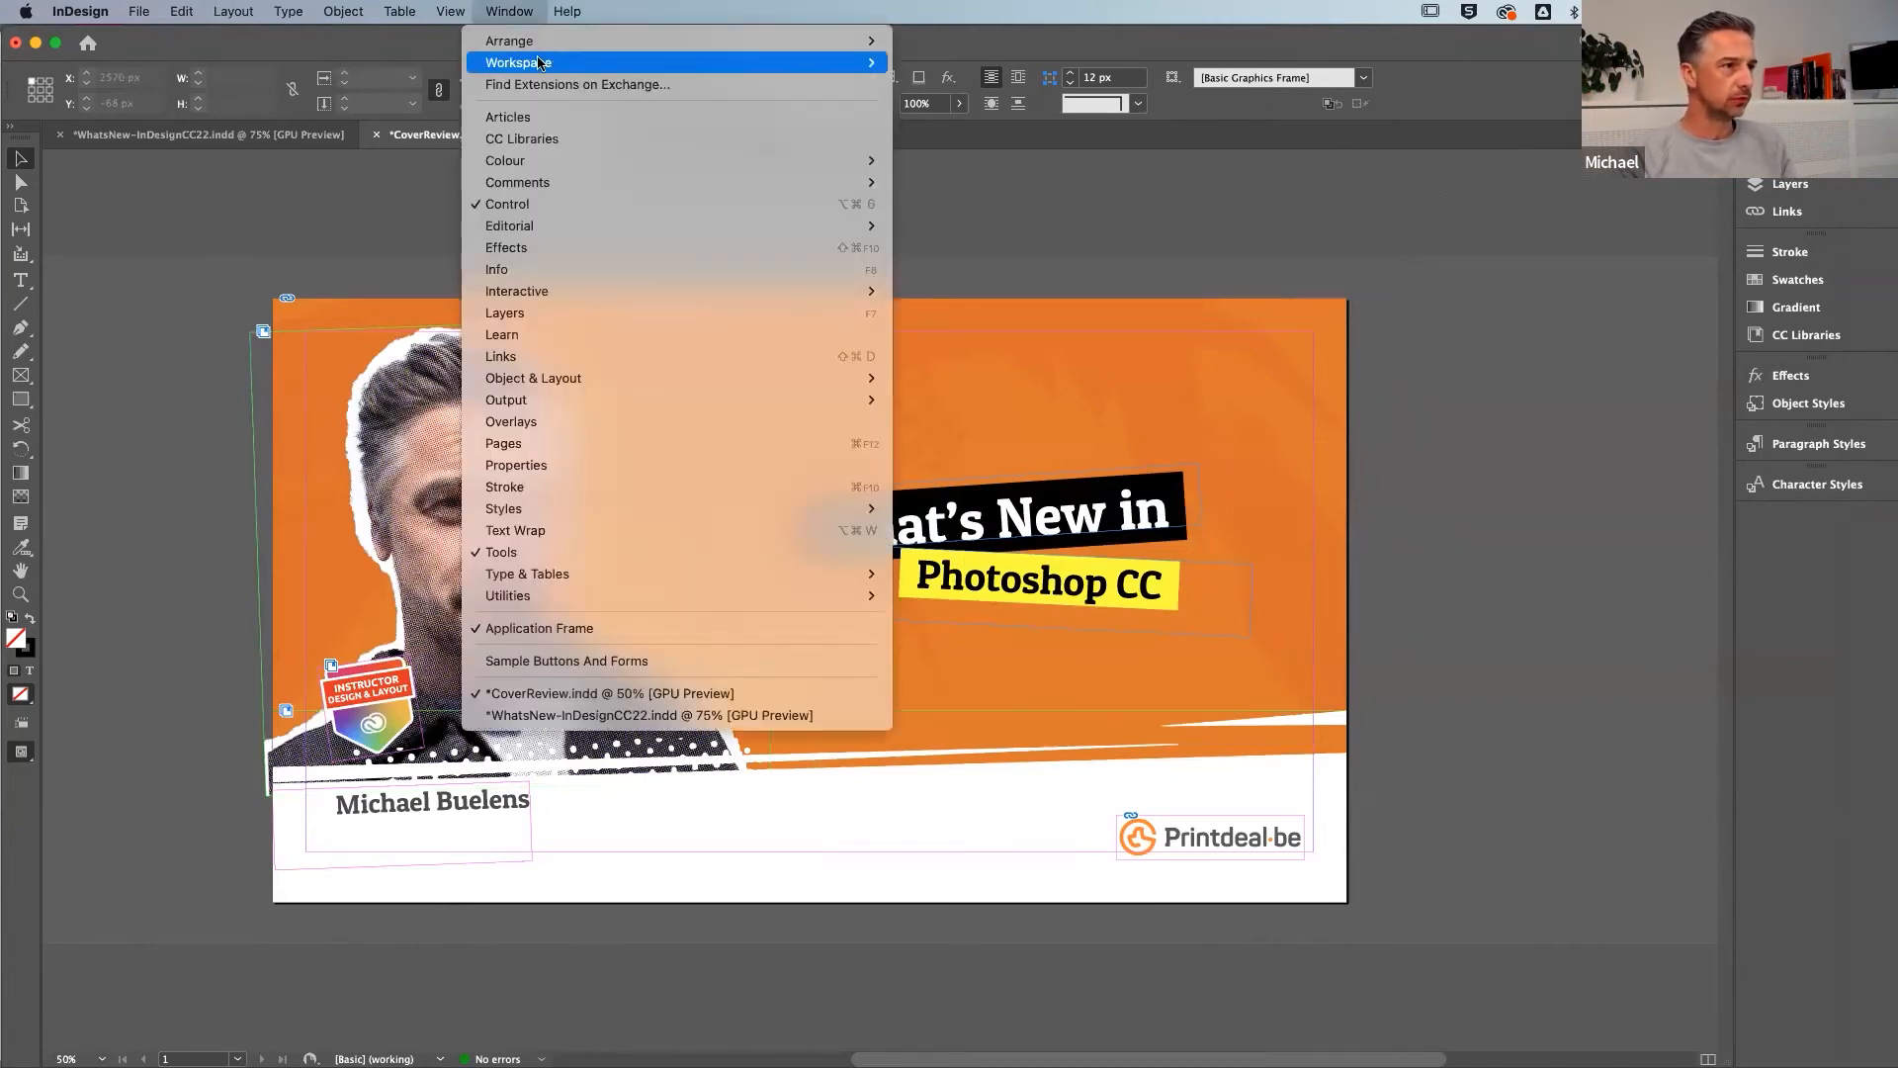
pyautogui.moveTo(583, 184)
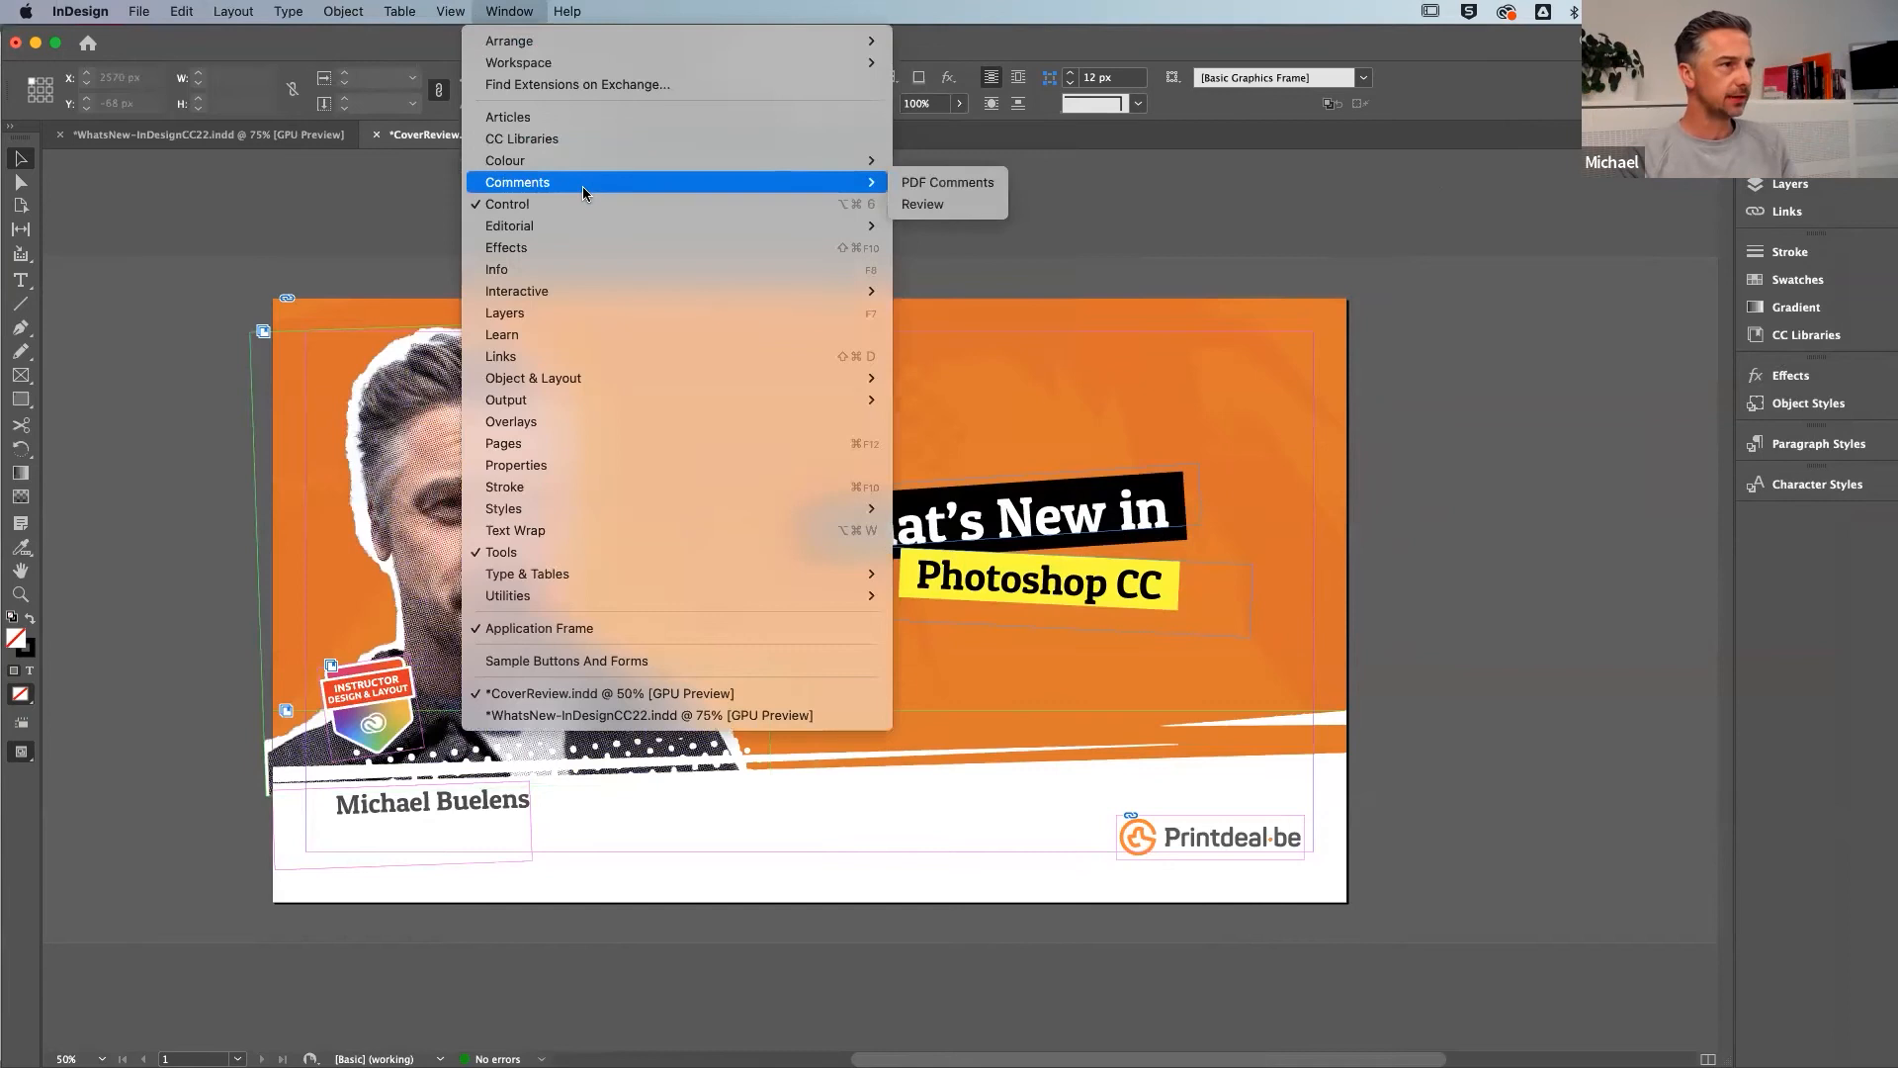
pyautogui.click(937, 184)
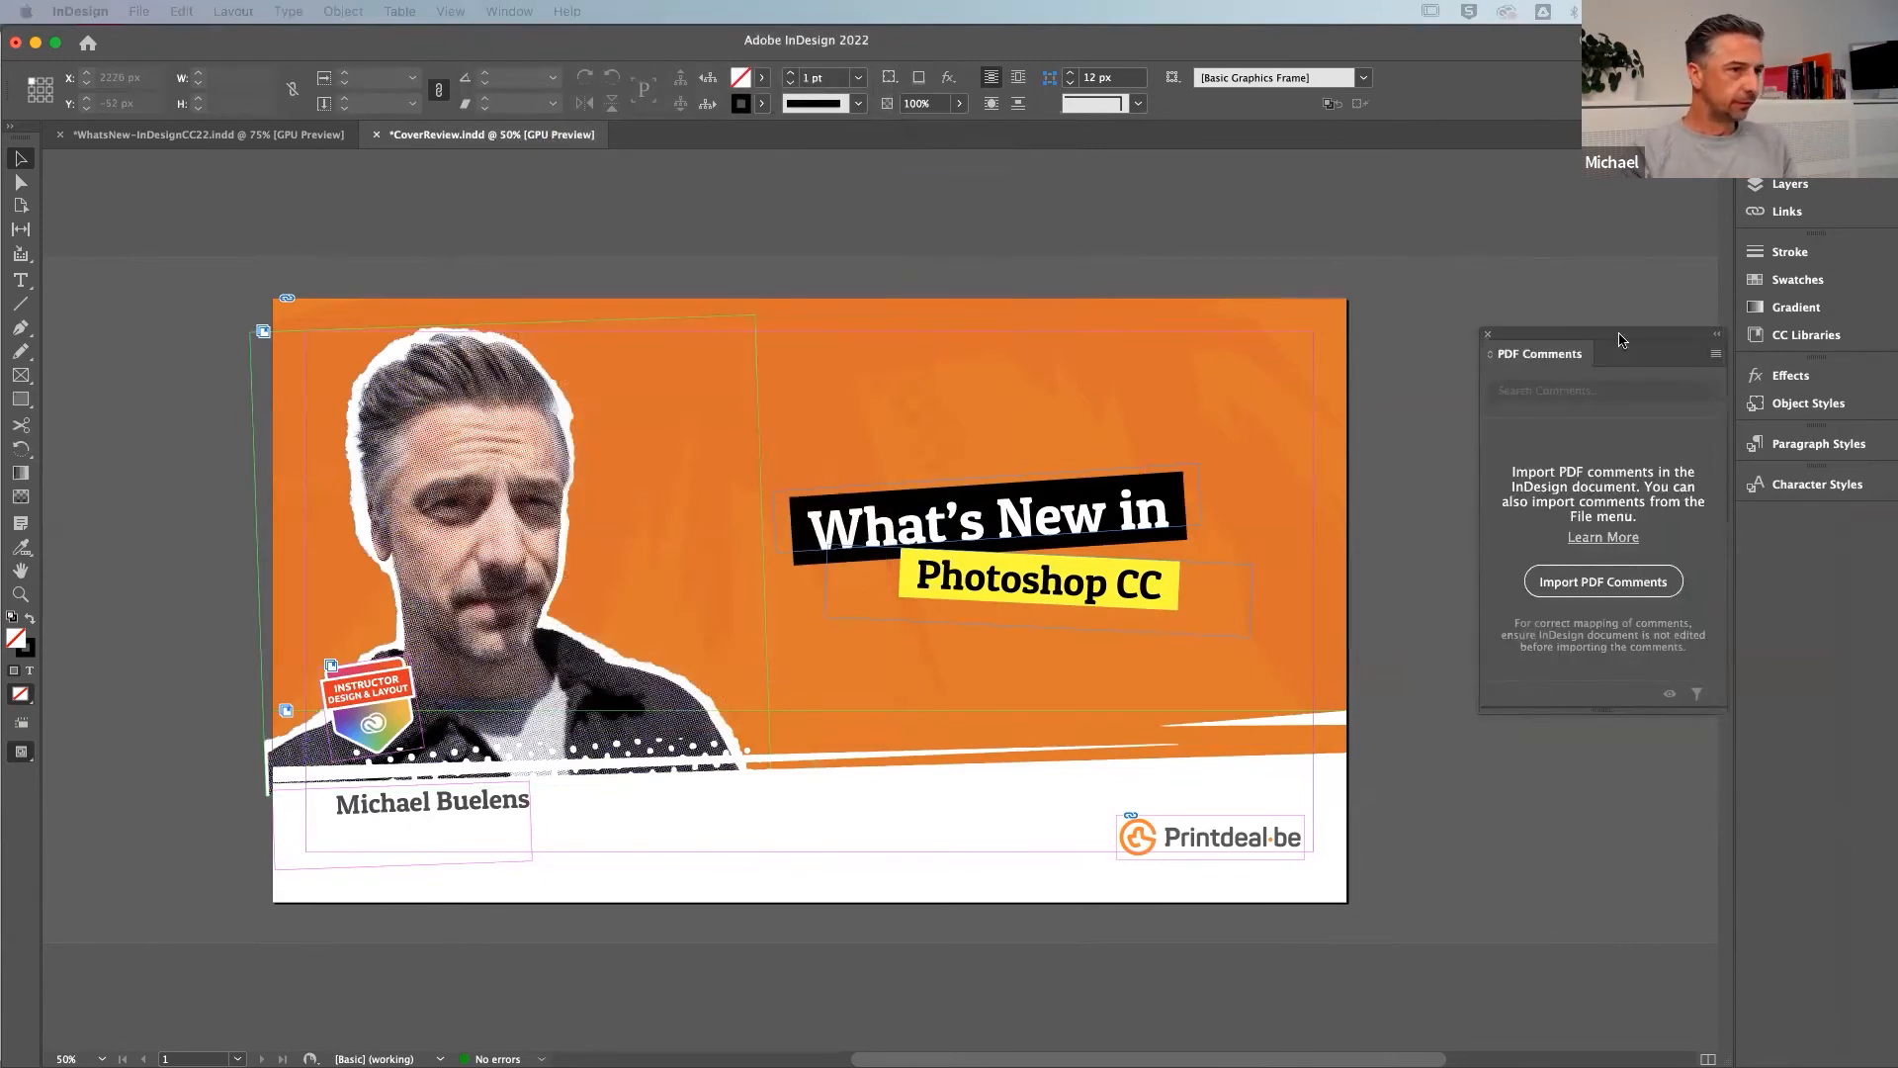
pyautogui.moveTo(1623, 339); pyautogui.dragTo(1521, 259)
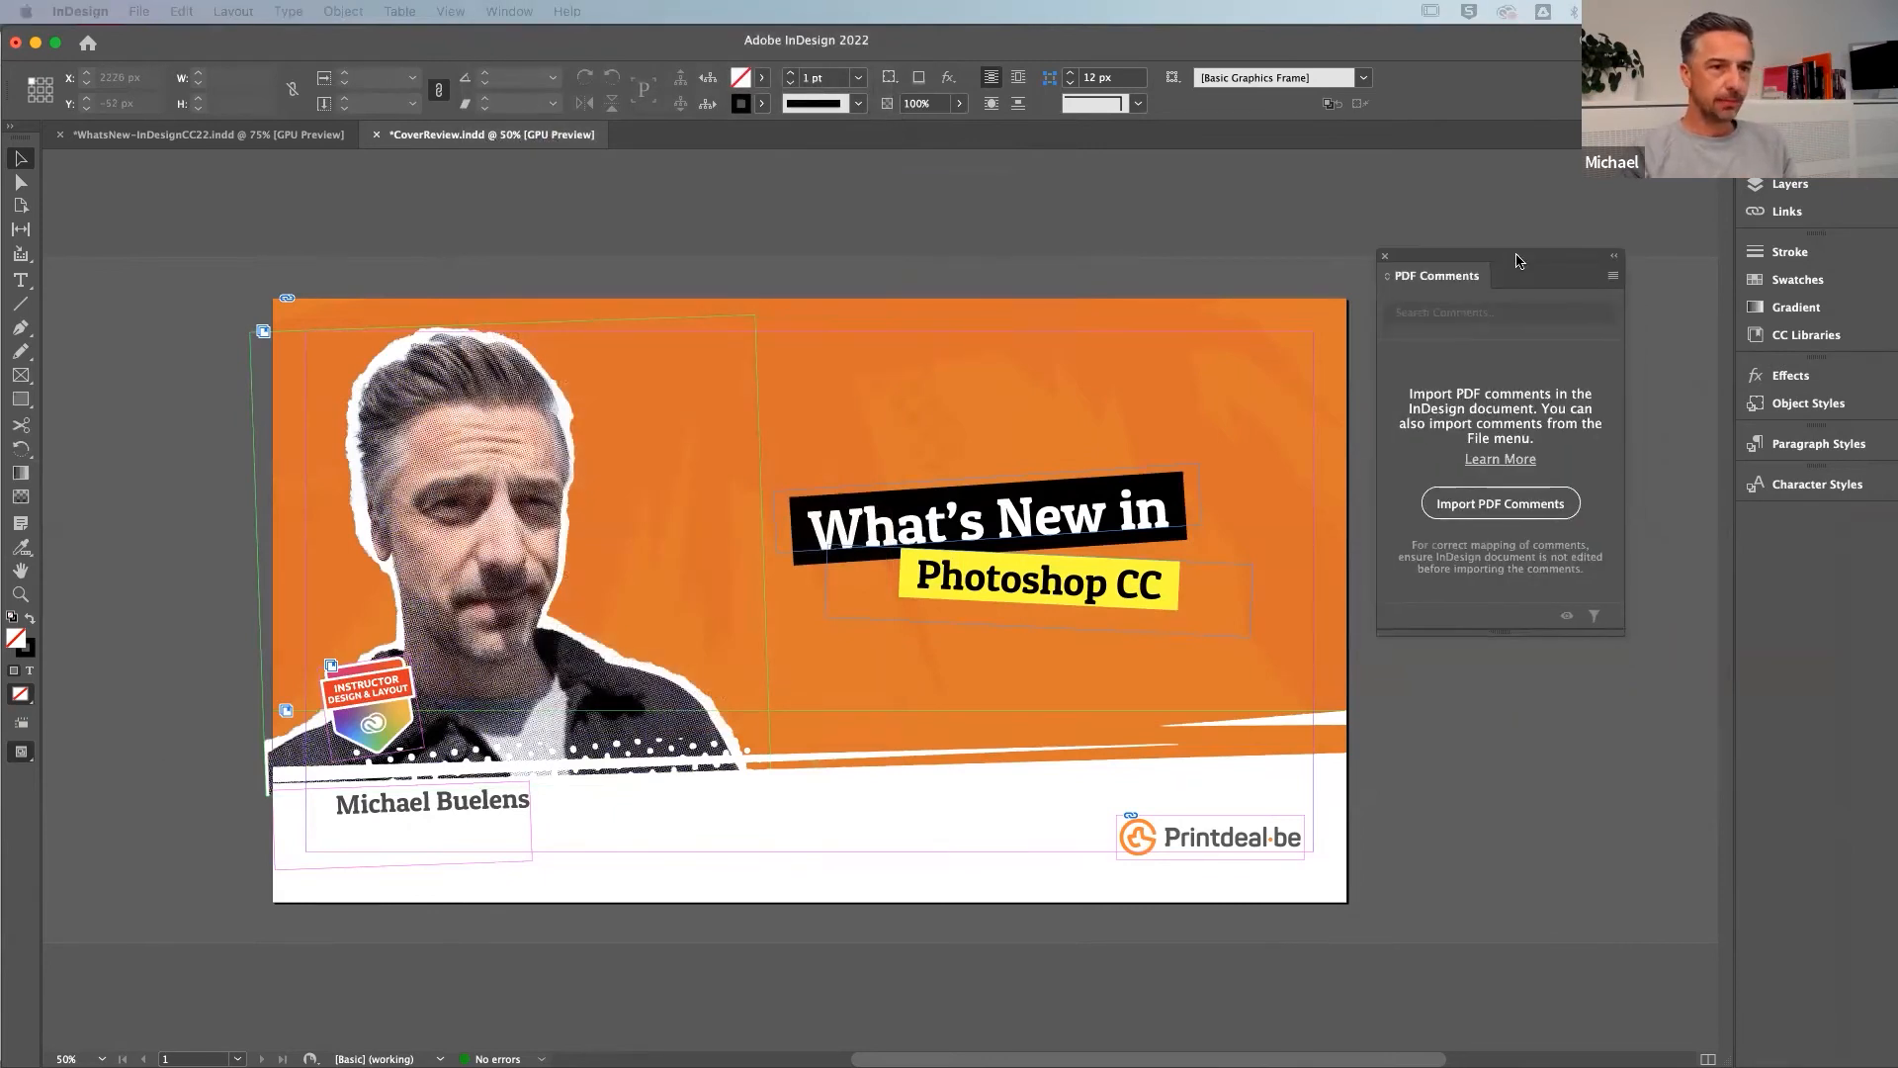
# Import the PDF comments from CoverReview.pdf on the Desktop into the cover document
pyautogui.click(1504, 507)
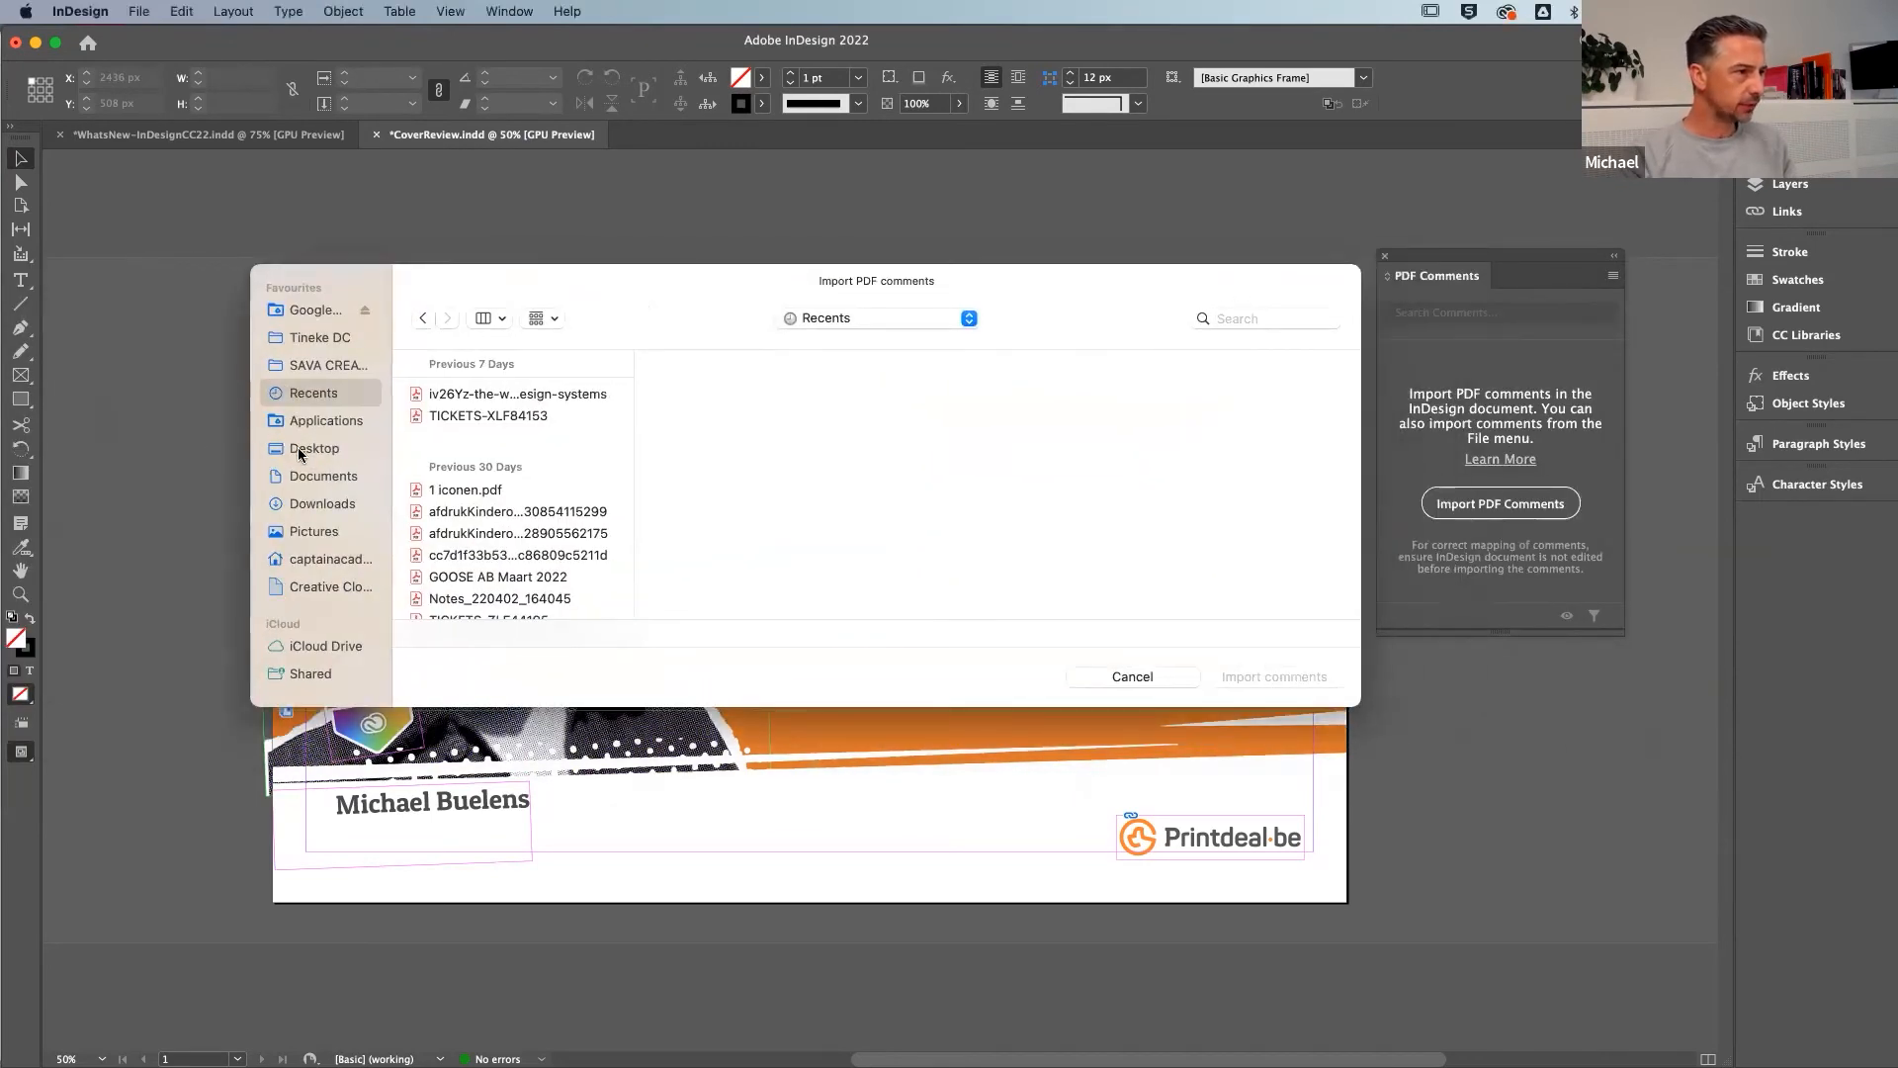
pyautogui.click(298, 447)
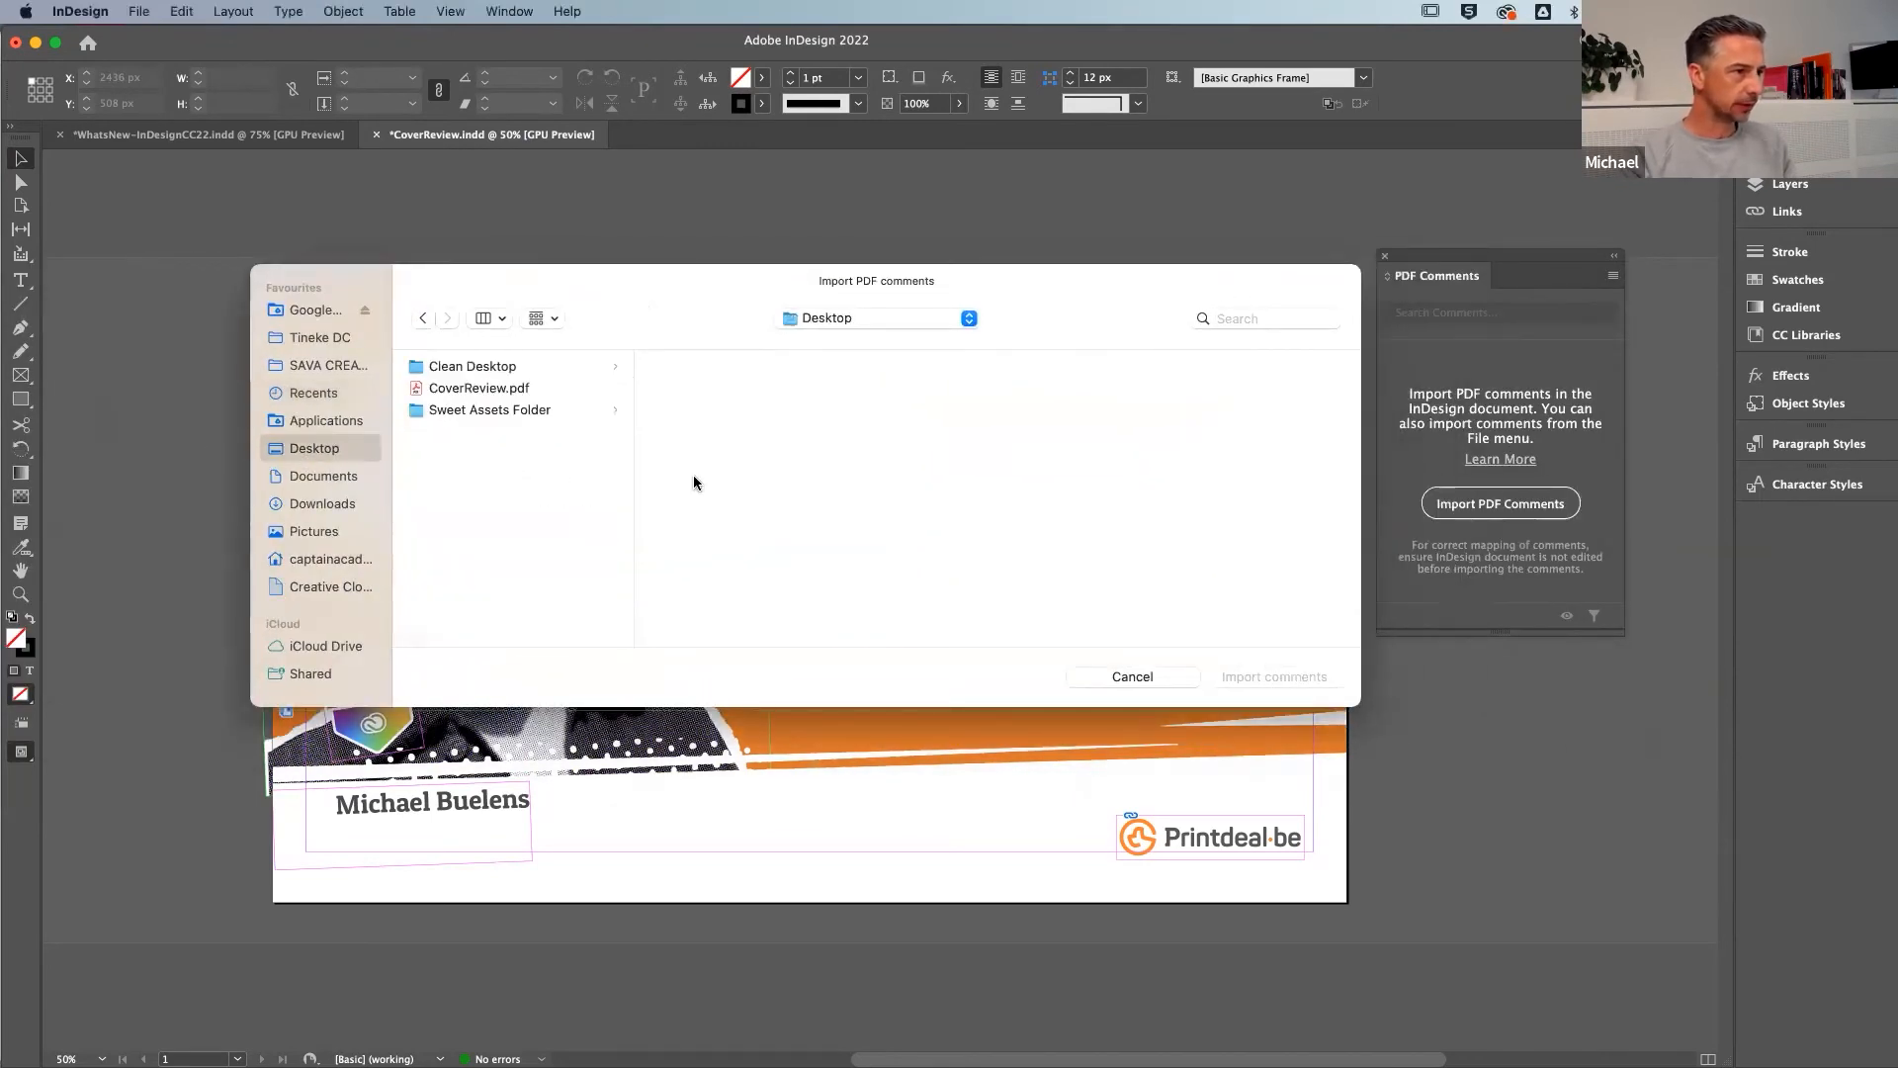
pyautogui.click(480, 391)
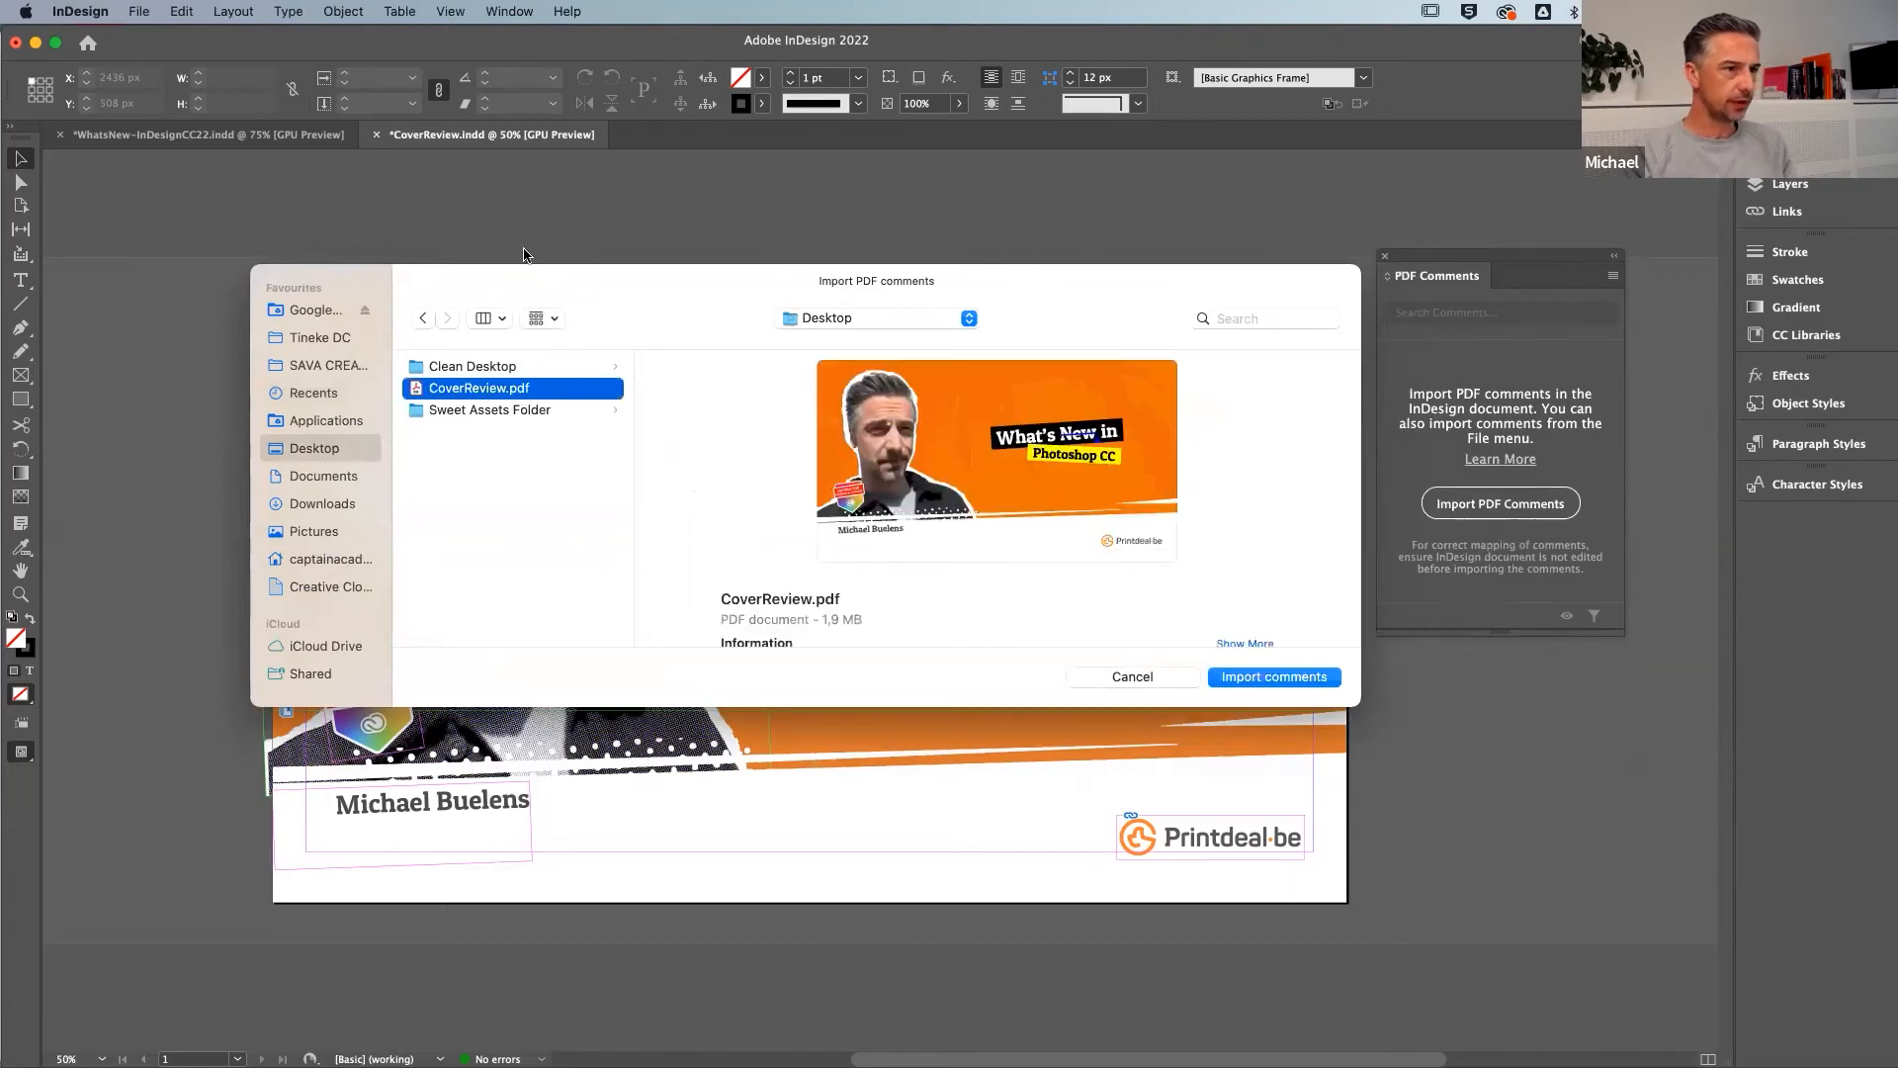
pyautogui.click(1305, 679)
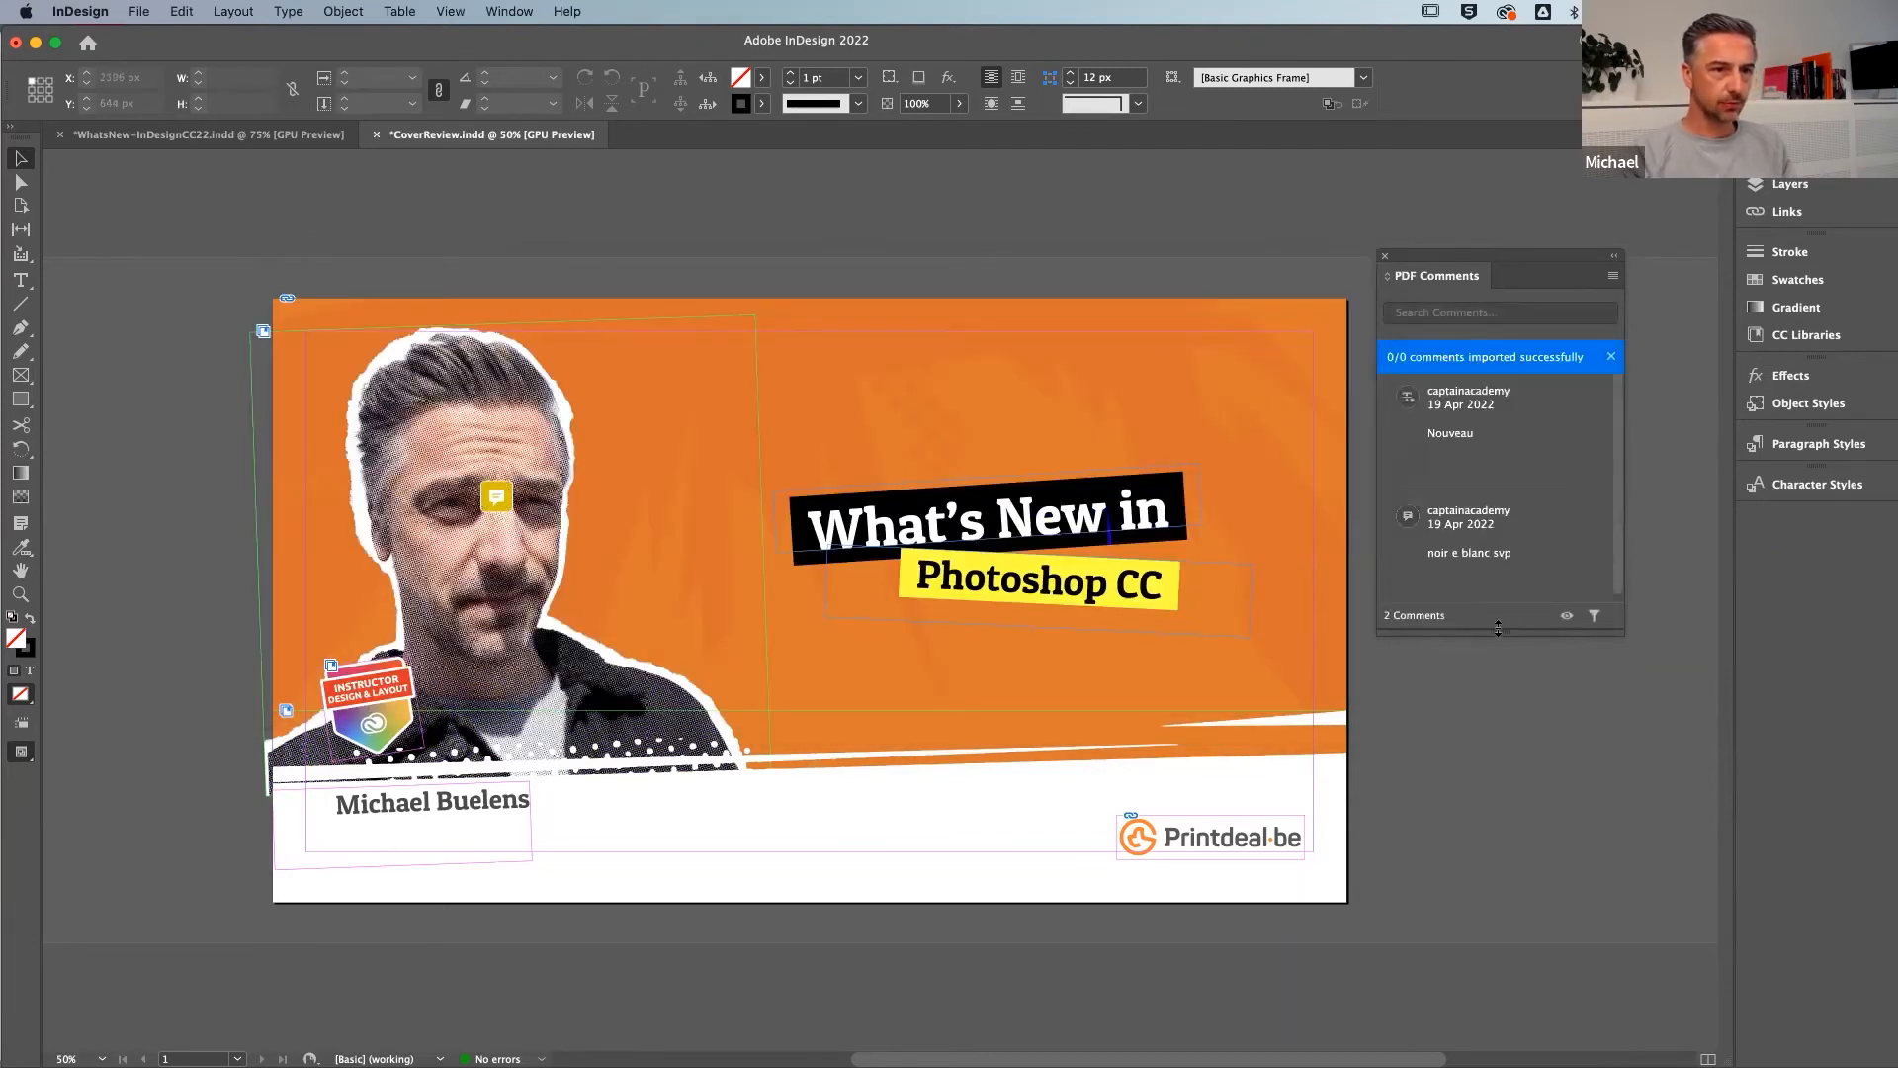
# Enlarge the PDF comments list and accept the "Nouveau" text replacement in the cover title
pyautogui.moveTo(1498, 629); pyautogui.dragTo(1514, 907)
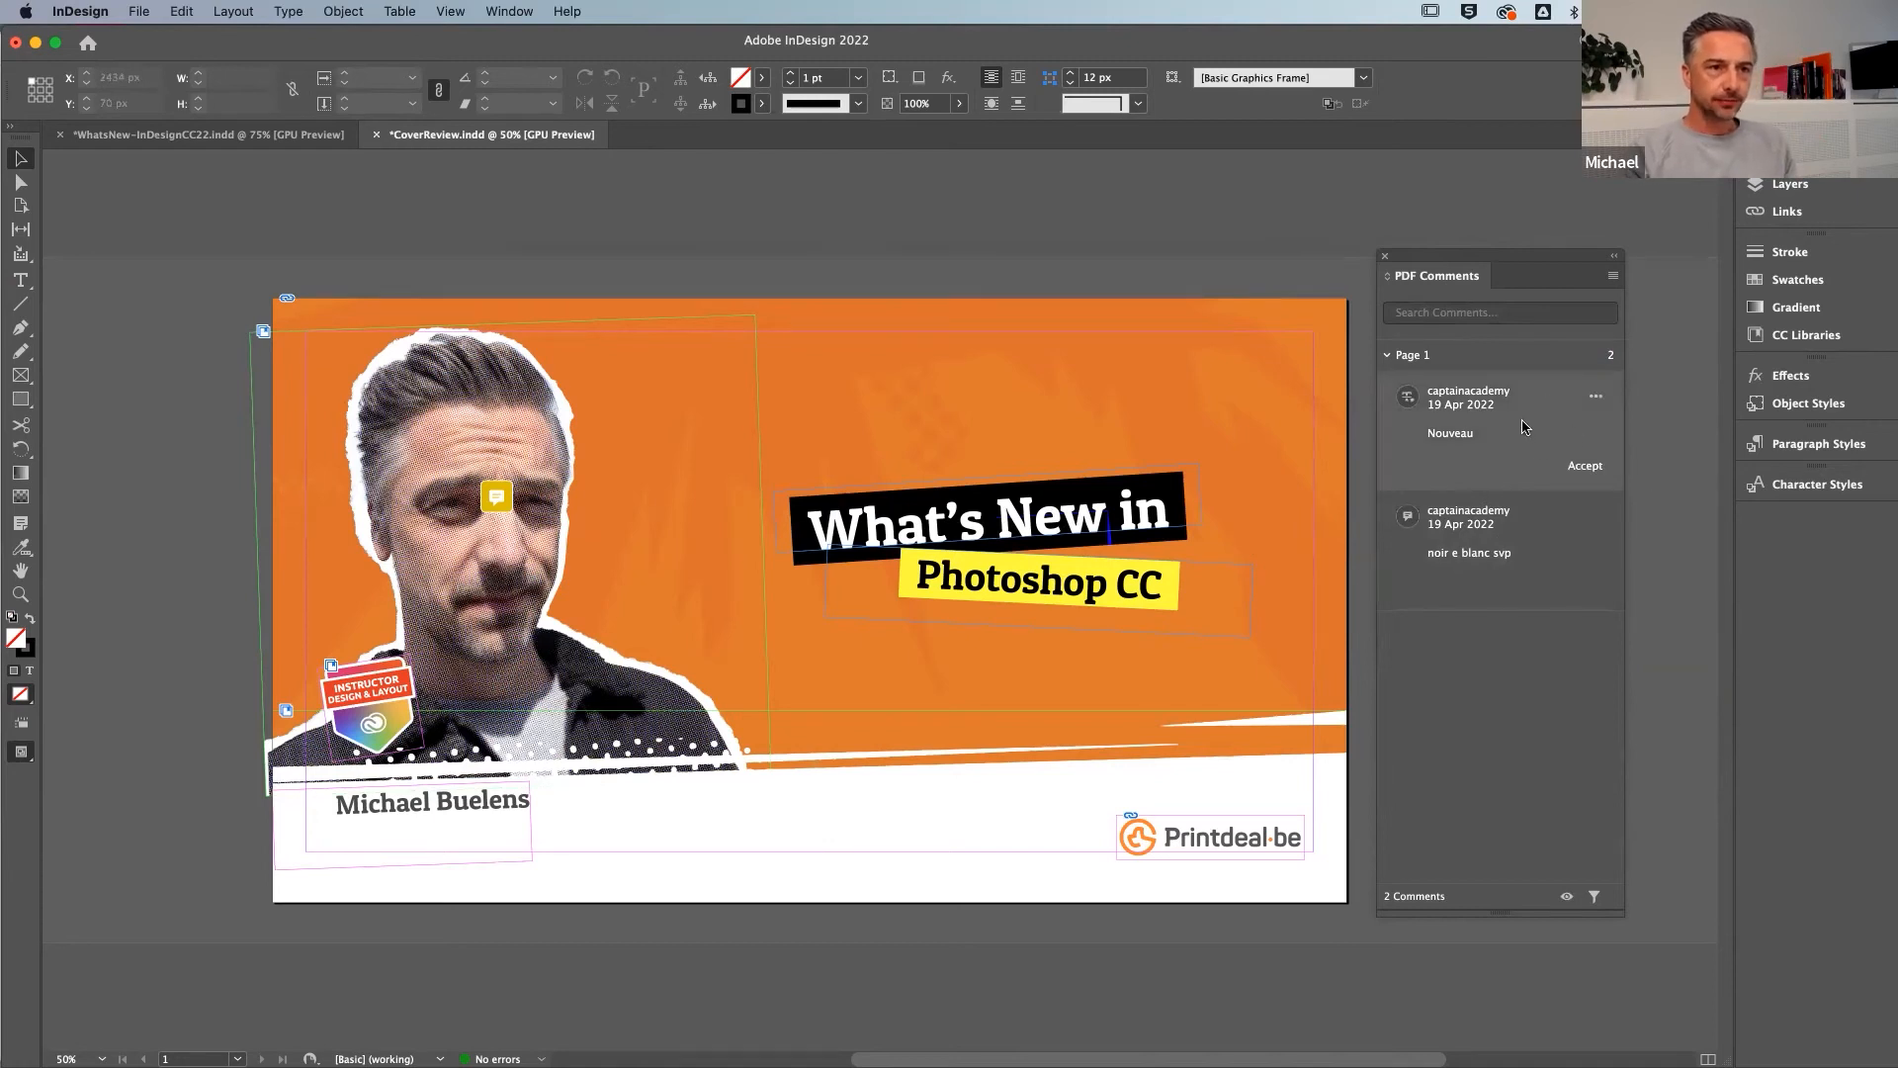
pyautogui.click(1490, 405)
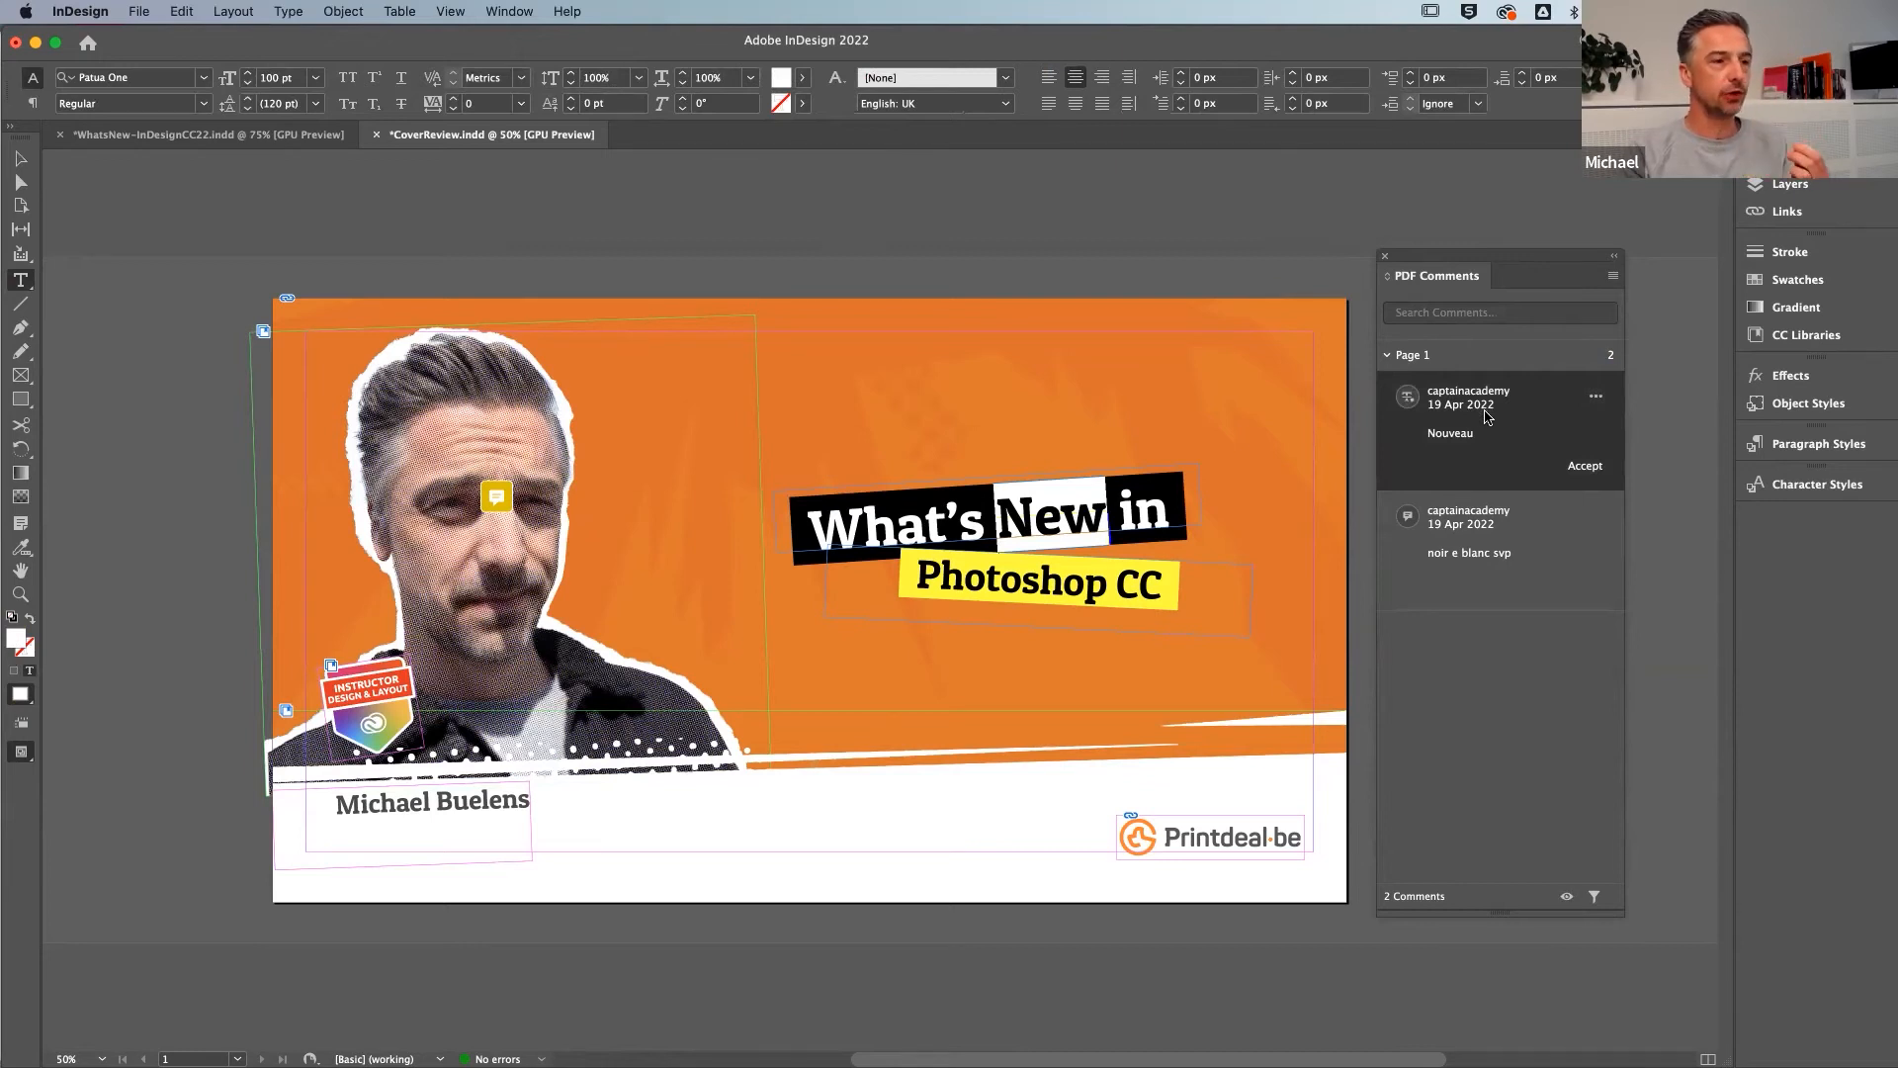
pyautogui.click(1586, 469)
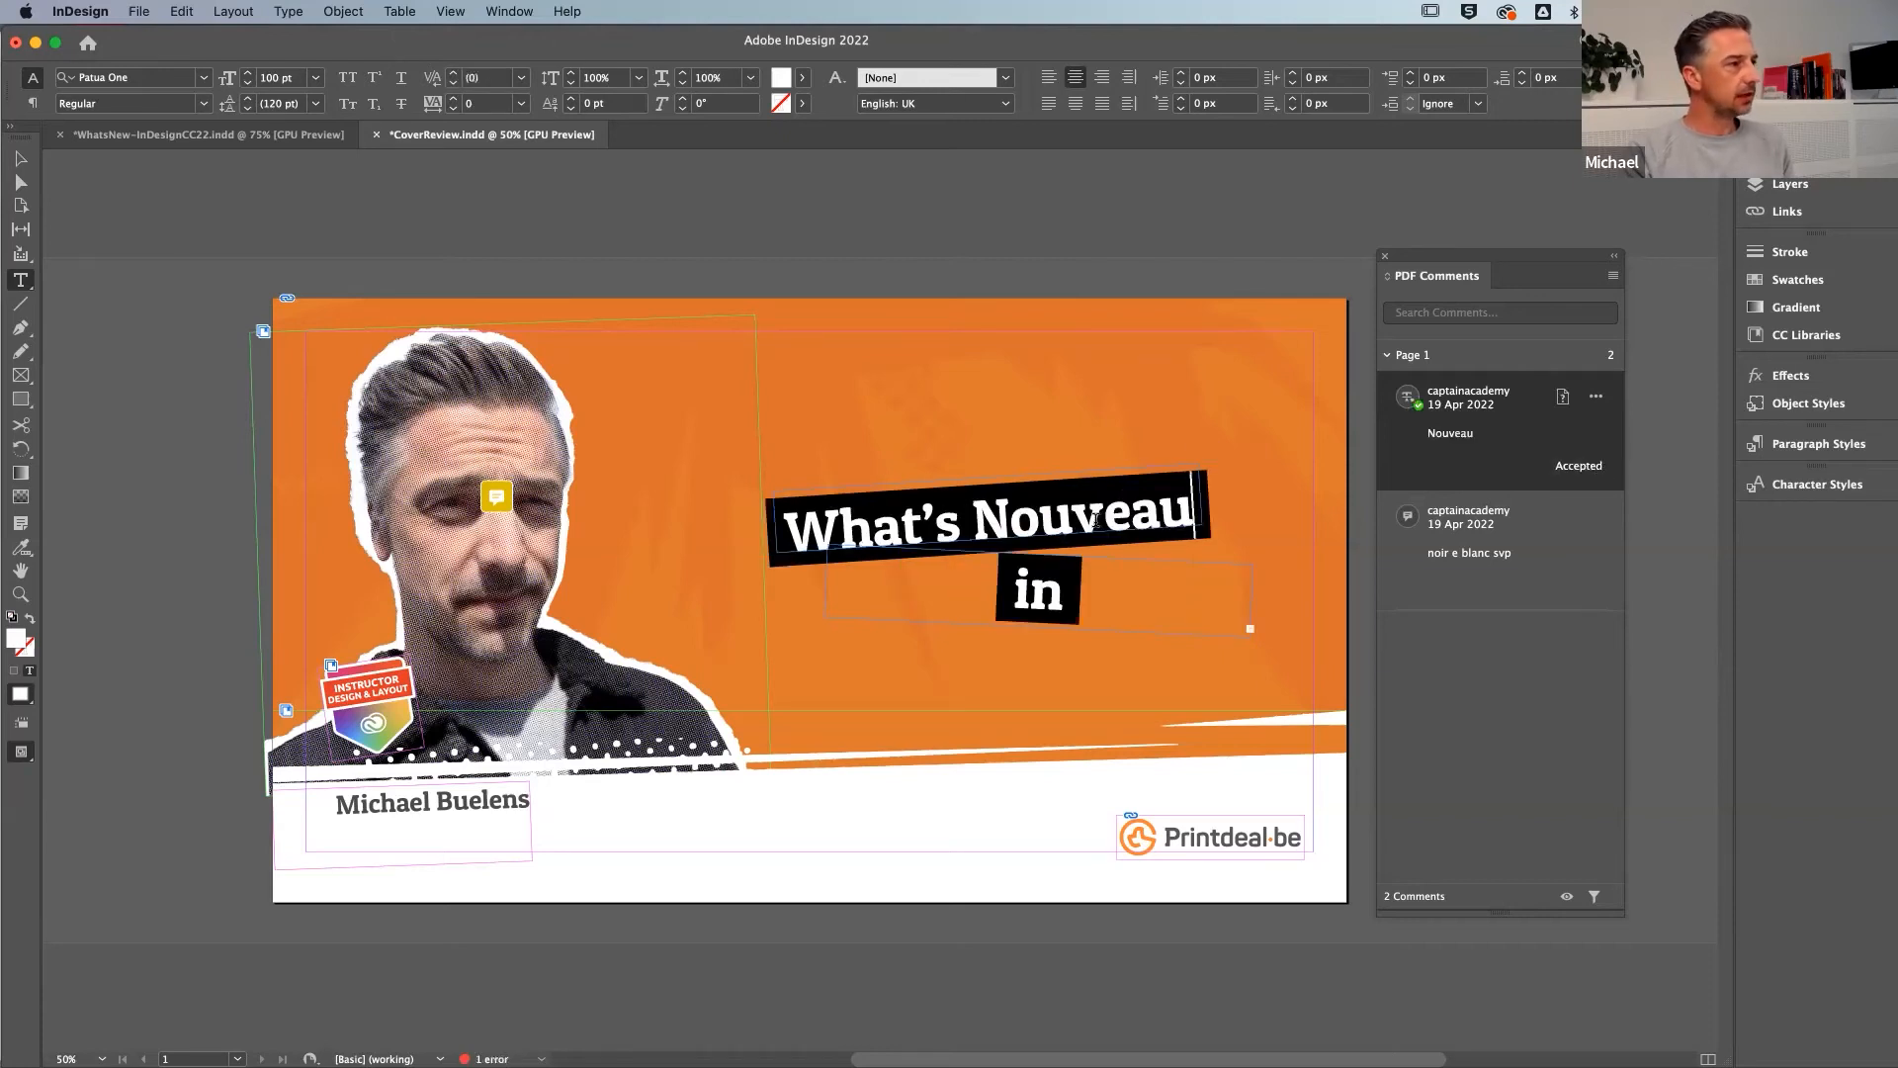
# Widen the cover's title text frame to about 893 px so "What's Nouveau in" fits on one line
pyautogui.scroll(-2, 1103, 519)
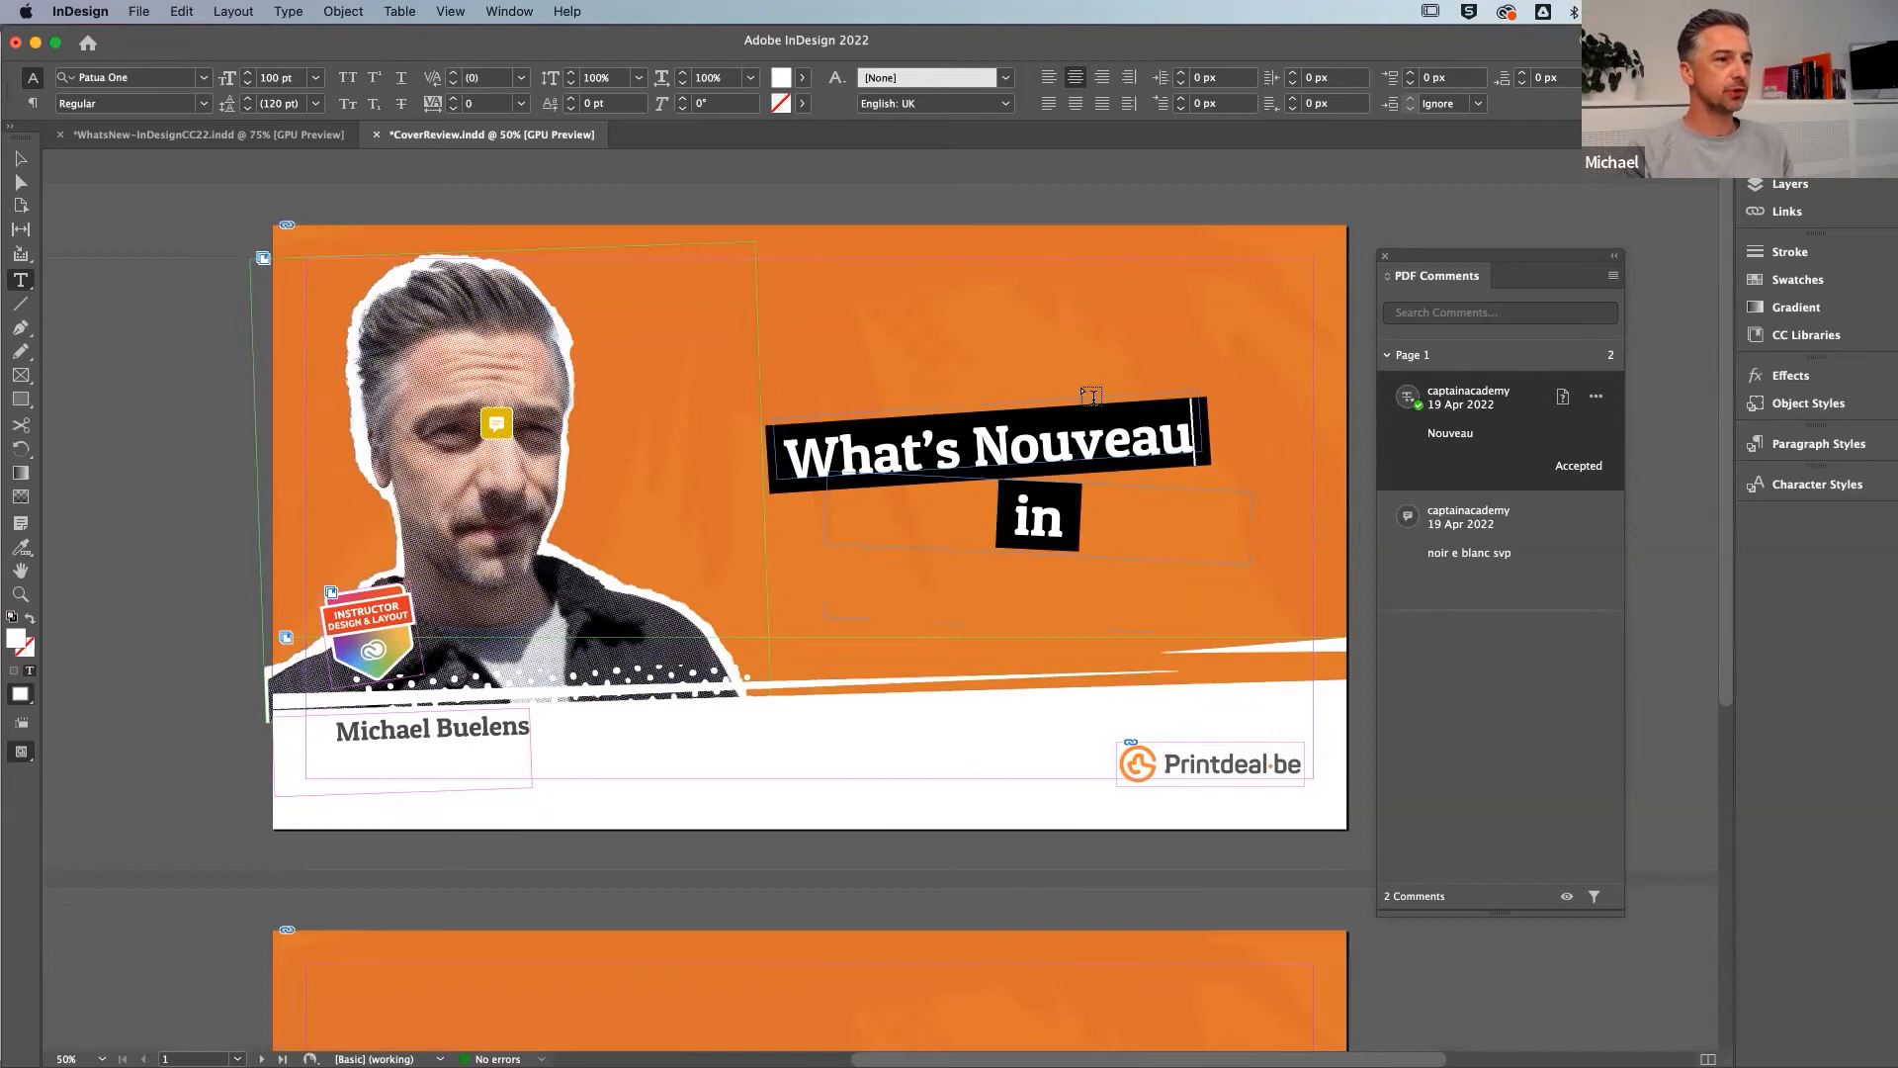
pyautogui.press('Escape')
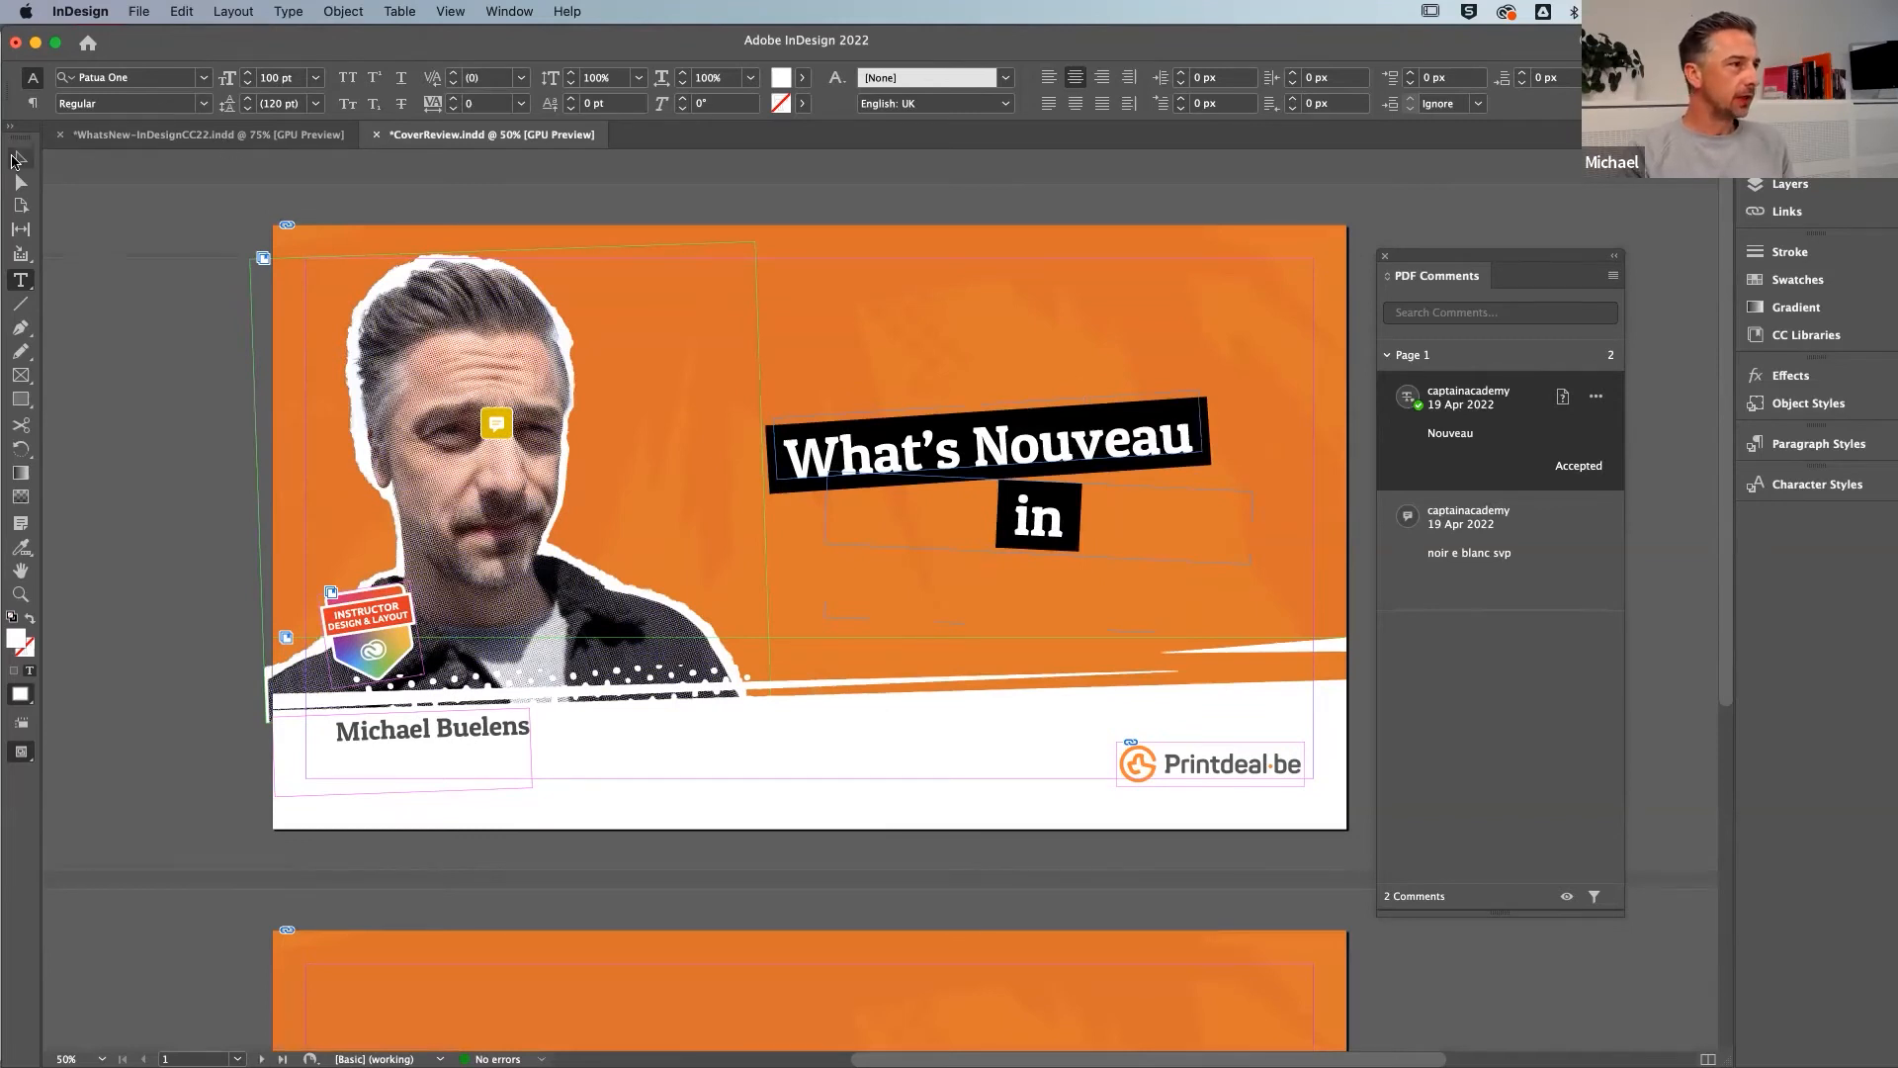
pyautogui.moveTo(1202, 423); pyautogui.dragTo(1275, 423)
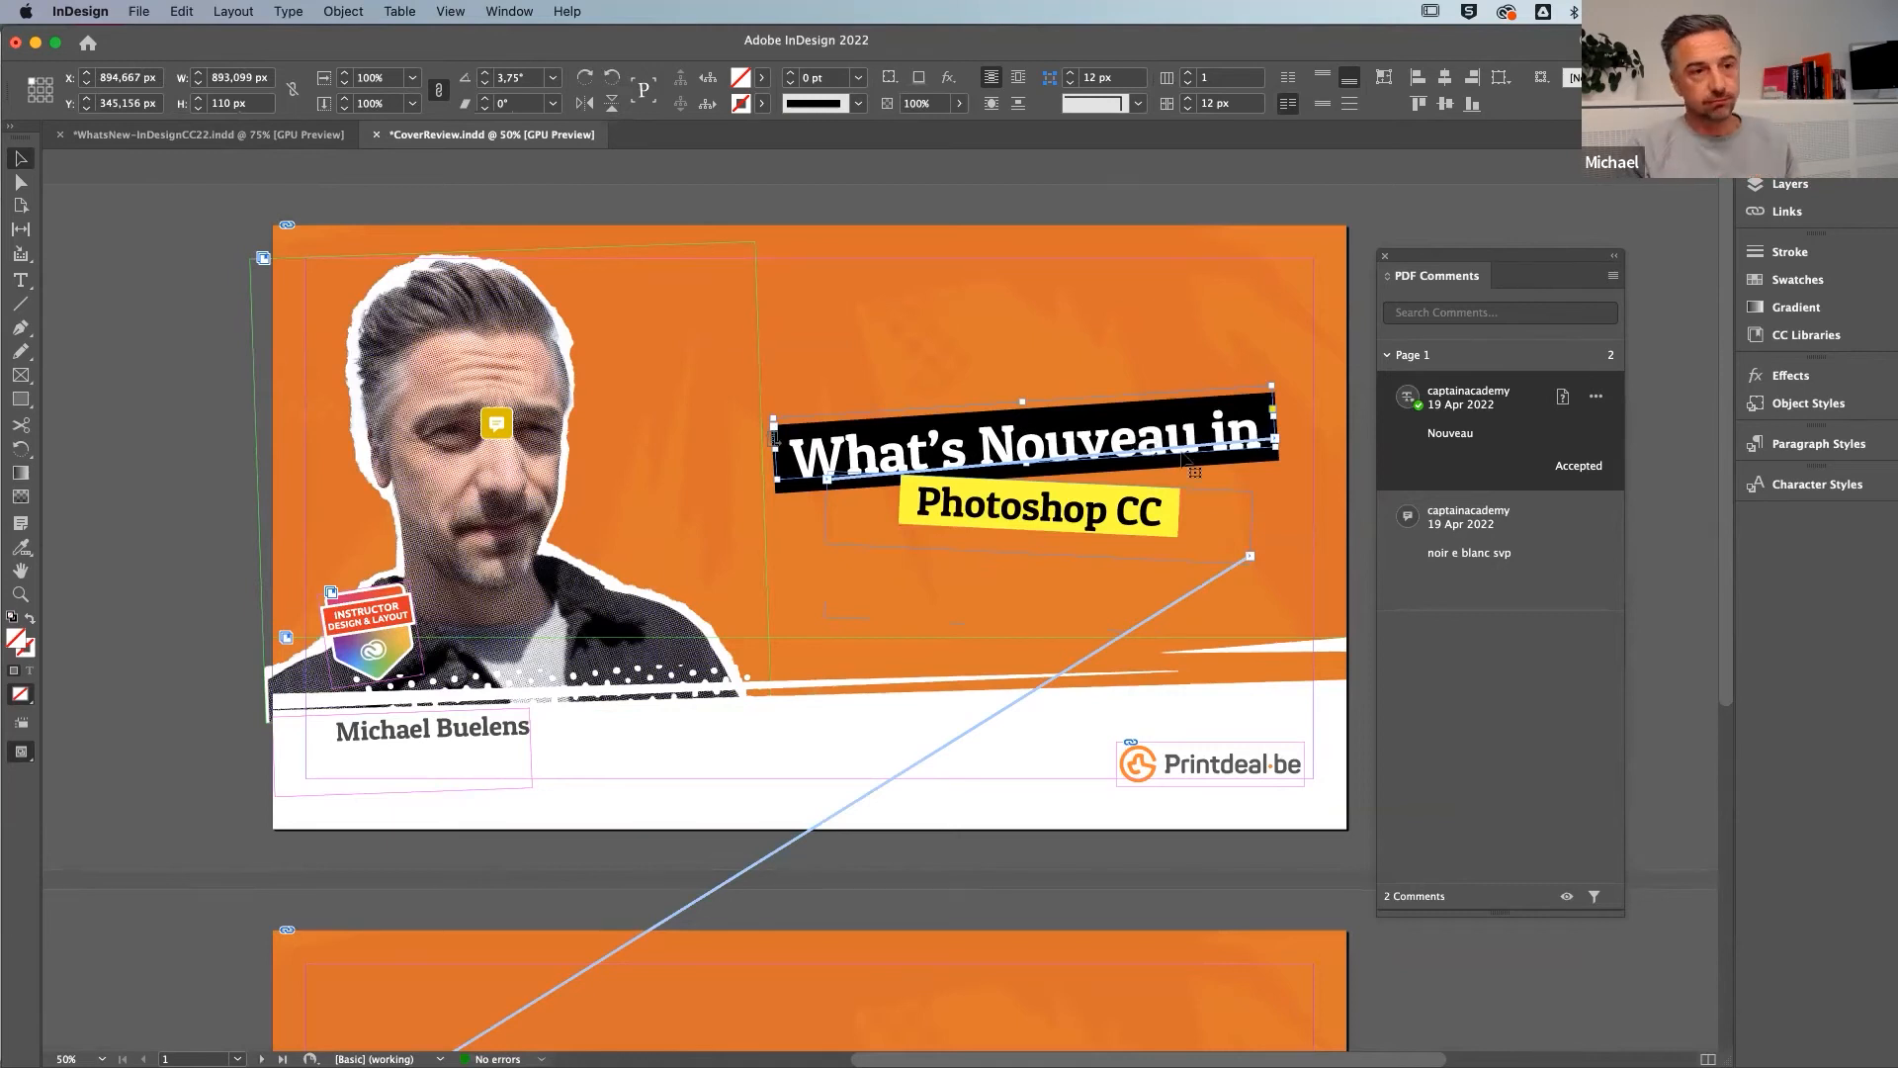
# View the further options of the accepted "Nouveau" comment and close them without choosing any
pyautogui.moveTo(1424, 599)
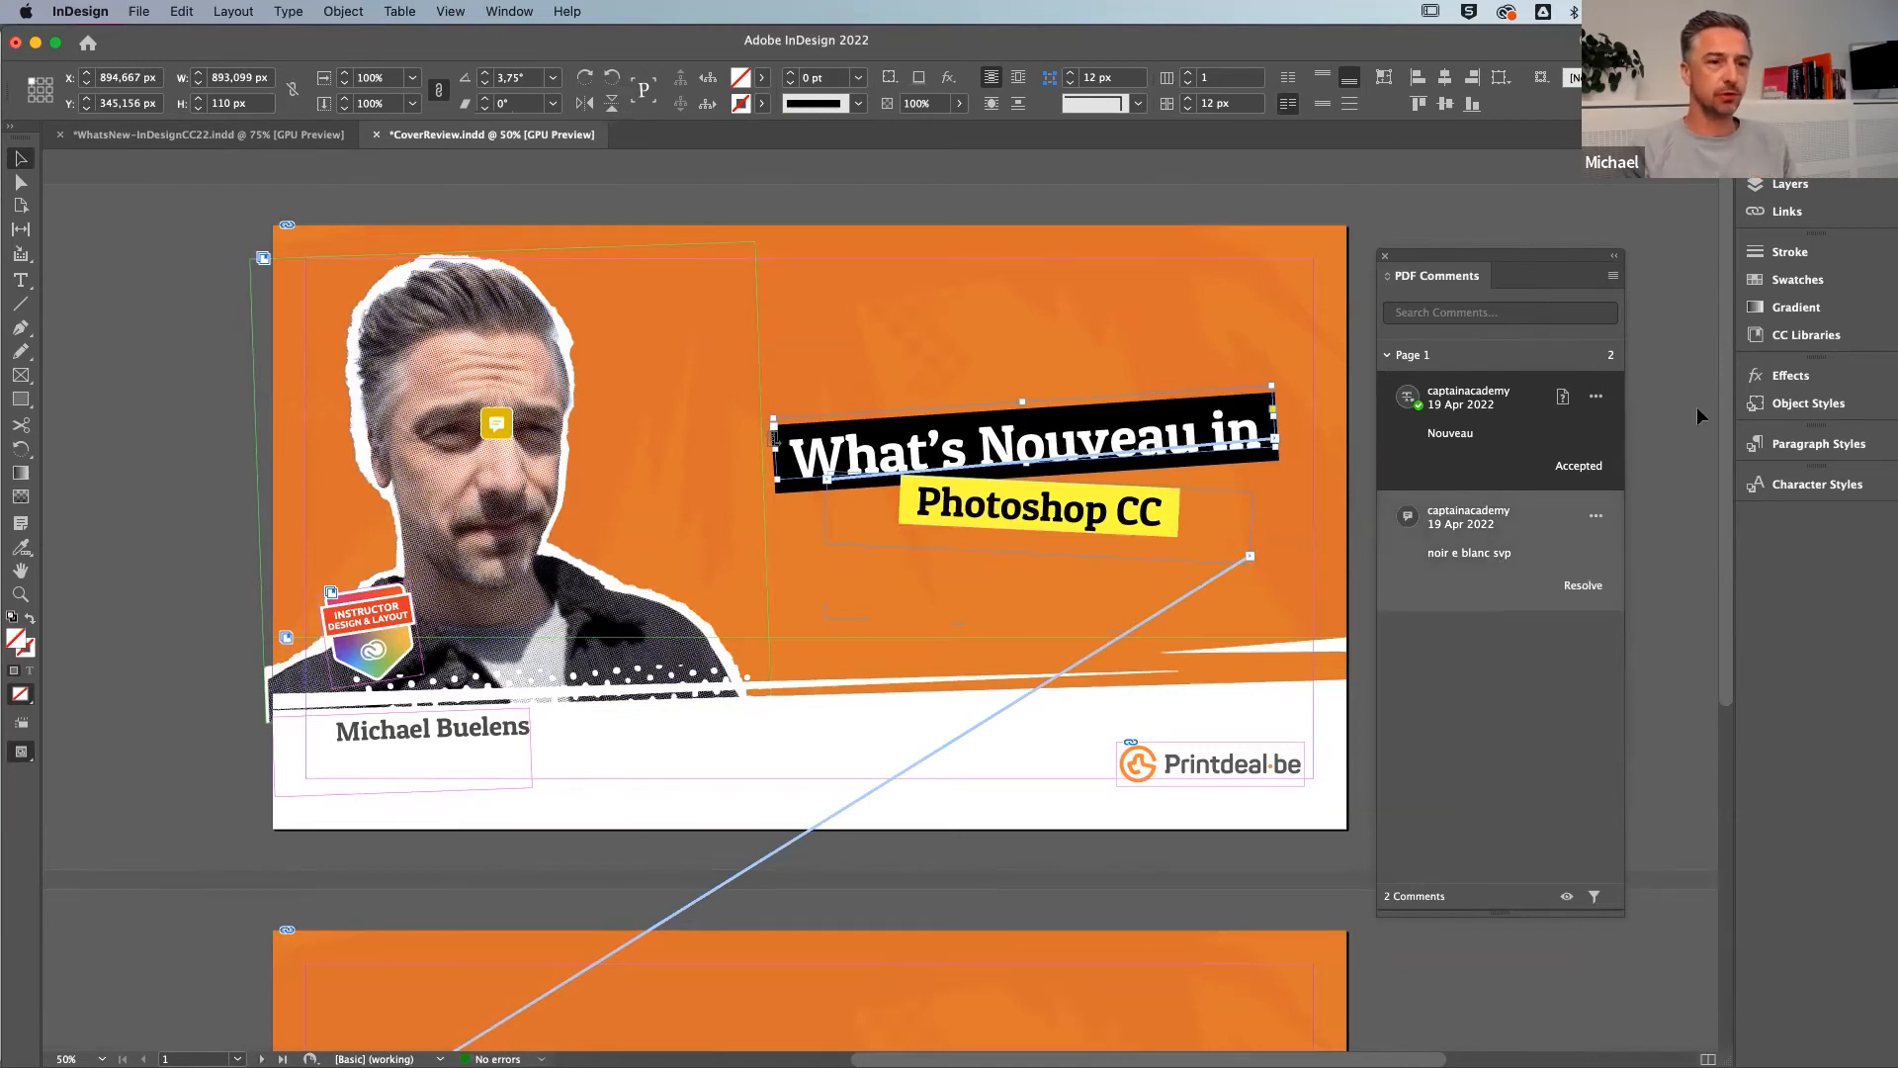
pyautogui.click(1595, 396)
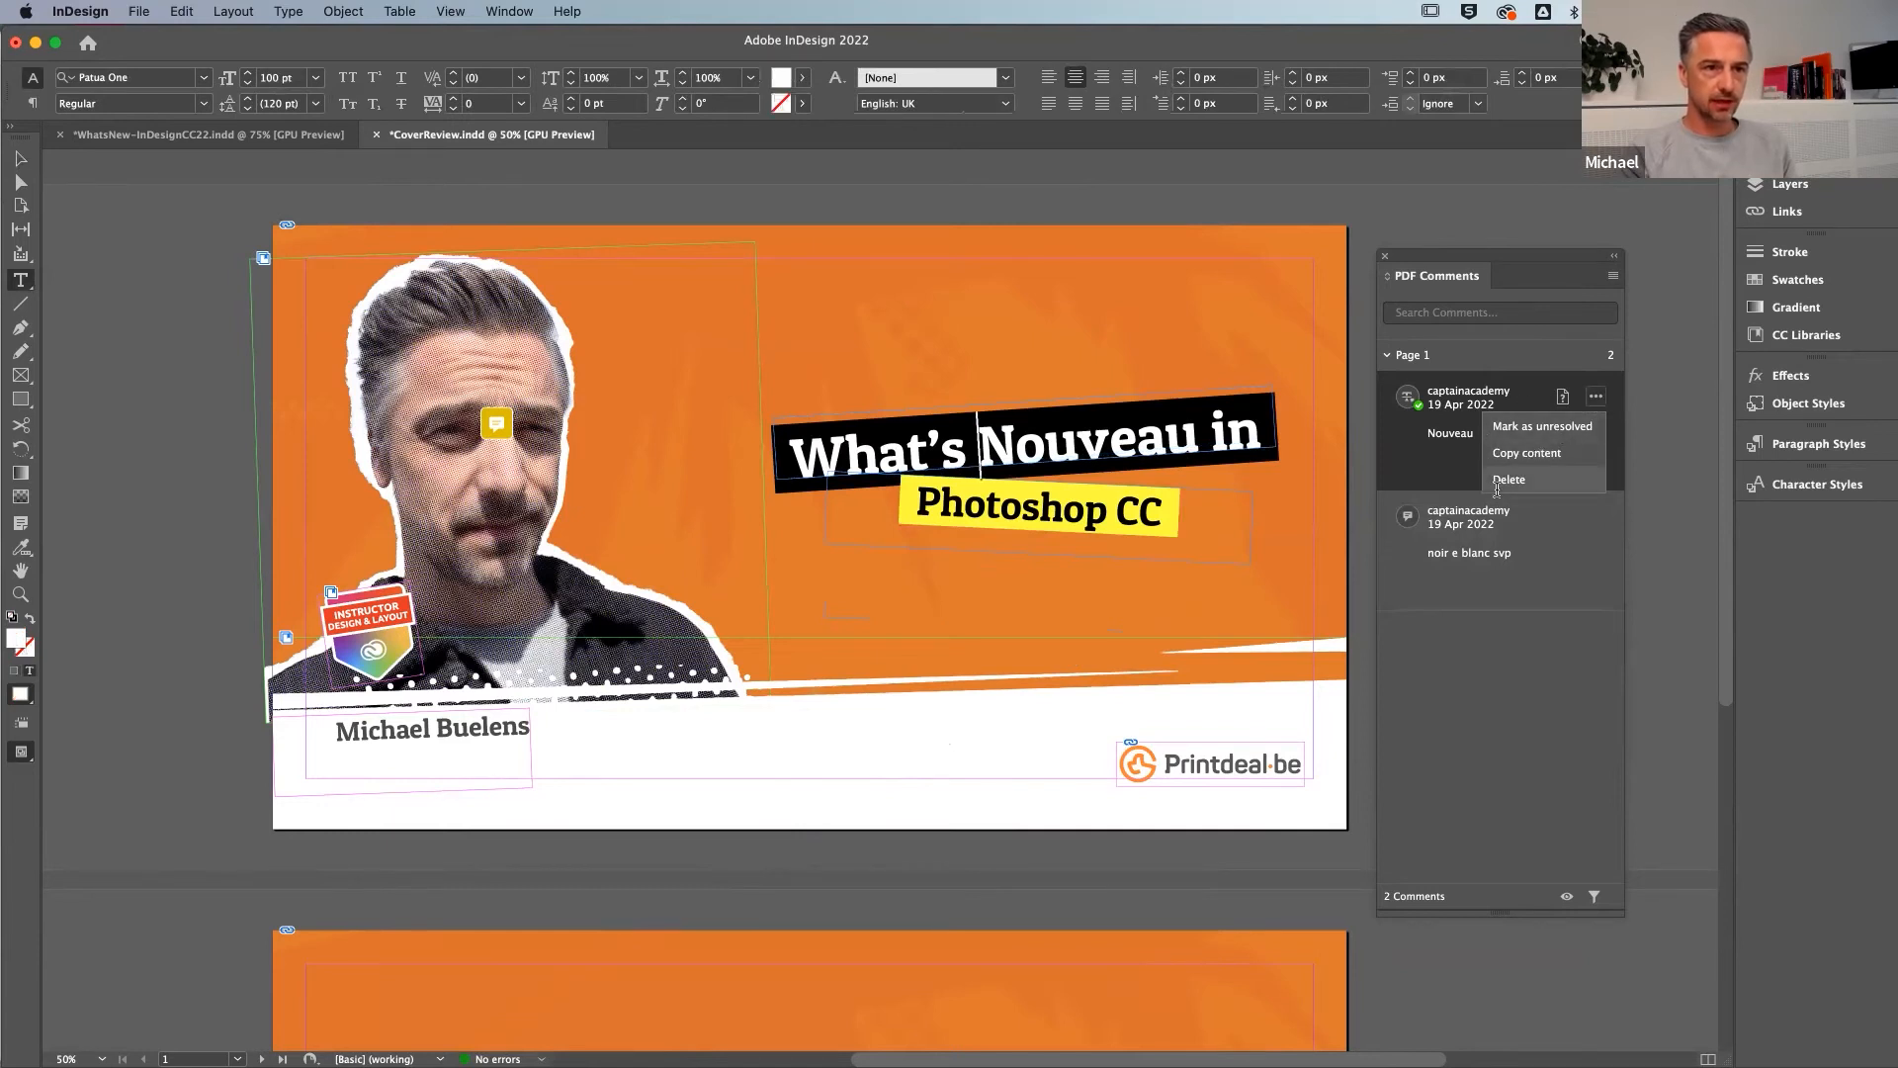
pyautogui.click(1584, 557)
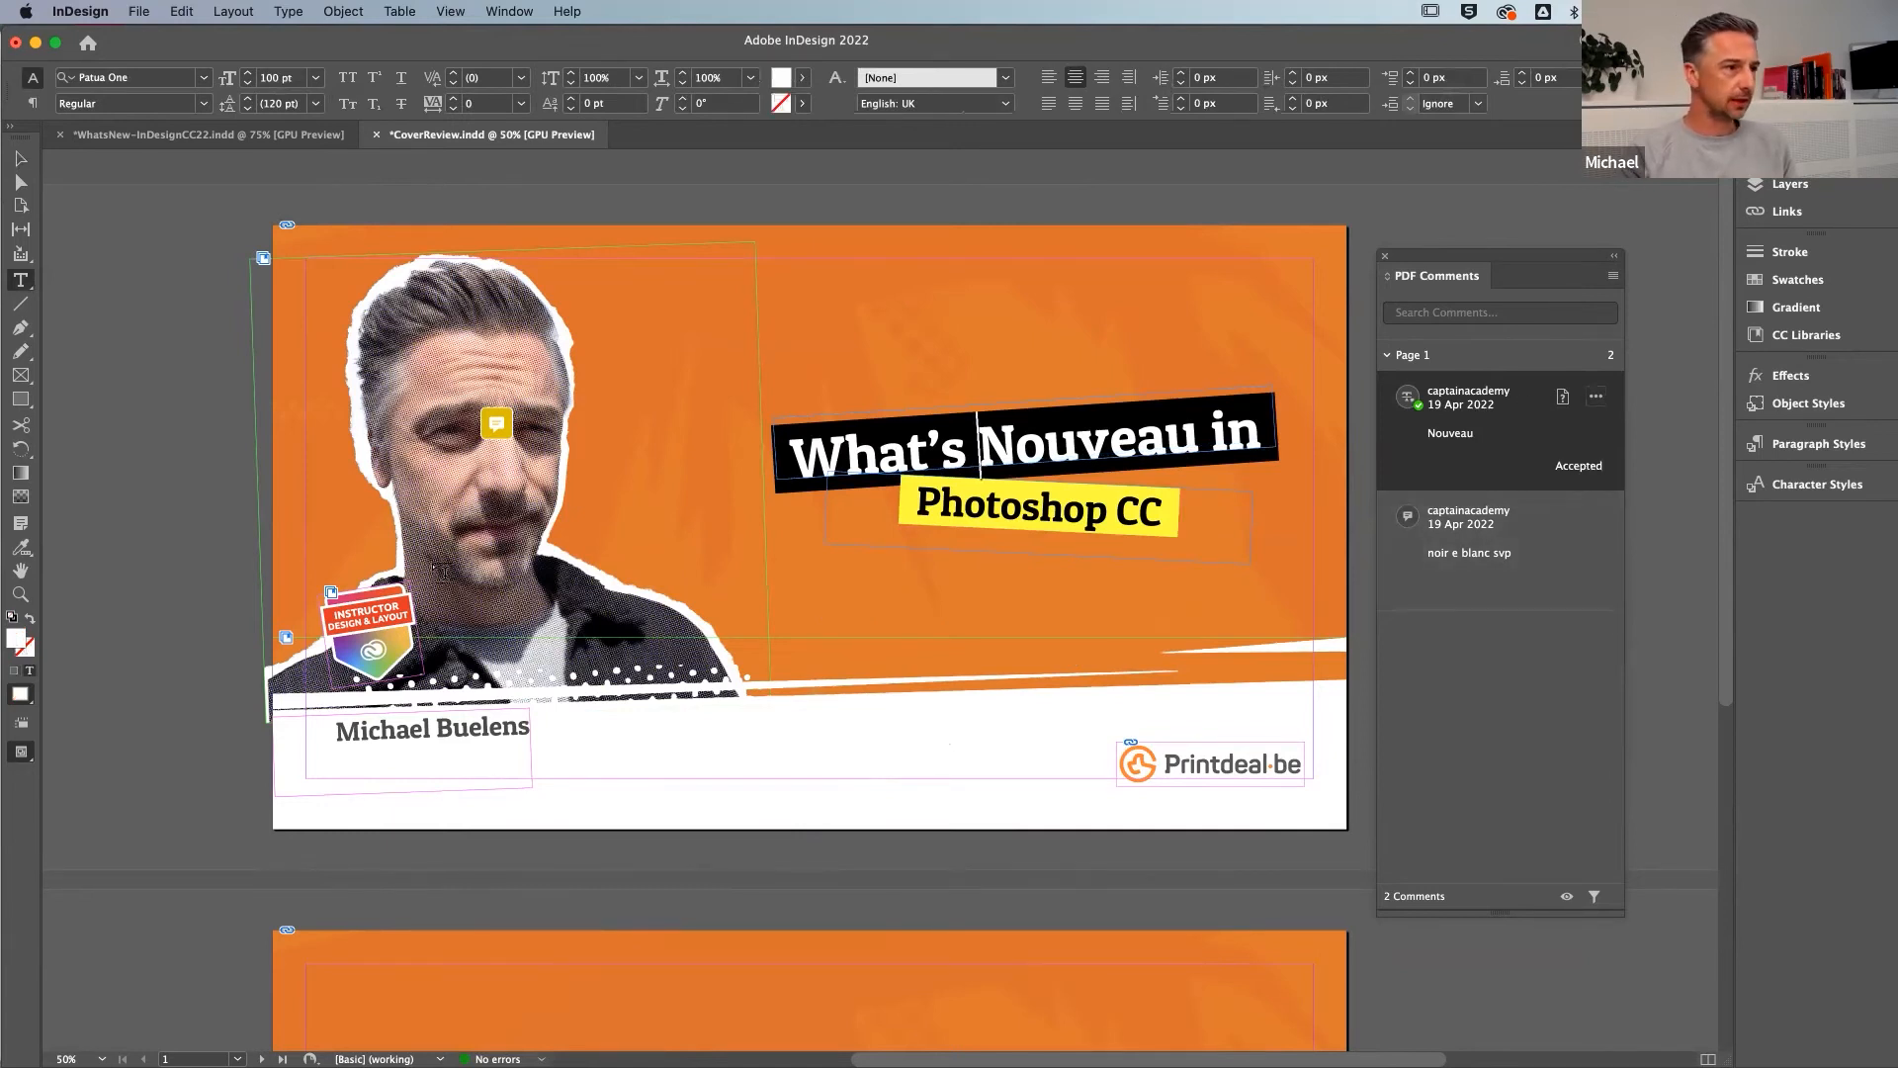
pyautogui.press('Escape')
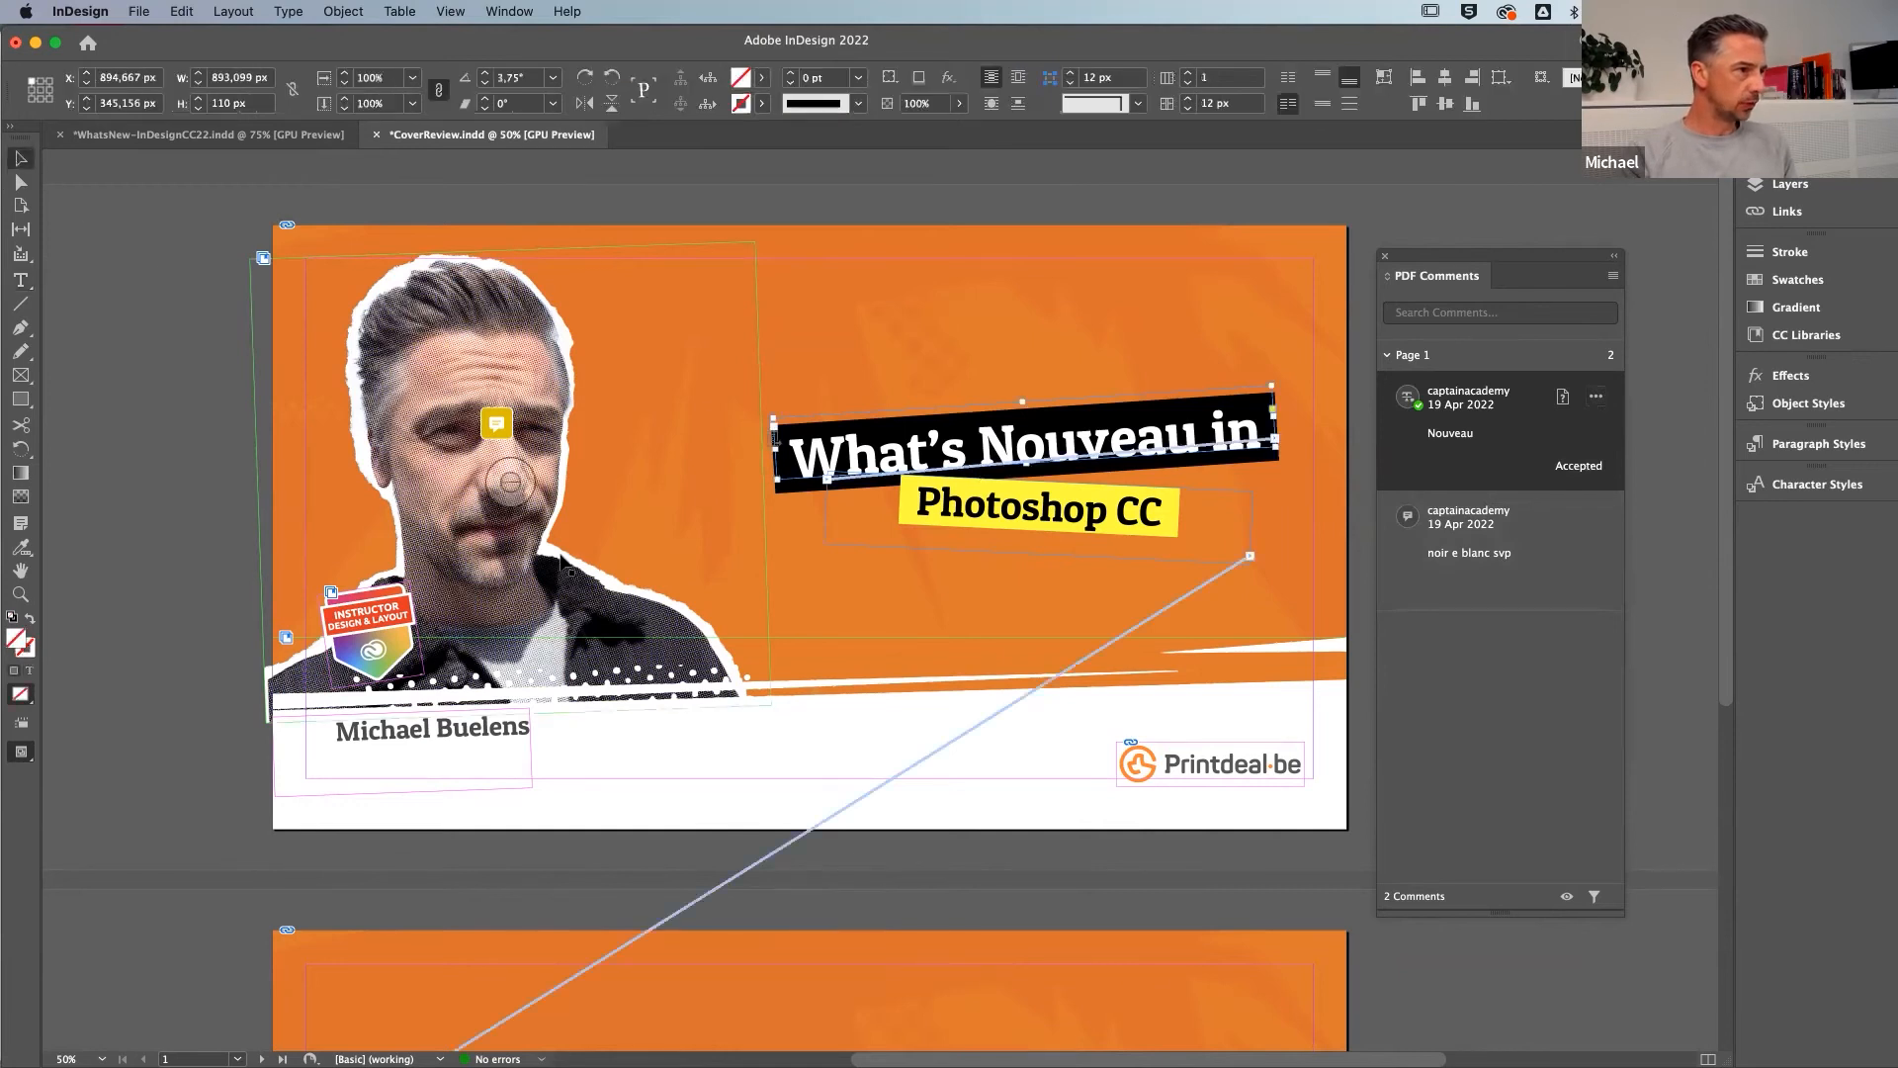
# Show Layer 5 of the portrait image through Object Layer Options, and resolve the "noir e blanc svp" comment
pyautogui.click(514, 537)
pyautogui.rightClick(513, 537)
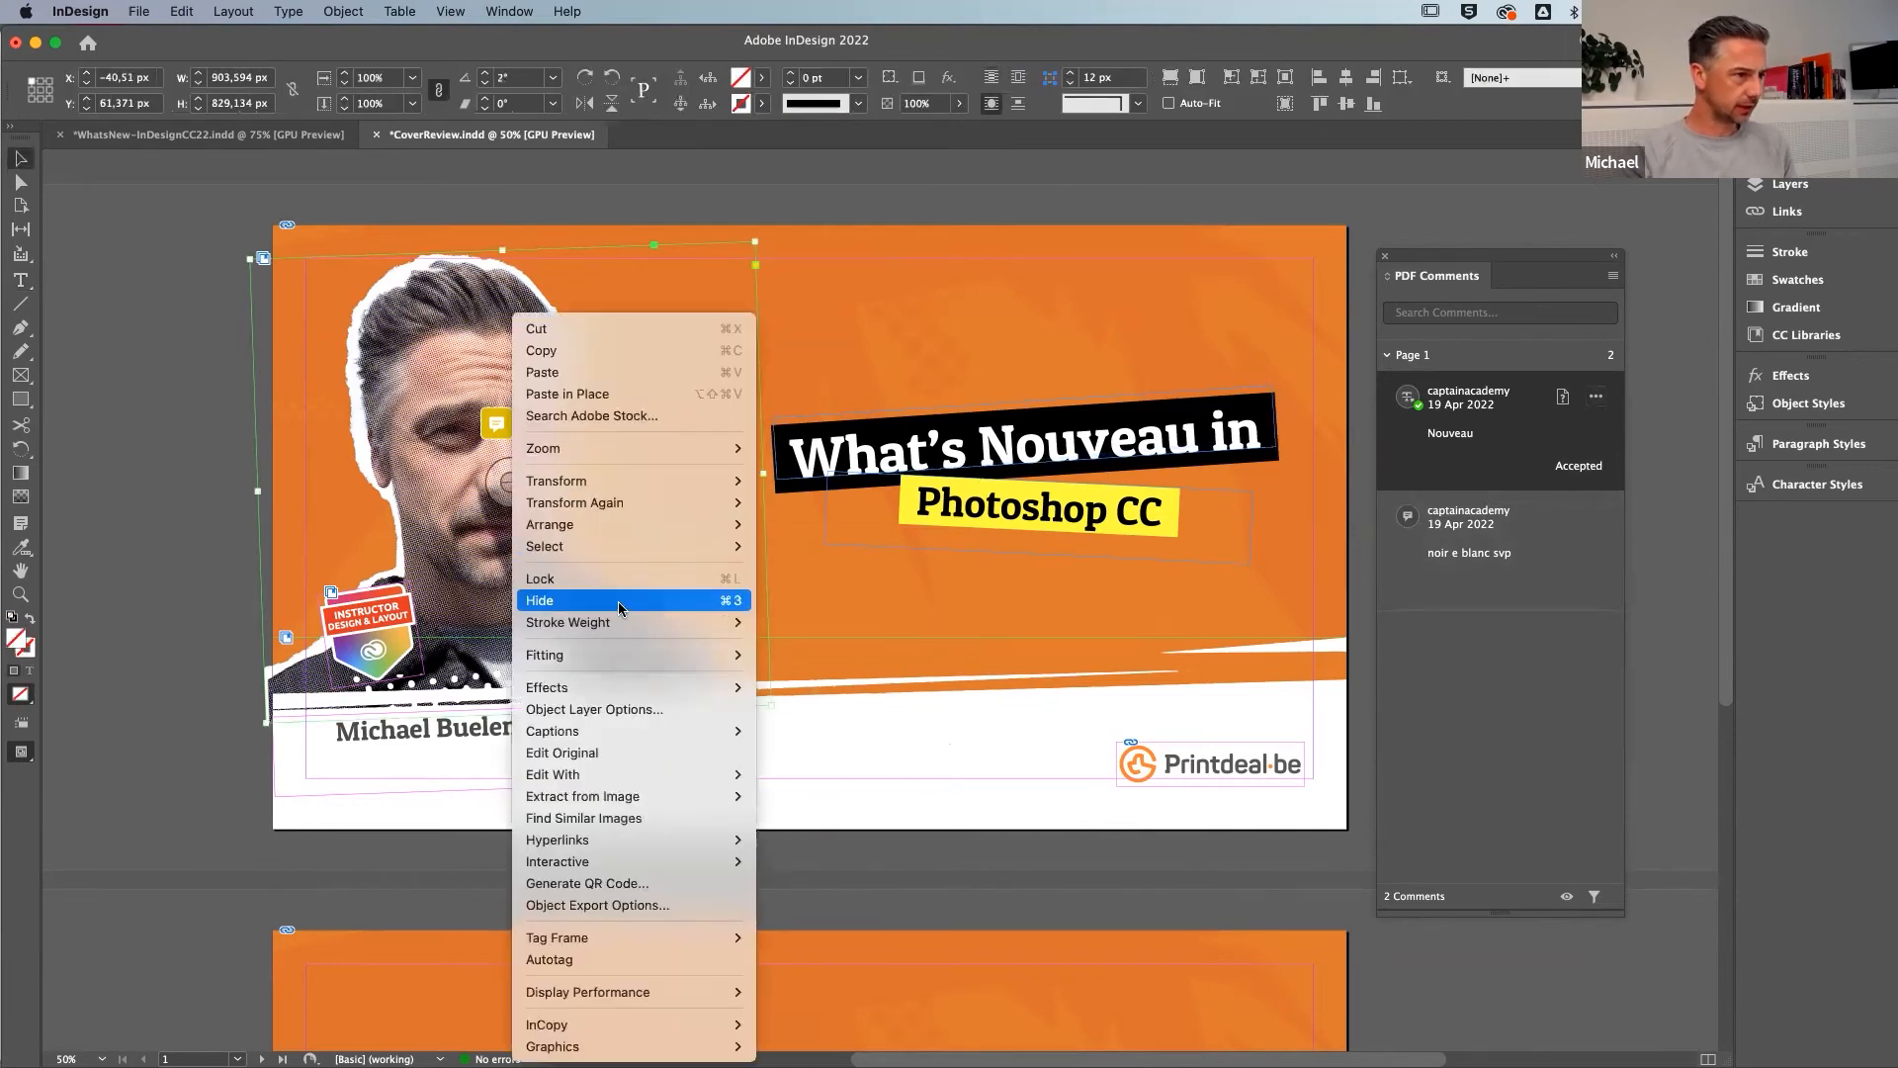
pyautogui.click(641, 712)
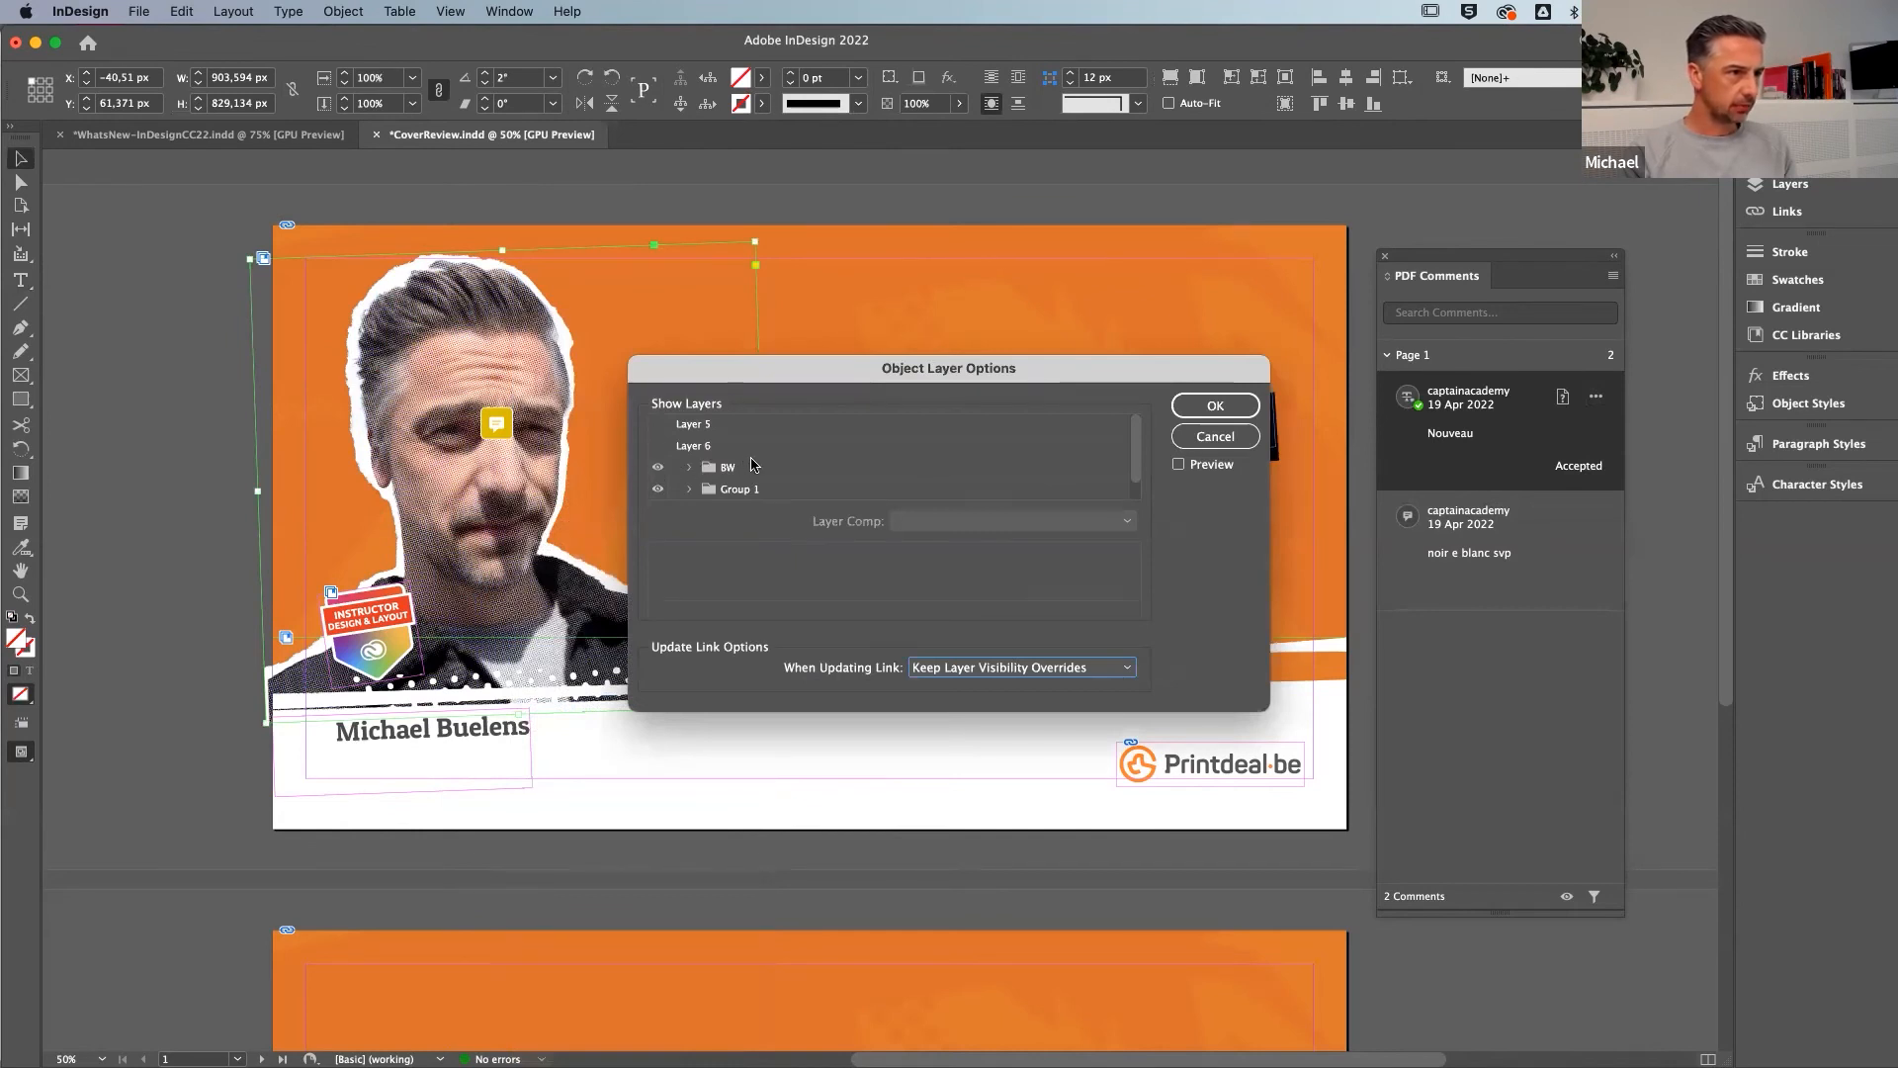
pyautogui.click(657, 423)
pyautogui.click(1254, 402)
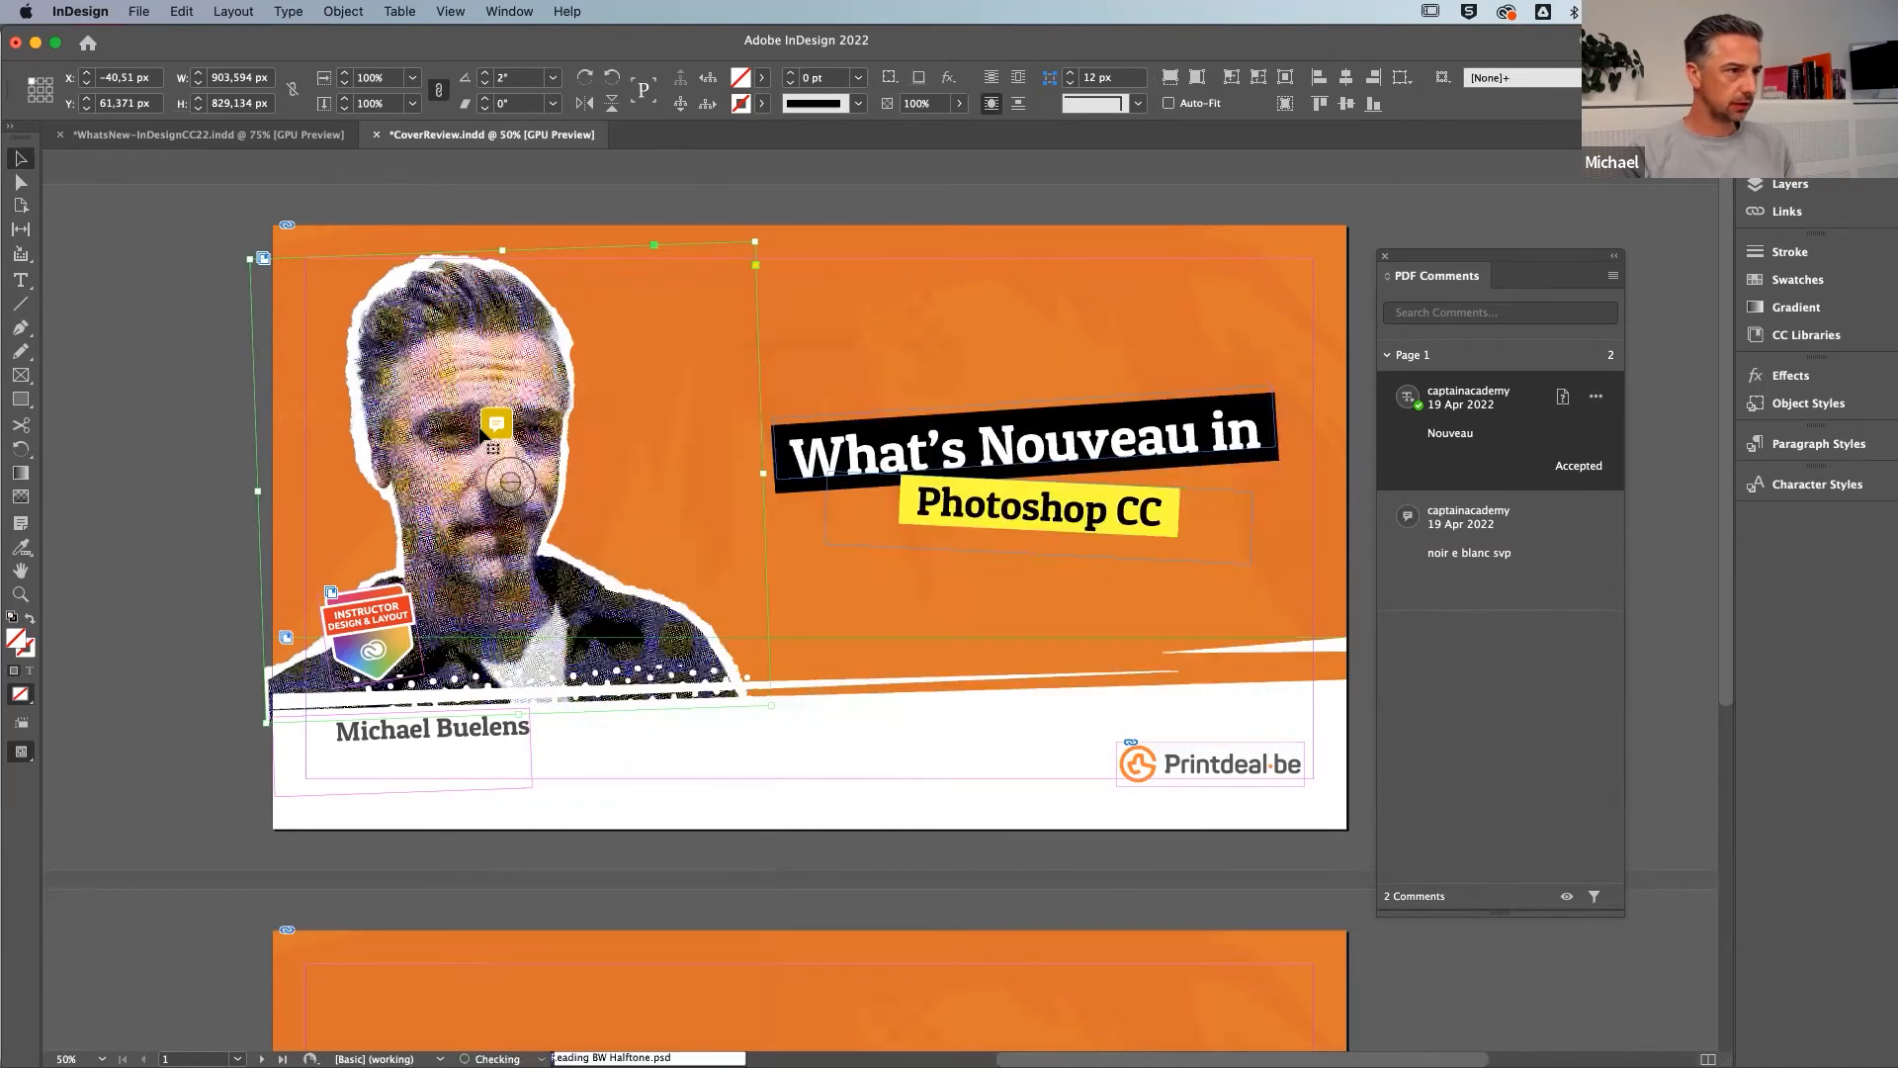
pyautogui.click(113, 364)
pyautogui.moveTo(1618, 514)
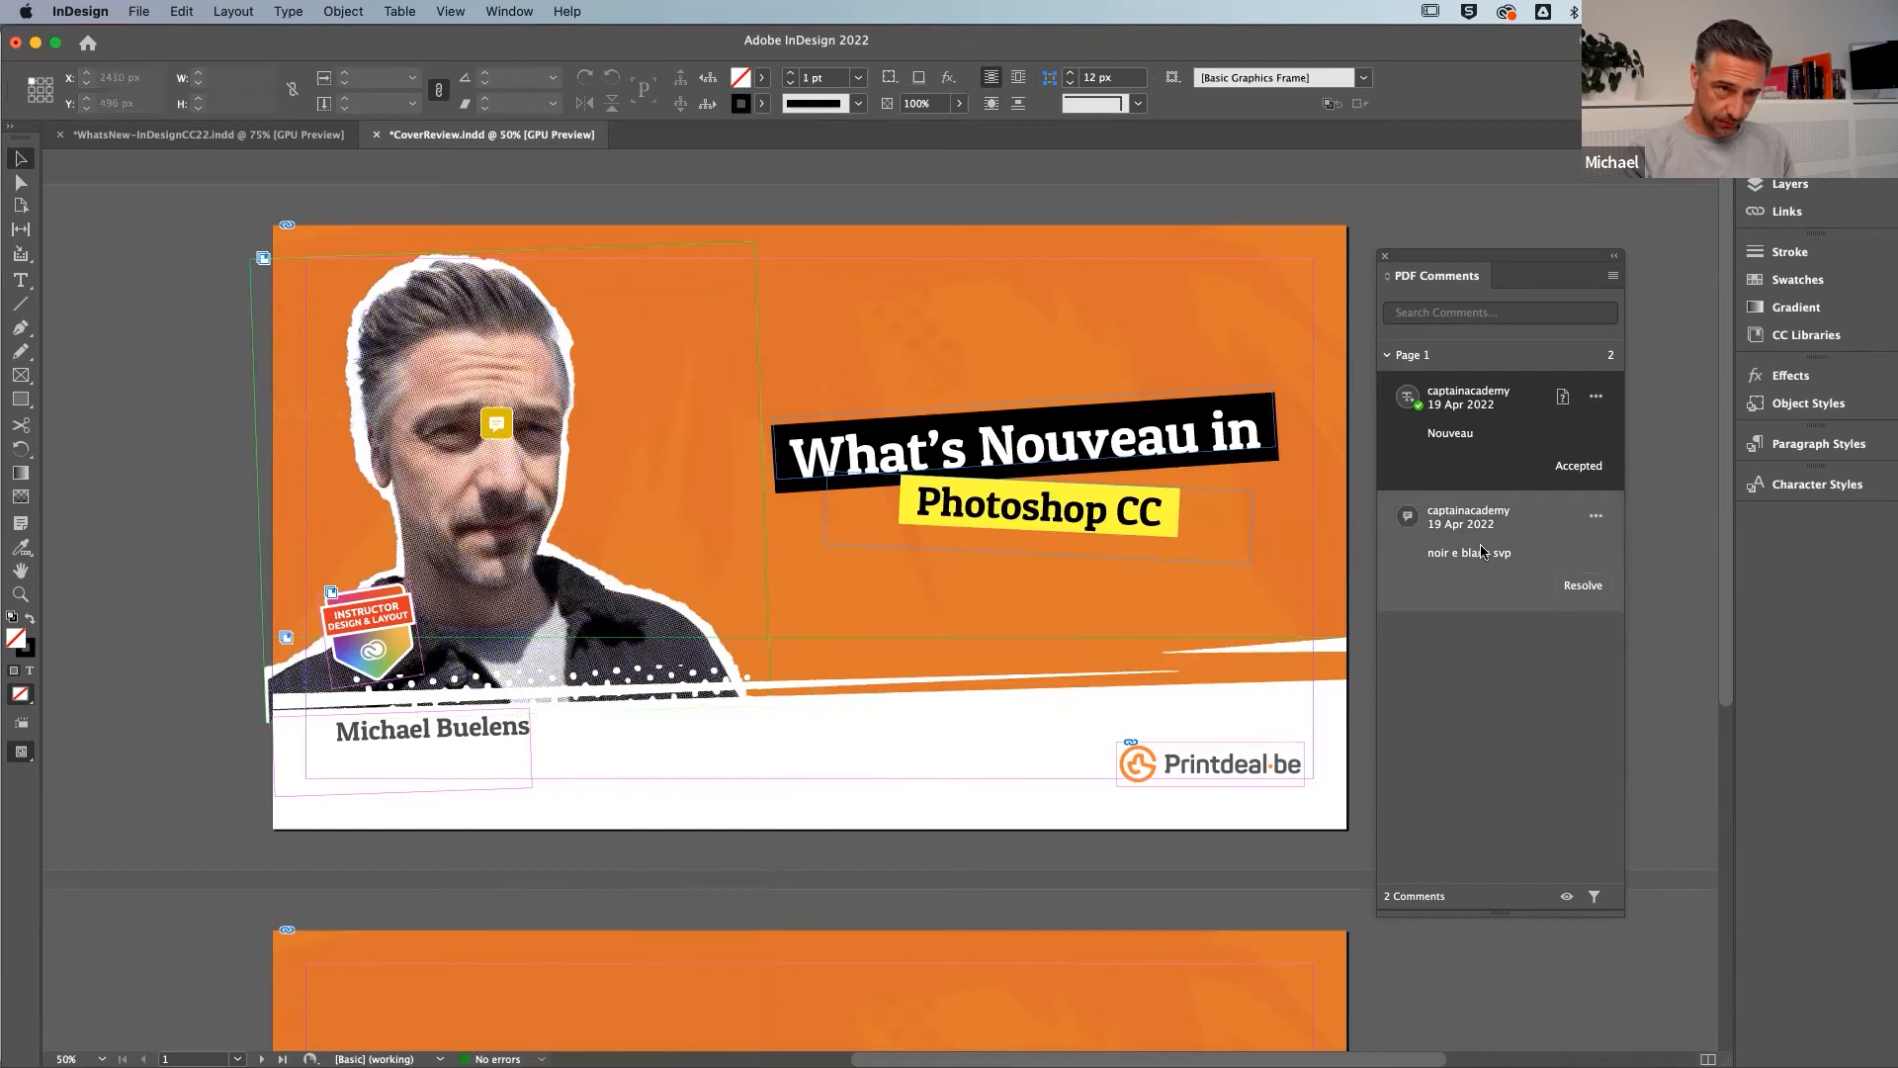
pyautogui.click(1583, 586)
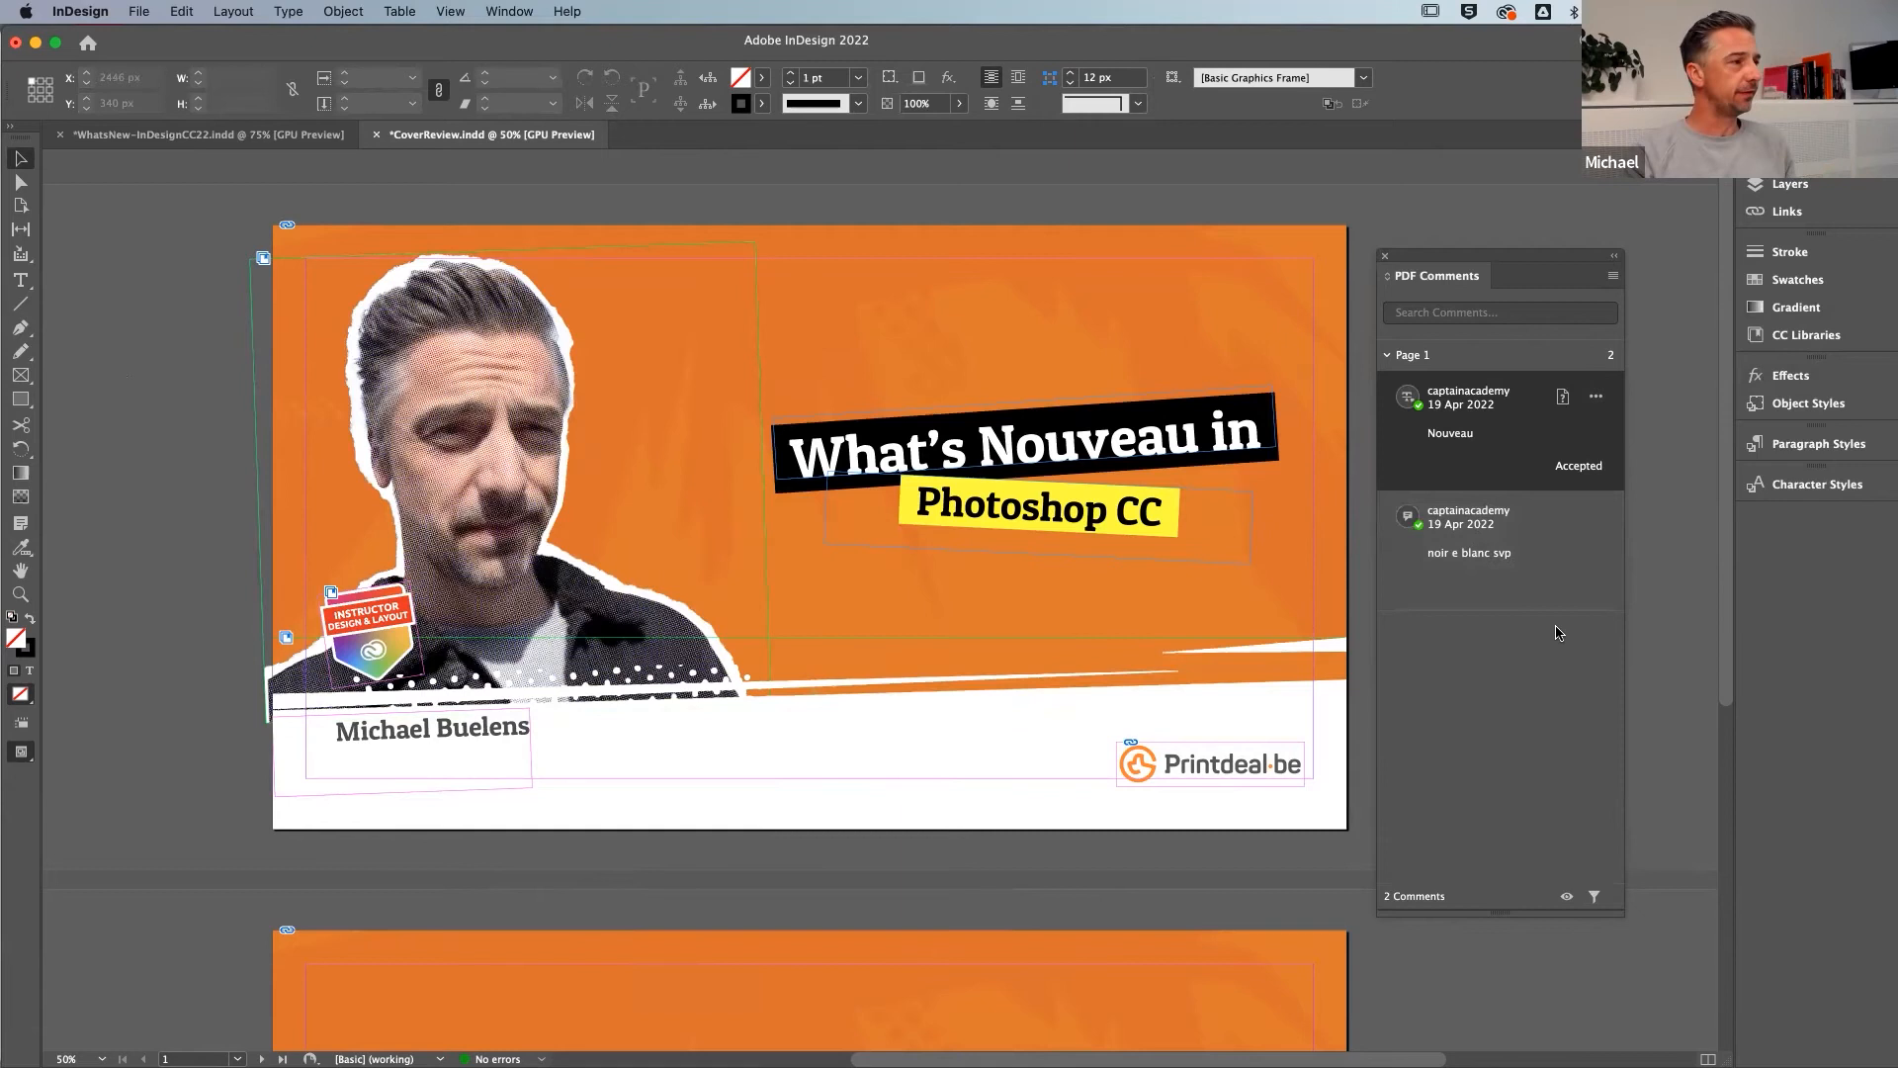
pyautogui.click(1614, 277)
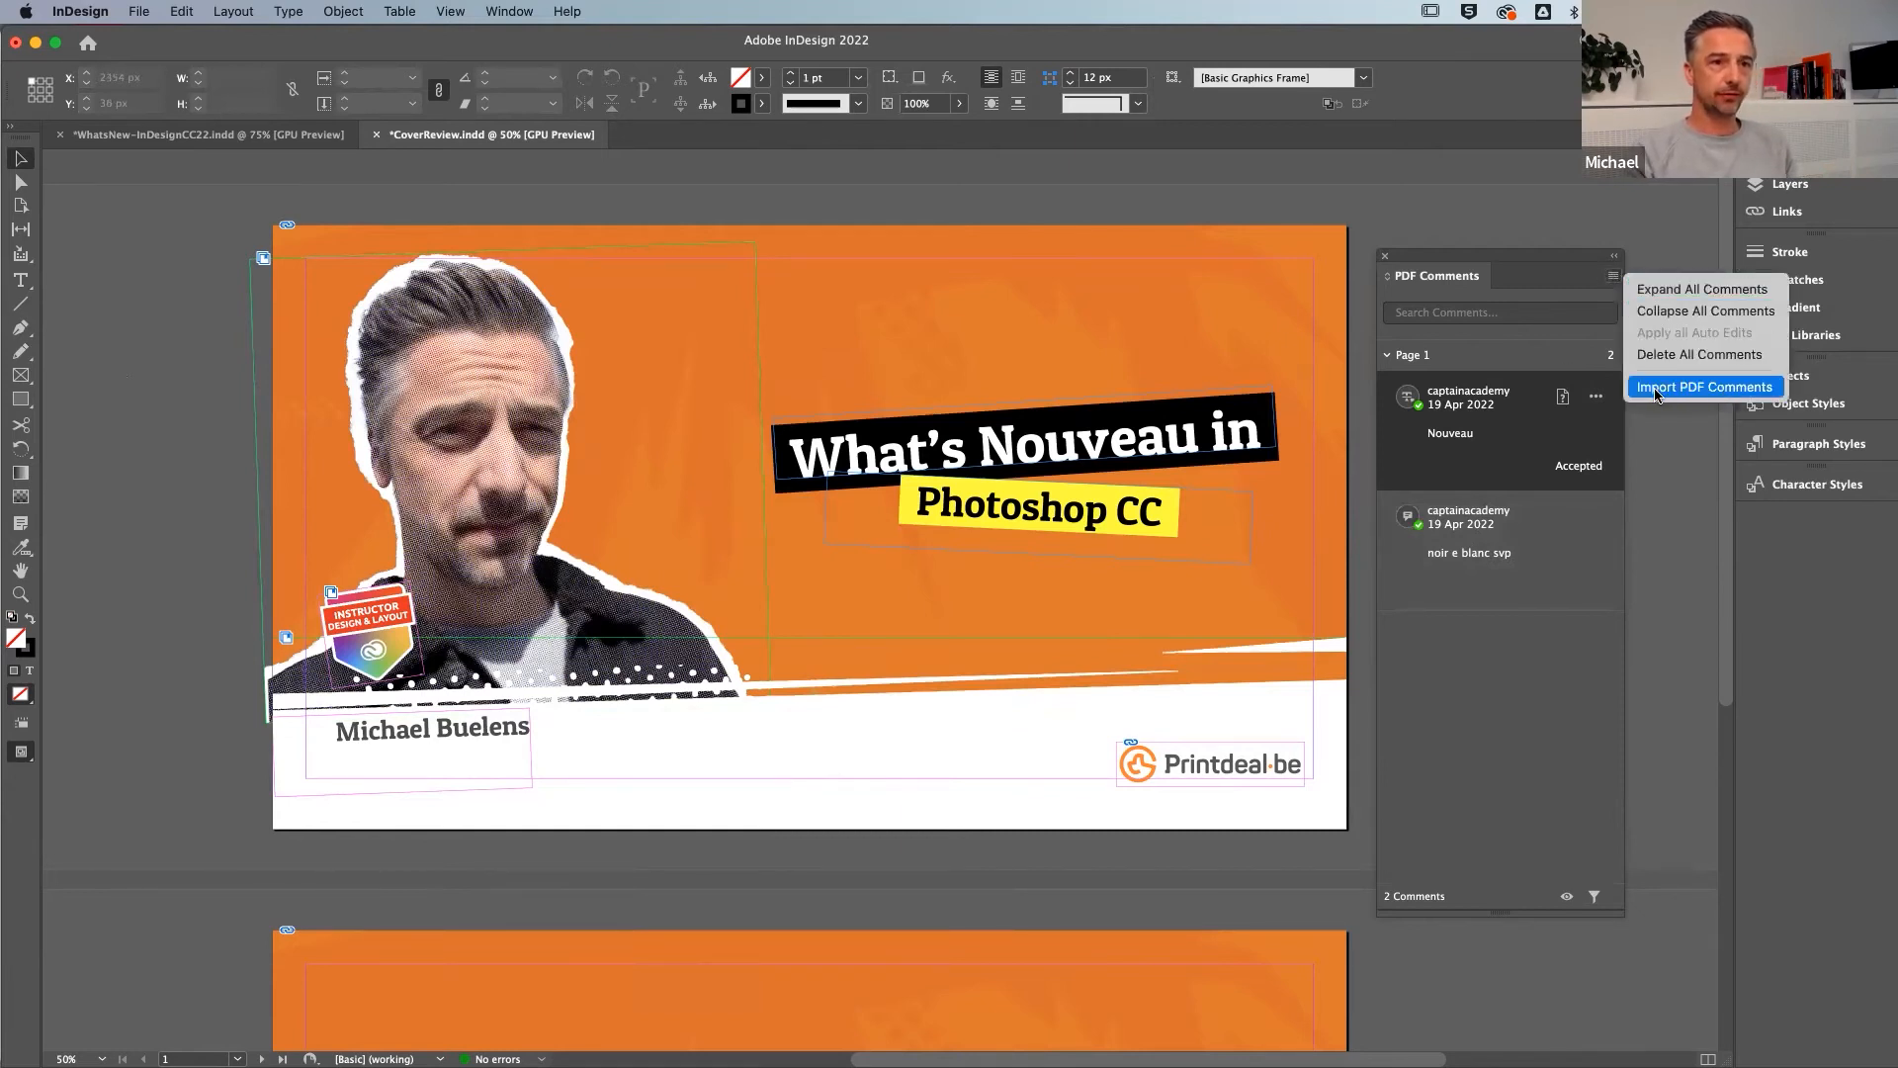
pyautogui.click(1731, 392)
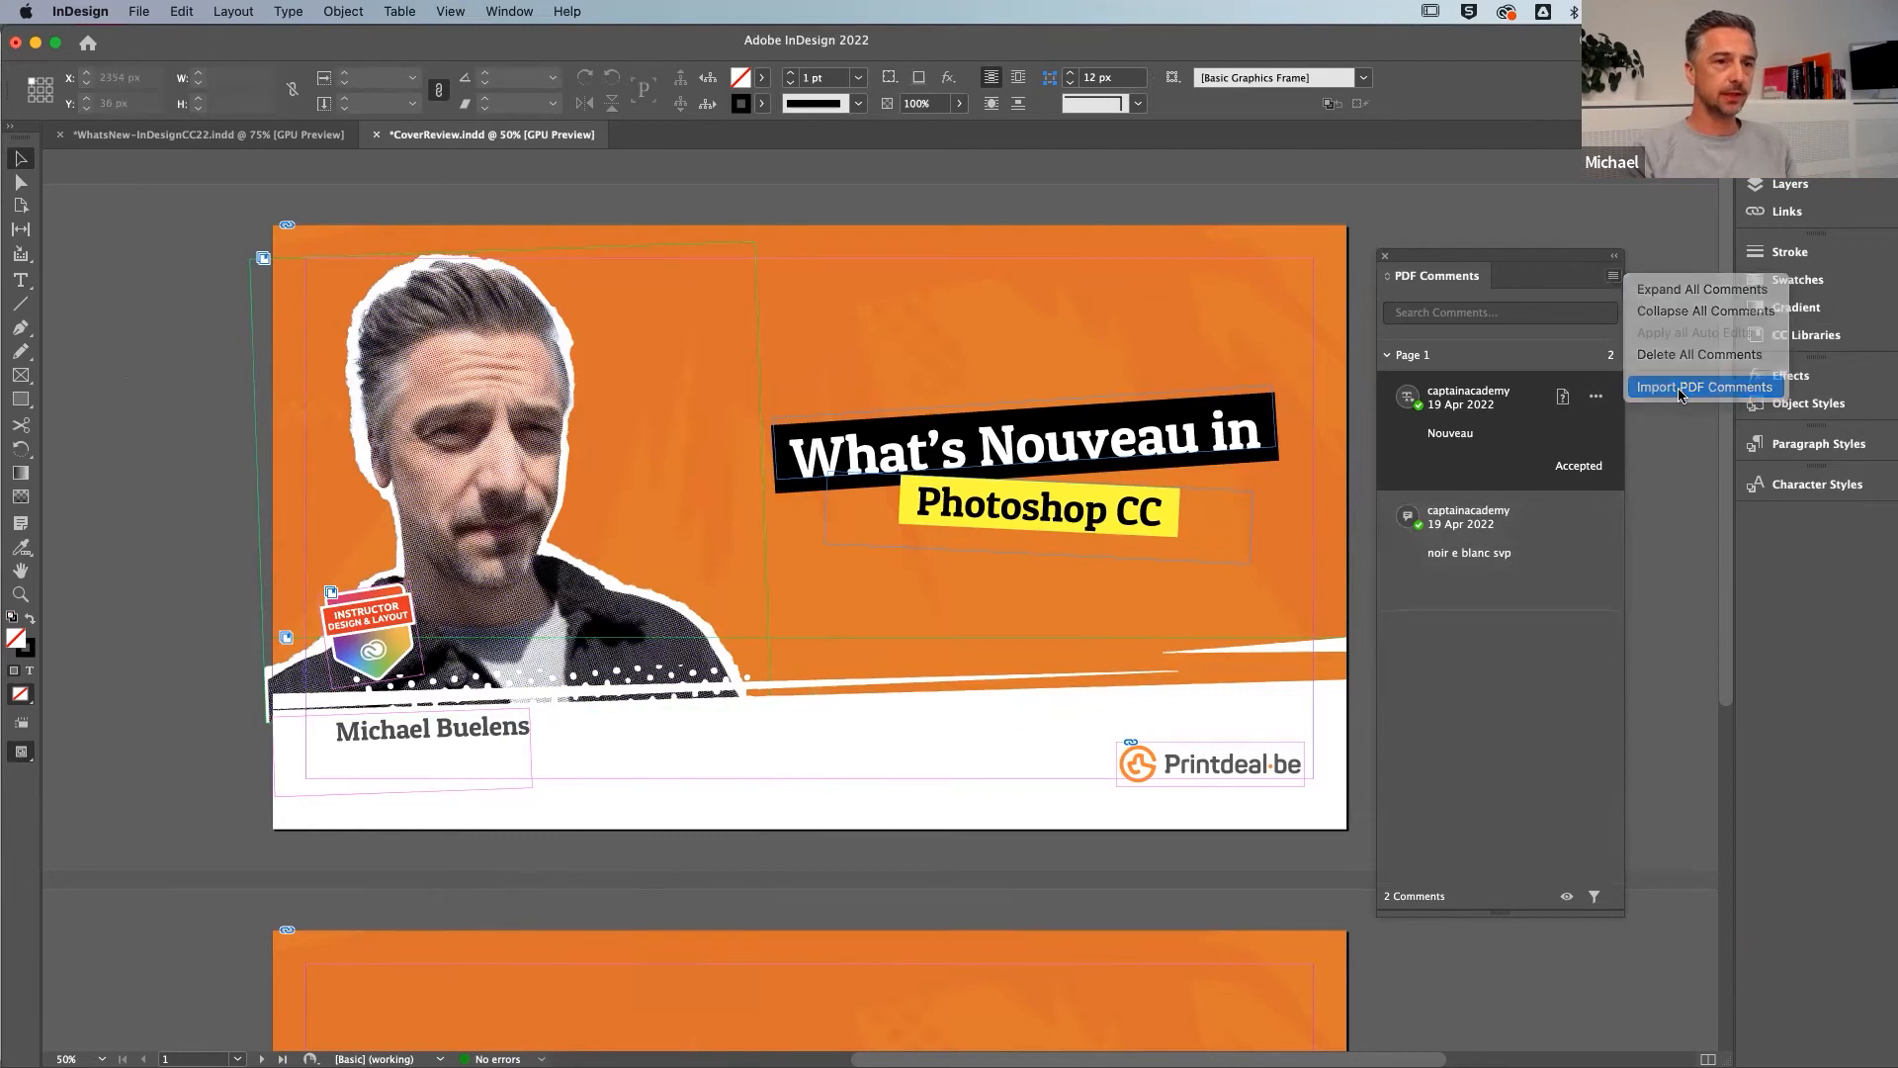
pyautogui.moveTo(811, 209); pyautogui.dragTo(802, 234)
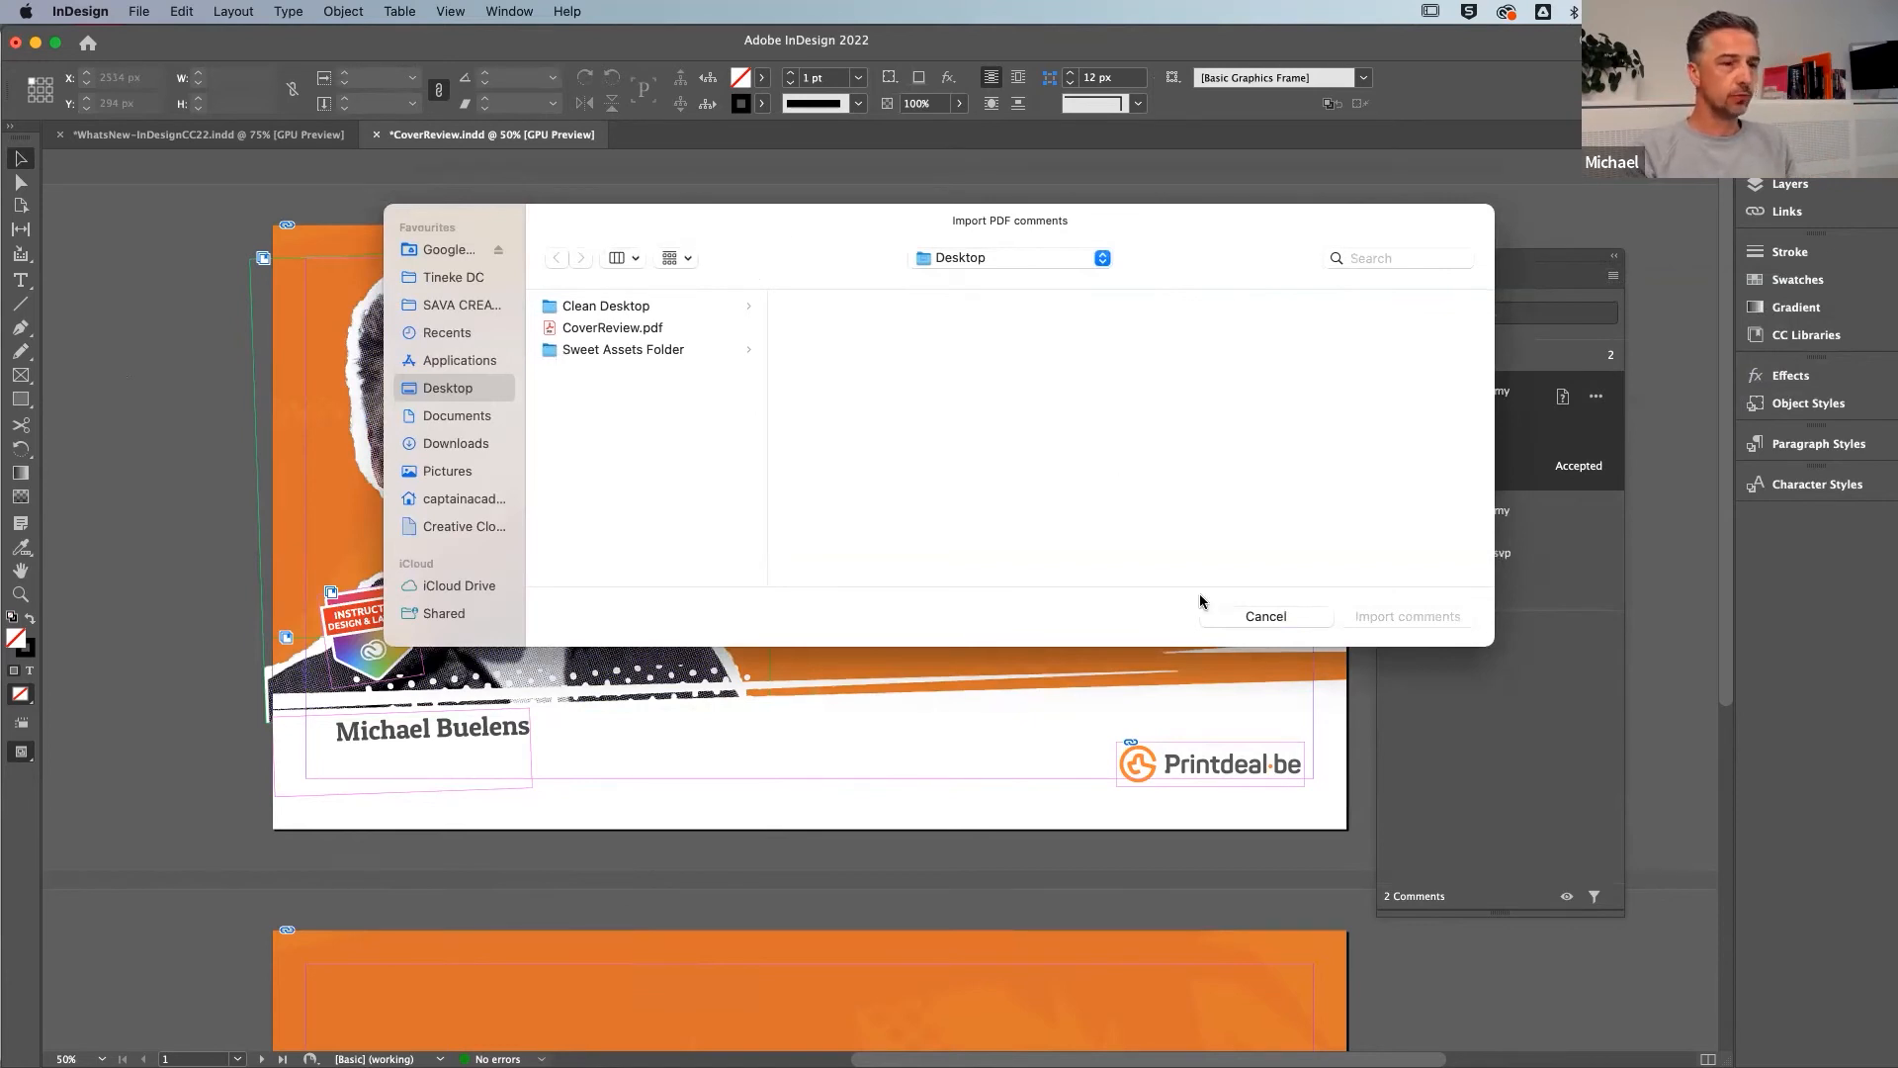
pyautogui.click(1260, 619)
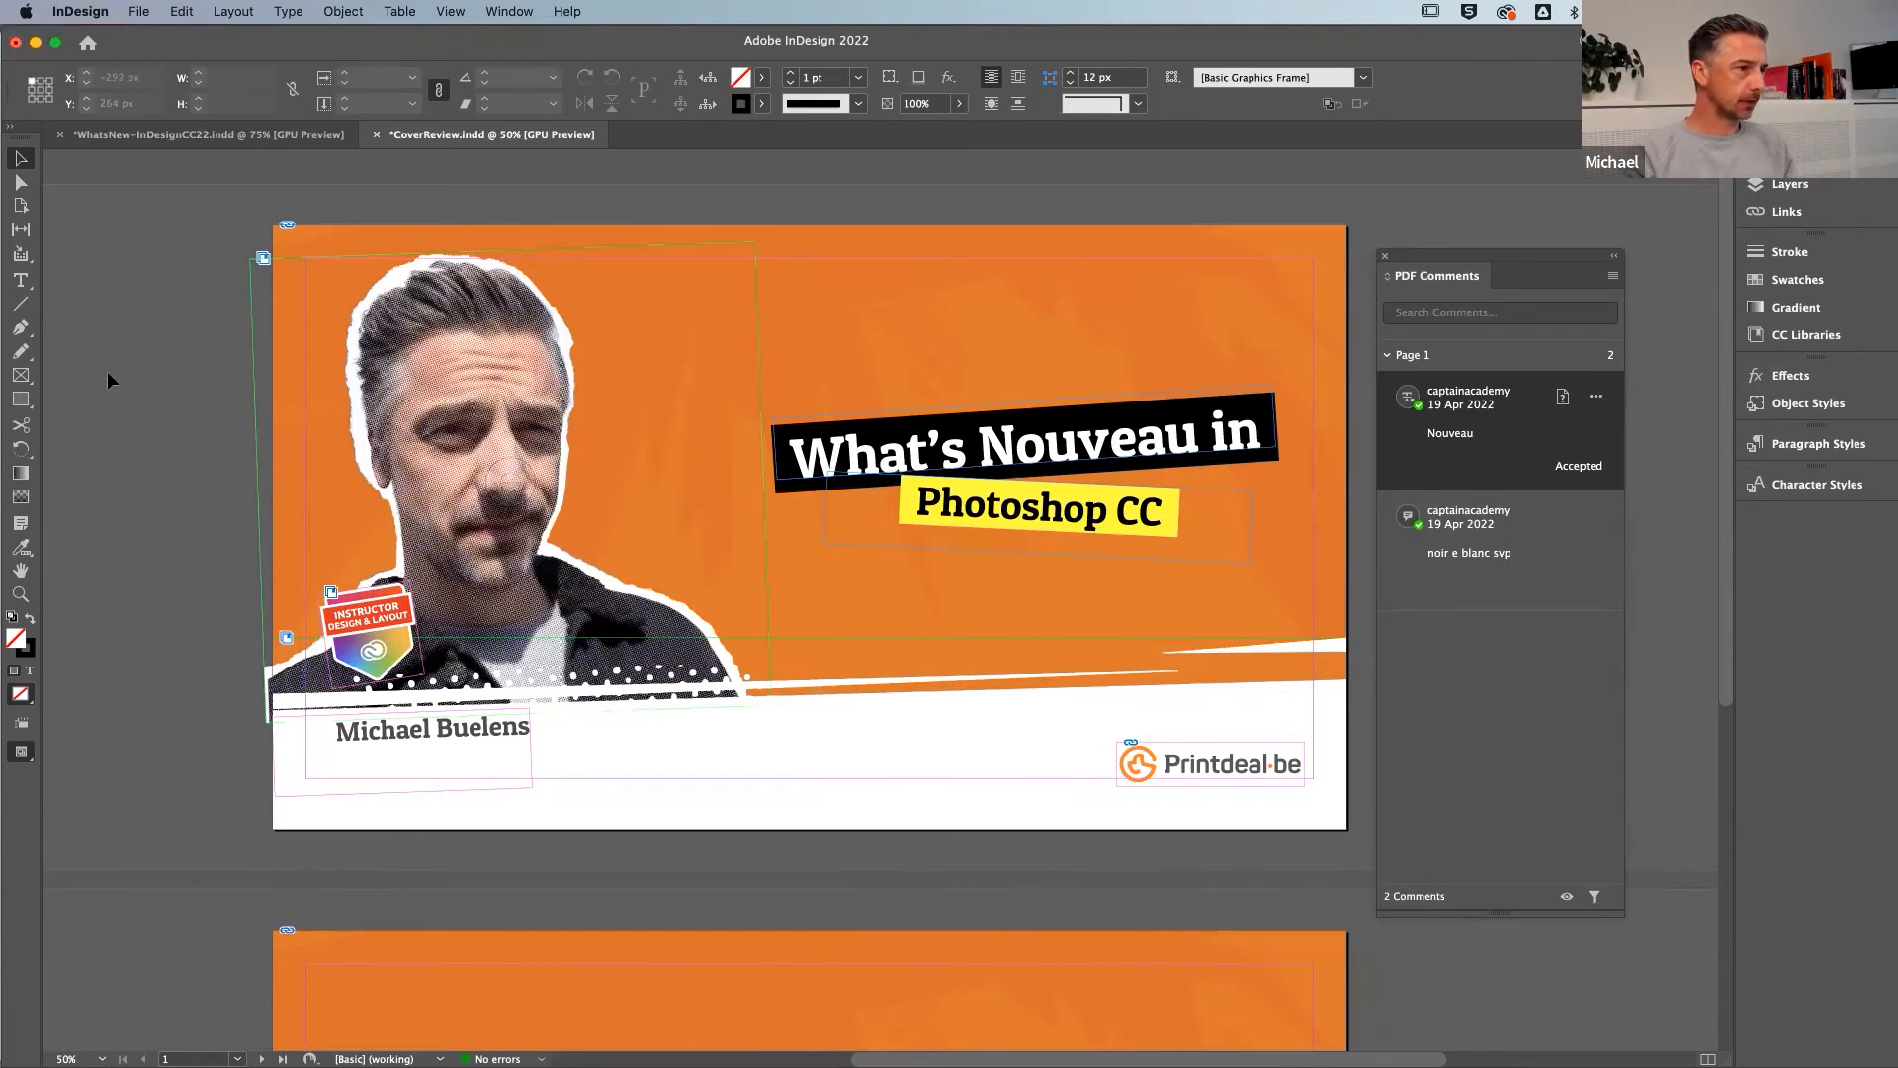
# Switch to the WhatsNew-InDesignCC22.indd document and go to page 9, "Recherche et modification de couleurs"
pyautogui.scroll(-6, 930, 425)
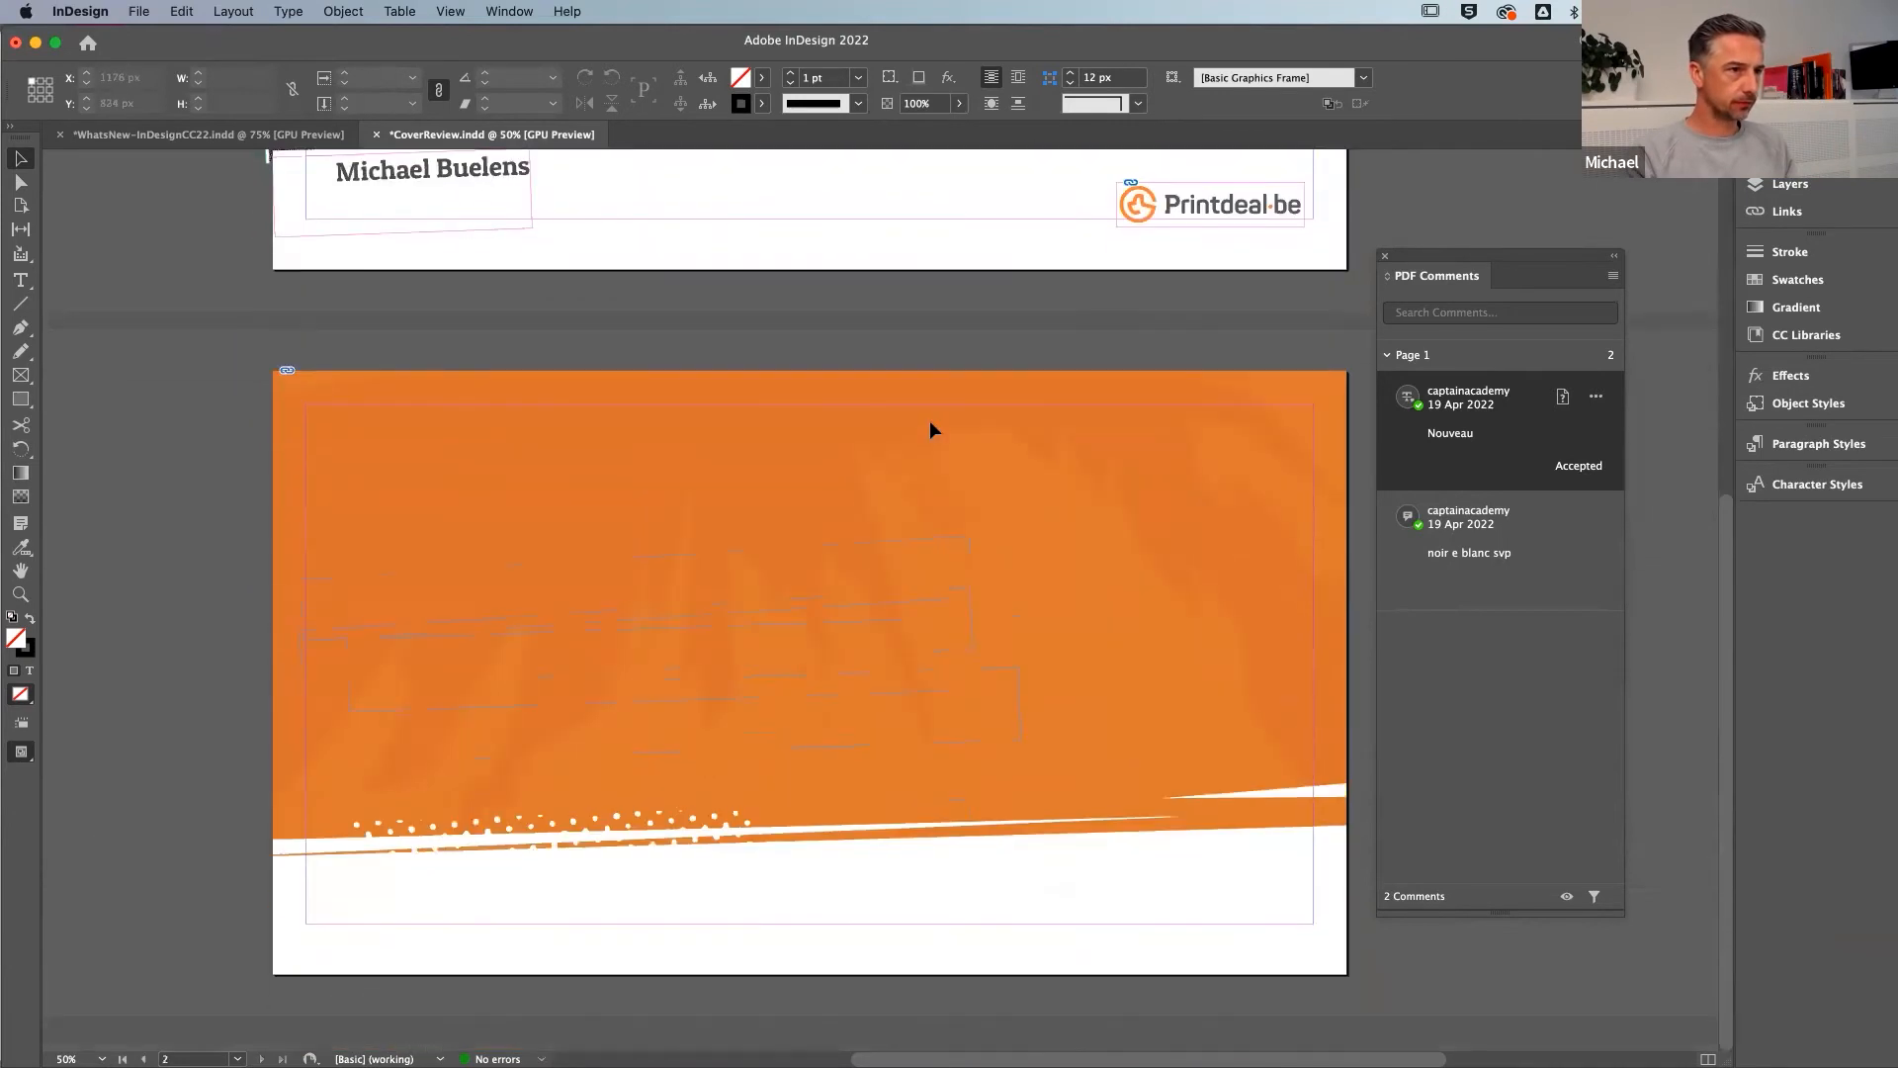
pyautogui.scroll(6, 929, 419)
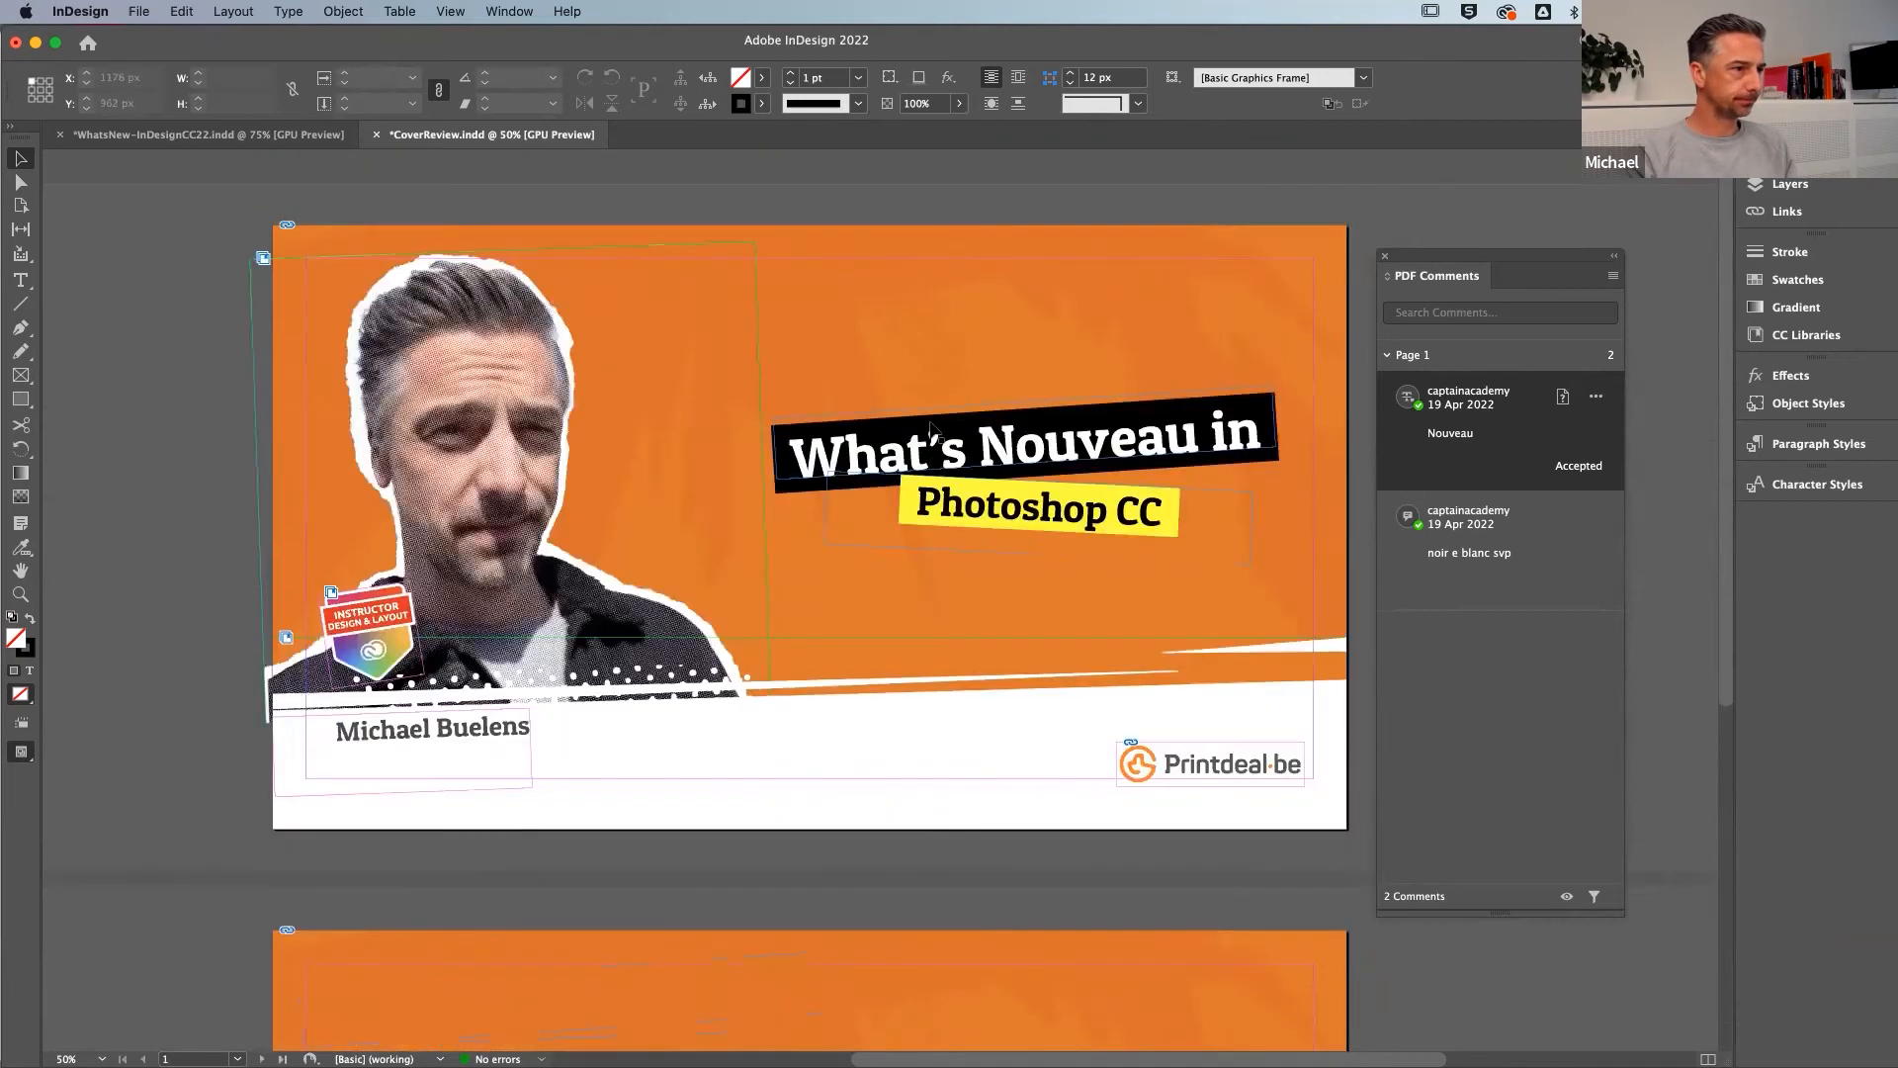
pyautogui.click(98, 135)
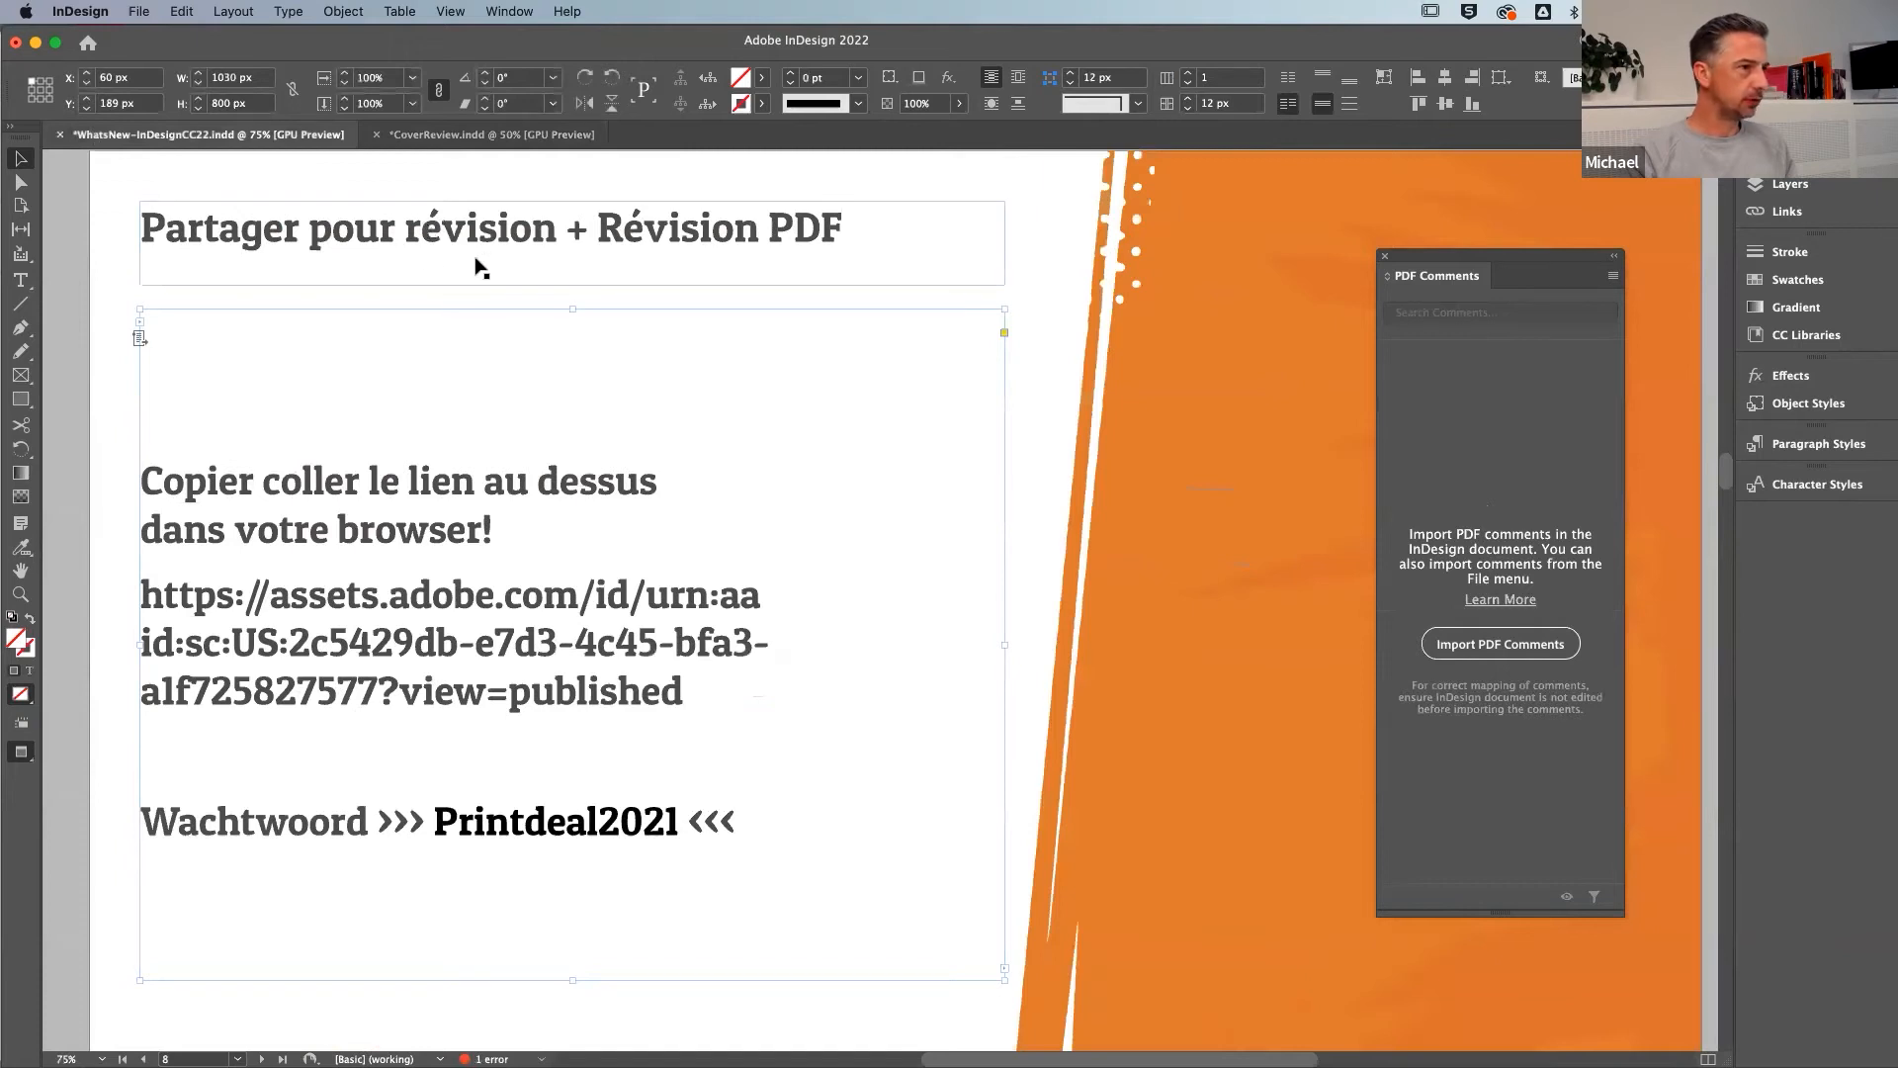
pyautogui.click(117, 264)
pyautogui.press('space')
pyautogui.moveTo(362, 366)
pyautogui.mouseDown()
pyautogui.moveTo(561, 328)
pyautogui.moveTo(365, 384)
pyautogui.mouseUp()
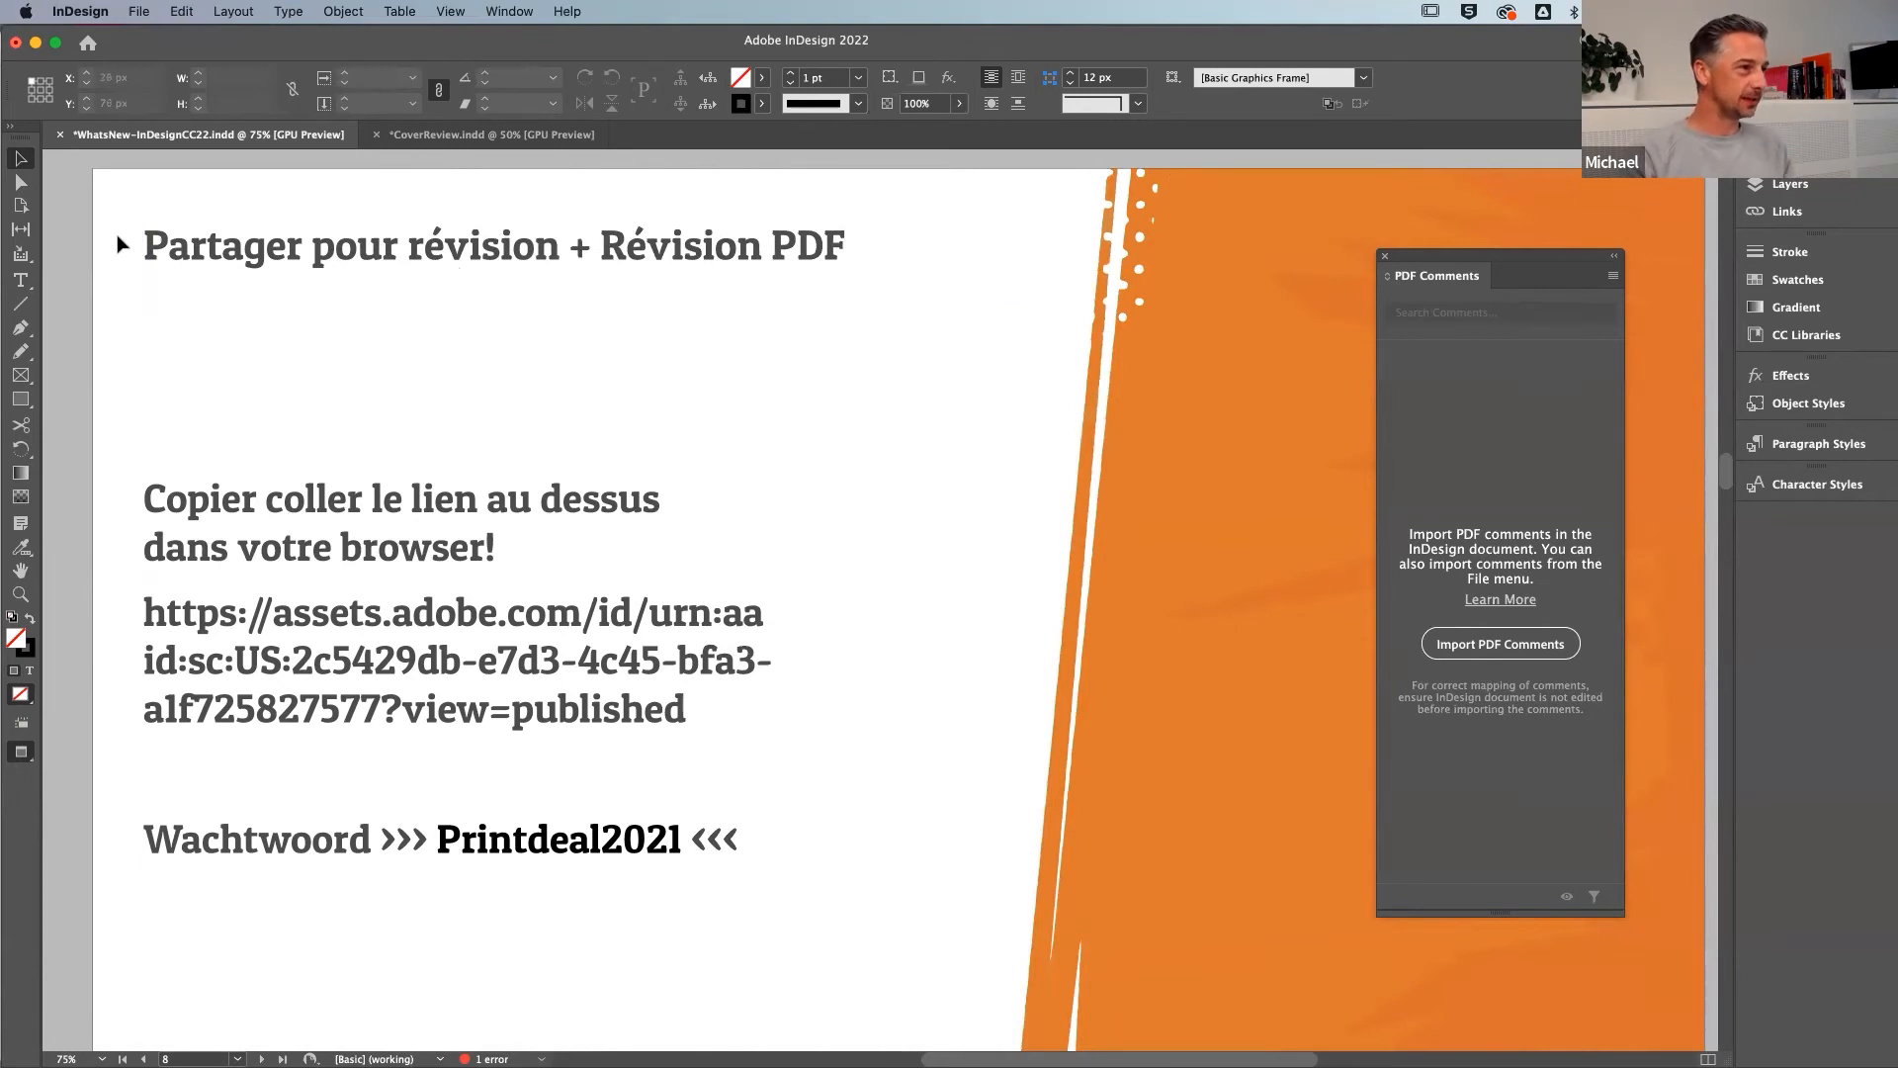
pyautogui.scroll(-4, 558, 452)
pyautogui.scroll(4, 559, 452)
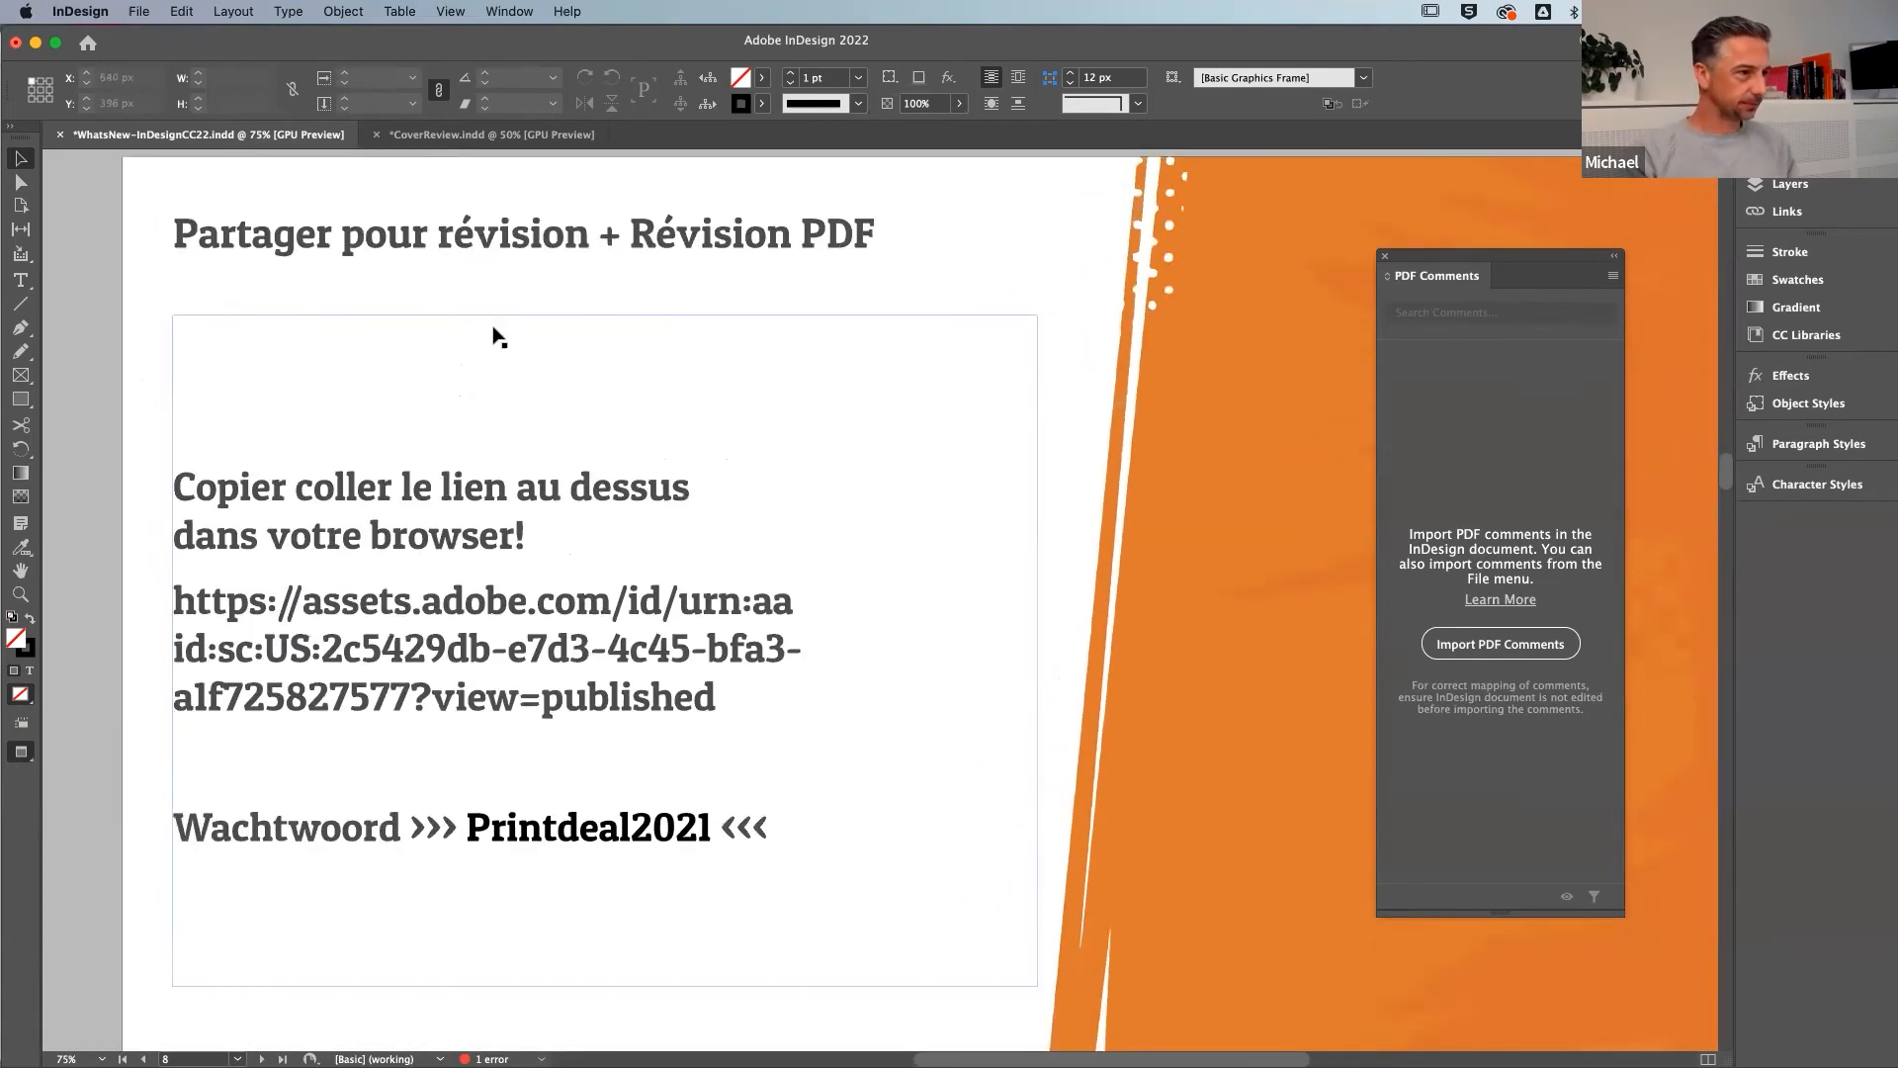
pyautogui.scroll(-20, 633, 669)
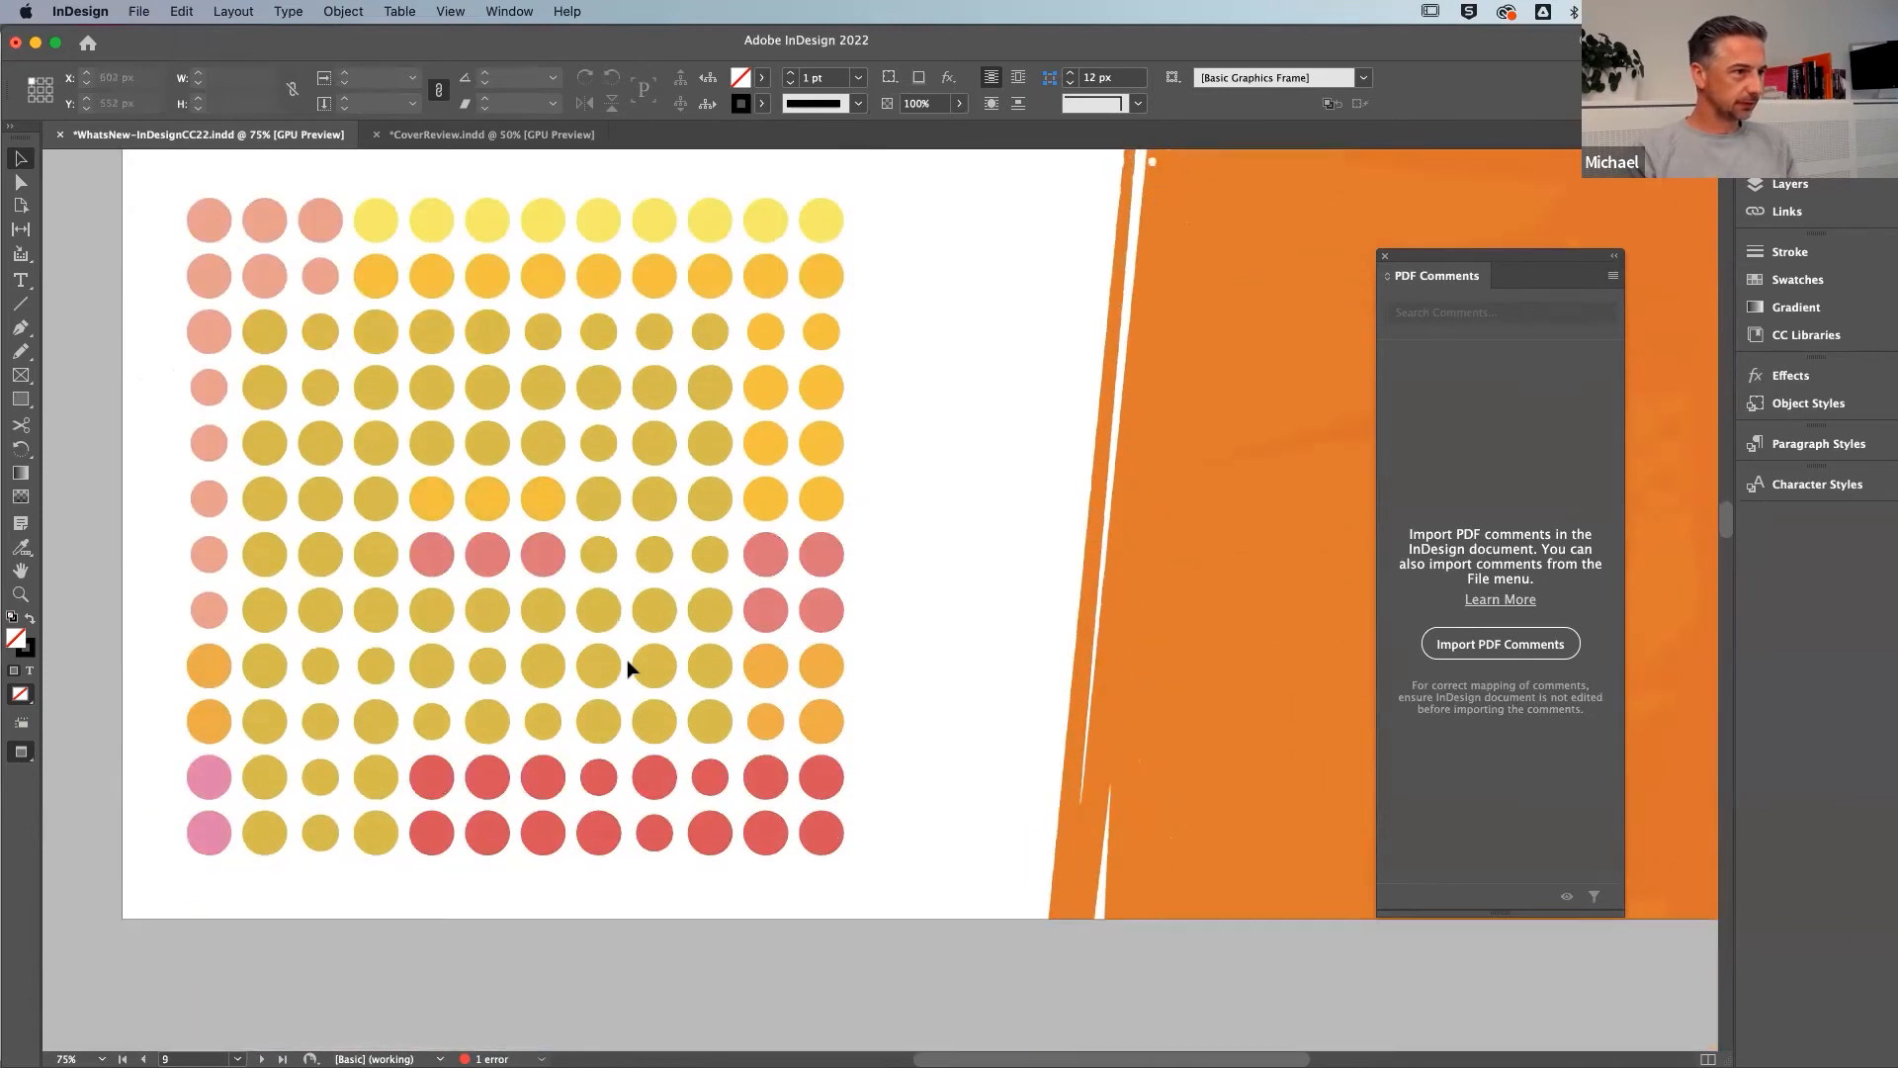
pyautogui.scroll(1, 633, 669)
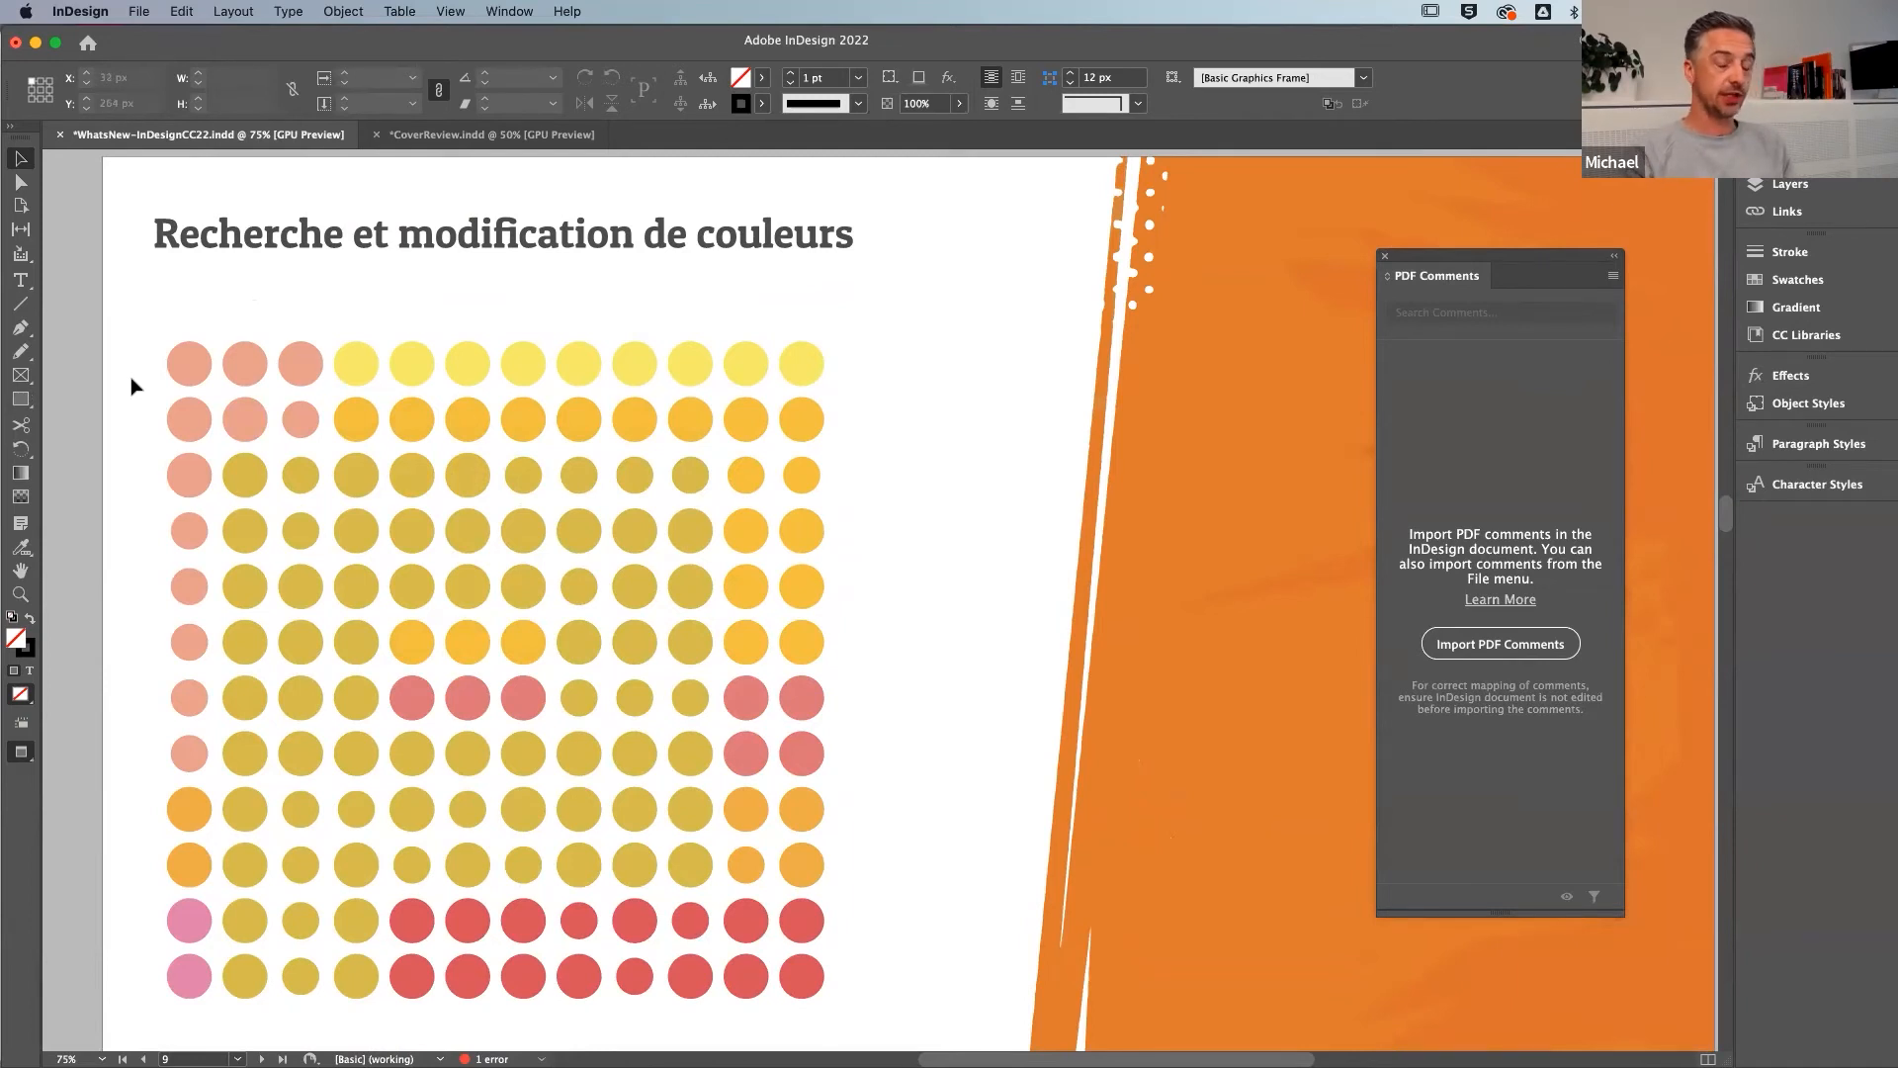
# Open Find/Change for colours, dismiss the Locate Colour introduction, close PDF Comments, and place the dialog beside the grid of circles
pyautogui.press('super+f')
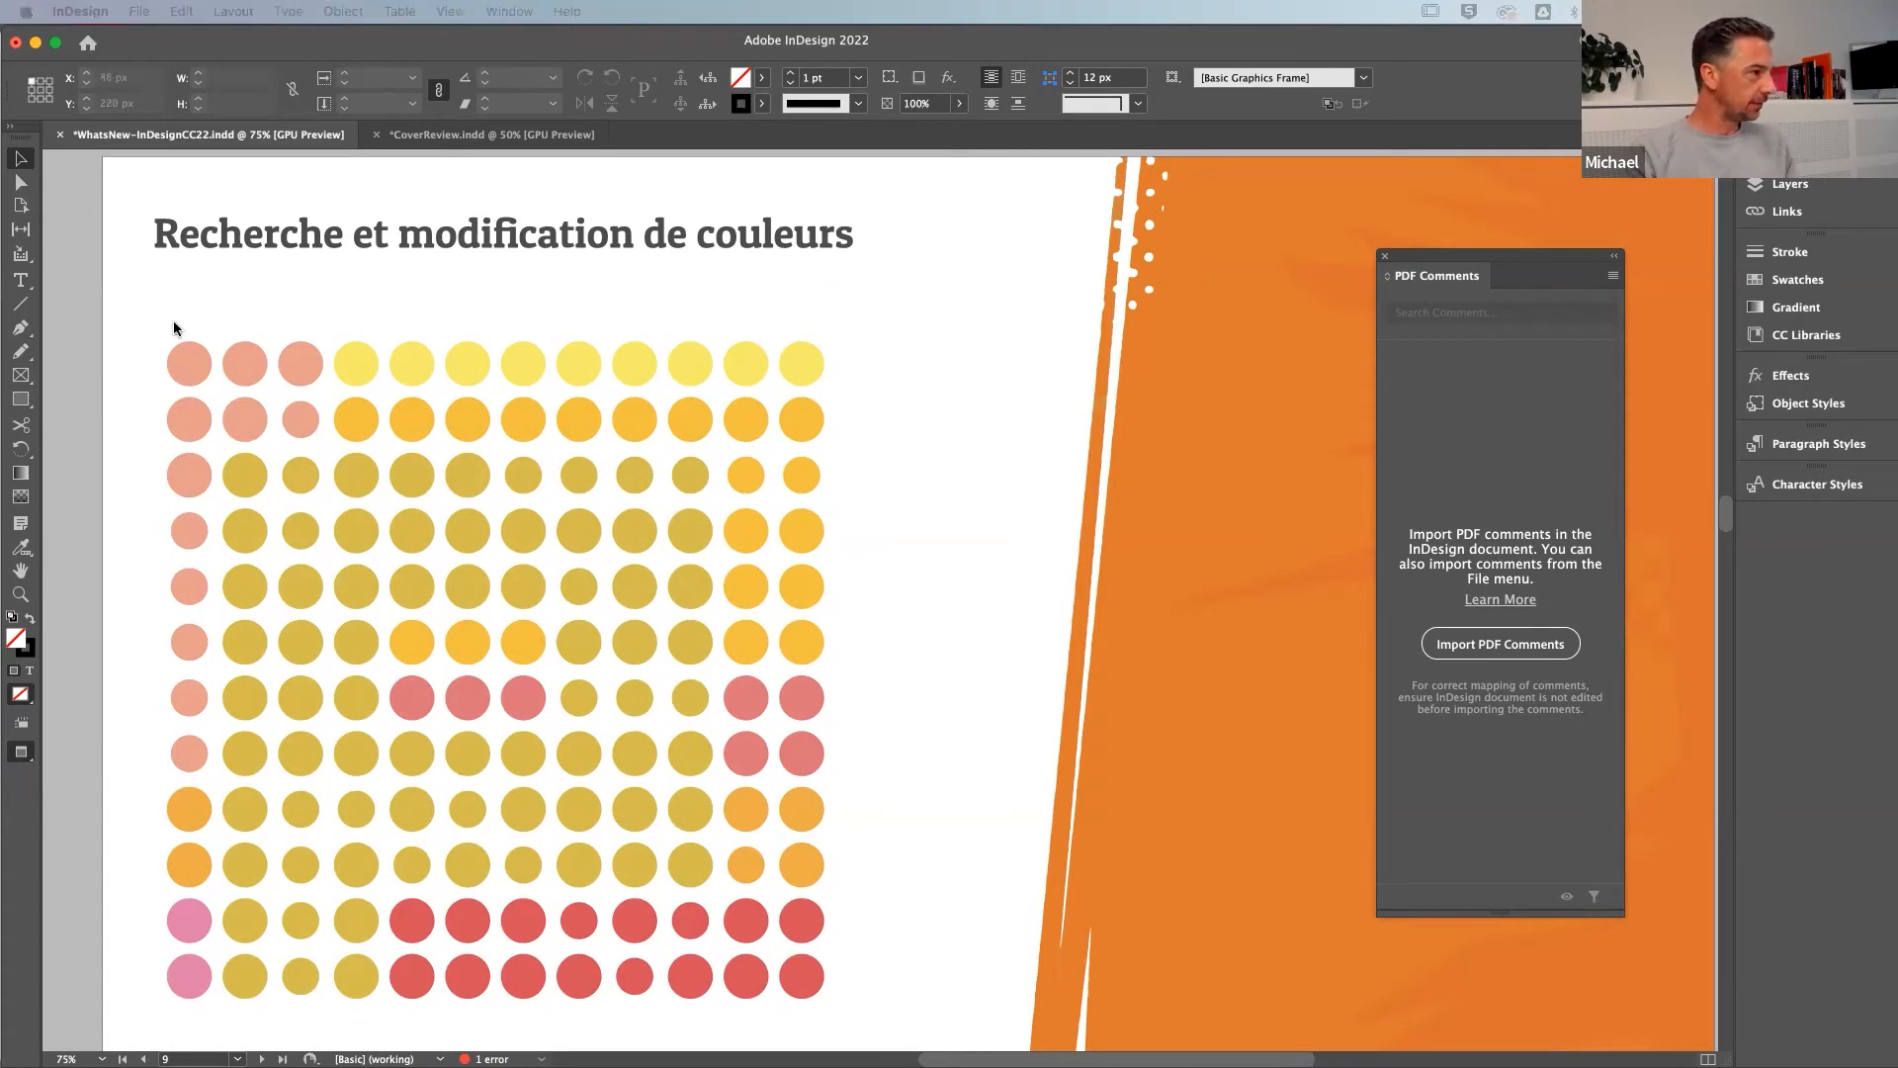
pyautogui.moveTo(302, 405); pyautogui.dragTo(1017, 232)
pyautogui.click(1386, 259)
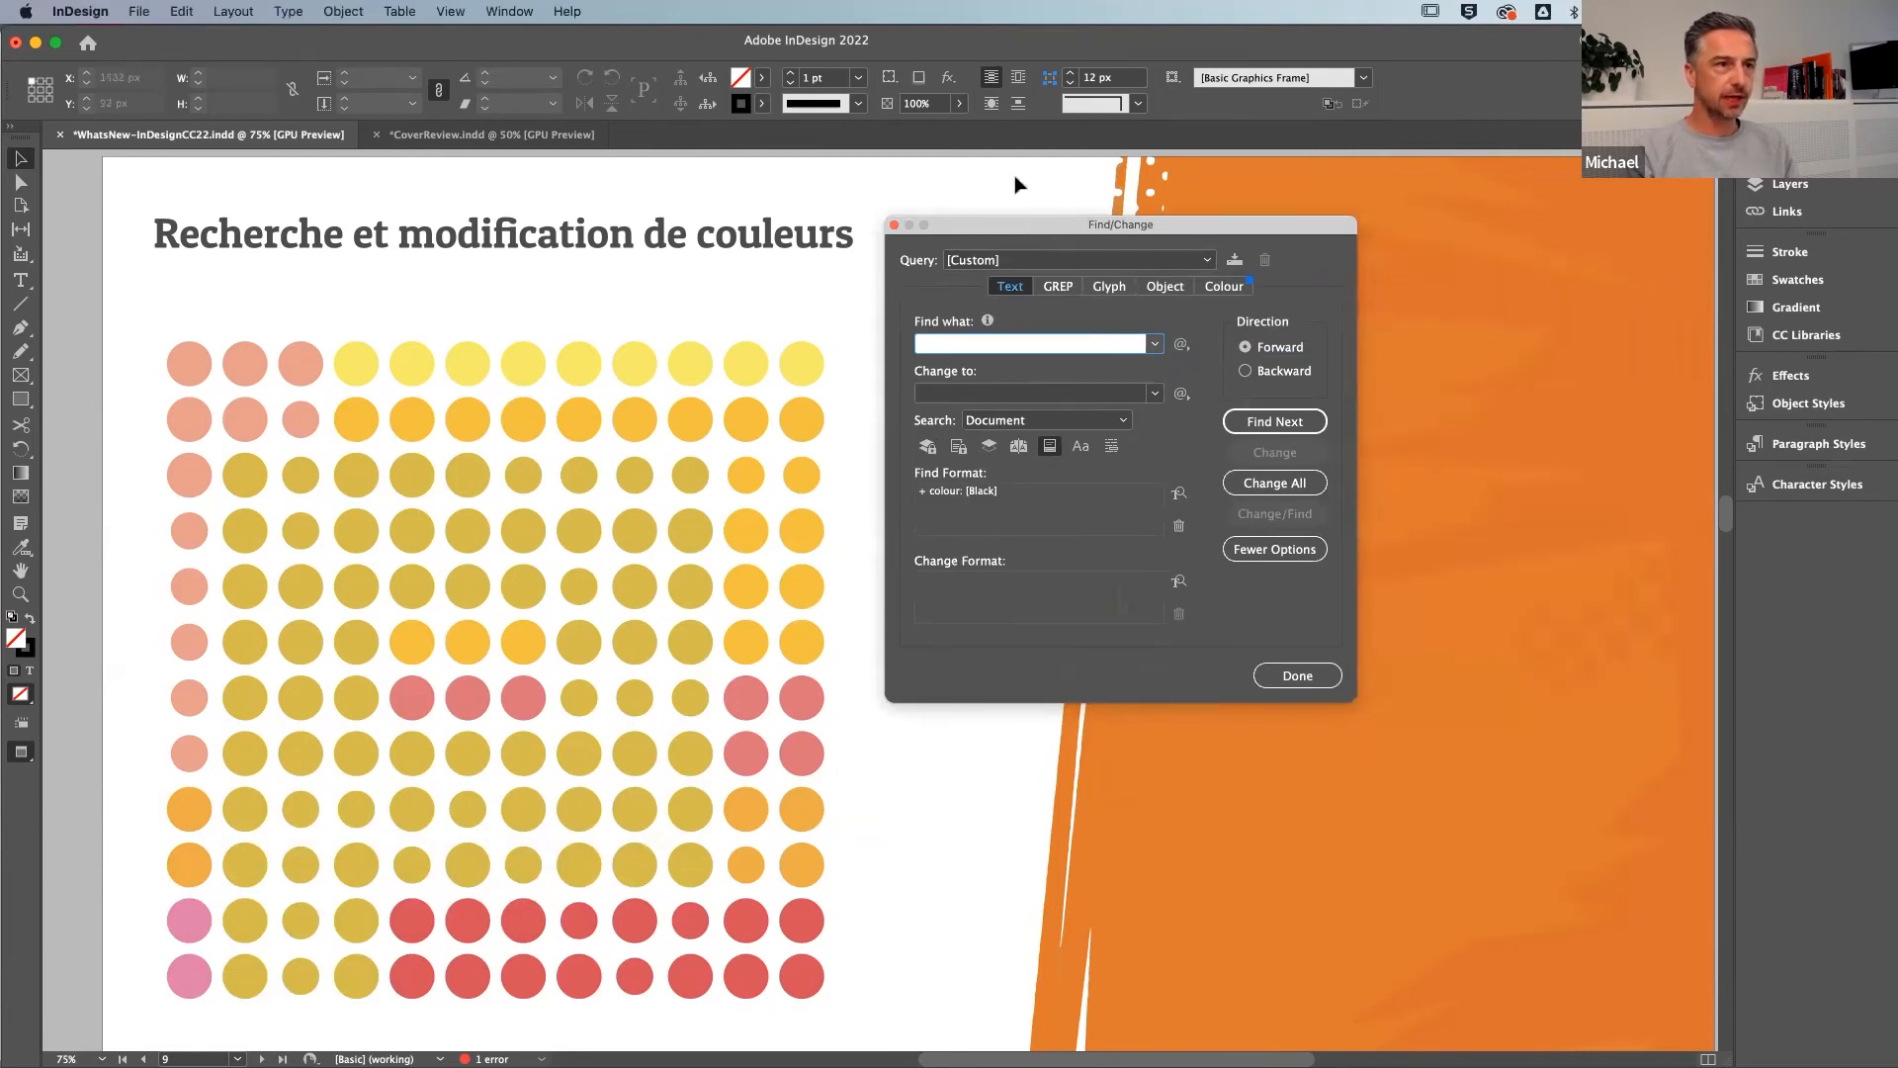
pyautogui.moveTo(1062, 227); pyautogui.dragTo(1258, 244)
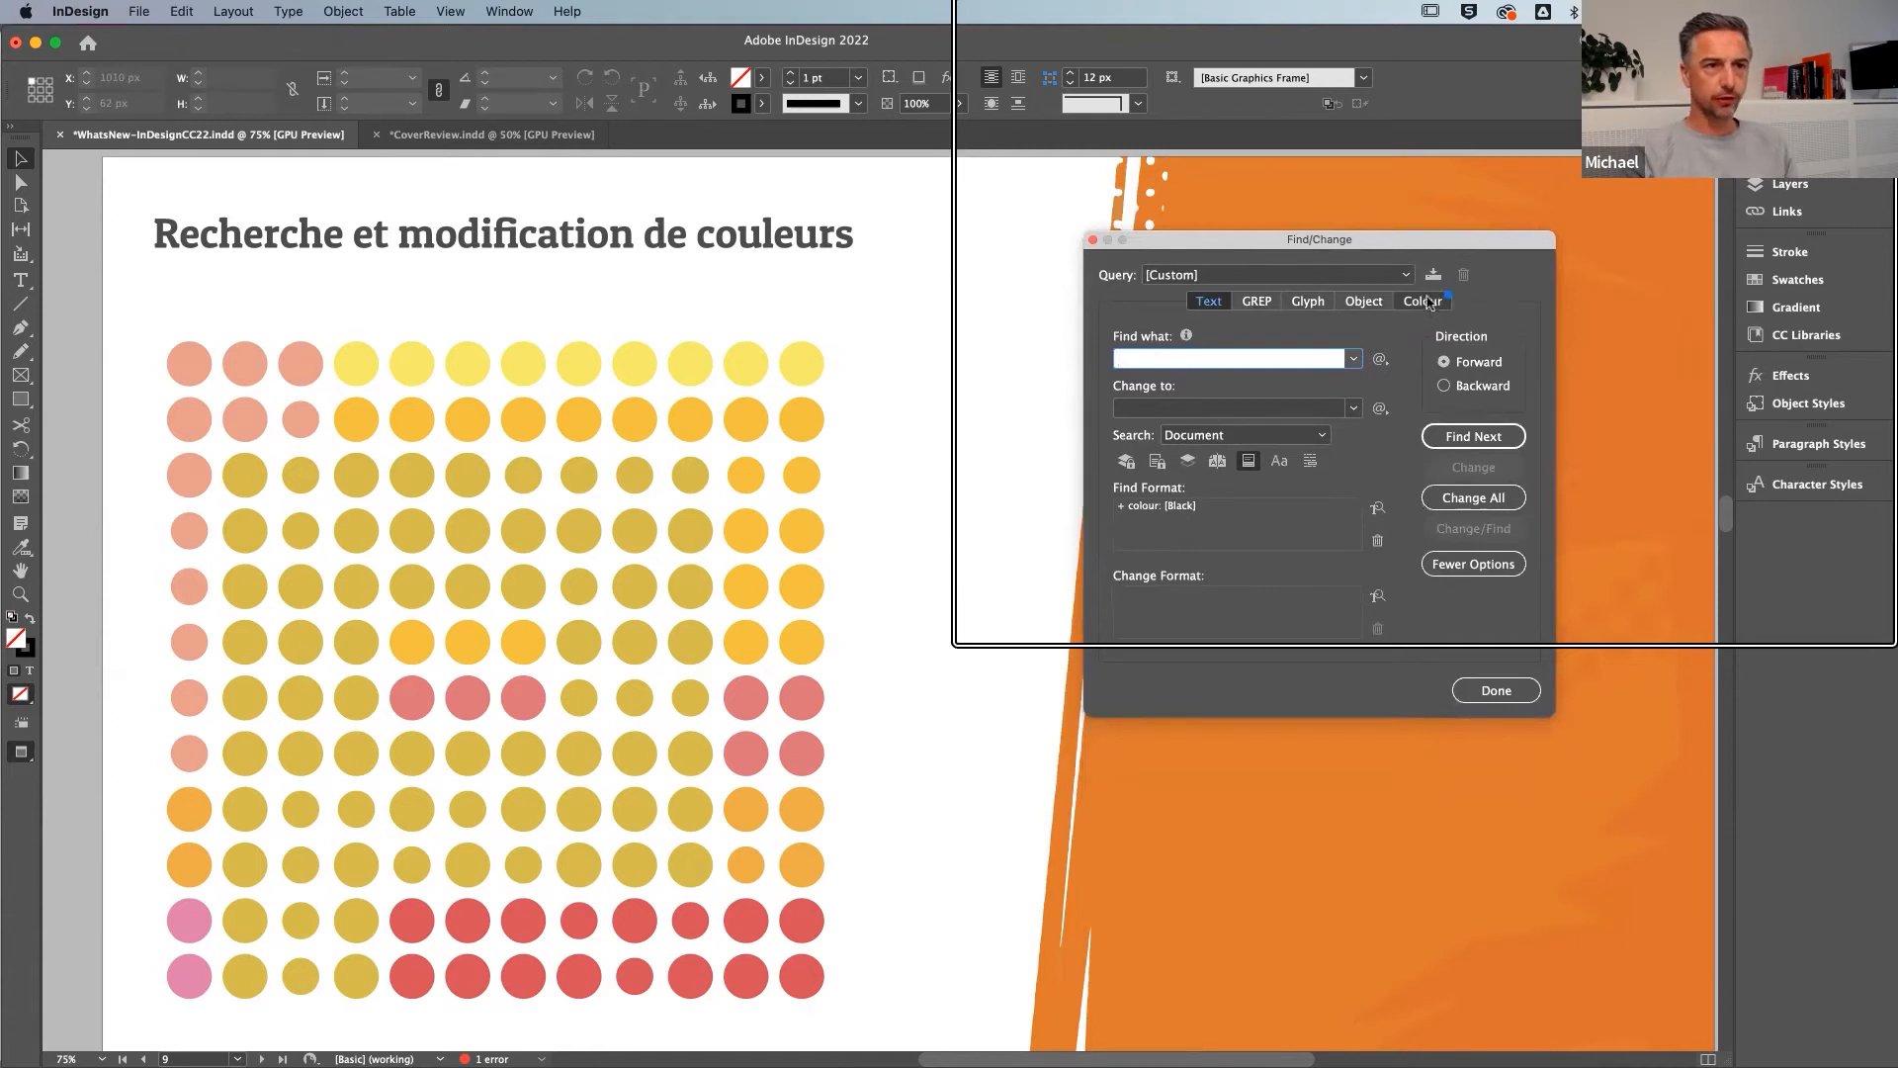
pyautogui.click(1426, 302)
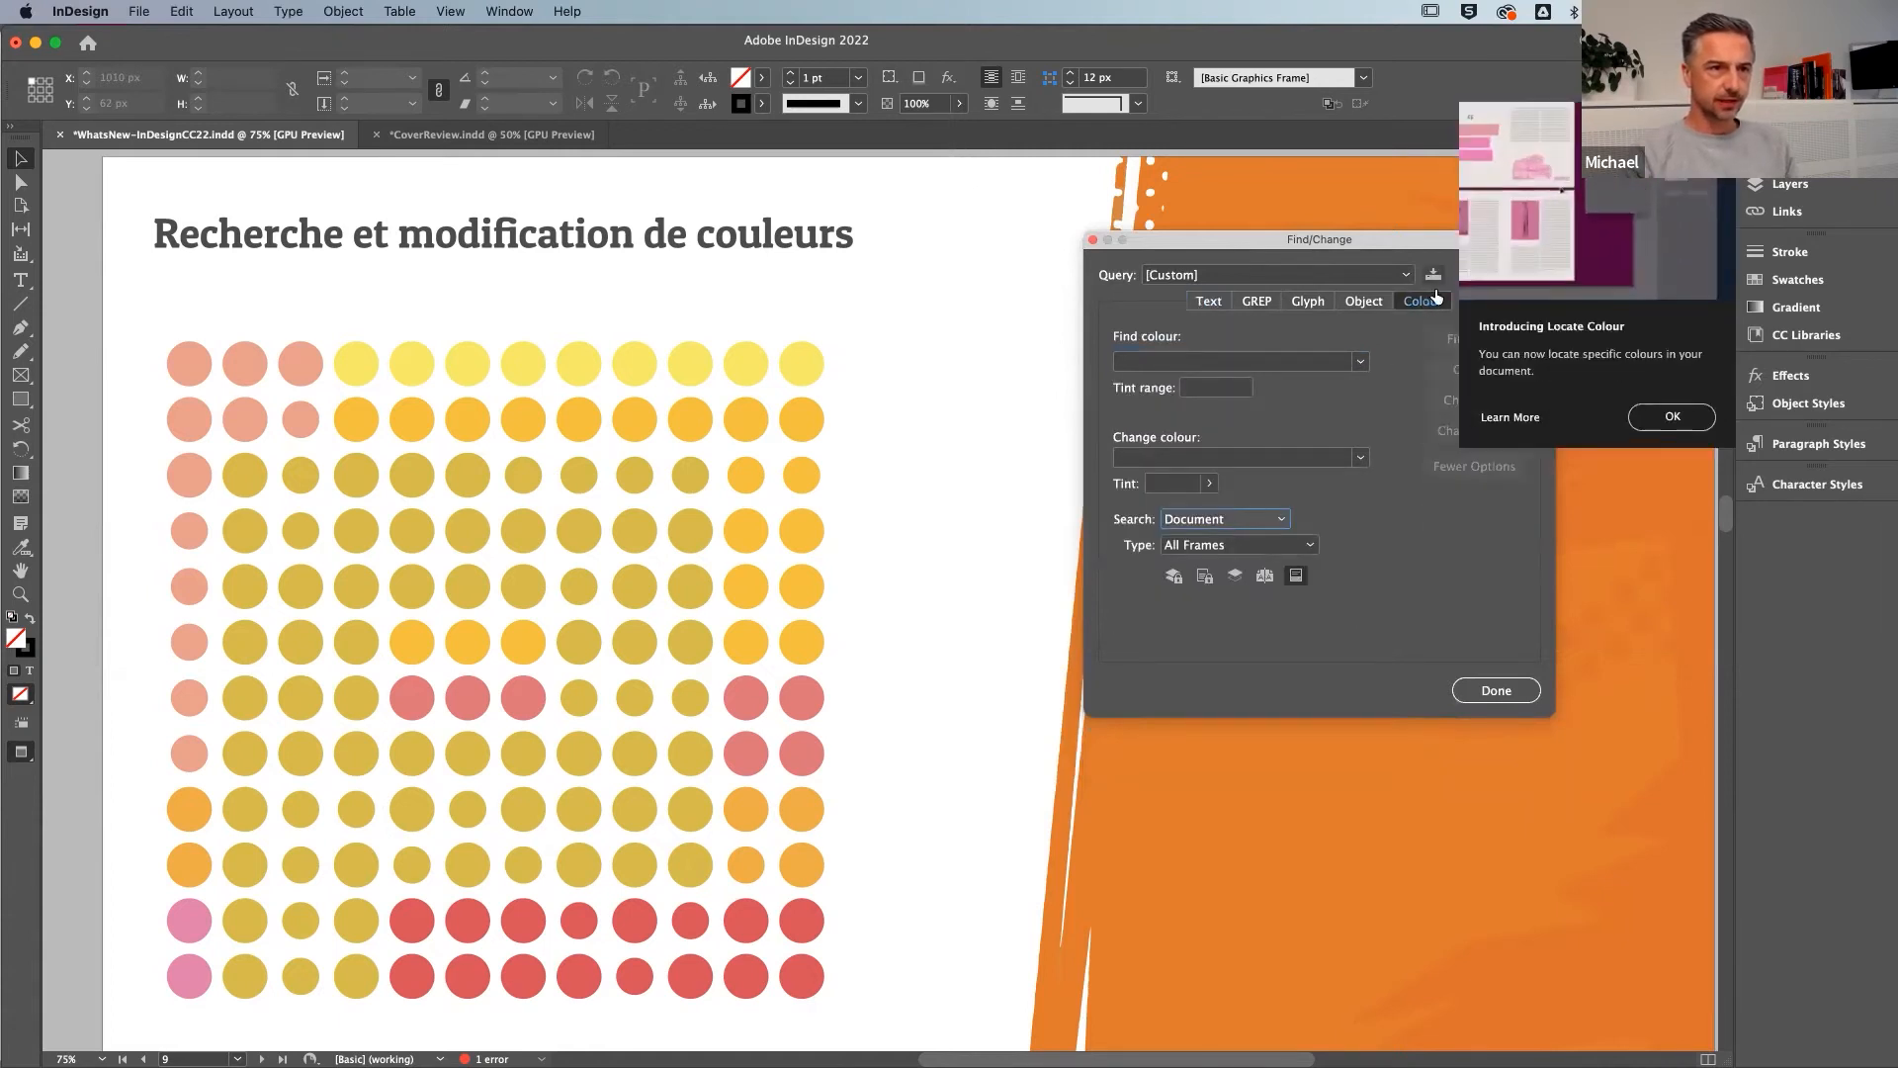
pyautogui.click(1673, 419)
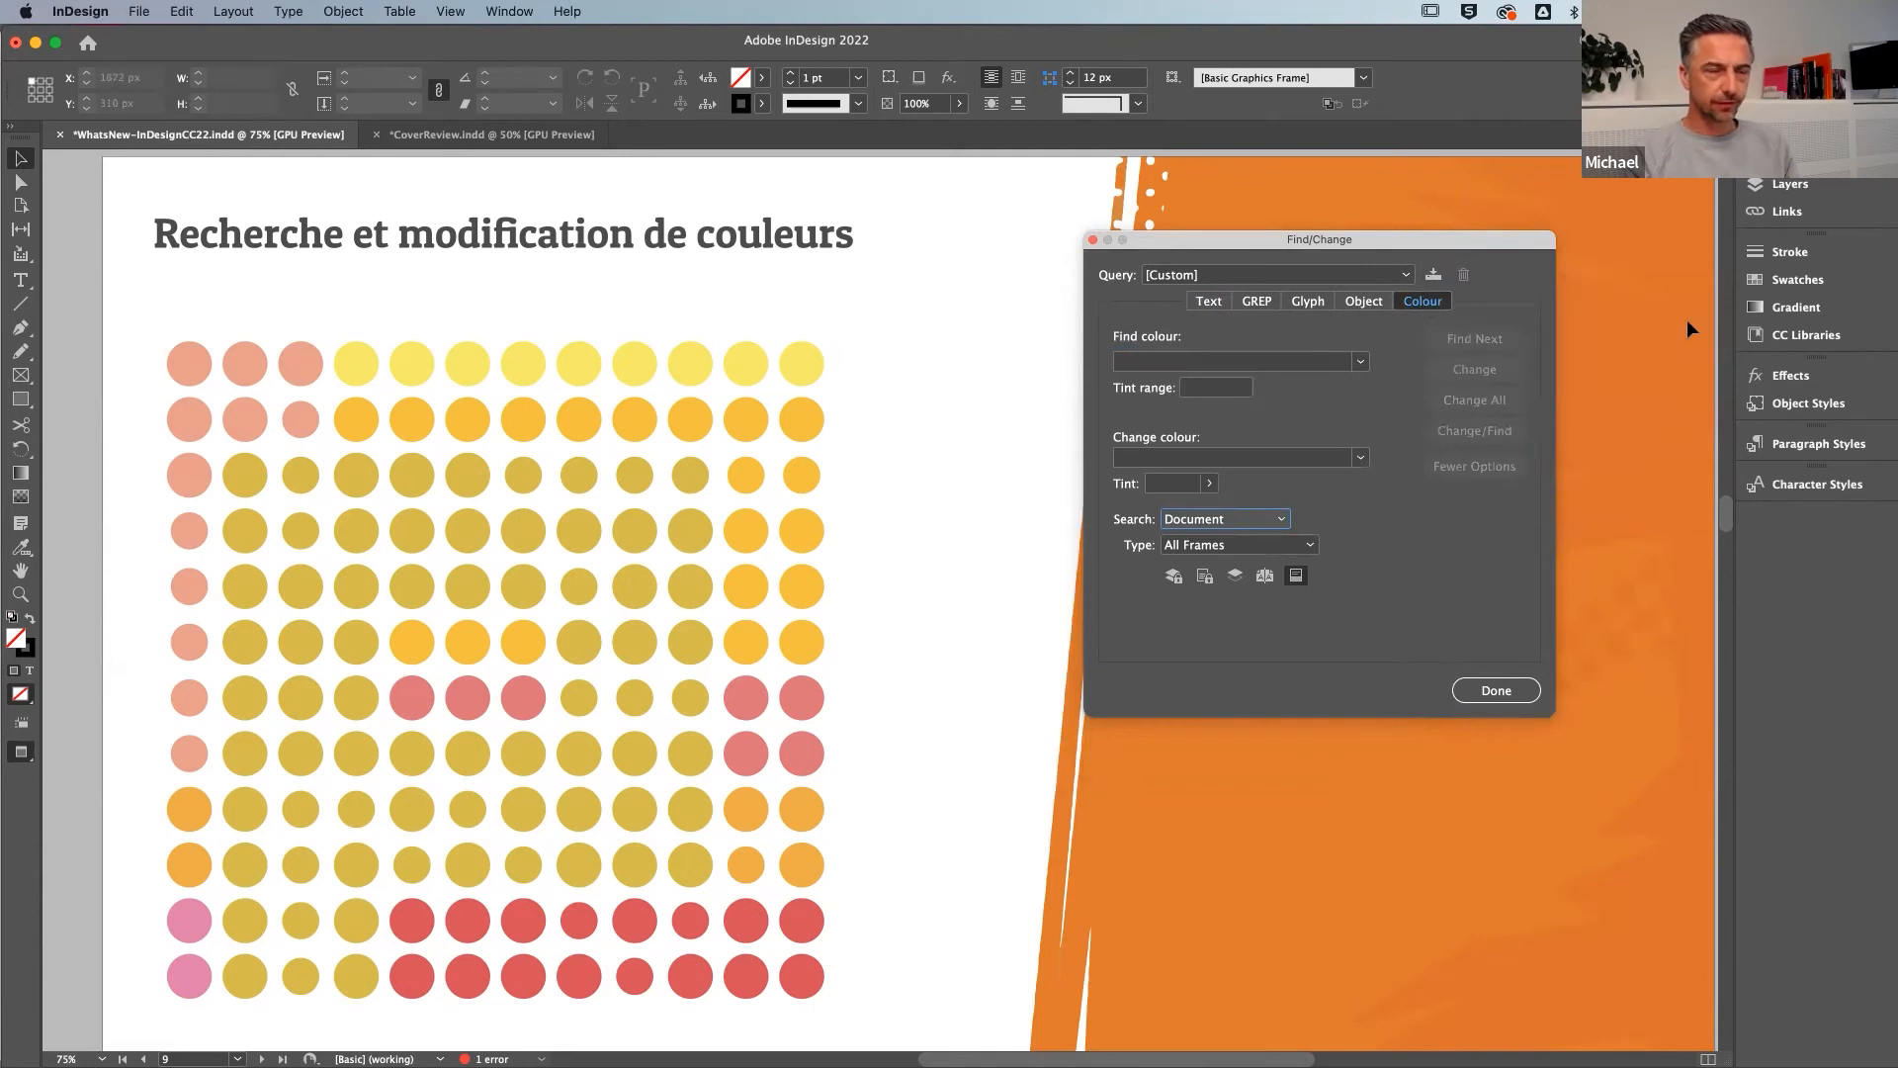
pyautogui.moveTo(1400, 247); pyautogui.dragTo(1294, 248)
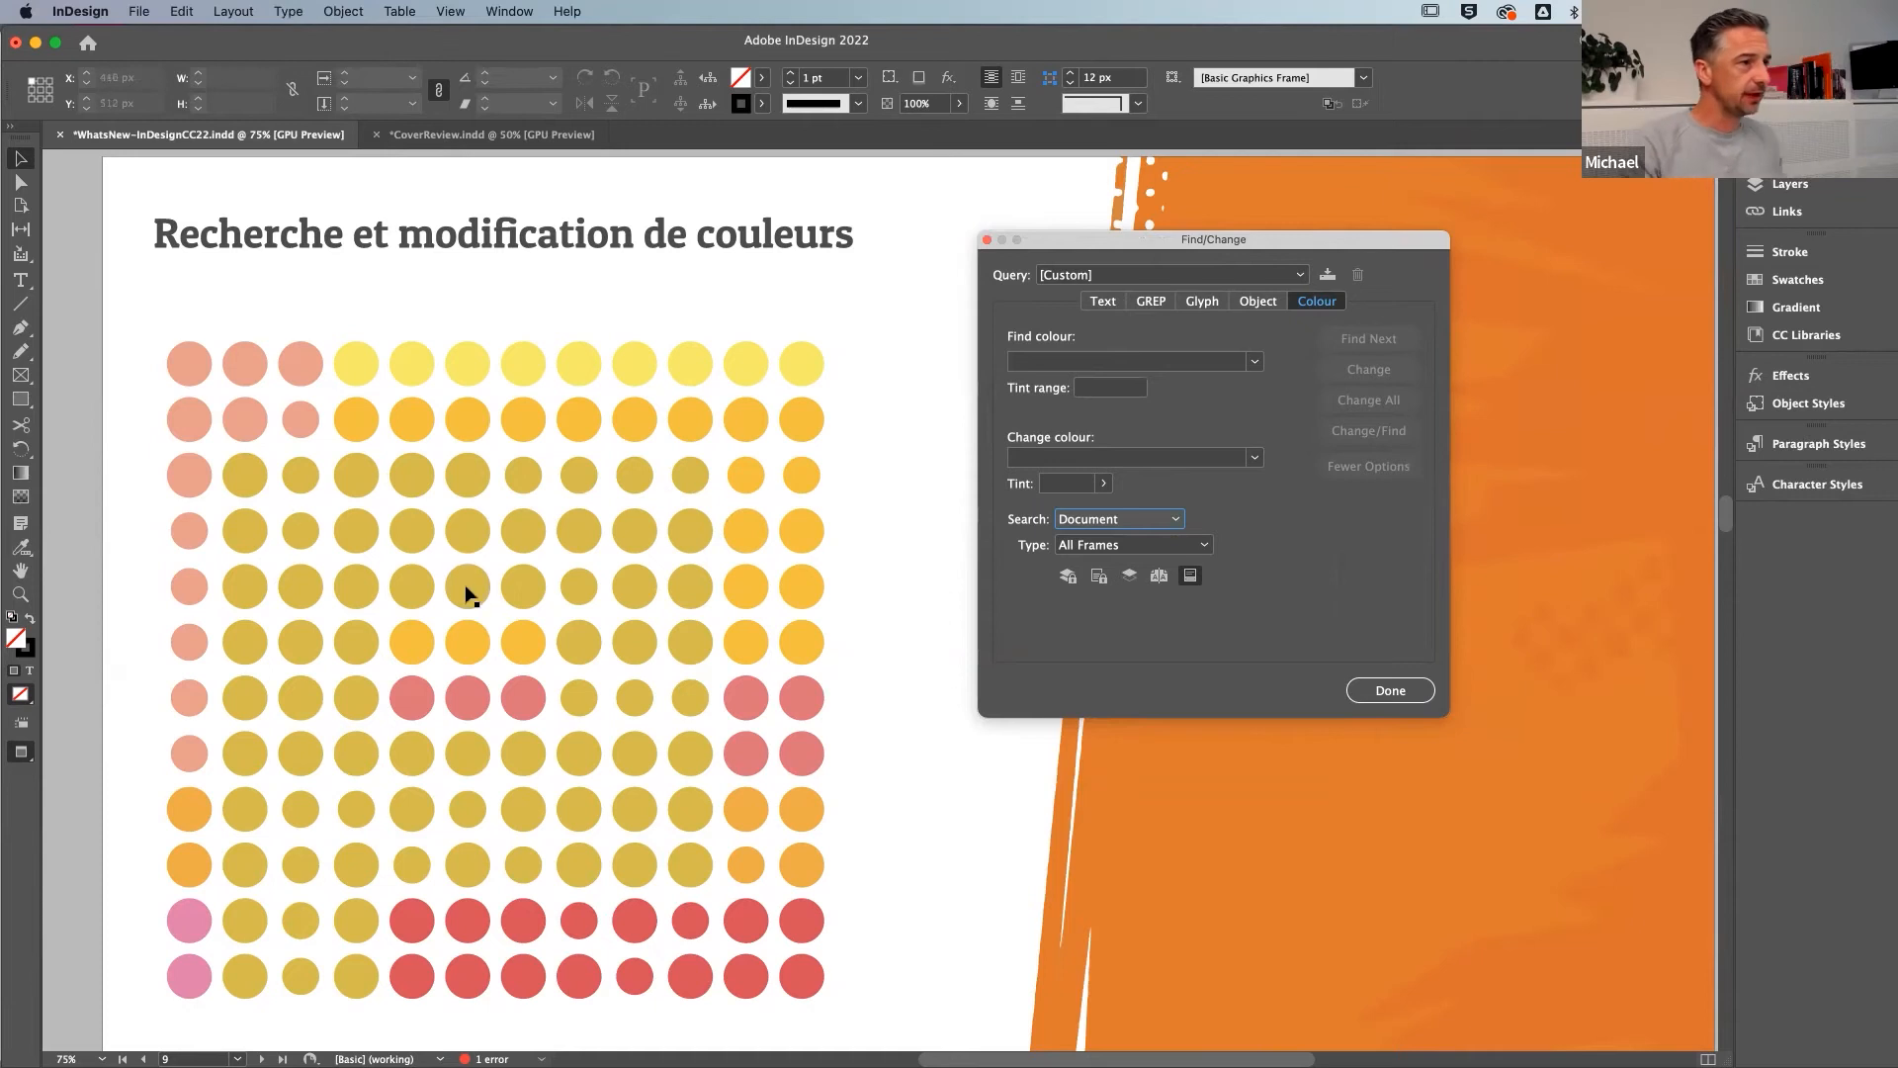
# Select a mustard circle in the grid and set the matching mustard unnamed colour as the colour to find
pyautogui.scroll(-3, 460, 637)
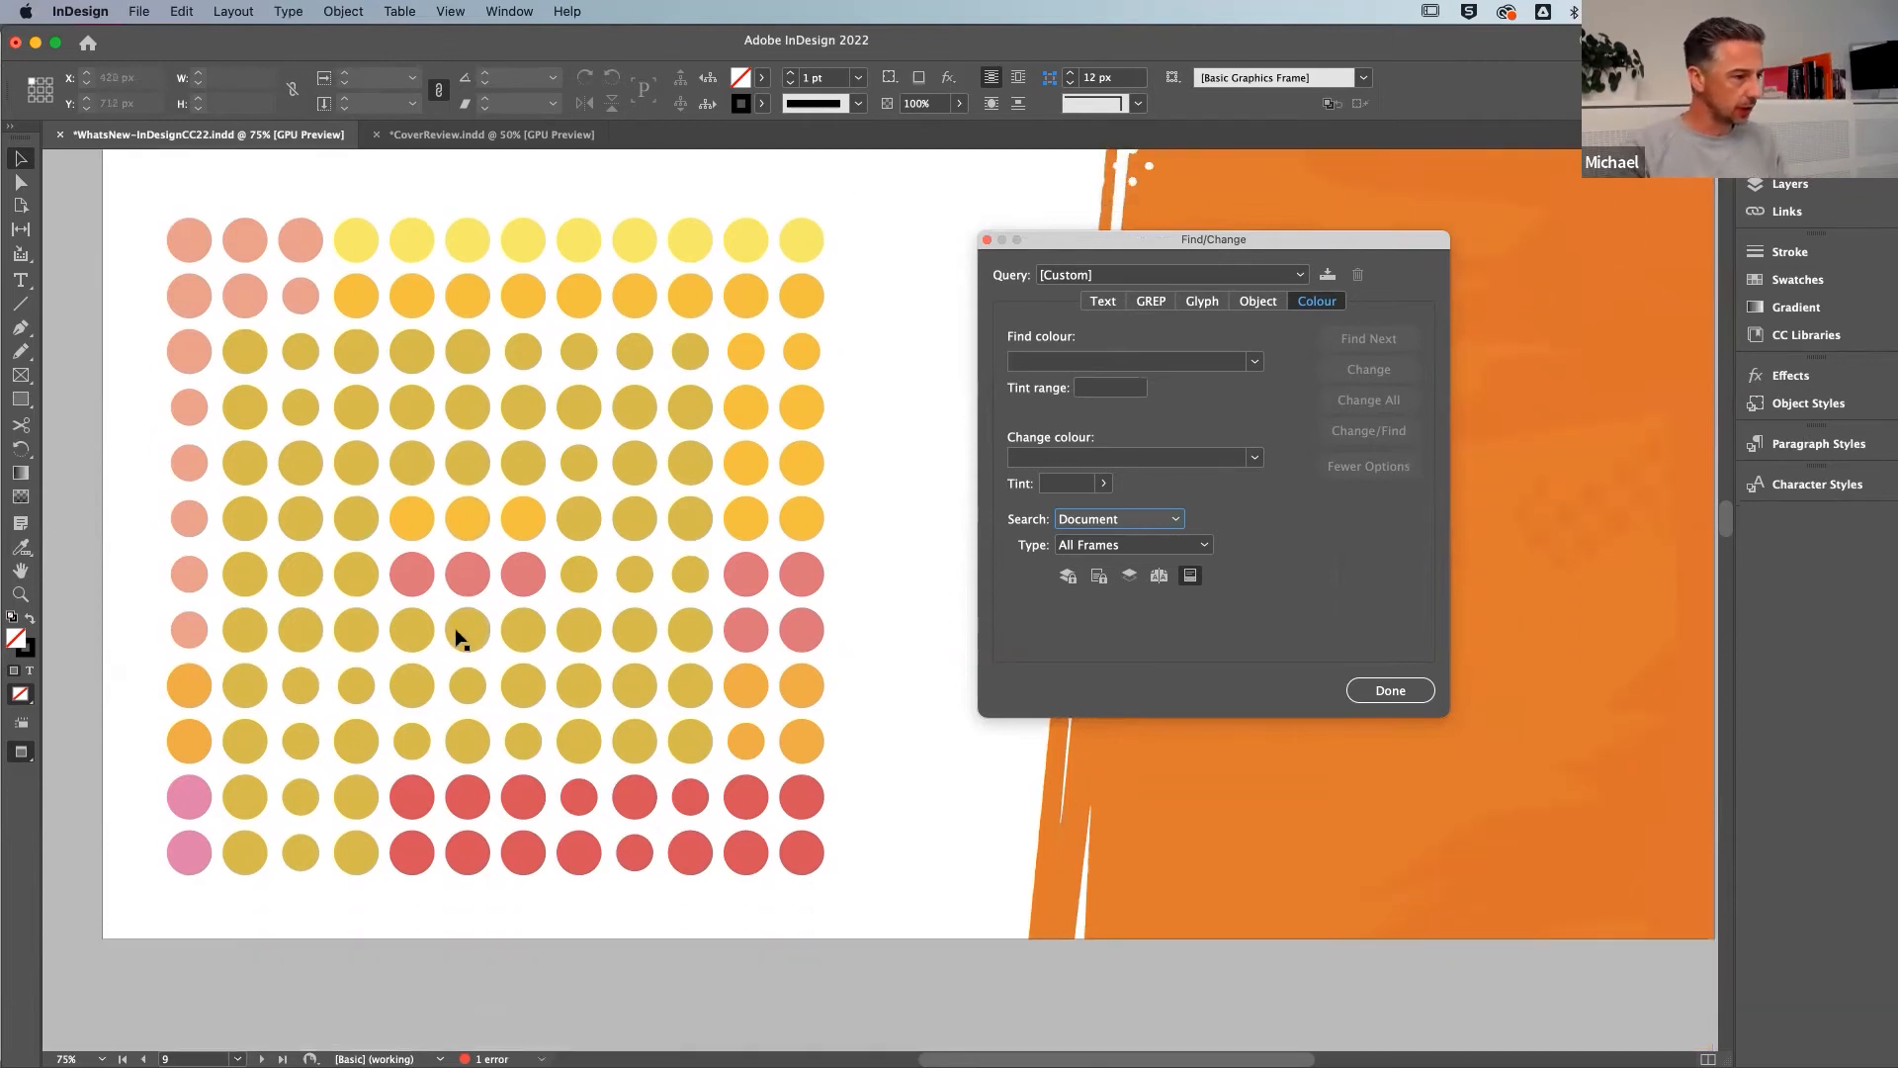
pyautogui.scroll(1, 460, 638)
pyautogui.scroll(1, 460, 637)
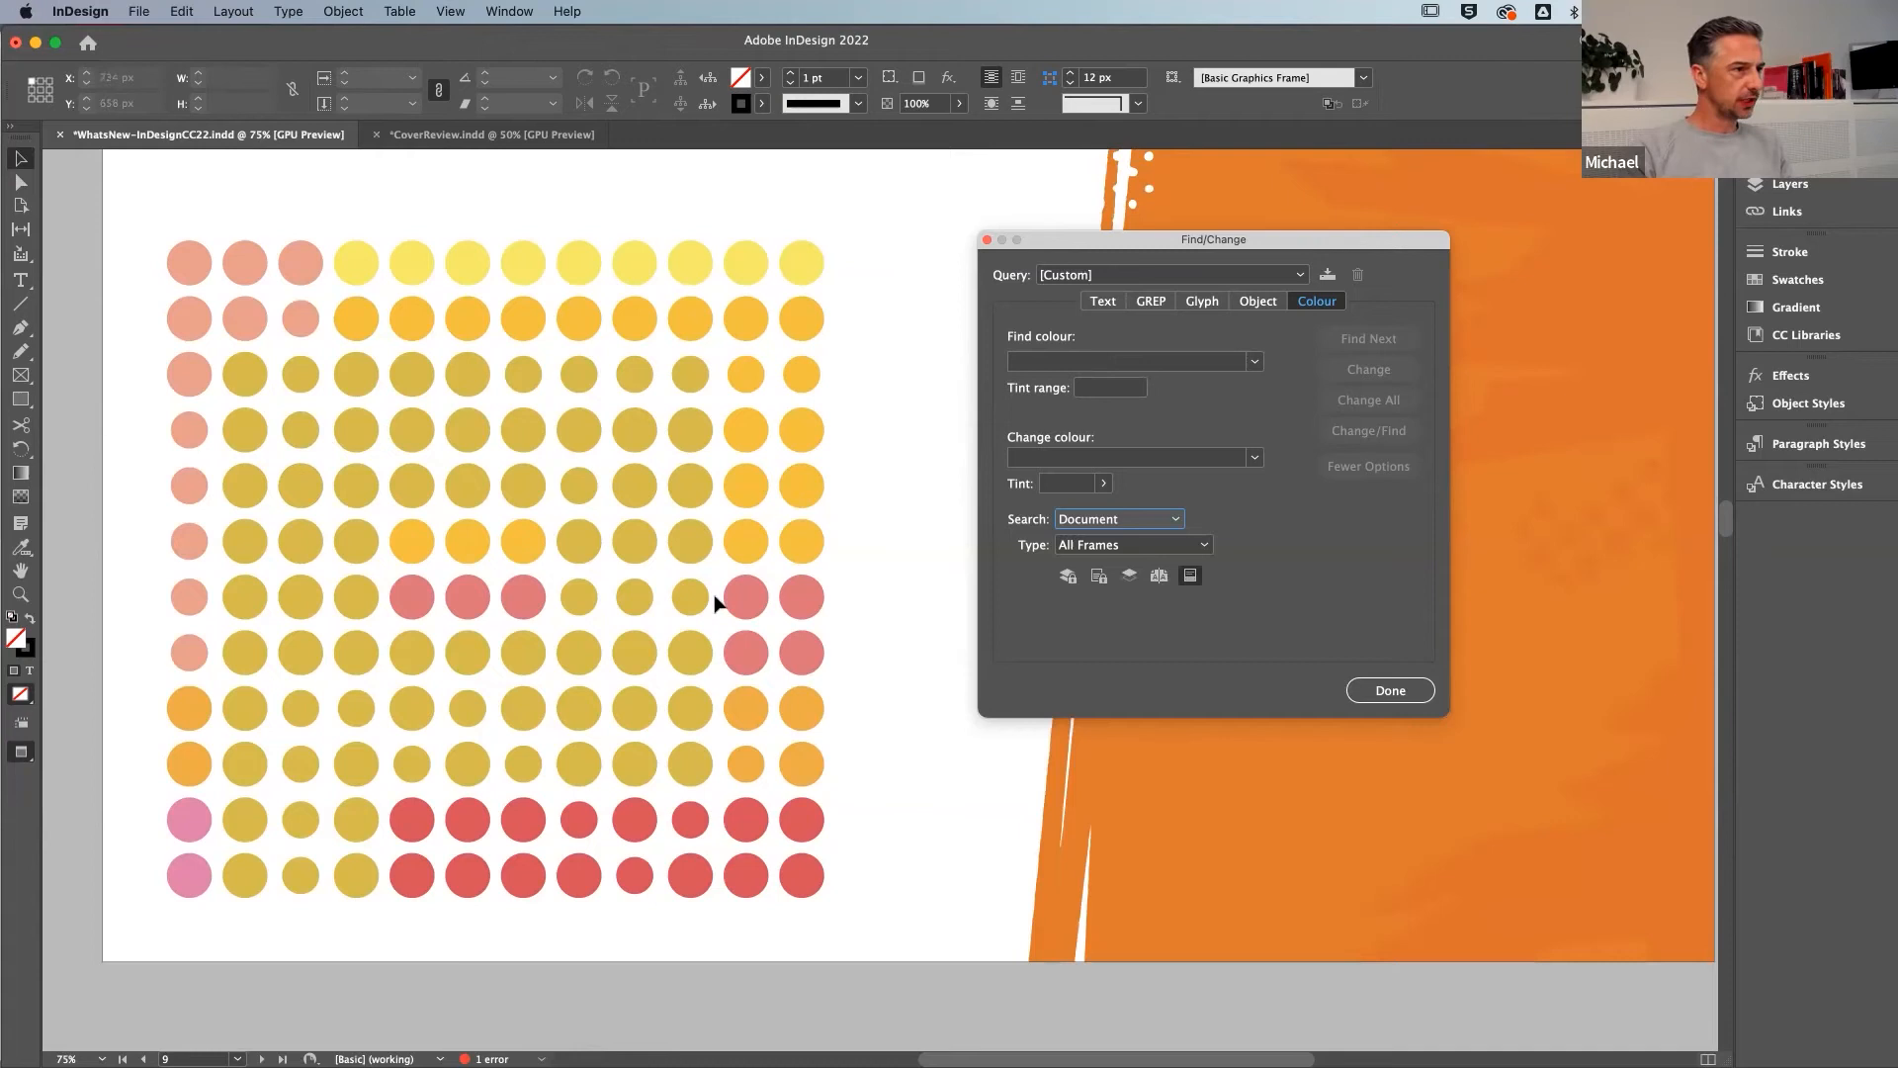
pyautogui.hscroll(3, 294, 511)
pyautogui.click(282, 489)
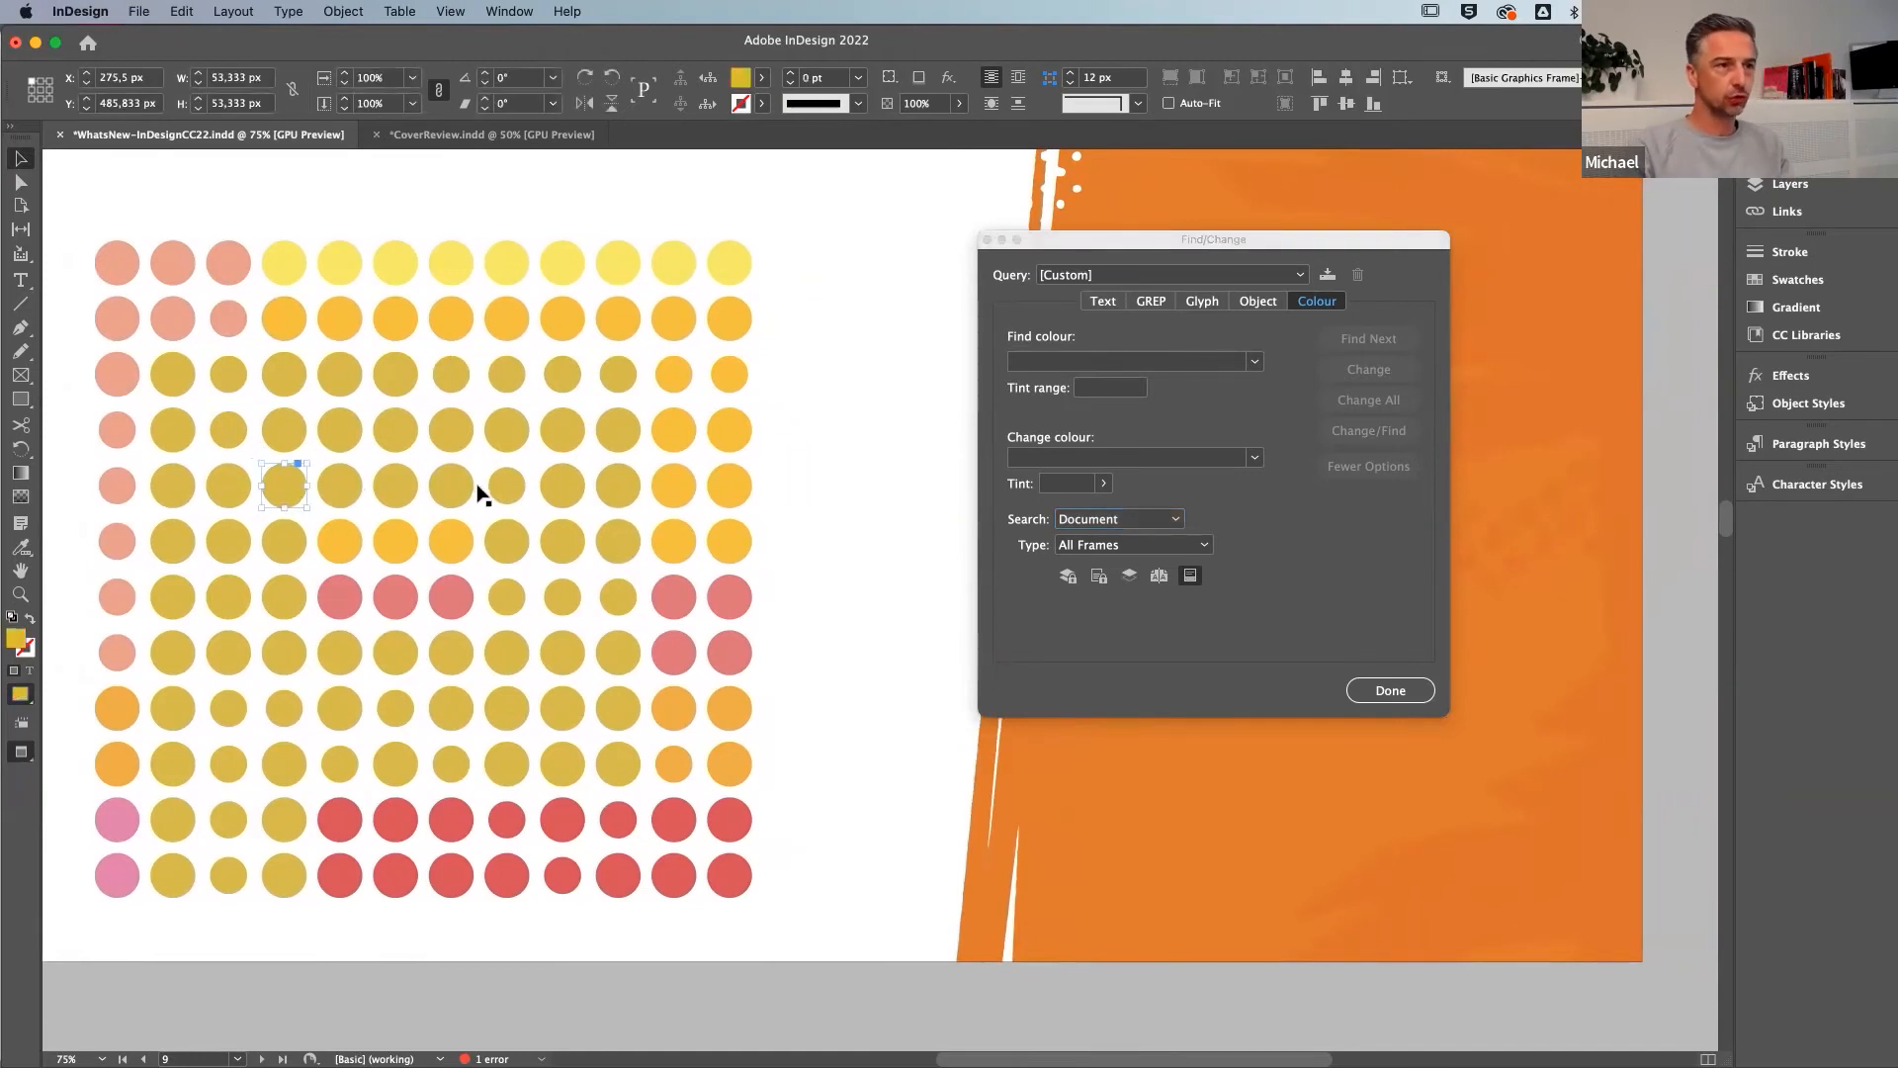
pyautogui.moveTo(1231, 238); pyautogui.dragTo(1182, 234)
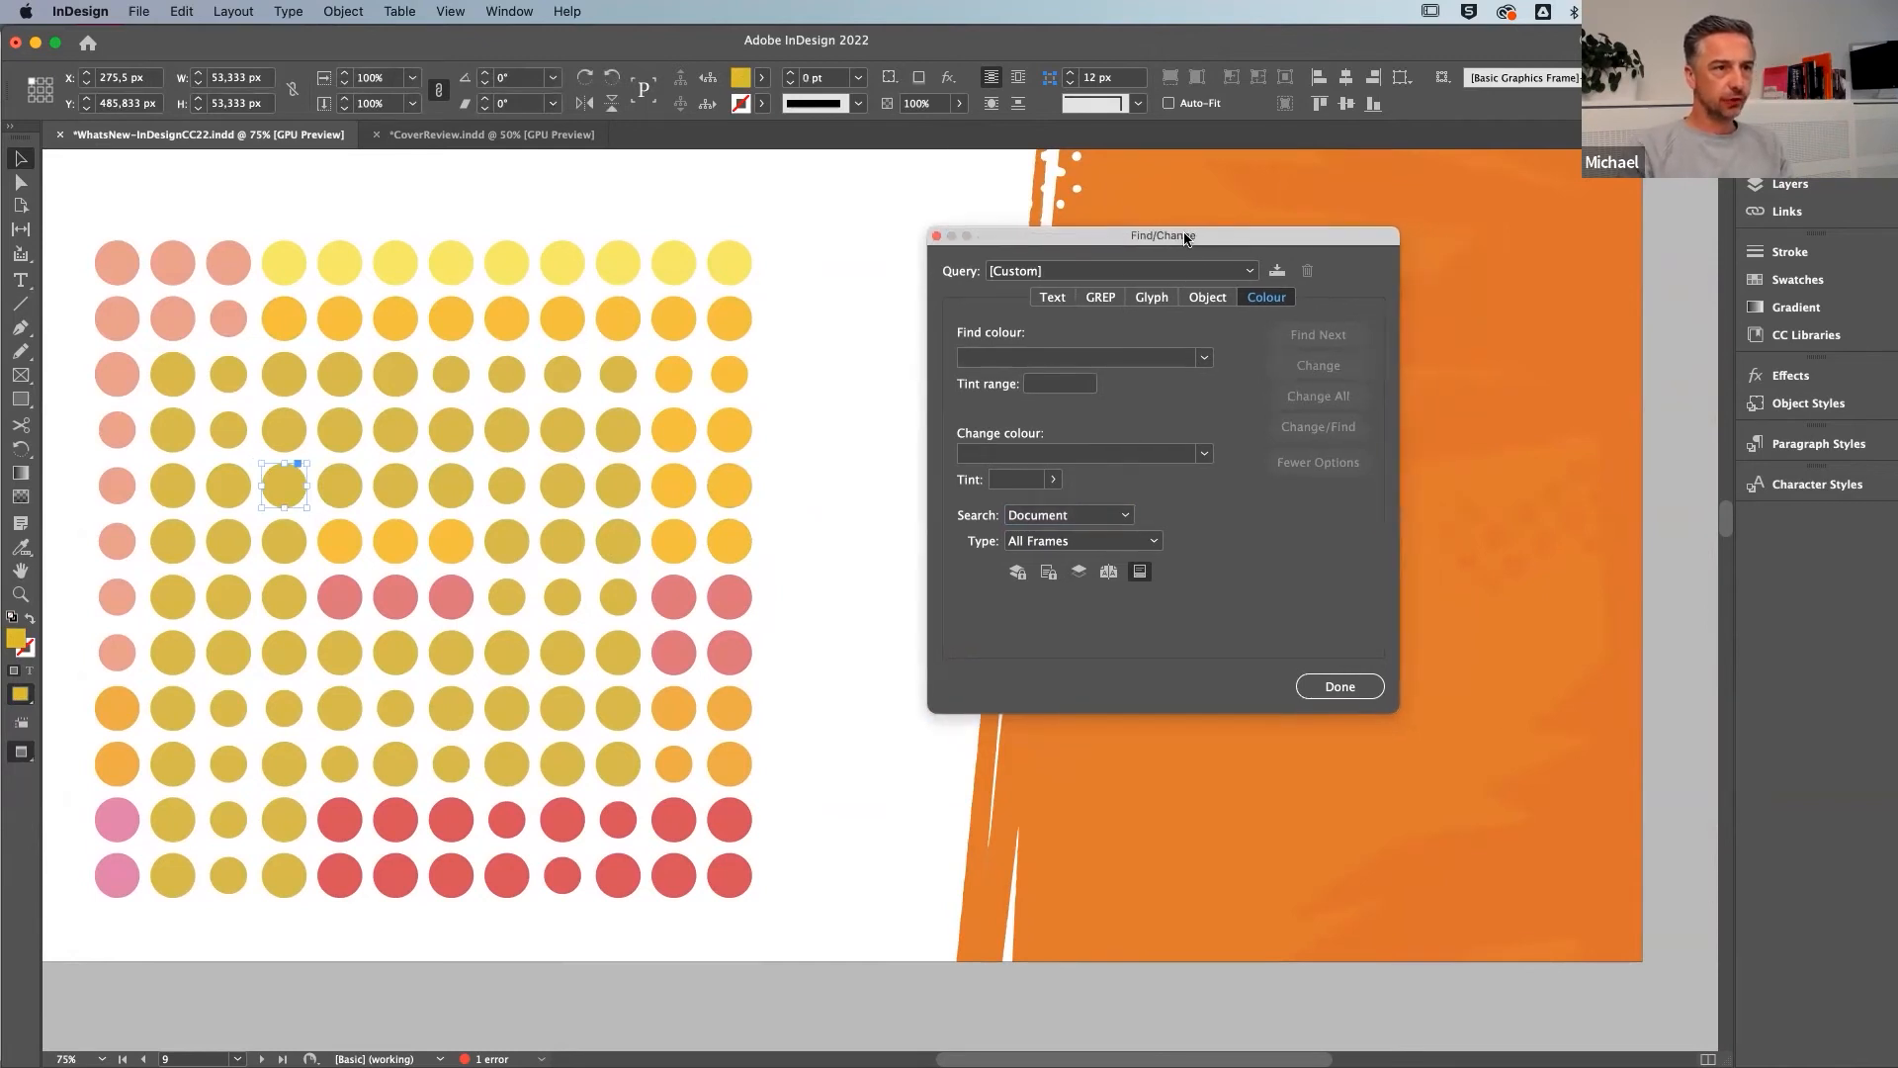
pyautogui.click(1206, 358)
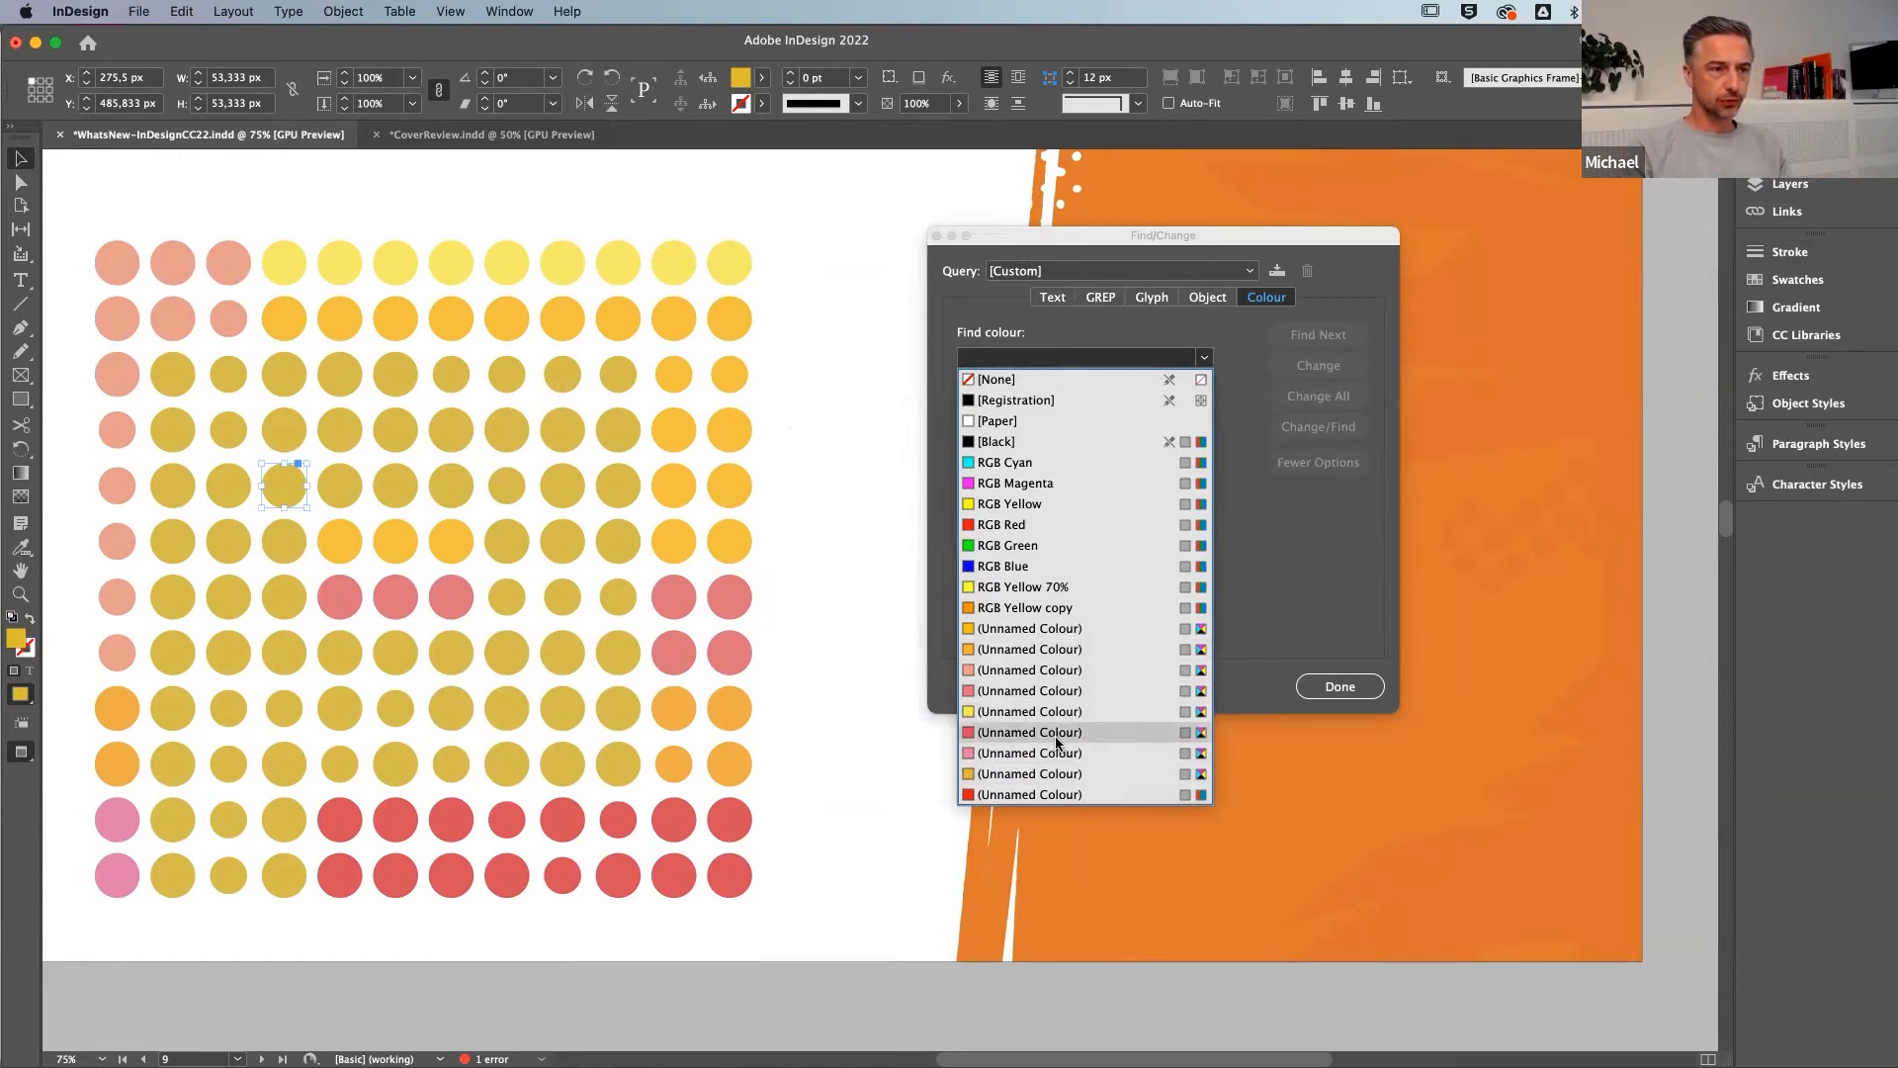
pyautogui.click(1010, 774)
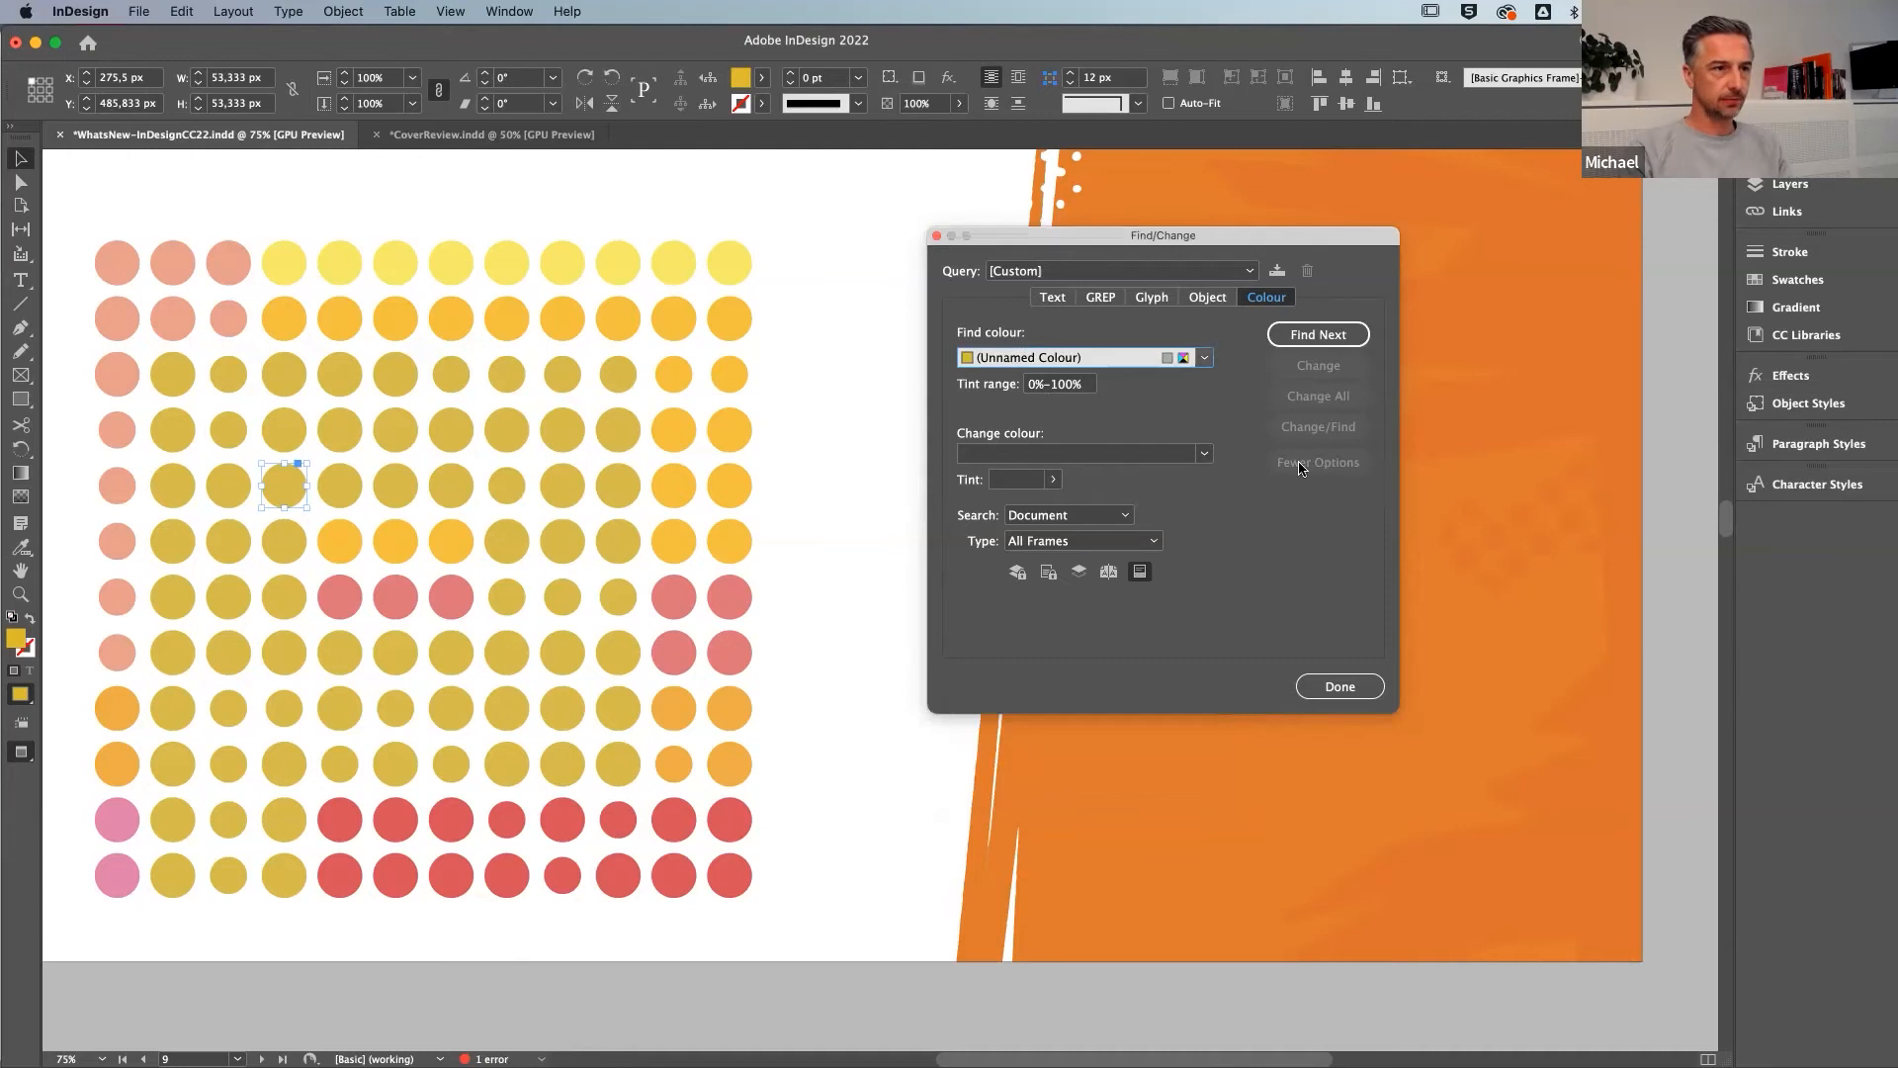
# Set the replacement colour to RGB Green and find the first object in the document using the mustard colour
pyautogui.click(1207, 457)
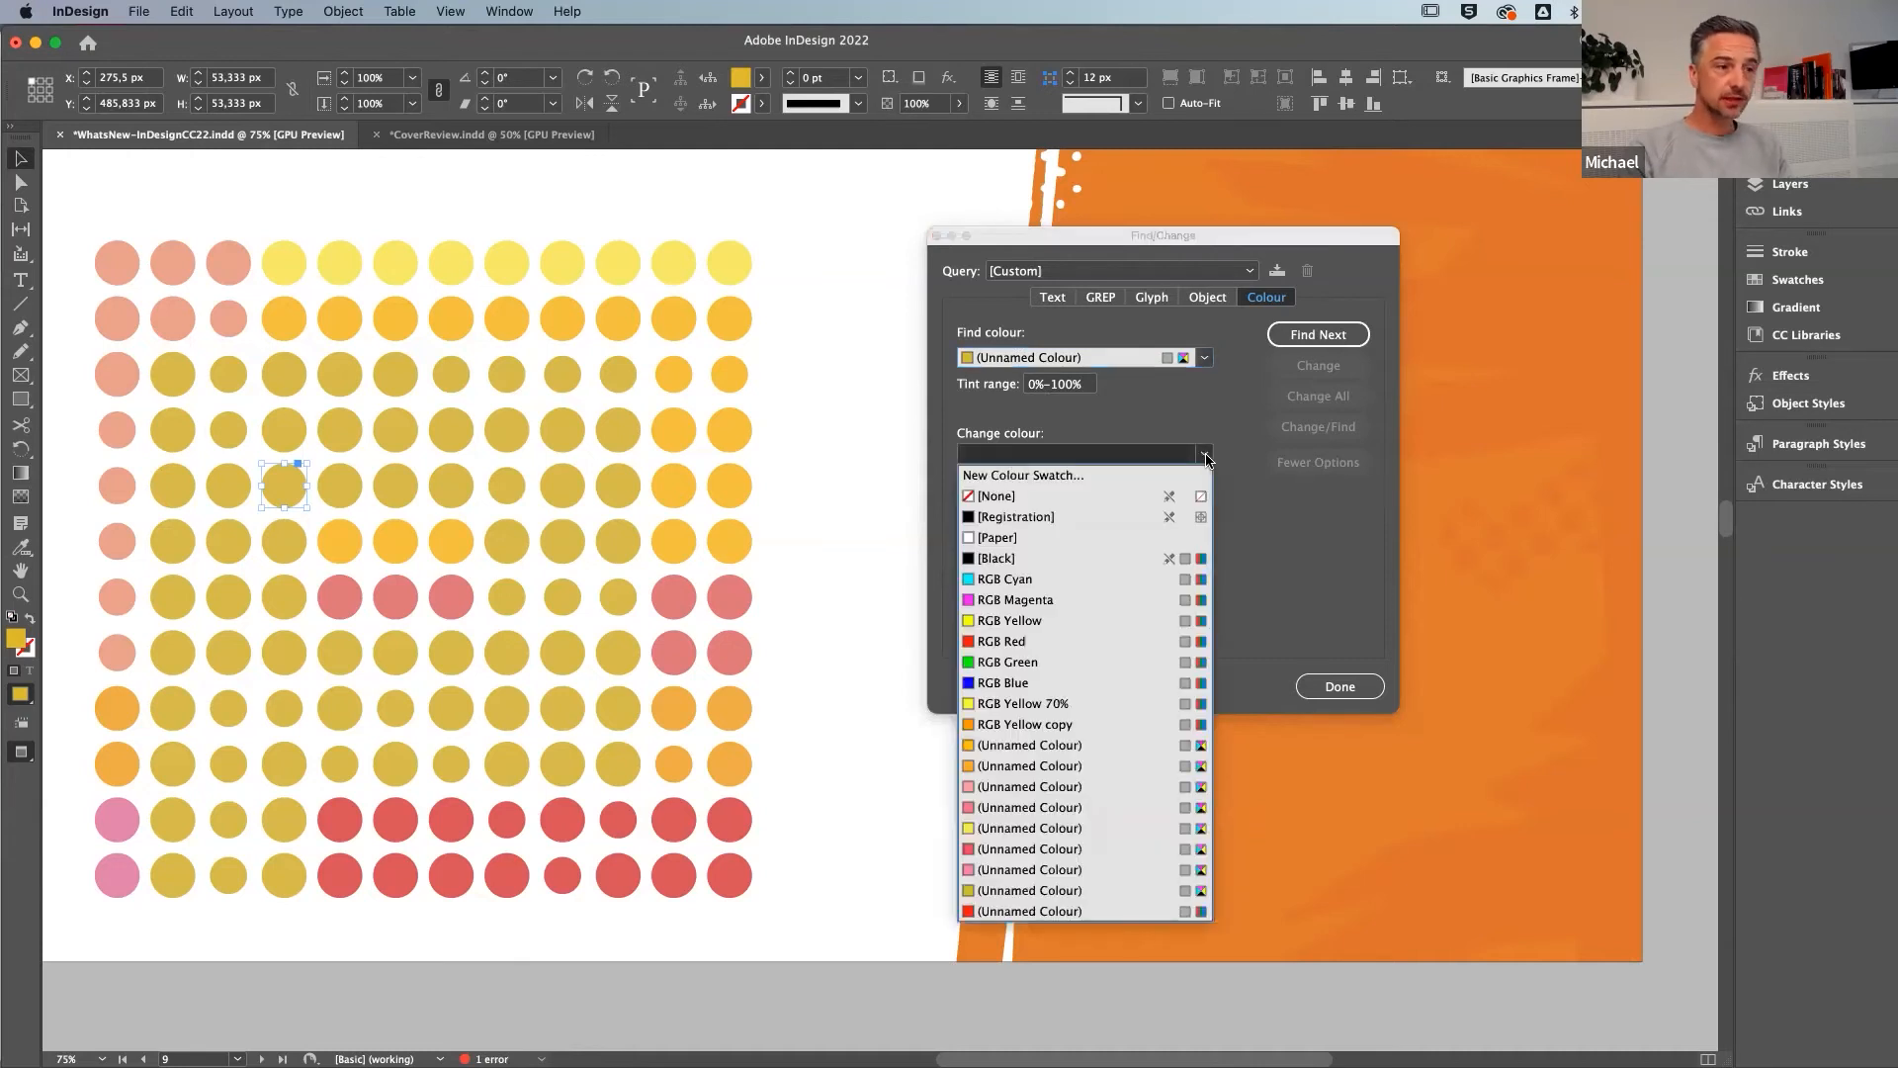
pyautogui.click(978, 662)
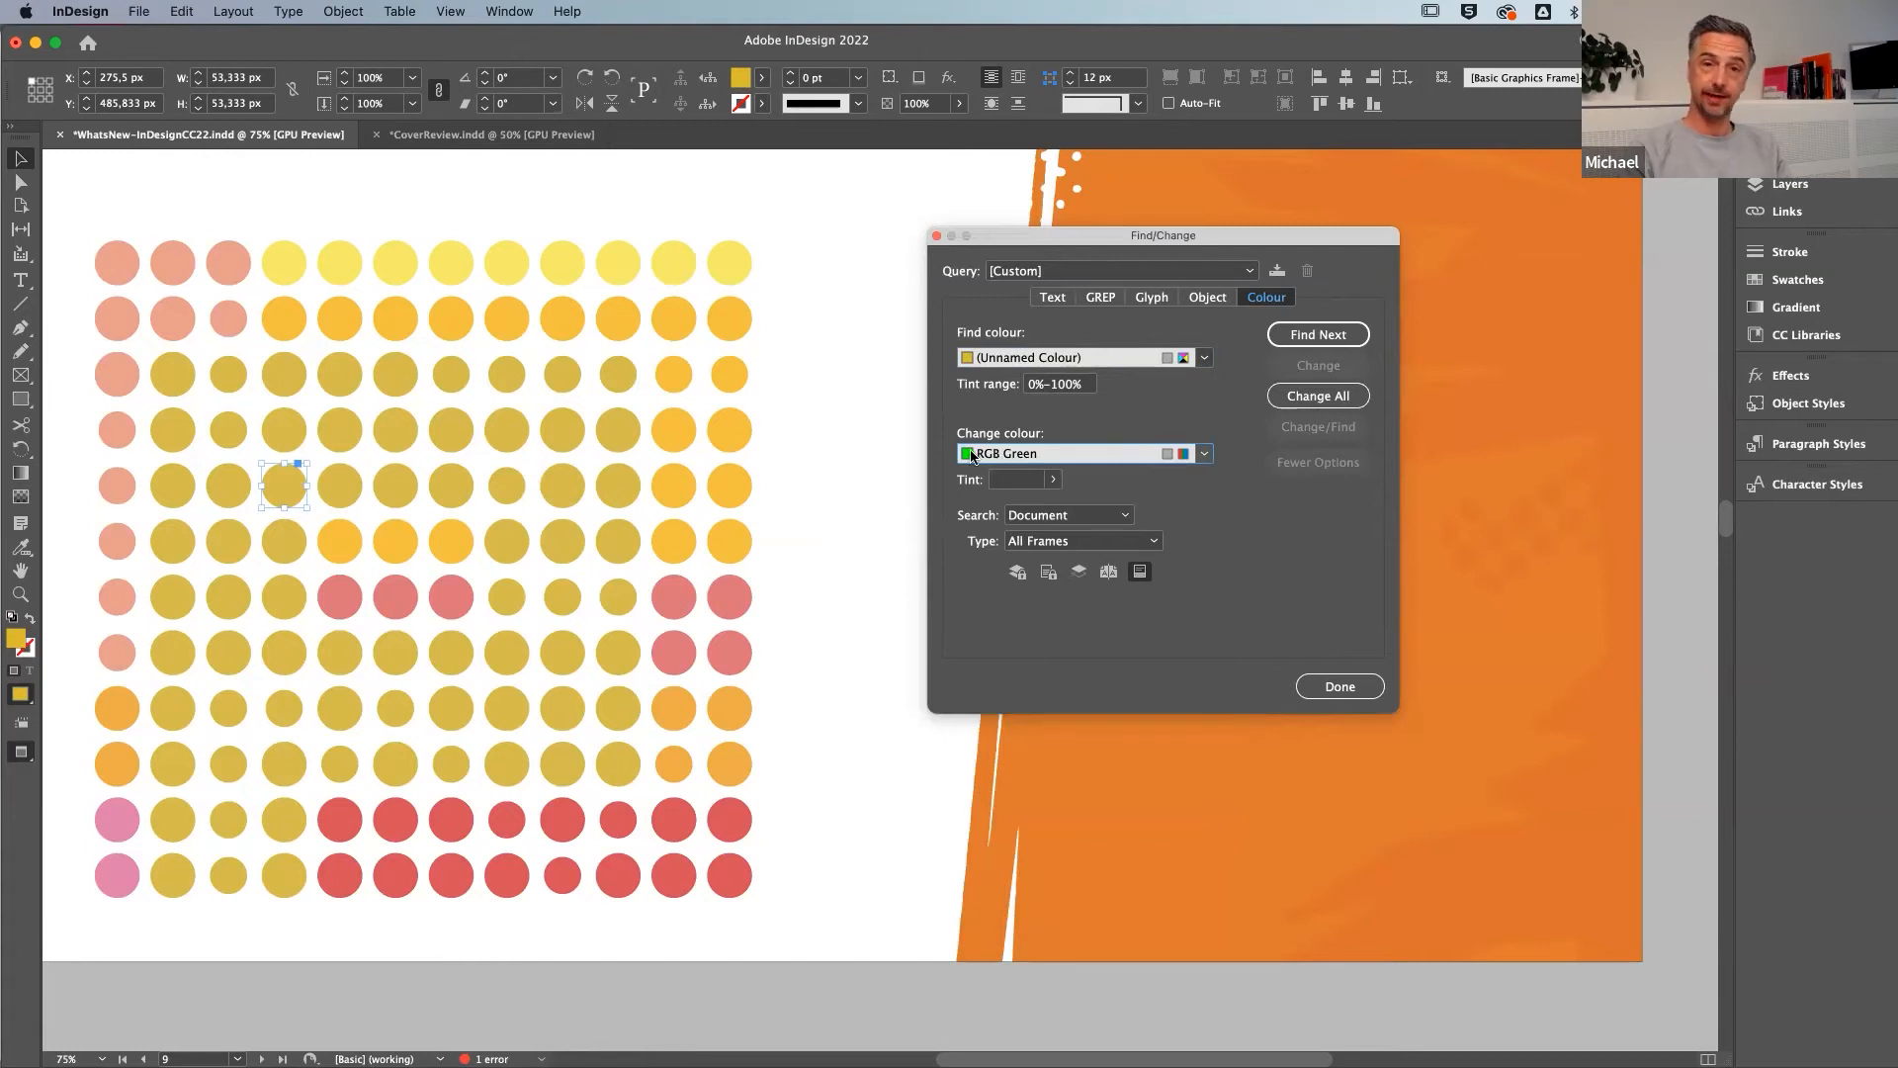
pyautogui.click(1298, 337)
pyautogui.moveTo(1194, 252); pyautogui.dragTo(1459, 237)
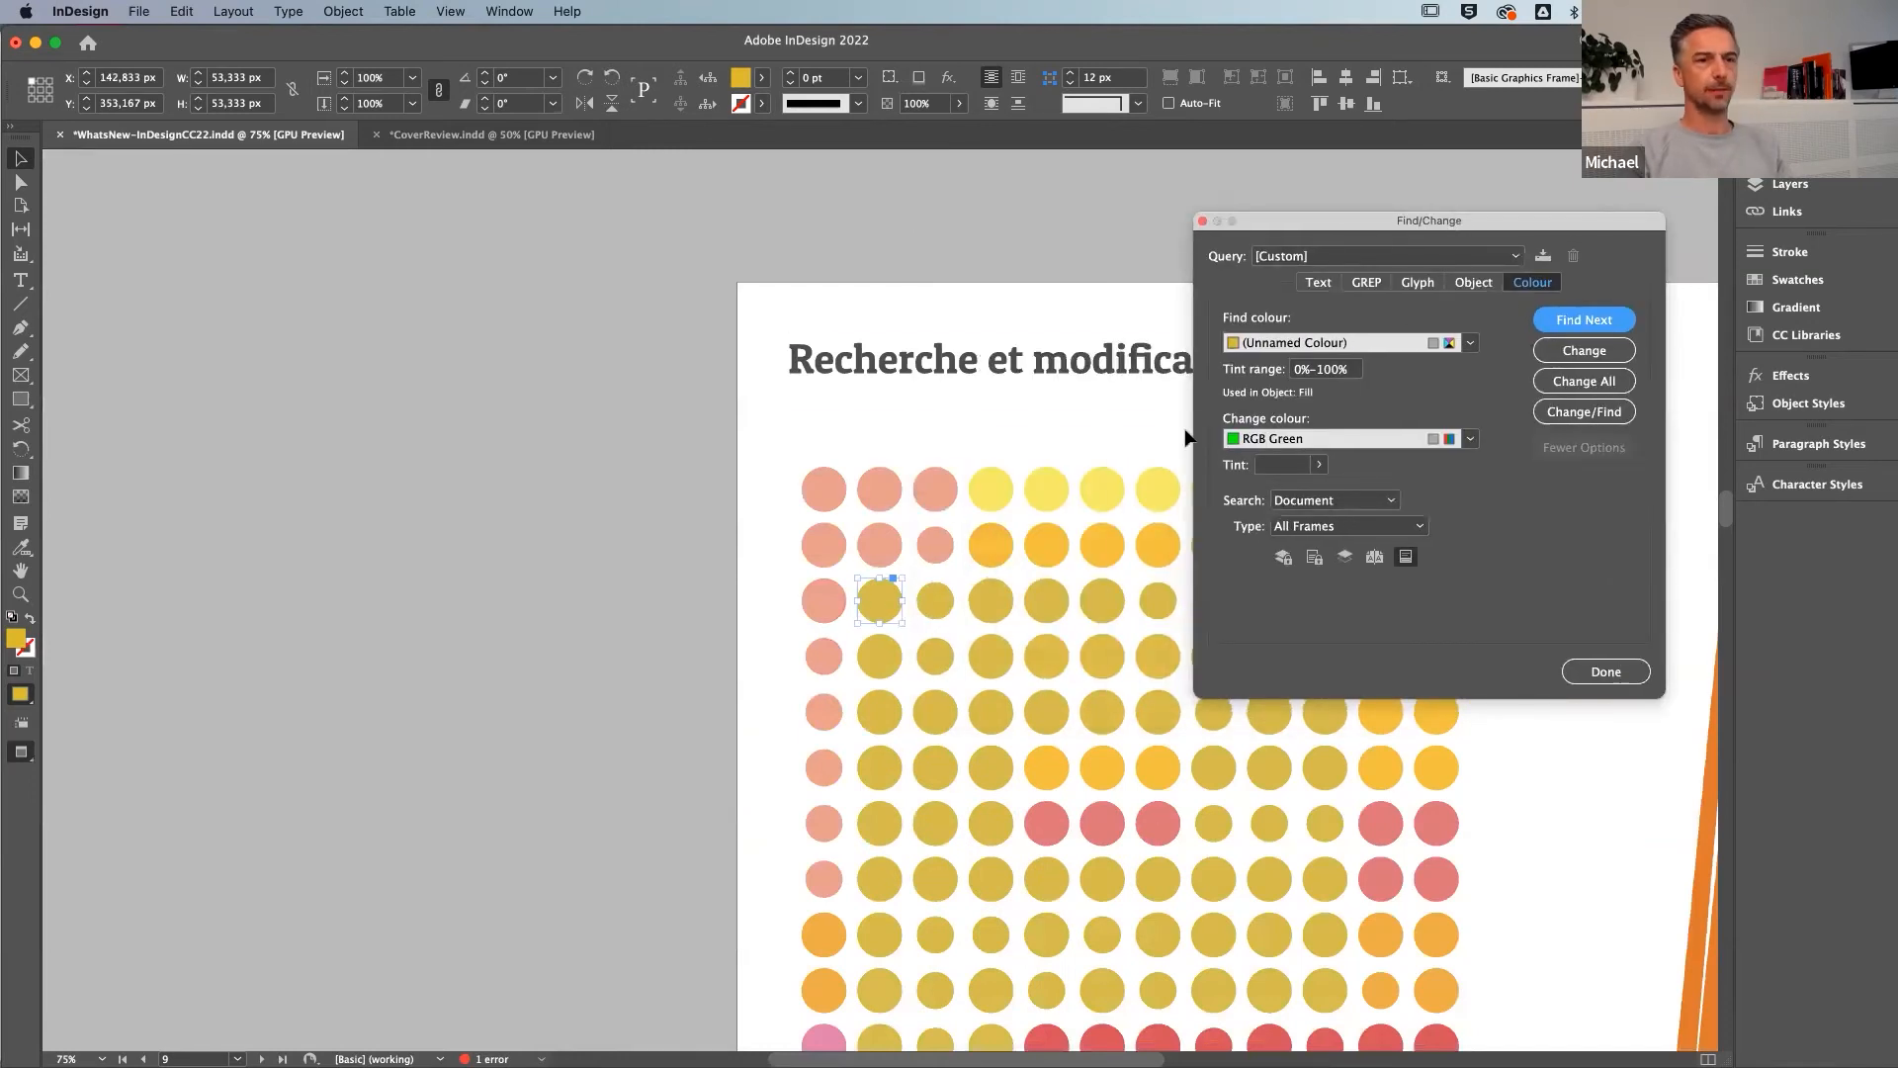
# Change all objects using the mustard colour to RGB Green throughout the document, close Find/Change, and deselect the circle
pyautogui.click(1585, 386)
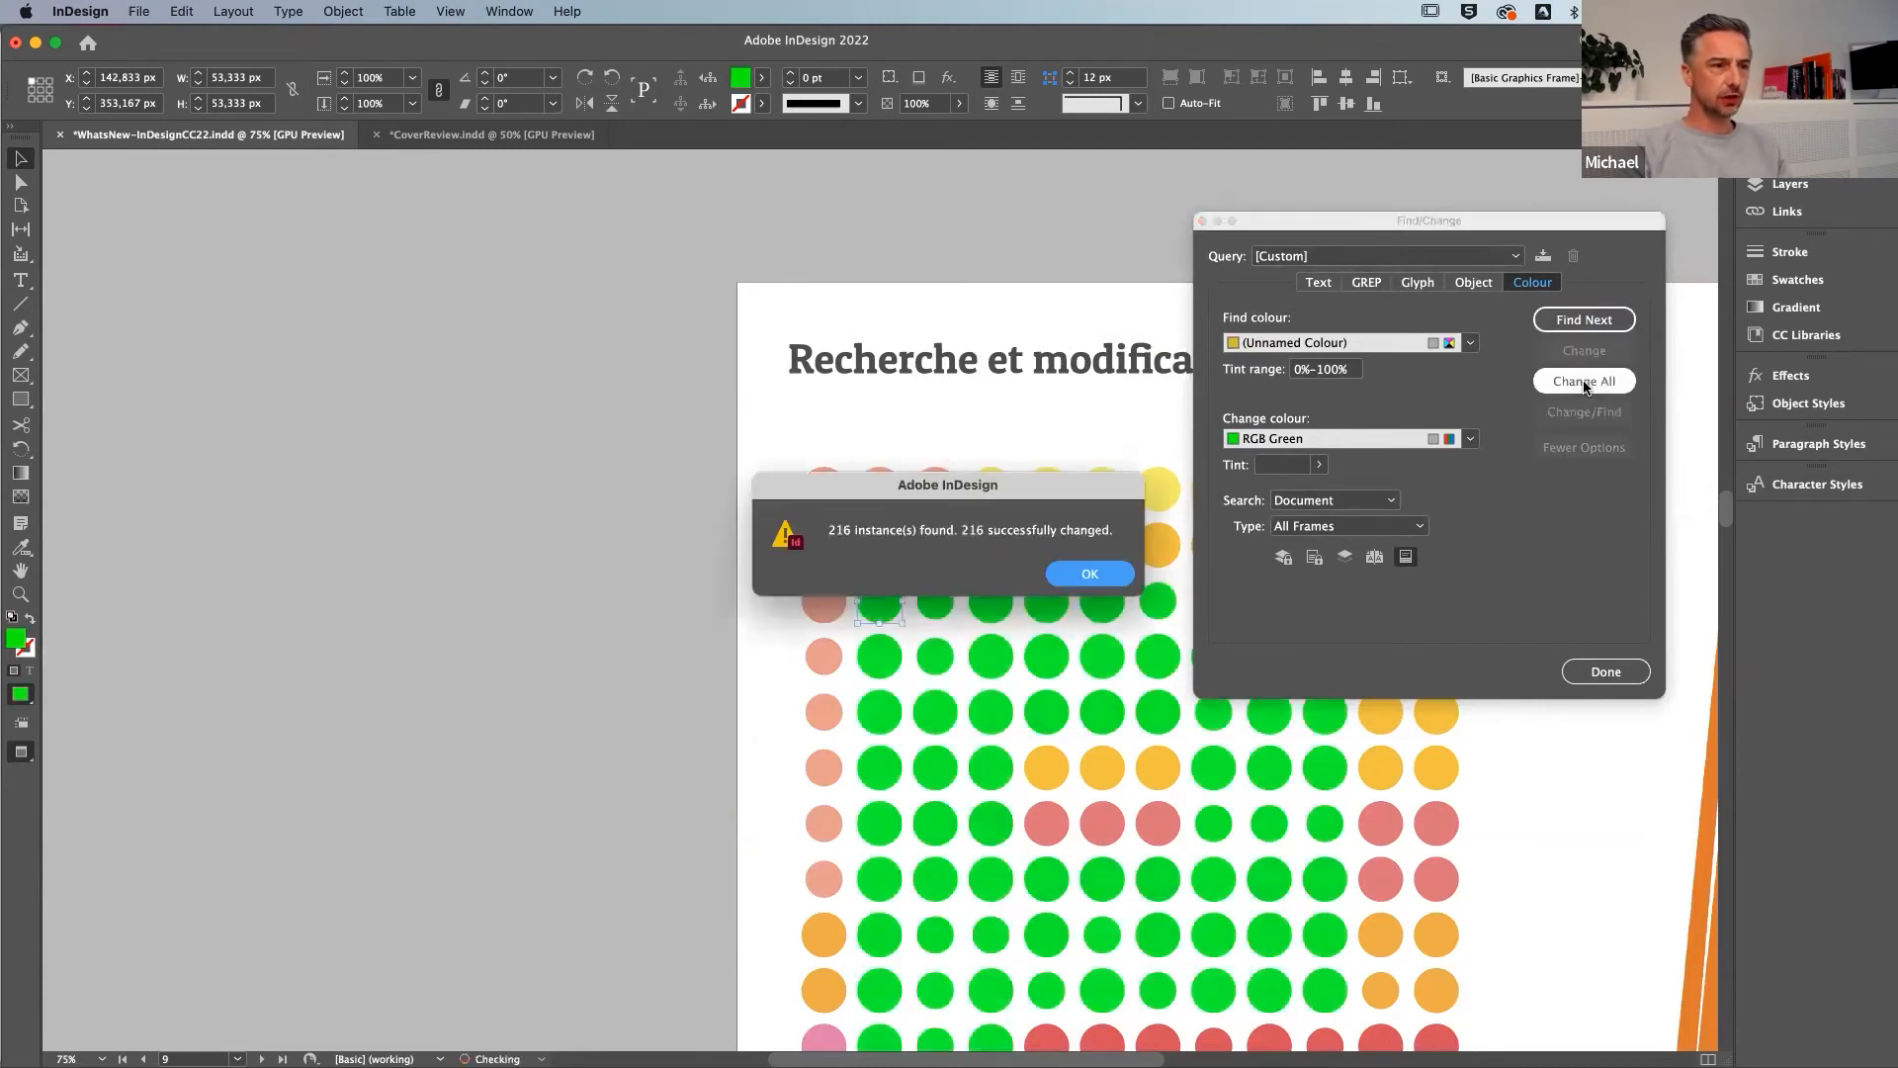
pyautogui.click(1092, 569)
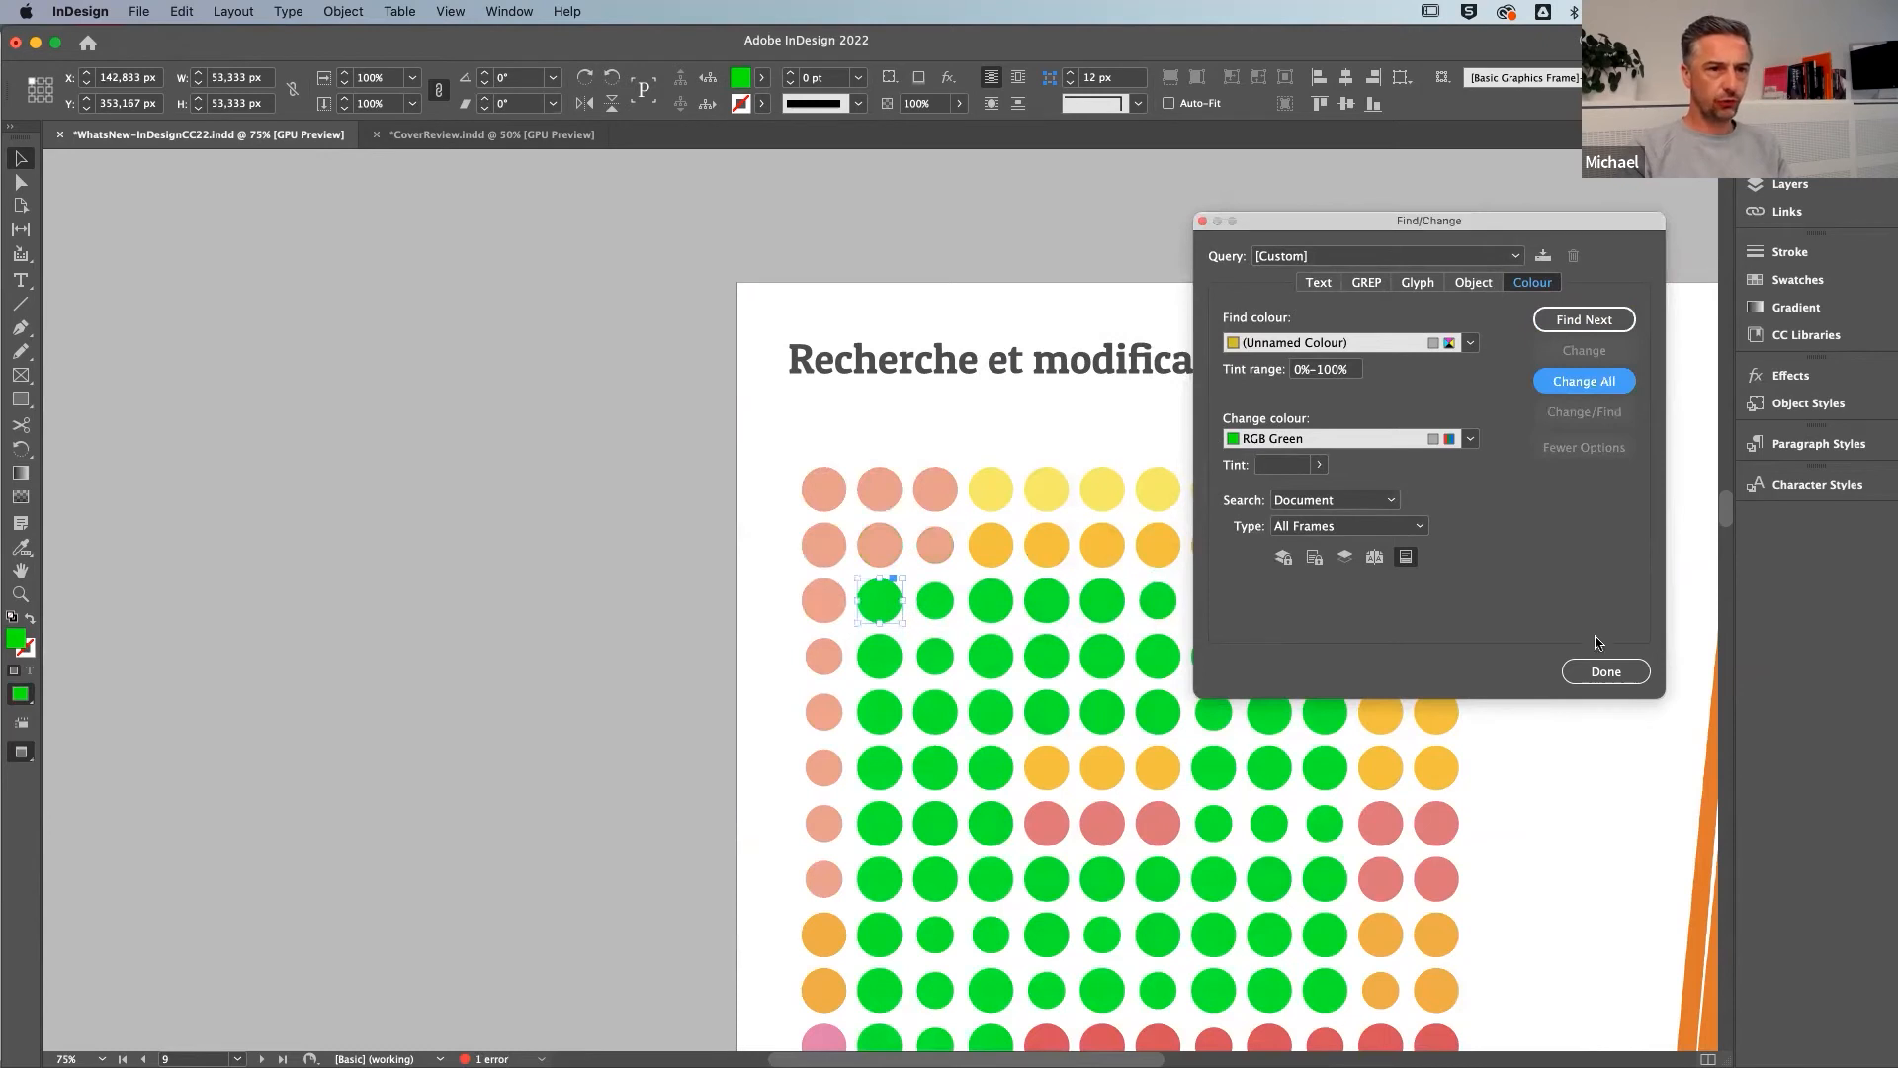
pyautogui.click(1604, 670)
pyautogui.click(382, 709)
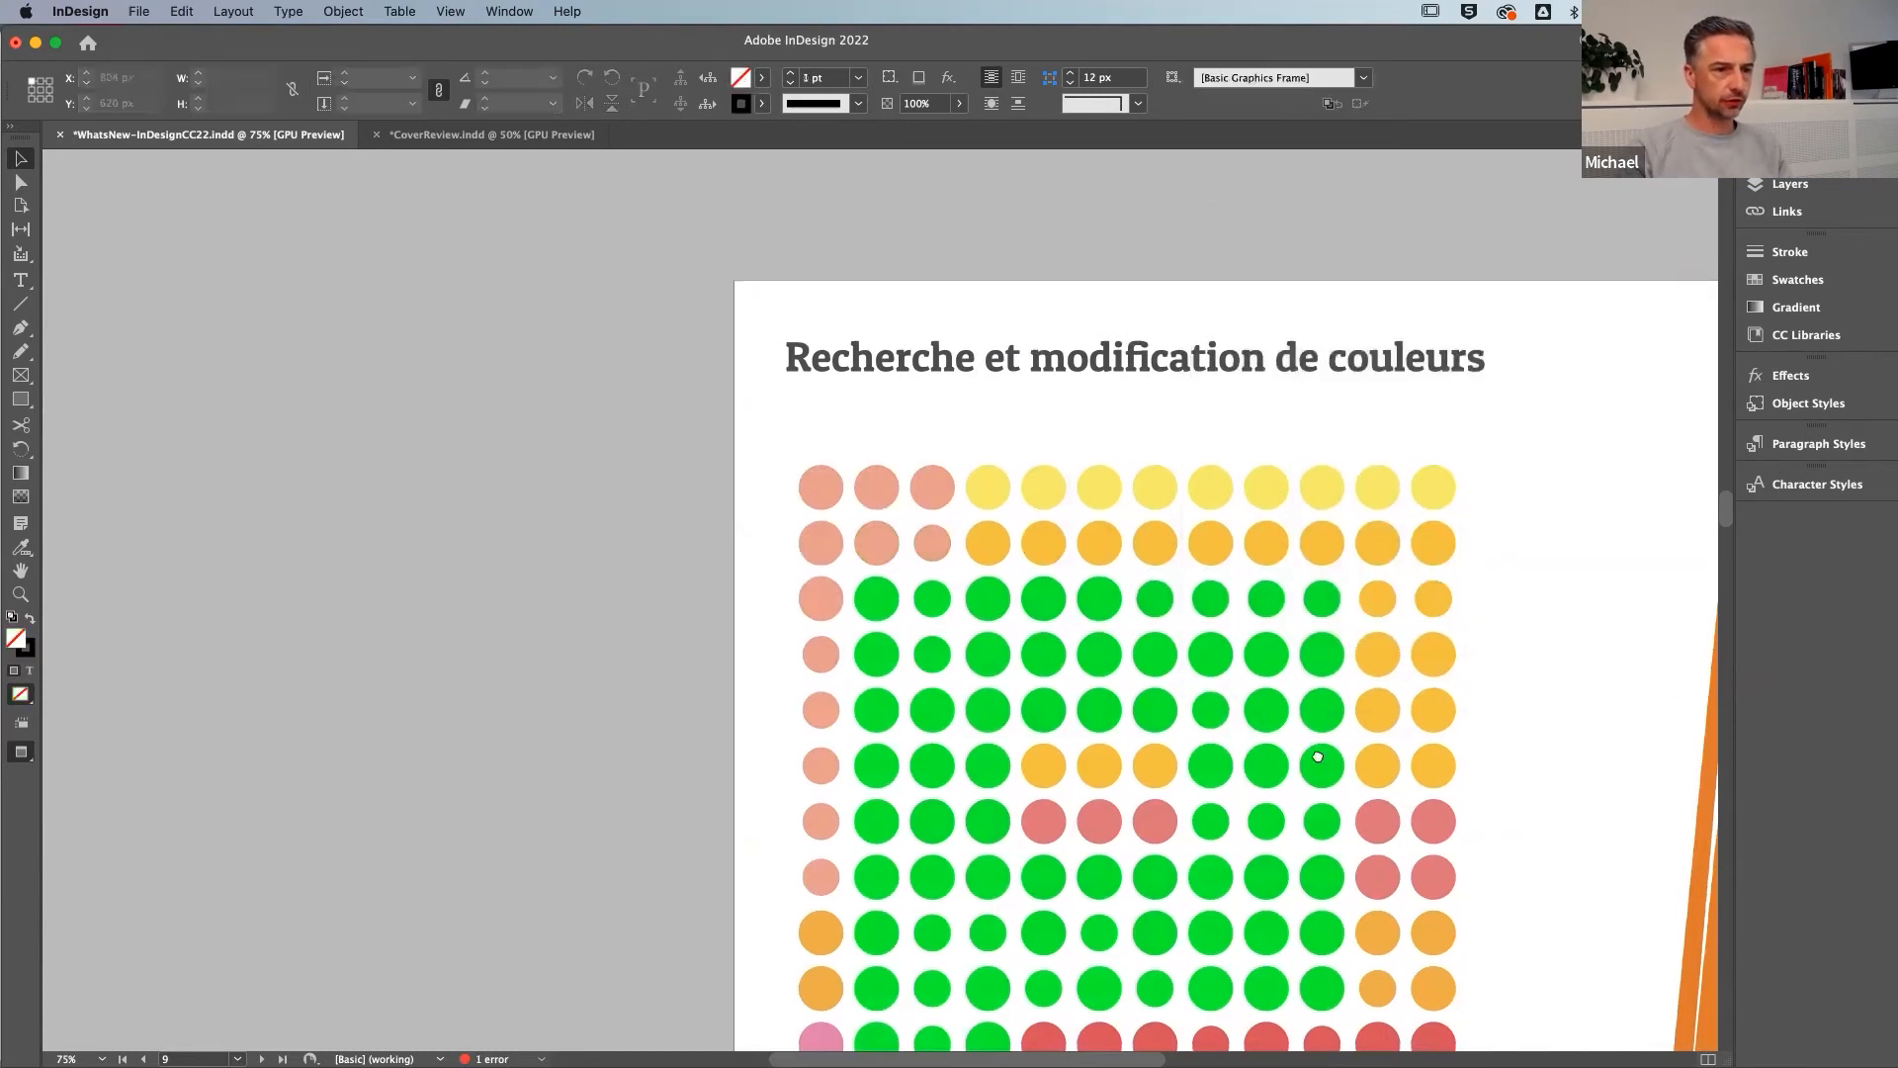
# Colour the password text after "Wachtwoord" on page 8 with the RGB Yellow swatch and deselect it
pyautogui.scroll(-6, 989, 692)
pyautogui.hscroll(6, 988, 692)
pyautogui.scroll(-5, 967, 710)
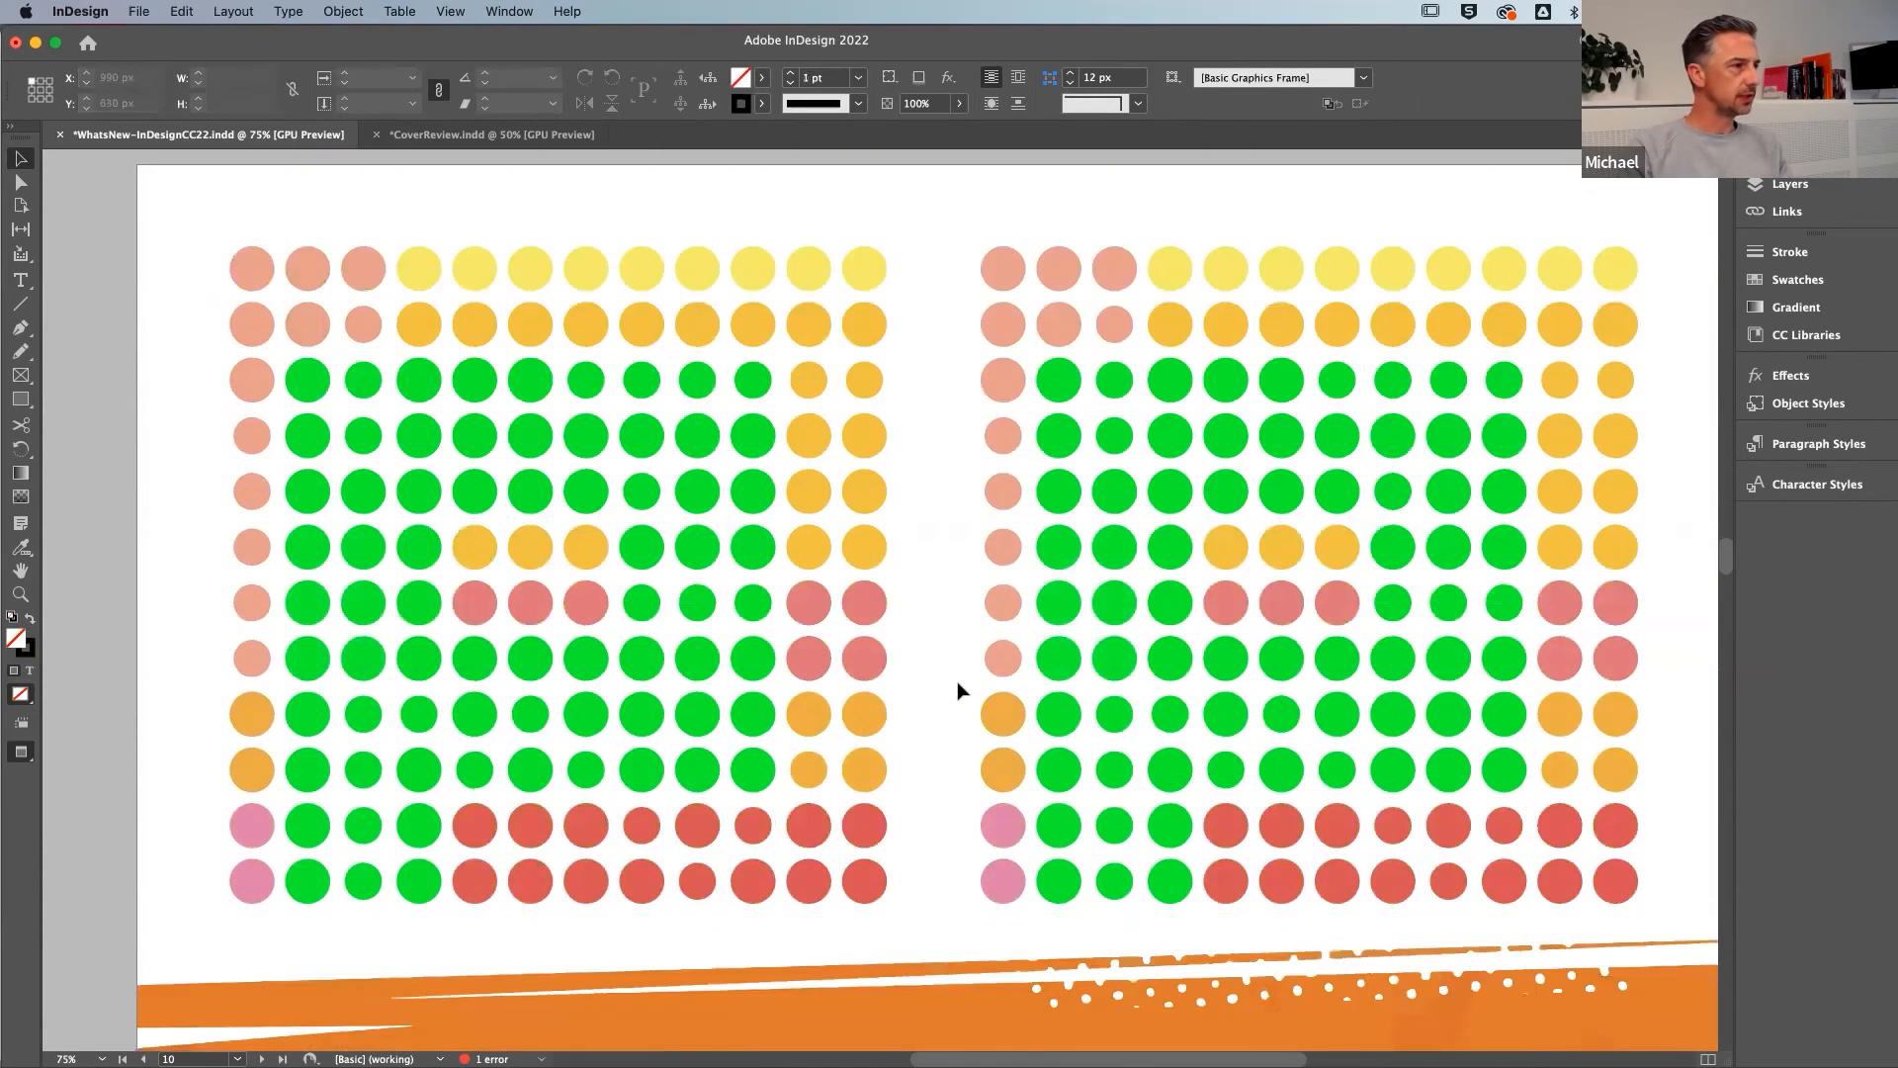
pyautogui.scroll(10, 961, 689)
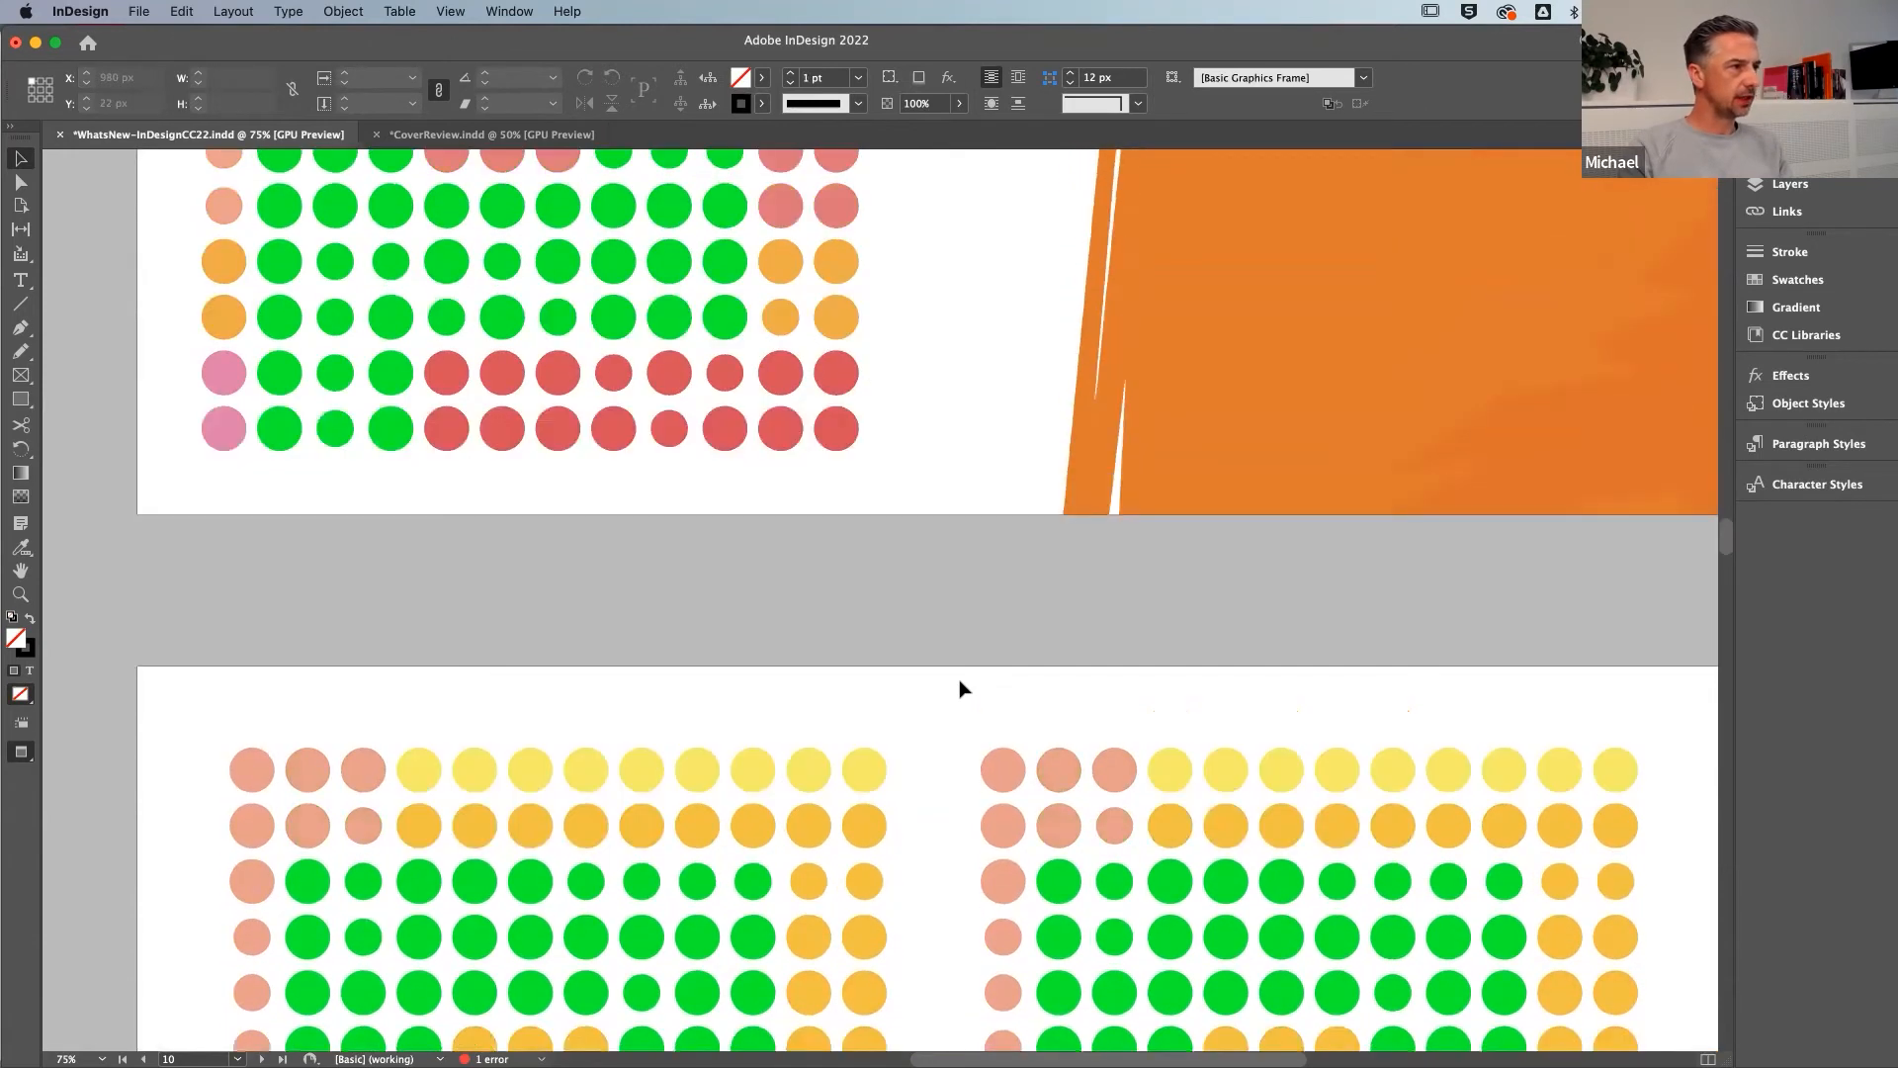
pyautogui.scroll(8, 961, 689)
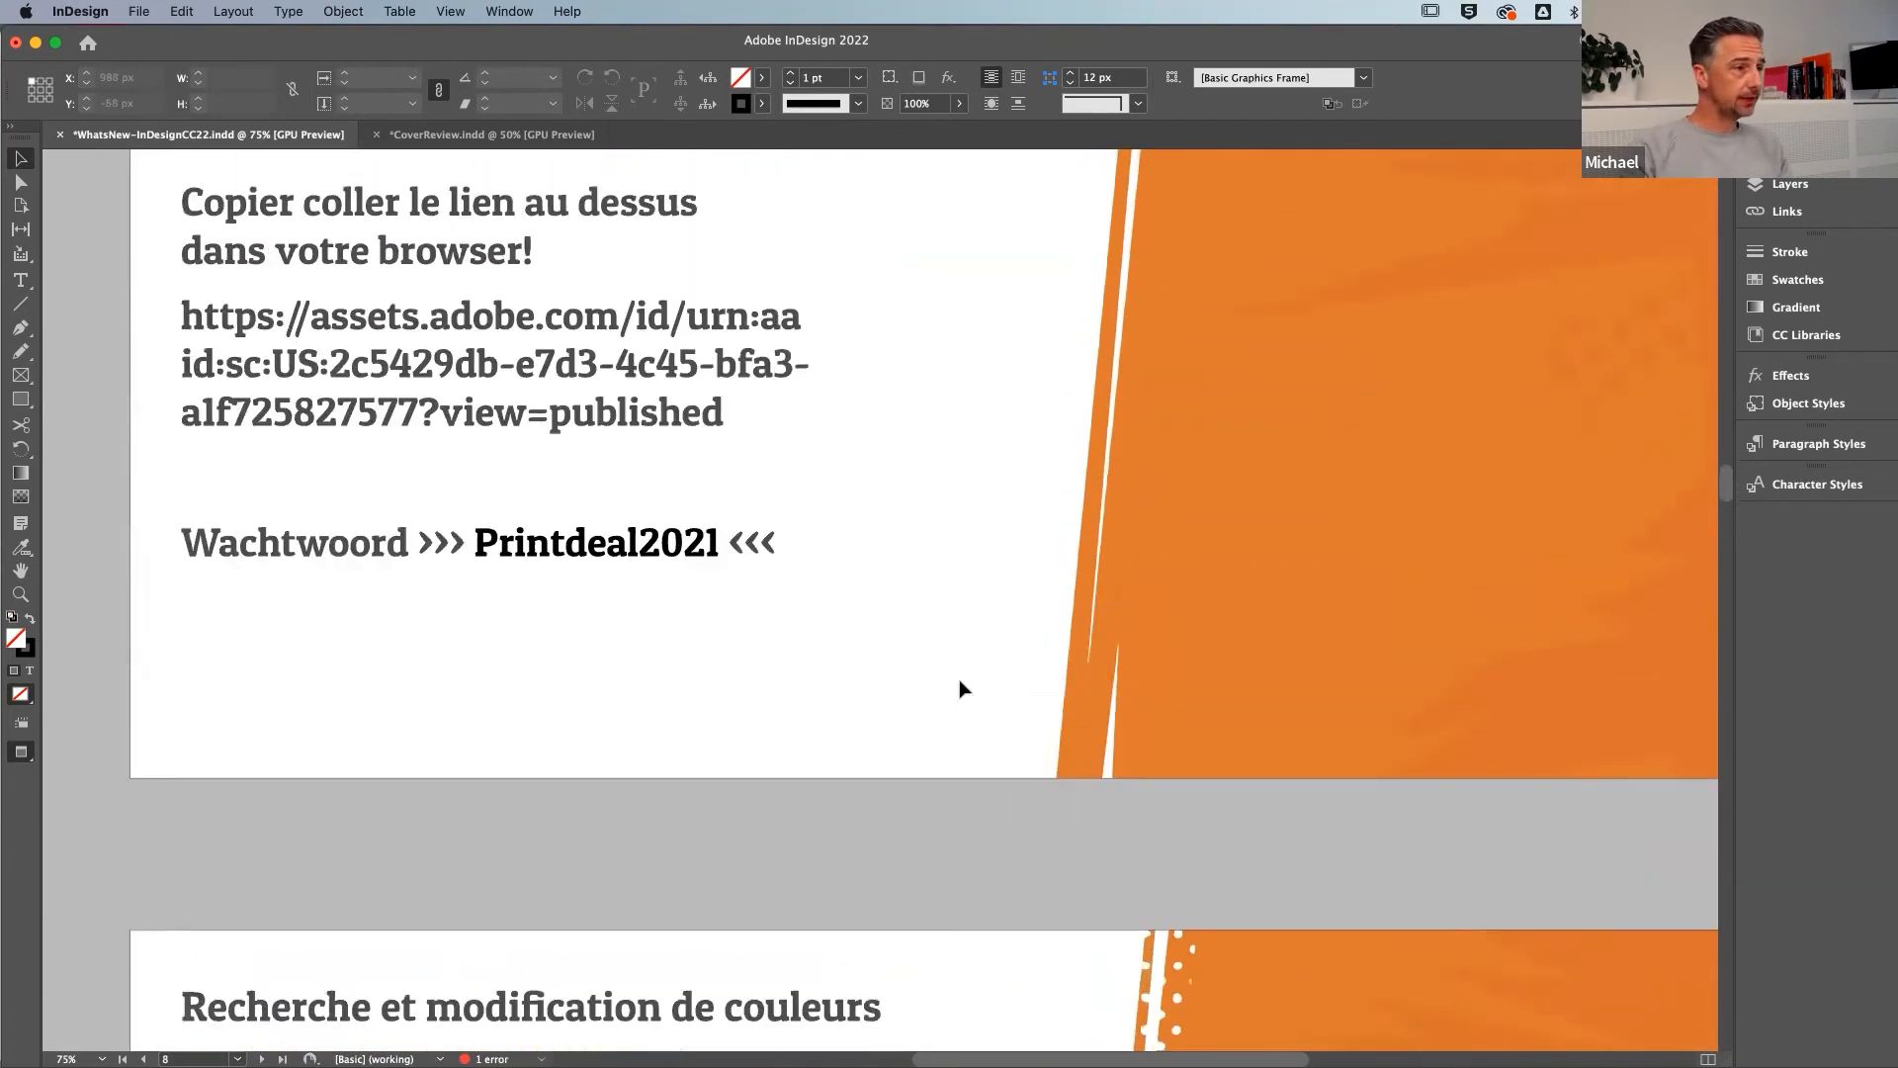
pyautogui.doubleClick(280, 638)
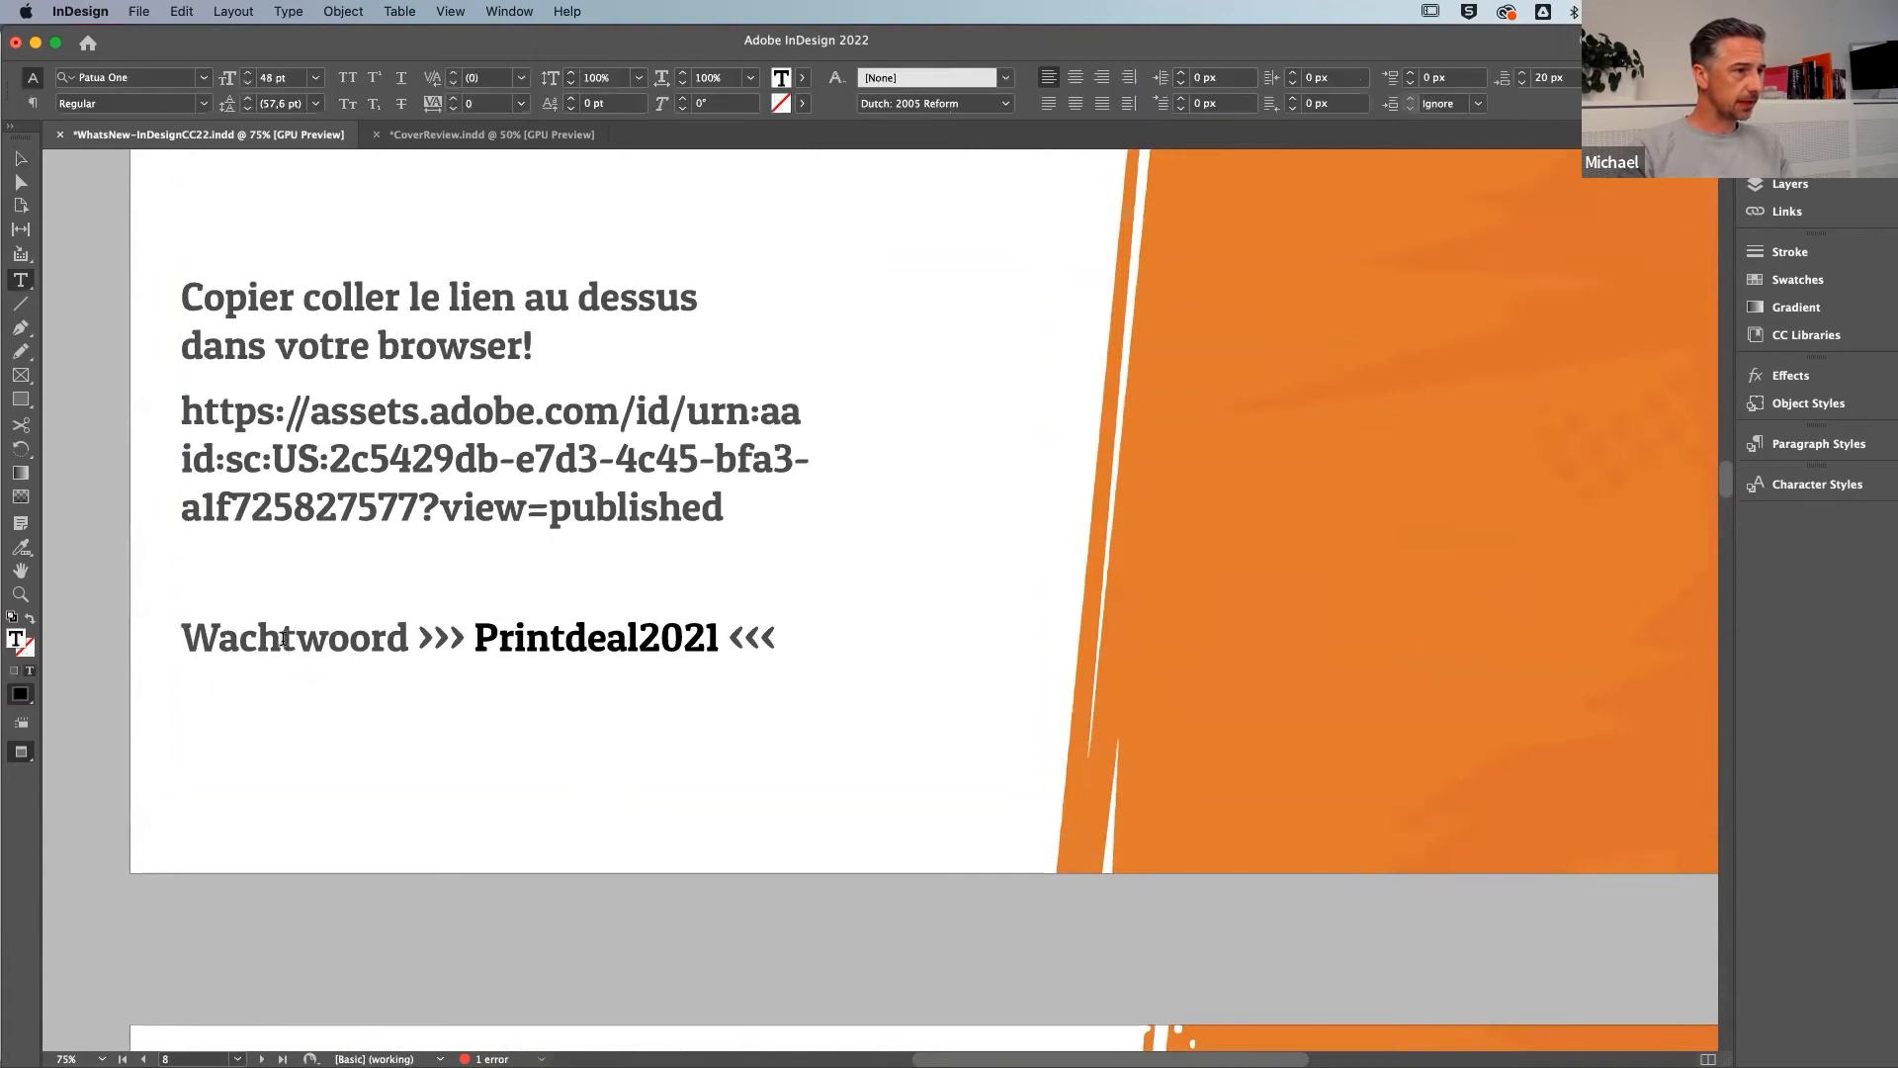
pyautogui.doubleClick(280, 637)
pyautogui.doubleClick(649, 638)
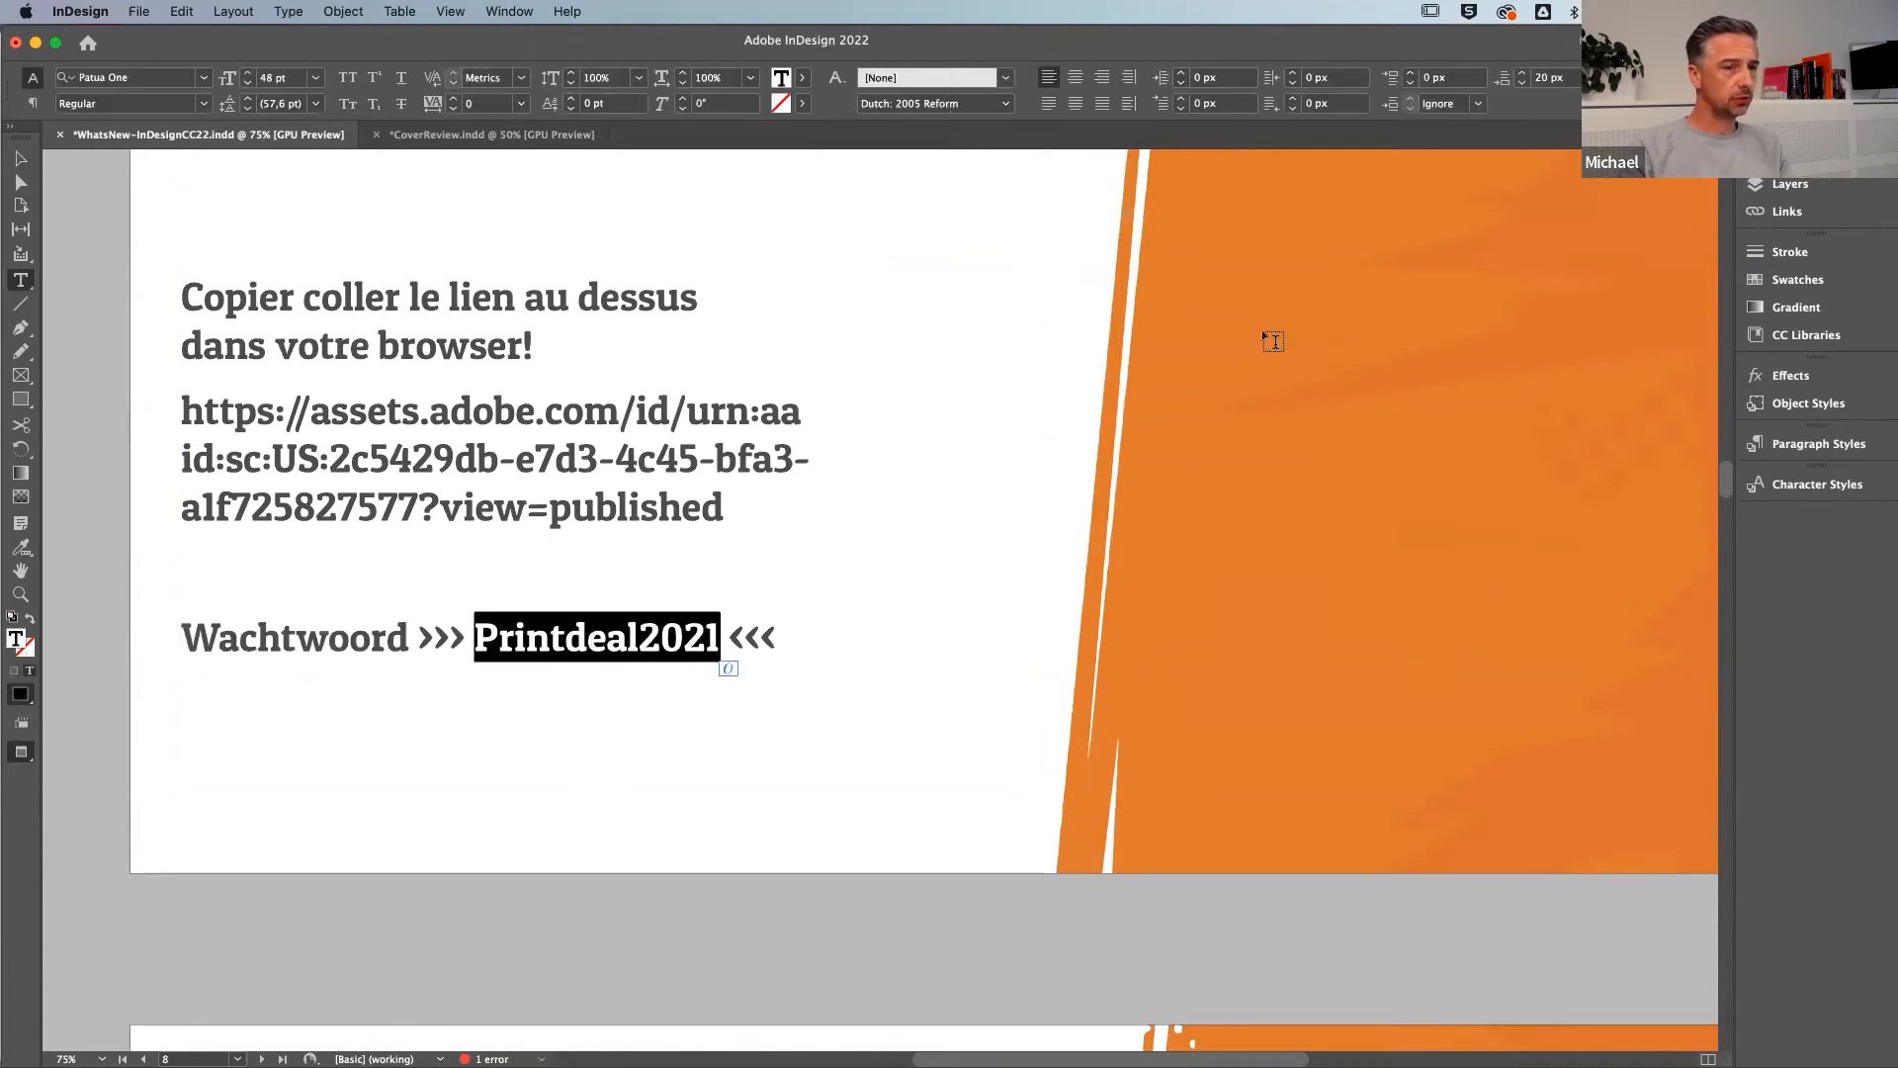
pyautogui.click(1792, 280)
pyautogui.click(1559, 437)
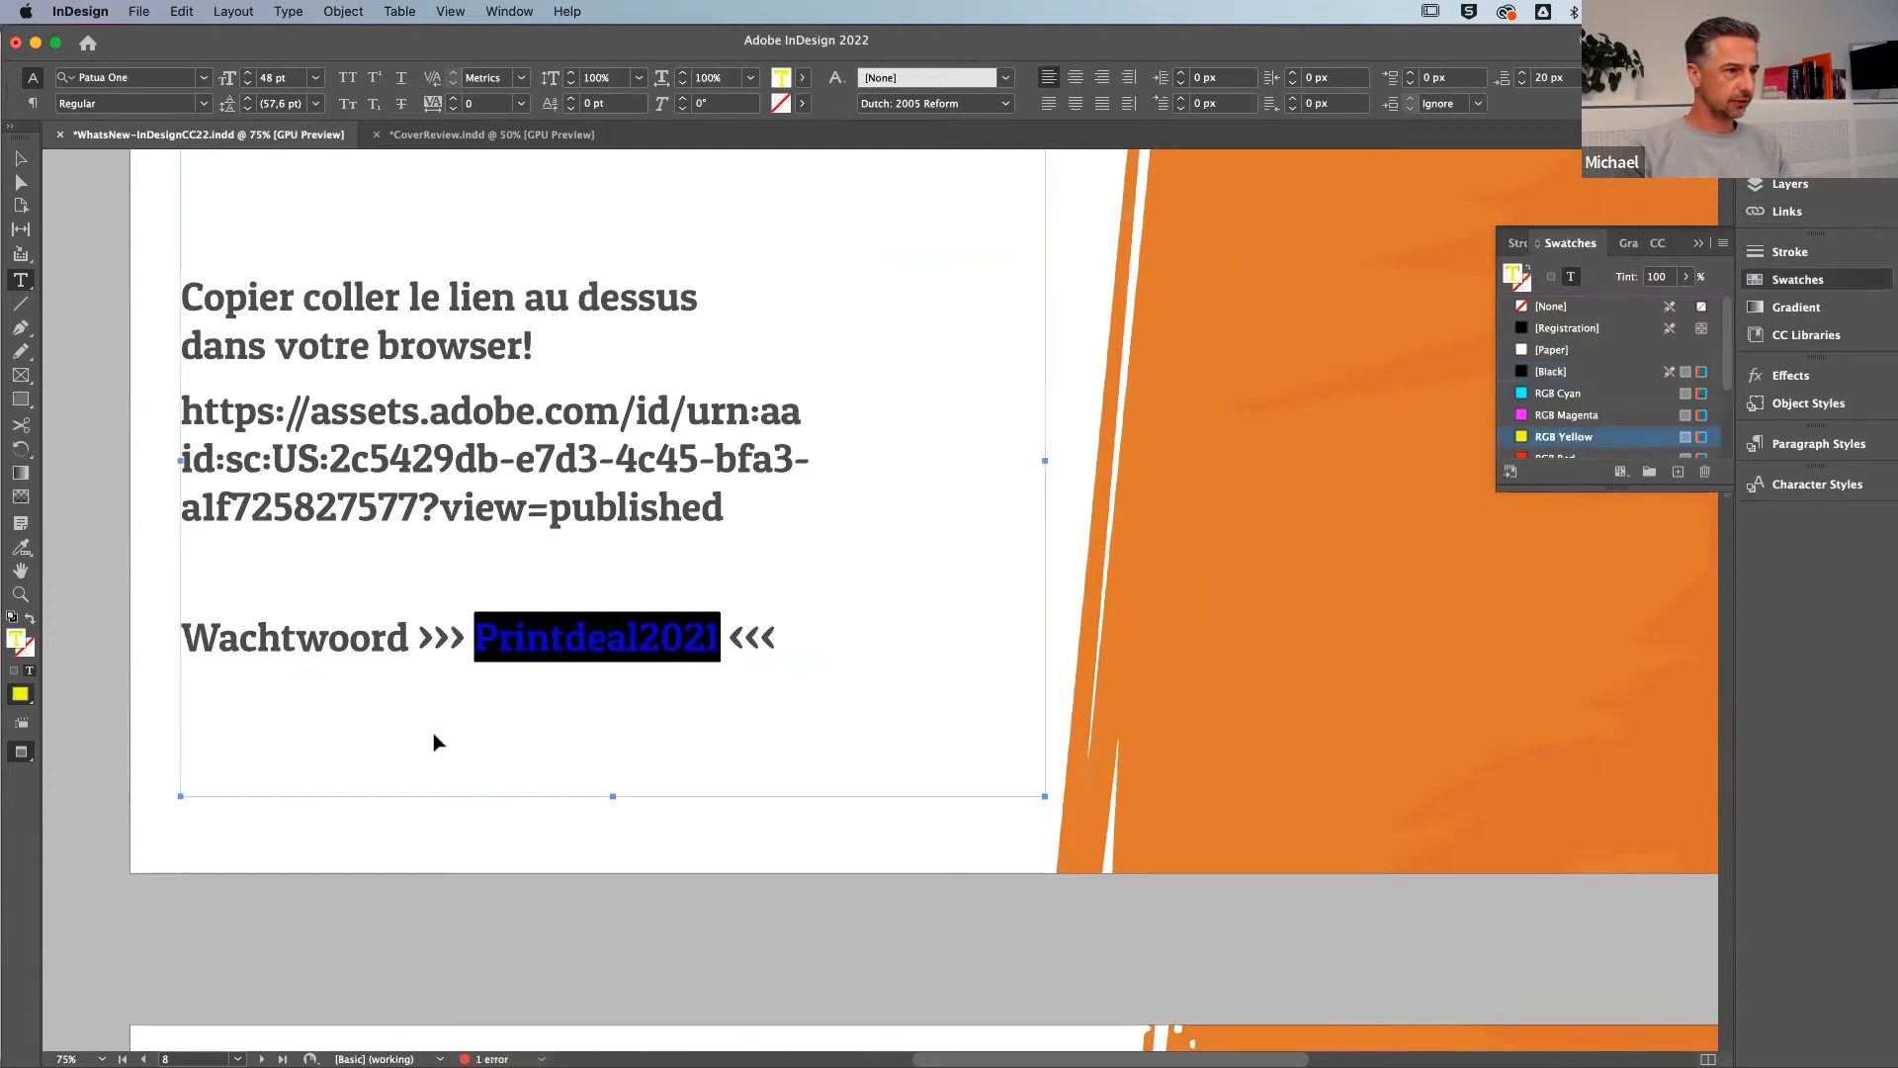
pyautogui.click(613, 876)
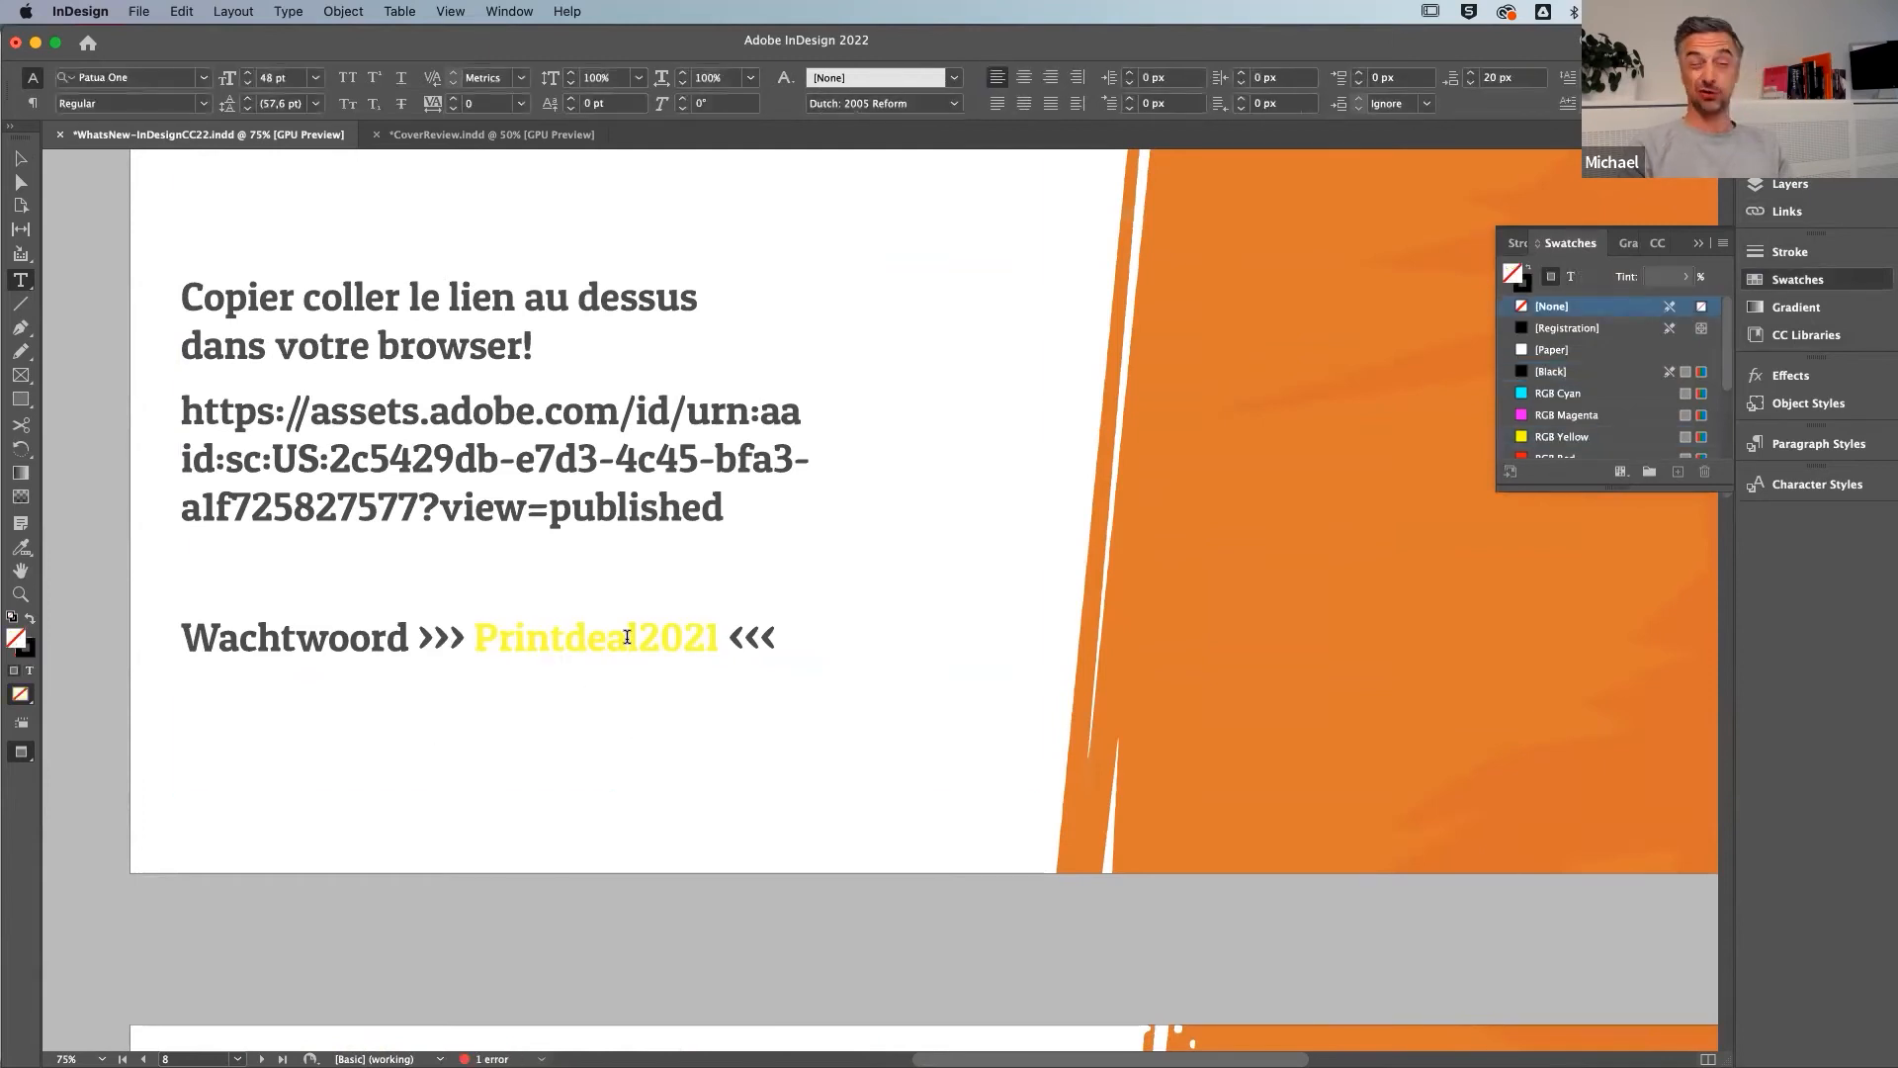
# Use Find/Change to replace every use of RGB Yellow in the document with RGB Green
pyautogui.click(901, 715)
pyautogui.press('super+f')
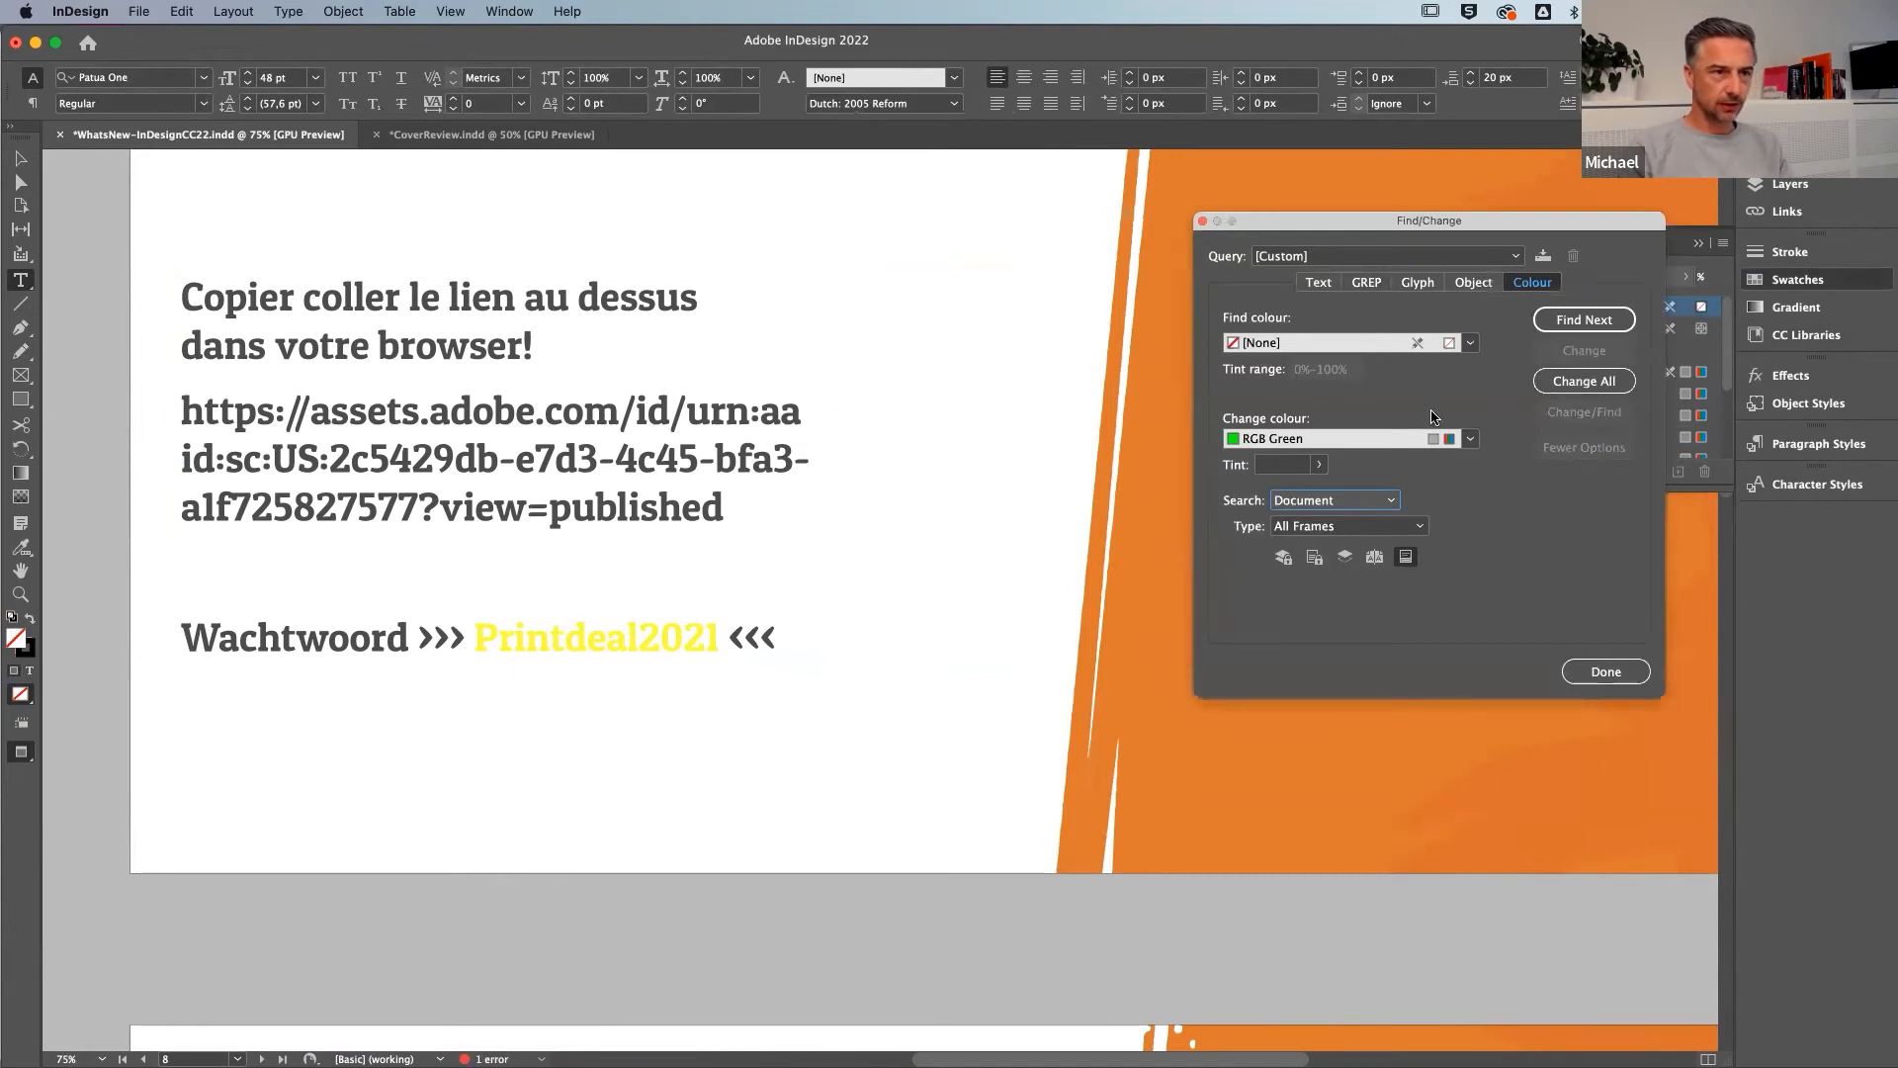
pyautogui.click(1470, 343)
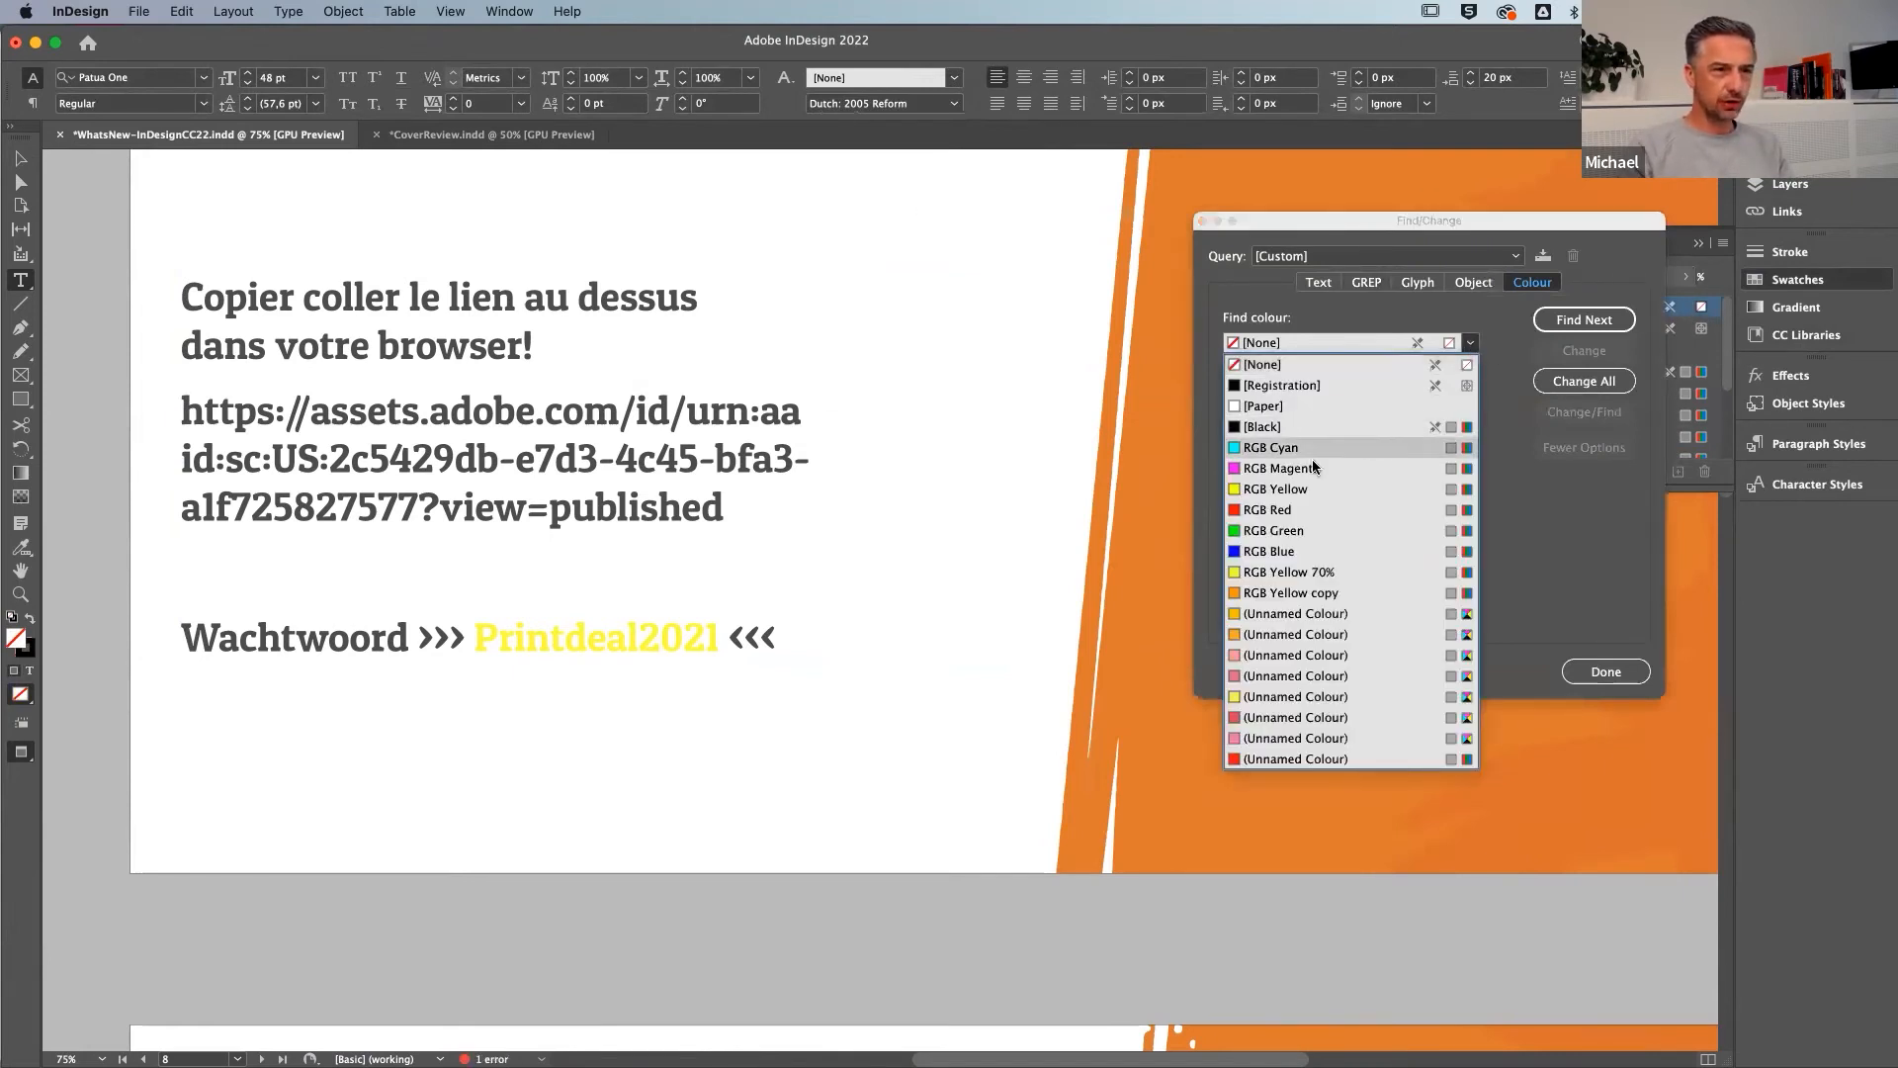
pyautogui.click(1285, 488)
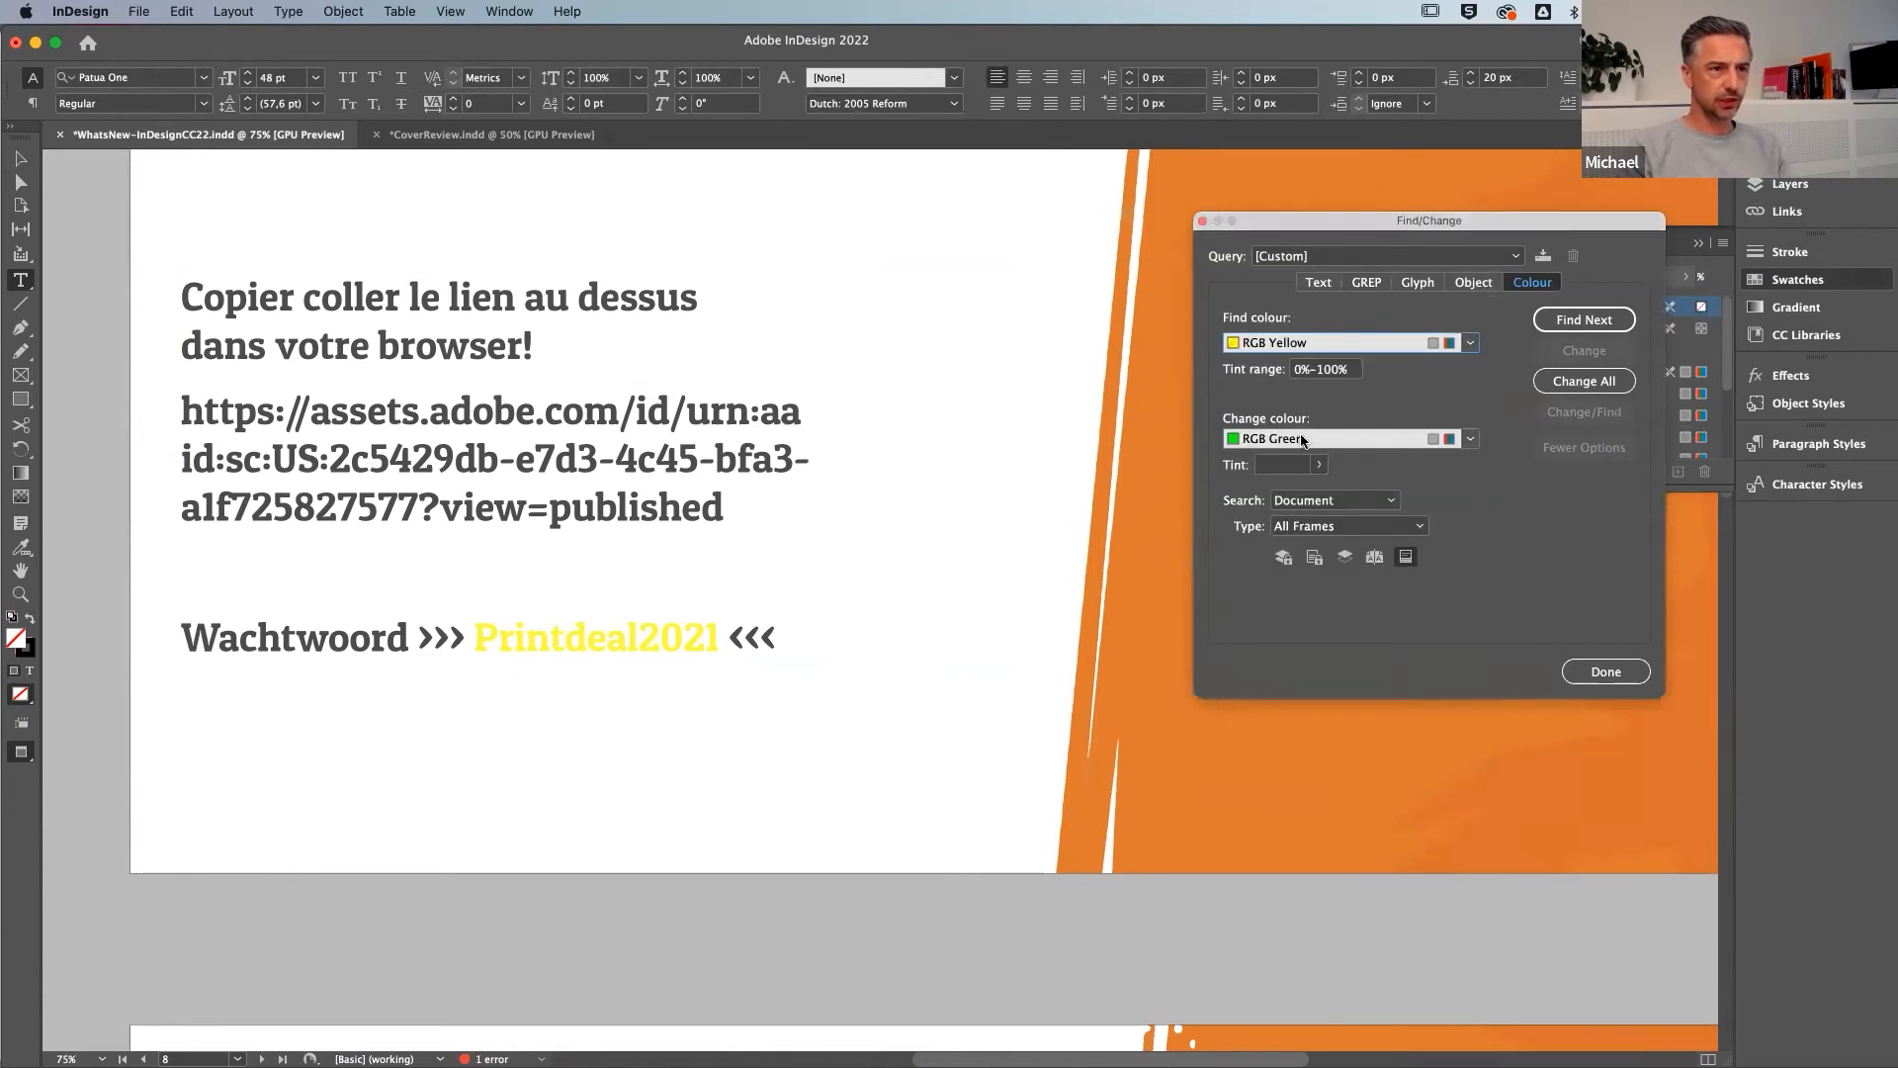
pyautogui.click(1584, 381)
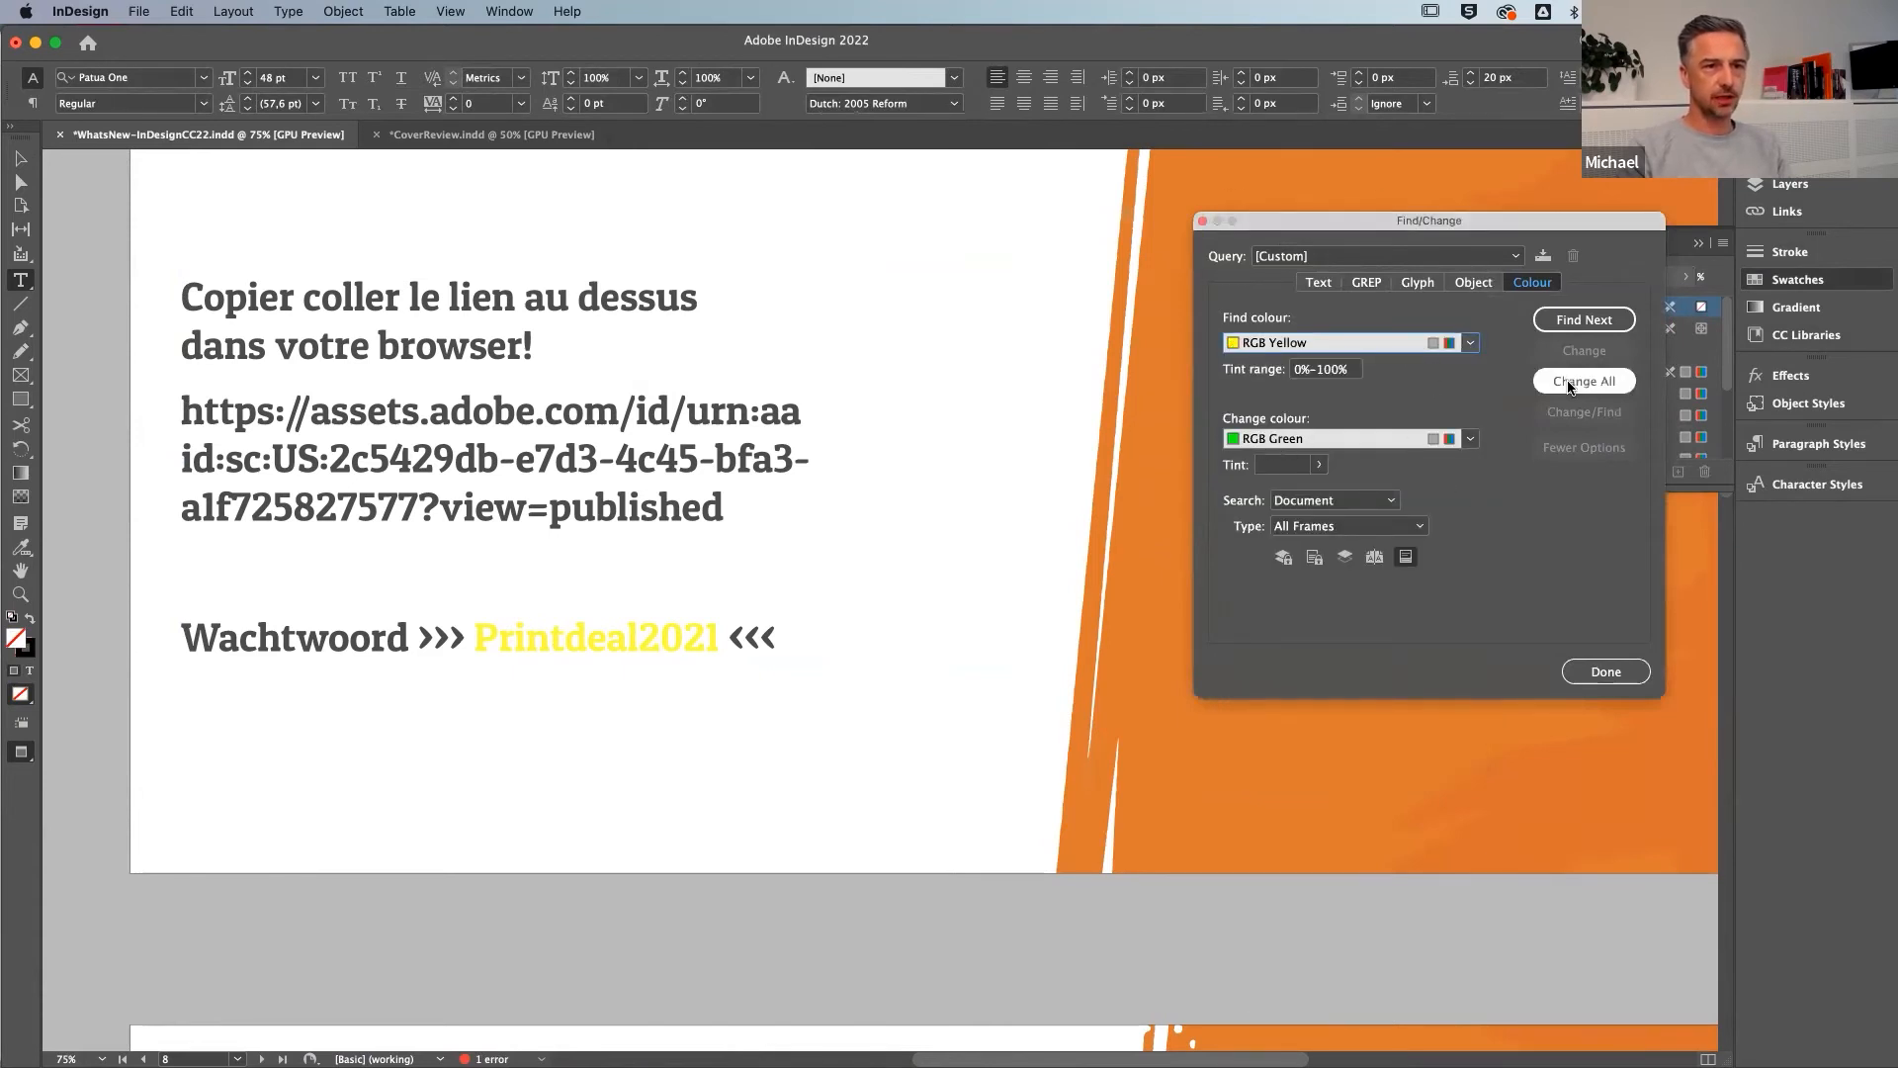
pyautogui.click(1089, 574)
# Check the colour applied to the password text on page 8, close Find/Change, and deselect the text
pyautogui.click(646, 791)
pyautogui.click(587, 638)
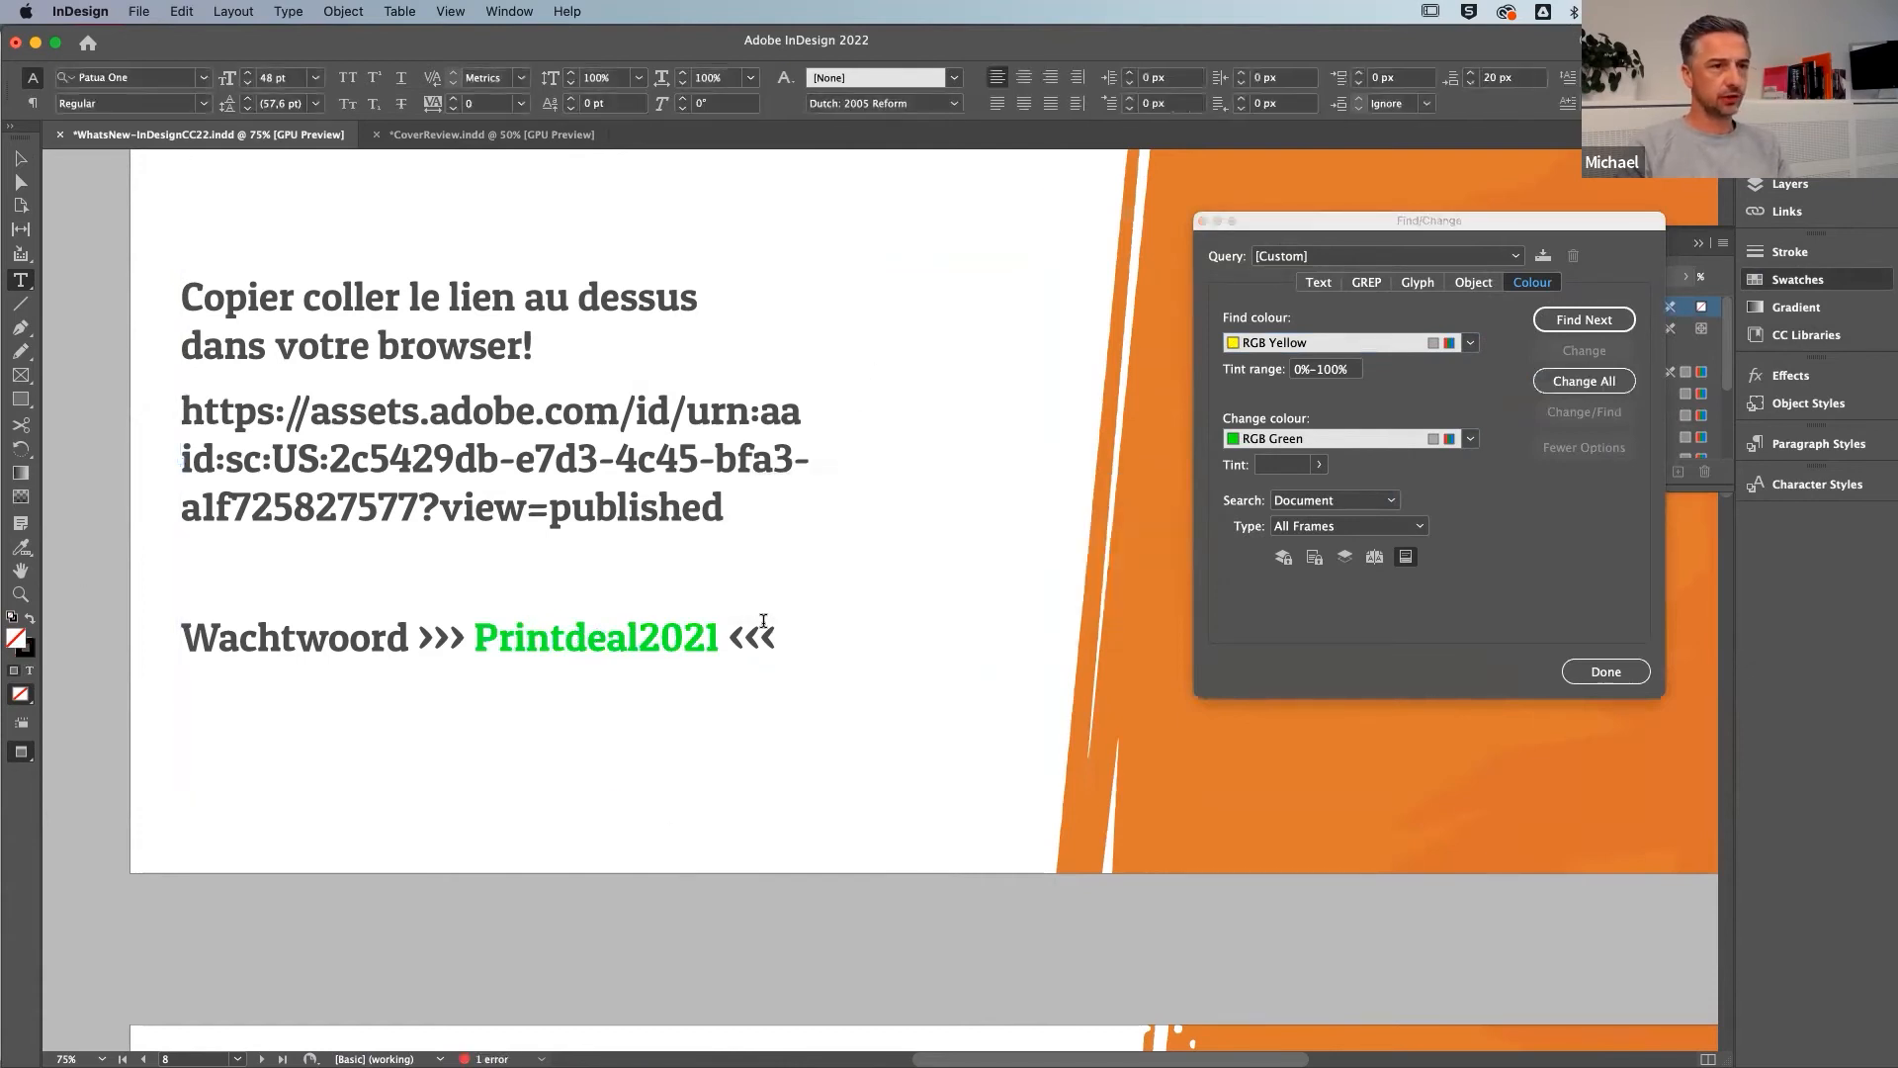
pyautogui.keyDown('super'); pyautogui.click(379, 694); pyautogui.keyUp('super')
pyautogui.keyDown('super'); pyautogui.click(567, 830); pyautogui.keyUp('super')
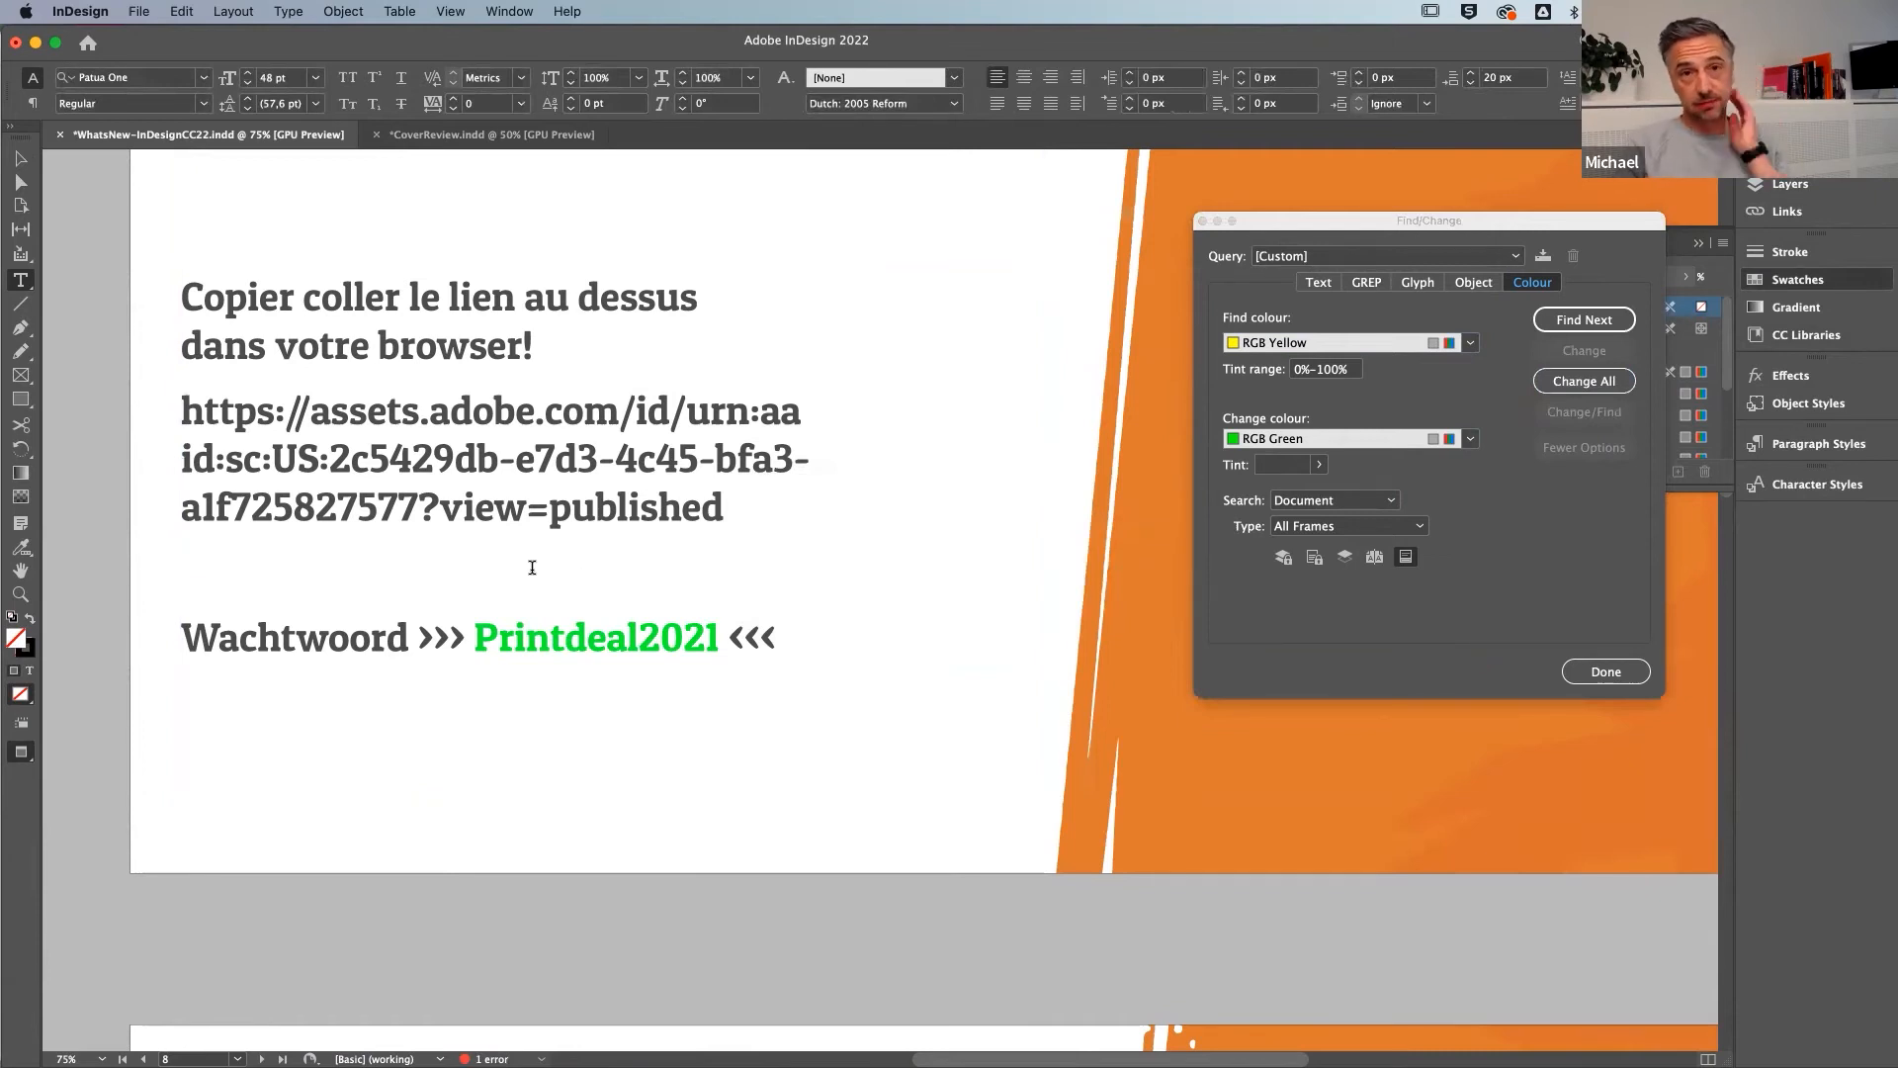
pyautogui.click(590, 645)
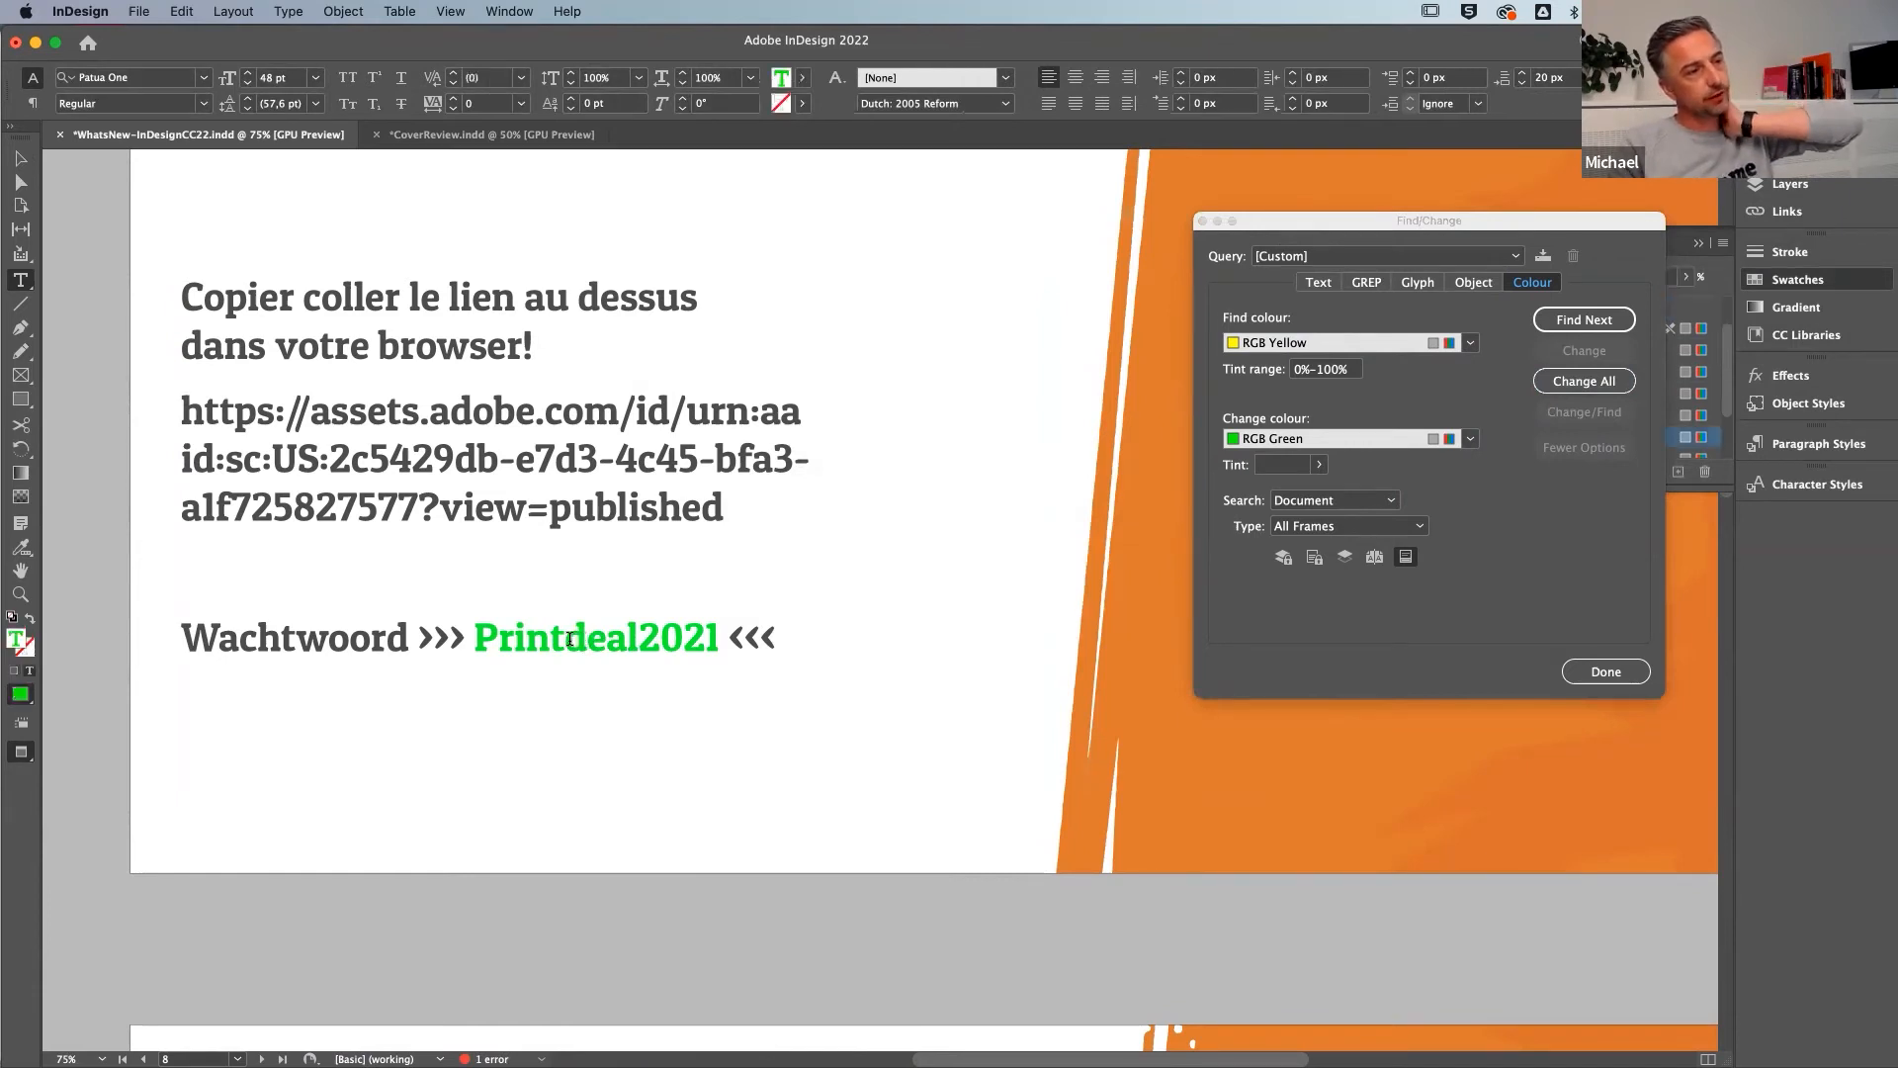
pyautogui.doubleClick(571, 640)
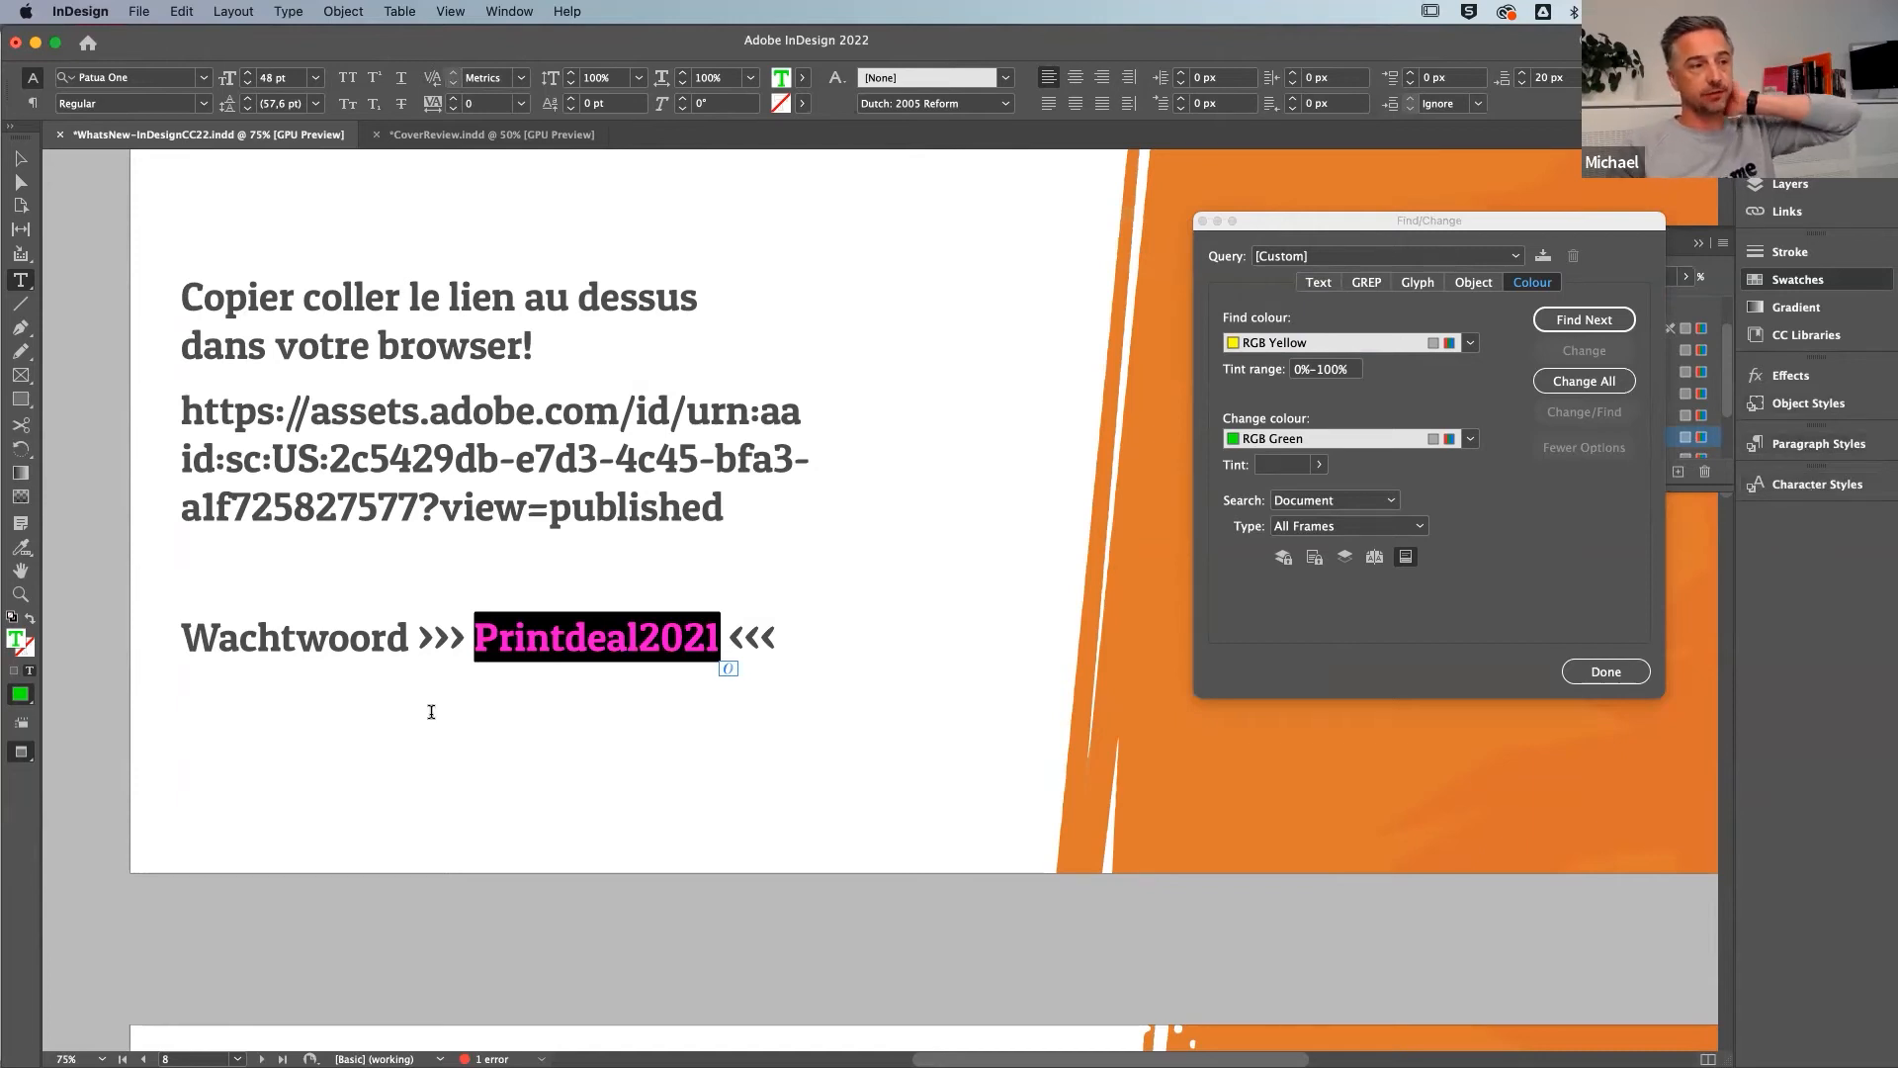
pyautogui.click(564, 649)
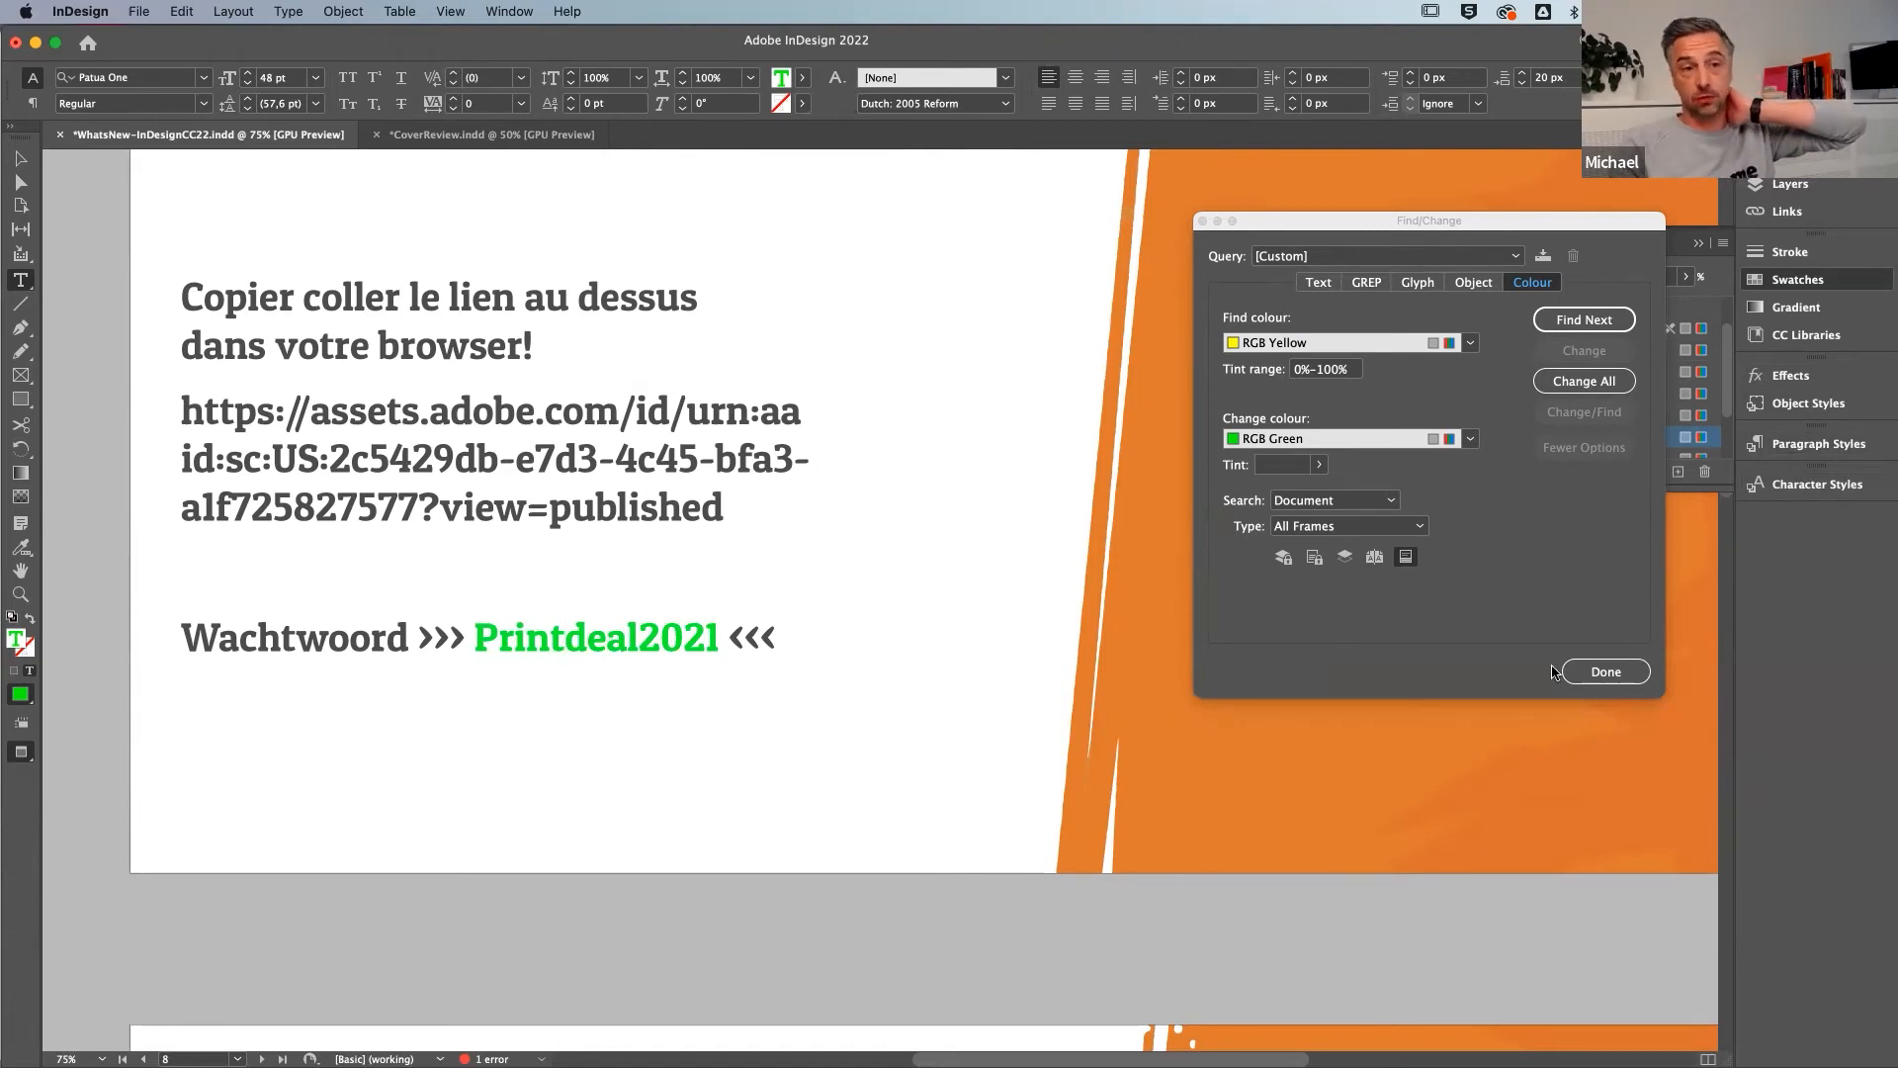
pyautogui.click(1601, 671)
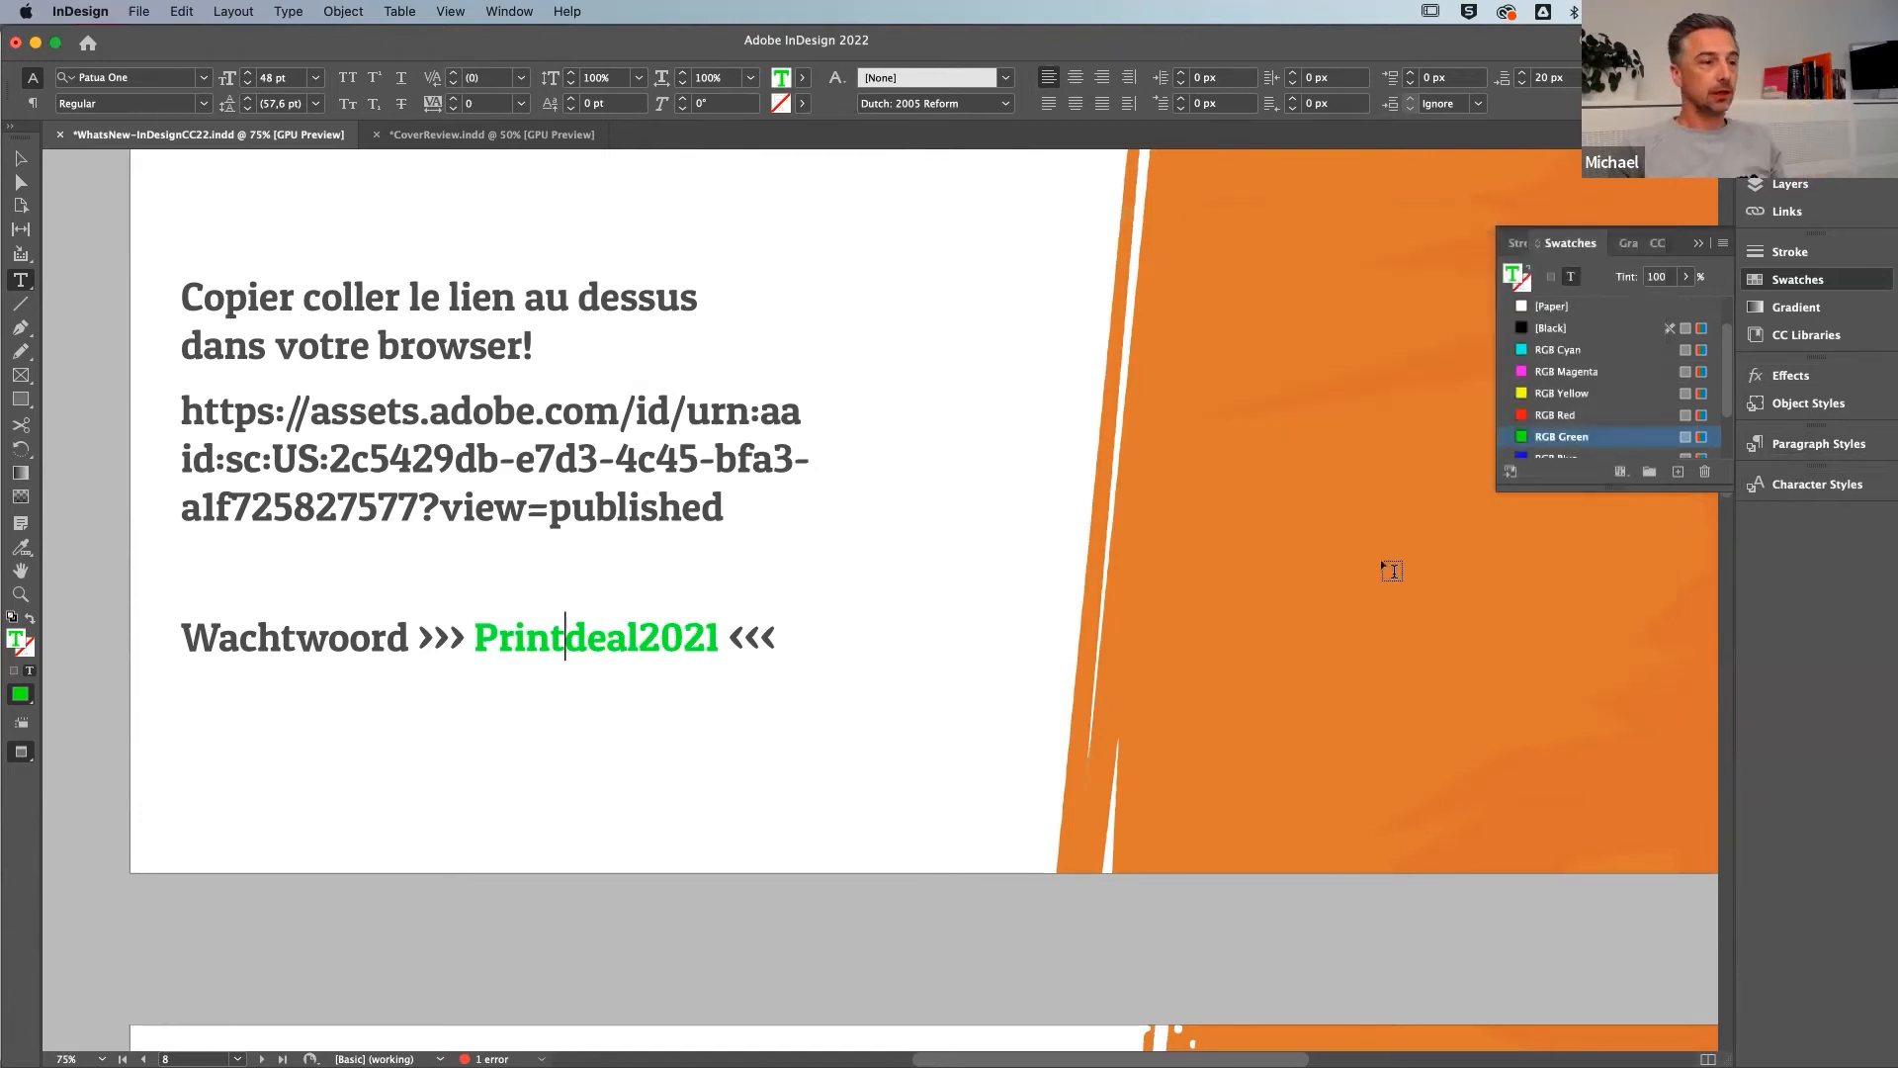
pyautogui.keyDown('super'); pyautogui.click(590, 811); pyautogui.keyUp('super')
# Review the circle grids on pages 9 and 10 and continue to page 11, "Couleurs HSB"
pyautogui.scroll(-3, 795, 538)
pyautogui.scroll(3, 793, 538)
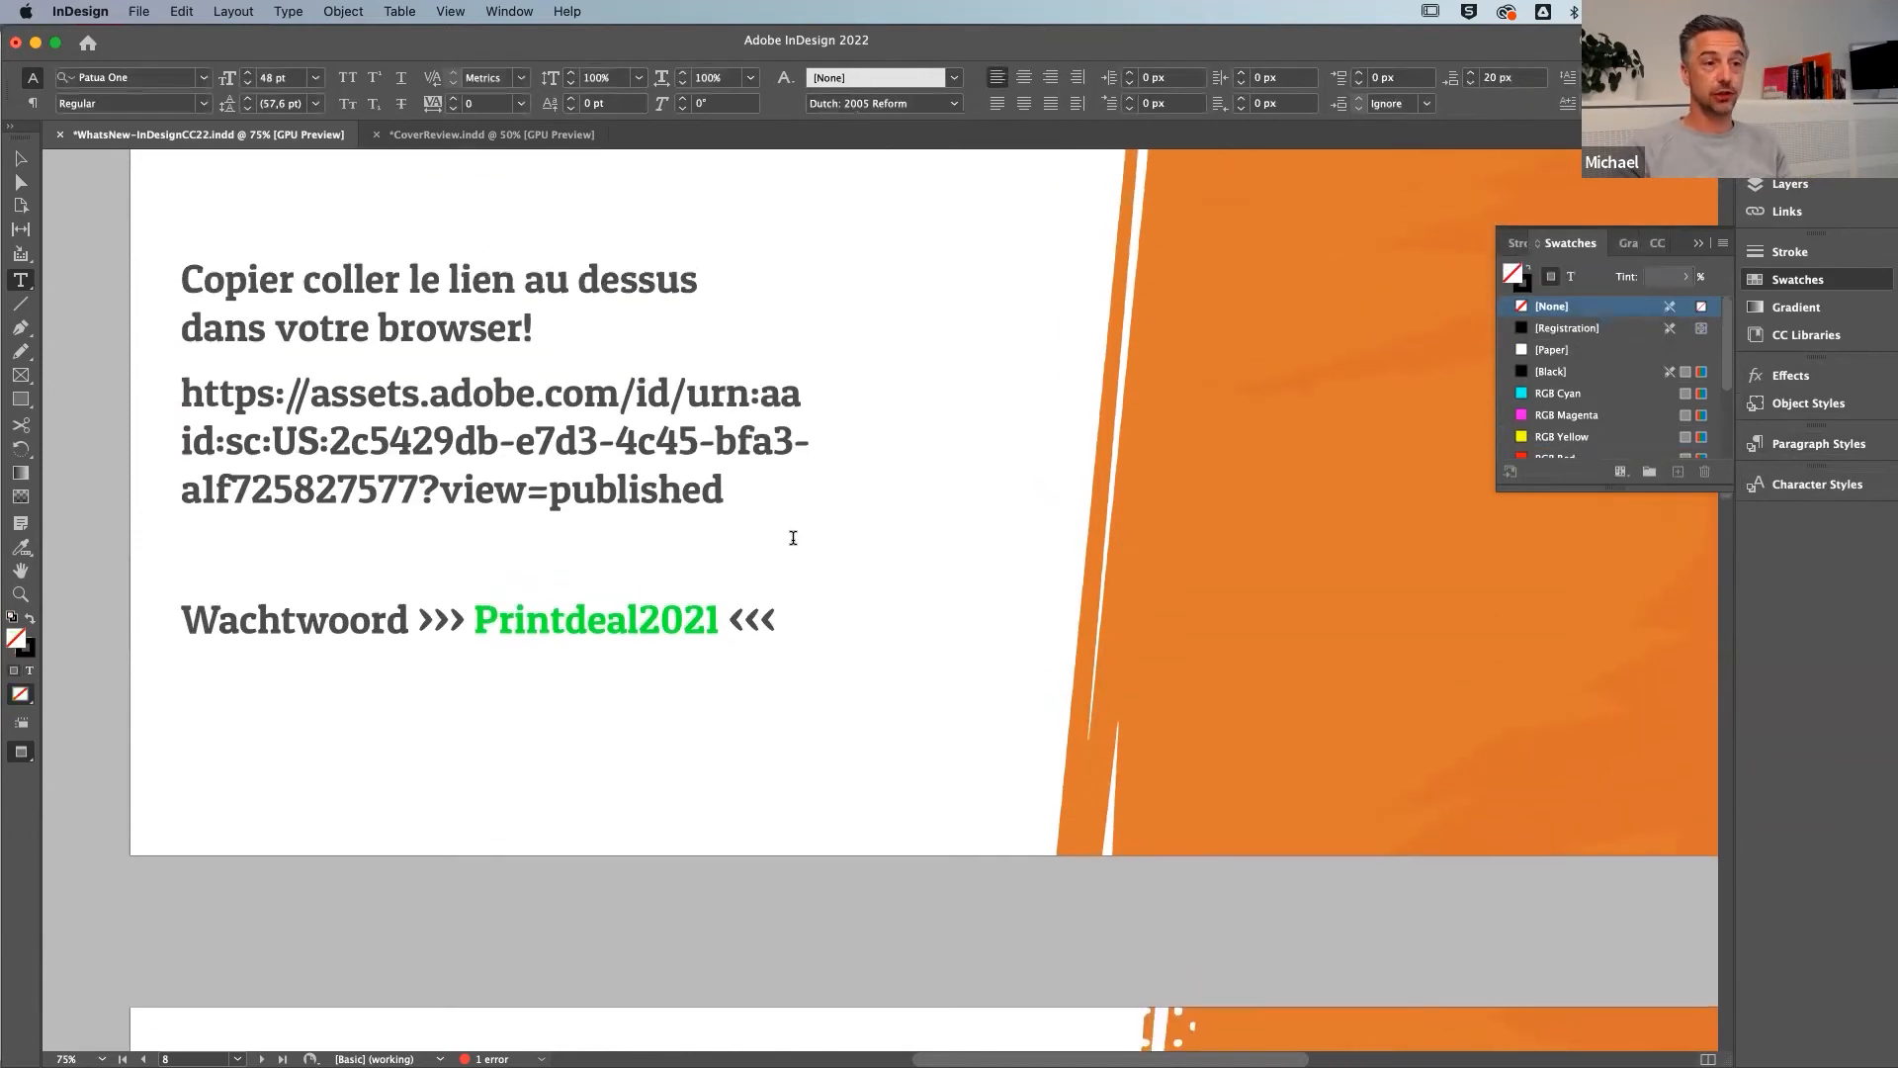
pyautogui.scroll(3, 793, 538)
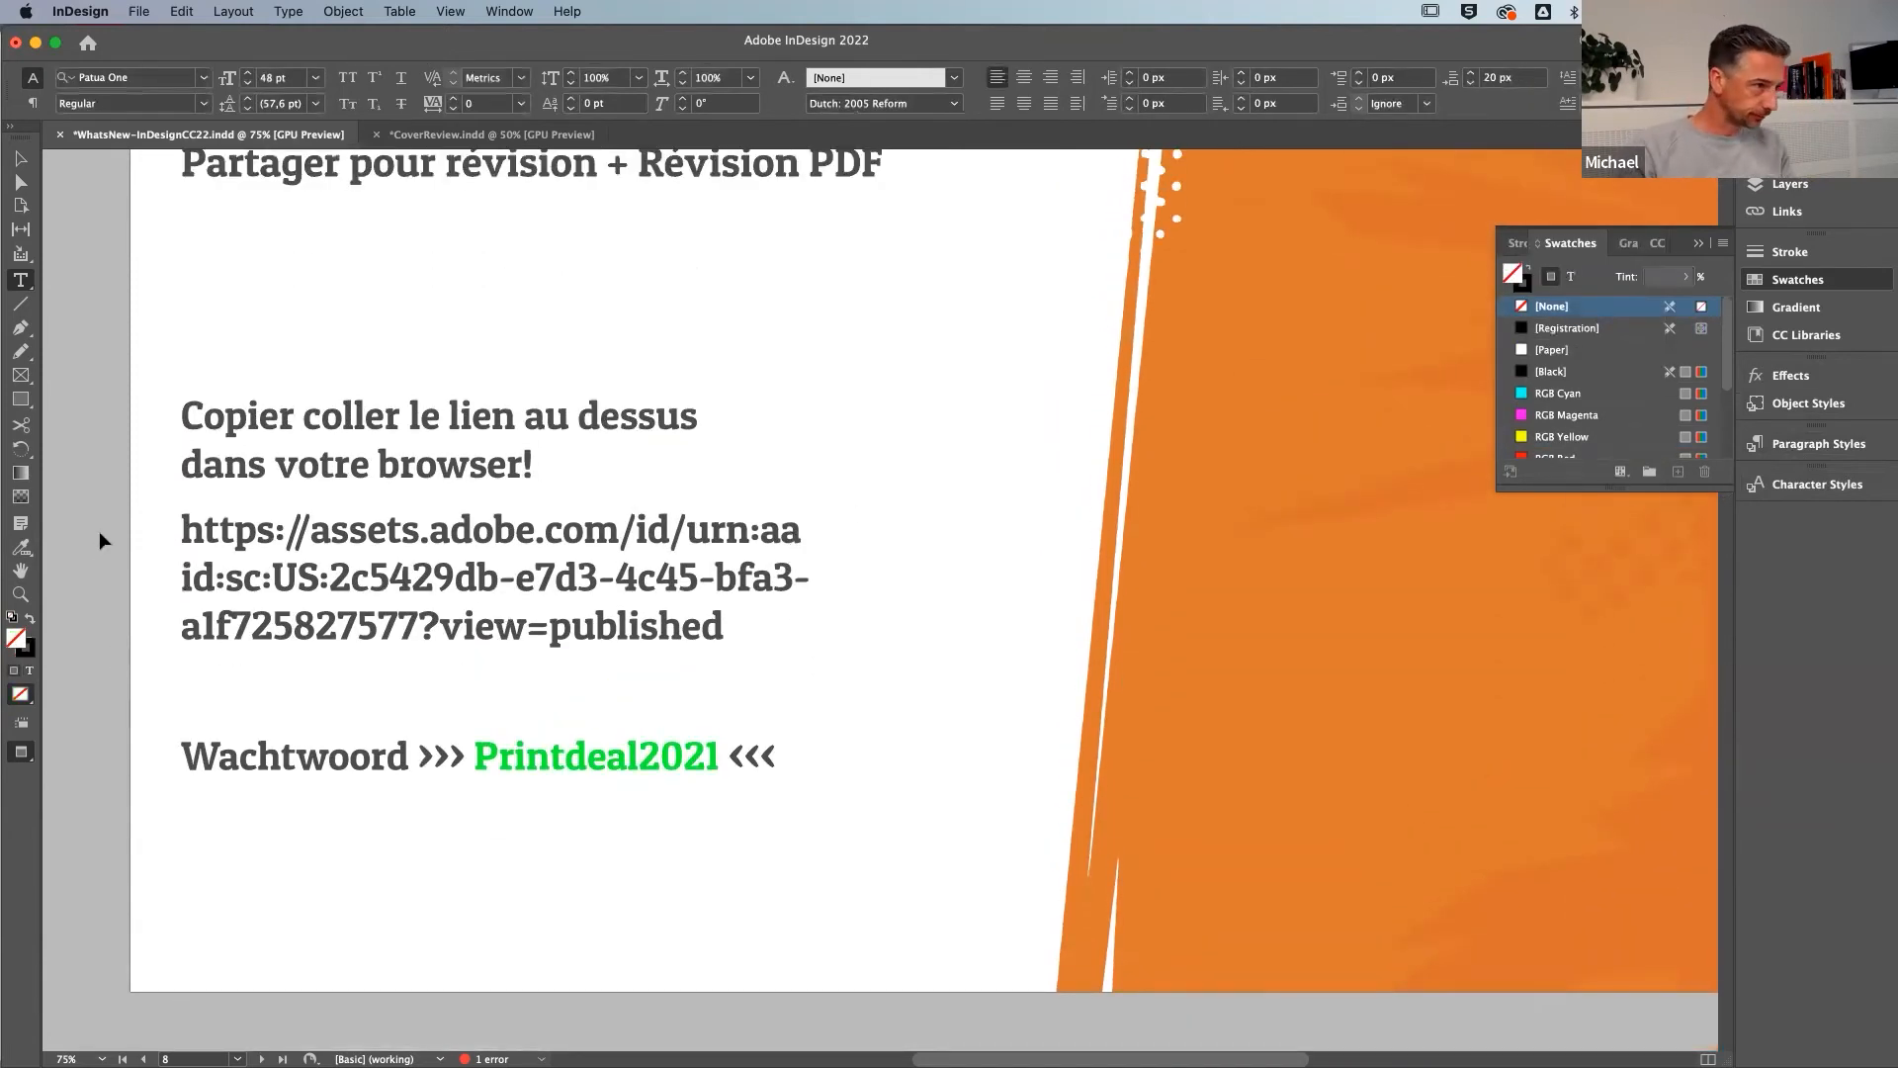
pyautogui.scroll(-3, 828, 636)
pyautogui.scroll(5, 829, 637)
pyautogui.scroll(1, 829, 637)
pyautogui.scroll(-14, 827, 635)
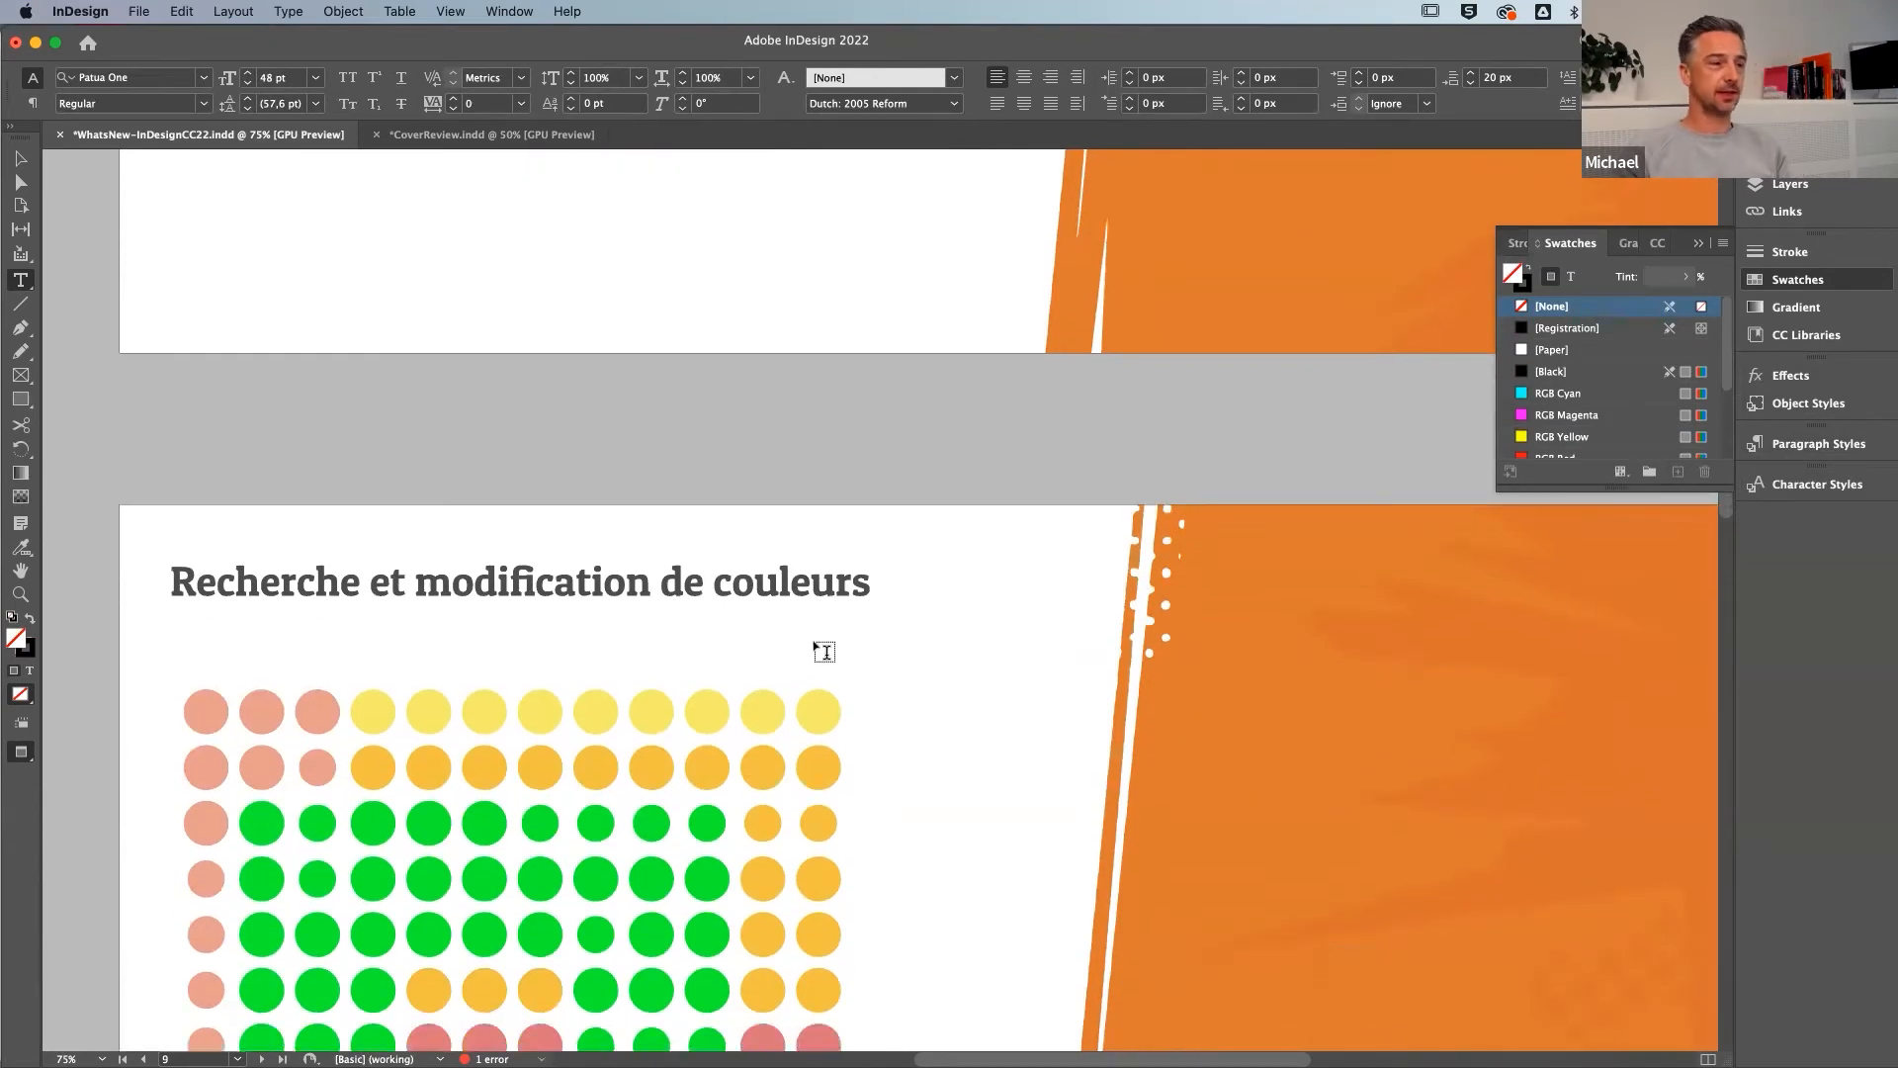
pyautogui.scroll(-15, 825, 653)
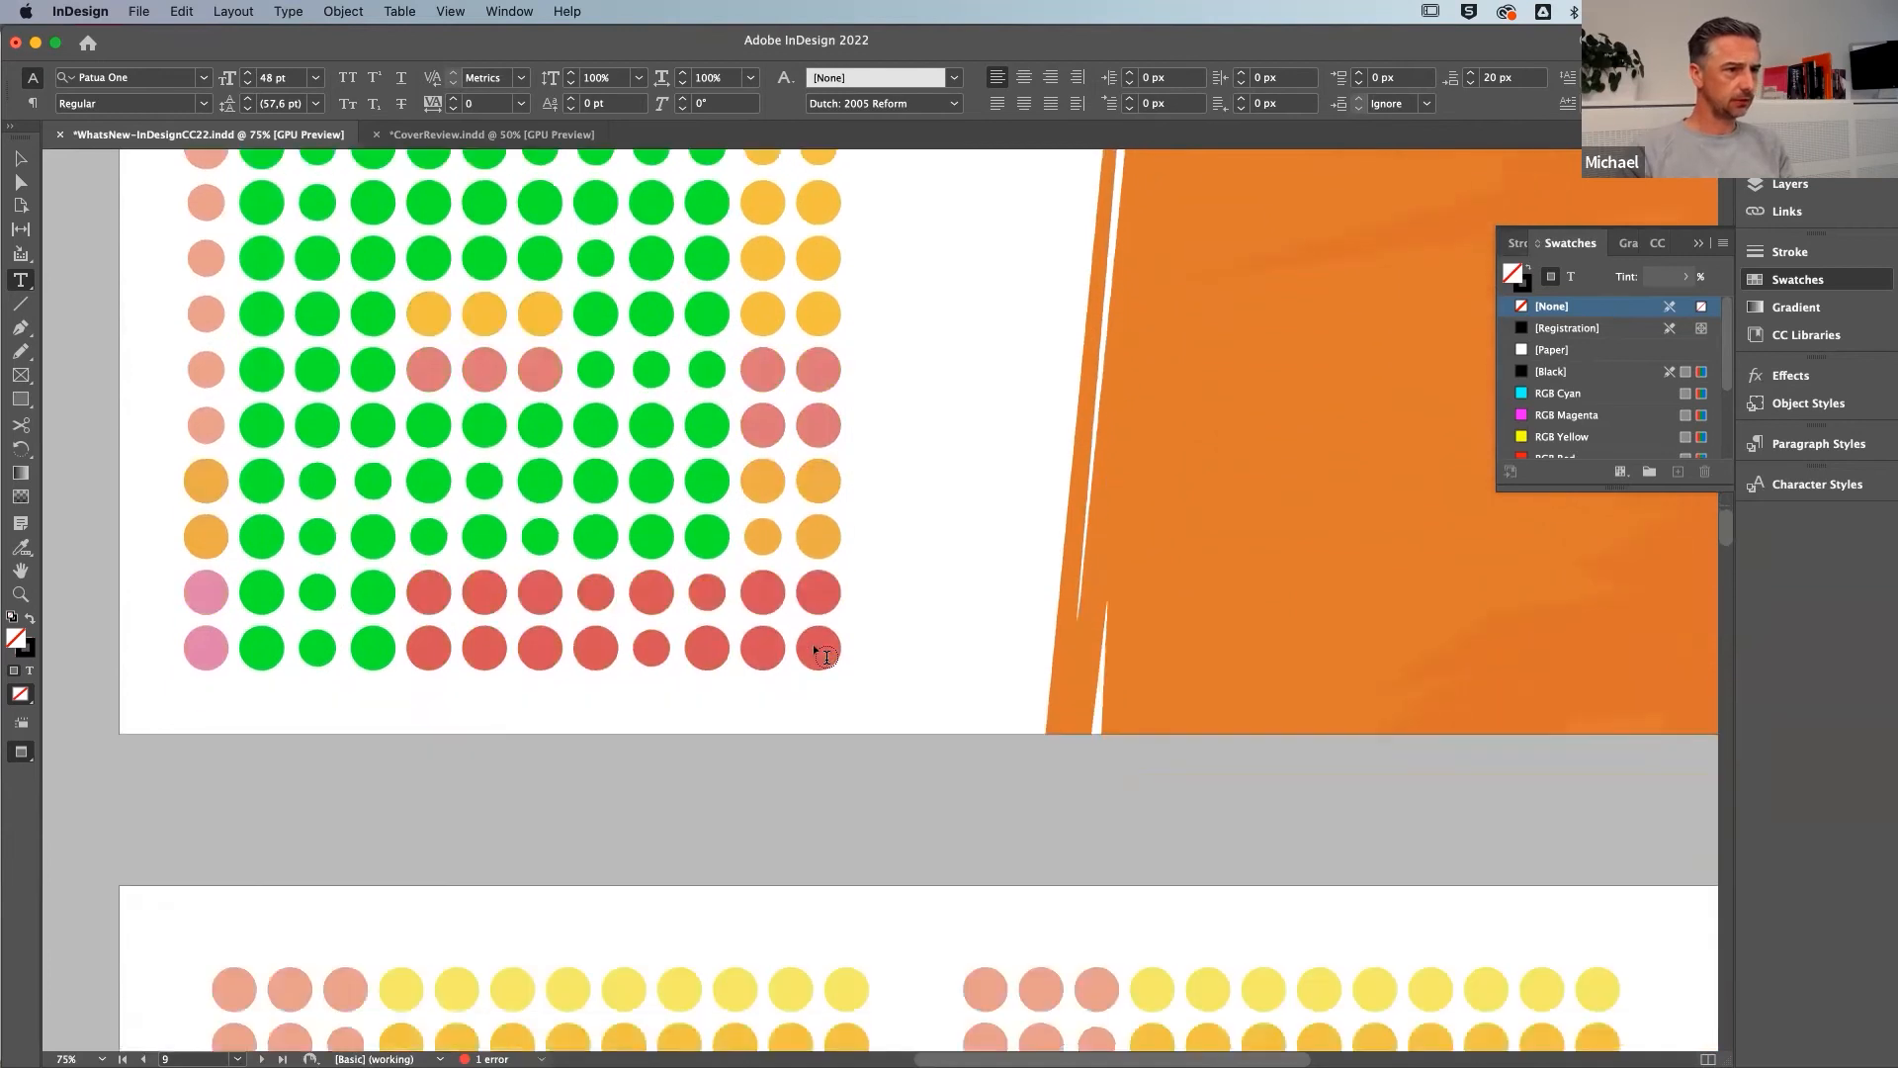
pyautogui.scroll(-20, 825, 655)
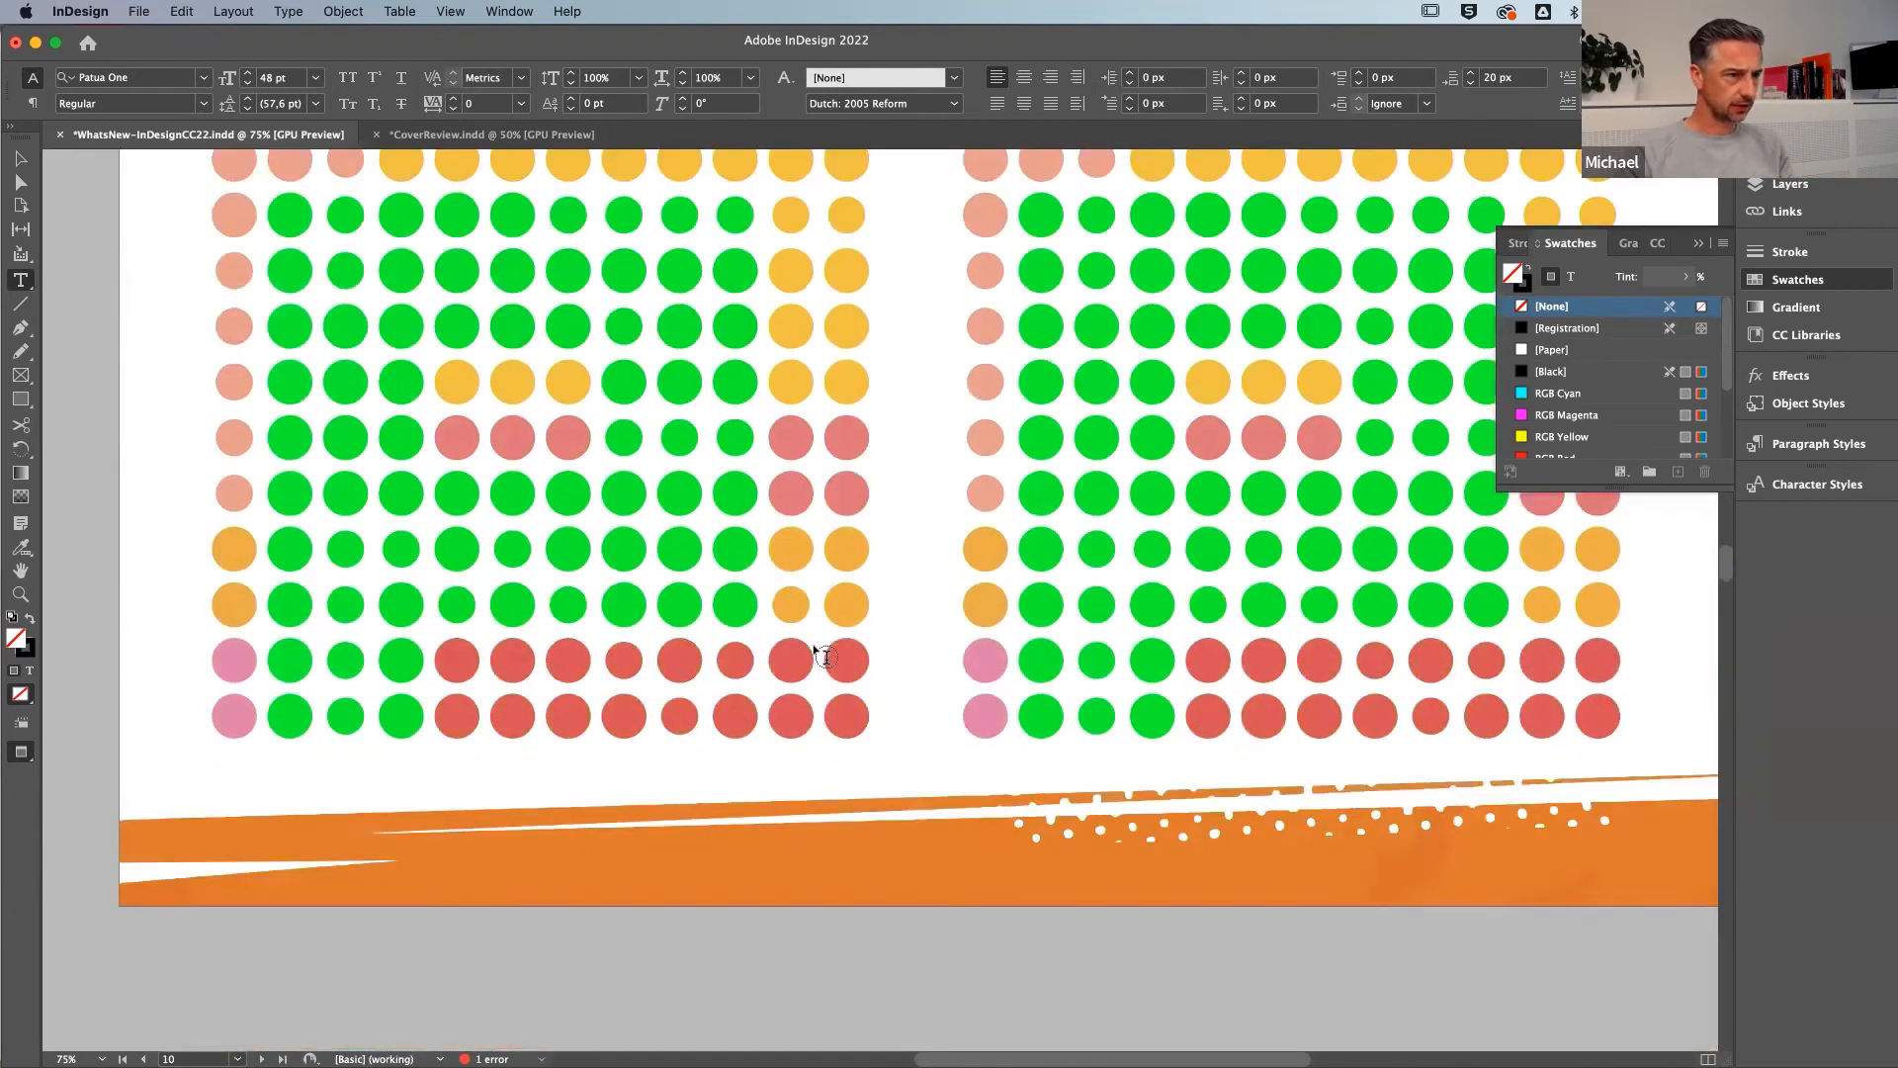
pyautogui.scroll(2, 817, 643)
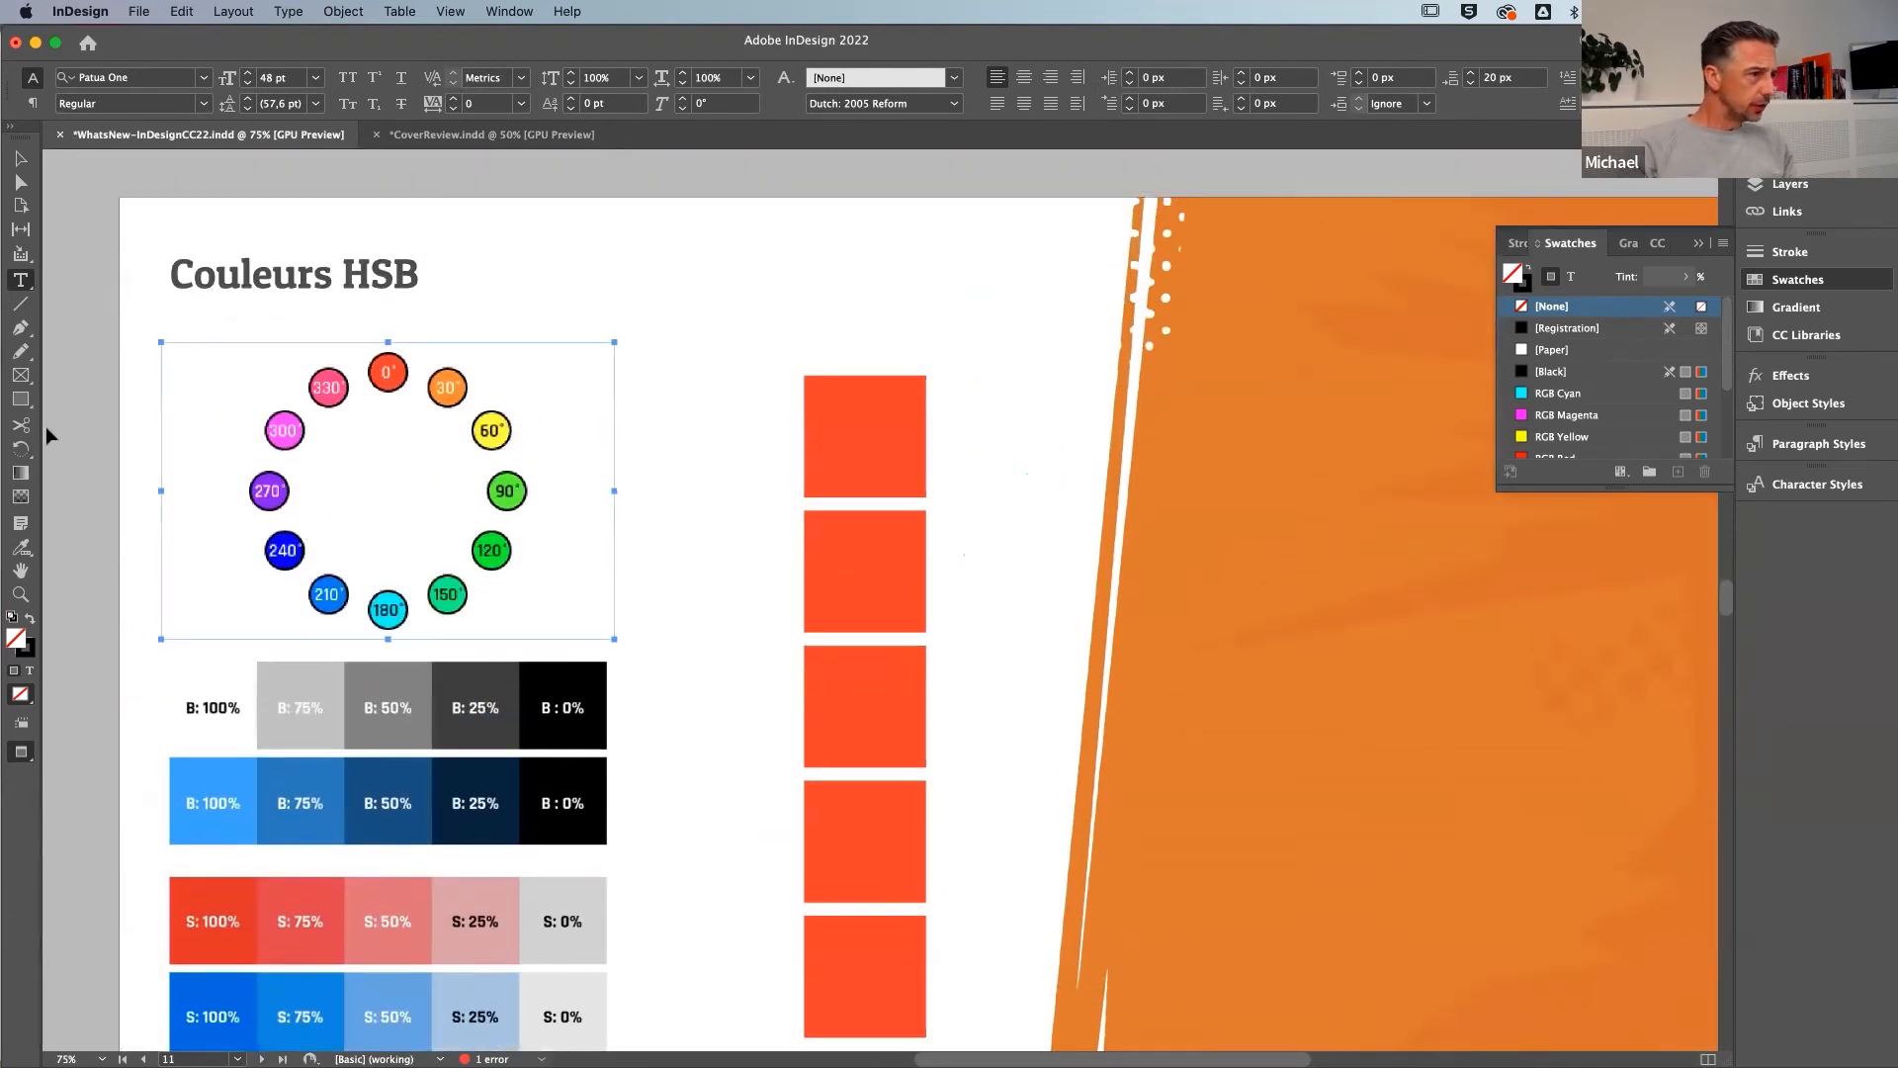
# Select the uppermost red square in the column on page 11 with the Selection tool and collapse the Swatches panel
pyautogui.click(811, 449)
pyautogui.click(20, 158)
pyautogui.click(986, 452)
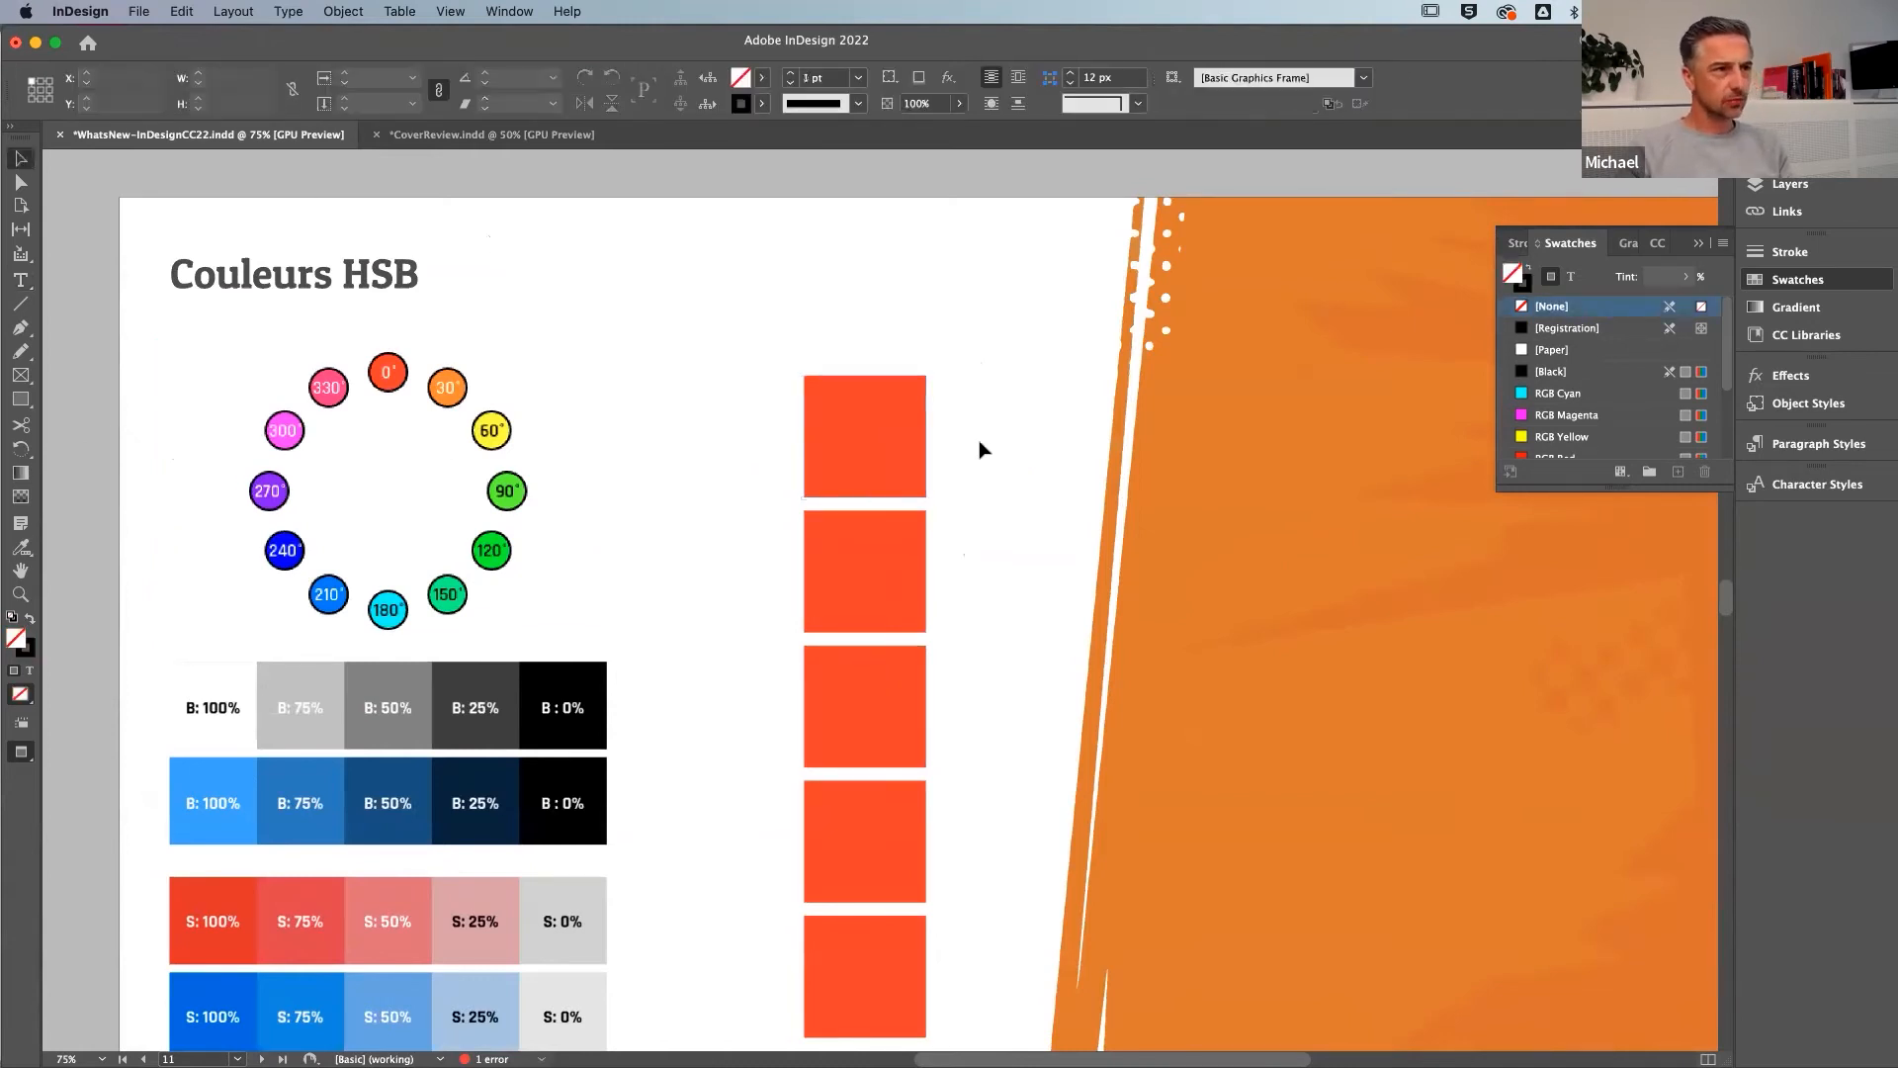
pyautogui.click(874, 461)
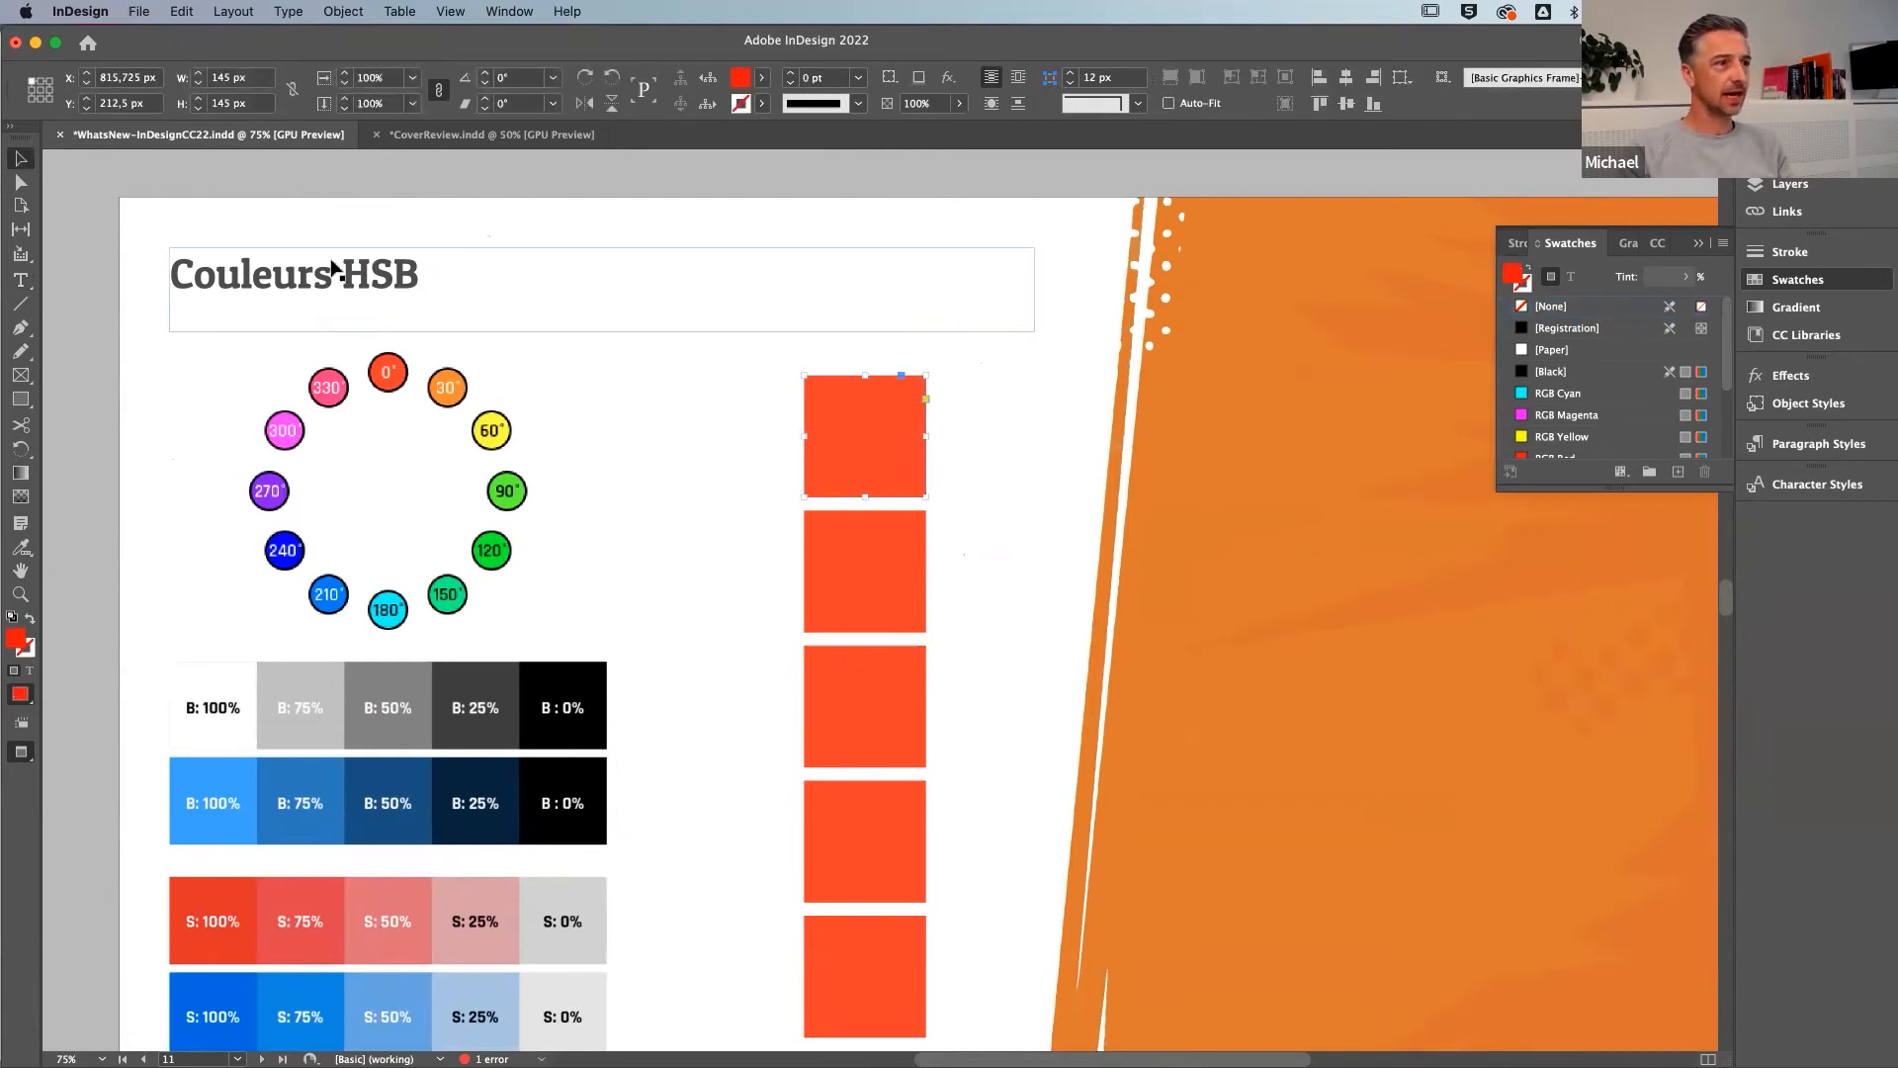
pyautogui.click(1023, 437)
pyautogui.click(856, 472)
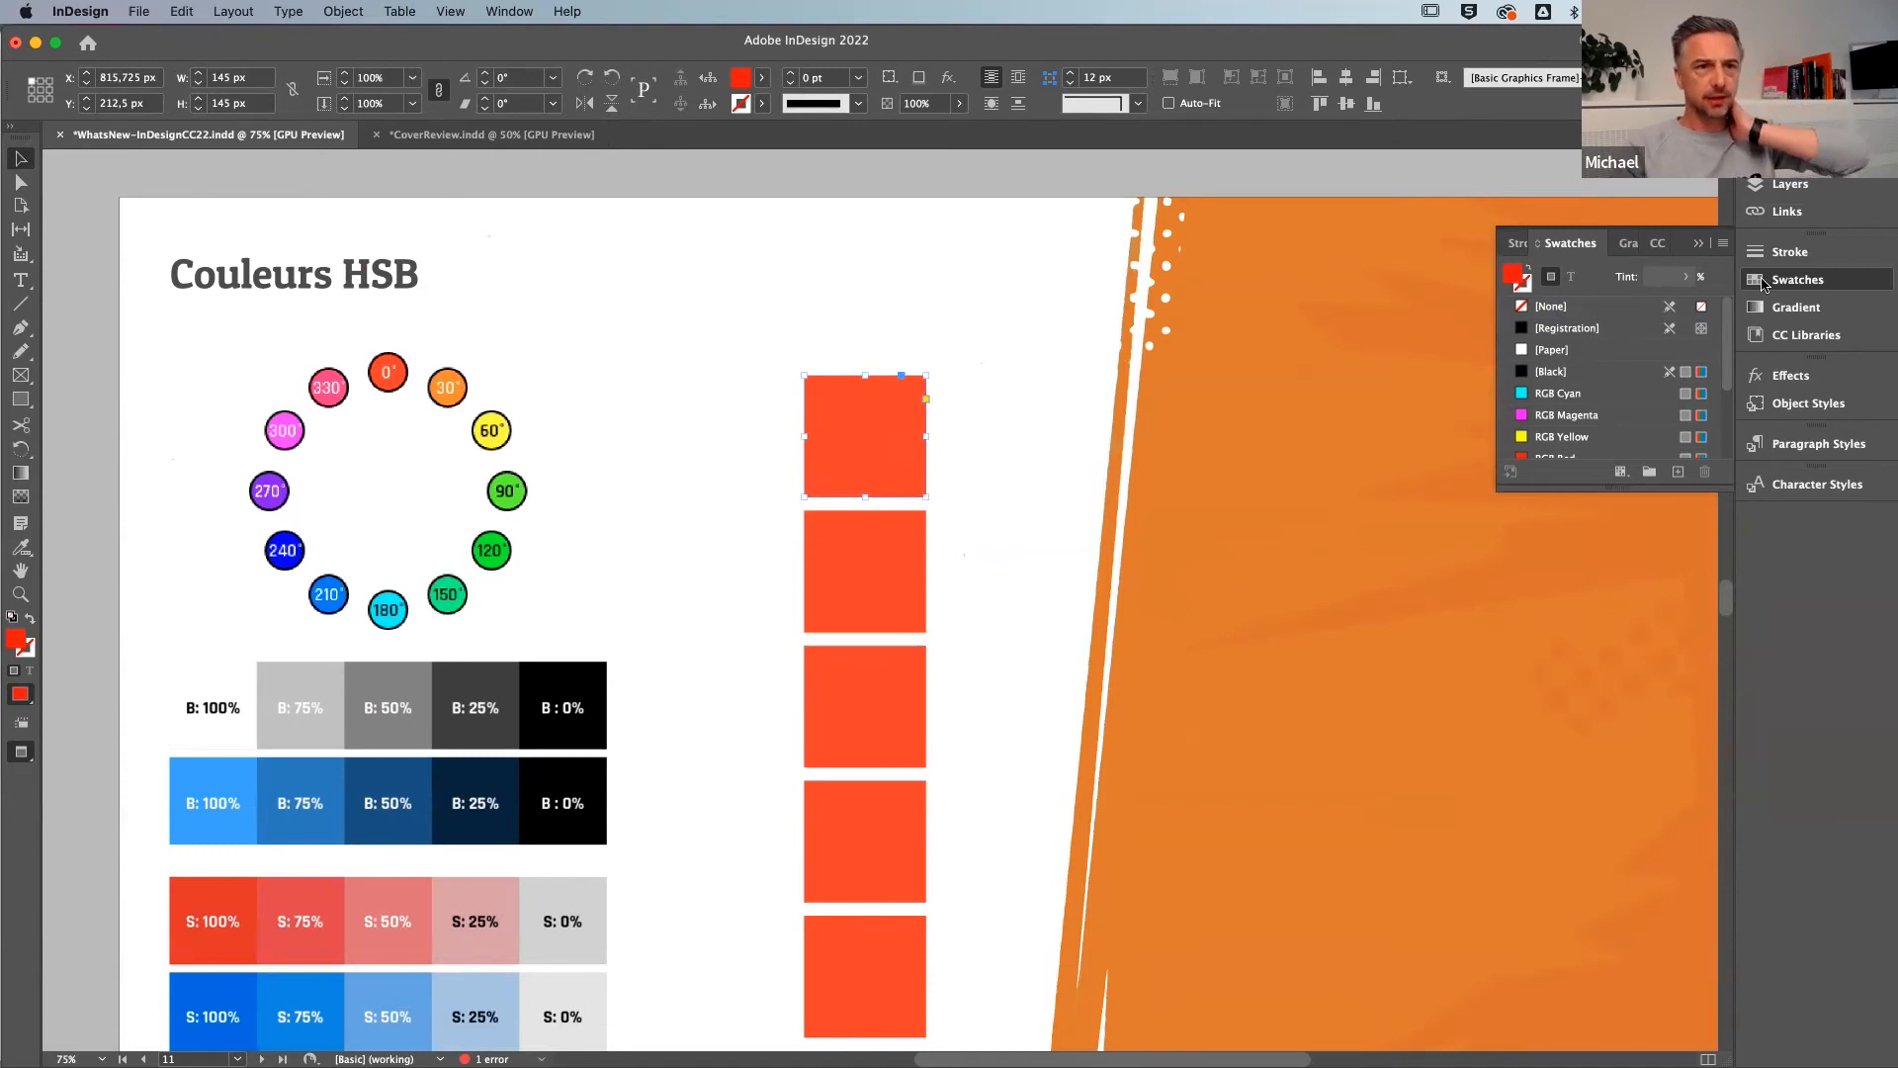
pyautogui.click(1780, 279)
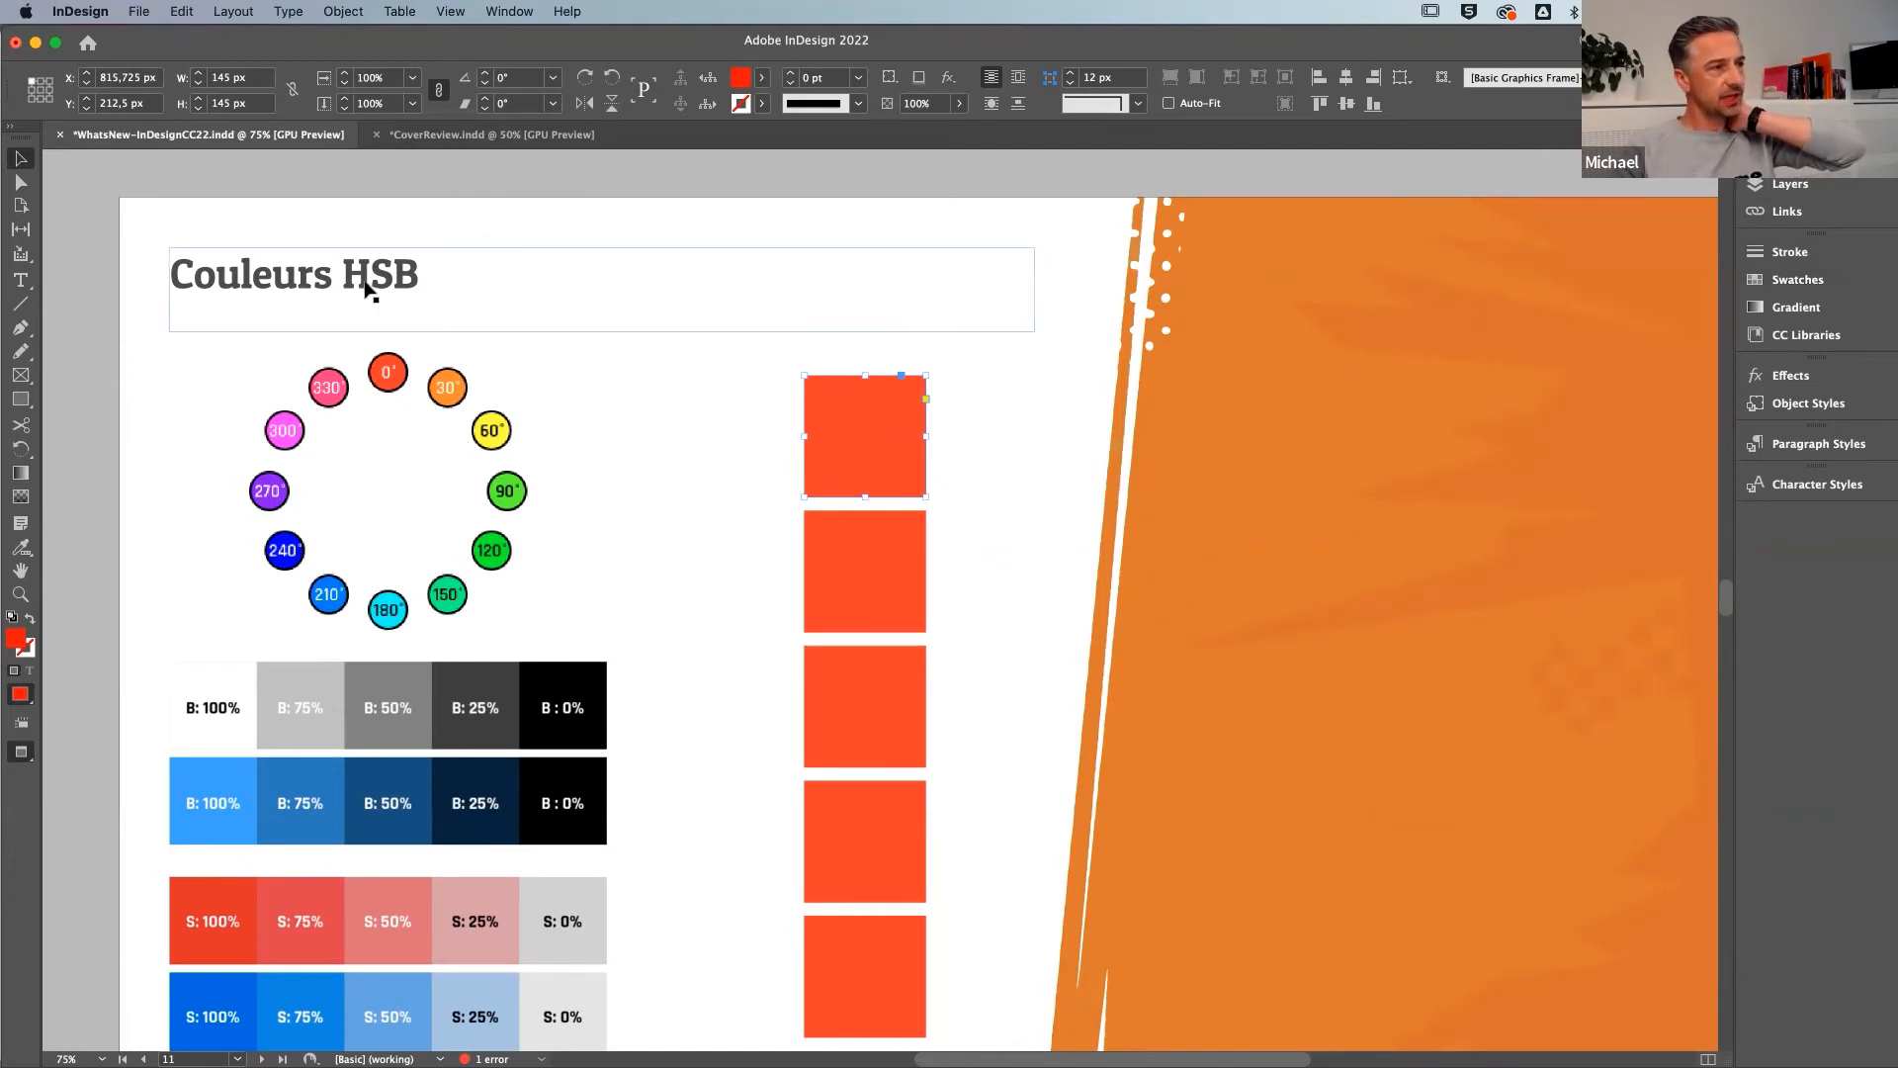
# Open the Colour panel for the selected red square
pyautogui.hscroll(1, 373, 289)
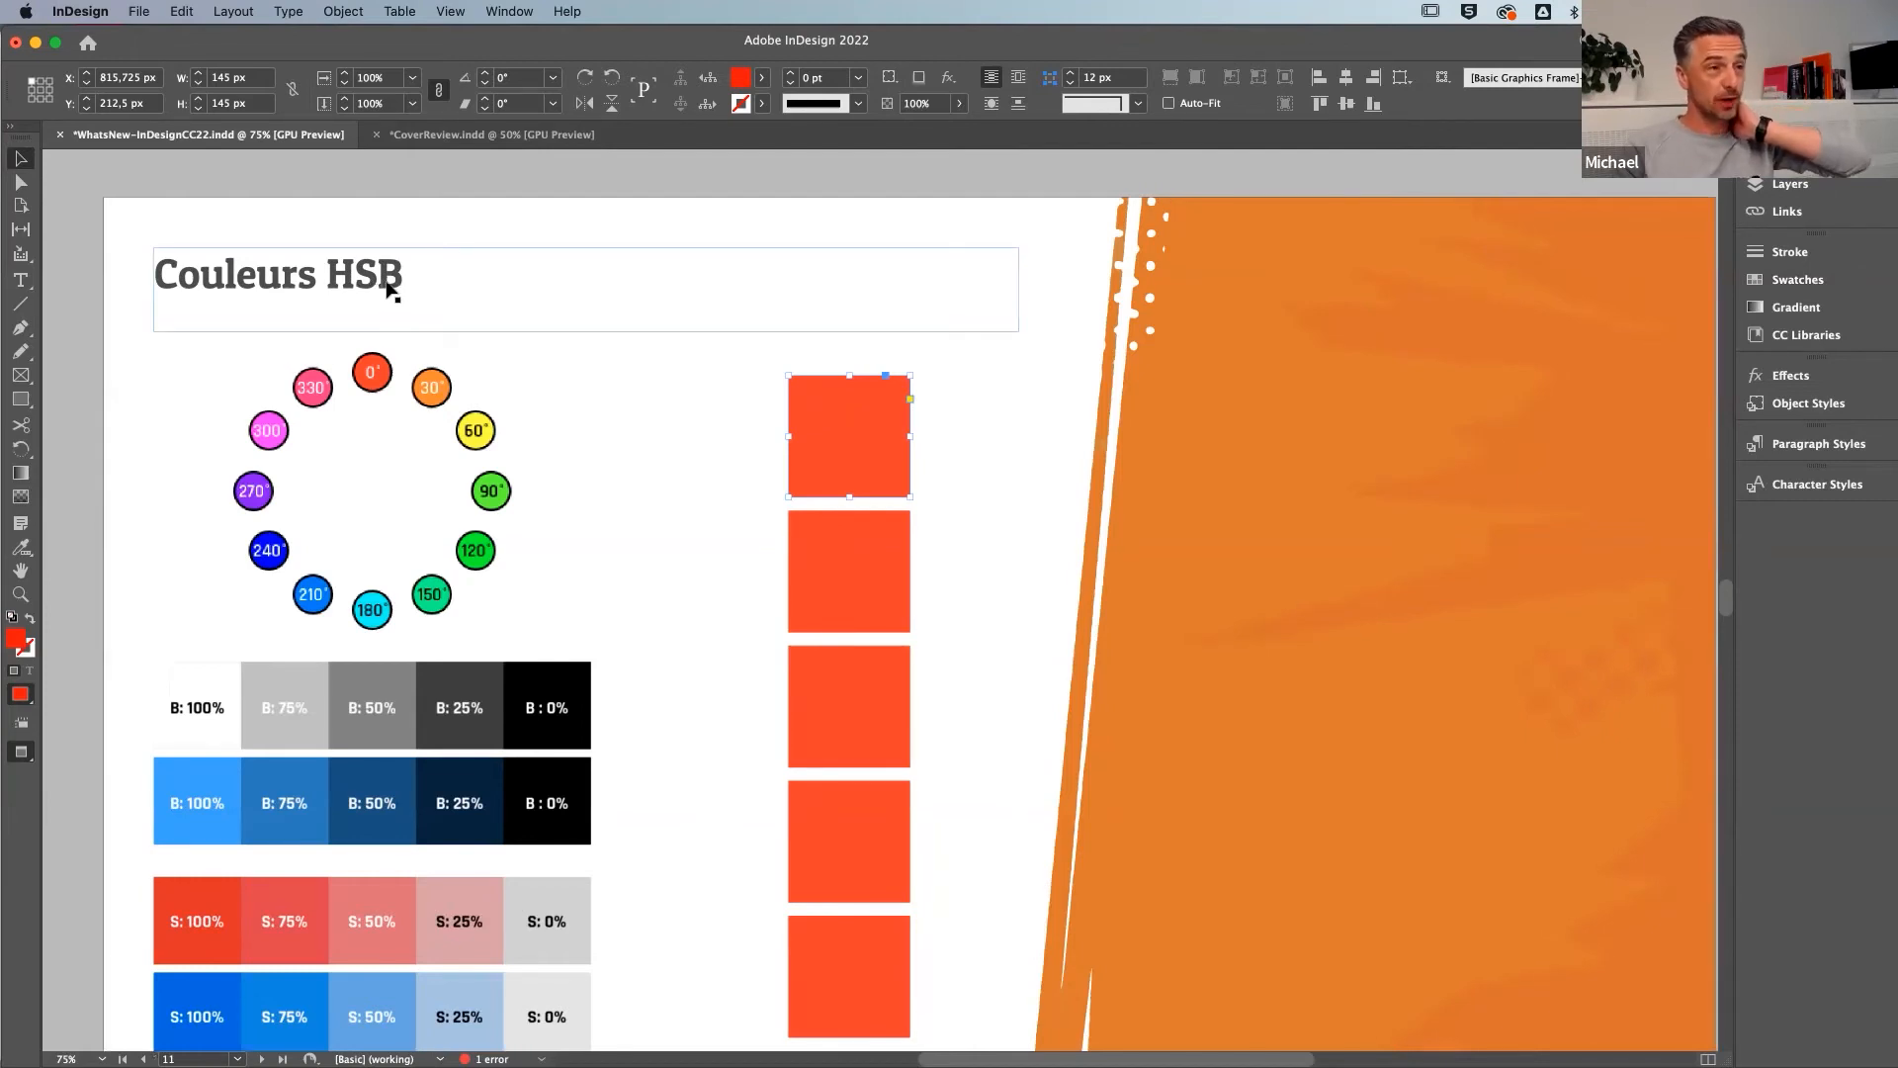
pyautogui.click(510, 11)
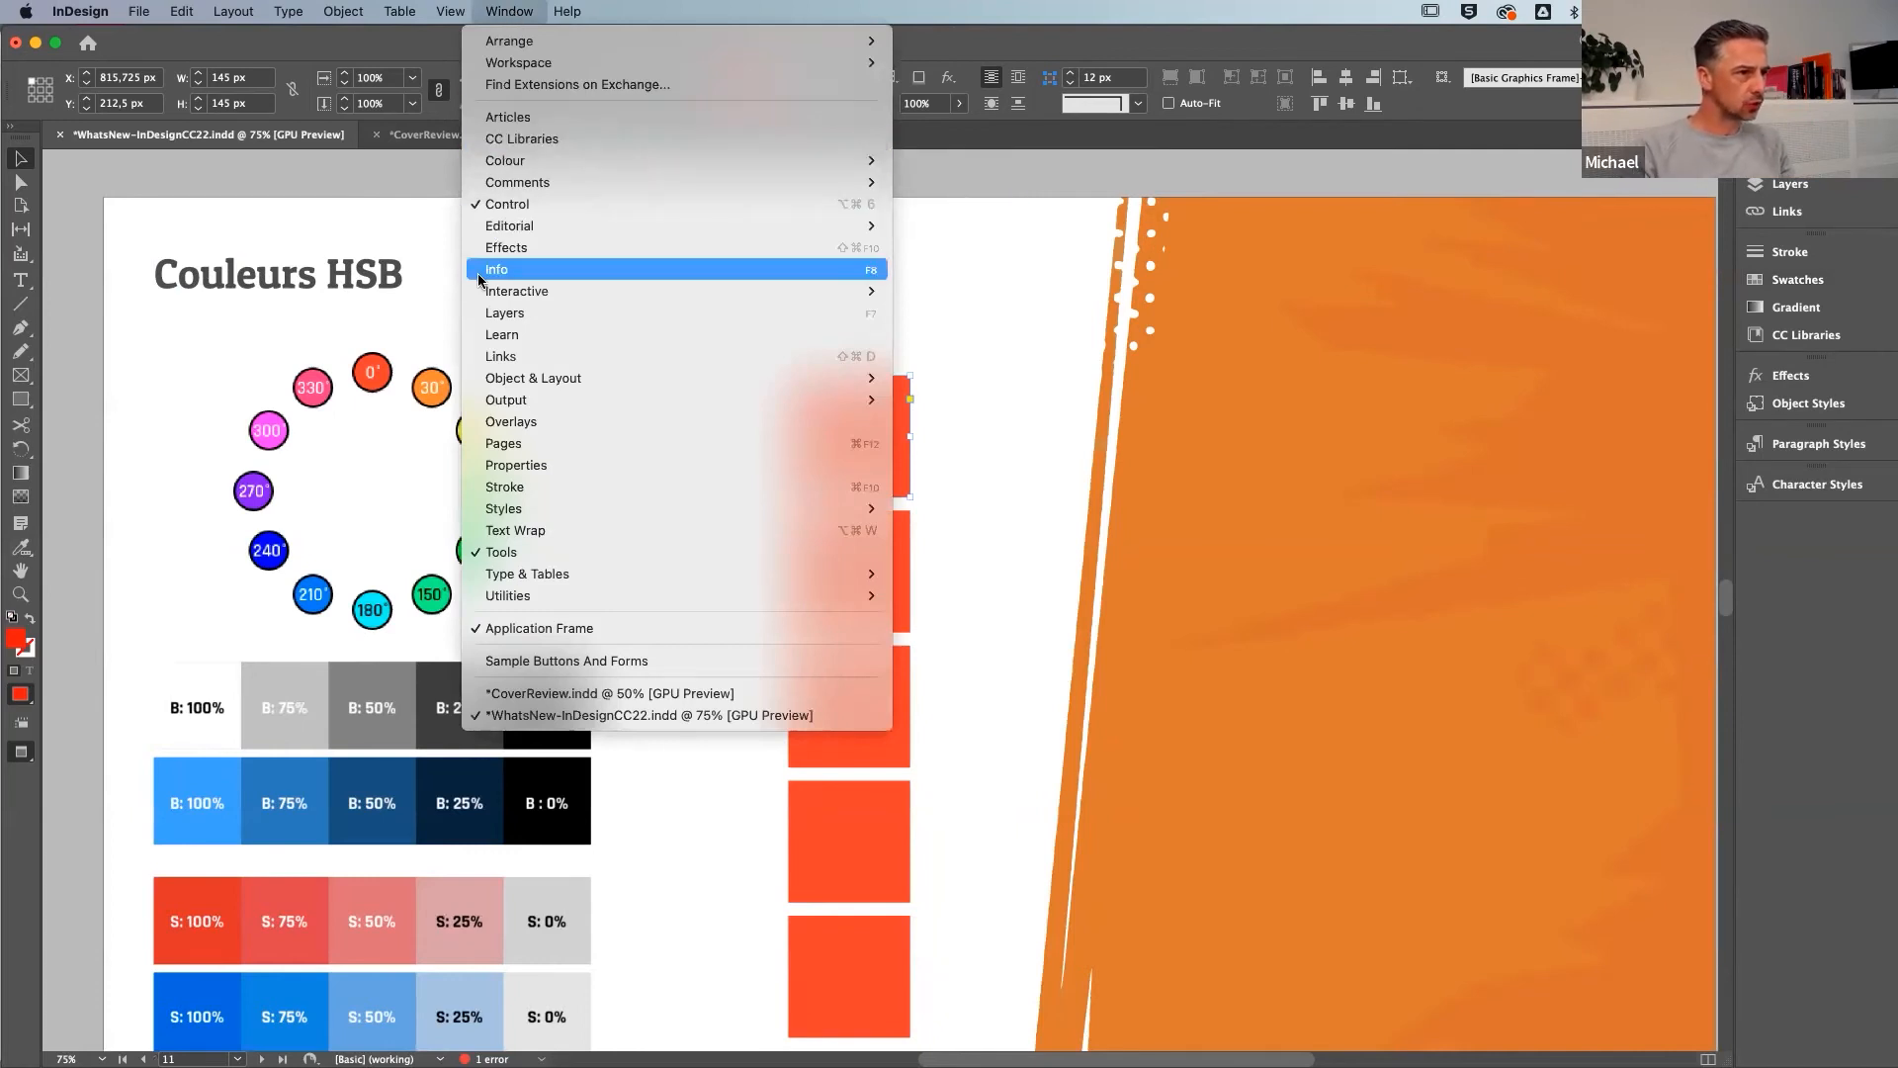
pyautogui.moveTo(619, 382)
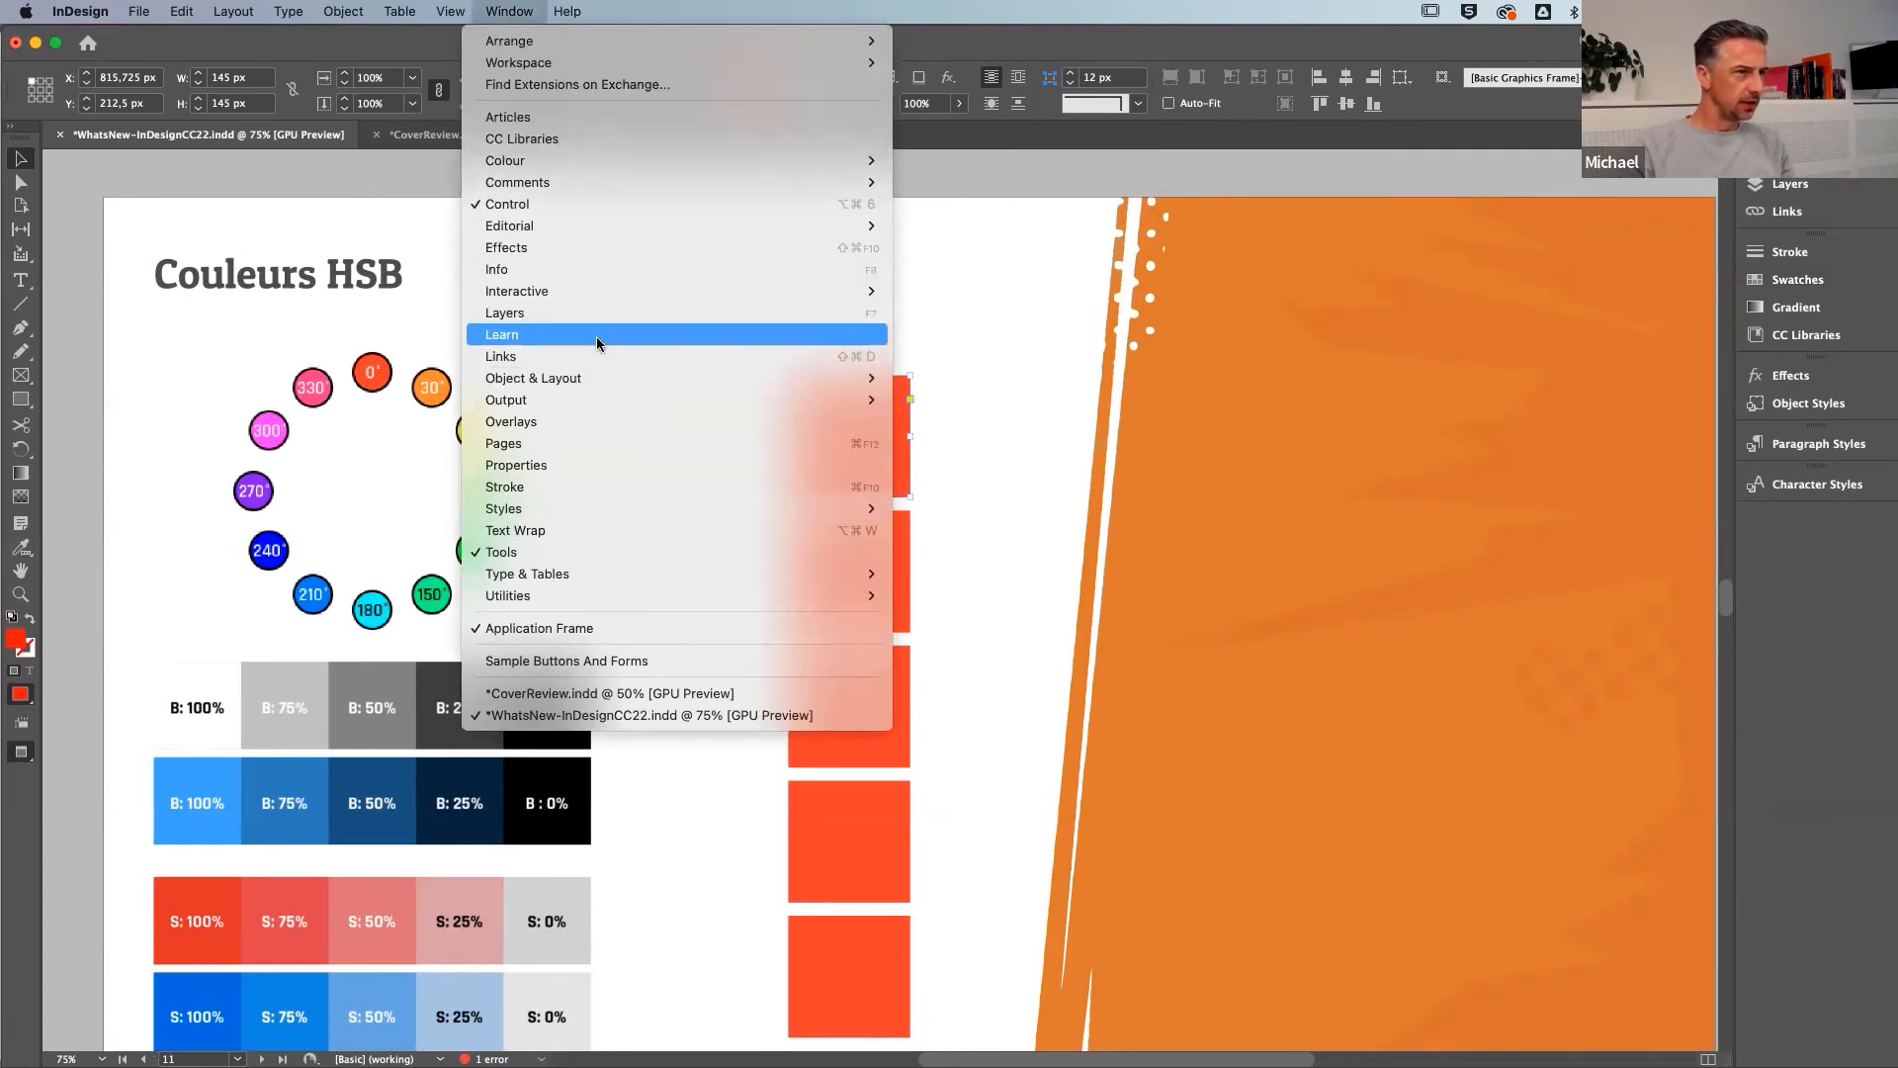
pyautogui.moveTo(548, 160)
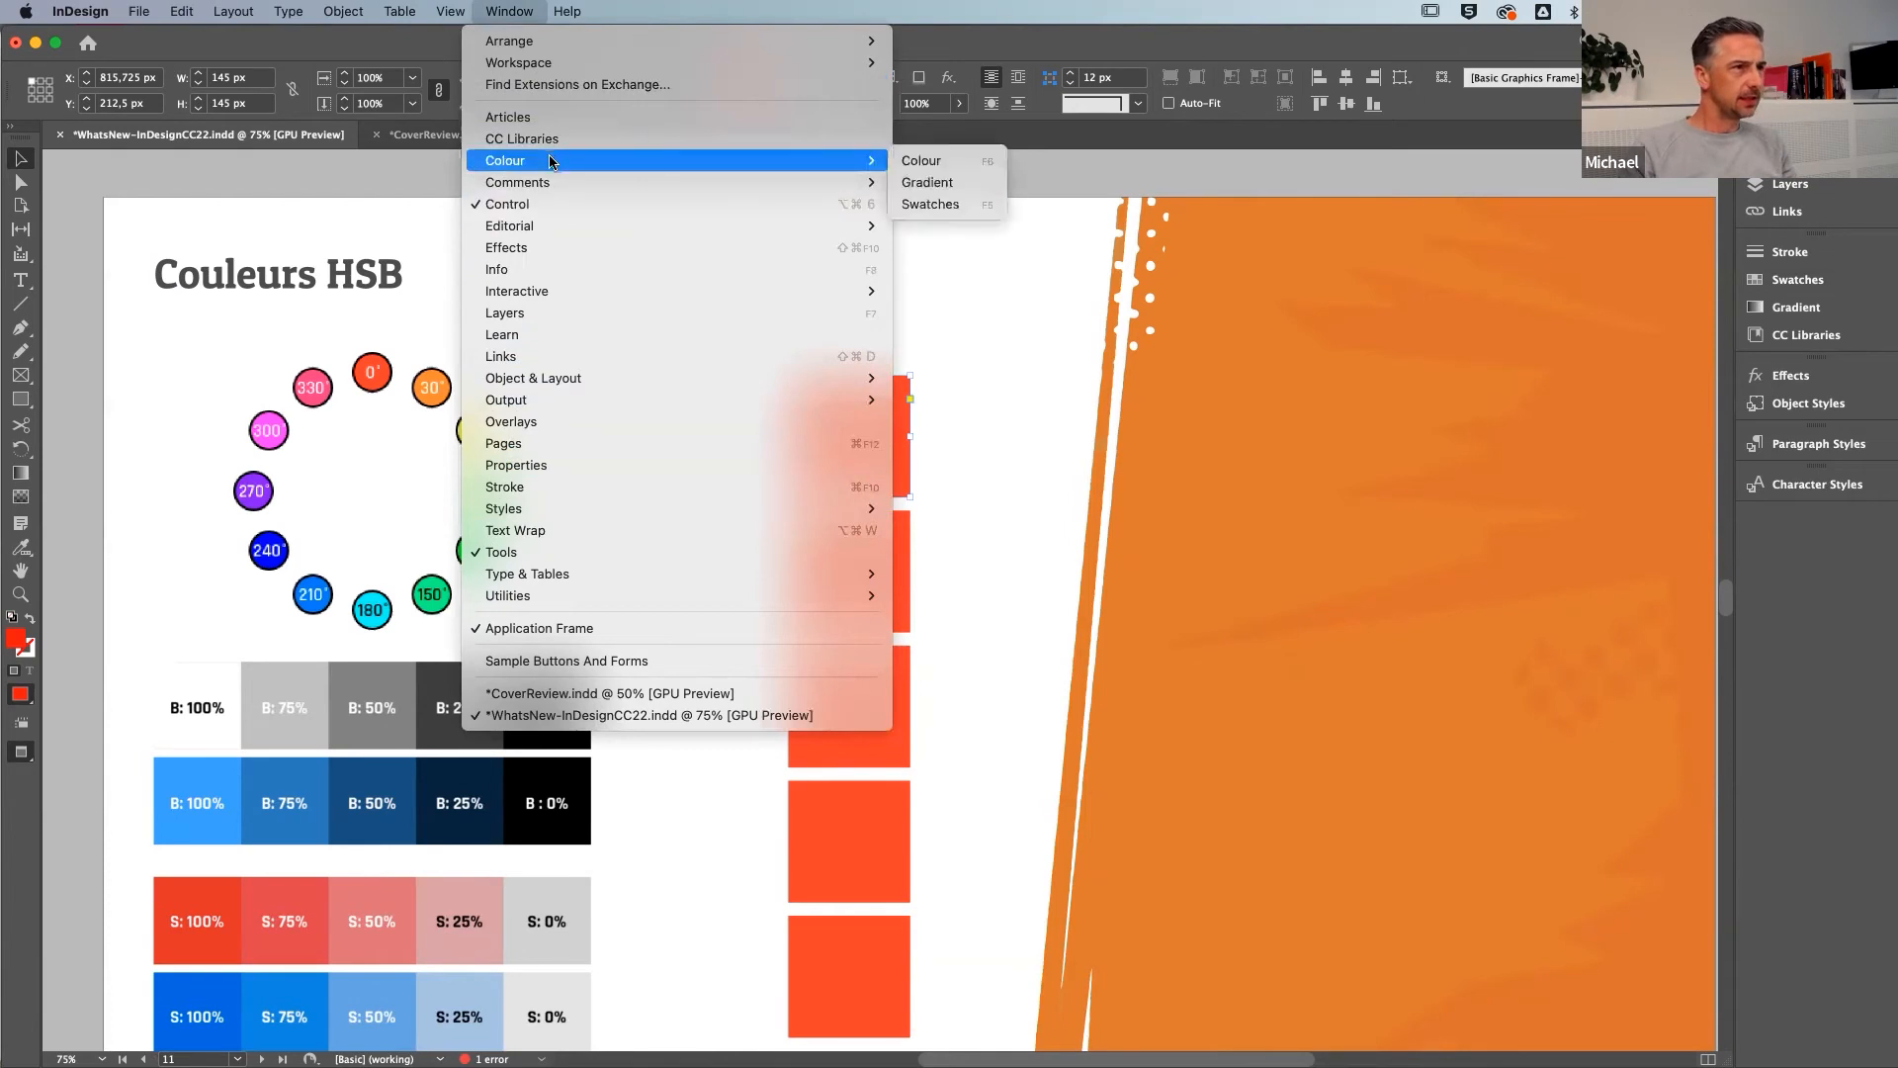
pyautogui.click(923, 162)
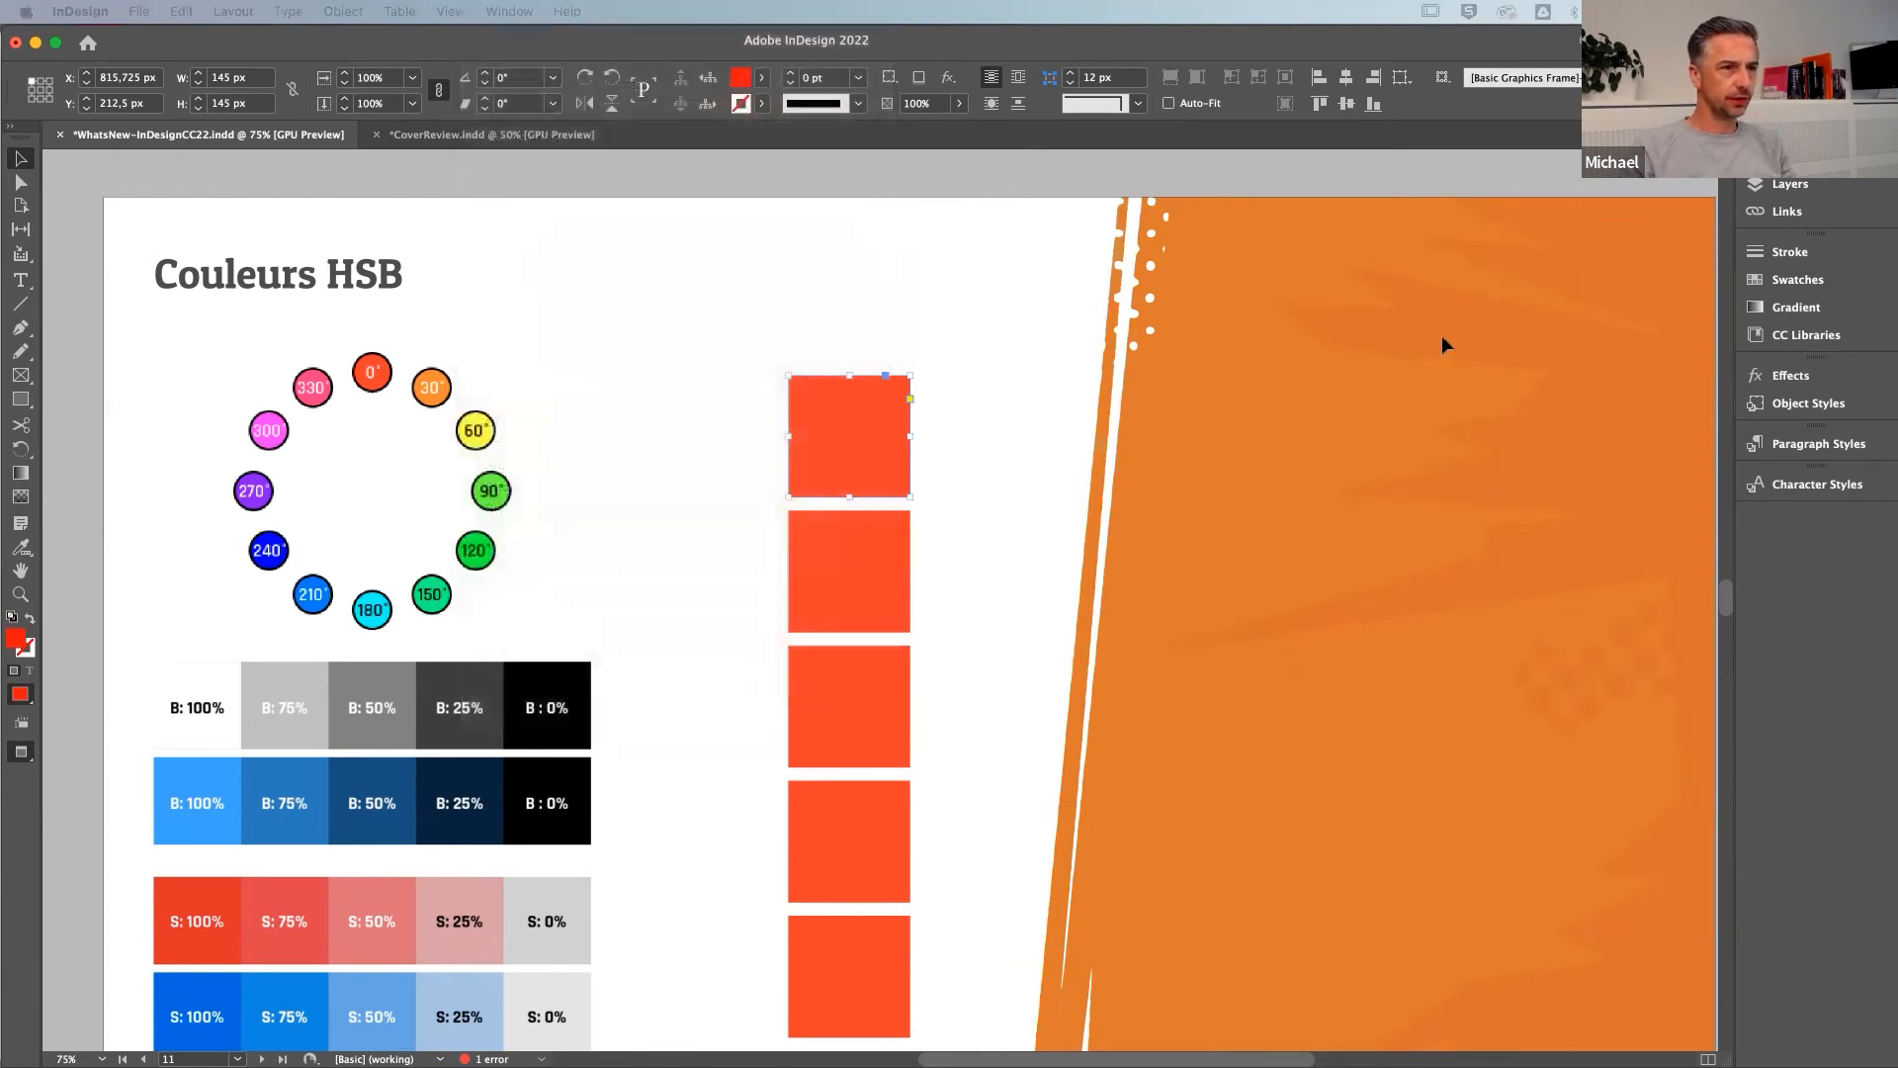
# Switch the selected square's colour model to CMYK and RGB, and return it to HSB
pyautogui.moveTo(1456, 379); pyautogui.dragTo(1201, 278)
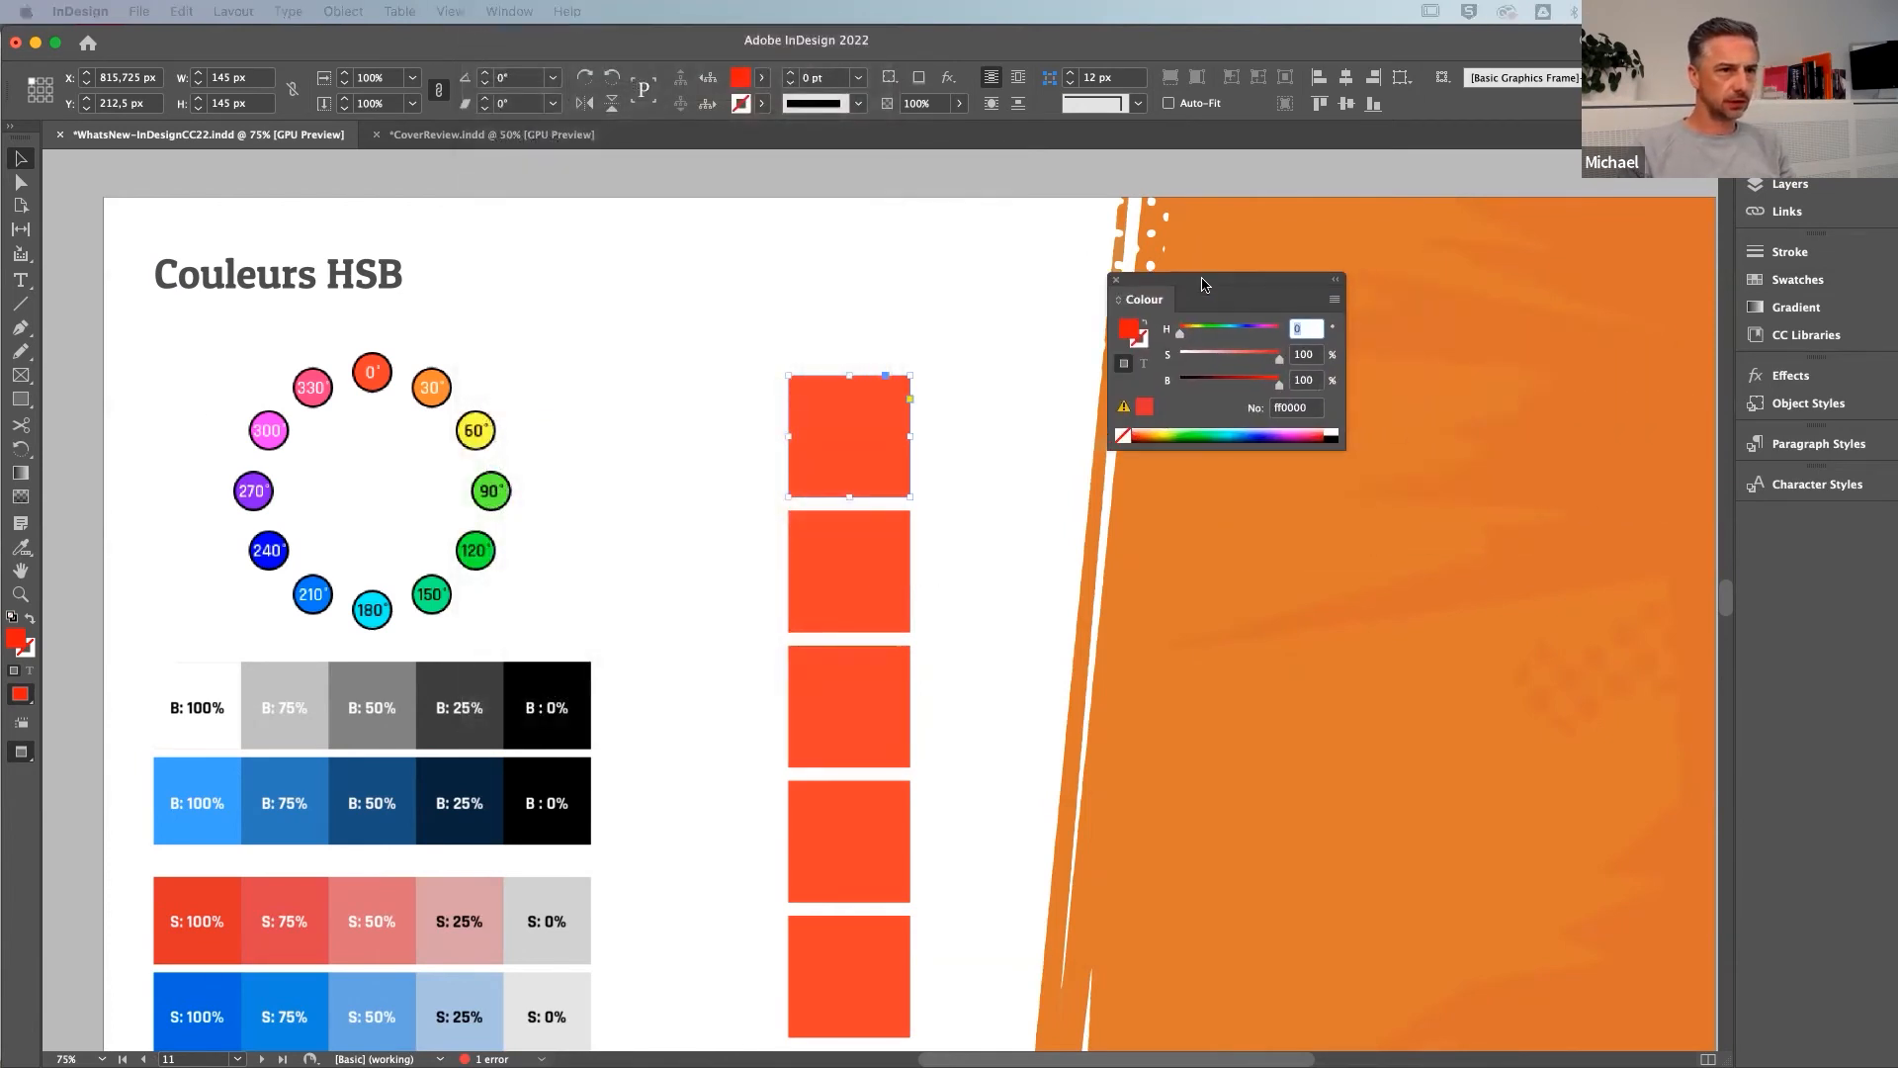
pyautogui.click(1335, 299)
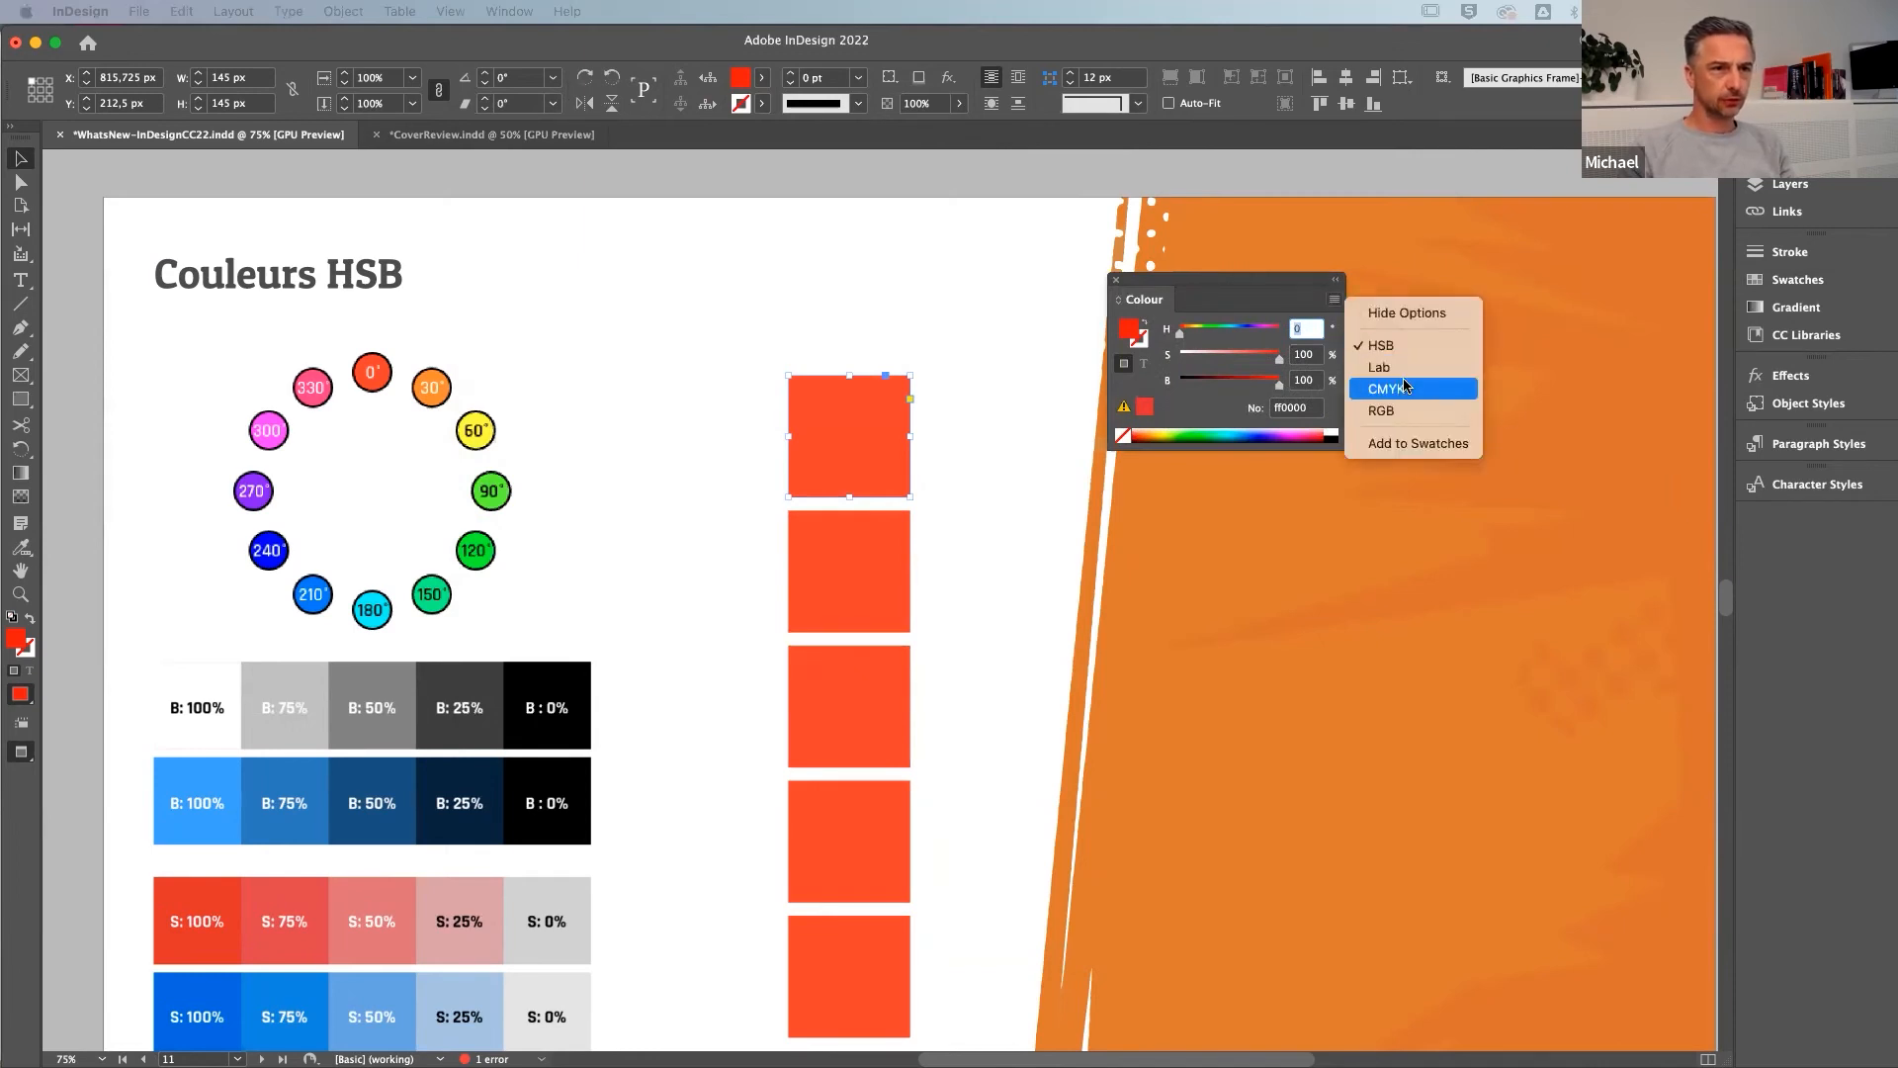
pyautogui.click(1380, 388)
pyautogui.click(1334, 302)
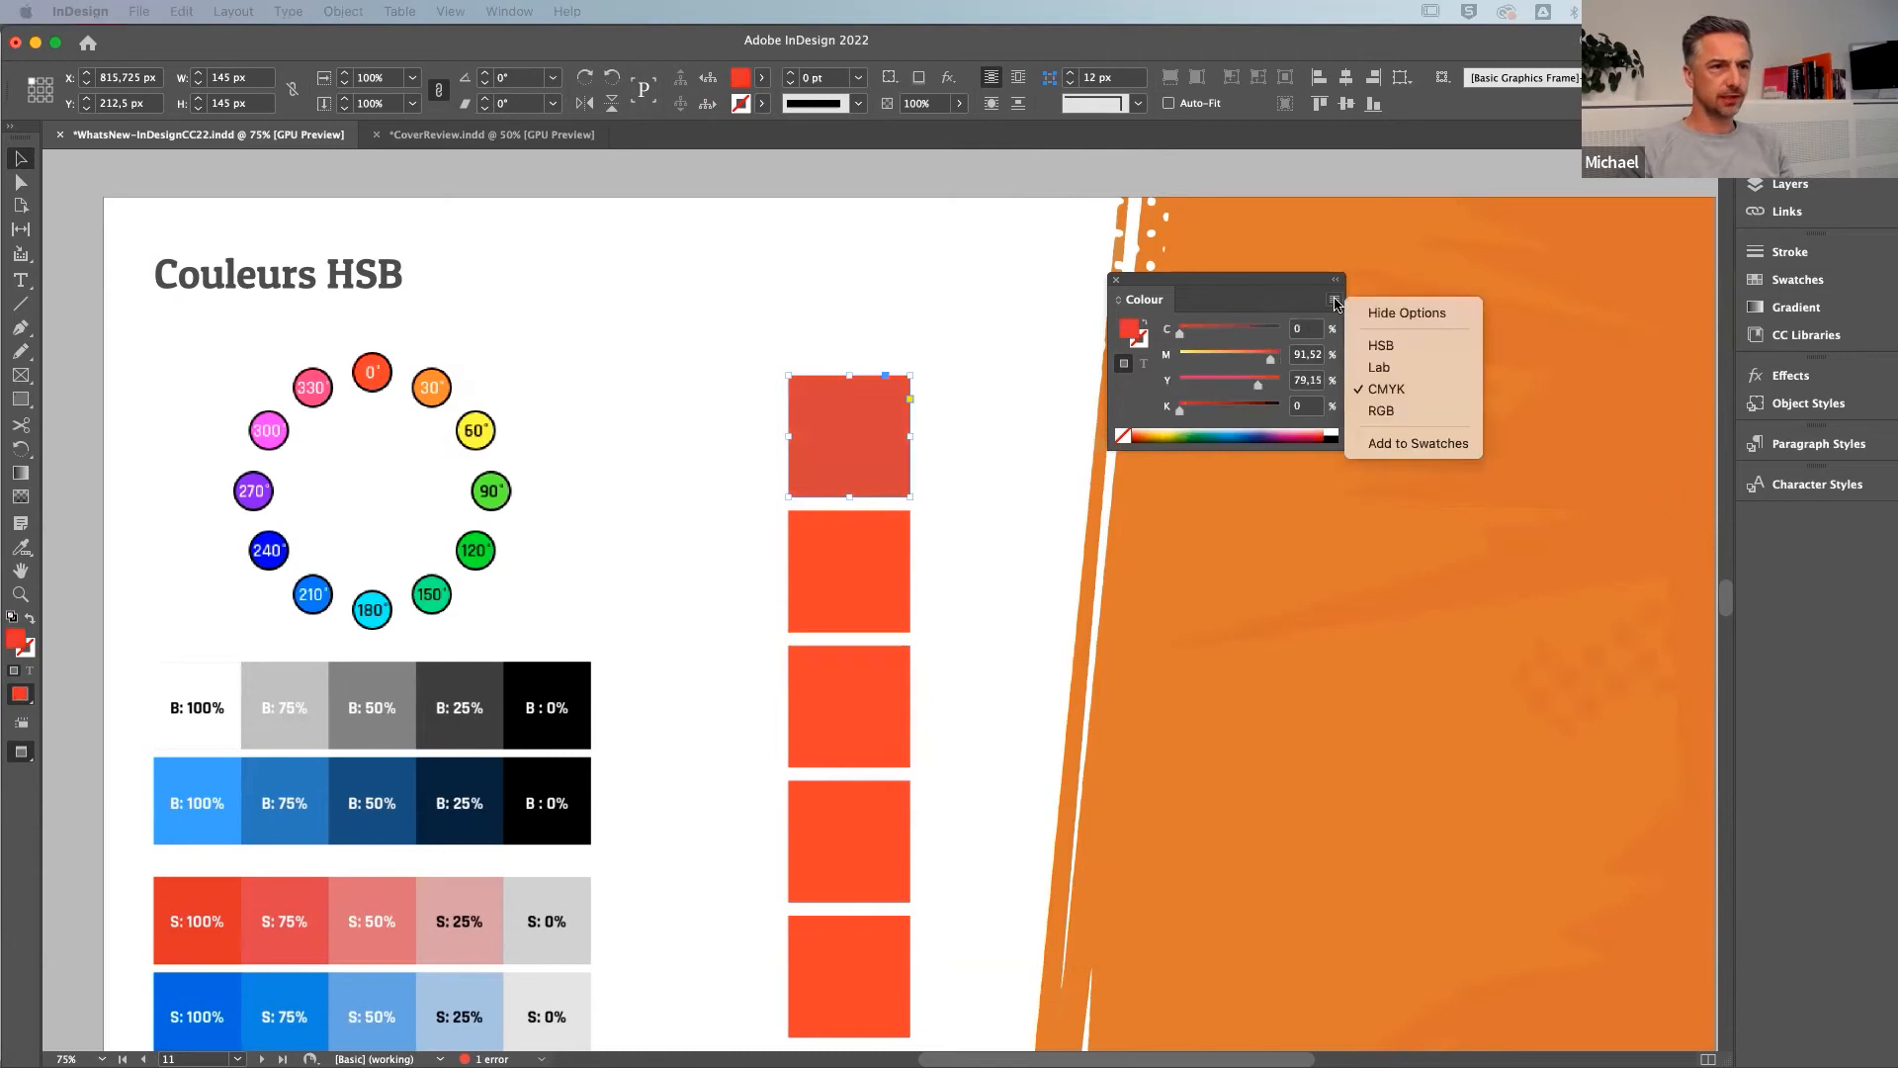
pyautogui.click(1395, 411)
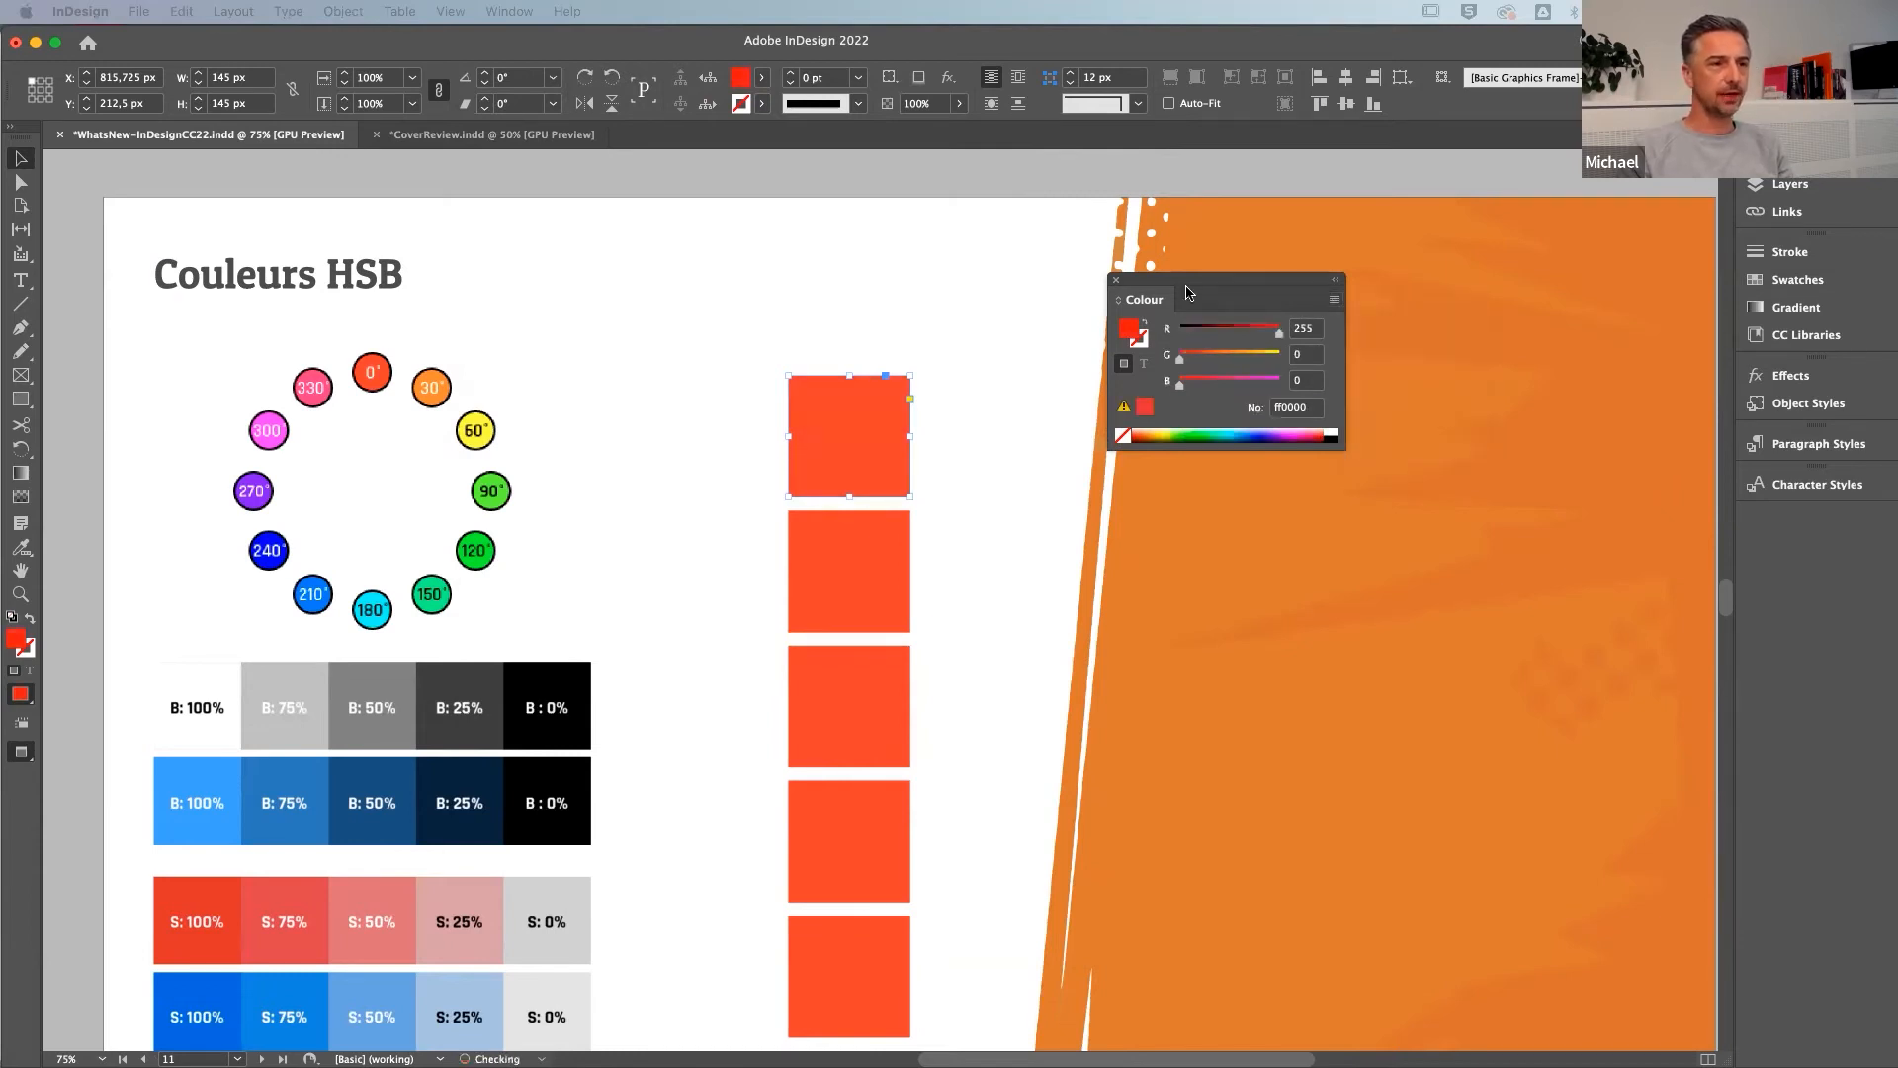
pyautogui.click(1335, 301)
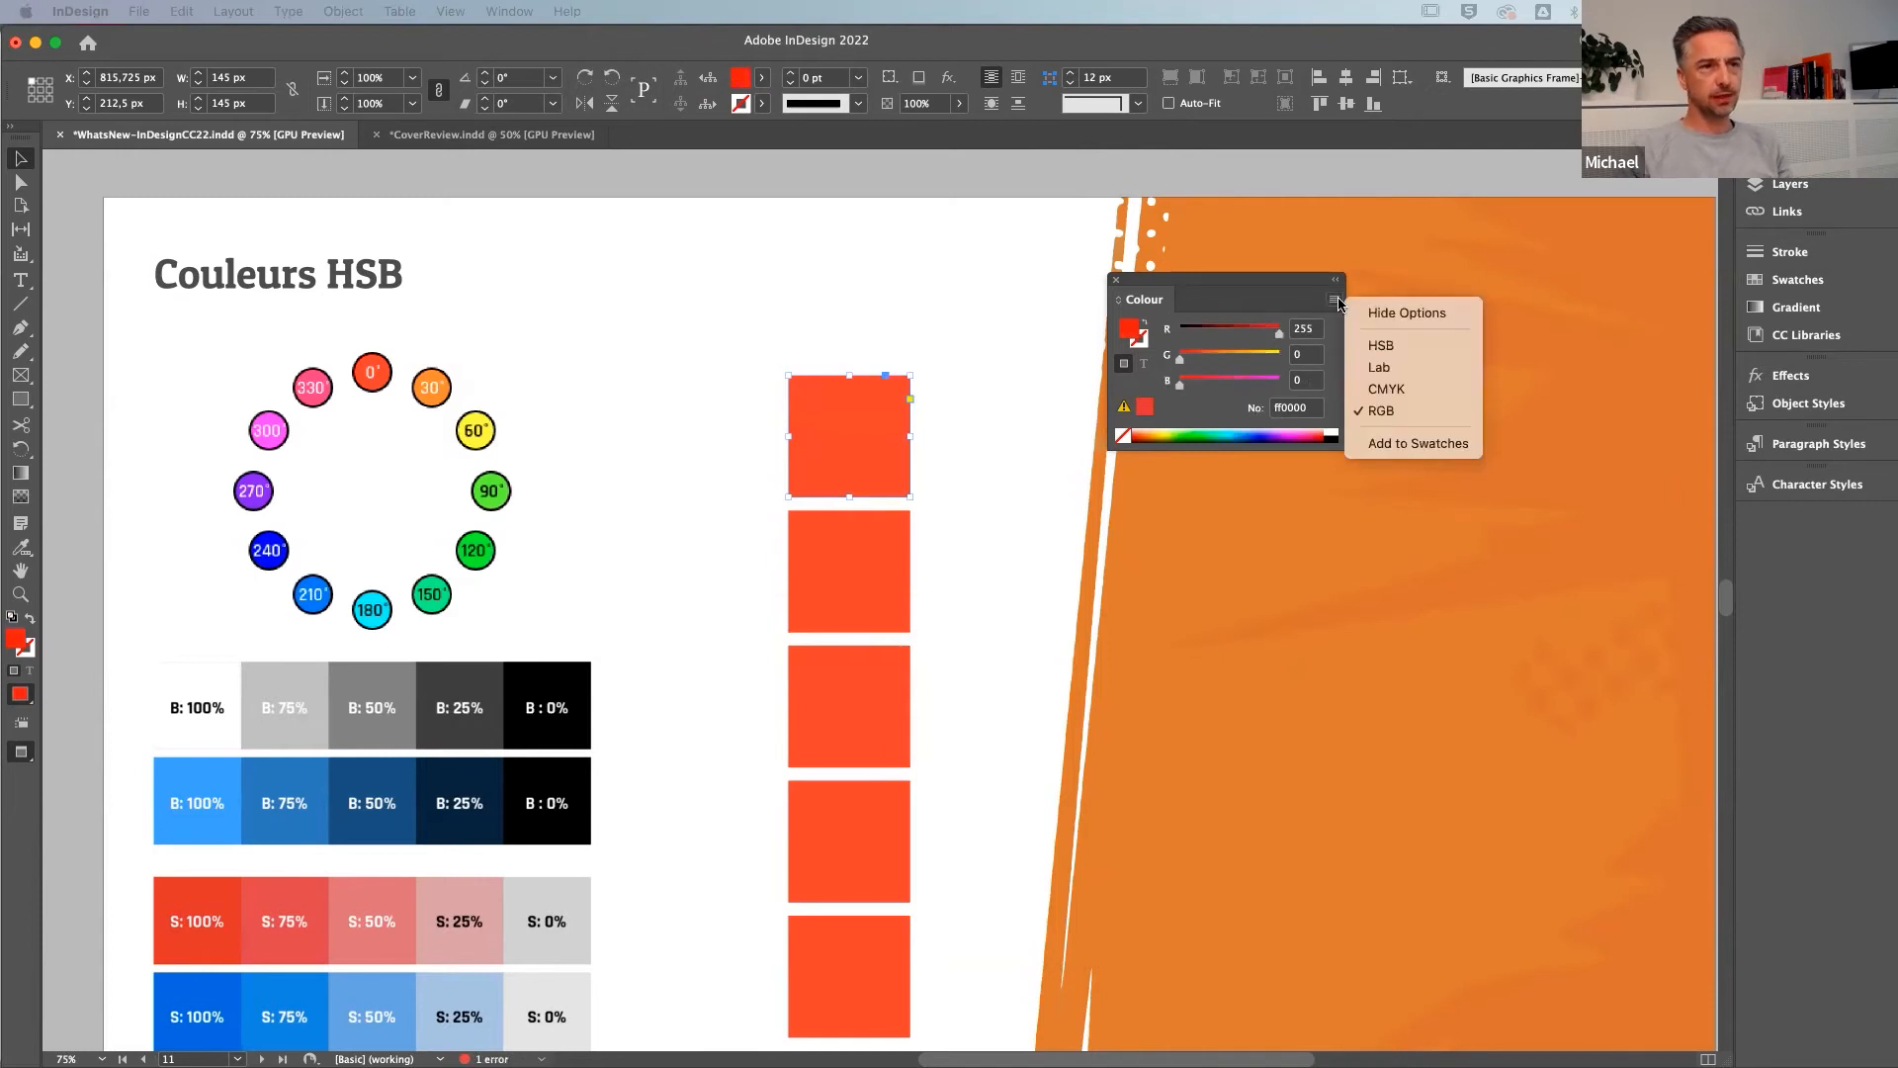
pyautogui.click(1416, 345)
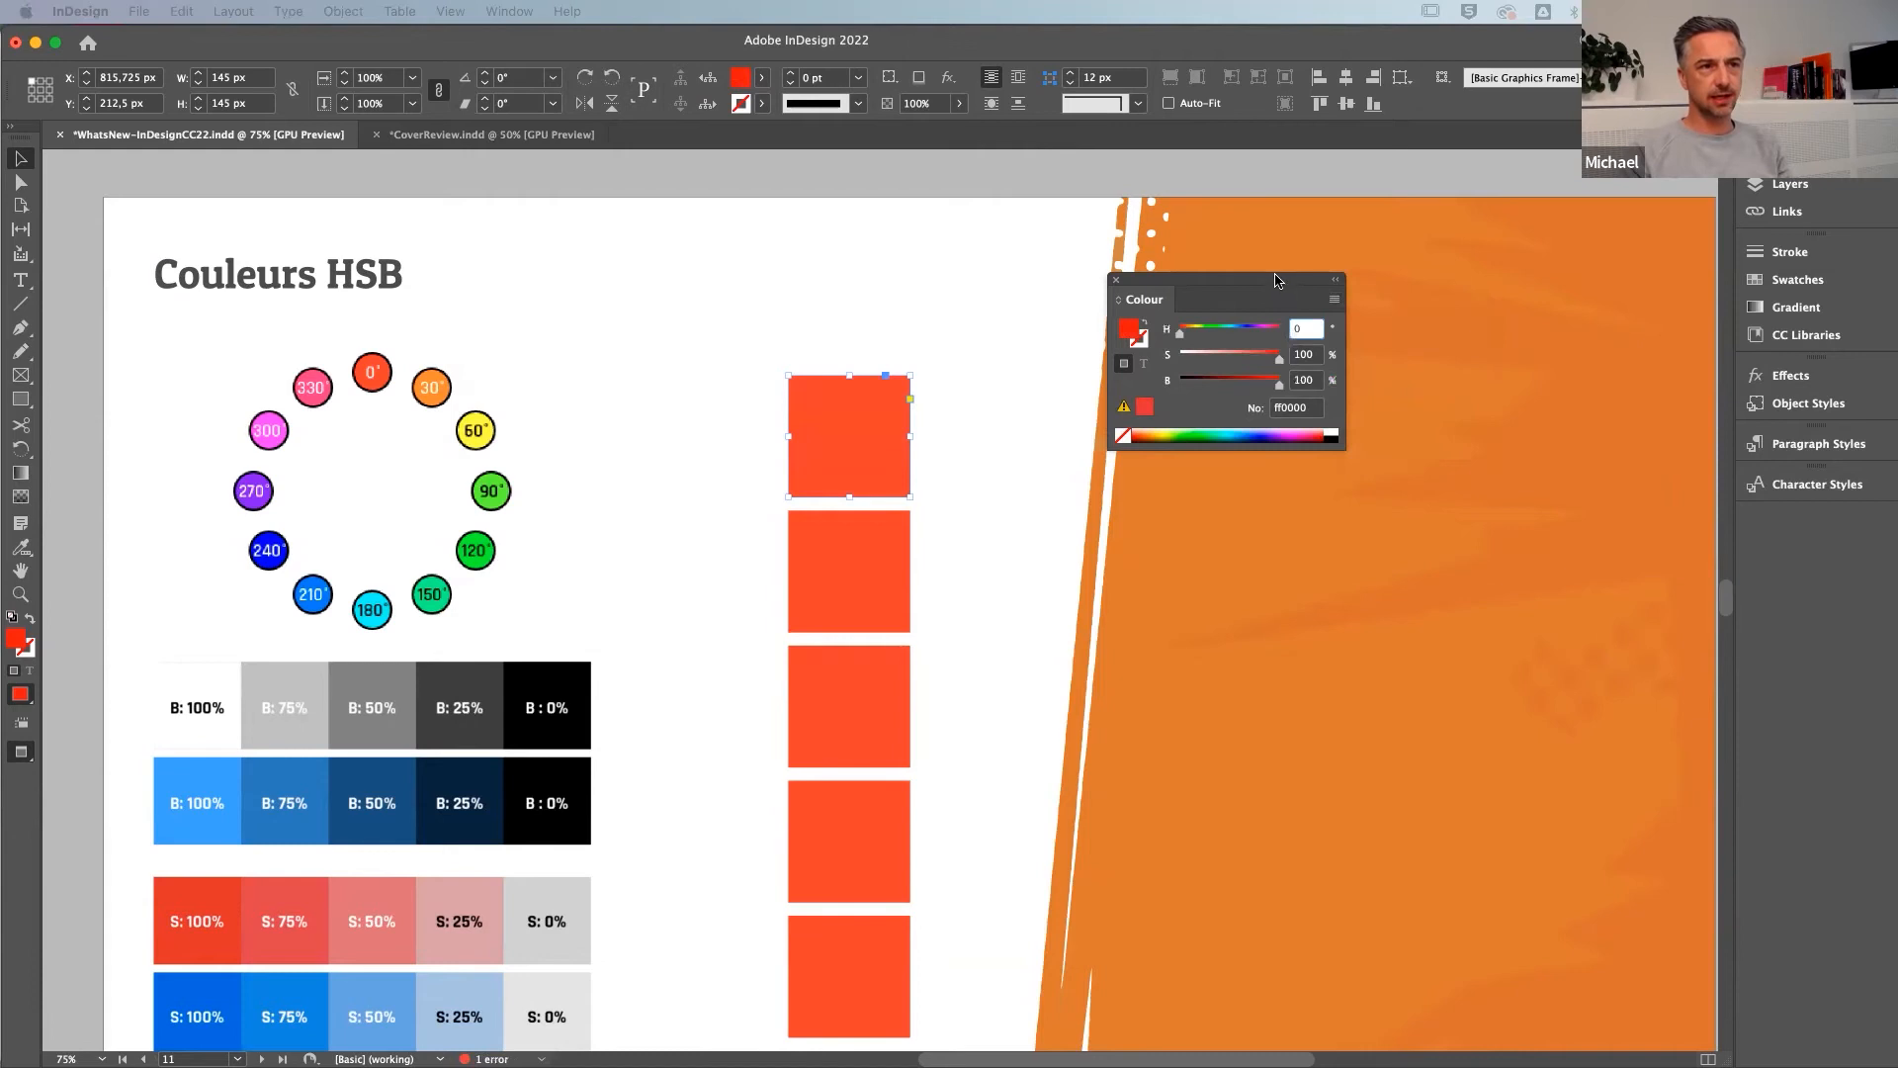
pyautogui.moveTo(1273, 283); pyautogui.dragTo(1188, 266)
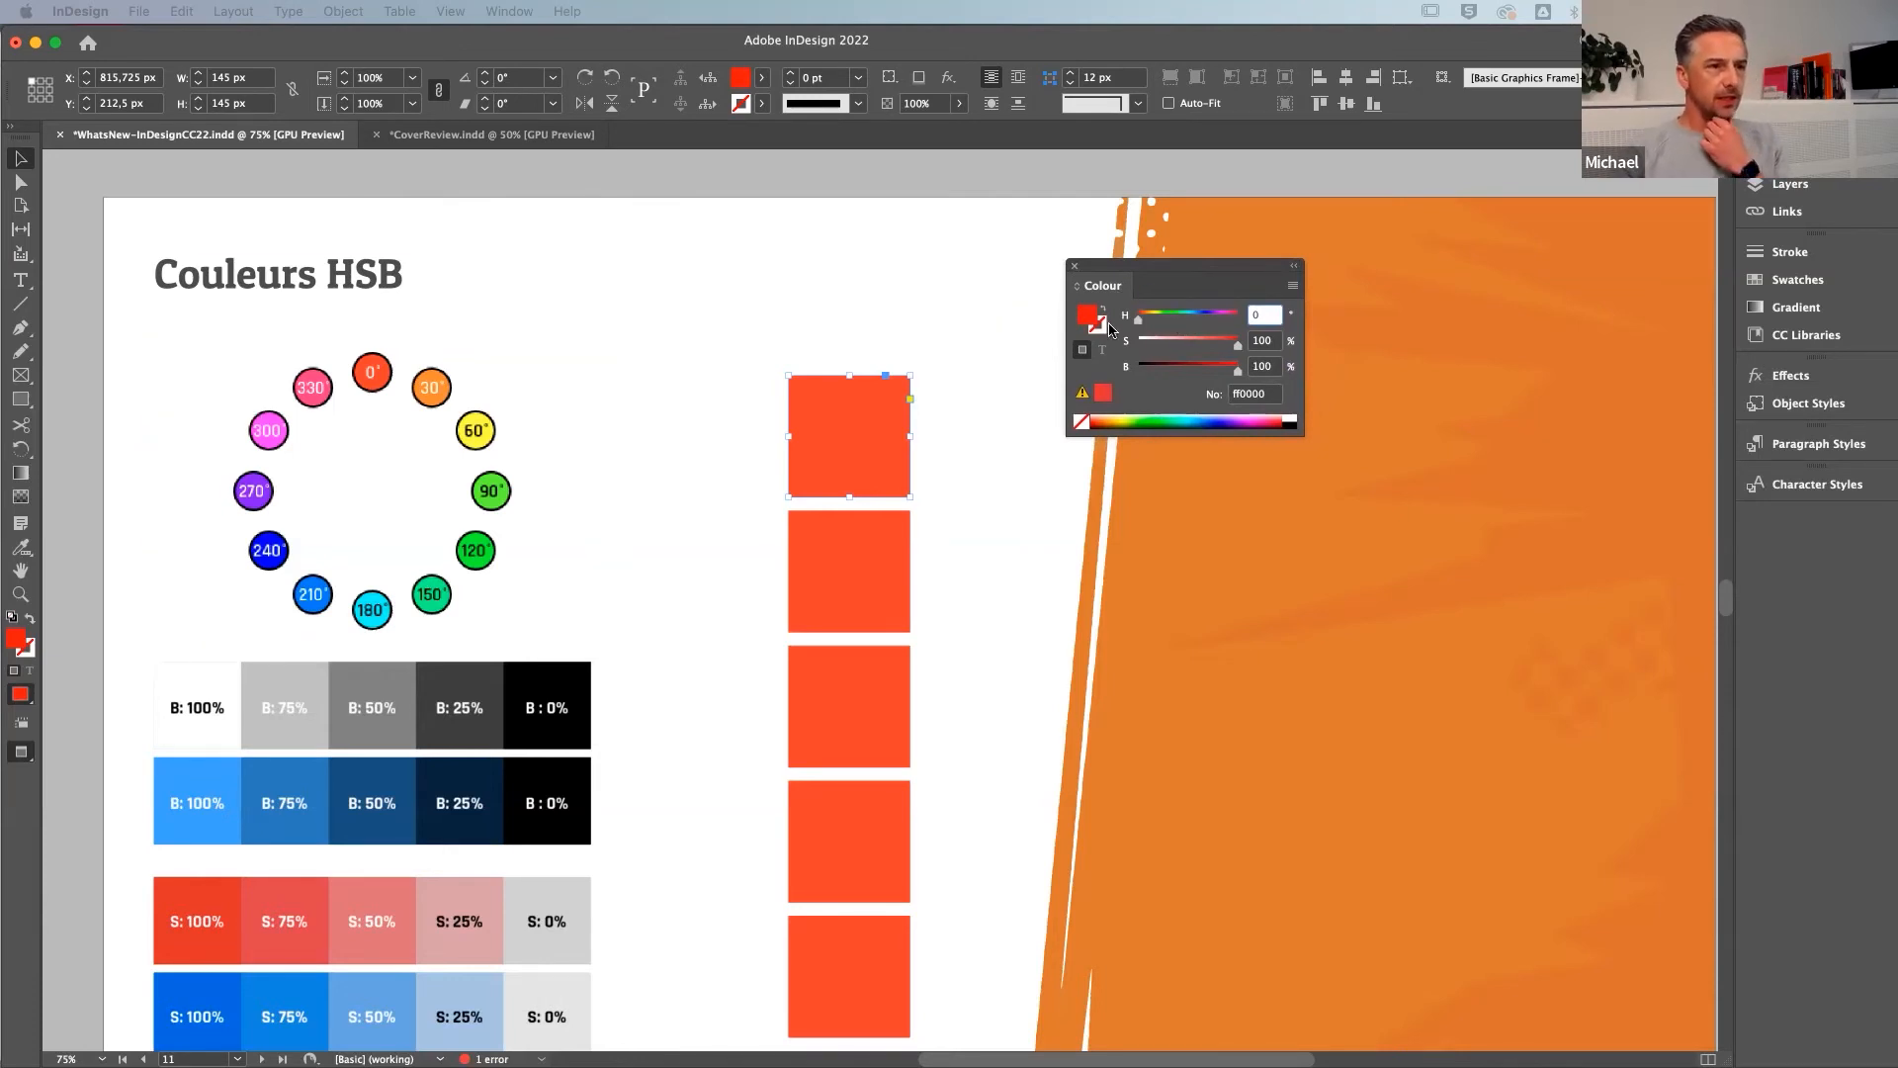
# Recolour the uppermost square with HSB values of hue 26°, saturation 47% and brightness 77%
pyautogui.moveTo(1138, 324); pyautogui.dragTo(1199, 324)
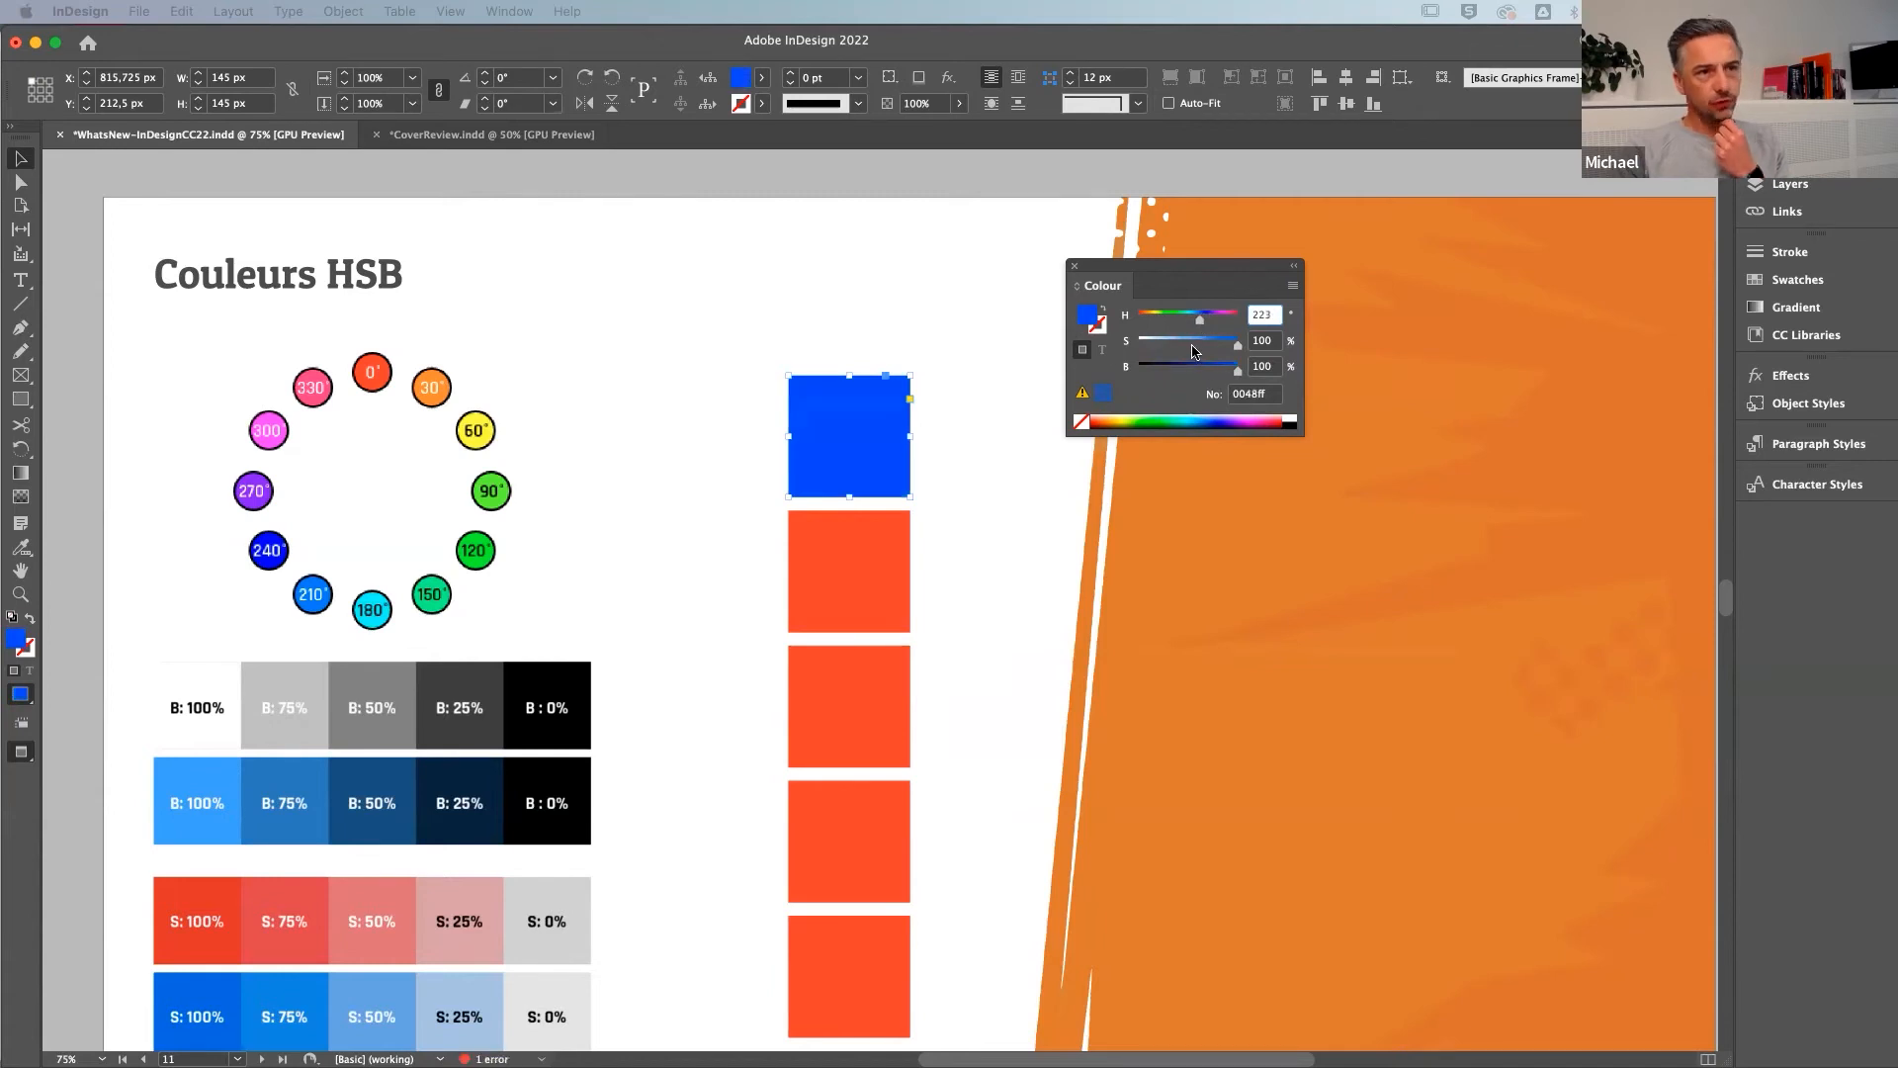
pyautogui.moveTo(1238, 351); pyautogui.dragTo(1168, 353)
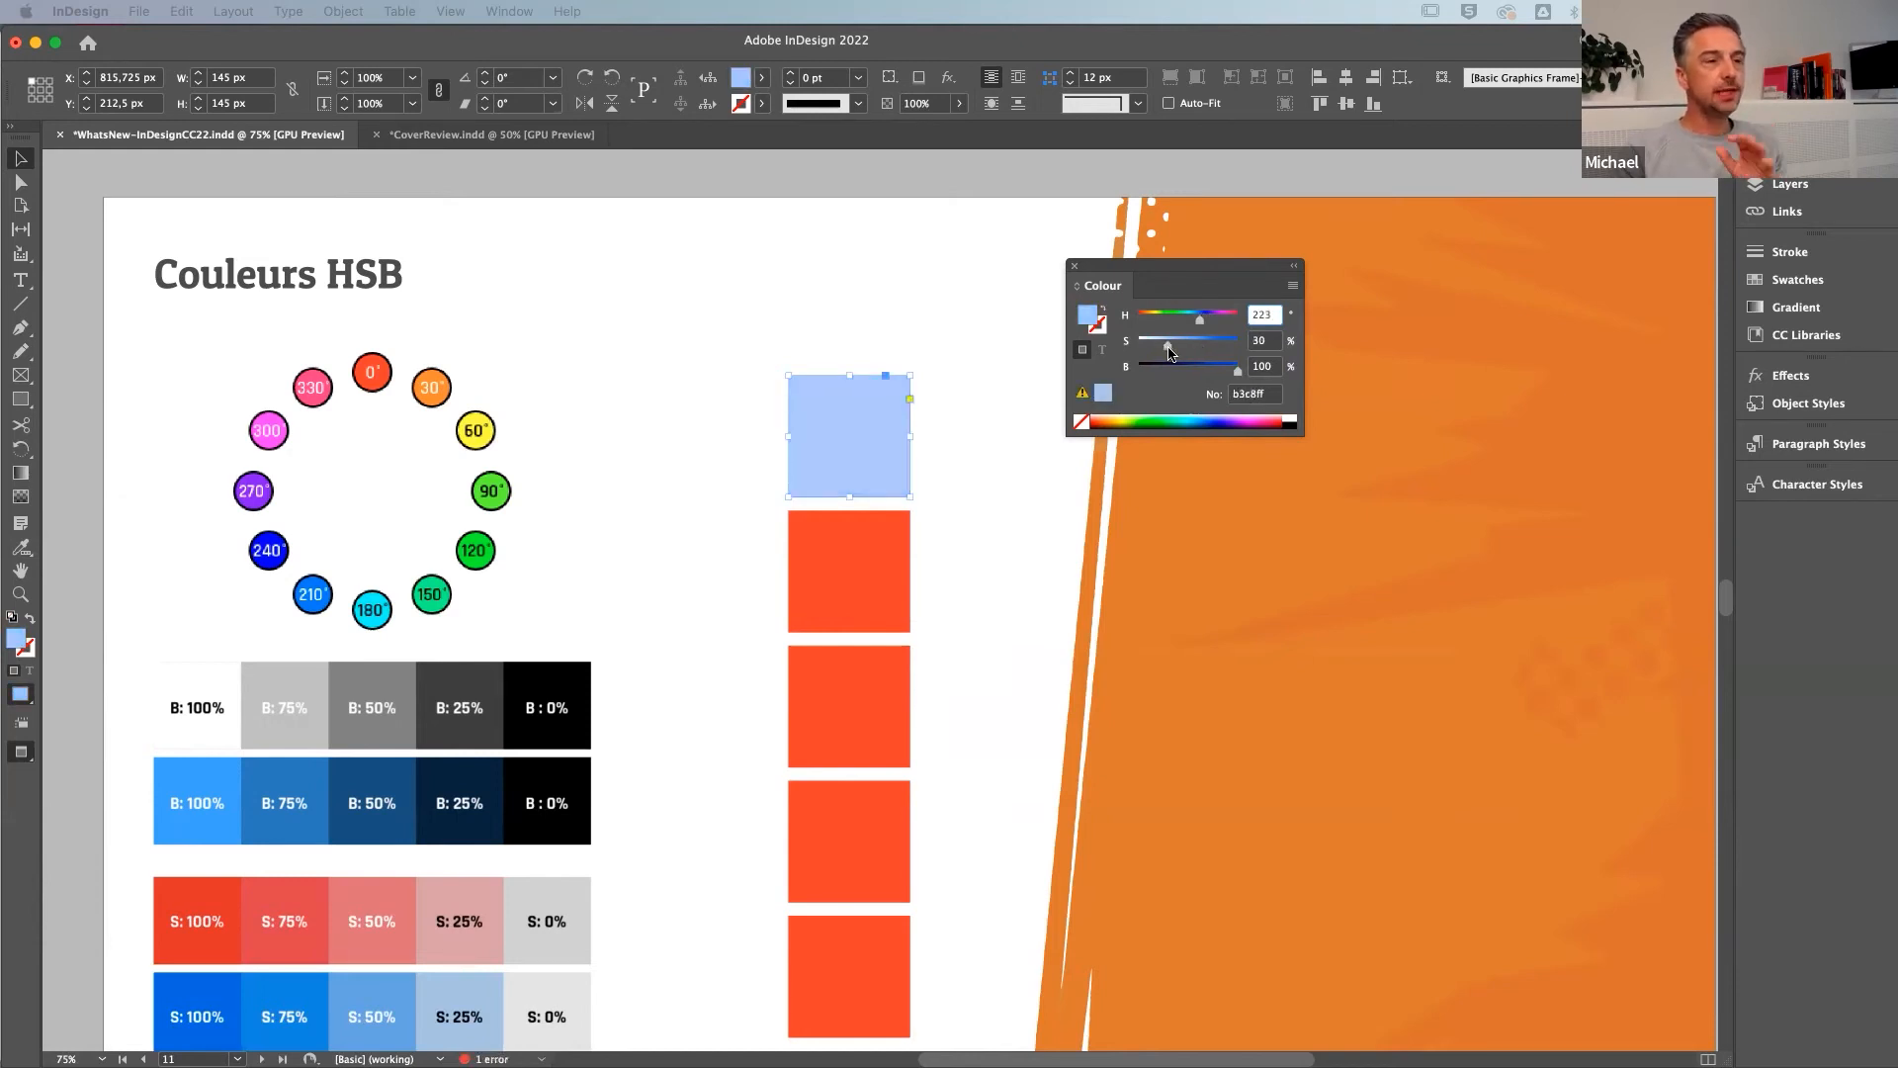
pyautogui.moveTo(1167, 348)
pyautogui.mouseDown()
pyautogui.moveTo(1195, 350)
pyautogui.moveTo(1177, 349)
pyautogui.moveTo(1192, 320)
pyautogui.moveTo(1144, 323)
pyautogui.mouseUp()
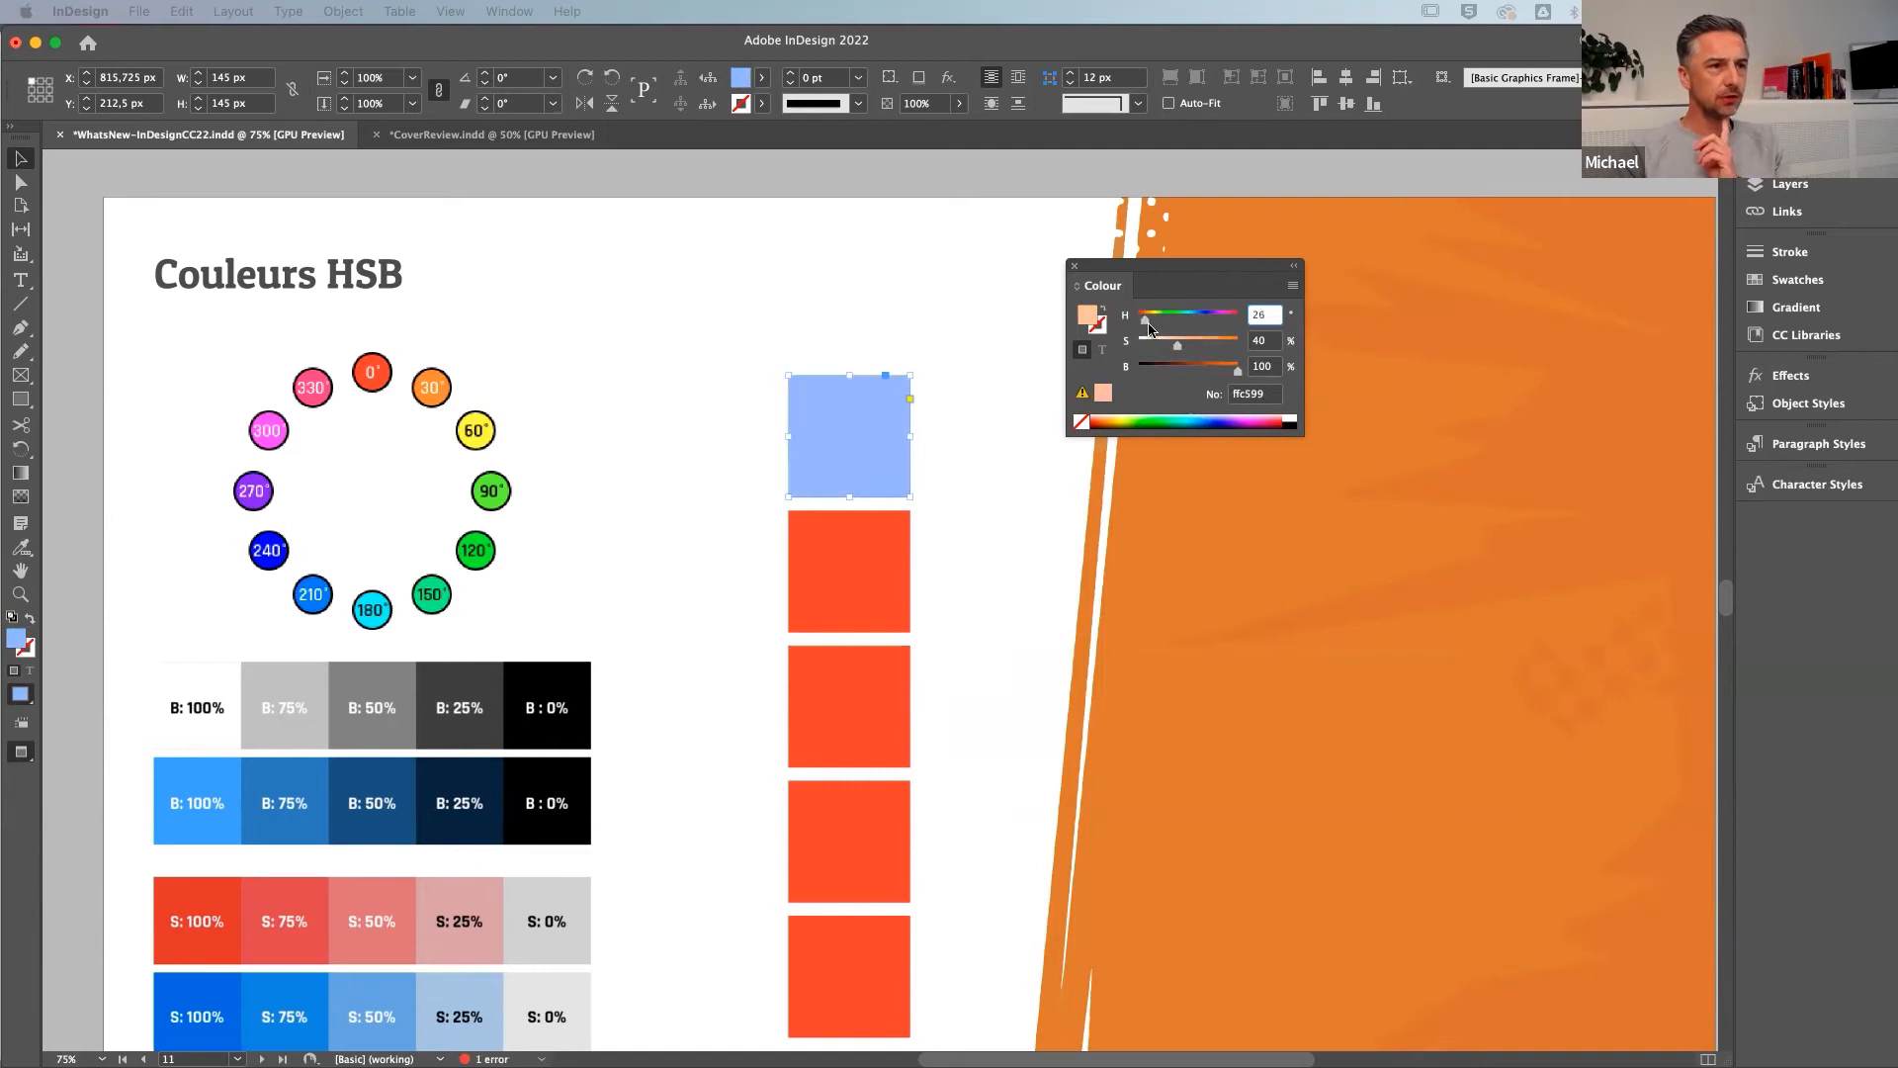
pyautogui.moveTo(1177, 346); pyautogui.dragTo(1215, 373)
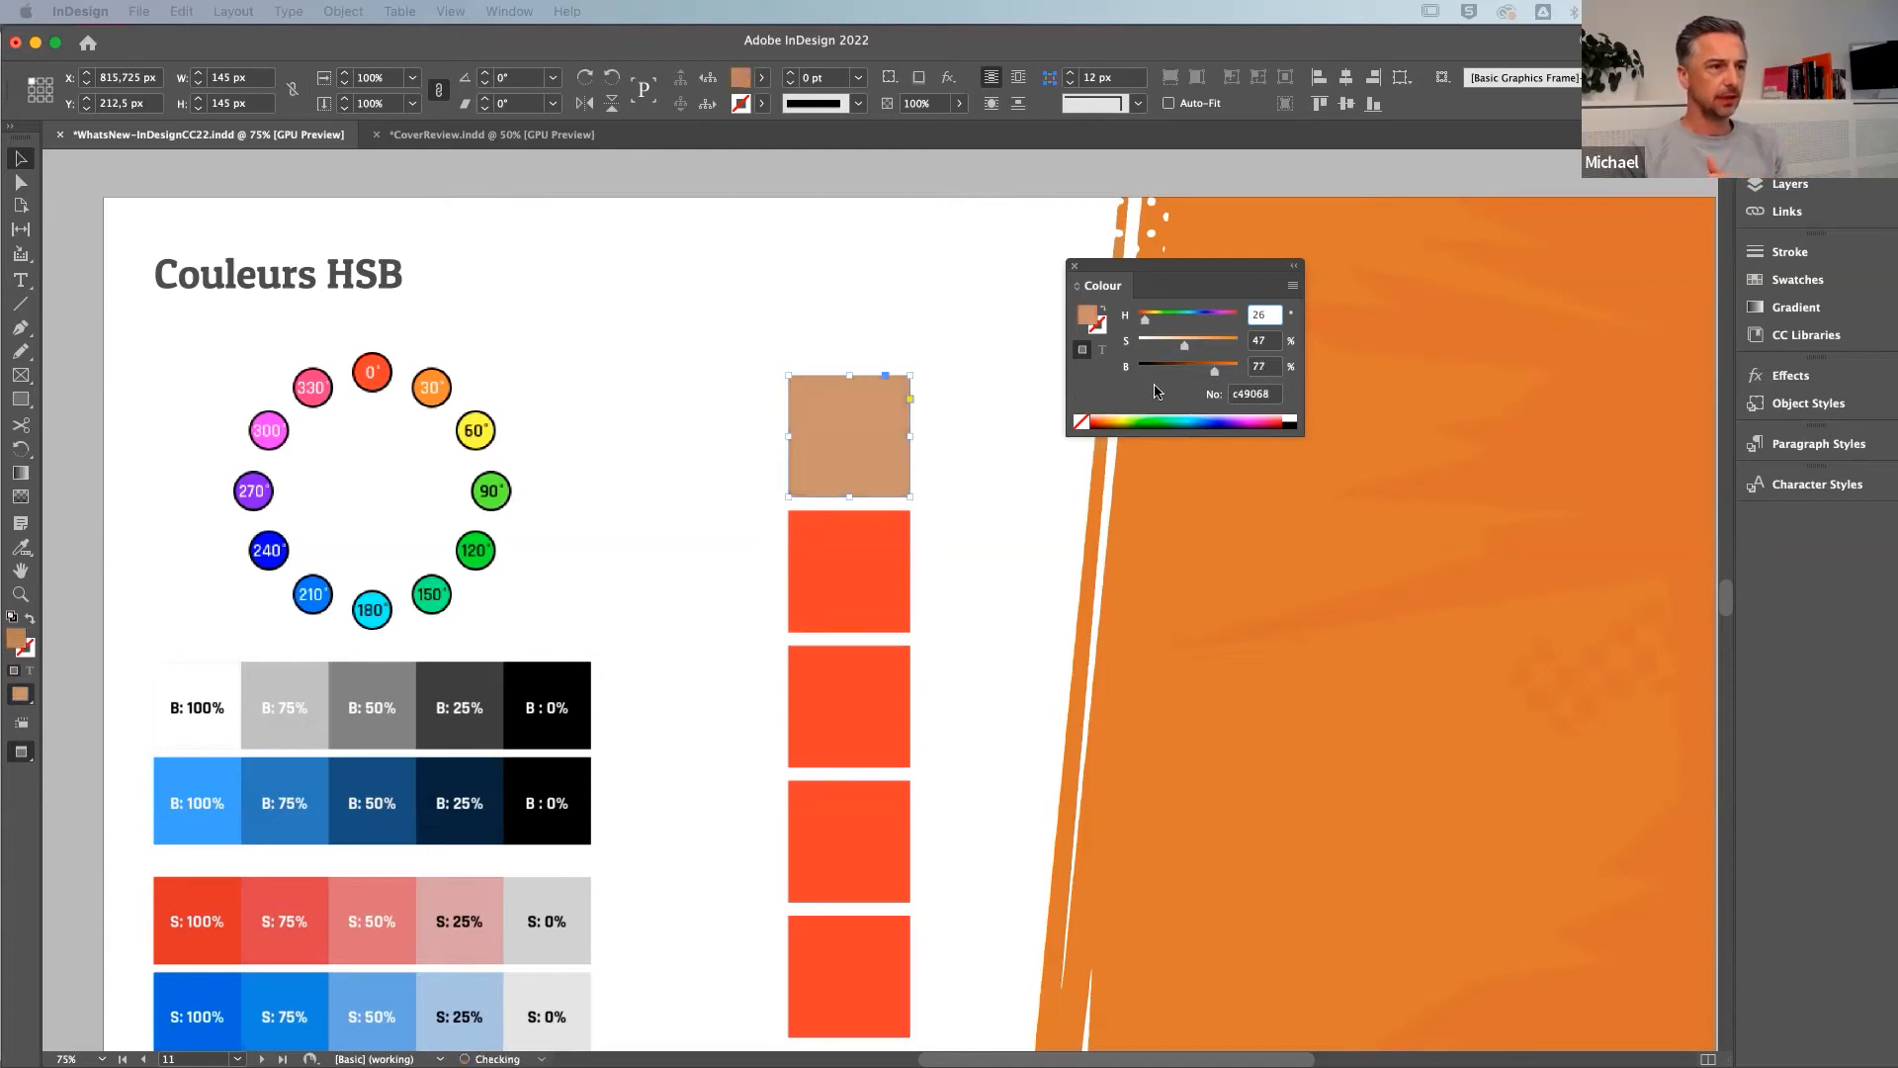
# Compare the HSB values of the recoloured square and the red square directly beneath it
pyautogui.click(884, 568)
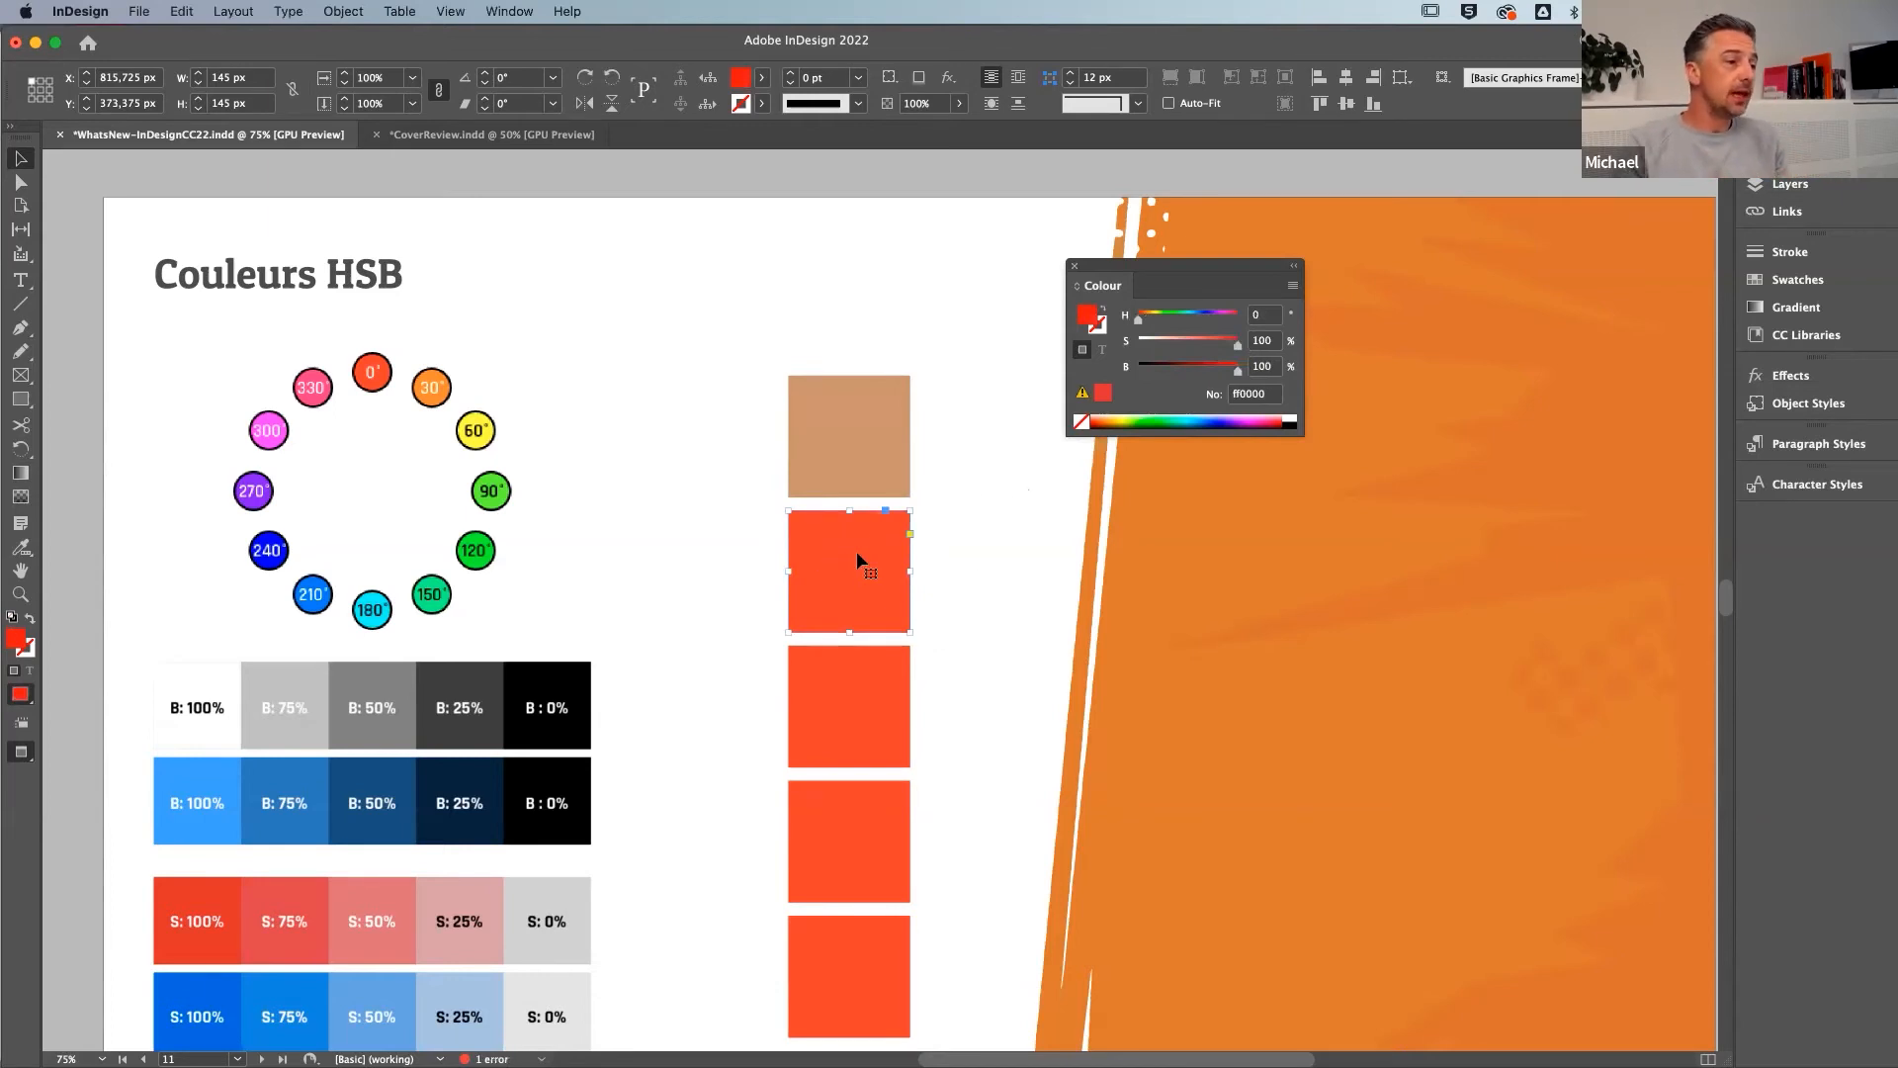
pyautogui.click(863, 415)
pyautogui.click(888, 579)
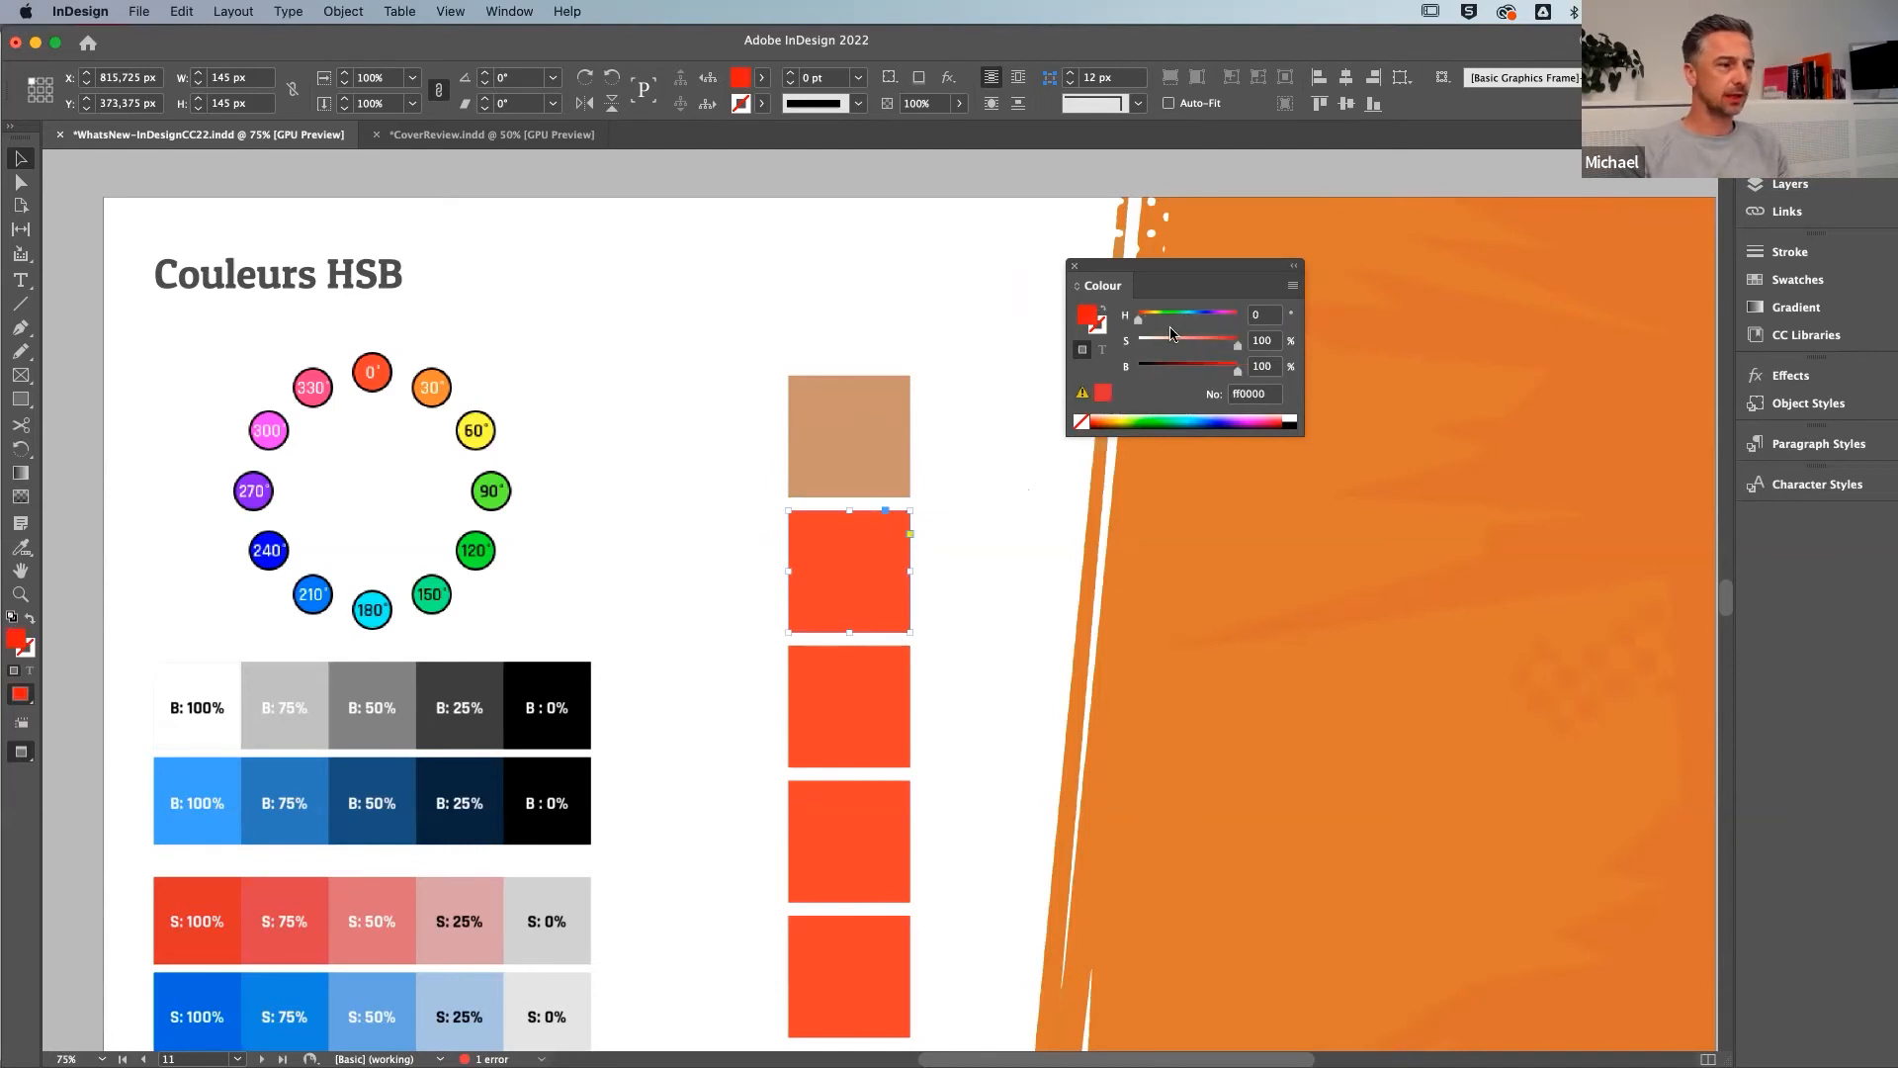
# Examine the hue wheel and the brightness and saturation charts on page 11, leaving nothing selected
pyautogui.scroll(-2, 369, 741)
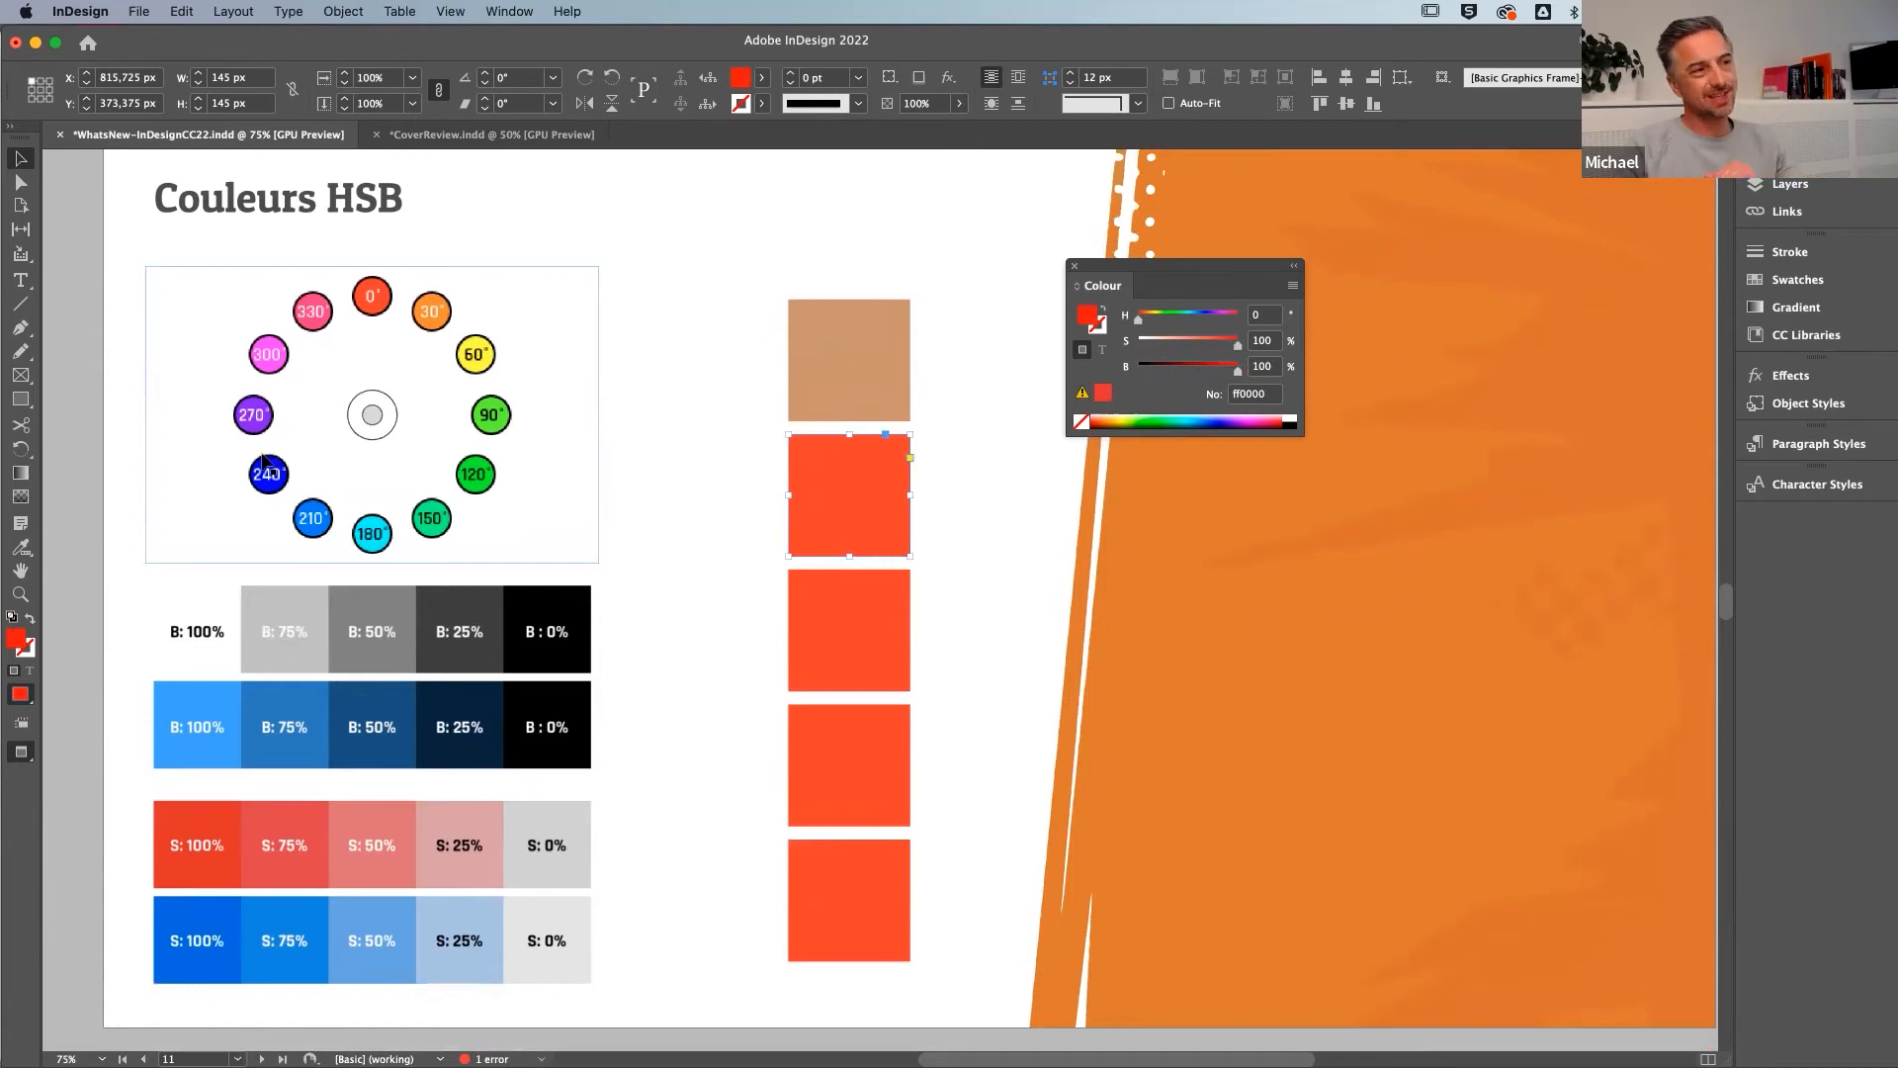
pyautogui.click(687, 453)
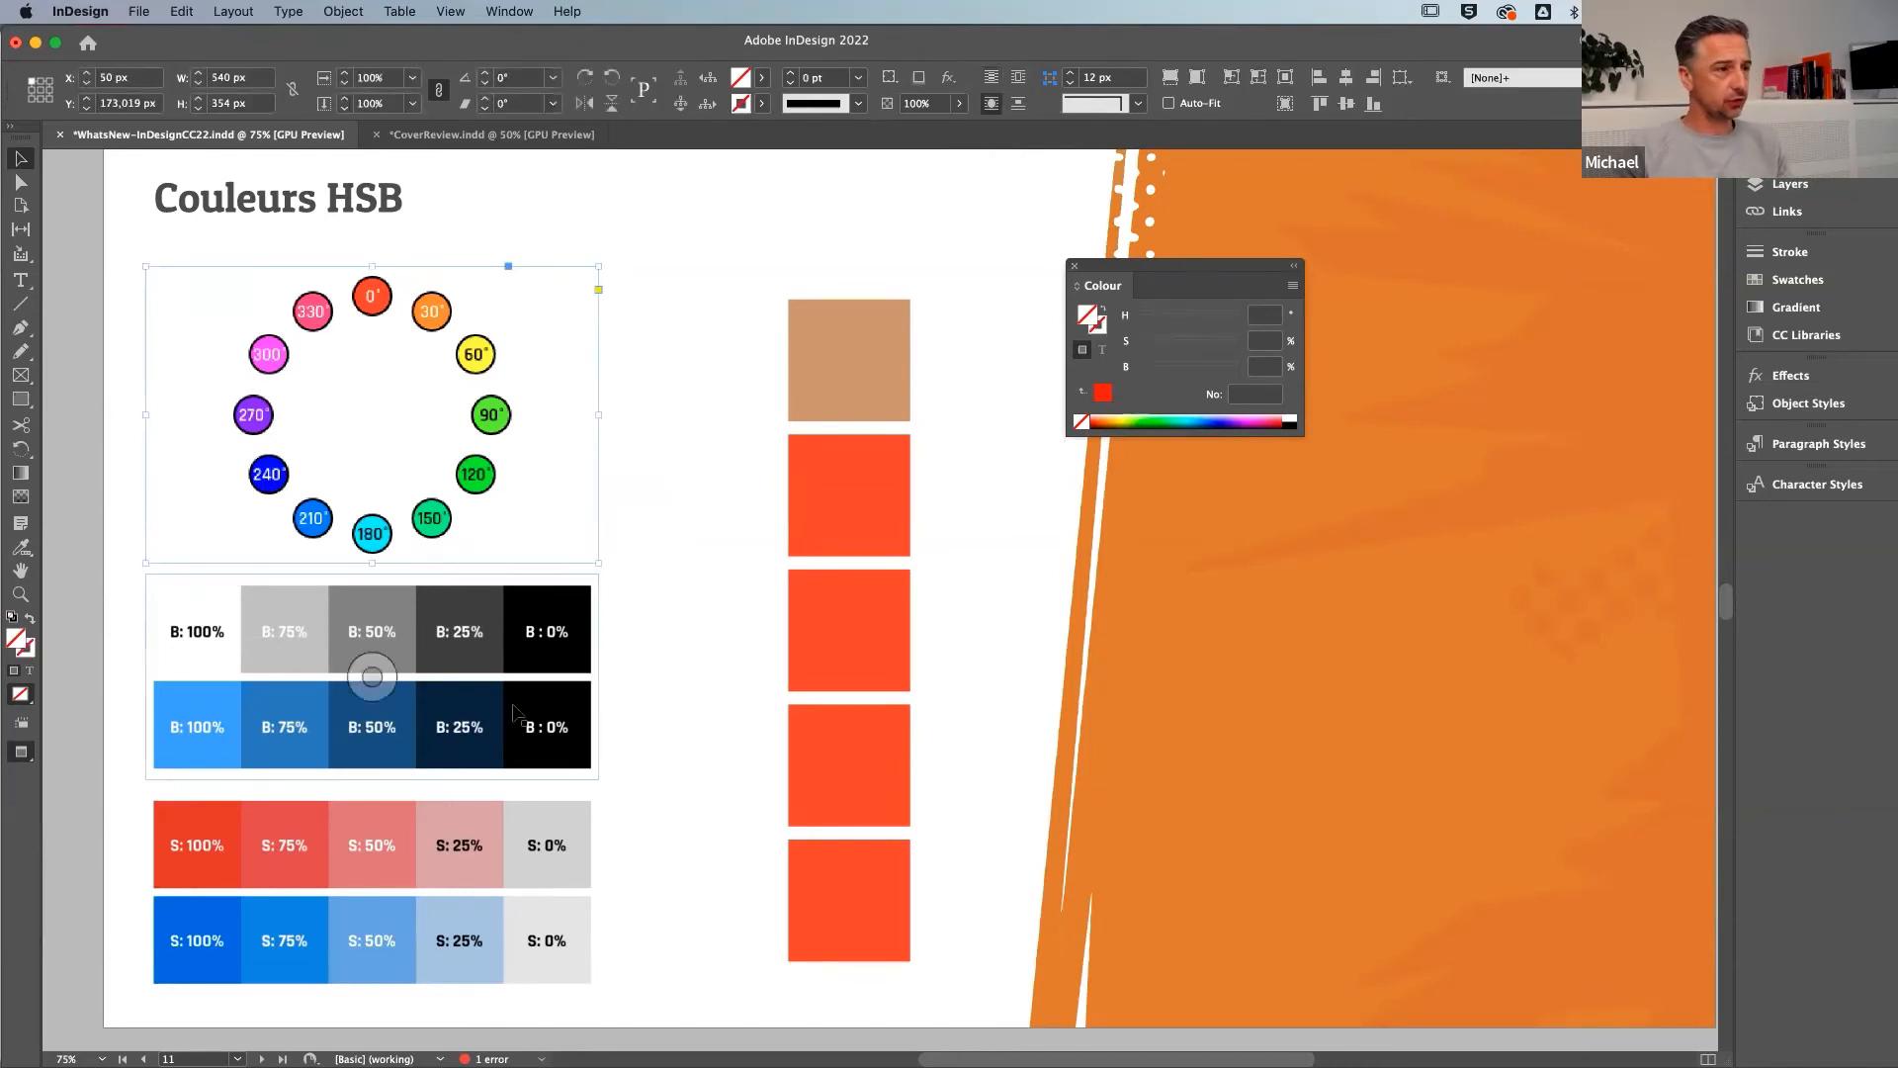
pyautogui.scroll(-5, 569, 720)
pyautogui.scroll(4, 570, 720)
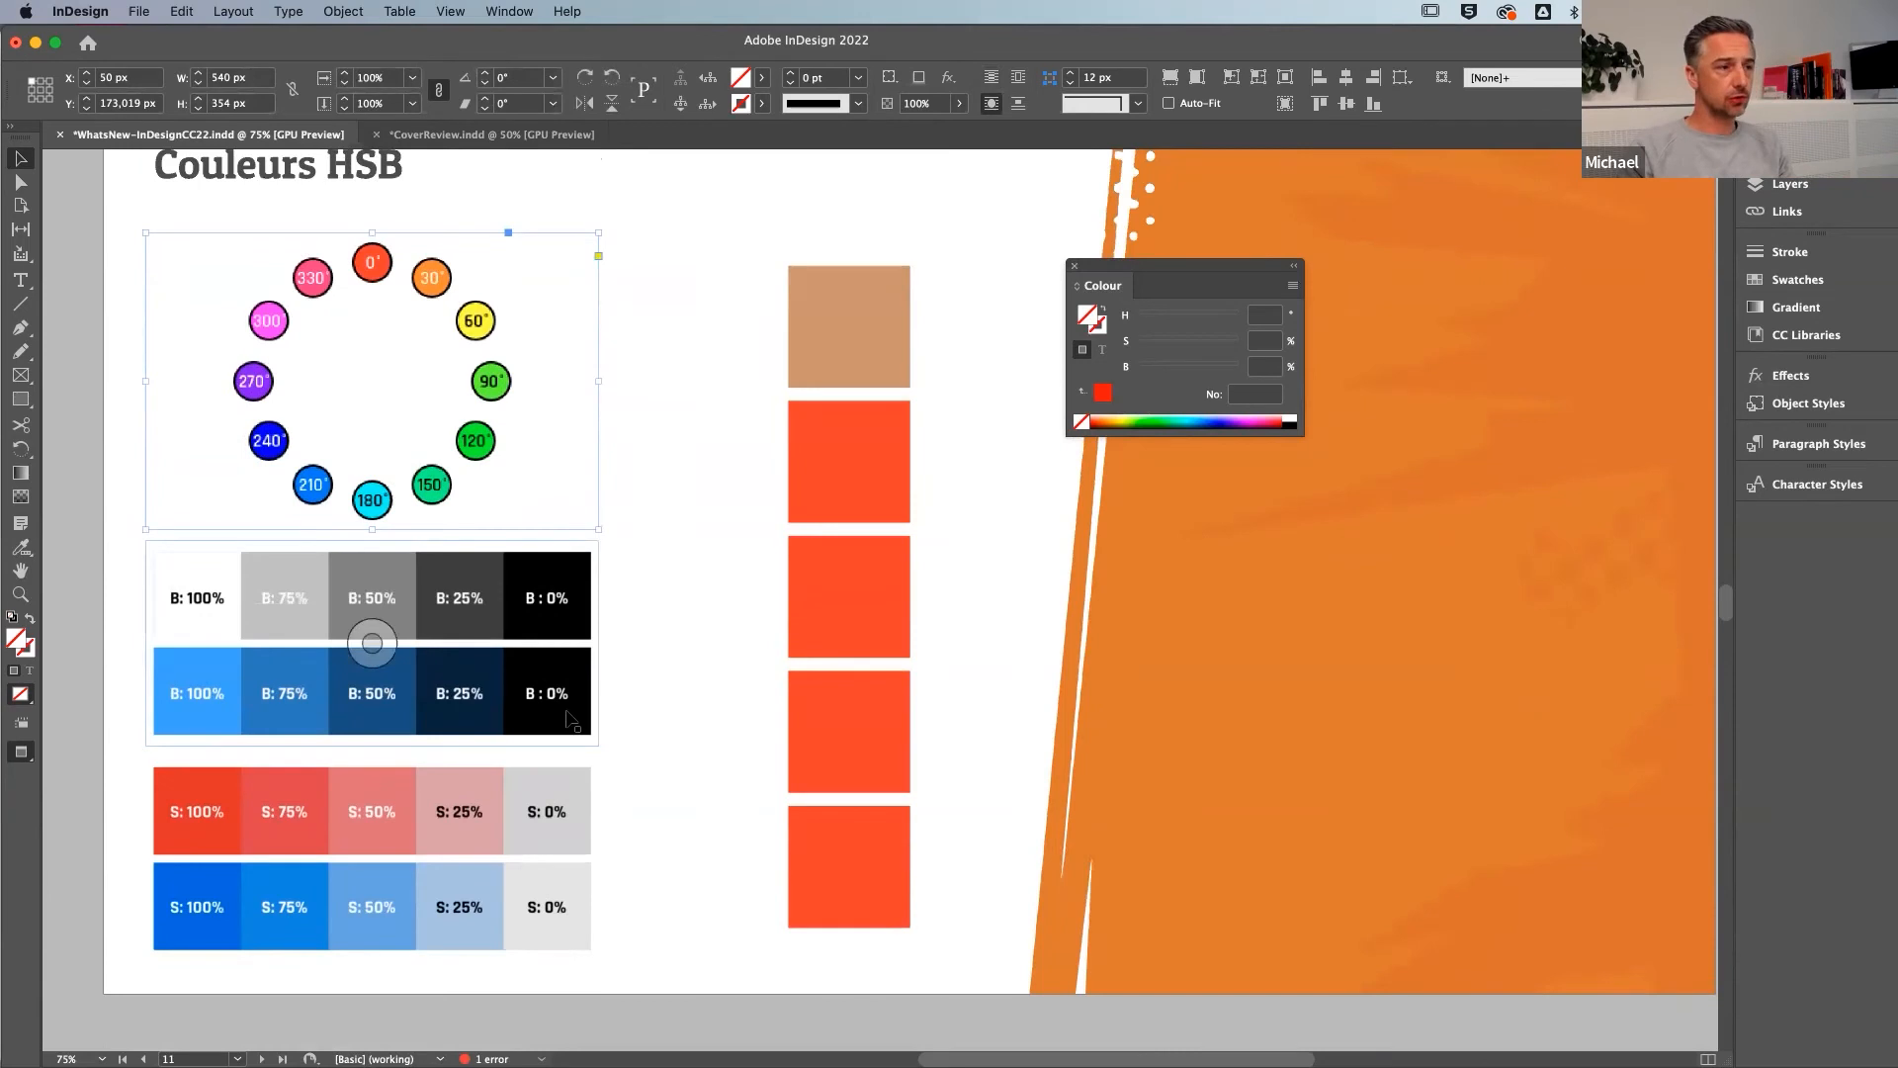
pyautogui.click(605, 680)
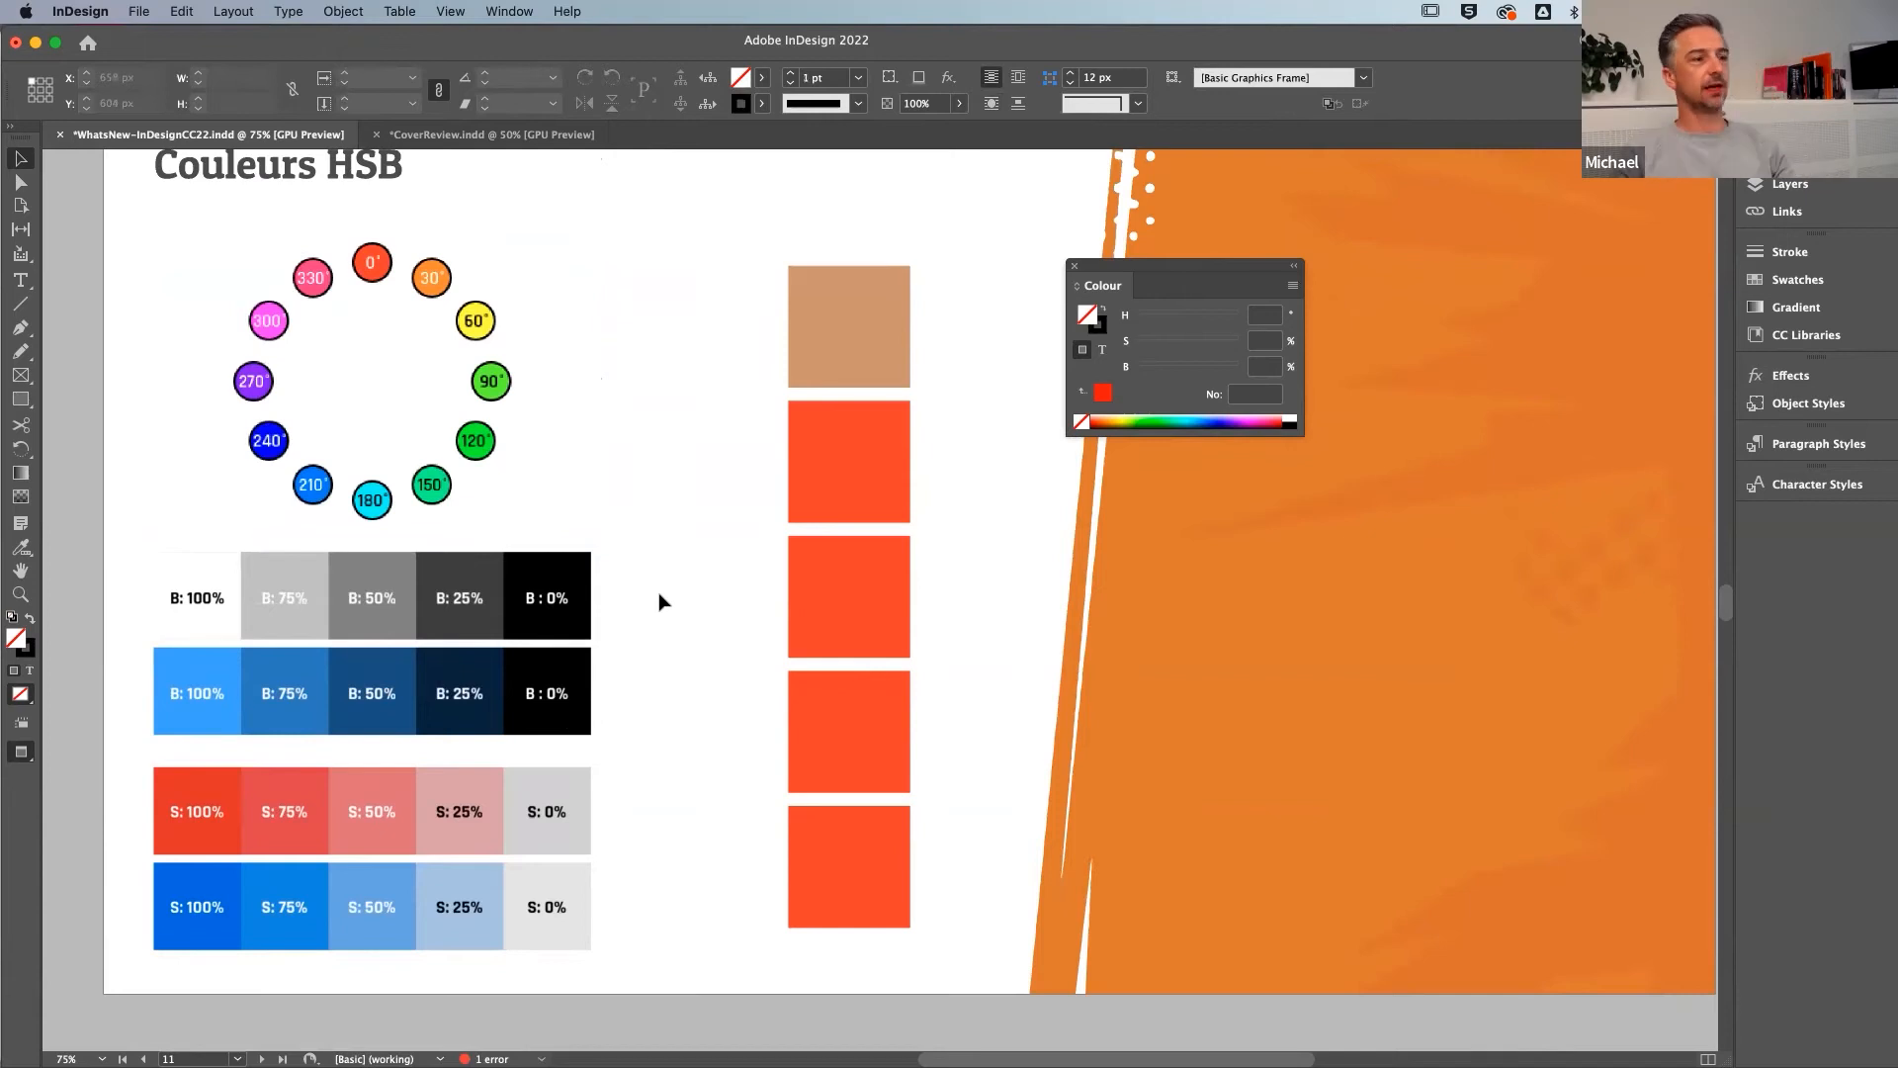
pyautogui.scroll(-1, 732, 625)
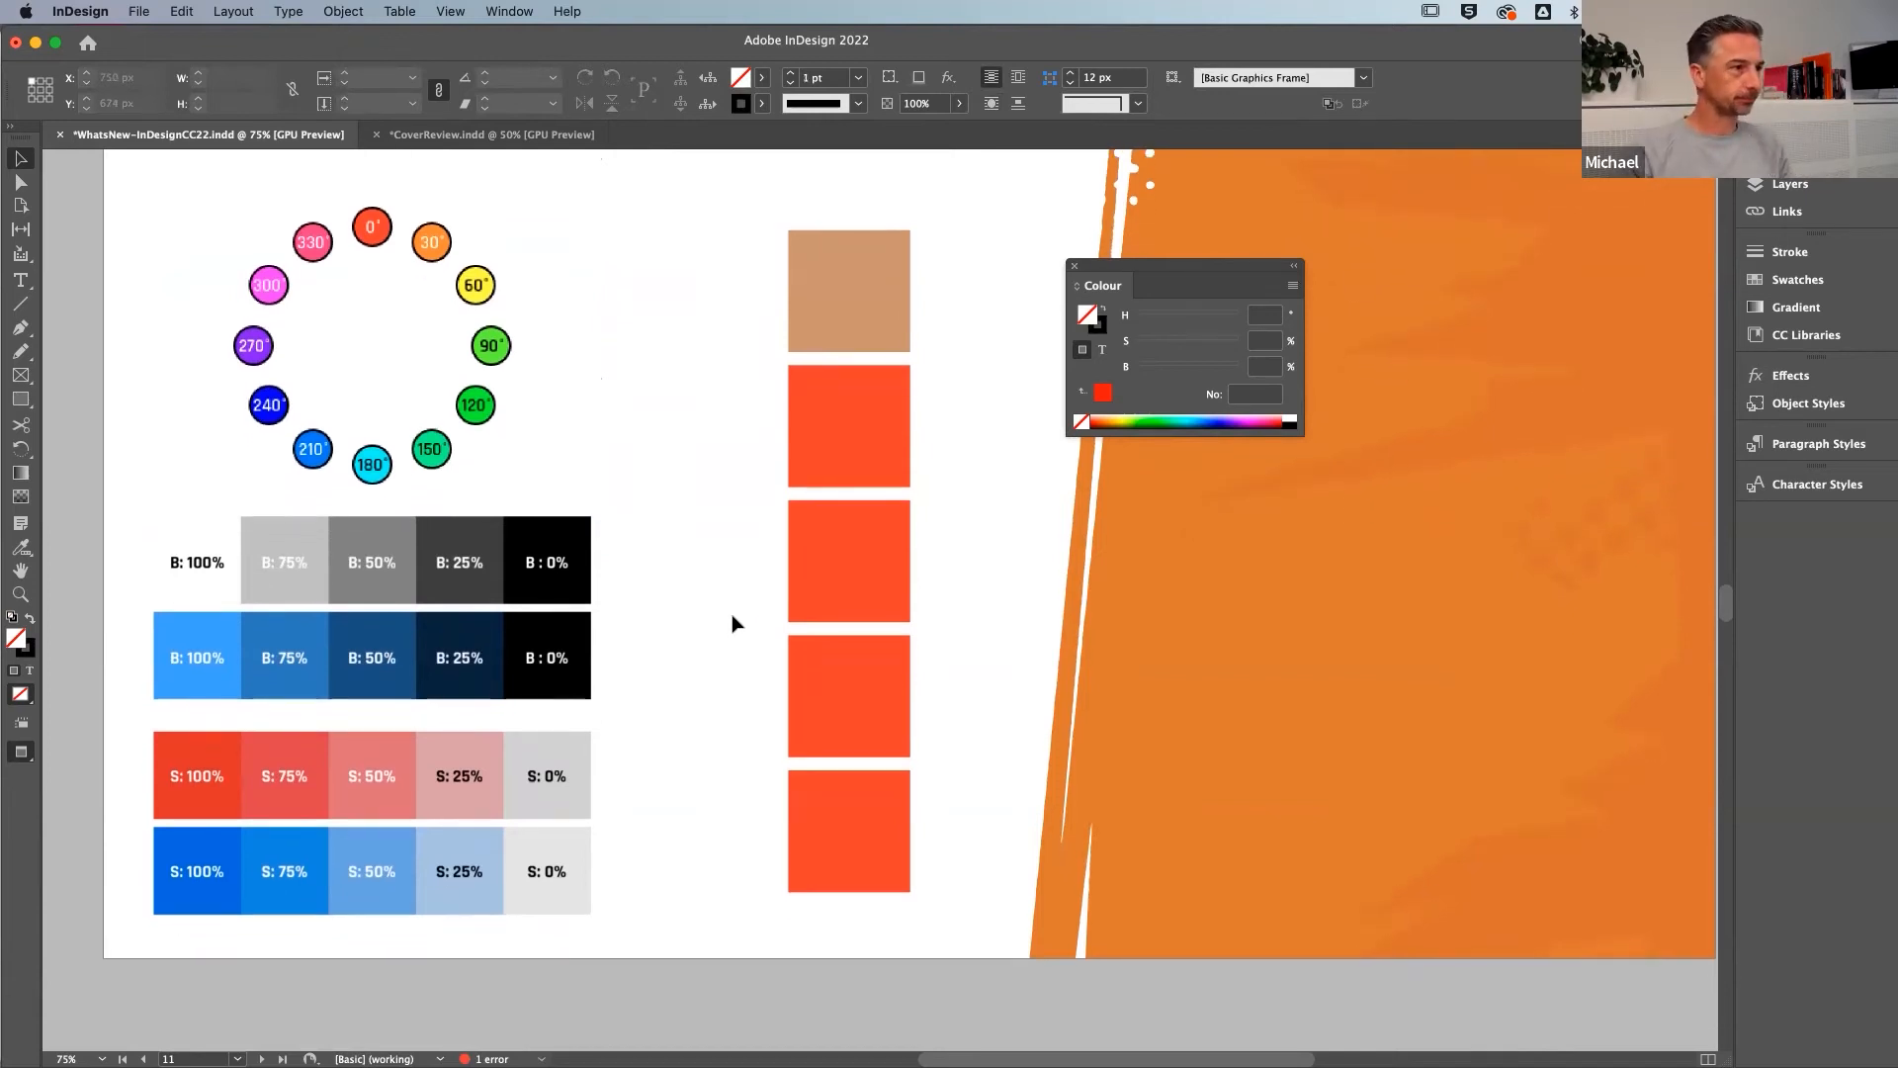
pyautogui.scroll(2, 733, 624)
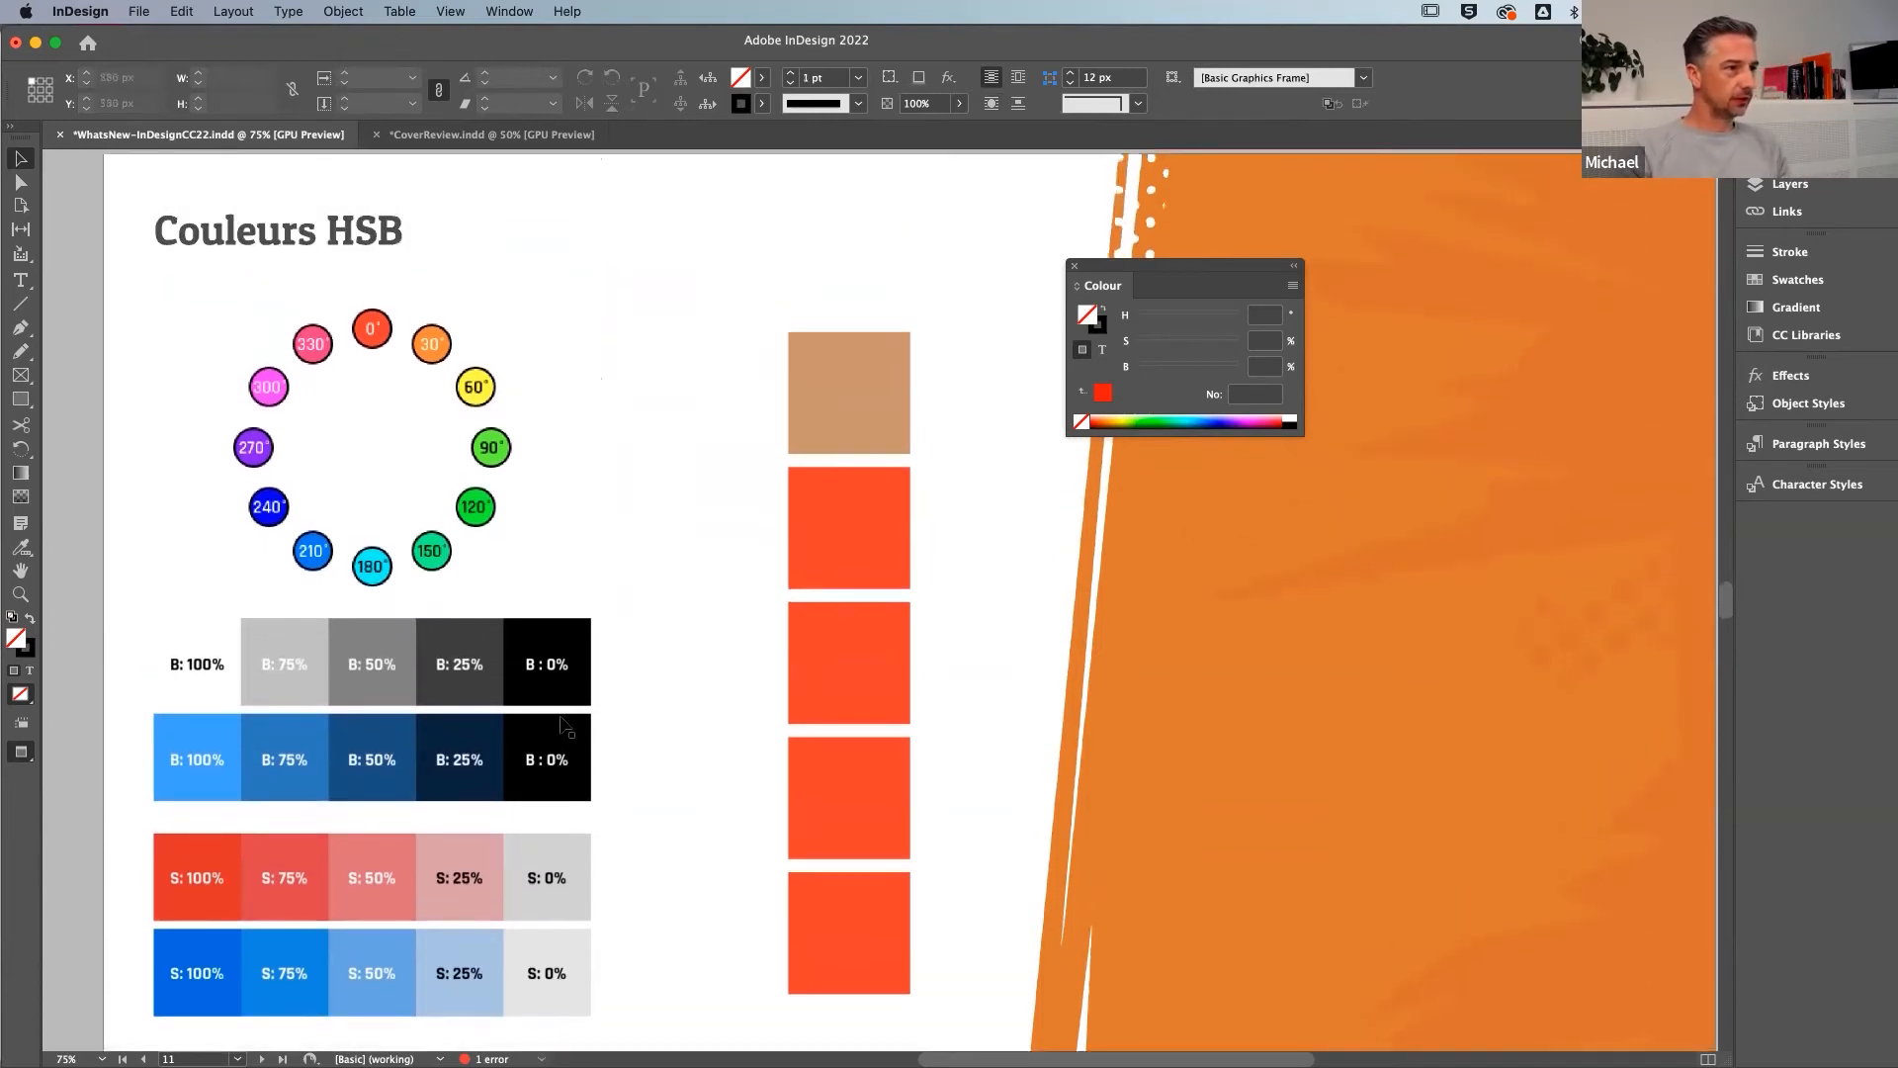
# On page 12, "Images SVG", move the Printdeal.be logo to X 48 px, Y 226 px and display its link information
pyautogui.scroll(-6, 580, 718)
pyautogui.scroll(-5, 579, 718)
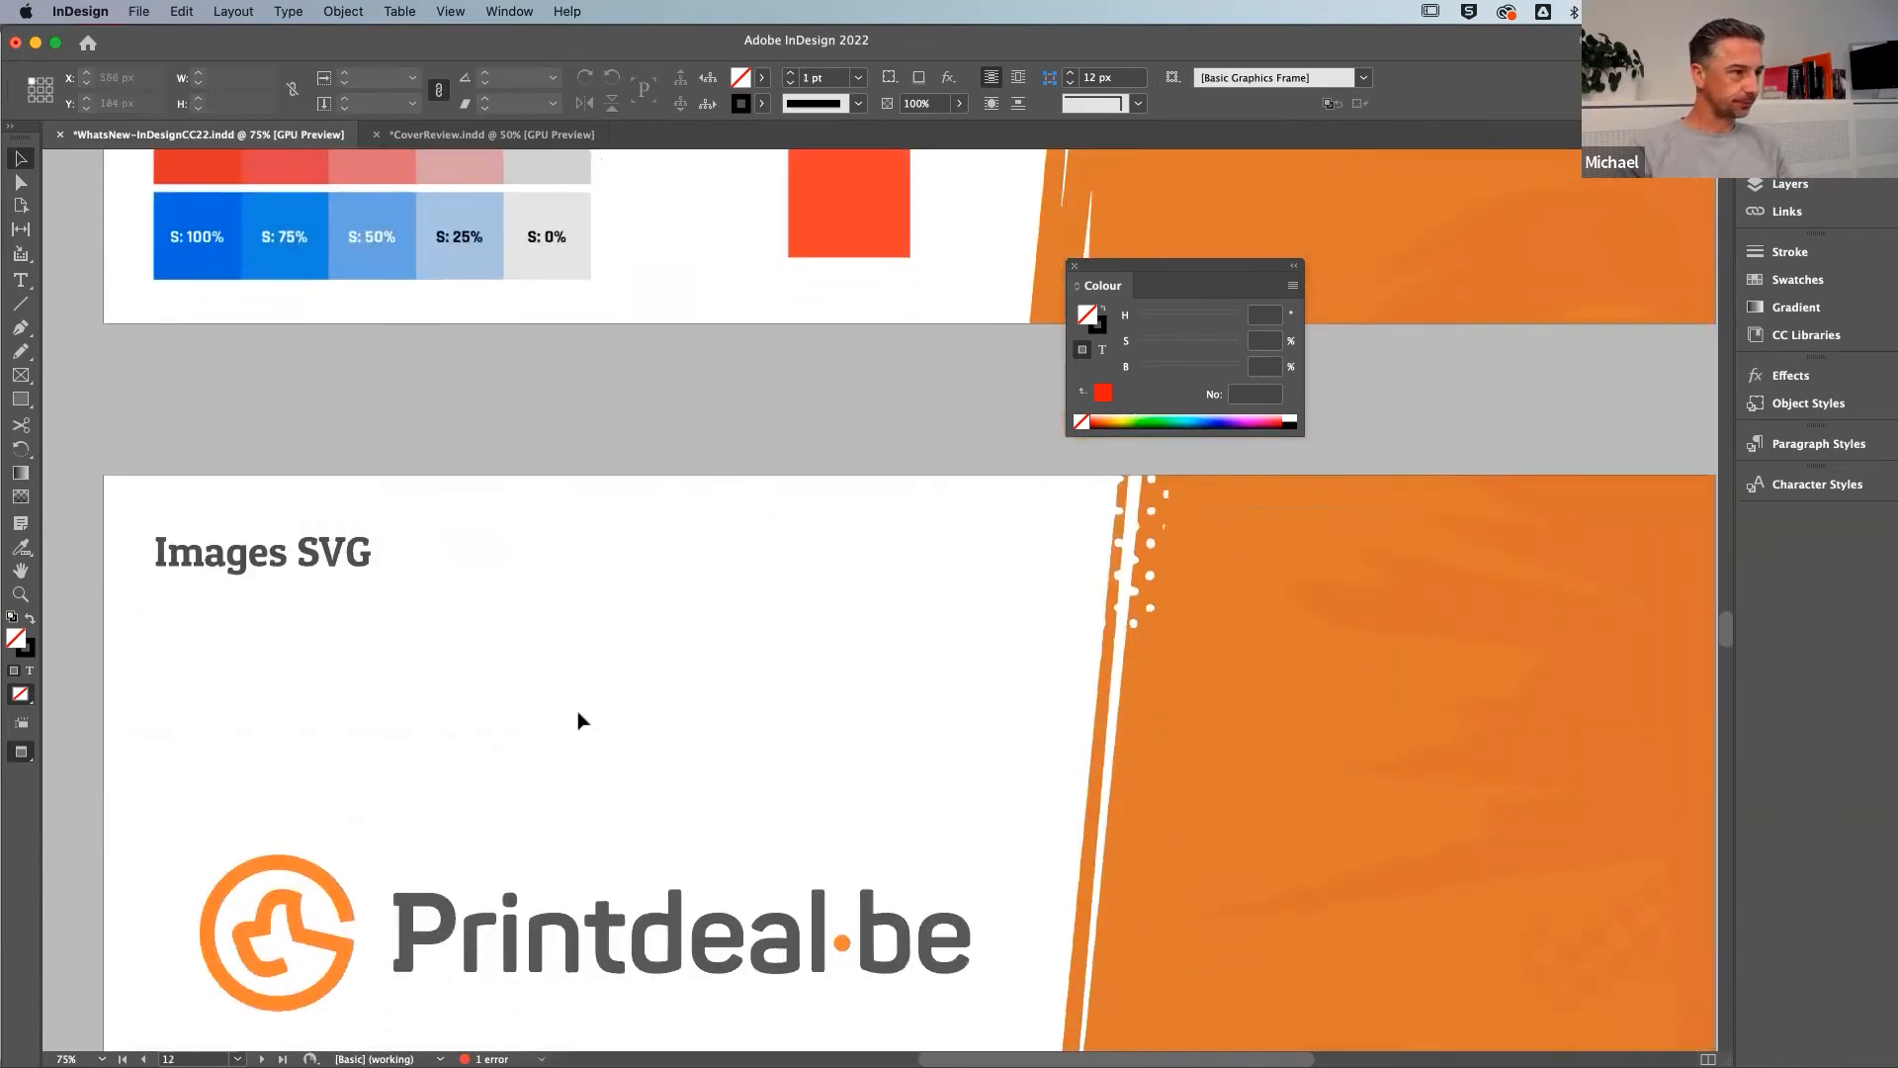
pyautogui.scroll(1, 602, 708)
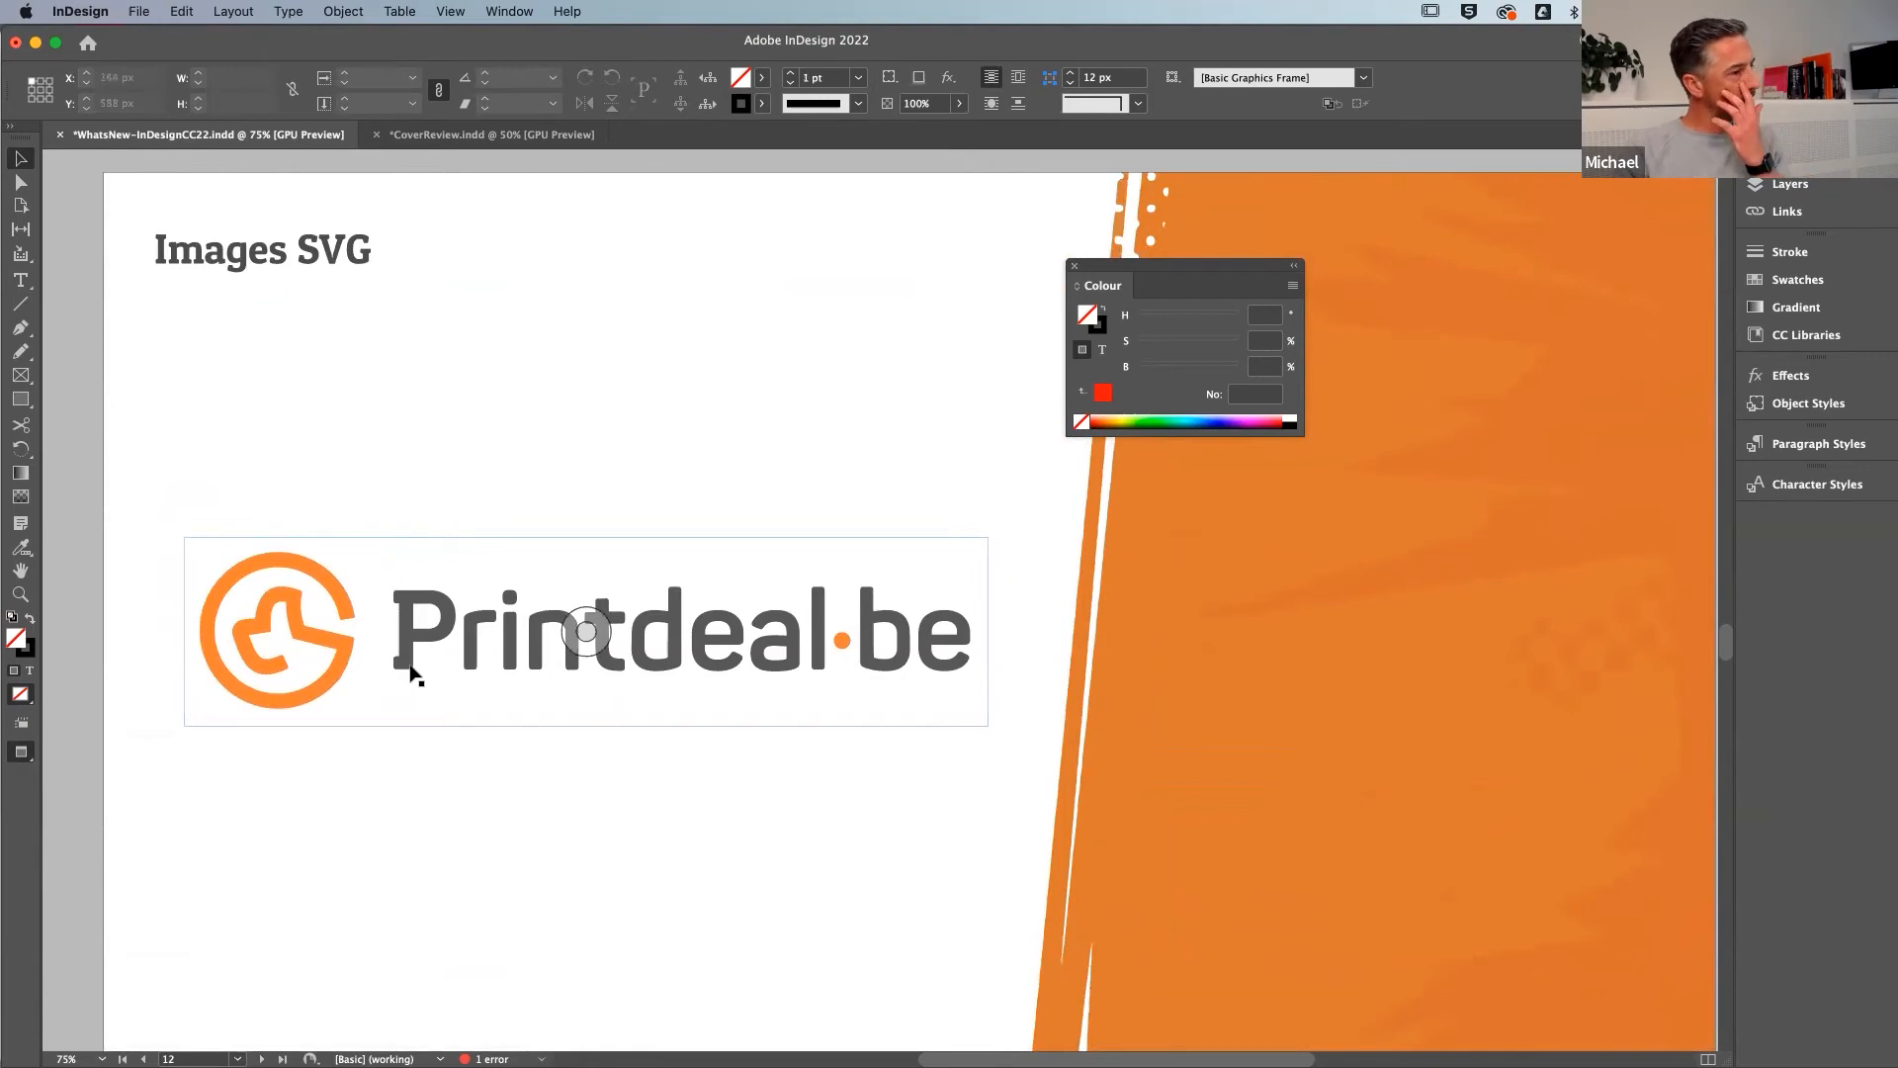
pyautogui.click(570, 682)
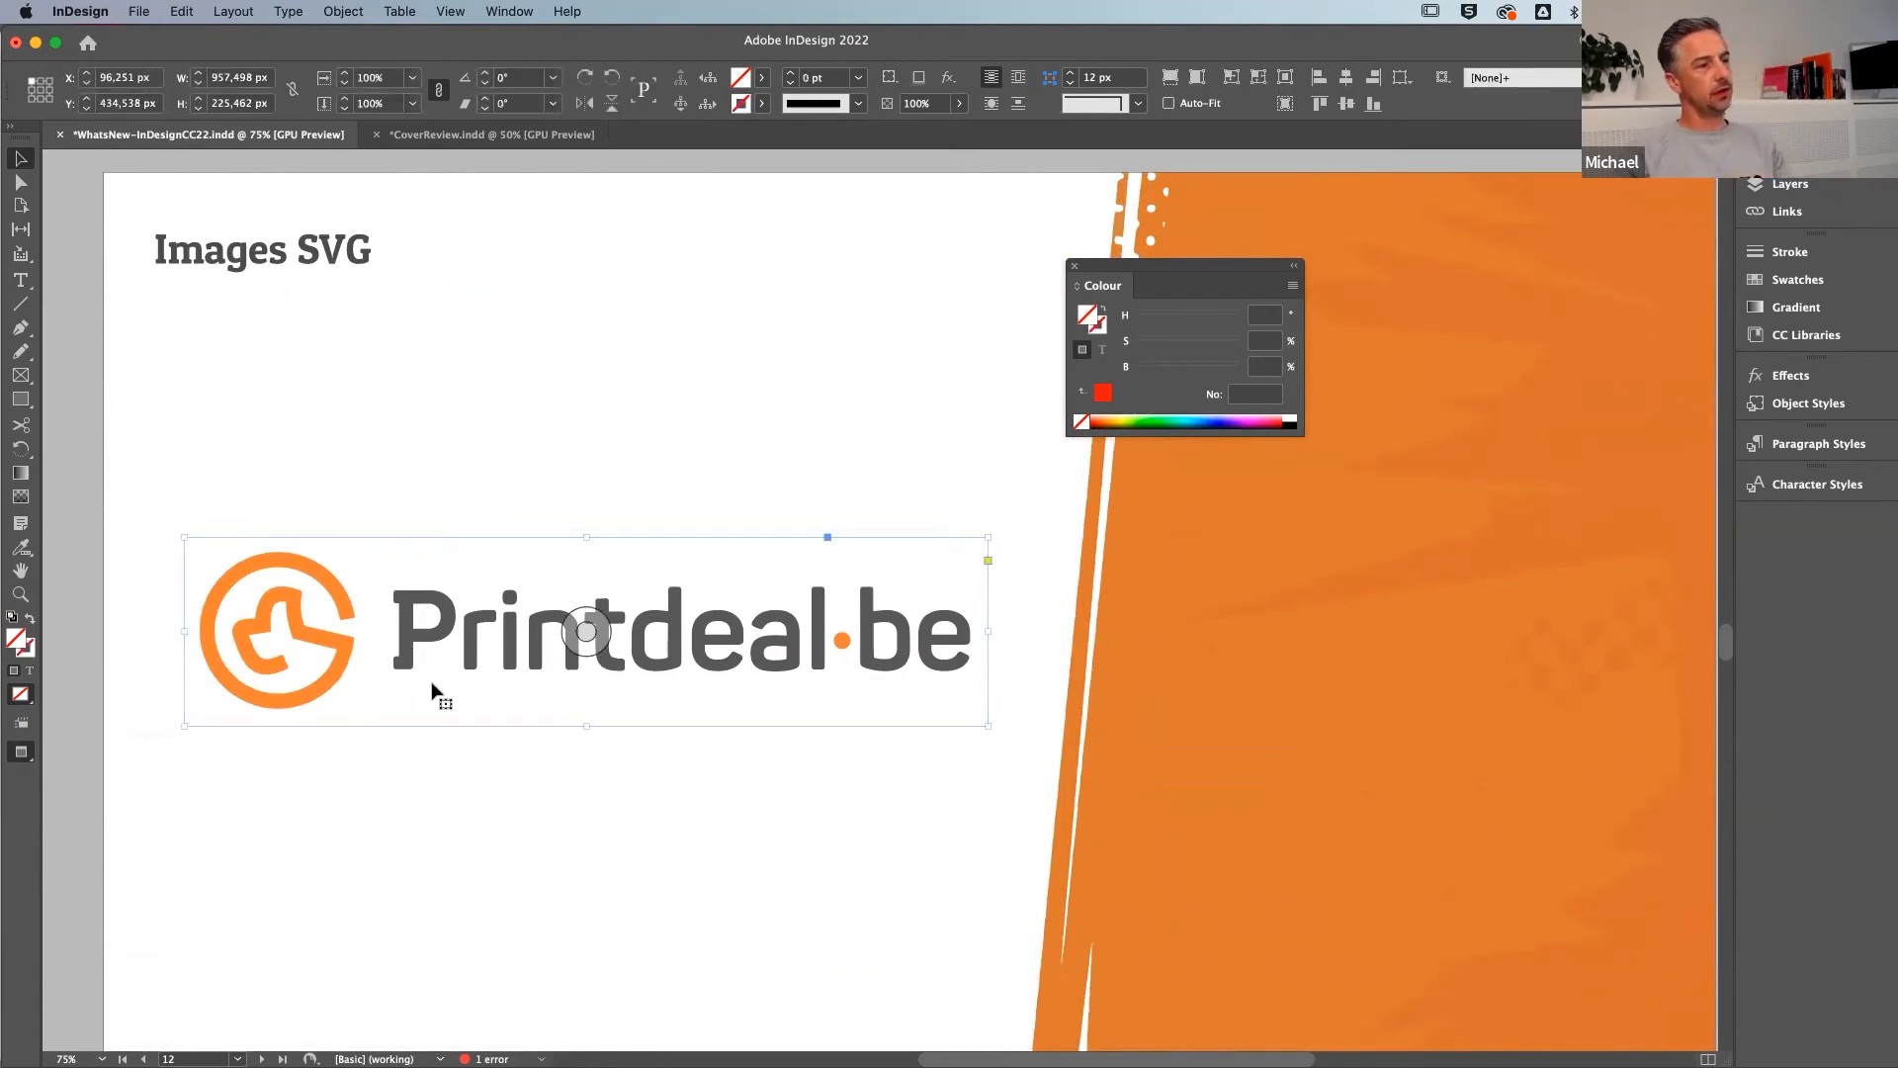
pyautogui.moveTo(403, 648); pyautogui.dragTo(362, 470)
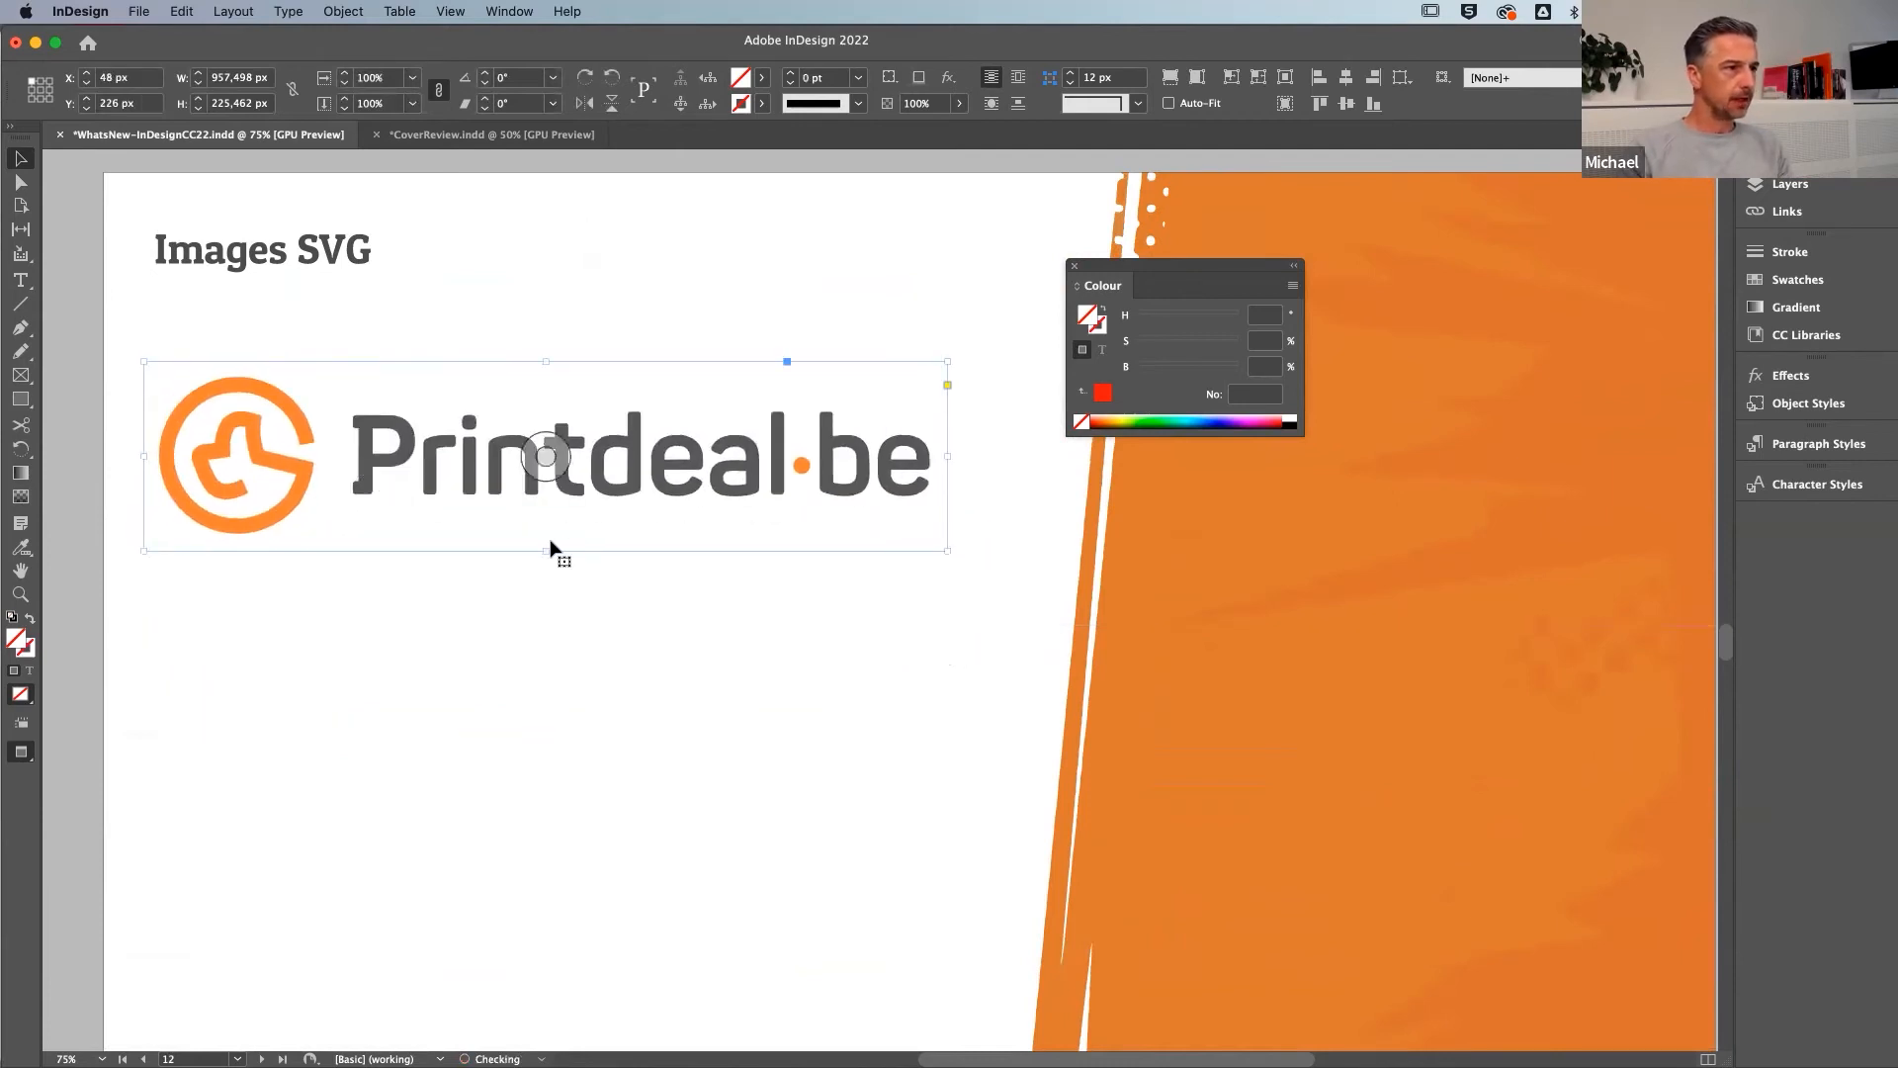
pyautogui.click(1787, 213)
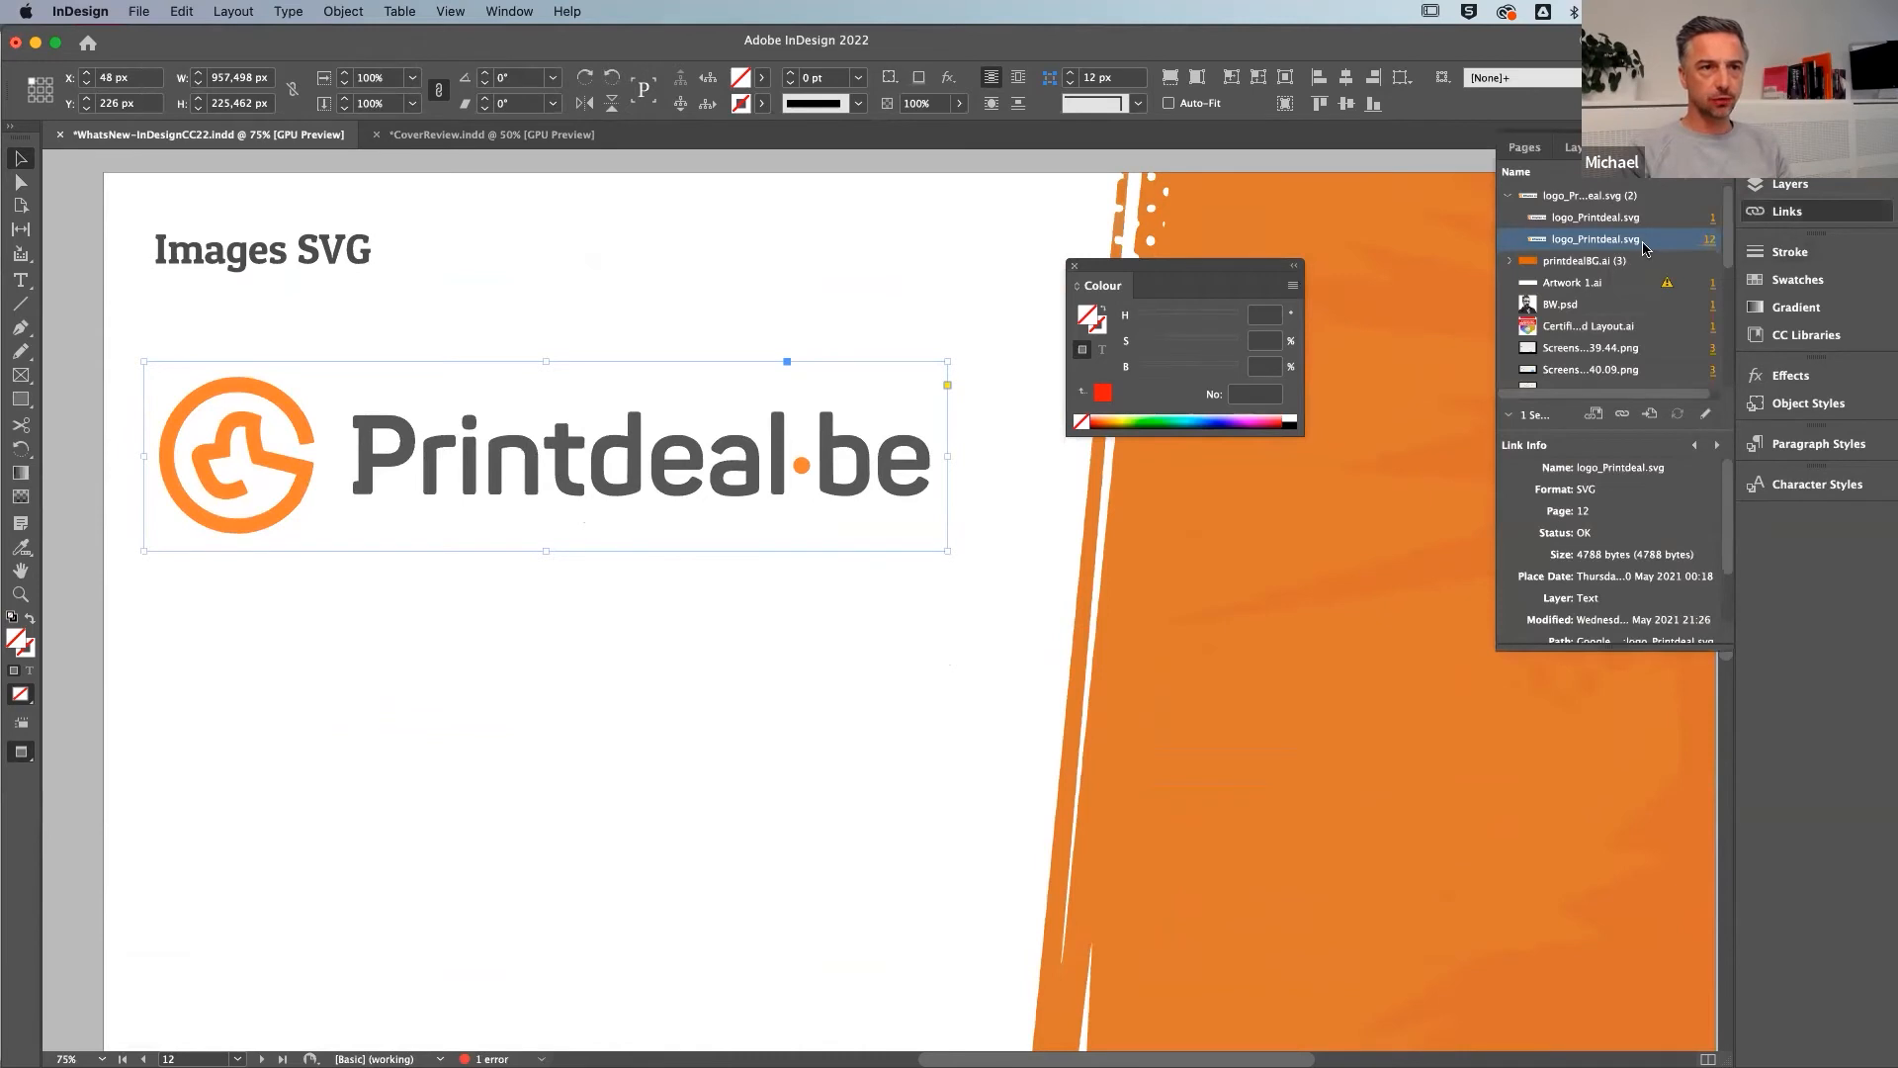
pyautogui.press('alt+super')
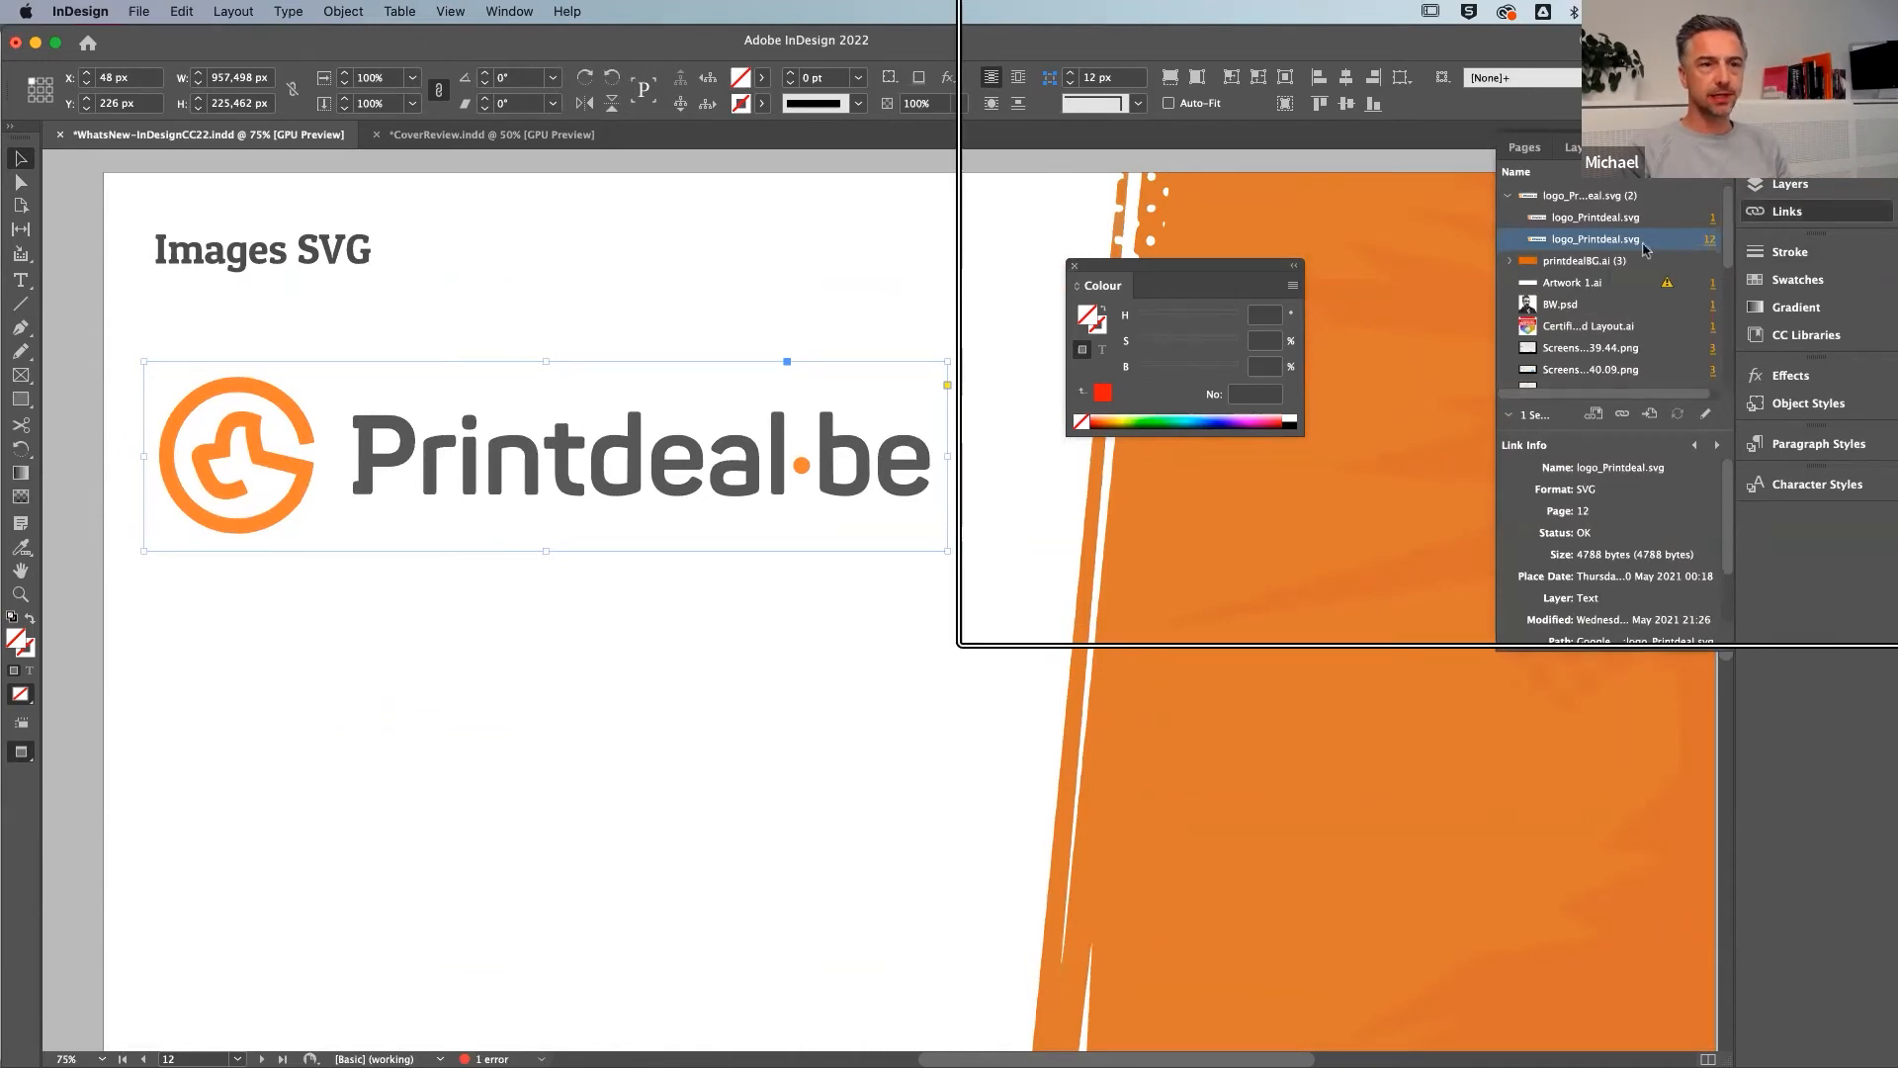
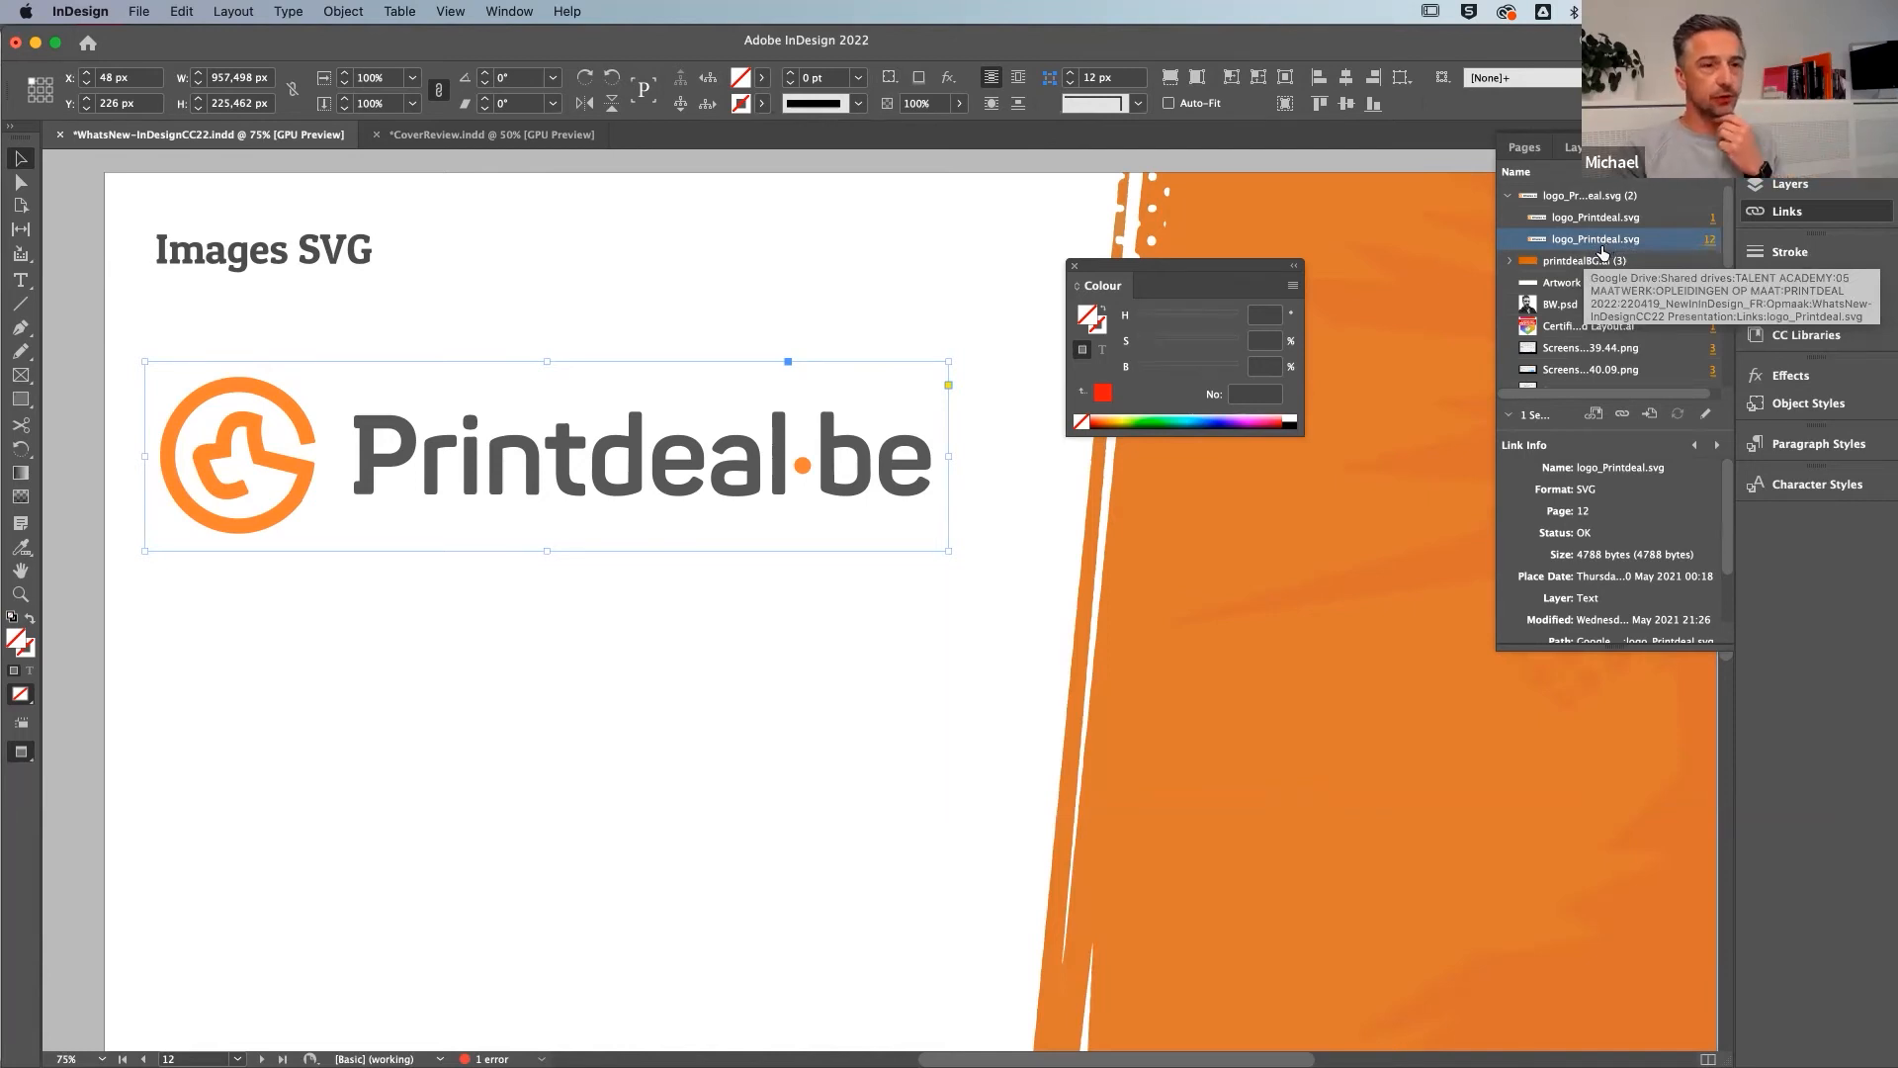
# Switch to Google Chrome and open flaticon.com in the empty tab
pyautogui.moveTo(679, 1038)
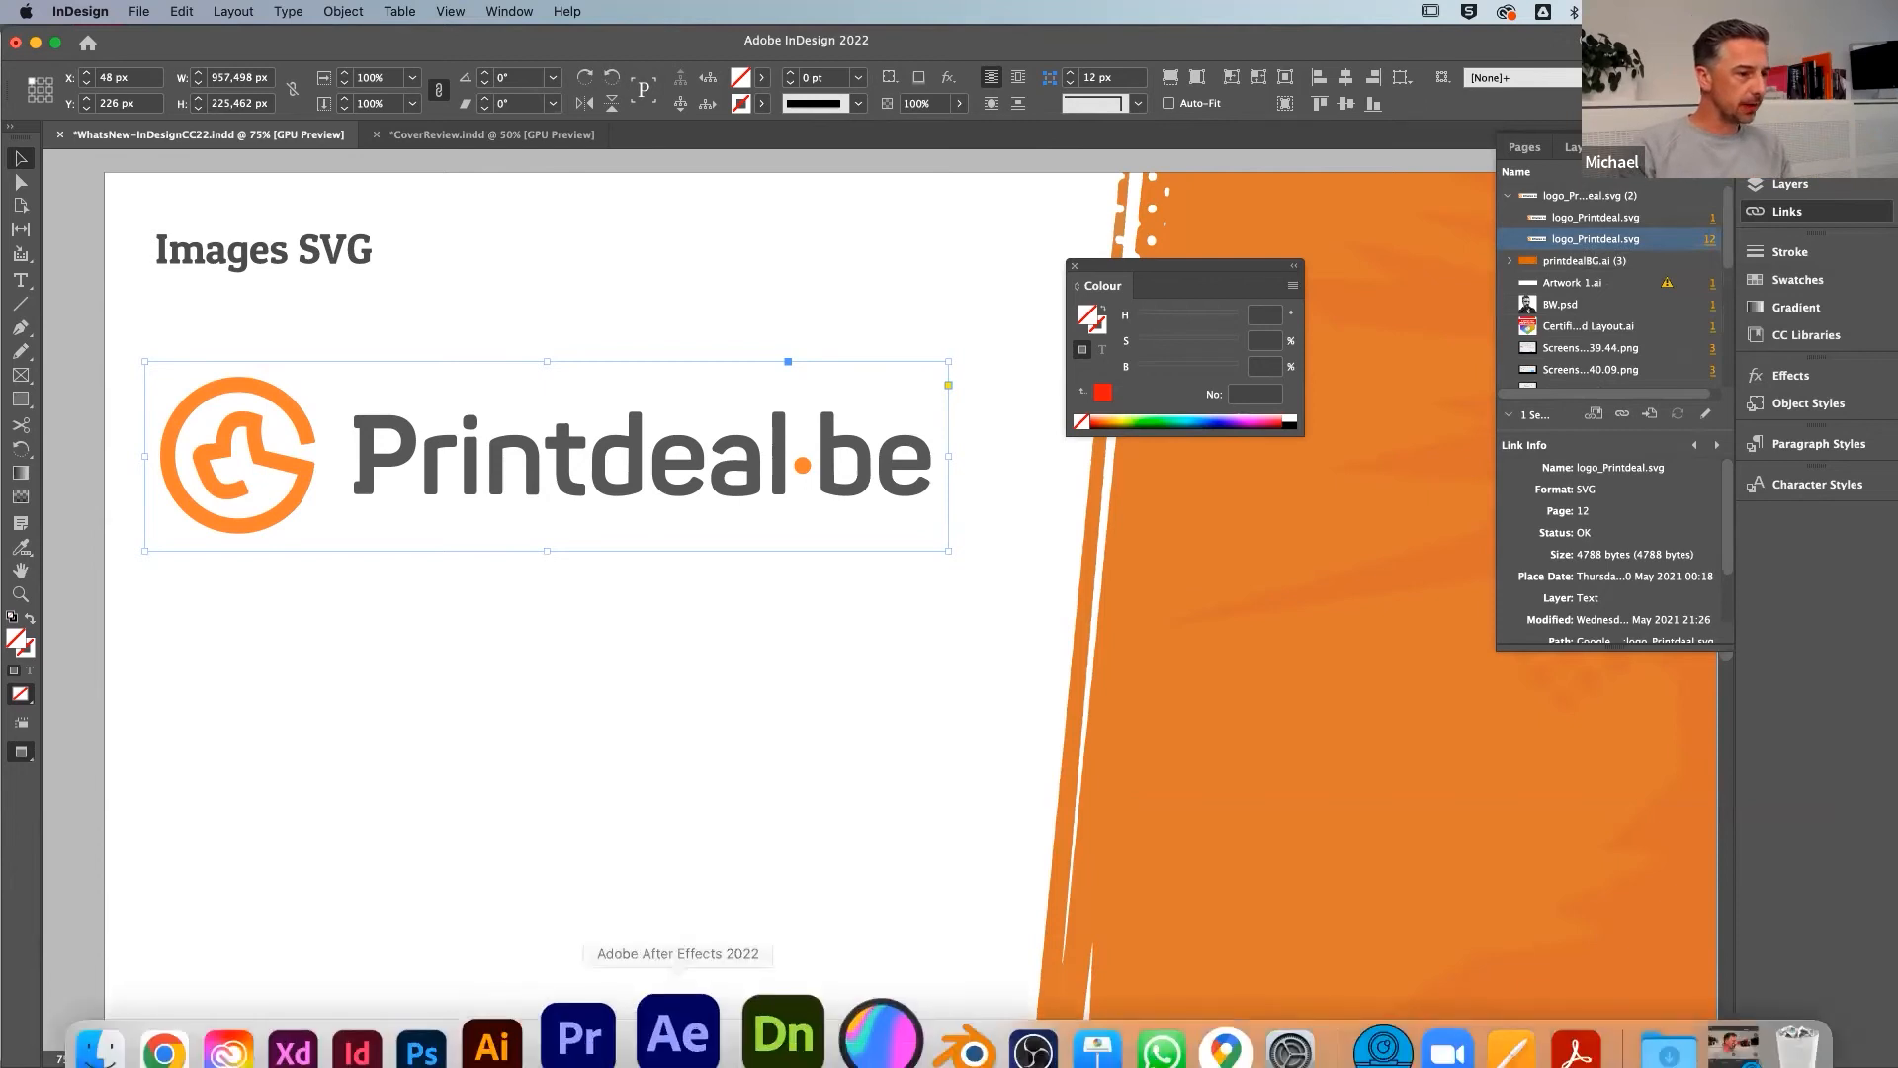
pyautogui.click(254, 1028)
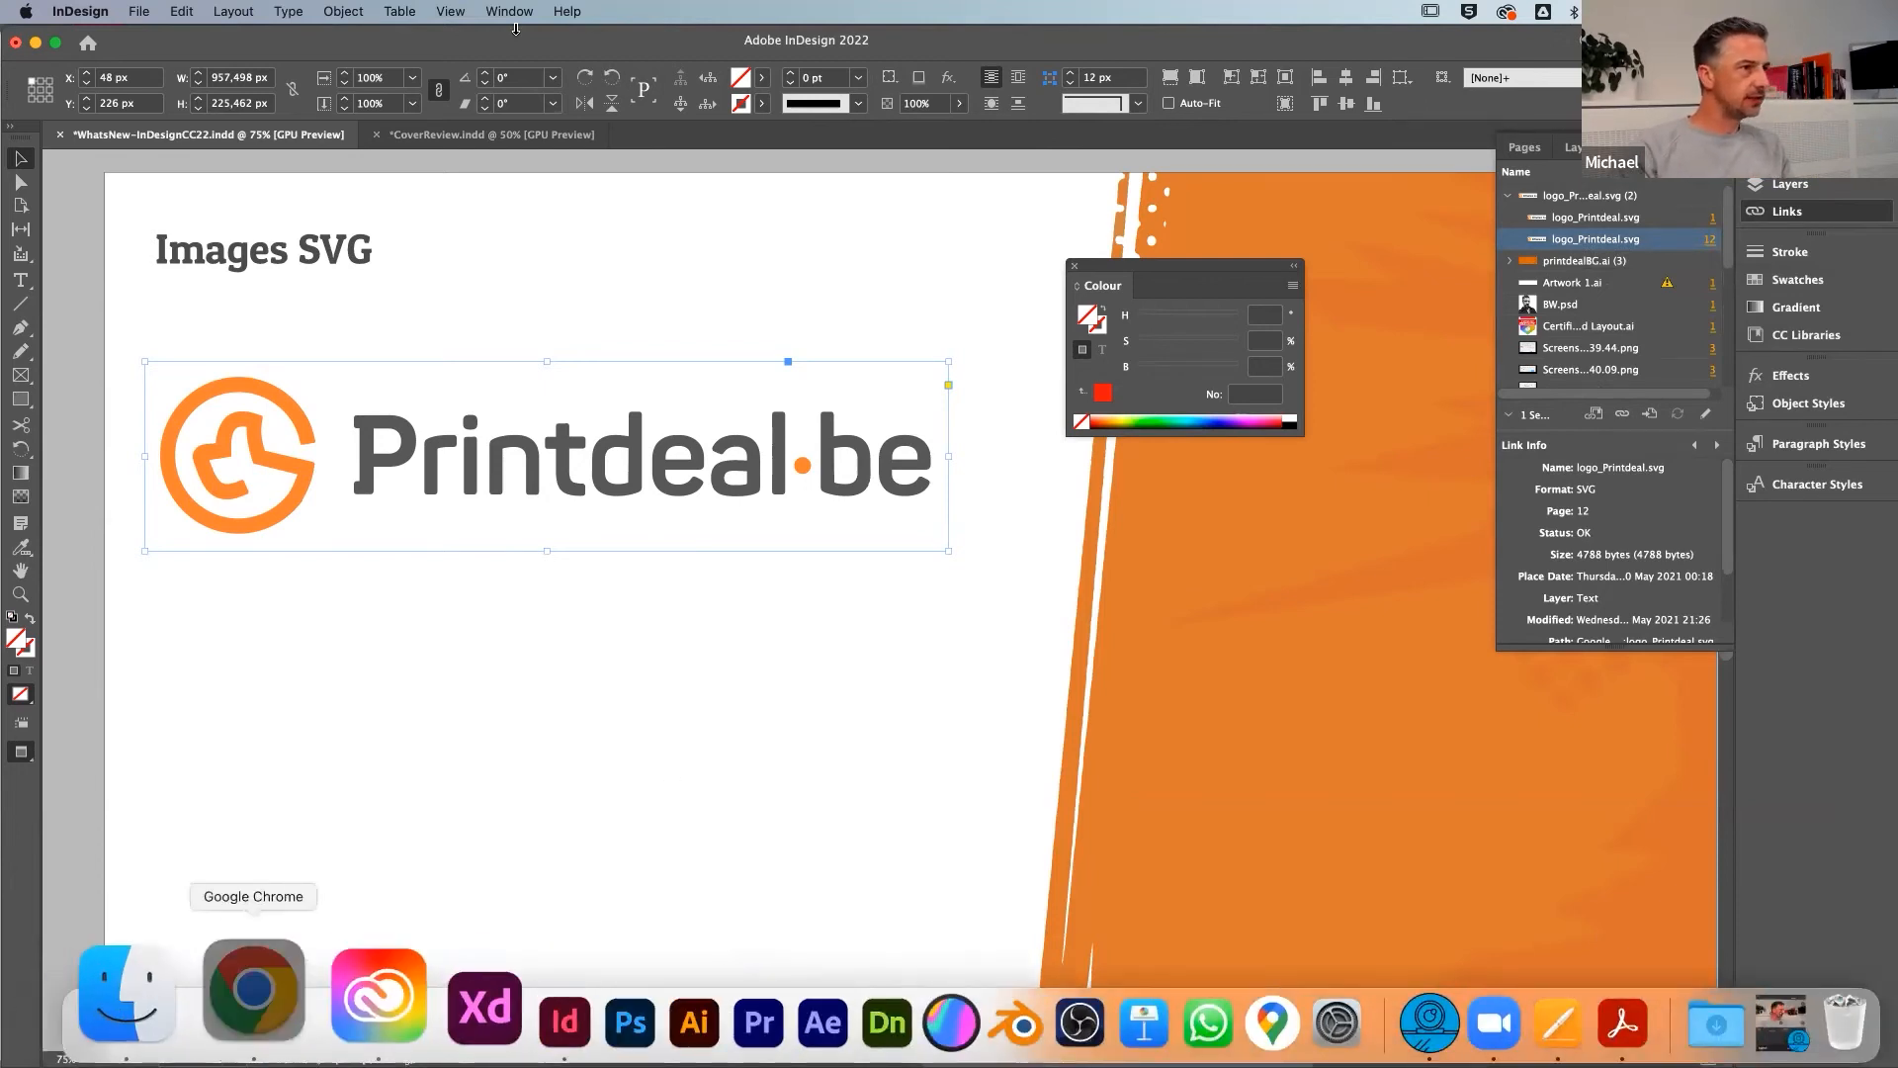
pyautogui.click(640, 49)
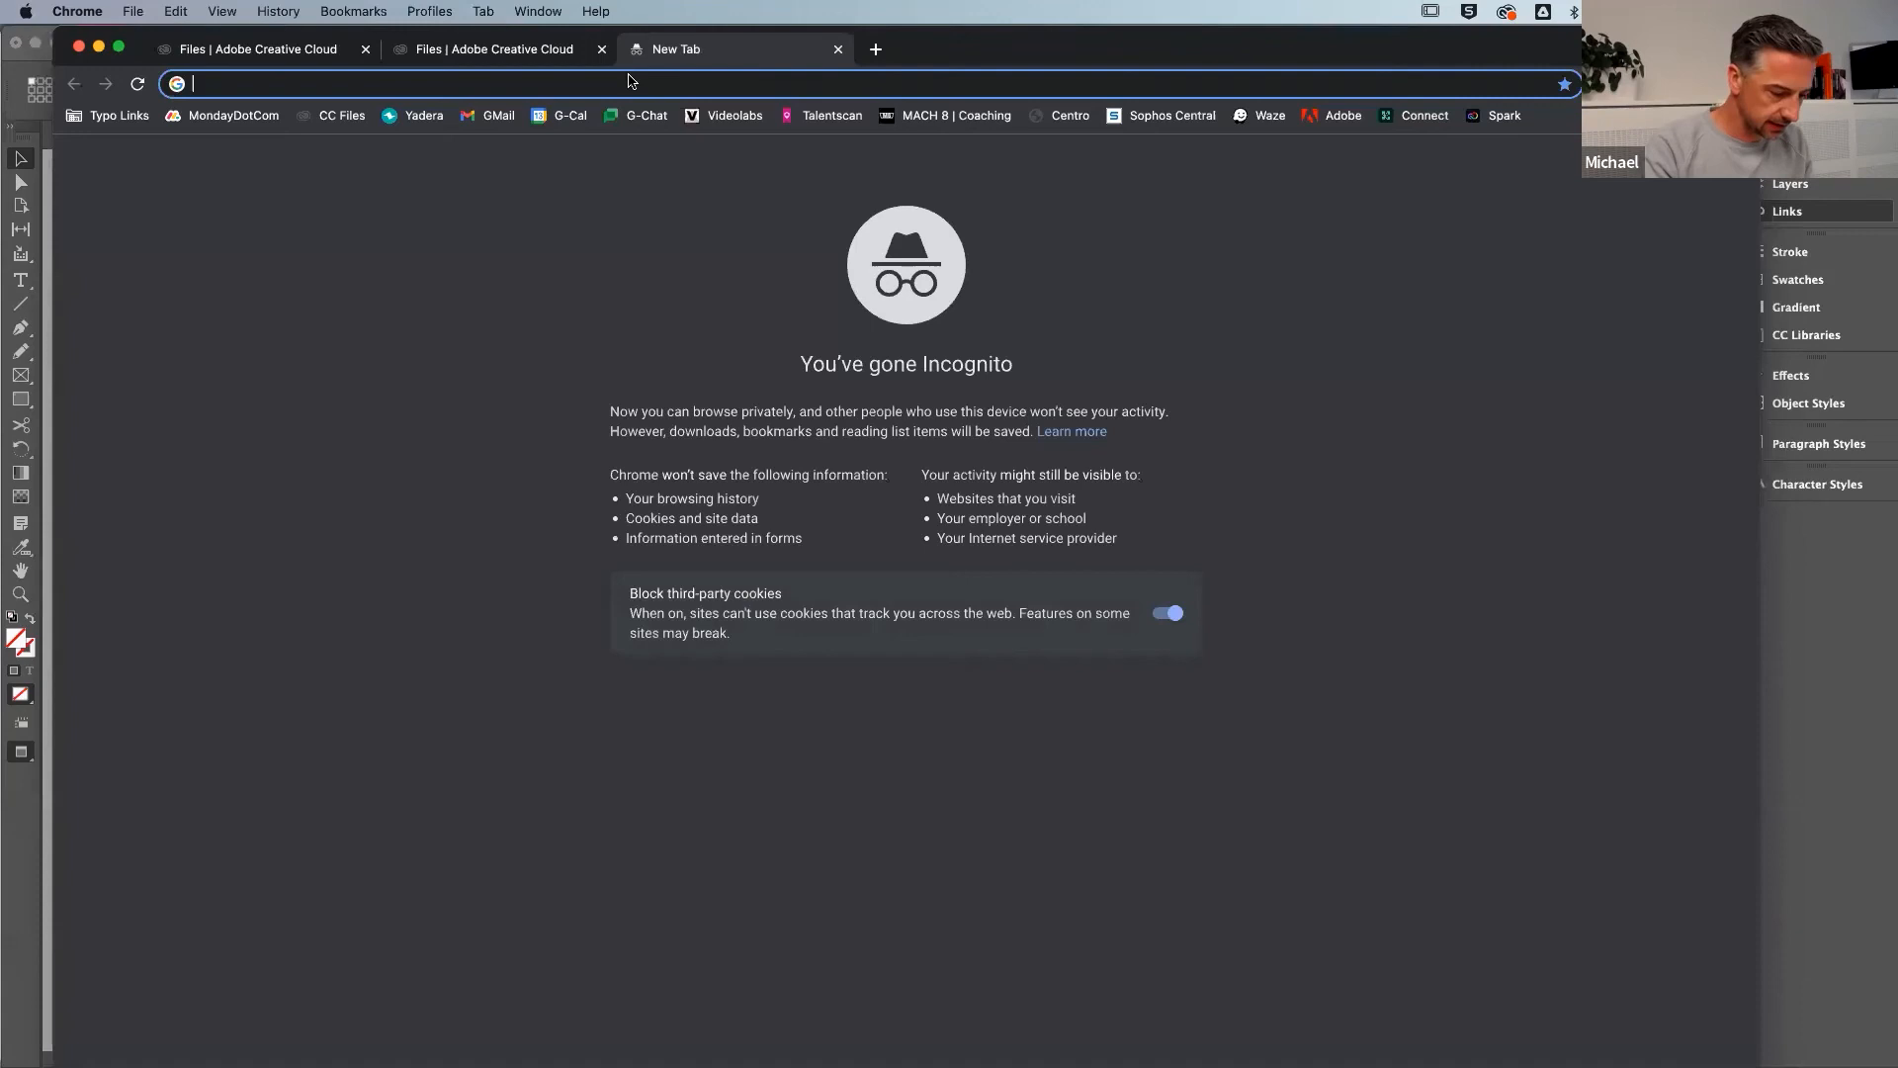
pyautogui.write('flaticon')
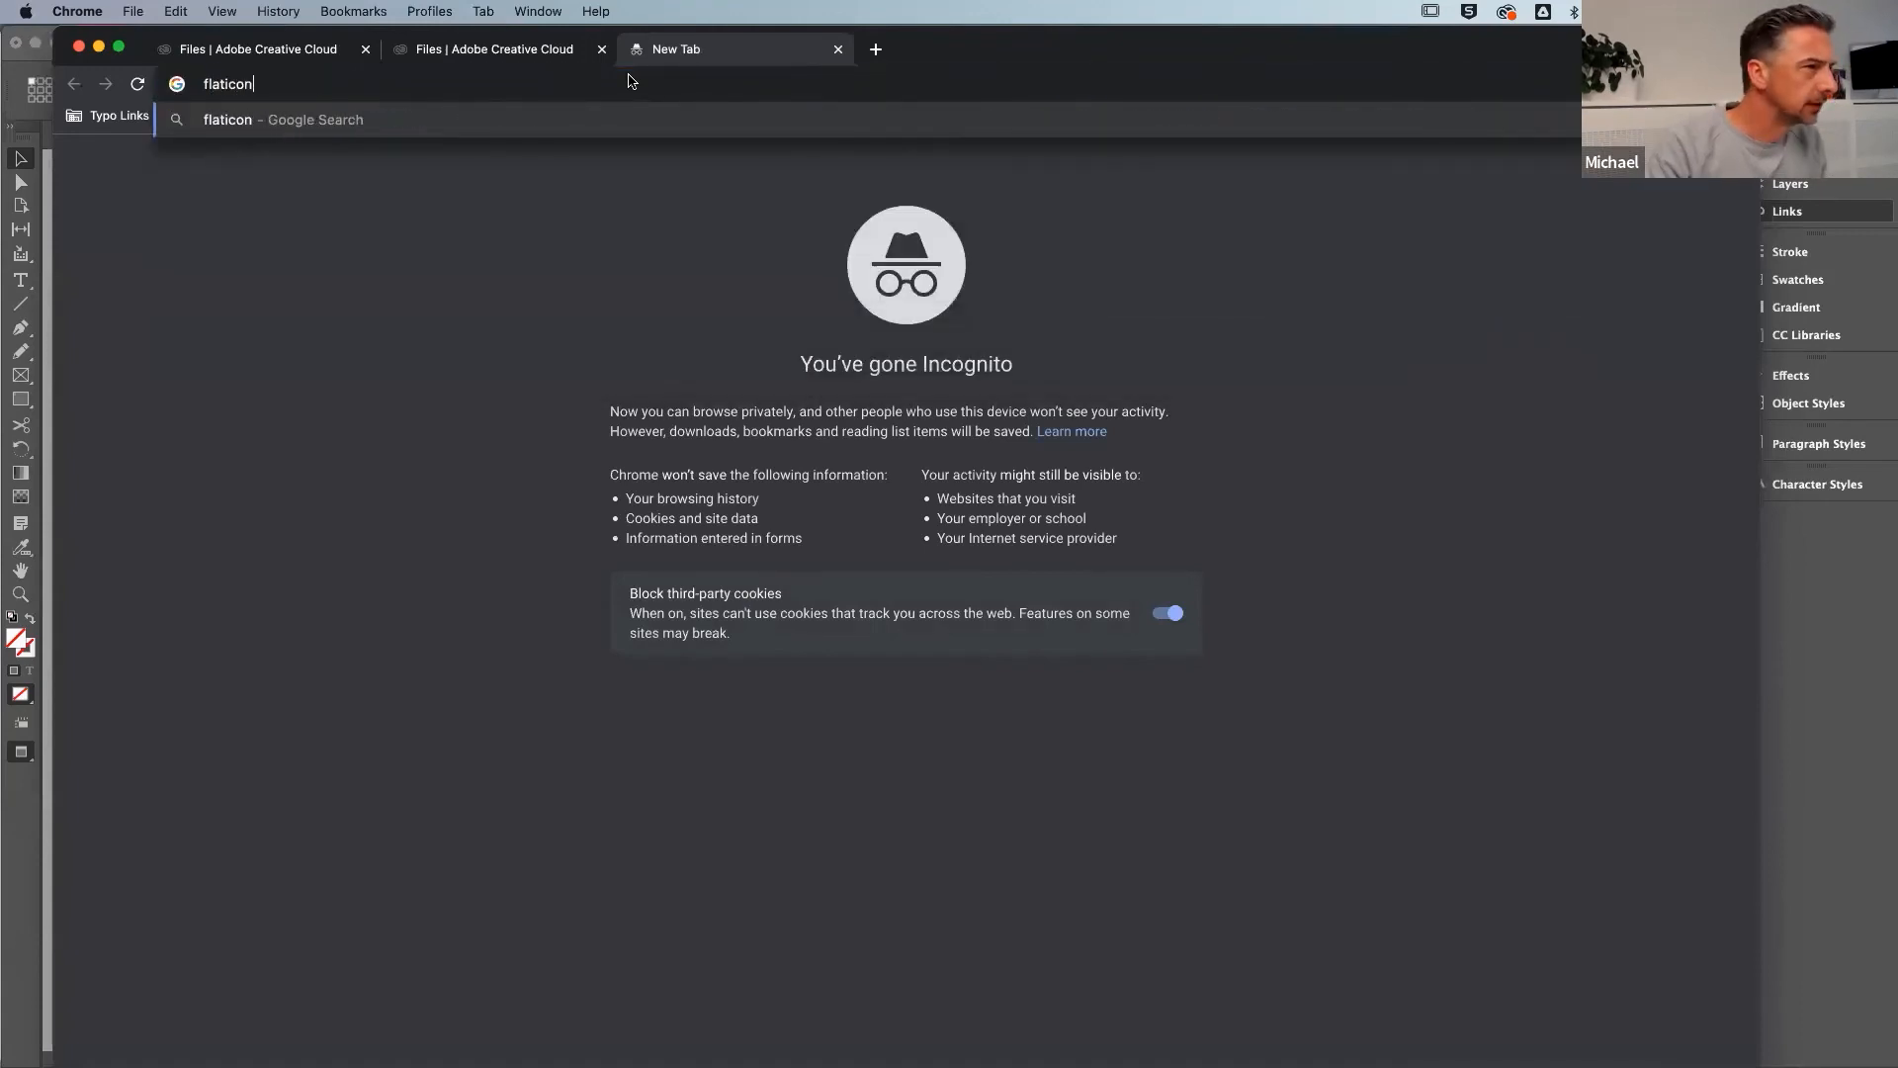
pyautogui.write('.com')
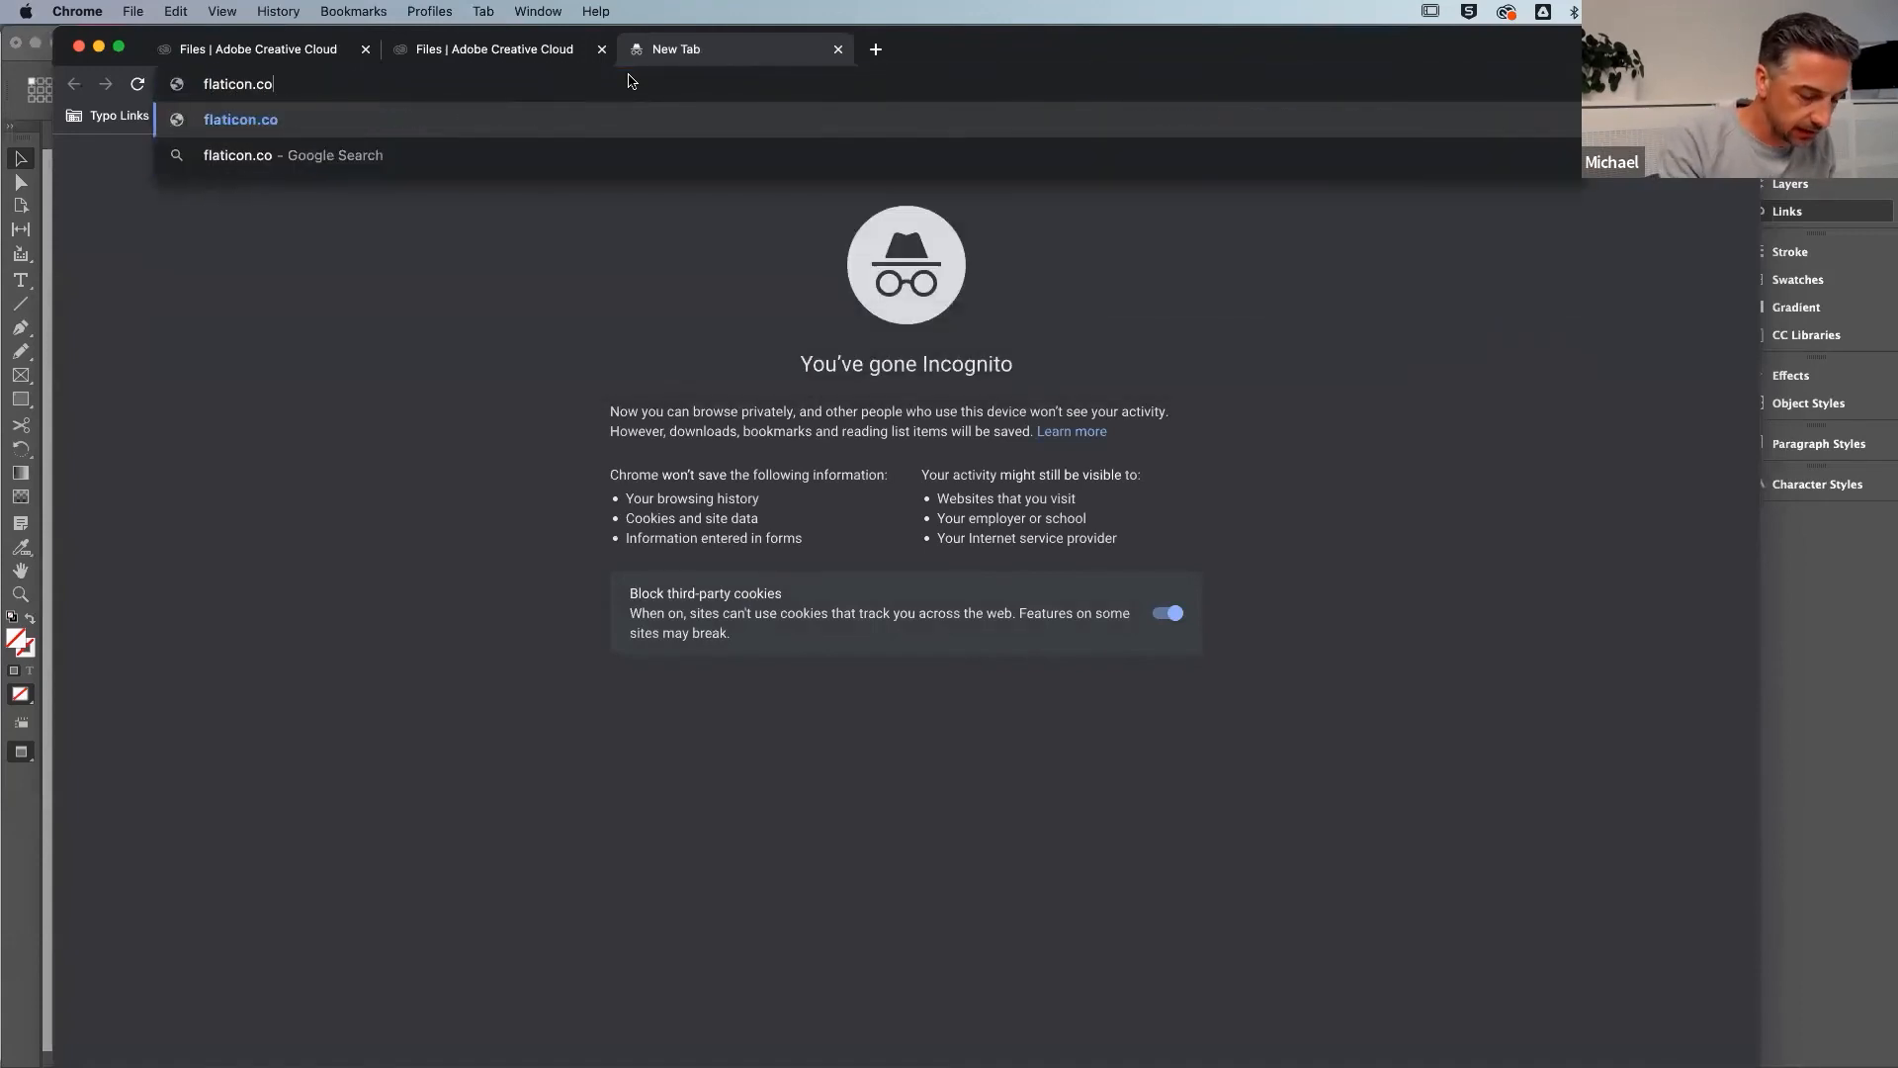
pyautogui.press('Return')
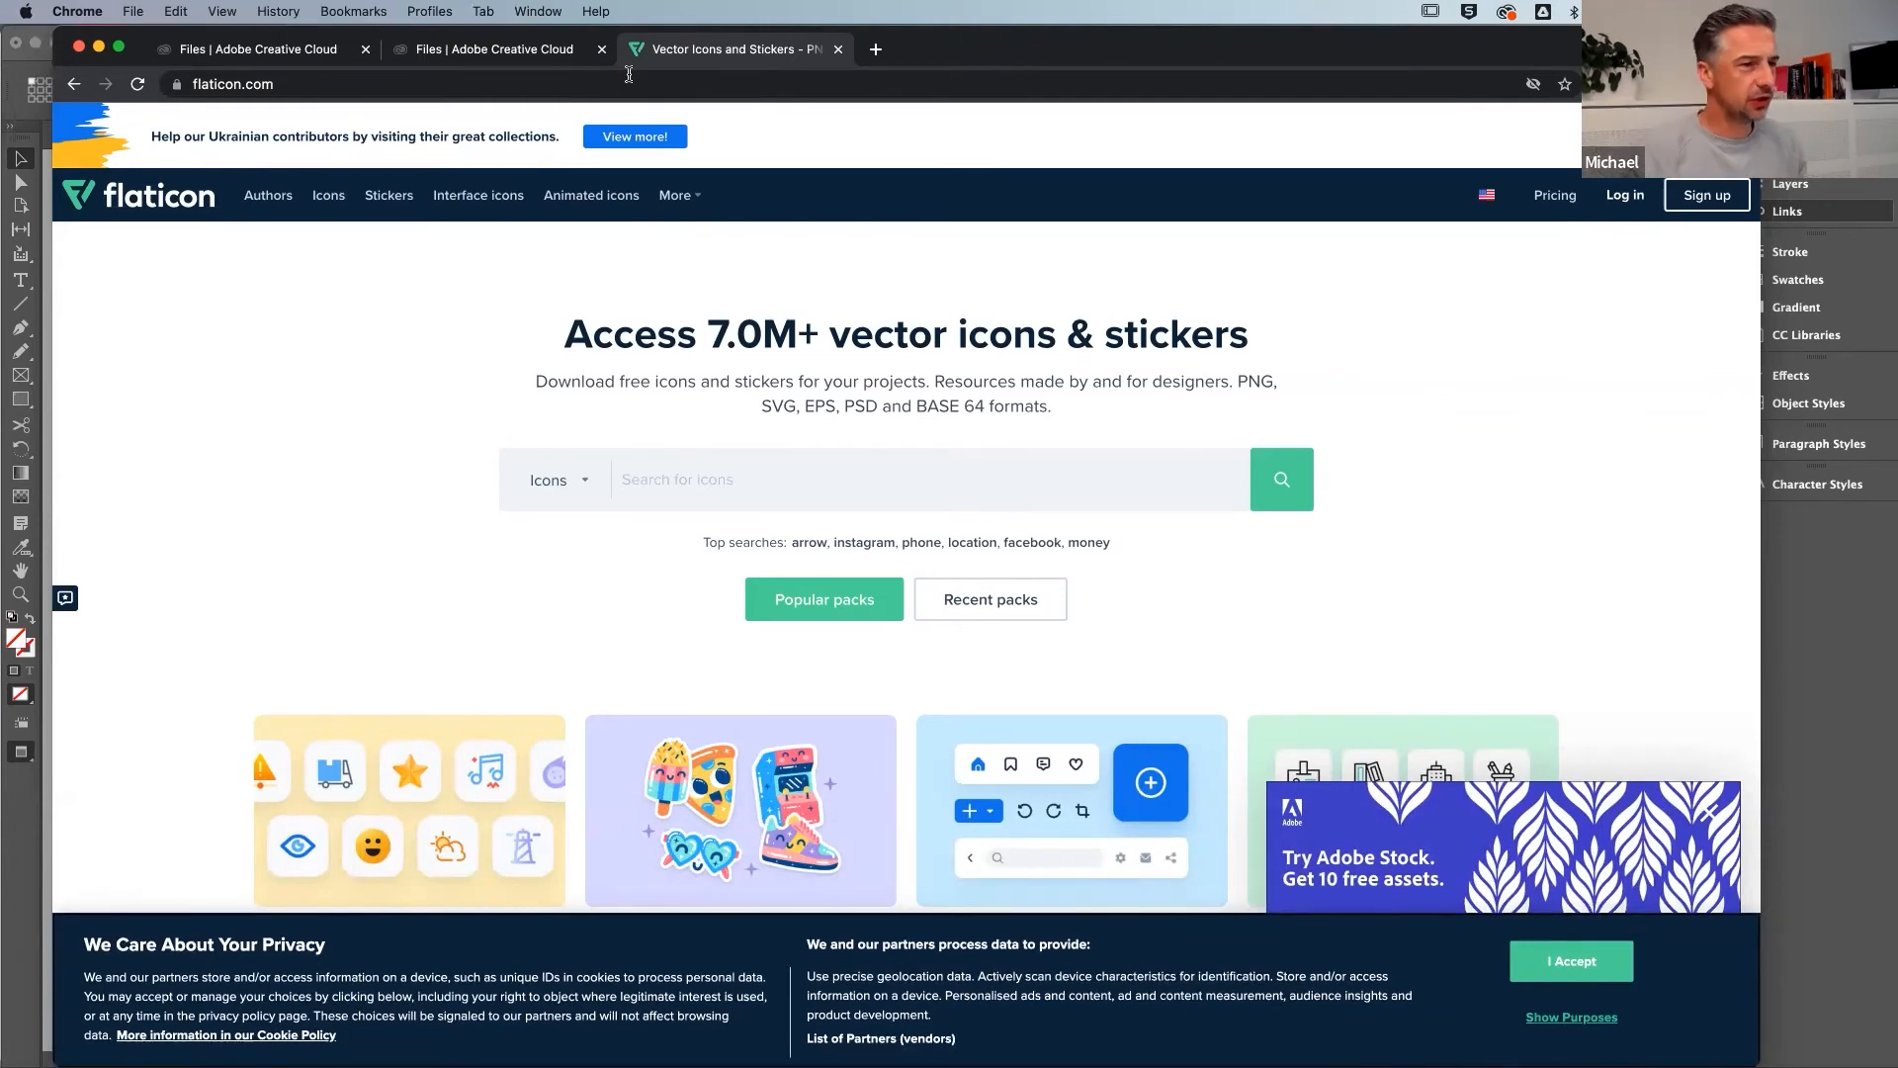
# Look over the Flaticon home page and search its icons for "print"
pyautogui.scroll(-5, 419, 593)
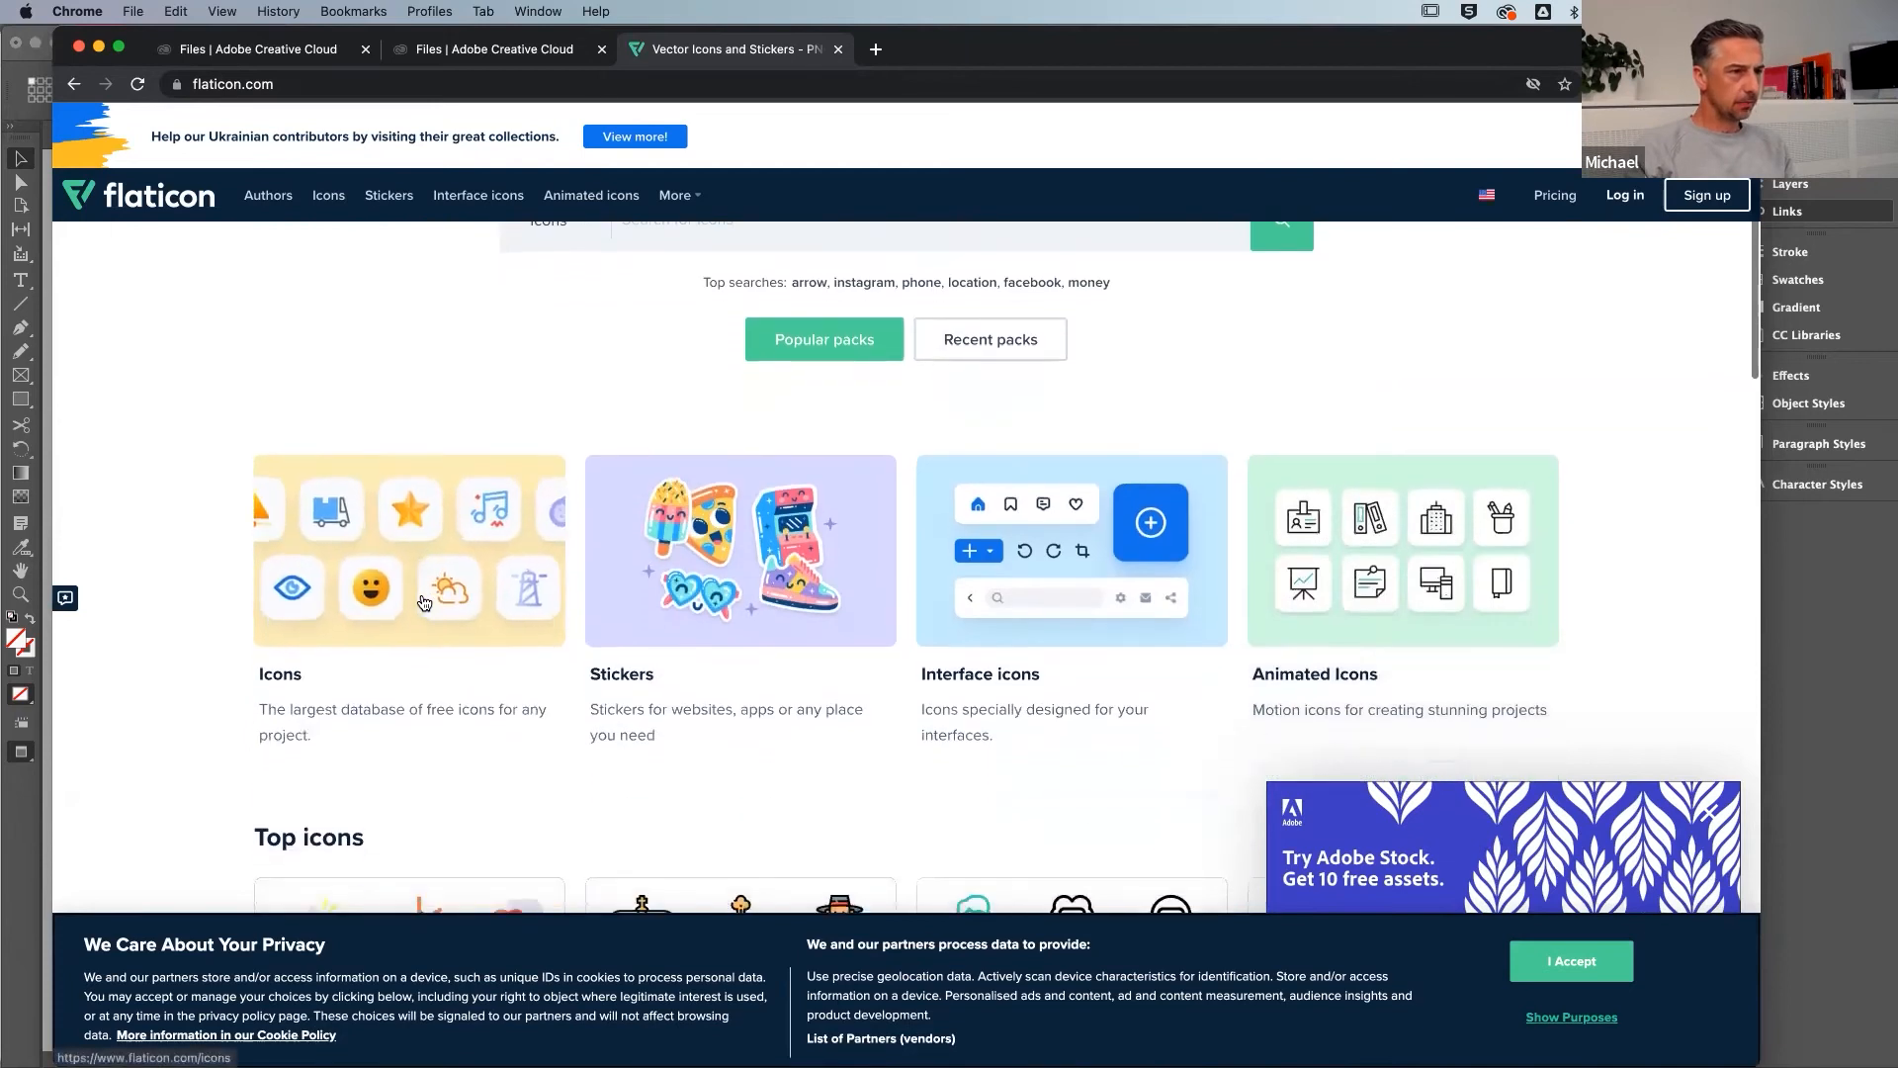
pyautogui.scroll(5, 423, 602)
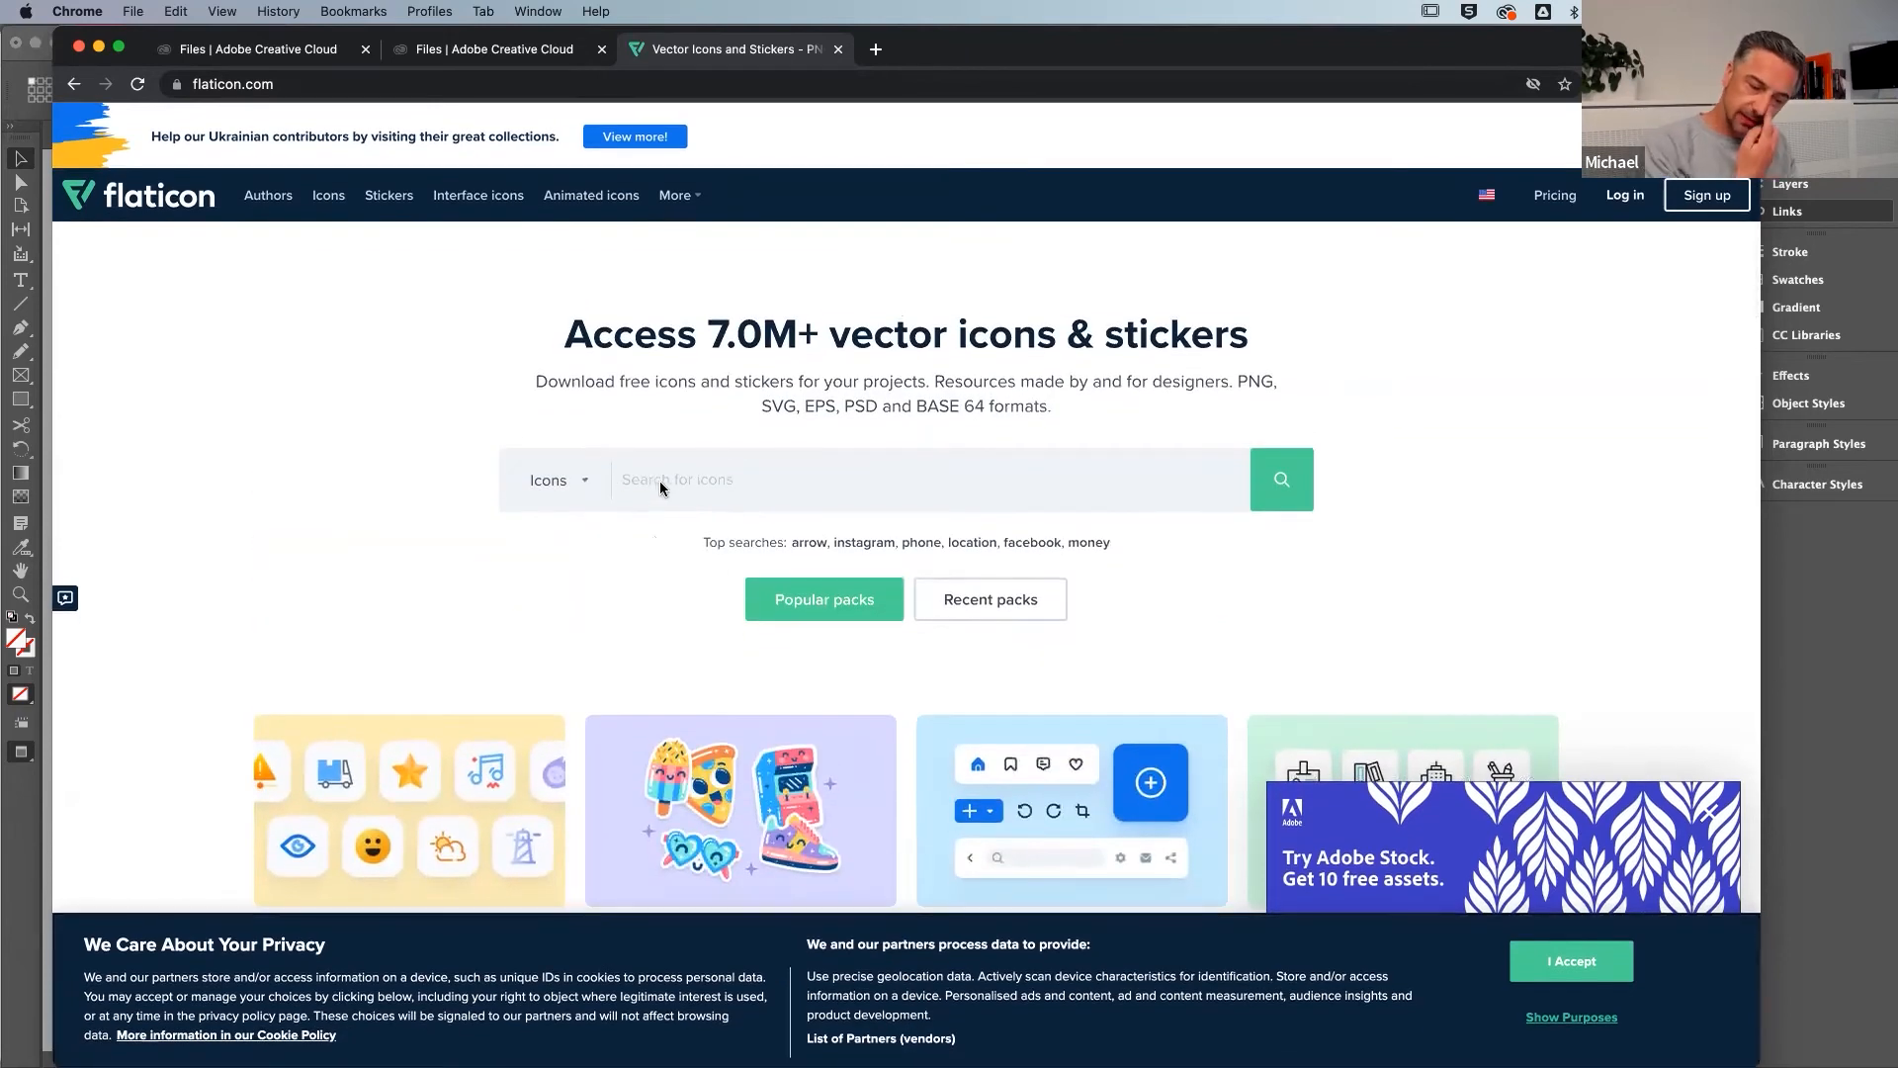
pyautogui.write('print')
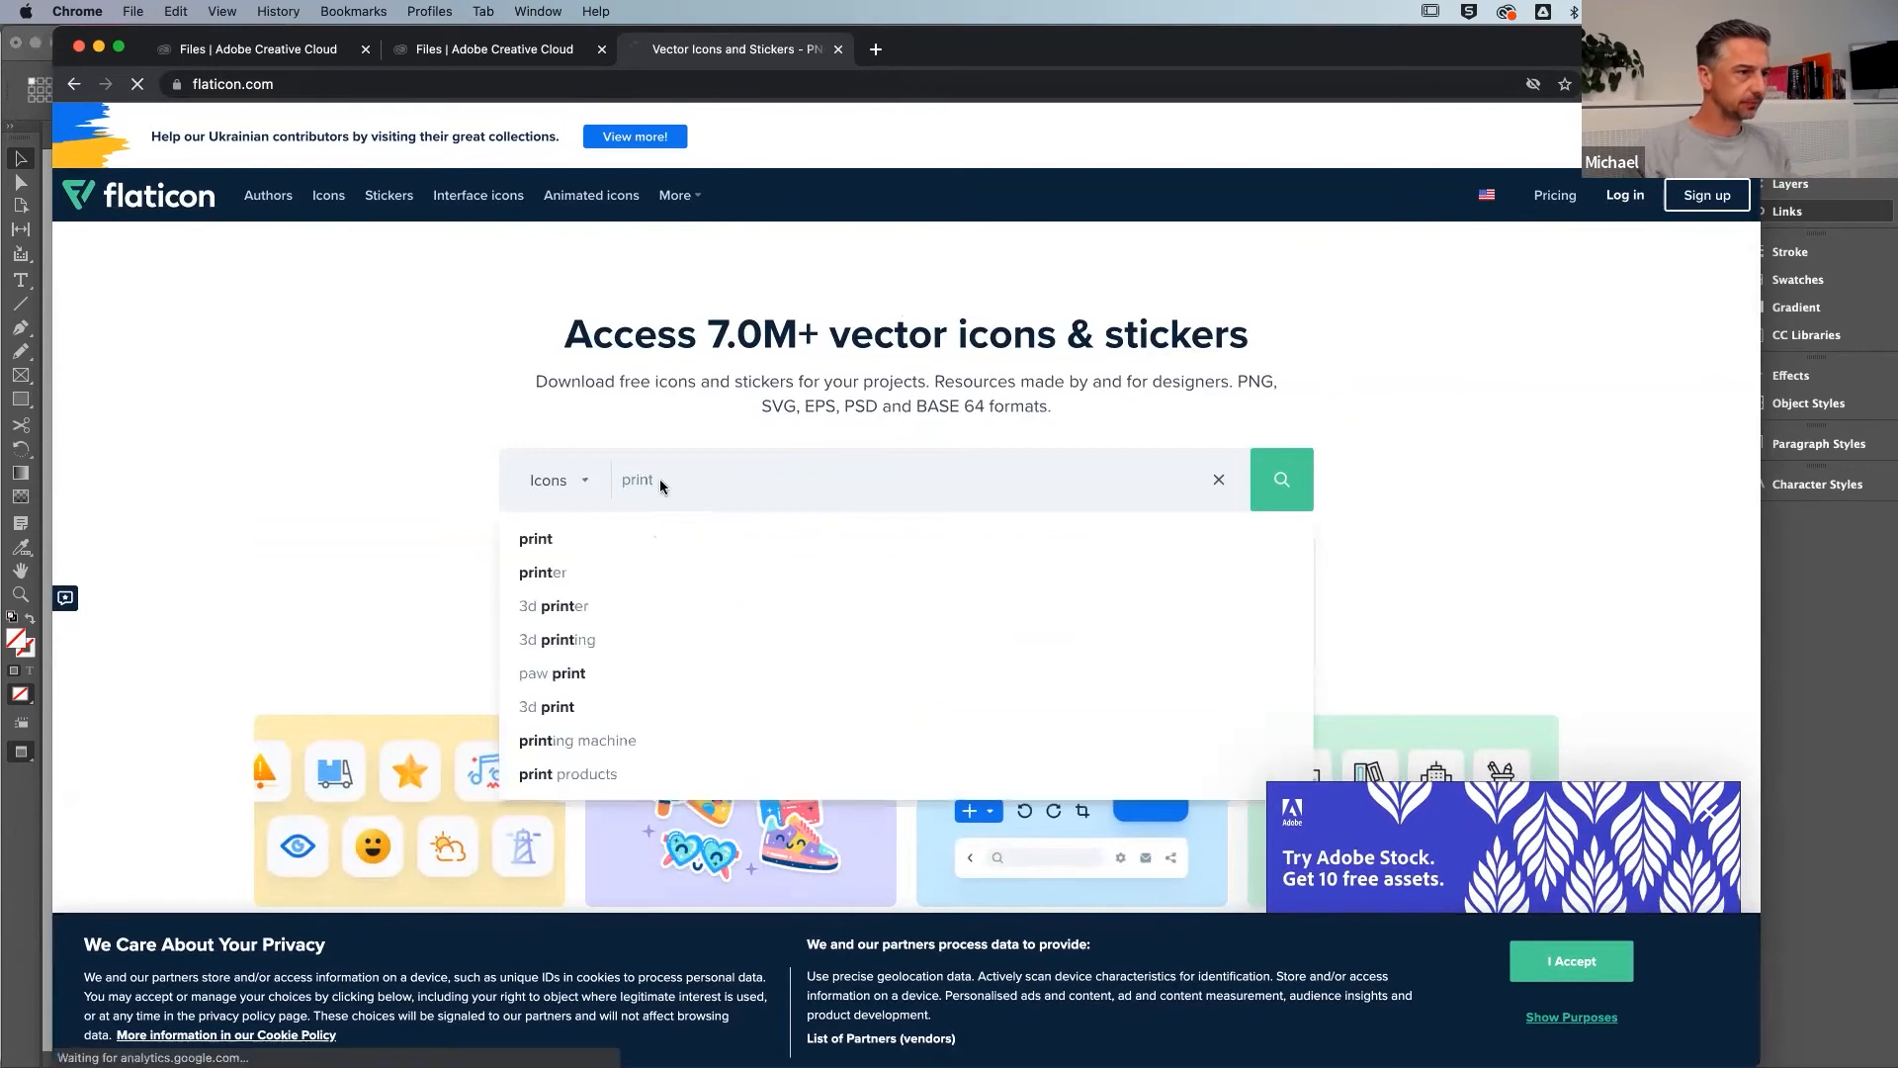
# Run the print search on Flaticon, open the blue printer icon and view its PNG size options, closing the Premium Subscription offer
pyautogui.press('Return')
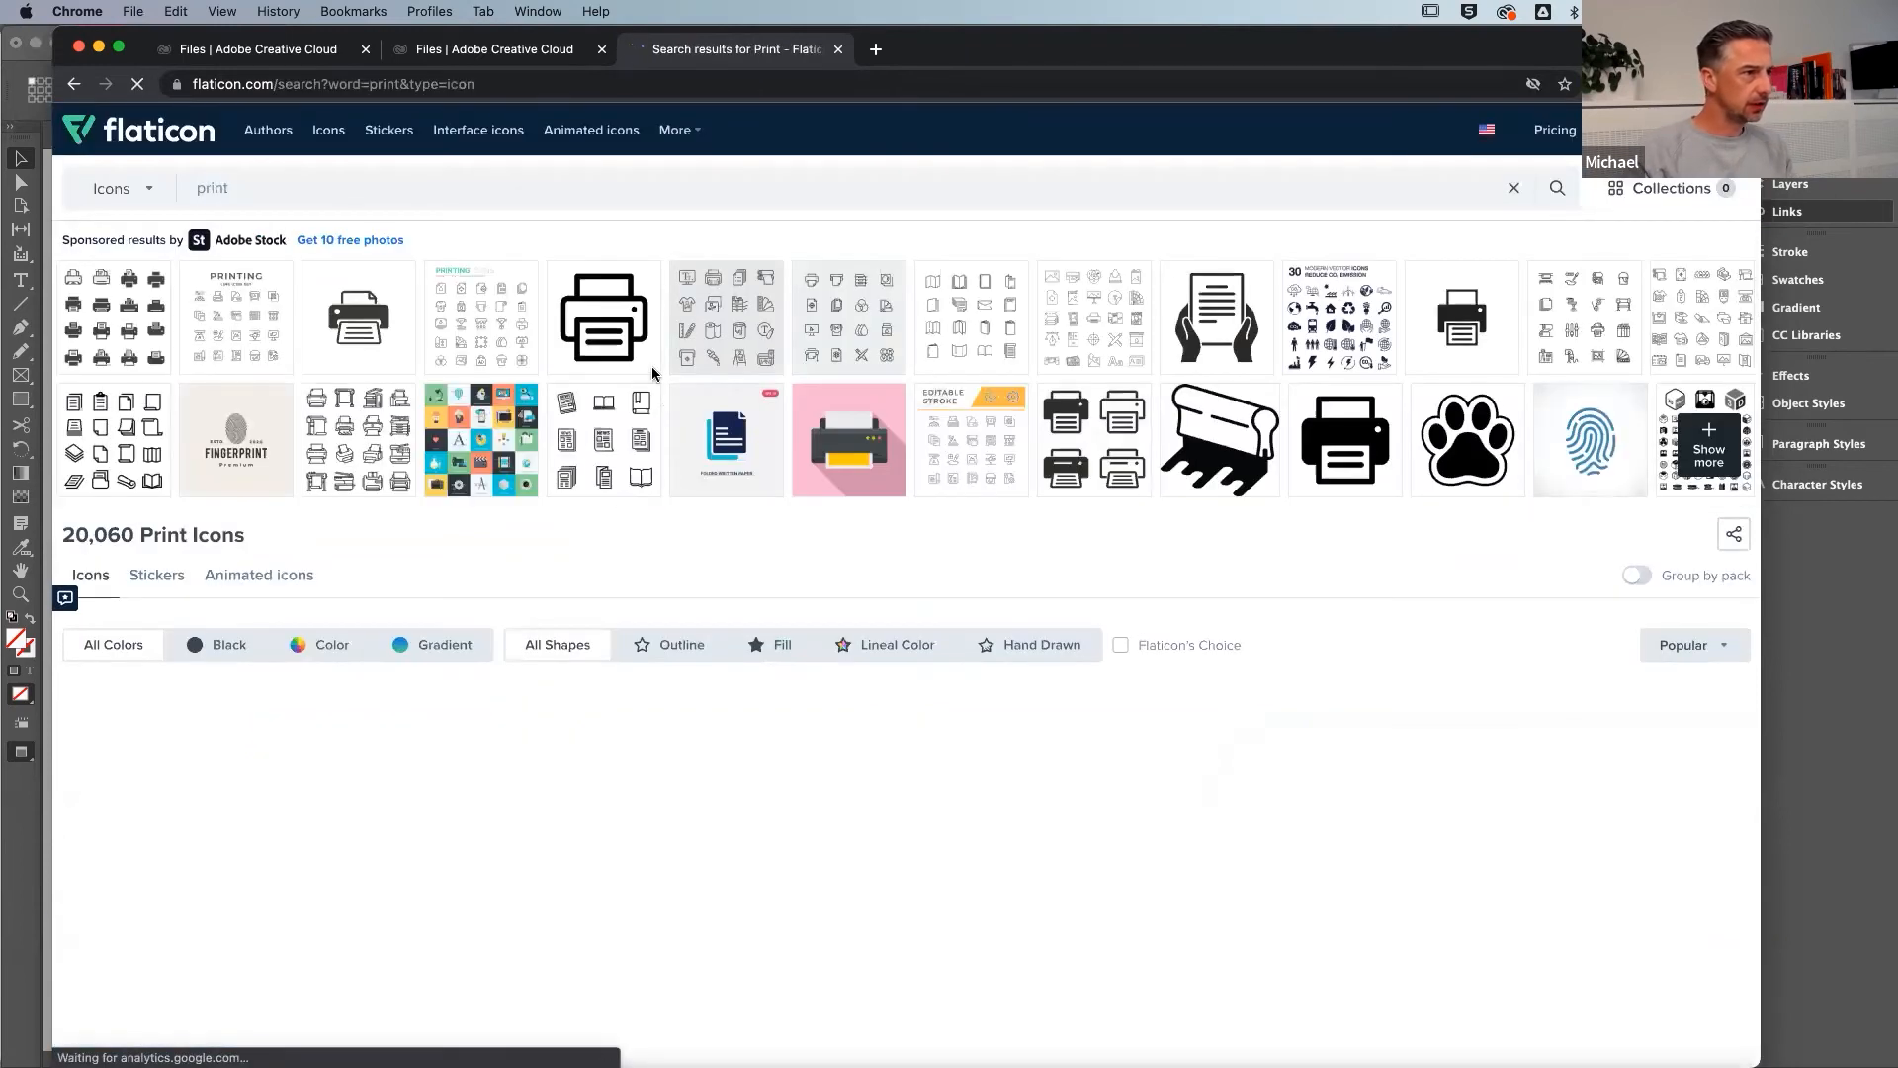
pyautogui.scroll(-5, 634, 465)
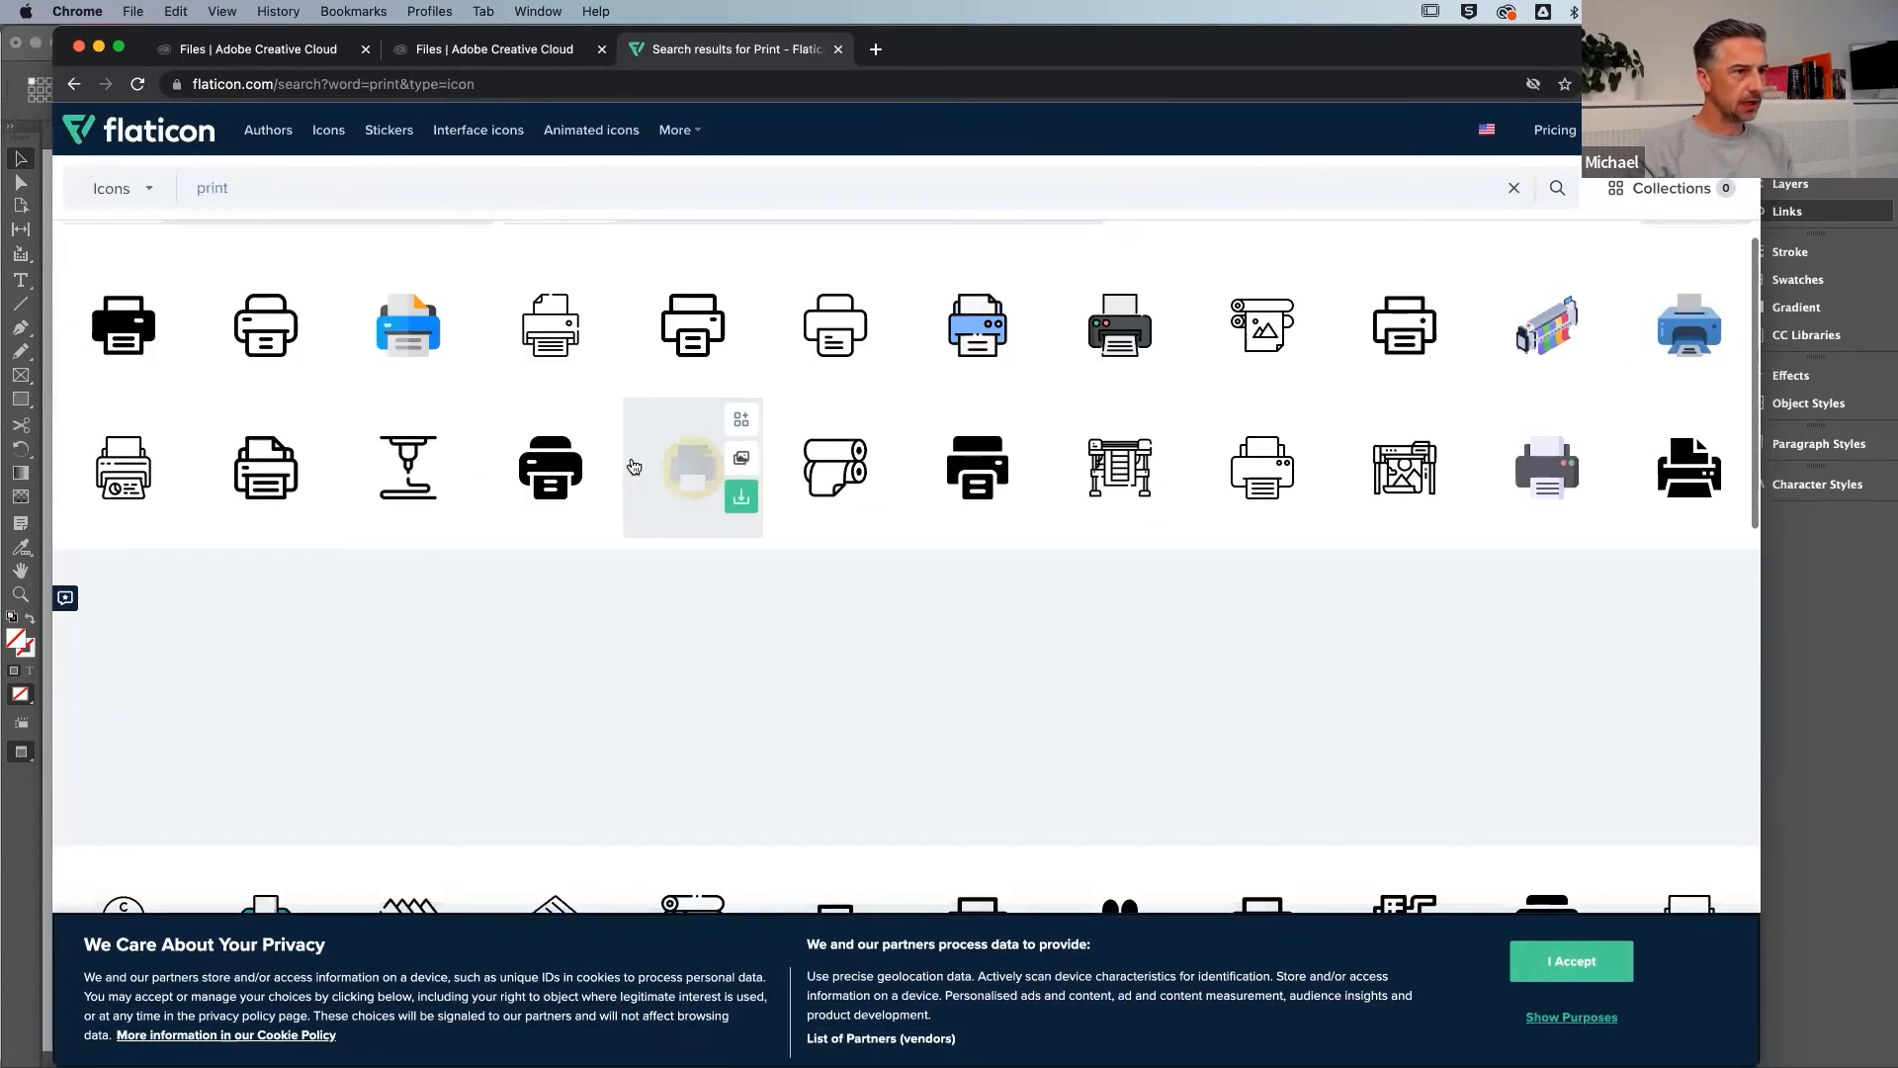
pyautogui.scroll(2, 634, 466)
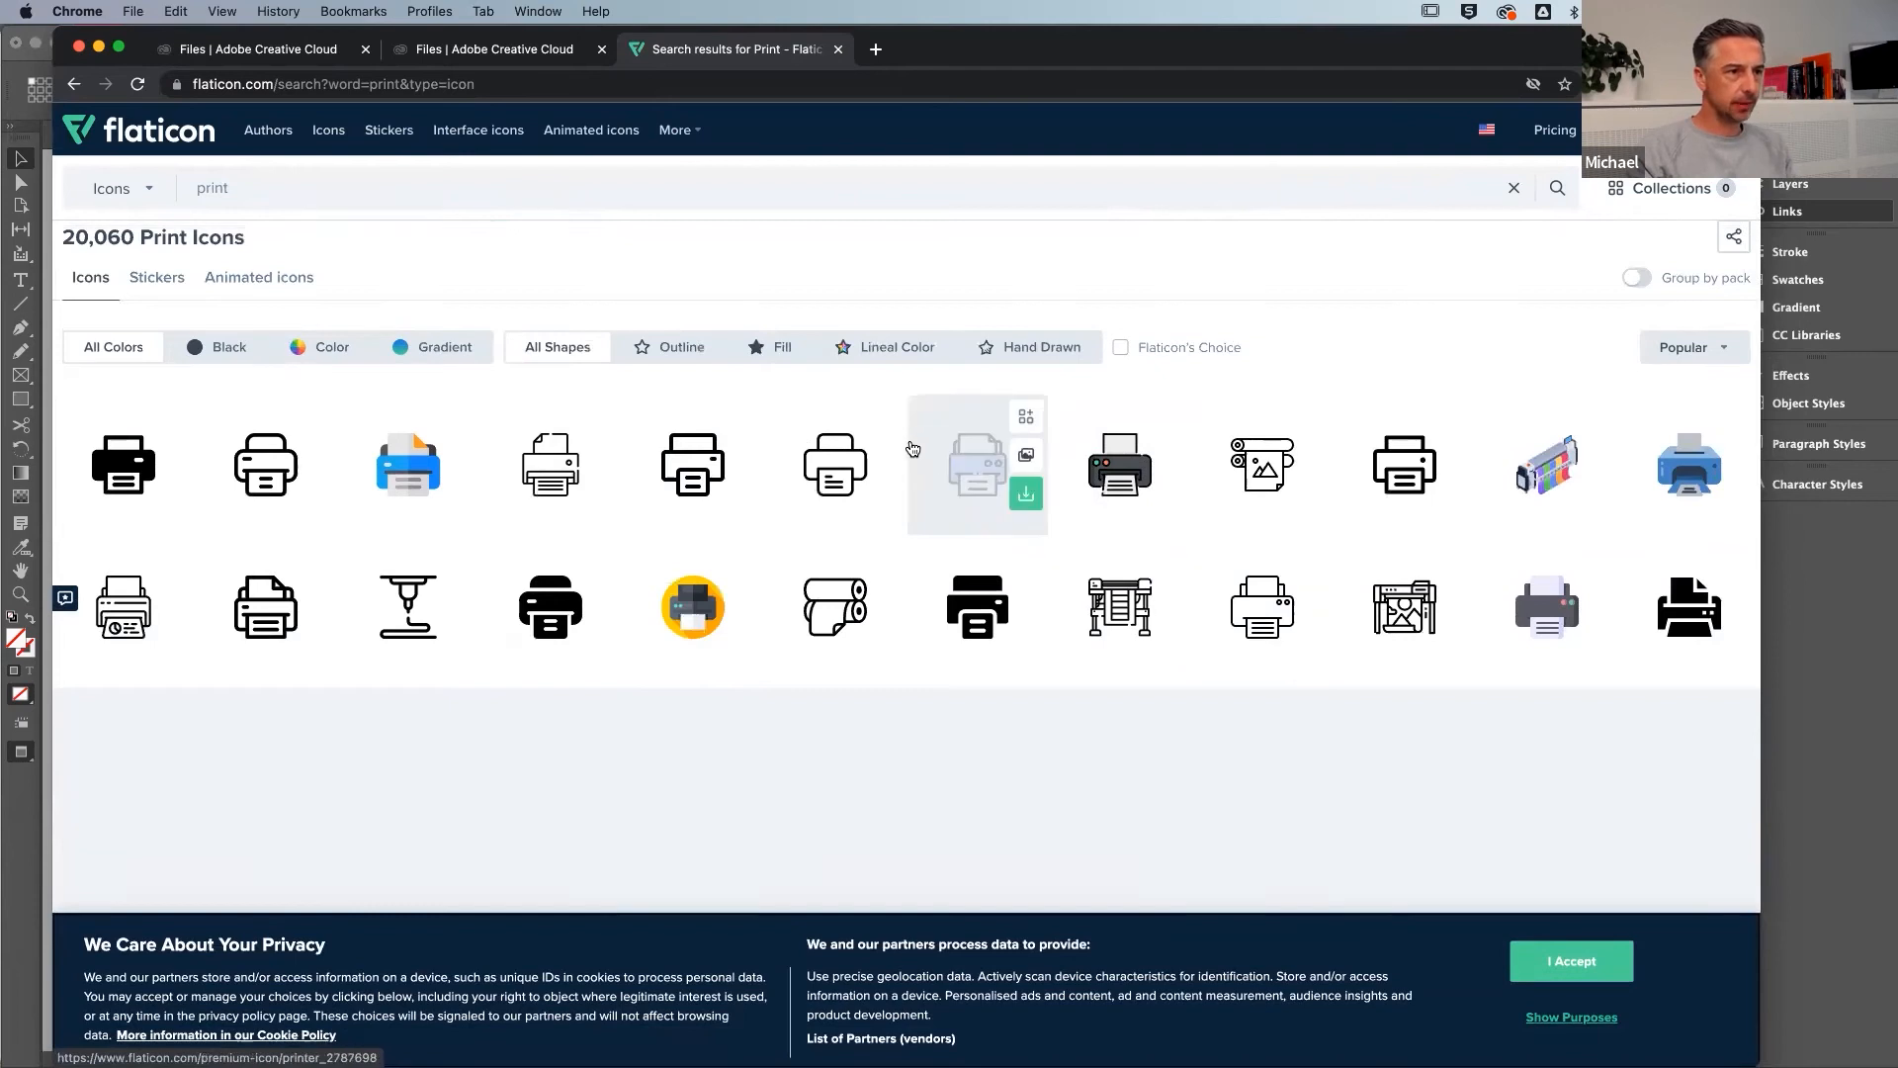
pyautogui.click(983, 484)
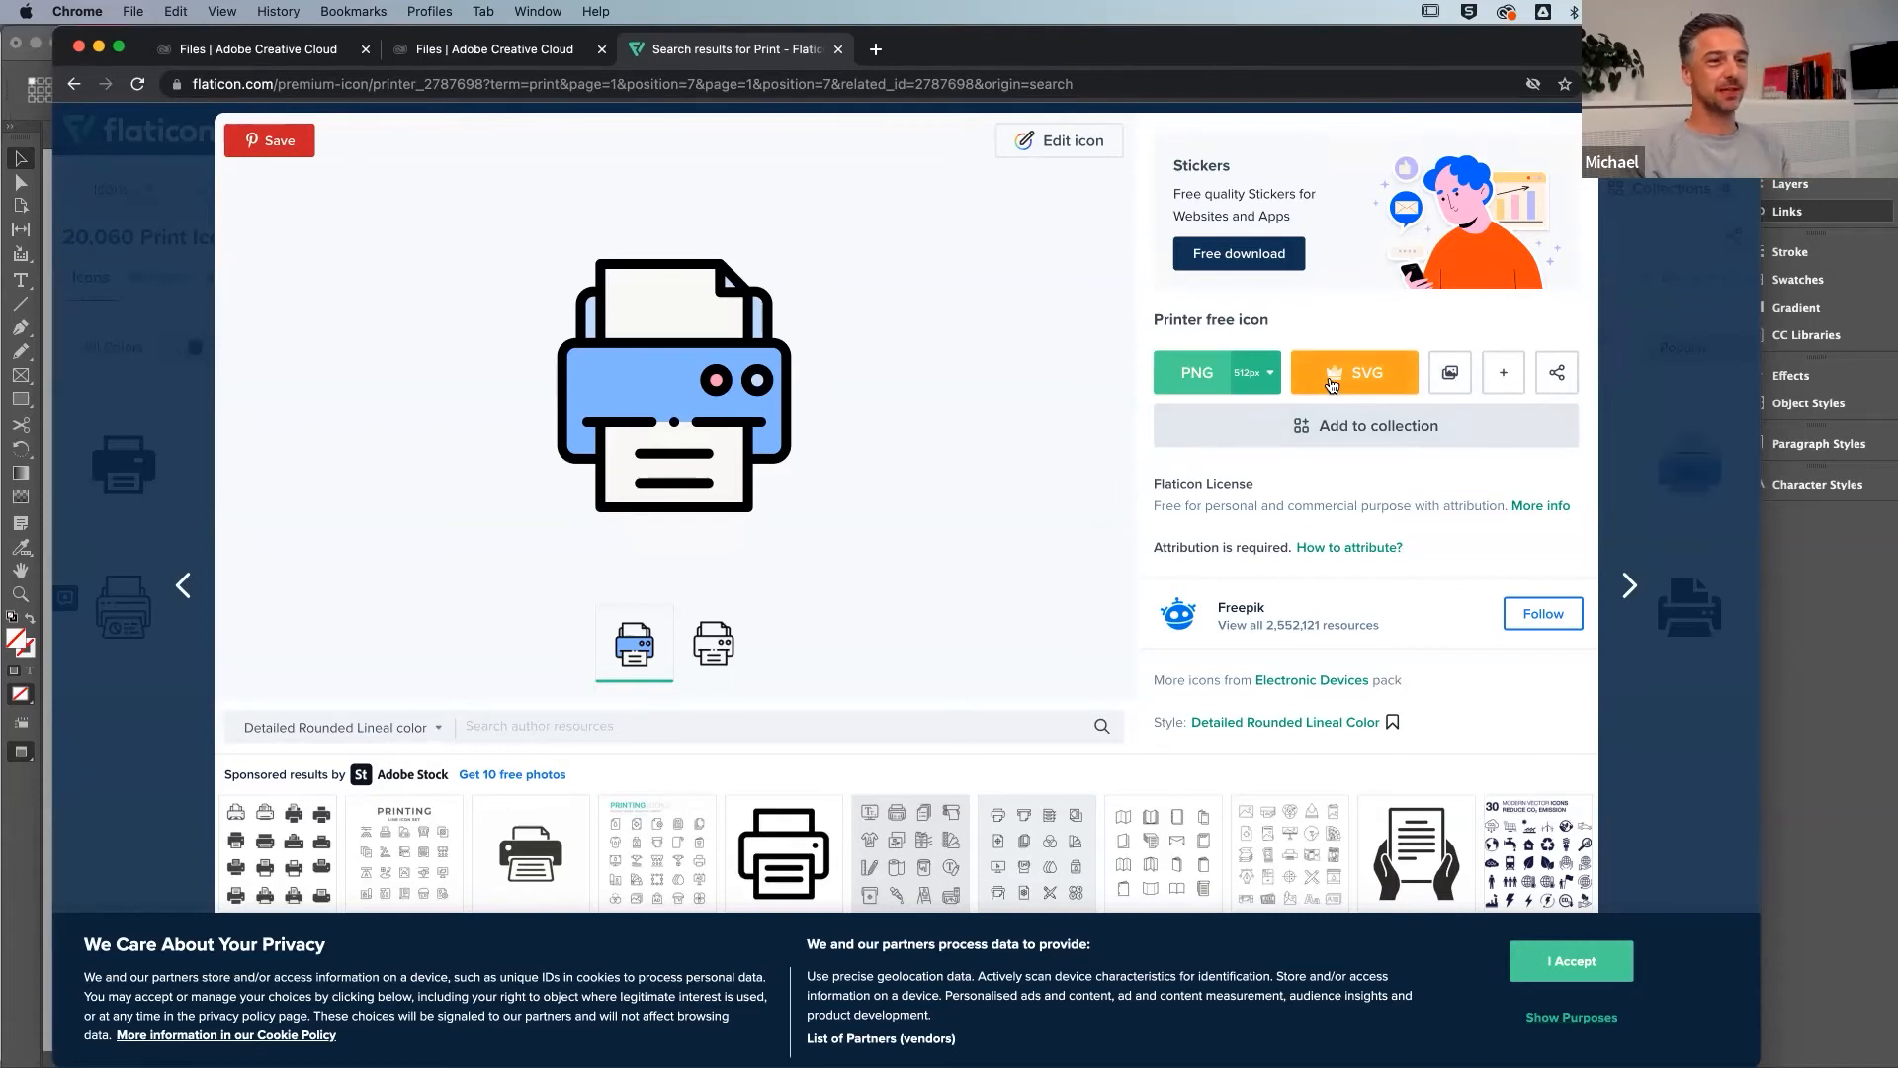
pyautogui.click(1274, 374)
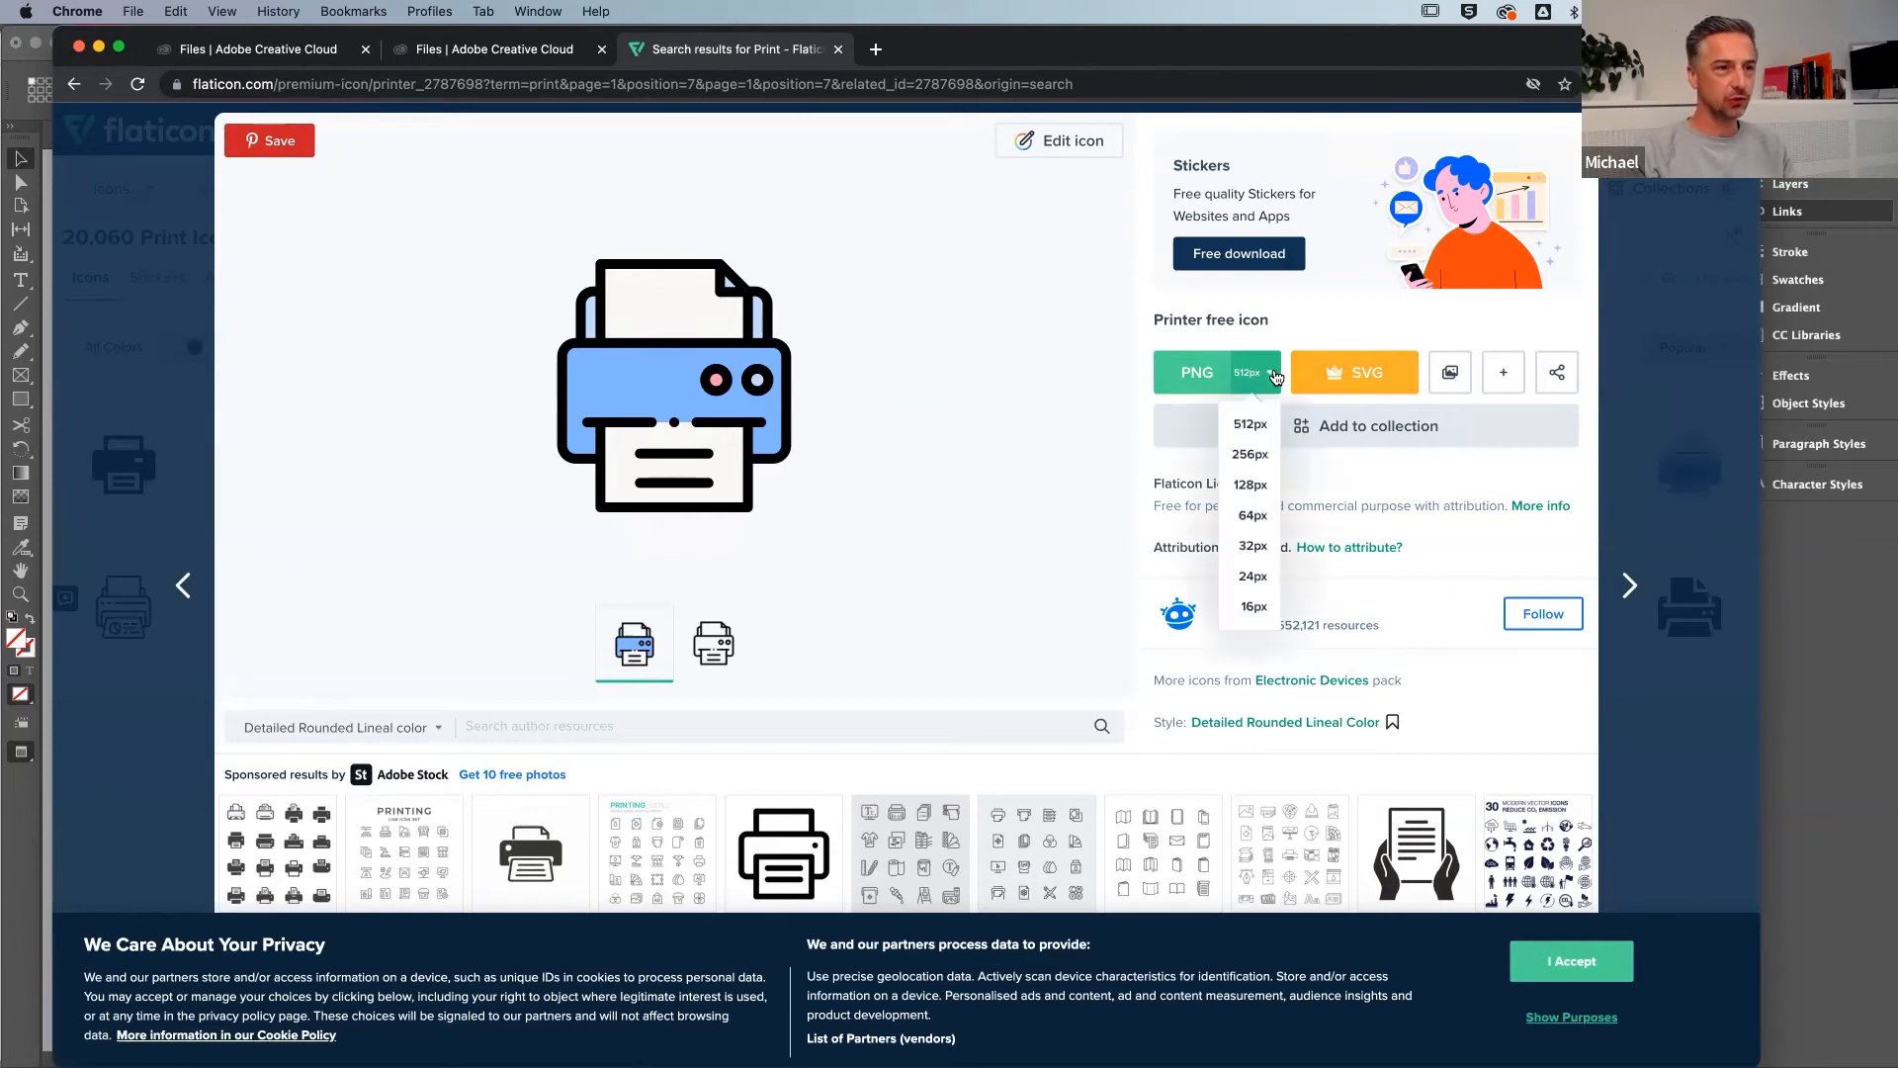
pyautogui.click(1352, 324)
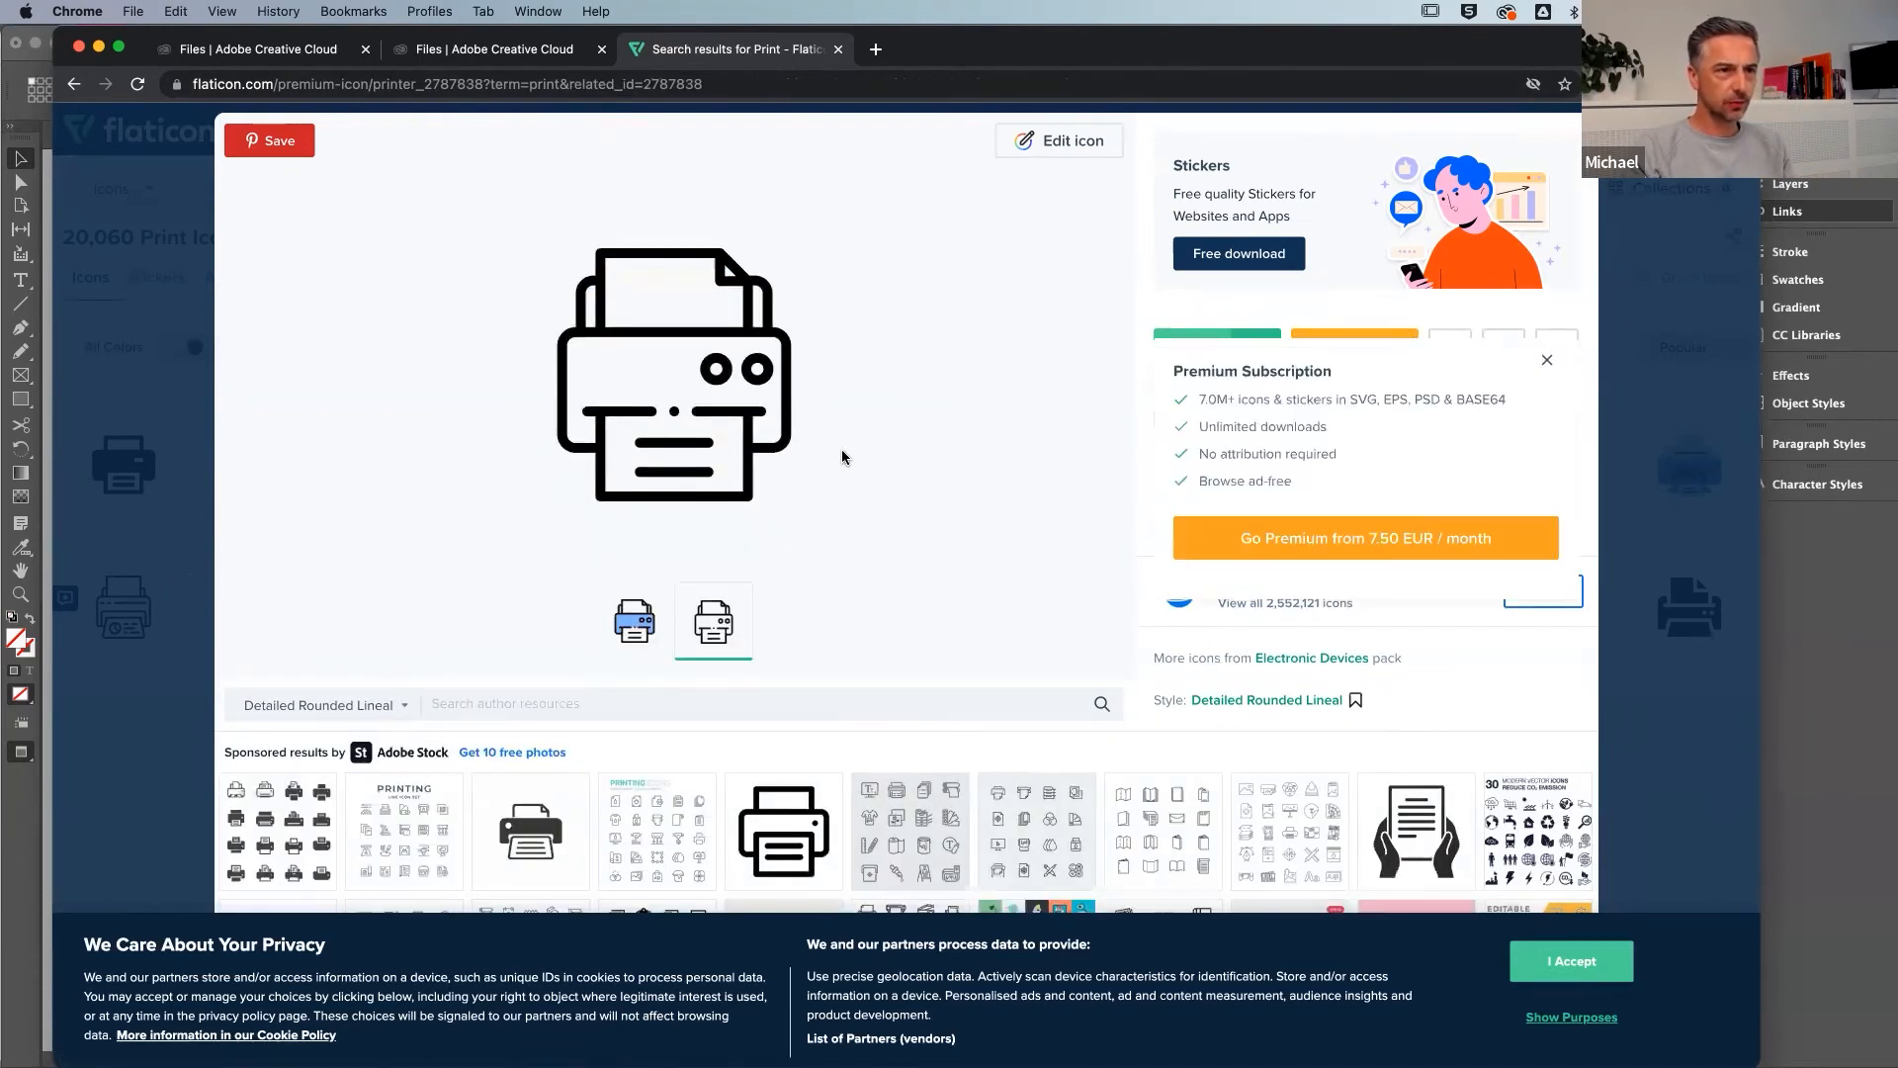
pyautogui.click(1548, 360)
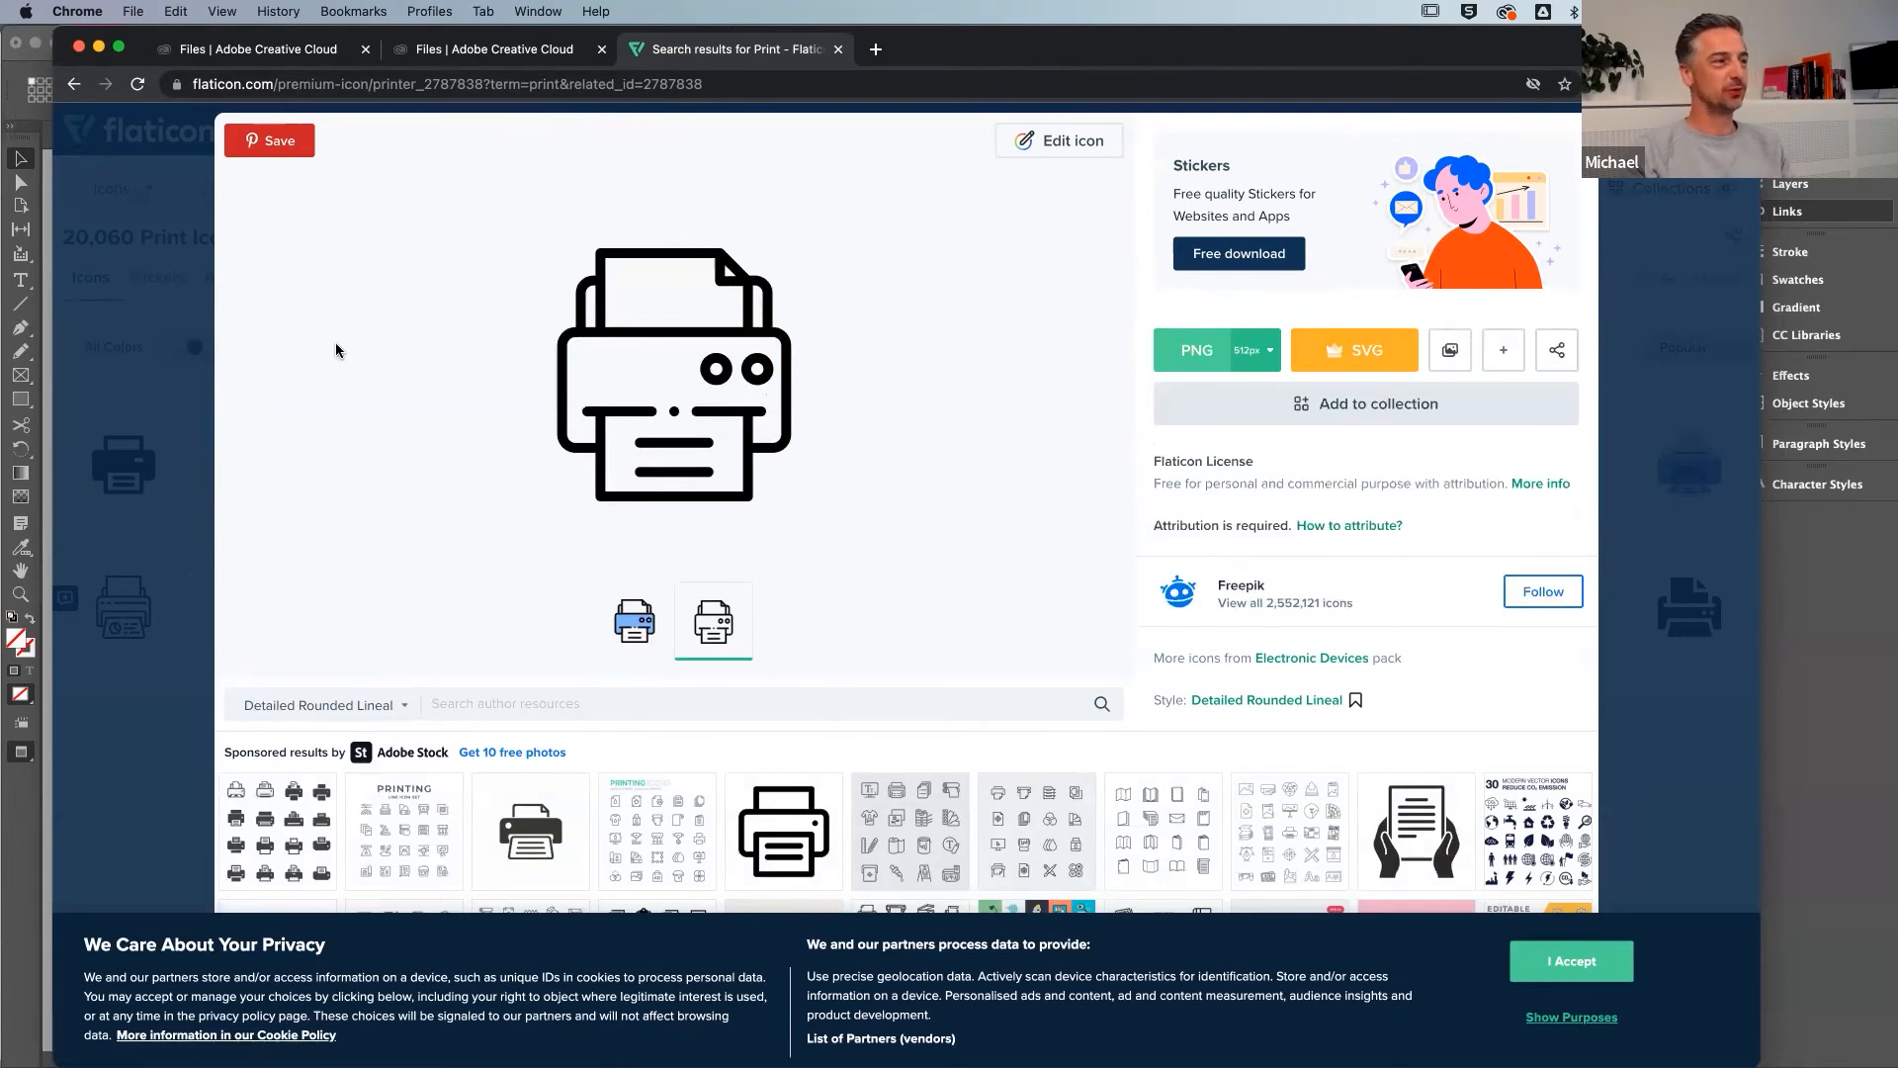
# Switch back to InDesign and move the Printdeal.be logo to X 60 px, Y 184,538 px, leaving it deselected
pyautogui.press('super+Tab')
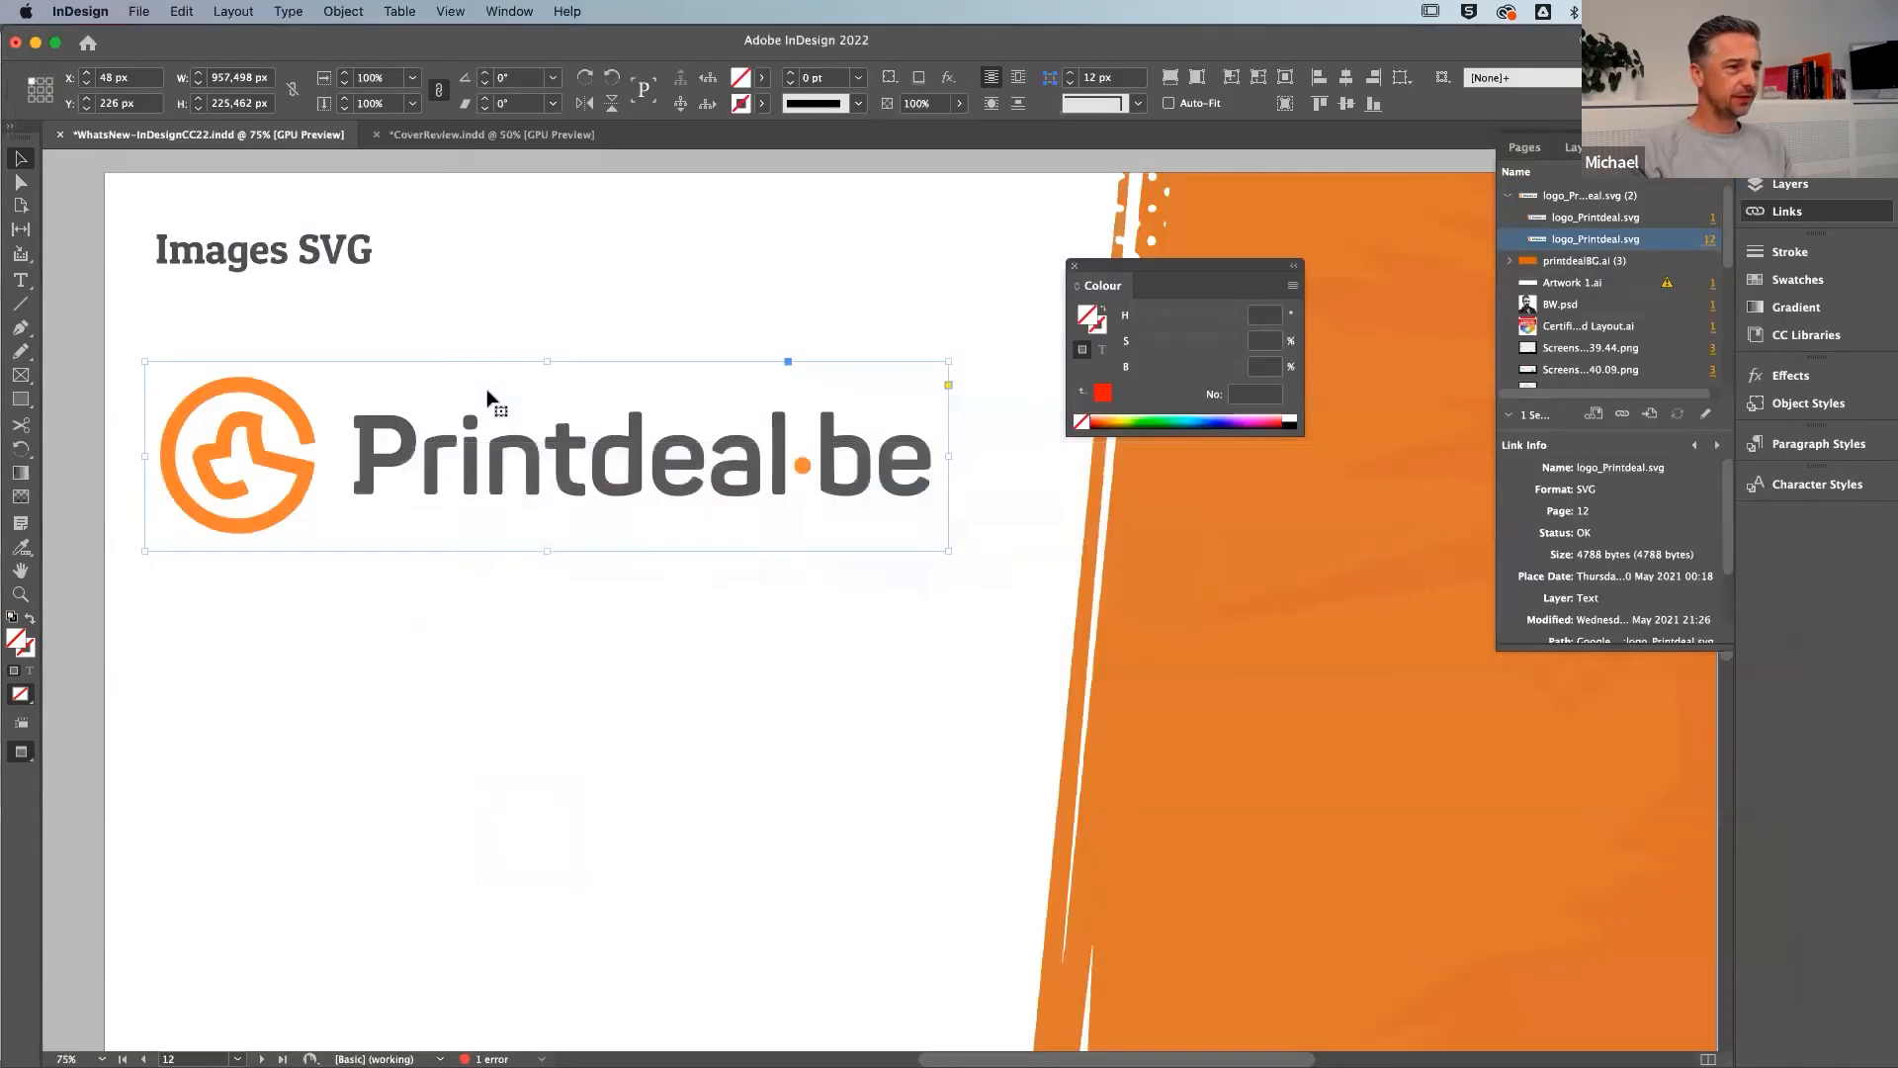
pyautogui.click(547, 457)
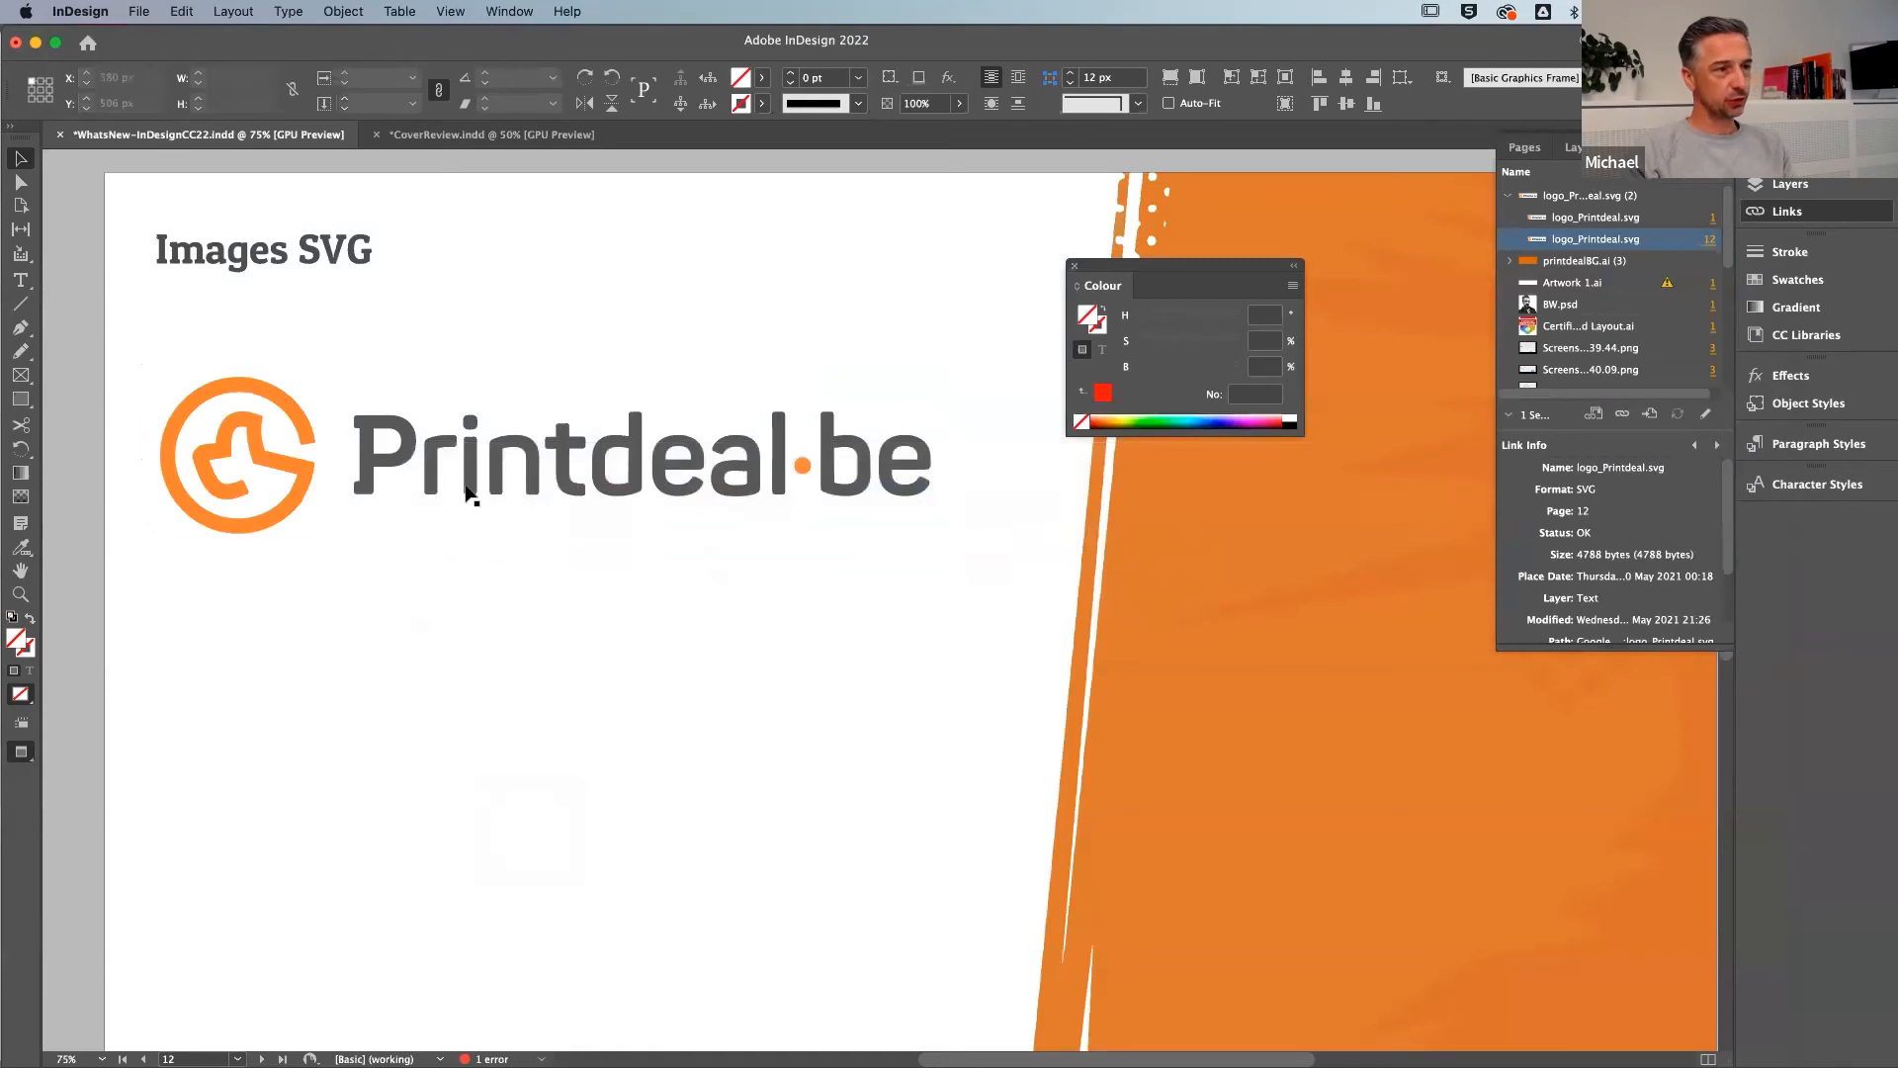
pyautogui.moveTo(474, 478); pyautogui.dragTo(486, 428)
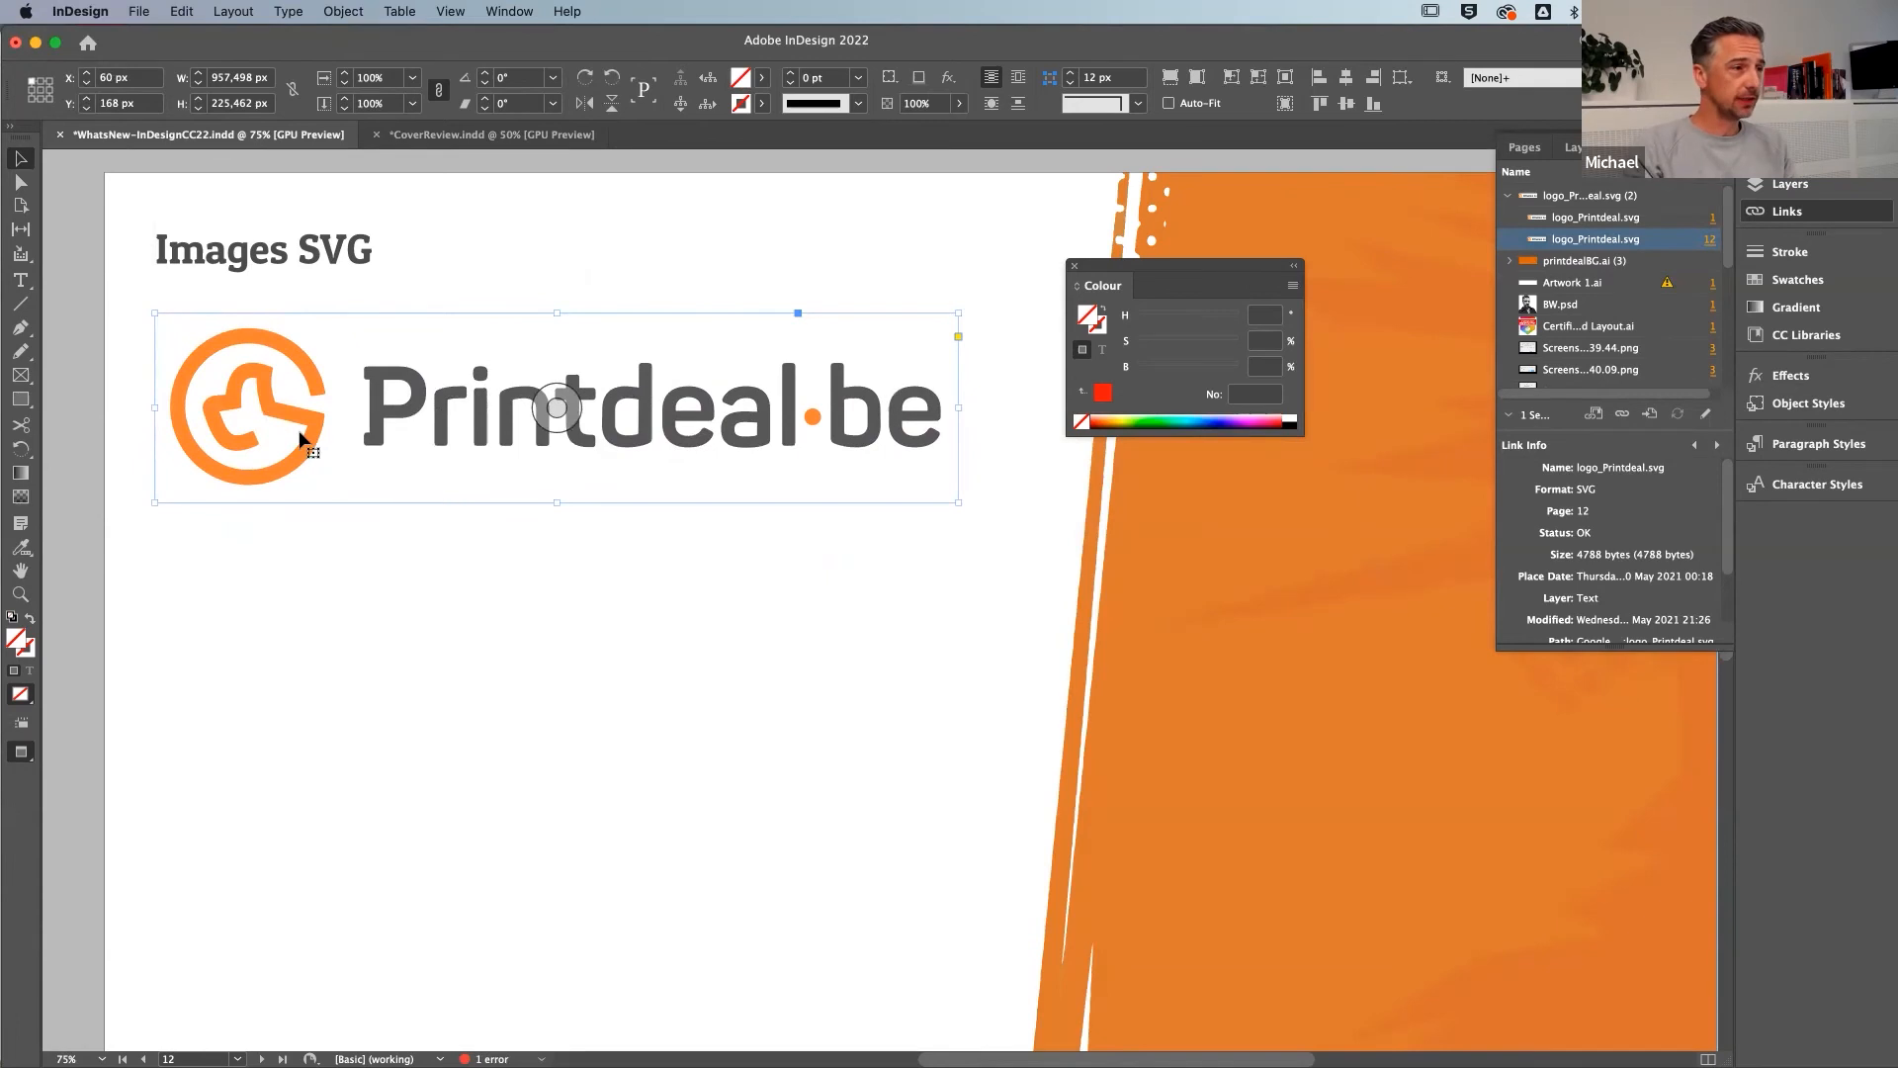
pyautogui.moveTo(305, 439)
pyautogui.mouseDown()
pyautogui.moveTo(310, 389)
pyautogui.moveTo(313, 426)
pyautogui.mouseUp()
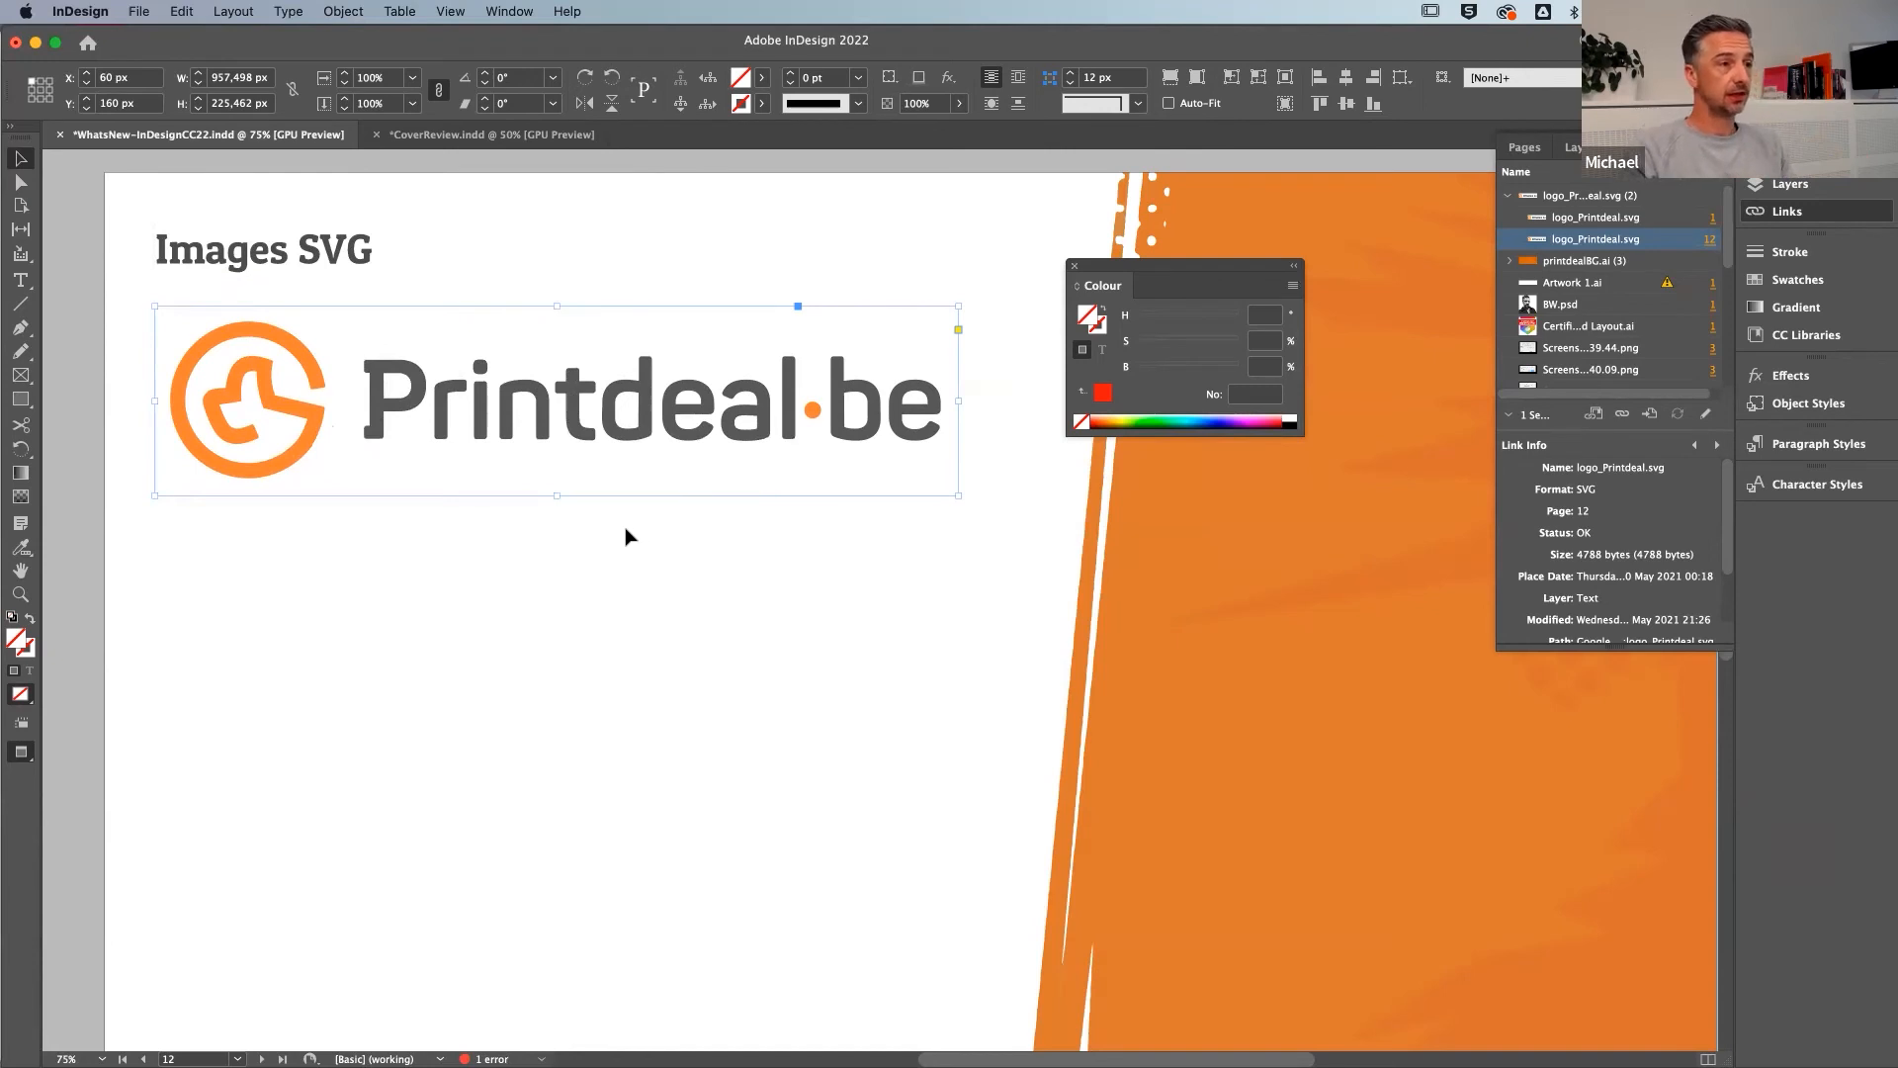
pyautogui.click(398, 539)
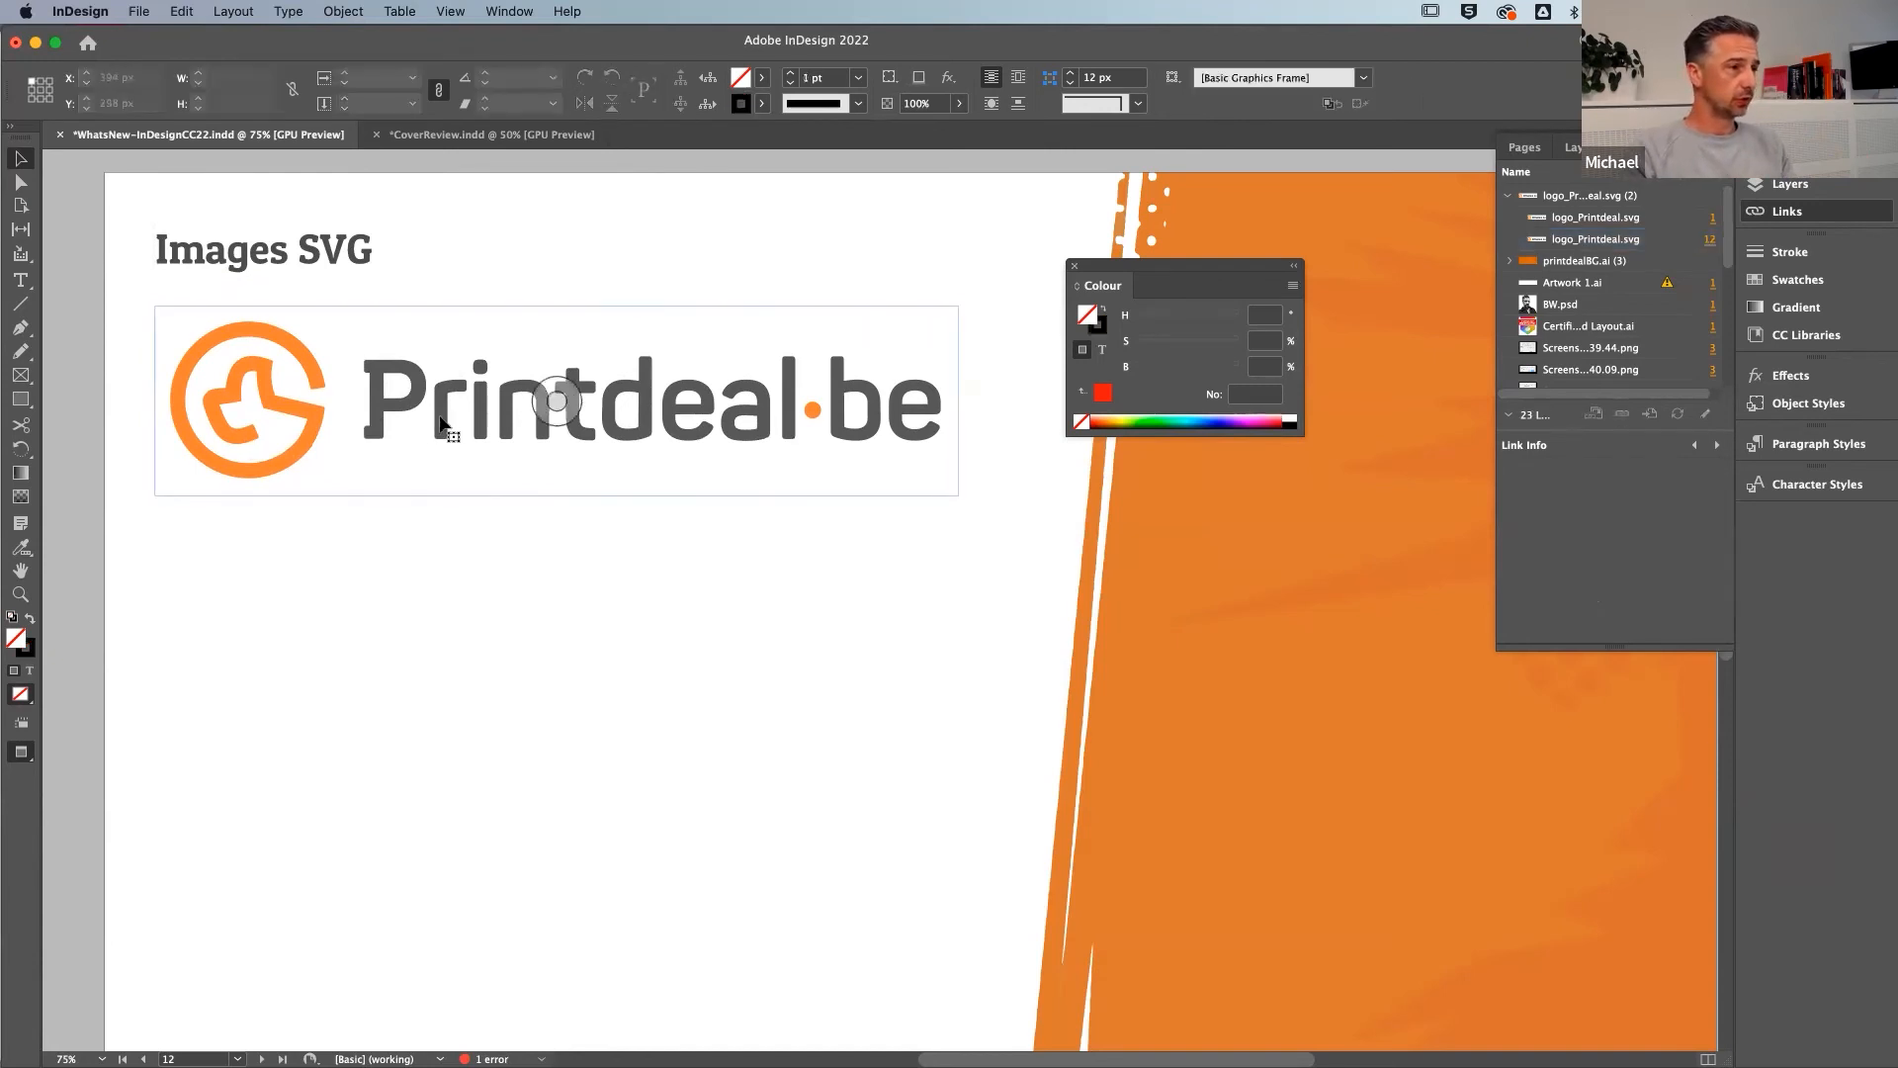
pyautogui.click(435, 423)
pyautogui.moveTo(376, 431); pyautogui.dragTo(376, 432)
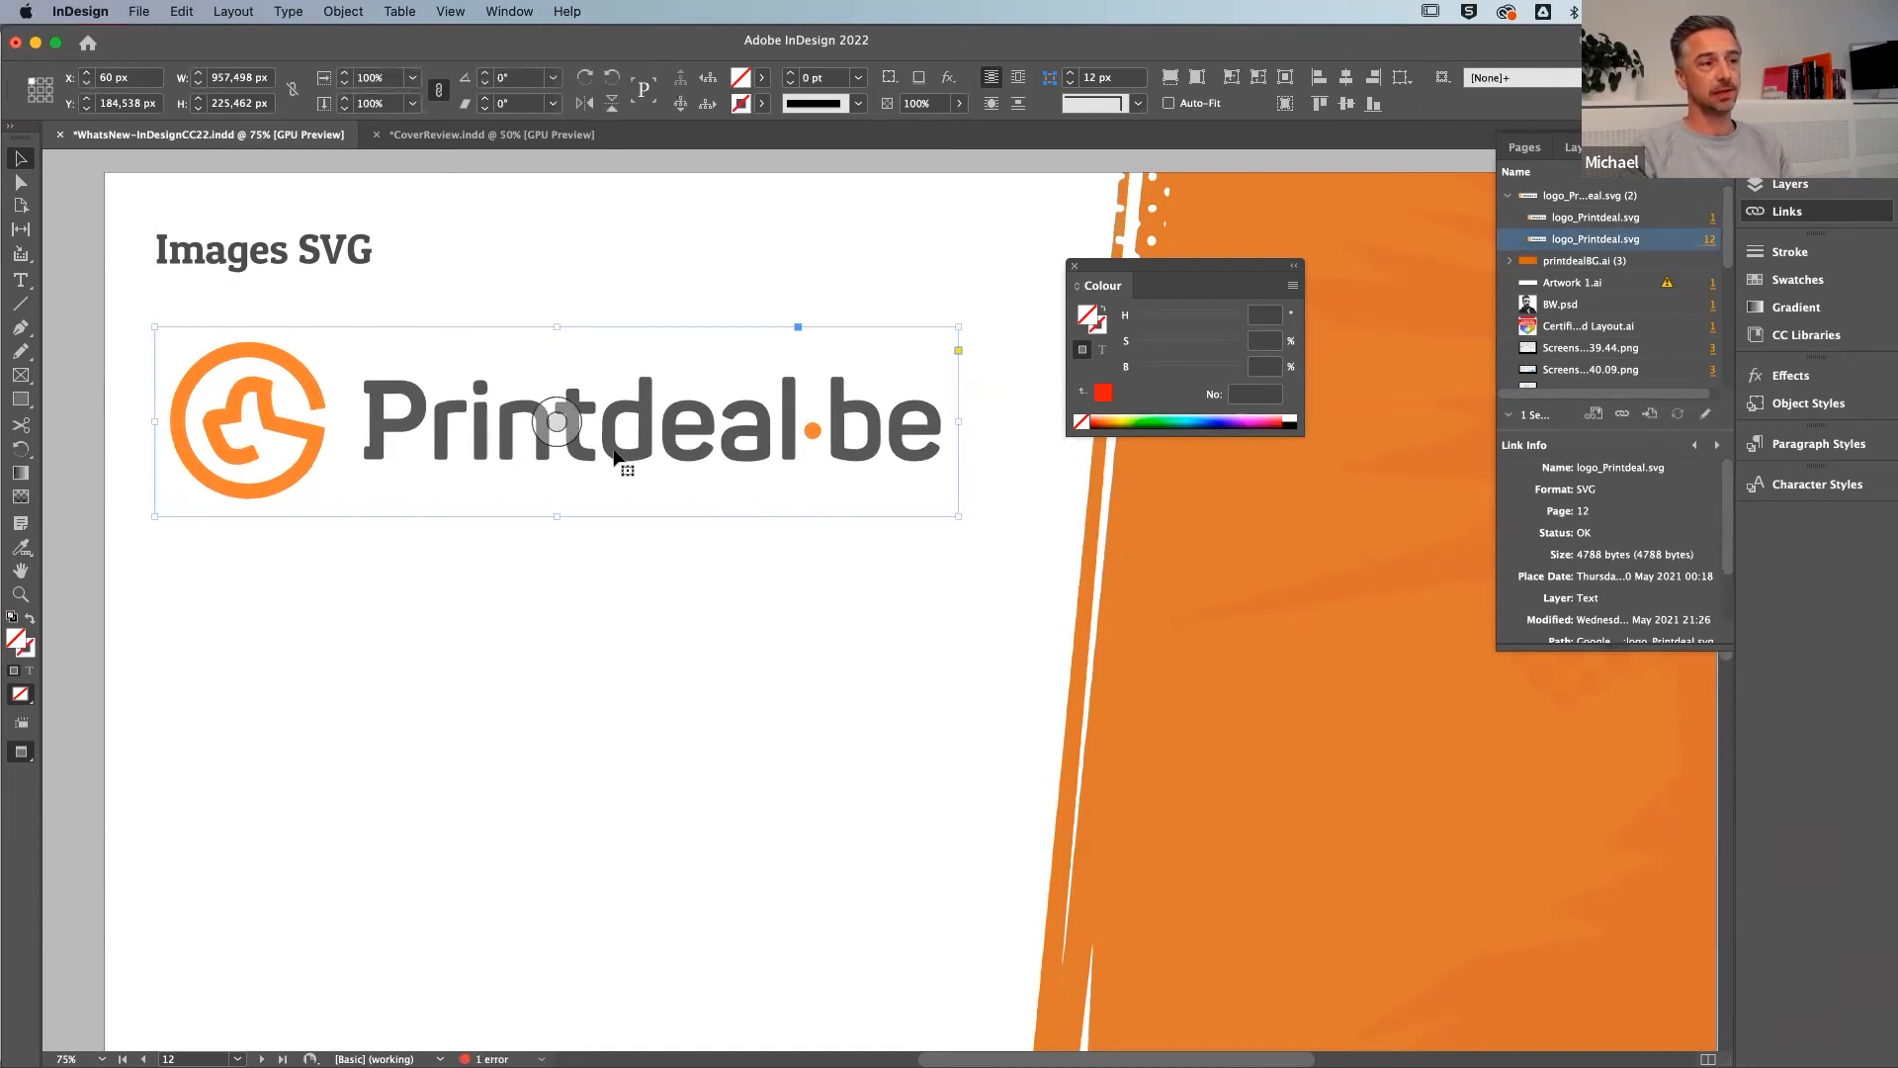
pyautogui.click(402, 661)
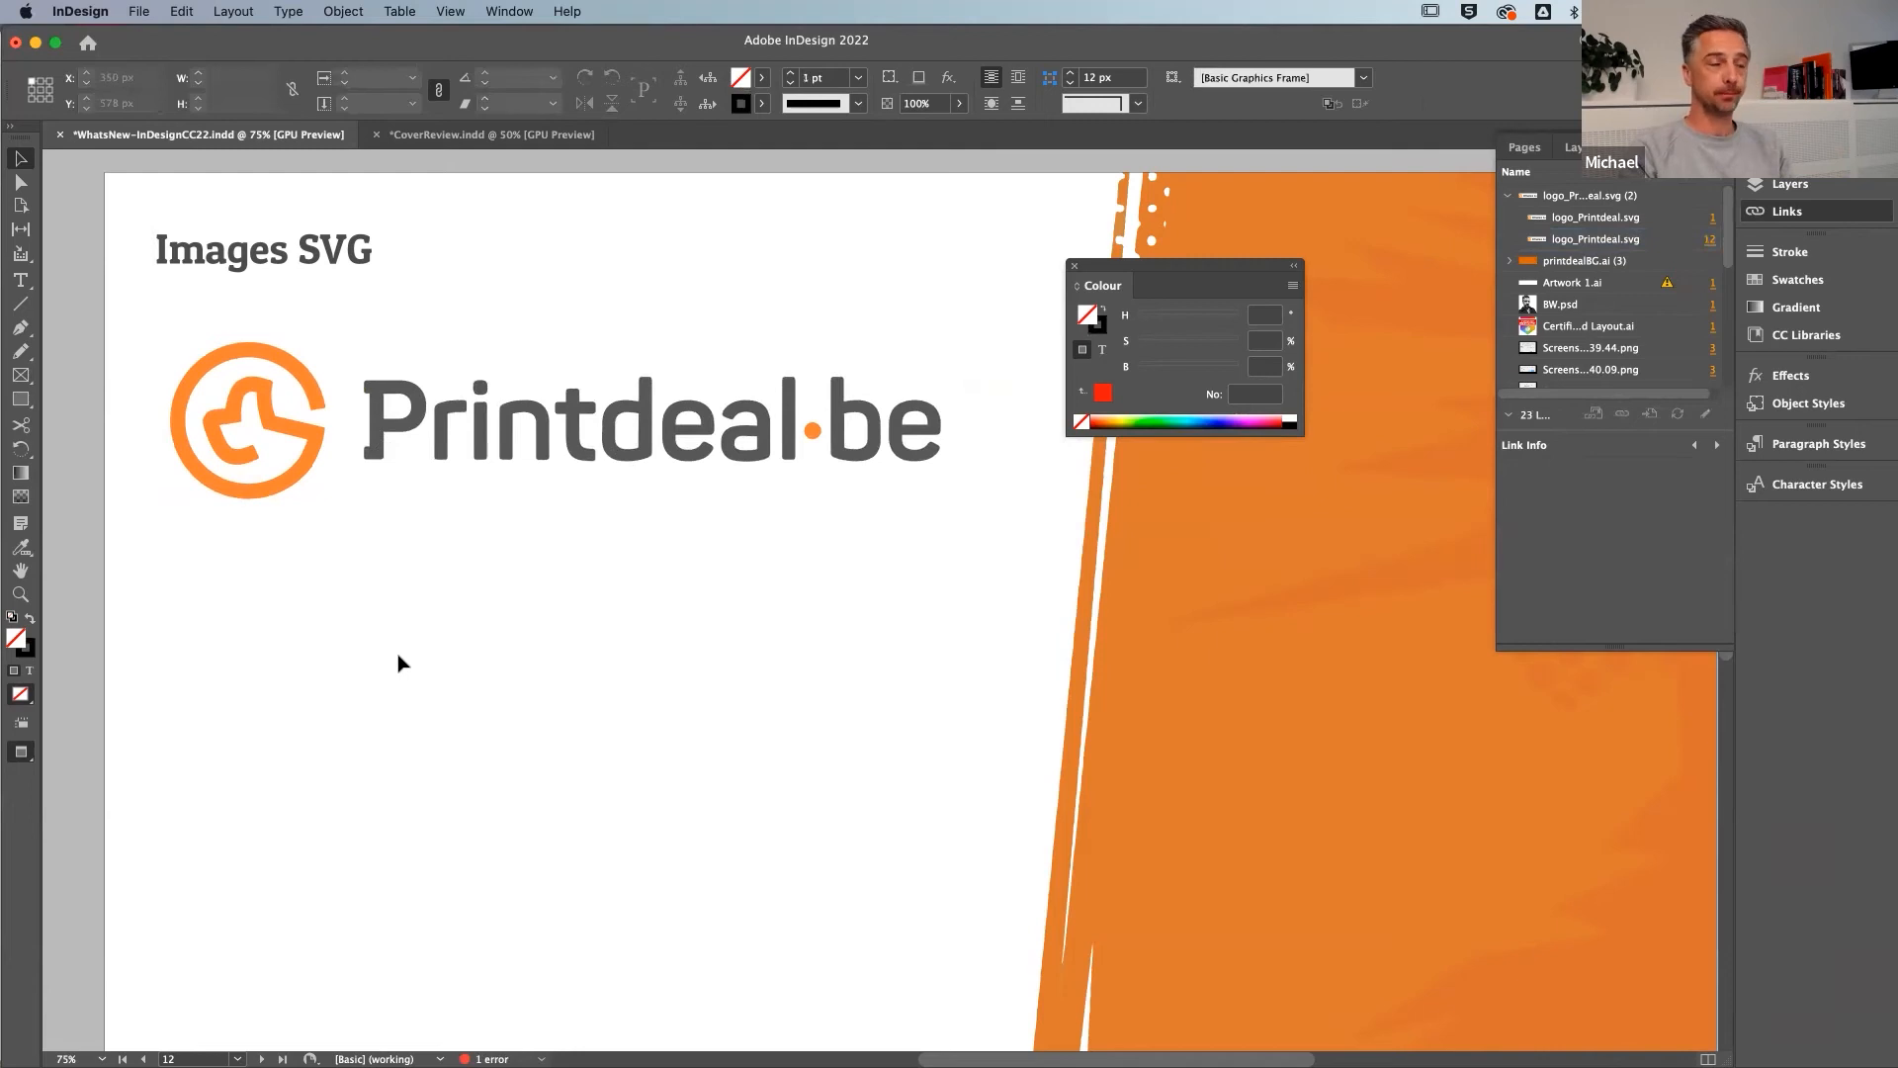
# Go to page 13, "Community scripts", and look over its three columns of text with nothing selected
pyautogui.scroll(-4, 606, 678)
pyautogui.scroll(2, 605, 674)
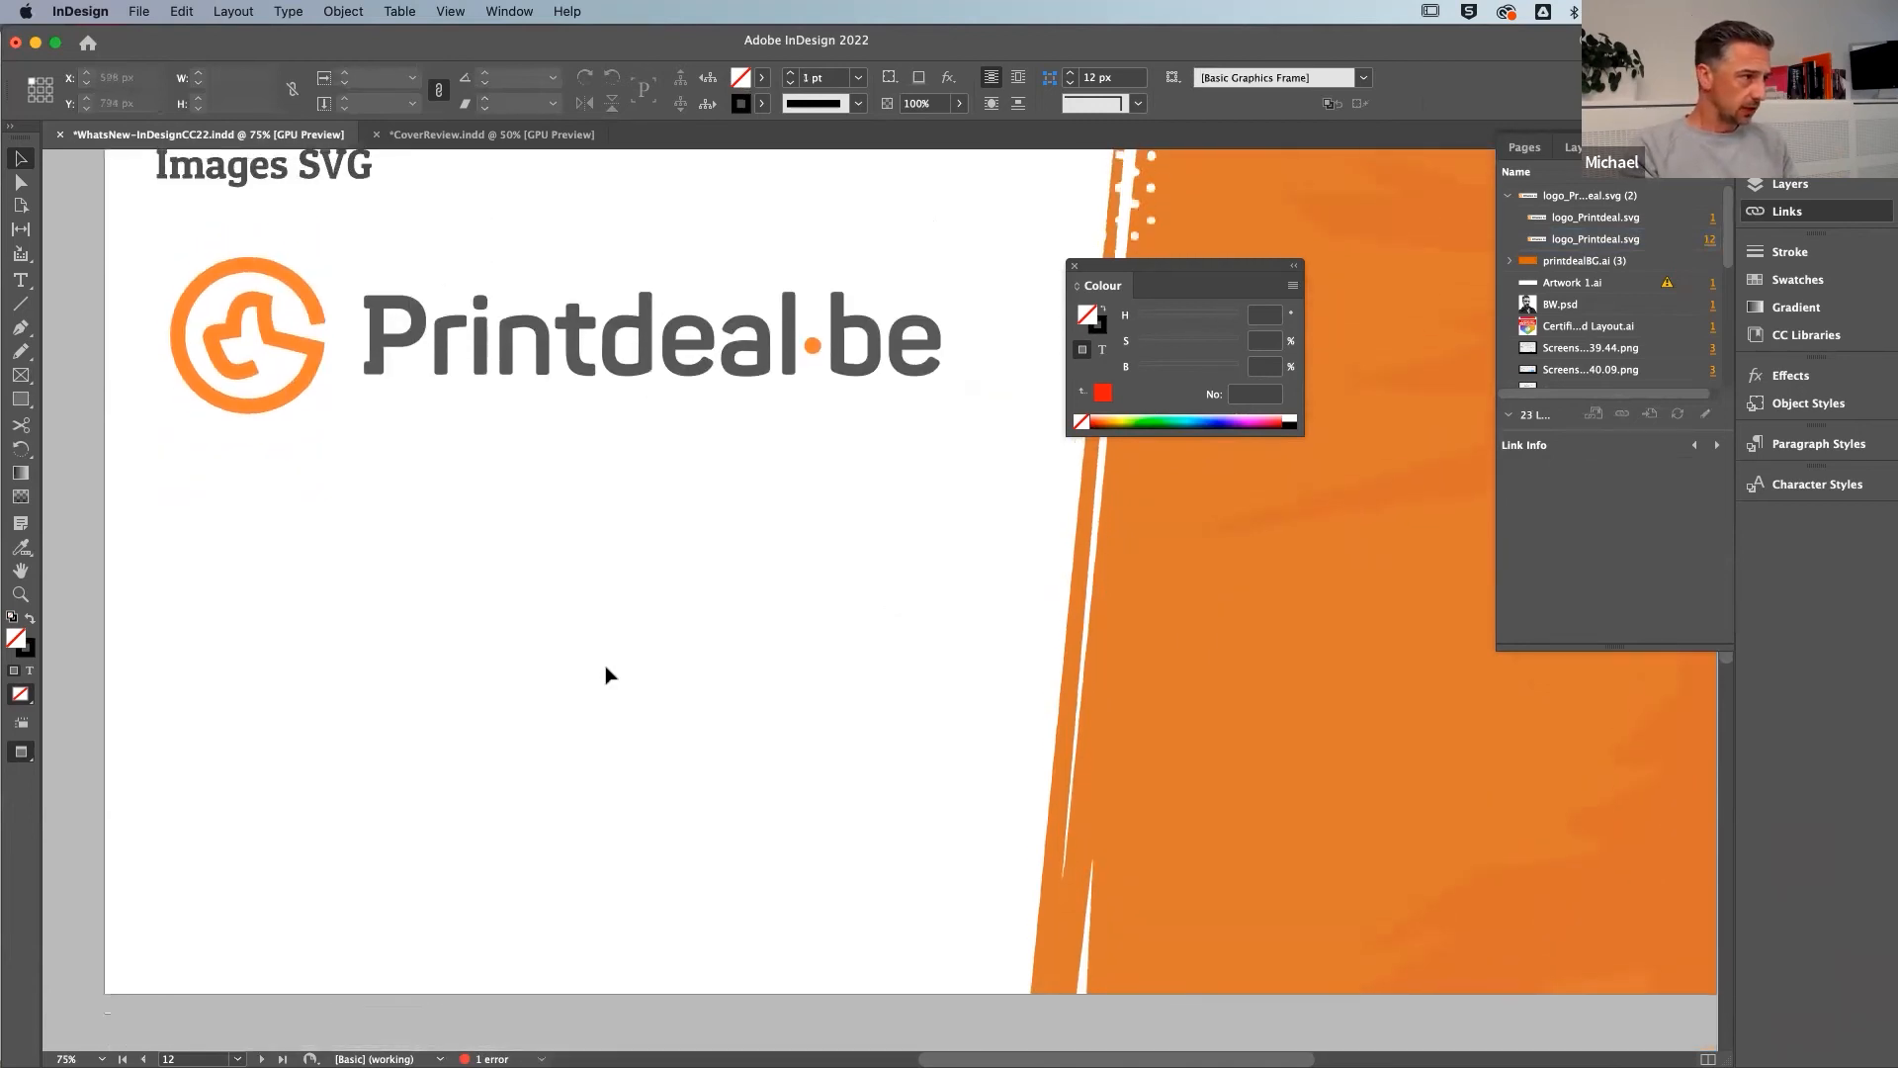
pyautogui.scroll(-10, 605, 674)
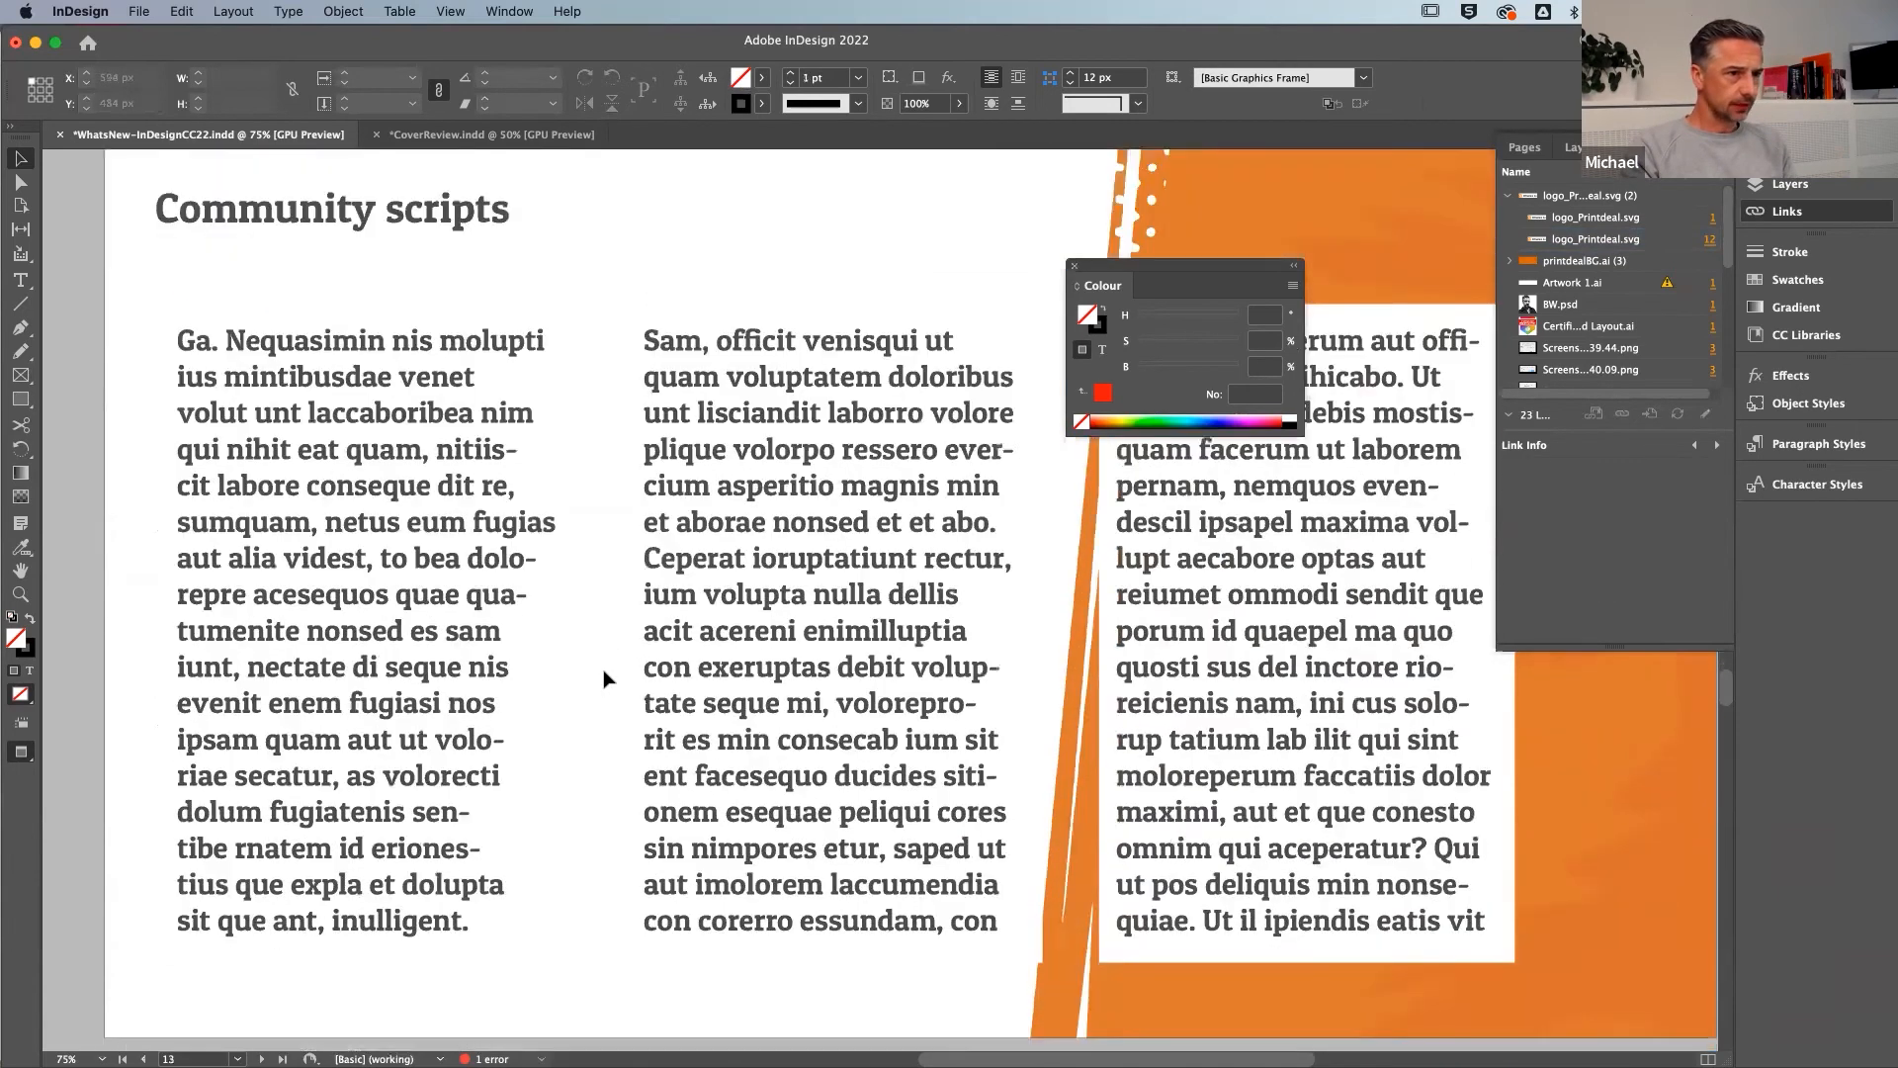
pyautogui.scroll(-3, 605, 676)
pyautogui.scroll(4, 605, 676)
pyautogui.click(346, 513)
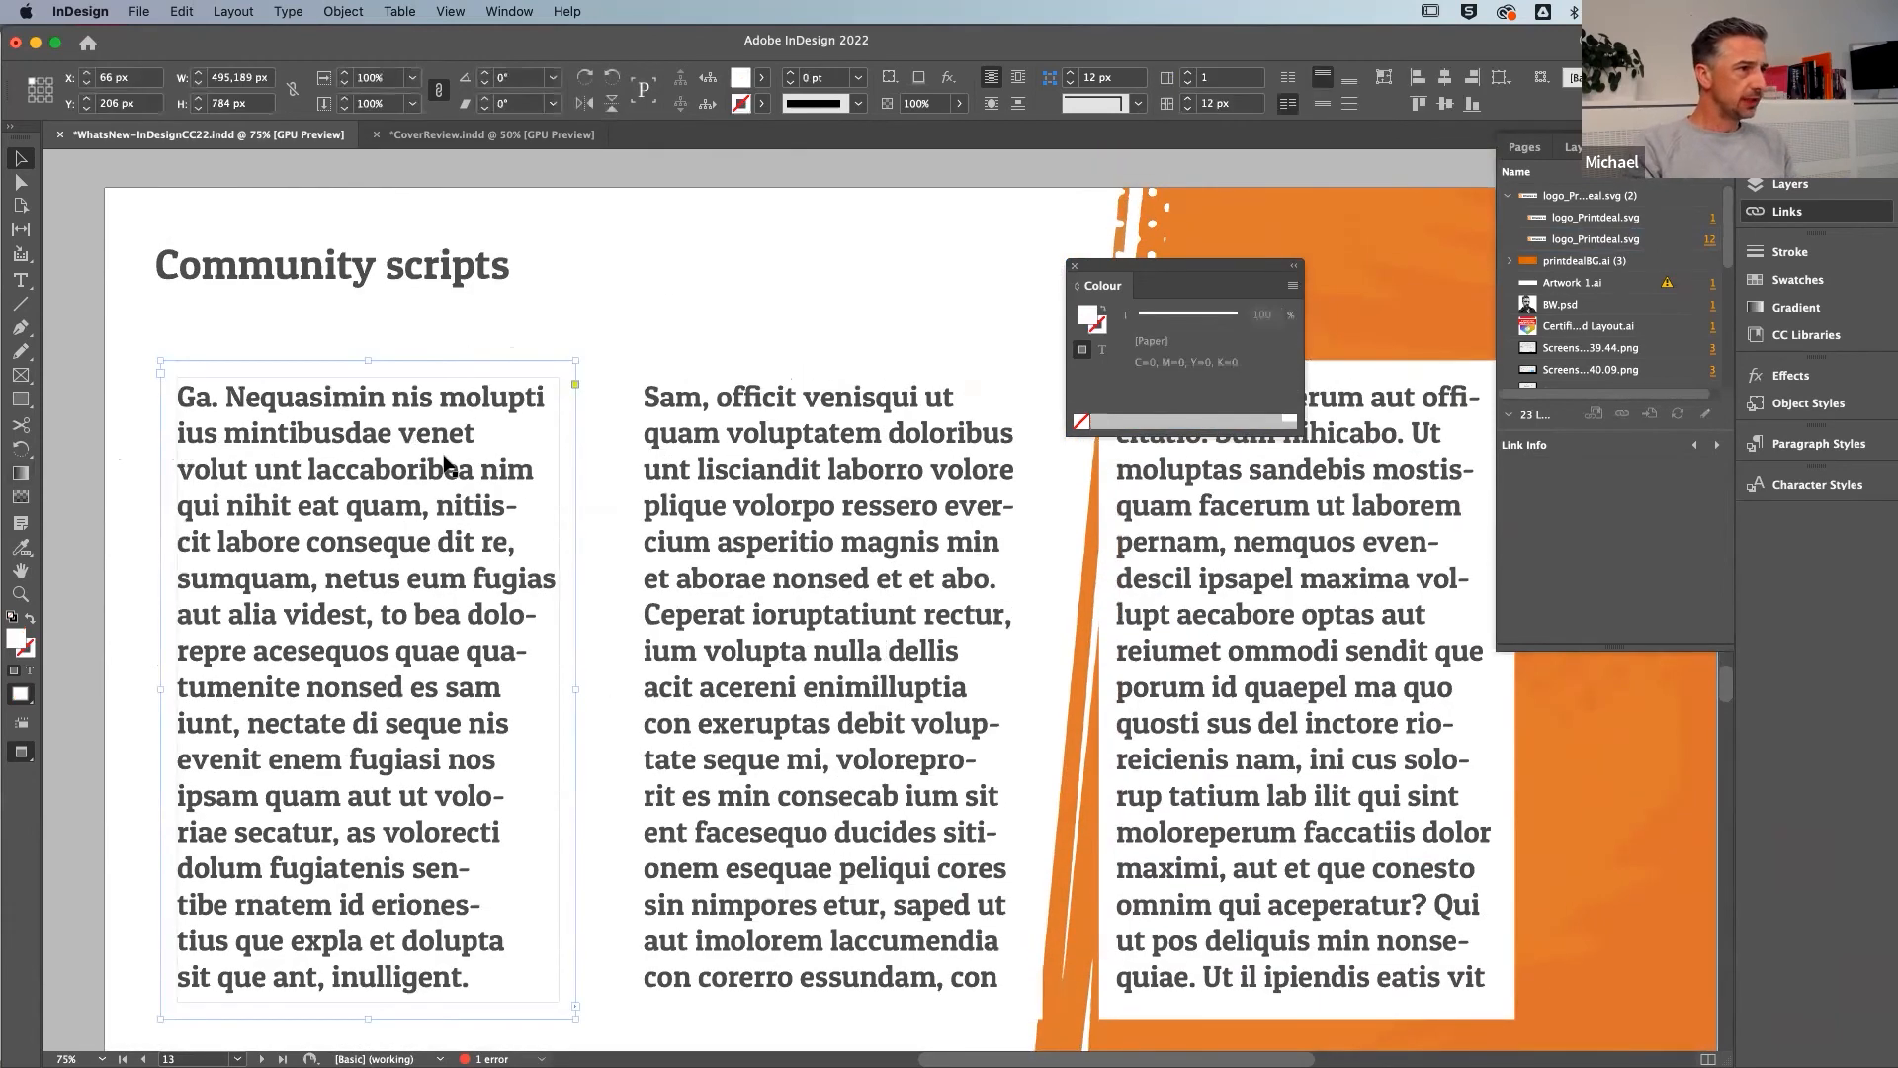
pyautogui.press('shift+super+a')
pyautogui.hscroll(1, 445, 463)
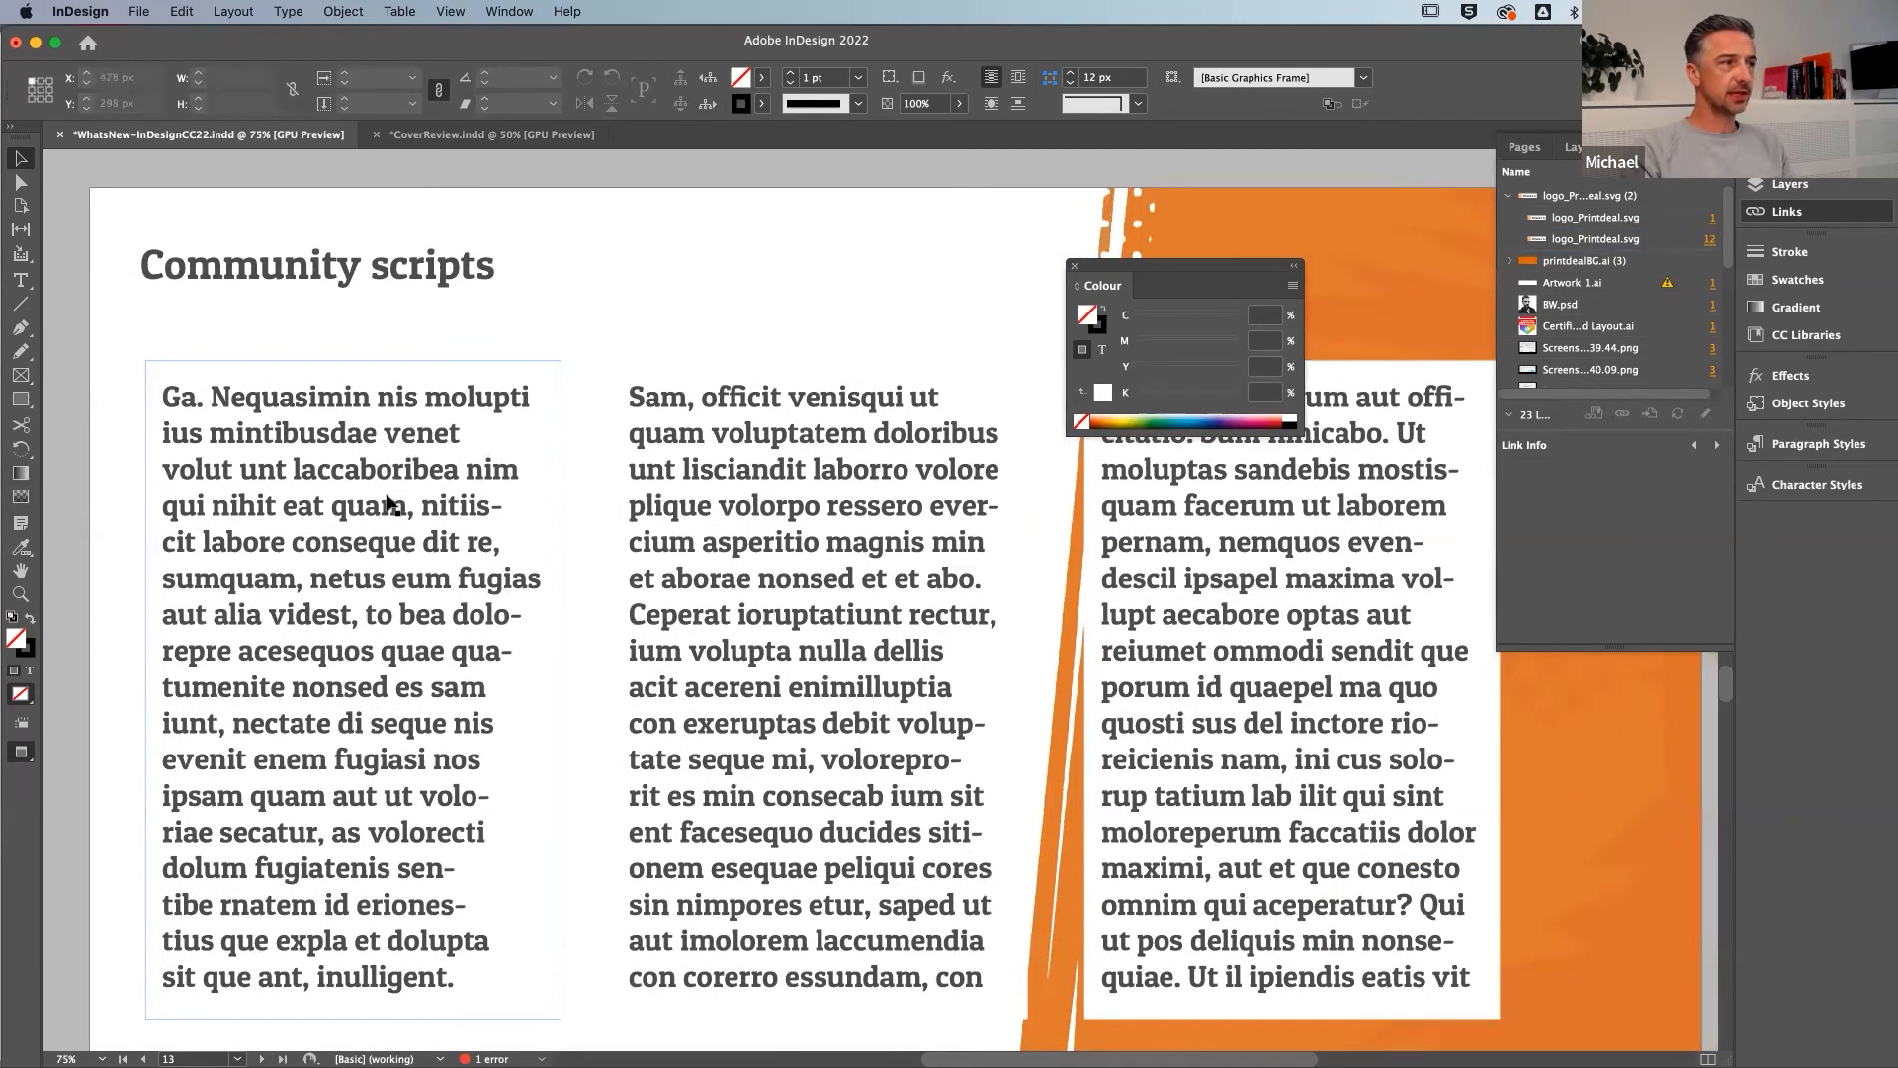
pyautogui.scroll(-2, 580, 533)
pyautogui.scroll(1, 581, 533)
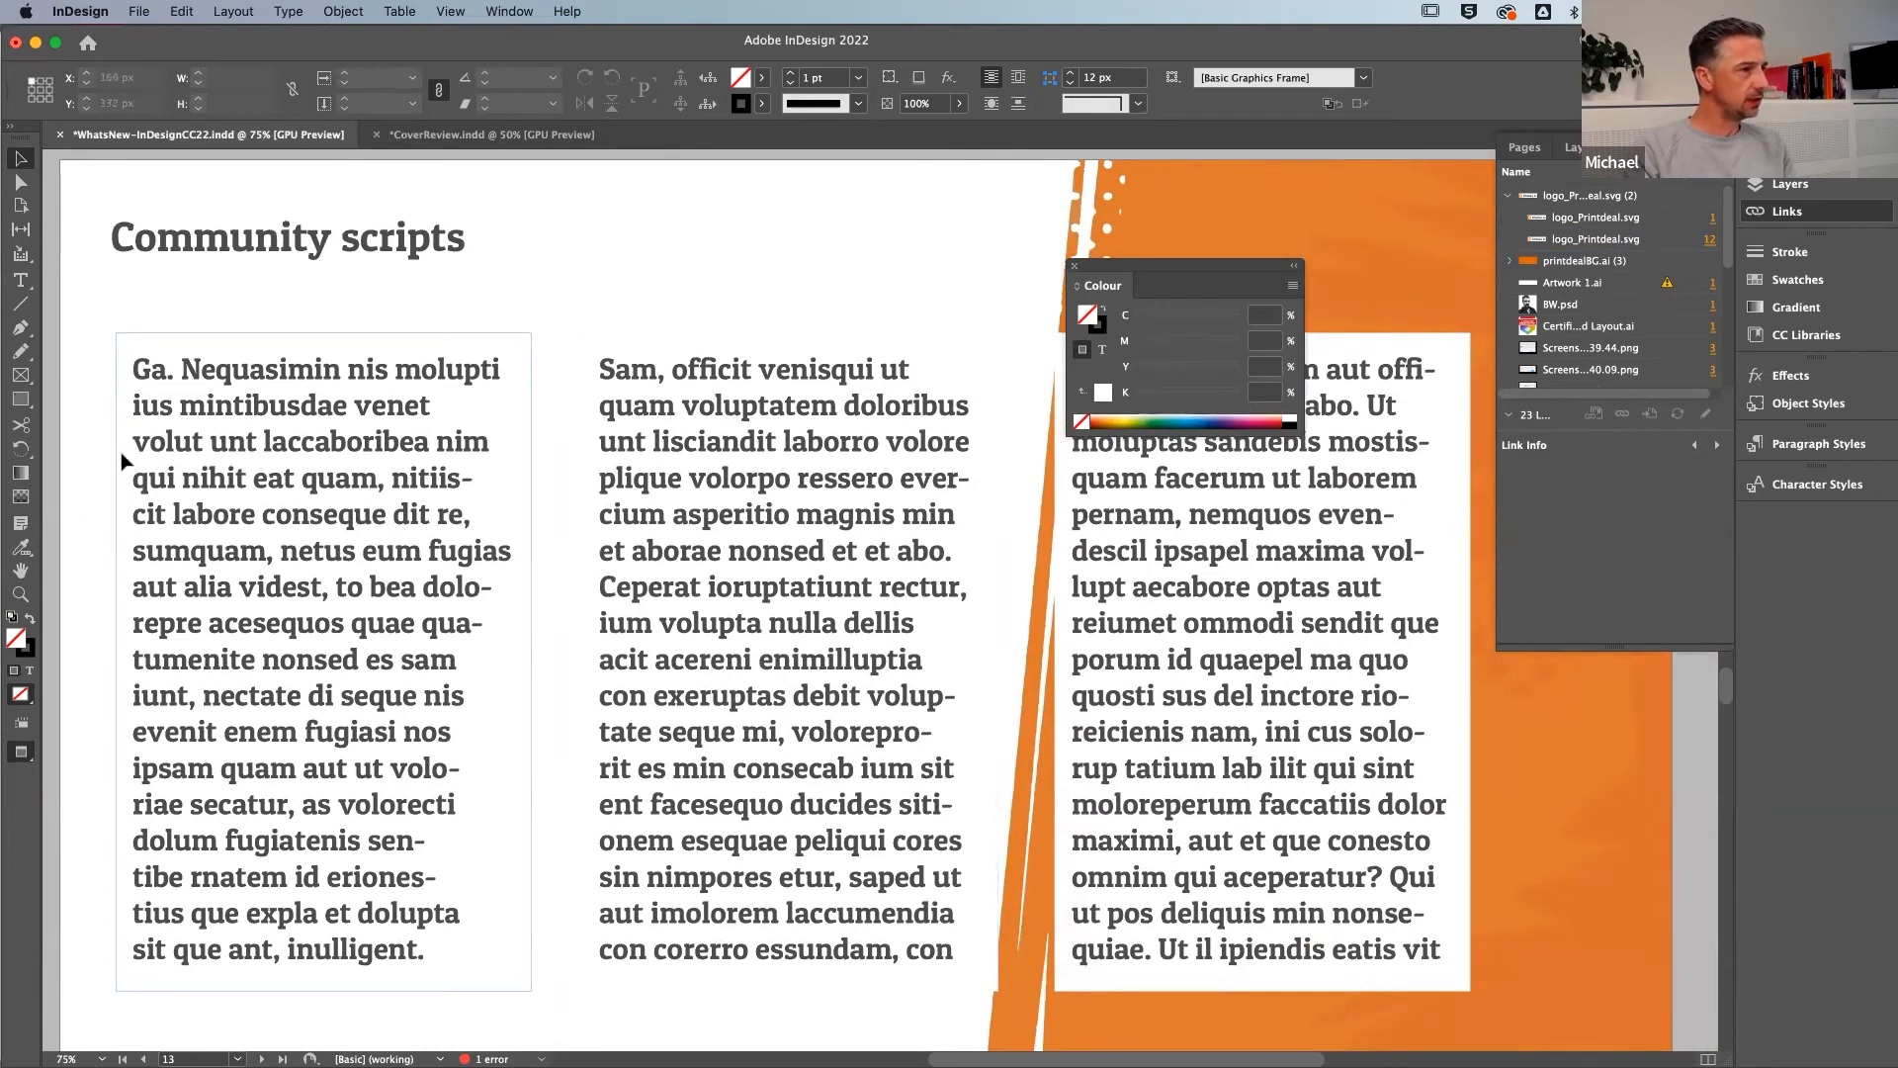
# Select the first text column on page 13 and bring up the list of available scripts
pyautogui.click(419, 489)
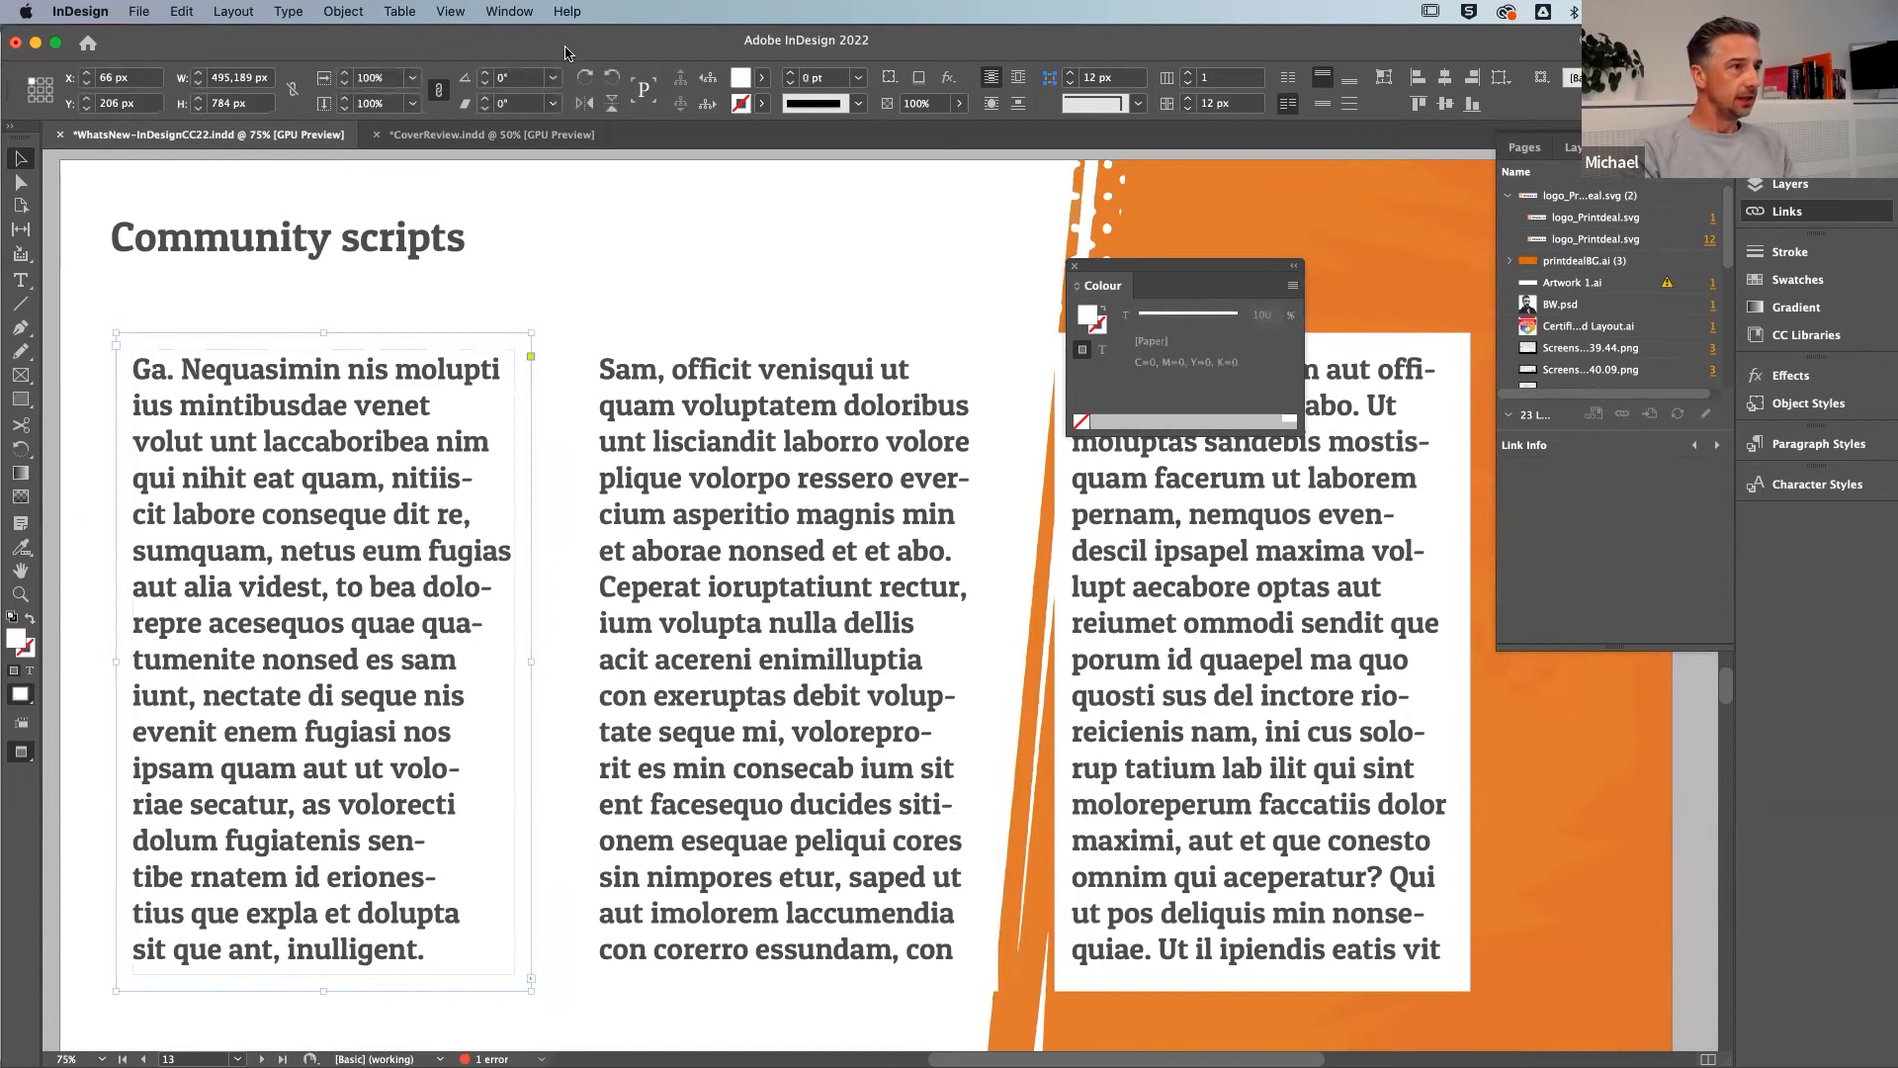
pyautogui.click(521, 12)
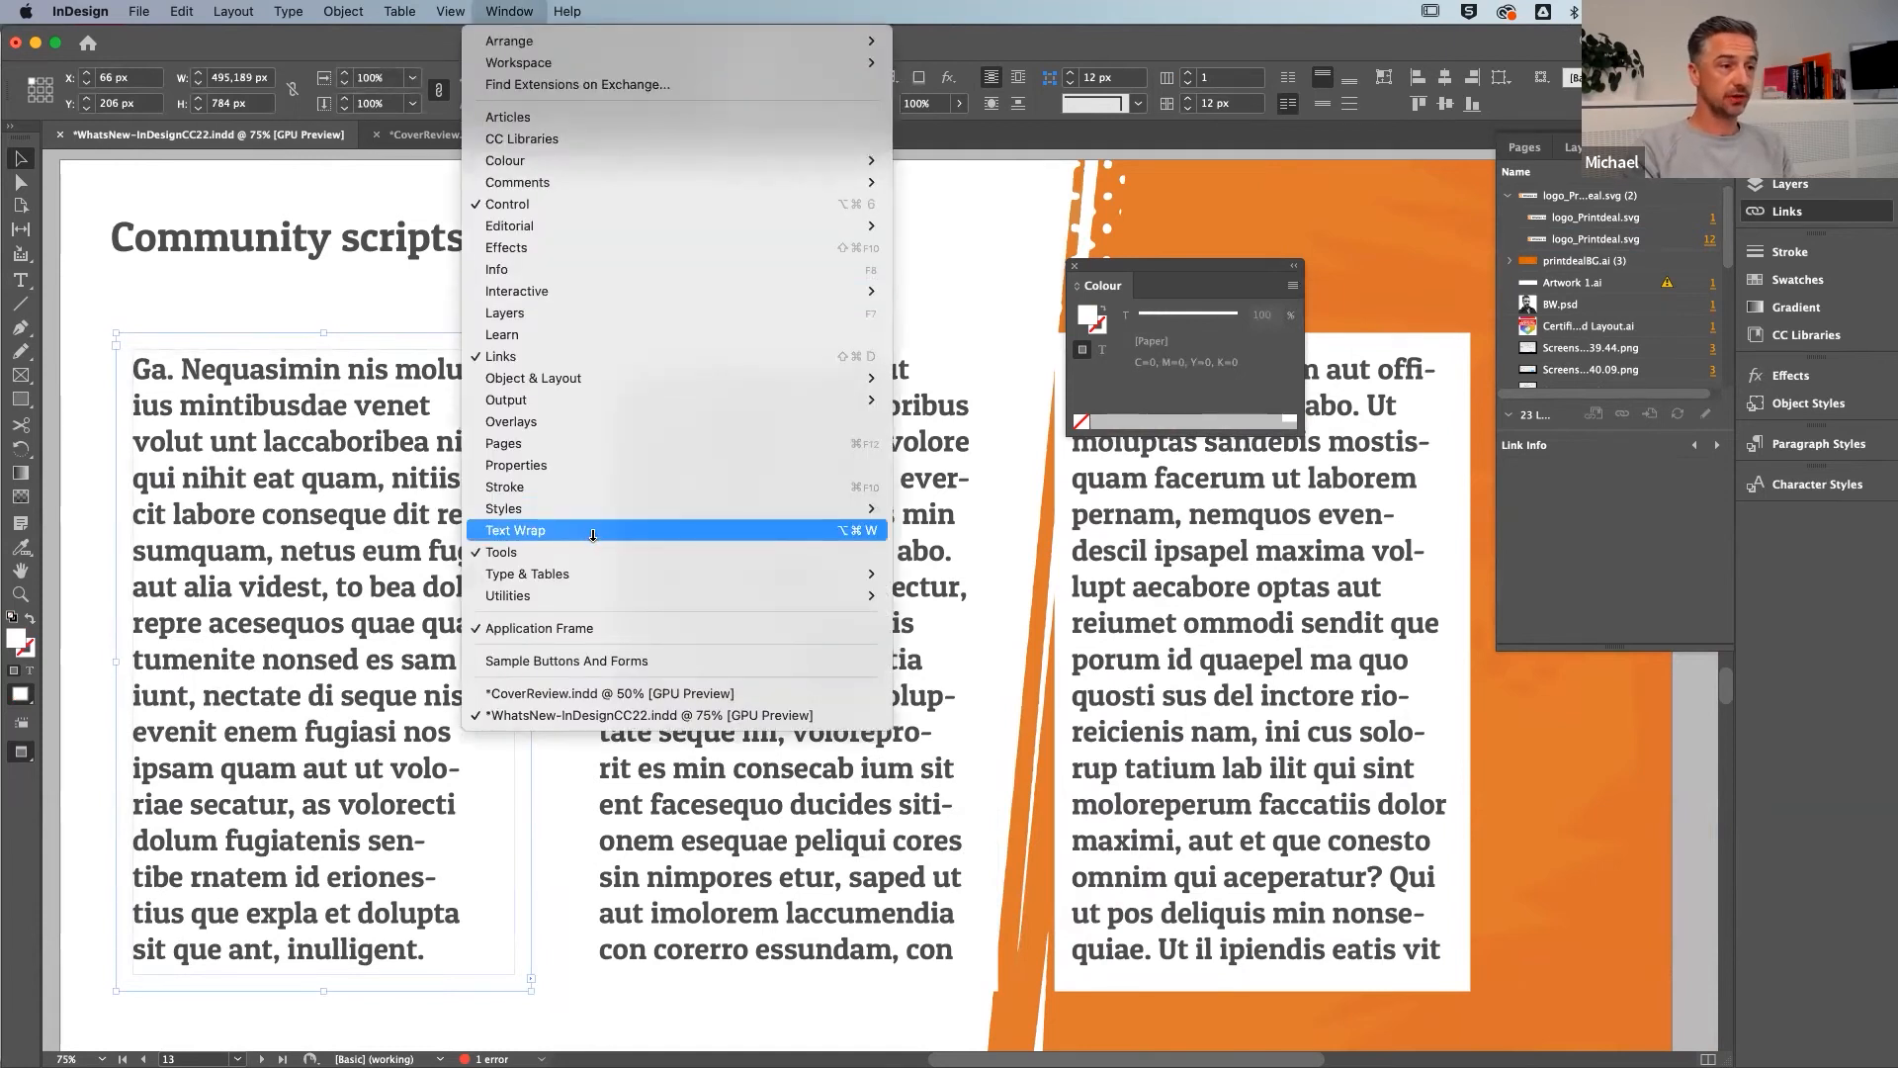
pyautogui.moveTo(552, 600)
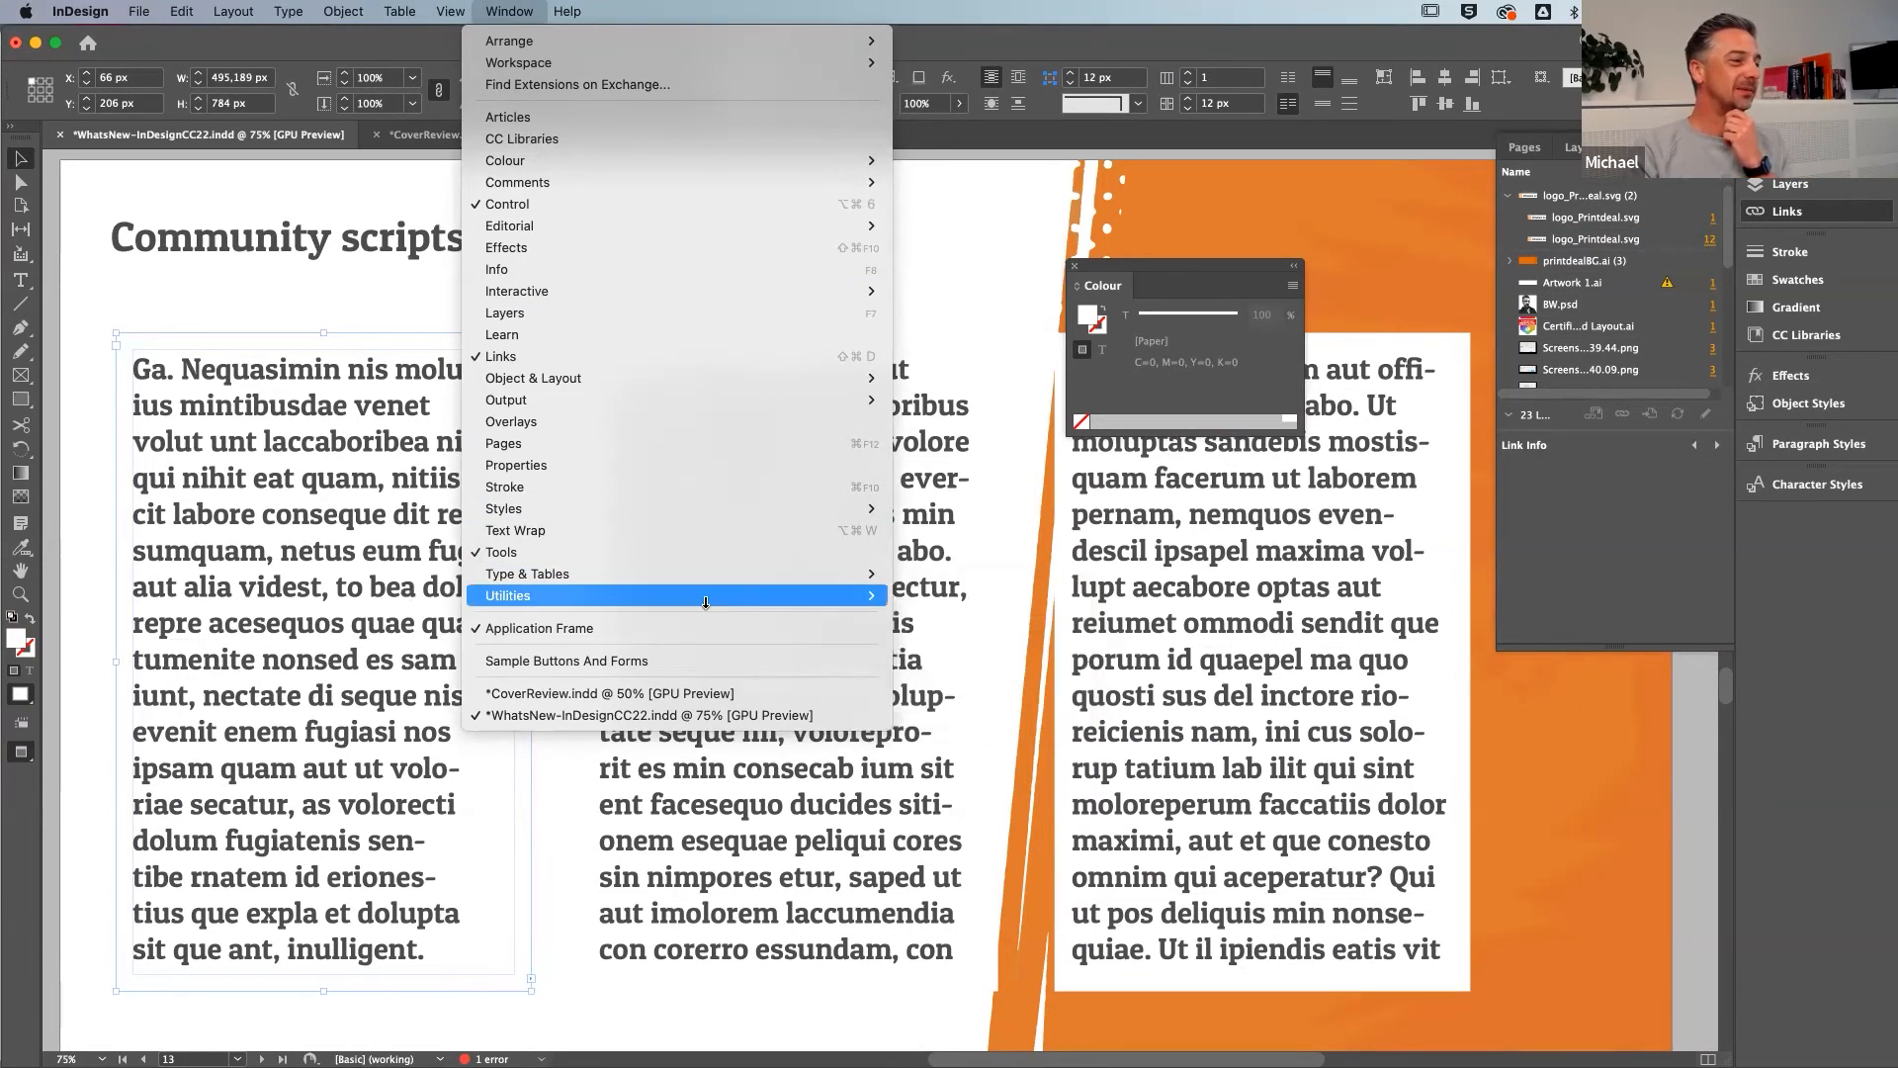
pyautogui.moveTo(704, 601)
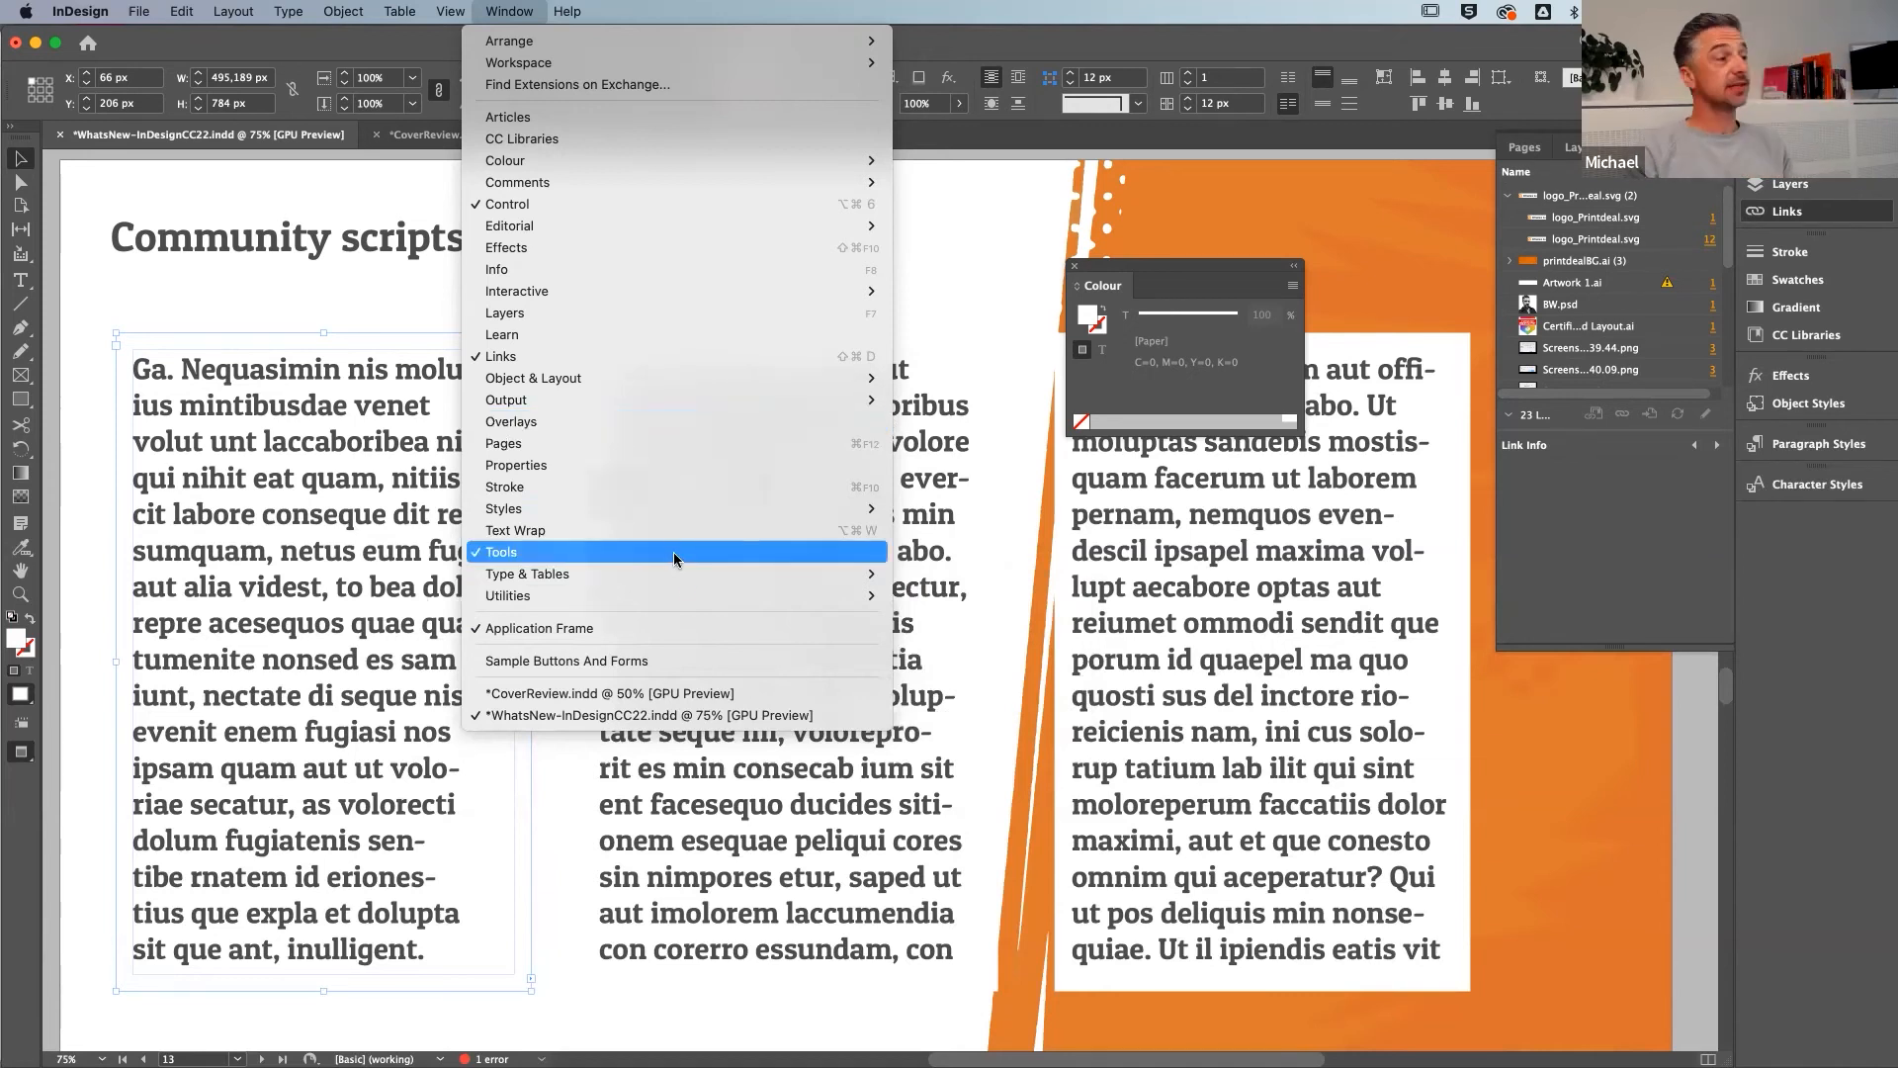
pyautogui.moveTo(680, 631)
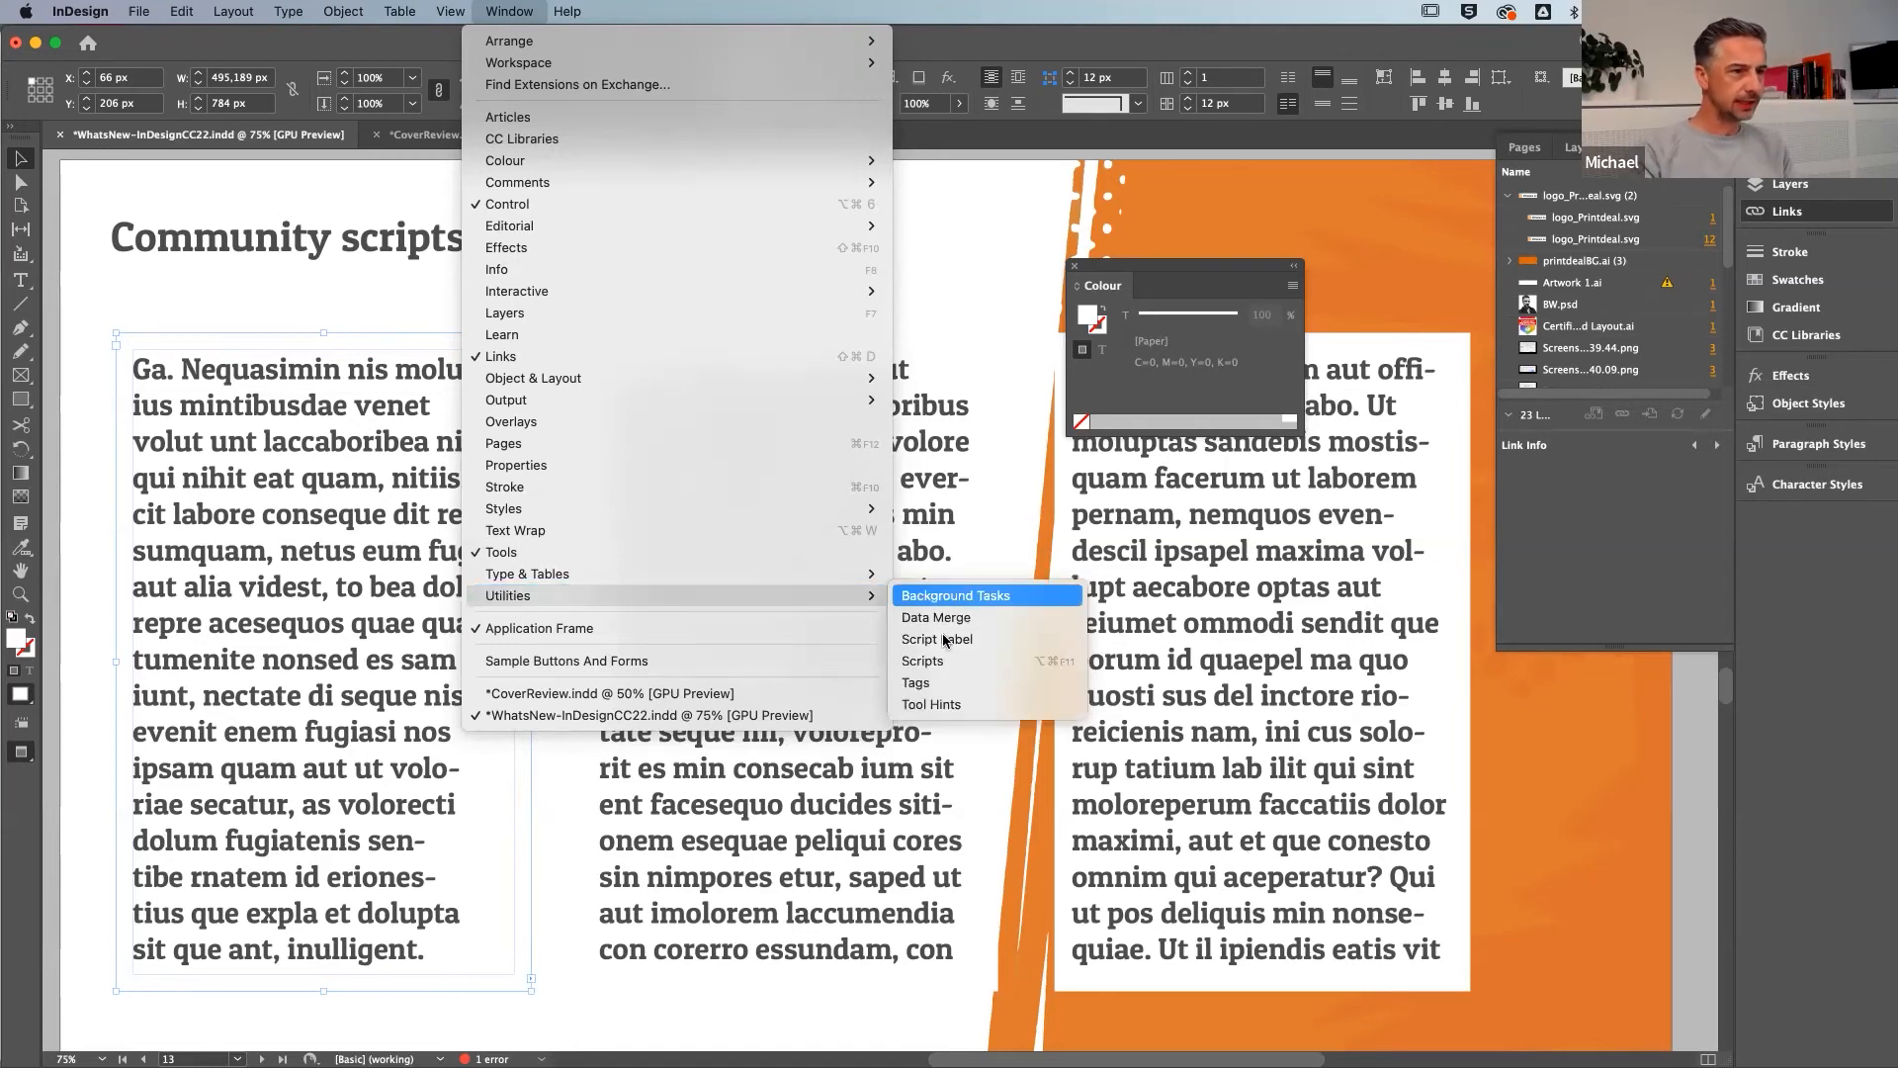
pyautogui.click(939, 668)
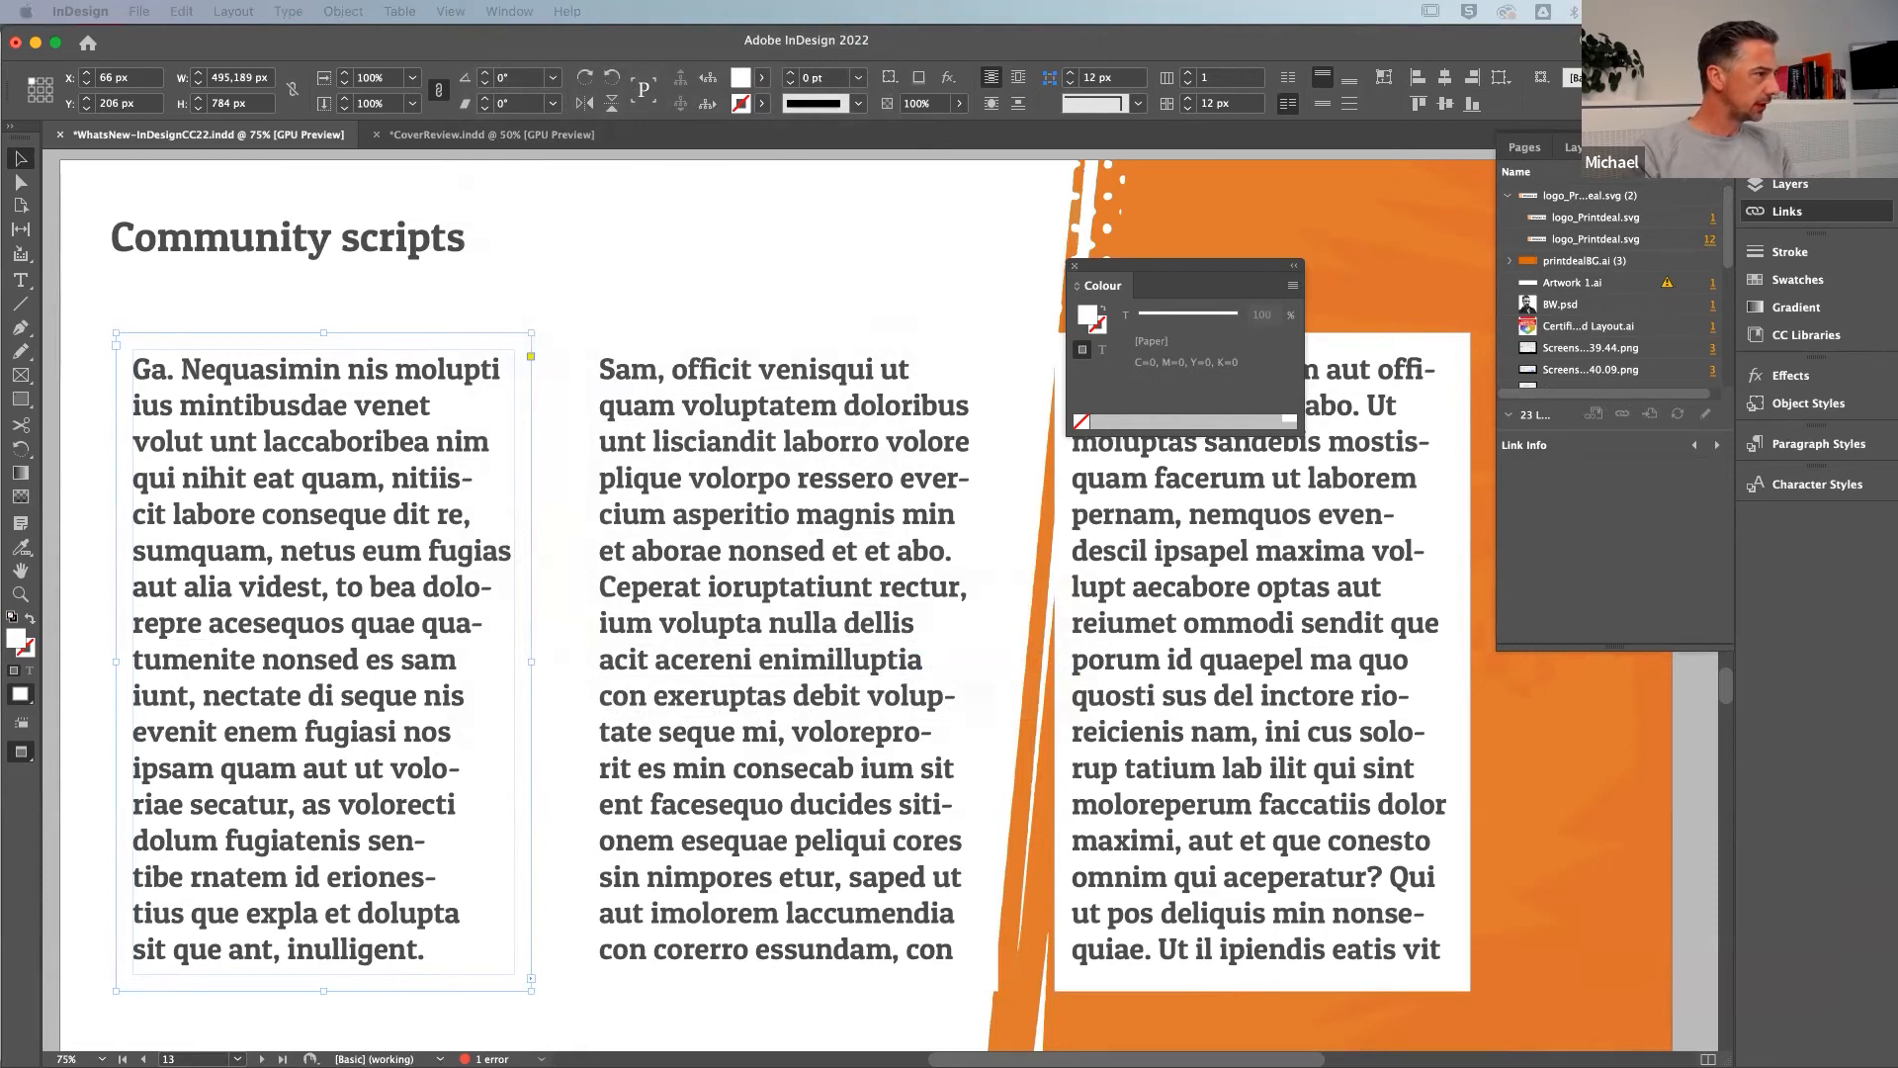
# Move the scripts list clear of the middle column, make it taller, collapse the Community folder and expand the Application folder
pyautogui.moveTo(1066, 310); pyautogui.dragTo(1475, 447)
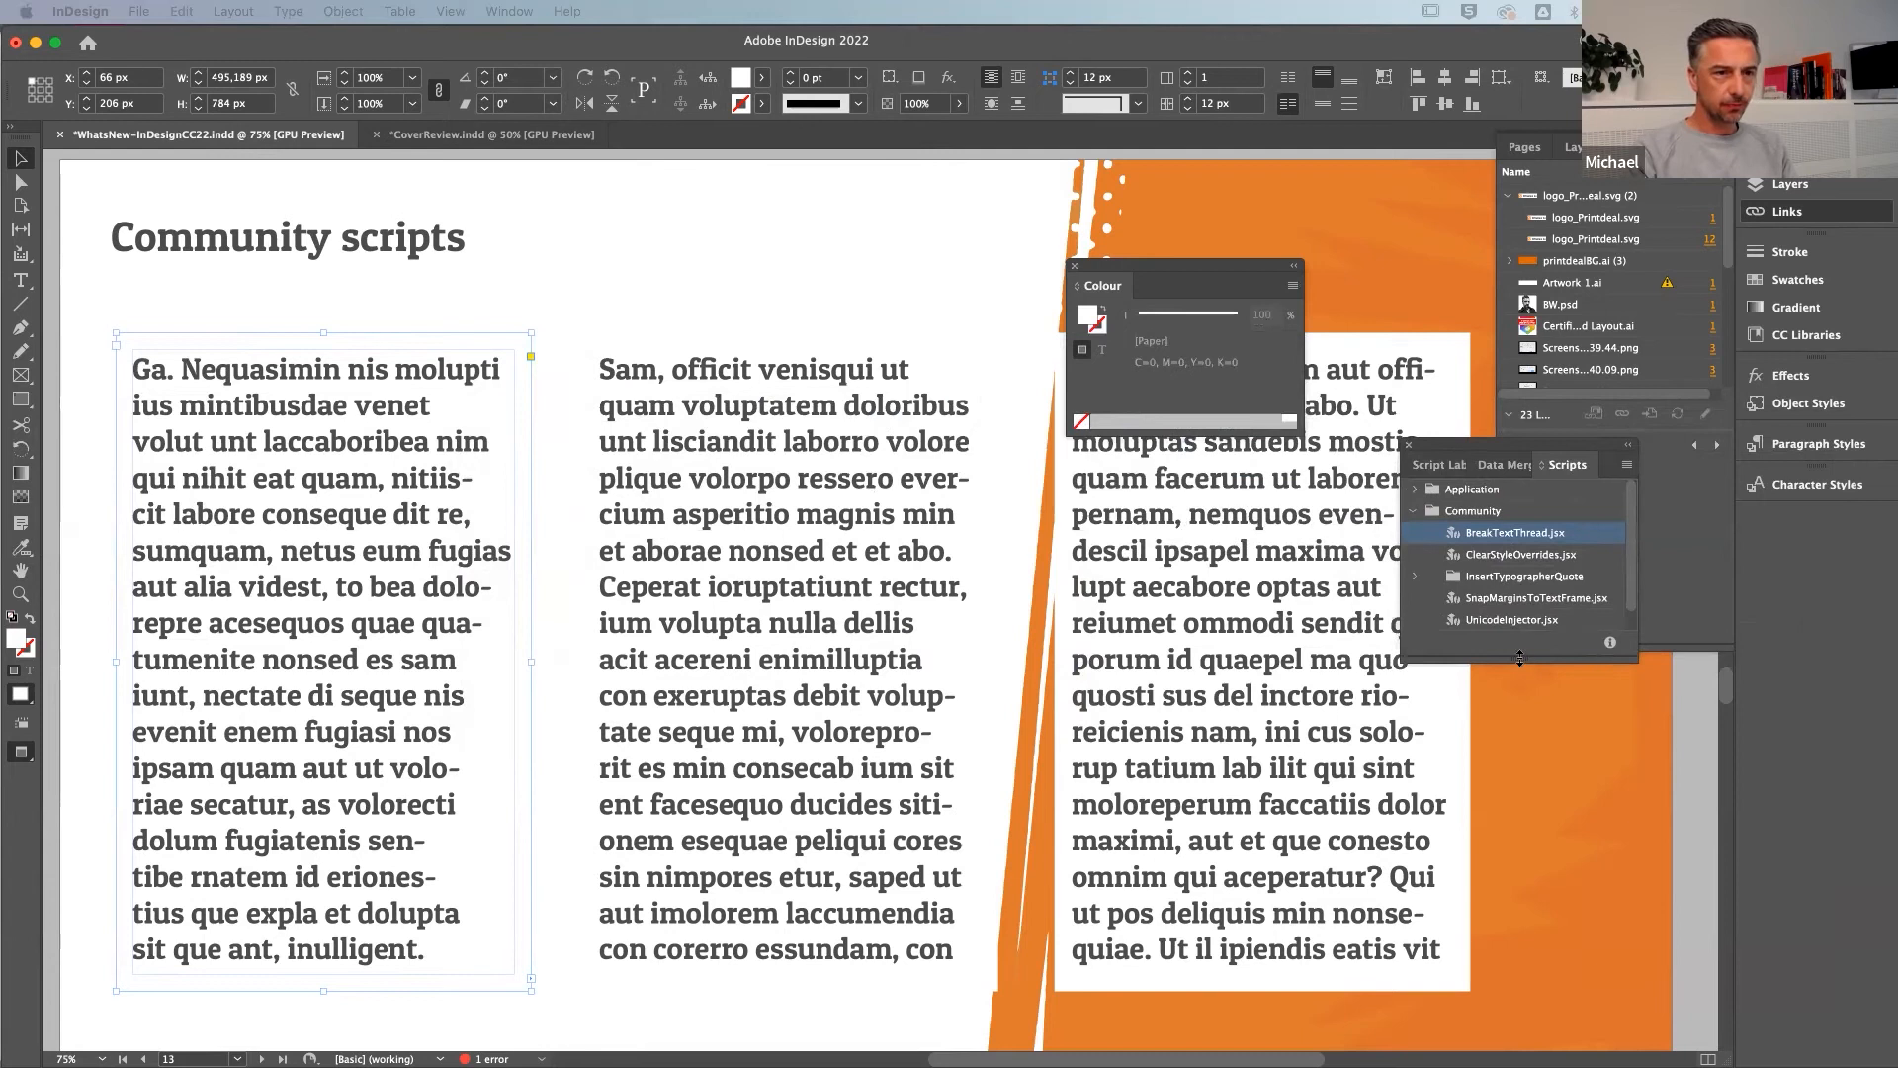
pyautogui.moveTo(1510, 661); pyautogui.dragTo(1499, 973)
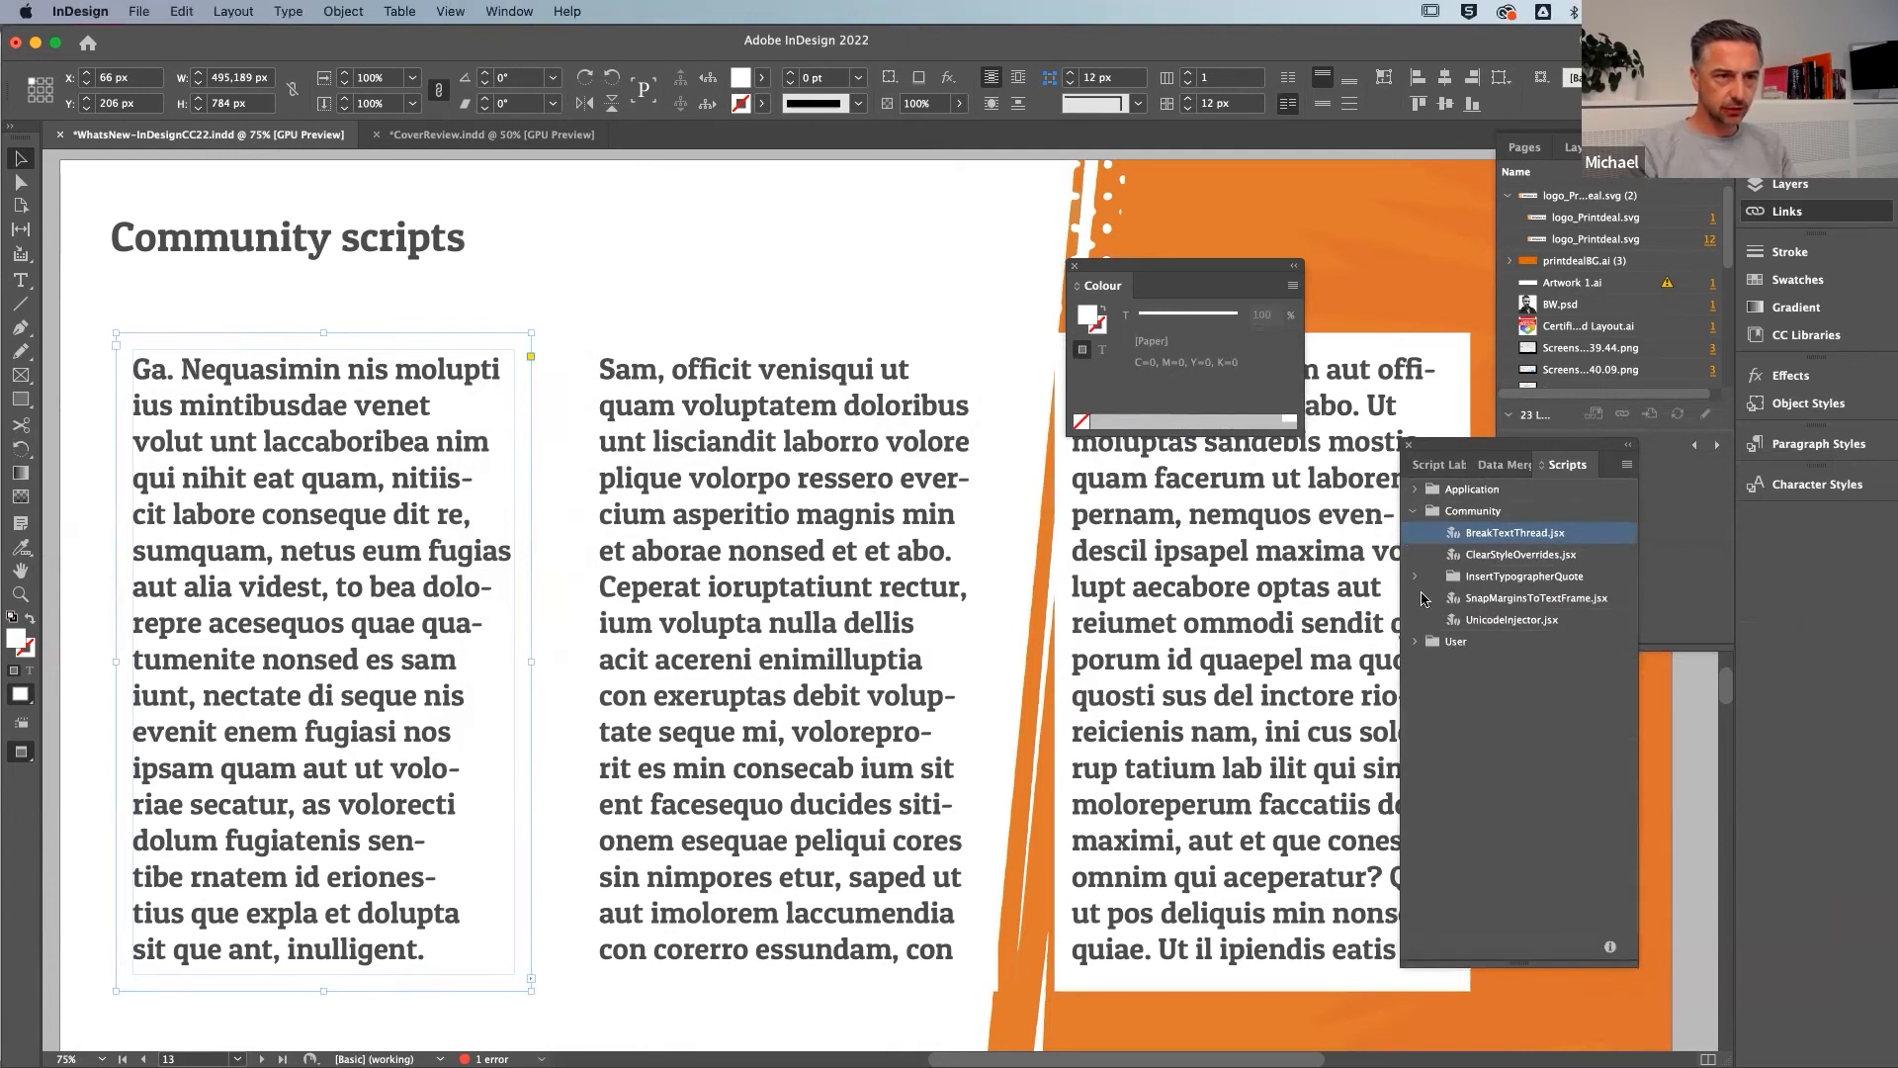
pyautogui.click(1414, 511)
pyautogui.click(1415, 488)
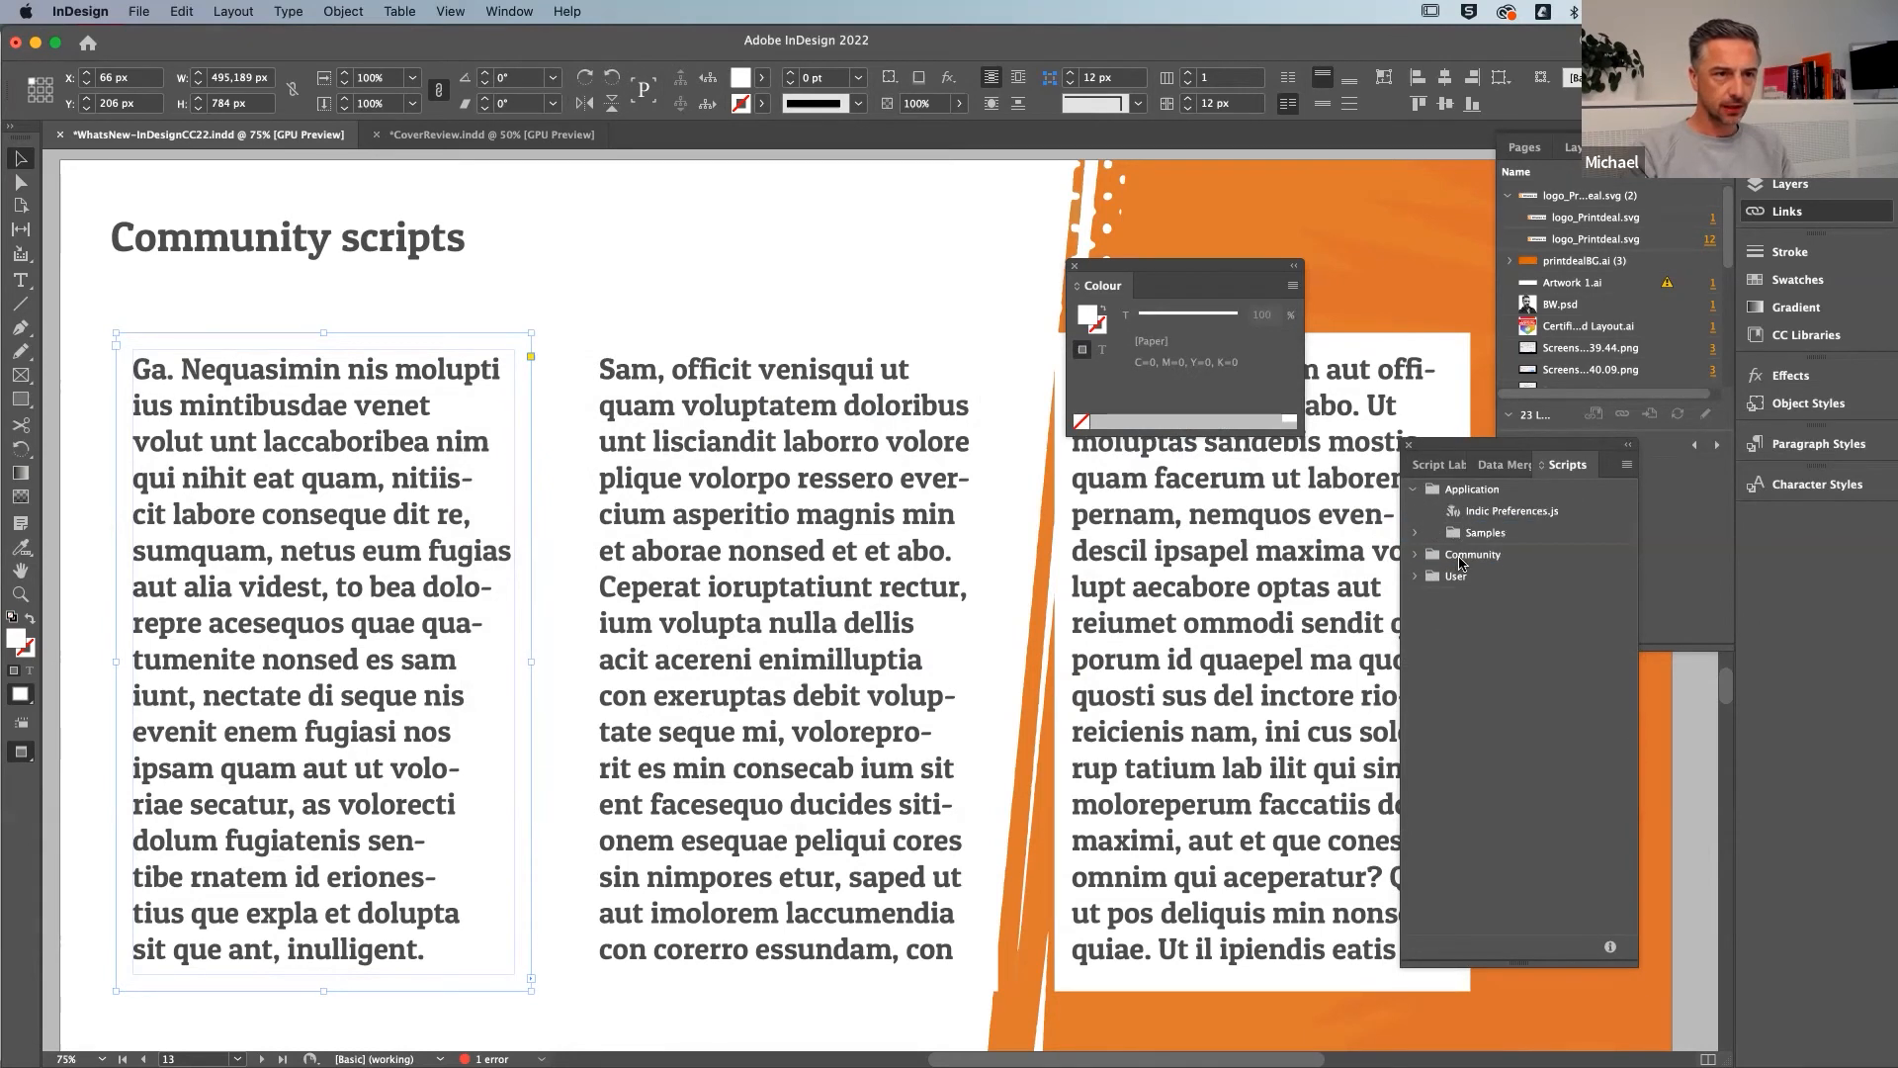
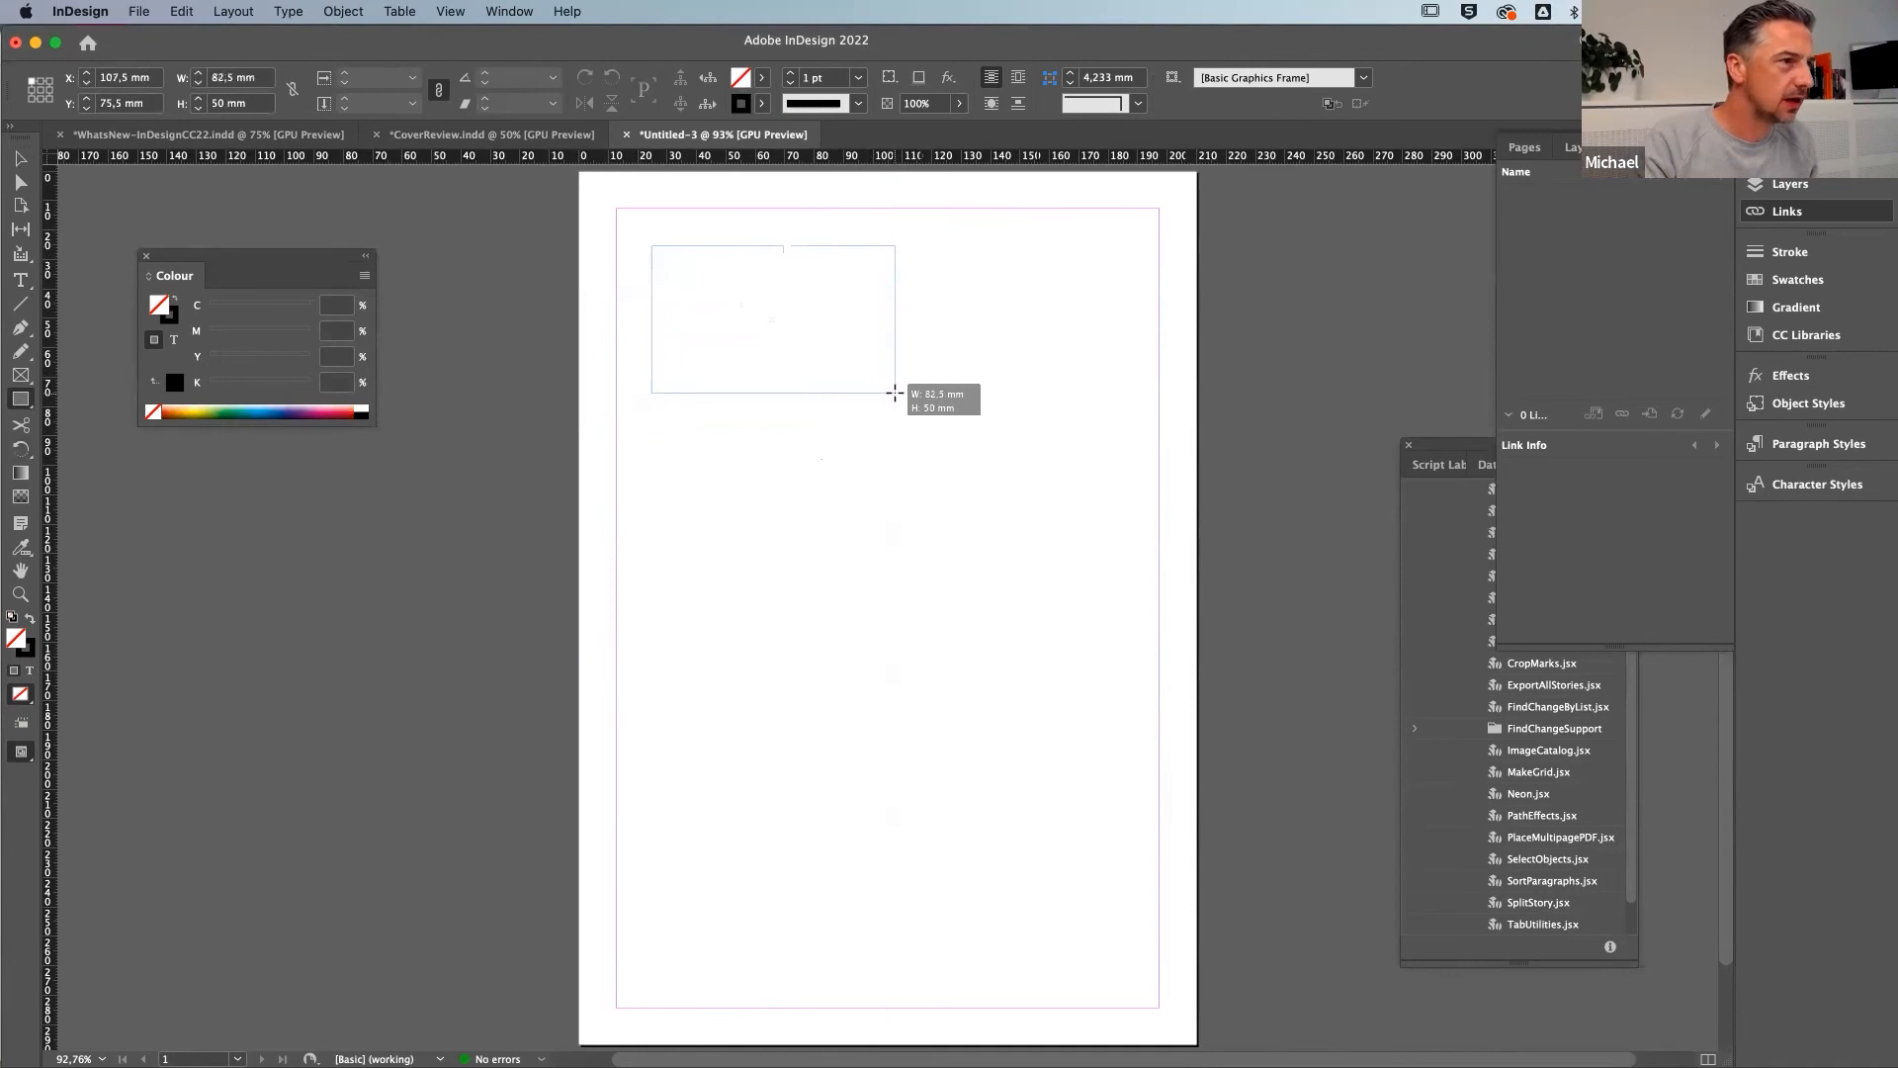
# Move the 82,5 × 50 mm rectangle to the upper-left margin corner and duplicate it into a two-column, four-row grid 168,8 mm wide and 238,3 mm high
pyautogui.press('v')
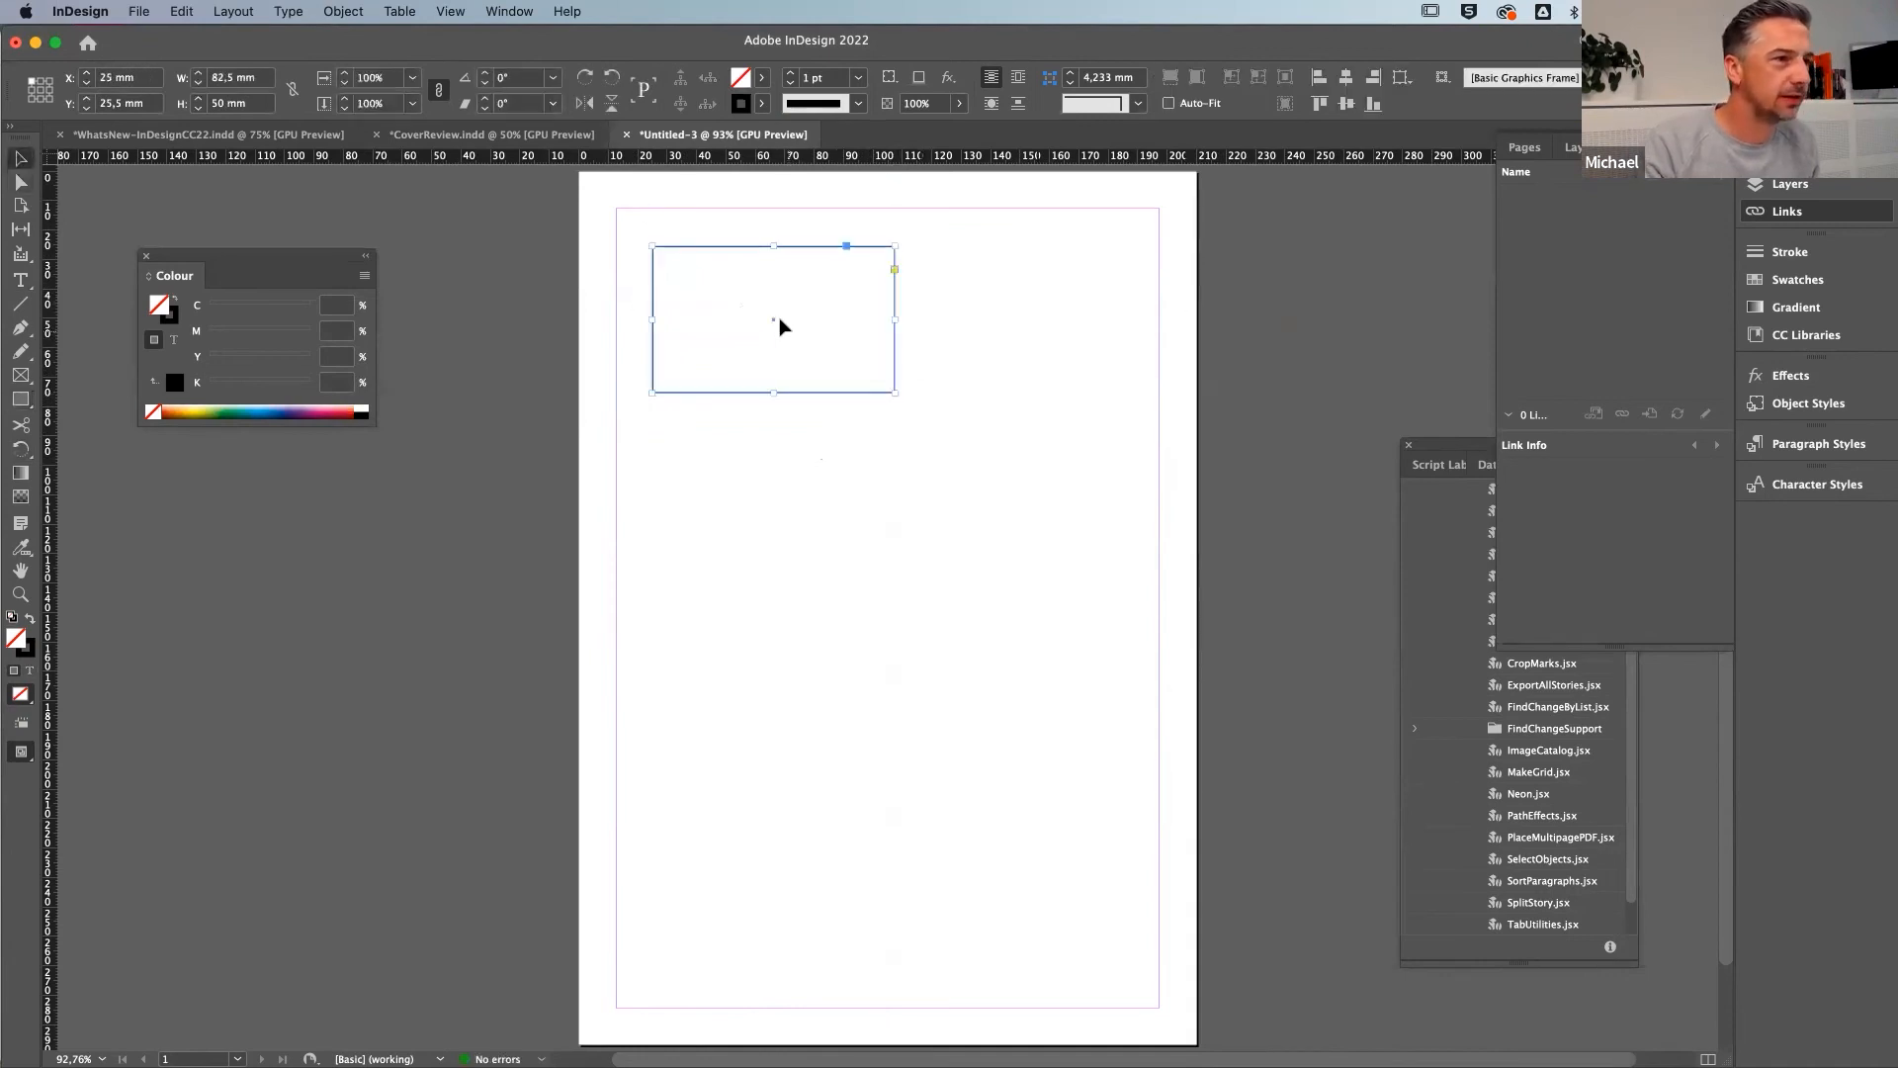
pyautogui.moveTo(772, 322); pyautogui.dragTo(739, 287)
pyautogui.moveTo(817, 343); pyautogui.dragTo(1040, 941)
pyautogui.press('Right')
pyautogui.press('Up')
pyautogui.press('Up')
pyautogui.press('Up')
pyautogui.moveTo(886, 1005); pyautogui.dragTo(885, 909)
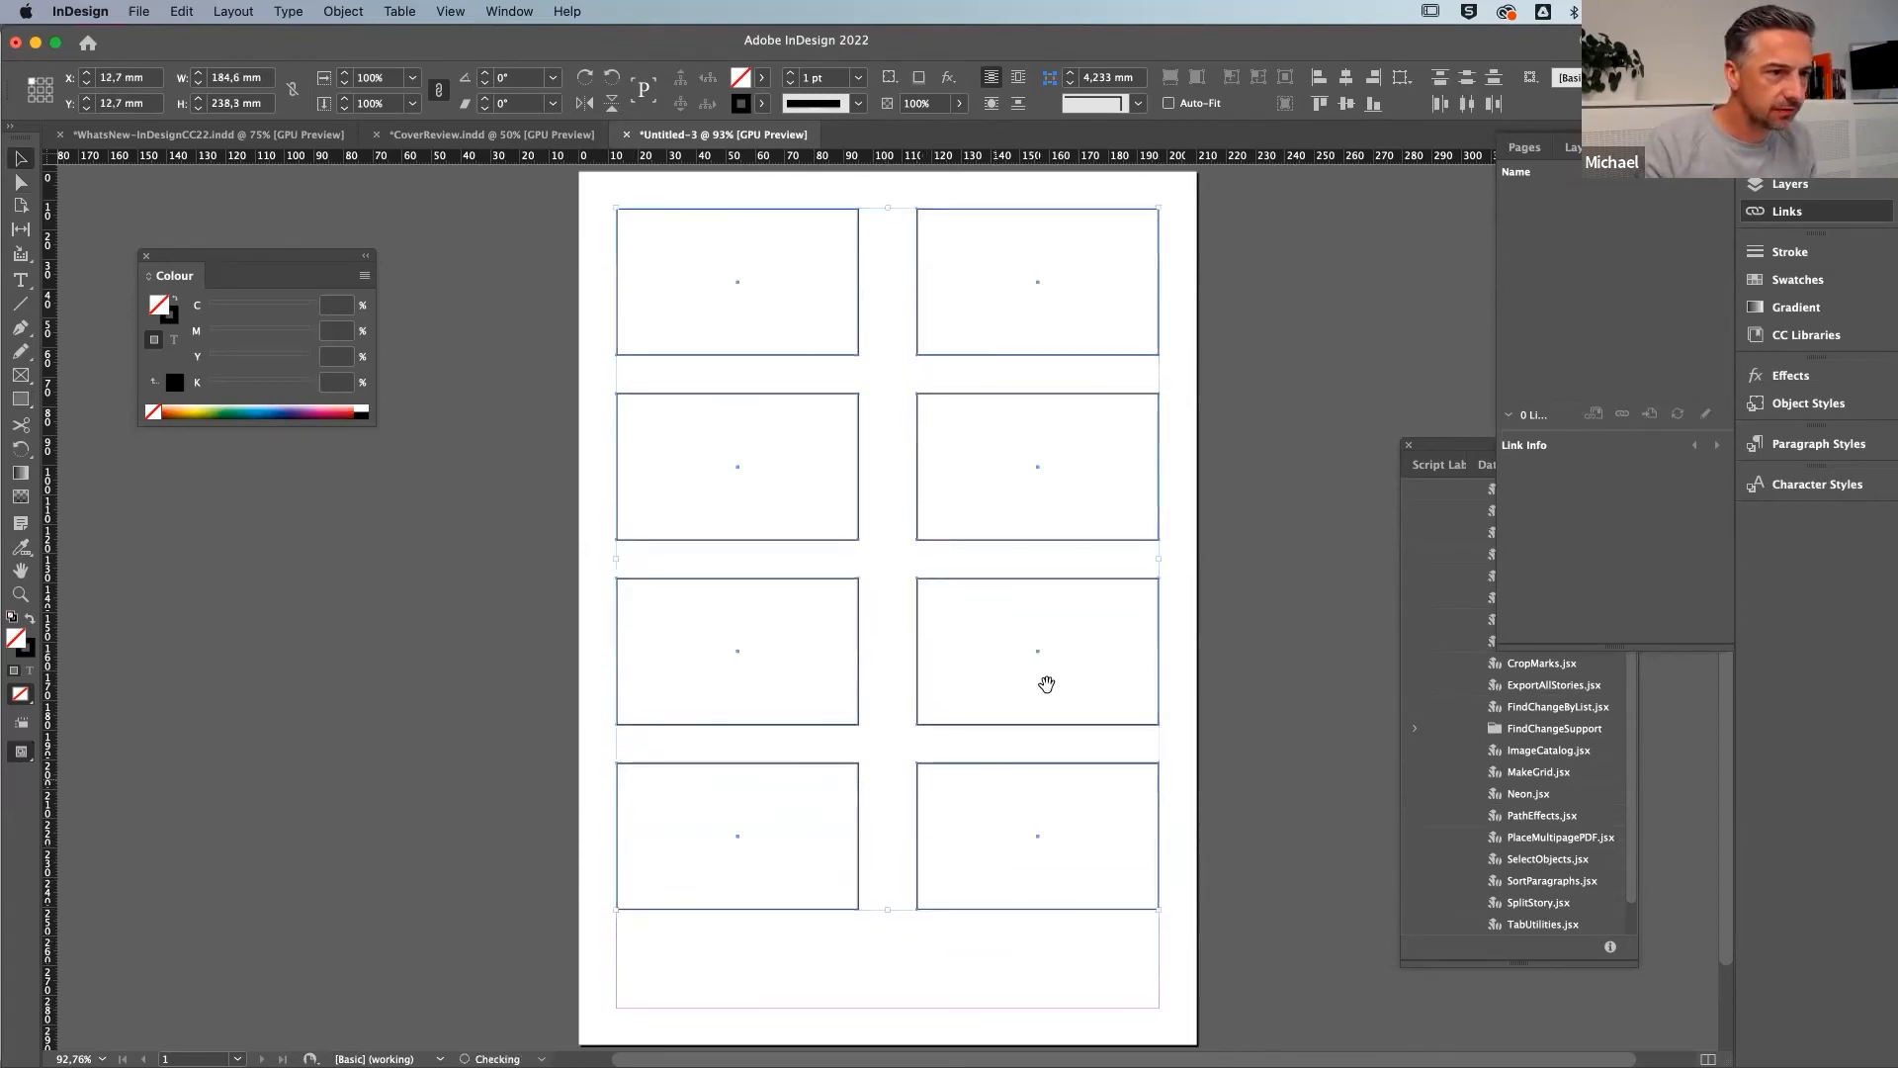
pyautogui.moveTo(1157, 556); pyautogui.dragTo(1116, 557)
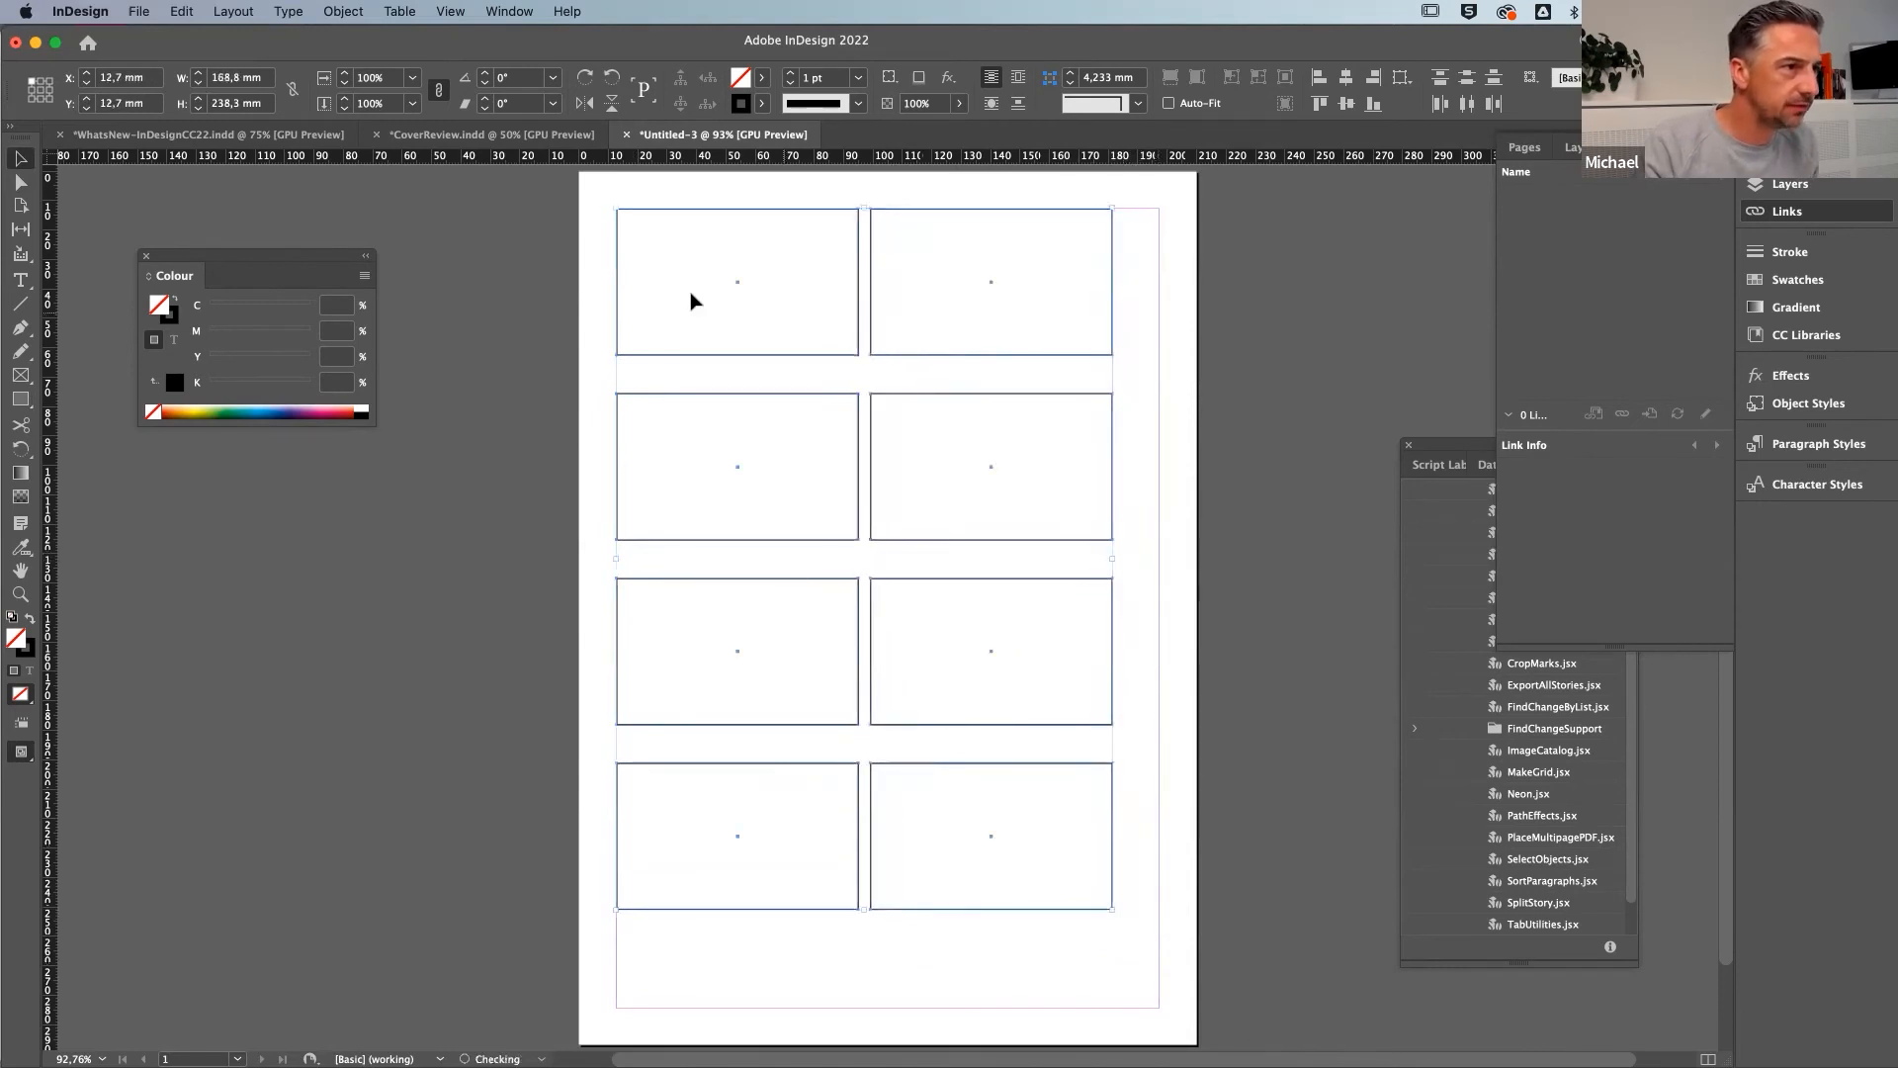
# Move all eight rectangles together to X 20,6 mm, Y 29,35 mm and place the scripts list beside the page
pyautogui.moveTo(719, 324); pyautogui.dragTo(770, 421)
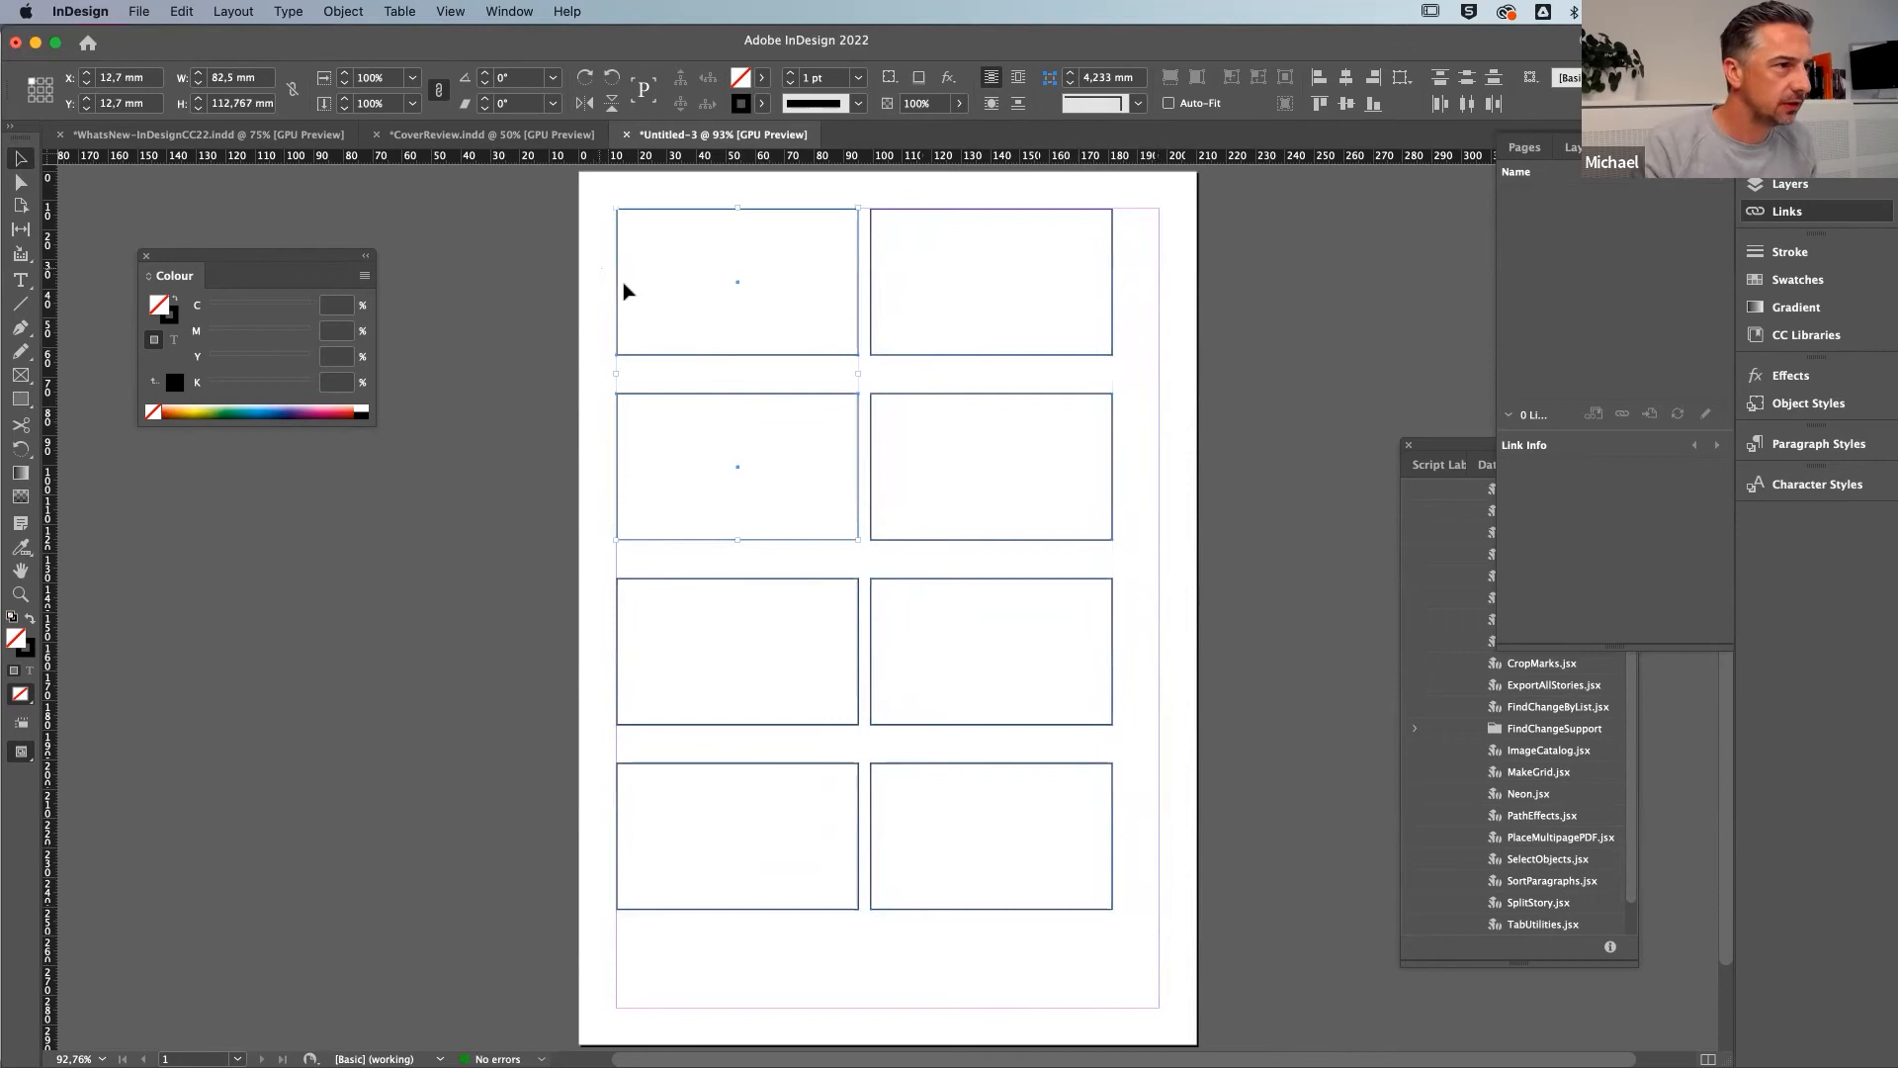
pyautogui.moveTo(593, 239); pyautogui.dragTo(1184, 955)
pyautogui.moveTo(992, 477); pyautogui.dragTo(1016, 518)
pyautogui.click(1473, 448)
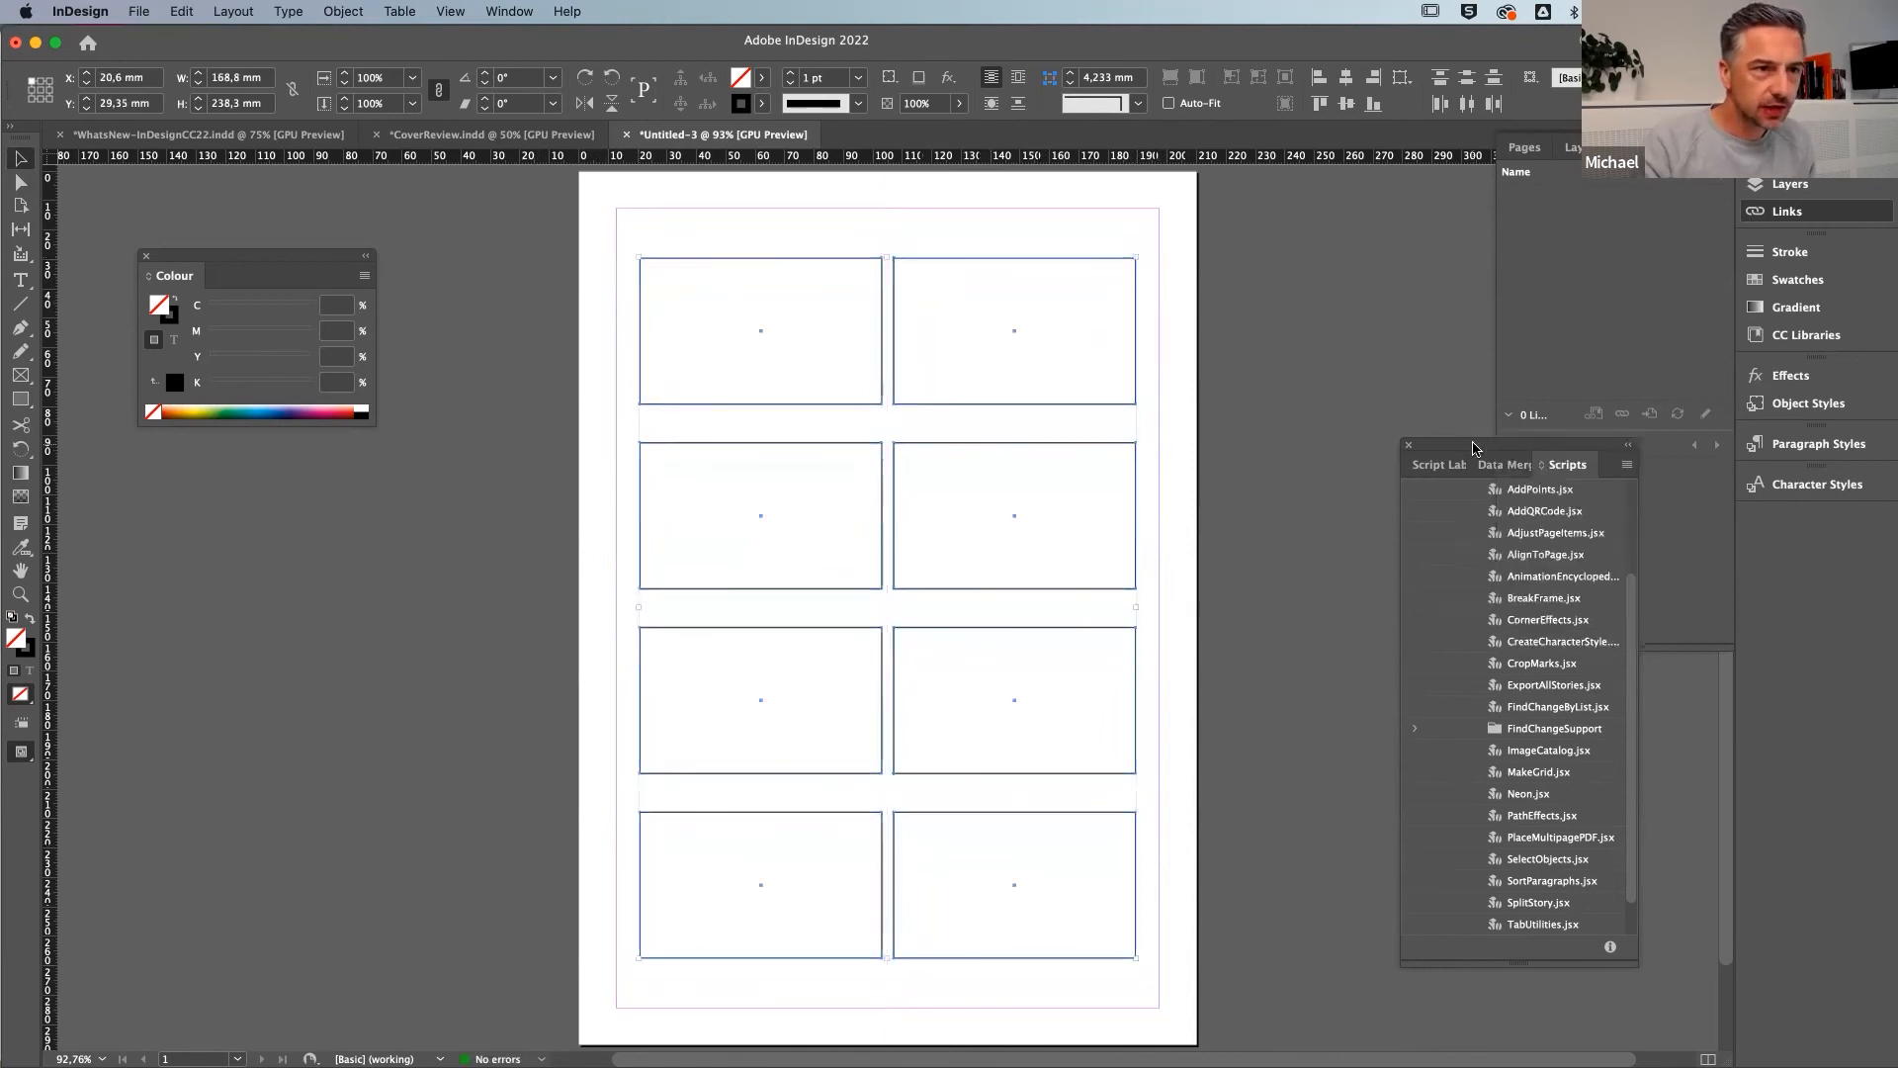
pyautogui.moveTo(1473, 448); pyautogui.dragTo(1268, 334)
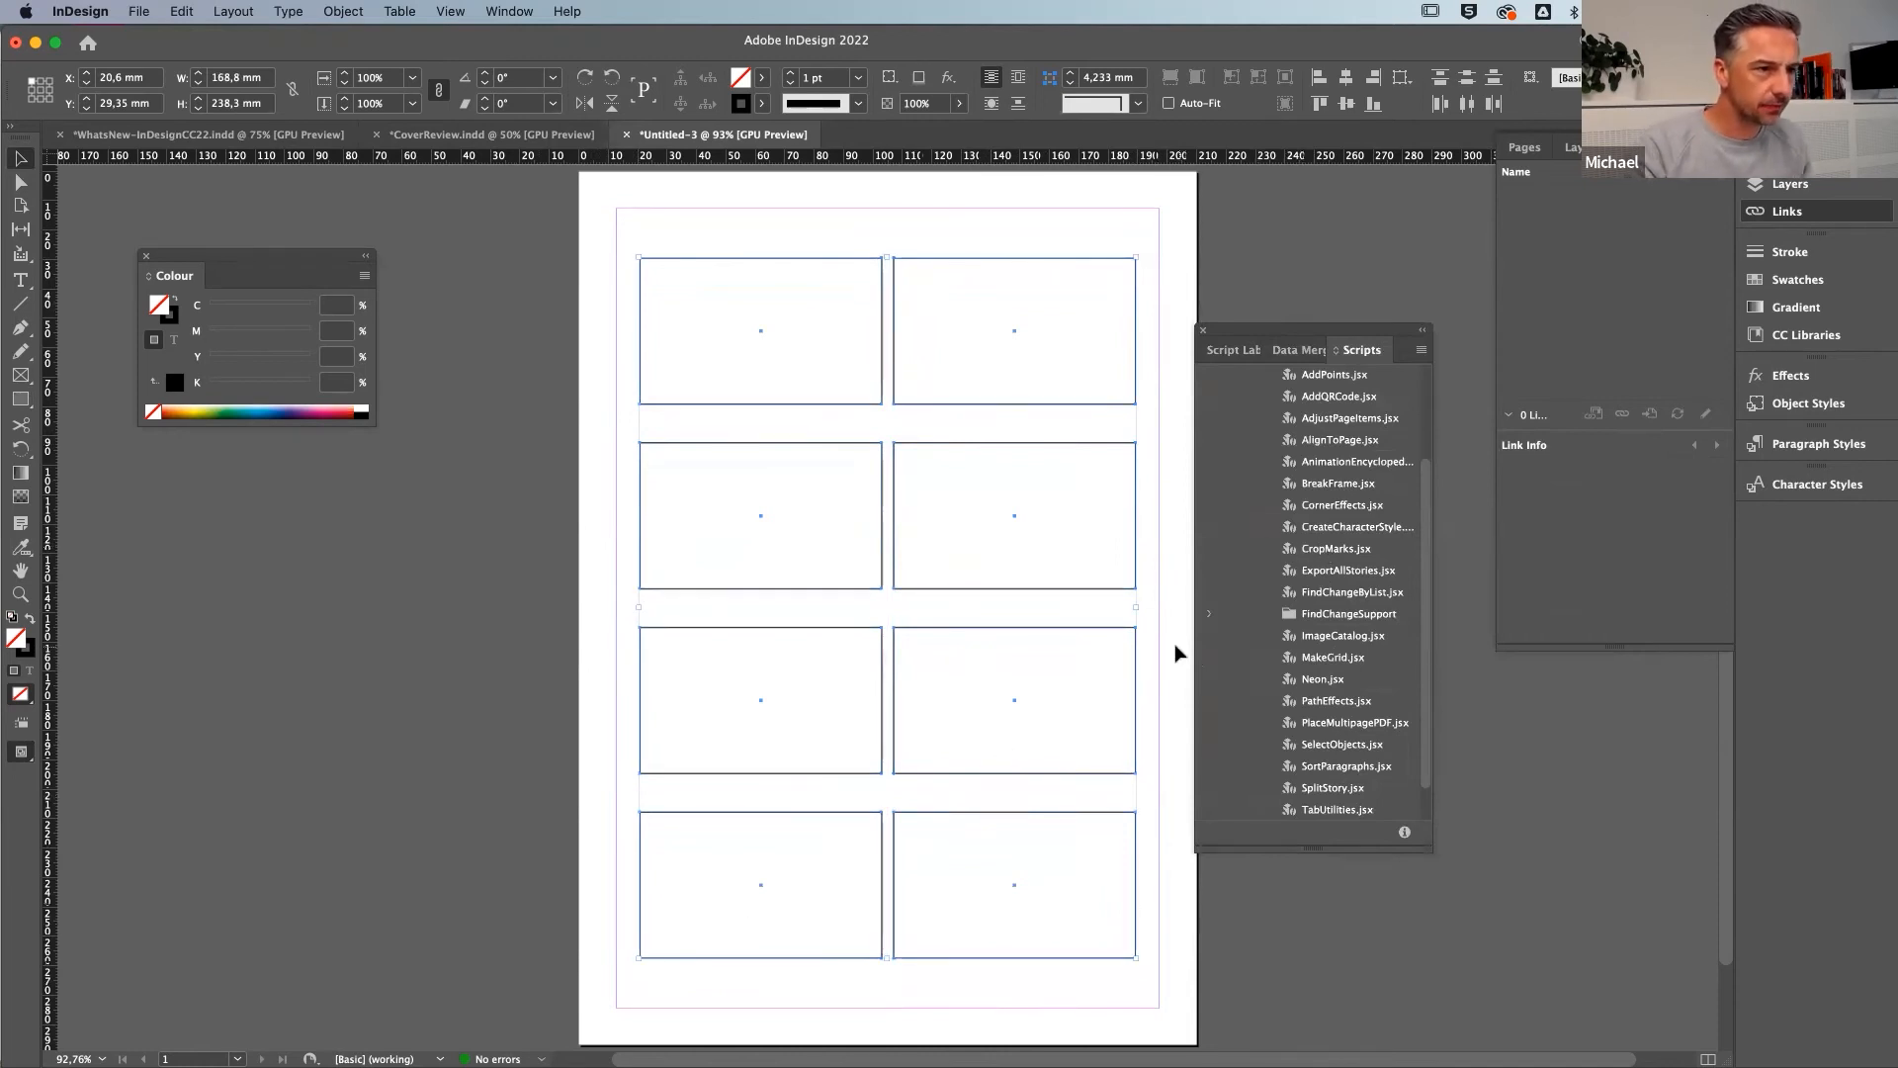
# Spread the eight rectangles to 176,7 mm wide and 248,15 mm high overall and move them to X 16,65 mm, Y 24,425 mm
pyautogui.moveTo(1134, 606); pyautogui.dragTo(1159, 606)
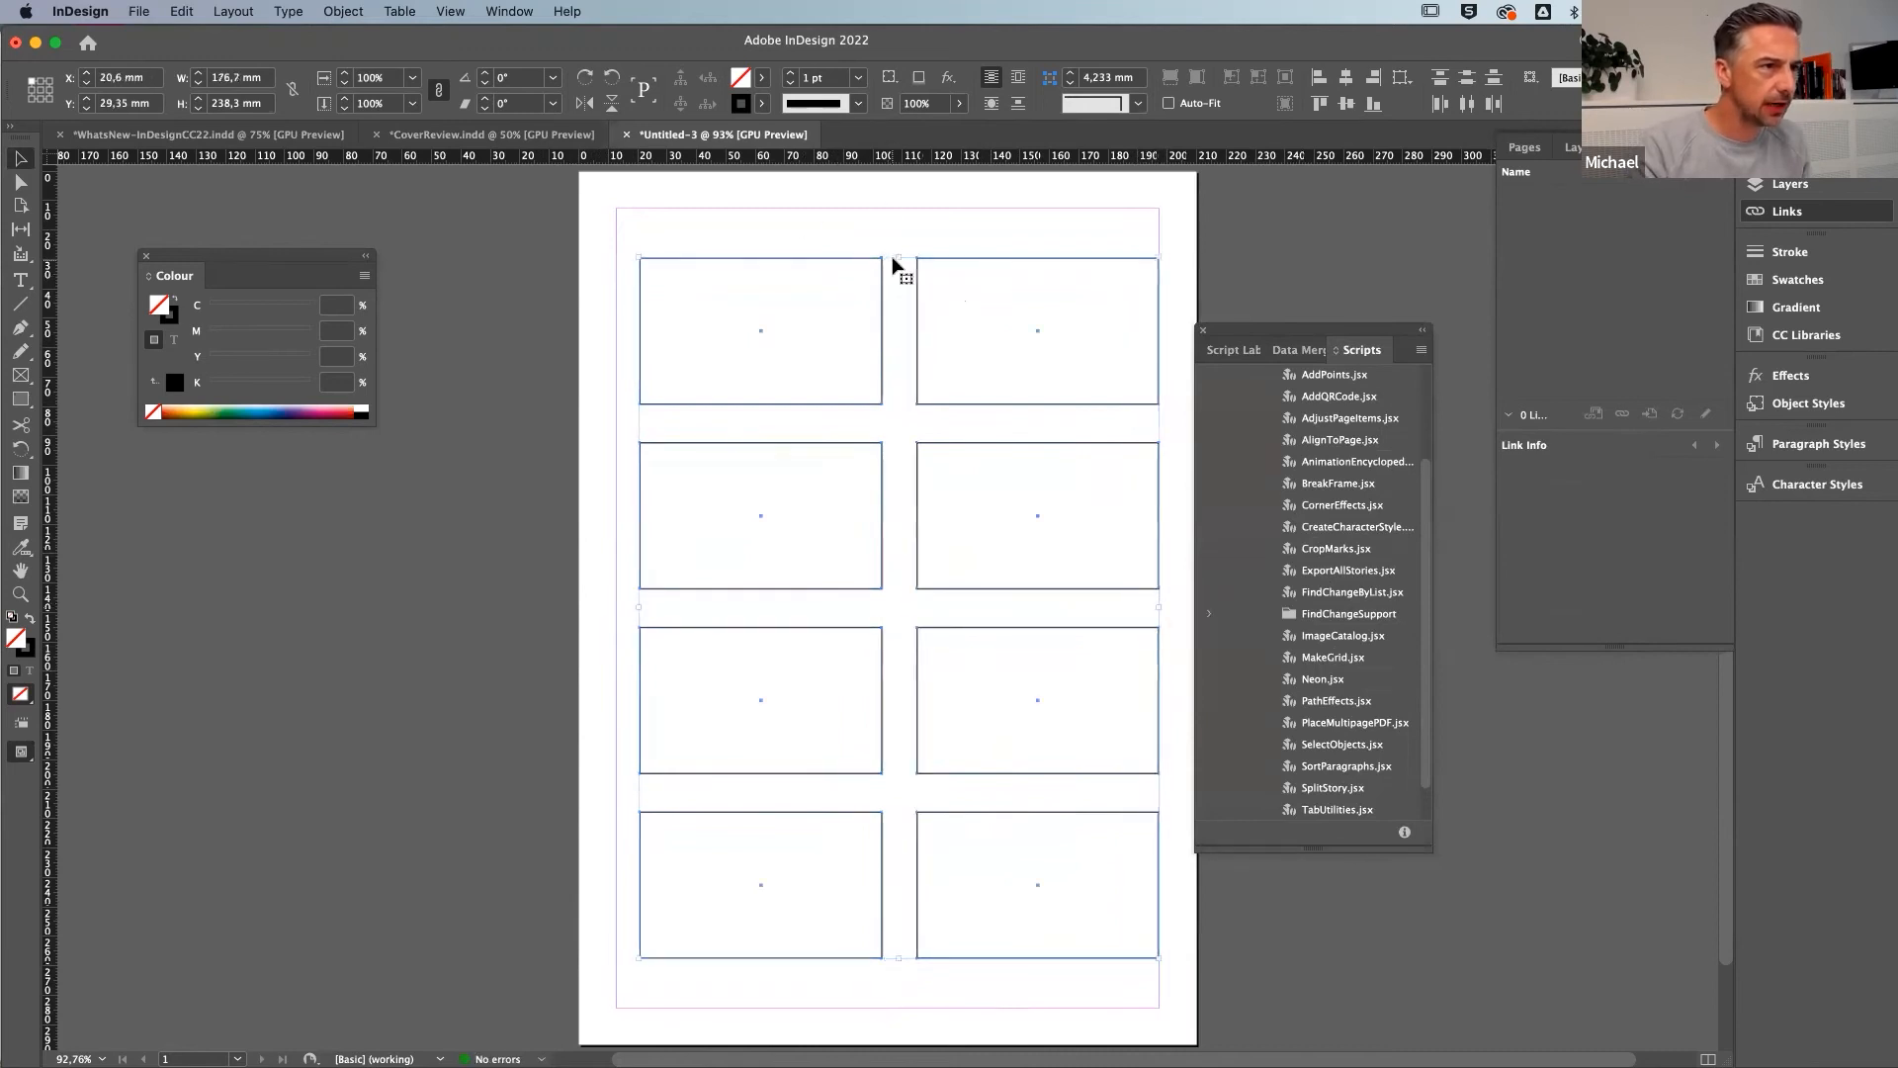
pyautogui.moveTo(898, 256); pyautogui.dragTo(897, 228)
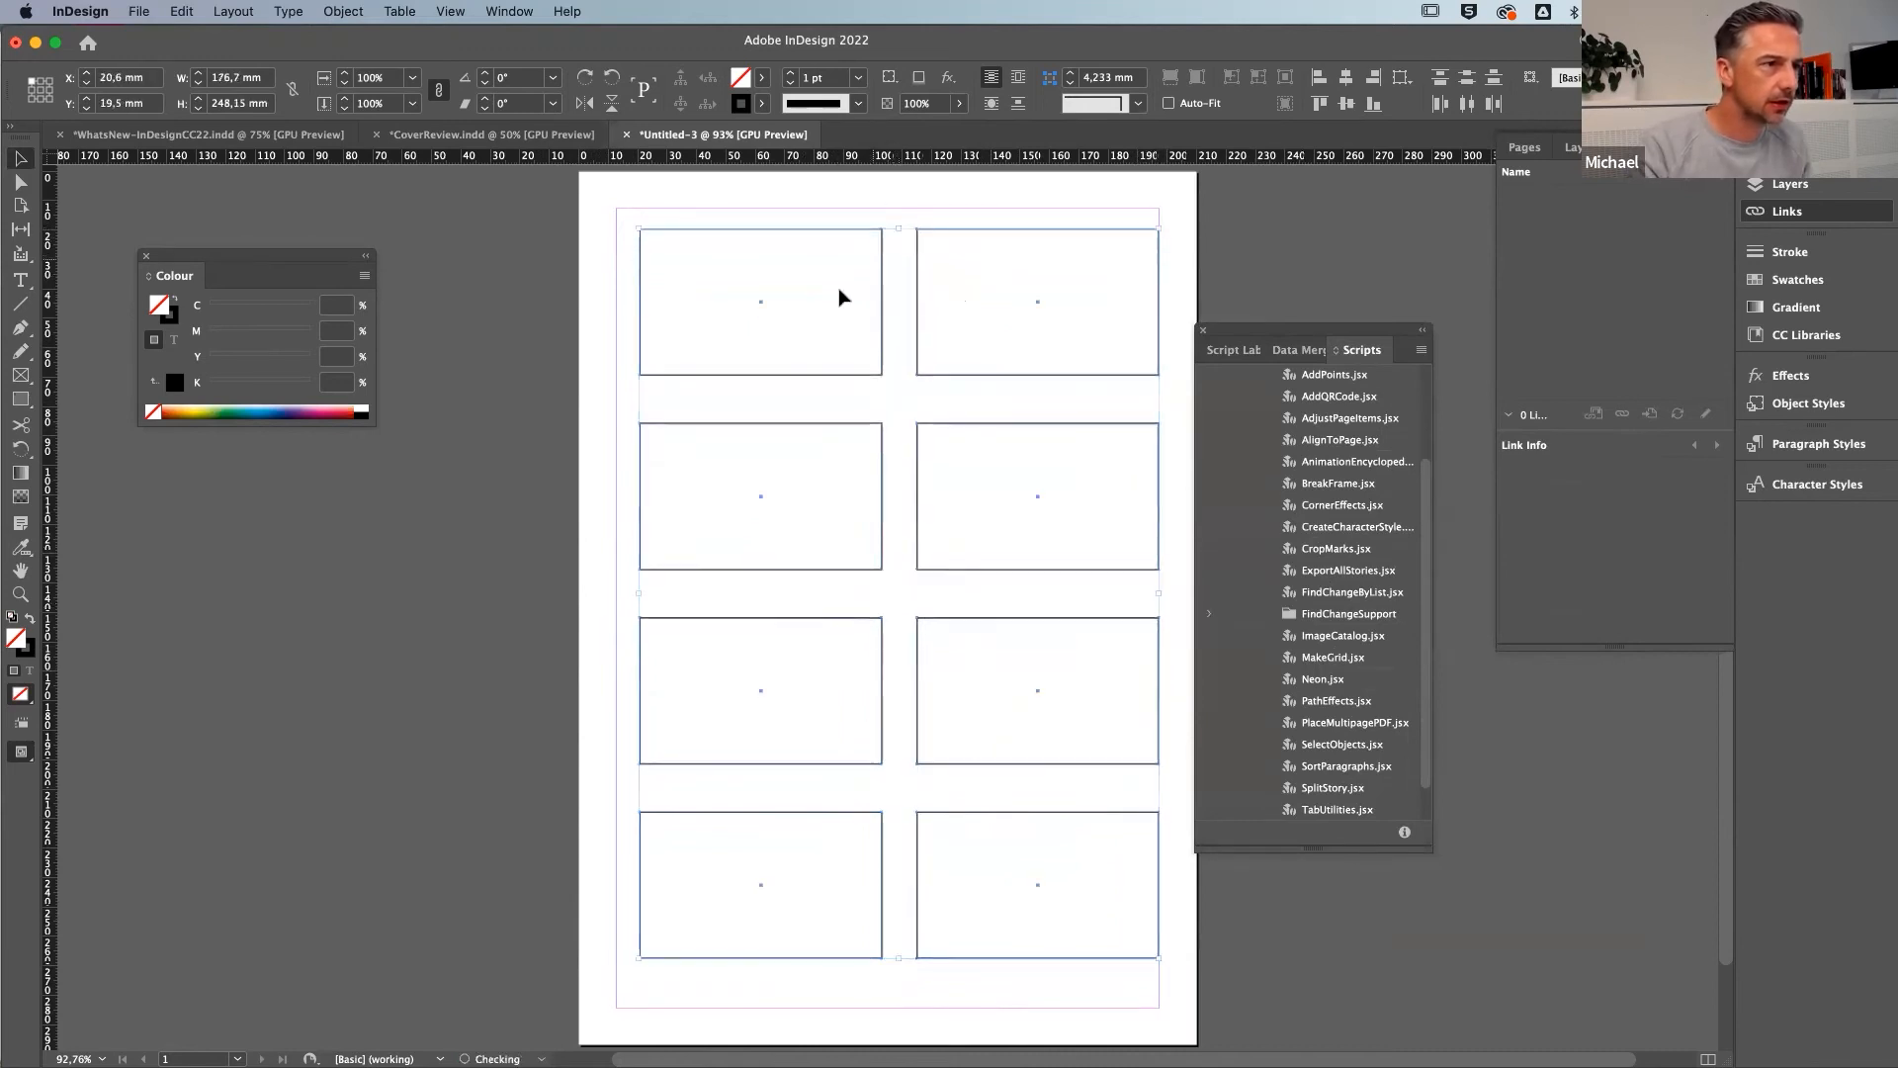
pyautogui.moveTo(883, 326); pyautogui.dragTo(873, 344)
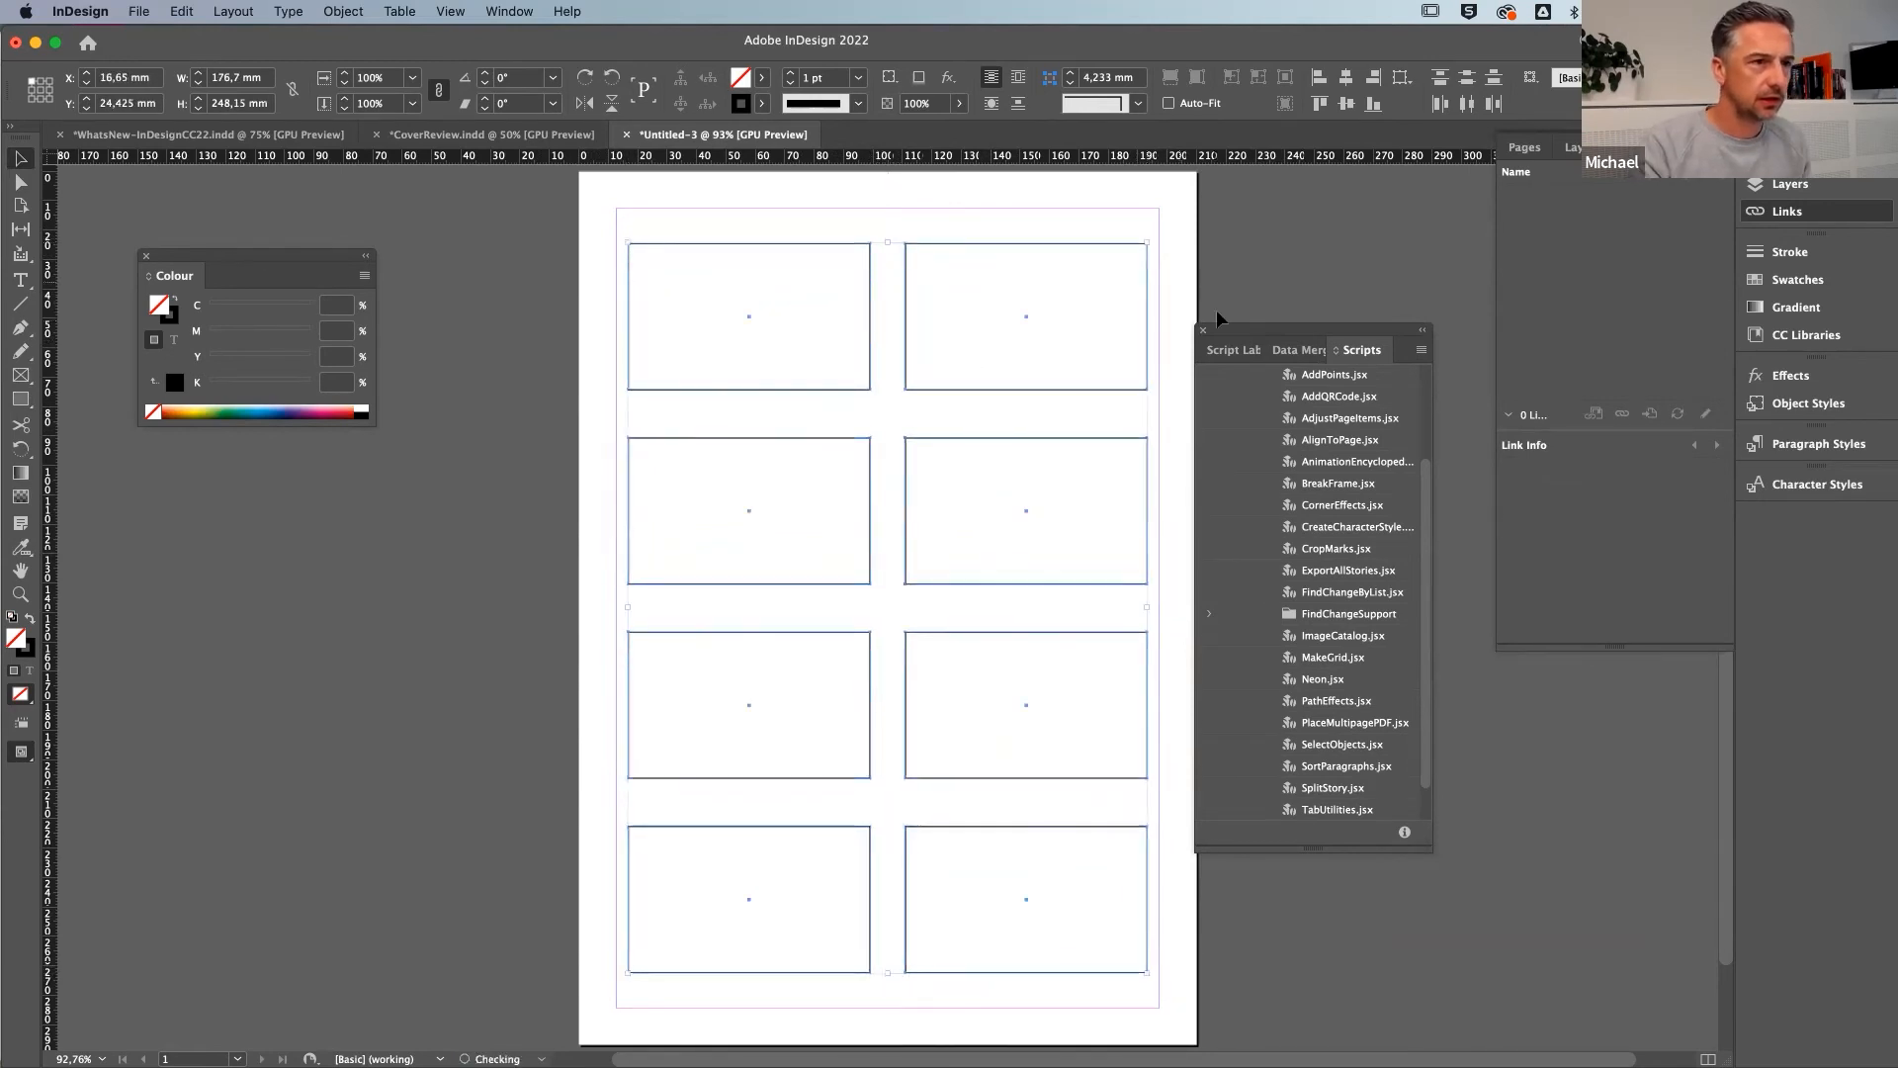
# Run the CropMarks sample script on the rectangles, drawing crop marks around each object without registration marks
pyautogui.moveTo(1270, 337); pyautogui.dragTo(1301, 238)
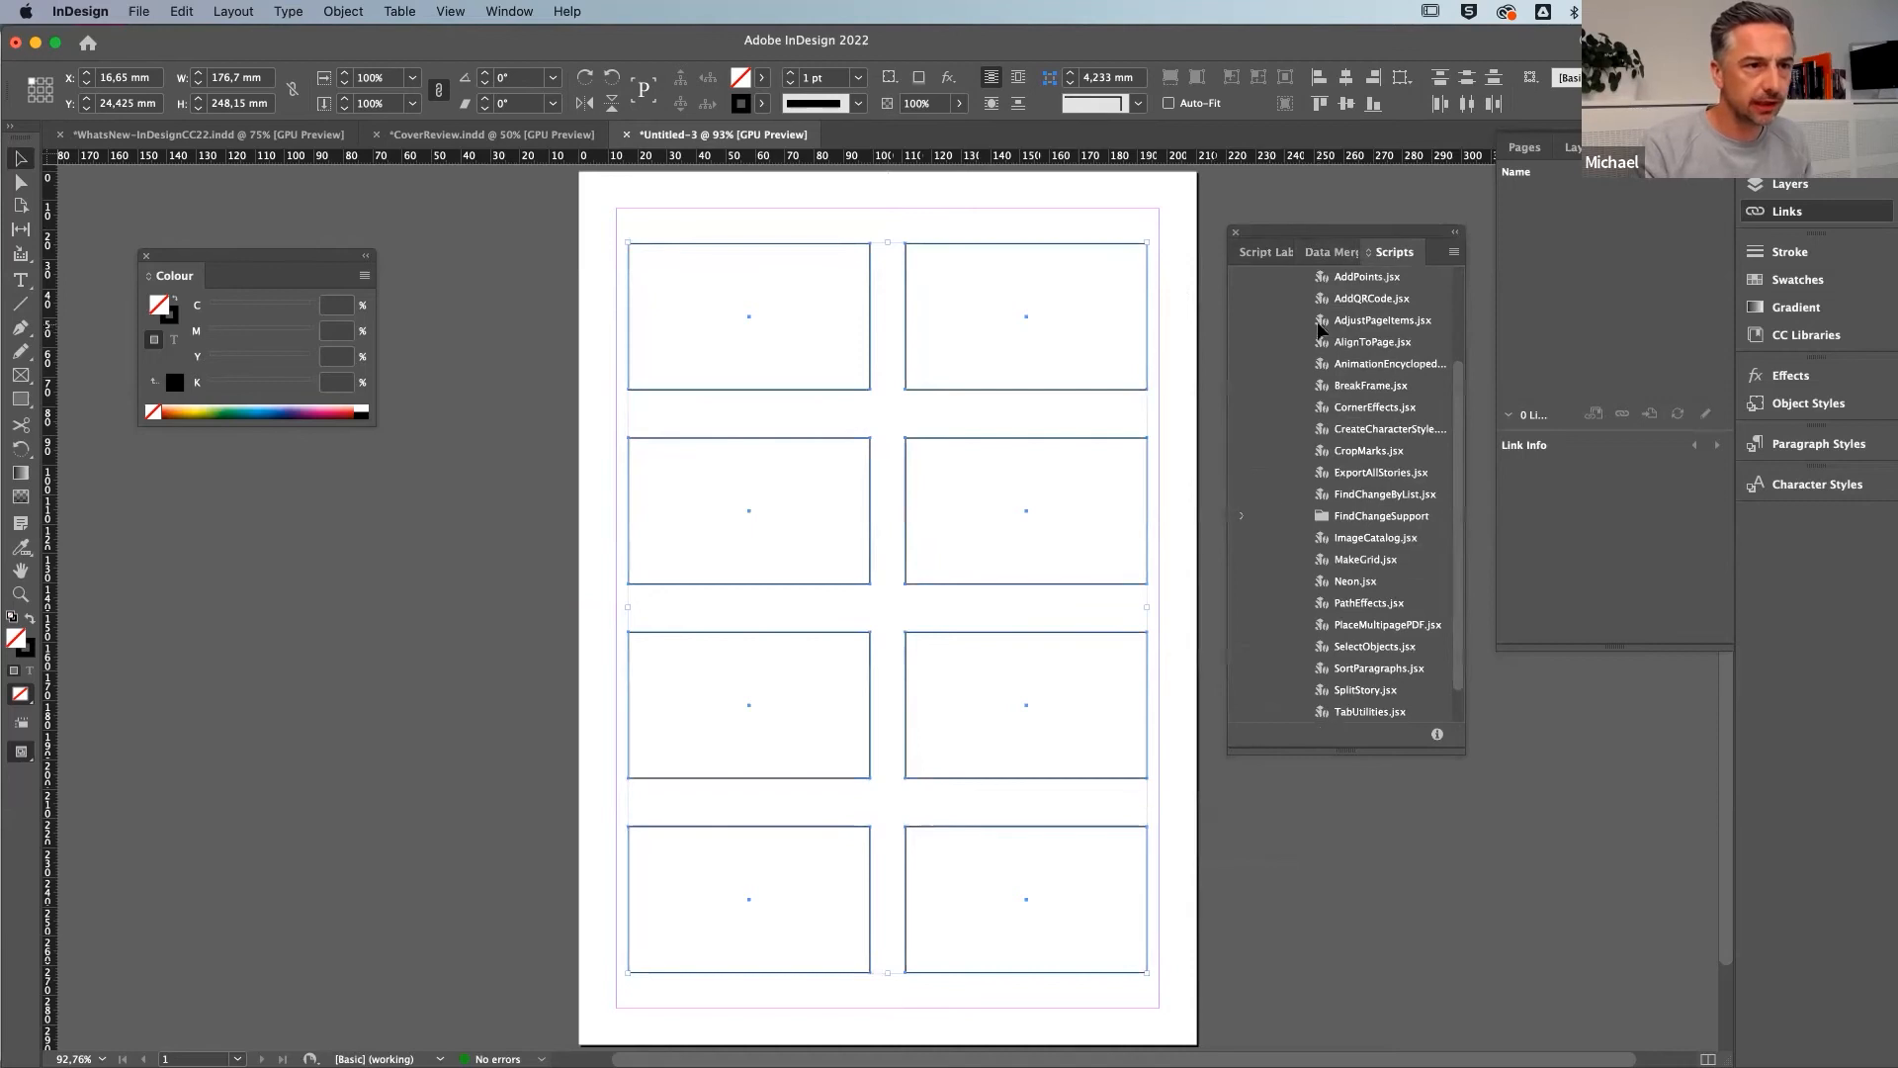
pyautogui.doubleClick(1352, 453)
pyautogui.moveTo(896, 364); pyautogui.dragTo(273, 435)
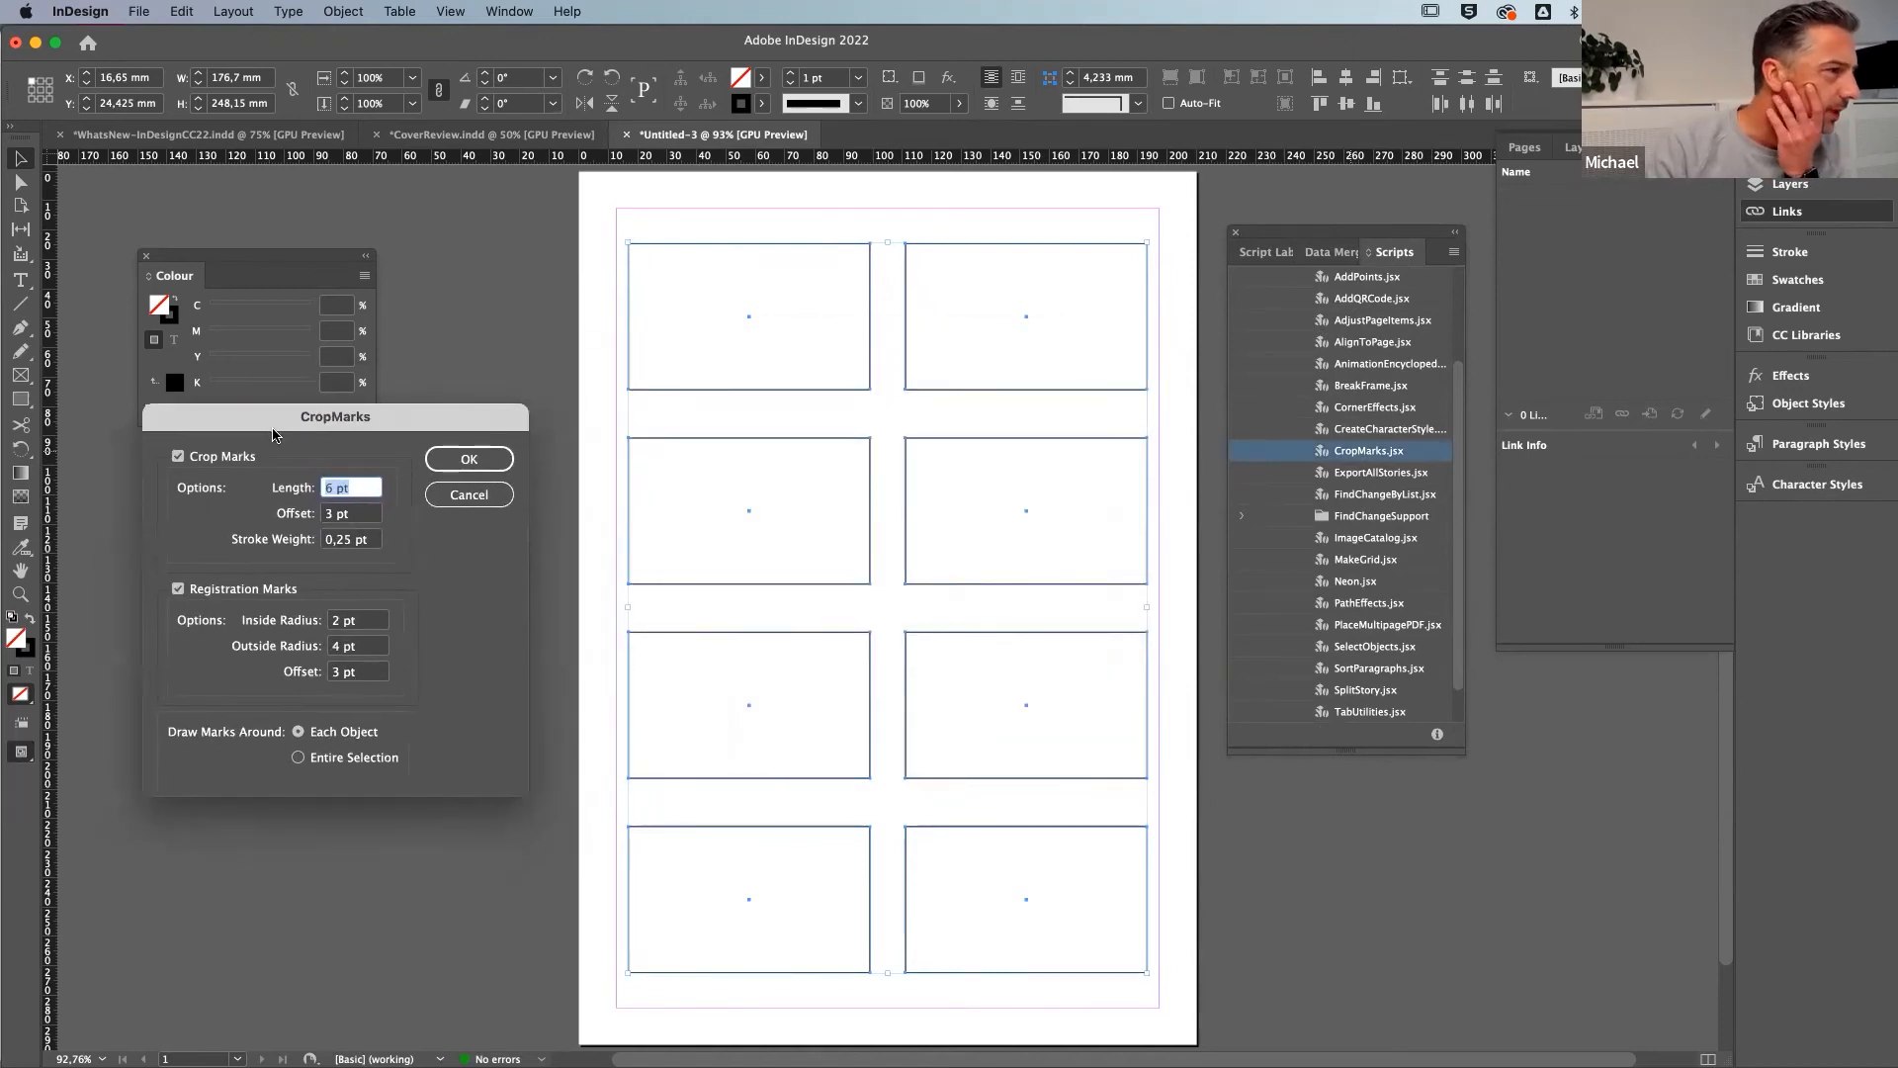
pyautogui.click(178, 589)
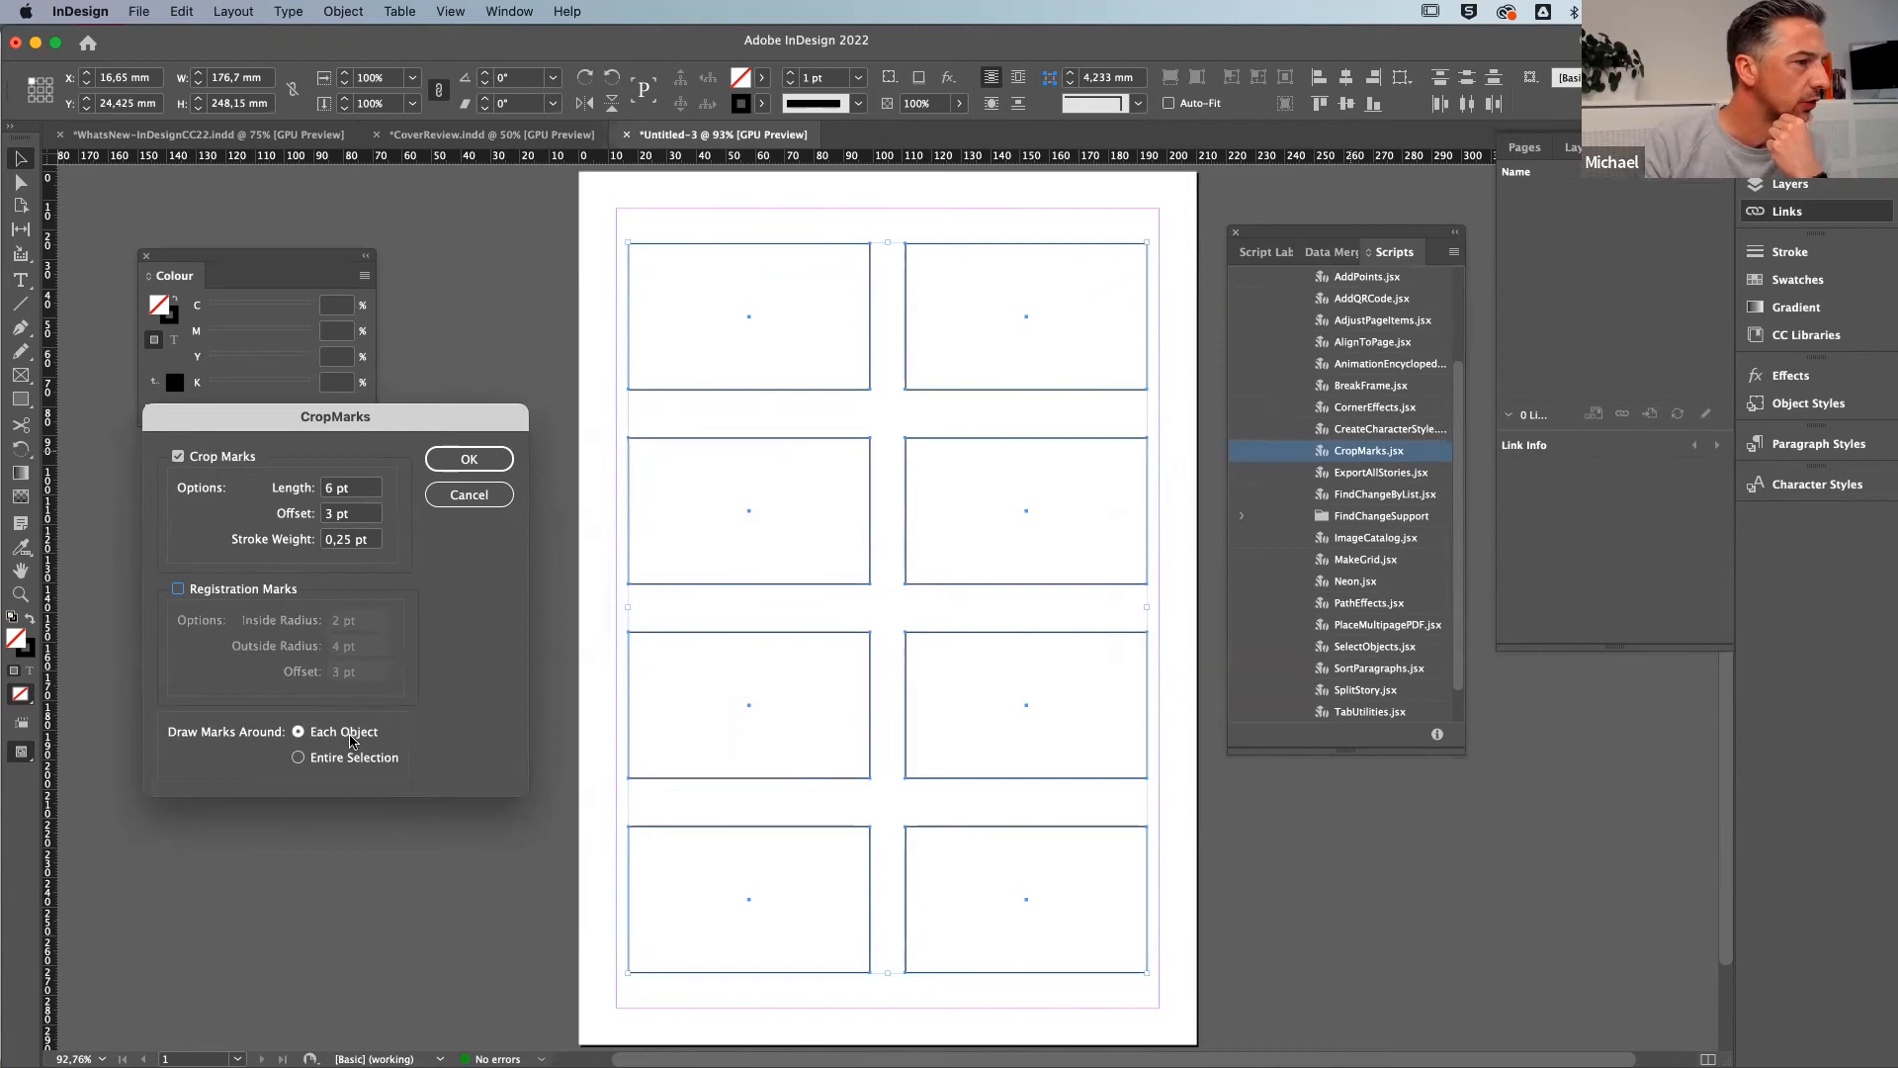
pyautogui.press('Return')
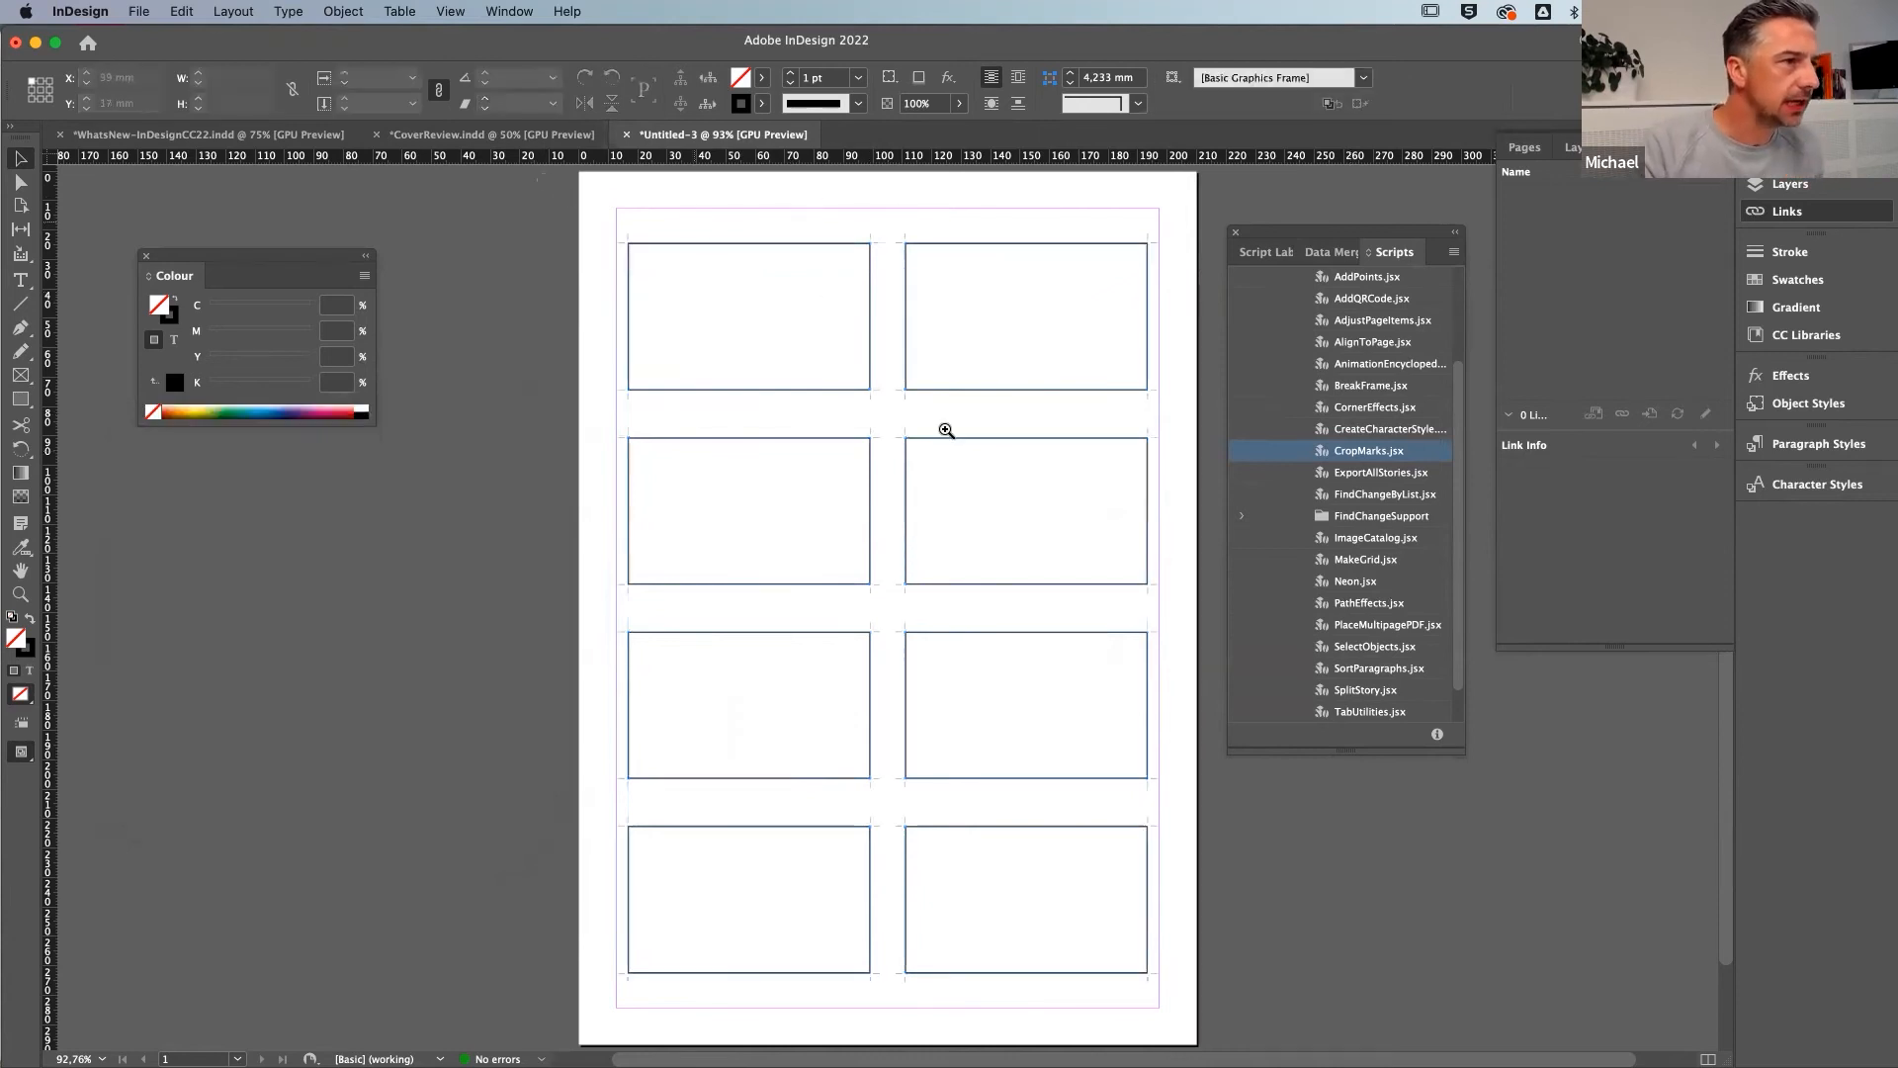
# Examine the crop marks around the upper rectangles and in the gap between the two columns
pyautogui.moveTo(570, 197); pyautogui.dragTo(759, 580)
pyautogui.hscroll(15, 412, 612)
pyautogui.scroll(-5, 412, 612)
pyautogui.hscroll(5, 624, 675)
pyautogui.scroll(3, 624, 675)
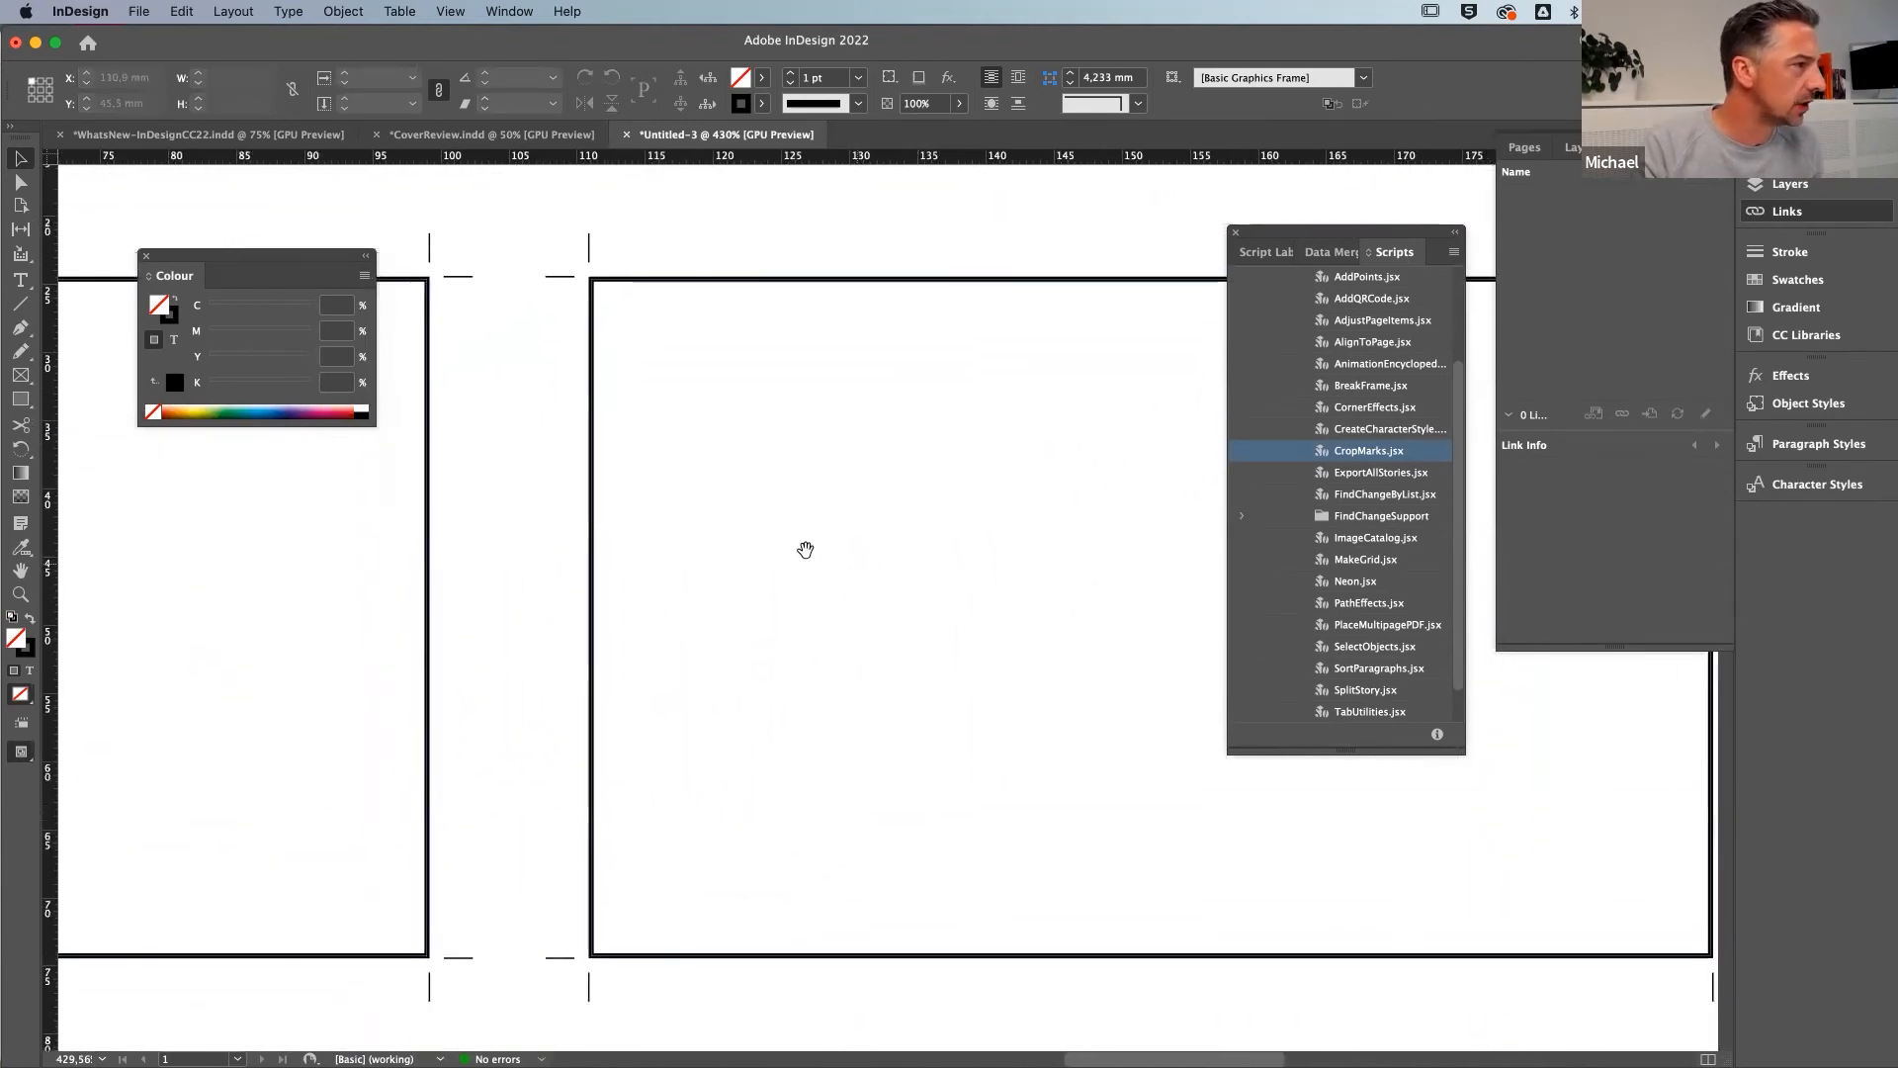
pyautogui.hscroll(5, 954, 551)
pyautogui.scroll(-1, 954, 551)
pyautogui.hscroll(-2, 796, 535)
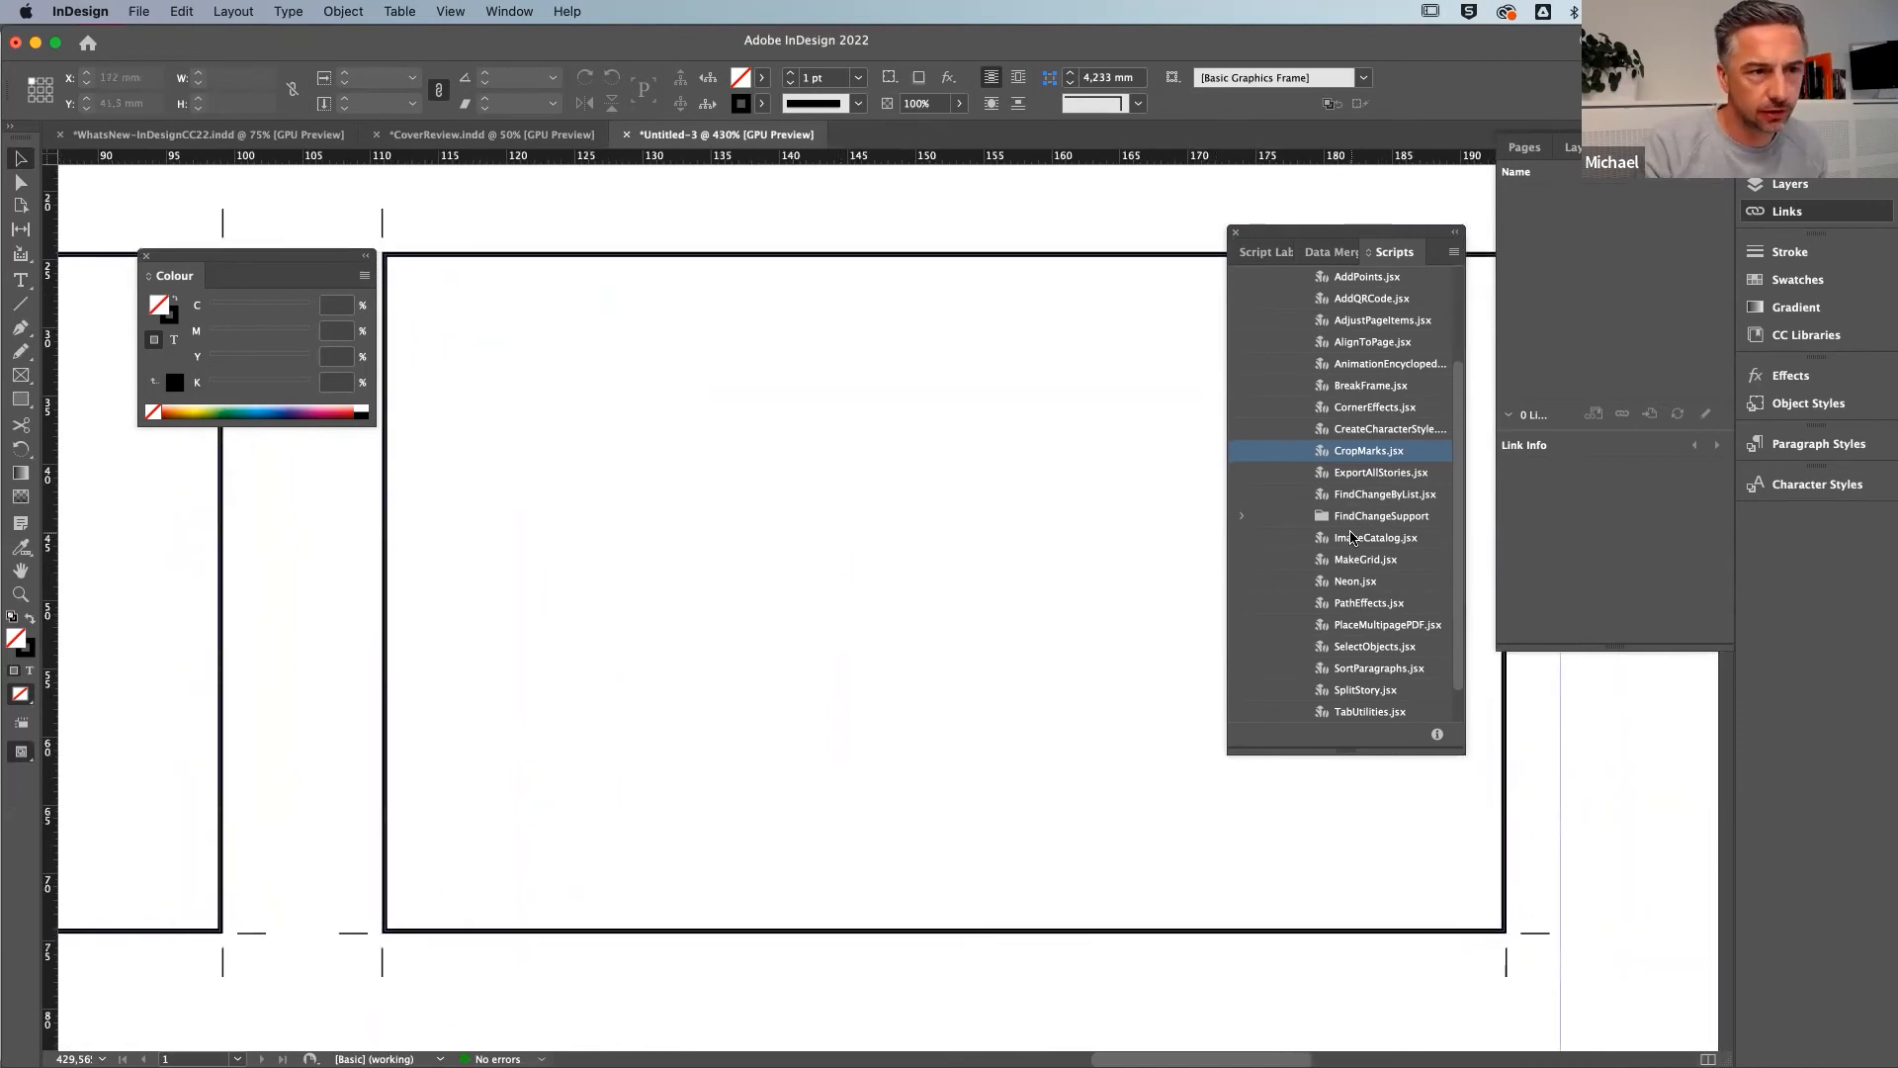
# Collapse the JavaScript samples folder in the scripts list and select the Community folder
pyautogui.scroll(-2, 1351, 537)
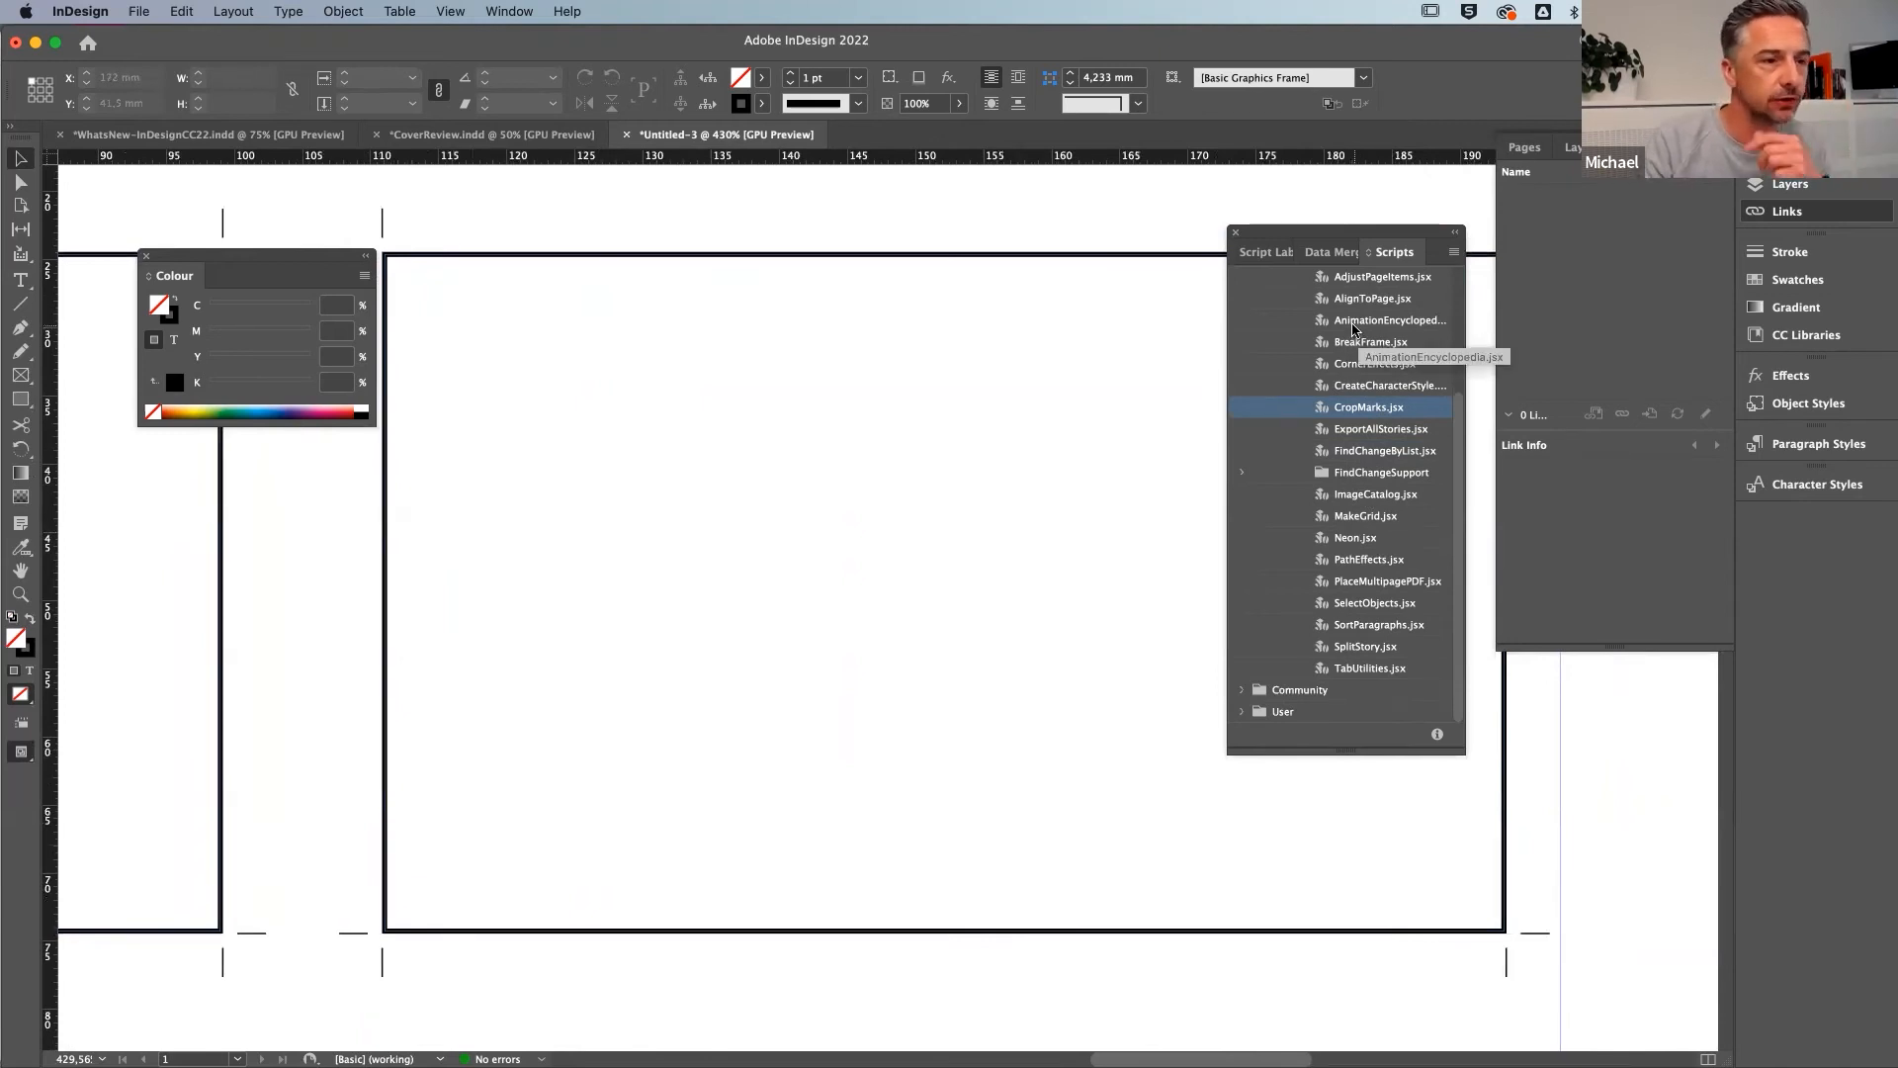
pyautogui.scroll(8, 1298, 372)
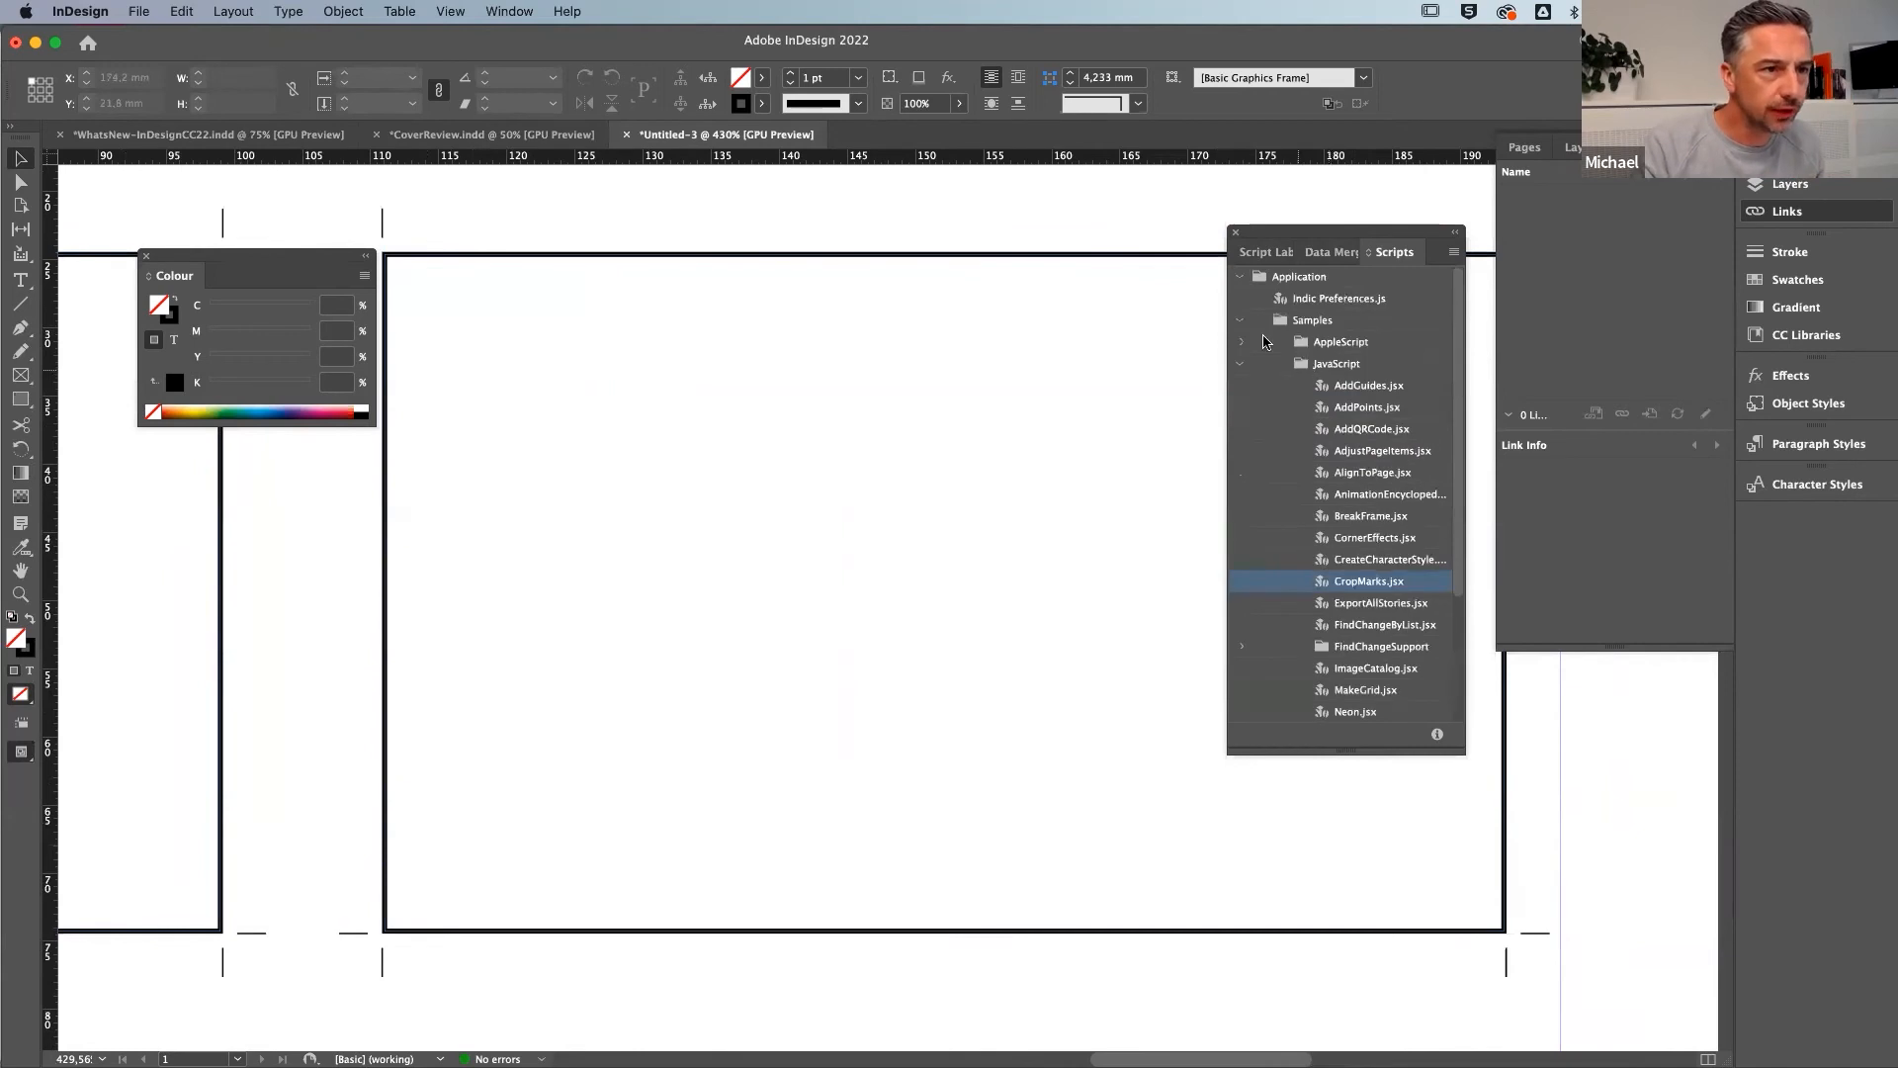
pyautogui.click(1240, 363)
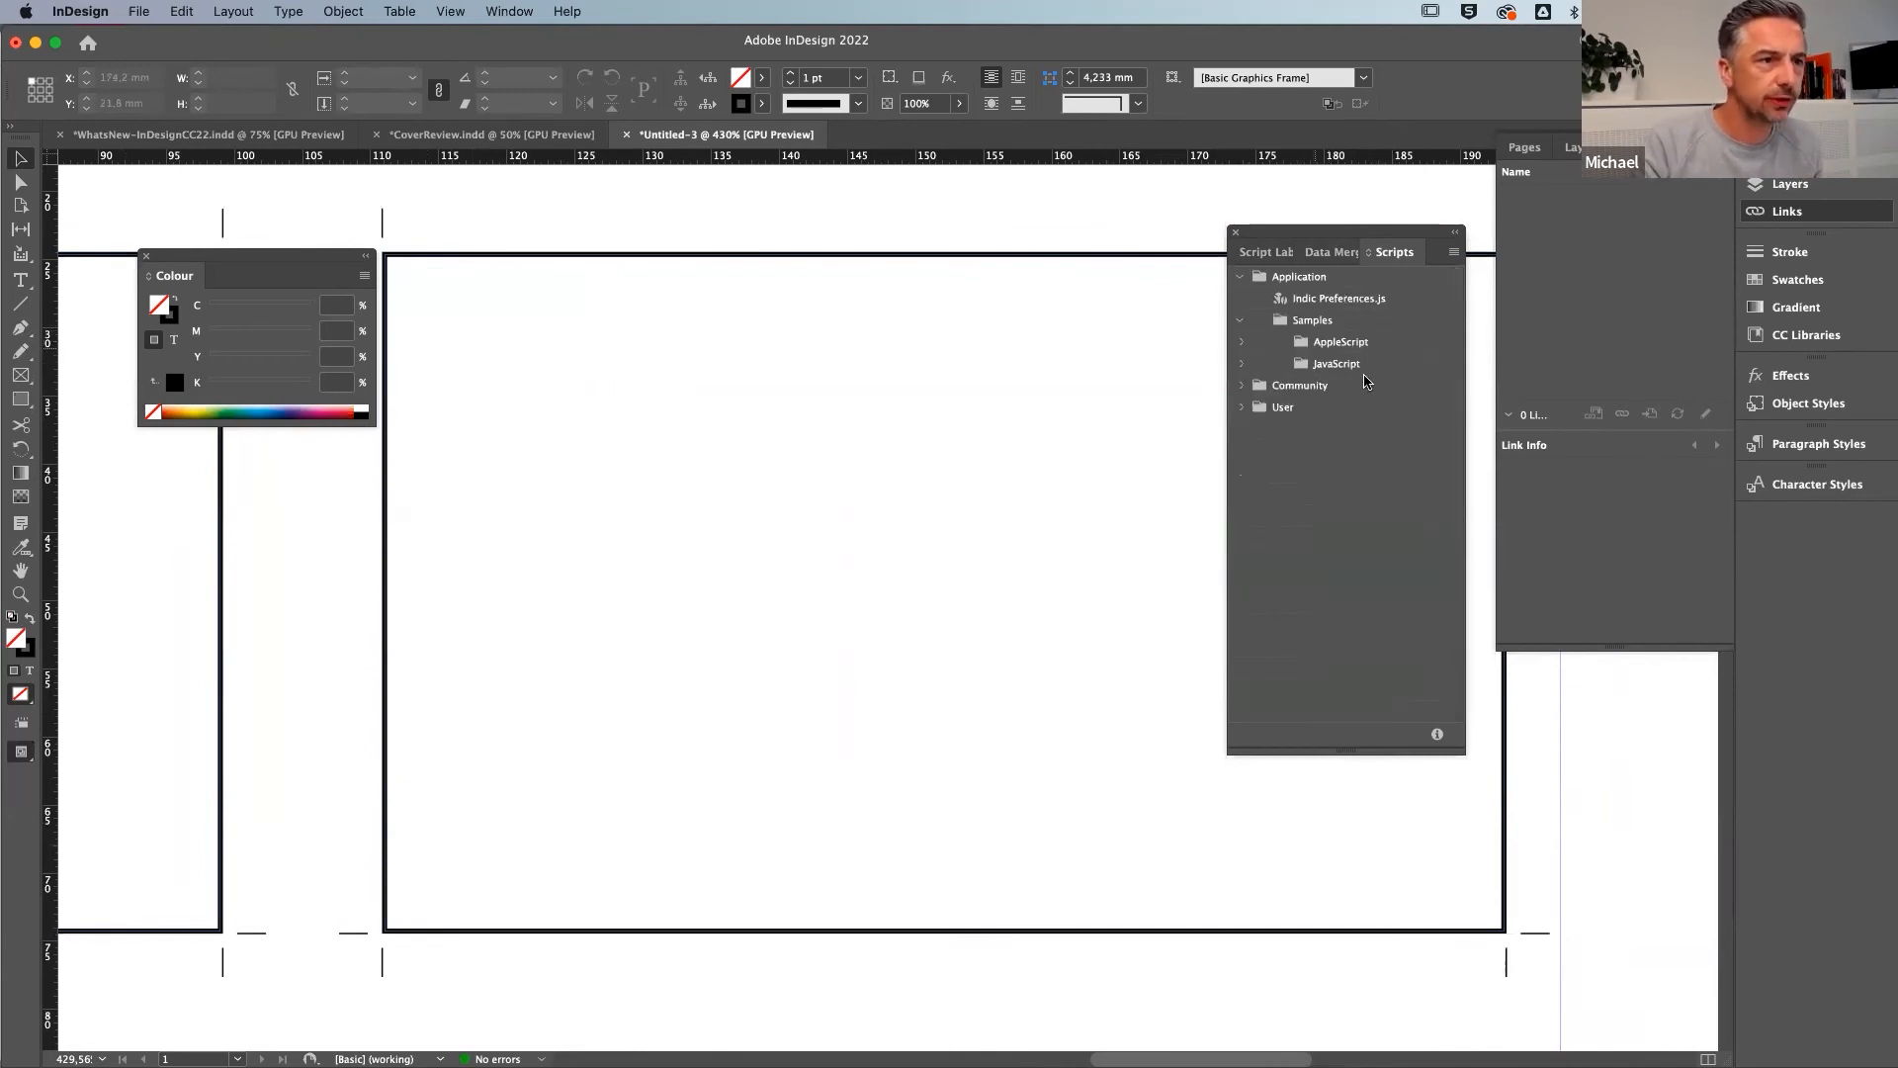
pyautogui.click(1286, 388)
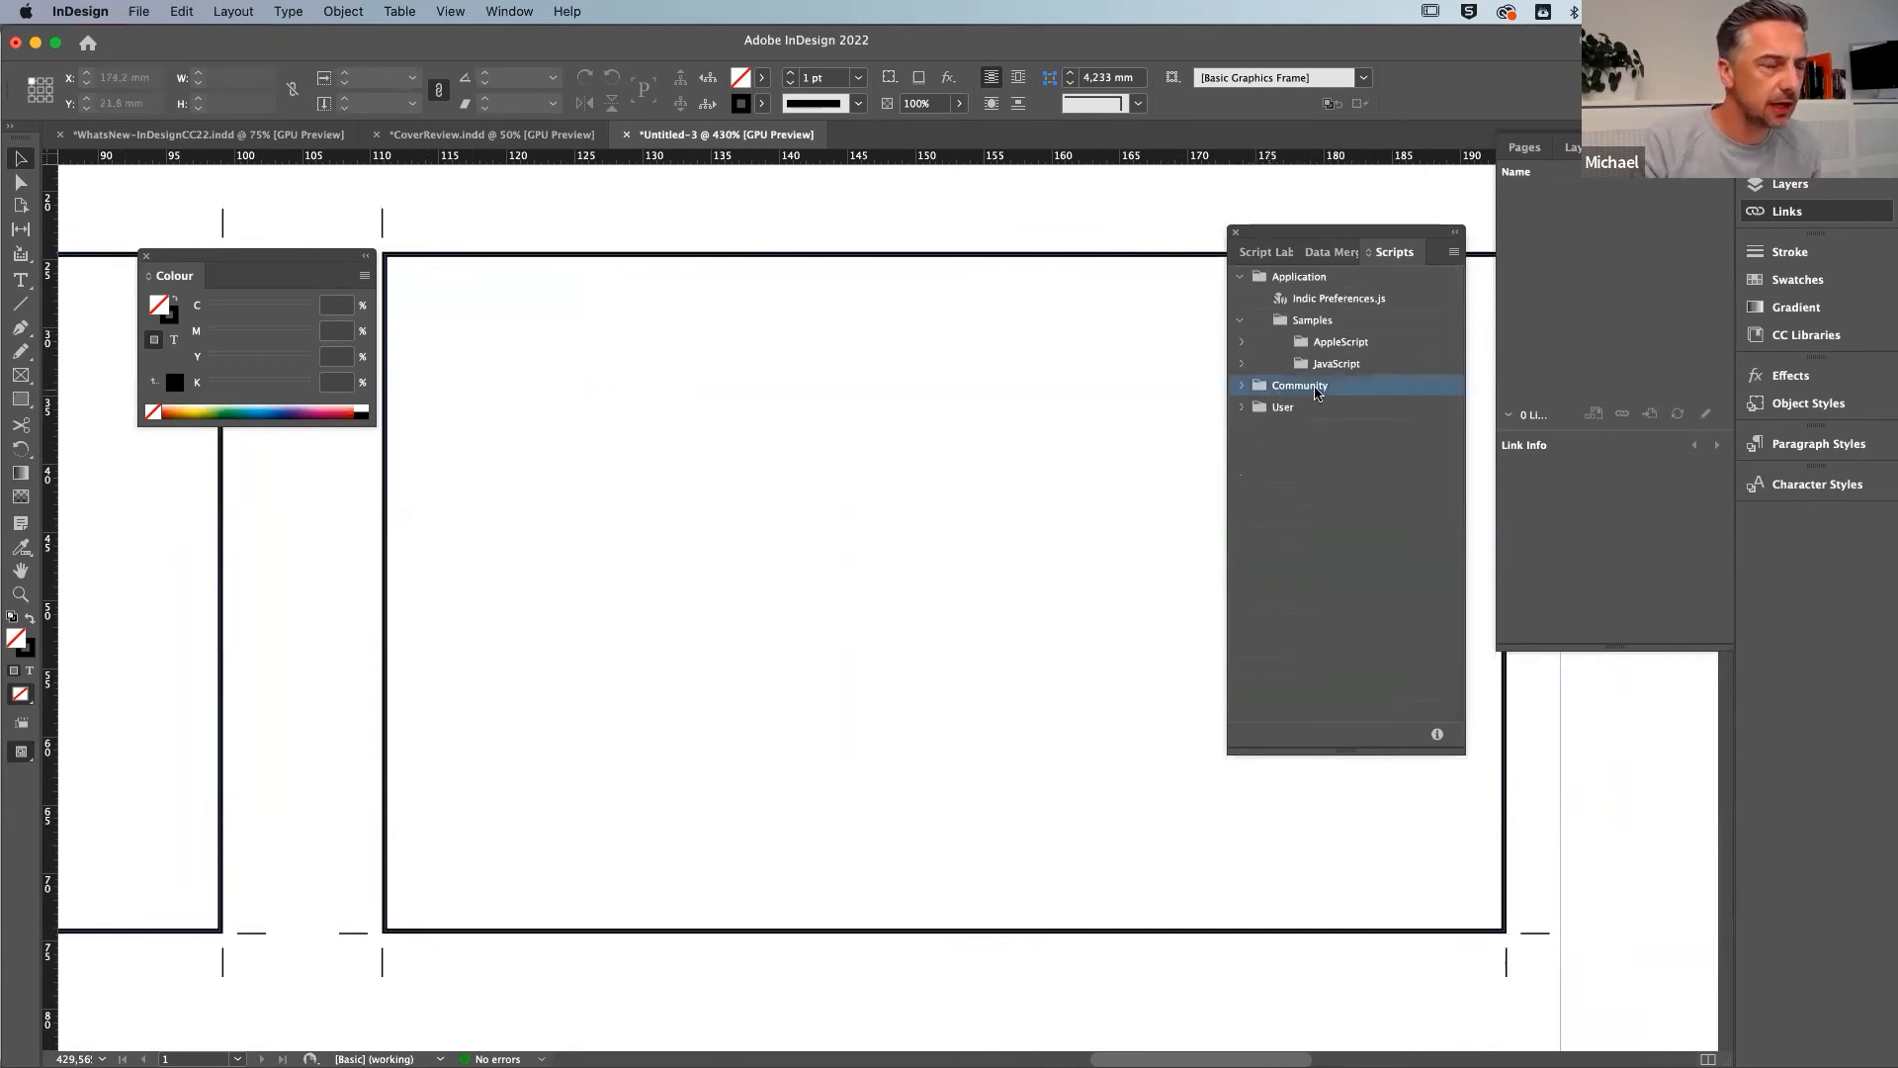
# Switch to the WhatsNew-InDesignCC22.indd document, select the first text column and show the frame edges and text threads
pyautogui.click(176, 135)
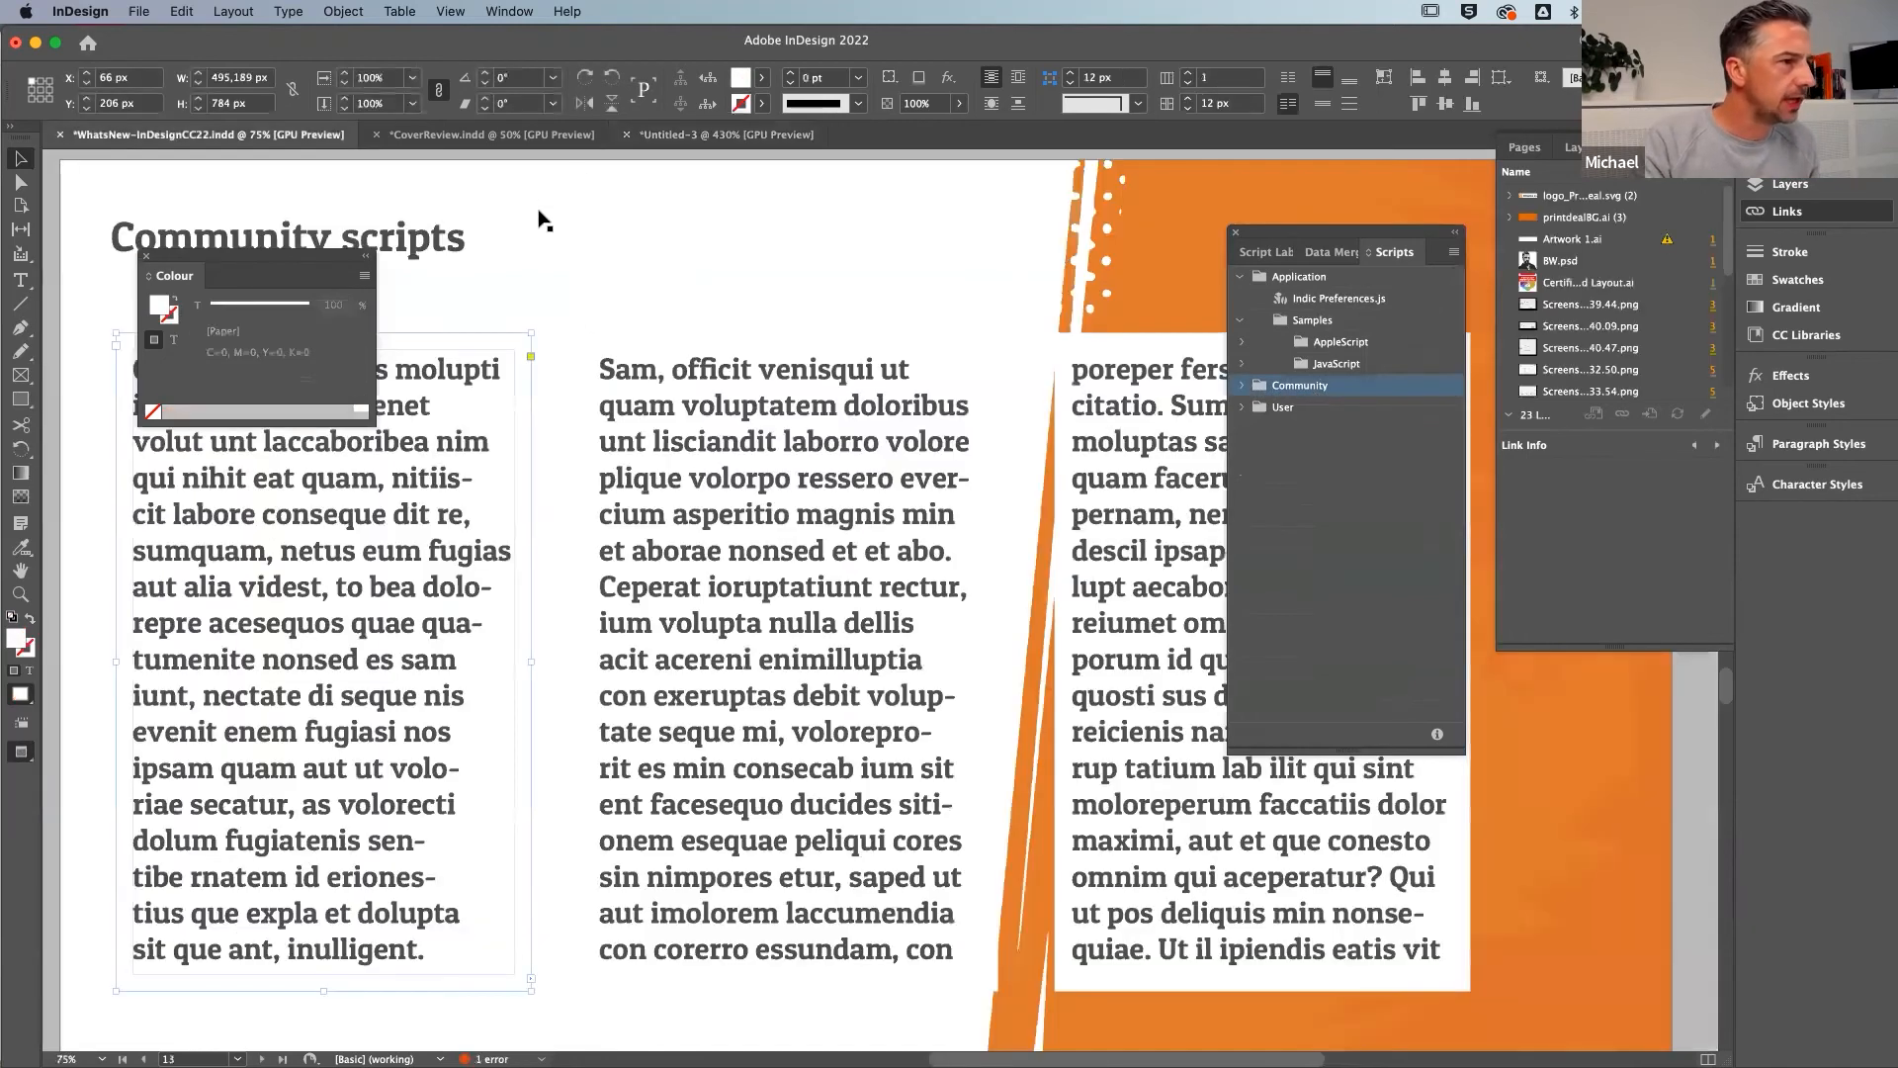
pyautogui.click(81, 662)
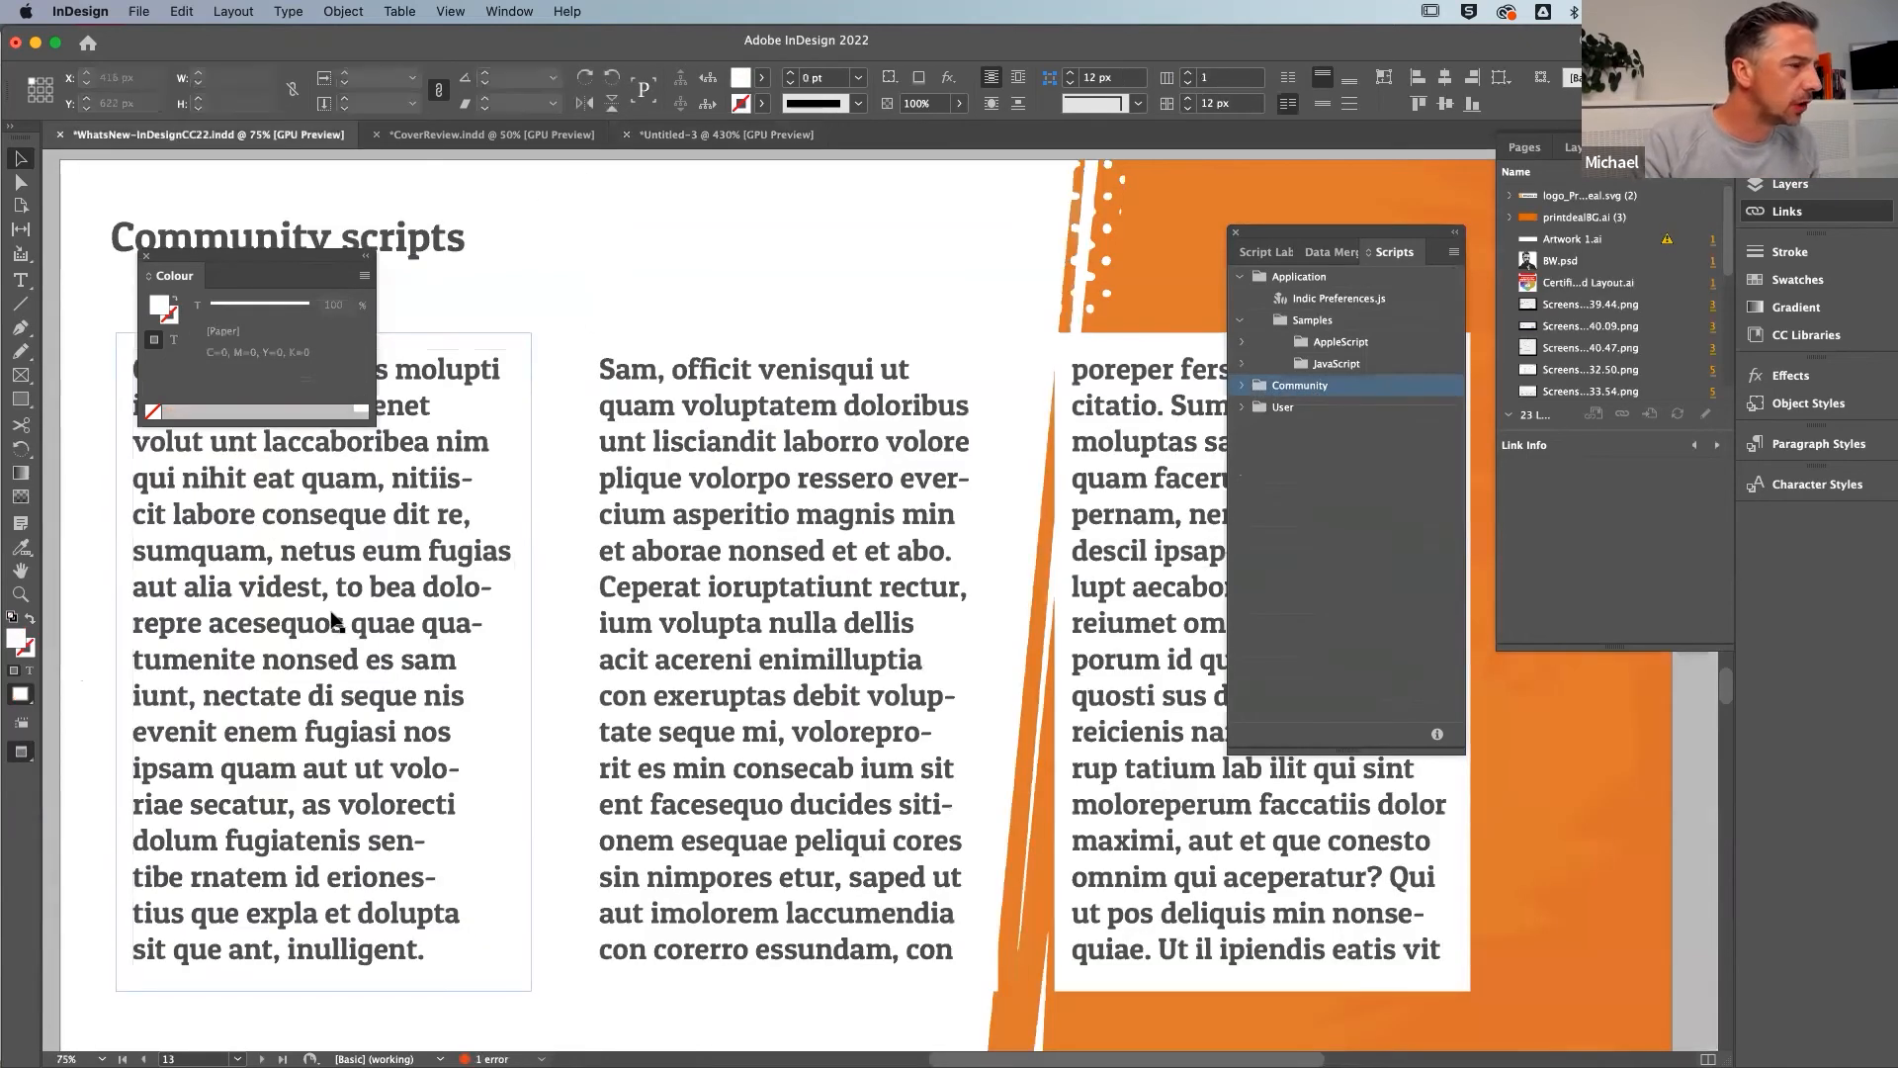
pyautogui.click(845, 659)
pyautogui.click(486, 682)
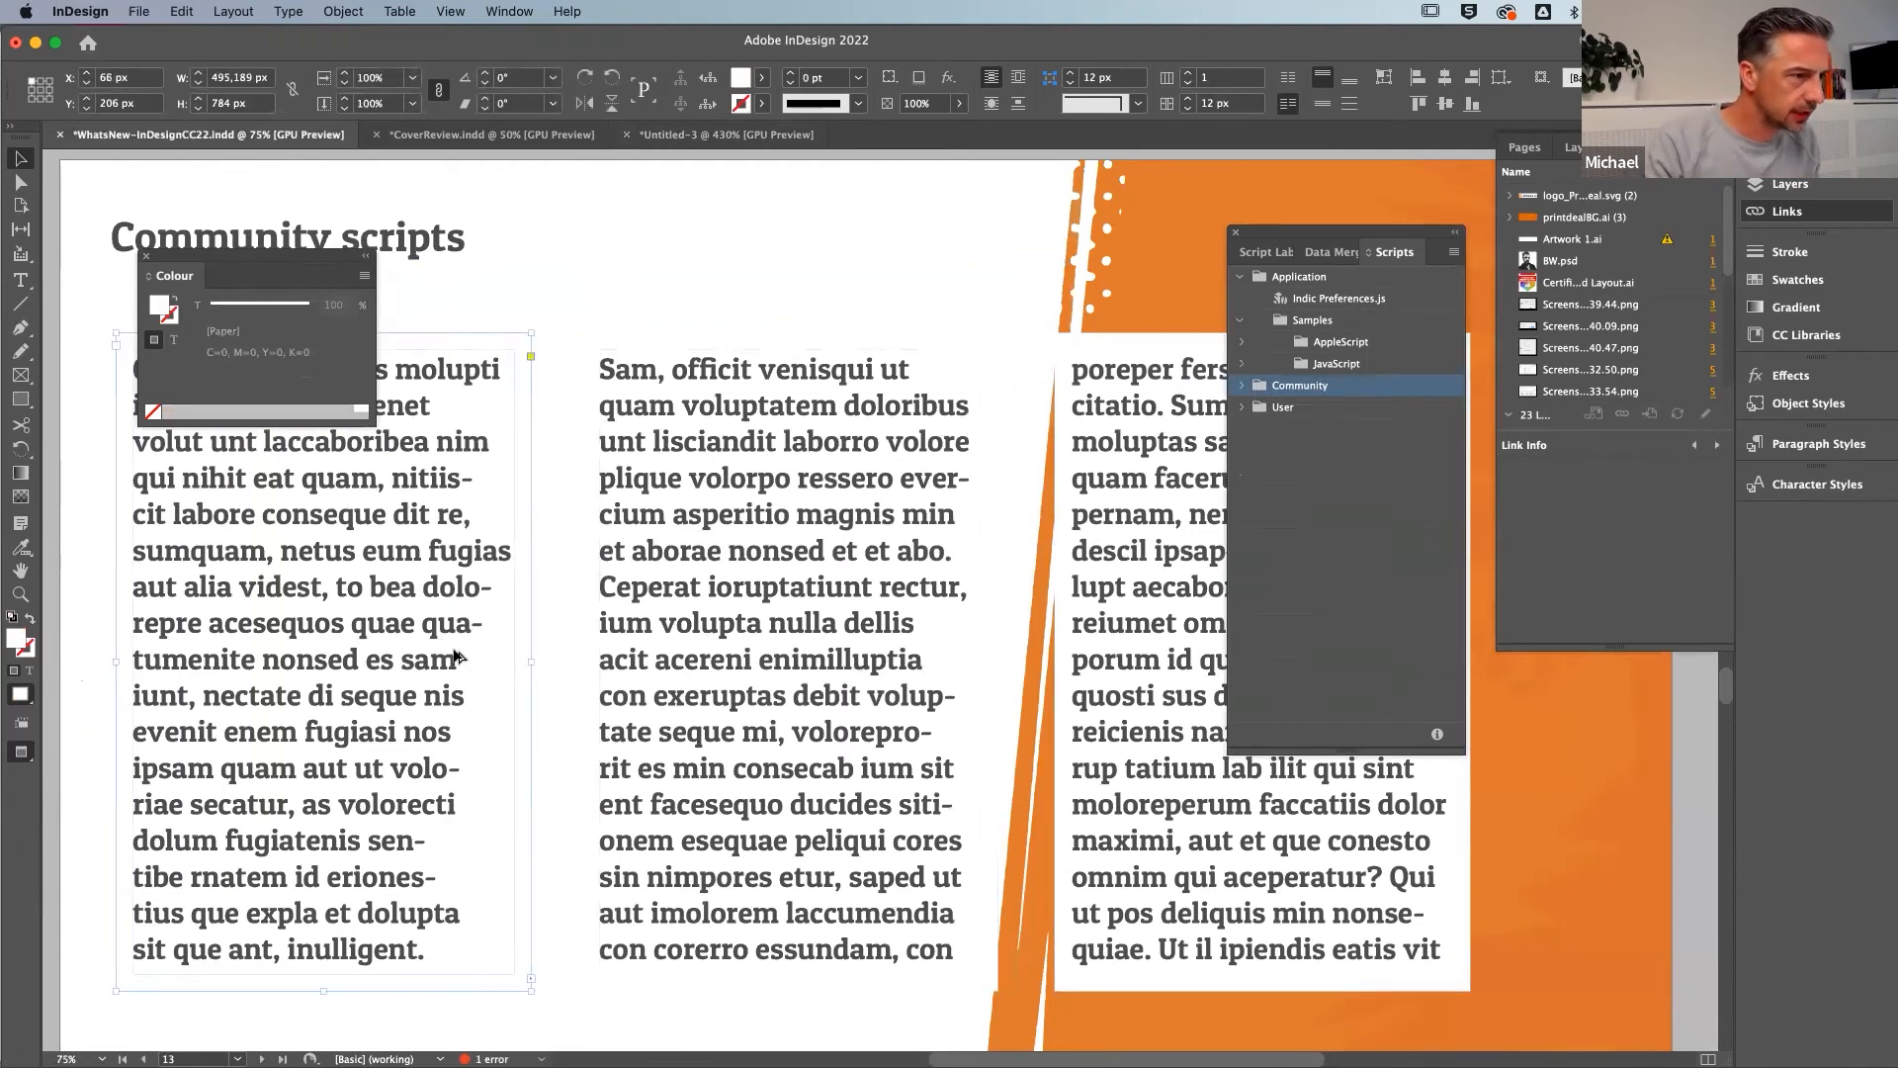
pyautogui.click(613, 656)
pyautogui.click(403, 640)
pyautogui.press('w')
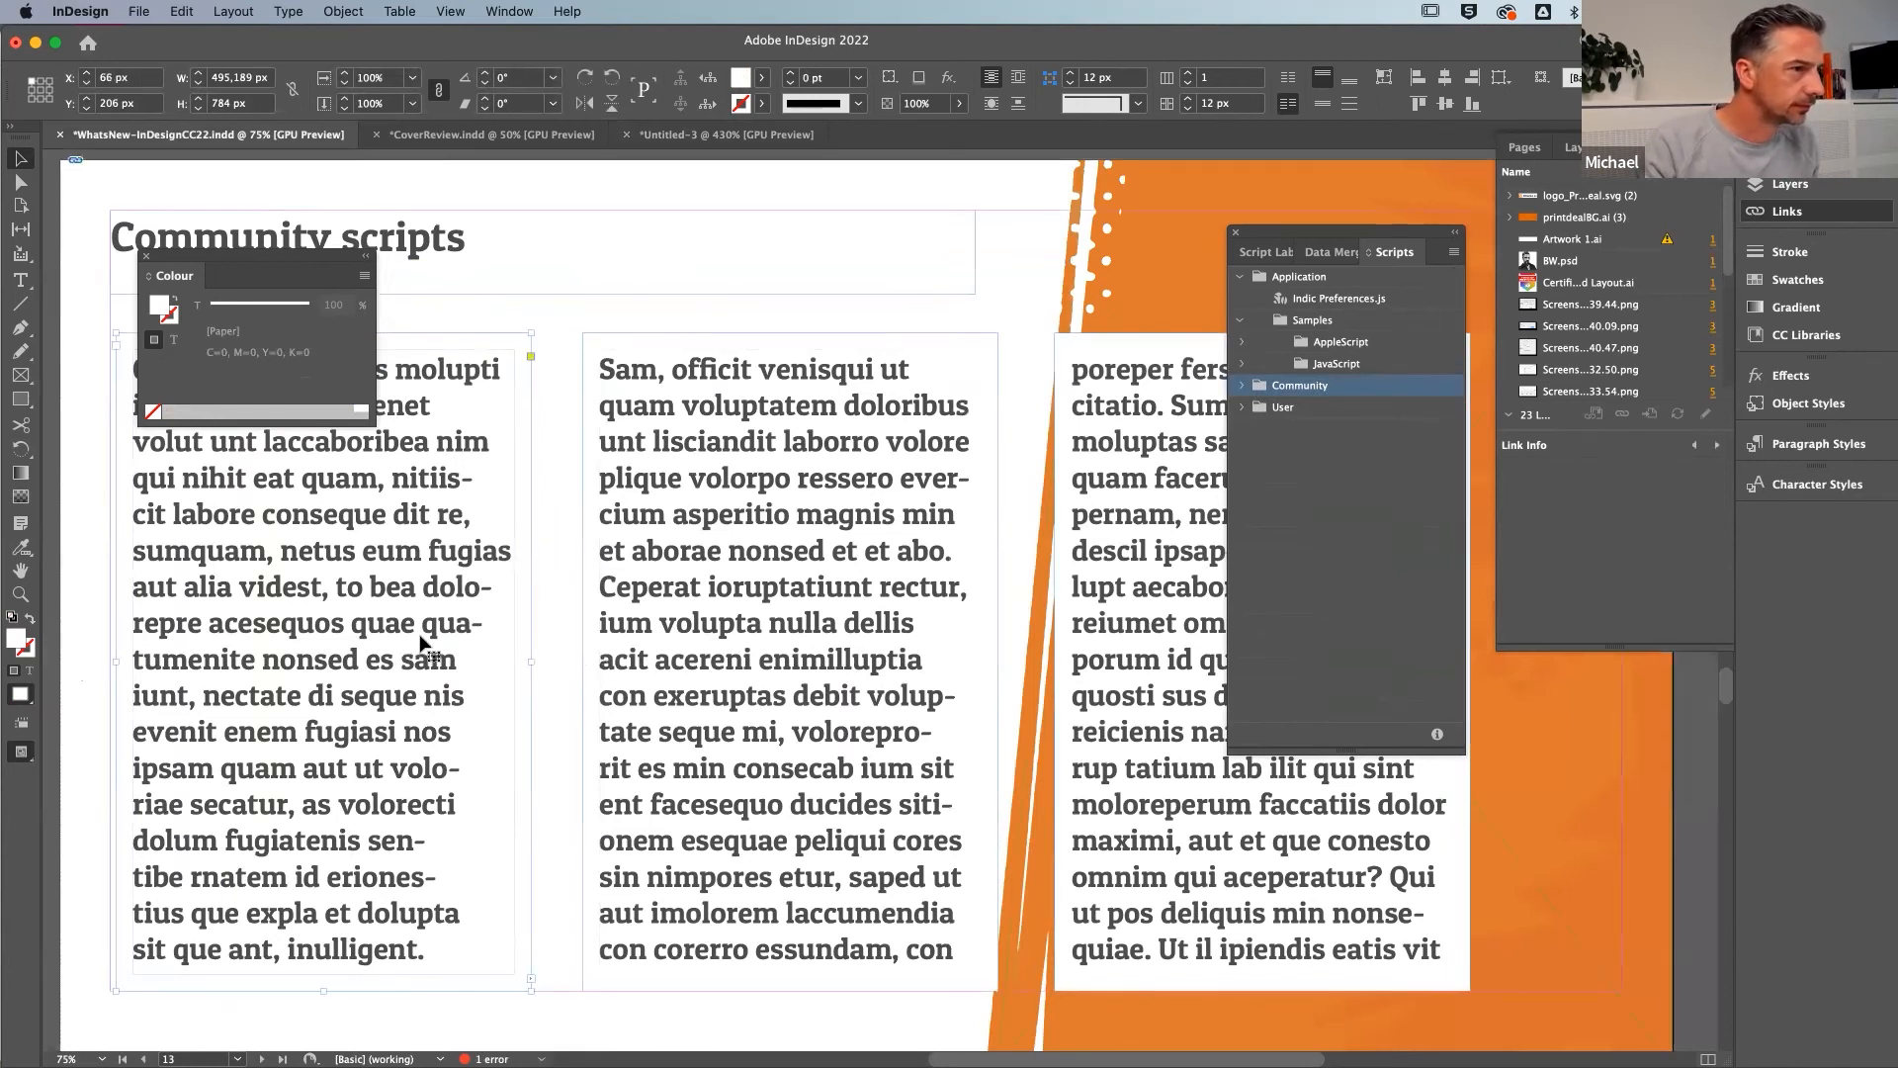
pyautogui.press('alt+super+y')
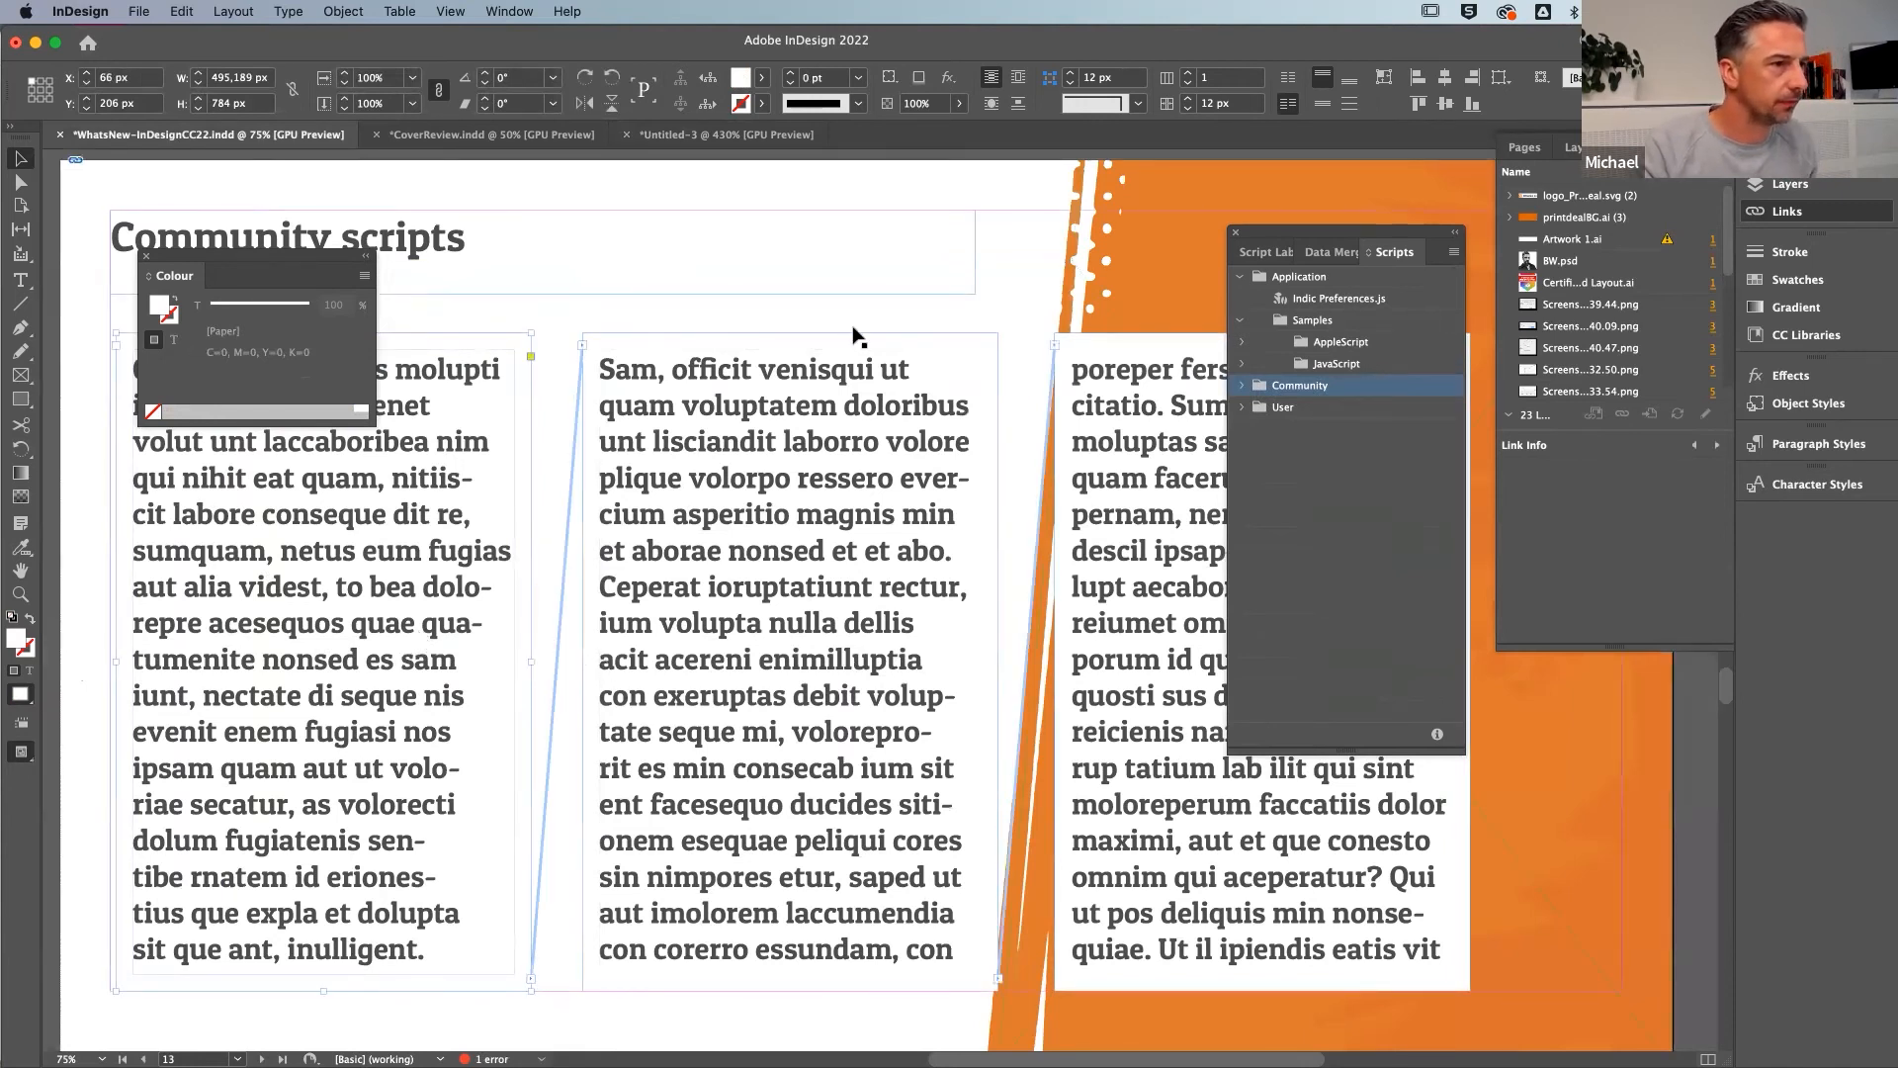
# Shift the three threaded text columns to the left, placing the first at X 34,811 px and the middle one at X 581,405 px
pyautogui.click(1040, 293)
pyautogui.moveTo(1105, 487); pyautogui.dragTo(1074, 489)
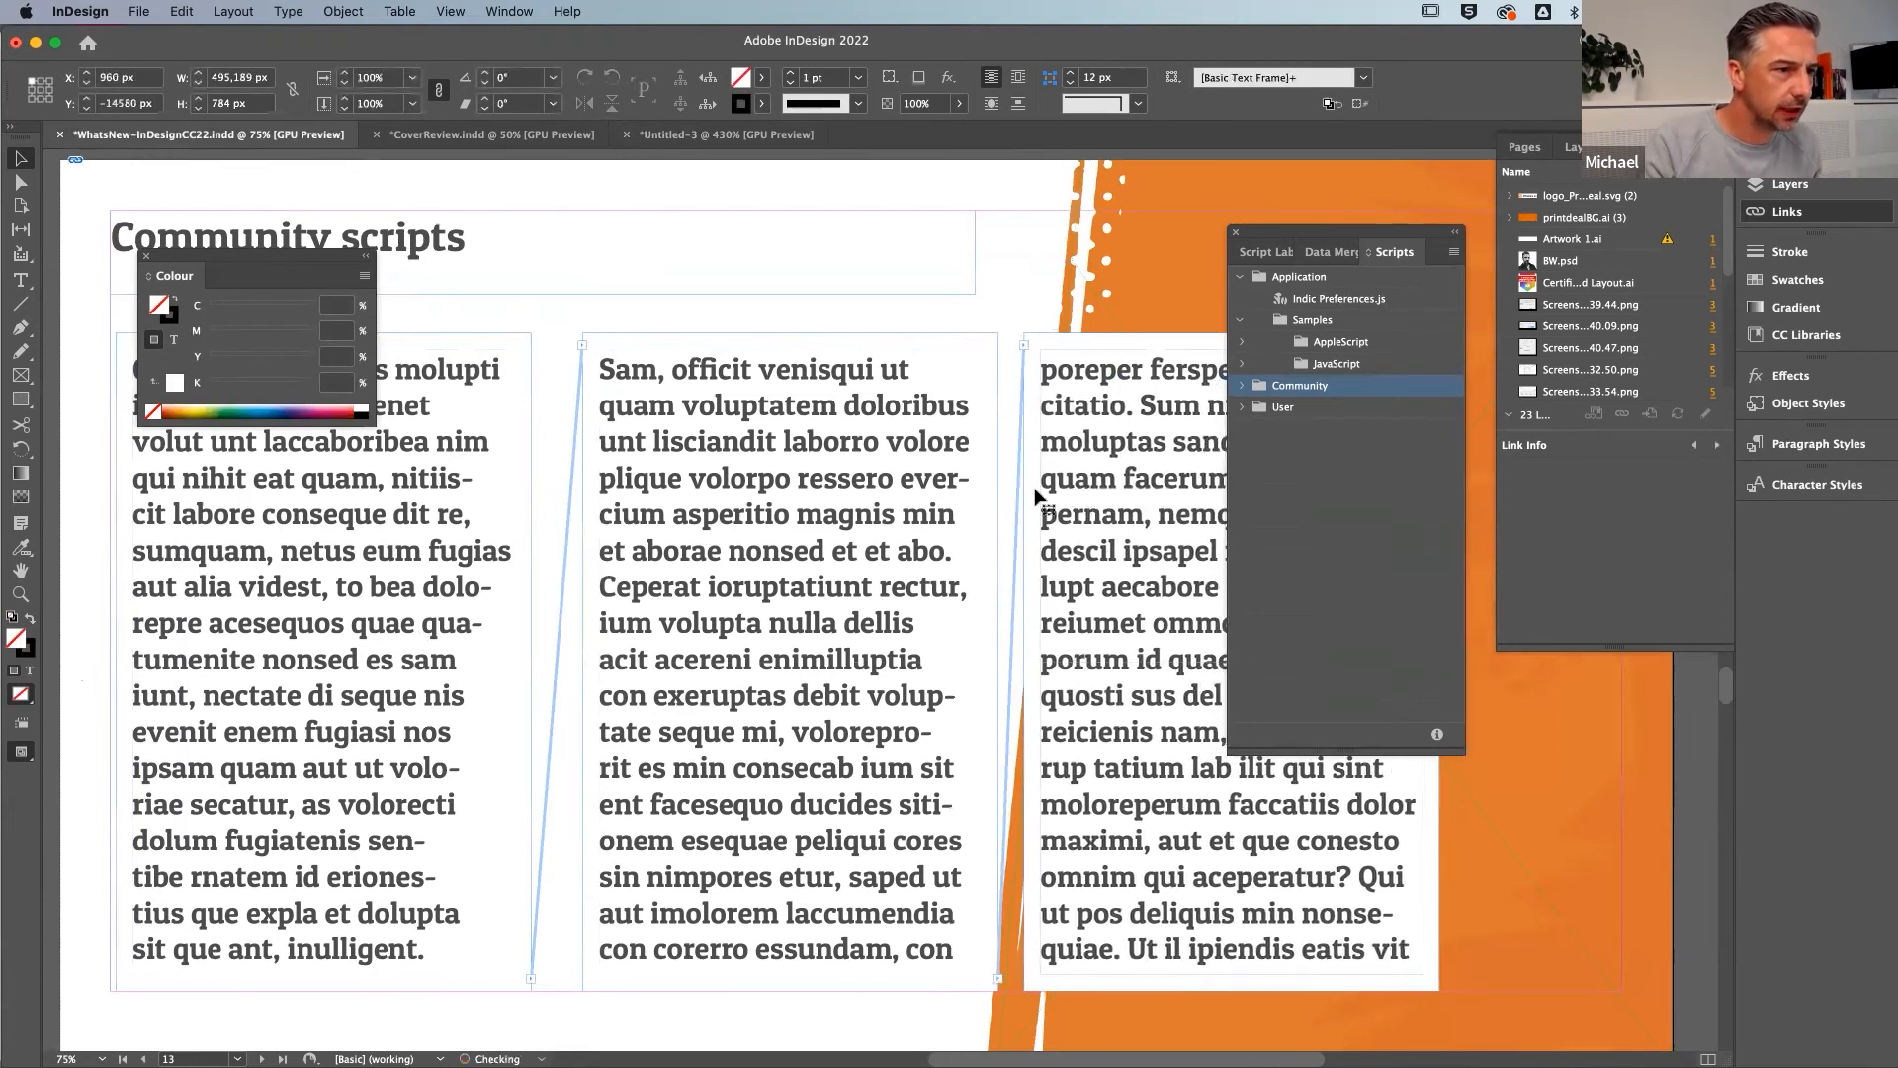
pyautogui.moveTo(762, 528); pyautogui.dragTo(732, 534)
pyautogui.moveTo(288, 623); pyautogui.dragTo(262, 623)
pyautogui.moveTo(673, 654)
pyautogui.mouseDown()
pyautogui.moveTo(649, 652)
pyautogui.moveTo(661, 713)
pyautogui.moveTo(672, 654)
pyautogui.mouseUp()
# Shorten the first text frame to 570 px high to reflow the threaded text, and restore its height to 784 px
pyautogui.click(274, 704)
pyautogui.moveTo(297, 989); pyautogui.dragTo(303, 819)
pyautogui.hscroll(3, 305, 665)
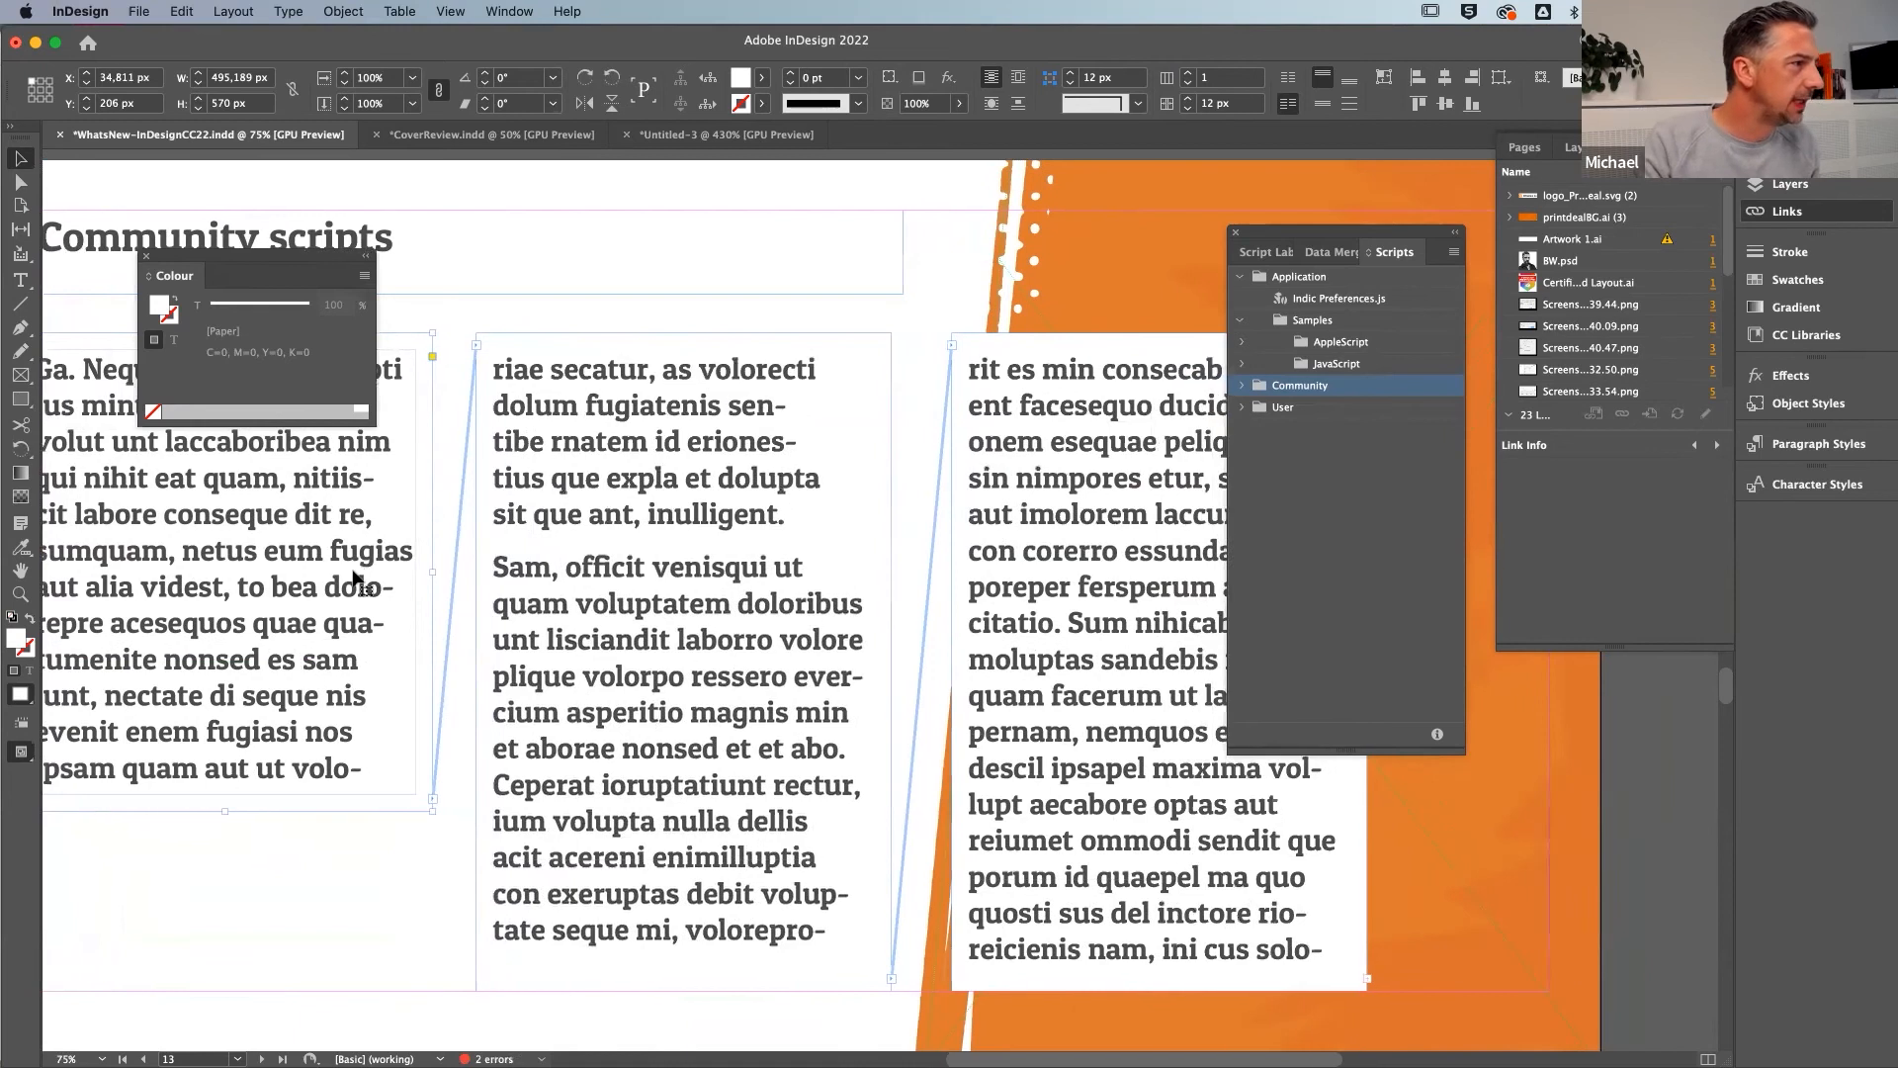
pyautogui.moveTo(222, 812); pyautogui.dragTo(225, 978)
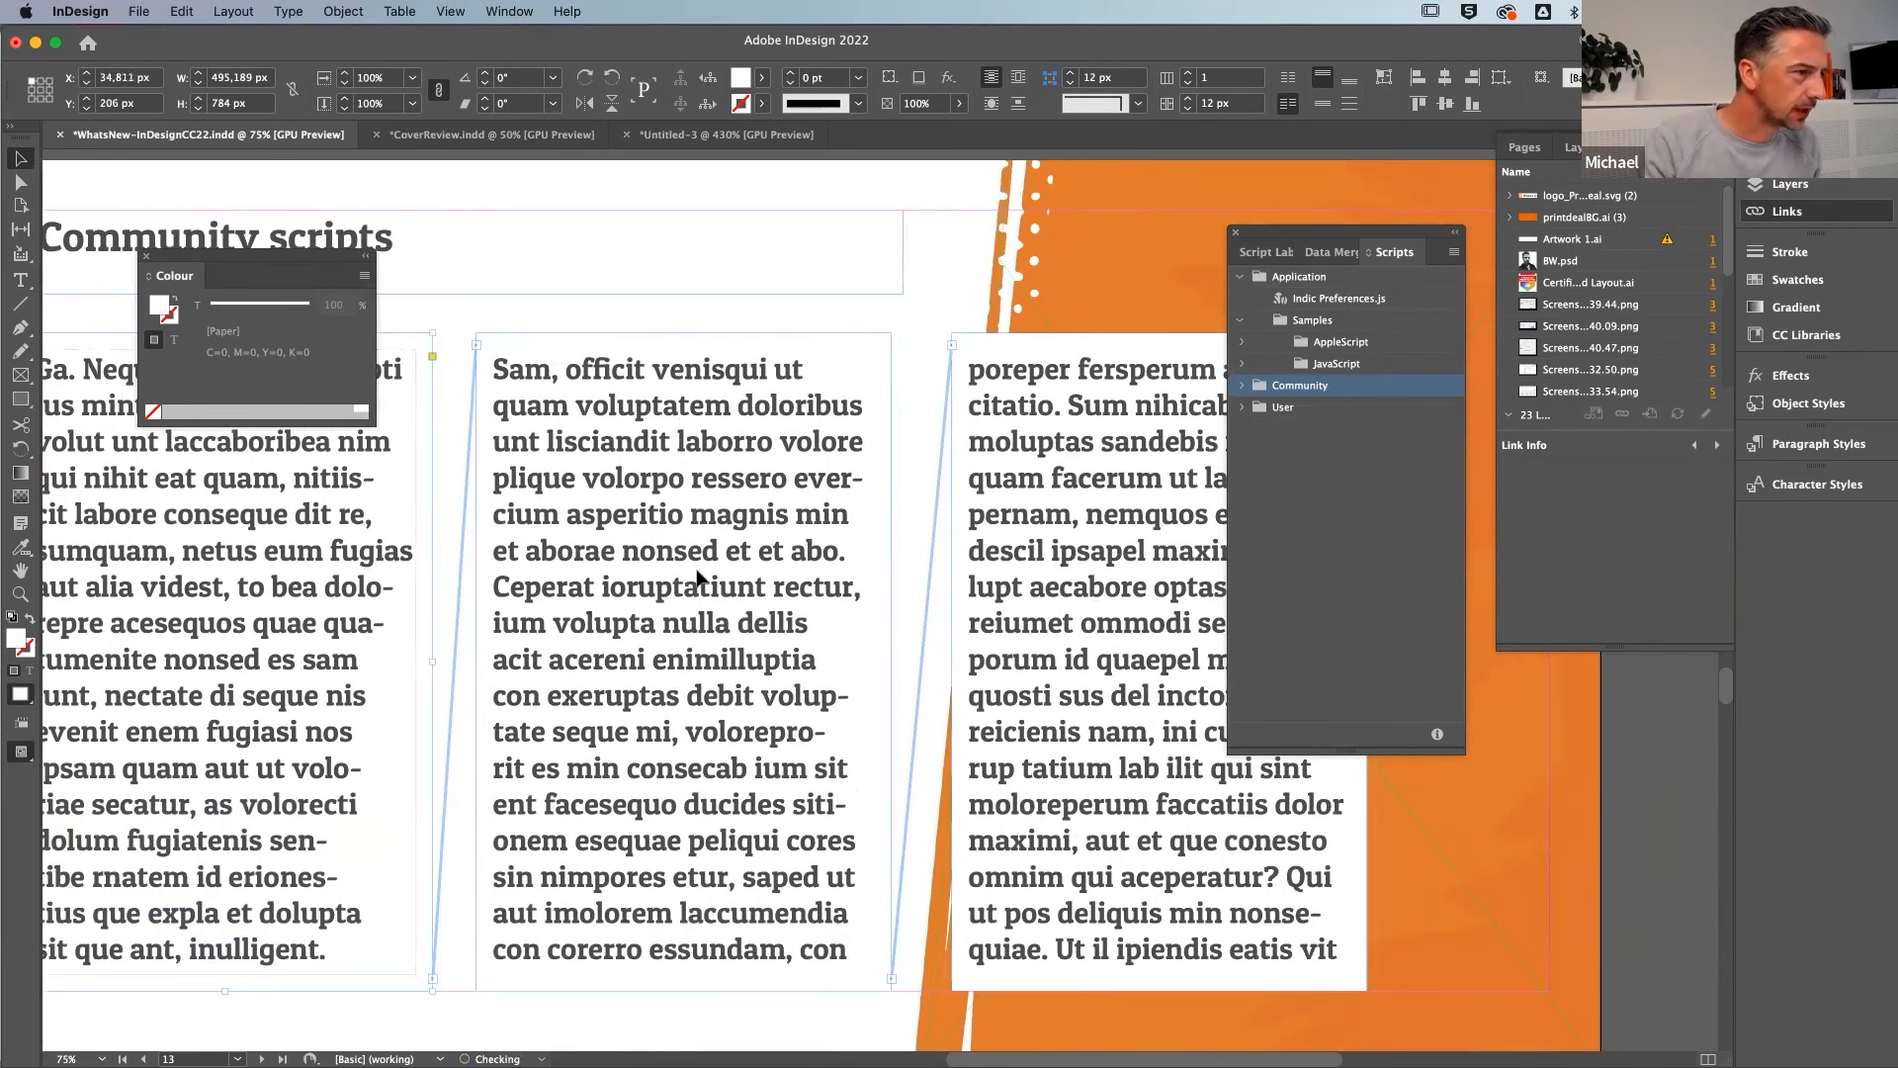
# Run the community script BreakTextThread on the middle text column, breaking the thread before the selected frame
pyautogui.click(1243, 387)
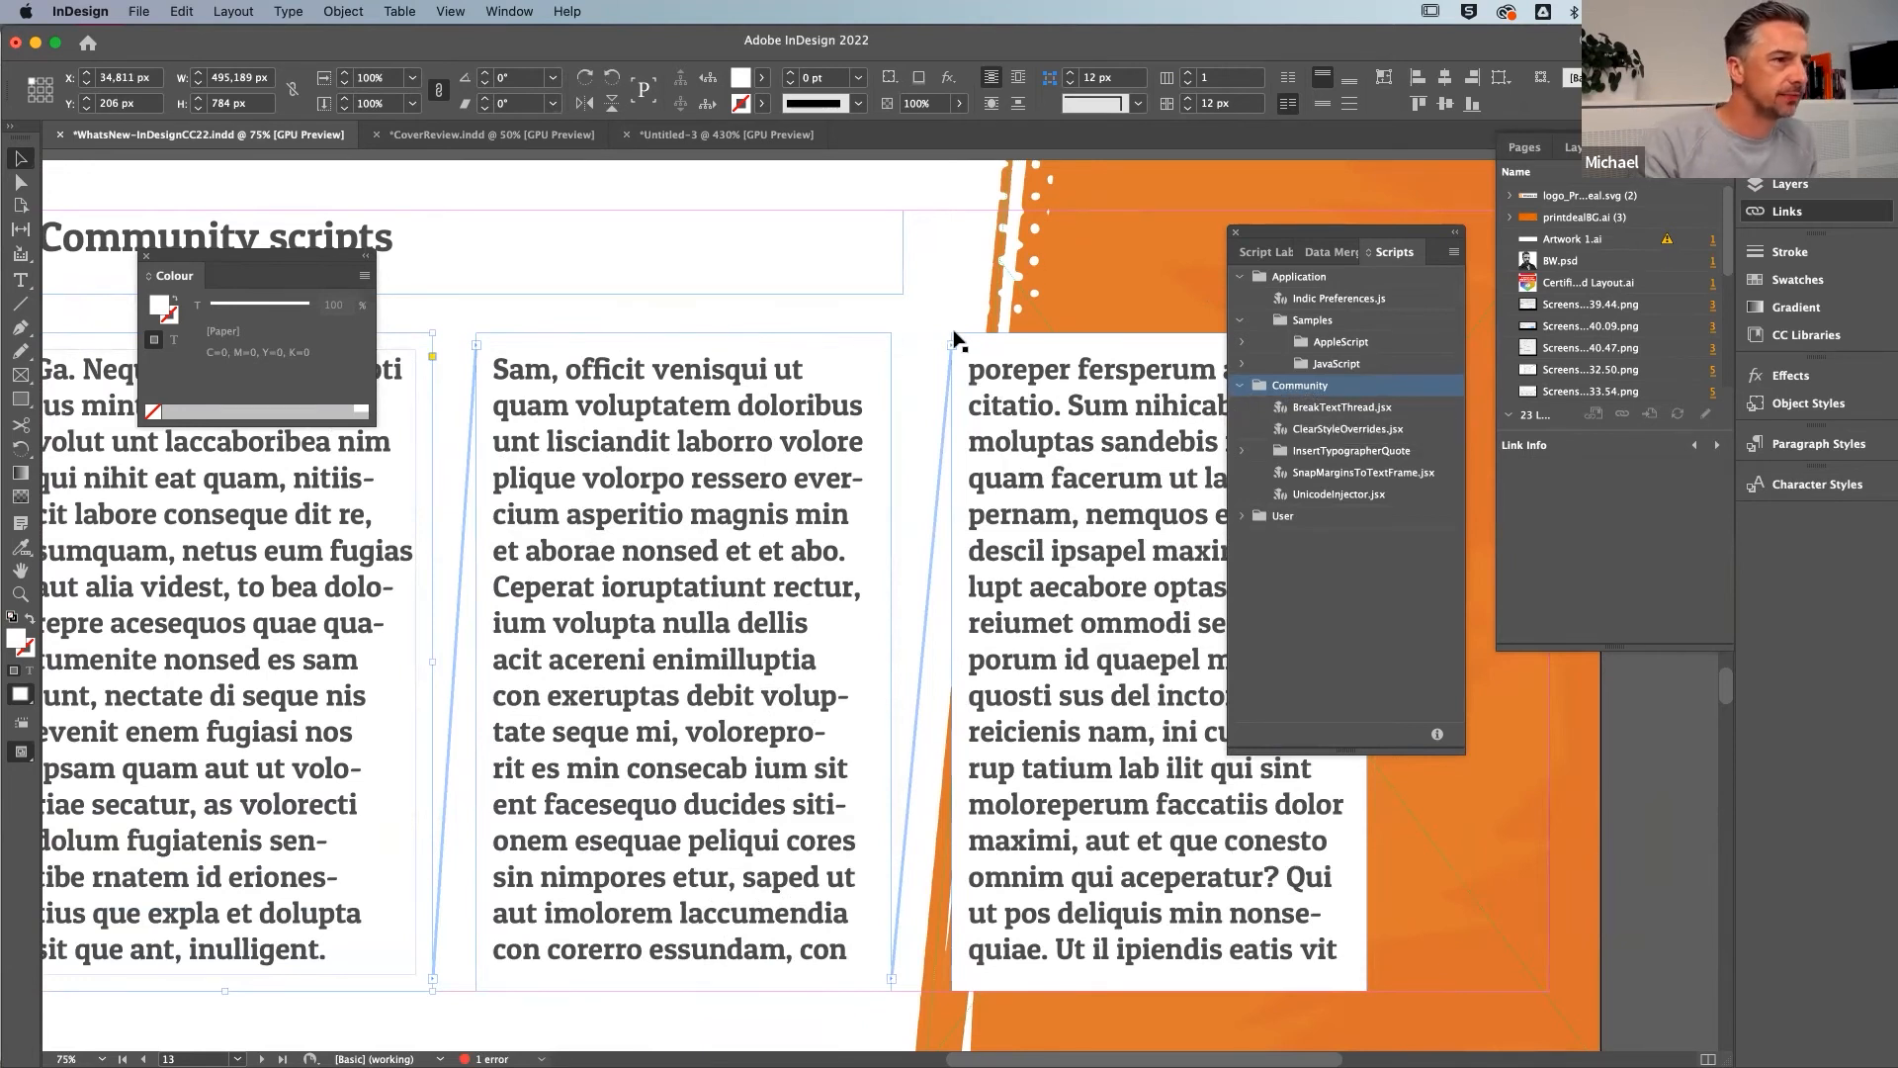
pyautogui.click(920, 324)
pyautogui.click(672, 585)
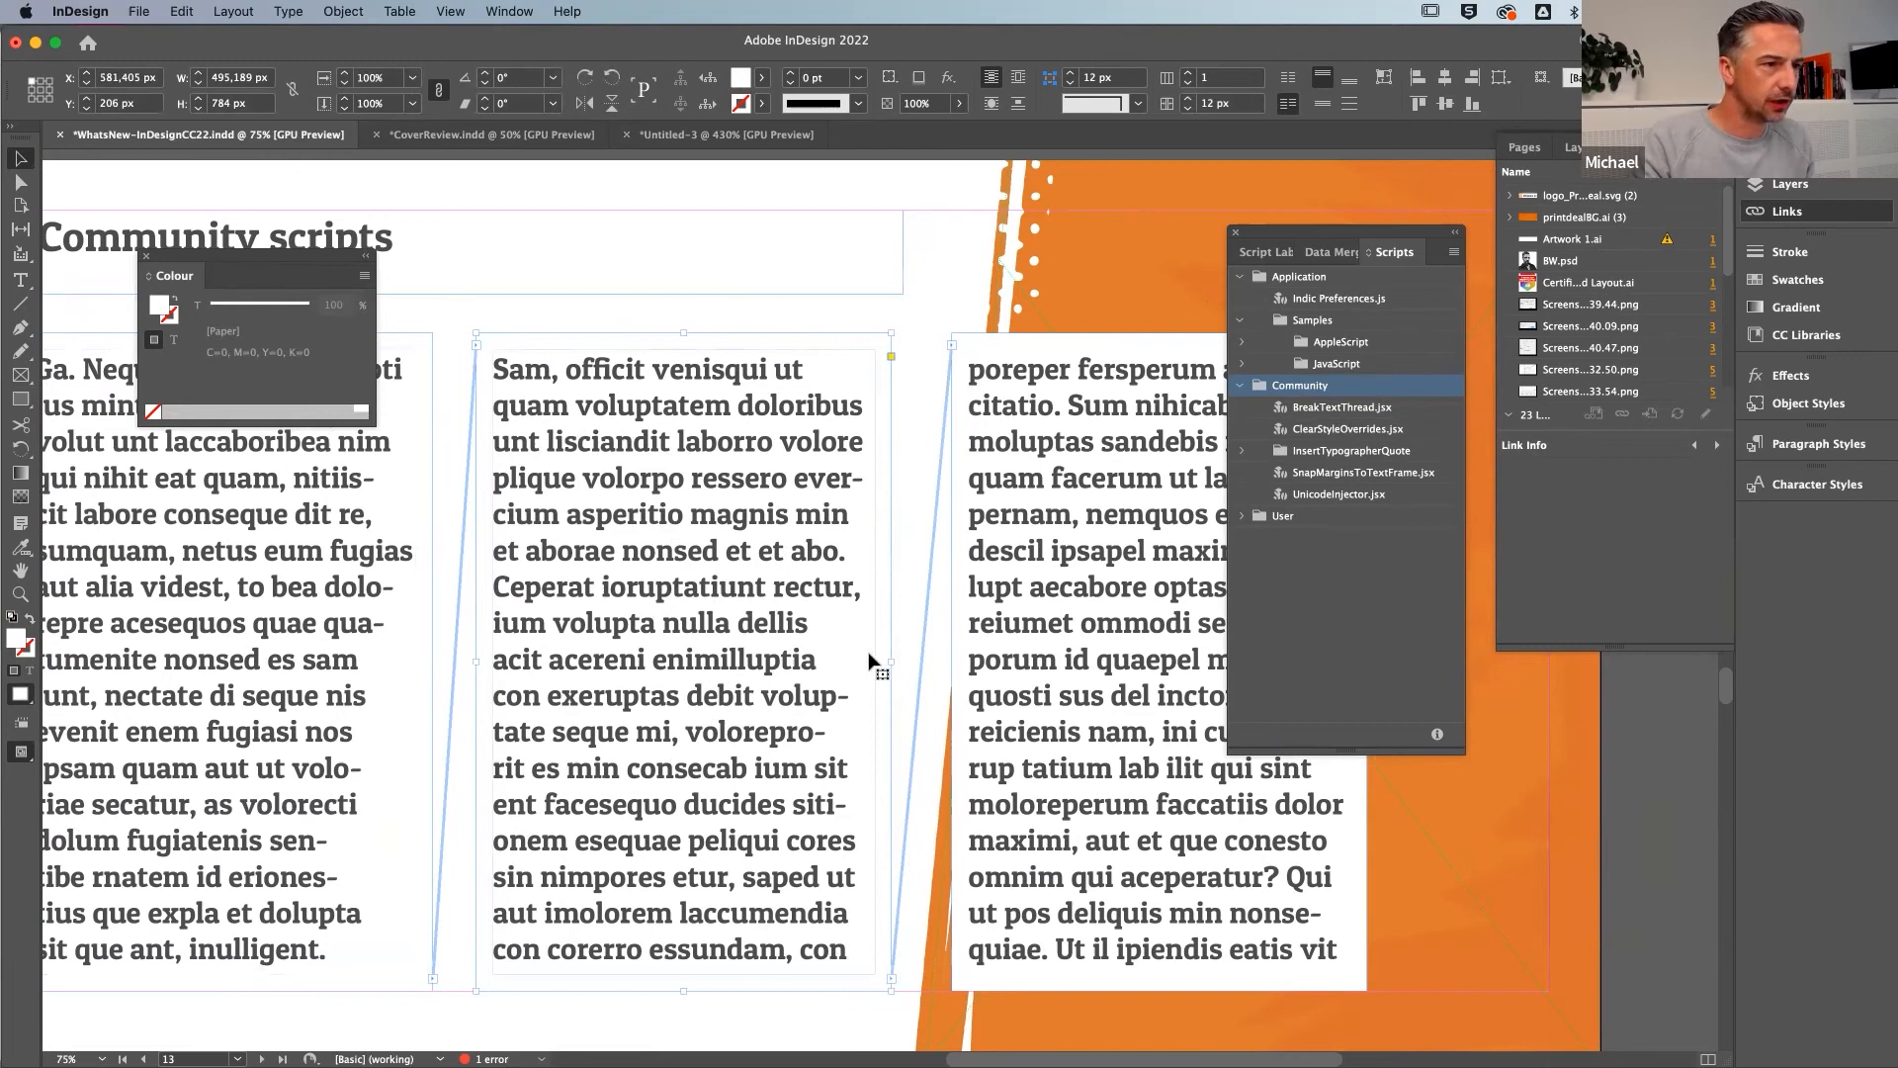
pyautogui.hscroll(2, 1142, 659)
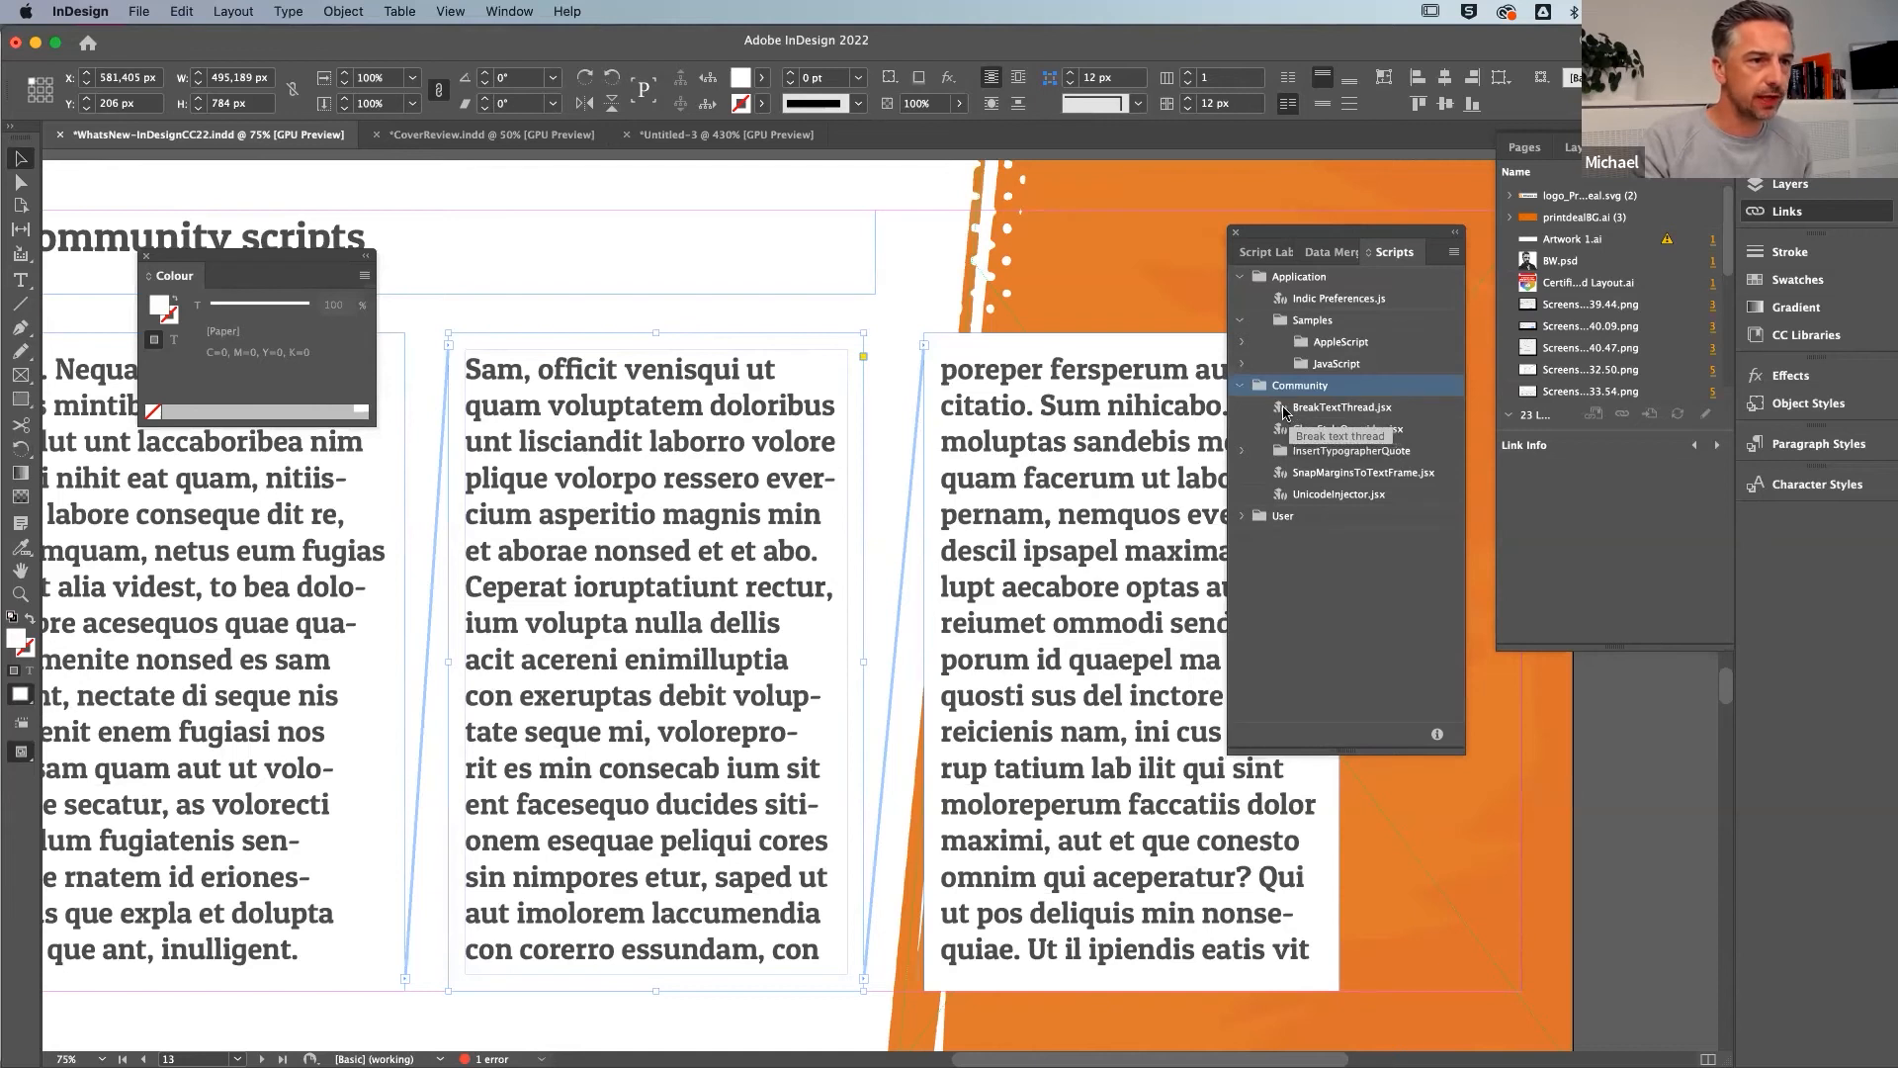
pyautogui.doubleClick(1280, 412)
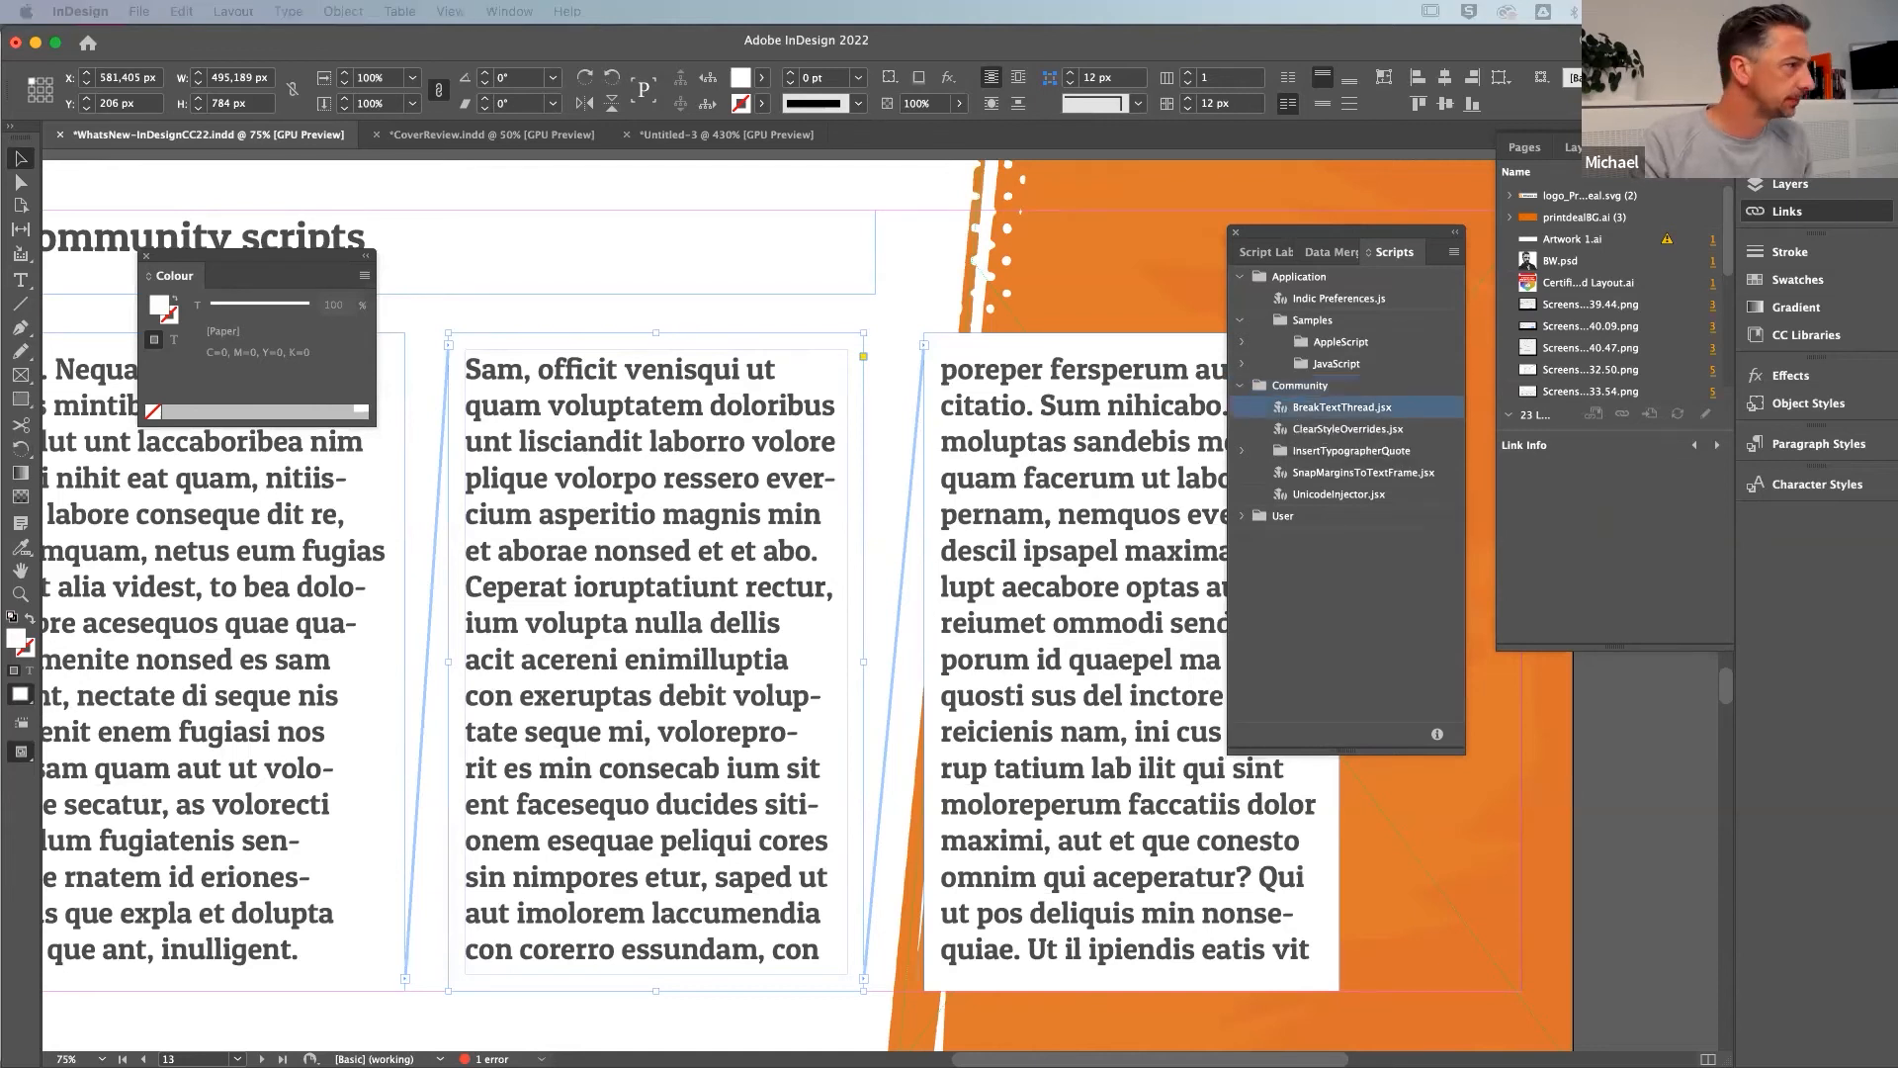
pyautogui.moveTo(1011, 217); pyautogui.dragTo(869, 423)
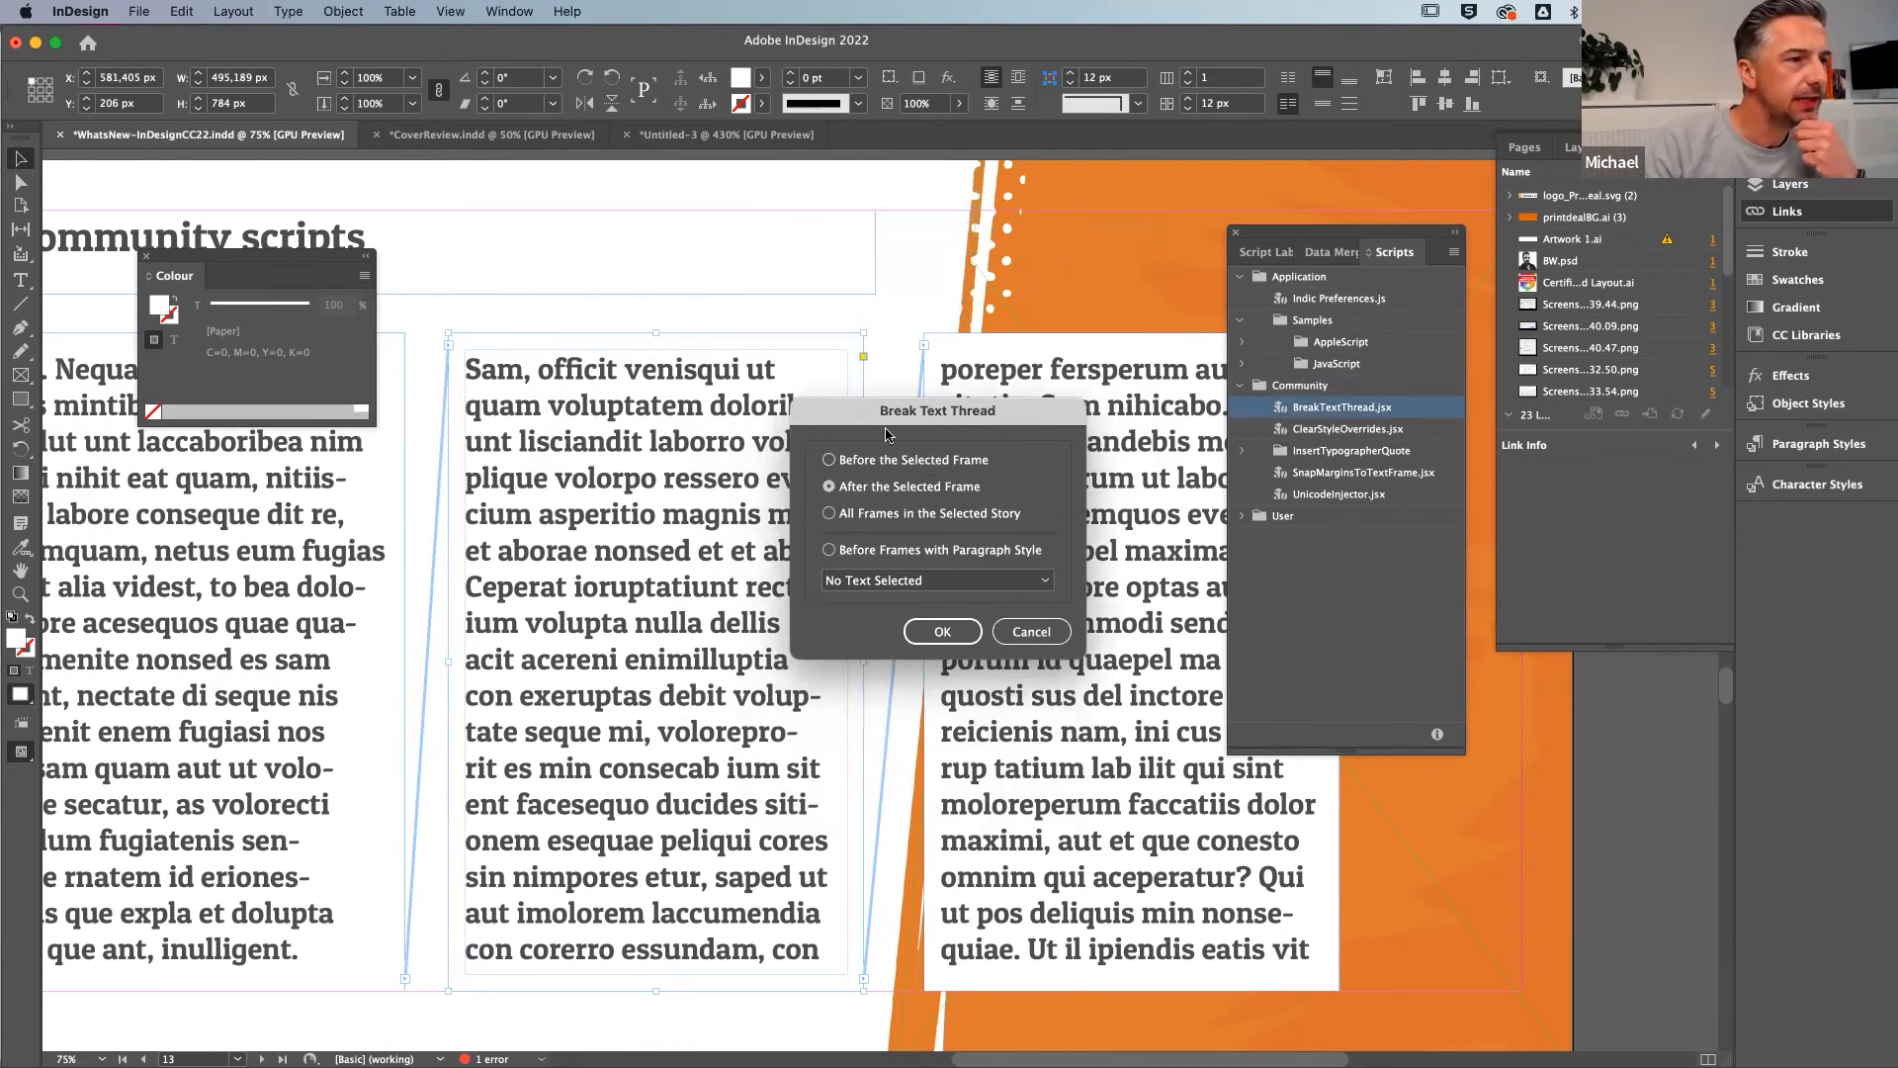
pyautogui.moveTo(854, 417); pyautogui.dragTo(915, 409)
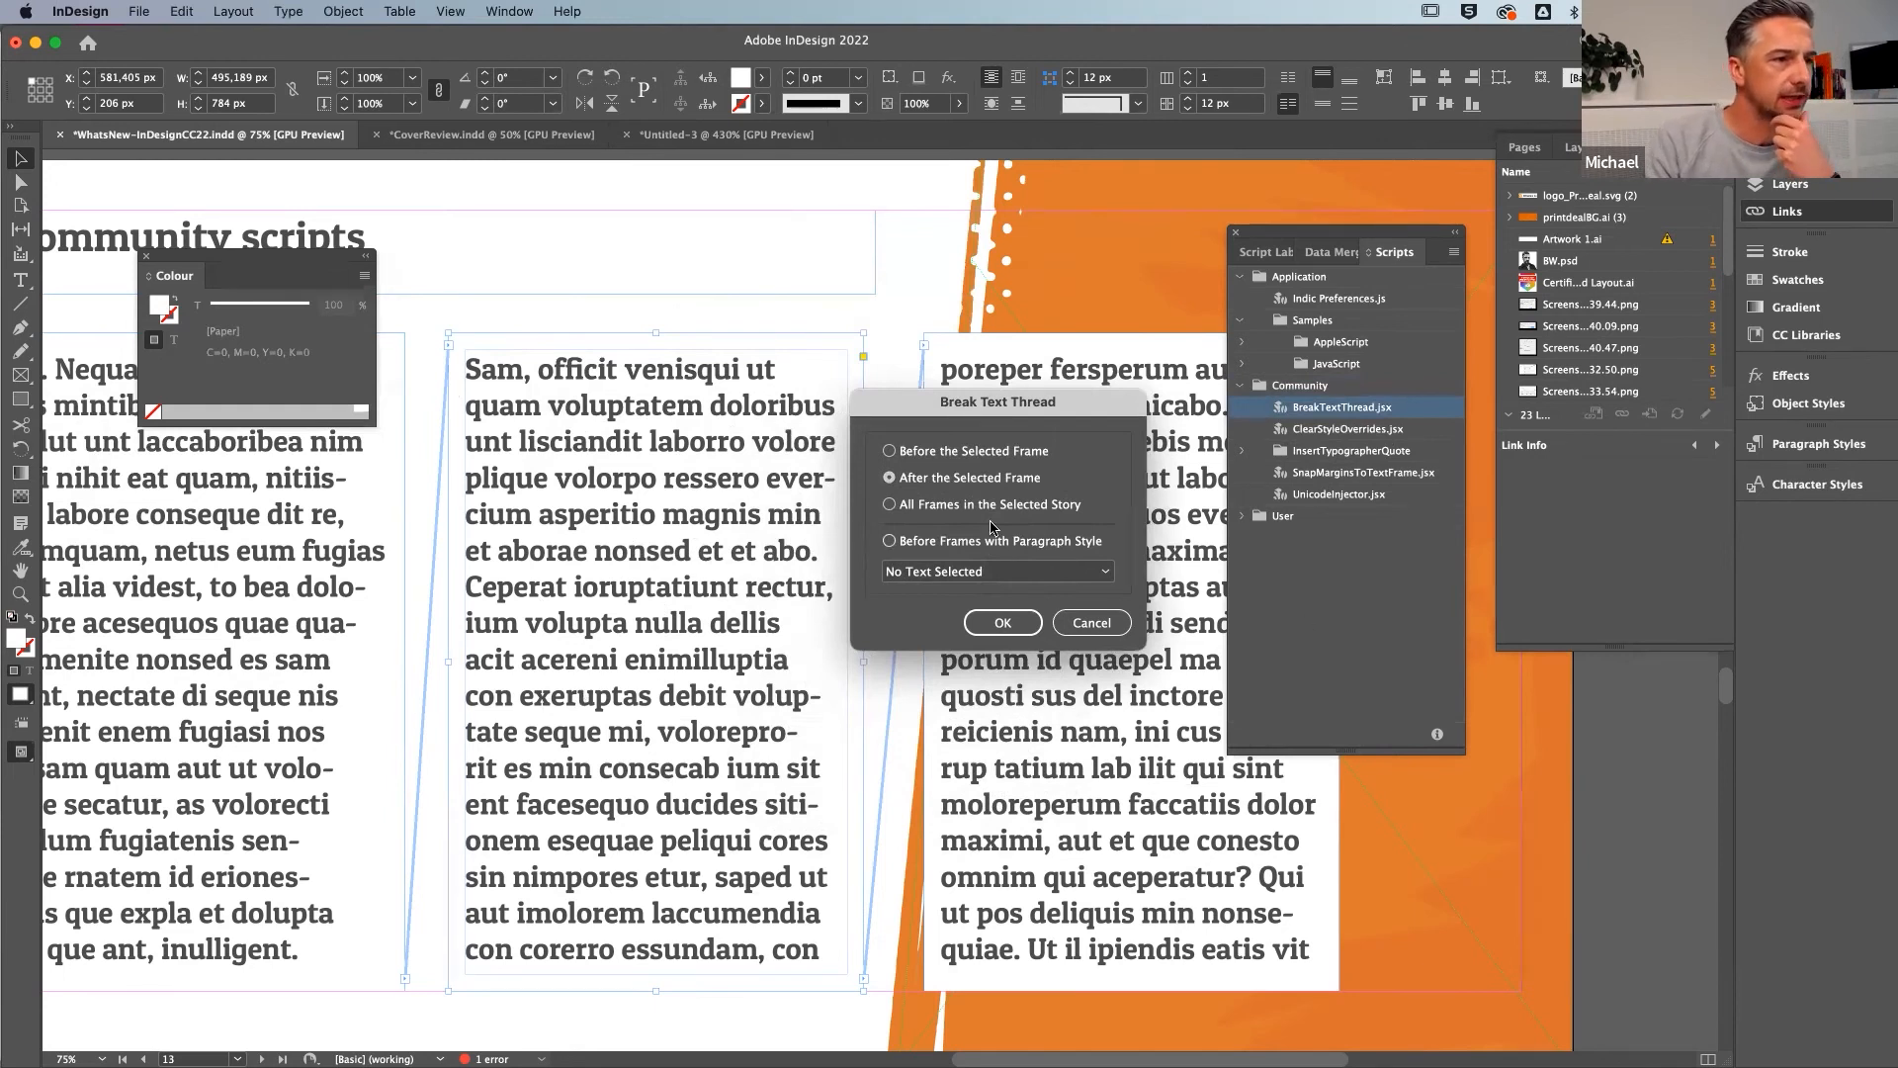
pyautogui.click(935, 455)
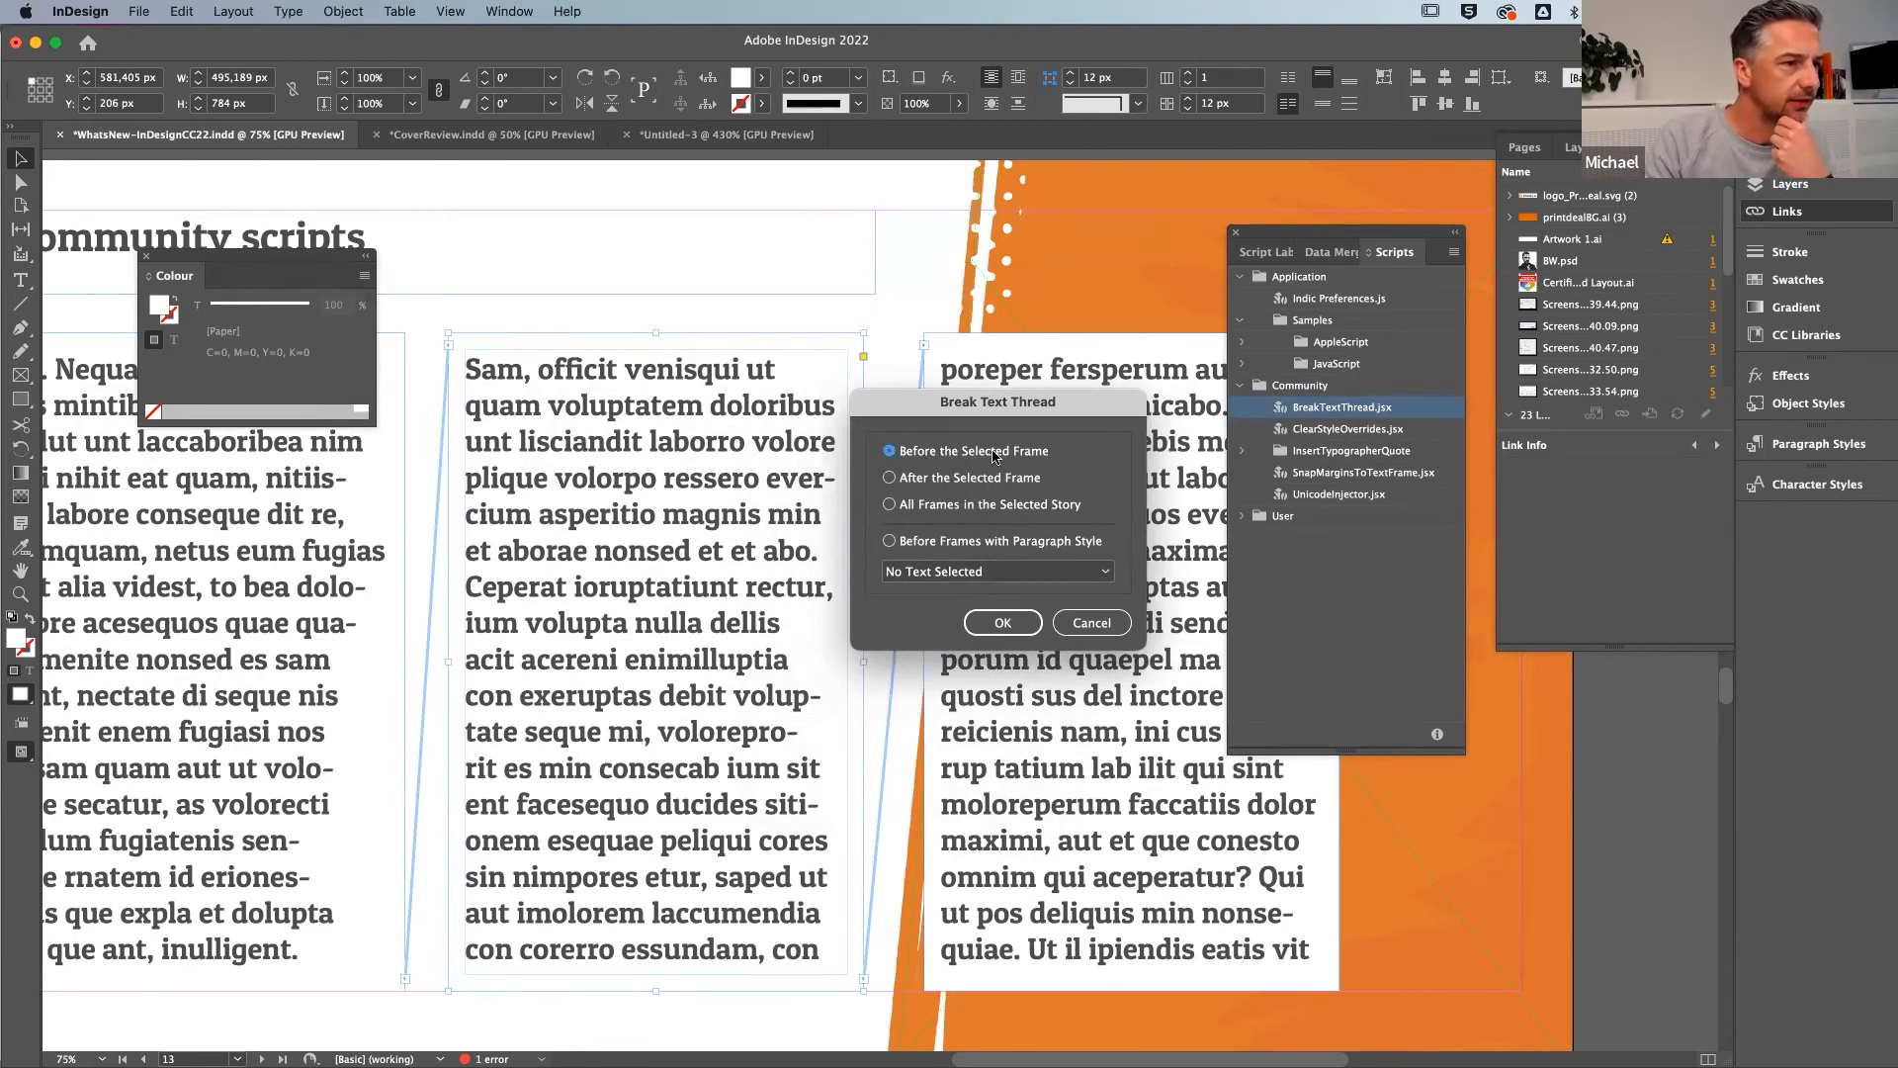
pyautogui.click(999, 631)
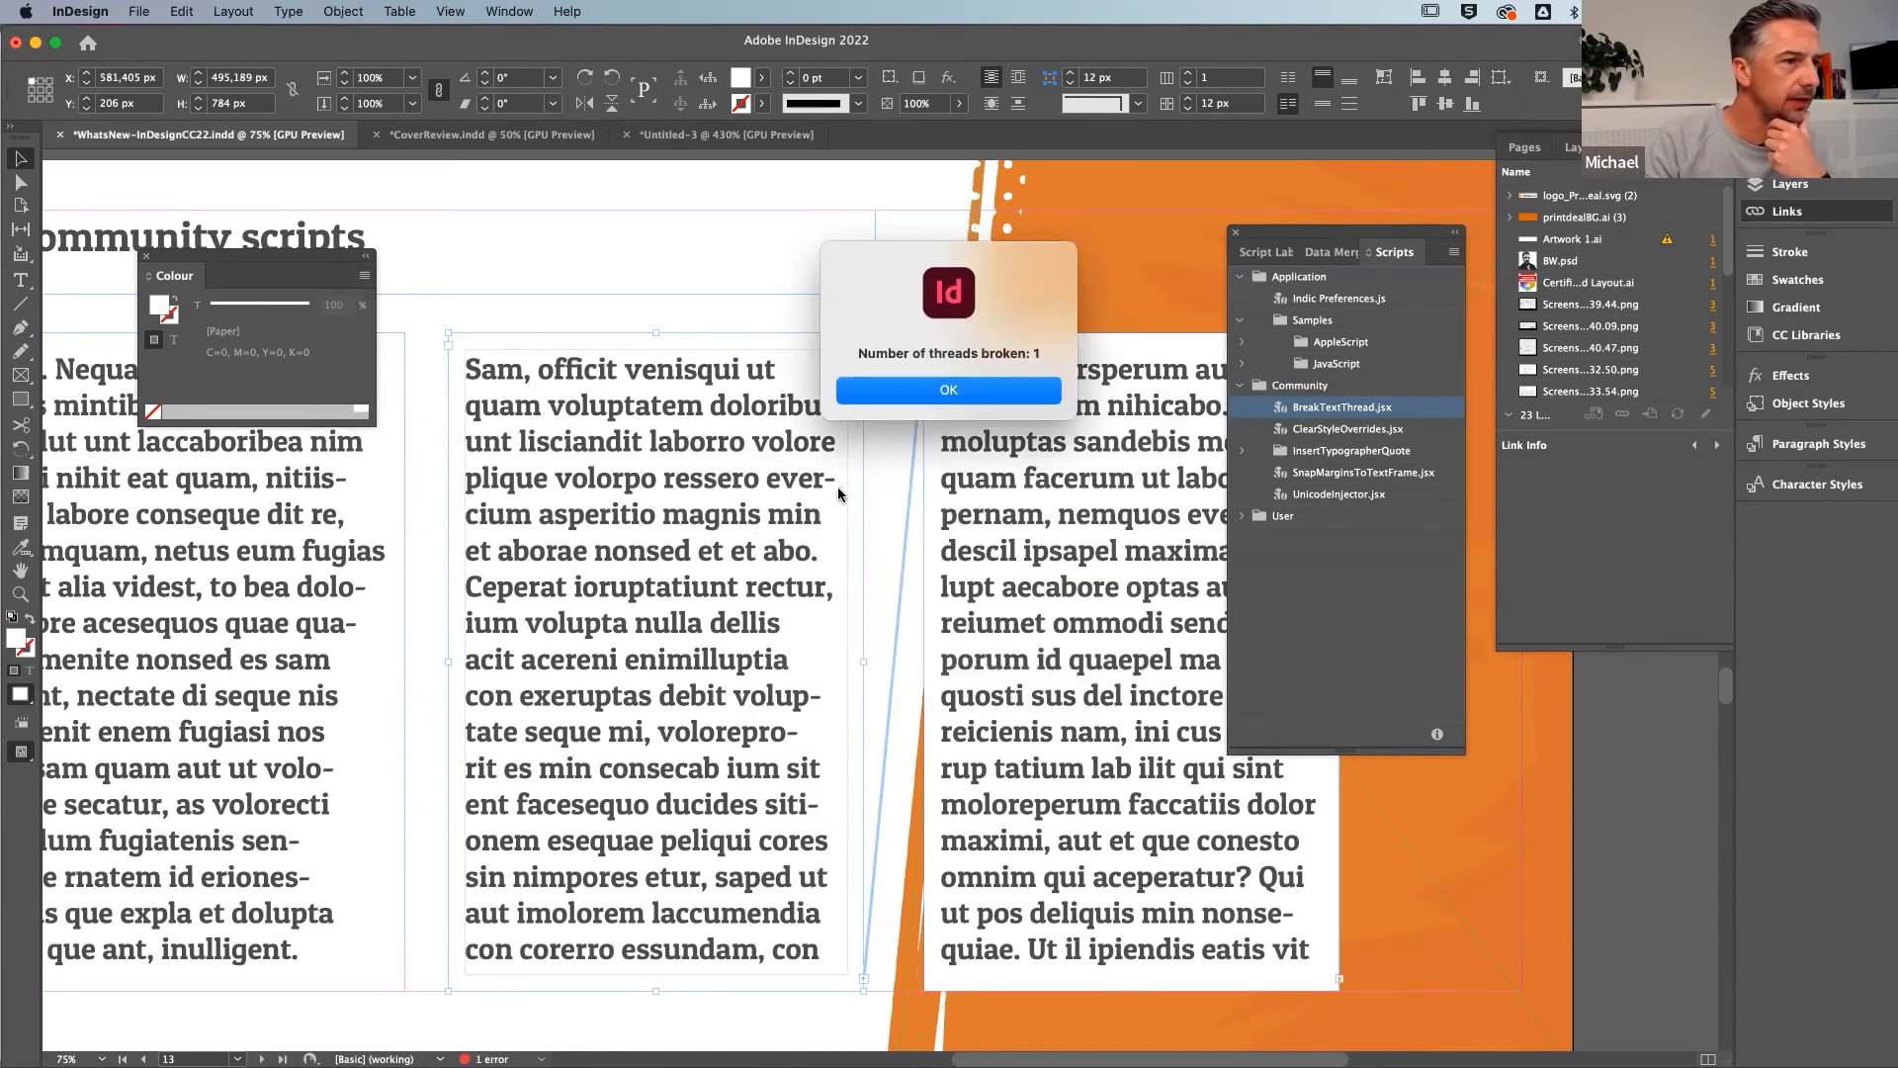
pyautogui.click(979, 389)
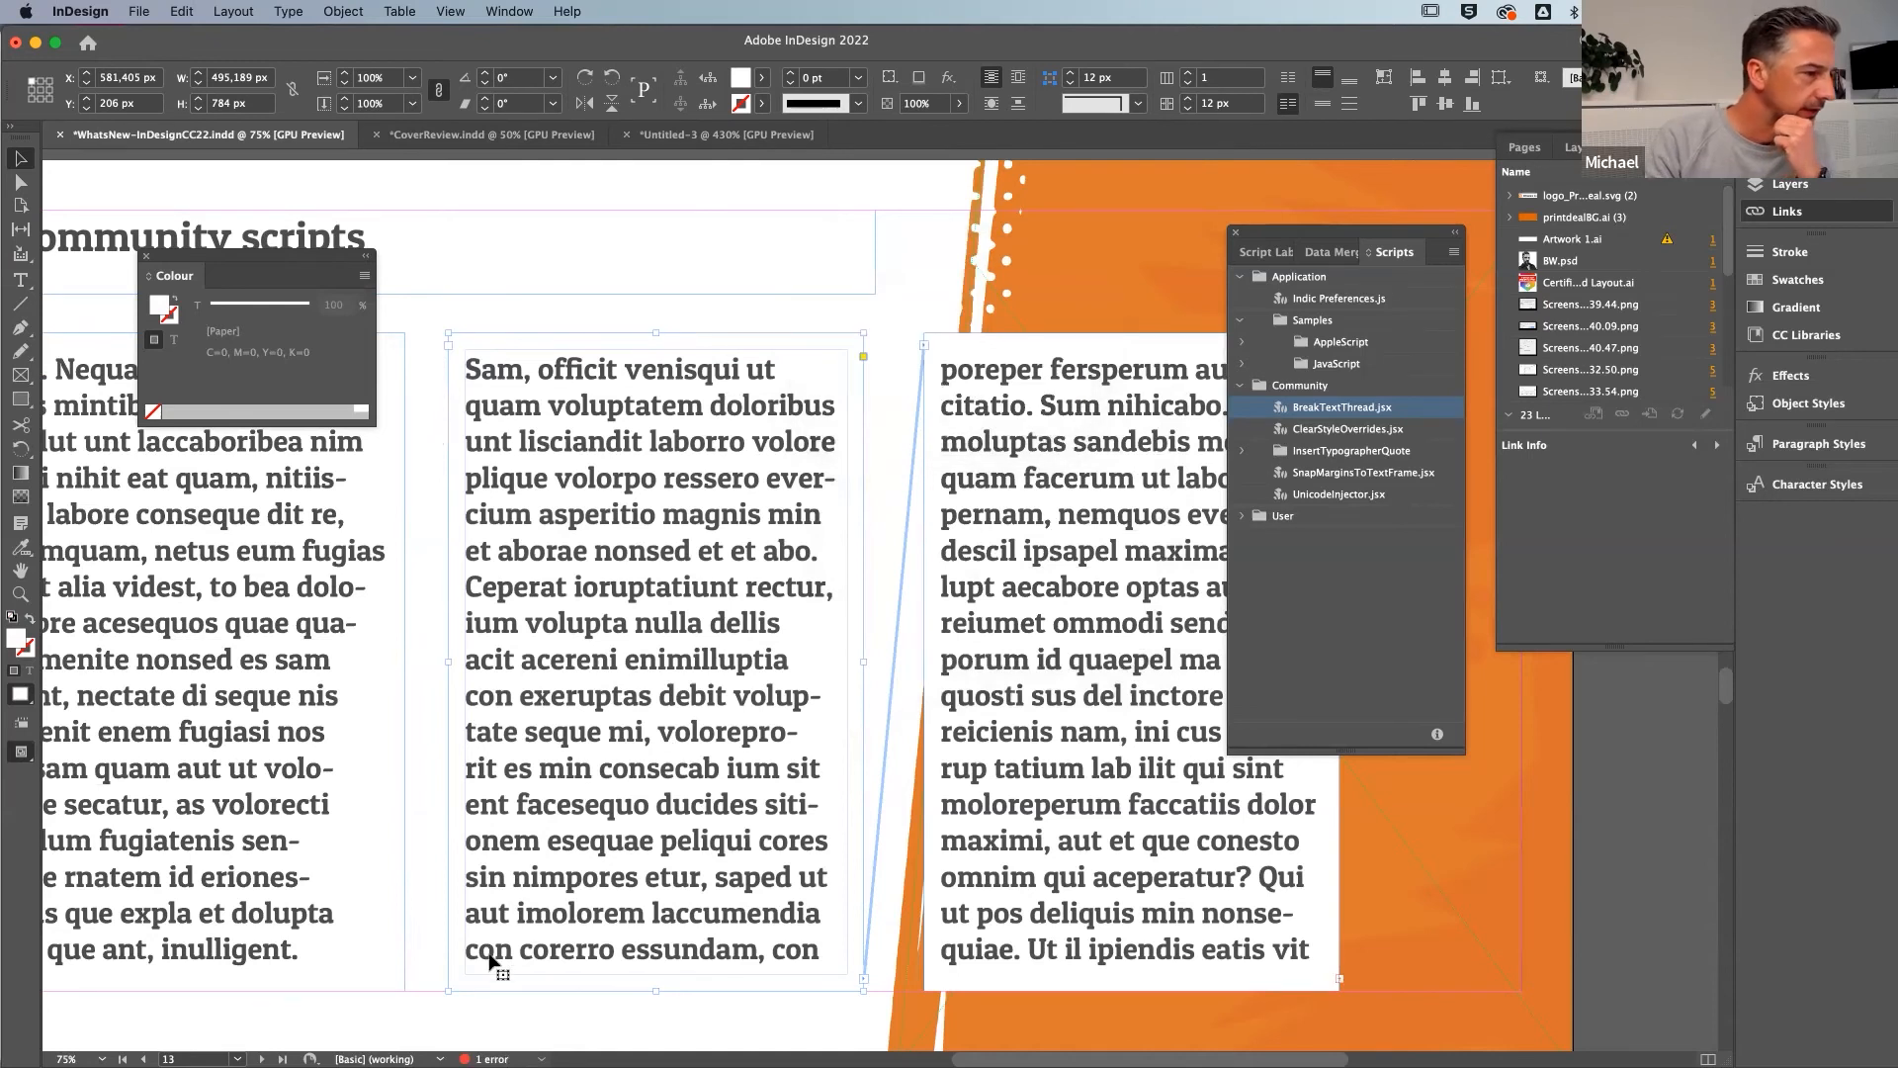
# Move the first text column to X 50 px and the middle one to X 594,811 px, and clear the selection
pyautogui.click(257, 680)
pyautogui.moveTo(143, 620)
pyautogui.mouseDown()
pyautogui.moveTo(186, 619)
pyautogui.moveTo(139, 619)
pyautogui.mouseUp()
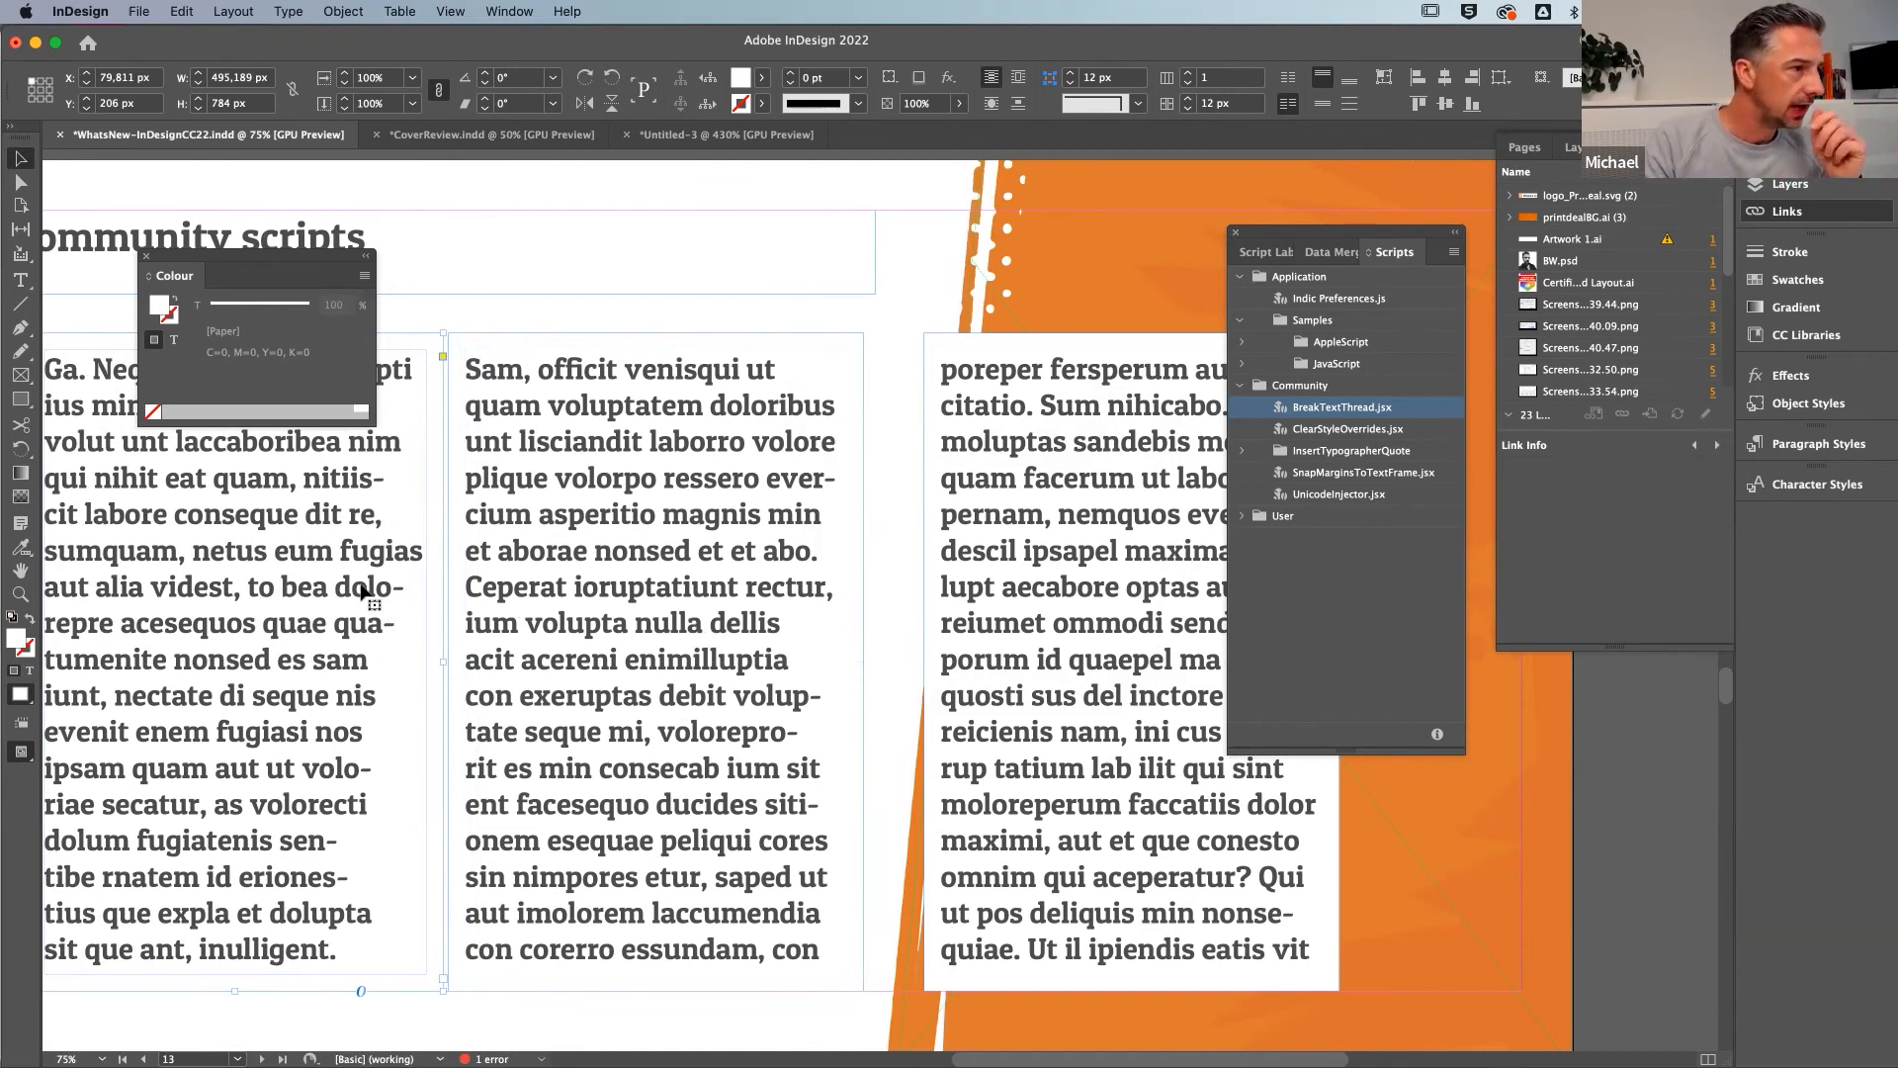
pyautogui.moveTo(349, 593); pyautogui.dragTo(312, 593)
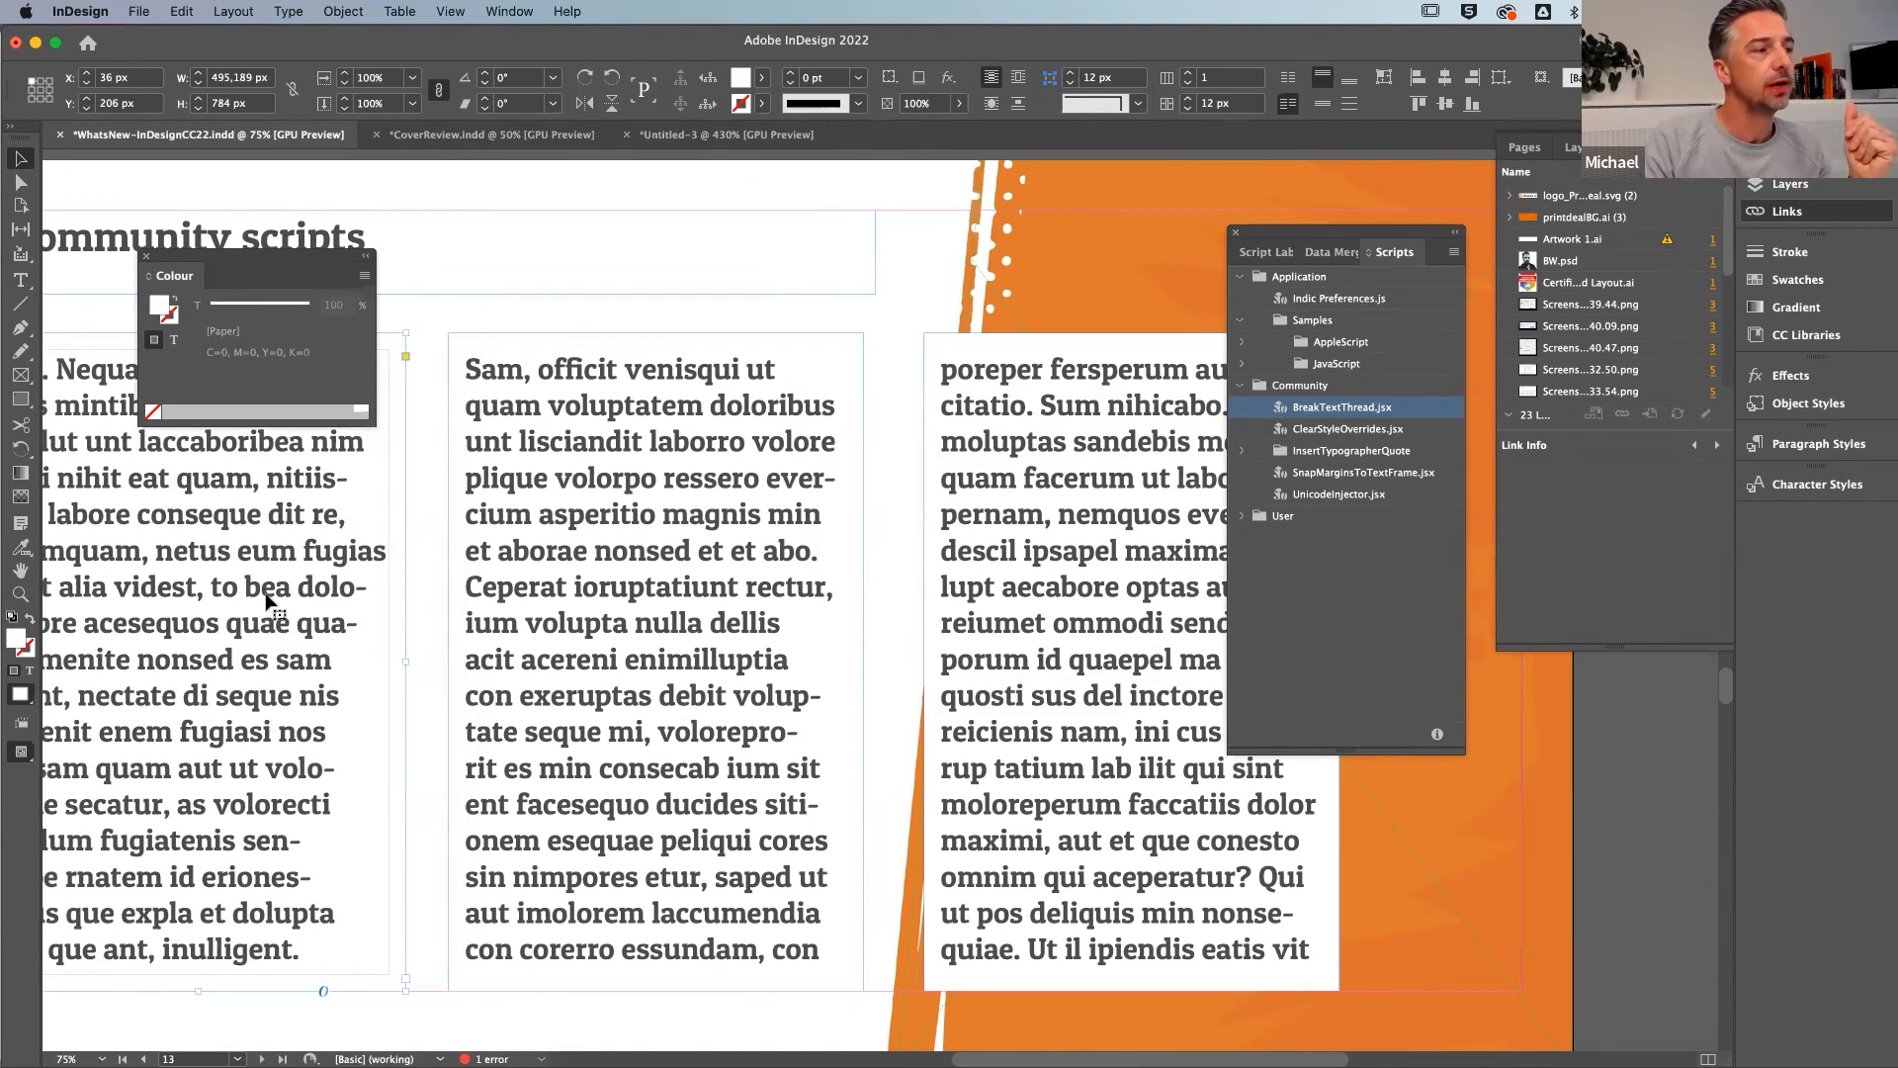
pyautogui.moveTo(256, 595); pyautogui.dragTo(272, 600)
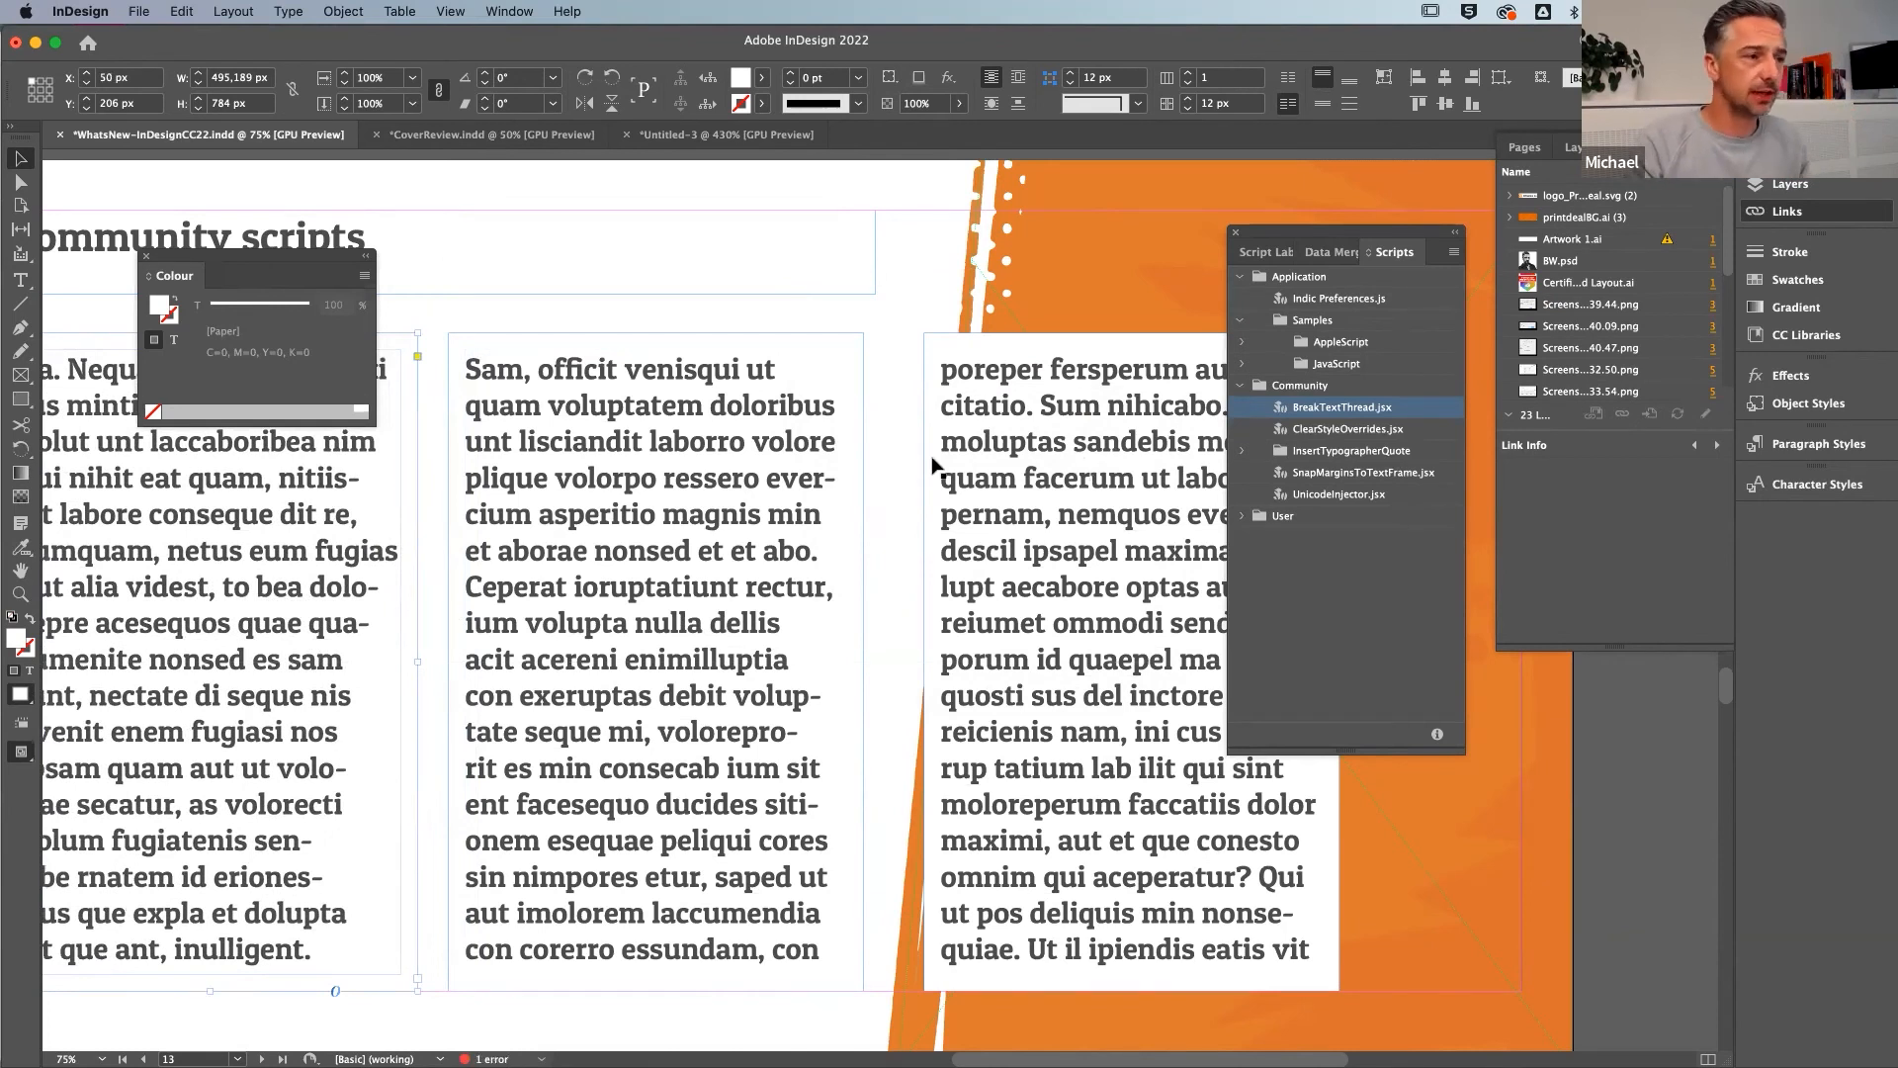
pyautogui.moveTo(721, 534); pyautogui.dragTo(731, 532)
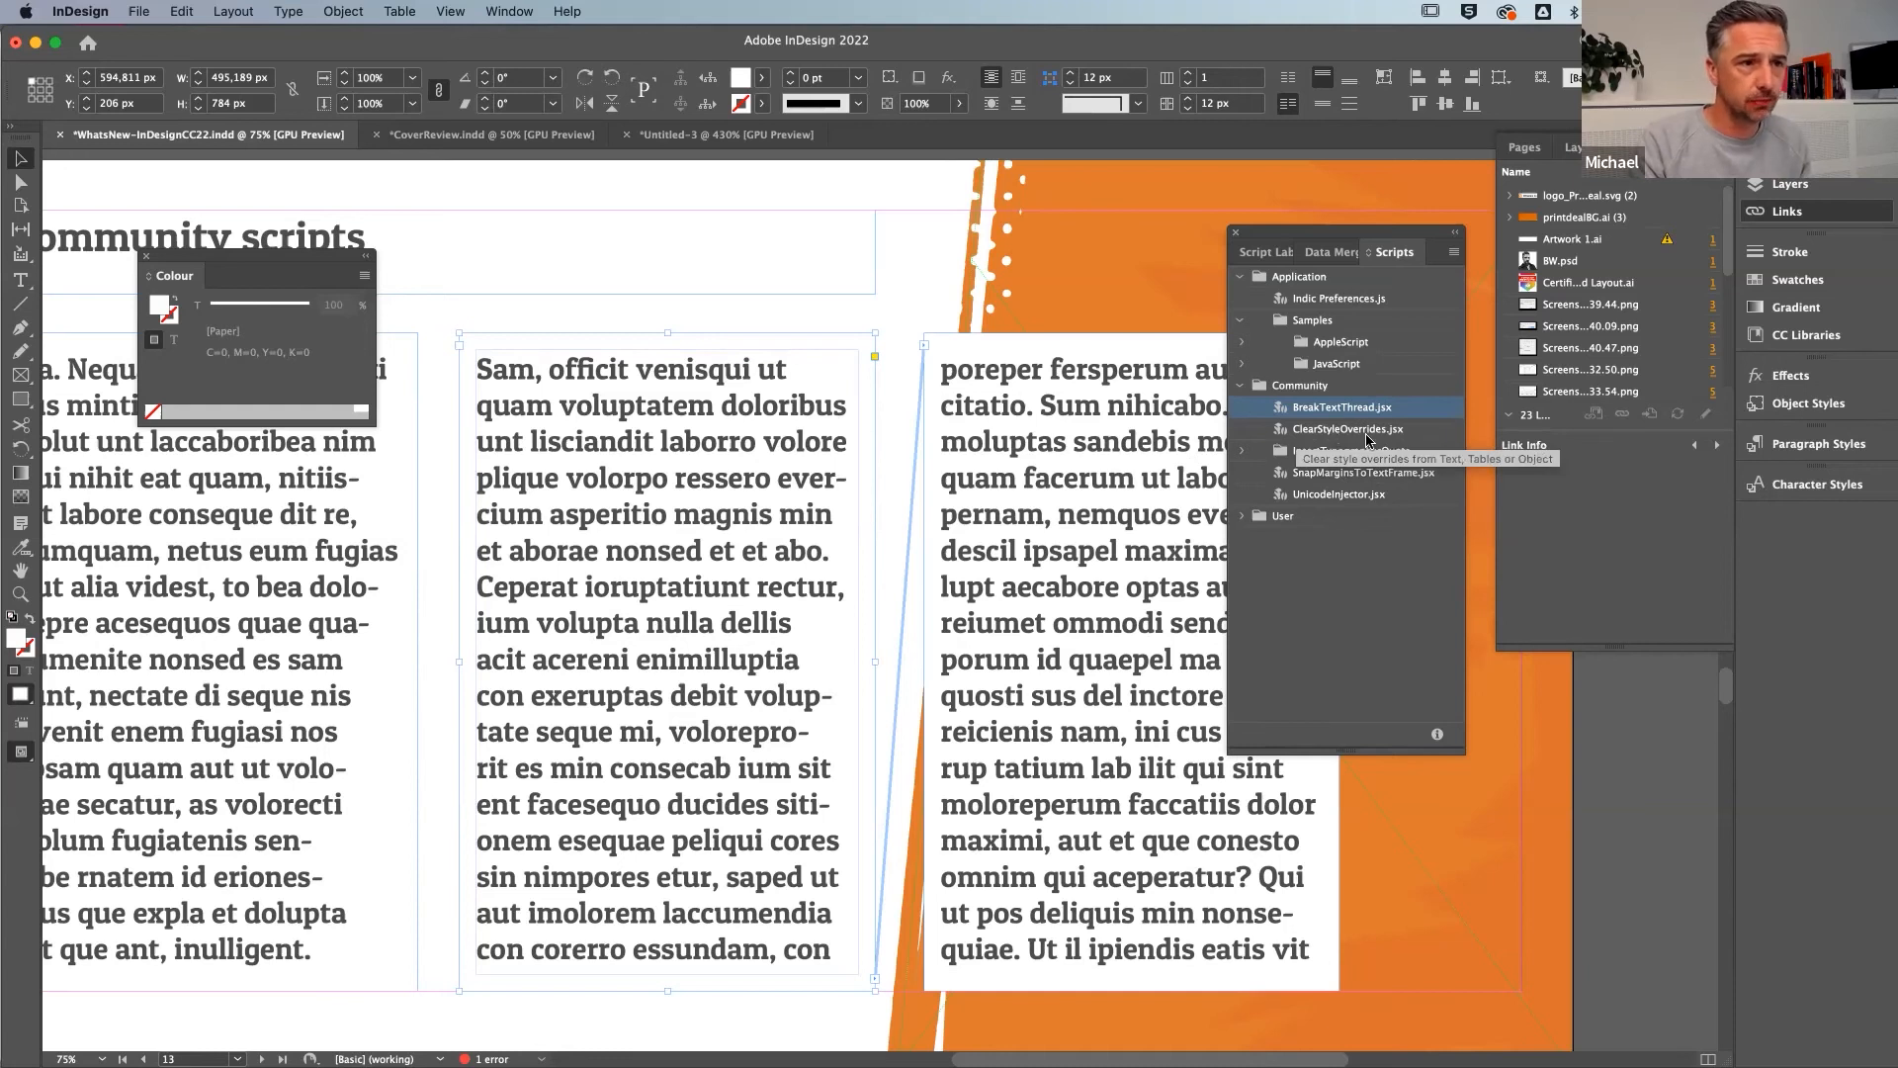
pyautogui.click(911, 312)
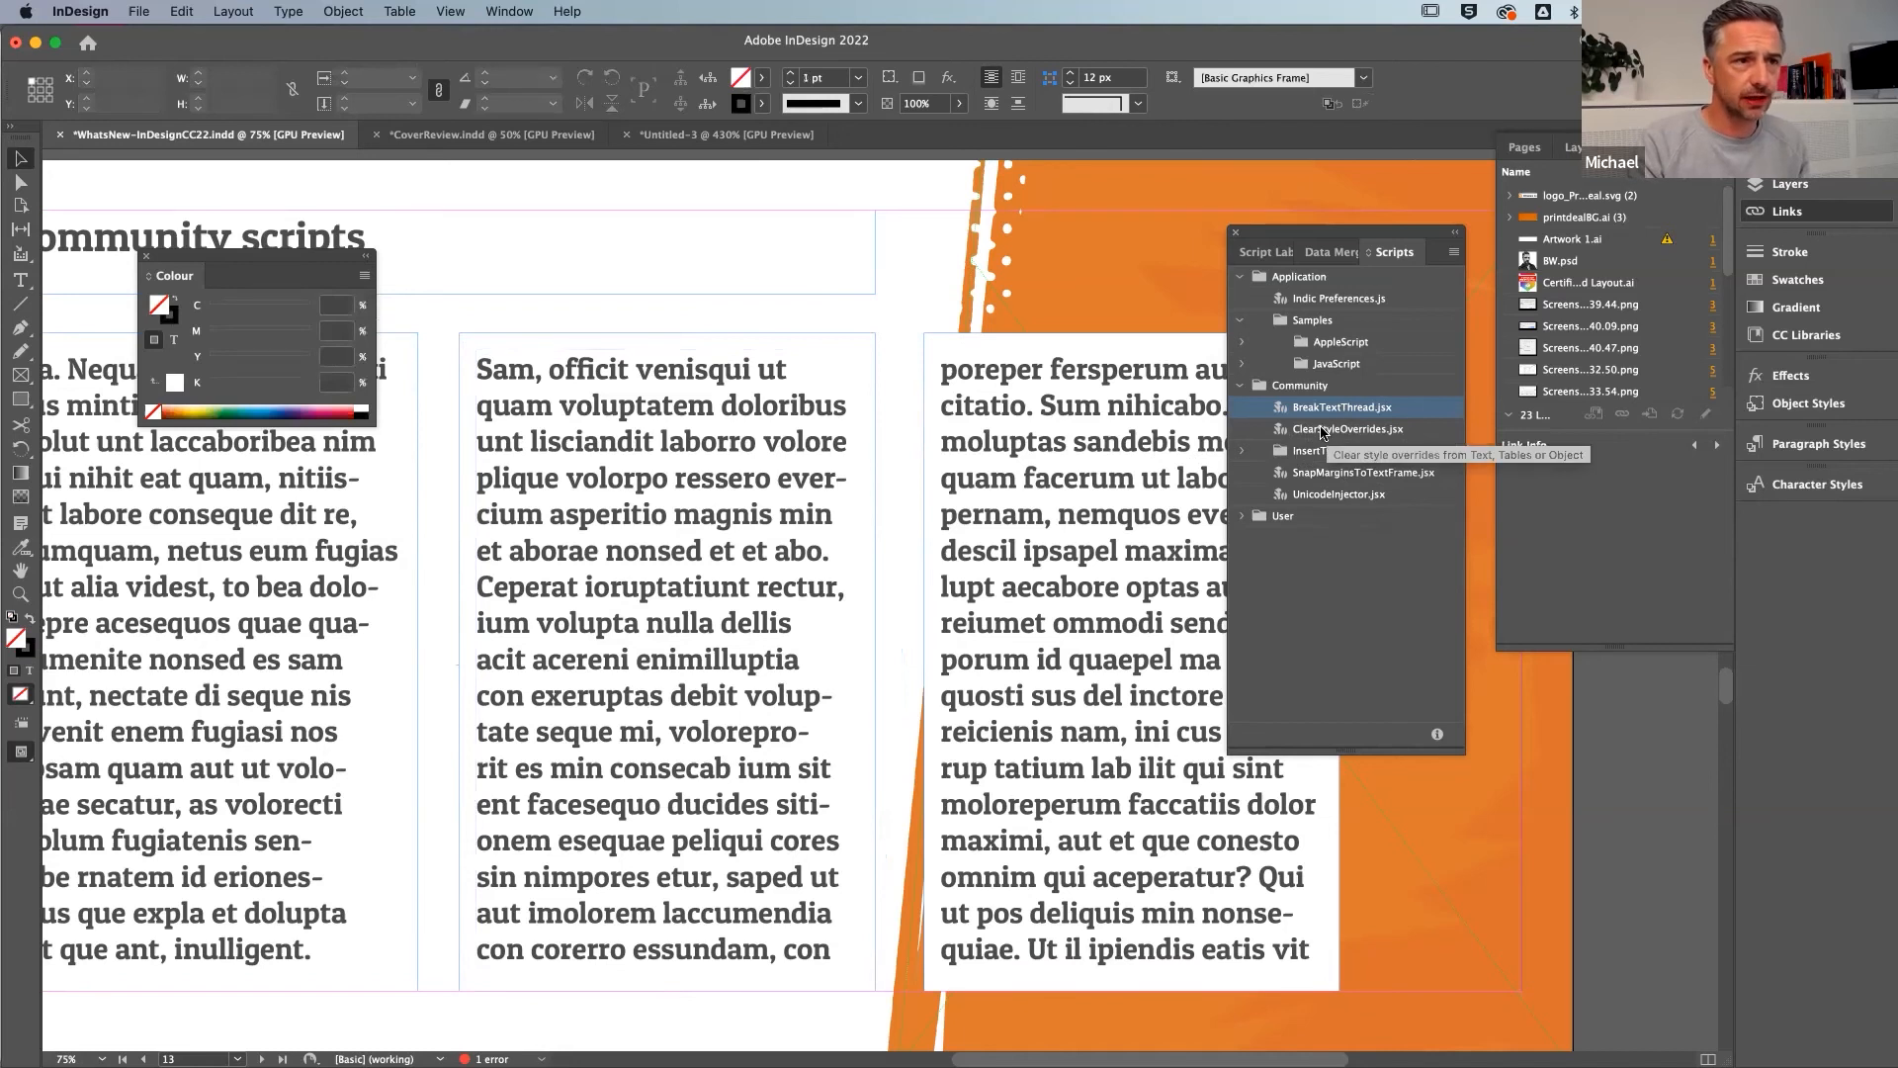
# Open the community script ClearStyleOverrides to look at its options, and cancel it
pyautogui.doubleClick(1335, 435)
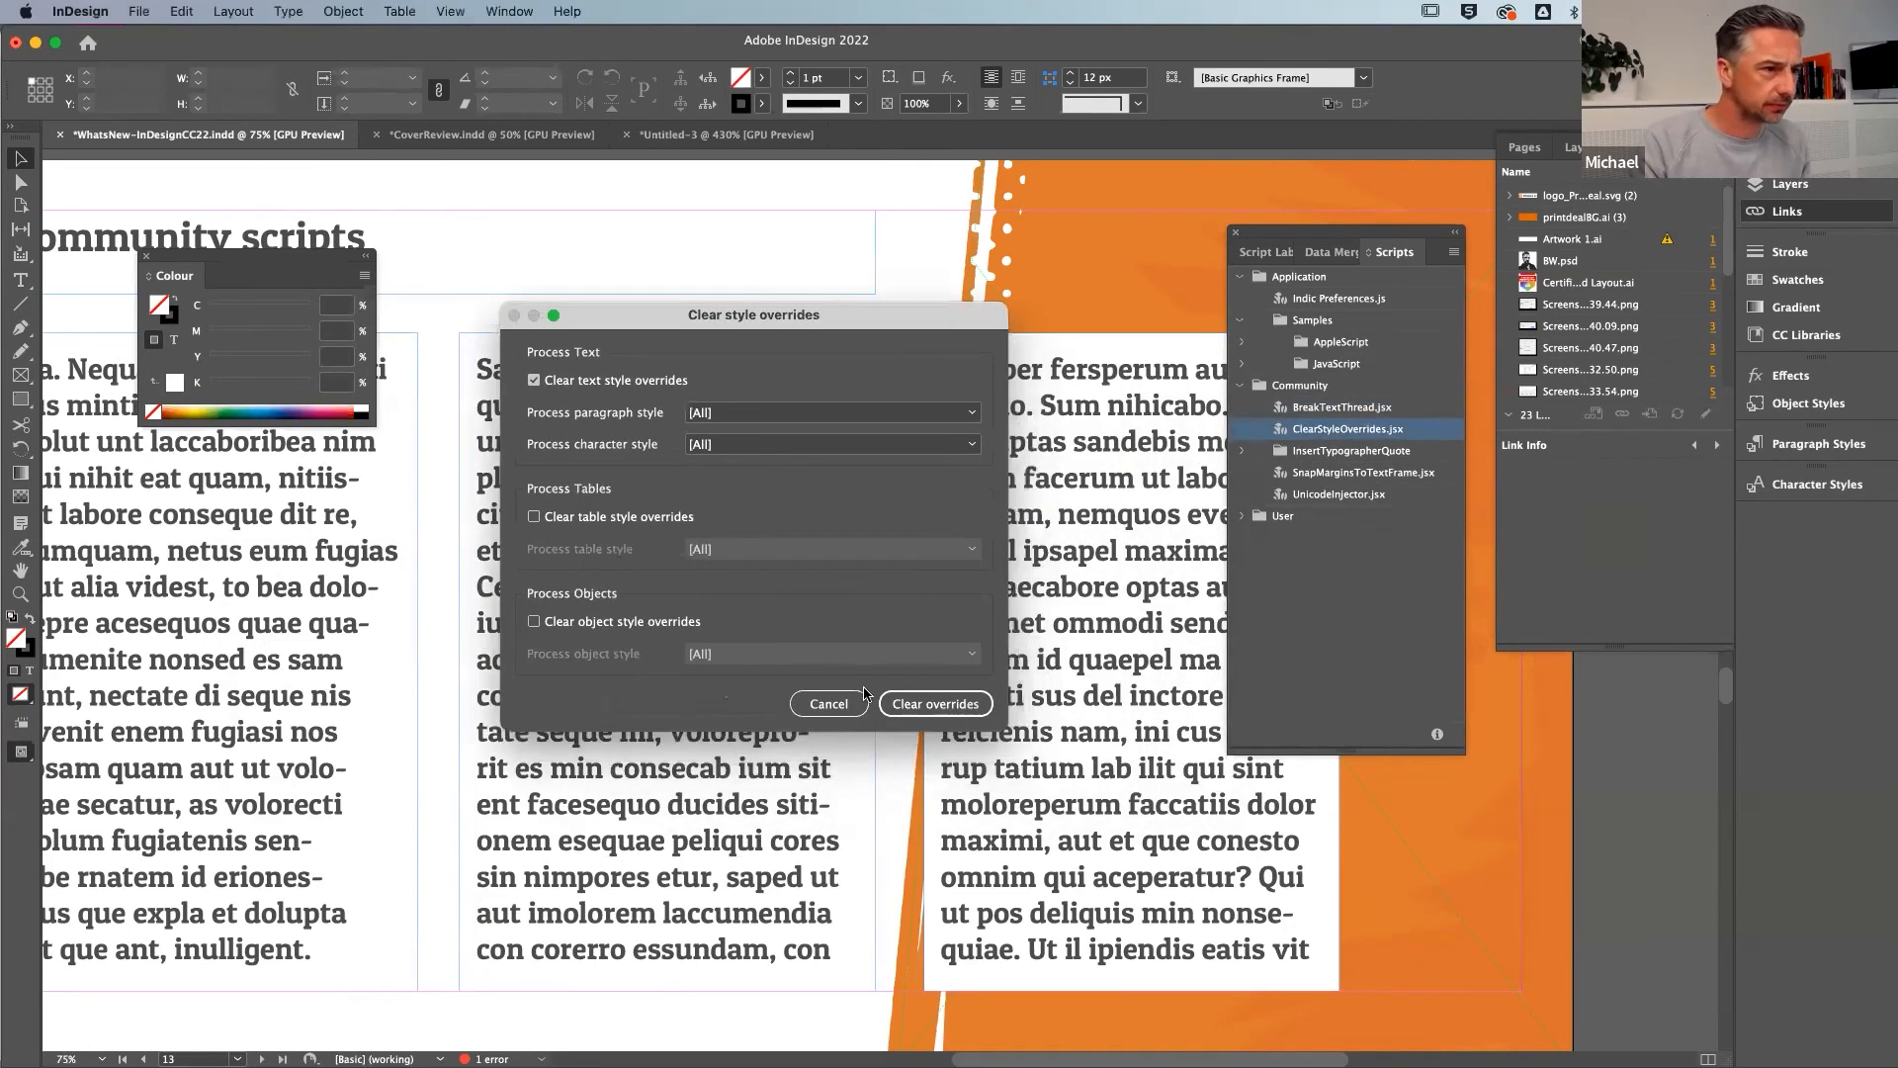
pyautogui.click(847, 706)
# Select the fourth line of the middle text column and float the paragraph styles list over the page beside the text
pyautogui.click(712, 574)
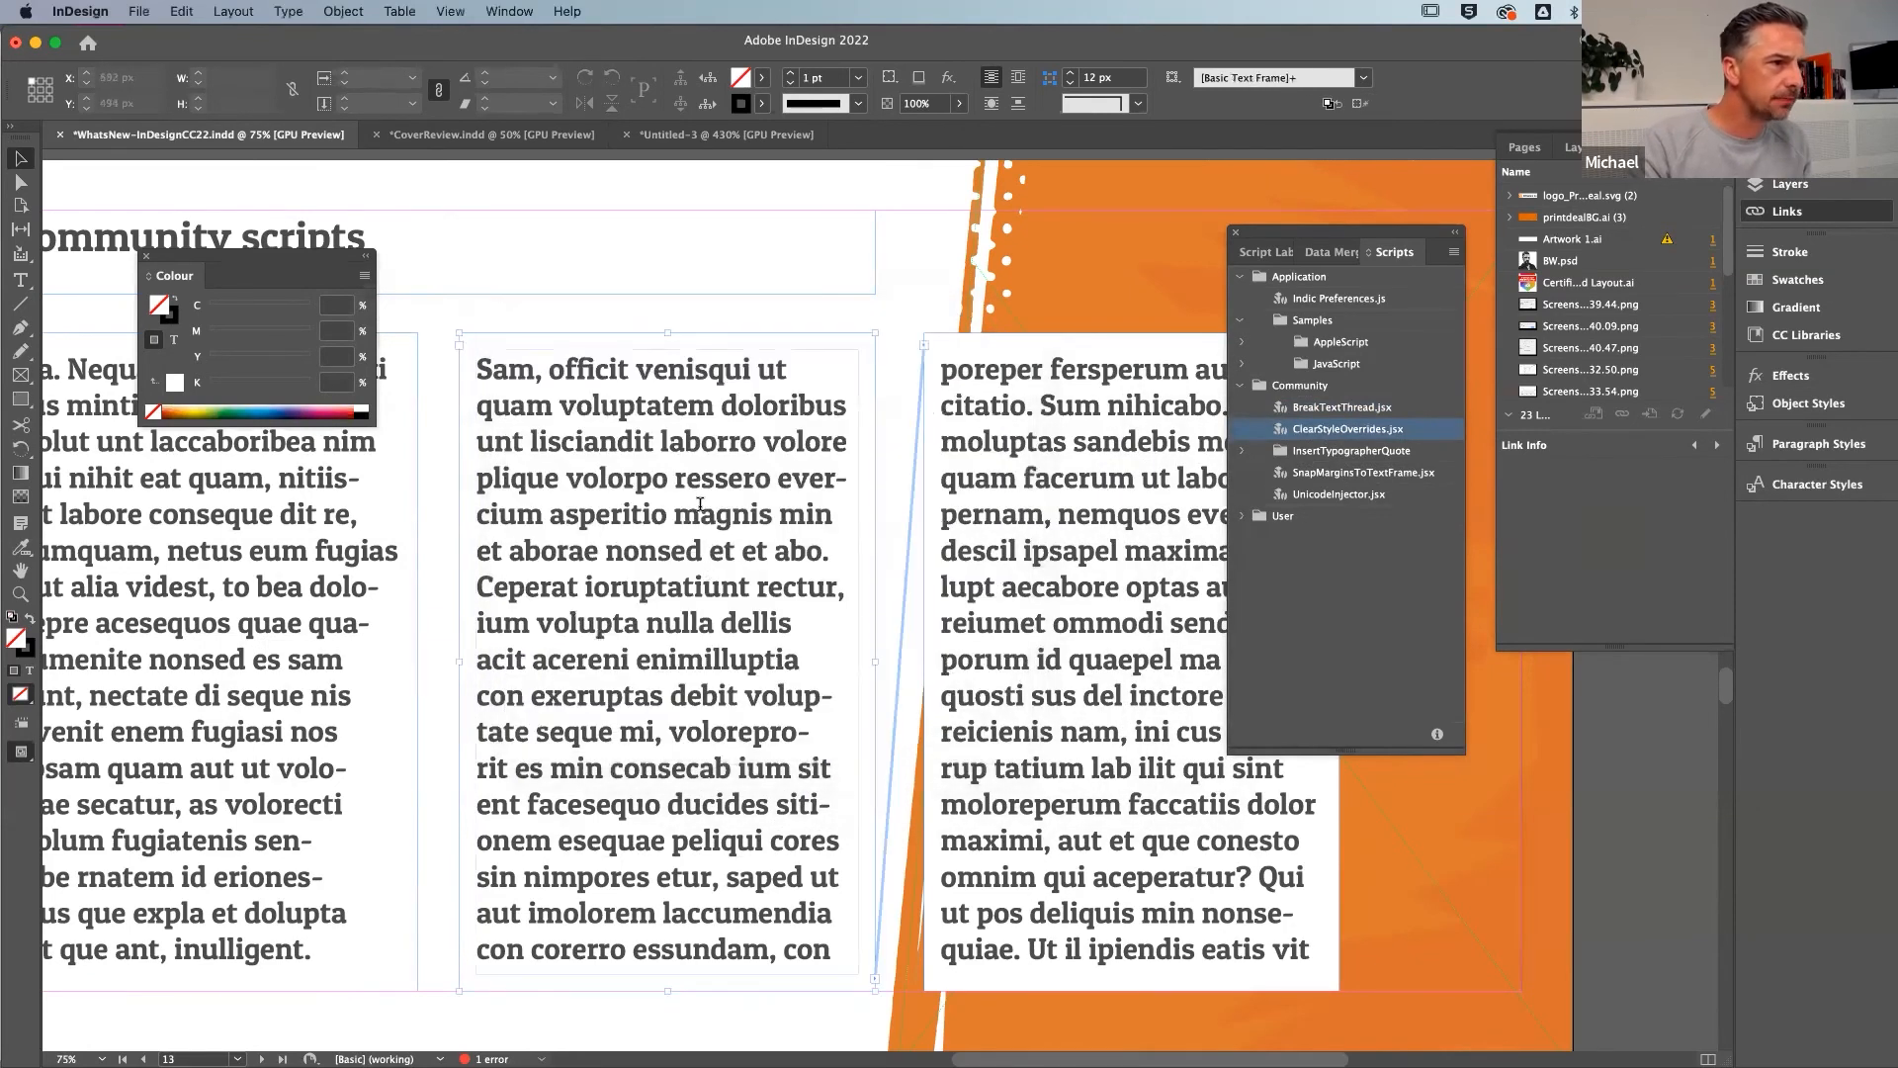
pyautogui.tripleClick(655, 473)
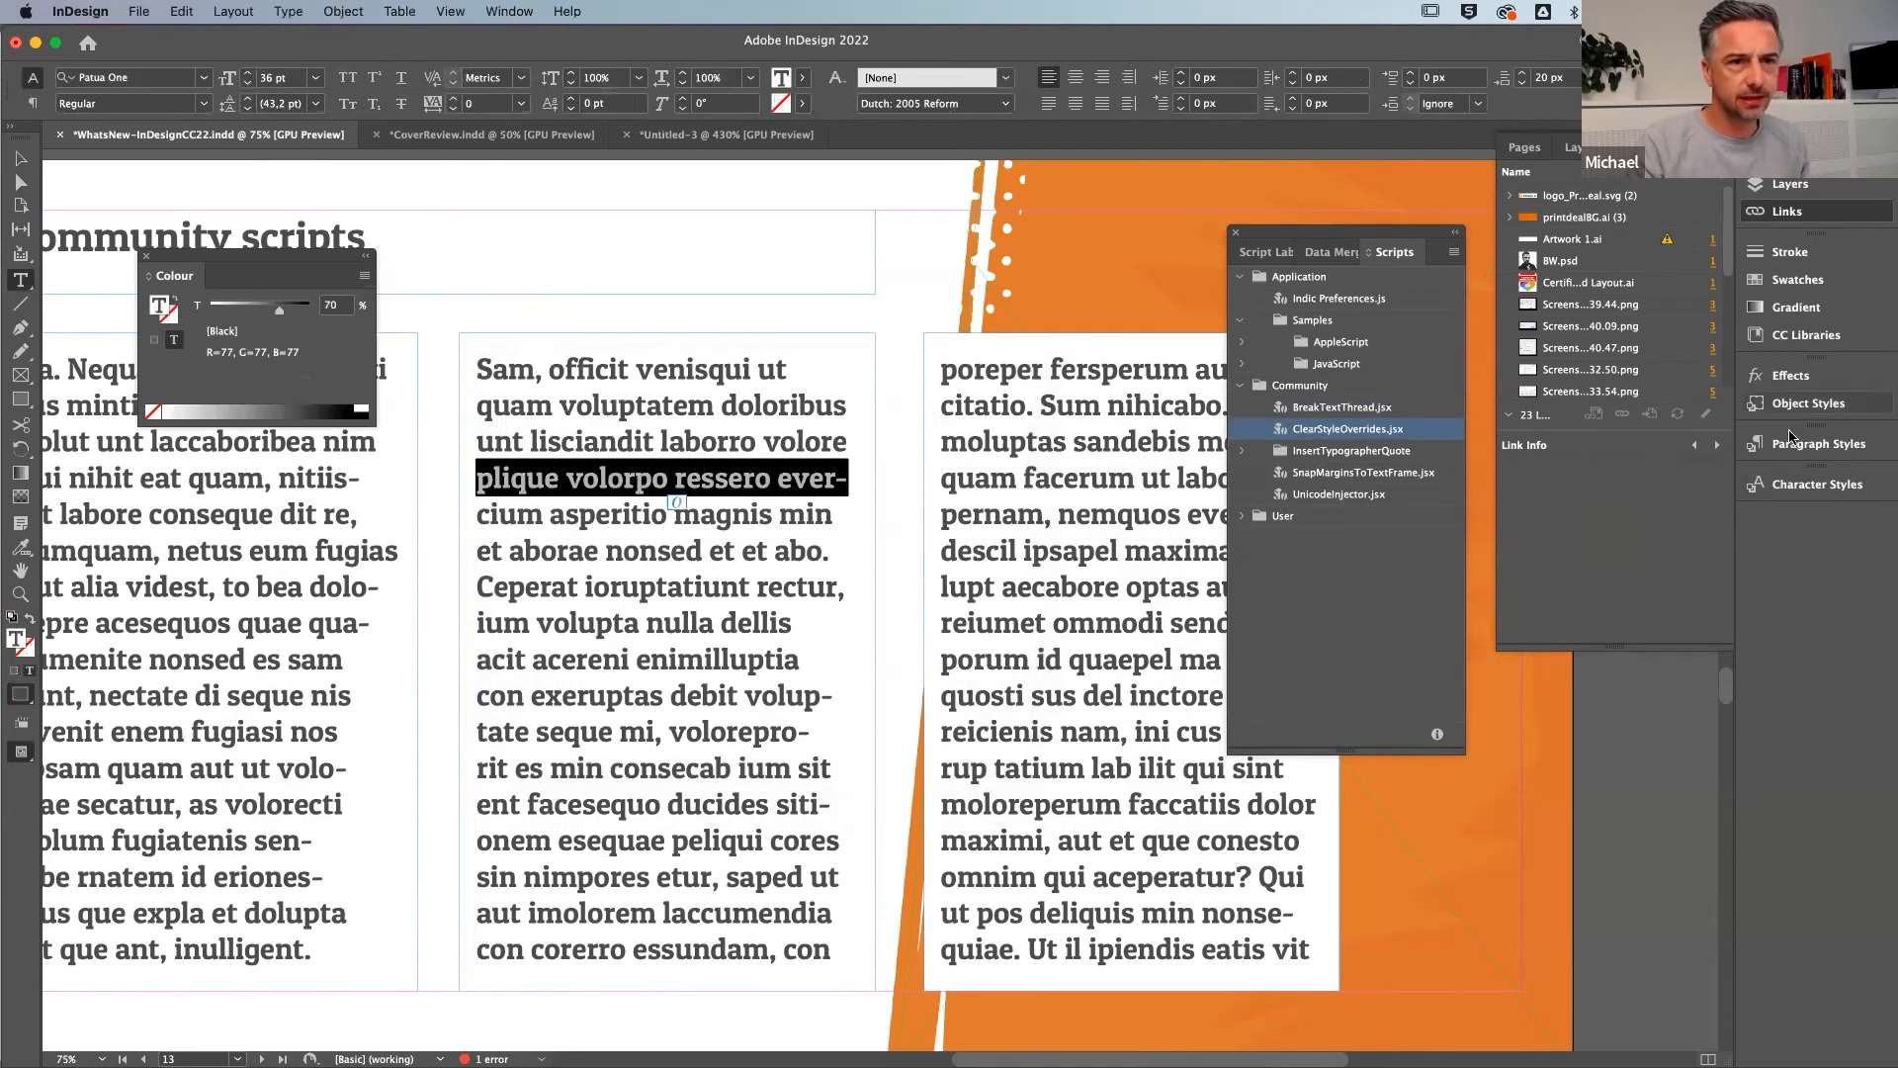
pyautogui.click(1815, 447)
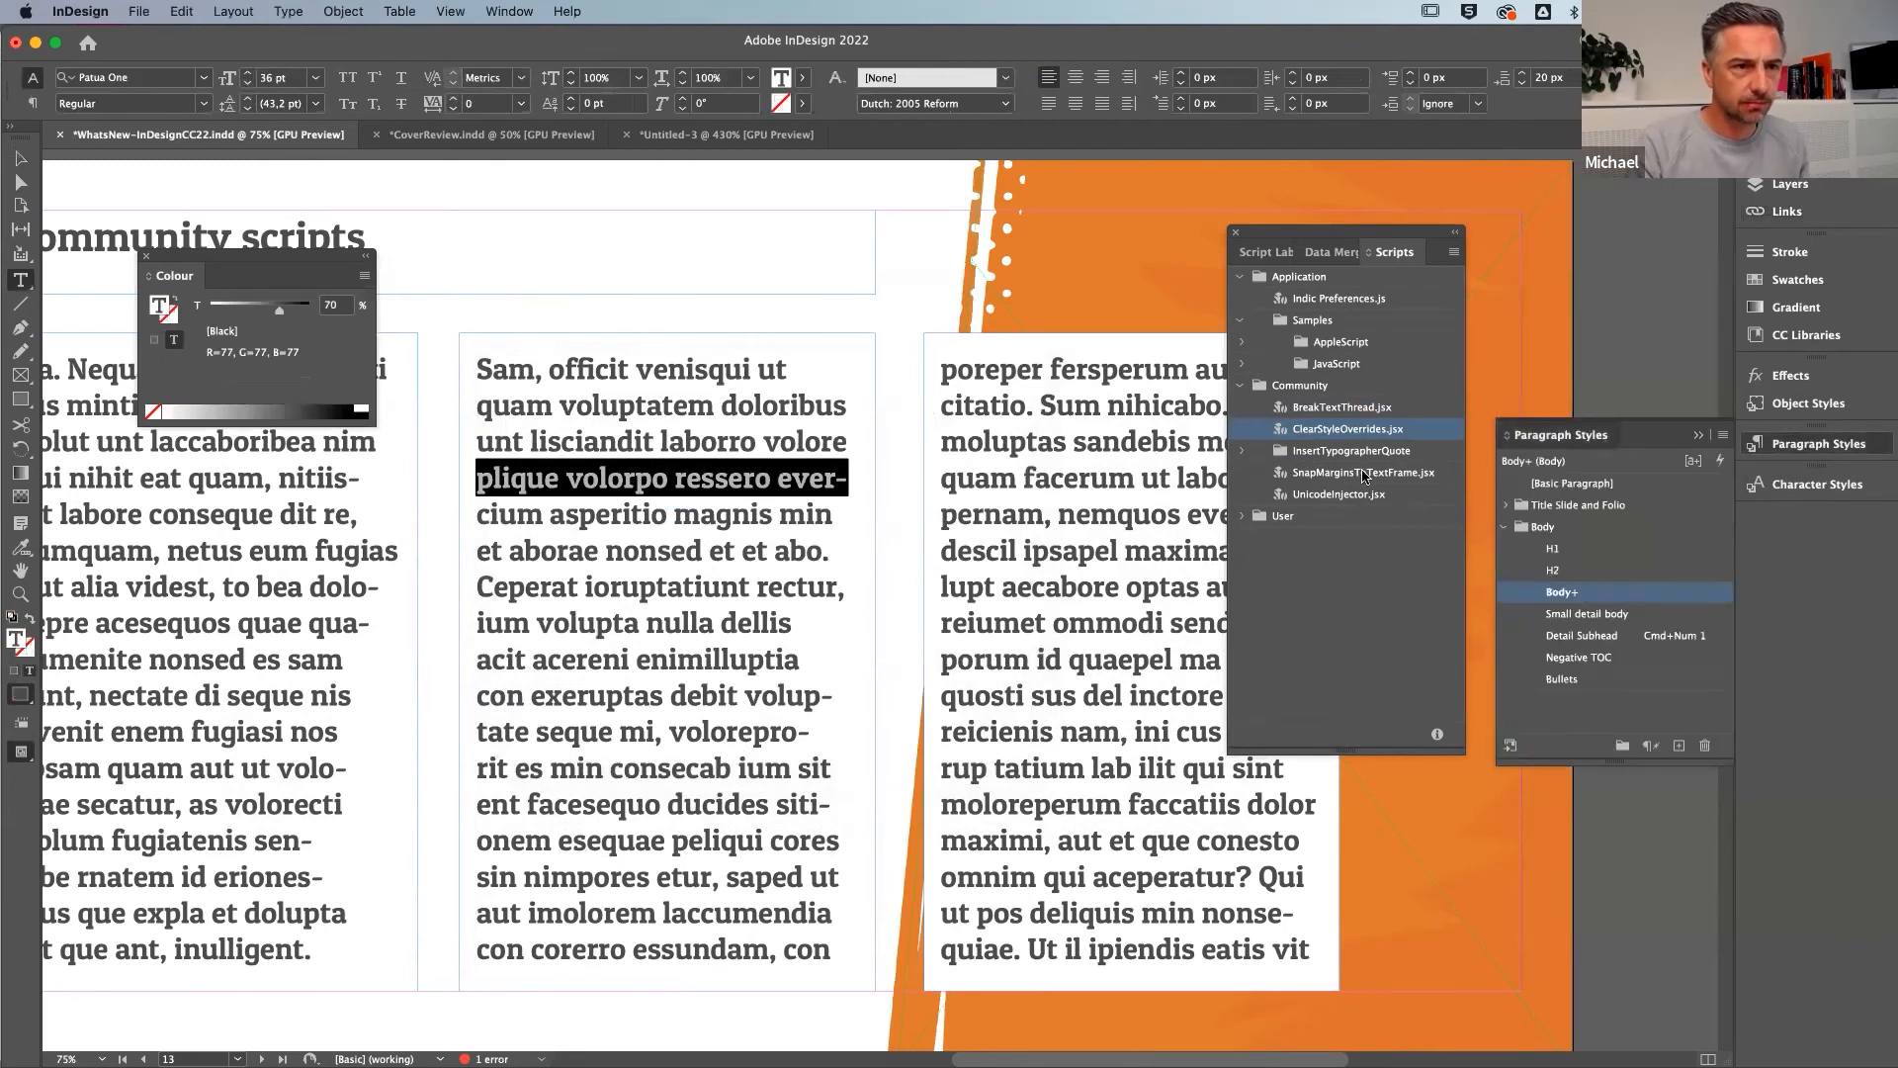
pyautogui.moveTo(1609, 446); pyautogui.dragTo(985, 556)
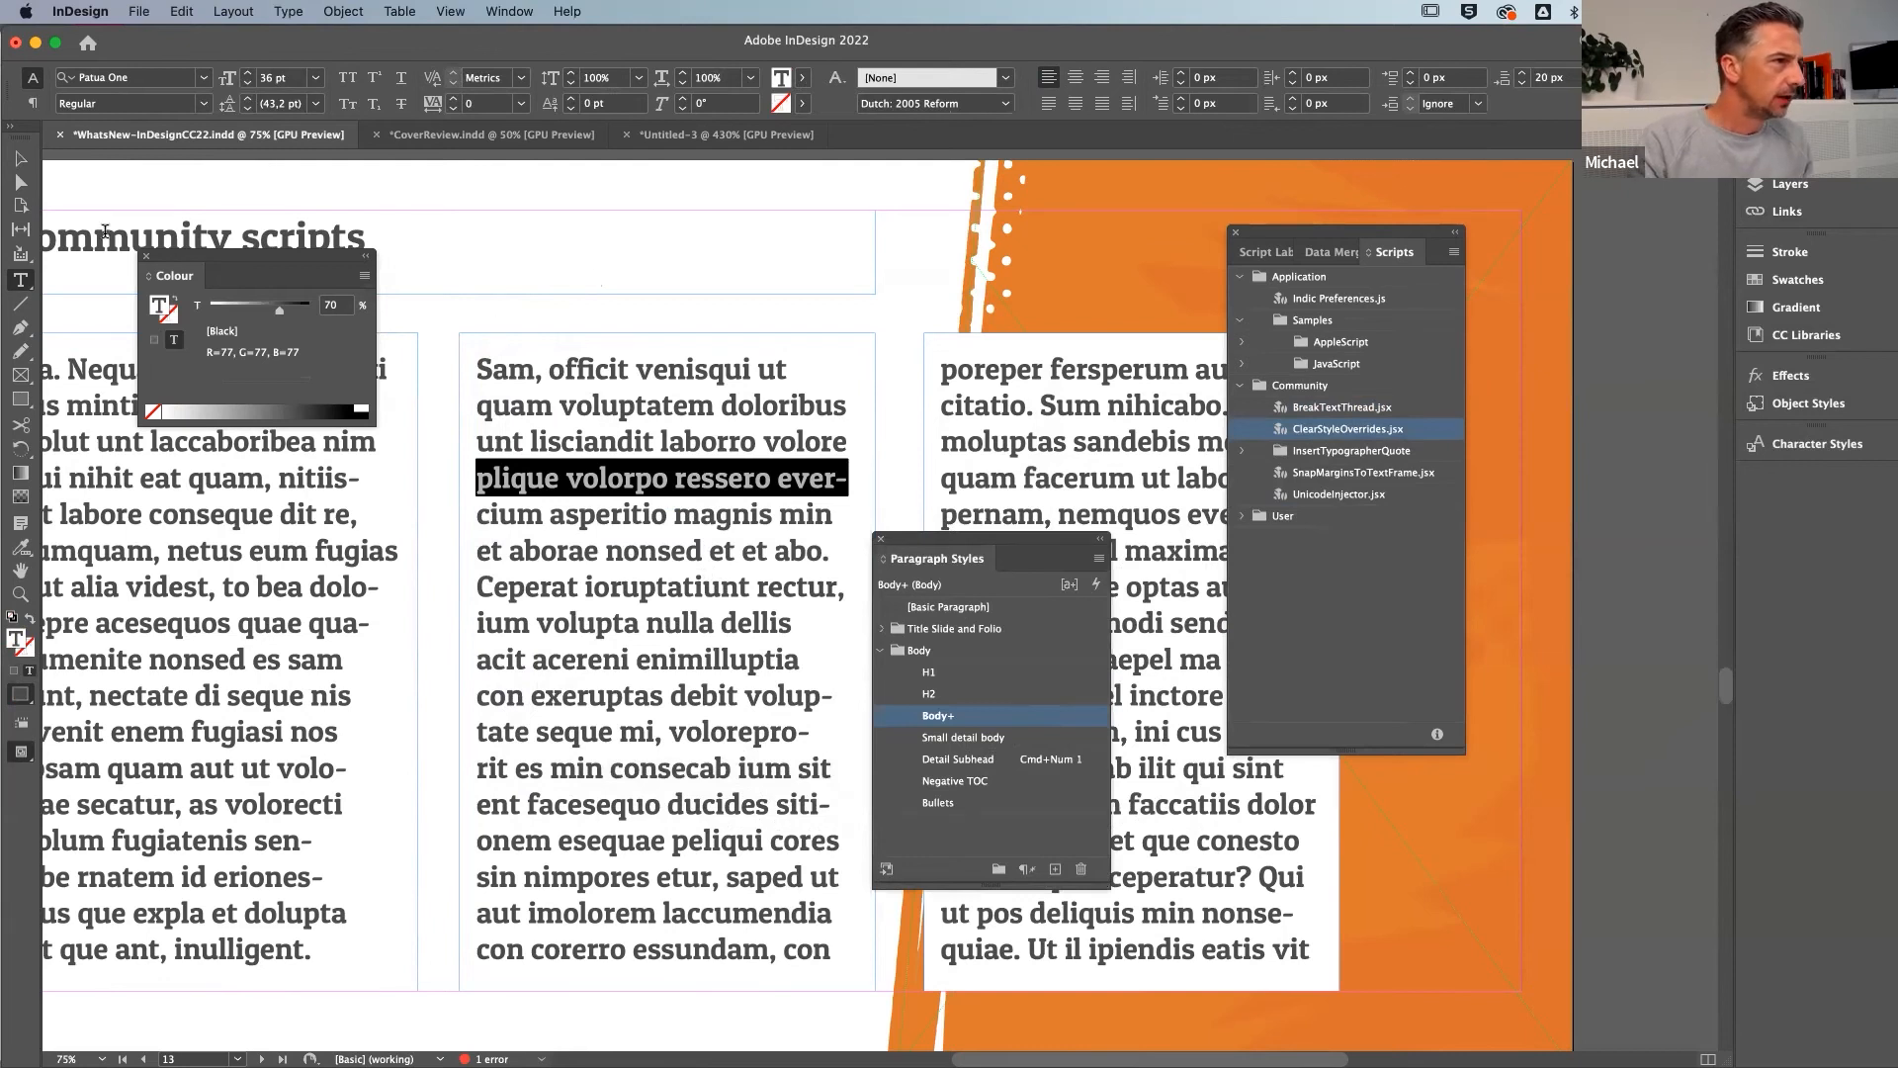
# Reduce the word "Community" in the heading to 45 pt, overriding its H1 style
pyautogui.doubleClick(172, 235)
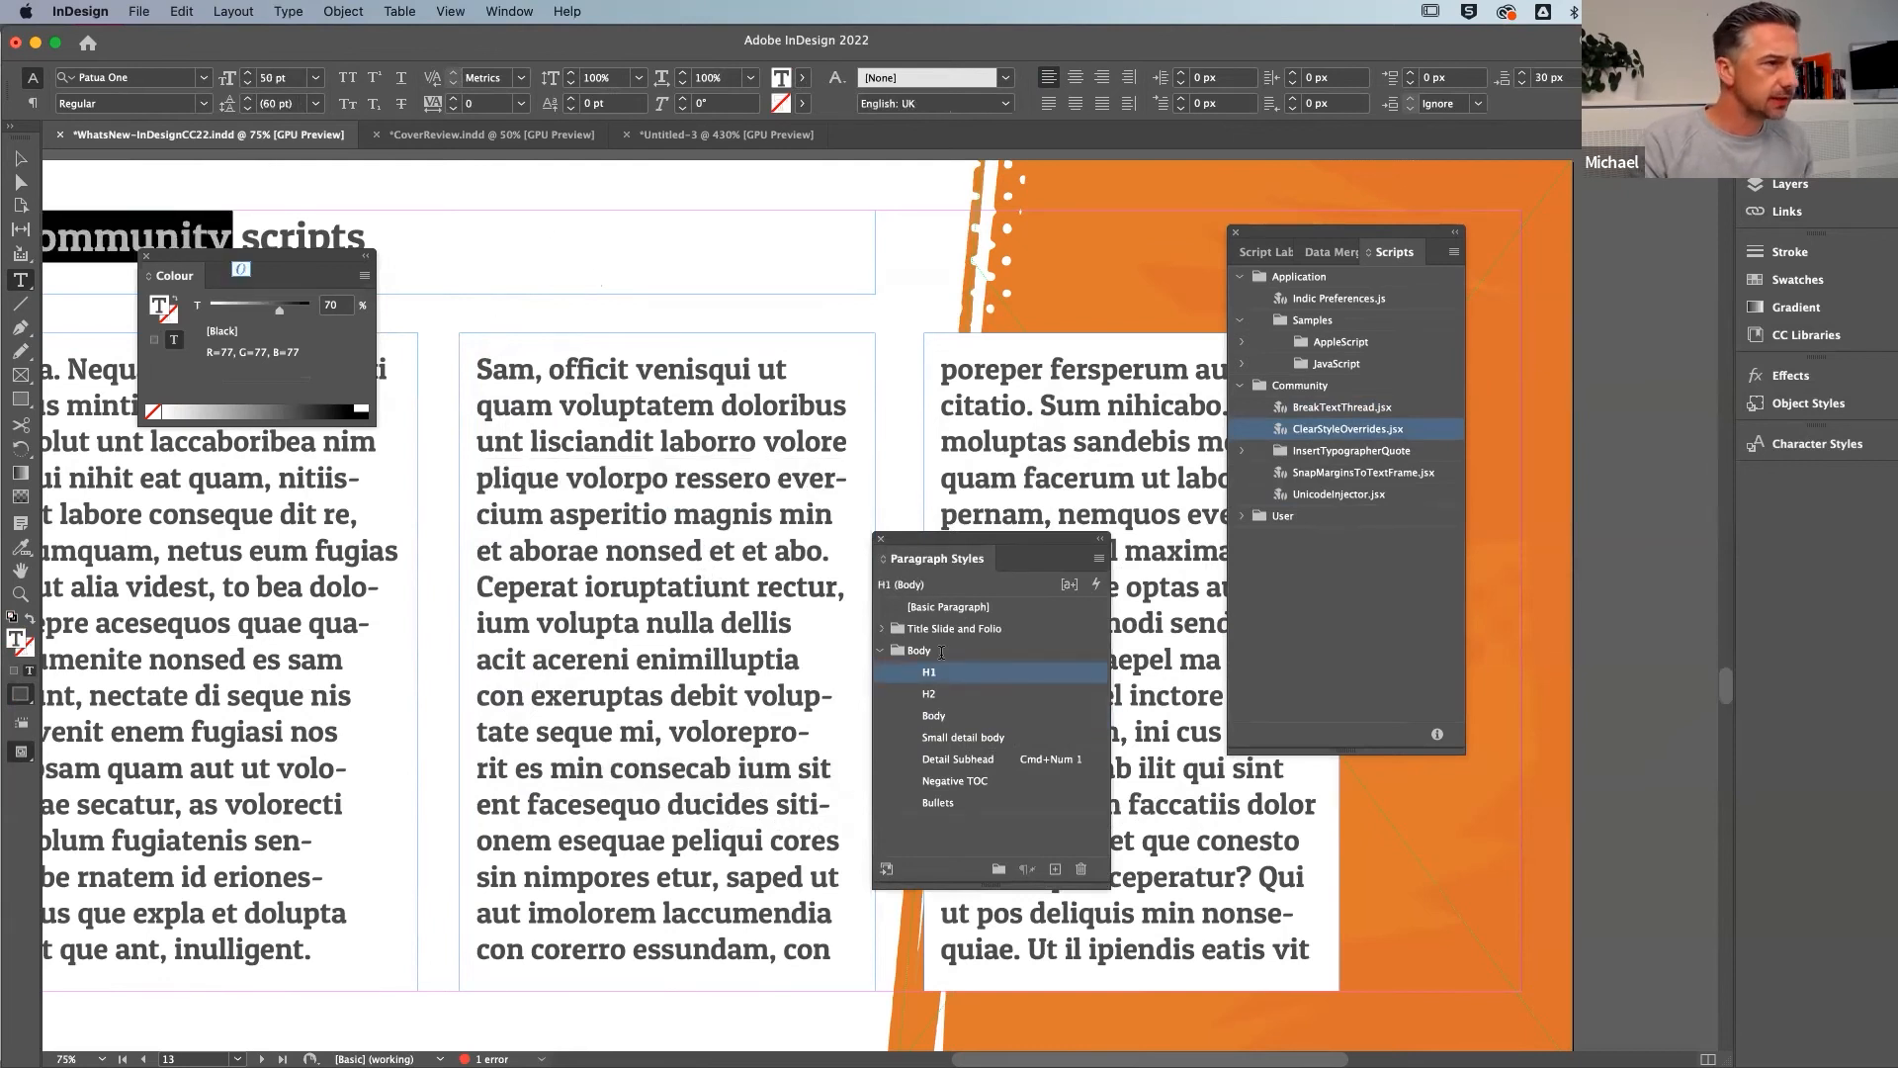
pyautogui.hscroll(-3, 398, 267)
pyautogui.hscroll(-5, 397, 267)
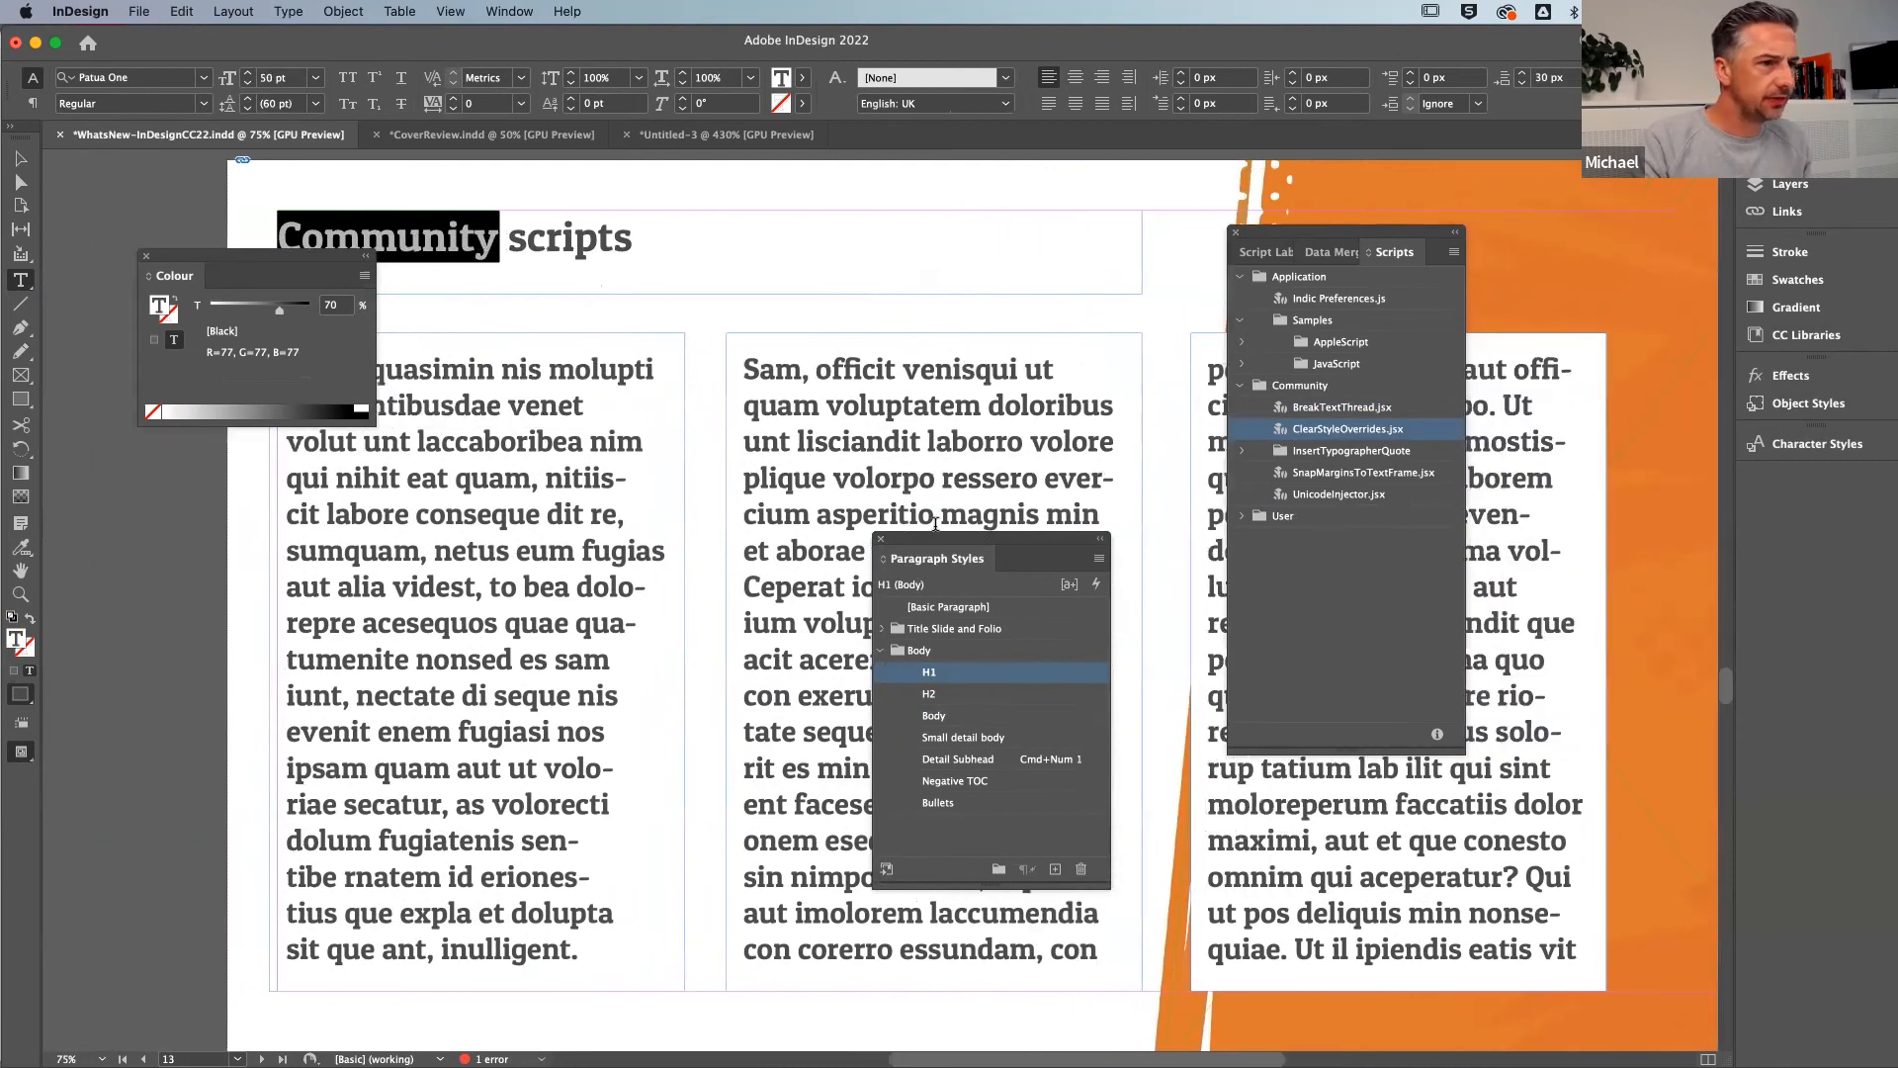
pyautogui.click(247, 88)
pyautogui.click(247, 88)
pyautogui.click(247, 88)
pyautogui.click(247, 88)
pyautogui.click(247, 88)
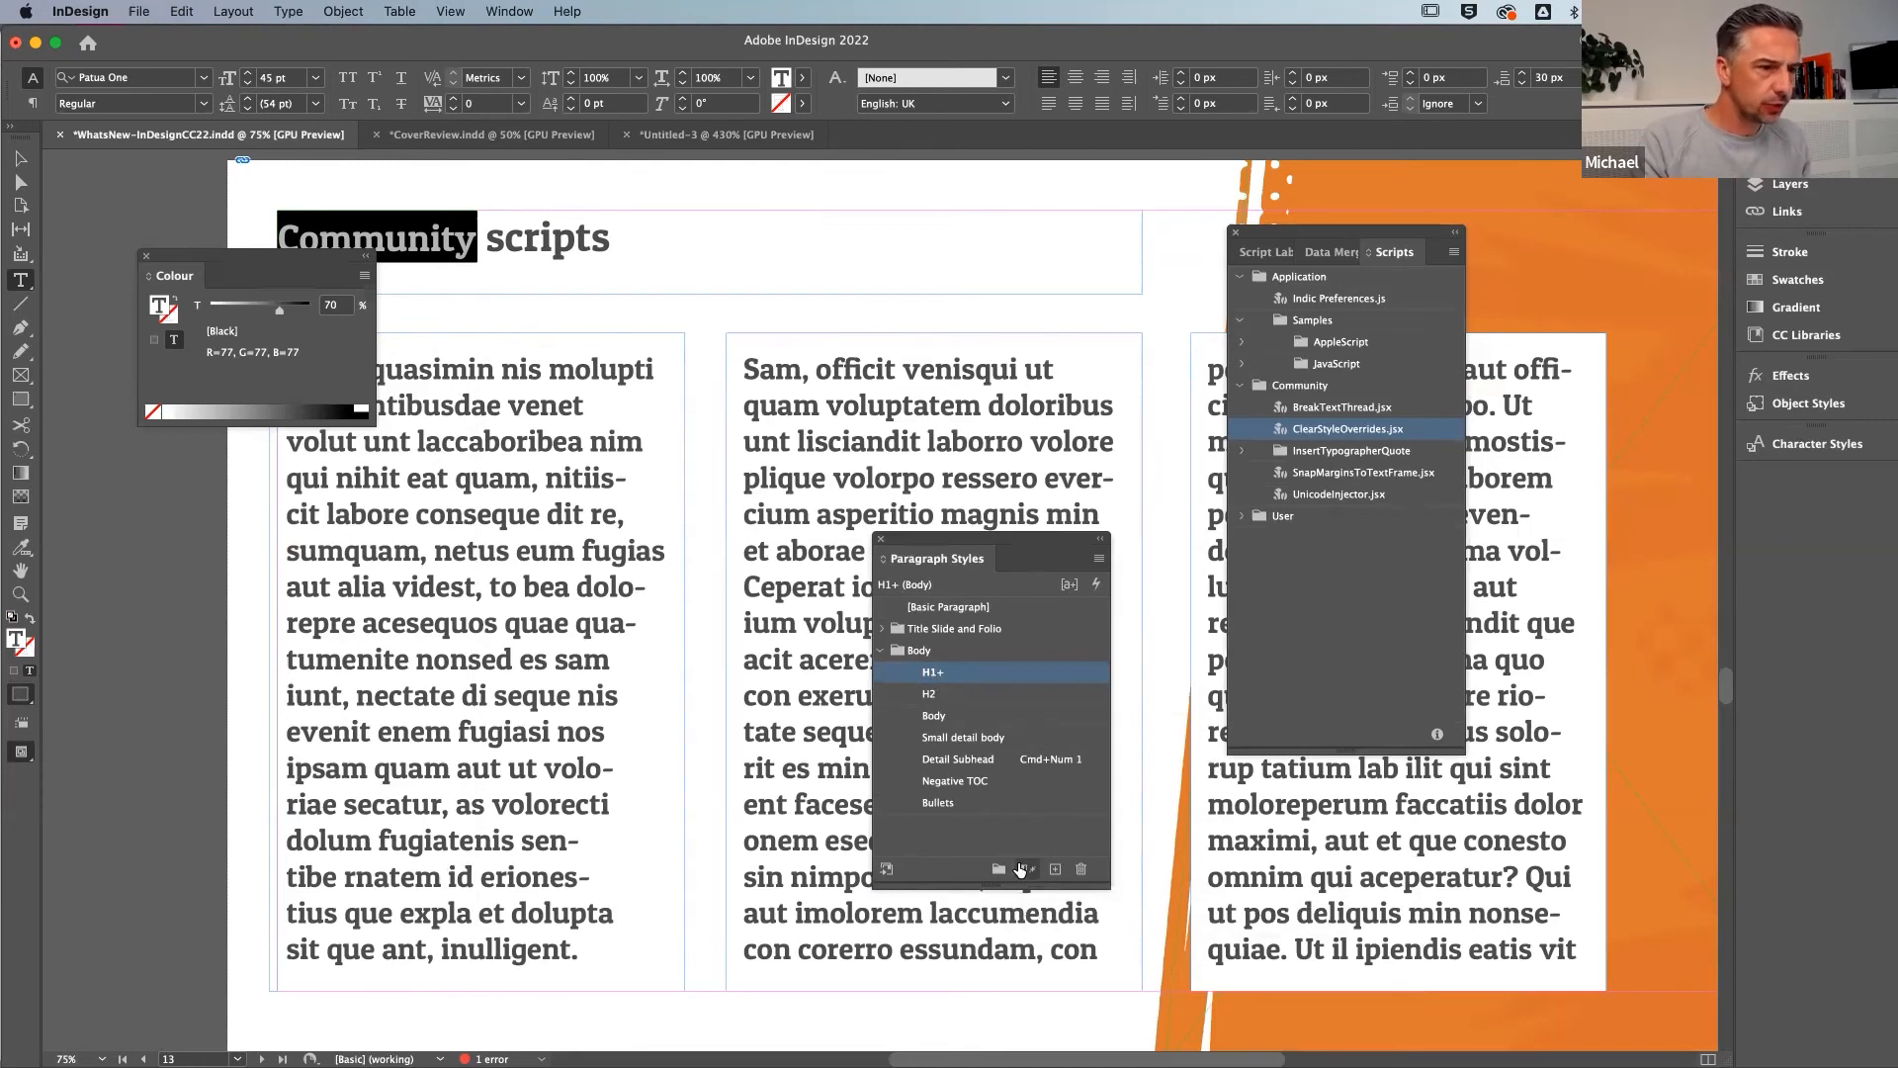
# Examine the options for clearing overrides from the H1 style on the selected heading word, without applying any
pyautogui.rightClick(962, 675)
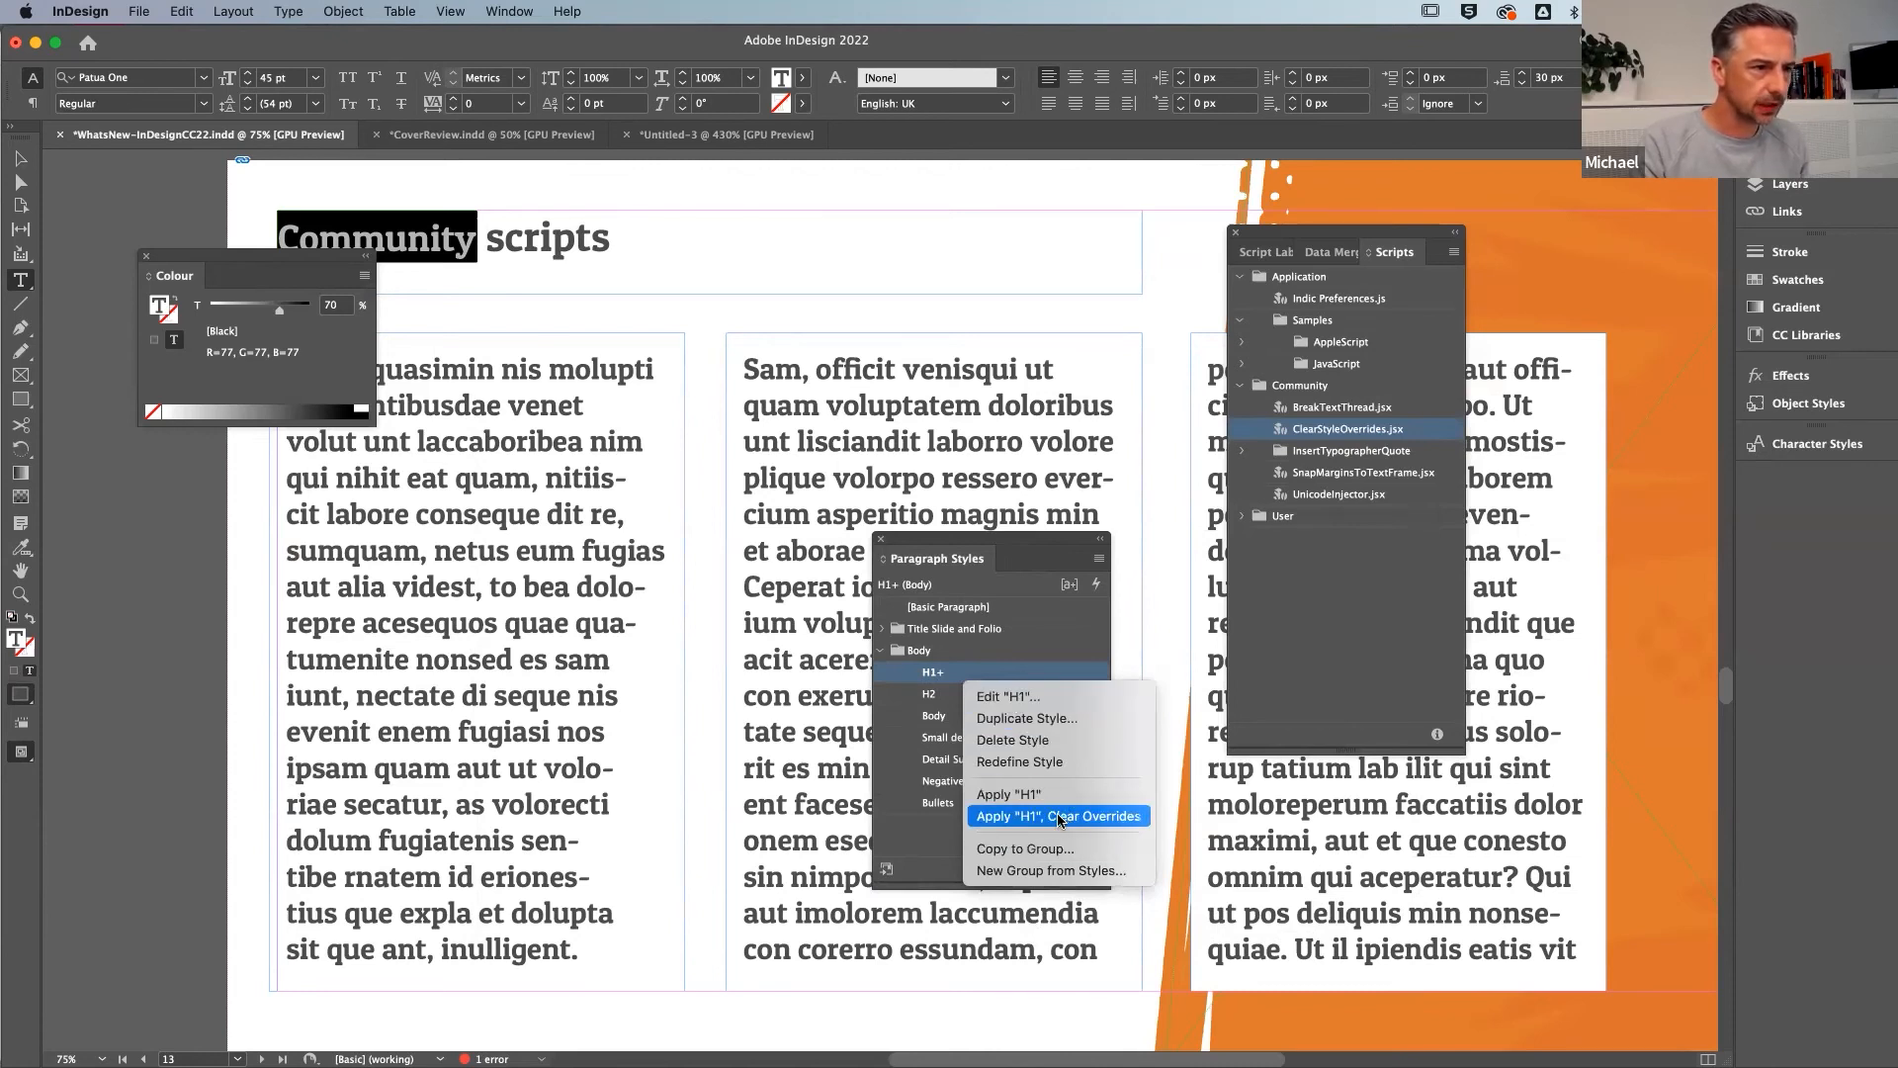
pyautogui.click(930, 870)
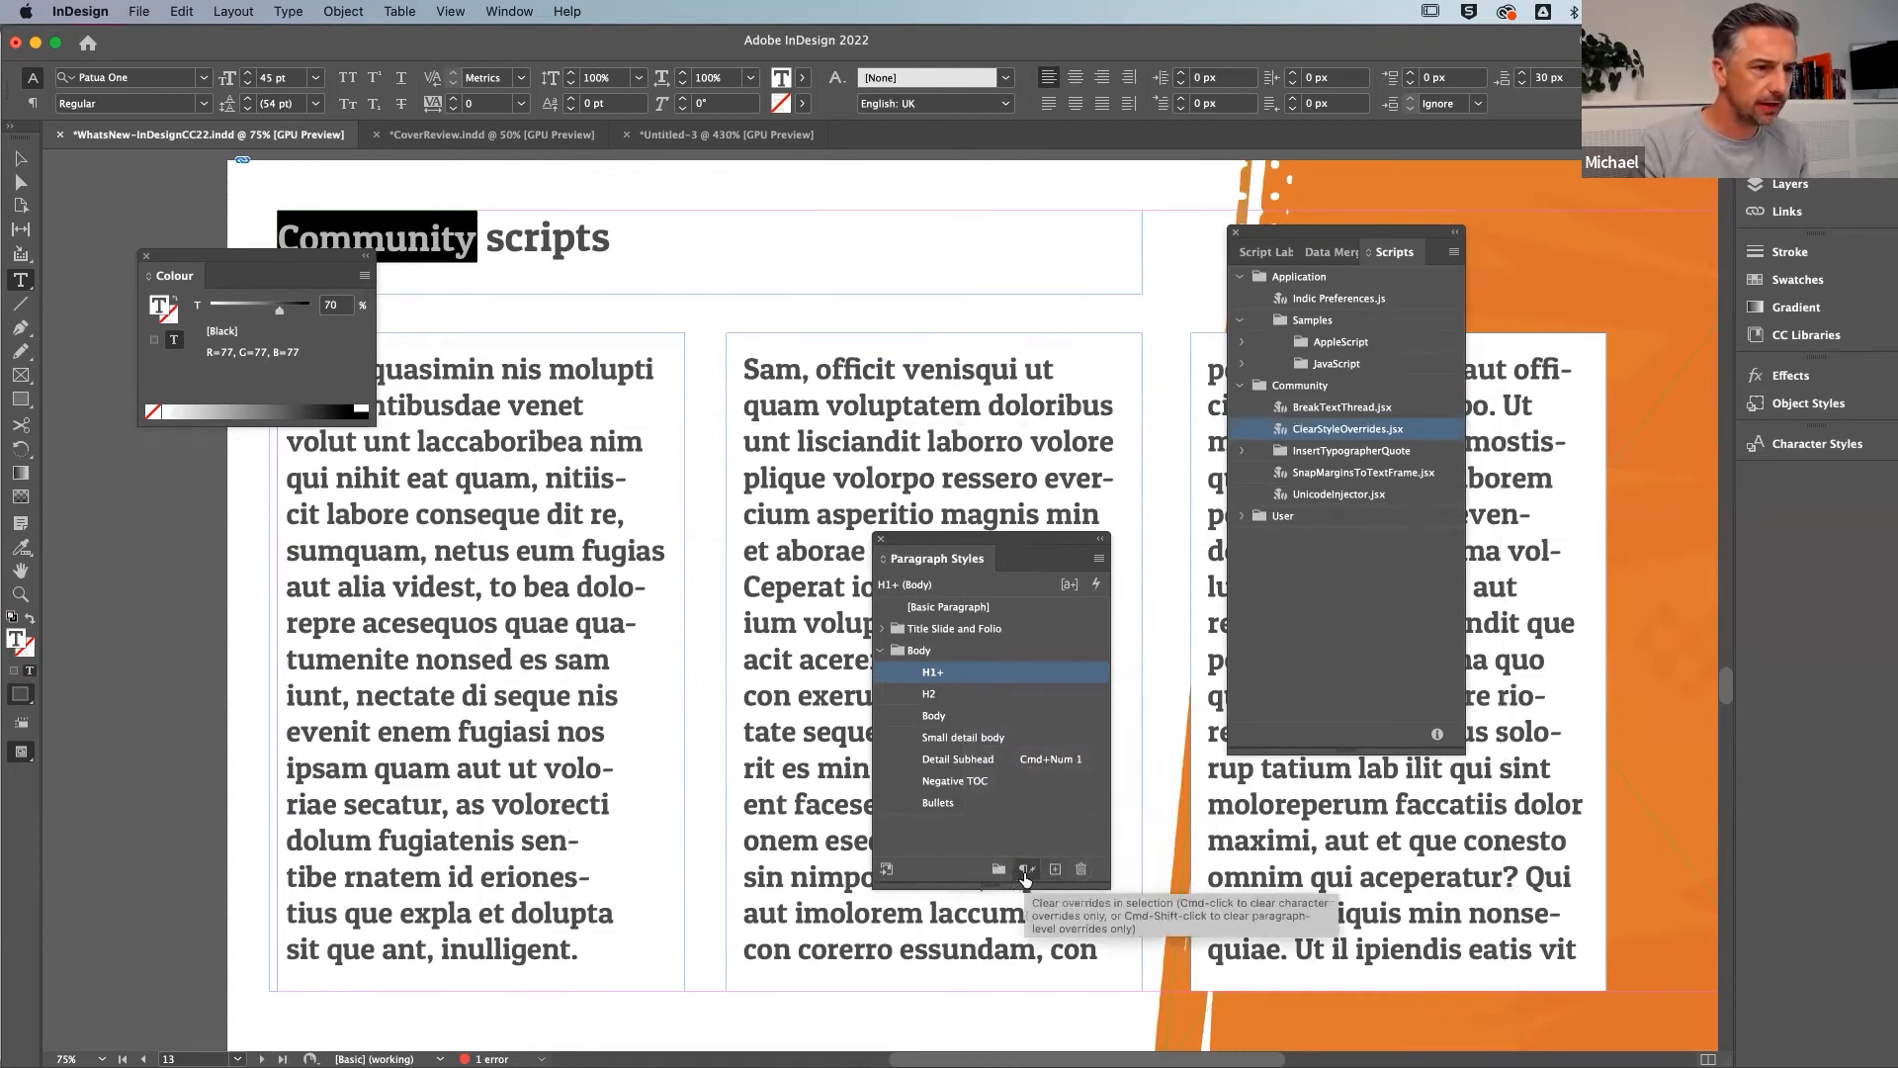
pyautogui.click(1027, 871)
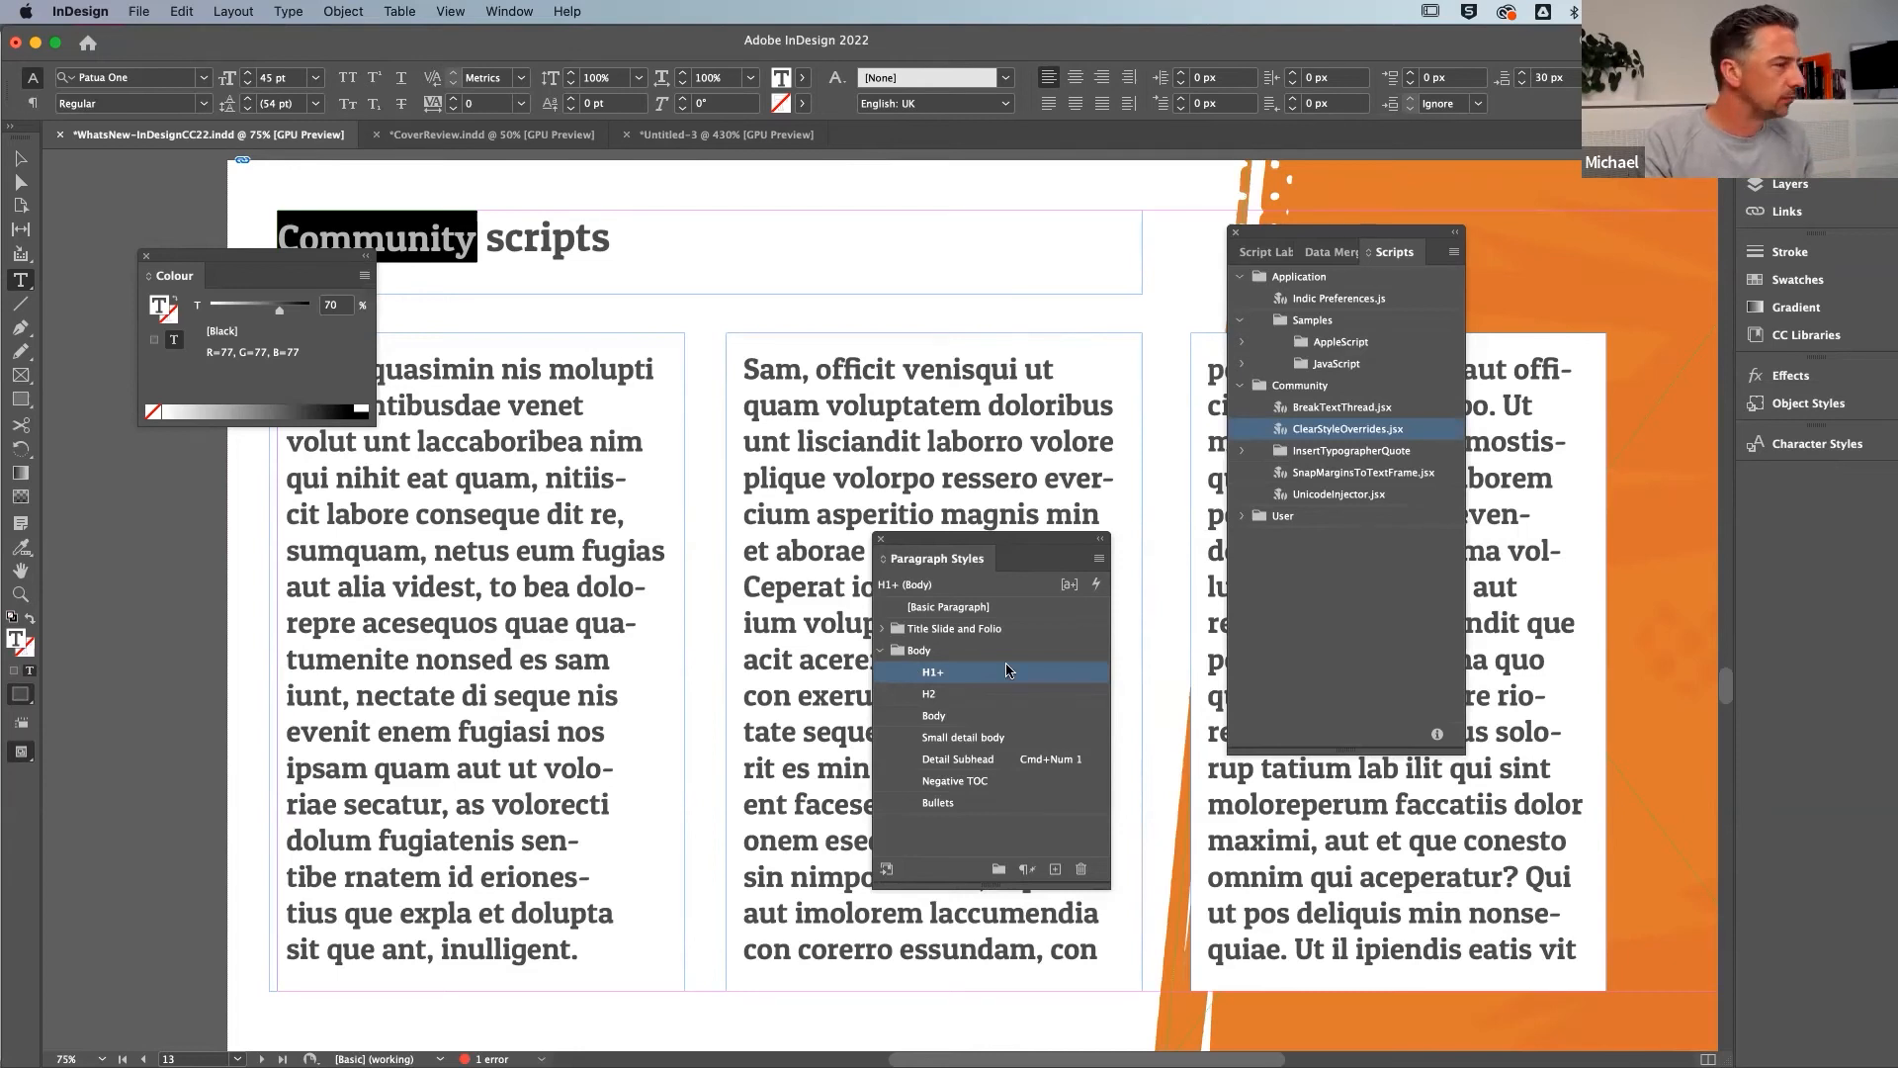
pyautogui.moveTo(1008, 671)
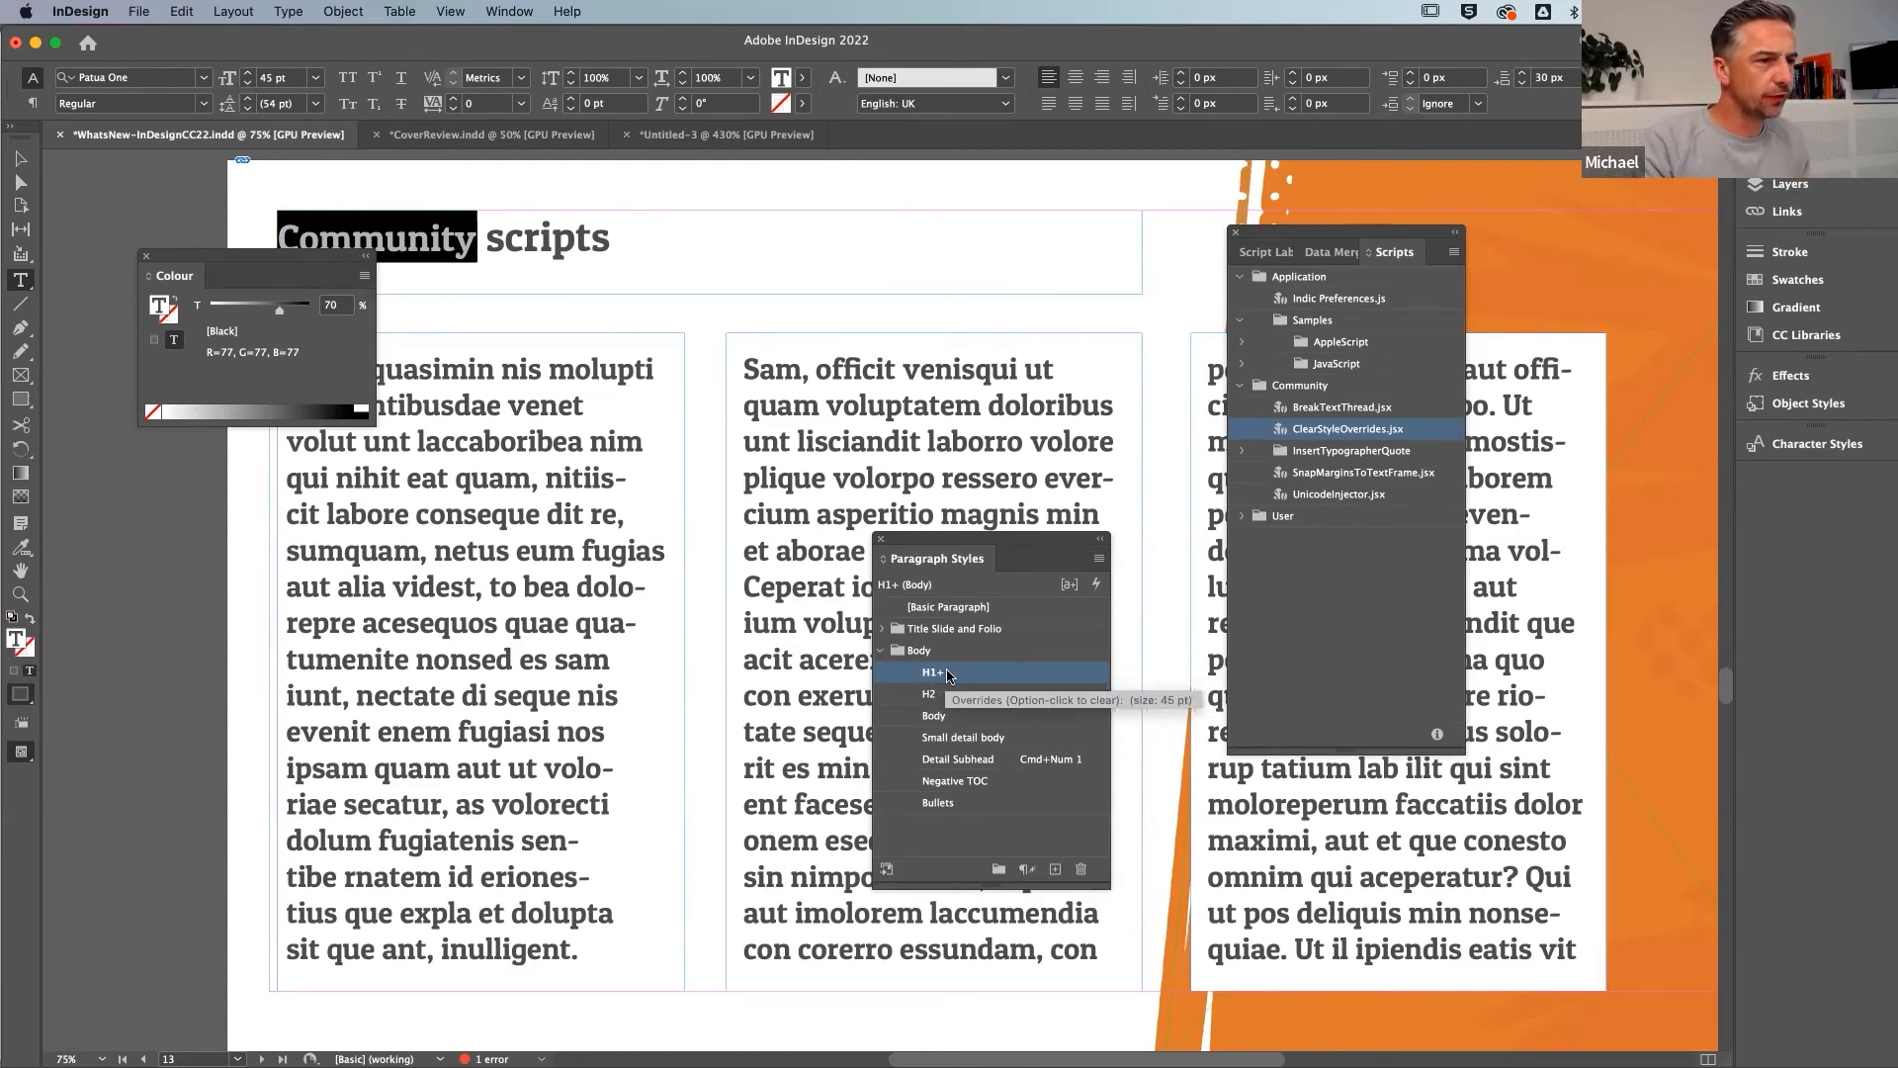
# Run ClearStyleOverrides, review the paragraph styles it offers to process, and cancel with the heading word still selected
pyautogui.doubleClick(1343, 431)
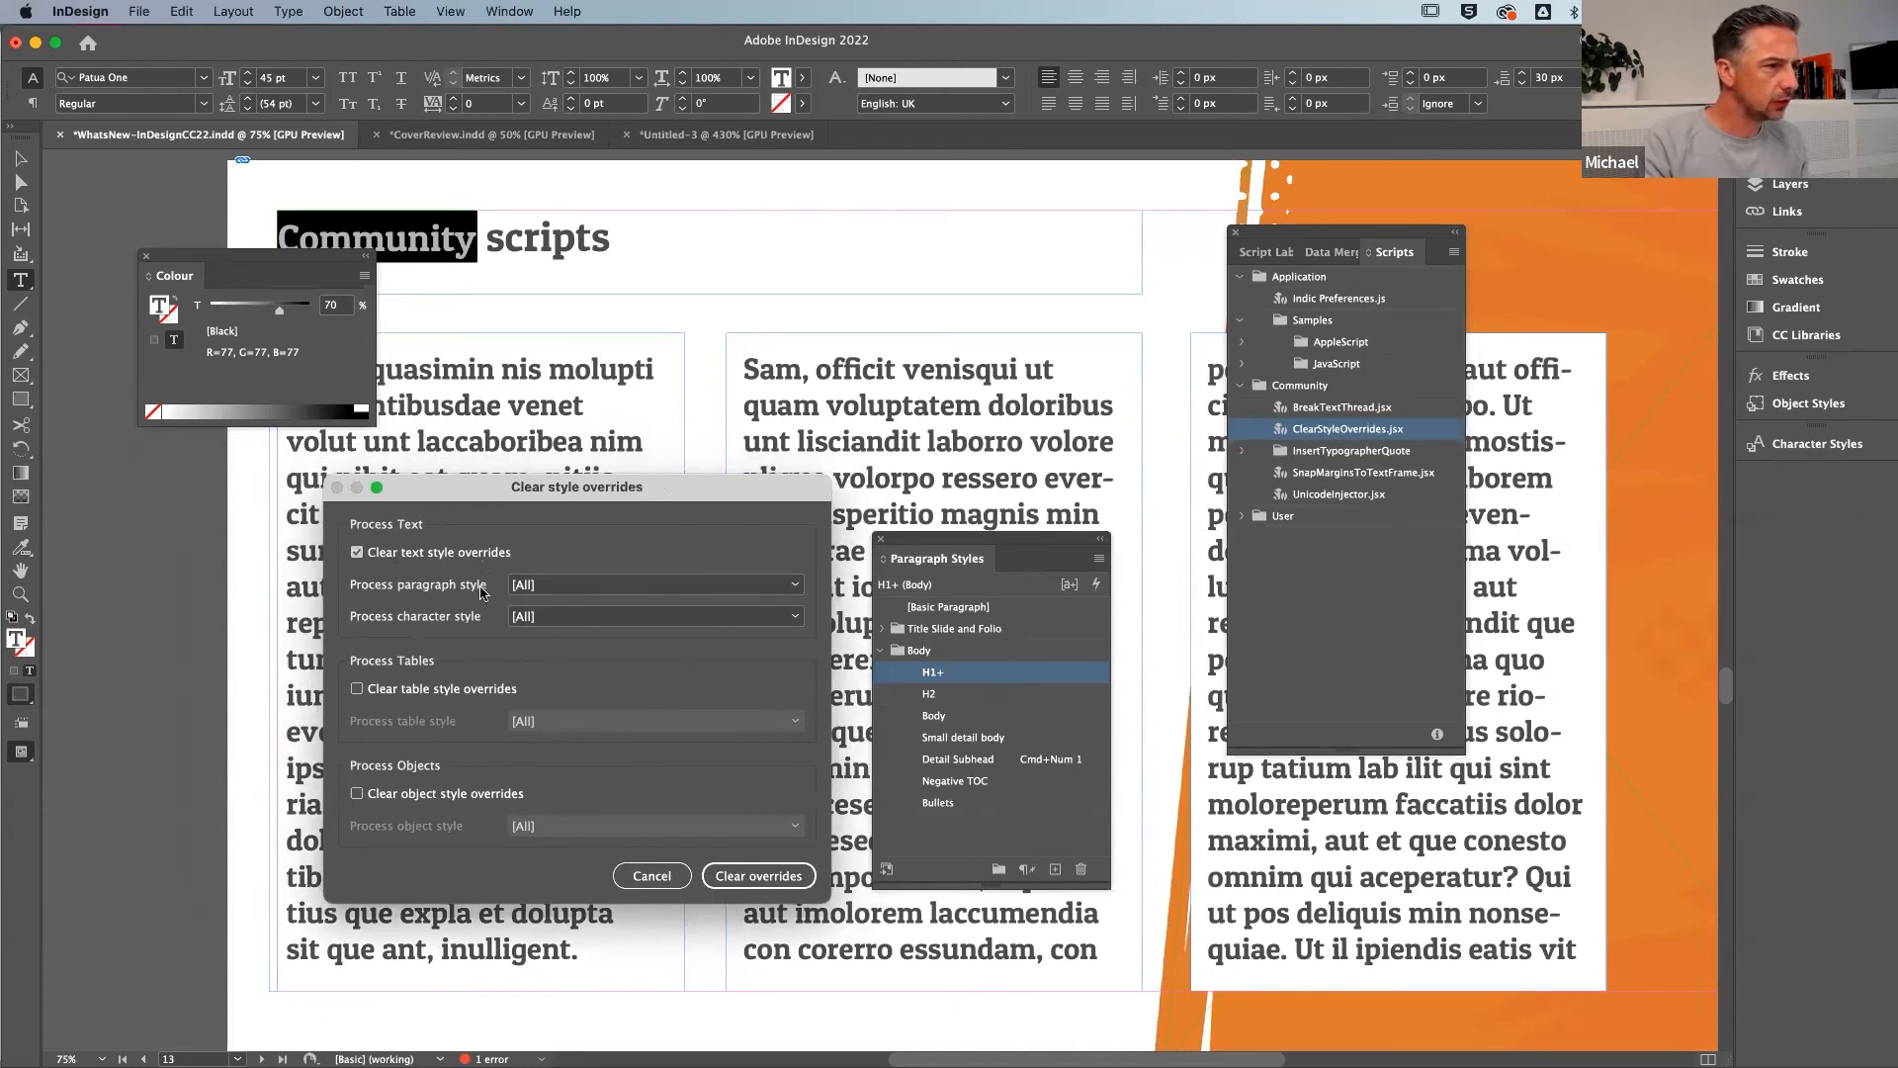
pyautogui.click(653, 588)
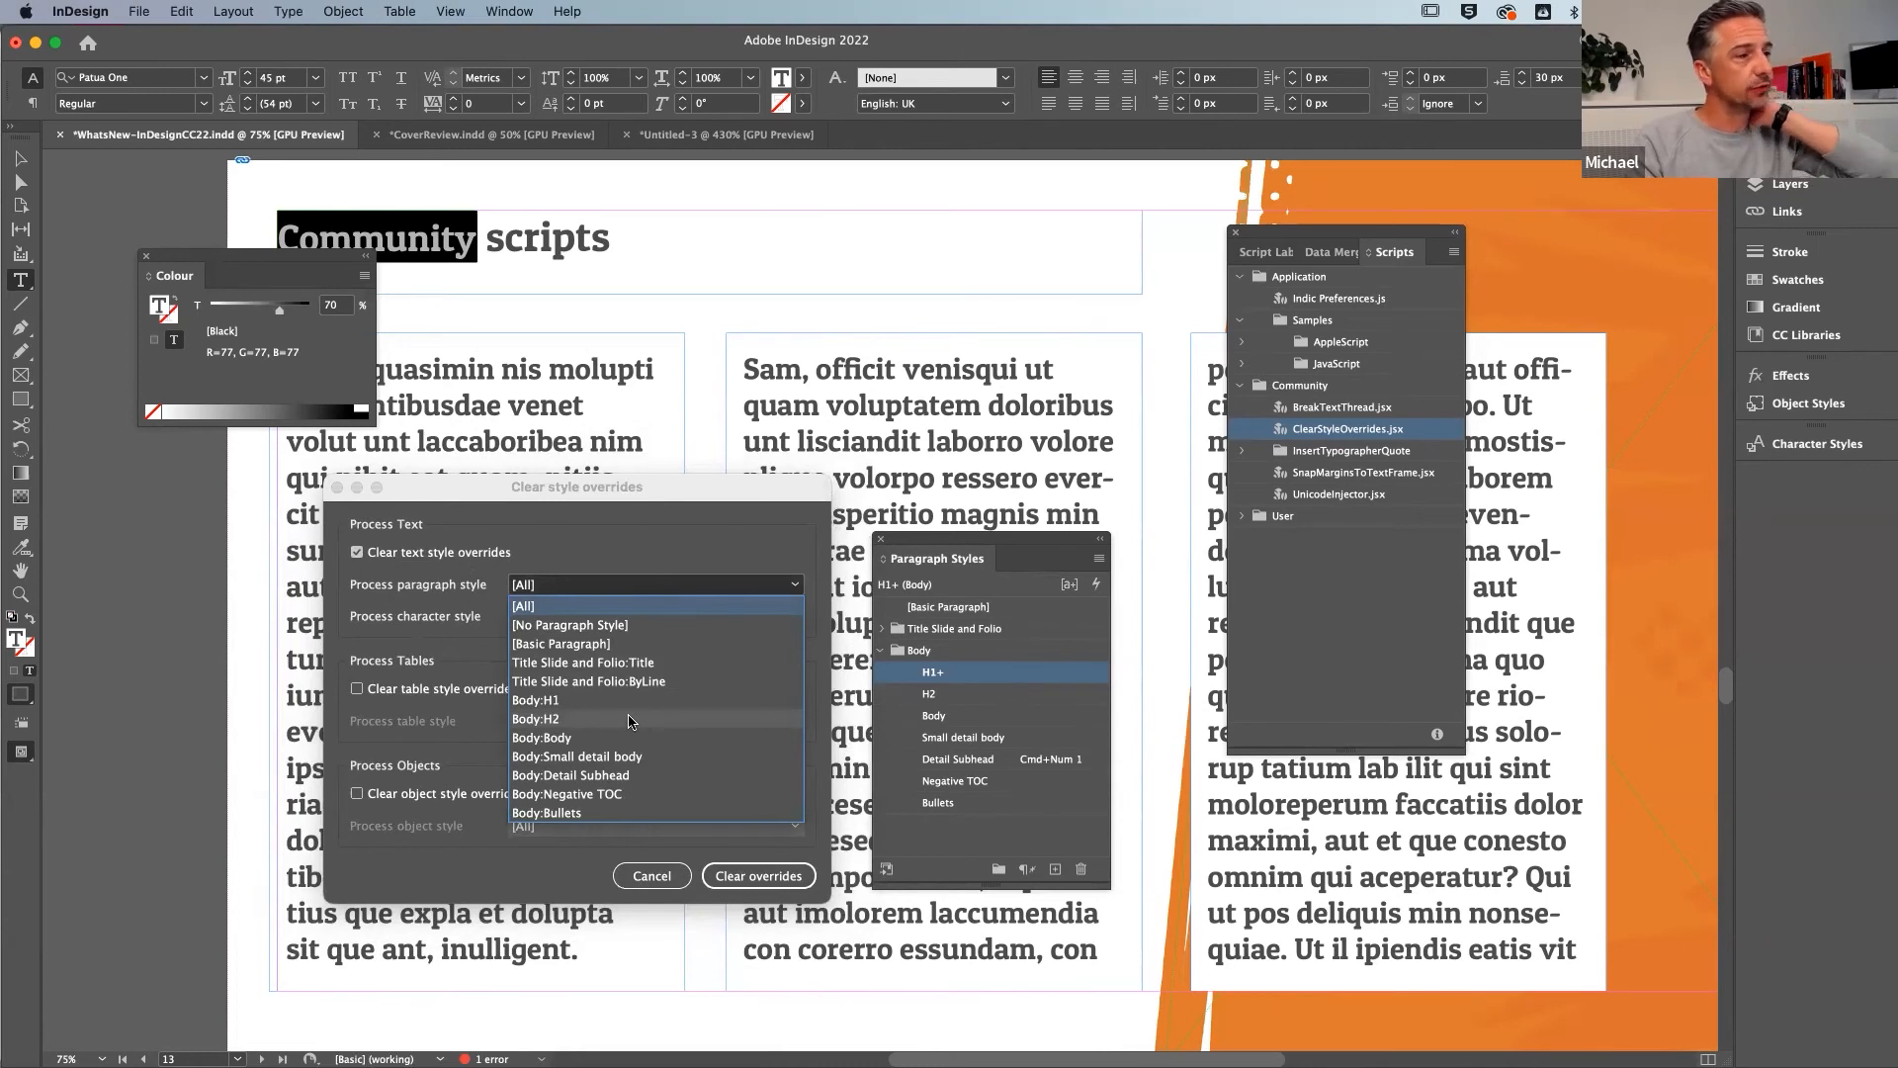
pyautogui.click(551, 496)
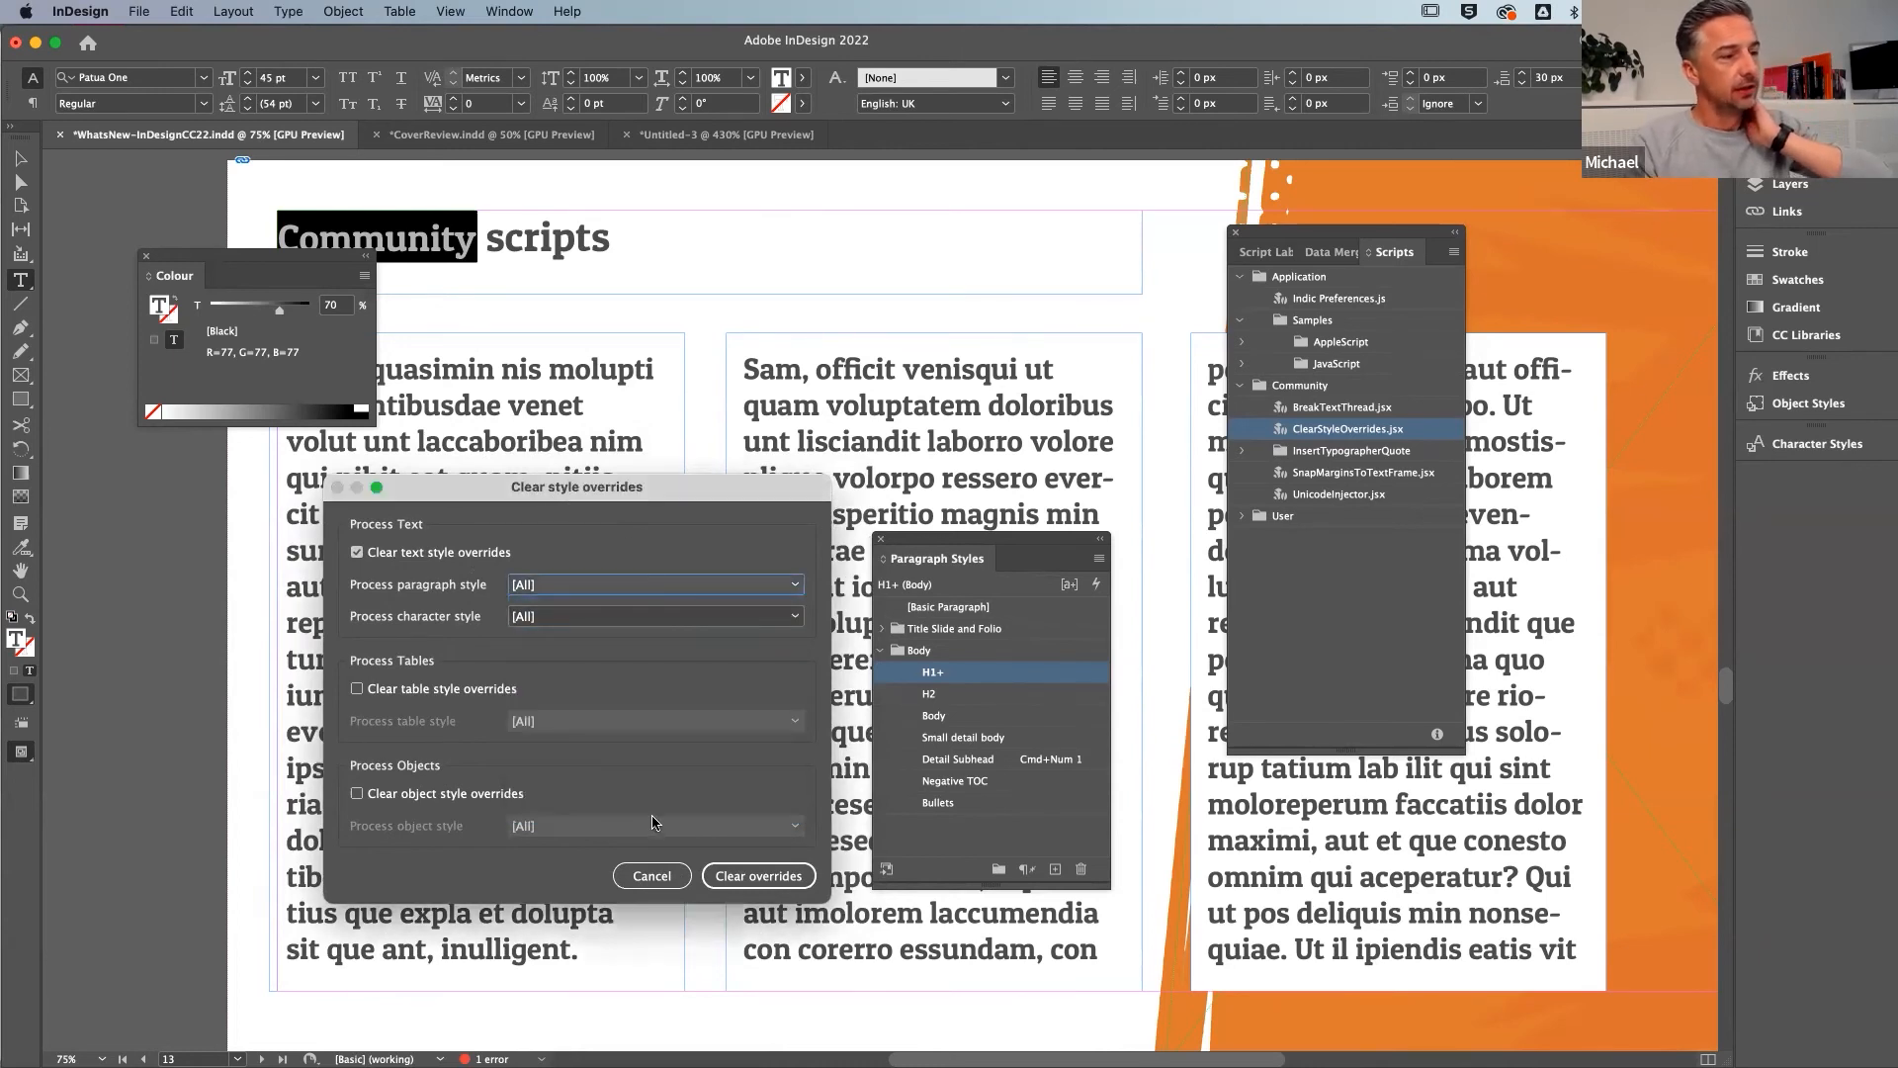
pyautogui.click(653, 876)
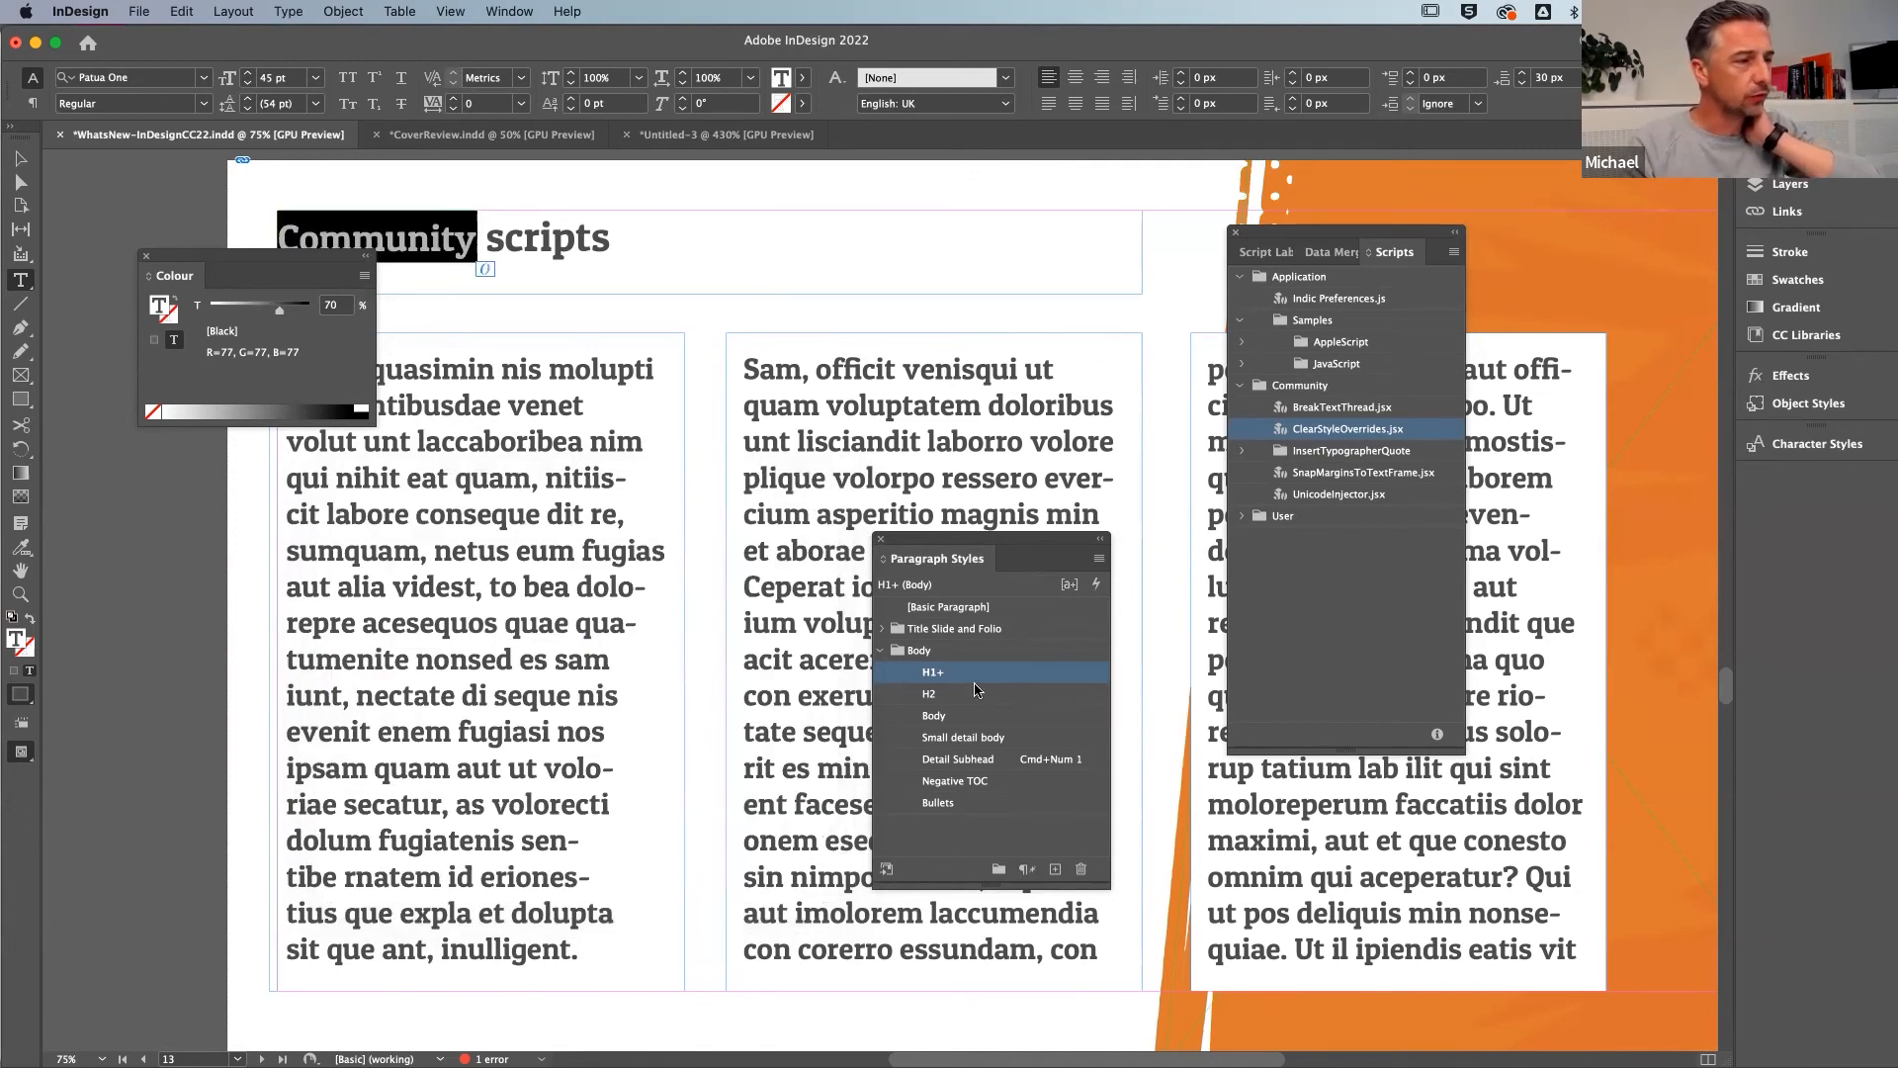
# Select all text in the first column and in the threaded middle and last columns to check their Body style overrides, and deselect it
pyautogui.click(649, 585)
pyautogui.press('super+a')
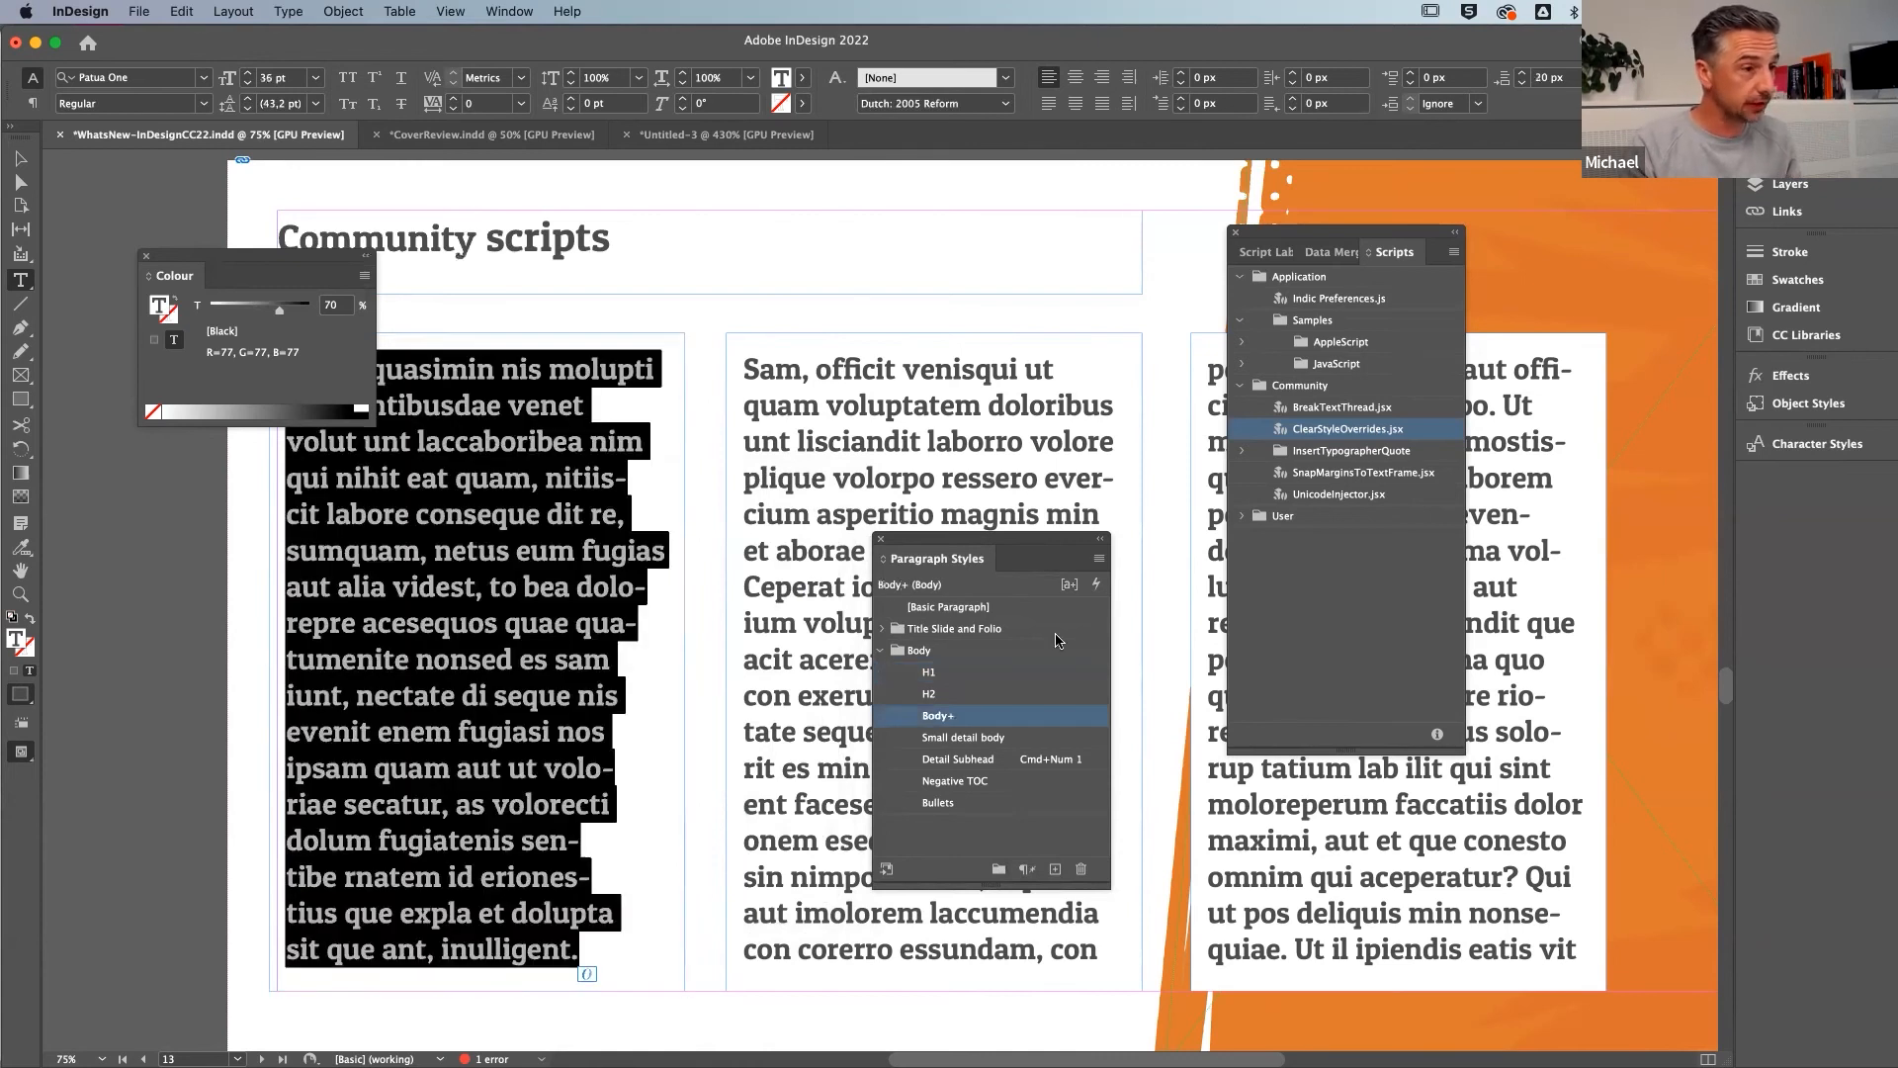
pyautogui.click(864, 391)
pyautogui.press('super+a')
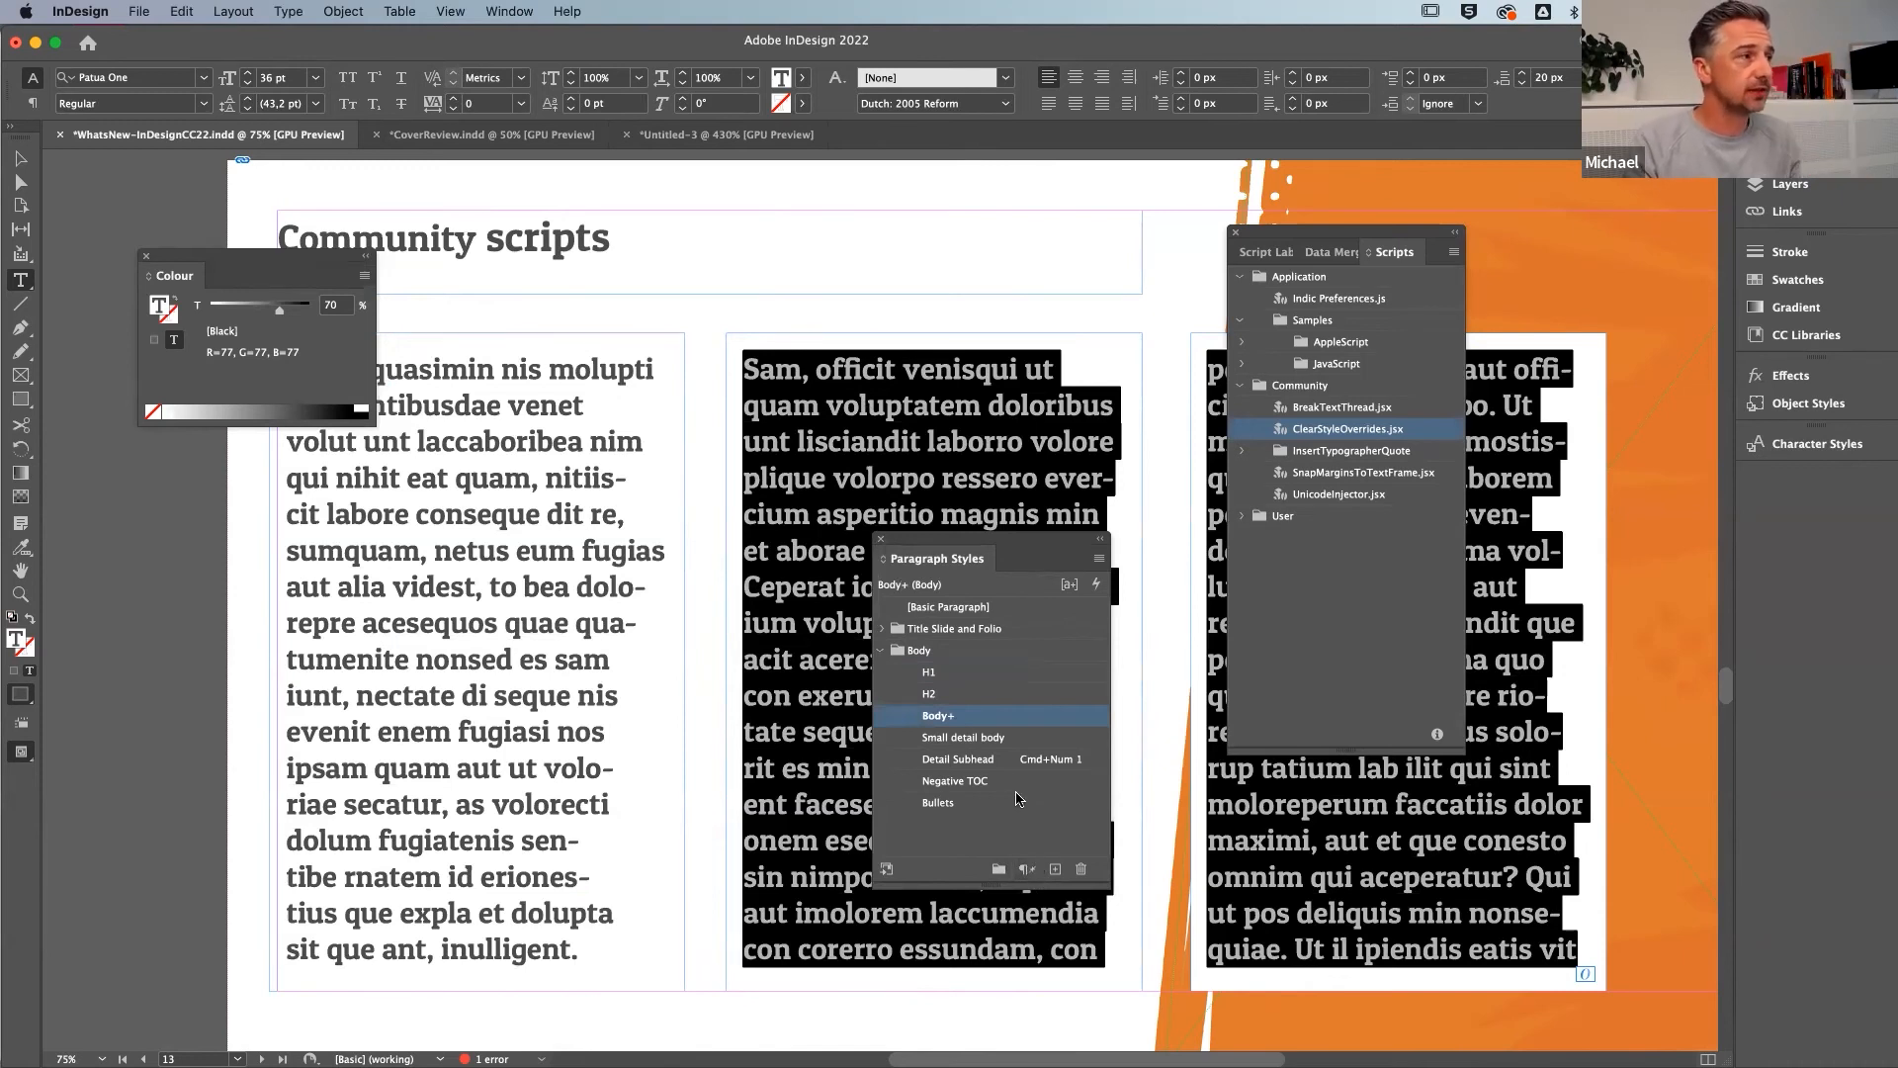
pyautogui.click(178, 681)
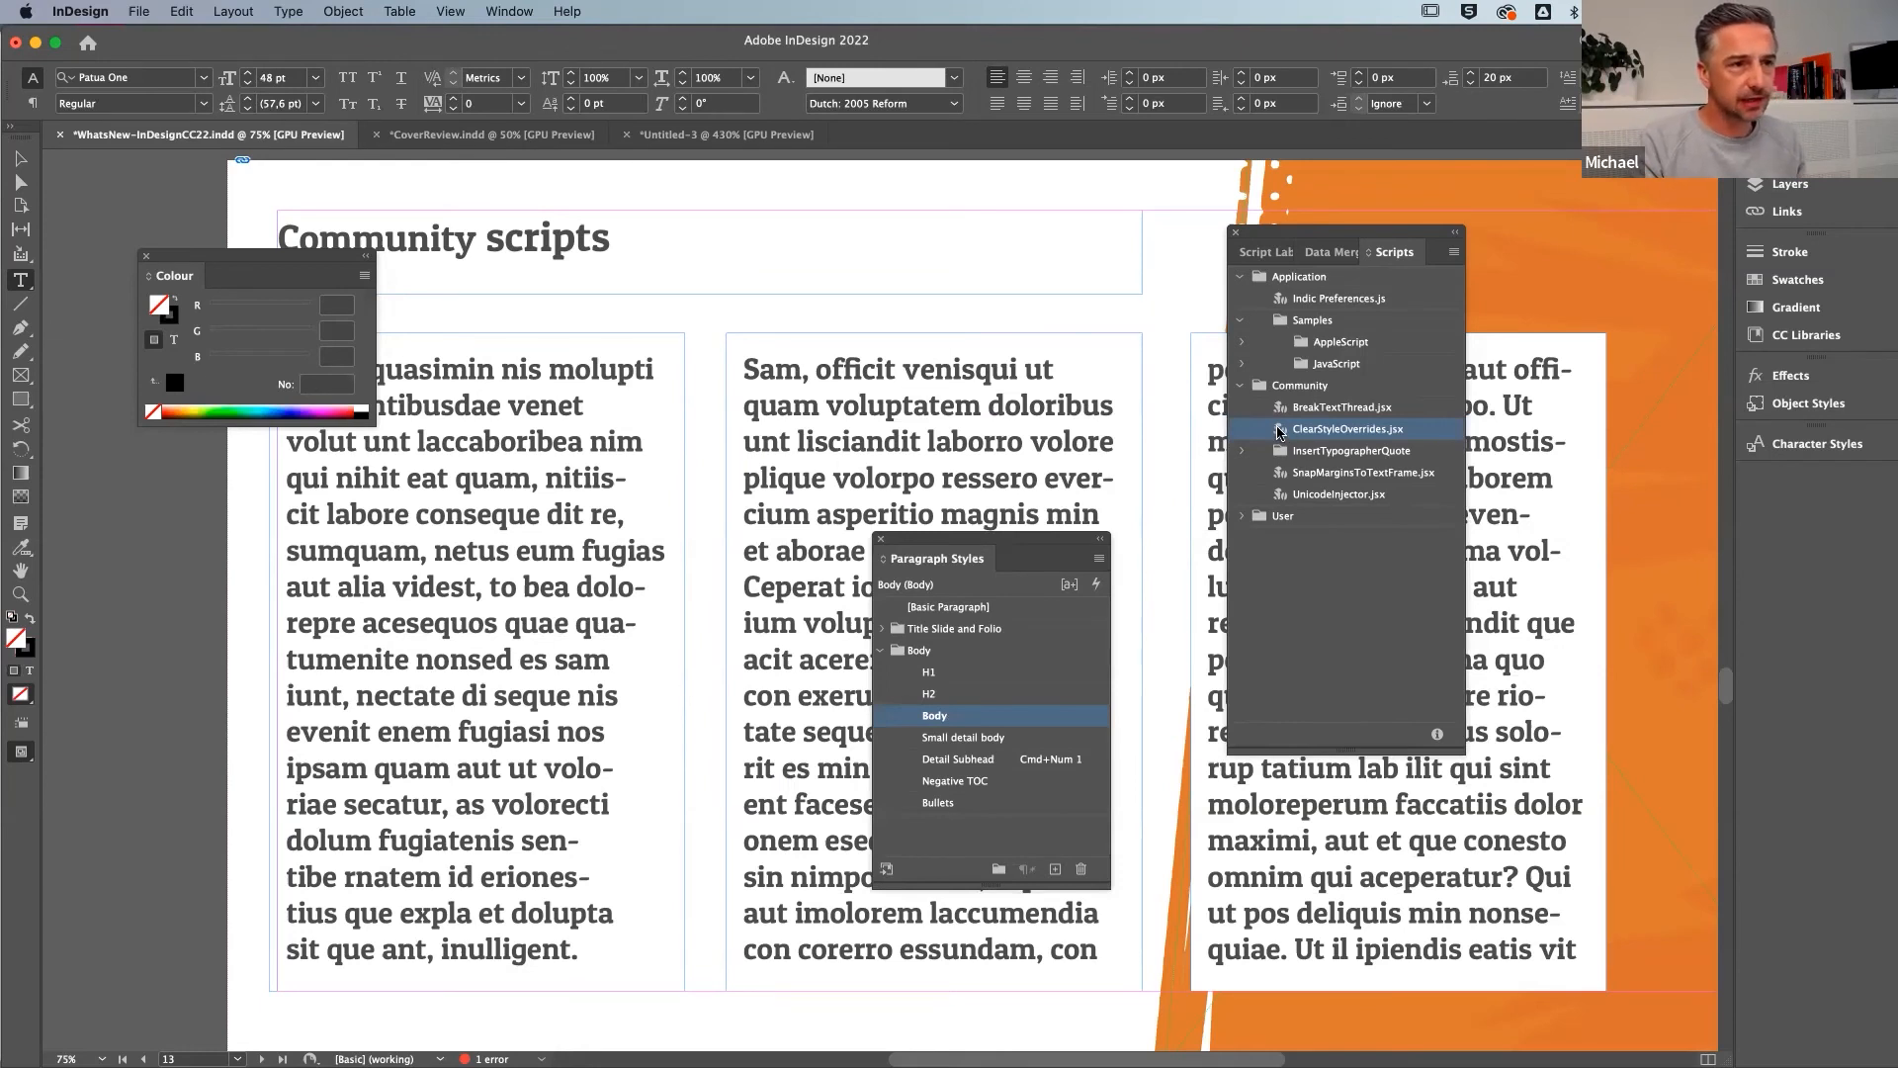
# Review the ClearStyleOverrides paragraph style choices once more with no text selected, and cancel the script
pyautogui.moveTo(169, 341); pyautogui.dragTo(1120, 298)
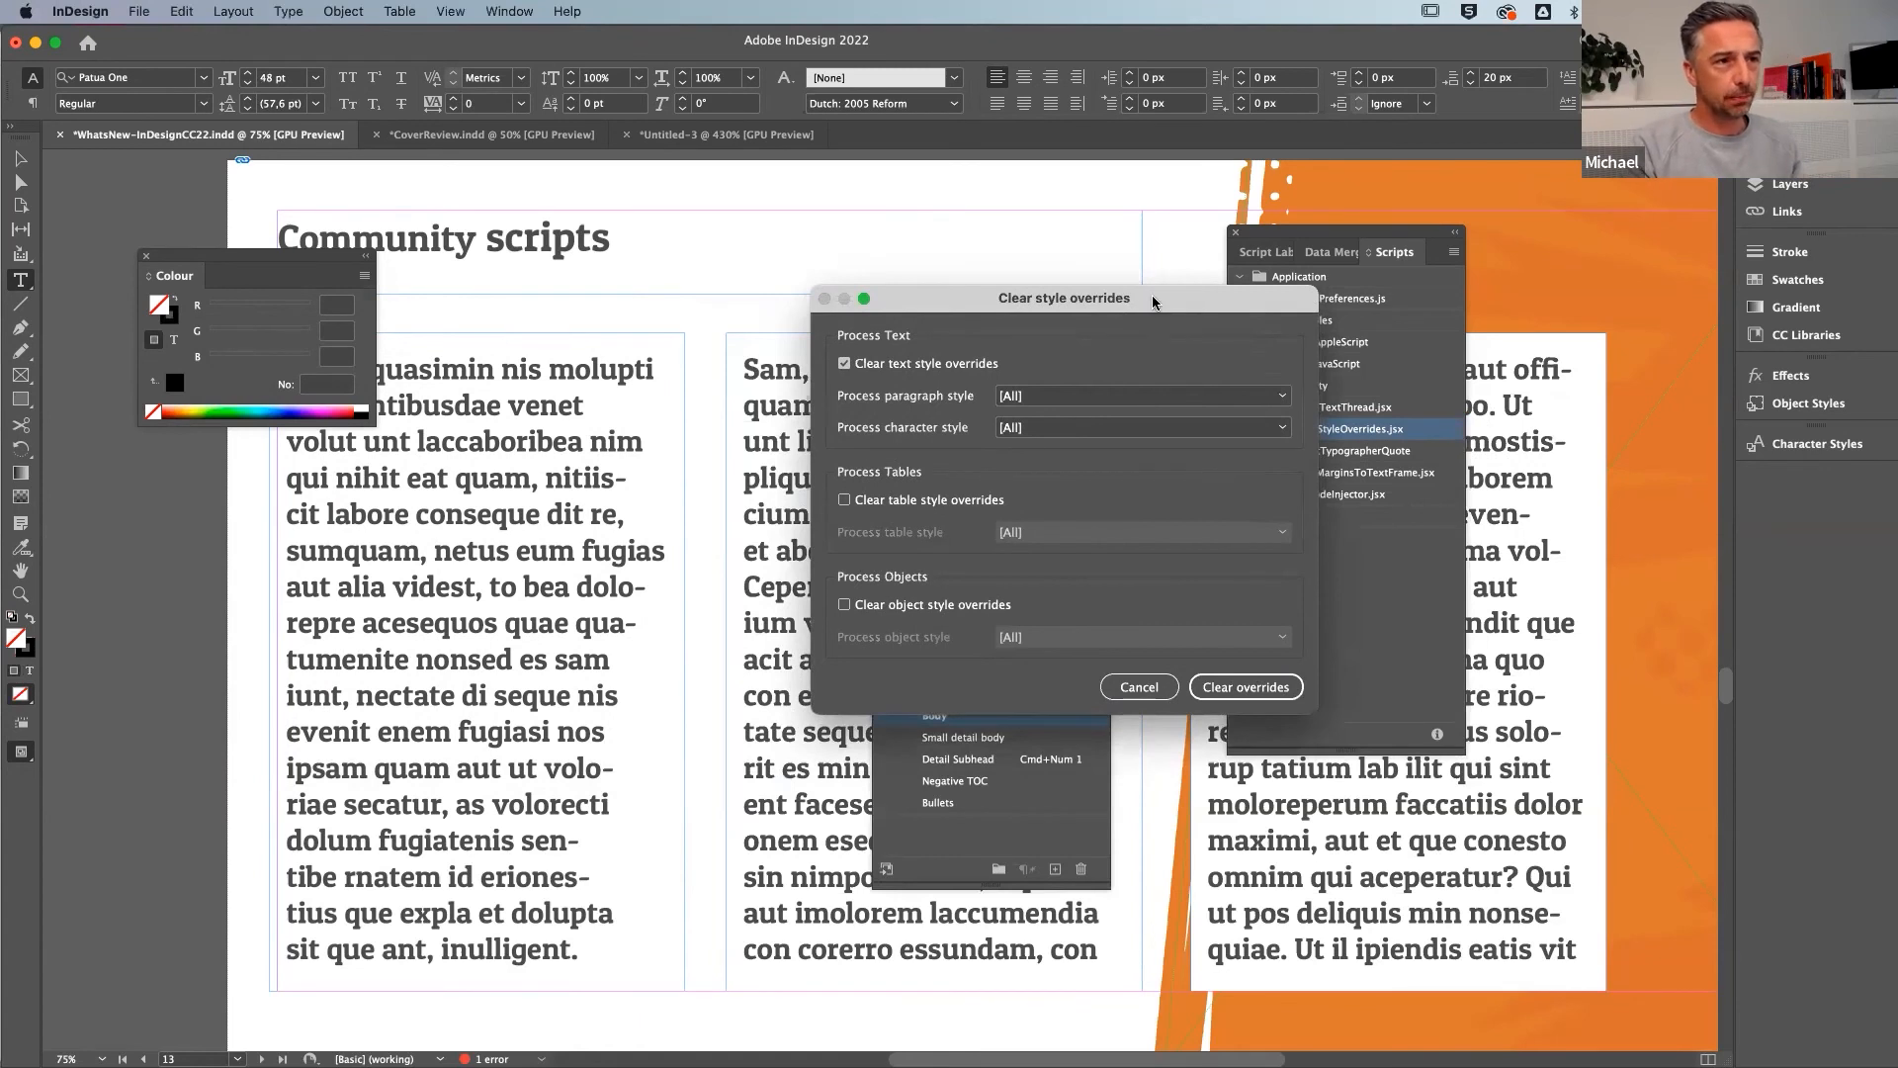
pyautogui.click(1137, 395)
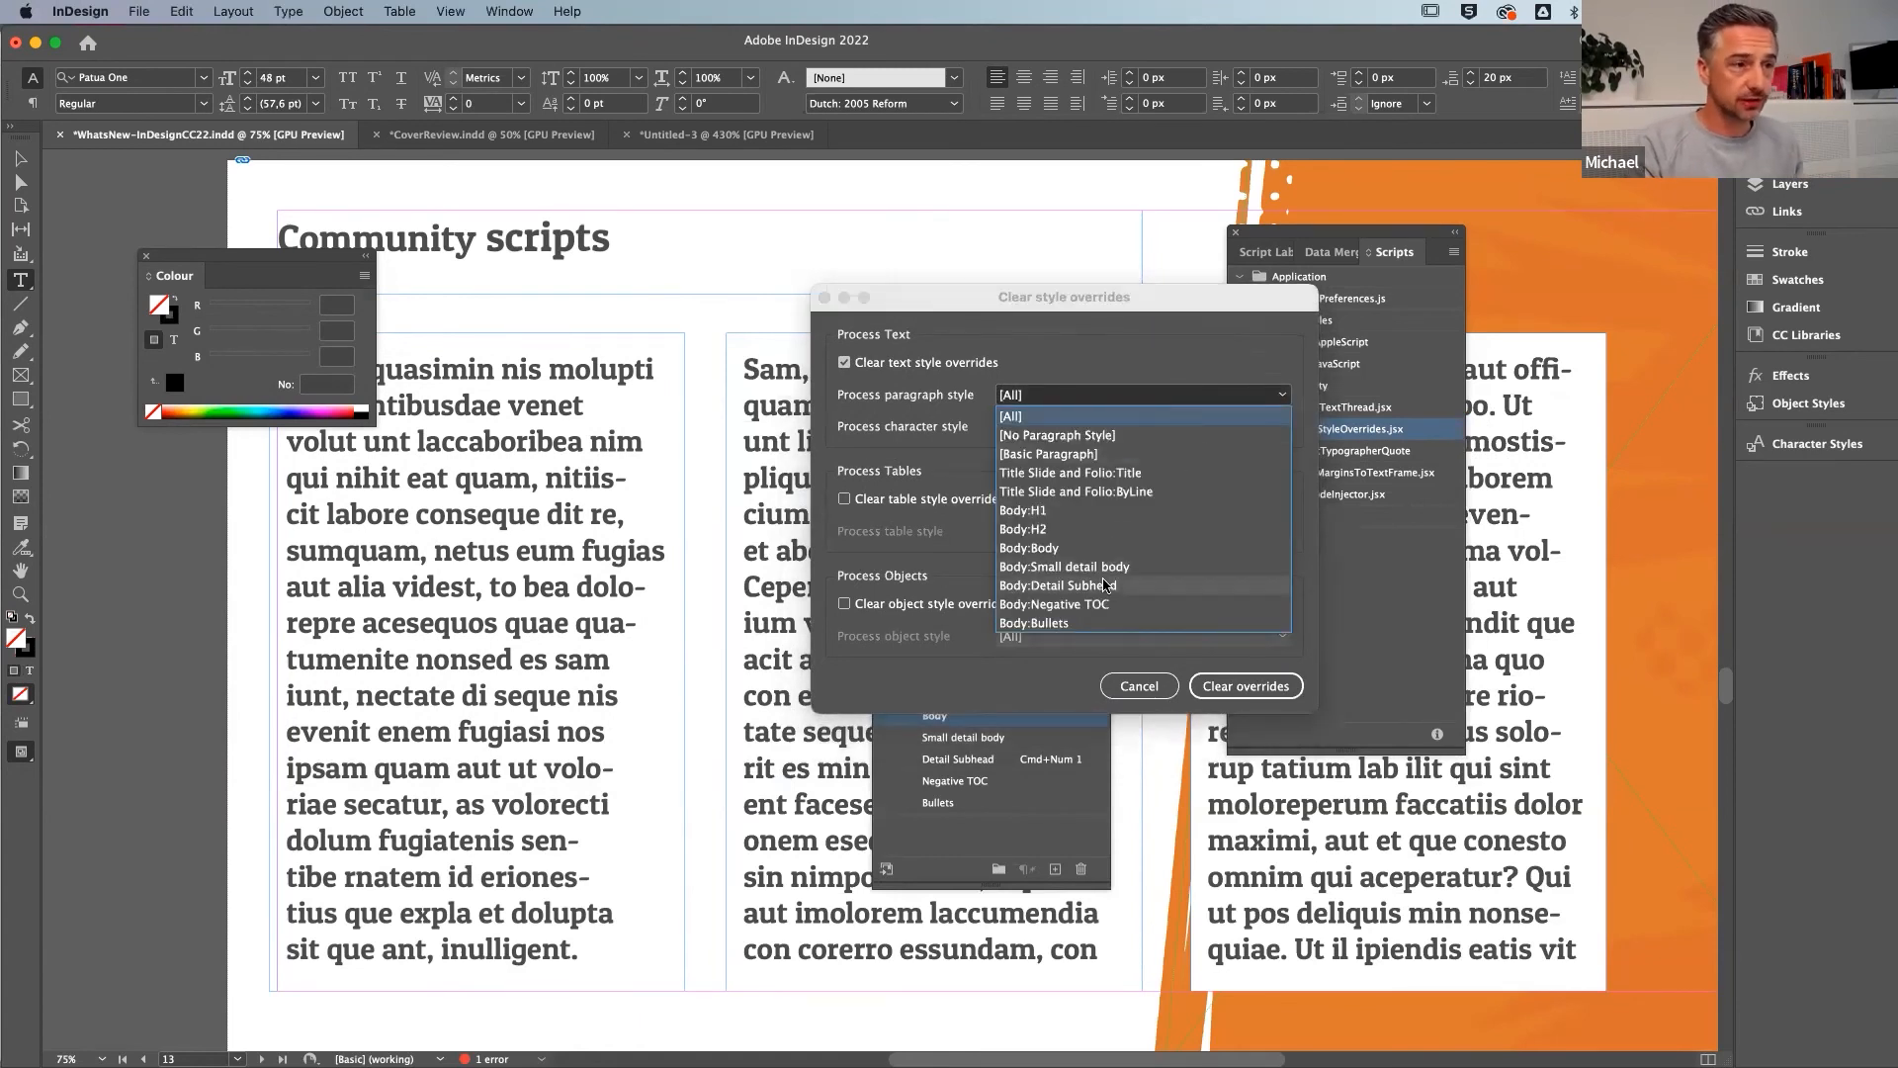
pyautogui.click(916, 450)
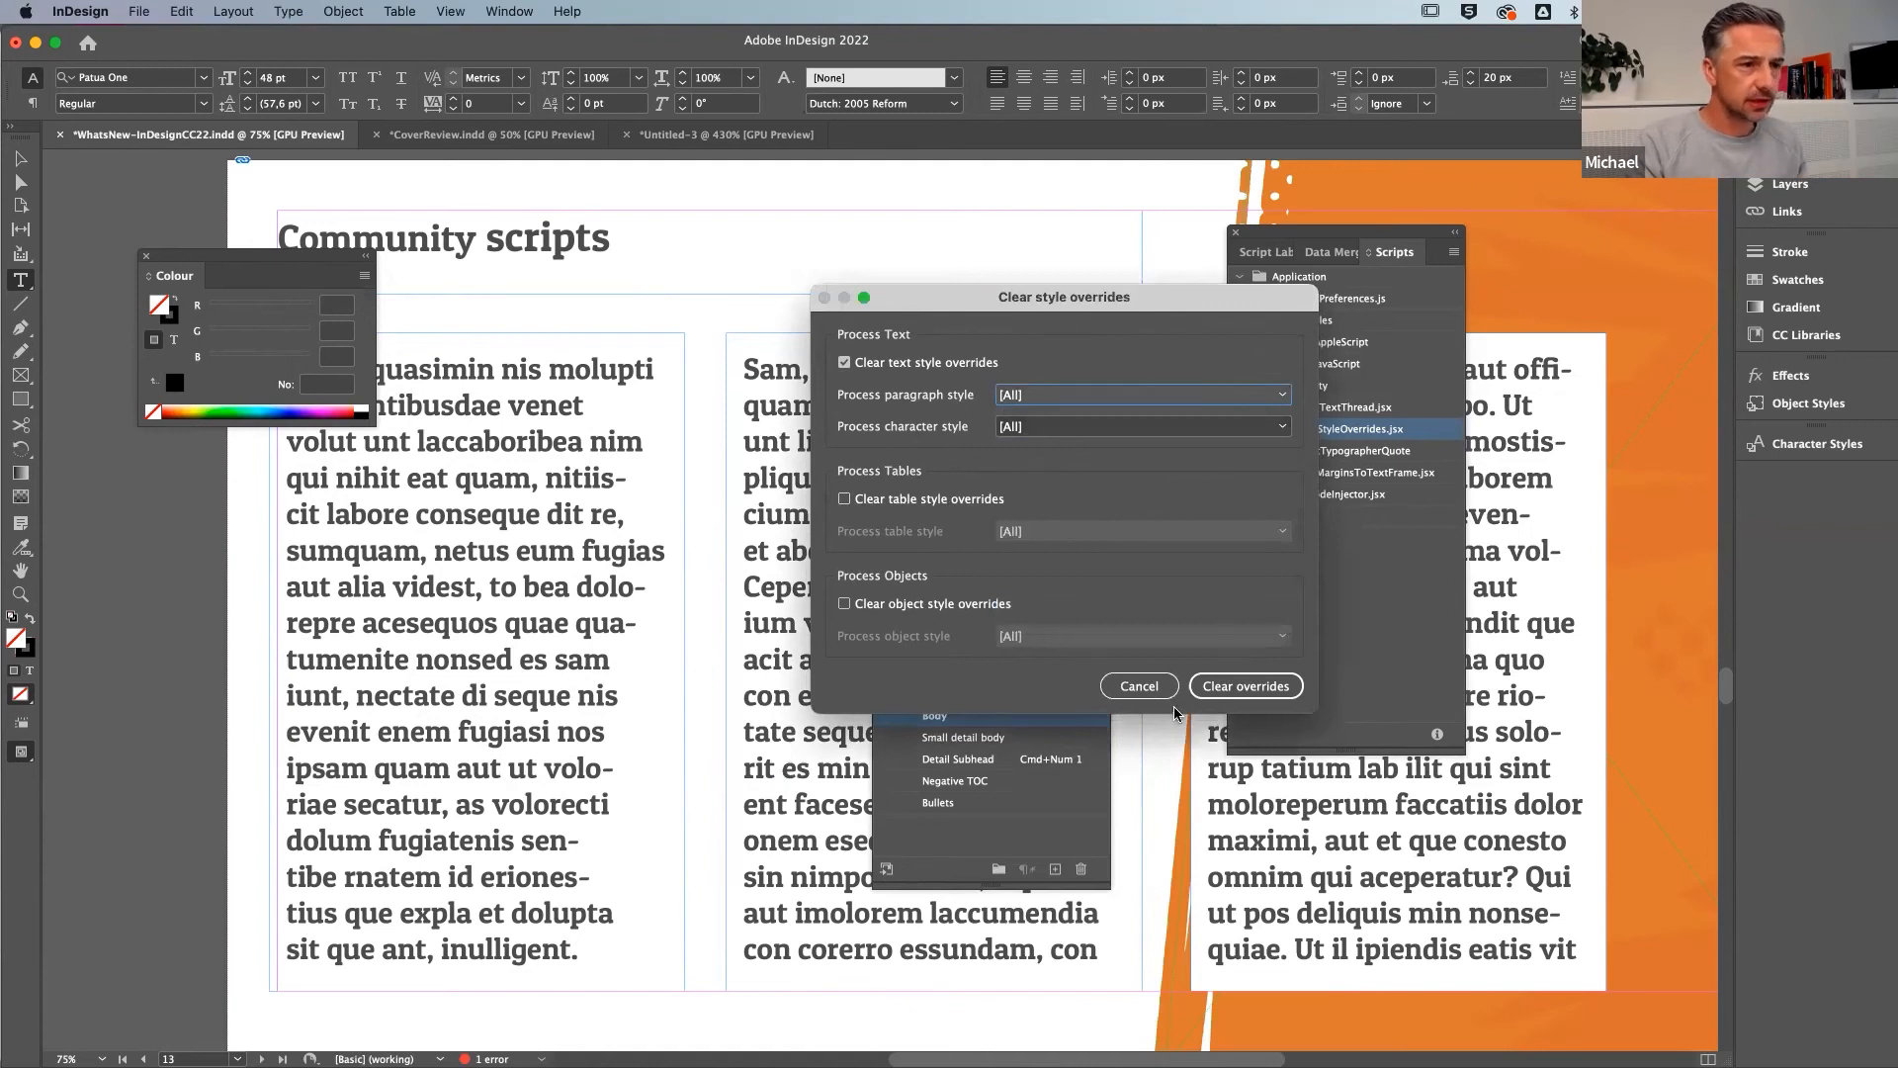
pyautogui.click(1139, 686)
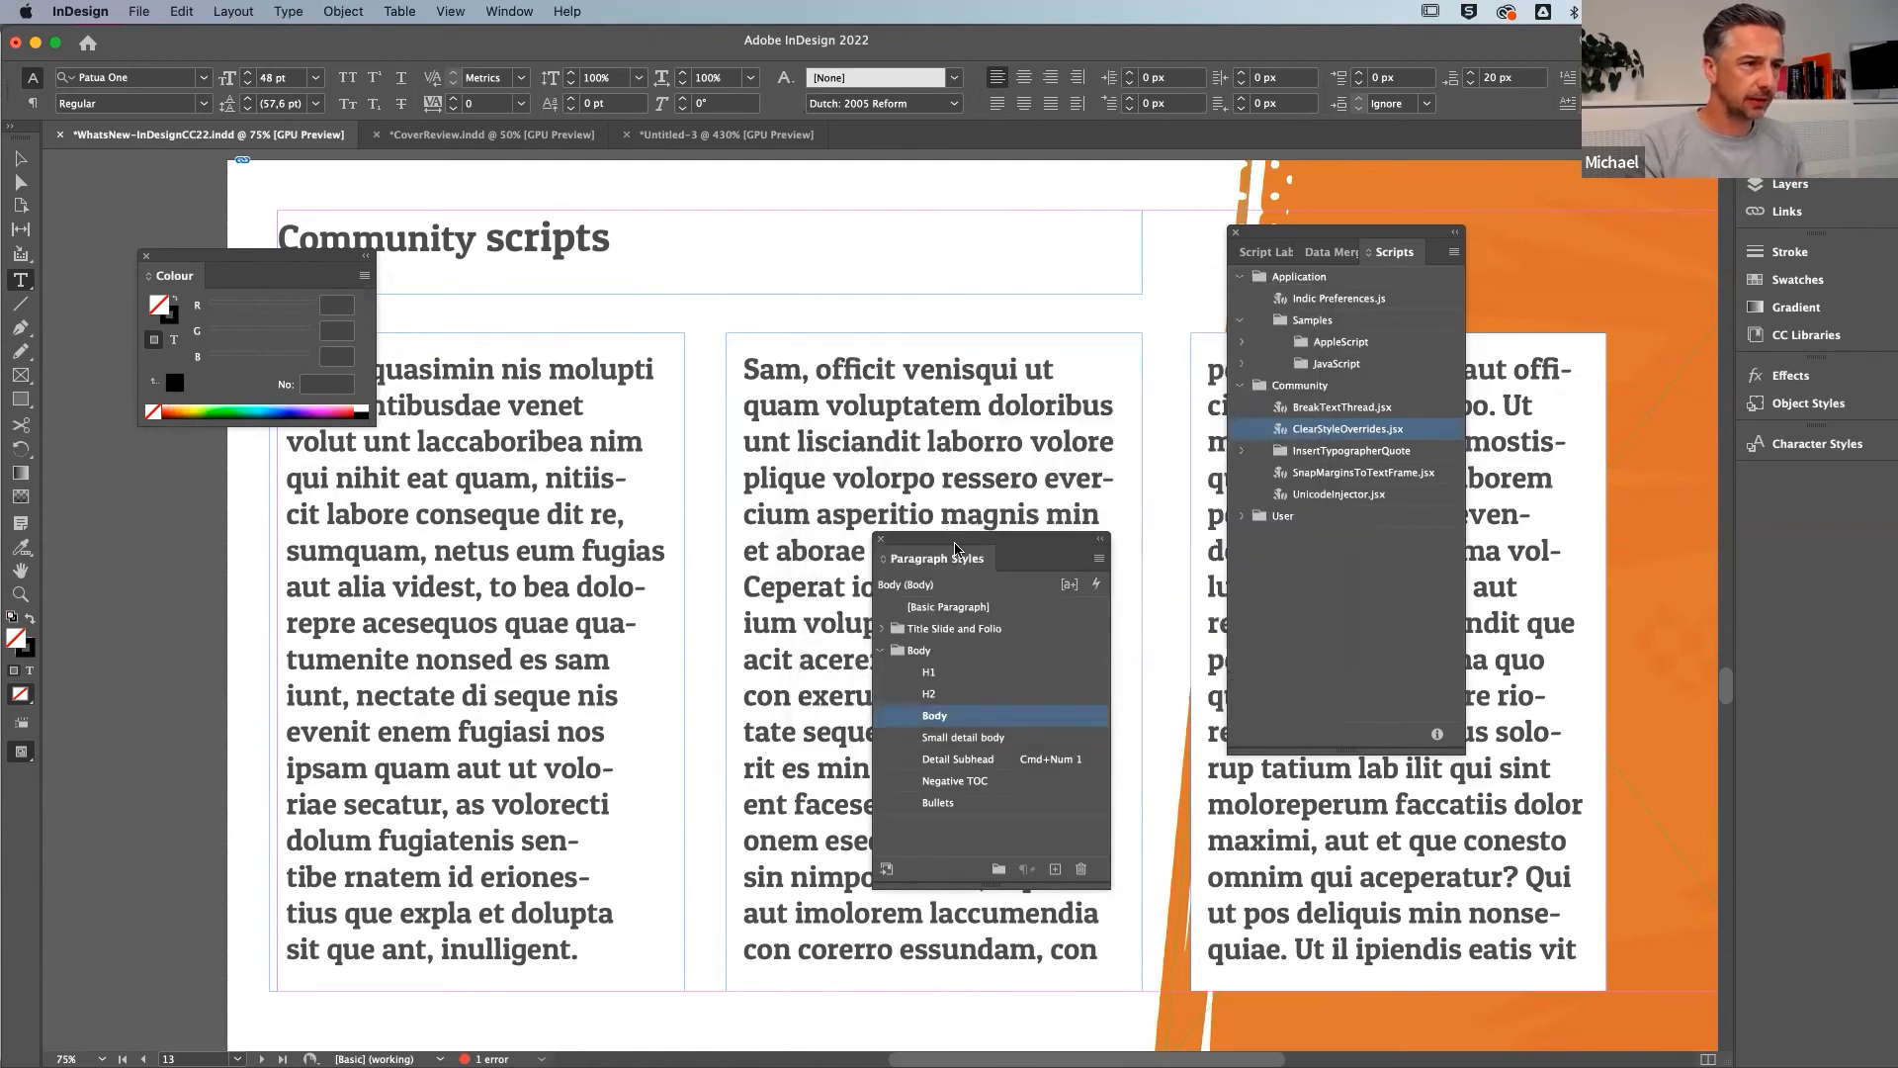
# Move the floating paragraph styles list off the text columns, next to the list of scripts
pyautogui.moveTo(955, 544); pyautogui.dragTo(1589, 383)
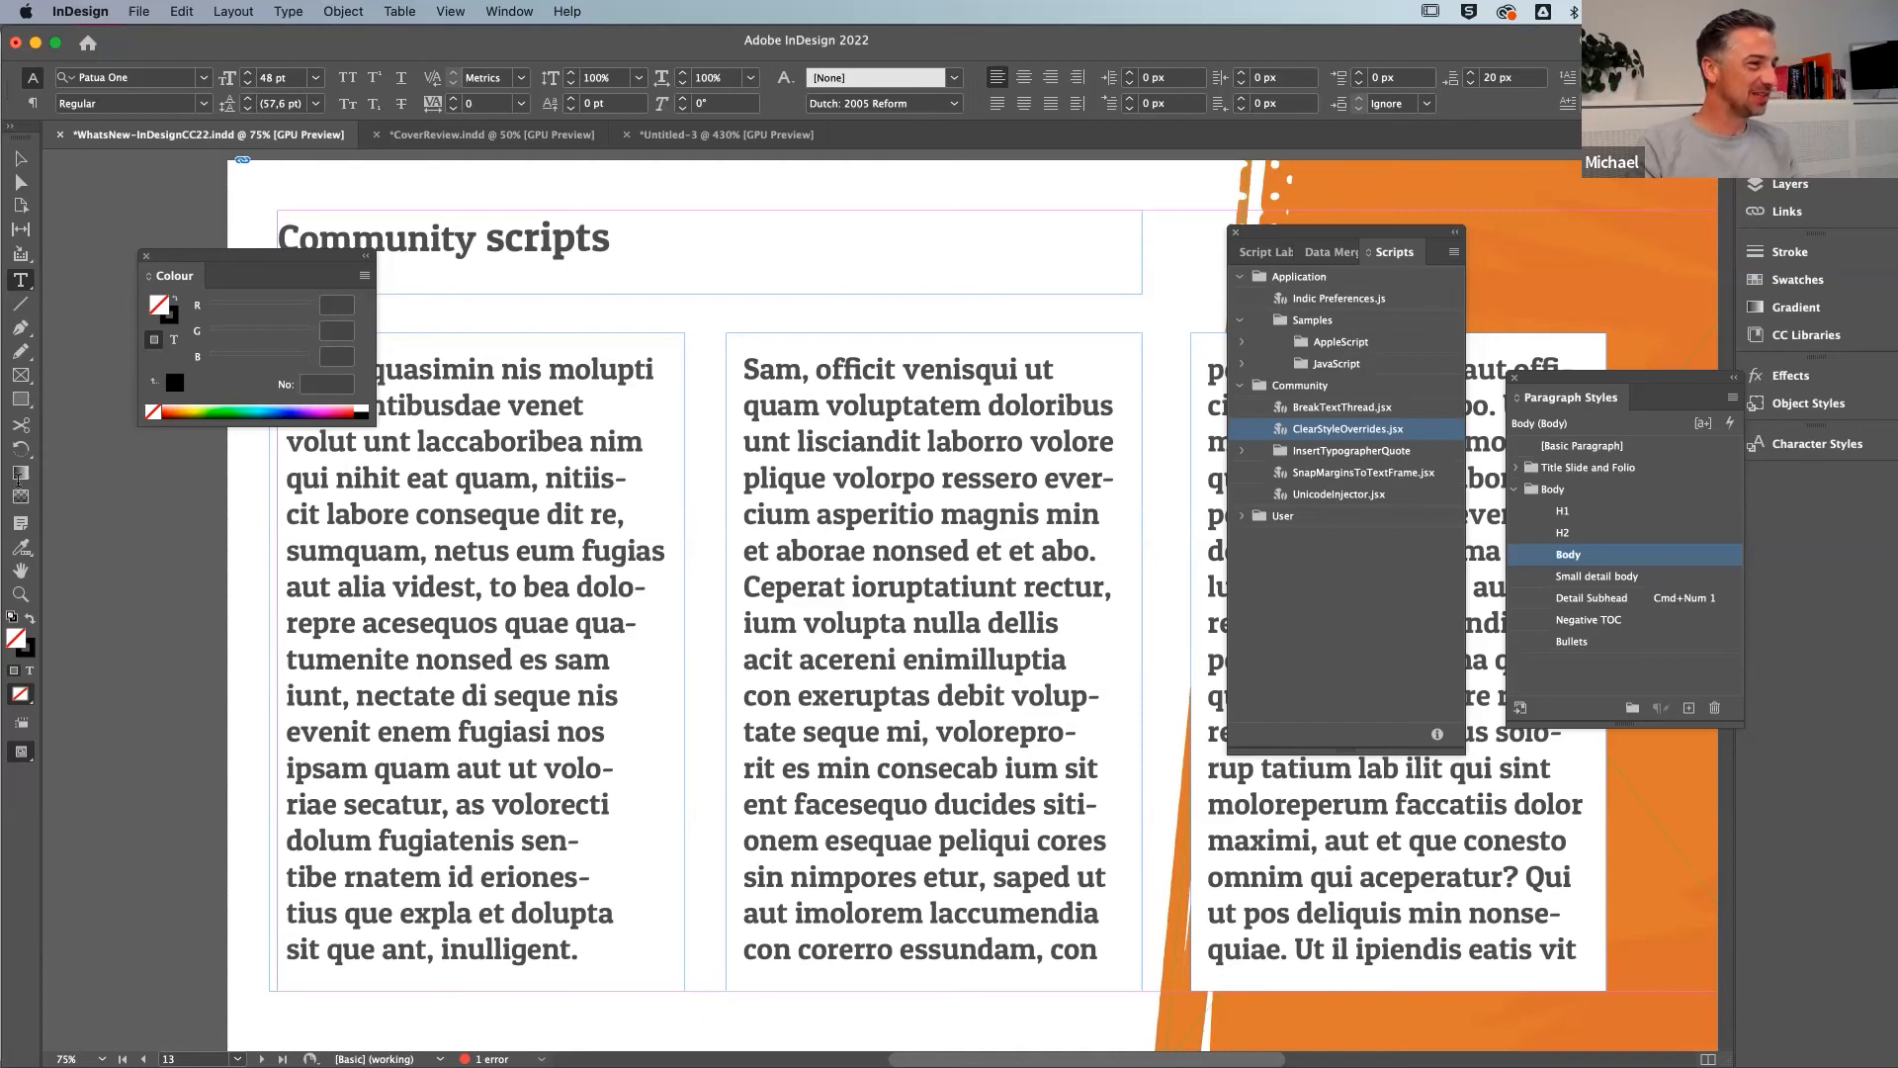
pyautogui.keyDown('super'); pyautogui.click(742, 678); pyautogui.keyUp('super')
pyautogui.click(776, 665)
# Go to the Document Recovery page and examine its screenshot of the file repair message
pyautogui.scroll(-5, 775, 657)
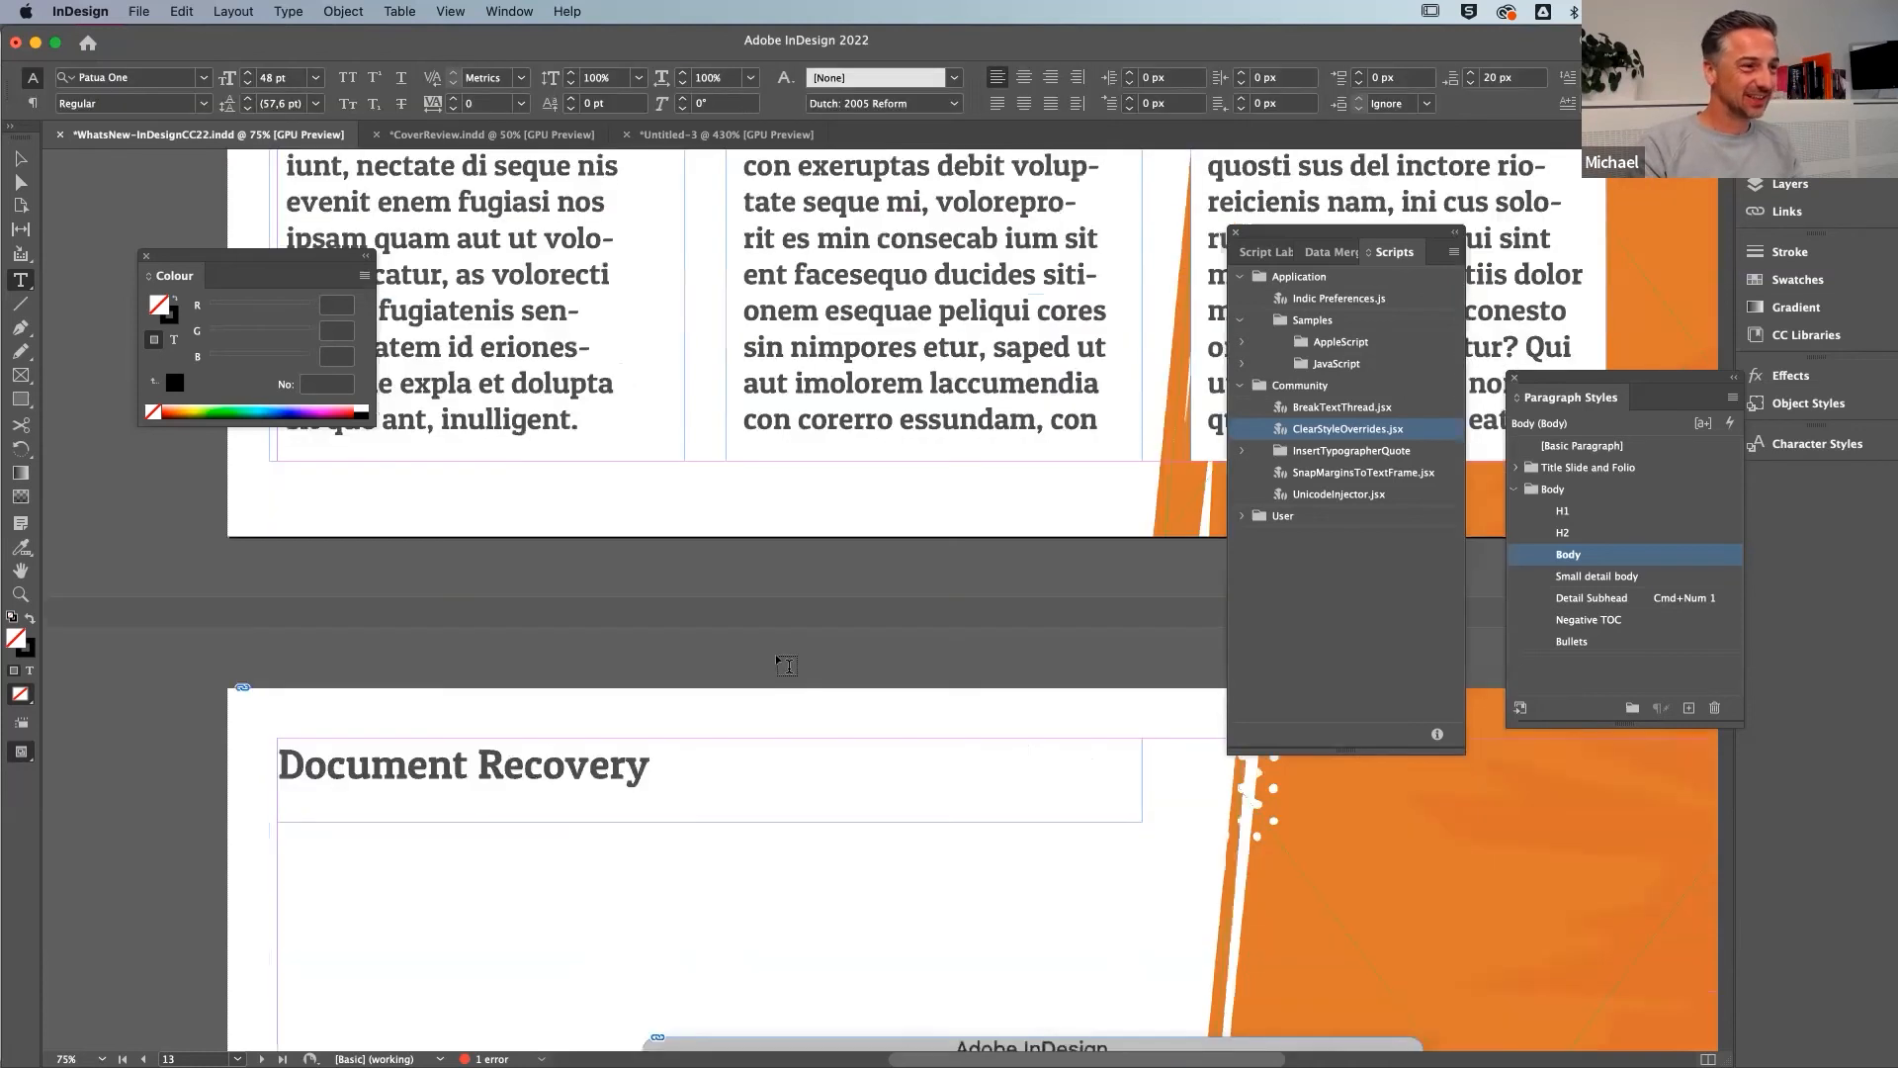
pyautogui.scroll(-15, 773, 655)
pyautogui.scroll(-5, 773, 655)
pyautogui.scroll(10, 773, 656)
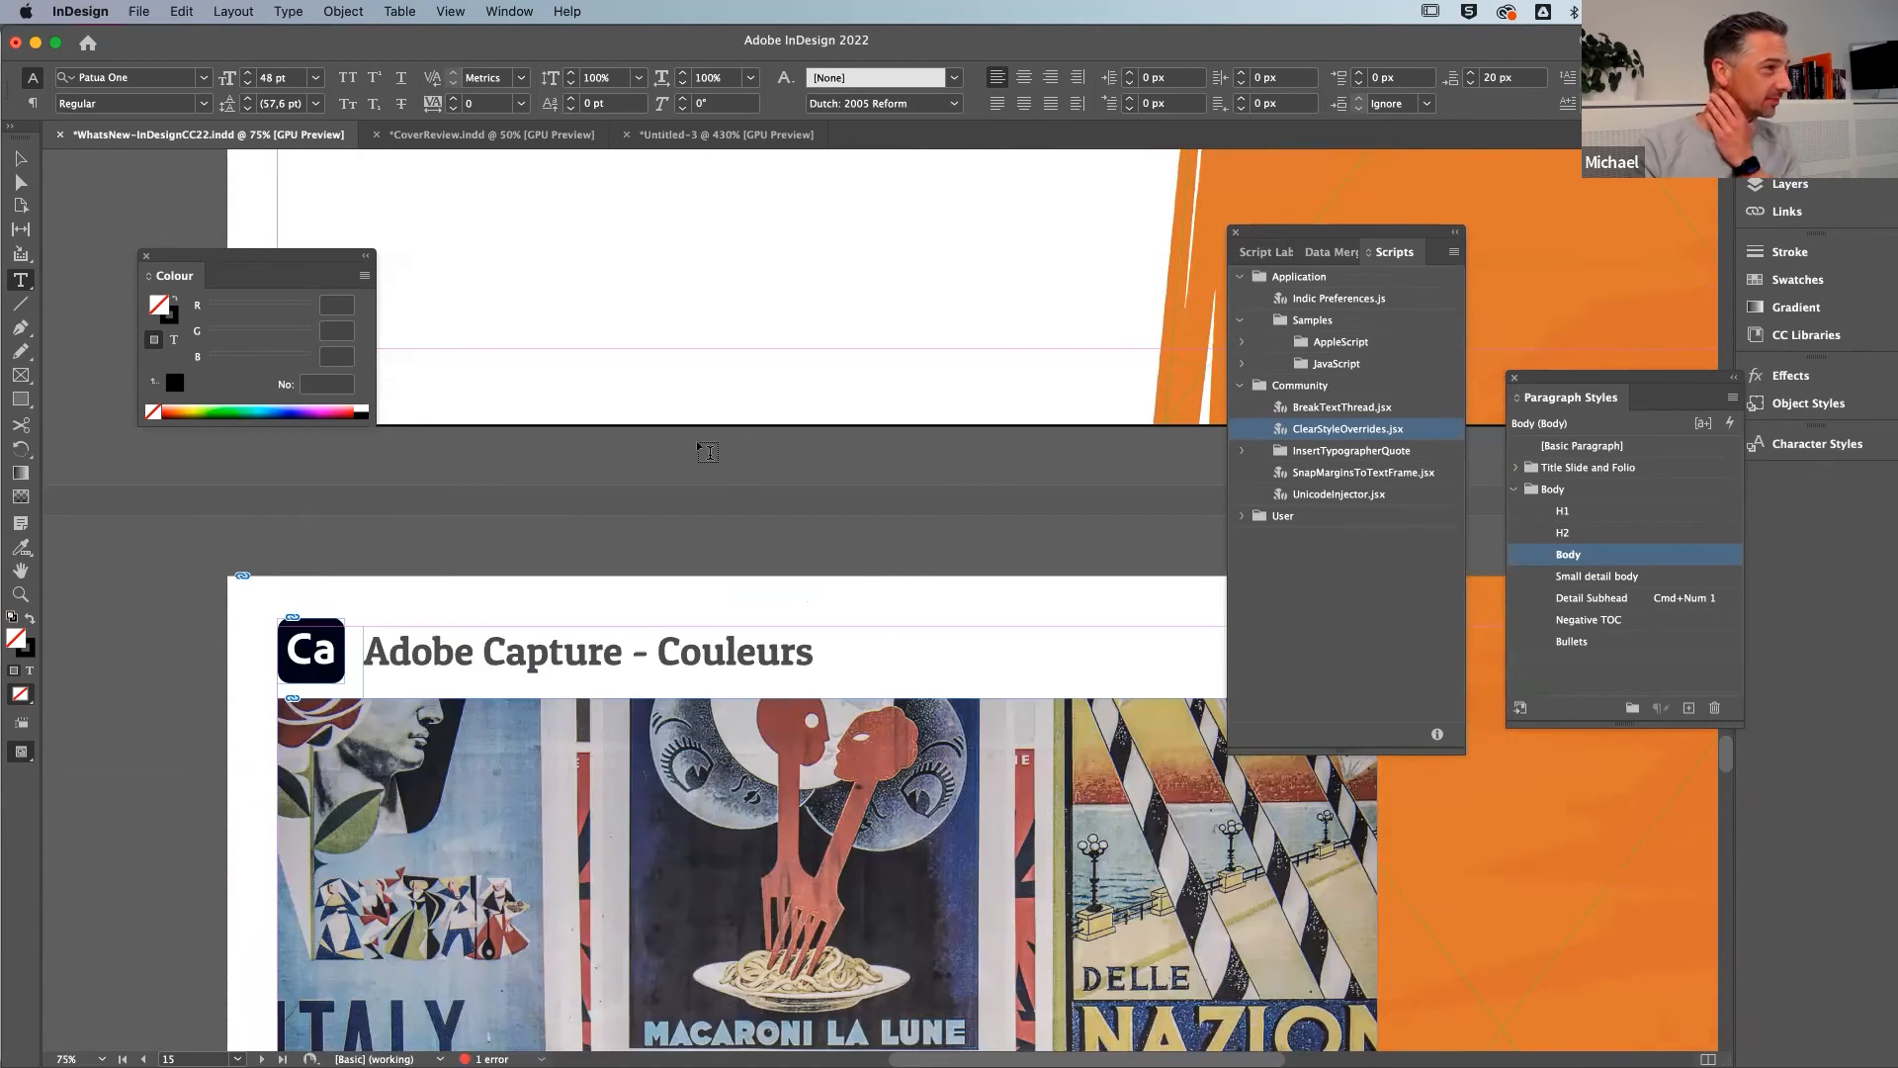
pyautogui.scroll(6, 697, 443)
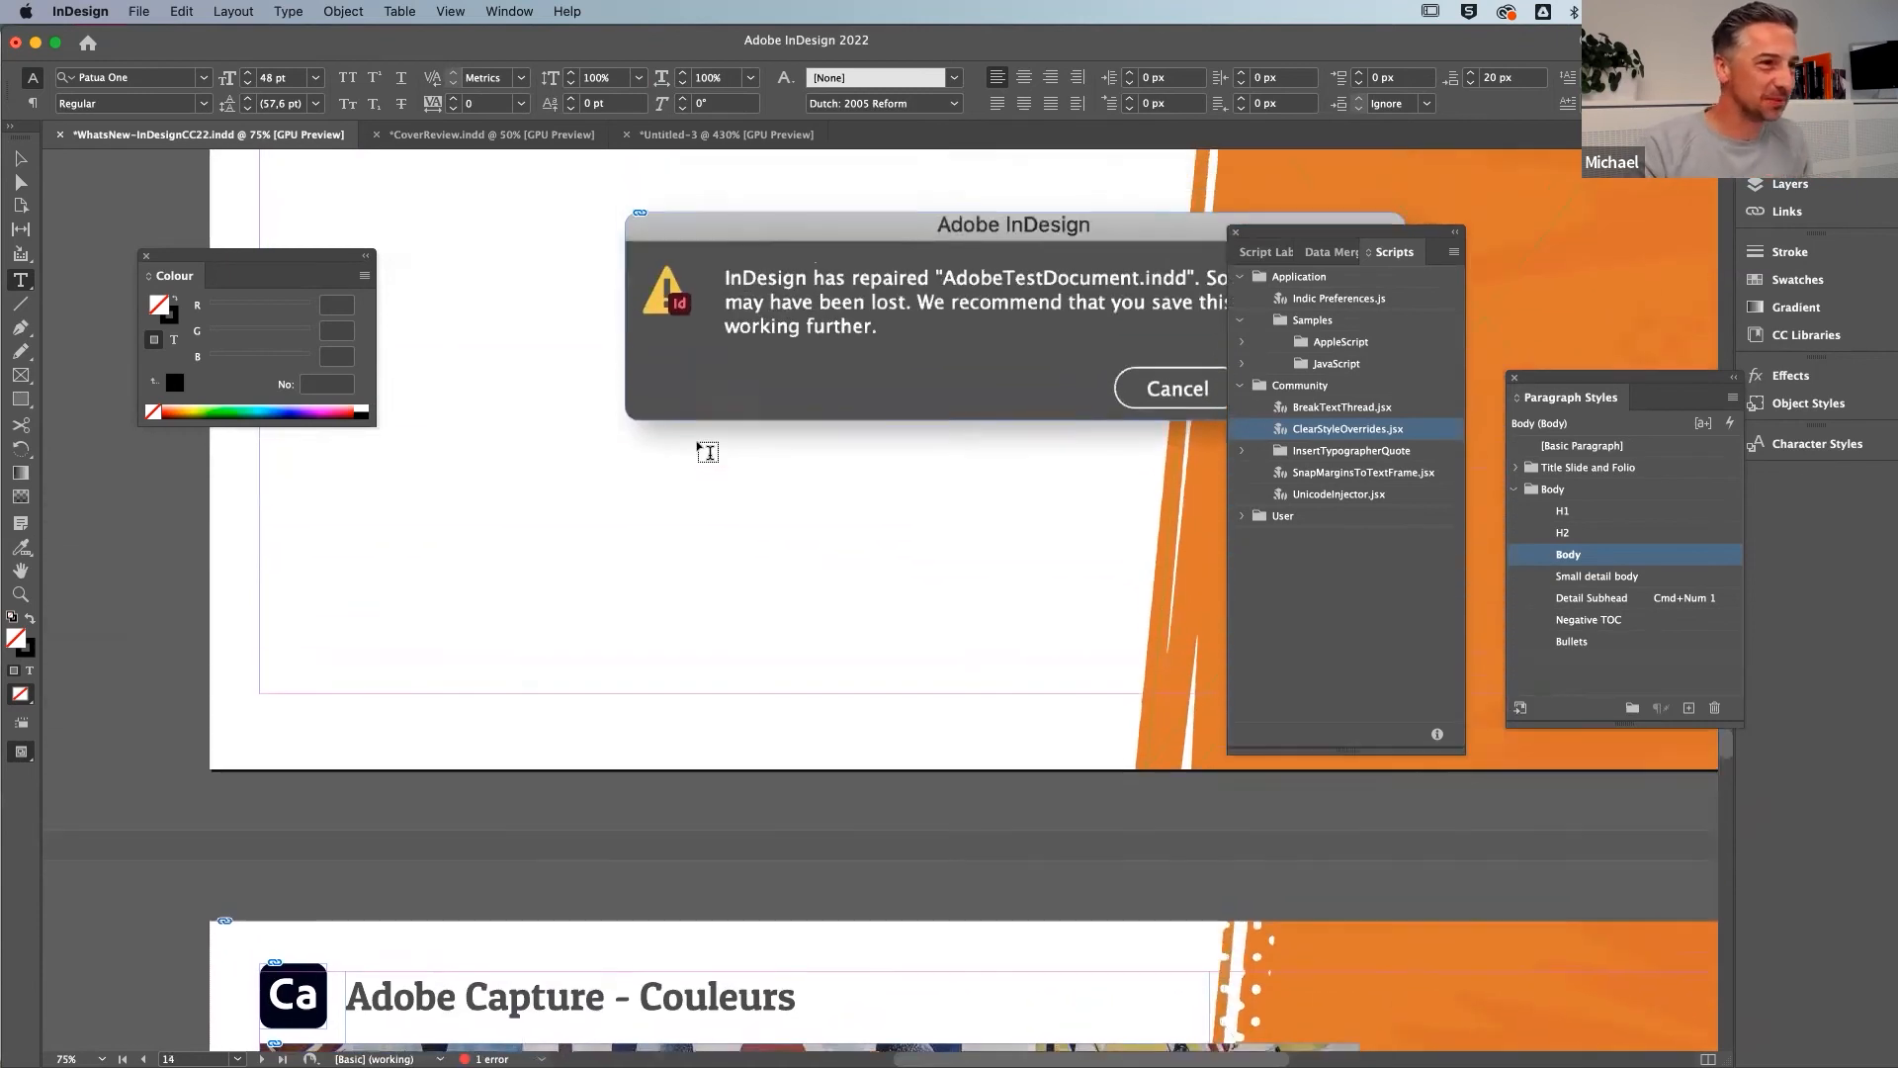
pyautogui.scroll(3, 707, 452)
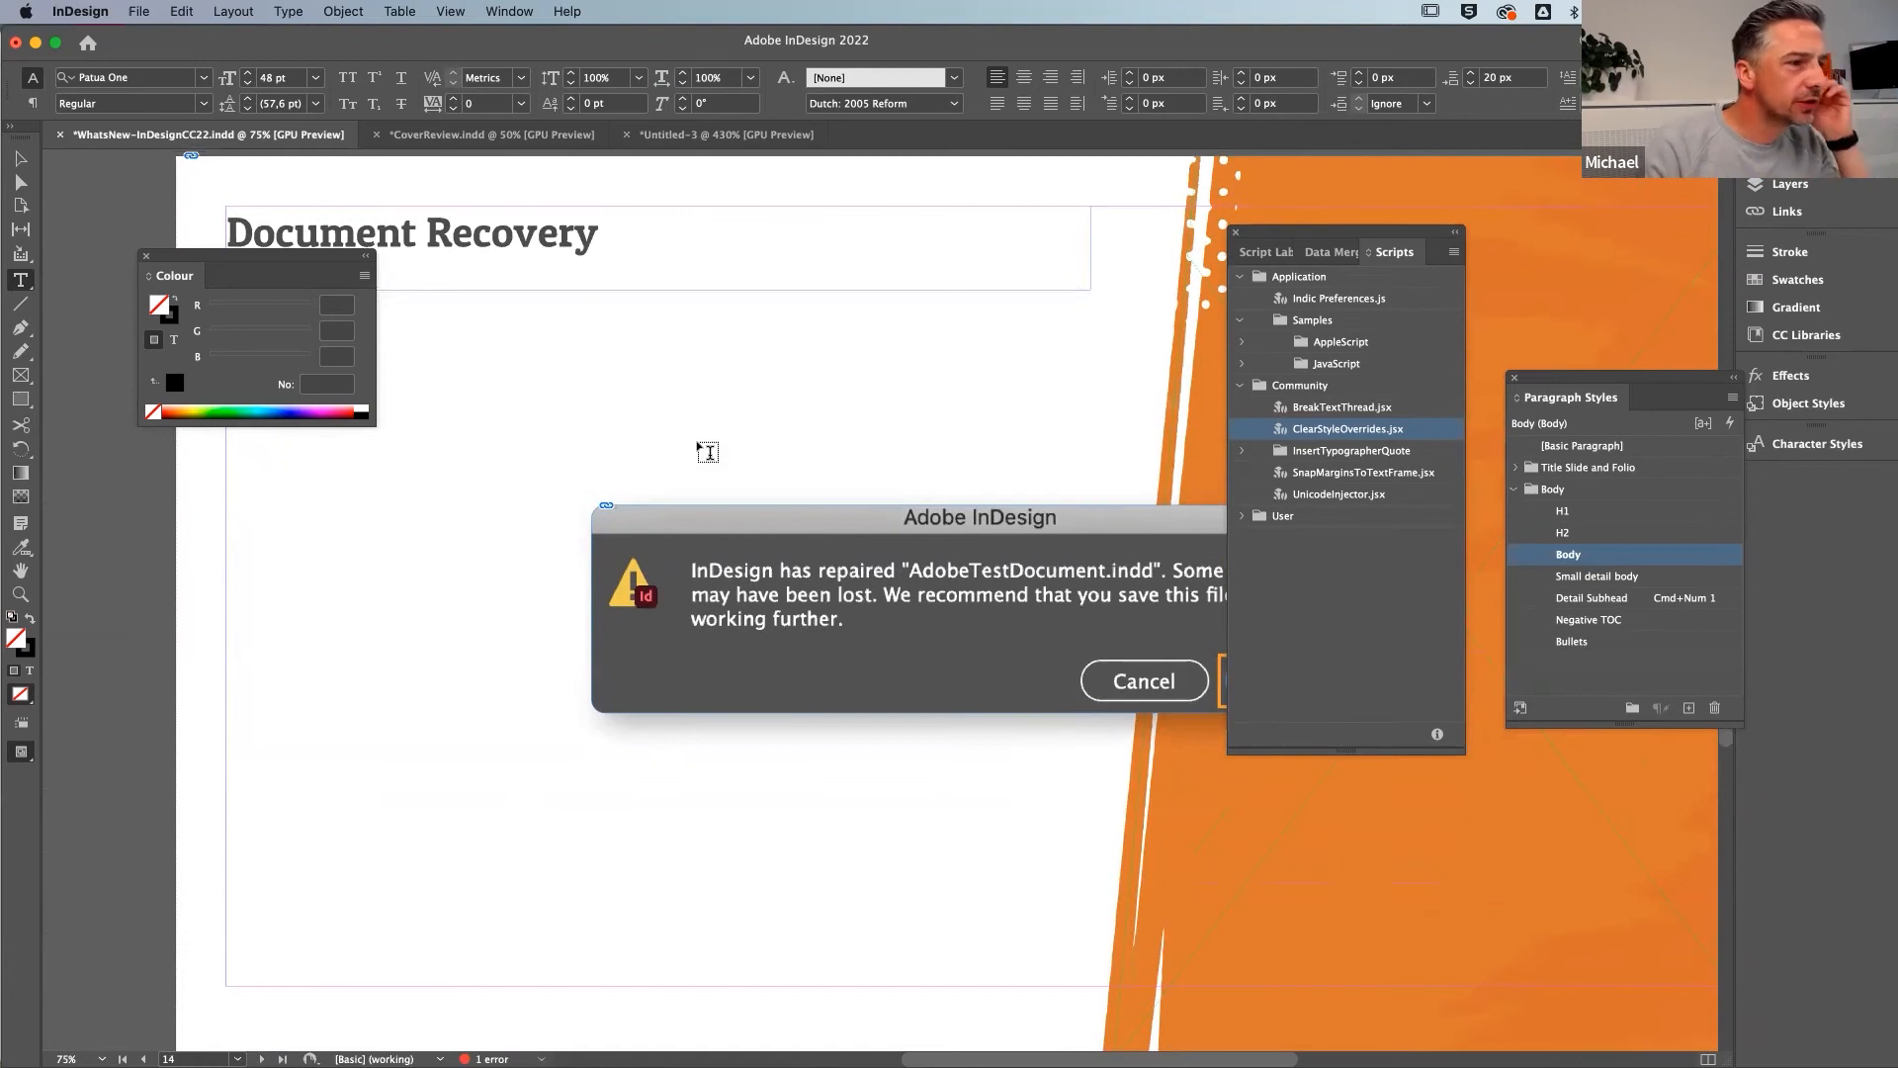
pyautogui.hscroll(3, 961, 534)
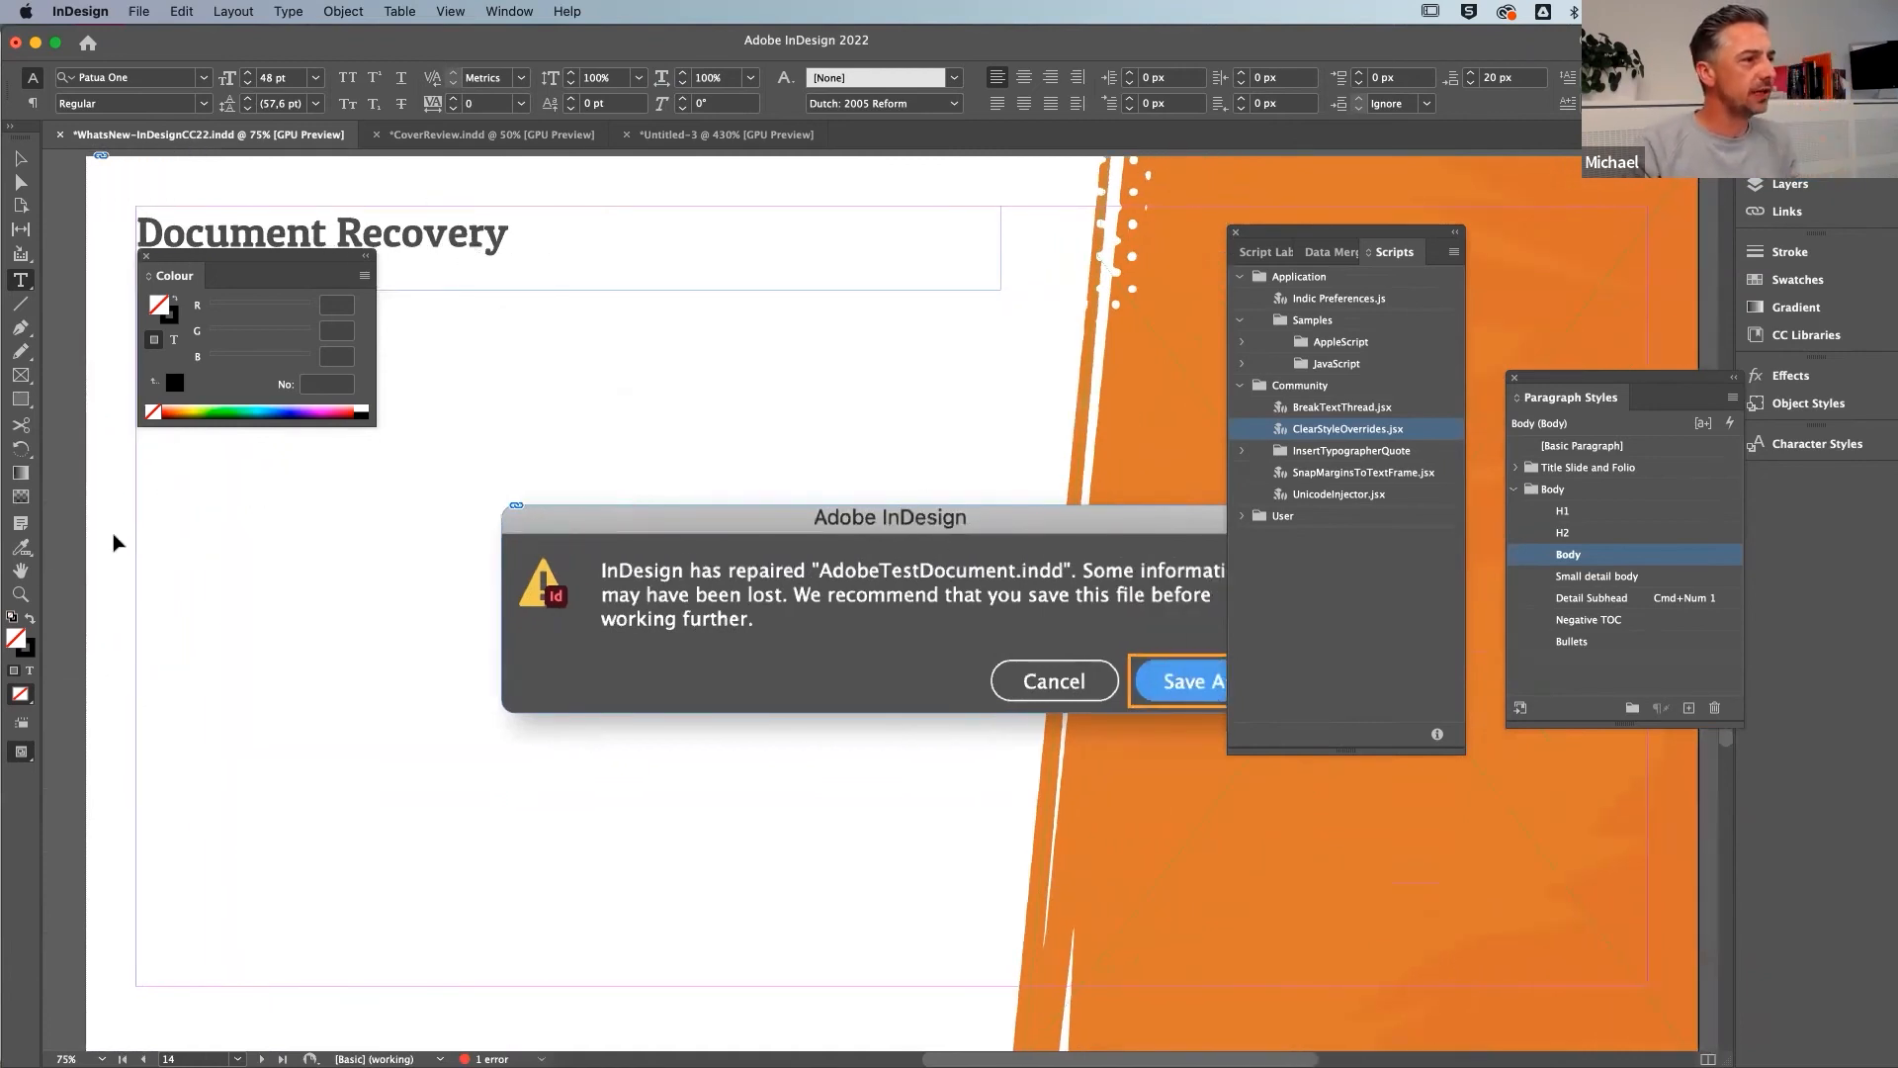
pyautogui.hscroll(2, 817, 541)
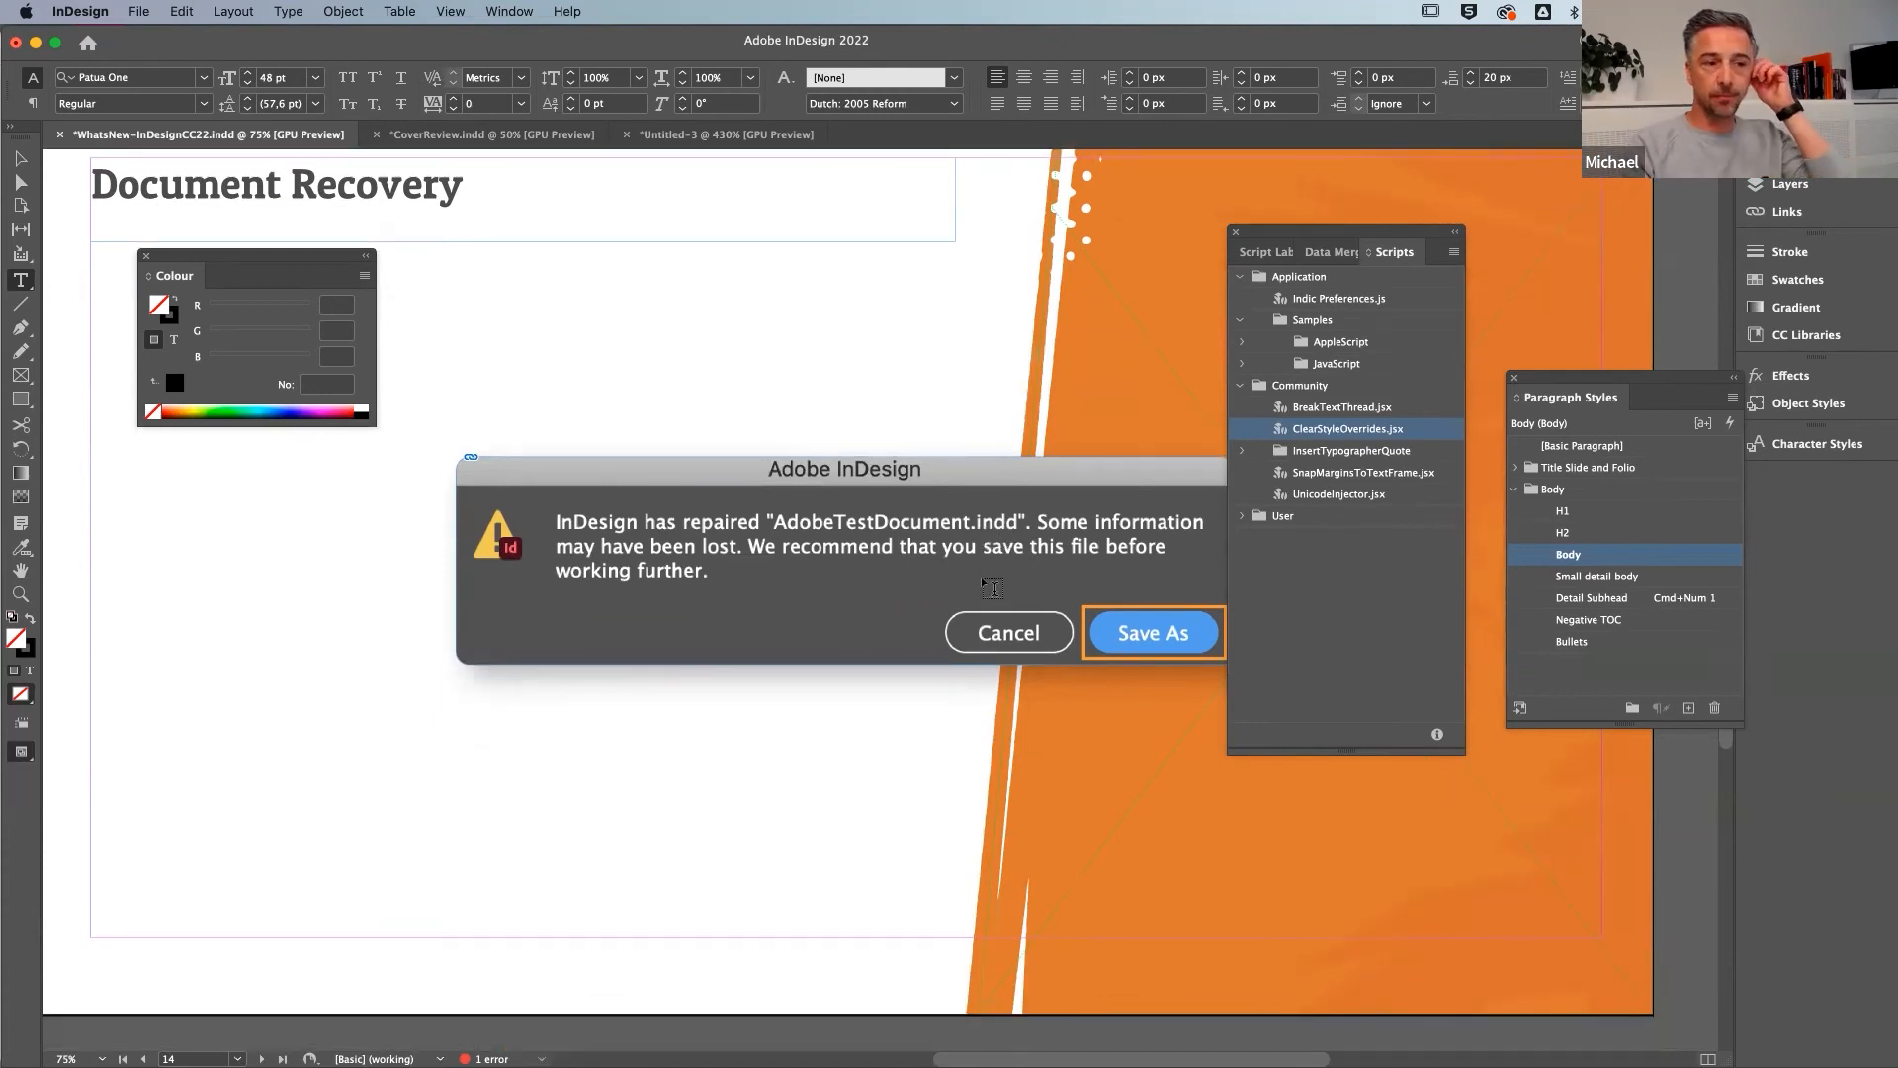
# Go to the "Adobe Capture - Couleurs" page and view it at 50% with its poster image in full
pyautogui.scroll(-5, 979, 578)
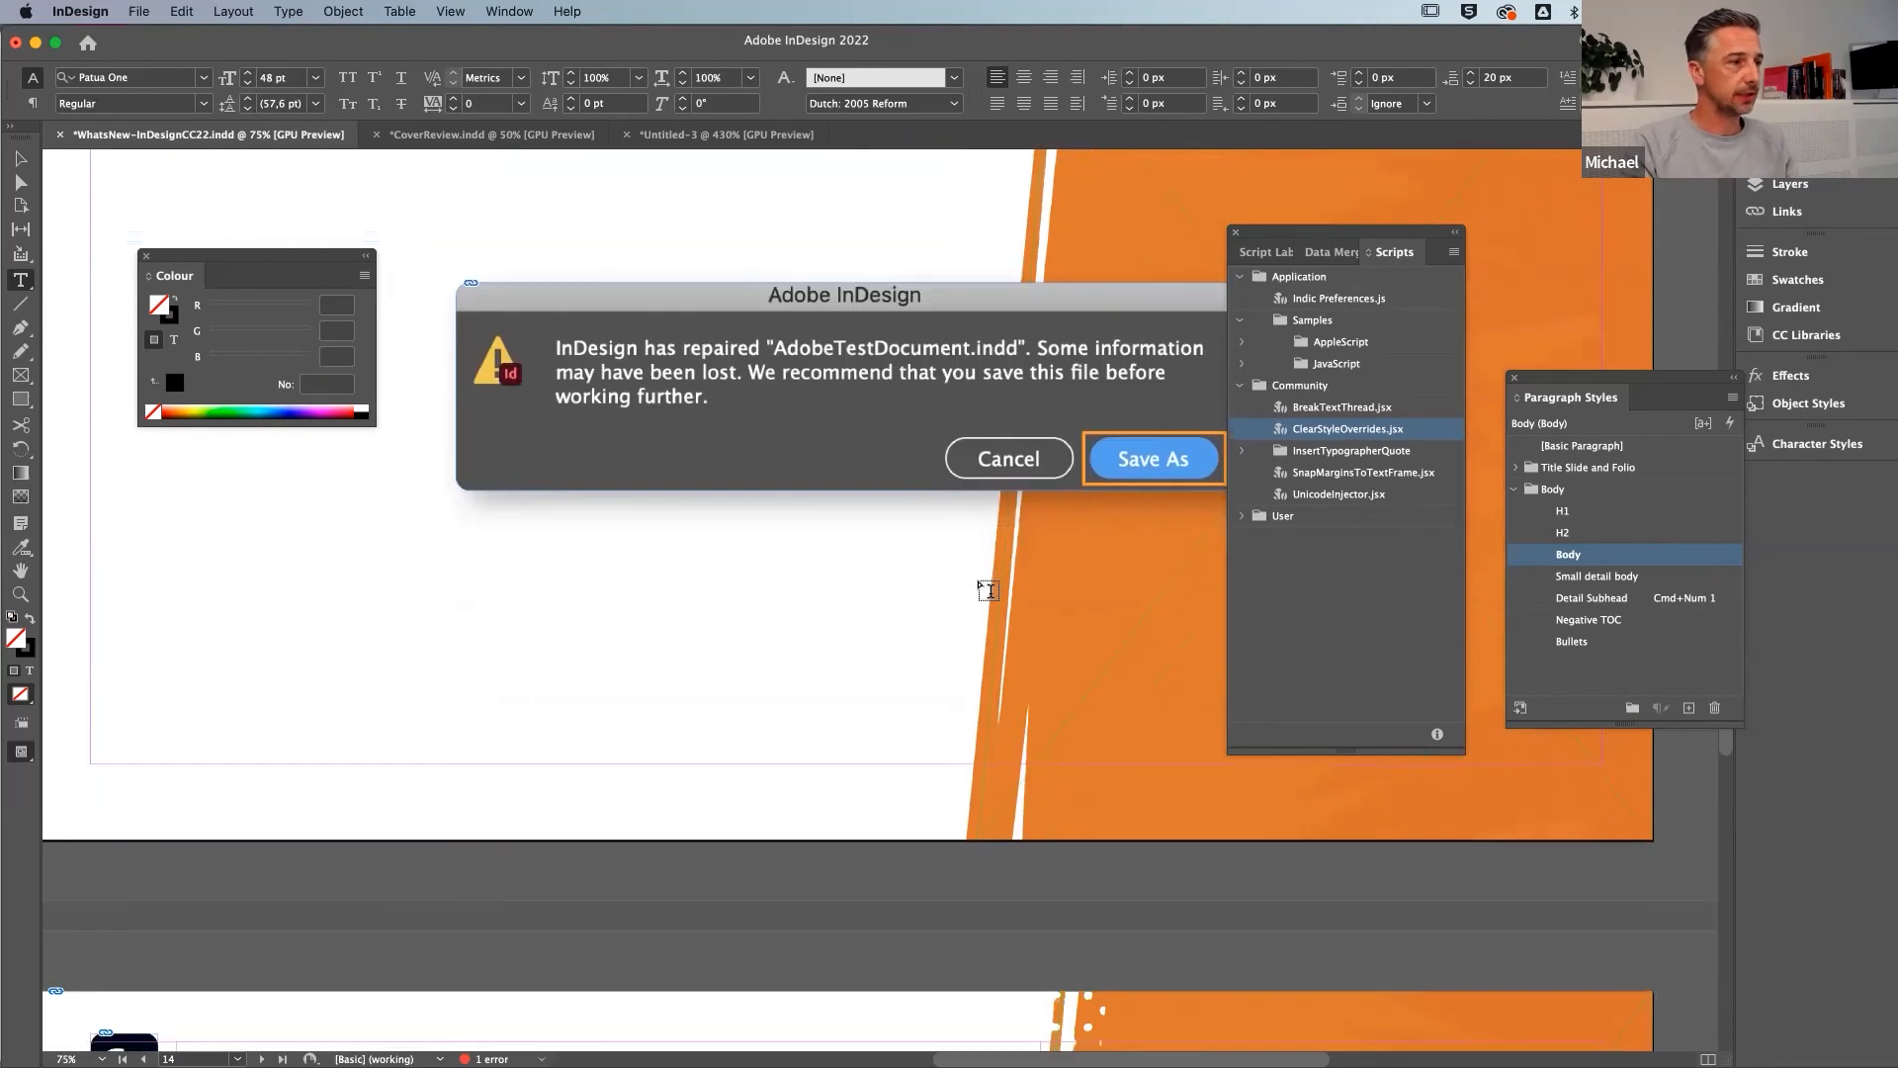
pyautogui.scroll(-8, 988, 591)
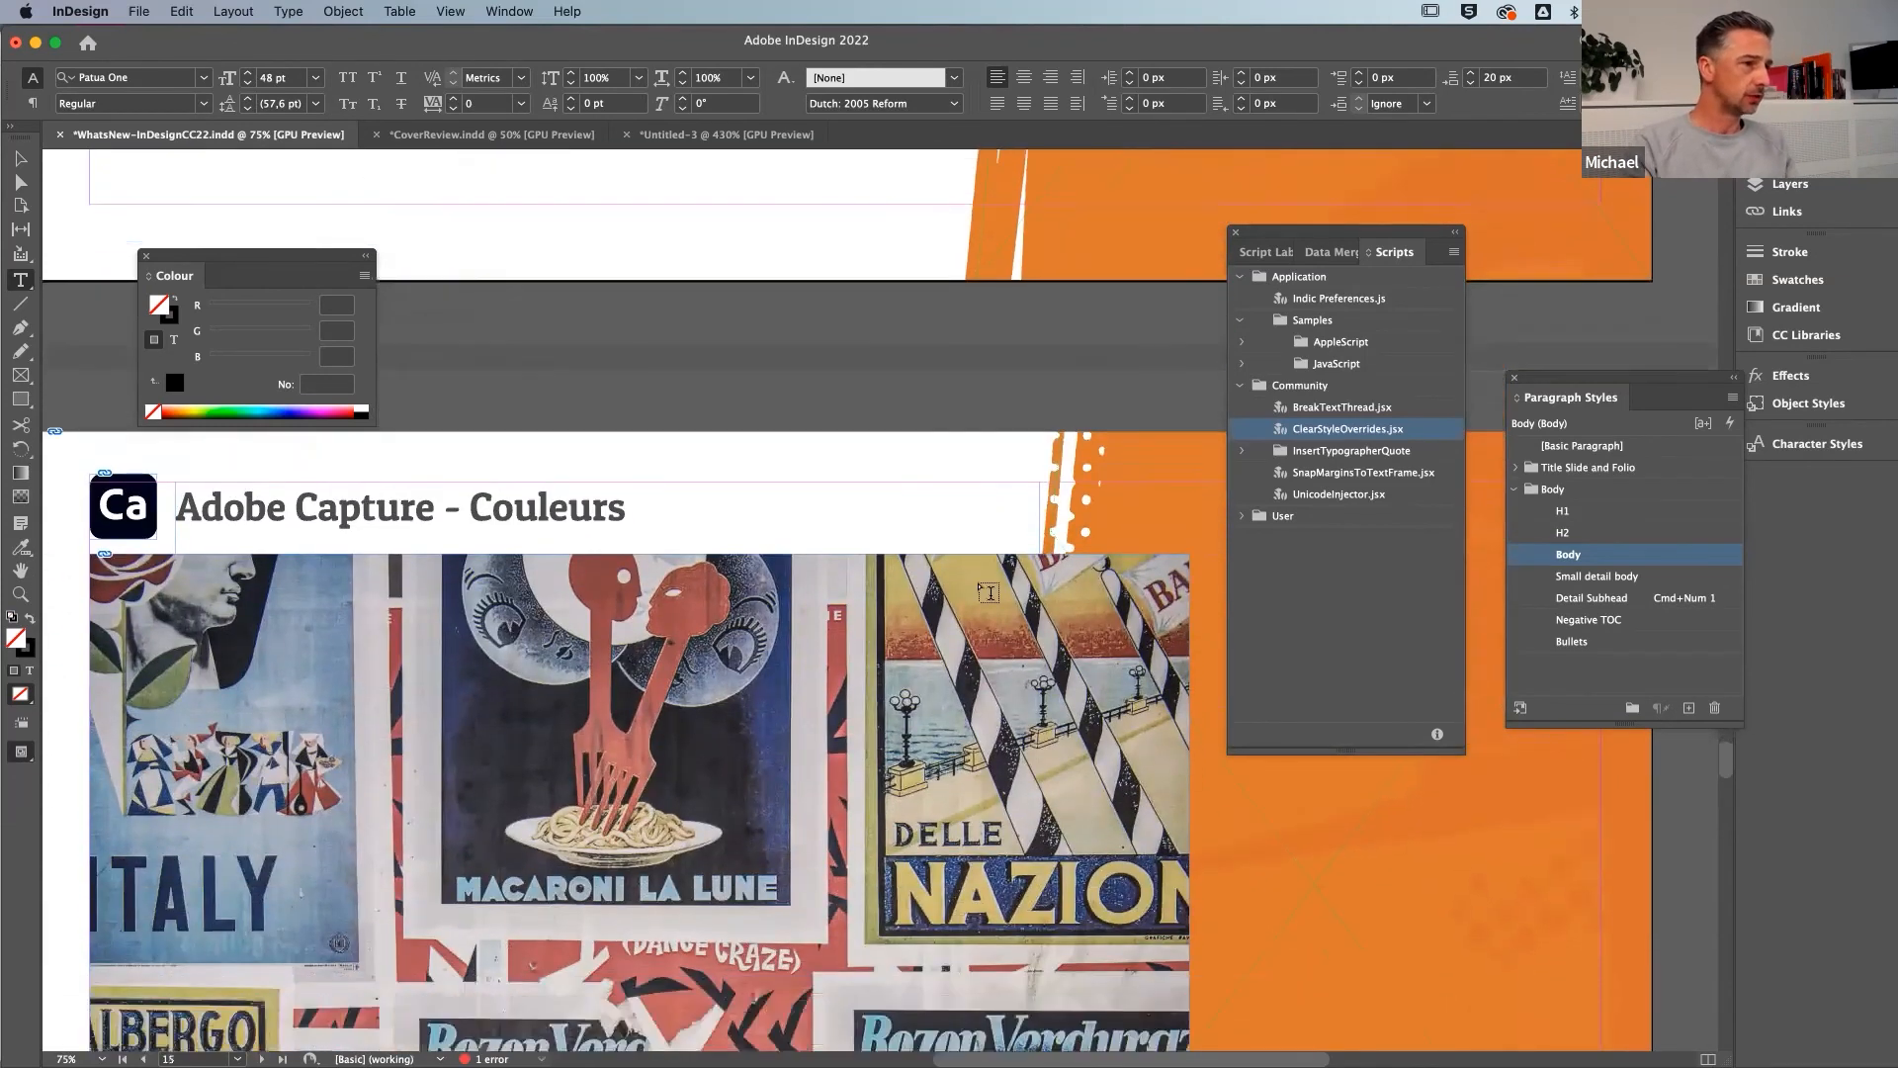
pyautogui.scroll(-2, 989, 593)
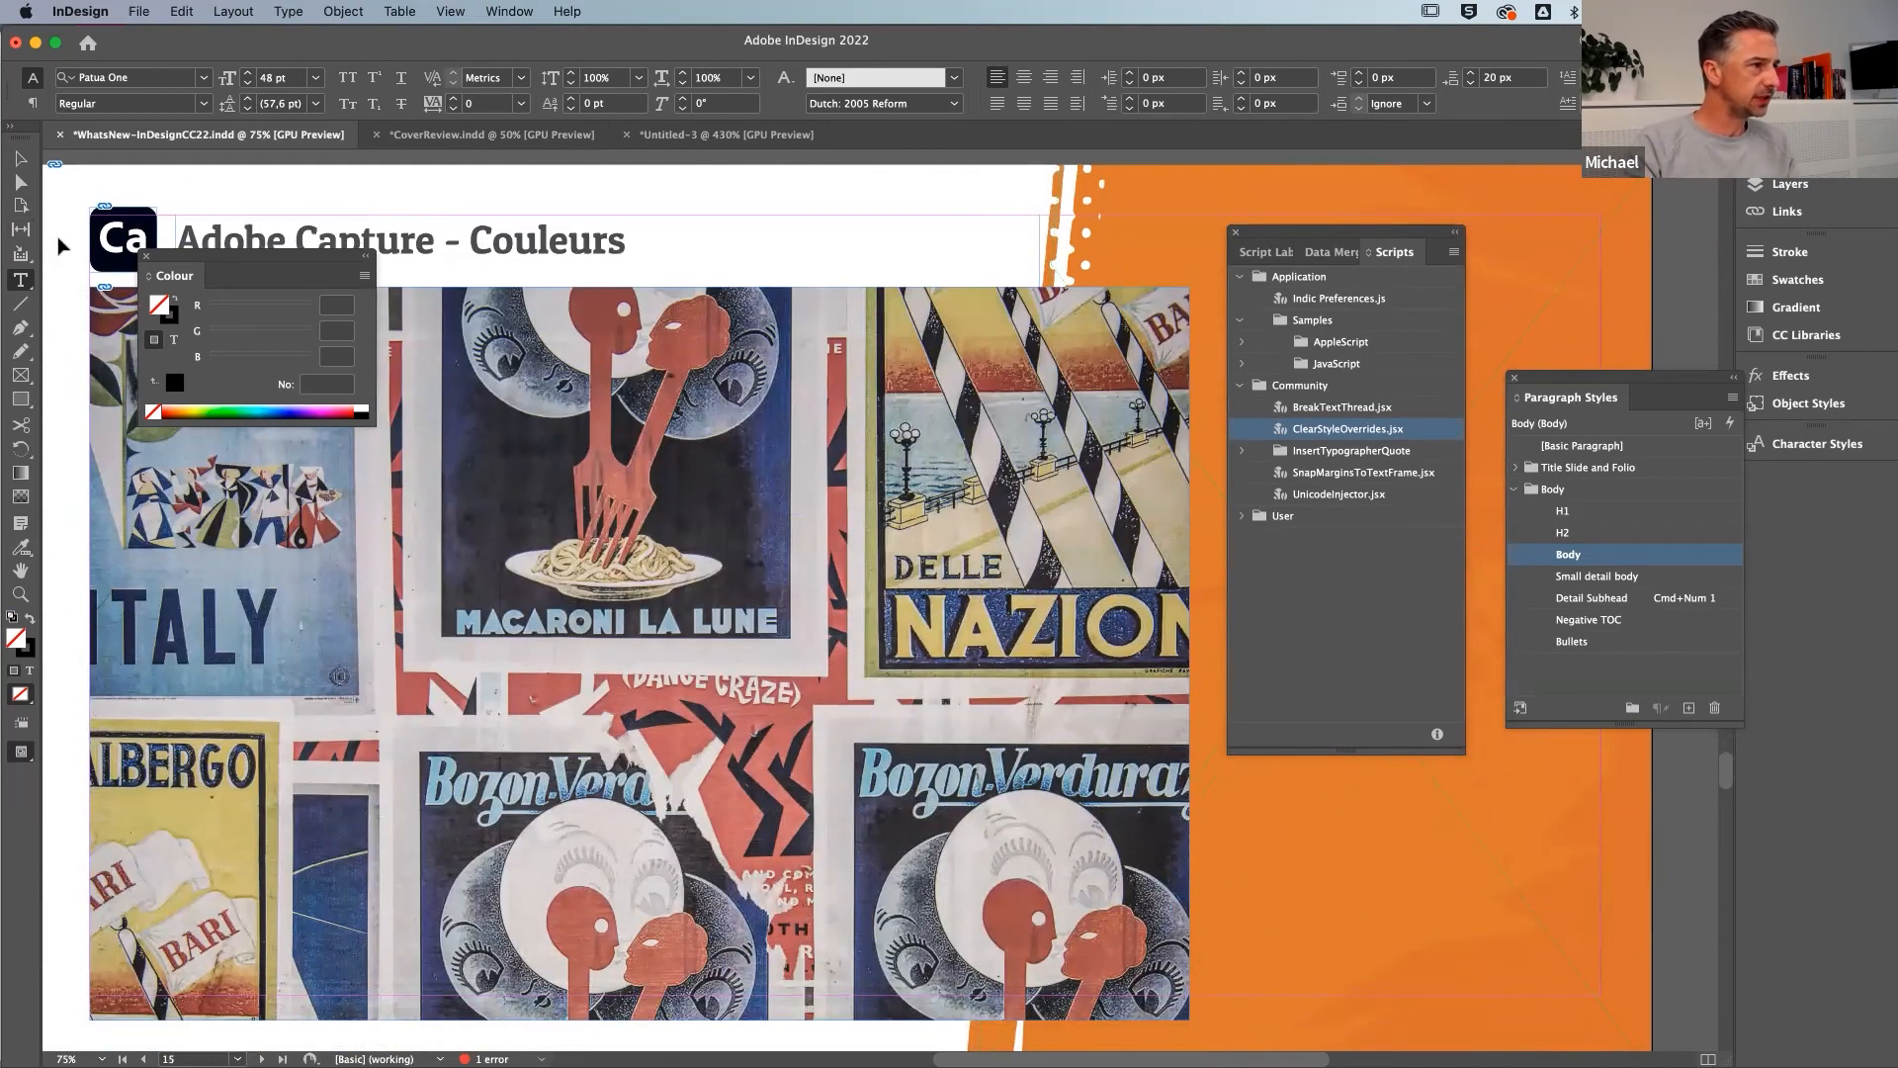
pyautogui.press('super+minus')
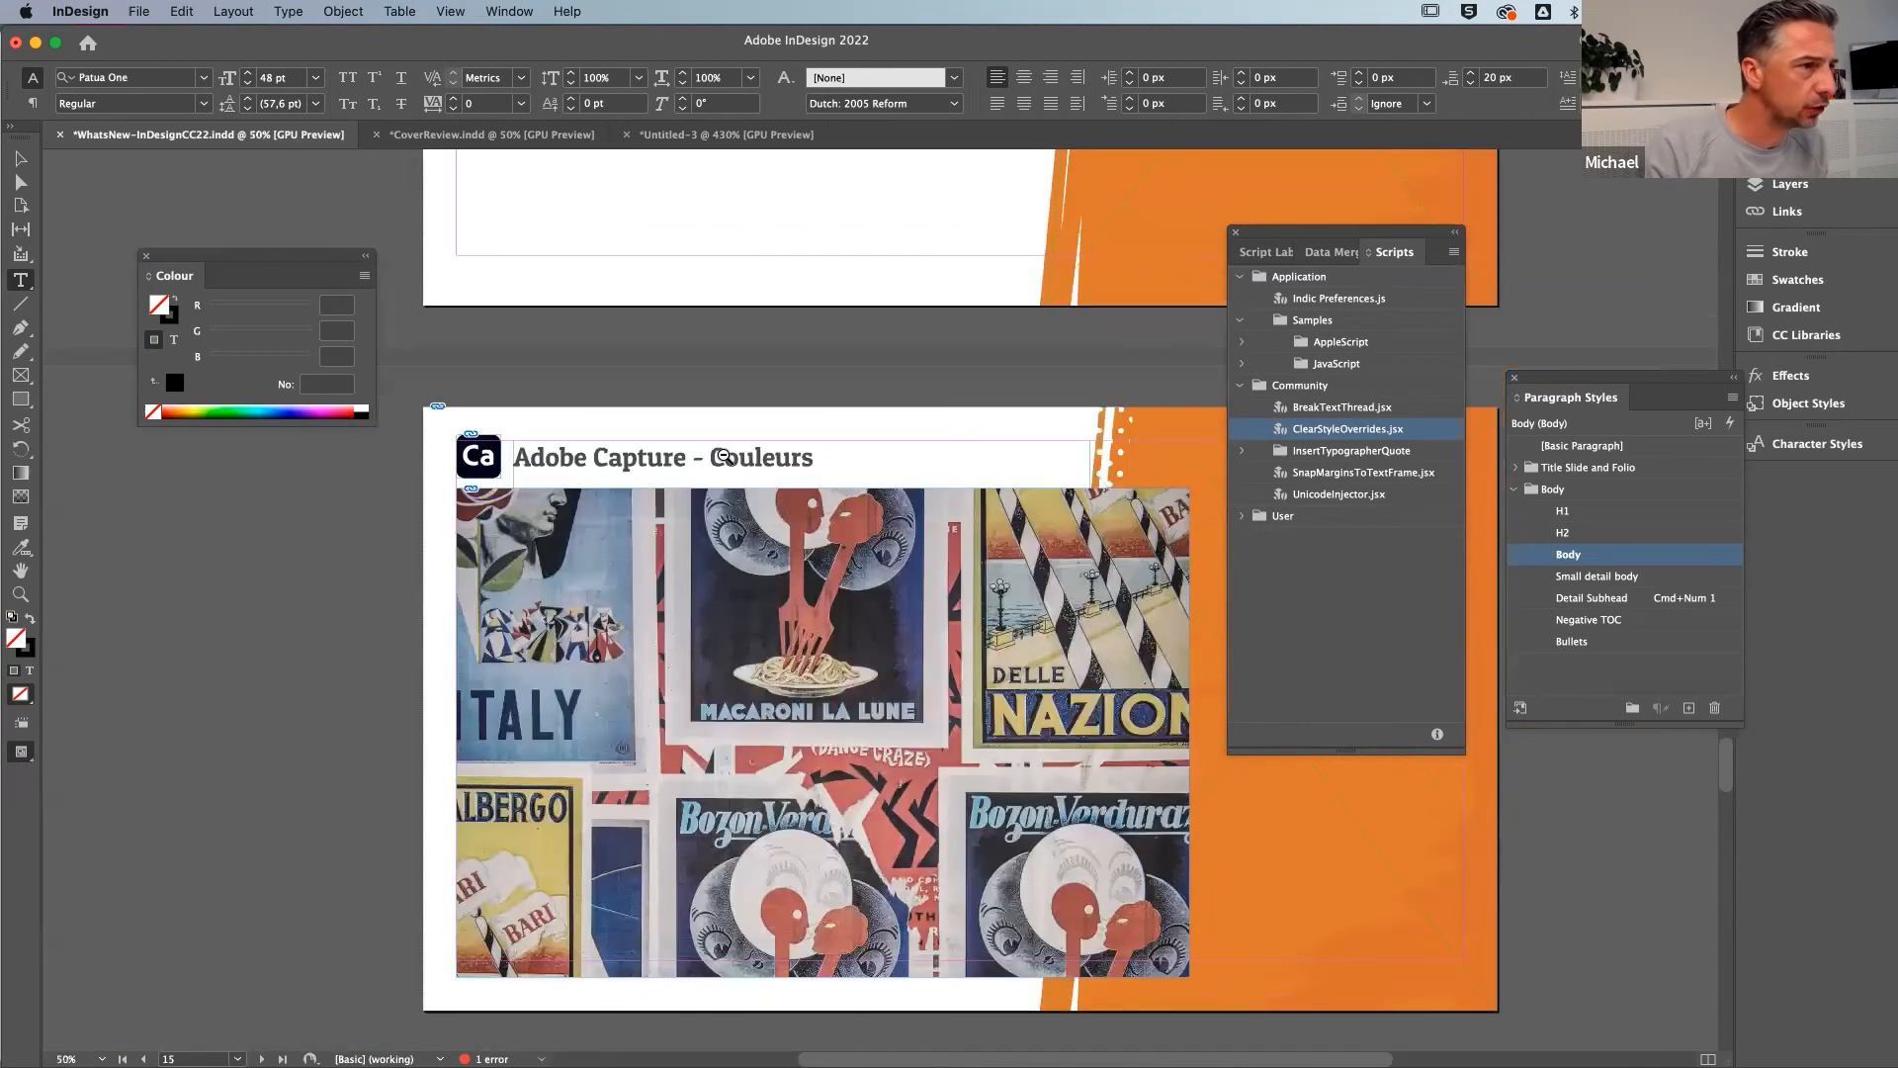
pyautogui.hscroll(5, 820, 557)
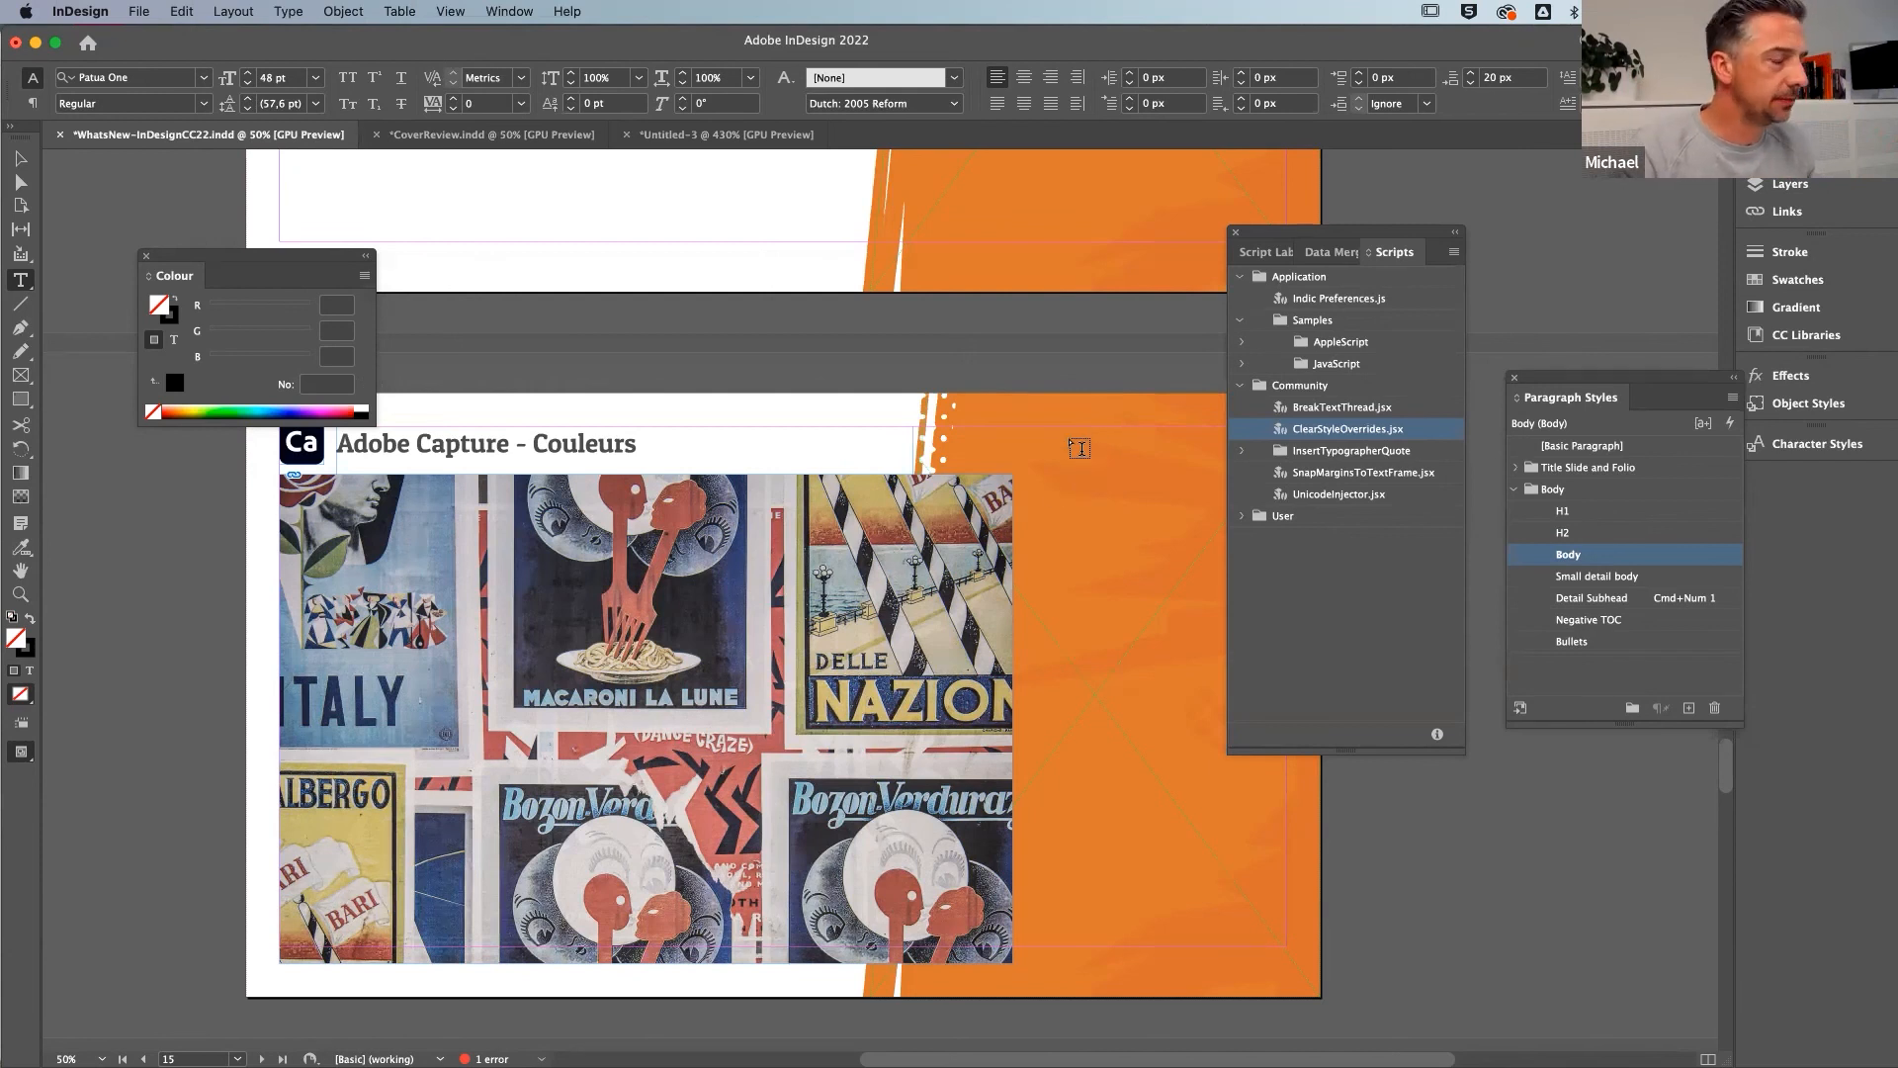
# Open the PRINTDEAL Brand library in CC Libraries
pyautogui.click(1806, 334)
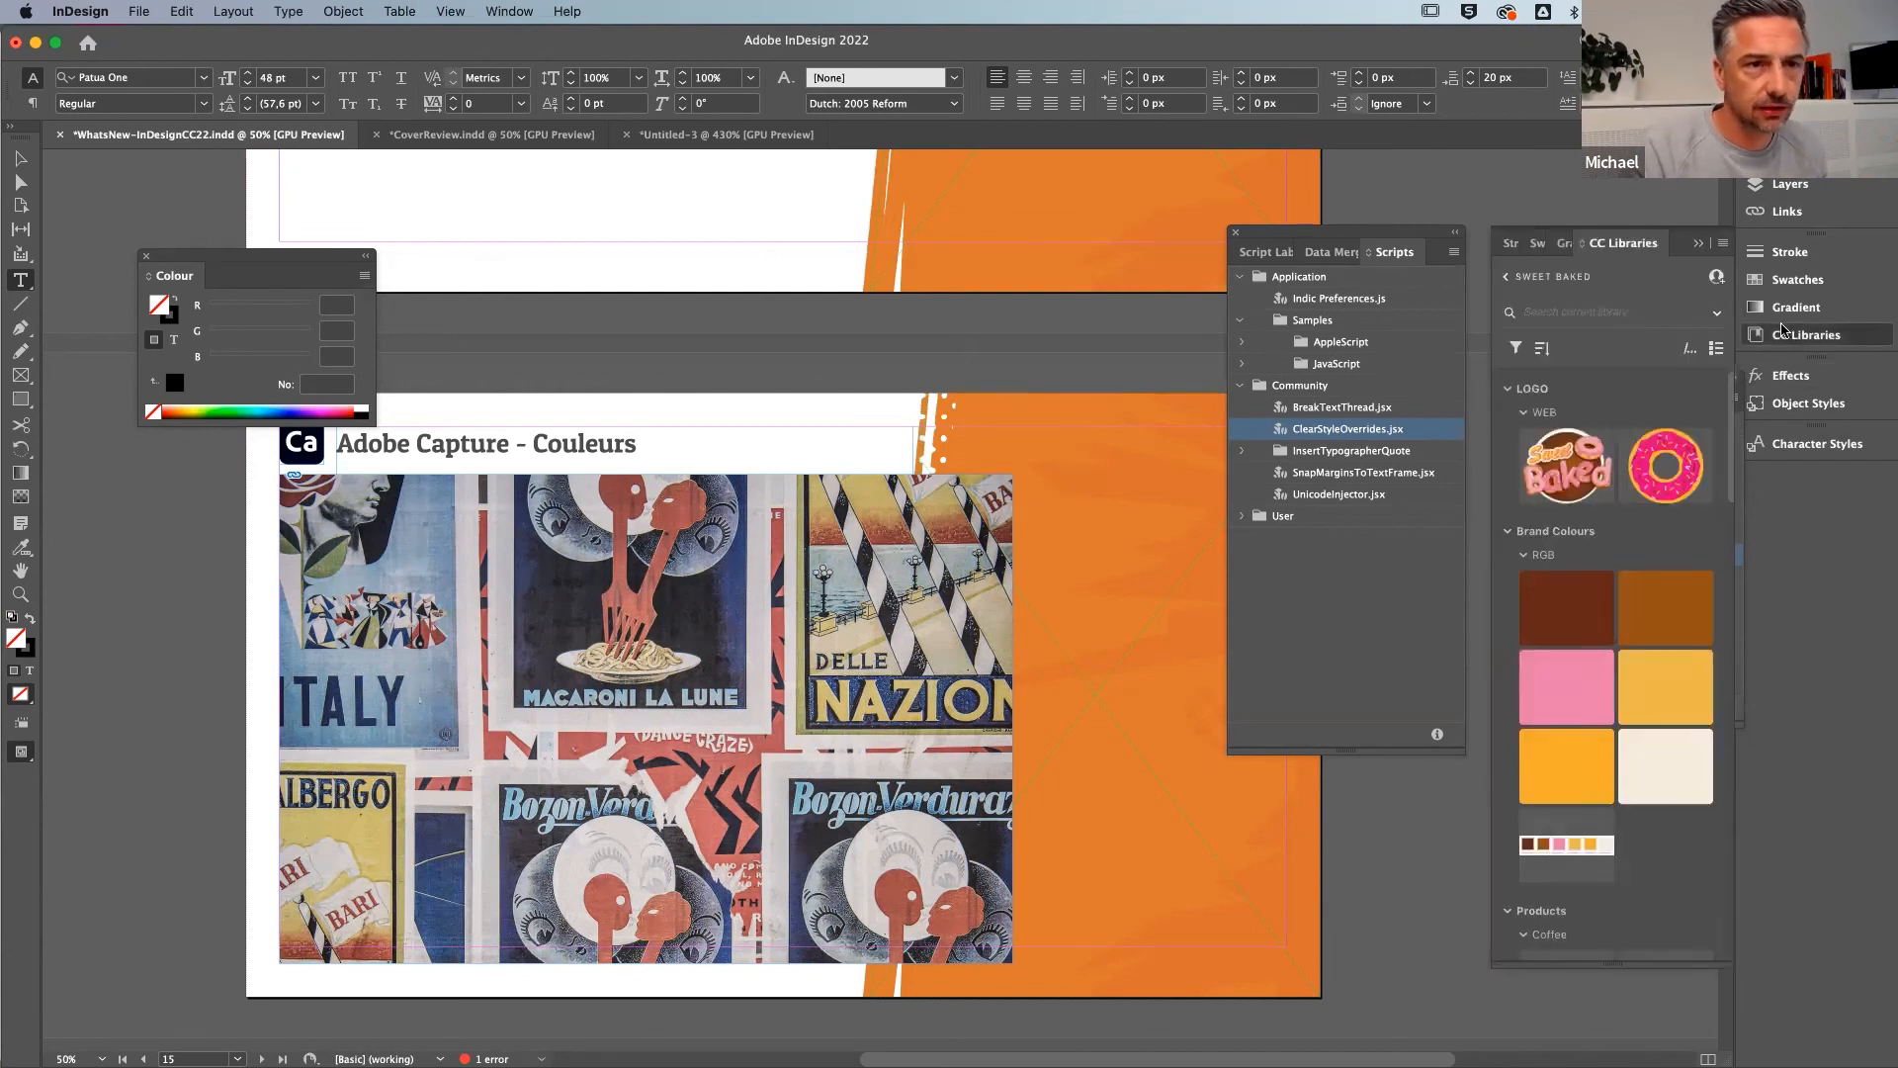
pyautogui.click(1507, 277)
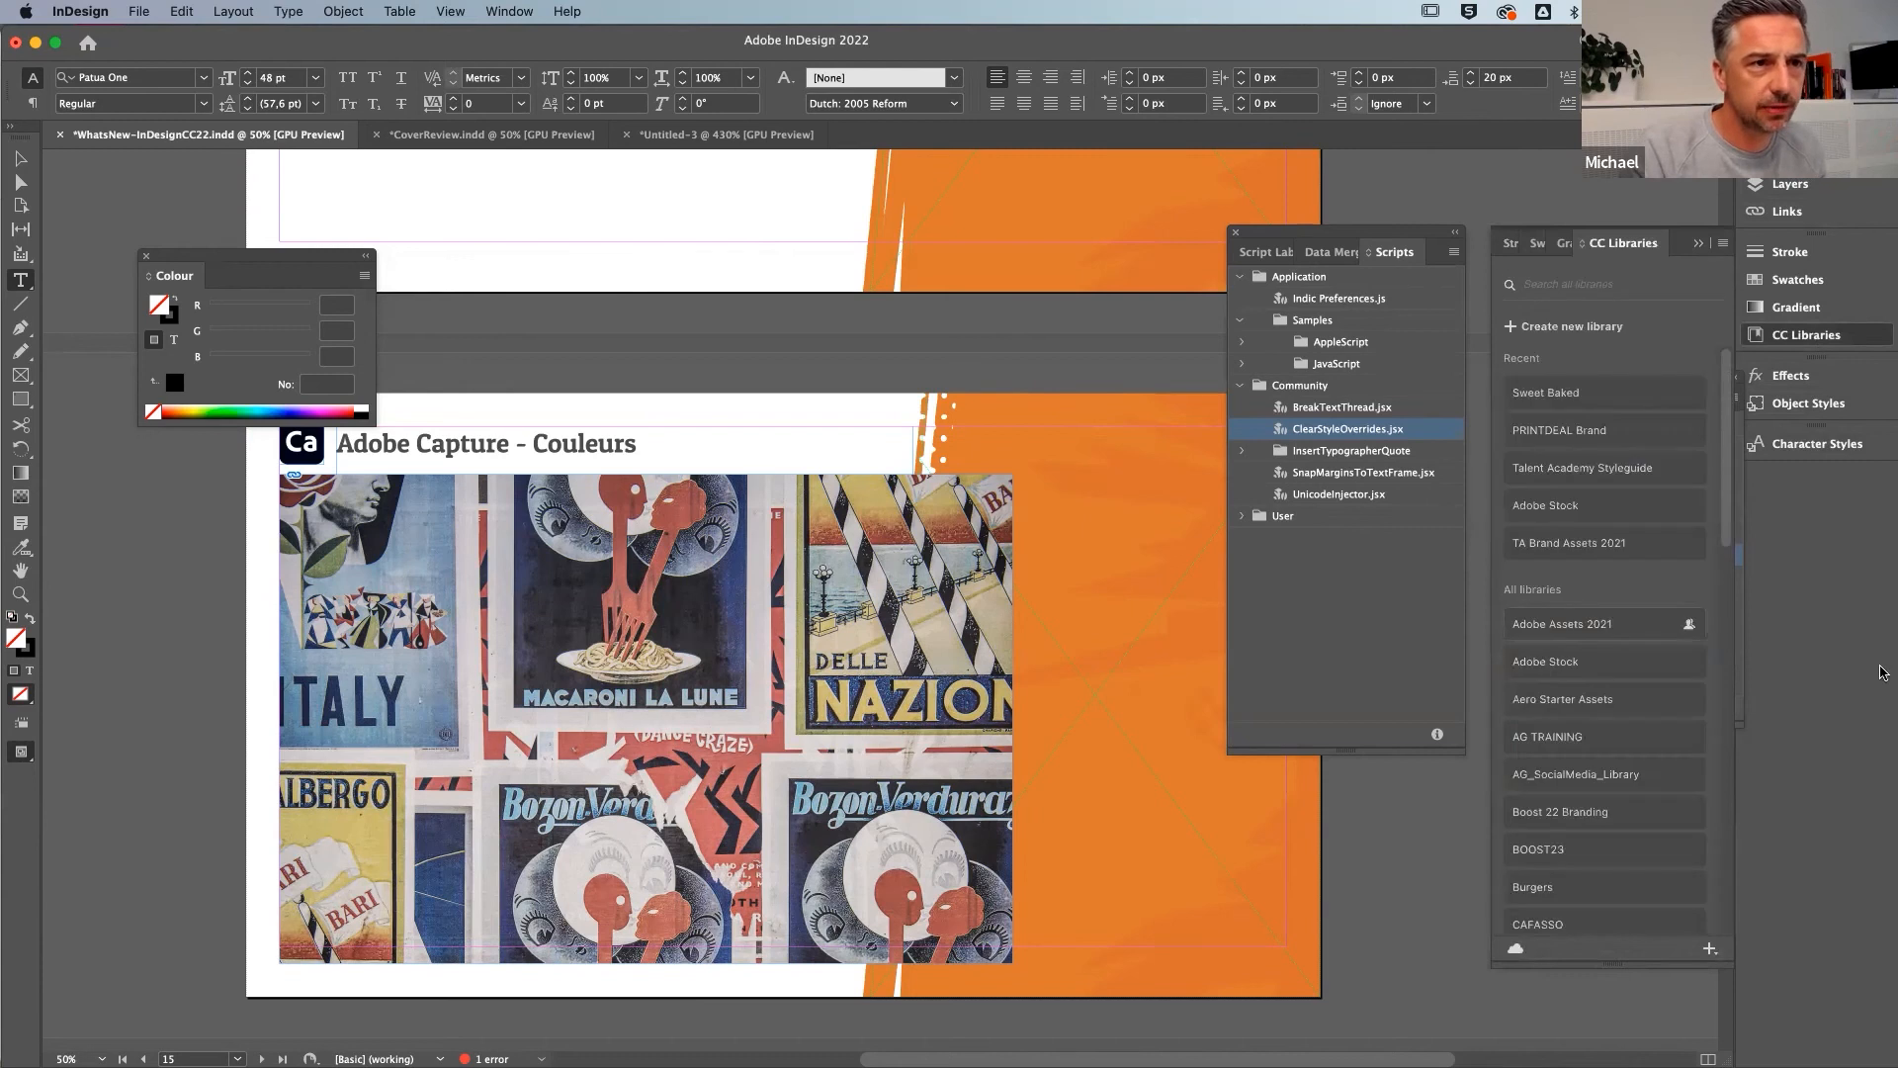
pyautogui.click(1620, 432)
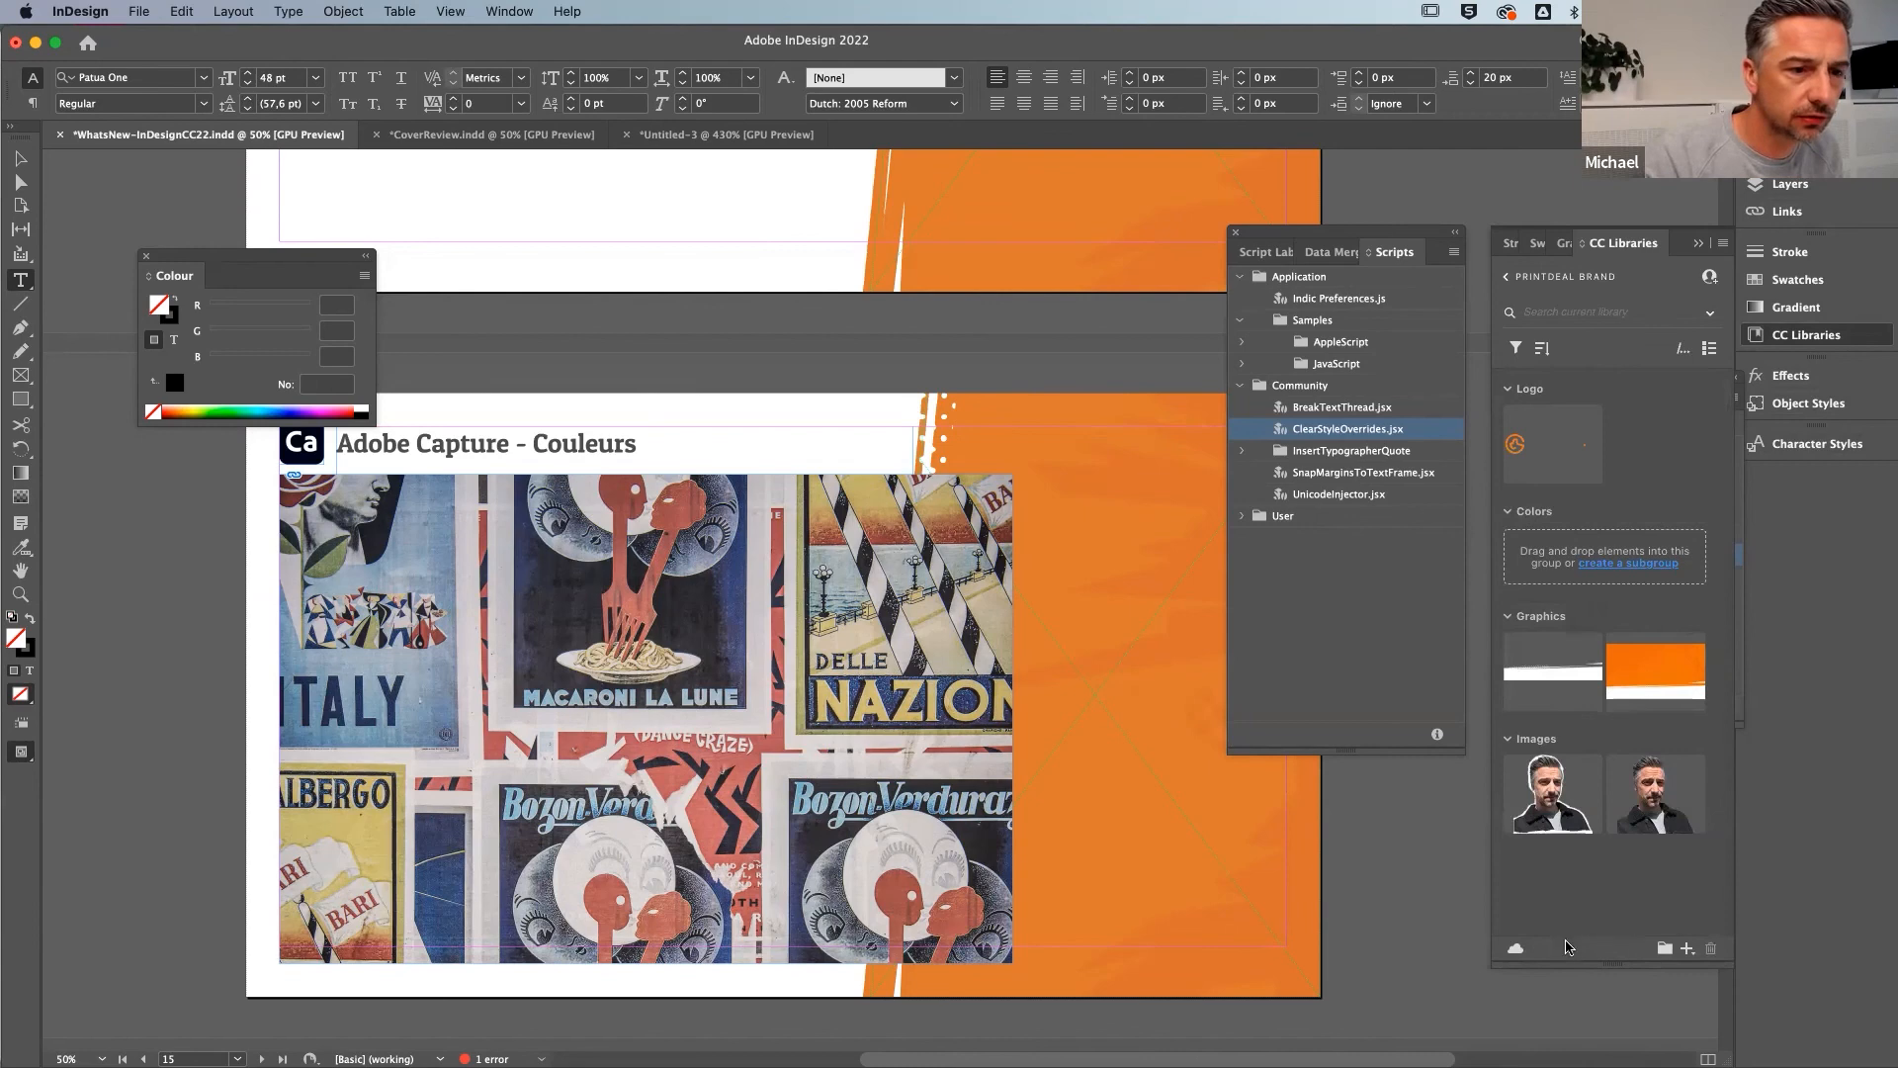
# Switch to Creative Cloud to pause and resume the file syncing, and return to InDesign
pyautogui.click(1510, 14)
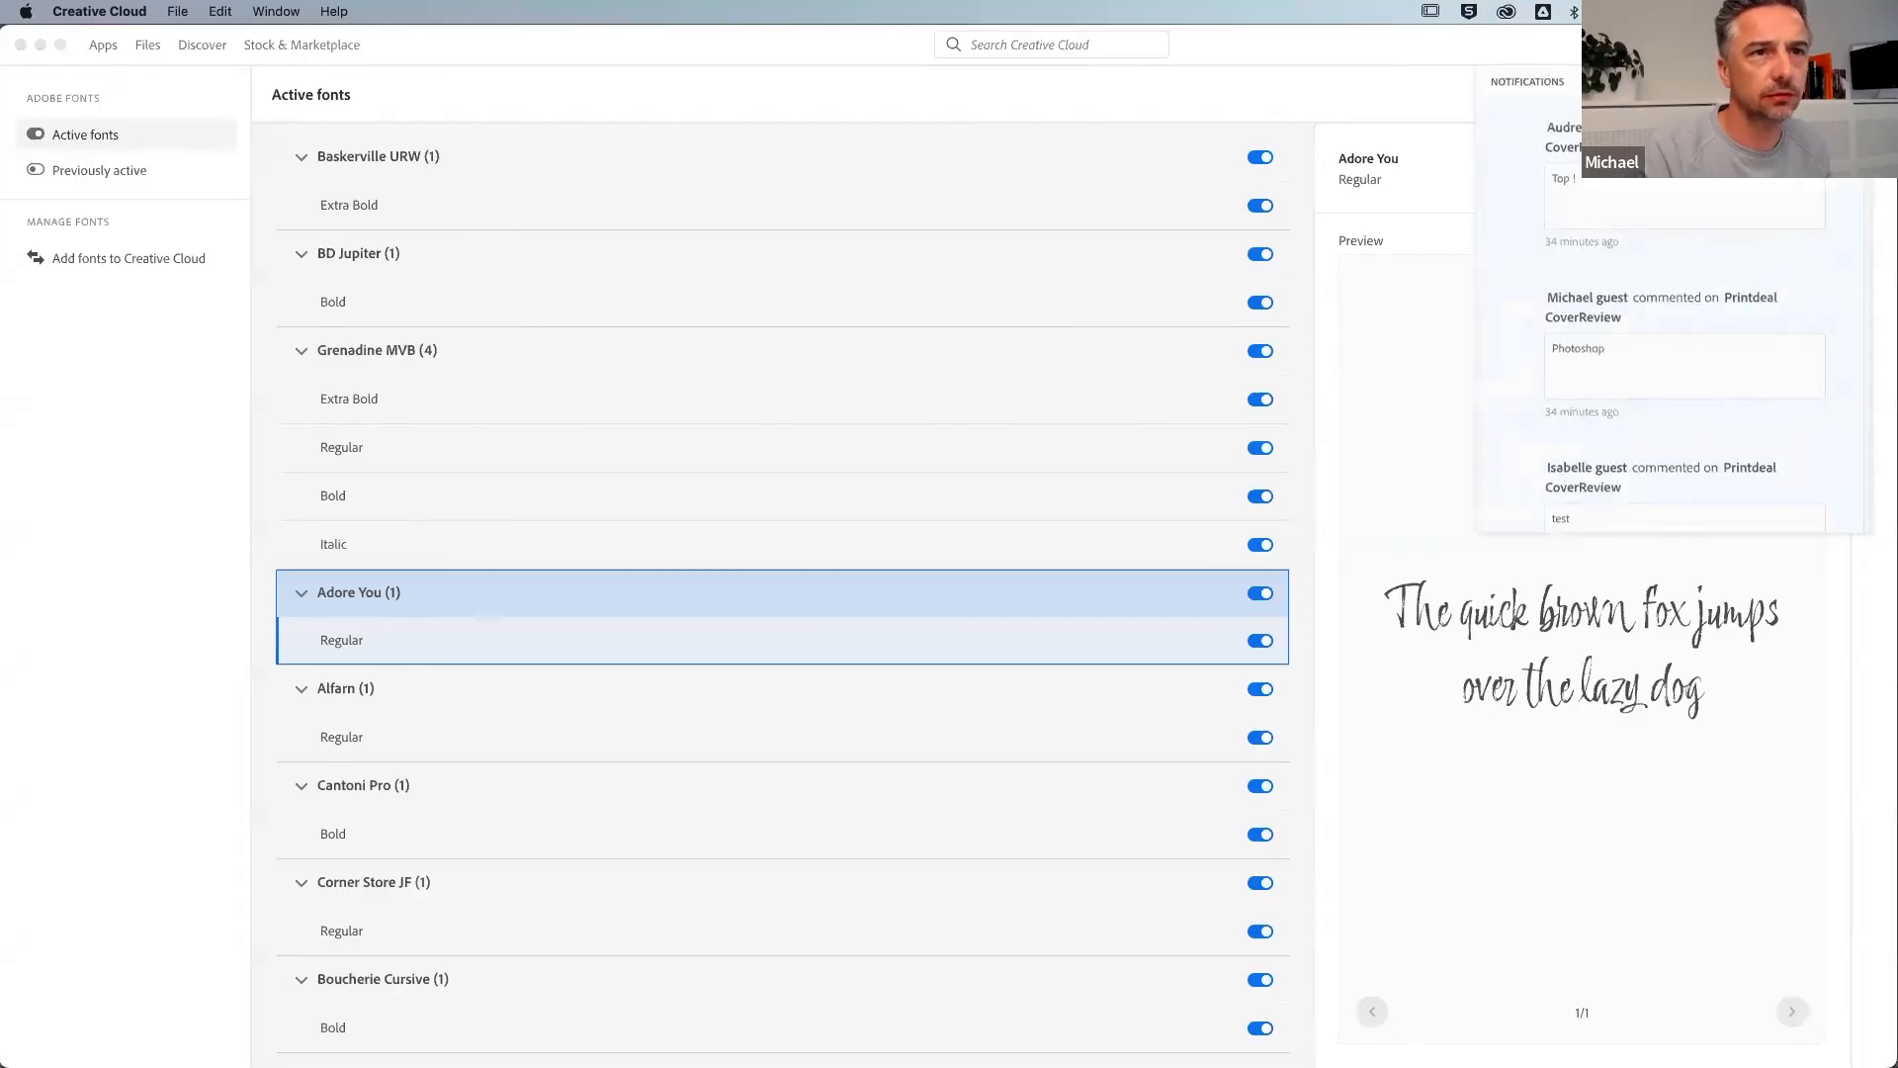
pyautogui.click(1830, 44)
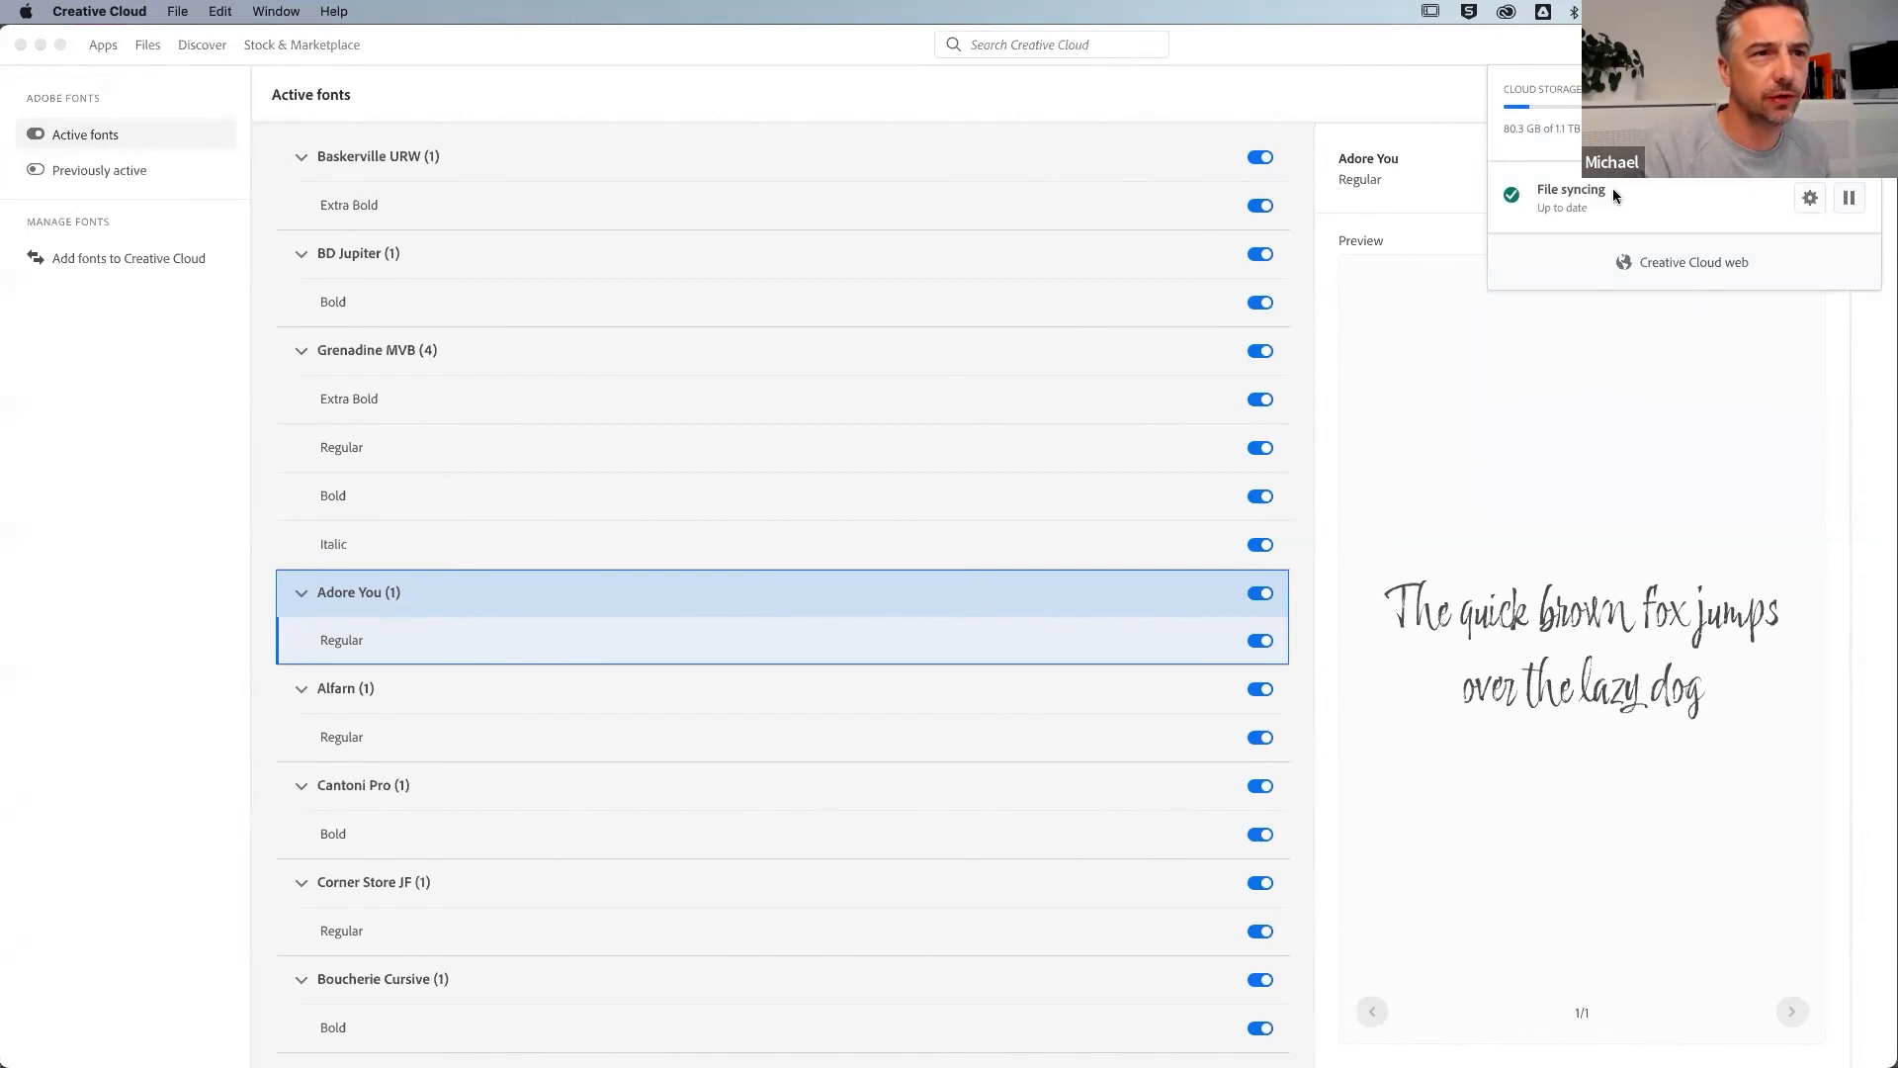
pyautogui.click(1851, 199)
pyautogui.click(1851, 198)
pyautogui.click(1831, 44)
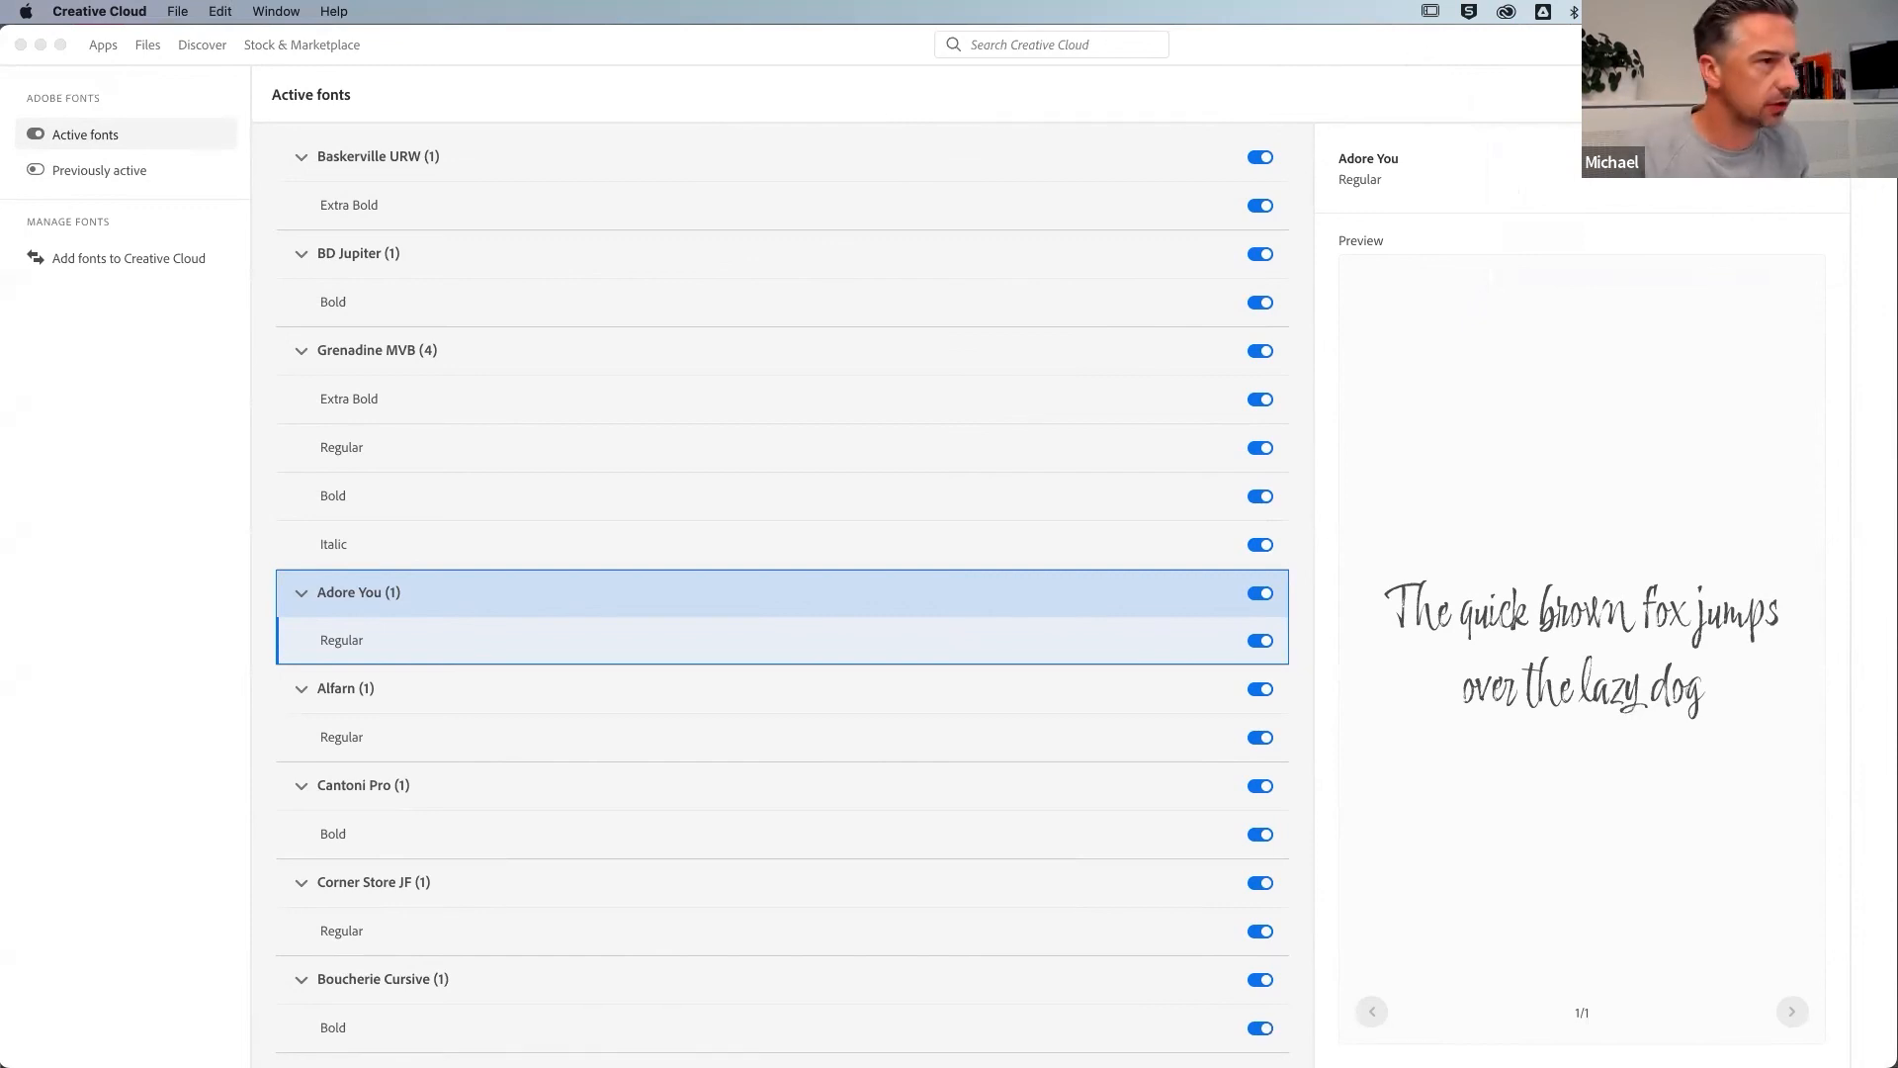
pyautogui.press('super+Tab')
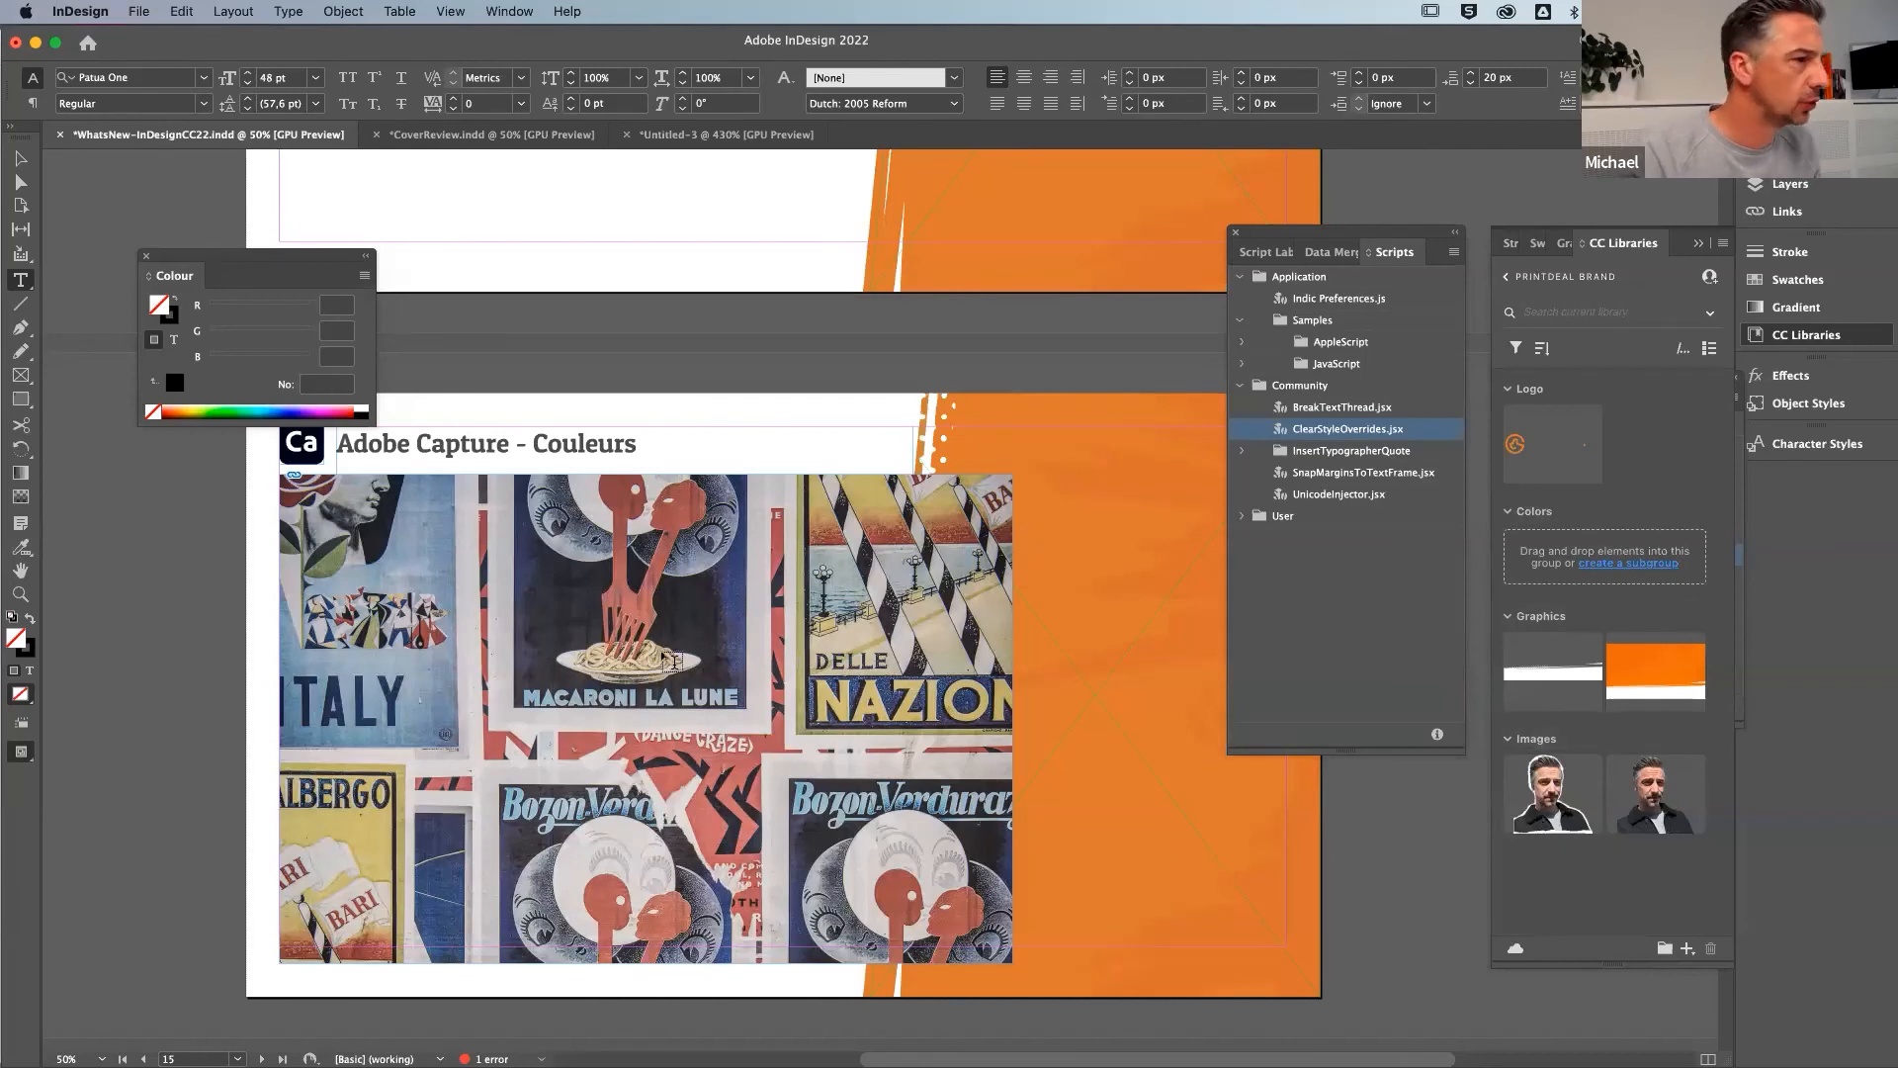
# Select the poster image on the "Adobe Capture - Couleurs" page with the Selection tool
pyautogui.click(20, 158)
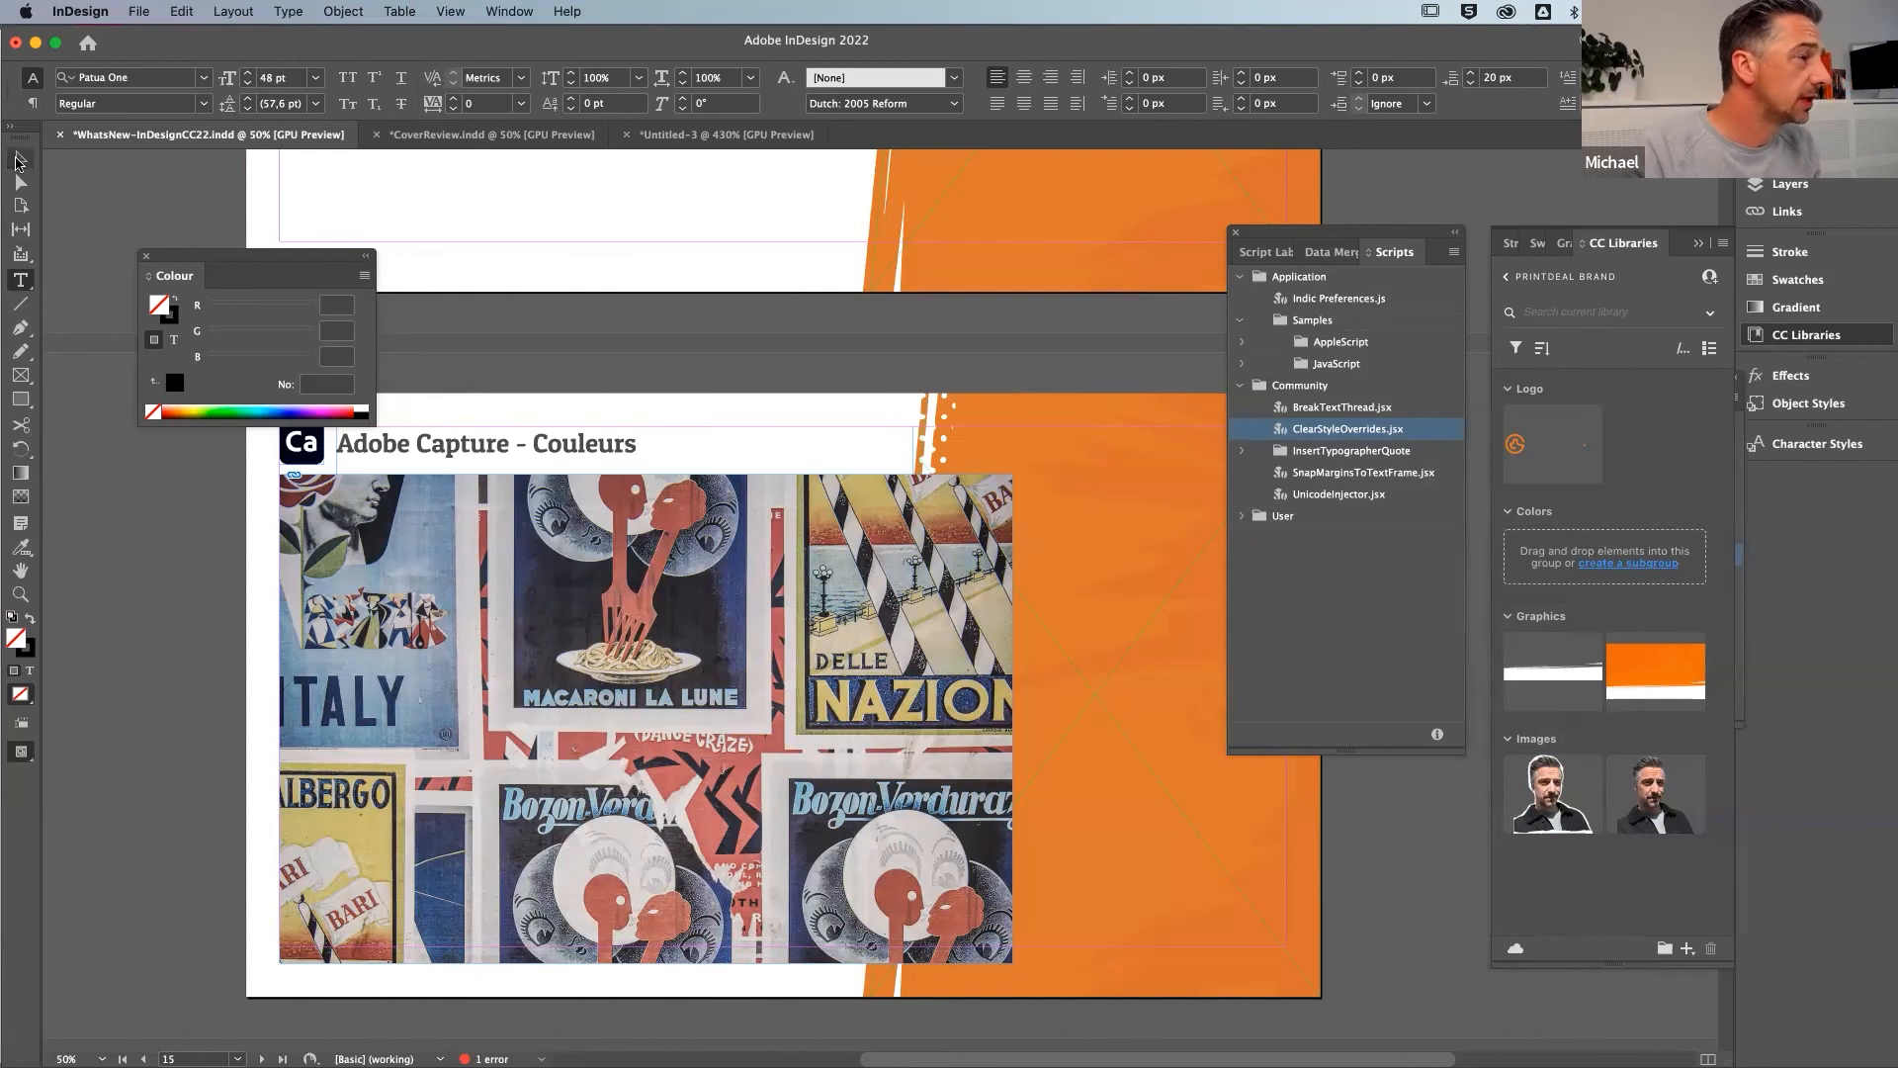
pyautogui.click(727, 730)
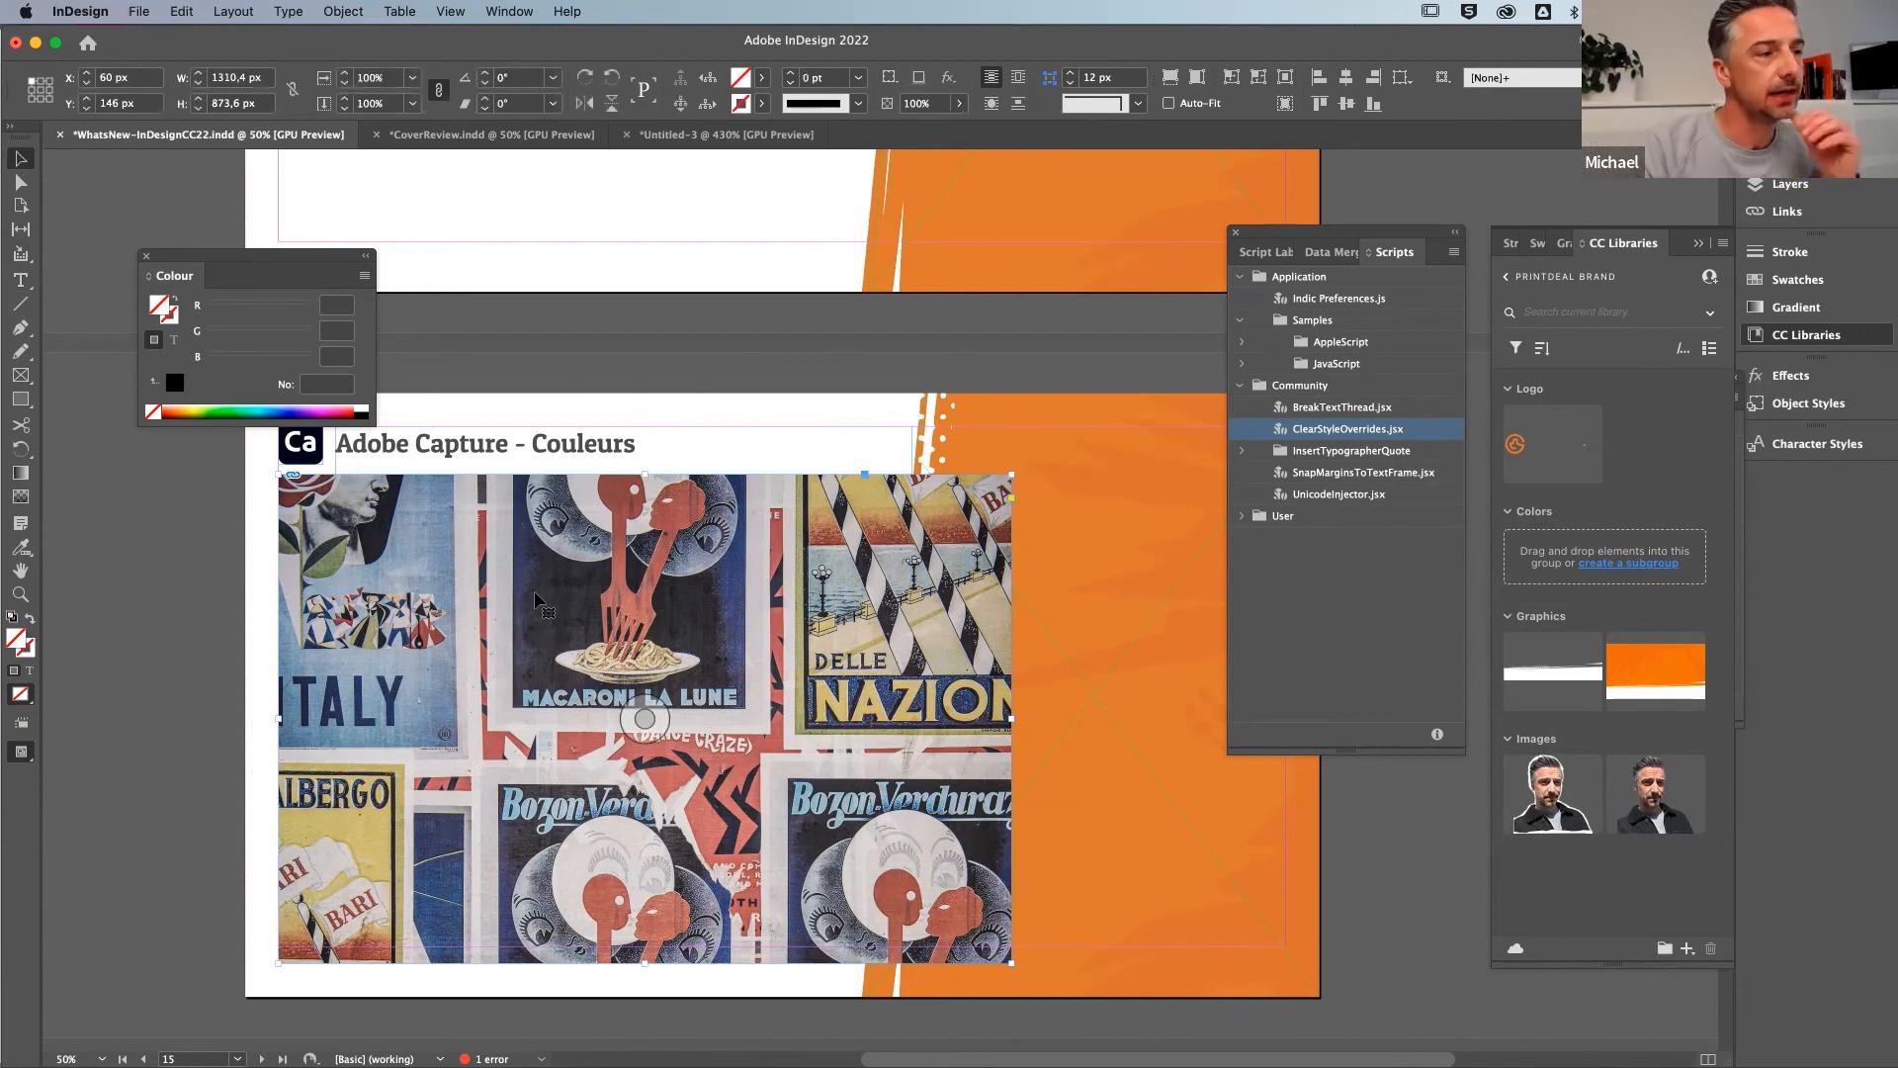
pyautogui.scroll(-3, 605, 593)
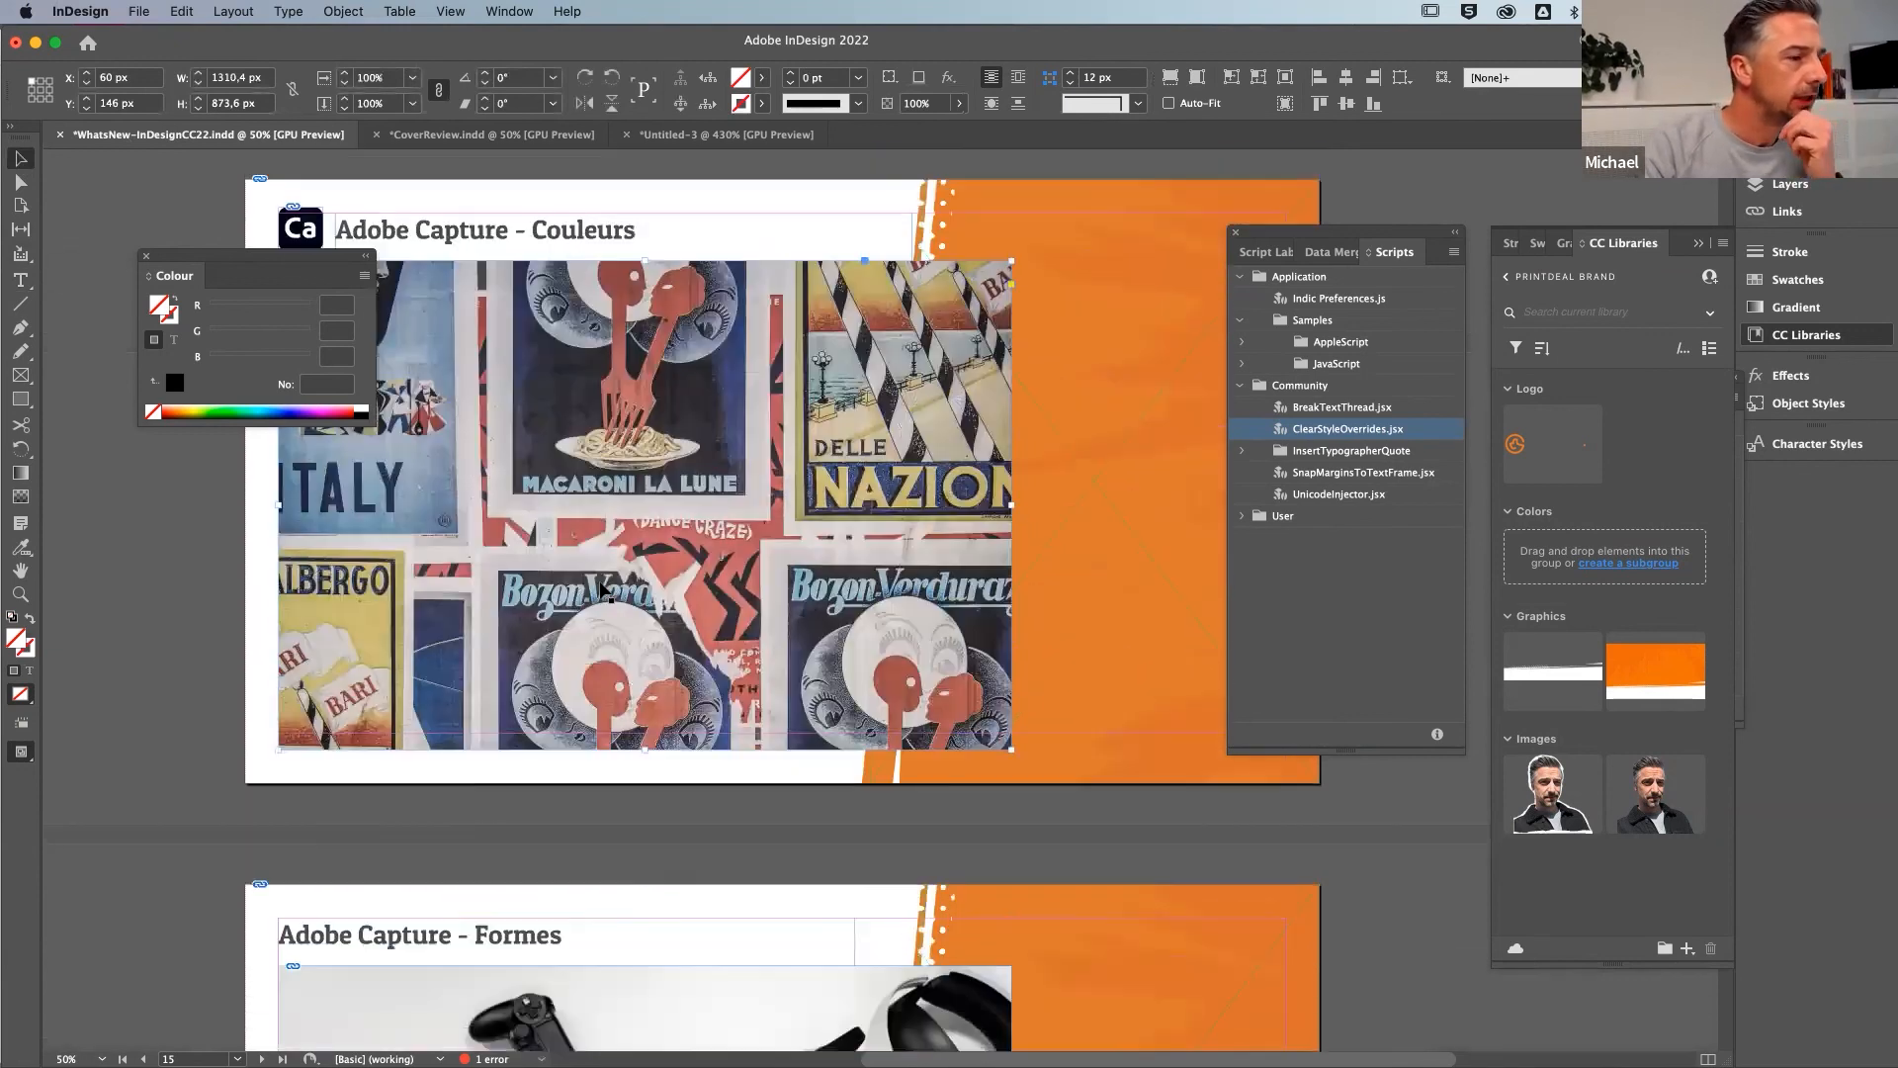
pyautogui.scroll(-10, 600, 591)
pyautogui.scroll(12, 600, 590)
pyautogui.scroll(4, 600, 590)
pyautogui.scroll(-3, 626, 580)
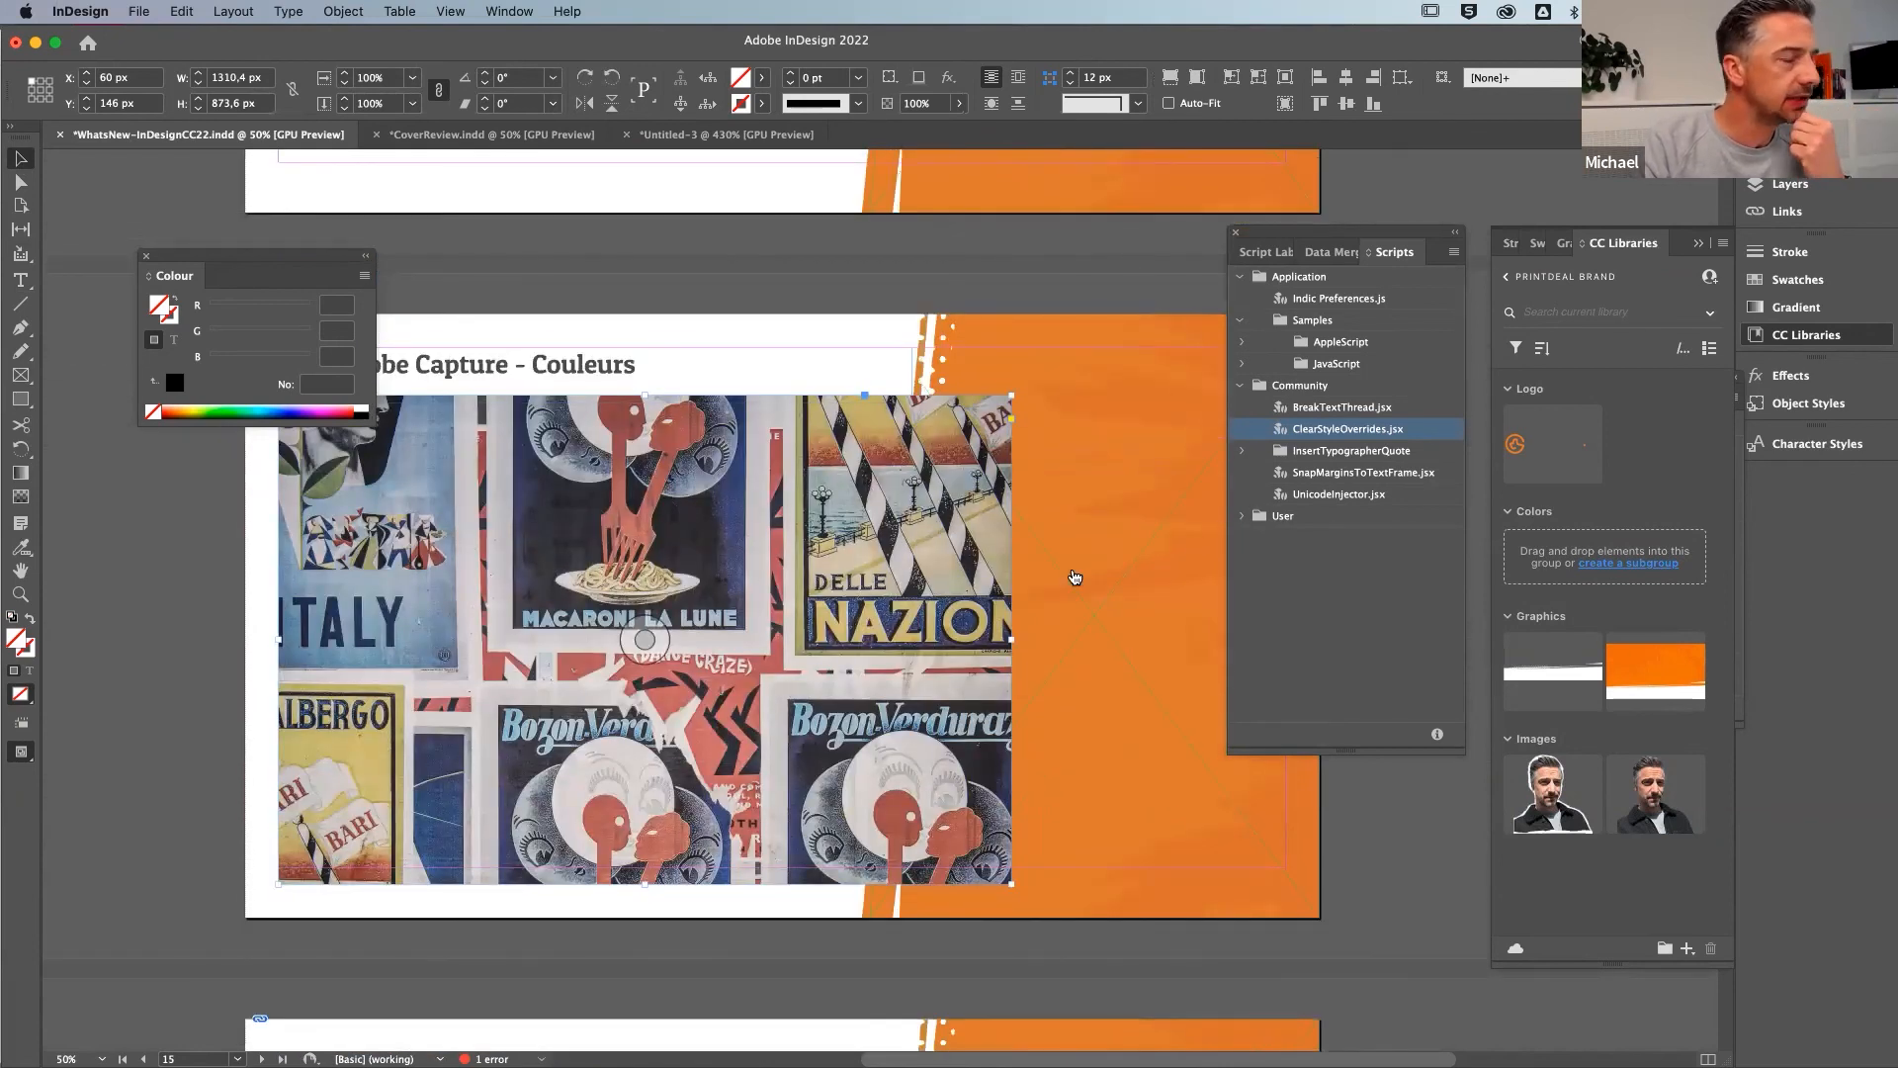
# Float CC Libraries beside the poster image and close the floating Scripts, Colour and Paragraph Styles lists
pyautogui.moveTo(1634, 243)
pyautogui.mouseDown()
pyautogui.moveTo(911, 237)
pyautogui.moveTo(974, 228)
pyautogui.moveTo(1007, 182)
pyautogui.mouseUp()
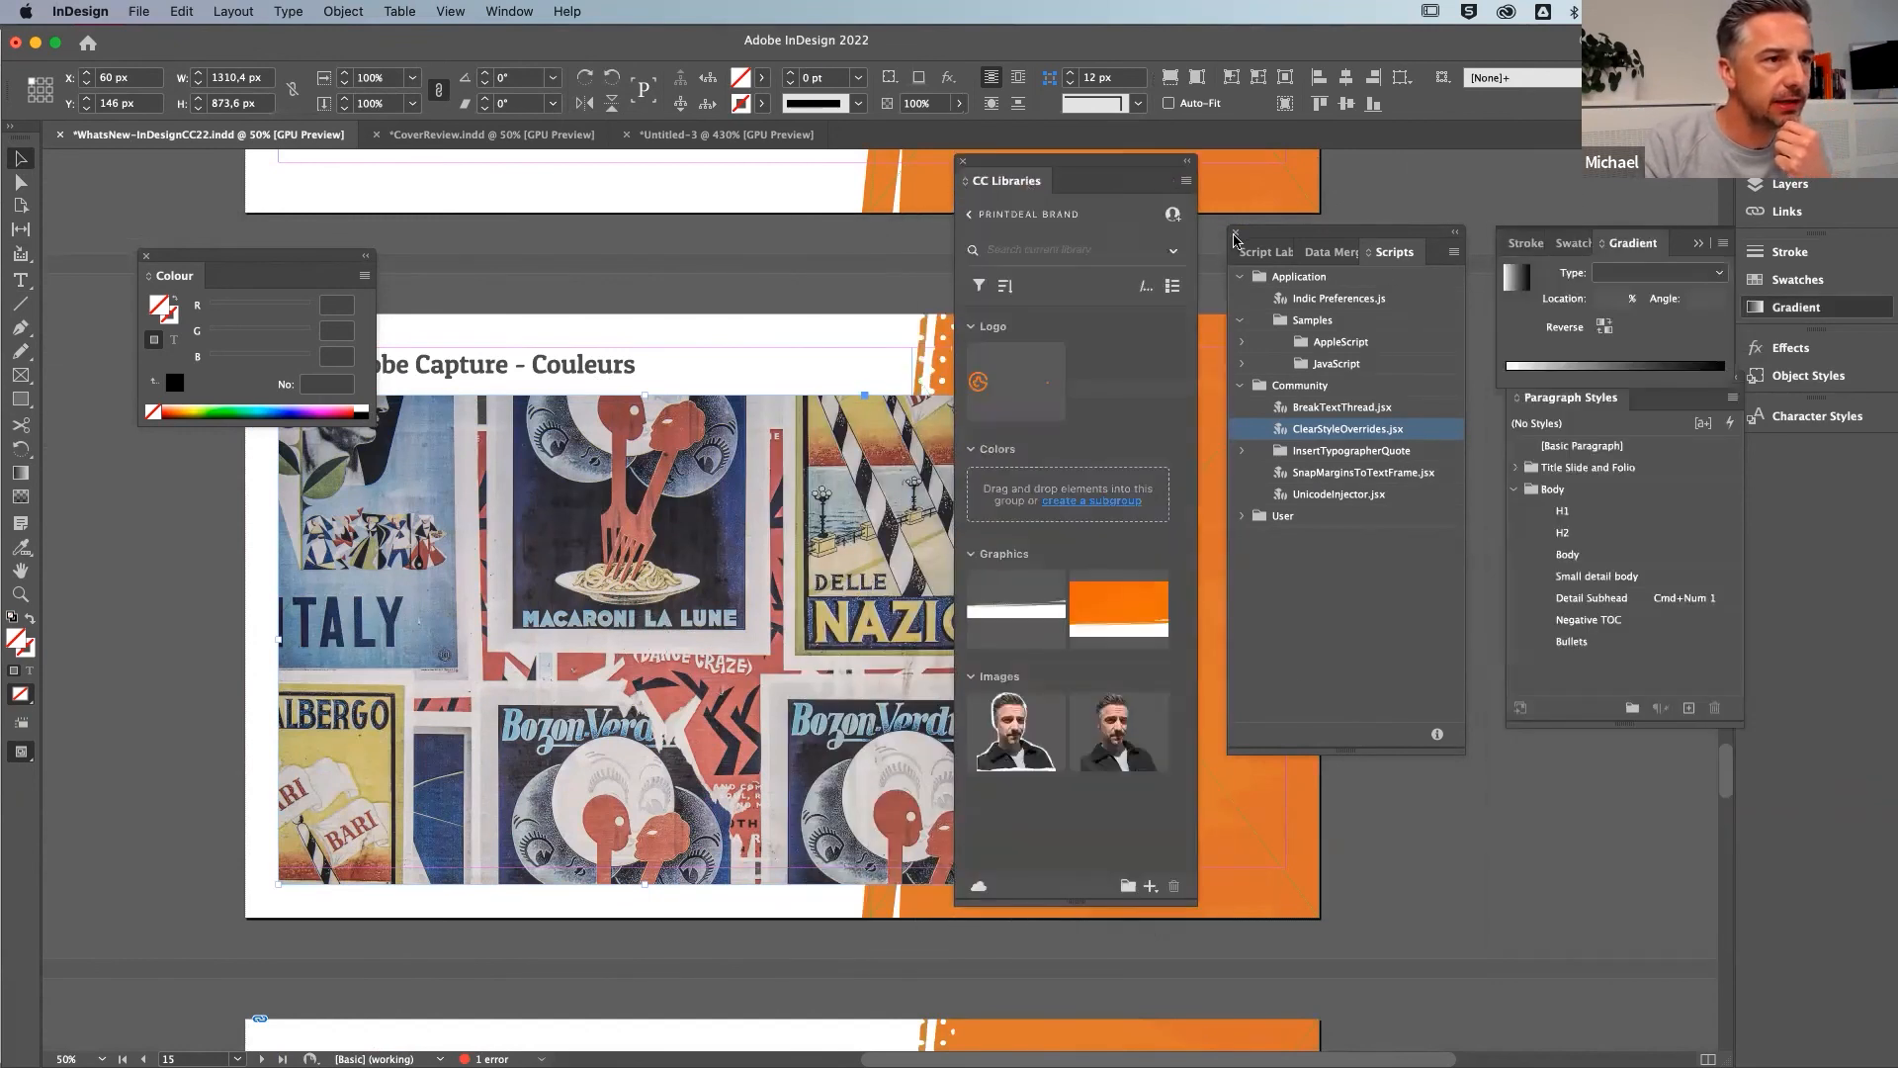
pyautogui.click(1235, 235)
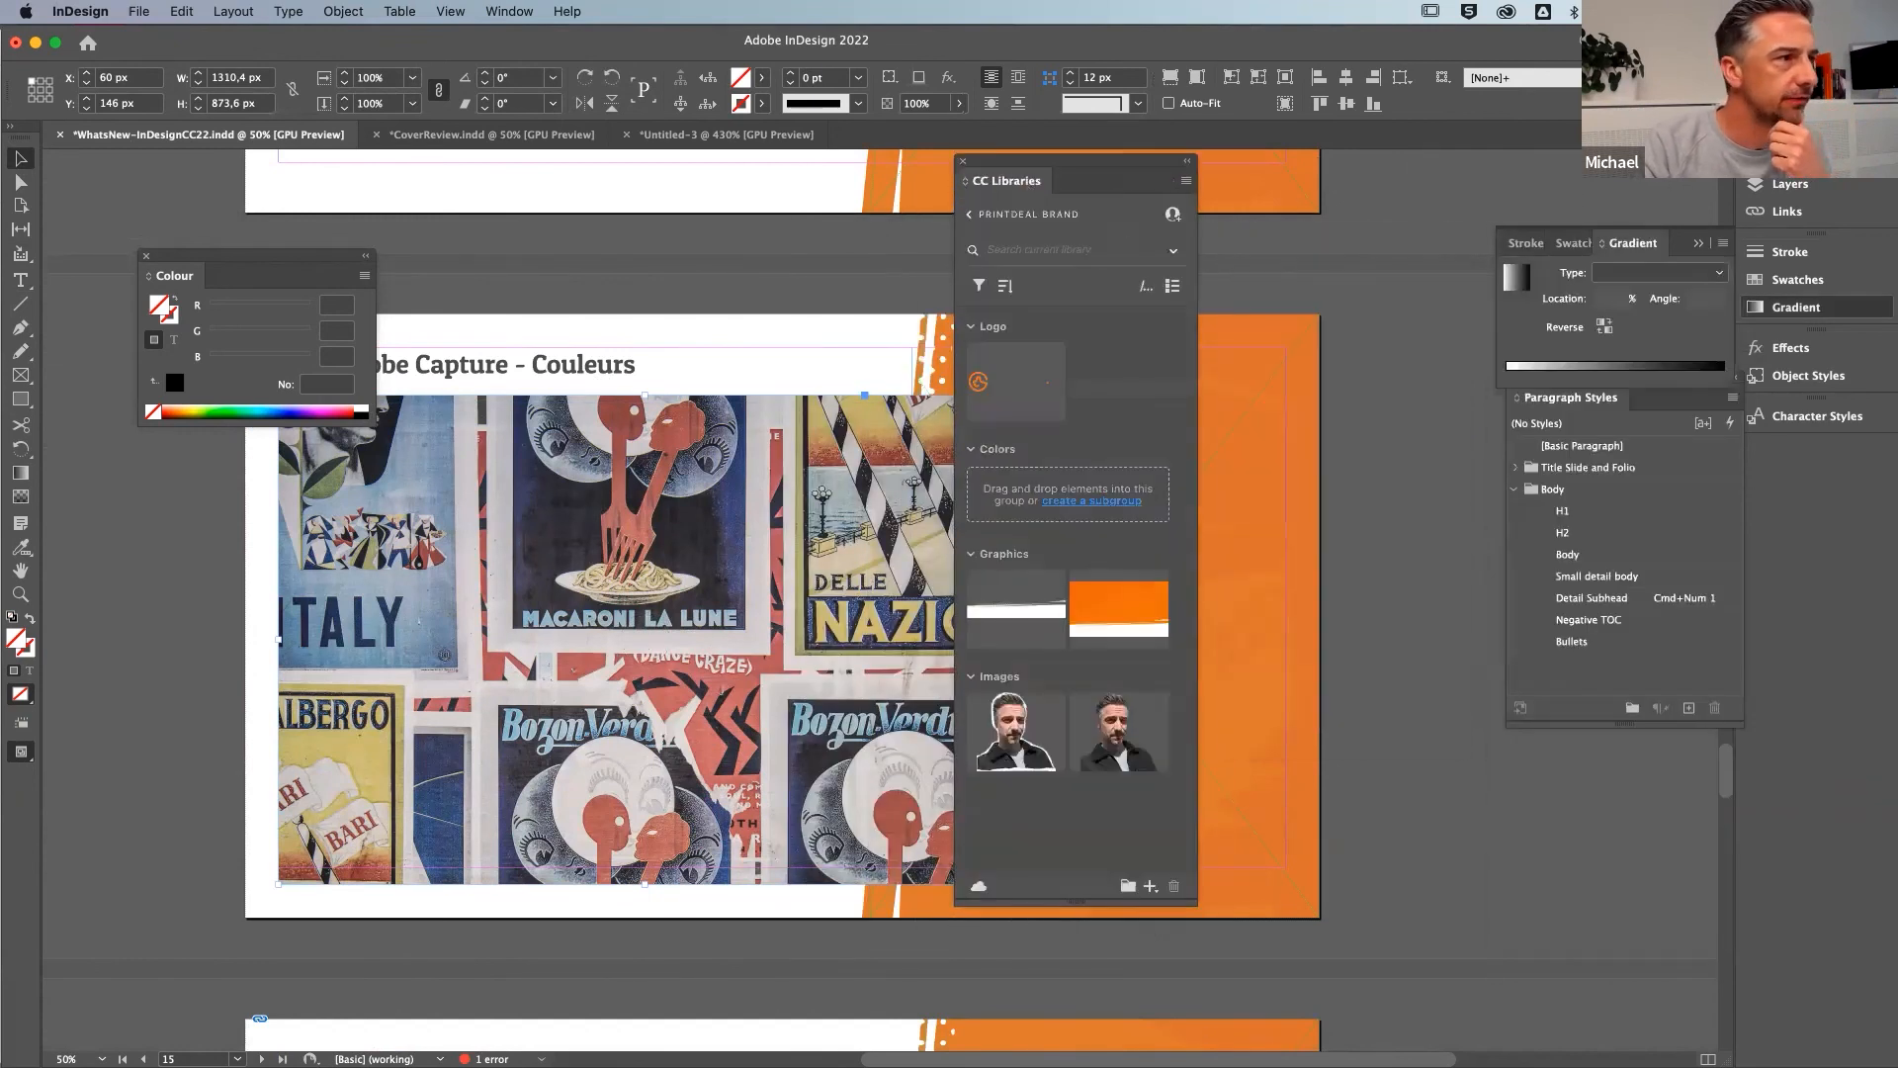
pyautogui.click(145, 260)
pyautogui.click(1699, 243)
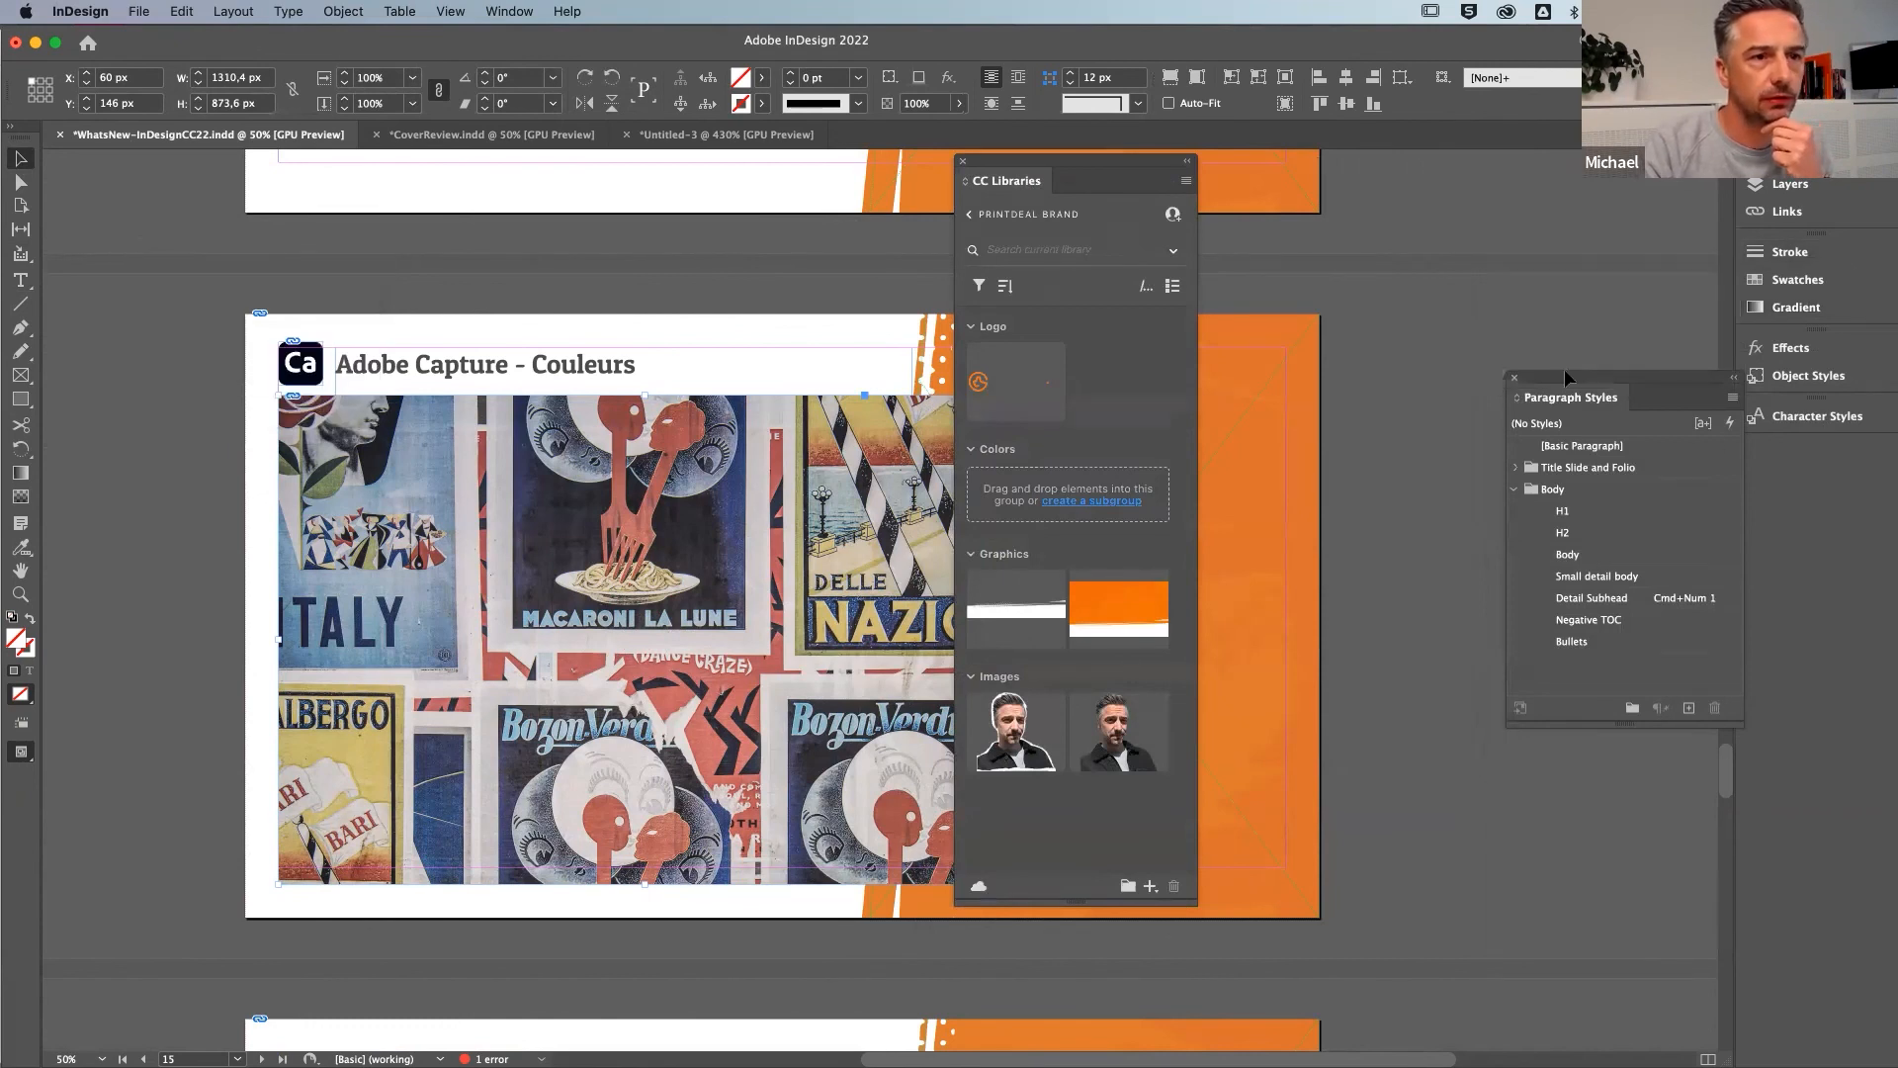
pyautogui.click(1510, 379)
pyautogui.moveTo(1043, 160); pyautogui.dragTo(1323, 190)
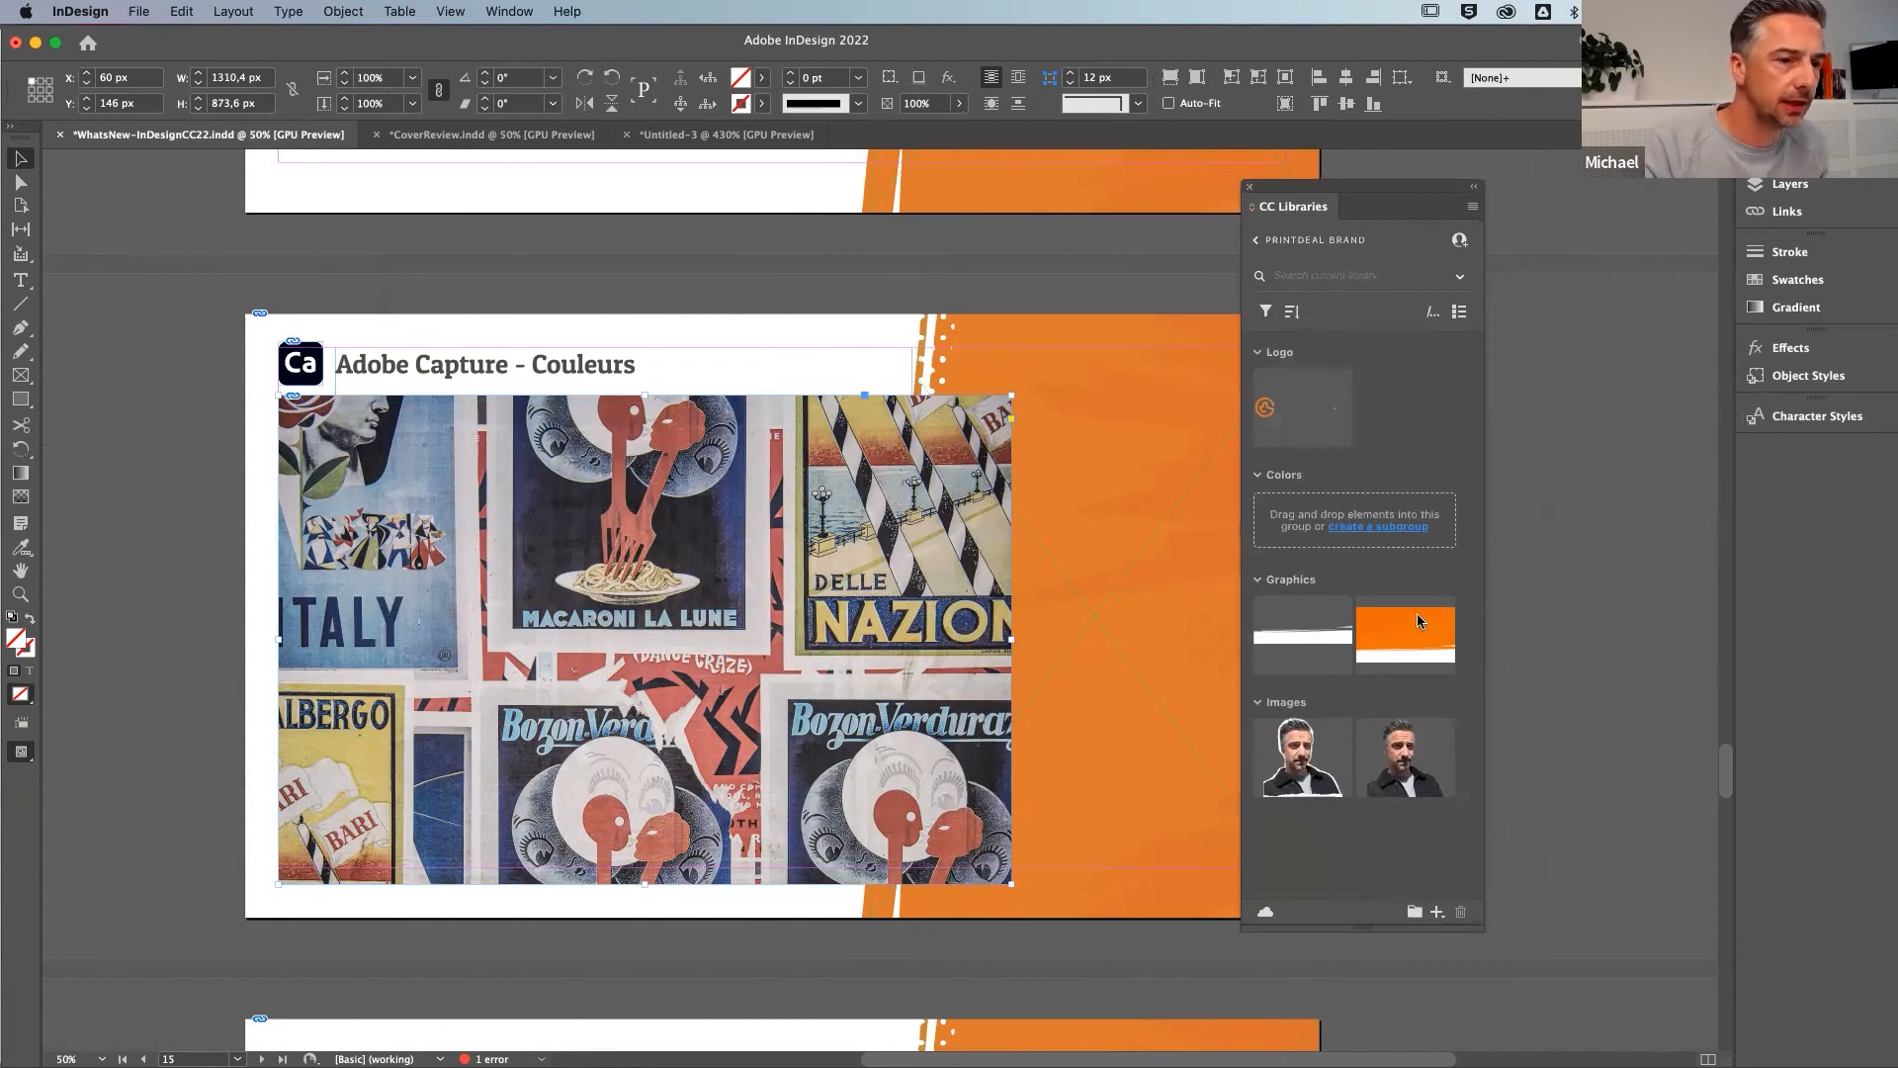
# Start Extract from Image on the poster image, look at its Shapes and Type modes, and return to Color Themes
pyautogui.click(1436, 912)
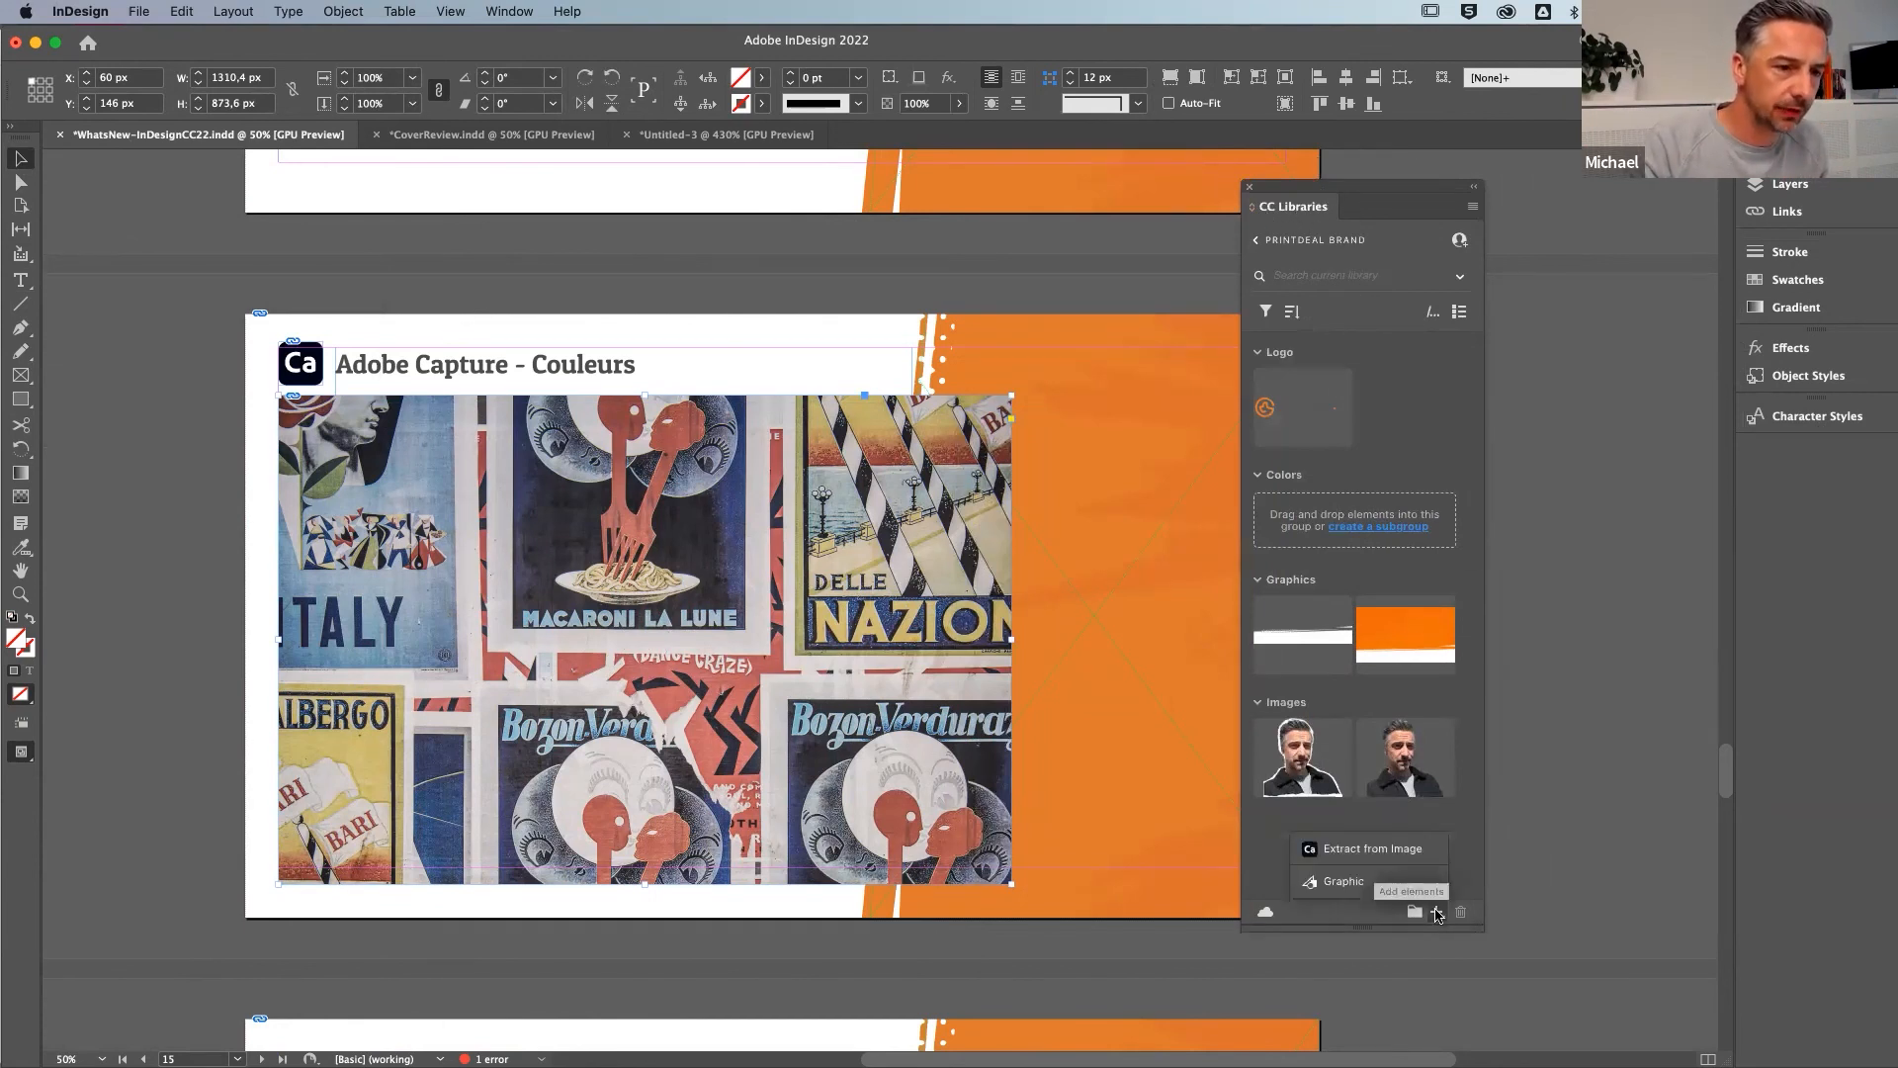
pyautogui.click(1353, 850)
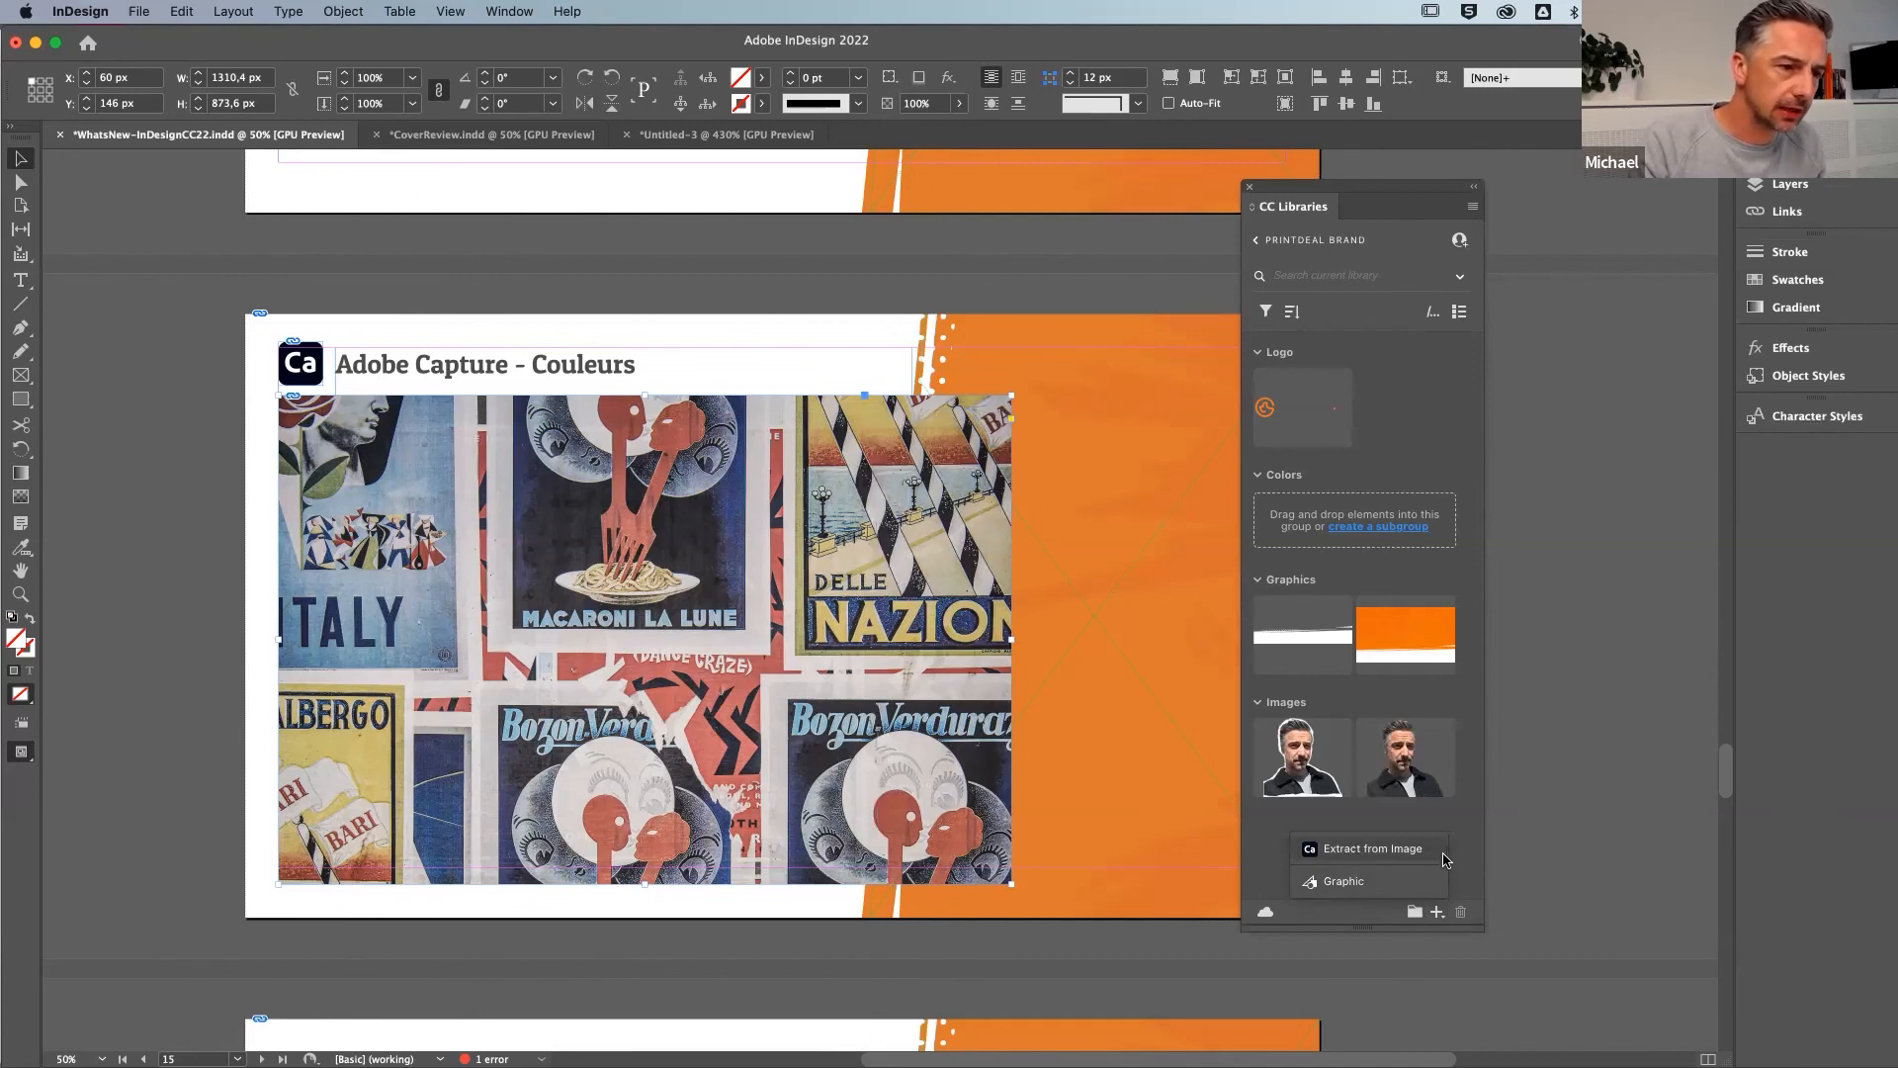
pyautogui.click(1404, 852)
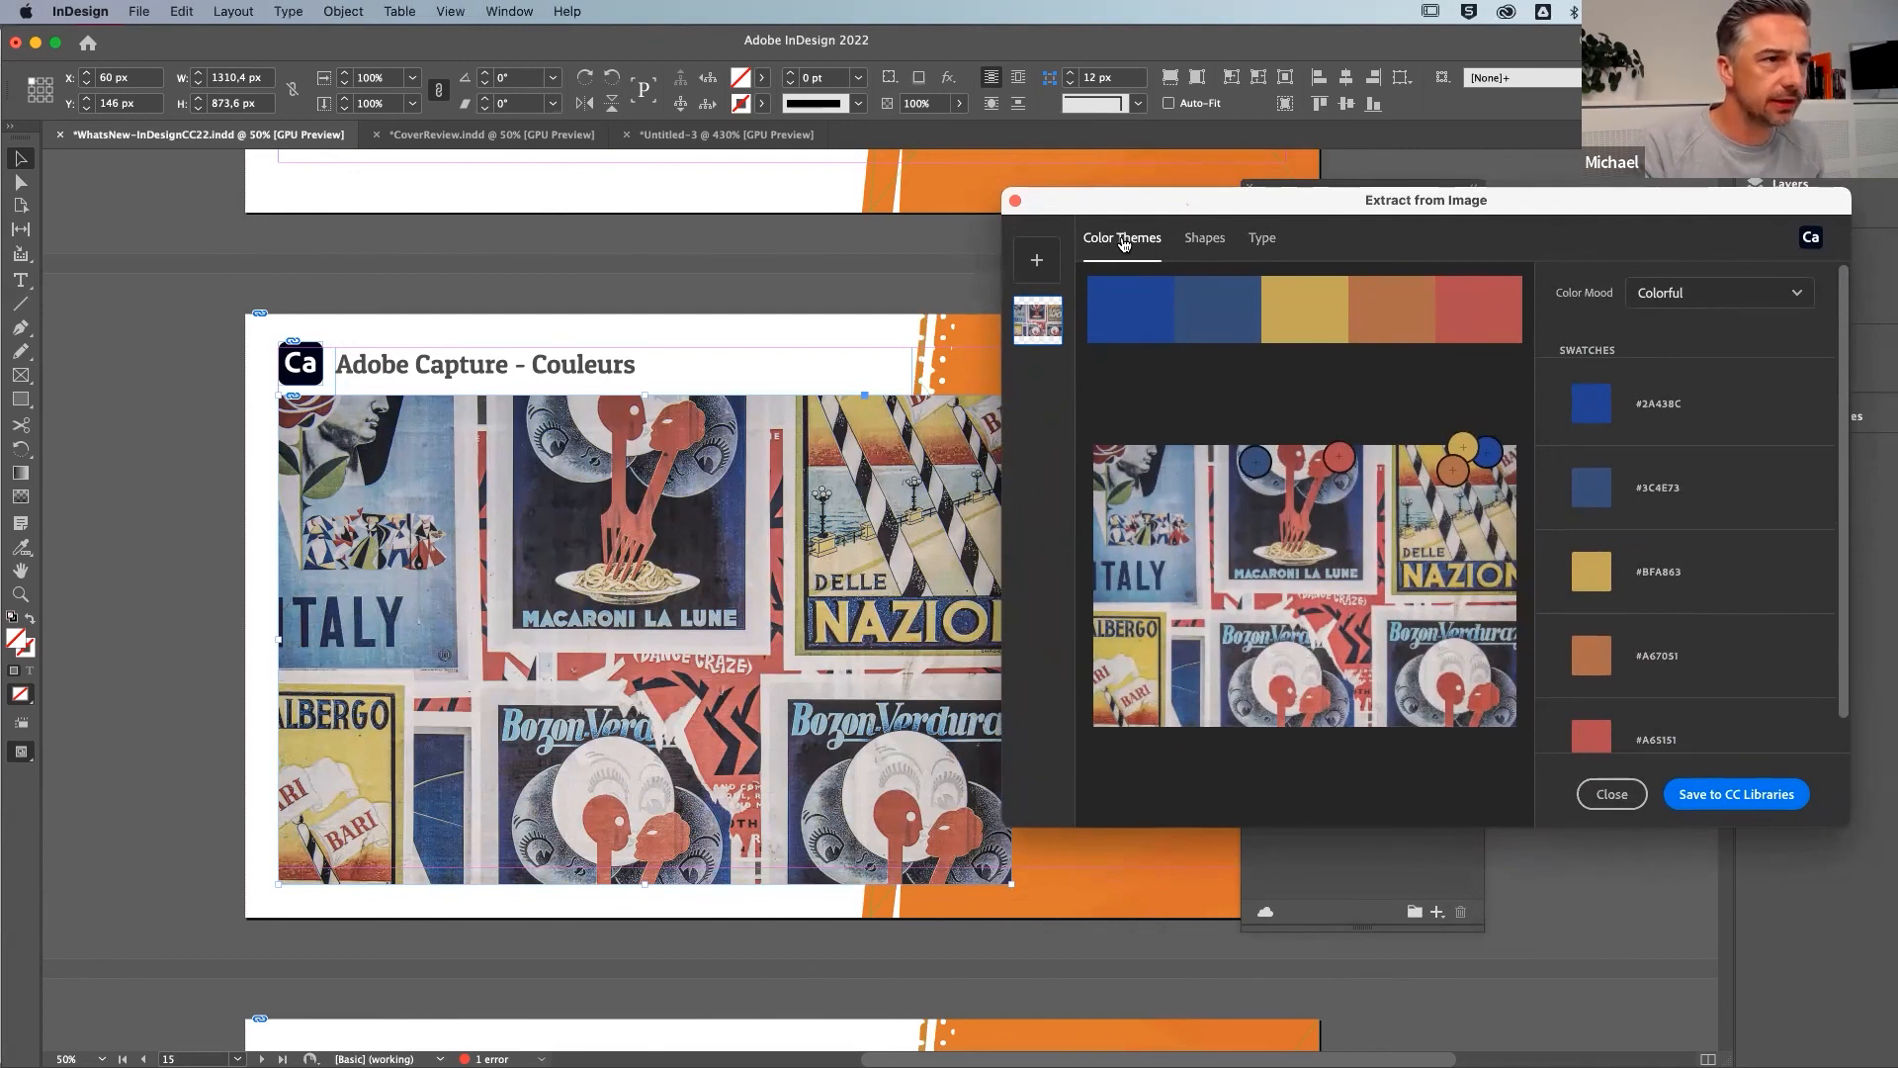
pyautogui.click(1205, 240)
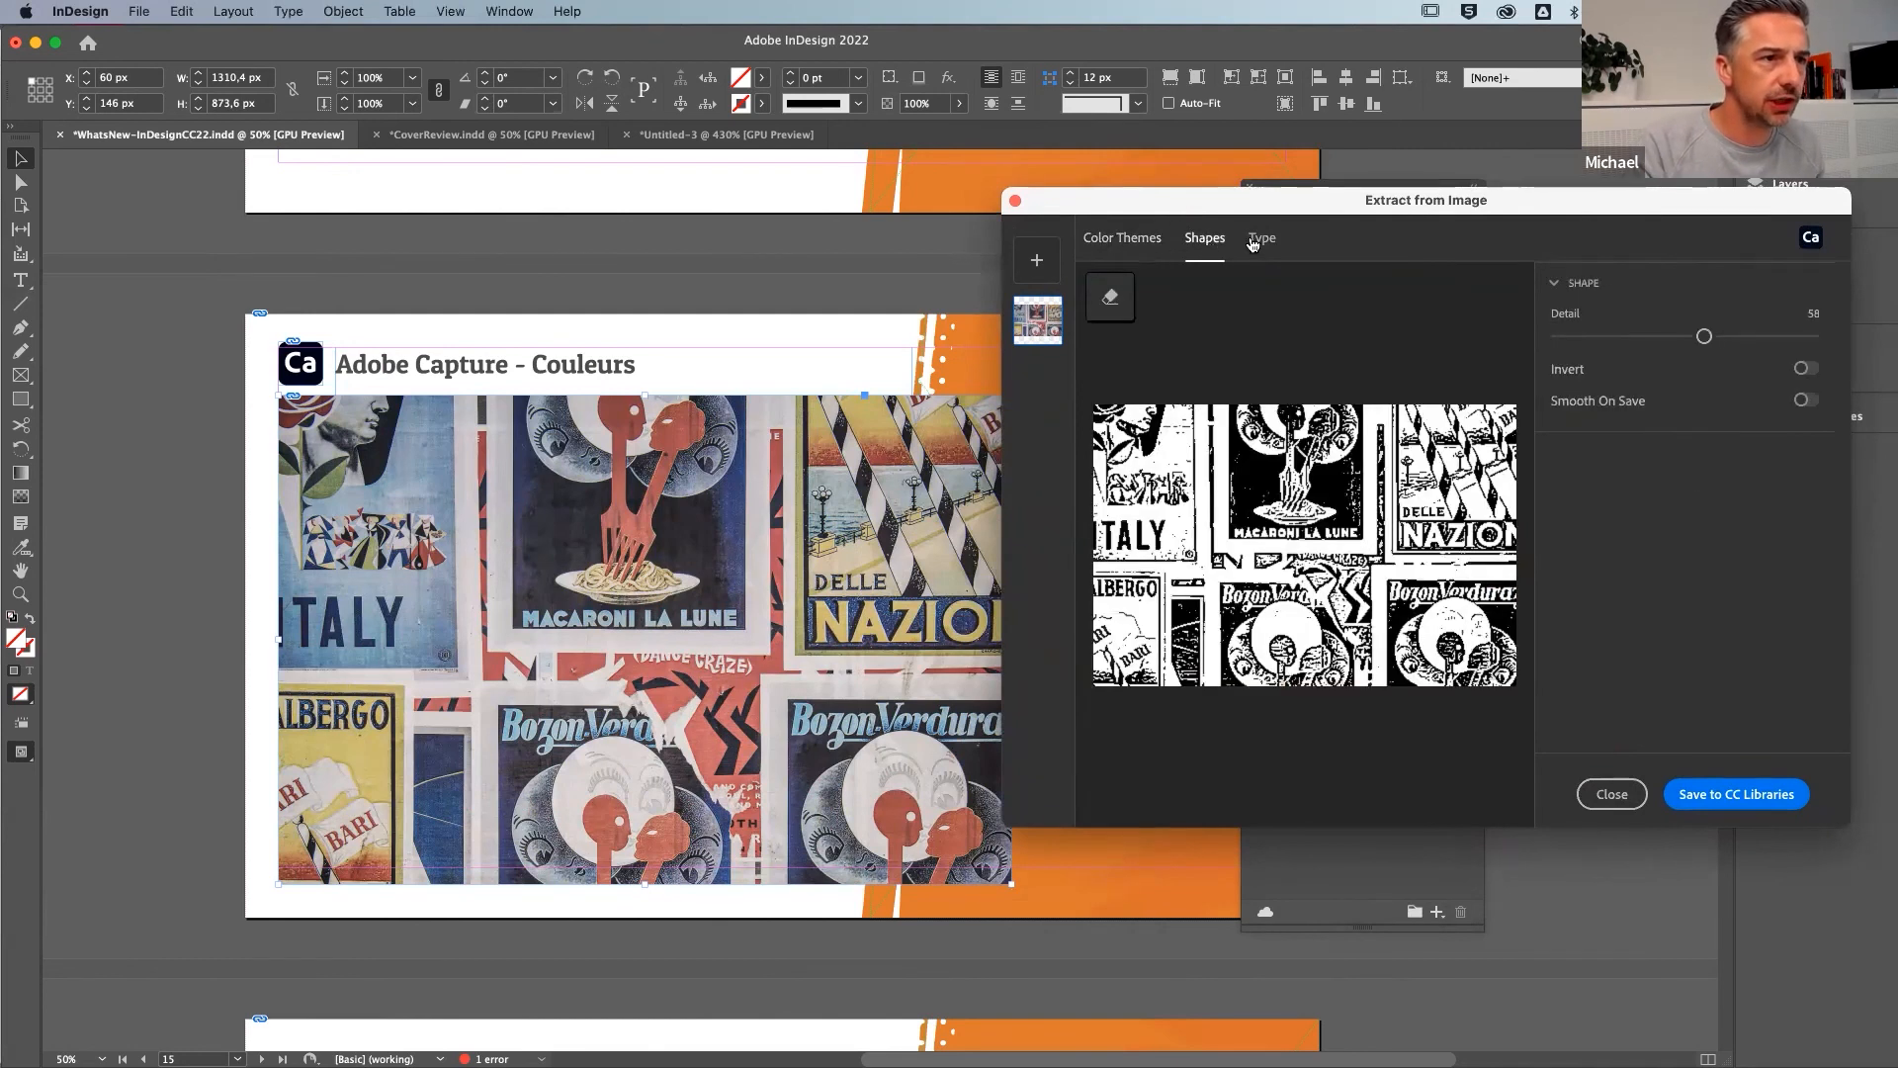
pyautogui.click(1259, 240)
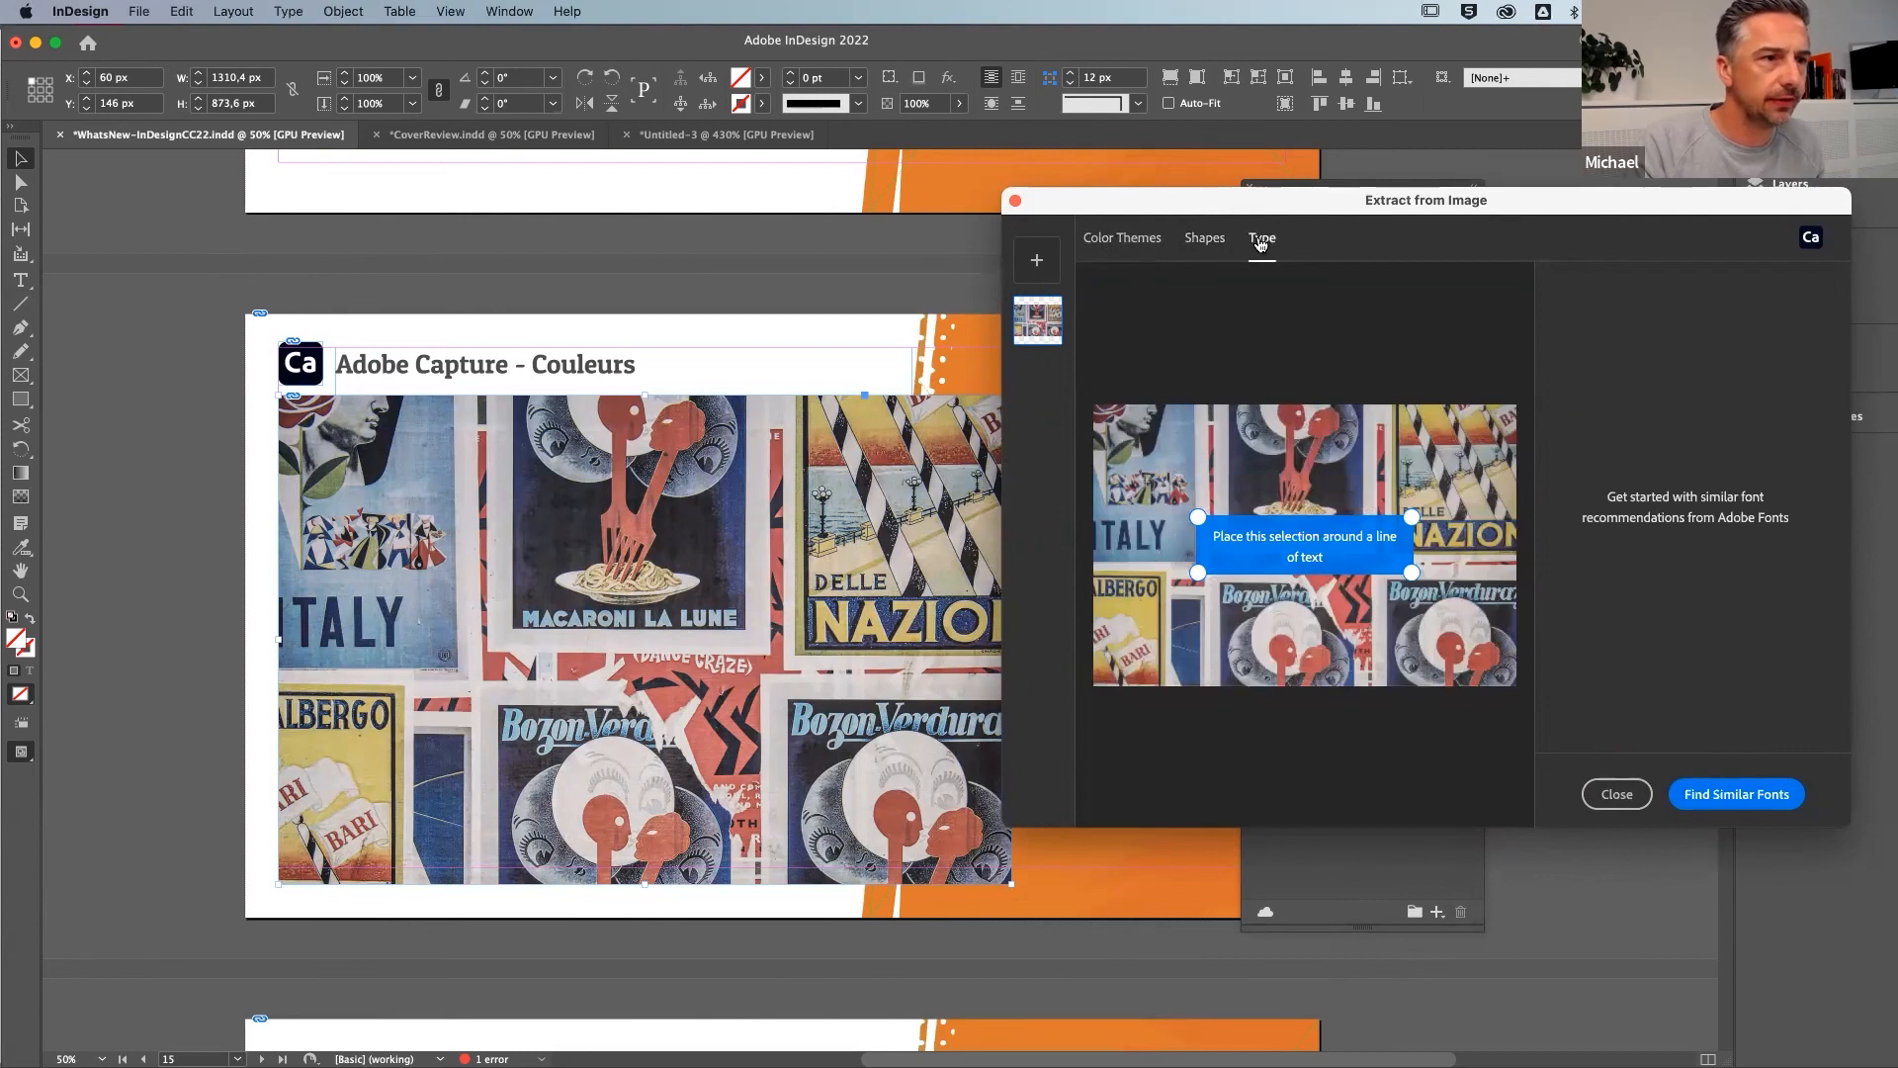
pyautogui.click(1122, 240)
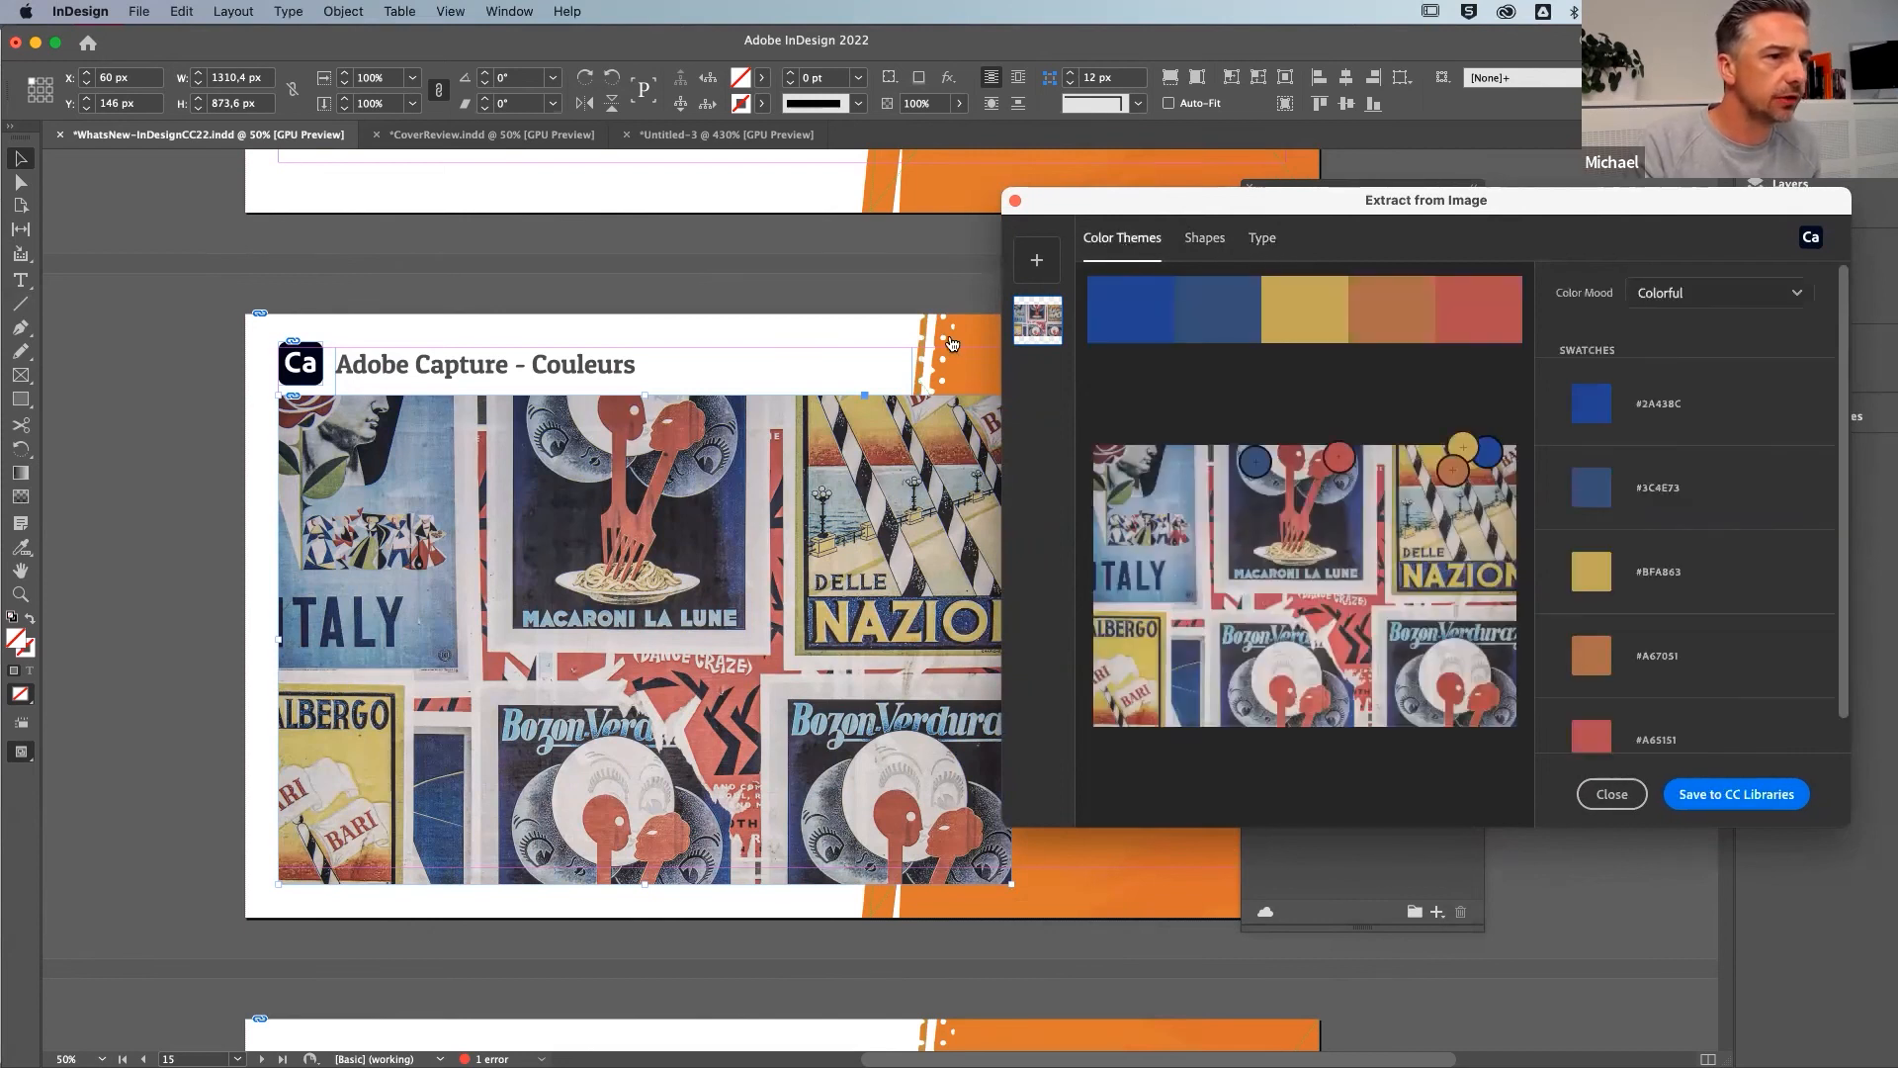
# Resample three theme colours from the poster image: light blue #8D9CB2, red #9D514B and dark grey #434046
pyautogui.moveTo(1339, 458); pyautogui.dragTo(1187, 571)
pyautogui.moveTo(1460, 471); pyautogui.dragTo(1148, 716)
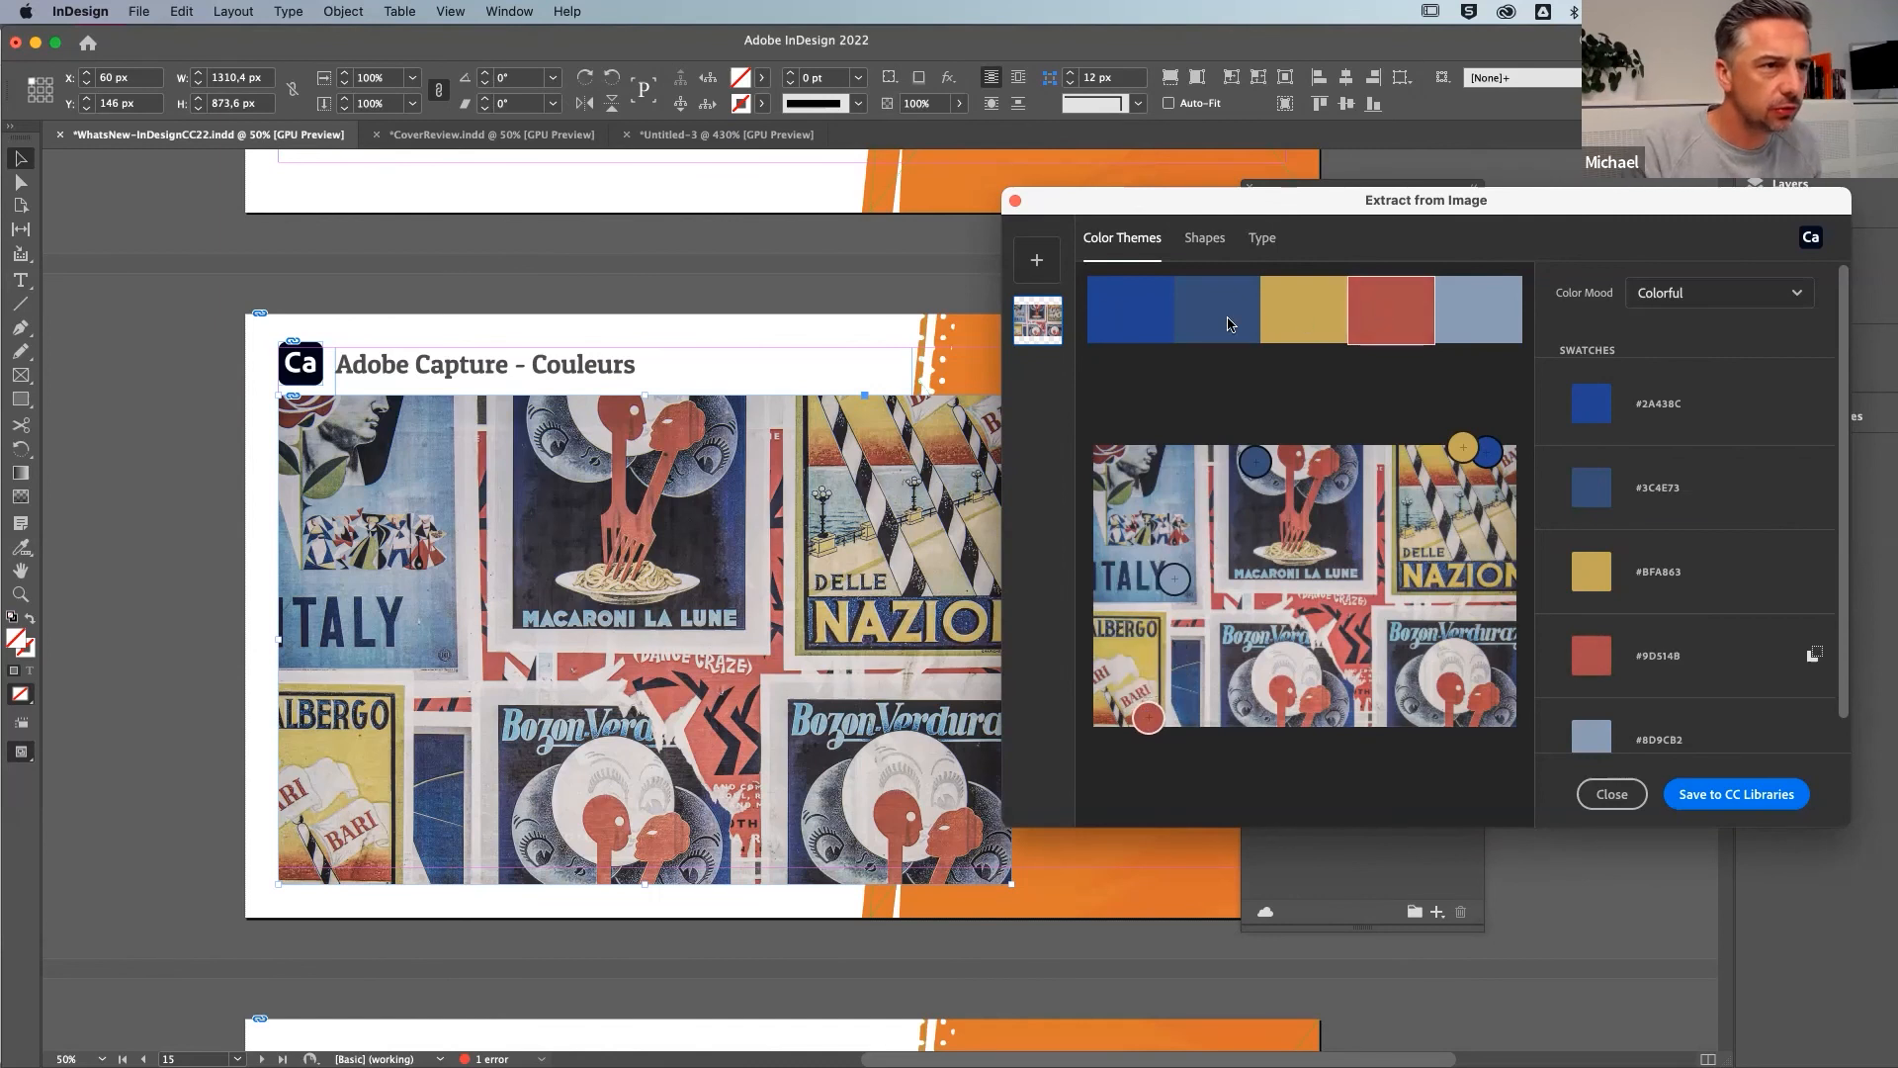
pyautogui.click(1256, 462)
pyautogui.moveTo(1257, 461); pyautogui.dragTo(1237, 651)
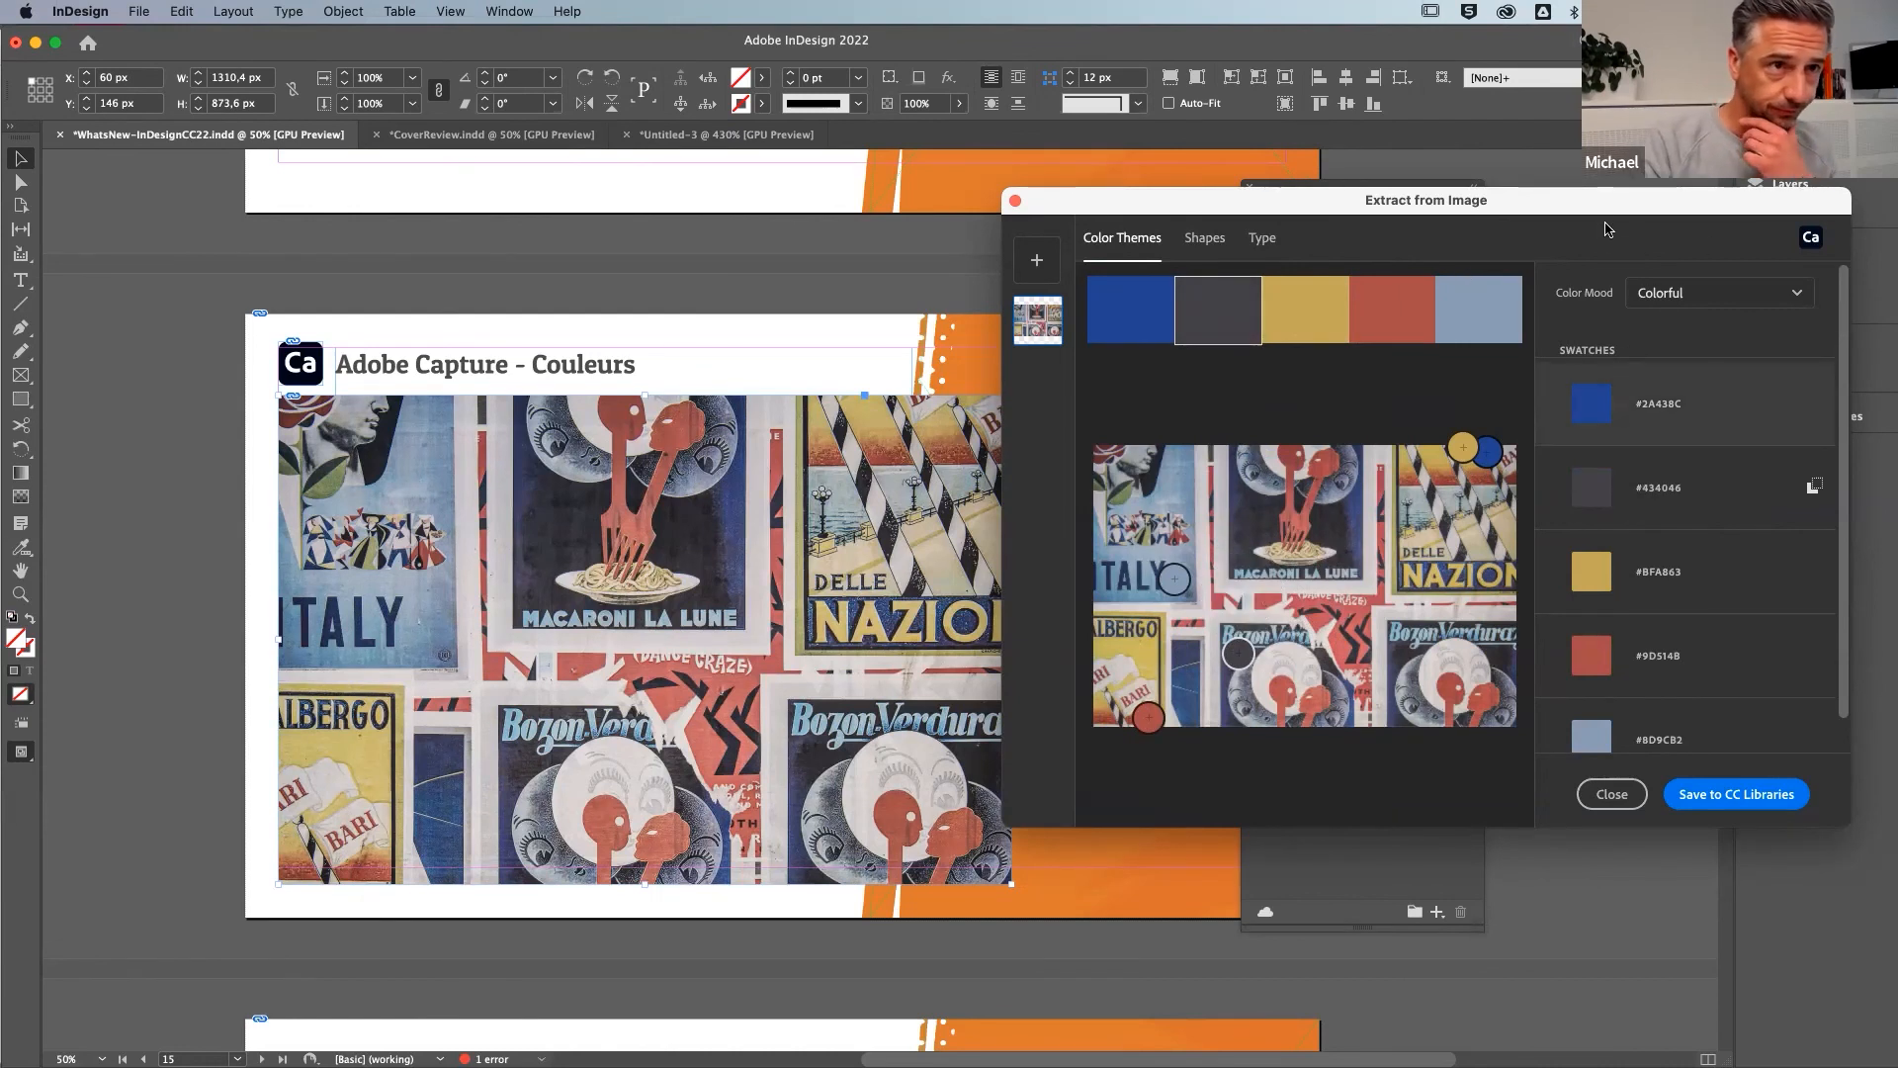
# Save the extracted colour theme to the PRINTDEAL Brand library and close the extraction dialog
pyautogui.moveTo(1606, 205); pyautogui.dragTo(1412, 184)
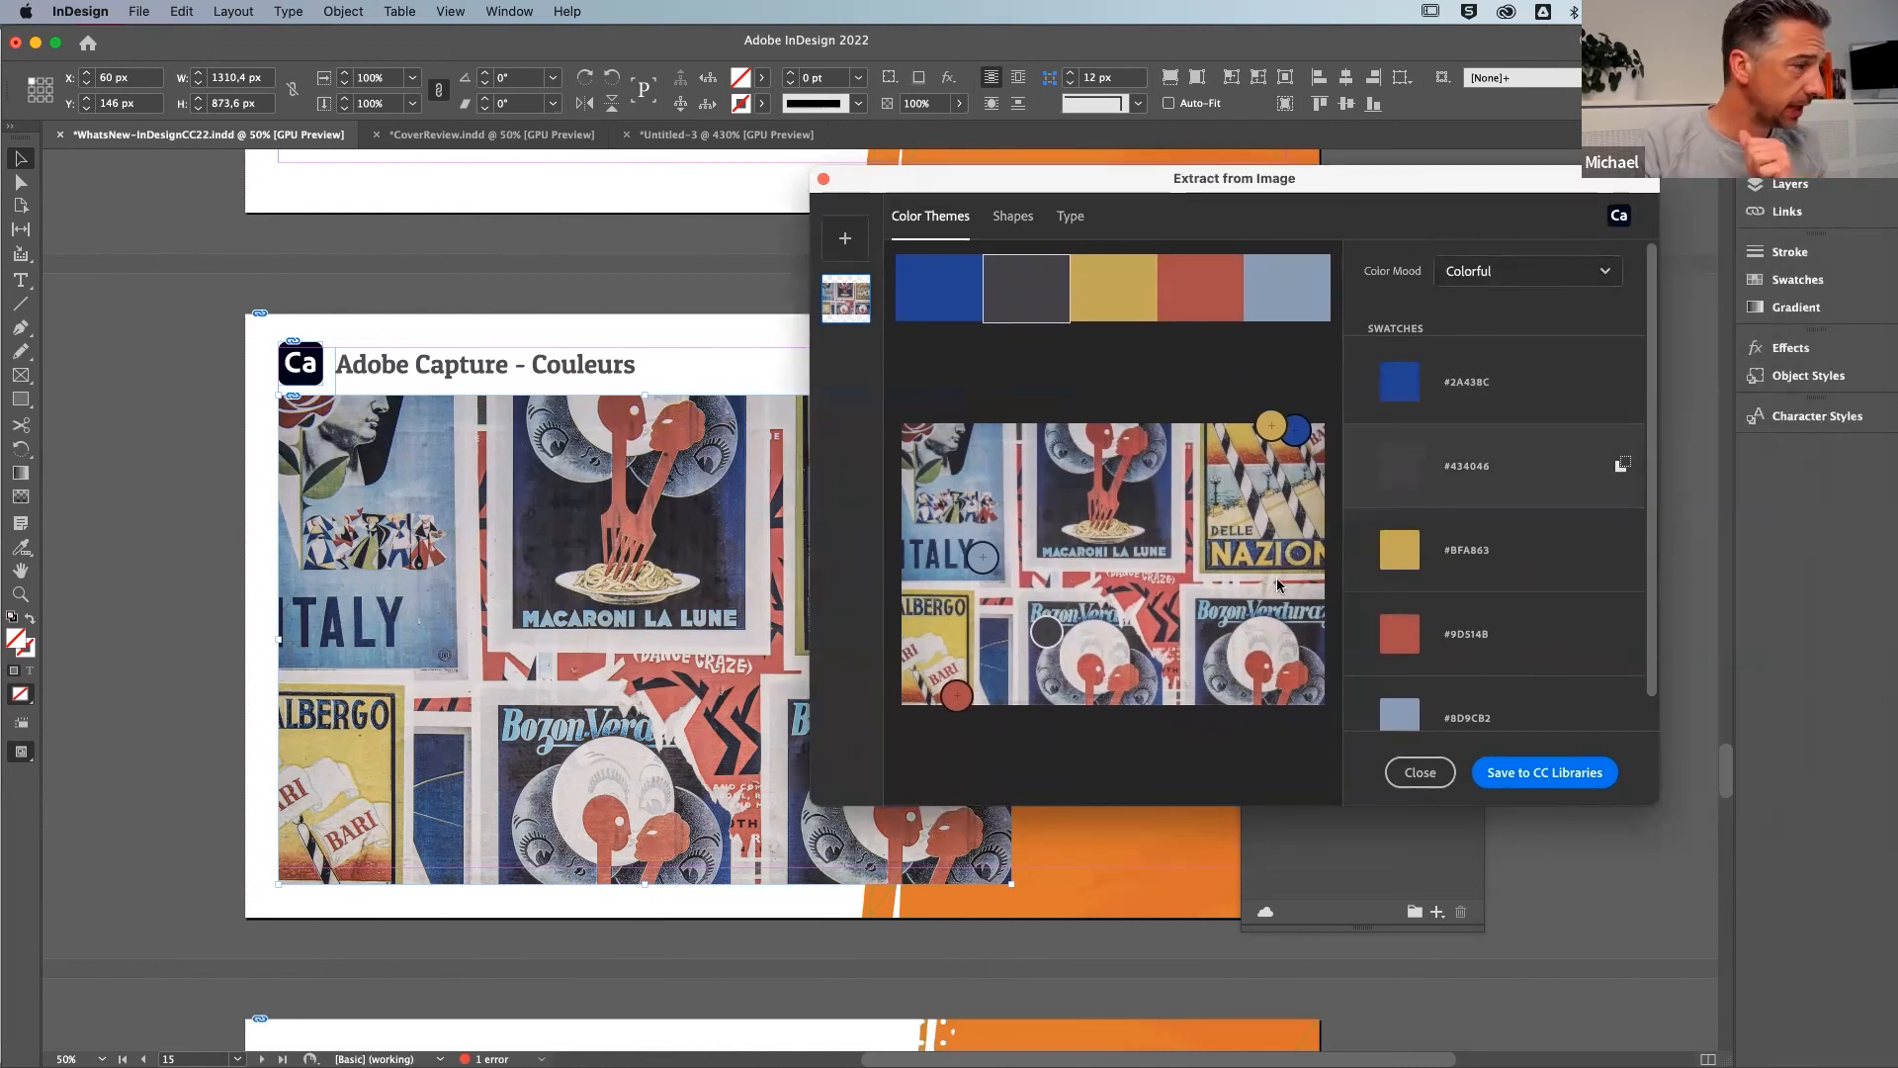
pyautogui.scroll(-1, 1504, 656)
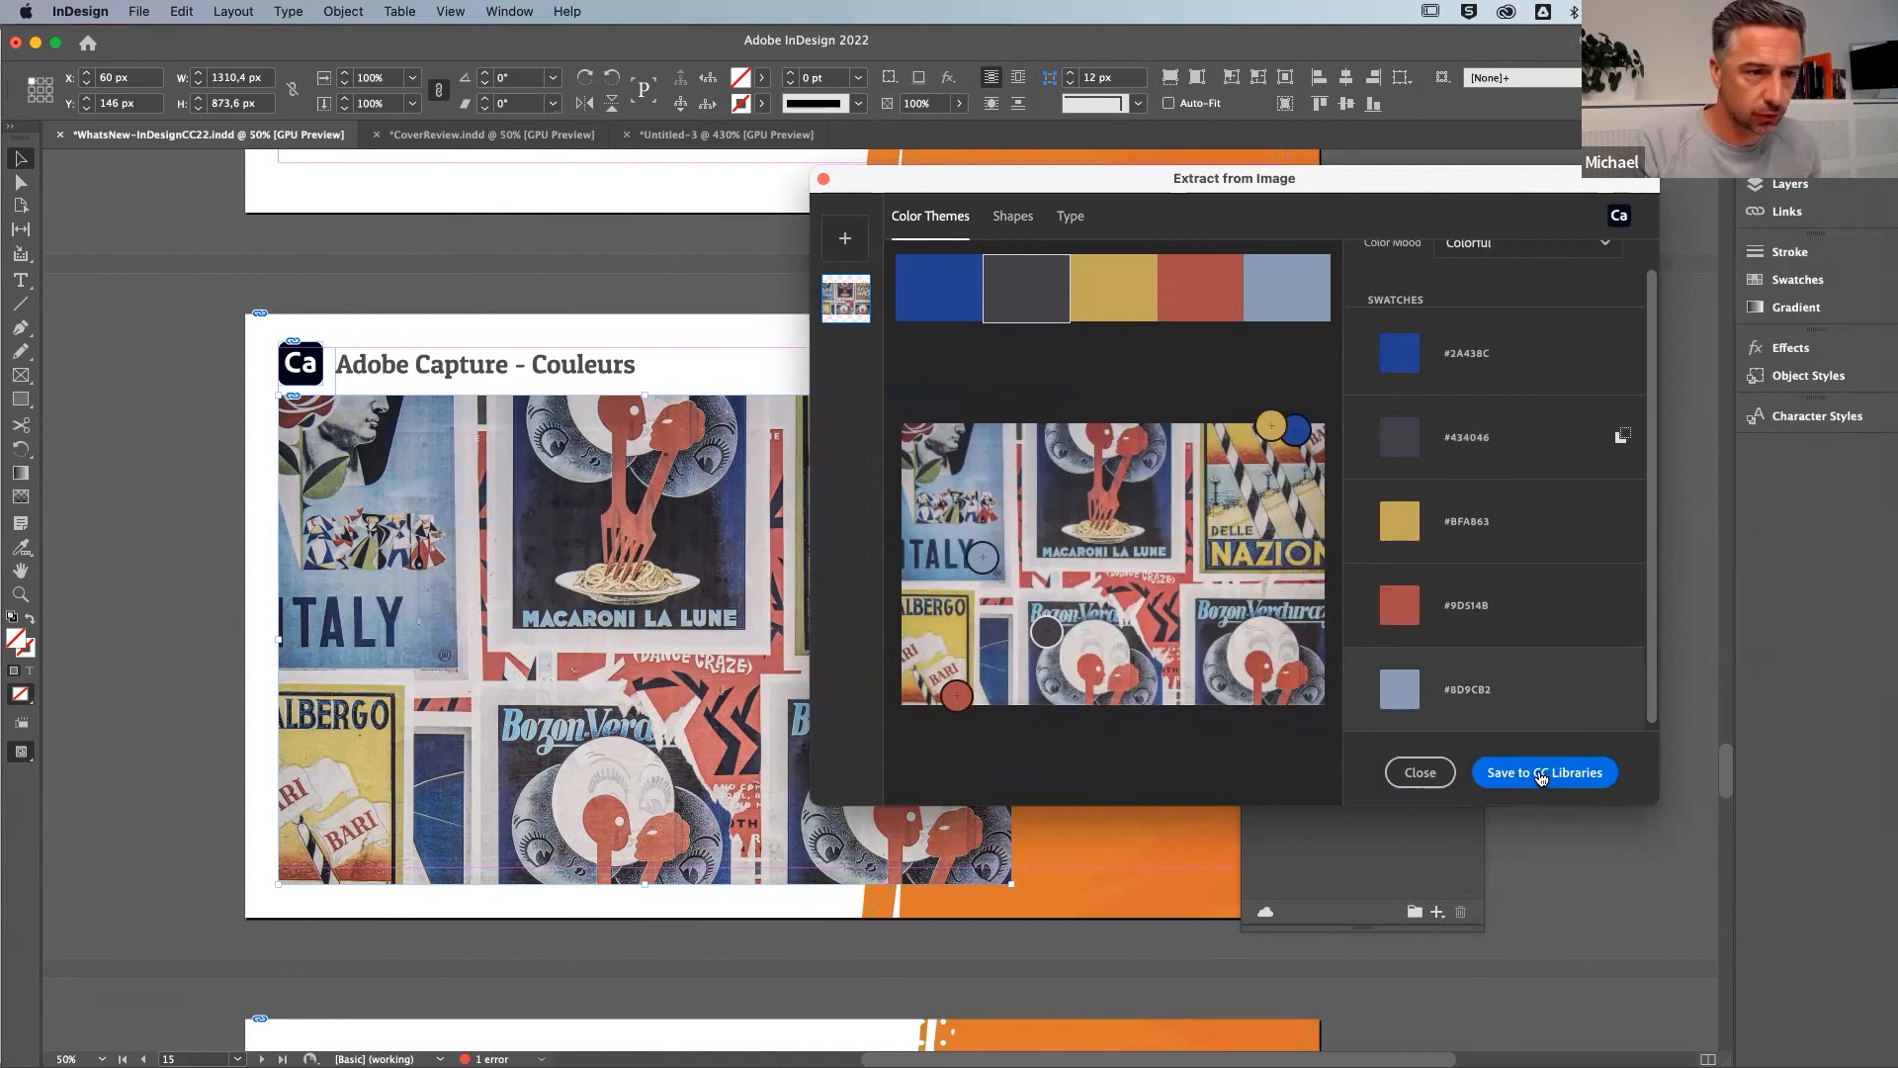
pyautogui.click(1541, 778)
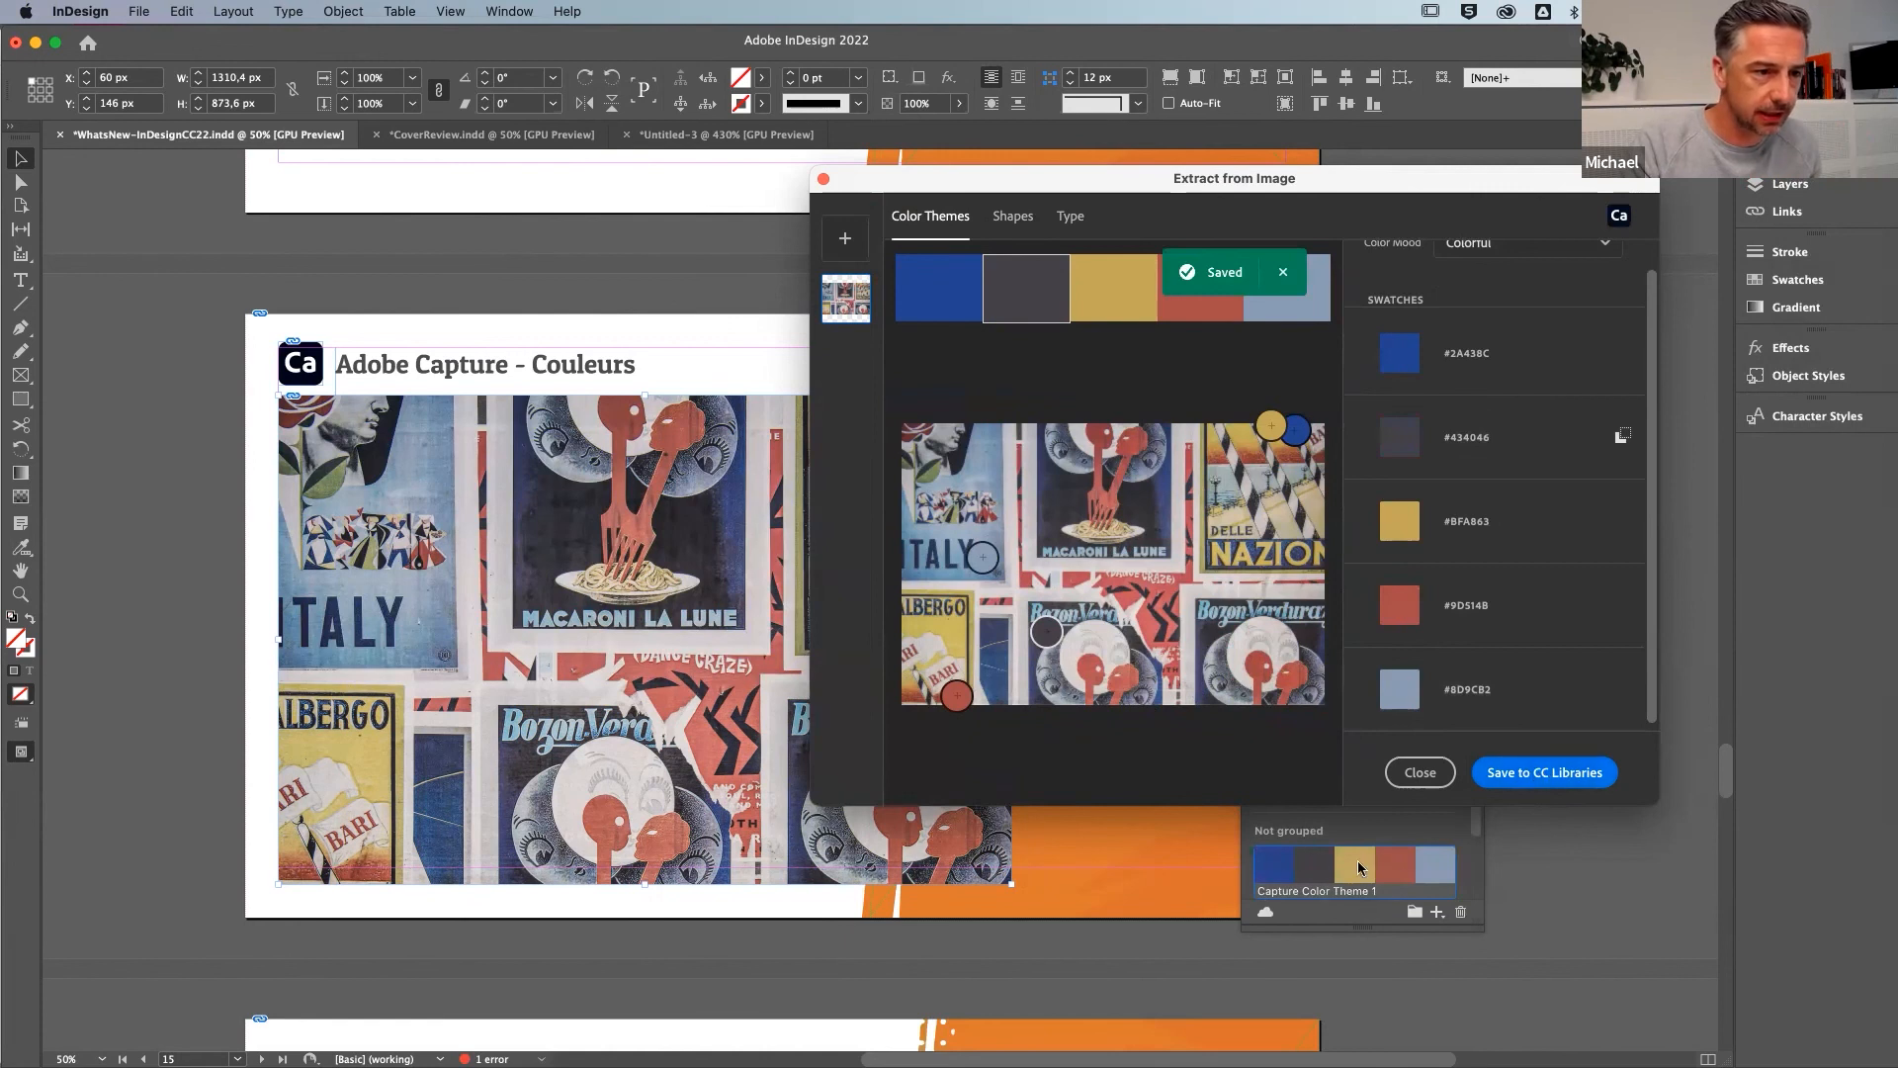
pyautogui.moveTo(1554, 188); pyautogui.dragTo(1021, 216)
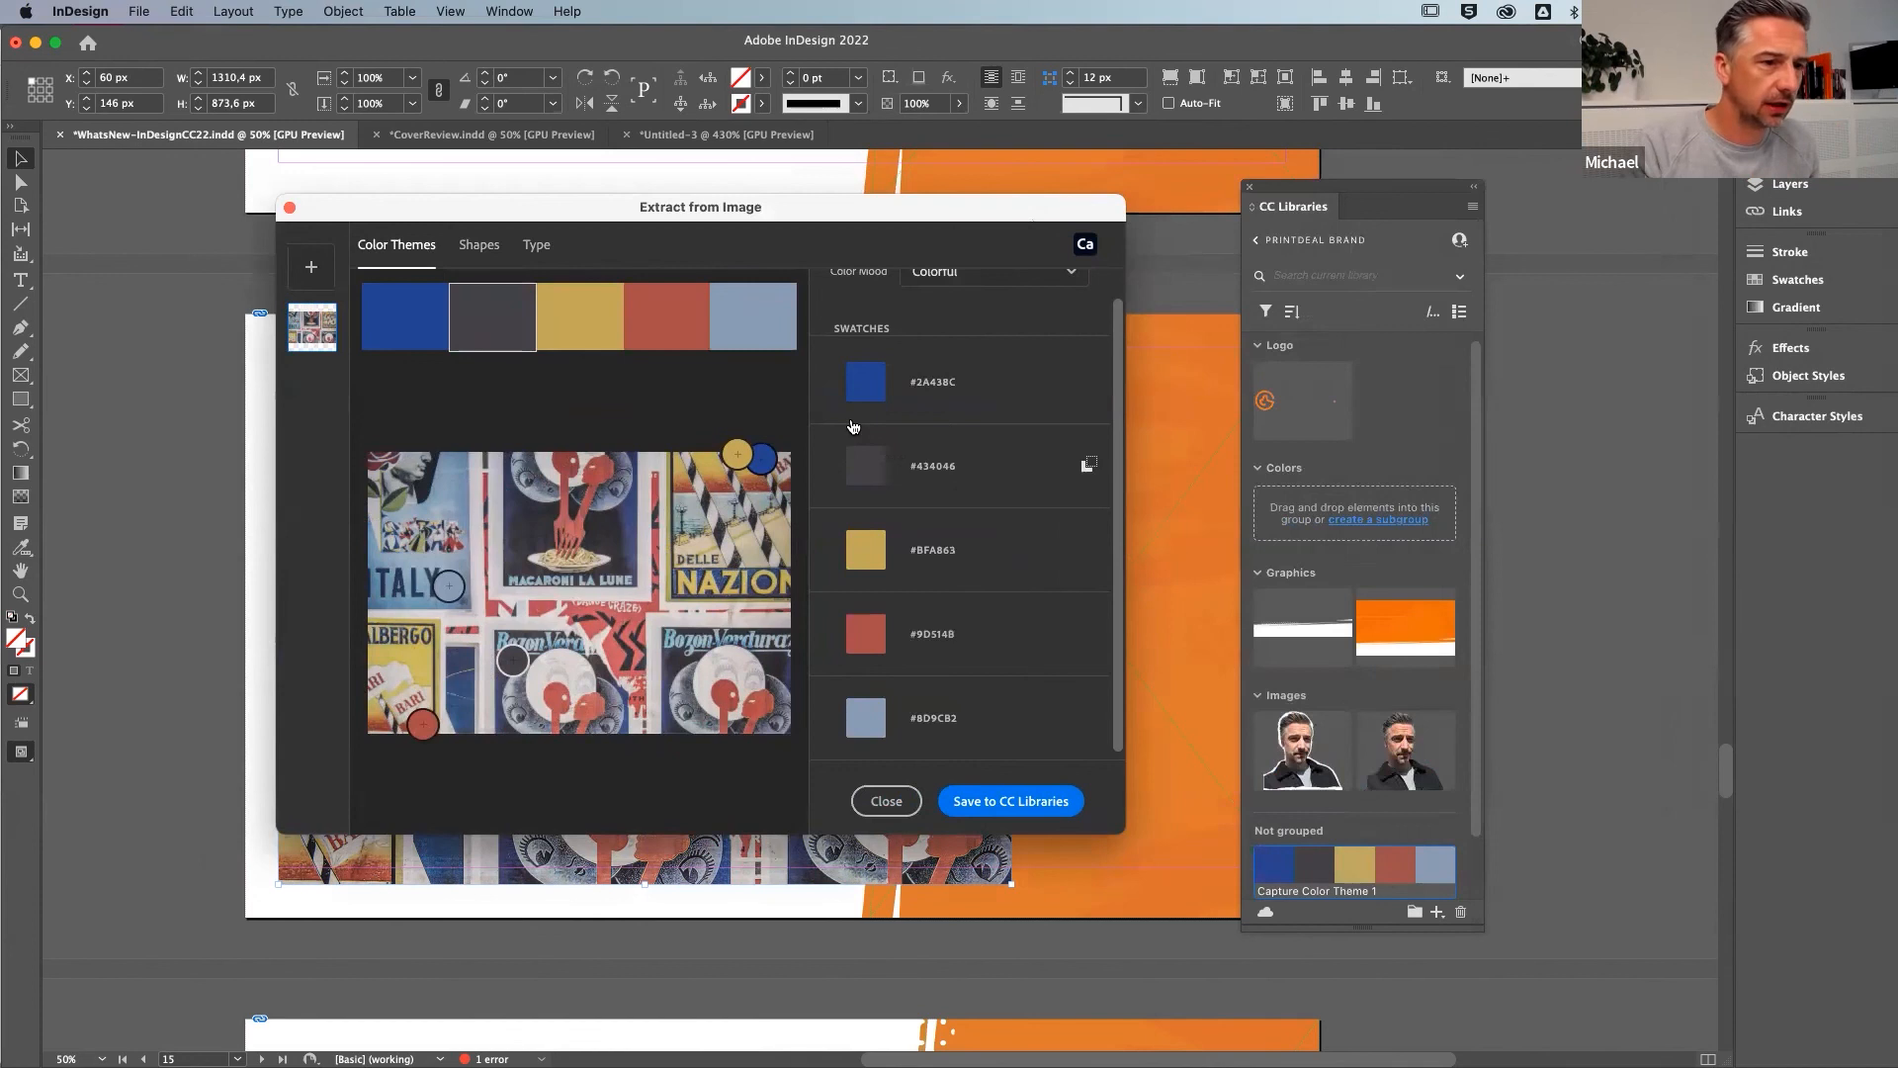
pyautogui.click(887, 800)
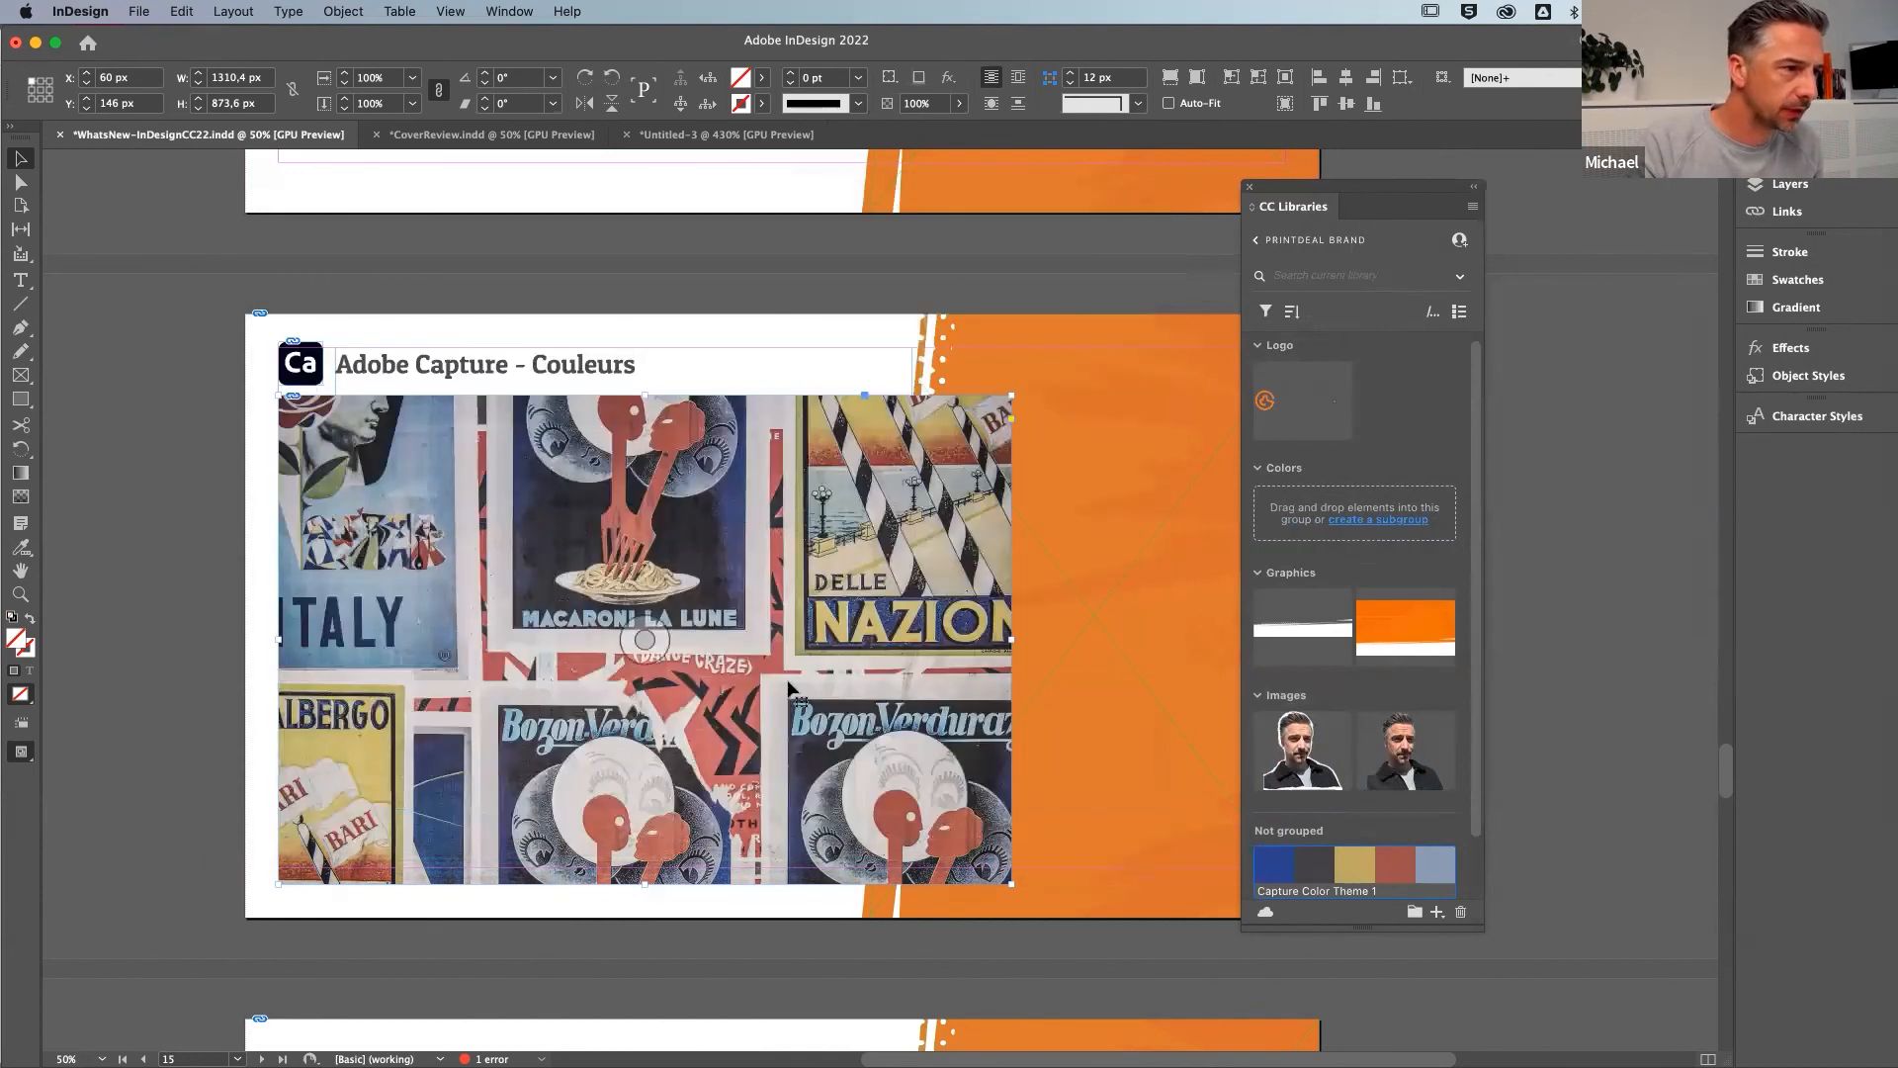
# Start Extract from Image on the game controller picture of the "Adobe Capture - Formes" page, with the dialog moved off the black controller
pyautogui.scroll(-5, 770, 673)
pyautogui.scroll(-10, 770, 668)
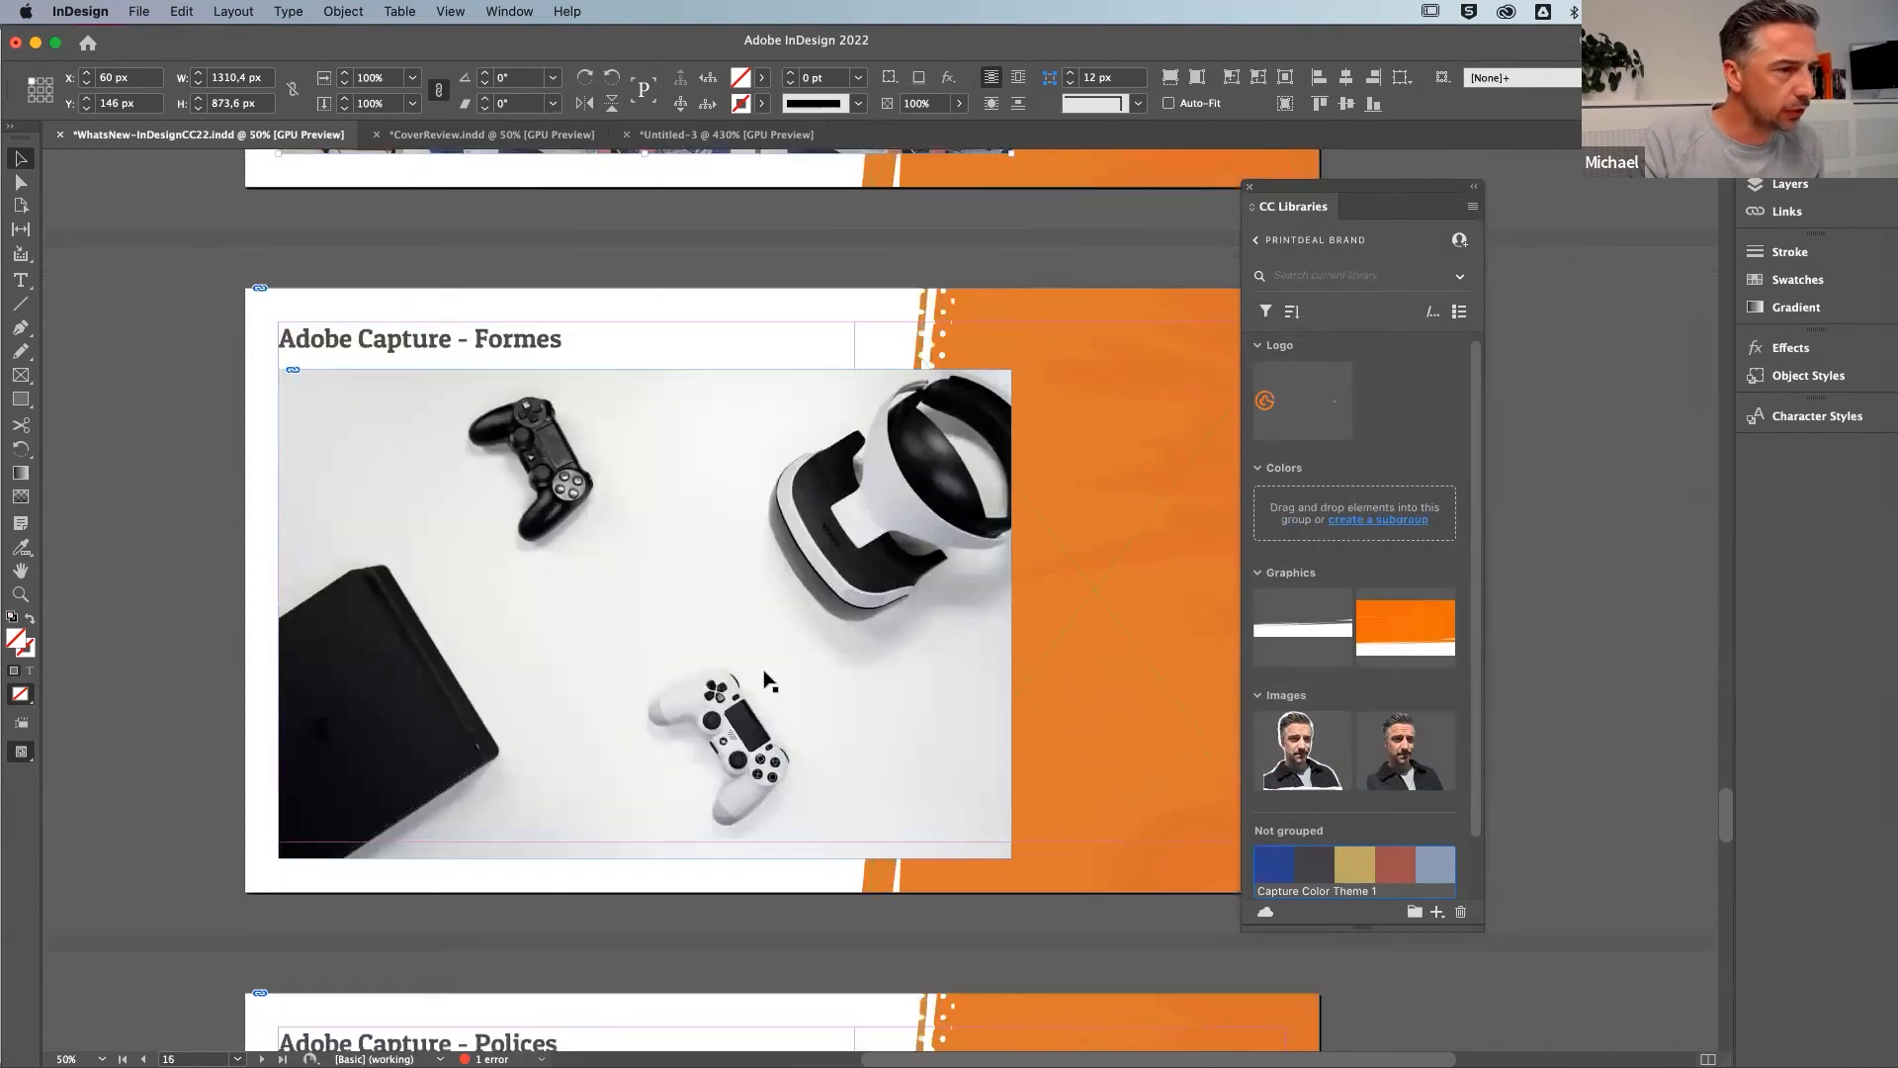
pyautogui.hscroll(1, 751, 509)
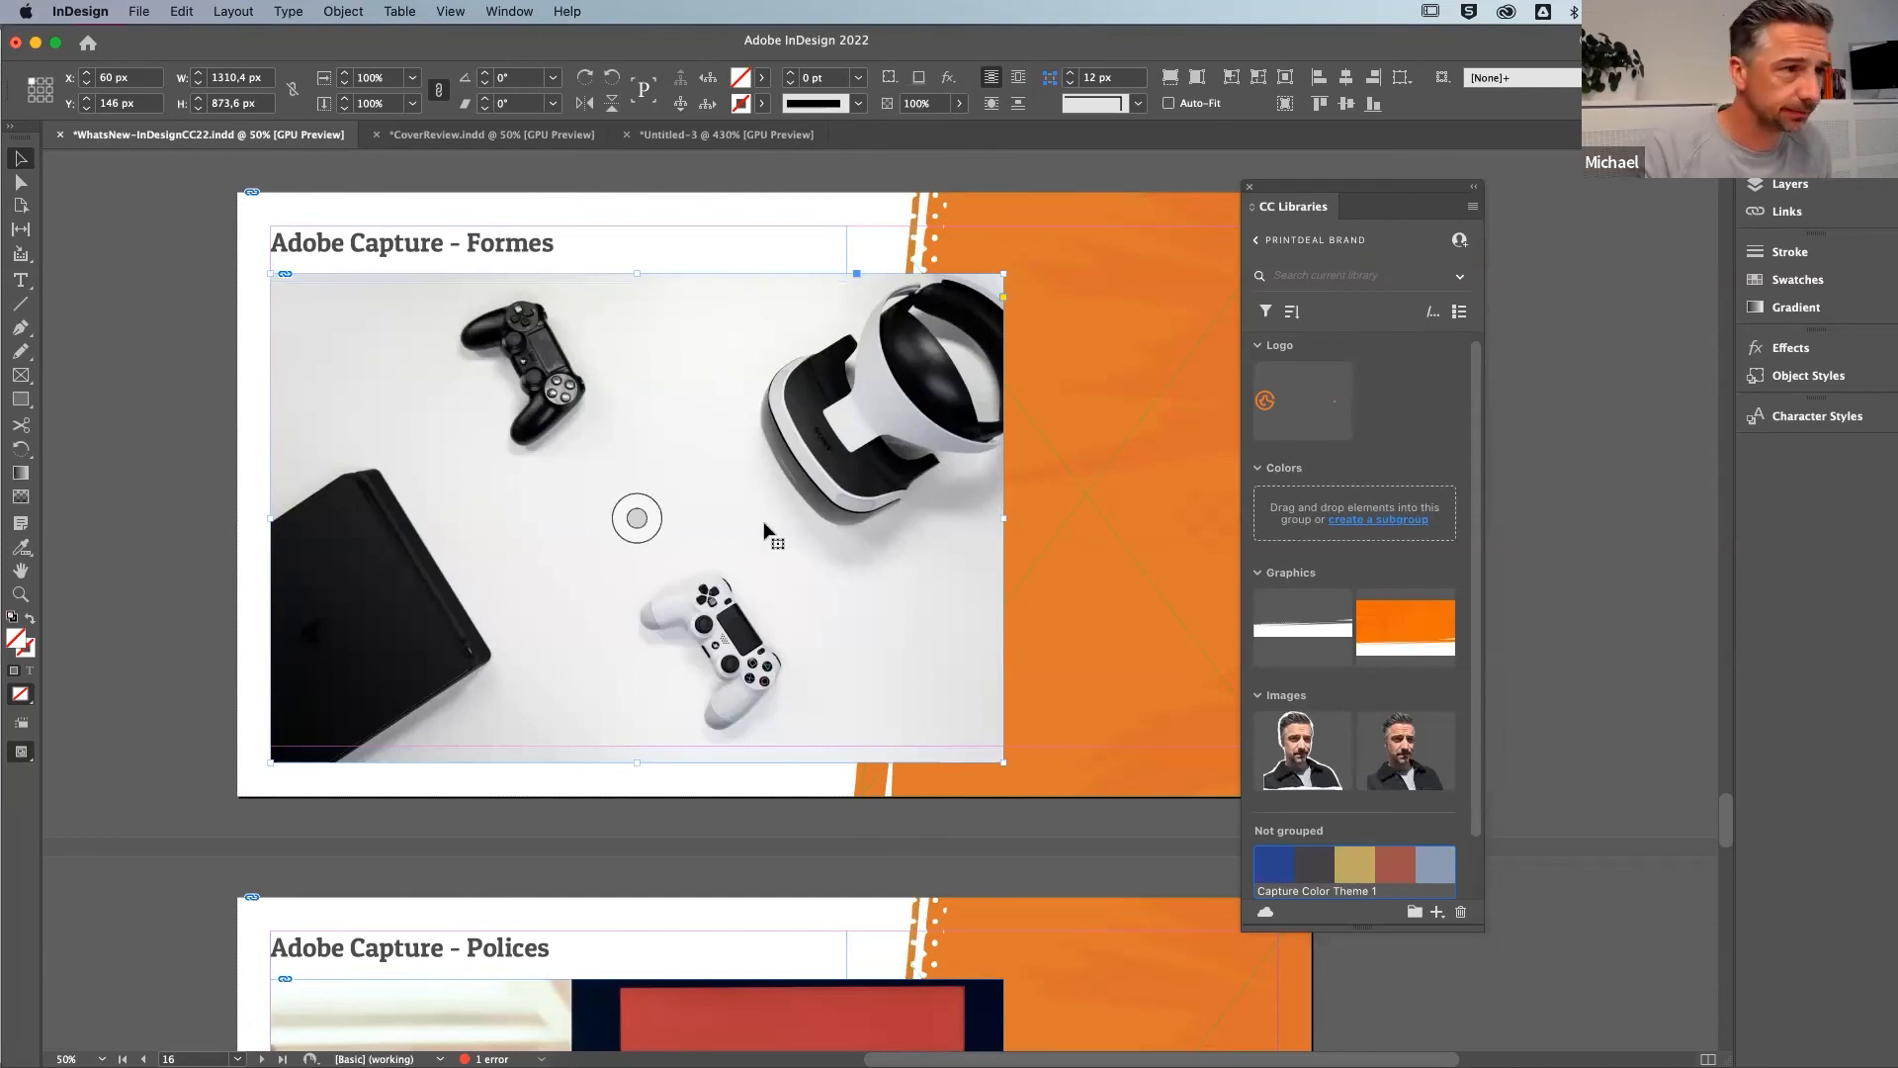
pyautogui.click(1439, 912)
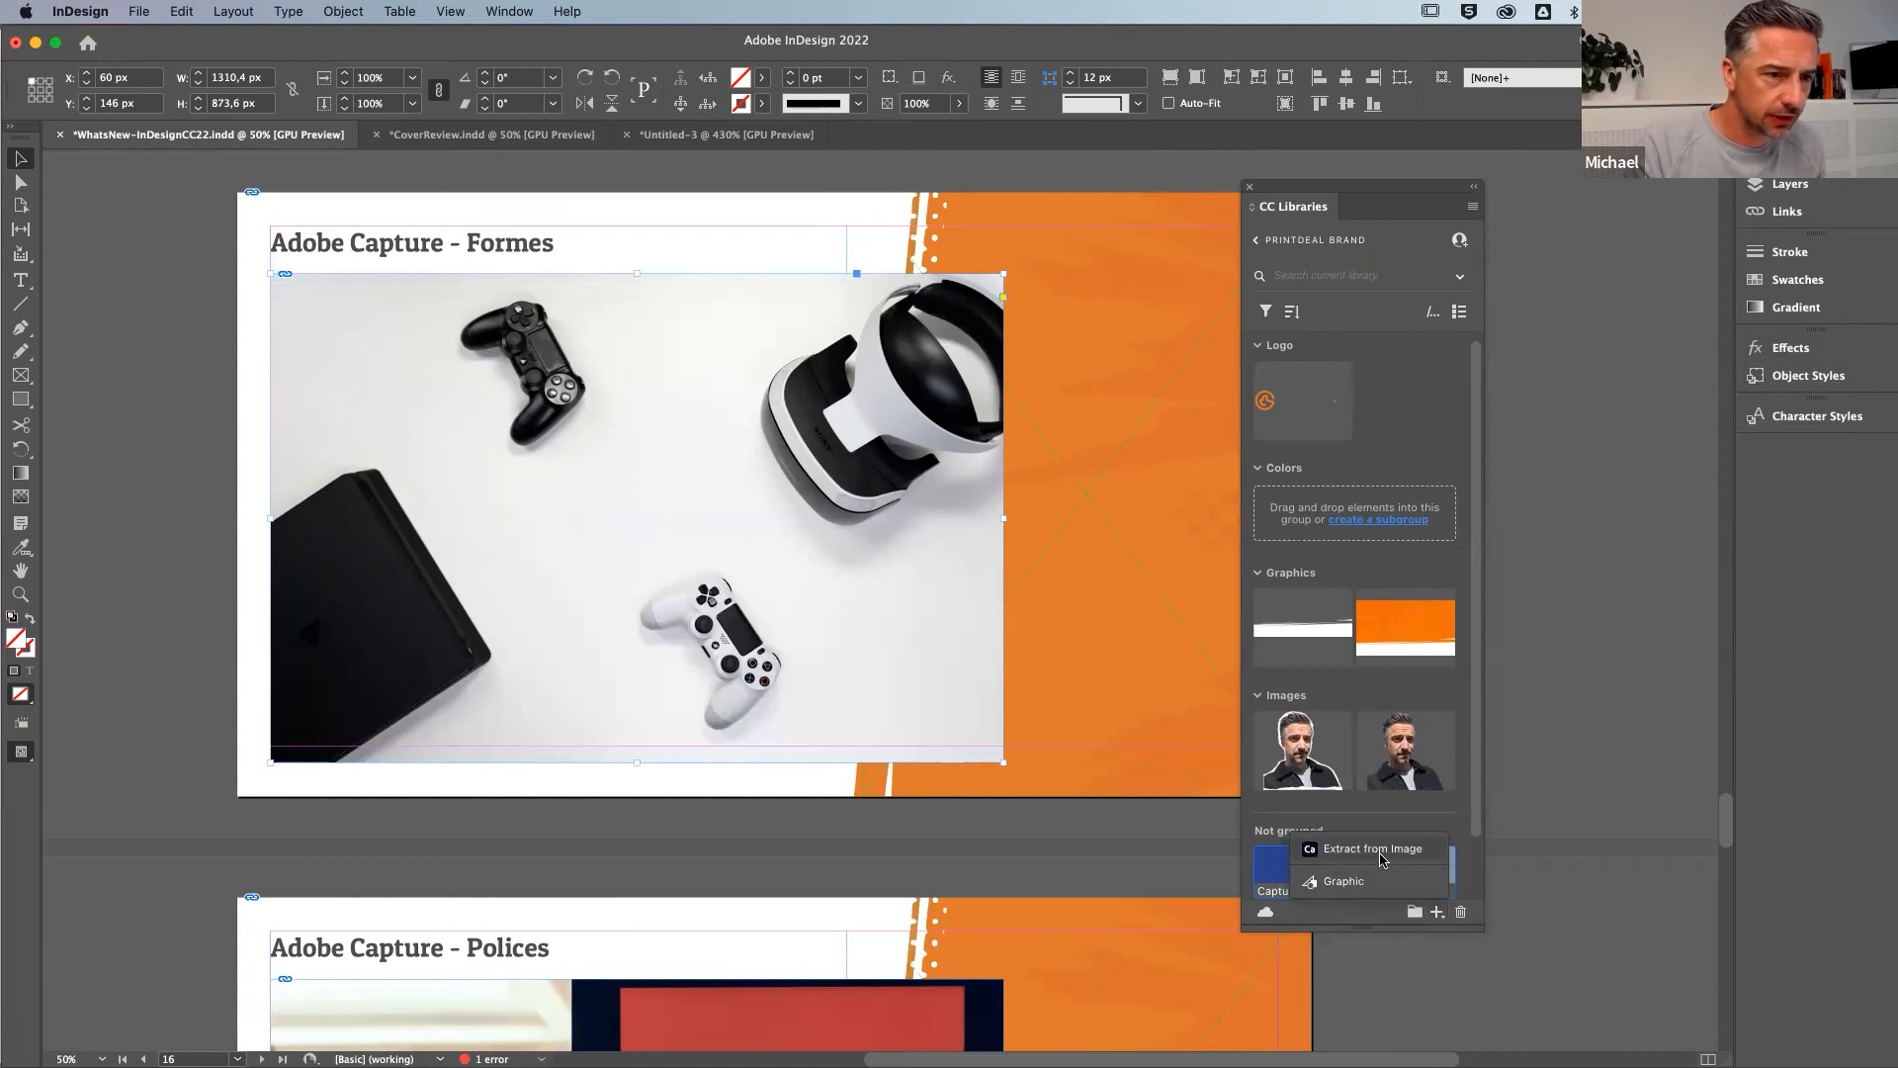
pyautogui.click(1381, 859)
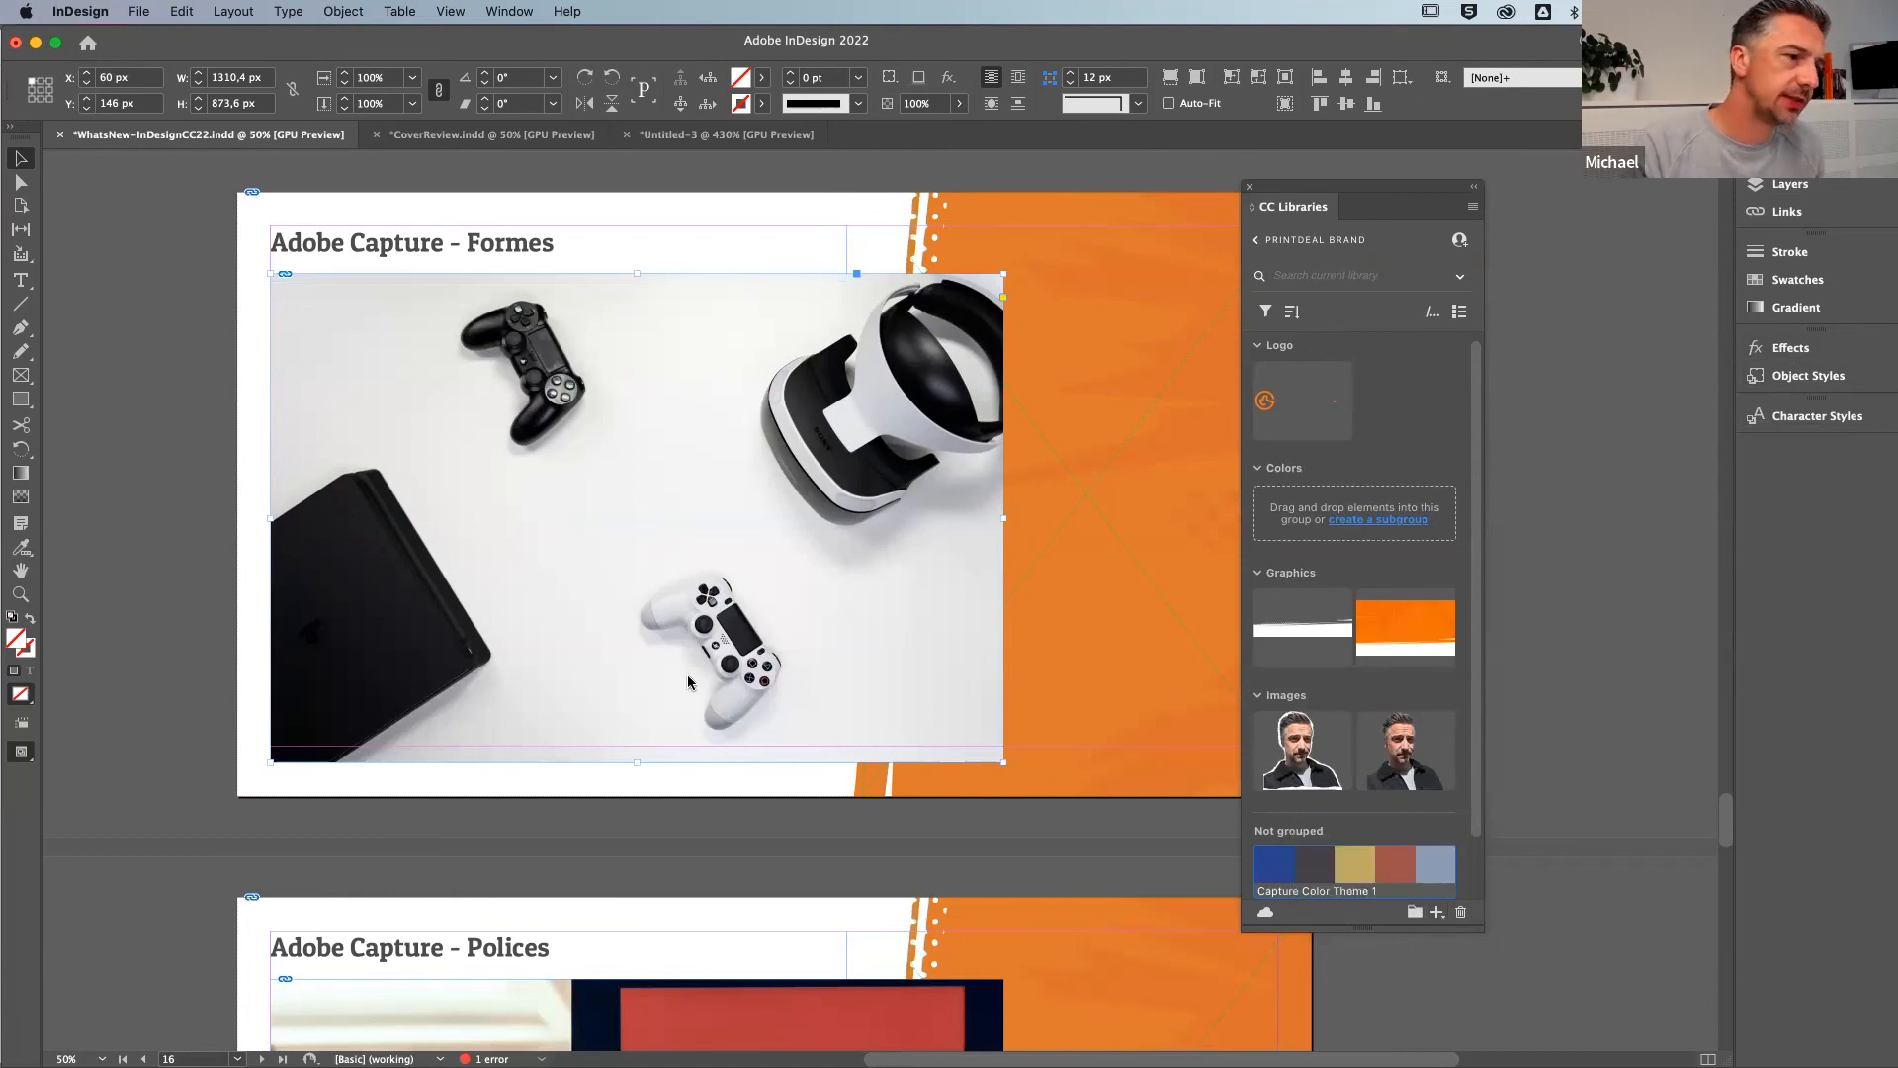
pyautogui.moveTo(714, 199); pyautogui.dragTo(1183, 203)
pyautogui.moveTo(1070, 211); pyautogui.dragTo(1107, 211)
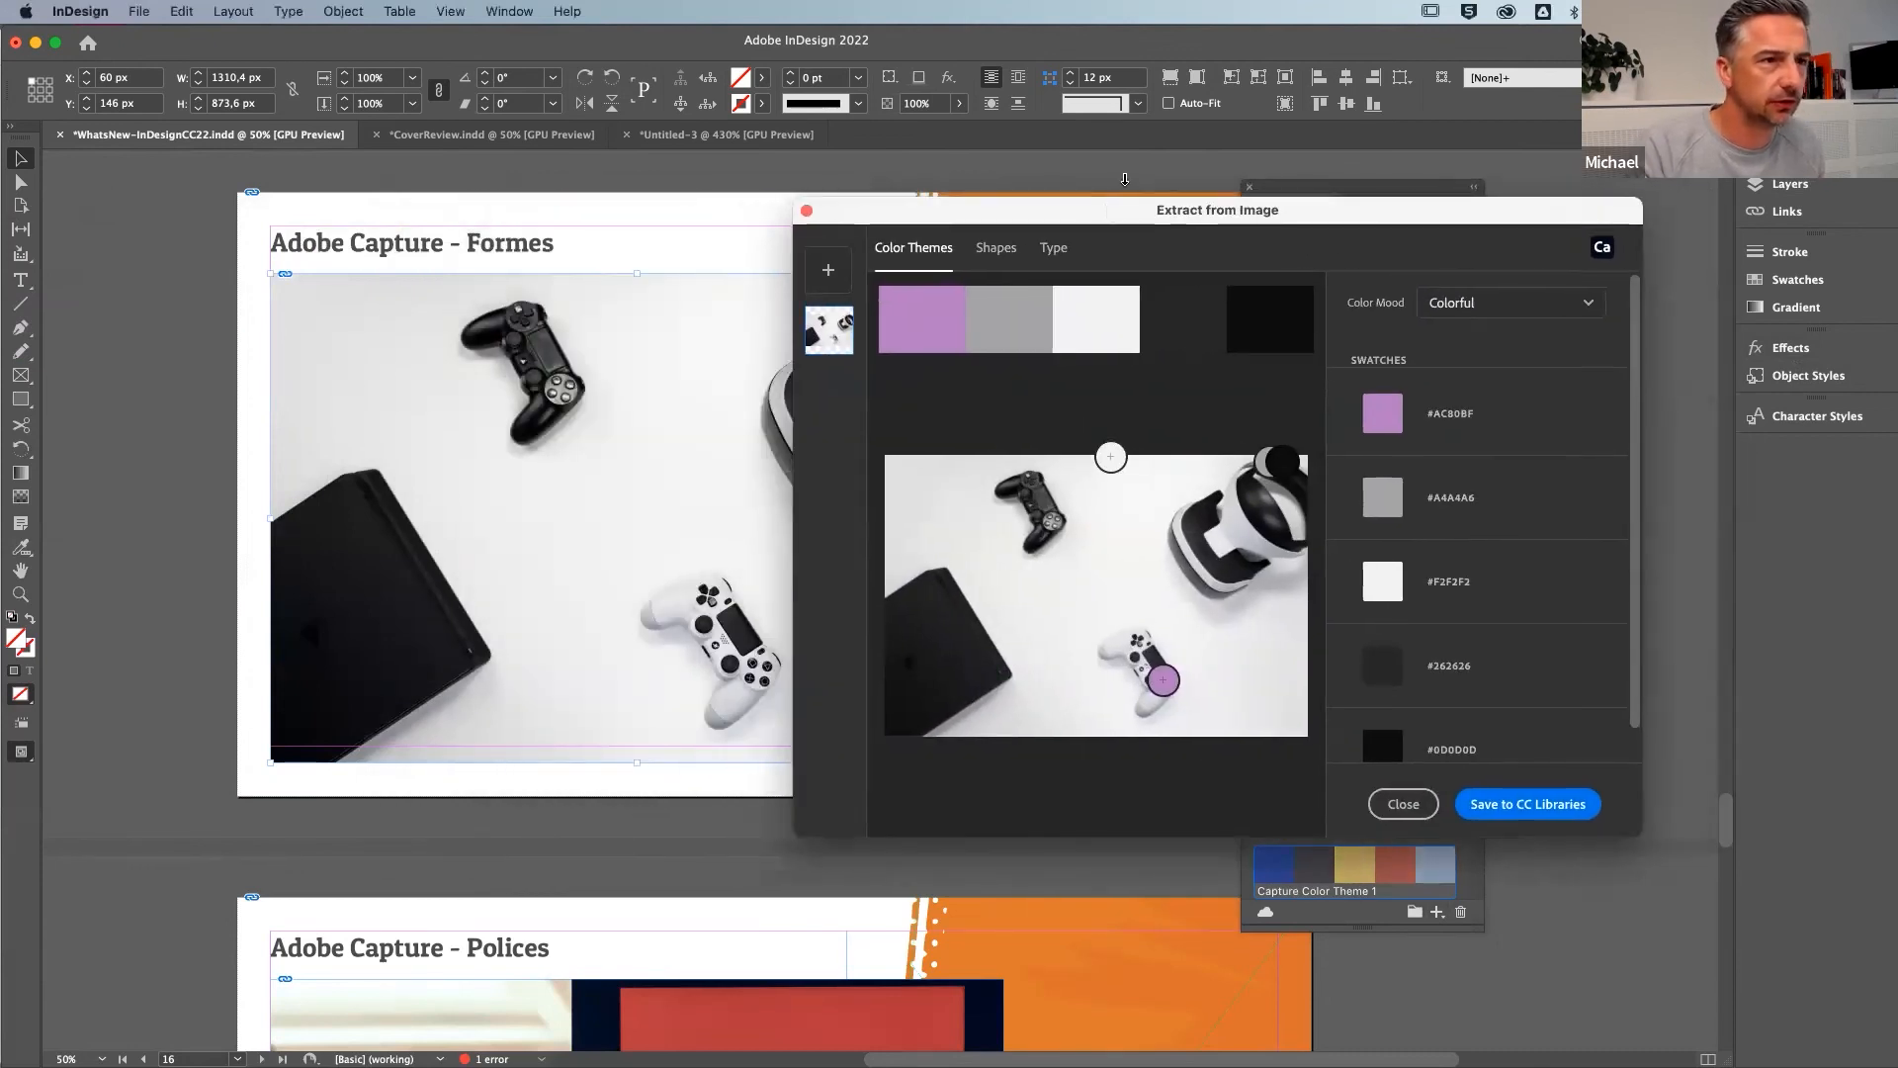
# Switch the extraction to Shapes and erase everything around the white controller: the black controller, the console and the headset
pyautogui.click(998, 258)
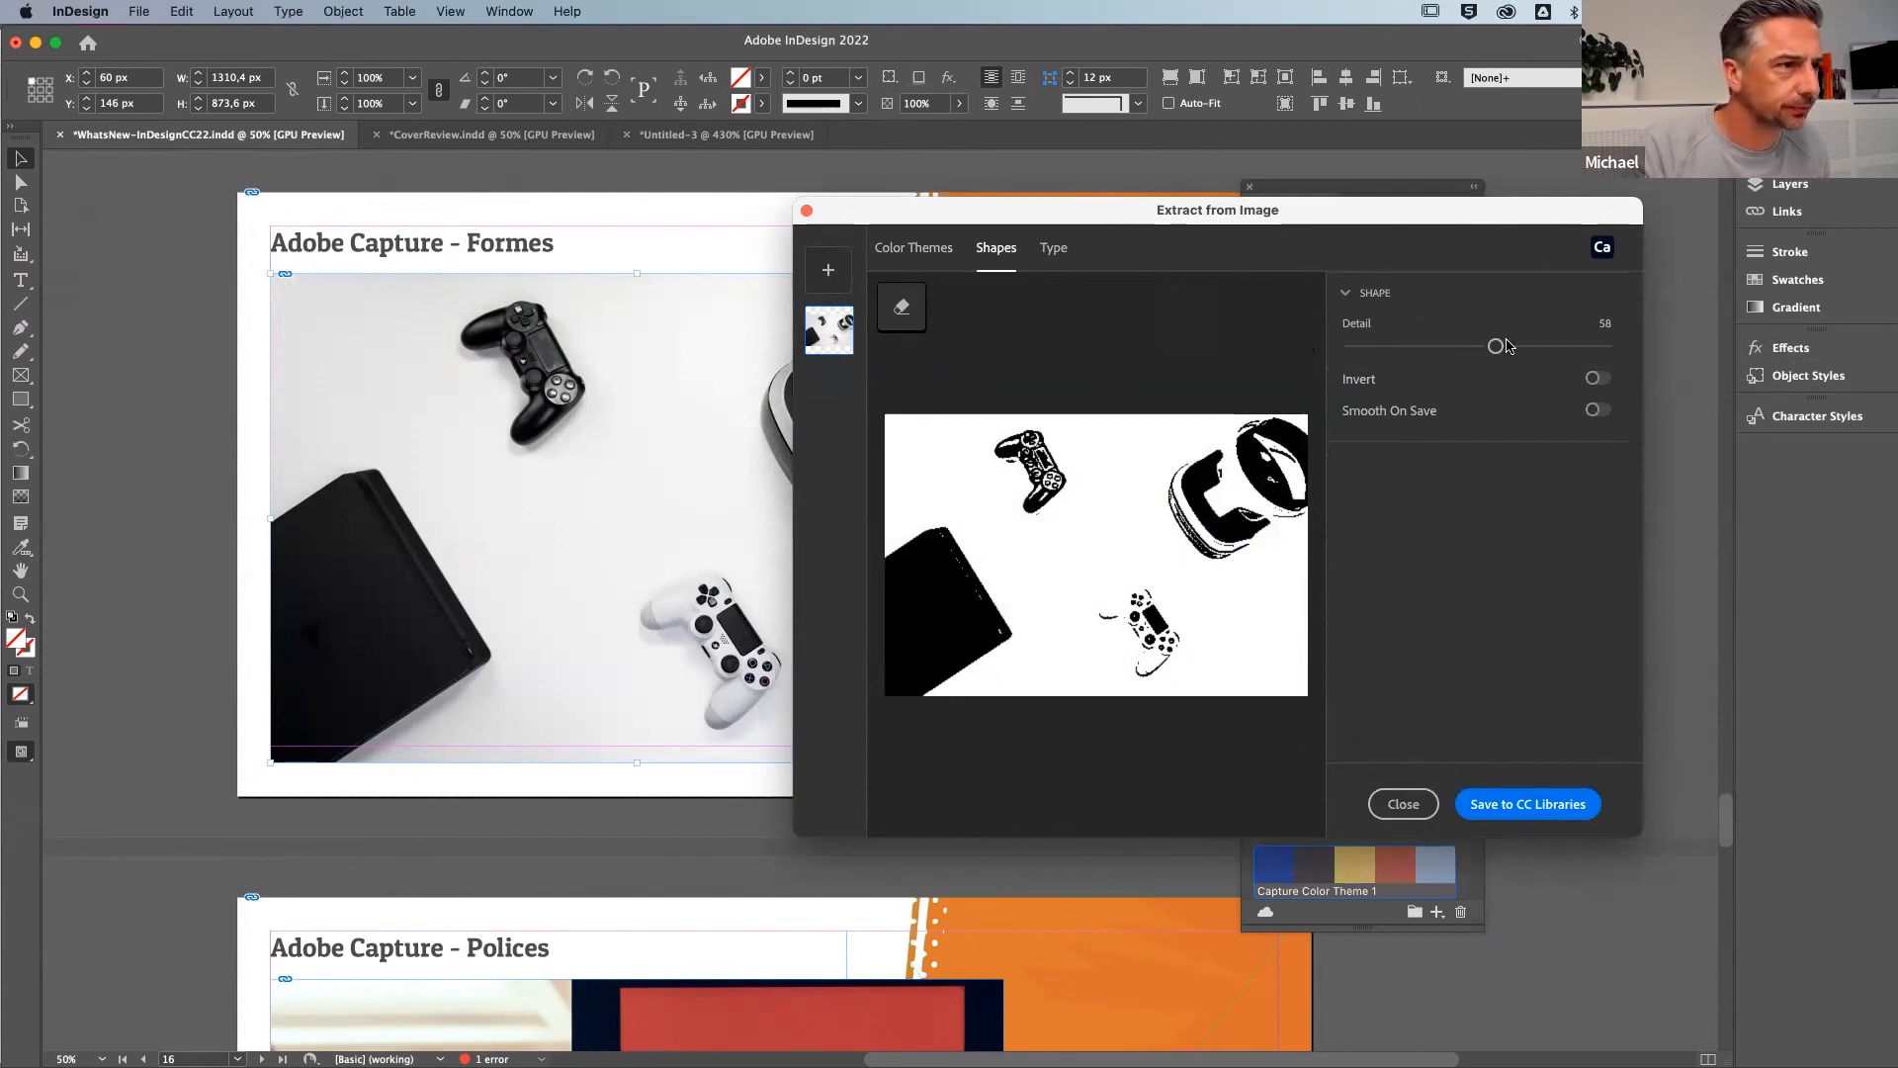
pyautogui.click(902, 308)
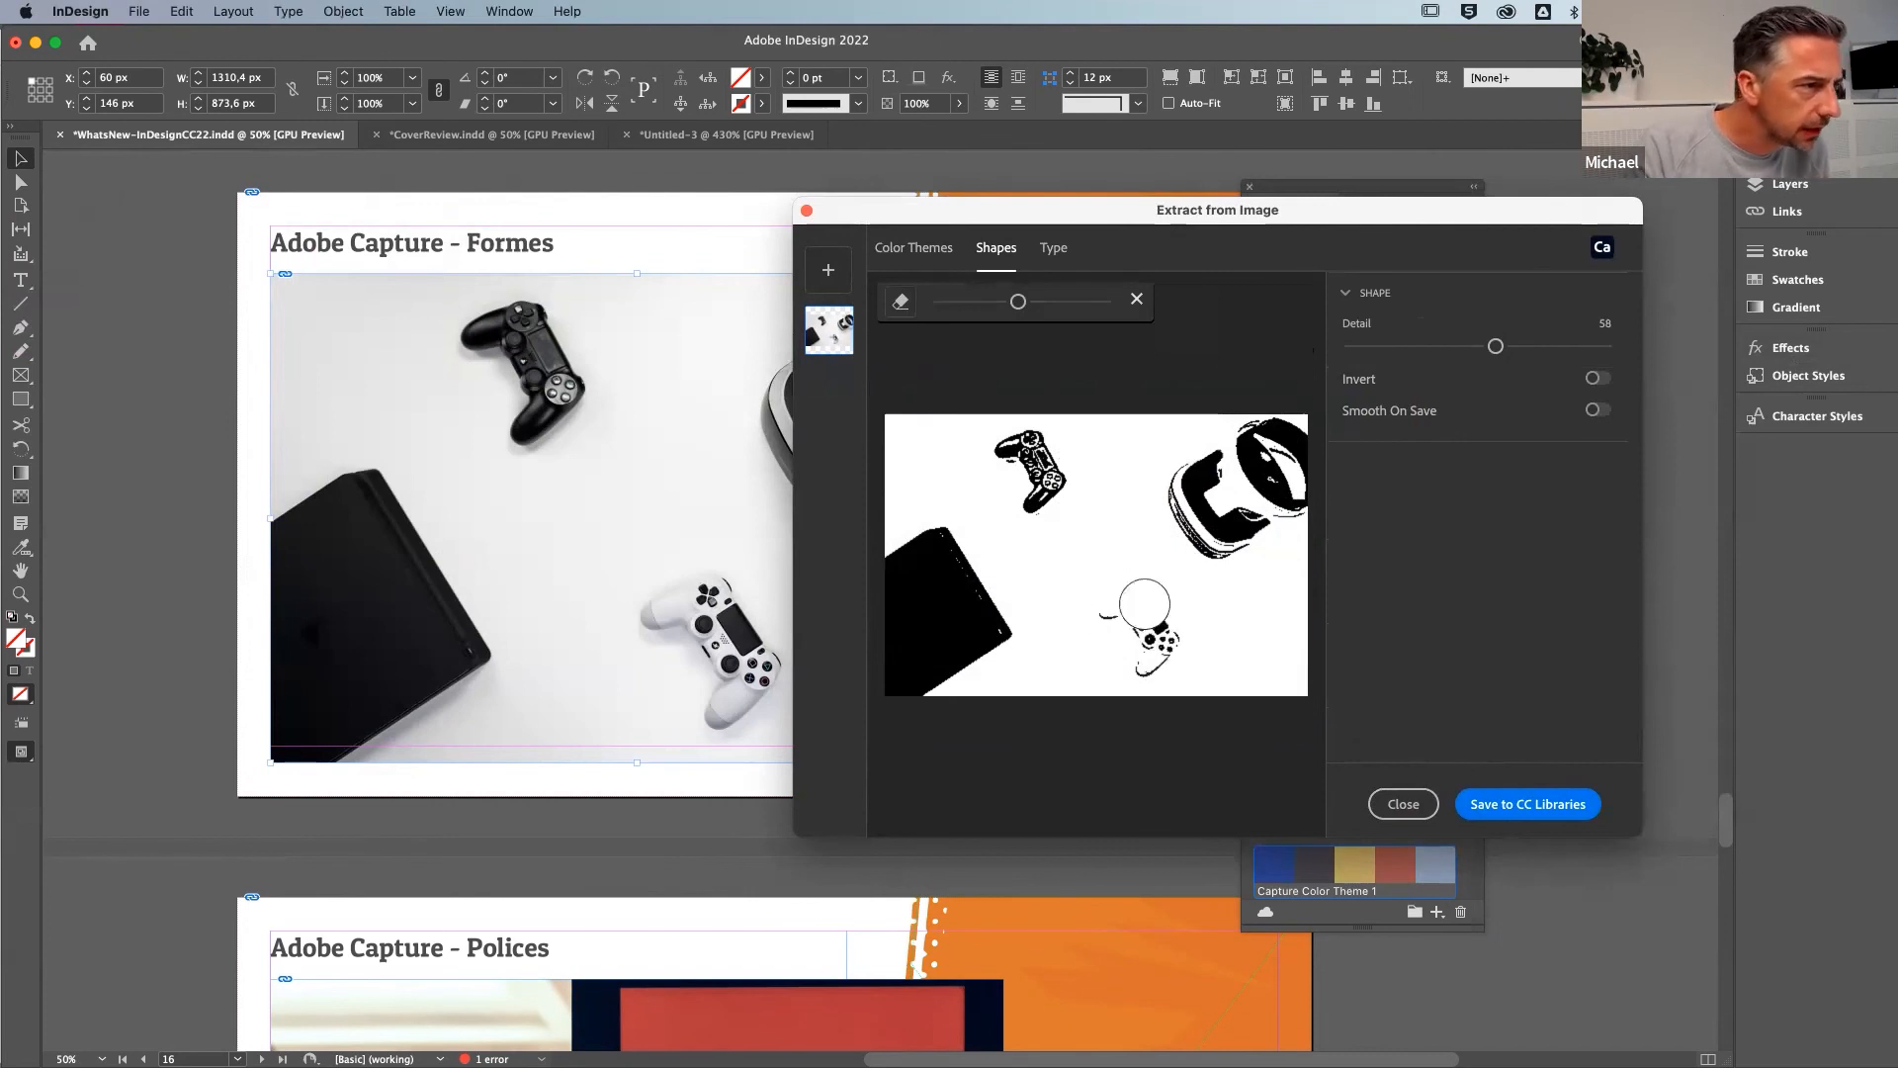
pyautogui.moveTo(1092, 514)
pyautogui.mouseDown()
pyautogui.moveTo(1081, 476)
pyautogui.moveTo(1050, 494)
pyautogui.moveTo(1009, 456)
pyautogui.moveTo(974, 613)
pyautogui.moveTo(989, 618)
pyautogui.moveTo(915, 599)
pyautogui.moveTo(899, 682)
pyautogui.moveTo(894, 572)
pyautogui.moveTo(940, 632)
pyautogui.mouseUp()
pyautogui.moveTo(1207, 436)
pyautogui.mouseDown()
pyautogui.moveTo(1195, 507)
pyautogui.moveTo(1232, 550)
pyautogui.moveTo(1275, 521)
pyautogui.moveTo(1227, 469)
pyautogui.moveTo(1228, 435)
pyautogui.moveTo(1282, 424)
pyautogui.moveTo(1304, 474)
pyautogui.moveTo(1211, 432)
pyautogui.mouseUp()
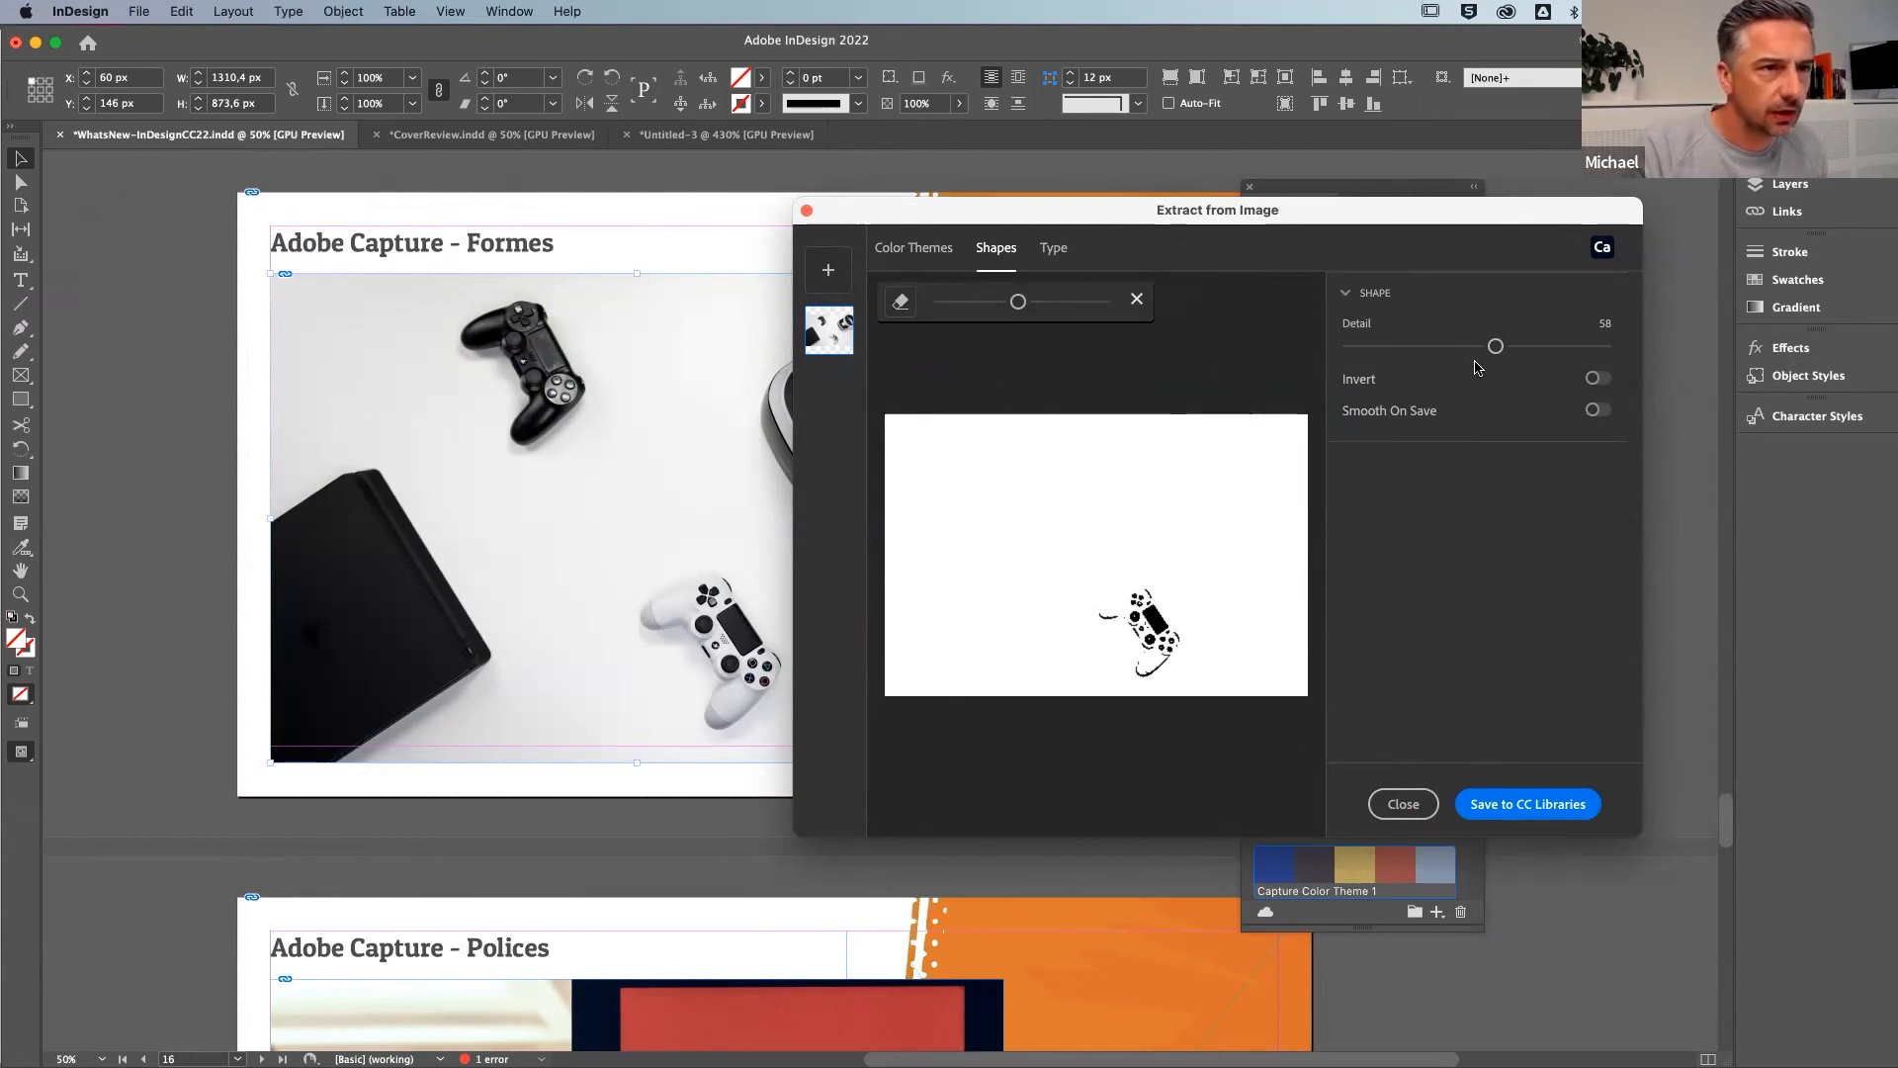
# Set the shape detail to 99, enable Smooth On Save without inversion, and save the controller shape to the PRINTDEAL Brand library
pyautogui.moveTo(1495, 346)
pyautogui.mouseDown()
pyautogui.moveTo(1432, 346)
pyautogui.moveTo(1610, 354)
pyautogui.mouseUp()
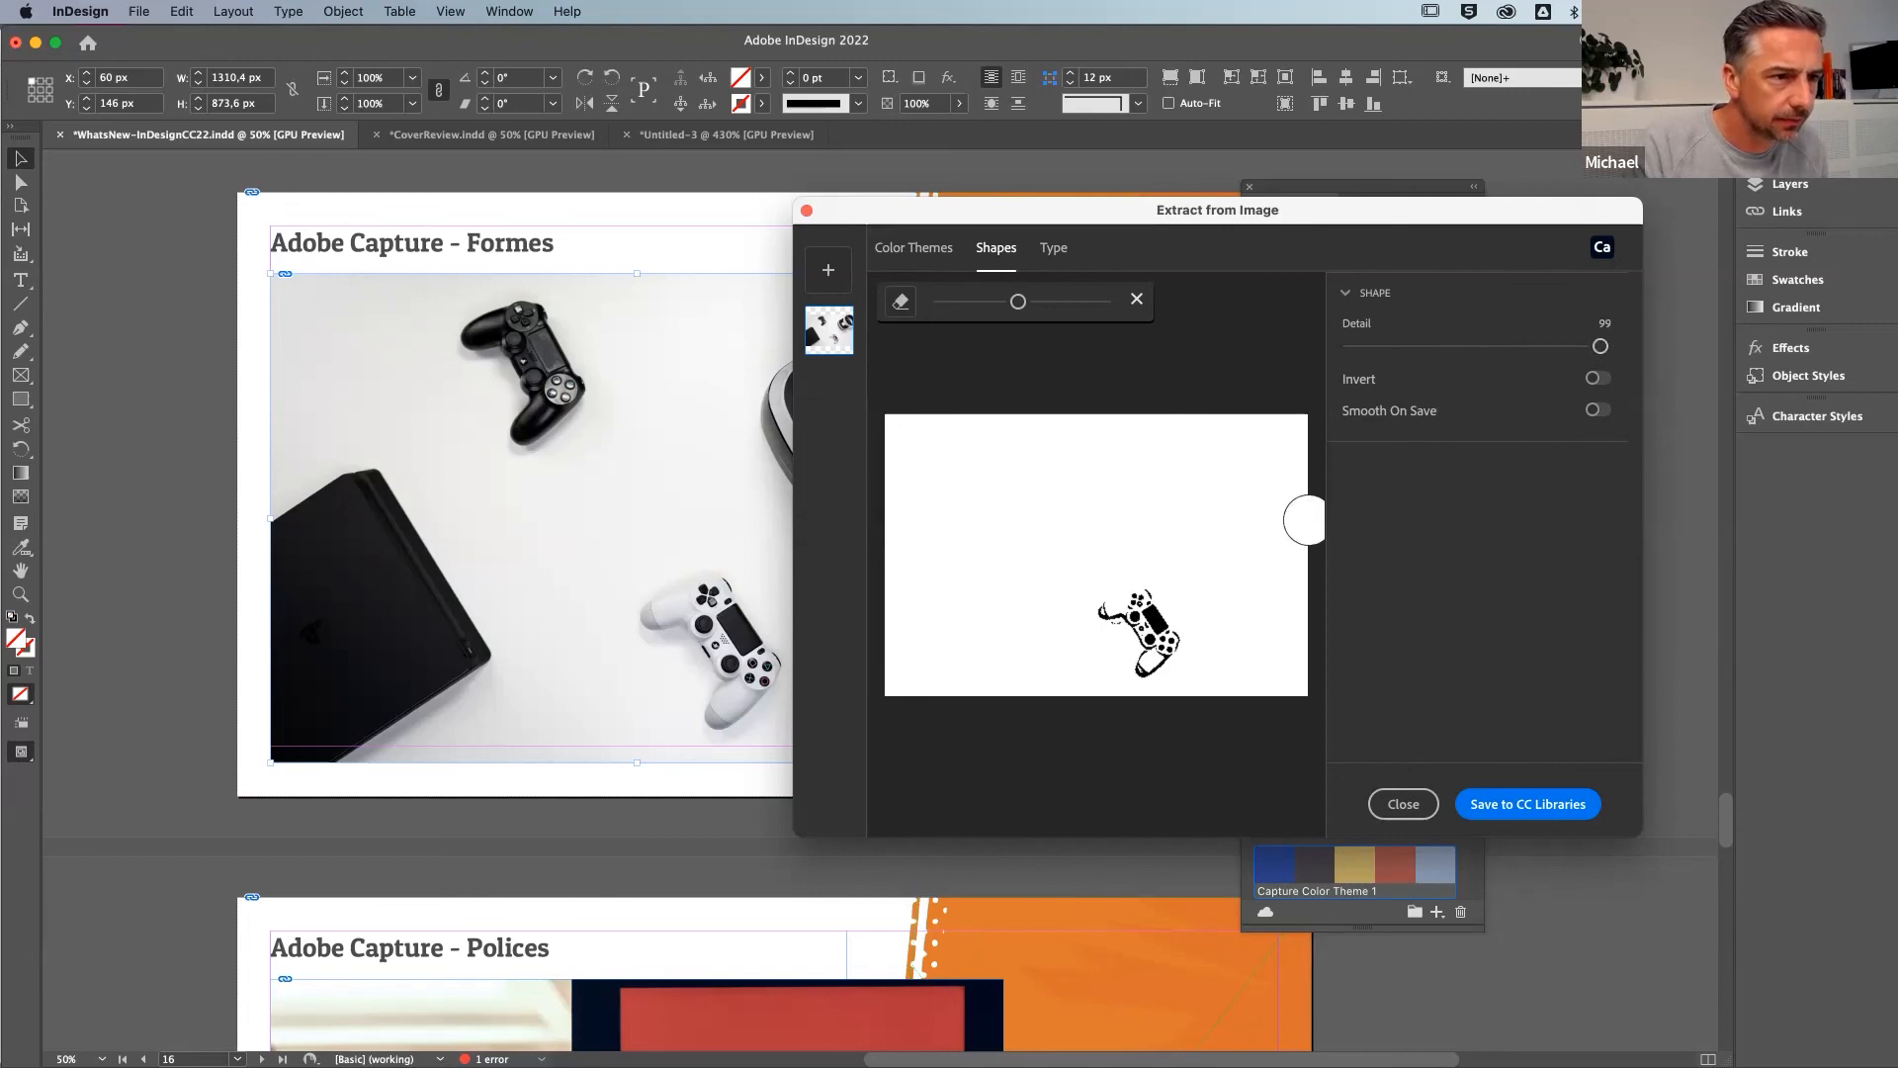
pyautogui.click(1593, 382)
pyautogui.click(1593, 382)
pyautogui.click(1597, 410)
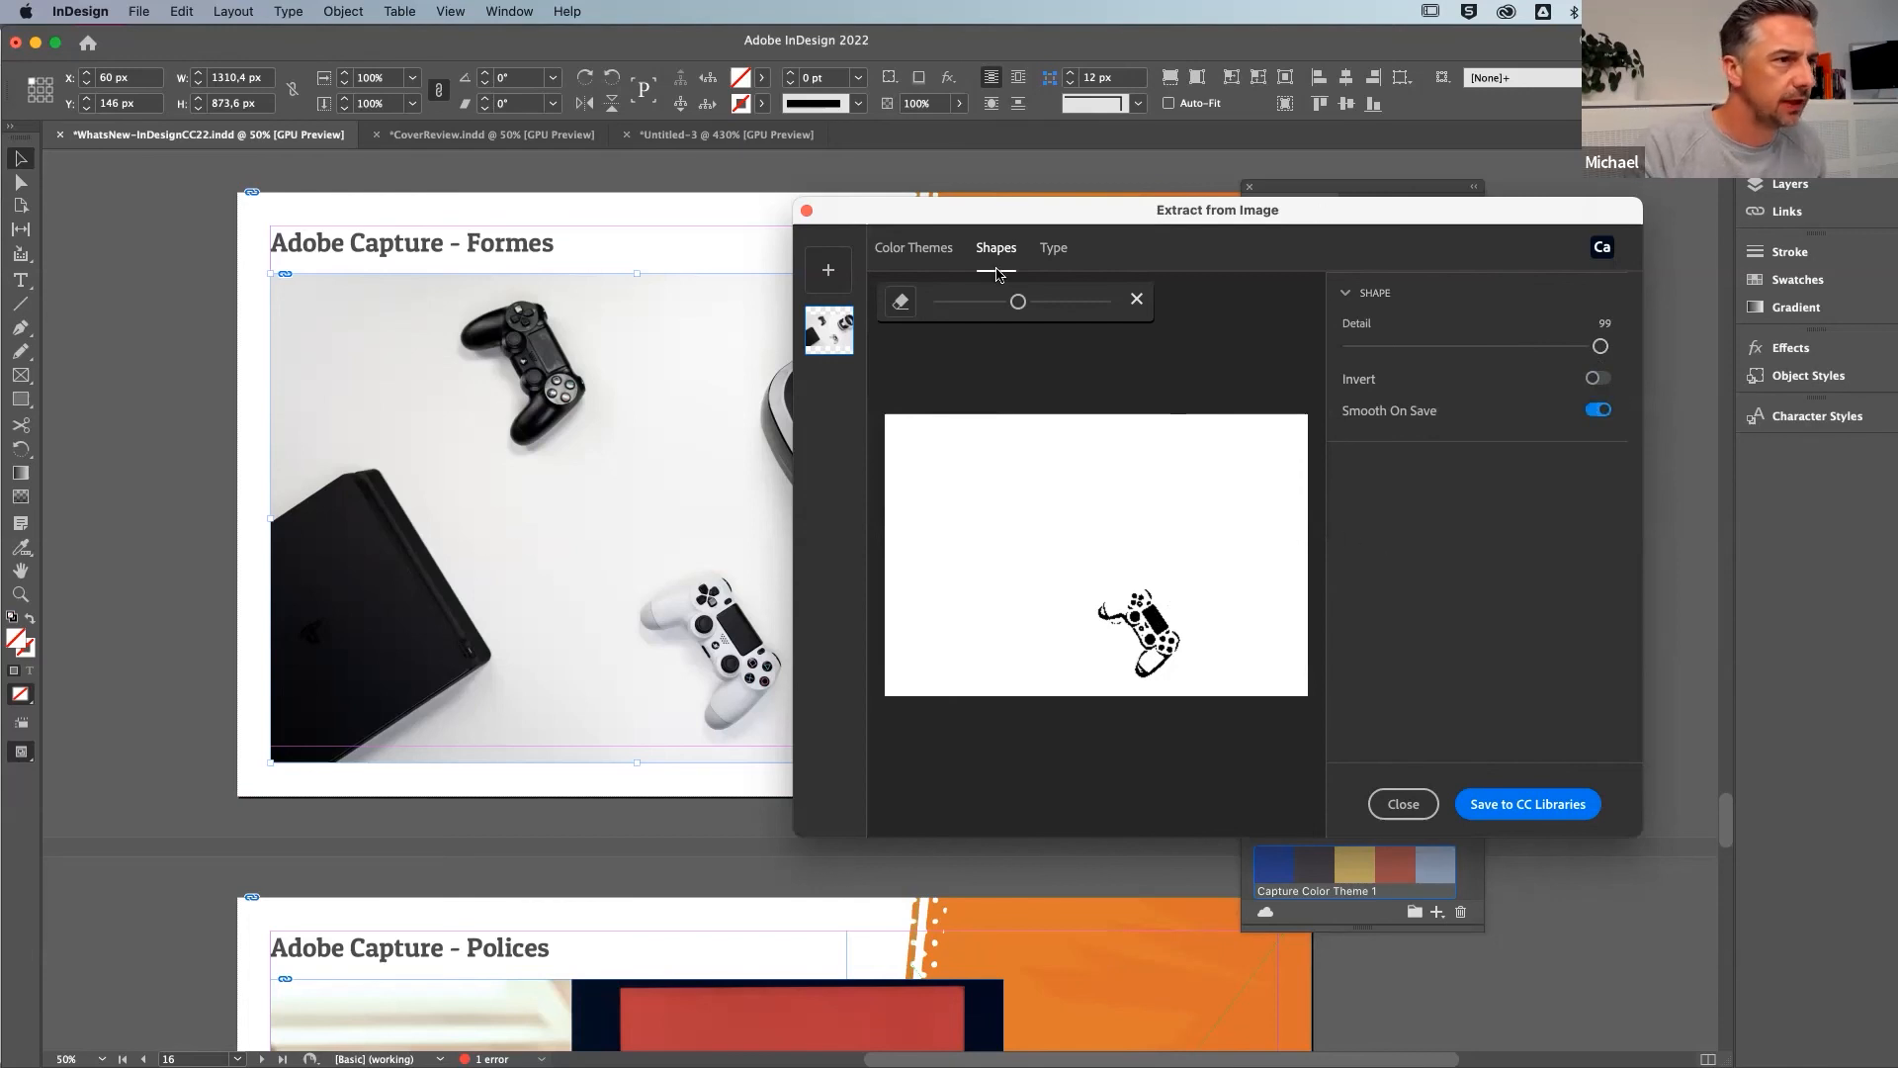
pyautogui.moveTo(1019, 301); pyautogui.dragTo(1036, 304)
pyautogui.click(1539, 807)
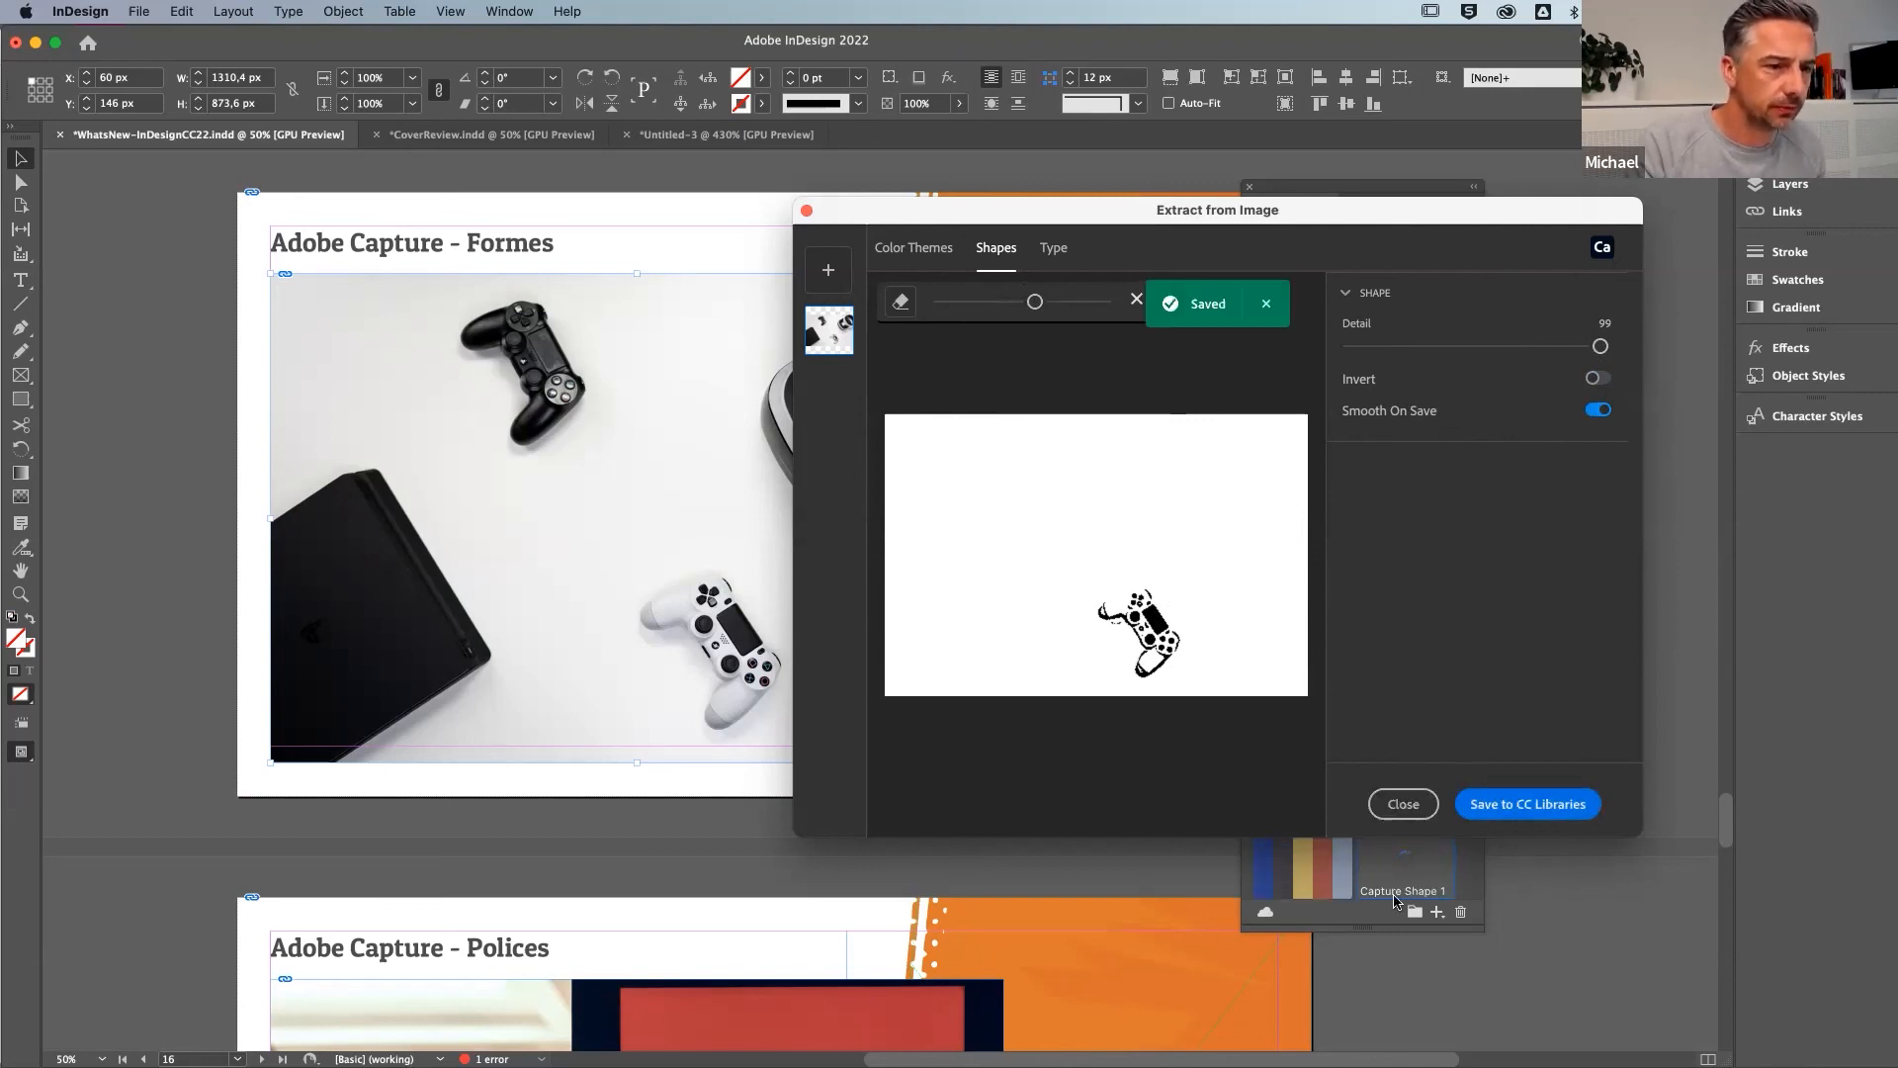
# Erase the lower edge of the white controller, save this second shape to the PRINTDEAL Brand library and close the extraction dialog
pyautogui.moveTo(1413, 873); pyautogui.dragTo(1413, 875)
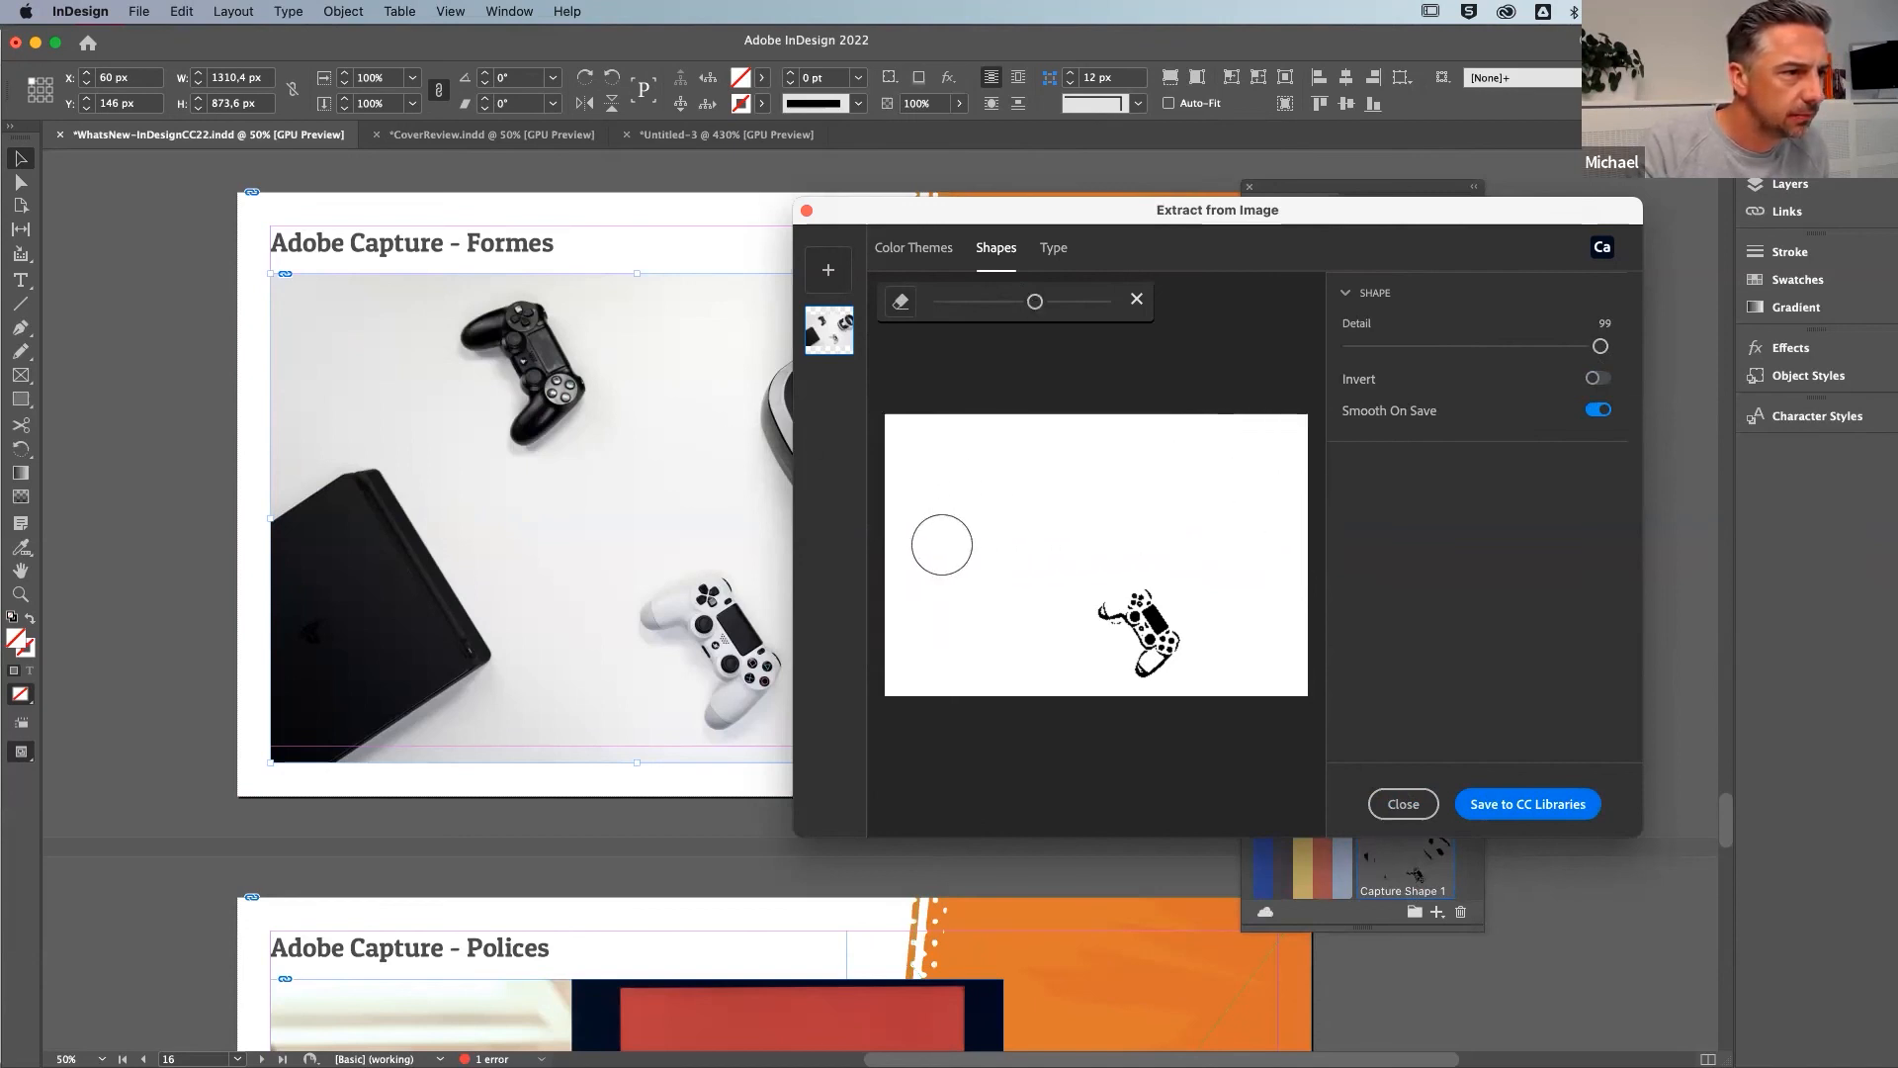
pyautogui.moveTo(1090, 687)
pyautogui.mouseDown()
pyautogui.moveTo(1145, 725)
pyautogui.moveTo(1199, 693)
pyautogui.mouseUp()
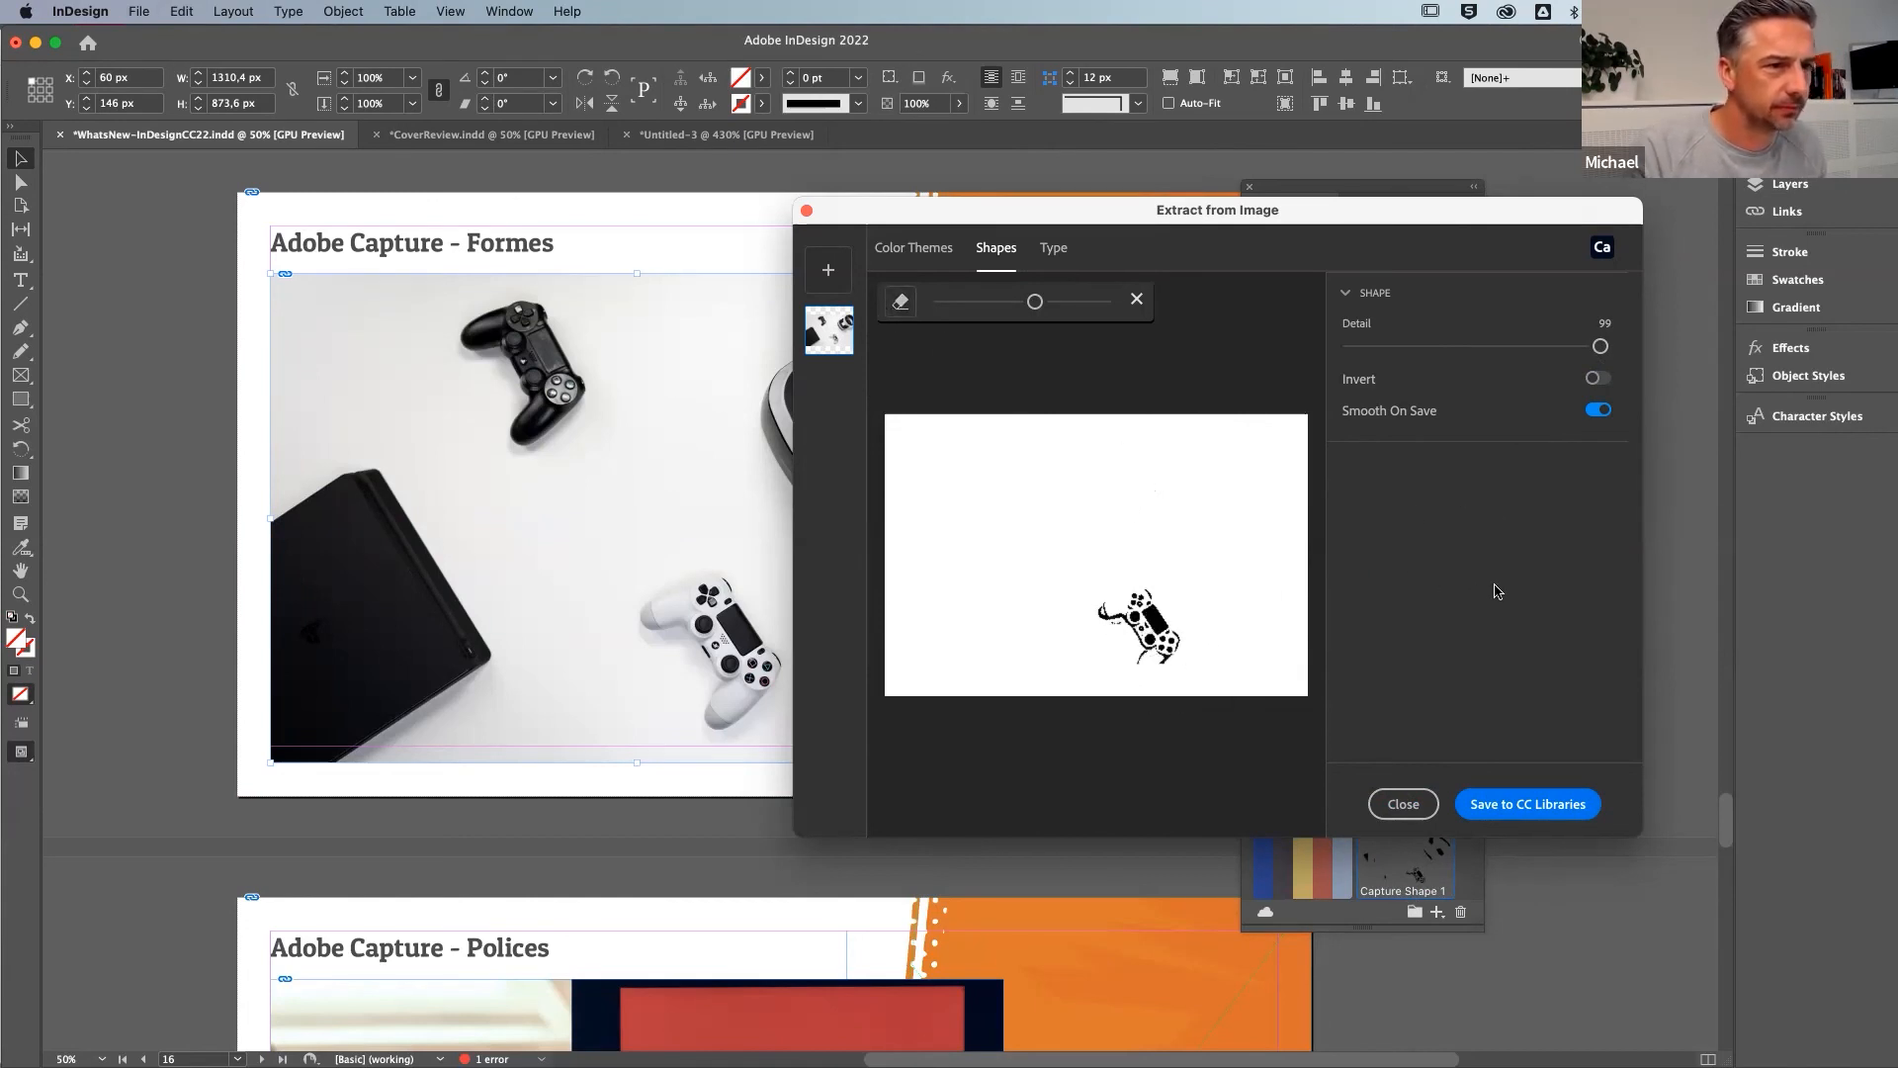
pyautogui.click(1529, 815)
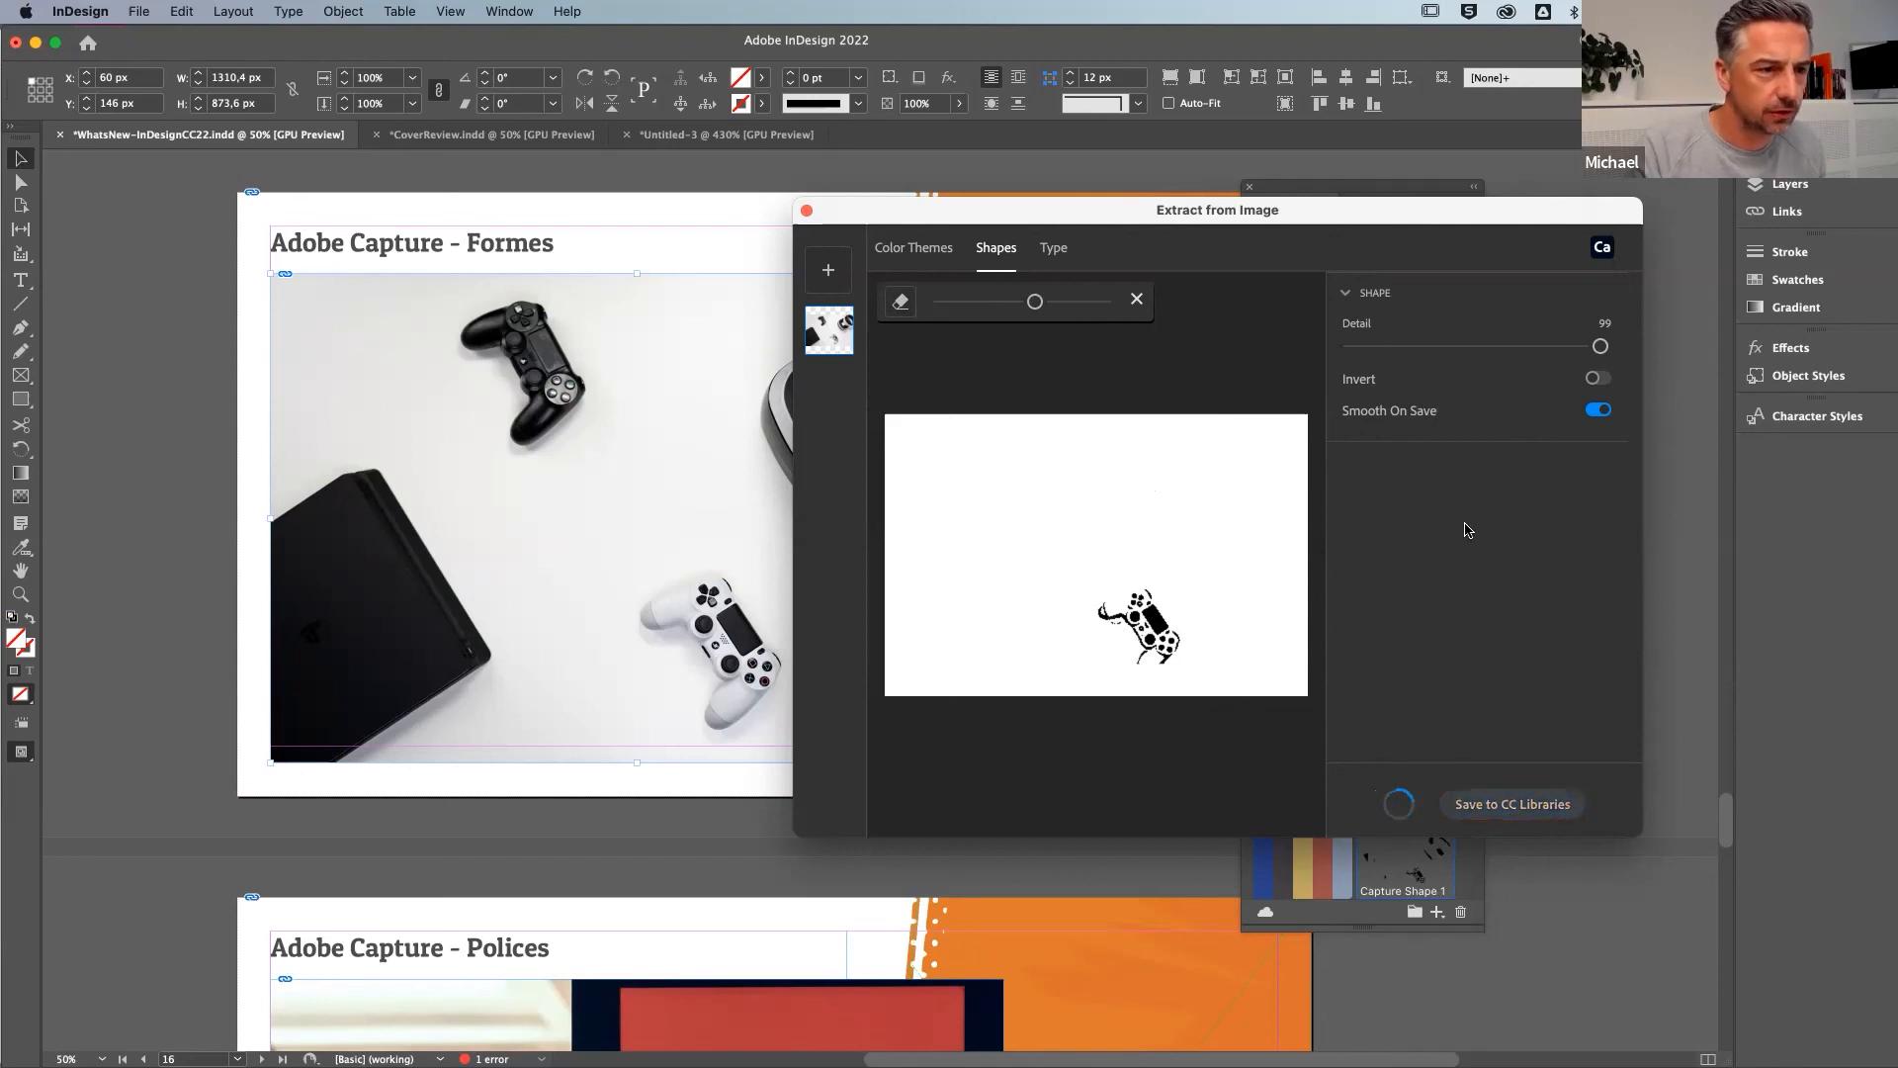
pyautogui.click(807, 210)
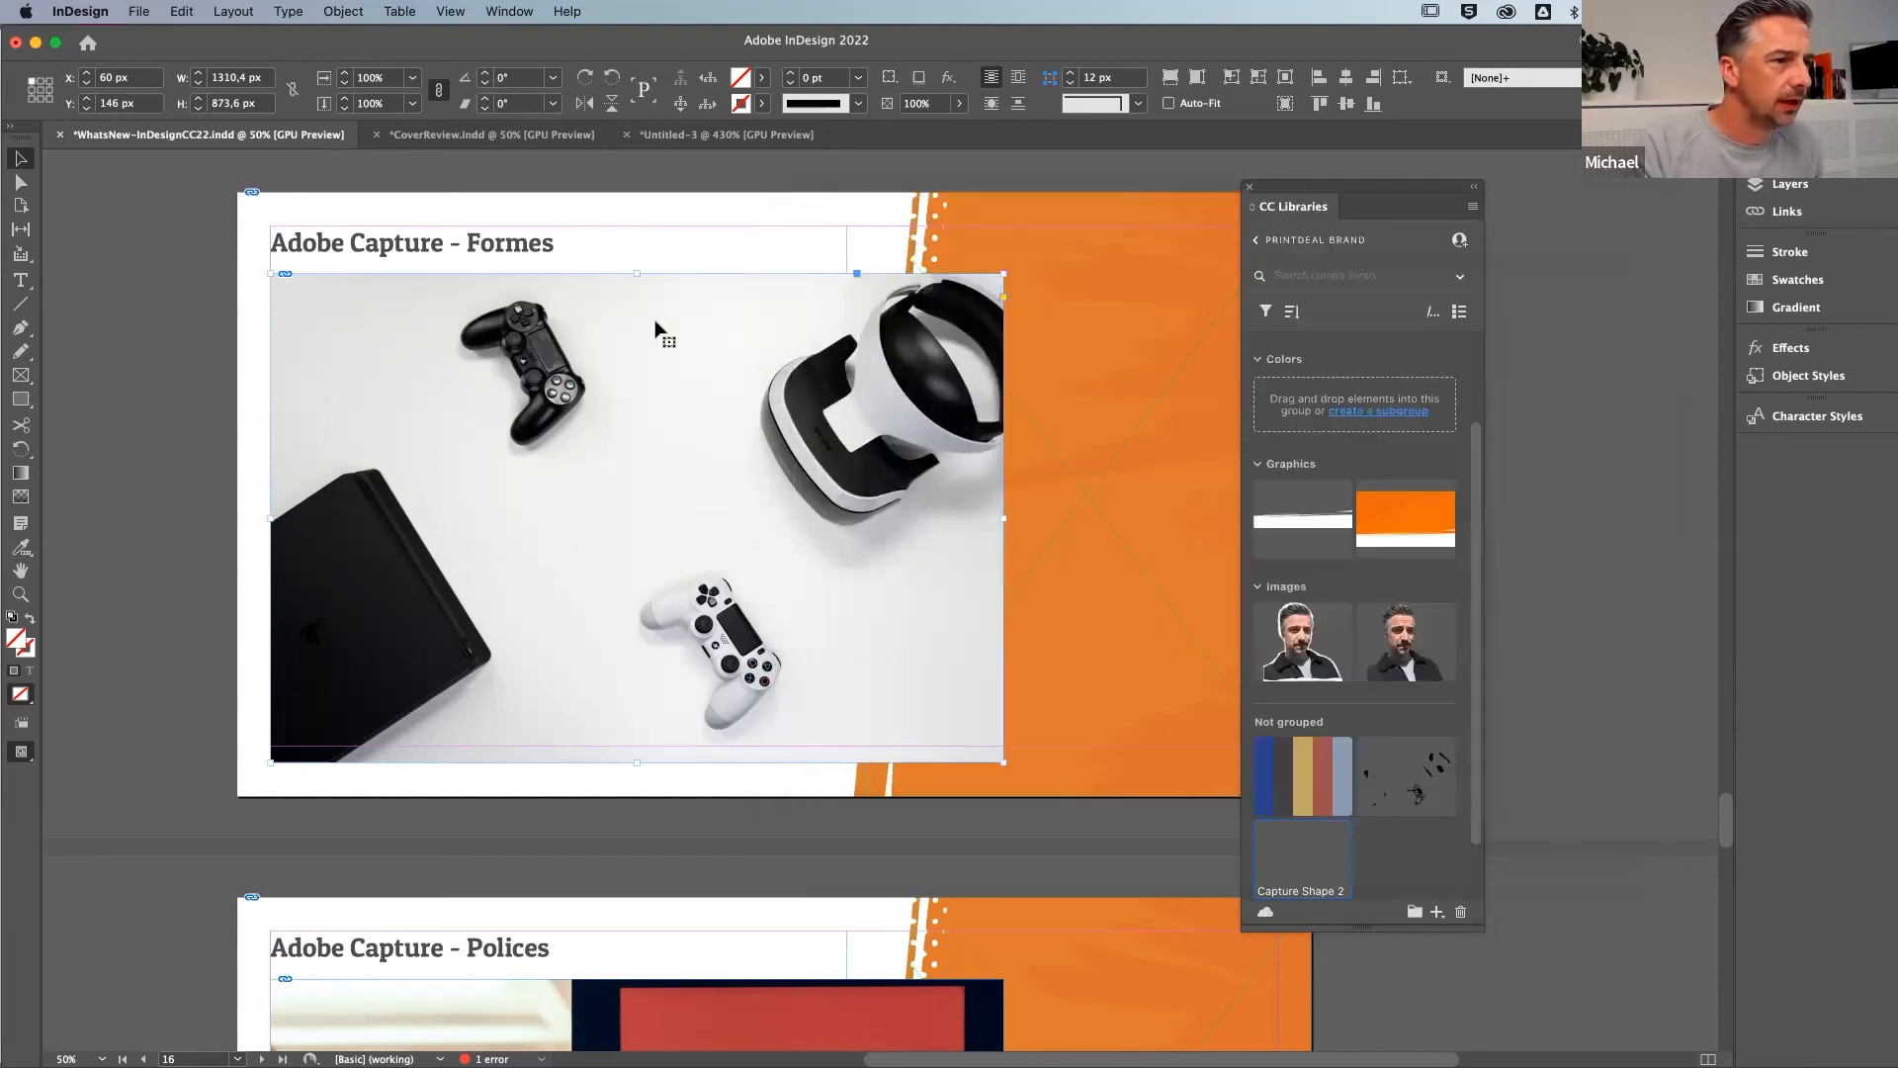
# Select the "SPECIAL DEAL" picture on the "Adobe Capture - Polices" page and bring it fully into view
pyautogui.click(796, 786)
pyautogui.scroll(-10, 777, 803)
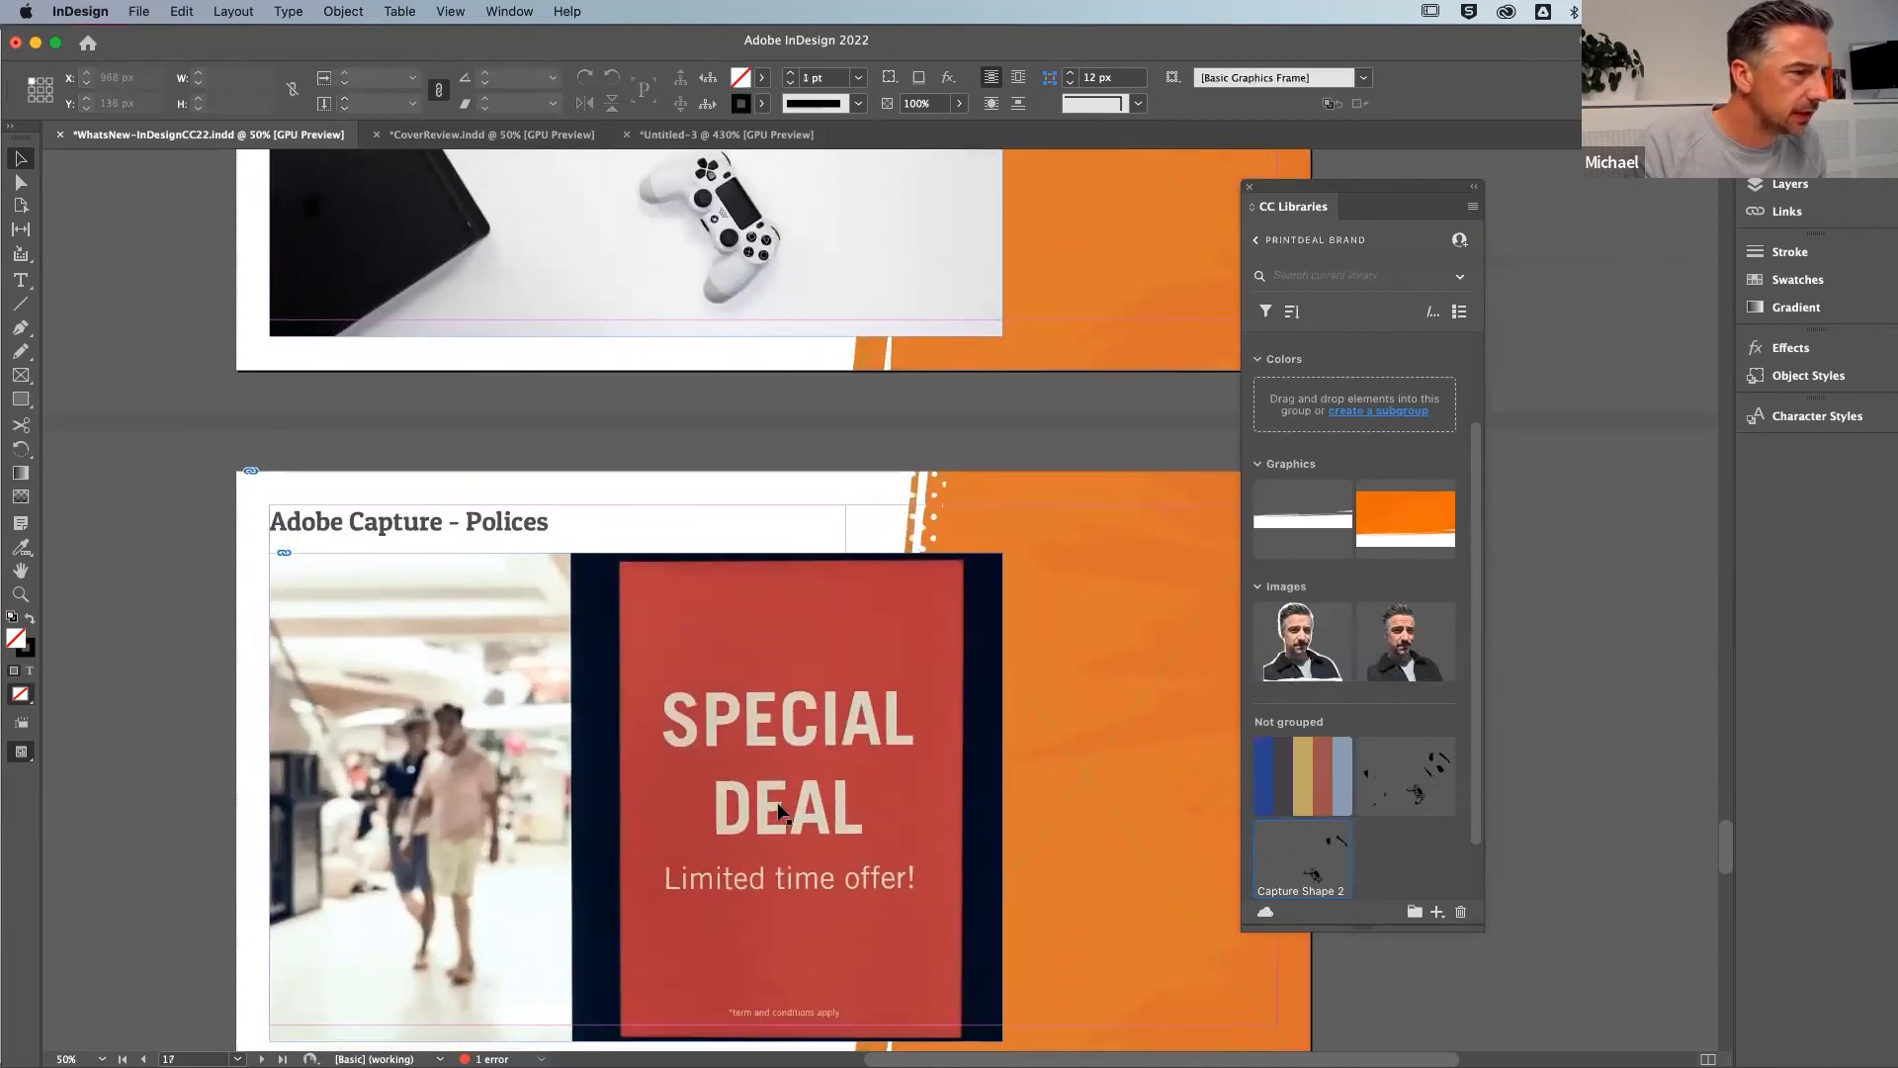
pyautogui.scroll(-2, 848, 656)
pyautogui.click(811, 668)
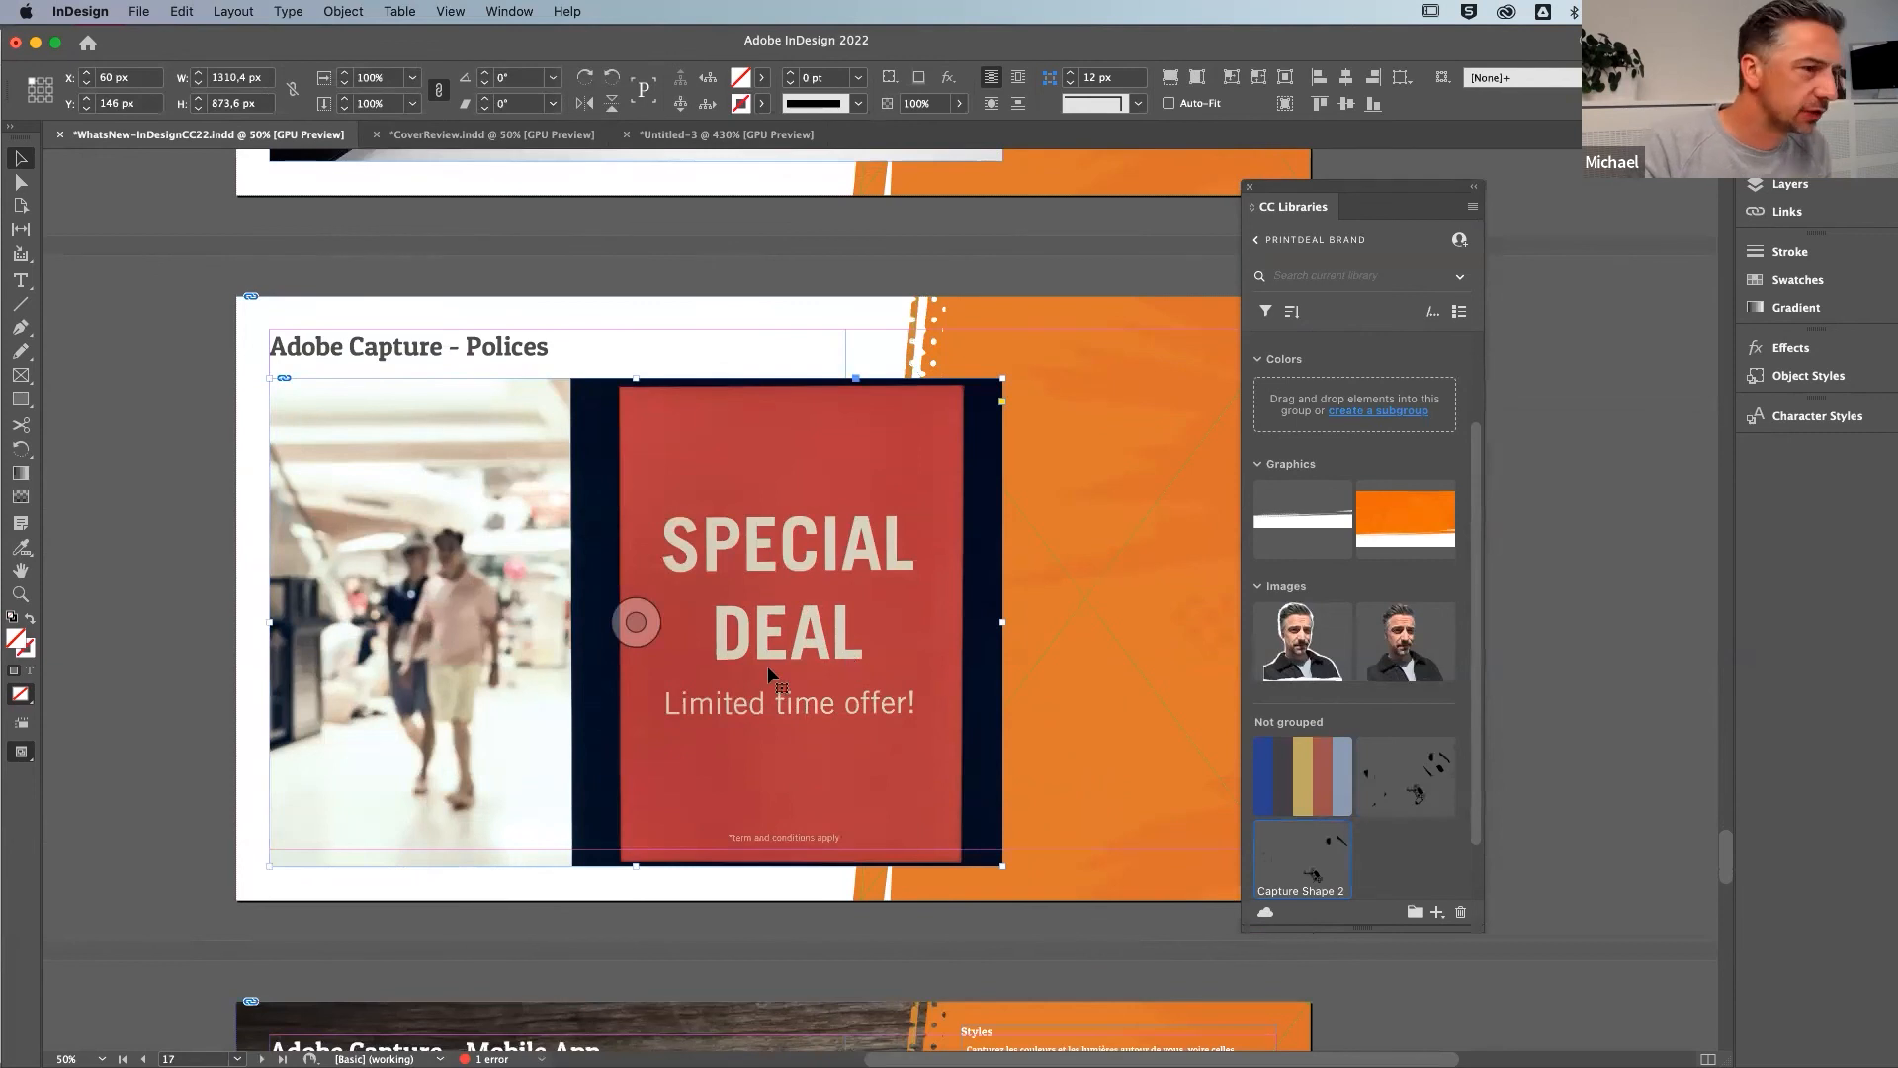
pyautogui.hscroll(2, 767, 666)
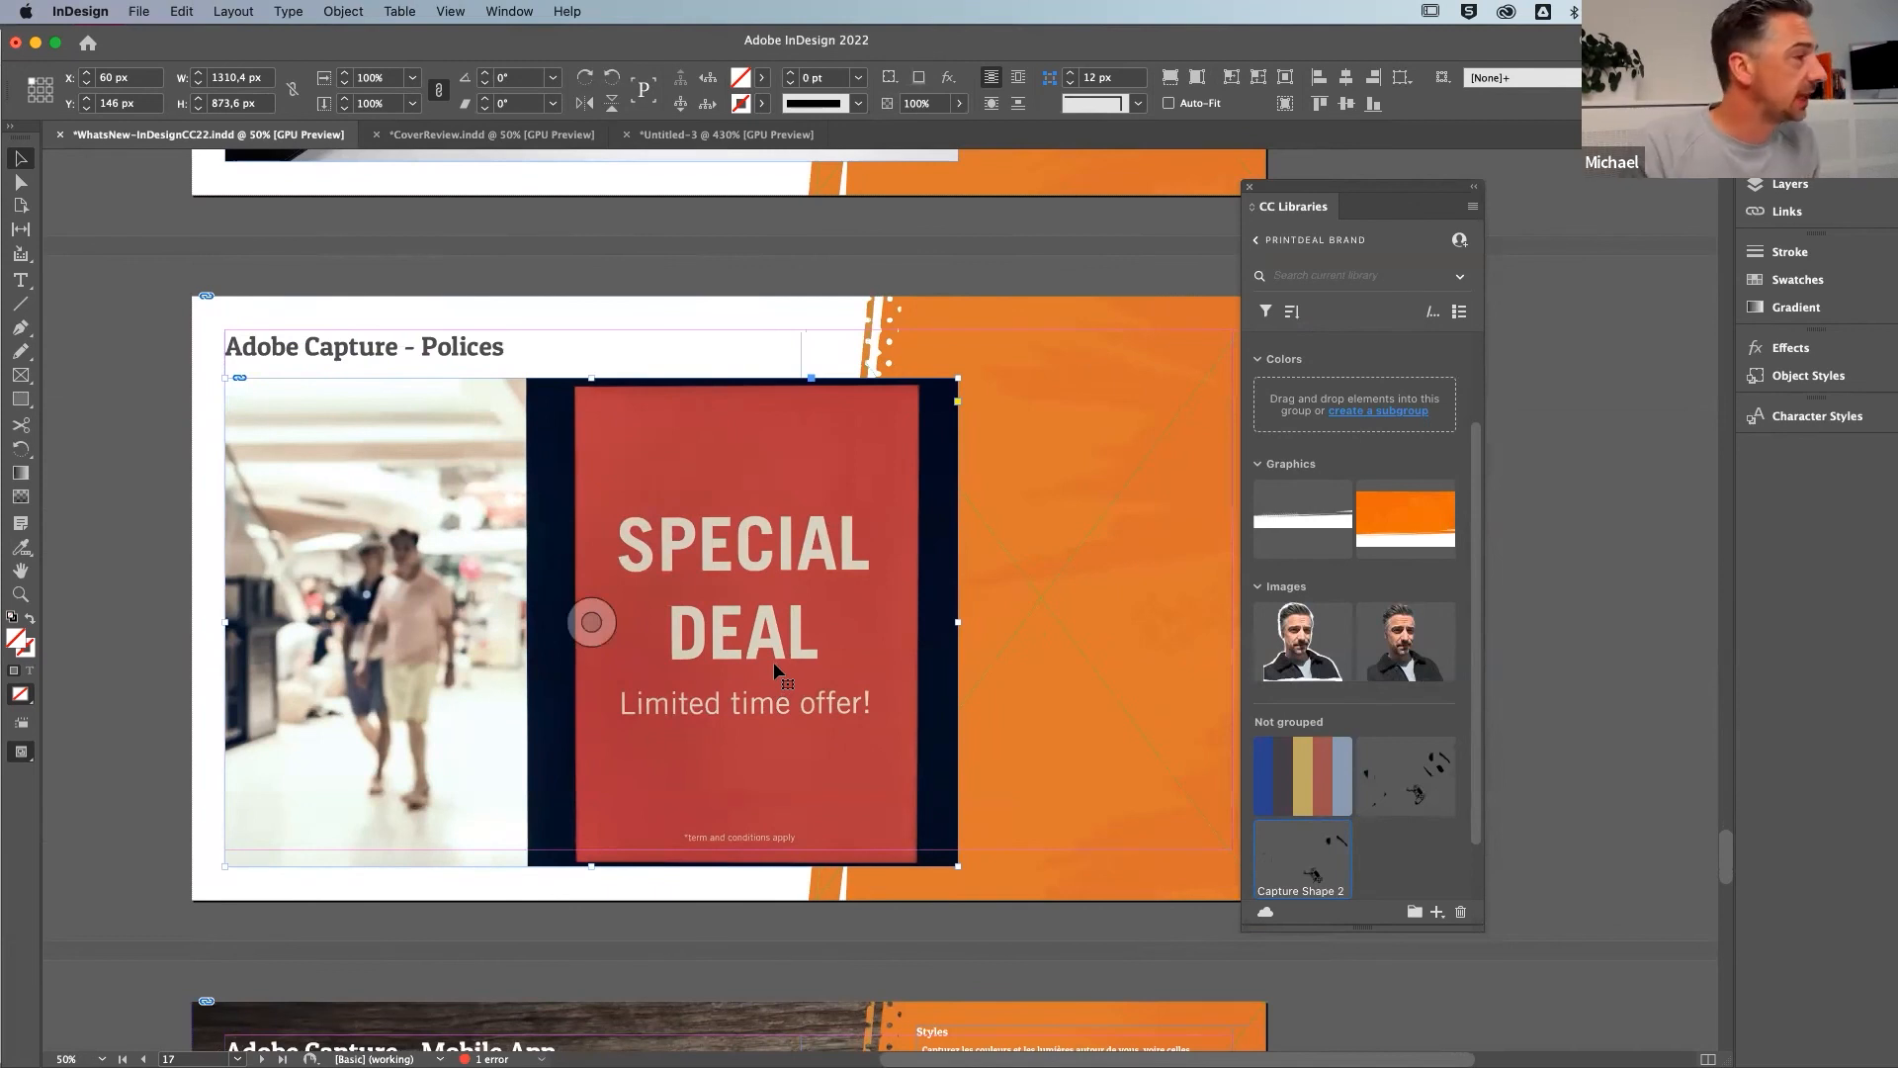
pyautogui.moveTo(836, 645); pyautogui.dragTo(789, 624)
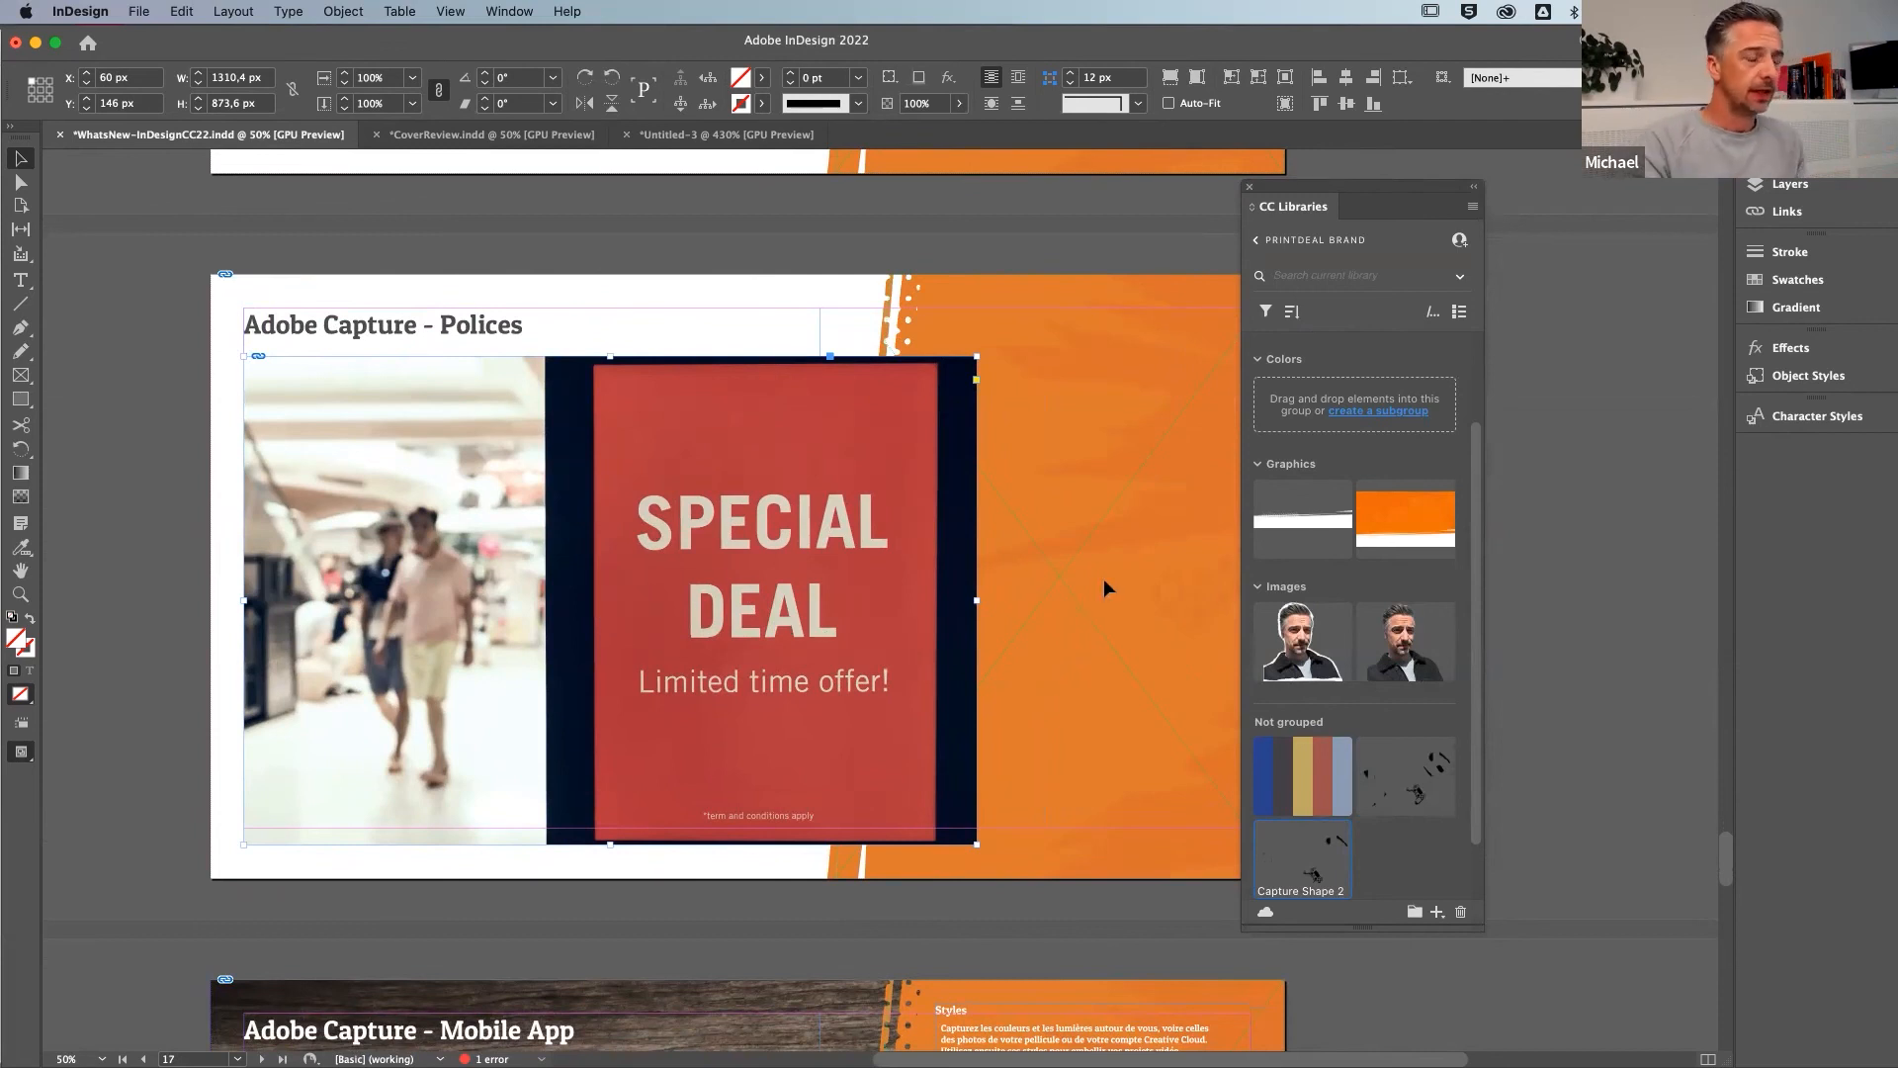
pyautogui.hscroll(1, 1103, 579)
pyautogui.hscroll(-3, 813, 544)
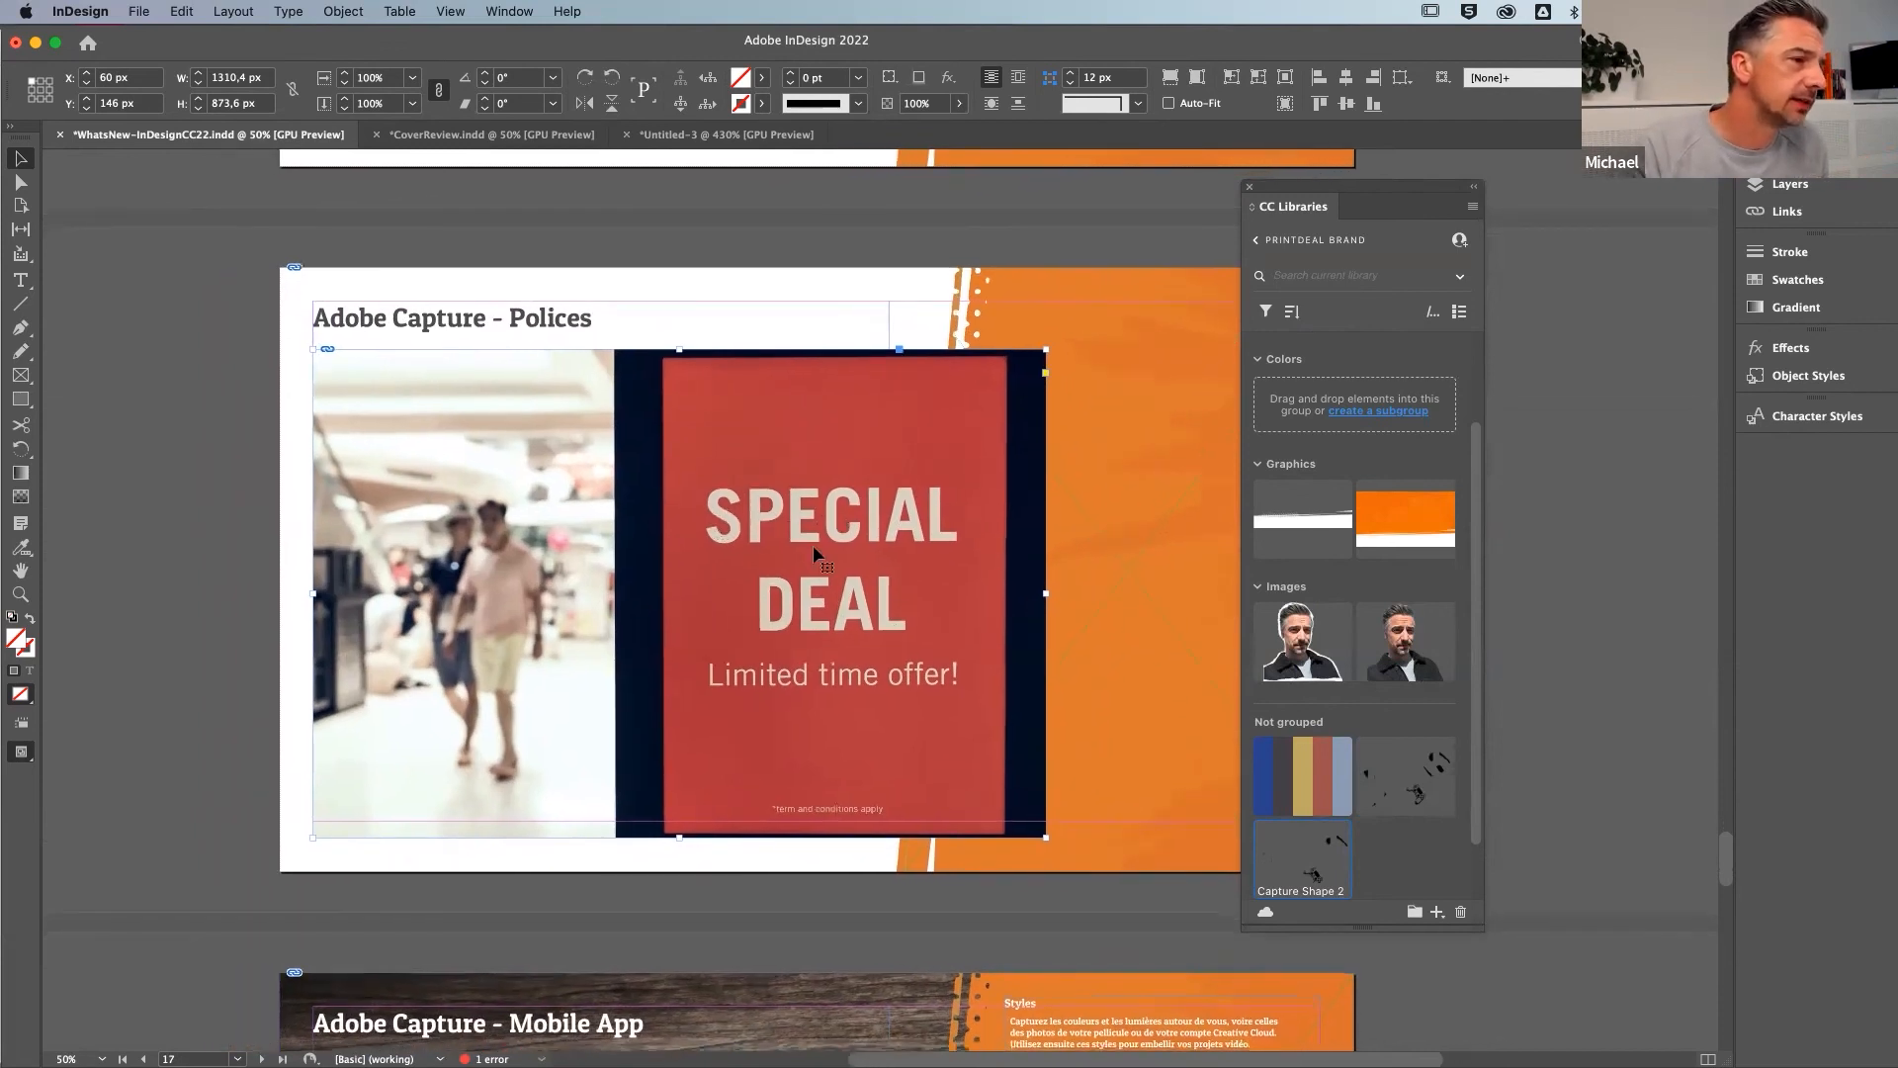